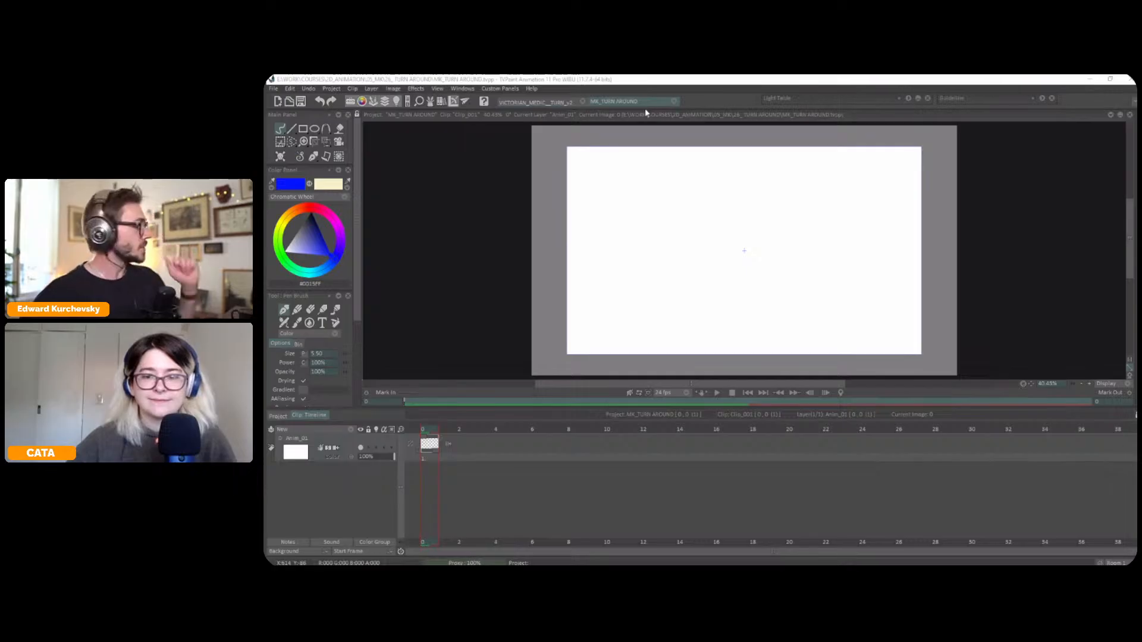
Play the turnaround animation in the VICTORIAN_MEDIC__TURN_v2 project and return to the MK_TURN AROUND project
{"action": "left_click", "coordinate": [563, 104]}
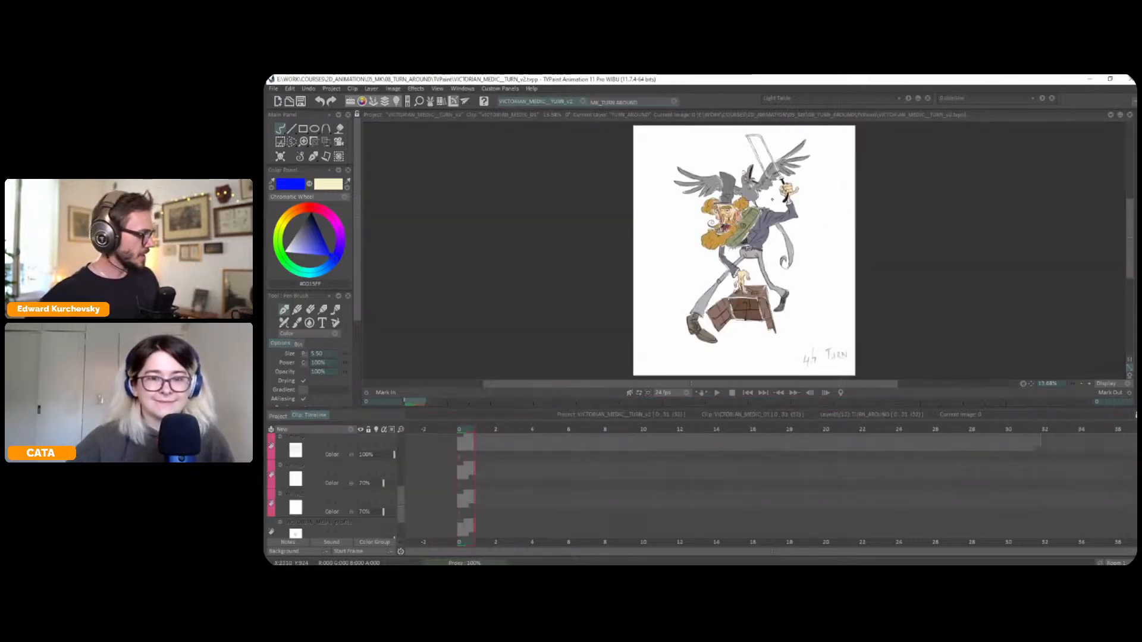
{"action": "key", "text": "Tab"}
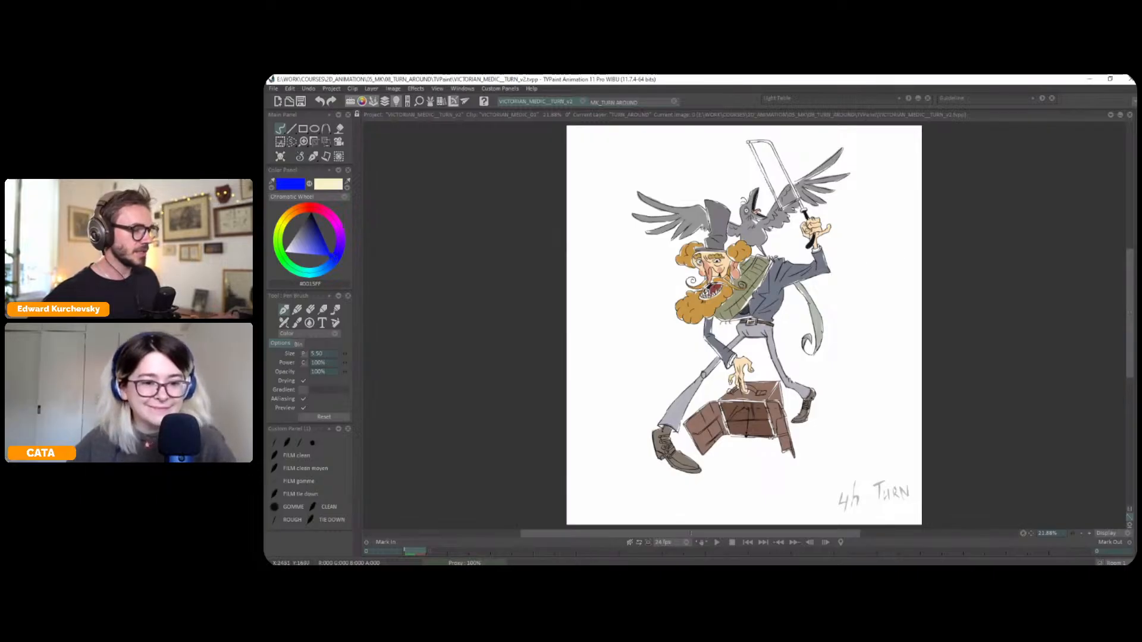
{"action": "key", "text": "Return"}
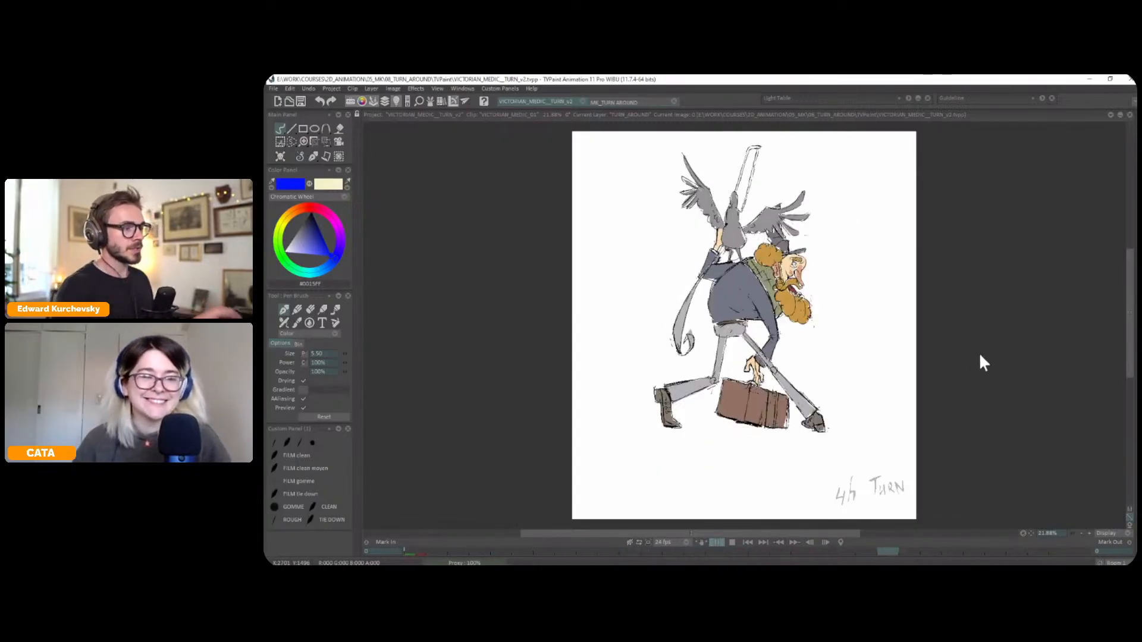
{"action": "left_click", "coordinate": [618, 101]}
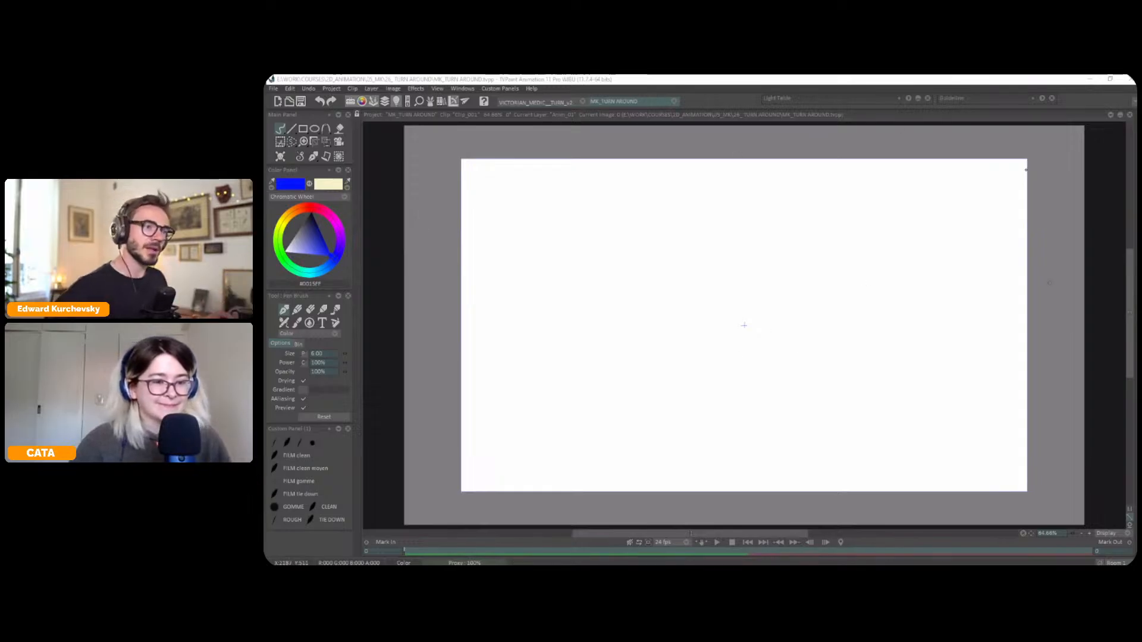
Add an image guide to the project using the file TURN_RABBIT_SITARI from the TURN AROUND folder
{"action": "left_click", "coordinate": [1024, 97]}
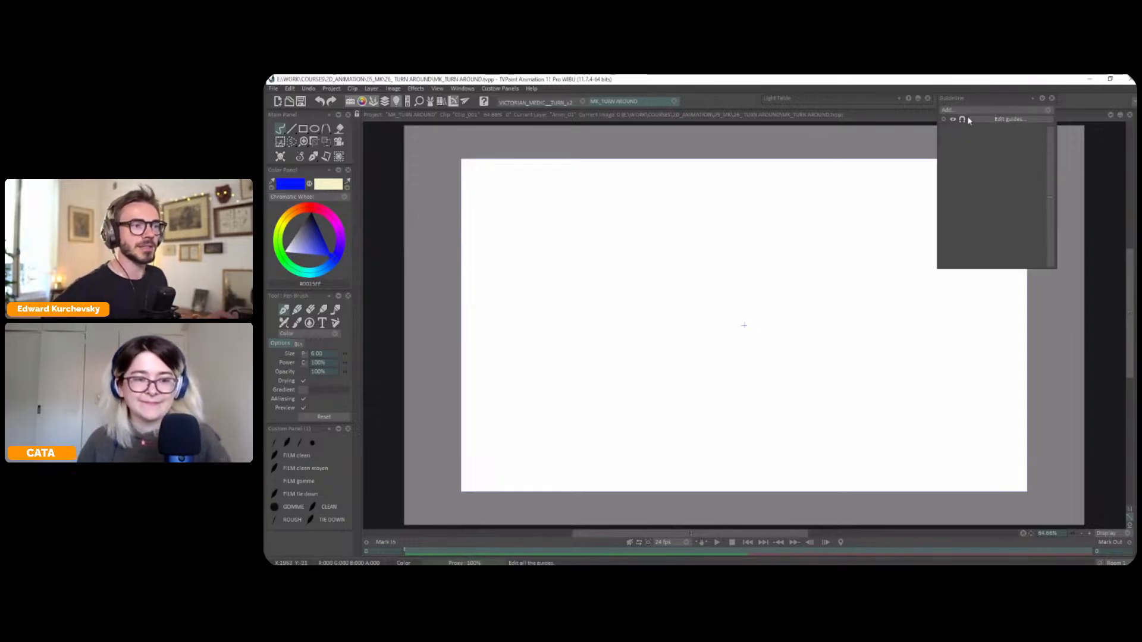
{"action": "left_click", "coordinate": [976, 110]}
{"action": "mouse_move", "coordinate": [1009, 172]}
{"action": "left_click", "coordinate": [1083, 168]}
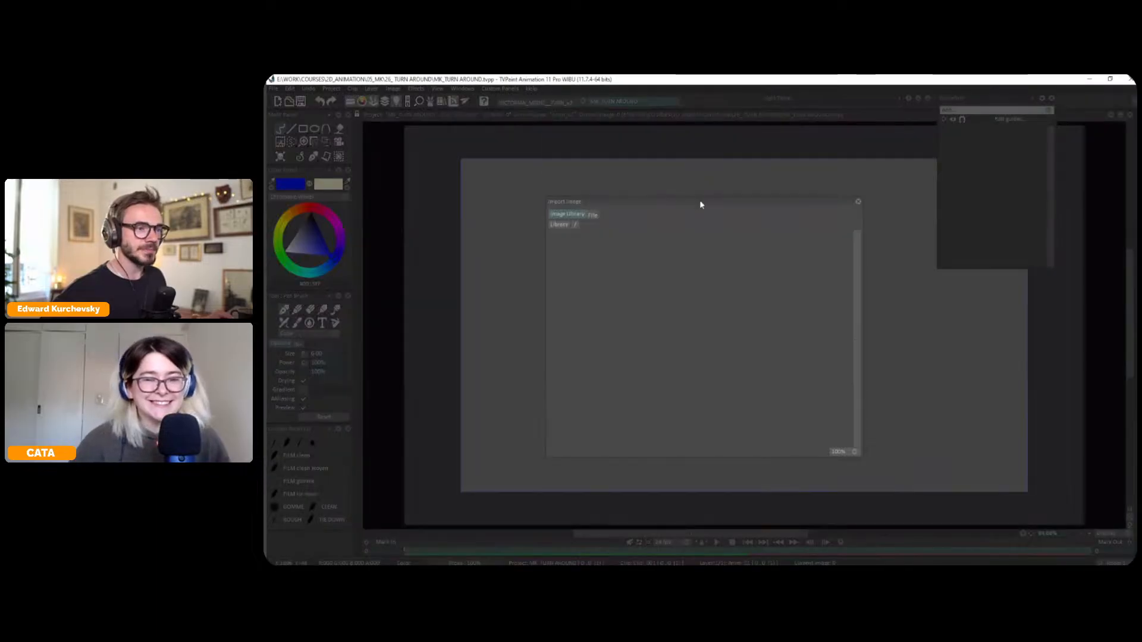
{"action": "left_click", "coordinate": [593, 215]}
{"action": "left_click", "coordinate": [580, 227]}
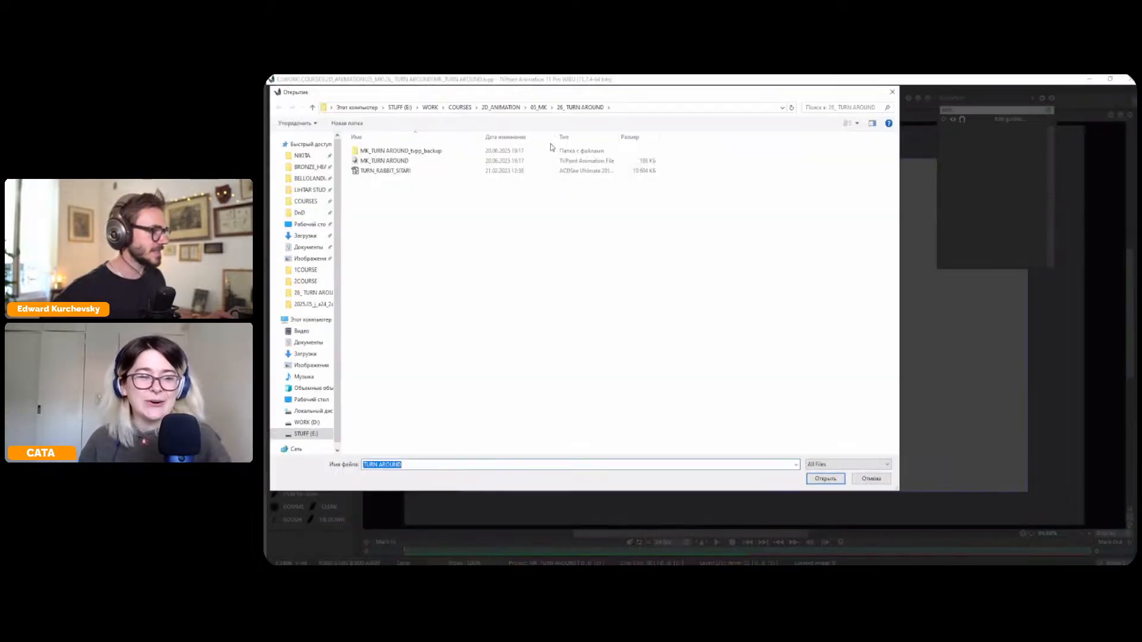
{"action": "double_click", "coordinate": [408, 172]}
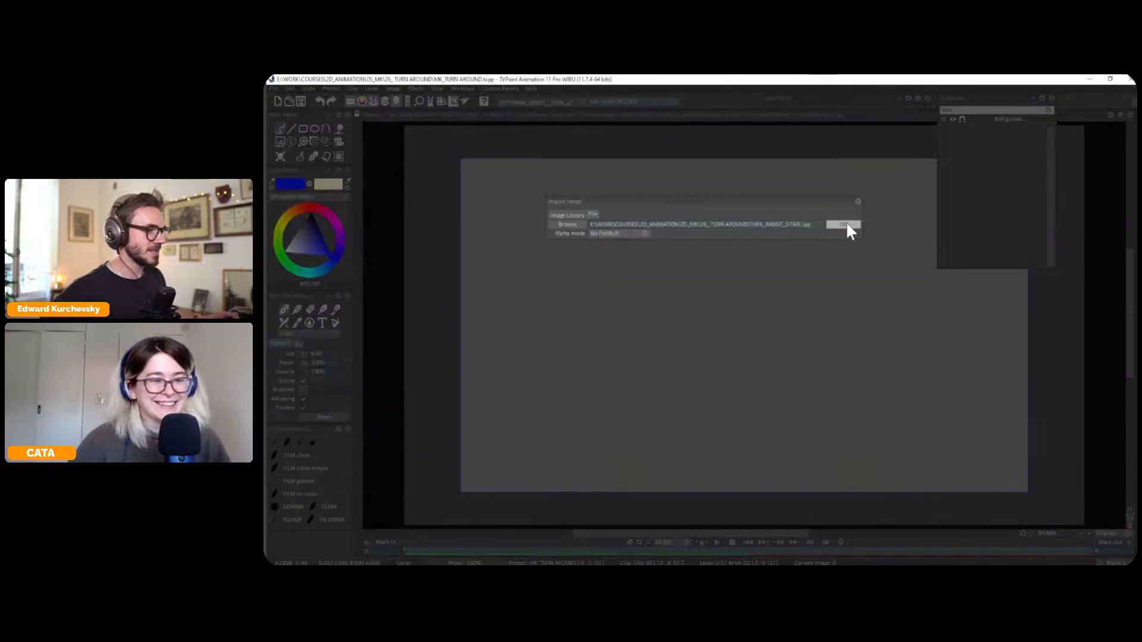
{"action": "left_click", "coordinate": [845, 222]}
Move the rabbit guide image over the canvas and scale it down so it fits inside the frame
{"action": "left_click_drag", "start_coordinate": [800, 298], "coordinate": [716, 322]}
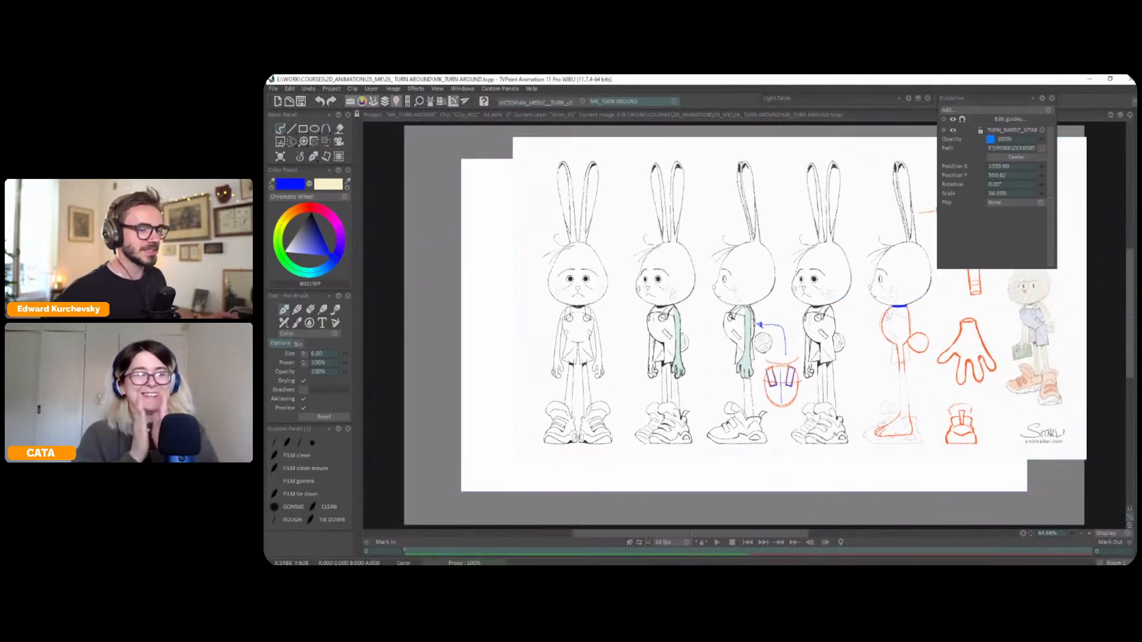
{"action": "left_click", "coordinate": [1007, 119]}
{"action": "left_click_drag", "start_coordinate": [877, 378], "coordinate": [823, 400]}
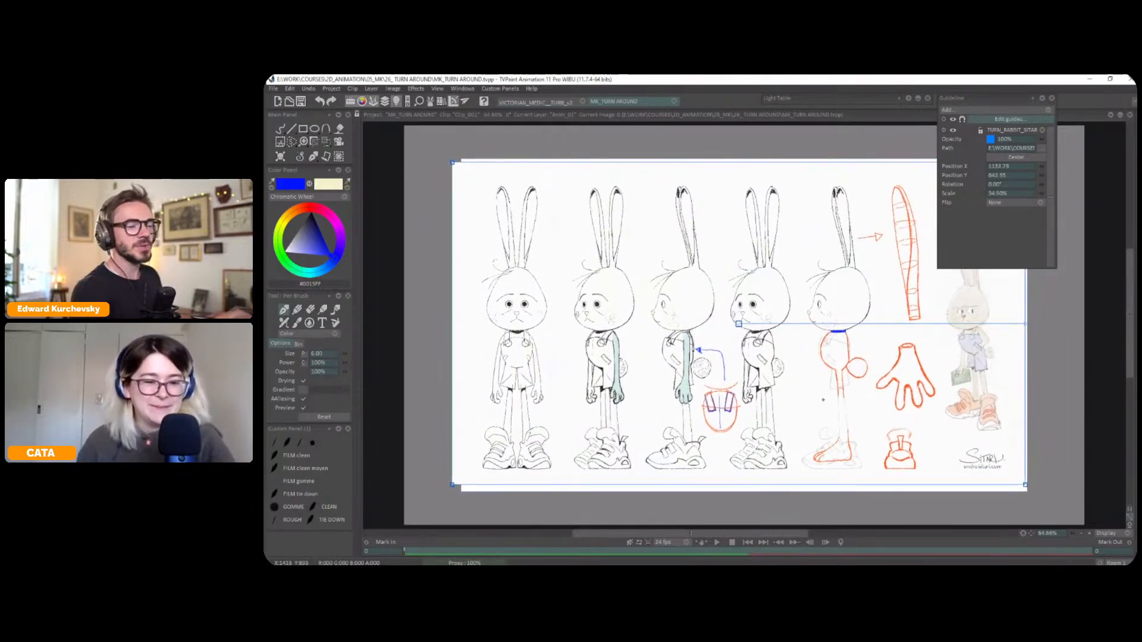
{"action": "left_click_drag", "start_coordinate": [887, 373], "coordinate": [910, 371]}
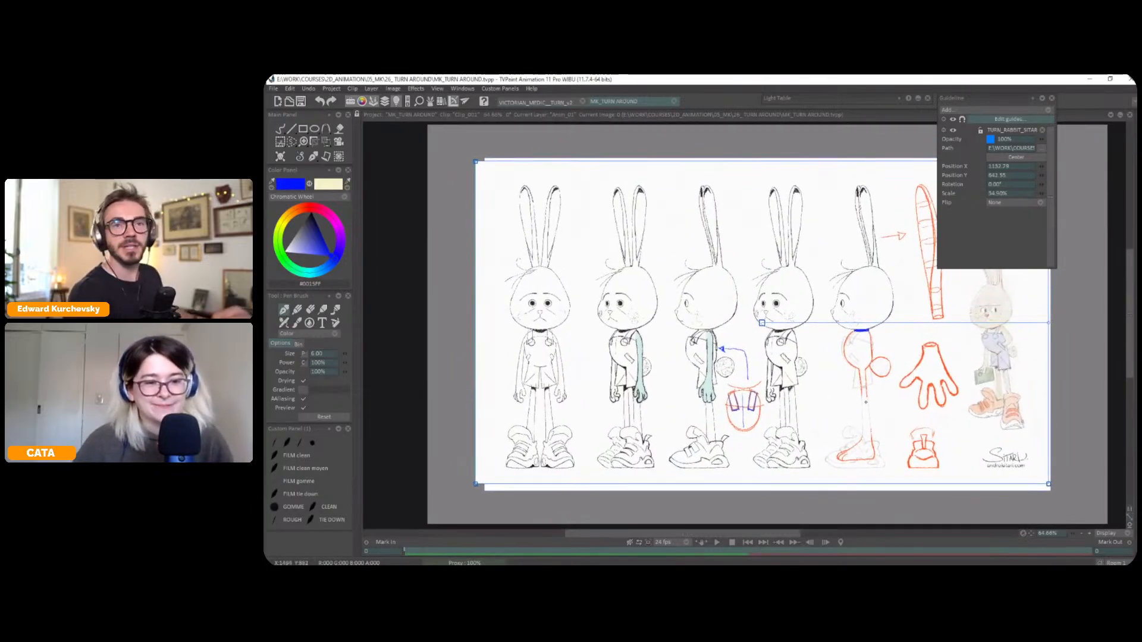
{"action": "scroll", "coordinate": [869, 397], "scroll_direction": "down", "scroll_amount": 1}
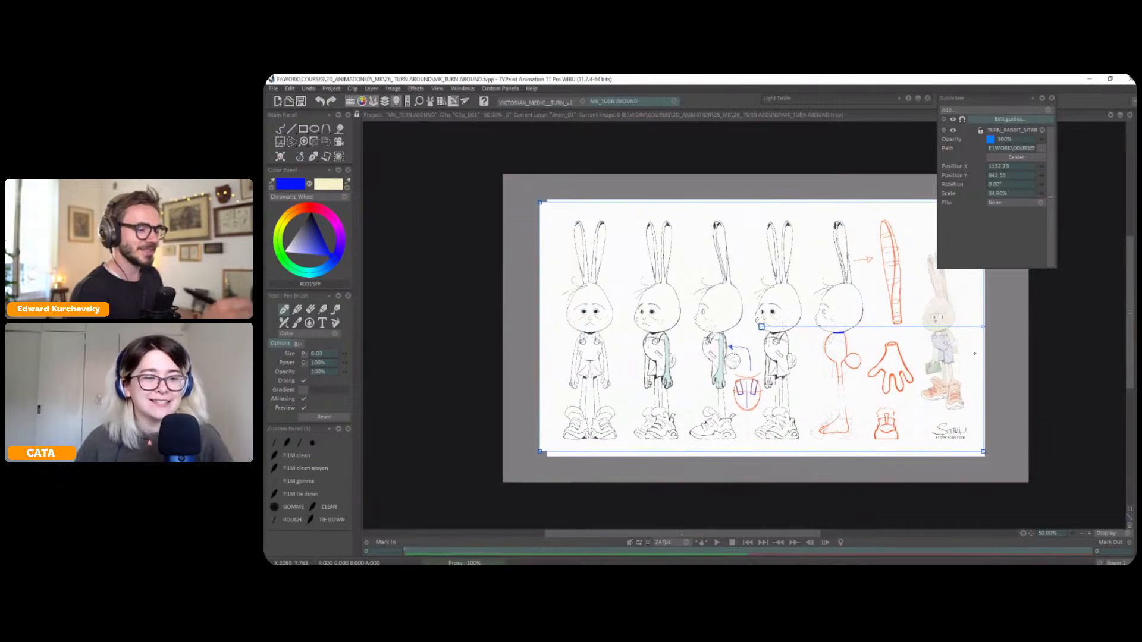
{"action": "left_click_drag", "start_coordinate": [983, 451], "coordinate": [954, 434]}
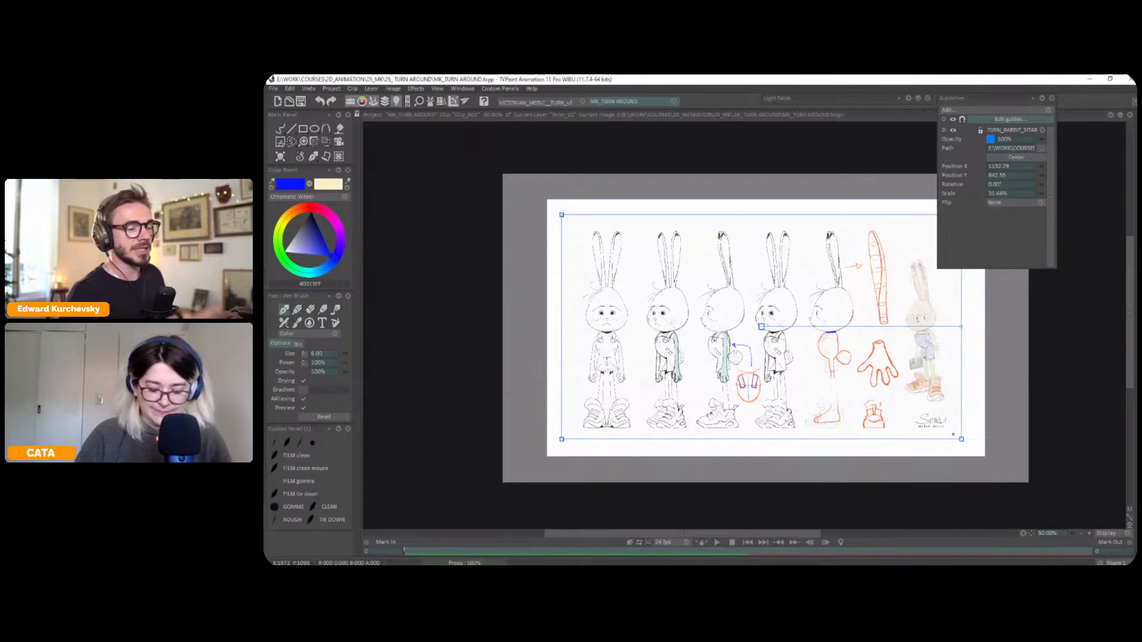
{"action": "key", "text": "Escape"}
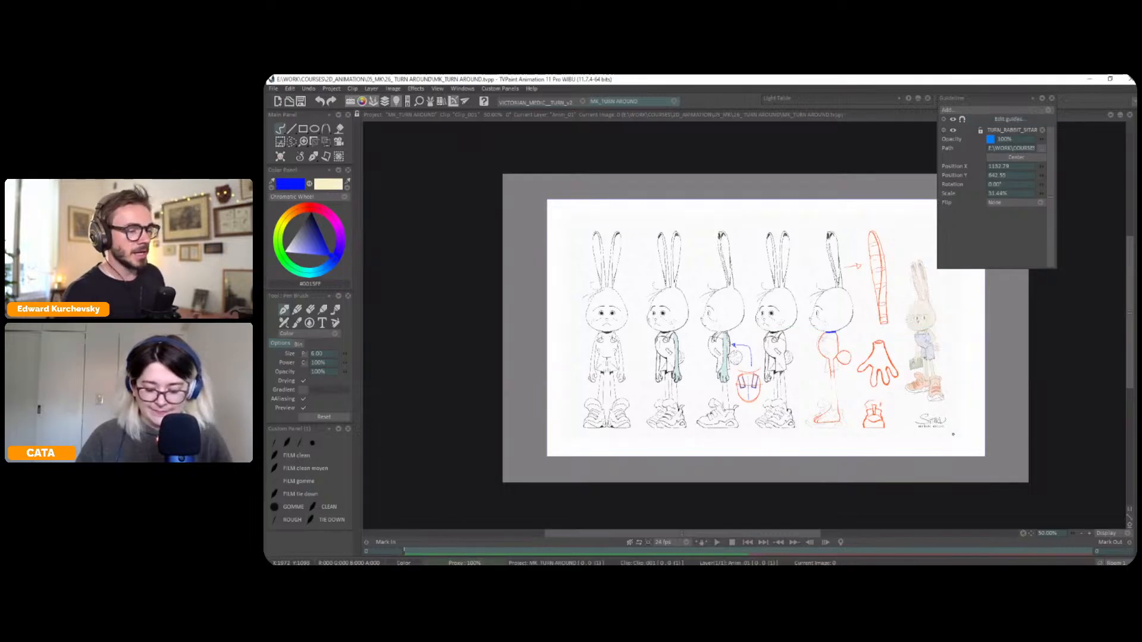
{"action": "key", "text": "greater"}
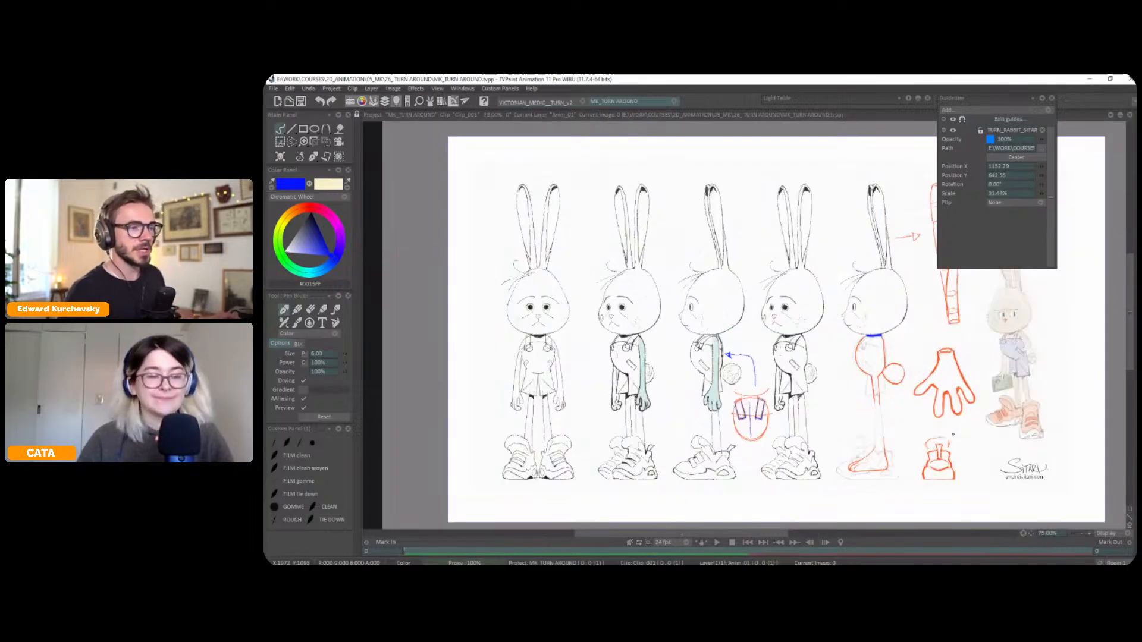
{"action": "left_click", "coordinate": [1041, 98]}
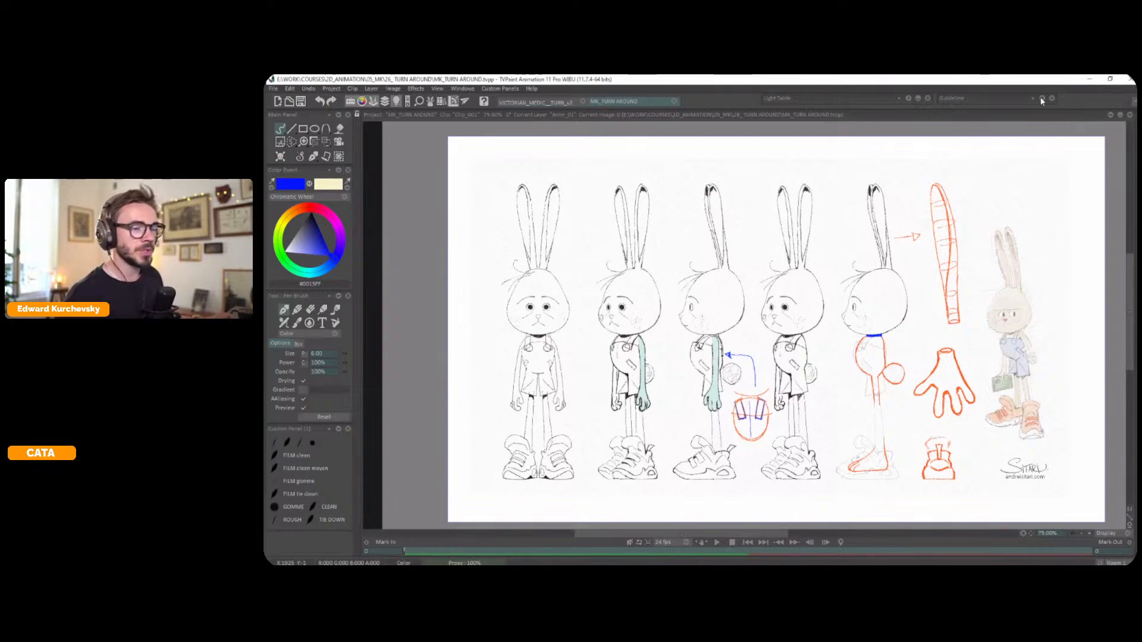
Lower the opacity of the rabbit guide image so the sheet appears fainter
{"action": "left_click", "coordinate": [1053, 401]}
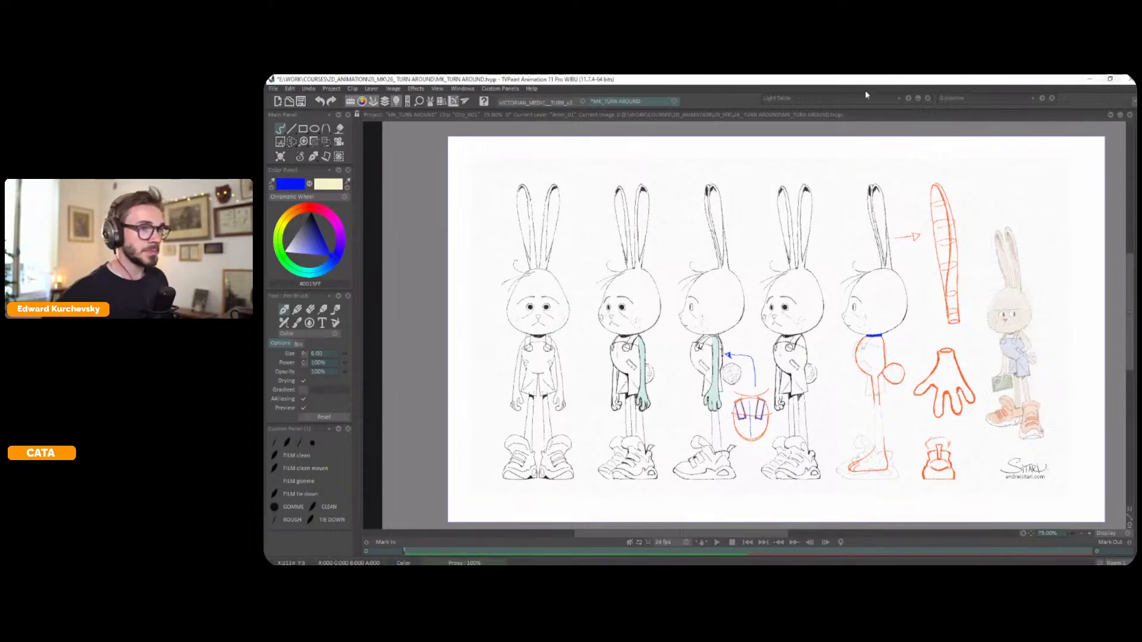
{"action": "left_click", "coordinate": [1043, 98]}
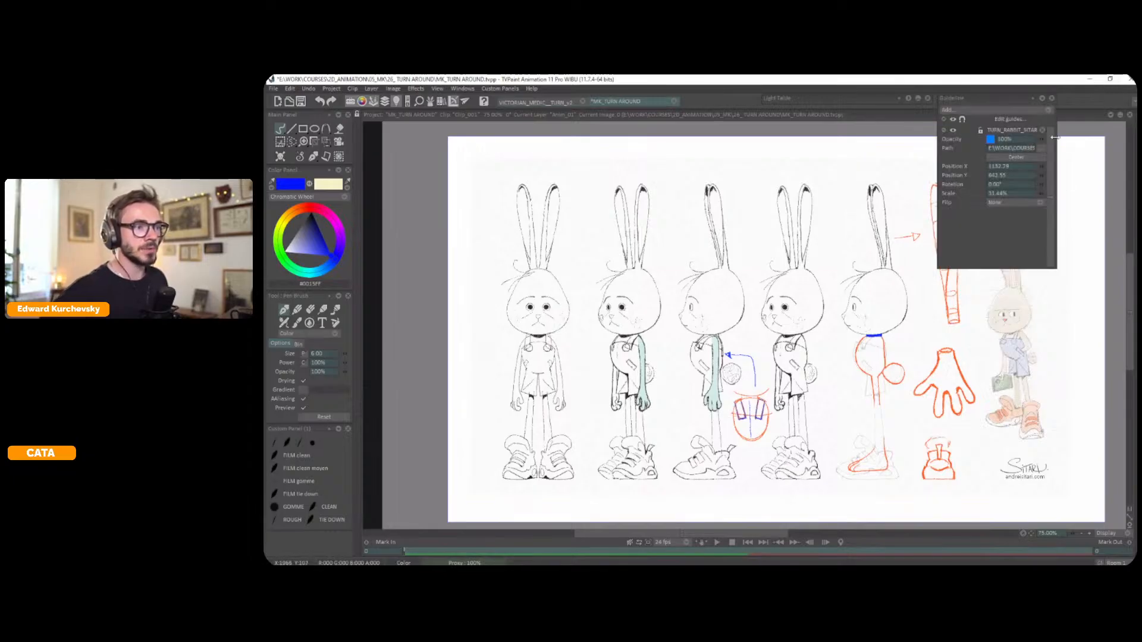
{"action": "left_click_drag", "start_coordinate": [1041, 139], "coordinate": [1031, 139]}
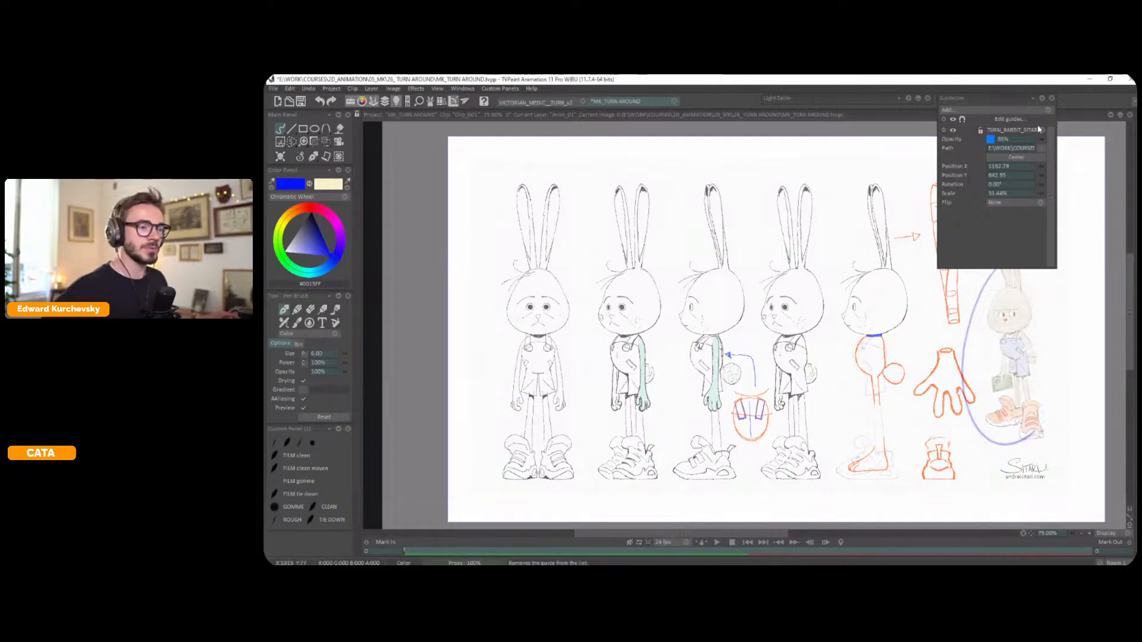
{"action": "left_click", "coordinate": [1041, 100]}
Undo the blue stroke, circle the small coloured rabbit in red and undo the circle
{"action": "key", "text": "ctrl+z"}
{"action": "left_click_drag", "start_coordinate": [314, 228], "coordinate": [310, 198]}
{"action": "left_click", "coordinate": [309, 202]}
{"action": "mouse_move", "coordinate": [1010, 236]}
{"action": "left_mouse_down"}
{"action": "mouse_move", "coordinate": [999, 472]}
{"action": "mouse_move", "coordinate": [1009, 237]}
{"action": "left_mouse_up"}
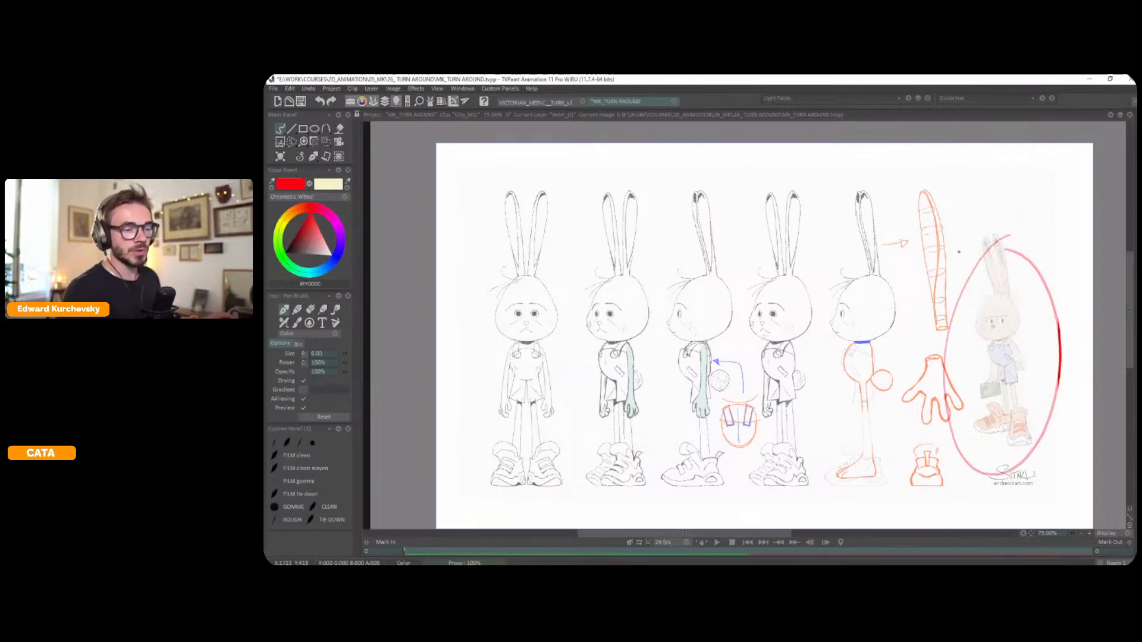
{"action": "key", "text": "ctrl+z"}
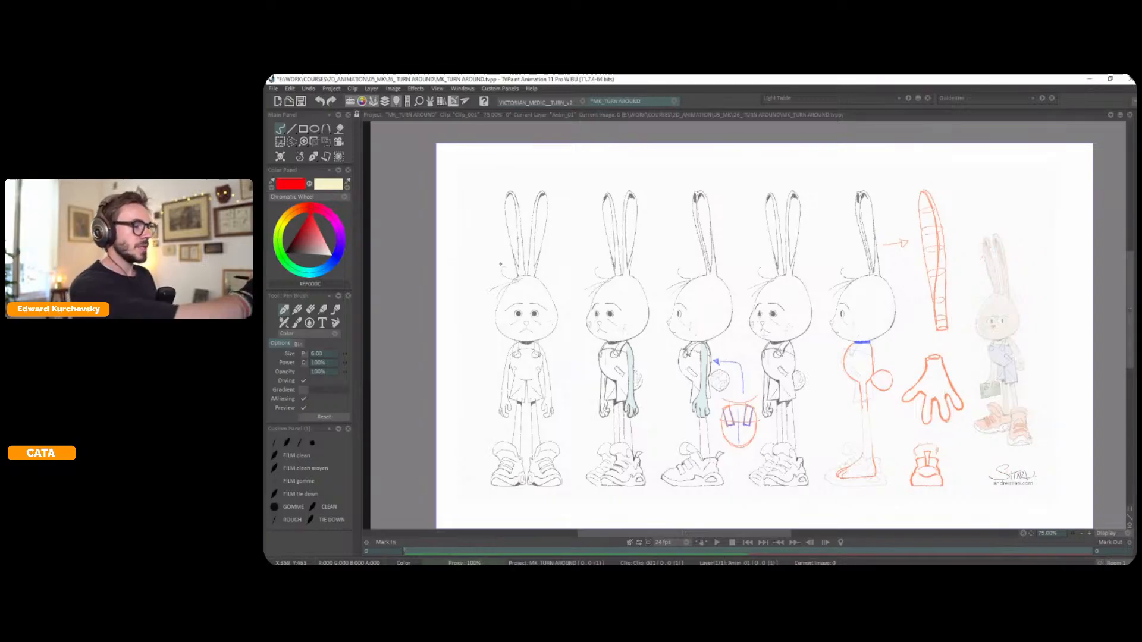
Cross out the row of rabbit turnaround poses with red diagonal strokes, mark the coloured rabbit, and undo the strokes
{"action": "mouse_move", "coordinate": [606, 219]}
{"action": "left_mouse_down"}
{"action": "mouse_move", "coordinate": [488, 440]}
{"action": "mouse_move", "coordinate": [856, 261]}
{"action": "mouse_move", "coordinate": [631, 253]}
{"action": "left_mouse_up"}
{"action": "key", "text": "ctrl+z"}
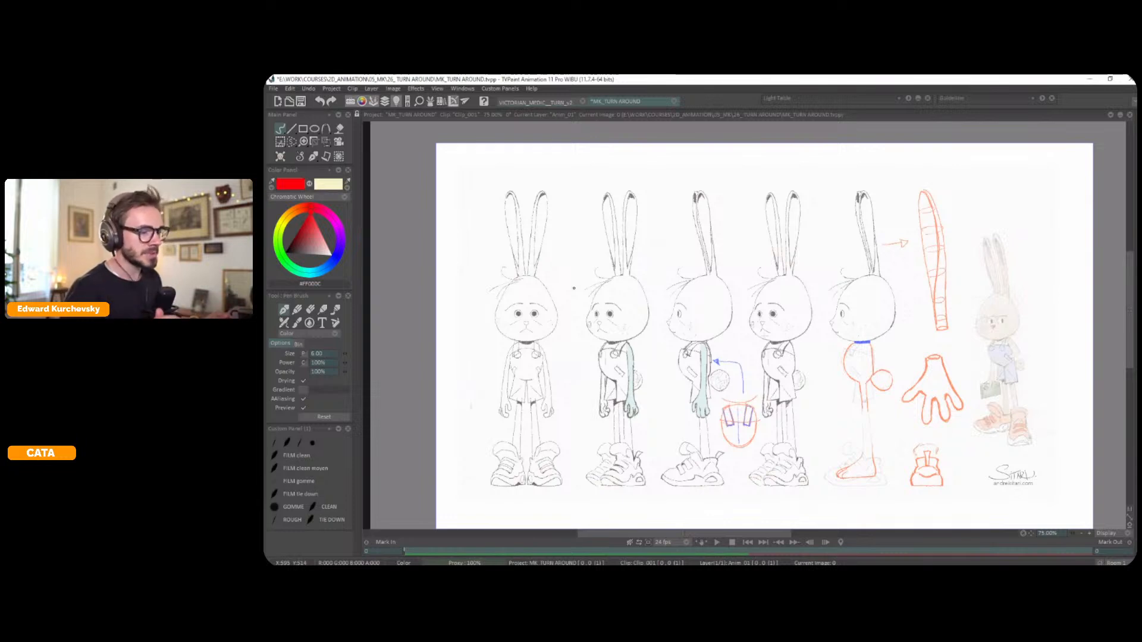
{"action": "left_click_drag", "start_coordinate": [901, 487], "coordinate": [487, 275]}
{"action": "mouse_move", "coordinate": [508, 486]}
{"action": "left_mouse_down"}
{"action": "mouse_move", "coordinate": [677, 376]}
{"action": "mouse_move", "coordinate": [910, 262]}
{"action": "left_mouse_up"}
{"action": "mouse_move", "coordinate": [1010, 227]}
{"action": "left_mouse_down"}
{"action": "mouse_move", "coordinate": [1061, 369]}
{"action": "mouse_move", "coordinate": [987, 242]}
{"action": "left_mouse_up"}
{"action": "key", "text": "ctrl+z"}
{"action": "key", "text": "ctrl+z"}
{"action": "key", "text": "ctrl+z"}
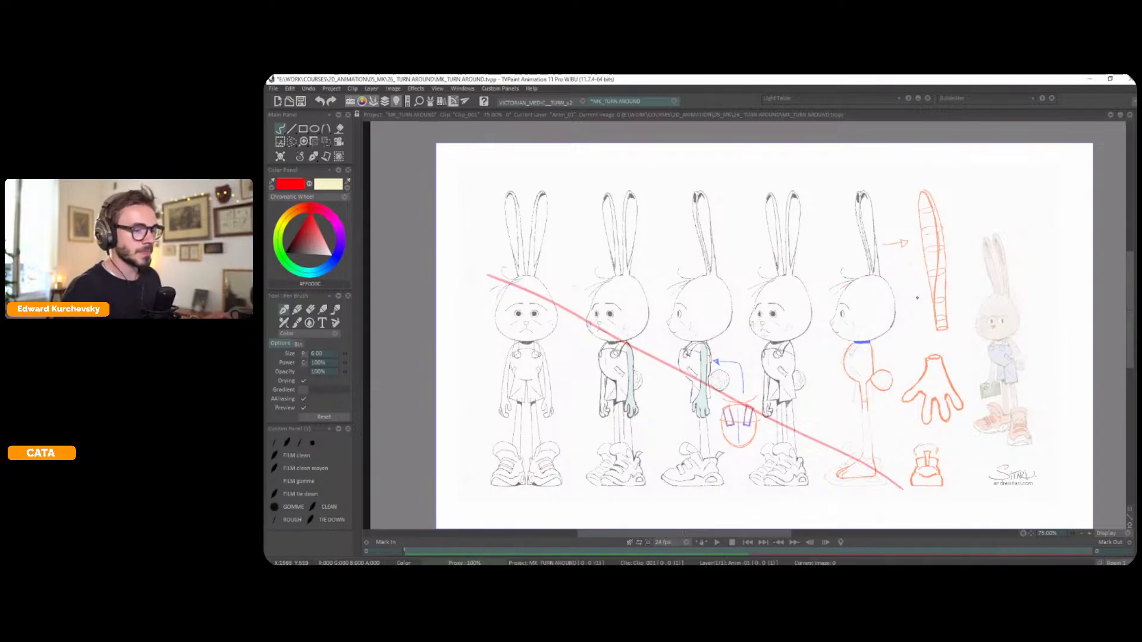
Clear the drawing on the current frame and hide the rabbit guide for an empty canvas
{"action": "key", "text": "Tab"}
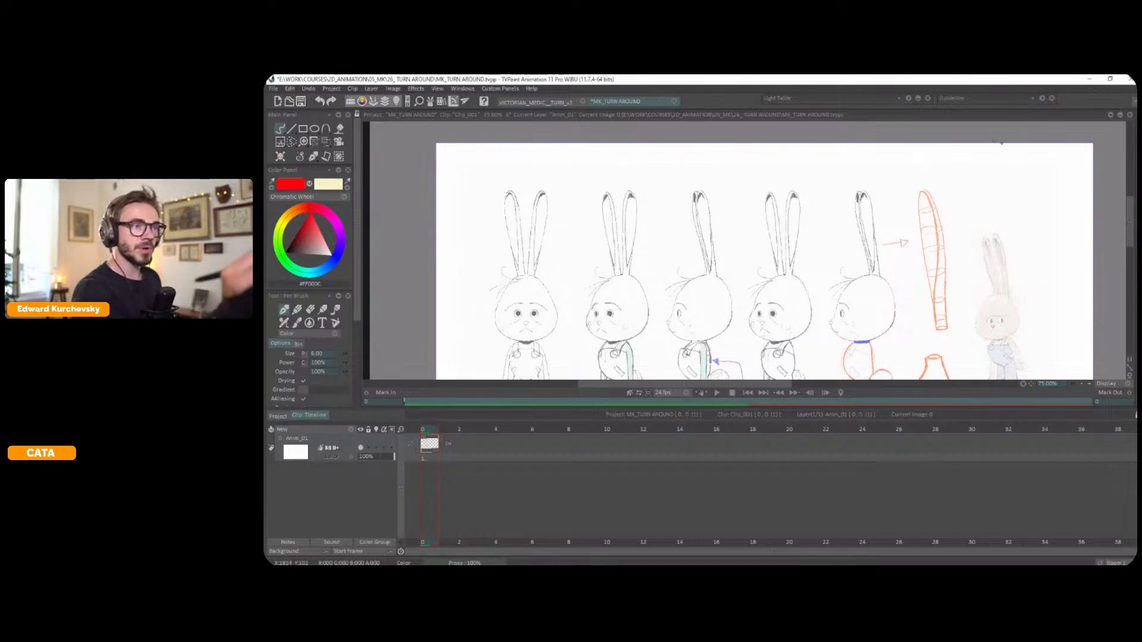
{"action": "key", "text": "Delete"}
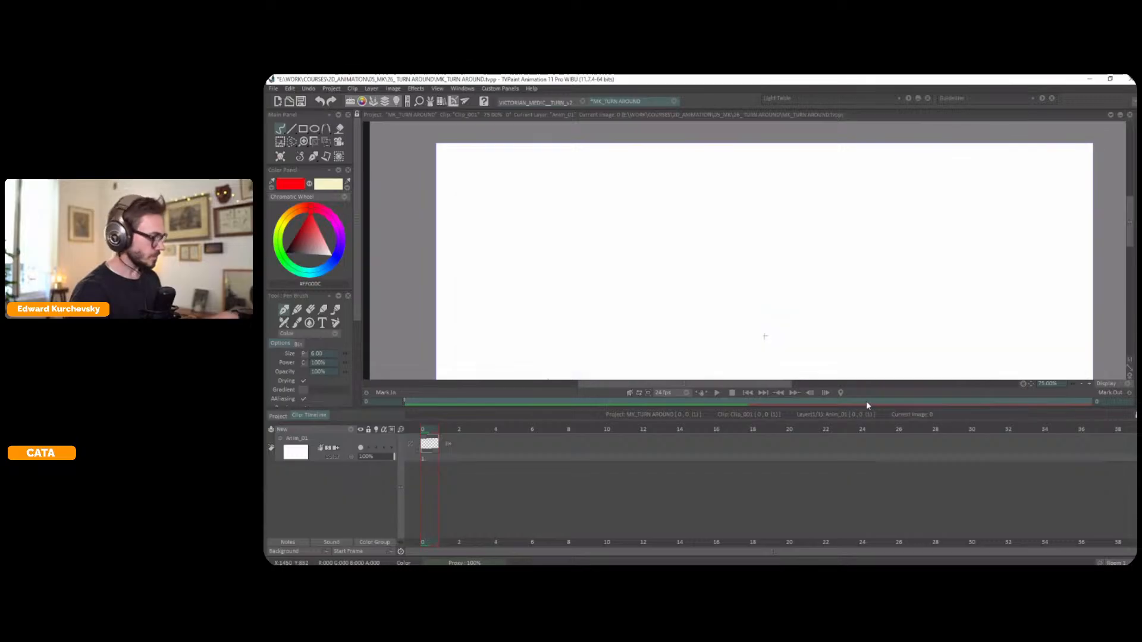
{"action": "key", "text": "Tab"}
Draw a blue vertical line through the canvas centre and a blue horizontal line across its lower part
{"action": "left_click", "coordinate": [335, 259]}
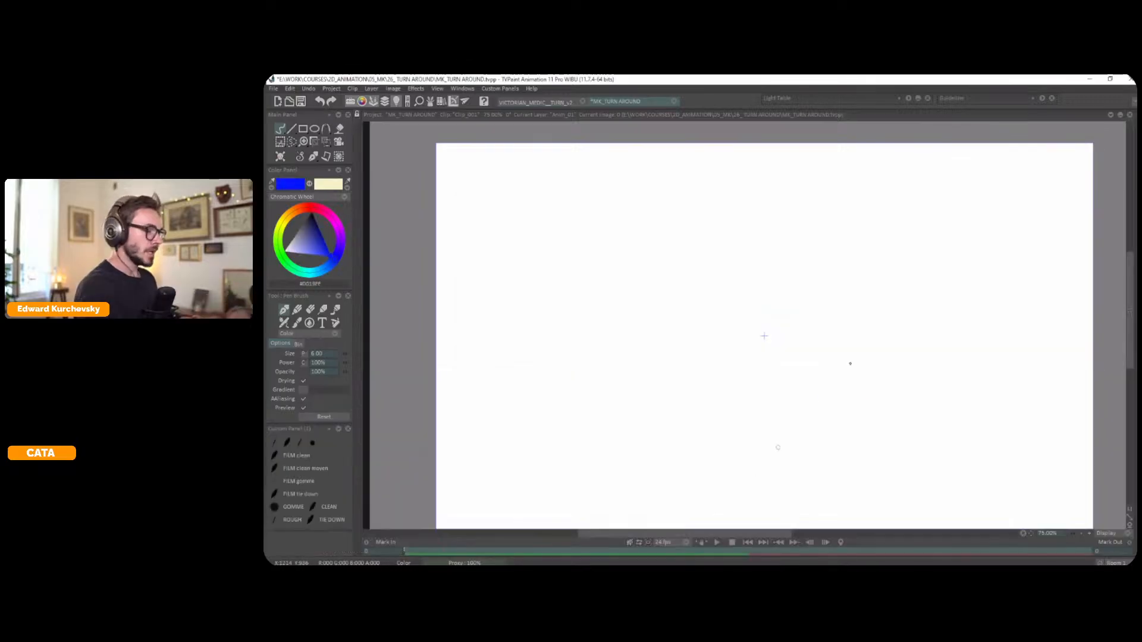
{"action": "scroll", "coordinate": [779, 374], "scroll_direction": "down", "scroll_amount": 2}
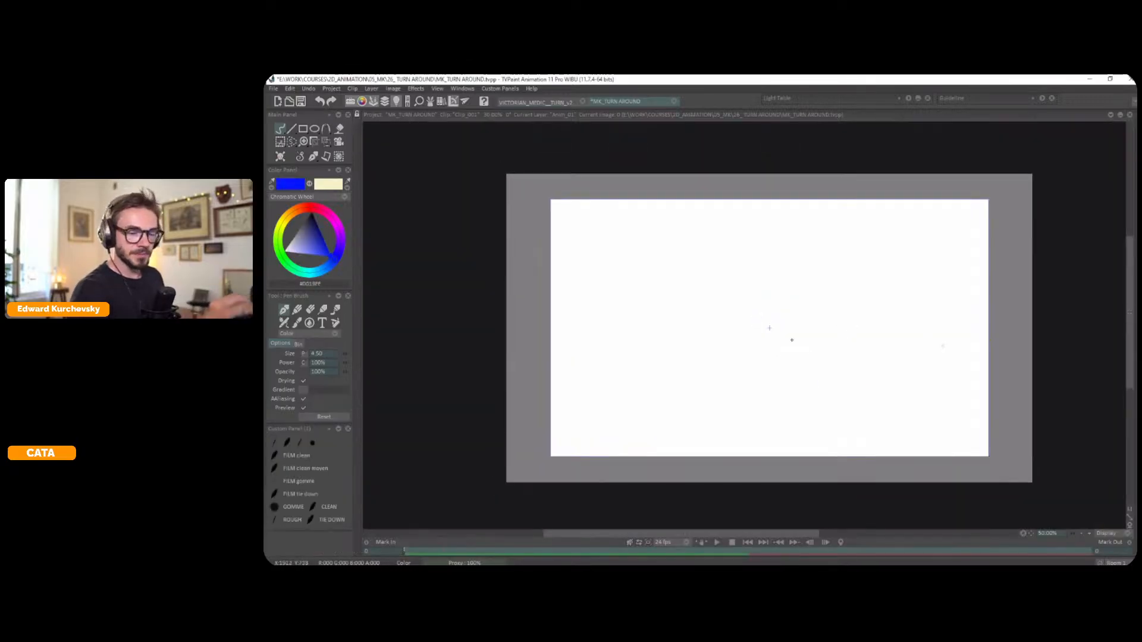
{"action": "mouse_move", "coordinate": [769, 327]}
{"action": "left_mouse_down"}
{"action": "mouse_move", "coordinate": [770, 209]}
{"action": "mouse_move", "coordinate": [777, 445]}
{"action": "left_mouse_up"}
{"action": "scroll", "coordinate": [918, 367], "scroll_direction": "up", "scroll_amount": 1}
{"action": "left_click_drag", "start_coordinate": [918, 367], "coordinate": [920, 356]}
{"action": "scroll", "coordinate": [884, 390], "scroll_direction": "down", "scroll_amount": 1}
{"action": "left_click_drag", "start_coordinate": [884, 390], "coordinate": [877, 388]}
{"action": "mouse_move", "coordinate": [765, 381]}
{"action": "left_mouse_down"}
{"action": "mouse_move", "coordinate": [630, 380]}
{"action": "mouse_move", "coordinate": [964, 381]}
{"action": "left_mouse_up"}
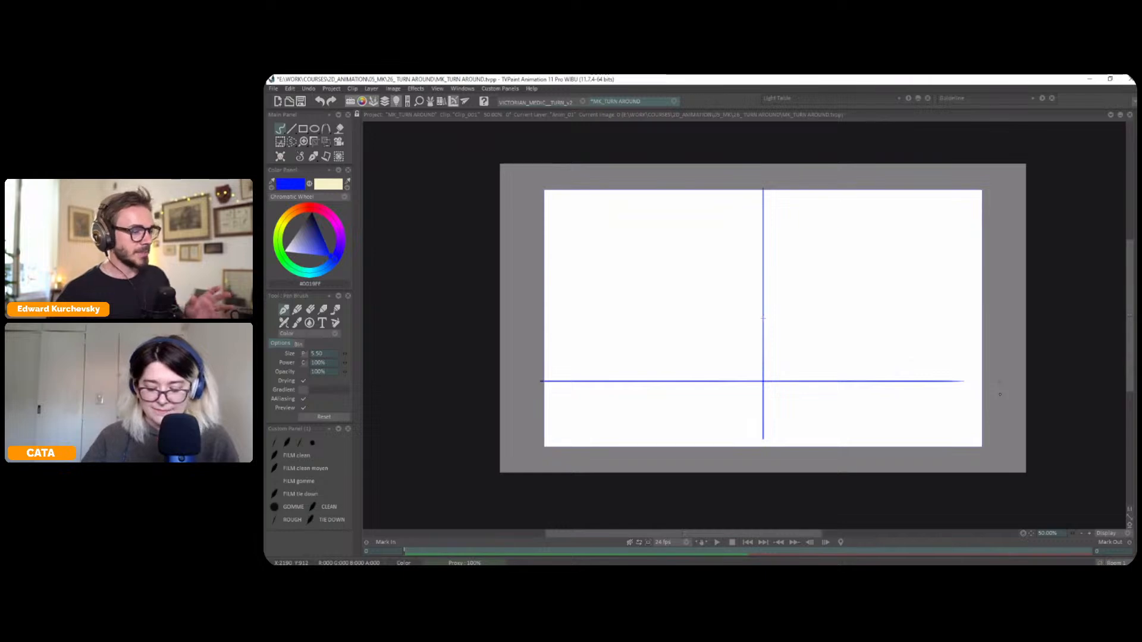
Show the rabbit guide, enlarge it to 50.44% and move it so the small coloured rabbit lies on the vertical line
{"action": "scroll", "coordinate": [1000, 395], "scroll_direction": "up", "scroll_amount": 1}
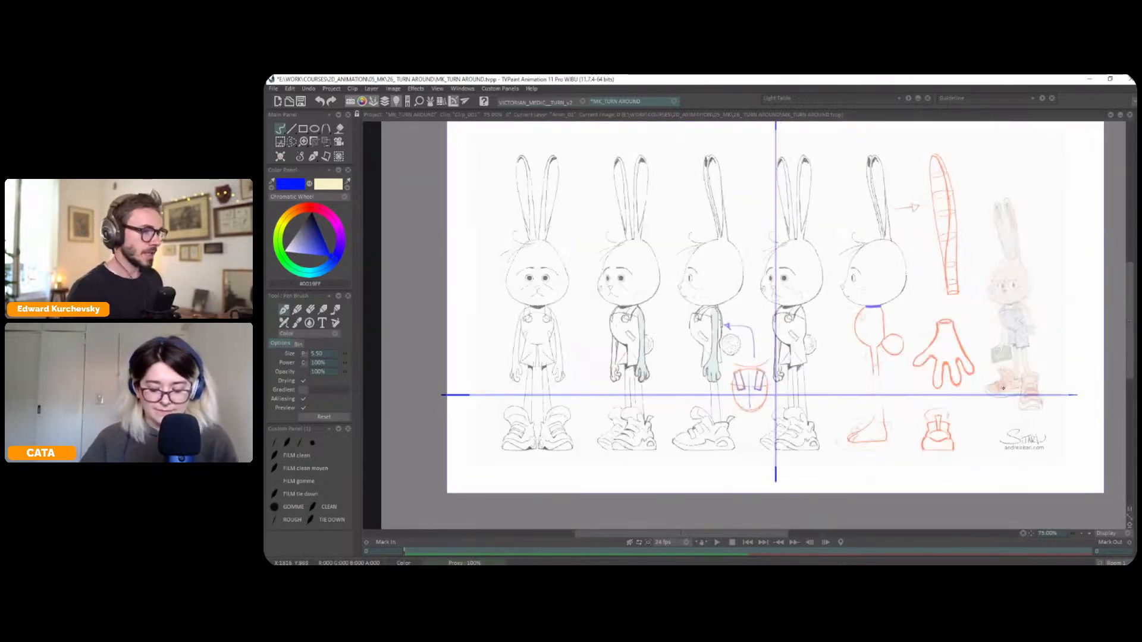
{"action": "scroll", "coordinate": [689, 160], "scroll_direction": "down", "scroll_amount": 1}
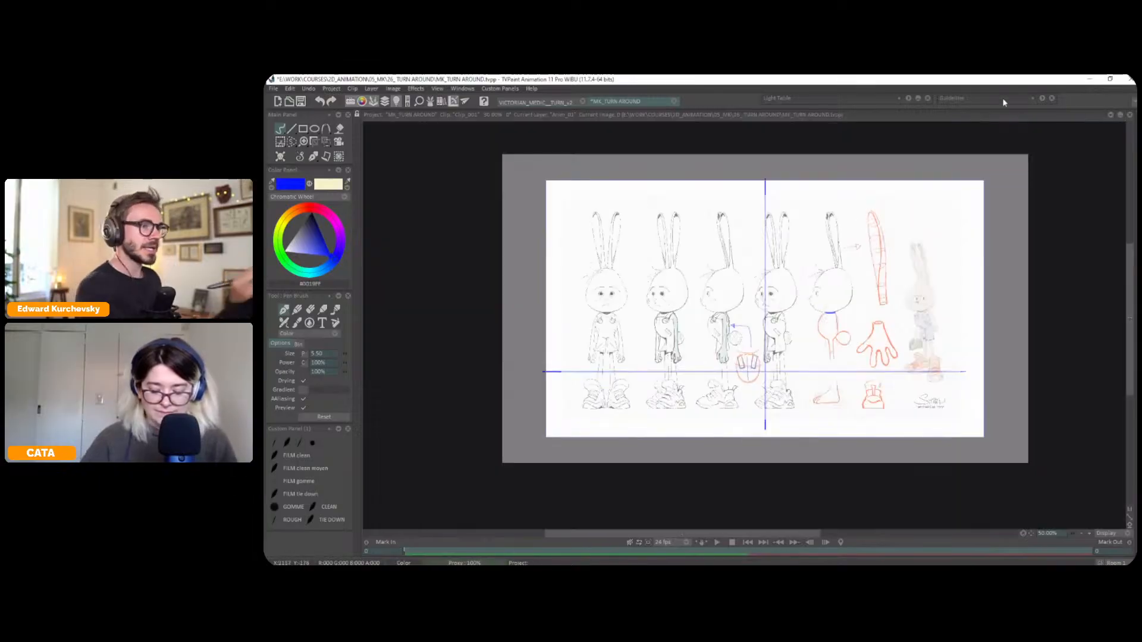
{"action": "left_click", "coordinate": [1042, 98]}
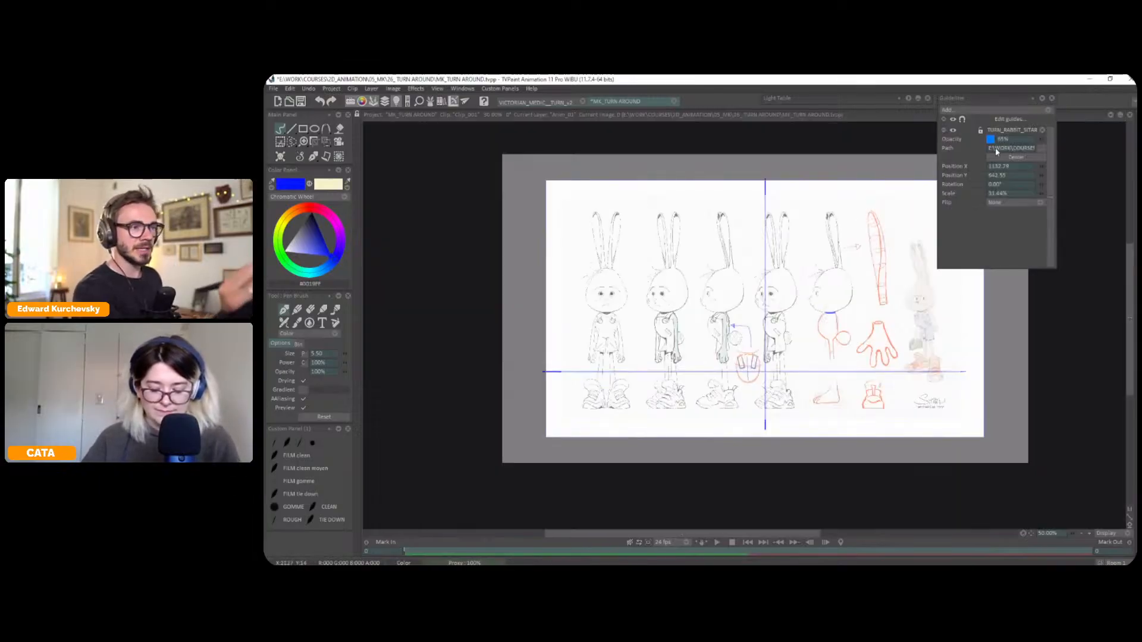
{"action": "key", "text": "space"}
{"action": "left_click", "coordinate": [1010, 119]}
{"action": "left_click_drag", "start_coordinate": [835, 339], "coordinate": [678, 347]}
{"action": "left_click_drag", "start_coordinate": [1047, 193], "coordinate": [1068, 194]}
{"action": "left_click_drag", "start_coordinate": [897, 374], "coordinate": [775, 351]}
{"action": "left_click_drag", "start_coordinate": [1041, 195], "coordinate": [1034, 195]}
{"action": "left_click_drag", "start_coordinate": [759, 358], "coordinate": [788, 324]}
Rotate the rabbit guide image to -1.00° and show the clip timeline
{"action": "left_click", "coordinate": [1041, 185]}
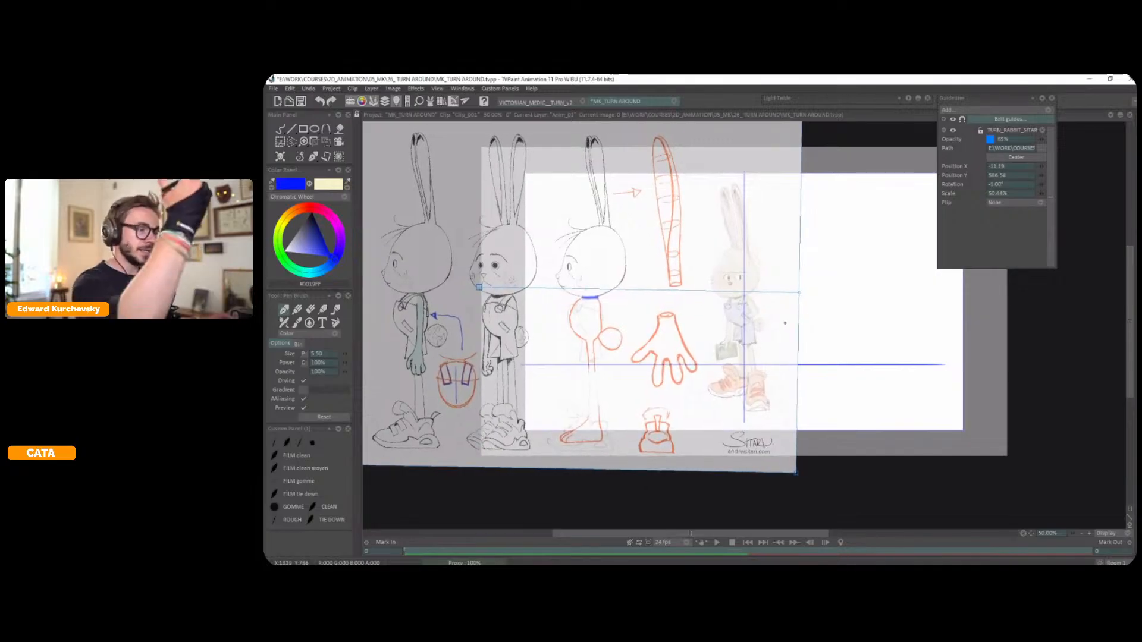
{"action": "key", "text": "Escape"}
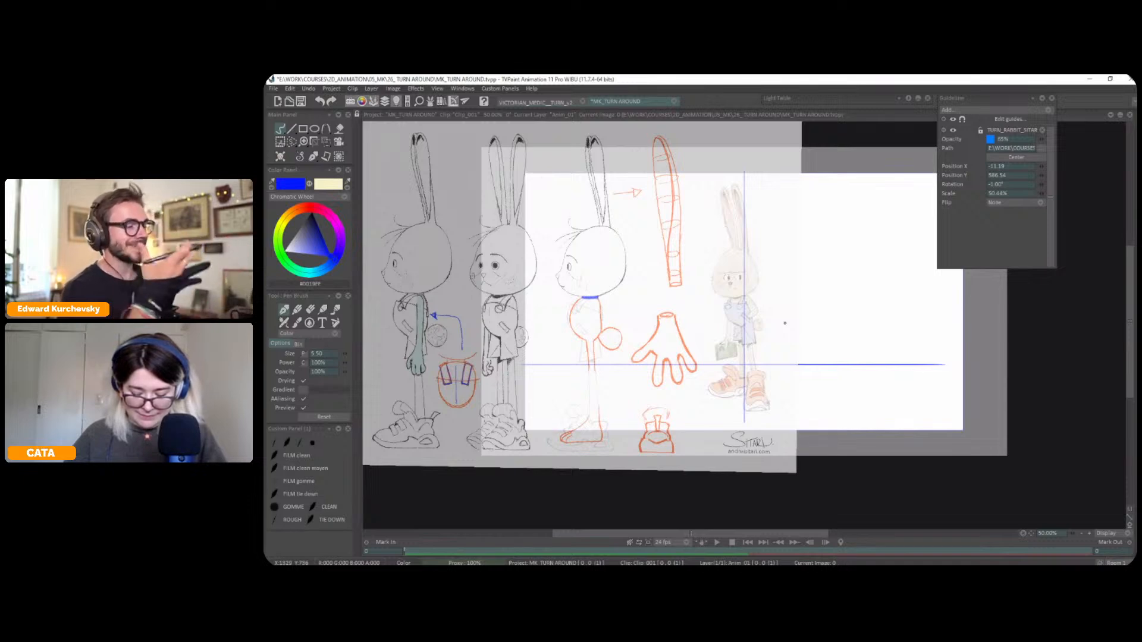
{"action": "scroll", "coordinate": [785, 323], "scroll_direction": "up", "scroll_amount": 2}
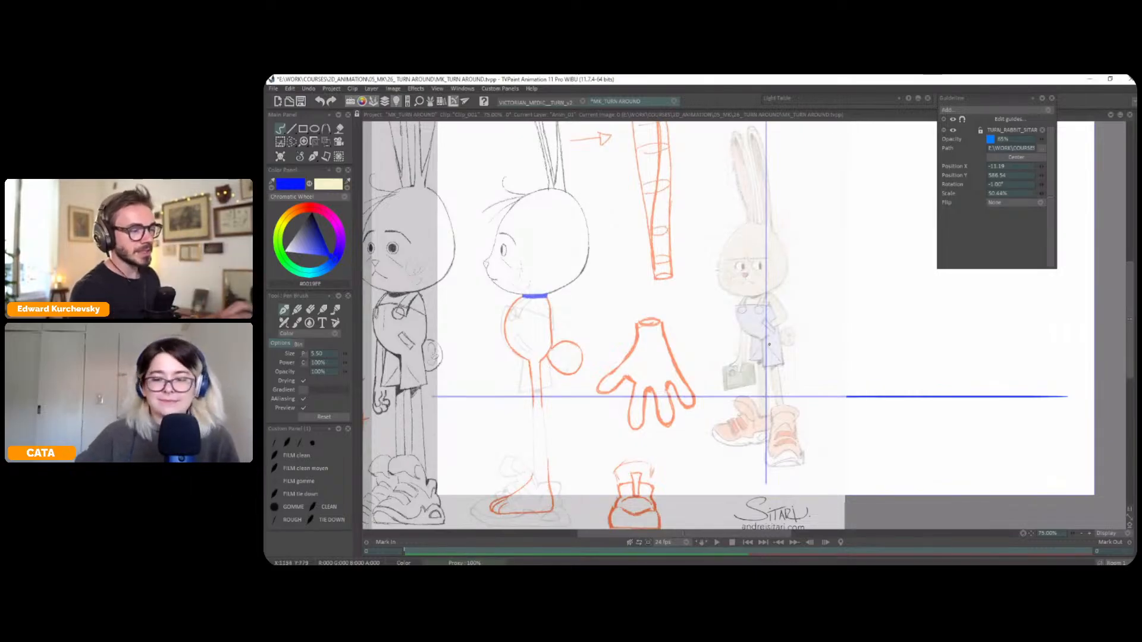
{"action": "key", "text": "Tab"}
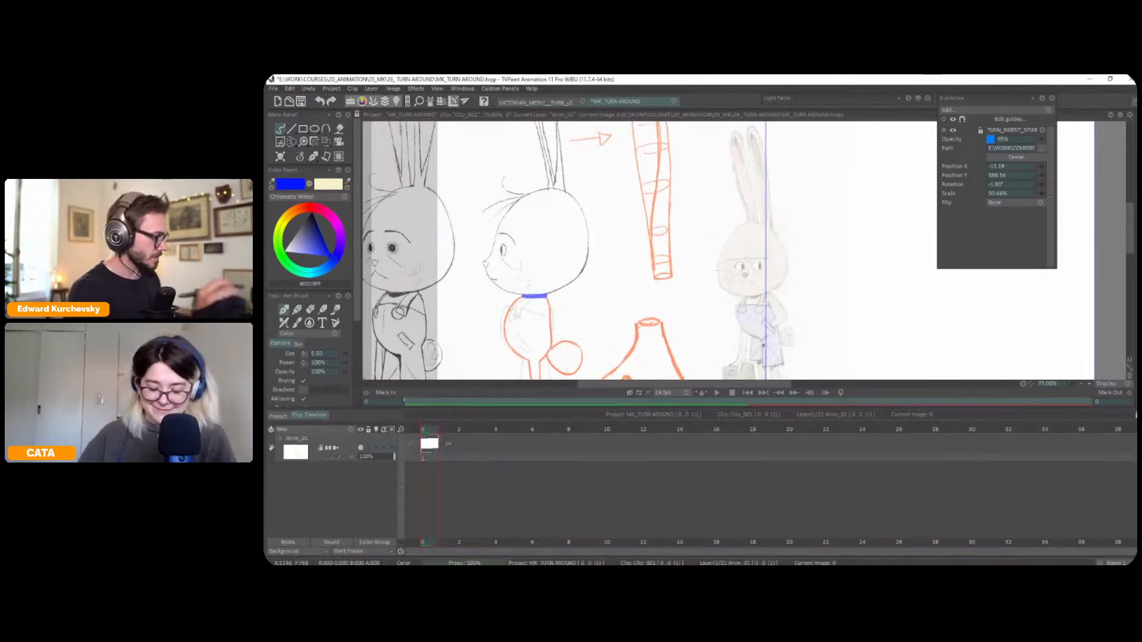
Extend the construction-line layer to 14 frames and add a new animation layer above it
{"action": "left_click_drag", "start_coordinate": [438, 441], "coordinate": [655, 439]}
{"action": "left_click", "coordinate": [338, 428]}
{"action": "left_click", "coordinate": [339, 427]}
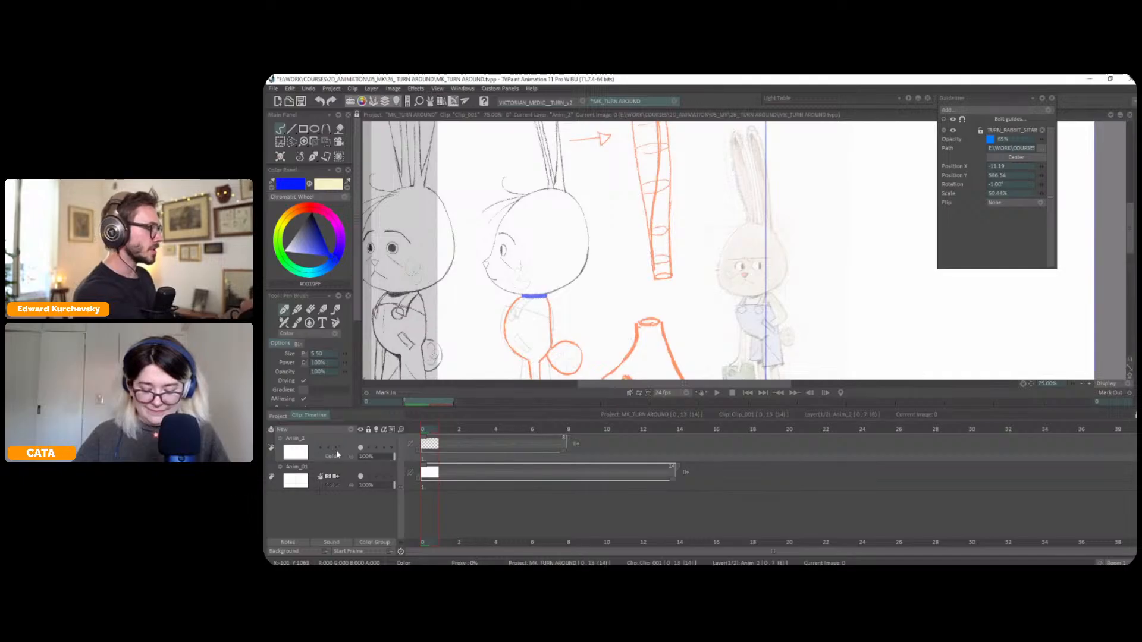
{"action": "key", "text": "Tab"}
On the new layer, trace the two edges of the small rabbit's front leg in blue
{"action": "left_click_drag", "start_coordinate": [871, 373], "coordinate": [829, 382]}
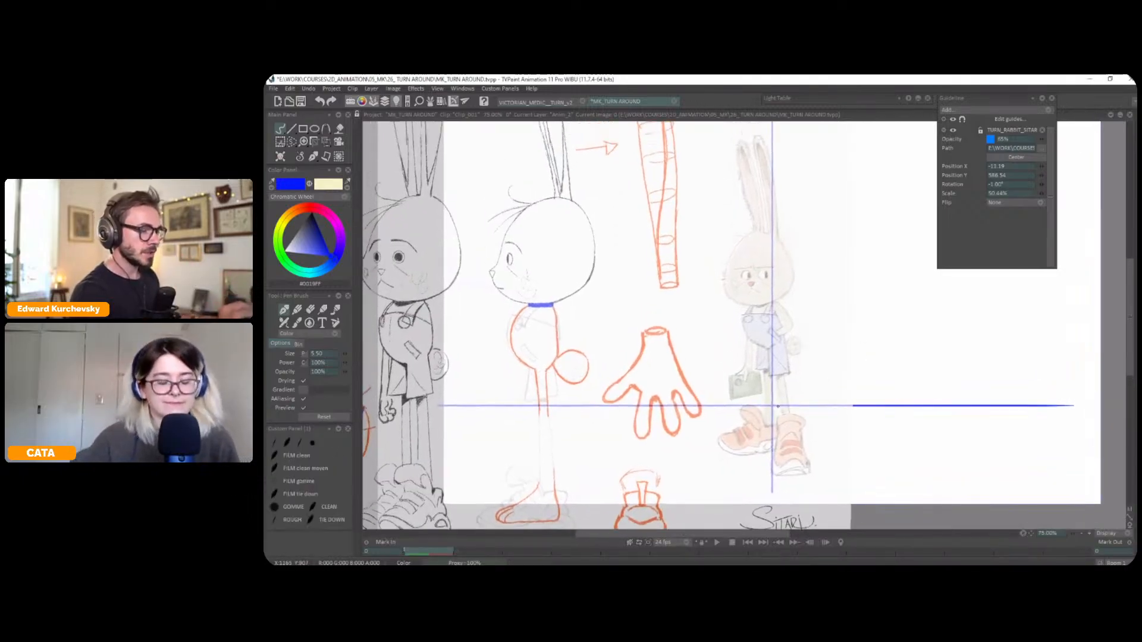
{"action": "key", "text": "Tab"}
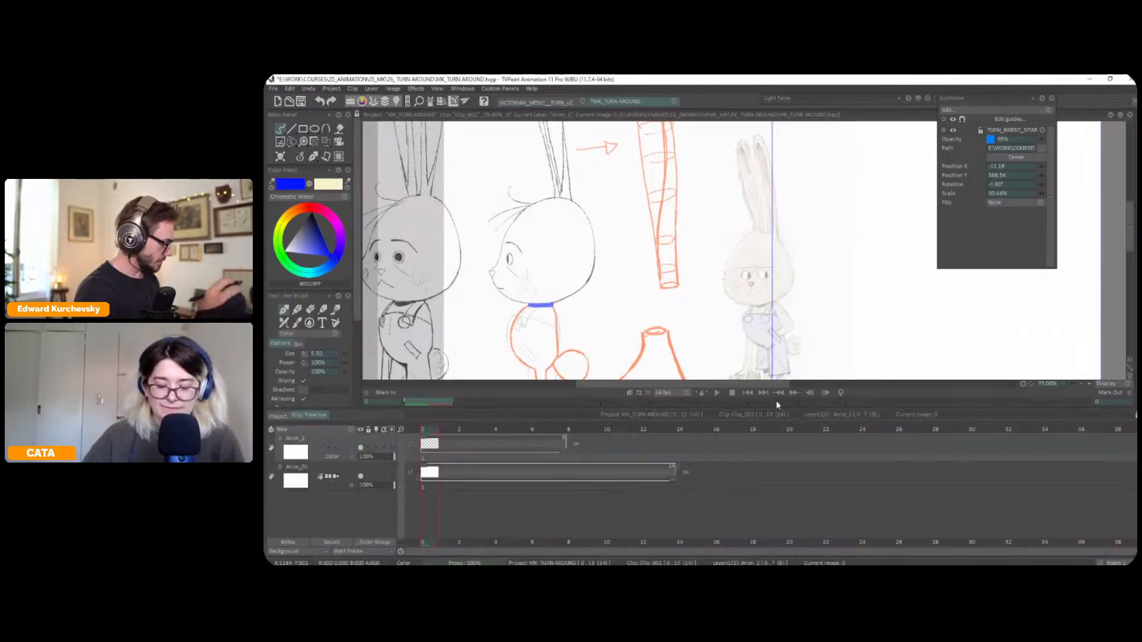
{"action": "key", "text": "Tab"}
{"action": "scroll", "coordinate": [776, 402], "scroll_direction": "up", "scroll_amount": 2}
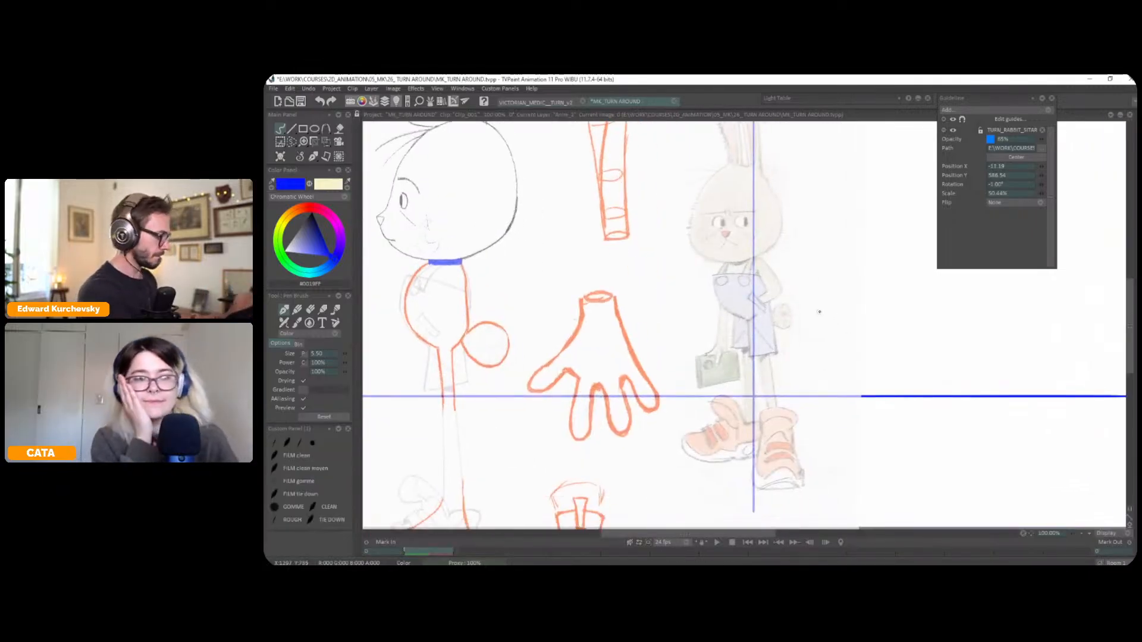
{"action": "scroll", "coordinate": [765, 366], "scroll_direction": "up", "scroll_amount": 2}
{"action": "left_click_drag", "start_coordinate": [755, 351], "coordinate": [768, 424]}
{"action": "left_click_drag", "start_coordinate": [771, 356], "coordinate": [781, 424]}
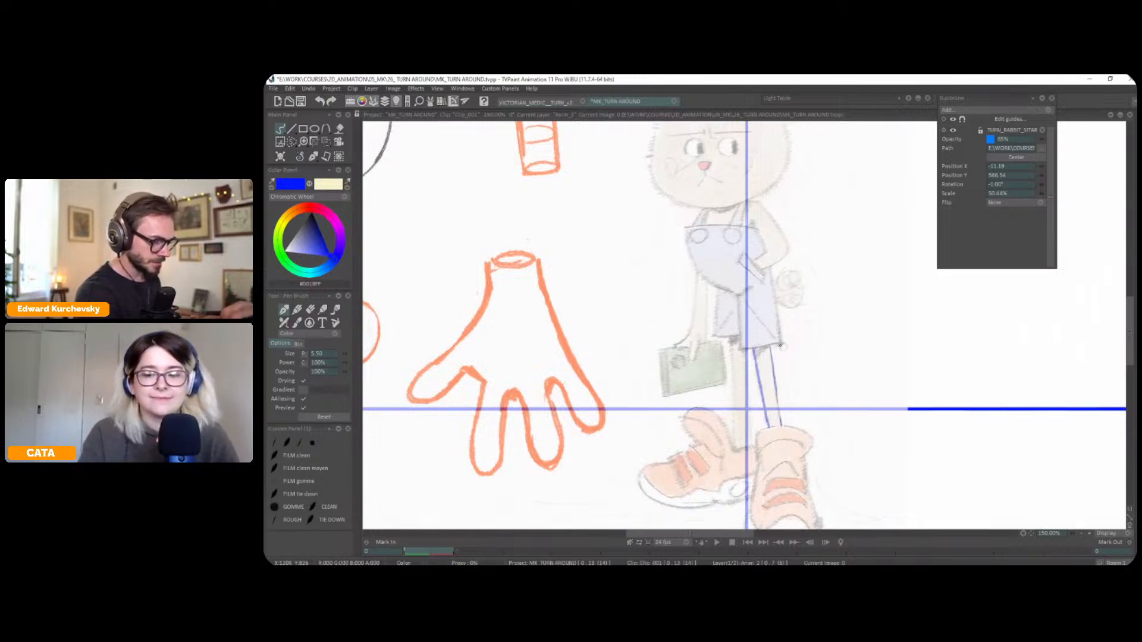
Trace the front trouser leg and the curved bib of the rabbit's overalls in blue
{"action": "left_click_drag", "start_coordinate": [737, 348], "coordinate": [781, 342]}
{"action": "left_click_drag", "start_coordinate": [802, 337], "coordinate": [797, 354]}
{"action": "left_click_drag", "start_coordinate": [765, 287], "coordinate": [776, 358]}
{"action": "left_click_drag", "start_coordinate": [734, 314], "coordinate": [747, 372]}
{"action": "mouse_move", "coordinate": [736, 312]}
{"action": "left_mouse_down"}
{"action": "mouse_move", "coordinate": [733, 321]}
{"action": "mouse_move", "coordinate": [683, 310]}
{"action": "mouse_move", "coordinate": [672, 271]}
{"action": "left_mouse_up"}
{"action": "key", "text": "ctrl+z"}
{"action": "left_click_drag", "start_coordinate": [735, 237], "coordinate": [734, 244]}
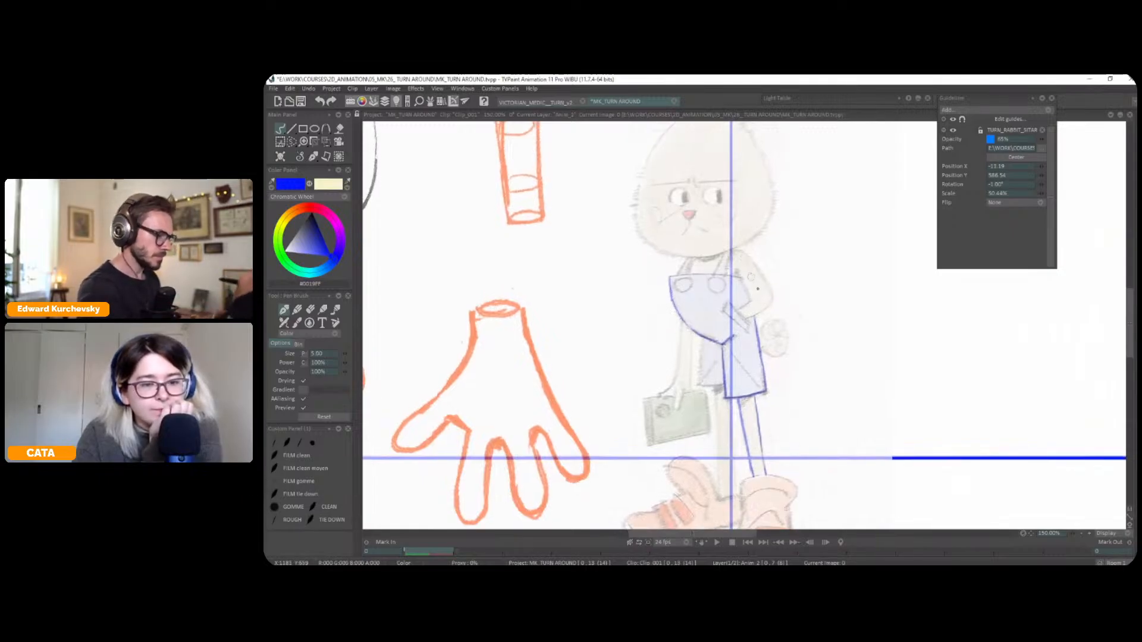
Trace the rabbit's bent arm, the pocket its hand rests in and the round tail with its swirl
{"action": "key", "text": "h"}
{"action": "mouse_move", "coordinate": [741, 249]}
{"action": "left_mouse_down"}
{"action": "mouse_move", "coordinate": [711, 296]}
{"action": "mouse_move", "coordinate": [733, 316]}
{"action": "mouse_move", "coordinate": [747, 269]}
{"action": "left_mouse_up"}
{"action": "key", "text": "x"}
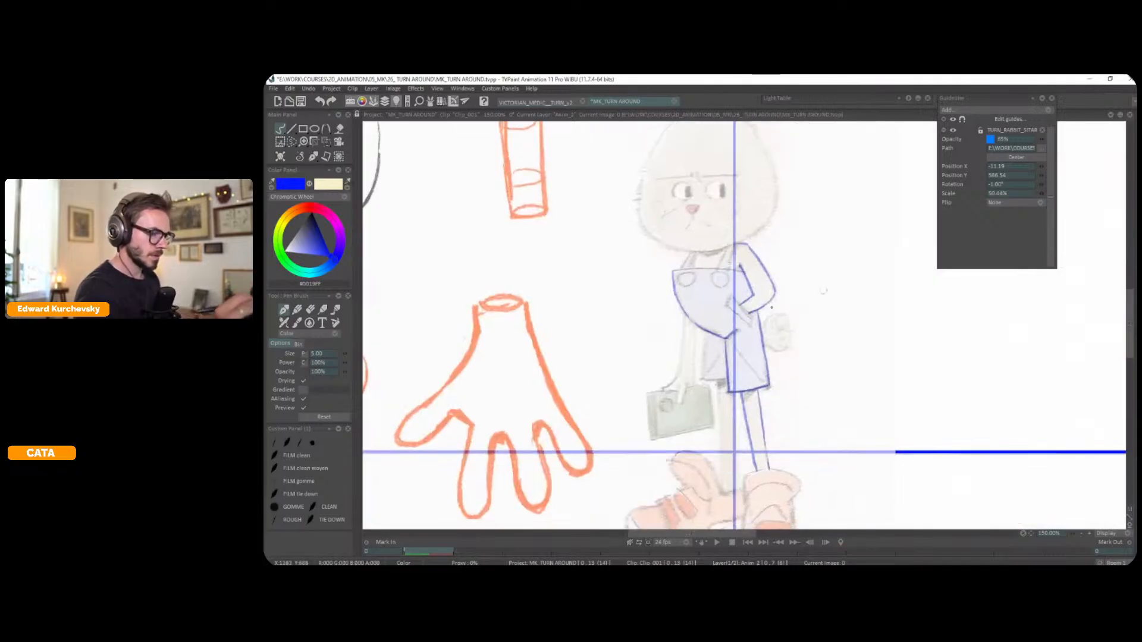
{"action": "mouse_move", "coordinate": [733, 297]}
{"action": "left_mouse_down"}
{"action": "mouse_move", "coordinate": [749, 325]}
{"action": "mouse_move", "coordinate": [767, 327]}
{"action": "mouse_move", "coordinate": [800, 303]}
{"action": "left_mouse_up"}
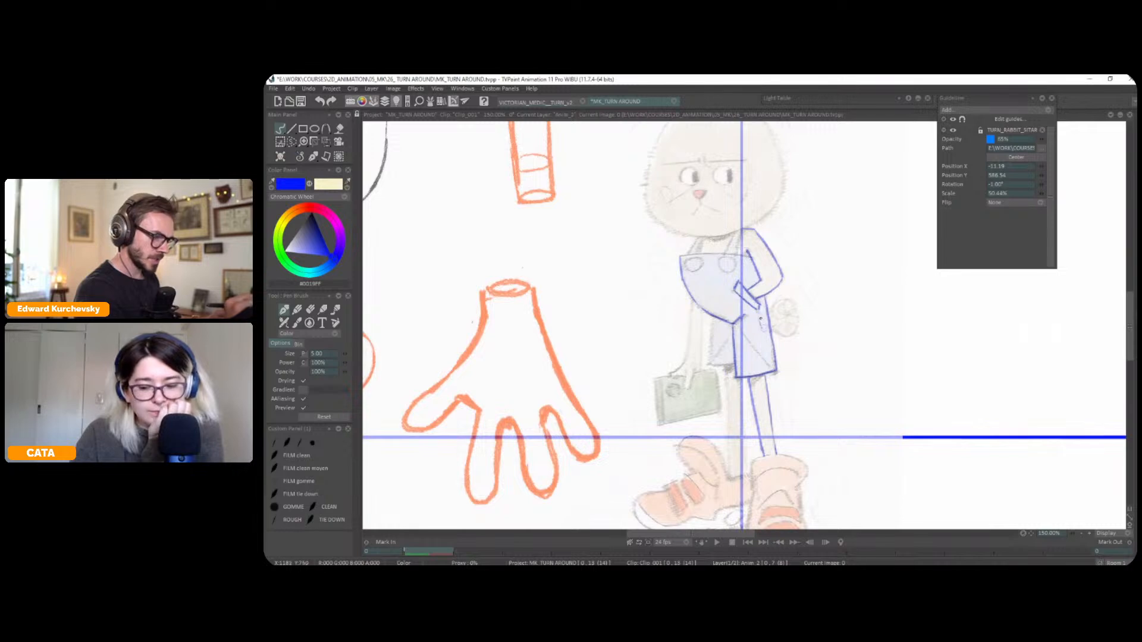
{"action": "mouse_move", "coordinate": [779, 335]}
{"action": "left_mouse_down"}
{"action": "mouse_move", "coordinate": [784, 304]}
{"action": "mouse_move", "coordinate": [762, 316]}
{"action": "mouse_move", "coordinate": [787, 320]}
{"action": "mouse_move", "coordinate": [767, 342]}
{"action": "mouse_move", "coordinate": [711, 310]}
{"action": "left_mouse_up"}
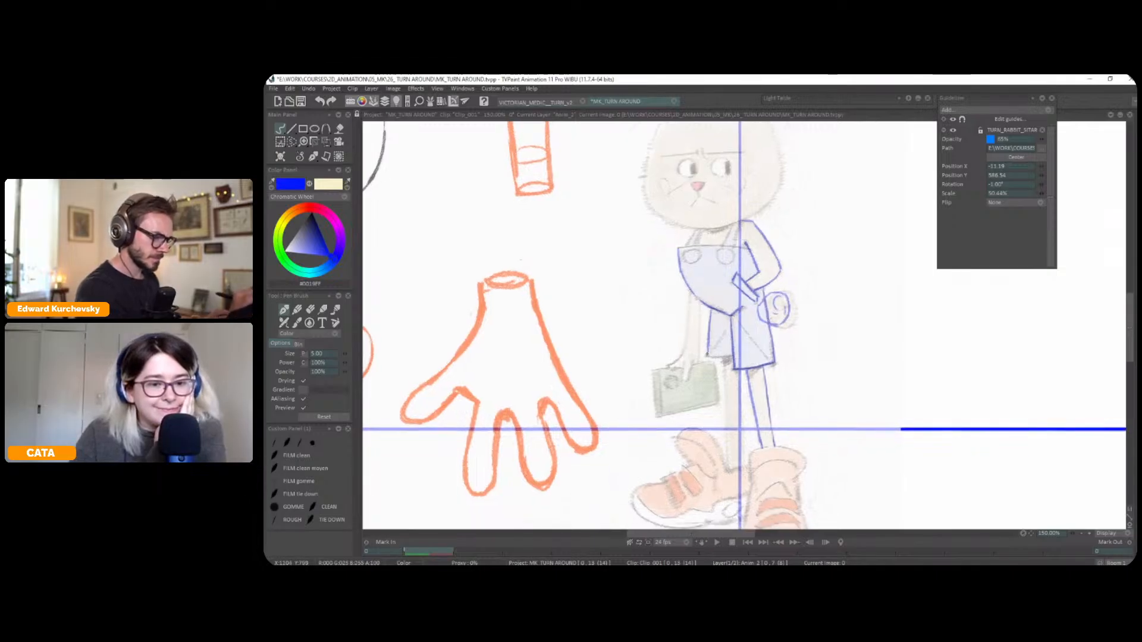
Trace the rabbit's far trouser leg and the thin far leg below it
{"action": "left_click_drag", "start_coordinate": [707, 356], "coordinate": [735, 347]}
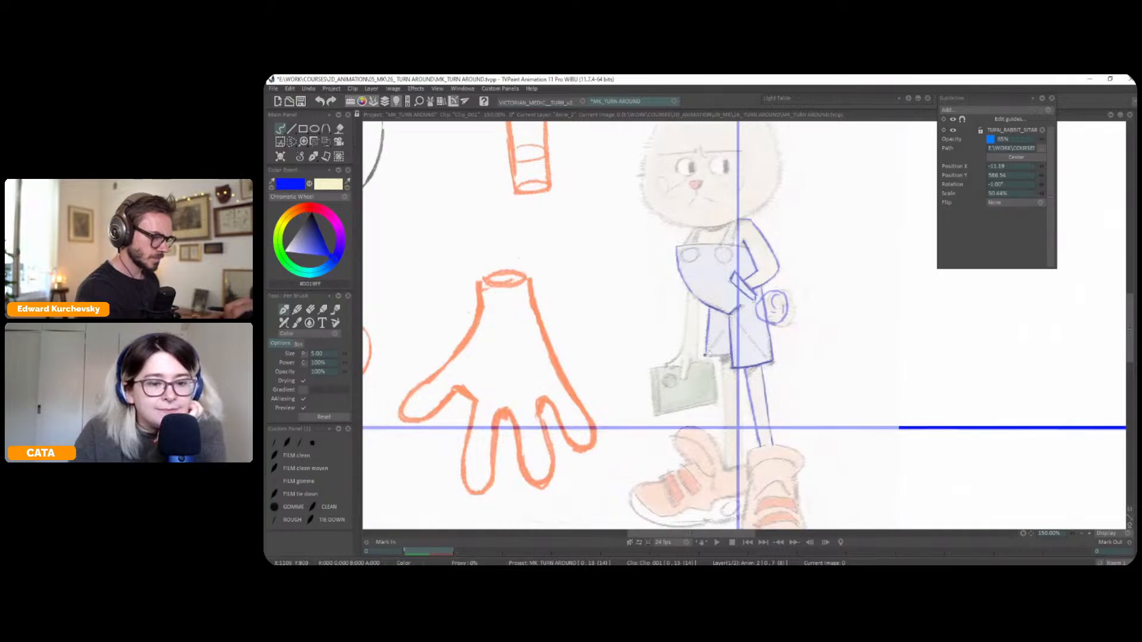
{"action": "left_click_drag", "start_coordinate": [799, 372], "coordinate": [798, 323]}
{"action": "left_click_drag", "start_coordinate": [721, 308], "coordinate": [723, 358]}
{"action": "left_click_drag", "start_coordinate": [724, 409], "coordinate": [727, 423]}
{"action": "mouse_move", "coordinate": [738, 320]}
{"action": "left_mouse_down"}
{"action": "mouse_move", "coordinate": [742, 414]}
{"action": "mouse_move", "coordinate": [783, 354]}
{"action": "mouse_move", "coordinate": [813, 381]}
{"action": "mouse_move", "coordinate": [775, 361]}
{"action": "mouse_move", "coordinate": [766, 375]}
{"action": "mouse_move", "coordinate": [742, 341]}
{"action": "mouse_move", "coordinate": [730, 447]}
{"action": "left_mouse_up"}
{"action": "key", "text": "ctrl+z"}
Hide the construction lines and trace the rabbit's front shoe with its sole, straps and collar
{"action": "scroll", "coordinate": [794, 344], "scroll_direction": "up", "scroll_amount": 1}
{"action": "scroll", "coordinate": [756, 348], "scroll_direction": "down", "scroll_amount": 1}
{"action": "left_click_drag", "start_coordinate": [789, 369], "coordinate": [806, 435]}
{"action": "mouse_move", "coordinate": [733, 449]}
{"action": "left_mouse_down"}
{"action": "mouse_move", "coordinate": [800, 454]}
{"action": "mouse_move", "coordinate": [803, 437]}
{"action": "mouse_move", "coordinate": [749, 441]}
{"action": "left_mouse_up"}
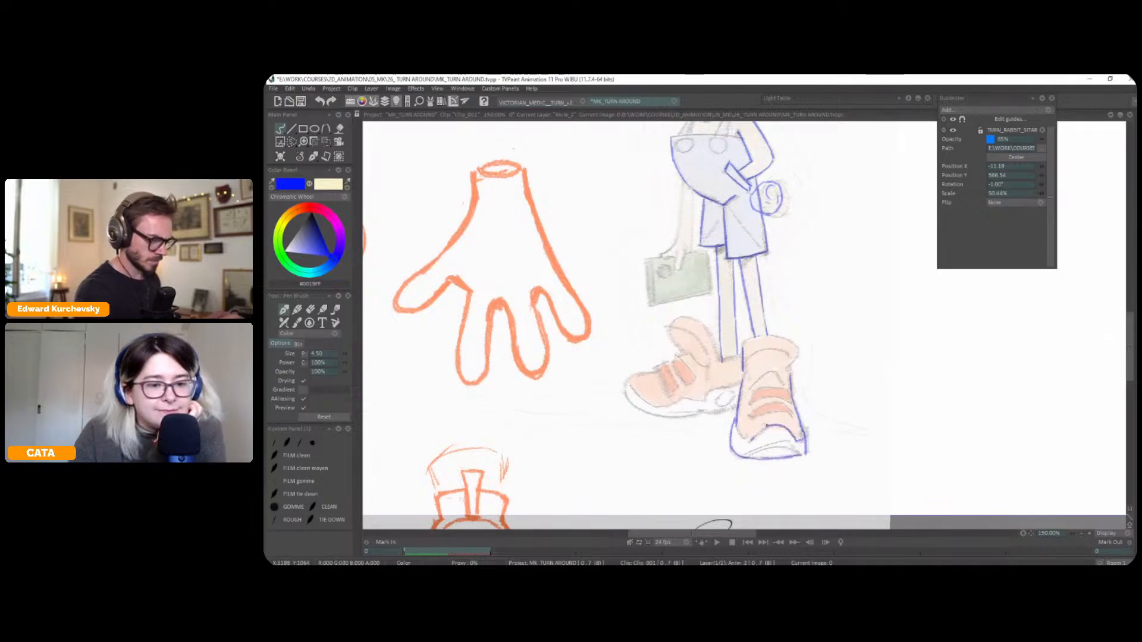
{"action": "left_click_drag", "start_coordinate": [794, 405], "coordinate": [765, 409]}
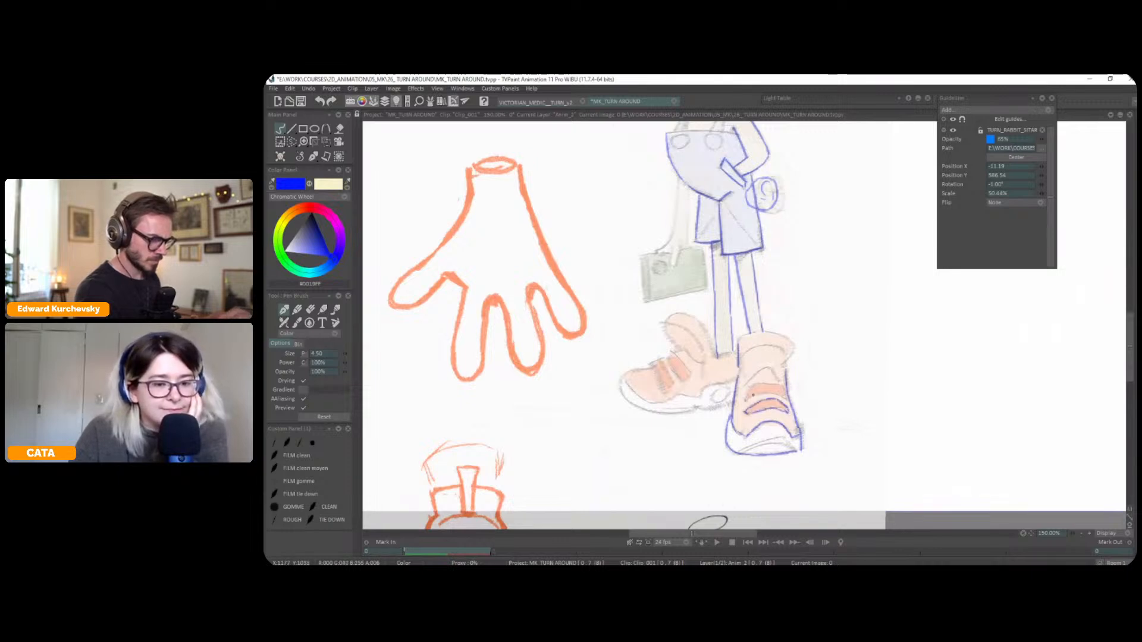
{"action": "mouse_move", "coordinate": [753, 388]}
{"action": "left_mouse_down"}
{"action": "mouse_move", "coordinate": [778, 351]}
{"action": "mouse_move", "coordinate": [747, 349]}
{"action": "mouse_move", "coordinate": [780, 355]}
{"action": "mouse_move", "coordinate": [754, 347]}
{"action": "mouse_move", "coordinate": [789, 354]}
{"action": "left_mouse_up"}
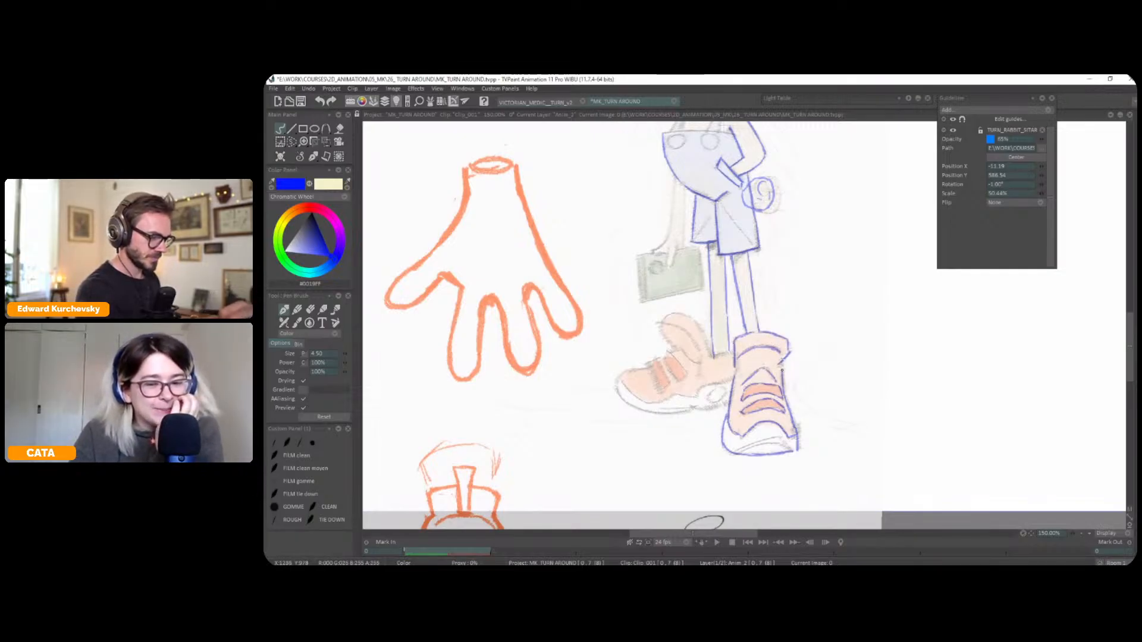
Trace the rabbit's far shoe with its tongue, straps, sole and sole circle, and touch up the front shoe's toe
{"action": "mouse_move", "coordinate": [715, 357]}
{"action": "left_mouse_down"}
{"action": "mouse_move", "coordinate": [719, 380]}
{"action": "mouse_move", "coordinate": [766, 334]}
{"action": "left_mouse_up"}
{"action": "key", "text": "x"}
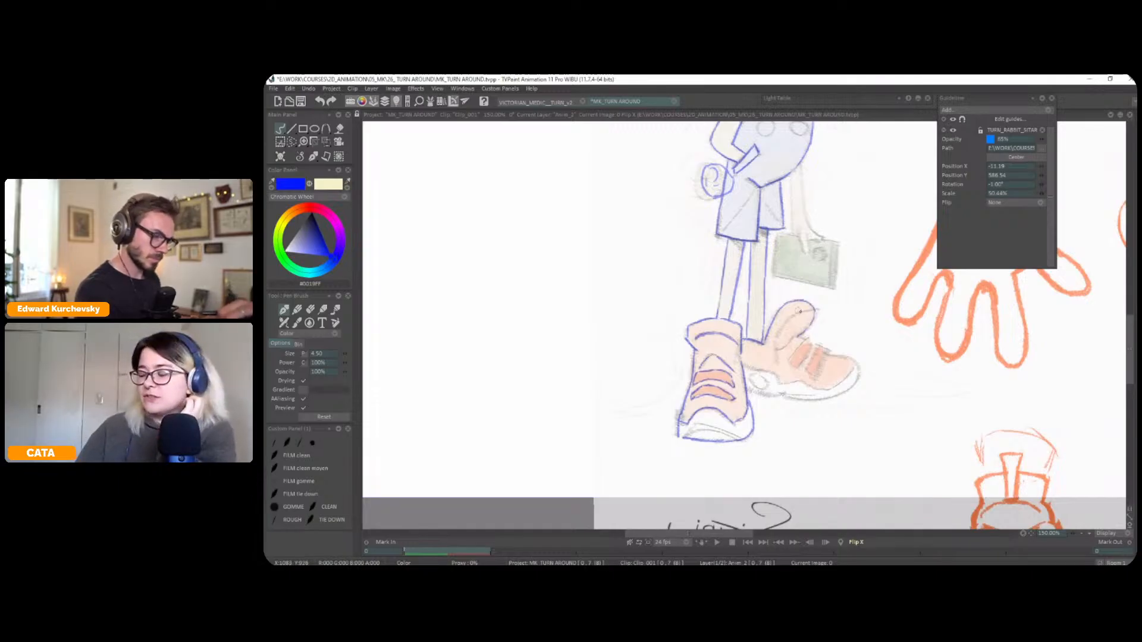
{"action": "key", "text": "x"}
{"action": "left_click_drag", "start_coordinate": [756, 348], "coordinate": [778, 321]}
{"action": "left_click_drag", "start_coordinate": [869, 270], "coordinate": [769, 324]}
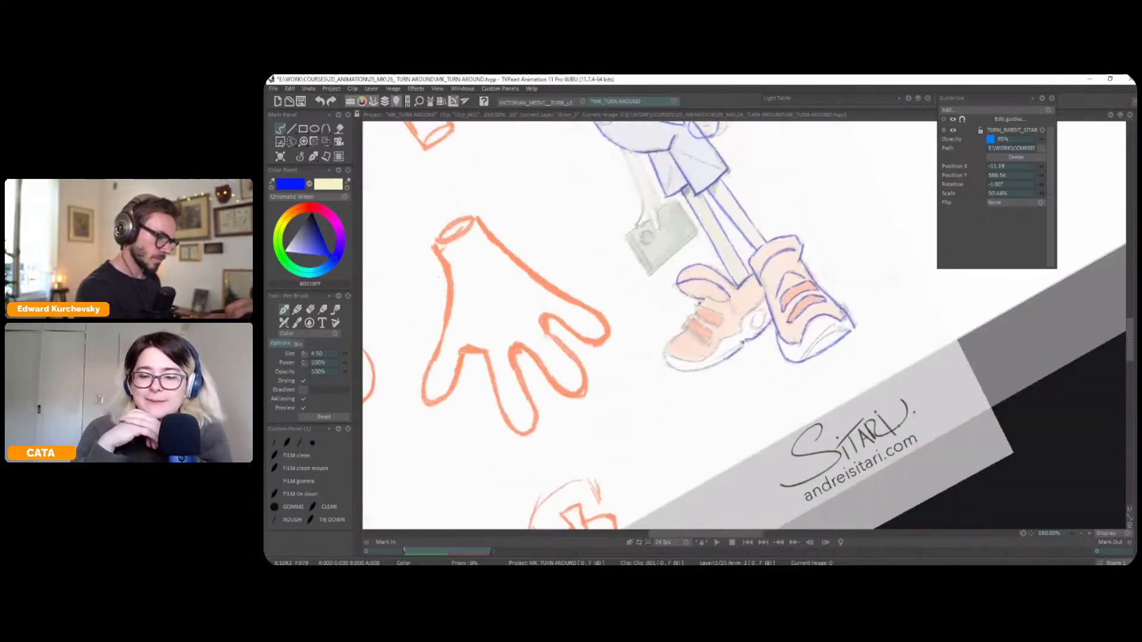
{"action": "left_click_drag", "start_coordinate": [718, 326], "coordinate": [704, 321]}
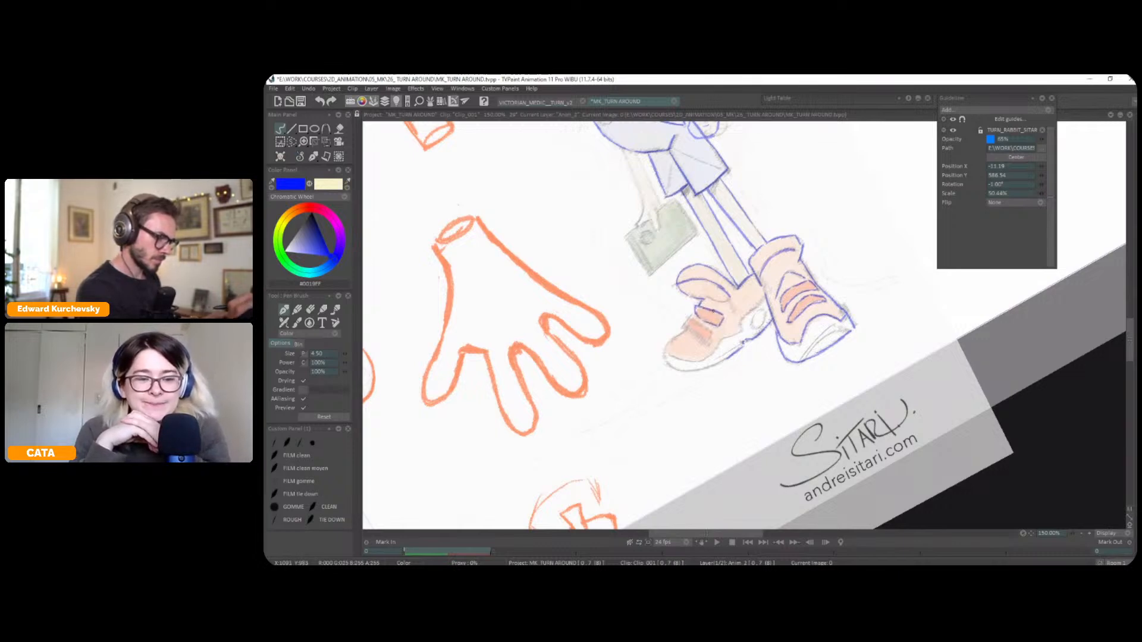
{"action": "mouse_move", "coordinate": [700, 345]}
{"action": "left_mouse_down"}
{"action": "mouse_move", "coordinate": [689, 320]}
{"action": "mouse_move", "coordinate": [701, 314]}
{"action": "mouse_move", "coordinate": [667, 345]}
{"action": "mouse_move", "coordinate": [693, 371]}
{"action": "left_mouse_up"}
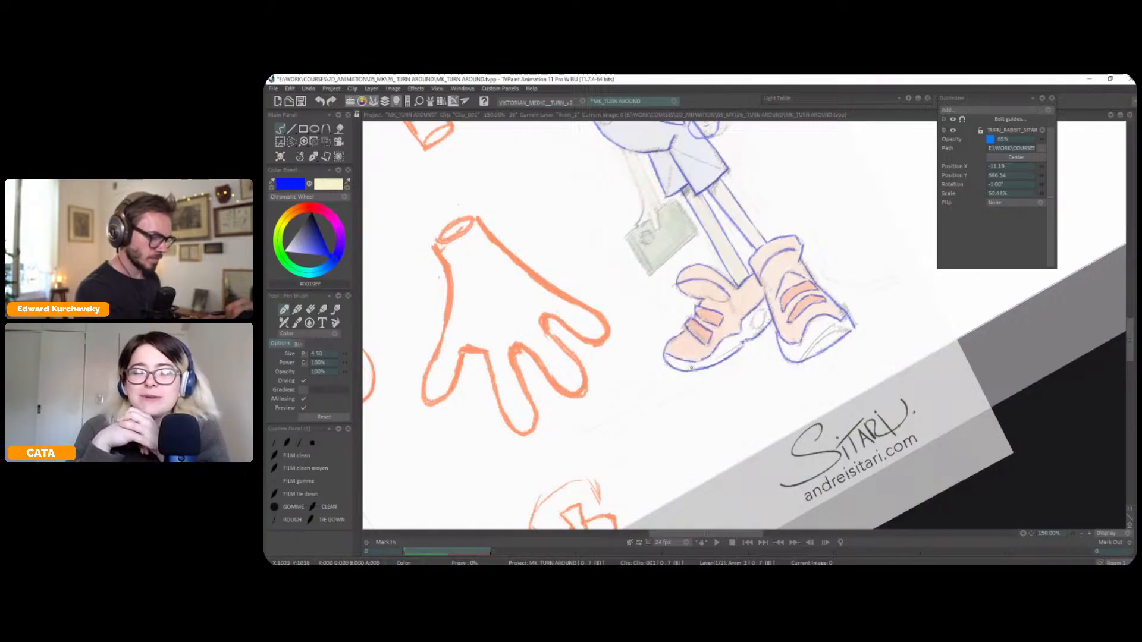
{"action": "left_click_drag", "start_coordinate": [753, 326], "coordinate": [762, 312]}
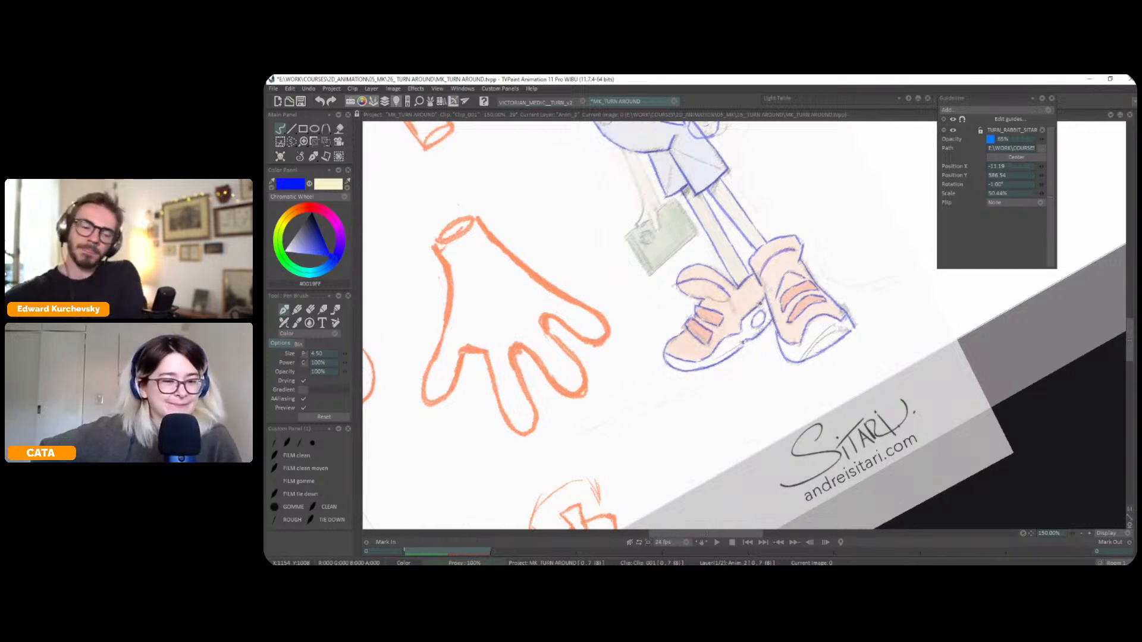
{"action": "left_click_drag", "start_coordinate": [811, 333], "coordinate": [805, 351]}
Reset the canvas rotation and trace the rabbit's hanging arm and the hand holding the green bag
{"action": "left_click_drag", "start_coordinate": [872, 287], "coordinate": [857, 350]}
{"action": "key", "text": "Tab"}
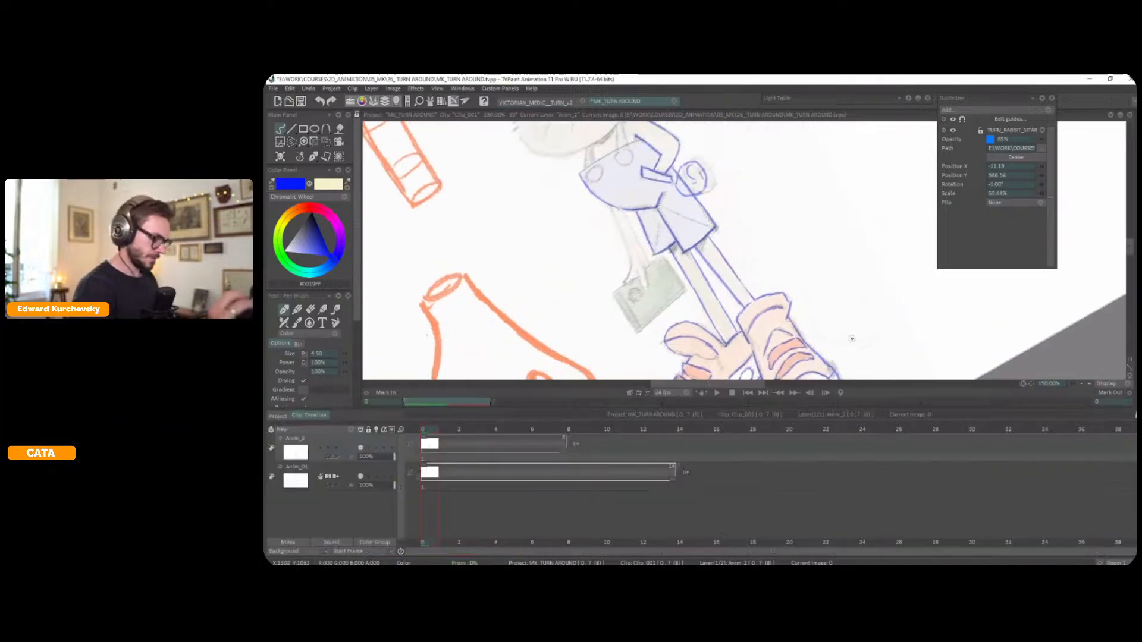
{"action": "key", "text": "Tab"}
{"action": "key", "text": "shift+n"}
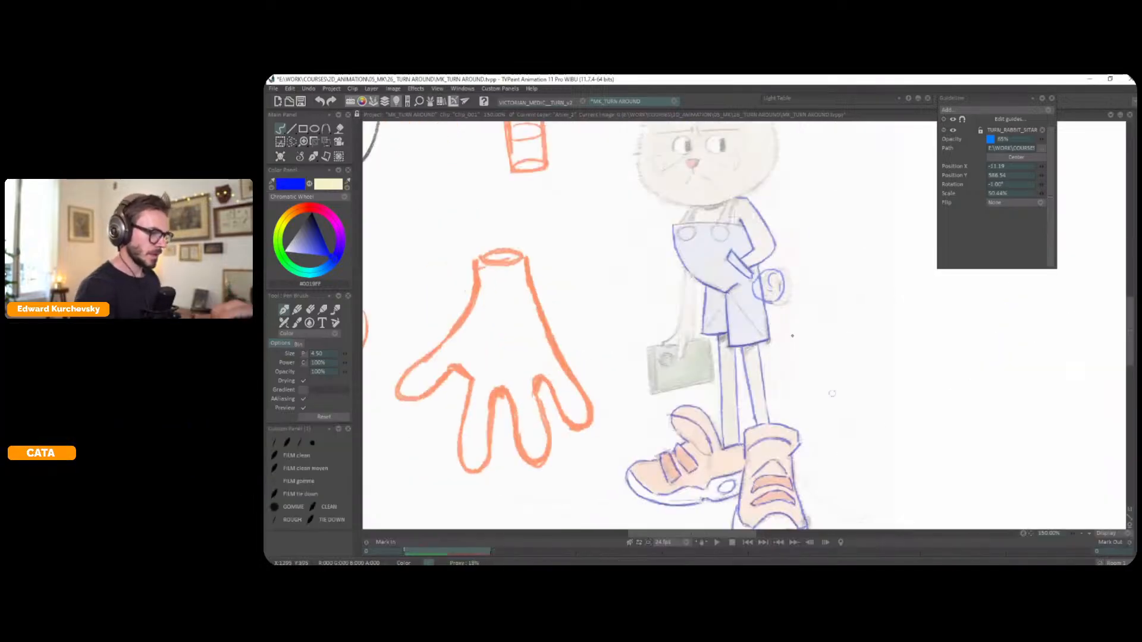
{"action": "mouse_move", "coordinate": [686, 271]}
{"action": "left_mouse_down"}
{"action": "mouse_move", "coordinate": [666, 340]}
{"action": "mouse_move", "coordinate": [678, 352]}
{"action": "left_mouse_up"}
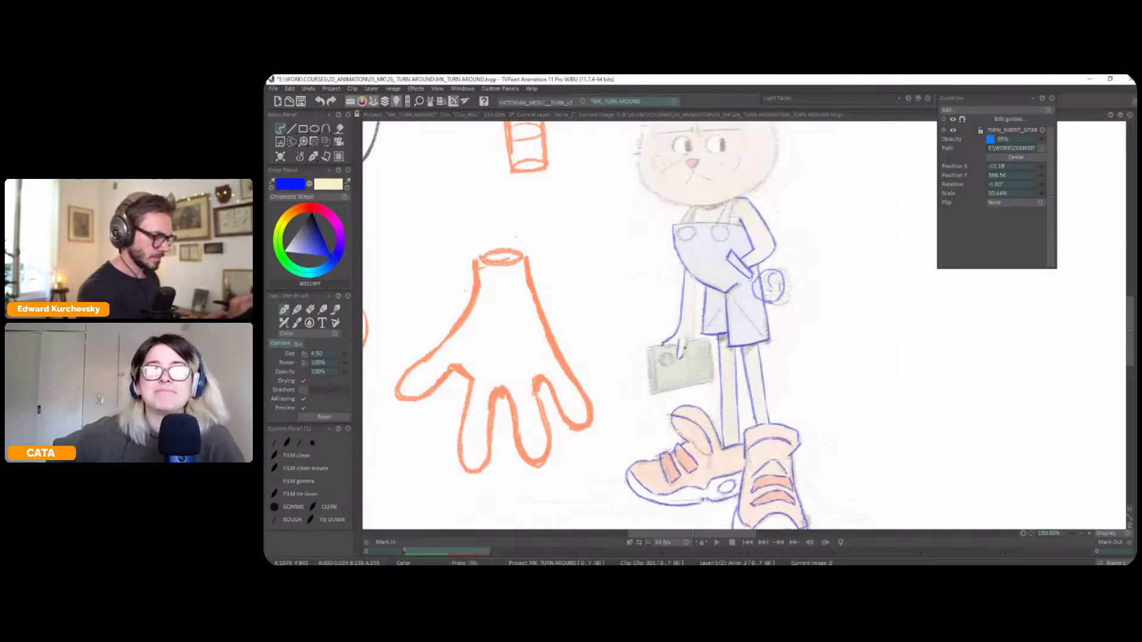
{"action": "mouse_move", "coordinate": [695, 283]}
{"action": "left_mouse_down"}
{"action": "mouse_move", "coordinate": [687, 381]}
{"action": "mouse_move", "coordinate": [706, 343]}
{"action": "mouse_move", "coordinate": [716, 394]}
{"action": "left_mouse_up"}
Trace the green bag with its round clasp and the two large buttons on the overalls' bib
{"action": "left_click_drag", "start_coordinate": [711, 394], "coordinate": [756, 354]}
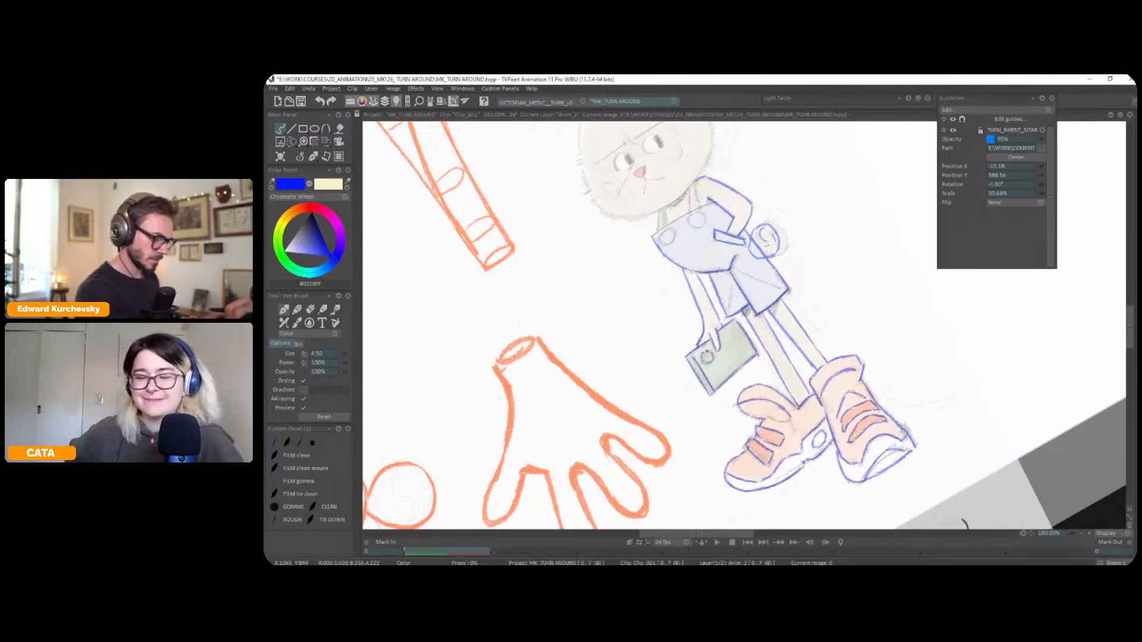
{"action": "left_click_drag", "start_coordinate": [771, 349], "coordinate": [767, 372]}
{"action": "key", "text": "shift+space"}
{"action": "left_click_drag", "start_coordinate": [764, 279], "coordinate": [770, 339]}
{"action": "left_click_drag", "start_coordinate": [693, 265], "coordinate": [692, 281]}
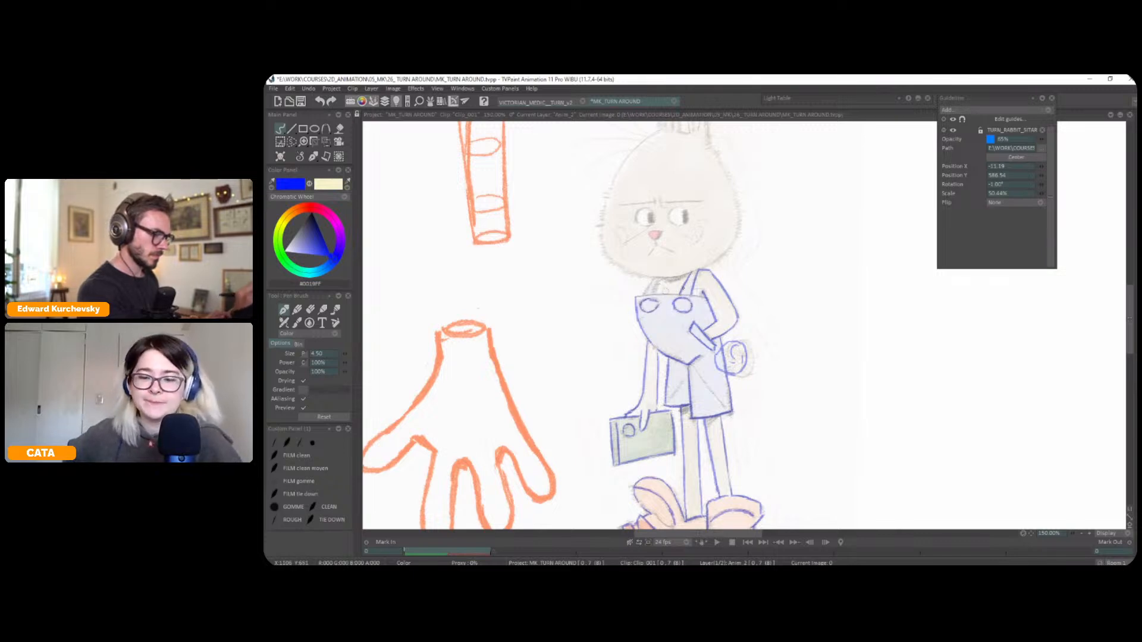
Trace the overalls' shoulder straps and both sides of the rabbit's head outline
{"action": "left_click_drag", "start_coordinate": [766, 245], "coordinate": [712, 250]}
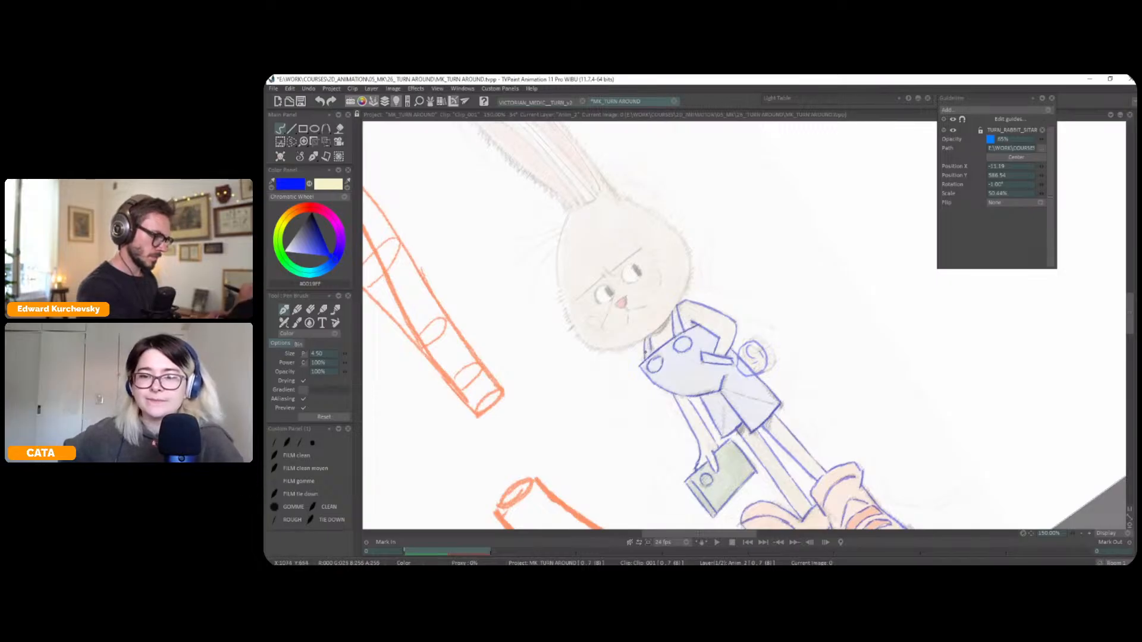
{"action": "key", "text": "shift+n"}
{"action": "mouse_move", "coordinate": [649, 306]}
{"action": "left_mouse_down"}
{"action": "mouse_move", "coordinate": [690, 297]}
{"action": "mouse_move", "coordinate": [726, 335]}
{"action": "left_mouse_up"}
{"action": "mouse_move", "coordinate": [685, 215]}
{"action": "left_mouse_down"}
{"action": "mouse_move", "coordinate": [710, 306]}
{"action": "mouse_move", "coordinate": [681, 326]}
{"action": "left_mouse_up"}
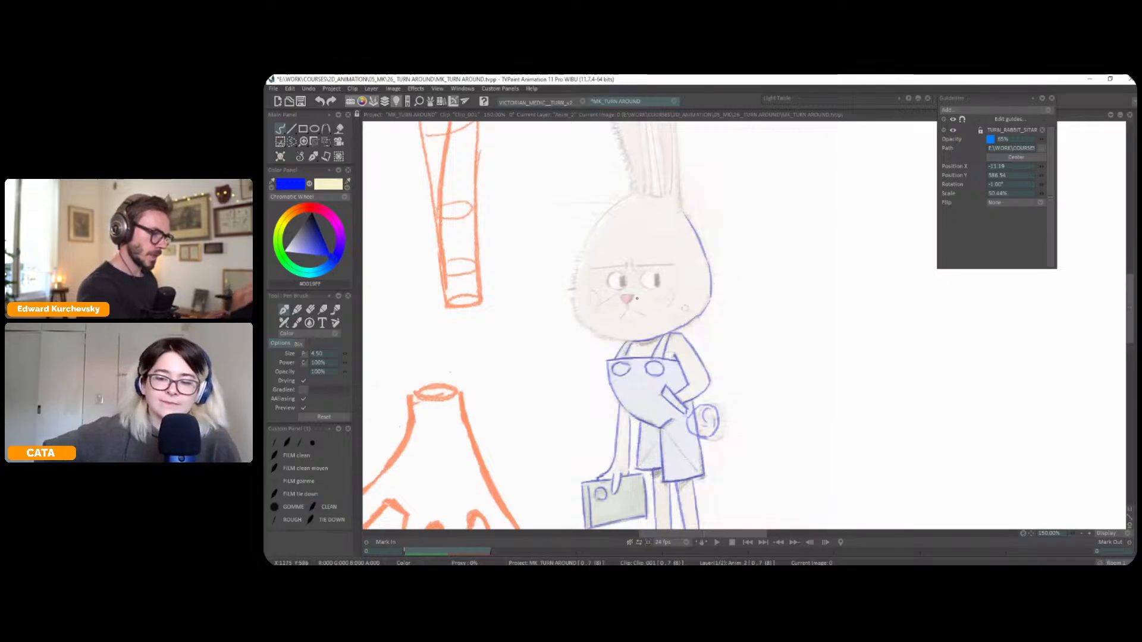
{"action": "mouse_move", "coordinate": [625, 198]}
{"action": "left_mouse_down"}
{"action": "mouse_move", "coordinate": [591, 232]}
{"action": "mouse_move", "coordinate": [571, 289]}
{"action": "mouse_move", "coordinate": [575, 318]}
{"action": "mouse_move", "coordinate": [636, 342]}
{"action": "left_mouse_up"}
{"action": "left_click_drag", "start_coordinate": [657, 192], "coordinate": [706, 241]}
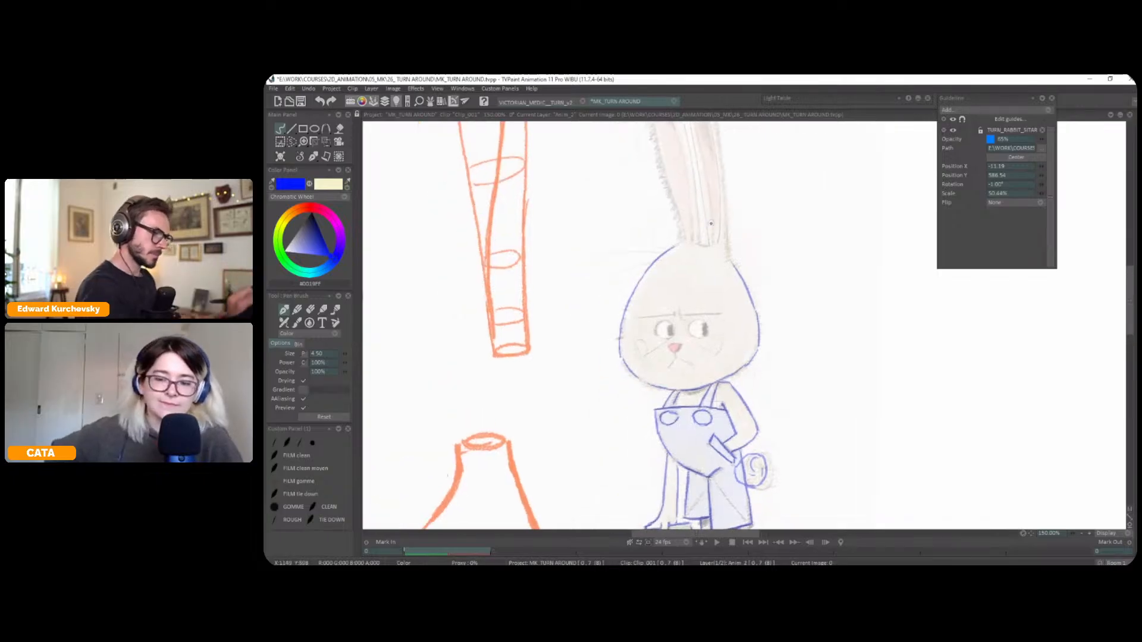
Trace the rabbit's frowning eyebrows, the crease between them and the nose
{"action": "left_click_drag", "start_coordinate": [820, 245], "coordinate": [741, 217]}
{"action": "mouse_move", "coordinate": [682, 349]}
{"action": "left_mouse_down"}
{"action": "mouse_move", "coordinate": [718, 332]}
{"action": "mouse_move", "coordinate": [694, 349]}
{"action": "mouse_move", "coordinate": [718, 329]}
{"action": "mouse_move", "coordinate": [731, 291]}
{"action": "mouse_move", "coordinate": [707, 318]}
{"action": "left_mouse_up"}
{"action": "key", "text": "ctrl+z"}
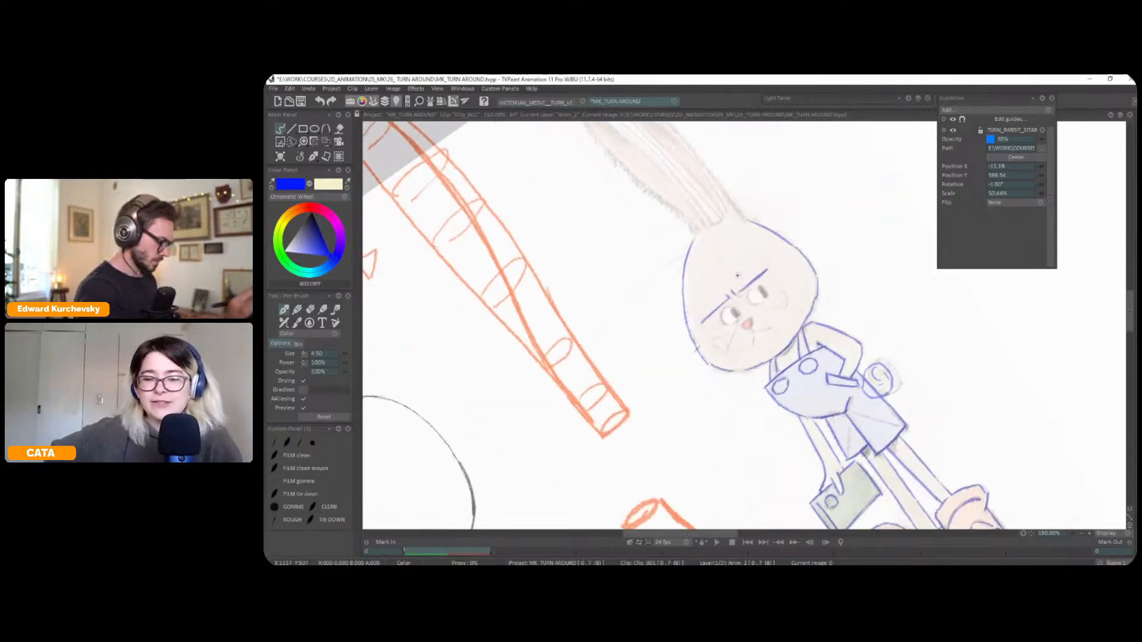
{"action": "key", "text": "shift+space"}
{"action": "key", "text": "greater"}
{"action": "key", "text": "greater"}
{"action": "left_click_drag", "start_coordinate": [846, 251], "coordinate": [779, 307]}
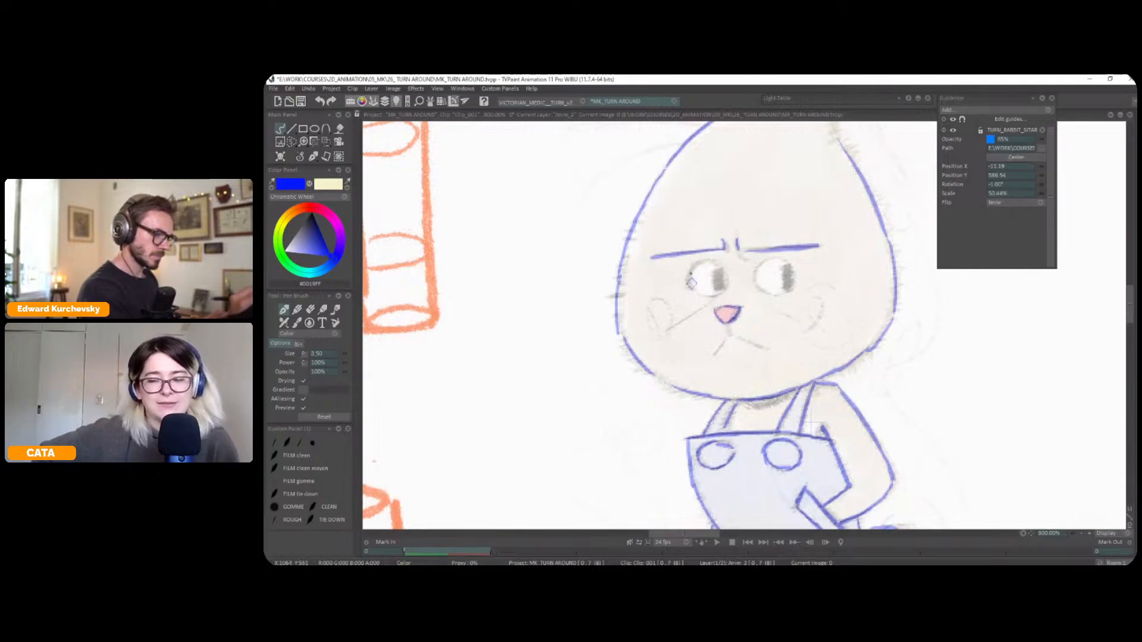
Trace the rabbit's eyes with dark pupils, the whisker lines, the mouth and the cheek circles
{"action": "mouse_move", "coordinate": [691, 290]}
{"action": "left_mouse_down"}
{"action": "mouse_move", "coordinate": [698, 263]}
{"action": "mouse_move", "coordinate": [724, 268]}
{"action": "mouse_move", "coordinate": [726, 291]}
{"action": "mouse_move", "coordinate": [707, 295]}
{"action": "mouse_move", "coordinate": [717, 285]}
{"action": "left_mouse_up"}
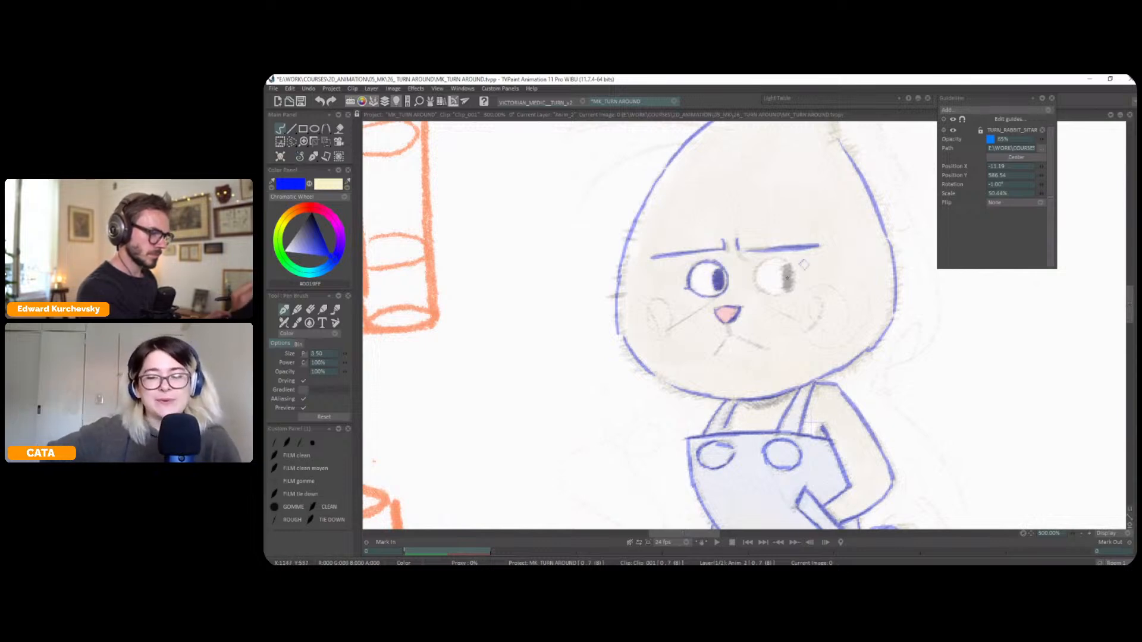
{"action": "mouse_move", "coordinate": [755, 285]}
{"action": "left_mouse_down"}
{"action": "mouse_move", "coordinate": [788, 294]}
{"action": "mouse_move", "coordinate": [793, 251]}
{"action": "mouse_move", "coordinate": [788, 264]}
{"action": "mouse_move", "coordinate": [759, 265]}
{"action": "left_mouse_up"}
{"action": "mouse_move", "coordinate": [709, 326]}
{"action": "left_mouse_down"}
{"action": "mouse_move", "coordinate": [692, 301]}
{"action": "mouse_move", "coordinate": [671, 314]}
{"action": "left_mouse_up"}
{"action": "mouse_move", "coordinate": [757, 290]}
{"action": "left_mouse_down"}
{"action": "mouse_move", "coordinate": [798, 309]}
{"action": "mouse_move", "coordinate": [728, 309]}
{"action": "mouse_move", "coordinate": [721, 326]}
{"action": "mouse_move", "coordinate": [759, 318]}
{"action": "mouse_move", "coordinate": [737, 307]}
{"action": "mouse_move", "coordinate": [759, 333]}
{"action": "mouse_move", "coordinate": [730, 322]}
{"action": "mouse_move", "coordinate": [764, 337]}
{"action": "left_mouse_up"}
{"action": "mouse_move", "coordinate": [852, 291]}
{"action": "left_mouse_down"}
{"action": "mouse_move", "coordinate": [806, 344]}
{"action": "mouse_move", "coordinate": [817, 307]}
{"action": "left_mouse_up"}
{"action": "left_click_drag", "start_coordinate": [654, 311], "coordinate": [651, 315]}
{"action": "left_click_drag", "start_coordinate": [819, 178], "coordinate": [795, 339]}
Close the top of the head between the ears and trace the near ear's outline and inner ear lines
{"action": "scroll", "coordinate": [801, 300], "scroll_direction": "down", "scroll_amount": 1}
{"action": "left_click_drag", "start_coordinate": [743, 289], "coordinate": [759, 303]}
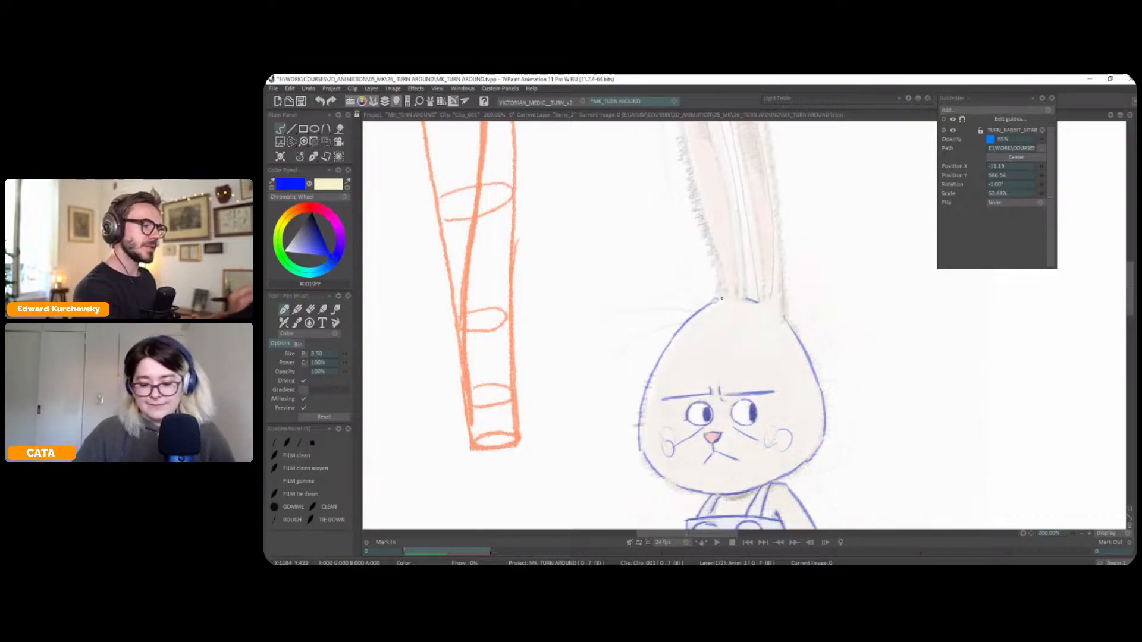
{"action": "scroll", "coordinate": [801, 306], "scroll_direction": "down", "scroll_amount": 1}
{"action": "left_click_drag", "start_coordinate": [723, 149], "coordinate": [752, 343]}
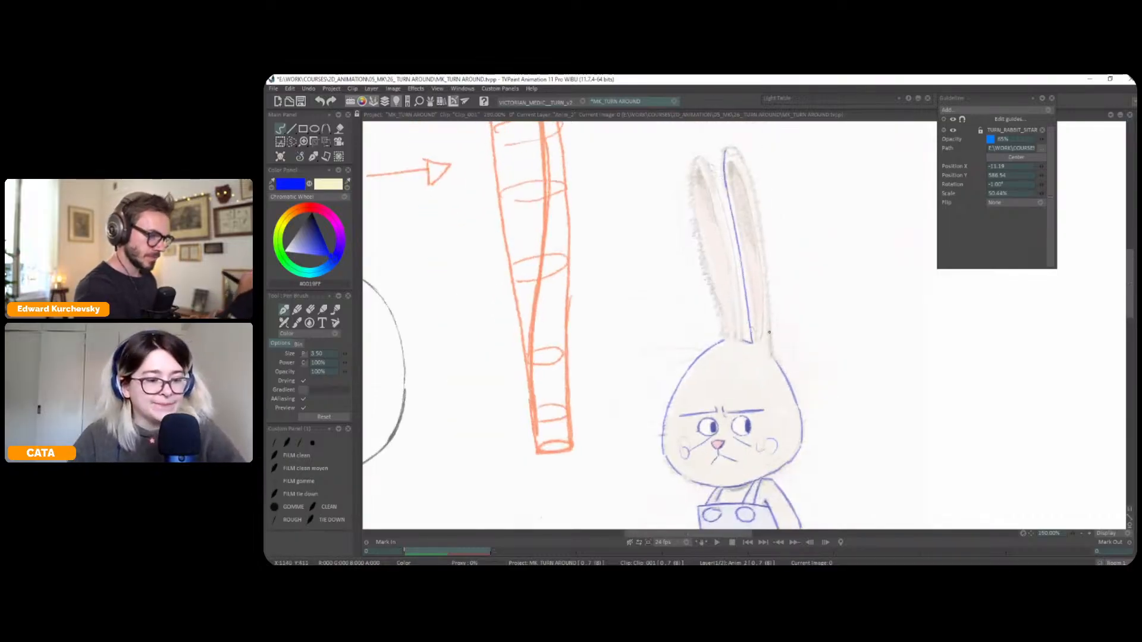
{"action": "left_click_drag", "start_coordinate": [738, 151], "coordinate": [767, 292]}
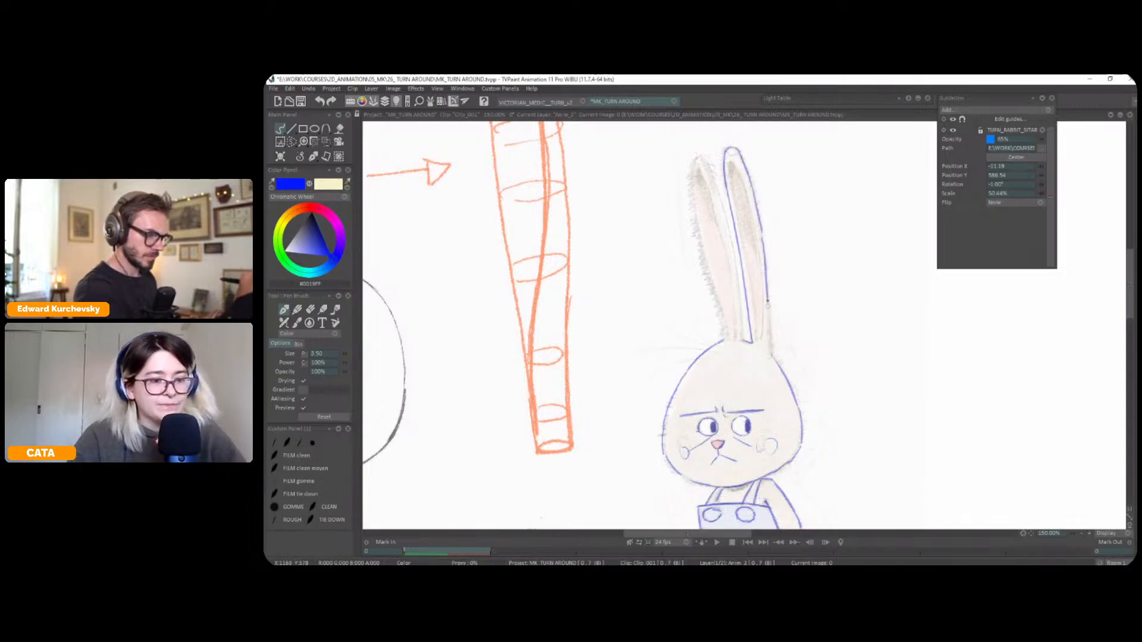
{"action": "key", "text": "ctrl+z"}
{"action": "left_click_drag", "start_coordinate": [731, 160], "coordinate": [735, 209]}
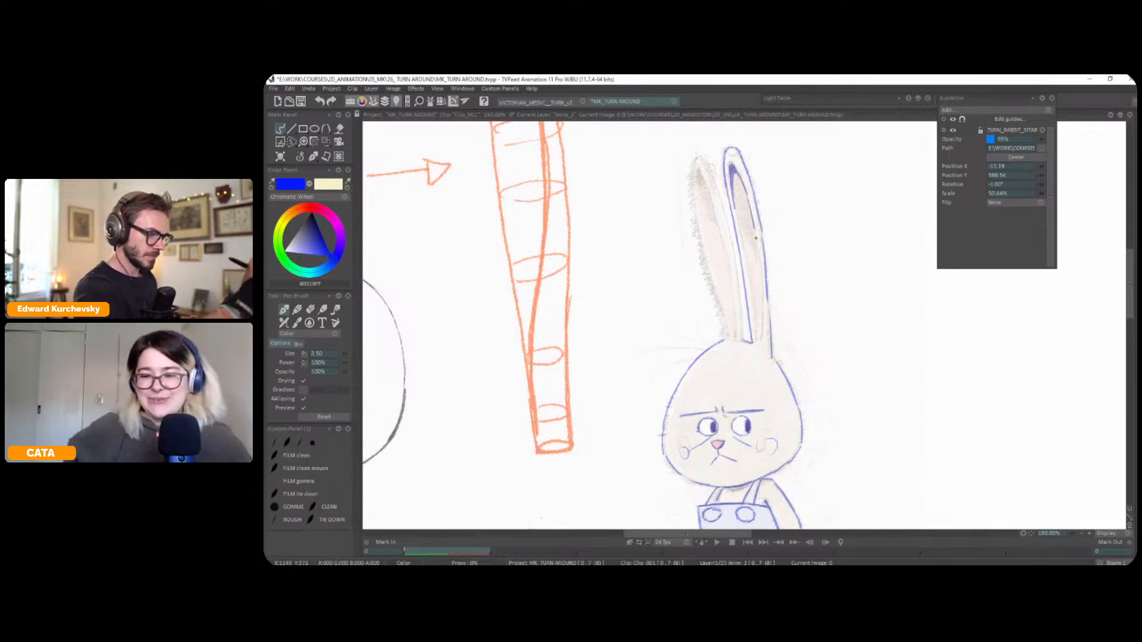
{"action": "left_click_drag", "start_coordinate": [735, 206], "coordinate": [759, 338]}
Trace the rabbit's other ear with its outline, dark tip and inner ear lines
{"action": "mouse_move", "coordinate": [700, 171]}
{"action": "left_mouse_down"}
{"action": "mouse_move", "coordinate": [737, 269]}
{"action": "mouse_move", "coordinate": [741, 324]}
{"action": "mouse_move", "coordinate": [729, 315]}
{"action": "mouse_move", "coordinate": [726, 329]}
{"action": "mouse_move", "coordinate": [693, 219]}
{"action": "left_mouse_up"}
{"action": "key", "text": "ctrl+z"}
{"action": "left_click_drag", "start_coordinate": [705, 265], "coordinate": [692, 180]}
{"action": "mouse_move", "coordinate": [704, 240]}
{"action": "left_mouse_down"}
{"action": "mouse_move", "coordinate": [698, 192]}
{"action": "mouse_move", "coordinate": [733, 291]}
{"action": "left_mouse_up"}
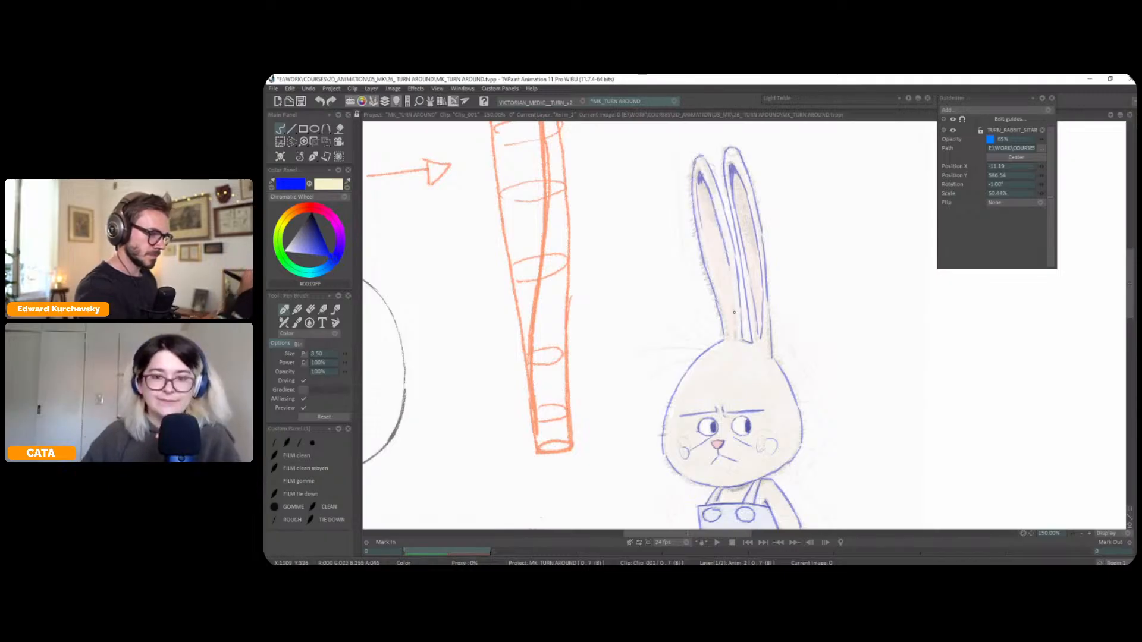
{"action": "scroll", "coordinate": [740, 288], "scroll_direction": "down", "scroll_amount": 2}
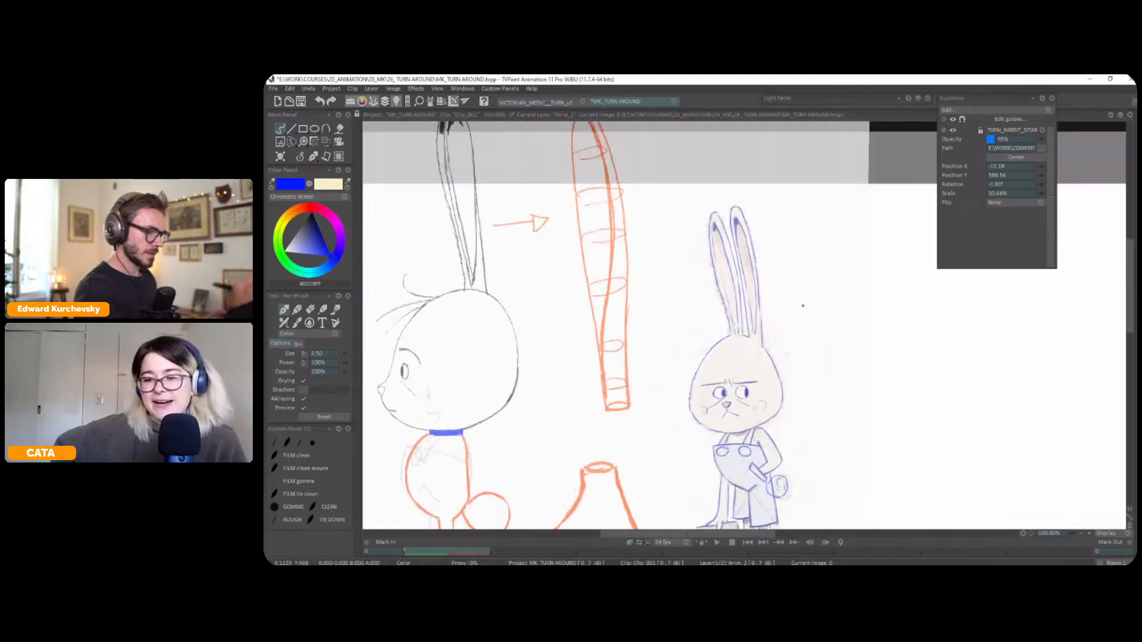
Hide the reference guide and mirror the canvas view to check the traced rabbit's proportions
{"action": "scroll", "coordinate": [795, 336], "scroll_direction": "down", "scroll_amount": 1}
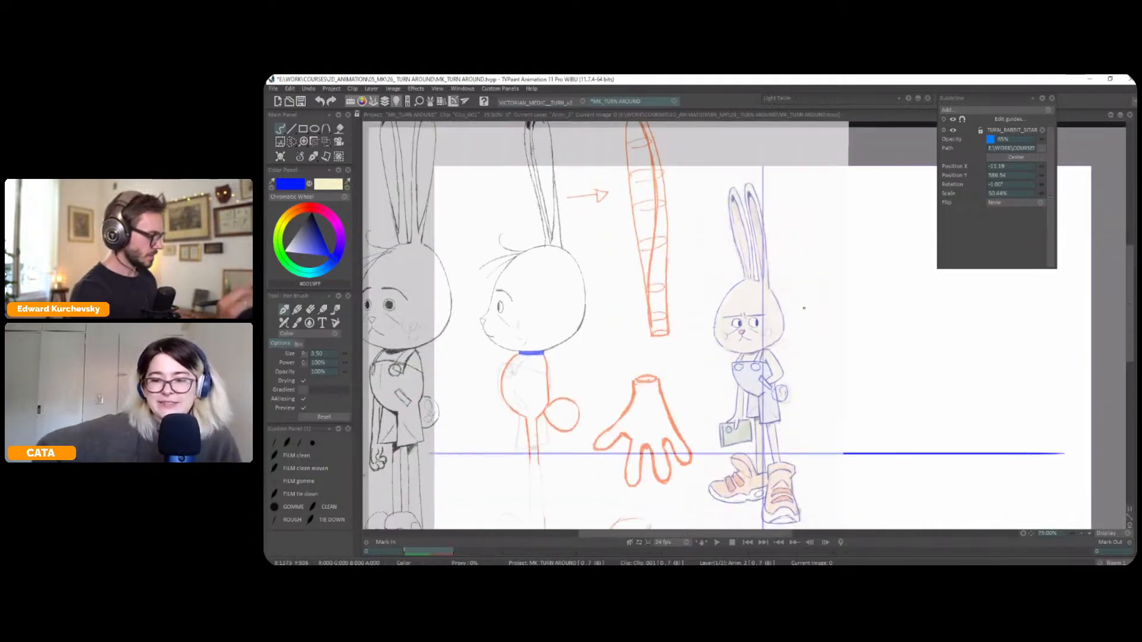
{"action": "left_click_drag", "start_coordinate": [826, 312], "coordinate": [832, 284]}
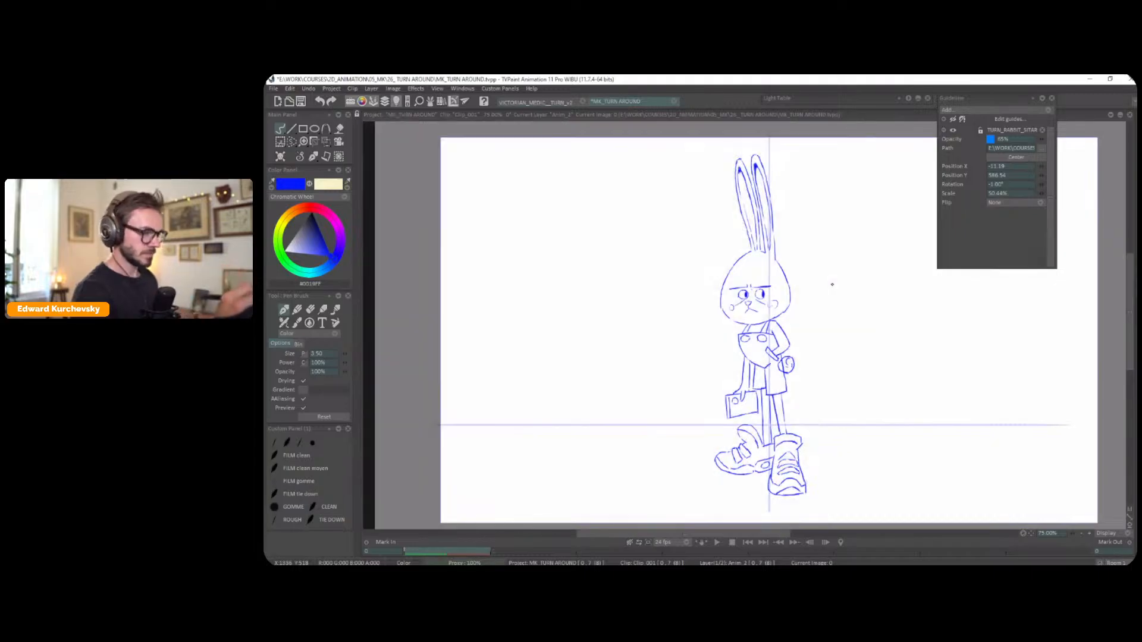
{"action": "scroll", "coordinate": [832, 284], "scroll_direction": "up", "scroll_amount": 1}
{"action": "scroll", "coordinate": [862, 271], "scroll_direction": "up", "scroll_amount": 2}
{"action": "key", "text": "shift+x"}
{"action": "left_click_drag", "start_coordinate": [841, 290], "coordinate": [836, 311]}
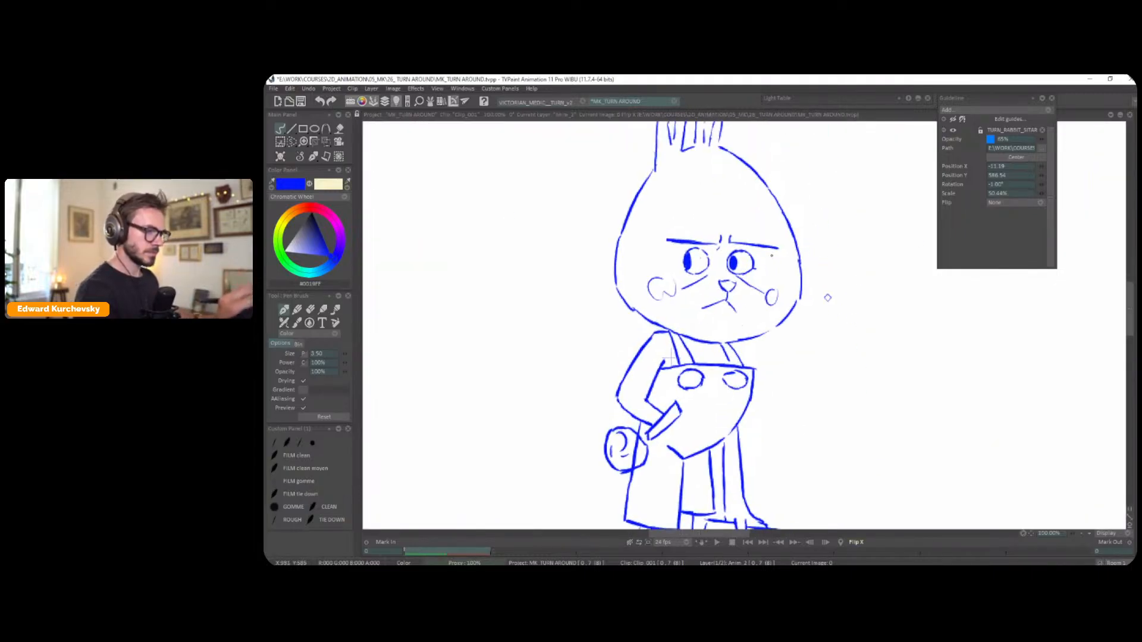
Select the outer edge of the rabbit's far eye in the mirrored view and adjust it with a transform
{"action": "scroll", "coordinate": [753, 255], "scroll_direction": "up", "scroll_amount": 1}
{"action": "key", "text": "s"}
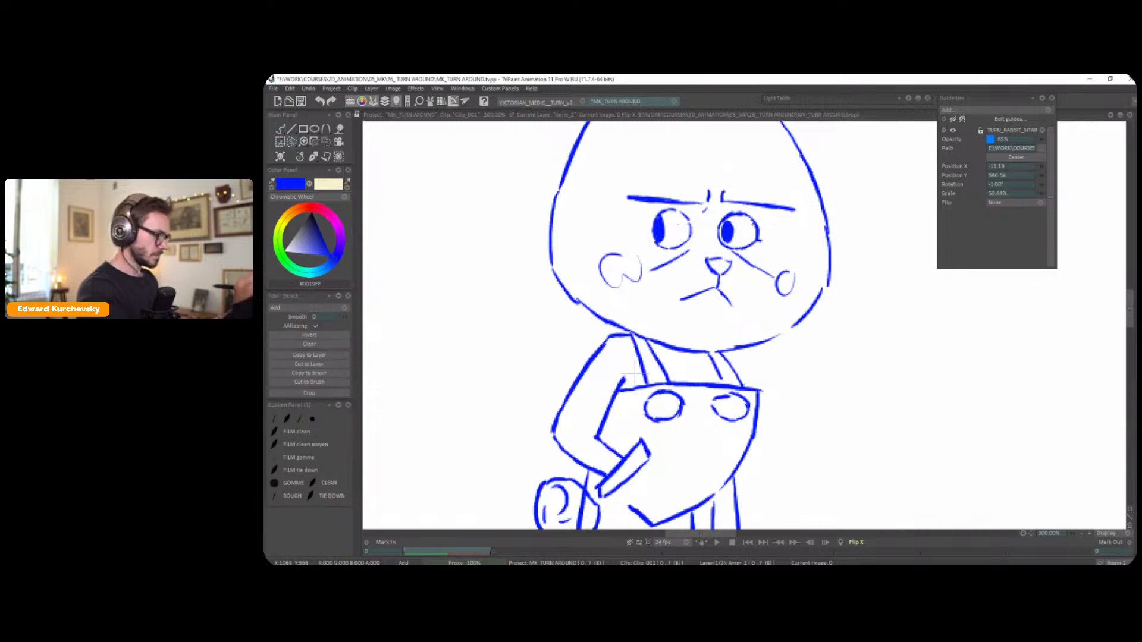
{"action": "key", "text": "ctrl+t"}
{"action": "mouse_move", "coordinate": [762, 220]}
{"action": "left_mouse_down"}
{"action": "mouse_move", "coordinate": [748, 252]}
{"action": "mouse_move", "coordinate": [769, 228]}
{"action": "left_mouse_up"}
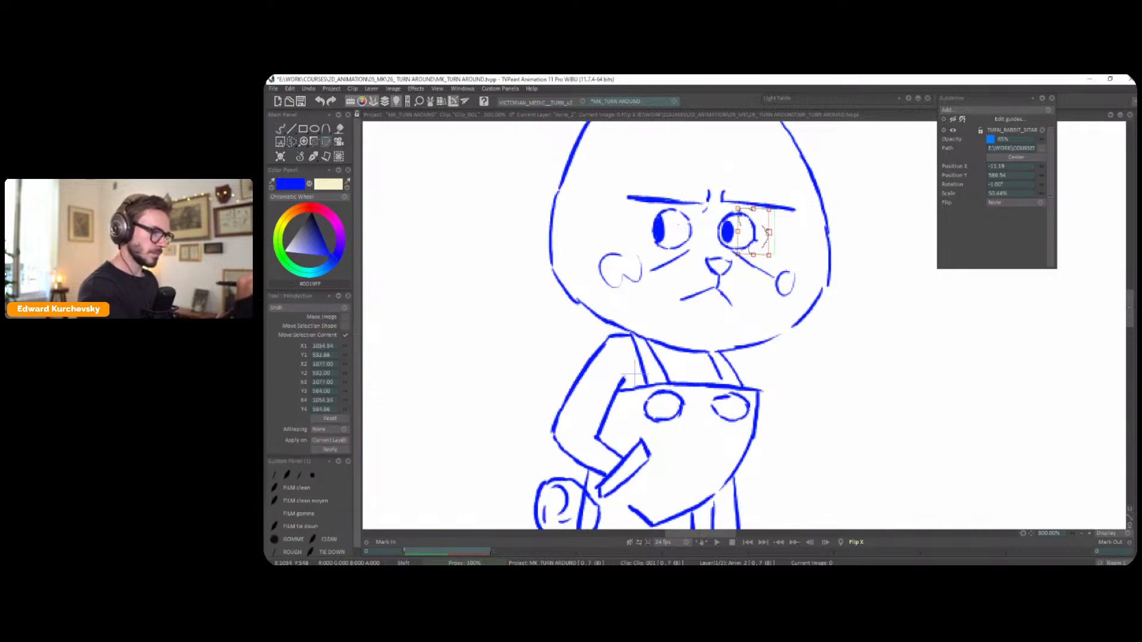
{"action": "left_click", "coordinate": [313, 158]}
{"action": "scroll", "coordinate": [829, 300], "scroll_direction": "down", "scroll_amount": 4}
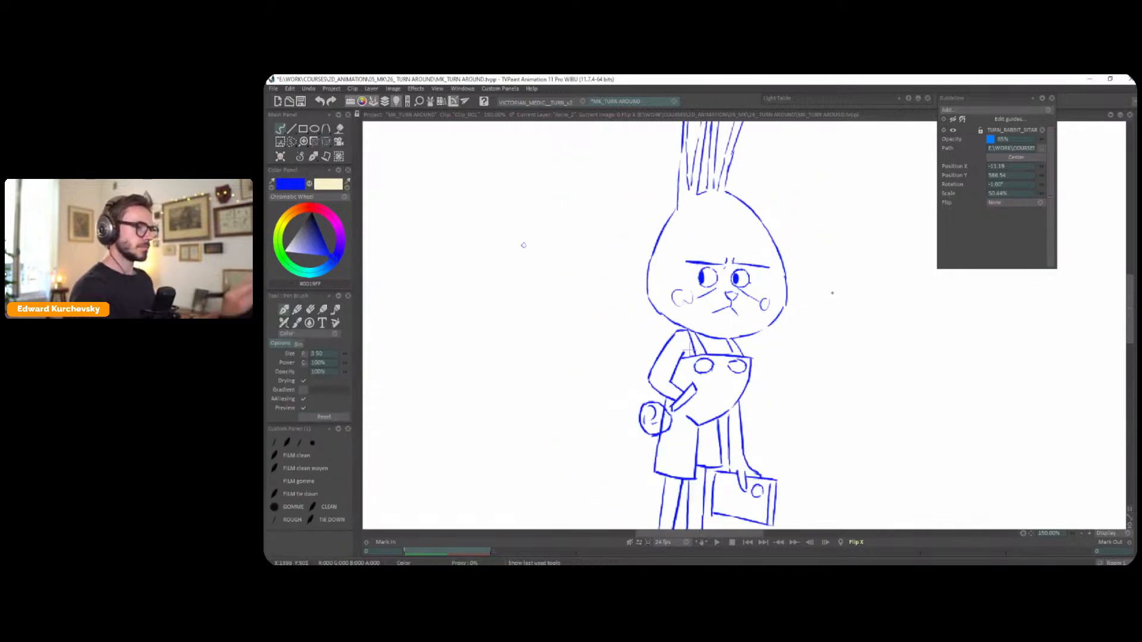
Restore the unmirrored view and bring back the horizontal and vertical axis lines over the whole rabbit
{"action": "key", "text": "x"}
{"action": "scroll", "coordinate": [764, 281], "scroll_direction": "up", "scroll_amount": 1}
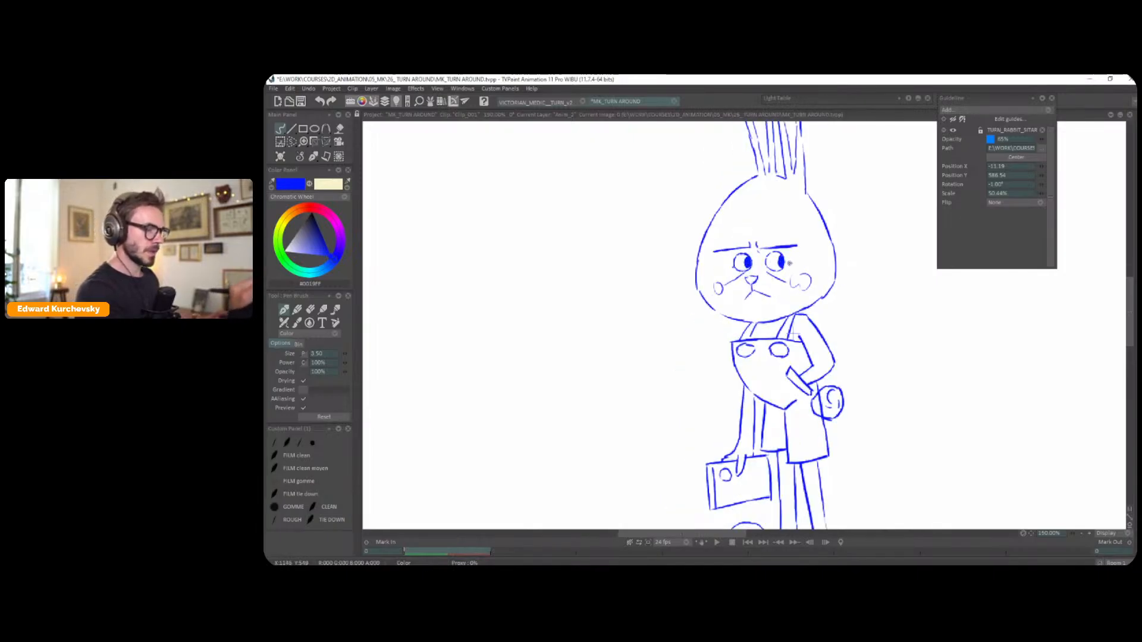
{"action": "scroll", "coordinate": [789, 263], "scroll_direction": "down", "scroll_amount": 2}
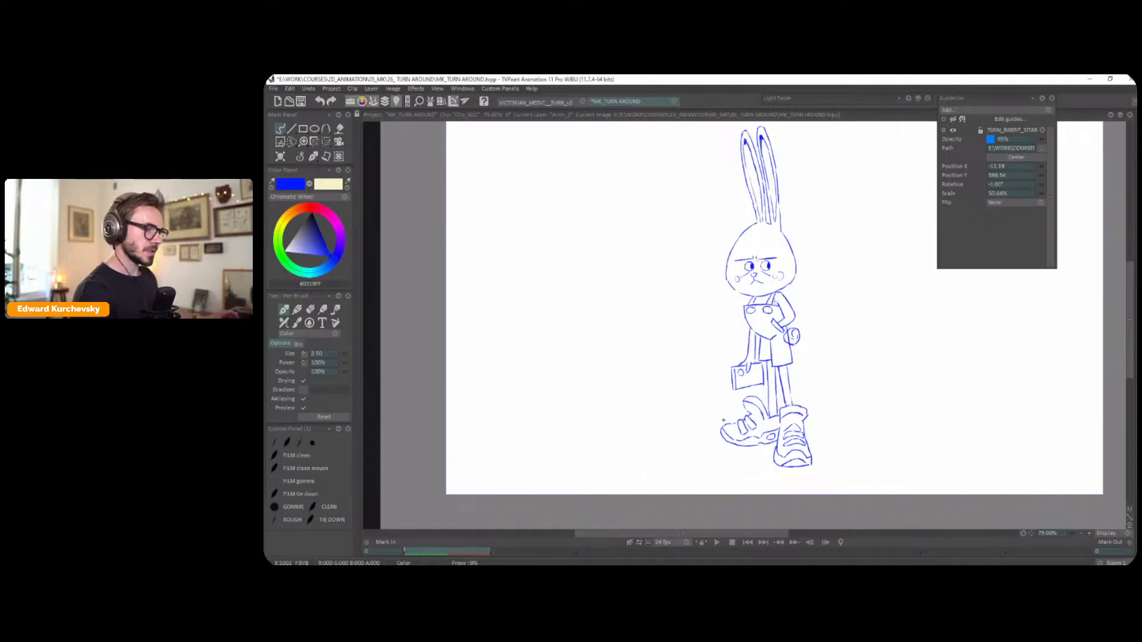
{"action": "left_click_drag", "start_coordinate": [818, 269], "coordinate": [816, 301]}
{"action": "key", "text": "ctrl+z"}
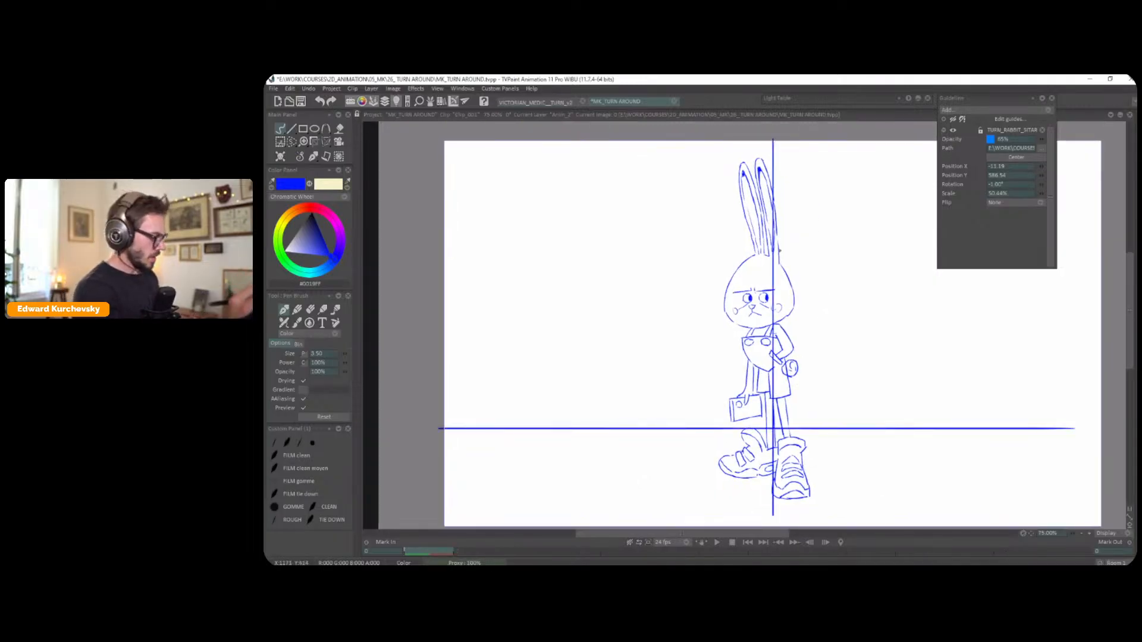
Show the reference guide, trace the tuft of hair on the rabbit's forehead and hide the guide again
{"action": "key", "text": "g"}
{"action": "scroll", "coordinate": [744, 218], "scroll_direction": "up", "scroll_amount": 1}
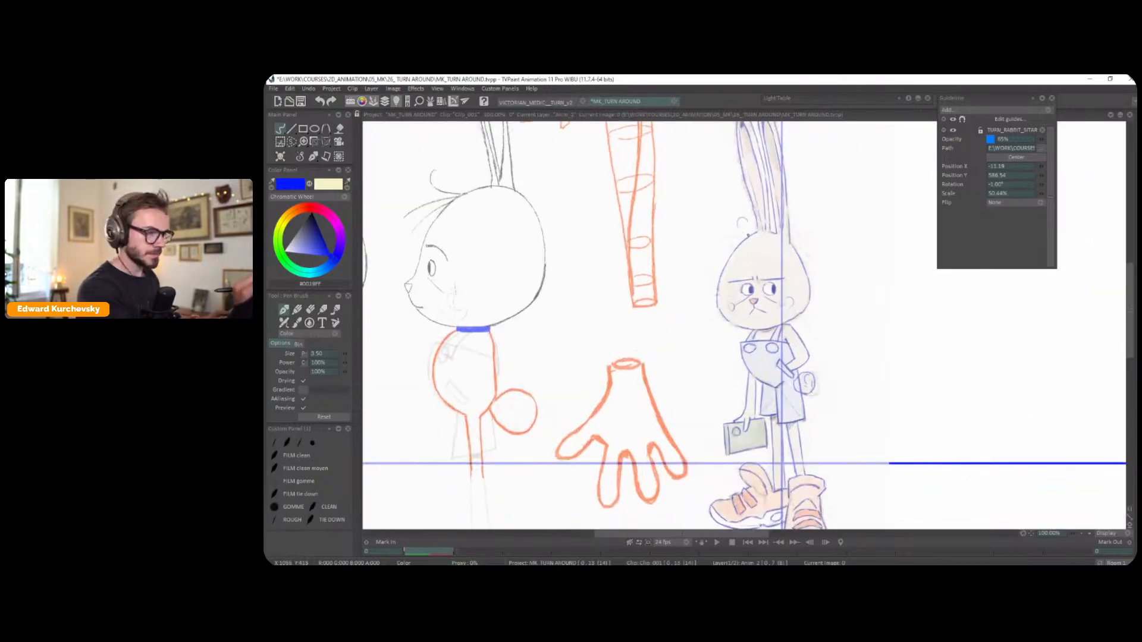
{"action": "mouse_move", "coordinate": [708, 241]}
{"action": "left_mouse_down"}
{"action": "mouse_move", "coordinate": [738, 236]}
{"action": "mouse_move", "coordinate": [734, 246]}
{"action": "left_mouse_up"}
{"action": "scroll", "coordinate": [821, 312], "scroll_direction": "down", "scroll_amount": 2}
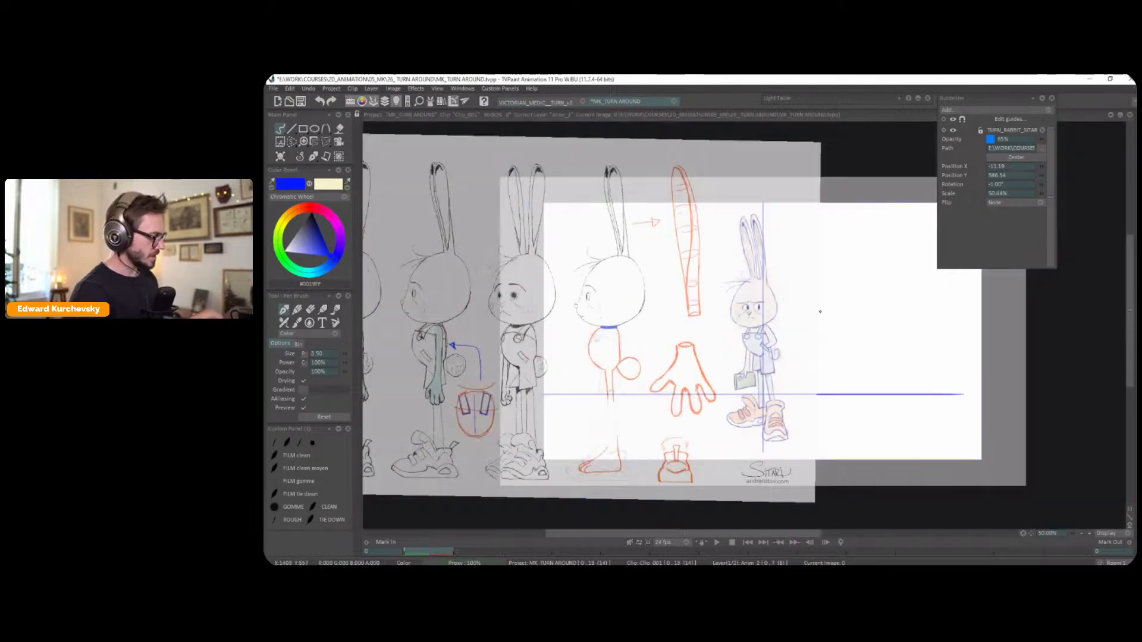
{"action": "key", "text": "g"}
{"action": "scroll", "coordinate": [820, 311], "scroll_direction": "up", "scroll_amount": 1}
{"action": "scroll", "coordinate": [849, 318], "scroll_direction": "down", "scroll_amount": 1}
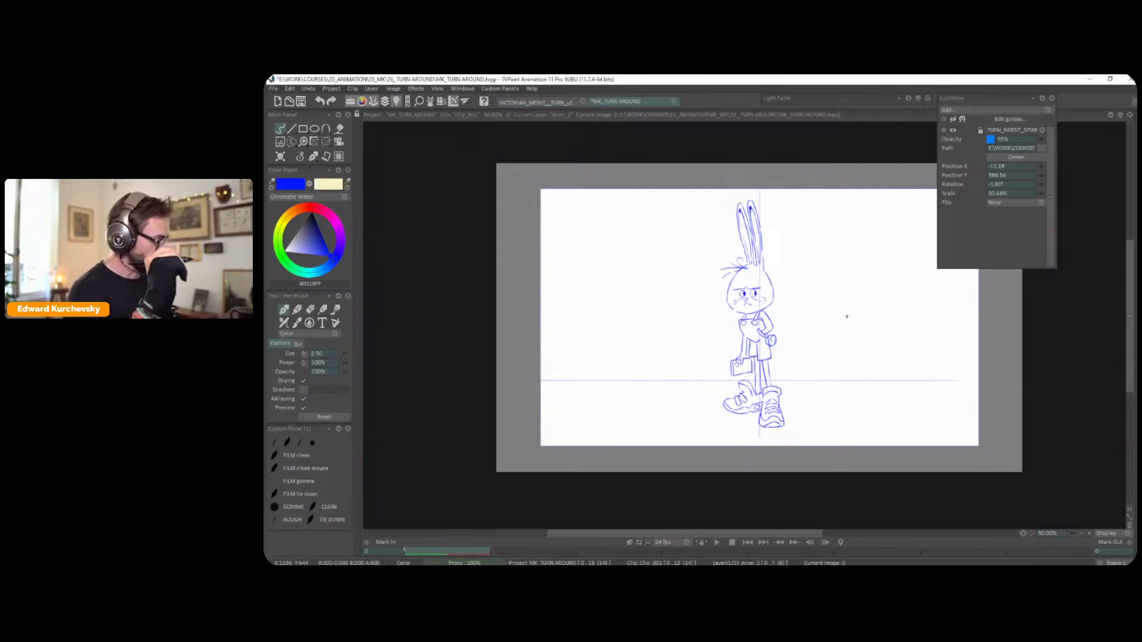
Switch to the layer with the axis lines and draw a freehand square in the empty area beside the rabbit
{"action": "key", "text": "Tab"}
{"action": "key", "text": "Down"}
{"action": "key", "text": "Tab"}
{"action": "left_click_drag", "start_coordinate": [878, 323], "coordinate": [783, 342]}
{"action": "left_click_drag", "start_coordinate": [784, 254], "coordinate": [784, 308]}
{"action": "mouse_move", "coordinate": [857, 254]}
{"action": "left_mouse_down"}
{"action": "mouse_move", "coordinate": [853, 315]}
{"action": "mouse_move", "coordinate": [787, 315]}
{"action": "left_mouse_up"}
{"action": "scroll", "coordinate": [862, 295], "scroll_direction": "up", "scroll_amount": 1}
{"action": "left_click_drag", "start_coordinate": [864, 261], "coordinate": [769, 288]}
Divide the square with straight lines along both diagonals and through its horizontal and vertical middles
{"action": "left_click", "coordinate": [291, 129]}
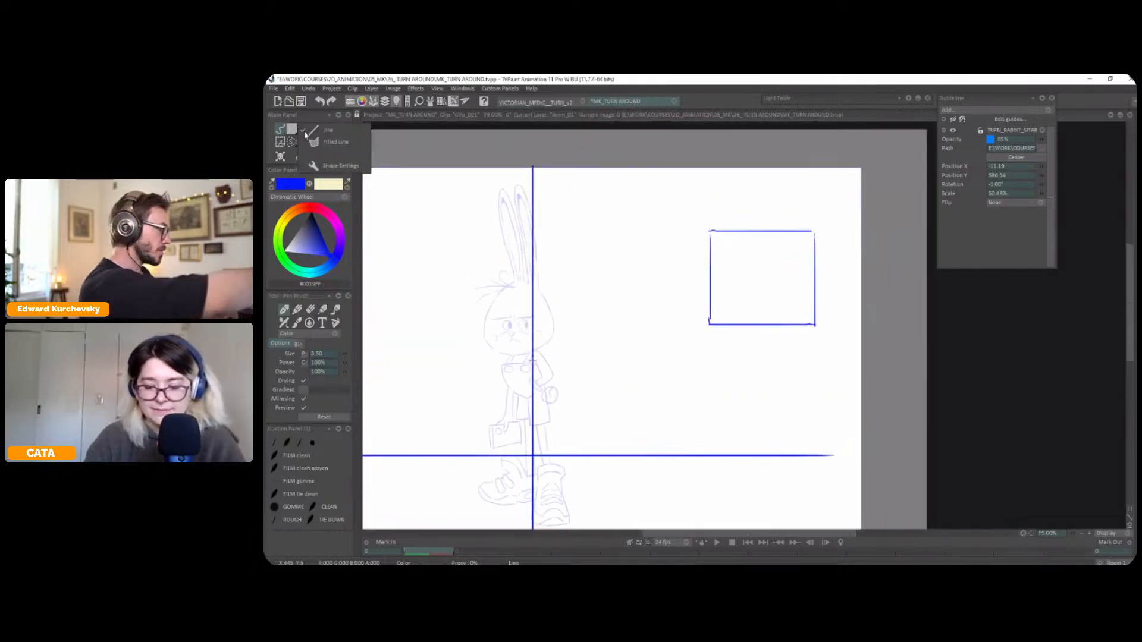
{"action": "left_click_drag", "start_coordinate": [709, 324], "coordinate": [815, 231]}
{"action": "key", "text": "ctrl+z"}
{"action": "left_click_drag", "start_coordinate": [709, 325], "coordinate": [815, 232]}
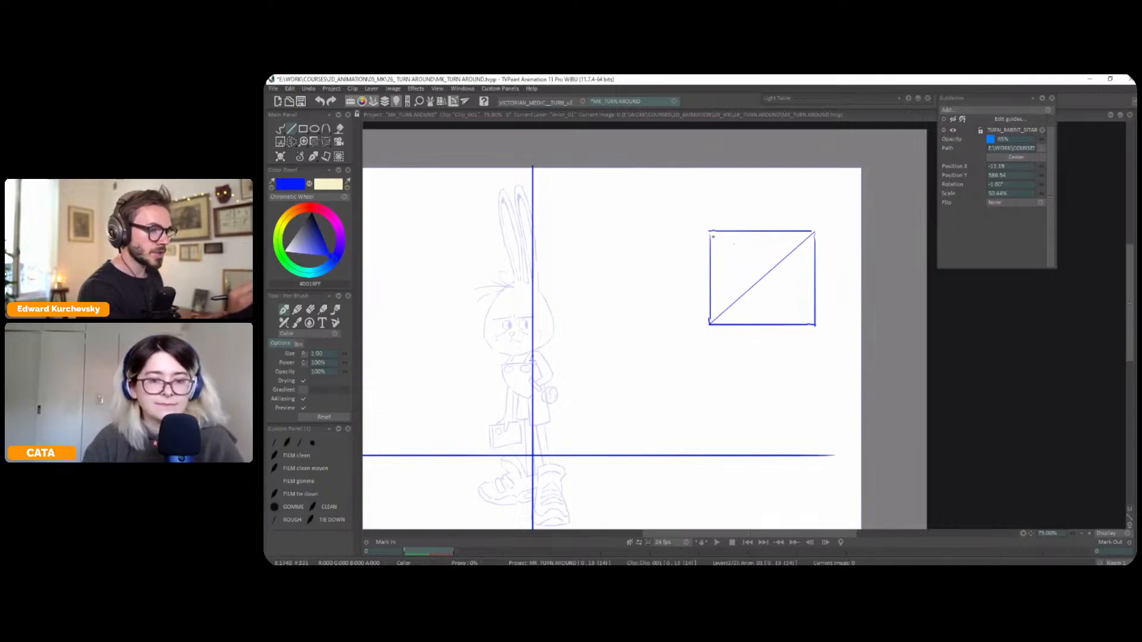
{"action": "left_click_drag", "start_coordinate": [710, 231], "coordinate": [815, 324]}
{"action": "left_click_drag", "start_coordinate": [762, 278], "coordinate": [710, 277]}
{"action": "left_click_drag", "start_coordinate": [815, 278], "coordinate": [763, 231]}
{"action": "left_click_drag", "start_coordinate": [761, 324], "coordinate": [759, 319]}
Lasso the divided square and narrow it slightly with a transform
{"action": "key", "text": "s"}
{"action": "mouse_move", "coordinate": [747, 188]}
{"action": "left_mouse_down"}
{"action": "mouse_move", "coordinate": [688, 325]}
{"action": "mouse_move", "coordinate": [845, 214]}
{"action": "left_mouse_up"}
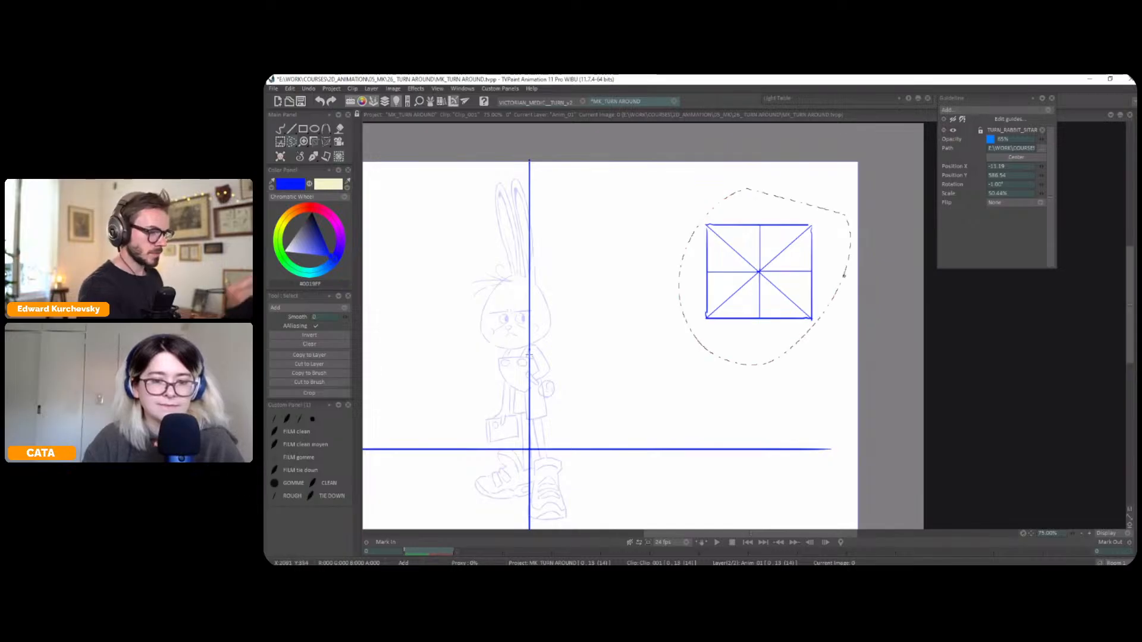
{"action": "left_click", "coordinate": [314, 156]}
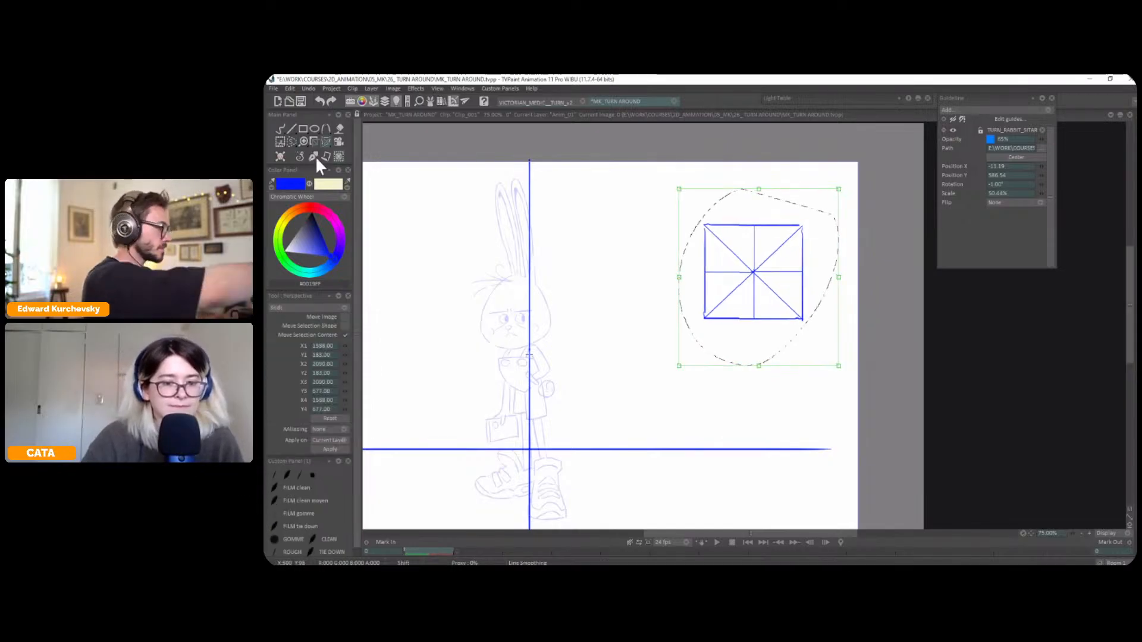
Draw a circle inside the divided square, touching the middle of each side
{"action": "key", "text": "b"}
{"action": "left_click_drag", "start_coordinate": [707, 272], "coordinate": [733, 234]}
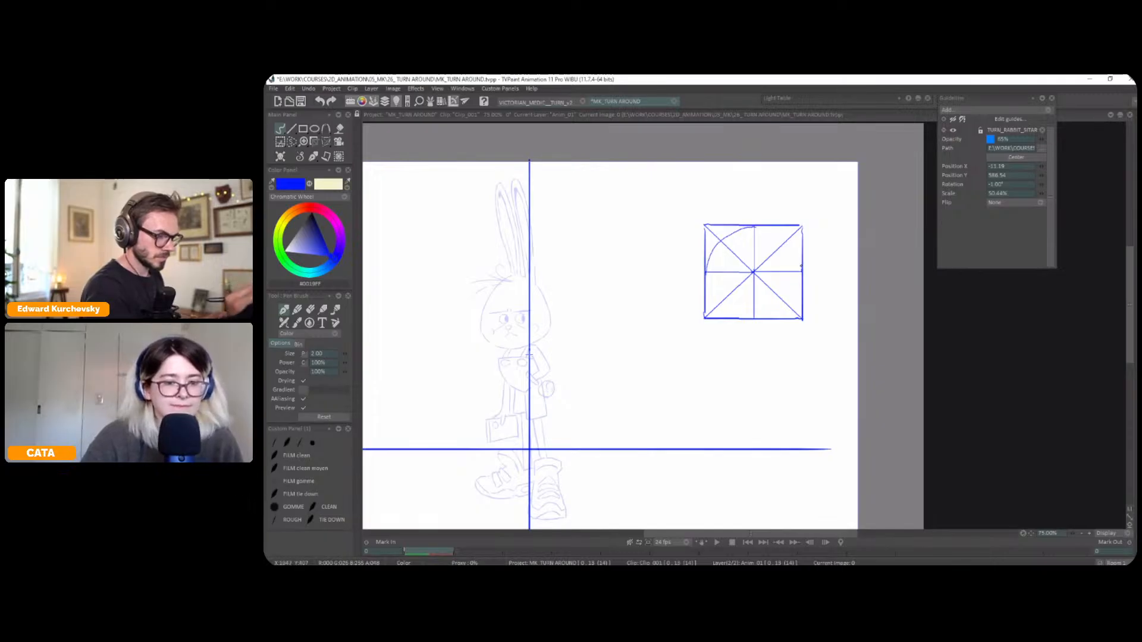
{"action": "mouse_move", "coordinate": [802, 262]}
{"action": "left_mouse_down"}
{"action": "mouse_move", "coordinate": [793, 298]}
{"action": "mouse_move", "coordinate": [771, 316]}
{"action": "mouse_move", "coordinate": [716, 300]}
{"action": "left_mouse_up"}
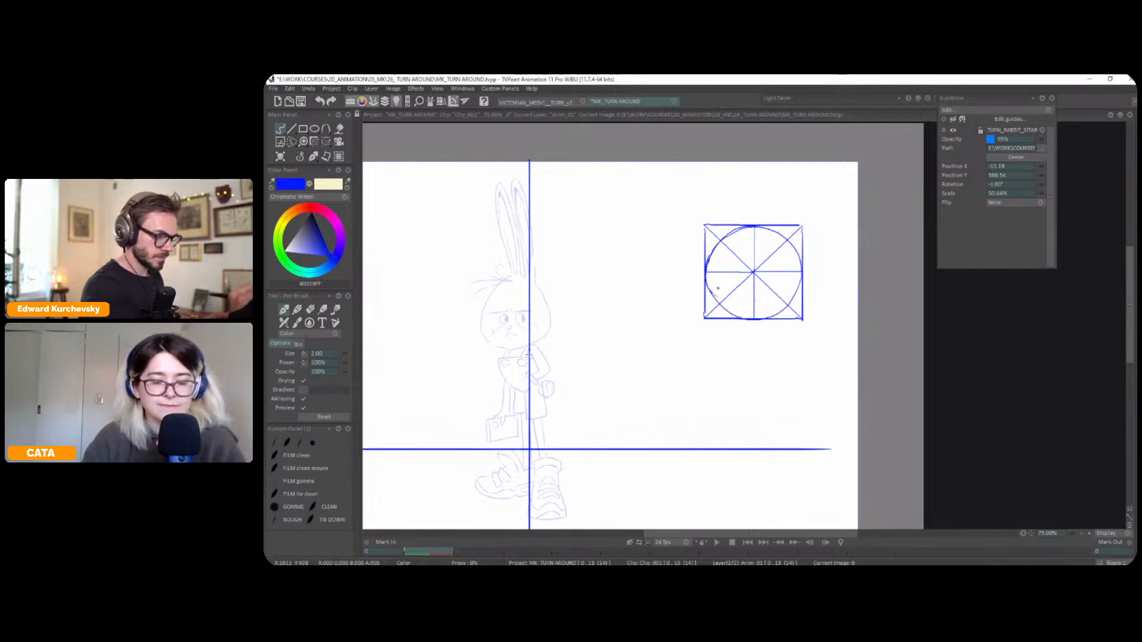
Select the square with its inscribed circle, squeeze its width slightly and apply the transform
{"action": "key", "text": "s"}
{"action": "mouse_move", "coordinate": [766, 174]}
{"action": "left_mouse_down"}
{"action": "mouse_move", "coordinate": [725, 180]}
{"action": "mouse_move", "coordinate": [845, 220]}
{"action": "left_mouse_up"}
{"action": "key", "text": "ctrl+t"}
{"action": "left_click_drag", "start_coordinate": [672, 265], "coordinate": [686, 258]}
{"action": "key", "text": "Return"}
{"action": "left_click", "coordinate": [314, 156]}
{"action": "scroll", "coordinate": [813, 330], "scroll_direction": "down", "scroll_amount": 1}
{"action": "left_click_drag", "start_coordinate": [813, 330], "coordinate": [844, 322]}
{"action": "scroll", "coordinate": [843, 301], "scroll_direction": "up", "scroll_amount": 1}
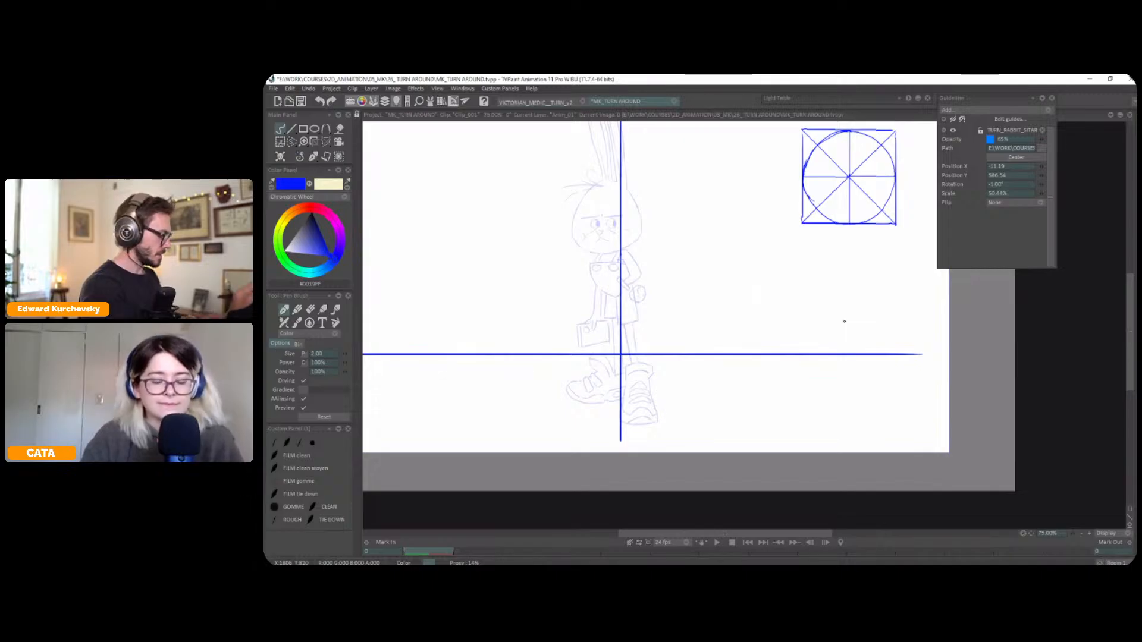
{"action": "mouse_move", "coordinate": [733, 305]}
{"action": "left_mouse_down"}
{"action": "mouse_move", "coordinate": [795, 290]}
{"action": "mouse_move", "coordinate": [791, 352]}
{"action": "left_mouse_up"}
{"action": "left_click_drag", "start_coordinate": [821, 161], "coordinate": [829, 155]}
{"action": "key", "text": "ctrl+z"}
{"action": "left_click_drag", "start_coordinate": [860, 337], "coordinate": [929, 284]}
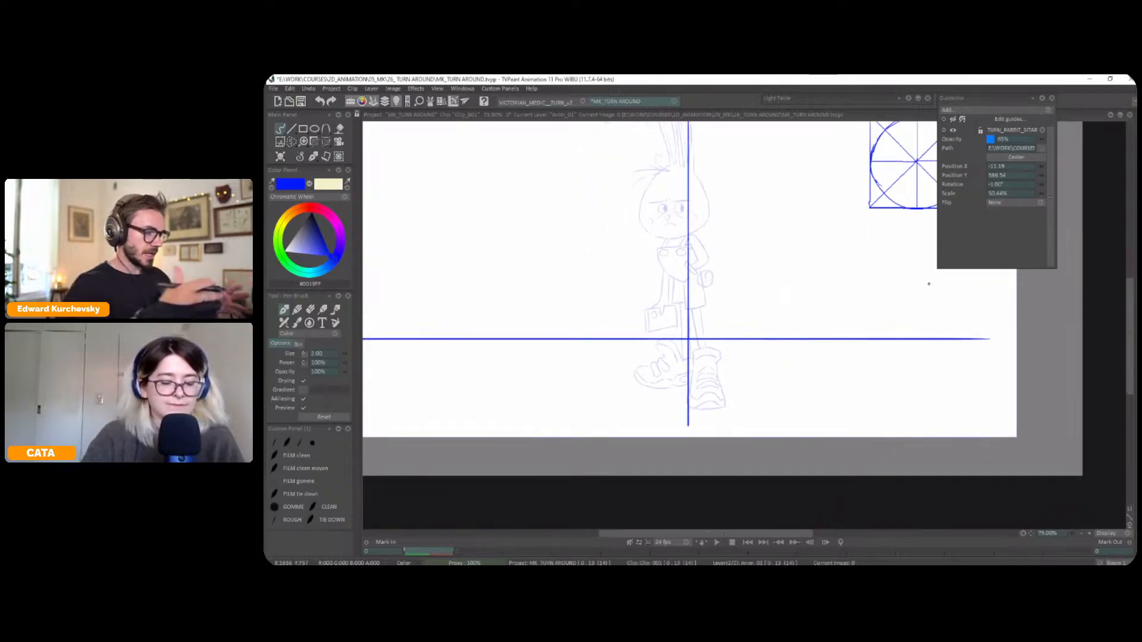
{"action": "mouse_move", "coordinate": [690, 341]}
{"action": "left_mouse_down"}
{"action": "mouse_move", "coordinate": [716, 410]}
{"action": "mouse_move", "coordinate": [653, 343]}
{"action": "left_mouse_up"}
{"action": "key", "text": "ctrl+z"}
Mark the toe of the rabbit's sideways shoe and draw a horizontal line beneath the front shoe
{"action": "left_click_drag", "start_coordinate": [825, 299], "coordinate": [848, 267]}
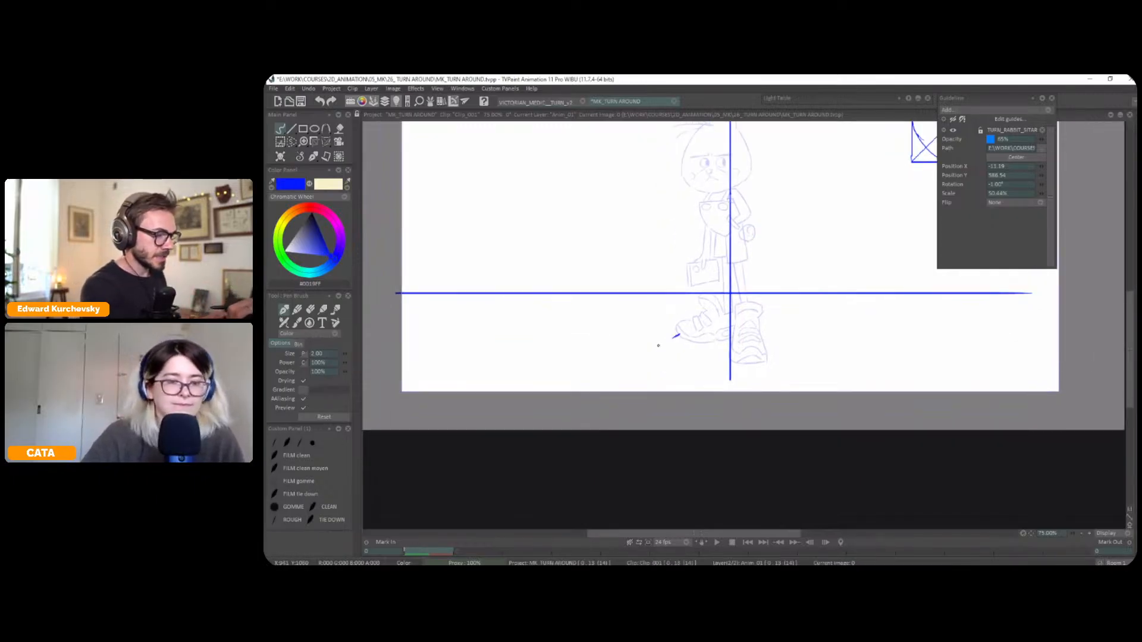
{"action": "left_click_drag", "start_coordinate": [775, 368], "coordinate": [753, 406]}
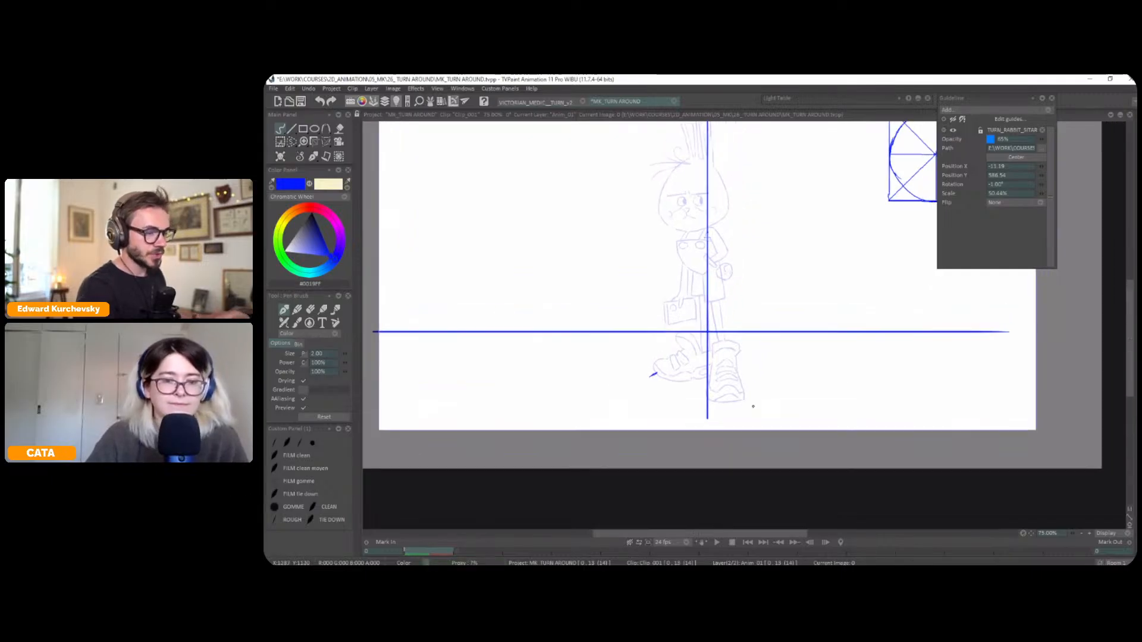
{"action": "left_click_drag", "start_coordinate": [828, 382], "coordinate": [788, 419]}
{"action": "left_click_drag", "start_coordinate": [852, 182], "coordinate": [846, 196]}
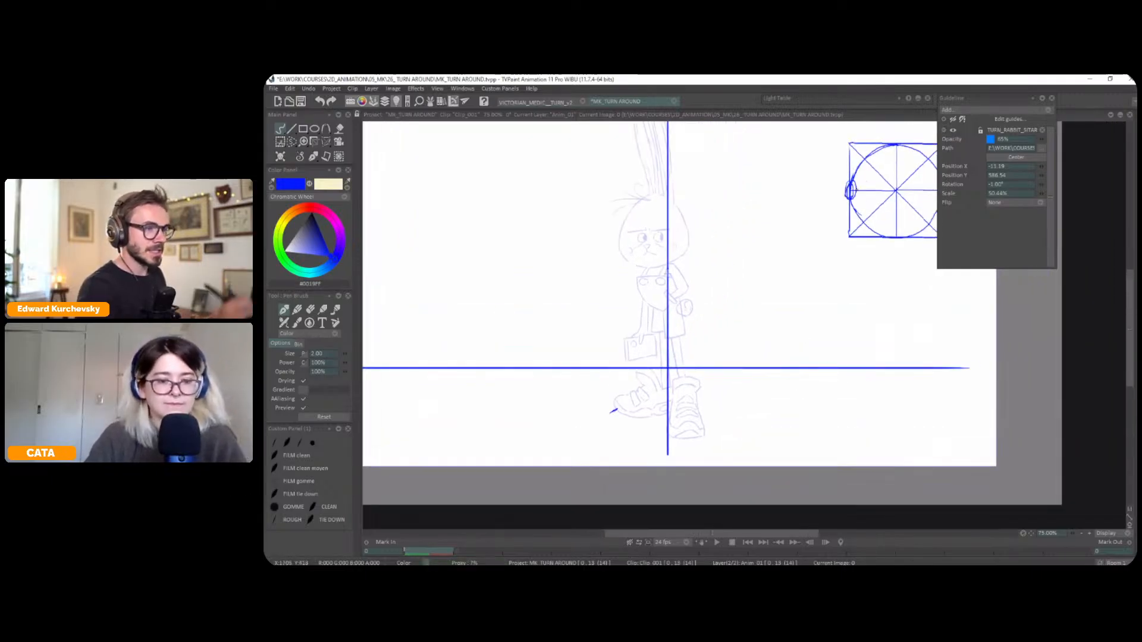
{"action": "key", "text": "ctrl+z"}
{"action": "left_click_drag", "start_coordinate": [688, 439], "coordinate": [591, 439]}
{"action": "left_click_drag", "start_coordinate": [805, 381], "coordinate": [836, 359]}
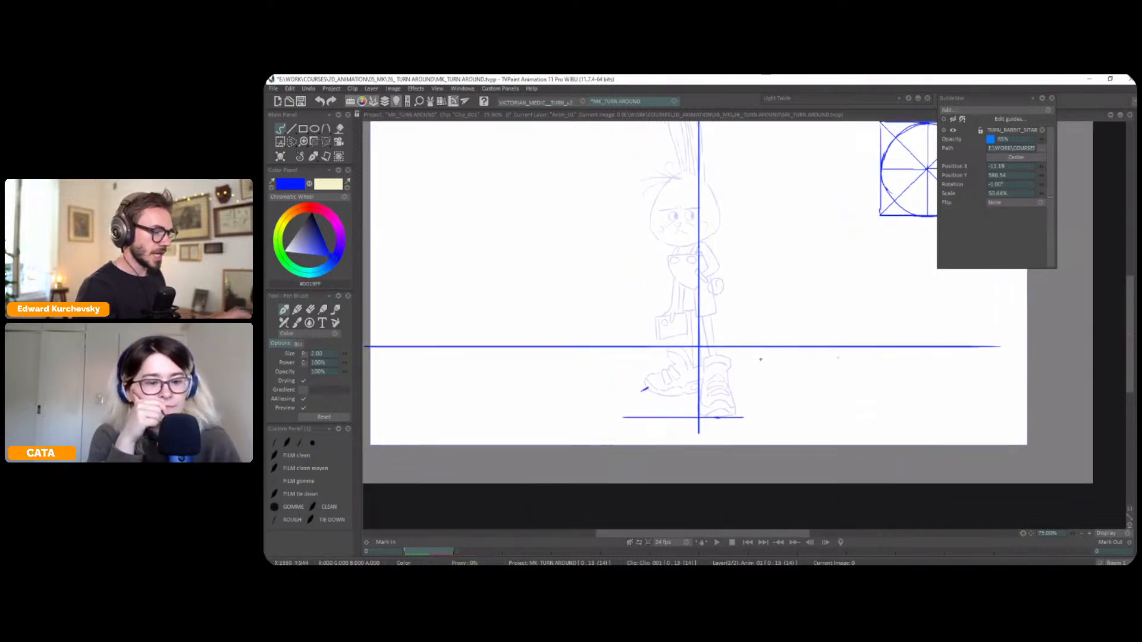
Draw a straight diagonal from the axis crossing through the toe mark and extend the lower horizontal line to meet it
{"action": "left_click_drag", "start_coordinate": [744, 319], "coordinate": [793, 297]}
{"action": "left_click", "coordinate": [291, 128]}
{"action": "left_click", "coordinate": [323, 130]}
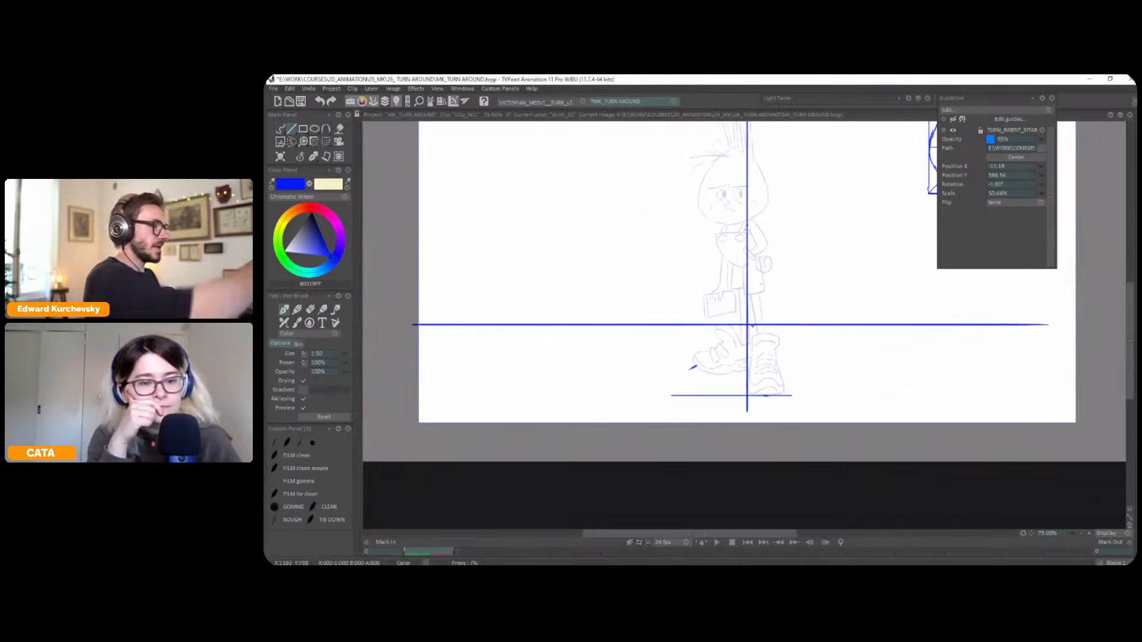
{"action": "left_click_drag", "start_coordinate": [747, 326], "coordinate": [652, 400]}
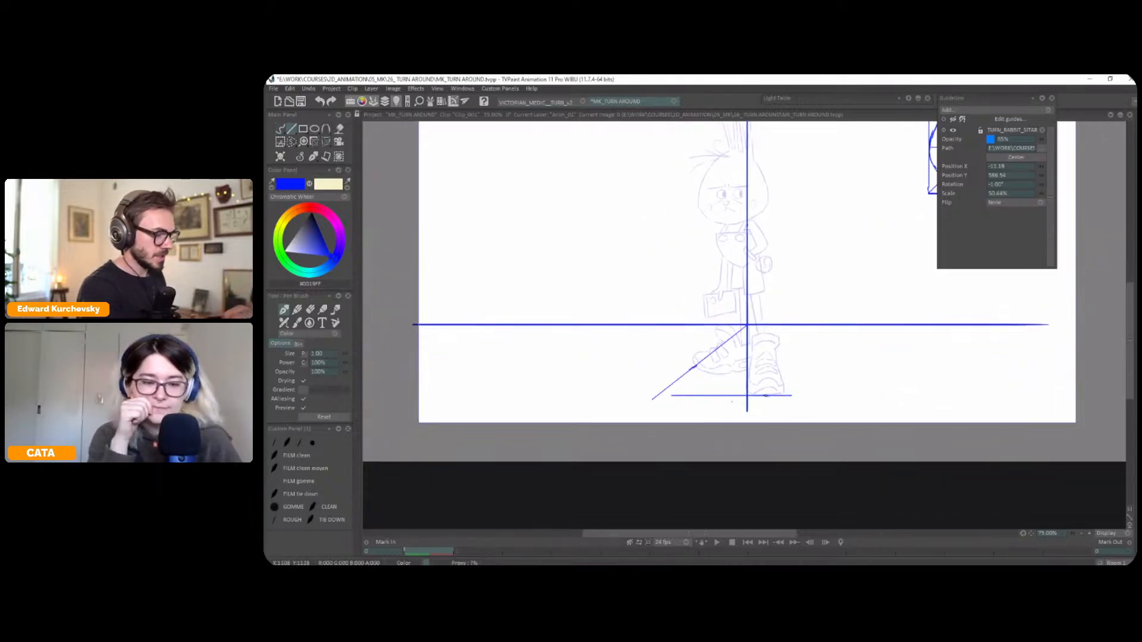
{"action": "left_click_drag", "start_coordinate": [747, 396], "coordinate": [670, 399]}
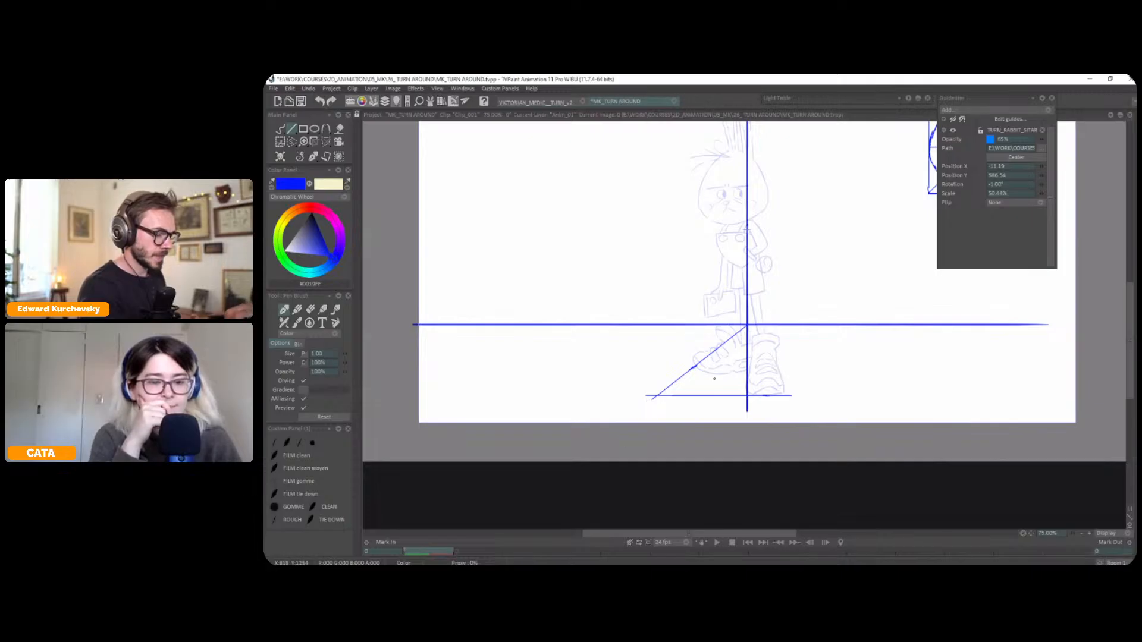
{"action": "left_click_drag", "start_coordinate": [796, 405], "coordinate": [797, 404]}
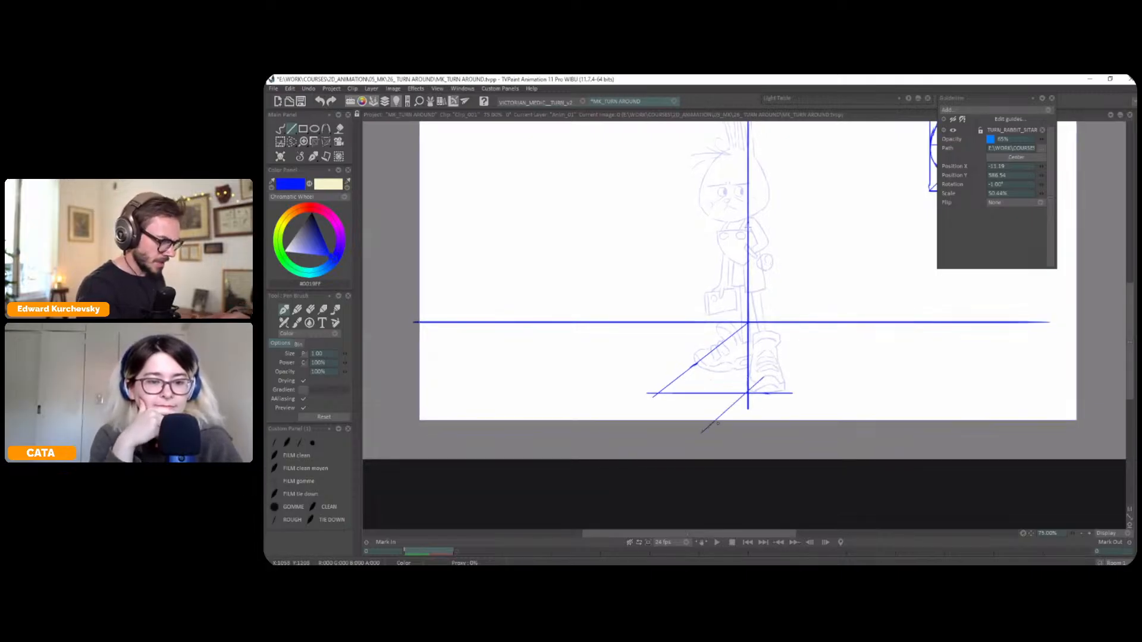
Draw a second horizontal line from the vertical axis to the diagonal, just above the lower ground line
{"action": "scroll", "coordinate": [746, 404], "scroll_direction": "down", "scroll_amount": 2}
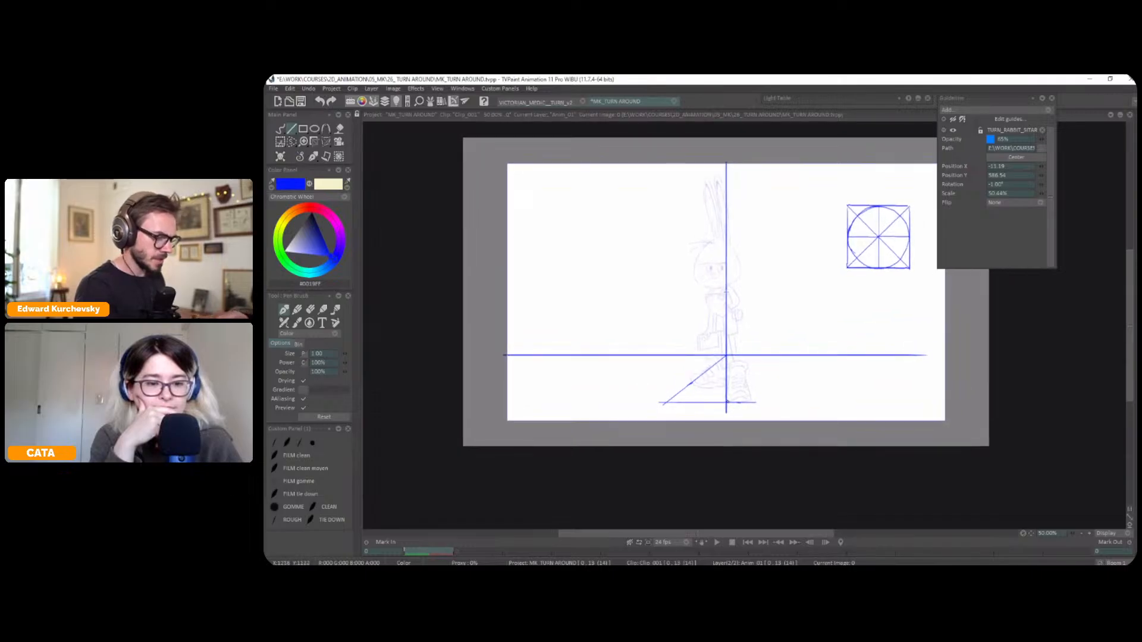
{"action": "scroll", "coordinate": [734, 402], "scroll_direction": "up", "scroll_amount": 1}
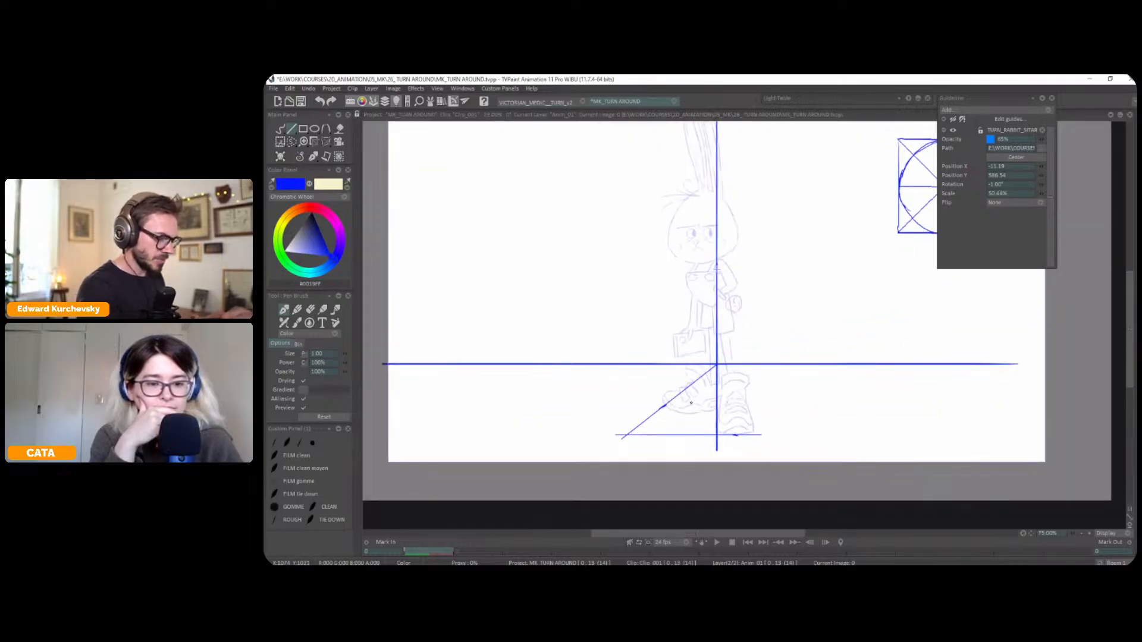
{"action": "left_click_drag", "start_coordinate": [813, 354], "coordinate": [773, 381]}
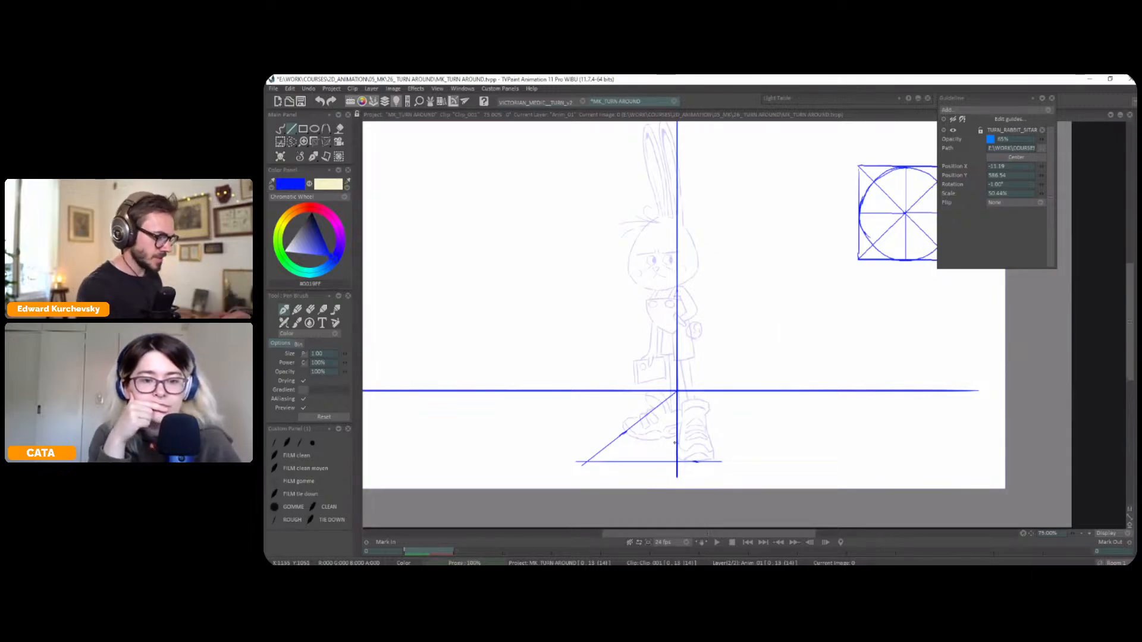
{"action": "left_click_drag", "start_coordinate": [677, 441], "coordinate": [614, 442]}
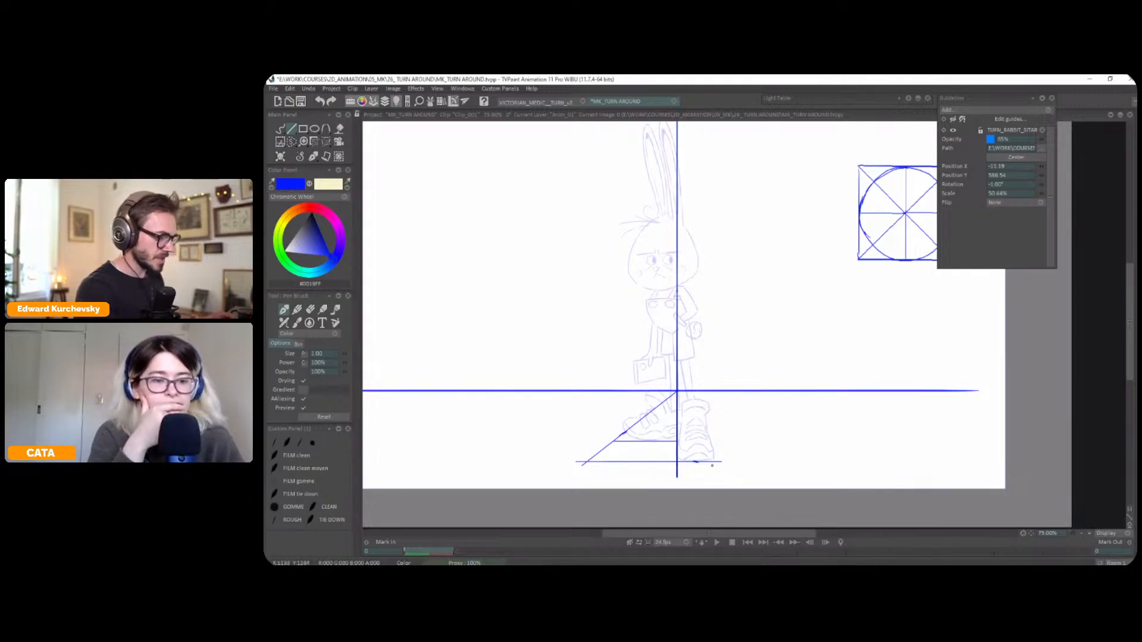
{"action": "left_click_drag", "start_coordinate": [751, 426], "coordinate": [760, 405]}
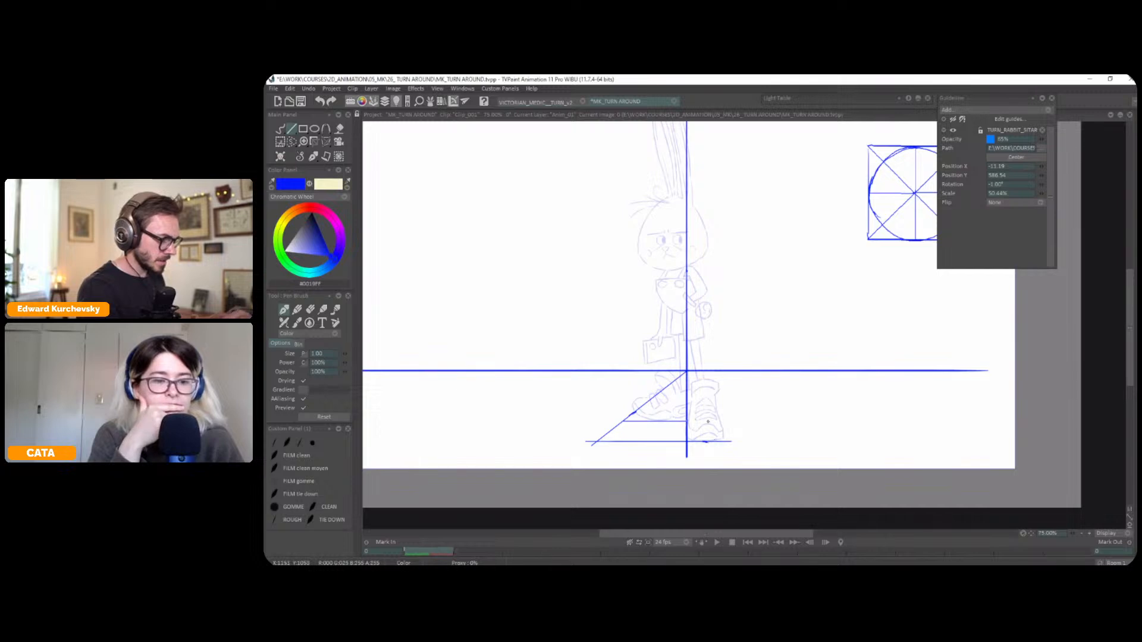
Lasso the ground triangle beside the vertical axis, extend the selection to its diagonal and apex, and copy it to a brush
{"action": "key", "text": "s"}
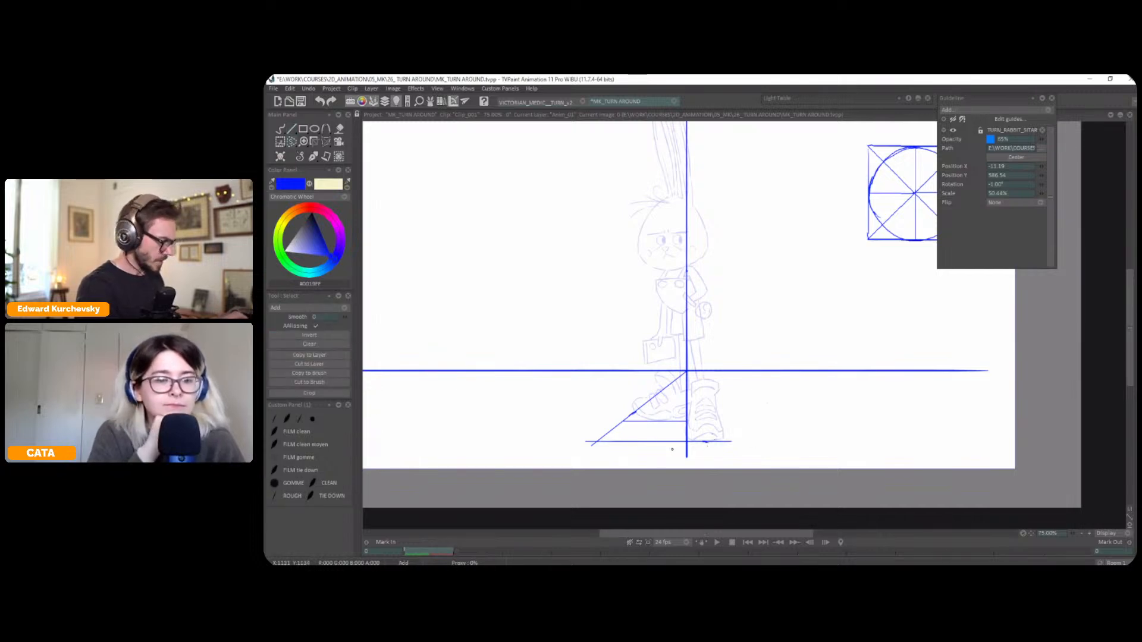
{"action": "mouse_move", "coordinate": [691, 443]}
{"action": "left_mouse_down"}
{"action": "mouse_move", "coordinate": [574, 439]}
{"action": "mouse_move", "coordinate": [677, 452]}
{"action": "left_mouse_up"}
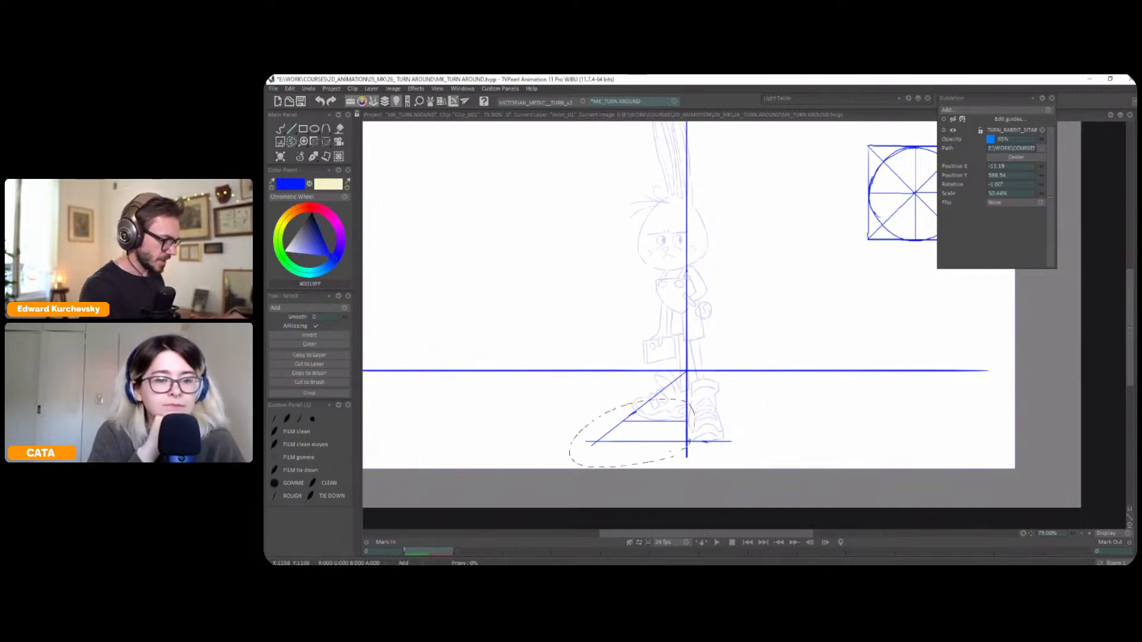
{"action": "left_click", "coordinate": [312, 373]}
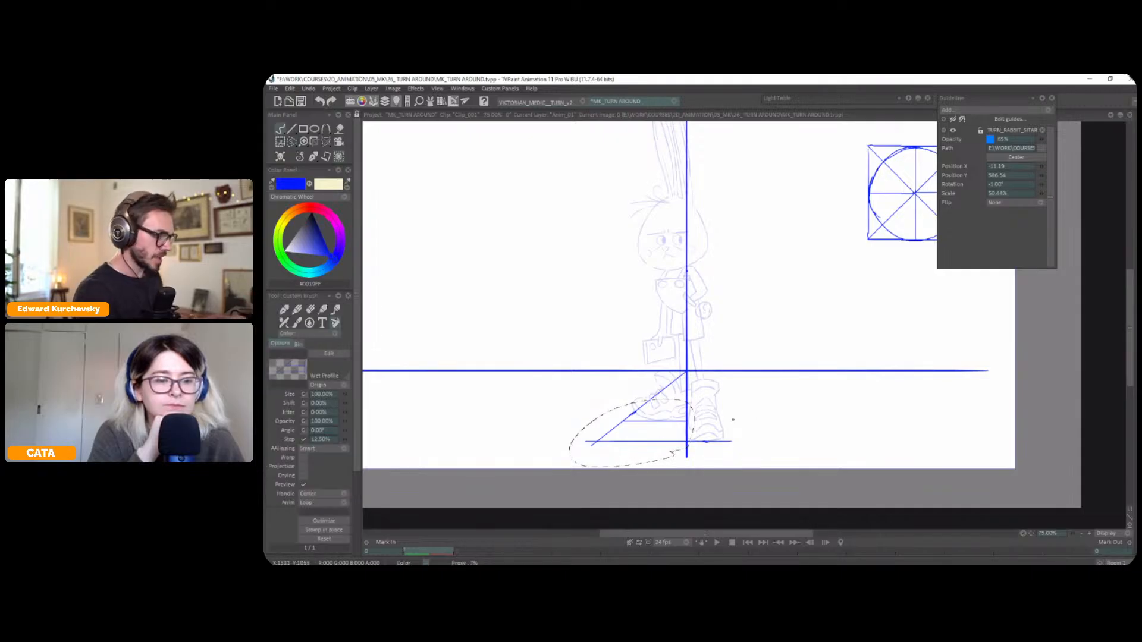
{"action": "key", "text": "s"}
{"action": "left_click_drag", "start_coordinate": [681, 372], "coordinate": [635, 411]}
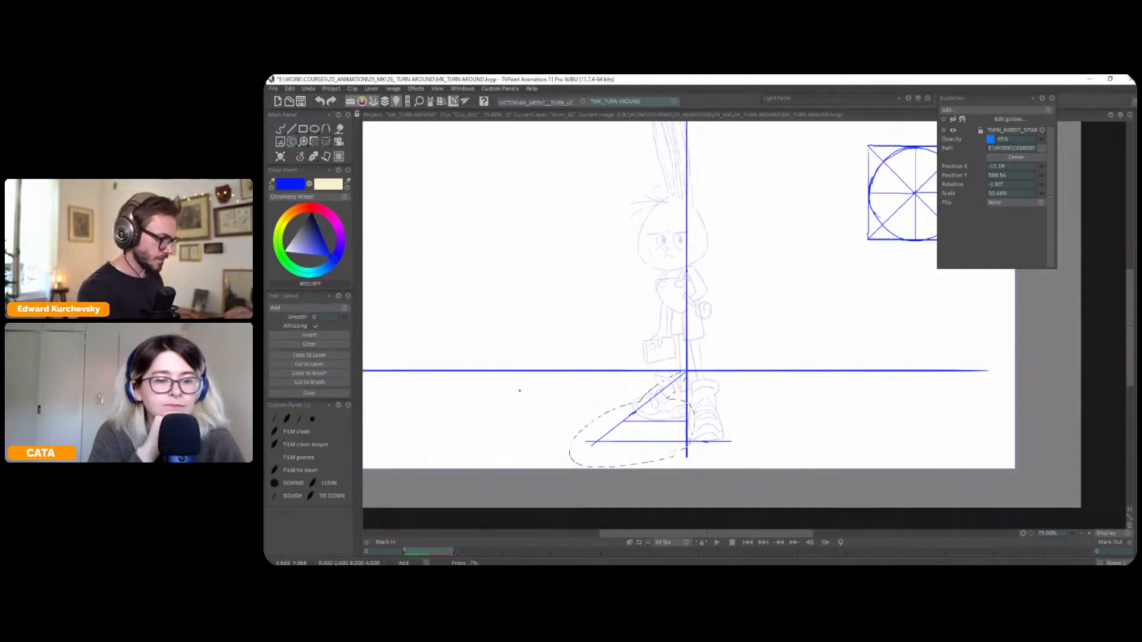
{"action": "left_click_drag", "start_coordinate": [686, 381], "coordinate": [691, 422]}
{"action": "left_click", "coordinate": [314, 375]}
Clear the selection, flip the triangle brush horizontally and stamp it mirrored on the other side of the vertical axis
{"action": "key", "text": "ctrl+d"}
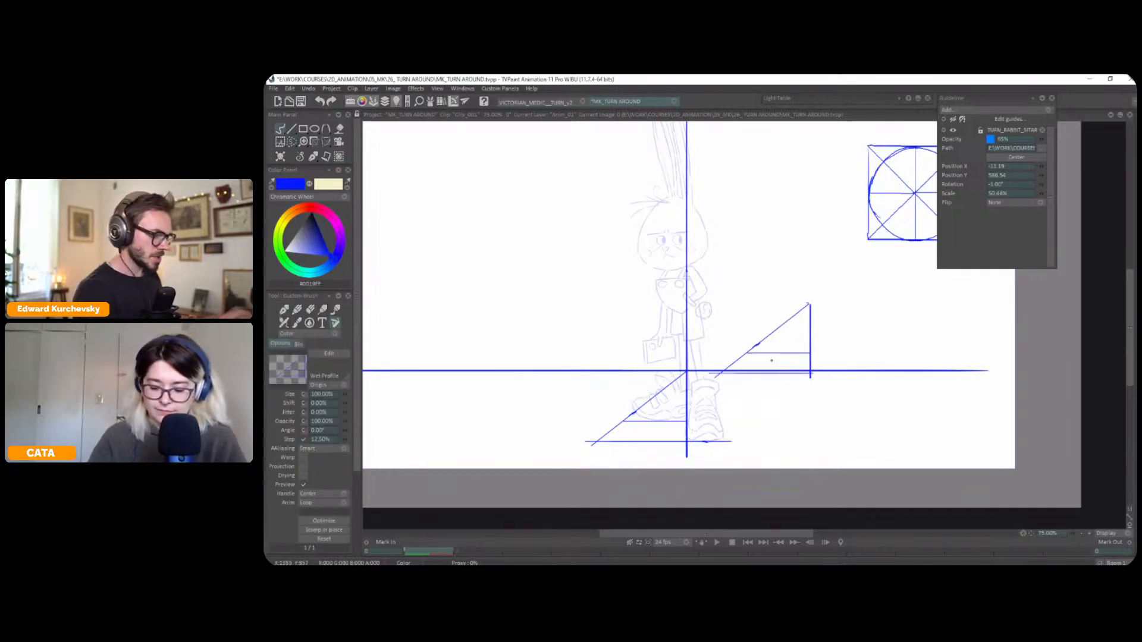
{"action": "key", "text": "x"}
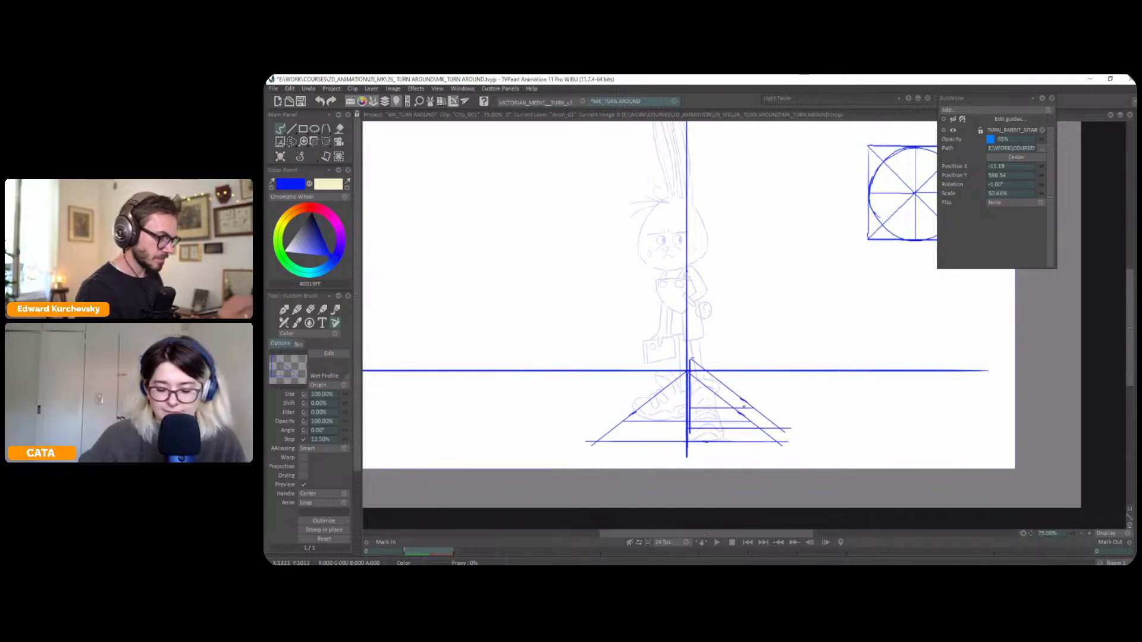
{"action": "left_click", "coordinate": [316, 163]}
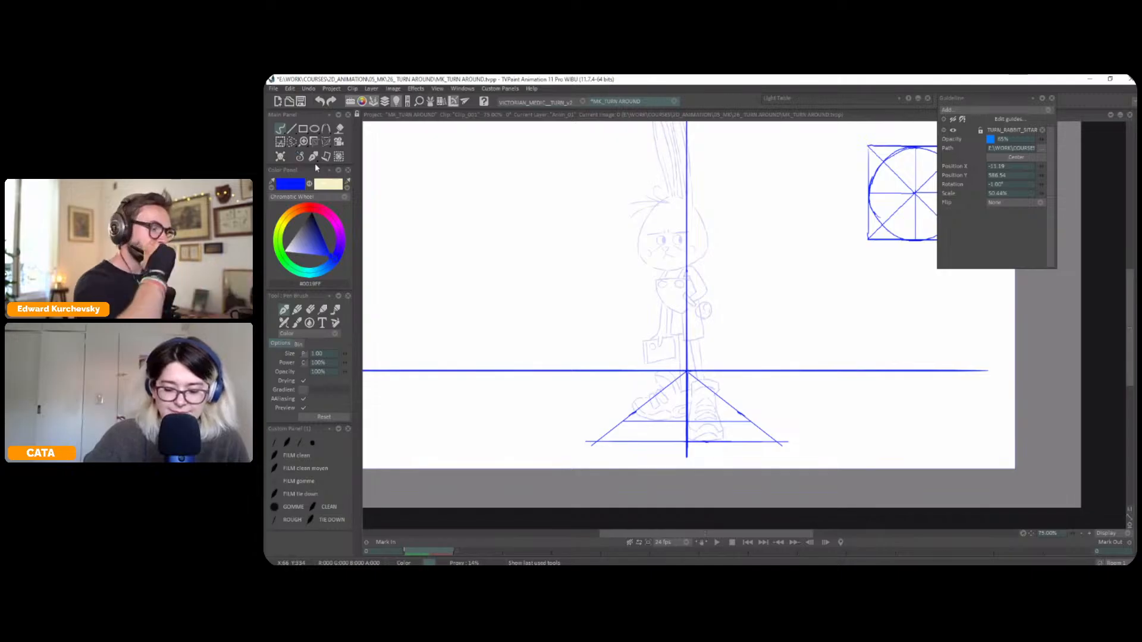
Draw the ground plane's two straight diagonals through its centre on the axis and a horizontal line closing its far edge
{"action": "left_click_drag", "start_coordinate": [806, 349], "coordinate": [836, 335]}
{"action": "left_click", "coordinate": [291, 128]}
{"action": "left_click_drag", "start_coordinate": [811, 428], "coordinate": [686, 431]}
{"action": "mouse_move", "coordinate": [808, 428]}
{"action": "left_mouse_down"}
{"action": "mouse_move", "coordinate": [664, 396]}
{"action": "mouse_move", "coordinate": [769, 396]}
{"action": "left_mouse_up"}
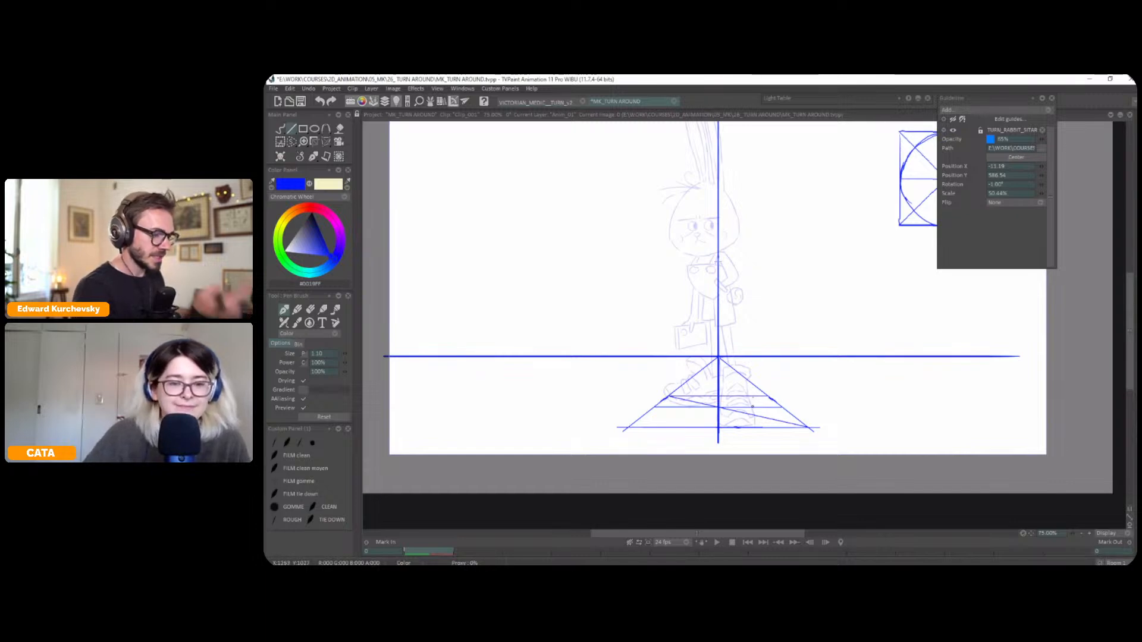
{"action": "left_click_drag", "start_coordinate": [752, 407], "coordinate": [638, 389]}
{"action": "left_click_drag", "start_coordinate": [732, 434], "coordinate": [731, 427]}
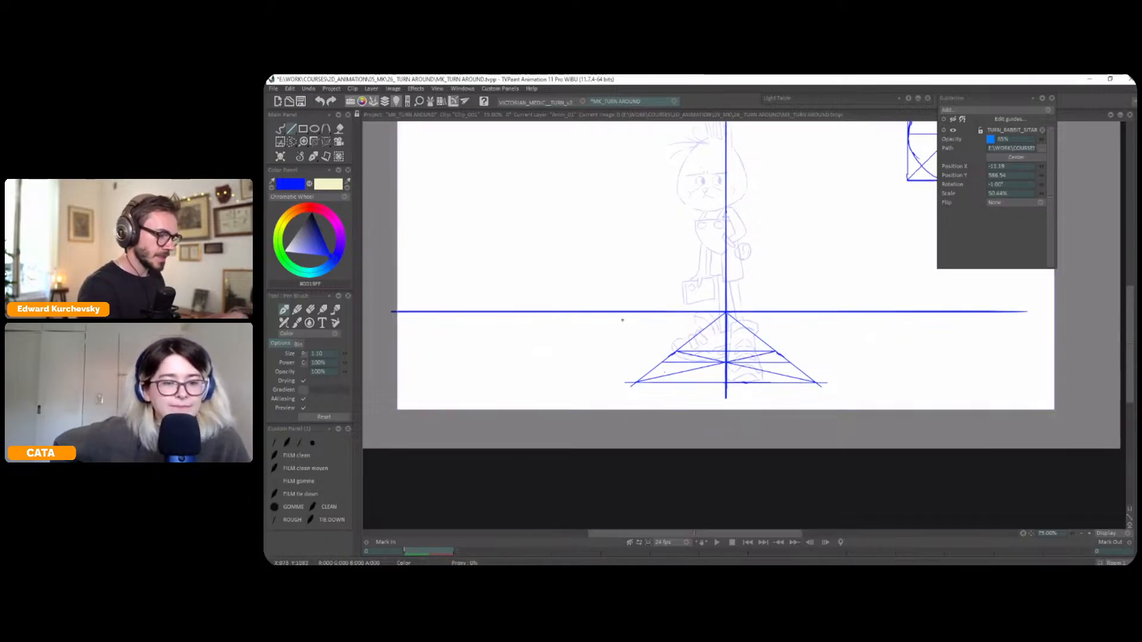
Draw freehand the left side of the inscribed circle in perspective, curving from the ground plane's far edge to its near edge
{"action": "left_click", "coordinate": [315, 160]}
{"action": "left_click", "coordinate": [296, 161]}
{"action": "left_click", "coordinate": [282, 132]}
{"action": "left_click", "coordinate": [323, 132]}
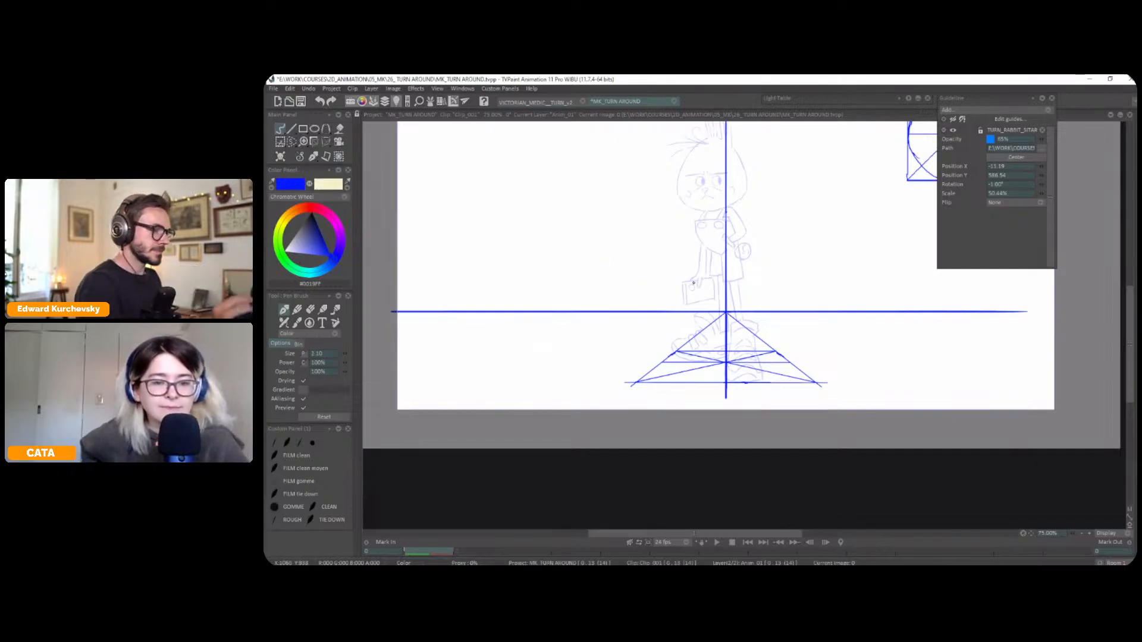
{"action": "scroll", "coordinate": [854, 362], "scroll_direction": "up", "scroll_amount": 1}
{"action": "left_click_drag", "start_coordinate": [885, 331], "coordinate": [815, 258]}
{"action": "left_click_drag", "start_coordinate": [771, 316], "coordinate": [773, 254]}
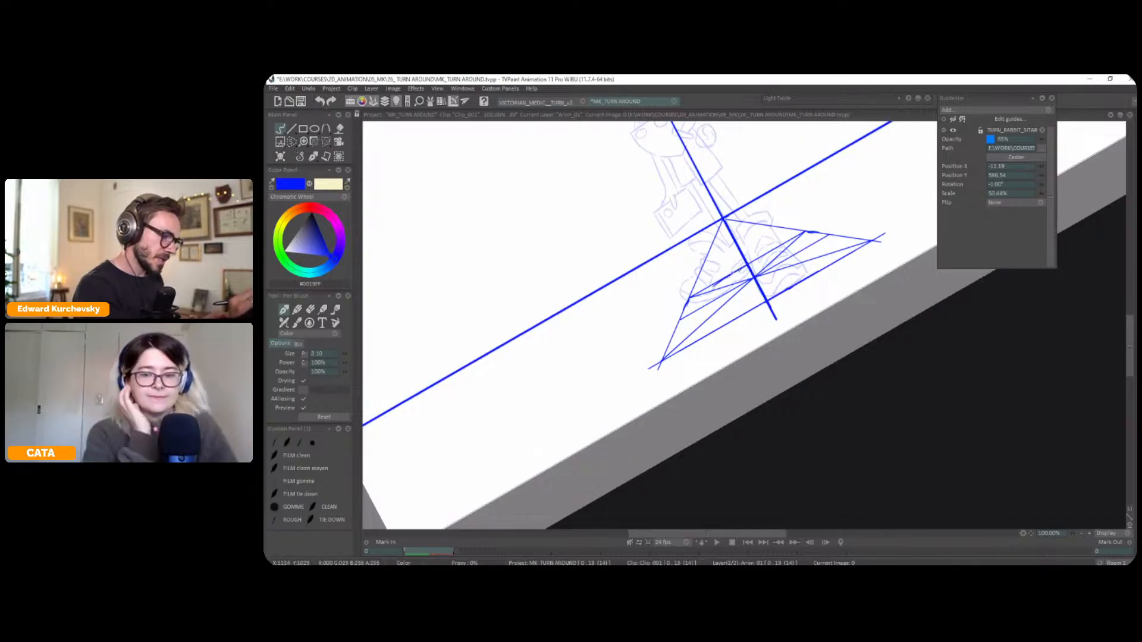
{"action": "left_click_drag", "start_coordinate": [698, 322], "coordinate": [754, 311]}
{"action": "left_click_drag", "start_coordinate": [817, 280], "coordinate": [673, 491]}
{"action": "scroll", "coordinate": [816, 355], "scroll_direction": "down", "scroll_amount": 1}
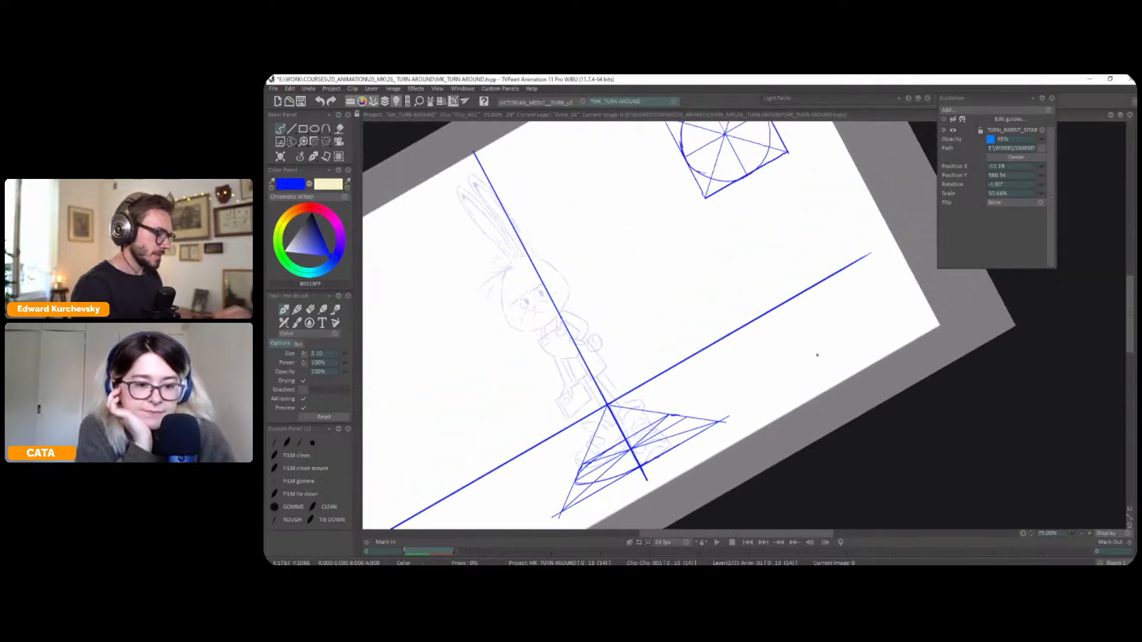
{"action": "key", "text": "shift+r"}
{"action": "left_click_drag", "start_coordinate": [667, 419], "coordinate": [664, 398]}
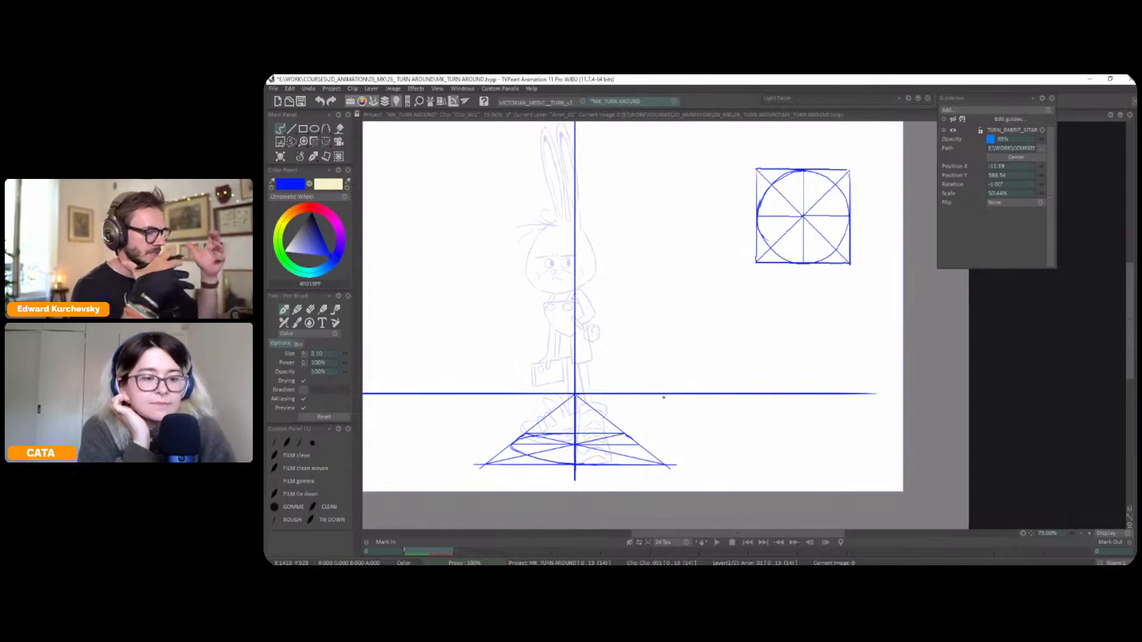
{"action": "mouse_move", "coordinate": [808, 225]}
{"action": "left_mouse_down"}
{"action": "mouse_move", "coordinate": [751, 196]}
{"action": "mouse_move", "coordinate": [787, 185]}
{"action": "left_mouse_up"}
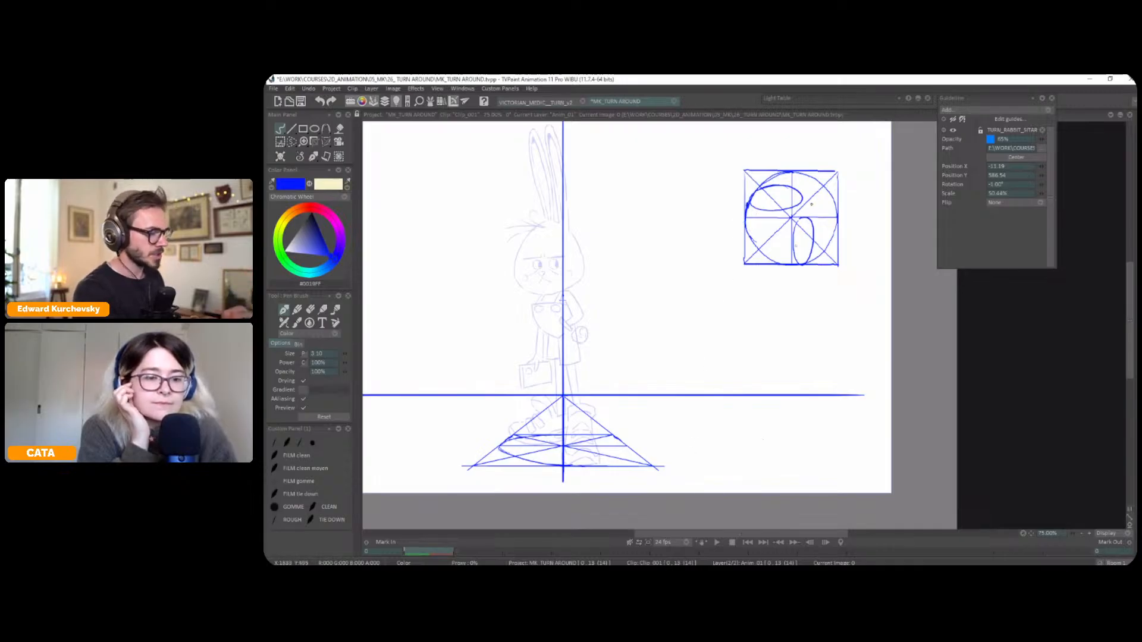
{"action": "left_click_drag", "start_coordinate": [803, 261], "coordinate": [812, 221]}
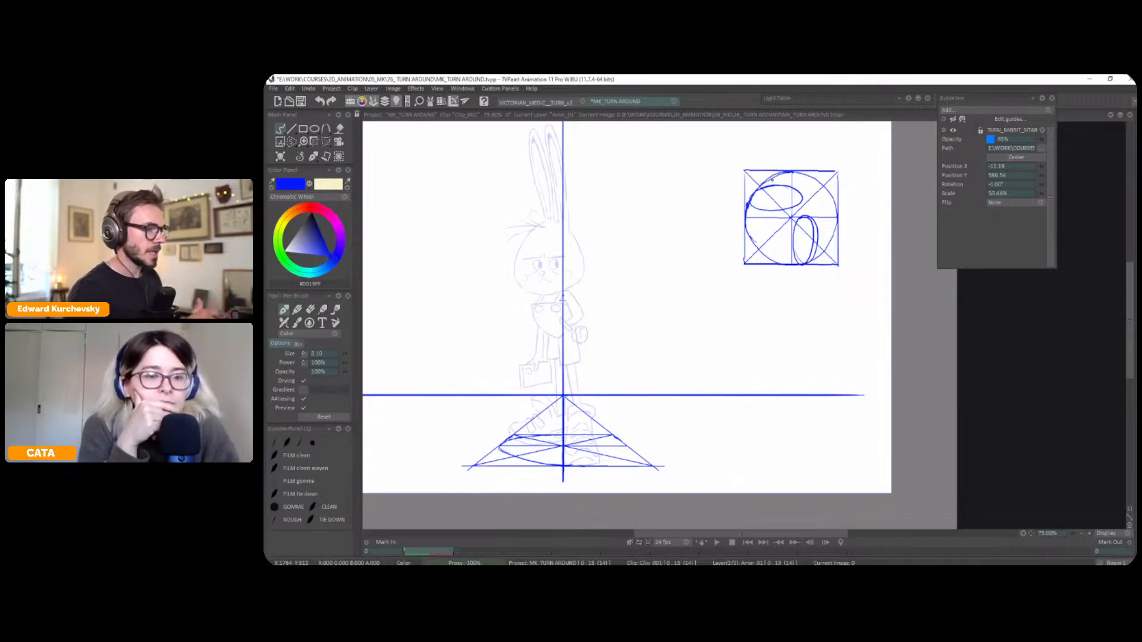
{"action": "key", "text": "ctrl+z"}
{"action": "key", "text": "ctrl+z"}
{"action": "key", "text": "ctrl+z"}
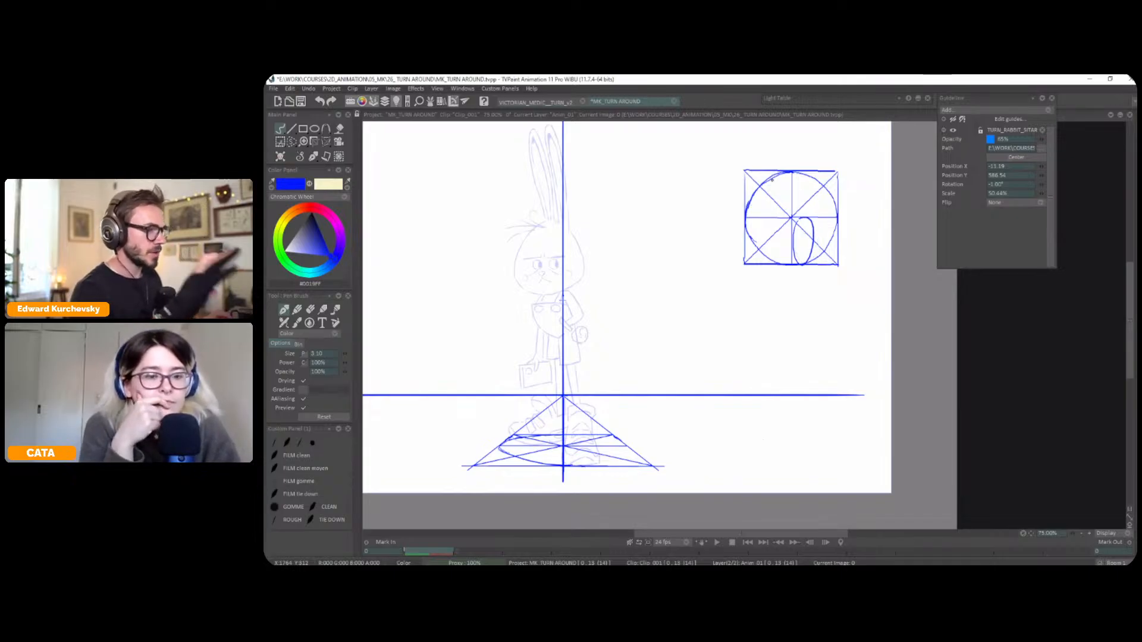
Draw the right side of the ground ellipse to close it, touch up its left end and save the project
{"action": "left_click_drag", "start_coordinate": [797, 400], "coordinate": [934, 301]}
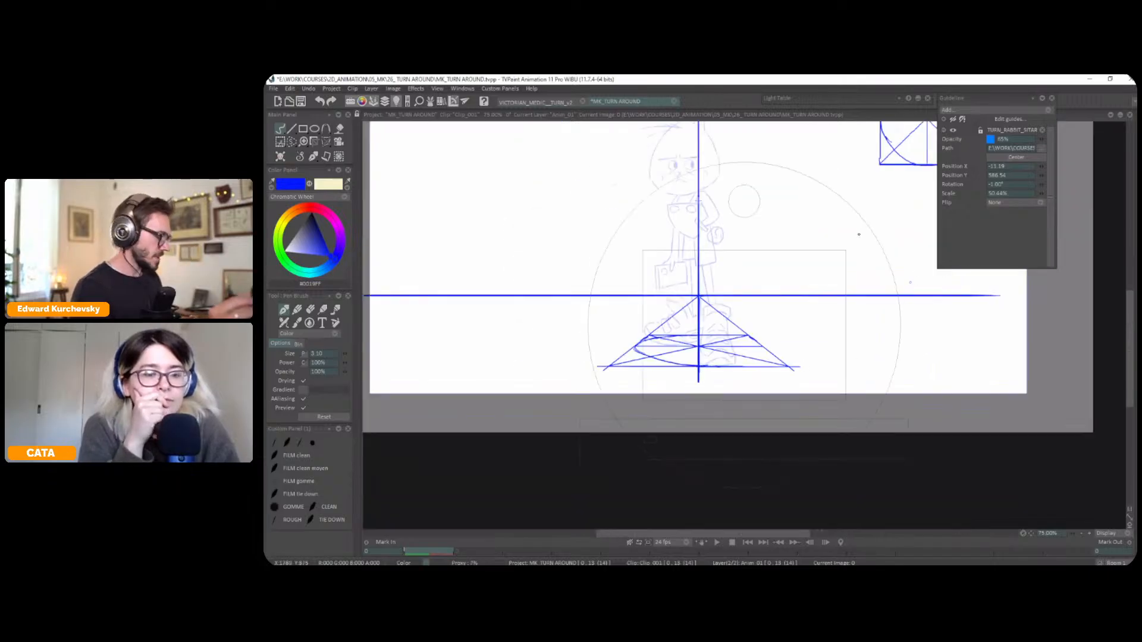
{"action": "left_click_drag", "start_coordinate": [884, 255], "coordinate": [788, 201]}
{"action": "left_click_drag", "start_coordinate": [699, 382], "coordinate": [711, 339]}
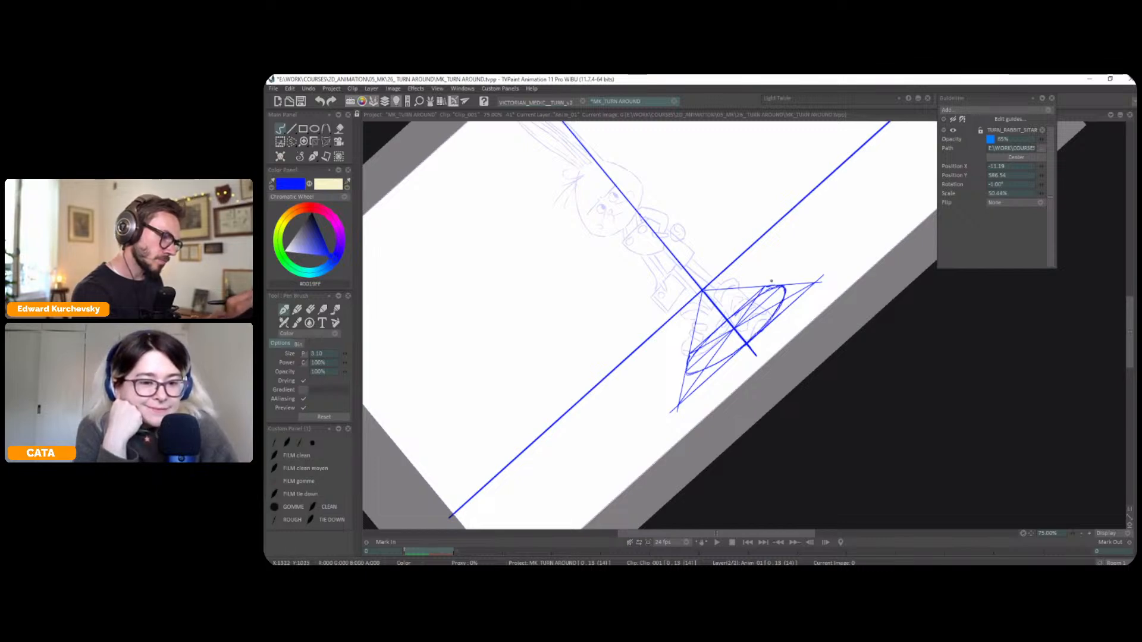
{"action": "key", "text": "shift+space"}
{"action": "scroll", "coordinate": [758, 284], "scroll_direction": "up", "scroll_amount": 1}
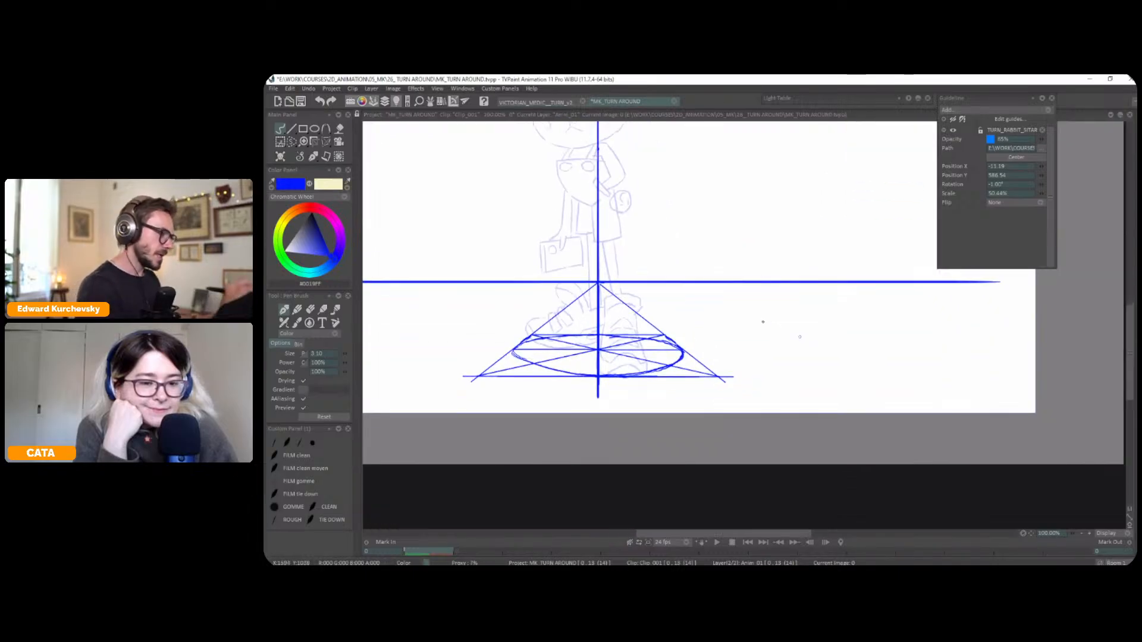
{"action": "left_click_drag", "start_coordinate": [515, 351], "coordinate": [529, 363]}
{"action": "key", "text": "ctrl+s"}
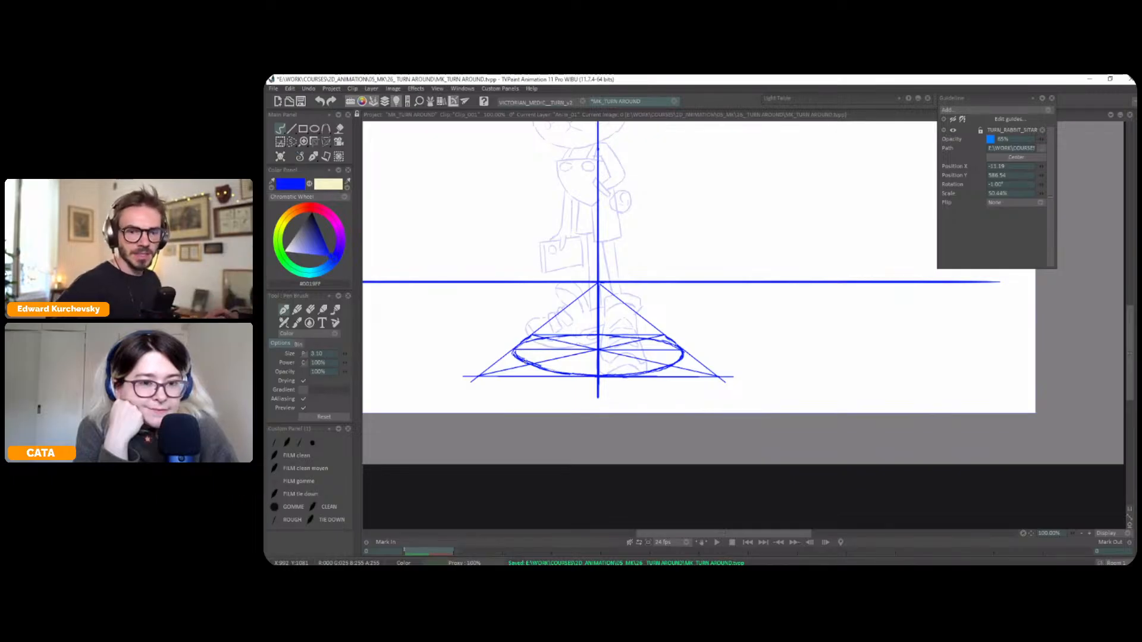
Refine the curve at the left end of the ground ellipse with another freehand stroke
{"action": "left_click_drag", "start_coordinate": [835, 305], "coordinate": [823, 246]}
{"action": "left_click_drag", "start_coordinate": [827, 314], "coordinate": [889, 255]}
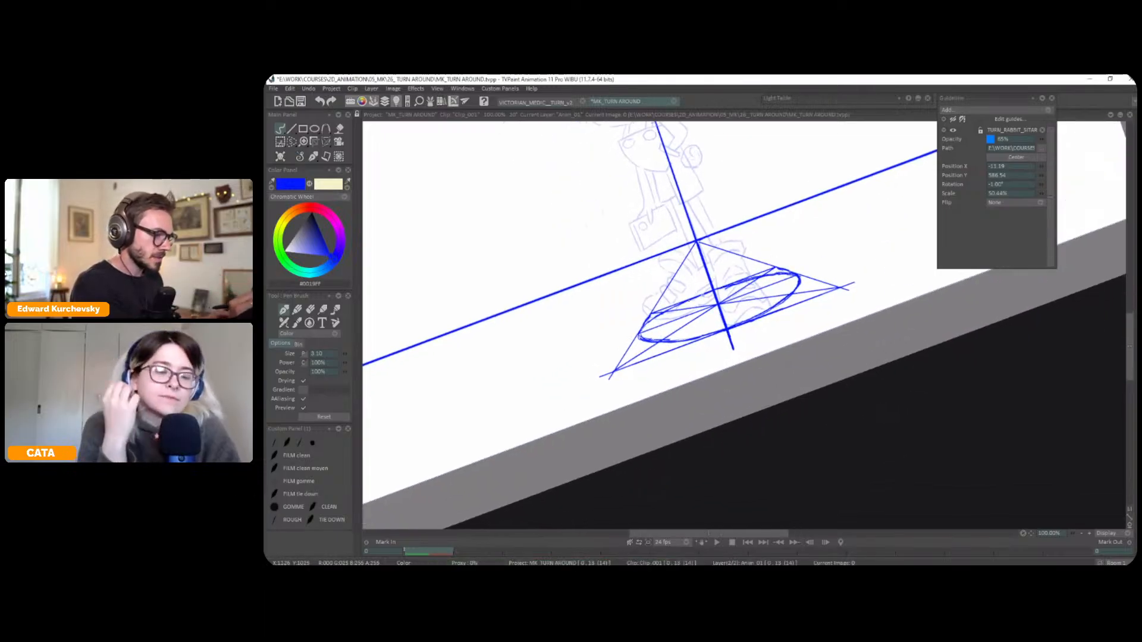
{"action": "left_click_drag", "start_coordinate": [657, 317], "coordinate": [654, 343]}
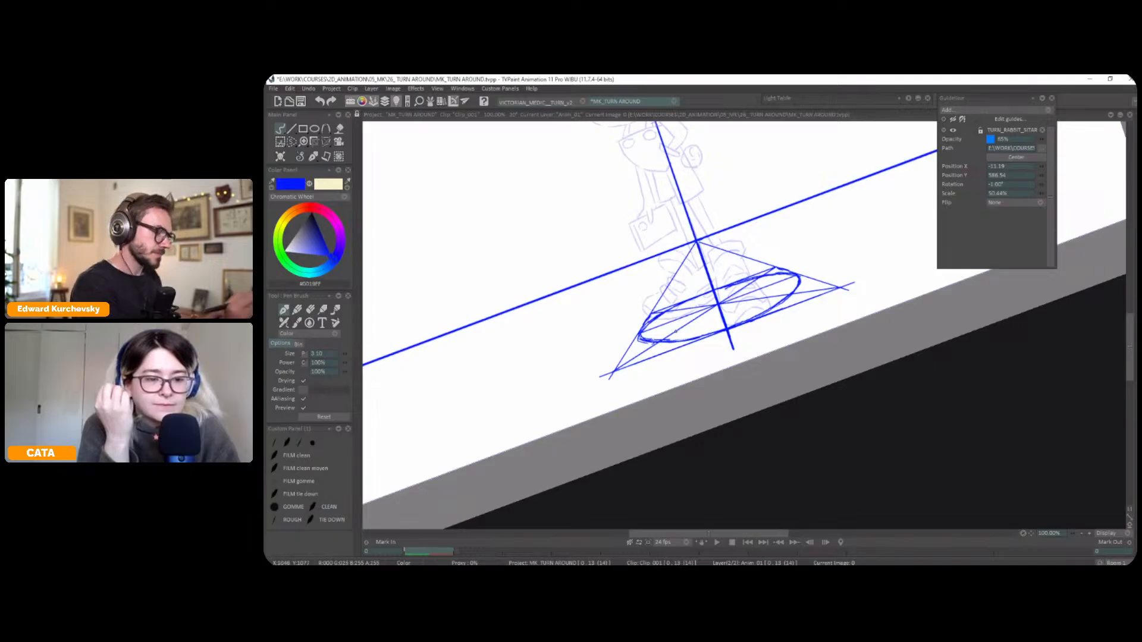
{"action": "key", "text": "BackSpace"}
{"action": "scroll", "coordinate": [805, 314], "scroll_direction": "down", "scroll_amount": 4}
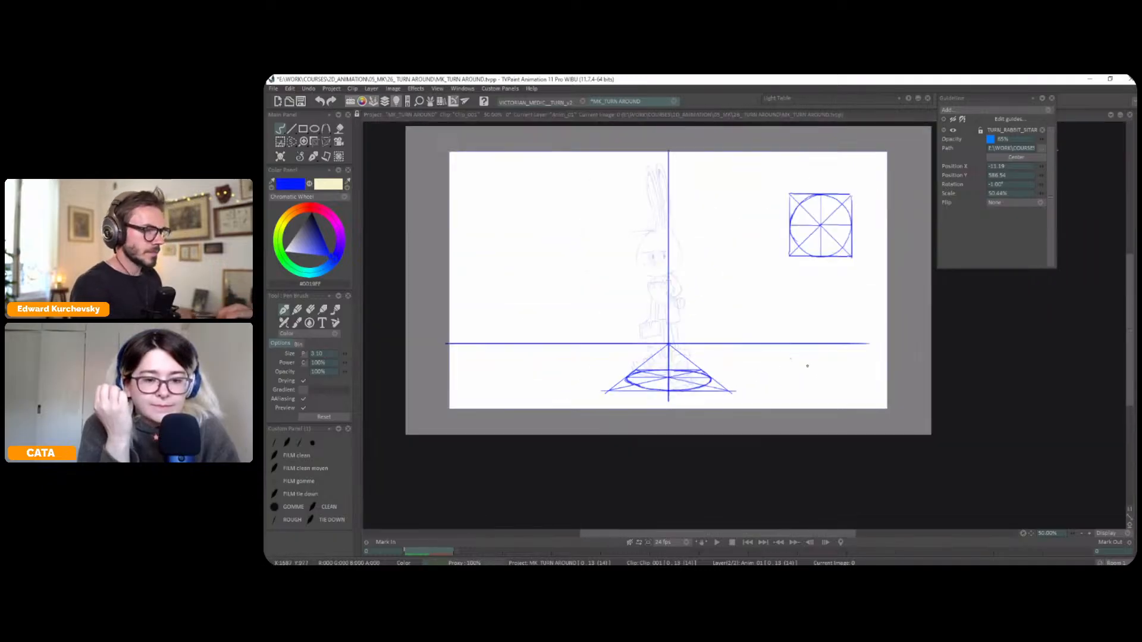
Make the rabbit layer Anim_2 current and set the drawing colour to red
{"action": "key", "text": "Tab"}
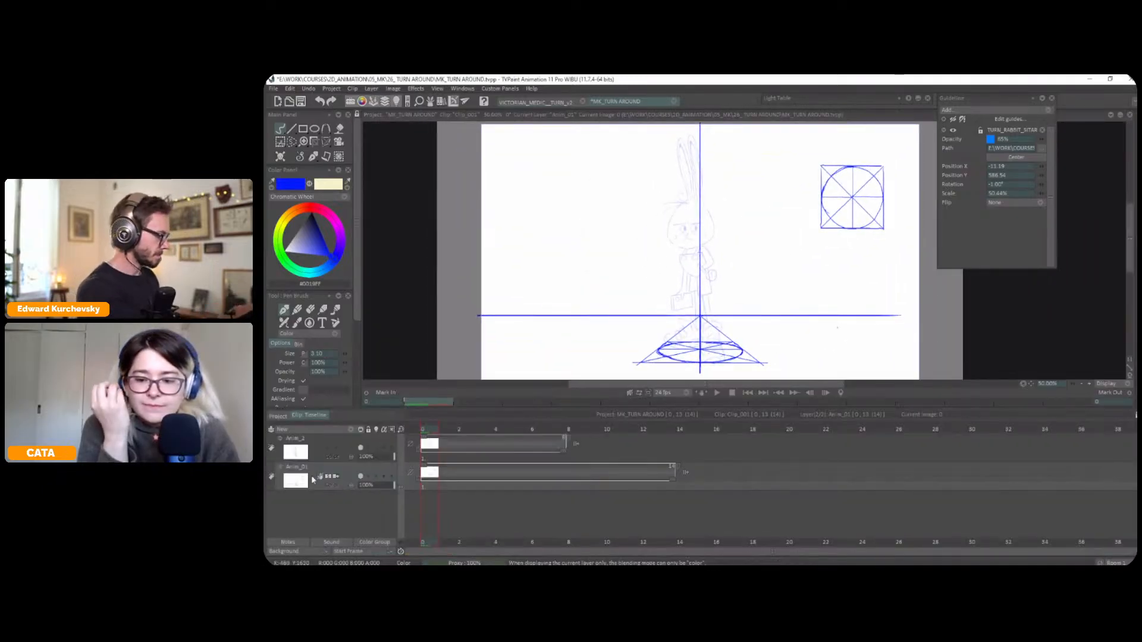
{"action": "left_click", "coordinate": [311, 452]}
{"action": "key", "text": "Tab"}
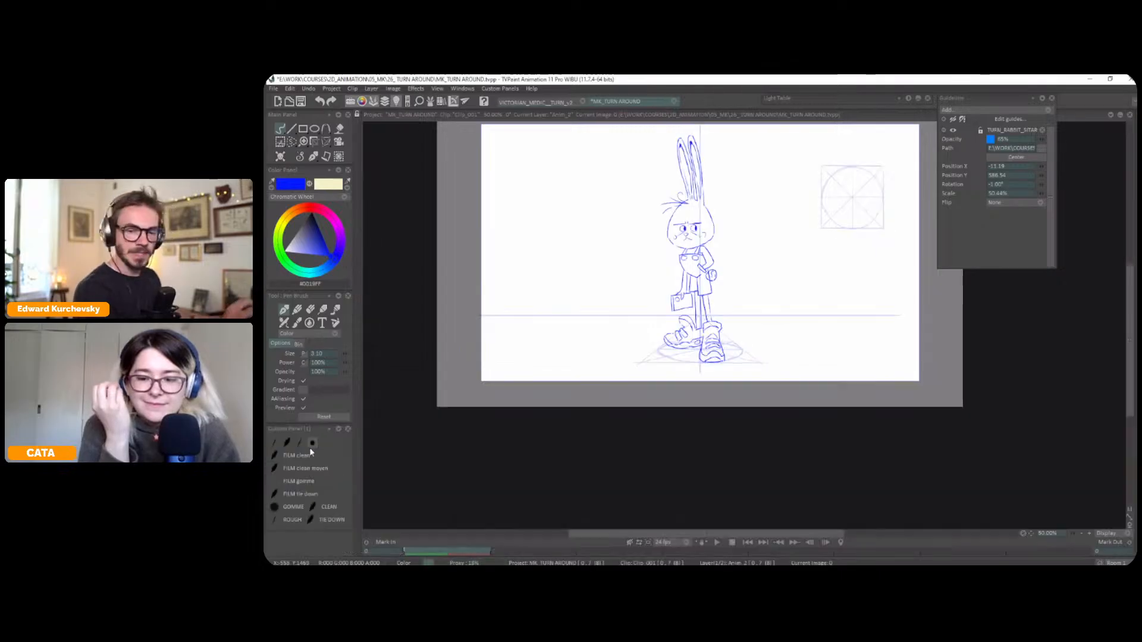
{"action": "scroll", "coordinate": [802, 286], "scroll_direction": "up", "scroll_amount": 2}
{"action": "left_click", "coordinate": [310, 208]}
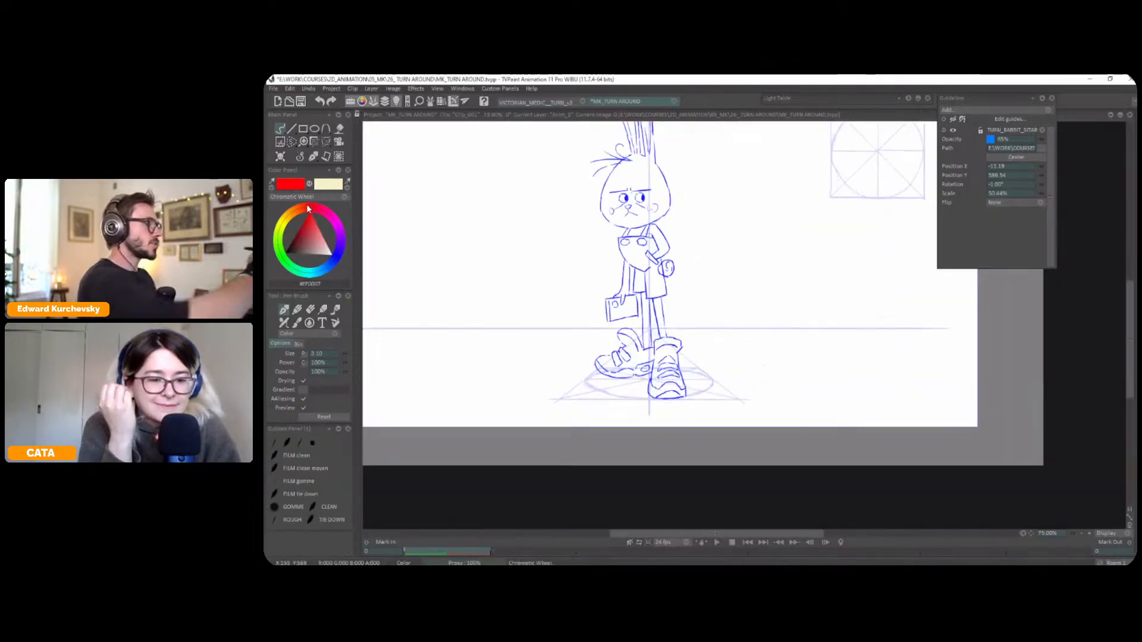
{"action": "left_click_drag", "start_coordinate": [823, 299], "coordinate": [869, 263]}
{"action": "scroll", "coordinate": [868, 262], "scroll_direction": "up", "scroll_amount": 1}
{"action": "scroll", "coordinate": [789, 389], "scroll_direction": "down", "scroll_amount": 2}
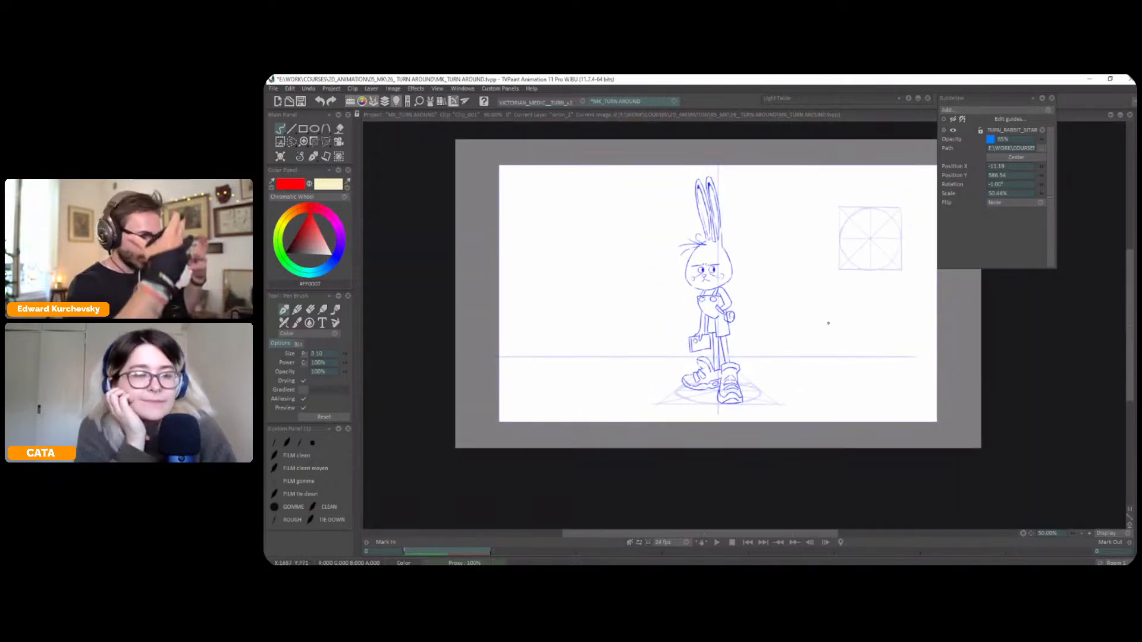
Add a new animation layer and place it between the rabbit layer and the perspective grid layer
{"action": "key", "text": "Tab"}
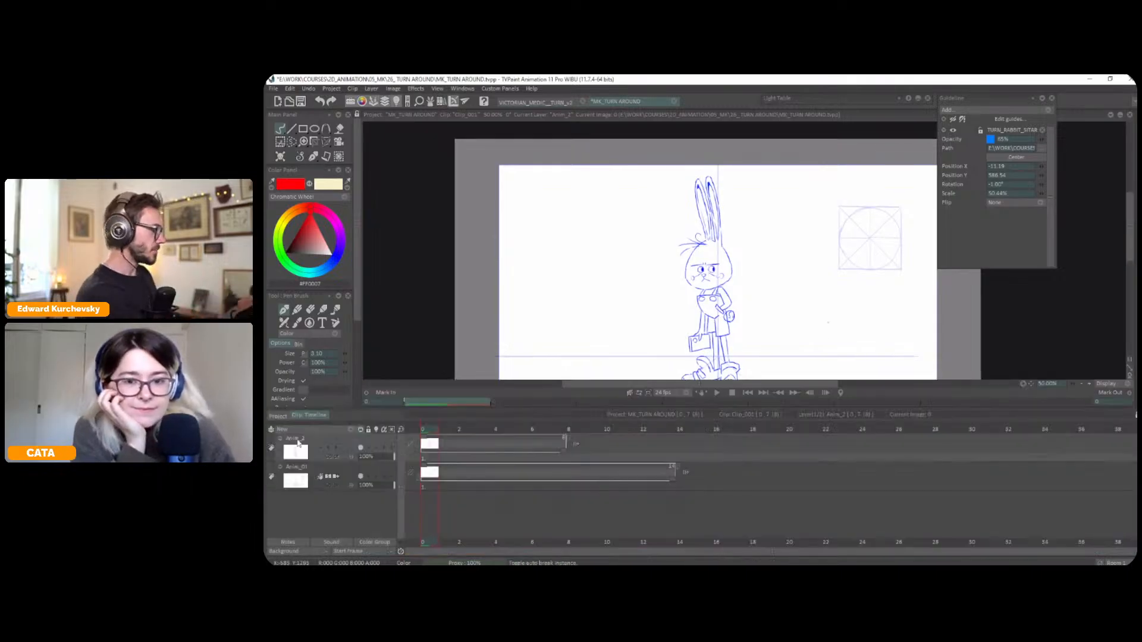
{"action": "left_click", "coordinate": [326, 430]}
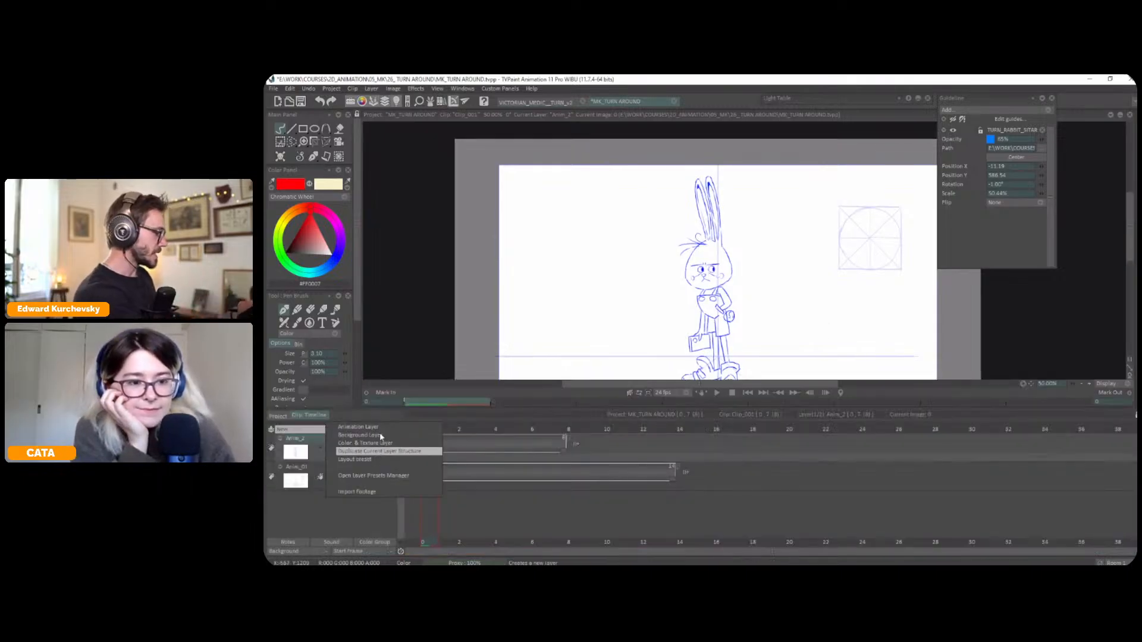
{"action": "left_click", "coordinate": [380, 428]}
{"action": "left_click_drag", "start_coordinate": [307, 439], "coordinate": [308, 492]}
{"action": "left_click", "coordinate": [449, 472]}
{"action": "left_click", "coordinate": [467, 496]}
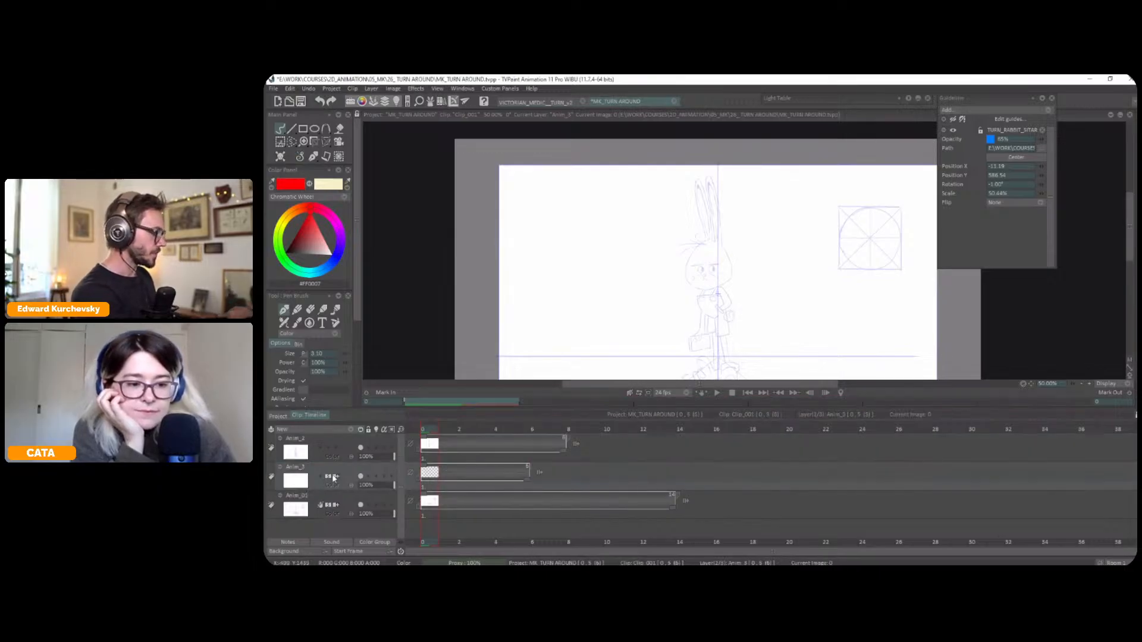
{"action": "key", "text": "Tab"}
Trace the outline of the rabbit's head in red on the new layer with a brush size of about 4.10
{"action": "key", "text": "plus"}
{"action": "left_click_drag", "start_coordinate": [883, 316], "coordinate": [934, 315]}
{"action": "key", "text": "plus"}
{"action": "key", "text": "minus"}
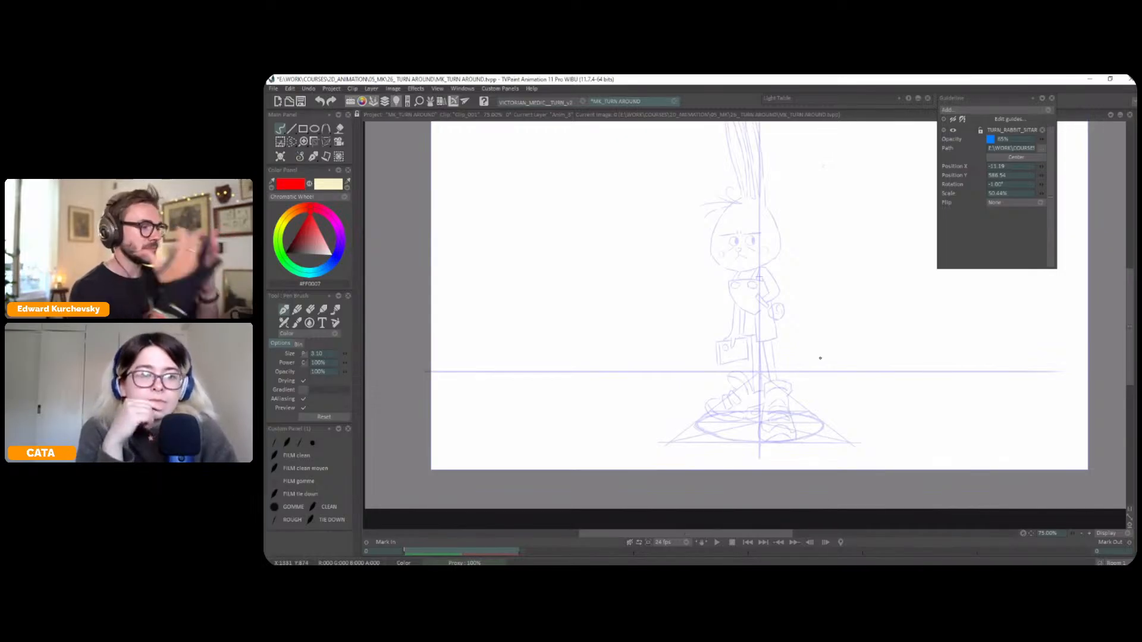
{"action": "scroll", "coordinate": [820, 358], "scroll_direction": "up", "scroll_amount": 2}
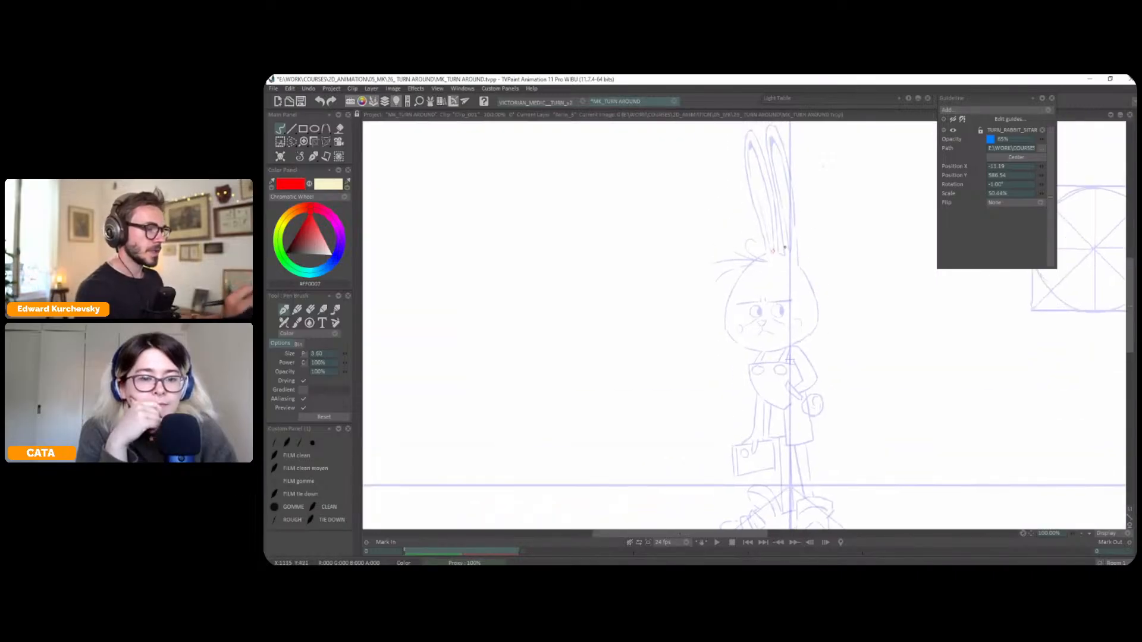
{"action": "mouse_move", "coordinate": [783, 255]}
{"action": "left_mouse_down"}
{"action": "mouse_move", "coordinate": [751, 260]}
{"action": "mouse_move", "coordinate": [725, 335]}
{"action": "left_mouse_up"}
{"action": "scroll", "coordinate": [726, 334], "scroll_direction": "up", "scroll_amount": 2}
{"action": "left_click_drag", "start_coordinate": [774, 222], "coordinate": [821, 289]}
{"action": "left_click_drag", "start_coordinate": [880, 336], "coordinate": [872, 284]}
{"action": "key", "text": "ctrl+z"}
{"action": "mouse_move", "coordinate": [691, 353]}
{"action": "left_mouse_down"}
{"action": "mouse_move", "coordinate": [696, 355]}
{"action": "mouse_move", "coordinate": [731, 369]}
{"action": "mouse_move", "coordinate": [761, 360]}
{"action": "mouse_move", "coordinate": [811, 305]}
{"action": "left_mouse_up"}
{"action": "left_click_drag", "start_coordinate": [799, 256], "coordinate": [815, 294]}
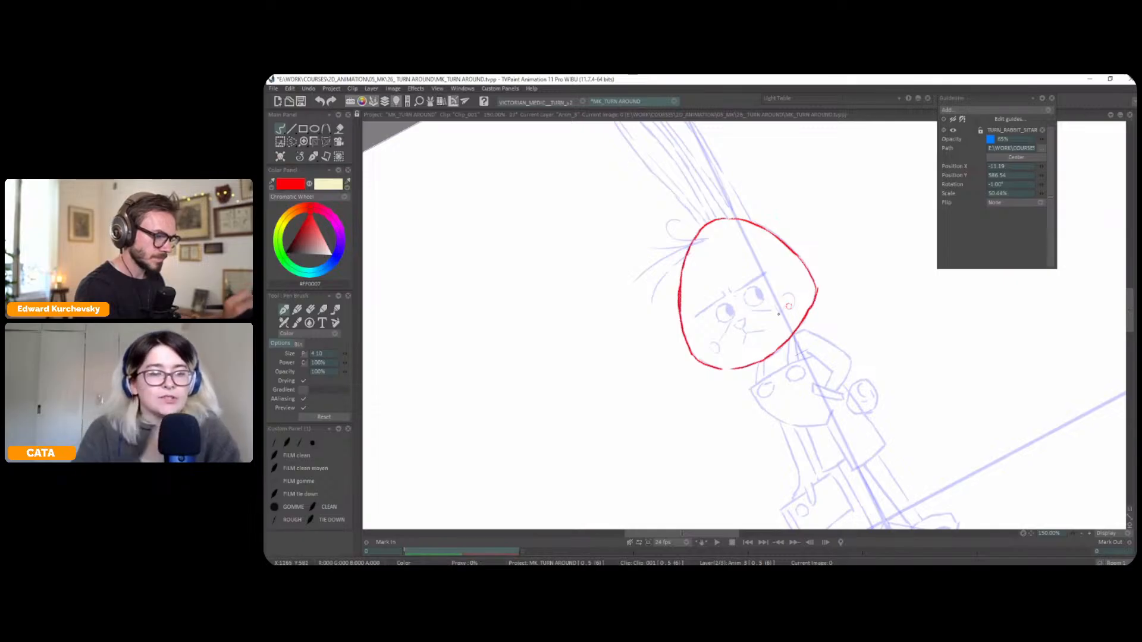
{"action": "key", "text": "shift+space"}
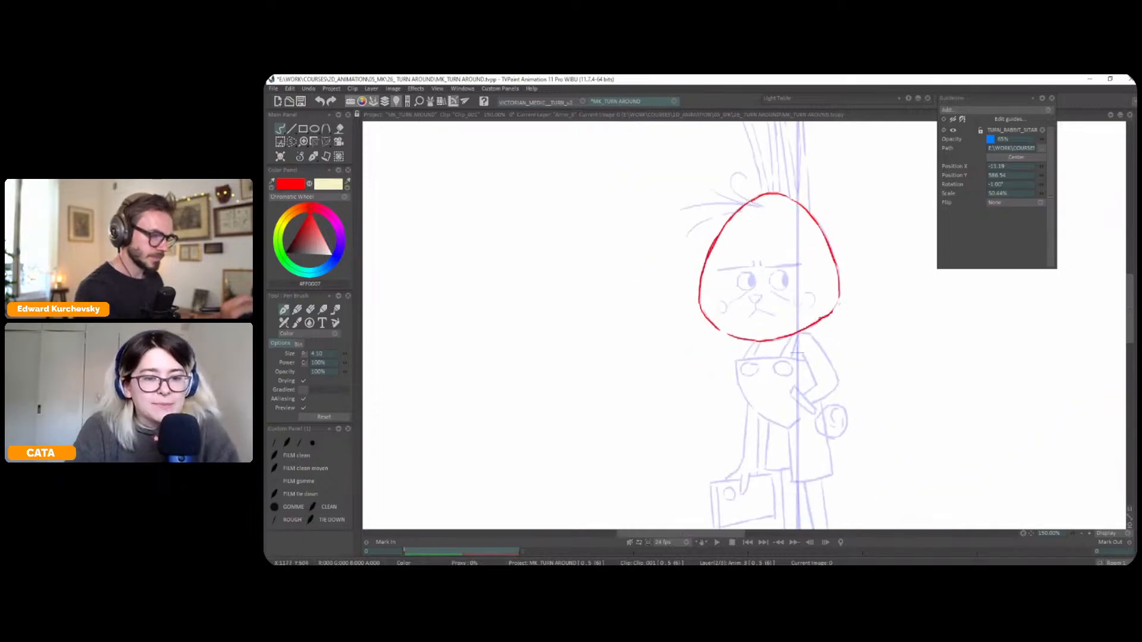
{"action": "scroll", "coordinate": [819, 312], "scroll_direction": "up", "scroll_amount": 2}
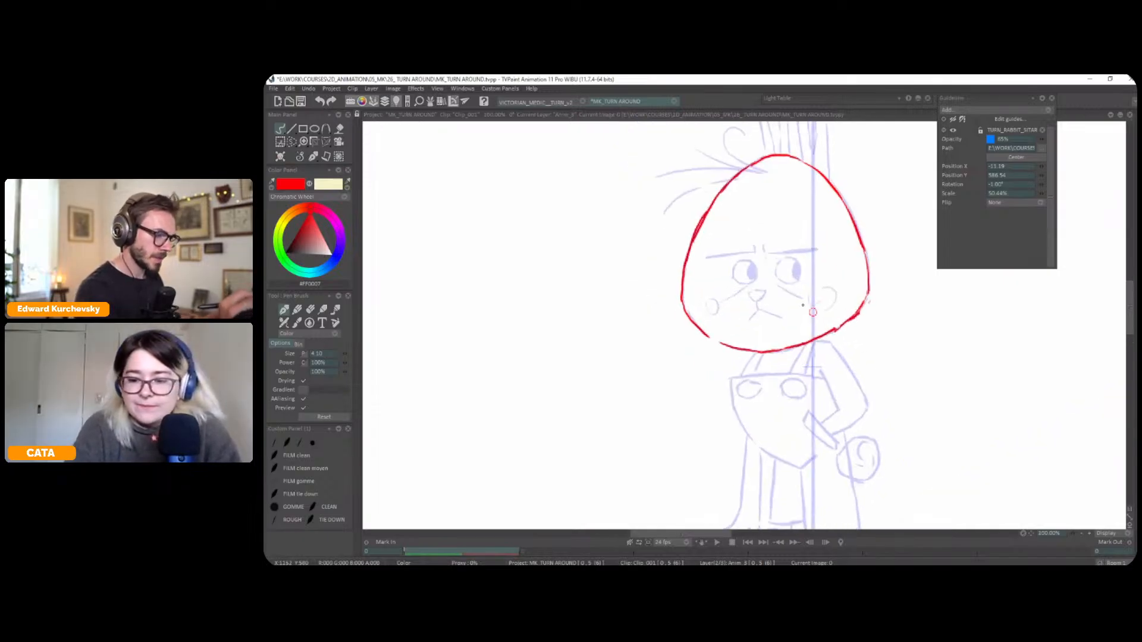
Draw the rabbit's eyes, nose and mouth in red and add a curved centre line down its forehead
{"action": "mouse_move", "coordinate": [749, 292]}
{"action": "left_mouse_down"}
{"action": "mouse_move", "coordinate": [798, 278]}
{"action": "mouse_move", "coordinate": [796, 260]}
{"action": "mouse_move", "coordinate": [799, 275]}
{"action": "mouse_move", "coordinate": [795, 262]}
{"action": "mouse_move", "coordinate": [735, 264]}
{"action": "mouse_move", "coordinate": [741, 283]}
{"action": "mouse_move", "coordinate": [757, 273]}
{"action": "mouse_move", "coordinate": [749, 320]}
{"action": "mouse_move", "coordinate": [781, 317]}
{"action": "left_mouse_up"}
{"action": "mouse_move", "coordinate": [769, 156]}
{"action": "left_mouse_down"}
{"action": "mouse_move", "coordinate": [758, 185]}
{"action": "mouse_move", "coordinate": [751, 244]}
{"action": "left_mouse_up"}
Shift the red eyes sideways onto the forehead's centre line and extend that line down to the nose
{"action": "key", "text": "s"}
{"action": "mouse_move", "coordinate": [778, 294]}
{"action": "left_mouse_down"}
{"action": "mouse_move", "coordinate": [773, 250]}
{"action": "mouse_move", "coordinate": [776, 292]}
{"action": "left_mouse_up"}
{"action": "key", "text": "ctrl+t"}
{"action": "left_click_drag", "start_coordinate": [793, 282], "coordinate": [786, 281]}
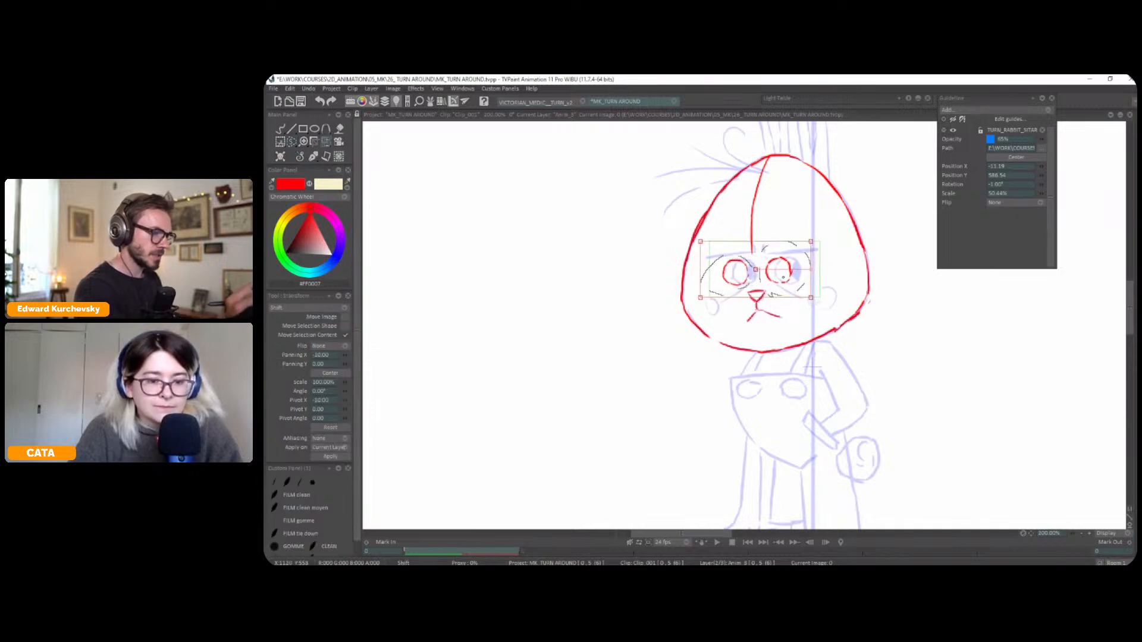
{"action": "left_click", "coordinate": [312, 157]}
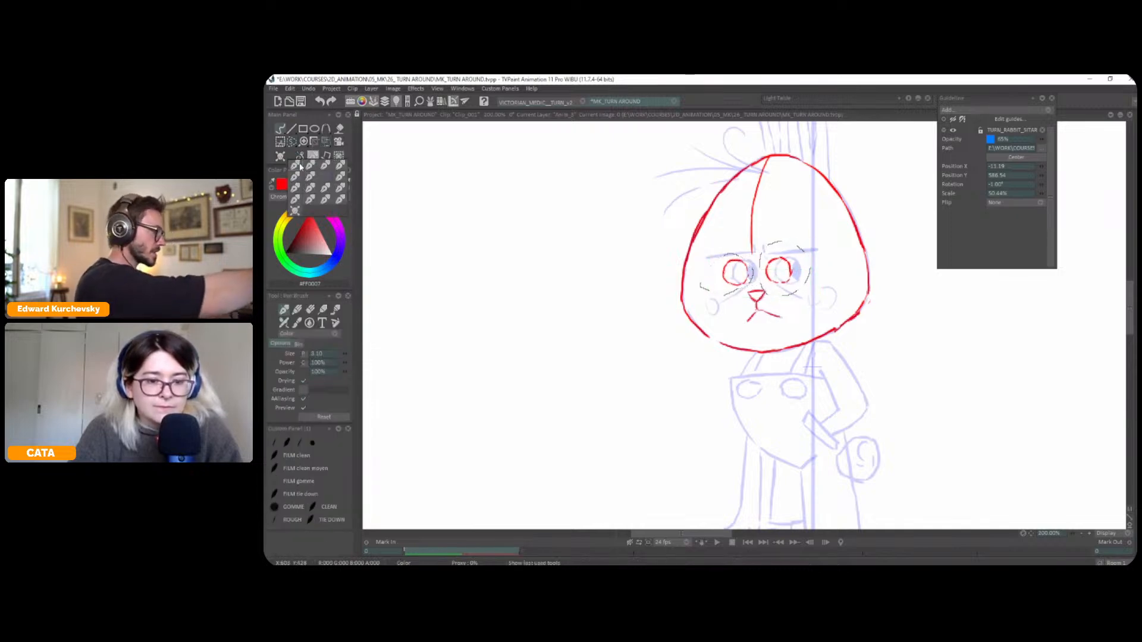
{"action": "key", "text": "ctrl+d"}
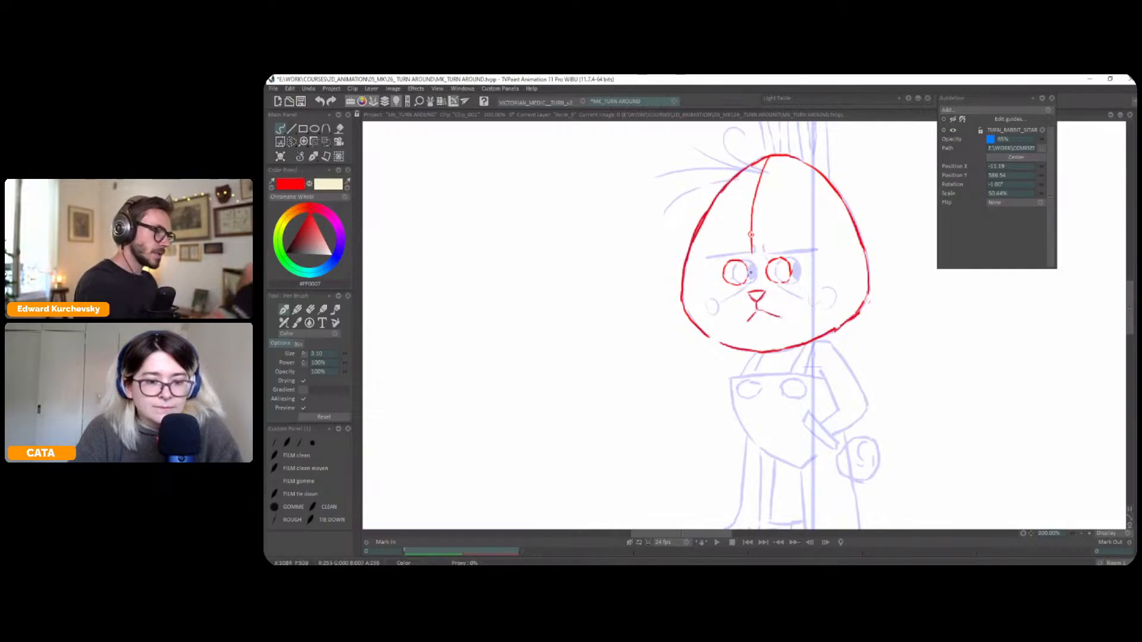
{"action": "left_click_drag", "start_coordinate": [753, 239], "coordinate": [753, 279]}
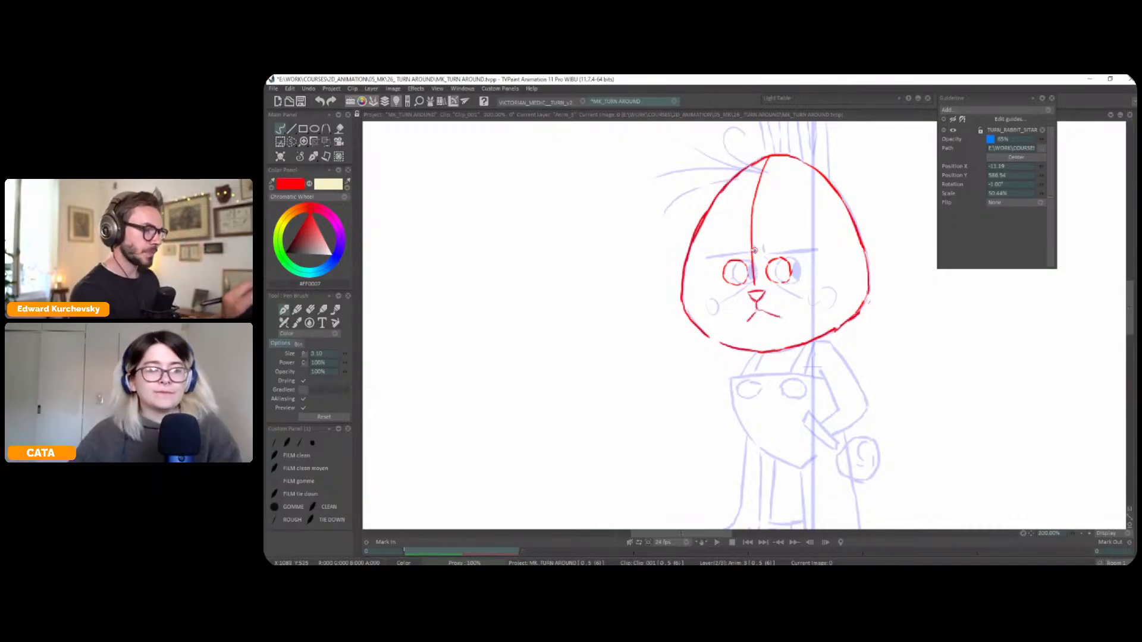
Shift the red nose and mouth sideways under the centre line and continue that line down to the chin
{"action": "key", "text": "s"}
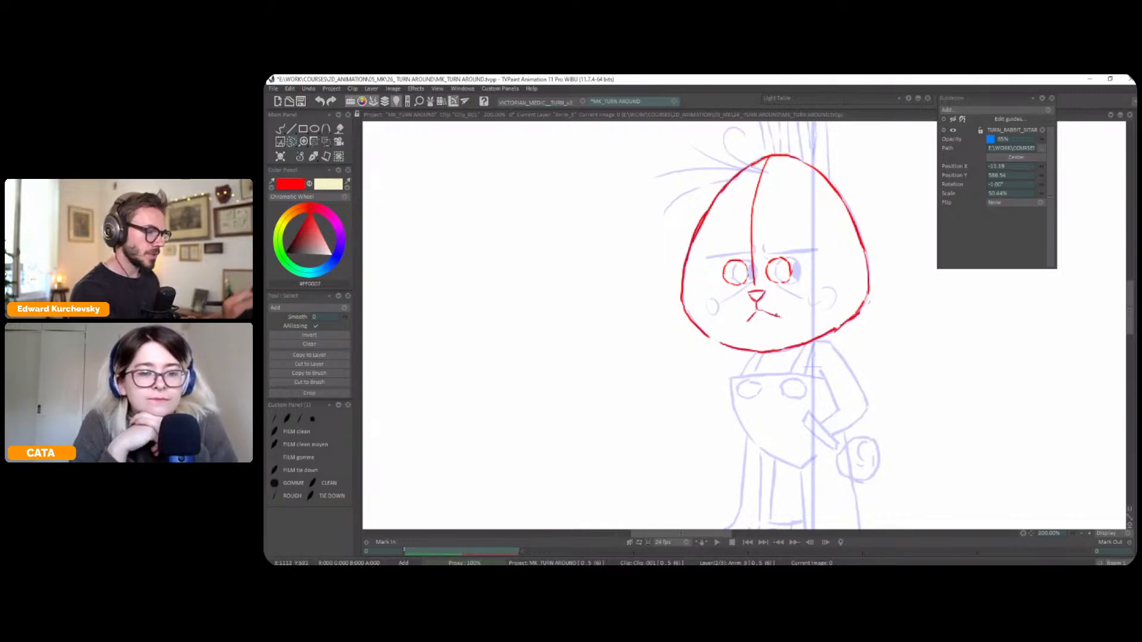
{"action": "mouse_move", "coordinate": [763, 288]}
{"action": "left_mouse_down"}
{"action": "mouse_move", "coordinate": [736, 323]}
{"action": "mouse_move", "coordinate": [795, 307]}
{"action": "mouse_move", "coordinate": [775, 325]}
{"action": "left_mouse_up"}
{"action": "key", "text": "ctrl+t"}
{"action": "key", "text": "Return"}
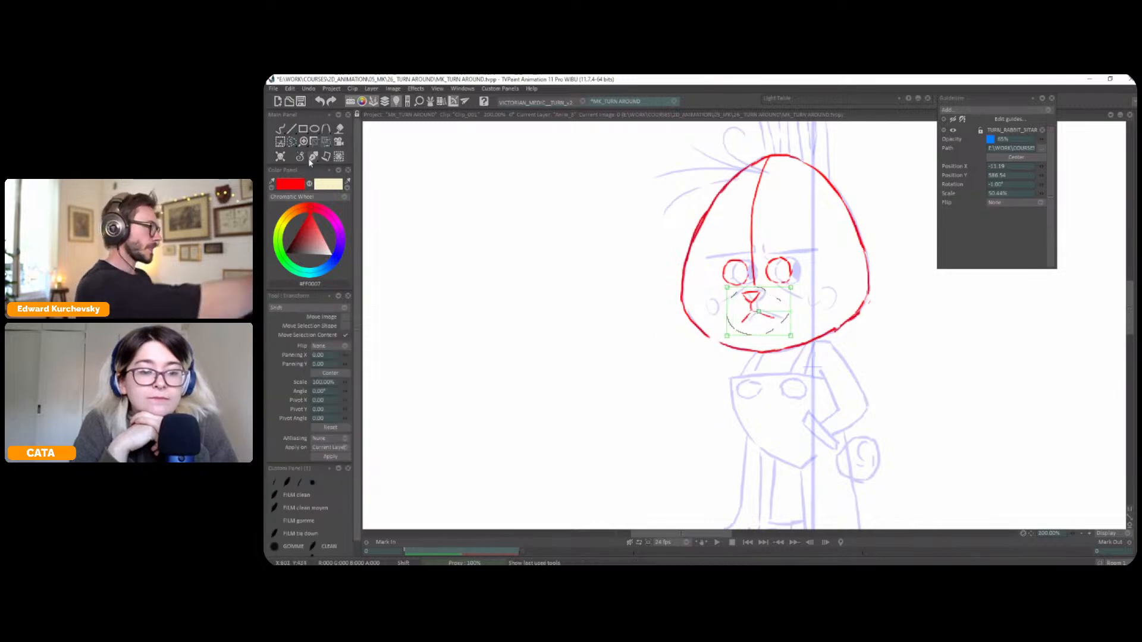
{"action": "key", "text": "ctrl+d"}
{"action": "left_click", "coordinate": [280, 129]}
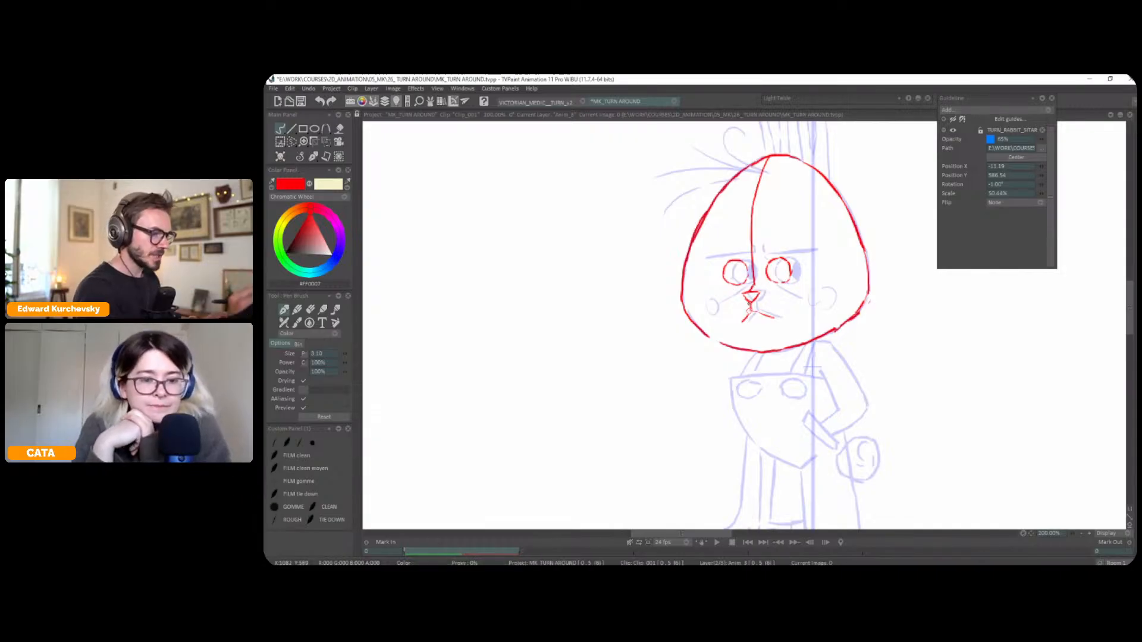
{"action": "left_click_drag", "start_coordinate": [753, 328], "coordinate": [764, 350]}
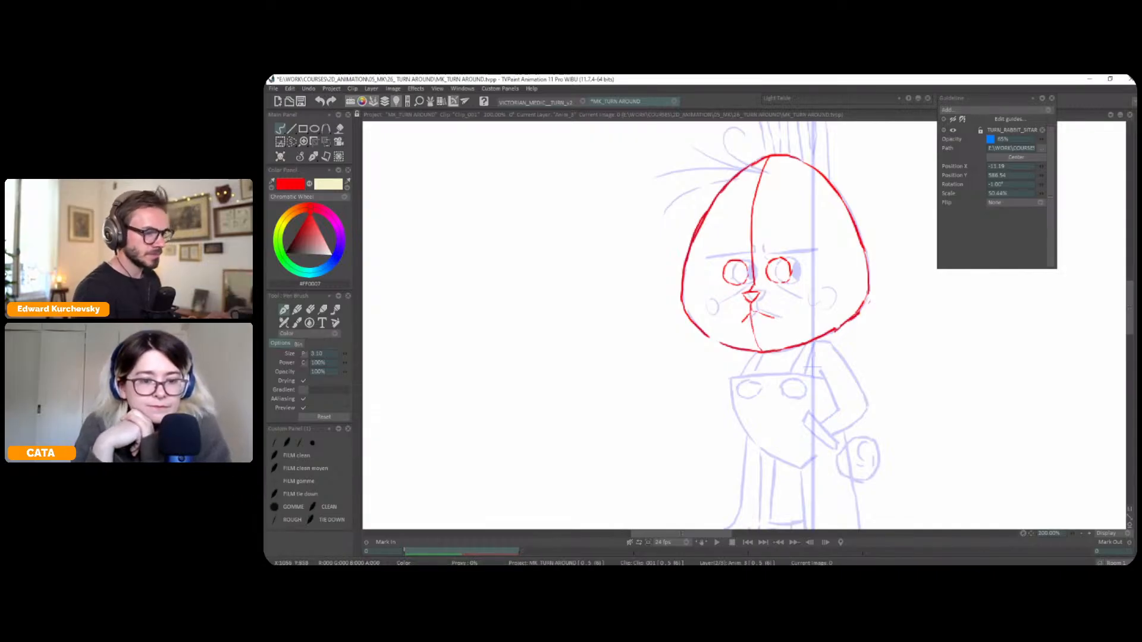
Sketch a round muzzle shape in red around the rabbit's nose and mouth
{"action": "left_click_drag", "start_coordinate": [755, 197], "coordinate": [763, 269]}
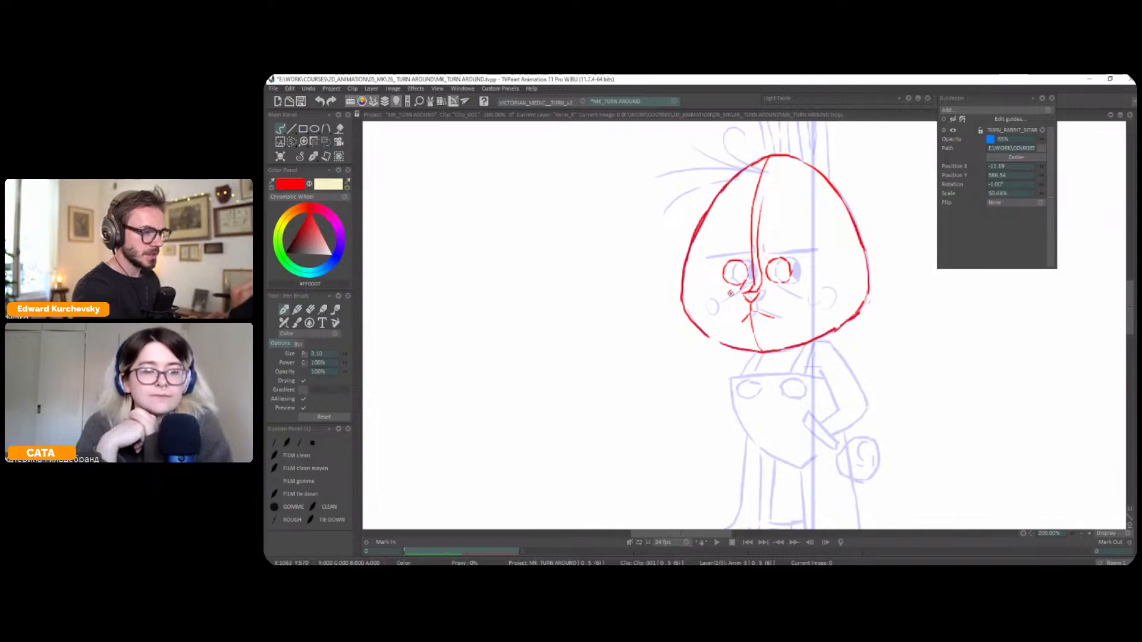
{"action": "key", "text": "ctrl+z"}
{"action": "mouse_move", "coordinate": [754, 342]}
{"action": "left_mouse_down"}
{"action": "mouse_move", "coordinate": [776, 325]}
{"action": "mouse_move", "coordinate": [780, 297]}
{"action": "left_mouse_up"}
{"action": "key", "text": "ctrl+z"}
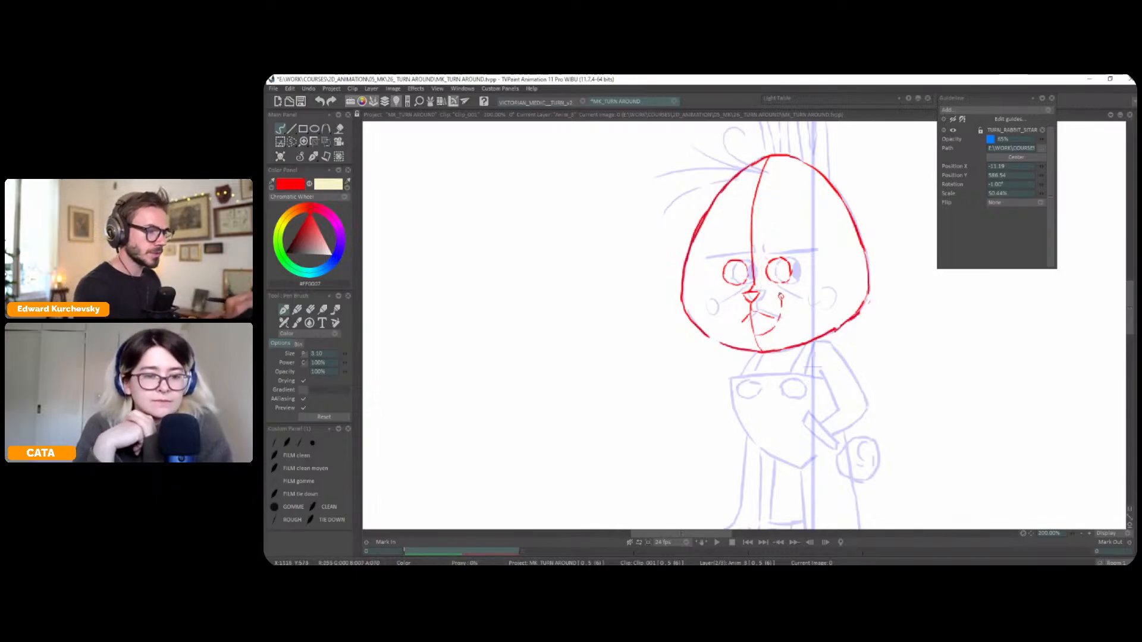
{"action": "left_click_drag", "start_coordinate": [751, 335], "coordinate": [733, 300]}
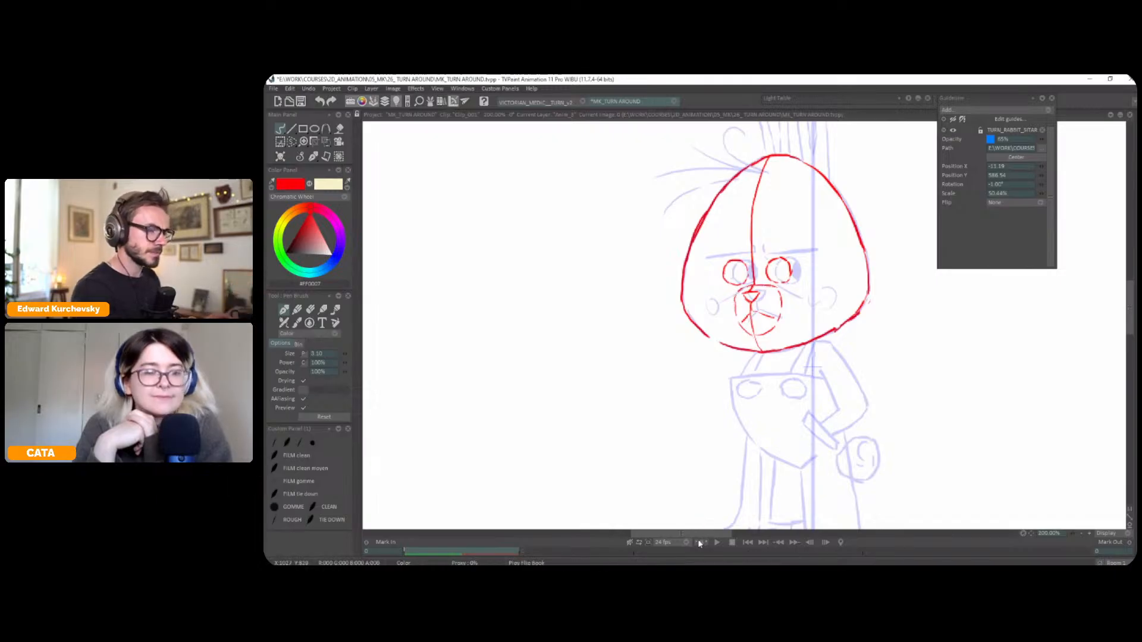
Mirror the view and draw the head's hidden back centre line as a dashed red curve from crown to chin
{"action": "scroll", "coordinate": [901, 306], "scroll_direction": "down", "scroll_amount": 4}
{"action": "key", "text": "i"}
{"action": "left_click_drag", "start_coordinate": [814, 331], "coordinate": [837, 328]}
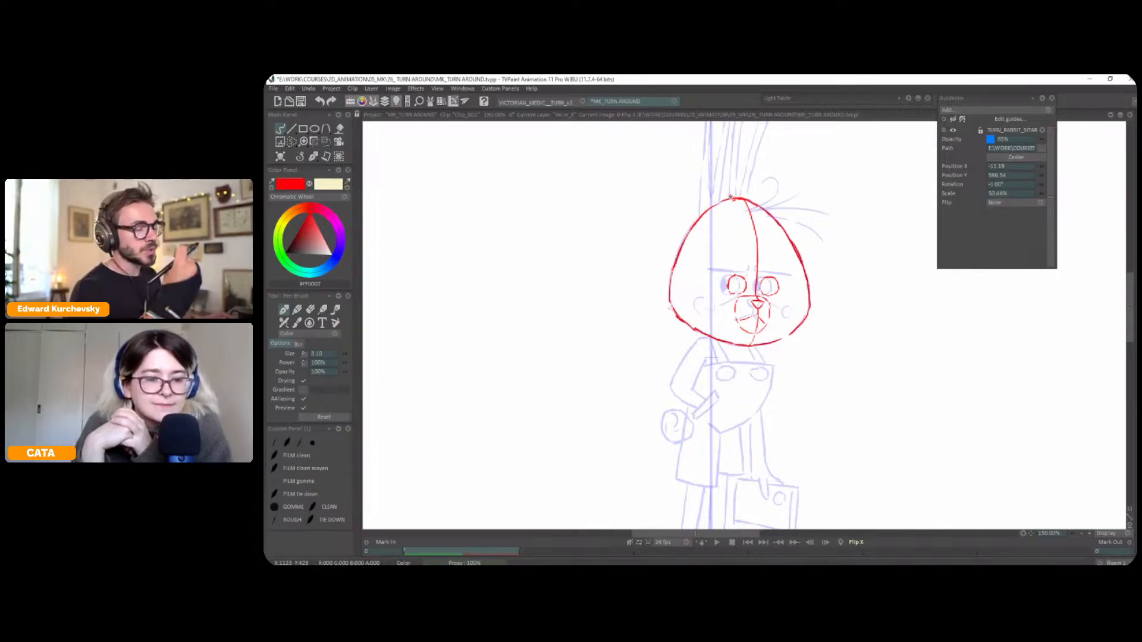
{"action": "mouse_move", "coordinate": [731, 197]}
{"action": "left_mouse_down"}
{"action": "mouse_move", "coordinate": [706, 263]}
{"action": "mouse_move", "coordinate": [706, 312]}
{"action": "mouse_move", "coordinate": [723, 336]}
{"action": "left_mouse_up"}
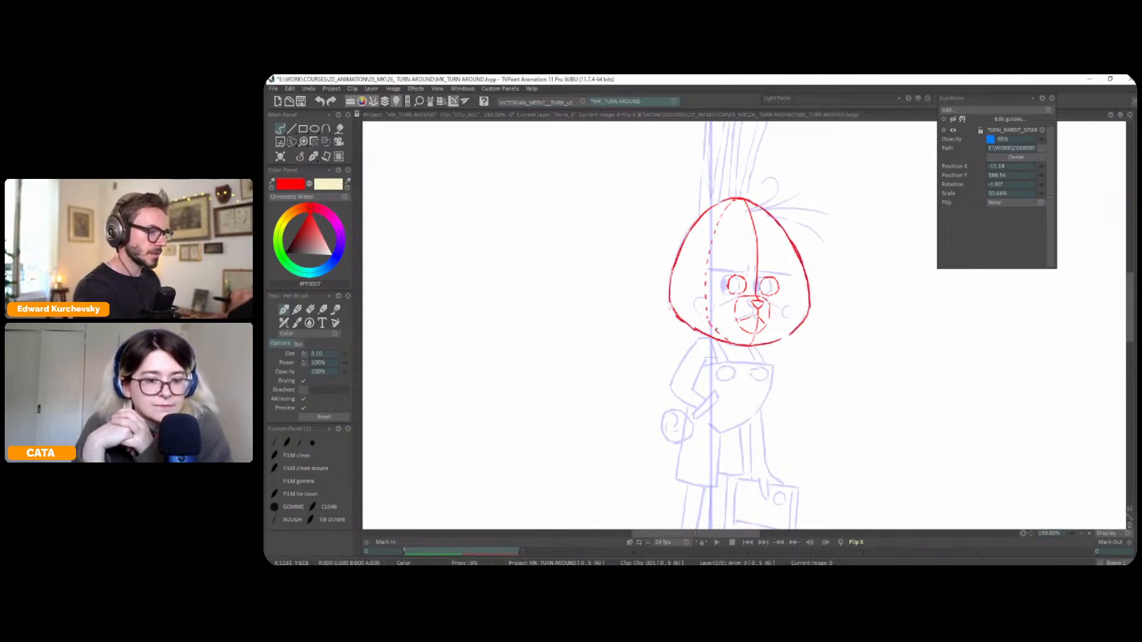
Draw a red contour around the head at eye level, solid across the face and dashed around the back
{"action": "key", "text": "x"}
{"action": "left_click_drag", "start_coordinate": [812, 333], "coordinate": [826, 310]}
{"action": "mouse_move", "coordinate": [696, 269]}
{"action": "left_mouse_down"}
{"action": "mouse_move", "coordinate": [825, 248]}
{"action": "mouse_move", "coordinate": [811, 245]}
{"action": "left_mouse_up"}
{"action": "left_click_drag", "start_coordinate": [807, 246], "coordinate": [767, 248]}
{"action": "left_click_drag", "start_coordinate": [762, 249], "coordinate": [754, 250]}
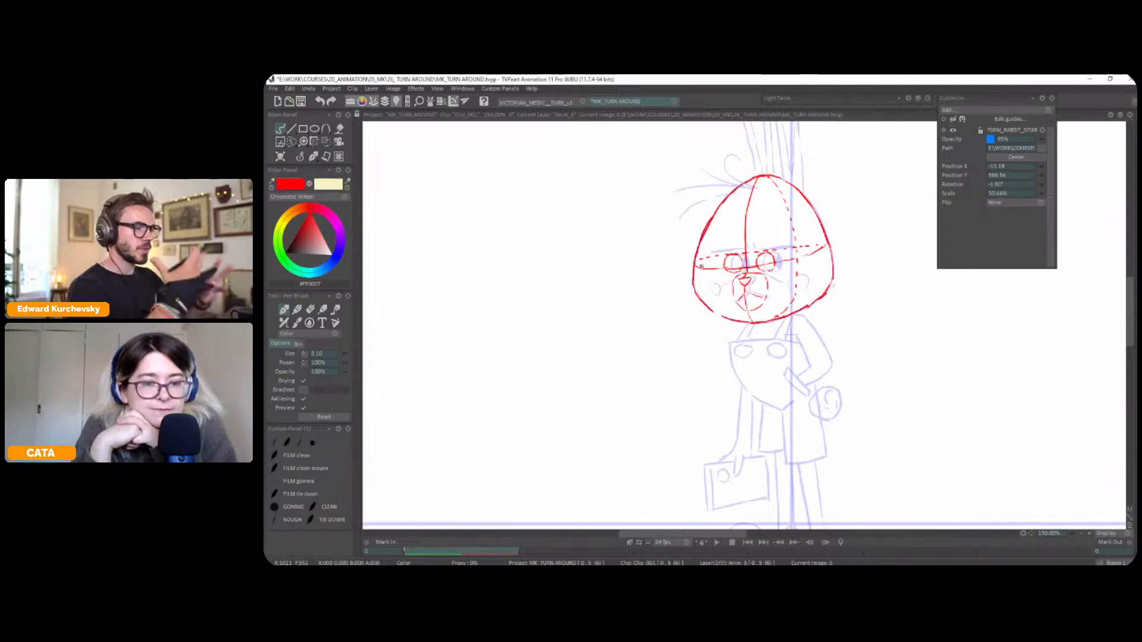
Draw a small red ellipse at the base of the head where the neck attaches, checking it in mirrored view
{"action": "key", "text": "less"}
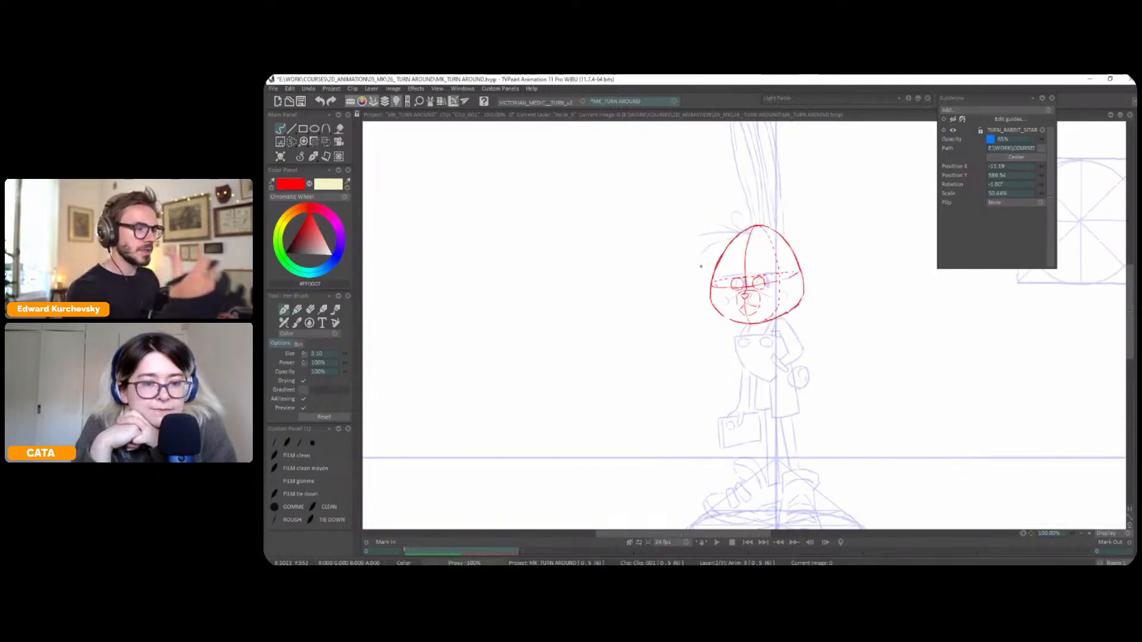
{"action": "key", "text": "i"}
{"action": "key", "text": "greater"}
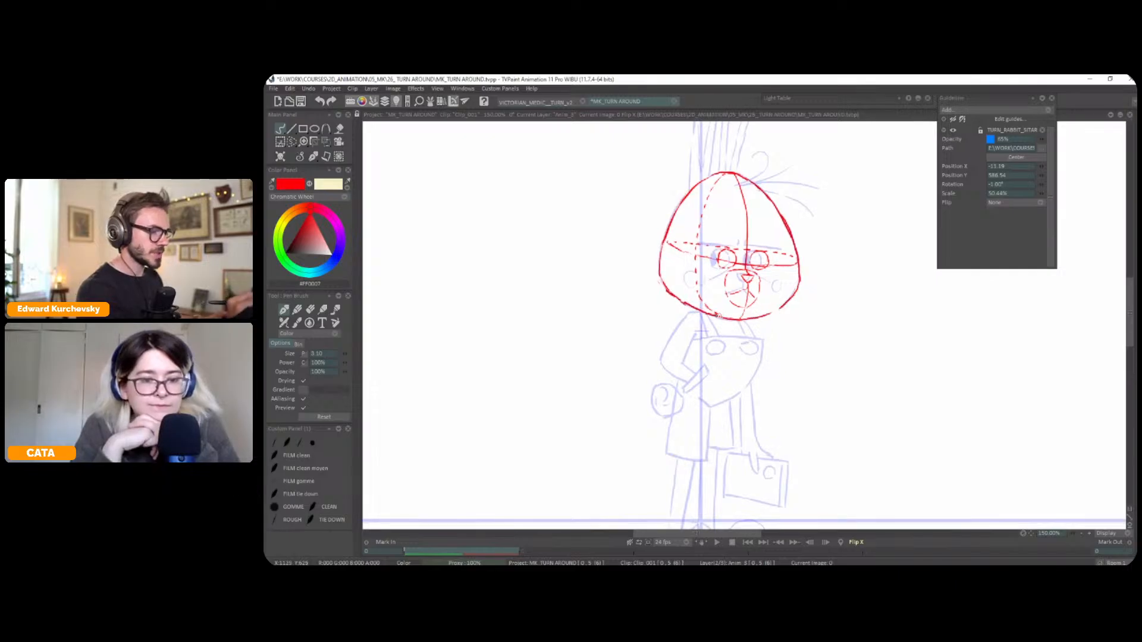
{"action": "left_click_drag", "start_coordinate": [712, 310], "coordinate": [727, 315]}
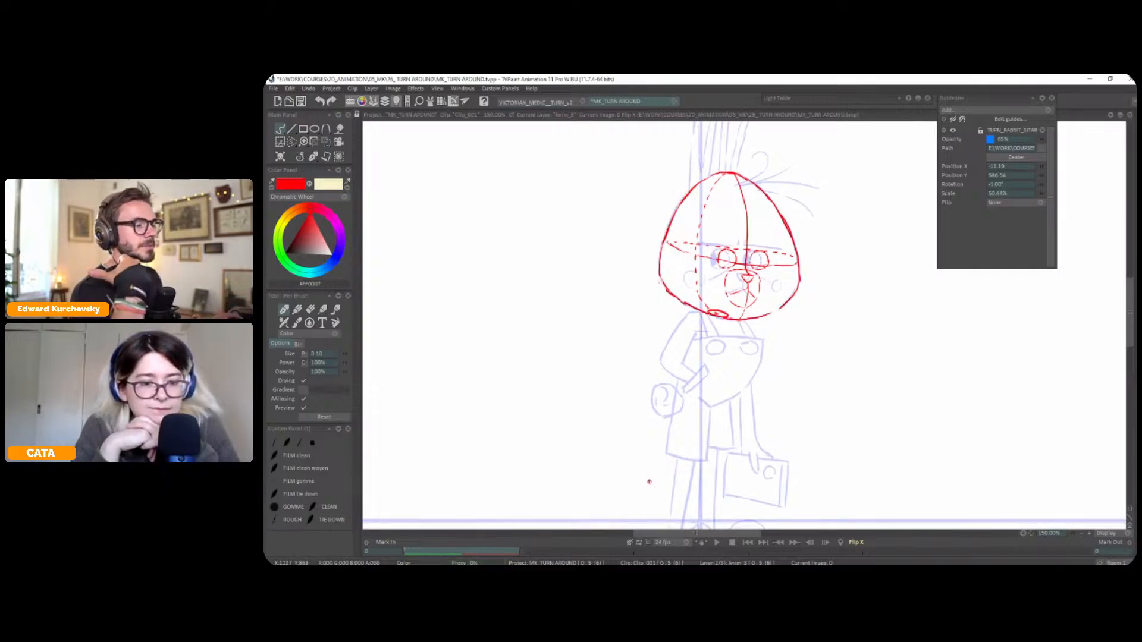
{"action": "key", "text": "i"}
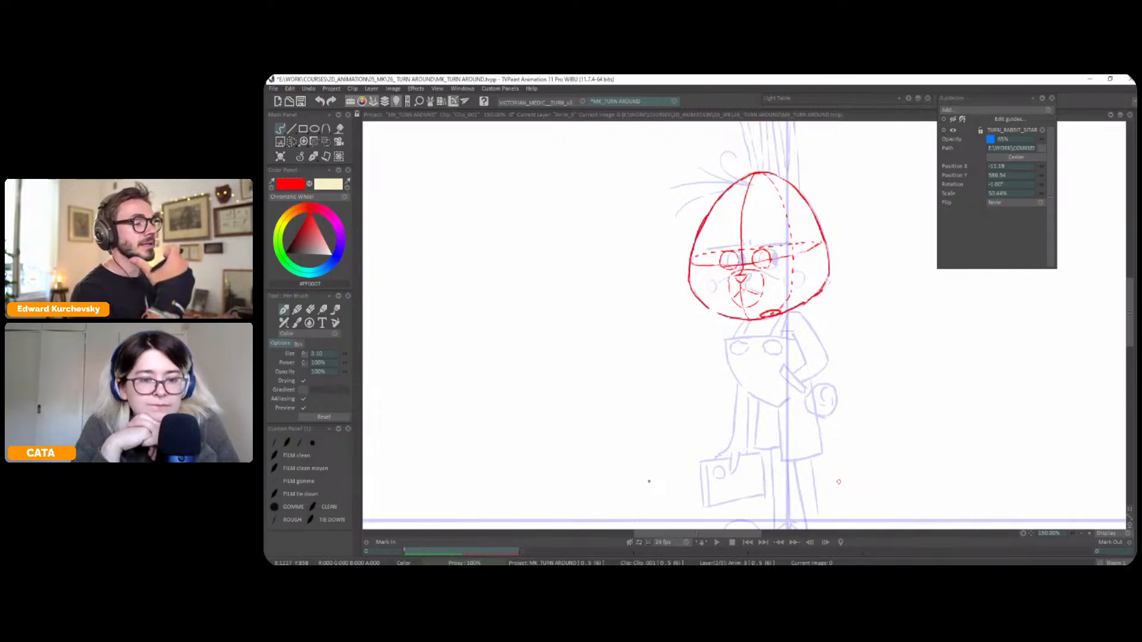
Draw a small red ellipse on the upper back of the head to mark an ear base
{"action": "key", "text": "i"}
{"action": "scroll", "coordinate": [675, 268], "scroll_direction": "up", "scroll_amount": 3}
{"action": "mouse_move", "coordinate": [703, 278]}
{"action": "left_mouse_down"}
{"action": "mouse_move", "coordinate": [716, 268]}
{"action": "mouse_move", "coordinate": [706, 271]}
{"action": "left_mouse_up"}
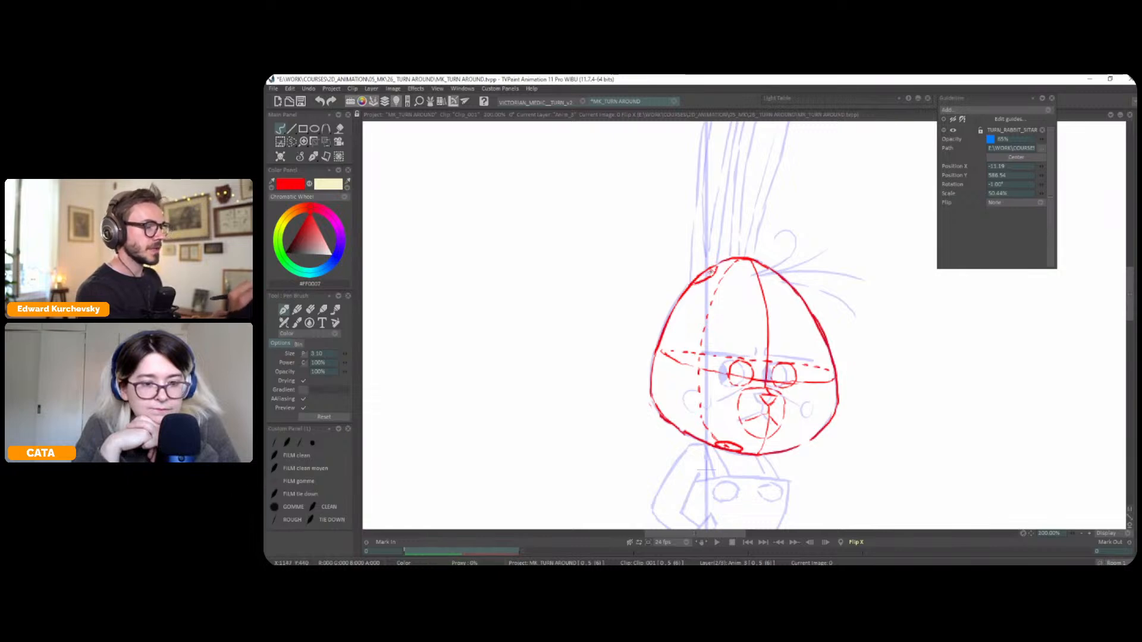
{"action": "key", "text": "i"}
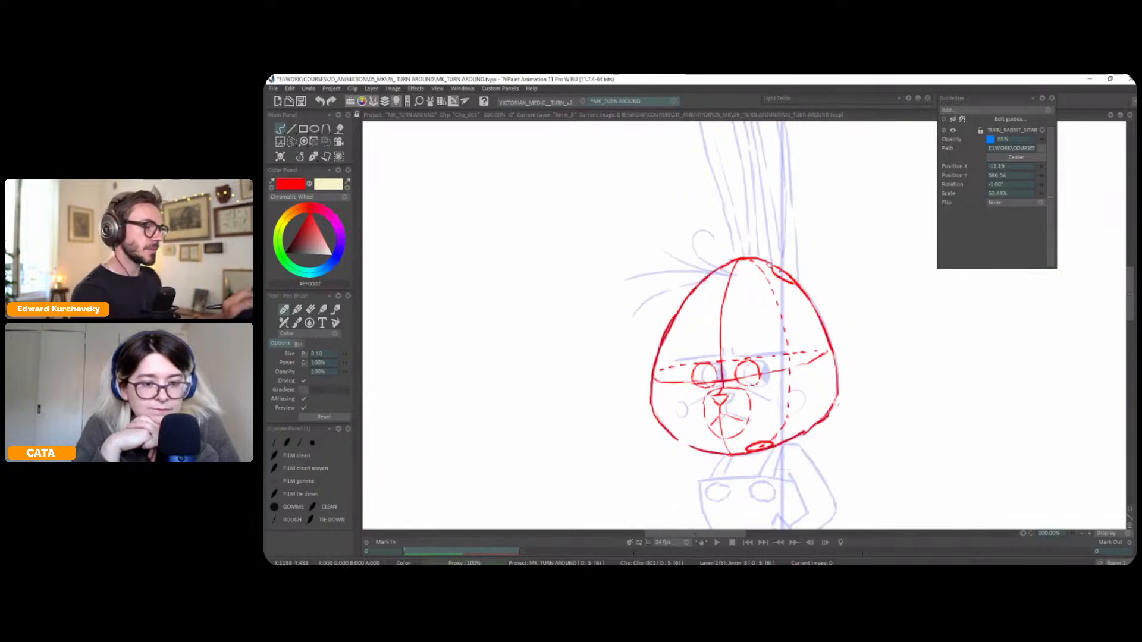
{"action": "scroll", "coordinate": [758, 322], "scroll_direction": "down", "scroll_amount": 2}
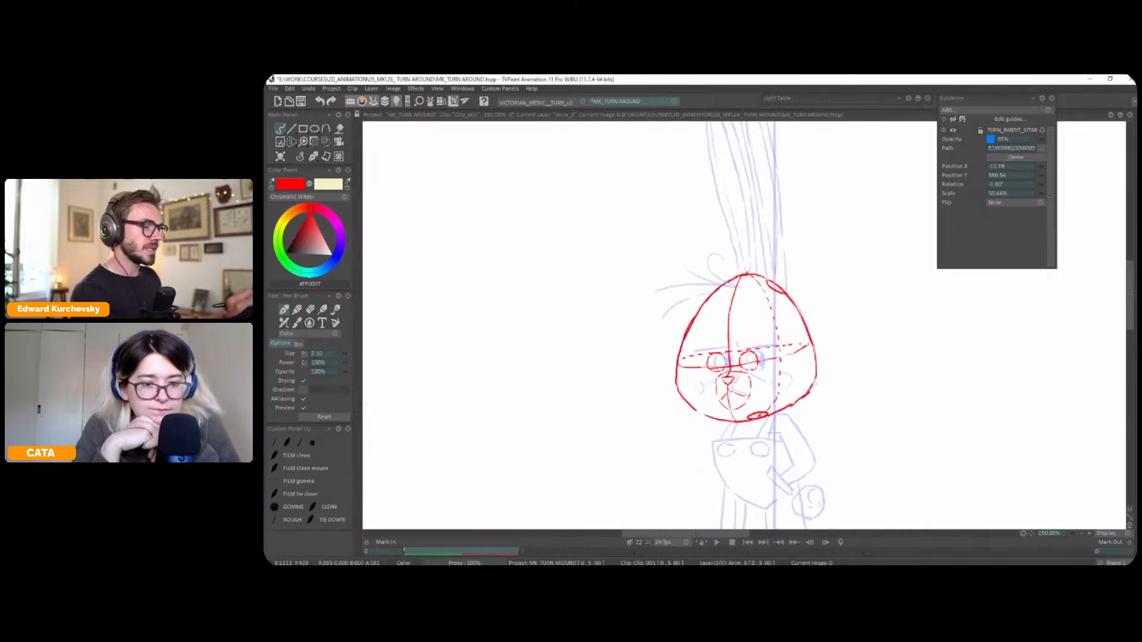
Move the red ear-base ellipse closer to the crown and add a short mark near the top of the centre line
{"action": "scroll", "coordinate": [750, 275], "scroll_direction": "down", "scroll_amount": 2}
{"action": "scroll", "coordinate": [826, 249], "scroll_direction": "up", "scroll_amount": 1}
{"action": "left_click_drag", "start_coordinate": [787, 258], "coordinate": [768, 295]}
{"action": "key", "text": "s"}
{"action": "key", "text": "ctrl+t"}
{"action": "left_click", "coordinate": [312, 157]}
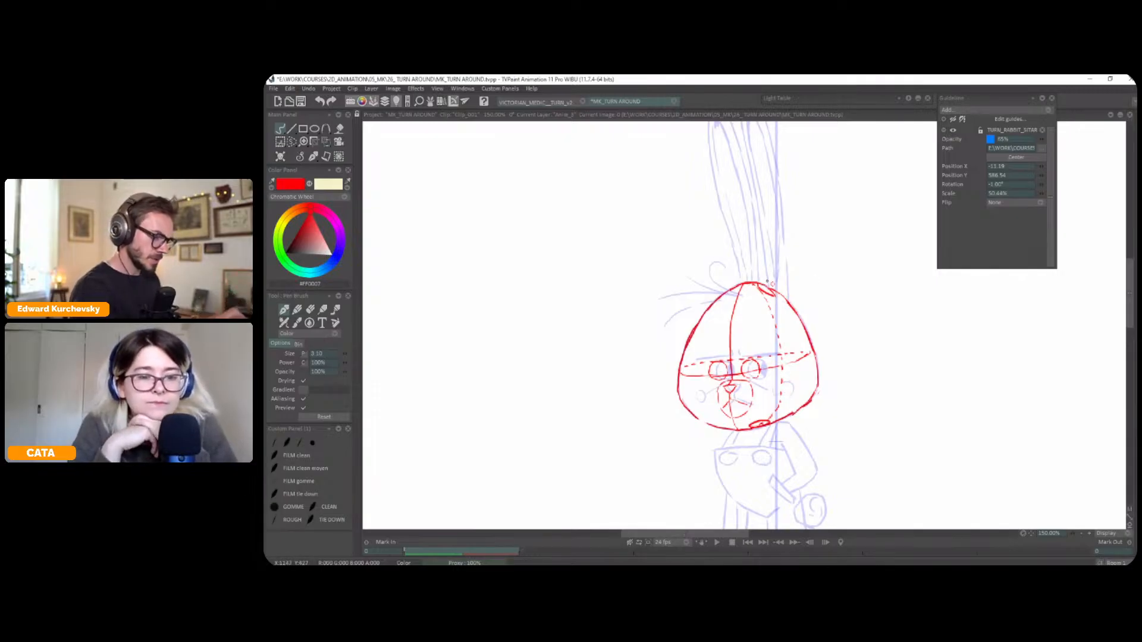
{"action": "mouse_move", "coordinate": [740, 286]}
{"action": "left_mouse_down"}
{"action": "mouse_move", "coordinate": [731, 293]}
{"action": "mouse_move", "coordinate": [745, 299]}
{"action": "left_mouse_up"}
On the rabbit layer Anim_2, select both ears and shift them slightly towards the hair tuft
{"action": "key", "text": "h"}
{"action": "key", "text": "minus"}
{"action": "key", "text": "Down"}
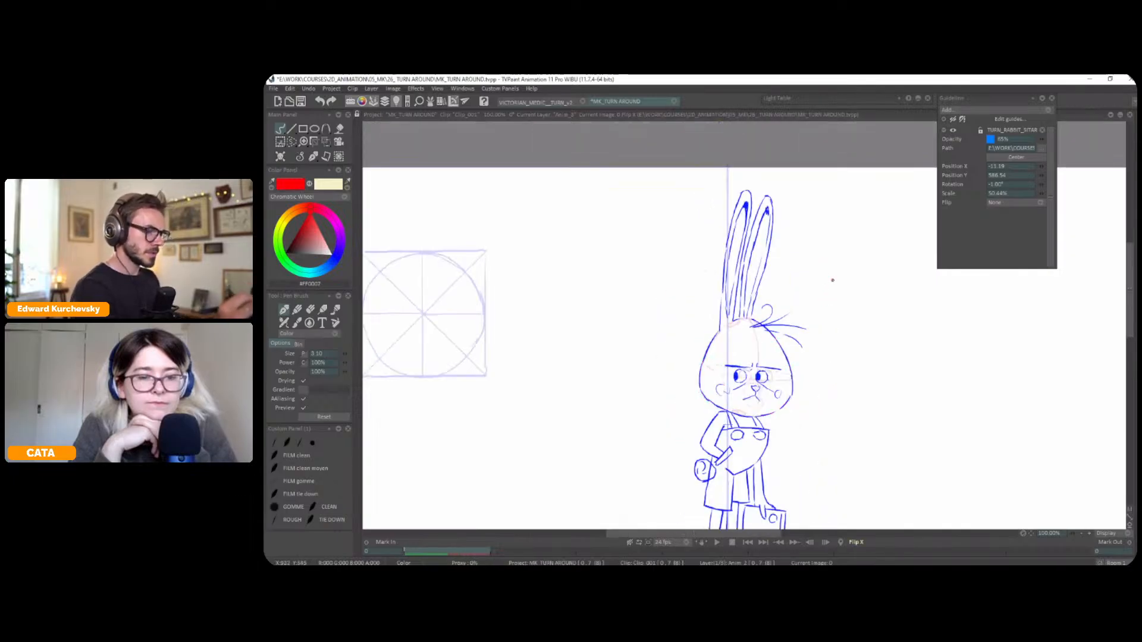
{"action": "key", "text": "s"}
{"action": "mouse_move", "coordinate": [775, 176]}
{"action": "left_mouse_down"}
{"action": "mouse_move", "coordinate": [687, 315]}
{"action": "mouse_move", "coordinate": [716, 331]}
{"action": "mouse_move", "coordinate": [744, 323]}
{"action": "mouse_move", "coordinate": [772, 267]}
{"action": "mouse_move", "coordinate": [776, 177]}
{"action": "left_mouse_up"}
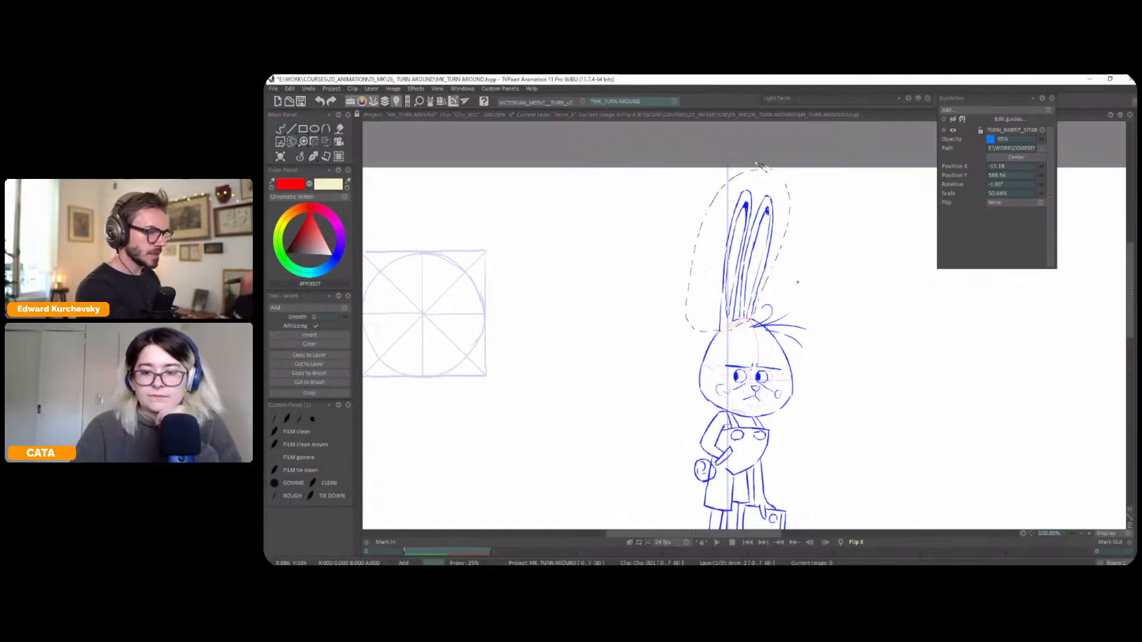
{"action": "key", "text": "ctrl+t"}
{"action": "left_click_drag", "start_coordinate": [766, 291], "coordinate": [775, 287]}
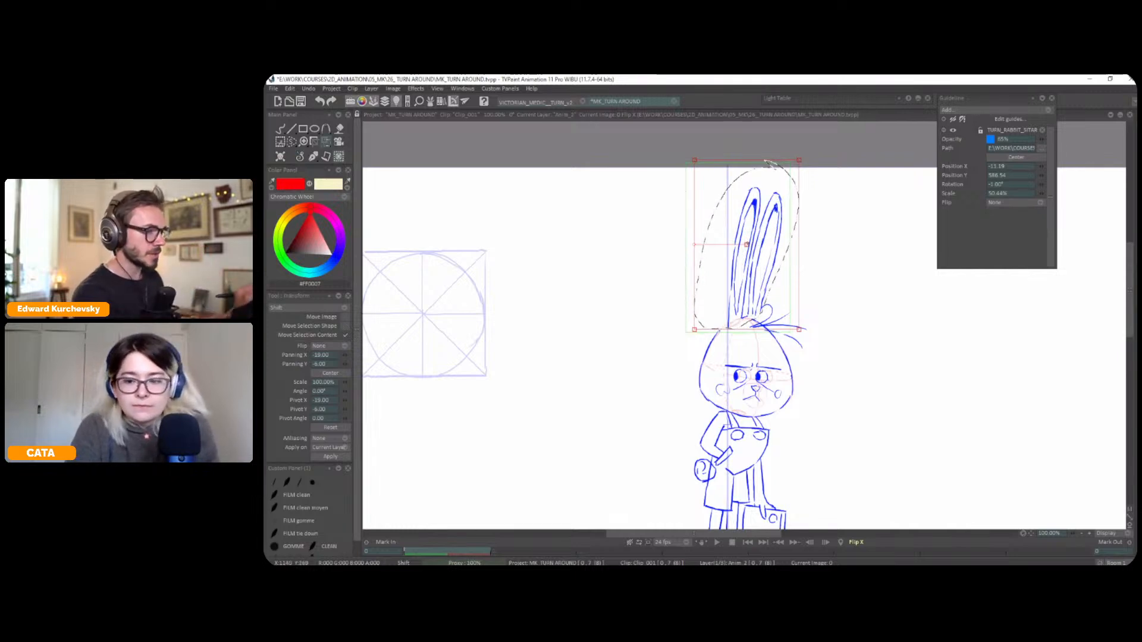
{"action": "left_click_drag", "start_coordinate": [769, 290], "coordinate": [768, 290]}
{"action": "key", "text": "Return"}
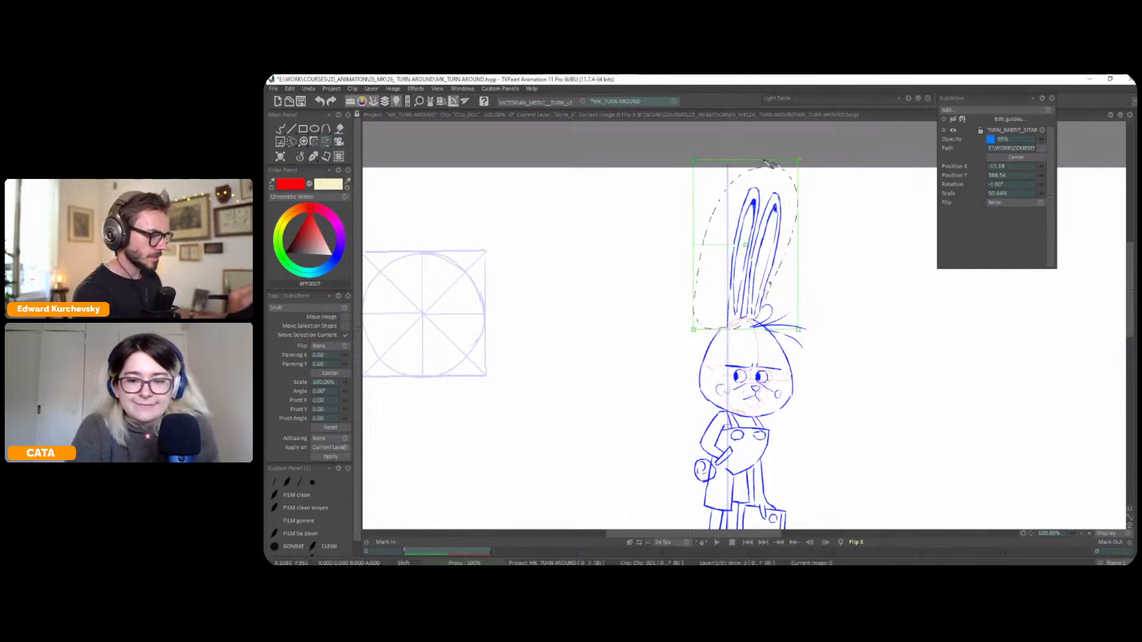
{"action": "key", "text": "ctrl+d"}
Select the ear above the hair tuft and nudge it slightly away from the other ear
{"action": "key", "text": "s"}
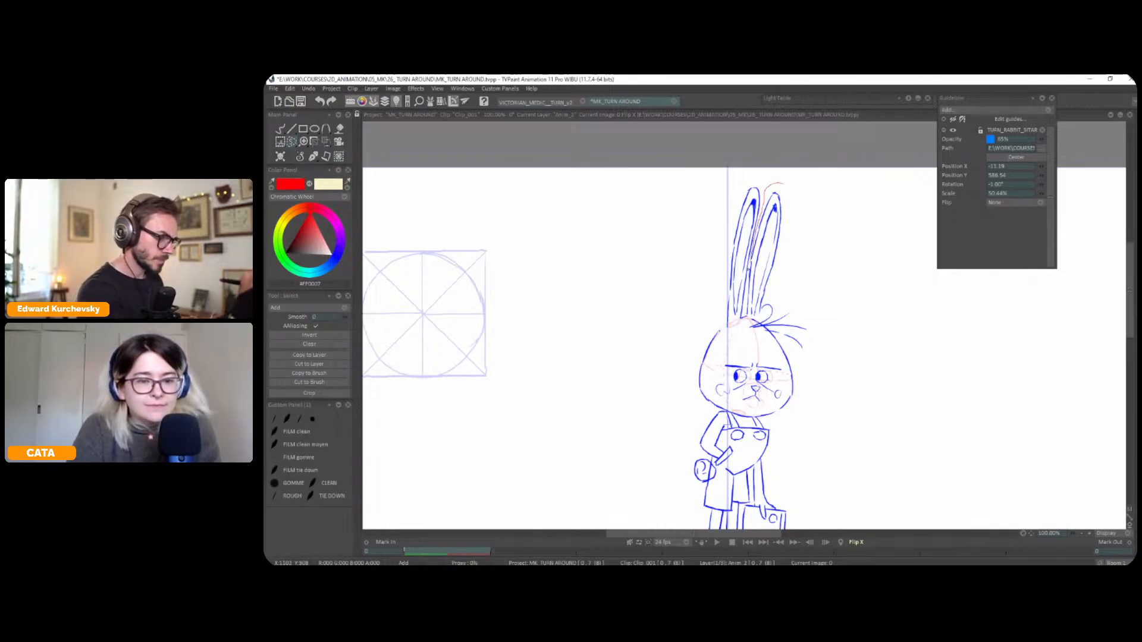
{"action": "left_click_drag", "start_coordinate": [758, 318], "coordinate": [802, 208]}
{"action": "key", "text": "ctrl+t"}
{"action": "mouse_move", "coordinate": [772, 274]}
{"action": "left_mouse_down"}
{"action": "mouse_move", "coordinate": [798, 262]}
{"action": "mouse_move", "coordinate": [772, 270]}
{"action": "left_mouse_up"}
Return to the freehand brush in blue #0017FF and restore the unmirrored view
{"action": "left_click", "coordinate": [300, 159]}
{"action": "left_click", "coordinate": [298, 163]}
{"action": "left_click", "coordinate": [334, 259]}
{"action": "scroll", "coordinate": [735, 333], "scroll_direction": "up", "scroll_amount": 2}
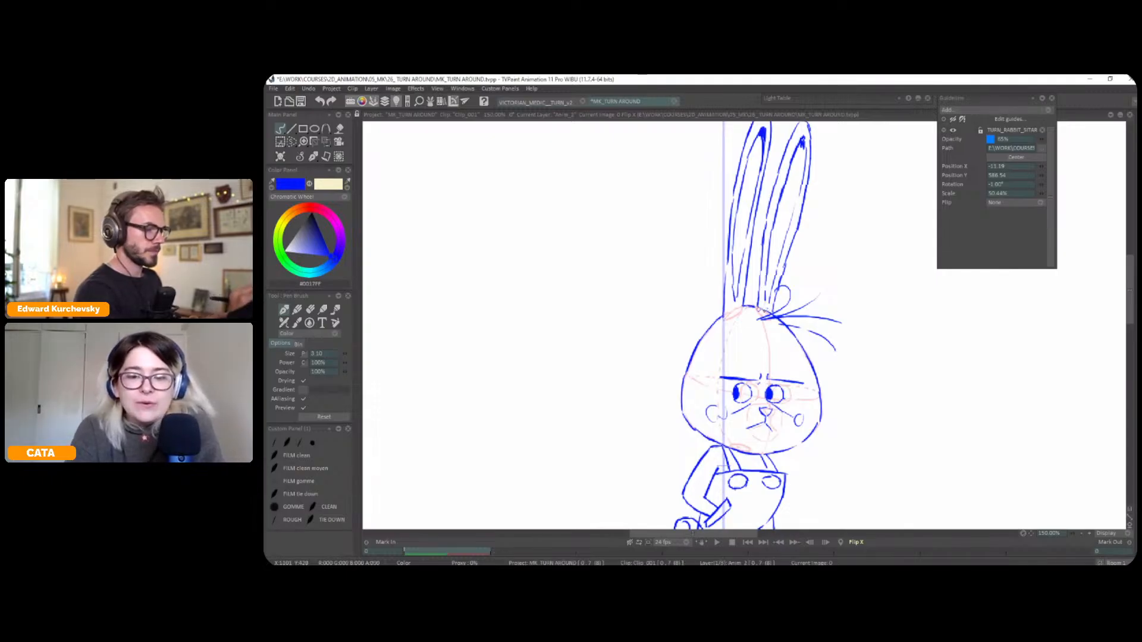
{"action": "key", "text": "x"}
{"action": "left_click_drag", "start_coordinate": [782, 273], "coordinate": [809, 261]}
Try sketching a large blue oval around the rabbit from its ears to its legs
{"action": "scroll", "coordinate": [809, 277], "scroll_direction": "down", "scroll_amount": 1}
{"action": "scroll", "coordinate": [809, 262], "scroll_direction": "down", "scroll_amount": 1}
{"action": "mouse_move", "coordinate": [835, 375]}
{"action": "left_mouse_down"}
{"action": "mouse_move", "coordinate": [831, 362]}
{"action": "mouse_move", "coordinate": [844, 380]}
{"action": "mouse_move", "coordinate": [911, 394]}
{"action": "left_mouse_up"}
{"action": "mouse_move", "coordinate": [701, 203]}
{"action": "left_mouse_down"}
{"action": "mouse_move", "coordinate": [810, 390]}
{"action": "mouse_move", "coordinate": [657, 375]}
{"action": "mouse_move", "coordinate": [692, 410]}
{"action": "left_mouse_up"}
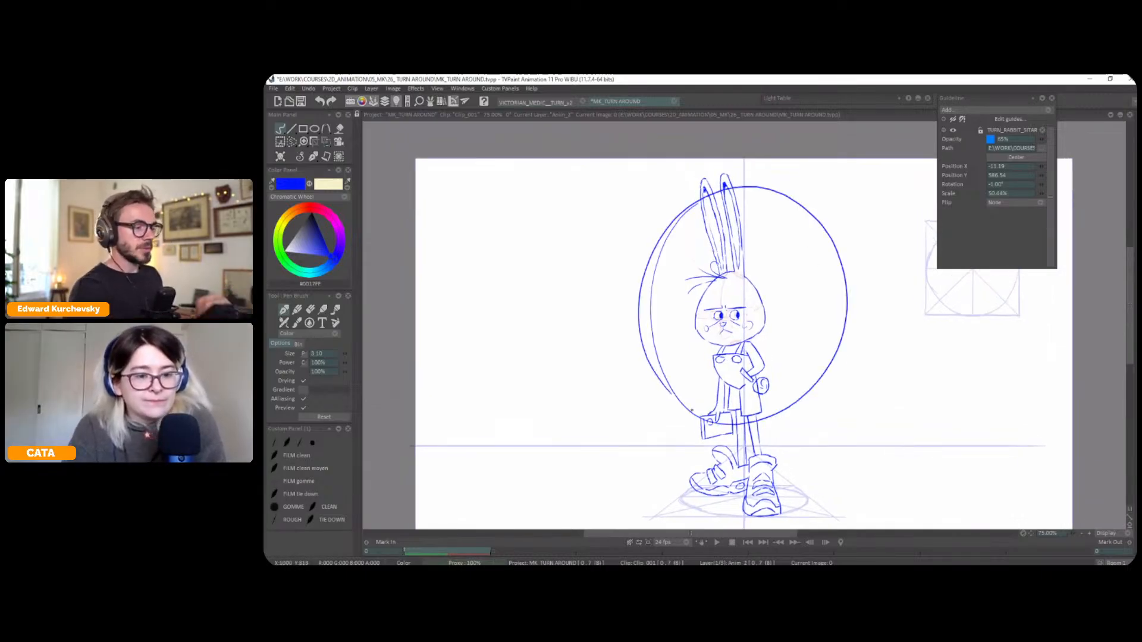
{"action": "key", "text": "ctrl+z"}
Sketch in red the front arc of the ground ellipse, curves on the front shoe and a fan of foot ovals beside the rabbit
{"action": "mouse_move", "coordinate": [869, 393]}
{"action": "left_mouse_down"}
{"action": "mouse_move", "coordinate": [892, 363]}
{"action": "mouse_move", "coordinate": [879, 390]}
{"action": "left_mouse_up"}
{"action": "mouse_move", "coordinate": [716, 496]}
{"action": "left_mouse_down"}
{"action": "mouse_move", "coordinate": [757, 432]}
{"action": "mouse_move", "coordinate": [739, 399]}
{"action": "left_mouse_up"}
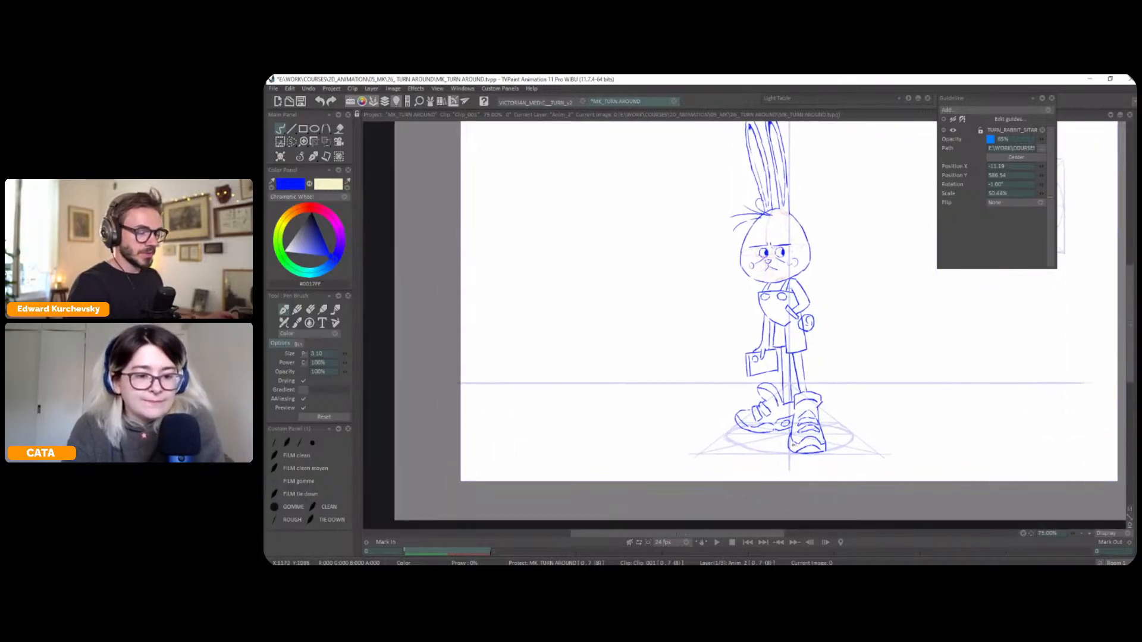
{"action": "left_click", "coordinate": [310, 206]}
{"action": "mouse_move", "coordinate": [732, 440]}
{"action": "left_mouse_down"}
{"action": "mouse_move", "coordinate": [821, 461]}
{"action": "mouse_move", "coordinate": [827, 427]}
{"action": "mouse_move", "coordinate": [798, 430]}
{"action": "left_mouse_up"}
{"action": "left_click_drag", "start_coordinate": [916, 420], "coordinate": [876, 411]}
{"action": "mouse_move", "coordinate": [894, 430]}
{"action": "left_mouse_down"}
{"action": "mouse_move", "coordinate": [928, 426]}
{"action": "mouse_move", "coordinate": [950, 441]}
{"action": "mouse_move", "coordinate": [965, 421]}
{"action": "mouse_move", "coordinate": [907, 412]}
{"action": "left_mouse_up"}
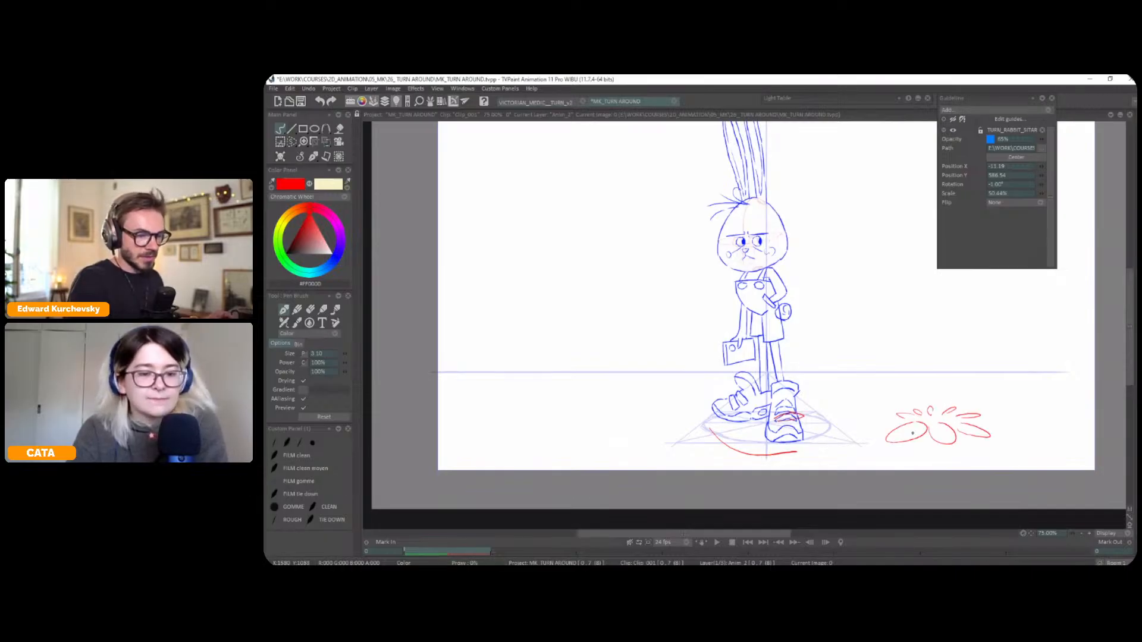
Draw a horizontal red line across the rabbit's legs just above the horizon line
{"action": "left_click_drag", "start_coordinate": [701, 261], "coordinate": [766, 364]}
{"action": "key", "text": "ctrl+z"}
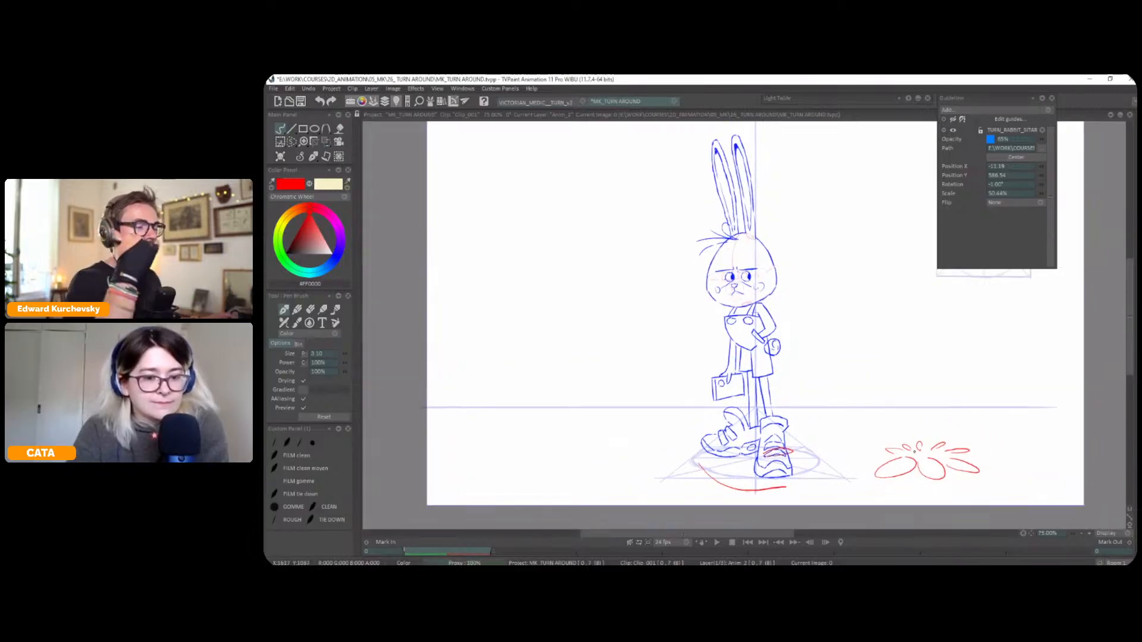
{"action": "mouse_move", "coordinate": [718, 397]}
{"action": "left_mouse_down"}
{"action": "mouse_move", "coordinate": [656, 402]}
{"action": "mouse_move", "coordinate": [961, 402]}
{"action": "left_mouse_up"}
Try four more horizontal red lines at increasing heights across the body, from the knees up to the chin
{"action": "left_click_drag", "start_coordinate": [646, 374], "coordinate": [963, 374]}
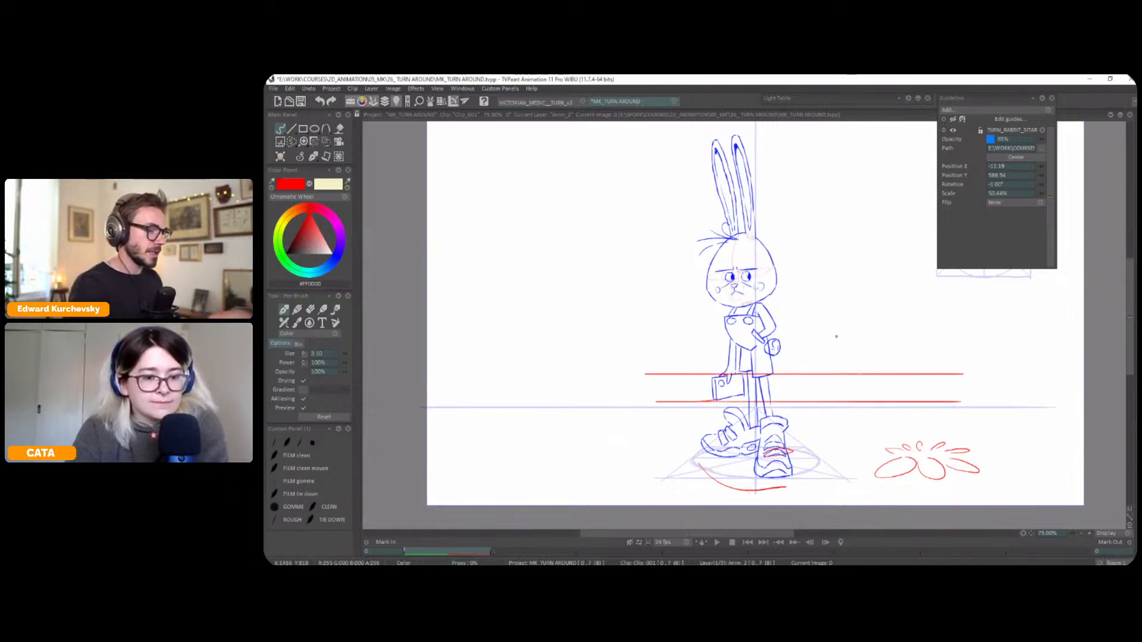
{"action": "mouse_move", "coordinate": [754, 352]}
{"action": "left_mouse_down"}
{"action": "mouse_move", "coordinate": [632, 352]}
{"action": "mouse_move", "coordinate": [918, 352]}
{"action": "left_mouse_up"}
{"action": "mouse_move", "coordinate": [754, 329]}
{"action": "left_mouse_down"}
{"action": "mouse_move", "coordinate": [595, 329]}
{"action": "mouse_move", "coordinate": [944, 329]}
{"action": "left_mouse_up"}
{"action": "mouse_move", "coordinate": [755, 302]}
{"action": "left_mouse_down"}
{"action": "mouse_move", "coordinate": [592, 302]}
{"action": "mouse_move", "coordinate": [960, 302]}
{"action": "left_mouse_up"}
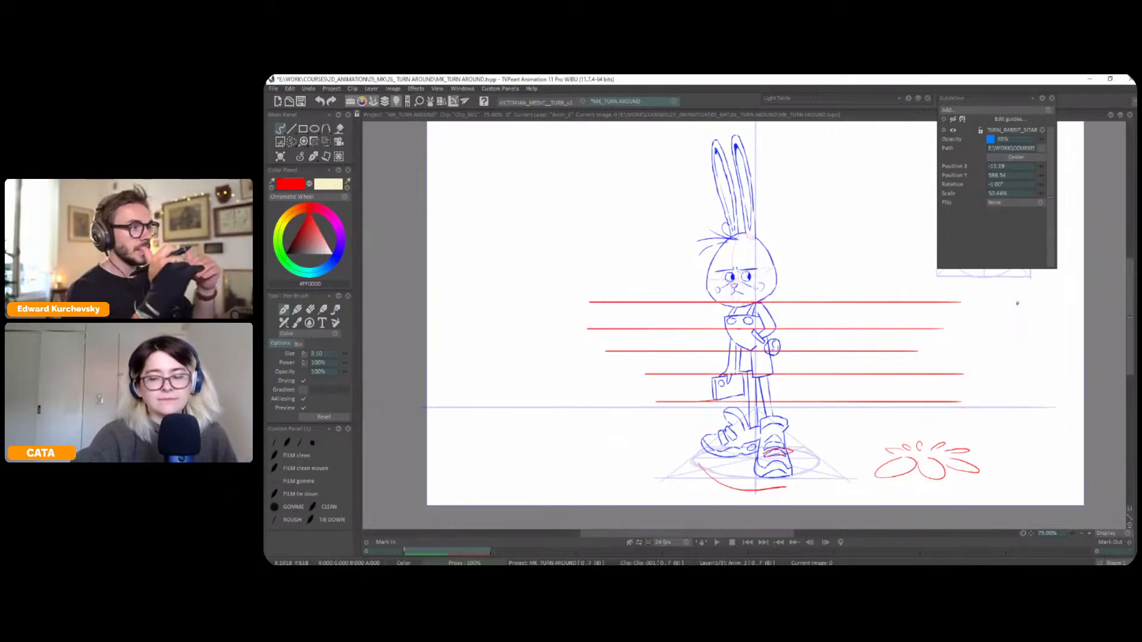
{"action": "key", "text": "ctrl+z"}
{"action": "key", "text": "ctrl+z"}
{"action": "key", "text": "ctrl+z"}
{"action": "key", "text": "ctrl+z"}
{"action": "key", "text": "ctrl+z"}
{"action": "key", "text": "ctrl+z"}
{"action": "key", "text": "ctrl+z"}
{"action": "key", "text": "ctrl+z"}
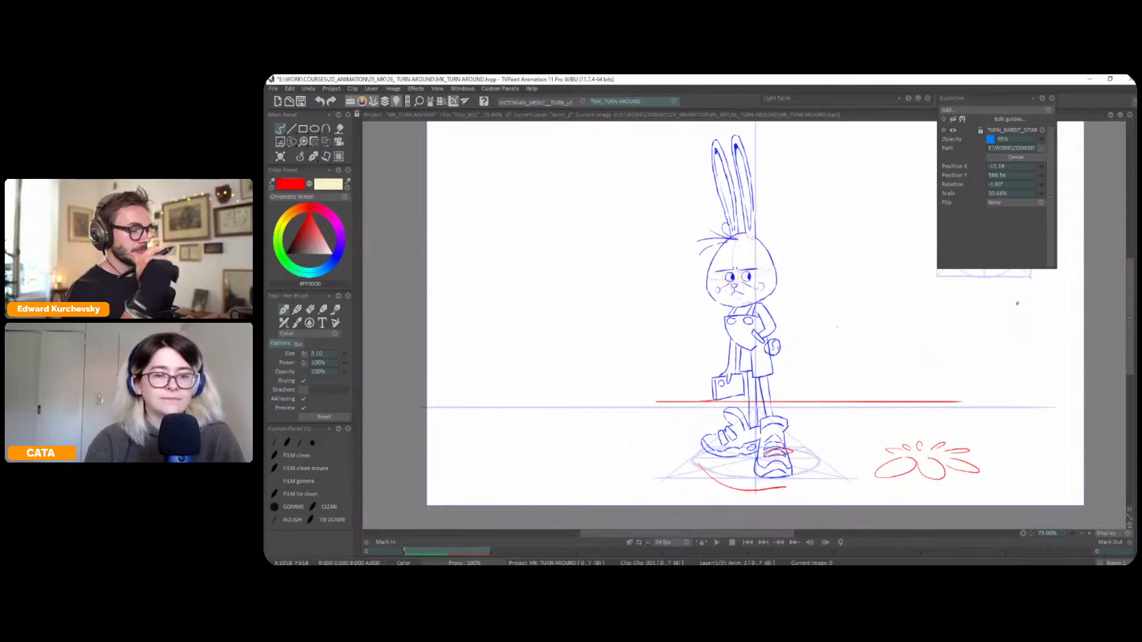
Undo the red horizontal line, ground arc, shoe curves and foot ovals around the rabbit
{"action": "key", "text": "ctrl+z"}
{"action": "key", "text": "ctrl+z"}
{"action": "key", "text": "ctrl+z"}
{"action": "key", "text": "ctrl+z"}
{"action": "key", "text": "ctrl+z"}
{"action": "key", "text": "ctrl+z"}
{"action": "key", "text": "ctrl+z"}
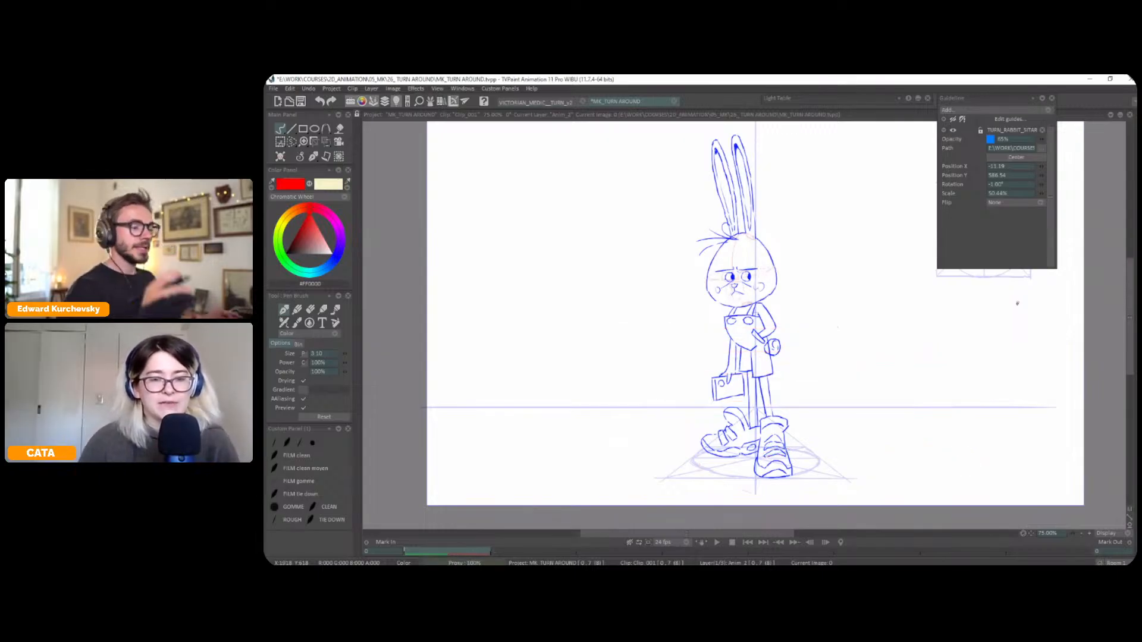
Handwrite the numbers 1 to 5 in red as a vertical list in the empty space beside the rabbit
{"action": "mouse_move", "coordinate": [925, 337]}
{"action": "left_mouse_down"}
{"action": "mouse_move", "coordinate": [925, 327]}
{"action": "mouse_move", "coordinate": [925, 337]}
{"action": "left_mouse_up"}
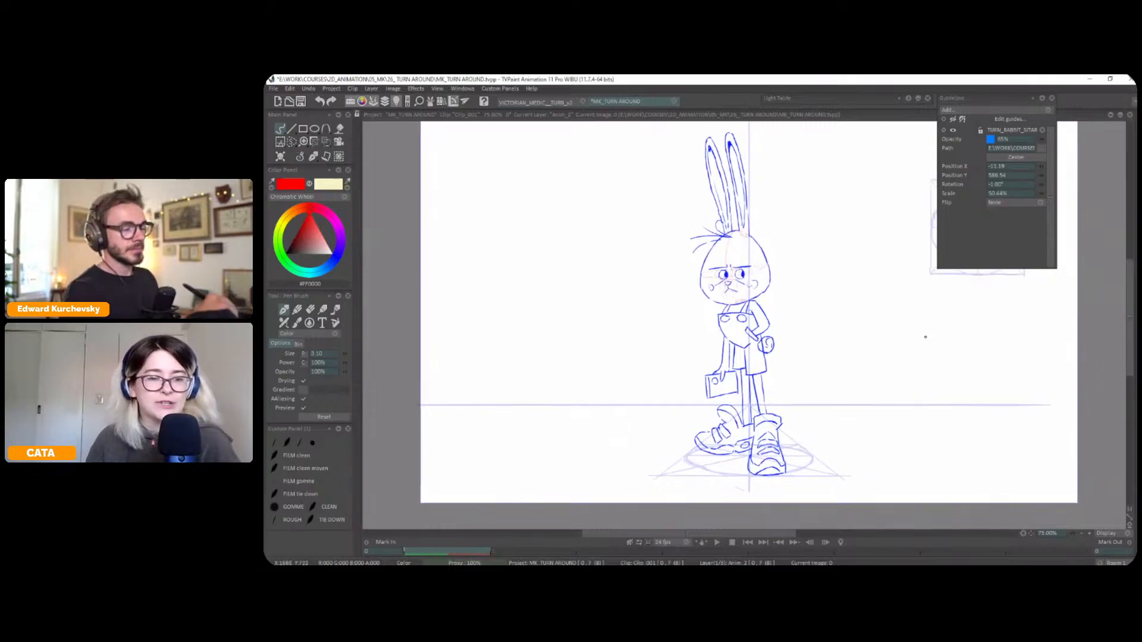
{"action": "left_click_drag", "start_coordinate": [877, 365], "coordinate": [965, 384]}
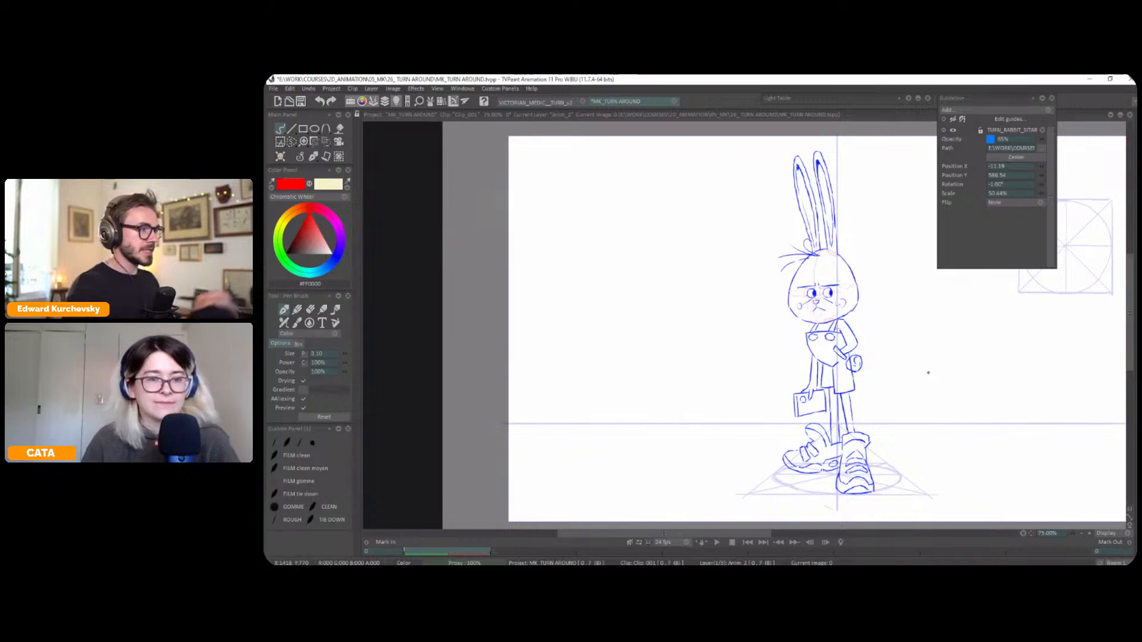
{"action": "left_click_drag", "start_coordinate": [929, 373], "coordinate": [943, 383]}
{"action": "left_click_drag", "start_coordinate": [555, 209], "coordinate": [554, 267]}
{"action": "left_click_drag", "start_coordinate": [551, 274], "coordinate": [551, 306]}
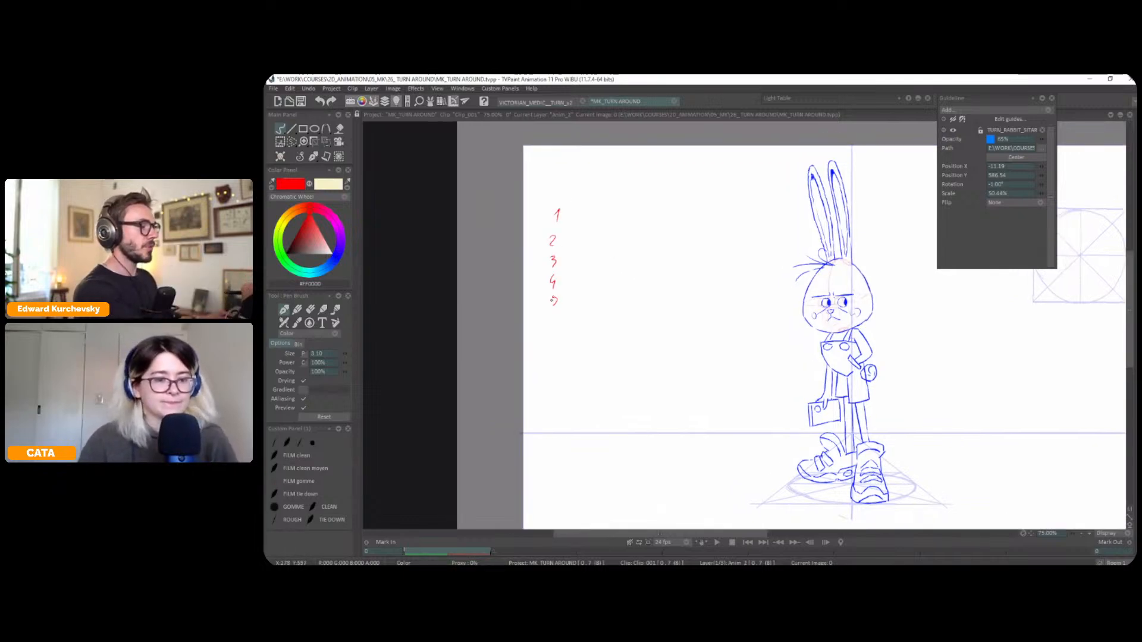
{"action": "left_click_drag", "start_coordinate": [669, 315], "coordinate": [676, 309]}
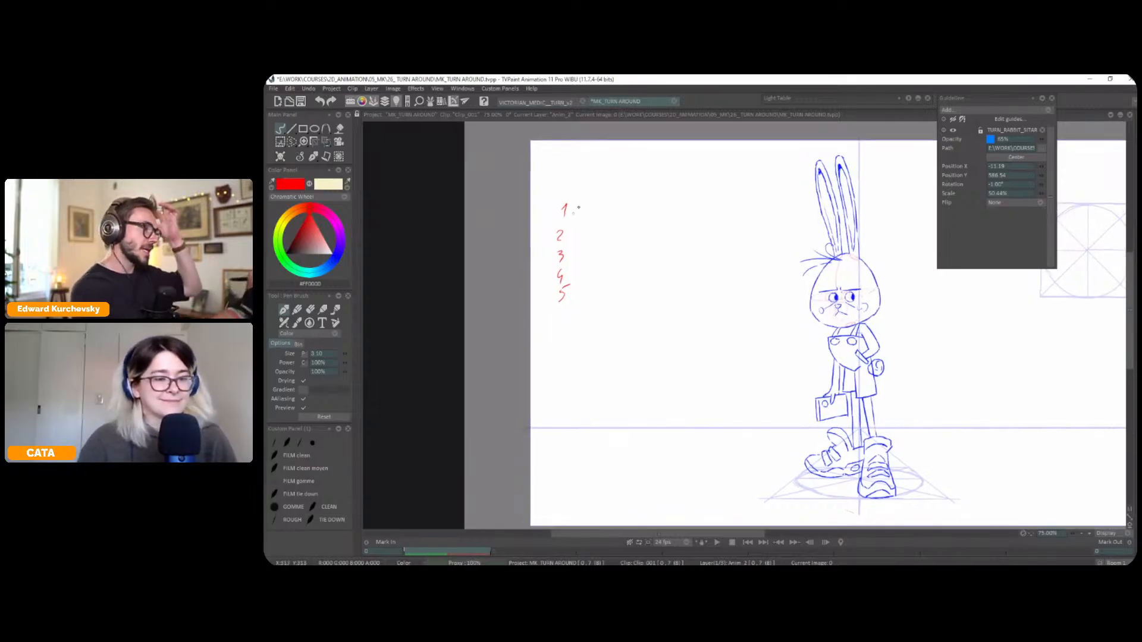
Handwrite "Symetry" in red as list item 1, undoing the faulty last strokes
{"action": "mouse_move", "coordinate": [584, 201]}
{"action": "left_mouse_down"}
{"action": "mouse_move", "coordinate": [586, 225]}
{"action": "mouse_move", "coordinate": [621, 211]}
{"action": "left_mouse_up"}
{"action": "mouse_move", "coordinate": [618, 214]}
{"action": "left_mouse_down"}
{"action": "mouse_move", "coordinate": [626, 208]}
{"action": "mouse_move", "coordinate": [629, 225]}
{"action": "mouse_move", "coordinate": [616, 218]}
{"action": "left_mouse_up"}
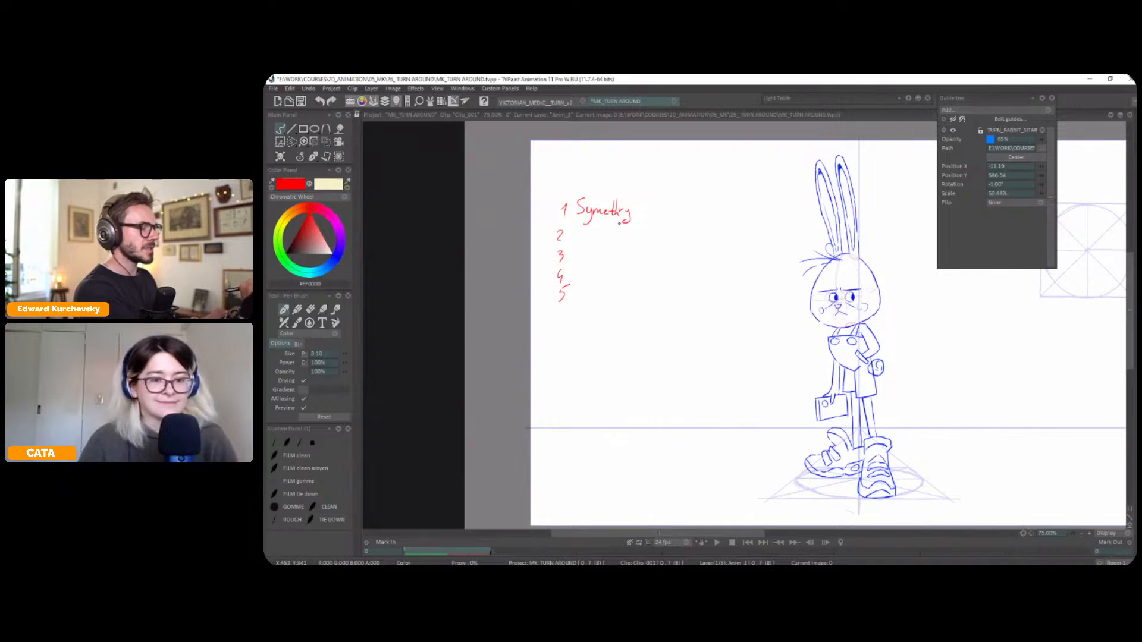
{"action": "key", "text": "ctrl+z"}
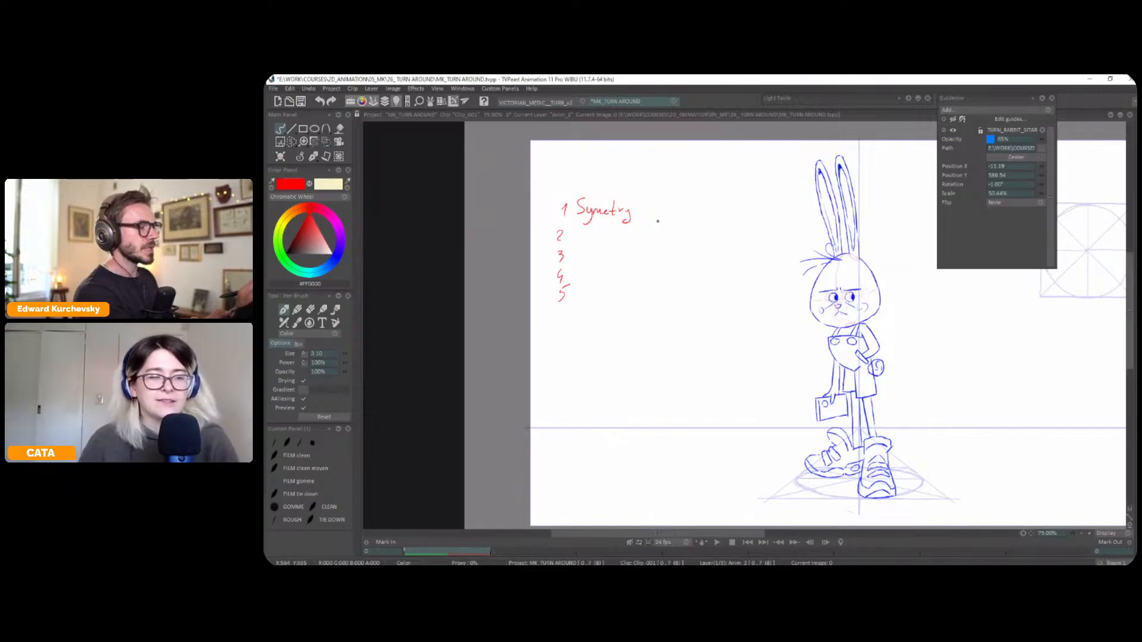
Shift the ending of the handwritten word to make room and add the missing m so it reads "Symmetry"
{"action": "mouse_move", "coordinate": [600, 210]}
{"action": "left_mouse_down"}
{"action": "mouse_move", "coordinate": [668, 204]}
{"action": "mouse_move", "coordinate": [647, 224]}
{"action": "left_mouse_up"}
{"action": "key", "text": "s"}
{"action": "key", "text": "ctrl+t"}
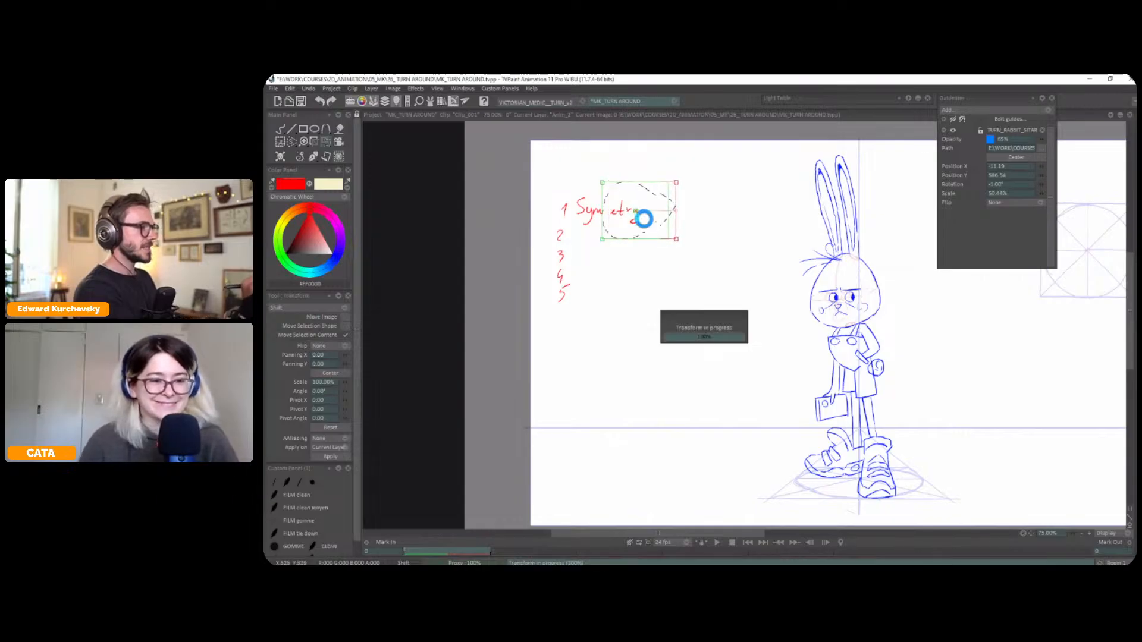
{"action": "left_click", "coordinate": [300, 157]}
{"action": "left_click_drag", "start_coordinate": [602, 212], "coordinate": [611, 209]}
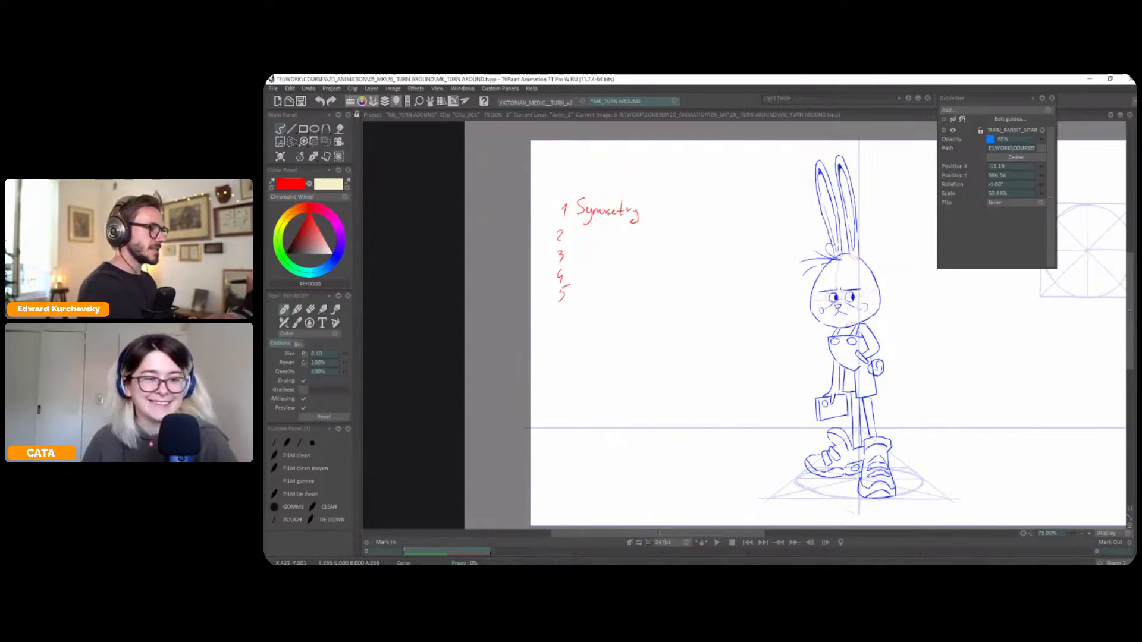
Add dots after the list numbers and extend item 1 with "– no perspective"
{"action": "left_click_drag", "start_coordinate": [754, 347], "coordinate": [774, 369]}
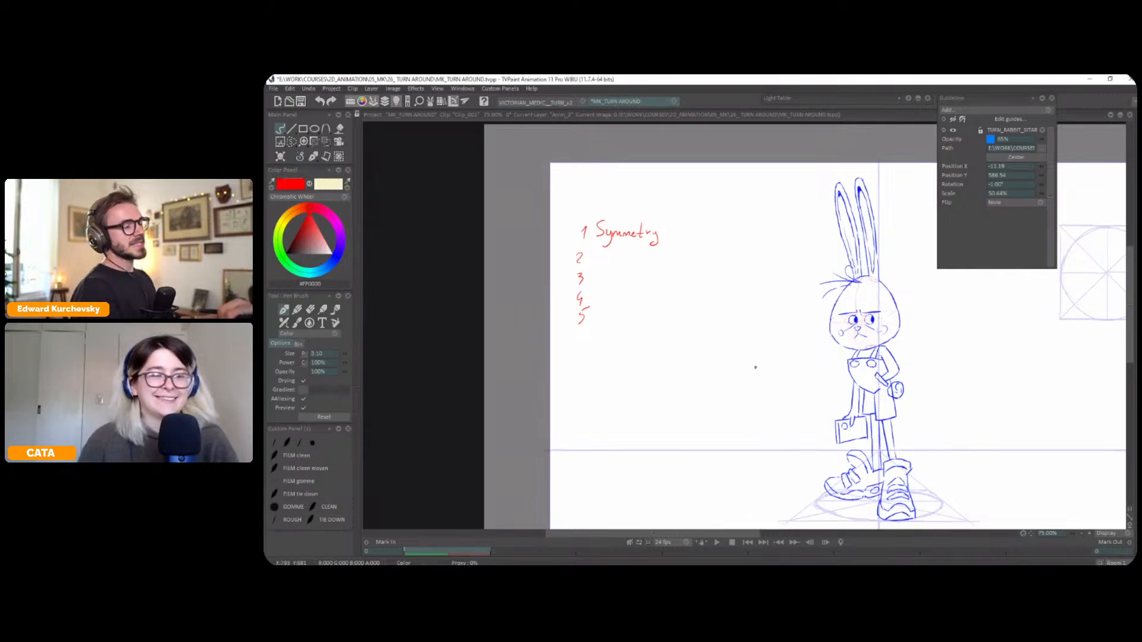
{"action": "left_click", "coordinate": [588, 304]}
{"action": "left_click", "coordinate": [587, 320]}
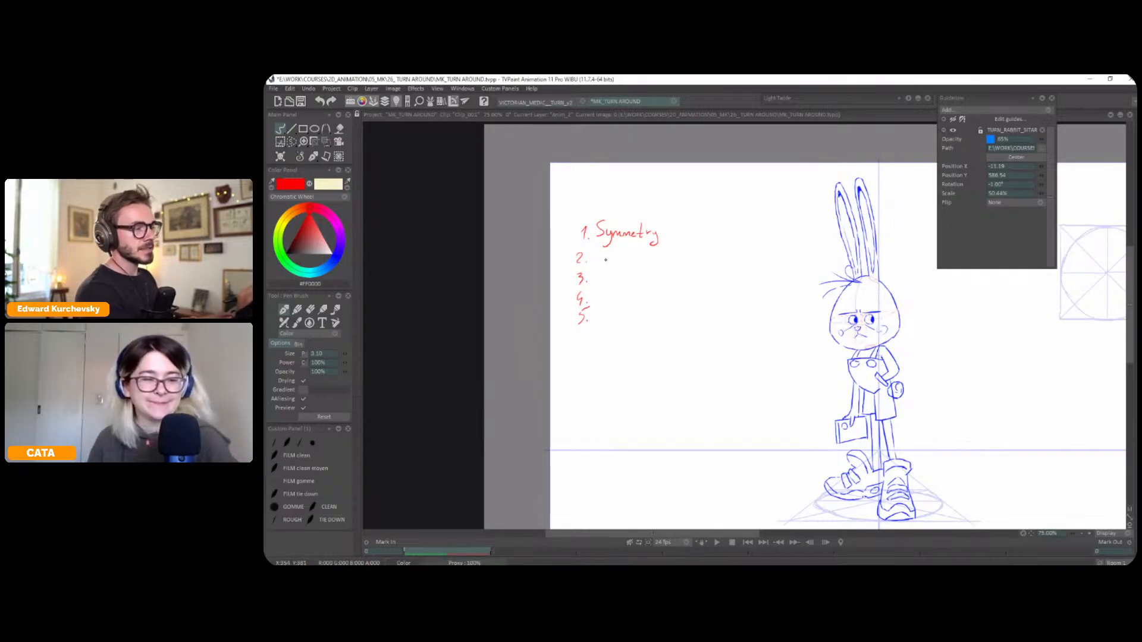
{"action": "left_click_drag", "start_coordinate": [668, 234], "coordinate": [748, 237]}
{"action": "left_click_drag", "start_coordinate": [750, 226], "coordinate": [759, 239]}
{"action": "left_click_drag", "start_coordinate": [761, 234], "coordinate": [775, 237]}
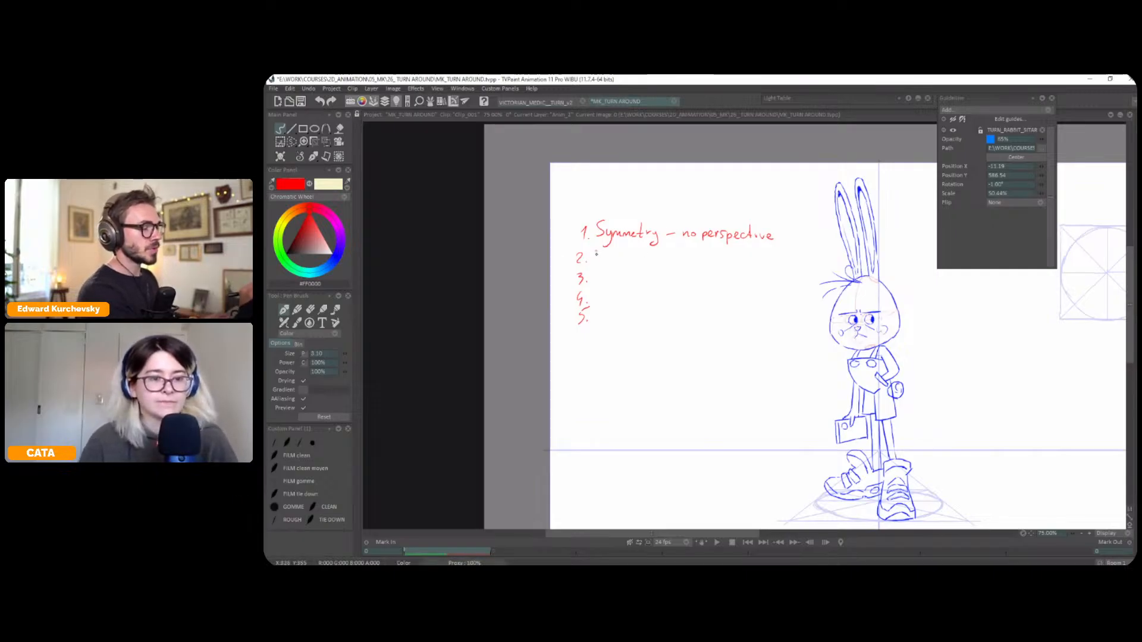
Handwrite "Diffic pose – legs perspective" in red as list item 2
{"action": "mouse_move", "coordinate": [596, 249]}
{"action": "left_mouse_down"}
{"action": "mouse_move", "coordinate": [642, 265]}
{"action": "mouse_move", "coordinate": [661, 254]}
{"action": "mouse_move", "coordinate": [767, 262]}
{"action": "left_mouse_up"}
{"action": "left_click", "coordinate": [675, 256]}
{"action": "mouse_move", "coordinate": [774, 247]}
{"action": "left_mouse_down"}
{"action": "mouse_move", "coordinate": [775, 261]}
{"action": "mouse_move", "coordinate": [800, 263]}
{"action": "left_mouse_up"}
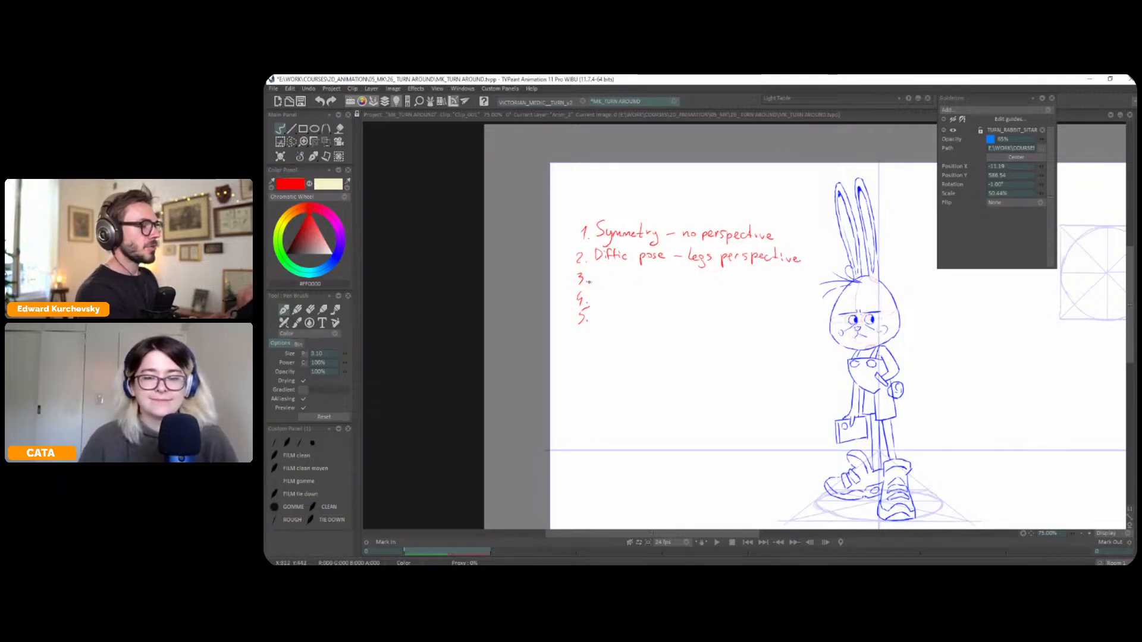
Handwrite "All perspective" as list item 3 and "Fx animation" as list item 4
{"action": "mouse_move", "coordinate": [597, 280]}
{"action": "left_mouse_down"}
{"action": "mouse_move", "coordinate": [600, 270]}
{"action": "mouse_move", "coordinate": [604, 279]}
{"action": "left_mouse_up"}
{"action": "mouse_move", "coordinate": [606, 269]}
{"action": "left_mouse_down"}
{"action": "mouse_move", "coordinate": [626, 286]}
{"action": "mouse_move", "coordinate": [667, 280]}
{"action": "mouse_move", "coordinate": [675, 267]}
{"action": "mouse_move", "coordinate": [699, 279]}
{"action": "left_mouse_up"}
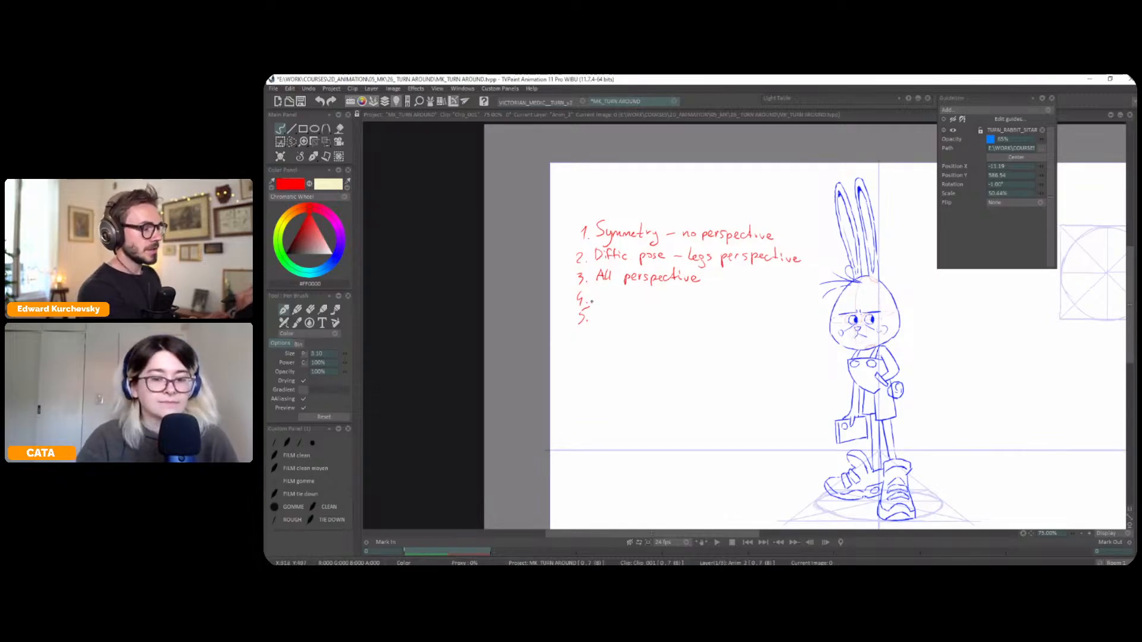
{"action": "mouse_move", "coordinate": [597, 290]}
{"action": "left_mouse_down"}
{"action": "mouse_move", "coordinate": [596, 303]}
{"action": "mouse_move", "coordinate": [607, 289]}
{"action": "left_mouse_up"}
{"action": "left_click_drag", "start_coordinate": [602, 294], "coordinate": [703, 303]}
{"action": "left_click", "coordinate": [663, 301]}
Sketch a red cape with a zigzag hem streaming sideways from the rabbit's shoulders
{"action": "scroll", "coordinate": [670, 343], "scroll_direction": "down", "scroll_amount": 2}
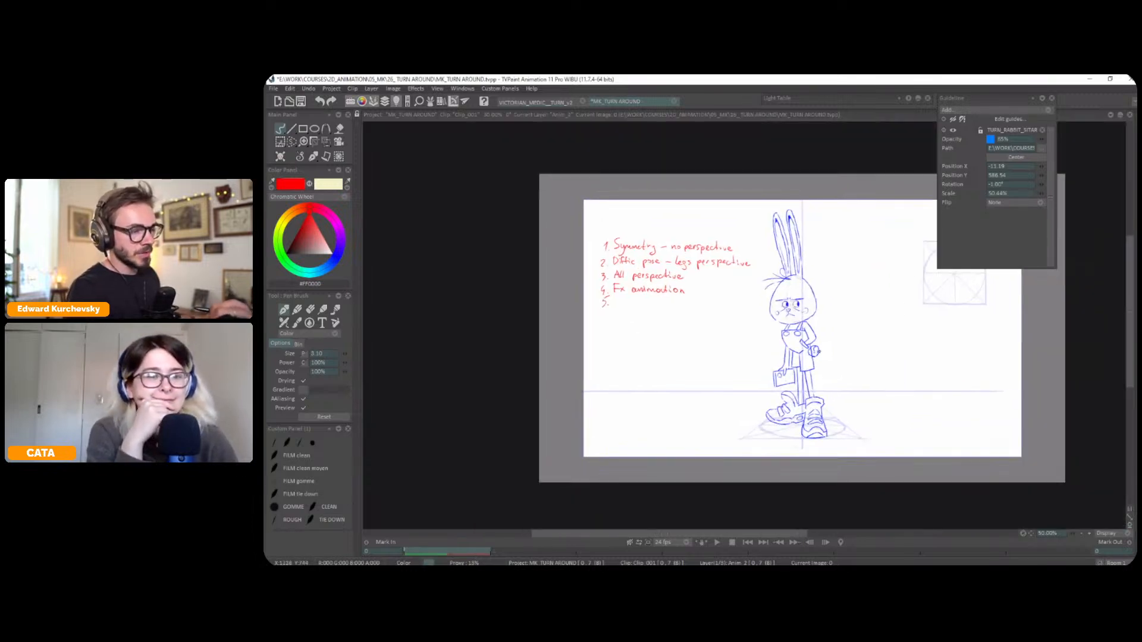
{"action": "scroll", "coordinate": [726, 346], "scroll_direction": "up", "scroll_amount": 1}
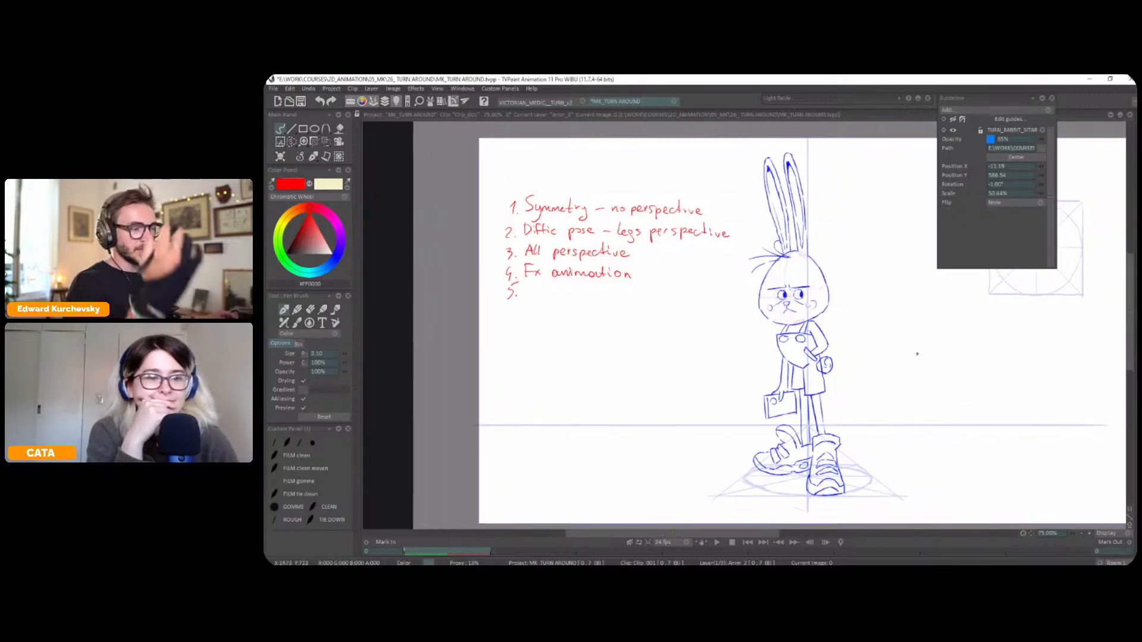
{"action": "mouse_move", "coordinate": [771, 328]}
{"action": "left_mouse_down"}
{"action": "mouse_move", "coordinate": [646, 369]}
{"action": "mouse_move", "coordinate": [679, 374]}
{"action": "mouse_move", "coordinate": [729, 349]}
{"action": "mouse_move", "coordinate": [739, 379]}
{"action": "mouse_move", "coordinate": [783, 356]}
{"action": "left_mouse_up"}
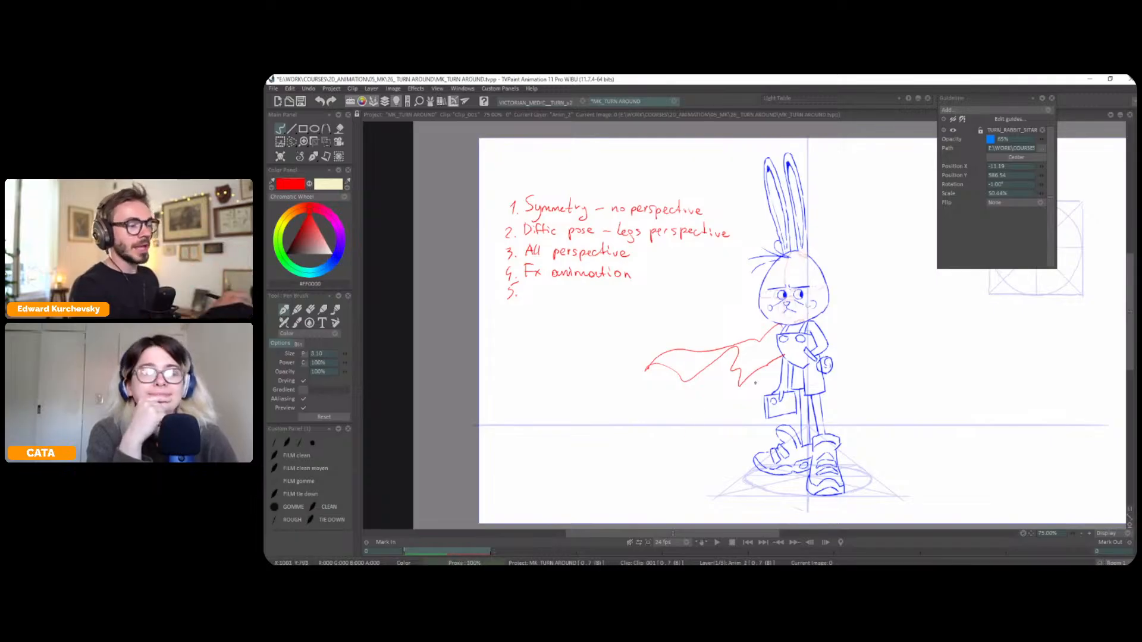
{"action": "left_click_drag", "start_coordinate": [904, 338], "coordinate": [884, 328]}
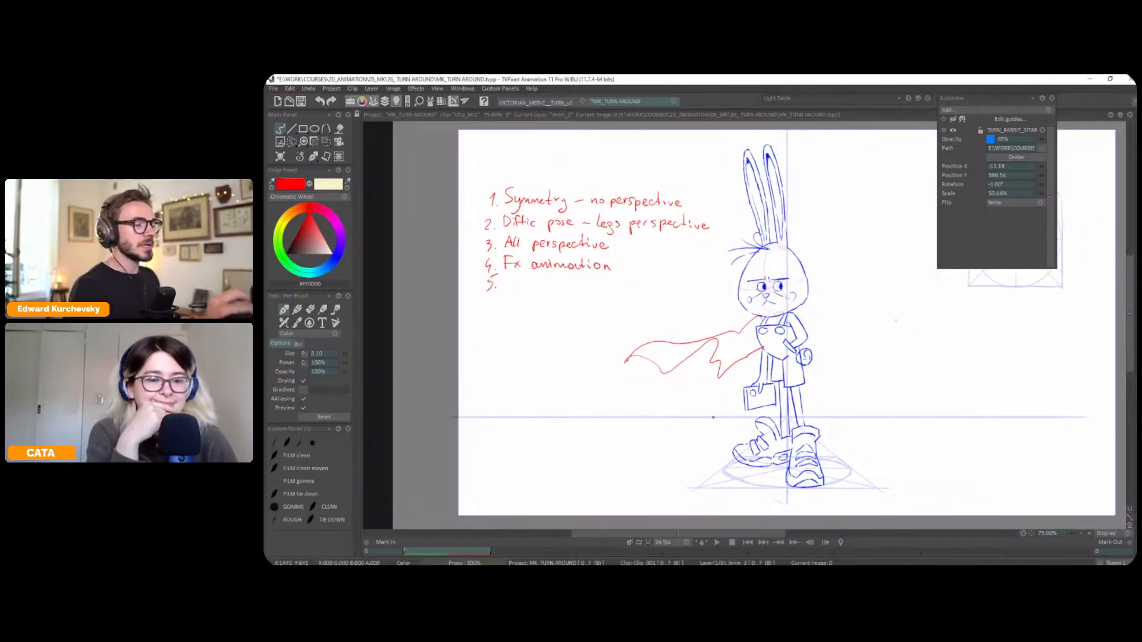
Try sketching red sweeping loops for the cape swinging around both sides of the rabbit's body
{"action": "mouse_move", "coordinate": [728, 389]}
{"action": "left_mouse_down"}
{"action": "mouse_move", "coordinate": [713, 370]}
{"action": "mouse_move", "coordinate": [873, 332]}
{"action": "mouse_move", "coordinate": [830, 362]}
{"action": "mouse_move", "coordinate": [867, 350]}
{"action": "mouse_move", "coordinate": [852, 327]}
{"action": "mouse_move", "coordinate": [808, 325]}
{"action": "mouse_move", "coordinate": [747, 347]}
{"action": "mouse_move", "coordinate": [714, 394]}
{"action": "left_mouse_up"}
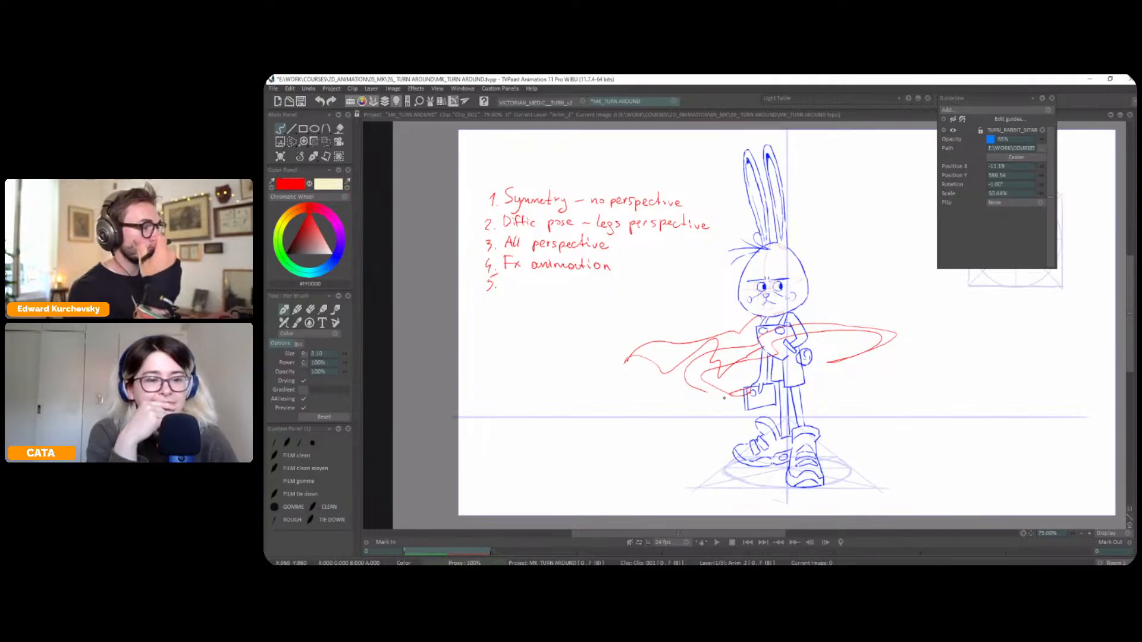
{"action": "key", "text": "ctrl+z"}
{"action": "key", "text": "ctrl+z"}
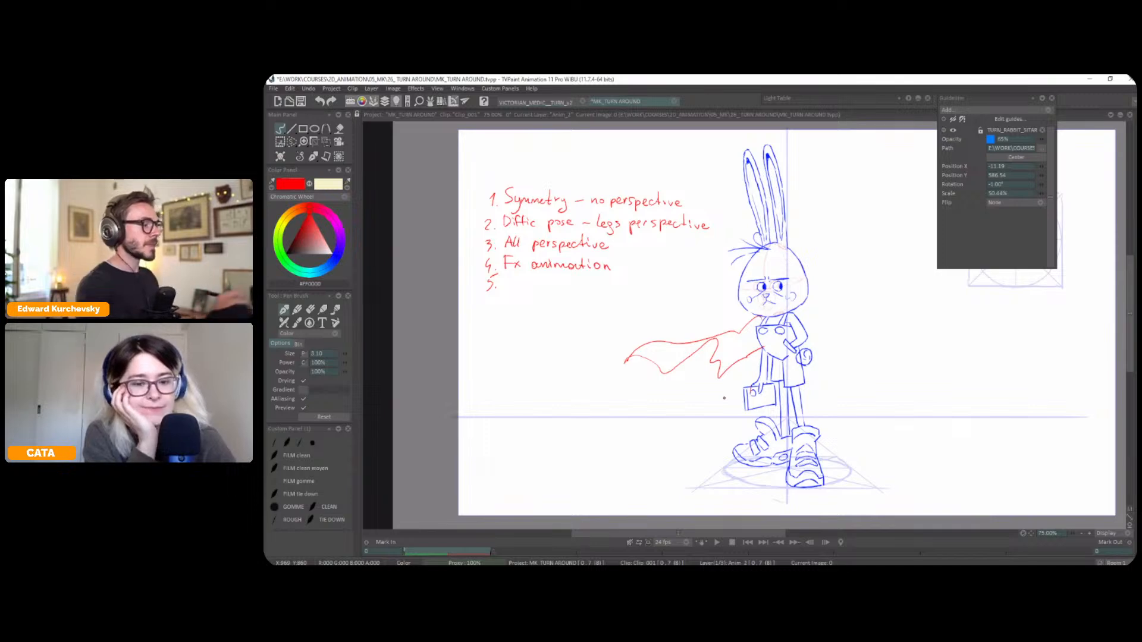
Handwrite "Movement" as list item 5 and circle items 1 and 2 in red
{"action": "left_click_drag", "start_coordinate": [507, 283], "coordinate": [567, 286]}
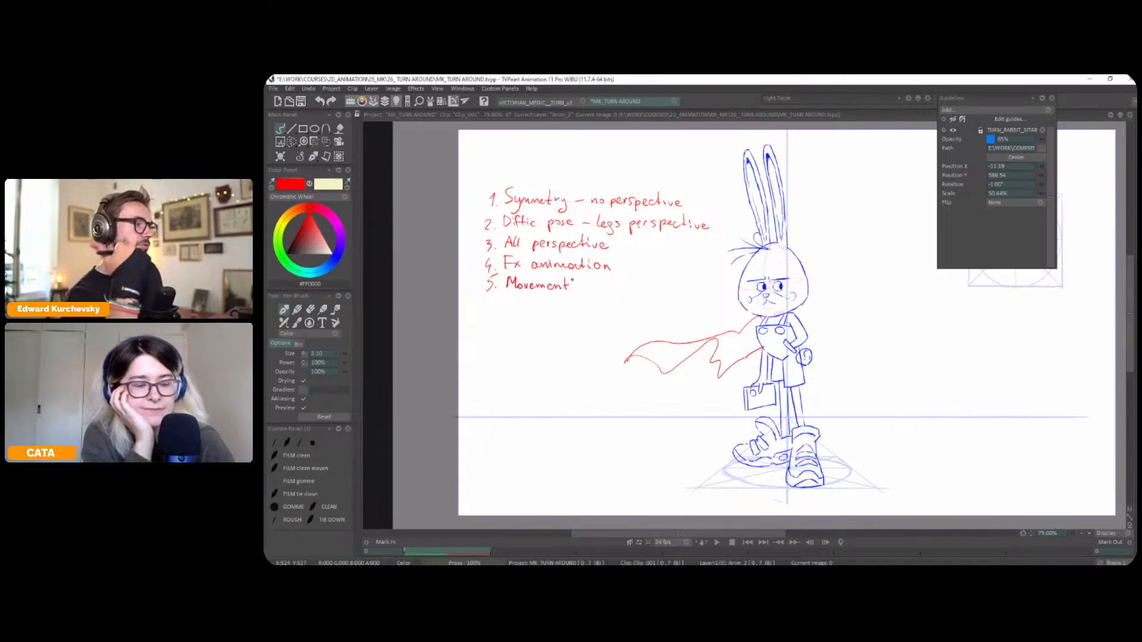
{"action": "mouse_move", "coordinate": [670, 171]}
{"action": "left_mouse_down"}
{"action": "mouse_move", "coordinate": [484, 191]}
{"action": "mouse_move", "coordinate": [523, 230]}
{"action": "mouse_move", "coordinate": [659, 236]}
{"action": "mouse_move", "coordinate": [670, 172]}
{"action": "left_mouse_up"}
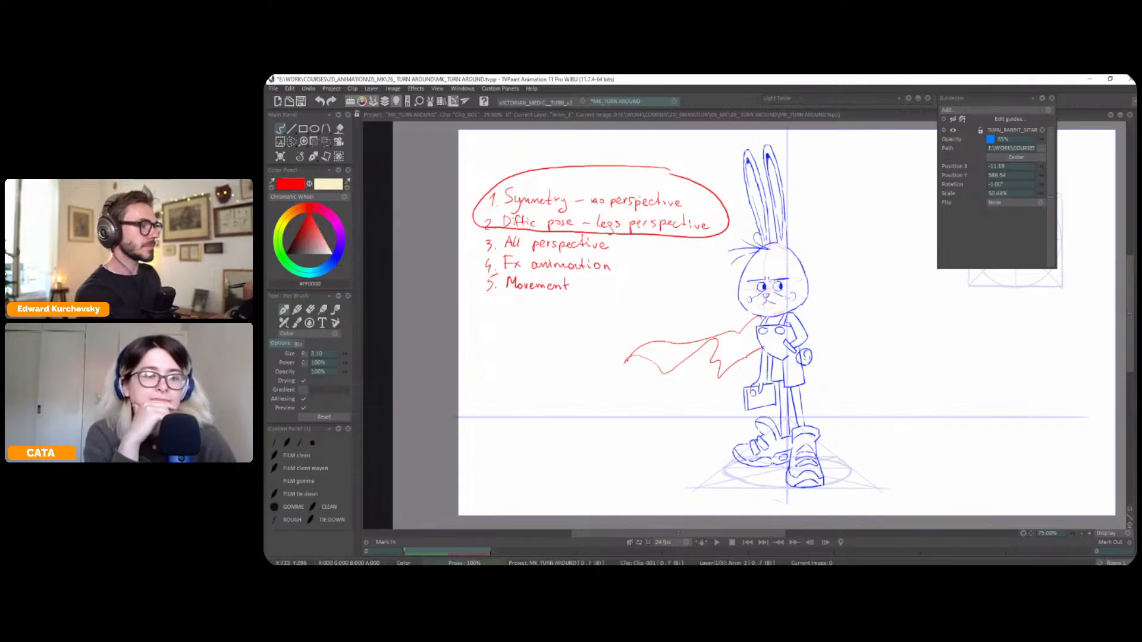
Try deleting "no perspective" from item 1, and undo the deletion along with the red circle
{"action": "key", "text": "s"}
{"action": "mouse_move", "coordinate": [680, 189]}
{"action": "left_mouse_down"}
{"action": "mouse_move", "coordinate": [650, 180]}
{"action": "mouse_move", "coordinate": [688, 207]}
{"action": "mouse_move", "coordinate": [706, 205]}
{"action": "left_mouse_up"}
{"action": "key", "text": "Delete"}
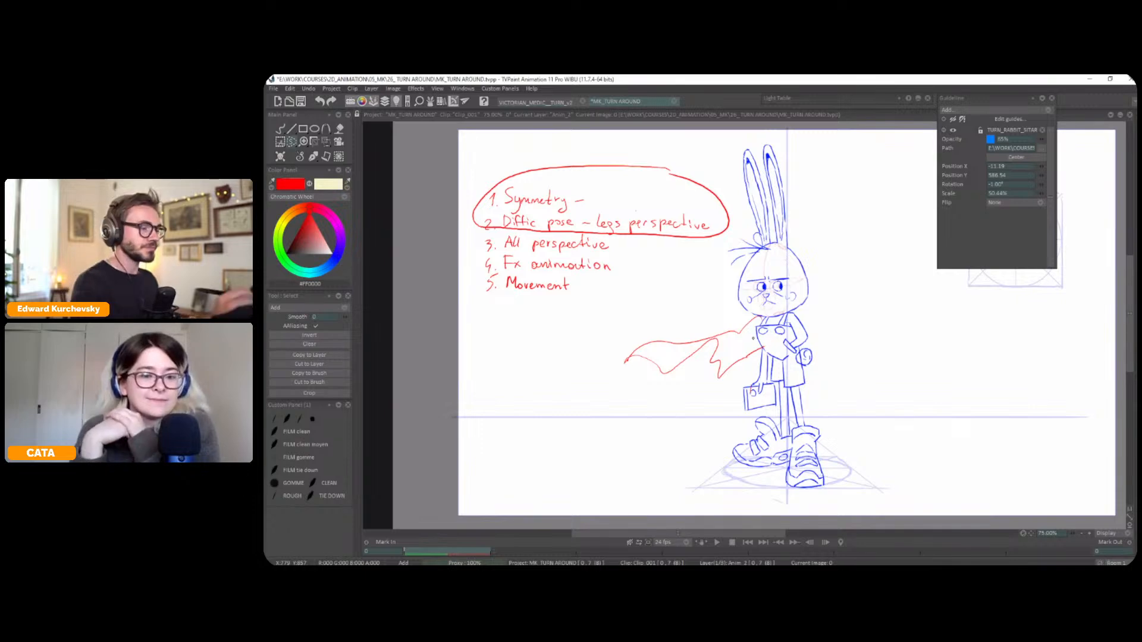
{"action": "left_click_drag", "start_coordinate": [589, 191], "coordinate": [587, 203]}
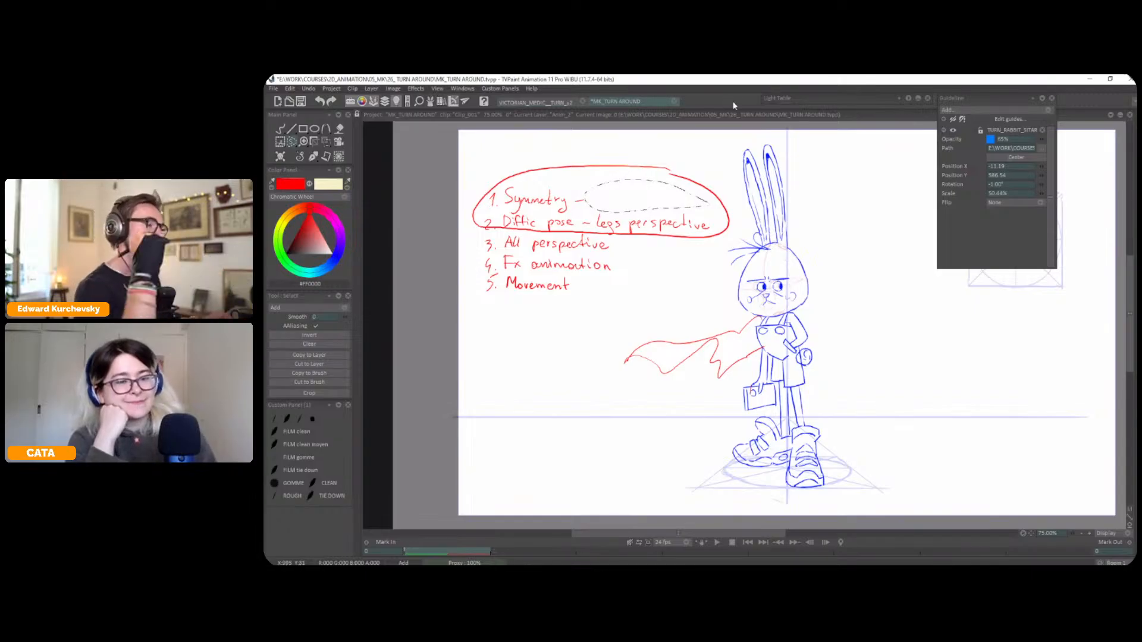
{"action": "key", "text": "ctrl+z"}
{"action": "key", "text": "ctrl+z"}
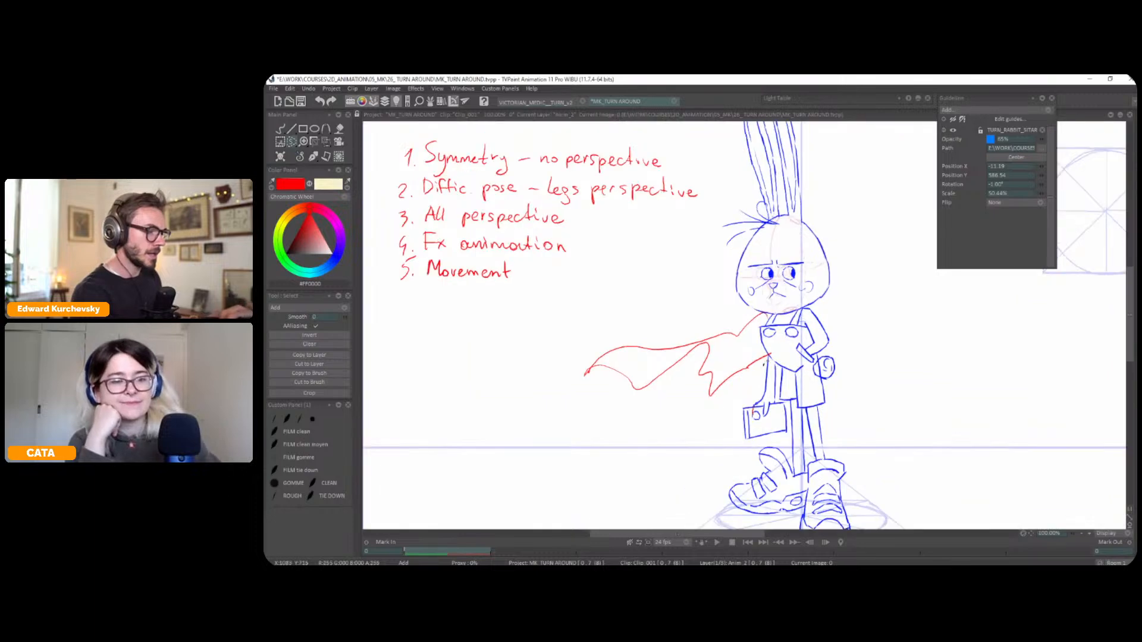
Lasso the whole red list and the cape, delete them and clear the selection
{"action": "mouse_move", "coordinate": [760, 351]}
{"action": "left_mouse_down"}
{"action": "mouse_move", "coordinate": [756, 317]}
{"action": "mouse_move", "coordinate": [720, 314]}
{"action": "mouse_move", "coordinate": [721, 238]}
{"action": "mouse_move", "coordinate": [464, 198]}
{"action": "mouse_move", "coordinate": [634, 413]}
{"action": "mouse_move", "coordinate": [763, 354]}
{"action": "left_mouse_up"}
{"action": "key", "text": "Delete"}
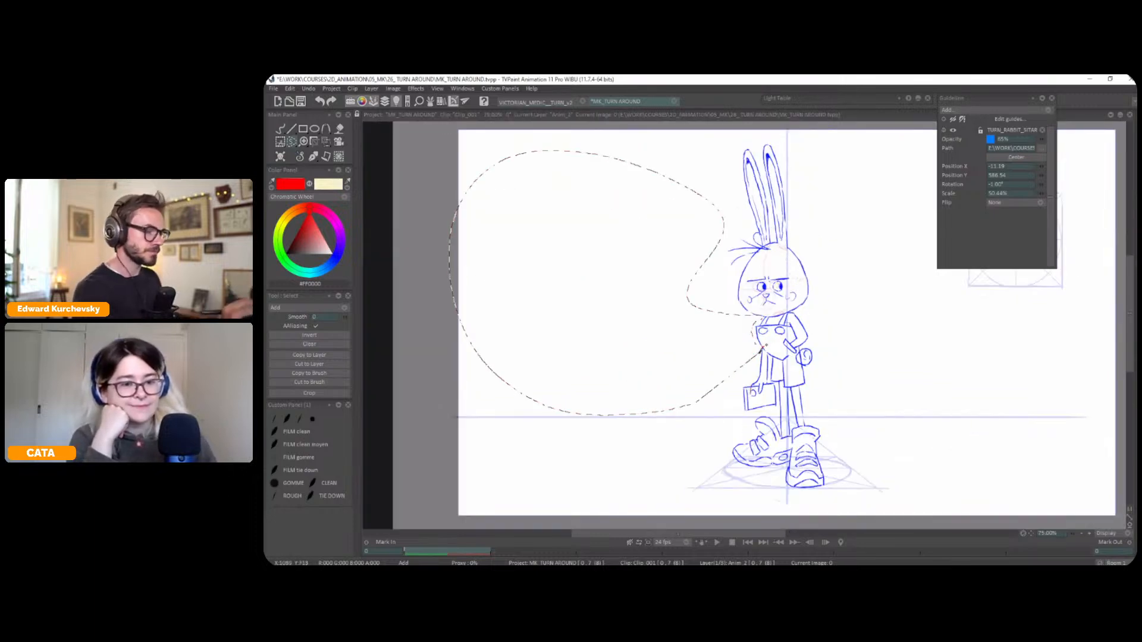
{"action": "left_click", "coordinate": [298, 160]}
{"action": "key", "text": "ctrl+d"}
{"action": "scroll", "coordinate": [760, 374], "scroll_direction": "up", "scroll_amount": 2}
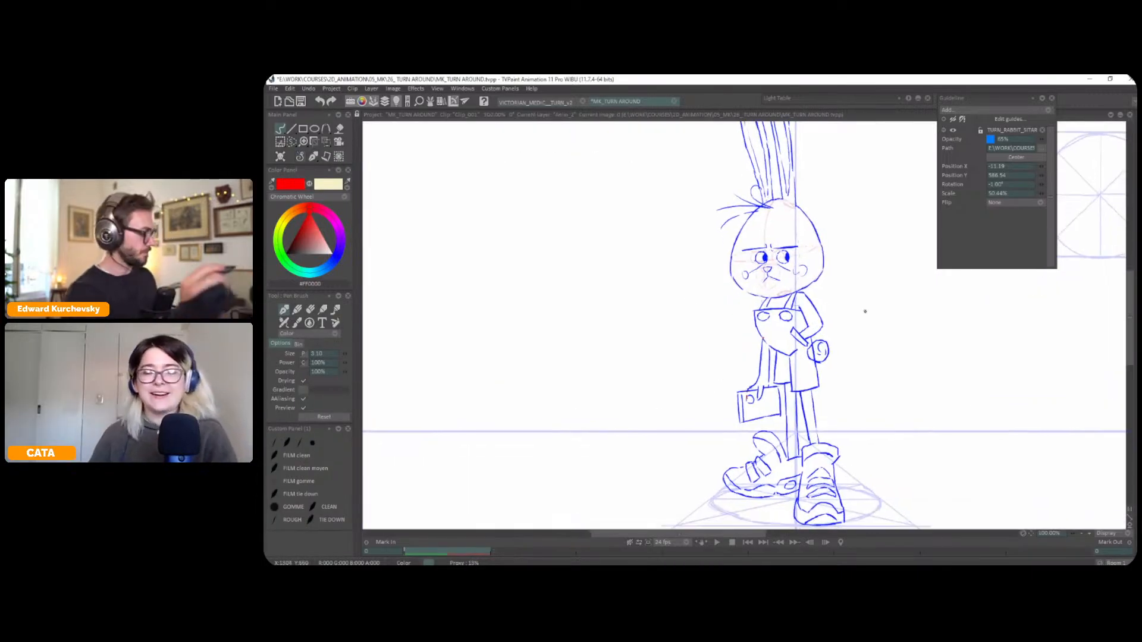
Check the red head construction drawing, return to the blue rabbit drawing and save the project
{"action": "key", "text": "Tab"}
{"action": "key", "text": "Tab"}
{"action": "key", "text": "Down"}
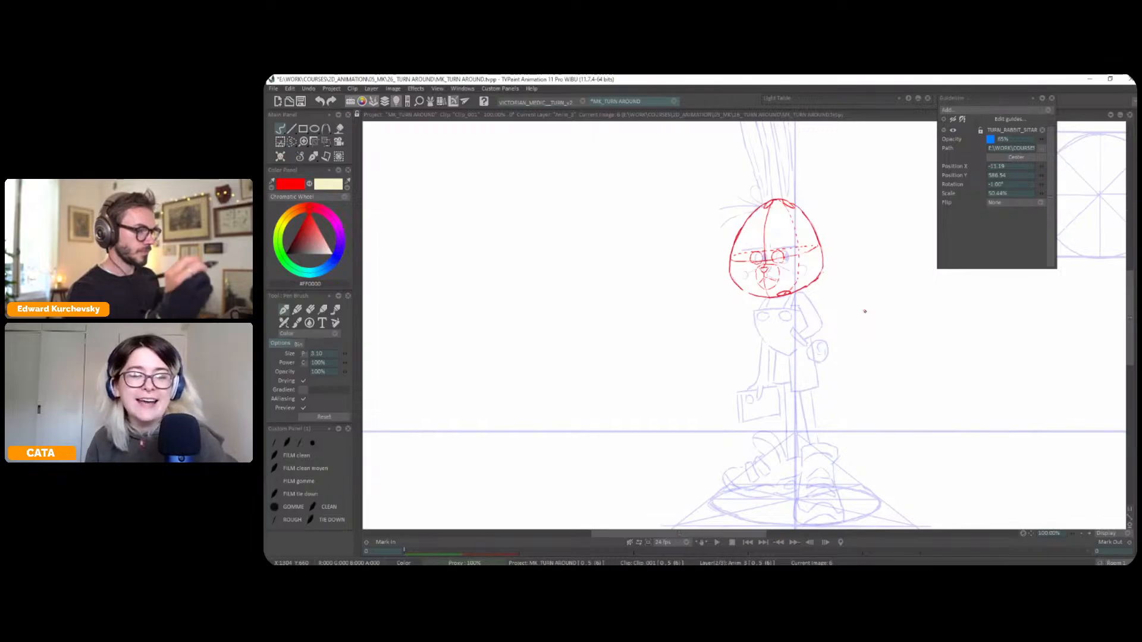
{"action": "left_click_drag", "start_coordinate": [864, 330], "coordinate": [851, 384]}
{"action": "key", "text": "Up"}
{"action": "key", "text": "ctrl+s"}
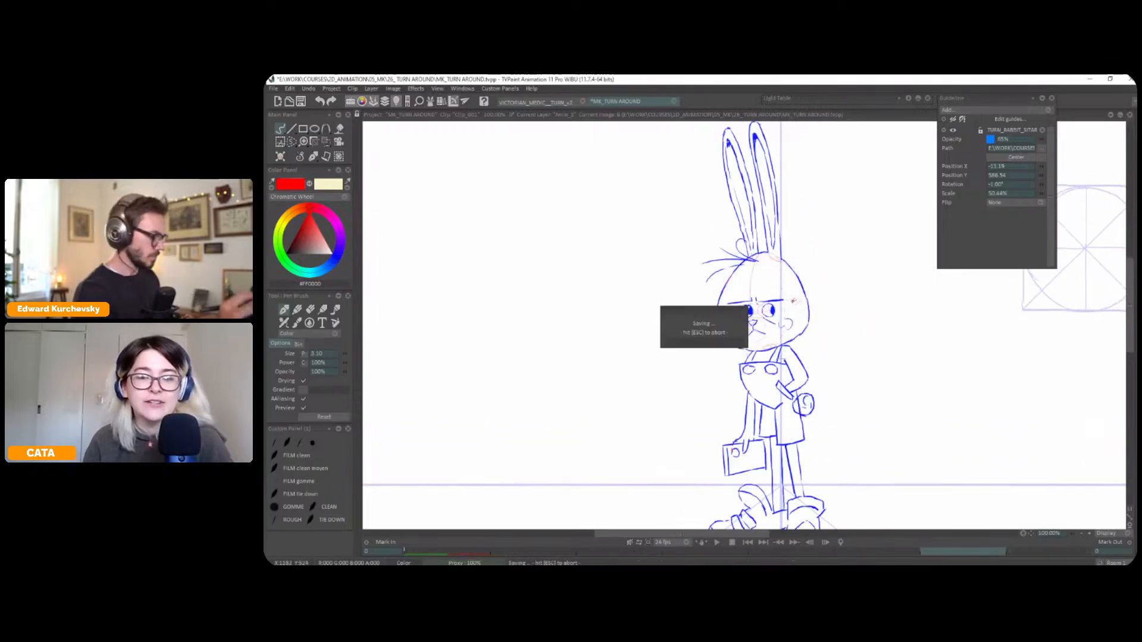
Lasso the rabbit's nose and mouth and move them slightly left toward the curved centre line of the face
{"action": "scroll", "coordinate": [813, 314], "scroll_direction": "up", "scroll_amount": 1}
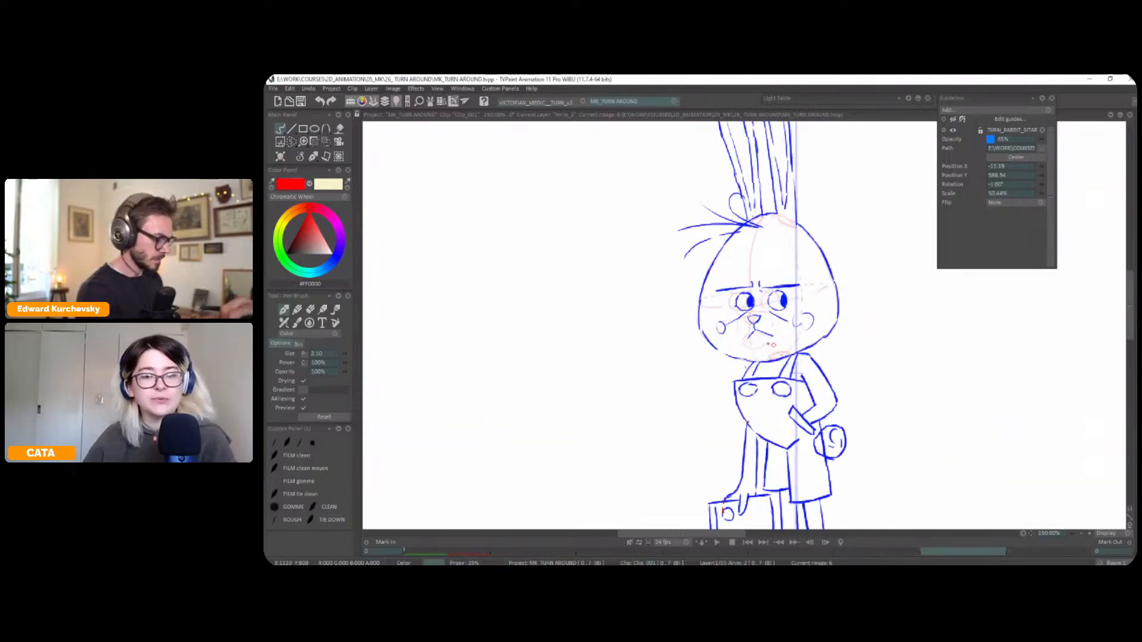
{"action": "key", "text": "s"}
{"action": "mouse_move", "coordinate": [756, 346]}
{"action": "left_mouse_down"}
{"action": "mouse_move", "coordinate": [765, 316]}
{"action": "mouse_move", "coordinate": [752, 312]}
{"action": "mouse_move", "coordinate": [752, 348]}
{"action": "mouse_move", "coordinate": [759, 340]}
{"action": "left_mouse_up"}
{"action": "key", "text": "ctrl+t"}
{"action": "key", "text": "Return"}
{"action": "key", "text": "ctrl+d"}
Lasso the rabbit's eyes and shift them slightly left so they straddle the curved centre line of the face
{"action": "key", "text": "s"}
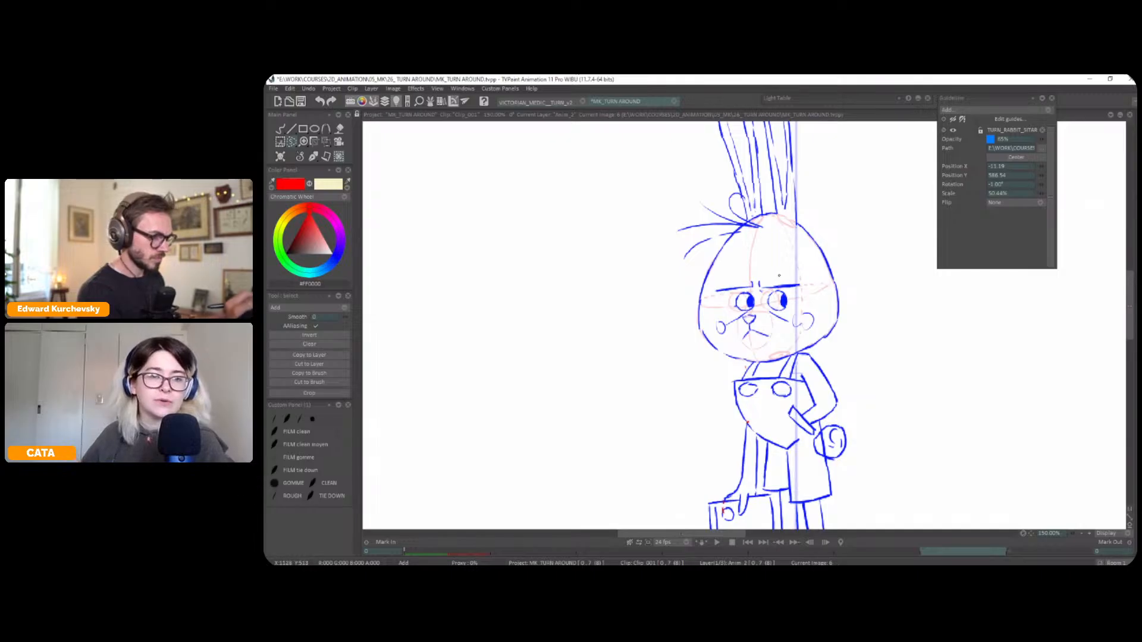
{"action": "mouse_move", "coordinate": [758, 290]}
{"action": "left_mouse_down"}
{"action": "mouse_move", "coordinate": [727, 315]}
{"action": "mouse_move", "coordinate": [793, 290]}
{"action": "mouse_move", "coordinate": [767, 289]}
{"action": "left_mouse_up"}
{"action": "key", "text": "t"}
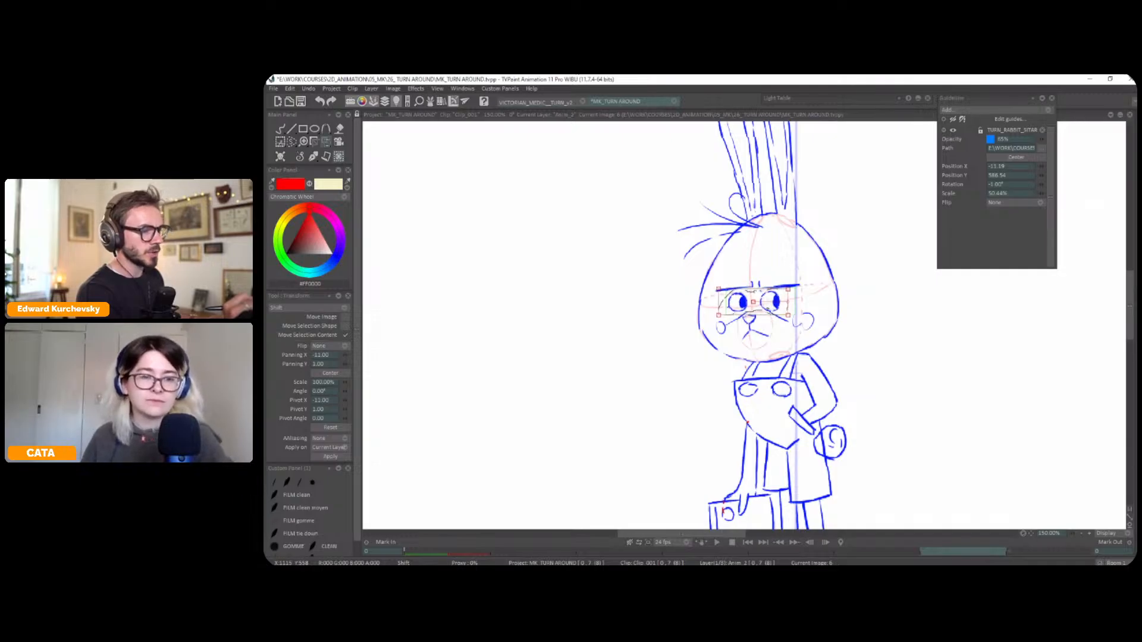
{"action": "key", "text": "Return"}
{"action": "key", "text": "ctrl+d"}
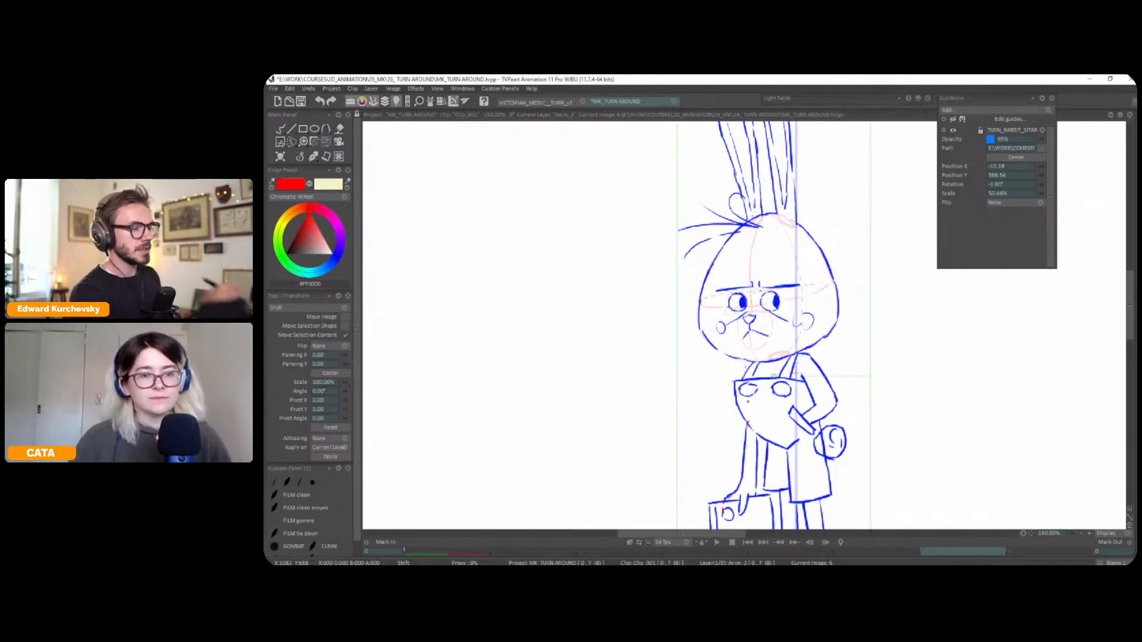
Return to freehand drawing with the pen brush and set the drawing colour to blue
{"action": "key", "text": "s"}
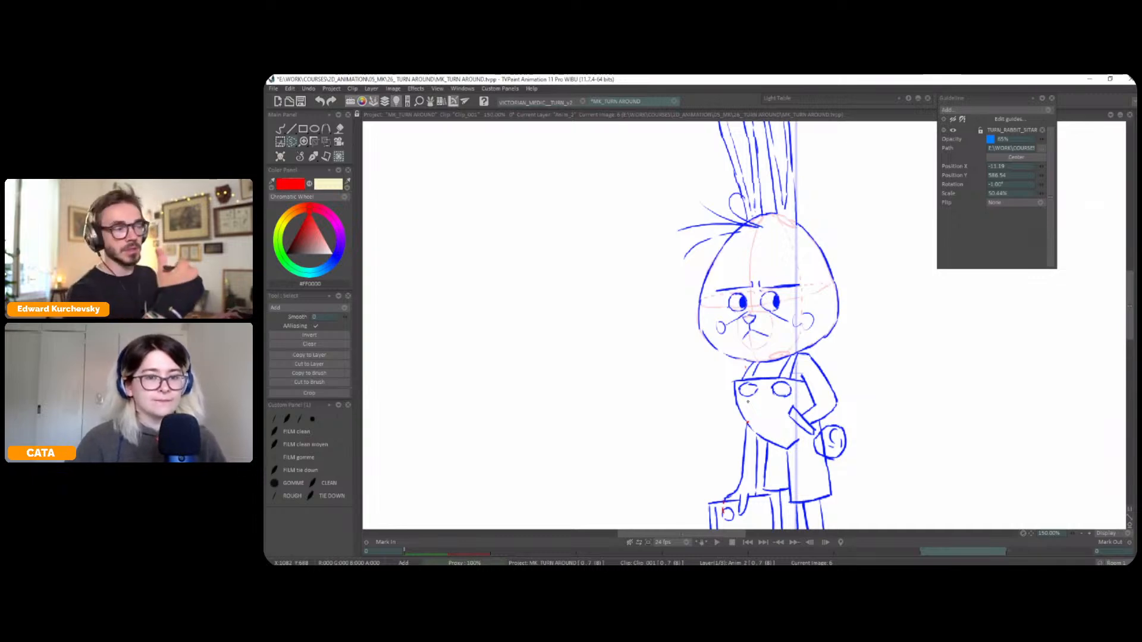
{"action": "left_click", "coordinate": [313, 155]}
{"action": "left_click", "coordinate": [330, 255]}
{"action": "scroll", "coordinate": [851, 311], "scroll_direction": "down", "scroll_amount": 1}
{"action": "left_click_drag", "start_coordinate": [851, 311], "coordinate": [856, 283]}
{"action": "scroll", "coordinate": [886, 316], "scroll_direction": "down", "scroll_amount": 1}
{"action": "left_click_drag", "start_coordinate": [918, 331], "coordinate": [880, 338]}
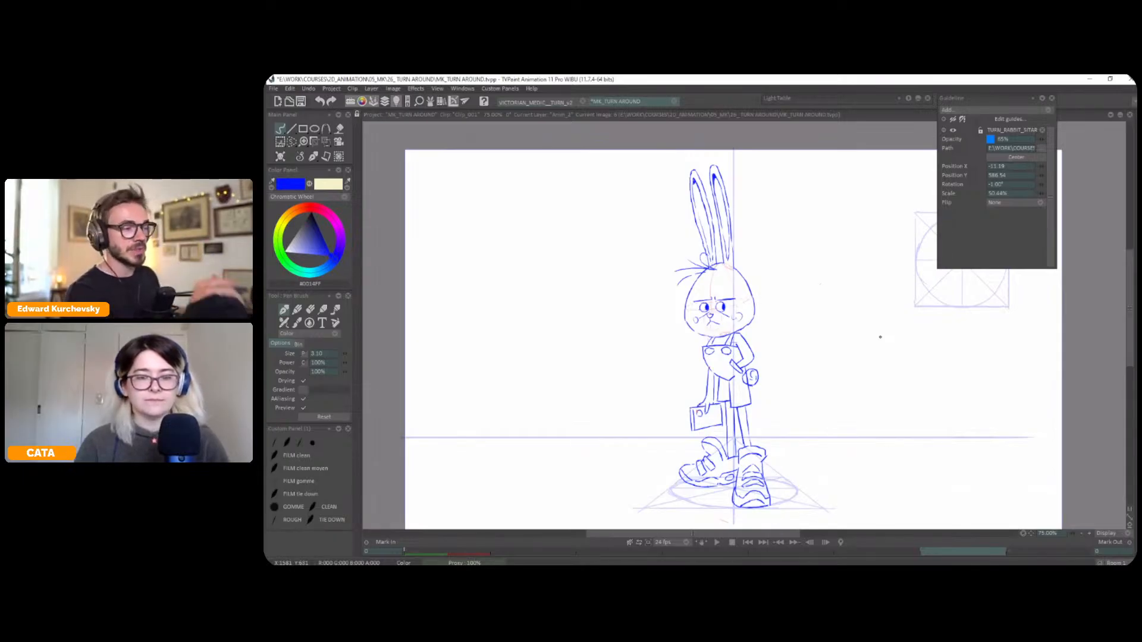
Switch to the red construction layer and set up the pen brush for drawing in red
{"action": "left_click_drag", "start_coordinate": [877, 361], "coordinate": [863, 337]}
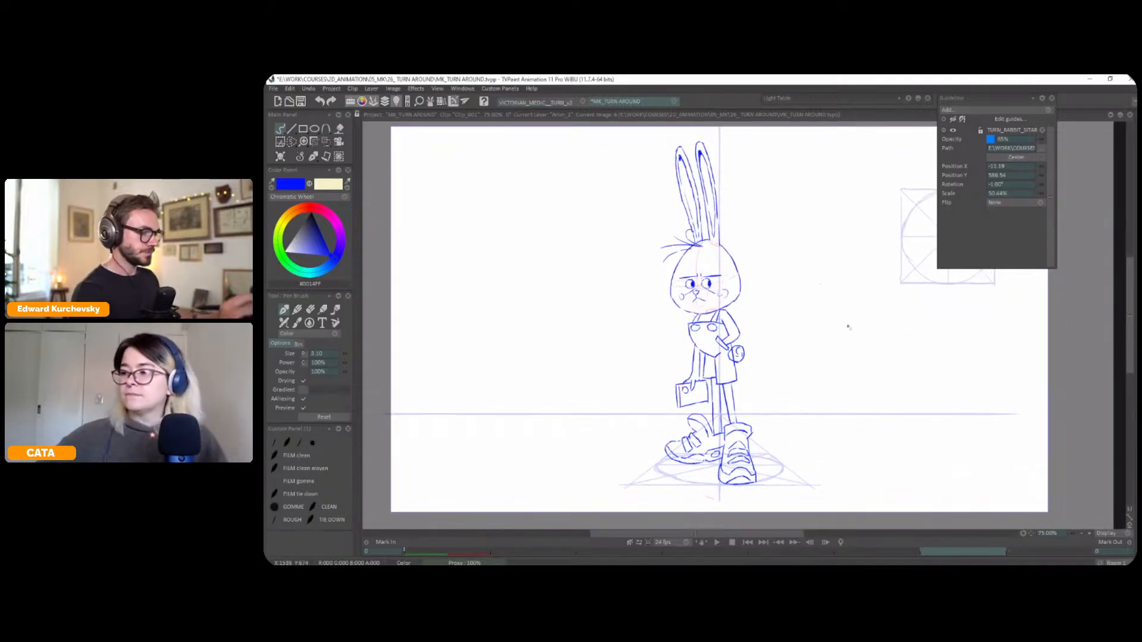
{"action": "key", "text": "Up"}
{"action": "left_click", "coordinate": [314, 156]}
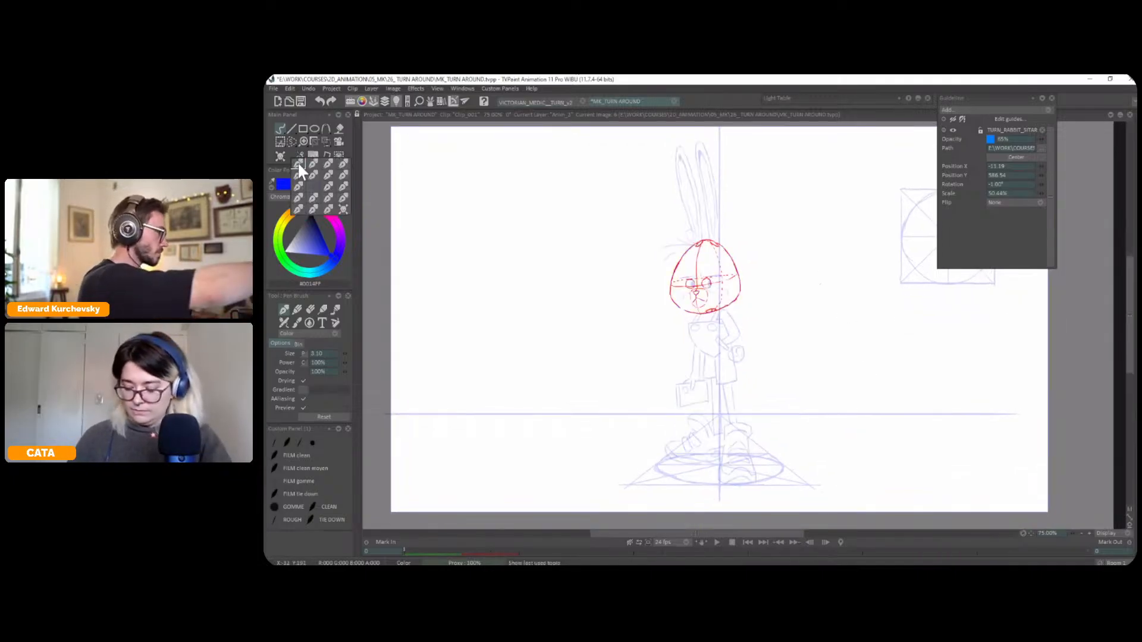
{"action": "left_click", "coordinate": [298, 164]}
{"action": "left_click", "coordinate": [309, 203]}
Undo the stray stroke and extend the construction layer's end on the timeline past the current frame
{"action": "scroll", "coordinate": [743, 326], "scroll_direction": "up", "scroll_amount": 3}
{"action": "mouse_move", "coordinate": [741, 310]}
{"action": "left_mouse_down"}
{"action": "mouse_move", "coordinate": [803, 273]}
{"action": "mouse_move", "coordinate": [792, 267]}
{"action": "left_mouse_up"}
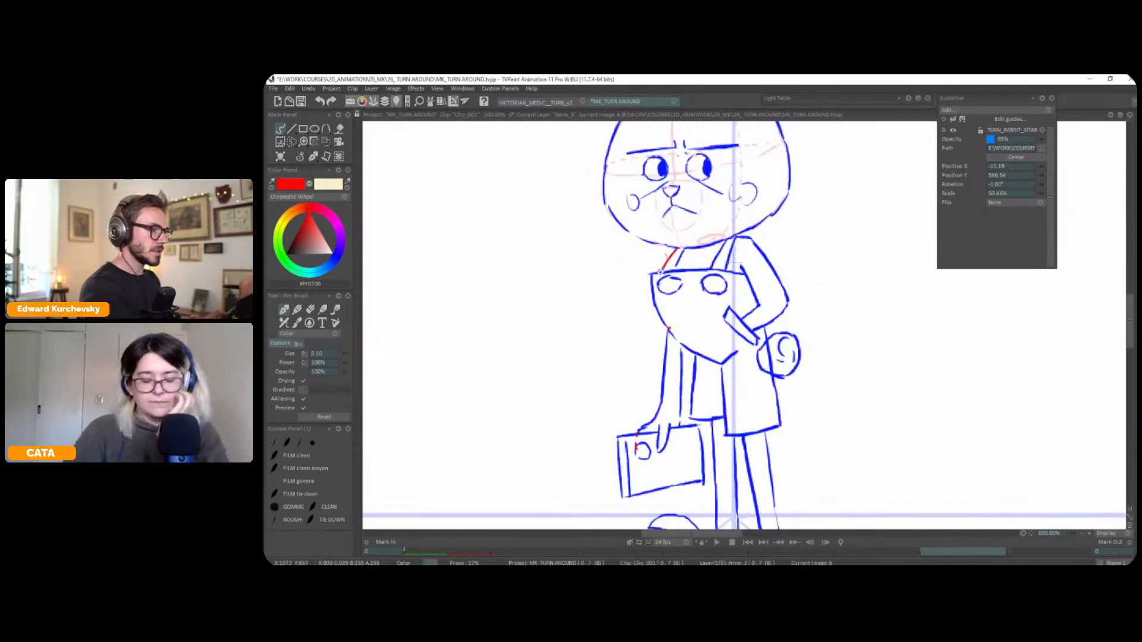
{"action": "key", "text": "ctrl+z"}
{"action": "key", "text": "Tab"}
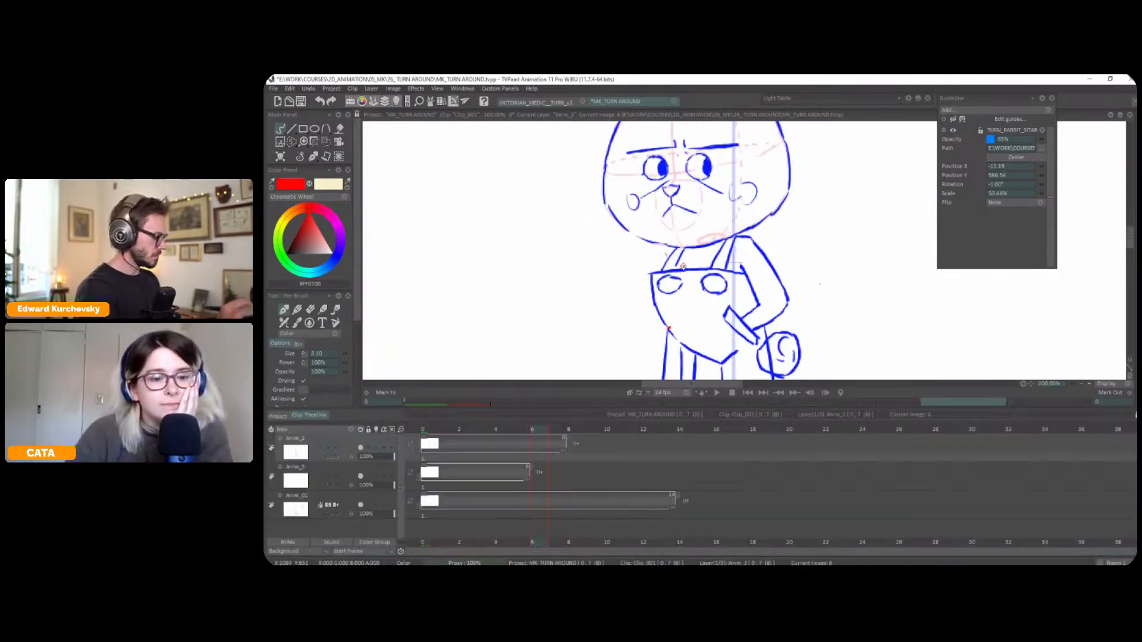
{"action": "left_click_drag", "start_coordinate": [527, 470], "coordinate": [558, 470]}
{"action": "key", "text": "Tab"}
Draw the rabbit's egg-shaped torso in red over the overalls, with bib edge, curved centre line, buttons and neck-to-shoulder lines
{"action": "mouse_move", "coordinate": [676, 249]}
{"action": "left_mouse_down"}
{"action": "mouse_move", "coordinate": [730, 262]}
{"action": "mouse_move", "coordinate": [751, 273]}
{"action": "mouse_move", "coordinate": [761, 331]}
{"action": "left_mouse_up"}
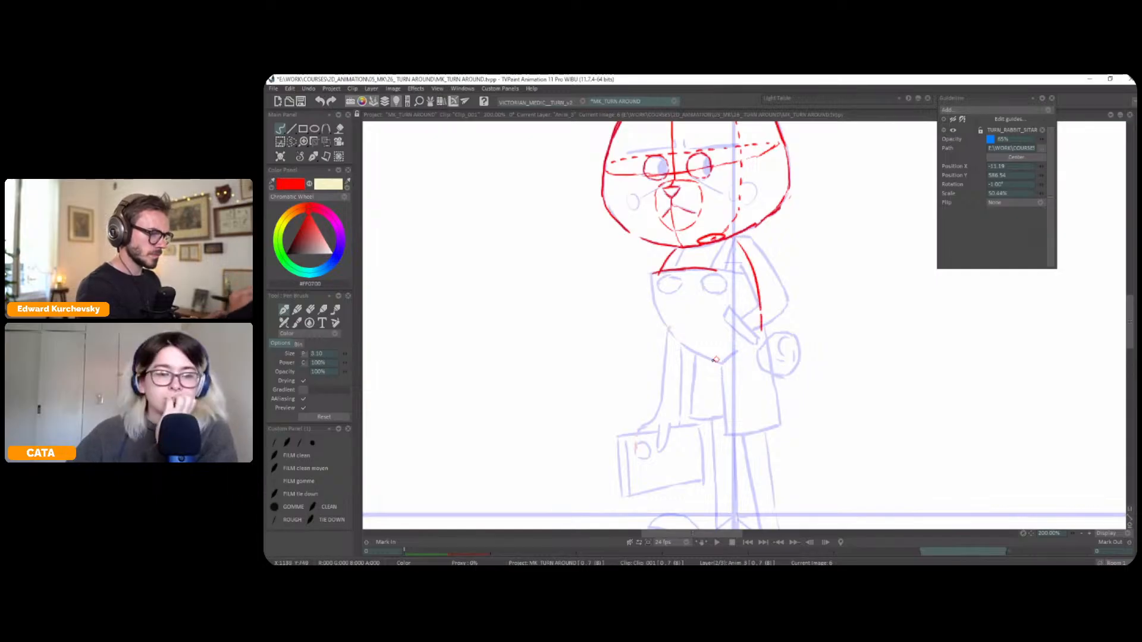
{"action": "mouse_move", "coordinate": [690, 350]}
{"action": "left_mouse_down"}
{"action": "mouse_move", "coordinate": [726, 358]}
{"action": "mouse_move", "coordinate": [757, 339]}
{"action": "mouse_move", "coordinate": [683, 345]}
{"action": "left_mouse_up"}
{"action": "left_click_drag", "start_coordinate": [653, 275], "coordinate": [684, 348]}
{"action": "left_click_drag", "start_coordinate": [716, 269], "coordinate": [753, 276]}
{"action": "mouse_move", "coordinate": [736, 236]}
{"action": "left_mouse_down"}
{"action": "mouse_move", "coordinate": [712, 268]}
{"action": "mouse_move", "coordinate": [666, 278]}
{"action": "mouse_move", "coordinate": [717, 276]}
{"action": "left_mouse_up"}
{"action": "mouse_move", "coordinate": [695, 238]}
{"action": "left_mouse_down"}
{"action": "mouse_move", "coordinate": [685, 296]}
{"action": "mouse_move", "coordinate": [721, 351]}
{"action": "mouse_move", "coordinate": [738, 314]}
{"action": "mouse_move", "coordinate": [728, 241]}
{"action": "mouse_move", "coordinate": [737, 229]}
{"action": "left_mouse_up"}
{"action": "left_click_drag", "start_coordinate": [737, 231], "coordinate": [740, 257]}
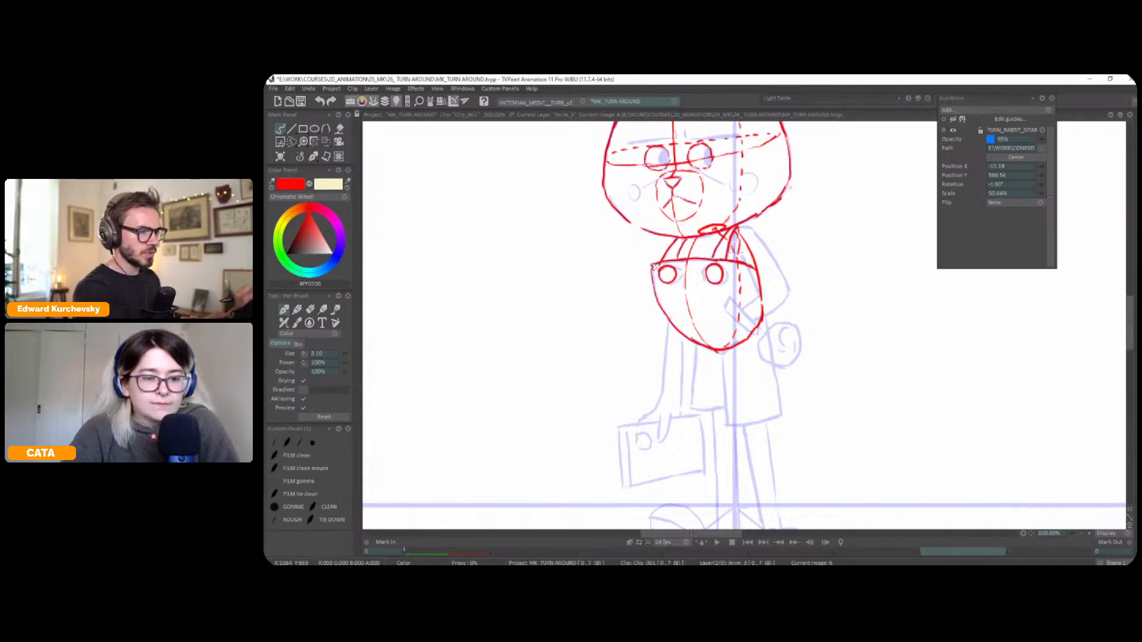
Add a dashed red guide line through the bib buttons and complete the overall strap next to the centre line
{"action": "left_click_drag", "start_coordinate": [662, 270], "coordinate": [733, 276]}
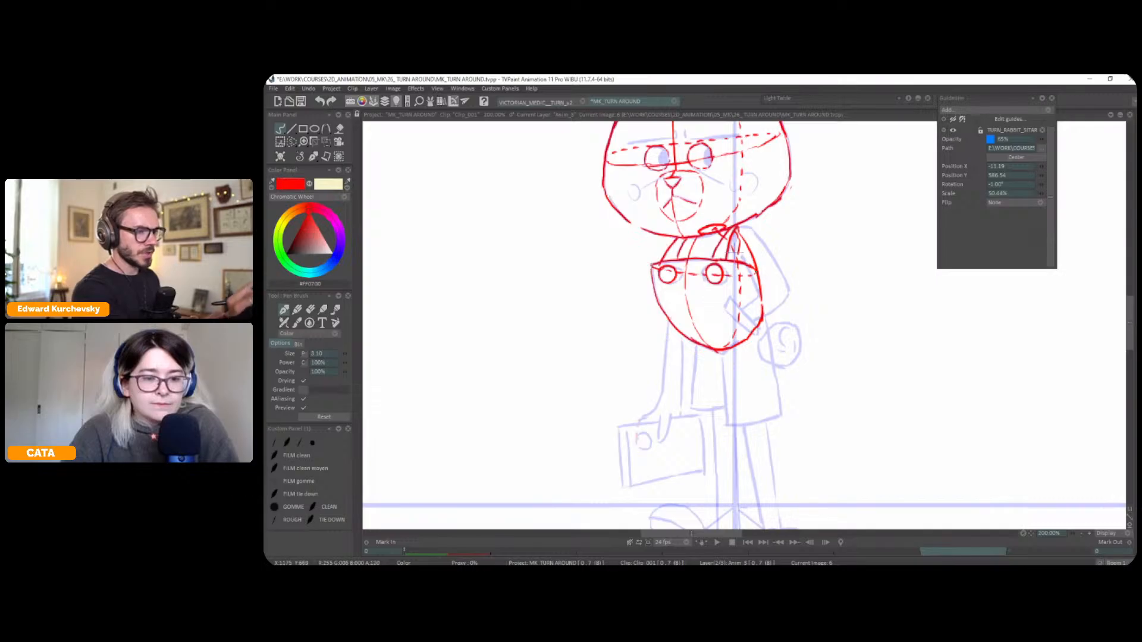
{"action": "left_click_drag", "start_coordinate": [817, 282], "coordinate": [820, 284]}
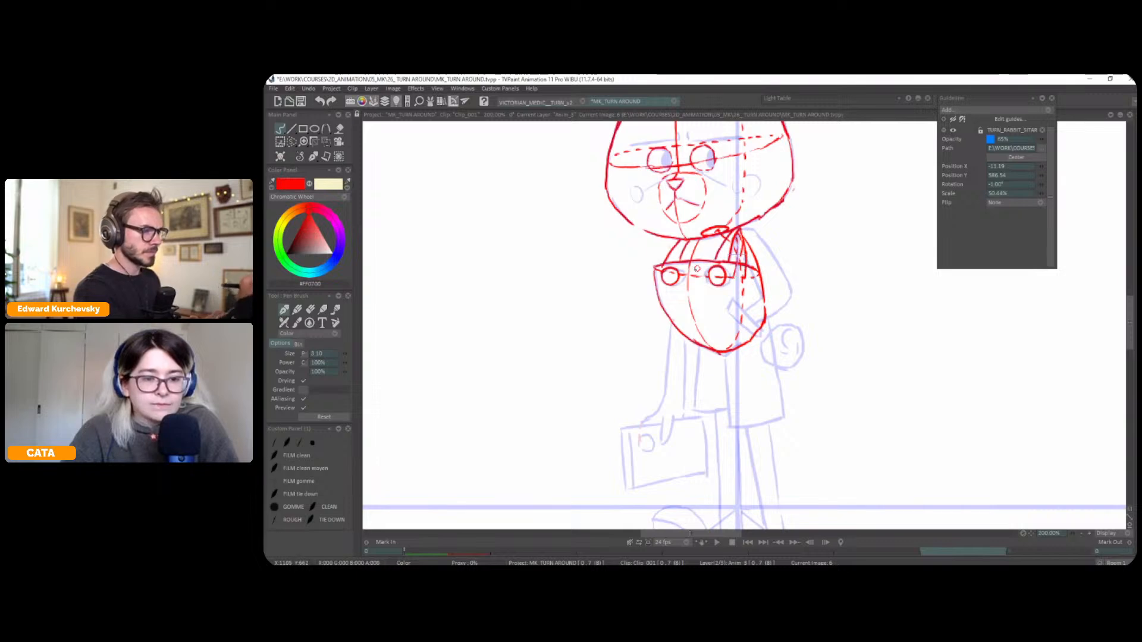
{"action": "mouse_move", "coordinate": [695, 274]}
{"action": "left_mouse_down"}
{"action": "mouse_move", "coordinate": [688, 239]}
{"action": "mouse_move", "coordinate": [700, 242]}
{"action": "left_mouse_up"}
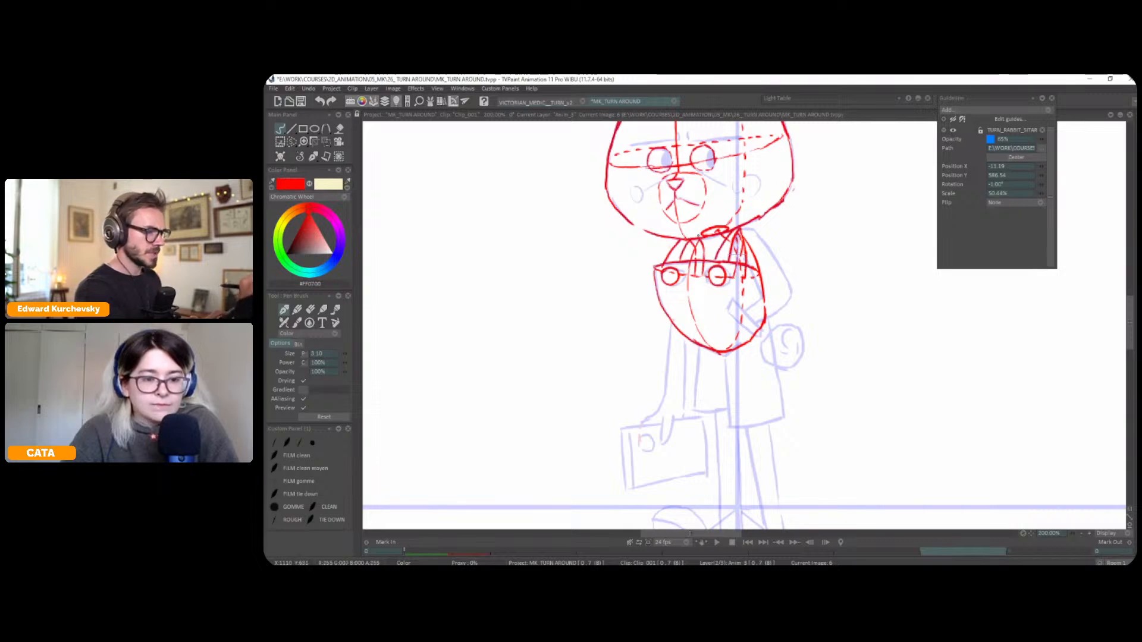
Change the drawing colour to blue and construct the bent arm with an upper-arm cylinder, elbow circle and forearm
{"action": "scroll", "coordinate": [839, 273], "scroll_direction": "down", "scroll_amount": 4}
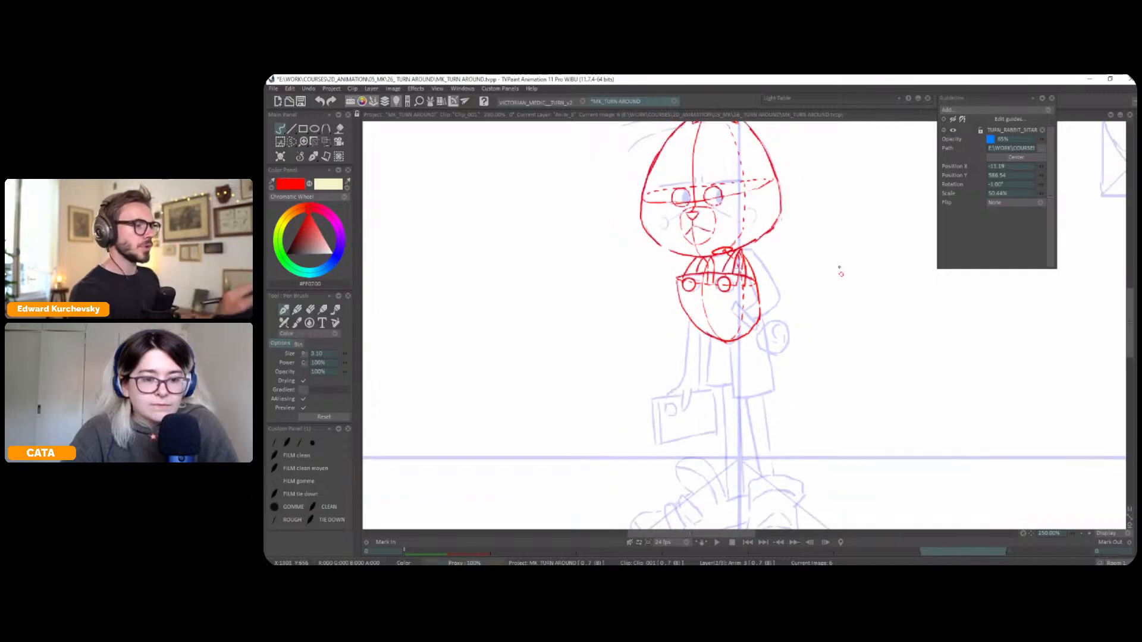
{"action": "left_click", "coordinate": [337, 256]}
{"action": "left_click_drag", "start_coordinate": [742, 237], "coordinate": [758, 286]}
{"action": "key", "text": "ctrl+z"}
{"action": "left_click_drag", "start_coordinate": [741, 244], "coordinate": [769, 290]}
{"action": "key", "text": "ctrl+z"}
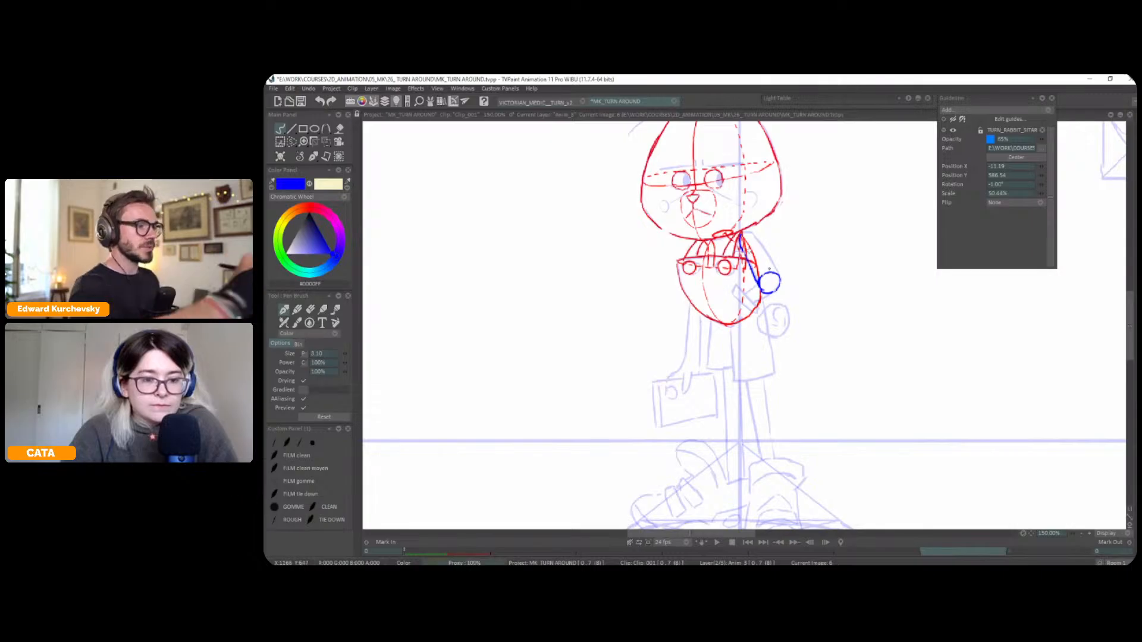
{"action": "left_click_drag", "start_coordinate": [779, 276], "coordinate": [751, 235]}
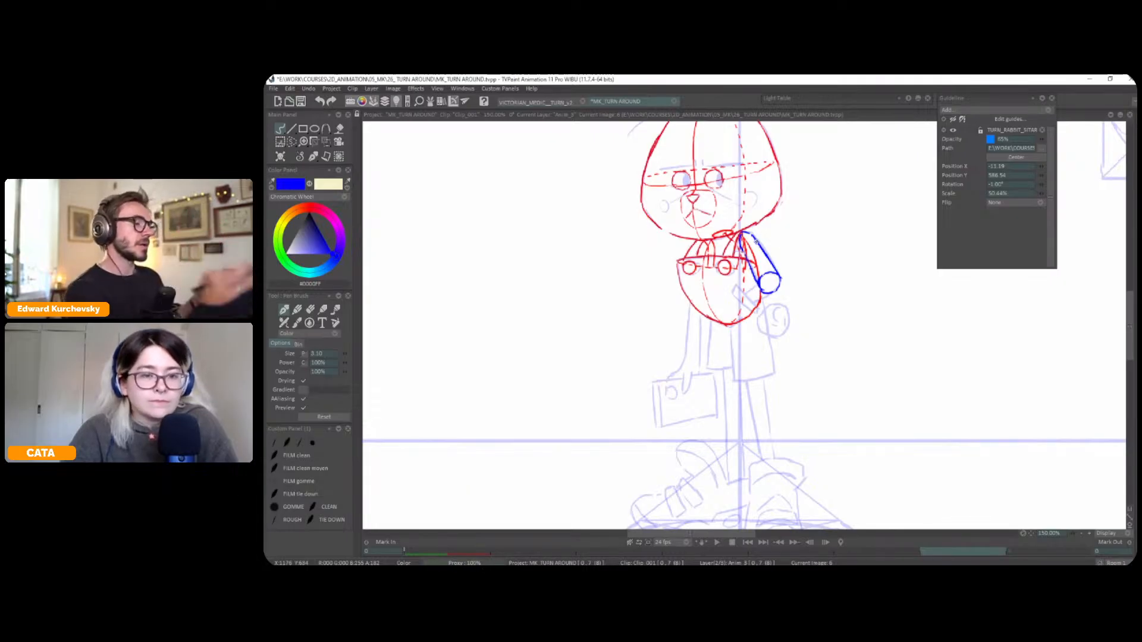
{"action": "mouse_move", "coordinate": [773, 295]}
{"action": "left_mouse_down"}
{"action": "mouse_move", "coordinate": [756, 304]}
{"action": "mouse_move", "coordinate": [744, 295]}
{"action": "mouse_move", "coordinate": [747, 308]}
{"action": "mouse_move", "coordinate": [820, 291]}
{"action": "mouse_move", "coordinate": [740, 275]}
{"action": "left_mouse_up"}
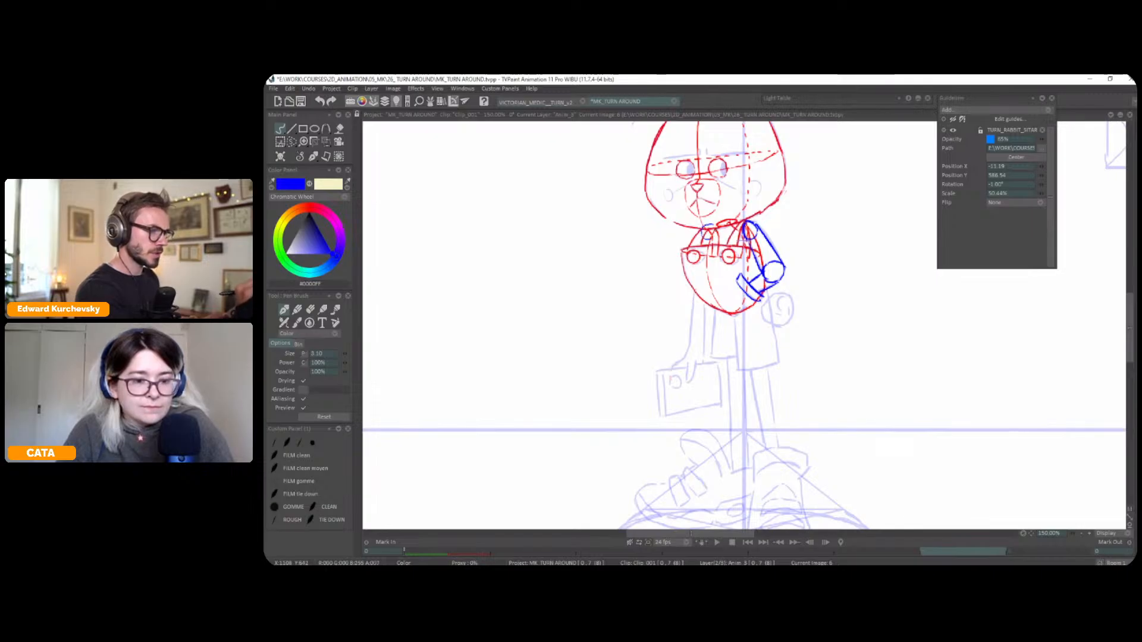
Construct the straight hanging arm in blue with shoulder, elbow and wrist circles, and sketch the gripping fingers
{"action": "mouse_move", "coordinate": [702, 229]}
{"action": "left_mouse_down"}
{"action": "mouse_move", "coordinate": [695, 304]}
{"action": "mouse_move", "coordinate": [708, 291]}
{"action": "mouse_move", "coordinate": [704, 325]}
{"action": "left_mouse_up"}
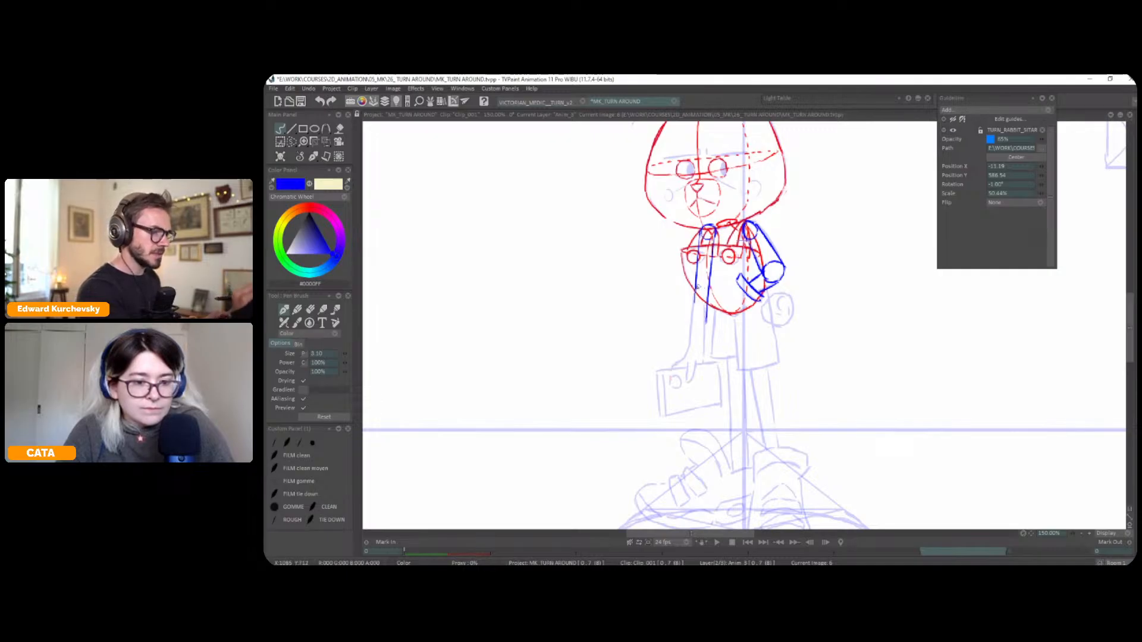
{"action": "mouse_move", "coordinate": [695, 289]}
{"action": "left_mouse_down"}
{"action": "mouse_move", "coordinate": [703, 357]}
{"action": "mouse_move", "coordinate": [693, 307]}
{"action": "mouse_move", "coordinate": [694, 355]}
{"action": "mouse_move", "coordinate": [727, 360]}
{"action": "mouse_move", "coordinate": [737, 334]}
{"action": "mouse_move", "coordinate": [723, 305]}
{"action": "mouse_move", "coordinate": [683, 336]}
{"action": "mouse_move", "coordinate": [695, 335]}
{"action": "mouse_move", "coordinate": [695, 354]}
{"action": "mouse_move", "coordinate": [717, 328]}
{"action": "mouse_move", "coordinate": [689, 355]}
{"action": "left_mouse_up"}
{"action": "key", "text": "ctrl+z"}
{"action": "key", "text": "ctrl+z"}
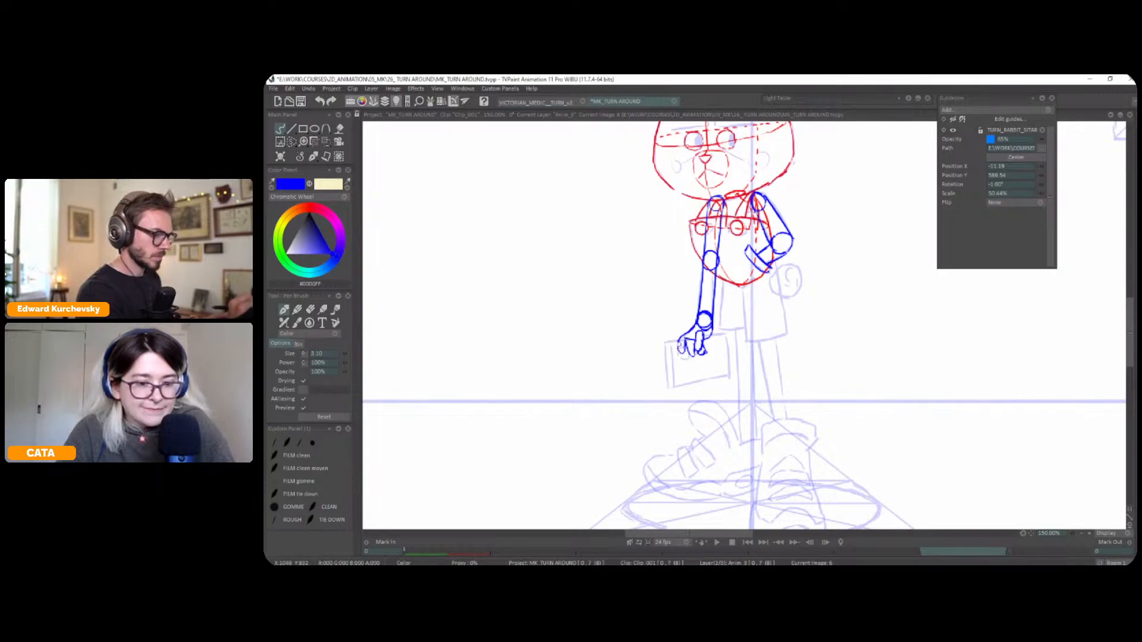
{"action": "key", "text": "ctrl+z"}
Draw the bag held in the hanging hand as a blue box with a narrow side face
{"action": "mouse_move", "coordinate": [683, 340]}
{"action": "left_mouse_down"}
{"action": "mouse_move", "coordinate": [666, 343]}
{"action": "mouse_move", "coordinate": [676, 336]}
{"action": "left_mouse_up"}
{"action": "left_click_drag", "start_coordinate": [673, 297], "coordinate": [674, 338]}
{"action": "key", "text": "ctrl+z"}
{"action": "left_click_drag", "start_coordinate": [673, 297], "coordinate": [675, 342]}
{"action": "mouse_move", "coordinate": [680, 299]}
{"action": "left_mouse_down"}
{"action": "mouse_move", "coordinate": [681, 343]}
{"action": "mouse_move", "coordinate": [737, 330]}
{"action": "left_mouse_up"}
{"action": "key", "text": "ctrl+z"}
{"action": "key", "text": "ctrl+z"}
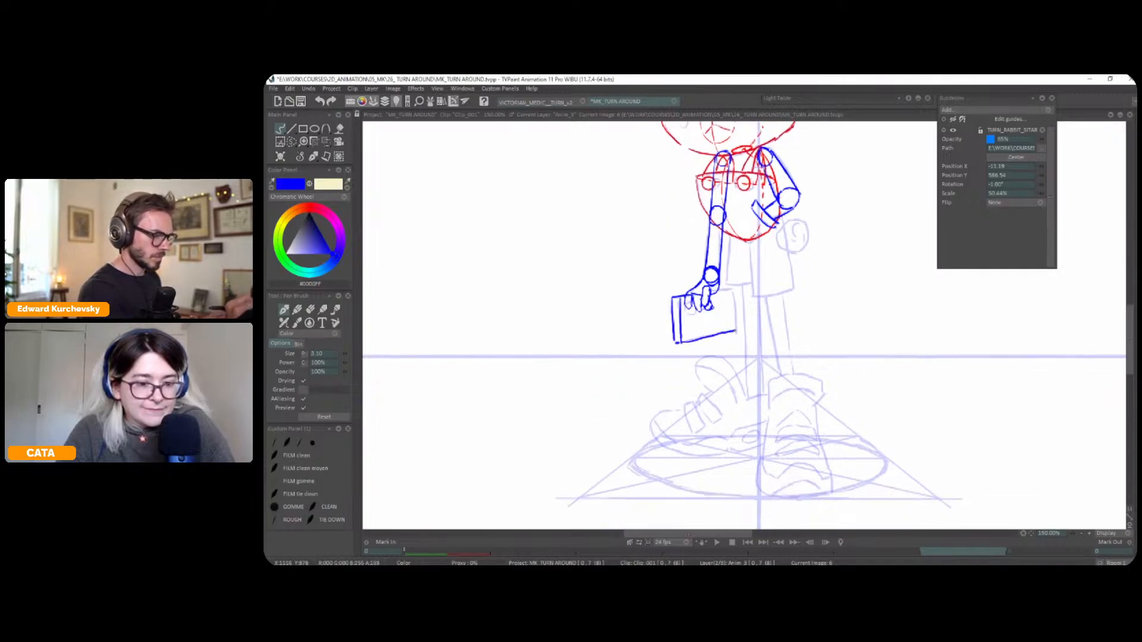
{"action": "mouse_move", "coordinate": [733, 292]}
{"action": "left_mouse_down"}
{"action": "mouse_move", "coordinate": [736, 331]}
{"action": "mouse_move", "coordinate": [733, 289]}
{"action": "left_mouse_up"}
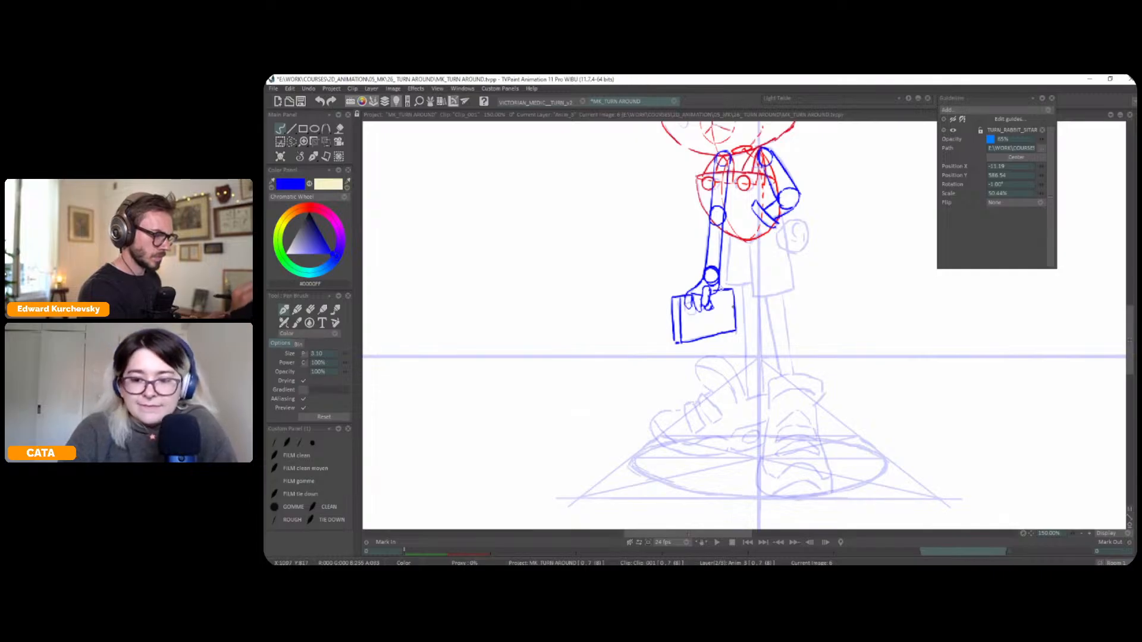
Draw both legs of the shorts in blue below the torso, with dashed hem lines and a curved crotch line
{"action": "mouse_move", "coordinate": [764, 237]}
{"action": "left_mouse_down"}
{"action": "mouse_move", "coordinate": [765, 222]}
{"action": "mouse_move", "coordinate": [752, 278]}
{"action": "mouse_move", "coordinate": [771, 258]}
{"action": "mouse_move", "coordinate": [739, 296]}
{"action": "mouse_move", "coordinate": [741, 337]}
{"action": "left_mouse_up"}
{"action": "key", "text": "greater"}
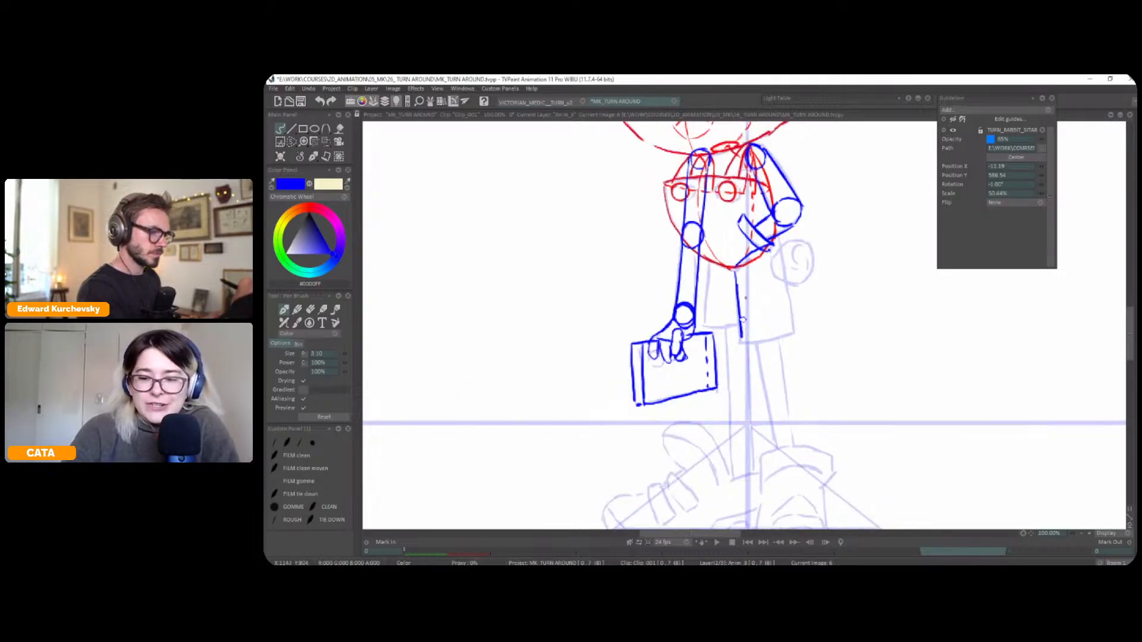
{"action": "key", "text": "less"}
{"action": "key", "text": "less"}
{"action": "key", "text": "greater"}
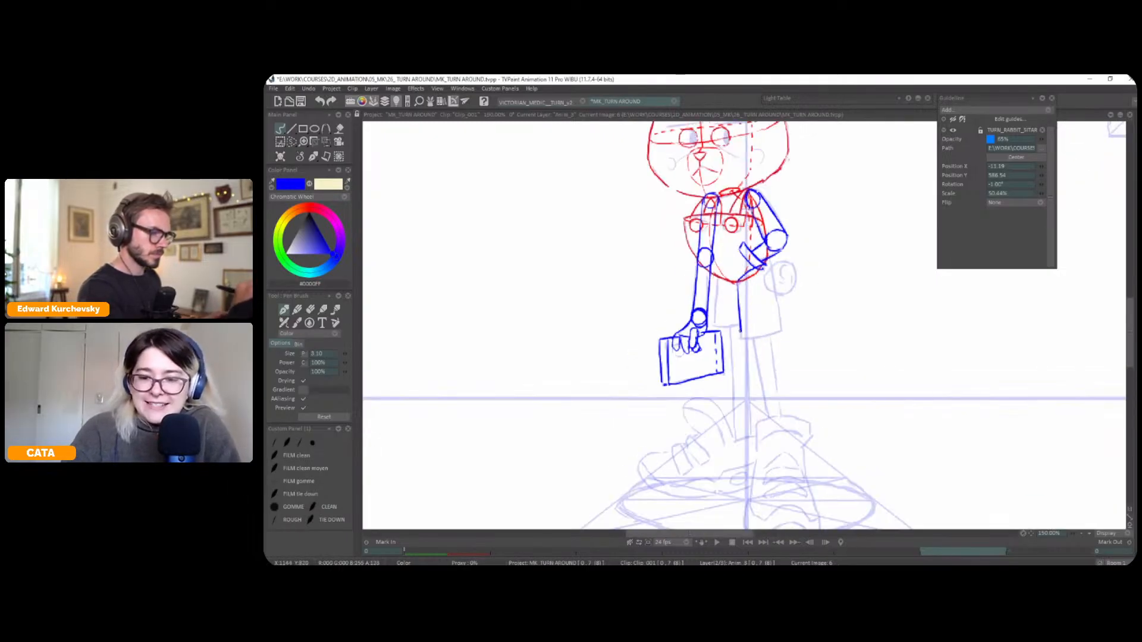
{"action": "mouse_move", "coordinate": [768, 263]}
{"action": "left_mouse_down"}
{"action": "mouse_move", "coordinate": [781, 330]}
{"action": "mouse_move", "coordinate": [769, 336]}
{"action": "left_mouse_up"}
{"action": "key", "text": "ctrl+z"}
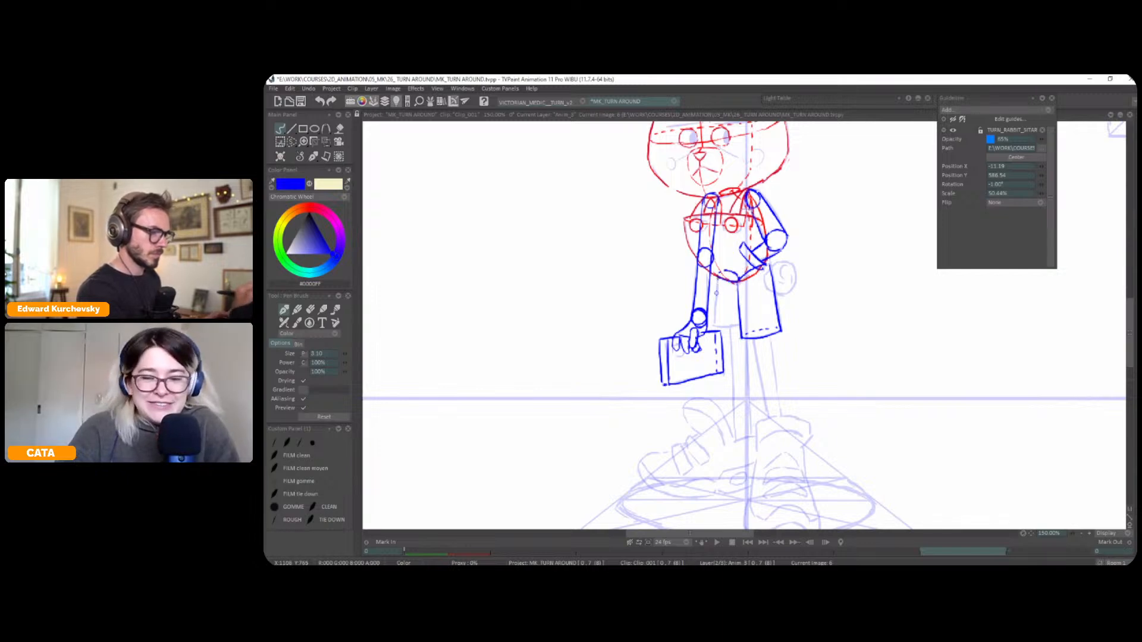
{"action": "mouse_move", "coordinate": [722, 326]}
{"action": "left_mouse_down"}
{"action": "mouse_move", "coordinate": [748, 322]}
{"action": "mouse_move", "coordinate": [729, 320]}
{"action": "mouse_move", "coordinate": [753, 298]}
{"action": "mouse_move", "coordinate": [748, 317]}
{"action": "mouse_move", "coordinate": [741, 279]}
{"action": "left_mouse_up"}
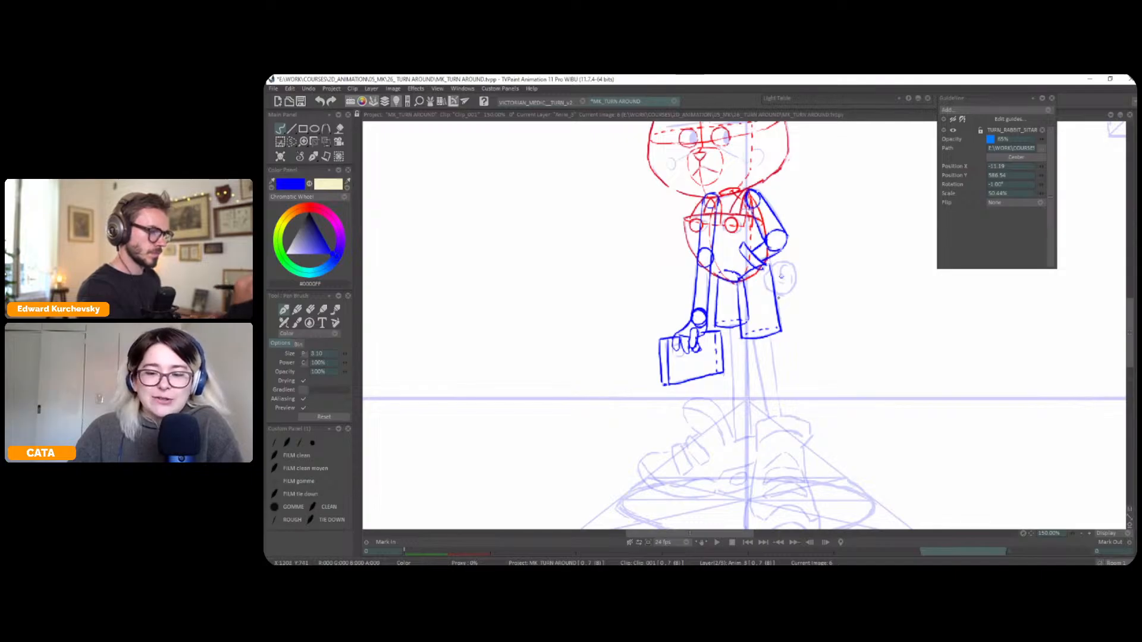
Check the drawing in a mirrored view, lasso the hem of the shorts leg beside the bag and move it down by 18
{"action": "scroll", "coordinate": [803, 343], "scroll_direction": "down", "scroll_amount": 2}
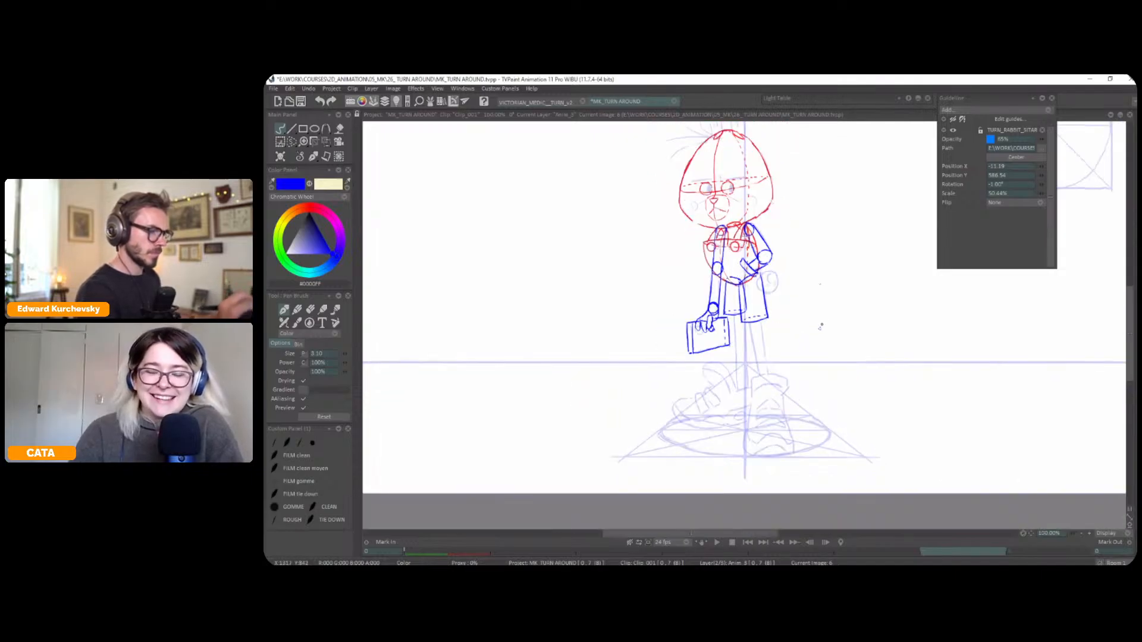
{"action": "key", "text": "x"}
{"action": "scroll", "coordinate": [864, 291], "scroll_direction": "up", "scroll_amount": 1}
{"action": "left_click_drag", "start_coordinate": [859, 293], "coordinate": [838, 319]}
{"action": "key", "text": "s"}
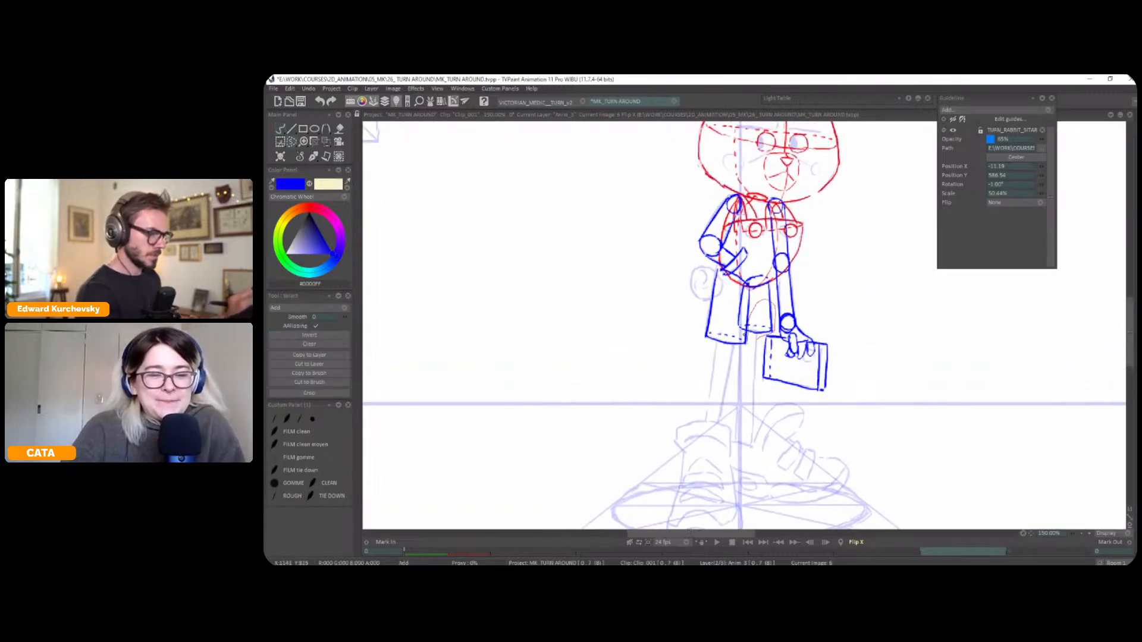
{"action": "key", "text": "ctrl+t"}
{"action": "mouse_move", "coordinate": [743, 314]}
{"action": "left_mouse_down"}
{"action": "mouse_move", "coordinate": [737, 328]}
{"action": "mouse_move", "coordinate": [764, 343]}
{"action": "left_mouse_up"}
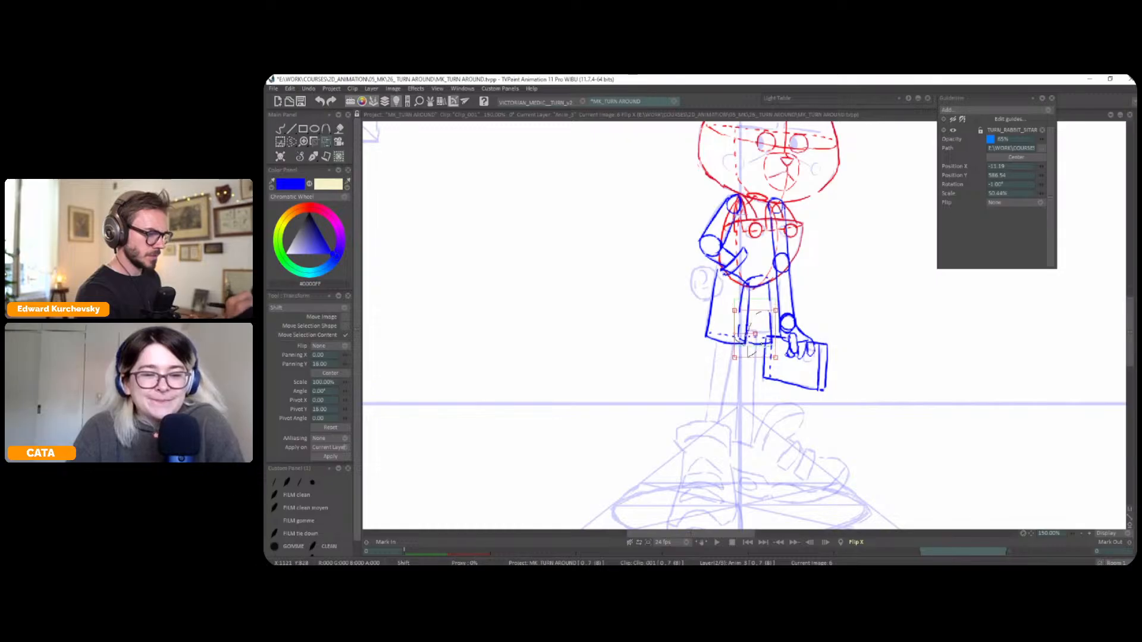
{"action": "key", "text": "Return"}
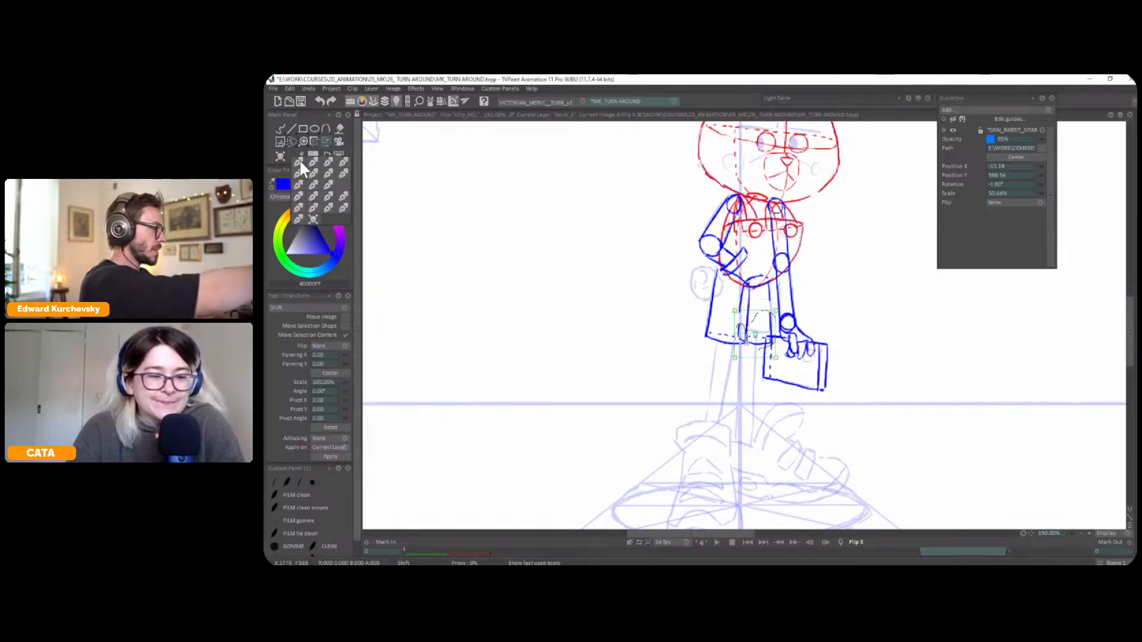
{"action": "left_click", "coordinate": [300, 157]}
{"action": "key", "text": "ctrl+d"}
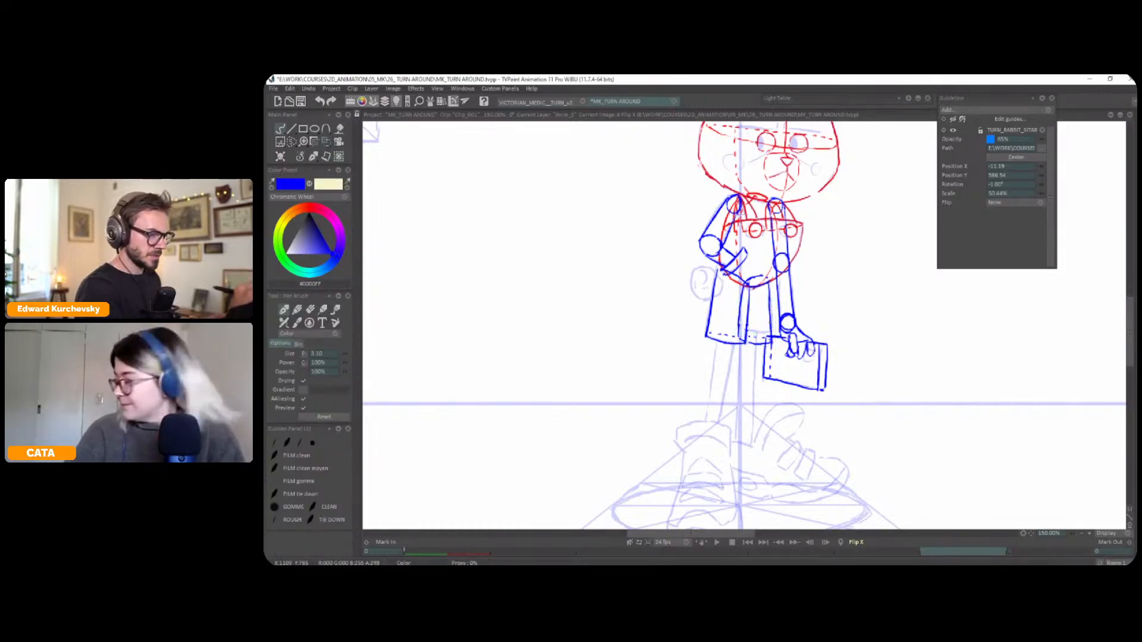
{"action": "left_click_drag", "start_coordinate": [805, 341], "coordinate": [809, 309]}
{"action": "key", "text": "h"}
Draw two knee circles below the shorts and construct both lower legs as straight cylinders around them
{"action": "left_click_drag", "start_coordinate": [762, 347], "coordinate": [756, 340]}
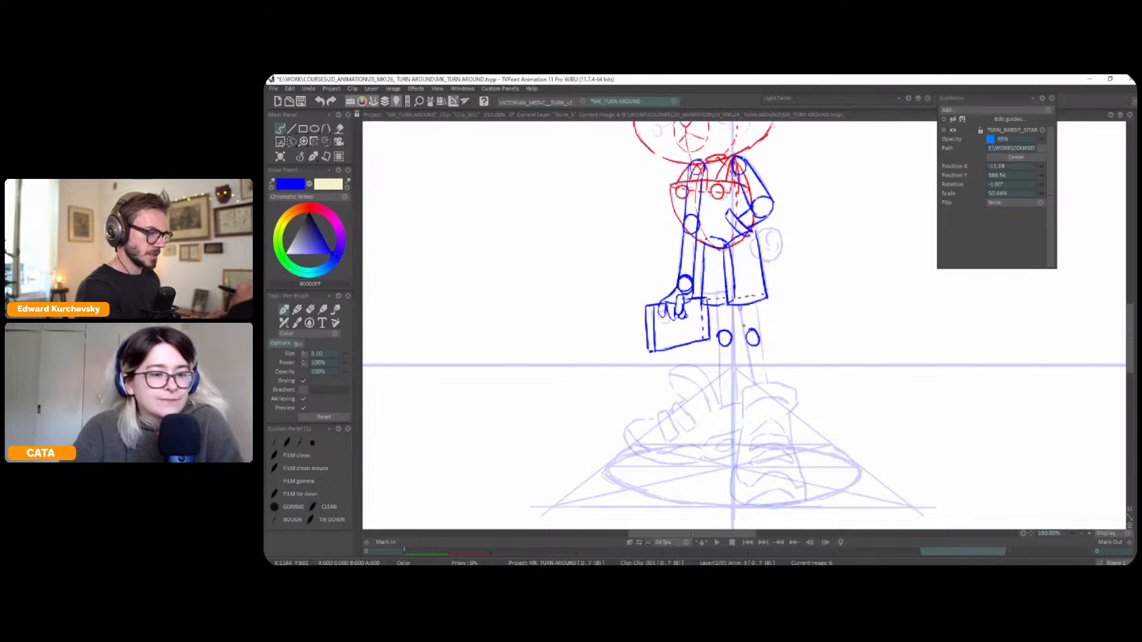
{"action": "left_click_drag", "start_coordinate": [739, 306], "coordinate": [755, 385]}
{"action": "left_click_drag", "start_coordinate": [759, 346], "coordinate": [768, 387]}
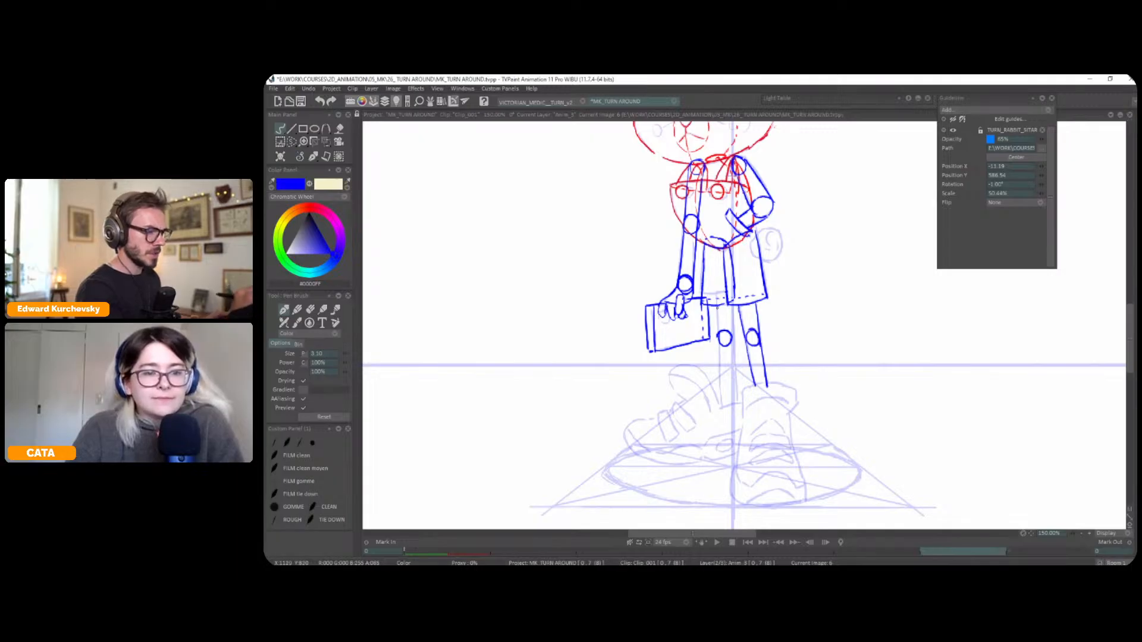
{"action": "left_click_drag", "start_coordinate": [733, 305], "coordinate": [734, 362]}
{"action": "key", "text": "ctrl+z"}
{"action": "mouse_move", "coordinate": [733, 332]}
{"action": "left_mouse_down"}
{"action": "mouse_move", "coordinate": [730, 371]}
{"action": "mouse_move", "coordinate": [719, 338]}
{"action": "mouse_move", "coordinate": [721, 403]}
{"action": "mouse_move", "coordinate": [734, 360]}
{"action": "mouse_move", "coordinate": [736, 405]}
{"action": "left_mouse_up"}
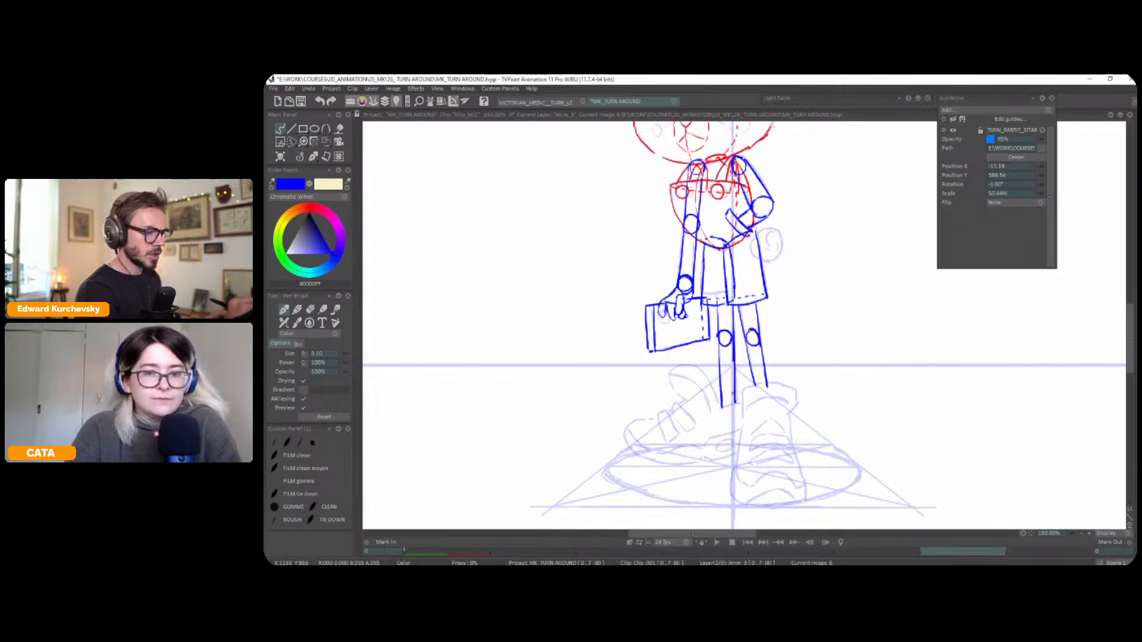
Close the bag-side leg with a rounded ankle end and extend the other leg down to its own rounded end
{"action": "left_click_drag", "start_coordinate": [815, 375], "coordinate": [823, 392]}
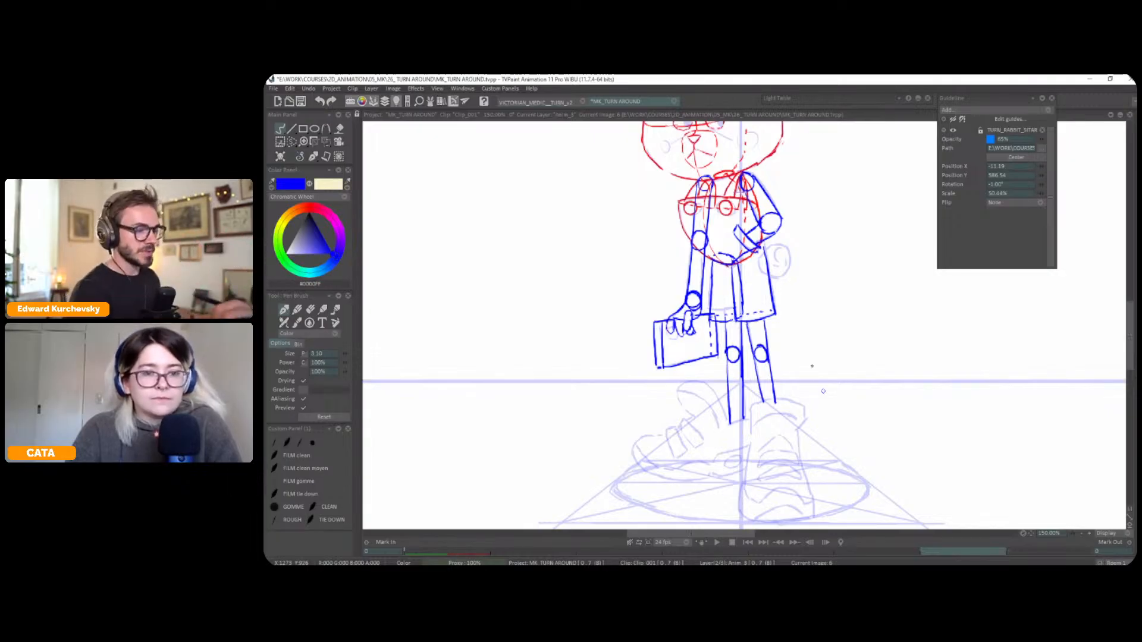
{"action": "left_click_drag", "start_coordinate": [823, 391], "coordinate": [827, 353]}
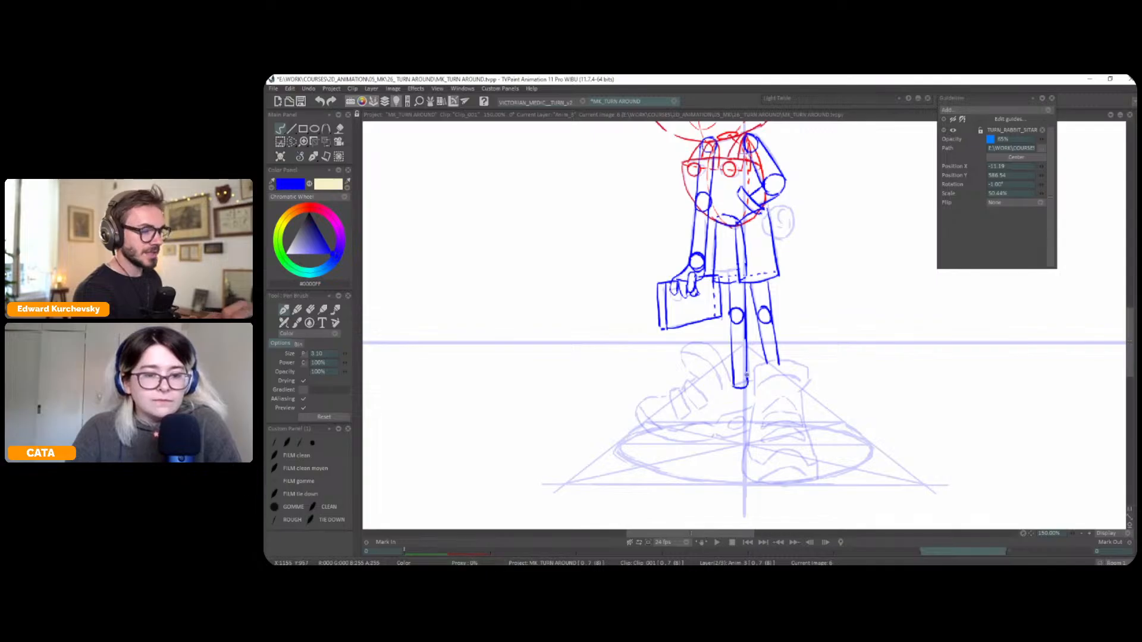
{"action": "key", "text": "ctrl+z"}
{"action": "left_click_drag", "start_coordinate": [766, 364], "coordinate": [782, 391]}
{"action": "key", "text": "ctrl+z"}
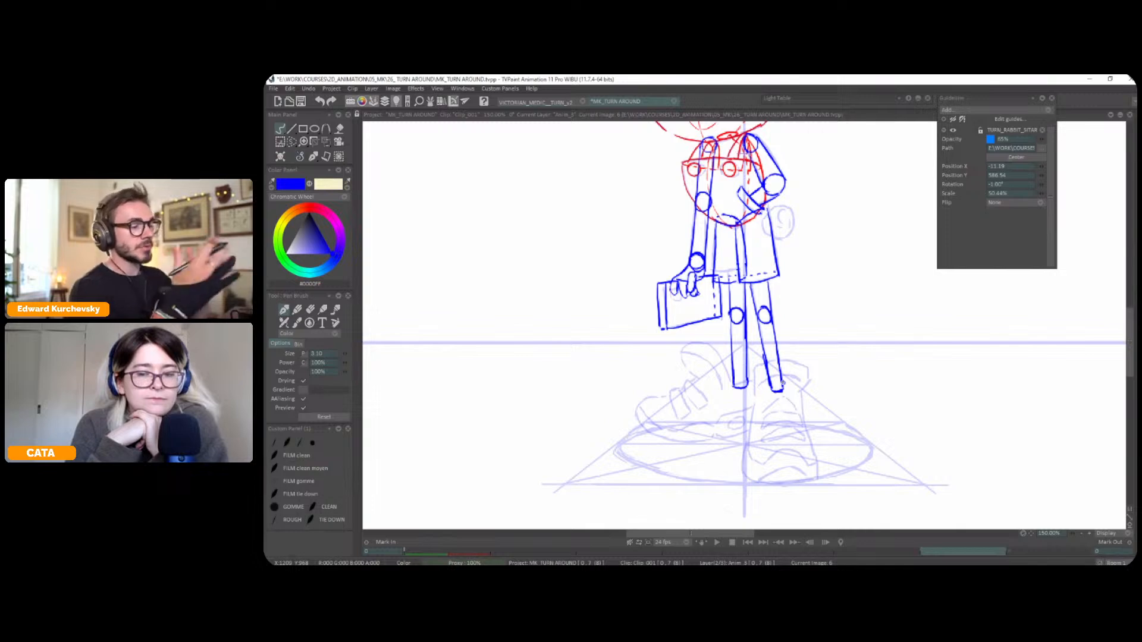
Draw the bag-side shoe's heel, sole and rounded toe in blue below the ankle, mirroring the view to shape them
{"action": "left_click_drag", "start_coordinate": [743, 380], "coordinate": [746, 352]}
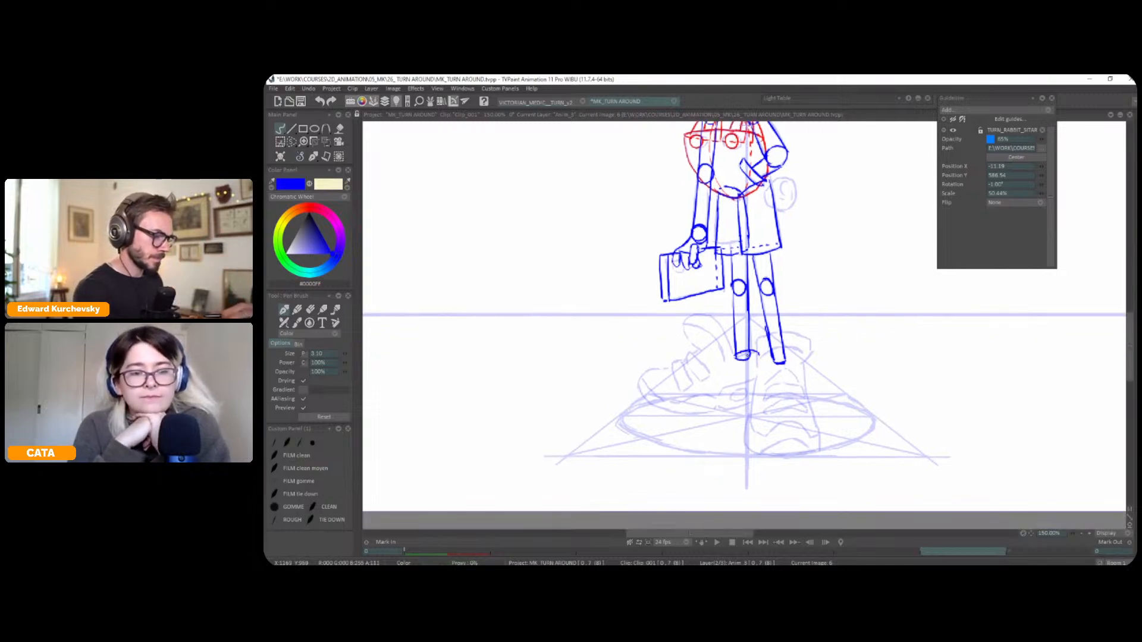
{"action": "mouse_move", "coordinate": [759, 354]}
{"action": "left_mouse_down"}
{"action": "mouse_move", "coordinate": [757, 399]}
{"action": "mouse_move", "coordinate": [793, 371]}
{"action": "left_mouse_up"}
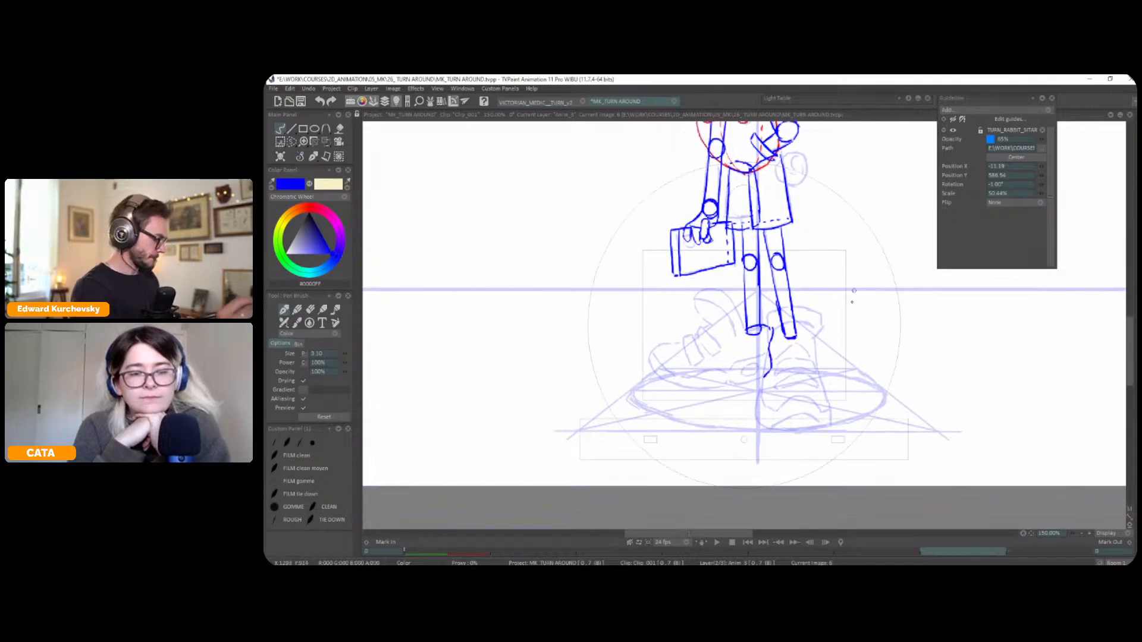
{"action": "left_click_drag", "start_coordinate": [854, 293], "coordinate": [828, 246]}
{"action": "mouse_move", "coordinate": [753, 329]}
{"action": "left_mouse_down"}
{"action": "mouse_move", "coordinate": [763, 322]}
{"action": "mouse_move", "coordinate": [756, 383]}
{"action": "mouse_move", "coordinate": [731, 403]}
{"action": "left_mouse_up"}
{"action": "key", "text": "x"}
{"action": "mouse_move", "coordinate": [802, 368]}
{"action": "left_mouse_down"}
{"action": "mouse_move", "coordinate": [845, 295]}
{"action": "mouse_move", "coordinate": [938, 384]}
{"action": "left_mouse_up"}
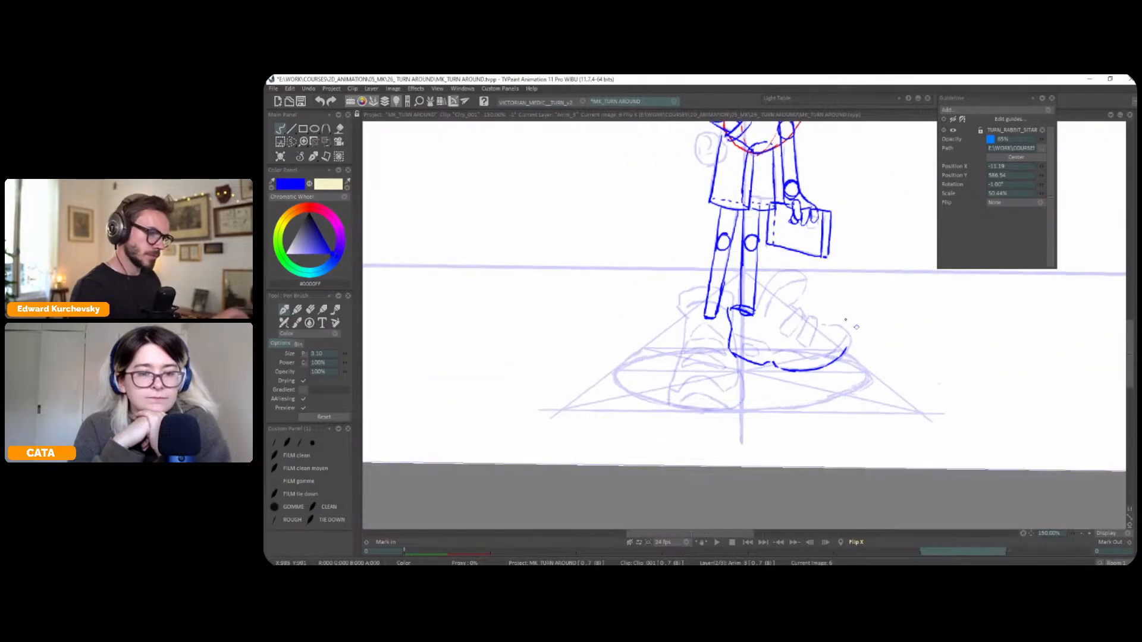
{"action": "left_click_drag", "start_coordinate": [843, 351], "coordinate": [851, 339]}
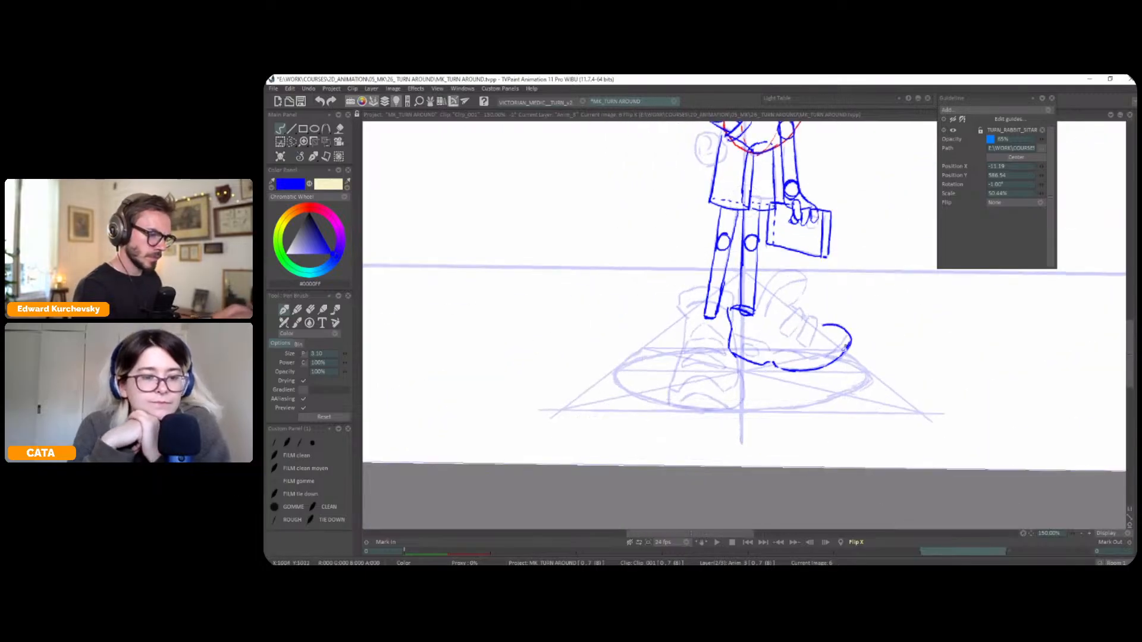
Complete the bag-side shoe in blue with its instep, raised tongue and inner sole line, and restore the unmirrored view
{"action": "mouse_move", "coordinate": [780, 309]}
{"action": "left_mouse_down"}
{"action": "mouse_move", "coordinate": [830, 339]}
{"action": "mouse_move", "coordinate": [835, 326]}
{"action": "mouse_move", "coordinate": [793, 307]}
{"action": "left_mouse_up"}
{"action": "mouse_move", "coordinate": [845, 344]}
{"action": "left_mouse_down"}
{"action": "mouse_move", "coordinate": [805, 357]}
{"action": "mouse_move", "coordinate": [734, 335]}
{"action": "mouse_move", "coordinate": [768, 328]}
{"action": "mouse_move", "coordinate": [804, 279]}
{"action": "mouse_move", "coordinate": [777, 274]}
{"action": "mouse_move", "coordinate": [755, 315]}
{"action": "left_mouse_up"}
{"action": "mouse_move", "coordinate": [785, 270]}
{"action": "left_mouse_down"}
{"action": "mouse_move", "coordinate": [792, 293]}
{"action": "mouse_move", "coordinate": [764, 316]}
{"action": "mouse_move", "coordinate": [796, 283]}
{"action": "left_mouse_up"}
{"action": "key", "text": "ctrl+z"}
{"action": "key", "text": "shift+x"}
{"action": "left_click_drag", "start_coordinate": [868, 342], "coordinate": [854, 333]}
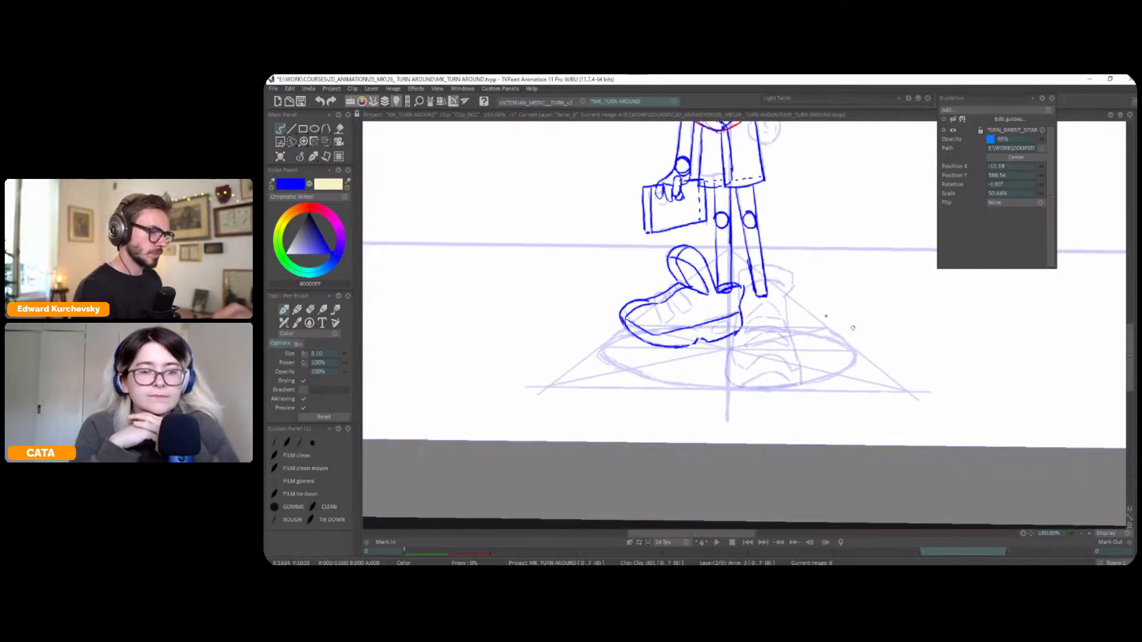
Switch to red (#FF1900) and outline the flared ankle collar of the other shoe around the leg's lower end
{"action": "mouse_move", "coordinate": [791, 273]}
{"action": "left_mouse_down"}
{"action": "mouse_move", "coordinate": [786, 299]}
{"action": "mouse_move", "coordinate": [792, 272]}
{"action": "mouse_move", "coordinate": [752, 266]}
{"action": "mouse_move", "coordinate": [738, 305]}
{"action": "mouse_move", "coordinate": [783, 313]}
{"action": "mouse_move", "coordinate": [792, 284]}
{"action": "left_mouse_up"}
{"action": "left_click", "coordinate": [307, 207]}
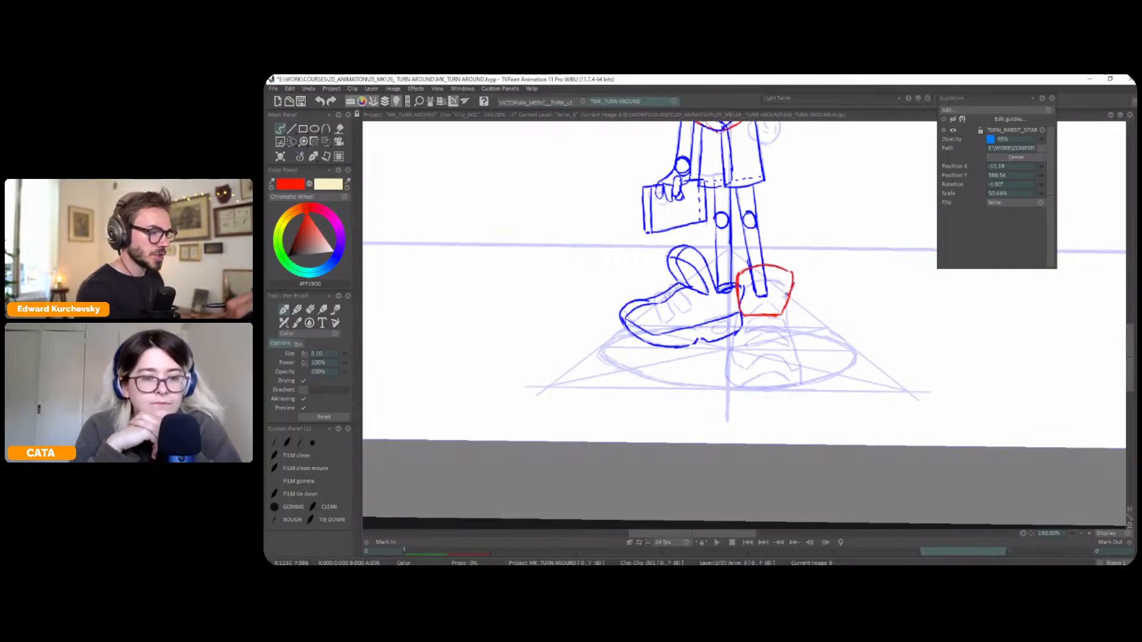
{"action": "scroll", "coordinate": [792, 285], "scroll_direction": "down", "scroll_amount": 3}
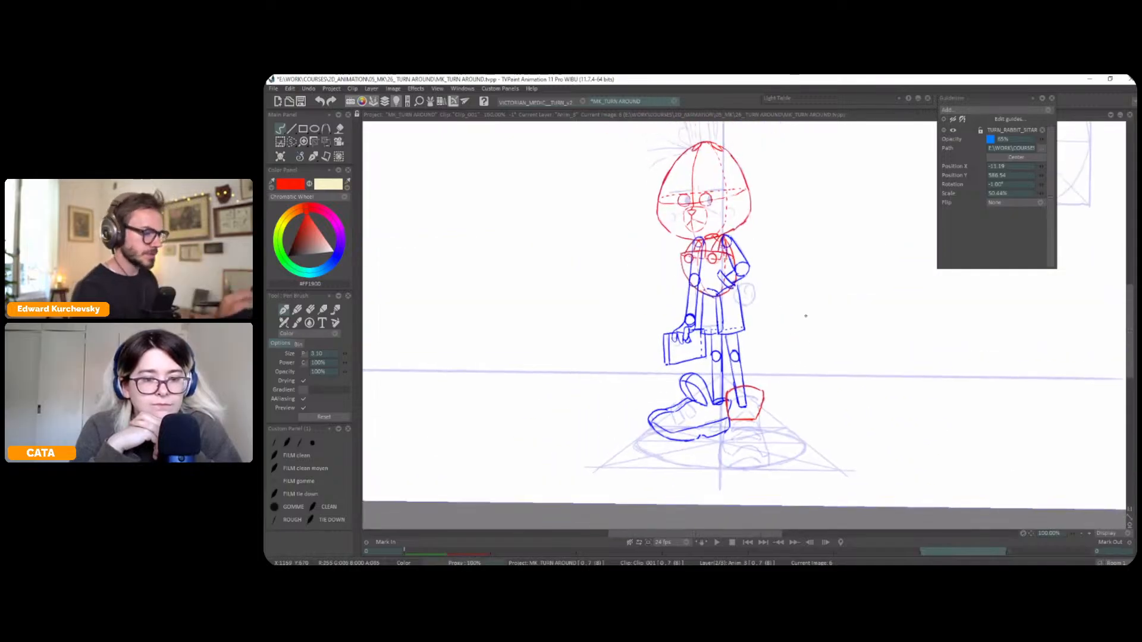
{"action": "scroll", "coordinate": [741, 335], "scroll_direction": "up", "scroll_amount": 3}
{"action": "left_click_drag", "start_coordinate": [781, 352], "coordinate": [802, 279]}
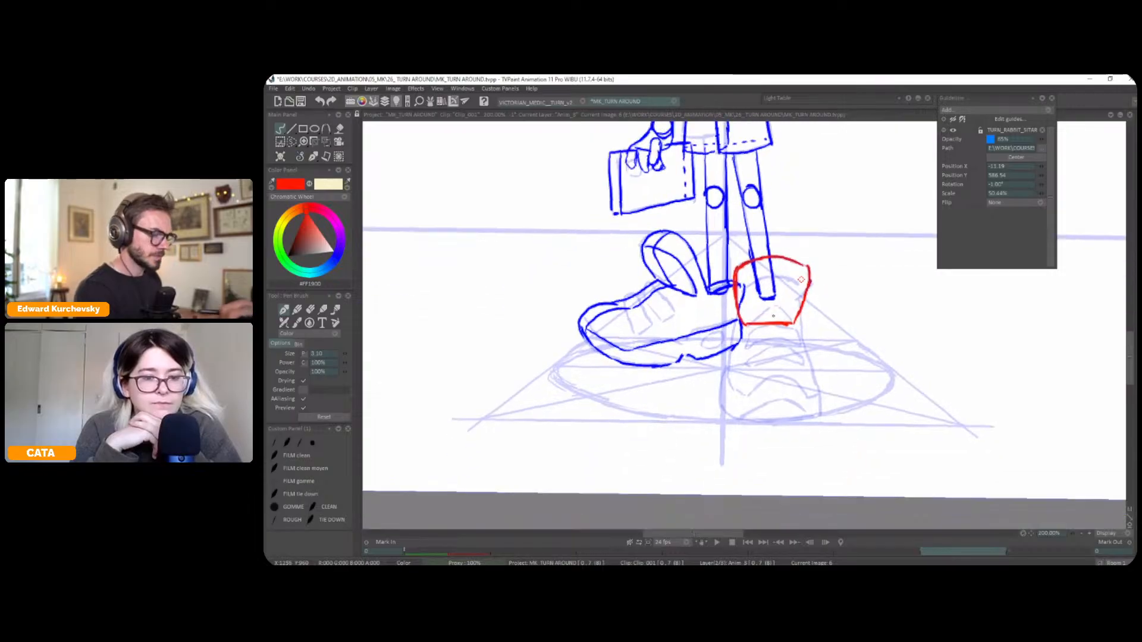
Extend the front-facing shoe downward in red with two flaring sides and a rounded bottom, and undo the stray mark beside it
{"action": "left_click_drag", "start_coordinate": [736, 321], "coordinate": [729, 369]}
{"action": "left_click_drag", "start_coordinate": [802, 324], "coordinate": [812, 384]}
{"action": "mouse_move", "coordinate": [729, 366]}
{"action": "left_mouse_down"}
{"action": "mouse_move", "coordinate": [722, 408]}
{"action": "mouse_move", "coordinate": [843, 404]}
{"action": "left_mouse_up"}
{"action": "mouse_move", "coordinate": [854, 360]}
{"action": "left_mouse_down"}
{"action": "mouse_move", "coordinate": [850, 394]}
{"action": "mouse_move", "coordinate": [914, 394]}
{"action": "left_mouse_up"}
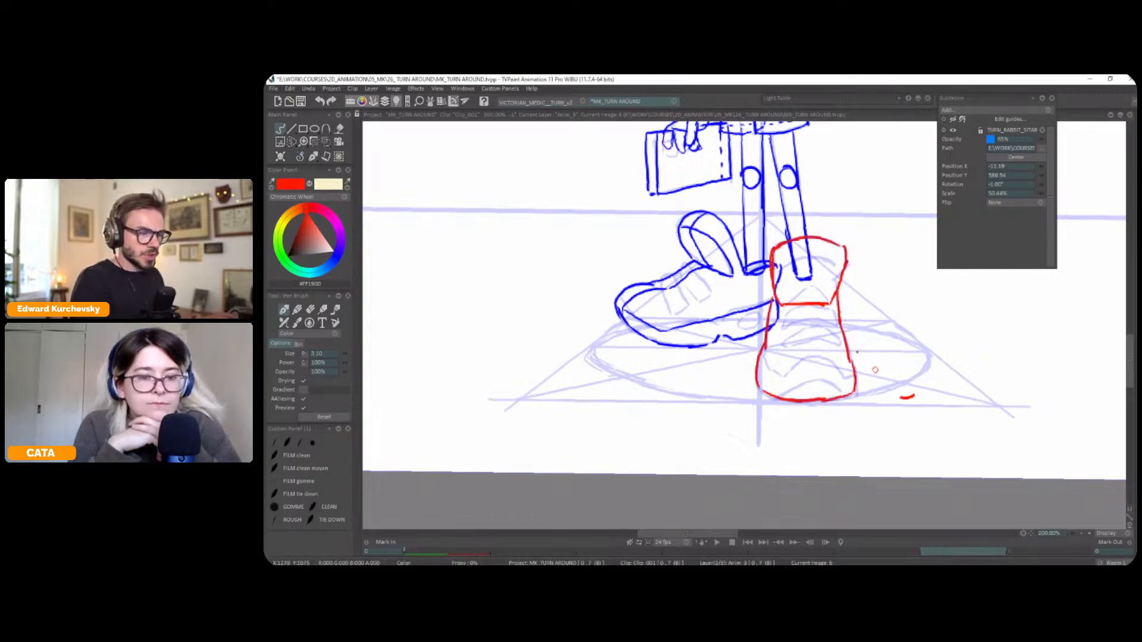
{"action": "scroll", "coordinate": [873, 371], "scroll_direction": "down", "scroll_amount": 1}
{"action": "key", "text": "ctrl+z"}
Close the front-facing shoe's toe with a curved red top edge that forms an ellipse, redrawing the curve once
{"action": "mouse_move", "coordinate": [823, 380]}
{"action": "left_mouse_down"}
{"action": "mouse_move", "coordinate": [830, 360]}
{"action": "mouse_move", "coordinate": [789, 348]}
{"action": "mouse_move", "coordinate": [767, 356]}
{"action": "left_mouse_up"}
{"action": "key", "text": "ctrl+z"}
{"action": "mouse_move", "coordinate": [826, 378]}
{"action": "left_mouse_down"}
{"action": "mouse_move", "coordinate": [831, 364]}
{"action": "mouse_move", "coordinate": [797, 348]}
{"action": "mouse_move", "coordinate": [762, 356]}
{"action": "mouse_move", "coordinate": [761, 371]}
{"action": "left_mouse_up"}
{"action": "scroll", "coordinate": [771, 374], "scroll_direction": "down", "scroll_amount": 1}
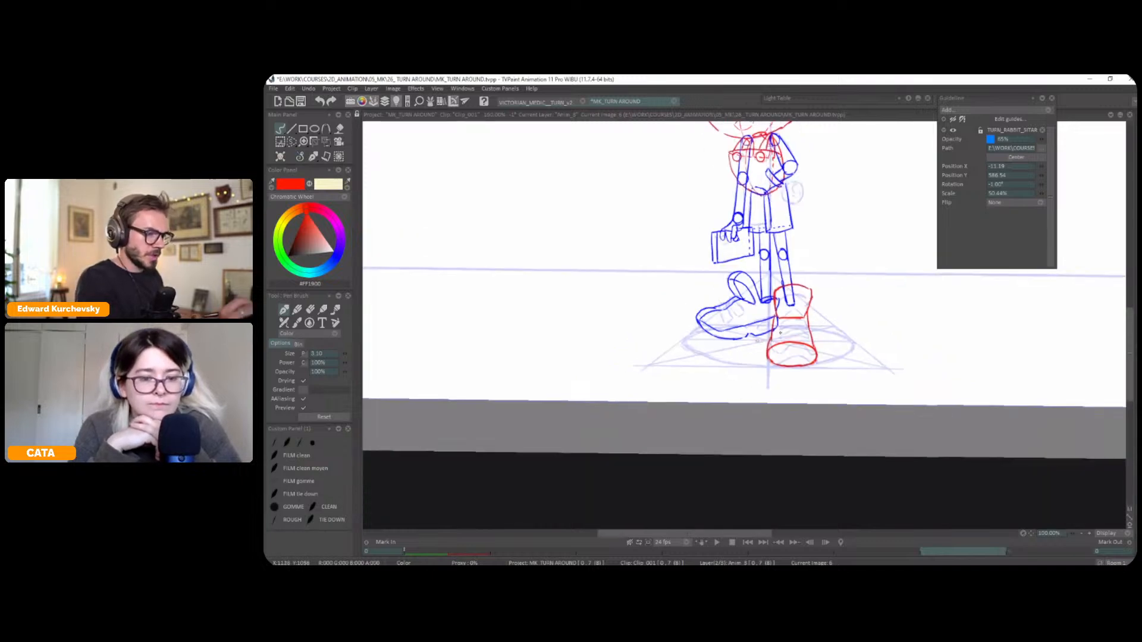
{"action": "scroll", "coordinate": [799, 336], "scroll_direction": "up", "scroll_amount": 1}
{"action": "key", "text": "space"}
{"action": "left_click_drag", "start_coordinate": [893, 311], "coordinate": [891, 284]}
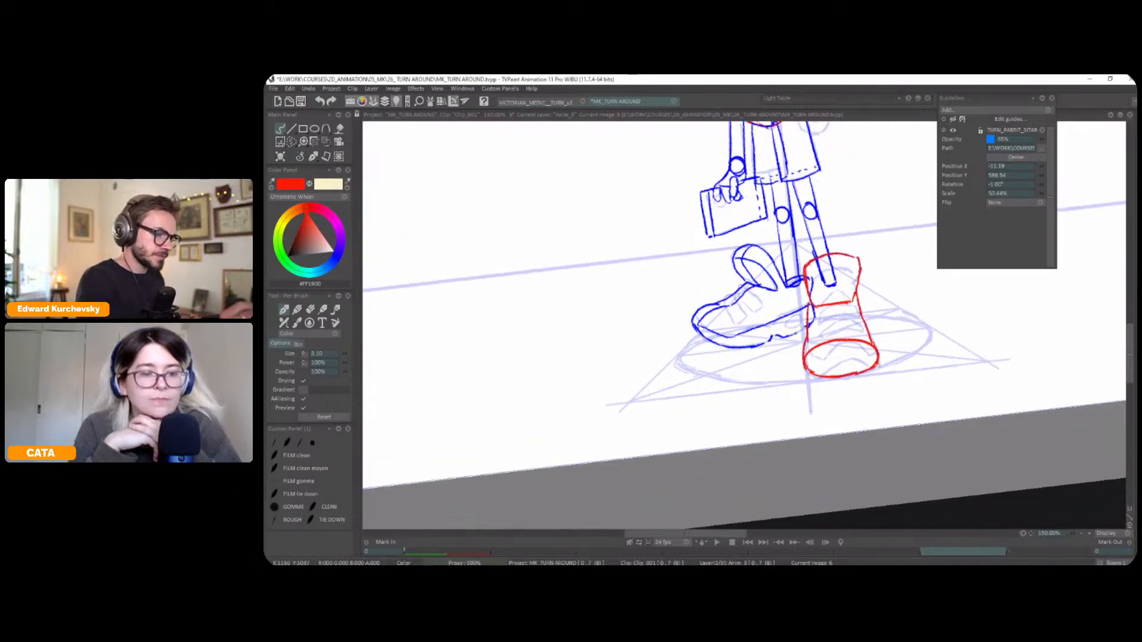
Add a red sole along the bag-side shoe and construction centre lines over the front-facing shoe's instep and toe
{"action": "mouse_move", "coordinate": [745, 347]}
{"action": "left_mouse_down"}
{"action": "mouse_move", "coordinate": [813, 325]}
{"action": "mouse_move", "coordinate": [708, 340]}
{"action": "mouse_move", "coordinate": [755, 346]}
{"action": "left_mouse_up"}
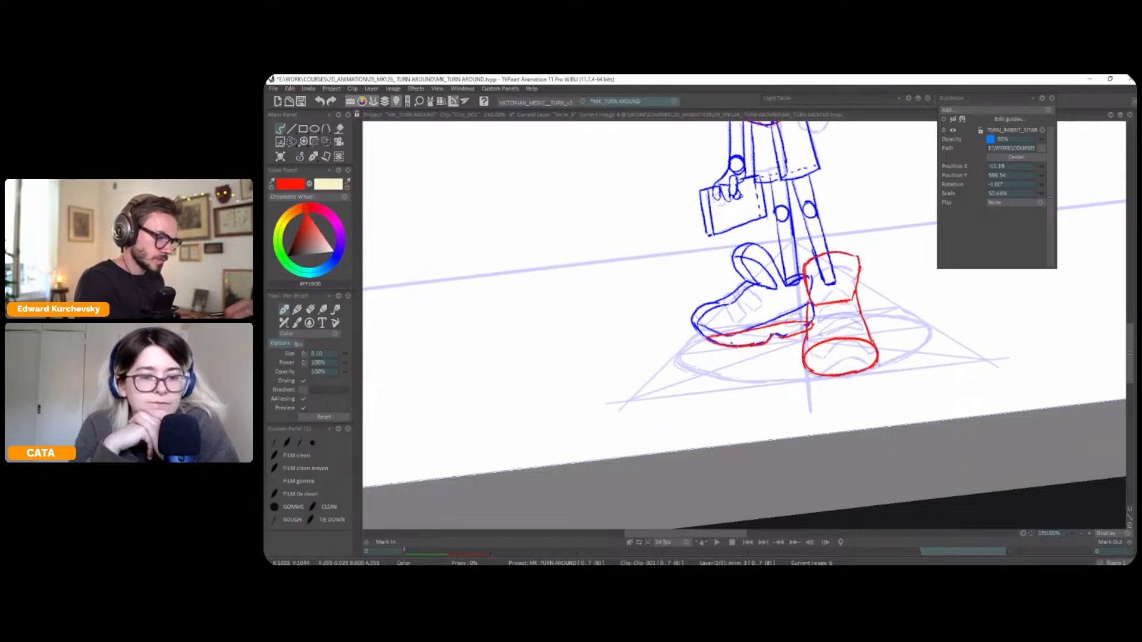
{"action": "mouse_move", "coordinate": [814, 315]}
{"action": "left_mouse_down"}
{"action": "mouse_move", "coordinate": [812, 324]}
{"action": "mouse_move", "coordinate": [880, 322]}
{"action": "left_mouse_up"}
{"action": "scroll", "coordinate": [879, 322], "scroll_direction": "down", "scroll_amount": 3}
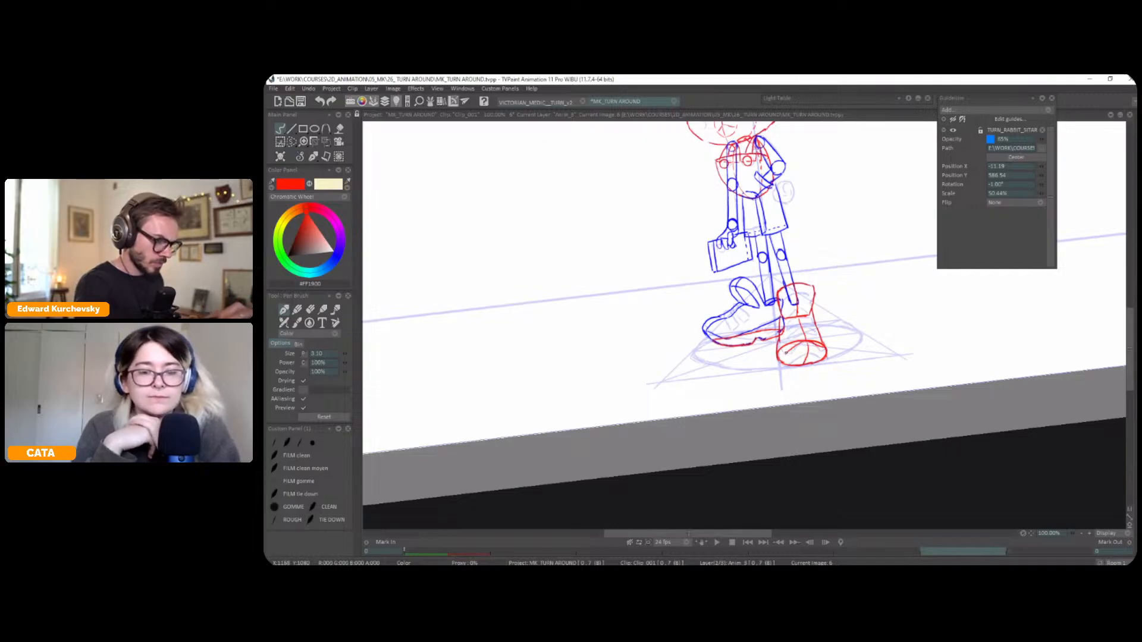
{"action": "scroll", "coordinate": [862, 329], "scroll_direction": "down", "scroll_amount": 1}
{"action": "key", "text": "5"}
{"action": "left_click_drag", "start_coordinate": [854, 290], "coordinate": [846, 349]}
{"action": "scroll", "coordinate": [837, 320], "scroll_direction": "up", "scroll_amount": 2}
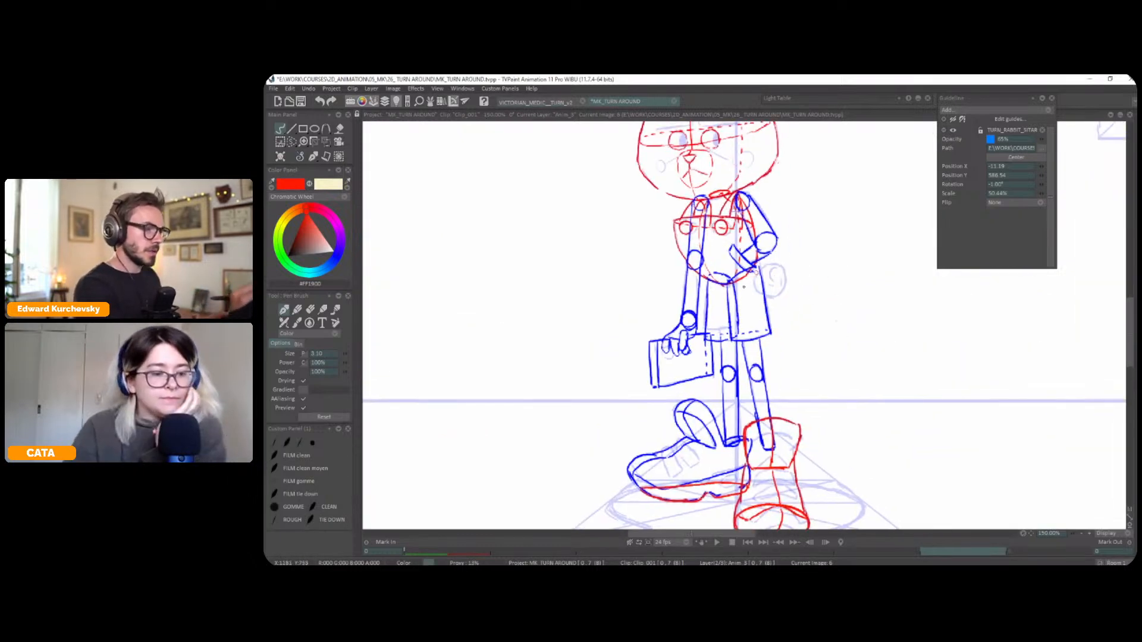
Draw a round red tail behind the shorts, just below the bent arm's elbow
{"action": "mouse_move", "coordinate": [753, 286]}
{"action": "left_mouse_down"}
{"action": "mouse_move", "coordinate": [774, 295]}
{"action": "mouse_move", "coordinate": [786, 275]}
{"action": "mouse_move", "coordinate": [774, 264]}
{"action": "mouse_move", "coordinate": [758, 273]}
{"action": "left_mouse_up"}
{"action": "scroll", "coordinate": [843, 290], "scroll_direction": "down", "scroll_amount": 1}
{"action": "scroll", "coordinate": [842, 289], "scroll_direction": "down", "scroll_amount": 1}
{"action": "left_click_drag", "start_coordinate": [830, 331], "coordinate": [842, 385]}
{"action": "scroll", "coordinate": [848, 327], "scroll_direction": "up", "scroll_amount": 1}
Draw the outer ear on top of the head, with a blue stroke at its base and the long pointed outline in red
{"action": "left_click", "coordinate": [333, 254]}
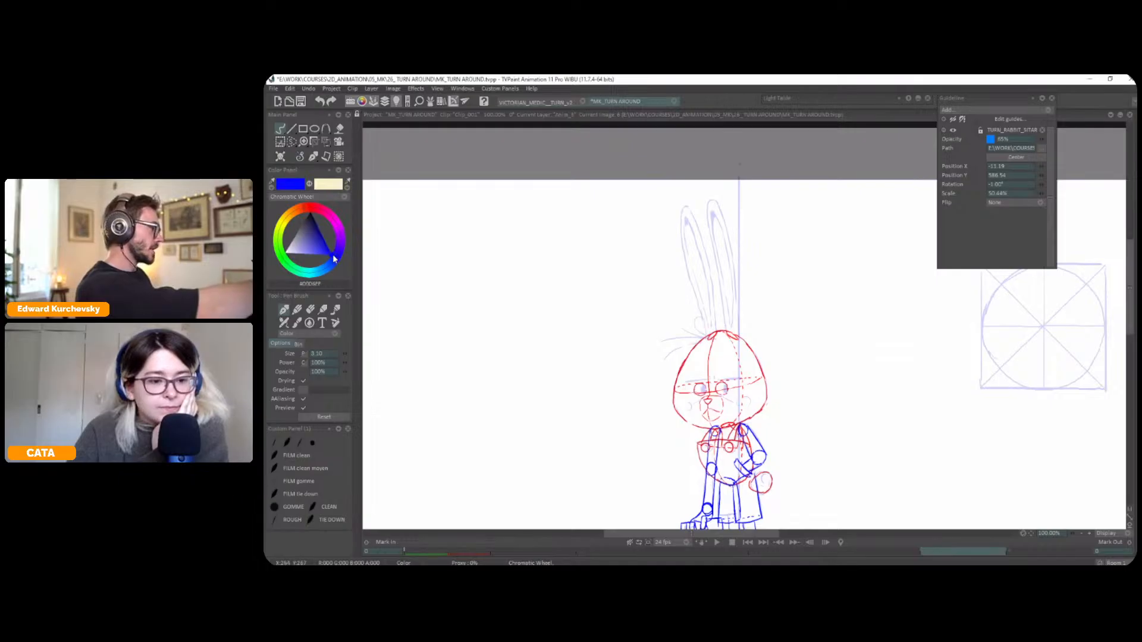
{"action": "left_click_drag", "start_coordinate": [705, 329], "coordinate": [692, 289]}
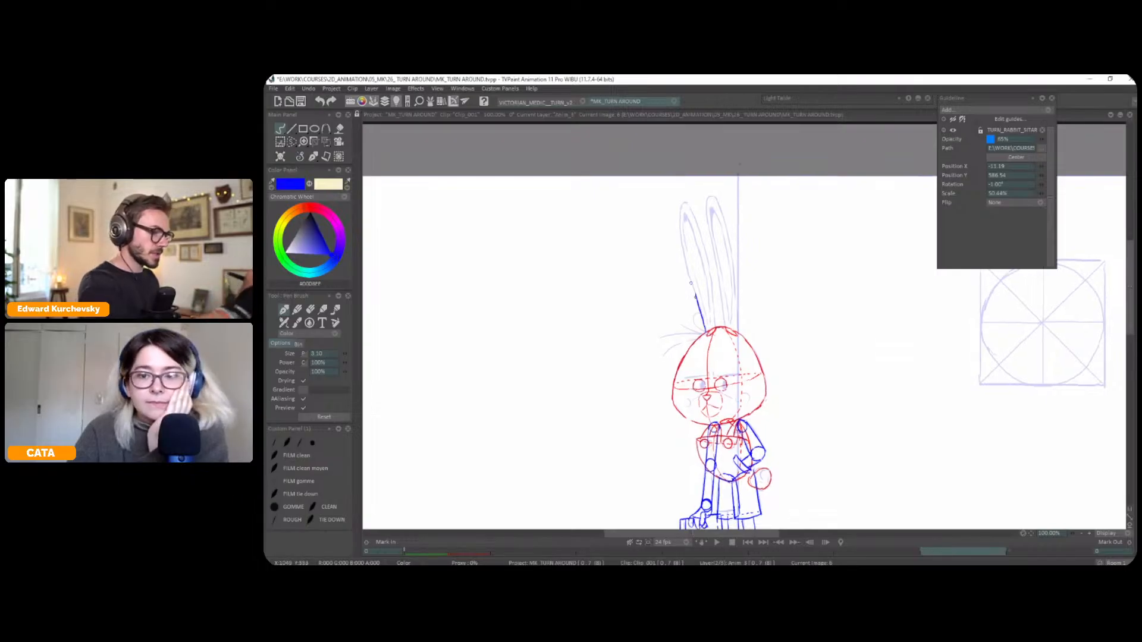
{"action": "left_click", "coordinate": [308, 209]}
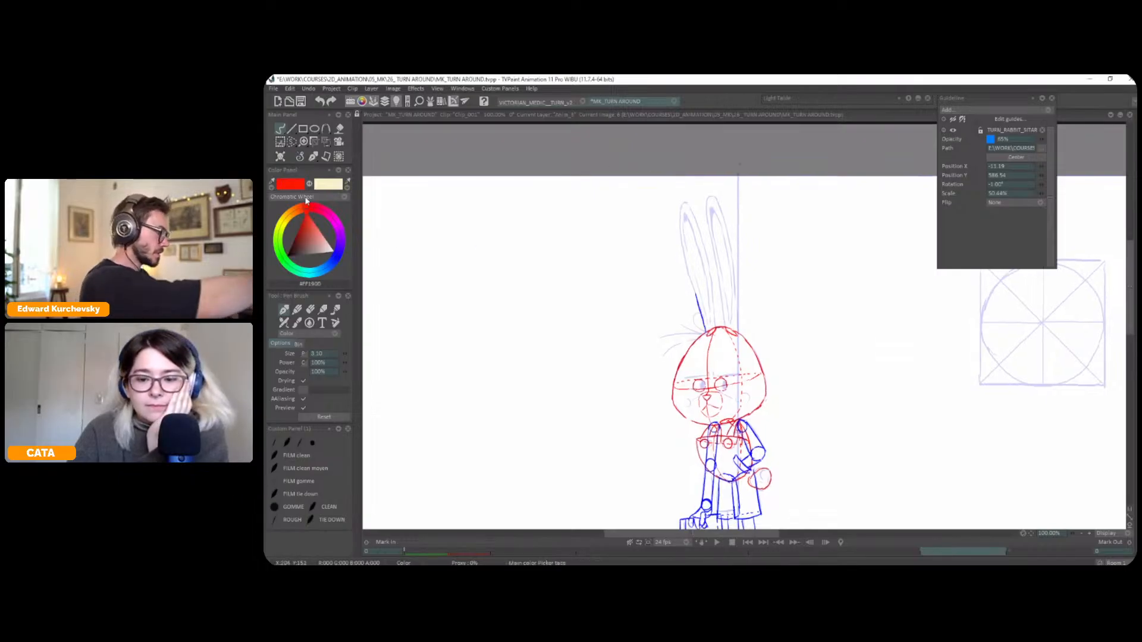
{"action": "left_click_drag", "start_coordinate": [680, 208], "coordinate": [697, 303]}
{"action": "left_click_drag", "start_coordinate": [691, 208], "coordinate": [714, 324]}
{"action": "left_click_drag", "start_coordinate": [686, 206], "coordinate": [707, 335]}
Draw the second long ear in red with an inner fold line, and undo the test scribble beside the rabbit
{"action": "left_click_drag", "start_coordinate": [708, 198], "coordinate": [716, 271]}
{"action": "key", "text": "ctrl+z"}
{"action": "left_click_drag", "start_coordinate": [709, 227], "coordinate": [725, 320]}
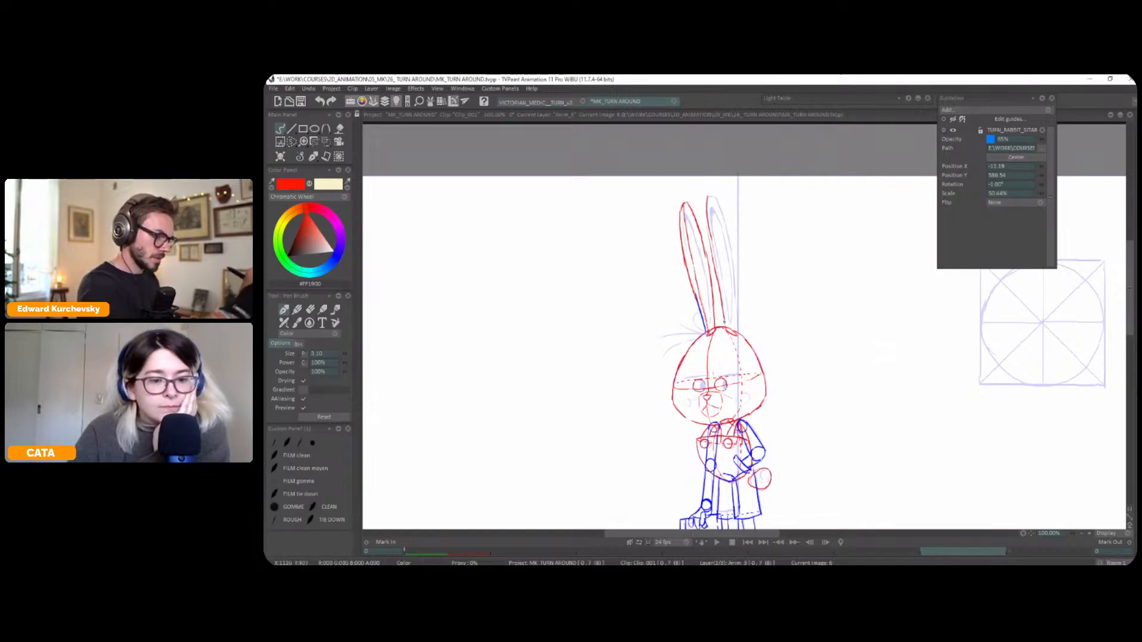
{"action": "left_click_drag", "start_coordinate": [707, 213], "coordinate": [710, 242]}
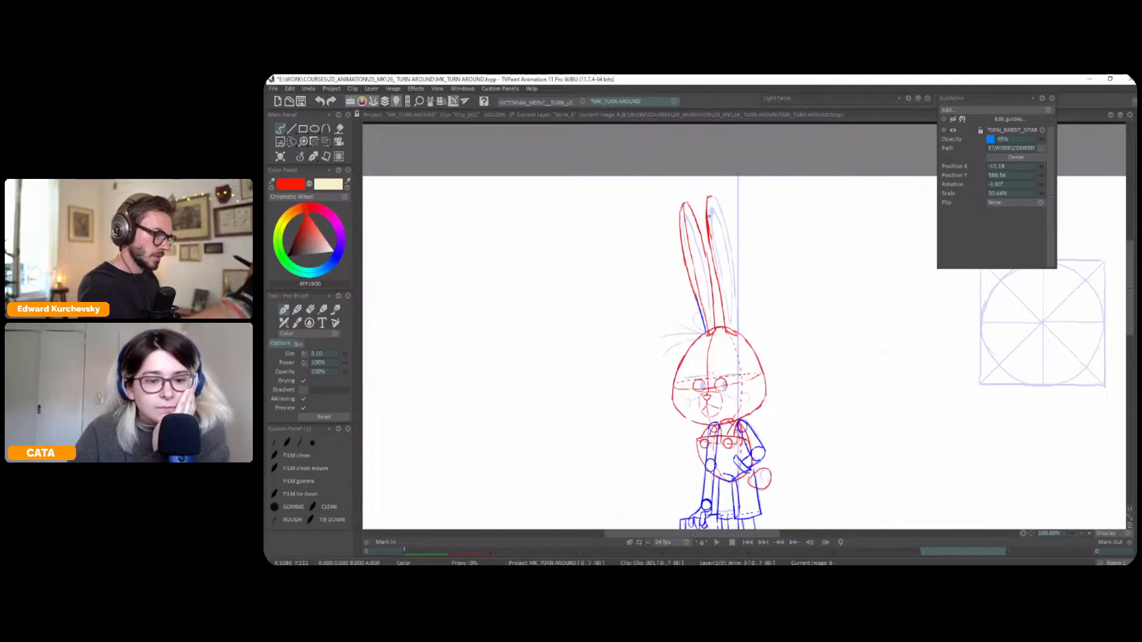
{"action": "mouse_move", "coordinate": [708, 198]}
{"action": "left_mouse_down"}
{"action": "mouse_move", "coordinate": [724, 219]}
{"action": "mouse_move", "coordinate": [717, 199]}
{"action": "mouse_move", "coordinate": [735, 328]}
{"action": "left_mouse_up"}
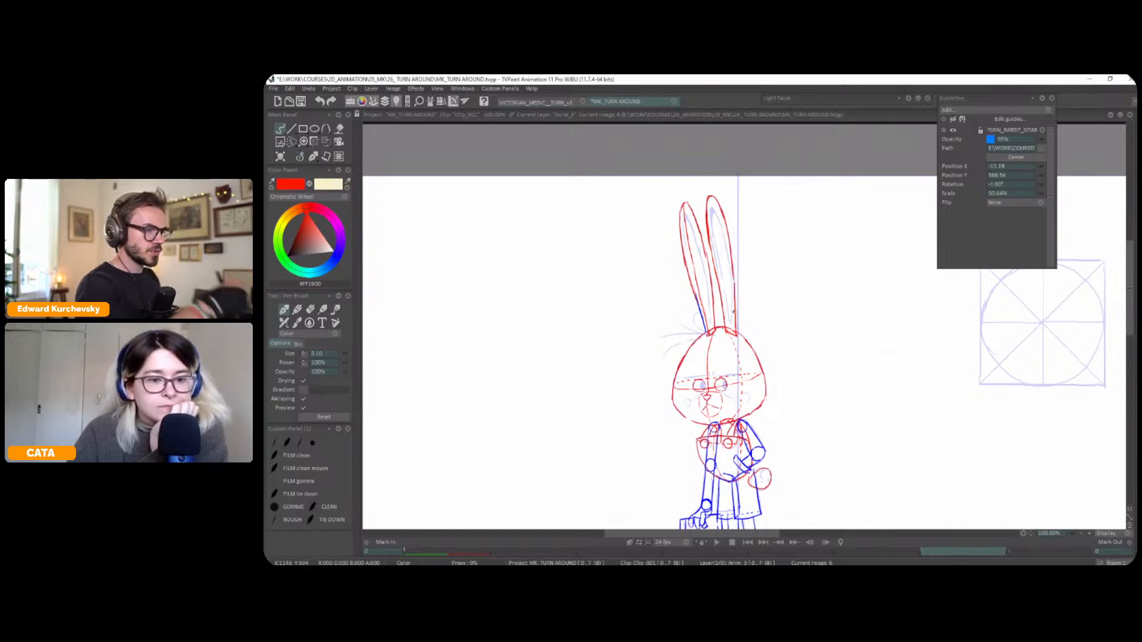
{"action": "mouse_move", "coordinate": [842, 267]}
{"action": "left_mouse_down"}
{"action": "mouse_move", "coordinate": [801, 381]}
{"action": "mouse_move", "coordinate": [795, 462]}
{"action": "left_mouse_up"}
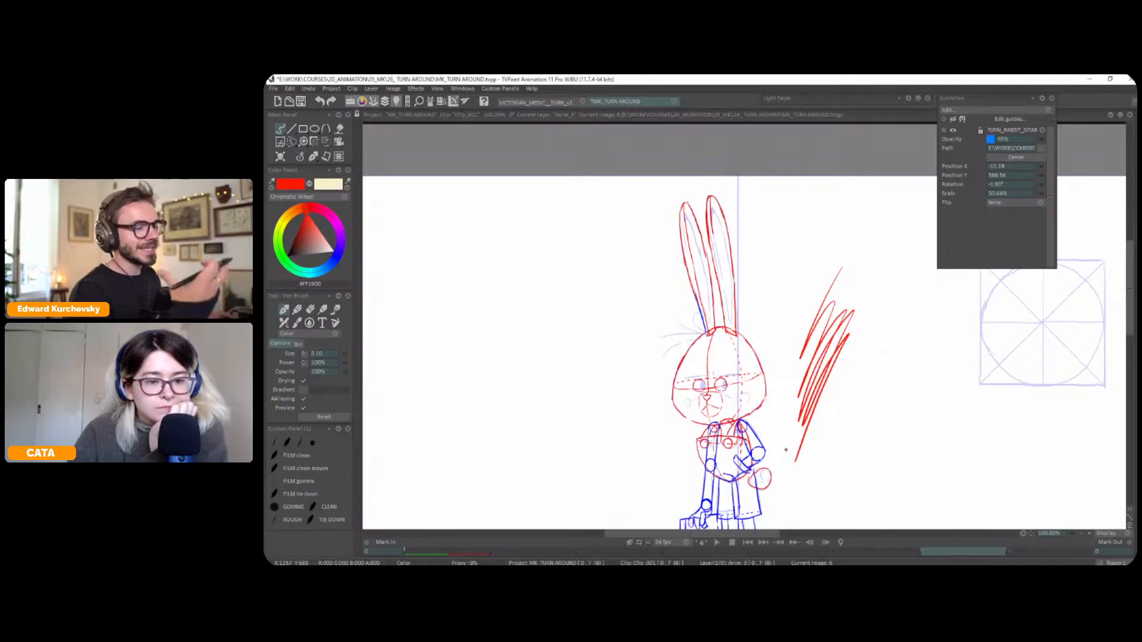
{"action": "key", "text": "ctrl+z"}
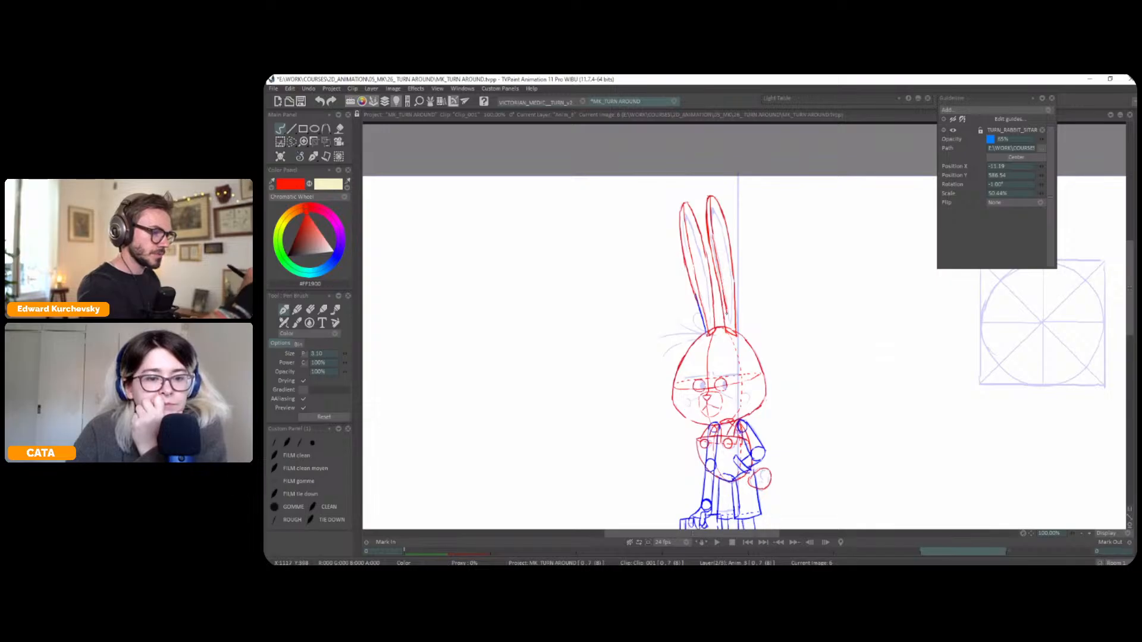
{"action": "left_click_drag", "start_coordinate": [724, 322], "coordinate": [722, 316]}
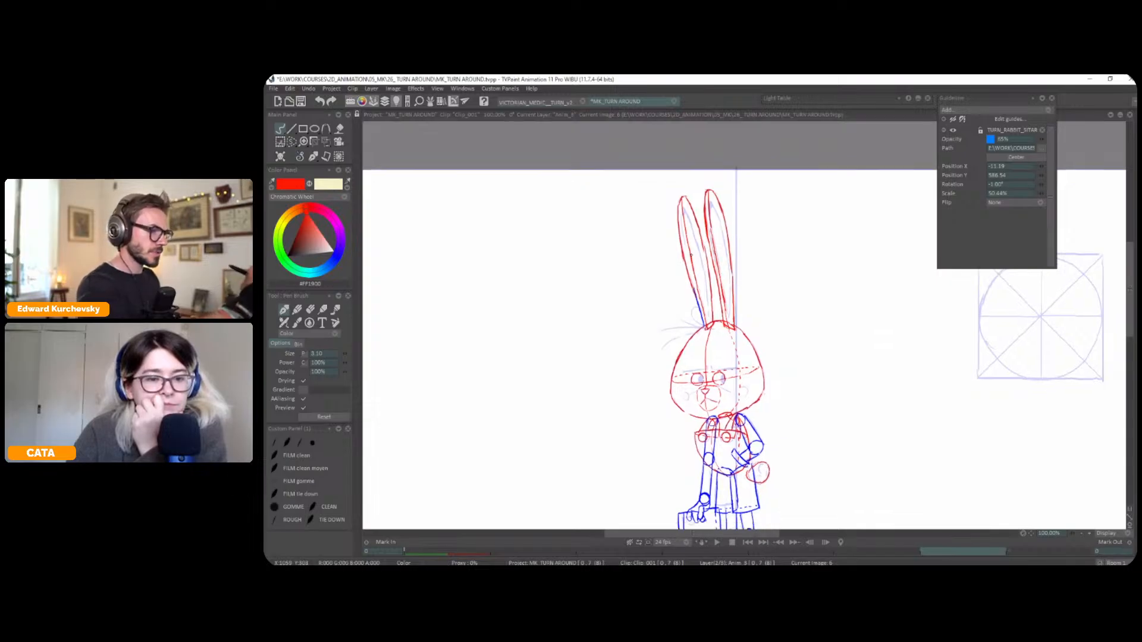
Examine the whole rabbit with the reference guides hidden and shown again
{"action": "left_click_drag", "start_coordinate": [808, 331], "coordinate": [818, 289]}
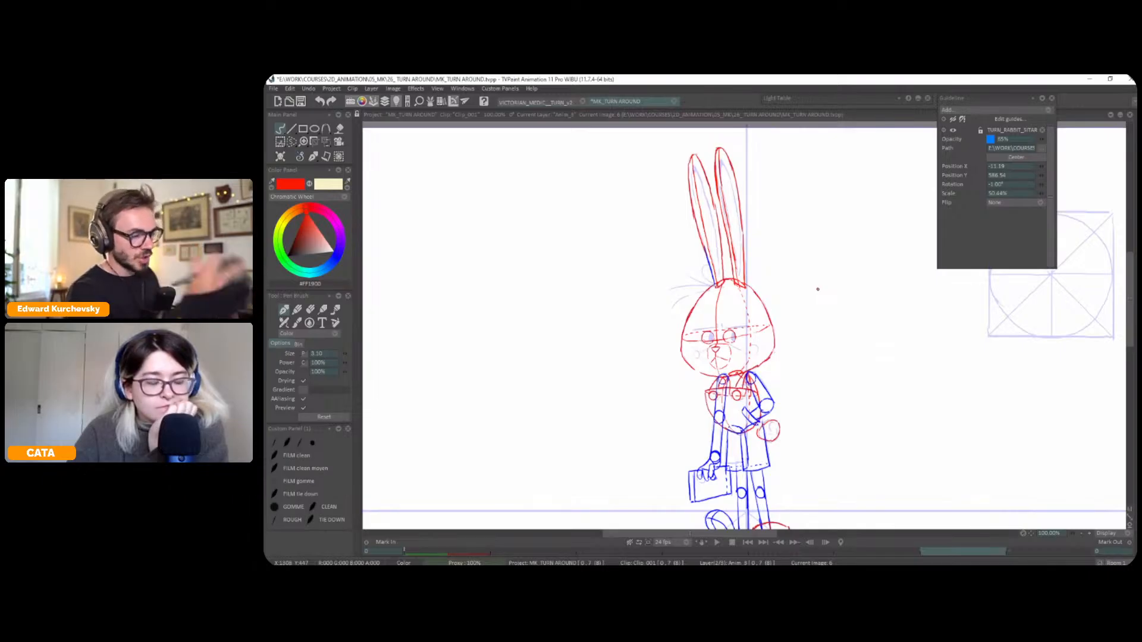
{"action": "scroll", "coordinate": [818, 289], "scroll_direction": "down", "scroll_amount": 1}
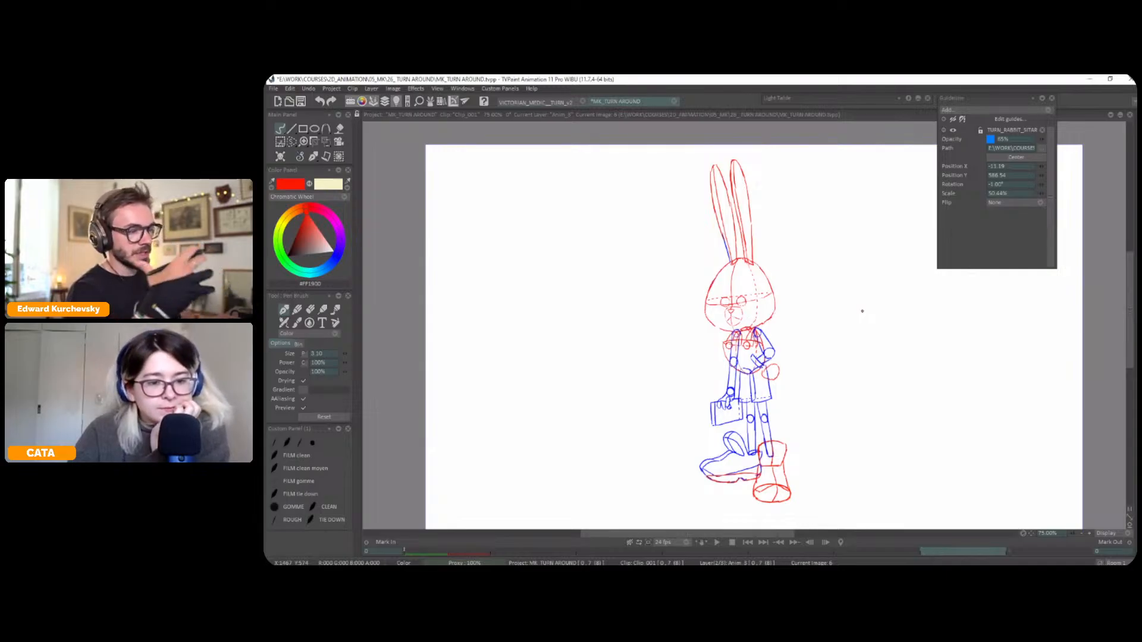
{"action": "key", "text": "g"}
{"action": "mouse_move", "coordinate": [859, 327]}
{"action": "left_mouse_down"}
{"action": "mouse_move", "coordinate": [833, 326]}
{"action": "mouse_move", "coordinate": [825, 309]}
{"action": "left_mouse_up"}
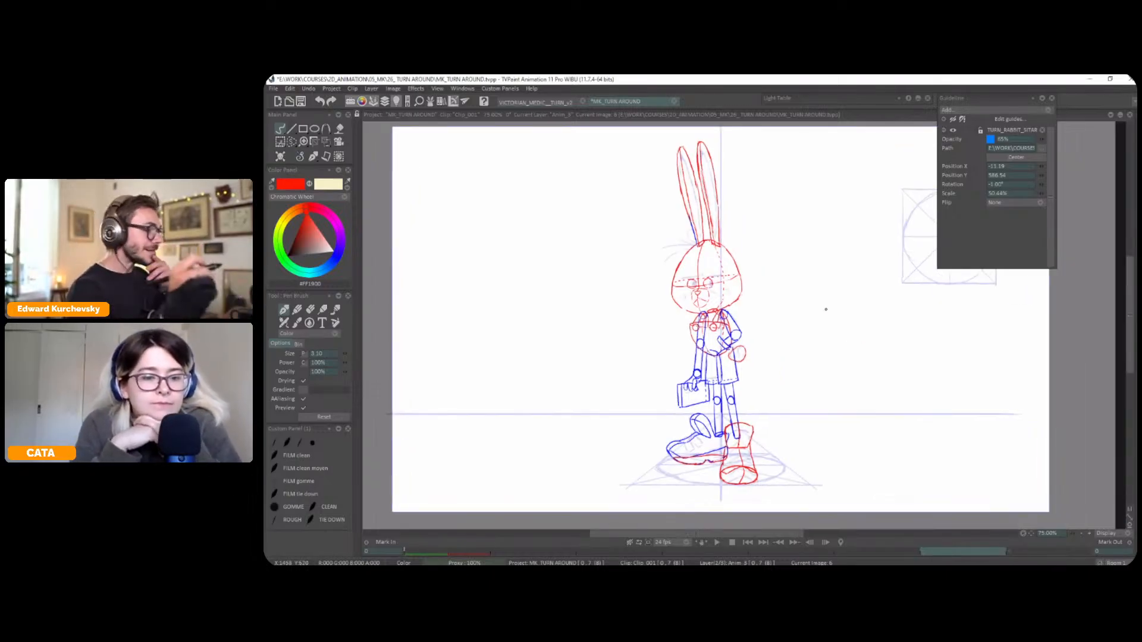
{"action": "left_click_drag", "start_coordinate": [928, 307], "coordinate": [813, 316]}
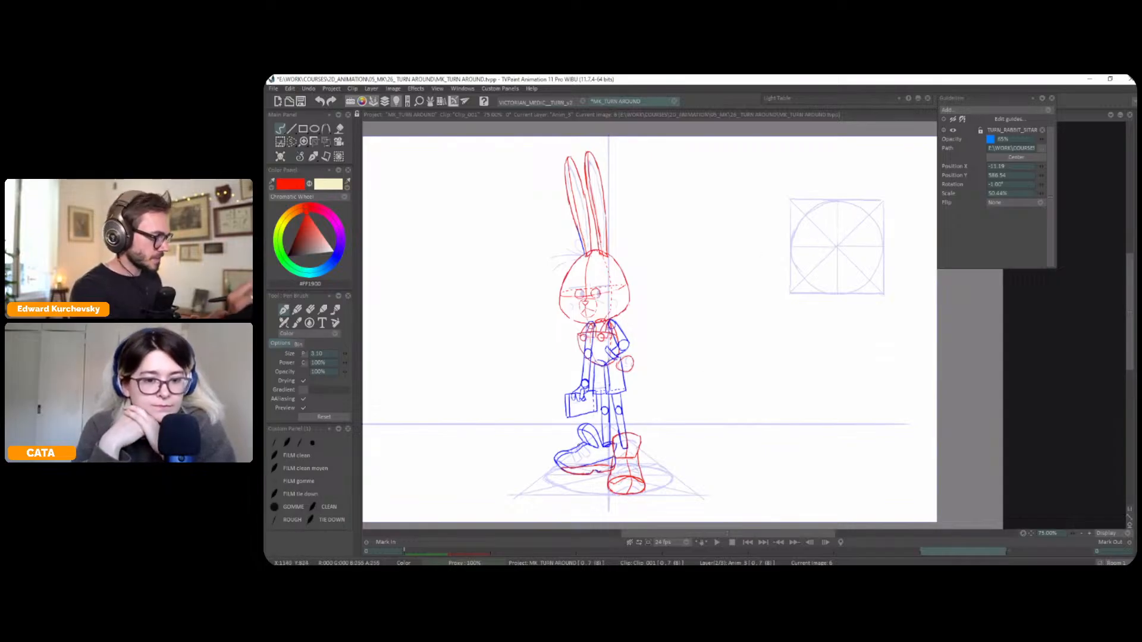
Try a horizontal red line across the ground plane under the bag-side shoe
{"action": "key", "text": "plus"}
{"action": "mouse_move", "coordinate": [523, 524]}
{"action": "left_mouse_down"}
{"action": "mouse_move", "coordinate": [677, 334]}
{"action": "mouse_move", "coordinate": [694, 333]}
{"action": "mouse_move", "coordinate": [628, 334]}
{"action": "left_mouse_up"}
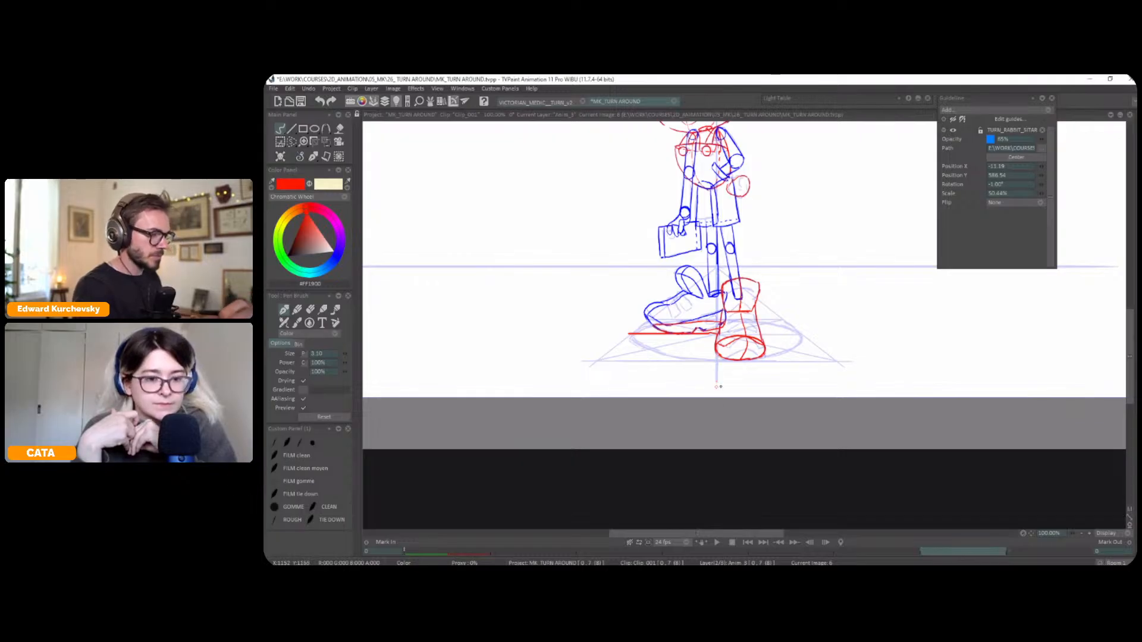
{"action": "key", "text": "minus"}
Draw a tilted red ellipse in the upper part of the circle diagram, lasso it and reshape it with the Perspective transform
{"action": "left_click_drag", "start_coordinate": [886, 211], "coordinate": [778, 319]}
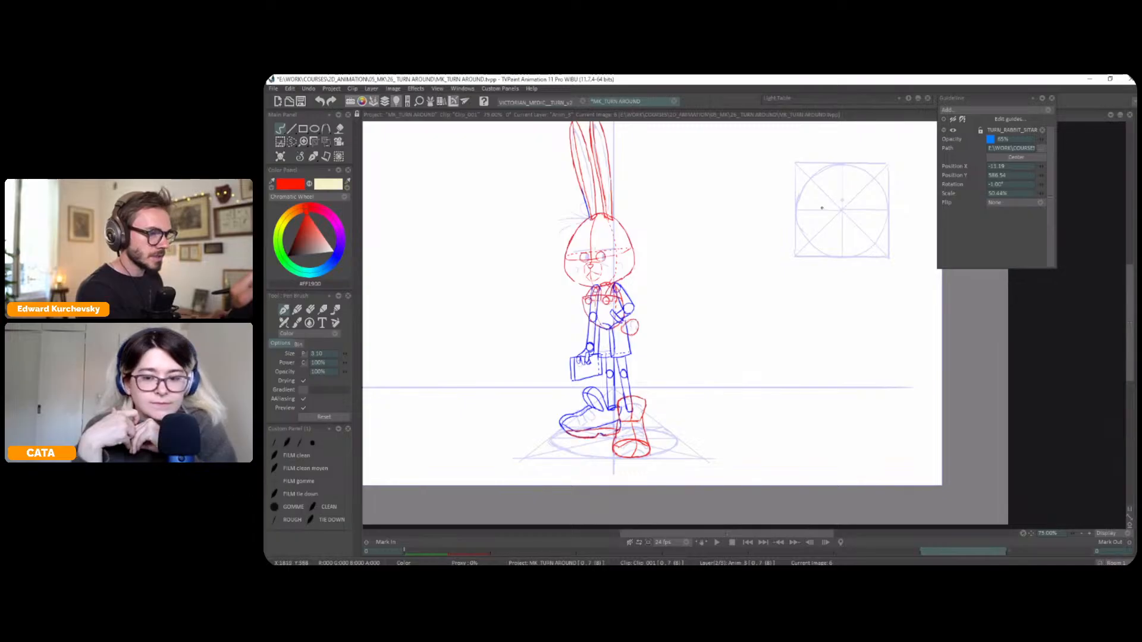
{"action": "mouse_move", "coordinate": [804, 188]}
{"action": "left_mouse_down"}
{"action": "mouse_move", "coordinate": [828, 208]}
{"action": "mouse_move", "coordinate": [848, 187]}
{"action": "mouse_move", "coordinate": [801, 205]}
{"action": "mouse_move", "coordinate": [802, 194]}
{"action": "mouse_move", "coordinate": [822, 208]}
{"action": "mouse_move", "coordinate": [806, 188]}
{"action": "mouse_move", "coordinate": [808, 207]}
{"action": "mouse_move", "coordinate": [824, 208]}
{"action": "mouse_move", "coordinate": [852, 192]}
{"action": "mouse_move", "coordinate": [806, 188]}
{"action": "left_mouse_up"}
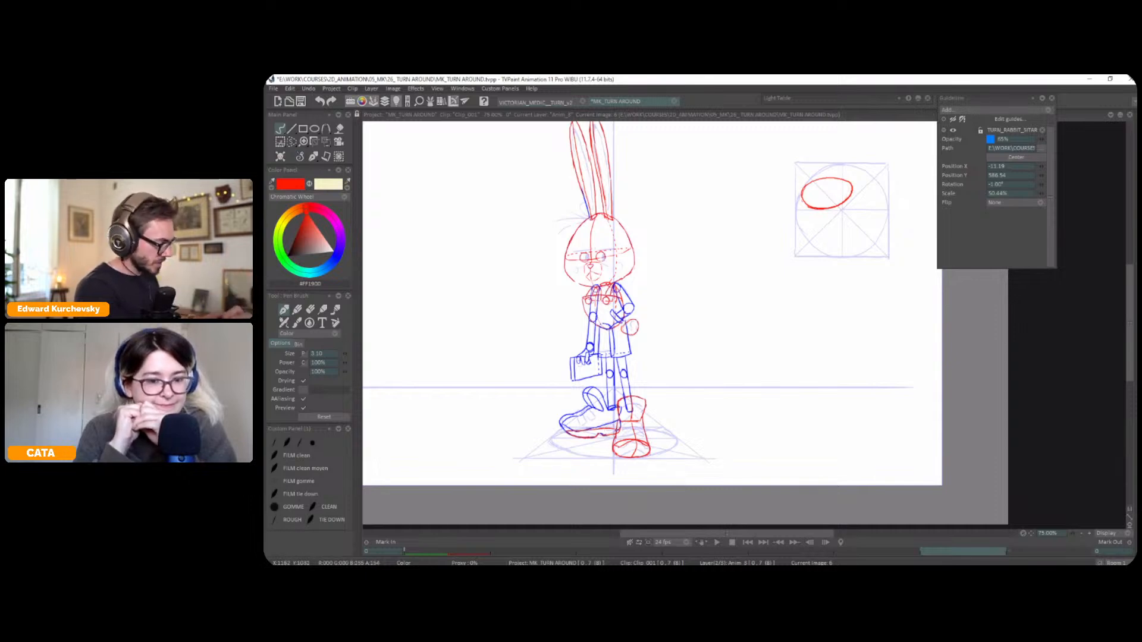
{"action": "key", "text": "s"}
{"action": "mouse_move", "coordinate": [852, 180]}
{"action": "left_mouse_down"}
{"action": "mouse_move", "coordinate": [788, 201]}
{"action": "mouse_move", "coordinate": [858, 190]}
{"action": "left_mouse_up"}
{"action": "key", "text": "t"}
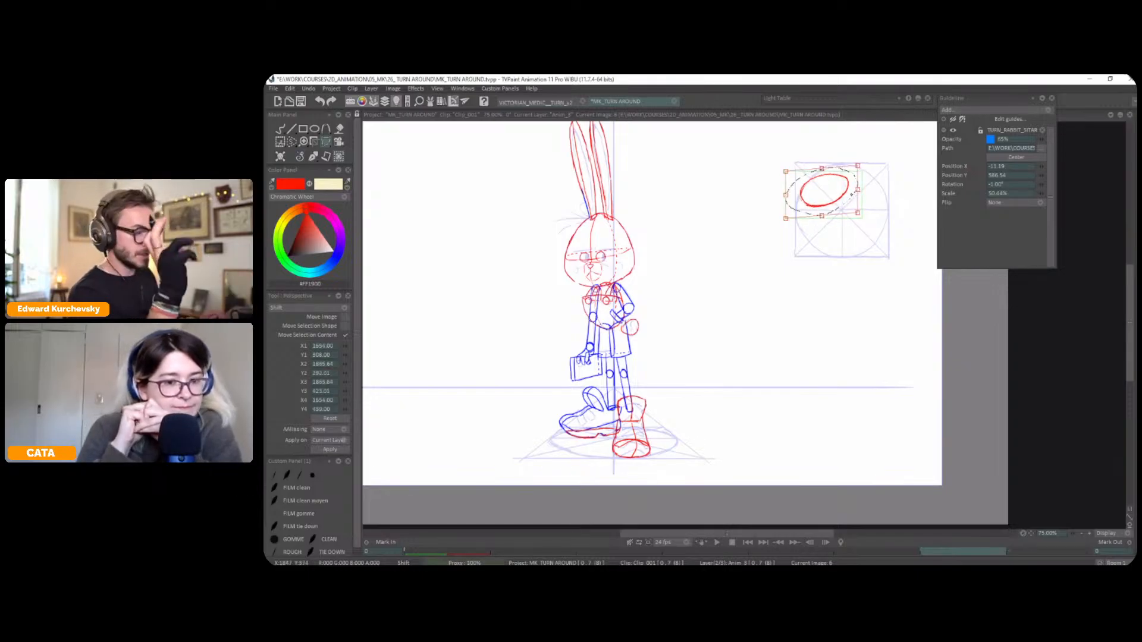
{"action": "left_click_drag", "start_coordinate": [822, 216], "coordinate": [857, 190]}
{"action": "key", "text": "Return"}
Try a vertical red centre line through the circle diagram and undo it
{"action": "left_click", "coordinate": [316, 159]}
{"action": "left_click", "coordinate": [299, 163]}
{"action": "left_click_drag", "start_coordinate": [842, 166], "coordinate": [840, 243]}
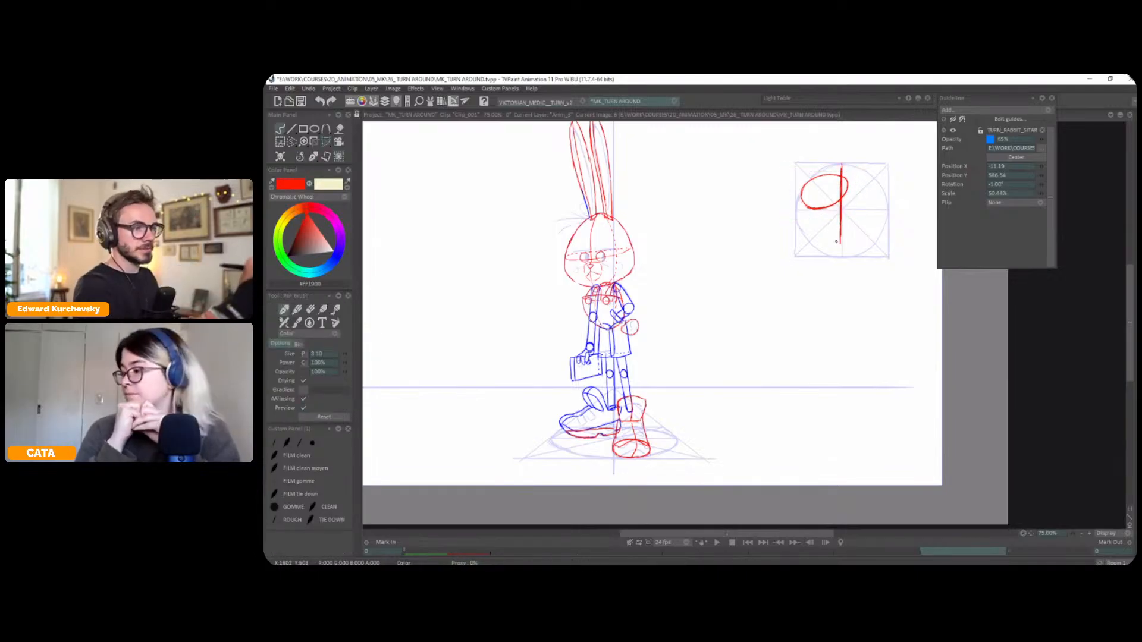
{"action": "key", "text": "ctrl+z"}
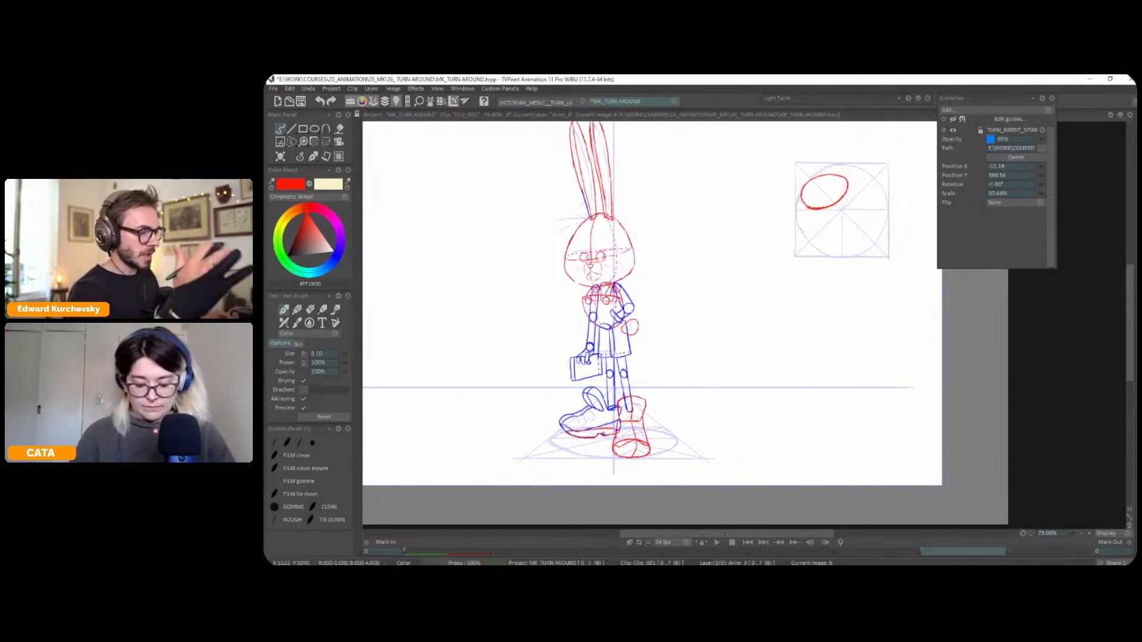
{"action": "left_click_drag", "start_coordinate": [853, 313], "coordinate": [842, 310]}
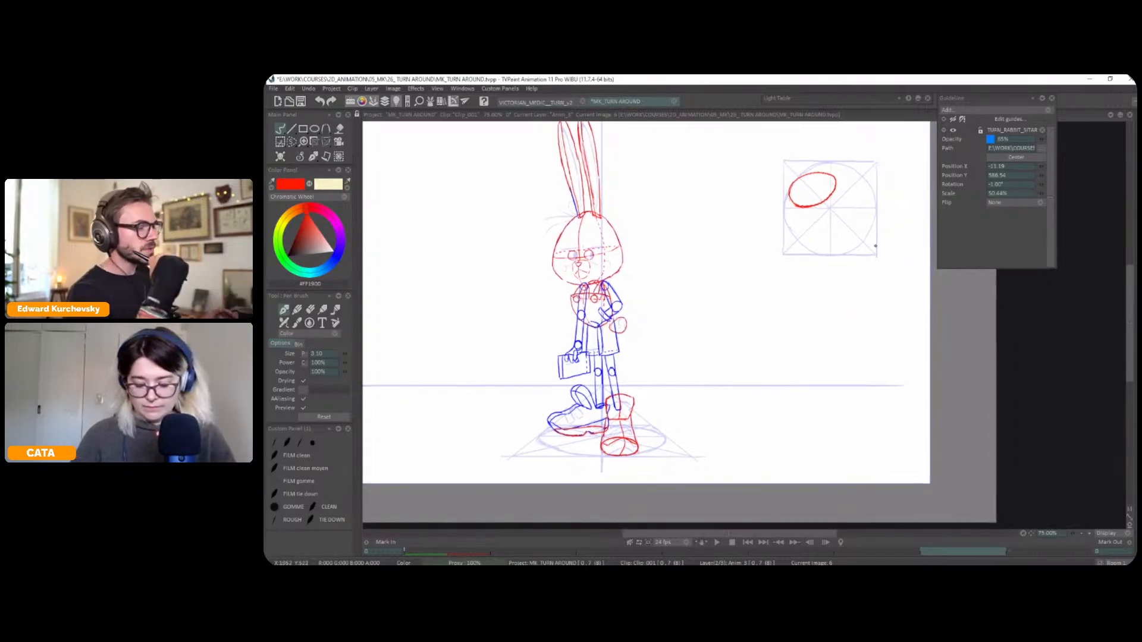
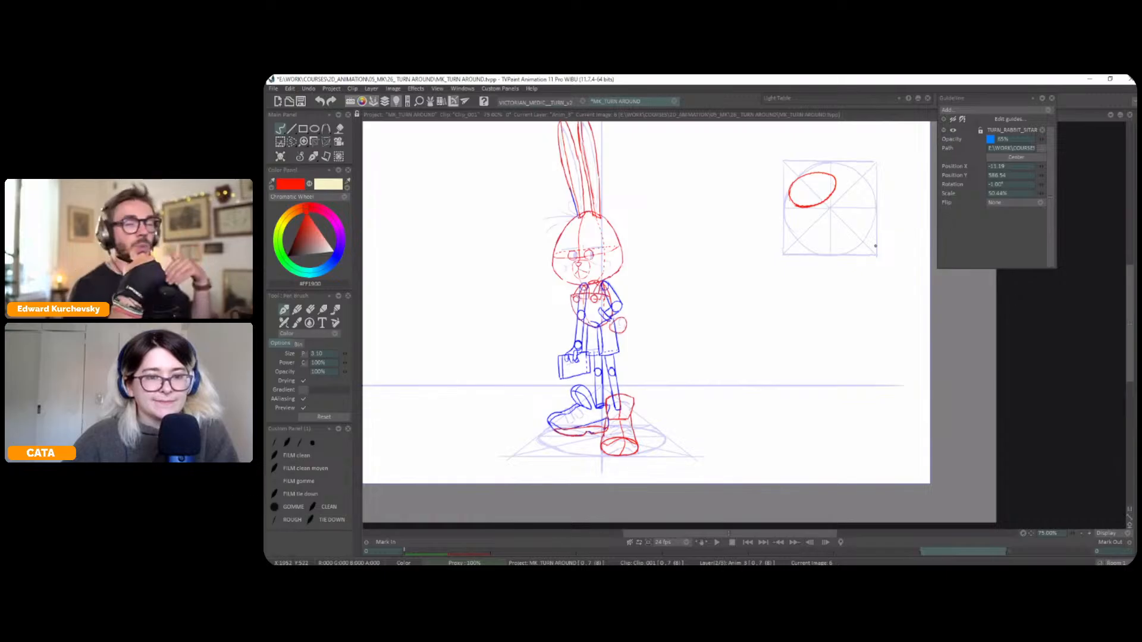
Draw an upright red ellipse in the lower half of the circle diagram, beneath the tilted one
{"action": "left_click_drag", "start_coordinate": [856, 265], "coordinate": [834, 263]}
{"action": "mouse_move", "coordinate": [821, 205]}
{"action": "left_mouse_down"}
{"action": "mouse_move", "coordinate": [812, 248]}
{"action": "mouse_move", "coordinate": [833, 240]}
{"action": "mouse_move", "coordinate": [825, 207]}
{"action": "mouse_move", "coordinate": [808, 213]}
{"action": "mouse_move", "coordinate": [810, 247]}
{"action": "left_mouse_up"}
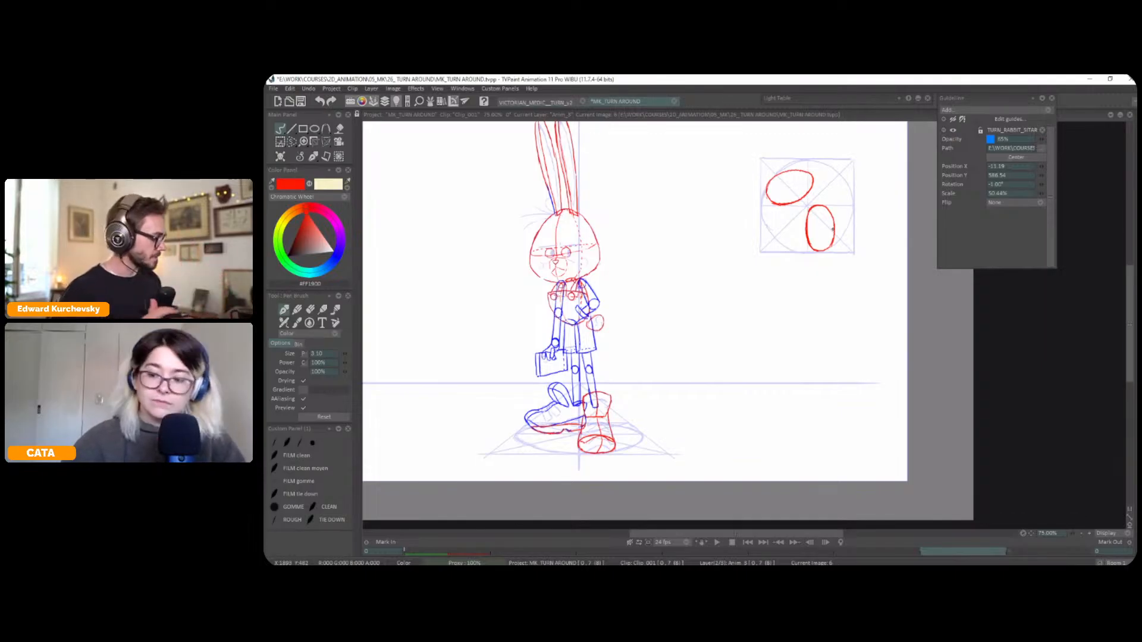
{"action": "key", "text": "Tab"}
{"action": "key", "text": "Tab"}
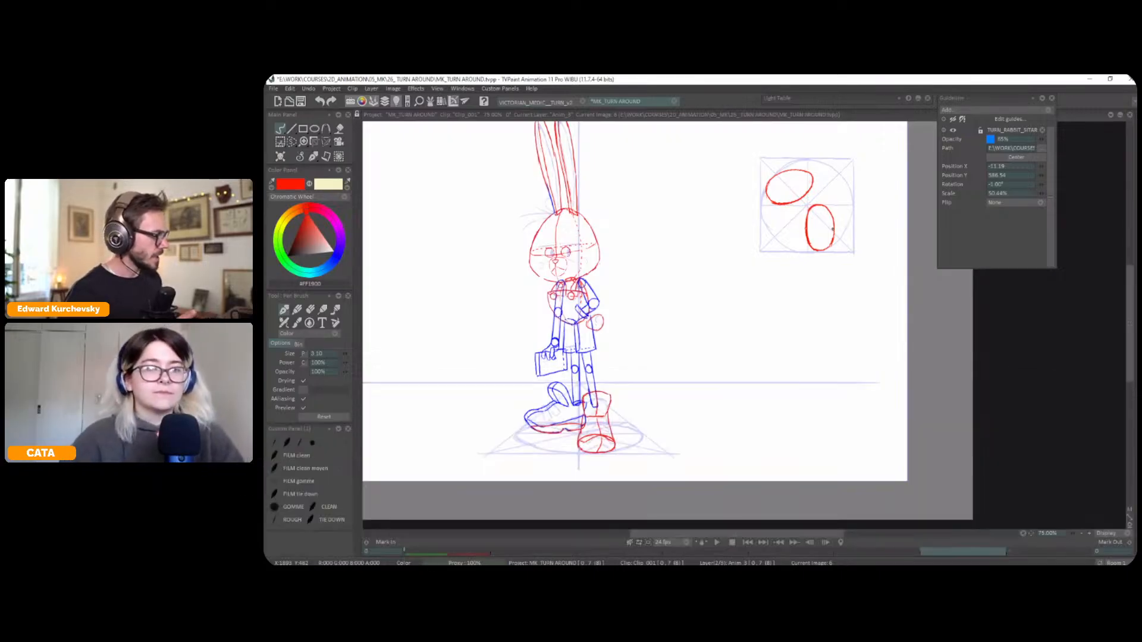
On the guide layer, draw three blue horizontal height lines across the rabbit's bag between its handle and base
{"action": "key", "text": "Tab"}
{"action": "left_click", "coordinate": [310, 492]}
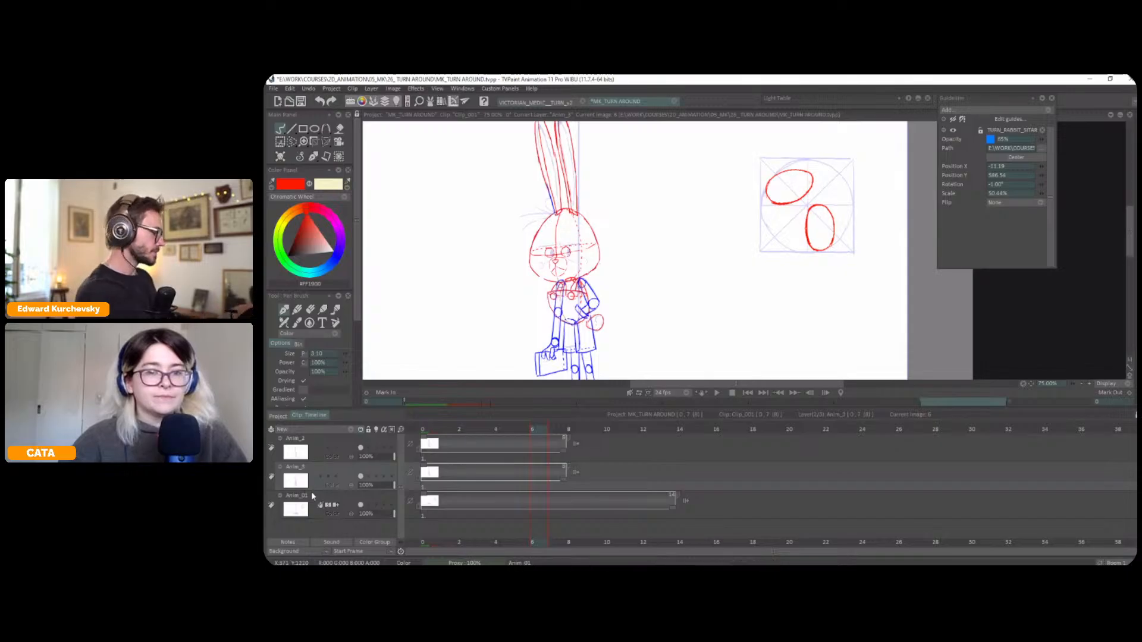
{"action": "key", "text": "Tab"}
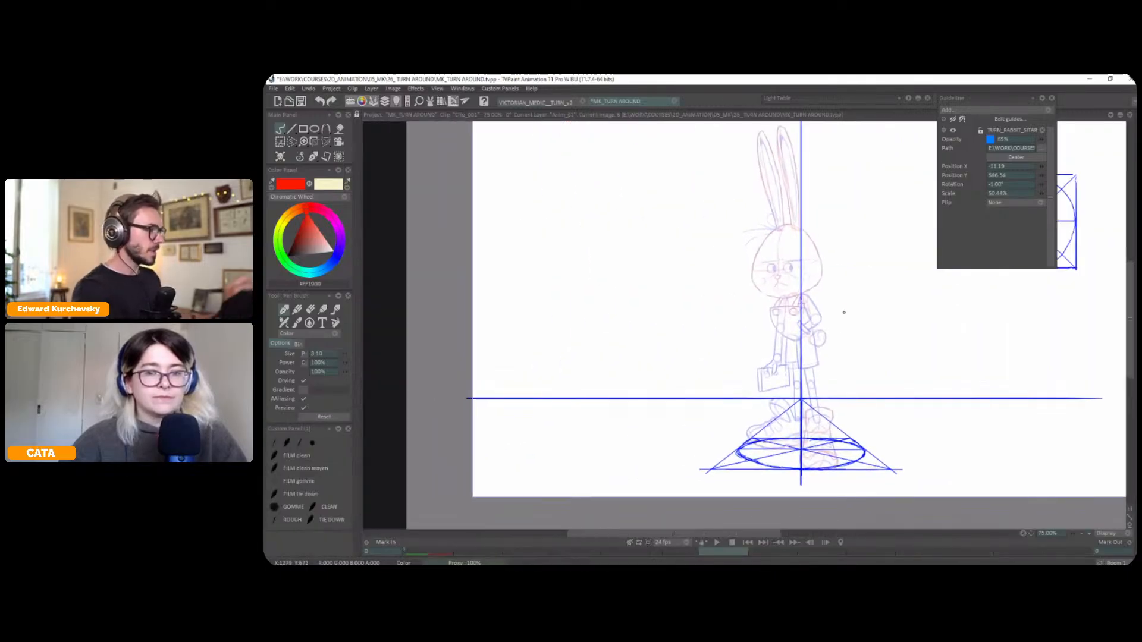
{"action": "left_click", "coordinate": [337, 252]}
{"action": "scroll", "coordinate": [873, 353], "scroll_direction": "up", "scroll_amount": 1}
{"action": "left_click_drag", "start_coordinate": [872, 359], "coordinate": [910, 336]}
{"action": "scroll", "coordinate": [908, 332], "scroll_direction": "down", "scroll_amount": 1}
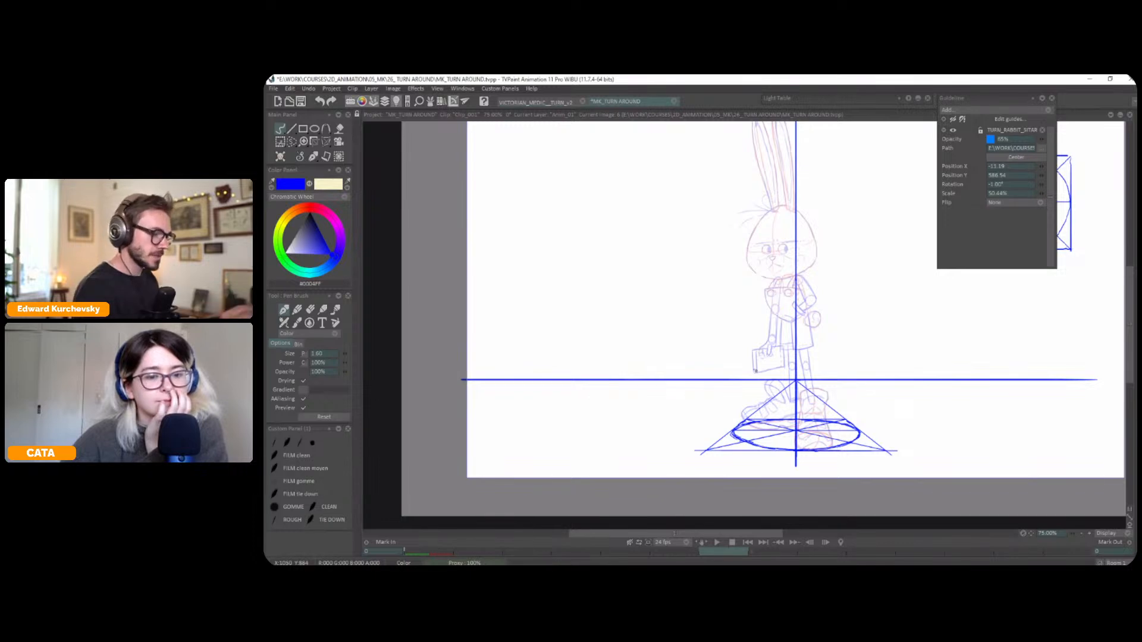
{"action": "mouse_move", "coordinate": [753, 373]}
{"action": "left_mouse_down"}
{"action": "mouse_move", "coordinate": [521, 375]}
{"action": "mouse_move", "coordinate": [1060, 373]}
{"action": "left_mouse_up"}
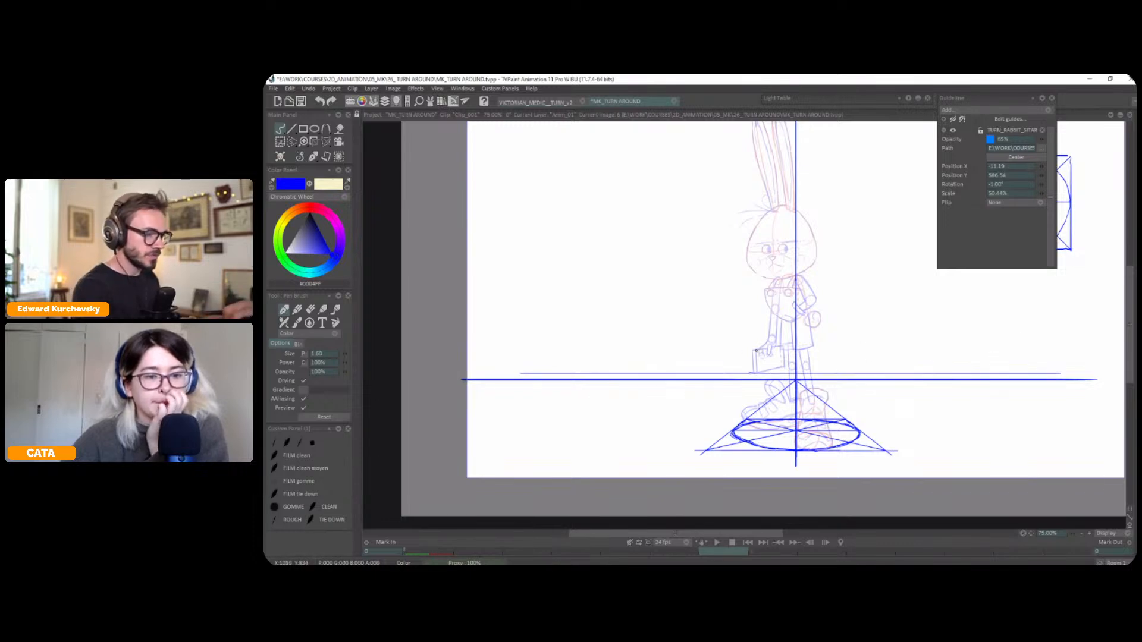
{"action": "mouse_move", "coordinate": [716, 351]}
{"action": "left_mouse_down"}
{"action": "mouse_move", "coordinate": [510, 351]}
{"action": "mouse_move", "coordinate": [1044, 350]}
{"action": "left_mouse_up"}
{"action": "mouse_move", "coordinate": [767, 358]}
{"action": "left_mouse_down"}
{"action": "mouse_move", "coordinate": [590, 358]}
{"action": "mouse_move", "coordinate": [1048, 358]}
{"action": "left_mouse_up"}
Add blue horizontal height lines across the rabbit's torso, from the lower jacket up to the shoulders and chin
{"action": "scroll", "coordinate": [802, 319], "scroll_direction": "up", "scroll_amount": 2}
{"action": "mouse_move", "coordinate": [802, 319]}
{"action": "left_mouse_down"}
{"action": "mouse_move", "coordinate": [604, 320]}
{"action": "mouse_move", "coordinate": [1004, 320]}
{"action": "left_mouse_up"}
{"action": "mouse_move", "coordinate": [834, 327]}
{"action": "left_mouse_down"}
{"action": "mouse_move", "coordinate": [711, 328]}
{"action": "mouse_move", "coordinate": [918, 326]}
{"action": "left_mouse_up"}
{"action": "mouse_move", "coordinate": [835, 304]}
{"action": "left_mouse_down"}
{"action": "mouse_move", "coordinate": [694, 306]}
{"action": "mouse_move", "coordinate": [973, 304]}
{"action": "left_mouse_up"}
{"action": "mouse_move", "coordinate": [797, 273]}
{"action": "left_mouse_down"}
{"action": "mouse_move", "coordinate": [635, 274]}
{"action": "mouse_move", "coordinate": [978, 273]}
{"action": "left_mouse_up"}
{"action": "left_click_drag", "start_coordinate": [891, 264], "coordinate": [938, 258]}
{"action": "left_click_drag", "start_coordinate": [773, 263], "coordinate": [627, 263]}
{"action": "left_click_drag", "start_coordinate": [626, 264], "coordinate": [950, 263]}
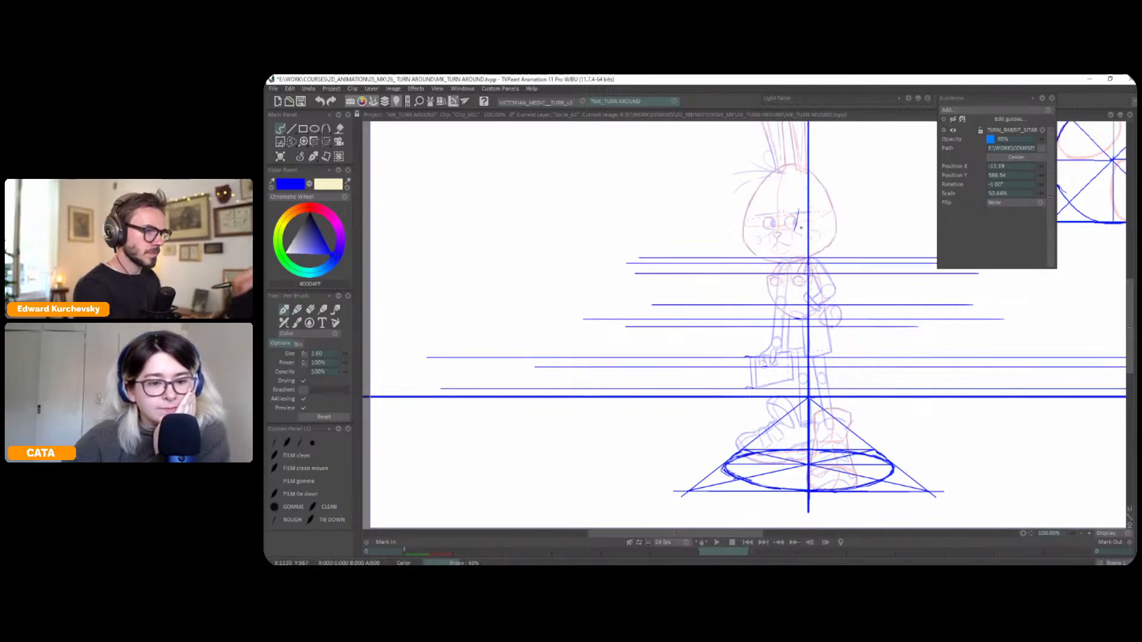
Draw blue horizontal height lines at the top of the rabbit's head and at the tips of both ears
{"action": "left_click_drag", "start_coordinate": [795, 221], "coordinate": [770, 253]}
{"action": "left_click_drag", "start_coordinate": [600, 197], "coordinate": [970, 195]}
{"action": "left_click_drag", "start_coordinate": [759, 149], "coordinate": [745, 239]}
{"action": "mouse_move", "coordinate": [745, 156]}
{"action": "left_mouse_down"}
{"action": "mouse_move", "coordinate": [547, 156]}
{"action": "mouse_move", "coordinate": [937, 161]}
{"action": "left_mouse_up"}
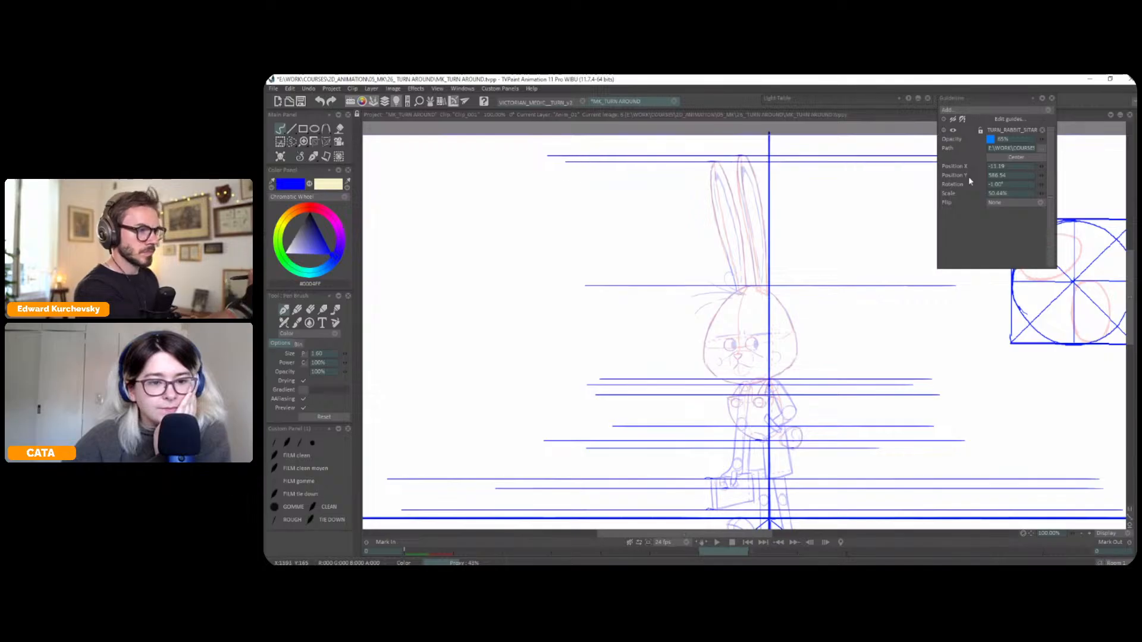
{"action": "key", "text": "minus"}
{"action": "key", "text": "plus"}
{"action": "left_click_drag", "start_coordinate": [831, 283], "coordinate": [845, 237]}
{"action": "key", "text": "minus"}
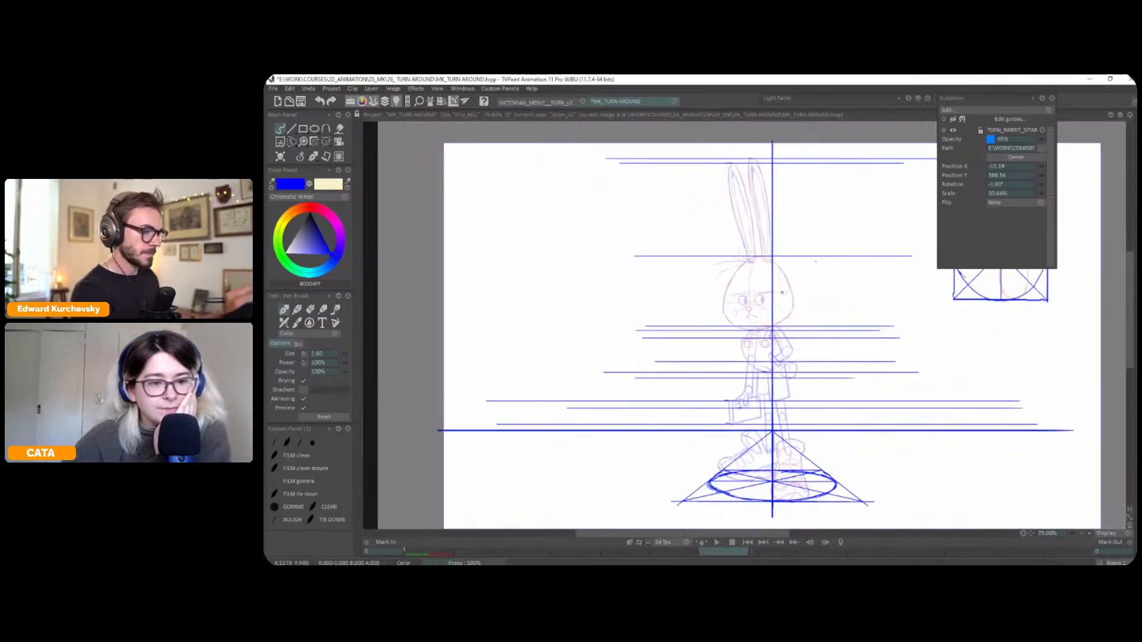
Draw three blue horizontal height lines across the rabbit's face around the brows and eyes
{"action": "key", "text": "plus"}
{"action": "left_click_drag", "start_coordinate": [571, 301], "coordinate": [958, 301]}
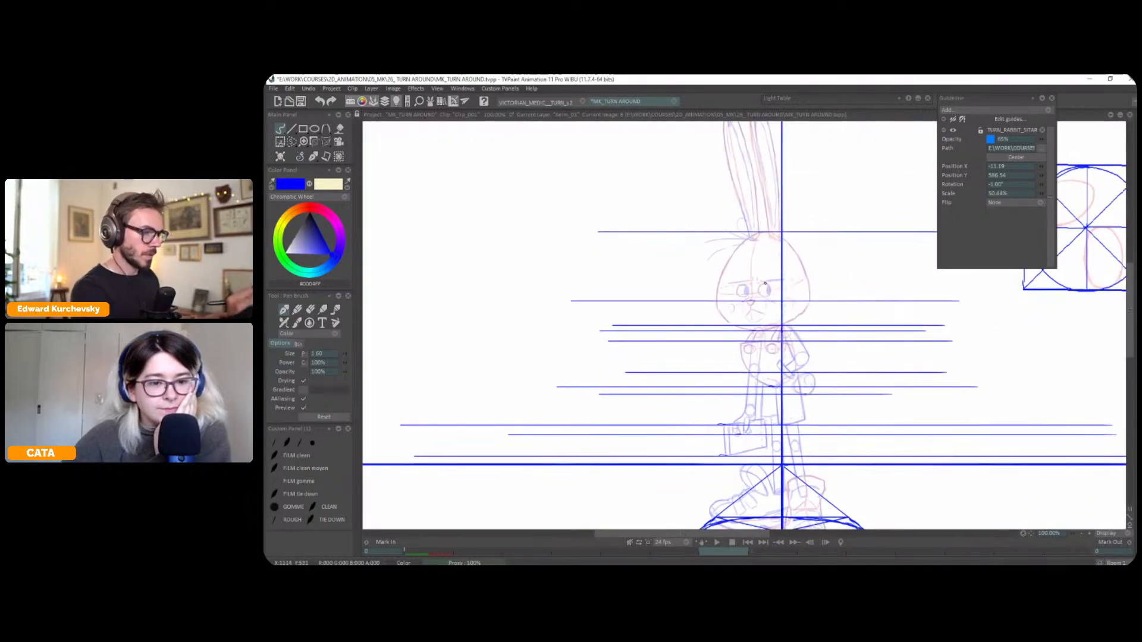
{"action": "left_click_drag", "start_coordinate": [567, 284], "coordinate": [978, 284]}
{"action": "mouse_move", "coordinate": [585, 296]}
{"action": "left_mouse_down"}
{"action": "mouse_move", "coordinate": [950, 284]}
{"action": "mouse_move", "coordinate": [996, 297]}
{"action": "left_mouse_up"}
{"action": "key", "text": "minus"}
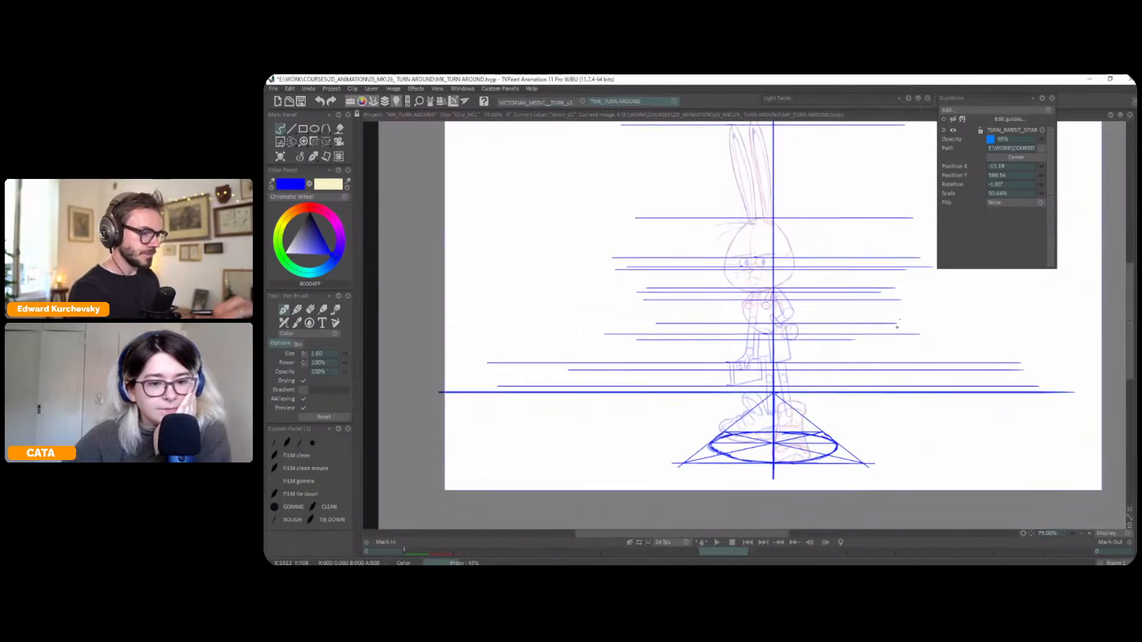
Extend the red and blue construction drawing's layer to ten frames and add an instance at frame 4
{"action": "left_click_drag", "start_coordinate": [897, 327], "coordinate": [898, 317]}
{"action": "left_click_drag", "start_coordinate": [849, 346], "coordinate": [851, 326]}
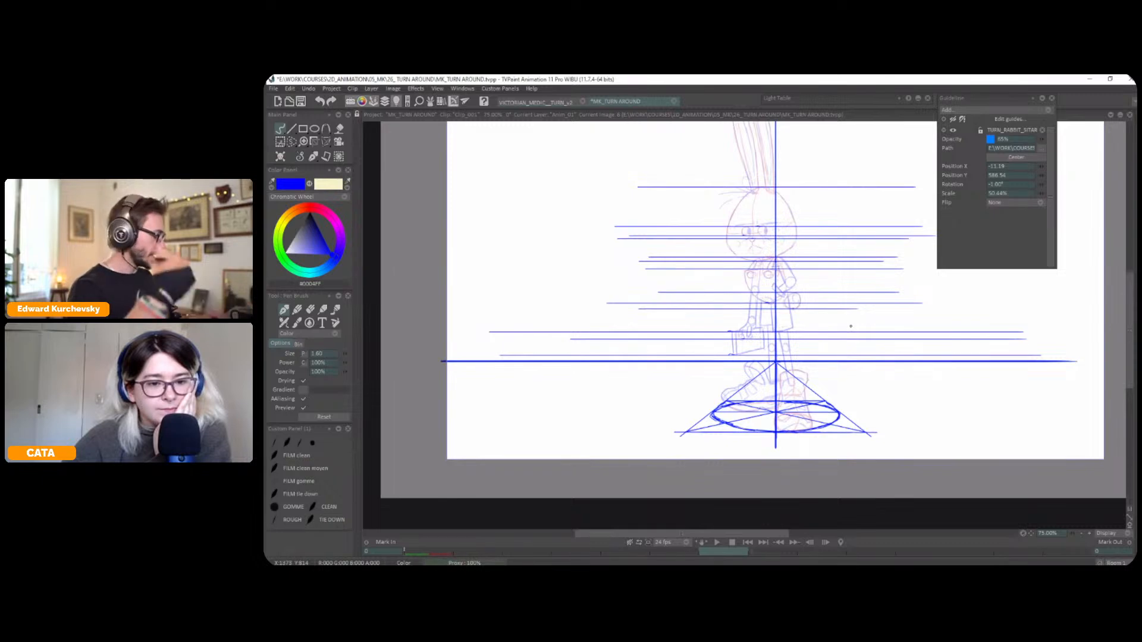
{"action": "key", "text": "Tab"}
{"action": "left_click_drag", "start_coordinate": [539, 501], "coordinate": [429, 501]}
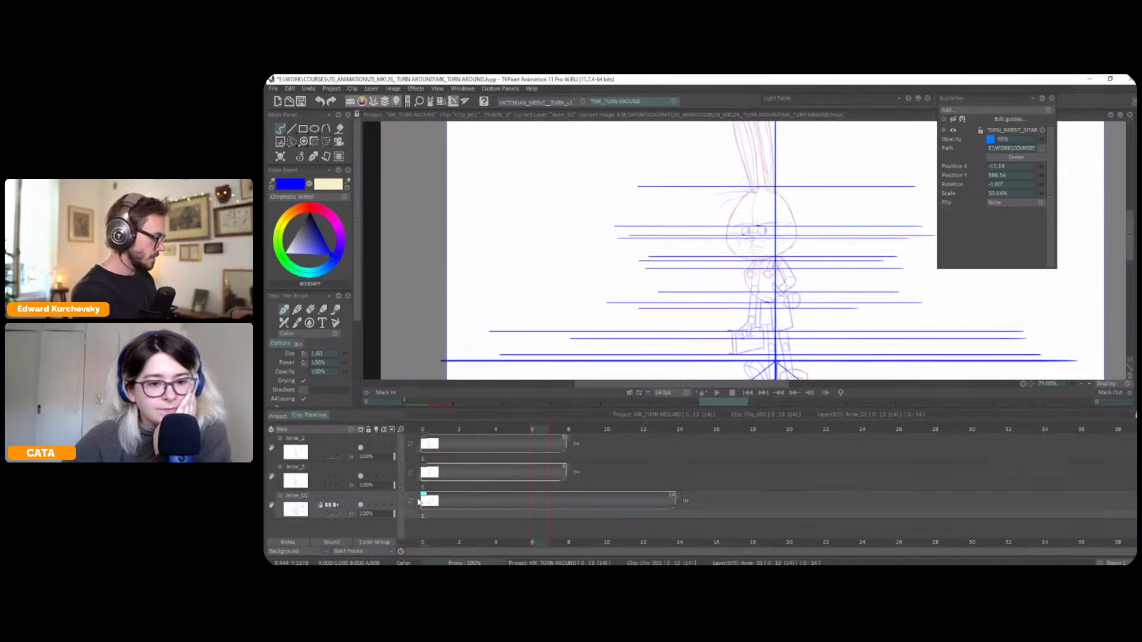
{"action": "left_click", "coordinate": [307, 473]}
{"action": "key", "text": "Tab"}
{"action": "key", "text": "Tab"}
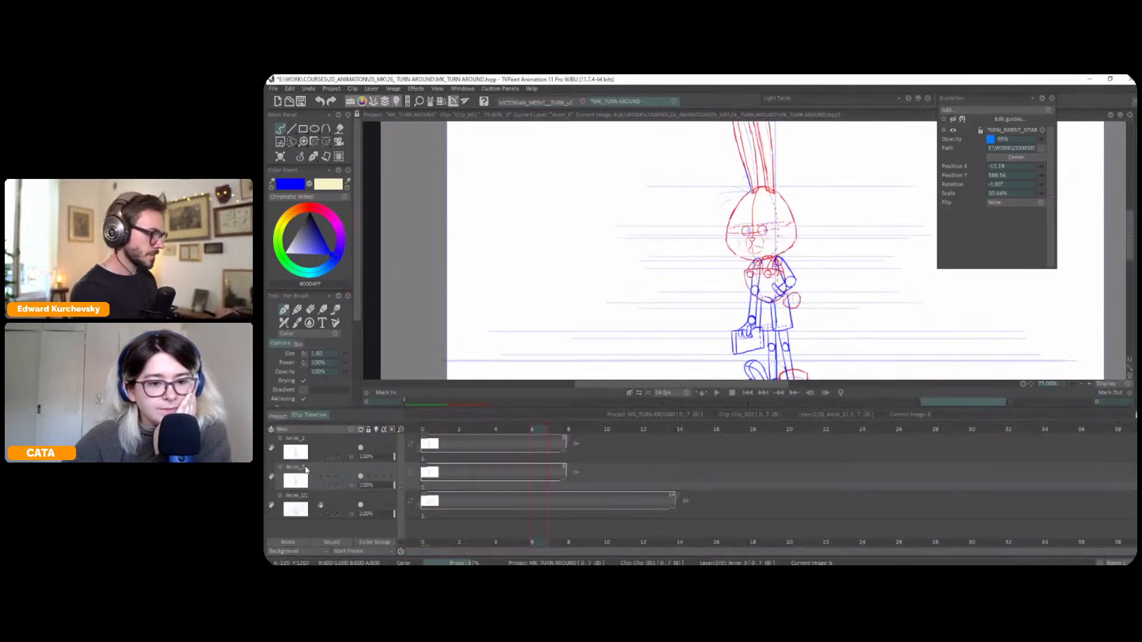
{"action": "left_click_drag", "start_coordinate": [572, 475], "coordinate": [608, 475]}
{"action": "left_click", "coordinate": [502, 432]}
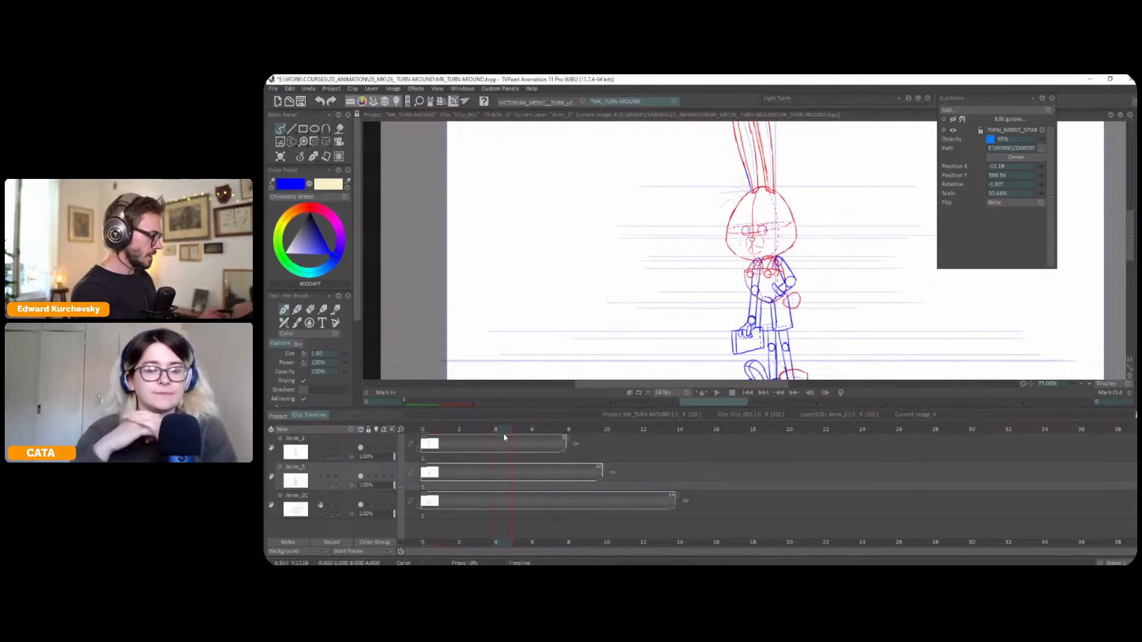
{"action": "key", "text": "Insert"}
{"action": "key", "text": "ctrl+z"}
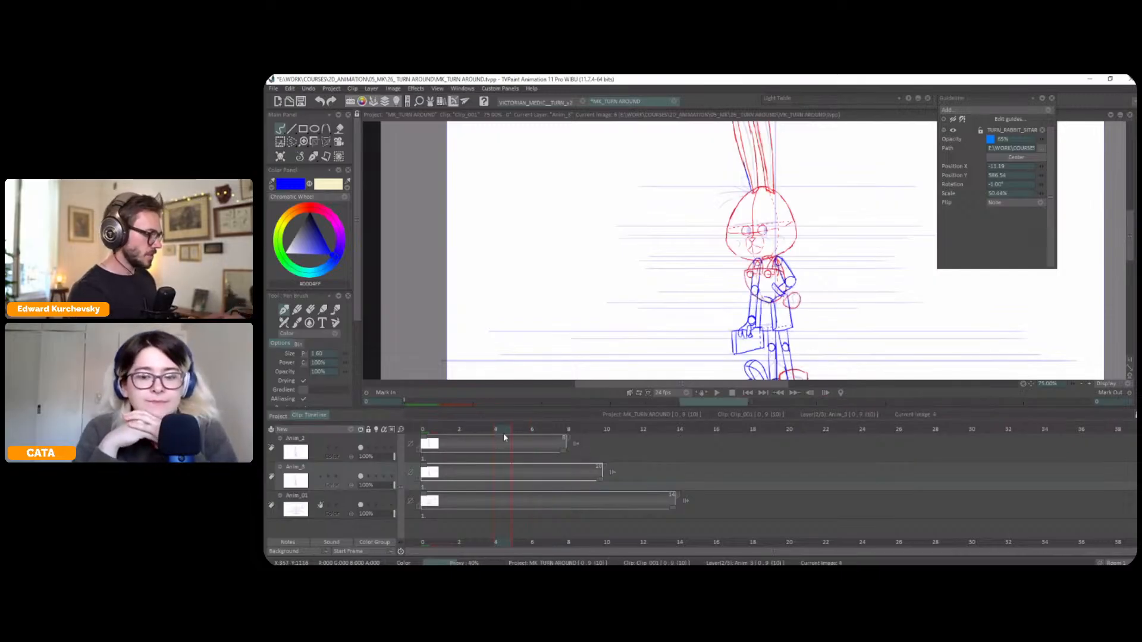
{"action": "left_click", "coordinate": [424, 451]}
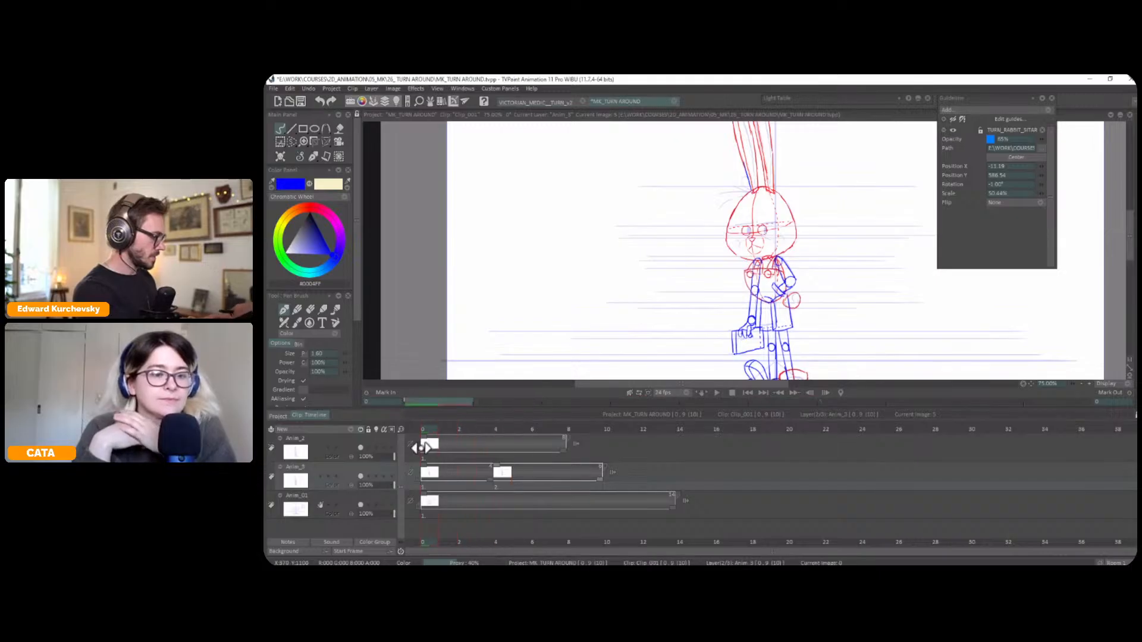
Turn off the light table for the original rabbit drawing's layer
{"action": "key", "text": "Tab"}
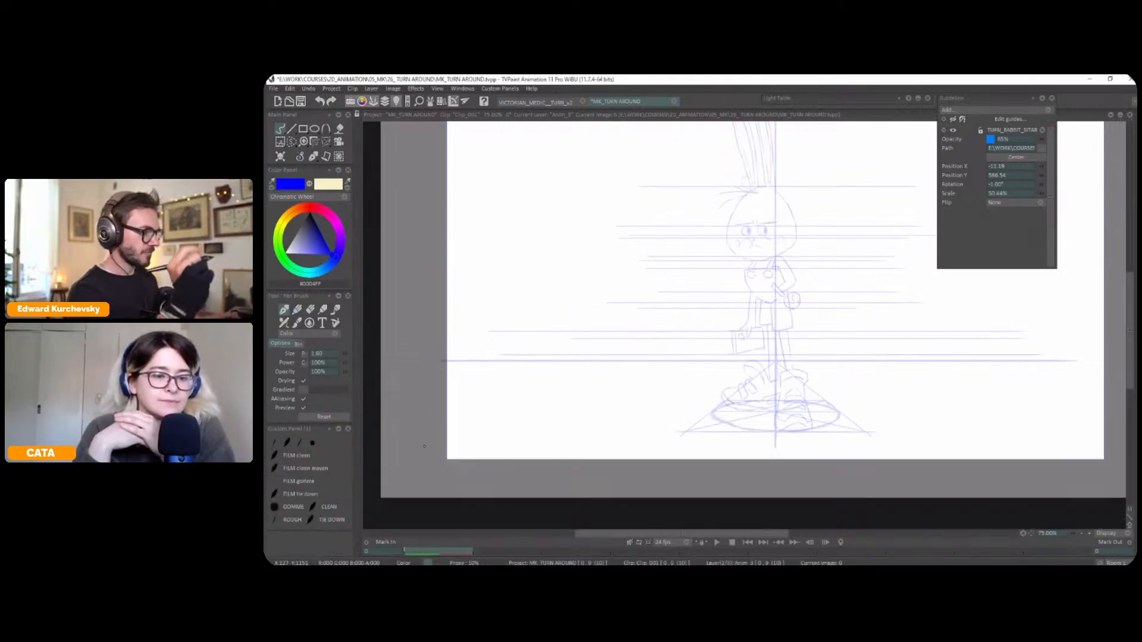
{"action": "key", "text": "Tab"}
{"action": "left_click", "coordinate": [361, 448]}
{"action": "key", "text": "Tab"}
Lasso the circle diagram on the guide layer and copy it to a custom brush
{"action": "key", "text": "Tab"}
{"action": "left_click", "coordinate": [313, 501]}
{"action": "key", "text": "Tab"}
{"action": "left_click_drag", "start_coordinate": [992, 330], "coordinate": [793, 382]}
{"action": "key", "text": "s"}
{"action": "mouse_move", "coordinate": [810, 147]}
{"action": "left_mouse_down"}
{"action": "mouse_move", "coordinate": [731, 248]}
{"action": "mouse_move", "coordinate": [892, 156]}
{"action": "left_mouse_up"}
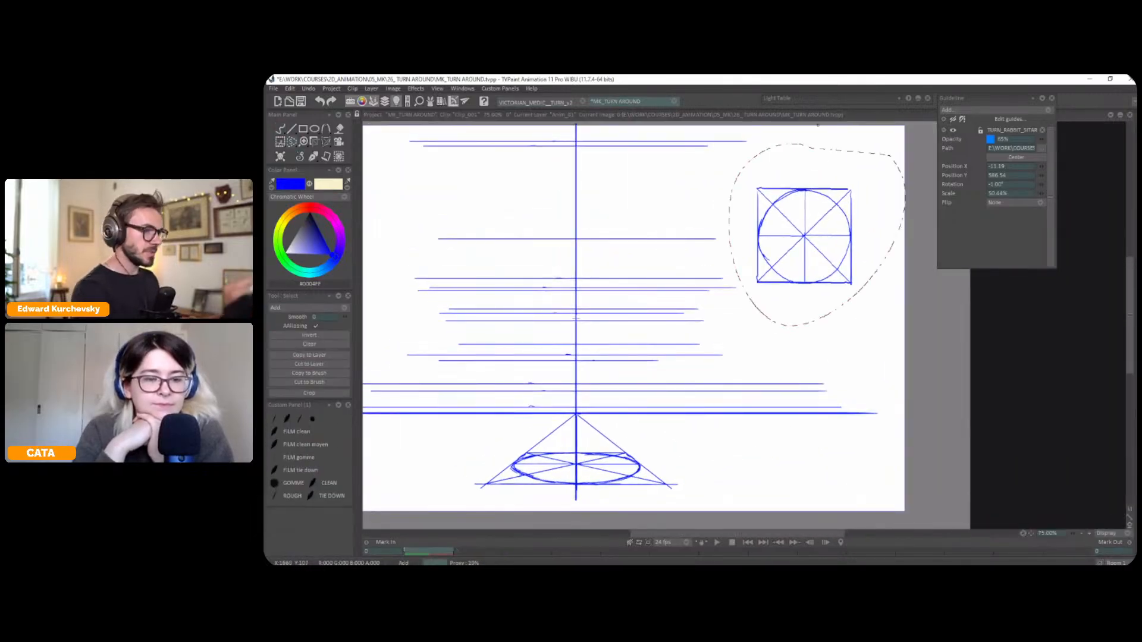
{"action": "left_click", "coordinate": [321, 373]}
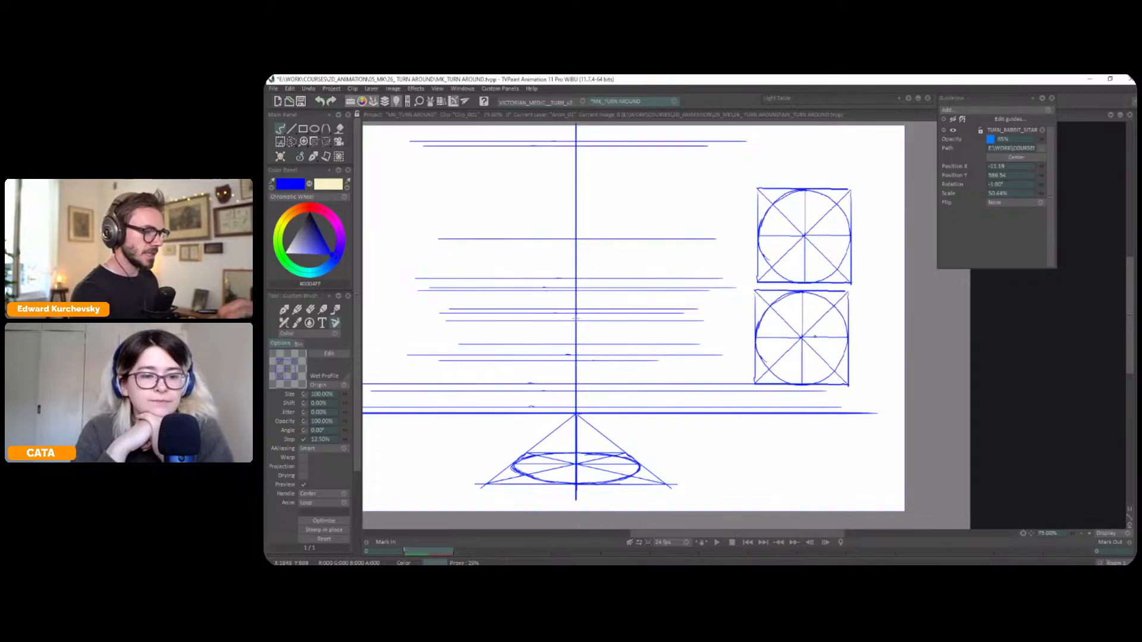
Stamp two copies of the circle diagram in a column beneath the original and switch back to the pen brush
{"action": "left_click", "coordinate": [805, 336]}
{"action": "mouse_move", "coordinate": [688, 344]}
{"action": "left_mouse_down"}
{"action": "mouse_move", "coordinate": [723, 395]}
{"action": "mouse_move", "coordinate": [724, 373]}
{"action": "left_mouse_up"}
{"action": "left_click_drag", "start_coordinate": [908, 389], "coordinate": [894, 337]}
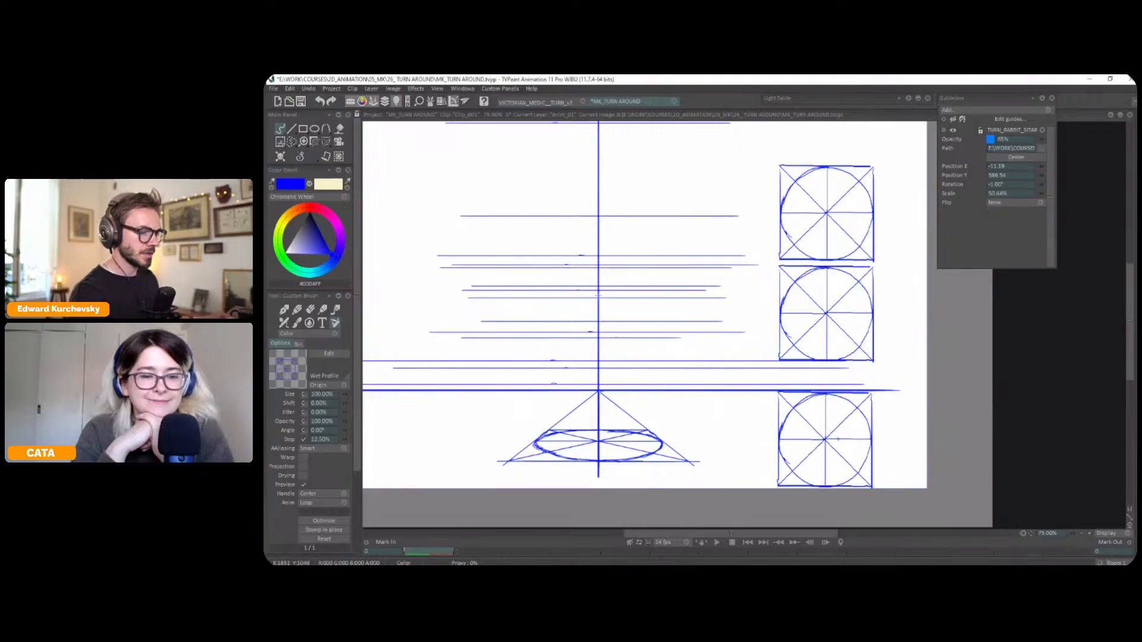
{"action": "left_click", "coordinate": [826, 440]}
{"action": "left_click", "coordinate": [314, 157]}
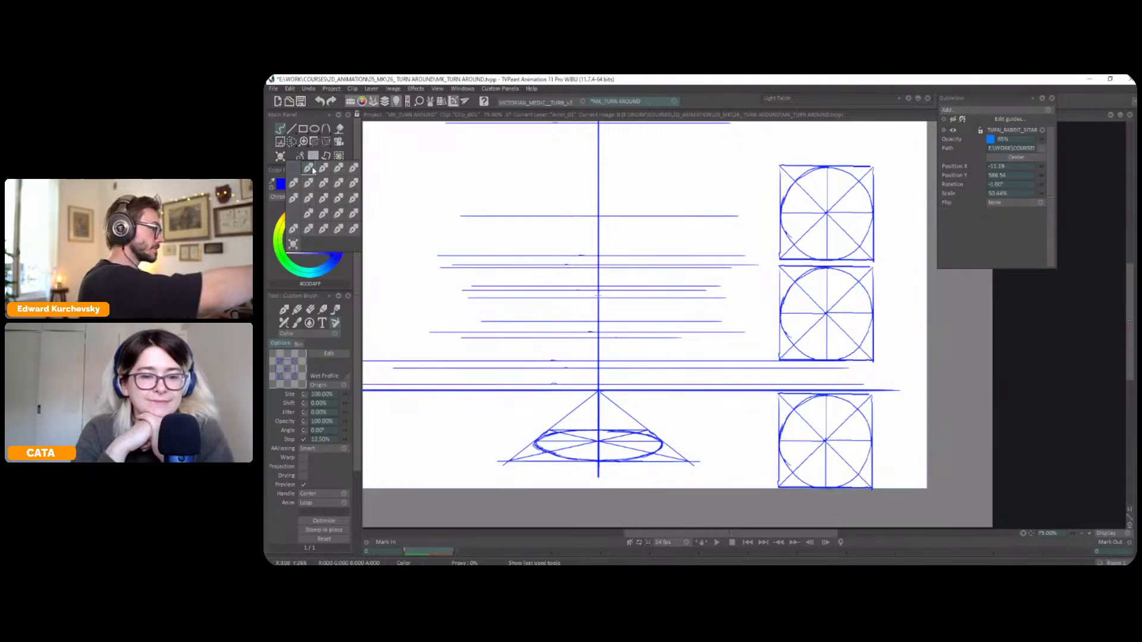
{"action": "left_click", "coordinate": [310, 168]}
{"action": "mouse_move", "coordinate": [754, 320]}
{"action": "left_mouse_down"}
{"action": "mouse_move", "coordinate": [777, 319]}
{"action": "mouse_move", "coordinate": [781, 330]}
{"action": "left_mouse_up"}
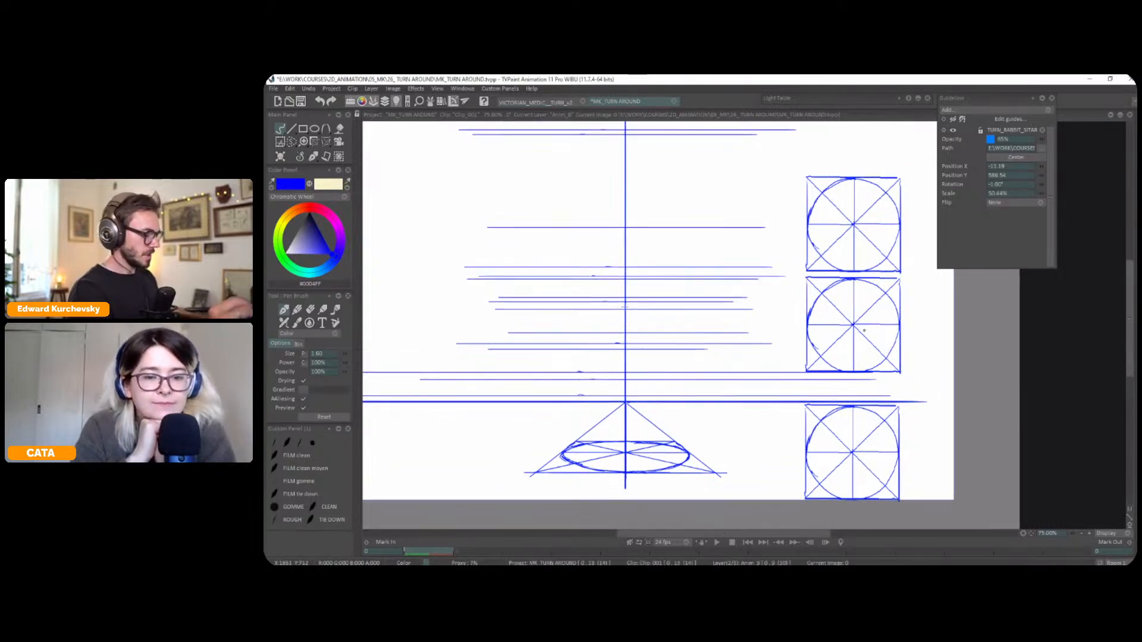
Compare the guide, construction and original rabbit layers, finishing on the construction drawing at frame 4
{"action": "key", "text": "Up"}
{"action": "key", "text": "Up"}
{"action": "key", "text": "Down"}
{"action": "key", "text": "Down"}
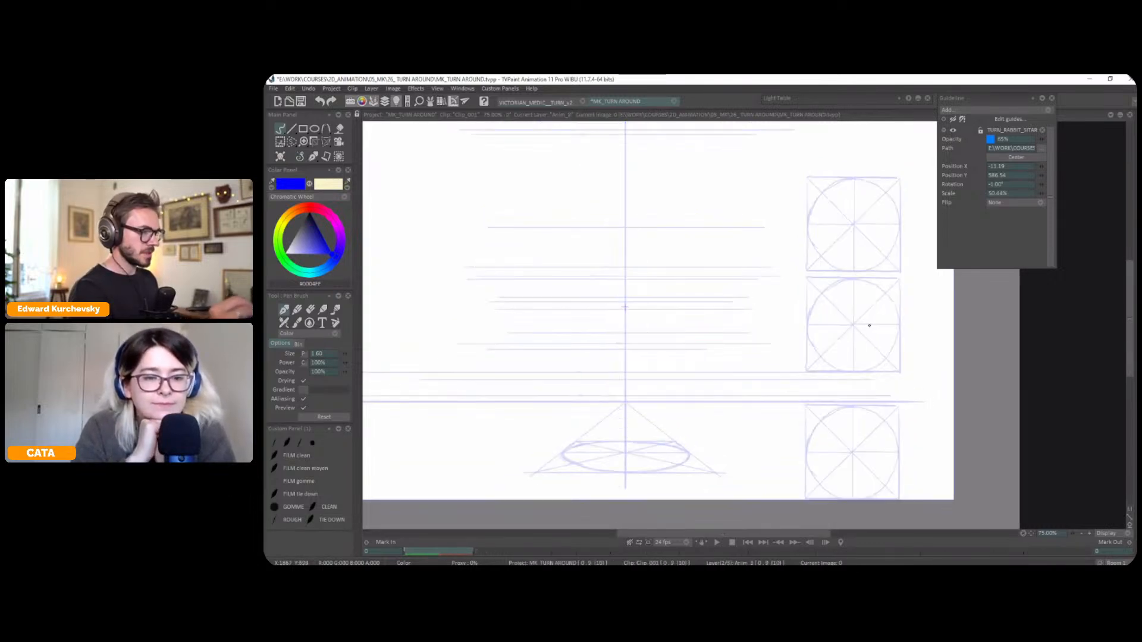
{"action": "key", "text": "Up"}
{"action": "key", "text": "Up"}
{"action": "key", "text": "Tab"}
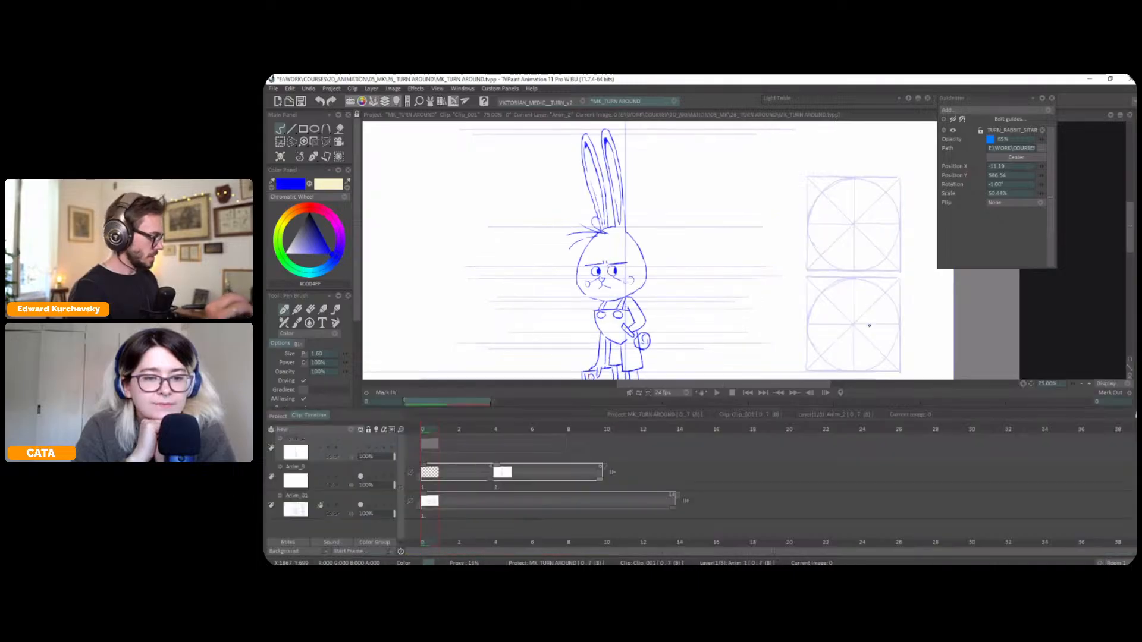
{"action": "key", "text": "Down"}
{"action": "key", "text": "Tab"}
{"action": "left_click_drag", "start_coordinate": [887, 311], "coordinate": [838, 327]}
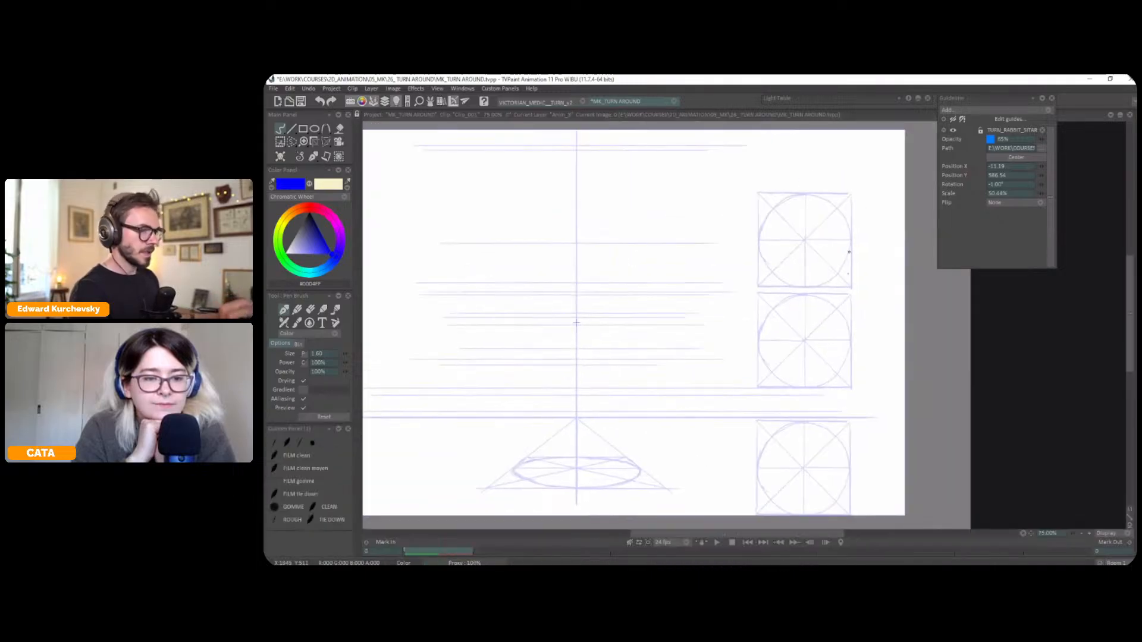
{"action": "key", "text": "Right"}
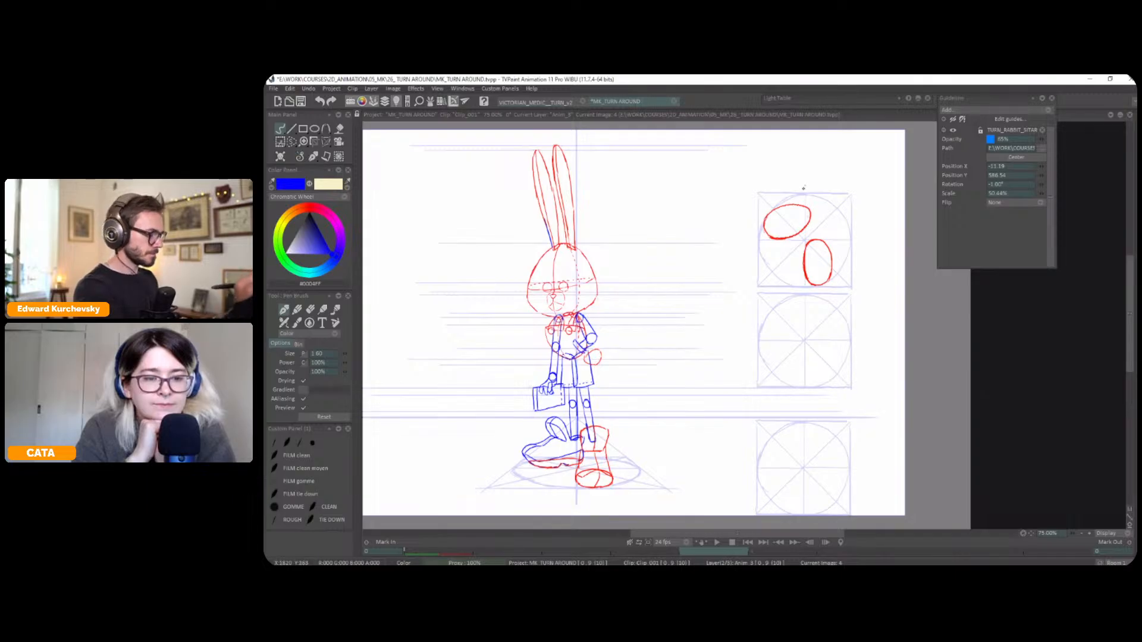
Handwrite the blue labels LEGS, BODY and HEAD beside the three circle diagrams on the guide layer
{"action": "key", "text": "Down"}
{"action": "left_click_drag", "start_coordinate": [805, 181], "coordinate": [801, 186]}
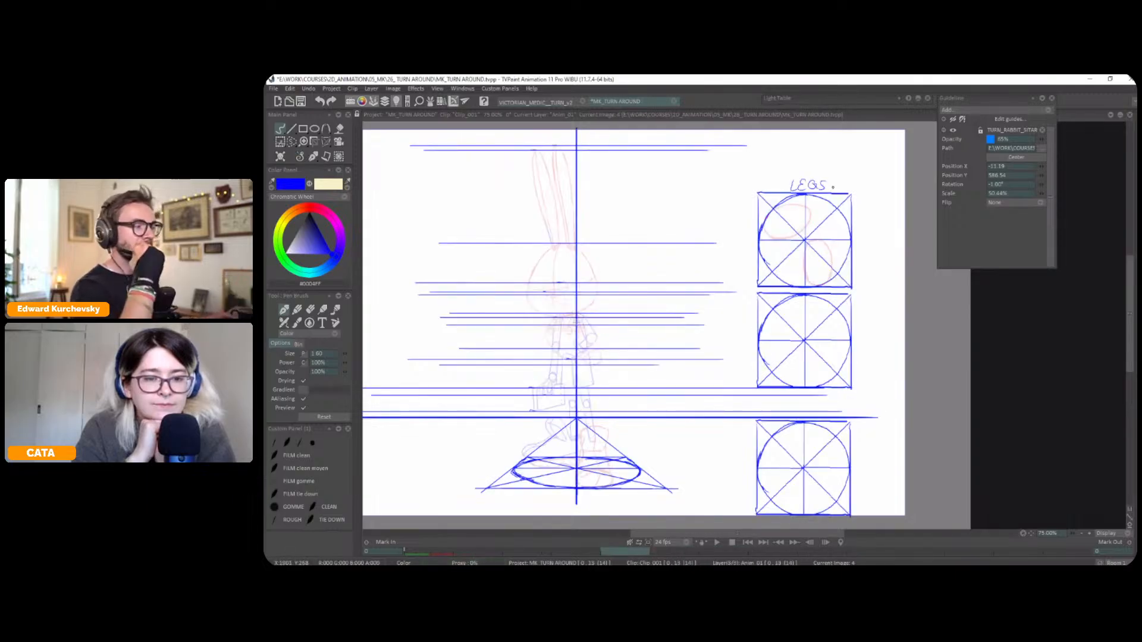
{"action": "mouse_move", "coordinate": [795, 398]}
{"action": "left_mouse_down"}
{"action": "mouse_move", "coordinate": [801, 376]}
{"action": "mouse_move", "coordinate": [823, 376]}
{"action": "left_mouse_up"}
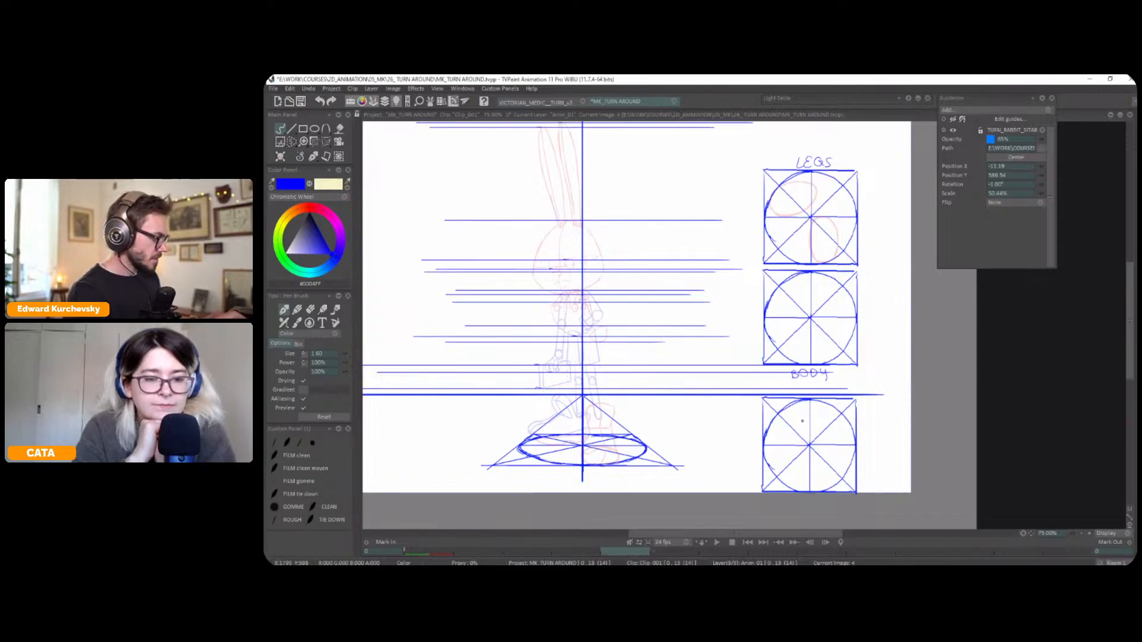
{"action": "mouse_move", "coordinate": [863, 446]}
{"action": "left_mouse_down"}
{"action": "mouse_move", "coordinate": [877, 381]}
{"action": "mouse_move", "coordinate": [867, 377]}
{"action": "left_mouse_up"}
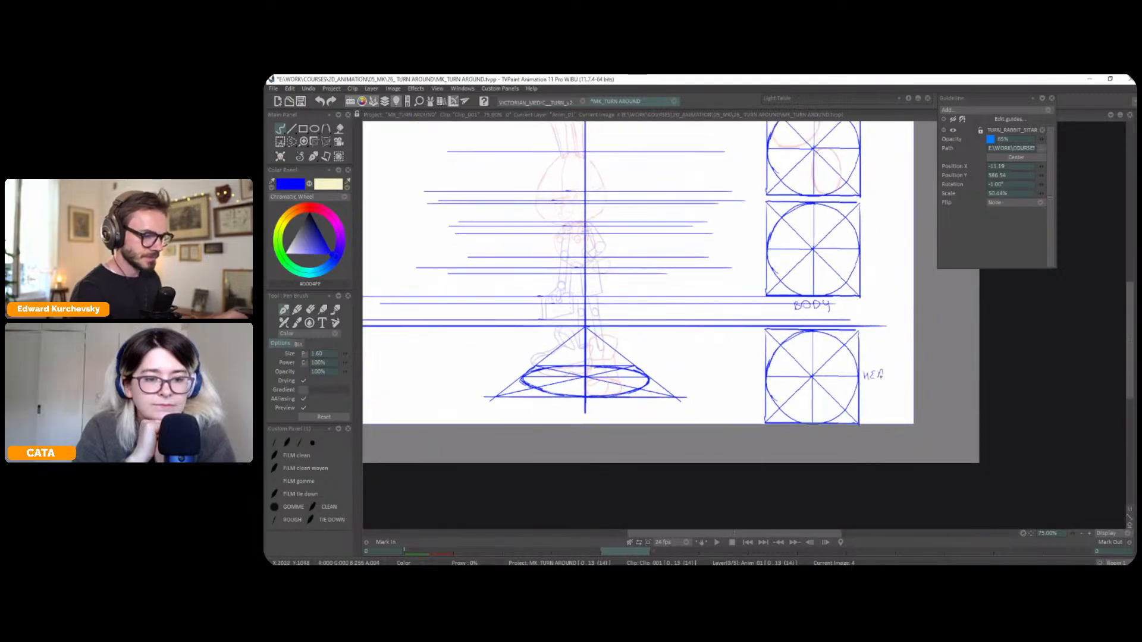
{"action": "left_click_drag", "start_coordinate": [864, 402], "coordinate": [864, 413]}
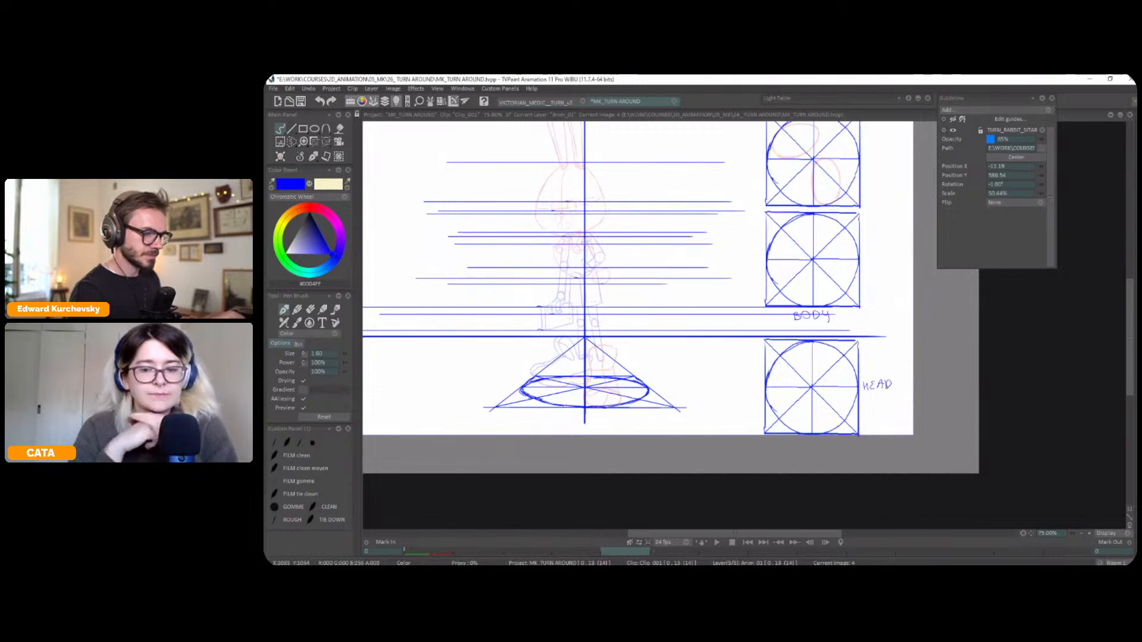
{"action": "left_click_drag", "start_coordinate": [873, 356], "coordinate": [875, 383]}
{"action": "scroll", "coordinate": [876, 385], "scroll_direction": "down", "scroll_amount": 1}
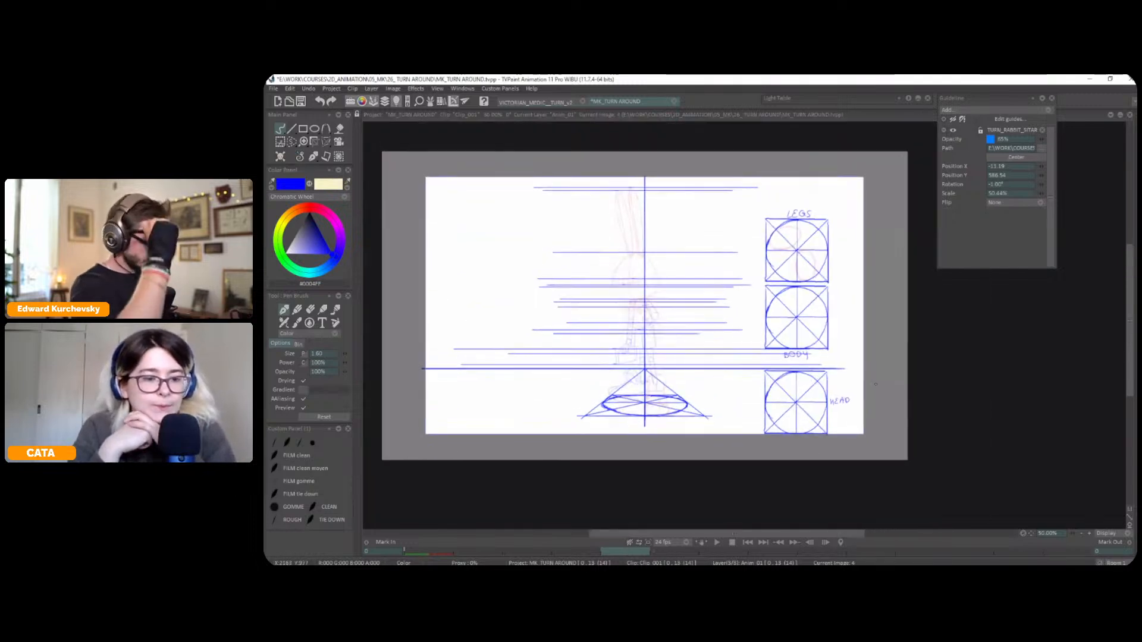
Return to the construction layer with red as the drawing colour, then try a freehand stroke beside the rabbit and undo it
{"action": "key", "text": "Up"}
{"action": "left_click", "coordinate": [308, 210]}
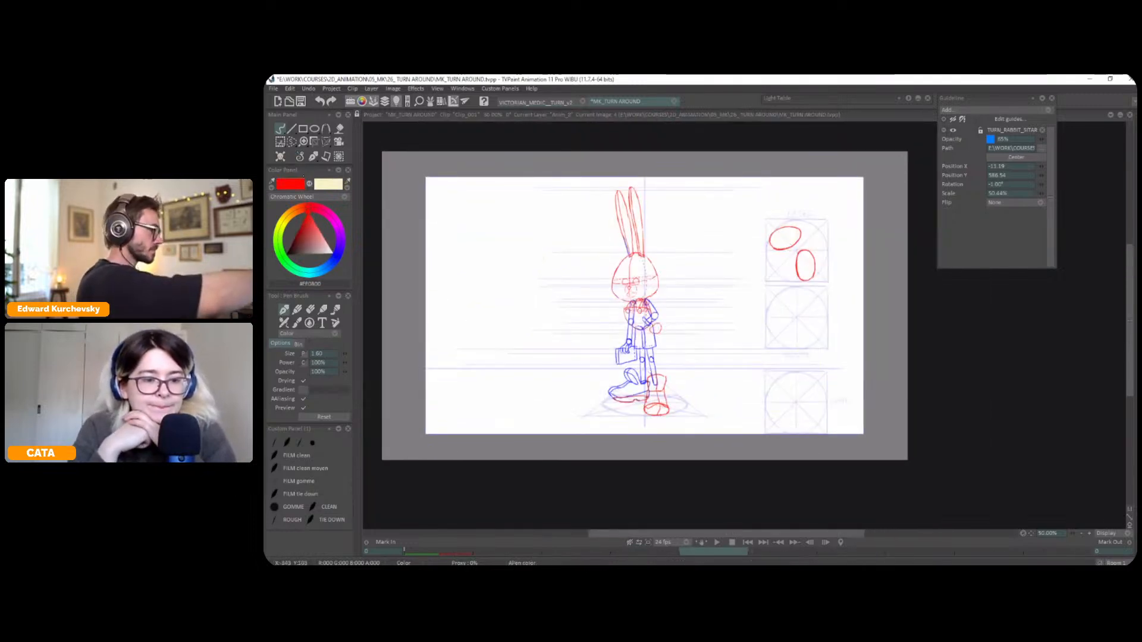
{"action": "left_click_drag", "start_coordinate": [733, 242], "coordinate": [721, 323]}
{"action": "key", "text": "ctrl+z"}
{"action": "scroll", "coordinate": [776, 295], "scroll_direction": "up", "scroll_amount": 2}
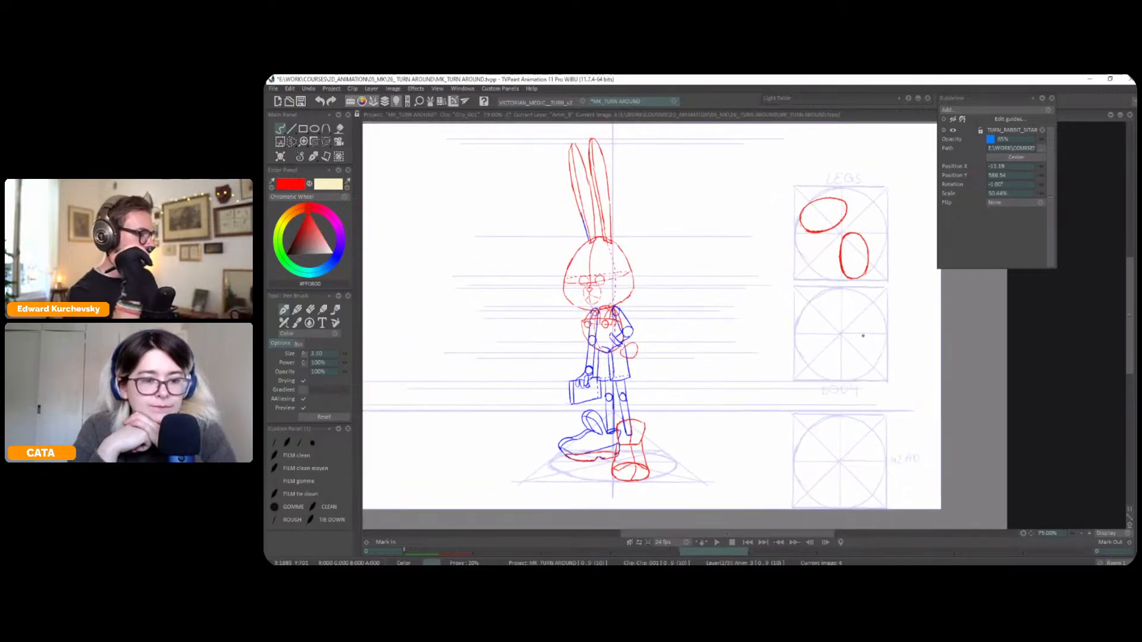
{"action": "key", "text": "Tab"}
{"action": "key", "text": "Tab"}
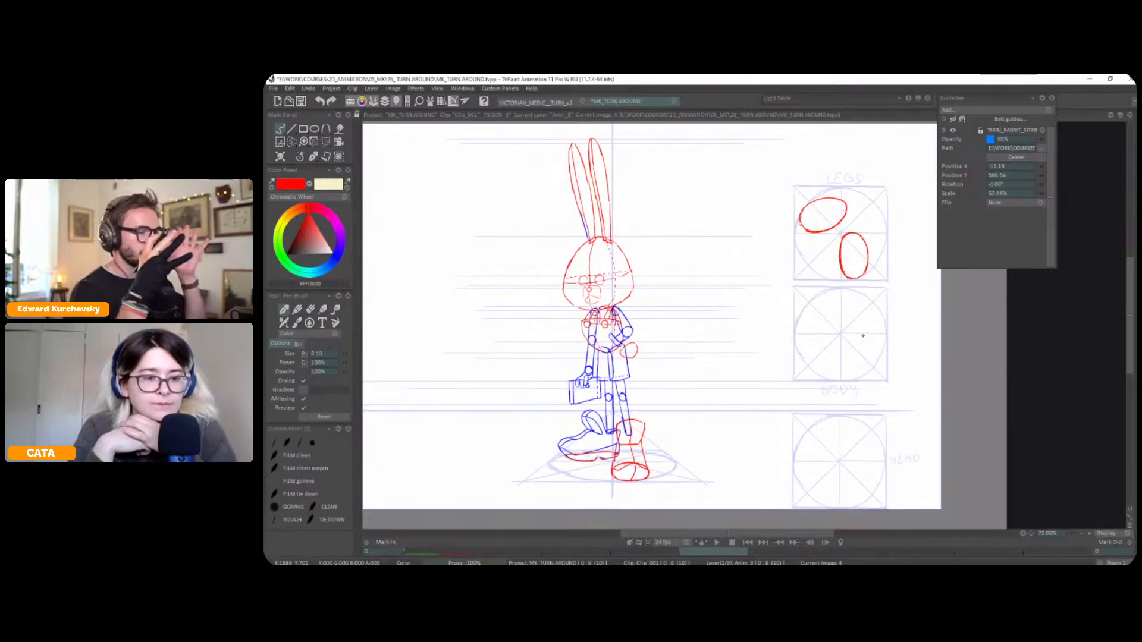
Save the turnaround project
{"action": "key", "text": "ctrl+s"}
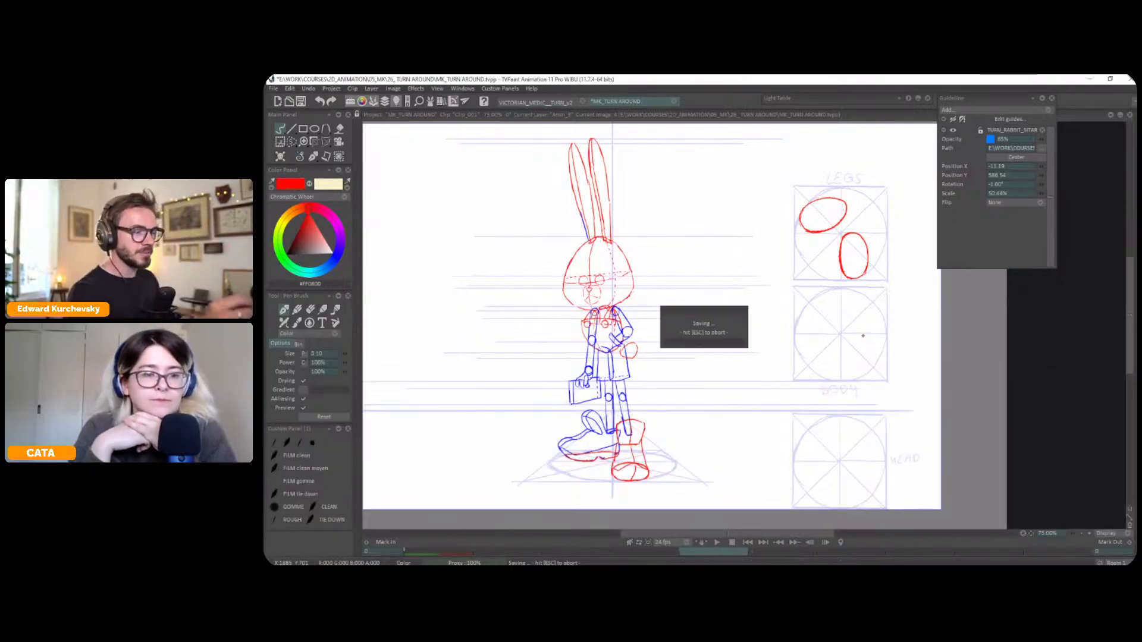
Number eight positions from 1 to 8 around the BODY circle in red and sketch two overlapping ovals inside it marked 45°
{"action": "scroll", "coordinate": [917, 290], "scroll_direction": "up", "scroll_amount": 2}
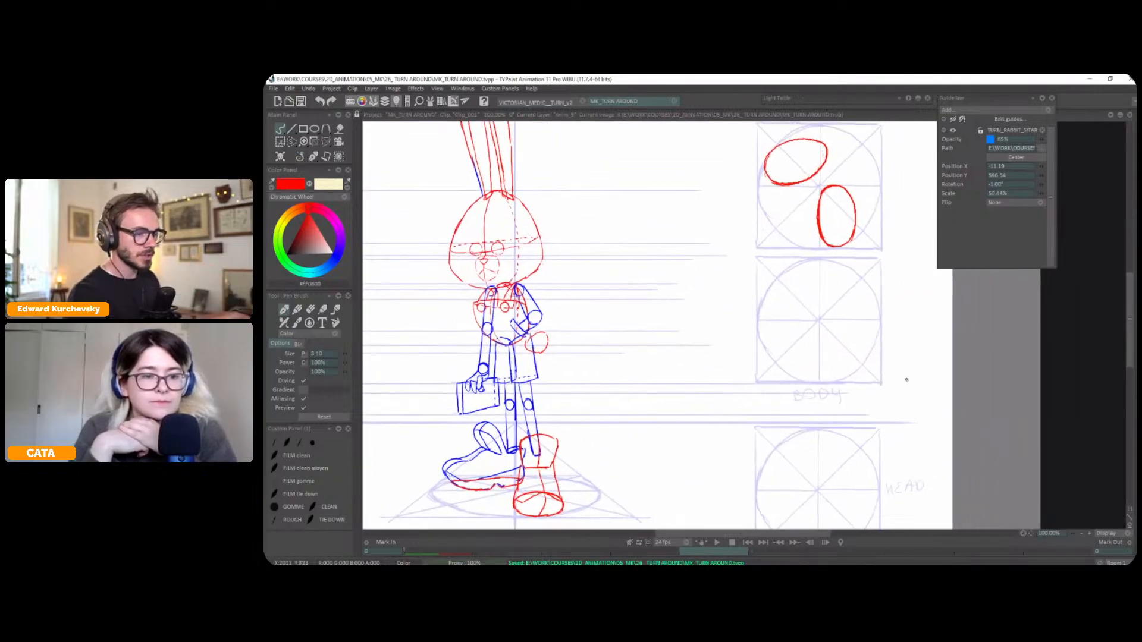
{"action": "left_click_drag", "start_coordinate": [818, 382], "coordinate": [774, 366]}
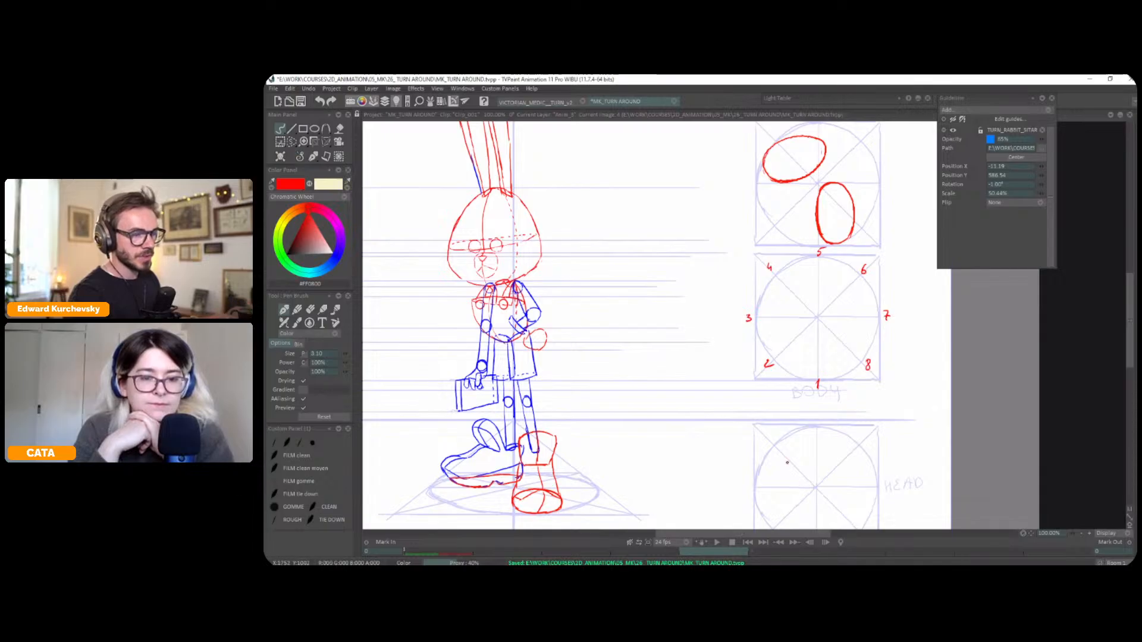
{"action": "mouse_move", "coordinate": [800, 324]}
{"action": "left_mouse_down"}
{"action": "mouse_move", "coordinate": [767, 374]}
{"action": "mouse_move", "coordinate": [817, 320]}
{"action": "mouse_move", "coordinate": [793, 363]}
{"action": "left_mouse_up"}
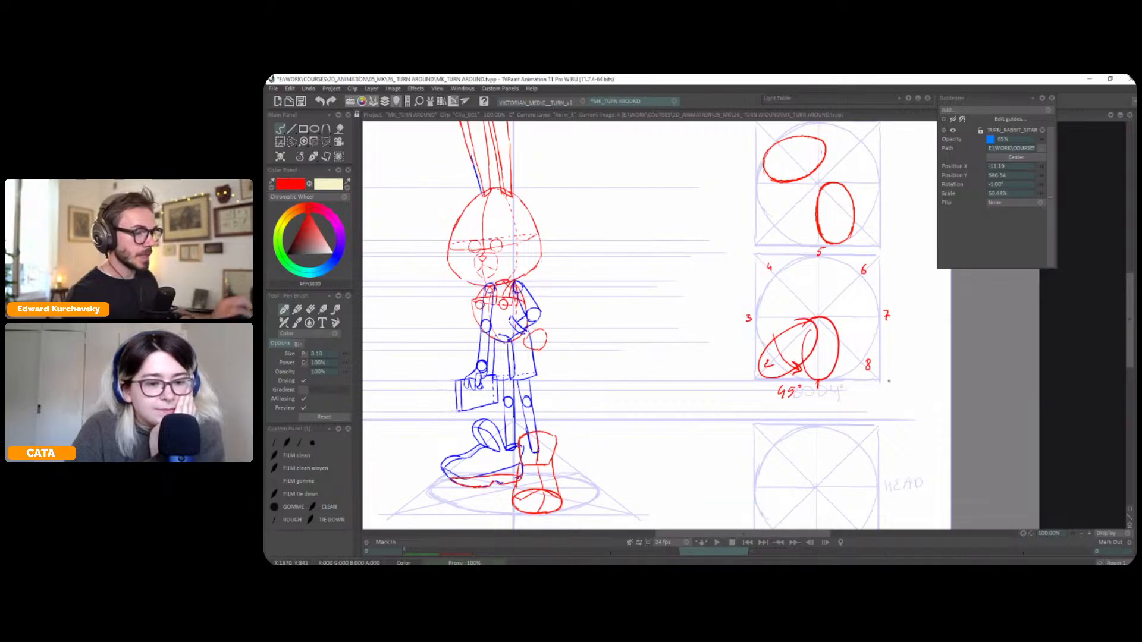
{"action": "scroll", "coordinate": [899, 357], "scroll_direction": "down", "scroll_amount": 1}
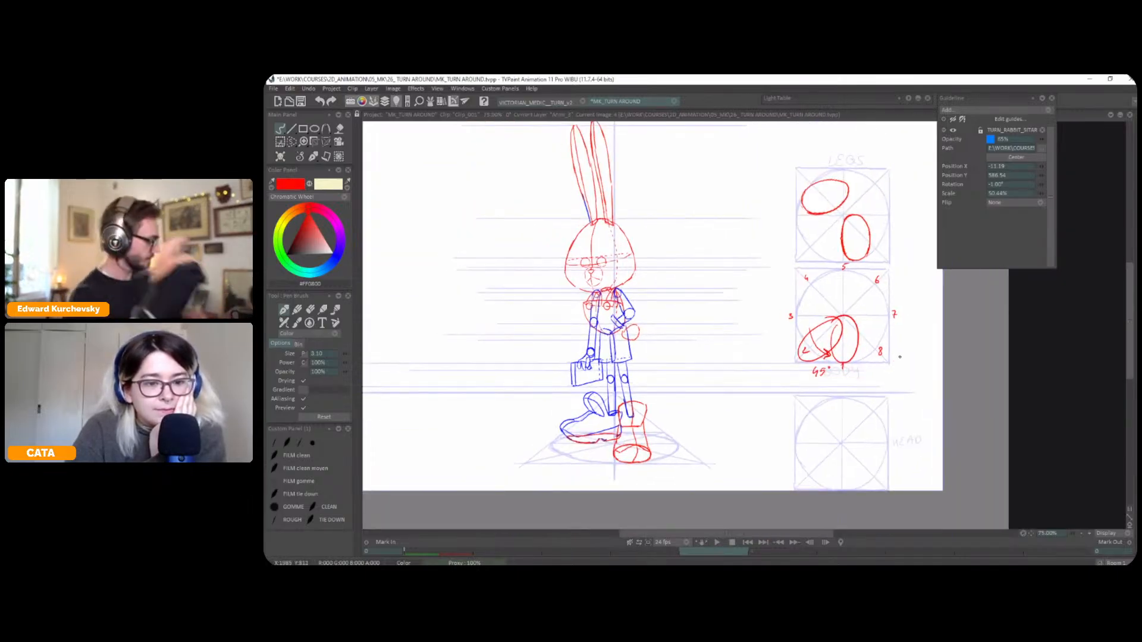
{"action": "key", "text": "s"}
{"action": "left_click_drag", "start_coordinate": [746, 256], "coordinate": [772, 261]}
{"action": "left_click", "coordinate": [309, 157]}
{"action": "left_click", "coordinate": [295, 165]}
{"action": "key", "text": "Left"}
{"action": "key", "text": "Right"}
{"action": "key", "text": "Left"}
{"action": "key", "text": "Right"}
{"action": "left_click_drag", "start_coordinate": [930, 299], "coordinate": [915, 314]}
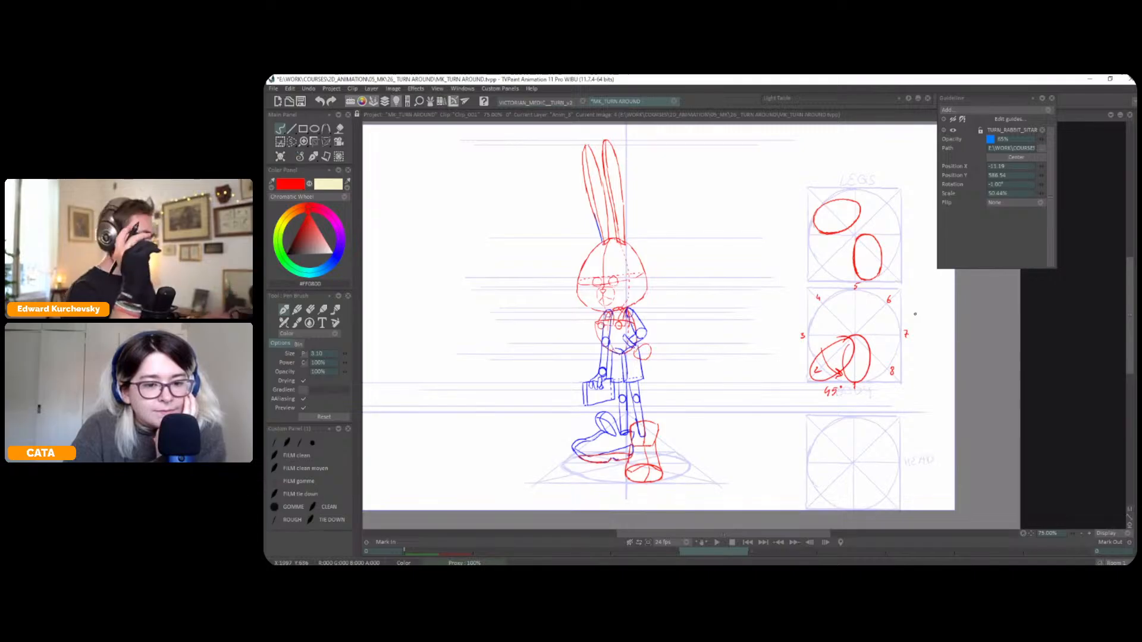
Lasso the BODY circle area, delete its red numbers and ovals, and return to the pen brush
{"action": "key", "text": "s"}
{"action": "mouse_move", "coordinate": [783, 331]}
{"action": "left_mouse_down"}
{"action": "mouse_move", "coordinate": [822, 396]}
{"action": "mouse_move", "coordinate": [915, 381]}
{"action": "mouse_move", "coordinate": [885, 284]}
{"action": "left_mouse_up"}
{"action": "key", "text": "Delete"}
{"action": "left_click", "coordinate": [293, 160]}
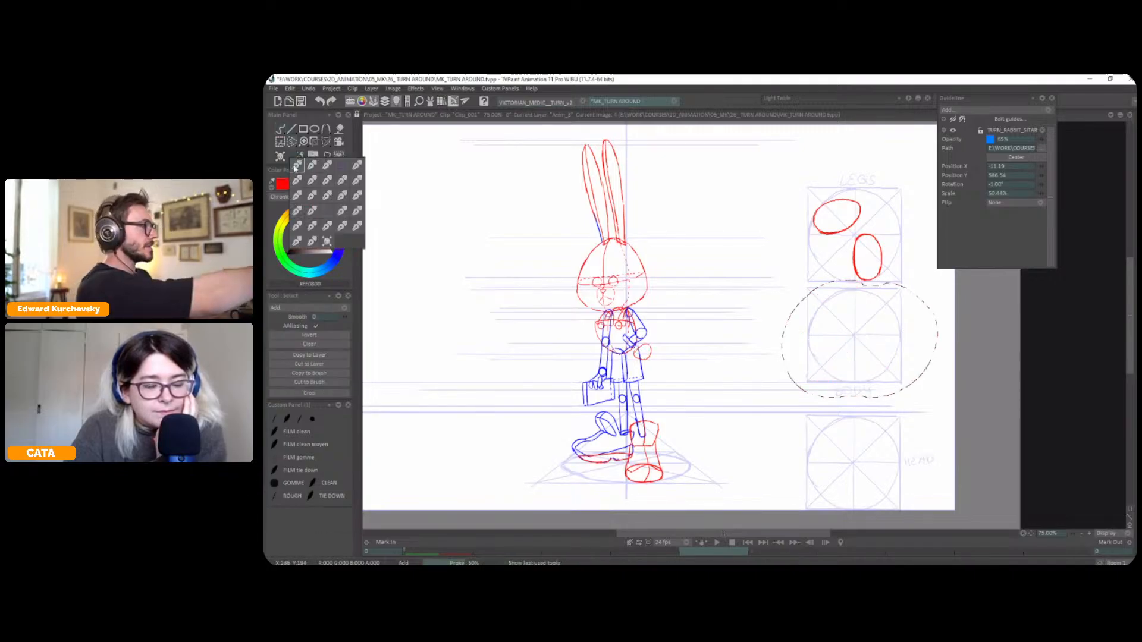
{"action": "left_click", "coordinate": [294, 161]}
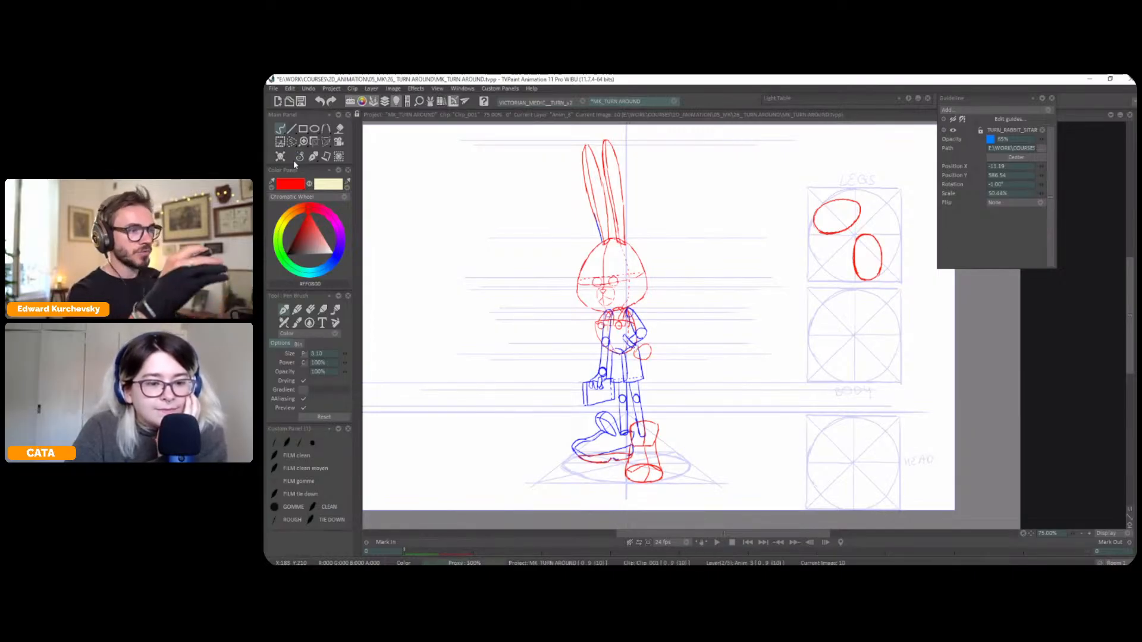
Lasso the two red foot ovals in the LEGS circle on frame 4 and copy them to a custom brush
{"action": "key", "text": "Tab"}
{"action": "key", "text": "Down"}
{"action": "key", "text": "Up"}
{"action": "key", "text": "Left"}
{"action": "key", "text": "Tab"}
{"action": "key", "text": "Right"}
{"action": "key", "text": "Left"}
{"action": "key", "text": "Right"}
{"action": "key", "text": "s"}
{"action": "mouse_move", "coordinate": [867, 185]}
{"action": "left_mouse_down"}
{"action": "mouse_move", "coordinate": [785, 232]}
{"action": "mouse_move", "coordinate": [866, 185]}
{"action": "left_mouse_up"}
{"action": "left_click", "coordinate": [313, 385]}
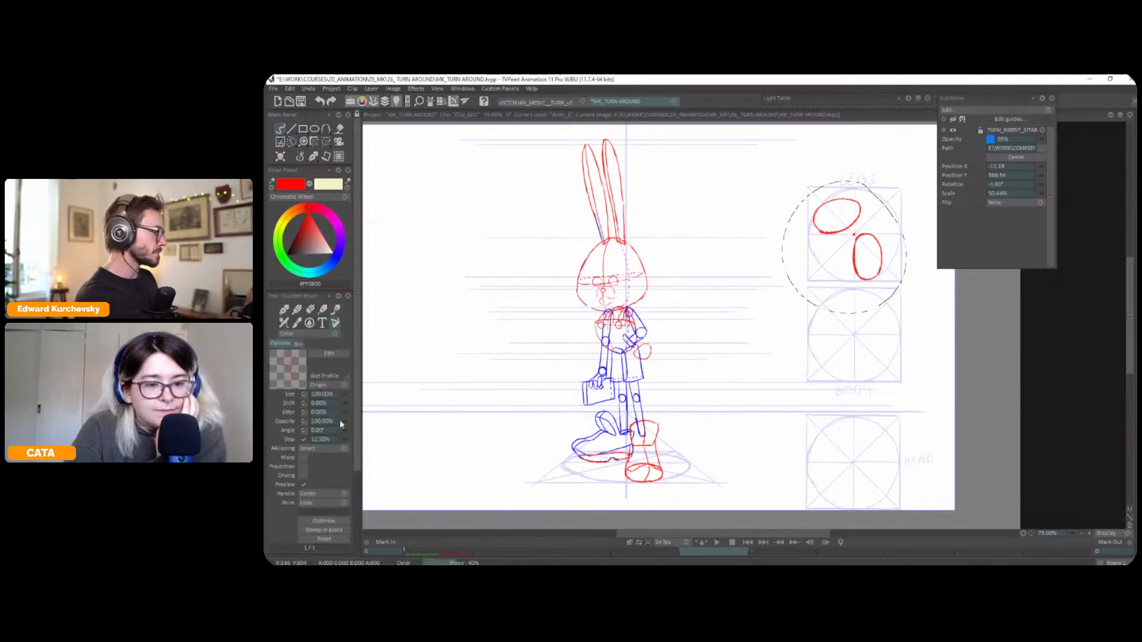
On frame 0, stamp the foot ovals centred in the LEGS circle with a 45° brush angle and 0% step, then return to the pen brush
{"action": "key", "text": "Left"}
{"action": "left_click", "coordinate": [328, 431]}
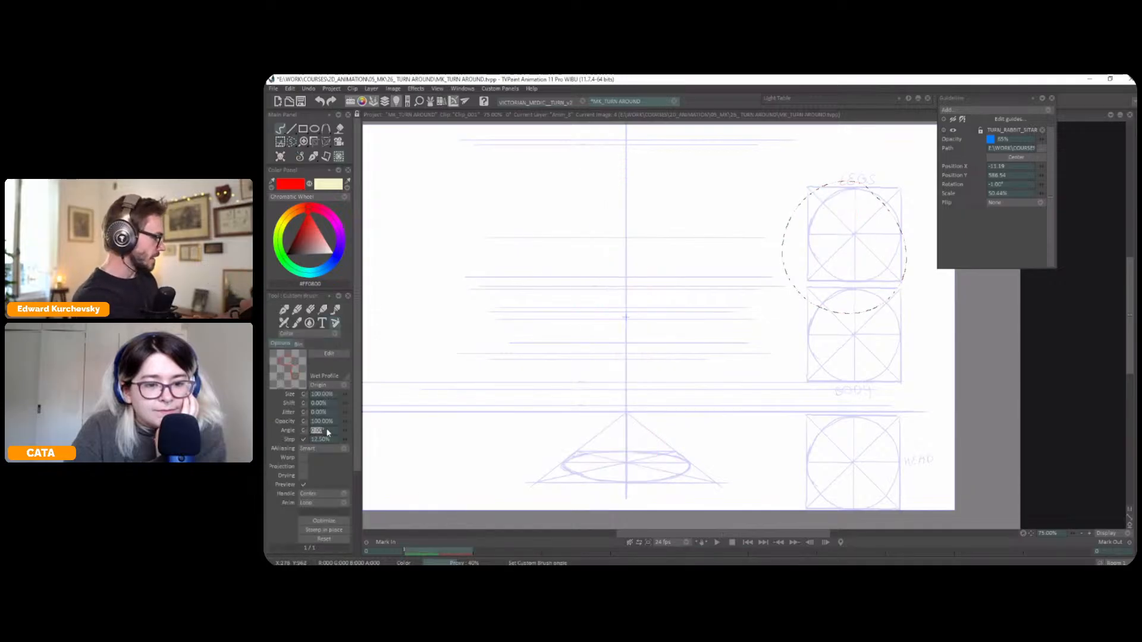
{"action": "type", "text": "45"}
{"action": "key", "text": "Tab"}
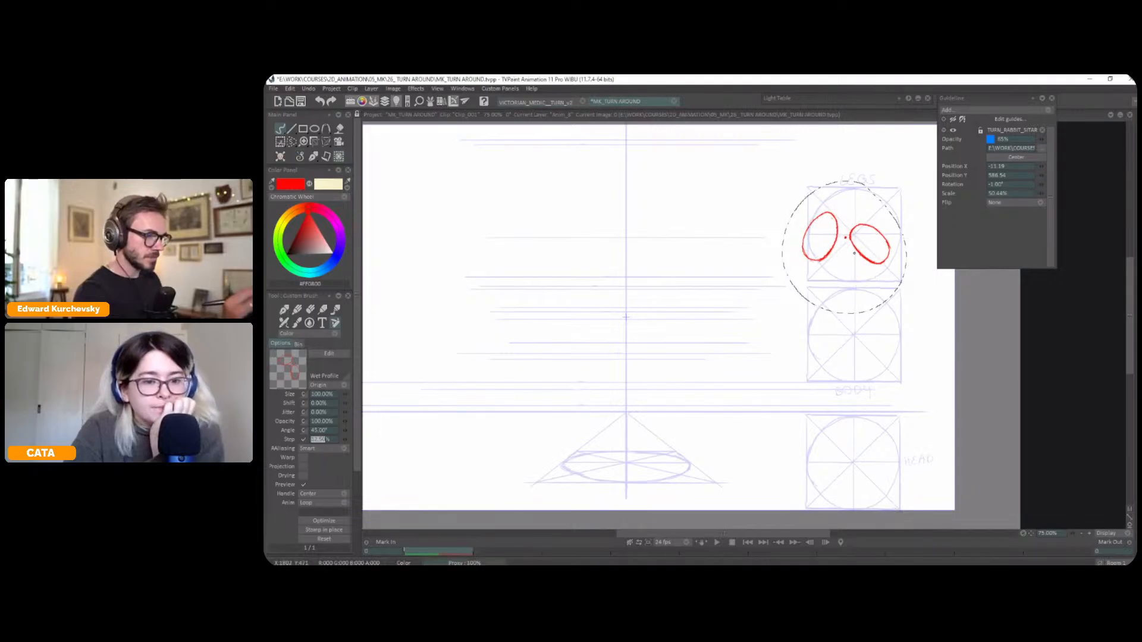
{"action": "type", "text": "0"}
{"action": "key", "text": "Return"}
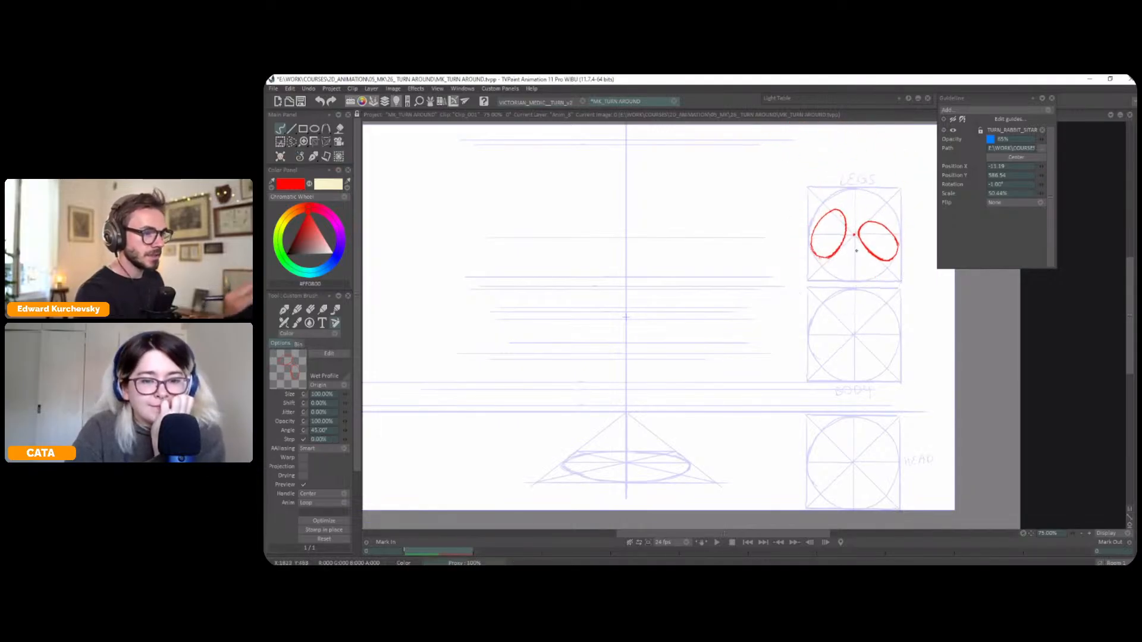
{"action": "left_click", "coordinate": [313, 159]}
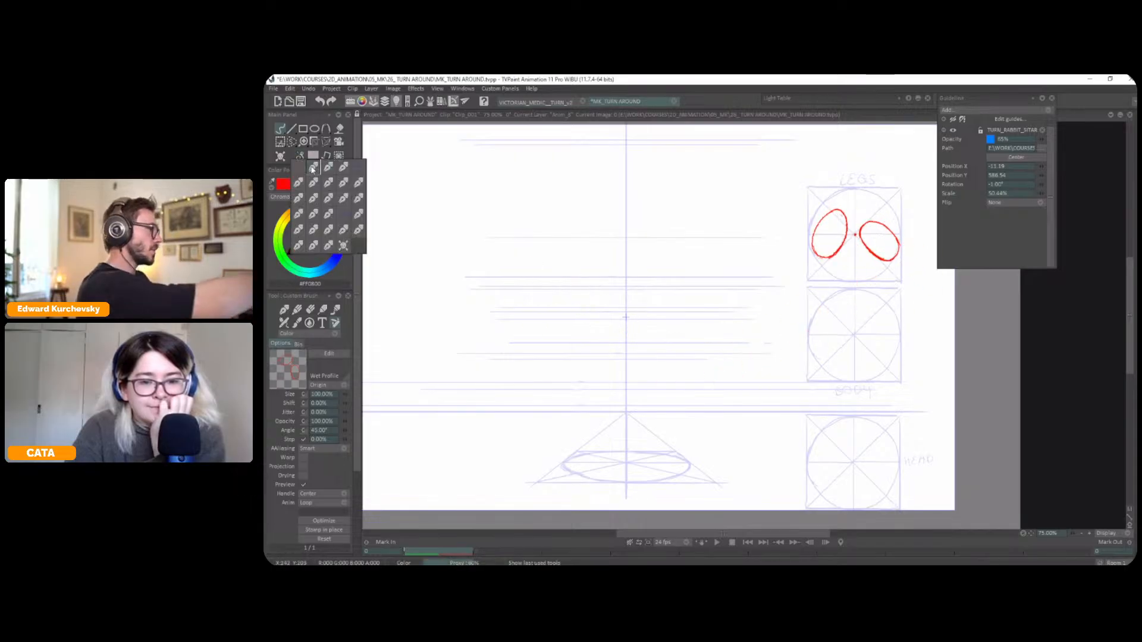
{"action": "left_click", "coordinate": [313, 169]}
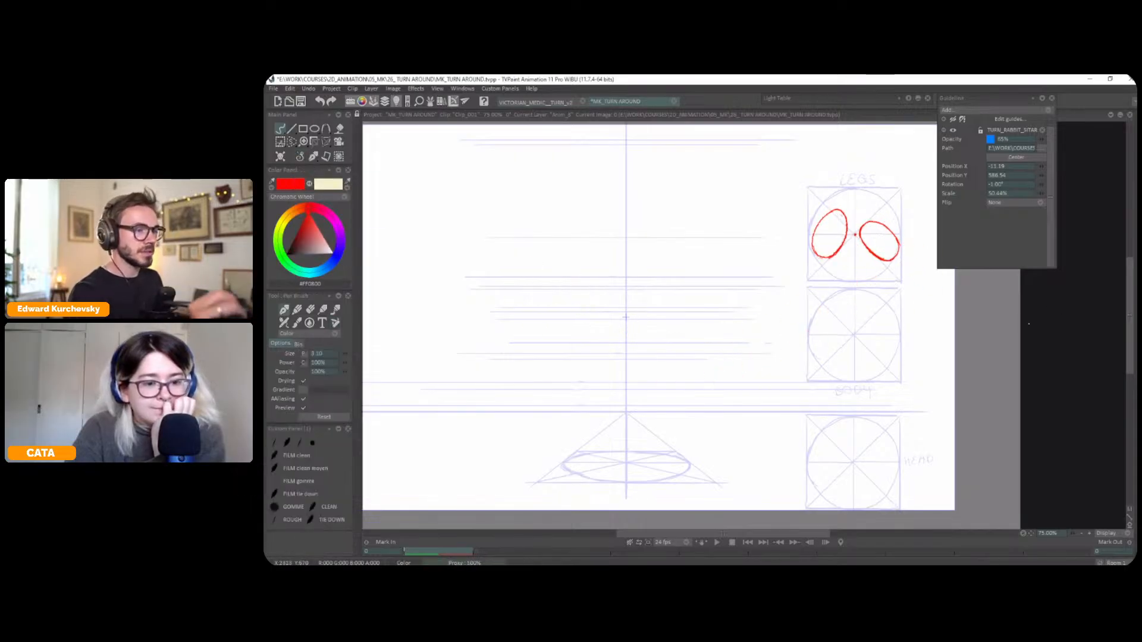
Flip between frames 0 and 4 to compare the rotated foot ovals with the rabbit construction's foot ovals
{"action": "key", "text": "Right"}
{"action": "key", "text": "Left"}
{"action": "key", "text": "Right"}
{"action": "key", "text": "Left"}
{"action": "key", "text": "Right"}
{"action": "key", "text": "Left"}
{"action": "key", "text": "Right"}
{"action": "key", "text": "Left"}
{"action": "key", "text": "Right"}
{"action": "key", "text": "Left"}
{"action": "key", "text": "Right"}
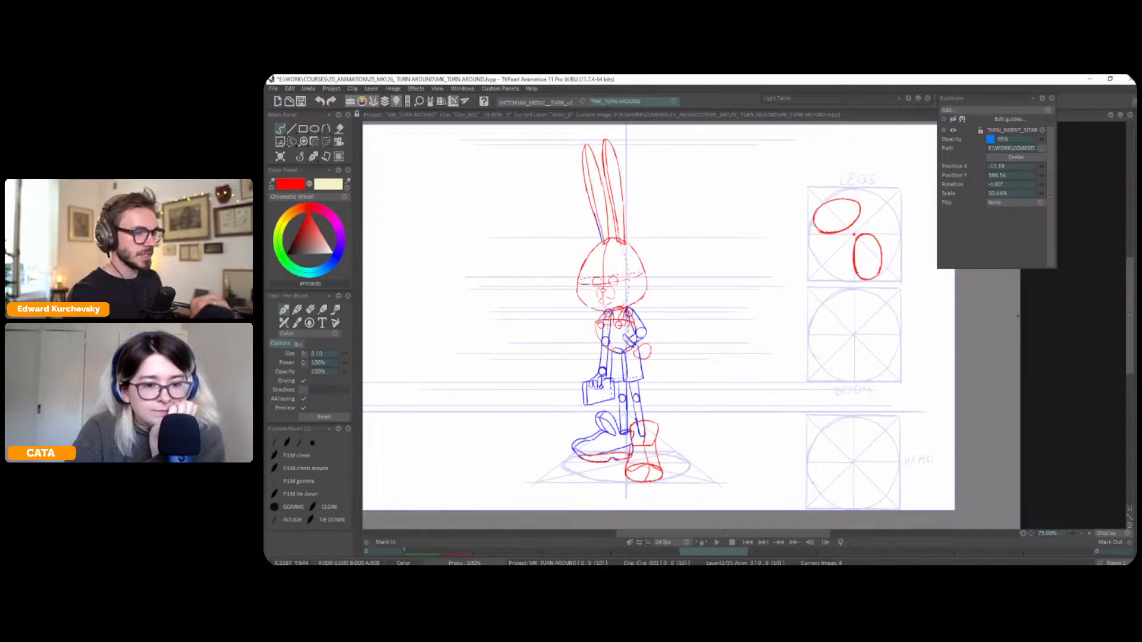
{"action": "key", "text": "Left"}
{"action": "key", "text": "Right"}
{"action": "key", "text": "Left"}
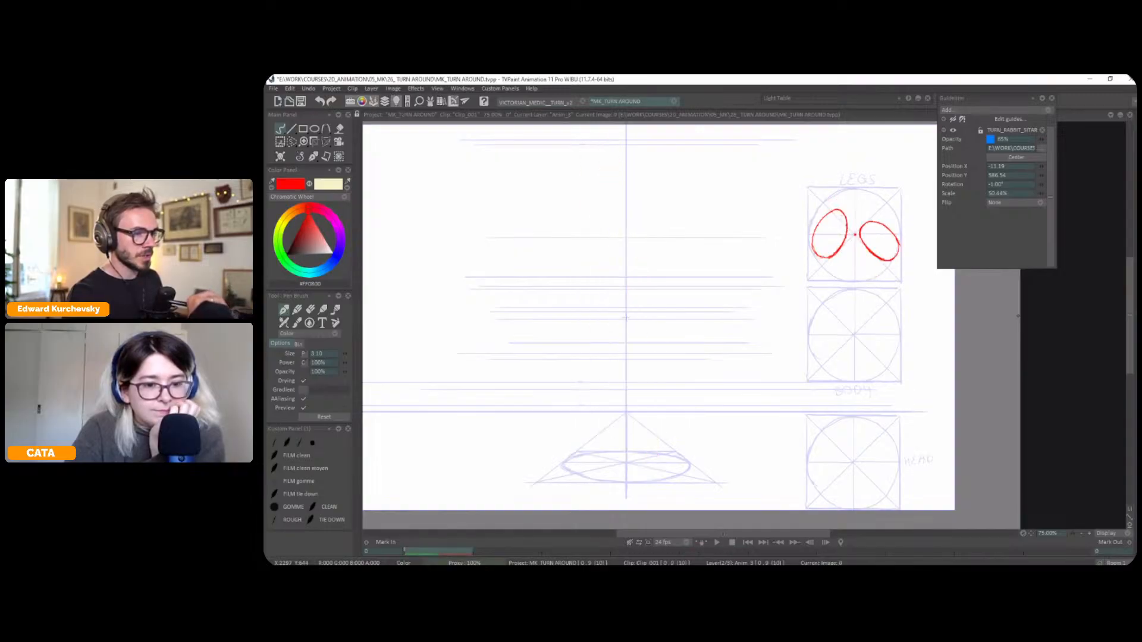
Compare the two frames close up, try small red marks on the right-hand foot oval in the LEGS circle and undo them
{"action": "left_click_drag", "start_coordinate": [1017, 316], "coordinate": [1028, 293]}
{"action": "scroll", "coordinate": [826, 397], "scroll_direction": "up", "scroll_amount": 1}
{"action": "left_click_drag", "start_coordinate": [826, 397], "coordinate": [836, 380]}
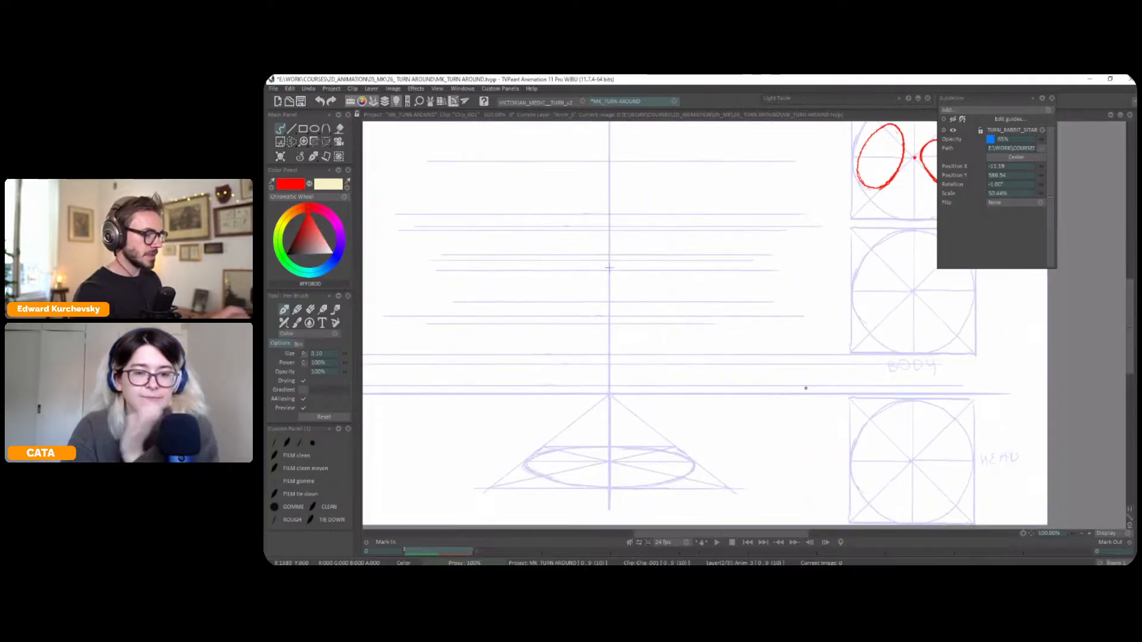
{"action": "key", "text": "Right"}
{"action": "key", "text": "Left"}
{"action": "key", "text": "Right"}
{"action": "key", "text": "Left"}
{"action": "key", "text": "Right"}
{"action": "key", "text": "Left"}
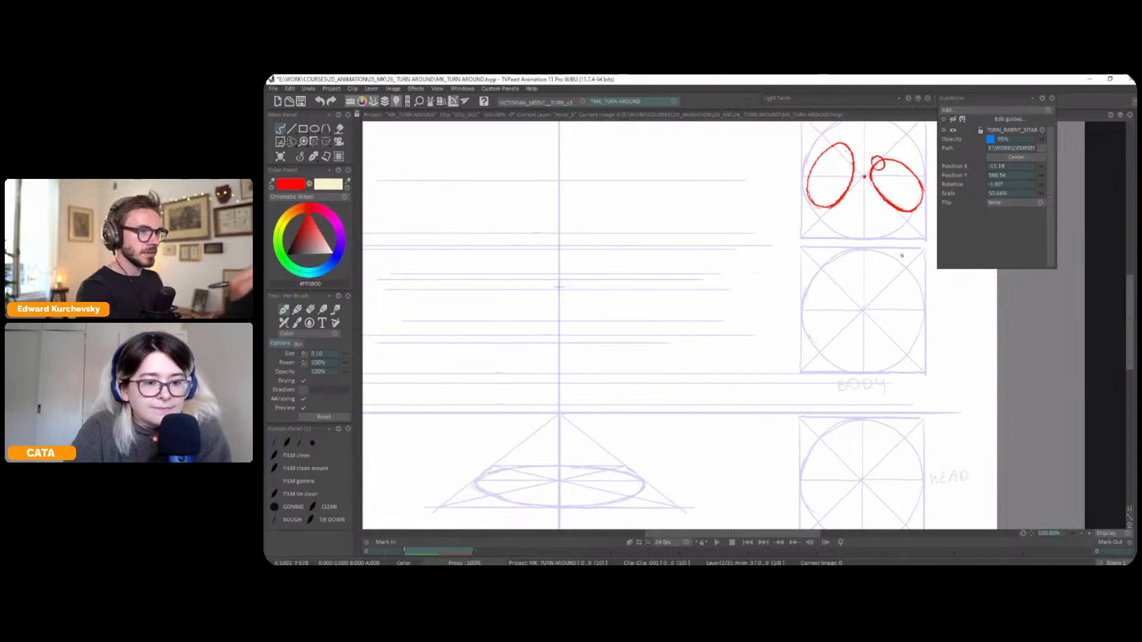
{"action": "key", "text": "ctrl+z"}
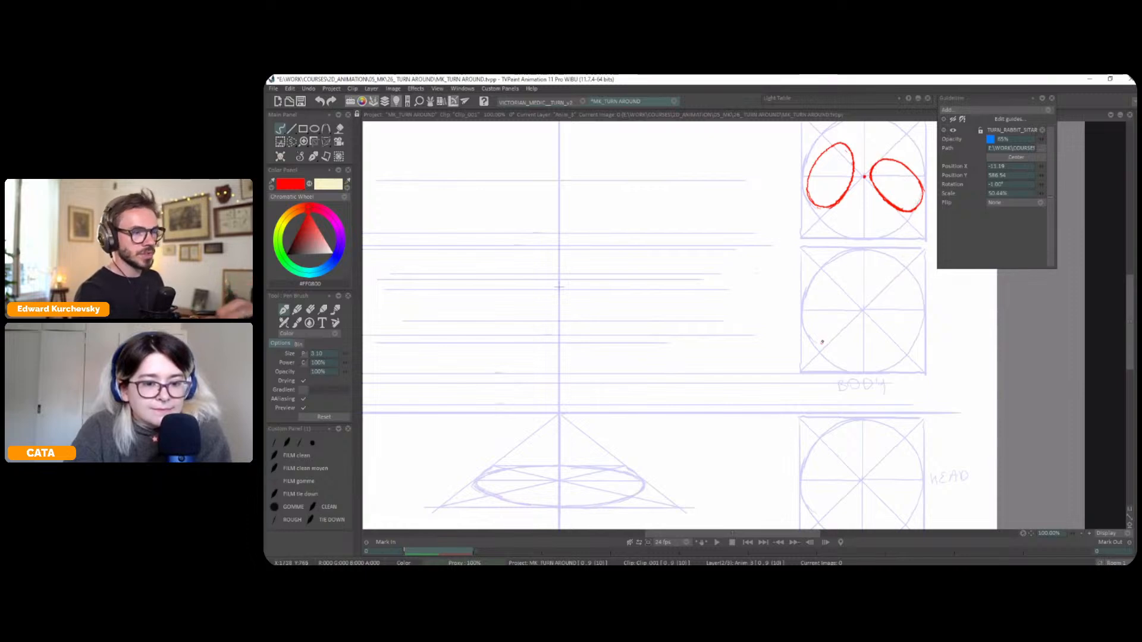
{"action": "left_click_drag", "start_coordinate": [888, 200], "coordinate": [890, 204]}
{"action": "key", "text": "ctrl+z"}
Draw a flattened red foot oval in the right half of the ground ellipse on frame 0, checking it against frame 4
{"action": "mouse_move", "coordinate": [616, 456]}
{"action": "left_mouse_down"}
{"action": "mouse_move", "coordinate": [608, 451]}
{"action": "mouse_move", "coordinate": [605, 486]}
{"action": "mouse_move", "coordinate": [625, 487]}
{"action": "left_mouse_up"}
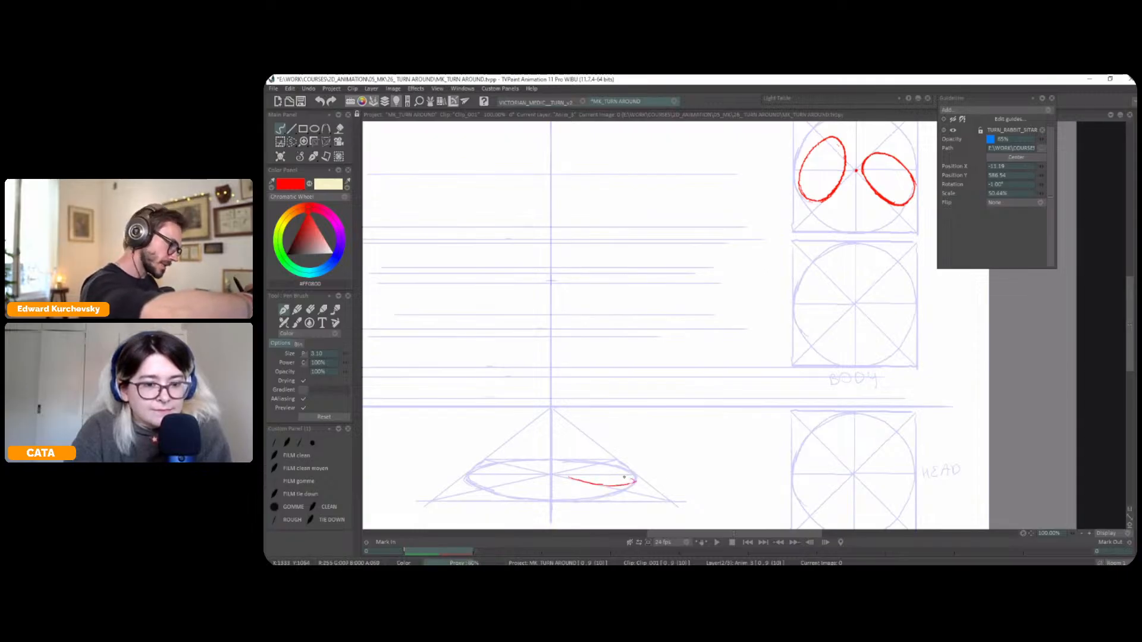
{"action": "mouse_move", "coordinate": [584, 468]}
{"action": "left_mouse_down"}
{"action": "mouse_move", "coordinate": [553, 468]}
{"action": "mouse_move", "coordinate": [619, 471]}
{"action": "left_mouse_up"}
{"action": "key", "text": "minus"}
{"action": "key", "text": "Right"}
{"action": "key", "text": "Left"}
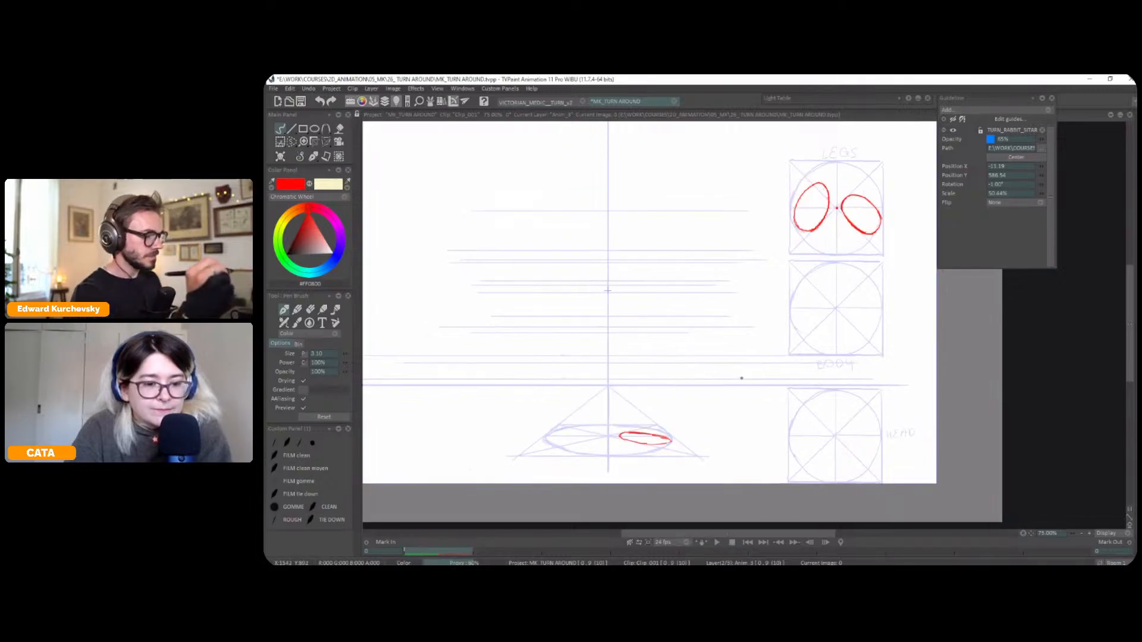
{"action": "key", "text": "Right"}
{"action": "key", "text": "Left"}
{"action": "key", "text": "Right"}
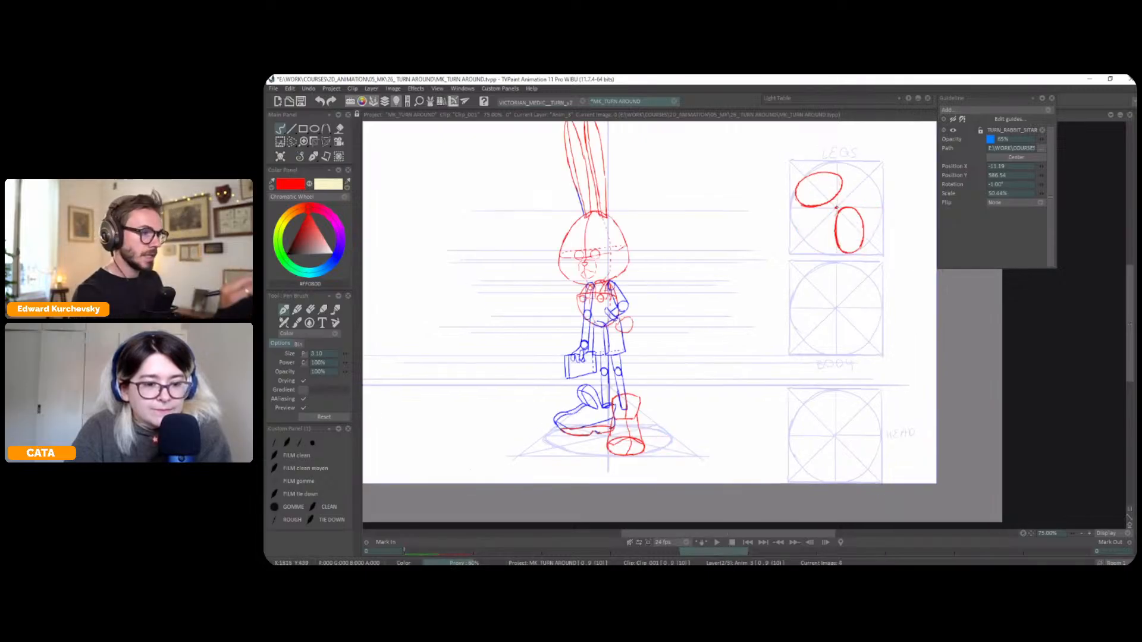
{"action": "key", "text": "Left"}
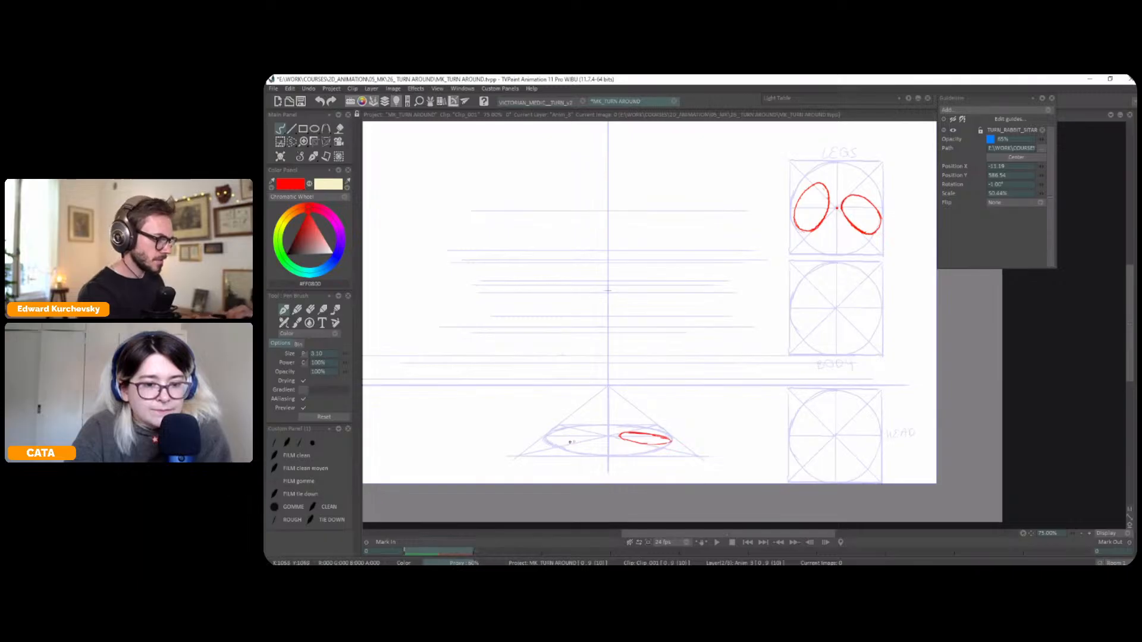
Draw the second flattened red foot oval in the left half of the ground ellipse and check it against frame 4
{"action": "left_click_drag", "start_coordinate": [572, 443], "coordinate": [586, 441]}
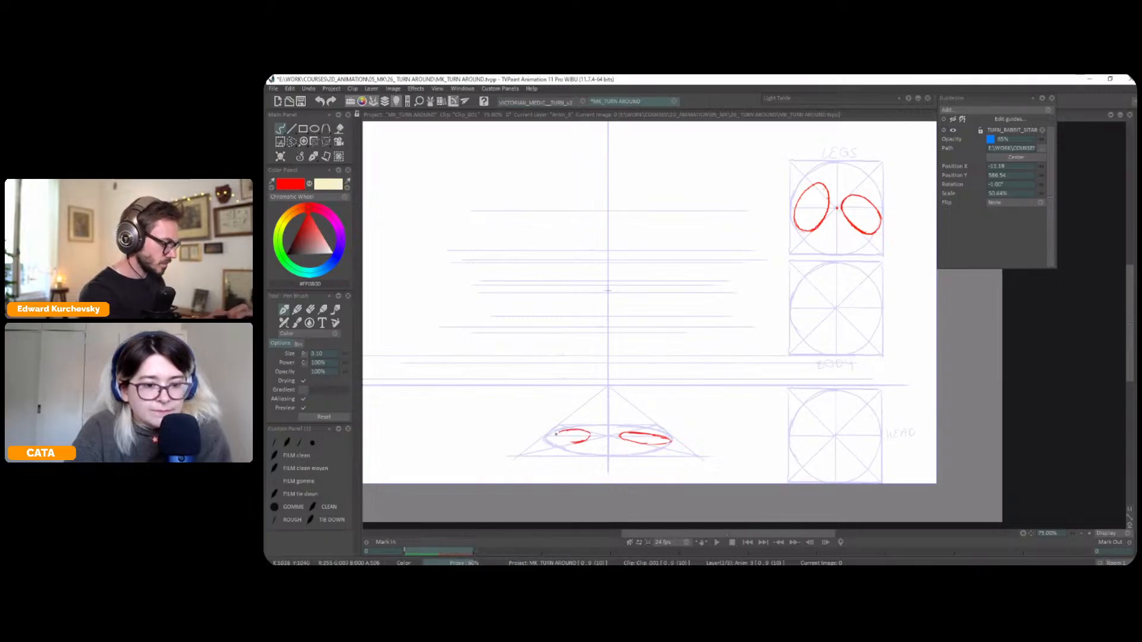
{"action": "left_click_drag", "start_coordinate": [552, 441], "coordinate": [564, 443]}
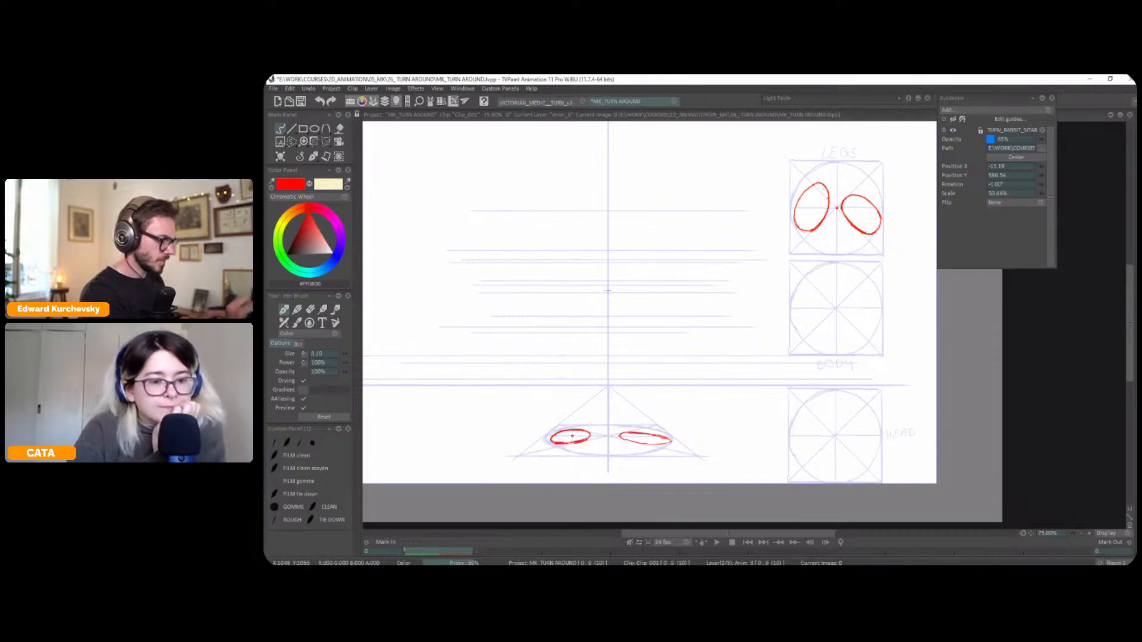
{"action": "key", "text": "Right"}
{"action": "key", "text": "Left"}
{"action": "key", "text": "Right"}
{"action": "key", "text": "Left"}
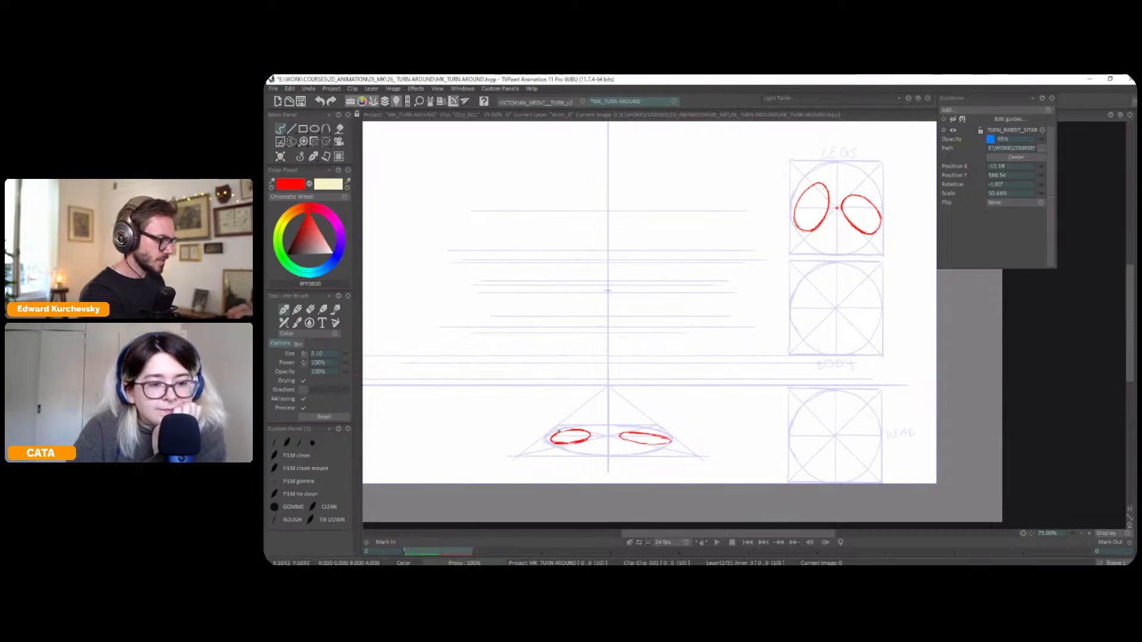
Set the drawing colour to blue and sketch a small eye symbol at the horizon line on frame 4, undoing the trial horizon strokes
{"action": "left_click", "coordinate": [338, 254]}
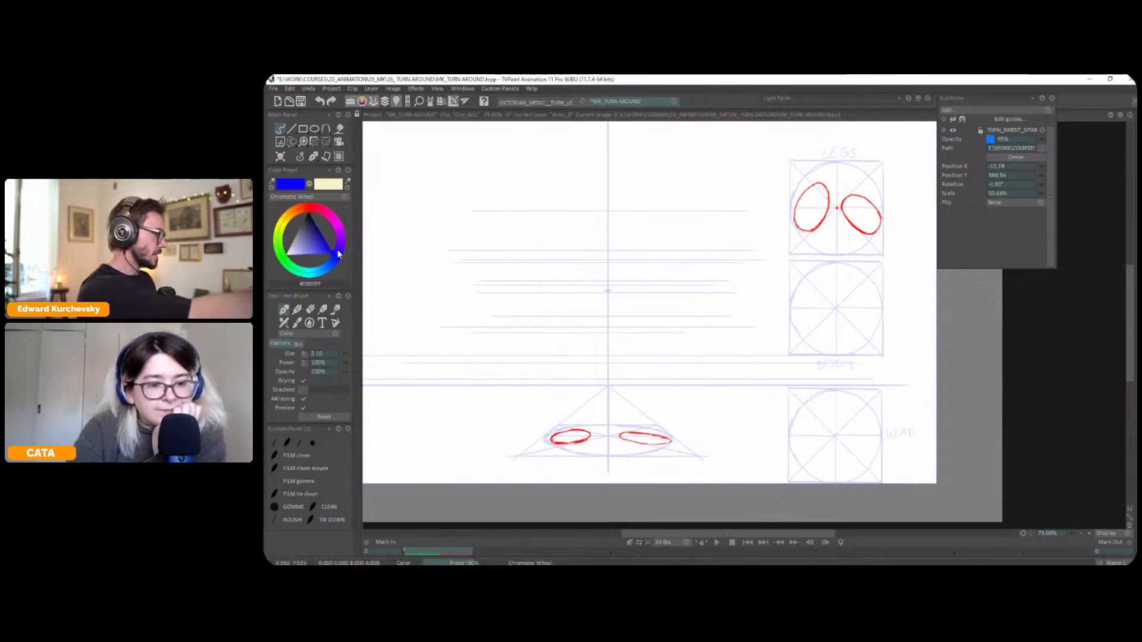
{"action": "key", "text": "Right"}
{"action": "key", "text": "Left"}
{"action": "key", "text": "Right"}
{"action": "key", "text": "Left"}
{"action": "key", "text": "Right"}
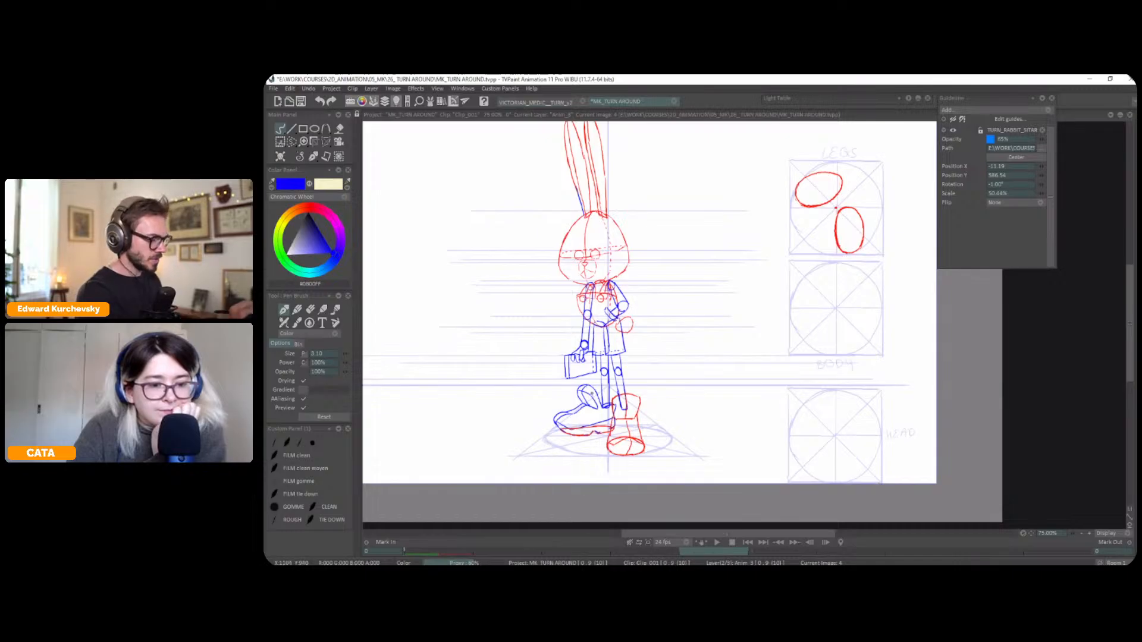
{"action": "left_click_drag", "start_coordinate": [670, 386], "coordinate": [497, 388]}
{"action": "key", "text": "ctrl+z"}
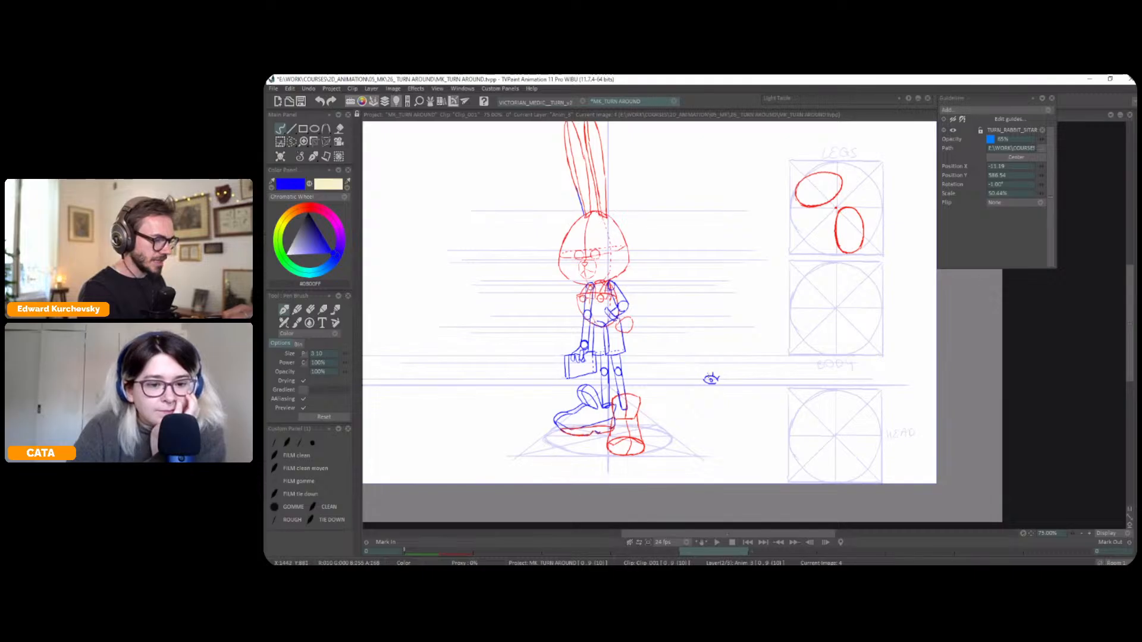
{"action": "left_click_drag", "start_coordinate": [652, 386], "coordinate": [689, 386]}
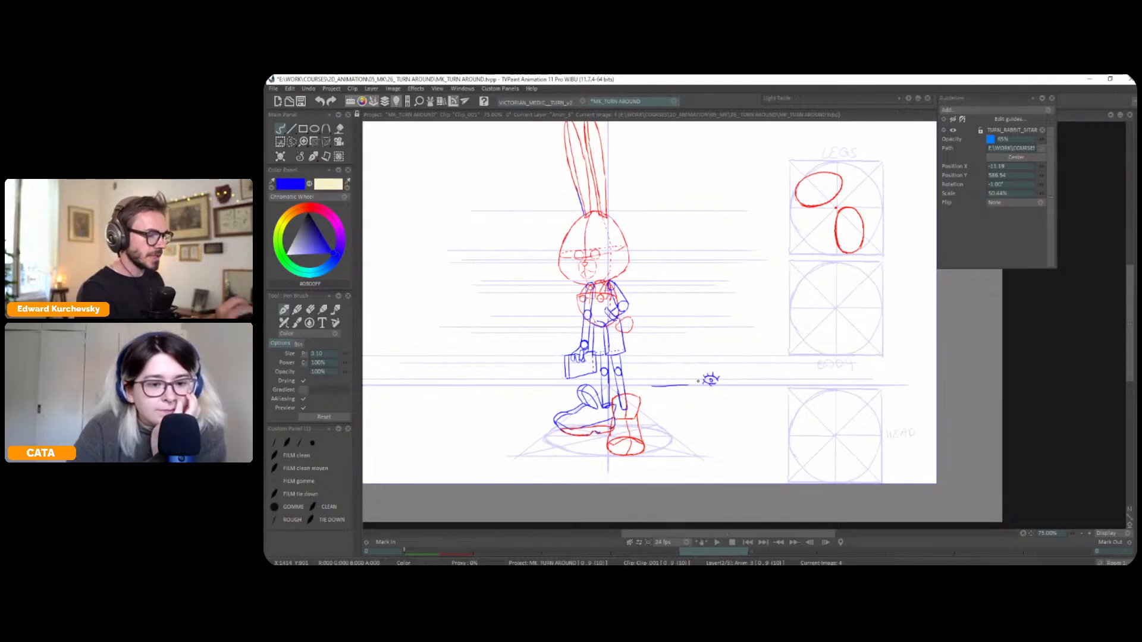
{"action": "key", "text": "ctrl+z"}
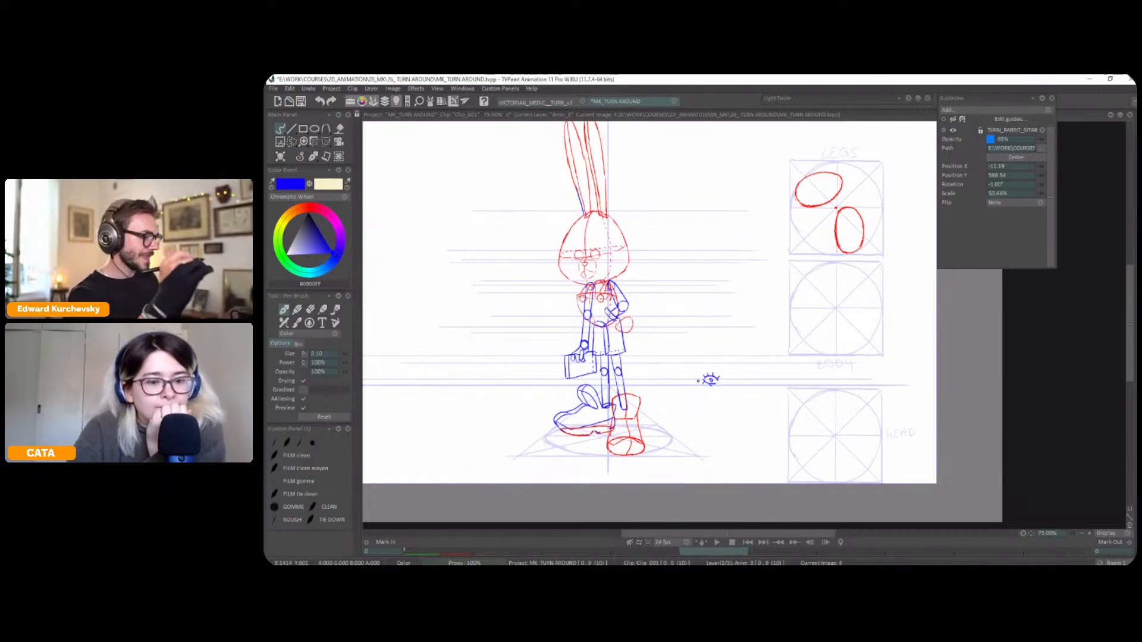
Try blue vertical marks through the rabbit's two feet on frame 4 and undo them
{"action": "key", "text": "Tab"}
{"action": "key", "text": "Tab"}
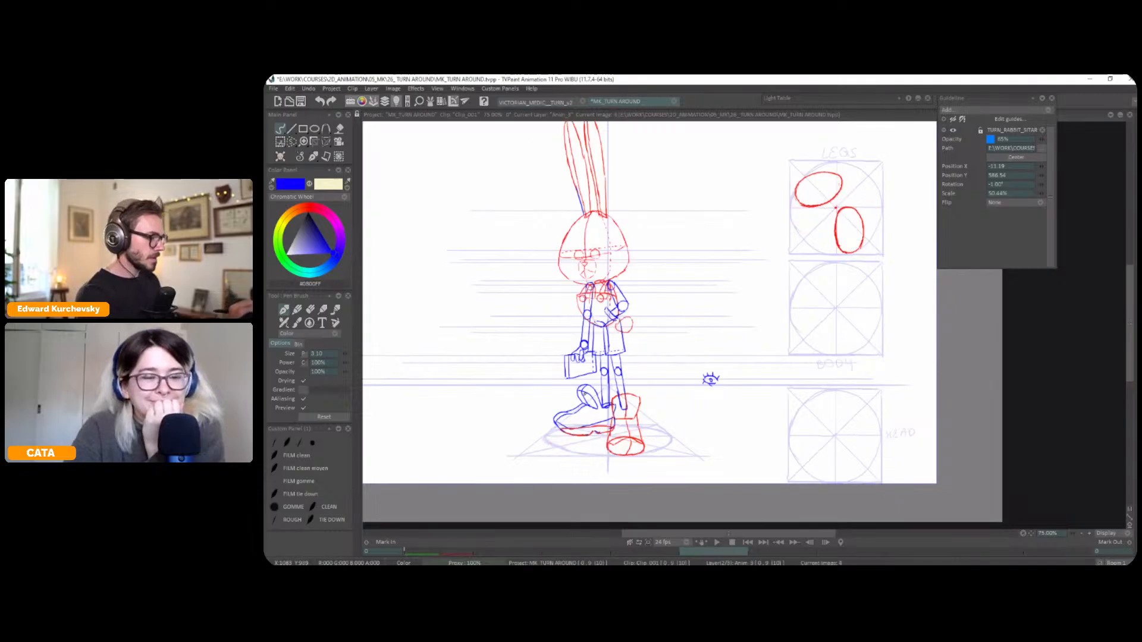
{"action": "left_click_drag", "start_coordinate": [587, 434], "coordinate": [586, 388]}
{"action": "key", "text": "ctrl+z"}
{"action": "mouse_move", "coordinate": [585, 435]}
{"action": "left_mouse_down"}
{"action": "mouse_move", "coordinate": [626, 409]}
{"action": "mouse_move", "coordinate": [625, 452]}
{"action": "left_mouse_up"}
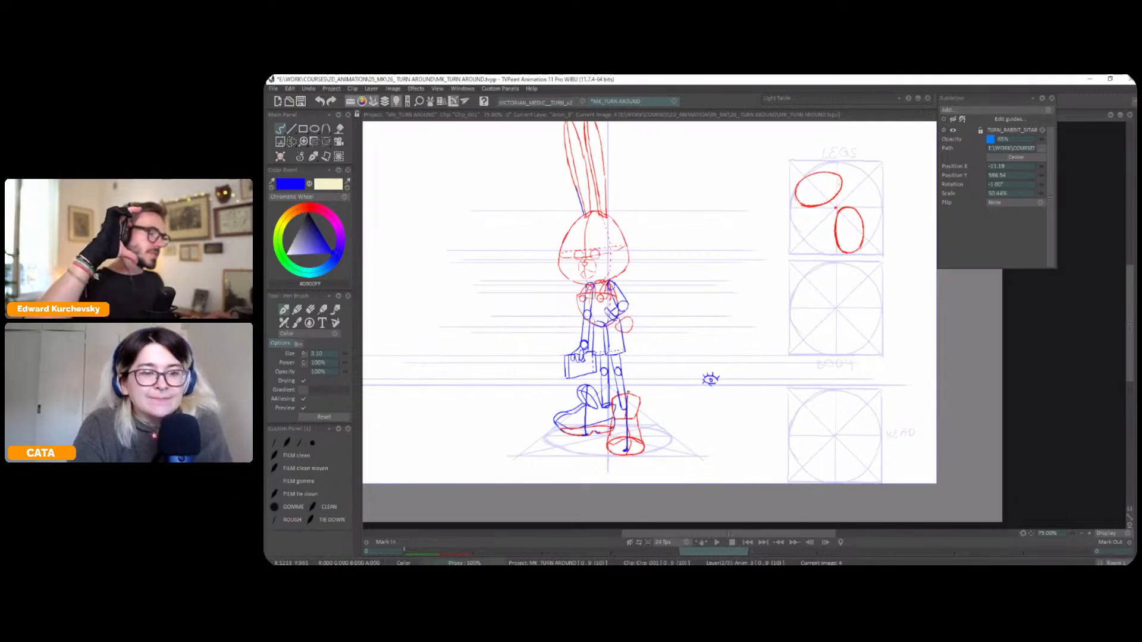
{"action": "key", "text": "ctrl+z"}
{"action": "key", "text": "ctrl+z"}
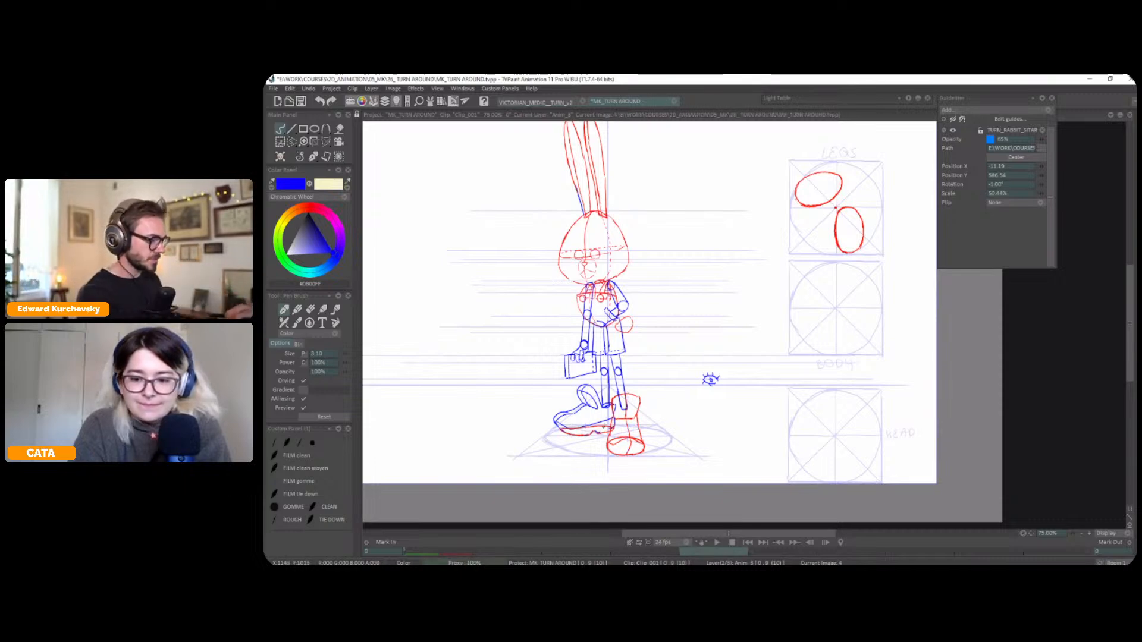
Go back to frame 0 and turn on the light table to show the rabbit construction drawing beneath it
{"action": "key", "text": "Home"}
{"action": "key", "text": "l"}
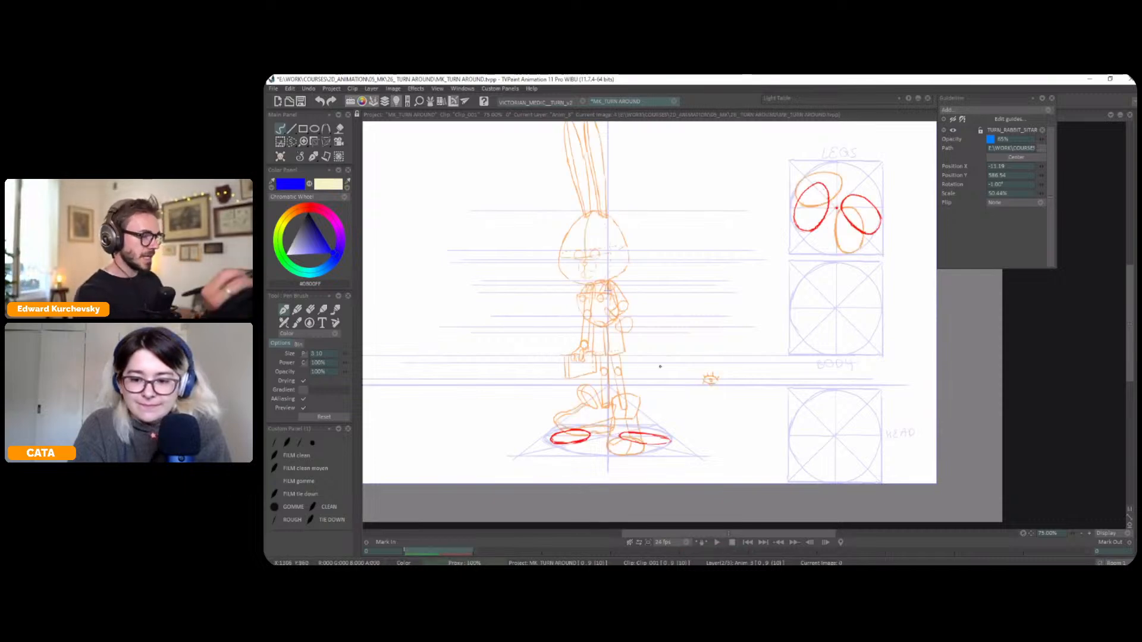
Expand the light table settings and write a blue boxed note reading OUT OF PEG beside the rabbit
{"action": "left_click", "coordinate": [908, 99]}
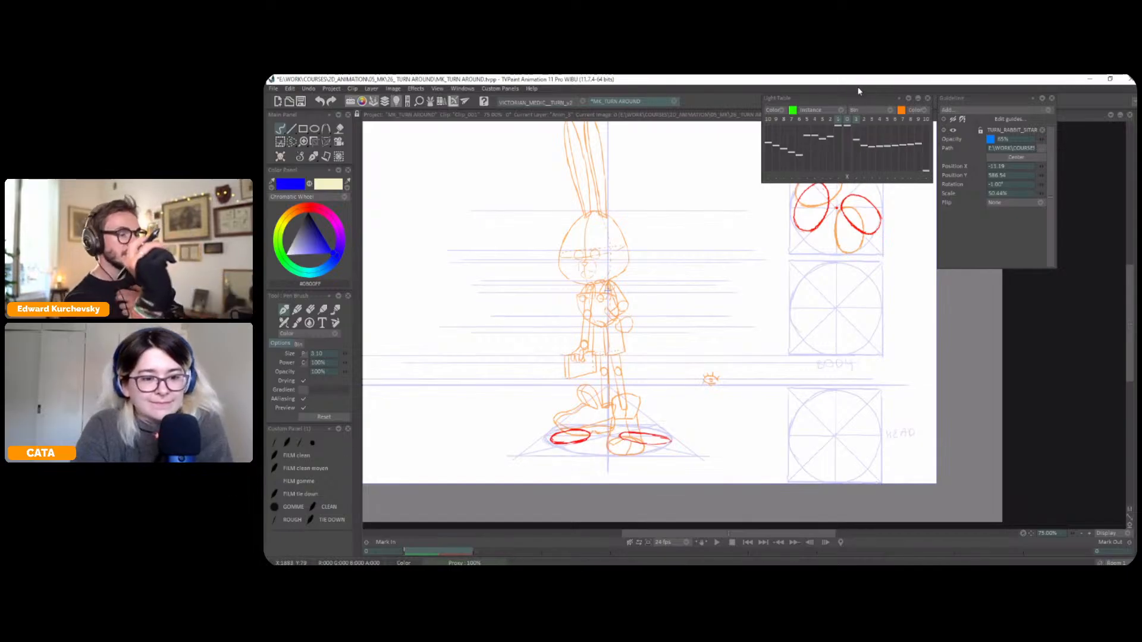
{"action": "left_click_drag", "start_coordinate": [691, 270], "coordinate": [690, 271]}
{"action": "mouse_move", "coordinate": [701, 272]}
{"action": "left_mouse_down"}
{"action": "mouse_move", "coordinate": [713, 283]}
{"action": "mouse_move", "coordinate": [720, 270]}
{"action": "mouse_move", "coordinate": [692, 295]}
{"action": "left_mouse_up"}
{"action": "left_click_drag", "start_coordinate": [706, 295], "coordinate": [707, 304]}
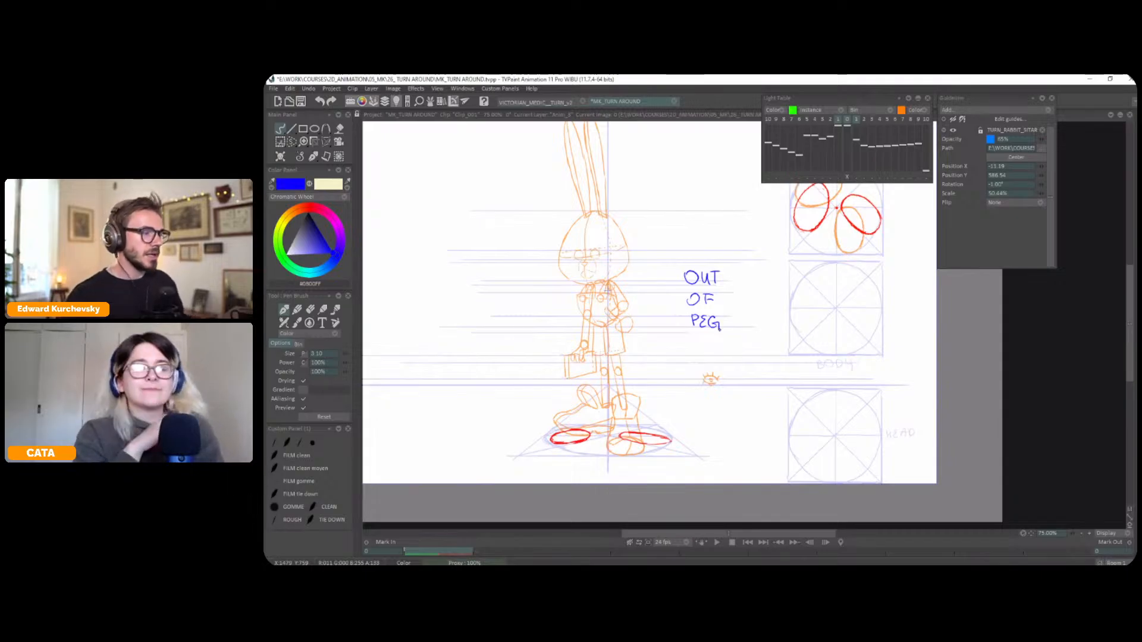
{"action": "mouse_move", "coordinate": [681, 258]}
{"action": "left_mouse_down"}
{"action": "mouse_move", "coordinate": [726, 333]}
{"action": "mouse_move", "coordinate": [724, 260]}
{"action": "mouse_move", "coordinate": [683, 254]}
{"action": "left_mouse_up"}
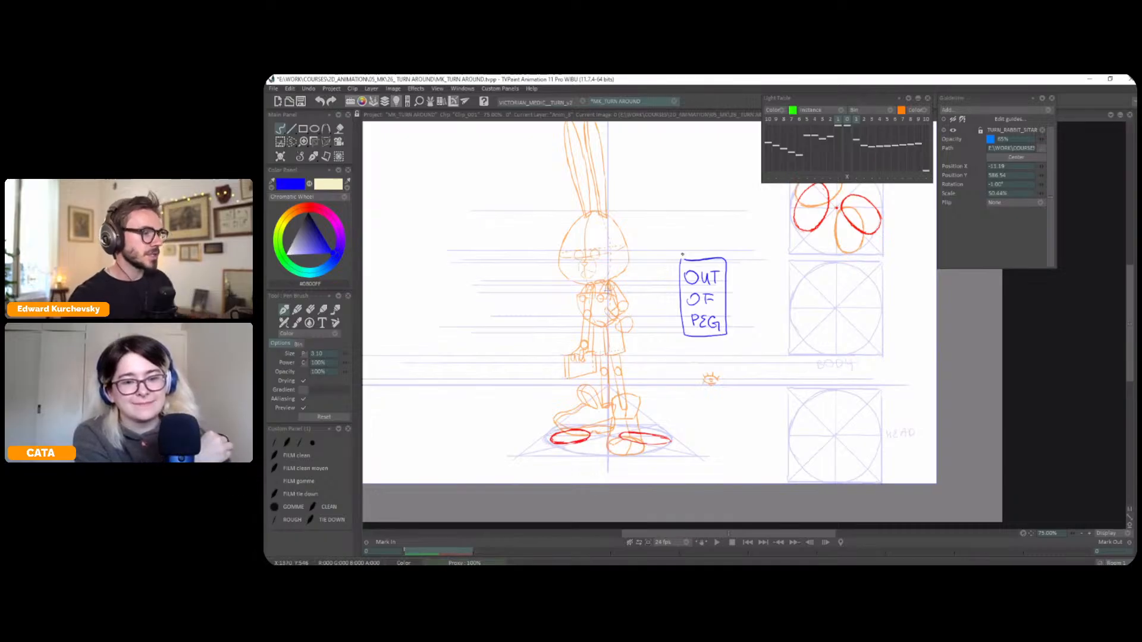
Try shifting the next frame's light table image out of peg, toggling its display and the shift for comparison
{"action": "mouse_move", "coordinate": [845, 286]}
{"action": "left_mouse_down"}
{"action": "mouse_move", "coordinate": [866, 285]}
{"action": "mouse_move", "coordinate": [814, 287]}
{"action": "left_mouse_up"}
{"action": "left_click", "coordinate": [856, 177]}
{"action": "mouse_move", "coordinate": [743, 411]}
{"action": "left_mouse_down"}
{"action": "mouse_move", "coordinate": [741, 397]}
{"action": "mouse_move", "coordinate": [734, 409]}
{"action": "left_mouse_up"}
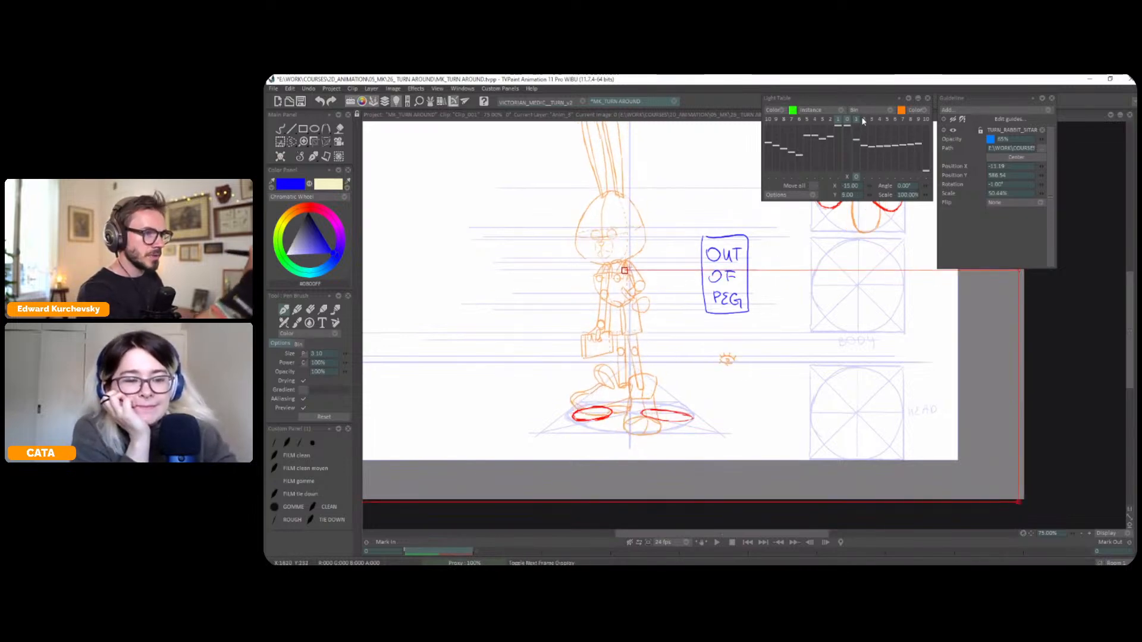
{"action": "left_click", "coordinate": [856, 121]}
{"action": "left_click", "coordinate": [856, 121]}
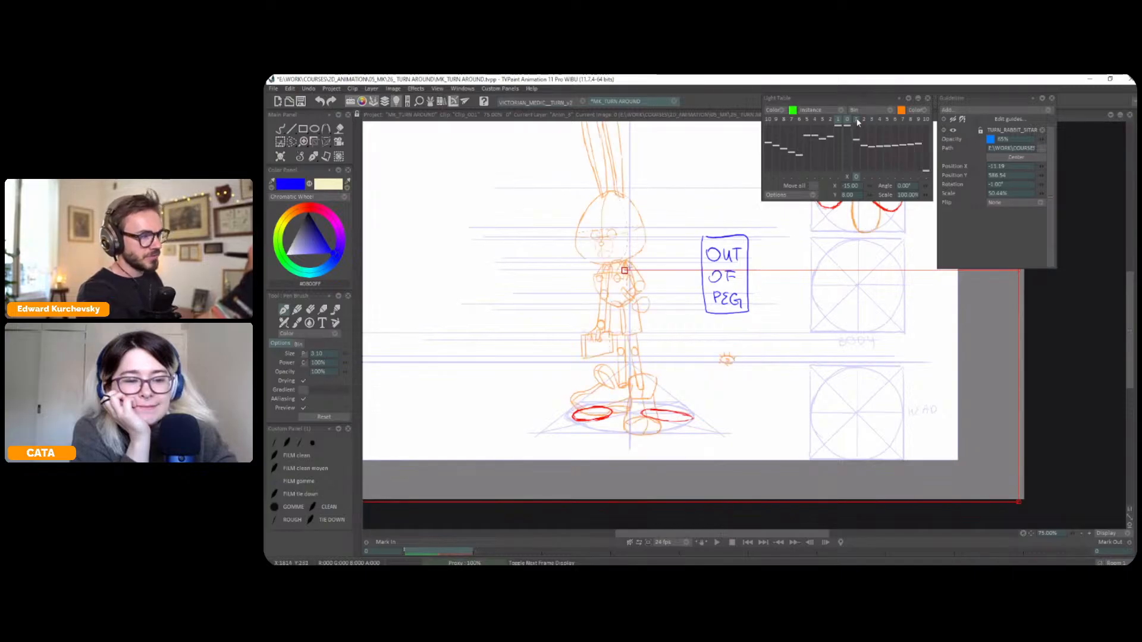
{"action": "left_click", "coordinate": [856, 121]}
{"action": "left_click", "coordinate": [856, 121]}
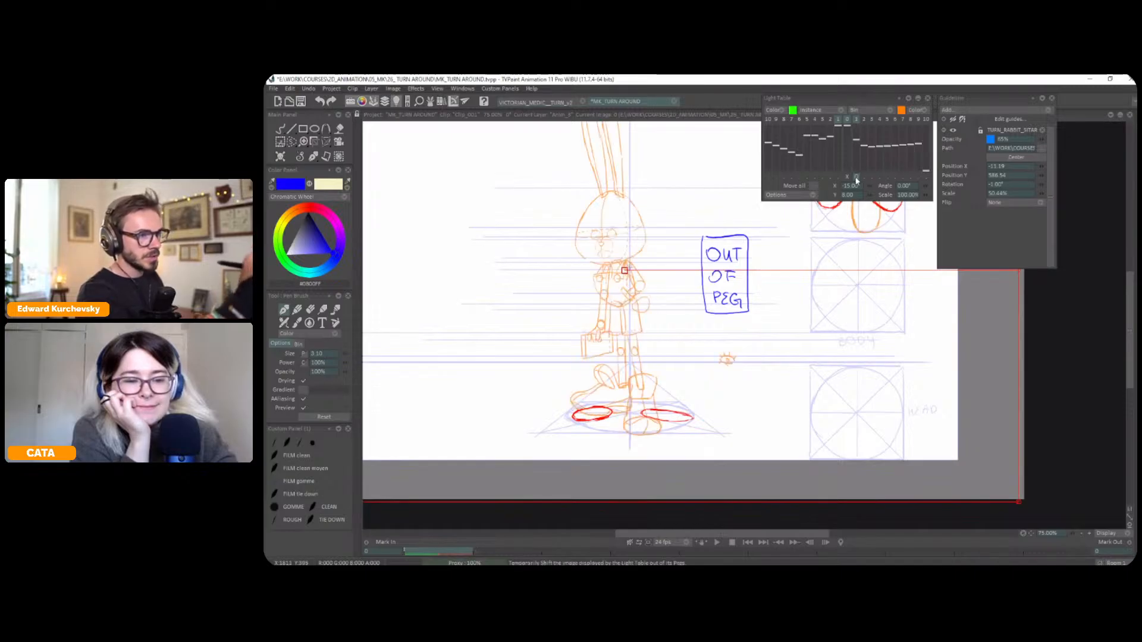
{"action": "left_click", "coordinate": [856, 178]}
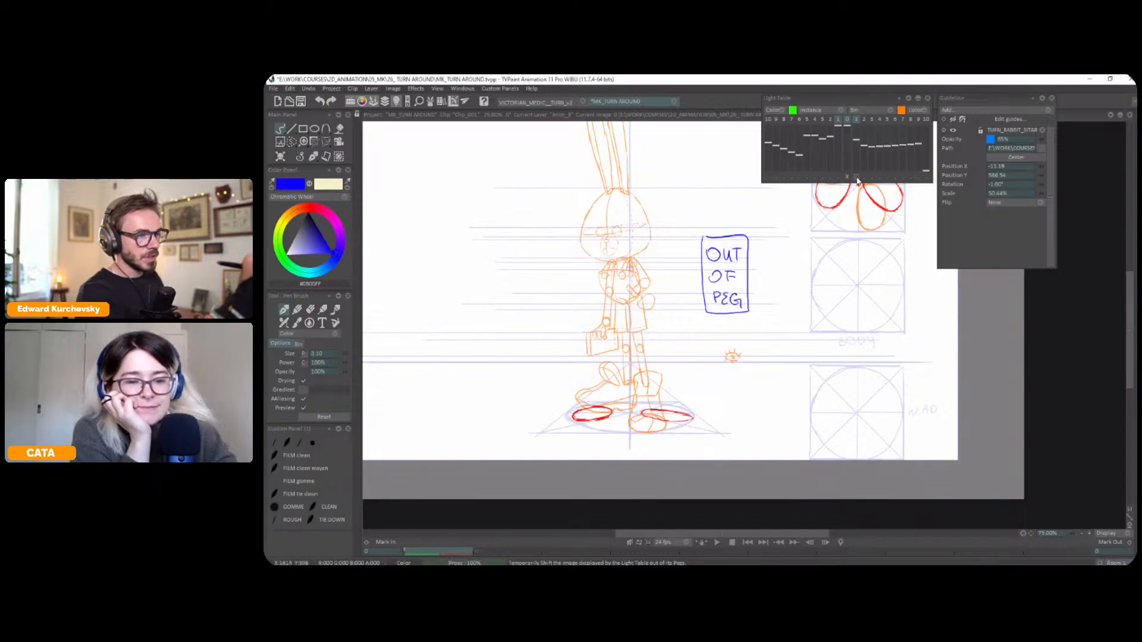
Shift the next frame's light table image out of peg so the rabbit's raised foot sits over the left red oval
{"action": "left_click", "coordinate": [857, 178]}
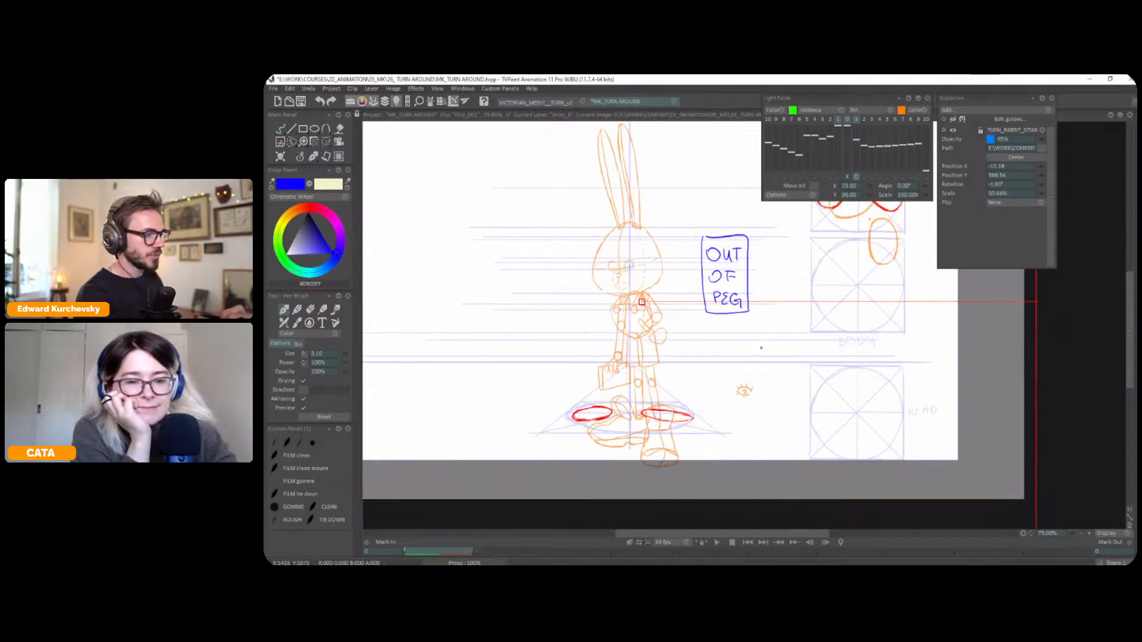
{"action": "scroll", "coordinate": [737, 407], "scroll_direction": "down", "scroll_amount": 2}
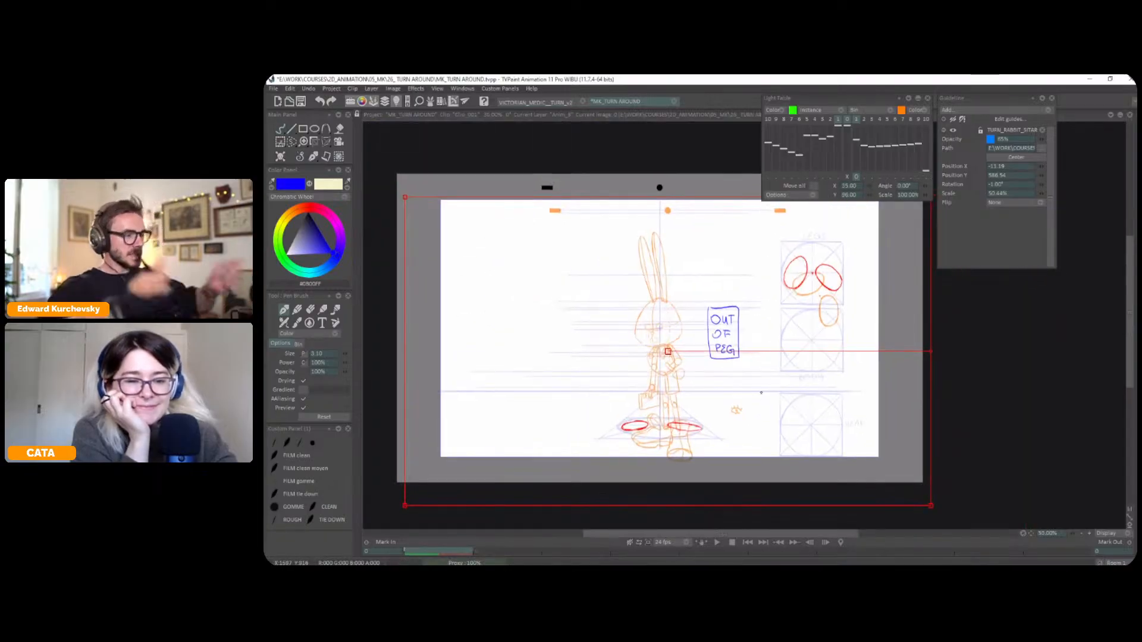
{"action": "left_click_drag", "start_coordinate": [771, 397], "coordinate": [765, 392]}
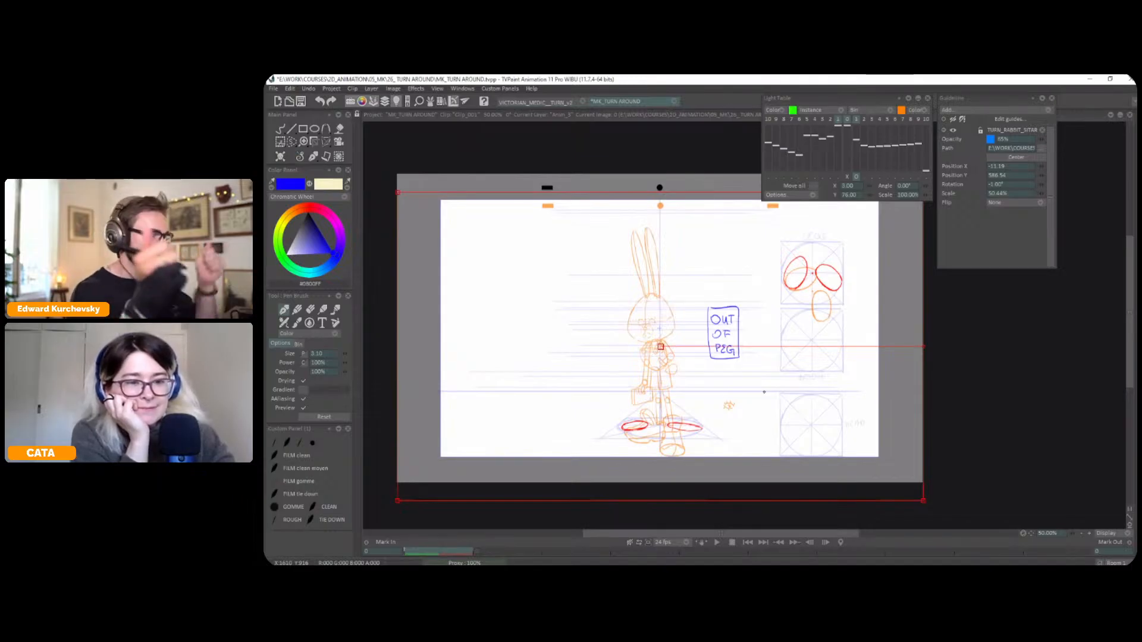
{"action": "left_click_drag", "start_coordinate": [764, 392], "coordinate": [729, 386]}
{"action": "key", "text": "Escape"}
Trace short blue contour marks around the ankle of the shifted left foot
{"action": "key", "text": "greater"}
{"action": "left_click_drag", "start_coordinate": [678, 480], "coordinate": [841, 334]}
{"action": "left_click_drag", "start_coordinate": [662, 380], "coordinate": [658, 397]}
{"action": "mouse_move", "coordinate": [690, 331]}
{"action": "left_mouse_down"}
{"action": "mouse_move", "coordinate": [687, 361]}
{"action": "mouse_move", "coordinate": [680, 351]}
{"action": "mouse_move", "coordinate": [693, 333]}
{"action": "left_mouse_up"}
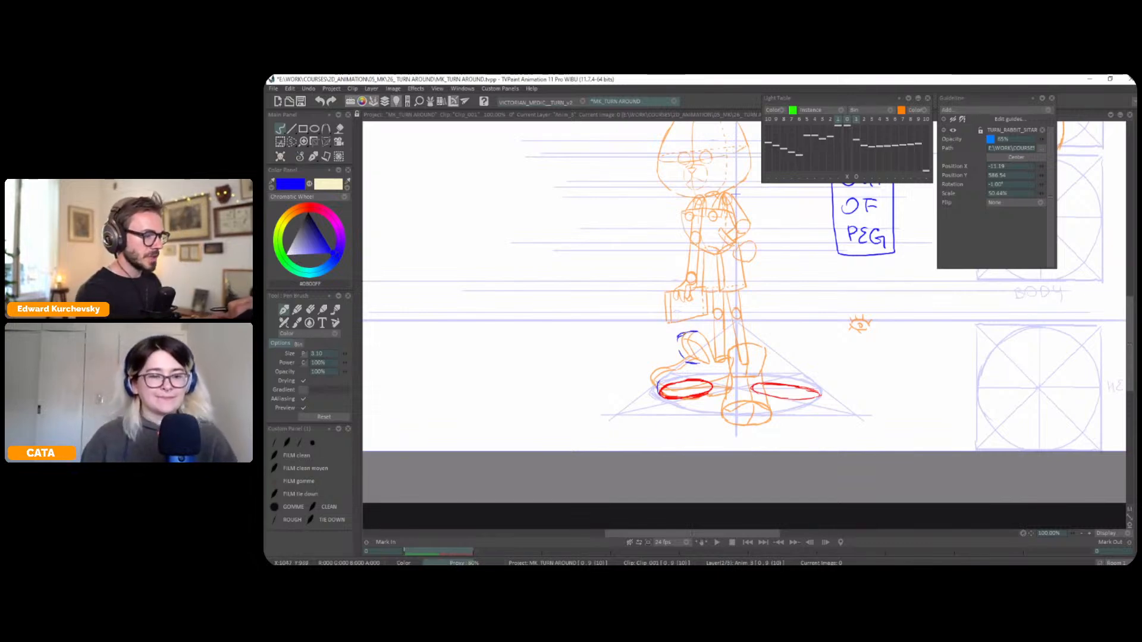
Scale the light table image to 97%, move it so the standing foot meets the right red oval, and mark its upper contour in blue
{"action": "mouse_move", "coordinate": [850, 392]}
{"action": "left_mouse_down"}
{"action": "mouse_move", "coordinate": [832, 381]}
{"action": "mouse_move", "coordinate": [811, 399]}
{"action": "mouse_move", "coordinate": [848, 384]}
{"action": "left_mouse_up"}
{"action": "left_click", "coordinate": [856, 176]}
{"action": "left_click_drag", "start_coordinate": [925, 195], "coordinate": [923, 195]}
{"action": "left_click_drag", "start_coordinate": [847, 318], "coordinate": [847, 323]}
{"action": "key", "text": "Escape"}
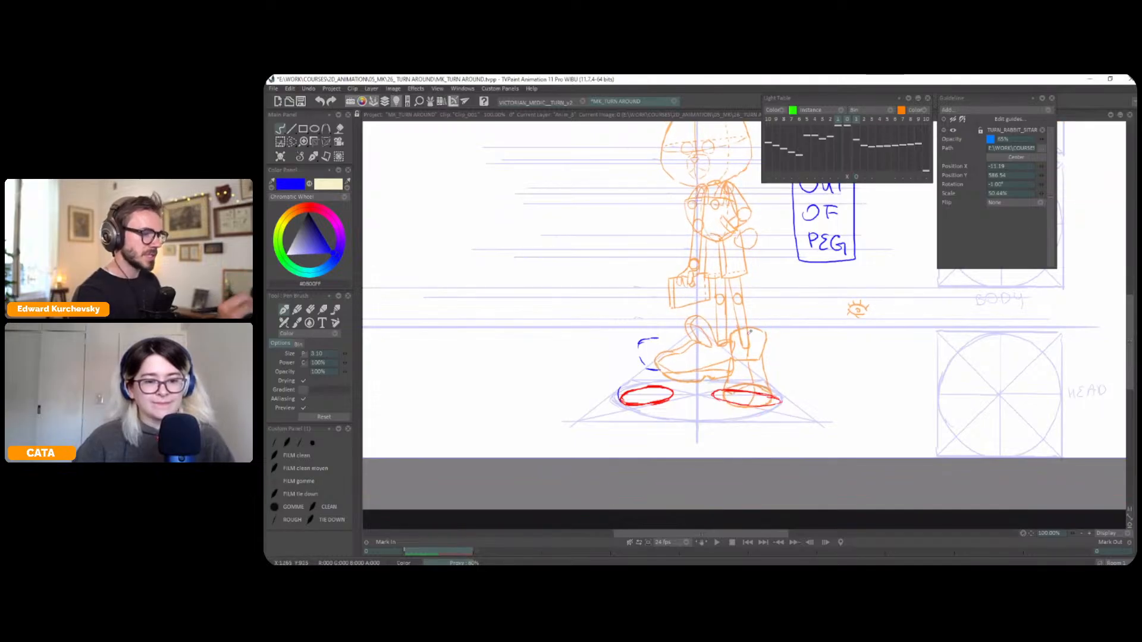
{"action": "left_click_drag", "start_coordinate": [761, 330], "coordinate": [736, 333]}
{"action": "left_click_drag", "start_coordinate": [749, 329], "coordinate": [766, 347]}
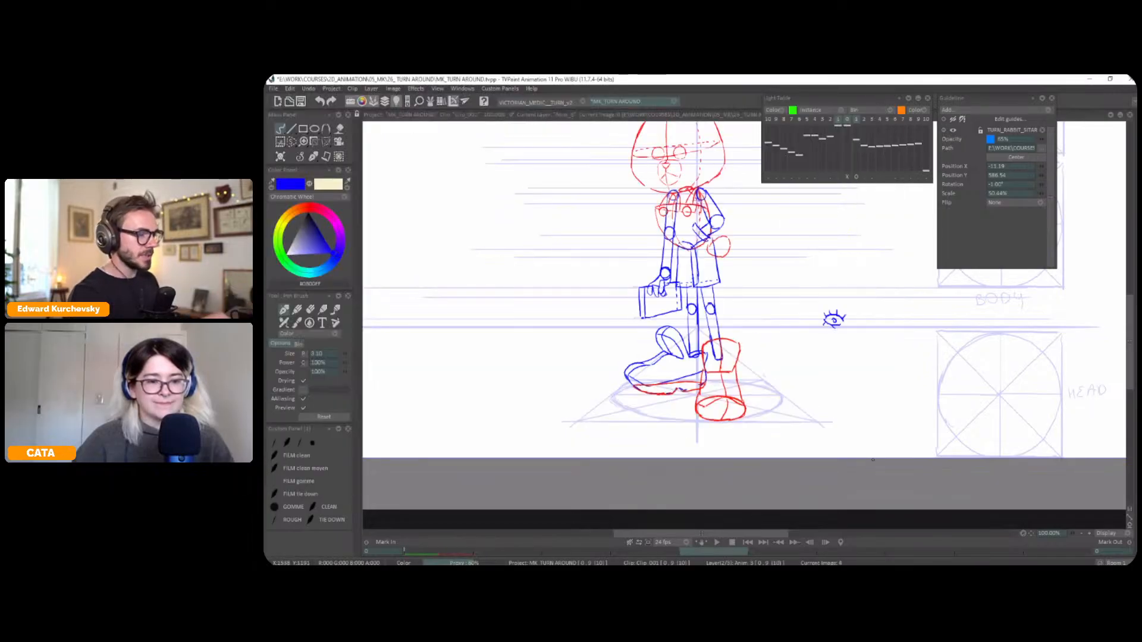
Outline the left shoe in blue around its red oval while flipping between the current and next frames
{"action": "key", "text": "Left"}
{"action": "key", "text": "Right"}
{"action": "key", "text": "Left"}
{"action": "key", "text": "Right"}
{"action": "key", "text": "Left"}
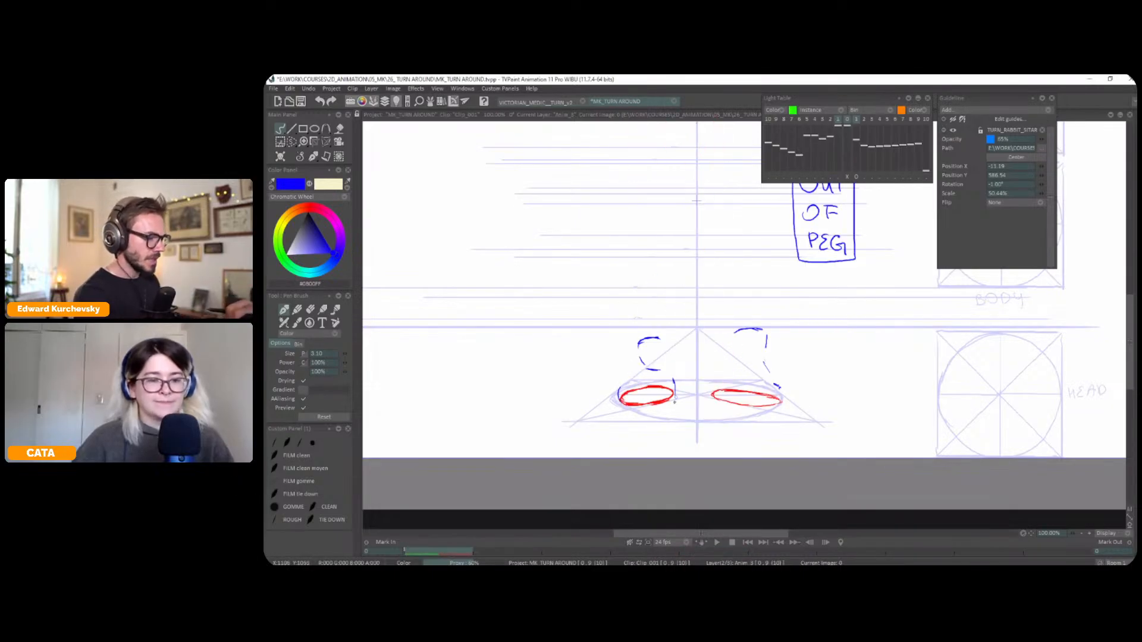
{"action": "key", "text": "Right"}
{"action": "key", "text": "Left"}
{"action": "key", "text": "Right"}
{"action": "key", "text": "Left"}
{"action": "key", "text": "Right"}
{"action": "key", "text": "Left"}
{"action": "mouse_move", "coordinate": [676, 372]}
{"action": "left_mouse_down"}
{"action": "mouse_move", "coordinate": [650, 383]}
{"action": "mouse_move", "coordinate": [621, 387]}
{"action": "left_mouse_up"}
Draw the rounded ankle shape above the left shoe, comparing it with the next frame
{"action": "key", "text": "Right"}
{"action": "key", "text": "Left"}
{"action": "key", "text": "Right"}
{"action": "key", "text": "Left"}
{"action": "key", "text": "Right"}
{"action": "key", "text": "Left"}
{"action": "key", "text": "Right"}
{"action": "key", "text": "Left"}
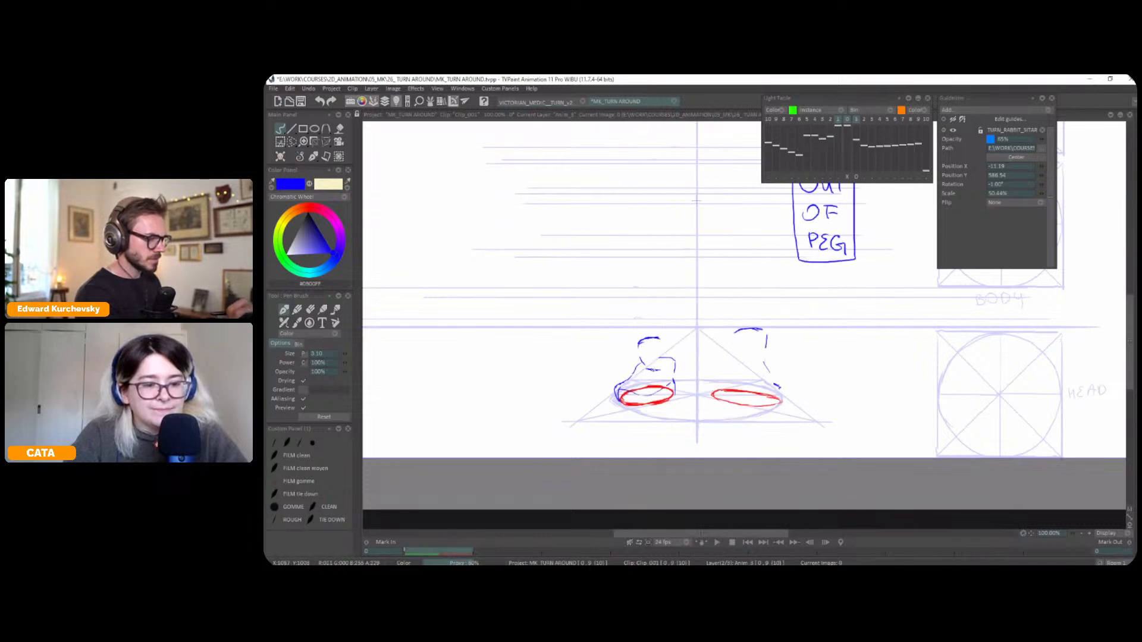
{"action": "key", "text": "Right"}
{"action": "key", "text": "Left"}
{"action": "left_click_drag", "start_coordinate": [661, 366], "coordinate": [664, 356]}
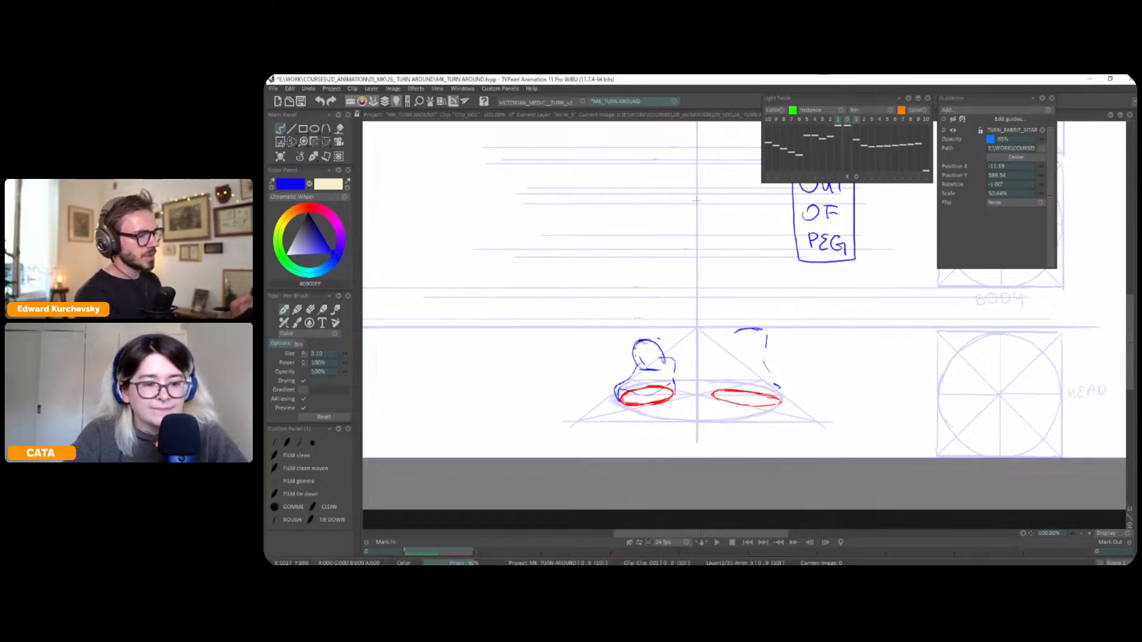
Refine the left shoe's toe and ankle contours in blue, repeatedly flipping against the next frame's pose
{"action": "key", "text": "Right"}
{"action": "key", "text": "Left"}
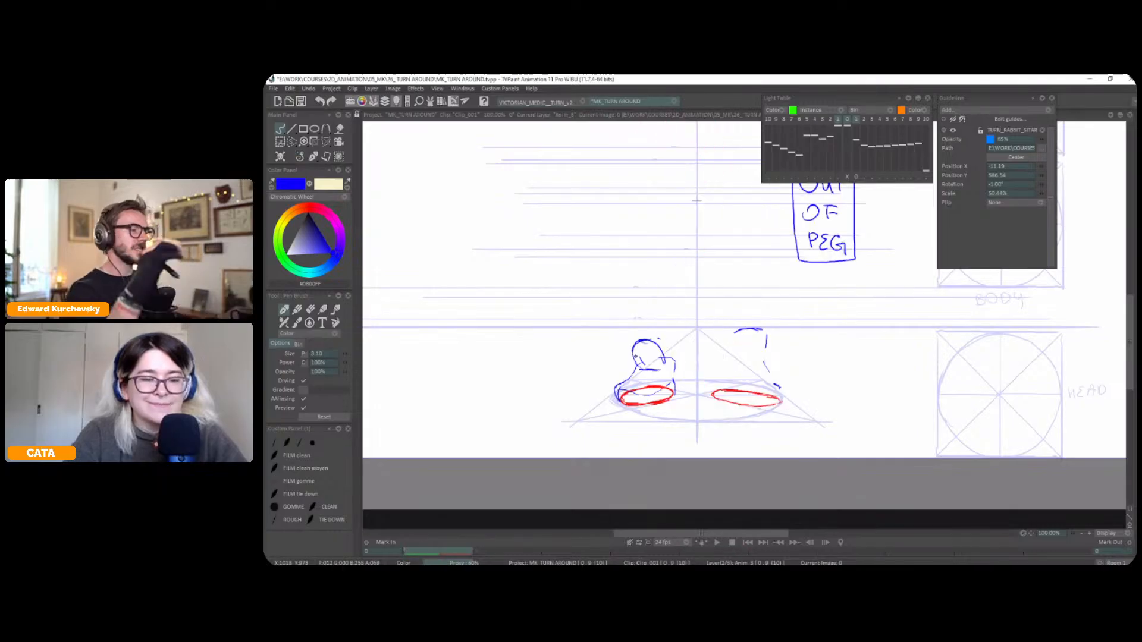
{"action": "key", "text": "Right"}
{"action": "key", "text": "Left"}
{"action": "key", "text": "Right"}
{"action": "key", "text": "Left"}
{"action": "key", "text": "Right"}
{"action": "key", "text": "Left"}
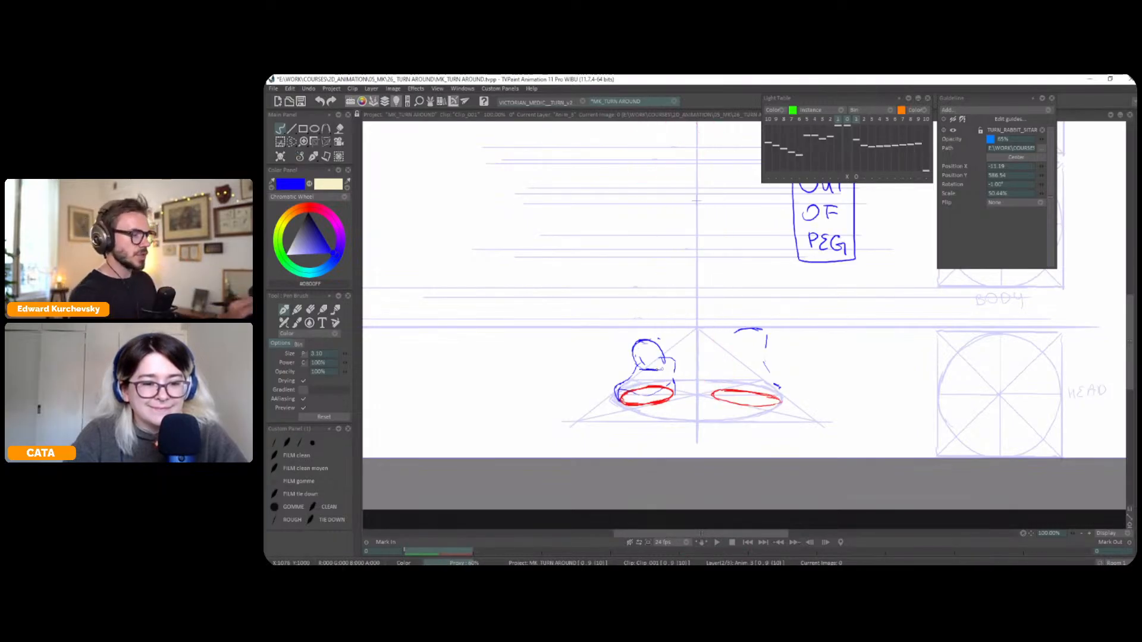
{"action": "key", "text": "Right"}
{"action": "key", "text": "Left"}
{"action": "key", "text": "Right"}
{"action": "key", "text": "Left"}
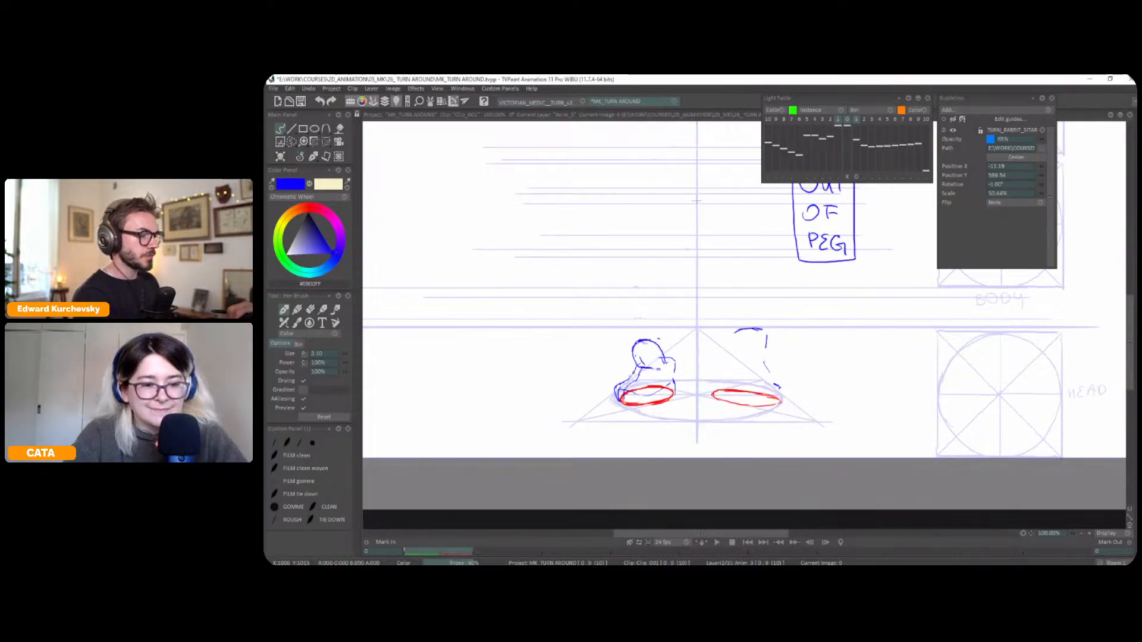
{"action": "key", "text": "Right"}
{"action": "key", "text": "Left"}
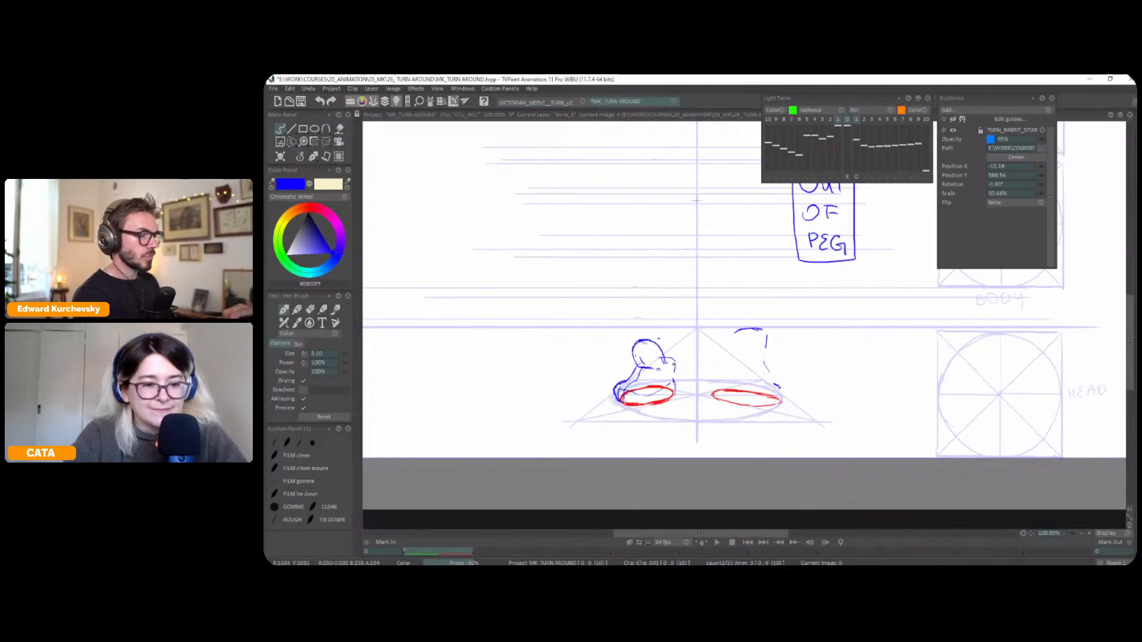
{"action": "key", "text": "Right"}
{"action": "key", "text": "Left"}
{"action": "key", "text": "Right"}
{"action": "key", "text": "Left"}
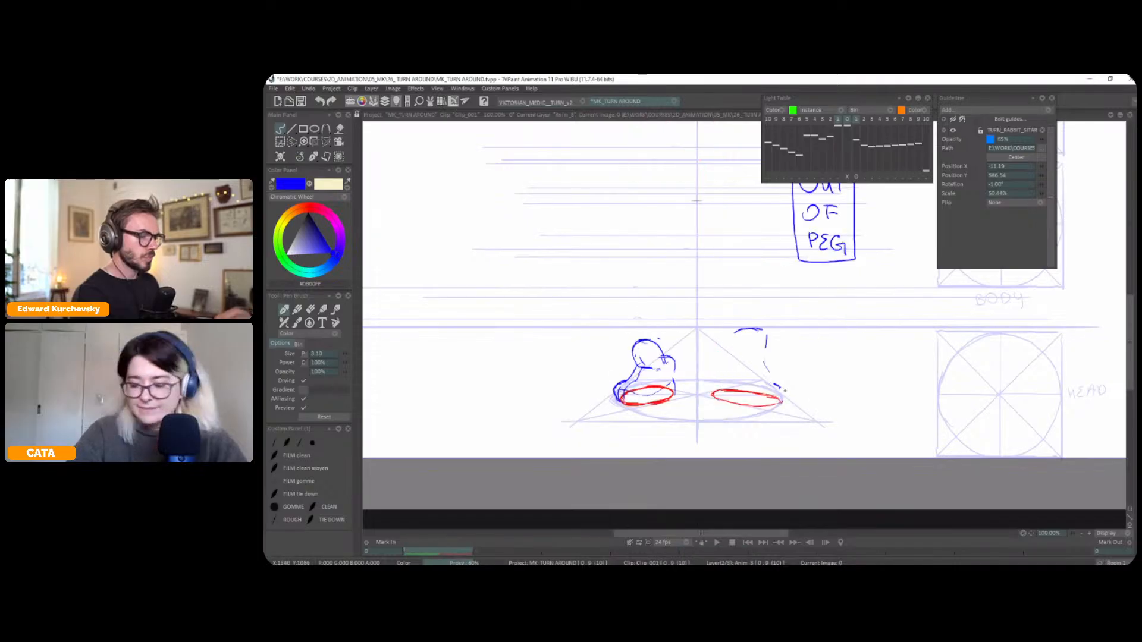
Show the rabbit model sheet and examine how its shoes compare with the feet under construction
{"action": "key", "text": "minus"}
{"action": "key", "text": "Right"}
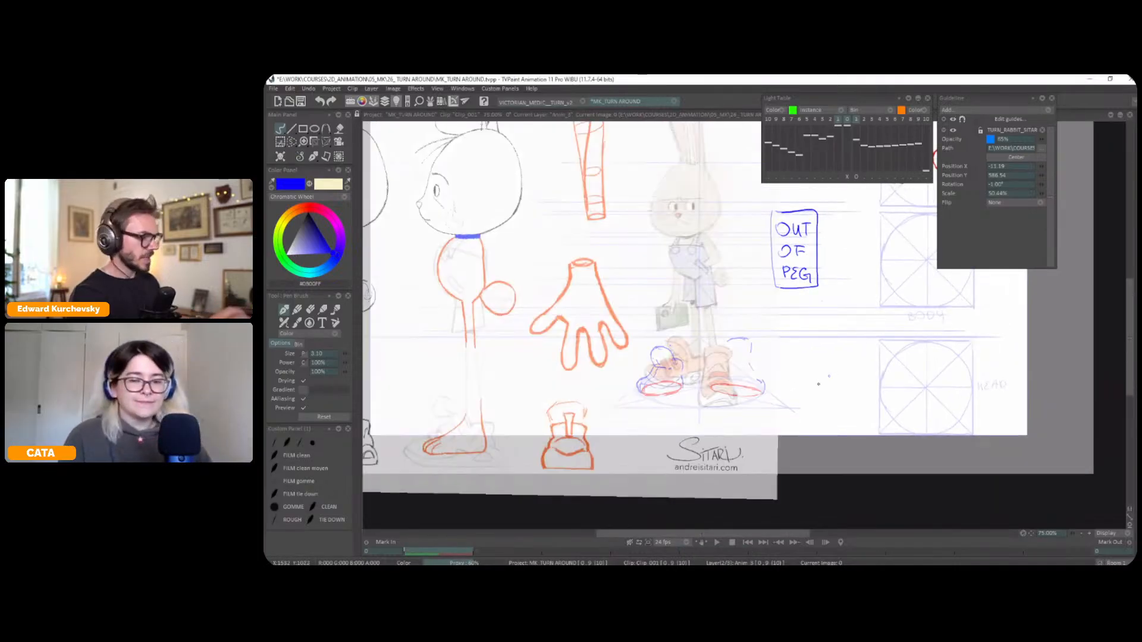
{"action": "key", "text": "minus"}
{"action": "left_click_drag", "start_coordinate": [885, 346], "coordinate": [1041, 360]}
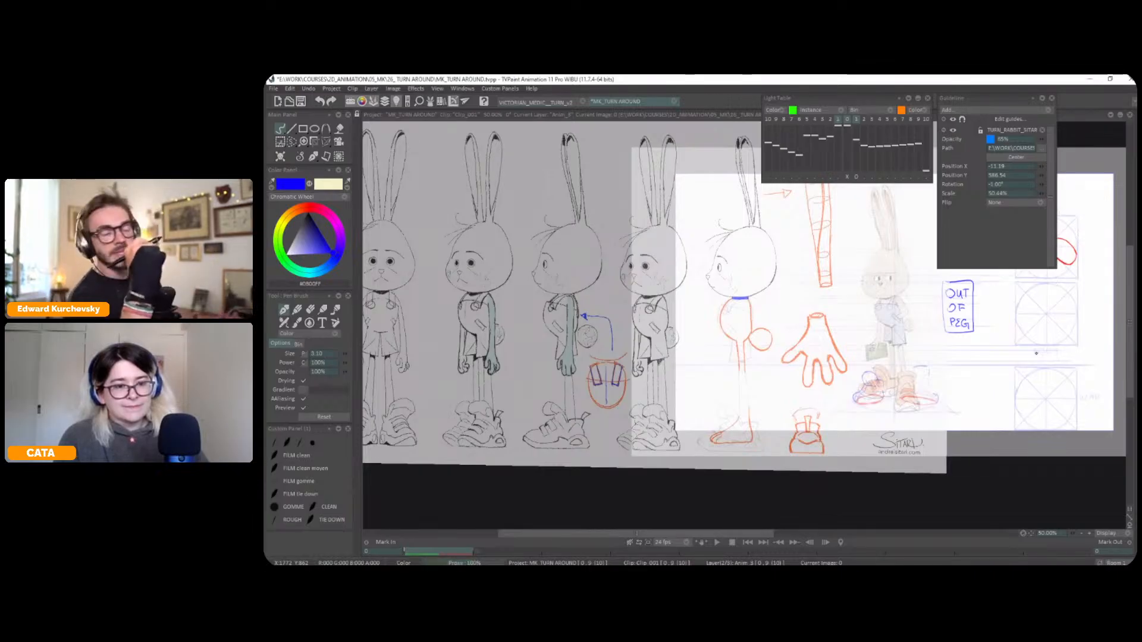
{"action": "key", "text": "g"}
{"action": "key", "text": "g"}
{"action": "key", "text": "g"}
{"action": "key", "text": "g"}
{"action": "key", "text": "g"}
Draw the right shoe and its rounded ankle in blue over the red oval, checking its shape against the model sheet
{"action": "left_click_drag", "start_coordinate": [907, 352], "coordinate": [869, 345]}
{"action": "scroll", "coordinate": [848, 354], "scroll_direction": "up", "scroll_amount": 2}
{"action": "mouse_move", "coordinate": [970, 390]}
{"action": "left_mouse_down"}
{"action": "mouse_move", "coordinate": [851, 354]}
{"action": "mouse_move", "coordinate": [823, 381]}
{"action": "mouse_move", "coordinate": [761, 390]}
{"action": "mouse_move", "coordinate": [776, 358]}
{"action": "left_mouse_up"}
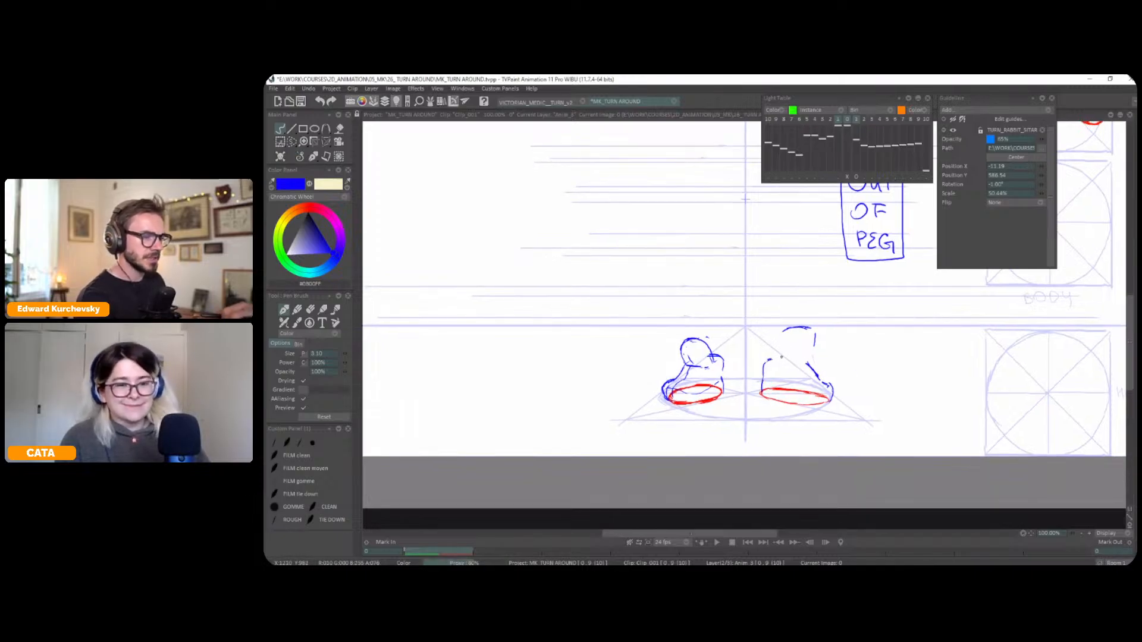
{"action": "key", "text": "g"}
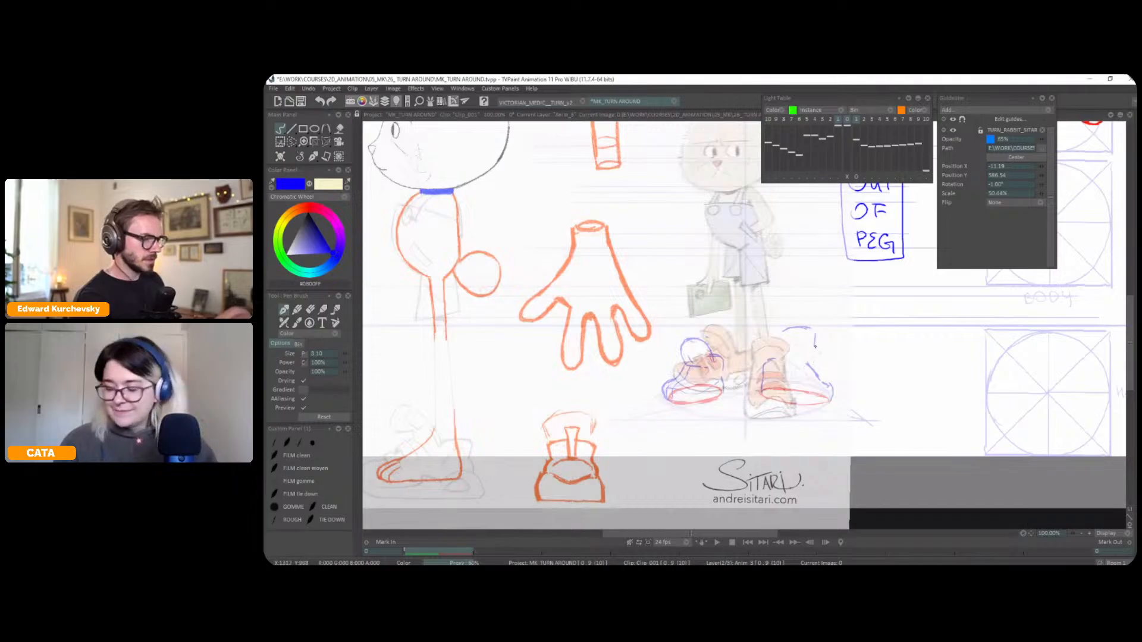
{"action": "key", "text": "g"}
{"action": "key", "text": "g"}
{"action": "key", "text": "g"}
{"action": "key", "text": "g"}
{"action": "key", "text": "g"}
{"action": "key", "text": "g"}
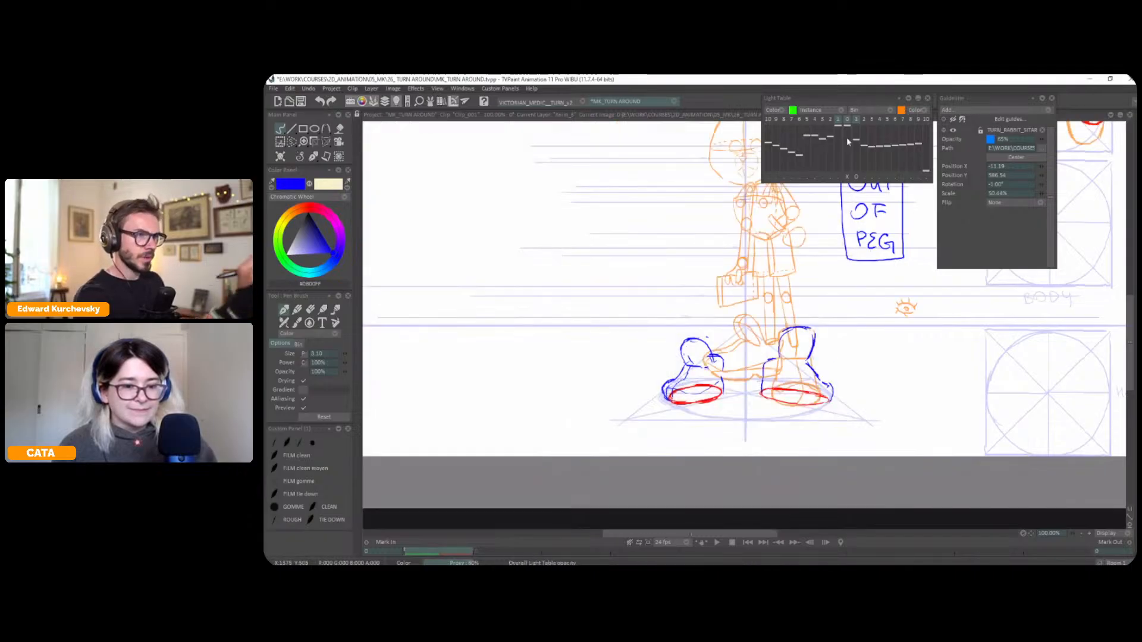
Shift the light table drawing over the right shoe to compare the proportions of both feet
{"action": "left_click", "coordinate": [856, 176]}
{"action": "left_click_drag", "start_coordinate": [815, 350], "coordinate": [832, 368]}
{"action": "left_click_drag", "start_coordinate": [817, 358], "coordinate": [819, 354]}
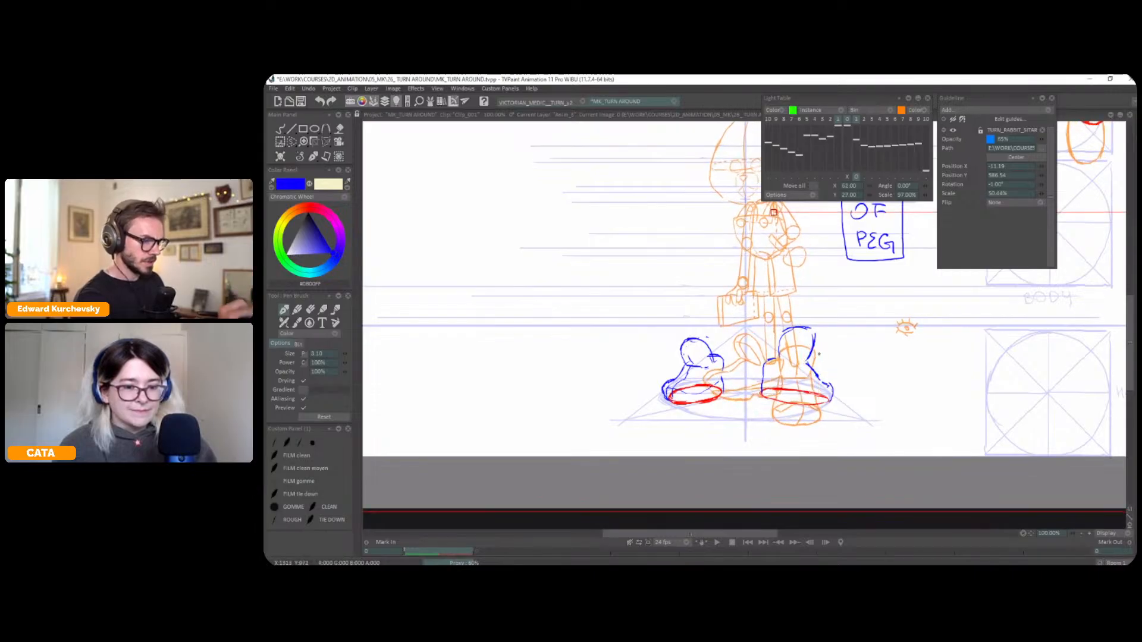
{"action": "left_click", "coordinate": [857, 177]}
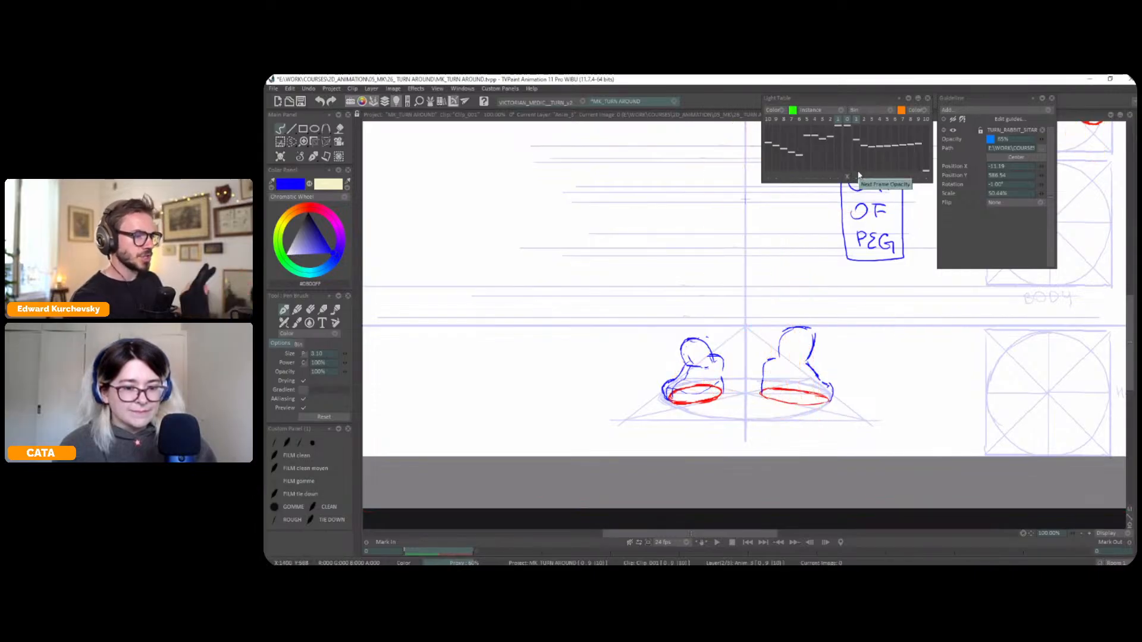
{"action": "left_click_drag", "start_coordinate": [806, 329], "coordinate": [786, 332]}
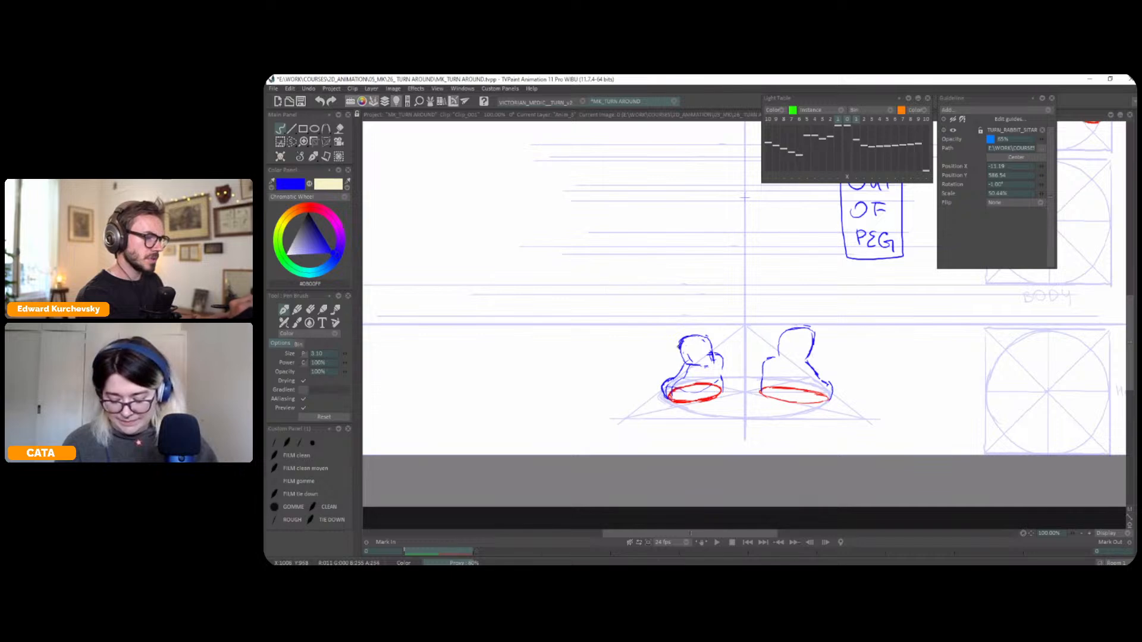
Mirror the canvas view horizontally back and forth to check the balance of the two feet
{"action": "scroll", "coordinate": [829, 377], "scroll_direction": "down", "scroll_amount": 1}
{"action": "key", "text": "m"}
{"action": "key", "text": "m"}
{"action": "key", "text": "m"}
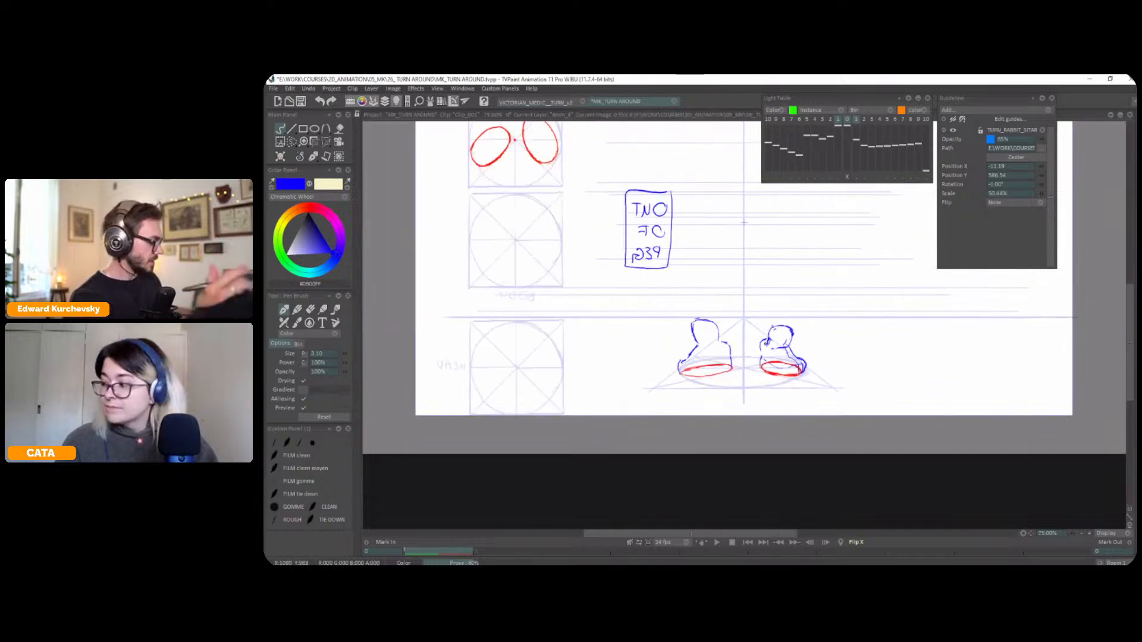
{"action": "key", "text": "m"}
{"action": "key", "text": "m"}
{"action": "key", "text": "m"}
{"action": "key", "text": "m"}
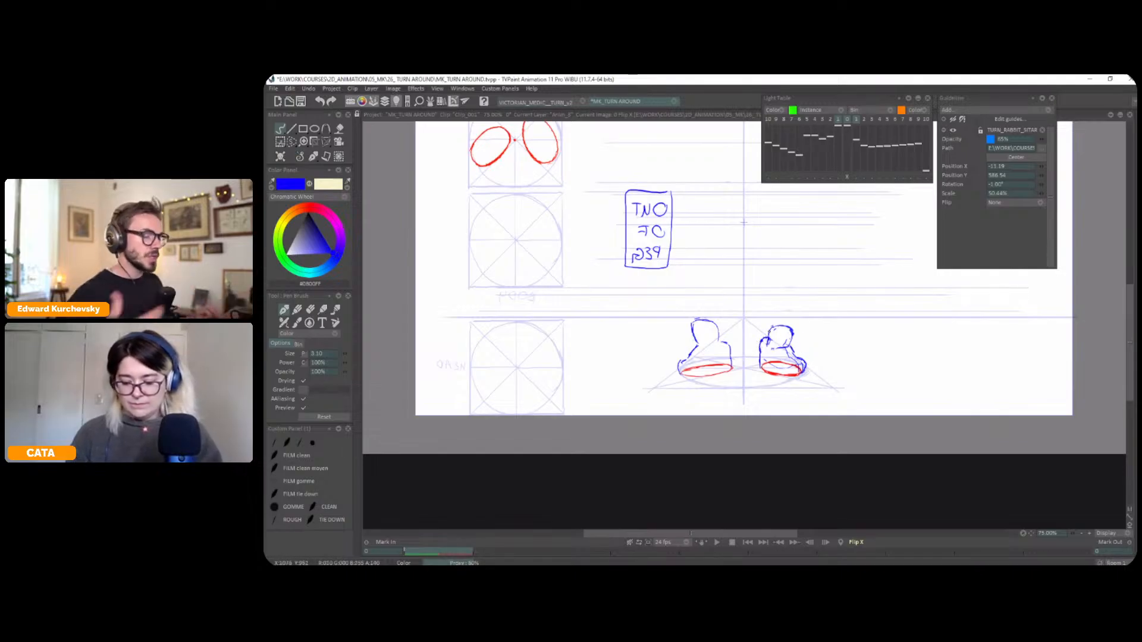
Select the smaller foot's ankle, raise it slightly, and touch up its blue contour in the unmirrored view
{"action": "key", "text": "s"}
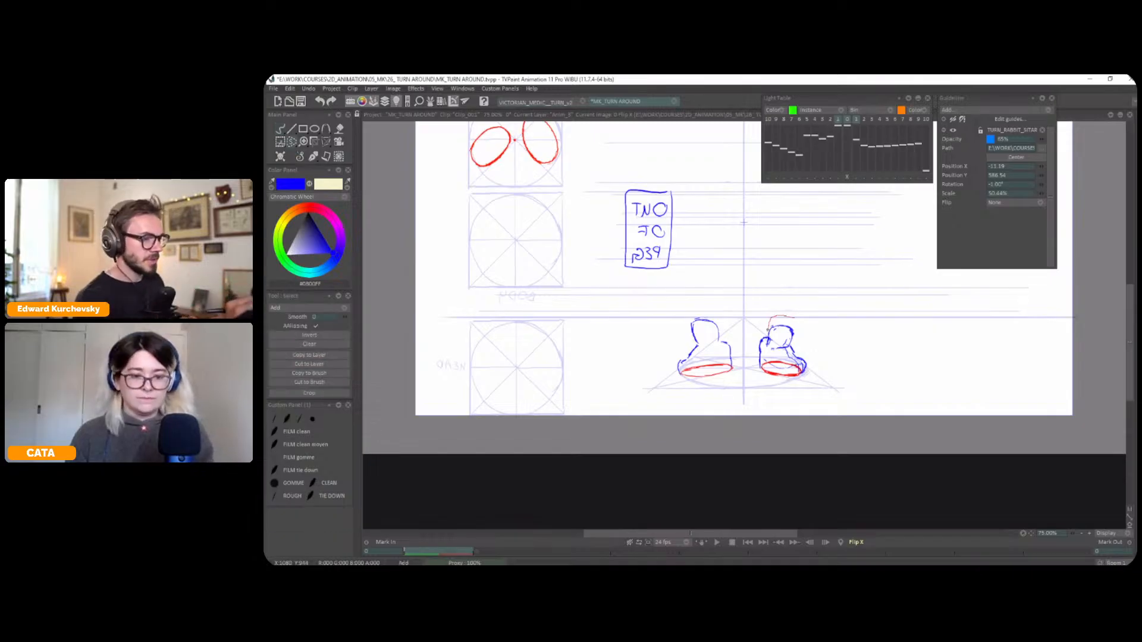
{"action": "mouse_move", "coordinate": [778, 350]}
{"action": "left_mouse_down"}
{"action": "mouse_move", "coordinate": [799, 320]}
{"action": "mouse_move", "coordinate": [786, 311]}
{"action": "left_mouse_up"}
{"action": "key", "text": "ctrl+t"}
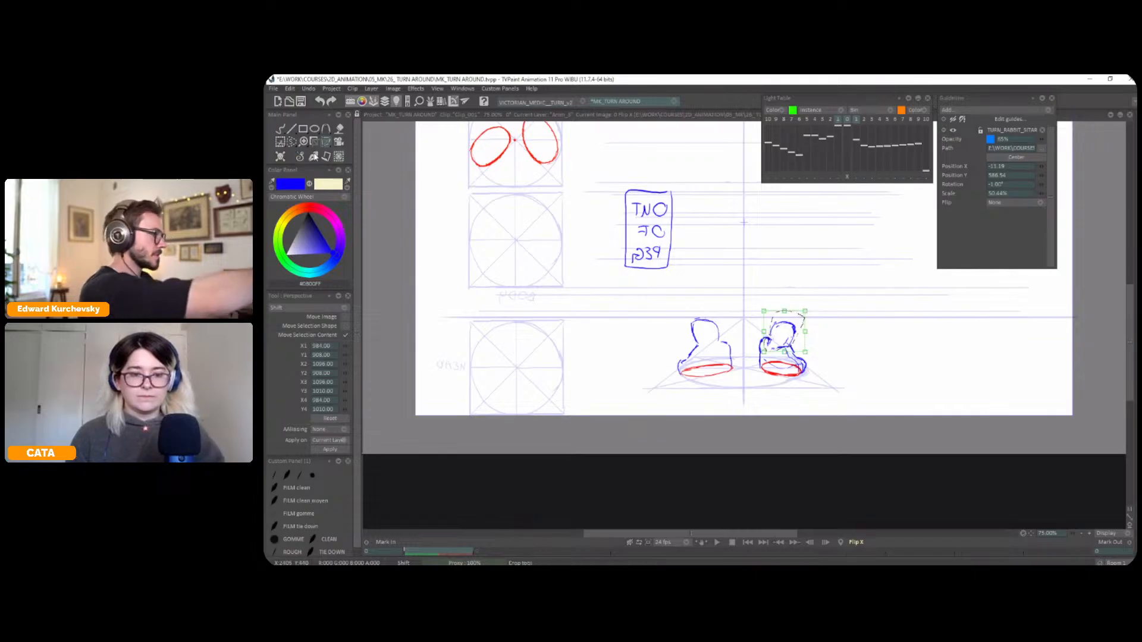
{"action": "left_click", "coordinate": [301, 158]}
{"action": "key", "text": "x"}
{"action": "left_click_drag", "start_coordinate": [861, 329], "coordinate": [864, 338]}
{"action": "key", "text": "Right"}
{"action": "key", "text": "Left"}
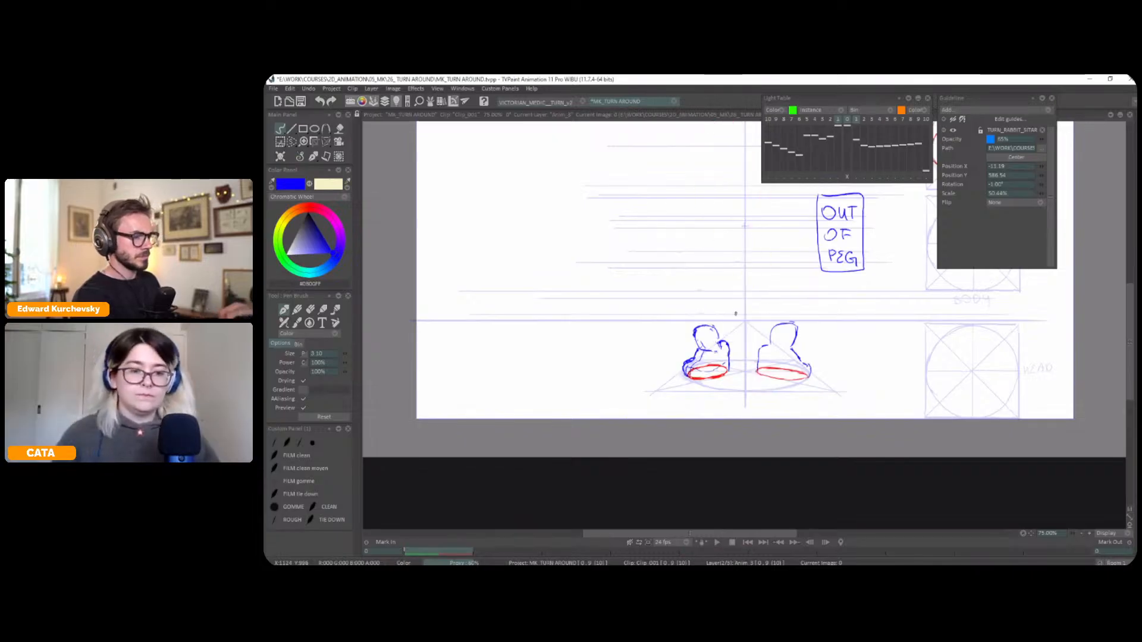
Flip between the new feet drawing and the full rabbit pose to compare the feet and overall placement
{"action": "key", "text": "s"}
{"action": "key", "text": "Right"}
{"action": "key", "text": "Right"}
{"action": "key", "text": "Right"}
{"action": "key", "text": "Right"}
{"action": "key", "text": "Left"}
{"action": "key", "text": "Right"}
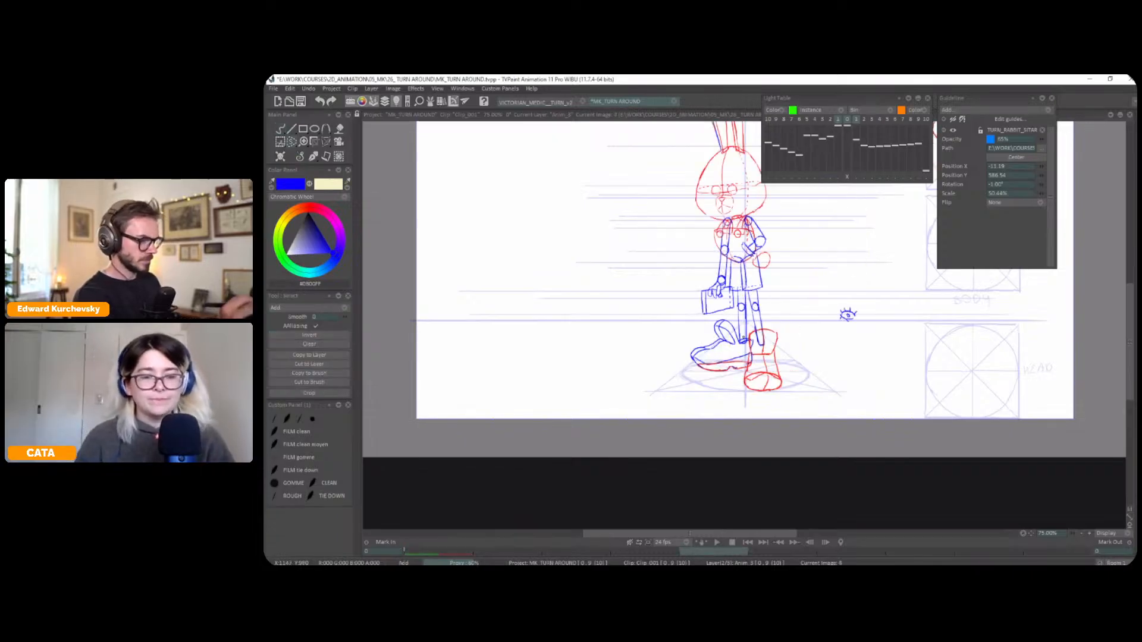
{"action": "key", "text": "Left"}
{"action": "left_click", "coordinate": [313, 157]}
{"action": "left_click", "coordinate": [315, 163]}
{"action": "left_click_drag", "start_coordinate": [804, 284], "coordinate": [785, 418]}
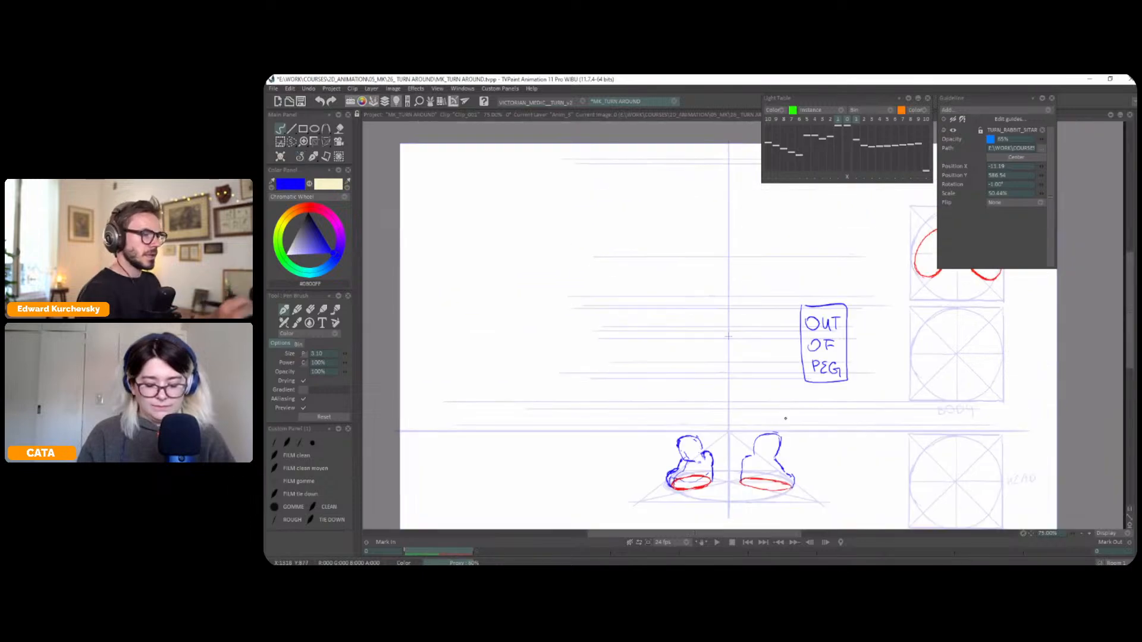
{"action": "key", "text": "Right"}
{"action": "key", "text": "Left"}
{"action": "key", "text": "Right"}
{"action": "key", "text": "Left"}
{"action": "key", "text": "Right"}
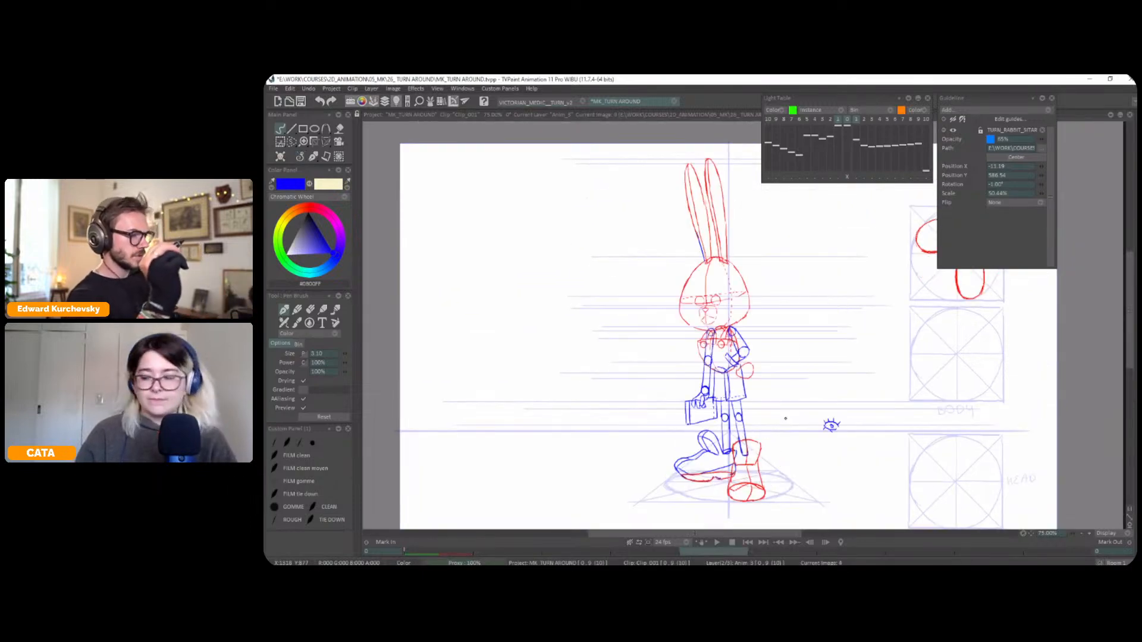
{"action": "key", "text": "Left"}
{"action": "key", "text": "Right"}
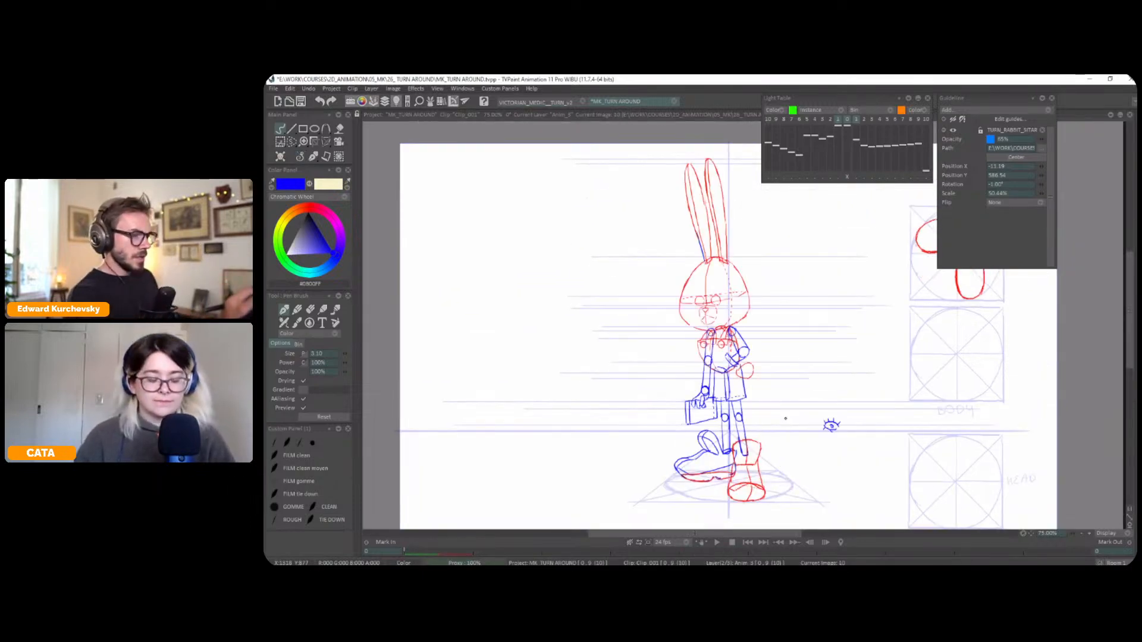
{"action": "key", "text": "Tab"}
{"action": "left_click", "coordinate": [432, 426]}
{"action": "key", "text": "Tab"}
{"action": "key", "text": "Right"}
{"action": "key", "text": "Left"}
{"action": "key", "text": "Right"}
{"action": "key", "text": "Left"}
Show the full rabbit pose on the light table, shift it towards the central axis and rotate it slightly to straighten the body
{"action": "key", "text": "l"}
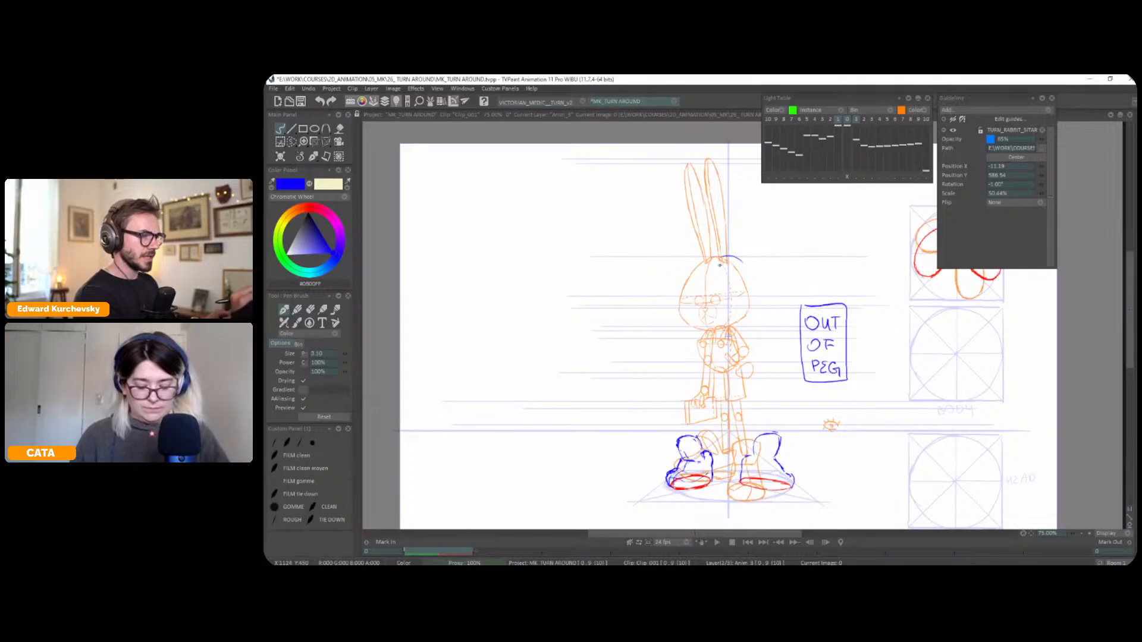
{"action": "left_click_drag", "start_coordinate": [712, 261], "coordinate": [702, 292]}
{"action": "left_click", "coordinate": [855, 177]}
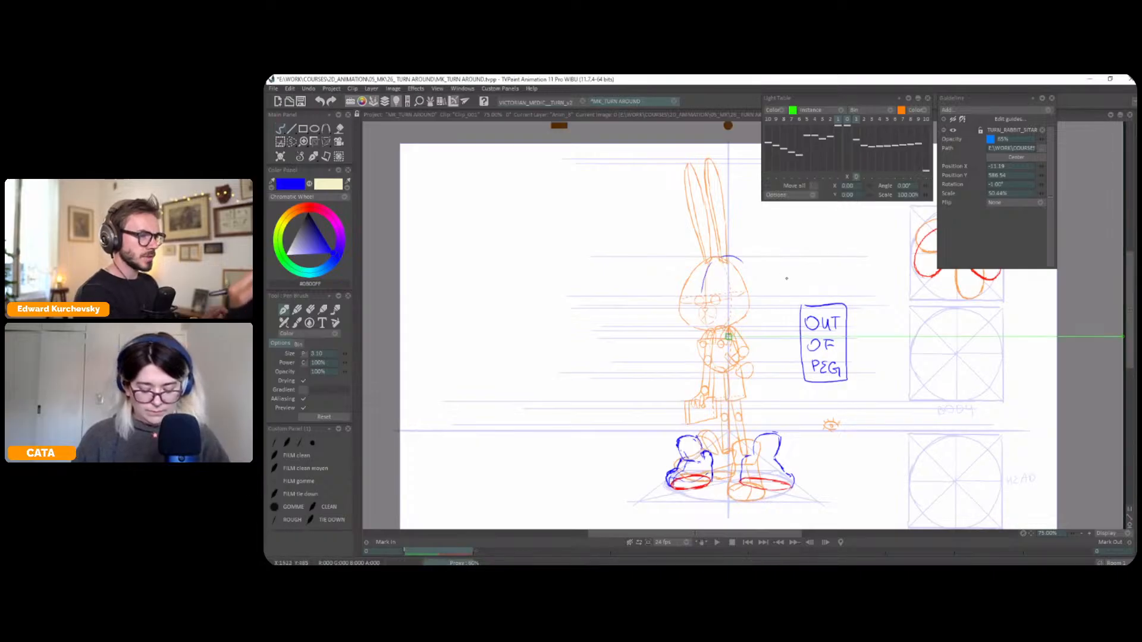
{"action": "left_click_drag", "start_coordinate": [786, 278], "coordinate": [799, 278]}
{"action": "left_click", "coordinate": [924, 187]}
{"action": "left_click", "coordinate": [924, 187]}
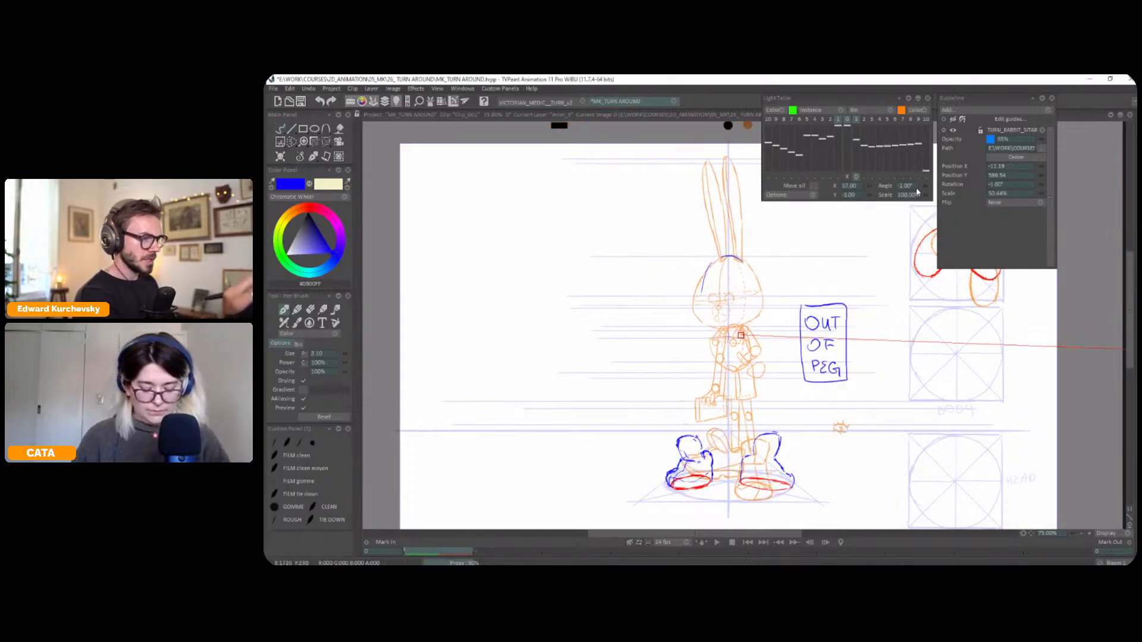
{"action": "left_click", "coordinate": [856, 176]}
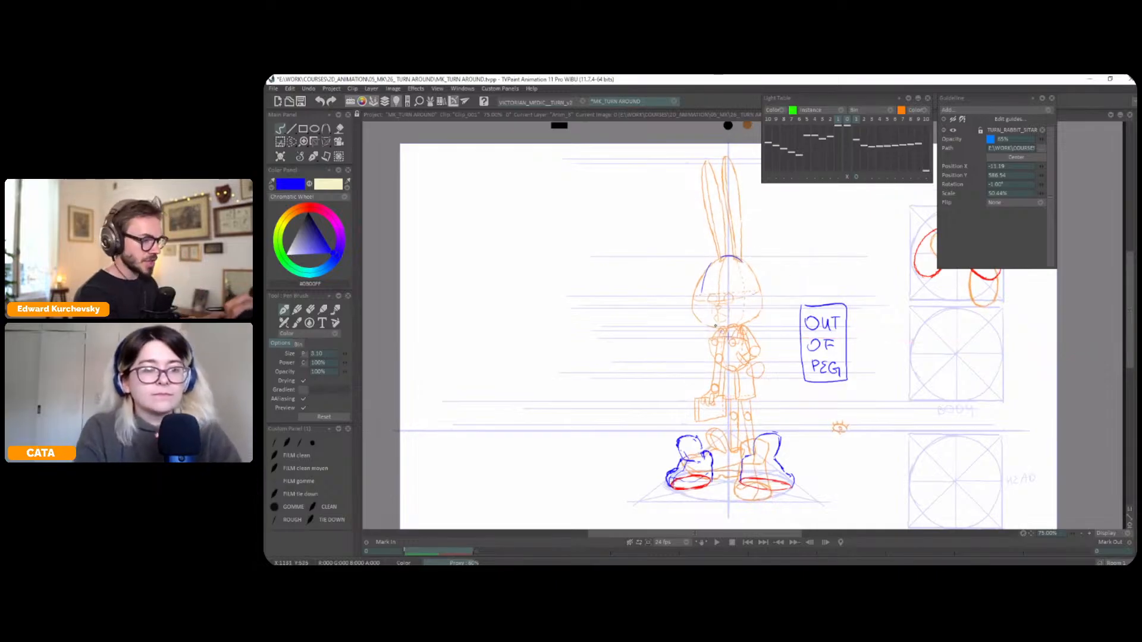
Draw the front-facing head outline in blue around the central axis, marking the crown and chin heights with small arrows
{"action": "key", "text": "l"}
{"action": "key", "text": "Right"}
{"action": "key", "text": "Left"}
{"action": "key", "text": "l"}
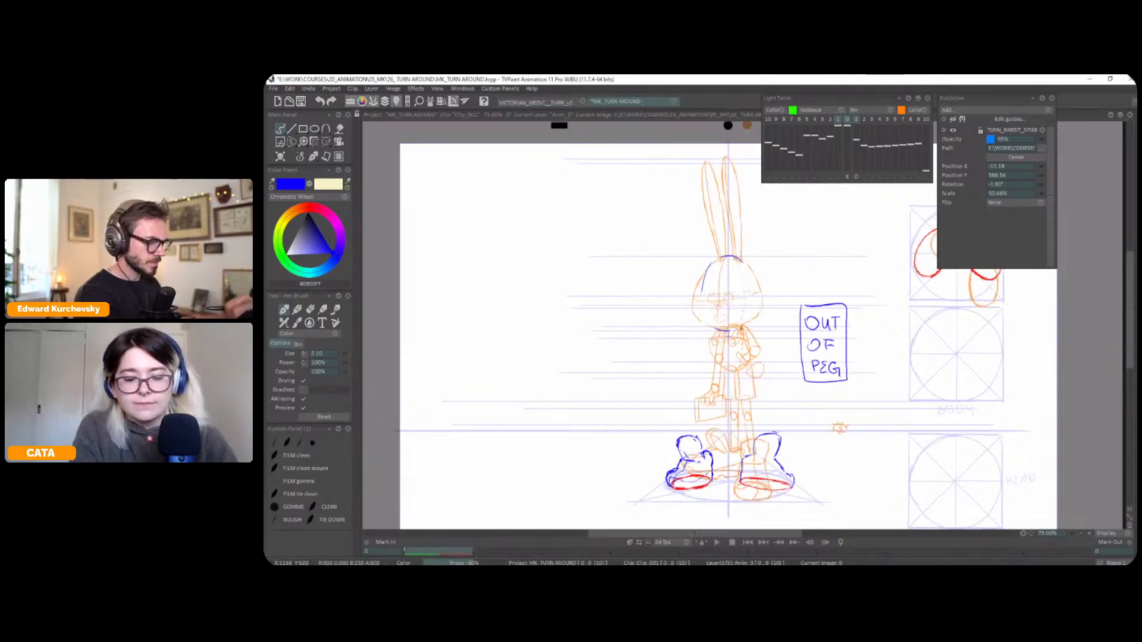
{"action": "key", "text": "ctrl+z"}
{"action": "left_click_drag", "start_coordinate": [716, 259], "coordinate": [696, 314]}
{"action": "key", "text": "ctrl+z"}
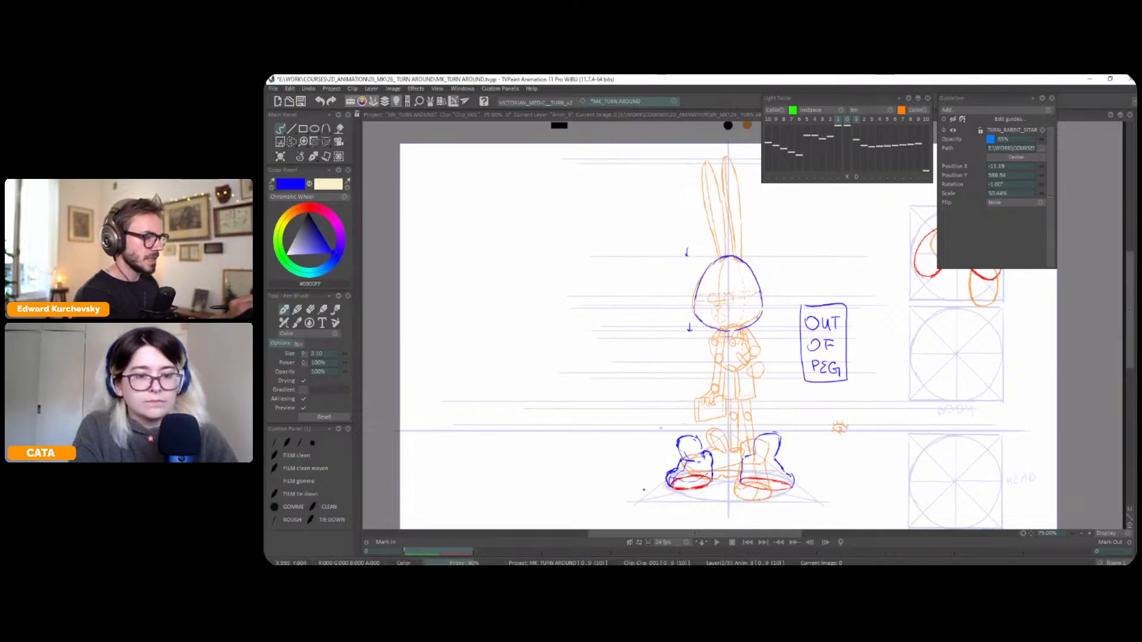
Draw a vertical centre line through the head and flip through the poses to compare its placement
{"action": "key", "text": "l"}
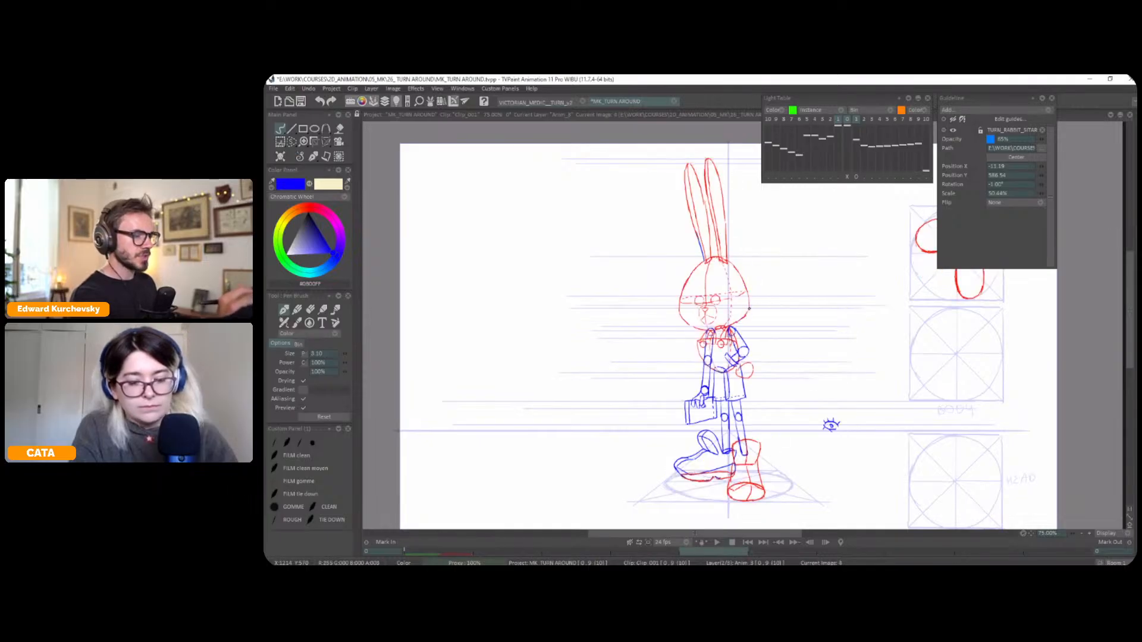
{"action": "left_click_drag", "start_coordinate": [729, 258], "coordinate": [728, 335]}
{"action": "key", "text": "Right"}
{"action": "key", "text": "Right"}
{"action": "key", "text": "Right"}
{"action": "key", "text": "Right"}
{"action": "left_click_drag", "start_coordinate": [707, 261], "coordinate": [706, 329]}
{"action": "key", "text": "ctrl+z"}
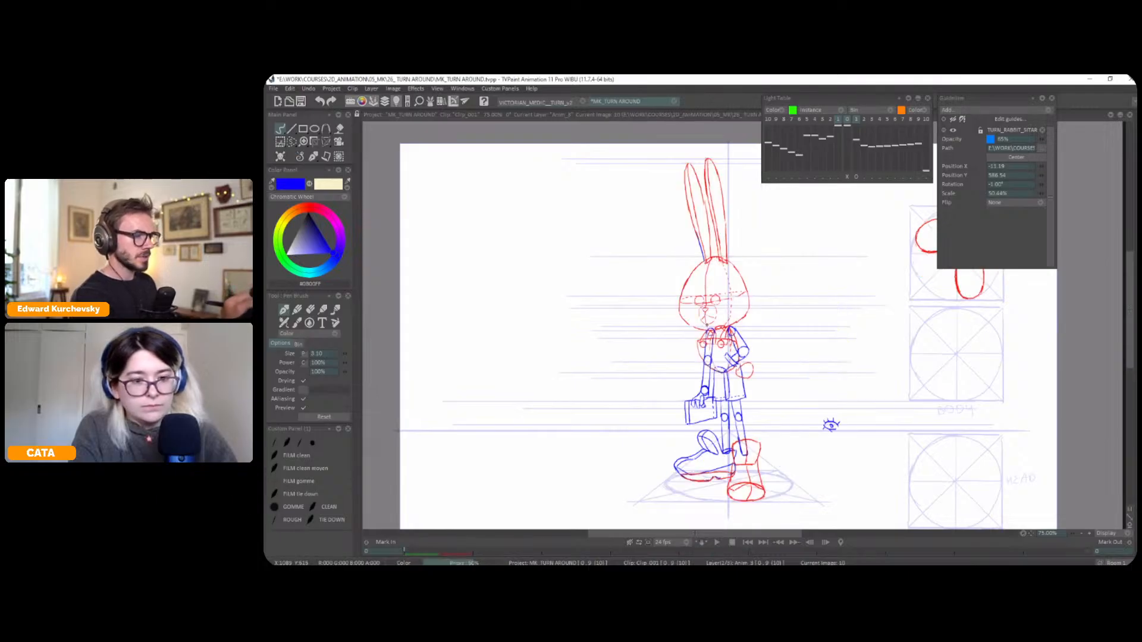
{"action": "key", "text": "Left"}
{"action": "key", "text": "Left"}
{"action": "key", "text": "Left"}
{"action": "key", "text": "Left"}
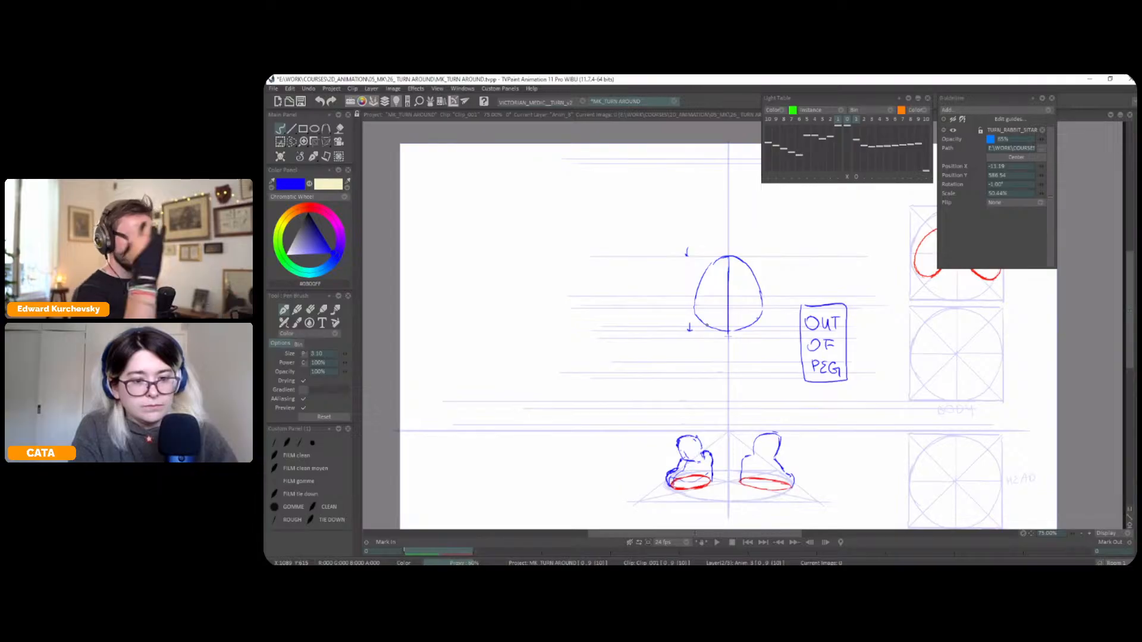
{"action": "key", "text": "Right"}
{"action": "key", "text": "Left"}
{"action": "key", "text": "Left"}
{"action": "key", "text": "Right"}
{"action": "key", "text": "Tab"}
{"action": "key", "text": "Tab"}
Show the light table again and shift the reference pose so its face moves closer to the new head's centre line
{"action": "key", "text": "l"}
{"action": "key", "text": "plus"}
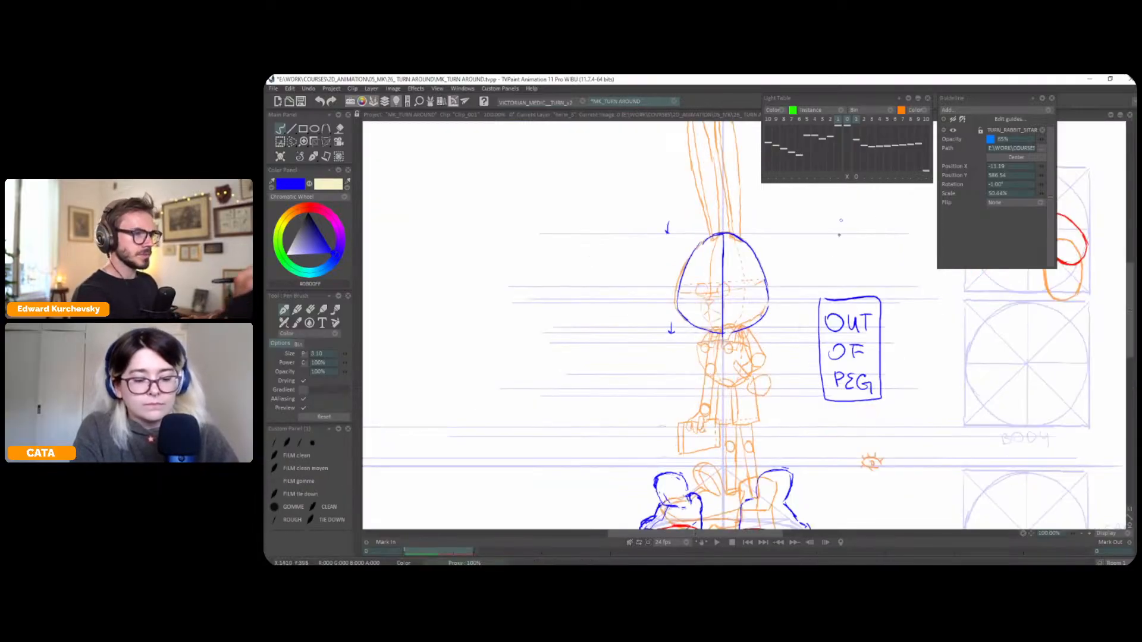
{"action": "left_click_drag", "start_coordinate": [842, 202], "coordinate": [832, 221]}
{"action": "left_click", "coordinate": [856, 176]}
{"action": "left_click_drag", "start_coordinate": [778, 286], "coordinate": [792, 288]}
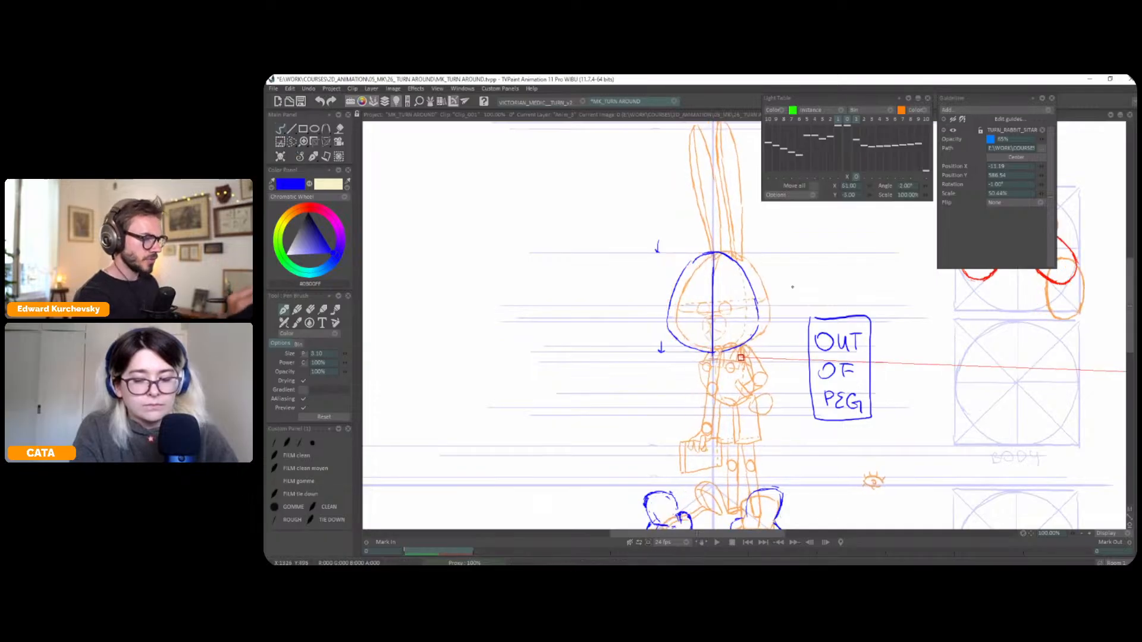
{"action": "key", "text": "Escape"}
Draw the round muzzle with its nose and mouth on the head's centre line
{"action": "key", "text": "plus"}
{"action": "key", "text": "plus"}
{"action": "mouse_move", "coordinate": [704, 314]}
{"action": "left_mouse_down"}
{"action": "mouse_move", "coordinate": [695, 343]}
{"action": "mouse_move", "coordinate": [685, 323]}
{"action": "mouse_move", "coordinate": [697, 345]}
{"action": "mouse_move", "coordinate": [718, 325]}
{"action": "left_mouse_up"}
{"action": "key", "text": "ctrl+z"}
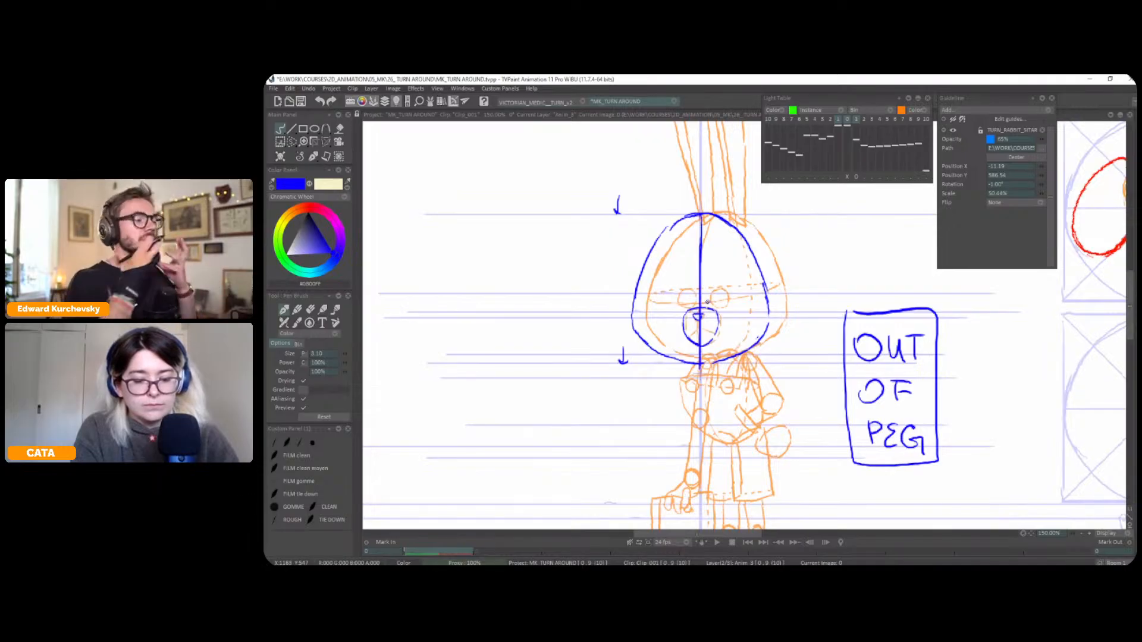
{"action": "mouse_move", "coordinate": [698, 328]}
{"action": "left_mouse_down"}
{"action": "mouse_move", "coordinate": [688, 338]}
{"action": "mouse_move", "coordinate": [726, 320]}
{"action": "mouse_move", "coordinate": [679, 324]}
{"action": "mouse_move", "coordinate": [702, 329]}
{"action": "left_mouse_up"}
{"action": "key", "text": "ctrl+z"}
{"action": "key", "text": "ctrl+z"}
{"action": "key", "text": "ctrl+z"}
Fine-tune the light table pose's horizontal offset and draw two round eyes on either side of the centre line
{"action": "left_click", "coordinate": [856, 177]}
{"action": "left_click_drag", "start_coordinate": [869, 185], "coordinate": [866, 185]}
{"action": "left_click", "coordinate": [856, 176]}
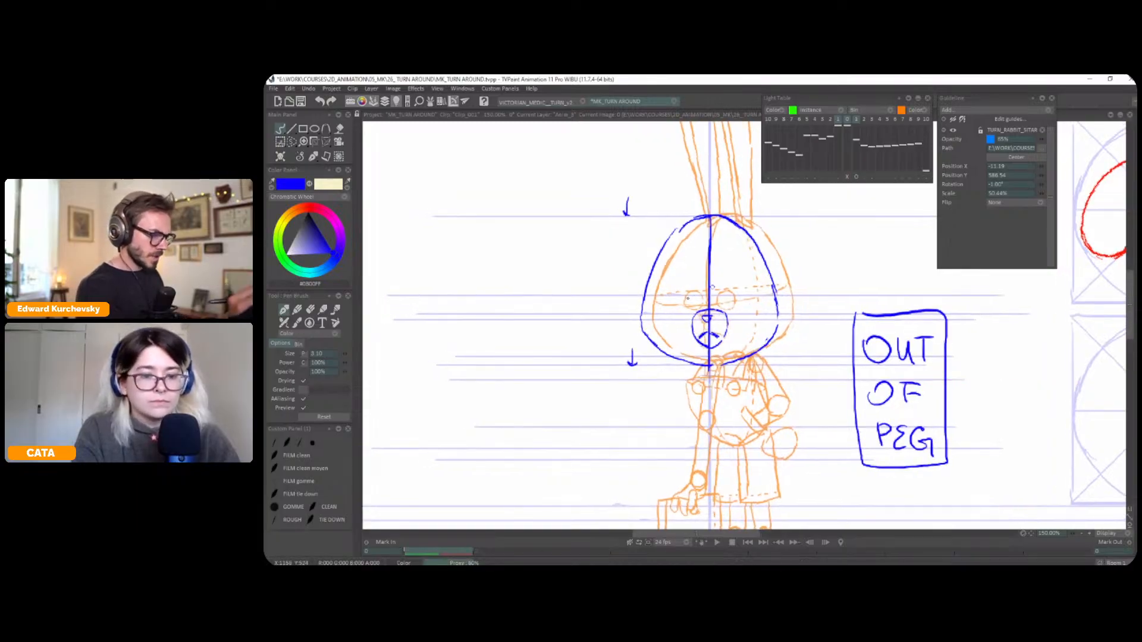
{"action": "left_click_drag", "start_coordinate": [687, 307], "coordinate": [696, 309]}
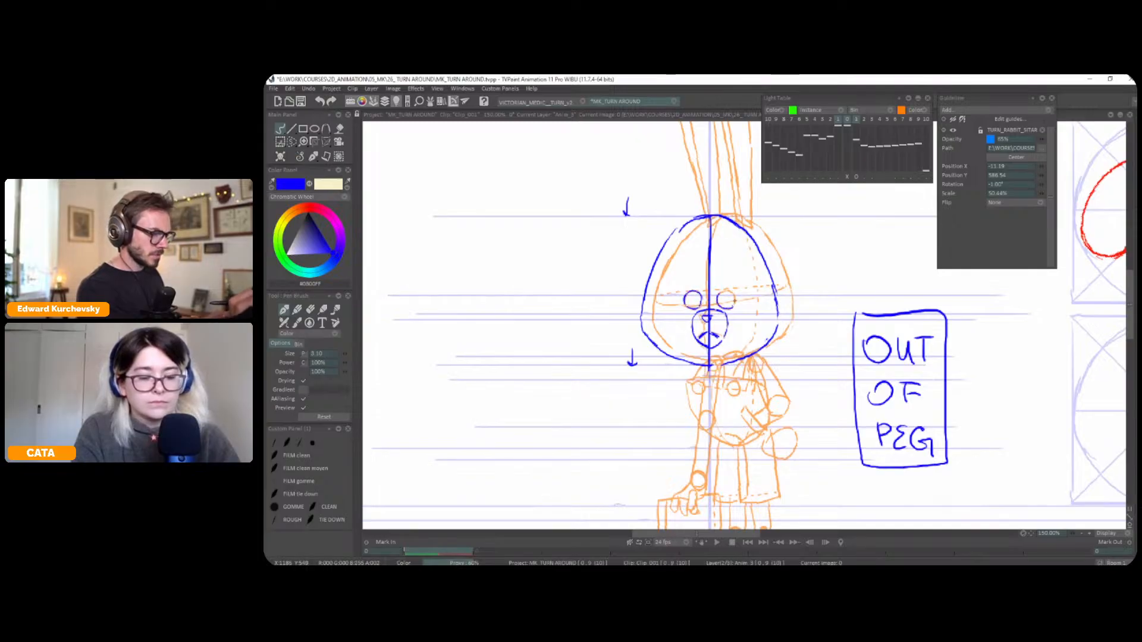
Rotate the canvas view and sketch the curved eye line across the head through both eyes
{"action": "left_click_drag", "start_coordinate": [836, 294], "coordinate": [866, 240]}
{"action": "left_click_drag", "start_coordinate": [758, 273], "coordinate": [770, 272]}
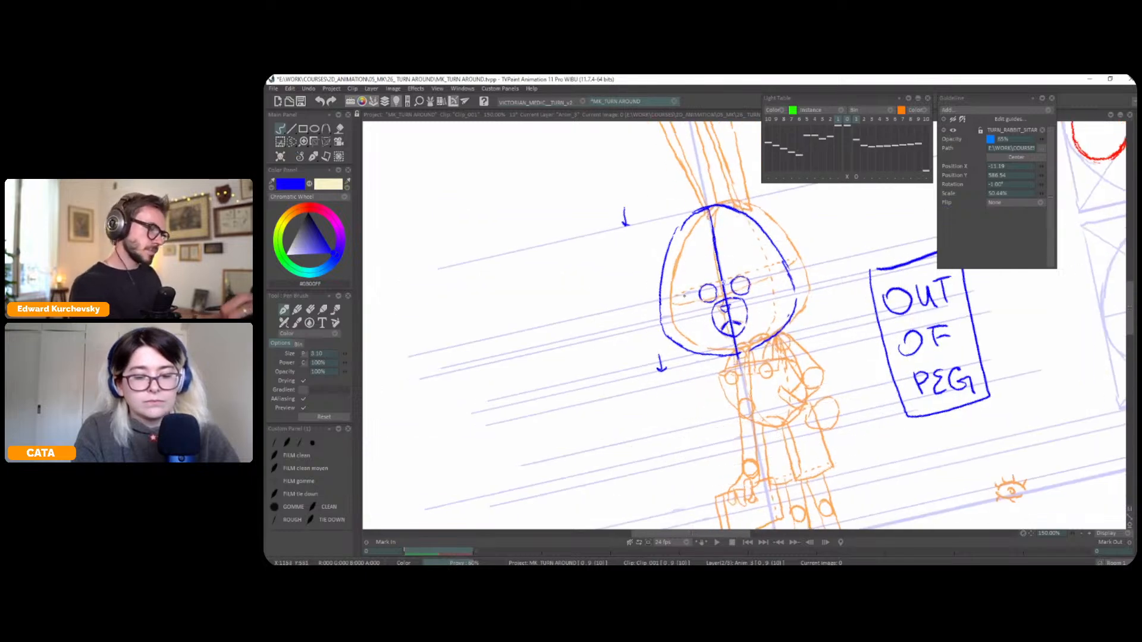
{"action": "left_click_drag", "start_coordinate": [663, 305], "coordinate": [773, 277]}
{"action": "key", "text": "ctrl+z"}
{"action": "key", "text": "ctrl+z"}
{"action": "key", "text": "ctrl+z"}
{"action": "key", "text": "ctrl+z"}
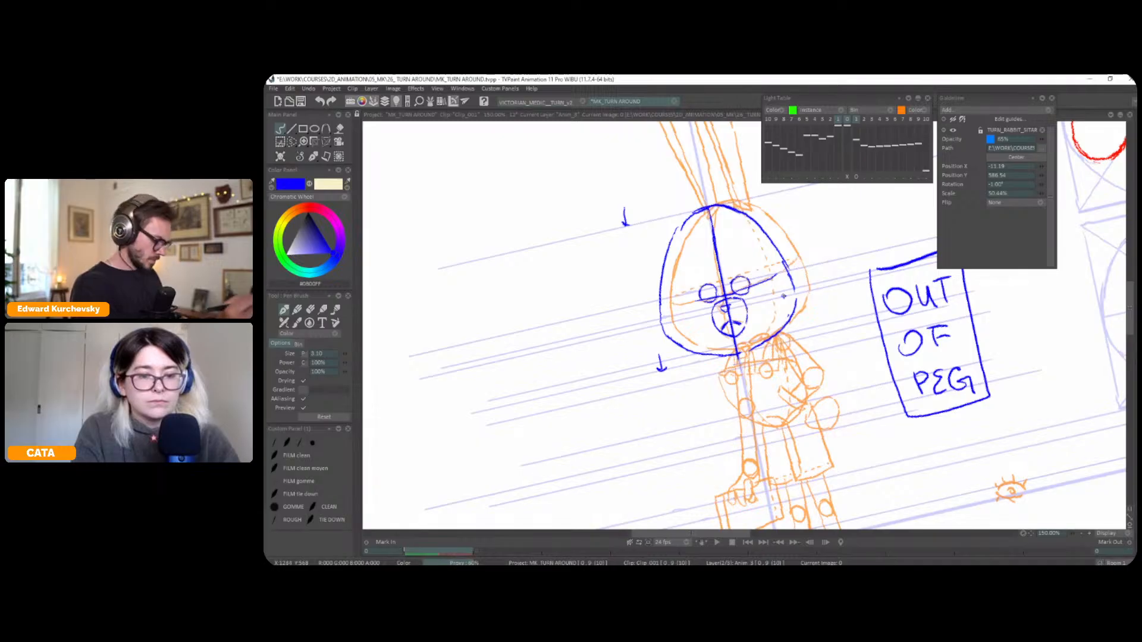
Straighten the view, switch to the guide line layer, and show the reference rabbit pose there without any light table offset
{"action": "key", "text": "shift+n"}
{"action": "key", "text": "Down"}
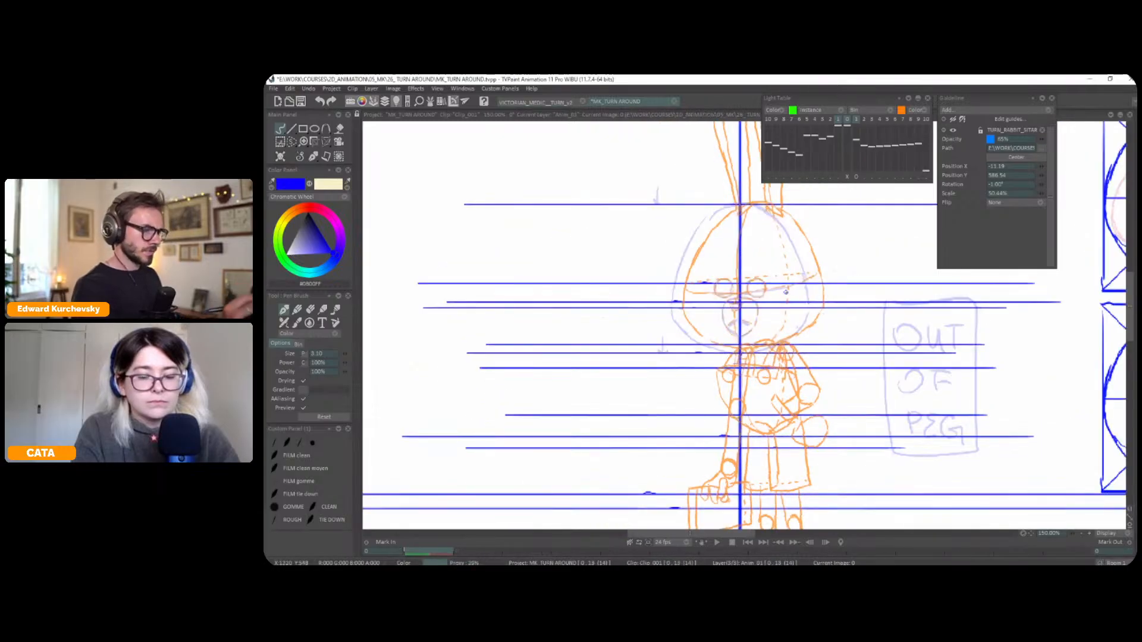
{"action": "key", "text": "l"}
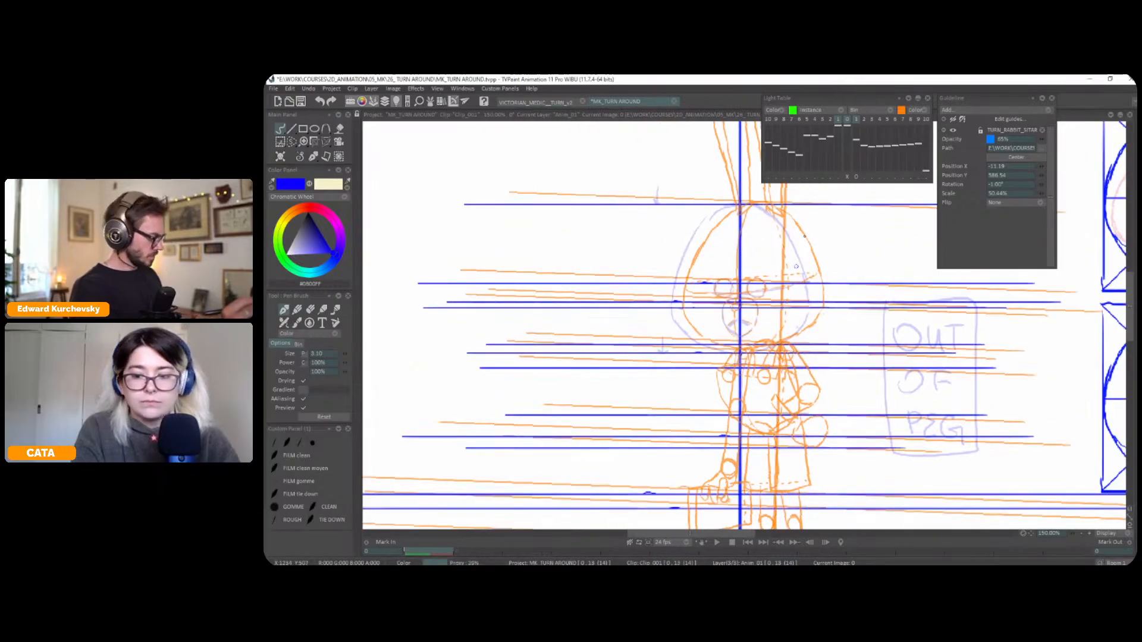
{"action": "key", "text": "l"}
{"action": "key", "text": "Left"}
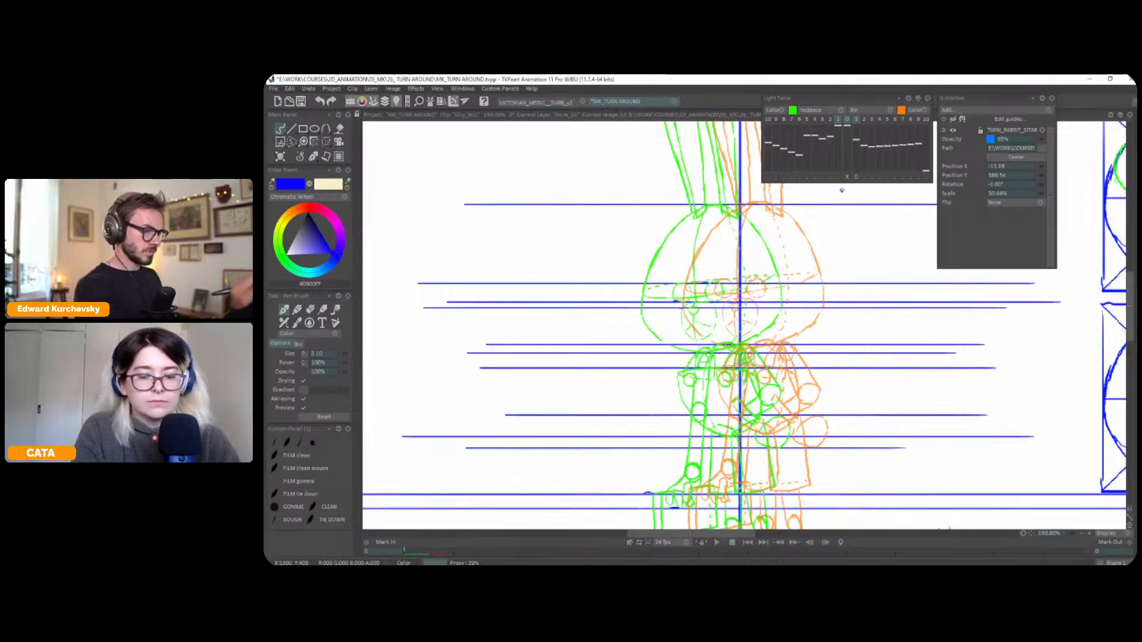
{"action": "key", "text": "Tab"}
{"action": "left_click", "coordinate": [519, 431]}
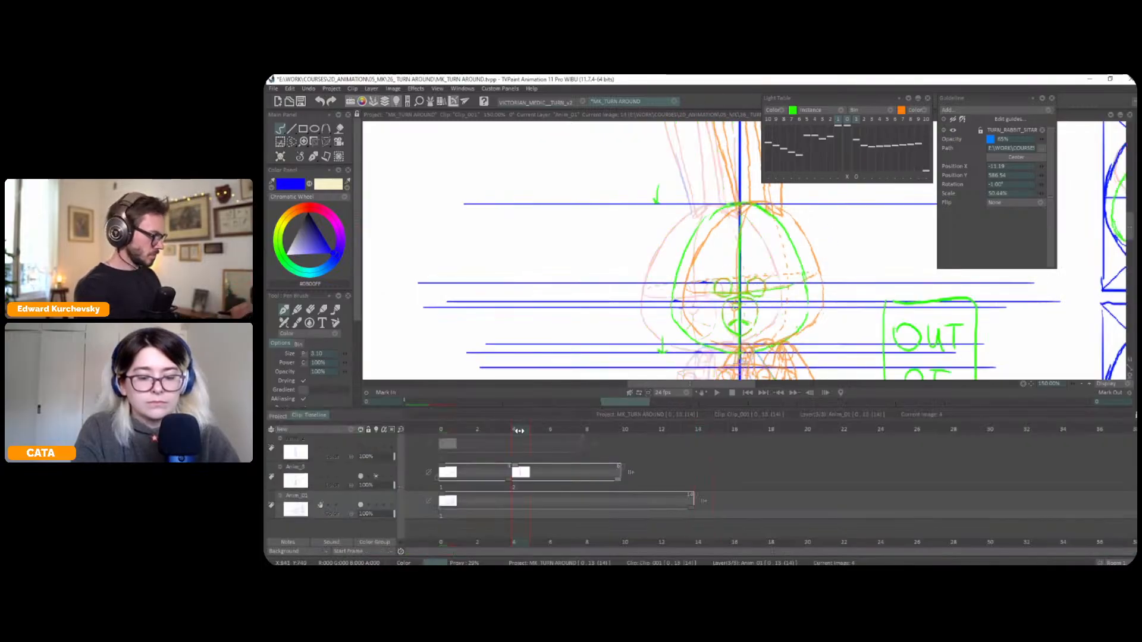
{"action": "key", "text": "Tab"}
{"action": "left_click", "coordinate": [848, 178]}
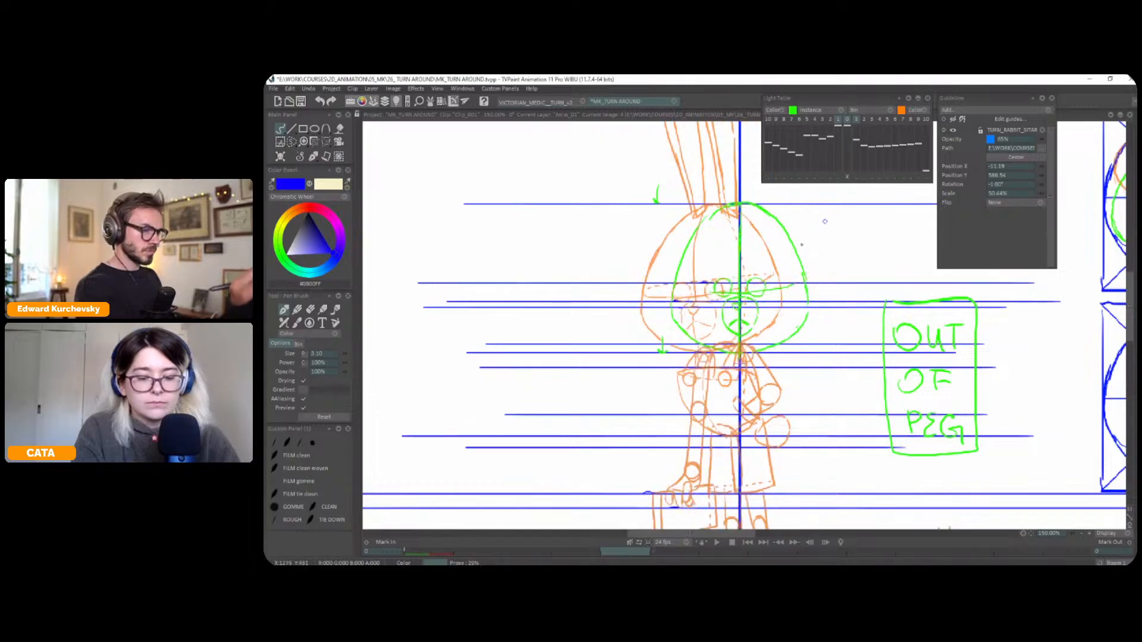
{"action": "key", "text": "Tab"}
{"action": "left_click", "coordinate": [377, 476]}
{"action": "key", "text": "Tab"}
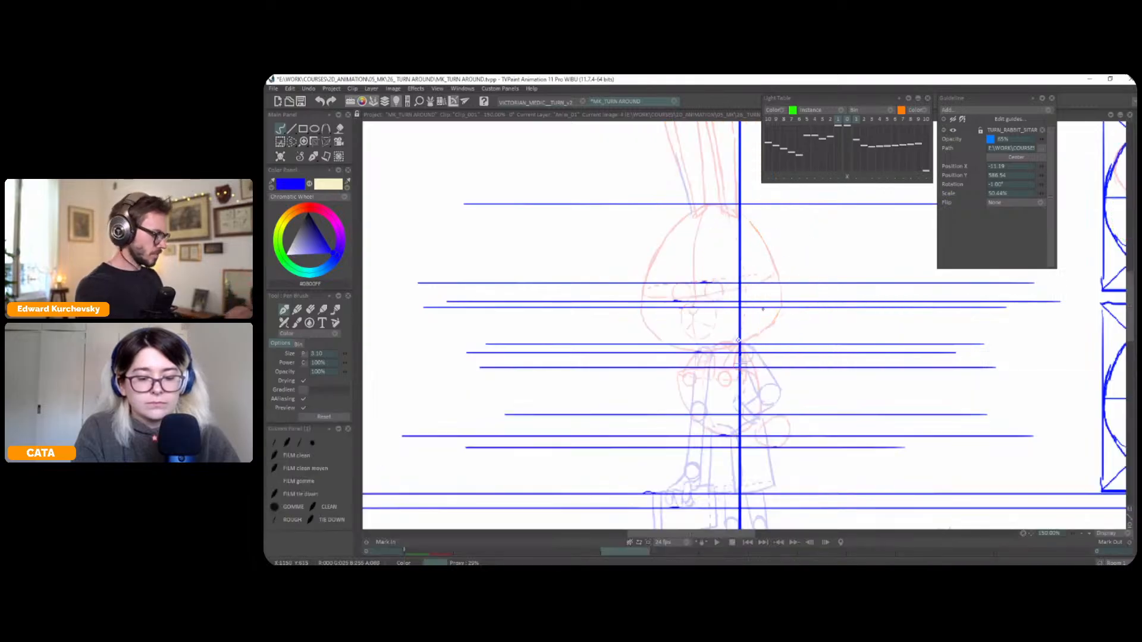
Draw two horizontal guide lines across the head for the back and front of the eye-level ellipse, and return to the character layer
{"action": "mouse_move", "coordinate": [772, 274]}
{"action": "left_mouse_down"}
{"action": "mouse_move", "coordinate": [605, 272]}
{"action": "mouse_move", "coordinate": [846, 273]}
{"action": "left_mouse_up"}
{"action": "mouse_move", "coordinate": [683, 298]}
{"action": "left_mouse_down"}
{"action": "mouse_move", "coordinate": [587, 299]}
{"action": "mouse_move", "coordinate": [947, 296]}
{"action": "left_mouse_up"}
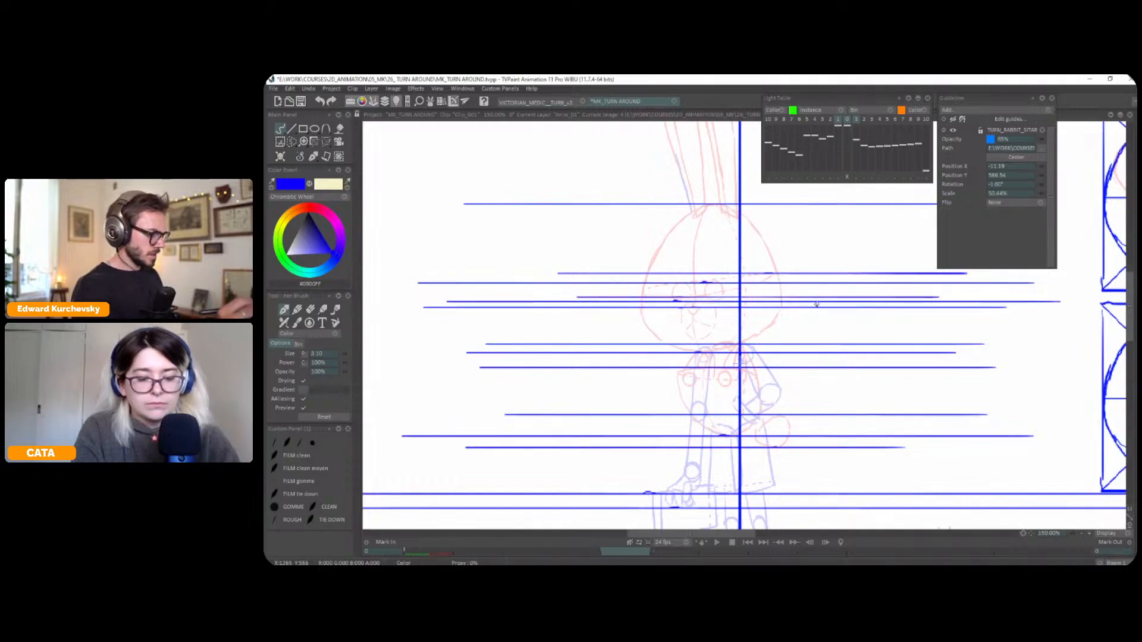
{"action": "key", "text": "Up"}
{"action": "key", "text": "Up"}
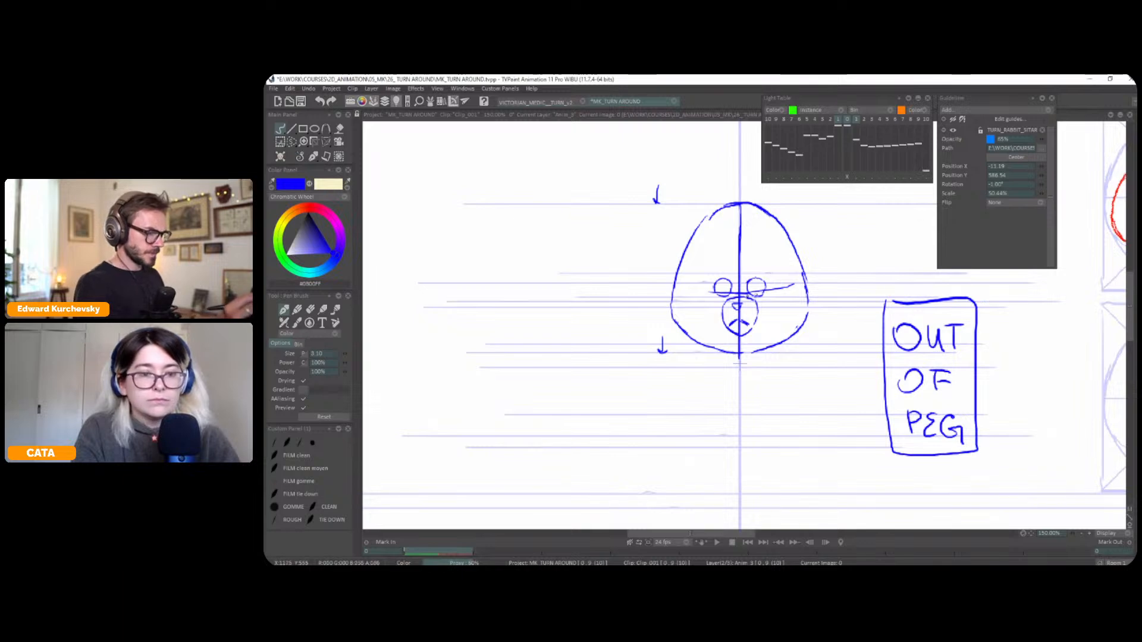
{"action": "key", "text": "l"}
{"action": "key", "text": "l"}
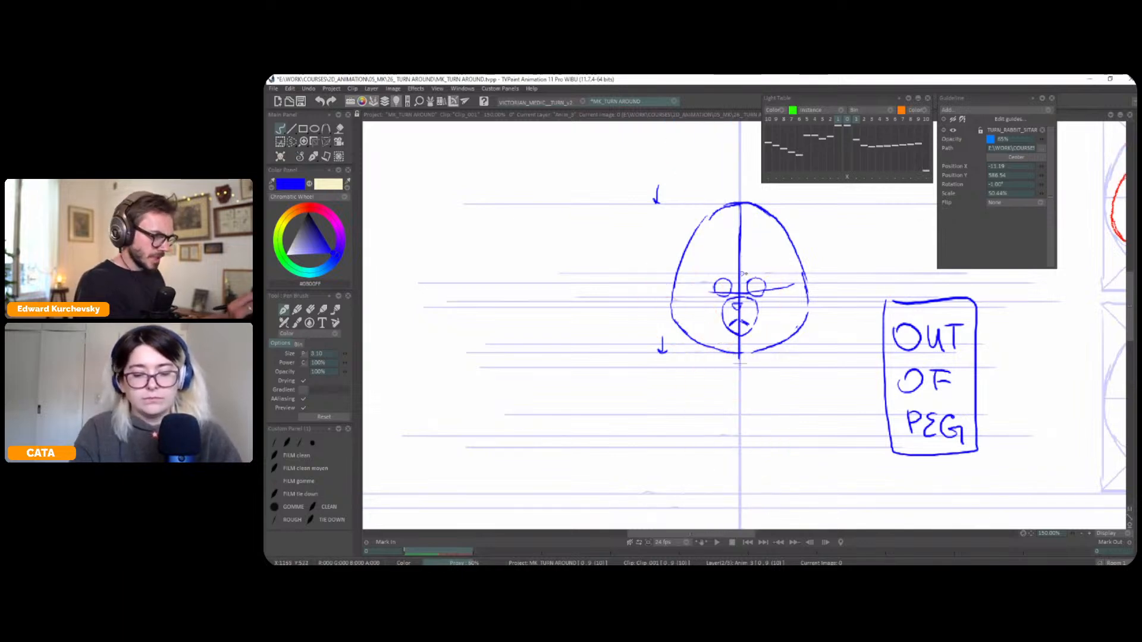
Draw the eye-level ellipse around the head between the guides, with a dashed back edge and a solid front edge
{"action": "left_click_drag", "start_coordinate": [679, 286], "coordinate": [684, 288]}
{"action": "left_click_drag", "start_coordinate": [689, 288], "coordinate": [749, 274]}
{"action": "left_click_drag", "start_coordinate": [752, 275], "coordinate": [767, 275]}
{"action": "left_click_drag", "start_coordinate": [771, 276], "coordinate": [775, 276]}
{"action": "left_click_drag", "start_coordinate": [780, 275], "coordinate": [798, 278]}
{"action": "left_click_drag", "start_coordinate": [800, 279], "coordinate": [779, 289]}
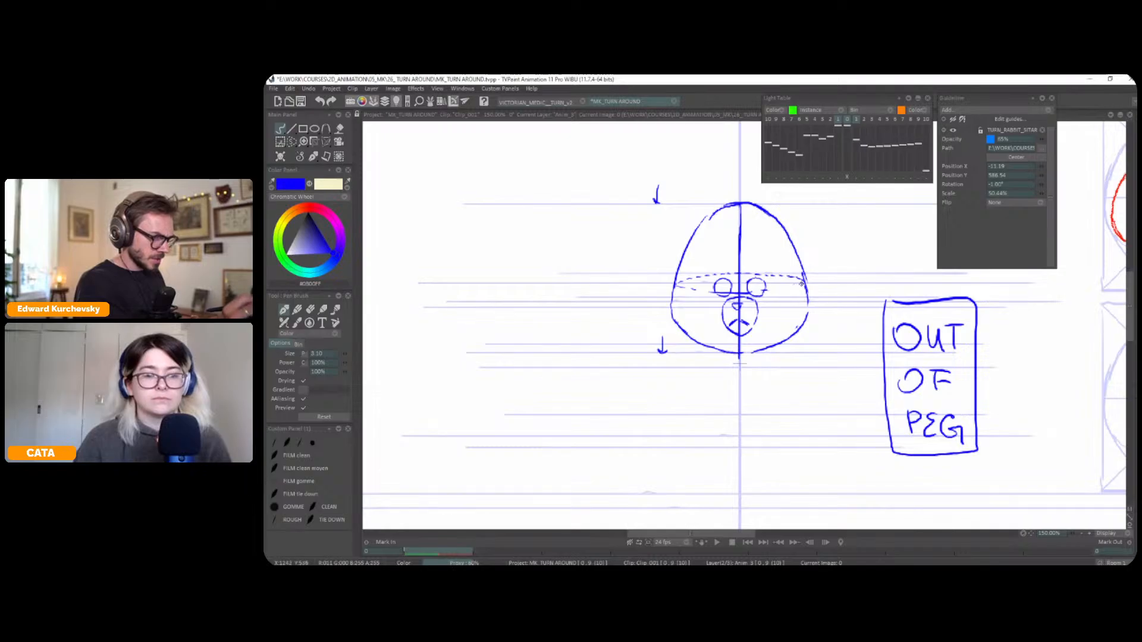
{"action": "left_click_drag", "start_coordinate": [802, 284], "coordinate": [767, 294]}
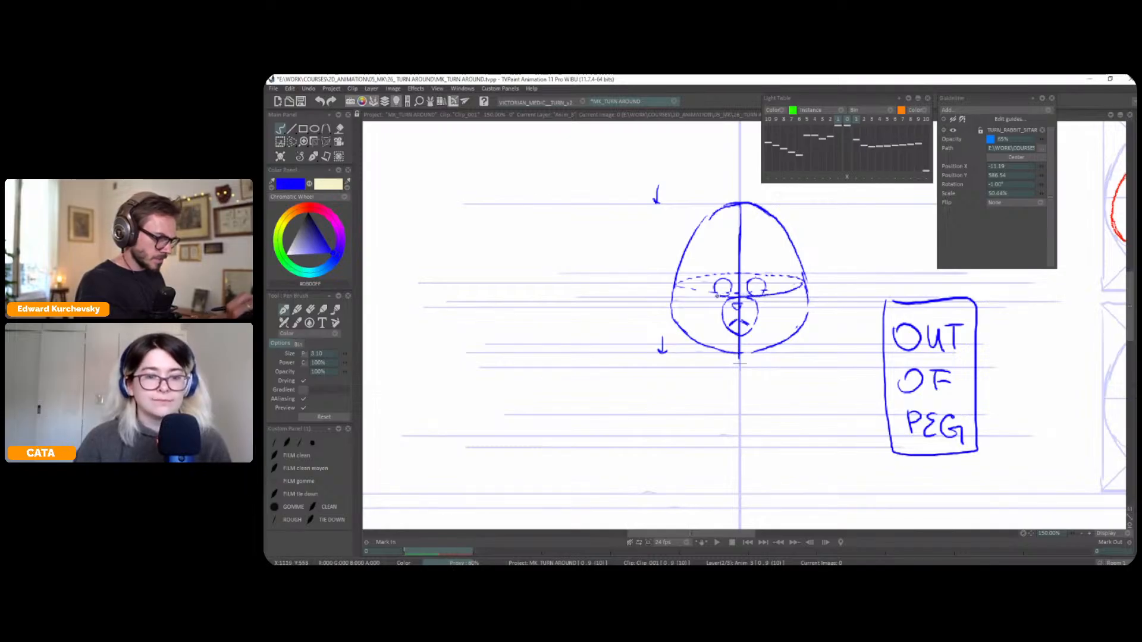
{"action": "left_click_drag", "start_coordinate": [693, 294], "coordinate": [712, 292]}
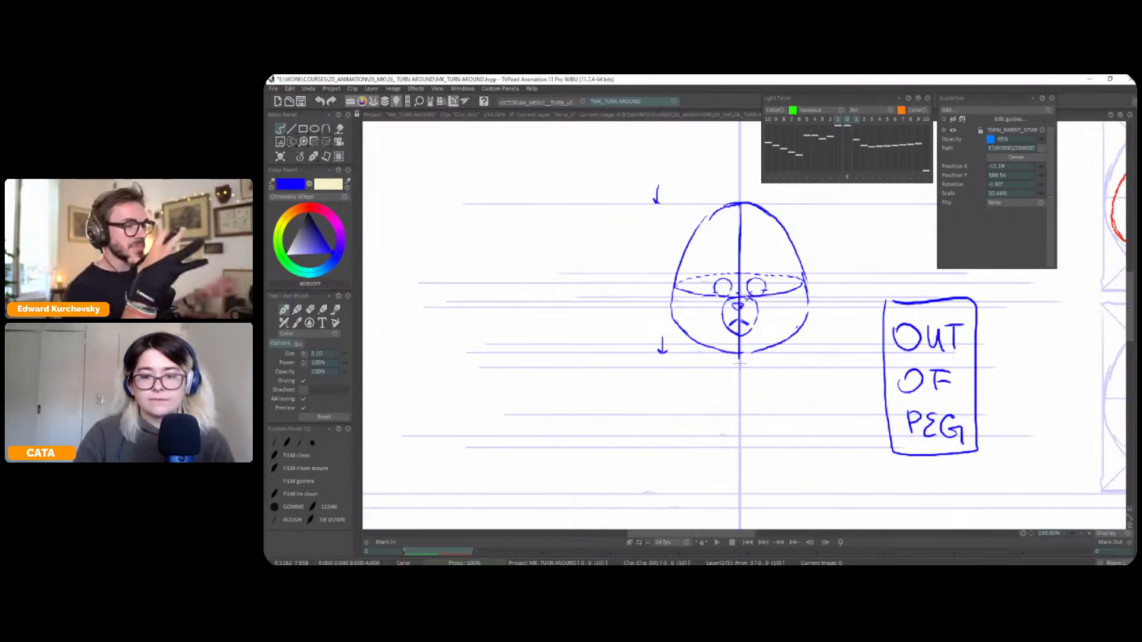
Shift the light table pose towards the new head, draw a small neck oval at the chin, and hide the light table
{"action": "key", "text": "l"}
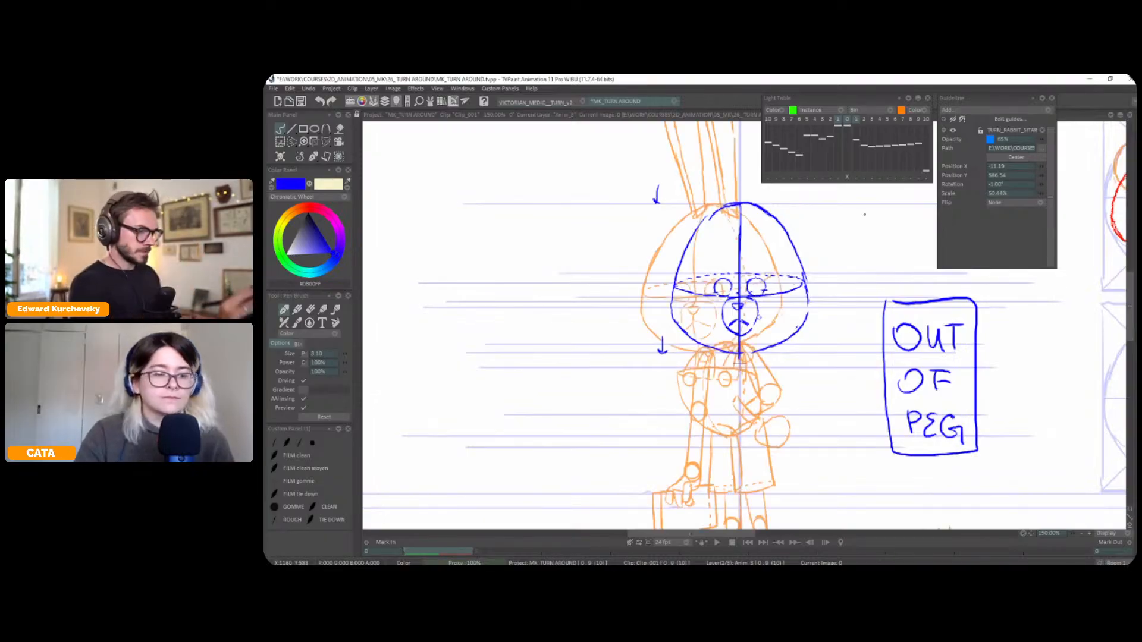
{"action": "left_click", "coordinate": [856, 177]}
{"action": "left_click_drag", "start_coordinate": [800, 317], "coordinate": [821, 316]}
{"action": "key", "text": "Escape"}
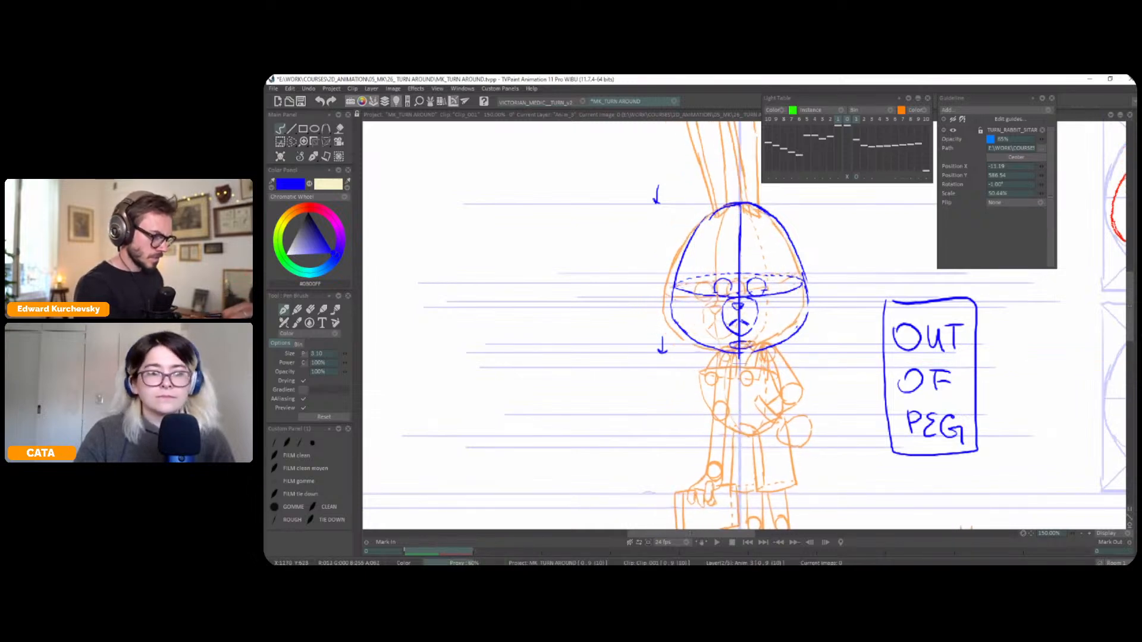
{"action": "key", "text": "l"}
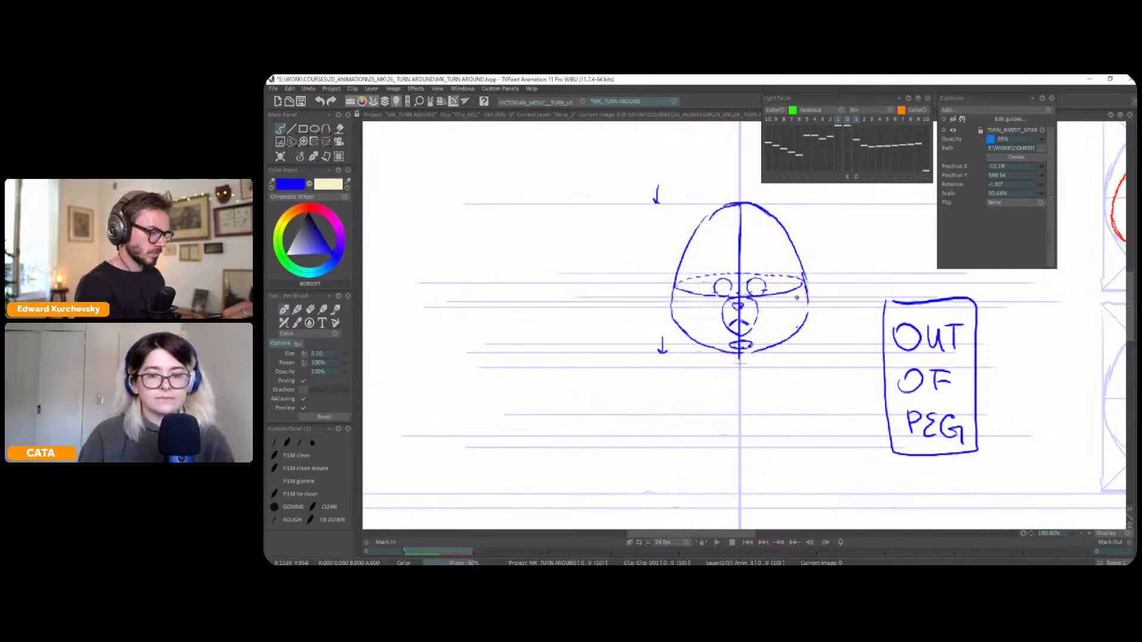
Compare the new front-facing head with the neighbouring reference pose by flipping back and forth between the two frames
{"action": "key", "text": "Right"}
{"action": "key", "text": "Left"}
{"action": "key", "text": "Right"}
{"action": "key", "text": "Left"}
{"action": "key", "text": "Right"}
{"action": "key", "text": "Left"}
{"action": "key", "text": "Right"}
{"action": "key", "text": "minus"}
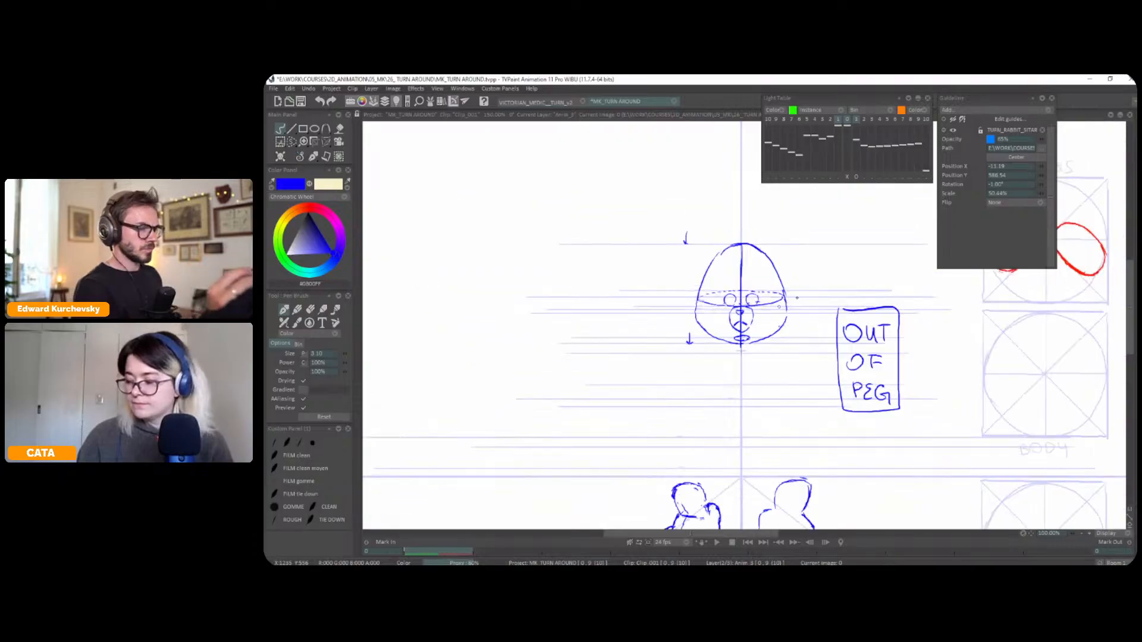
{"action": "key", "text": "Right"}
{"action": "key", "text": "Left"}
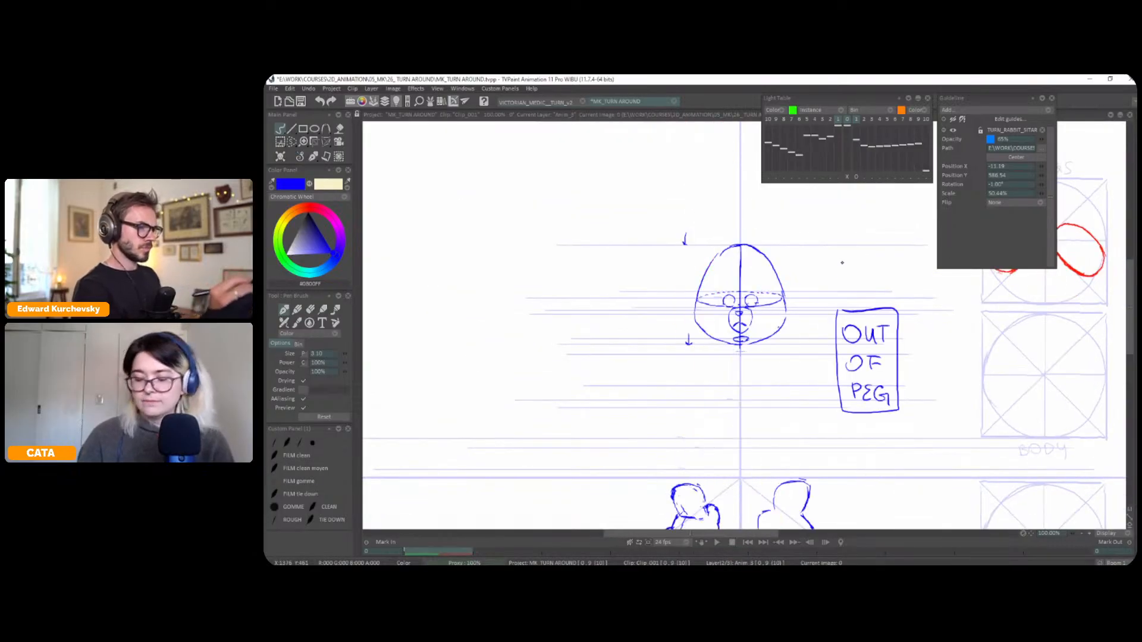
Go to the reference pose and, on the guide line layer, draw a horizontal guide at the base of the ears, then return to the character layer
{"action": "key", "text": "l"}
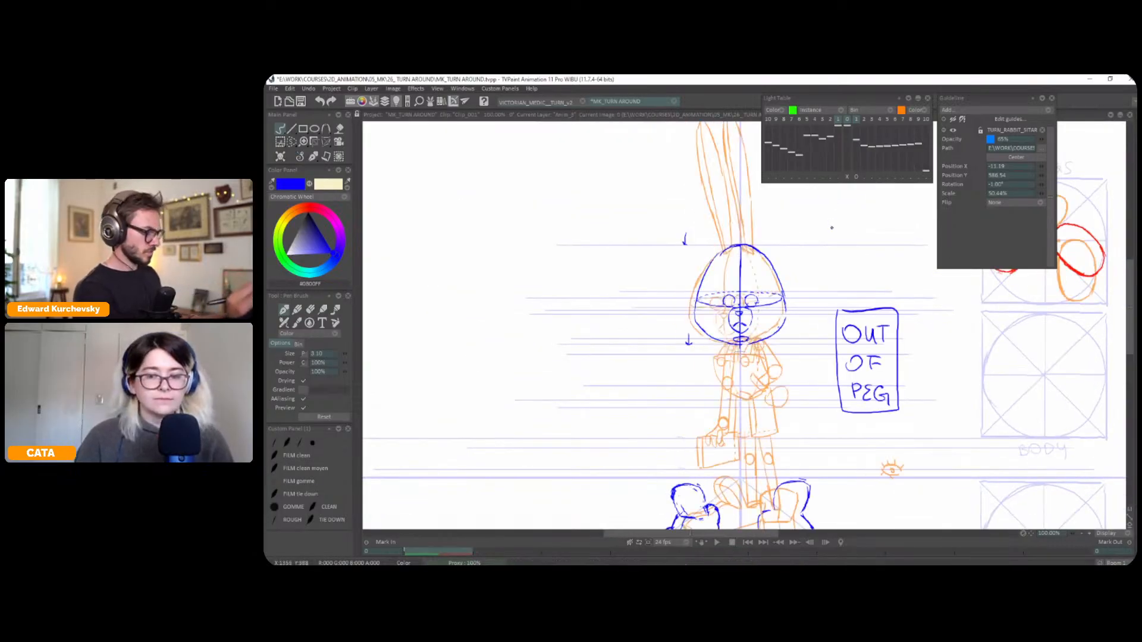
{"action": "key", "text": "Right"}
{"action": "key", "text": "l"}
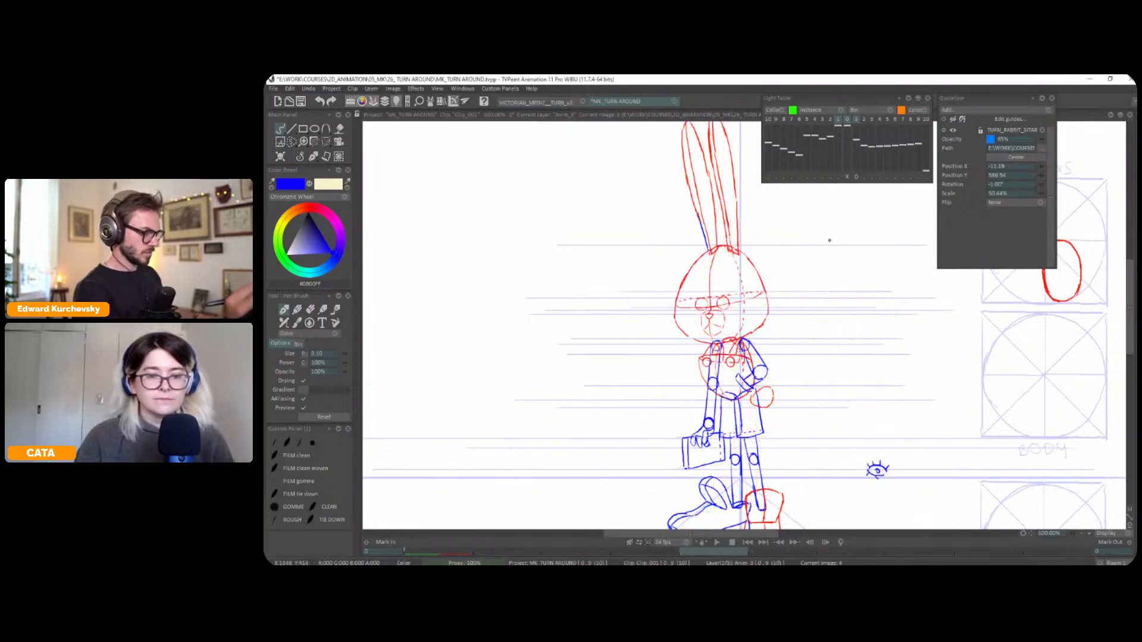
{"action": "key", "text": "Down"}
{"action": "mouse_move", "coordinate": [739, 255]}
{"action": "left_mouse_down"}
{"action": "mouse_move", "coordinate": [610, 261]}
{"action": "mouse_move", "coordinate": [914, 256]}
{"action": "left_mouse_up"}
{"action": "left_click_drag", "start_coordinate": [717, 245], "coordinate": [698, 245]}
{"action": "key", "text": "ctrl+z"}
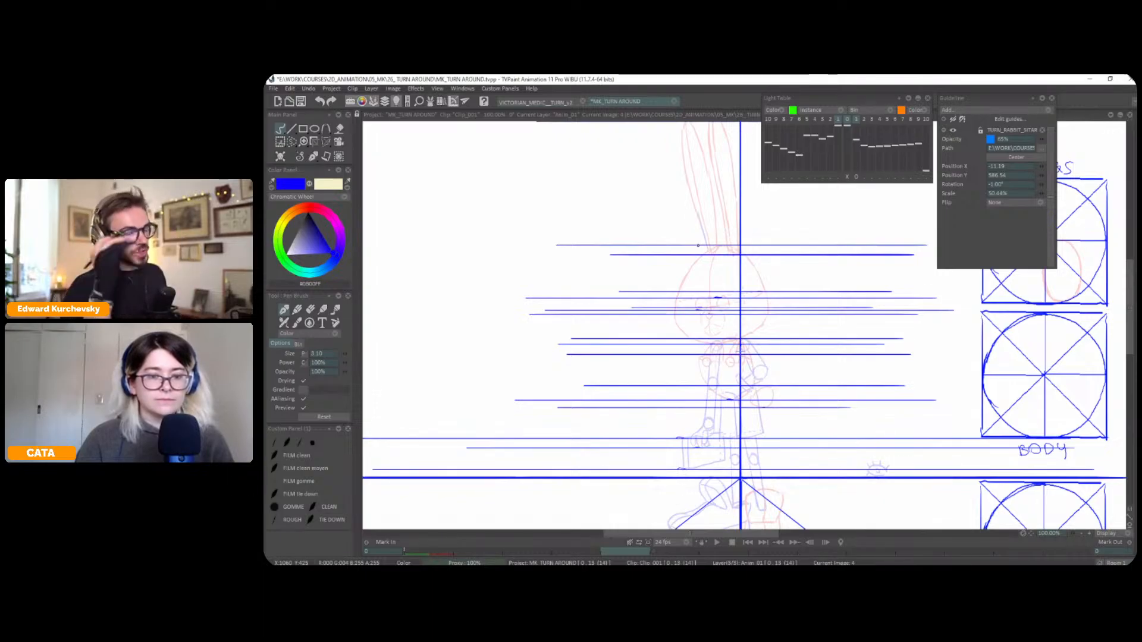
{"action": "key", "text": "Up"}
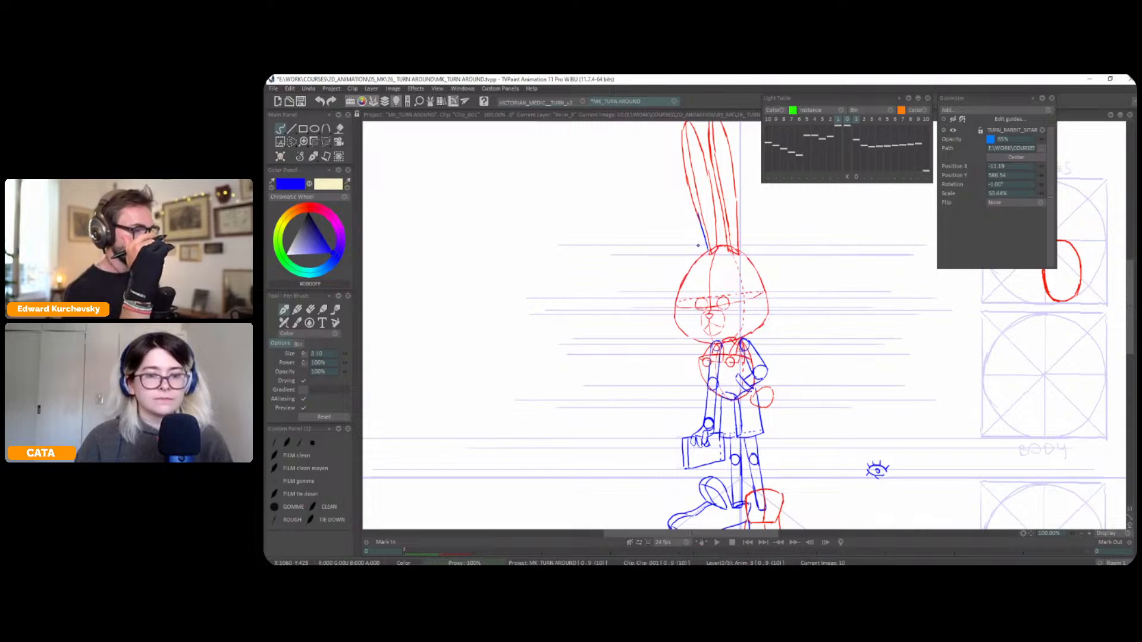
Return to the front-facing pose and draw short curves on both sides of the crown where the ears attach, down to the guide
{"action": "key", "text": "Left"}
{"action": "key", "text": "Left"}
{"action": "key", "text": "Left"}
{"action": "key", "text": "Left"}
{"action": "scroll", "coordinate": [740, 330], "scroll_direction": "up", "scroll_amount": 2}
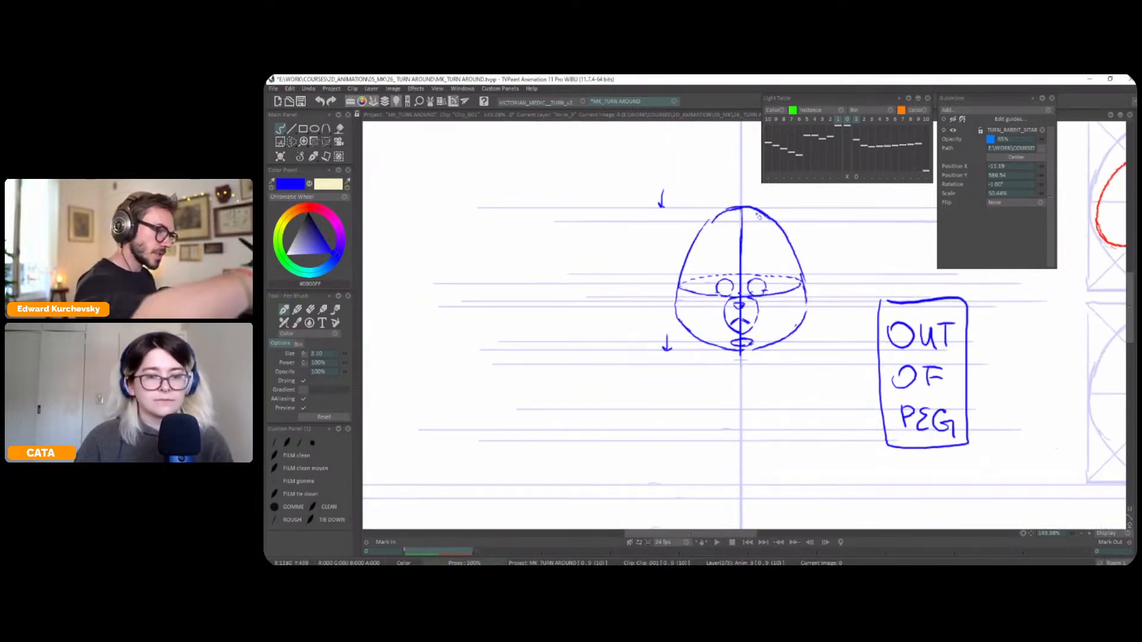
{"action": "left_click_drag", "start_coordinate": [726, 210], "coordinate": [700, 229]}
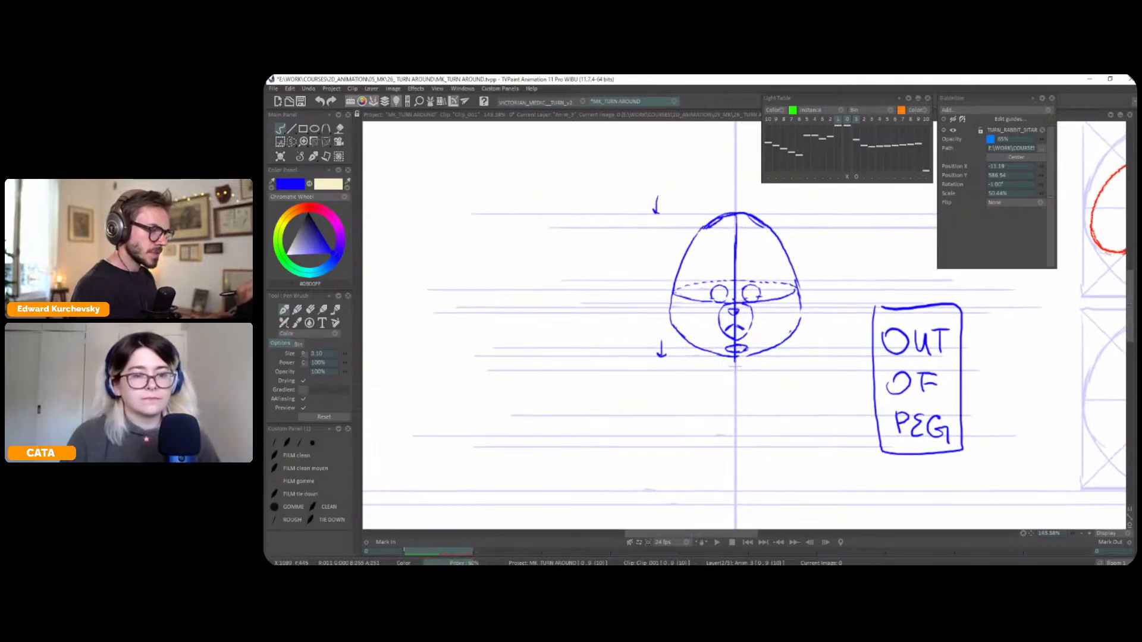
Show the light table and shift the reference pose so its ear lines up with the right side of the new head
{"action": "left_click_drag", "start_coordinate": [783, 294], "coordinate": [815, 383]}
{"action": "scroll", "coordinate": [713, 333], "scroll_direction": "down", "scroll_amount": 1}
{"action": "key", "text": "l"}
{"action": "left_click_drag", "start_coordinate": [841, 293], "coordinate": [841, 297]}
{"action": "left_click", "coordinate": [856, 178]}
{"action": "left_click_drag", "start_coordinate": [925, 188], "coordinate": [925, 192]}
{"action": "mouse_move", "coordinate": [837, 275]}
{"action": "left_mouse_down"}
{"action": "mouse_move", "coordinate": [823, 275]}
{"action": "mouse_move", "coordinate": [835, 276]}
{"action": "left_mouse_up"}
{"action": "left_click", "coordinate": [856, 177]}
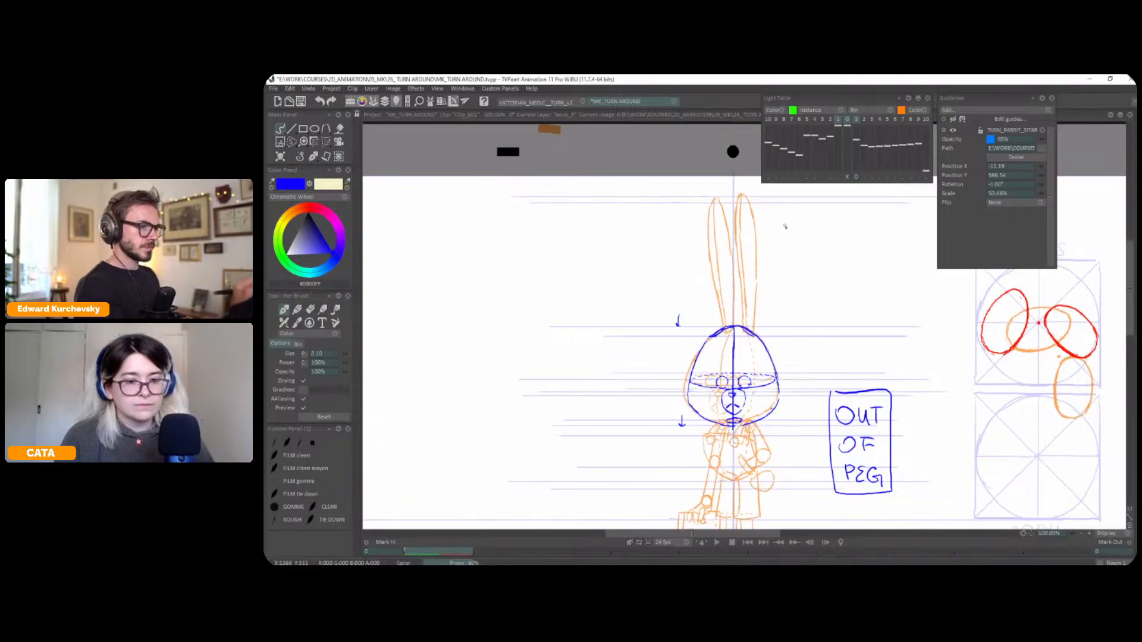
Draw the long ear on the right side of the head, following the shifted reference
{"action": "left_click_drag", "start_coordinate": [785, 226], "coordinate": [719, 188]}
{"action": "mouse_move", "coordinate": [721, 227]}
{"action": "left_mouse_down"}
{"action": "mouse_move", "coordinate": [740, 191]}
{"action": "mouse_move", "coordinate": [740, 298]}
{"action": "mouse_move", "coordinate": [724, 230]}
{"action": "mouse_move", "coordinate": [728, 323]}
{"action": "left_mouse_up"}
{"action": "left_click_drag", "start_coordinate": [739, 285], "coordinate": [742, 291]}
Shift the light table pose towards the left side of the head, draw the second ear, and hide the light table
{"action": "left_click", "coordinate": [856, 177]}
{"action": "left_click_drag", "start_coordinate": [782, 256], "coordinate": [841, 243]}
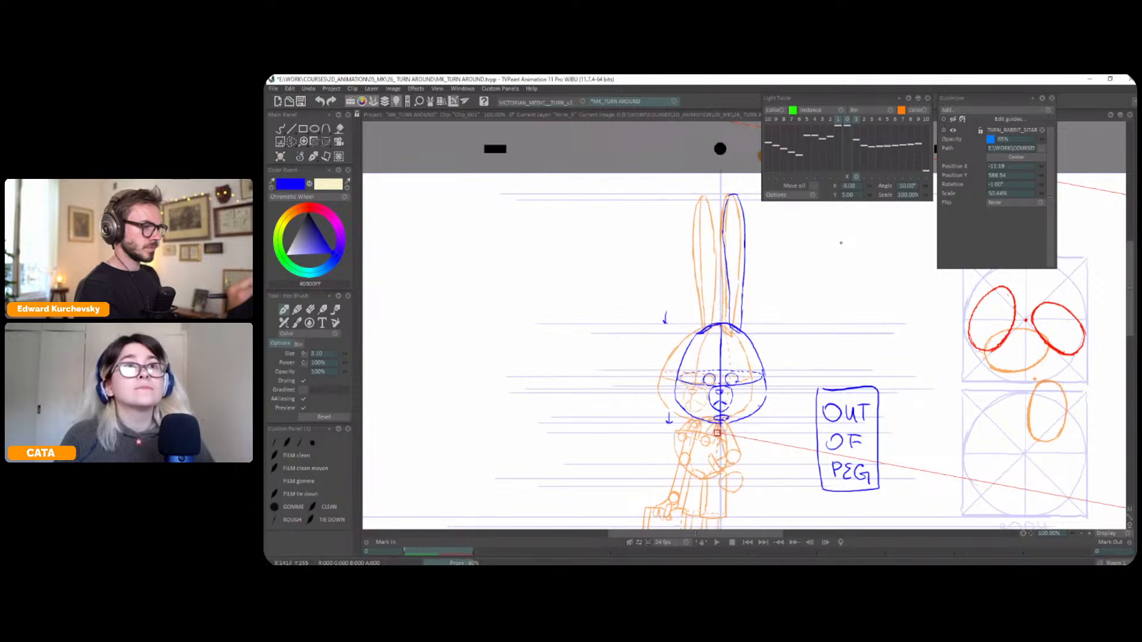
{"action": "left_click", "coordinate": [856, 177]}
{"action": "mouse_move", "coordinate": [700, 204]}
{"action": "left_mouse_down"}
{"action": "mouse_move", "coordinate": [693, 225]}
{"action": "mouse_move", "coordinate": [712, 225]}
{"action": "mouse_move", "coordinate": [715, 242]}
{"action": "mouse_move", "coordinate": [712, 325]}
{"action": "left_mouse_up"}
{"action": "left_click_drag", "start_coordinate": [693, 223], "coordinate": [702, 332]}
{"action": "key", "text": "l"}
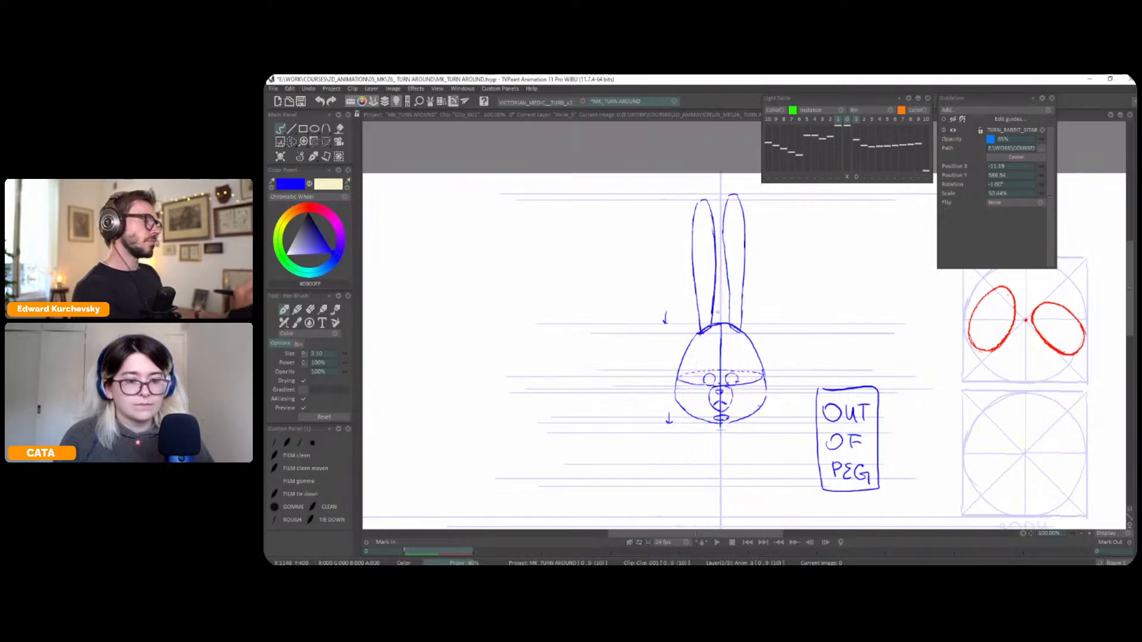
Draw a vertical centre line inside each ear, toggling the light table to check against the reference
{"action": "key", "text": "l"}
{"action": "key", "text": "l"}
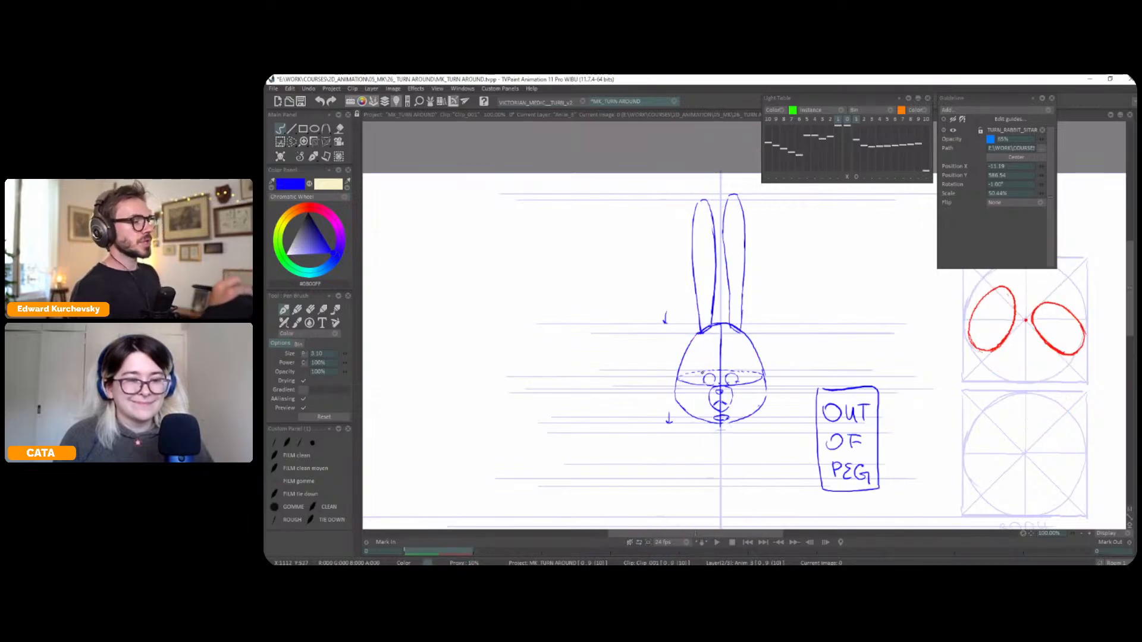
{"action": "key", "text": "l"}
{"action": "key", "text": "l"}
{"action": "key", "text": "l"}
{"action": "key", "text": "l"}
{"action": "key", "text": "l"}
{"action": "key", "text": "l"}
{"action": "key", "text": "l"}
{"action": "key", "text": "l"}
{"action": "key", "text": "l"}
{"action": "key", "text": "l"}
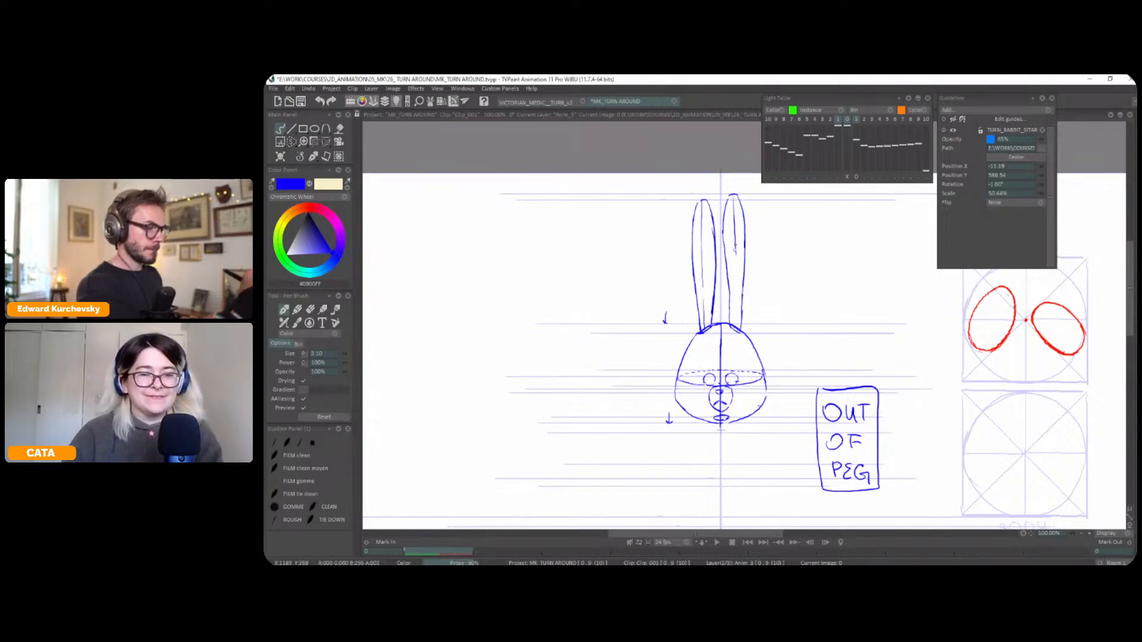
Compare the front-facing pose's ears, head and feet with the neighbouring pose by flipping between the frames
{"action": "scroll", "coordinate": [738, 261], "scroll_direction": "down", "scroll_amount": 1}
{"action": "left_click_drag", "start_coordinate": [795, 298], "coordinate": [801, 268]}
{"action": "key", "text": "Right"}
{"action": "key", "text": "Left"}
{"action": "key", "text": "Right"}
{"action": "key", "text": "Left"}
{"action": "mouse_move", "coordinate": [786, 413]}
{"action": "left_mouse_down"}
{"action": "mouse_move", "coordinate": [772, 408]}
{"action": "mouse_move", "coordinate": [780, 415]}
{"action": "left_mouse_up"}
{"action": "key", "text": "ctrl+z"}
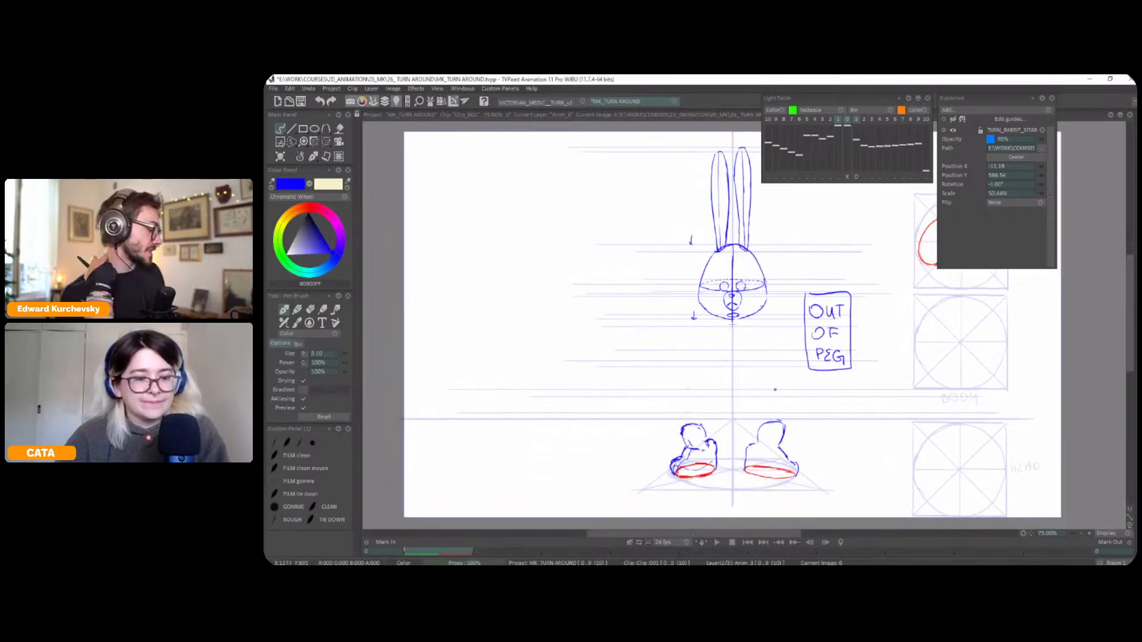
{"action": "key", "text": "Right"}
{"action": "key", "text": "Left"}
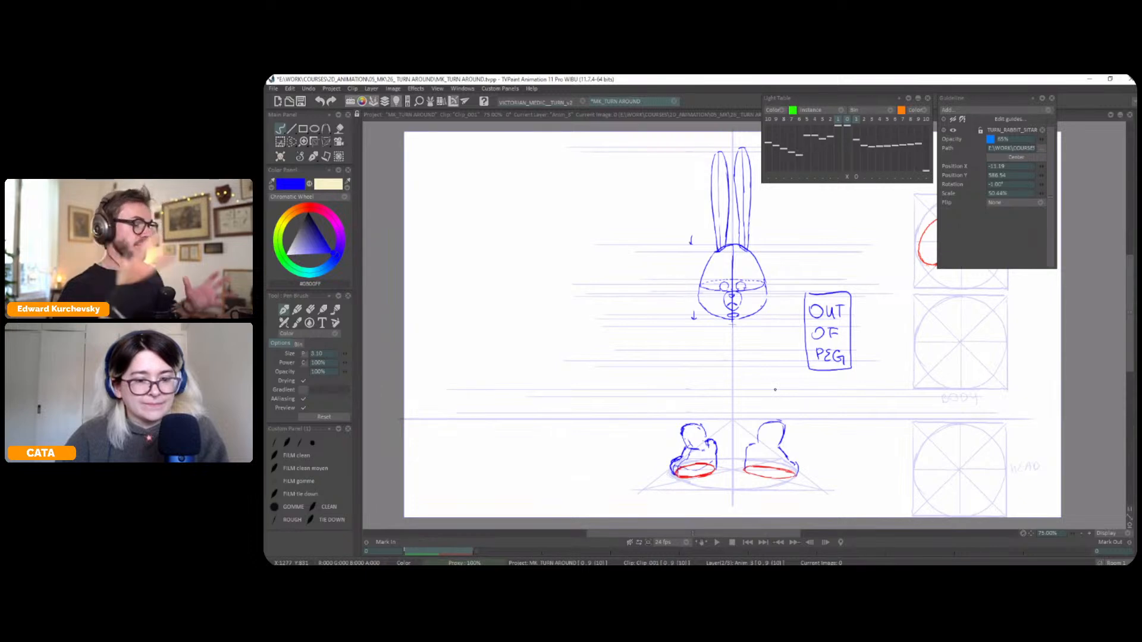
{"action": "key", "text": "Right"}
{"action": "key", "text": "Left"}
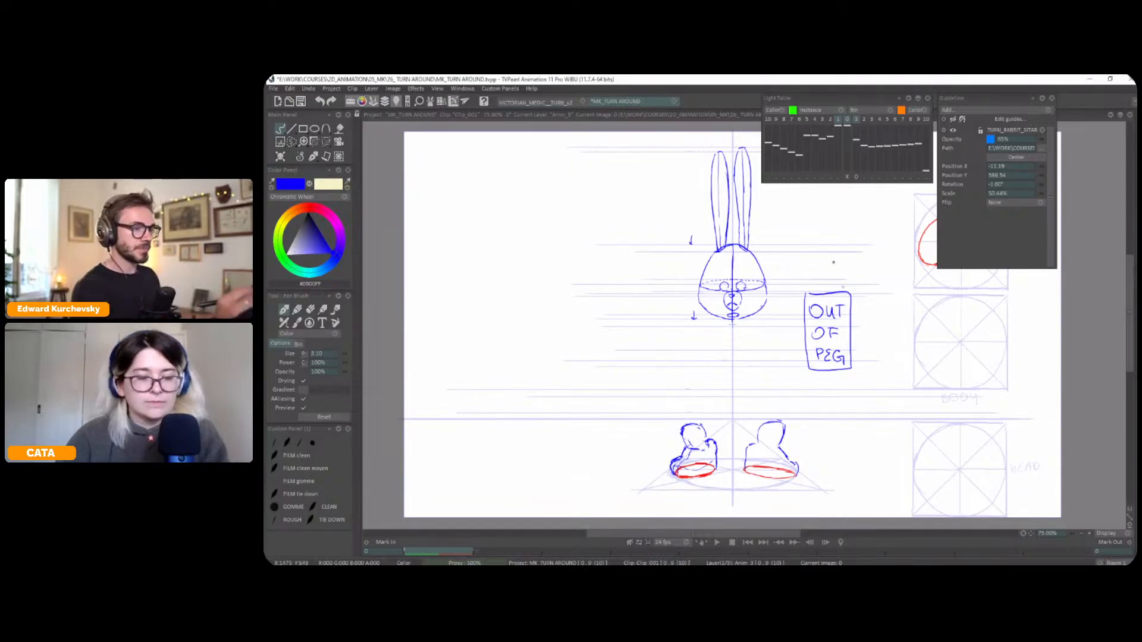
{"action": "left_click_drag", "start_coordinate": [893, 269], "coordinate": [884, 258]}
{"action": "key", "text": "Right"}
{"action": "key", "text": "Left"}
{"action": "key", "text": "Right"}
{"action": "key", "text": "Left"}
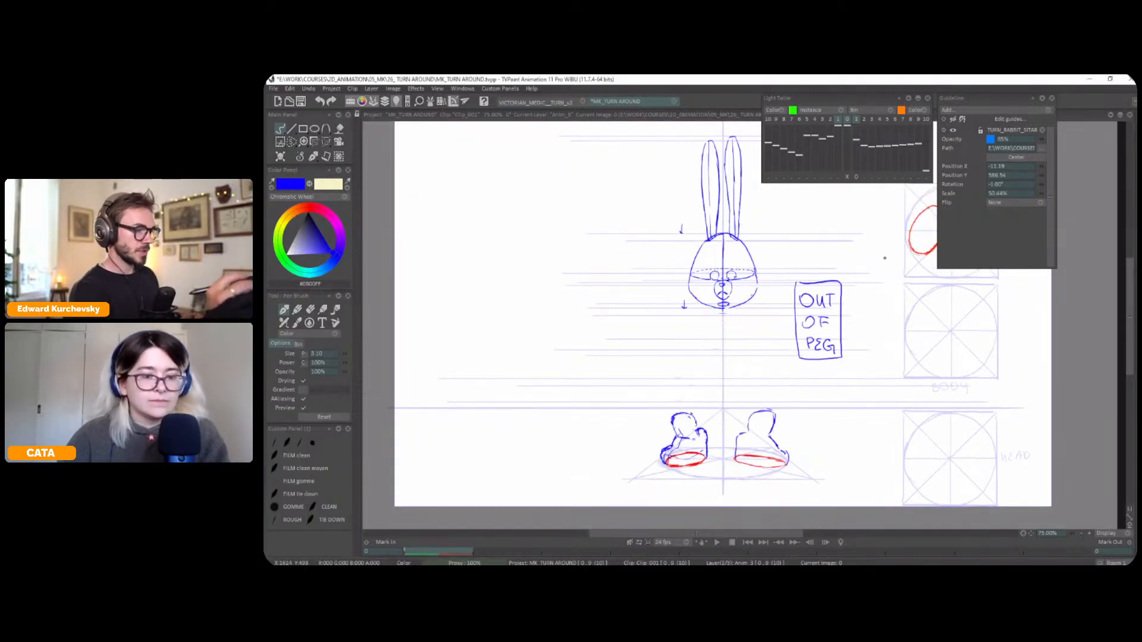
Show the light table and shift the reference pose so its torso sits under the new head on the vertical centre line
{"action": "key", "text": "l"}
{"action": "key", "text": "plus"}
{"action": "key", "text": "plus"}
{"action": "left_click", "coordinate": [849, 177]}
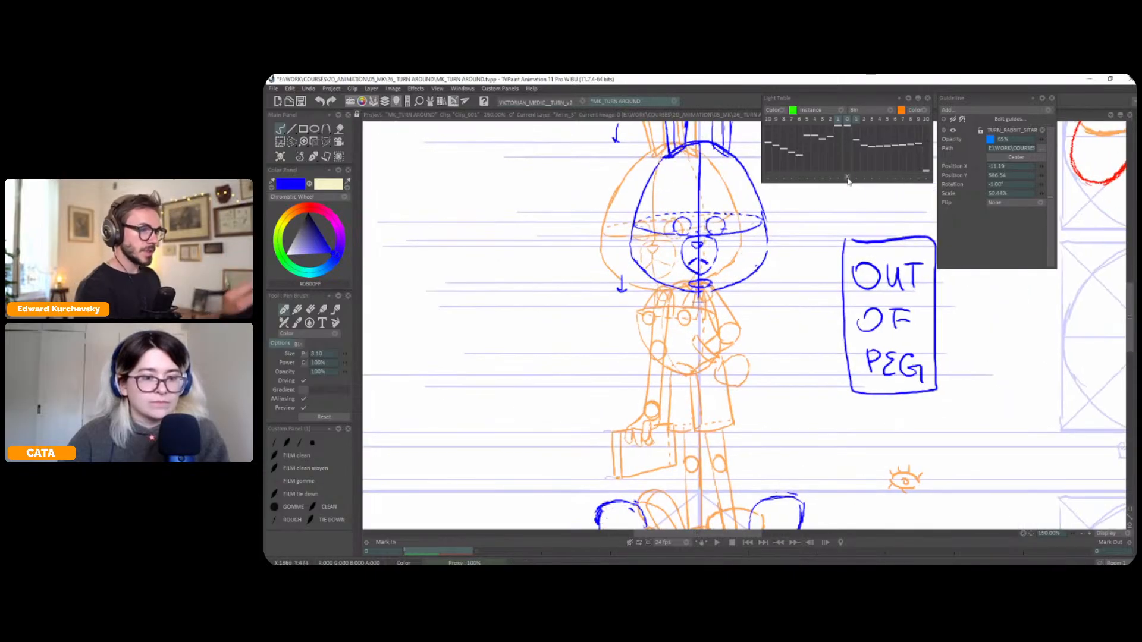
{"action": "left_click", "coordinate": [856, 177]}
{"action": "left_click_drag", "start_coordinate": [776, 305], "coordinate": [795, 306]}
{"action": "left_click", "coordinate": [856, 178]}
Draw an egg-shaped torso below the chin, centred on the vertical guide and following the reference's torso height
{"action": "mouse_move", "coordinate": [677, 290]}
{"action": "left_mouse_down"}
{"action": "mouse_move", "coordinate": [672, 358]}
{"action": "mouse_move", "coordinate": [681, 366]}
{"action": "mouse_move", "coordinate": [664, 312]}
{"action": "mouse_move", "coordinate": [682, 365]}
{"action": "mouse_move", "coordinate": [727, 362]}
{"action": "left_mouse_up"}
{"action": "key", "text": "ctrl+z"}
{"action": "key", "text": "ctrl+z"}
{"action": "scroll", "coordinate": [735, 313], "scroll_direction": "down", "scroll_amount": 2}
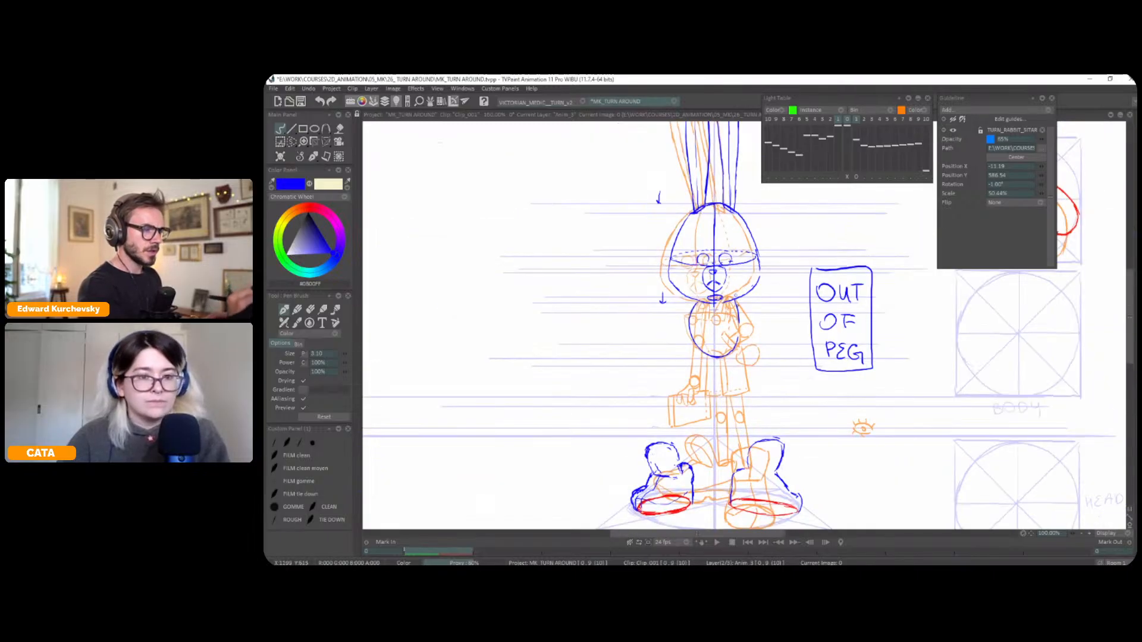
Examine the rabbit's torso proportions on the model sheet with the light table hidden, and save the project
{"action": "scroll", "coordinate": [741, 327], "scroll_direction": "down", "scroll_amount": 2}
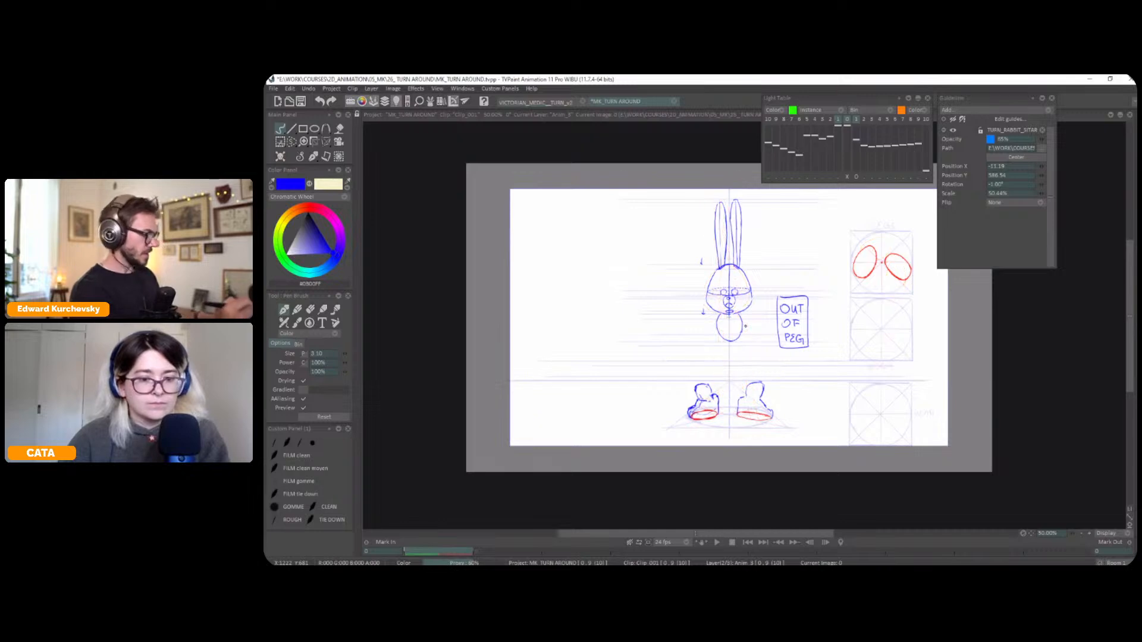
{"action": "scroll", "coordinate": [745, 326], "scroll_direction": "down", "scroll_amount": 1}
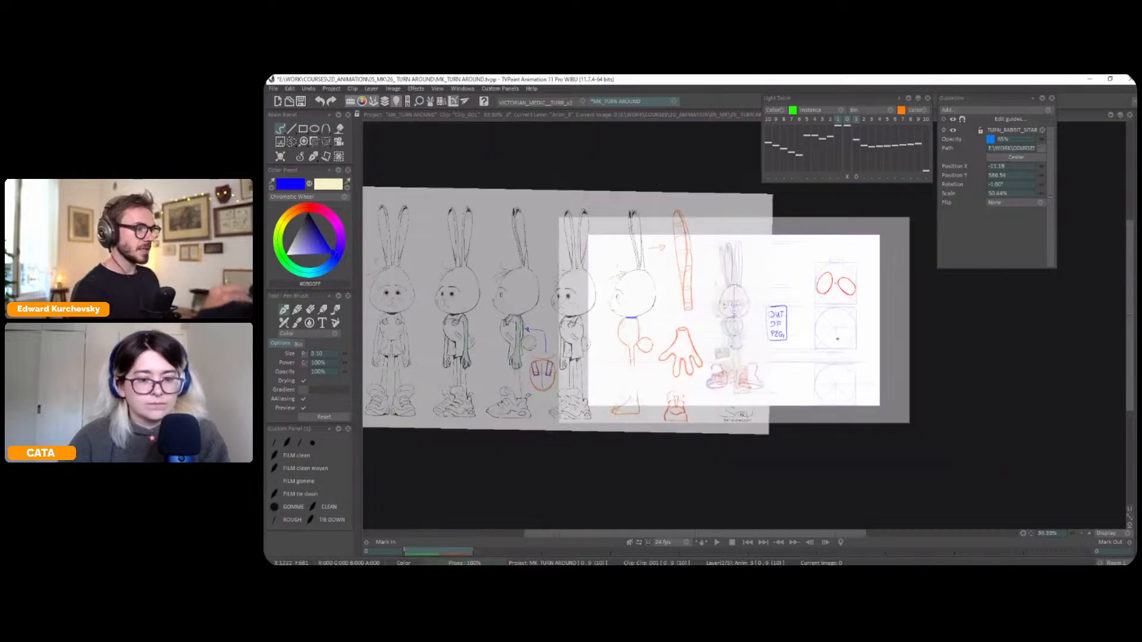
{"action": "left_click_drag", "start_coordinate": [821, 328], "coordinate": [897, 316]}
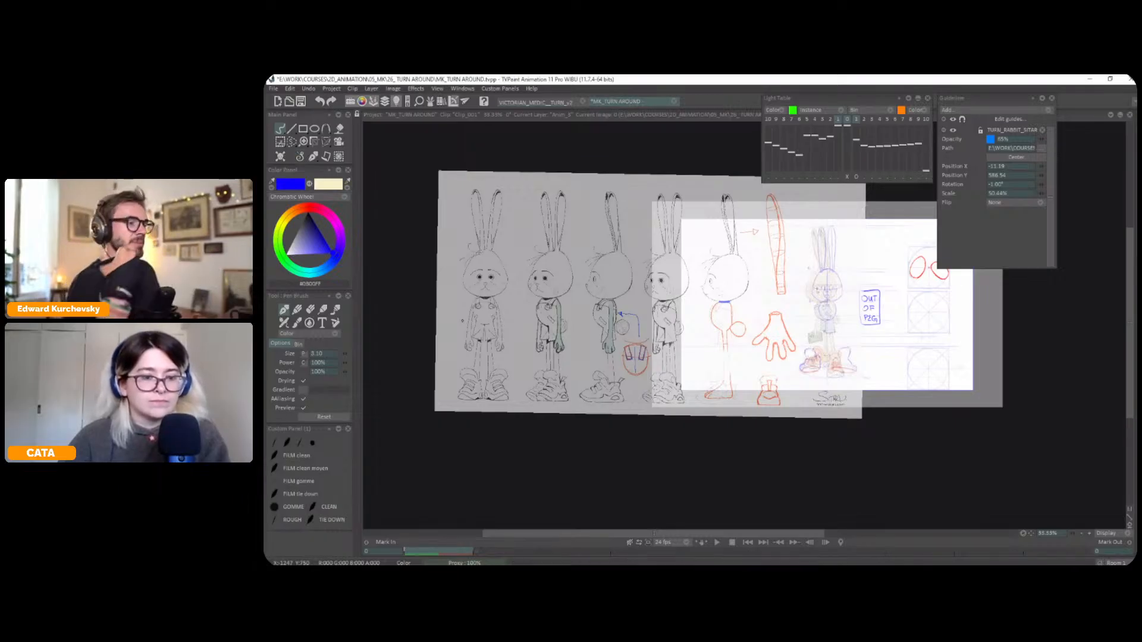
{"action": "key", "text": "ctrl+s"}
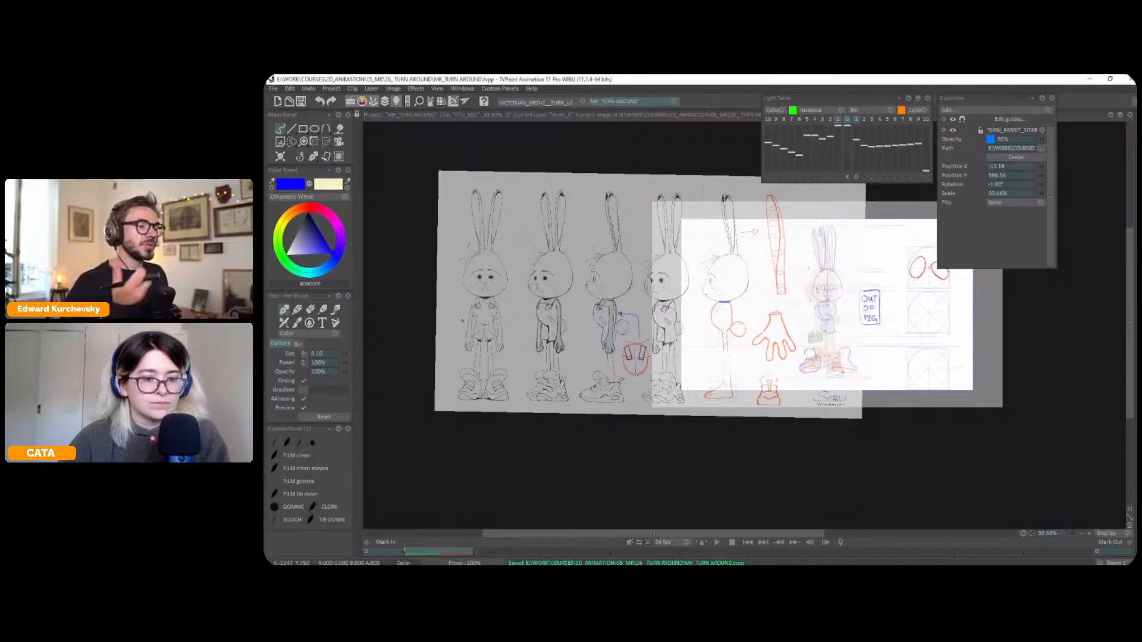
Select the right side of the torso outline and adjust its shape and position with a transform
{"action": "scroll", "coordinate": [462, 321], "scroll_direction": "up", "scroll_amount": 2}
{"action": "left_click_drag", "start_coordinate": [1048, 330], "coordinate": [810, 375]}
{"action": "key", "text": "s"}
{"action": "mouse_move", "coordinate": [768, 297]}
{"action": "left_mouse_down"}
{"action": "mouse_move", "coordinate": [797, 328]}
{"action": "mouse_move", "coordinate": [781, 296]}
{"action": "left_mouse_up"}
{"action": "key", "text": "p"}
{"action": "left_click_drag", "start_coordinate": [778, 358], "coordinate": [775, 358]}
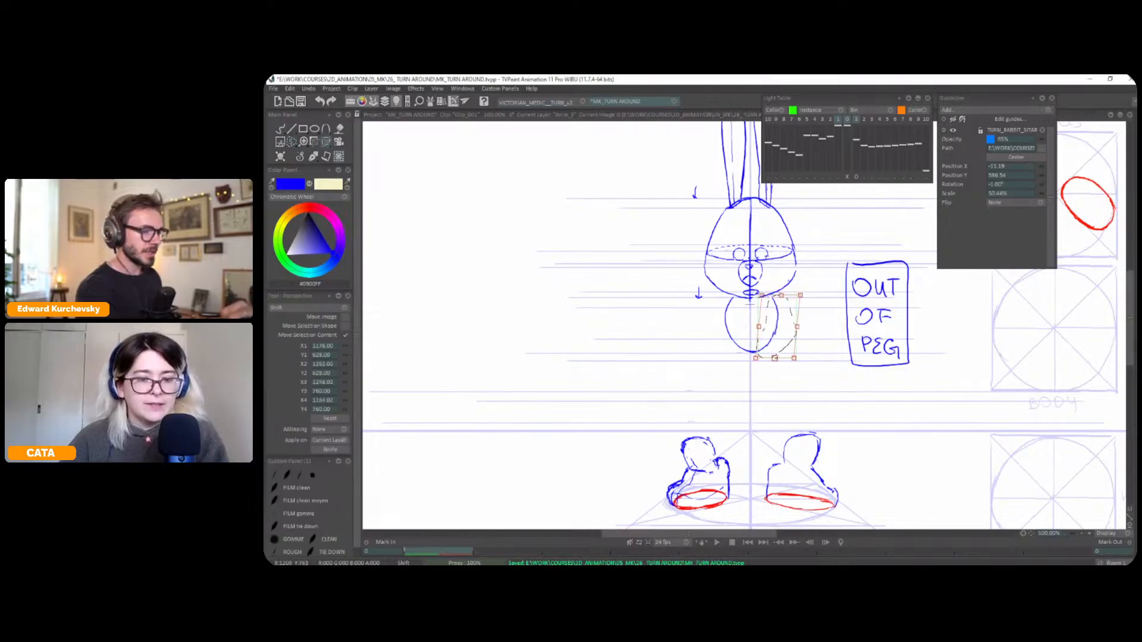
{"action": "left_click_drag", "start_coordinate": [781, 295], "coordinate": [782, 296]}
{"action": "key", "text": "Return"}
Switch back to the pen brush and redraw the right side of the torso outline where it meets the chin and lower curve
{"action": "left_click", "coordinate": [312, 159]}
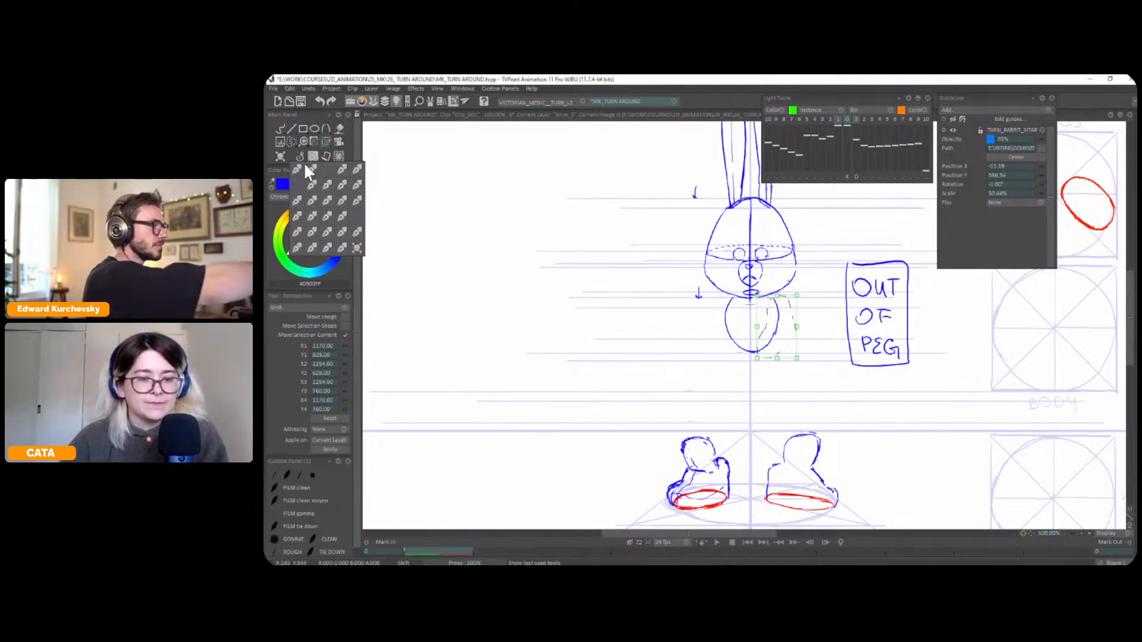
{"action": "left_click", "coordinate": [296, 168]}
{"action": "scroll", "coordinate": [747, 326], "scroll_direction": "up", "scroll_amount": 2}
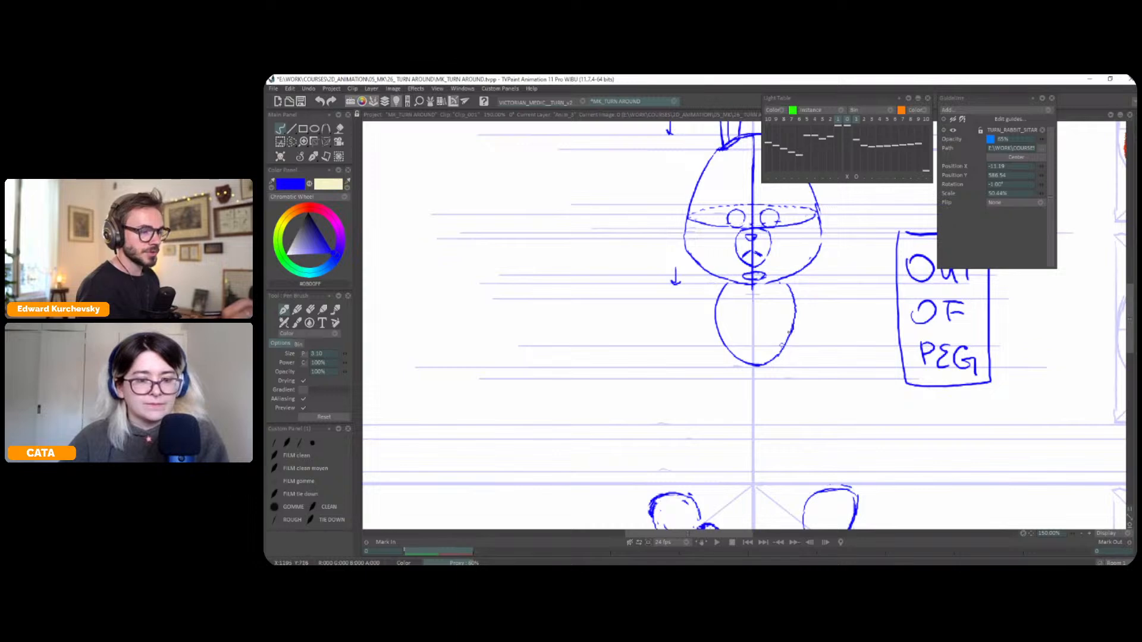
{"action": "left_click_drag", "start_coordinate": [788, 286], "coordinate": [779, 281]}
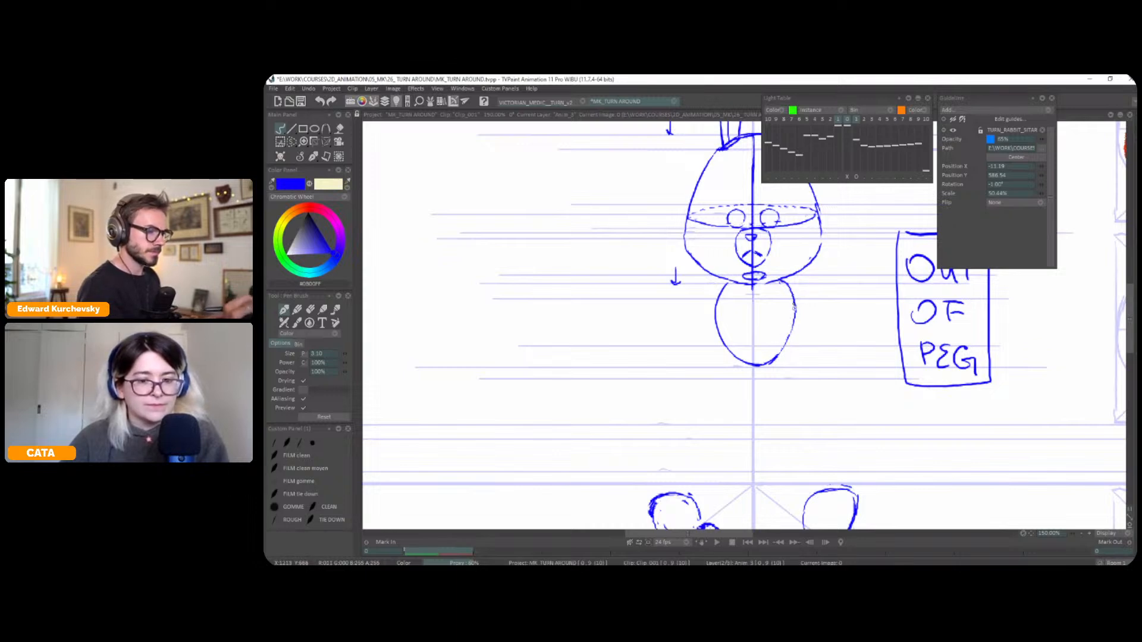
{"action": "left_click_drag", "start_coordinate": [769, 364], "coordinate": [803, 339]}
Show the light table, nudge the reference pose sideways to fit the new torso, and hide the light table
{"action": "key", "text": "l"}
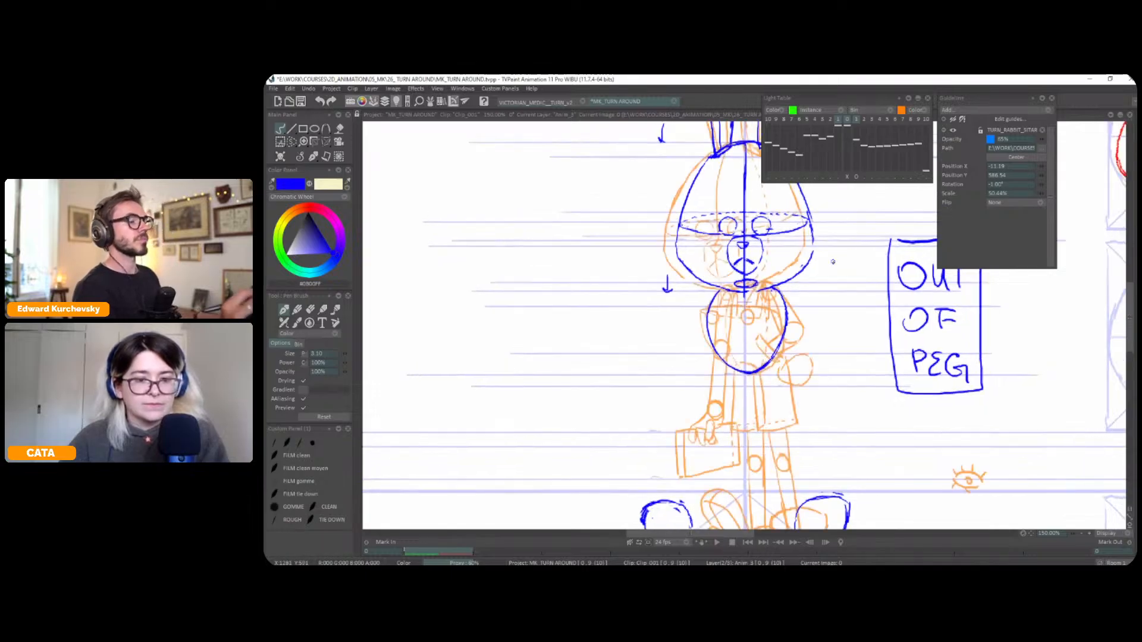
{"action": "left_click", "coordinate": [856, 176]}
{"action": "left_click_drag", "start_coordinate": [793, 304], "coordinate": [799, 304]}
{"action": "left_click", "coordinate": [855, 176]}
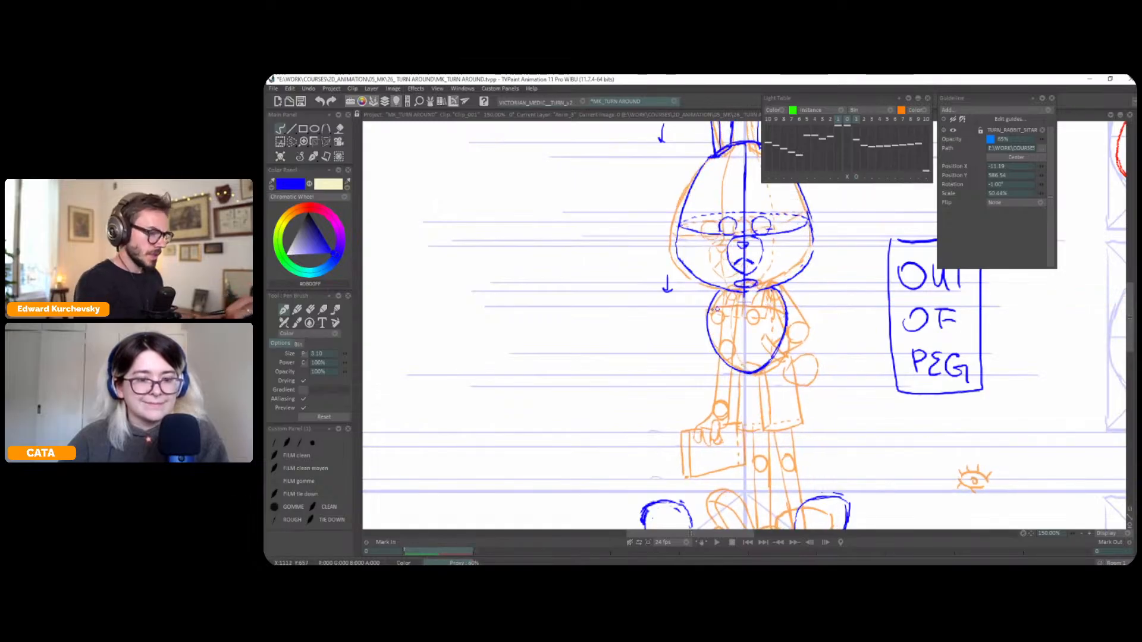
{"action": "key", "text": "l"}
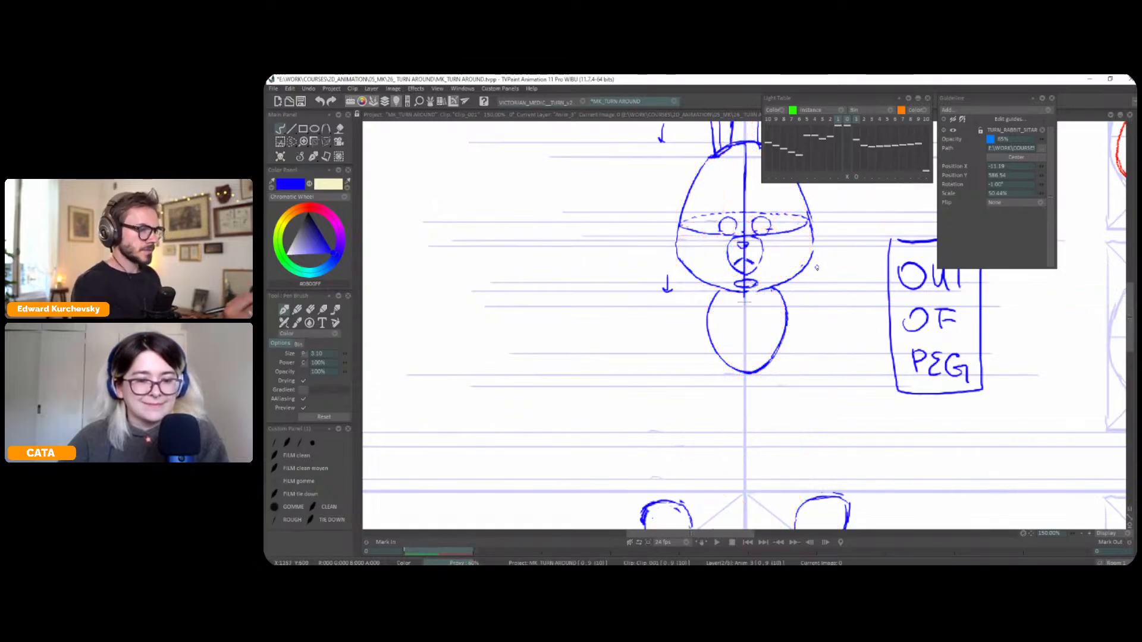
Go to the reference pose and draw two horizontal guides at its chest circles on the guide line layer, then return to the character layer
{"action": "key", "text": "Right"}
{"action": "key", "text": "Right"}
{"action": "key", "text": "Right"}
{"action": "key", "text": "Right"}
{"action": "key", "text": "Down"}
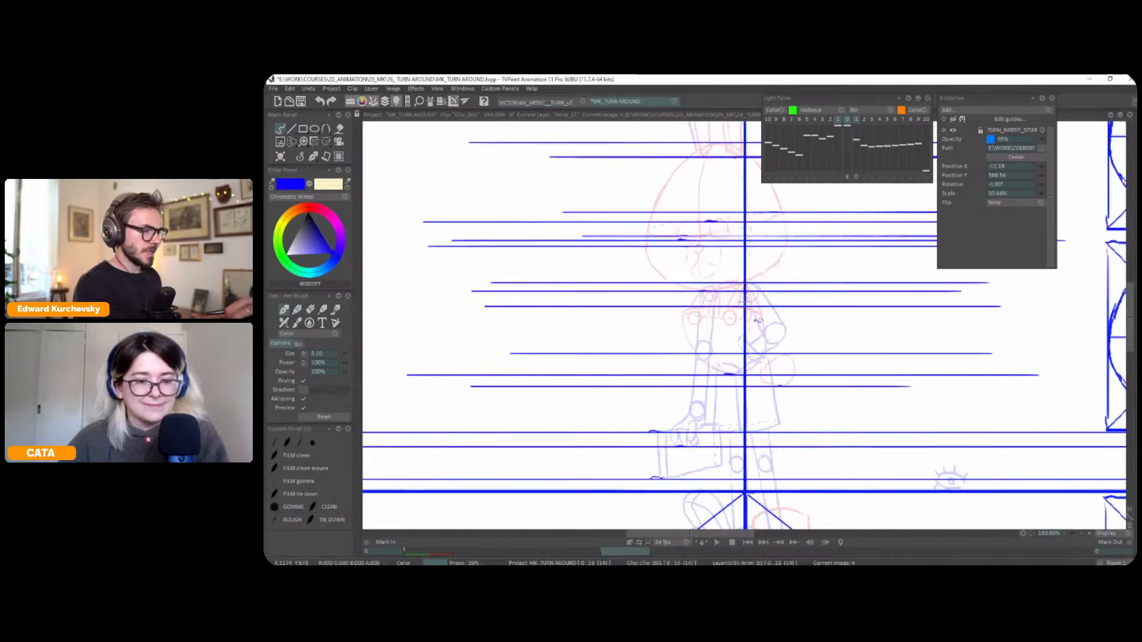
{"action": "mouse_move", "coordinate": [754, 319]}
{"action": "left_mouse_down"}
{"action": "mouse_move", "coordinate": [592, 333]}
{"action": "mouse_move", "coordinate": [951, 319]}
{"action": "left_mouse_up"}
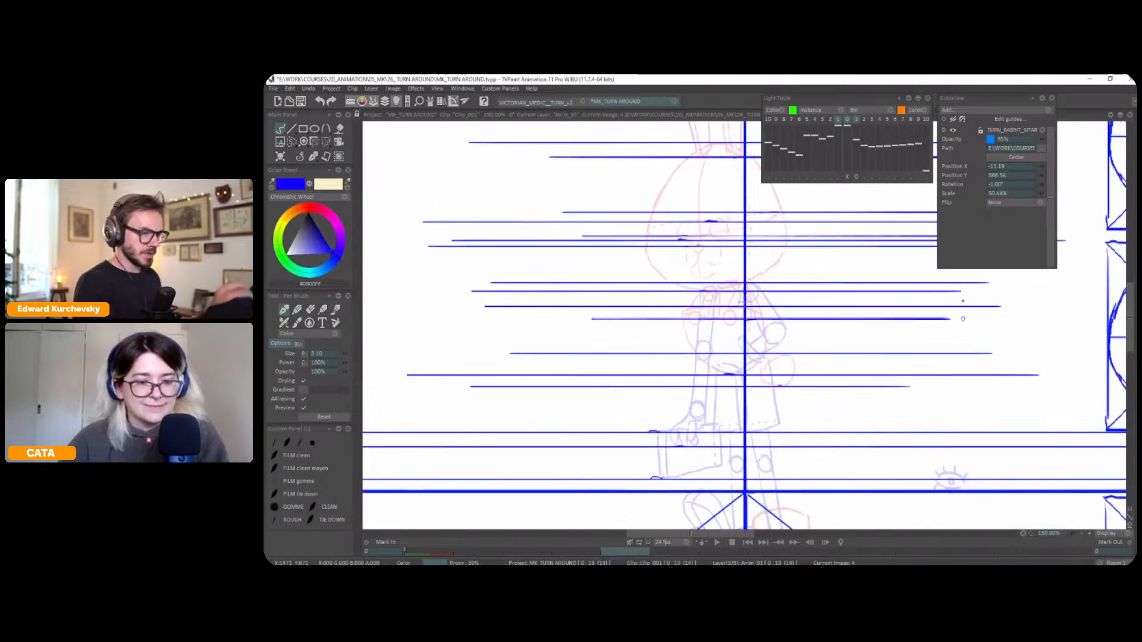
{"action": "mouse_move", "coordinate": [696, 312]}
{"action": "left_mouse_down"}
{"action": "mouse_move", "coordinate": [637, 315]}
{"action": "mouse_move", "coordinate": [875, 312]}
{"action": "left_mouse_up"}
{"action": "key", "text": "Up"}
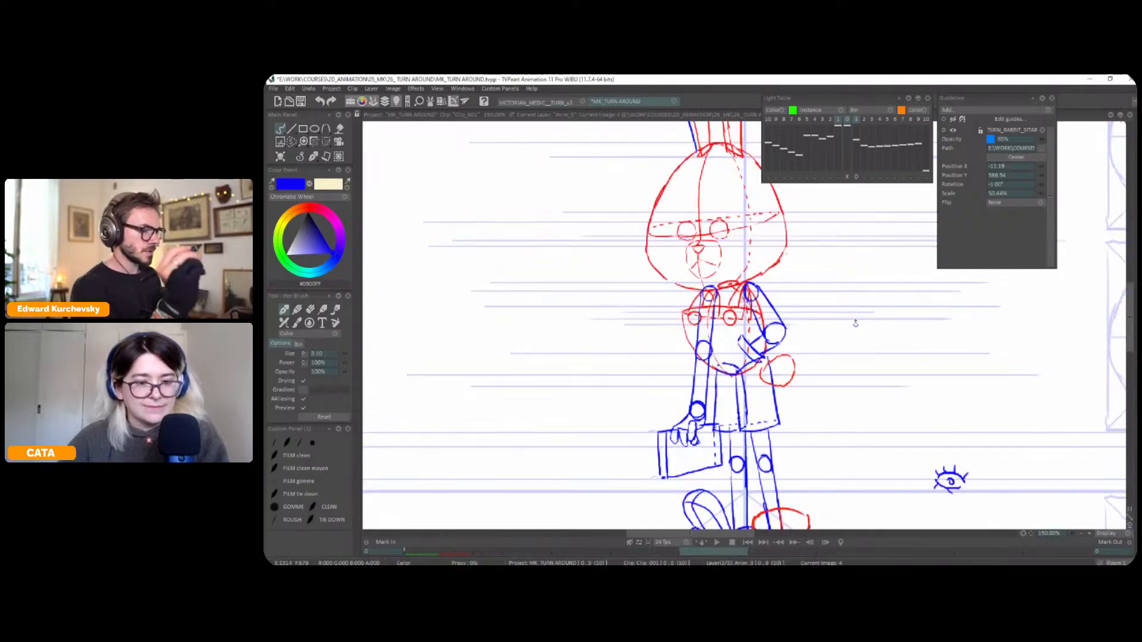
Return to the front pose, draw the chest circles and the curved chest line against the unshifted reference, and hide the light table
{"action": "key", "text": "Home"}
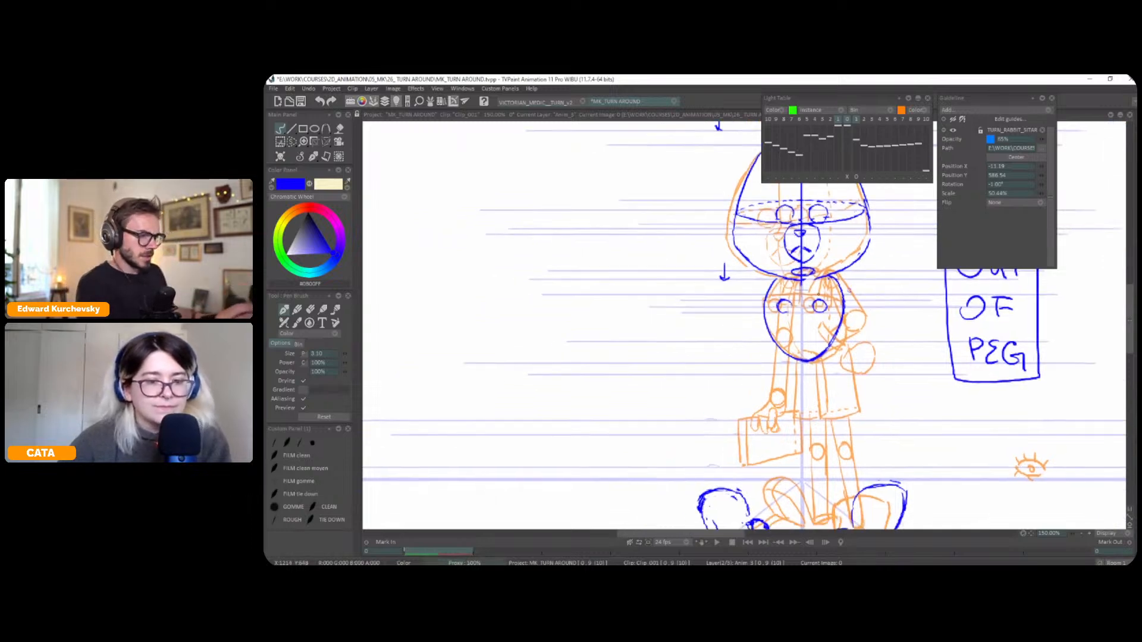
{"action": "left_click", "coordinate": [847, 177]}
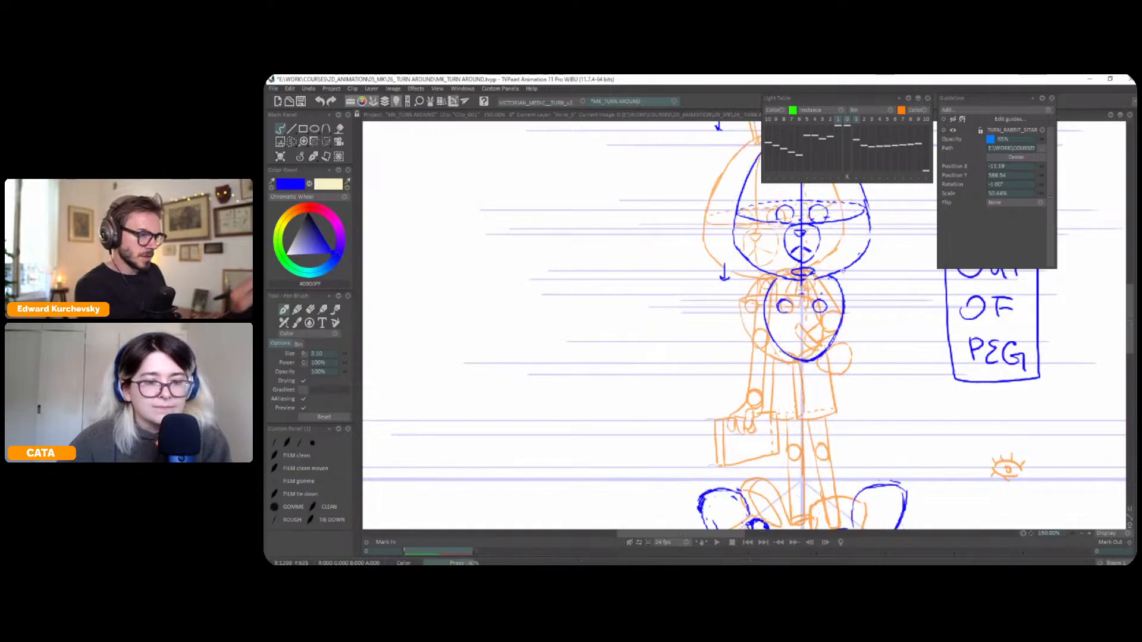
{"action": "left_click_drag", "start_coordinate": [836, 302], "coordinate": [843, 299]}
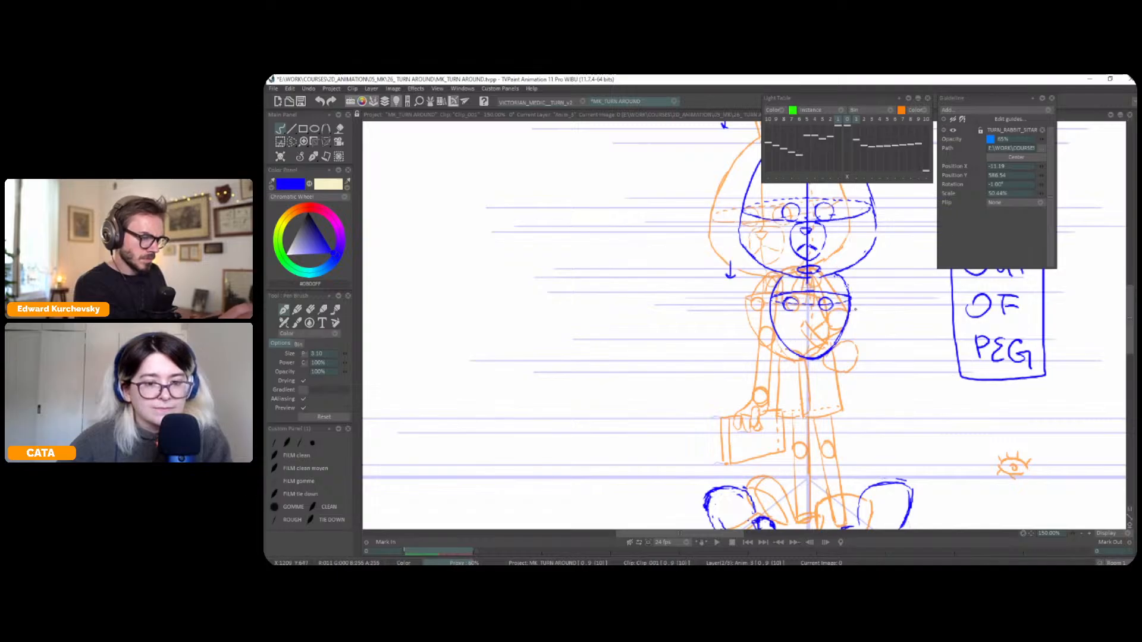
{"action": "key", "text": "l"}
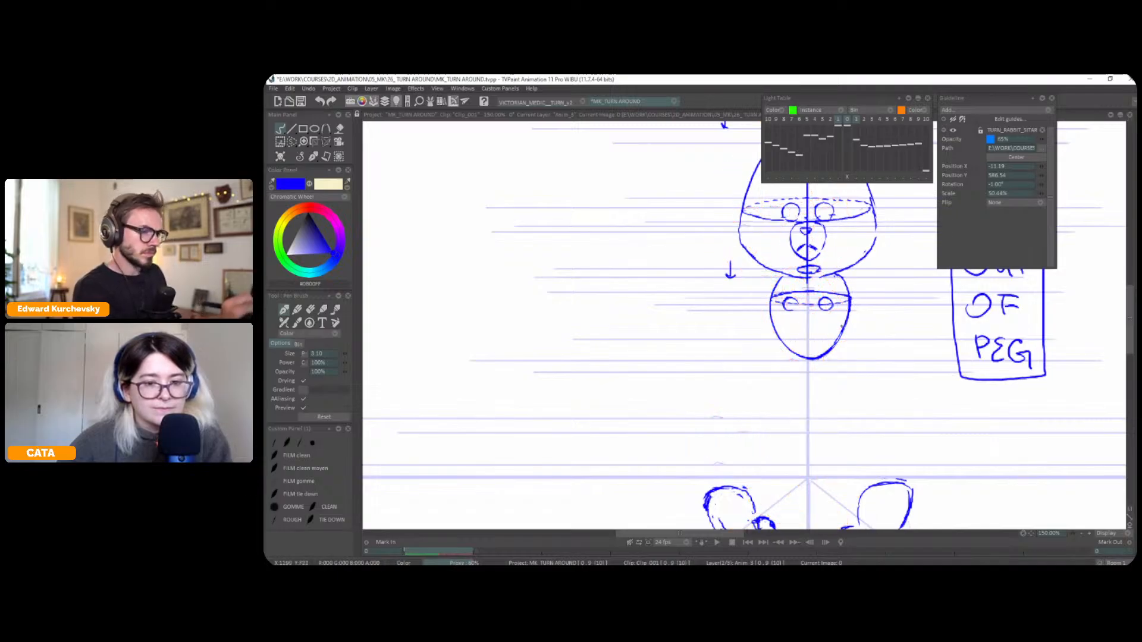
Draw the strap down to the left chest circle on the front pose, flipping to the reference pose for comparison
{"action": "key", "text": "Right"}
{"action": "key", "text": "Left"}
{"action": "key", "text": "Right"}
{"action": "key", "text": "Left"}
{"action": "key", "text": "Right"}
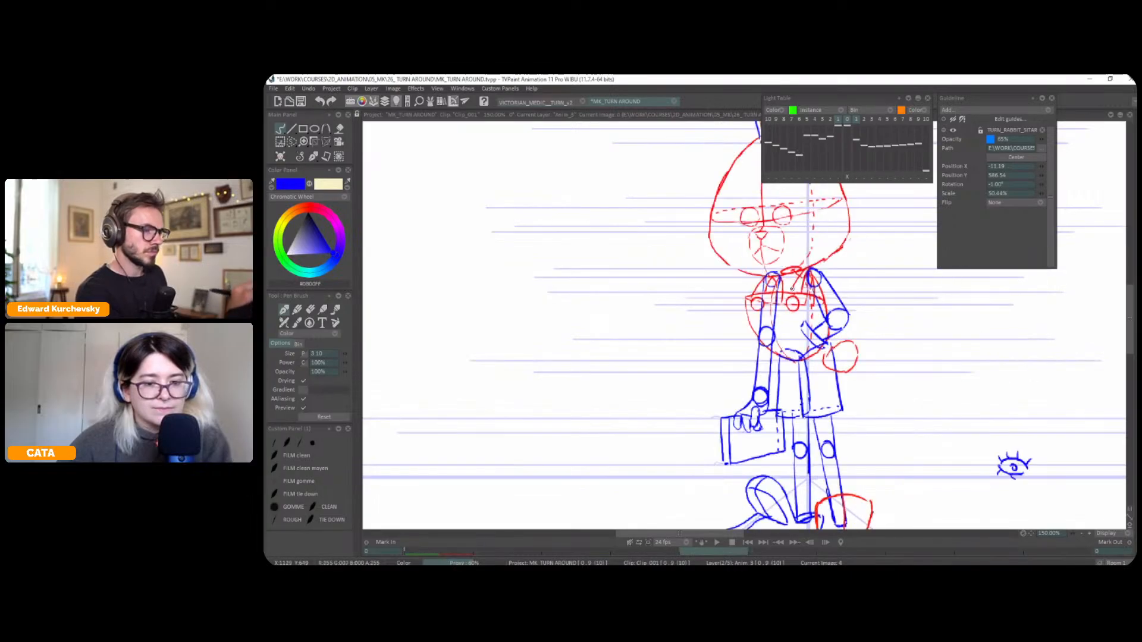
{"action": "key", "text": "Left"}
{"action": "mouse_move", "coordinate": [795, 277]}
{"action": "left_mouse_down"}
{"action": "mouse_move", "coordinate": [795, 297]}
{"action": "mouse_move", "coordinate": [783, 297]}
{"action": "mouse_move", "coordinate": [796, 303]}
{"action": "left_mouse_up"}
{"action": "key", "text": "Right"}
{"action": "key", "text": "Left"}
Show the light table and shift the reference pose sideways until its chest lies over the front torso
{"action": "key", "text": "l"}
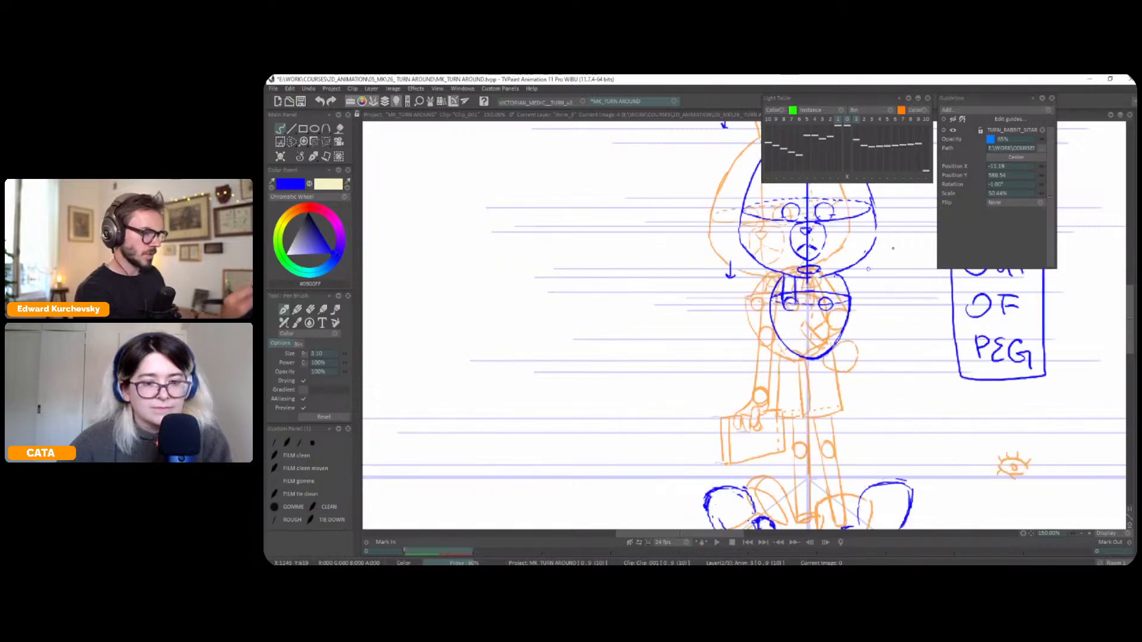
{"action": "left_click", "coordinate": [857, 177]}
{"action": "left_click_drag", "start_coordinate": [857, 314], "coordinate": [864, 315]}
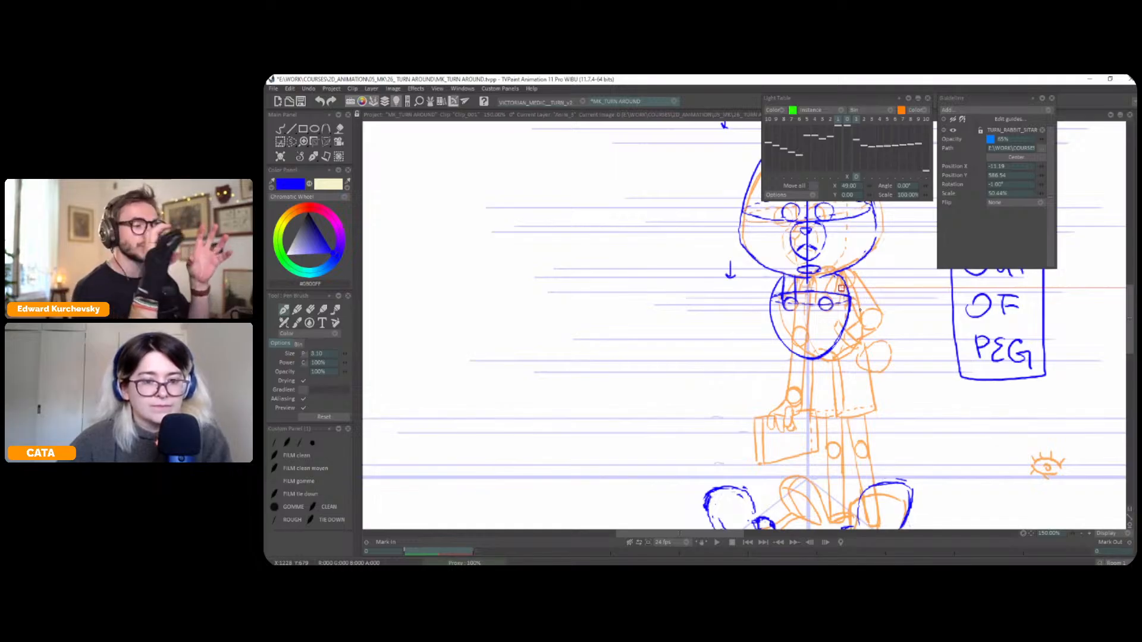
{"action": "key", "text": "Escape"}
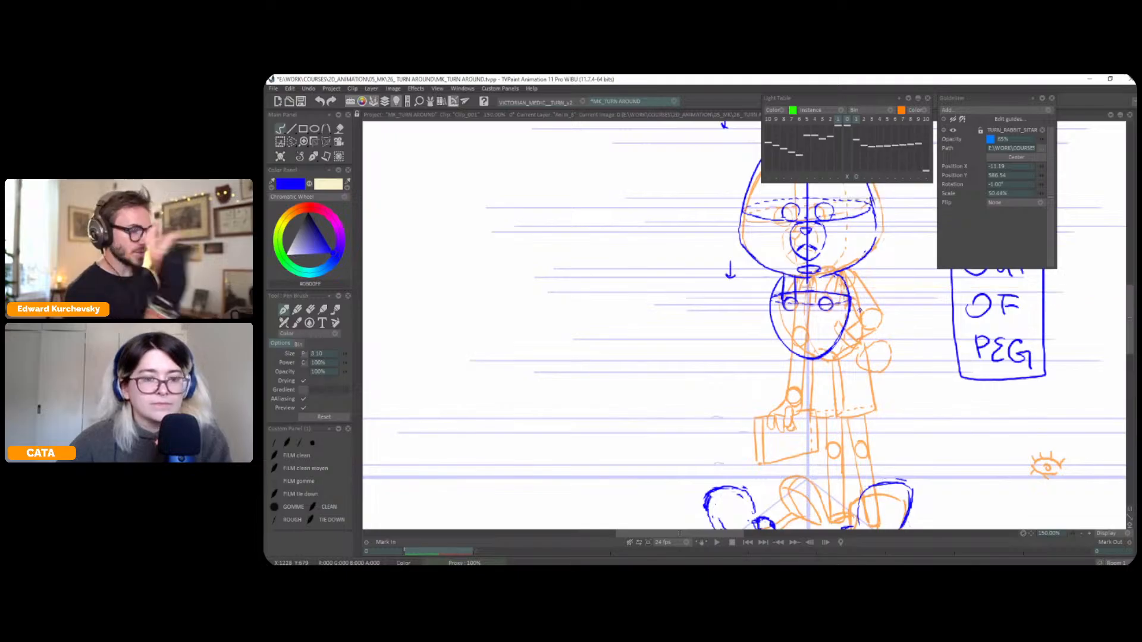
Select and move the right chest circle outward, and move the left chest circle with its strap outward as well
{"action": "key", "text": "s"}
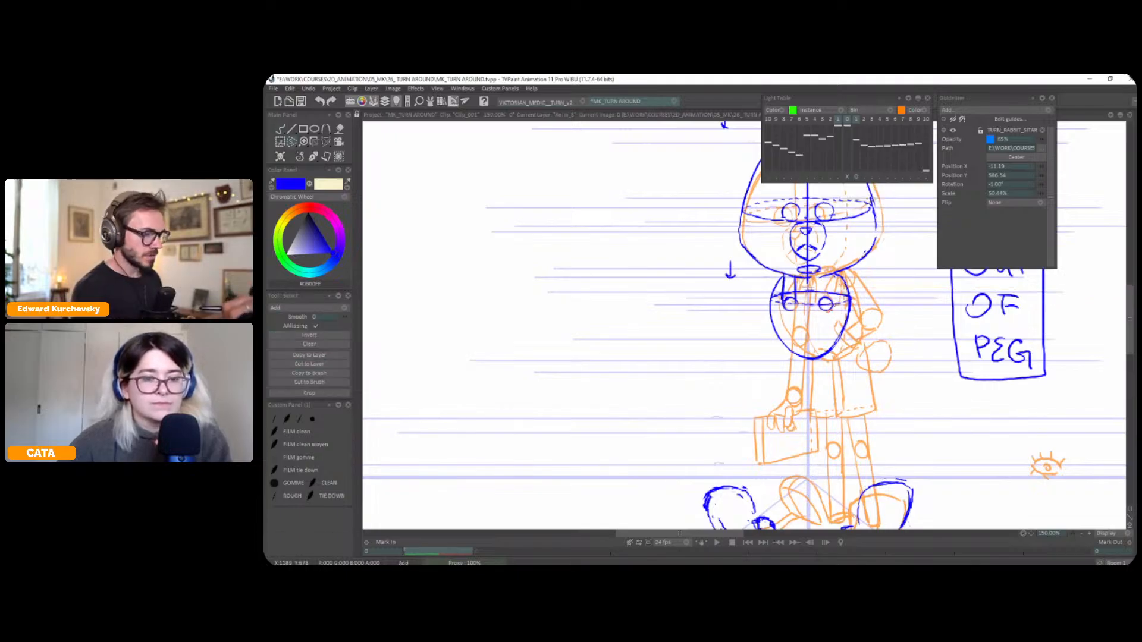
{"action": "key", "text": "ctrl+t"}
{"action": "left_click_drag", "start_coordinate": [825, 304], "coordinate": [829, 303]}
{"action": "key", "text": "Return"}
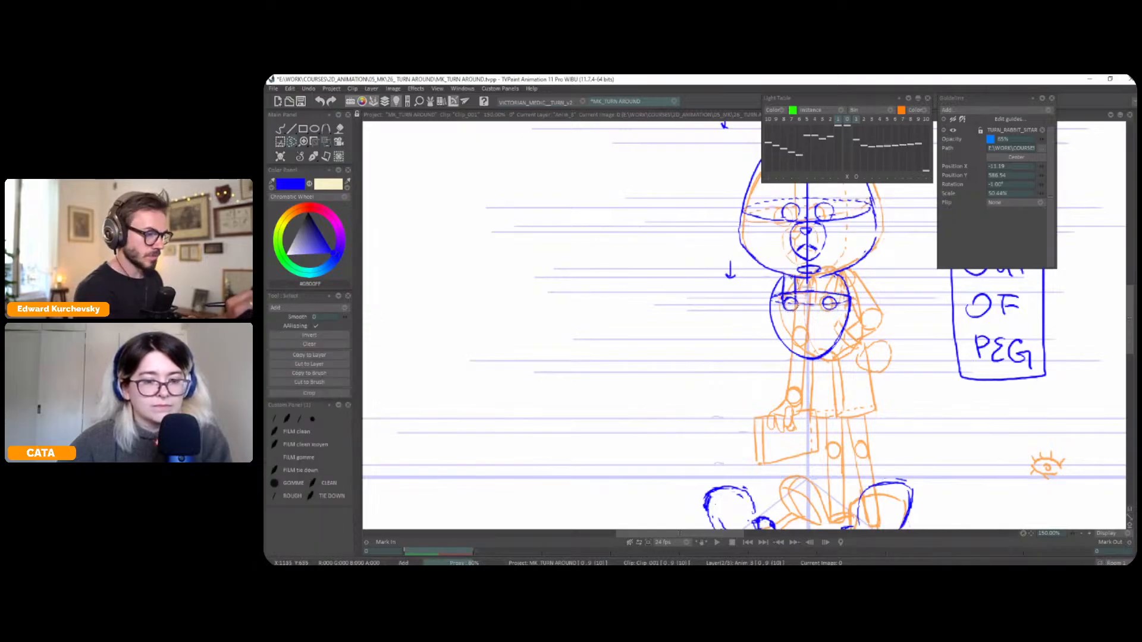
{"action": "key", "text": "ctrl+t"}
{"action": "left_click_drag", "start_coordinate": [786, 297], "coordinate": [782, 296]}
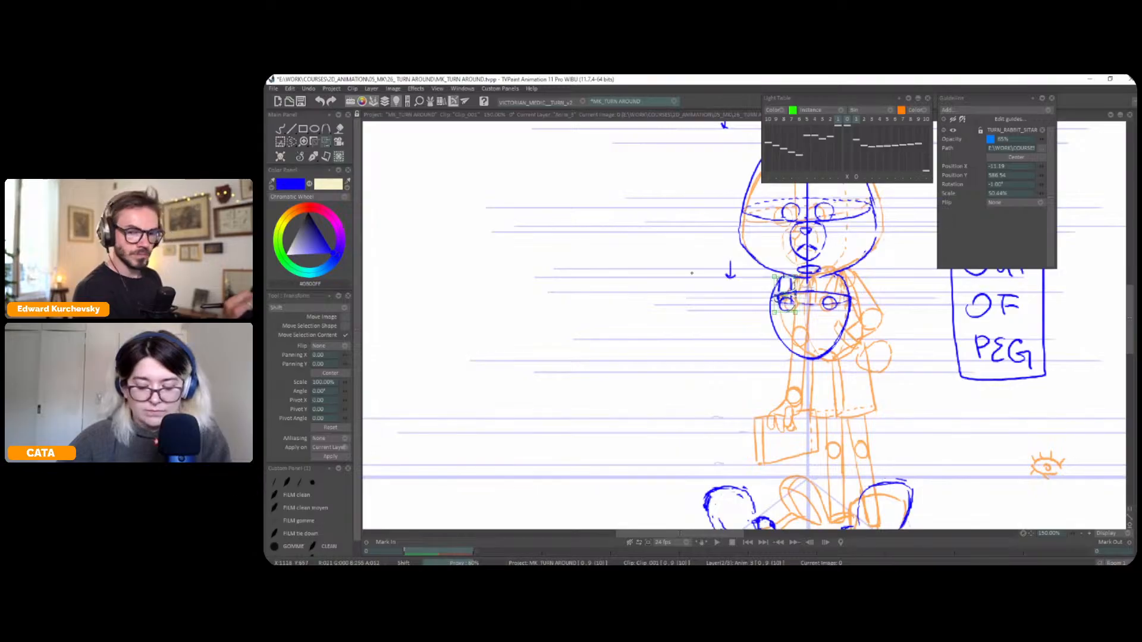
Switch back to the pen brush, draw the strap above the right chest circle, and hide the light table
{"action": "left_click", "coordinate": [300, 157]}
{"action": "left_click", "coordinate": [299, 168]}
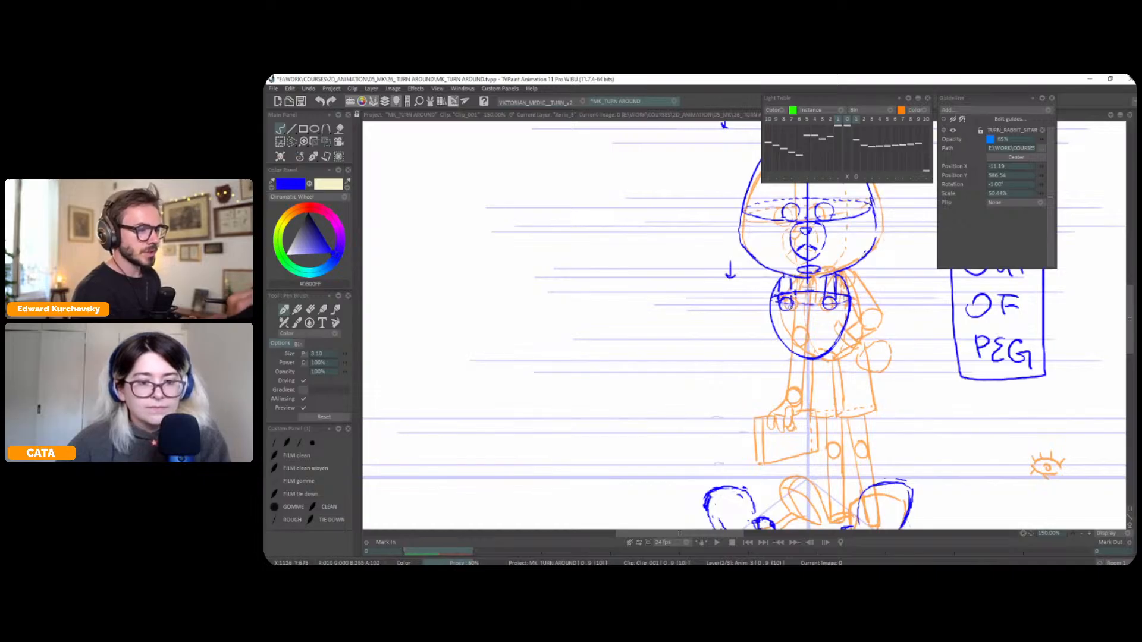
{"action": "key", "text": "l"}
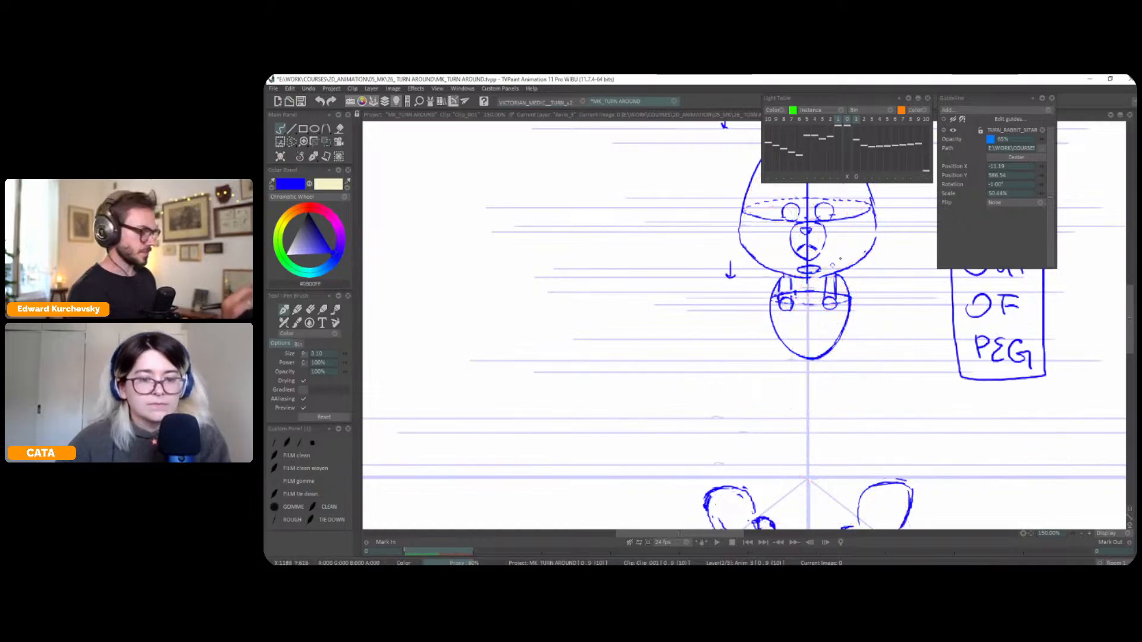
Select the right strap with its chest circle, nudge it outward with a transform, and return to the pen brush
{"action": "key", "text": "s"}
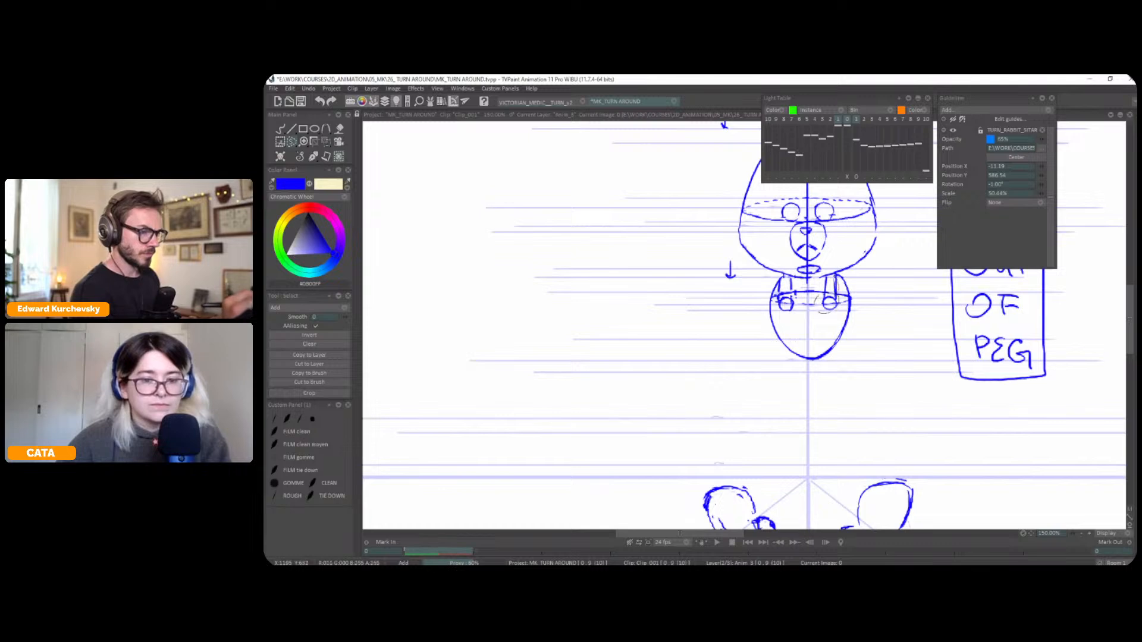
{"action": "key", "text": "t"}
{"action": "left_click_drag", "start_coordinate": [836, 302], "coordinate": [842, 313]}
{"action": "key", "text": "Return"}
{"action": "key", "text": "b"}
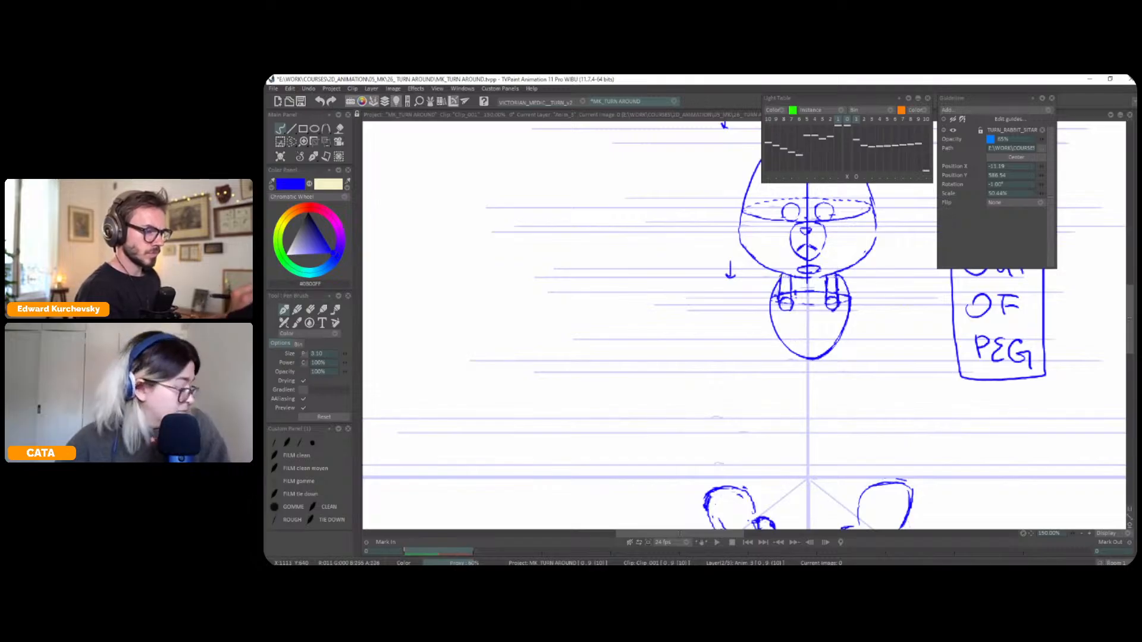
Flip repeatedly between the front pose and the reference pose to check the head, eyes and chest straps against each other
{"action": "left_click_drag", "start_coordinate": [873, 310], "coordinate": [856, 341]}
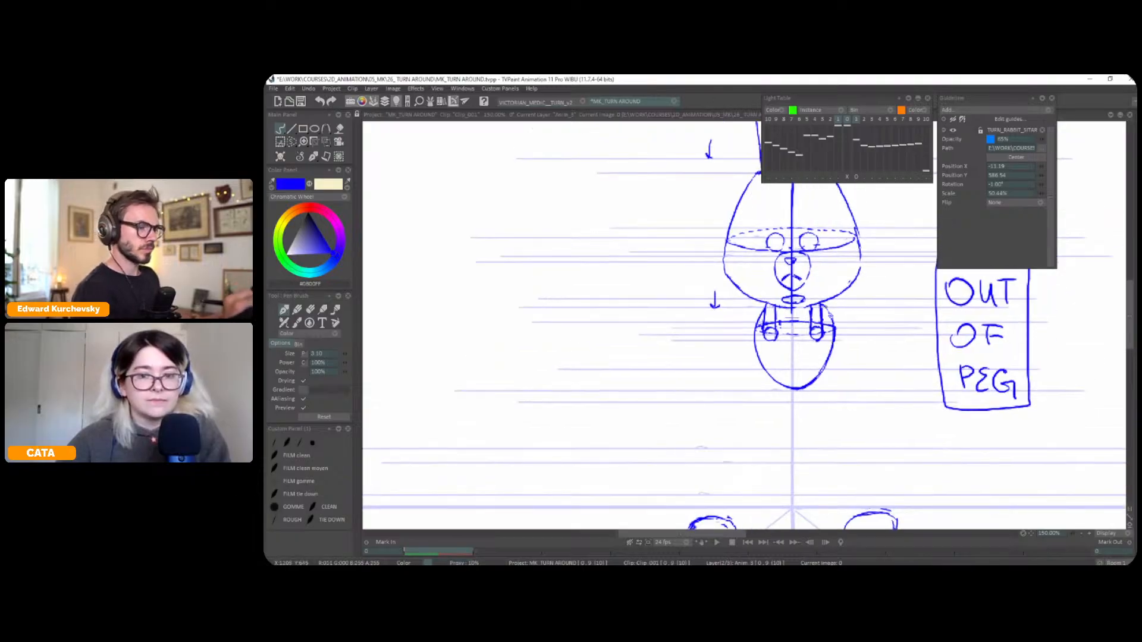
{"action": "scroll", "coordinate": [756, 319], "scroll_direction": "down", "scroll_amount": 2}
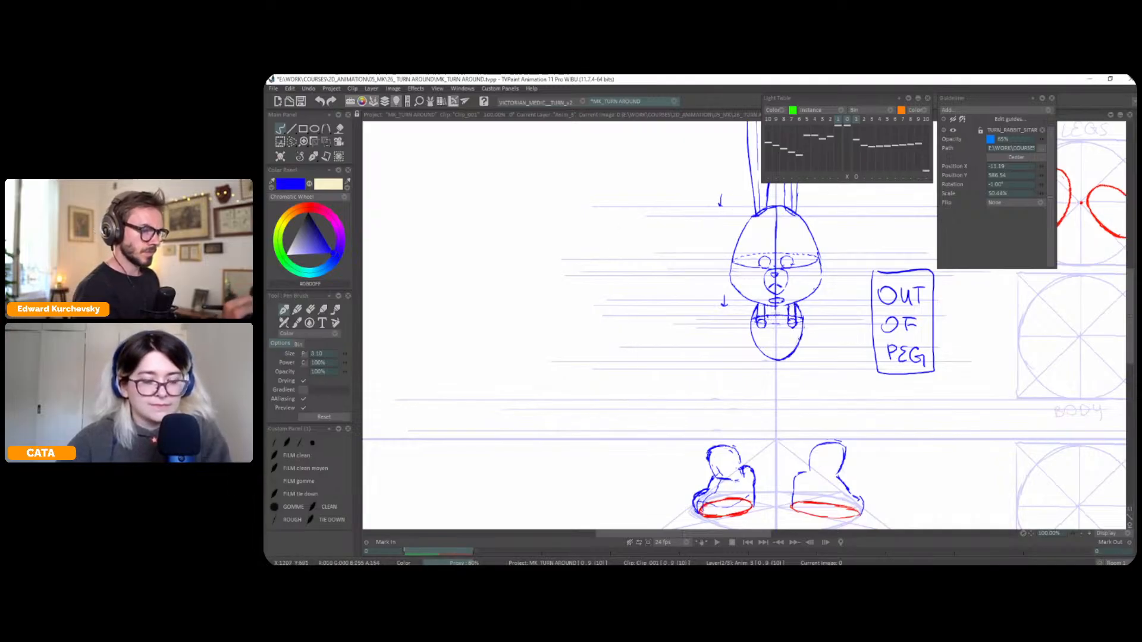
{"action": "key", "text": "Right"}
{"action": "key", "text": "Right"}
{"action": "key", "text": "Right"}
{"action": "key", "text": "Right"}
{"action": "key", "text": "Left"}
{"action": "key", "text": "Right"}
{"action": "key", "text": "Left"}
{"action": "key", "text": "Right"}
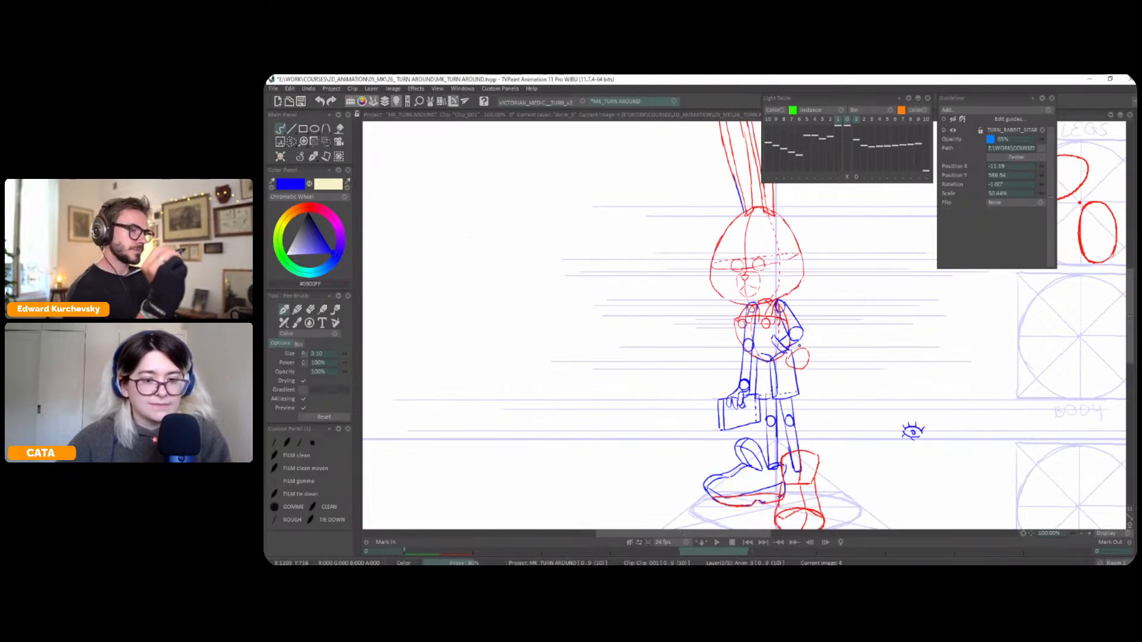
{"action": "key", "text": "Left"}
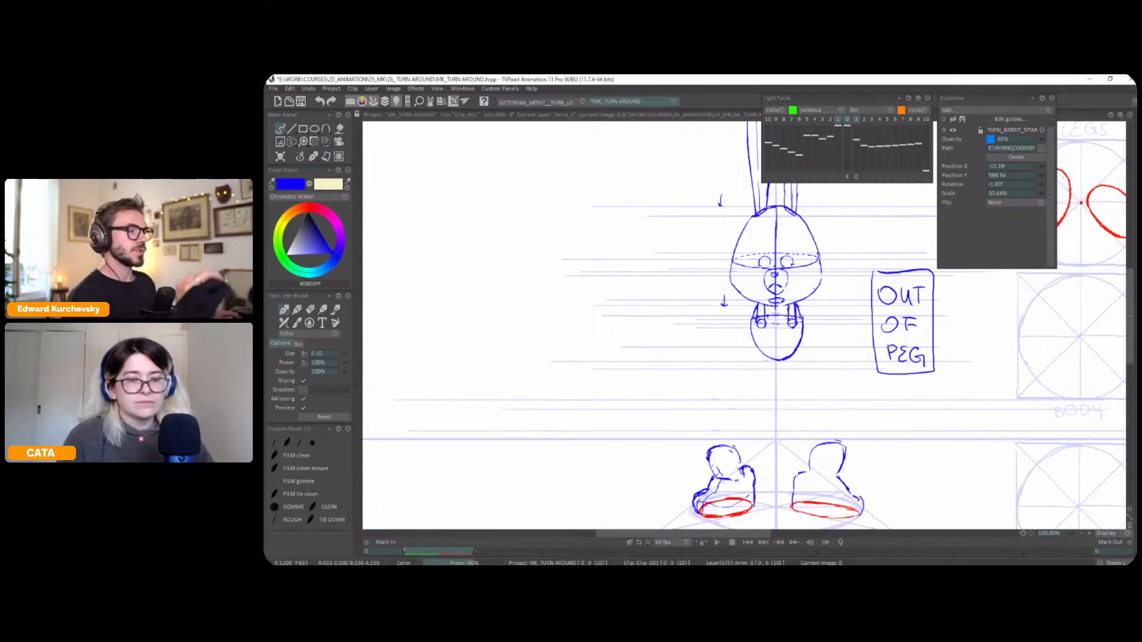
{"action": "left_click_drag", "start_coordinate": [858, 307], "coordinate": [854, 320]}
{"action": "key", "text": "Right"}
{"action": "key", "text": "Right"}
{"action": "key", "text": "Right"}
{"action": "key", "text": "Right"}
{"action": "key", "text": "Left"}
{"action": "key", "text": "Right"}
{"action": "key", "text": "Left"}
{"action": "key", "text": "Right"}
{"action": "key", "text": "Left"}
{"action": "key", "text": "Right"}
{"action": "key", "text": "Left"}
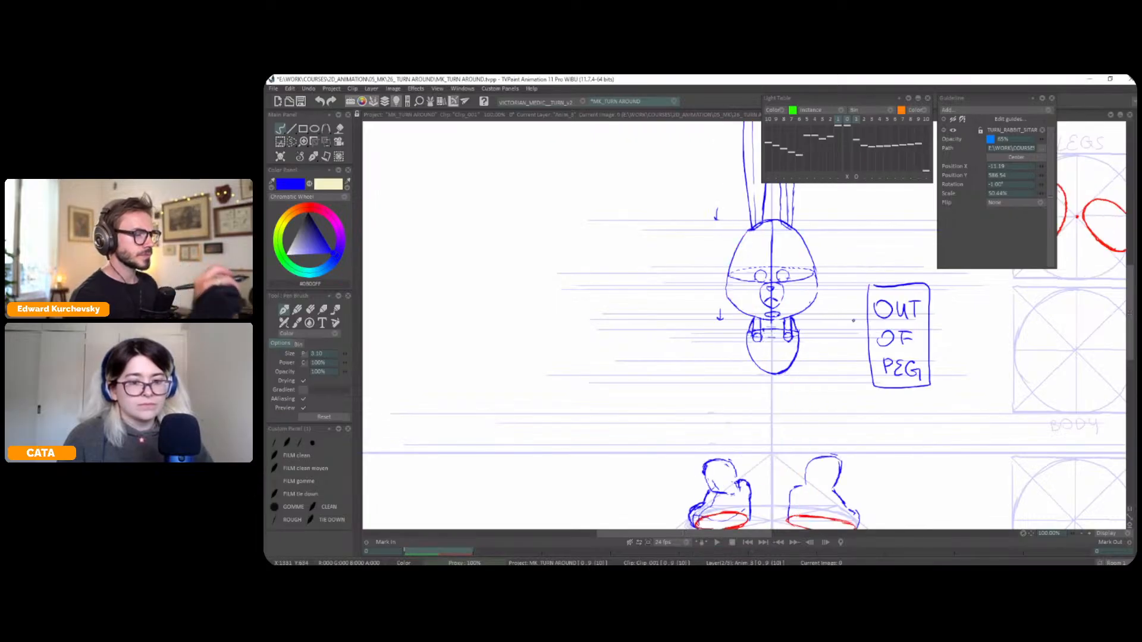
{"action": "scroll", "coordinate": [803, 294], "scroll_direction": "up", "scroll_amount": 2}
{"action": "key", "text": "Right"}
{"action": "key", "text": "Left"}
{"action": "key", "text": "Right"}
{"action": "key", "text": "Left"}
Select the front pose's left eye, move it slightly down, and flip to the reference pose to compare its height
{"action": "key", "text": "s"}
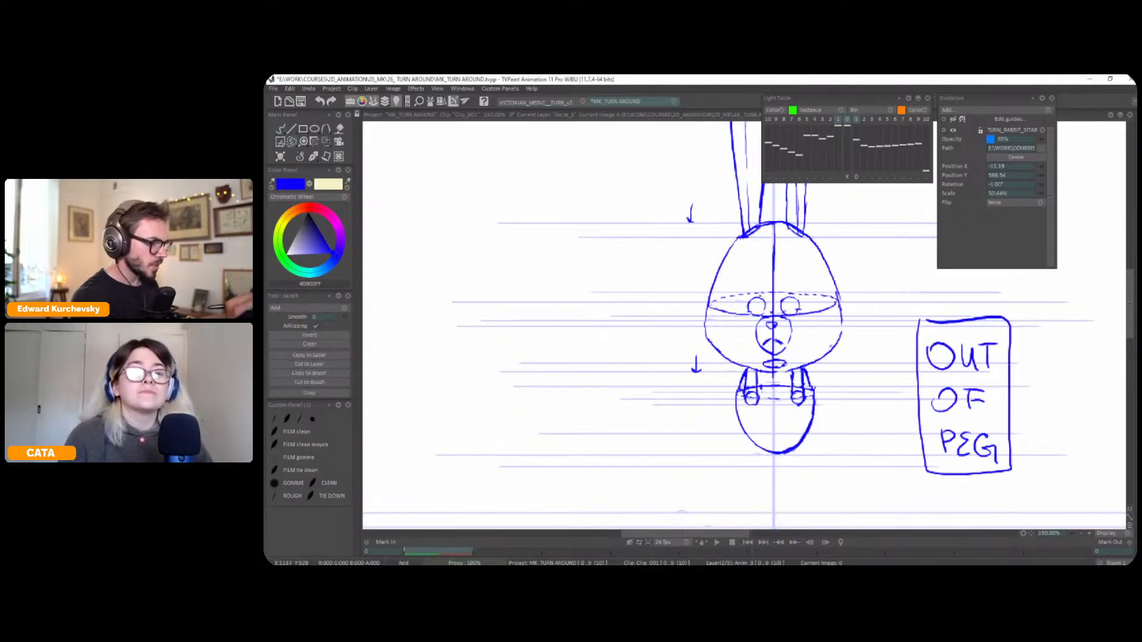
{"action": "key", "text": "t"}
{"action": "left_click_drag", "start_coordinate": [758, 311], "coordinate": [757, 316]}
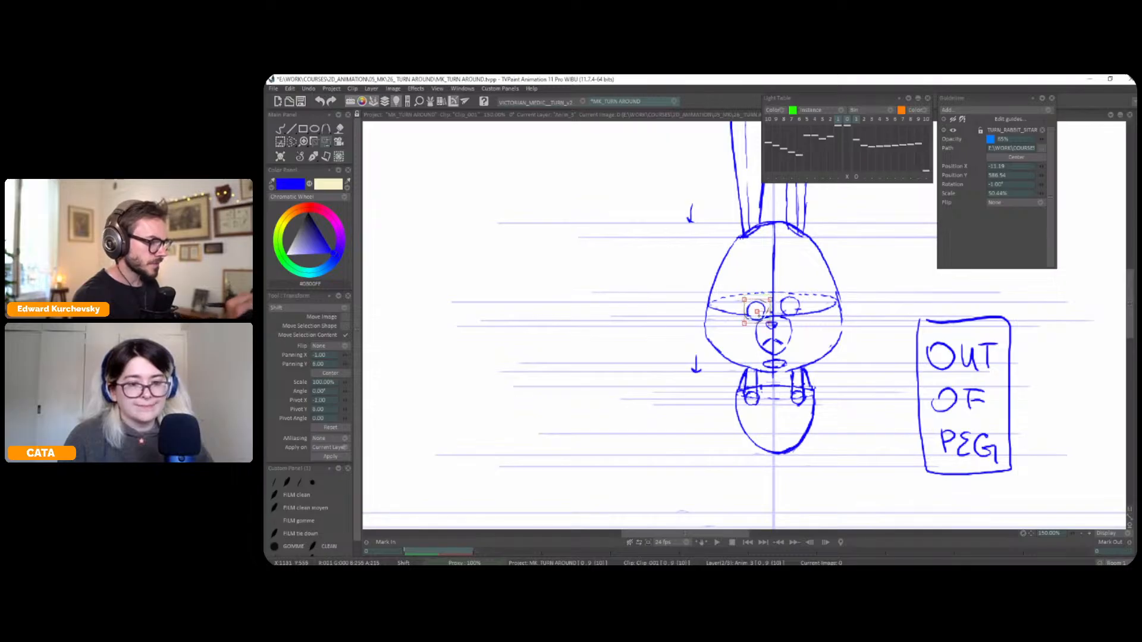
{"action": "key", "text": "Return"}
{"action": "key", "text": "Right"}
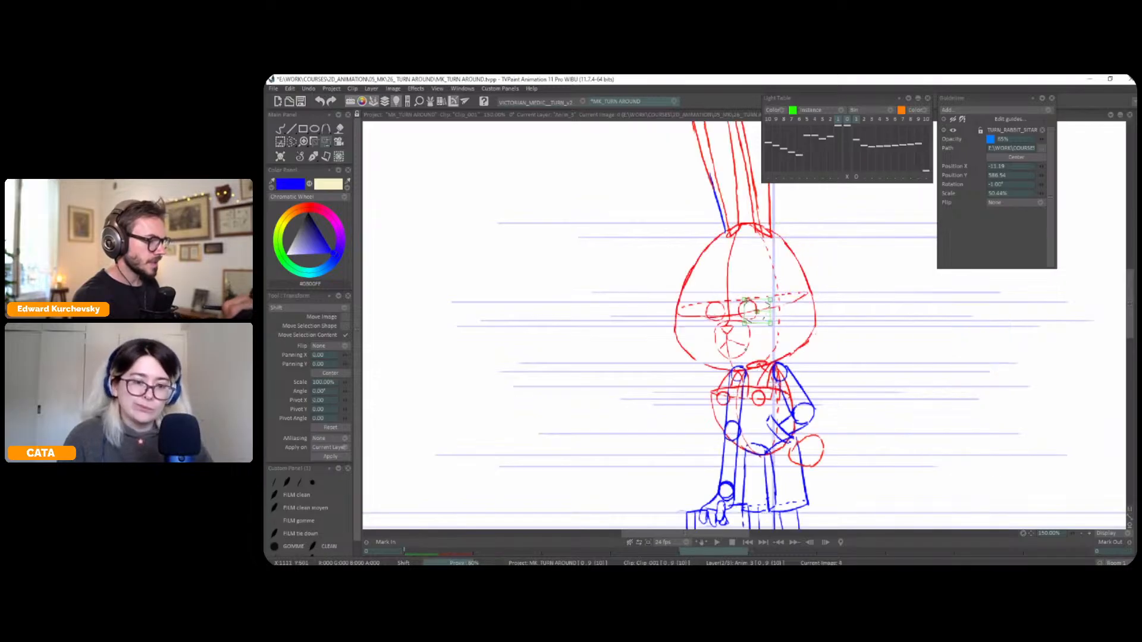
{"action": "key", "text": "Left"}
{"action": "key", "text": "Right"}
{"action": "key", "text": "Left"}
{"action": "key", "text": "Right"}
{"action": "key", "text": "Left"}
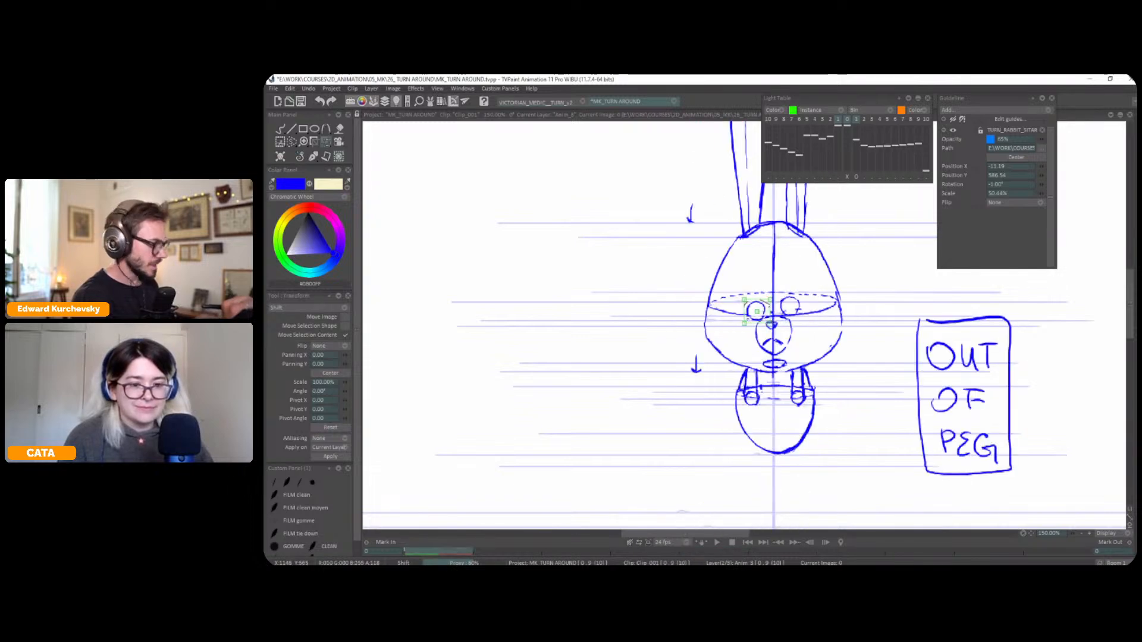
Select the front pose's right eye, lower it to match the left one, and compare both eyes with the reference pose
{"action": "key", "text": "s"}
{"action": "mouse_move", "coordinate": [800, 299]}
{"action": "left_mouse_down"}
{"action": "mouse_move", "coordinate": [778, 312]}
{"action": "mouse_move", "coordinate": [807, 303]}
{"action": "mouse_move", "coordinate": [794, 315]}
{"action": "left_mouse_up"}
{"action": "key", "text": "ctrl+t"}
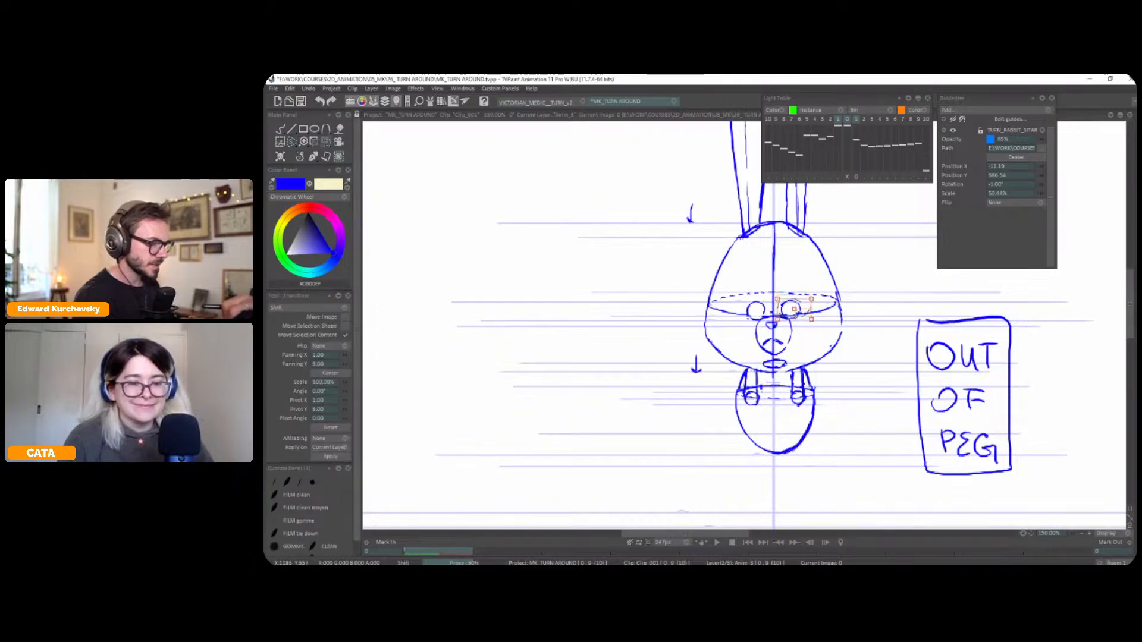
{"action": "key", "text": "Right"}
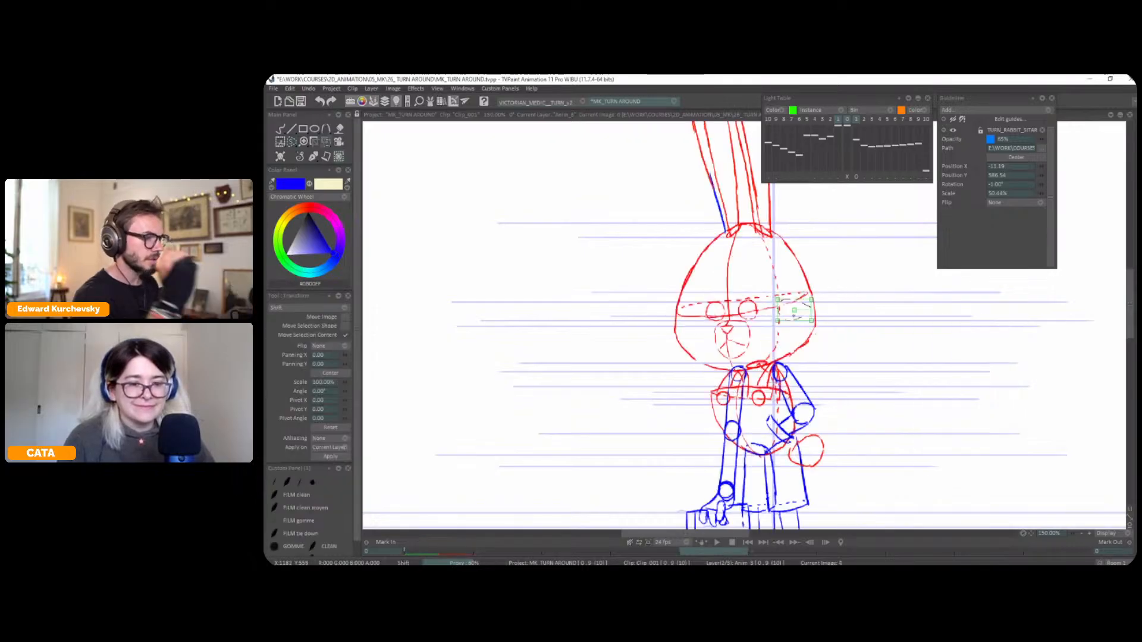
{"action": "key", "text": "Left"}
{"action": "key", "text": "Right"}
{"action": "key", "text": "Left"}
{"action": "key", "text": "Right"}
{"action": "key", "text": "Left"}
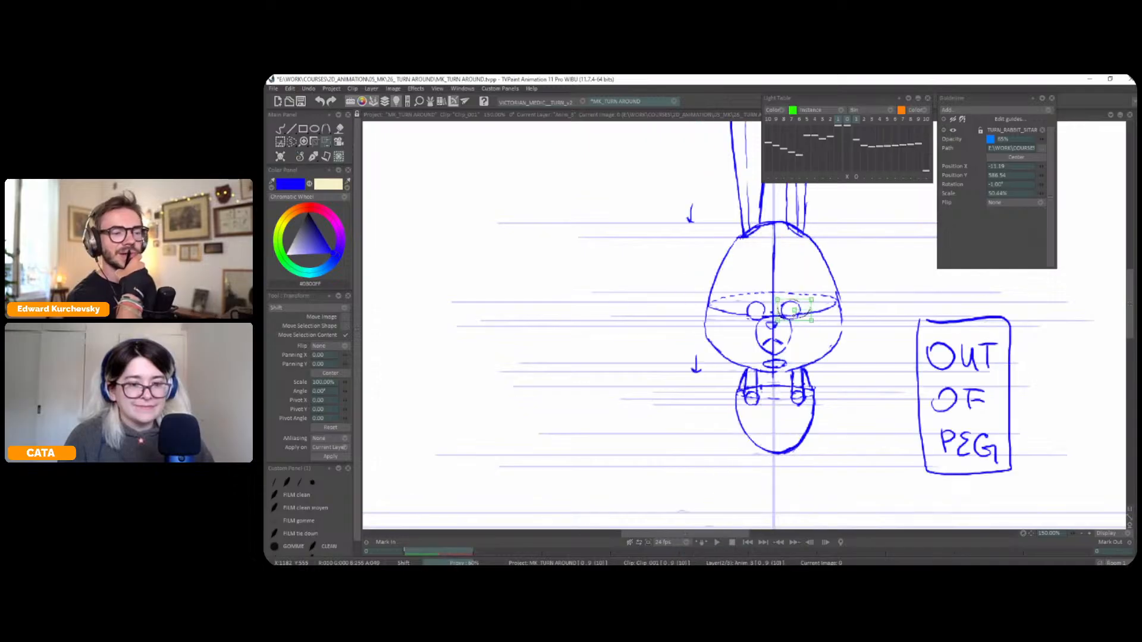
{"action": "key", "text": "Right"}
{"action": "key", "text": "Left"}
Clear the selection, show the light table, and shift the reference pose sideways to overlay its face on the front head
{"action": "key", "text": "l"}
{"action": "key", "text": "ctrl+d"}
{"action": "left_click", "coordinate": [856, 177]}
{"action": "left_click", "coordinate": [848, 177]}
{"action": "left_click", "coordinate": [856, 178]}
{"action": "left_click_drag", "start_coordinate": [797, 301], "coordinate": [841, 303]}
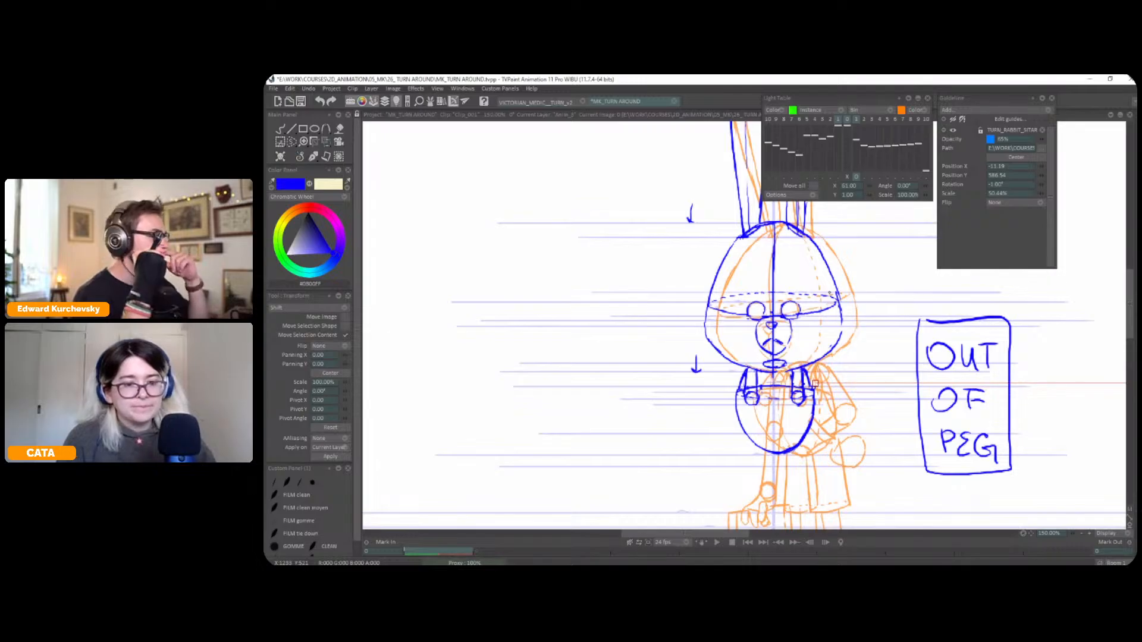
{"action": "key", "text": "Return"}
Select and move the left and right eyes slightly outward from the centre line, then hide the light table
{"action": "key", "text": "s"}
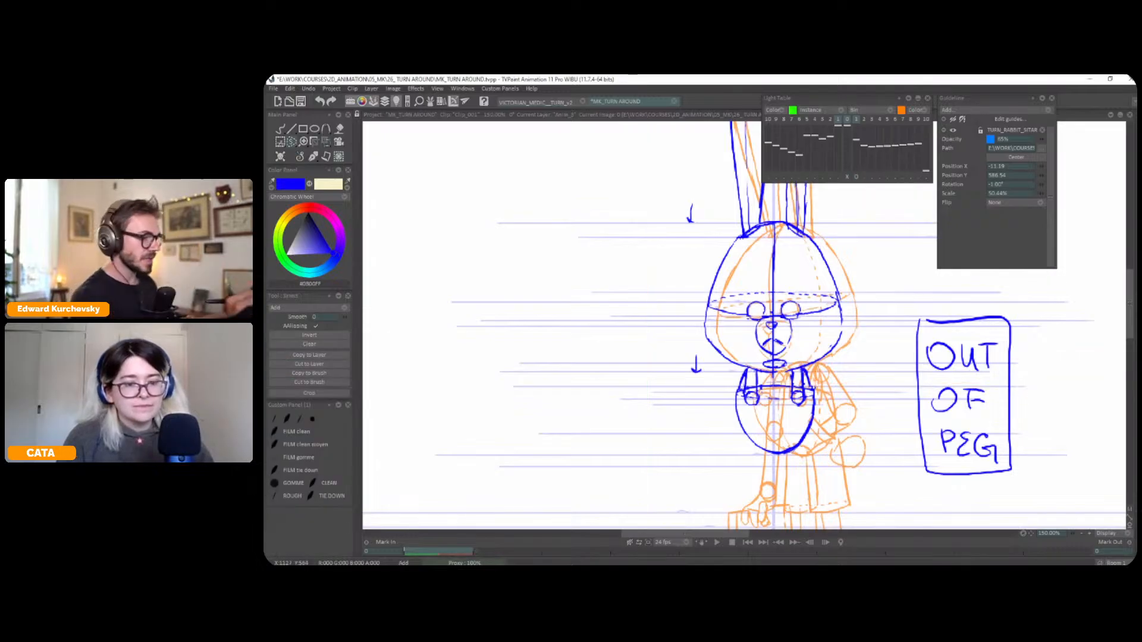
{"action": "key", "text": "t"}
{"action": "left_click_drag", "start_coordinate": [761, 319], "coordinate": [757, 318]}
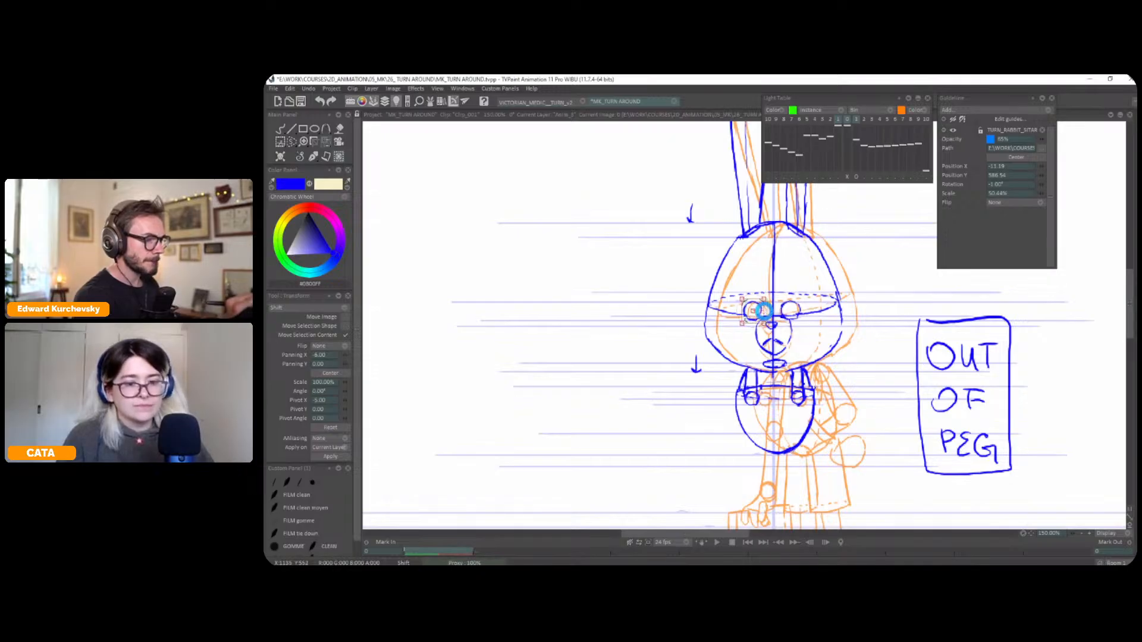
{"action": "key", "text": "s"}
{"action": "left_click_drag", "start_coordinate": [806, 307], "coordinate": [800, 316]}
{"action": "key", "text": "t"}
{"action": "key", "text": "Return"}
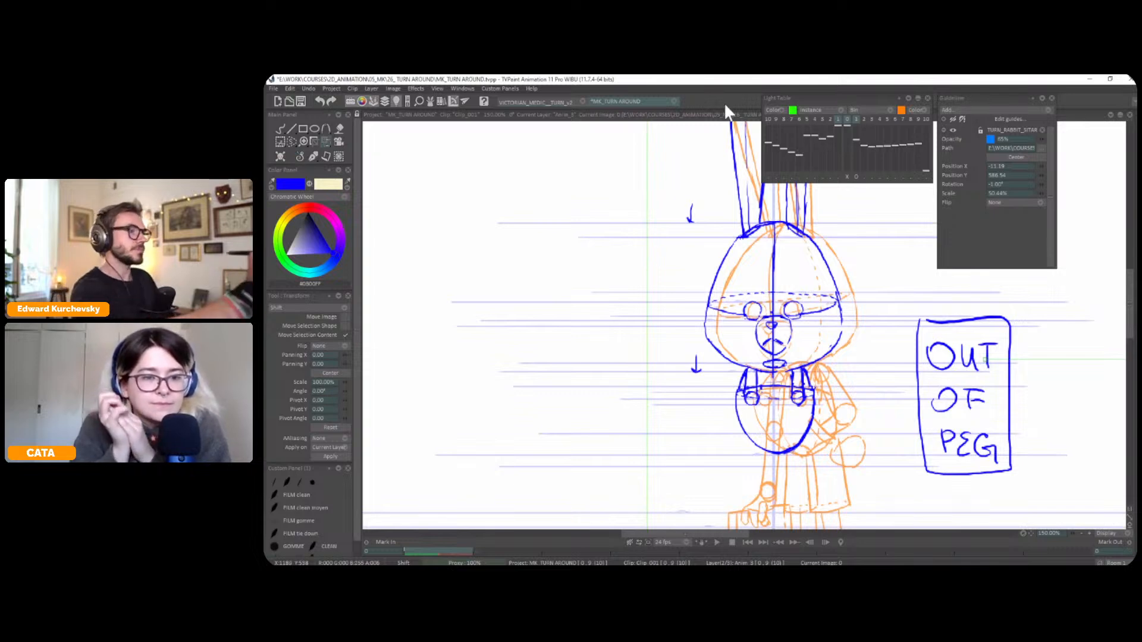
{"action": "key", "text": "l"}
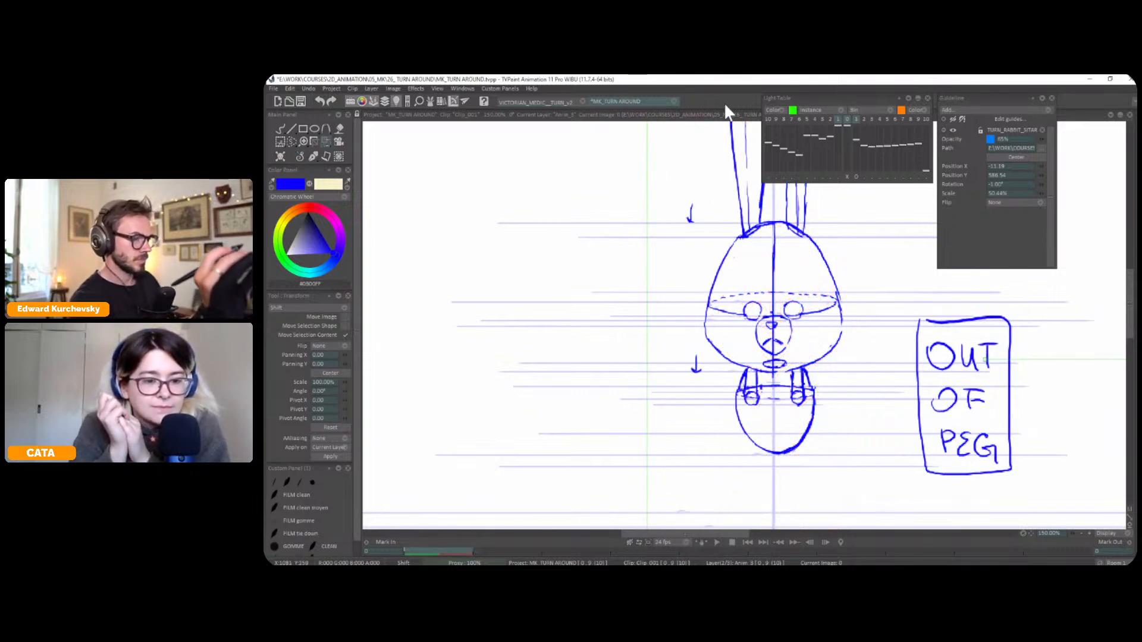
Switch back to the pen brush and flip to the reference pose
{"action": "left_click_drag", "start_coordinate": [809, 248], "coordinate": [802, 258]}
{"action": "key", "text": "ctrl+z"}
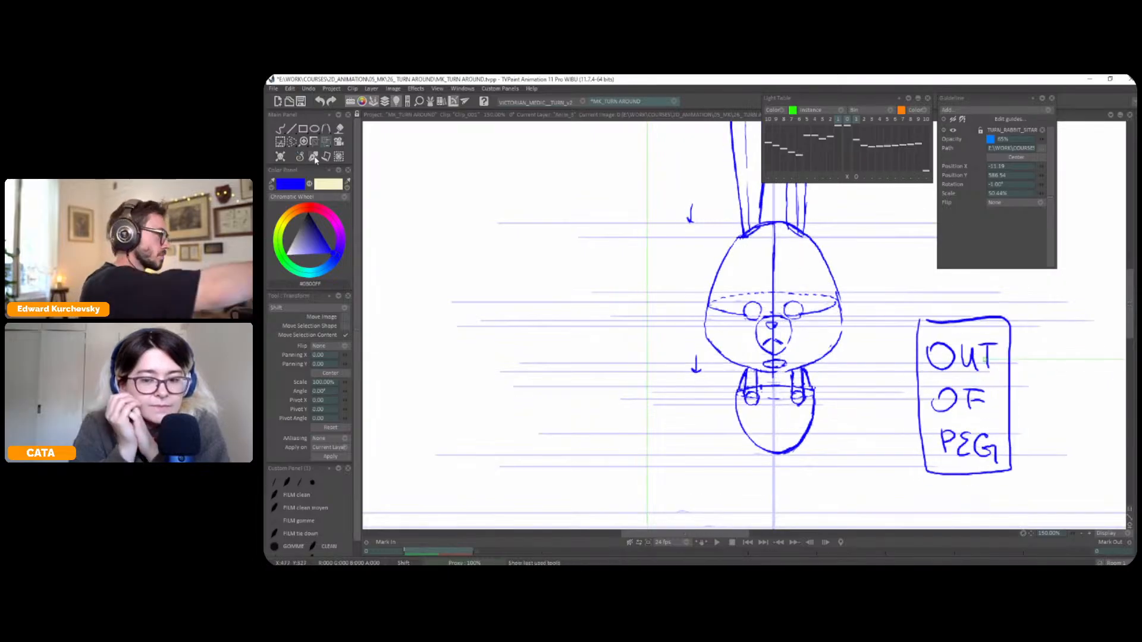
{"action": "left_click", "coordinate": [280, 128]}
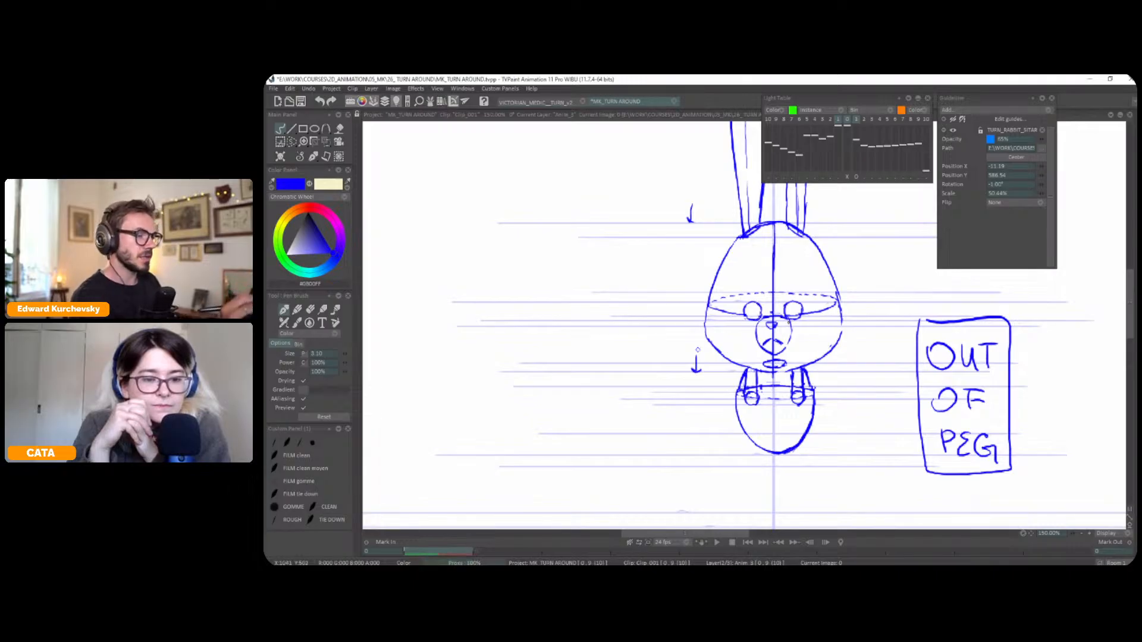
{"action": "key", "text": "Right"}
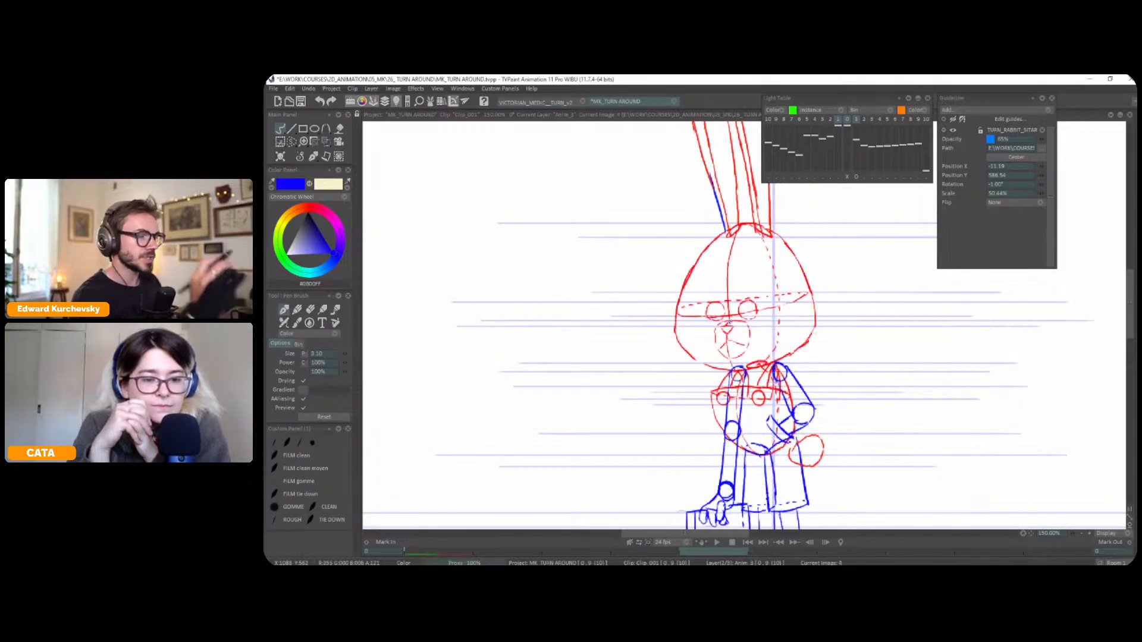
Select the reference pose's right eye, nudge it horizontally by -5.00, clear the selection and return to the pen brush
{"action": "key", "text": "Left"}
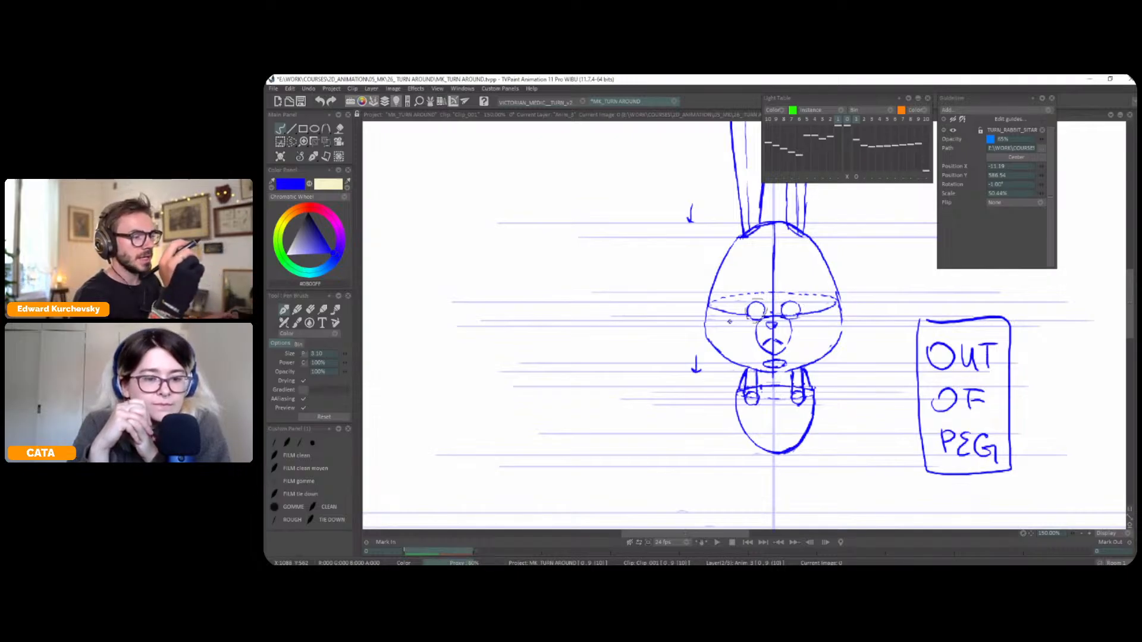
{"action": "key", "text": "Right"}
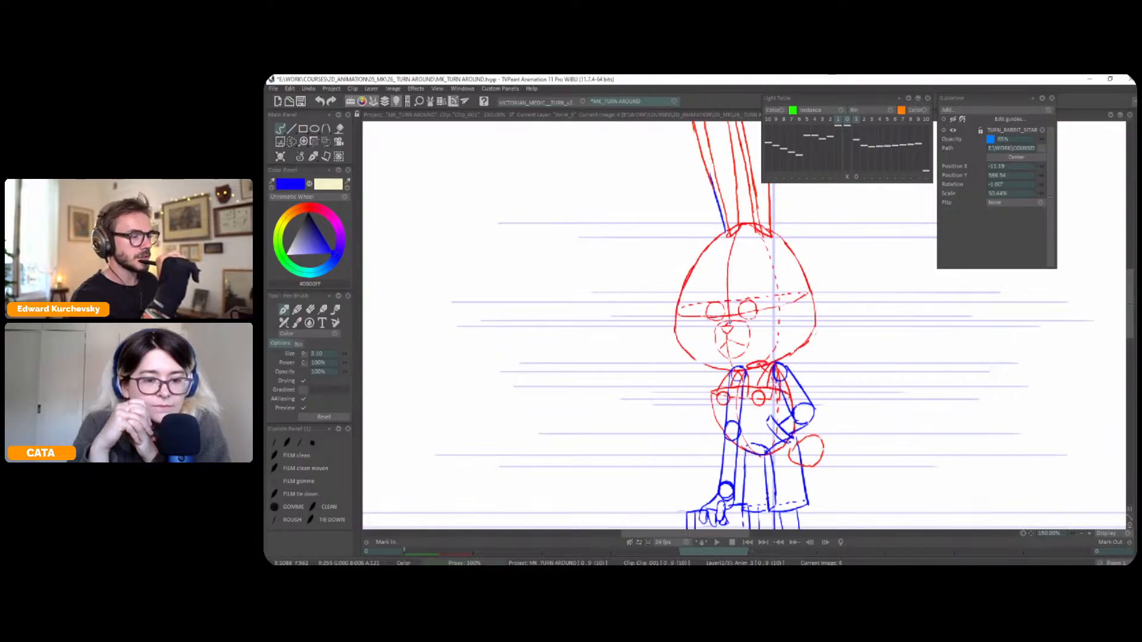
{"action": "key", "text": "s"}
{"action": "mouse_move", "coordinate": [748, 320]}
{"action": "left_mouse_down"}
{"action": "mouse_move", "coordinate": [743, 299]}
{"action": "mouse_move", "coordinate": [748, 318]}
{"action": "left_mouse_up"}
{"action": "key", "text": "ctrl+t"}
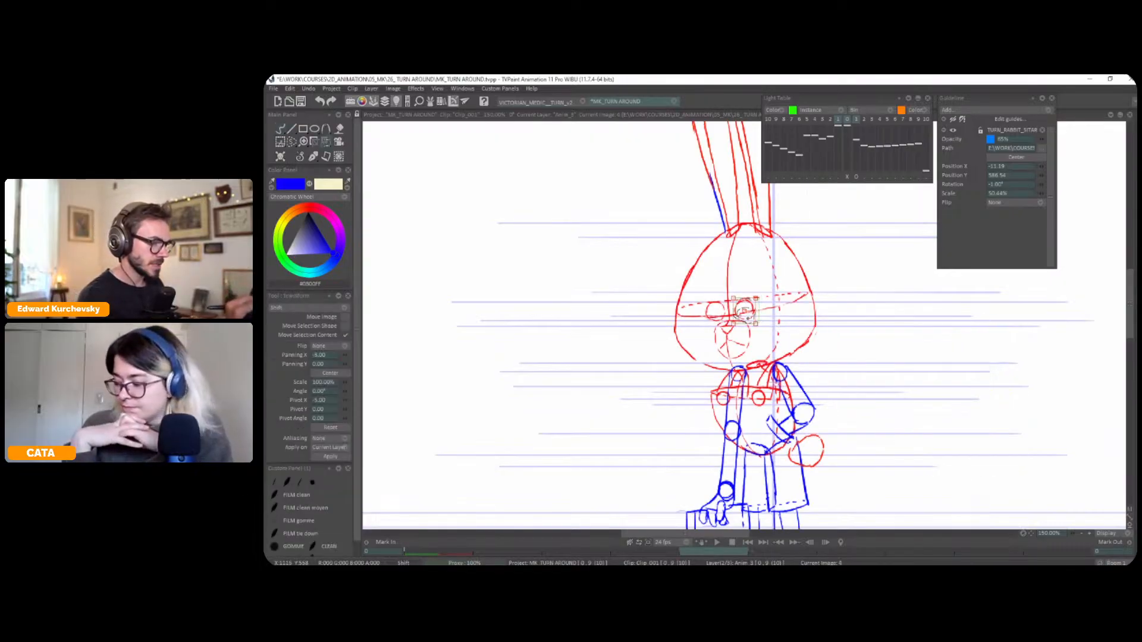
{"action": "key", "text": "s"}
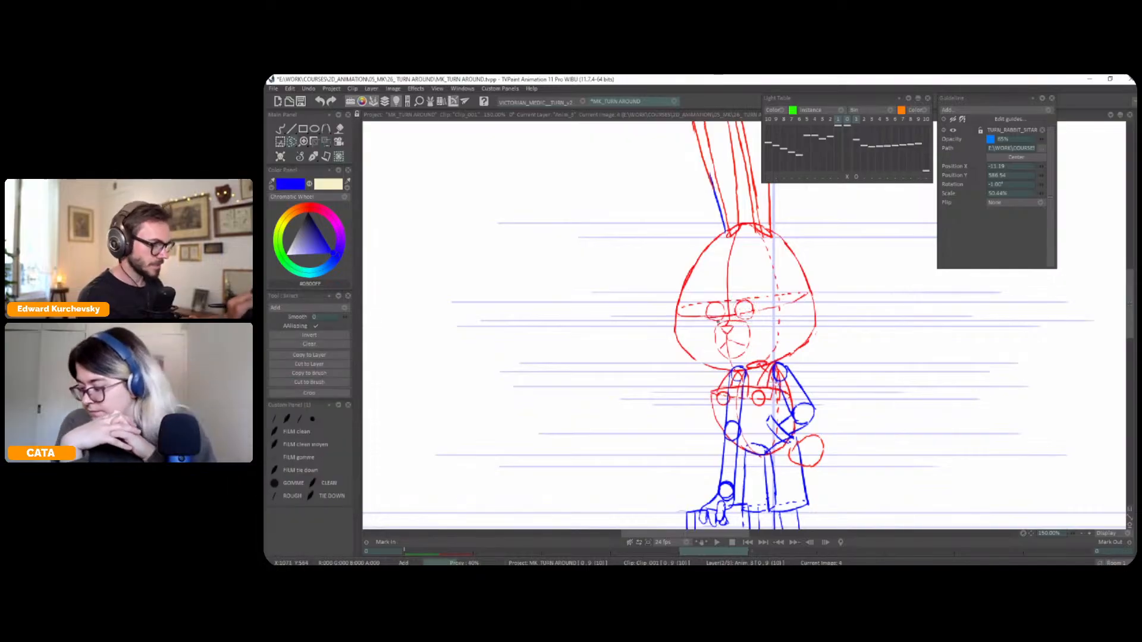
{"action": "key", "text": "h"}
{"action": "key", "text": "h"}
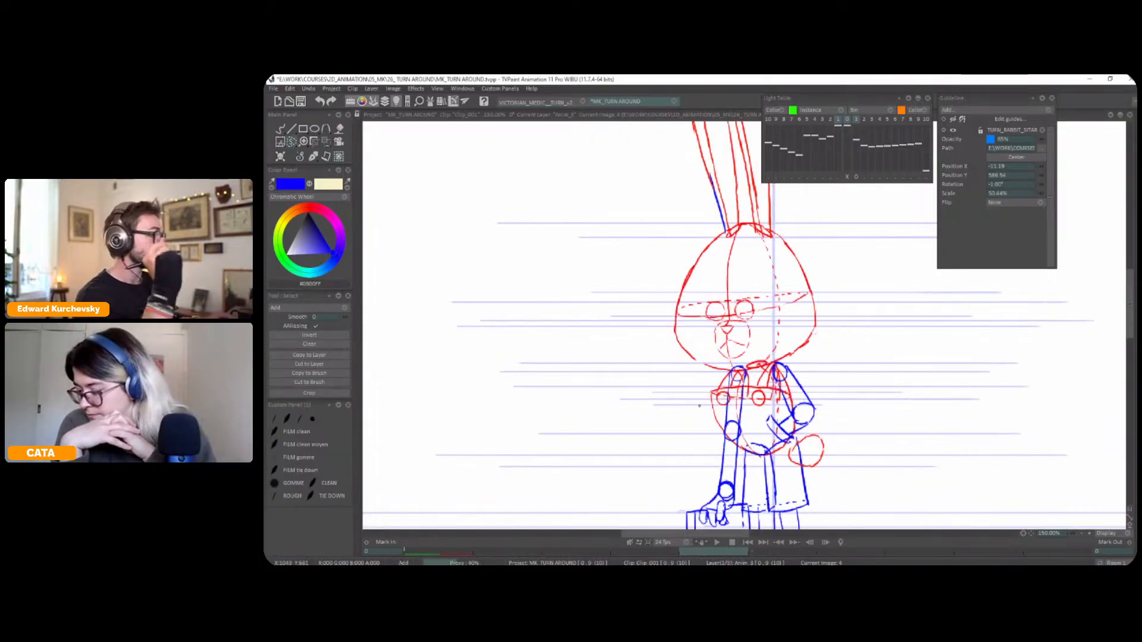
{"action": "left_click", "coordinate": [312, 158]}
{"action": "left_click", "coordinate": [300, 162]}
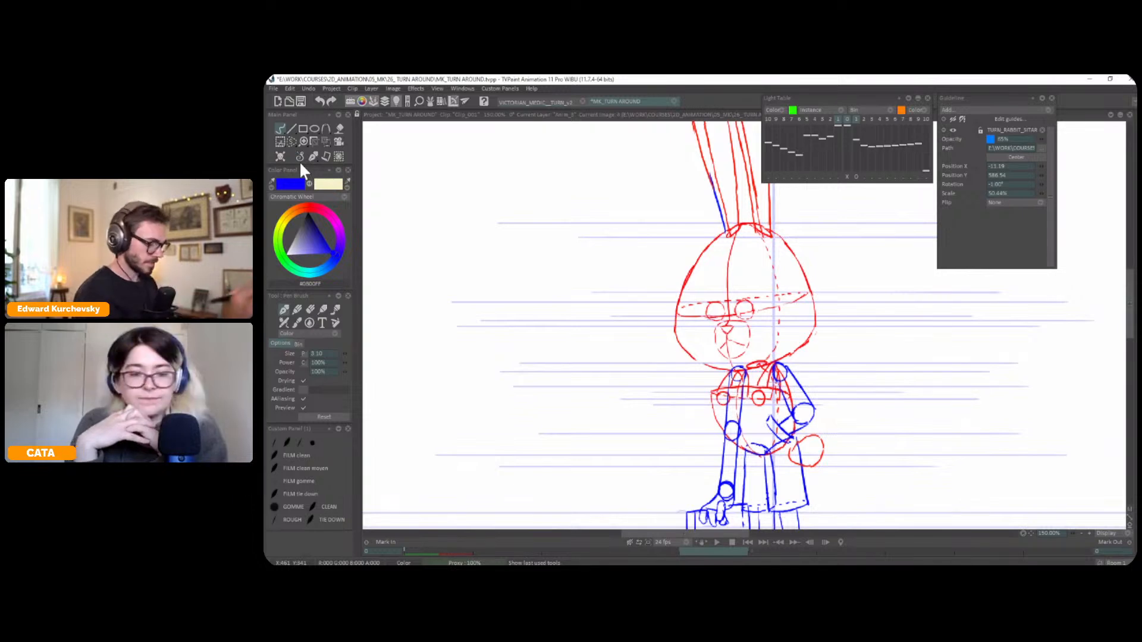
Compare the front pose's head and body with the reference pose at a wider view
{"action": "key", "text": "Home"}
{"action": "scroll", "coordinate": [771, 313], "scroll_direction": "down", "scroll_amount": 1}
{"action": "scroll", "coordinate": [771, 314], "scroll_direction": "up", "scroll_amount": 1}
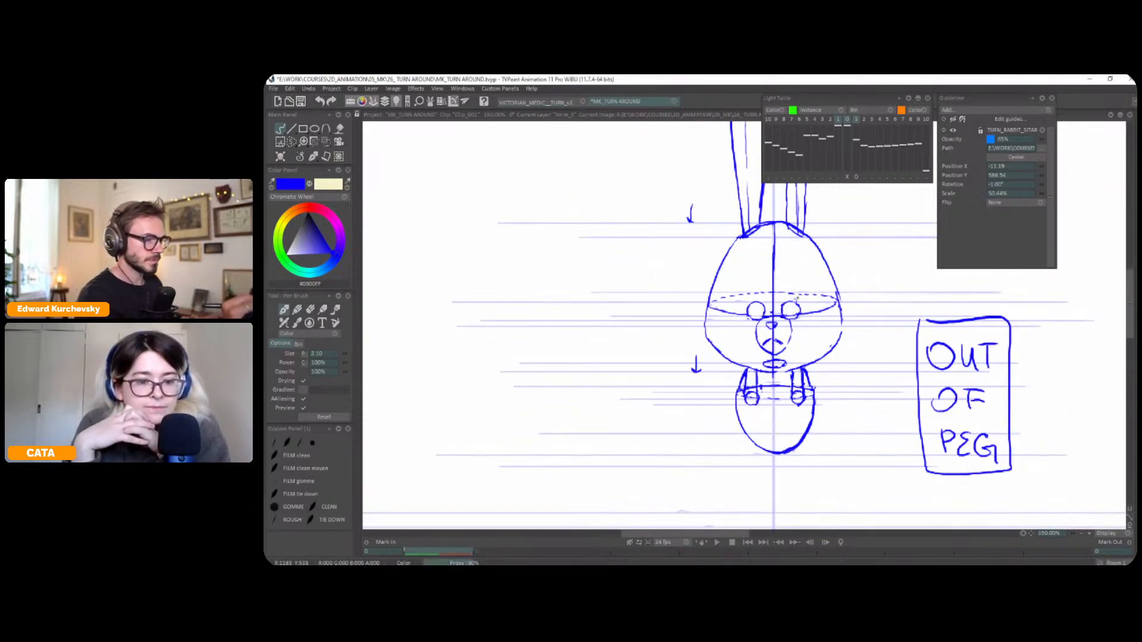
{"action": "scroll", "coordinate": [795, 300], "scroll_direction": "down", "scroll_amount": 1}
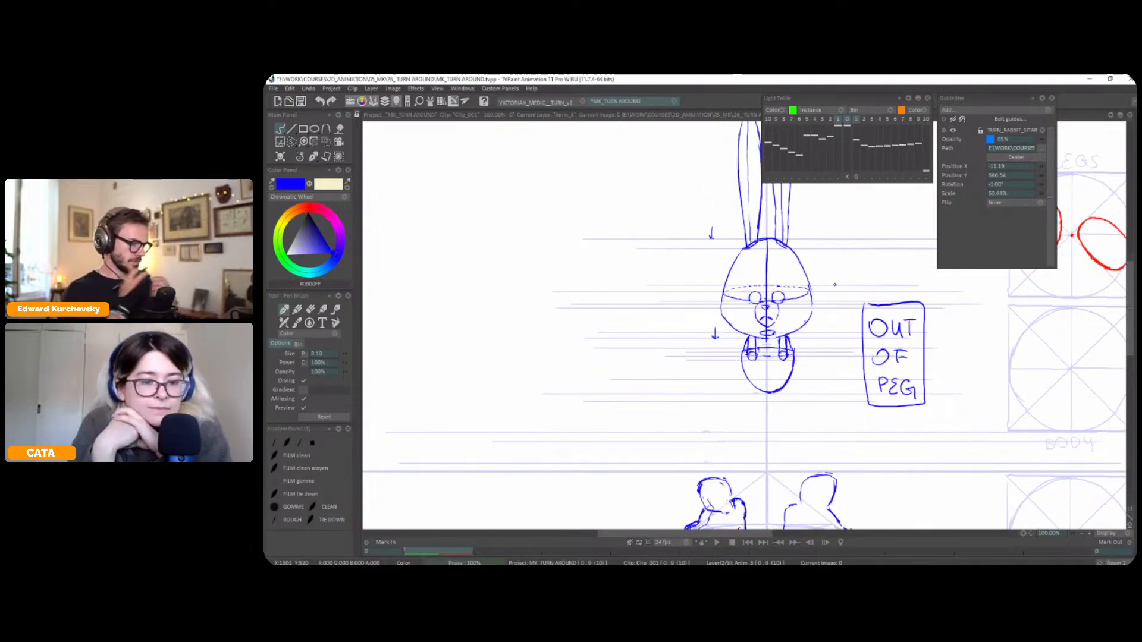
{"action": "key", "text": "Right"}
{"action": "key", "text": "Left"}
{"action": "left_click_drag", "start_coordinate": [818, 325], "coordinate": [817, 291]}
{"action": "scroll", "coordinate": [817, 291], "scroll_direction": "down", "scroll_amount": 1}
Show the light table and shift the reference pose sideways so its body overlays the front pose's torso
{"action": "key", "text": "l"}
{"action": "scroll", "coordinate": [833, 267], "scroll_direction": "up", "scroll_amount": 1}
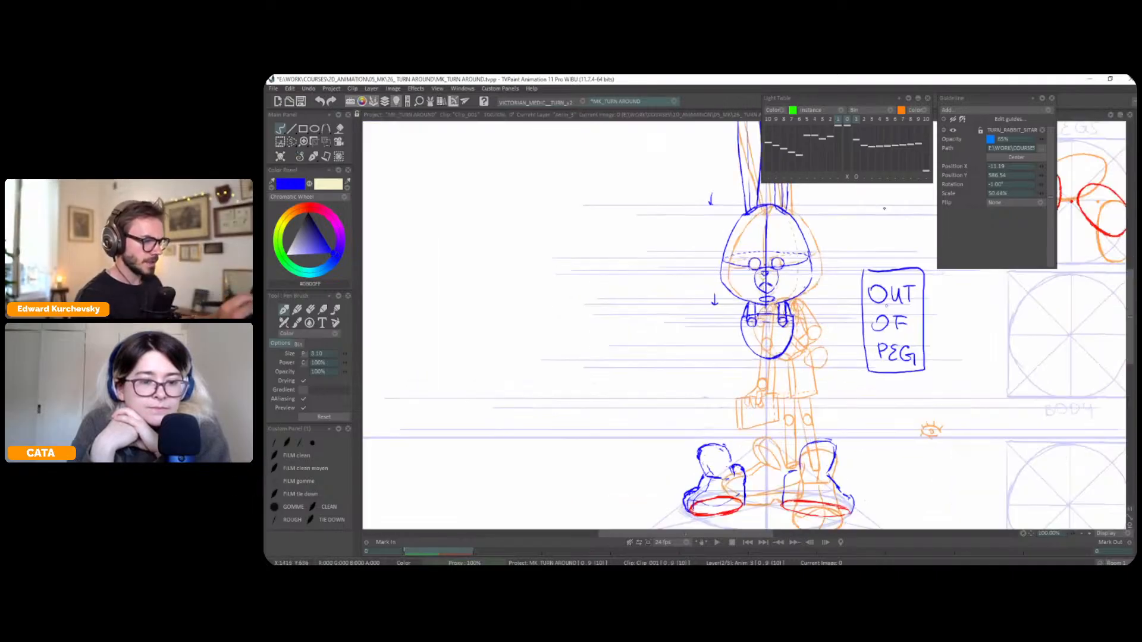
{"action": "left_click", "coordinate": [848, 178]}
{"action": "left_click_drag", "start_coordinate": [766, 312], "coordinate": [768, 310]}
{"action": "left_click_drag", "start_coordinate": [926, 186], "coordinate": [923, 187]}
{"action": "left_click_drag", "start_coordinate": [768, 311], "coordinate": [775, 312]}
{"action": "key", "text": "Escape"}
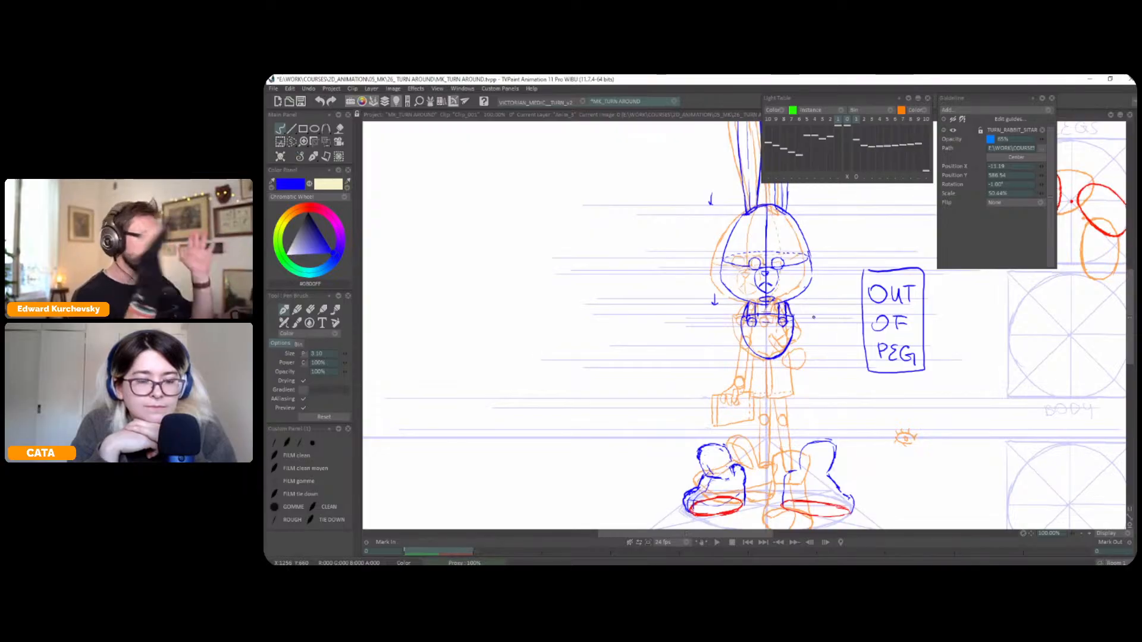
Rotate the reference overlay slightly to straighten its leg, and trace both sides of the right trouser leg below the torso
{"action": "scroll", "coordinate": [813, 317], "scroll_direction": "up", "scroll_amount": 3}
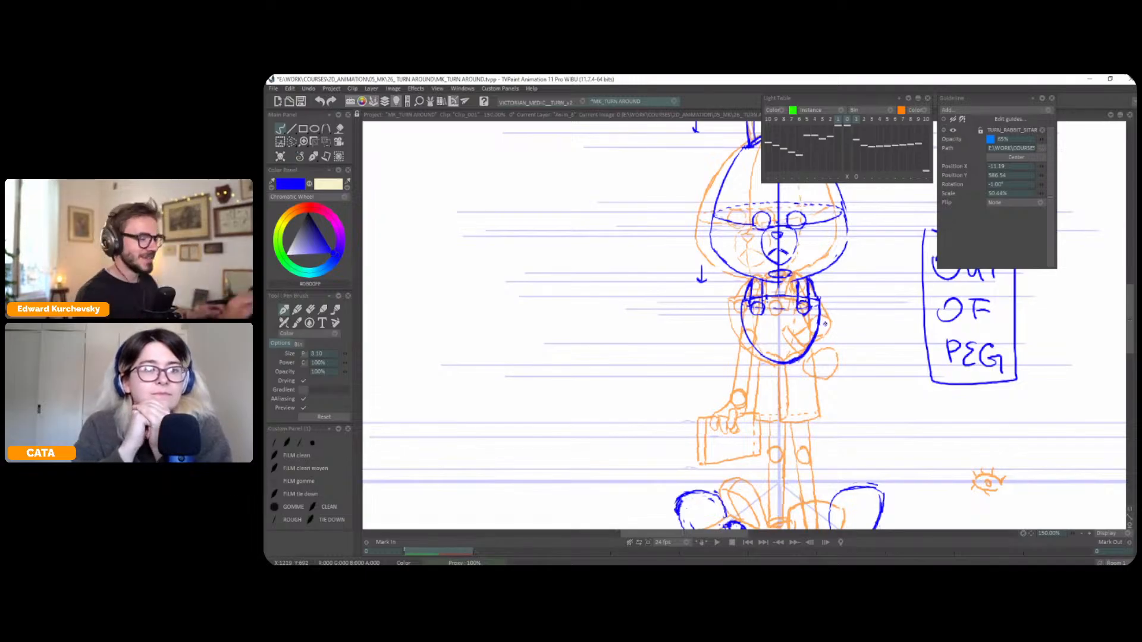
{"action": "left_click_drag", "start_coordinate": [851, 178], "coordinate": [854, 178]}
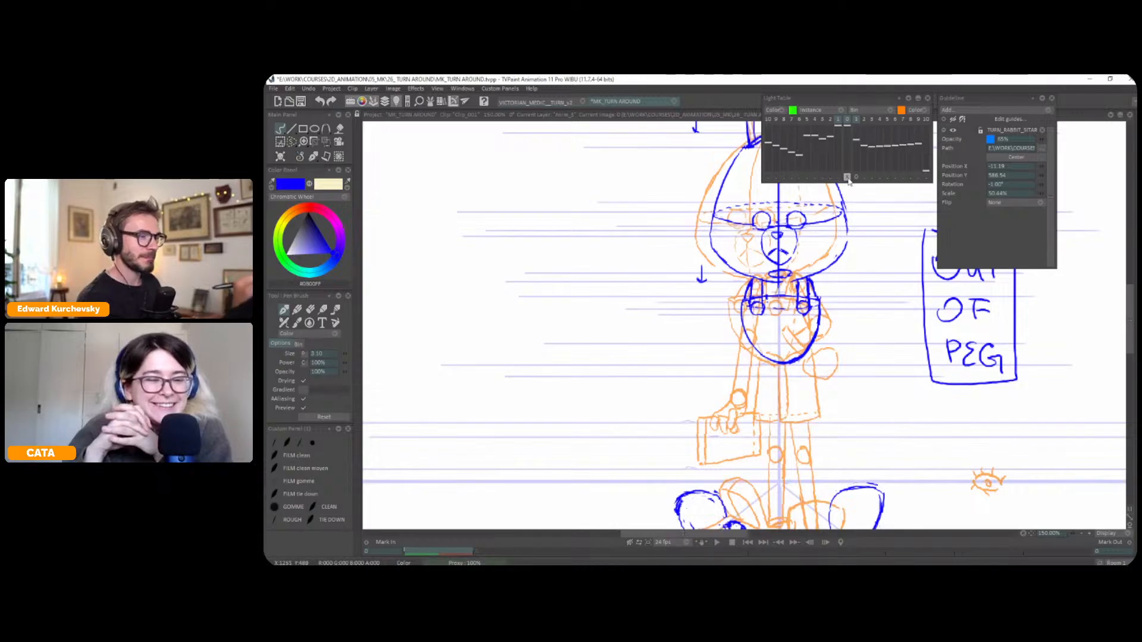
{"action": "left_click", "coordinate": [855, 178]}
{"action": "left_click_drag", "start_coordinate": [828, 334], "coordinate": [837, 335]}
{"action": "key", "text": "Escape"}
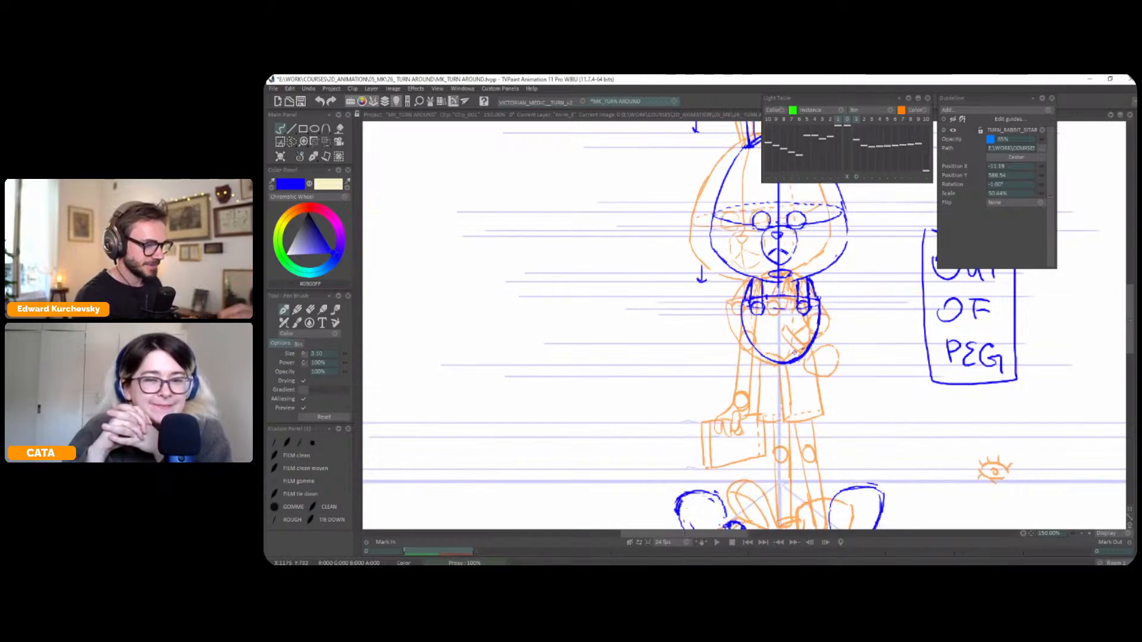
{"action": "left_click_drag", "start_coordinate": [785, 365], "coordinate": [790, 417]}
{"action": "mouse_move", "coordinate": [813, 357]}
{"action": "left_mouse_down"}
{"action": "mouse_move", "coordinate": [811, 395]}
{"action": "mouse_move", "coordinate": [785, 394]}
{"action": "mouse_move", "coordinate": [785, 371]}
{"action": "mouse_move", "coordinate": [788, 418]}
{"action": "mouse_move", "coordinate": [816, 372]}
{"action": "mouse_move", "coordinate": [823, 415]}
{"action": "left_mouse_up"}
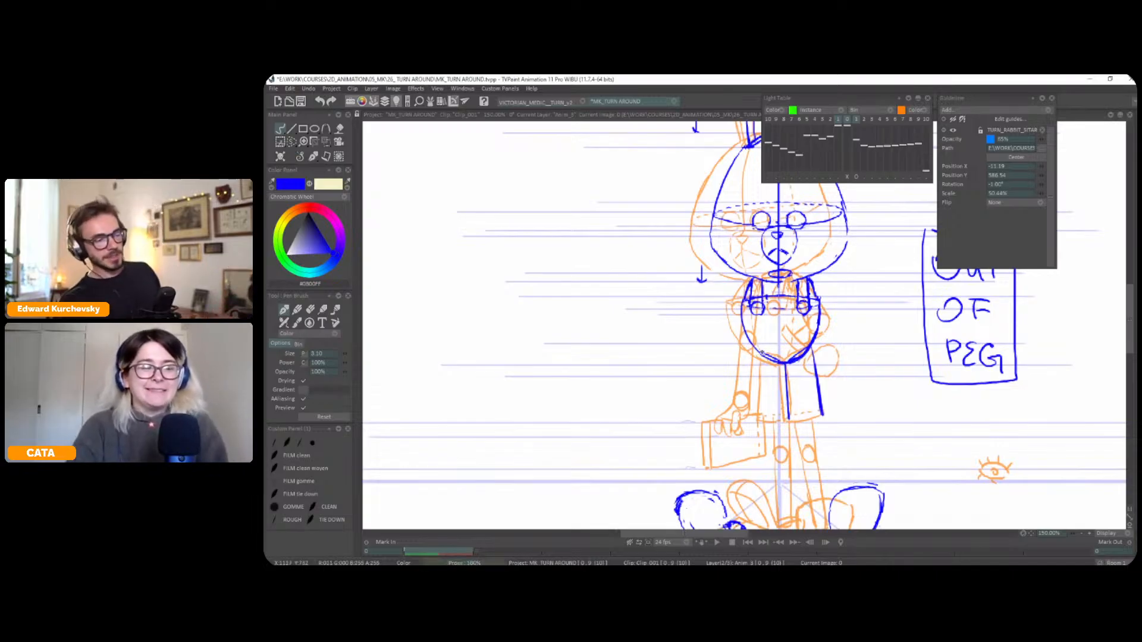
Hide the light table and flip between the front and reference poses to check the new trouser leg
{"action": "key", "text": "l"}
{"action": "key", "text": "Right"}
{"action": "key", "text": "Right"}
{"action": "key", "text": "Right"}
{"action": "key", "text": "Right"}
{"action": "key", "text": "Left"}
{"action": "key", "text": "Left"}
{"action": "key", "text": "Left"}
{"action": "key", "text": "Left"}
{"action": "key", "text": "Right"}
{"action": "key", "text": "Right"}
{"action": "key", "text": "Right"}
{"action": "key", "text": "Right"}
{"action": "key", "text": "Left"}
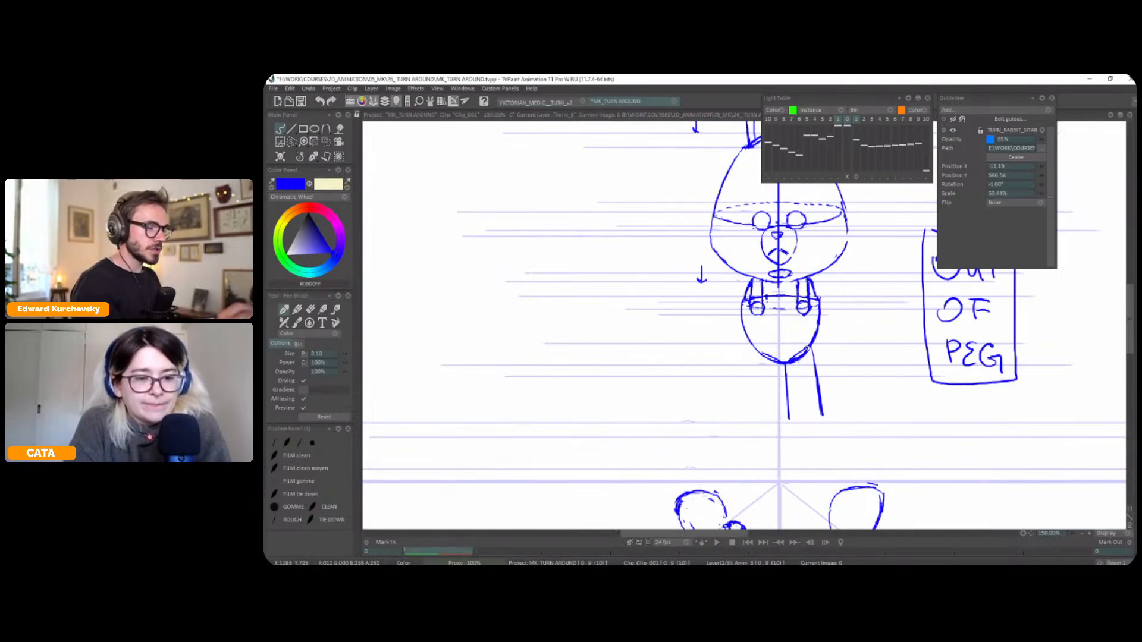
Switch to the guide-line layer and draw two horizontal guides at the top of the reference pose's trouser legs
{"action": "key", "text": "Down"}
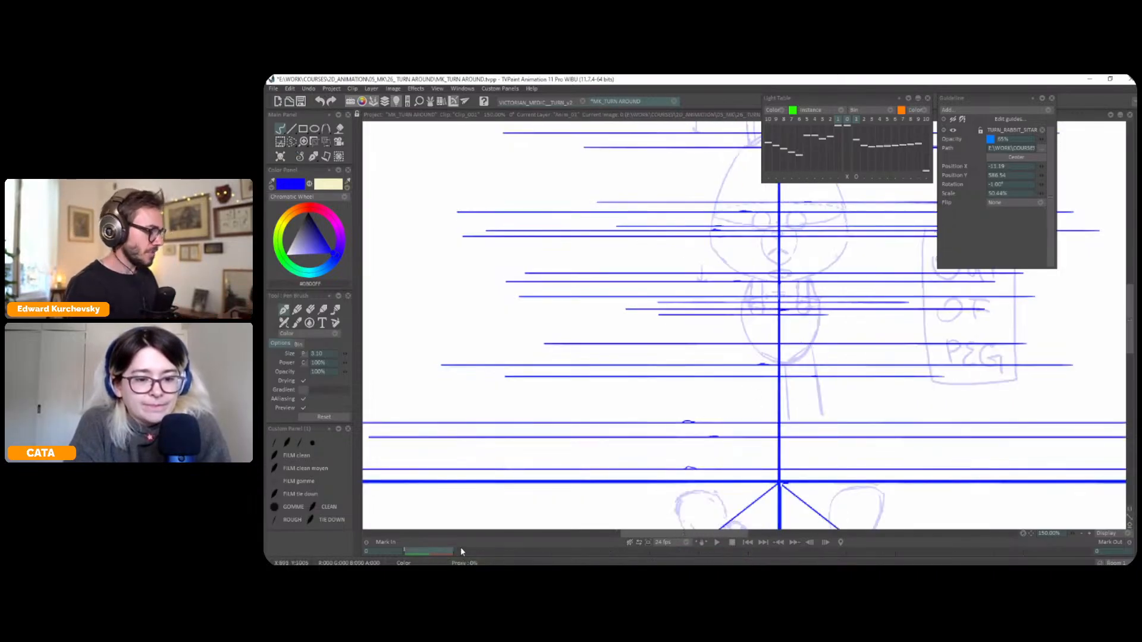
{"action": "mouse_move", "coordinate": [769, 548]}
{"action": "left_mouse_down"}
{"action": "mouse_move", "coordinate": [586, 536]}
{"action": "mouse_move", "coordinate": [668, 524]}
{"action": "left_mouse_up"}
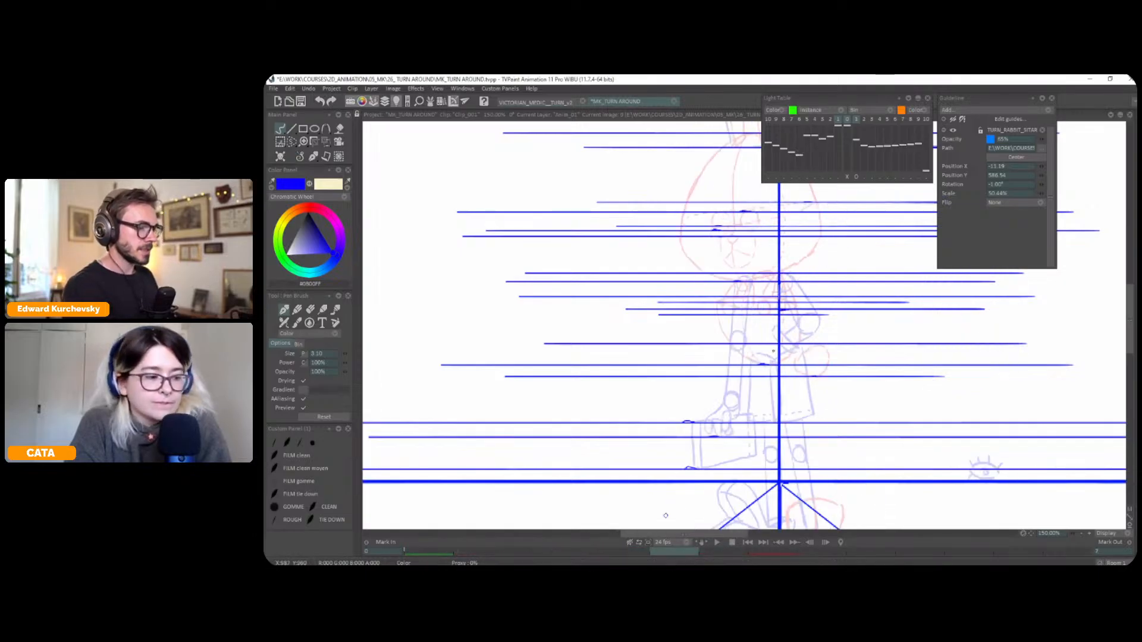
{"action": "mouse_move", "coordinate": [761, 353]}
{"action": "left_mouse_down"}
{"action": "mouse_move", "coordinate": [728, 354]}
{"action": "mouse_move", "coordinate": [919, 351]}
{"action": "left_mouse_up"}
{"action": "key", "text": "ctrl+z"}
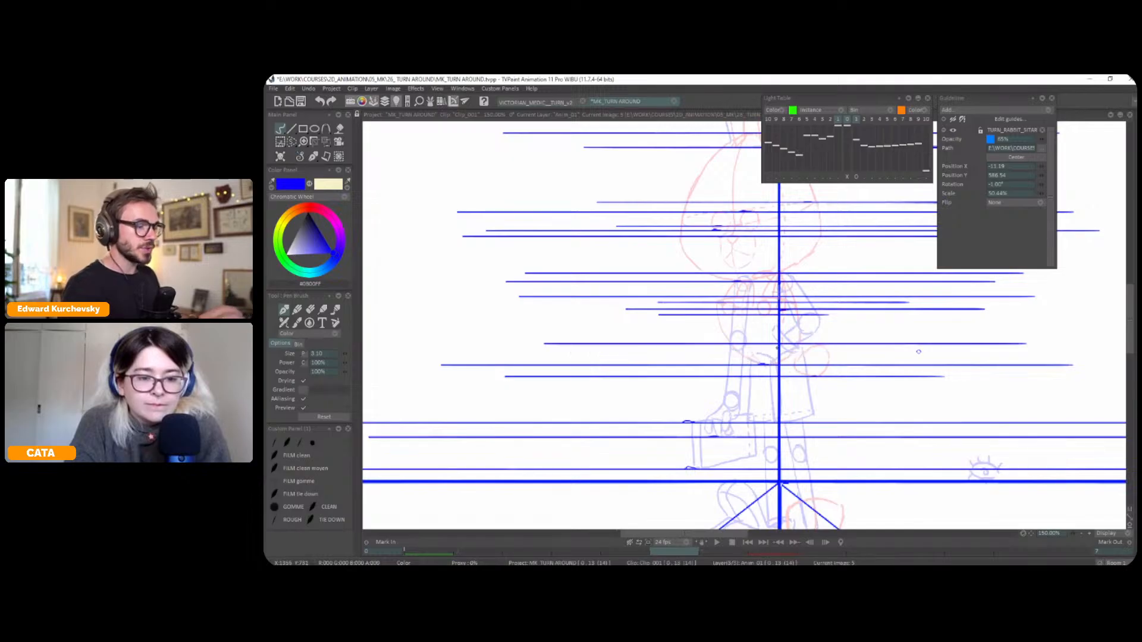
{"action": "mouse_move", "coordinate": [751, 354]}
{"action": "left_mouse_down"}
{"action": "mouse_move", "coordinate": [589, 353]}
{"action": "mouse_move", "coordinate": [976, 354]}
{"action": "left_mouse_up"}
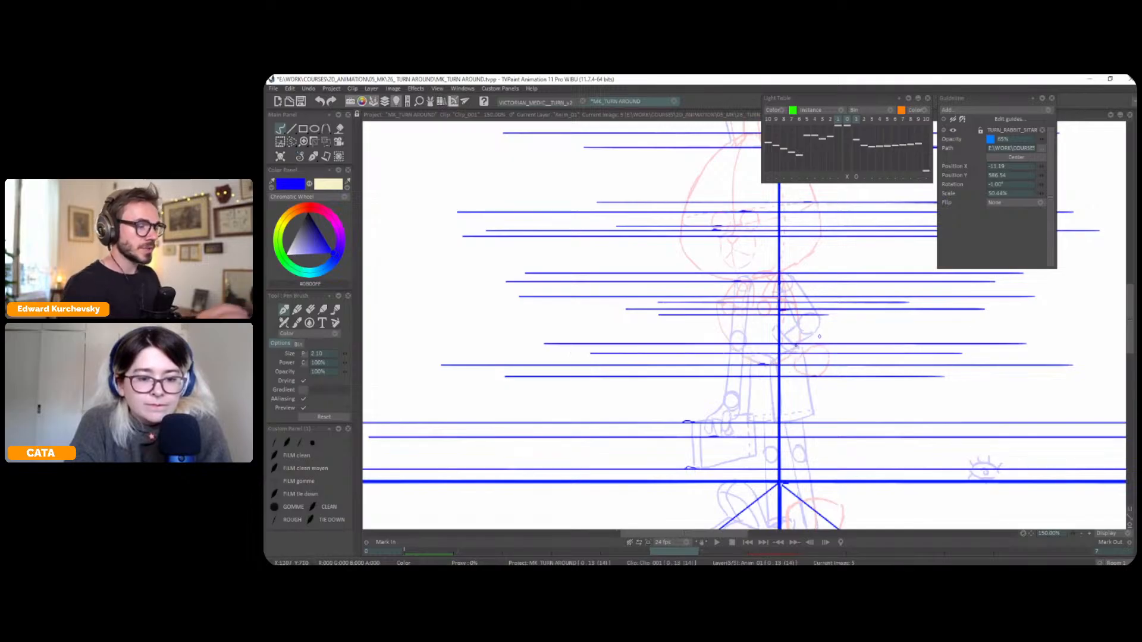
{"action": "mouse_move", "coordinate": [794, 348]}
{"action": "left_mouse_down"}
{"action": "mouse_move", "coordinate": [747, 347]}
{"action": "mouse_move", "coordinate": [1011, 348]}
{"action": "left_mouse_up"}
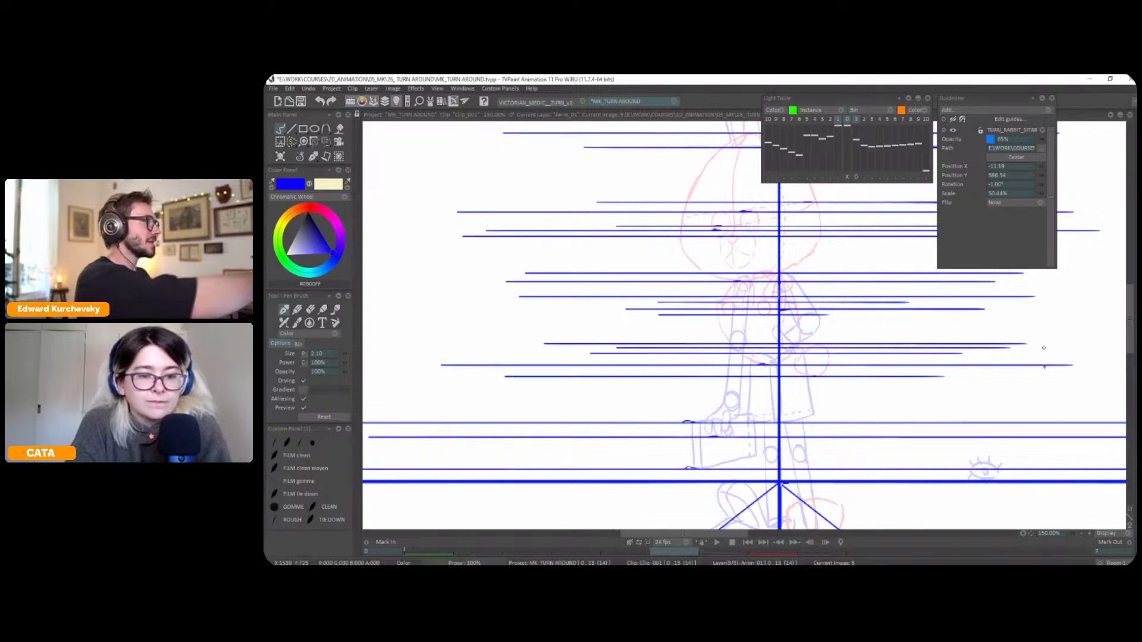
Return to the character layer and move the timeline's current frame to 8 on the reference pose
{"action": "key", "text": "Up"}
{"action": "left_click", "coordinate": [300, 157]}
{"action": "left_click", "coordinate": [300, 169]}
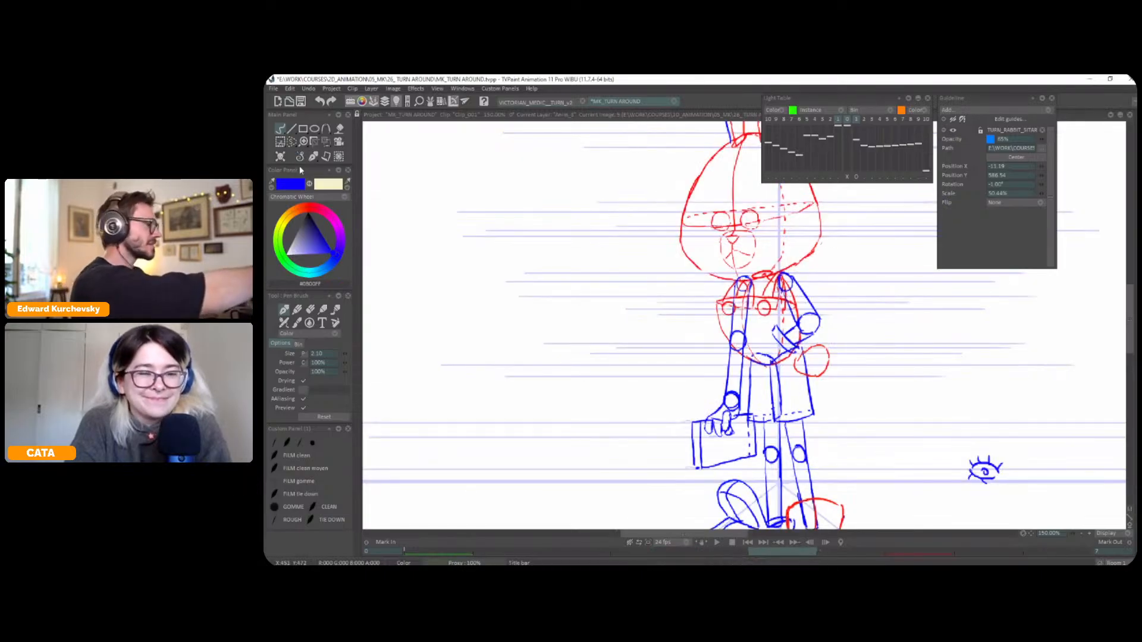
{"action": "right_click", "coordinate": [300, 172]}
{"action": "left_click", "coordinate": [301, 170]}
{"action": "key", "text": "Right"}
{"action": "key", "text": "Right"}
{"action": "key", "text": "Right"}
{"action": "key", "text": "Right"}
{"action": "key", "text": "Right"}
{"action": "key", "text": "Tab"}
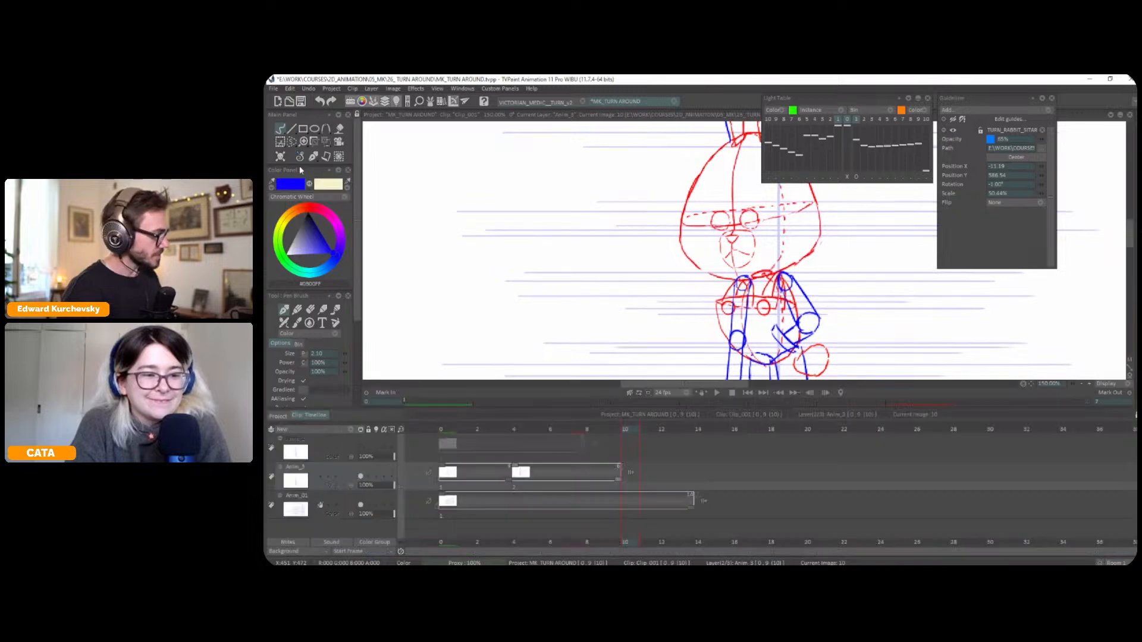
{"action": "left_click_drag", "start_coordinate": [630, 430], "coordinate": [587, 439]}
{"action": "key", "text": "Tab"}
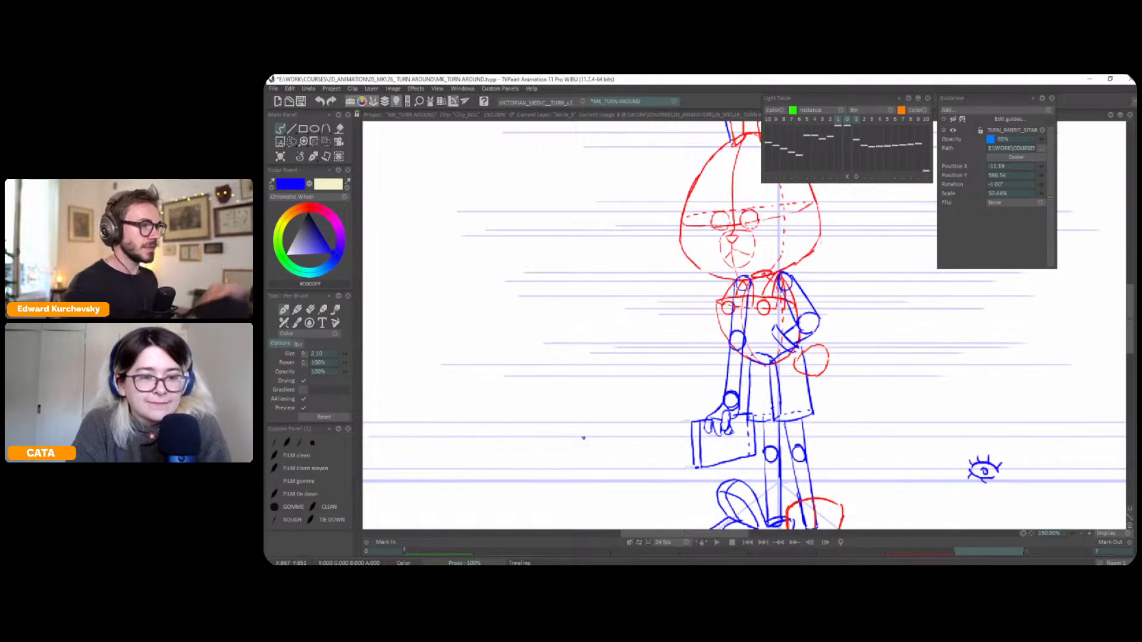
{"action": "key", "text": "Tab"}
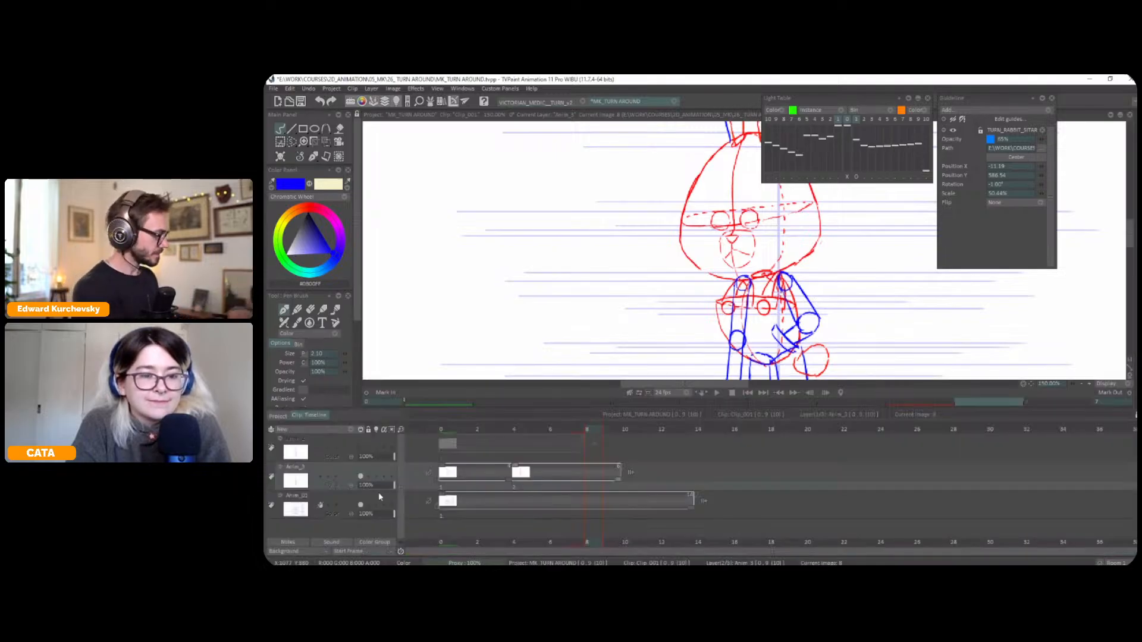
{"action": "key", "text": "Tab"}
Flip between the front and reference poses to compare leg heights, and mark the left trouser leg's top edge beside the torso
{"action": "key", "text": "Left"}
{"action": "key", "text": "Right"}
{"action": "key", "text": "Left"}
{"action": "key", "text": "Right"}
{"action": "key", "text": "Left"}
{"action": "key", "text": "Right"}
{"action": "key", "text": "Left"}
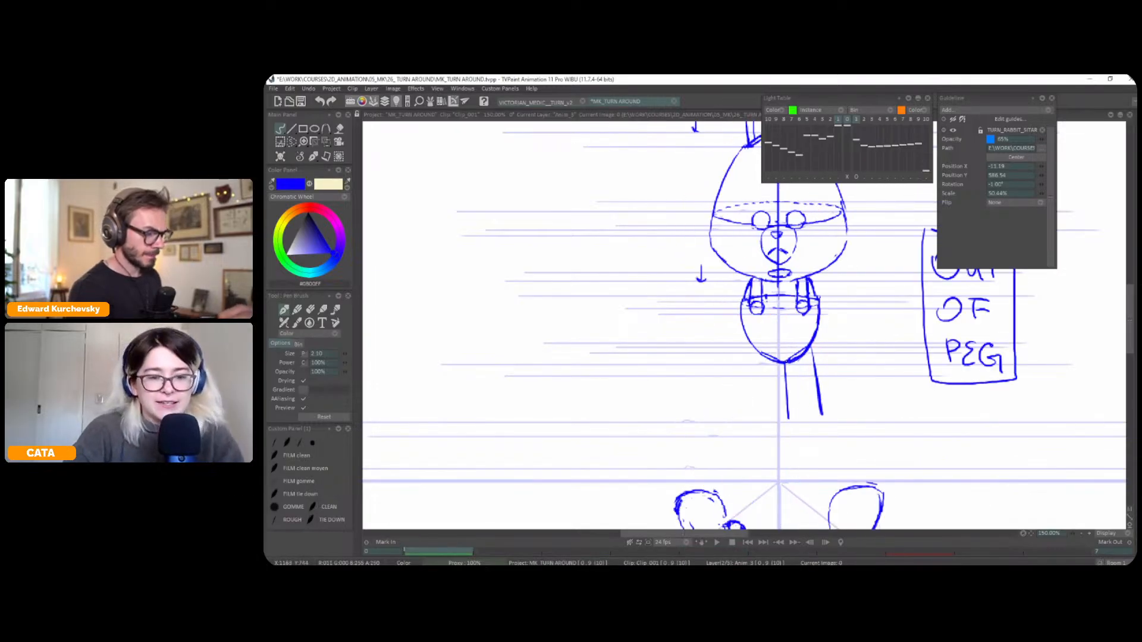
{"action": "key", "text": "Right"}
{"action": "key", "text": "Left"}
{"action": "key", "text": "Right"}
{"action": "key", "text": "Left"}
{"action": "key", "text": "Right"}
{"action": "key", "text": "Left"}
{"action": "key", "text": "Right"}
{"action": "key", "text": "Left"}
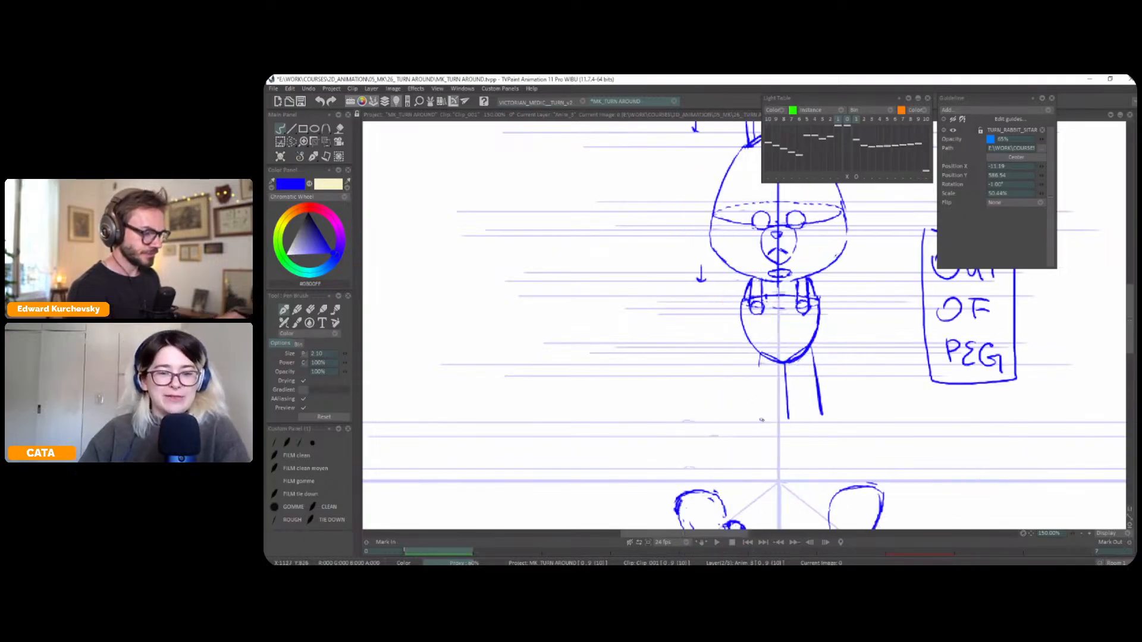
Add horizontal guides at the reference pose's trouser hem height on the guide-line layer, and return to the character layer
{"action": "key", "text": "Right"}
{"action": "key", "text": "Down"}
{"action": "mouse_move", "coordinate": [800, 412]}
{"action": "left_mouse_down"}
{"action": "mouse_move", "coordinate": [647, 415]}
{"action": "mouse_move", "coordinate": [852, 405]}
{"action": "mouse_move", "coordinate": [722, 414]}
{"action": "mouse_move", "coordinate": [917, 415]}
{"action": "left_mouse_up"}
{"action": "key", "text": "ctrl+z"}
{"action": "mouse_move", "coordinate": [769, 414]}
{"action": "left_mouse_down"}
{"action": "mouse_move", "coordinate": [653, 414]}
{"action": "mouse_move", "coordinate": [924, 414]}
{"action": "left_mouse_up"}
{"action": "key", "text": "Up"}
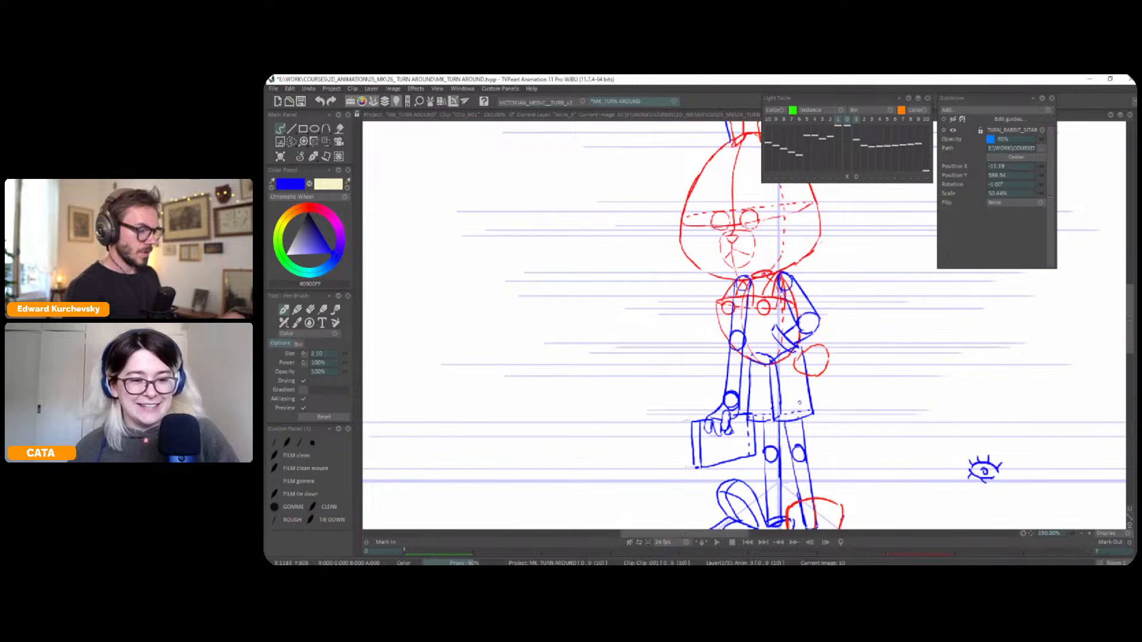
Draw the right trouser leg's elliptical hem and rough in the left hem along the guides, checking against the reference pose
{"action": "key", "text": "Tab"}
{"action": "key", "text": "ctrl+Left"}
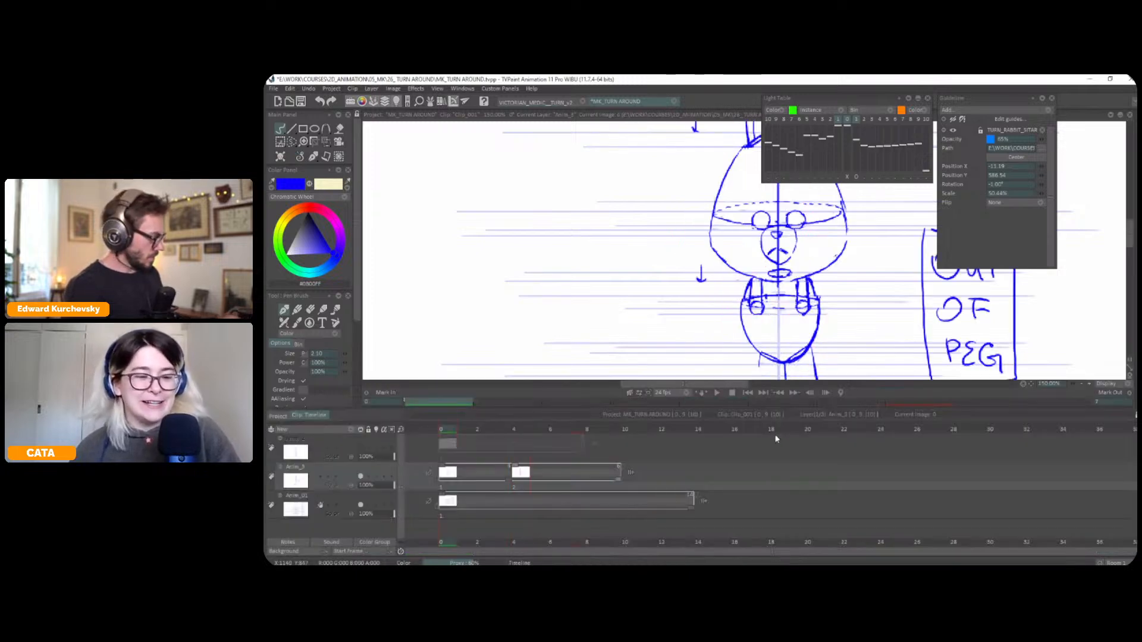
{"action": "key", "text": "Tab"}
{"action": "key", "text": "ctrl+Right"}
{"action": "key", "text": "ctrl+Left"}
{"action": "key", "text": "ctrl+Right"}
{"action": "key", "text": "ctrl+Left"}
{"action": "mouse_move", "coordinate": [790, 421]}
{"action": "left_mouse_down"}
{"action": "mouse_move", "coordinate": [815, 412]}
{"action": "mouse_move", "coordinate": [768, 414]}
{"action": "left_mouse_up"}
{"action": "key", "text": "ctrl+Right"}
{"action": "key", "text": "ctrl+Left"}
{"action": "key", "text": "ctrl+Right"}
{"action": "key", "text": "ctrl+Left"}
{"action": "key", "text": "ctrl+Right"}
{"action": "key", "text": "ctrl+Left"}
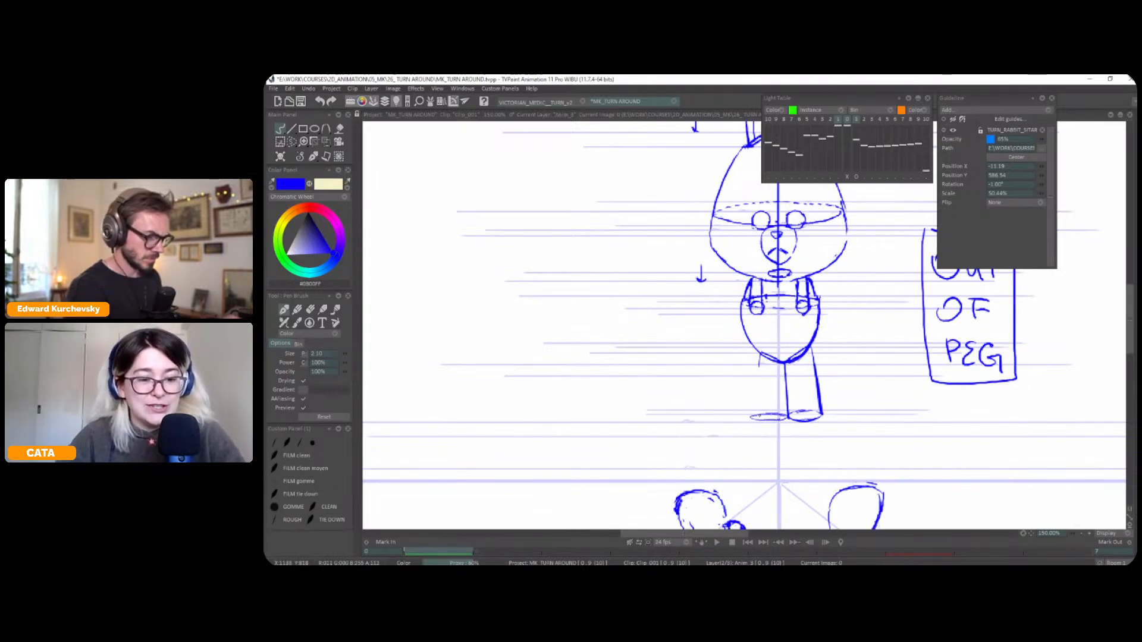
Redraw the front pose's left trouser hem as a closed ellipse matching the right one
{"action": "key", "text": "ctrl+z"}
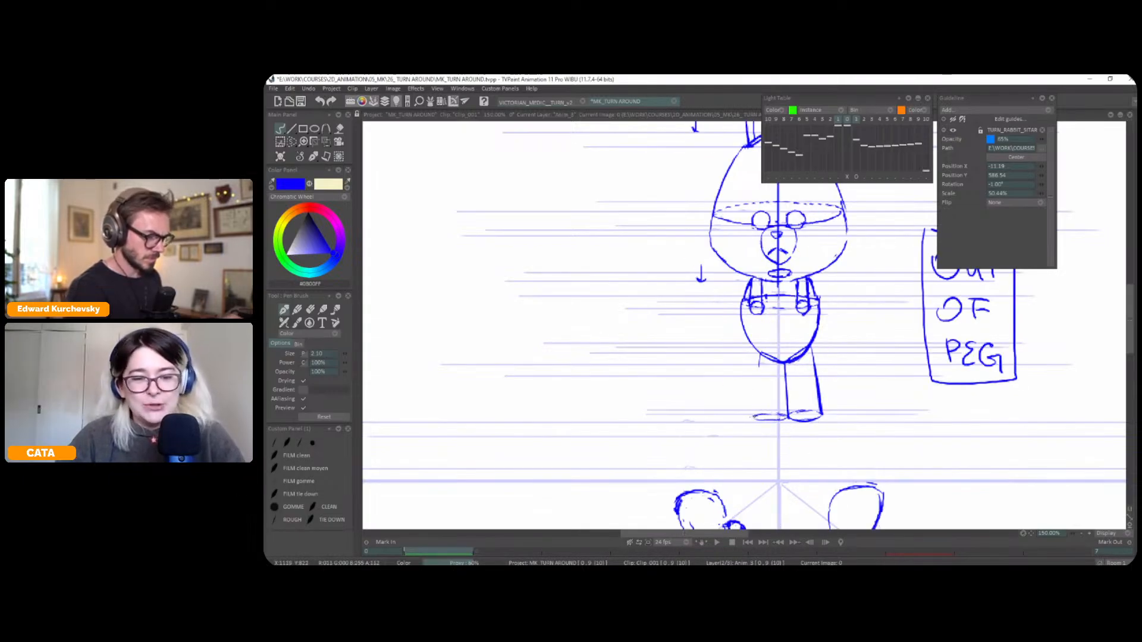
{"action": "left_click_drag", "start_coordinate": [765, 416], "coordinate": [776, 421]}
{"action": "key", "text": "ctrl+z"}
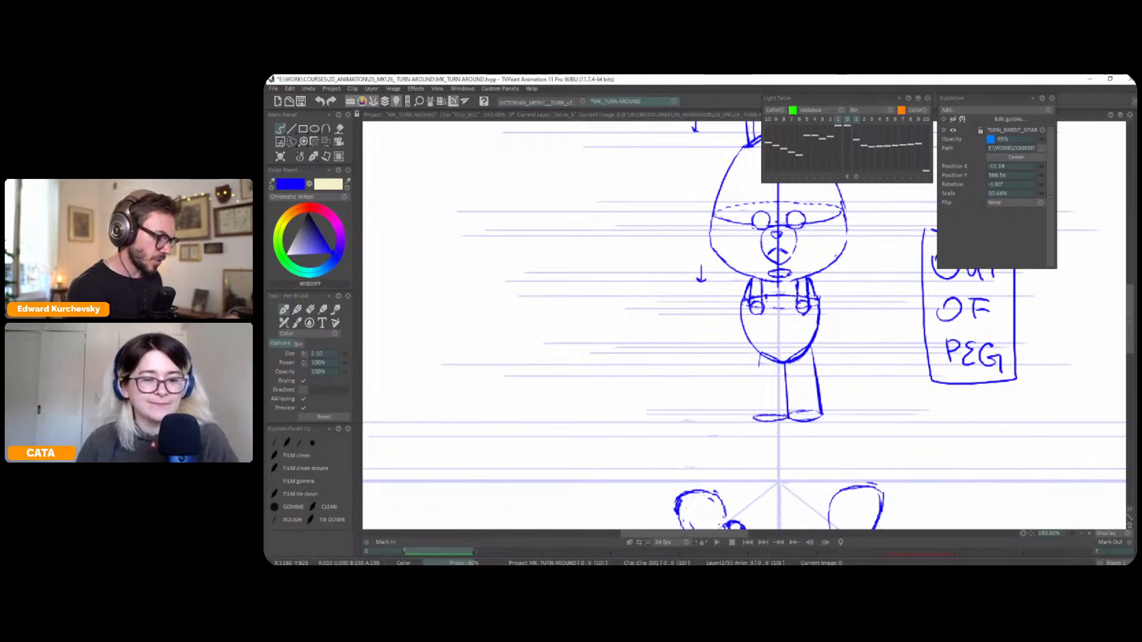
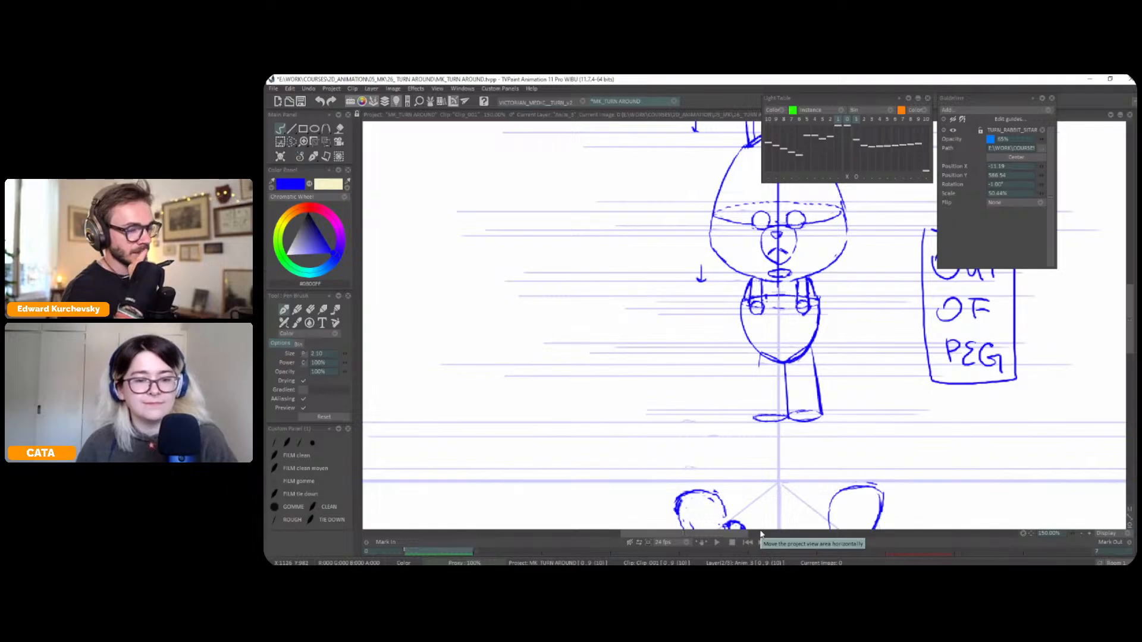
Flip between the front and reference poses to compare the trouser legs
{"action": "key", "text": "Right"}
{"action": "key", "text": "Left"}
{"action": "key", "text": "Right"}
{"action": "key", "text": "Left"}
{"action": "key", "text": "Right"}
{"action": "key", "text": "Left"}
{"action": "key", "text": "Right"}
{"action": "key", "text": "Left"}
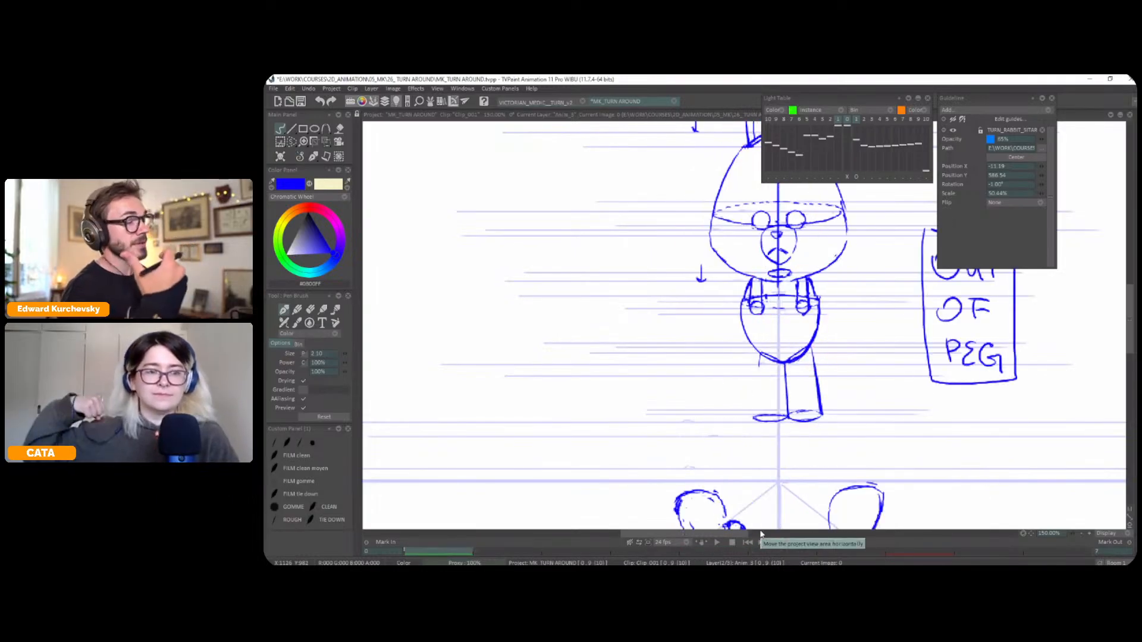
{"action": "key", "text": "Right"}
{"action": "key", "text": "Left"}
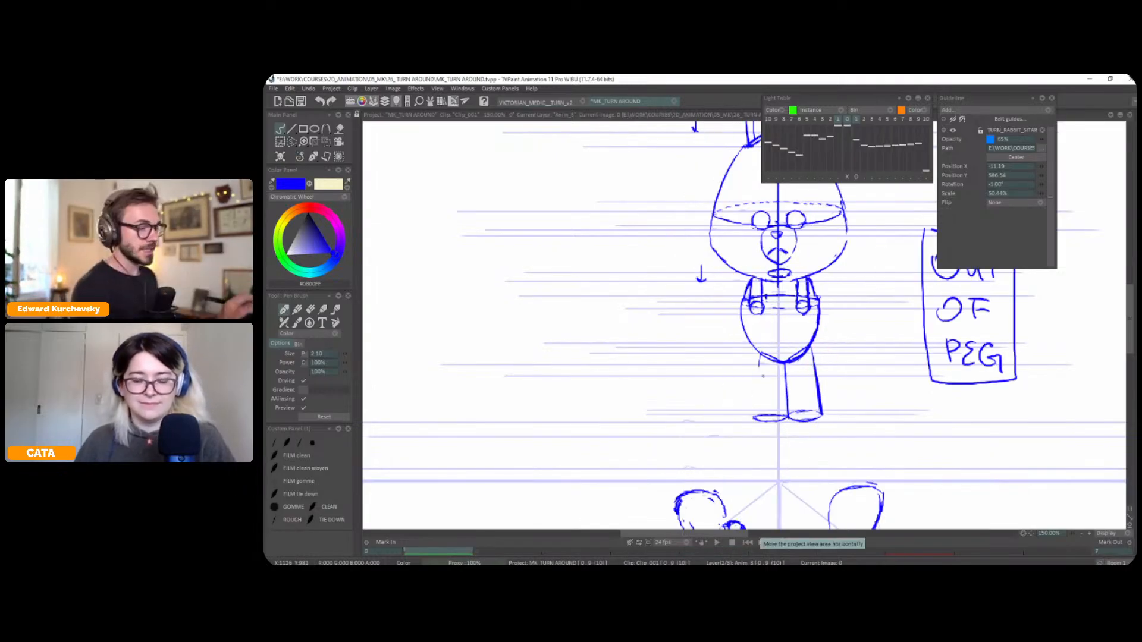
Draw the left trouser leg's outer edge from the torso down to the hem, checking it against the reference pose
{"action": "left_click_drag", "start_coordinate": [761, 356], "coordinate": [754, 419]}
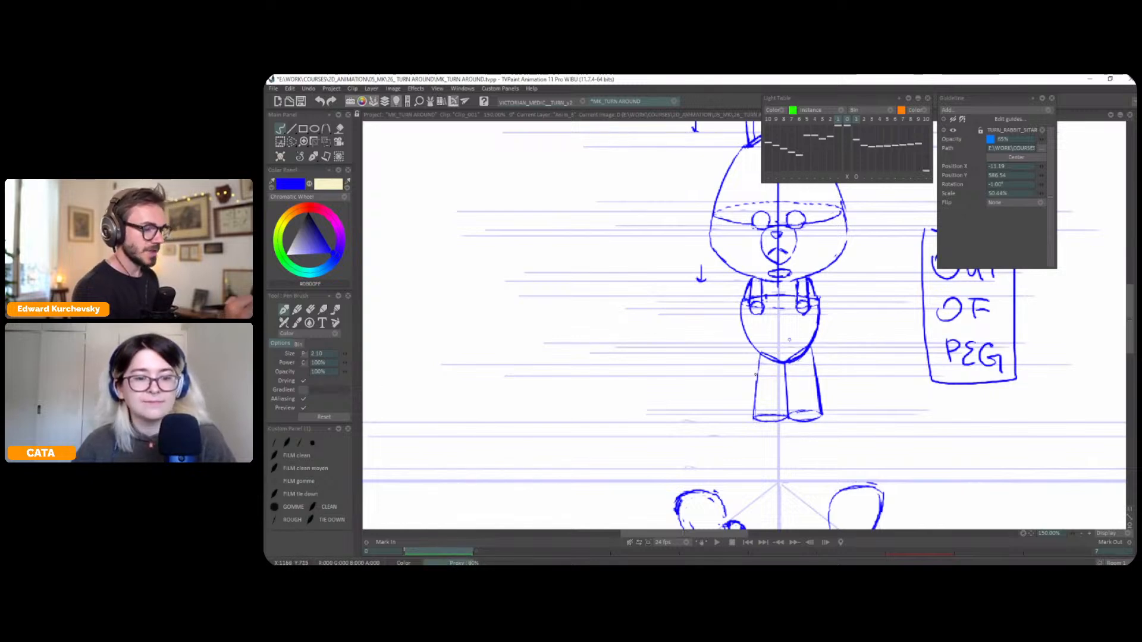
{"action": "key", "text": "Right"}
{"action": "key", "text": "Left"}
{"action": "key", "text": "Right"}
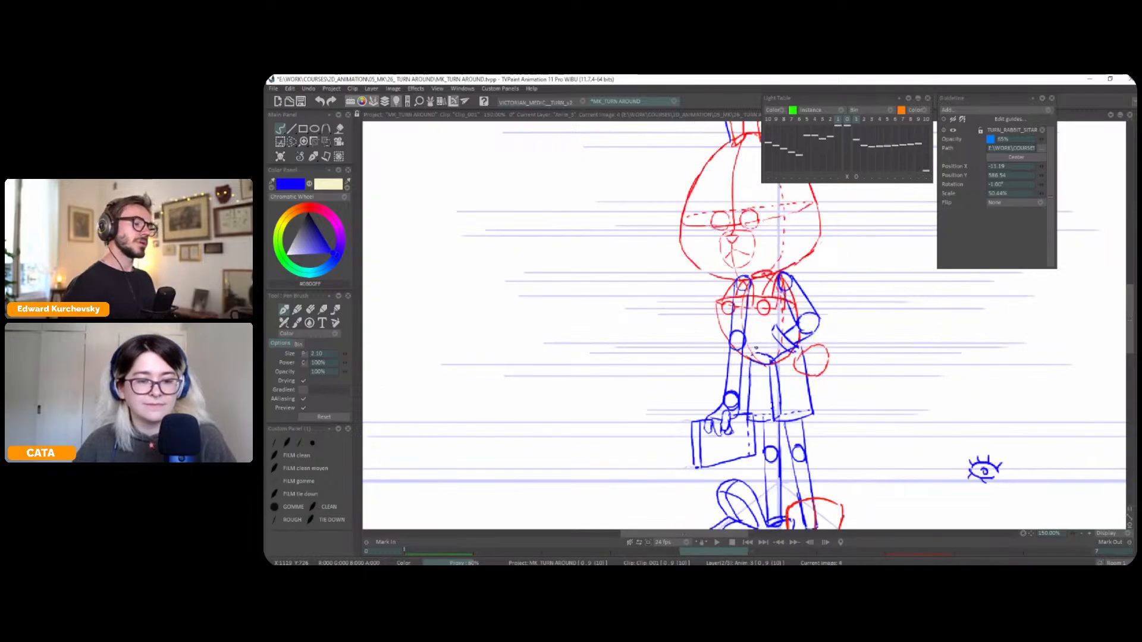
{"action": "key", "text": "Left"}
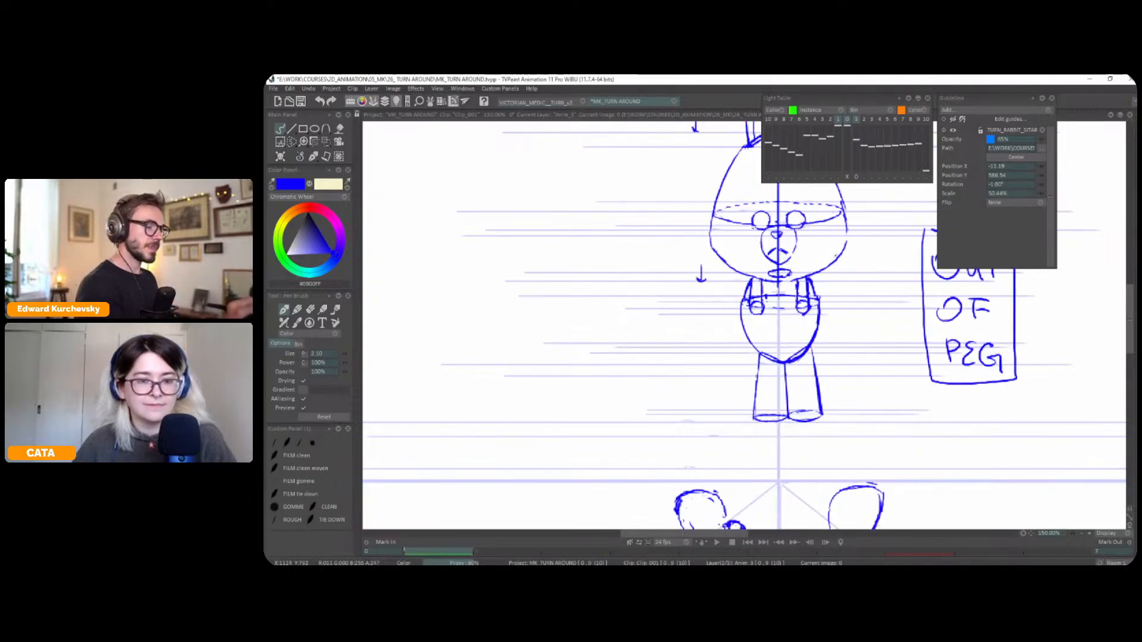
{"action": "key", "text": "Right"}
{"action": "key", "text": "Left"}
{"action": "key", "text": "Right"}
{"action": "key", "text": "Left"}
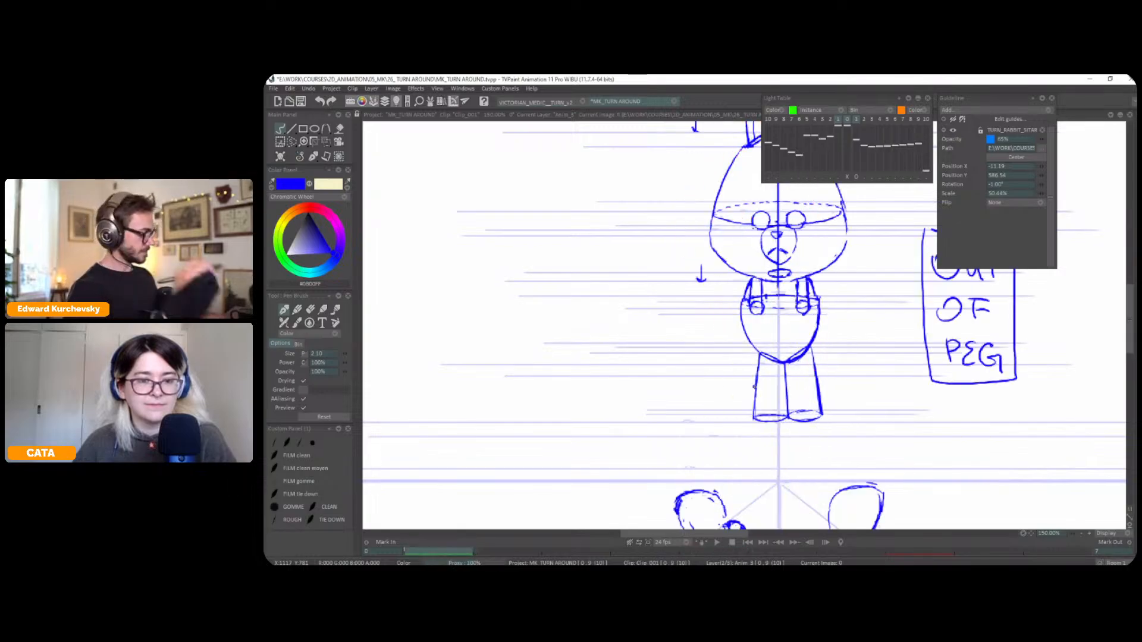
Select the left trouser leg with its hem and shift it slightly outward from the right leg
{"action": "key", "text": "s"}
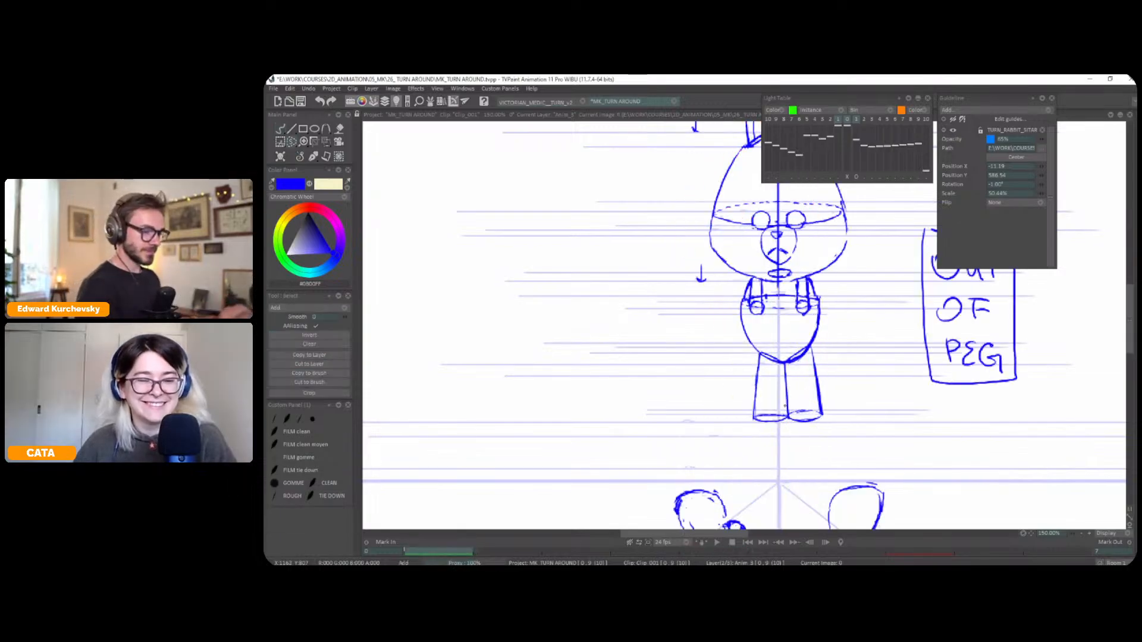
{"action": "scroll", "coordinate": [838, 370], "scroll_direction": "down", "scroll_amount": 1}
{"action": "key", "text": "Right"}
{"action": "key", "text": "Left"}
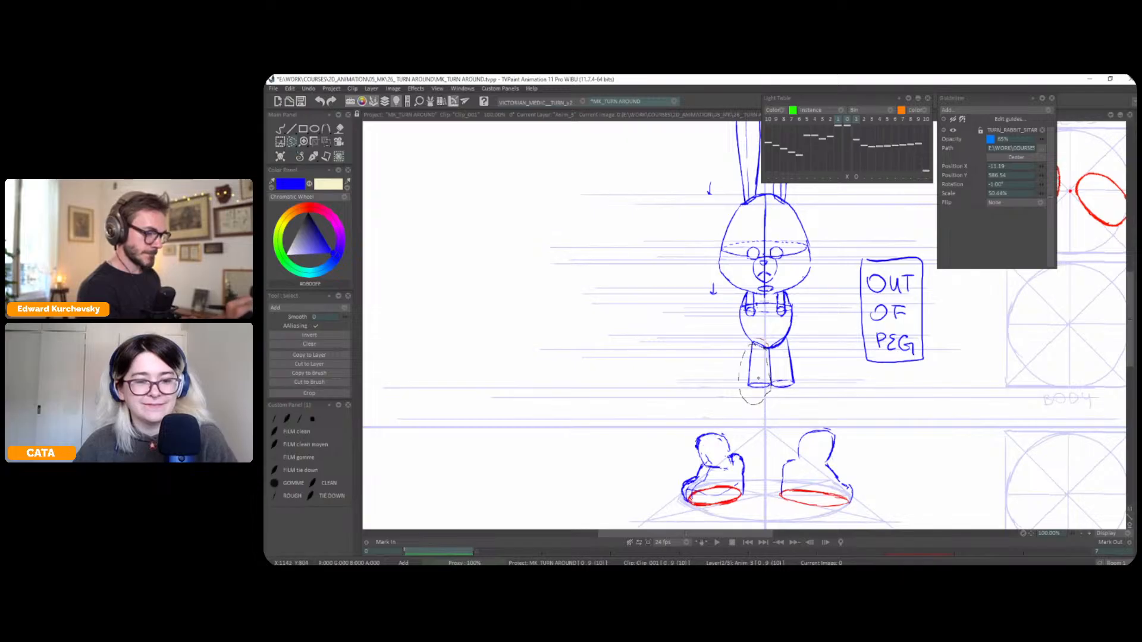
{"action": "key", "text": "ctrl+t"}
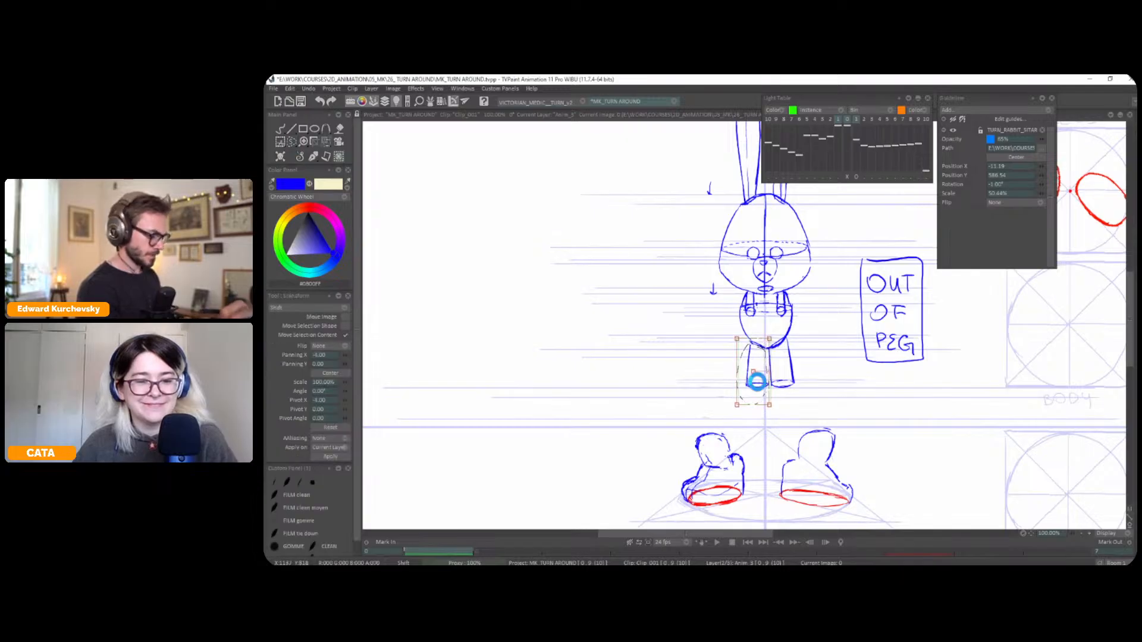
{"action": "left_click", "coordinate": [313, 157]}
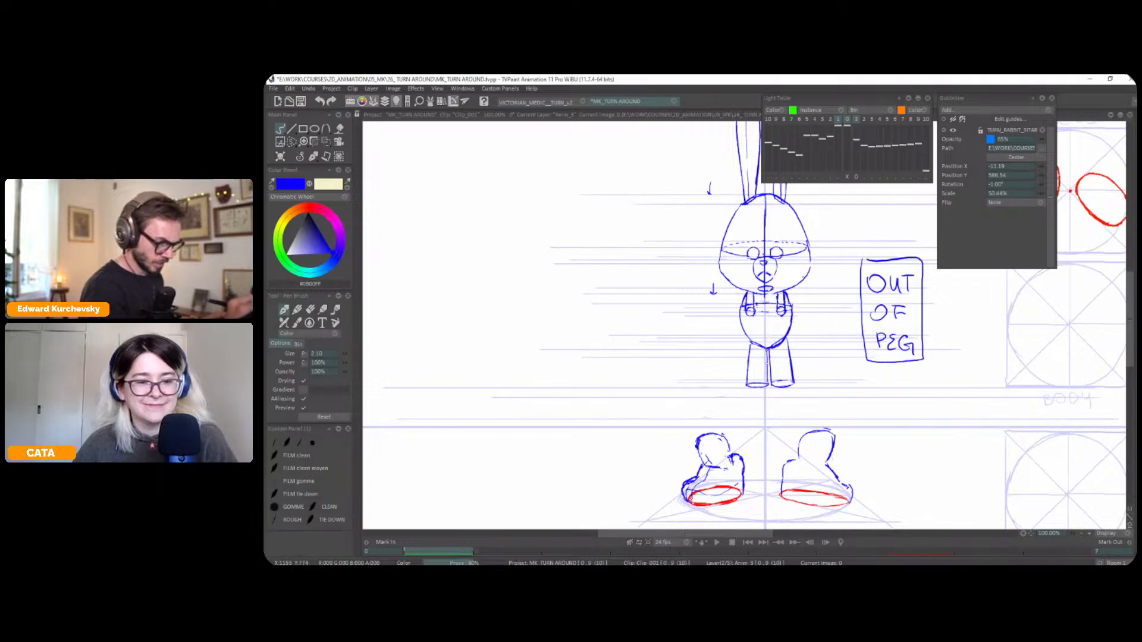
Flip between the front and reference poses to compare the full figures' leg placement
{"action": "left_click_drag", "start_coordinate": [793, 342], "coordinate": [790, 332]}
{"action": "scroll", "coordinate": [749, 324], "scroll_direction": "down", "scroll_amount": 4}
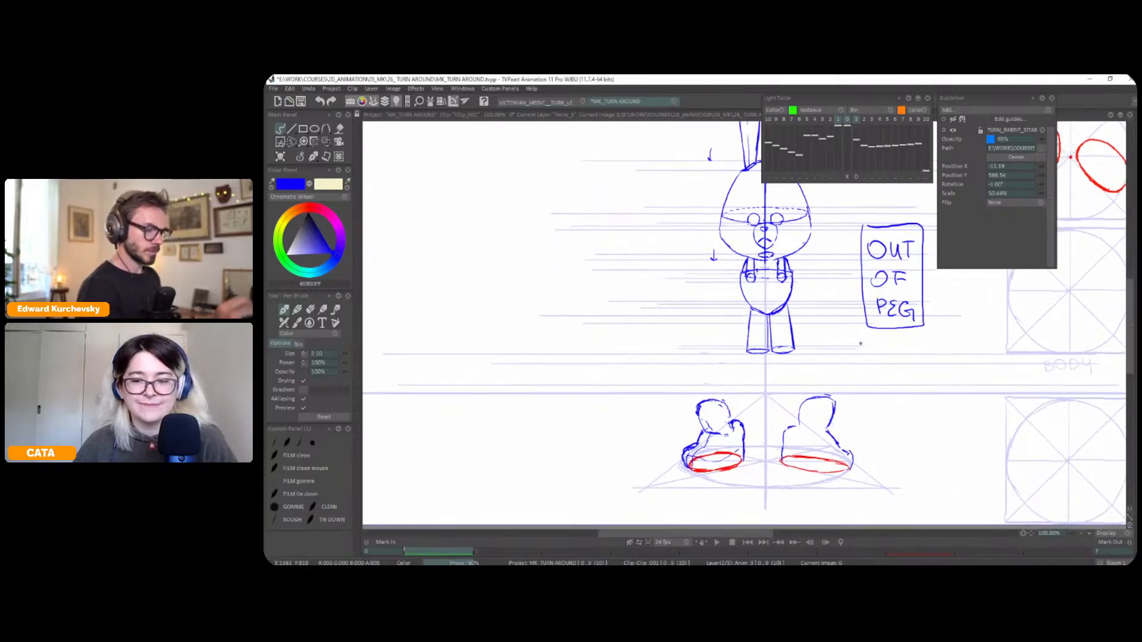
{"action": "key", "text": "Right"}
{"action": "key", "text": "Left"}
{"action": "key", "text": "Right"}
{"action": "key", "text": "Left"}
{"action": "key", "text": "Right"}
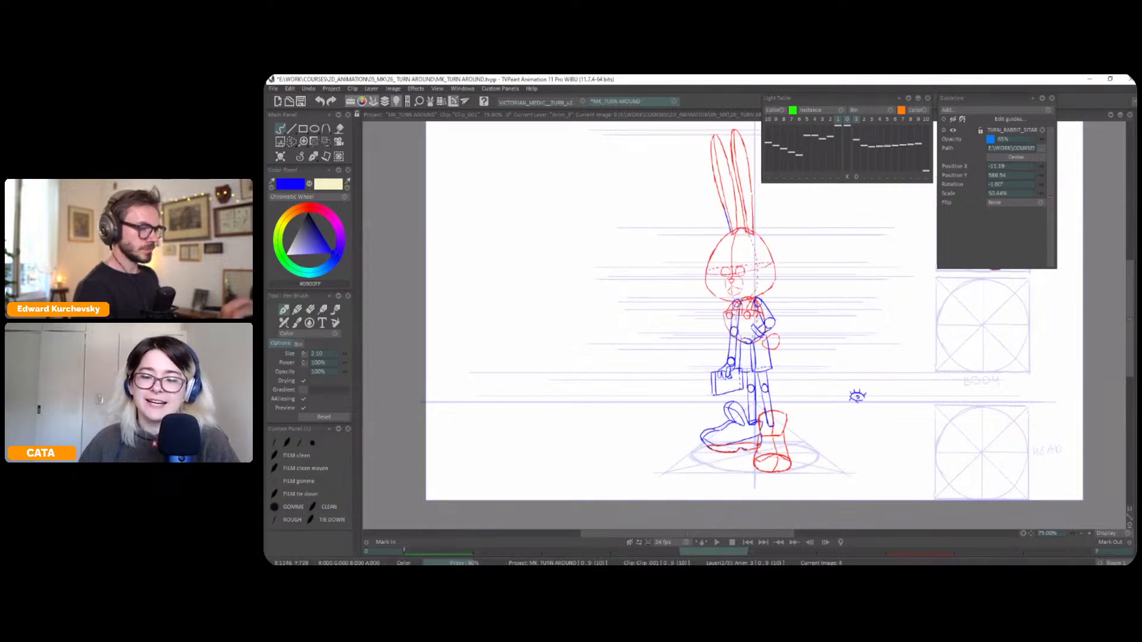
{"action": "key", "text": "Left"}
Shift the reference image on the light table sideways to bring its lower leg toward the left trouser leg
{"action": "scroll", "coordinate": [749, 321], "scroll_direction": "up", "scroll_amount": 3}
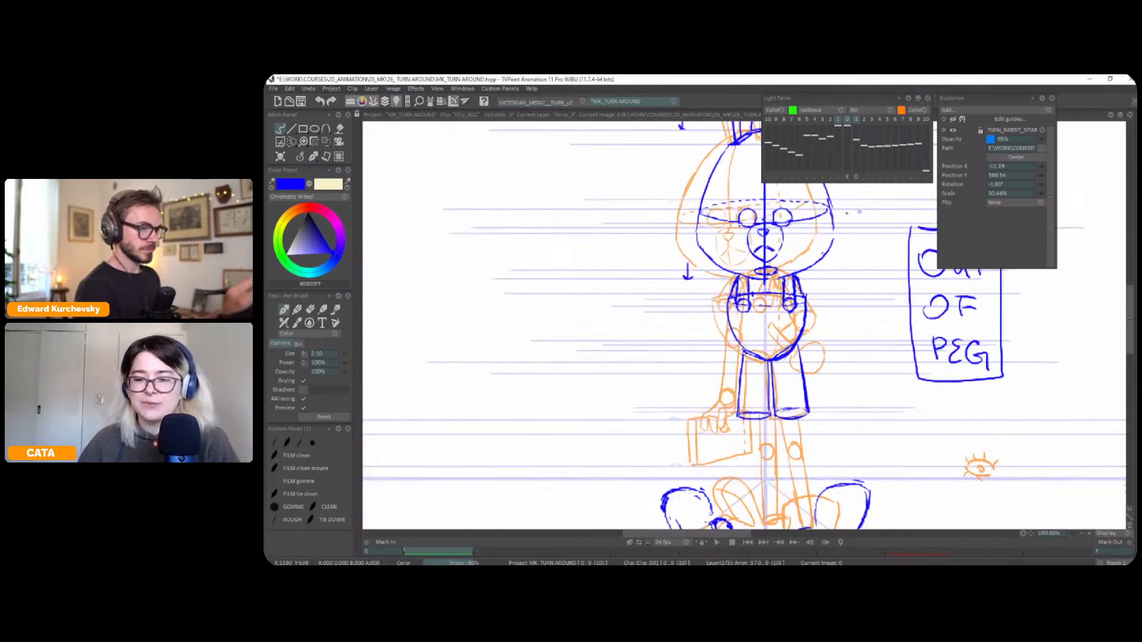
{"action": "left_click", "coordinate": [856, 177]}
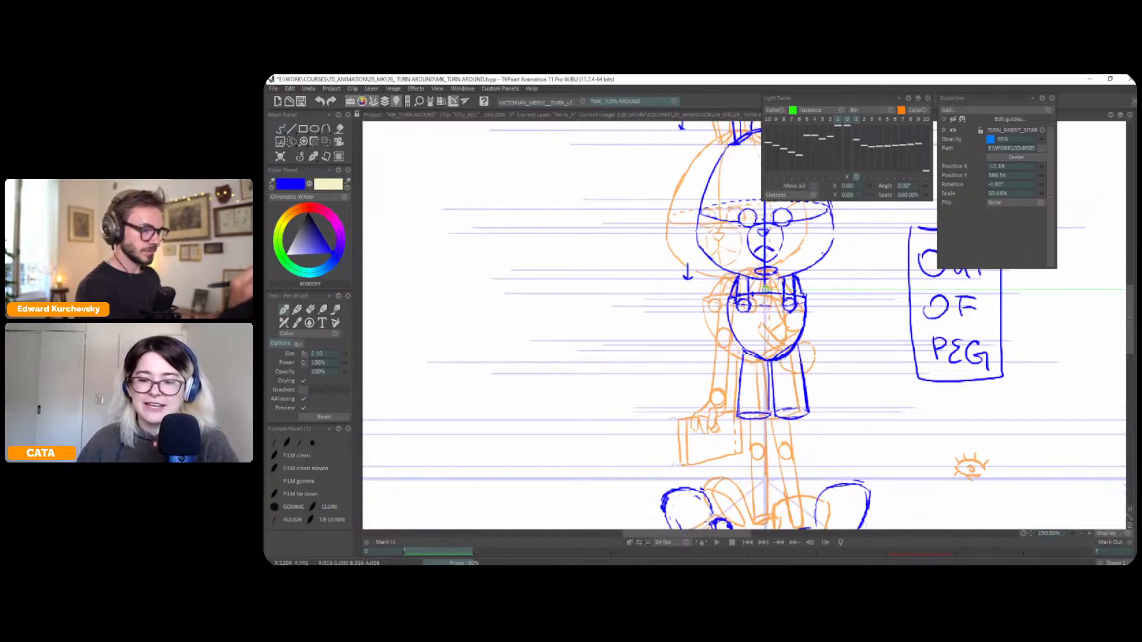
{"action": "left_click_drag", "start_coordinate": [765, 290], "coordinate": [767, 288]}
{"action": "left_click", "coordinate": [856, 178]}
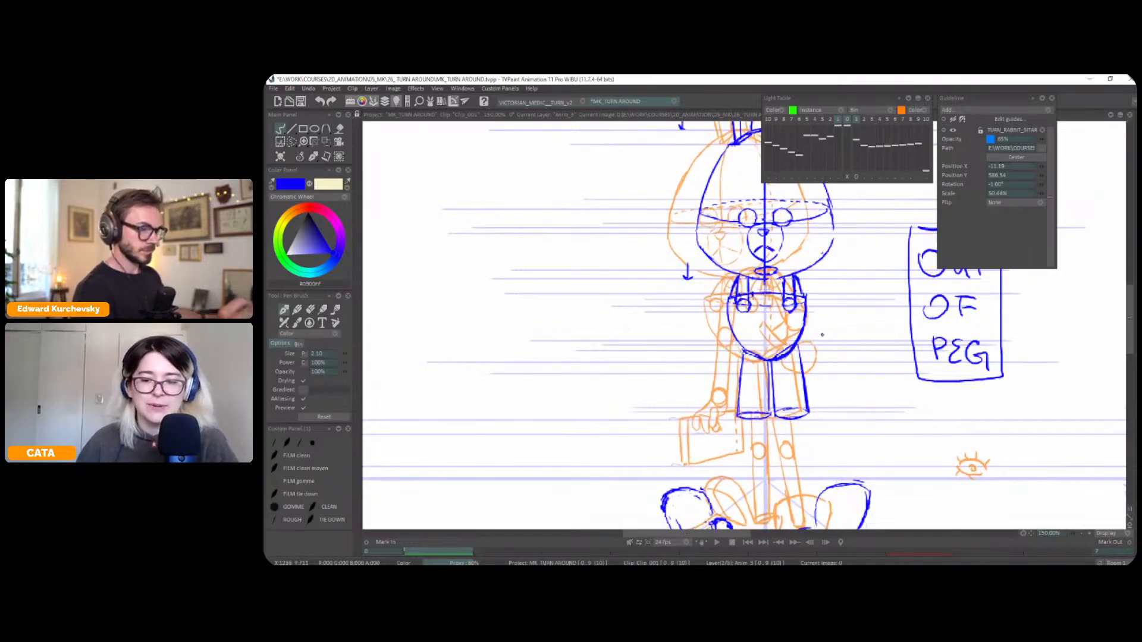
{"action": "scroll", "coordinate": [833, 326], "scroll_direction": "down", "scroll_amount": 1}
{"action": "left_click_drag", "start_coordinate": [843, 325], "coordinate": [842, 308]}
{"action": "scroll", "coordinate": [841, 307], "scroll_direction": "up", "scroll_amount": 1}
{"action": "left_click_drag", "start_coordinate": [812, 312], "coordinate": [806, 313]}
{"action": "key", "text": "b"}
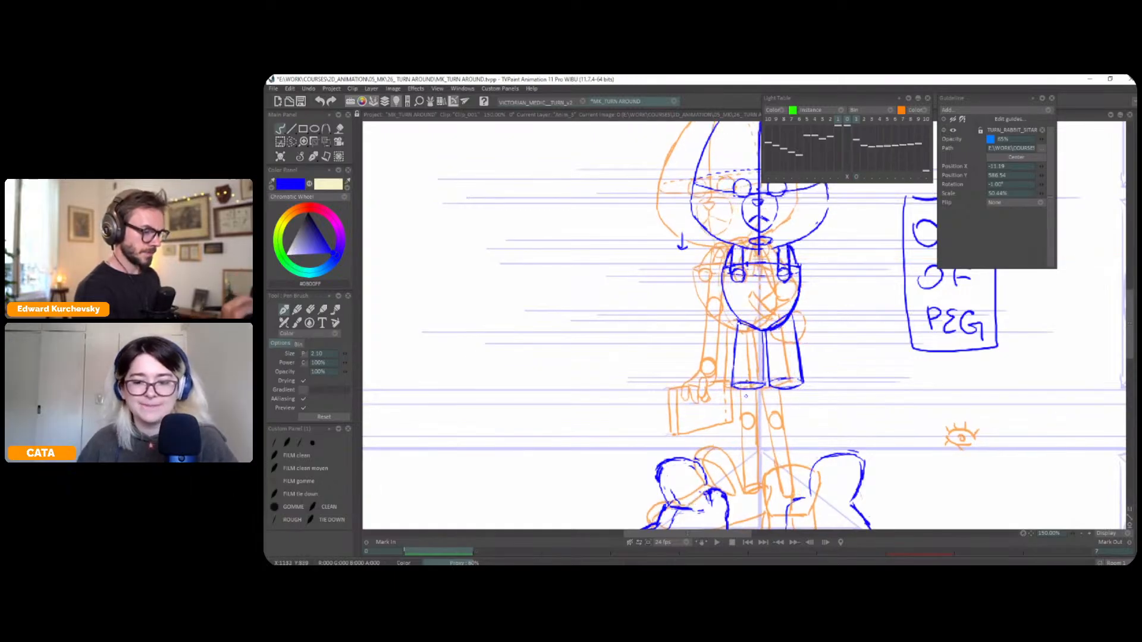
Realign the light-table reference under the left trouser leg and draw the left lower leg's two edges down to the foot
{"action": "left_click", "coordinate": [856, 177]}
{"action": "left_click_drag", "start_coordinate": [925, 191], "coordinate": [924, 185]}
{"action": "left_click_drag", "start_coordinate": [818, 334], "coordinate": [822, 332]}
{"action": "key", "text": "b"}
{"action": "mouse_move", "coordinate": [740, 390]}
{"action": "left_mouse_down"}
{"action": "mouse_move", "coordinate": [740, 489]}
{"action": "mouse_move", "coordinate": [754, 423]}
{"action": "mouse_move", "coordinate": [755, 485]}
{"action": "mouse_move", "coordinate": [748, 468]}
{"action": "left_mouse_up"}
Shift and rotate the light-table reference under the right trouser leg, and draw the right lower leg with its knee circle
{"action": "left_click", "coordinate": [855, 176]}
{"action": "left_click_drag", "start_coordinate": [839, 334], "coordinate": [858, 334]}
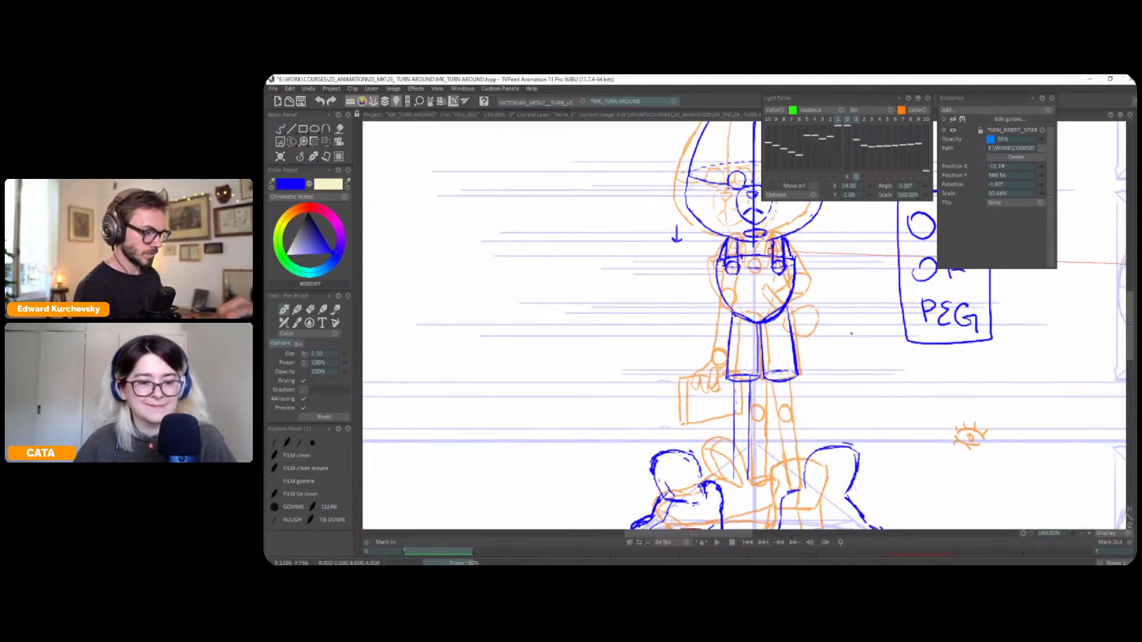
{"action": "scroll", "coordinate": [862, 321], "scroll_direction": "down", "scroll_amount": 1}
{"action": "left_click", "coordinate": [927, 186]}
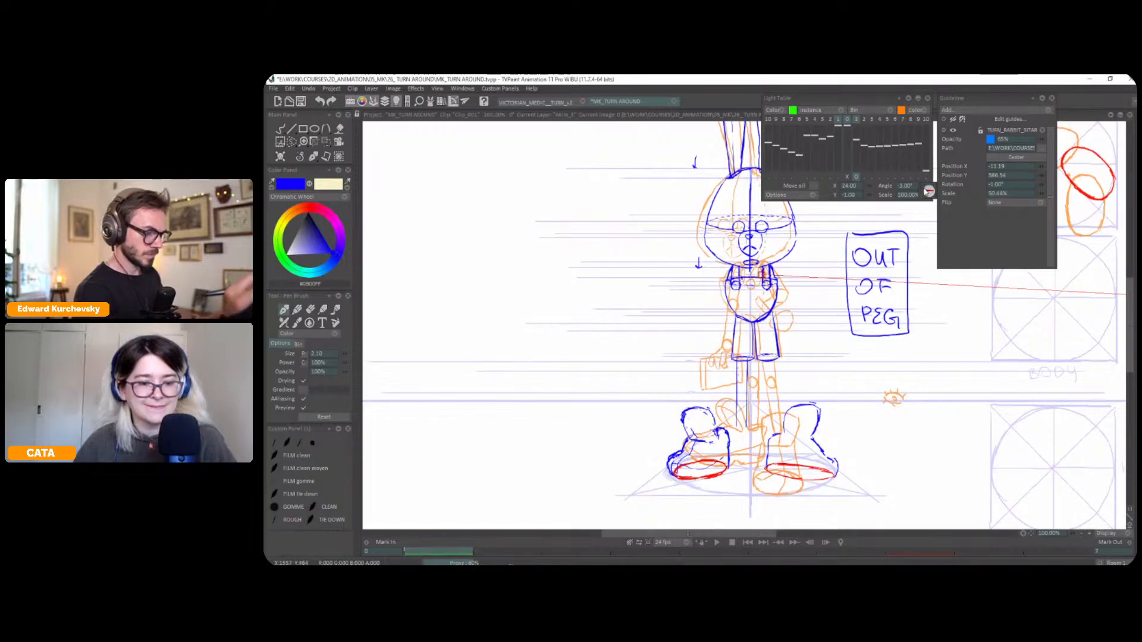
{"action": "left_click", "coordinate": [927, 187]}
{"action": "left_click", "coordinate": [927, 187]}
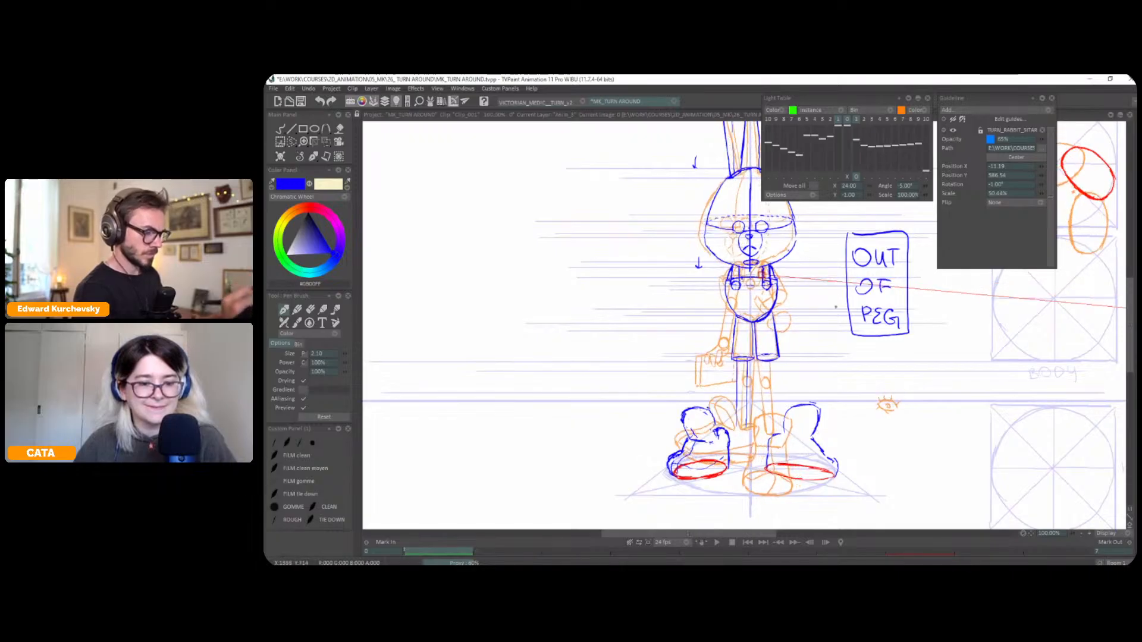
{"action": "left_click_drag", "start_coordinate": [835, 306], "coordinate": [839, 305]}
{"action": "key", "text": "Escape"}
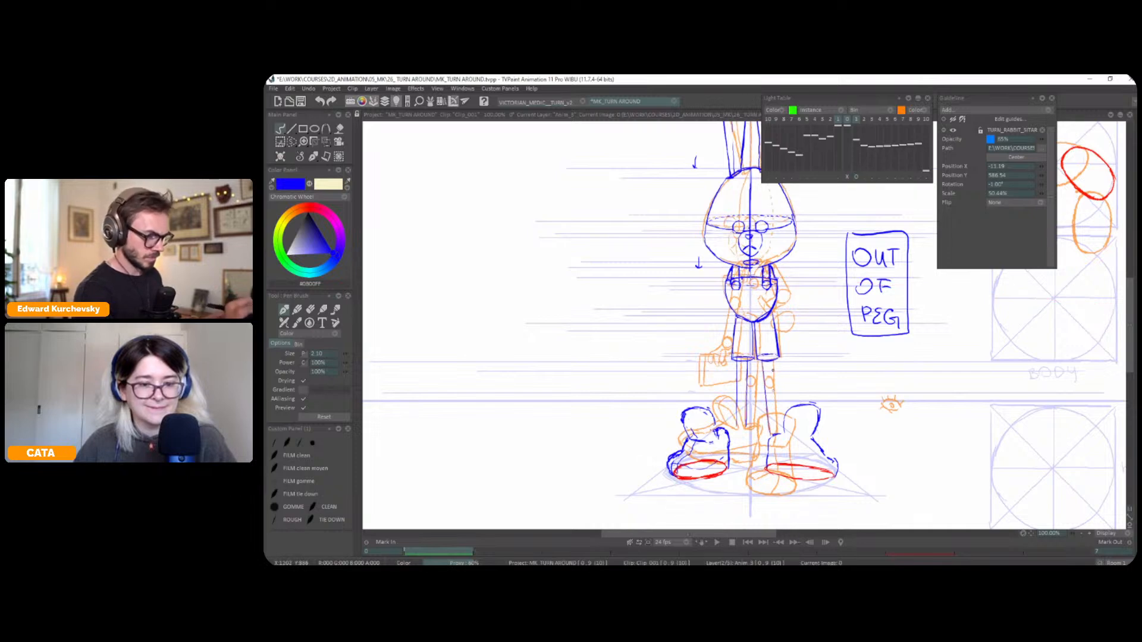
{"action": "left_click_drag", "start_coordinate": [769, 378], "coordinate": [768, 378]}
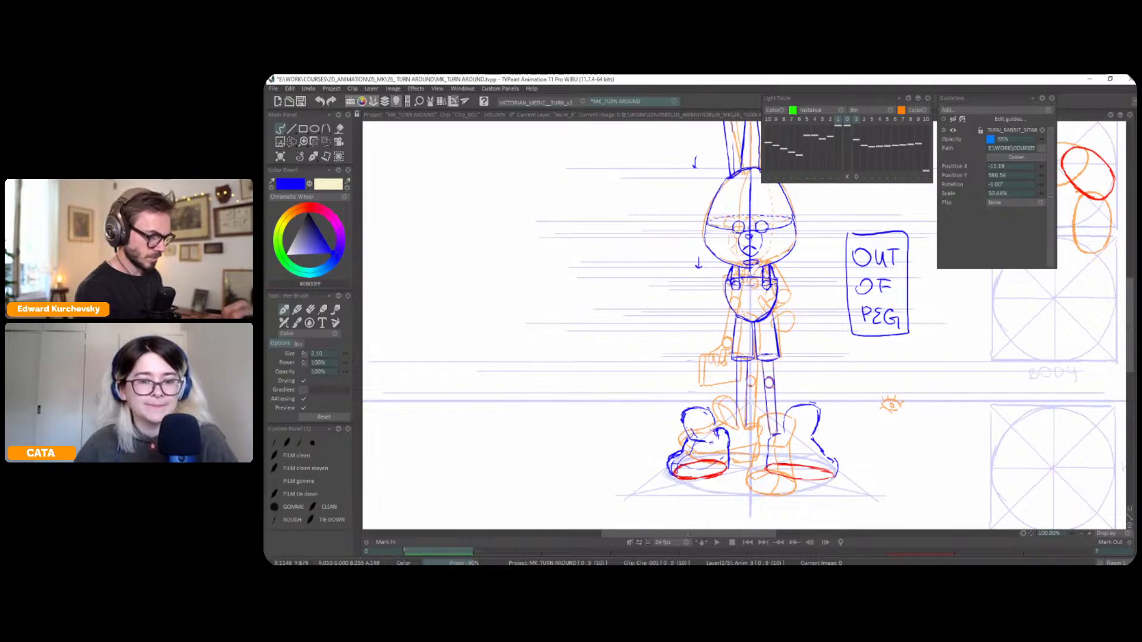
With the reference unshifted, add two knee-height guides on the guide-line layer and draw the left knee circle on the character layer
{"action": "left_click", "coordinate": [847, 176]}
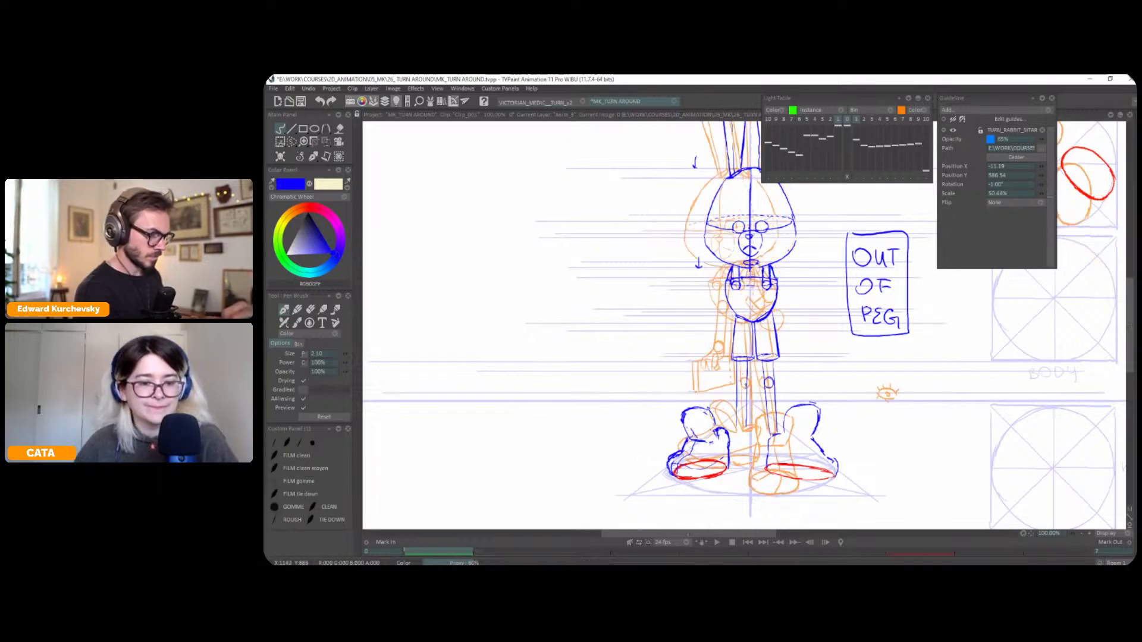
{"action": "key", "text": "Down"}
{"action": "left_click_drag", "start_coordinate": [717, 388], "coordinate": [834, 388]}
{"action": "left_click_drag", "start_coordinate": [704, 378], "coordinate": [856, 378]}
{"action": "key", "text": "Up"}
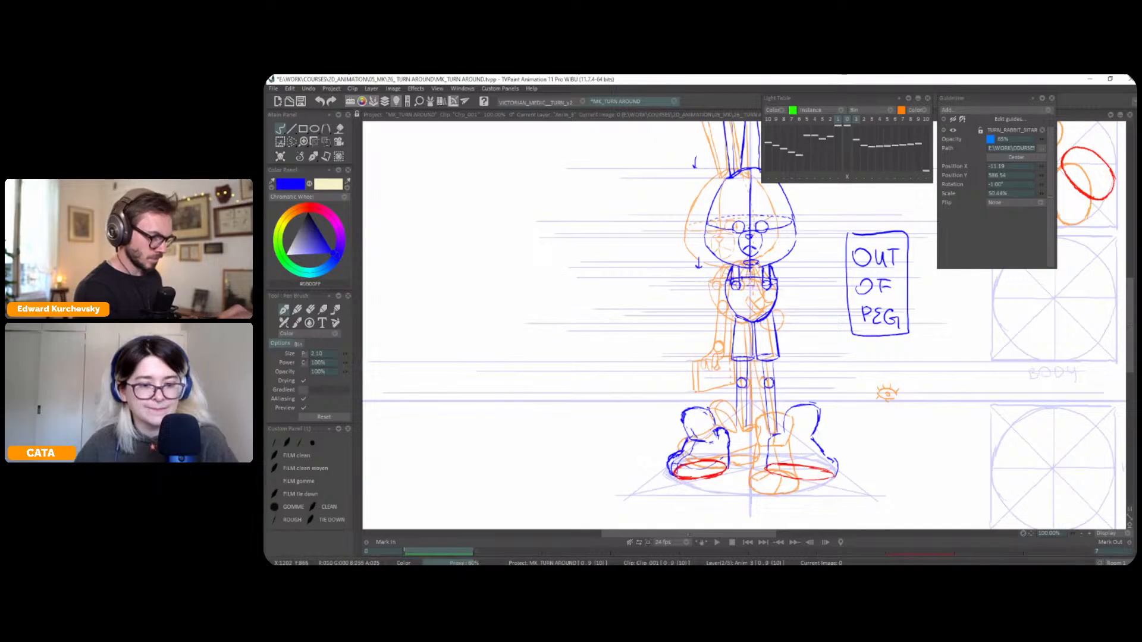
Hide the light table and flip between the front and reference poses to check the lower legs and knees
{"action": "key", "text": "l"}
{"action": "key", "text": "Right"}
{"action": "key", "text": "Left"}
{"action": "key", "text": "Right"}
{"action": "key", "text": "Left"}
{"action": "key", "text": "Right"}
{"action": "key", "text": "Left"}
{"action": "key", "text": "Right"}
{"action": "key", "text": "Left"}
{"action": "key", "text": "Right"}
{"action": "key", "text": "Left"}
Select the left lower leg and adjust its bottom end with a perspective transform, comparing it with the reference pose
{"action": "key", "text": "s"}
{"action": "key", "text": "Right"}
{"action": "key", "text": "Left"}
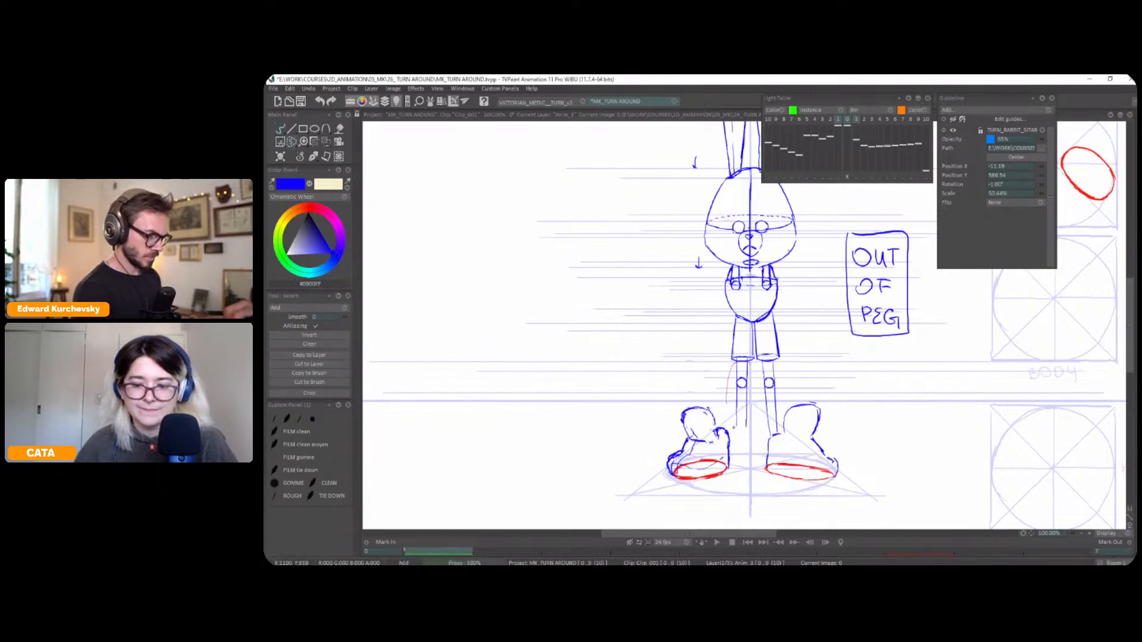
{"action": "key", "text": "ctrl+t"}
{"action": "left_click_drag", "start_coordinate": [741, 437], "coordinate": [745, 437]}
{"action": "key", "text": "Return"}
{"action": "key", "text": "Right"}
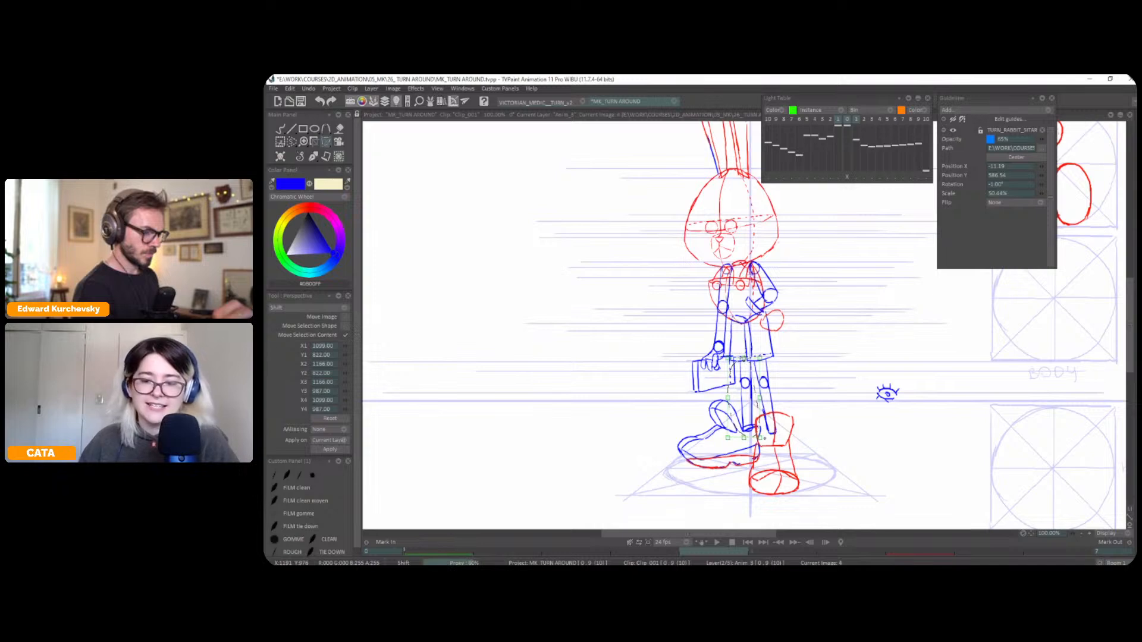
{"action": "key", "text": "Left"}
{"action": "key", "text": "Right"}
{"action": "key", "text": "Left"}
{"action": "left_click_drag", "start_coordinate": [744, 437], "coordinate": [742, 437]}
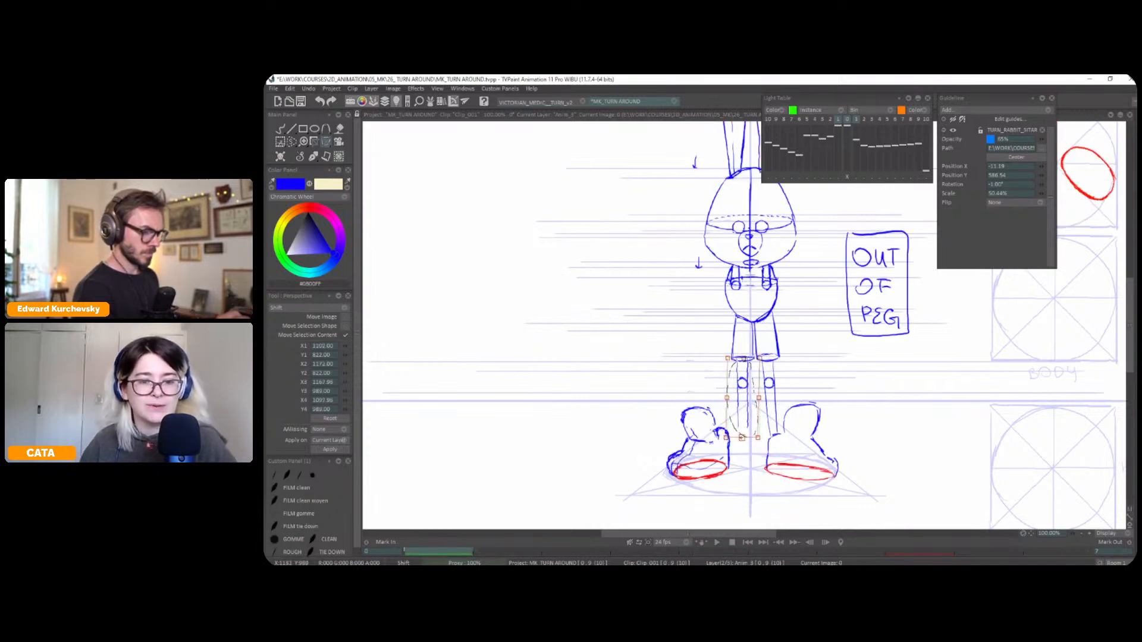
{"action": "key", "text": "Right"}
{"action": "key", "text": "Left"}
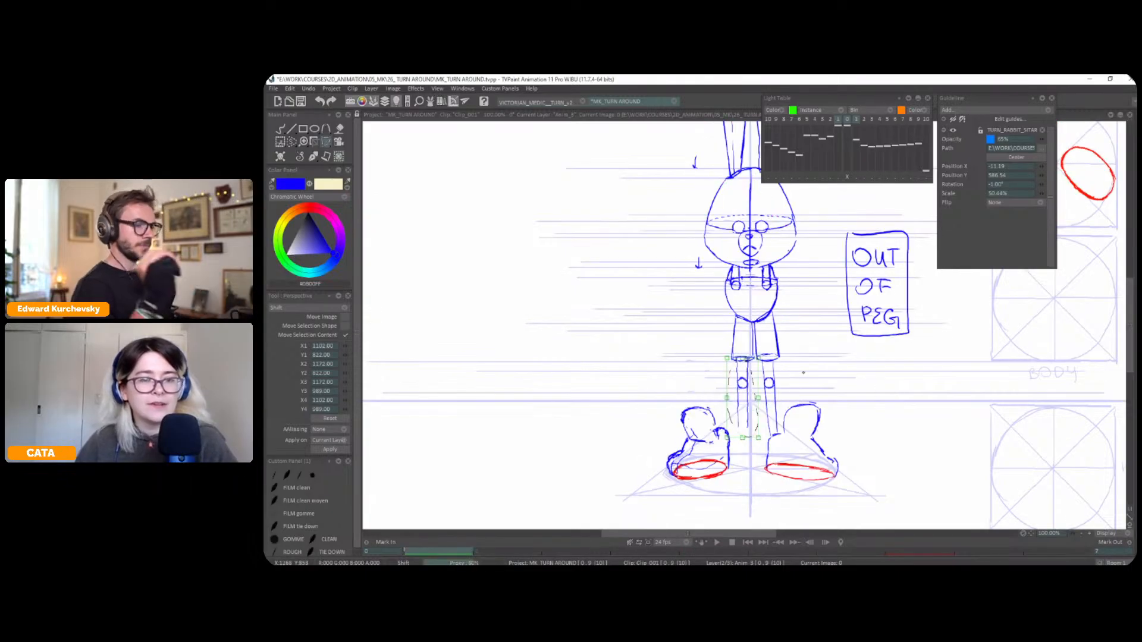
{"action": "key", "text": "Return"}
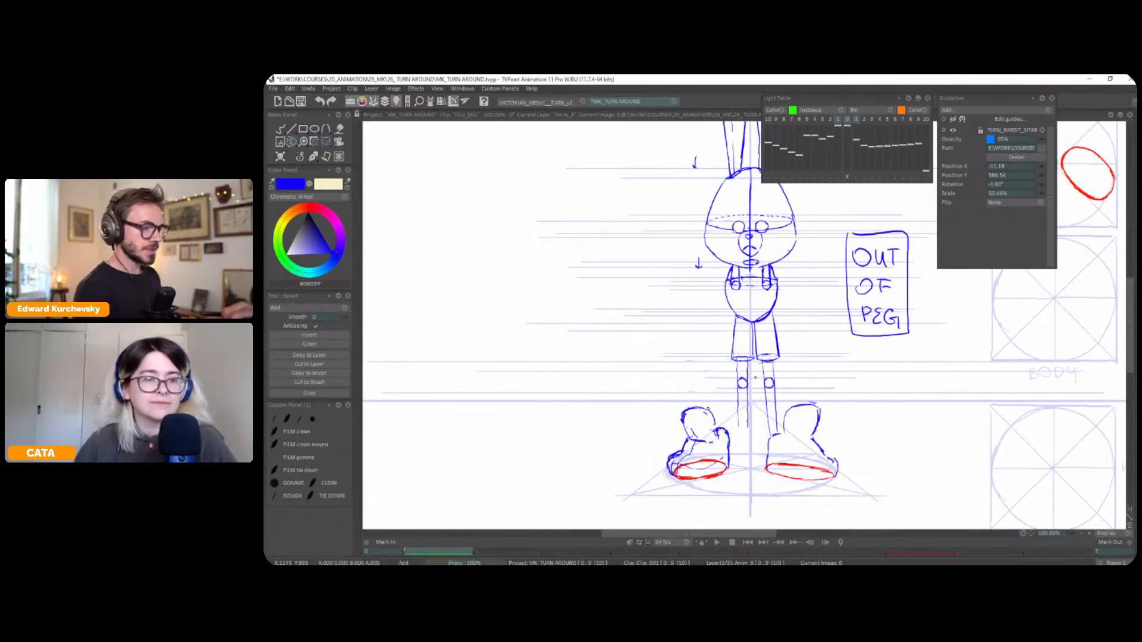
Try to shift the right lower leg slightly inward, flipping through the neighbouring poses to compare
{"action": "left_click_drag", "start_coordinate": [778, 433], "coordinate": [772, 367]}
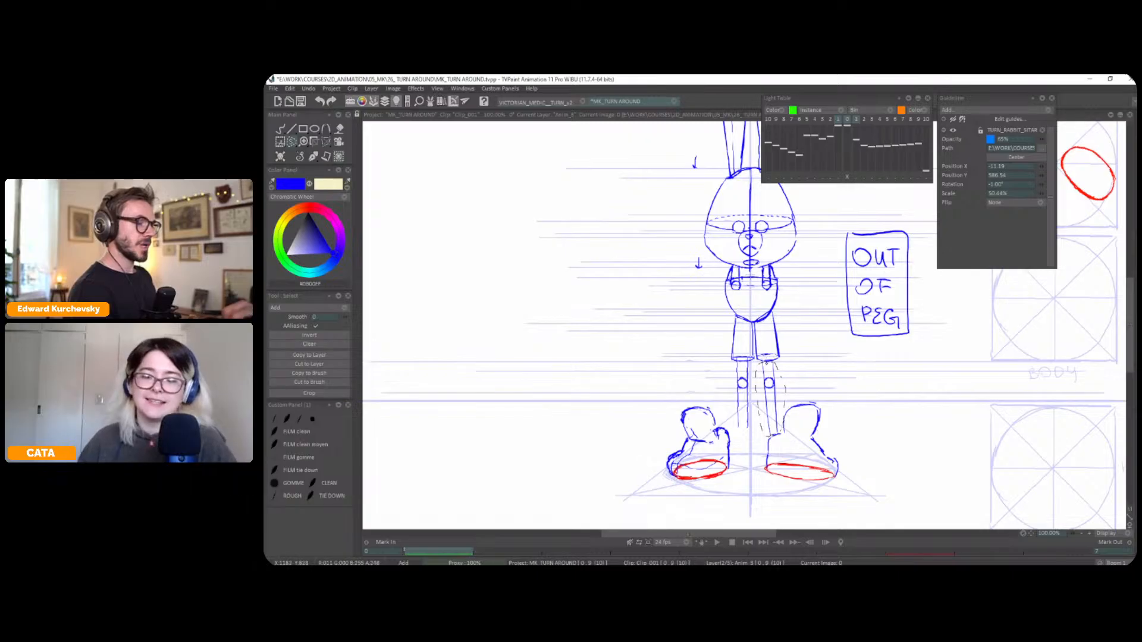
{"action": "key", "text": "shift+t"}
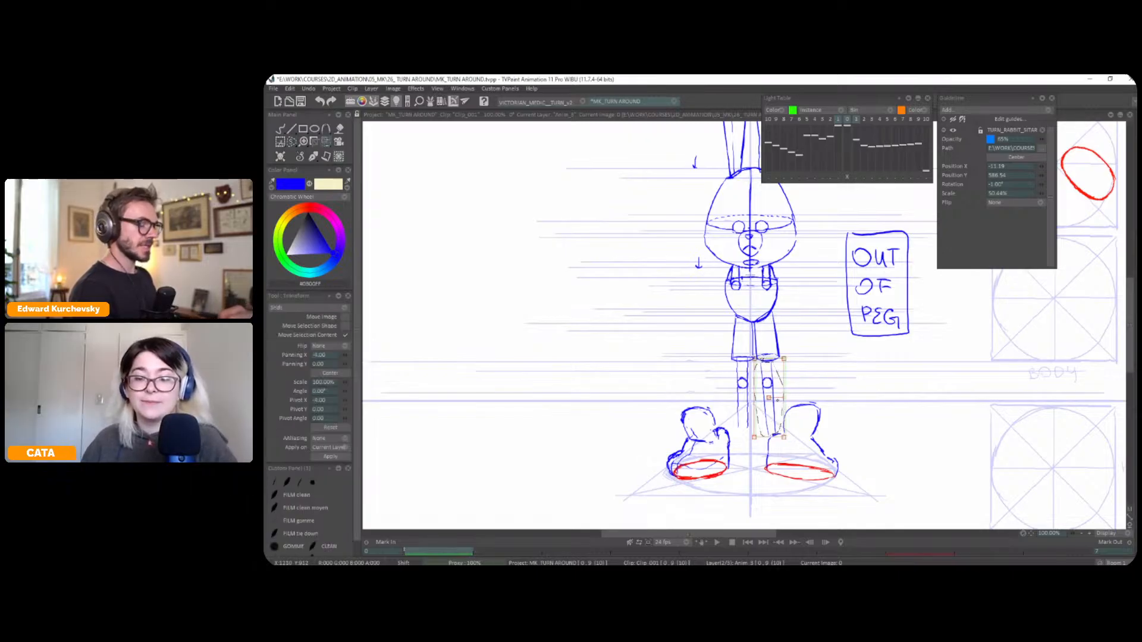
{"action": "key", "text": "Right"}
{"action": "key", "text": "Right"}
{"action": "key", "text": "Right"}
{"action": "key", "text": "Right"}
{"action": "key", "text": "Left"}
{"action": "key", "text": "Left"}
{"action": "key", "text": "Left"}
{"action": "key", "text": "Left"}
{"action": "key", "text": "Right"}
{"action": "key", "text": "Right"}
{"action": "key", "text": "Right"}
{"action": "key", "text": "Right"}
{"action": "key", "text": "Left"}
{"action": "key", "text": "Left"}
{"action": "key", "text": "Left"}
{"action": "key", "text": "Left"}
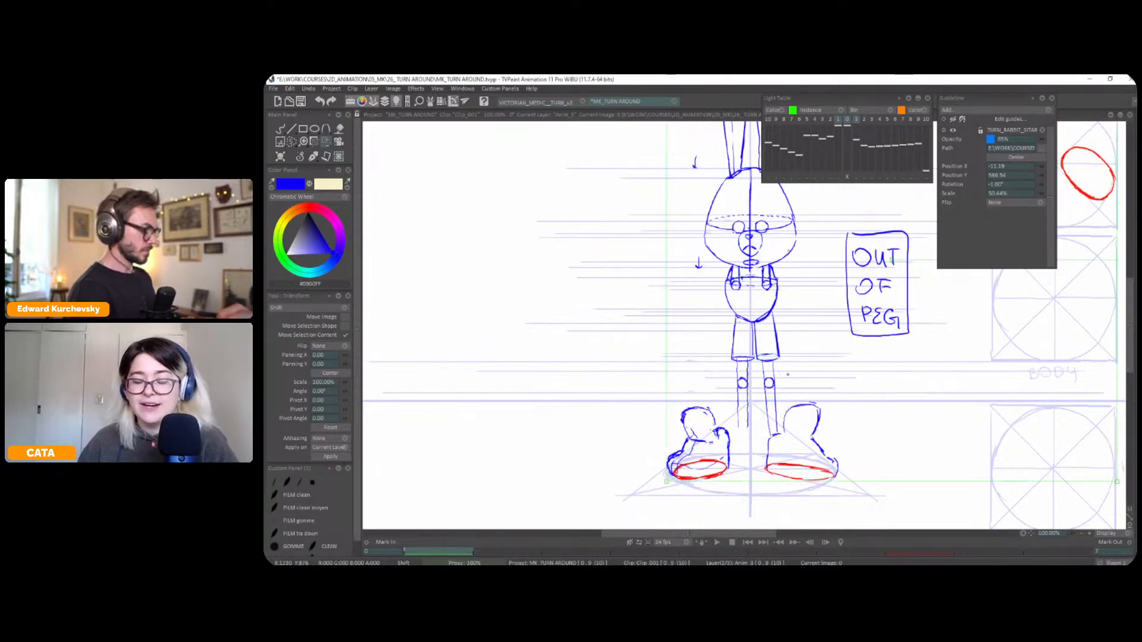
{"action": "key", "text": "ctrl+d"}
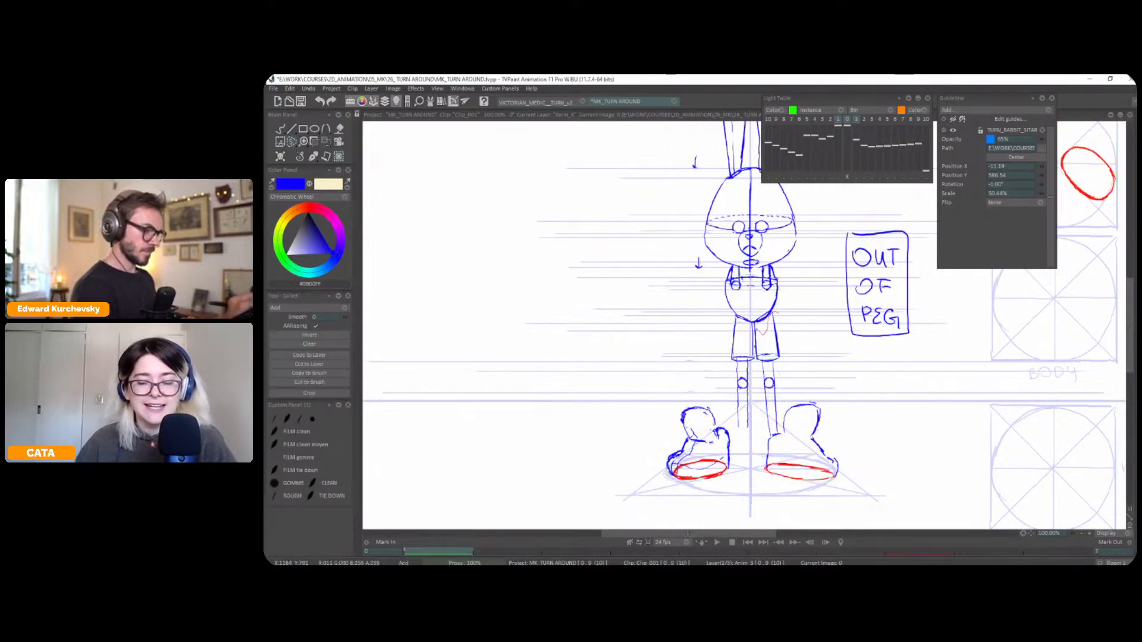
Select the right leg and adjust its lower end with a perspective transform, checking it against the reference pose
{"action": "left_click_drag", "start_coordinate": [770, 435], "coordinate": [782, 368]}
{"action": "key", "text": "p"}
{"action": "left_click_drag", "start_coordinate": [784, 438], "coordinate": [772, 437]}
{"action": "key", "text": "ctrl+z"}
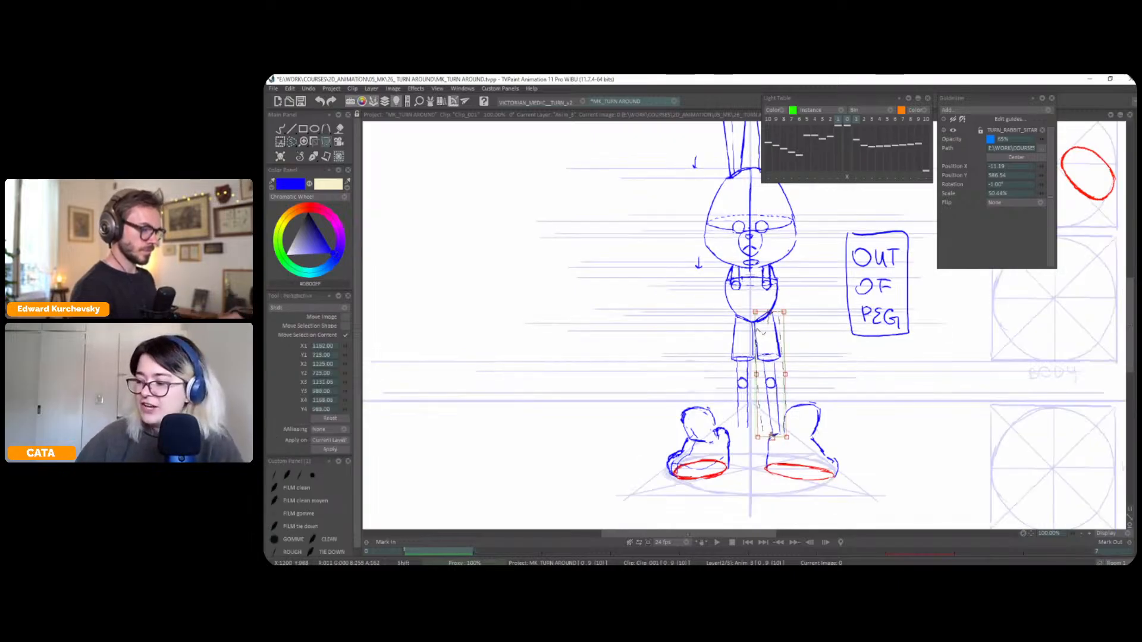
{"action": "key", "text": "Return"}
{"action": "key", "text": "Right"}
{"action": "key", "text": "Left"}
{"action": "key", "text": "Right"}
{"action": "key", "text": "Left"}
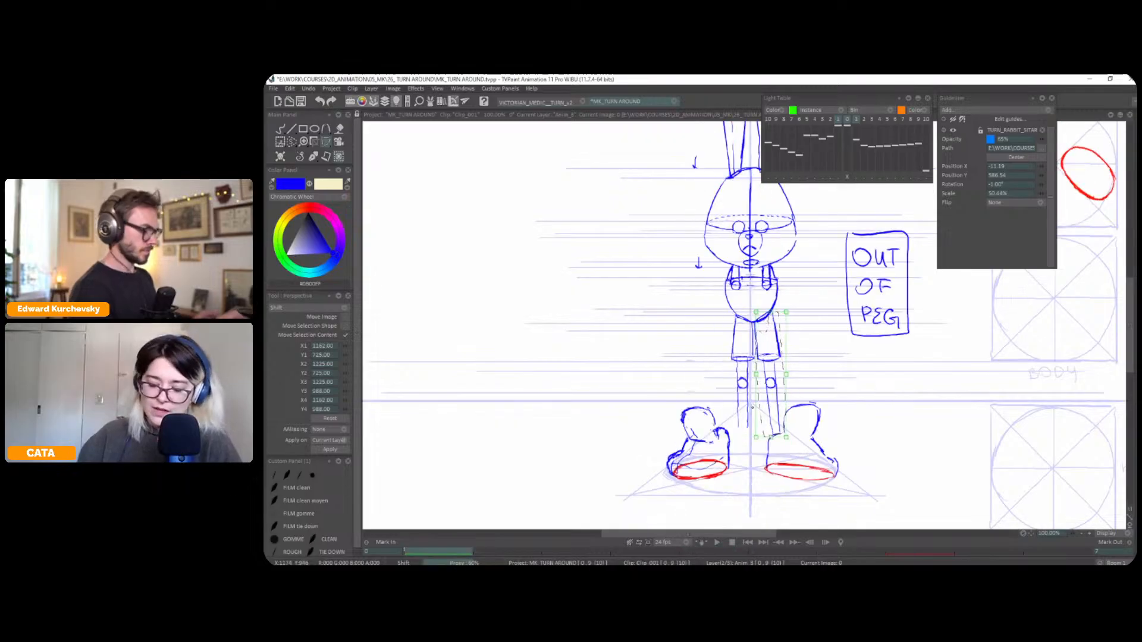
Select the left lower leg and adjust it with a perspective transform, flipping to the neighbouring pose to compare
{"action": "key", "text": "s"}
{"action": "mouse_move", "coordinate": [726, 377]}
{"action": "left_mouse_down"}
{"action": "mouse_move", "coordinate": [756, 402]}
{"action": "mouse_move", "coordinate": [747, 367]}
{"action": "left_mouse_up"}
{"action": "key", "text": "p"}
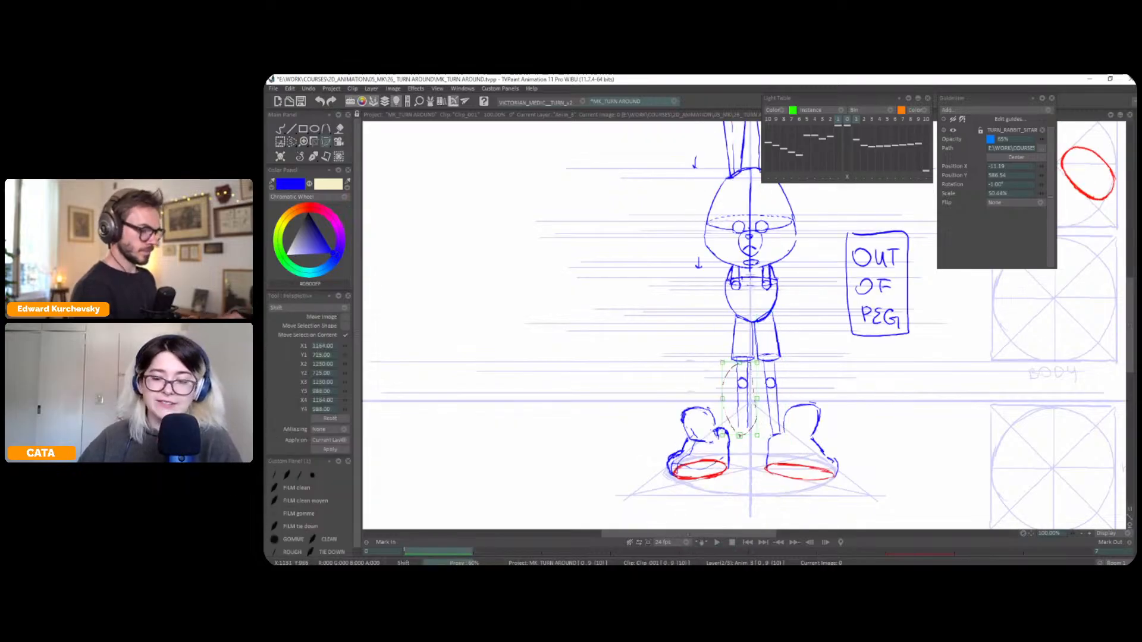
{"action": "key", "text": "Right"}
{"action": "key", "text": "Left"}
{"action": "key", "text": "Right"}
{"action": "key", "text": "Left"}
Select the outer edge of the left trouser leg and flare its hem slightly outward, comparing it with the neighbouring pose
{"action": "key", "text": "s"}
{"action": "key", "text": "Right"}
{"action": "key", "text": "Left"}
{"action": "mouse_move", "coordinate": [734, 364]}
{"action": "left_mouse_down"}
{"action": "mouse_move", "coordinate": [733, 322]}
{"action": "mouse_move", "coordinate": [730, 368]}
{"action": "left_mouse_up"}
{"action": "key", "text": "ctrl+t"}
{"action": "key", "text": "Right"}
{"action": "key", "text": "Left"}
Adjust the trousers' inner edges and the right leg's outer edge with perspective transforms, returning to the pen brush
{"action": "key", "text": "s"}
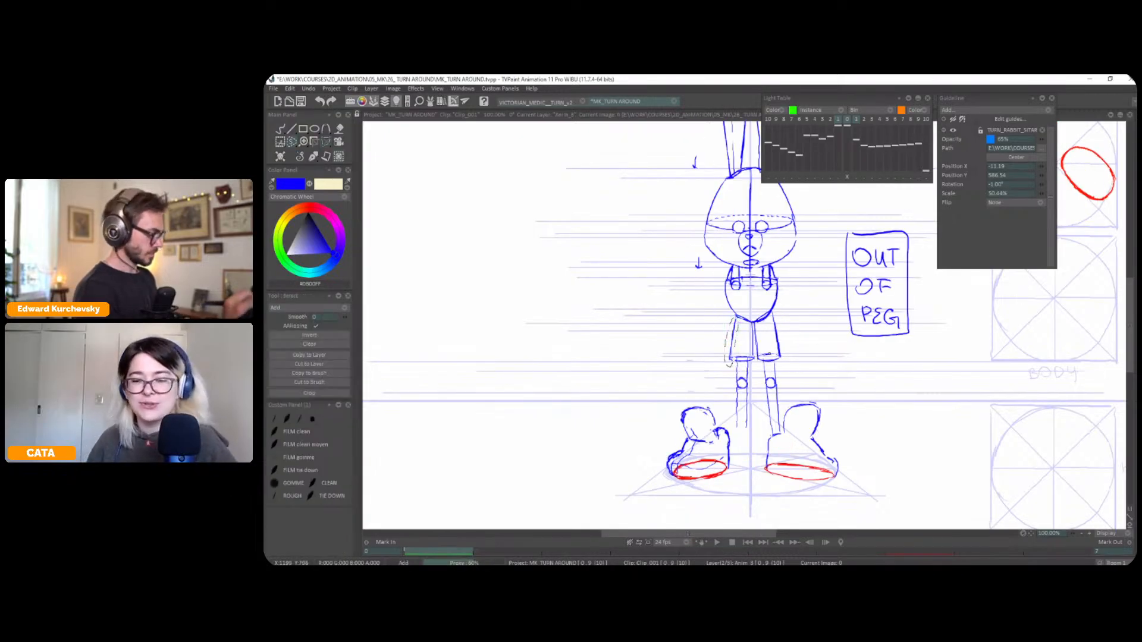
{"action": "key", "text": "ctrl+t"}
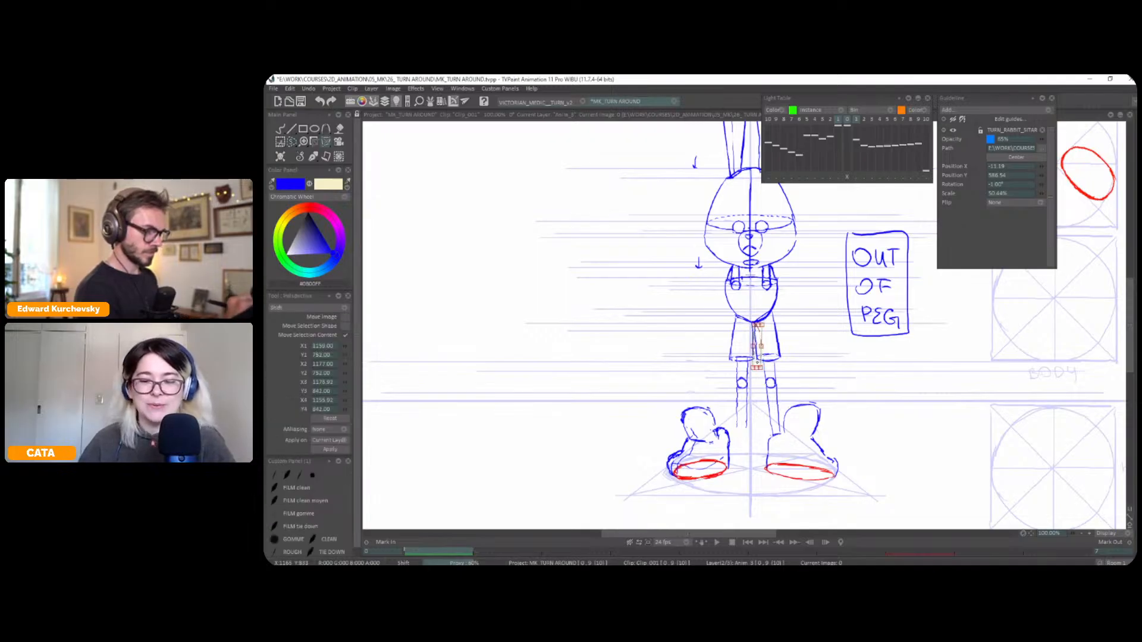
{"action": "key", "text": "s"}
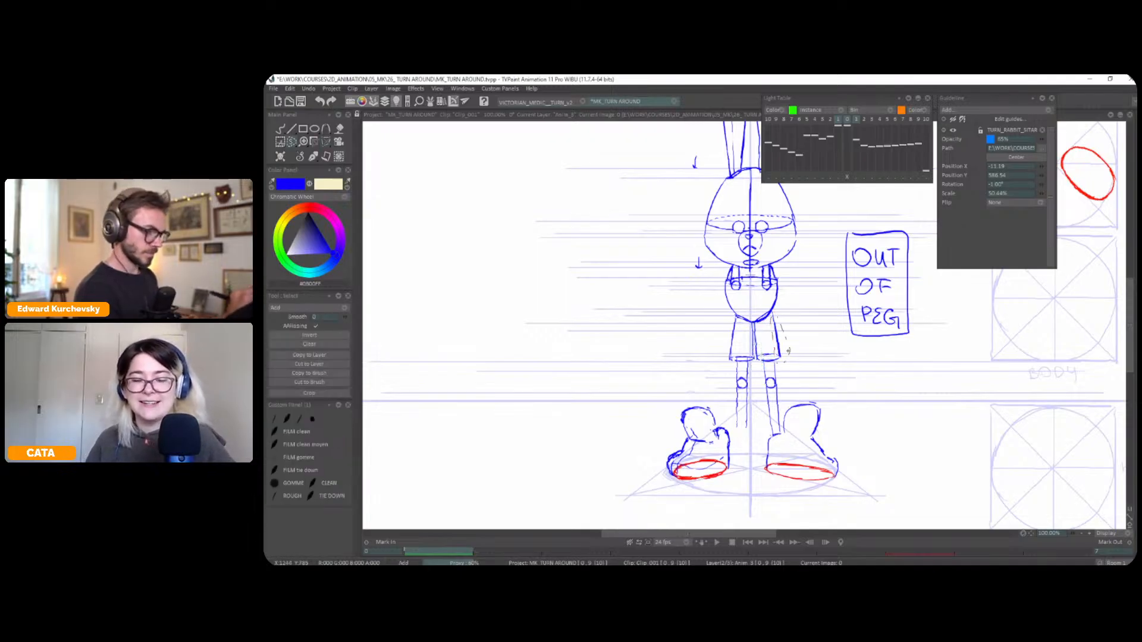
{"action": "key", "text": "ctrl+t"}
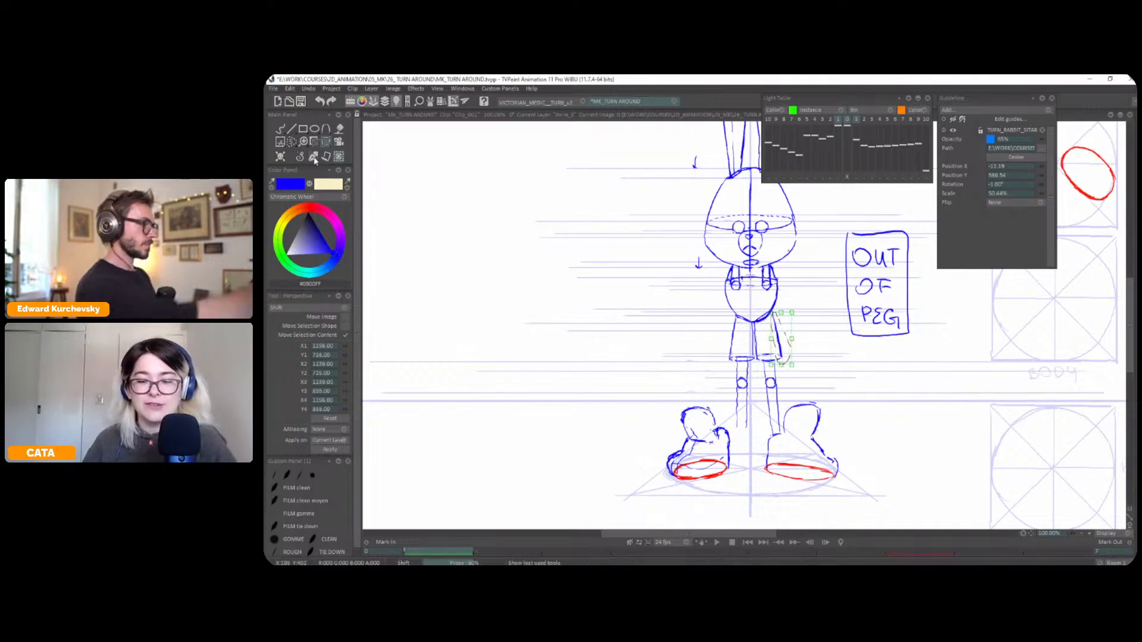
{"action": "left_click", "coordinate": [314, 158]}
{"action": "left_click", "coordinate": [308, 165]}
{"action": "key", "text": "ctrl+d"}
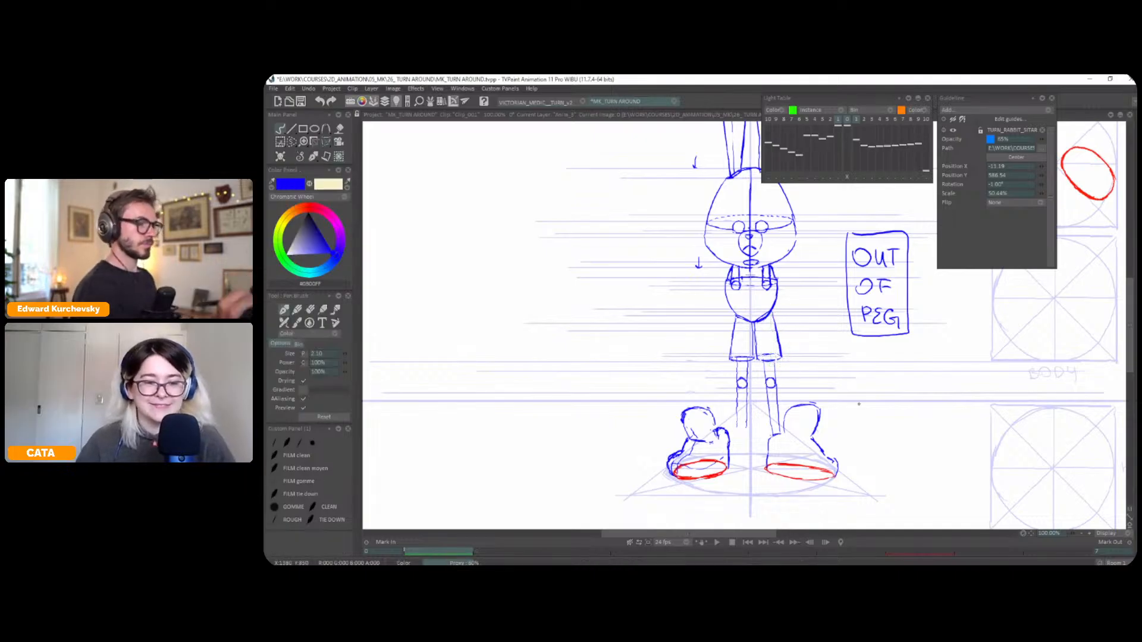
Flip repeatedly between the front pose and the reference pose to check the trousers, legs and feet
{"action": "left_click_drag", "start_coordinate": [859, 401], "coordinate": [864, 426]}
{"action": "key", "text": "Right"}
{"action": "key", "text": "Left"}
{"action": "key", "text": "Right"}
{"action": "key", "text": "Left"}
{"action": "key", "text": "Right"}
{"action": "key", "text": "Left"}
{"action": "key", "text": "Right"}
{"action": "key", "text": "Left"}
{"action": "key", "text": "Right"}
{"action": "key", "text": "Left"}
{"action": "left_click_drag", "start_coordinate": [816, 340], "coordinate": [817, 308]}
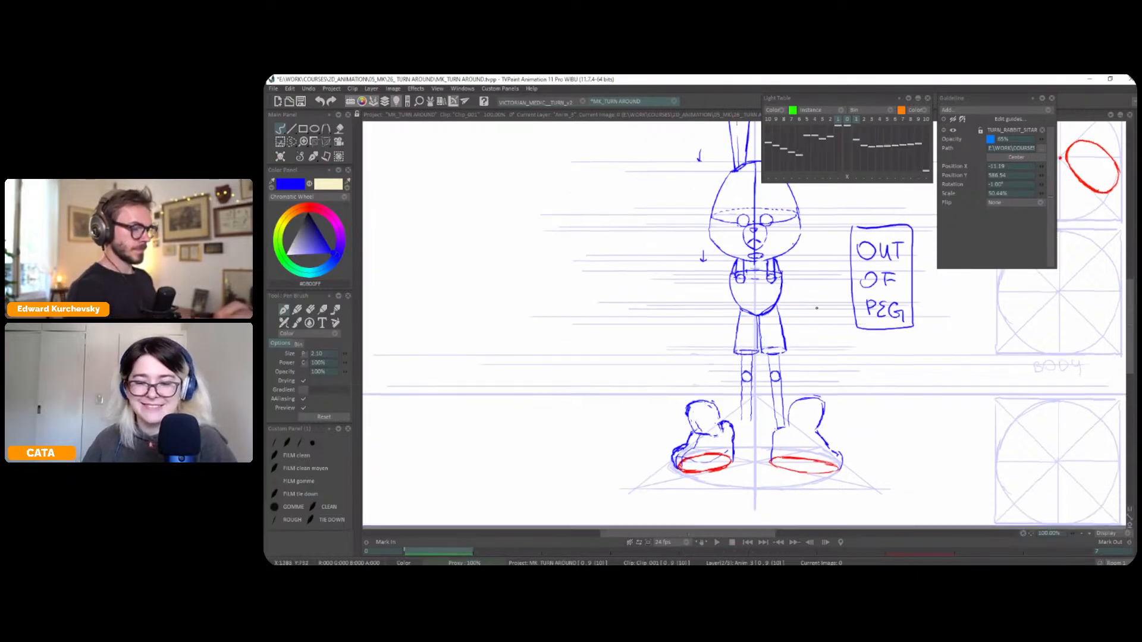
{"action": "scroll", "coordinate": [817, 308], "scroll_direction": "down", "scroll_amount": 1}
{"action": "key", "text": "Right"}
{"action": "key", "text": "Left"}
{"action": "key", "text": "Right"}
{"action": "key", "text": "Left"}
{"action": "key", "text": "Right"}
{"action": "key", "text": "Left"}
{"action": "key", "text": "Right"}
{"action": "key", "text": "Left"}
{"action": "key", "text": "Right"}
{"action": "key", "text": "Left"}
{"action": "key", "text": "Right"}
{"action": "key", "text": "Left"}
{"action": "key", "text": "Right"}
{"action": "key", "text": "Left"}
{"action": "key", "text": "Right"}
{"action": "key", "text": "Left"}
{"action": "key", "text": "Right"}
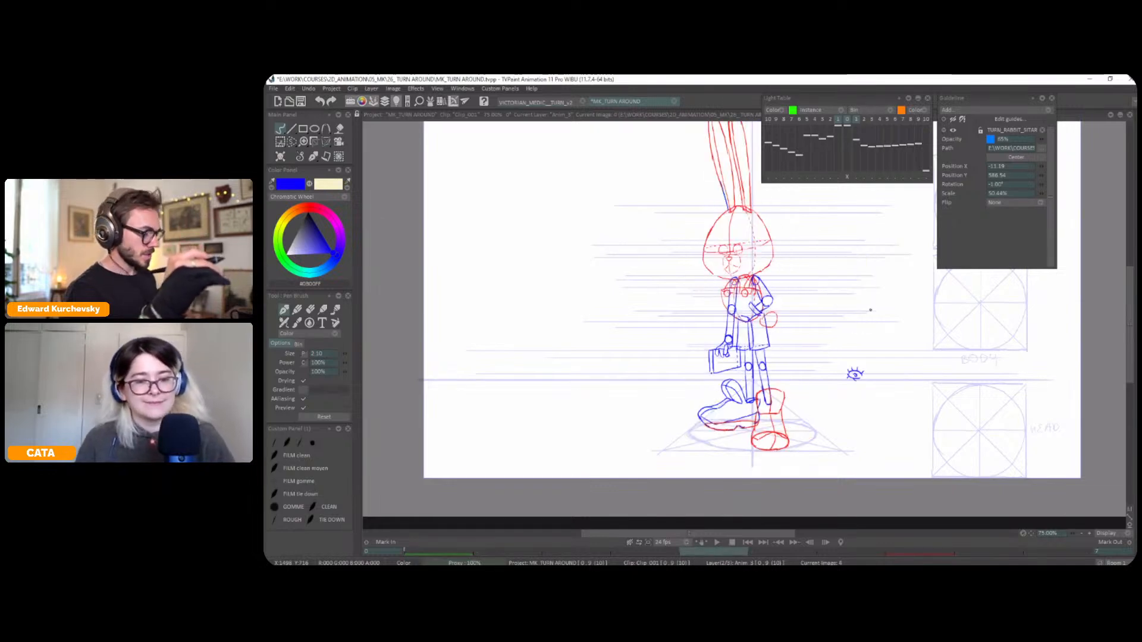
{"action": "key", "text": "Left"}
{"action": "key", "text": "Right"}
{"action": "key", "text": "Left"}
{"action": "key", "text": "minus"}
{"action": "left_click_drag", "start_coordinate": [817, 357], "coordinate": [752, 390]}
{"action": "key", "text": "Right"}
{"action": "key", "text": "Left"}
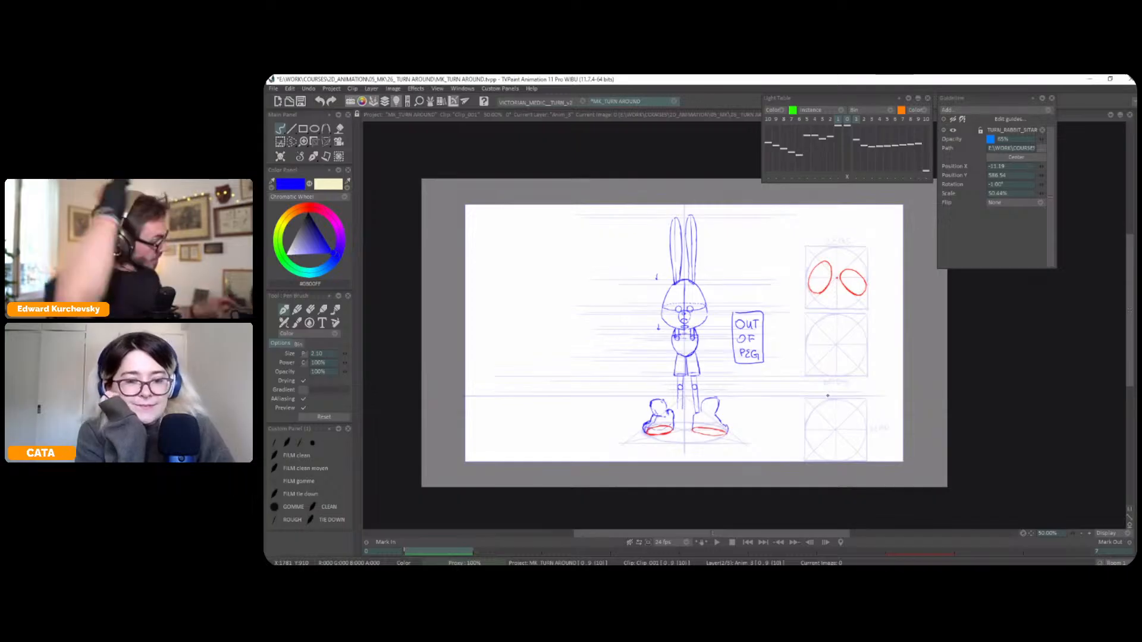
Select the whole left foot with its red sole and move it inward toward the centre line
{"action": "key", "text": "plus"}
{"action": "key", "text": "plus"}
{"action": "key", "text": "minus"}
{"action": "left_click_drag", "start_coordinate": [806, 344], "coordinate": [827, 285]}
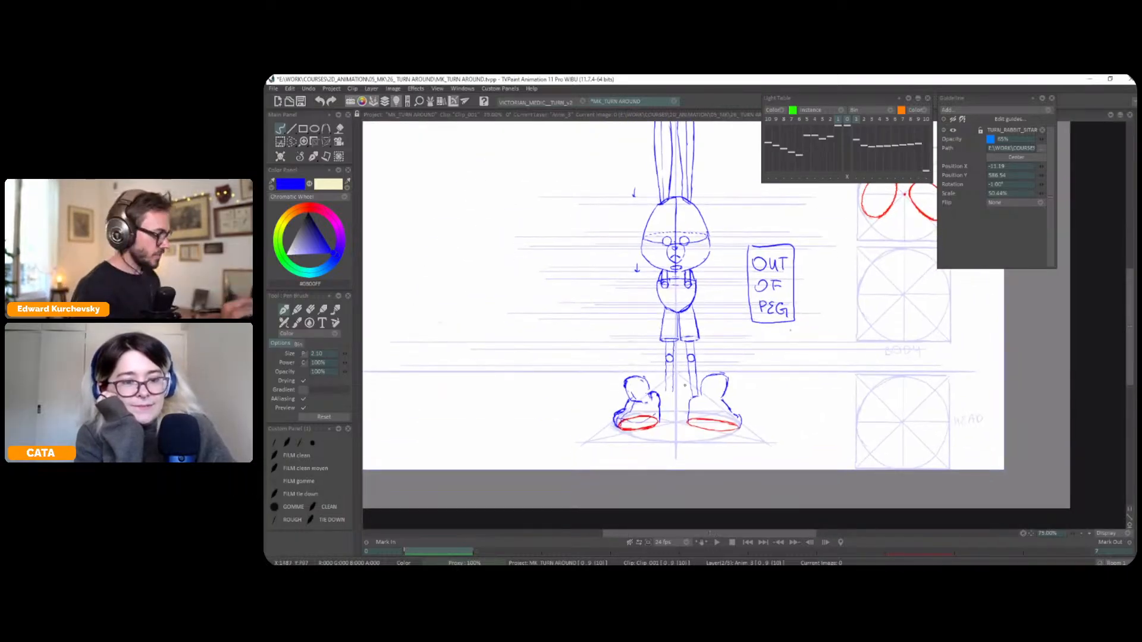
{"action": "key", "text": "s"}
{"action": "mouse_move", "coordinate": [665, 402]}
{"action": "left_mouse_down"}
{"action": "mouse_move", "coordinate": [598, 404]}
{"action": "mouse_move", "coordinate": [662, 423]}
{"action": "mouse_move", "coordinate": [674, 415]}
{"action": "left_mouse_up"}
{"action": "key", "text": "t"}
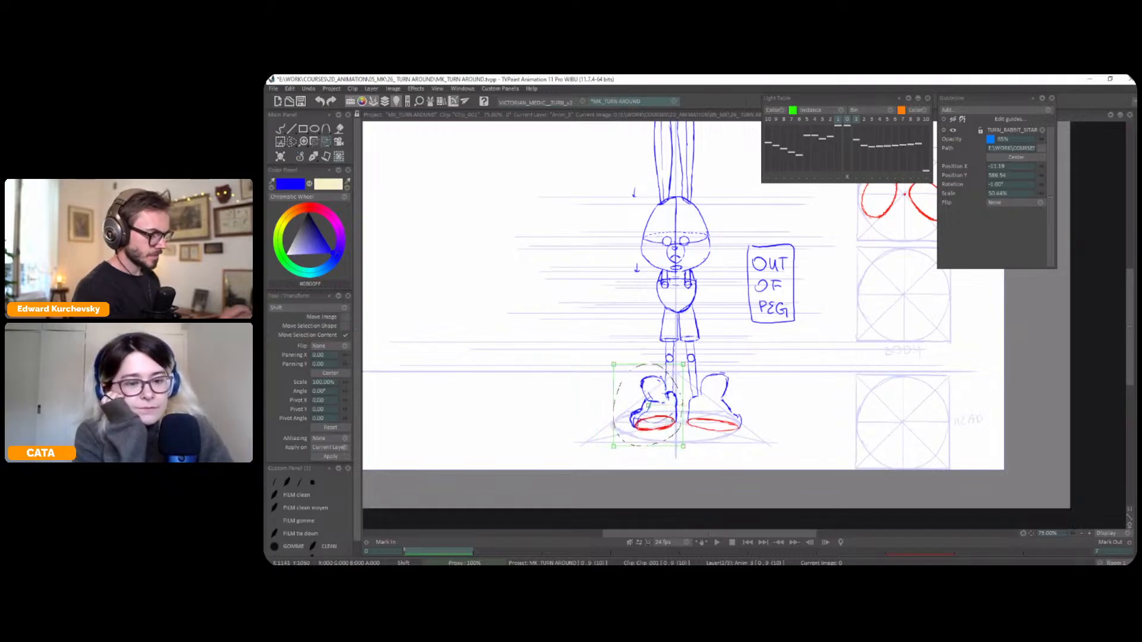
Select the right foot with its sole, shift it inward by -17 horizontally, and save the project
{"action": "key", "text": "s"}
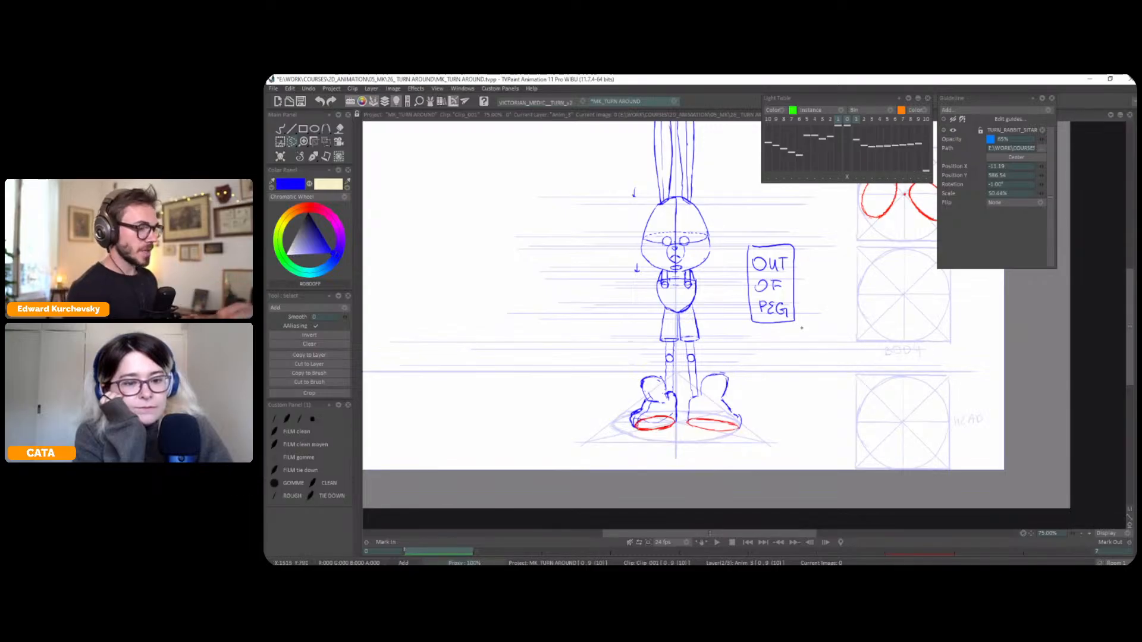
{"action": "left_click_drag", "start_coordinate": [795, 357], "coordinate": [792, 394]}
{"action": "mouse_move", "coordinate": [689, 433]}
{"action": "left_mouse_down"}
{"action": "mouse_move", "coordinate": [763, 454]}
{"action": "mouse_move", "coordinate": [767, 444]}
{"action": "mouse_move", "coordinate": [730, 462]}
{"action": "left_mouse_up"}
{"action": "key", "text": "ctrl+t"}
{"action": "key", "text": "ctrl+s"}
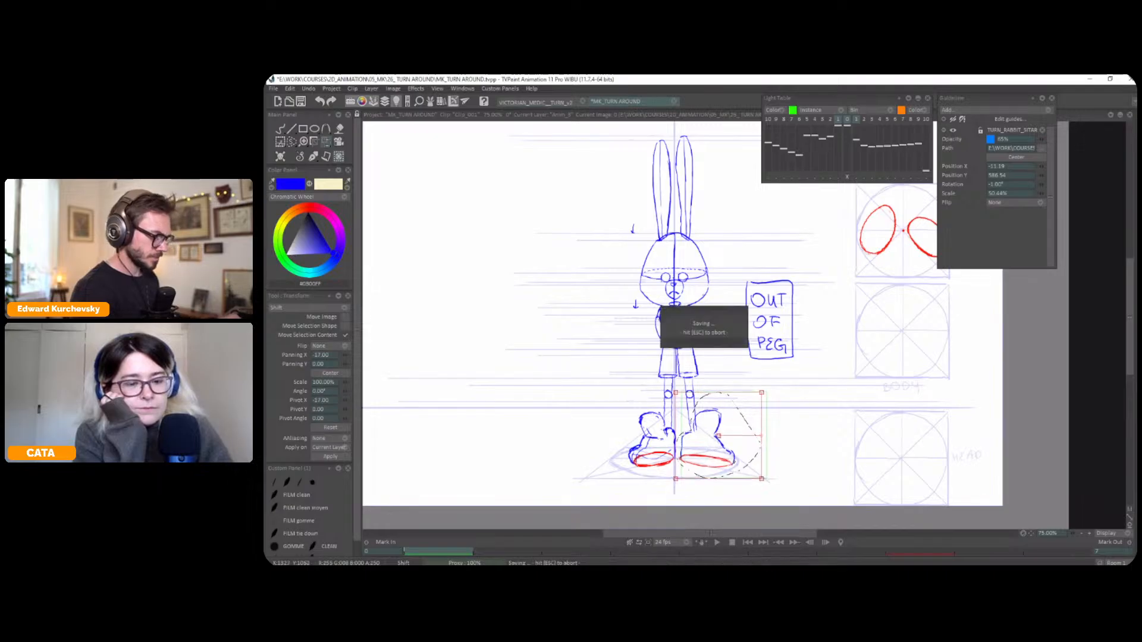
{"action": "key", "text": "ctrl+d"}
Reshape the left shoe and its sole with perspective transforms, stretching the toe outward
{"action": "key", "text": "s"}
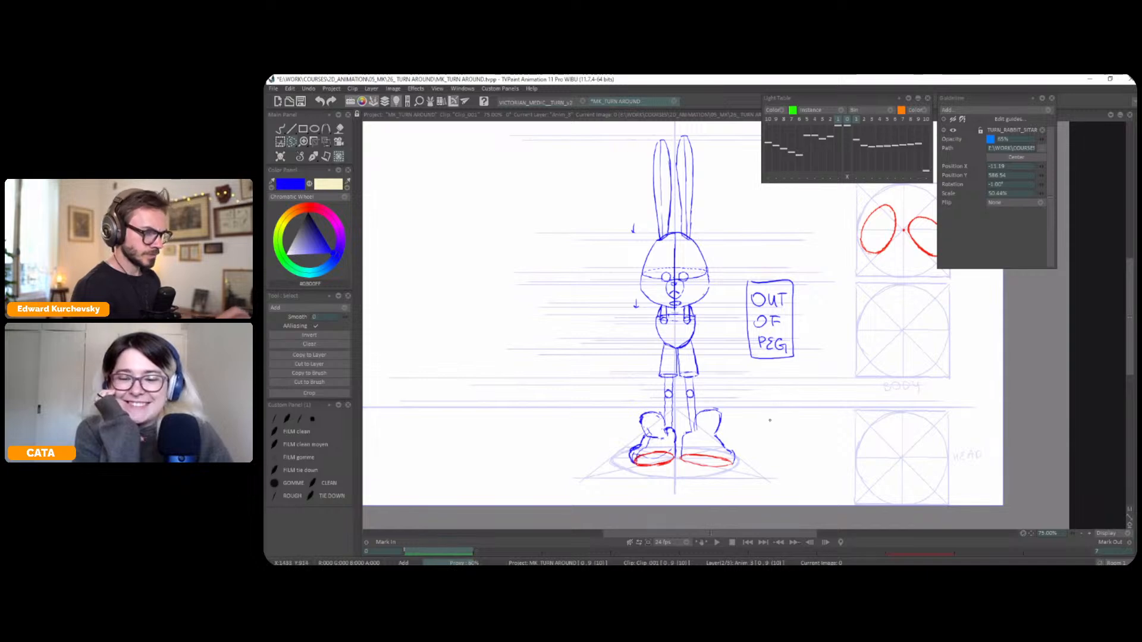
{"action": "left_click_drag", "start_coordinate": [767, 423], "coordinate": [767, 431]}
{"action": "mouse_move", "coordinate": [664, 484]}
{"action": "left_mouse_down"}
{"action": "mouse_move", "coordinate": [672, 466]}
{"action": "mouse_move", "coordinate": [646, 480]}
{"action": "left_mouse_up"}
{"action": "key", "text": "ctrl+t"}
{"action": "key", "text": "Return"}
{"action": "key", "text": "ctrl+d"}
{"action": "key", "text": "s"}
{"action": "mouse_move", "coordinate": [636, 492]}
{"action": "left_mouse_down"}
{"action": "mouse_move", "coordinate": [665, 470]}
{"action": "mouse_move", "coordinate": [591, 473]}
{"action": "left_mouse_up"}
{"action": "key", "text": "ctrl+t"}
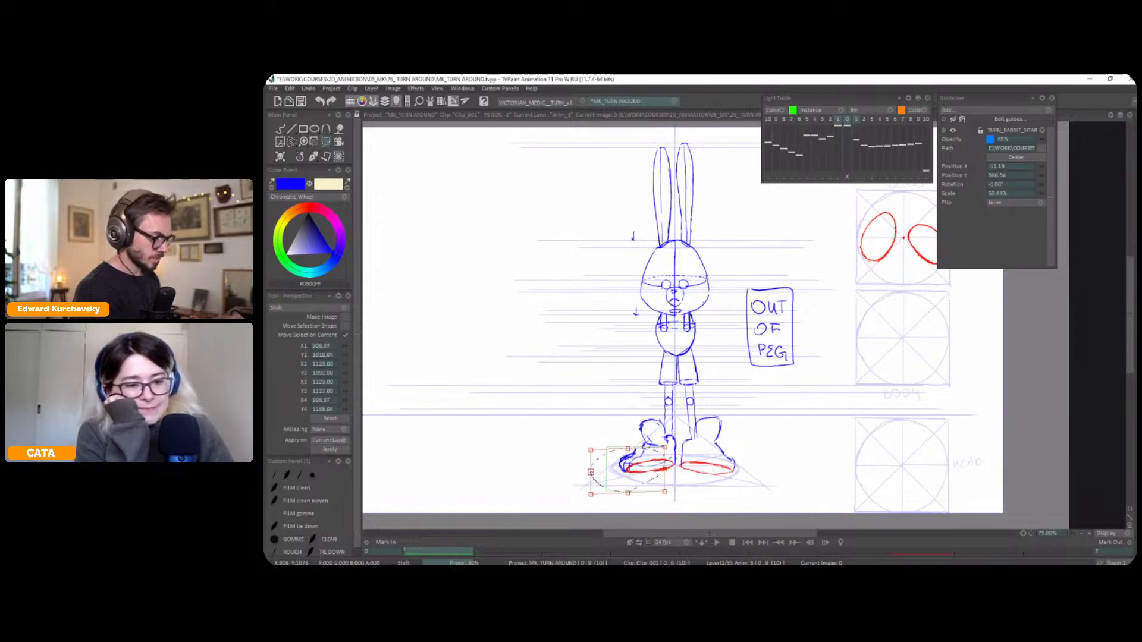
{"action": "key", "text": "Return"}
{"action": "key", "text": "ctrl+d"}
Check the feet in a horizontally mirrored view, restore the normal view and touch up the left shoe's toe in blue
{"action": "key", "text": "x"}
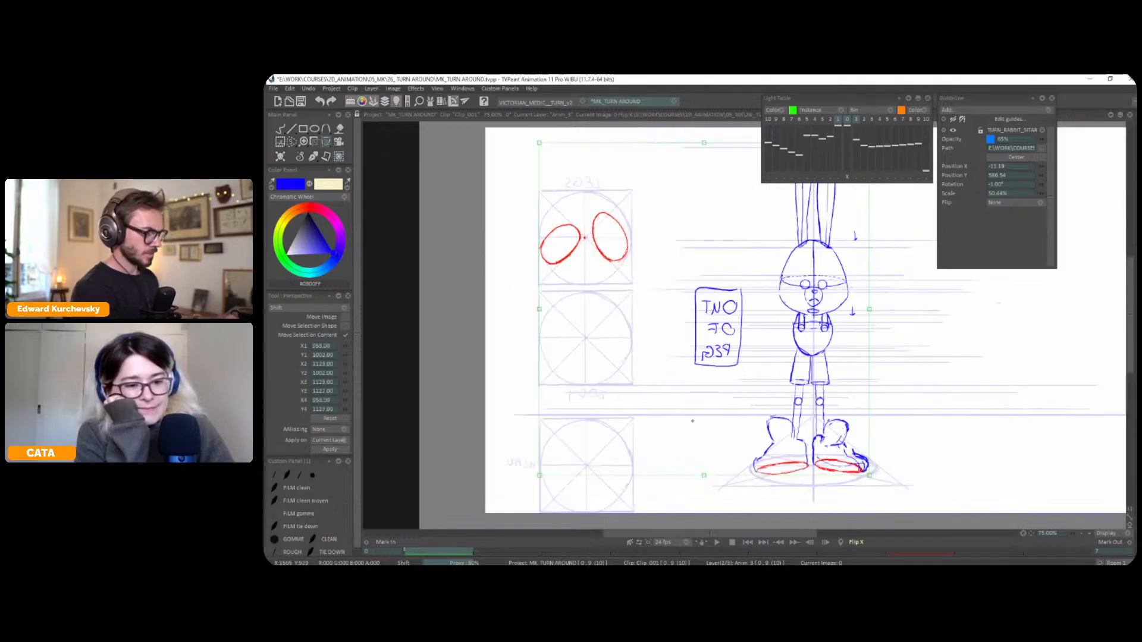
{"action": "left_click_drag", "start_coordinate": [693, 421], "coordinate": [631, 408]}
{"action": "left_click", "coordinate": [314, 157]}
{"action": "left_click", "coordinate": [304, 169]}
{"action": "scroll", "coordinate": [885, 356], "scroll_direction": "up", "scroll_amount": 1}
{"action": "key", "text": "x"}
{"action": "left_click_drag", "start_coordinate": [756, 455], "coordinate": [741, 476]}
{"action": "scroll", "coordinate": [744, 380], "scroll_direction": "down", "scroll_amount": 1}
{"action": "left_click_drag", "start_coordinate": [802, 442], "coordinate": [719, 460]}
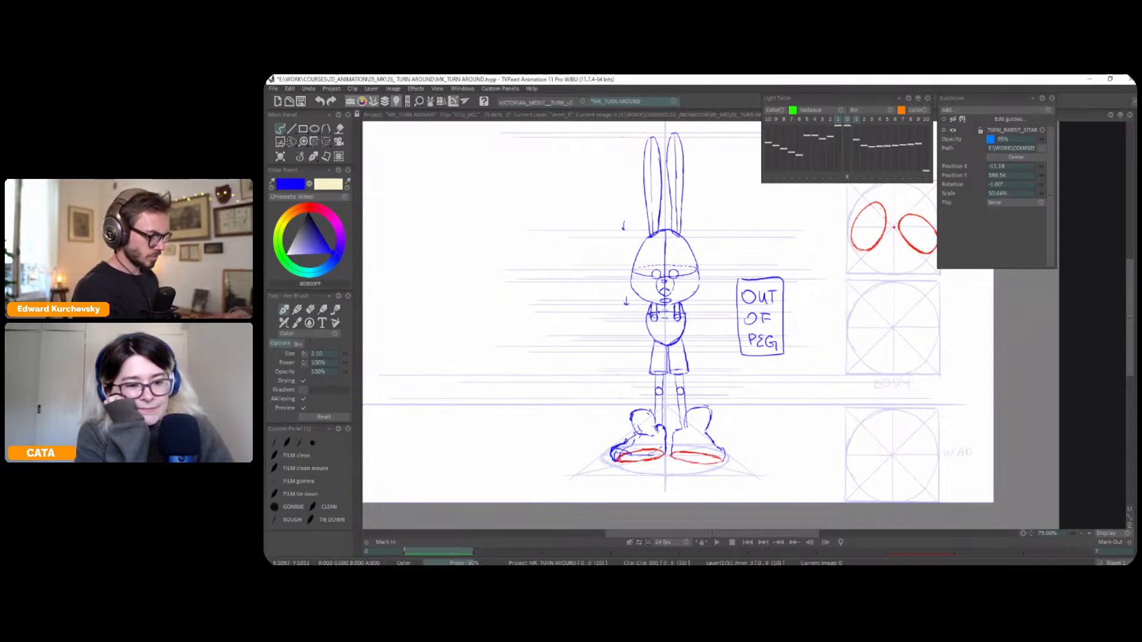
{"action": "left_click_drag", "start_coordinate": [722, 452], "coordinate": [715, 464]}
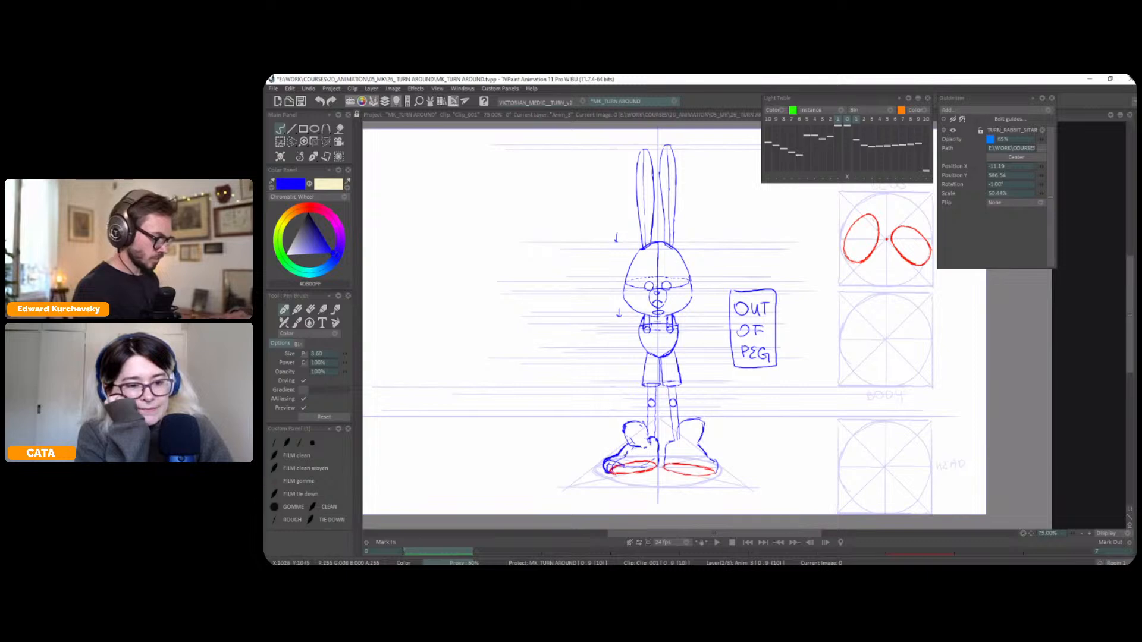
Adjust the rounded upper part of the left foot with a perspective transform and sketch the shoe's toe line in blue
{"action": "key", "text": "s"}
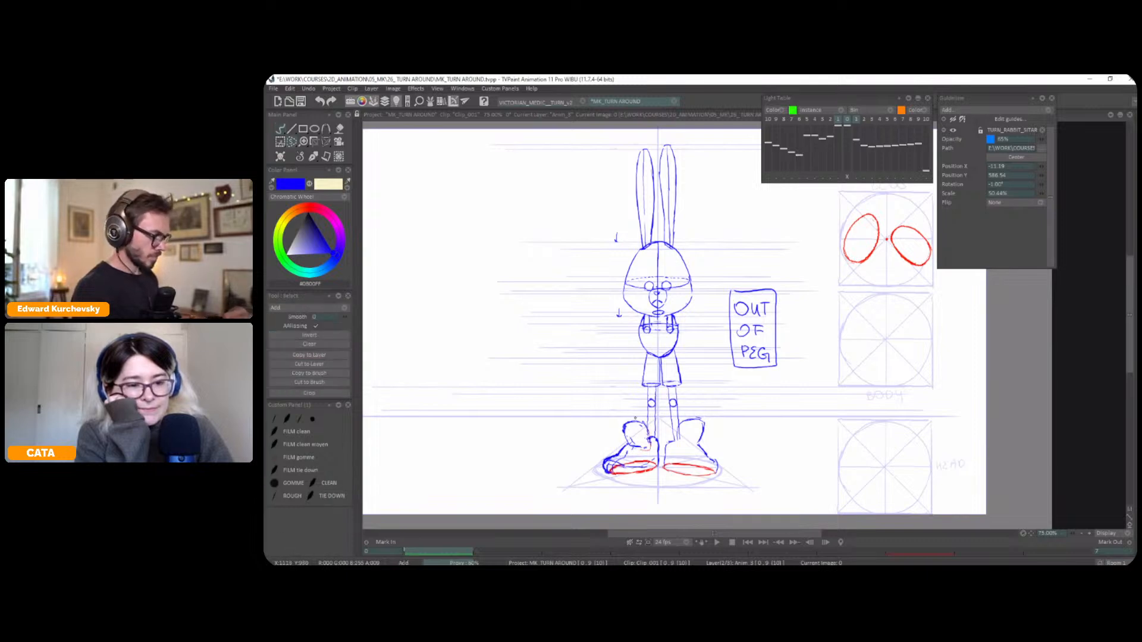
{"action": "key", "text": "ctrl+t"}
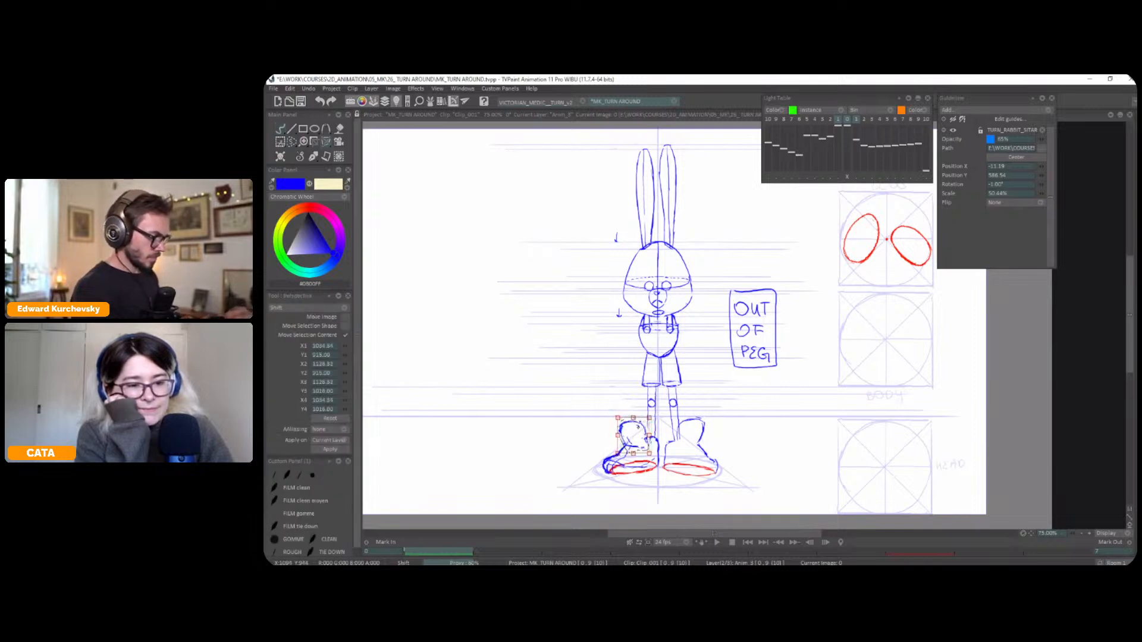
{"action": "left_click", "coordinate": [300, 157]}
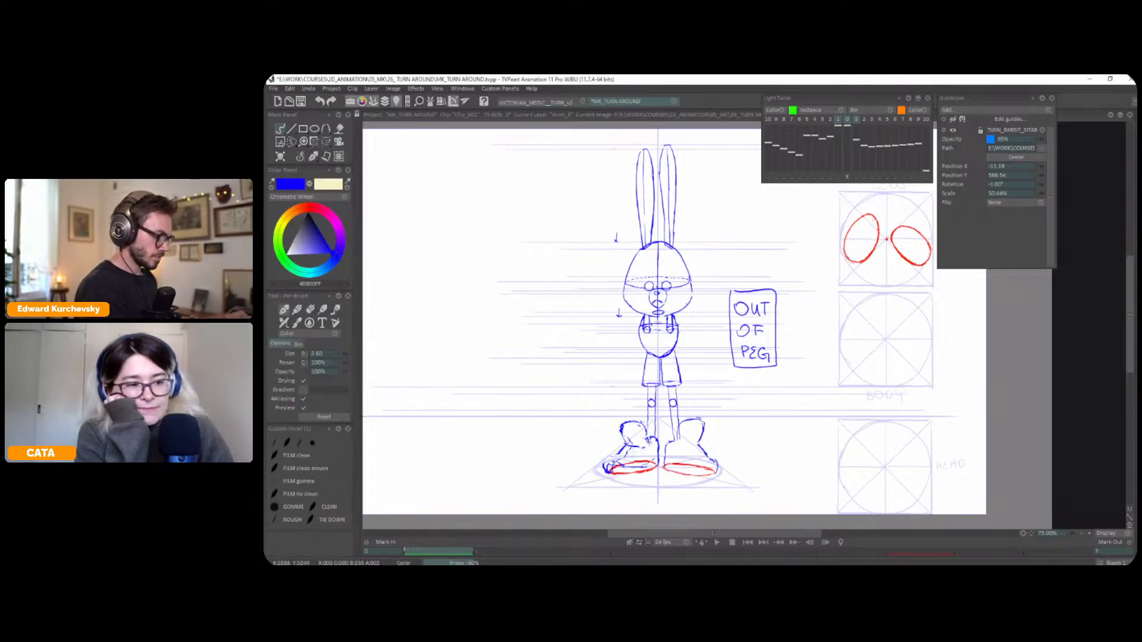
{"action": "left_click_drag", "start_coordinate": [615, 462], "coordinate": [628, 467]}
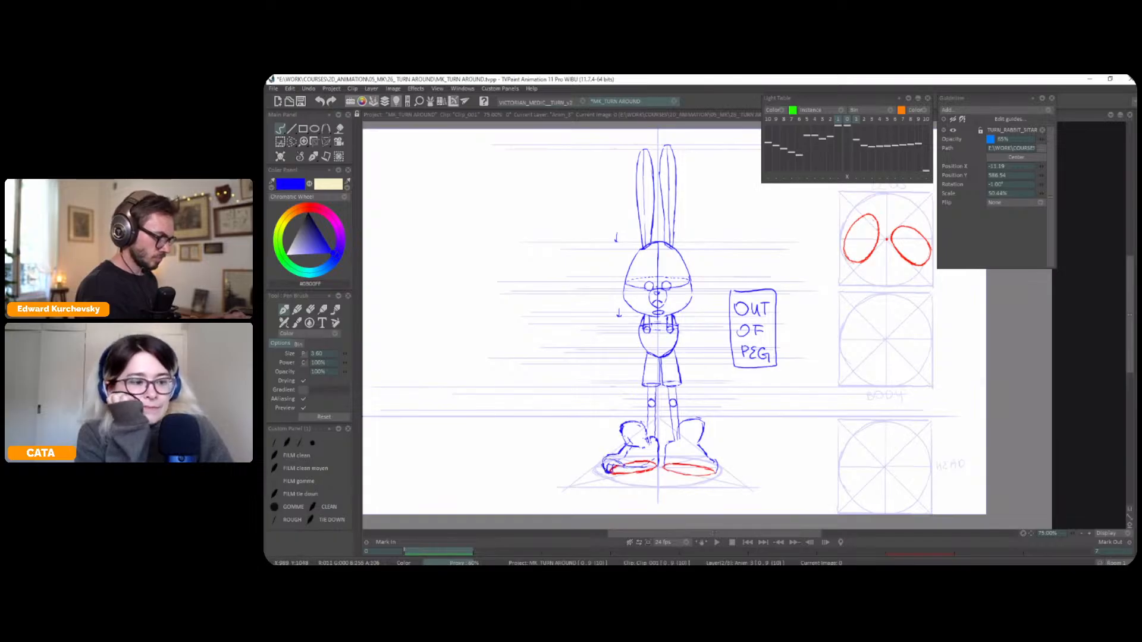
Sketch the toe and the line above the sole on the right shoe in blue
{"action": "left_click_drag", "start_coordinate": [696, 484], "coordinate": [691, 480]}
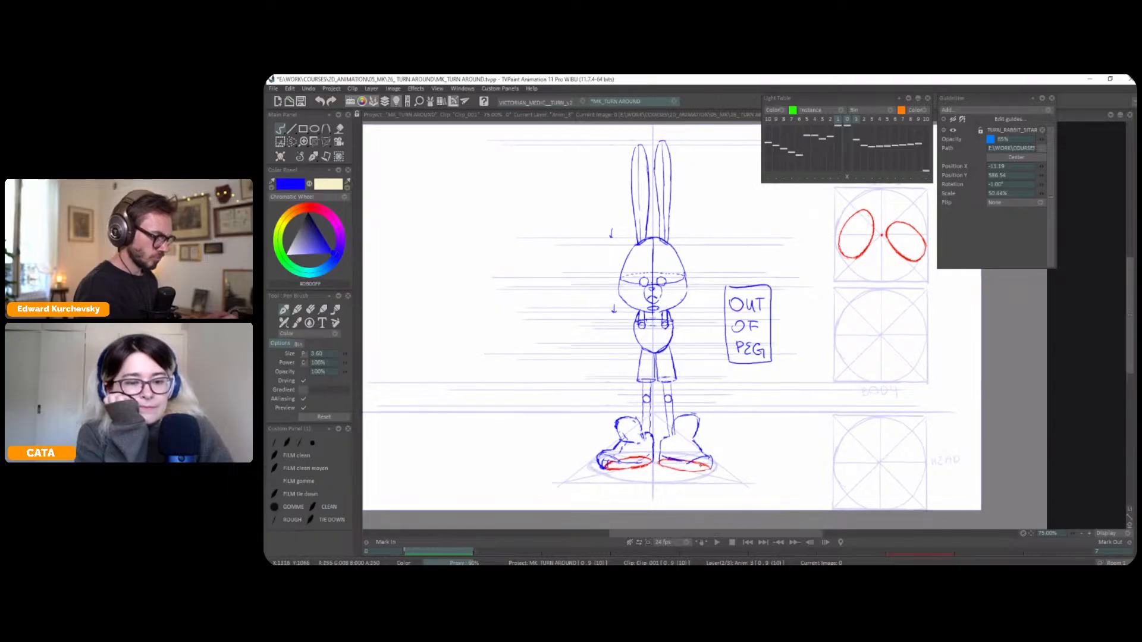
{"action": "scroll", "coordinate": [700, 461], "scroll_direction": "down", "scroll_amount": 1}
{"action": "left_click_drag", "start_coordinate": [738, 434], "coordinate": [736, 436]}
{"action": "scroll", "coordinate": [736, 436], "scroll_direction": "up", "scroll_amount": 1}
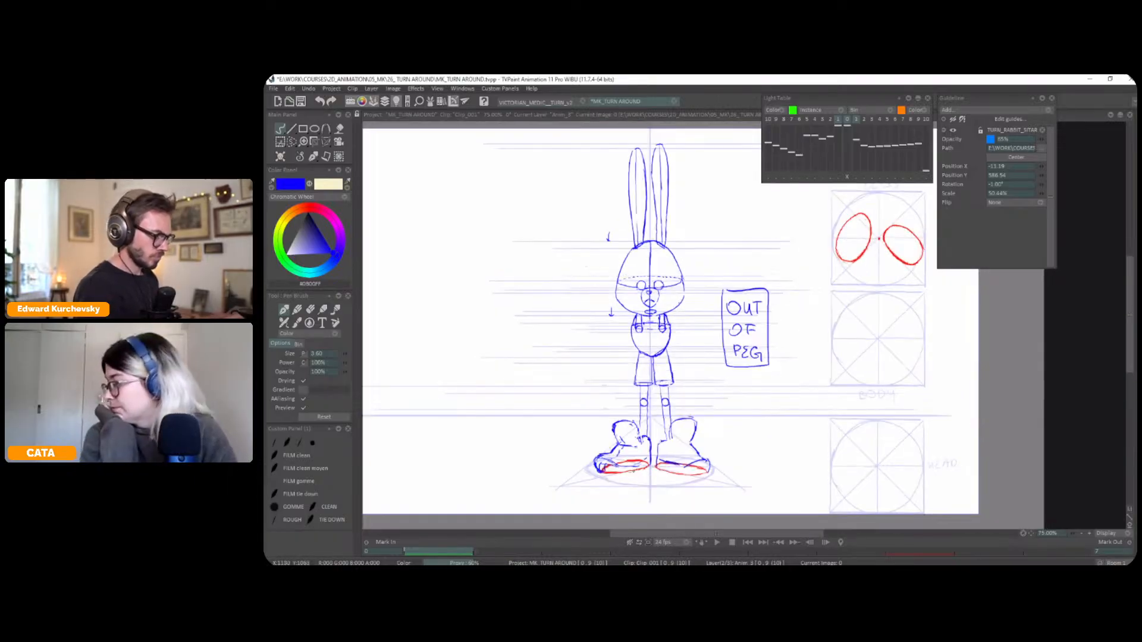
{"action": "left_click_drag", "start_coordinate": [666, 485], "coordinate": [668, 483]}
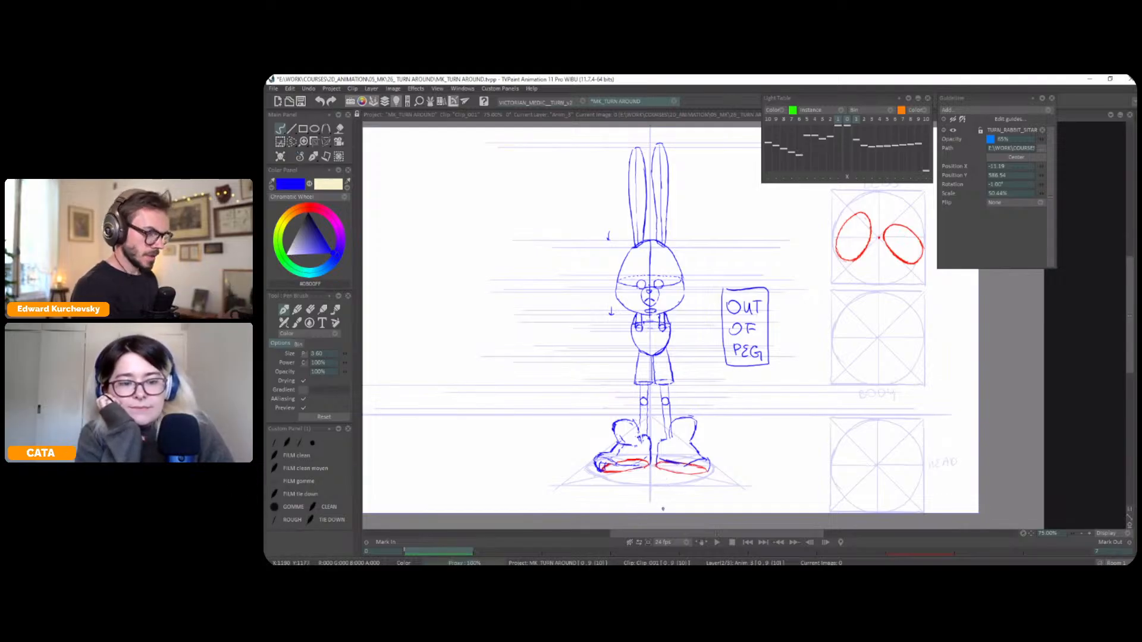
Rotate the left red footprint in the top-view legs diagram clockwise by about 10.5 degrees
{"action": "key", "text": "s"}
{"action": "mouse_move", "coordinate": [869, 210]}
{"action": "left_mouse_down"}
{"action": "mouse_move", "coordinate": [825, 252]}
{"action": "mouse_move", "coordinate": [840, 269]}
{"action": "mouse_move", "coordinate": [875, 218]}
{"action": "mouse_move", "coordinate": [858, 241]}
{"action": "left_mouse_up"}
{"action": "key", "text": "ctrl+t"}
{"action": "left_click_drag", "start_coordinate": [867, 239], "coordinate": [859, 249]}
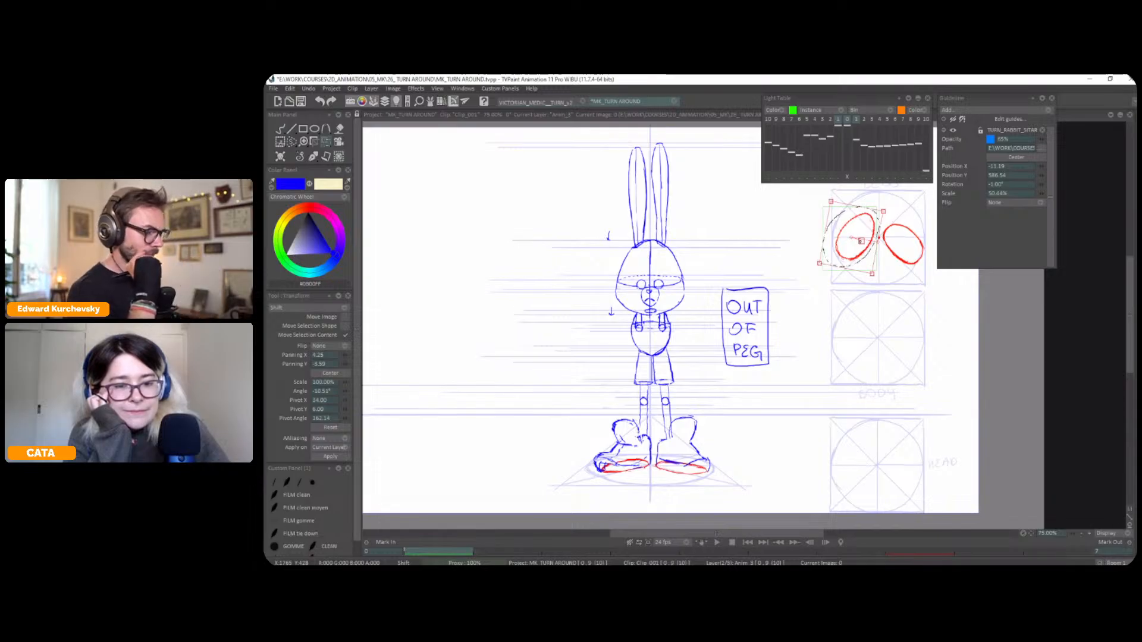
{"action": "key", "text": "Return"}
{"action": "key", "text": "ctrl+d"}
Extend the left shoe's toe outward with a perspective transform and retrace its sole in red
{"action": "key", "text": "s"}
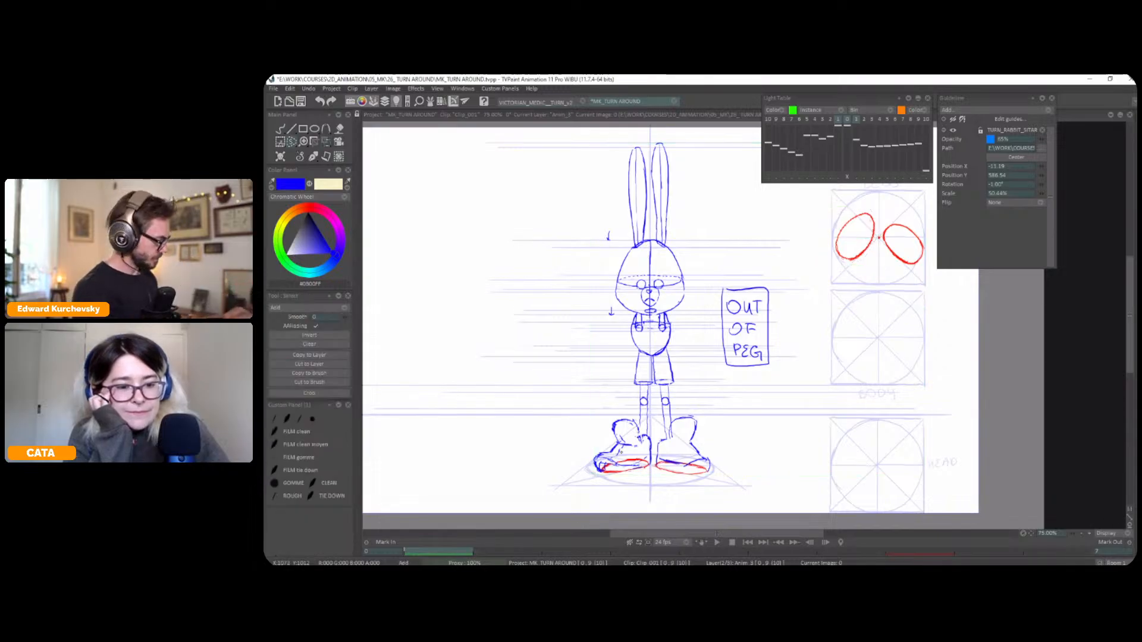
{"action": "key", "text": "p"}
{"action": "mouse_move", "coordinate": [590, 469]}
{"action": "left_mouse_down"}
{"action": "mouse_move", "coordinate": [580, 469]}
{"action": "mouse_move", "coordinate": [606, 456]}
{"action": "left_mouse_up"}
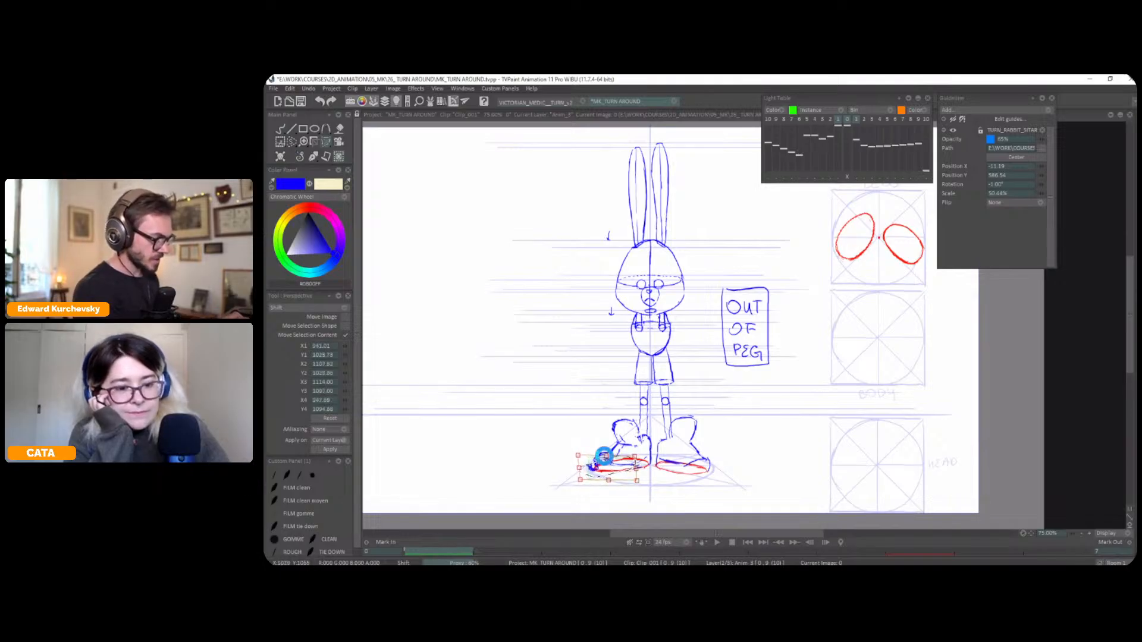
{"action": "left_click", "coordinate": [314, 156]}
{"action": "left_click", "coordinate": [314, 157]}
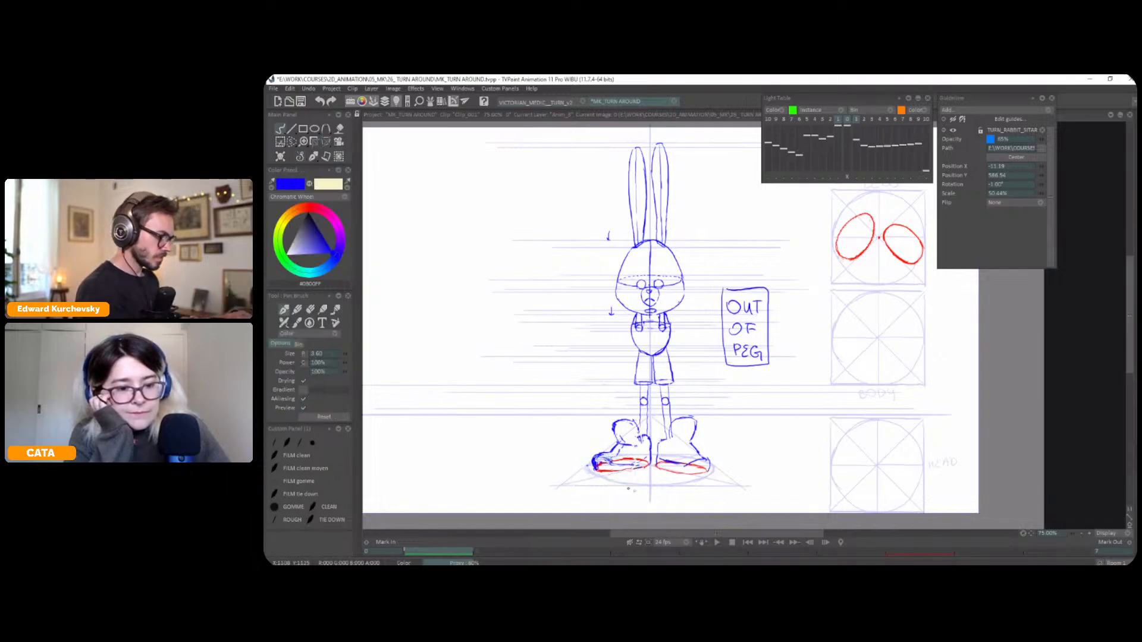
{"action": "left_click", "coordinate": [642, 468], "text": "alt"}
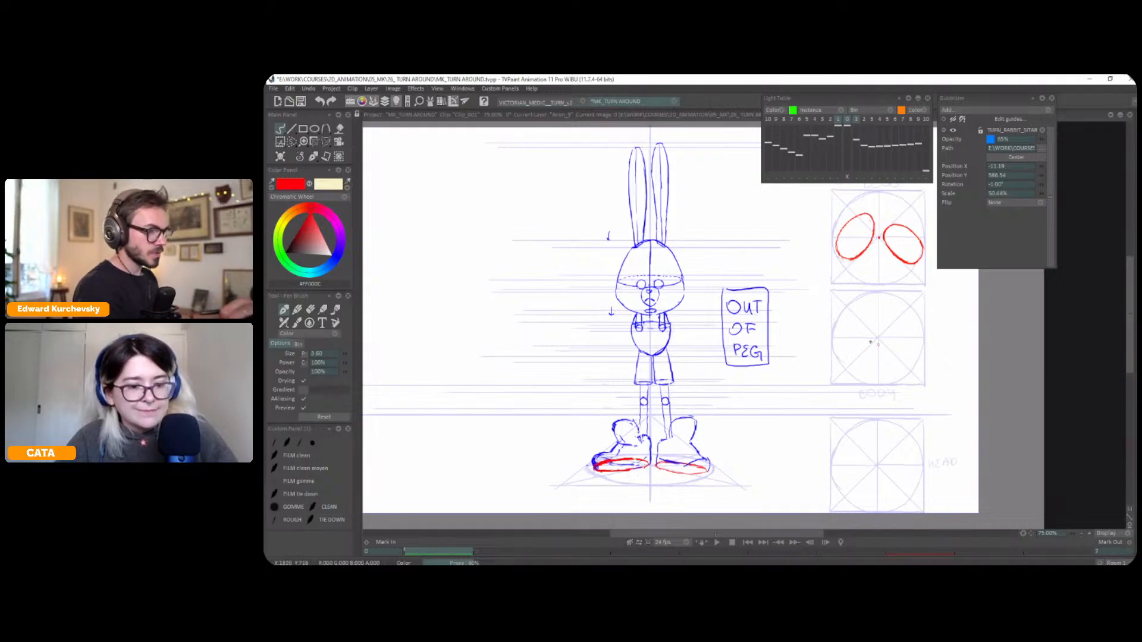
Select the rounded upper part of the left foot and move it slightly upward
{"action": "left_click_drag", "start_coordinate": [887, 390], "coordinate": [863, 410]}
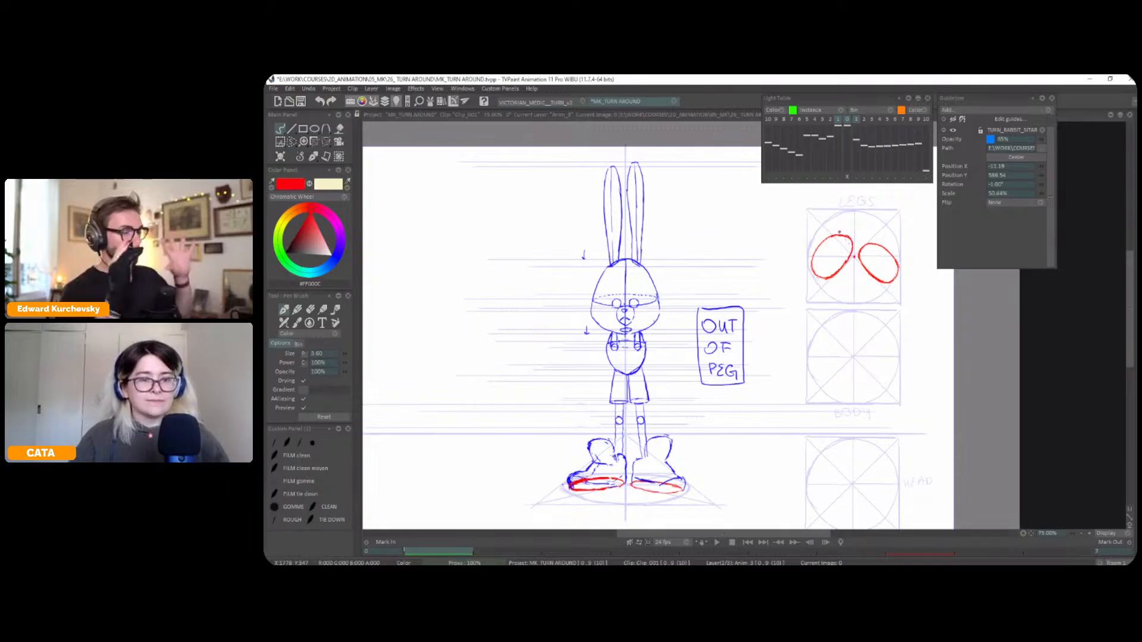
{"action": "key", "text": "s"}
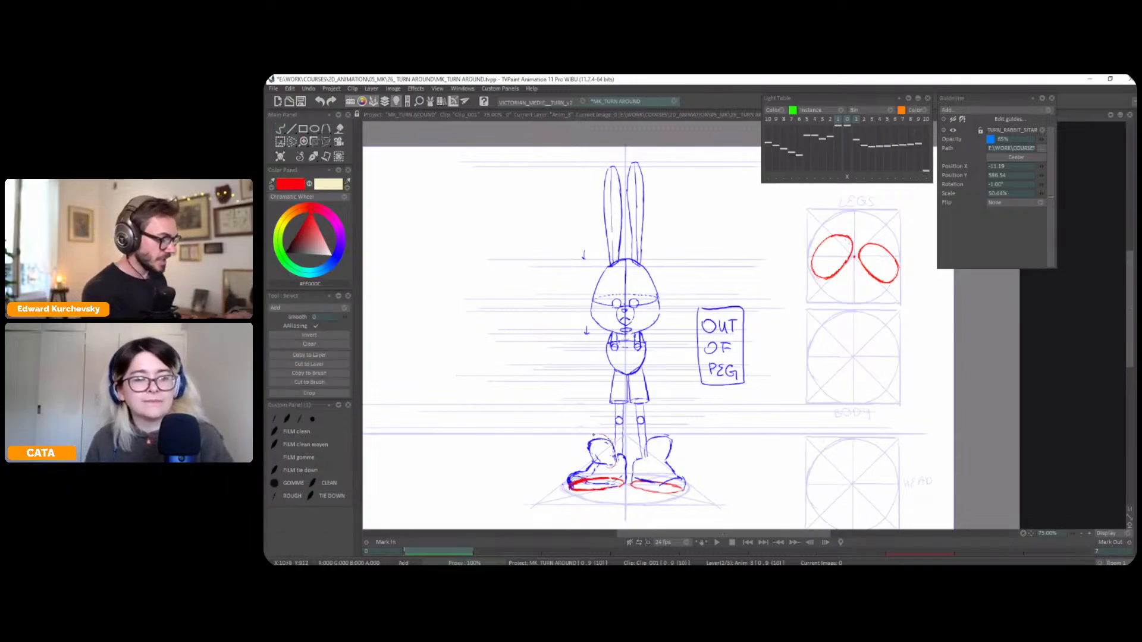
{"action": "key", "text": "ctrl+t"}
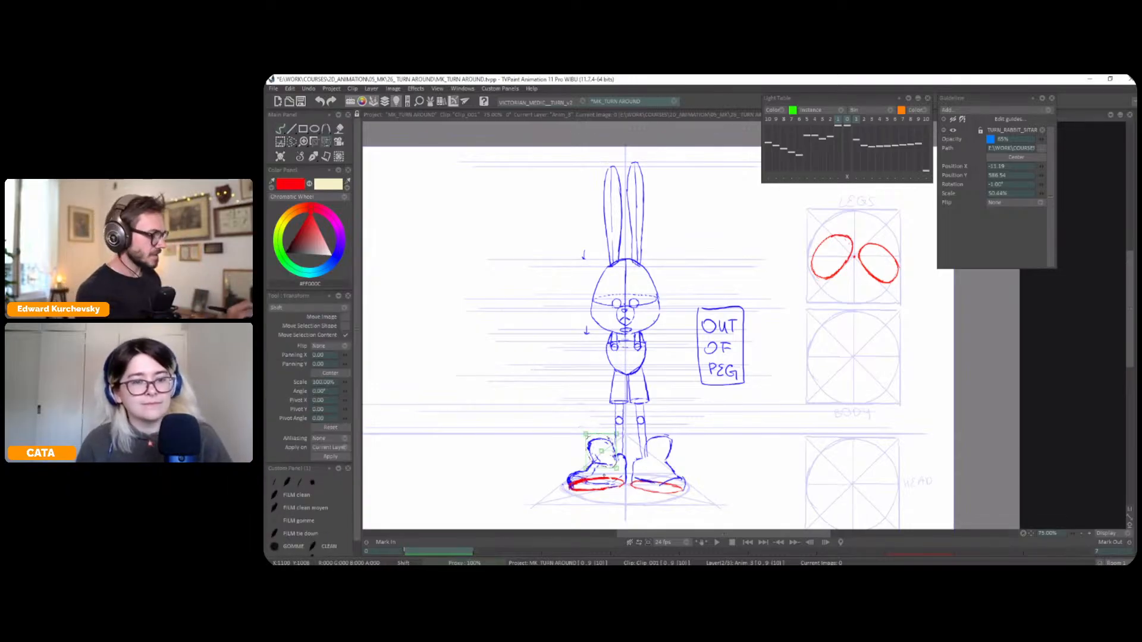
{"action": "left_click_drag", "start_coordinate": [610, 458], "coordinate": [610, 455]}
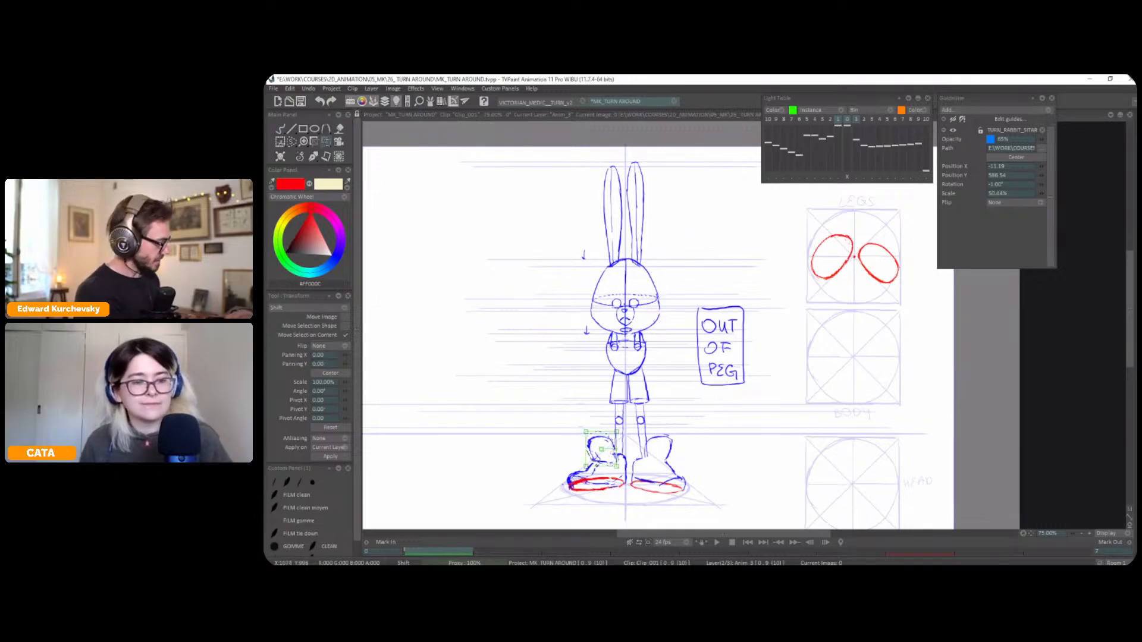
{"action": "key", "text": "Return"}
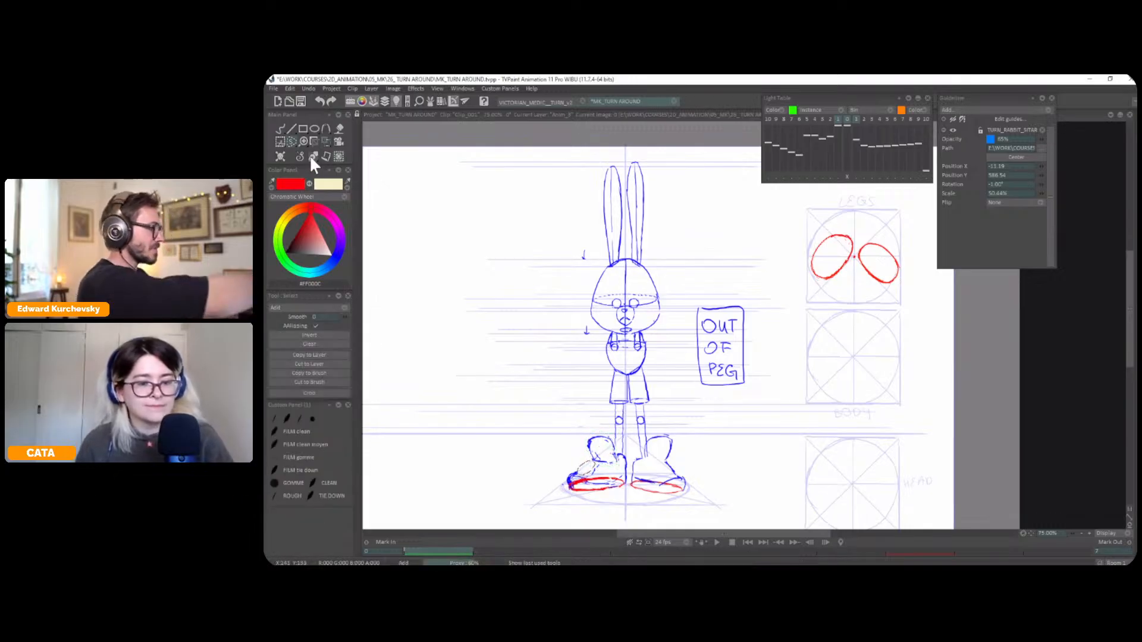
Return to the pen brush with a blue drawing colour and compare the front pose with the neighbouring frame
{"action": "left_click", "coordinate": [311, 156]}
{"action": "left_click", "coordinate": [343, 254]}
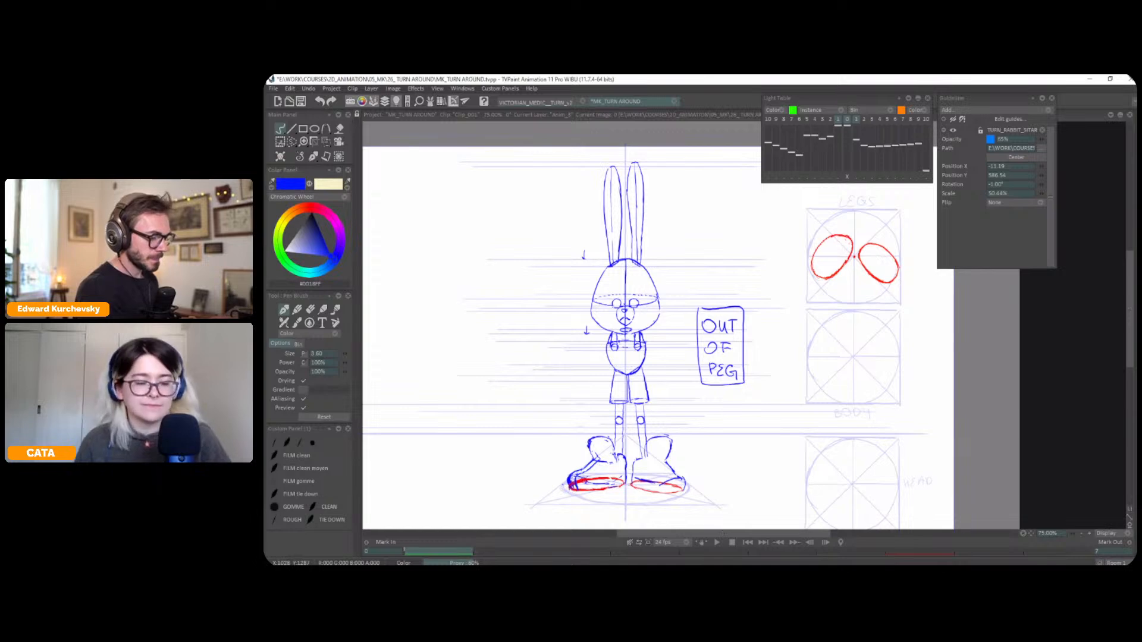
{"action": "left_click_drag", "start_coordinate": [708, 410], "coordinate": [712, 416]}
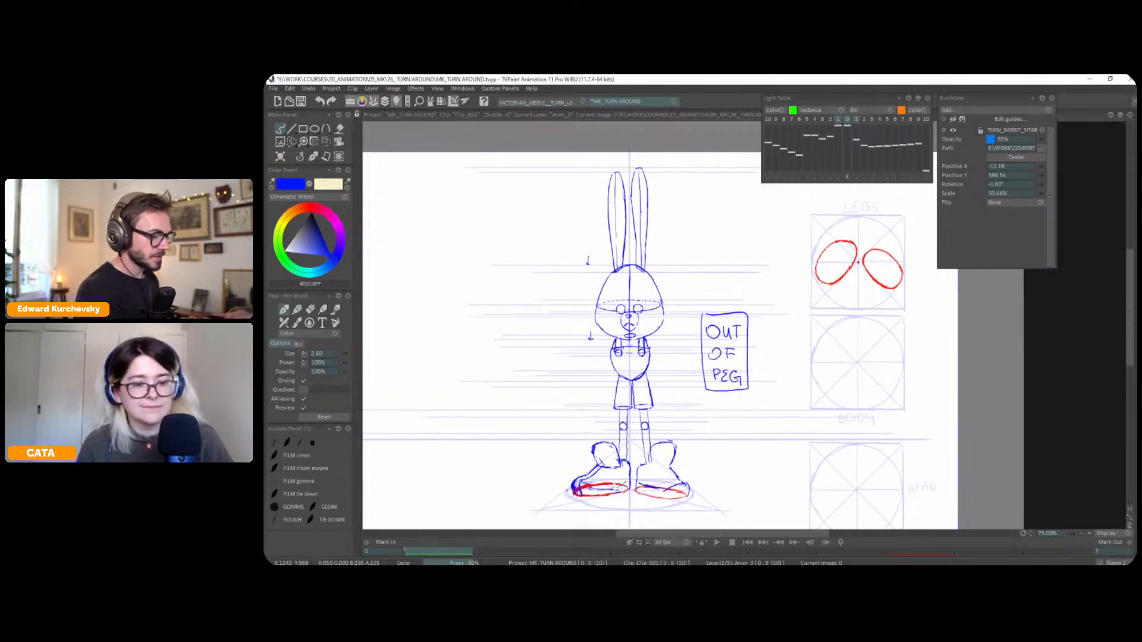
{"action": "left_click_drag", "start_coordinate": [743, 487], "coordinate": [741, 486]}
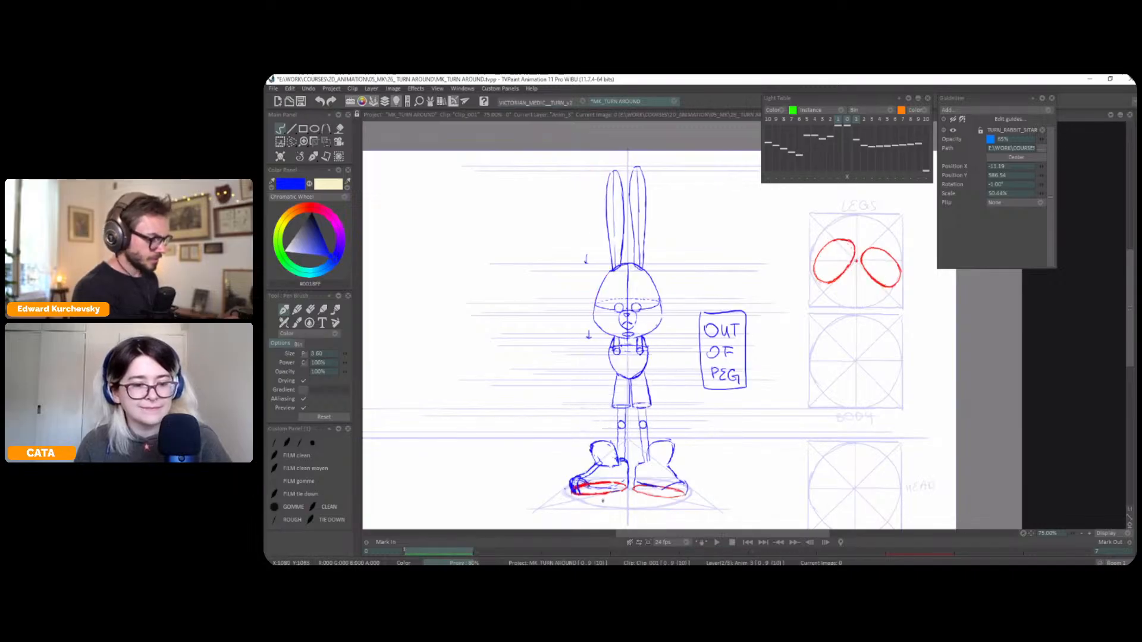
{"action": "key", "text": "Left"}
{"action": "key", "text": "Right"}
{"action": "key", "text": "Left"}
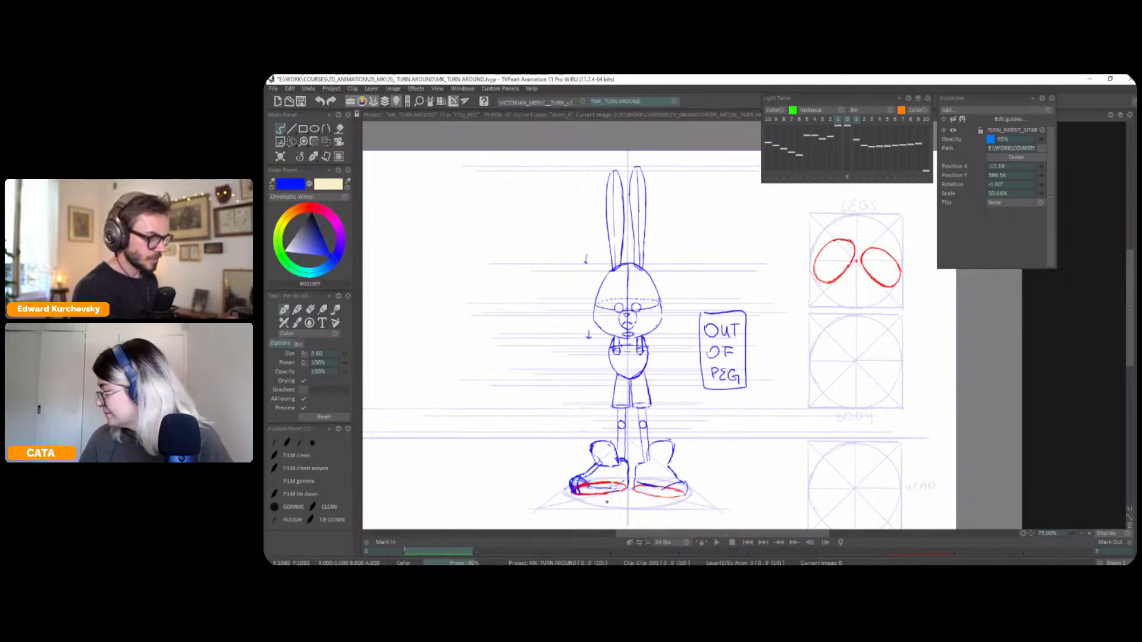
Copy both red footprints from the front pose's legs diagram into a custom brush and clear the legs diagram on the three-quarter pose
{"action": "key", "text": "s"}
{"action": "mouse_move", "coordinate": [872, 224]}
{"action": "left_mouse_down"}
{"action": "mouse_move", "coordinate": [802, 273]}
{"action": "mouse_move", "coordinate": [885, 227]}
{"action": "left_mouse_up"}
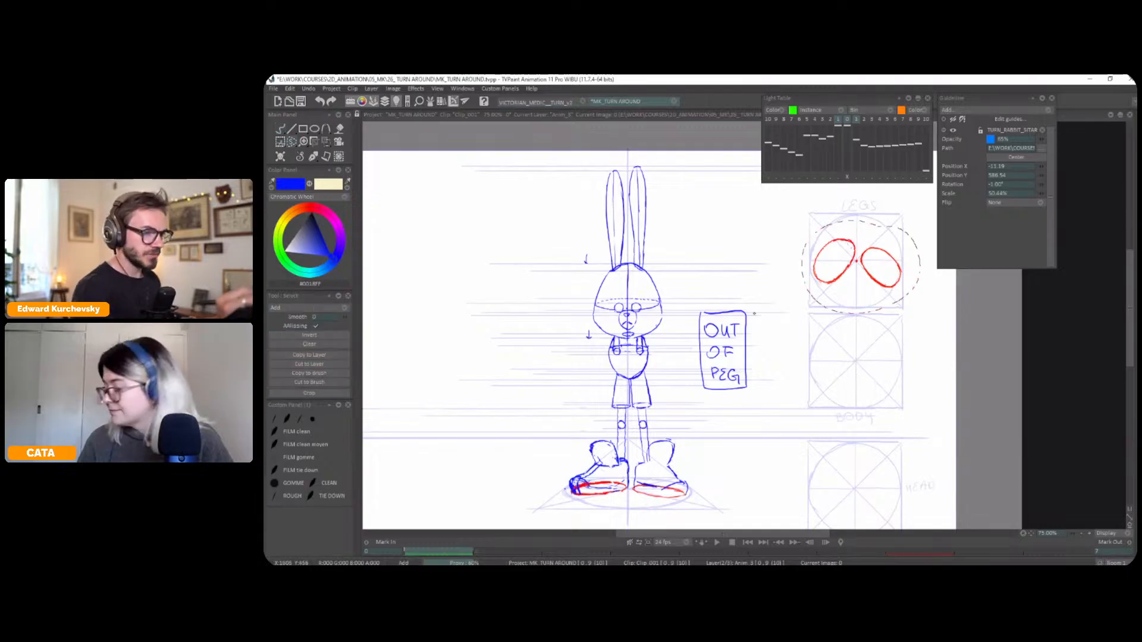
{"action": "left_click", "coordinate": [315, 373]}
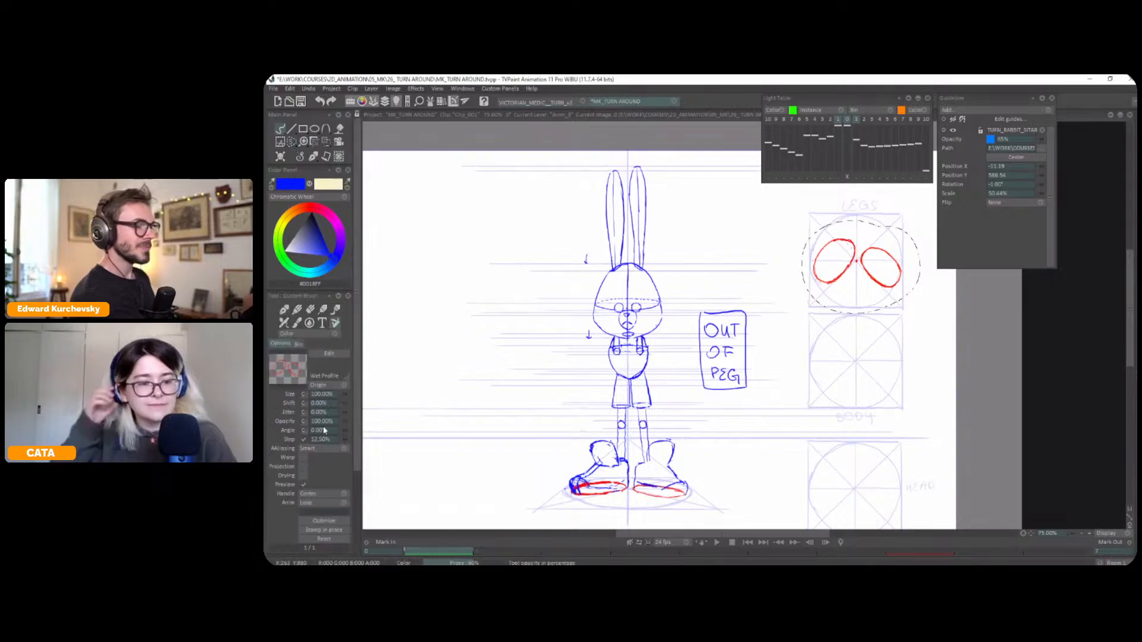
{"action": "key", "text": "Right"}
{"action": "key", "text": "Right"}
{"action": "key", "text": "Right"}
{"action": "key", "text": "Right"}
{"action": "key", "text": "Delete"}
{"action": "key", "text": "ctrl+d"}
Set the custom brush angle to -45° and stamp the footprints into the three-quarter pose's legs diagram
{"action": "left_click", "coordinate": [326, 431]}
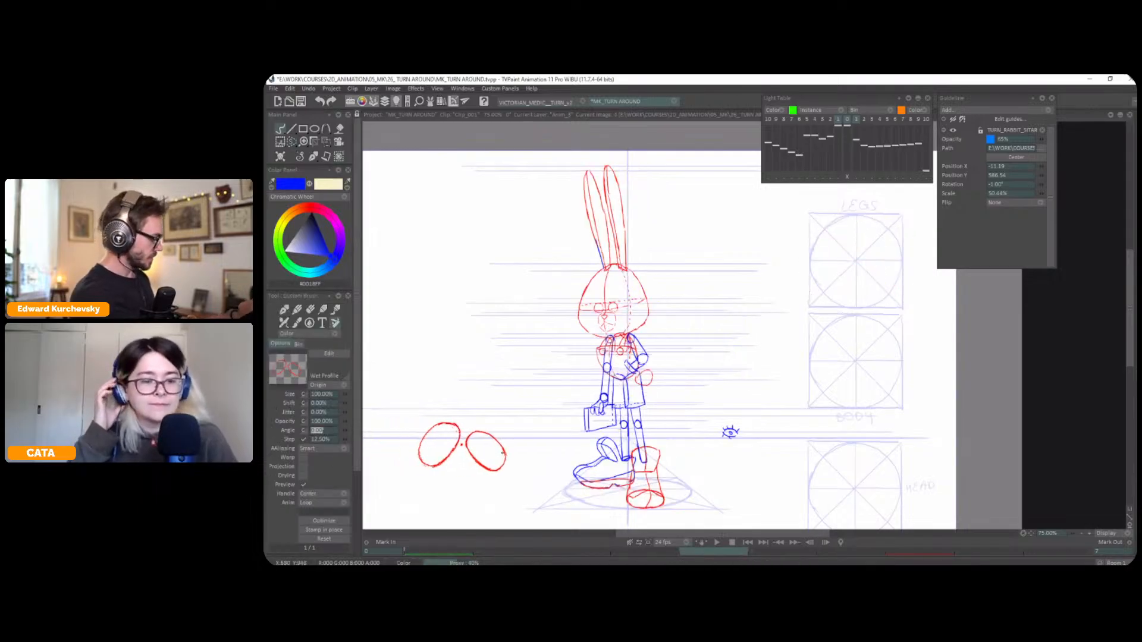
{"action": "type", "text": "-45"}
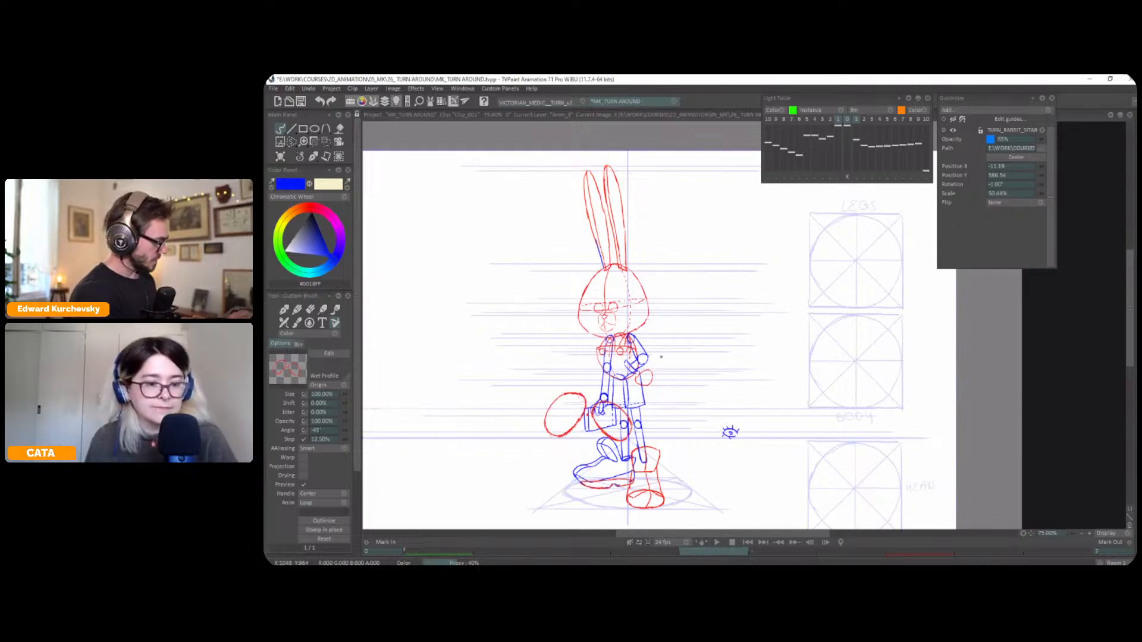
{"action": "key", "text": "Tab"}
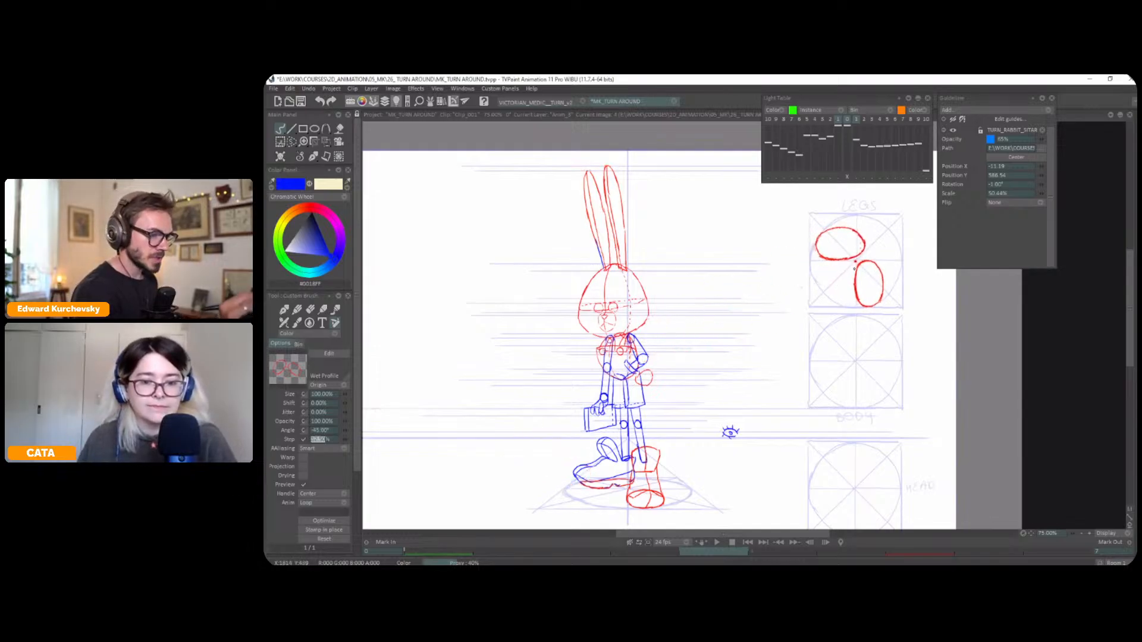
{"action": "left_click", "coordinate": [850, 266]}
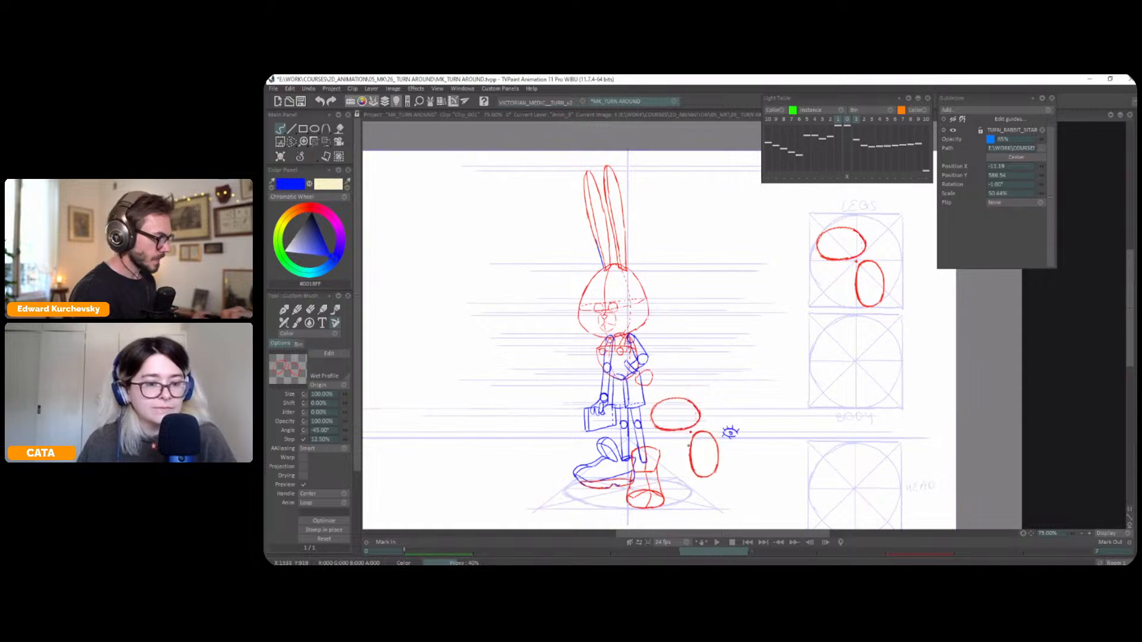
Select the heel of the three-quarter pose's blue shoe and move it slightly down and toward the toe
{"action": "key", "text": "s"}
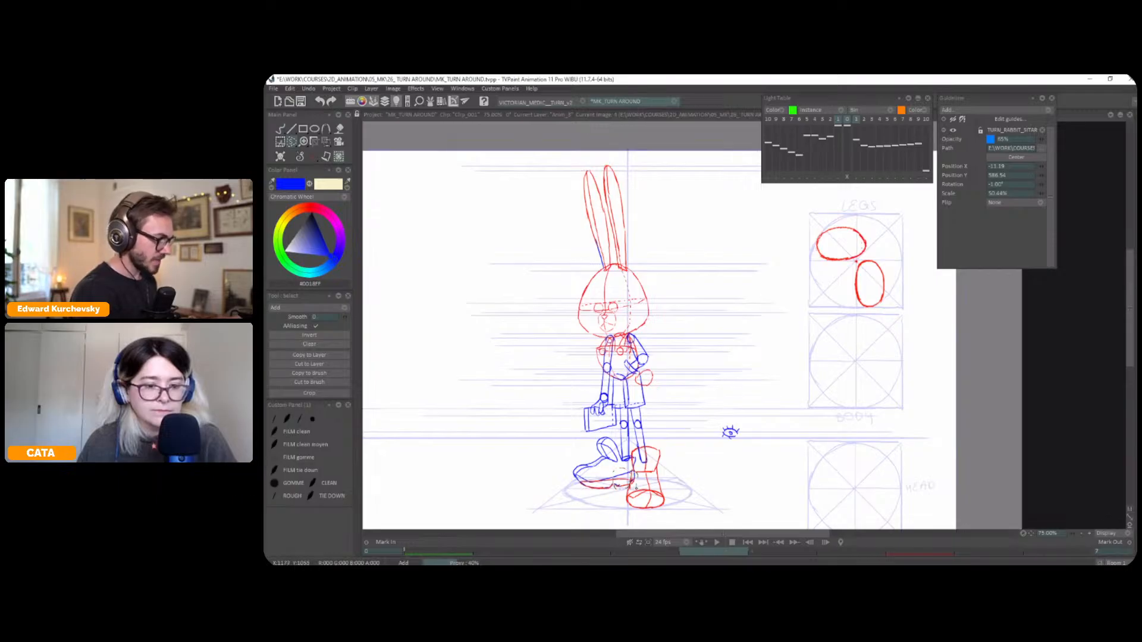
{"action": "key", "text": "ctrl+t"}
{"action": "mouse_move", "coordinate": [638, 479]}
{"action": "left_mouse_down"}
{"action": "mouse_move", "coordinate": [626, 493]}
{"action": "mouse_move", "coordinate": [632, 487]}
{"action": "left_mouse_up"}
{"action": "key", "text": "Return"}
{"action": "key", "text": "ctrl+d"}
Rework the ankle collar of the three-quarter pose's blue shoe and redraw its outline in blue
{"action": "key", "text": "s"}
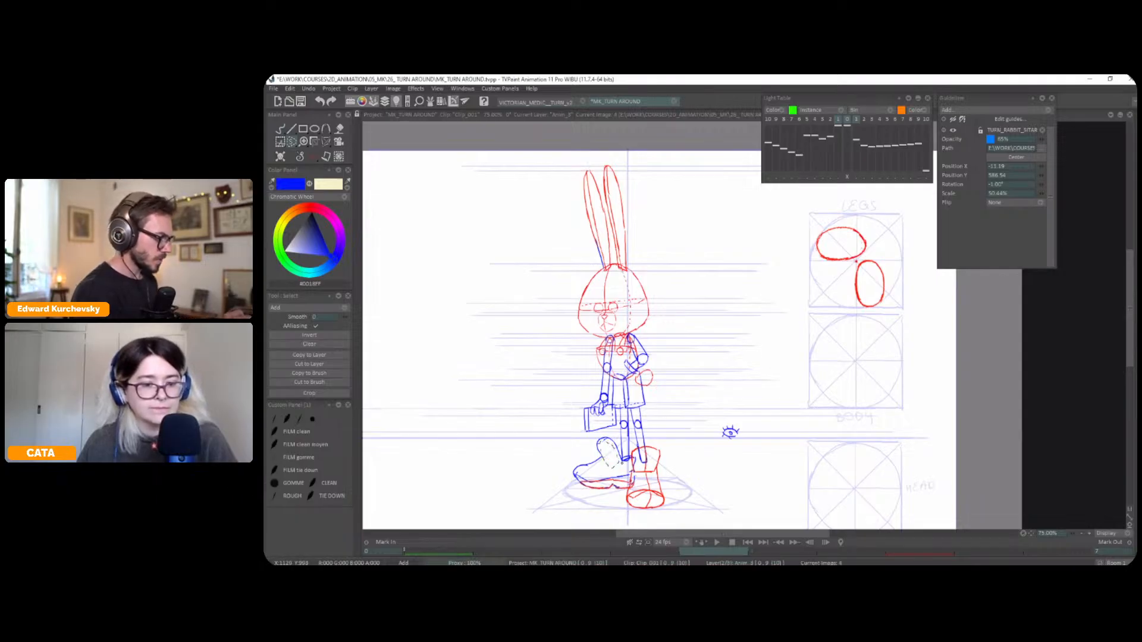
{"action": "left_click_drag", "start_coordinate": [312, 159], "coordinate": [337, 167]}
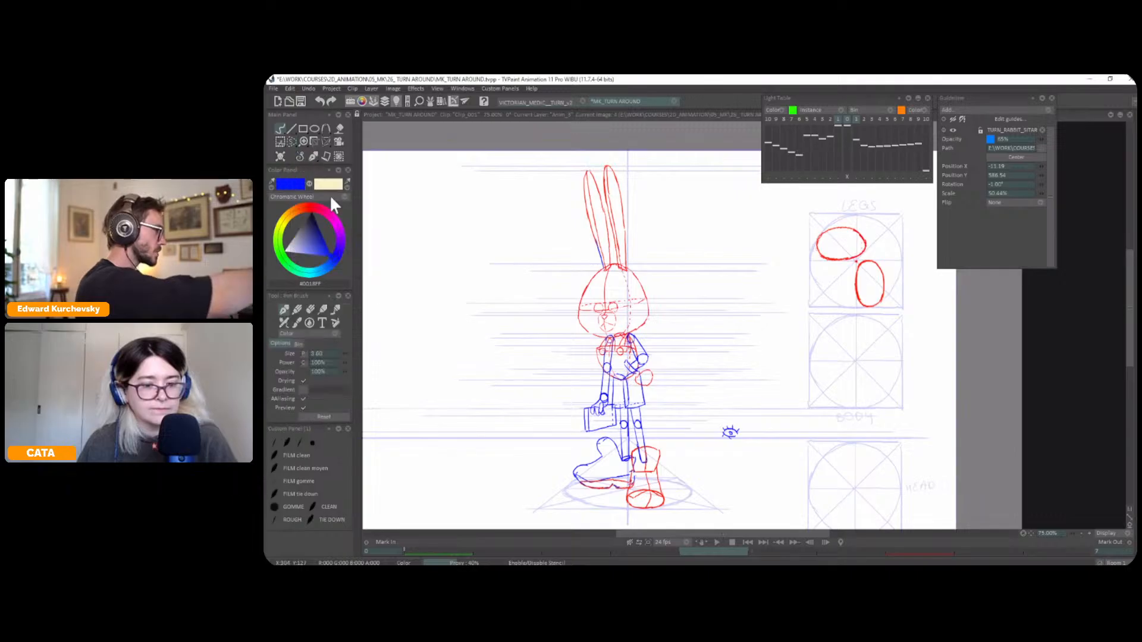
{"action": "key", "text": "greater"}
{"action": "key", "text": "greater"}
{"action": "left_click_drag", "start_coordinate": [621, 449], "coordinate": [724, 300]}
{"action": "left_click_drag", "start_coordinate": [565, 438], "coordinate": [584, 447]}
{"action": "mouse_move", "coordinate": [567, 406]}
{"action": "left_mouse_down"}
{"action": "mouse_move", "coordinate": [561, 415]}
{"action": "mouse_move", "coordinate": [583, 447]}
{"action": "left_mouse_up"}
{"action": "key", "text": "ctrl+z"}
{"action": "key", "text": "ctrl+z"}
{"action": "left_click_drag", "start_coordinate": [560, 408], "coordinate": [554, 416]}
{"action": "key", "text": "ctrl+z"}
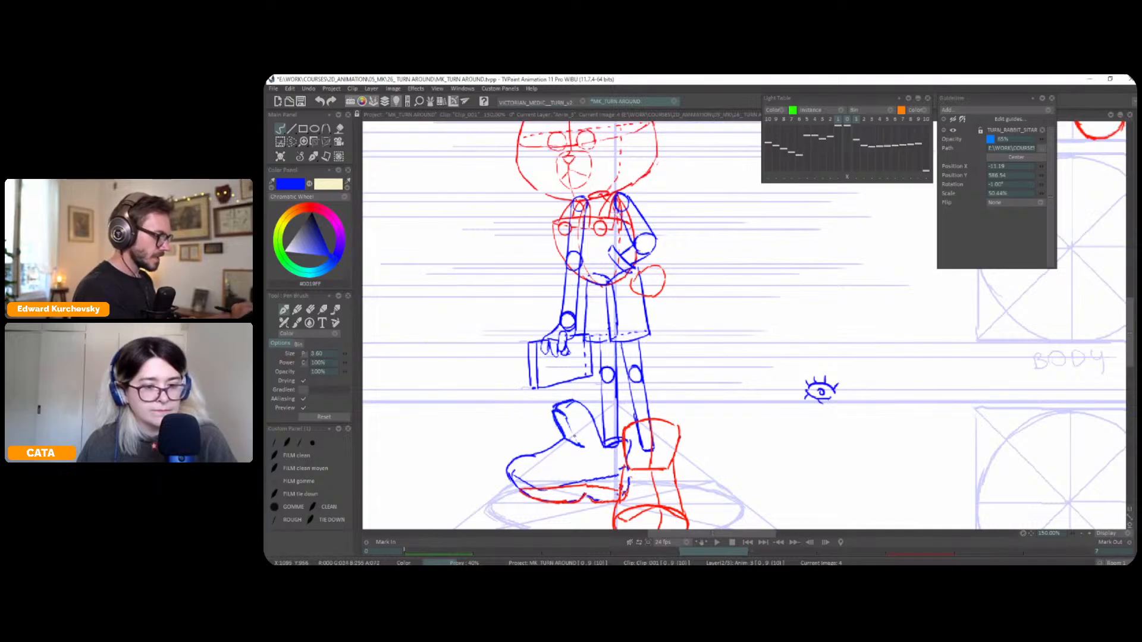
{"action": "key", "text": "ctrl+z"}
{"action": "key", "text": "ctrl+z"}
{"action": "mouse_move", "coordinate": [556, 411]}
{"action": "left_mouse_down"}
{"action": "mouse_move", "coordinate": [580, 445]}
{"action": "mouse_move", "coordinate": [570, 401]}
{"action": "left_mouse_up"}
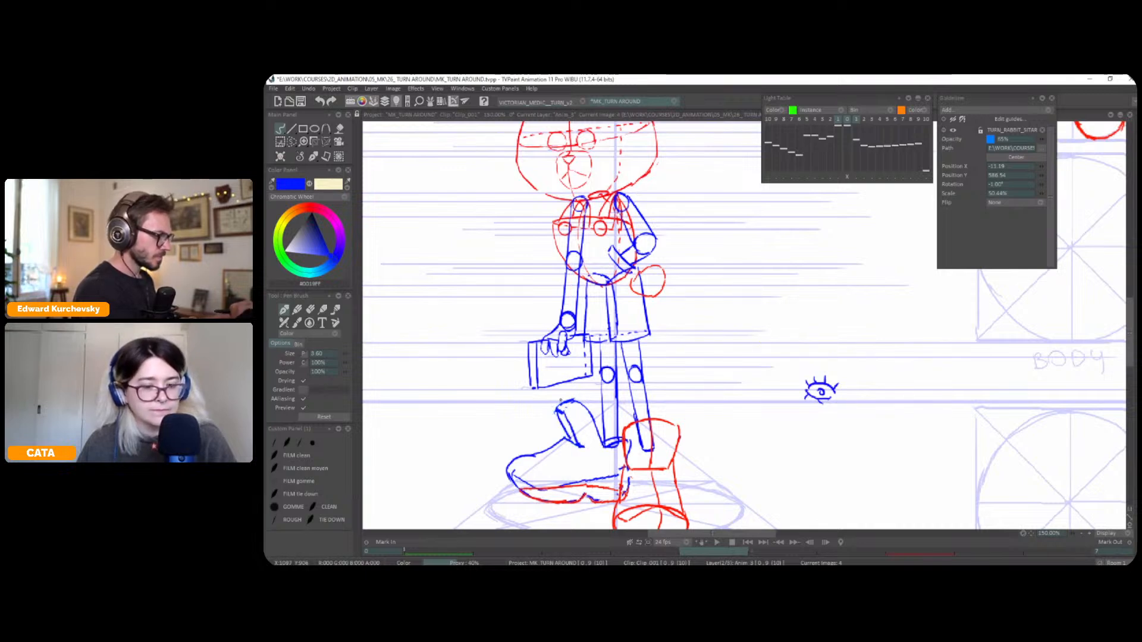
Flip repeatedly between the front and three-quarter poses to check how the legs and feet move
{"action": "scroll", "coordinate": [611, 375], "scroll_direction": "down", "scroll_amount": 4}
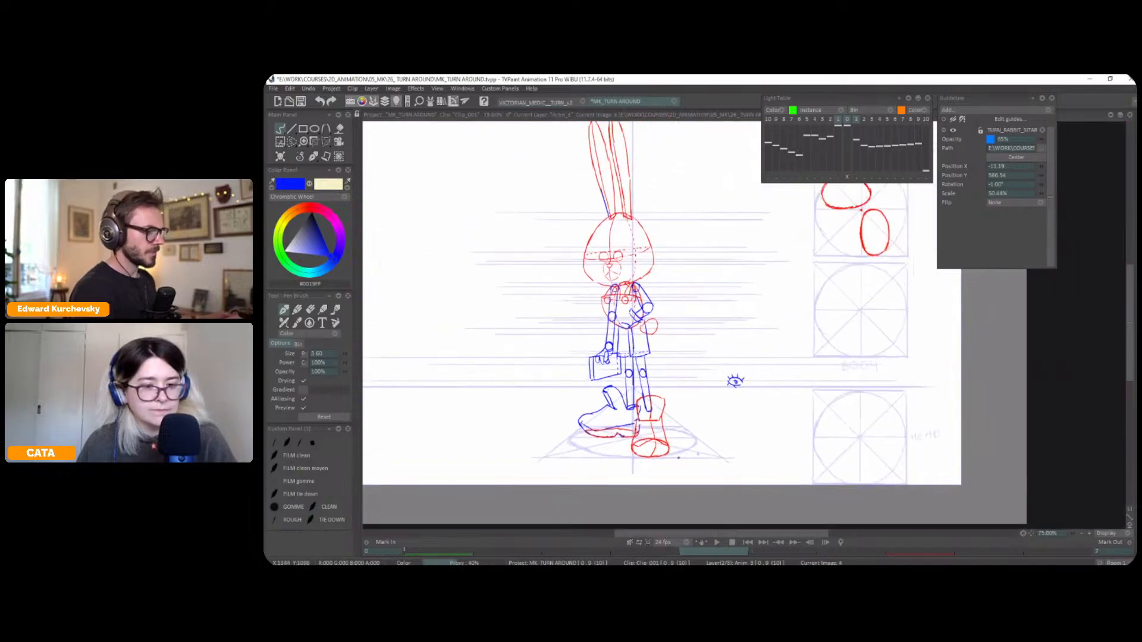
{"action": "left_click_drag", "start_coordinate": [568, 436], "coordinate": [548, 442]}
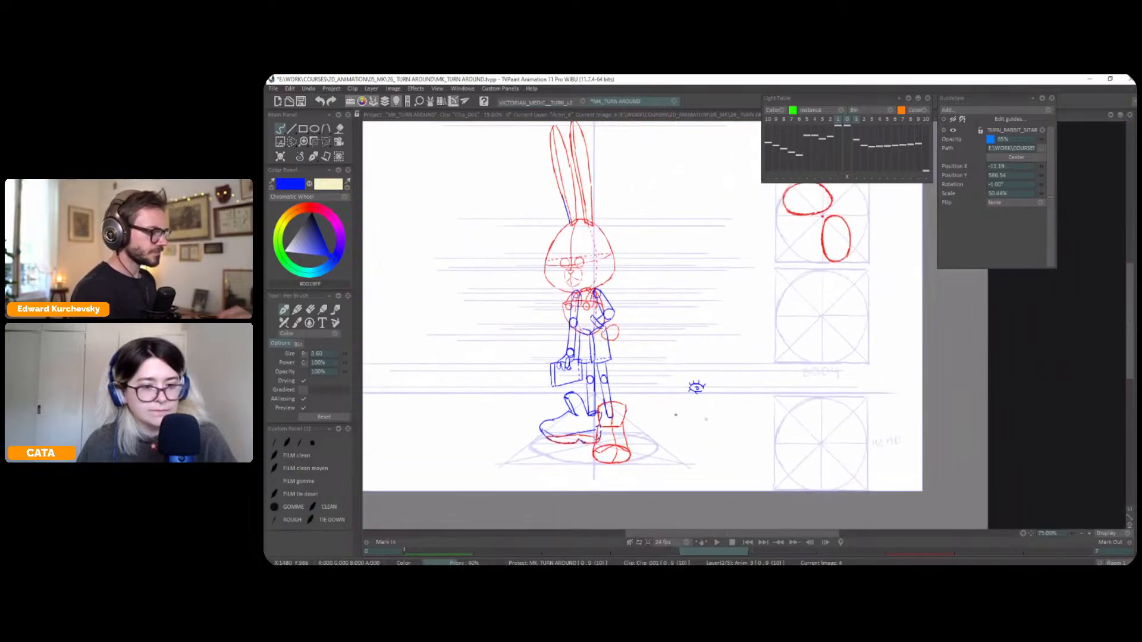
{"action": "scroll", "coordinate": [697, 387], "scroll_direction": "down", "scroll_amount": 1}
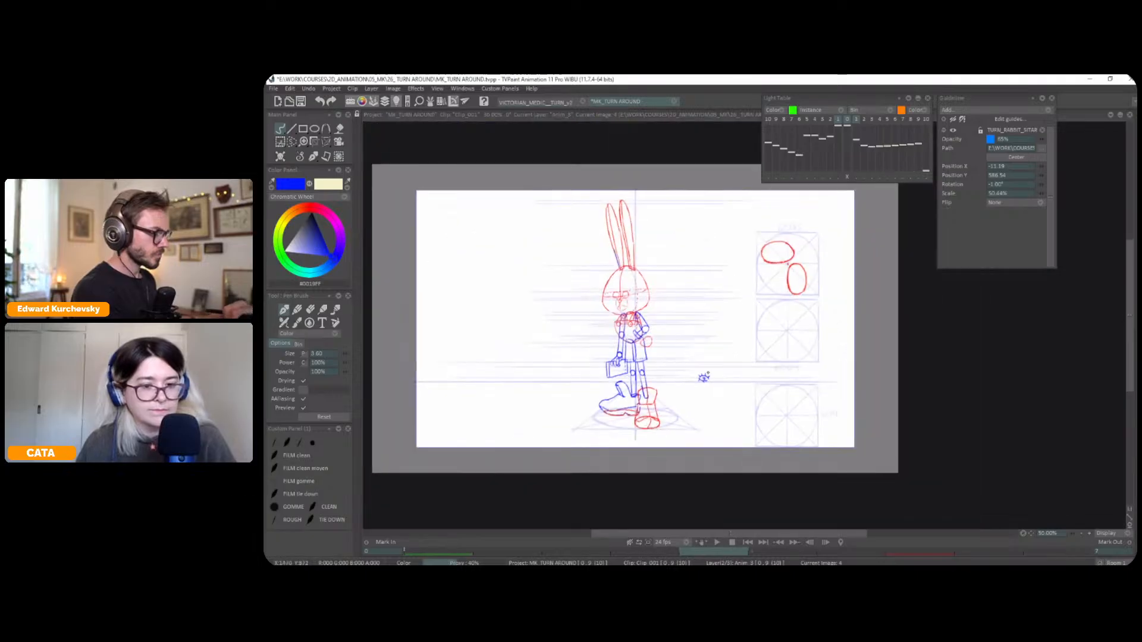
{"action": "key", "text": "Home"}
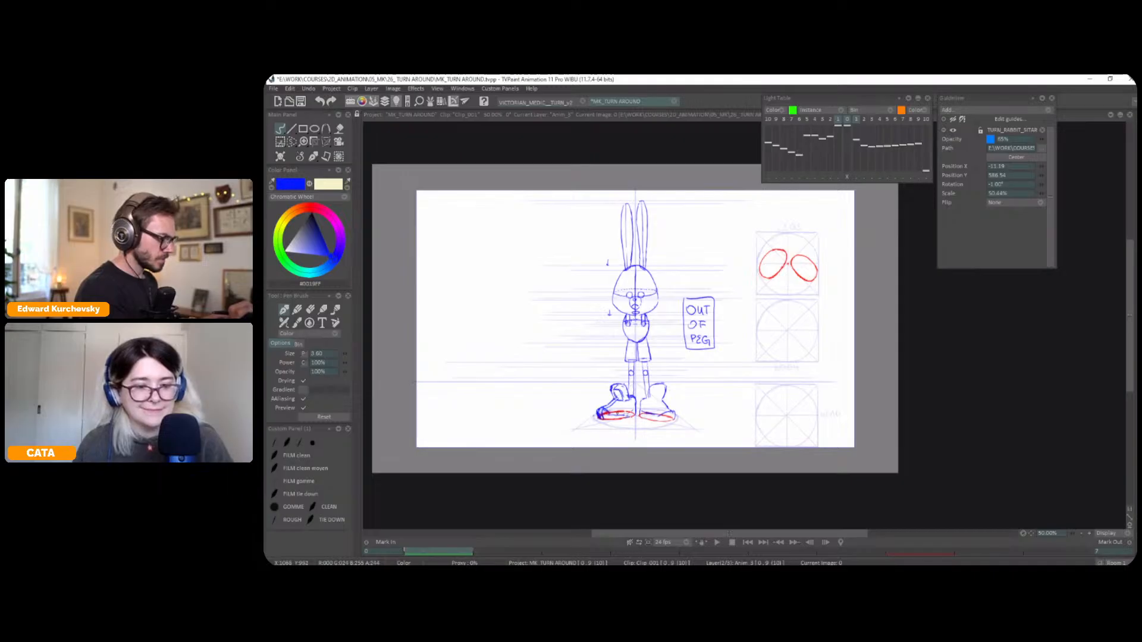
{"action": "key", "text": "Right"}
{"action": "key", "text": "Left"}
{"action": "key", "text": "Return"}
{"action": "key", "text": "Return"}
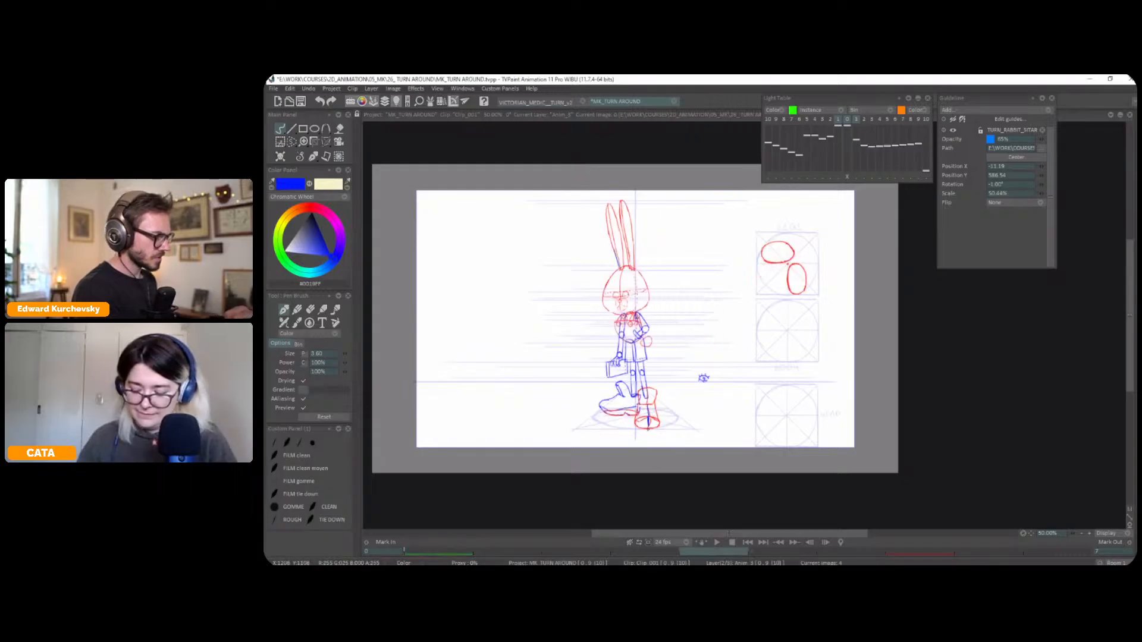
{"action": "key", "text": "Left"}
{"action": "key", "text": "Left"}
{"action": "key", "text": "Left"}
{"action": "key", "text": "Left"}
{"action": "key", "text": "Right"}
{"action": "key", "text": "Left"}
{"action": "key", "text": "Right"}
{"action": "key", "text": "Left"}
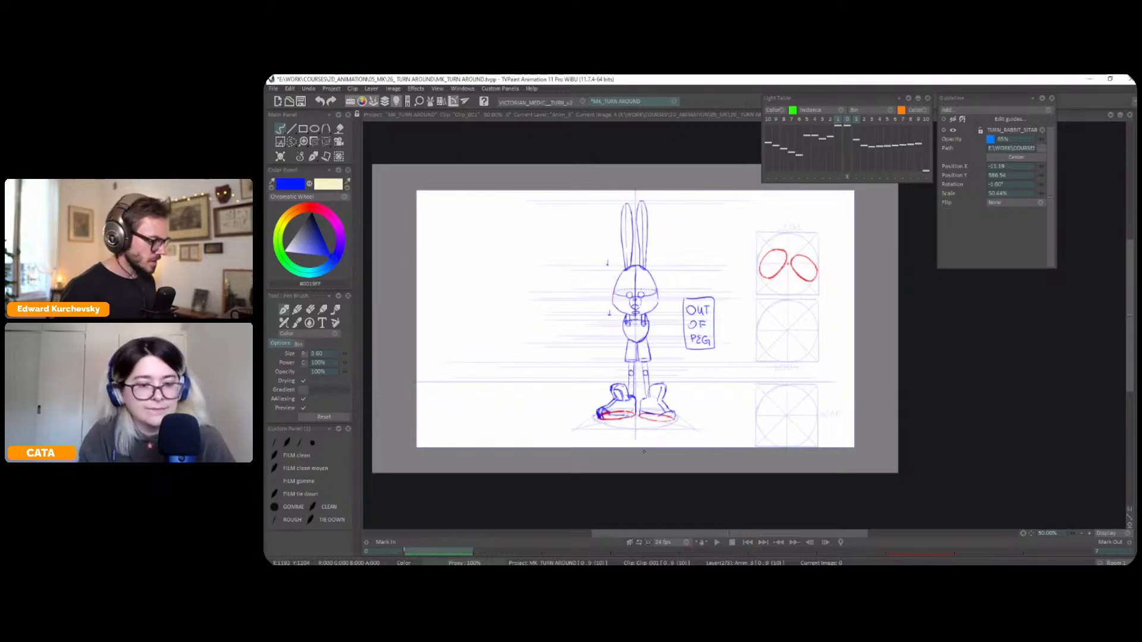
{"action": "key", "text": "Right"}
{"action": "key", "text": "Left"}
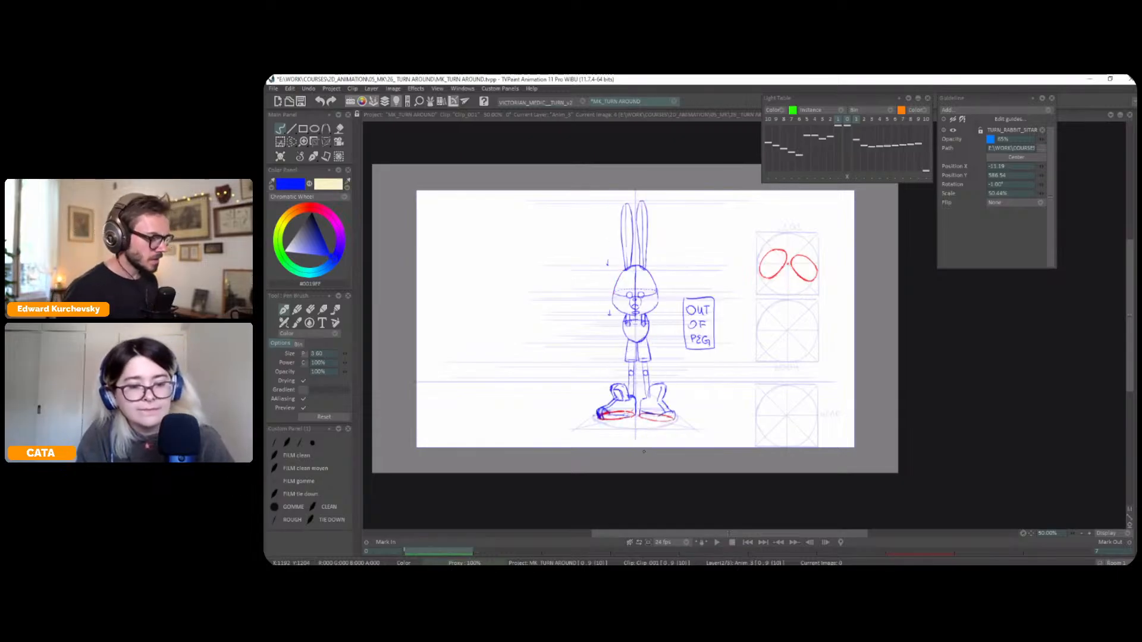
{"action": "key", "text": "Right"}
{"action": "key", "text": "Left"}
{"action": "key", "text": "Right"}
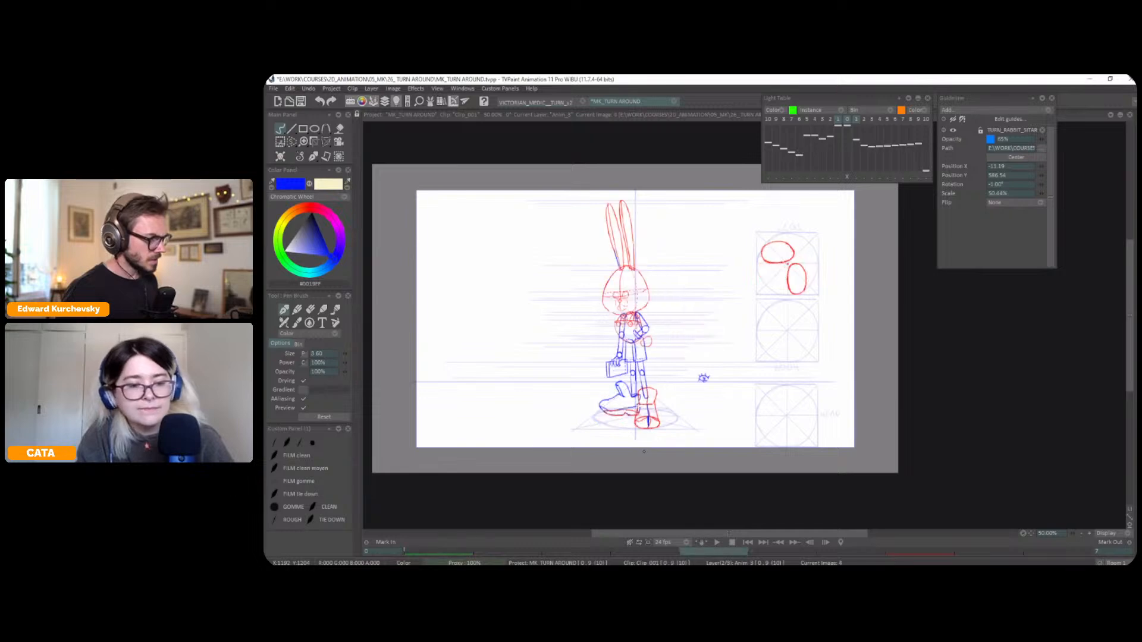
{"action": "key", "text": "Left"}
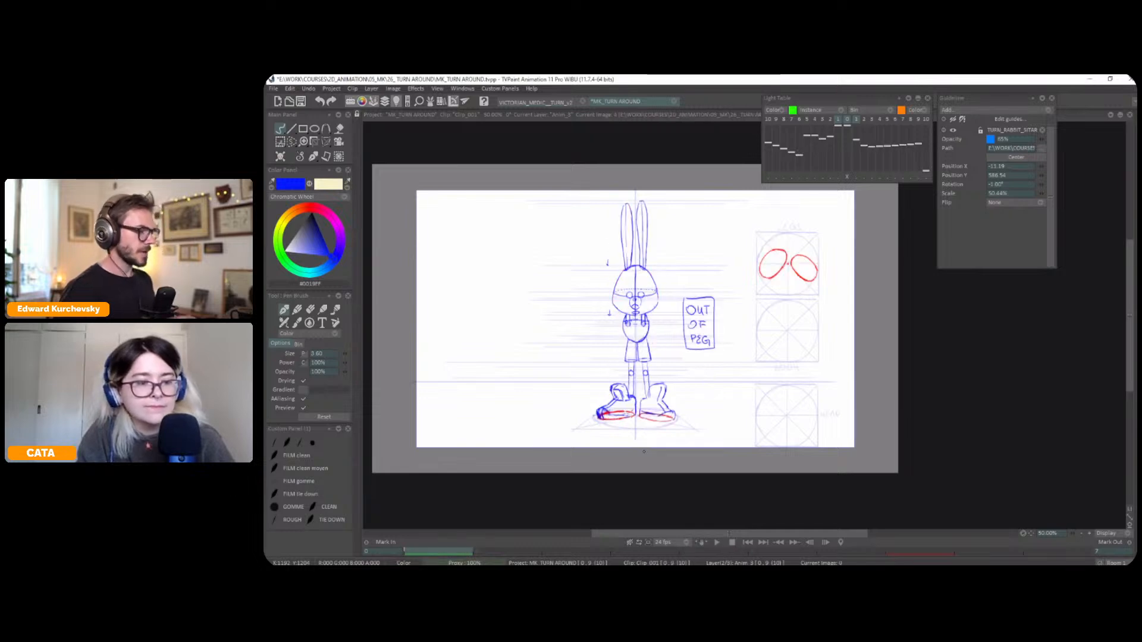
{"action": "key", "text": "Right"}
{"action": "key", "text": "Left"}
{"action": "scroll", "coordinate": [770, 291], "scroll_direction": "up", "scroll_amount": 2}
{"action": "key", "text": "Right"}
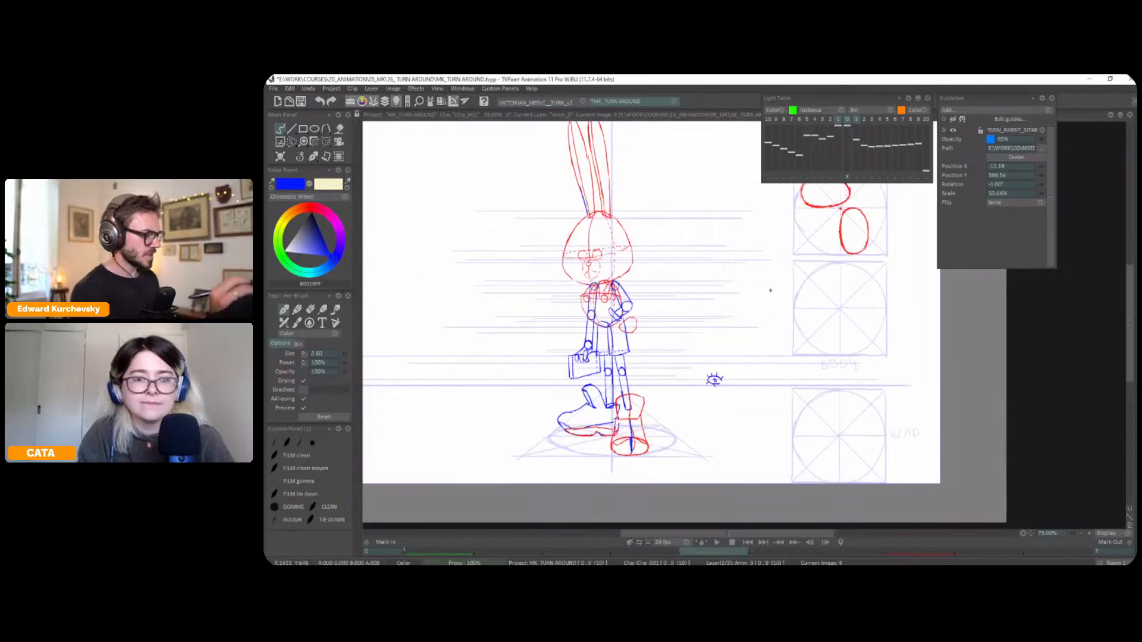
{"action": "key", "text": "Left"}
{"action": "key", "text": "Right"}
{"action": "key", "text": "Left"}
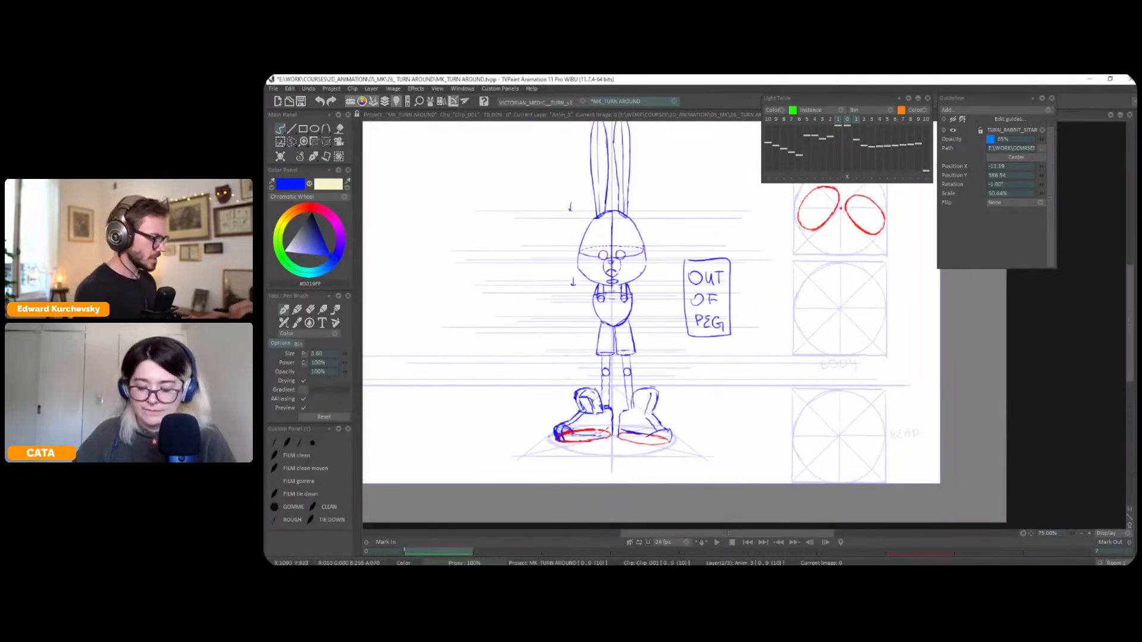
Adjust the rounded upper part of the front pose's left foot with a perspective transform and check it against the three-quarter pose
{"action": "key", "text": "s"}
{"action": "key", "text": "ctrl+t"}
{"action": "mouse_move", "coordinate": [577, 393]}
{"action": "left_mouse_down"}
{"action": "mouse_move", "coordinate": [600, 421]}
{"action": "mouse_move", "coordinate": [601, 400]}
{"action": "mouse_move", "coordinate": [575, 398]}
{"action": "left_mouse_up"}
{"action": "key", "text": "Return"}
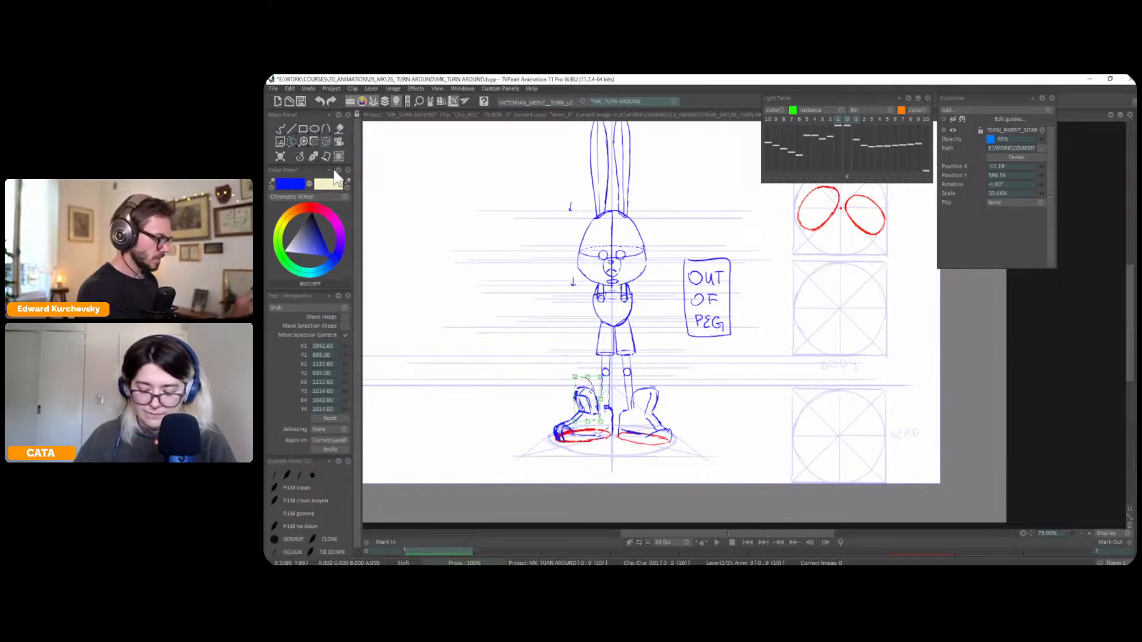
{"action": "left_click", "coordinate": [300, 157]}
{"action": "left_click", "coordinate": [297, 167]}
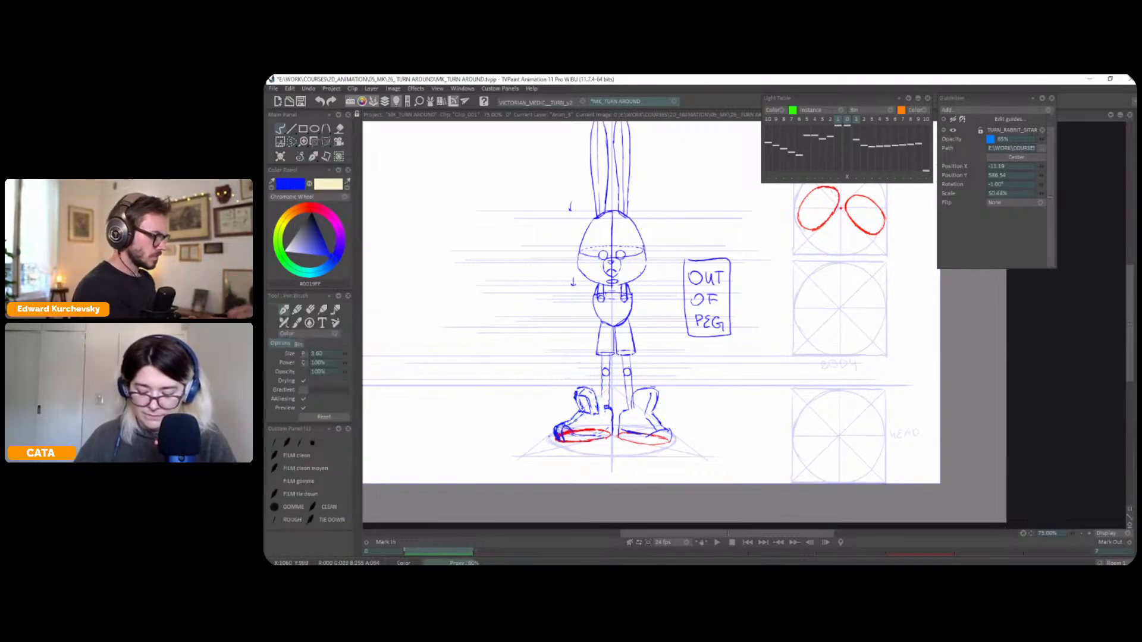
{"action": "key", "text": "Right"}
{"action": "key", "text": "Left"}
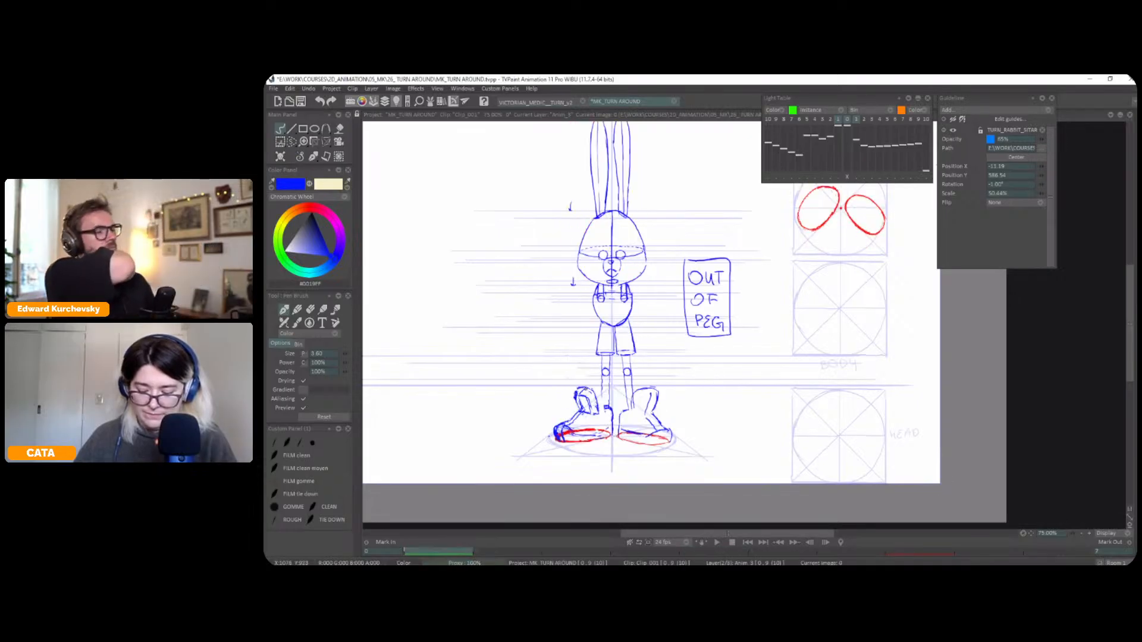
{"action": "key", "text": "Right"}
{"action": "key", "text": "Left"}
Select the instep of the front pose's left shoe and adjust it with a perspective transform
{"action": "key", "text": "s"}
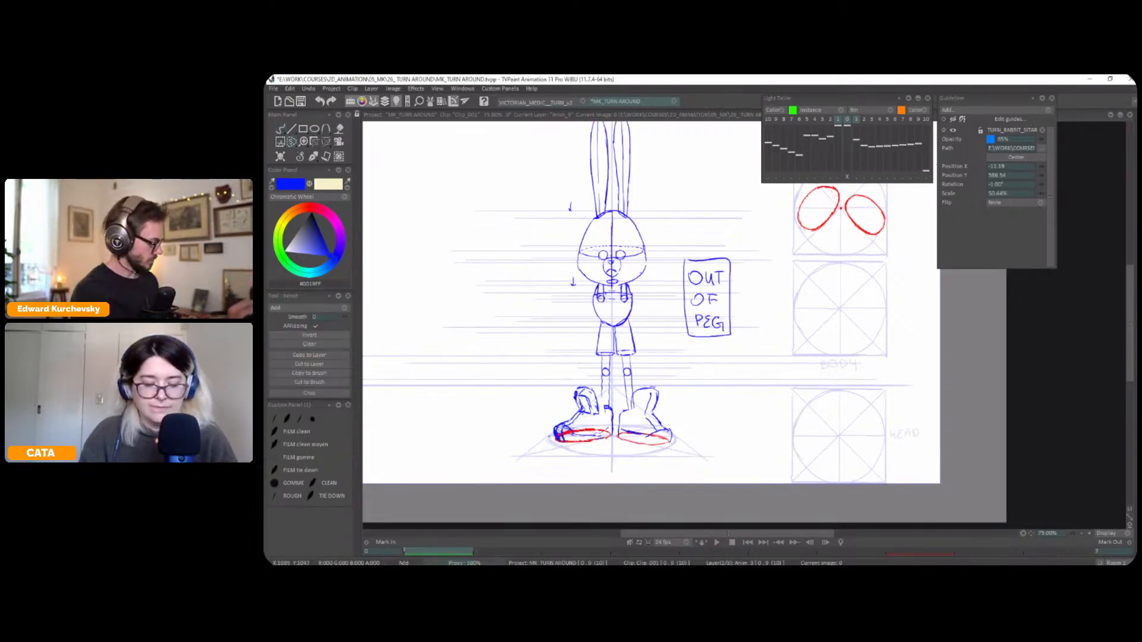
{"action": "left_click", "coordinate": [301, 157]}
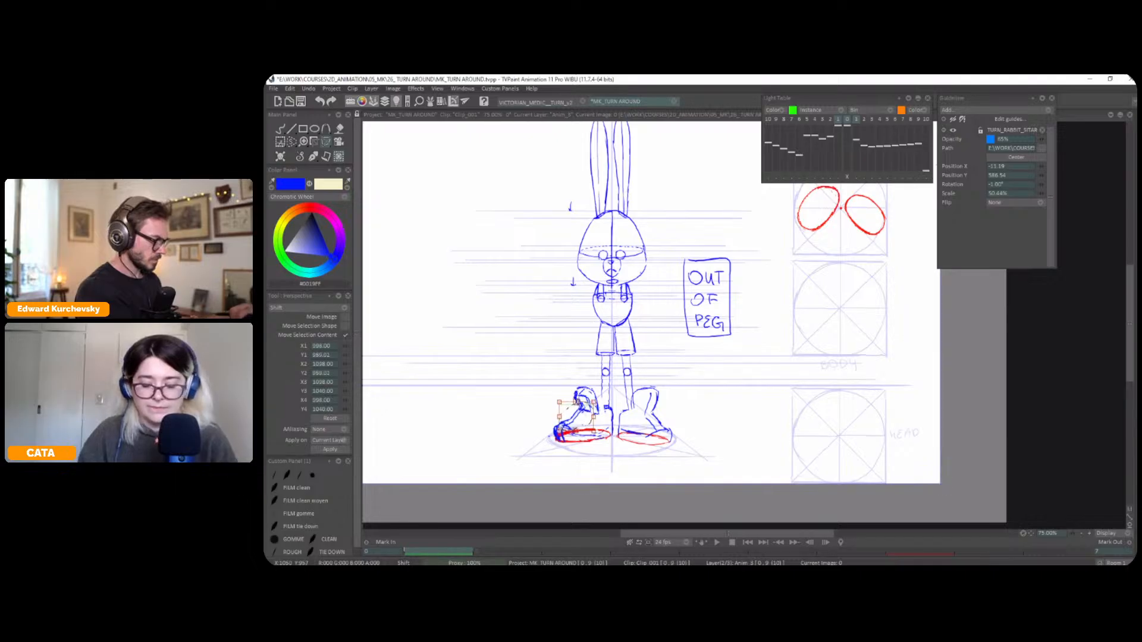
{"action": "key", "text": "b"}
{"action": "key", "text": "shift+z"}
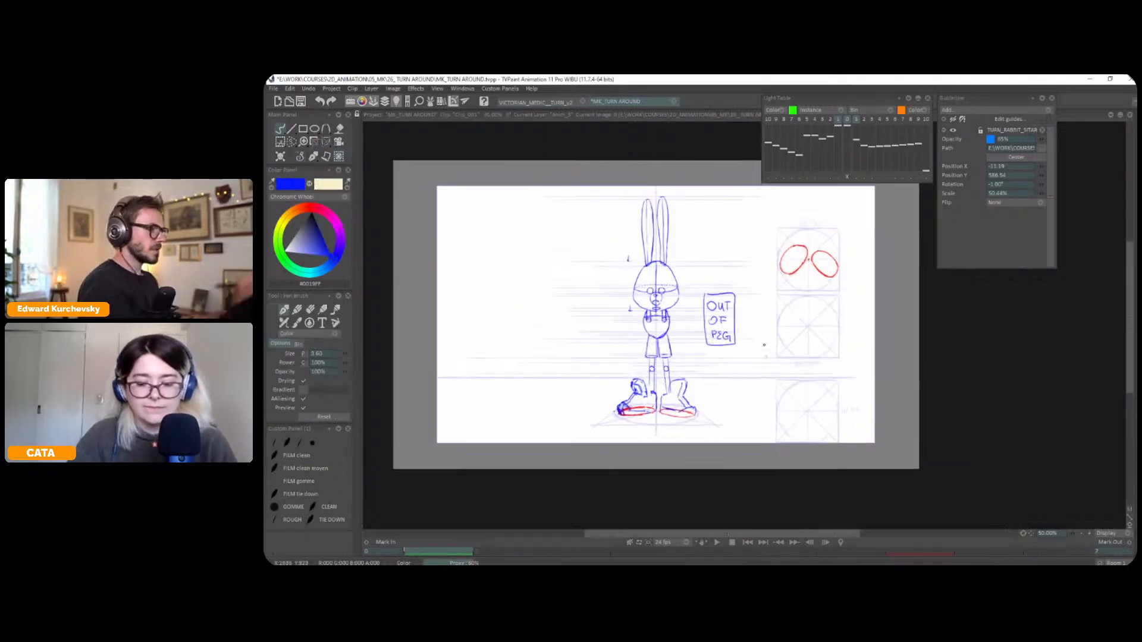
Turn on the light table over the front pose and shift the next pose's overlay to X 7.00, Y 0.00
{"action": "key", "text": "z"}
{"action": "key", "text": "z"}
{"action": "left_click_drag", "start_coordinate": [771, 313], "coordinate": [865, 335]}
{"action": "key", "text": "Right"}
{"action": "key", "text": "Left"}
{"action": "key", "text": "Right"}
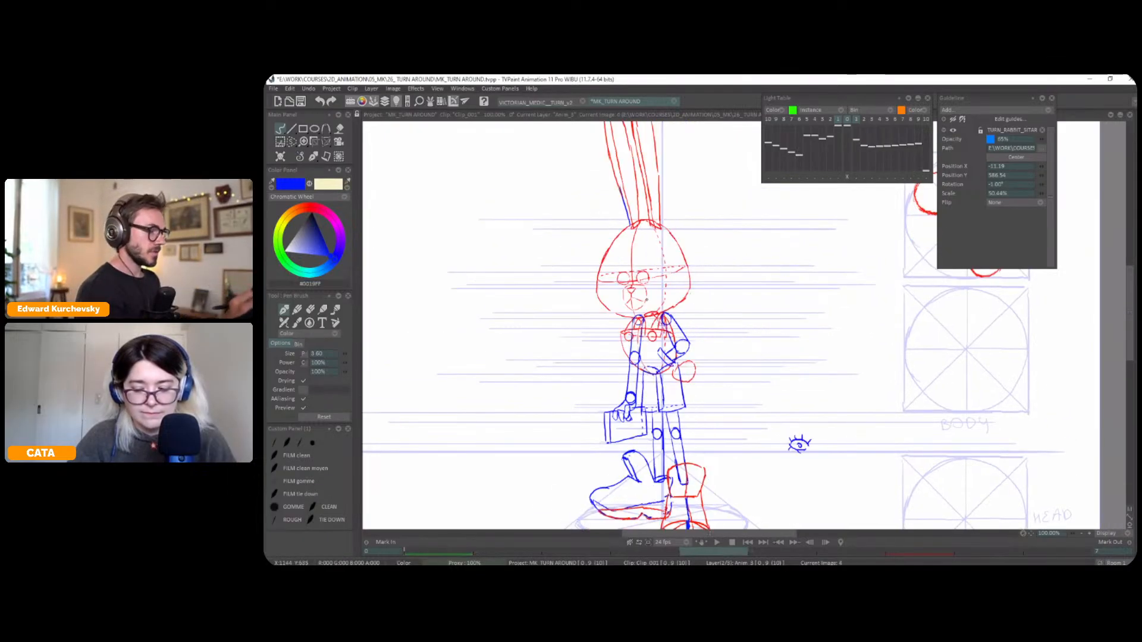
{"action": "key", "text": "Left"}
{"action": "key", "text": "l"}
{"action": "key", "text": "z"}
{"action": "left_click", "coordinate": [856, 176]}
{"action": "left_click_drag", "start_coordinate": [622, 326], "coordinate": [626, 325]}
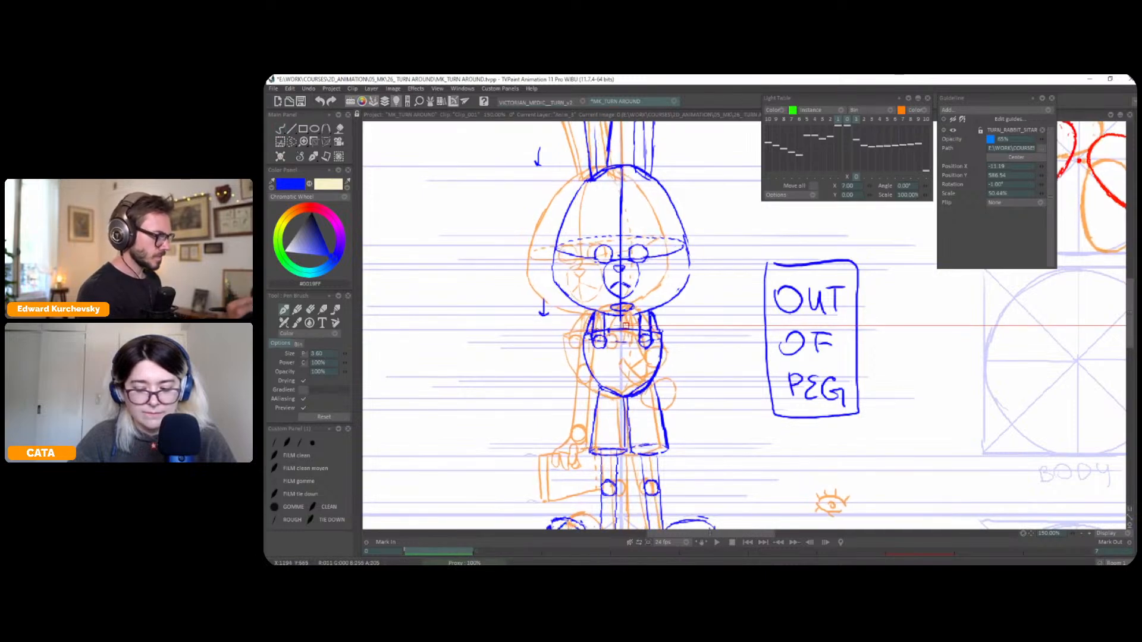
{"action": "left_click", "coordinate": [856, 177]}
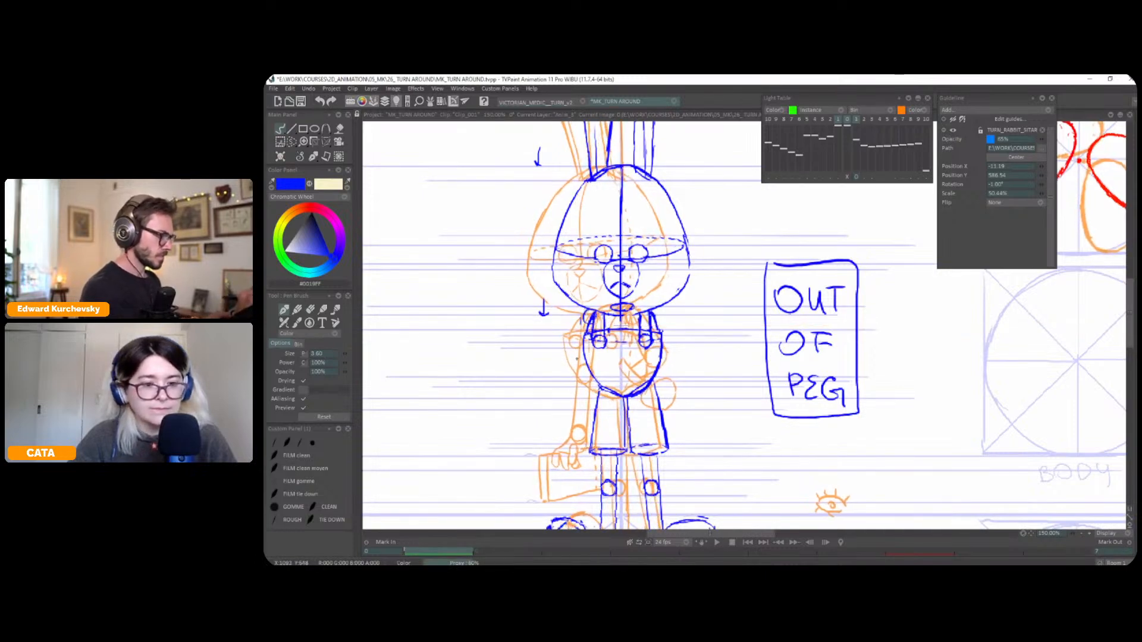
Draw the front pose's hanging arm in blue as two straight edges with an elbow circle, following the light table overlay
{"action": "mouse_move", "coordinate": [583, 314]}
{"action": "left_mouse_down"}
{"action": "mouse_move", "coordinate": [574, 410]}
{"action": "mouse_move", "coordinate": [587, 424]}
{"action": "left_mouse_up"}
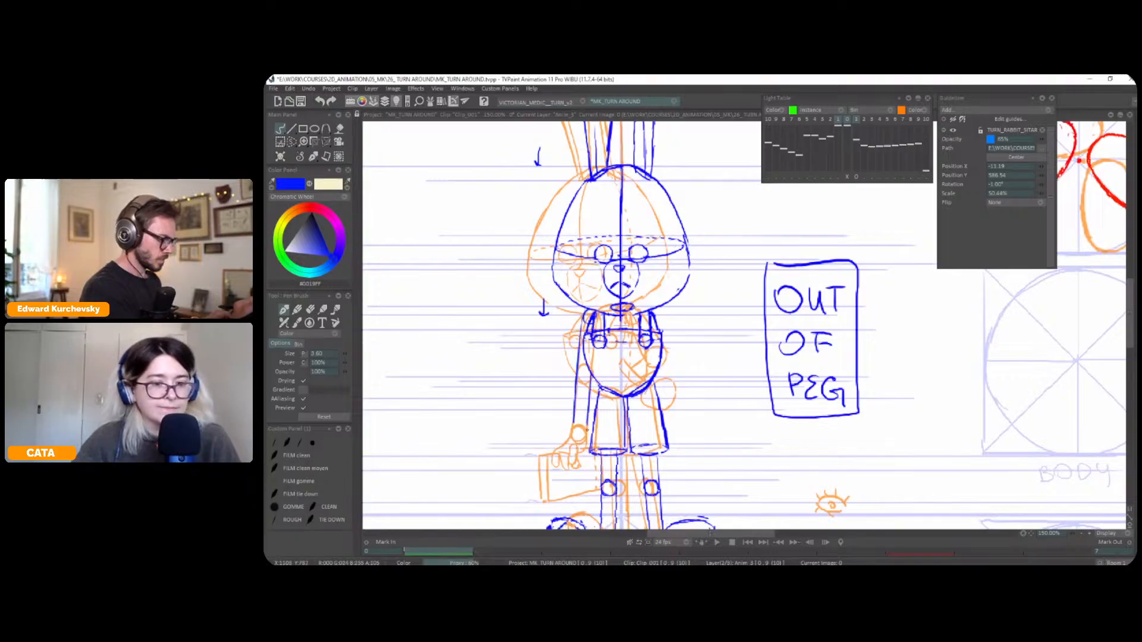
{"action": "mouse_move", "coordinate": [586, 365]}
{"action": "left_mouse_down"}
{"action": "mouse_move", "coordinate": [581, 382]}
{"action": "mouse_move", "coordinate": [586, 366]}
{"action": "left_mouse_up"}
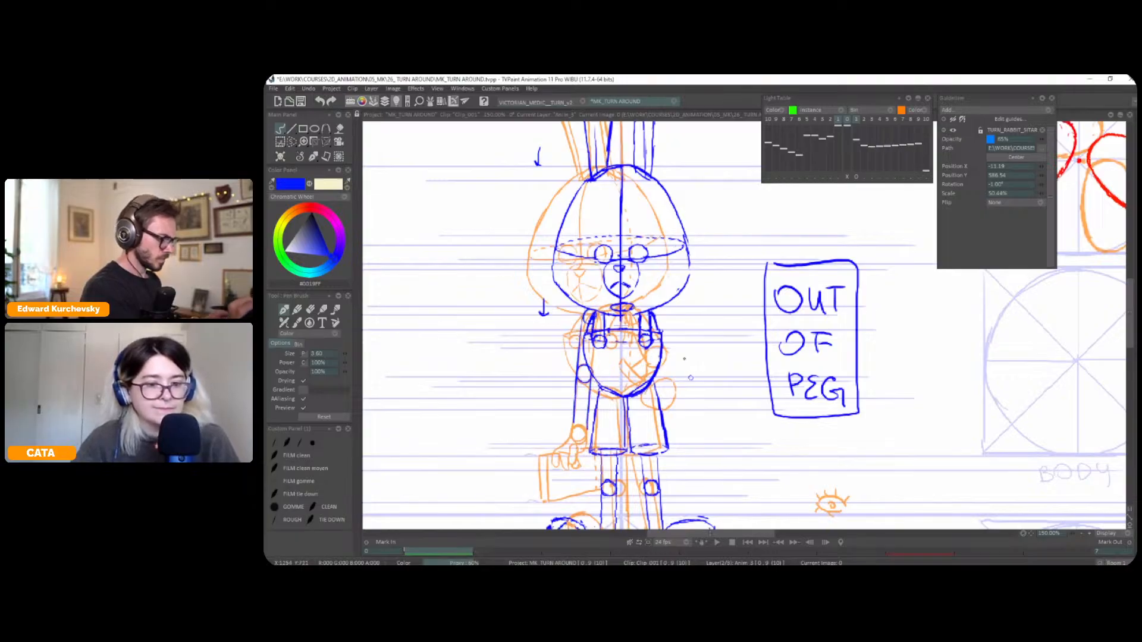
{"action": "left_click_drag", "start_coordinate": [690, 376], "coordinate": [684, 367]}
Shift the next pose's light table overlay horizontally until its bent arm's shoulder meets the front pose's shoulder
{"action": "left_click", "coordinate": [856, 177]}
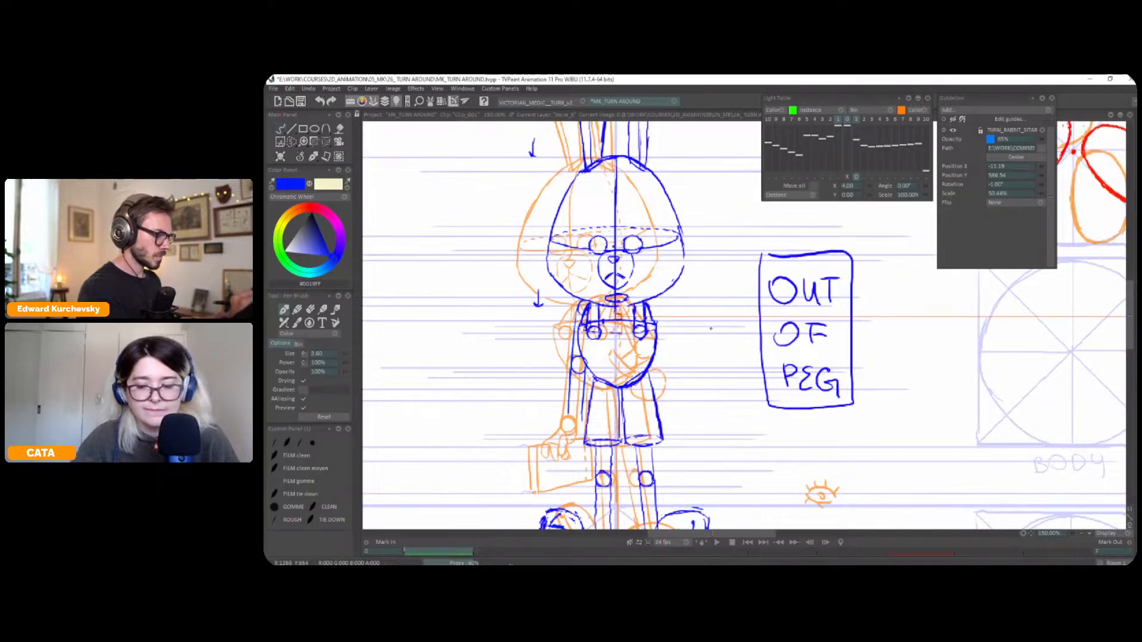
{"action": "left_click_drag", "start_coordinate": [705, 328], "coordinate": [718, 327]}
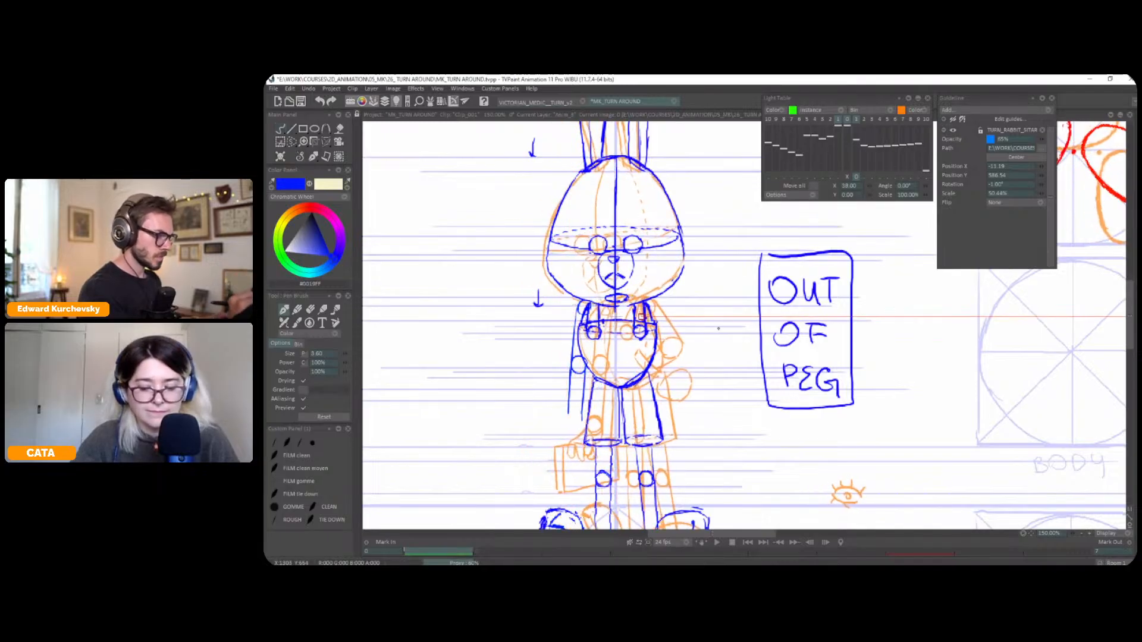
{"action": "left_click", "coordinate": [856, 177]}
Draw the two edges of the front pose's bent upper arm in red, starting from the shoulder
{"action": "left_click_drag", "start_coordinate": [647, 302], "coordinate": [646, 306]}
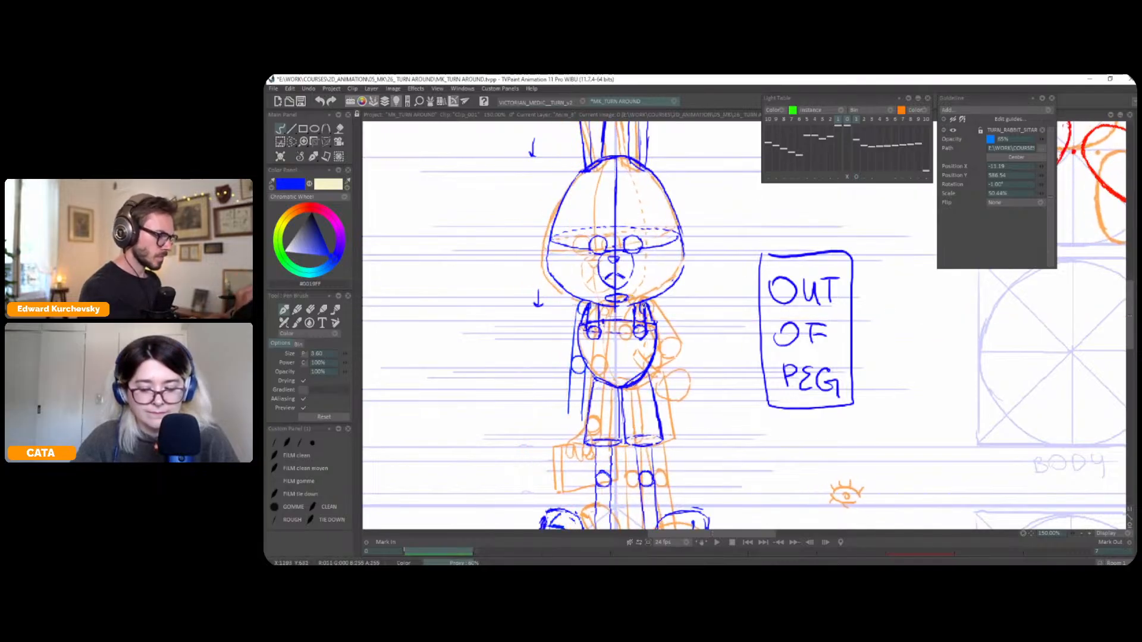
{"action": "left_click", "coordinate": [308, 209]}
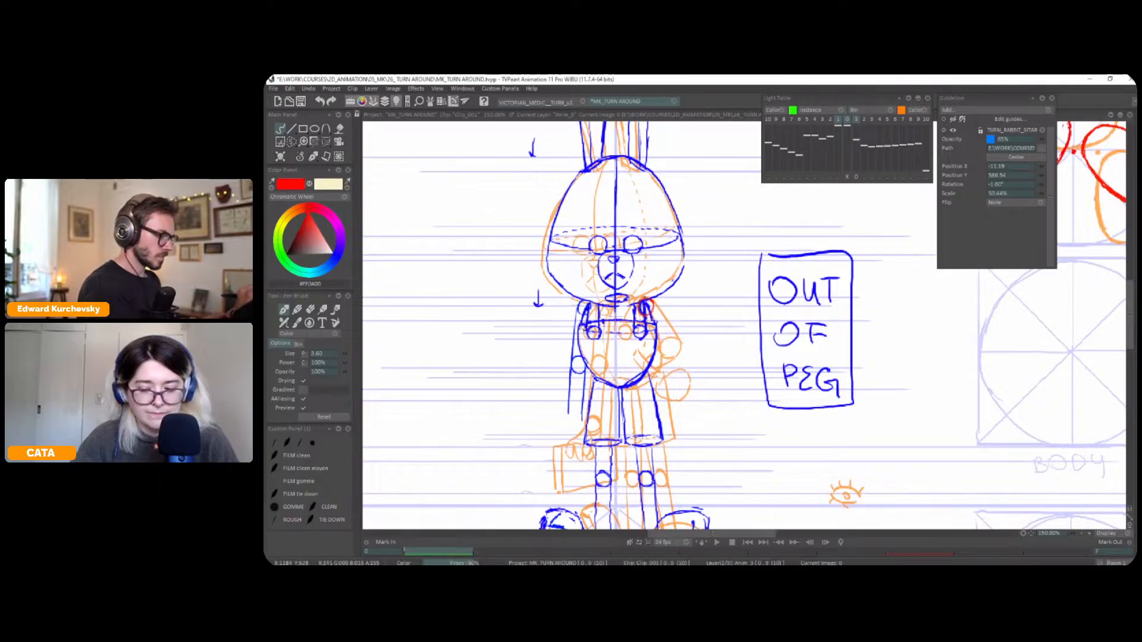
{"action": "left_click_drag", "start_coordinate": [648, 302], "coordinate": [670, 334]}
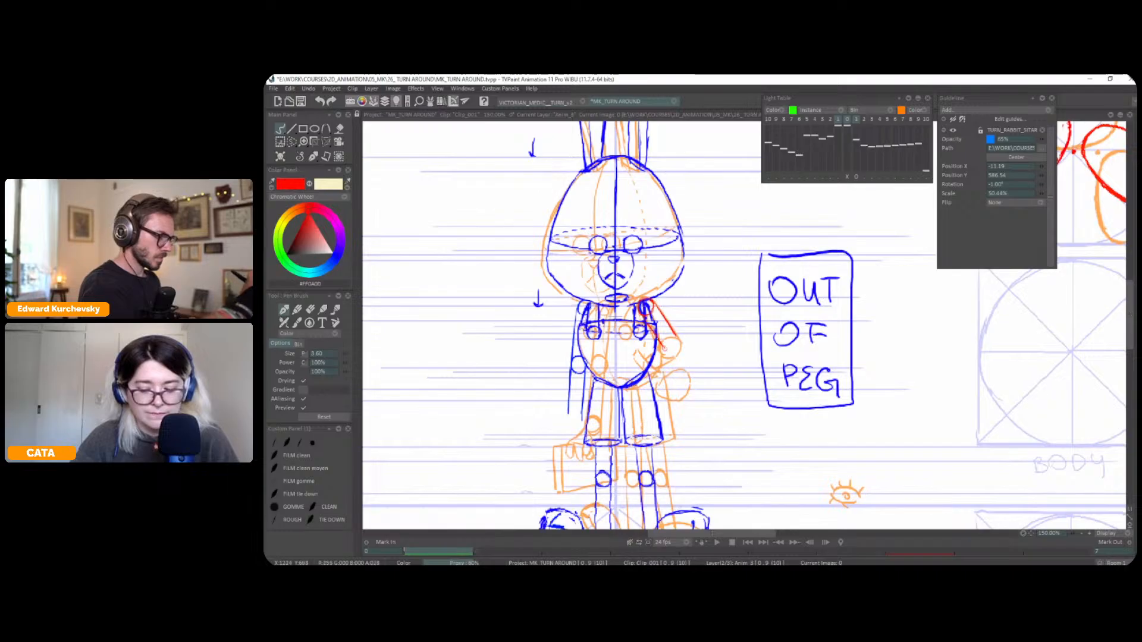
{"action": "key", "text": "ctrl+z"}
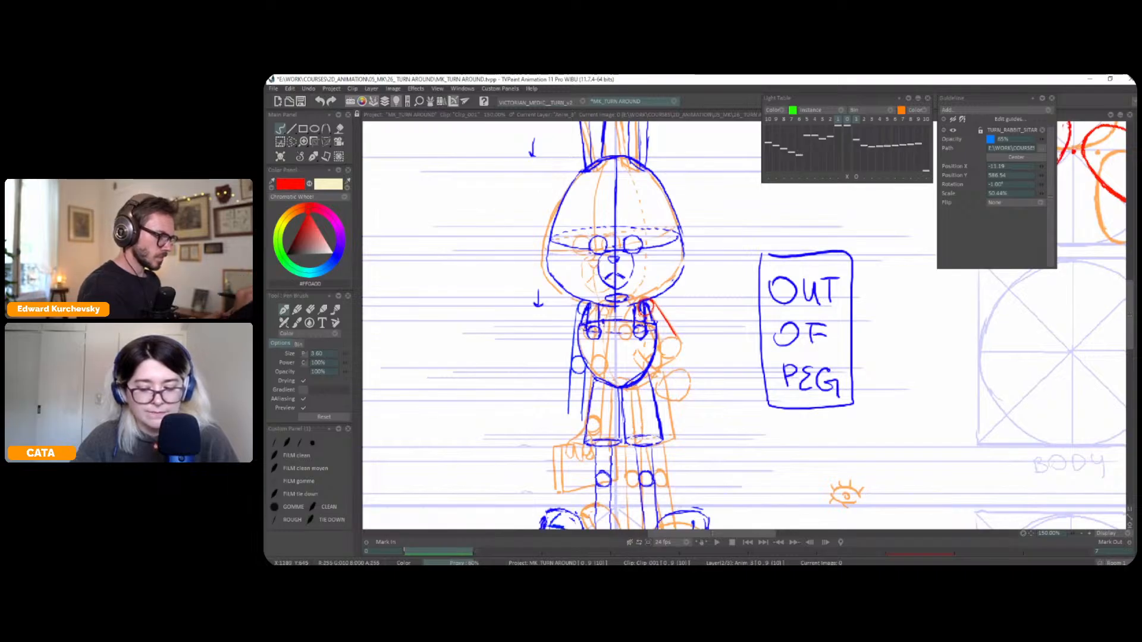
{"action": "left_click_drag", "start_coordinate": [645, 314], "coordinate": [663, 348]}
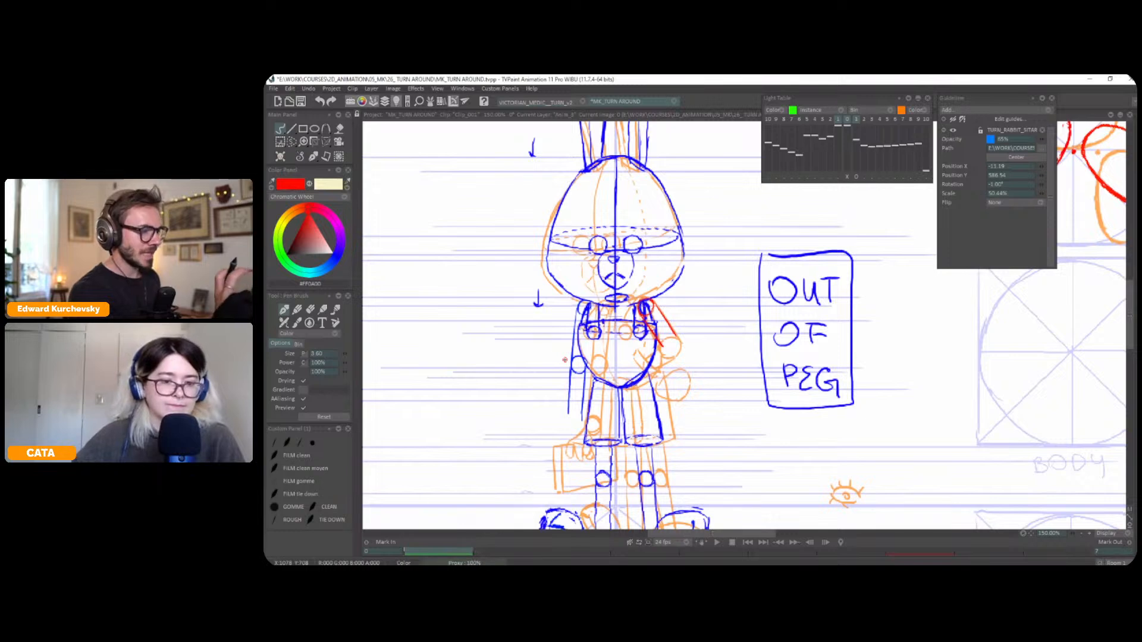
Move and rotate the next pose's overlay so its elbow meets the red upper arm, and draw the elbow circle in red
{"action": "left_click", "coordinate": [848, 178]}
{"action": "left_click_drag", "start_coordinate": [639, 315], "coordinate": [739, 314]}
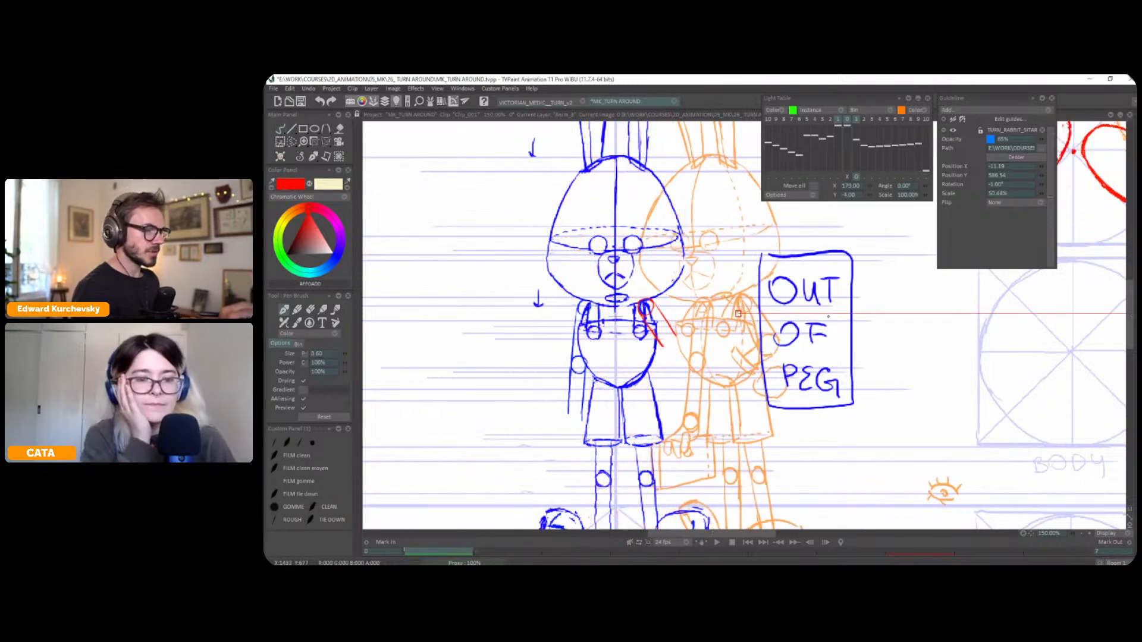
{"action": "left_click_drag", "start_coordinate": [926, 187], "coordinate": [950, 187]}
{"action": "mouse_move", "coordinate": [739, 314]}
{"action": "left_mouse_down"}
{"action": "mouse_move", "coordinate": [677, 287]}
{"action": "mouse_move", "coordinate": [737, 320]}
{"action": "left_mouse_up"}
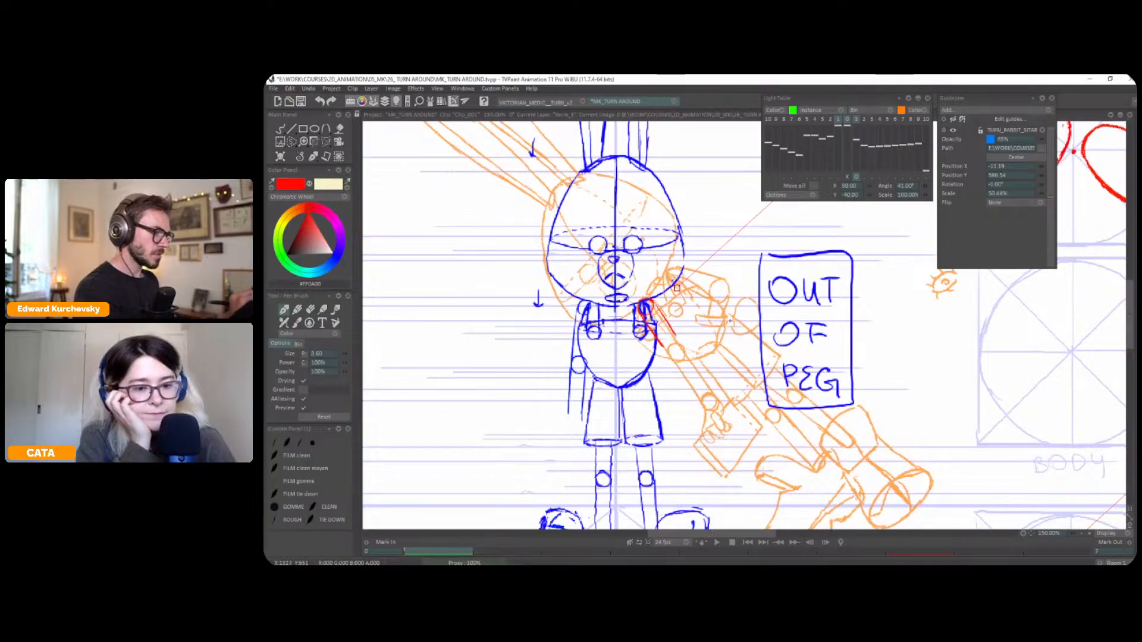
{"action": "key", "text": "b"}
{"action": "mouse_move", "coordinate": [664, 347]}
{"action": "left_mouse_down"}
{"action": "mouse_move", "coordinate": [678, 360]}
{"action": "mouse_move", "coordinate": [685, 347]}
{"action": "mouse_move", "coordinate": [671, 349]}
{"action": "left_mouse_up"}
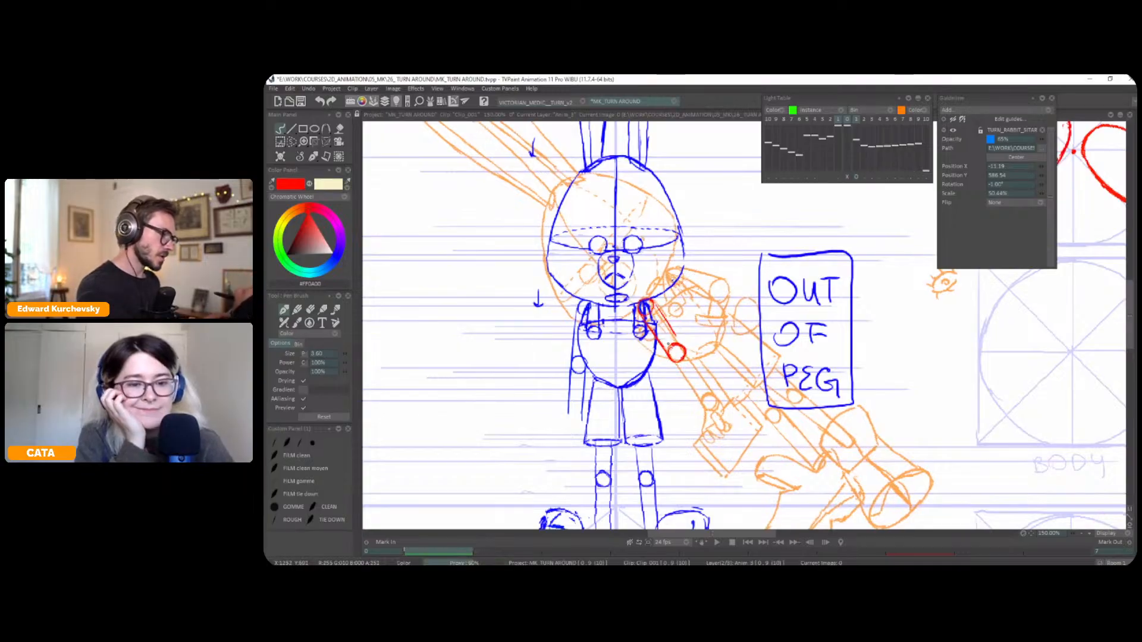
{"action": "left_click", "coordinate": [847, 178]}
Draw a blue horizontal guide line on the guides layer at the bent elbow's height in the three-quarter pose
{"action": "key", "text": "l"}
{"action": "key", "text": "Right"}
{"action": "key", "text": "Right"}
{"action": "key", "text": "Right"}
{"action": "key", "text": "Right"}
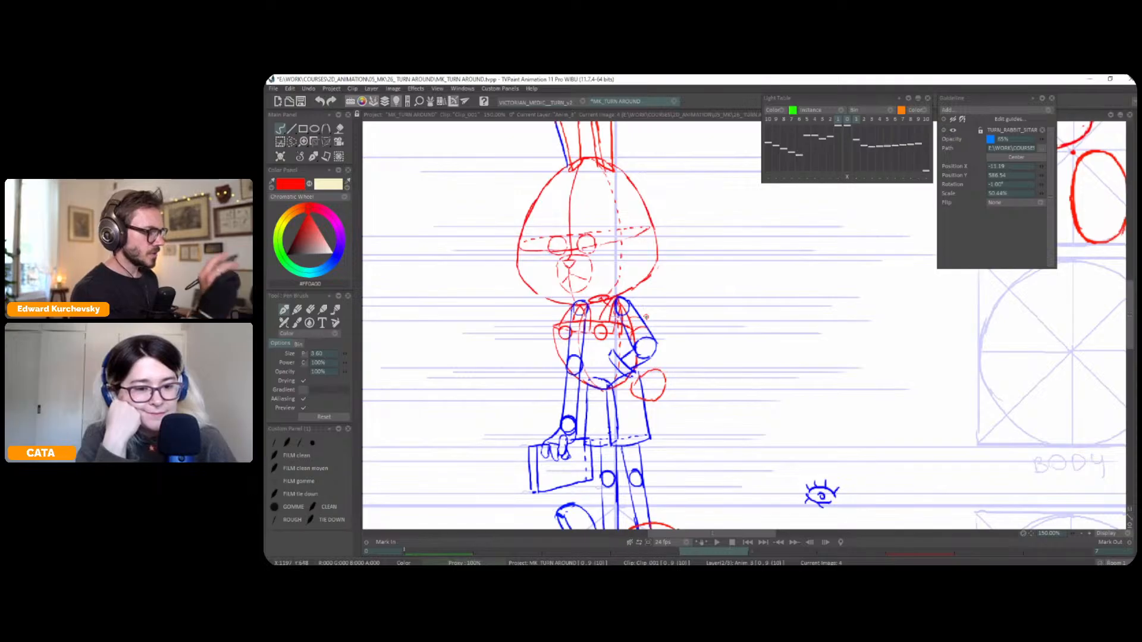
{"action": "key", "text": "Tab"}
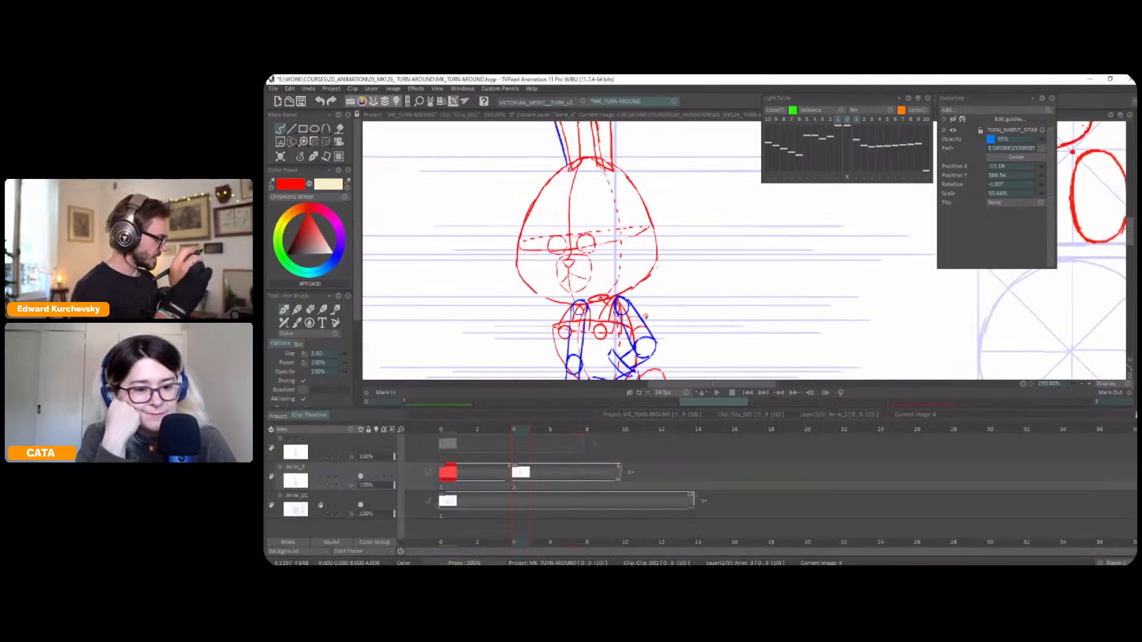
{"action": "key", "text": "Down"}
{"action": "key", "text": "Tab"}
{"action": "key", "text": "i"}
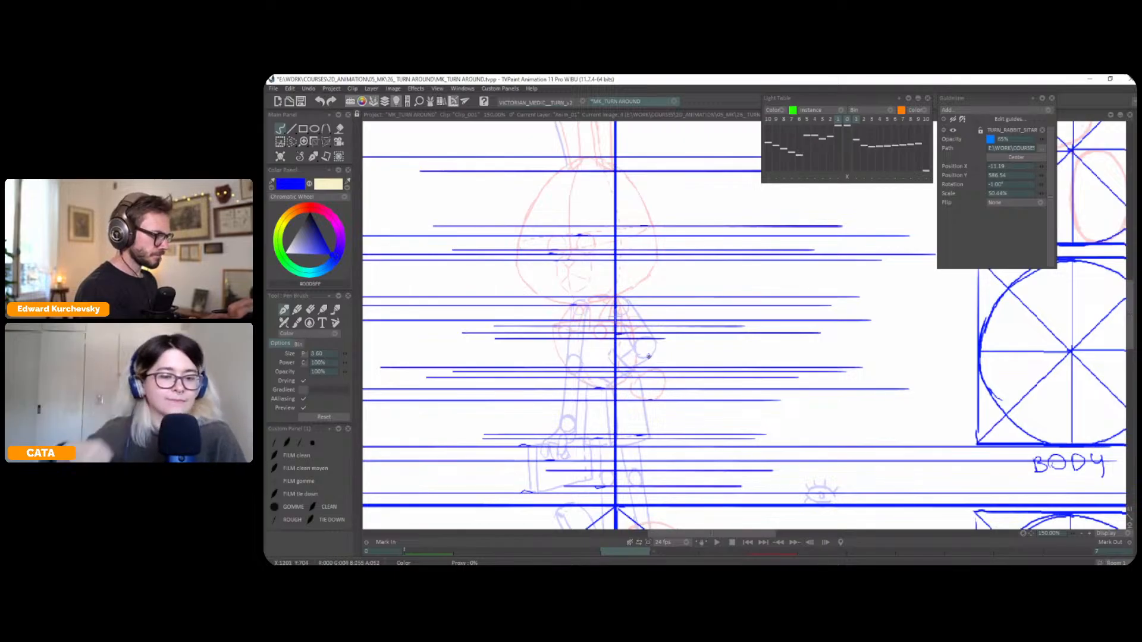
{"action": "mouse_move", "coordinate": [629, 310]}
{"action": "left_mouse_down"}
{"action": "mouse_move", "coordinate": [644, 369]}
{"action": "mouse_move", "coordinate": [488, 372]}
{"action": "mouse_move", "coordinate": [803, 356]}
{"action": "left_mouse_up"}
{"action": "key", "text": "ctrl+z"}
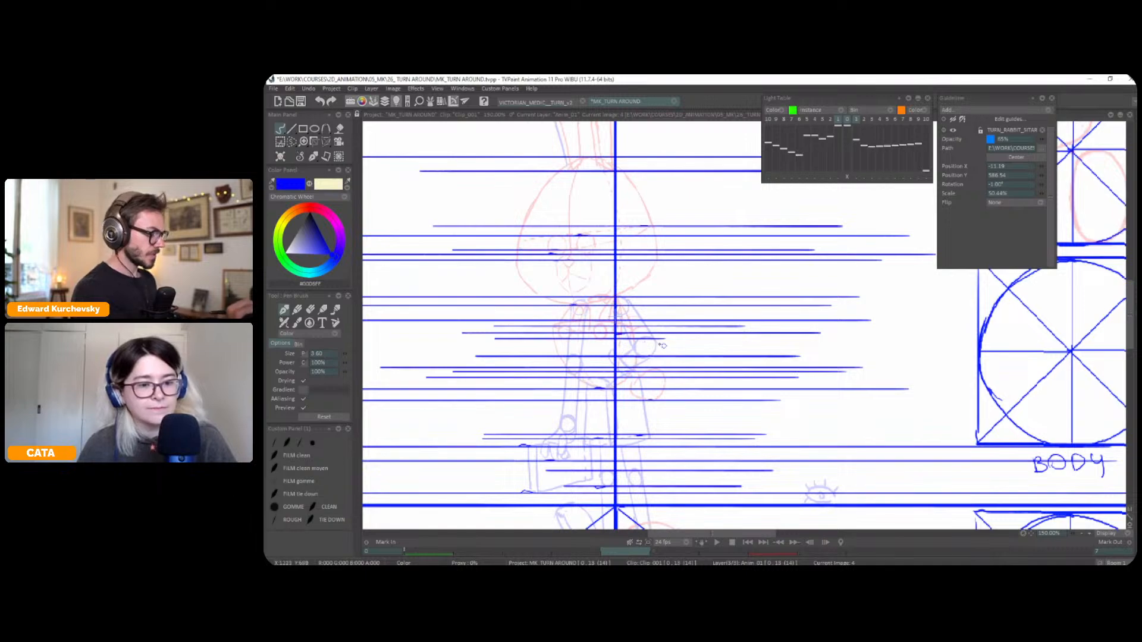
Select the front pose's red upper arm and elbow, raise and widen them slightly with a perspective transform, and deselect
{"action": "key", "text": "Up"}
{"action": "key", "text": "Left"}
{"action": "key", "text": "Left"}
{"action": "key", "text": "Left"}
{"action": "key", "text": "Left"}
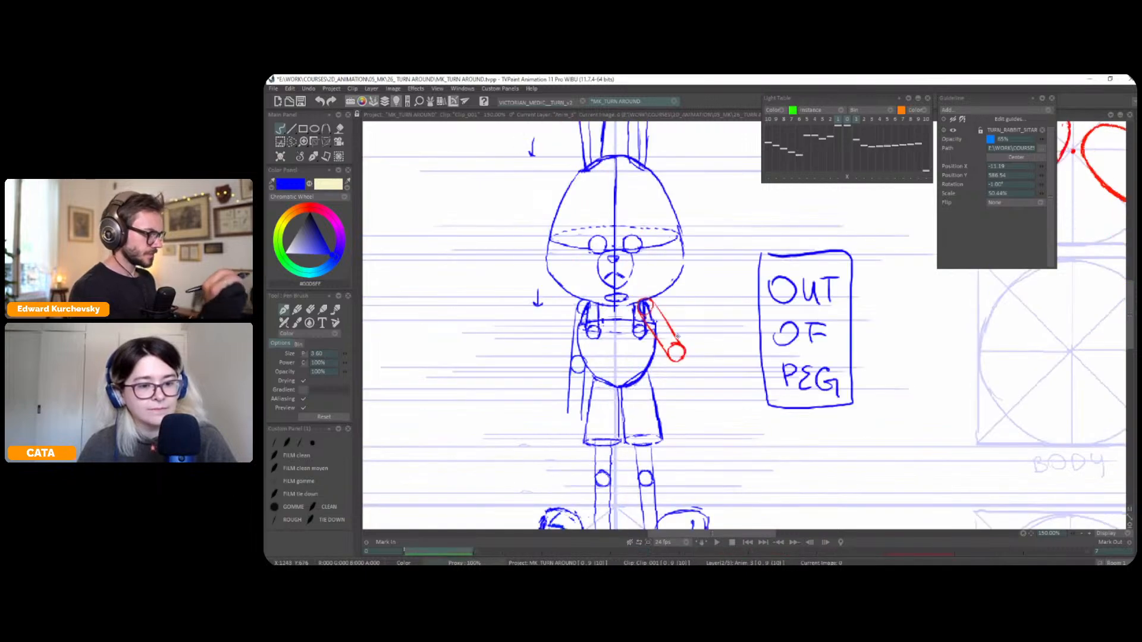
{"action": "key", "text": "s"}
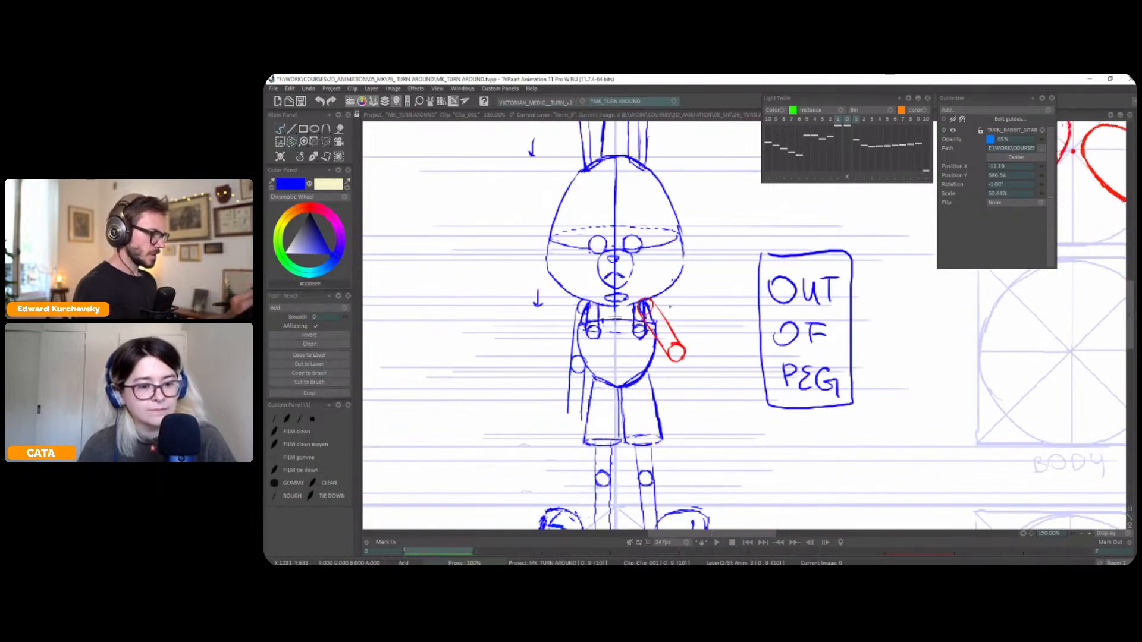
{"action": "left_click_drag", "start_coordinate": [663, 333], "coordinate": [656, 333]}
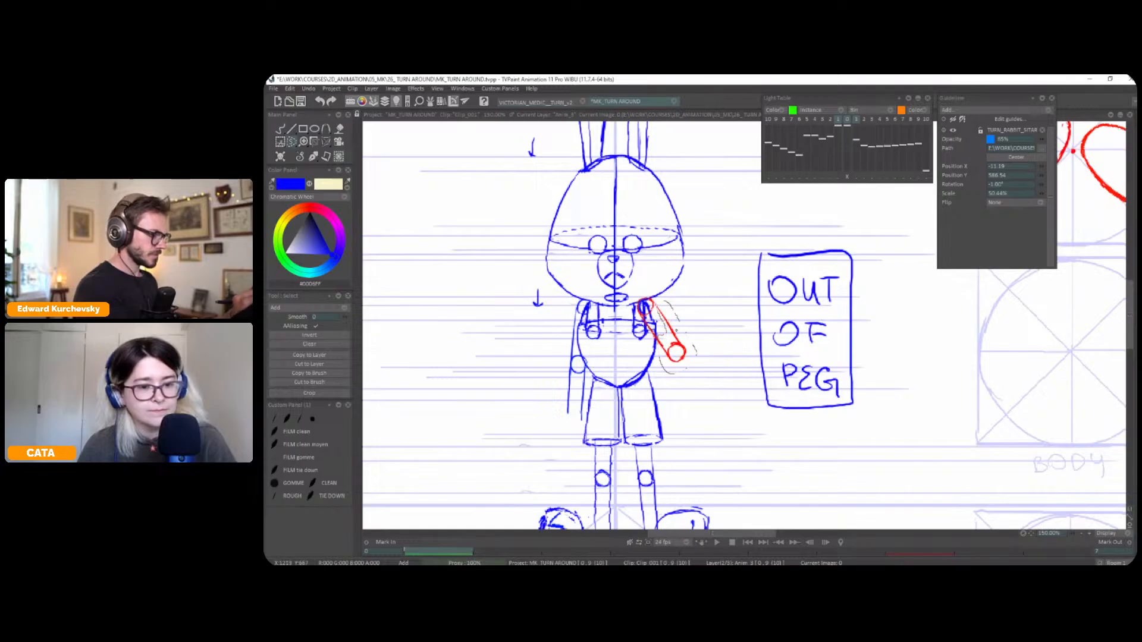
{"action": "key", "text": "ctrl+t"}
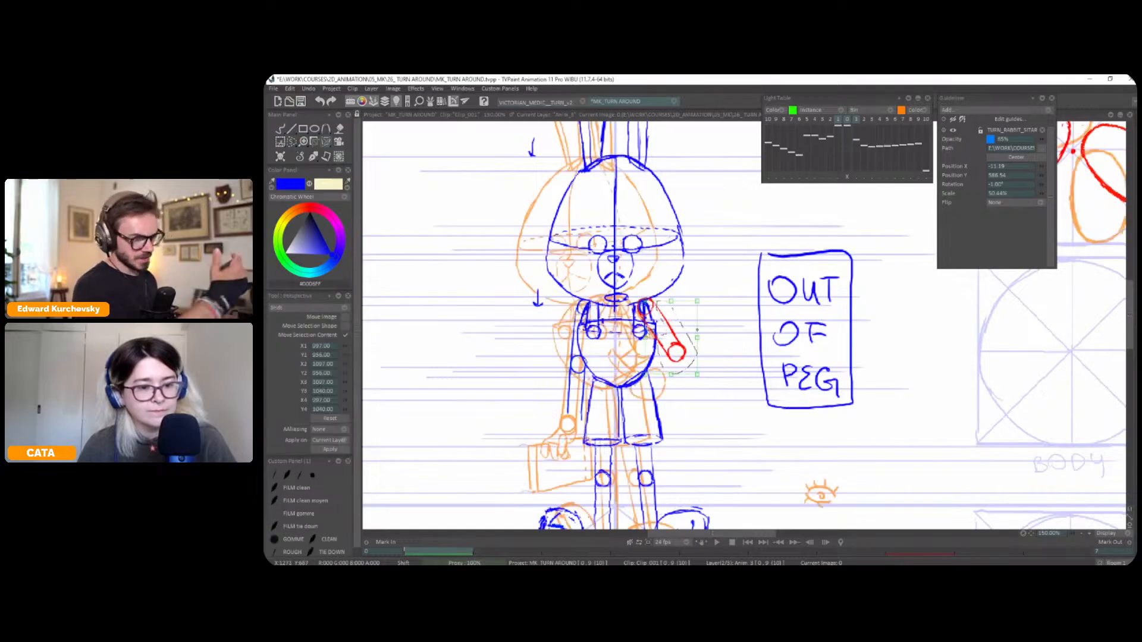
{"action": "left_click_drag", "start_coordinate": [697, 338], "coordinate": [703, 329]}
{"action": "key", "text": "Return"}
{"action": "key", "text": "ctrl+d"}
{"action": "key", "text": "b"}
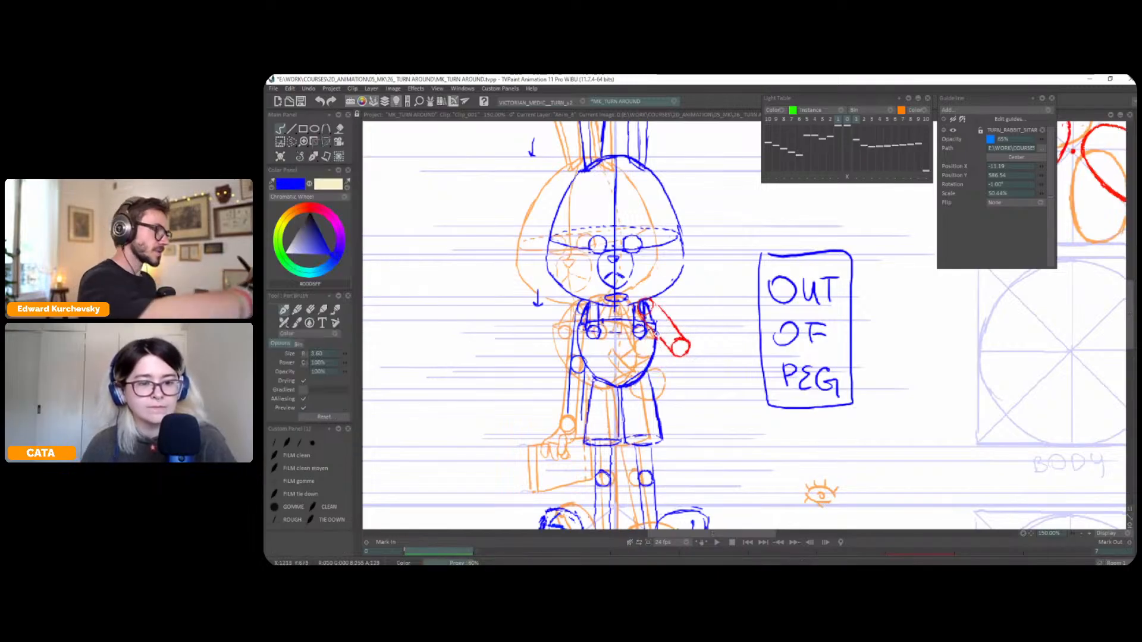
Retrace the edges of the front pose's raised upper arm in red and turn off the light table
{"action": "left_click", "coordinate": [308, 205]}
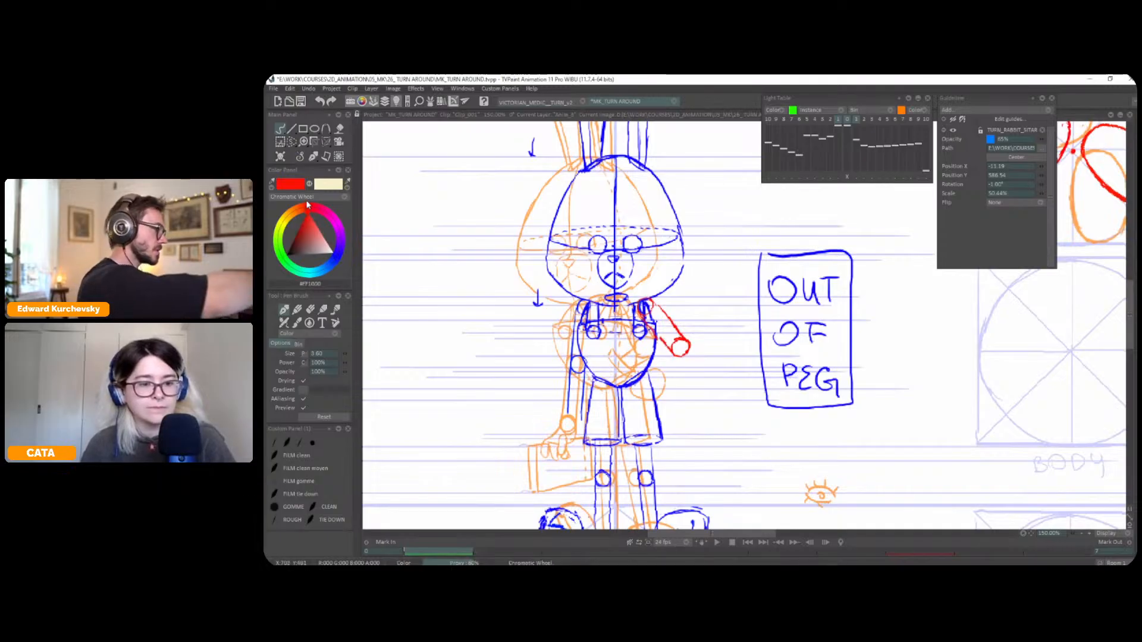
{"action": "mouse_move", "coordinate": [663, 310]}
{"action": "left_mouse_down"}
{"action": "mouse_move", "coordinate": [682, 338]}
{"action": "mouse_move", "coordinate": [671, 351]}
{"action": "left_mouse_up"}
{"action": "key", "text": "l"}
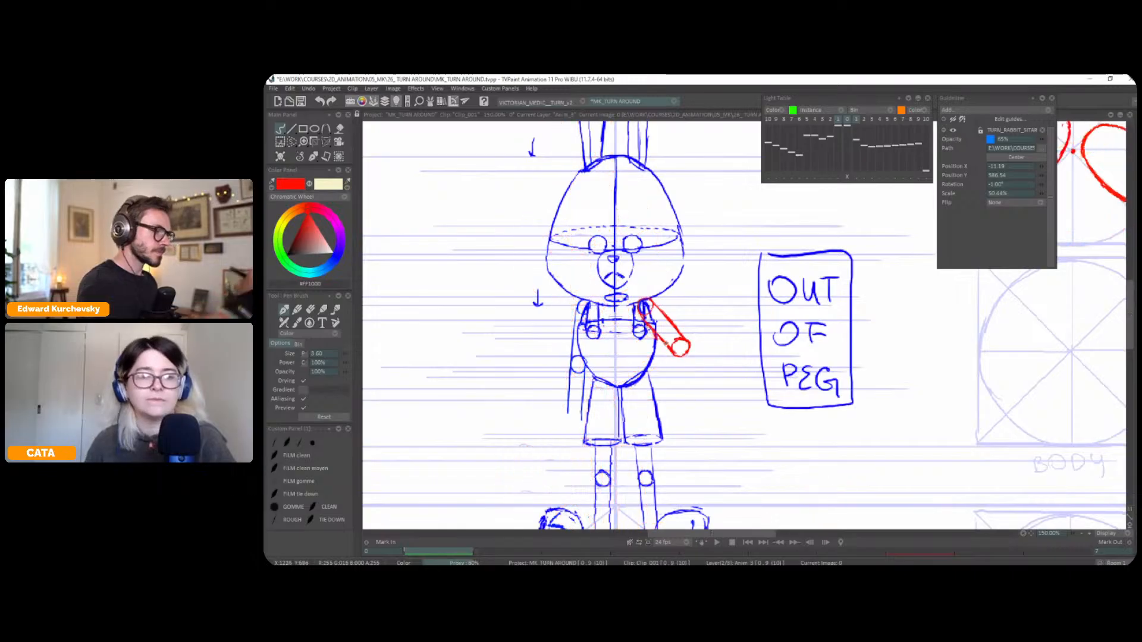
Flip repeatedly between the front and three-quarter poses to check how the bent upper arm moves
{"action": "key", "text": "Right"}
{"action": "key", "text": "Left"}
{"action": "key", "text": "Right"}
{"action": "key", "text": "Left"}
{"action": "key", "text": "Right"}
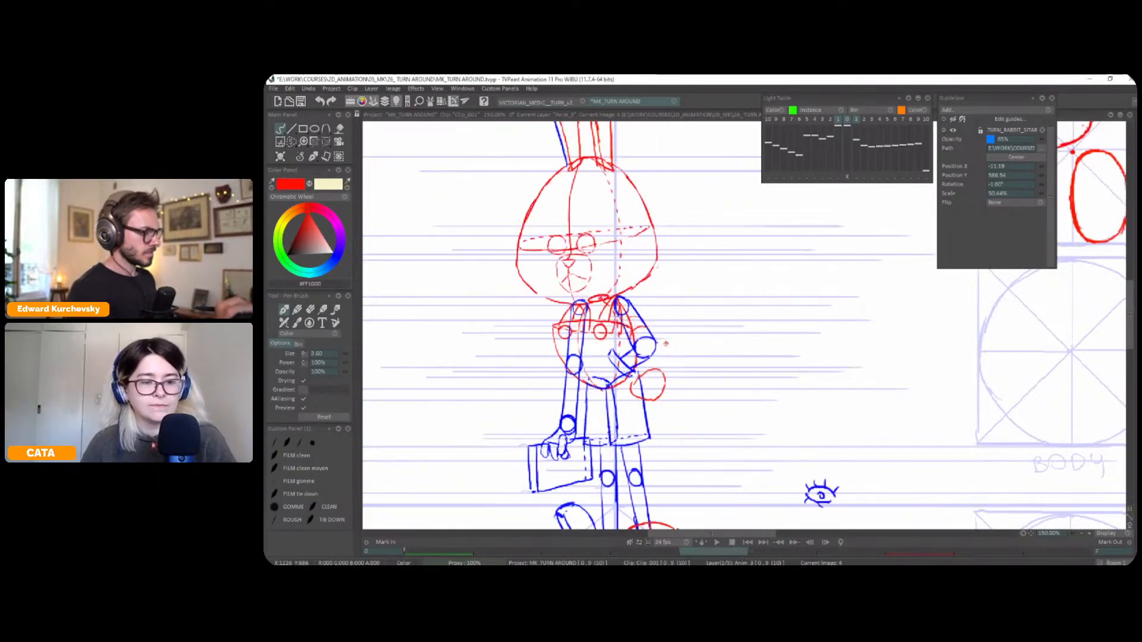
{"action": "key", "text": "Left"}
{"action": "key", "text": "Right"}
{"action": "key", "text": "Left"}
{"action": "key", "text": "Right"}
{"action": "key", "text": "Left"}
{"action": "key", "text": "Right"}
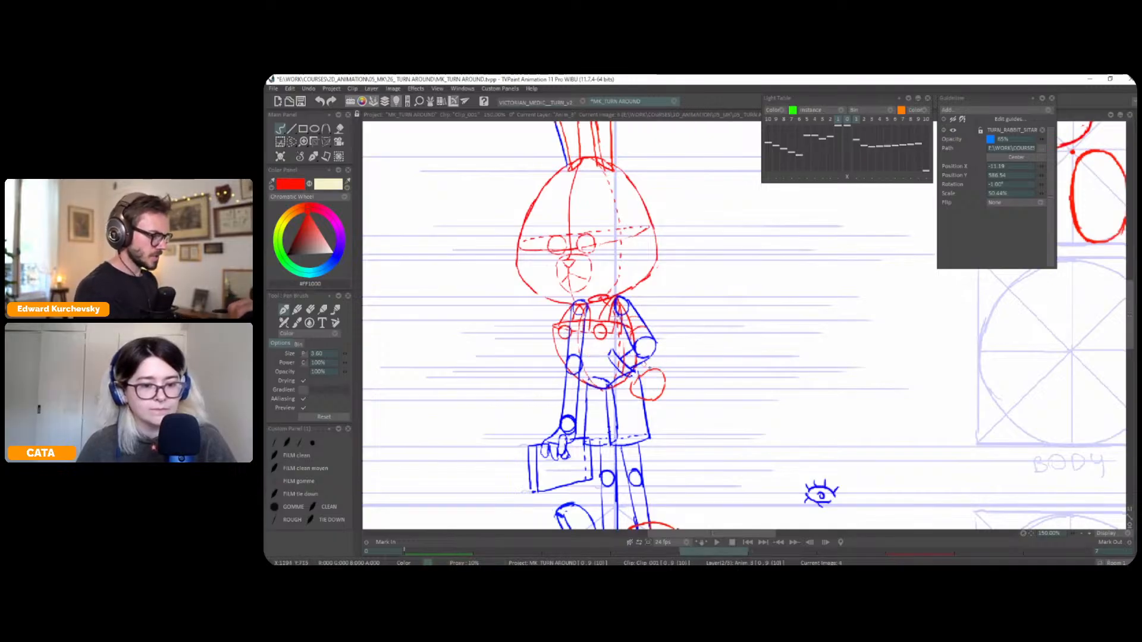
Draw the front pose's cuff and forearm in red from the elbow to the body, comparing them with the three-quarter pose
{"action": "key", "text": "Left"}
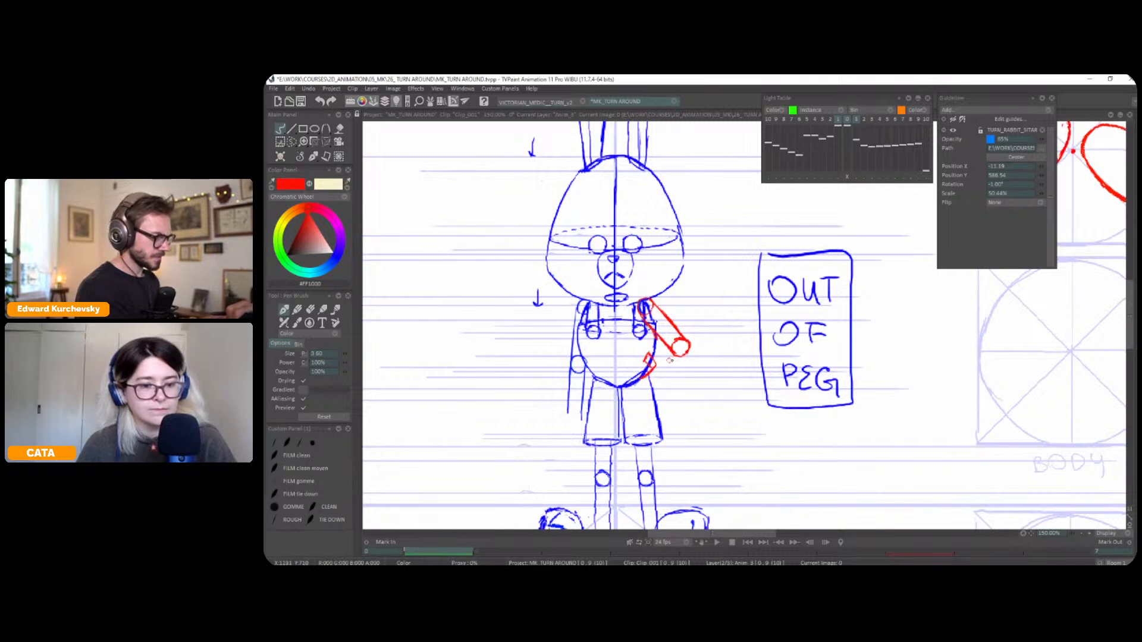
{"action": "key", "text": "Right"}
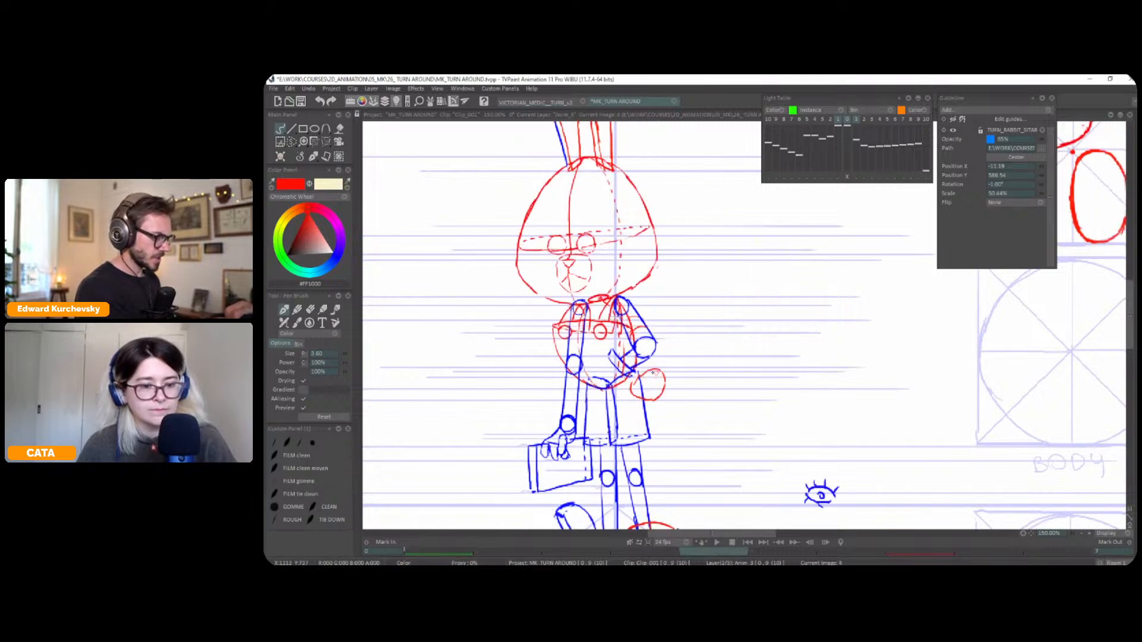
{"action": "key", "text": "Left"}
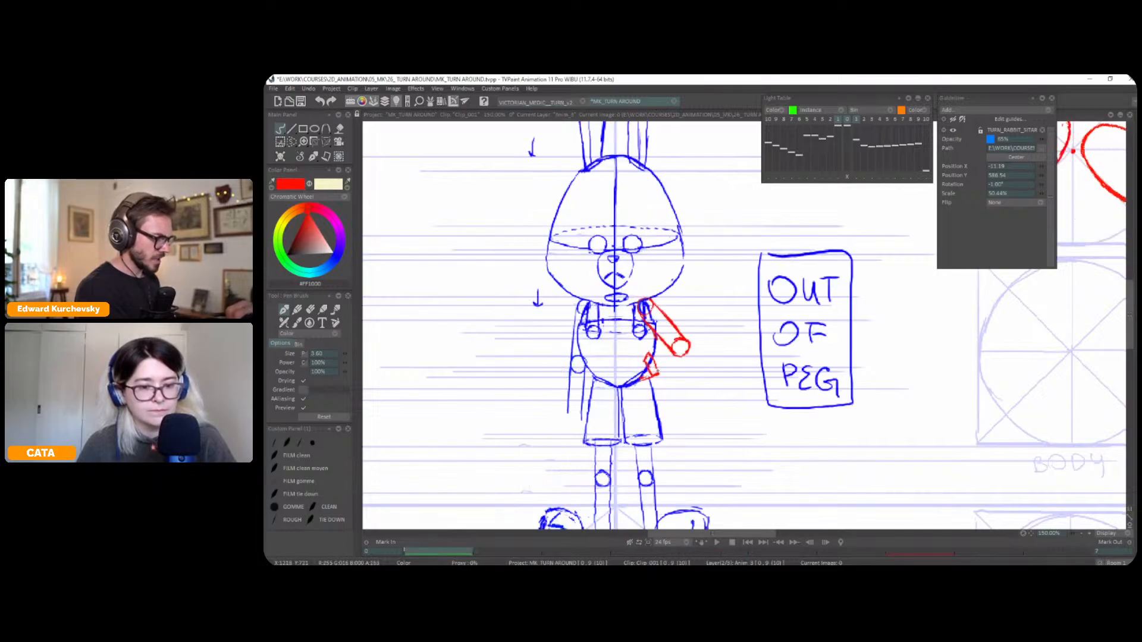
{"action": "left_click_drag", "start_coordinate": [685, 352], "coordinate": [657, 371]}
{"action": "key", "text": "Right"}
{"action": "key", "text": "Left"}
{"action": "key", "text": "Right"}
{"action": "key", "text": "Left"}
Draw another blue horizontal guide on the guides layer through the front pose's bent elbow, using brush size 2.10
{"action": "key", "text": "l"}
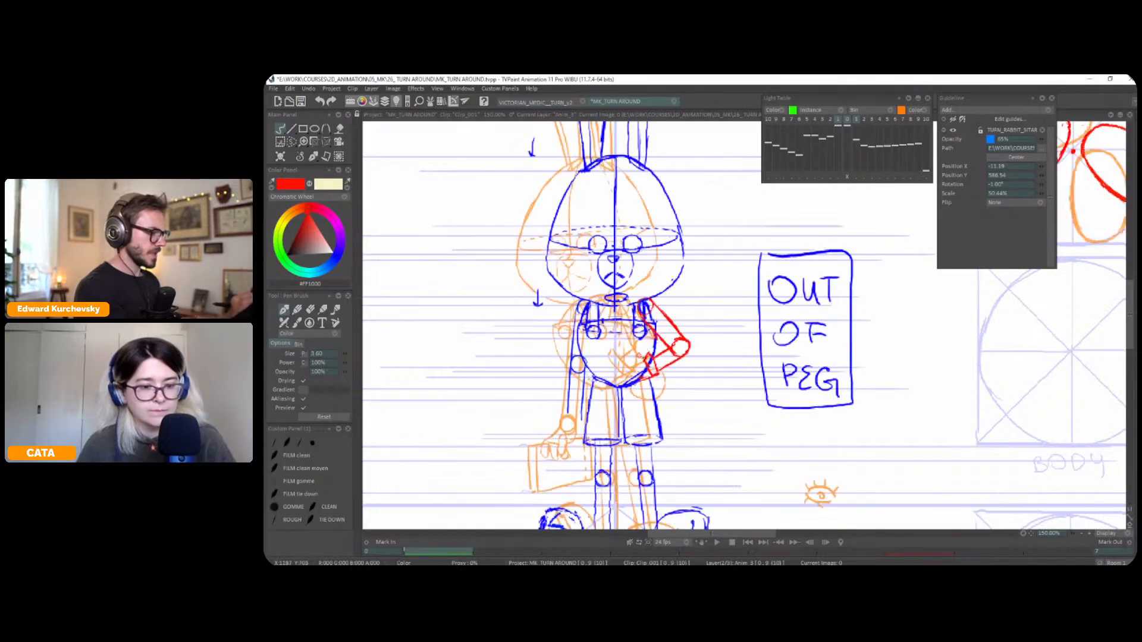
{"action": "key", "text": "Down"}
{"action": "key", "text": "Up"}
{"action": "key", "text": "Down"}
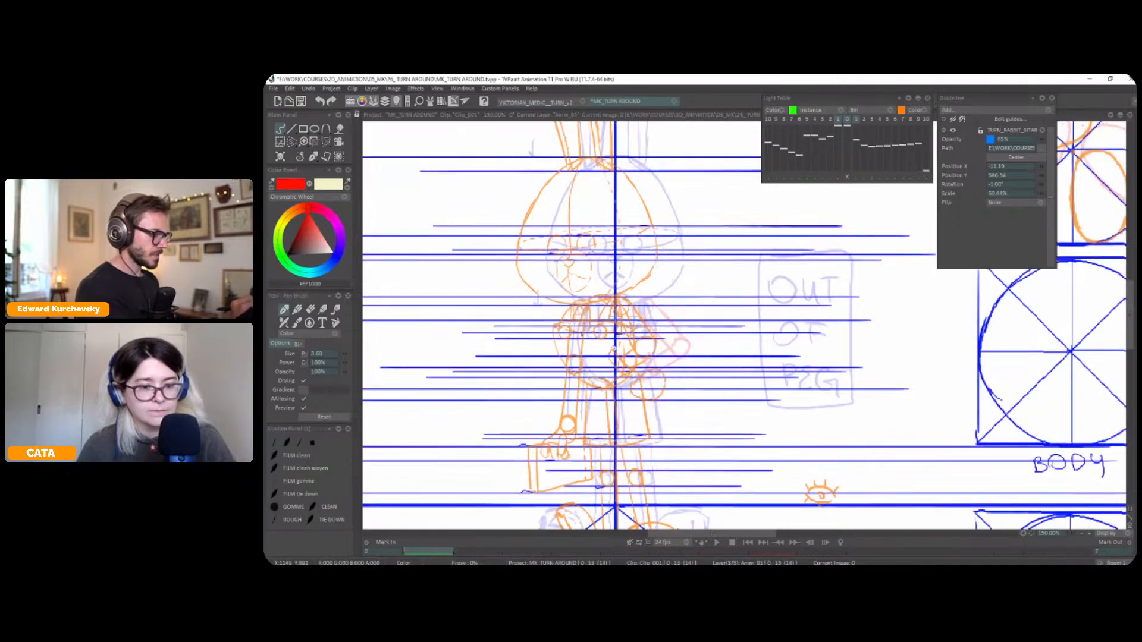
{"action": "left_click", "coordinate": [342, 262]}
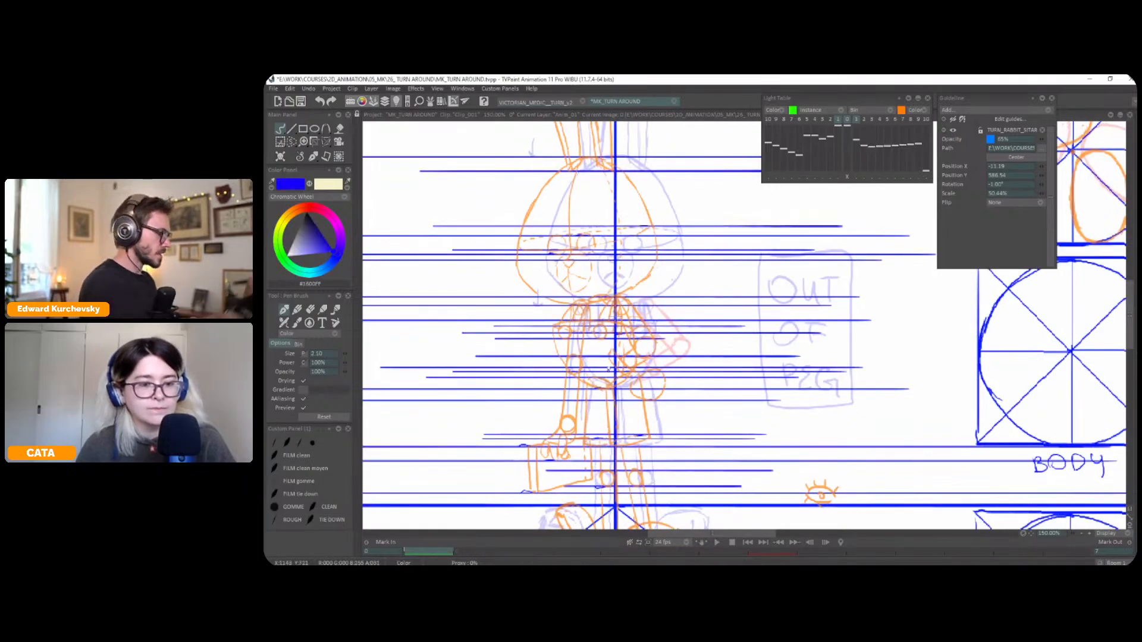
{"action": "mouse_move", "coordinate": [616, 349]}
{"action": "left_mouse_down"}
{"action": "mouse_move", "coordinate": [513, 349]}
{"action": "mouse_move", "coordinate": [832, 349]}
{"action": "left_mouse_up"}
{"action": "key", "text": "Up"}
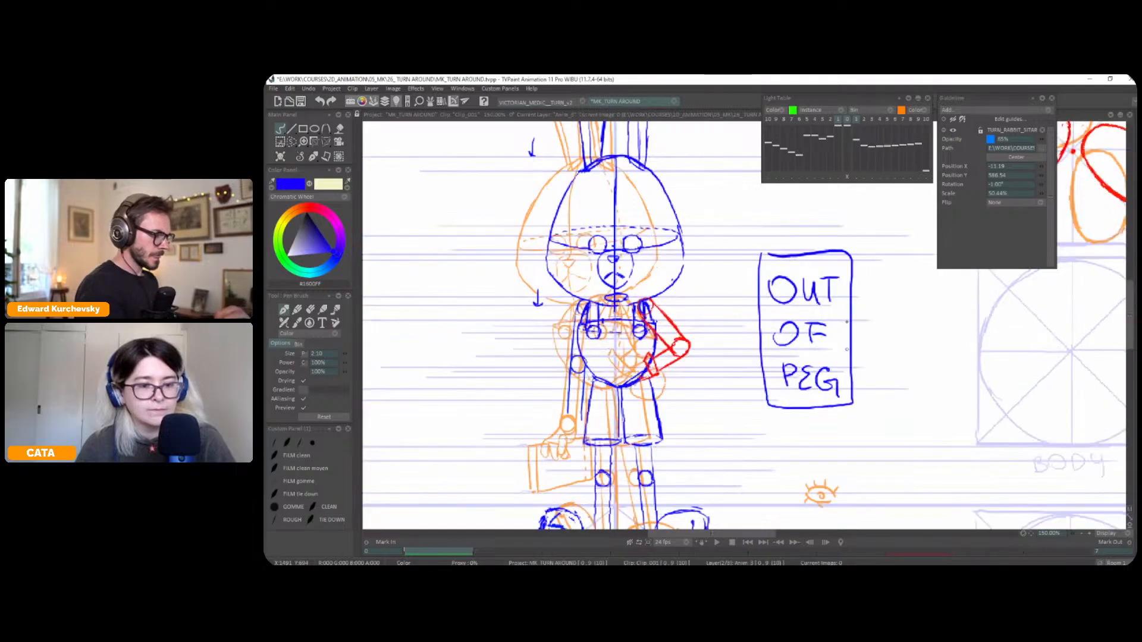
Switch back to red and flip between the front and three-quarter poses to examine the complete bent arm's movement
{"action": "left_click", "coordinate": [307, 208]}
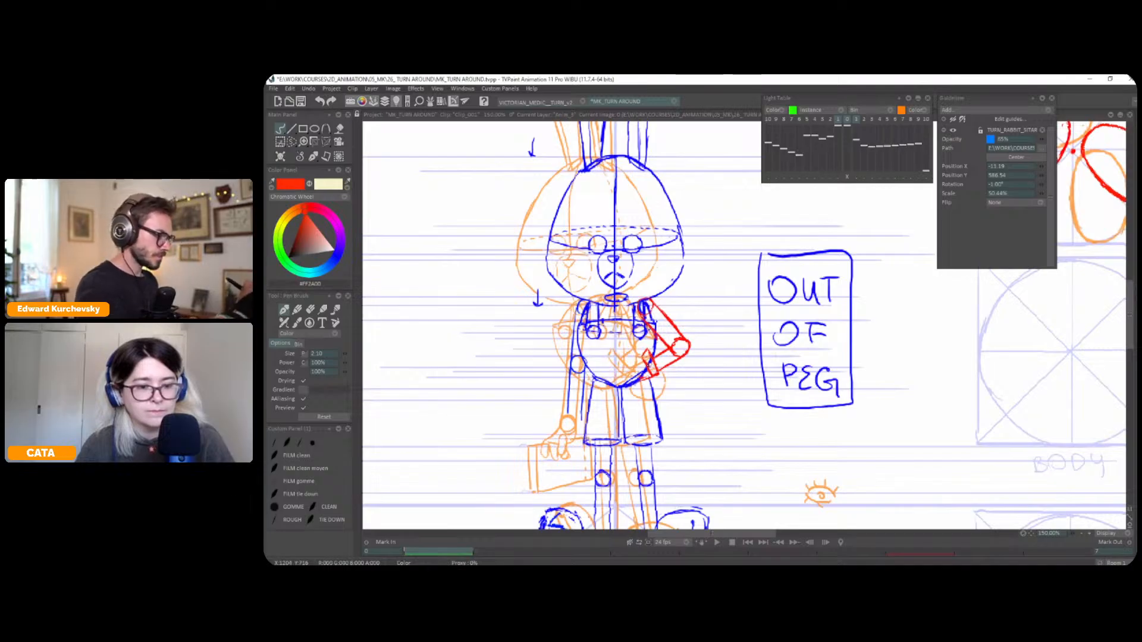
{"action": "key", "text": "l"}
{"action": "key", "text": "Right"}
{"action": "key", "text": "Left"}
{"action": "key", "text": "Right"}
{"action": "key", "text": "Left"}
{"action": "key", "text": "Right"}
{"action": "key", "text": "Left"}
{"action": "key", "text": "Right"}
{"action": "key", "text": "Left"}
{"action": "key", "text": "Right"}
{"action": "key", "text": "Left"}
{"action": "key", "text": "Right"}
{"action": "key", "text": "Left"}
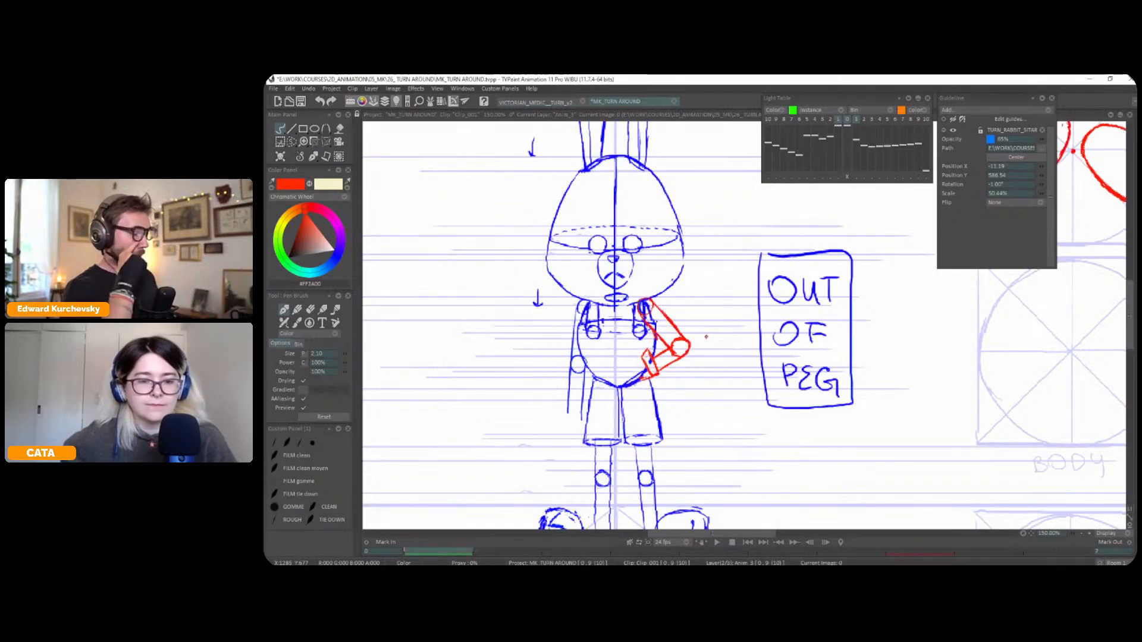
{"action": "key", "text": "Right"}
{"action": "key", "text": "Right"}
{"action": "key", "text": "Right"}
{"action": "key", "text": "Right"}
{"action": "key", "text": "Left"}
{"action": "key", "text": "Left"}
{"action": "key", "text": "Left"}
{"action": "key", "text": "Left"}
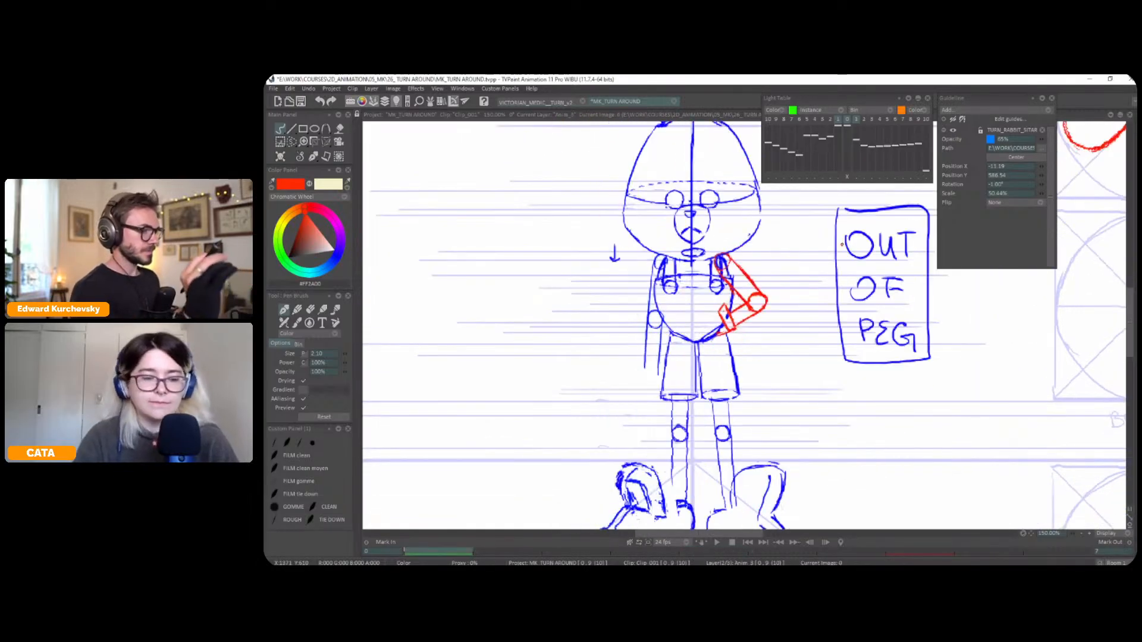
Compare the front and three-quarter poses, then check the arms against the rabbit turnaround reference image and hide it again
{"action": "scroll", "coordinate": [792, 285], "scroll_direction": "down", "scroll_amount": 1}
{"action": "left_click_drag", "start_coordinate": [795, 301], "coordinate": [798, 347]}
{"action": "key", "text": "Right"}
{"action": "key", "text": "Left"}
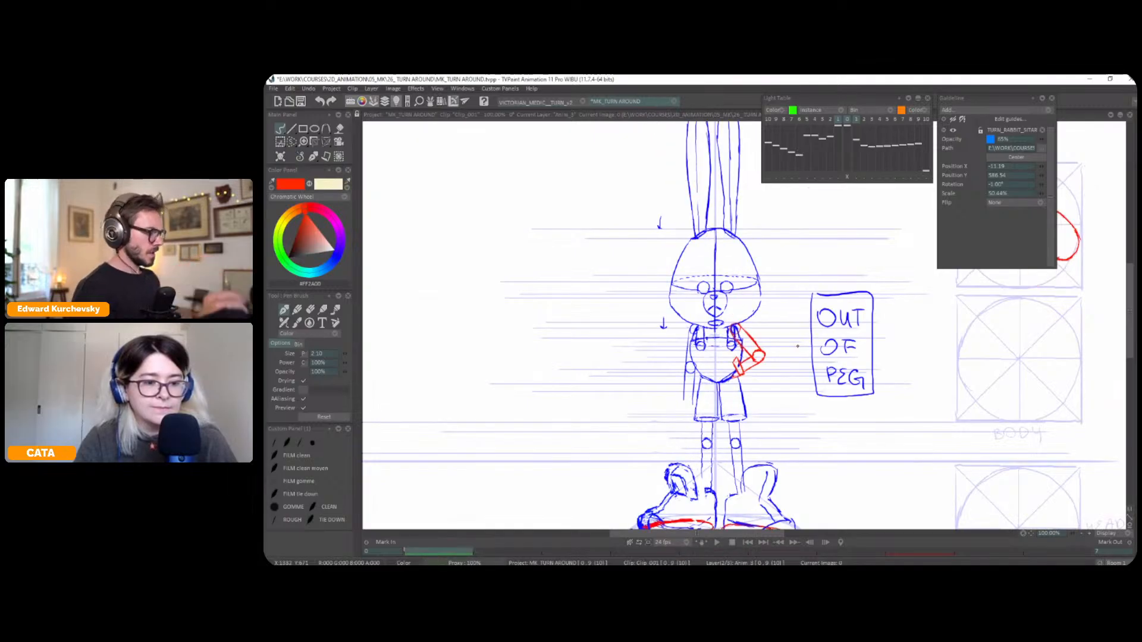
{"action": "key", "text": "g"}
{"action": "scroll", "coordinate": [798, 346], "scroll_direction": "down", "scroll_amount": 2}
{"action": "left_click_drag", "start_coordinate": [776, 362], "coordinate": [952, 320]}
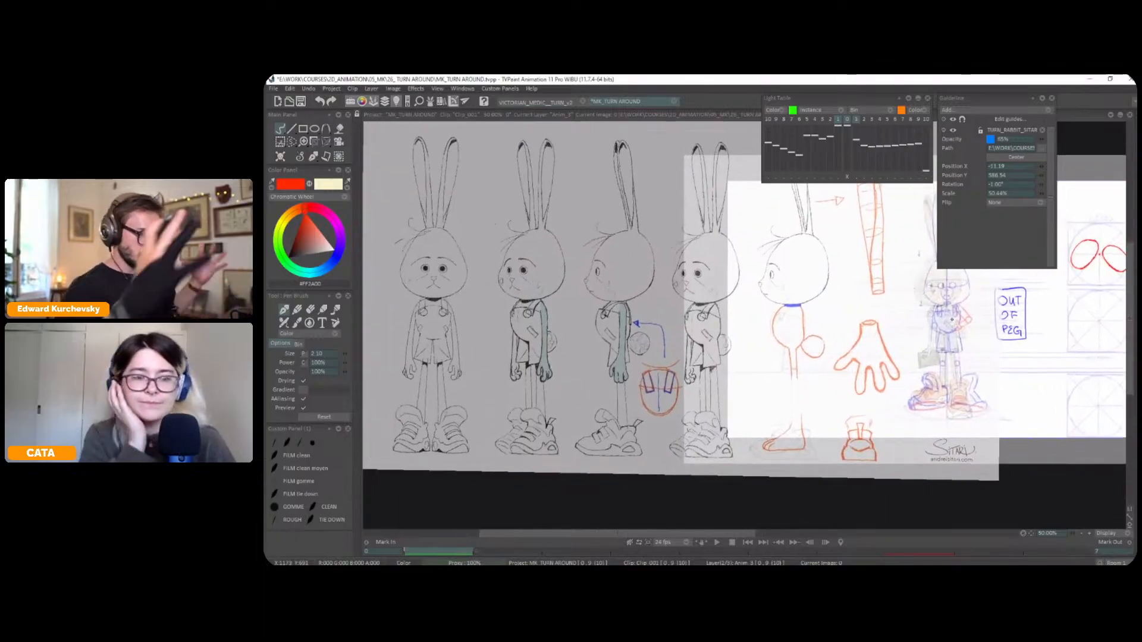
{"action": "key", "text": "ctrl+z"}
{"action": "scroll", "coordinate": [952, 320], "scroll_direction": "up", "scroll_amount": 3}
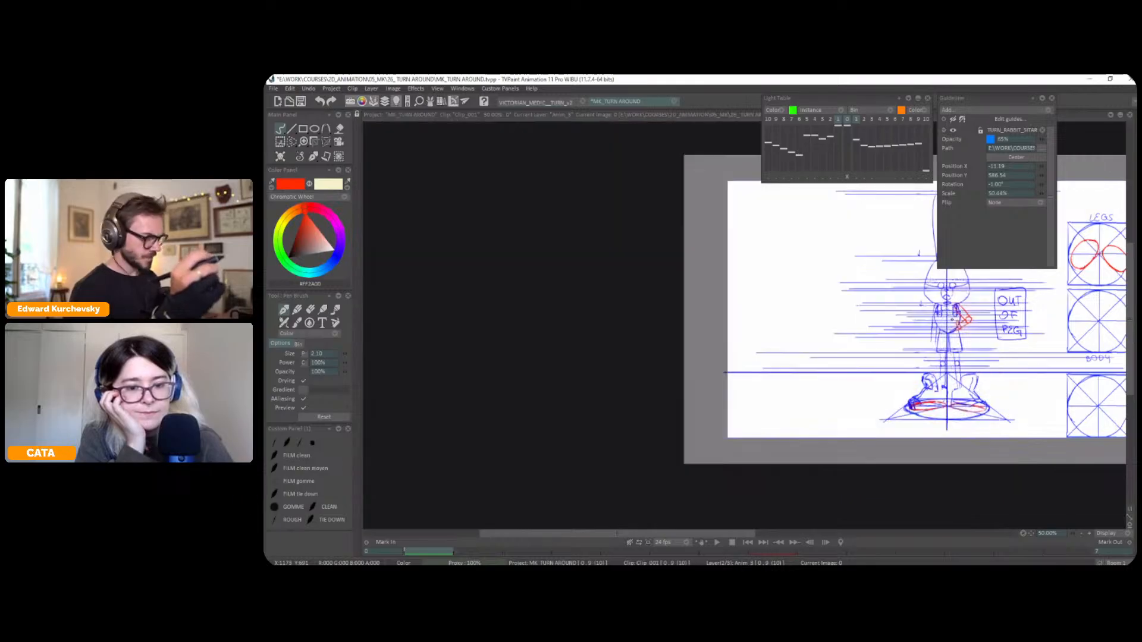
{"action": "key", "text": "ctrl+z"}
{"action": "key", "text": "ctrl+z"}
{"action": "key", "text": "ctrl+z"}
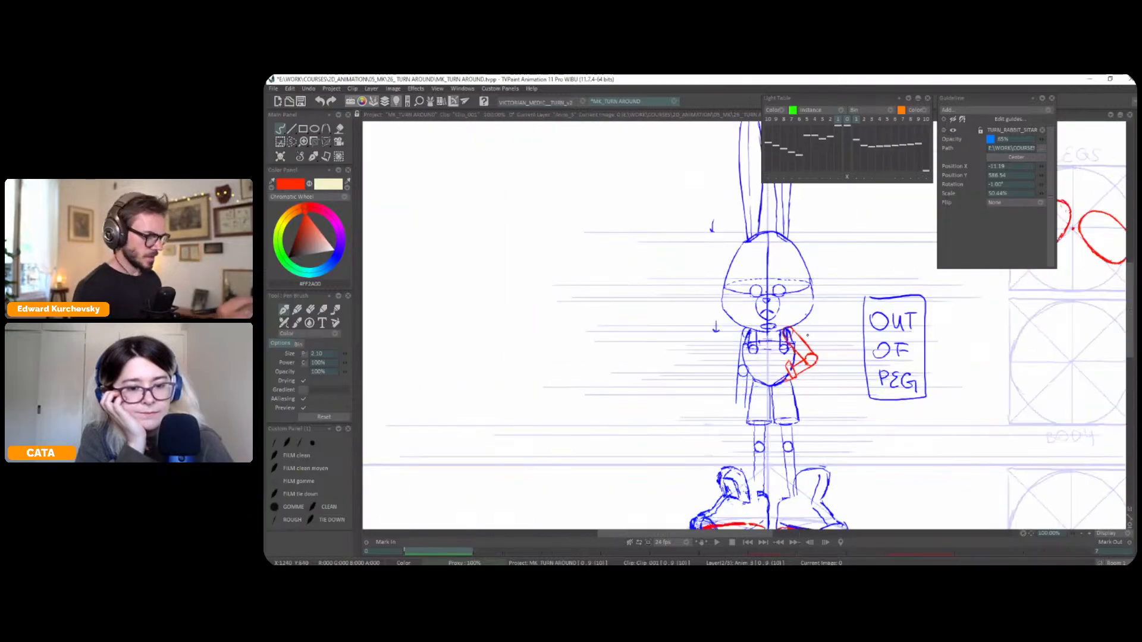
Select the front pose's hanging arm freehand and tilt it slightly away from the body with the Perspective tool
{"action": "key", "text": "s"}
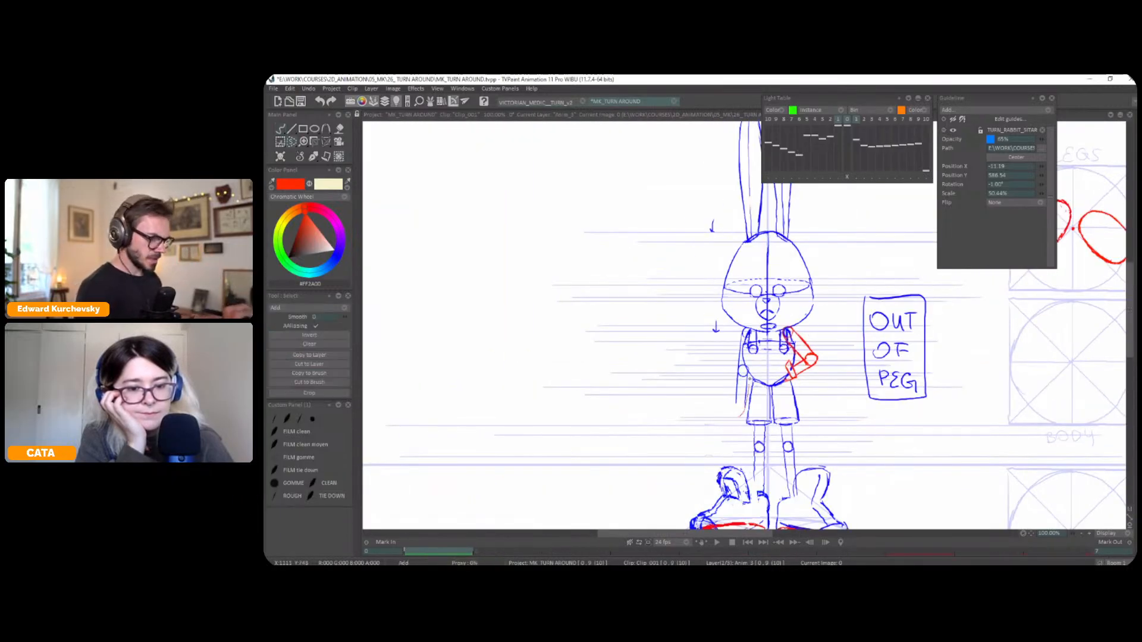
{"action": "left_click_drag", "start_coordinate": [748, 369], "coordinate": [731, 417]}
{"action": "key", "text": "ctrl+t"}
{"action": "key", "text": "Return"}
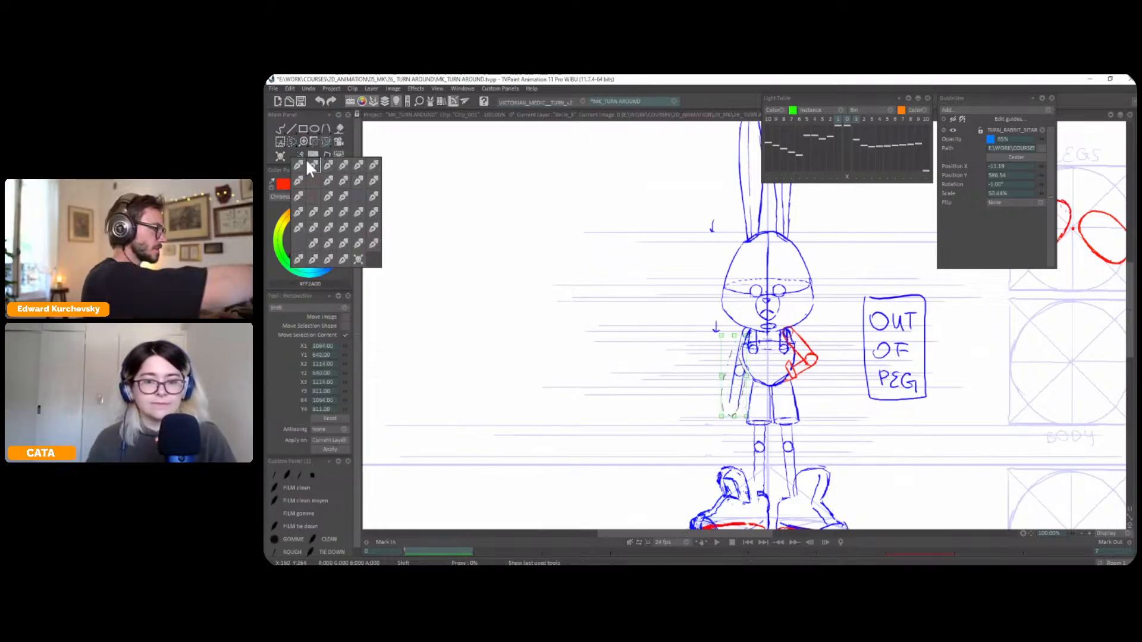
{"action": "left_click", "coordinate": [310, 157]}
{"action": "key", "text": "ctrl+d"}
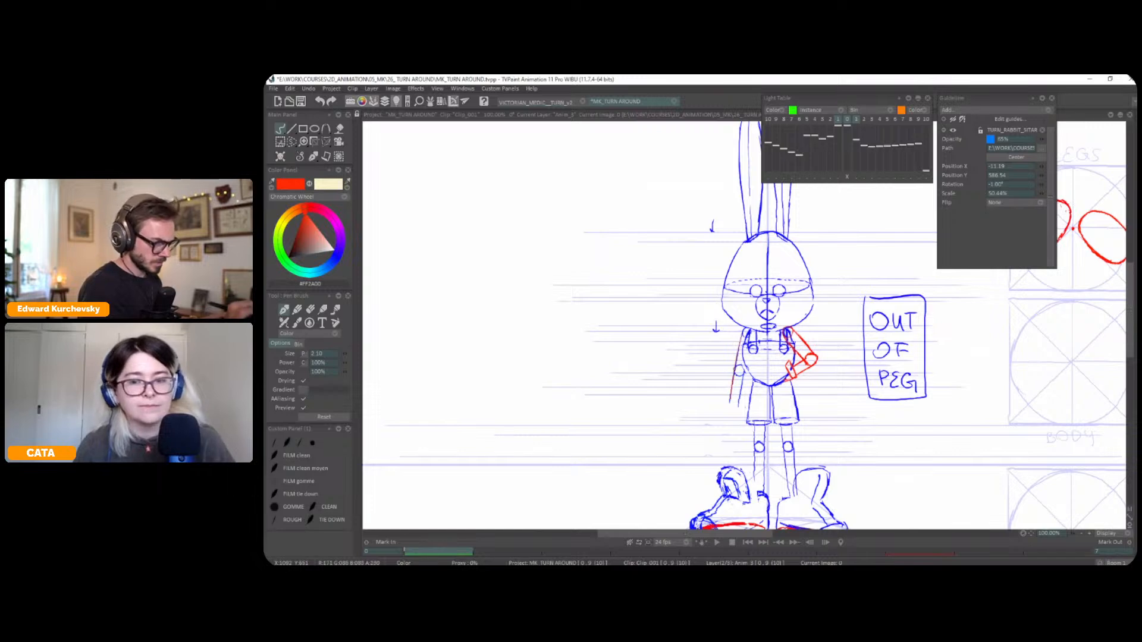
Draw the front pose's hanging arm in red down to a round wrist, using the light table's three-quarter pose as reference
{"action": "key", "text": "l"}
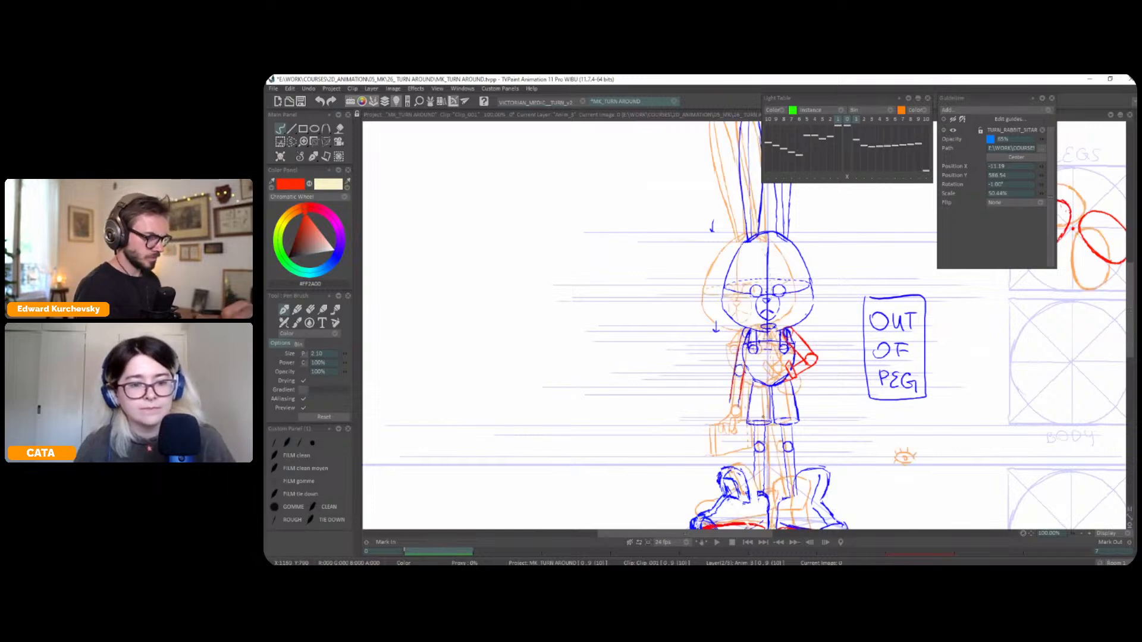
{"action": "scroll", "coordinate": [738, 384], "scroll_direction": "up", "scroll_amount": 1}
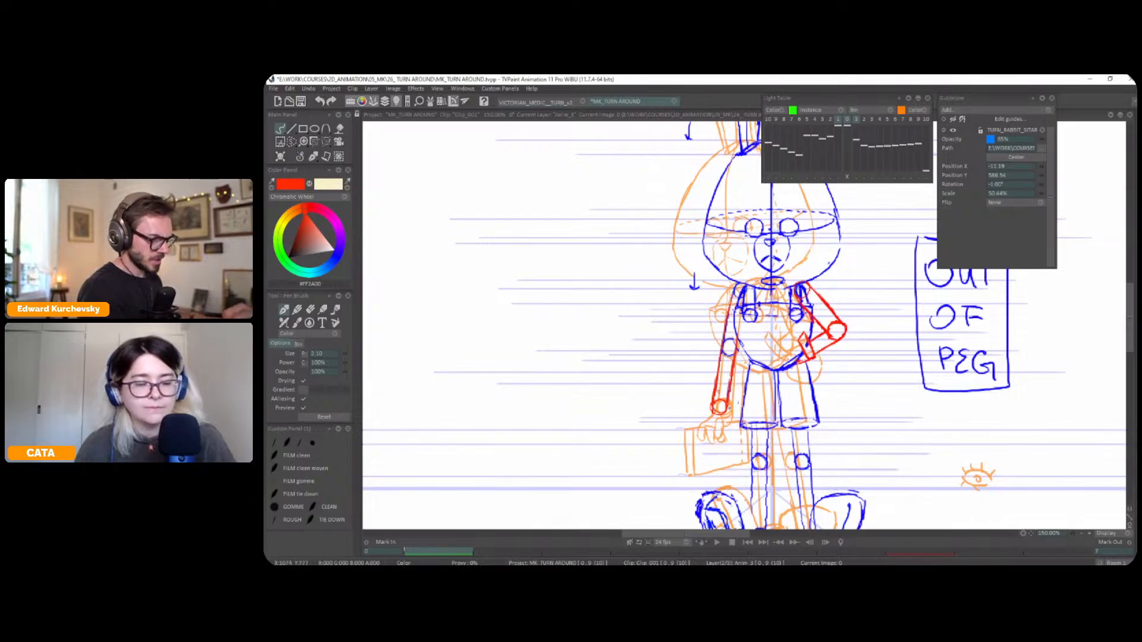
{"action": "key", "text": "l"}
Flip repeatedly between the front and three-quarter poses to examine the hanging arm's movement
{"action": "key", "text": "Right"}
{"action": "key", "text": "Left"}
{"action": "key", "text": "Right"}
{"action": "key", "text": "Left"}
{"action": "key", "text": "Right"}
{"action": "key", "text": "Left"}
{"action": "key", "text": "Right"}
{"action": "key", "text": "Left"}
{"action": "key", "text": "Right"}
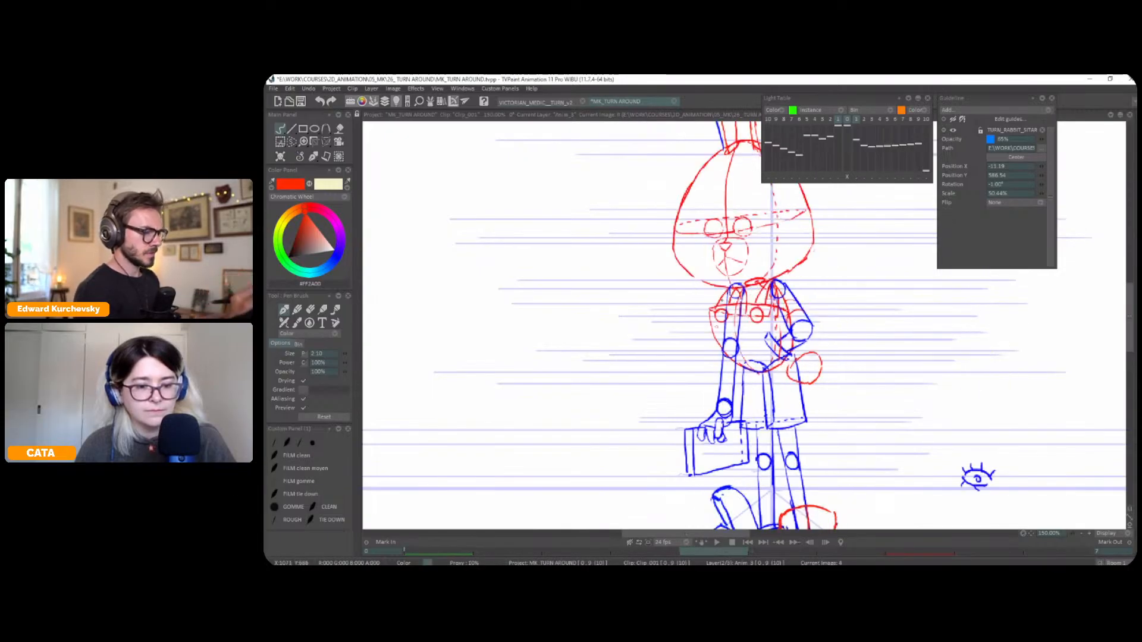
Select the three-quarter pose's hanging upper arm and elbow and shift the elbow outward with the Perspective tool
{"action": "key", "text": "s"}
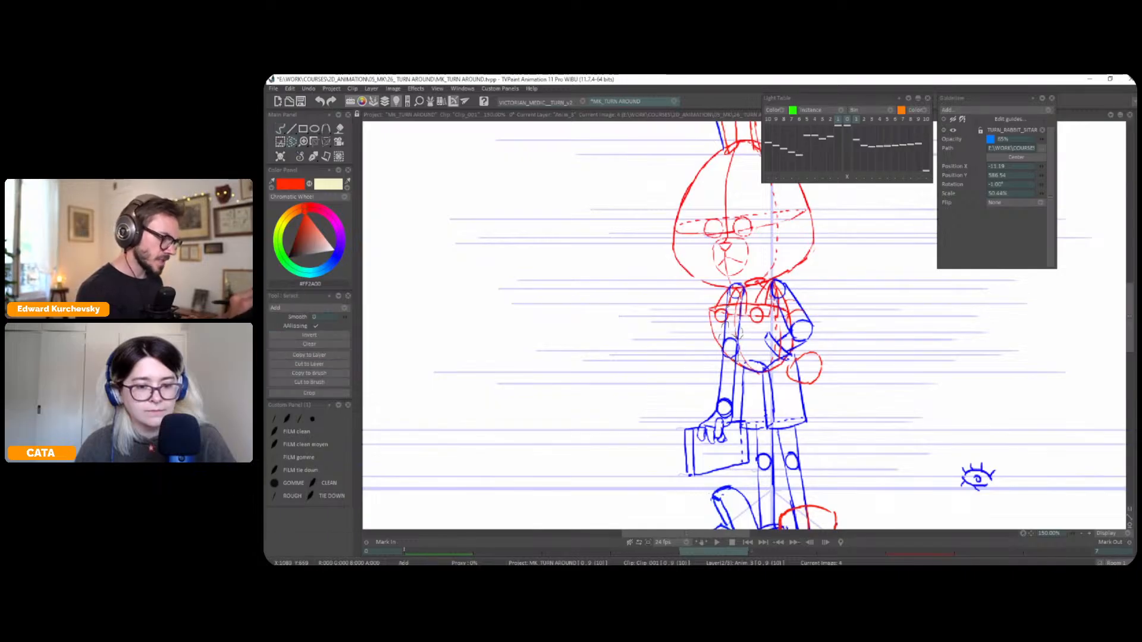
{"action": "mouse_move", "coordinate": [730, 331]}
{"action": "left_mouse_down"}
{"action": "mouse_move", "coordinate": [713, 387]}
{"action": "mouse_move", "coordinate": [729, 357]}
{"action": "left_mouse_up"}
{"action": "key", "text": "t"}
{"action": "left_click", "coordinate": [314, 157]}
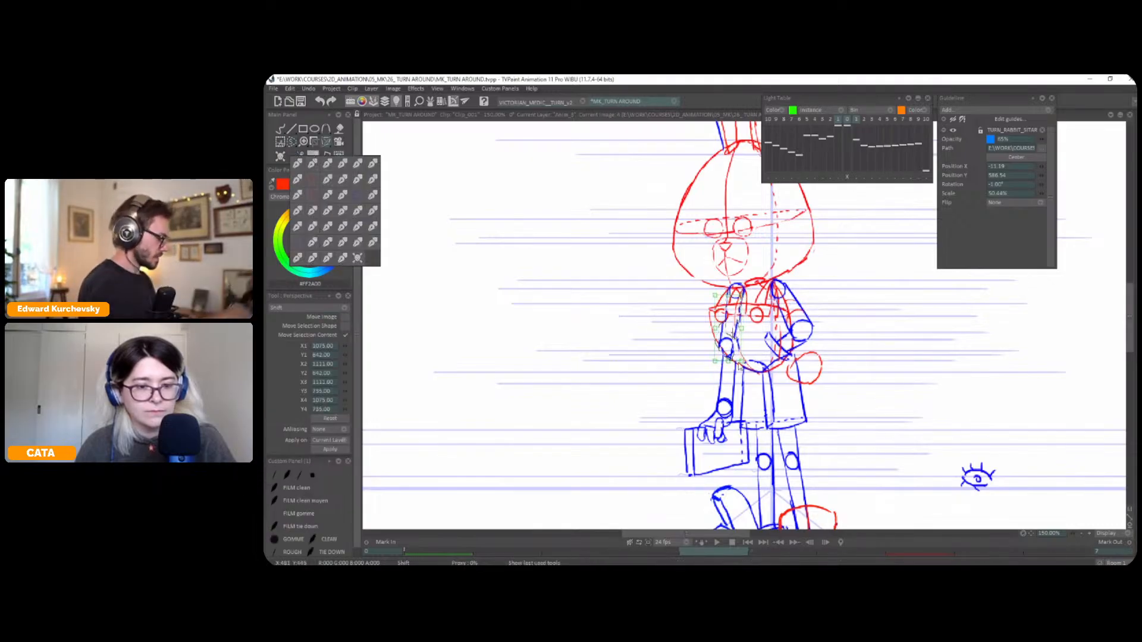
{"action": "left_click", "coordinate": [297, 160]}
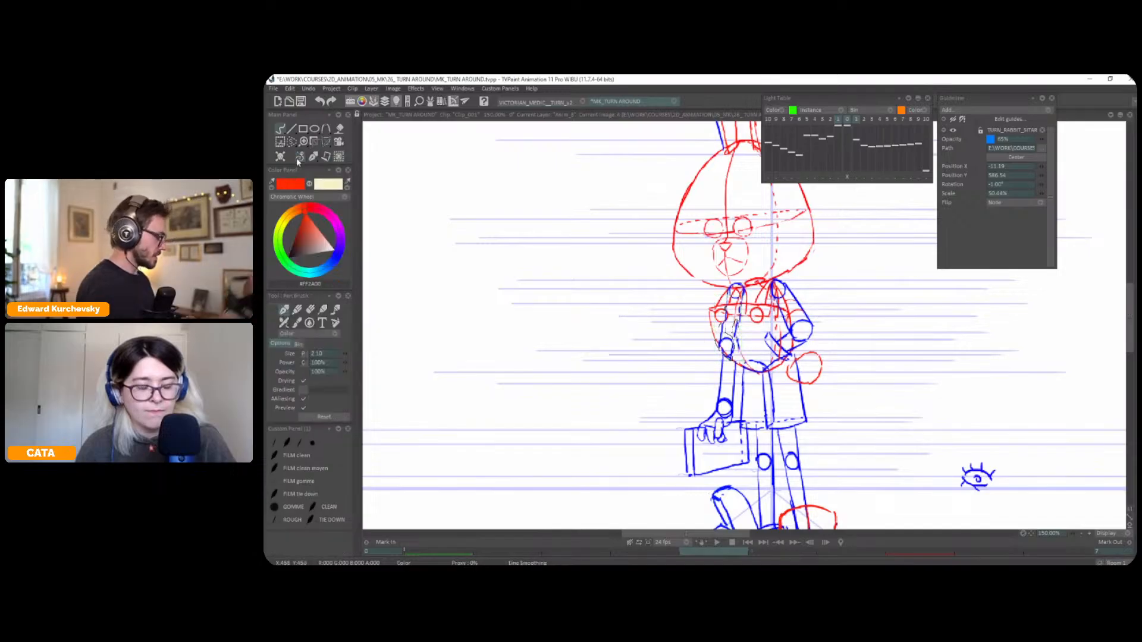
Realign the three-quarter pose's hanging forearm under the elbow with the Perspective tool and redraw its outer line in blue
{"action": "mouse_move", "coordinate": [730, 357]}
{"action": "left_mouse_down"}
{"action": "mouse_move", "coordinate": [716, 397]}
{"action": "mouse_move", "coordinate": [738, 391]}
{"action": "mouse_move", "coordinate": [730, 357]}
{"action": "left_mouse_up"}
{"action": "key", "text": "t"}
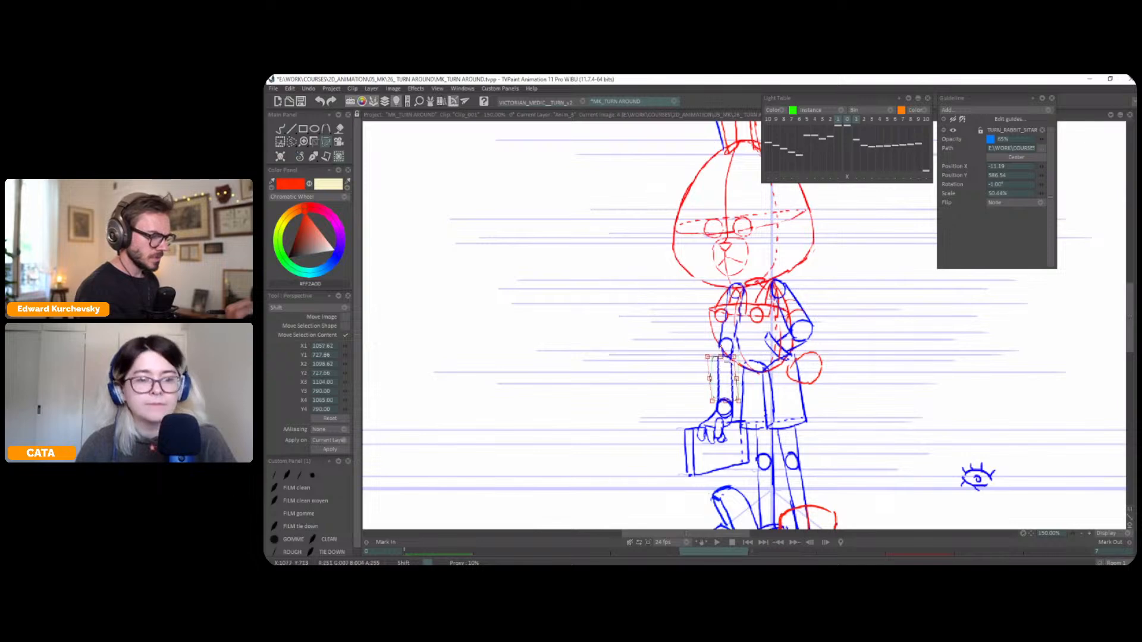
{"action": "left_click", "coordinate": [326, 142]}
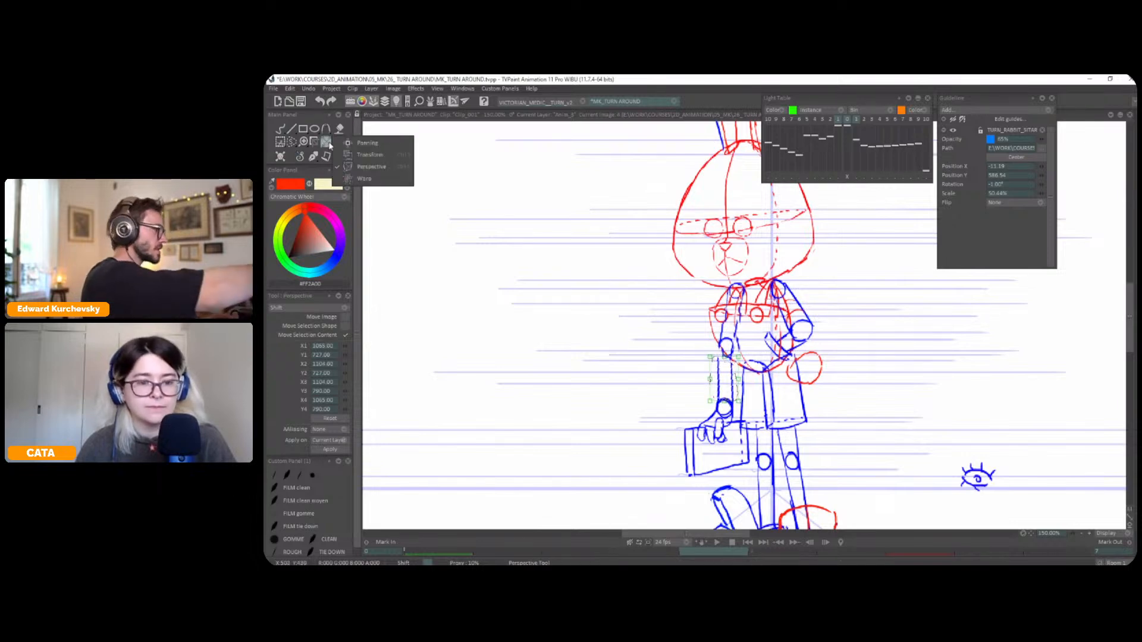
{"action": "left_click", "coordinate": [402, 164]}
{"action": "left_click", "coordinate": [292, 142]}
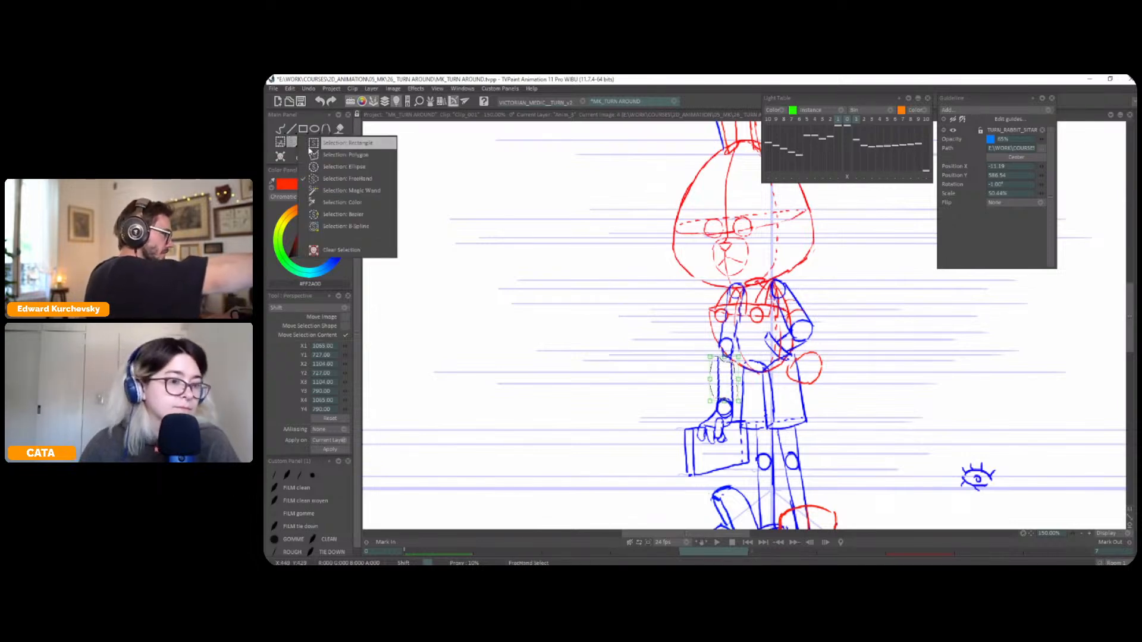
{"action": "left_click", "coordinate": [376, 181]}
{"action": "left_click", "coordinate": [308, 157]}
{"action": "left_click", "coordinate": [307, 156]}
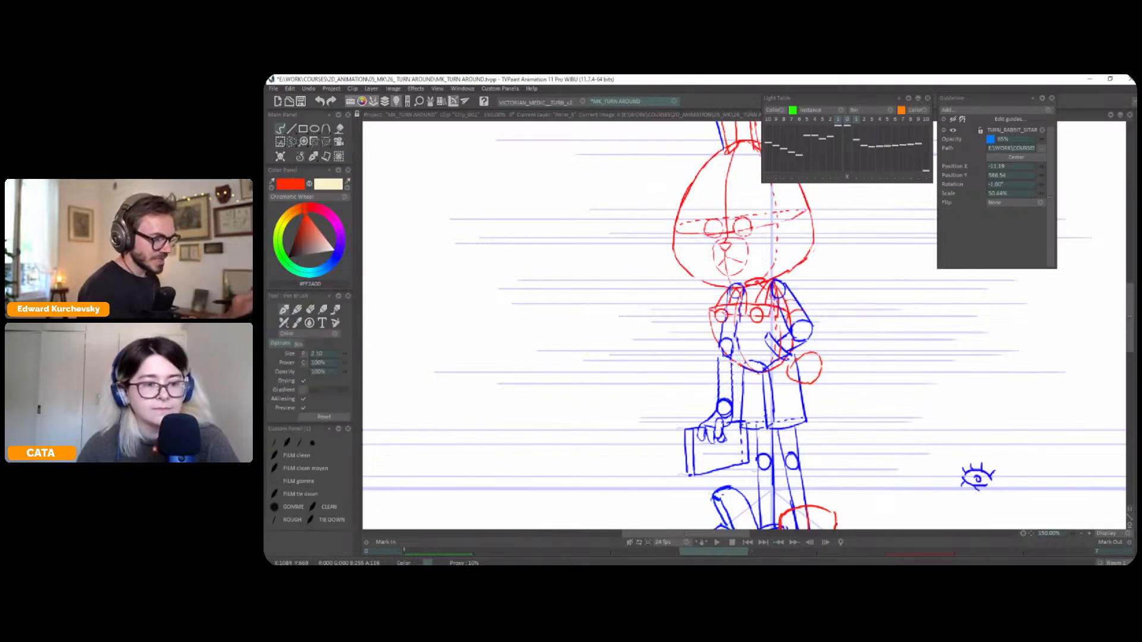
{"action": "left_click", "coordinate": [333, 257]}
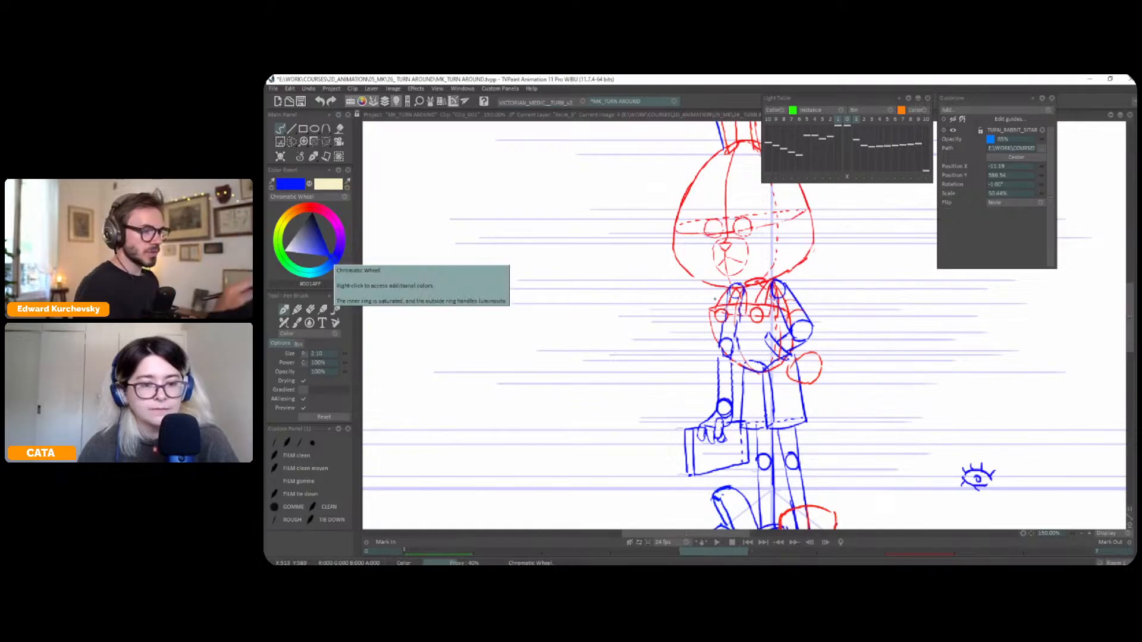
{"action": "left_click_drag", "start_coordinate": [720, 355], "coordinate": [718, 399]}
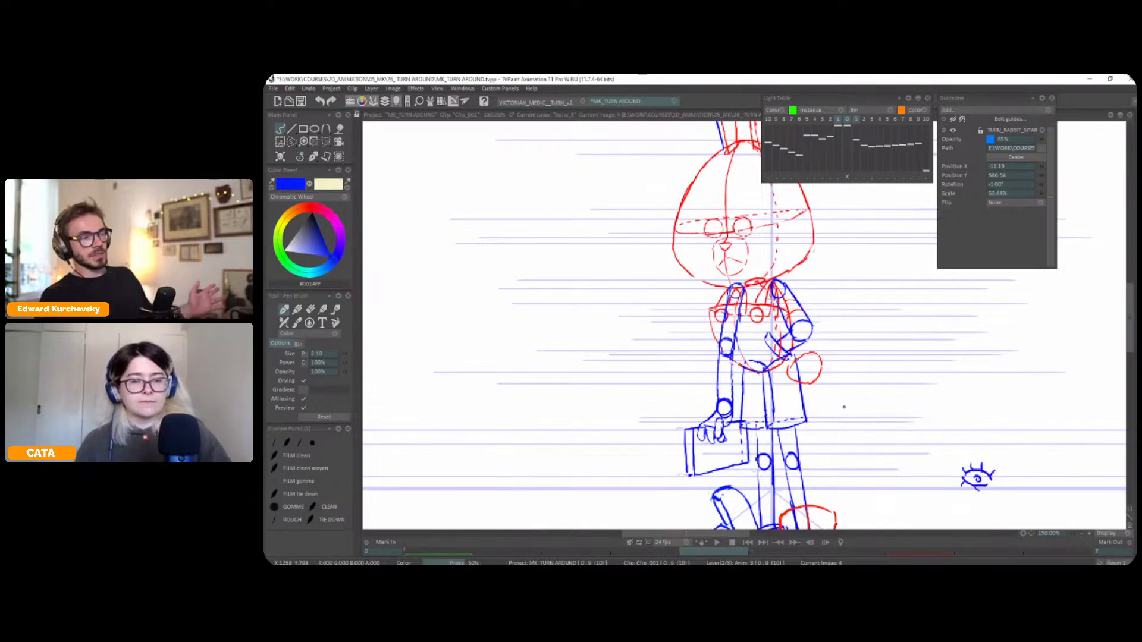
Select the three-quarter pose's wrist, hand and briefcase and move them slightly away from the body
{"action": "key", "text": "s"}
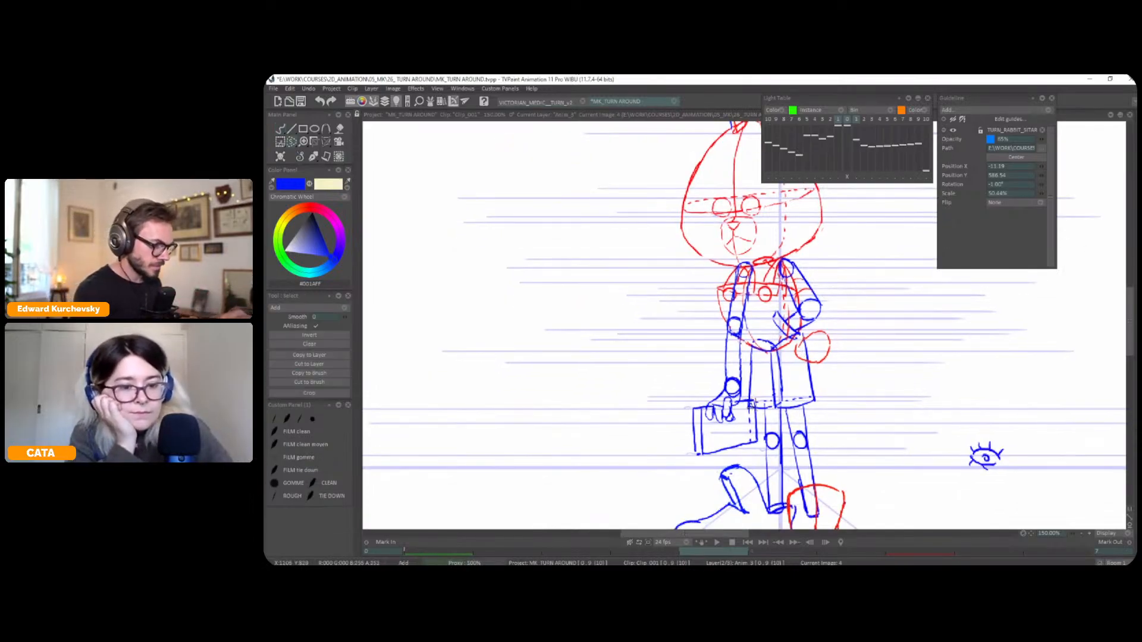
{"action": "mouse_move", "coordinate": [742, 379]}
{"action": "left_mouse_down"}
{"action": "mouse_move", "coordinate": [675, 426]}
{"action": "mouse_move", "coordinate": [742, 454]}
{"action": "mouse_move", "coordinate": [761, 425]}
{"action": "mouse_move", "coordinate": [737, 447]}
{"action": "left_mouse_up"}
{"action": "key", "text": "ctrl+t"}
{"action": "key", "text": "Return"}
{"action": "key", "text": "ctrl+d"}
Select the three-quarter pose's hanging forearm and slant it with the Perspective tool to meet the moved wrist
{"action": "key", "text": "s"}
{"action": "mouse_move", "coordinate": [720, 351]}
{"action": "left_mouse_down"}
{"action": "mouse_move", "coordinate": [741, 380]}
{"action": "mouse_move", "coordinate": [744, 349]}
{"action": "mouse_move", "coordinate": [721, 342]}
{"action": "left_mouse_up"}
{"action": "left_click", "coordinate": [313, 156]}
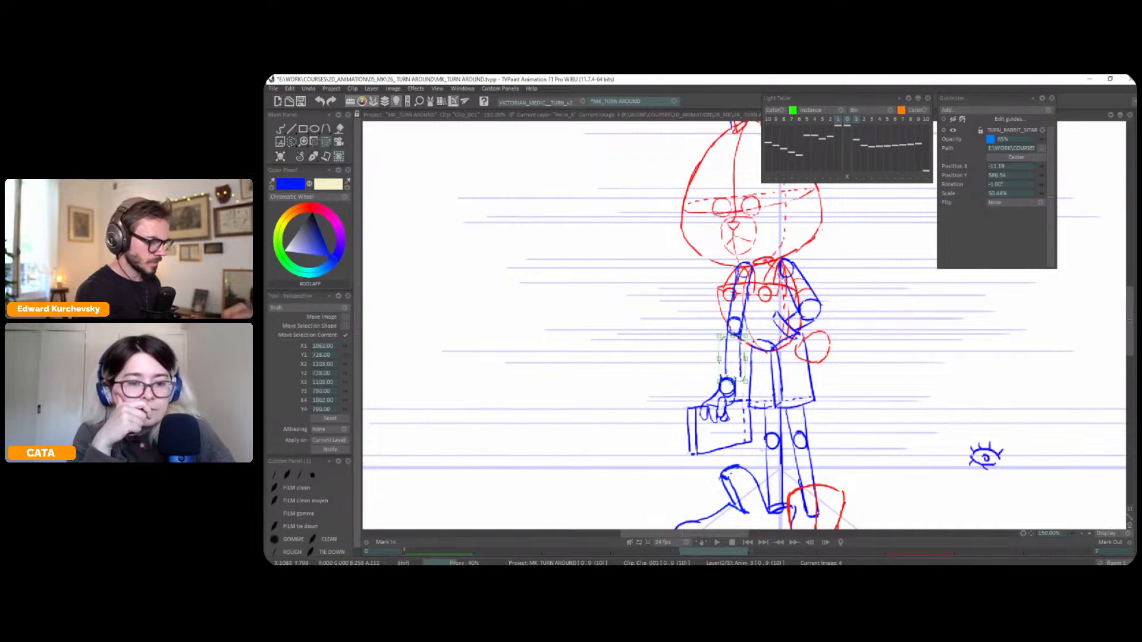
{"action": "left_click", "coordinate": [309, 158]}
{"action": "left_click", "coordinate": [300, 164]}
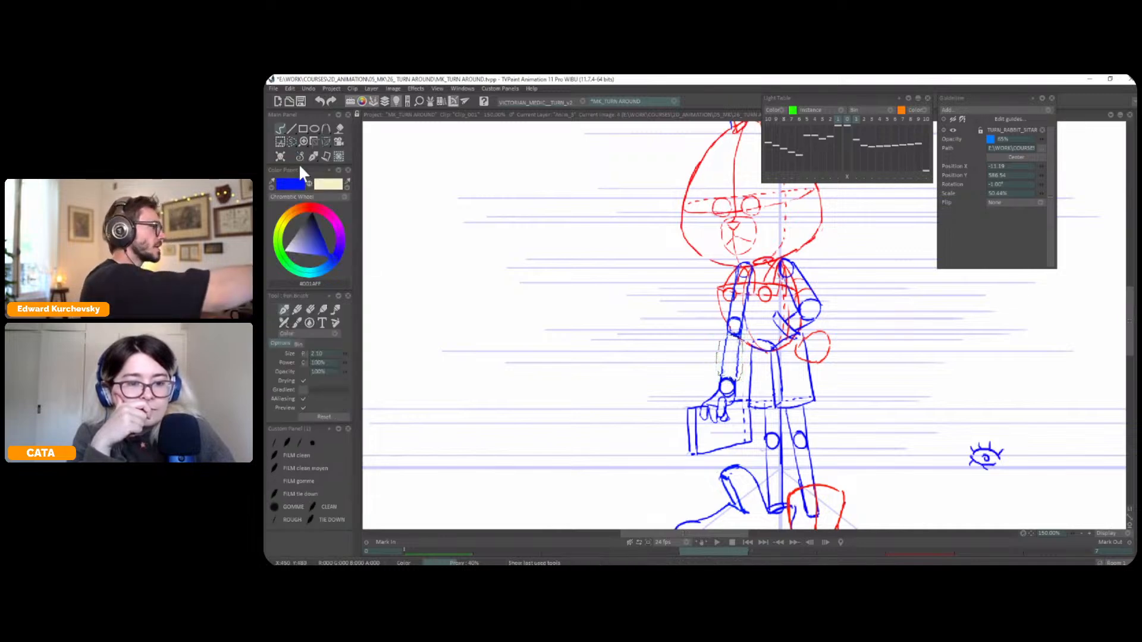
Select the briefcase's dashed edge nearest the legs and move it slightly inward to narrow the case
{"action": "key", "text": "less"}
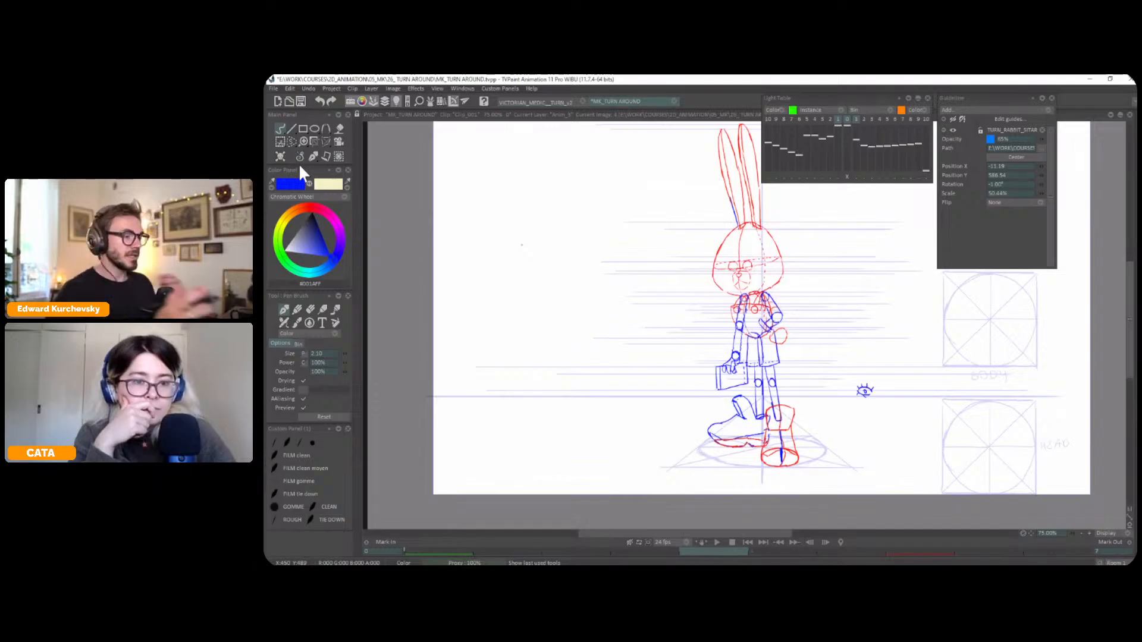
{"action": "scroll", "coordinate": [744, 326], "scroll_direction": "up", "scroll_amount": 2}
{"action": "key", "text": "s"}
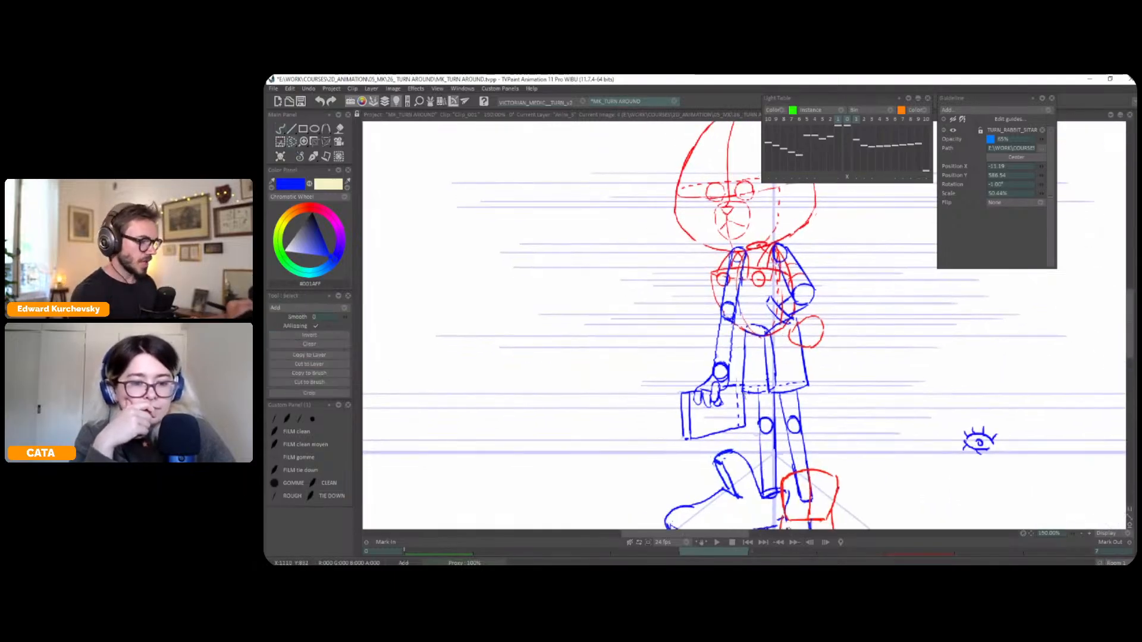
{"action": "left_click", "coordinate": [313, 156]}
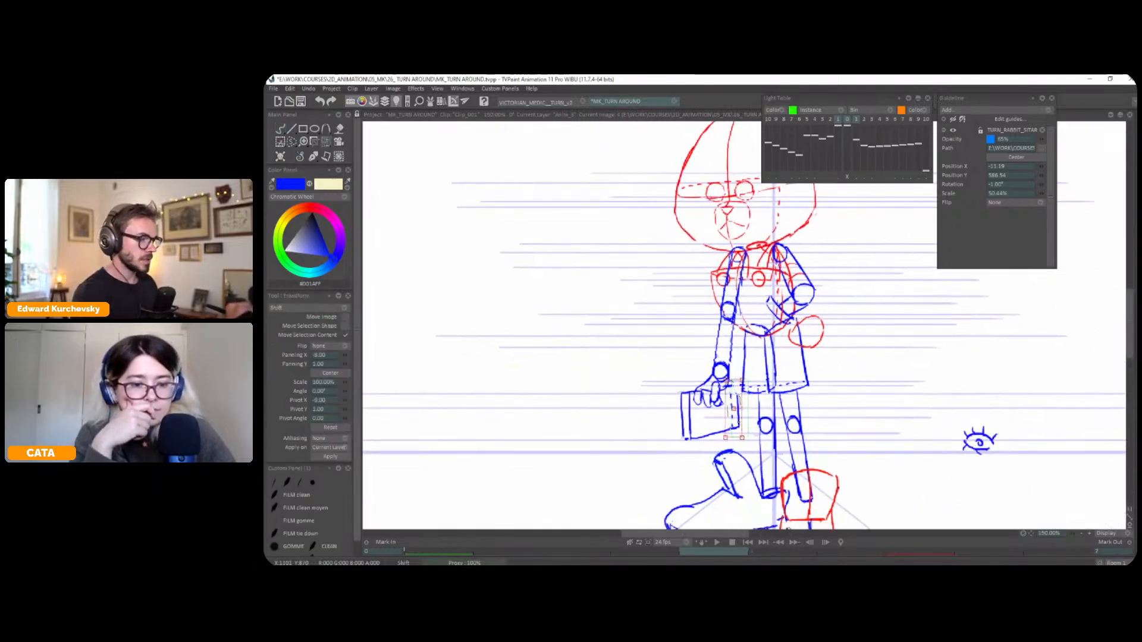
{"action": "left_click", "coordinate": [313, 157]}
{"action": "left_click", "coordinate": [305, 159]}
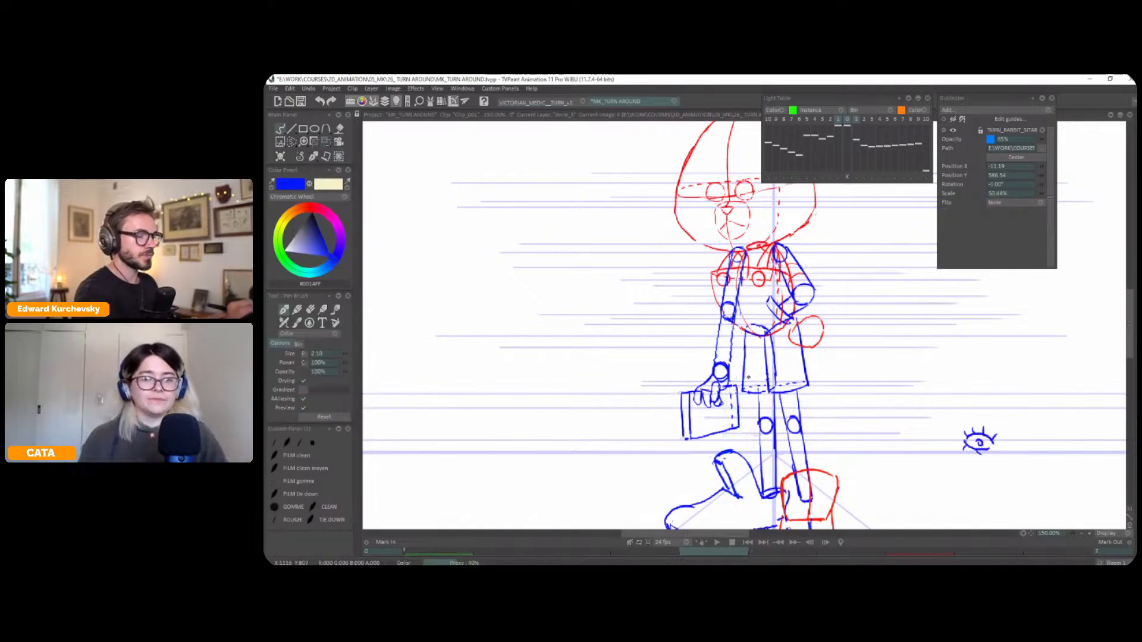
Flip between the three-quarter and front poses to check the adjusted forearm and briefcase against the front arm
{"action": "scroll", "coordinate": [818, 382], "scroll_direction": "down", "scroll_amount": 1}
{"action": "key", "text": "Left"}
{"action": "key", "text": "Left"}
{"action": "key", "text": "Right"}
{"action": "key", "text": "Left"}
{"action": "key", "text": "Right"}
{"action": "key", "text": "Left"}
{"action": "key", "text": "Right"}
{"action": "key", "text": "Left"}
Select the front pose's hanging forearm with its elbow and wrist and shift it outward with the Perspective tool
{"action": "key", "text": "s"}
{"action": "mouse_move", "coordinate": [711, 342]}
{"action": "left_mouse_down"}
{"action": "mouse_move", "coordinate": [736, 324]}
{"action": "mouse_move", "coordinate": [722, 314]}
{"action": "mouse_move", "coordinate": [724, 343]}
{"action": "left_mouse_up"}
{"action": "key", "text": "ctrl+t"}
{"action": "key", "text": "Return"}
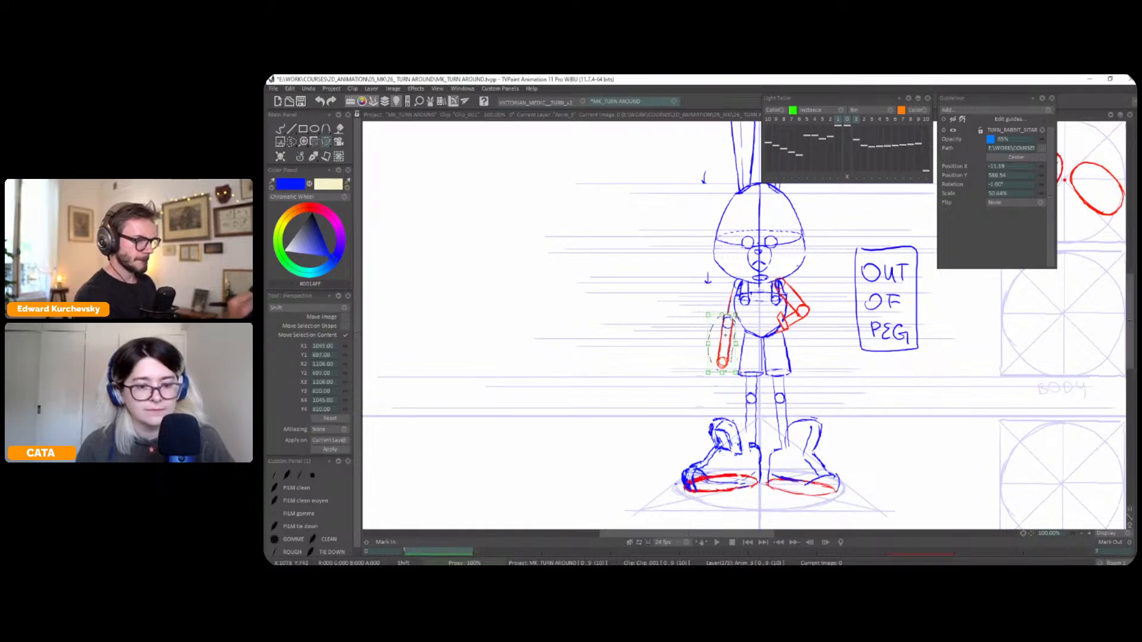
{"action": "left_click", "coordinate": [300, 157]}
{"action": "left_click", "coordinate": [300, 167]}
Redraw the front pose's hanging arm outline in blue from shoulder to wrist and compare it with the three-quarter pose
{"action": "scroll", "coordinate": [744, 327], "scroll_direction": "up", "scroll_amount": 2}
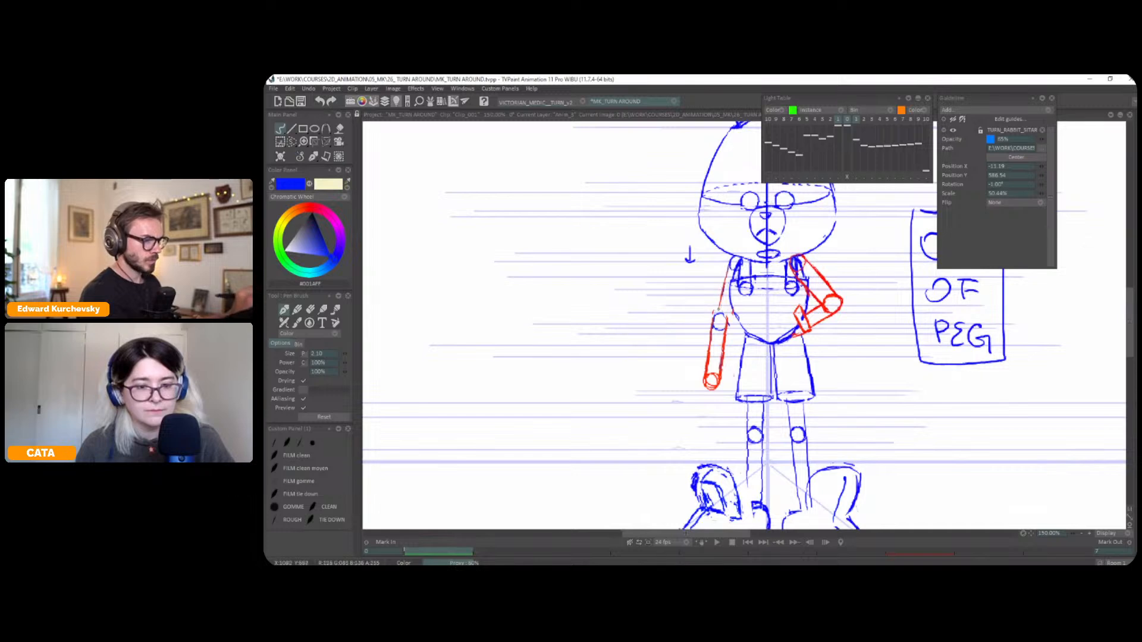
{"action": "left_click_drag", "start_coordinate": [733, 262], "coordinate": [705, 380]}
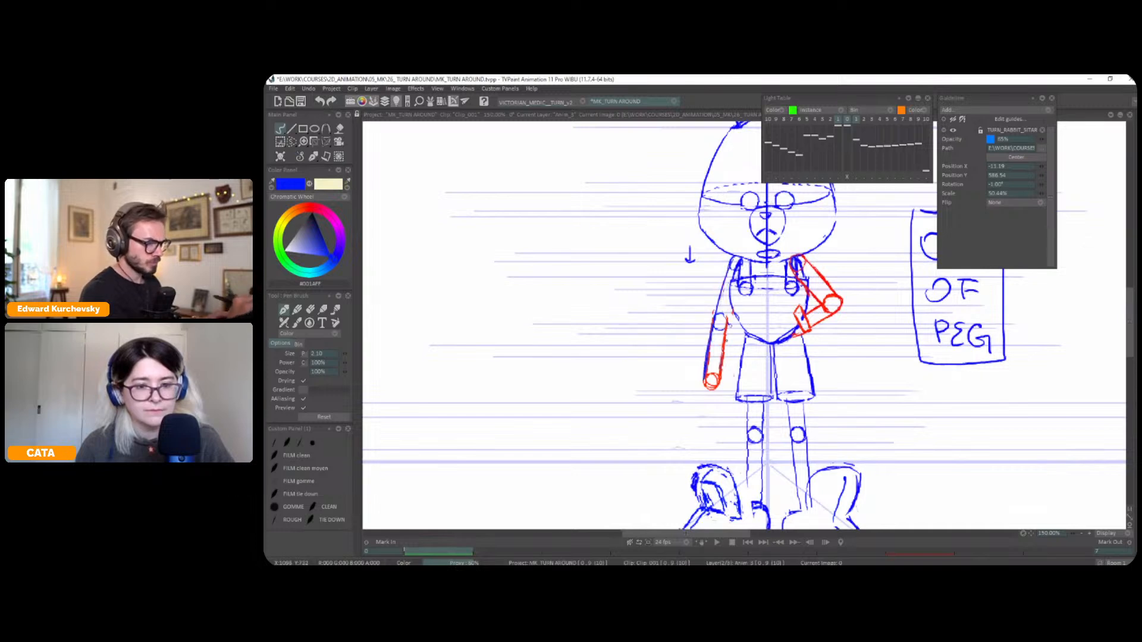
{"action": "scroll", "coordinate": [722, 357], "scroll_direction": "down", "scroll_amount": 2}
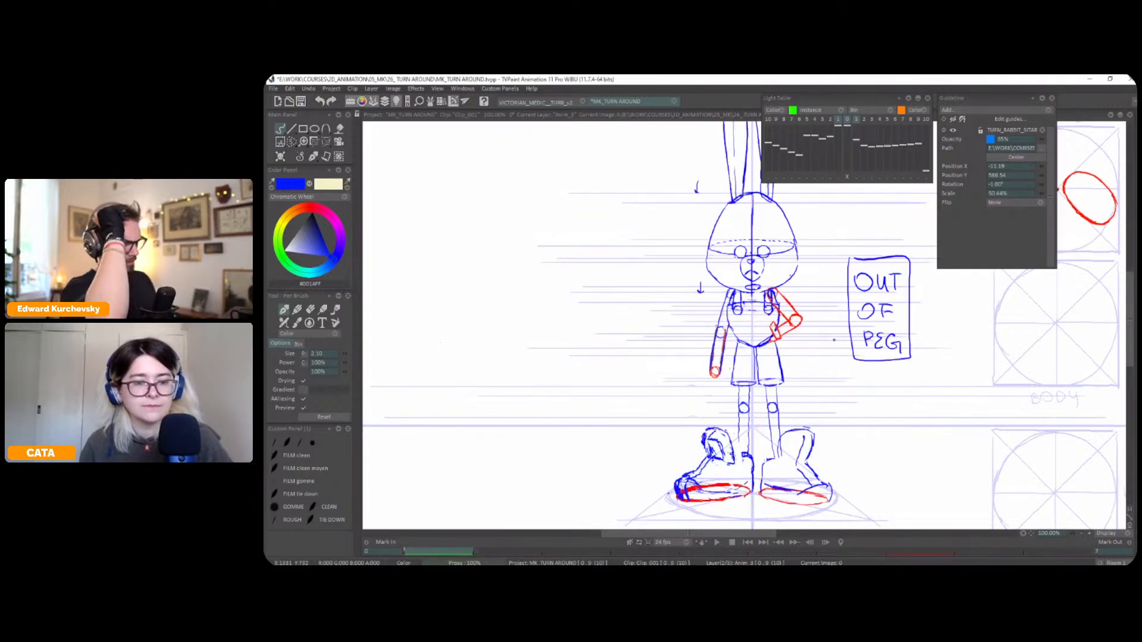
{"action": "key", "text": "Right"}
{"action": "key", "text": "Left"}
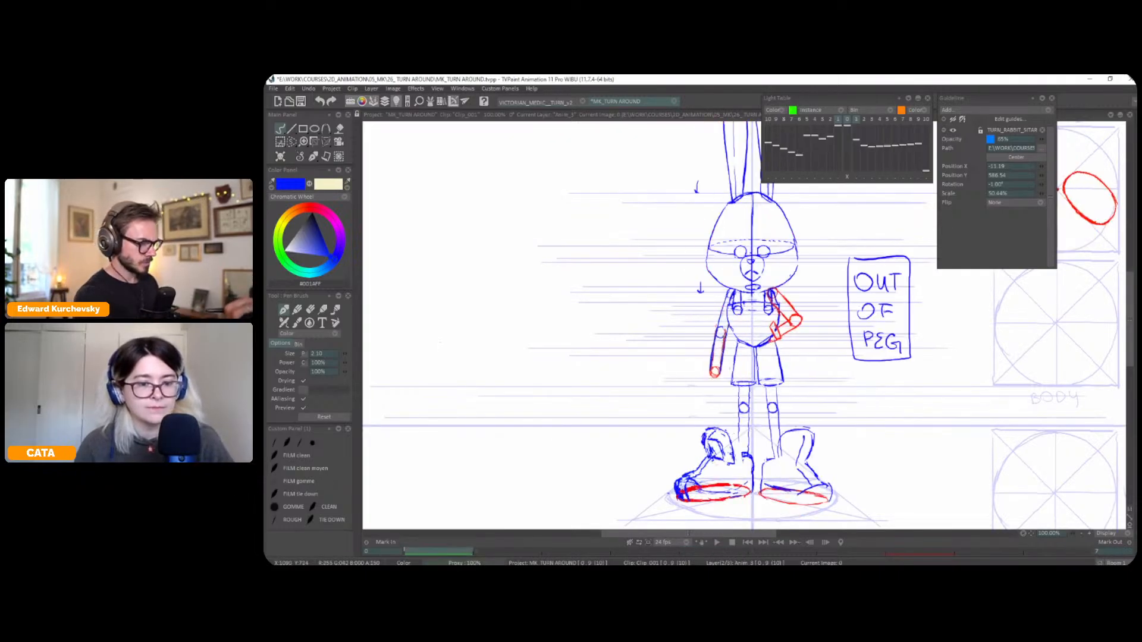
Select the elbow circle of the front pose's hanging arm and nudge it into place between the arm lines
{"action": "key", "text": "s"}
{"action": "left_click_drag", "start_coordinate": [723, 326], "coordinate": [721, 335]}
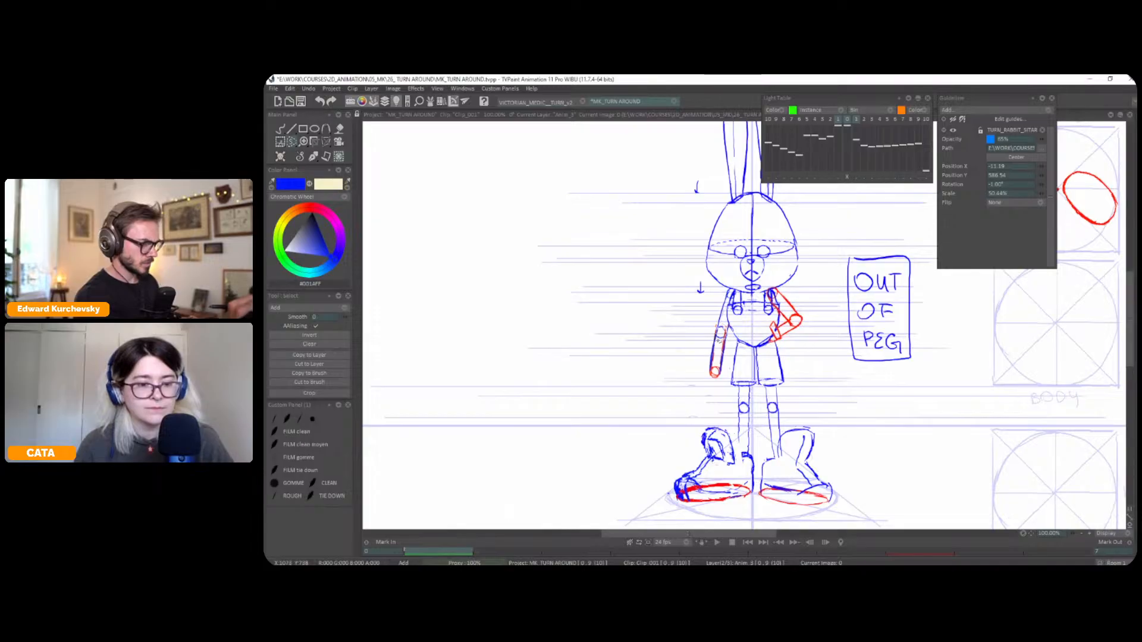
{"action": "left_click", "coordinate": [326, 142]}
{"action": "left_click", "coordinate": [314, 157]}
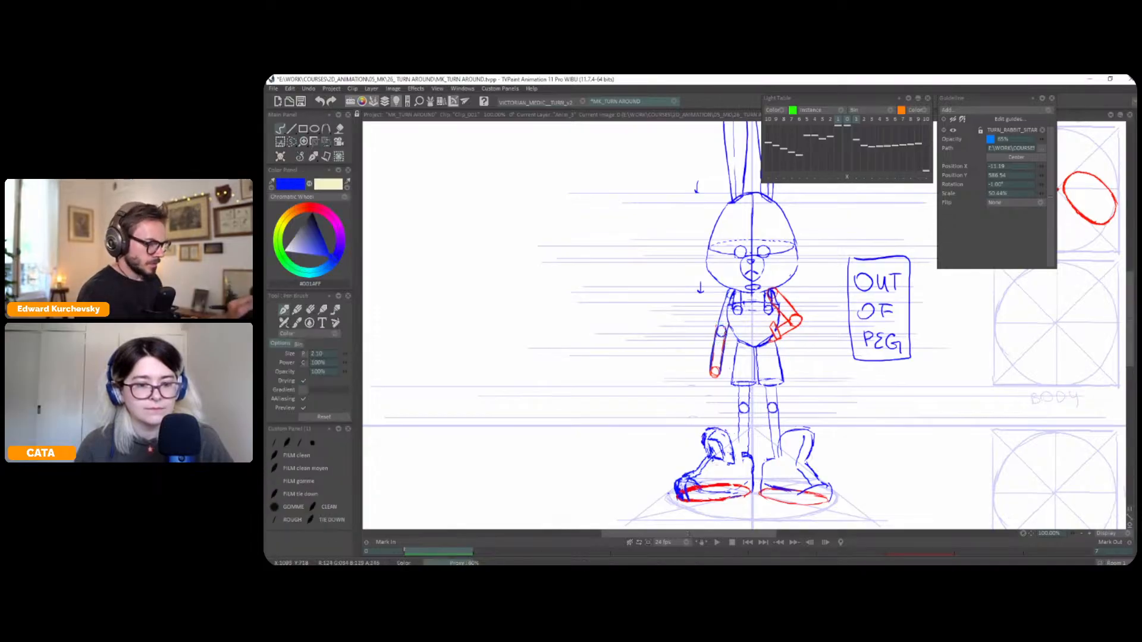
Flip between the front and three-quarter poses to review both arms, finishing on the whole three-quarter figure
{"action": "key", "text": "Right"}
{"action": "key", "text": "Left"}
{"action": "key", "text": "Right"}
{"action": "key", "text": "Left"}
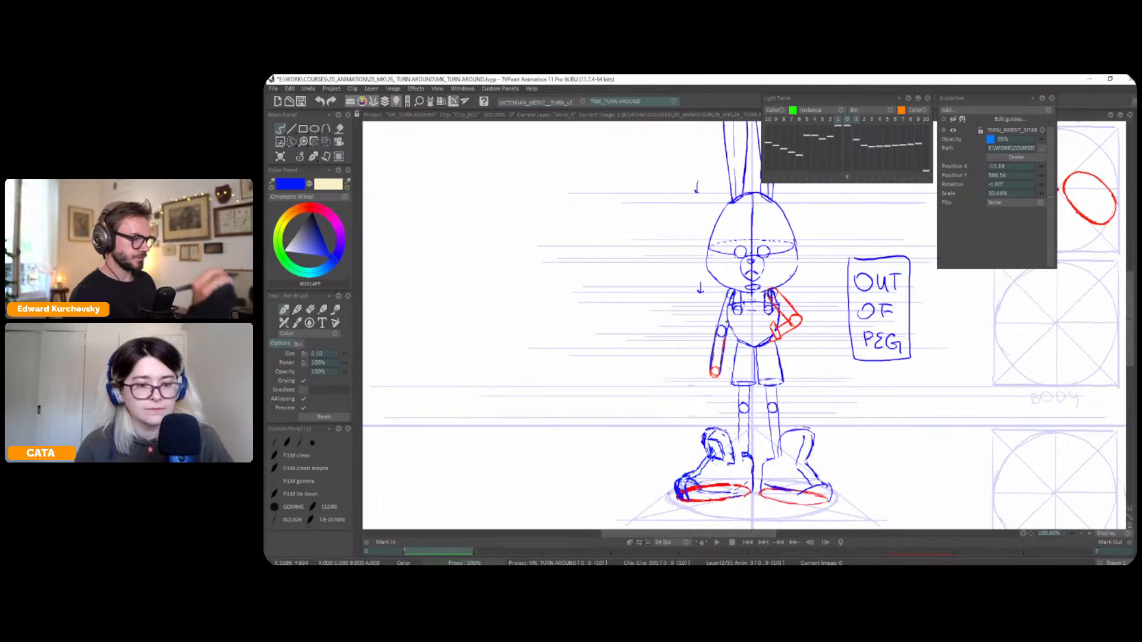
{"action": "key", "text": "Right"}
{"action": "key", "text": "Left"}
{"action": "key", "text": "Right"}
{"action": "scroll", "coordinate": [894, 367], "scroll_direction": "down", "scroll_amount": 2}
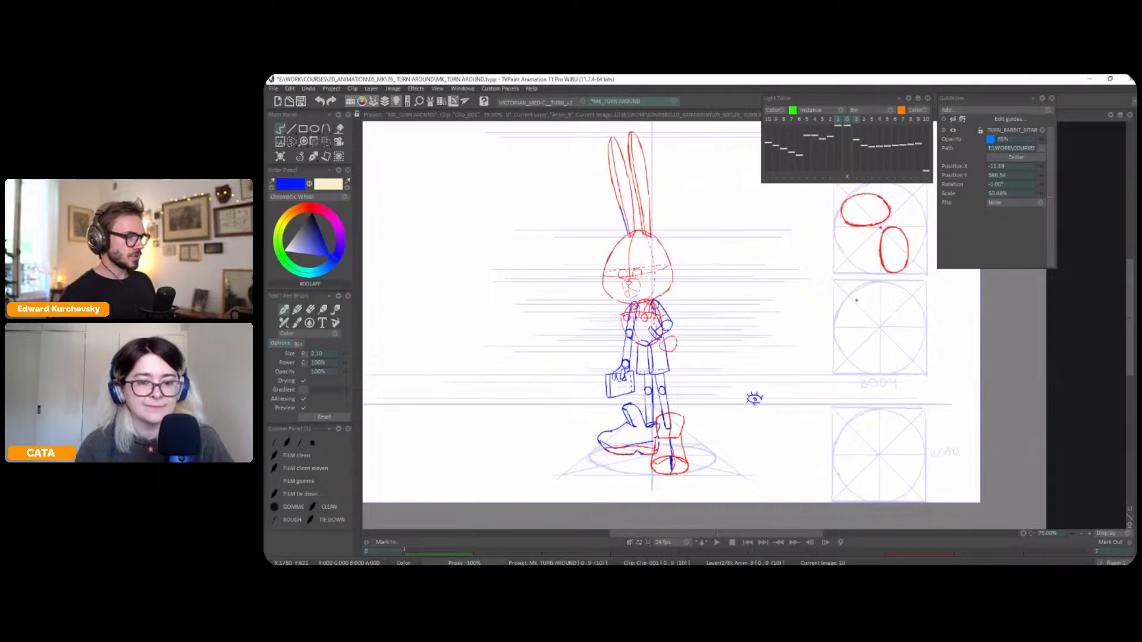
Flip between the front and three-quarter poses to compare the arms, torso and leg placement
{"action": "key", "text": "Left"}
{"action": "key", "text": "Right"}
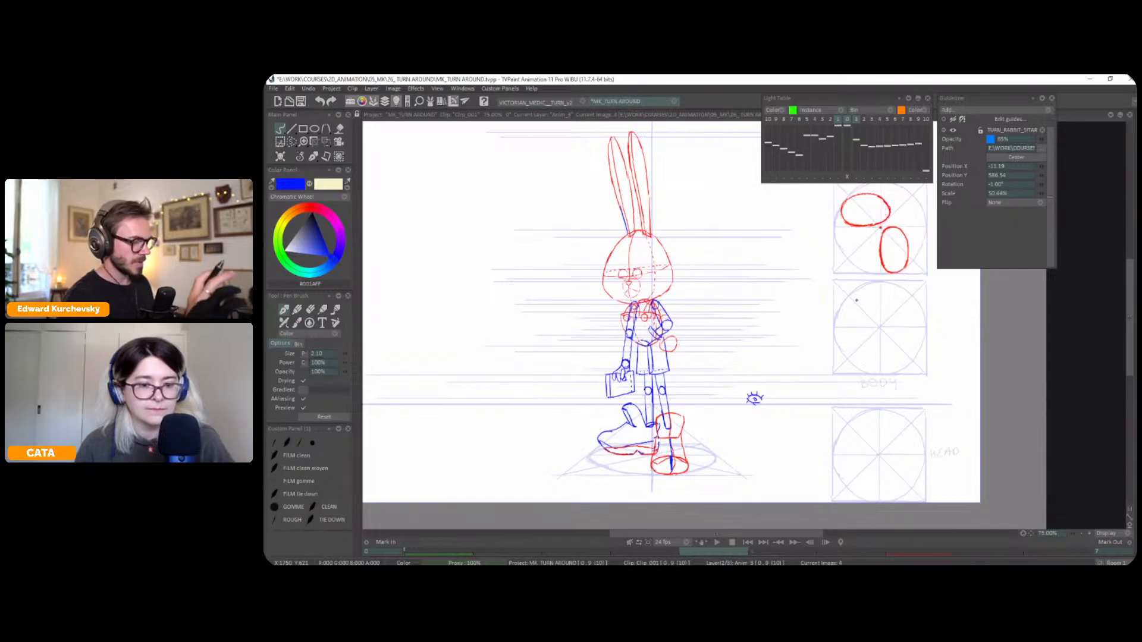
{"action": "key", "text": "Left"}
{"action": "key", "text": "Right"}
{"action": "key", "text": "Left"}
{"action": "key", "text": "Right"}
{"action": "key", "text": "Left"}
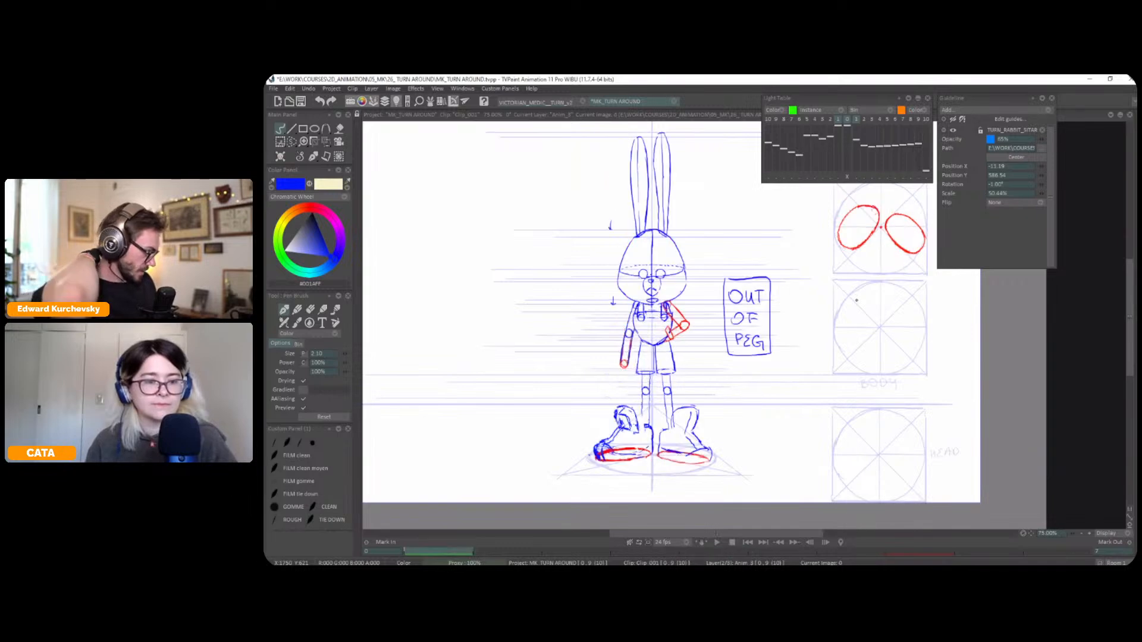
{"action": "scroll", "coordinate": [857, 300], "scroll_direction": "up", "scroll_amount": 4}
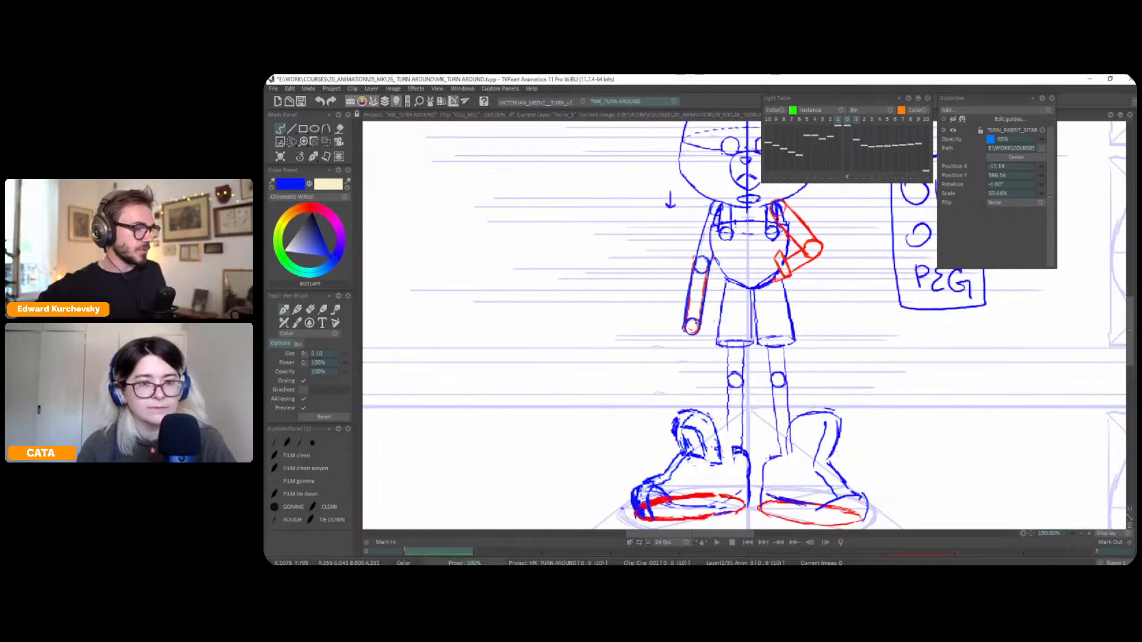
{"action": "scroll", "coordinate": [697, 322], "scroll_direction": "down", "scroll_amount": 1}
{"action": "left_click_drag", "start_coordinate": [806, 349], "coordinate": [715, 377]}
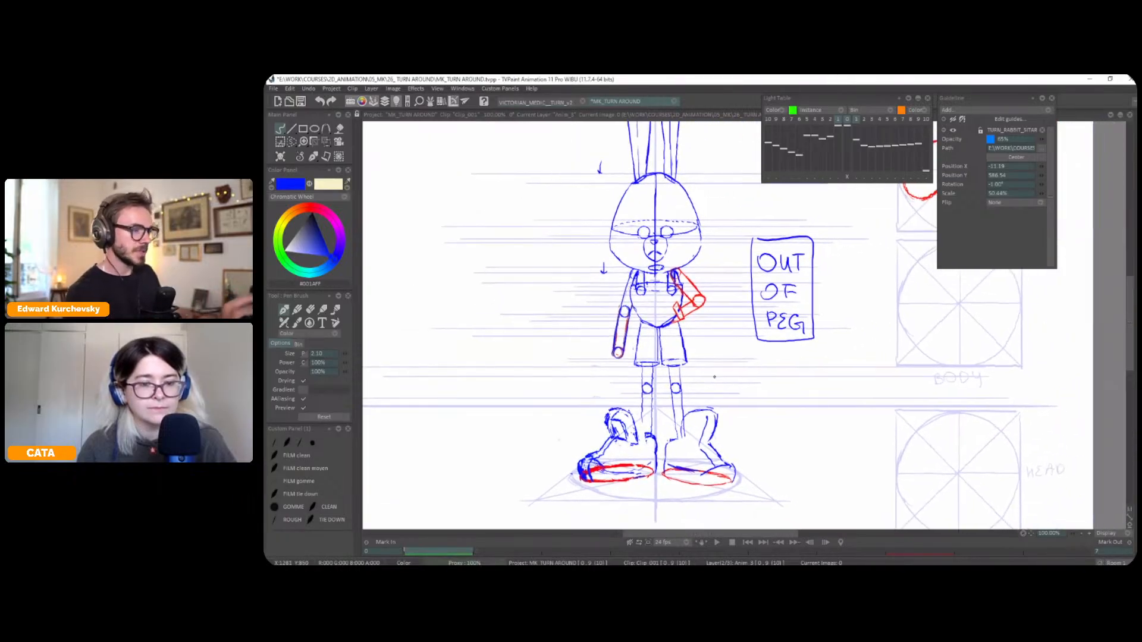
{"action": "key", "text": "Right"}
{"action": "key", "text": "Right"}
{"action": "key", "text": "Right"}
{"action": "key", "text": "Right"}
Sketch a tilted blue oval for the three-quarter pose's torso inside the BODY top-view guide
{"action": "left_click_drag", "start_coordinate": [883, 399], "coordinate": [831, 404]}
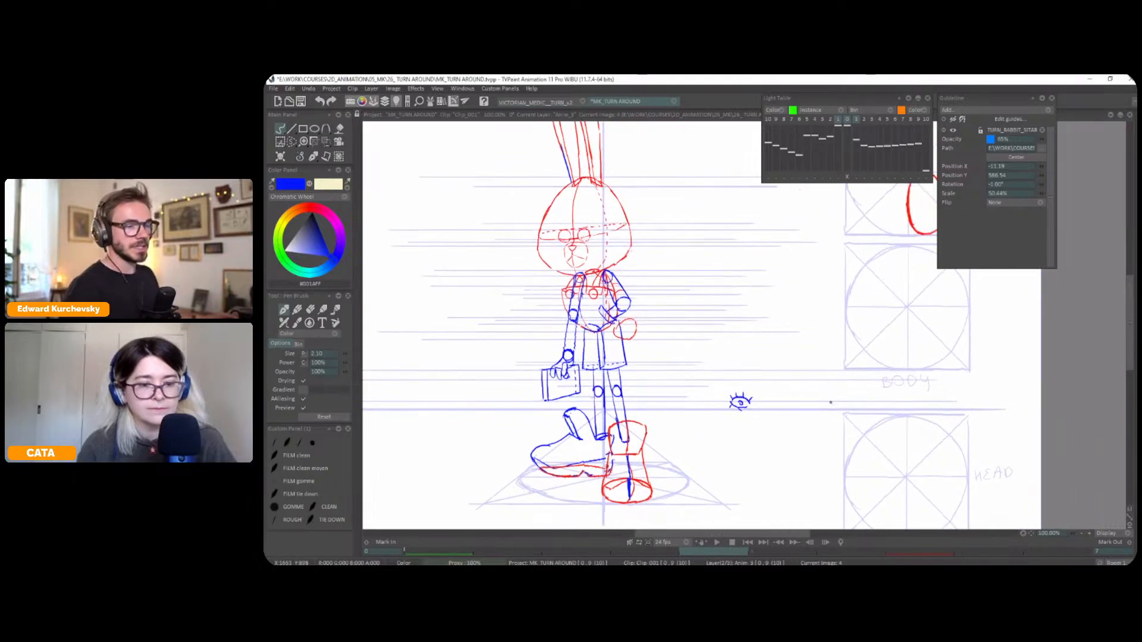
{"action": "left_click_drag", "start_coordinate": [882, 289], "coordinate": [880, 289]}
{"action": "mouse_move", "coordinate": [581, 278]}
{"action": "left_mouse_down"}
{"action": "mouse_move", "coordinate": [606, 293]}
{"action": "mouse_move", "coordinate": [584, 331]}
{"action": "left_mouse_up"}
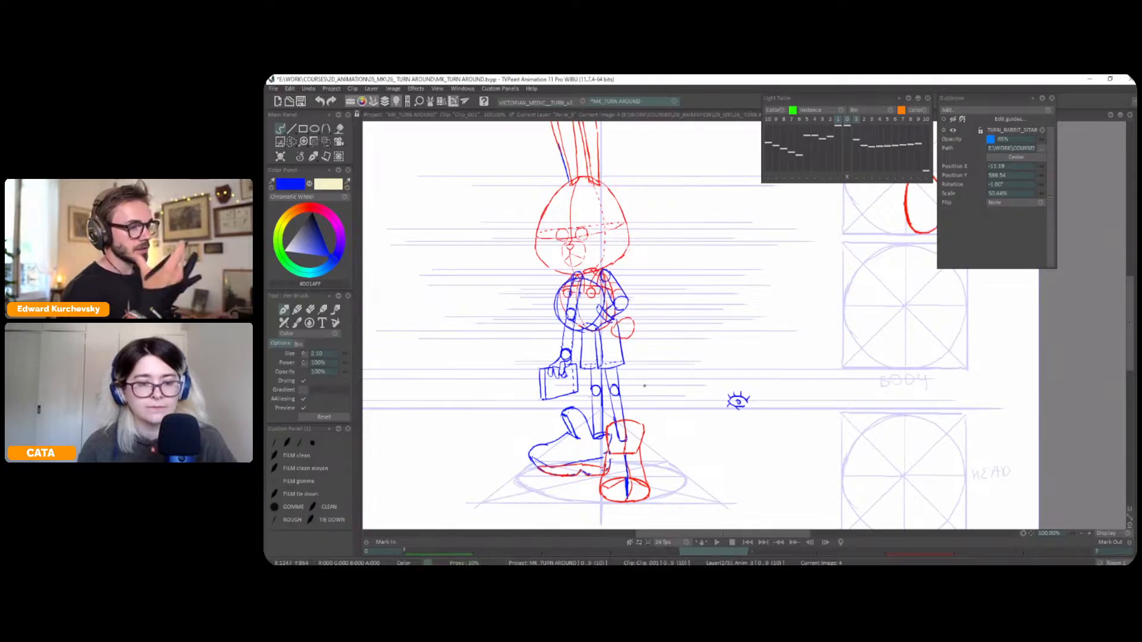
{"action": "key", "text": "ctrl+z"}
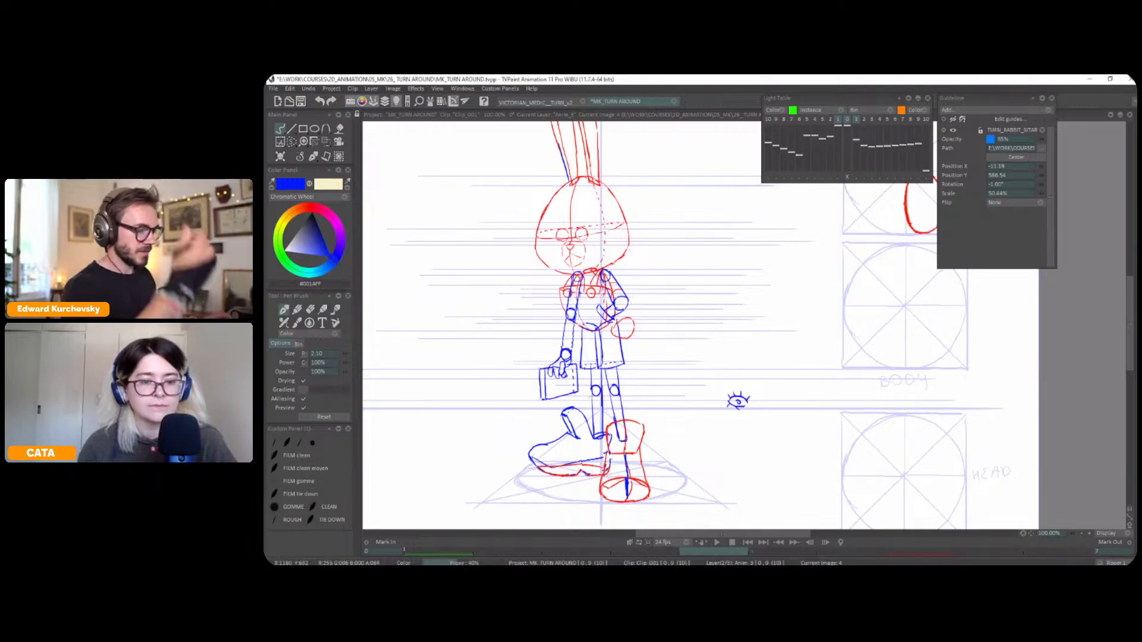
{"action": "mouse_move", "coordinate": [921, 306]}
{"action": "left_mouse_down"}
{"action": "mouse_move", "coordinate": [890, 298]}
{"action": "mouse_move", "coordinate": [872, 310]}
{"action": "mouse_move", "coordinate": [873, 336]}
{"action": "left_mouse_up"}
{"action": "key", "text": "ctrl+z"}
{"action": "mouse_move", "coordinate": [875, 342]}
{"action": "left_mouse_down"}
{"action": "mouse_move", "coordinate": [900, 339]}
{"action": "mouse_move", "coordinate": [887, 344]}
{"action": "mouse_move", "coordinate": [913, 312]}
{"action": "mouse_move", "coordinate": [871, 314]}
{"action": "mouse_move", "coordinate": [869, 337]}
{"action": "left_mouse_up"}
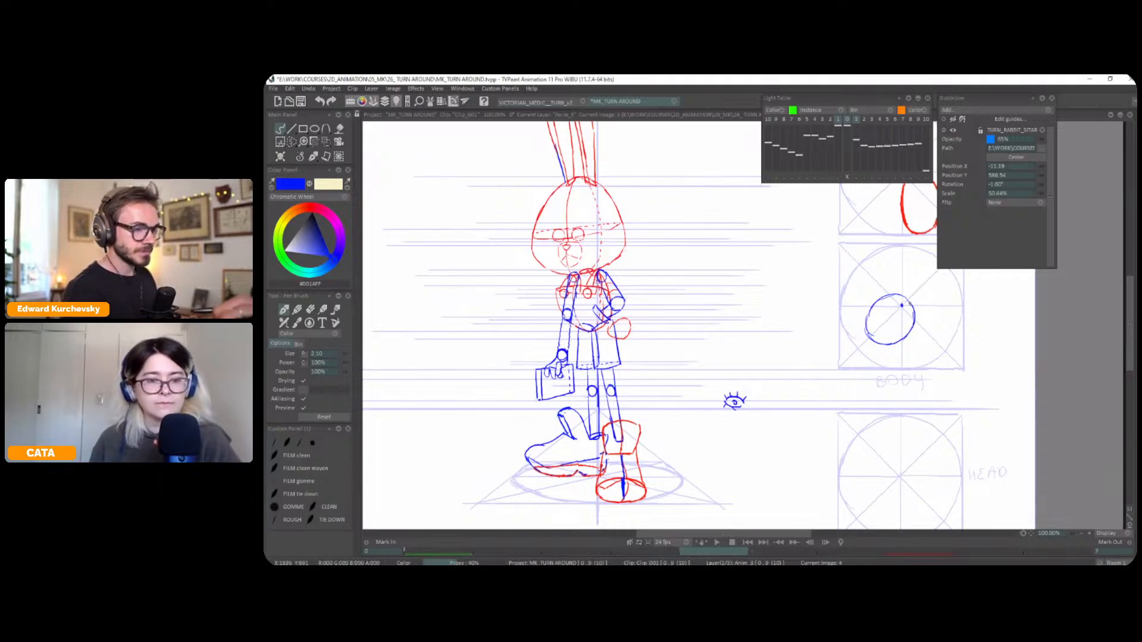
{"action": "mouse_move", "coordinate": [869, 311]}
{"action": "left_mouse_down"}
{"action": "mouse_move", "coordinate": [870, 339]}
{"action": "mouse_move", "coordinate": [892, 347]}
{"action": "left_mouse_up"}
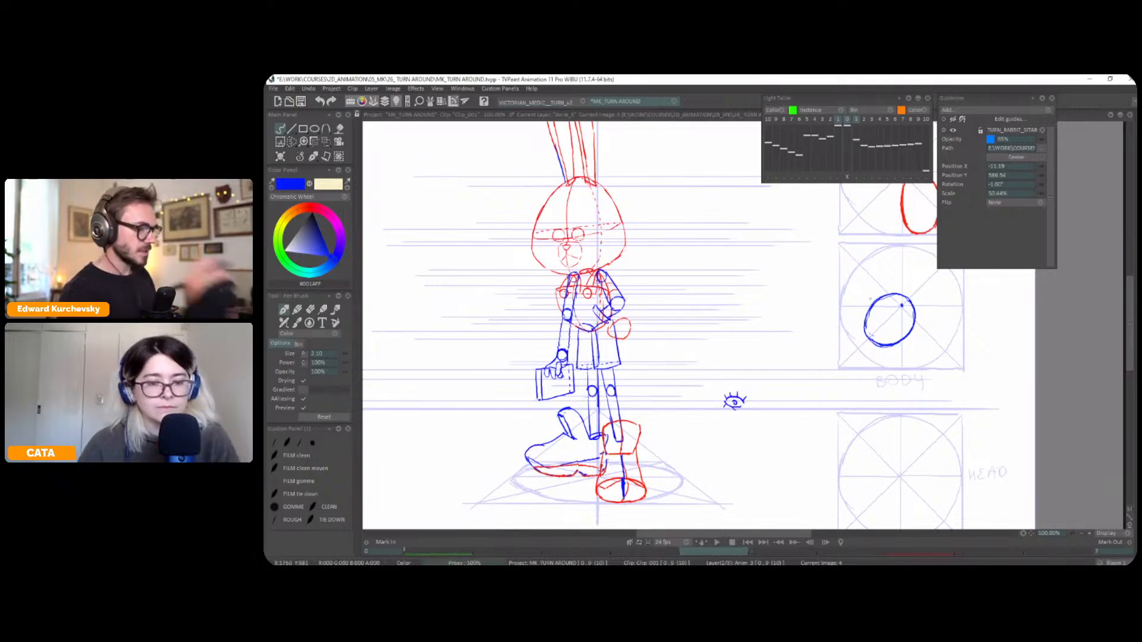
{"action": "left_click_drag", "start_coordinate": [879, 309], "coordinate": [872, 310]}
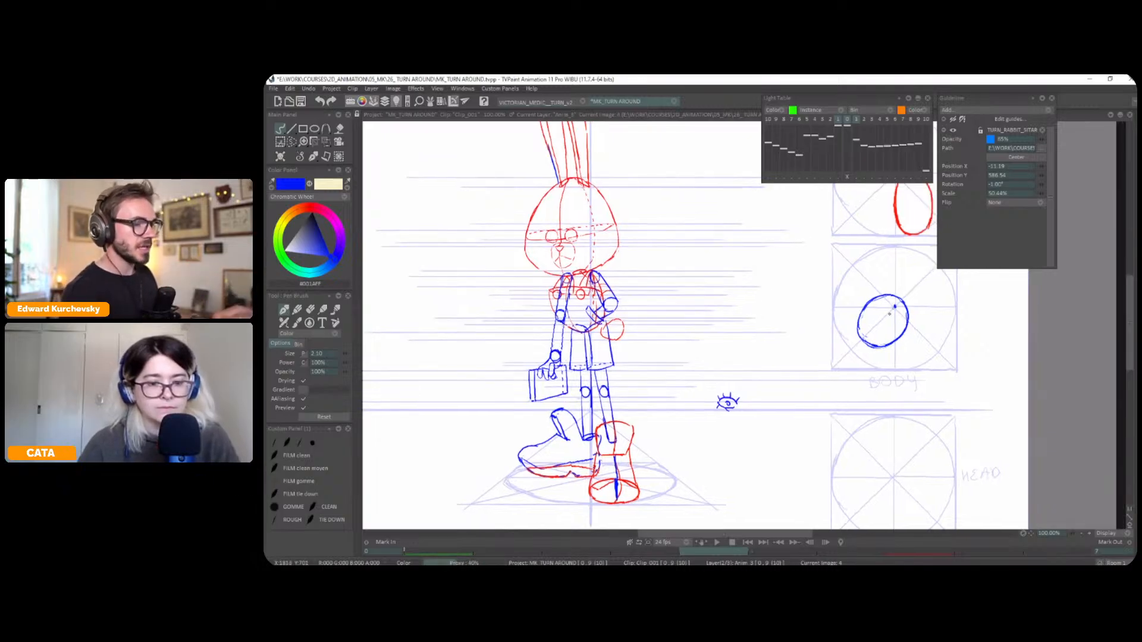
Select the torso oval in the BODY top view and adjust its shape slightly with the Perspective tool
{"action": "key", "text": "s"}
{"action": "mouse_move", "coordinate": [903, 286]}
{"action": "left_mouse_down"}
{"action": "mouse_move", "coordinate": [886, 360]}
{"action": "mouse_move", "coordinate": [902, 287]}
{"action": "left_mouse_up"}
{"action": "key", "text": "ctrl+t"}
{"action": "left_click_drag", "start_coordinate": [886, 362], "coordinate": [886, 366]}
{"action": "left_click_drag", "start_coordinate": [884, 282], "coordinate": [896, 308]}
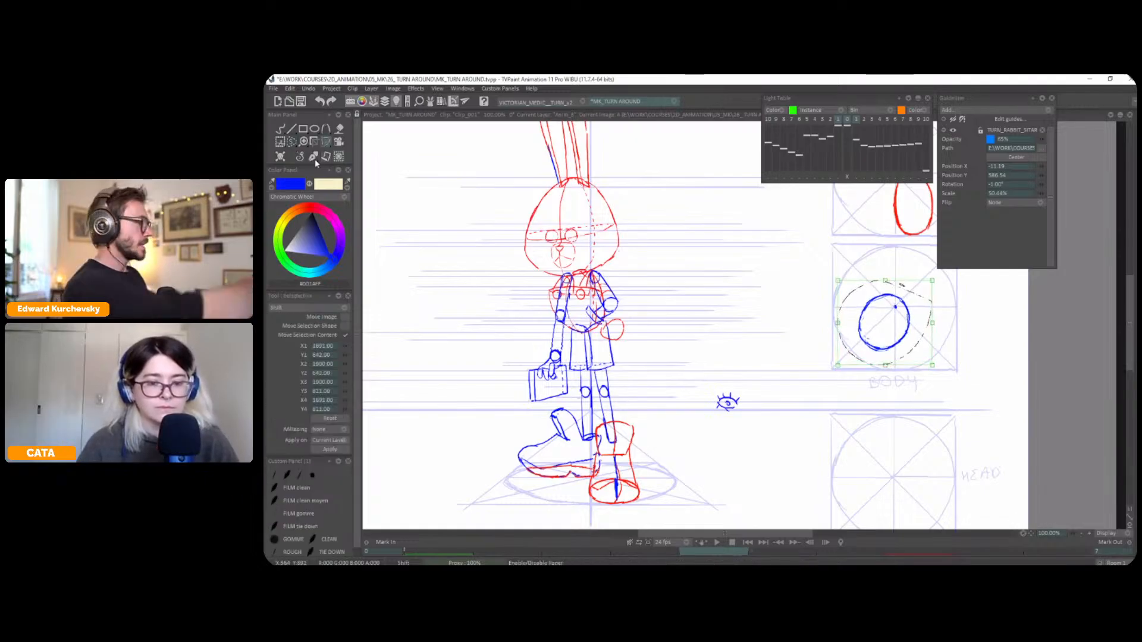
{"action": "key", "text": "b"}
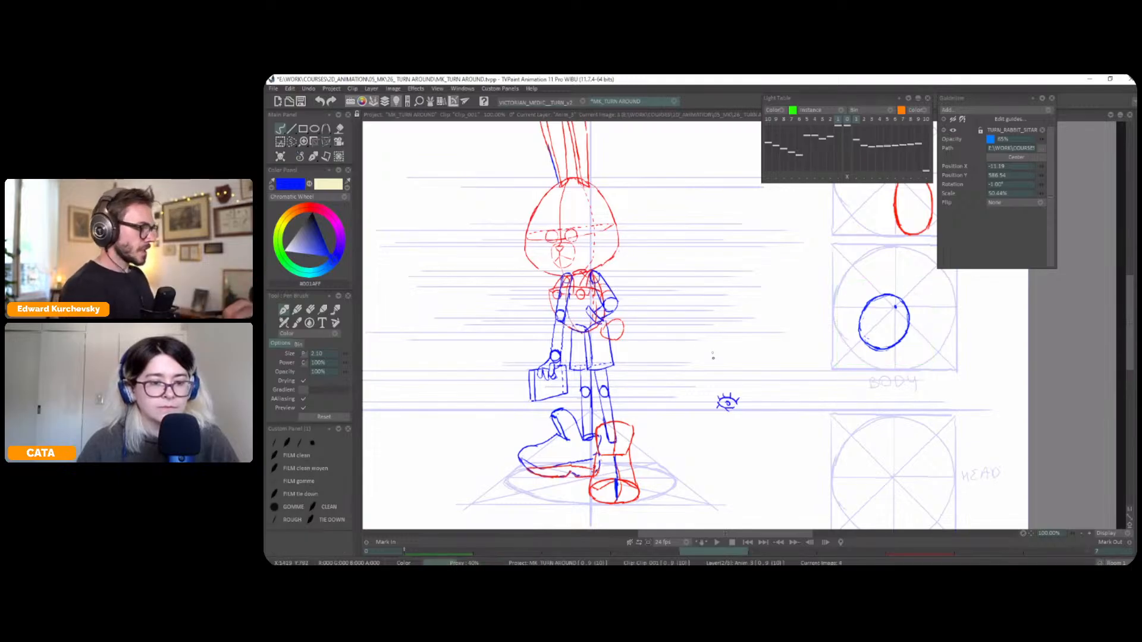
Draw both shoulder circles on the torso oval in the BODY top view, with the bent arm's upper arm and elbow
{"action": "left_click_drag", "start_coordinate": [602, 273], "coordinate": [606, 273]}
{"action": "key", "text": "ctrl+z"}
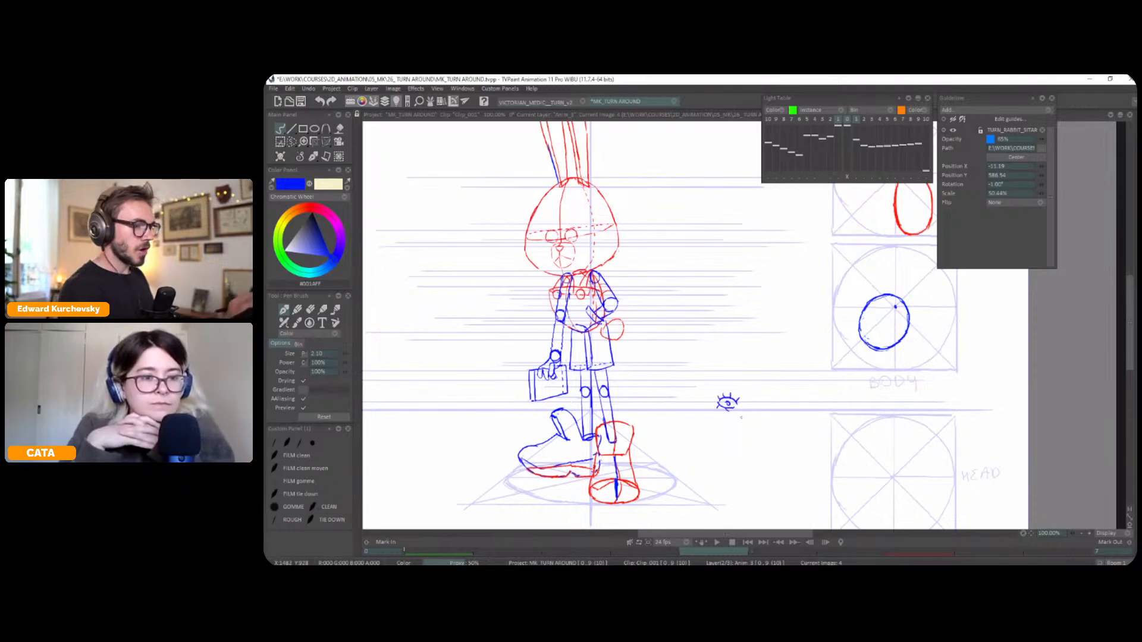
{"action": "mouse_move", "coordinate": [919, 303]}
{"action": "left_mouse_down"}
{"action": "mouse_move", "coordinate": [879, 286]}
{"action": "mouse_move", "coordinate": [873, 309]}
{"action": "mouse_move", "coordinate": [834, 277]}
{"action": "mouse_move", "coordinate": [881, 328]}
{"action": "left_mouse_up"}
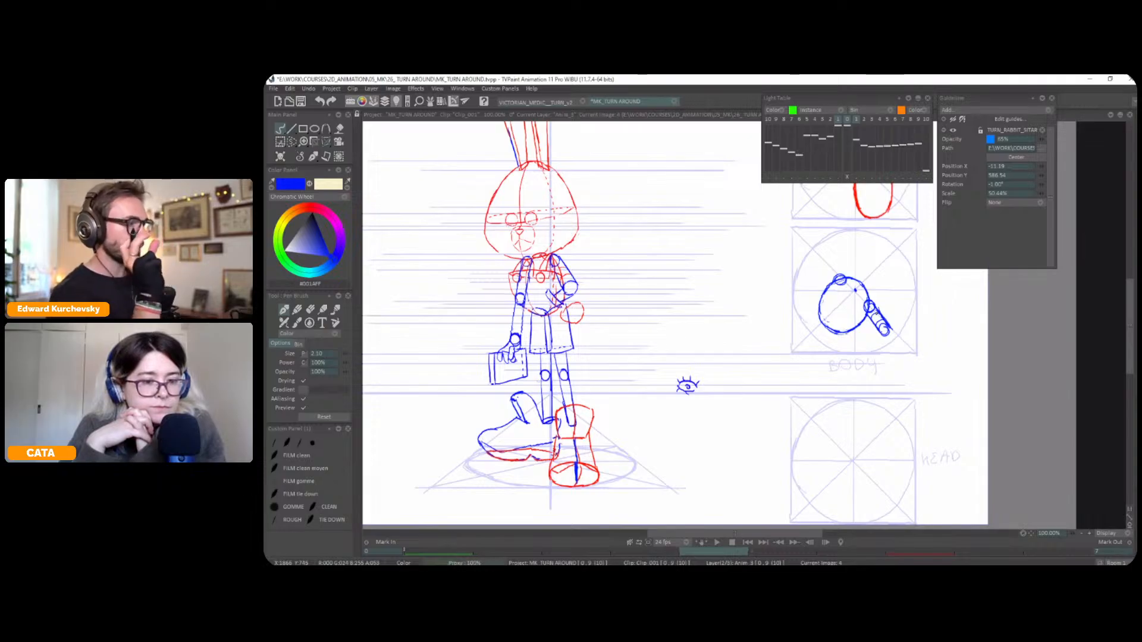
Flip between the three-quarter and front poses and check the arm layer in the timeline
{"action": "key", "text": "Right"}
{"action": "key", "text": "Left"}
{"action": "key", "text": "Right"}
{"action": "key", "text": "Left"}
{"action": "key", "text": "Right"}
{"action": "key", "text": "Right"}
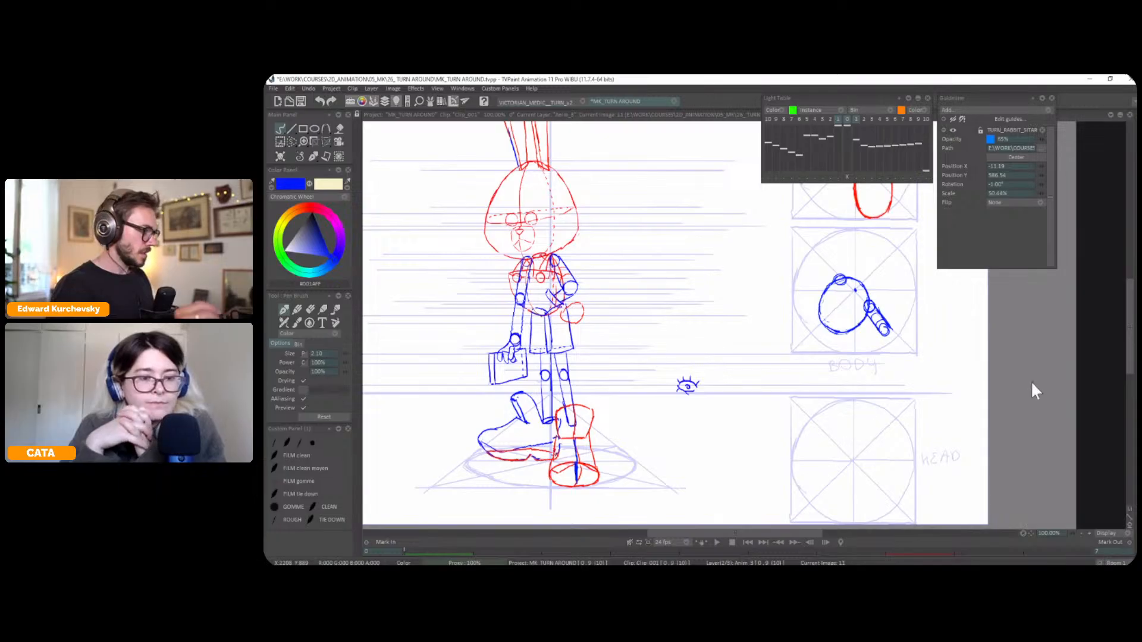
{"action": "key", "text": "Tab"}
{"action": "key", "text": "Left"}
{"action": "key", "text": "Left"}
{"action": "key", "text": "Left"}
{"action": "key", "text": "Right"}
{"action": "key", "text": "Left"}
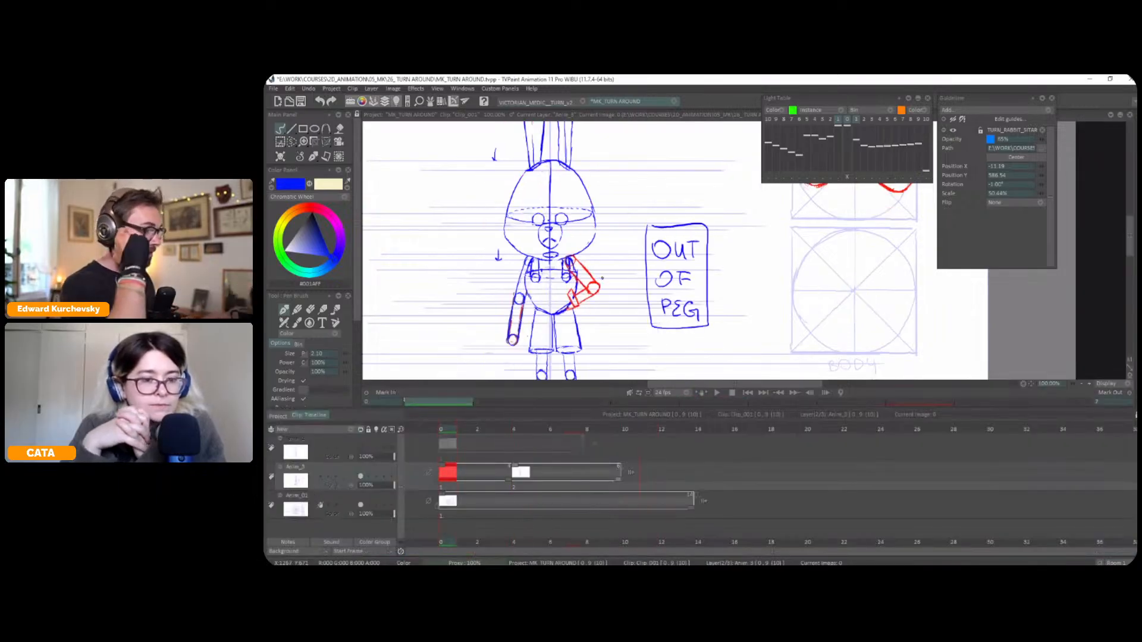
{"action": "key", "text": "Tab"}
{"action": "key", "text": "Right"}
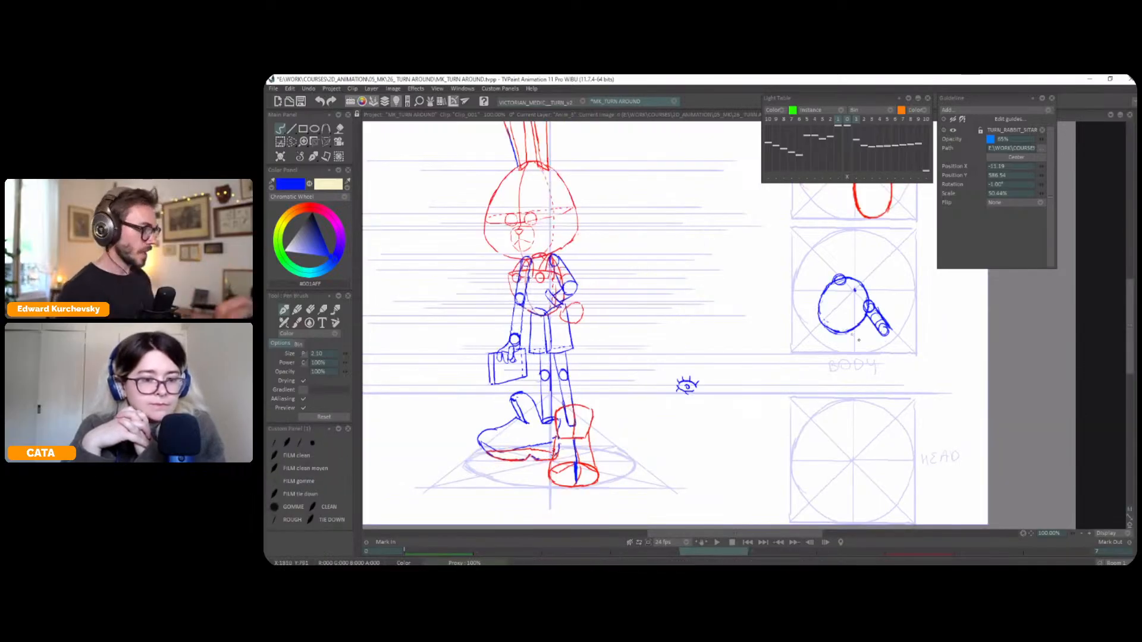
Draw the bent arm's forearm and hand reaching back to the torso in the BODY top view, and save the project
{"action": "mouse_move", "coordinate": [885, 335]}
{"action": "left_mouse_down"}
{"action": "mouse_move", "coordinate": [860, 334]}
{"action": "mouse_move", "coordinate": [863, 325]}
{"action": "mouse_move", "coordinate": [861, 335]}
{"action": "mouse_move", "coordinate": [854, 321]}
{"action": "mouse_move", "coordinate": [867, 349]}
{"action": "left_mouse_up"}
{"action": "key", "text": "ctrl+z"}
{"action": "key", "text": "ctrl+z"}
{"action": "key", "text": "ctrl+z"}
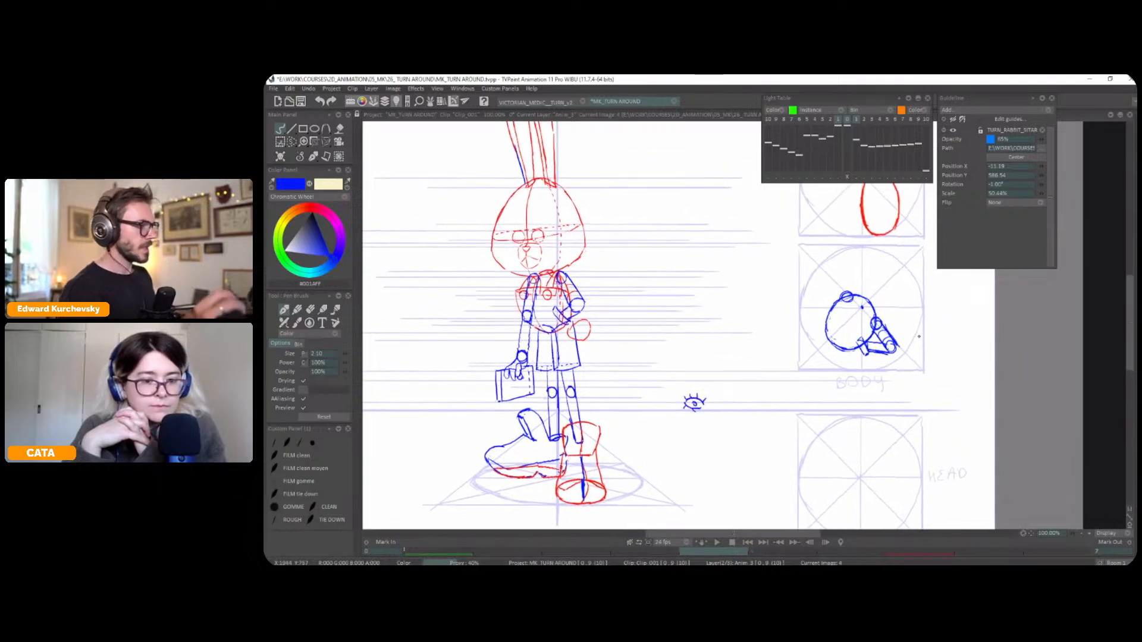
{"action": "key", "text": "ctrl+s"}
{"action": "mouse_move", "coordinate": [822, 275]}
{"action": "left_mouse_down"}
{"action": "mouse_move", "coordinate": [851, 301]}
{"action": "mouse_move", "coordinate": [834, 294]}
{"action": "left_mouse_up"}
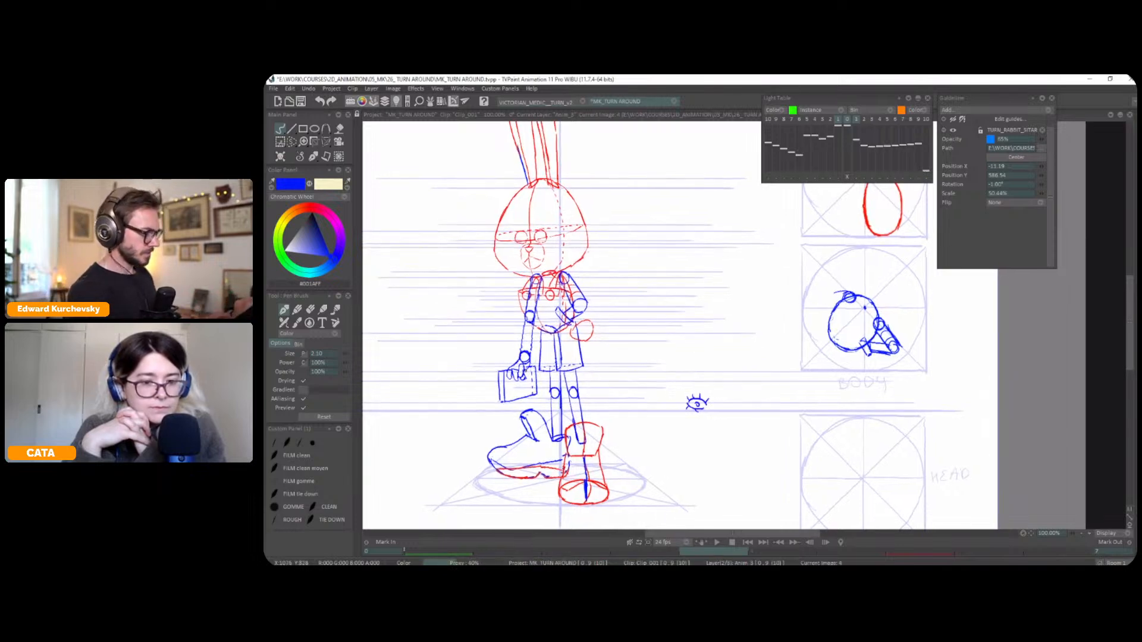
{"action": "key", "text": "ctrl+z"}
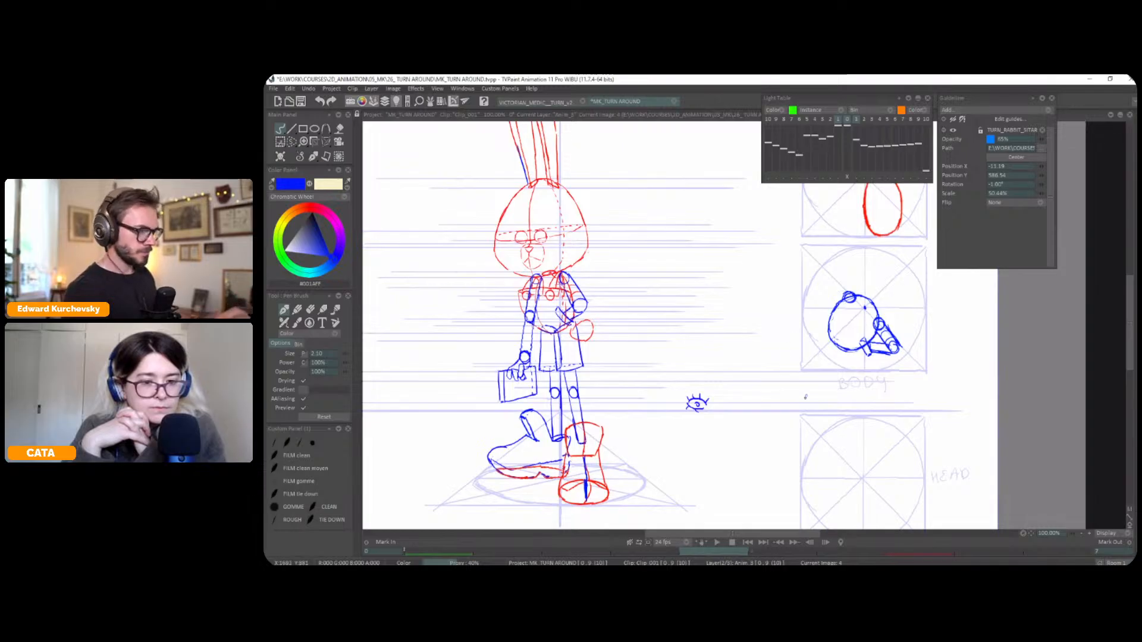
{"action": "key", "text": "s"}
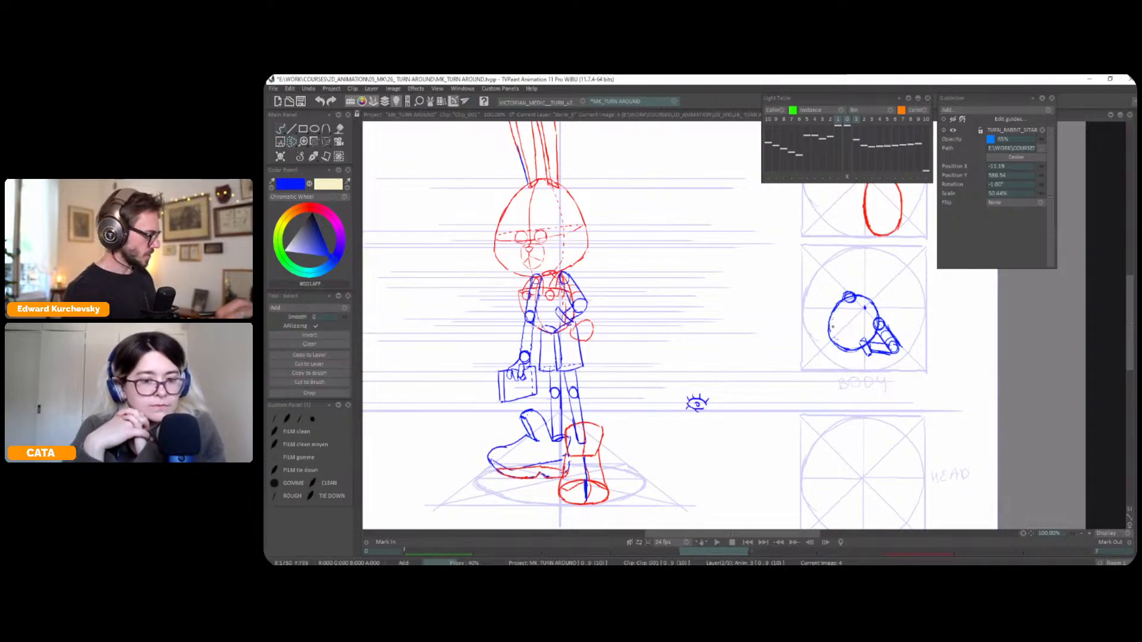
{"action": "left_click", "coordinate": [314, 157]}
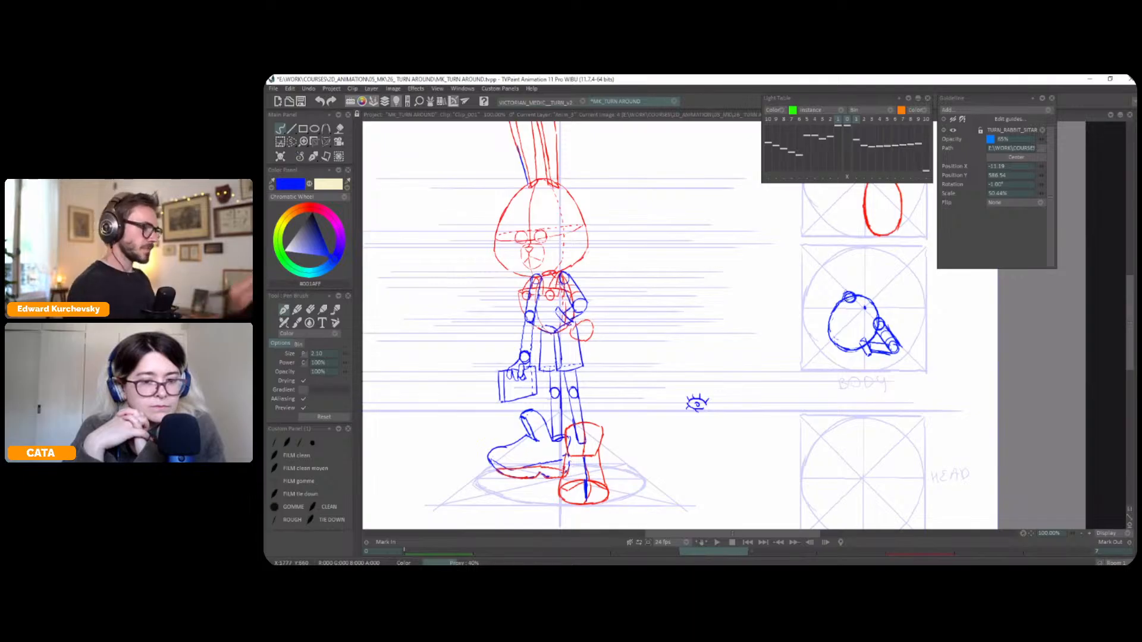
{"action": "left_click_drag", "start_coordinate": [851, 293], "coordinate": [837, 291]}
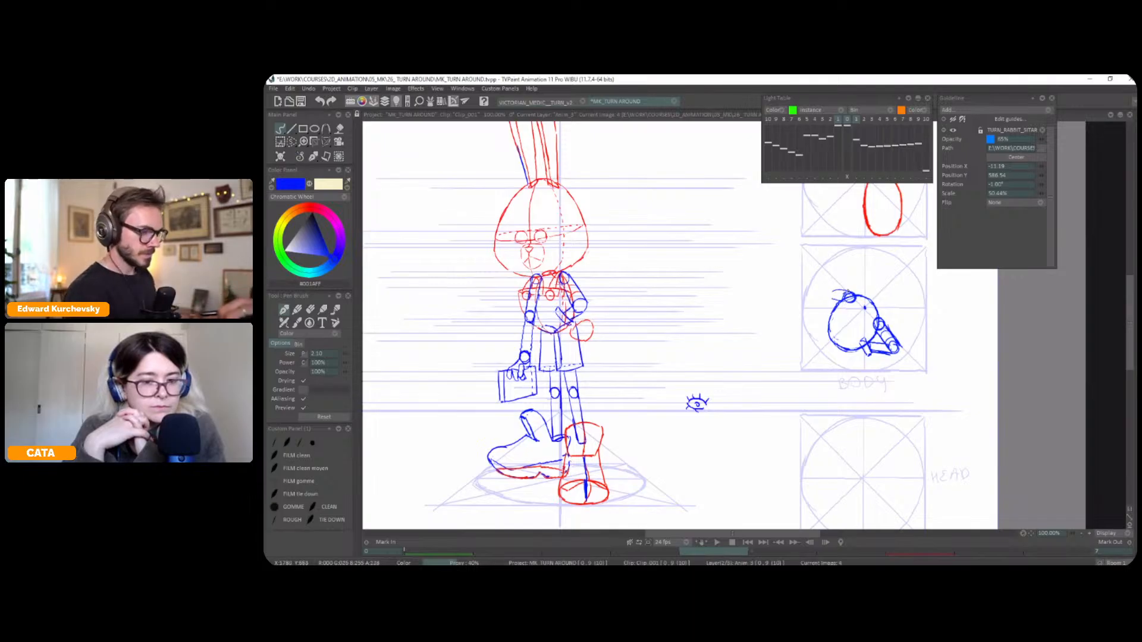
{"action": "key", "text": "ctrl+z"}
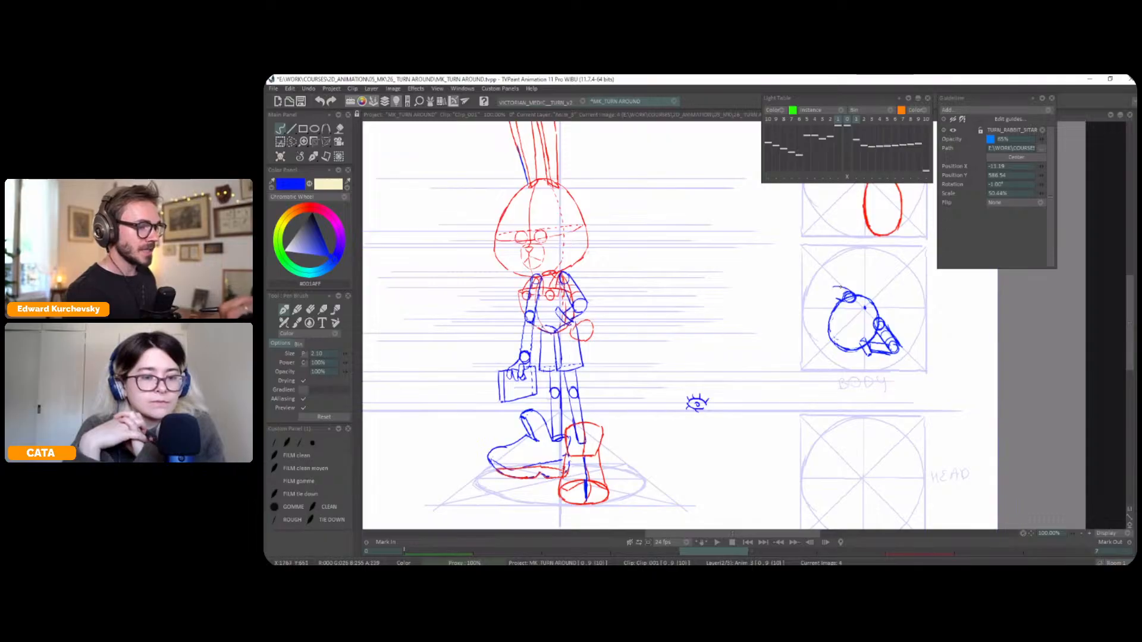
Draw the briefcase arm in the BODY top view, extending from the far shoulder circle through elbow and wrist to the hand and briefcase
{"action": "left_click_drag", "start_coordinate": [840, 289], "coordinate": [833, 292]}
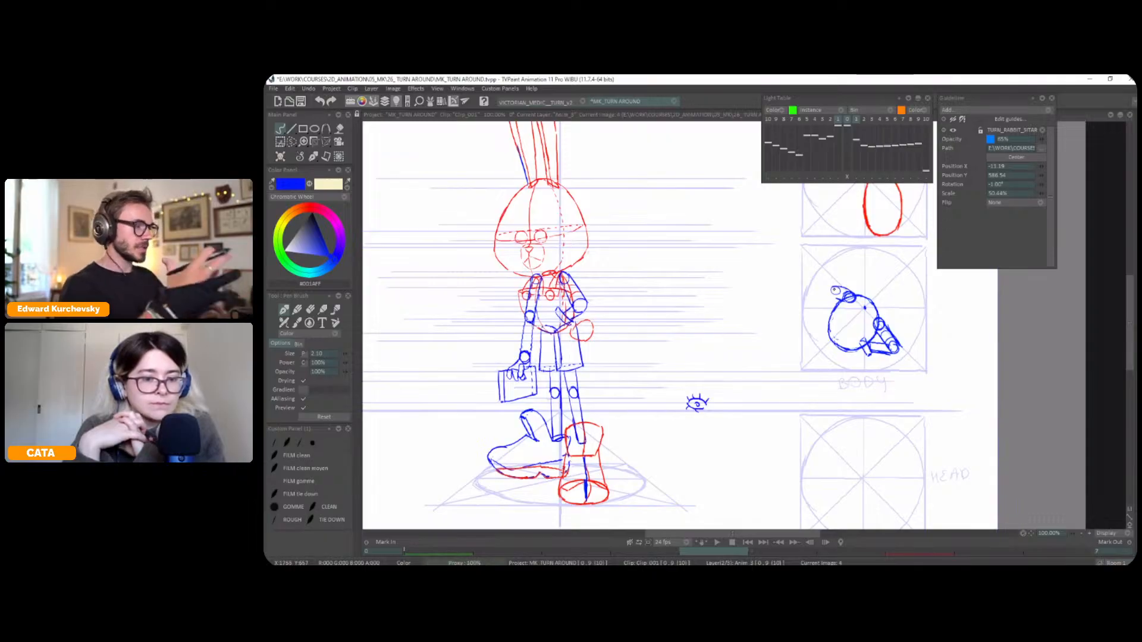
{"action": "key", "text": "ctrl+z"}
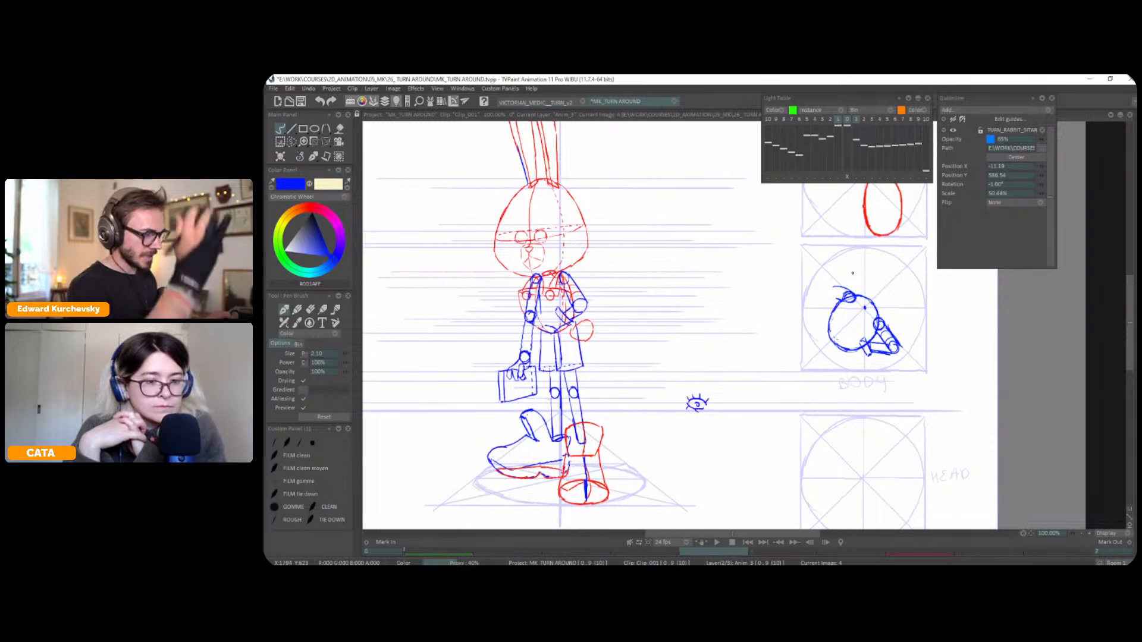
{"action": "left_click_drag", "start_coordinate": [832, 290], "coordinate": [832, 289]}
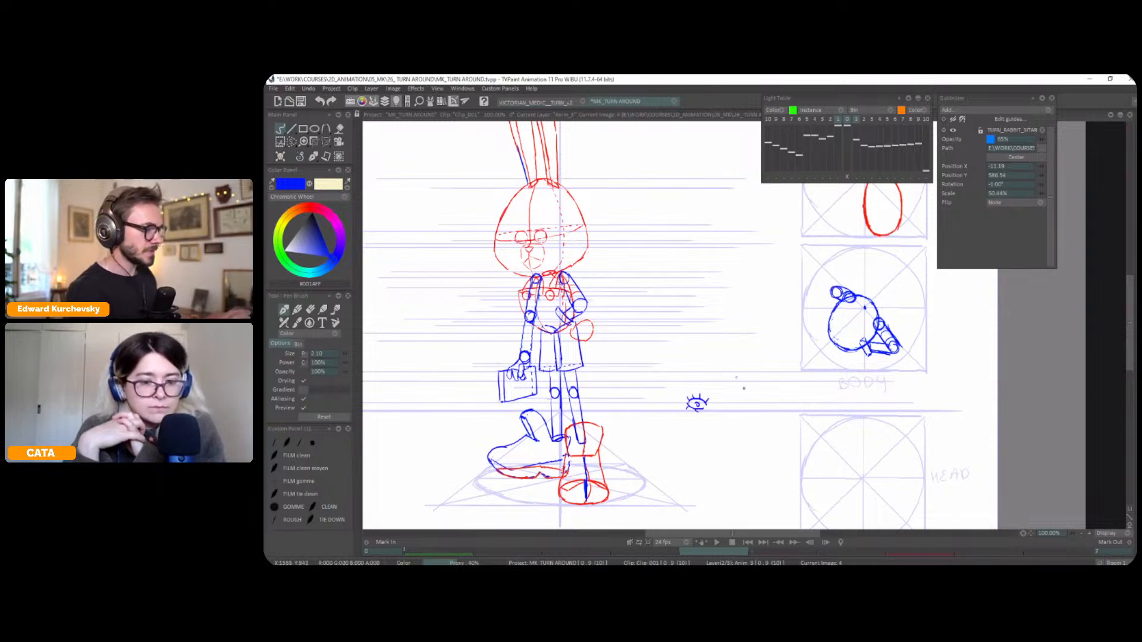
{"action": "left_click_drag", "start_coordinate": [831, 288], "coordinate": [829, 288]}
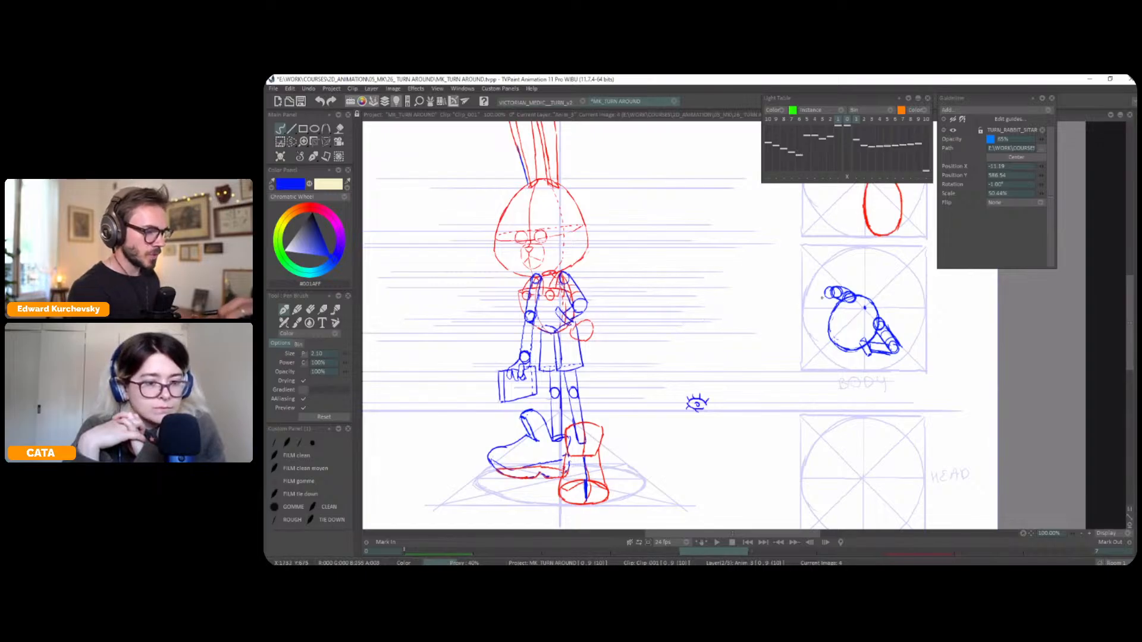
{"action": "left_click_drag", "start_coordinate": [803, 298], "coordinate": [807, 300]}
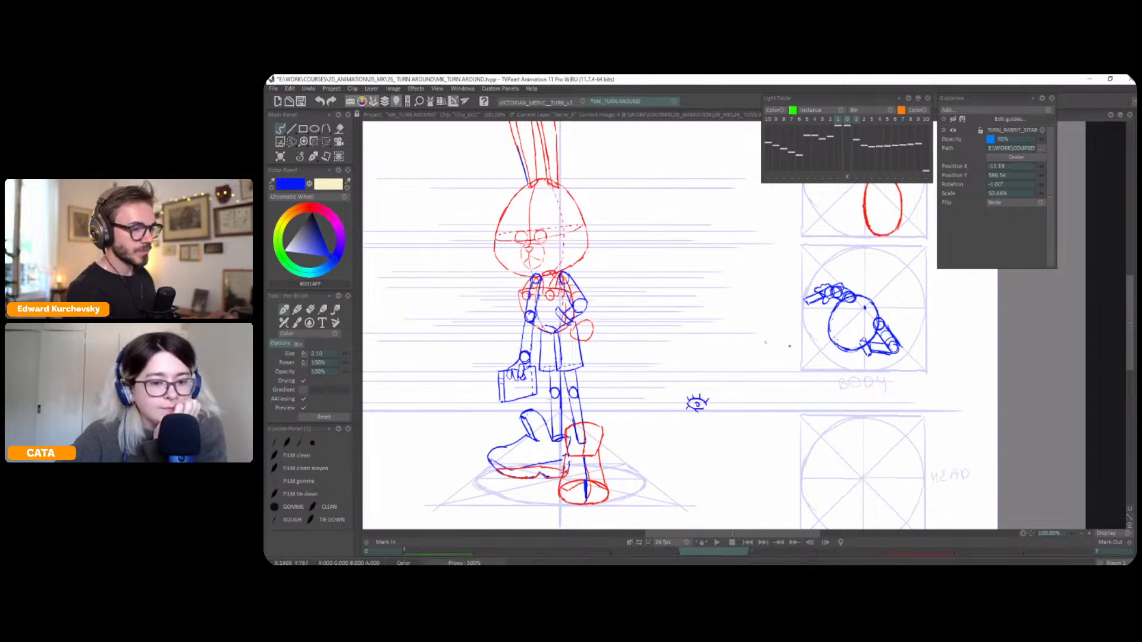
Set the drawing colour to red (#FF1100) and flip between the poses to compare the body's top view
{"action": "left_click", "coordinate": [309, 207]}
{"action": "left_click_drag", "start_coordinate": [870, 298], "coordinate": [884, 323]}
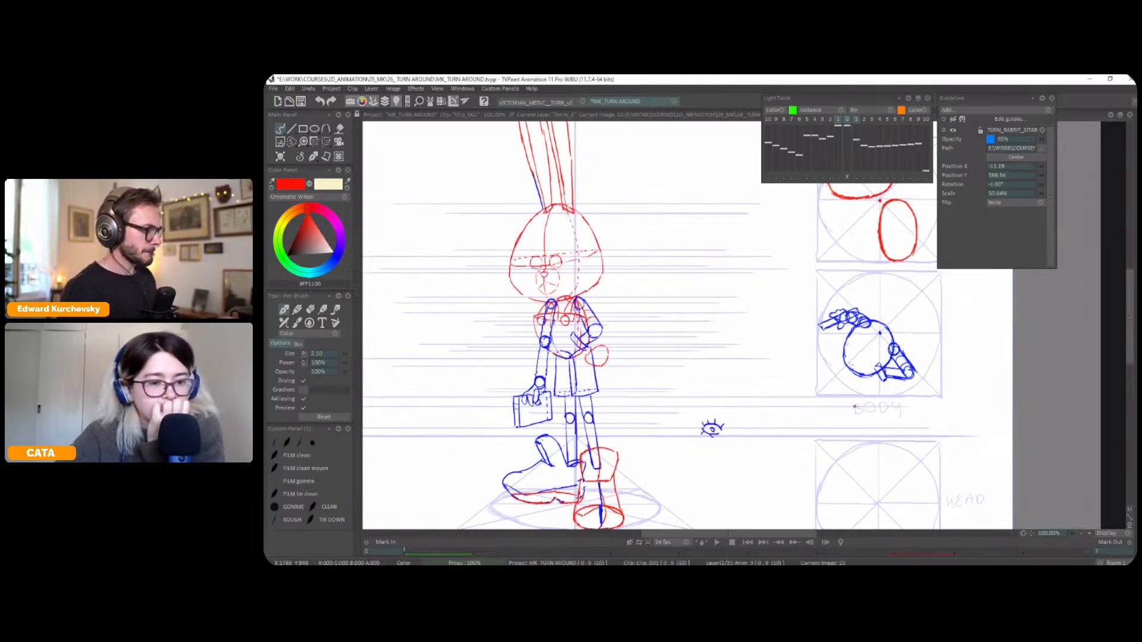
{"action": "key", "text": "Left"}
{"action": "key", "text": "Left"}
{"action": "key", "text": "Left"}
{"action": "key", "text": "Left"}
{"action": "key", "text": "Right"}
{"action": "key", "text": "Right"}
{"action": "key", "text": "Right"}
{"action": "key", "text": "Right"}
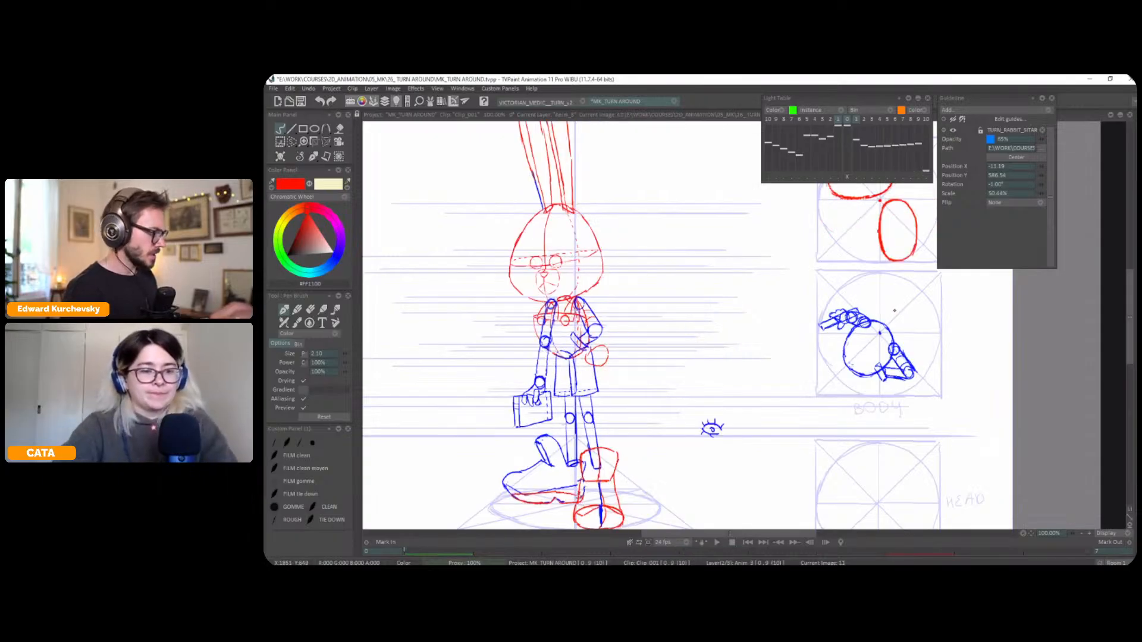
{"action": "key", "text": "Left"}
{"action": "key", "text": "Left"}
{"action": "key", "text": "Left"}
{"action": "key", "text": "Left"}
{"action": "key", "text": "Left"}
{"action": "key", "text": "Left"}
{"action": "key", "text": "Left"}
{"action": "key", "text": "Left"}
{"action": "key", "text": "Right"}
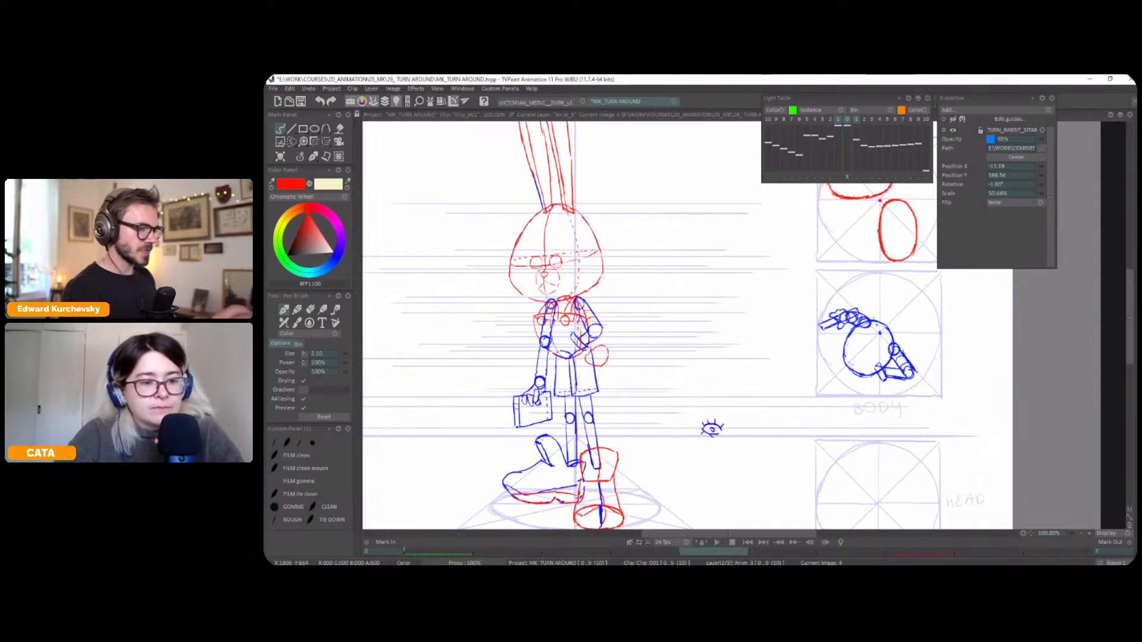
Sketch a red circle around the blue torso oval in the BODY top view, larger than the oval and passing near both shoulders
{"action": "mouse_move", "coordinate": [891, 308]}
{"action": "left_mouse_down"}
{"action": "mouse_move", "coordinate": [857, 308]}
{"action": "mouse_move", "coordinate": [843, 341]}
{"action": "mouse_move", "coordinate": [880, 366]}
{"action": "mouse_move", "coordinate": [852, 359]}
{"action": "left_mouse_up"}
{"action": "key", "text": "ctrl+z"}
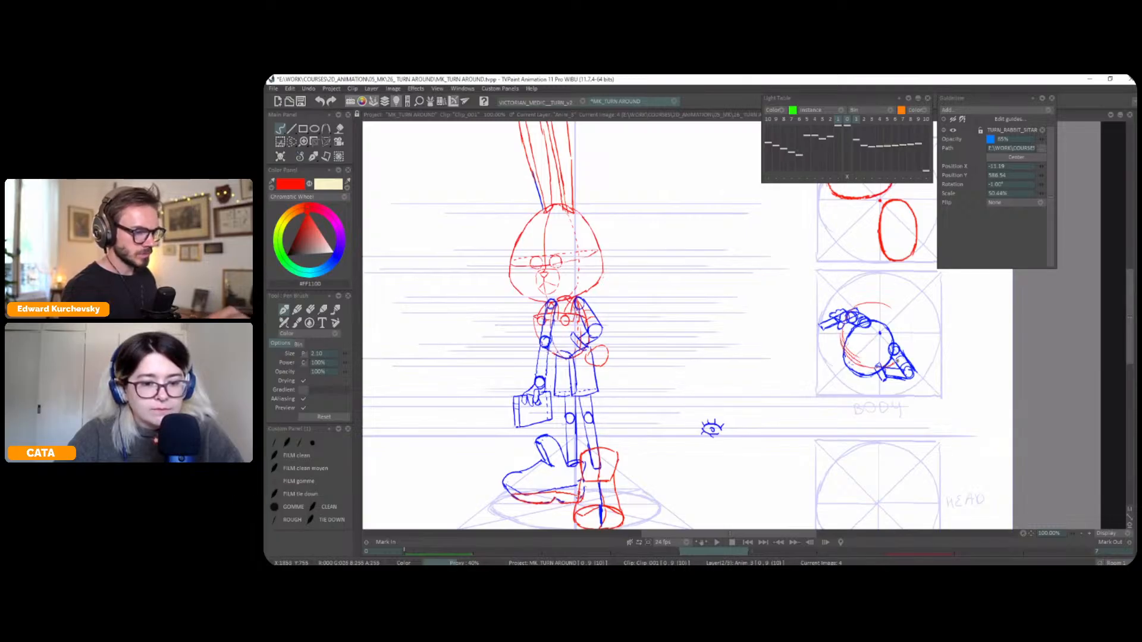
{"action": "left_click_drag", "start_coordinate": [898, 316], "coordinate": [908, 336]}
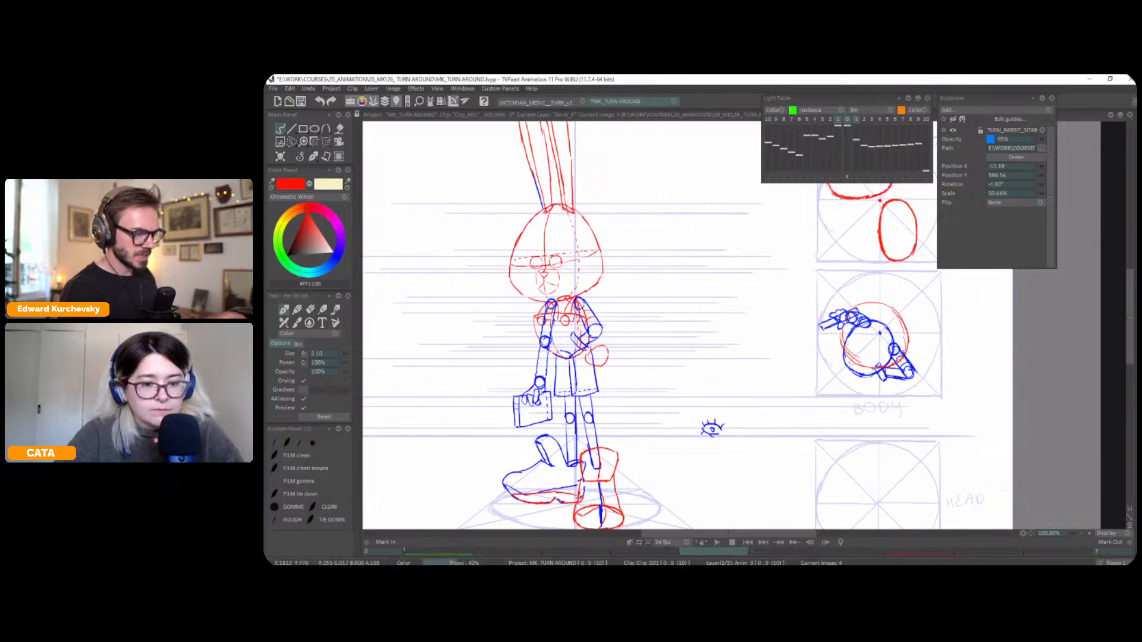
{"action": "left_click_drag", "start_coordinate": [895, 311], "coordinate": [868, 304]}
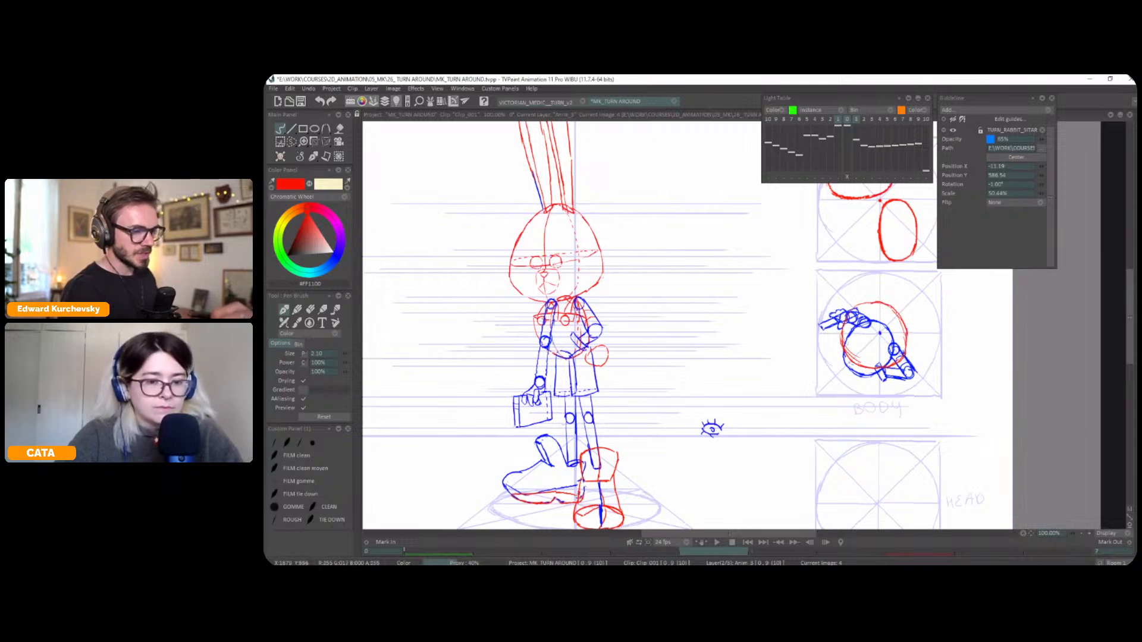
Refine the red circle around the torso oval in the BODY top view and check the drawing mirrored horizontally
{"action": "left_click_drag", "start_coordinate": [906, 338], "coordinate": [897, 362]}
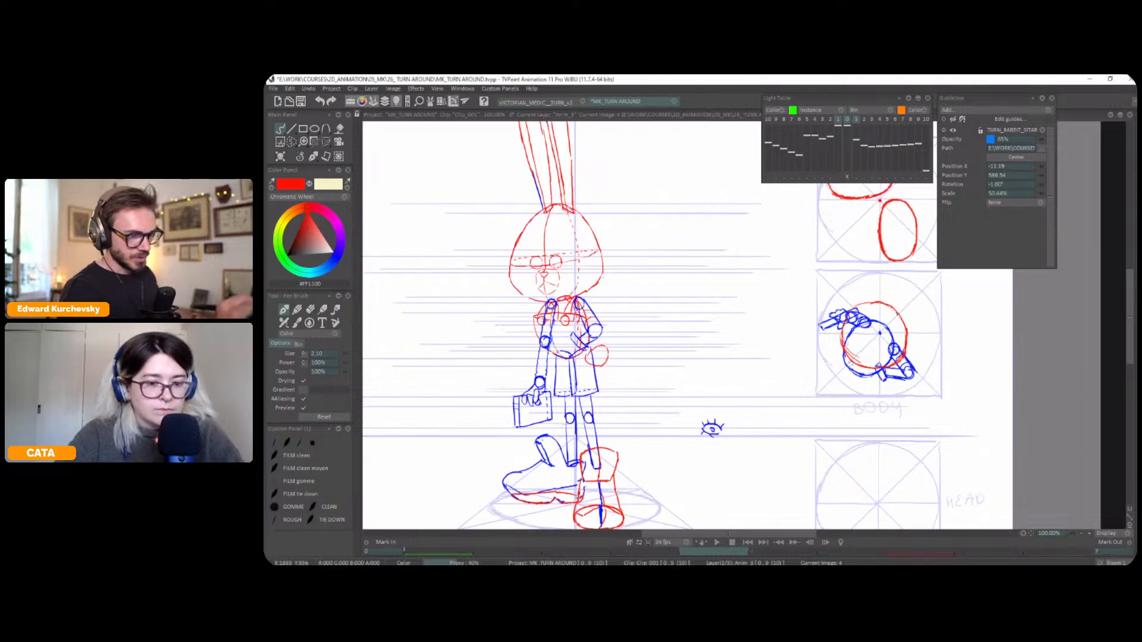
{"action": "key", "text": "x"}
{"action": "left_click_drag", "start_coordinate": [643, 350], "coordinate": [727, 330]}
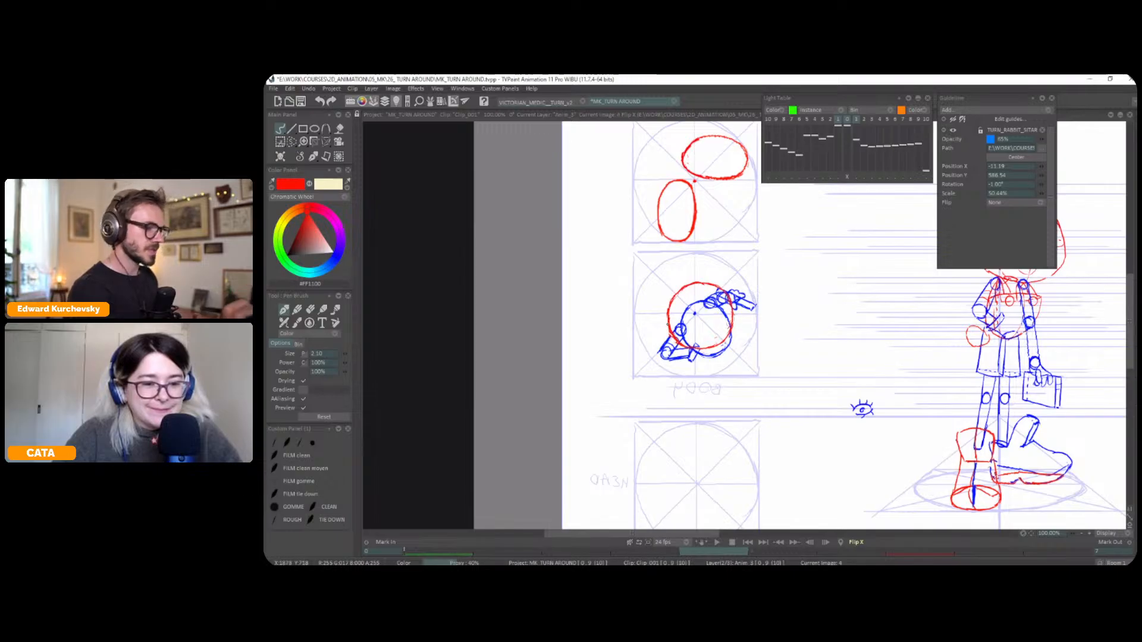
{"action": "key", "text": "x"}
{"action": "left_click_drag", "start_coordinate": [894, 338], "coordinate": [916, 338]}
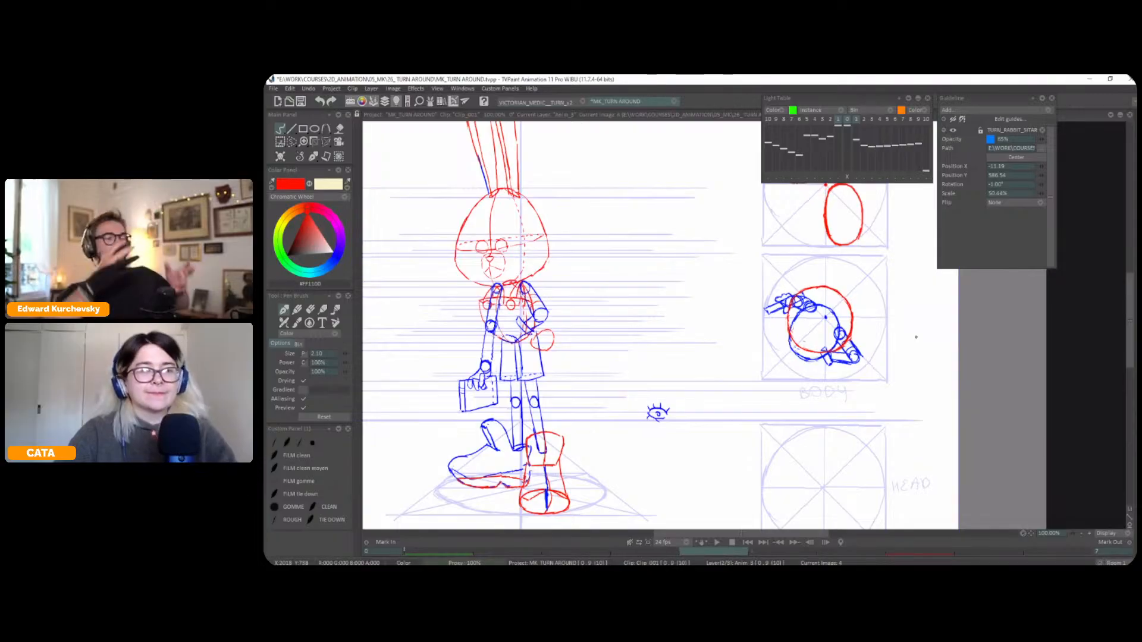
Flip repeatedly between the front and three-quarter poses to compare the torso, the arms and the BODY top view
{"action": "key", "text": "Tab"}
{"action": "key", "text": "Tab"}
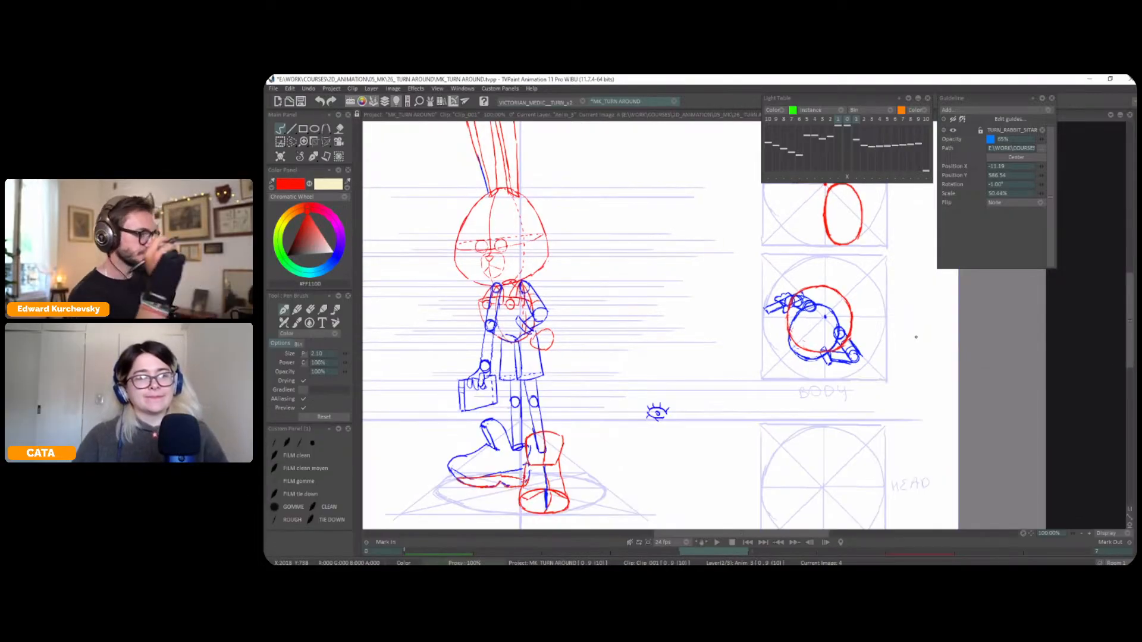
{"action": "key", "text": "Left"}
{"action": "key", "text": "Right"}
{"action": "key", "text": "Left"}
{"action": "key", "text": "Right"}
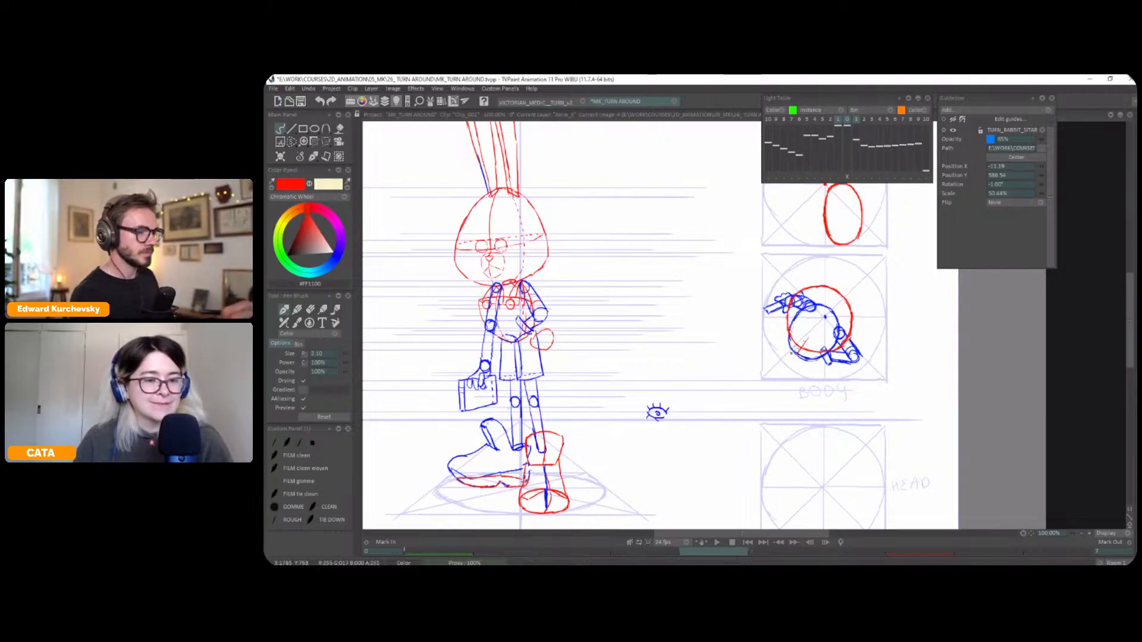
{"action": "key", "text": "Left"}
{"action": "key", "text": "Left"}
{"action": "key", "text": "Left"}
{"action": "key", "text": "Left"}
{"action": "key", "text": "Right"}
{"action": "key", "text": "Left"}
{"action": "key", "text": "Right"}
{"action": "key", "text": "Left"}
{"action": "key", "text": "Right"}
{"action": "key", "text": "Left"}
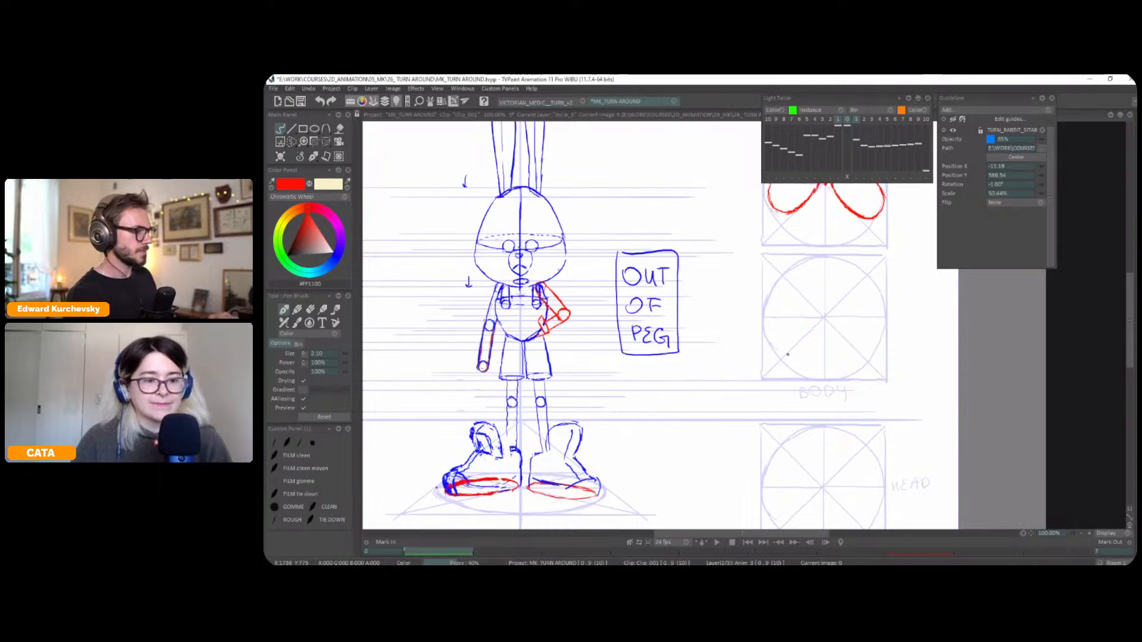
{"action": "mouse_move", "coordinate": [893, 286]}
{"action": "left_mouse_down"}
{"action": "mouse_move", "coordinate": [894, 303]}
{"action": "mouse_move", "coordinate": [812, 343]}
{"action": "left_mouse_up"}
{"action": "key", "text": "Right"}
{"action": "scroll", "coordinate": [841, 309], "scroll_direction": "down", "scroll_amount": 1}
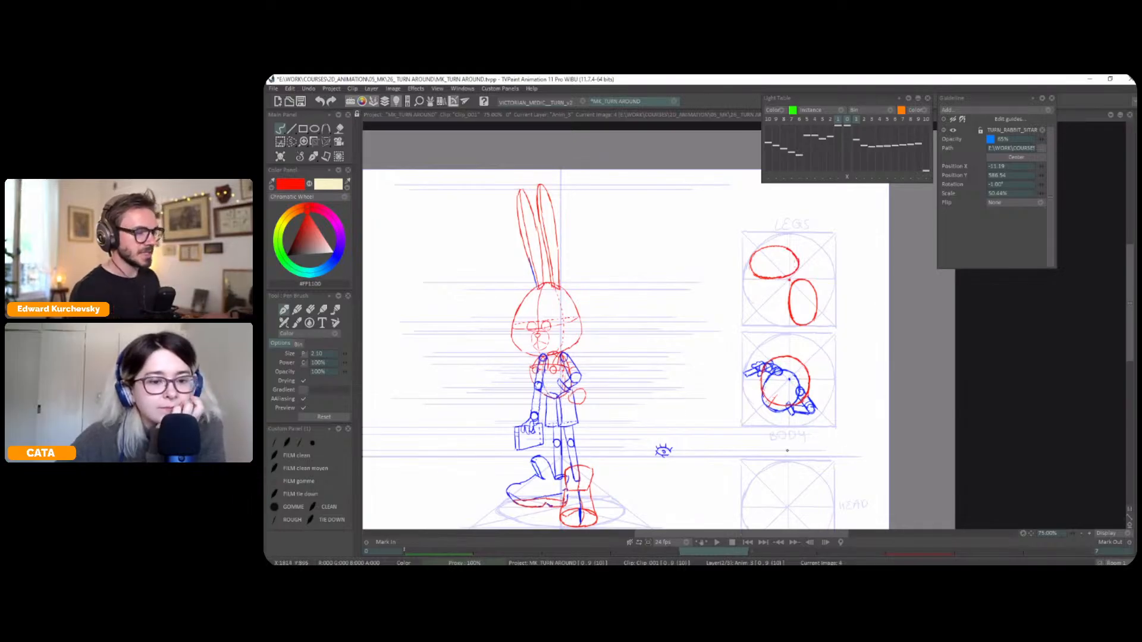
{"action": "key", "text": "Left"}
{"action": "key", "text": "Left"}
{"action": "key", "text": "Left"}
{"action": "key", "text": "Left"}
{"action": "key", "text": "Right"}
{"action": "key", "text": "Left"}
{"action": "key", "text": "Right"}
{"action": "key", "text": "Left"}
{"action": "key", "text": "Right"}
{"action": "key", "text": "Right"}
{"action": "key", "text": "Right"}
{"action": "key", "text": "Right"}
Select the three-quarter pose's BODY top-view drawing and copy it to a custom brush
{"action": "key", "text": "s"}
{"action": "left_click_drag", "start_coordinate": [801, 346], "coordinate": [805, 339]}
{"action": "left_click", "coordinate": [314, 383]}
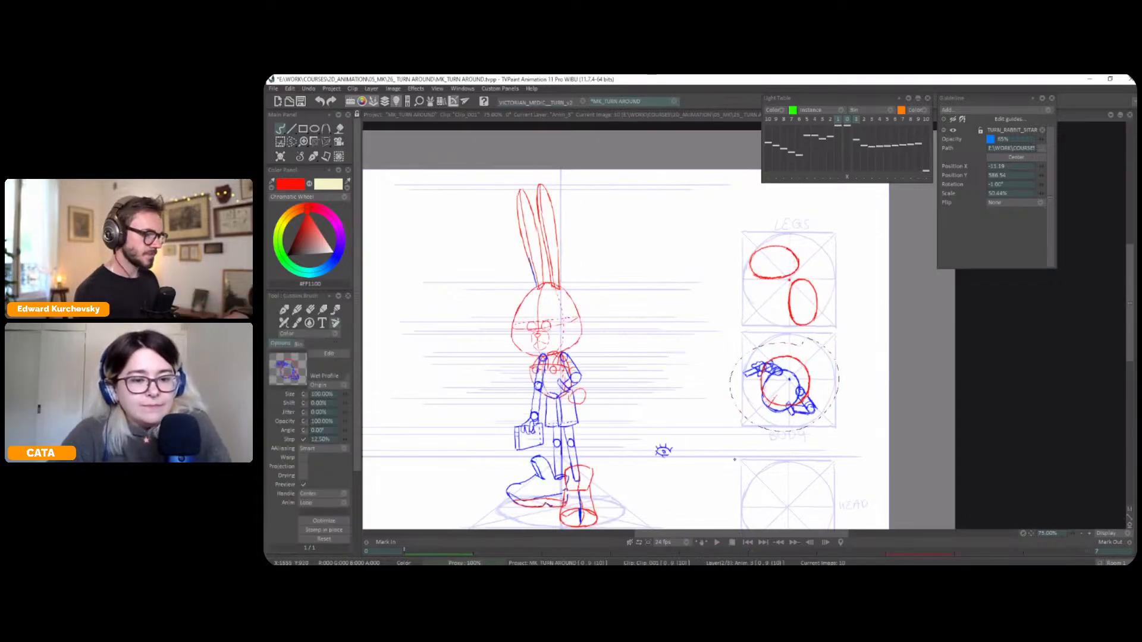
Rotate the custom brush by 45° and stamp the top-view body into the front pose's BODY square, returning to the pen
{"action": "key", "text": "Left"}
{"action": "key", "text": "Left"}
{"action": "key", "text": "Left"}
{"action": "key", "text": "Left"}
{"action": "double_click", "coordinate": [322, 431]}
{"action": "type", "text": "45"}
{"action": "key", "text": "Tab"}
{"action": "key", "text": "BackSpace"}
{"action": "key", "text": "Return"}
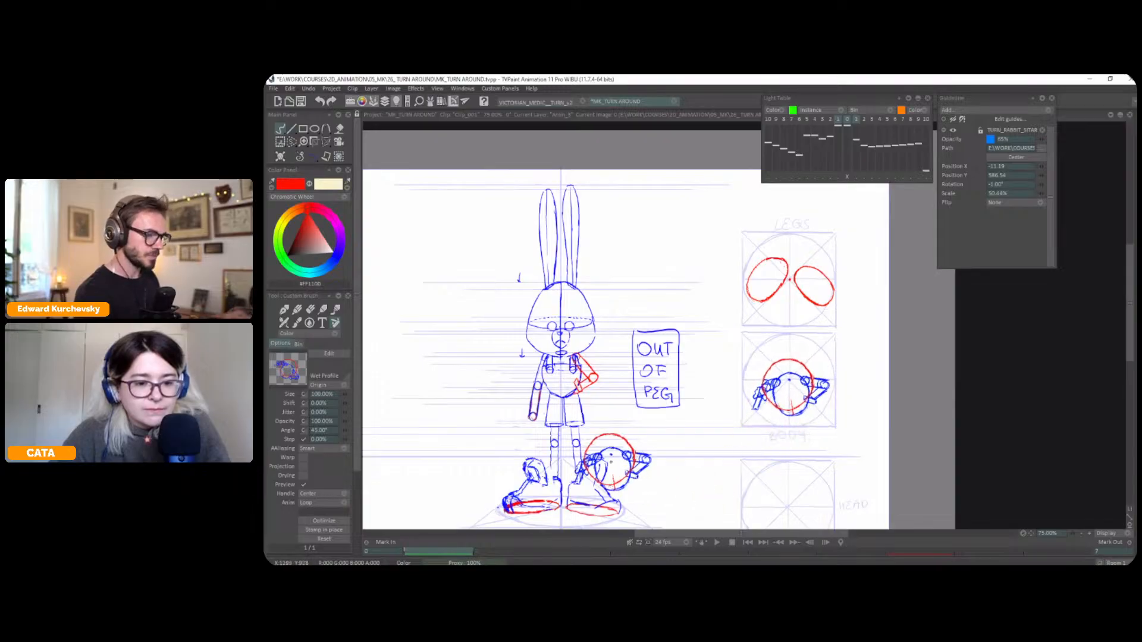
{"action": "left_click", "coordinate": [314, 157]}
{"action": "left_click", "coordinate": [317, 160]}
{"action": "key", "text": "ctrl+plus"}
{"action": "mouse_move", "coordinate": [750, 419]}
{"action": "left_mouse_down"}
{"action": "mouse_move", "coordinate": [774, 367]}
{"action": "mouse_move", "coordinate": [794, 374]}
{"action": "left_mouse_up"}
{"action": "key", "text": "ctrl+z"}
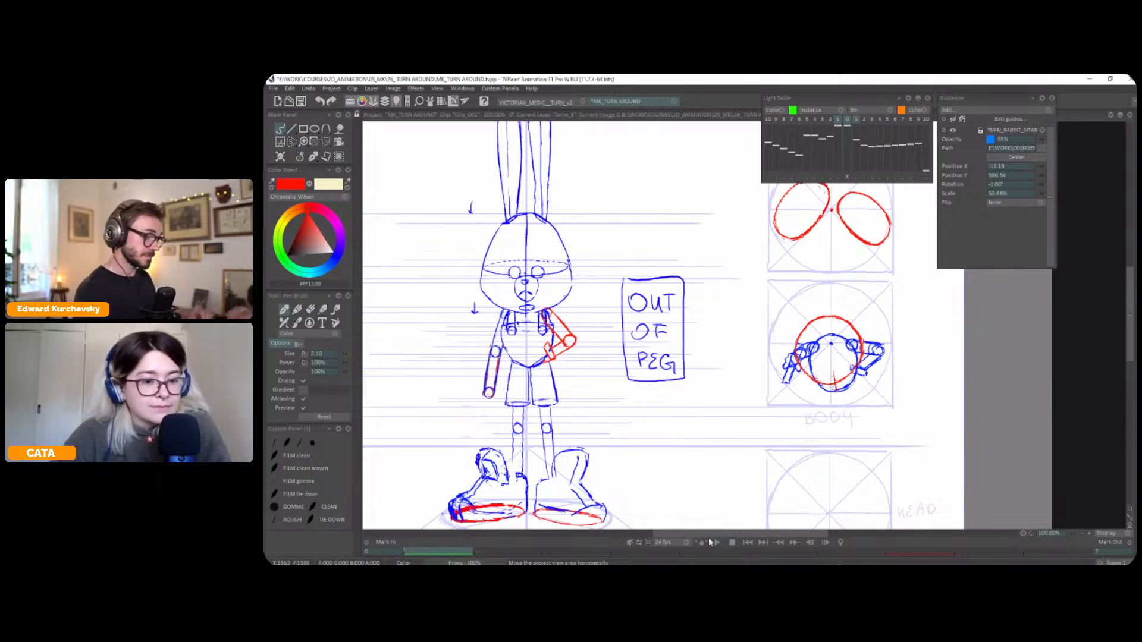
Sketch the foreshortened briefcase in red below the front pose's straight arm, using the light table to match the three-quarter pose
{"action": "left_click_drag", "start_coordinate": [580, 385], "coordinate": [676, 360]}
{"action": "key", "text": "Right"}
{"action": "key", "text": "Left"}
{"action": "key", "text": "l"}
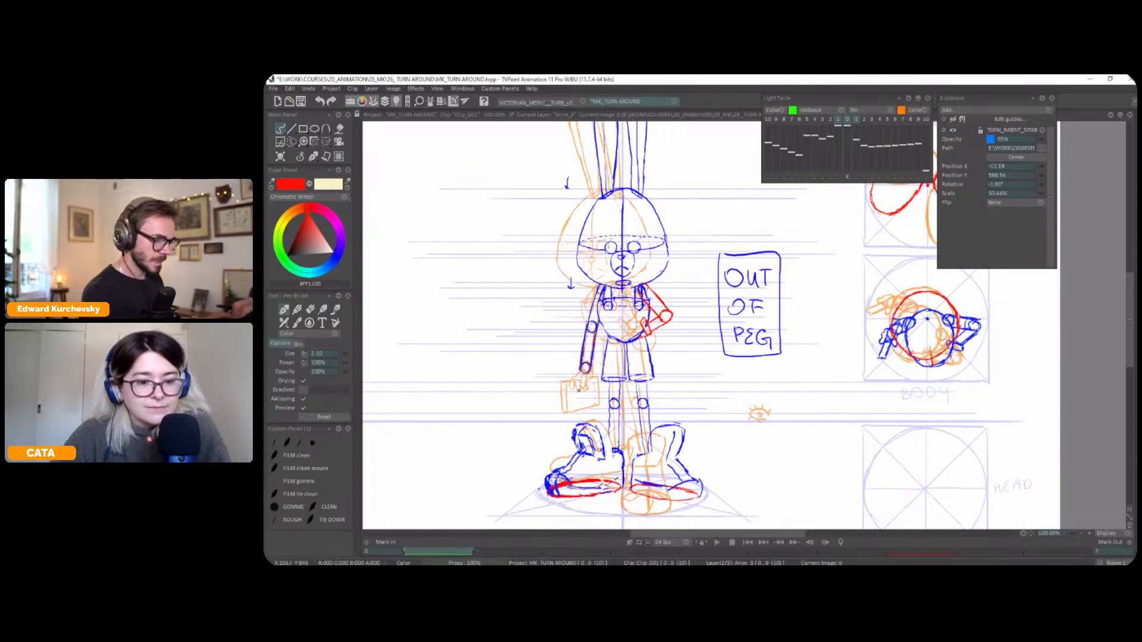
{"action": "left_click_drag", "start_coordinate": [580, 383], "coordinate": [578, 413]}
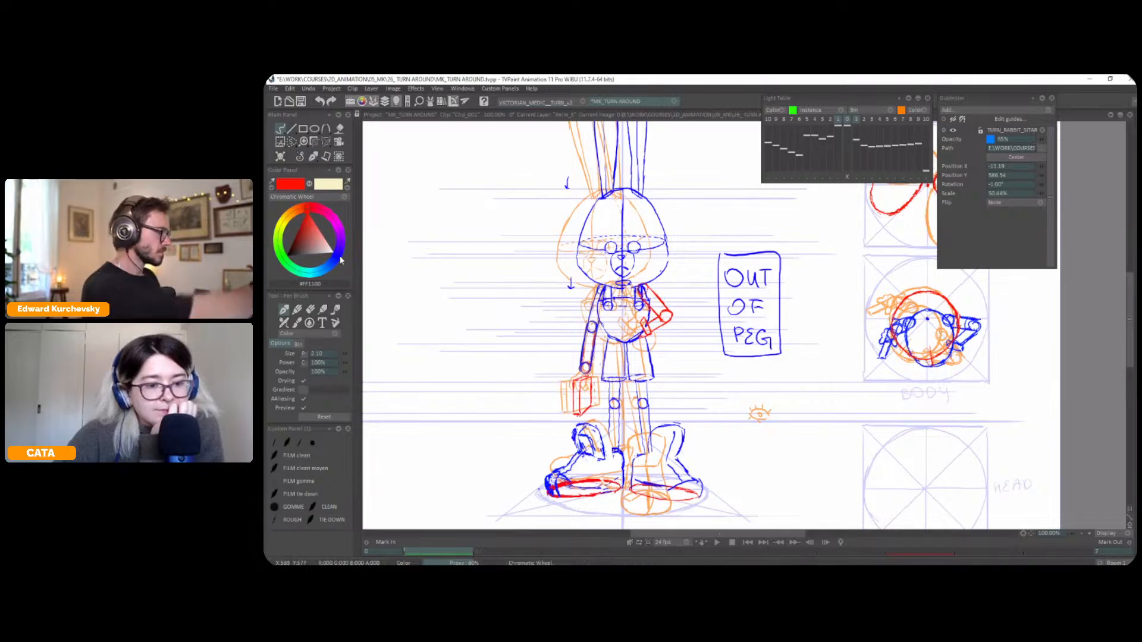
Draw the front pose's hand in blue, gripping the top of the briefcase, and turn the light table off
{"action": "key", "text": "i"}
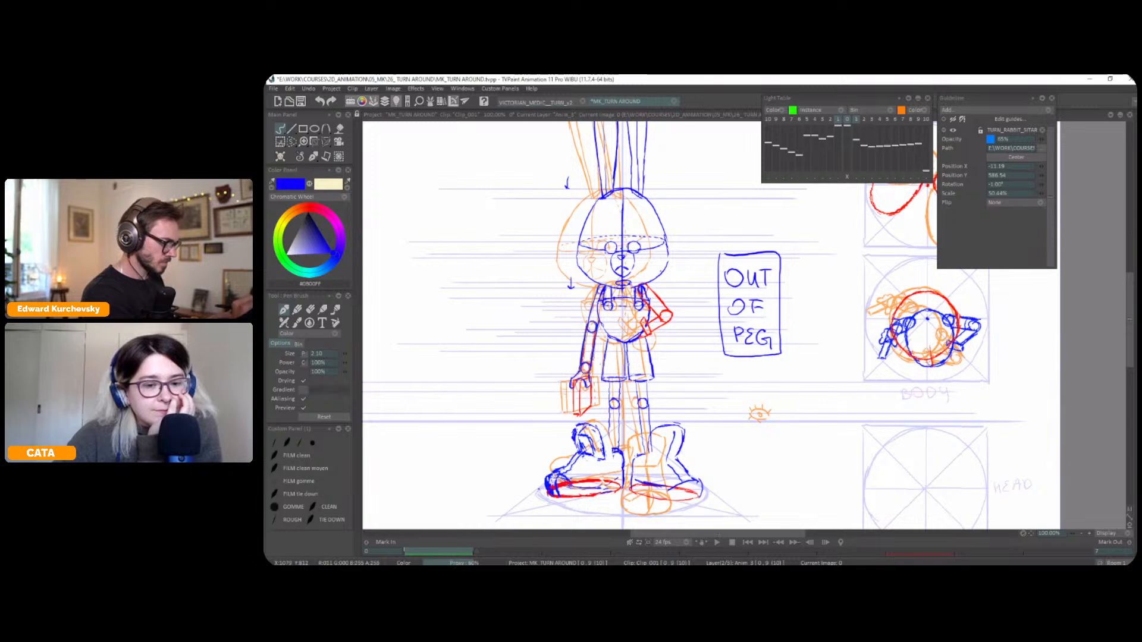
{"action": "key", "text": "l"}
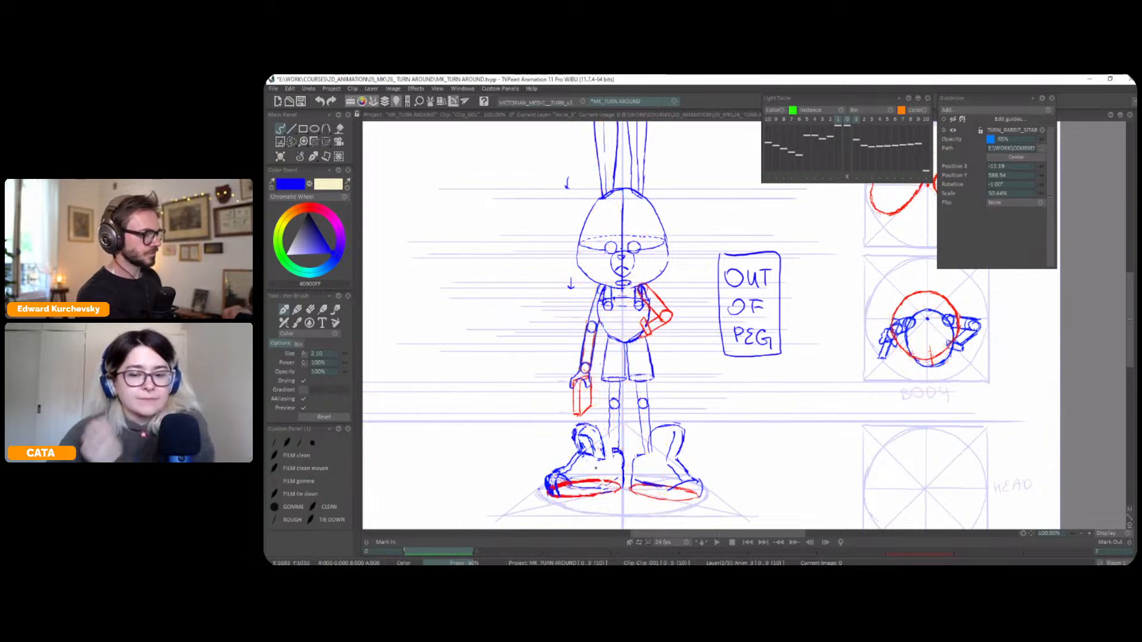
{"action": "key", "text": "Right"}
{"action": "key", "text": "Left"}
{"action": "left_click_drag", "start_coordinate": [573, 382], "coordinate": [581, 389]}
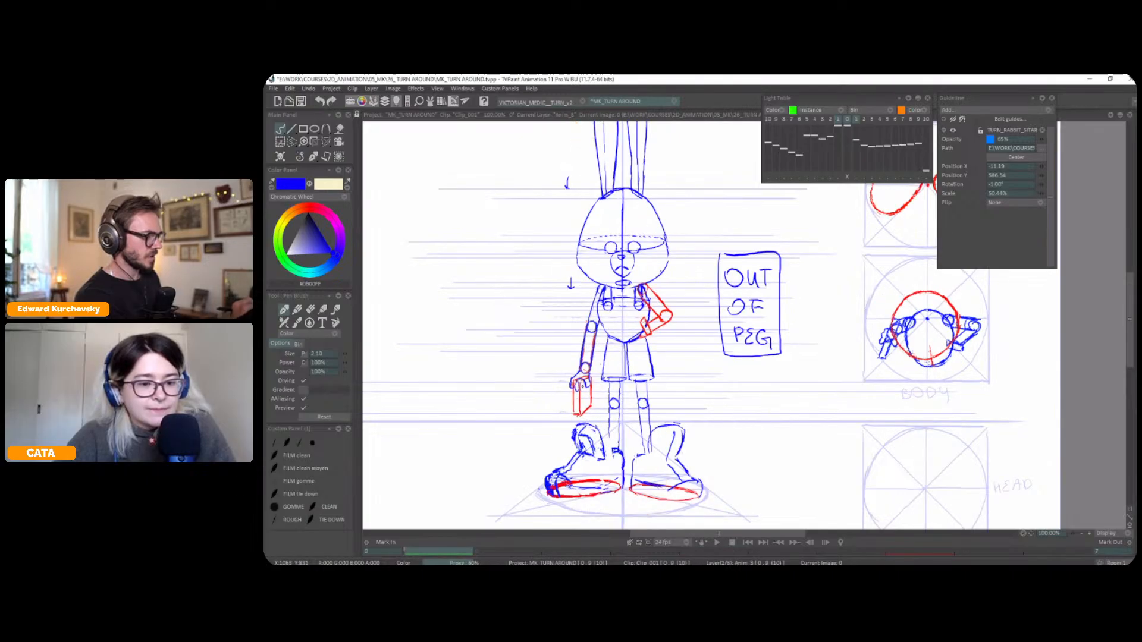
Flip between the front and three-quarter poses to check the hand and briefcase
{"action": "key", "text": "Right"}
{"action": "key", "text": "Left"}
{"action": "key", "text": "Right"}
{"action": "key", "text": "Left"}
{"action": "key", "text": "Right"}
{"action": "key", "text": "Left"}
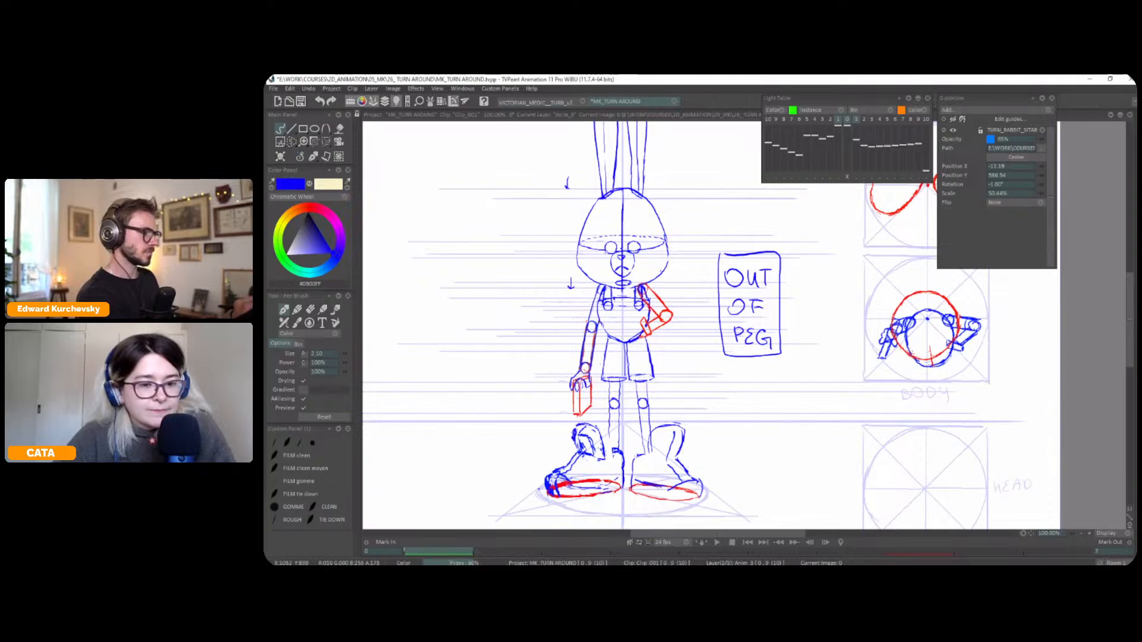
{"action": "key", "text": "Right"}
{"action": "key", "text": "Left"}
{"action": "scroll", "coordinate": [650, 339], "scroll_direction": "down", "scroll_amount": 1}
{"action": "key", "text": "Right"}
{"action": "key", "text": "Left"}
{"action": "scroll", "coordinate": [649, 338], "scroll_direction": "up", "scroll_amount": 1}
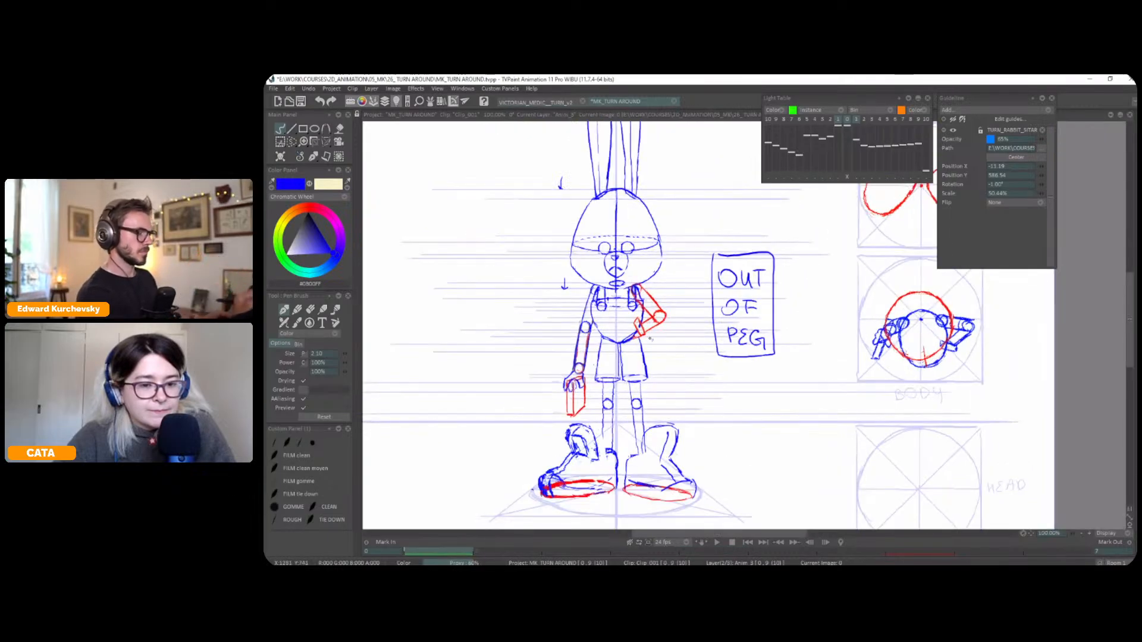
Adjust the outer side of the front pose's briefcase with a transform and return to the pen in red (#FF2200)
{"action": "key", "text": "s"}
{"action": "mouse_move", "coordinate": [567, 392]}
{"action": "left_mouse_down"}
{"action": "mouse_move", "coordinate": [571, 418]}
{"action": "mouse_move", "coordinate": [575, 385]}
{"action": "mouse_move", "coordinate": [569, 406]}
{"action": "left_mouse_up"}
{"action": "key", "text": "ctrl+t"}
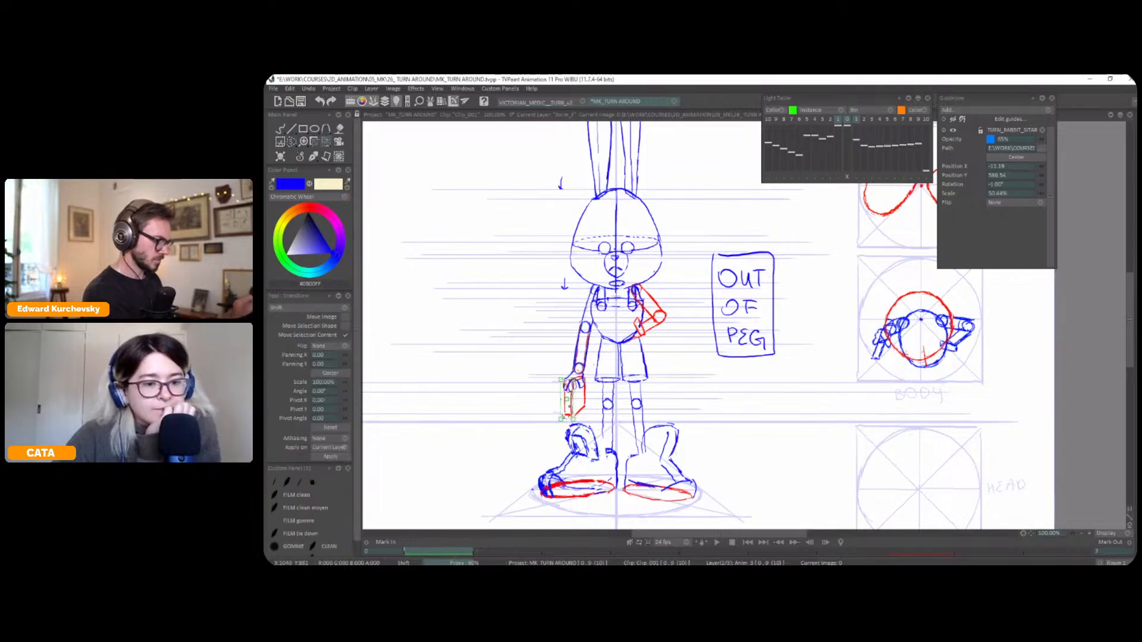
{"action": "left_click", "coordinate": [314, 156]}
{"action": "left_click", "coordinate": [299, 170]}
{"action": "left_click", "coordinate": [306, 209]}
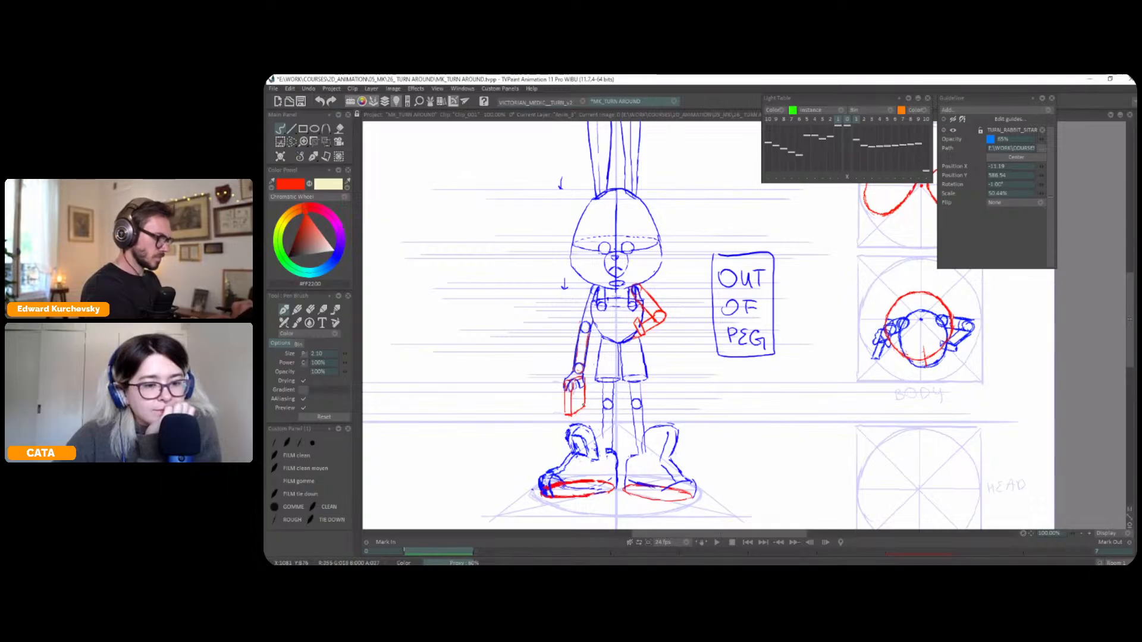
Flip between the two poses at a reduced zoom to compare the whole figure with the briefcase
{"action": "scroll", "coordinate": [583, 406], "scroll_direction": "down", "scroll_amount": 1}
{"action": "left_click_drag", "start_coordinate": [687, 384], "coordinate": [684, 377]}
{"action": "key", "text": "Right"}
{"action": "key", "text": "Left"}
{"action": "key", "text": "Right"}
{"action": "key", "text": "Left"}
{"action": "key", "text": "Right"}
{"action": "key", "text": "Left"}
{"action": "left_click_drag", "start_coordinate": [827, 377], "coordinate": [830, 349]}
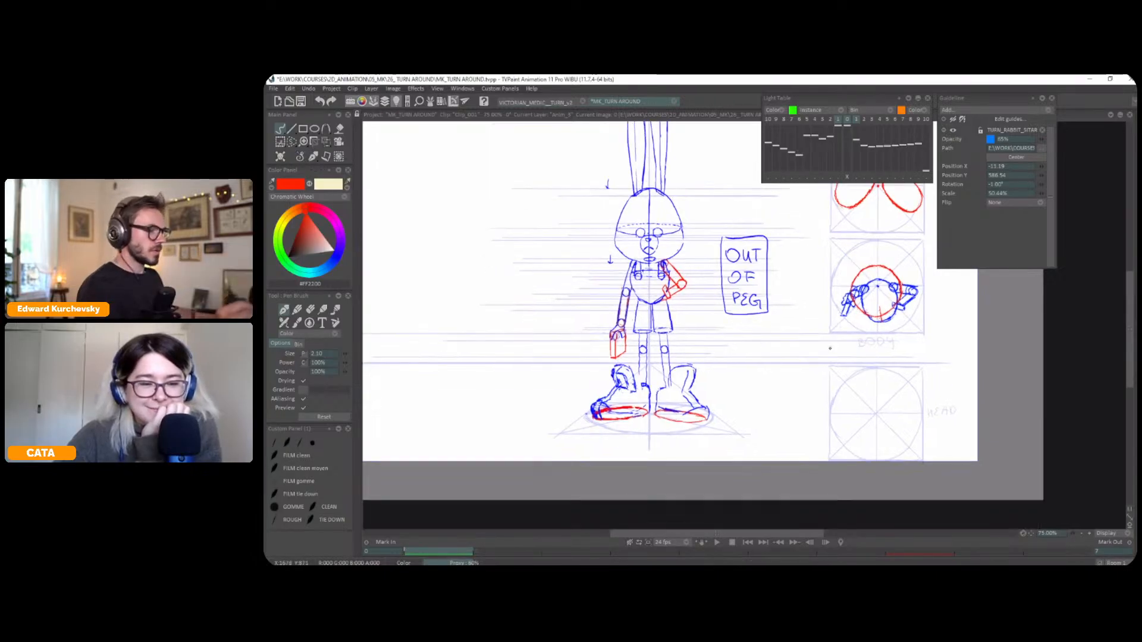
{"action": "key", "text": "Right"}
{"action": "key", "text": "Left"}
{"action": "key", "text": "Right"}
{"action": "key", "text": "Left"}
{"action": "key", "text": "Right"}
{"action": "key", "text": "Left"}
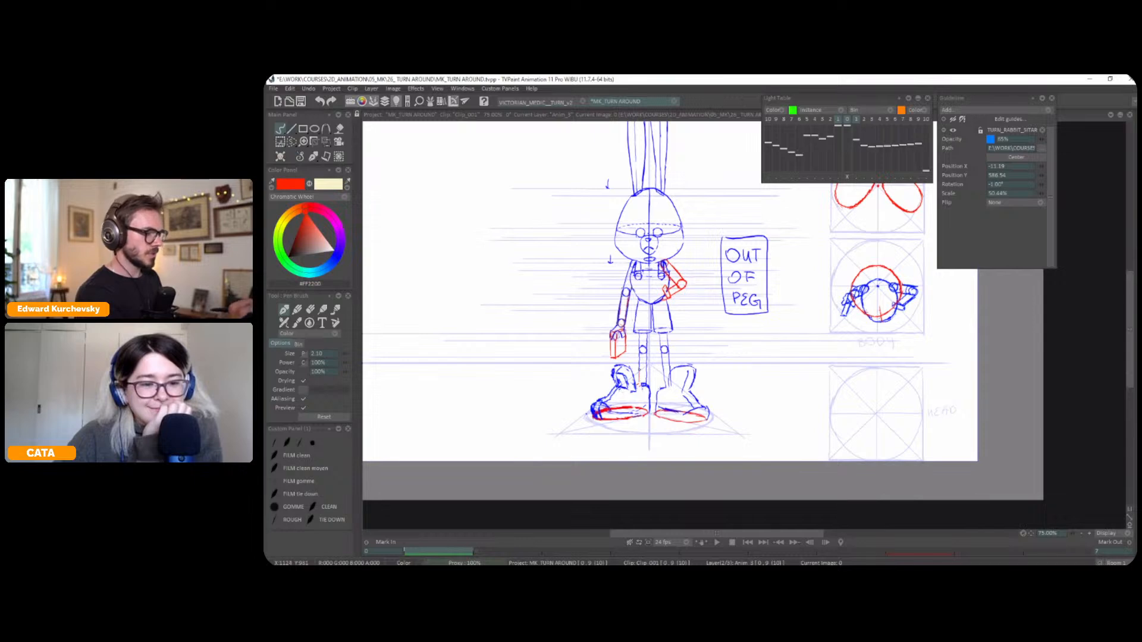
{"action": "left_click_drag", "start_coordinate": [875, 374], "coordinate": [881, 403]}
Extend the animation layer's last exposure to frame 12 and insert a blank image at frame 8 for the next pose
{"action": "key", "text": "space"}
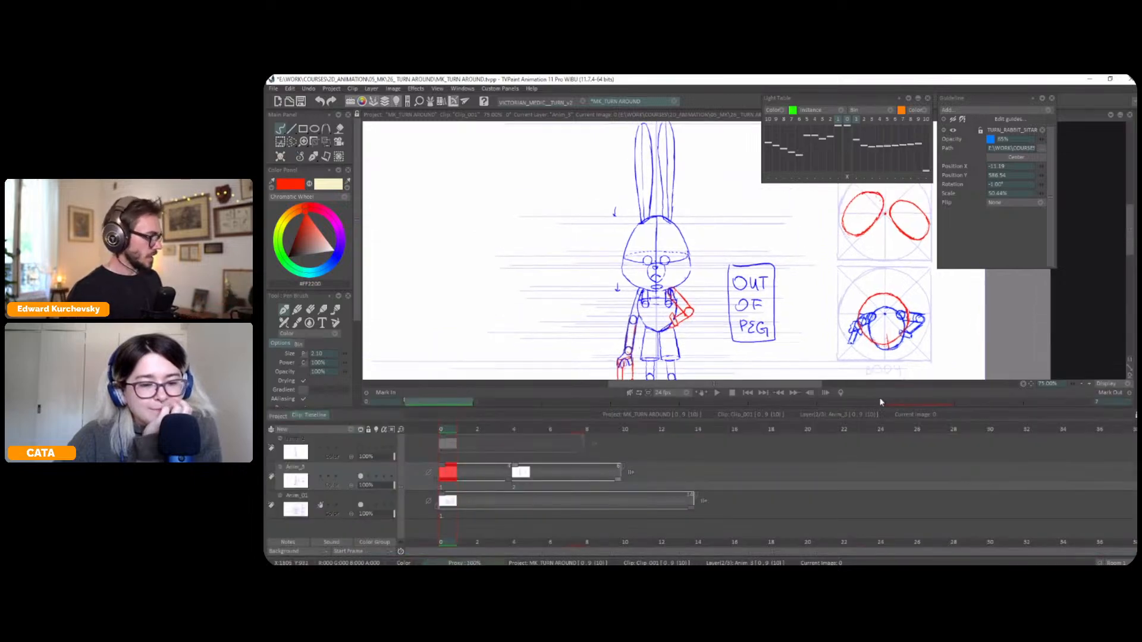
{"action": "left_click_drag", "start_coordinate": [618, 470], "coordinate": [673, 469]}
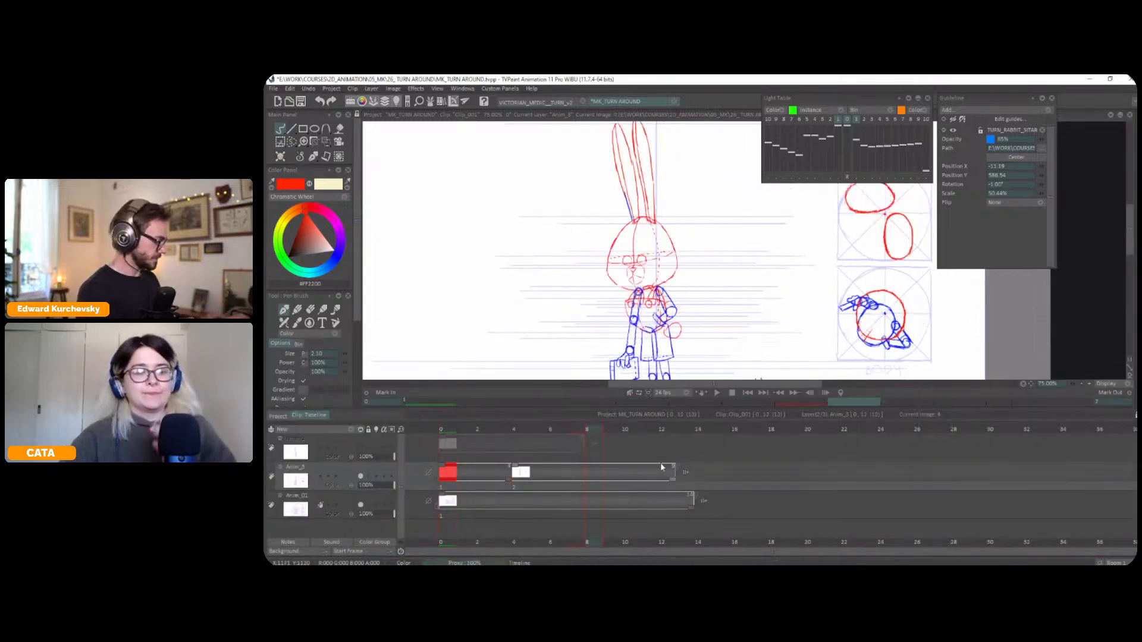
{"action": "key", "text": "Insert"}
{"action": "key", "text": "space"}
{"action": "key", "text": "space"}
{"action": "key", "text": "space"}
{"action": "key", "text": "Left"}
{"action": "key", "text": "Right"}
{"action": "key", "text": "Left"}
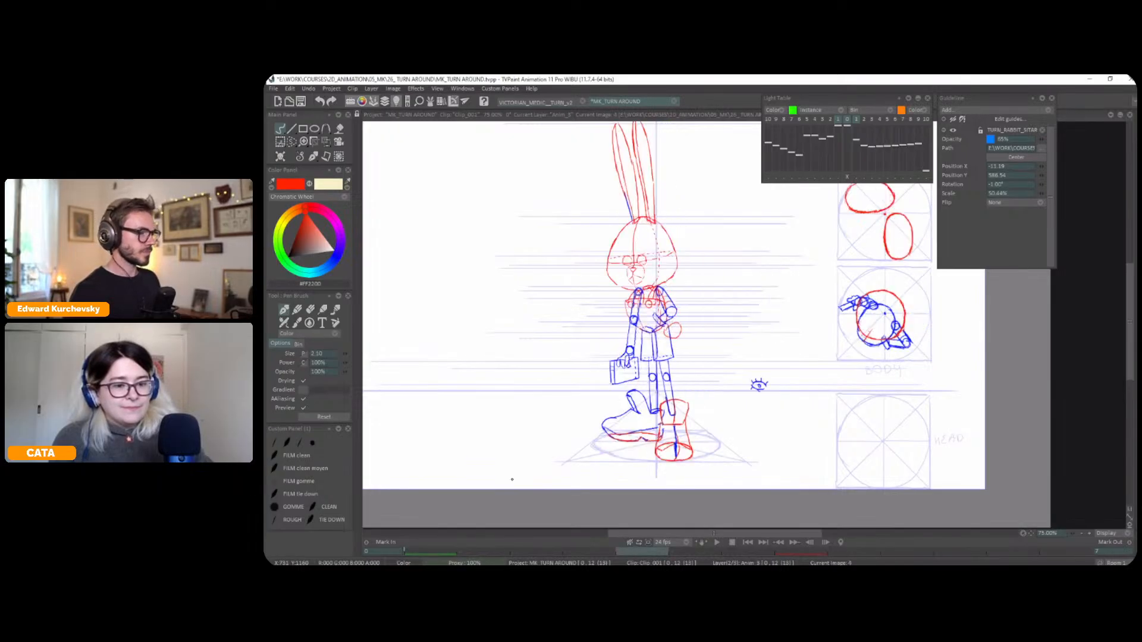
Select the three-quarter head's facial features and centre line and shift them slightly toward the far side of the face
{"action": "key", "text": "s"}
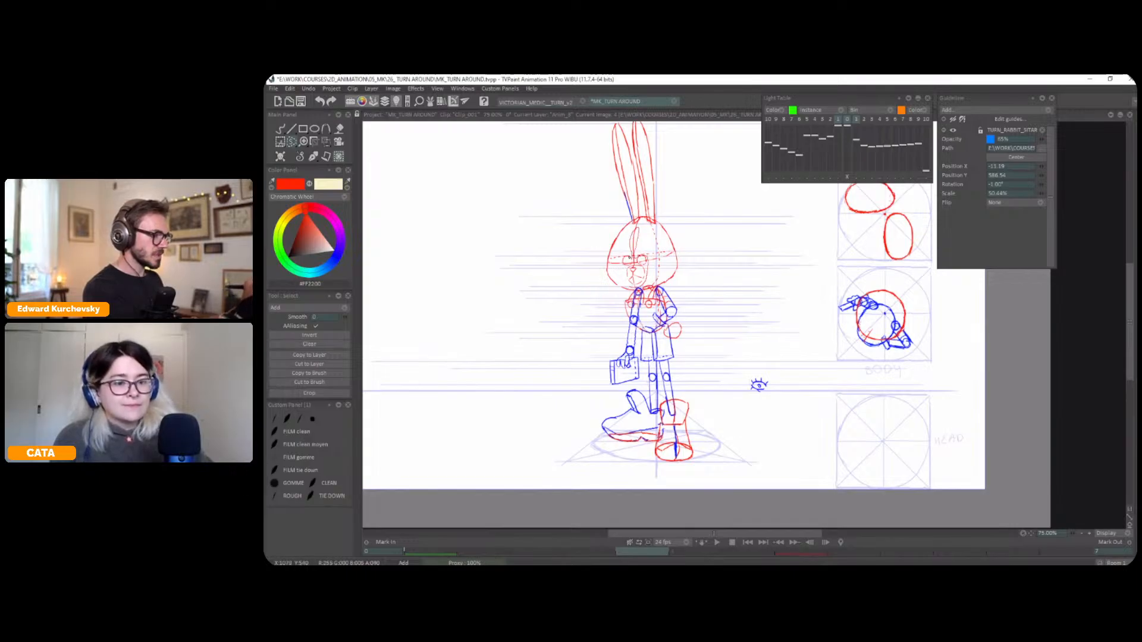
{"action": "left_click_drag", "start_coordinate": [623, 263], "coordinate": [639, 240]}
{"action": "key", "text": "ctrl+t"}
{"action": "left_click_drag", "start_coordinate": [640, 285], "coordinate": [635, 285]}
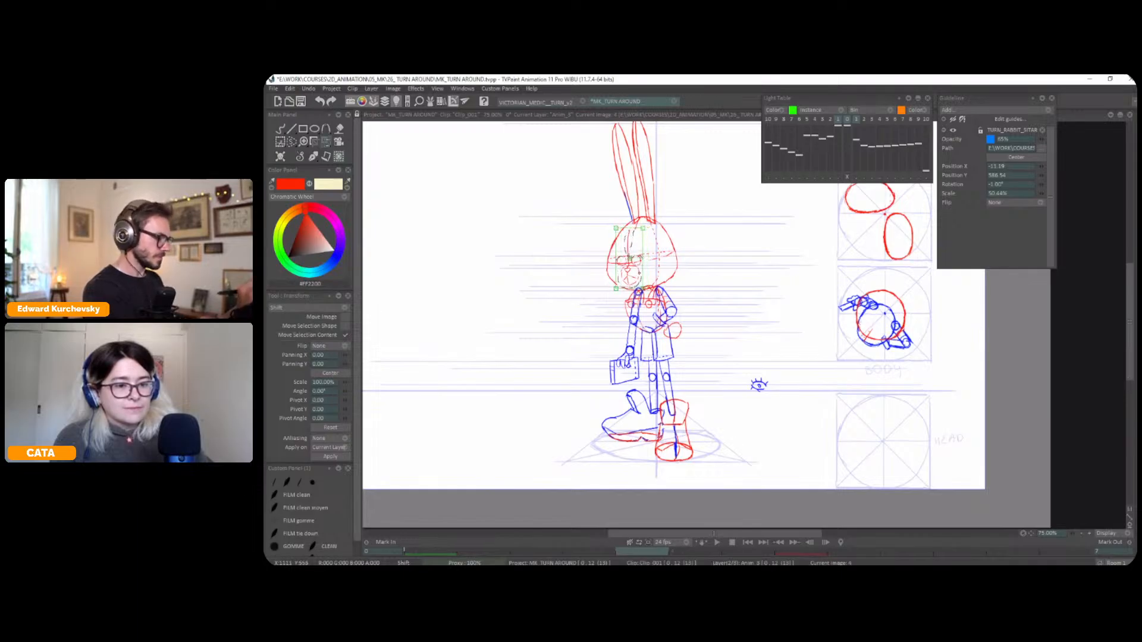
{"action": "key", "text": "Return"}
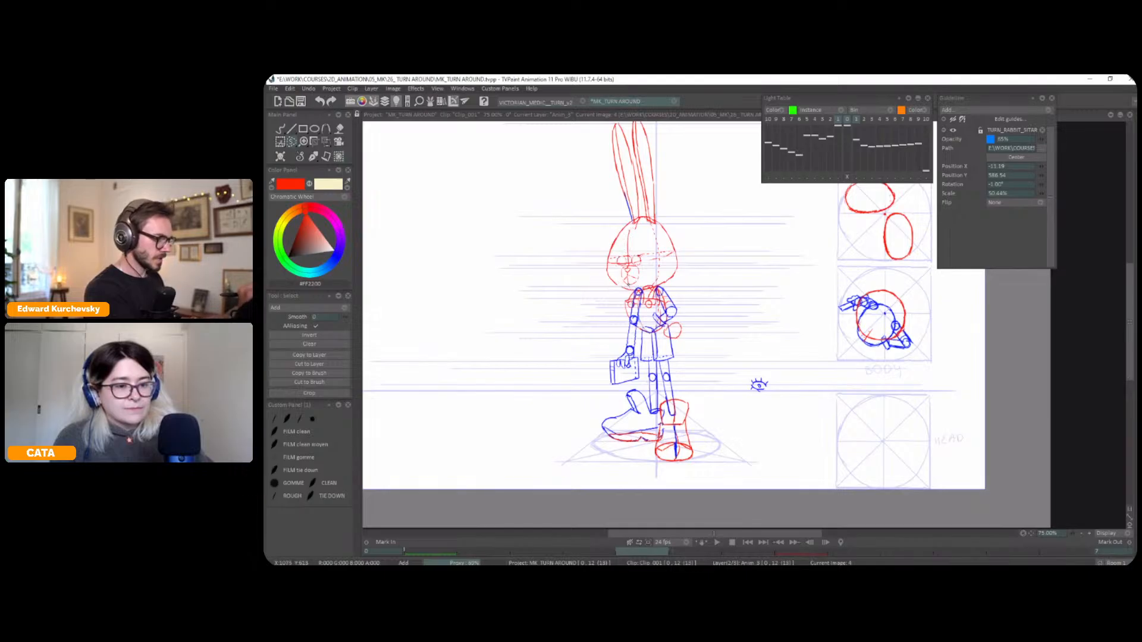
Adjust the three-quarter face's muzzle with another transform and return to the pen
{"action": "key", "text": "ctrl+t"}
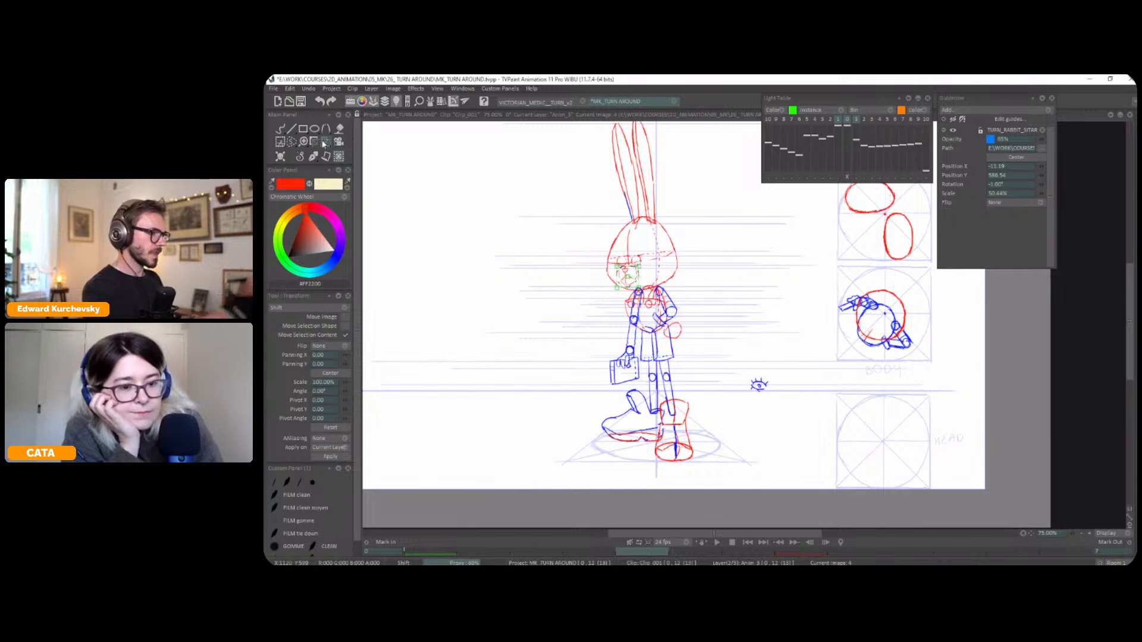
{"action": "left_click", "coordinate": [301, 158]}
{"action": "left_click", "coordinate": [304, 163]}
{"action": "scroll", "coordinate": [753, 312], "scroll_direction": "up", "scroll_amount": 3}
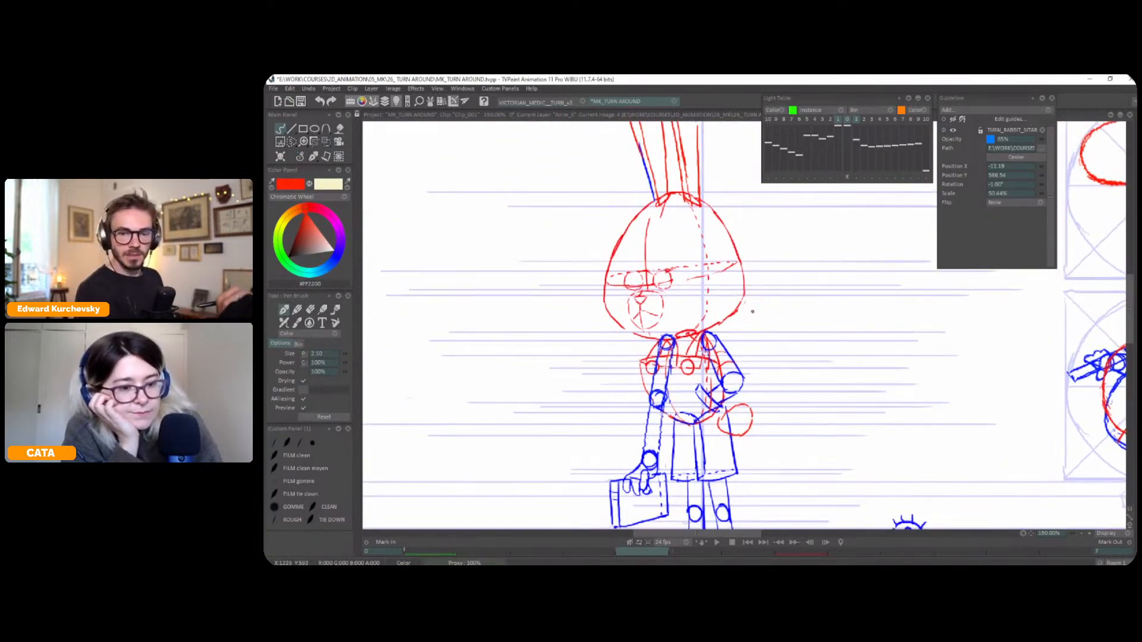
Flip between the front and three-quarter poses to examine how the head, eye line and facial features turn
{"action": "key", "text": "Left"}
{"action": "key", "text": "Right"}
{"action": "key", "text": "Left"}
{"action": "key", "text": "Right"}
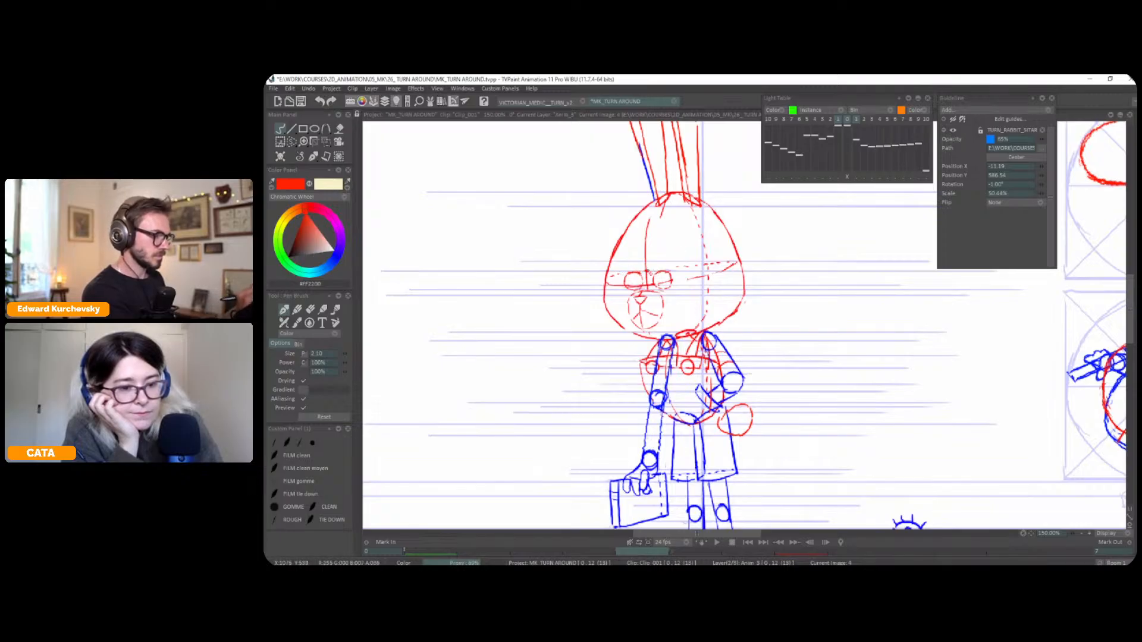
{"action": "left_click_drag", "start_coordinate": [761, 270], "coordinate": [739, 267]}
{"action": "key", "text": "Left"}
{"action": "key", "text": "Right"}
{"action": "key", "text": "Left"}
{"action": "key", "text": "Right"}
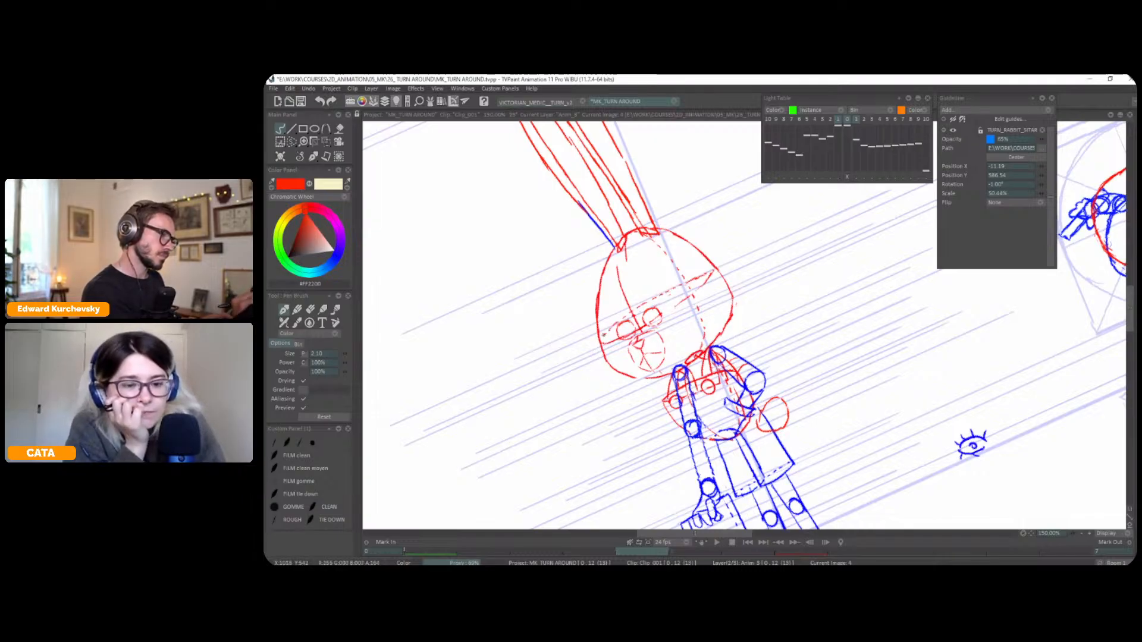
{"action": "key", "text": "0"}
{"action": "key", "text": "Right"}
{"action": "key", "text": "Left"}
{"action": "key", "text": "Left"}
{"action": "key", "text": "Right"}
{"action": "key", "text": "Left"}
{"action": "key", "text": "Right"}
{"action": "key", "text": "Left"}
{"action": "key", "text": "Right"}
{"action": "key", "text": "Left"}
{"action": "key", "text": "Right"}
{"action": "key", "text": "Left"}
{"action": "key", "text": "Right"}
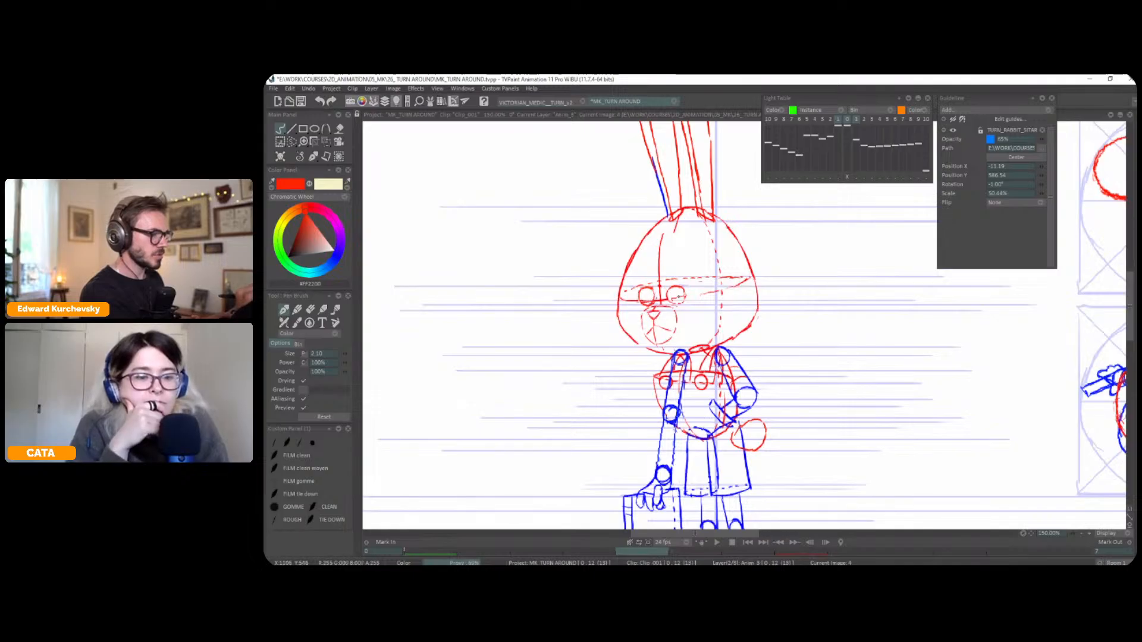
Select the three-quarter face's near eye, adjust it with a perspective transform and return to the pen
{"action": "key", "text": "s"}
{"action": "left_click_drag", "start_coordinate": [674, 282], "coordinate": [685, 295]}
{"action": "key", "text": "p"}
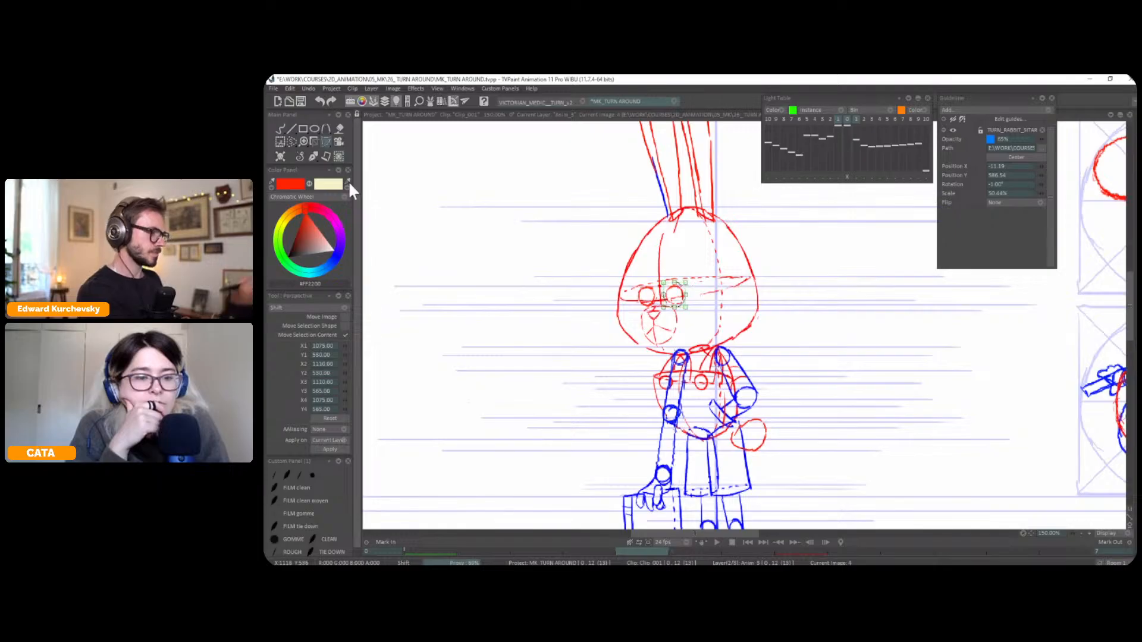
{"action": "left_click", "coordinate": [307, 159]}
{"action": "left_click", "coordinate": [298, 158]}
{"action": "scroll", "coordinate": [760, 315], "scroll_direction": "down", "scroll_amount": 1}
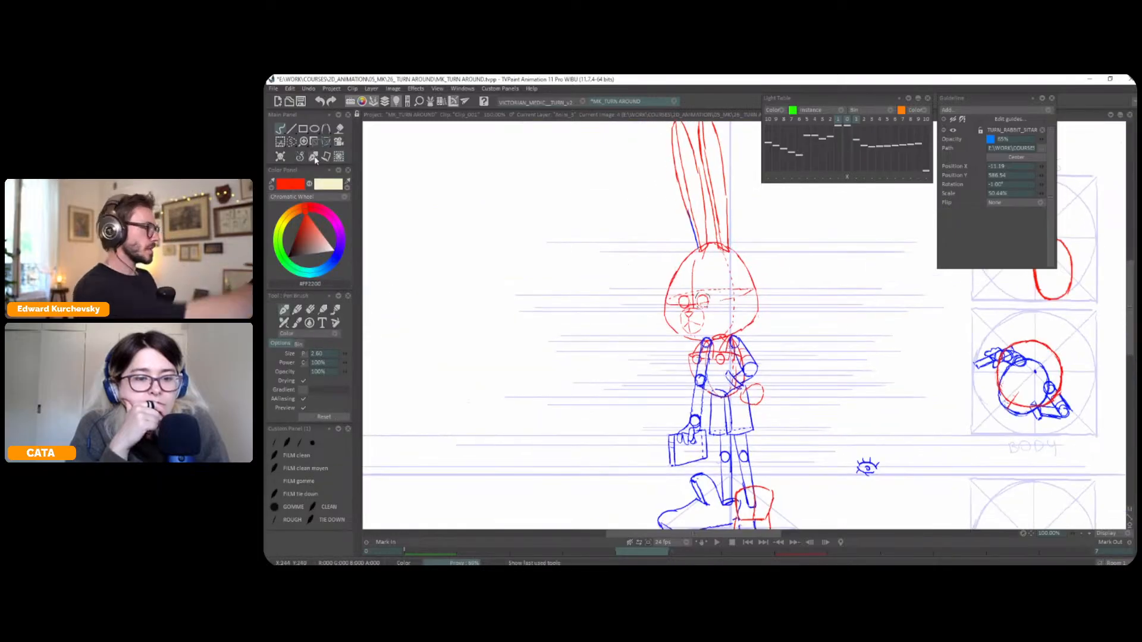
Flip through the front and three-quarter poses to check the turn, ending on the blank image for the next pose
{"action": "key", "text": "Right"}
{"action": "key", "text": "Left"}
{"action": "key", "text": "Left"}
{"action": "key", "text": "Right"}
{"action": "key", "text": "Left"}
{"action": "key", "text": "Right"}
{"action": "key", "text": "Tab"}
{"action": "key", "text": "Tab"}
{"action": "key", "text": "Left"}
{"action": "key", "text": "Right"}
{"action": "key", "text": "Right"}
{"action": "key", "text": "Right"}
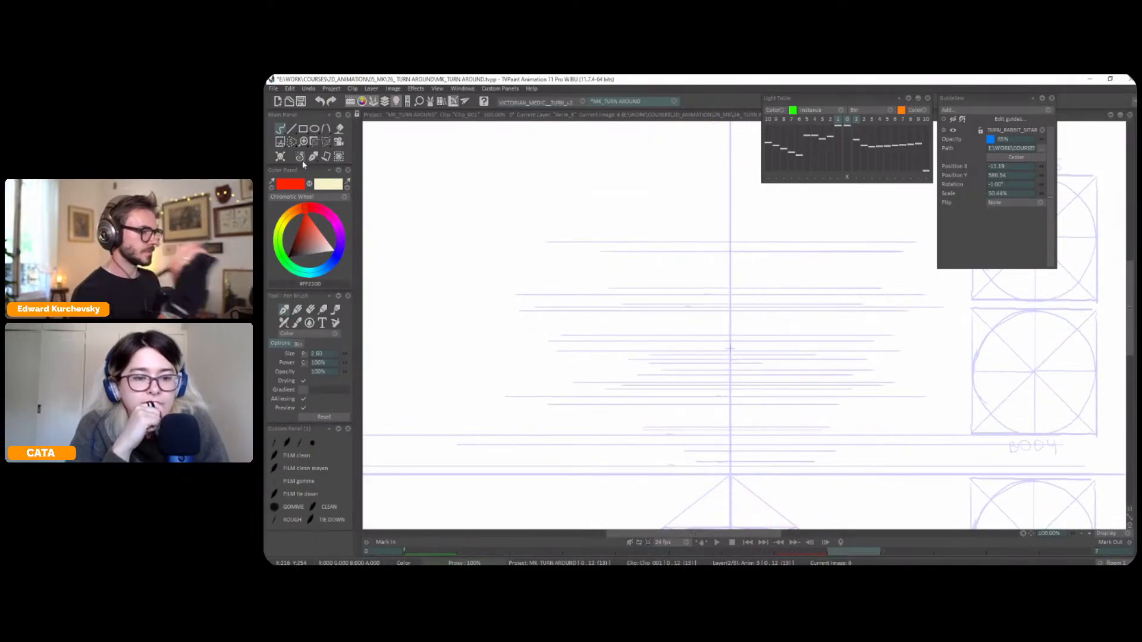
Turn on the light table and show both the front and three-quarter poses beneath the blank image
{"action": "key", "text": "Left"}
{"action": "key", "text": "Left"}
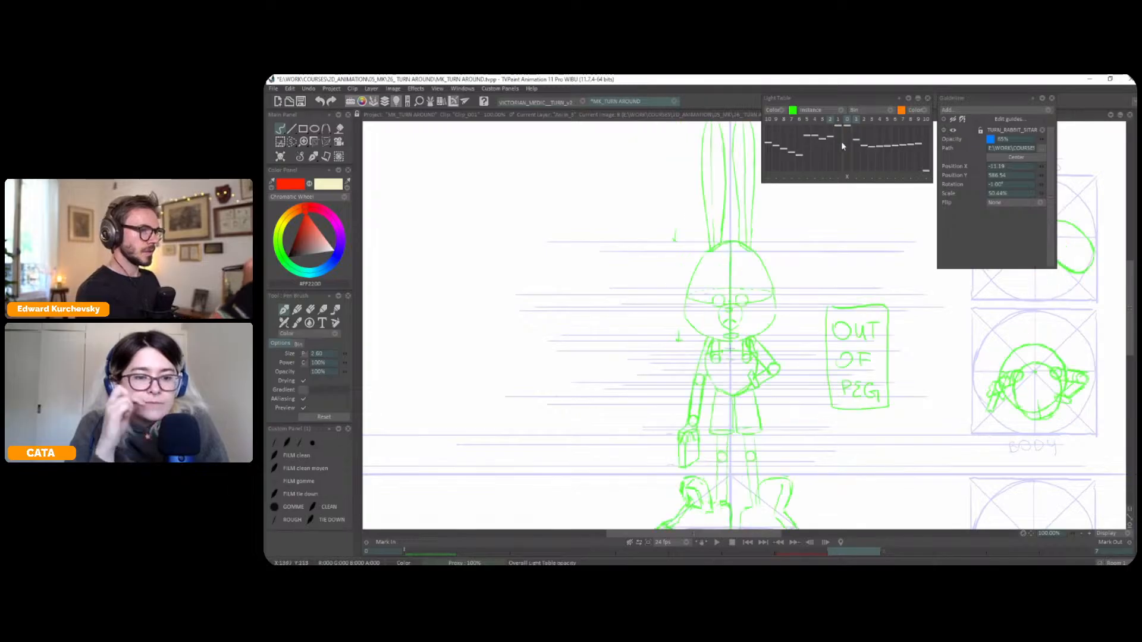
{"action": "left_click", "coordinate": [313, 156]}
{"action": "left_click", "coordinate": [297, 165]}
{"action": "left_click", "coordinate": [838, 120]}
{"action": "left_click_drag", "start_coordinate": [859, 275], "coordinate": [862, 269]}
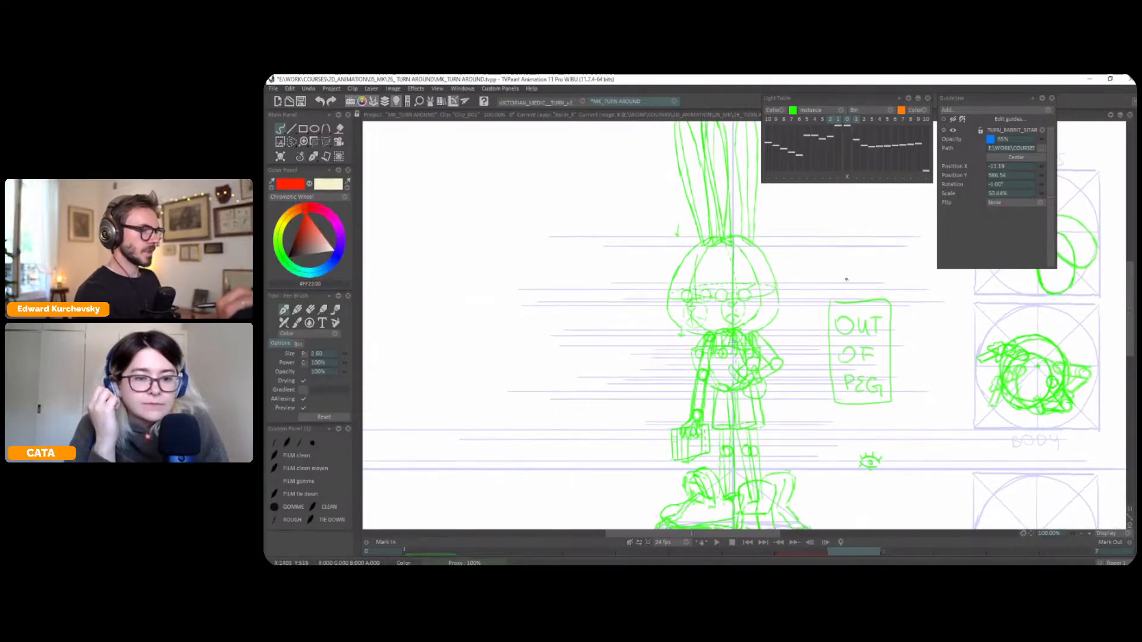
{"action": "scroll", "coordinate": [769, 377], "scroll_direction": "down", "scroll_amount": 1}
{"action": "left_click_drag", "start_coordinate": [768, 377], "coordinate": [656, 359]}
Select the front pose's top-view body diagram and copy it to a custom brush, with the light table off
{"action": "key", "text": "l"}
{"action": "key", "text": "Left"}
{"action": "key", "text": "Left"}
{"action": "key", "text": "Left"}
{"action": "key", "text": "Left"}
{"action": "key", "text": "Left"}
{"action": "key", "text": "Left"}
{"action": "key", "text": "Left"}
{"action": "key", "text": "Left"}
{"action": "key", "text": "s"}
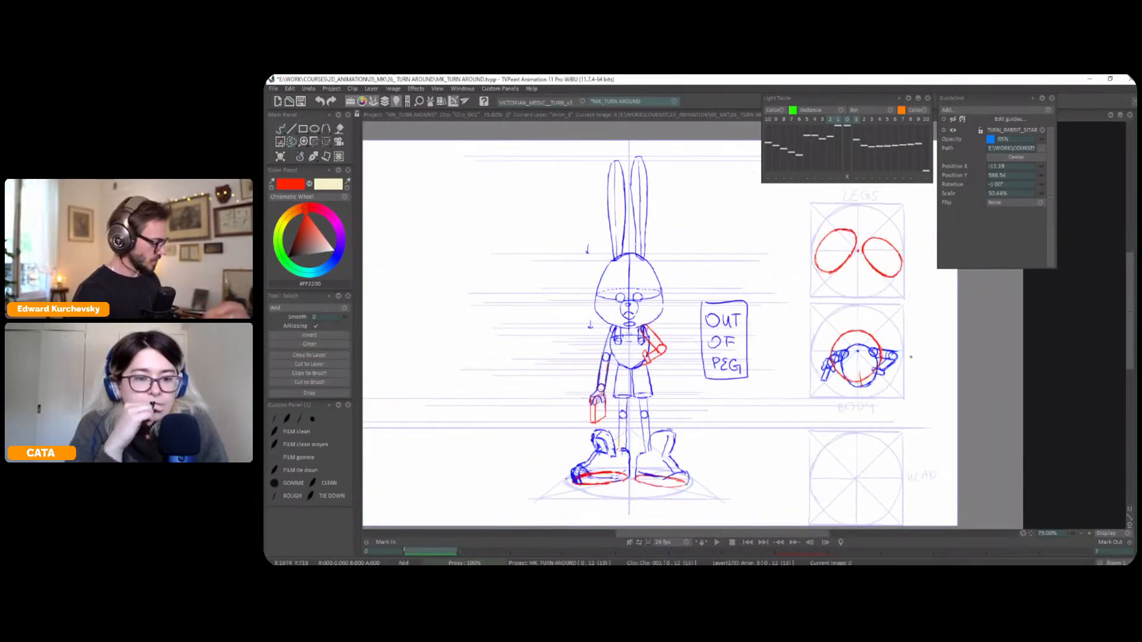
{"action": "left_click_drag", "start_coordinate": [793, 313], "coordinate": [919, 407]}
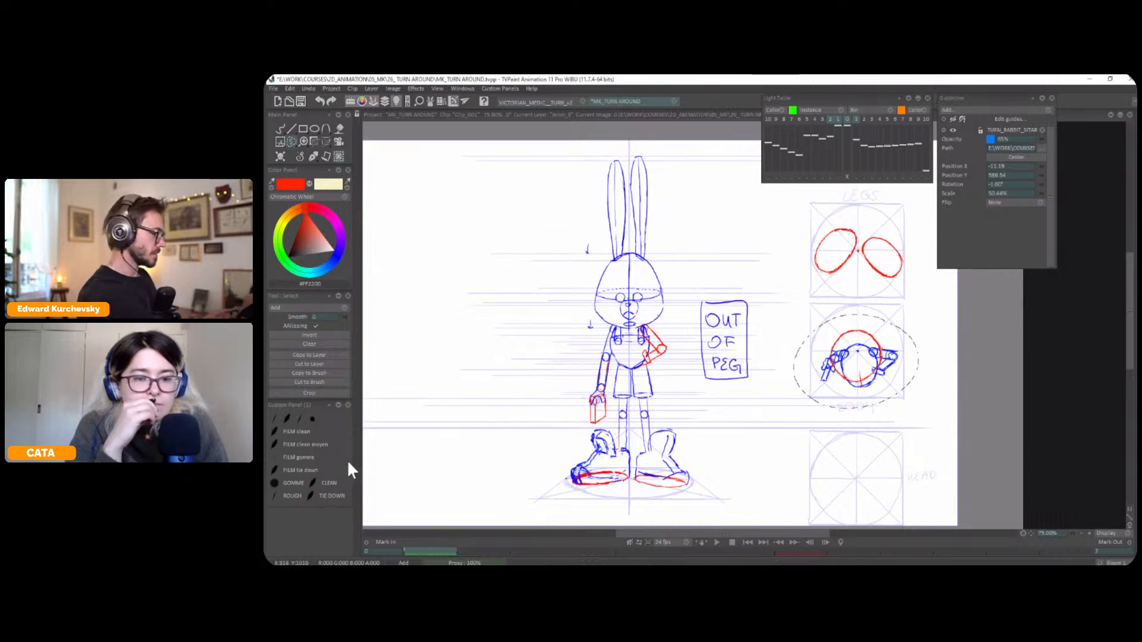
{"action": "left_click", "coordinate": [322, 380]}
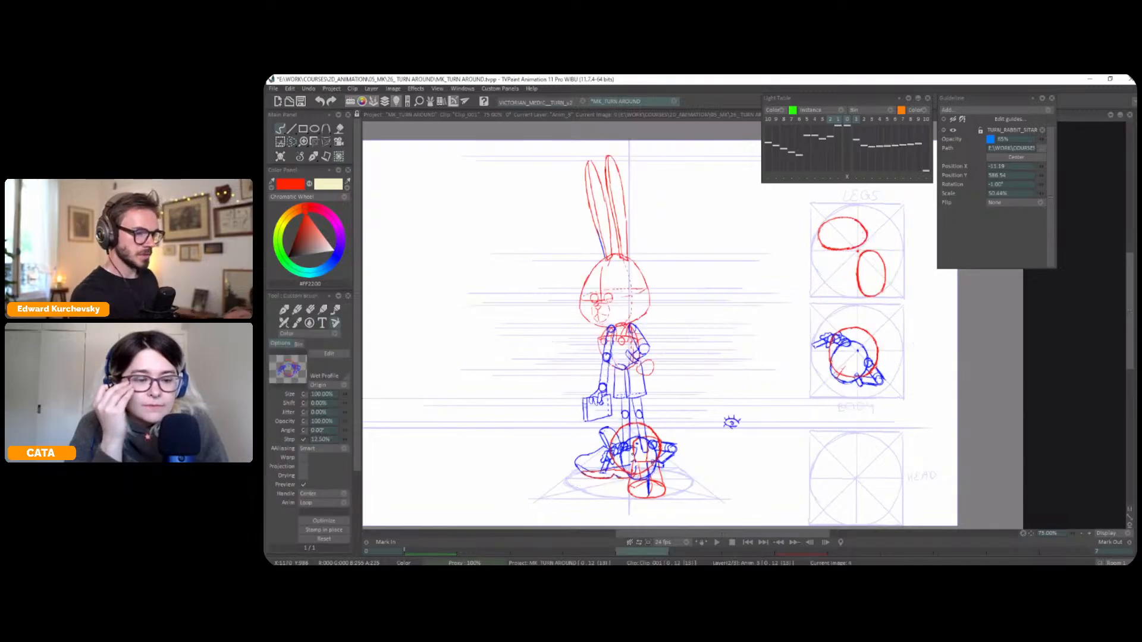
Rotate the body diagram brush to -90°, stamp it in the next pose's BODY circle and return to the pen
{"action": "type", "text": "50"}
{"action": "key", "text": "Tab"}
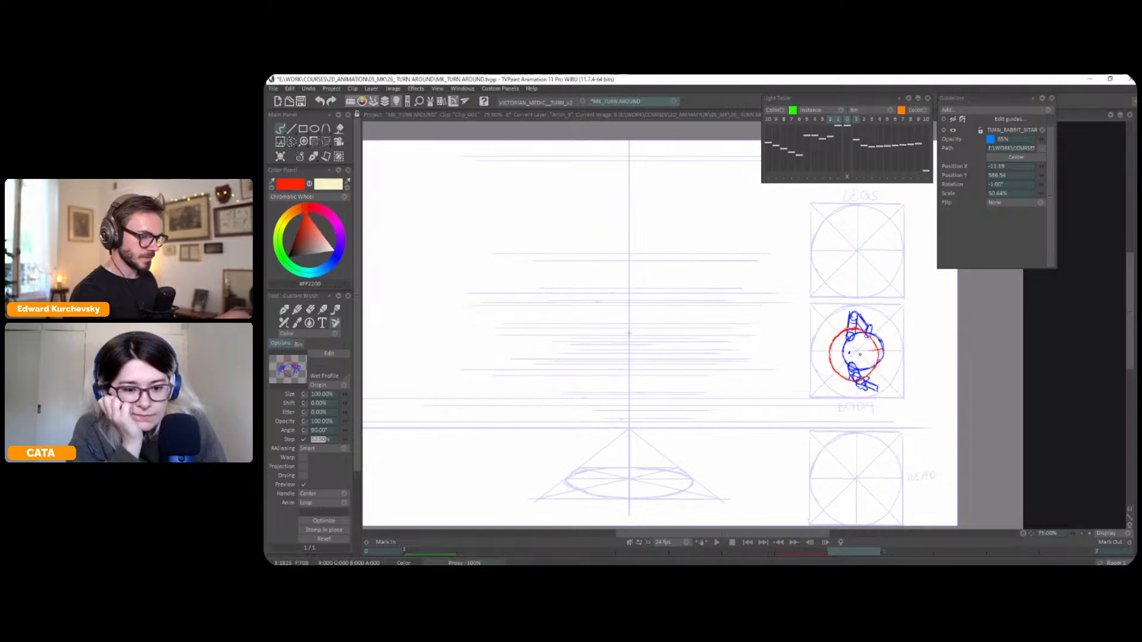
{"action": "left_click", "coordinate": [327, 430]}
{"action": "type", "text": "-90"}
{"action": "key", "text": "Tab"}
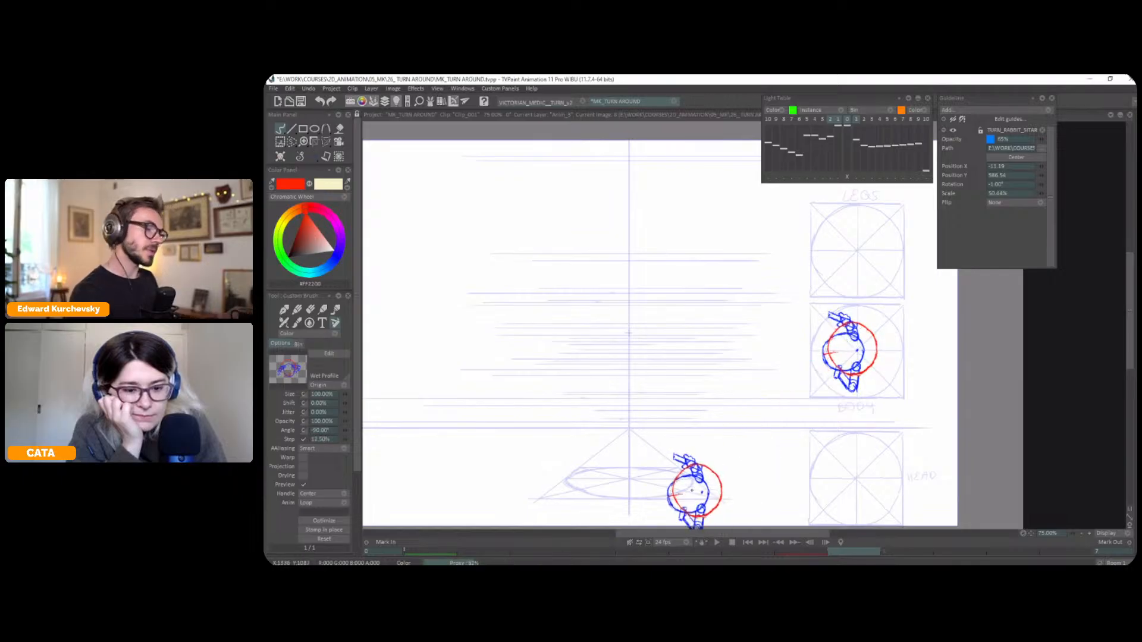
{"action": "left_click", "coordinate": [313, 157]}
{"action": "left_click", "coordinate": [315, 173]}
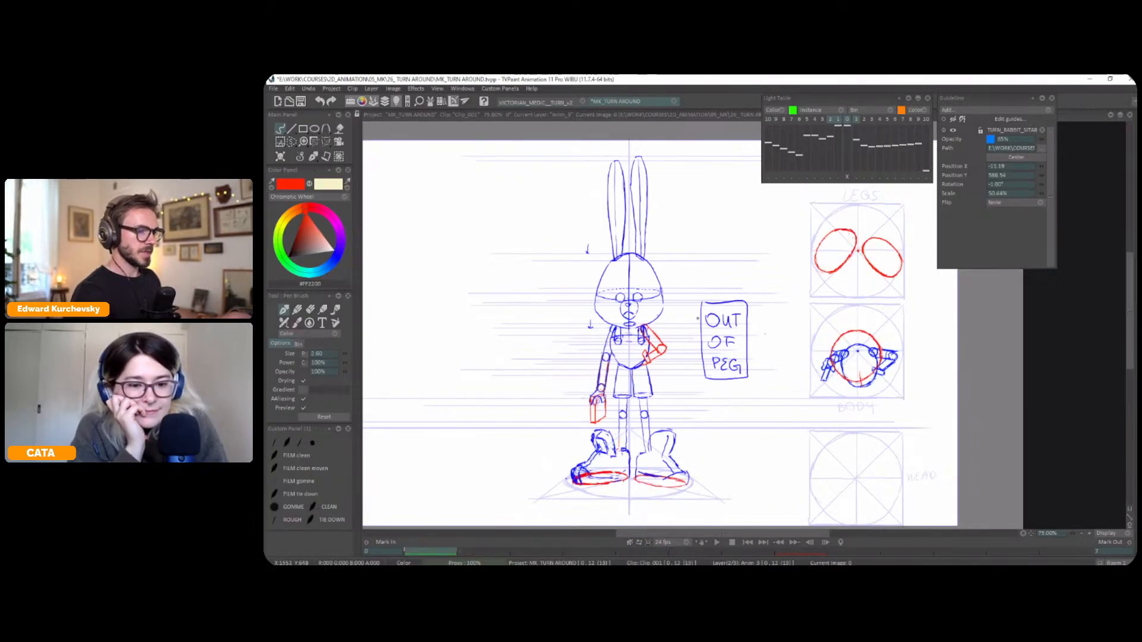
Draw the profile pose's torso as a red oval over the light-table poses, just beneath the head
{"action": "scroll", "coordinate": [657, 323], "scroll_direction": "up", "scroll_amount": 3}
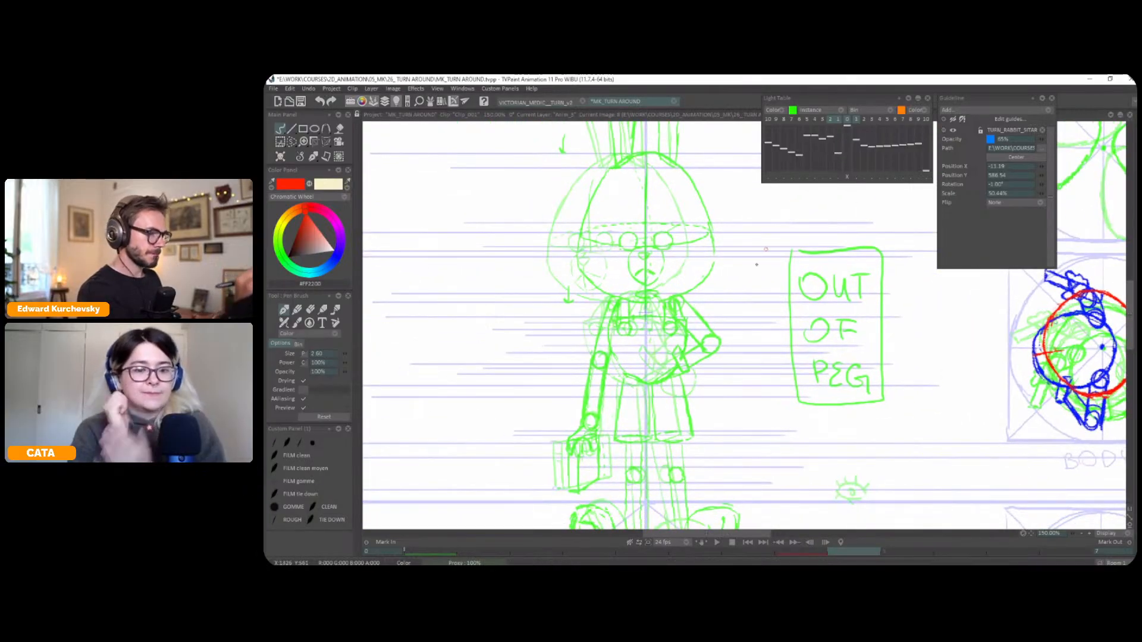
{"action": "left_click_drag", "start_coordinate": [742, 306], "coordinate": [748, 309]}
{"action": "left_click_drag", "start_coordinate": [666, 329], "coordinate": [665, 324]}
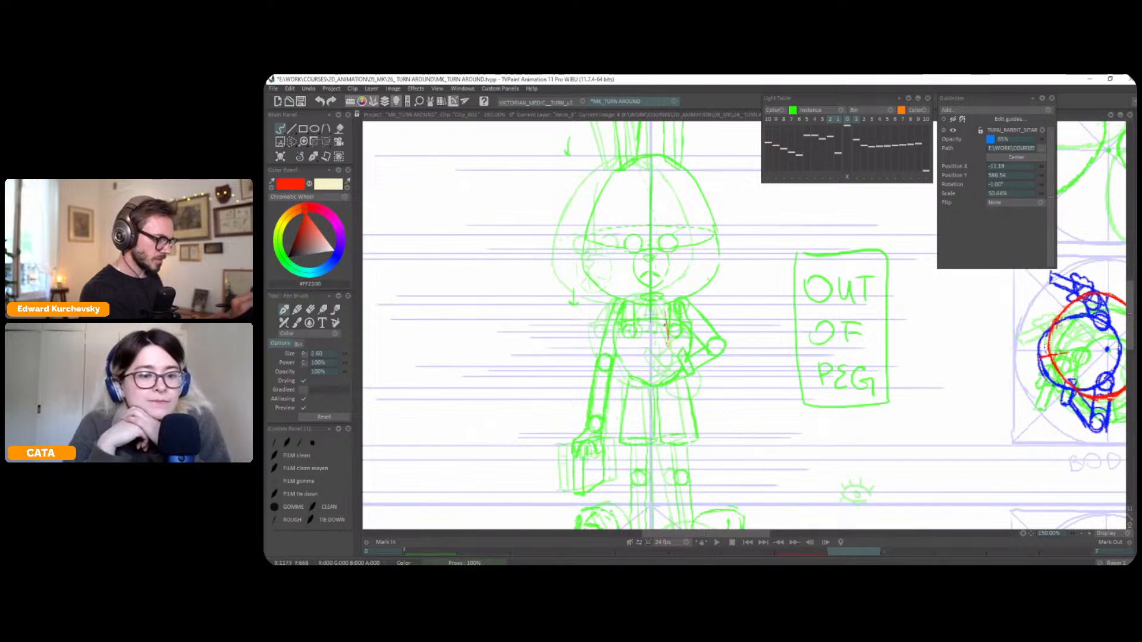
{"action": "left_click_drag", "start_coordinate": [584, 328], "coordinate": [598, 306]}
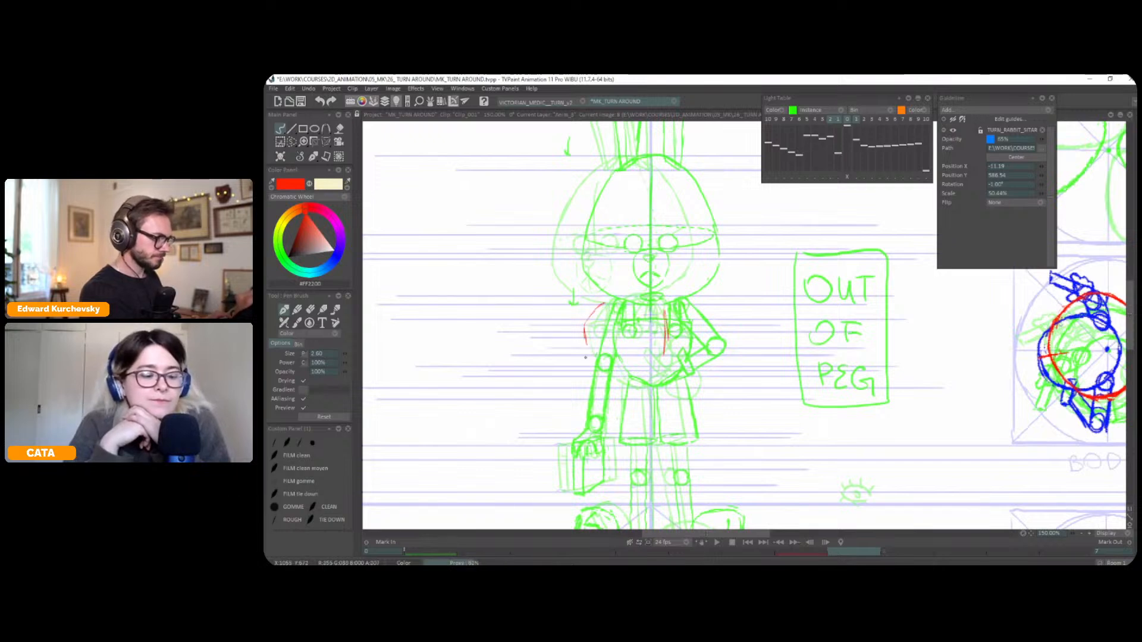
{"action": "left_click_drag", "start_coordinate": [612, 384], "coordinate": [665, 349]}
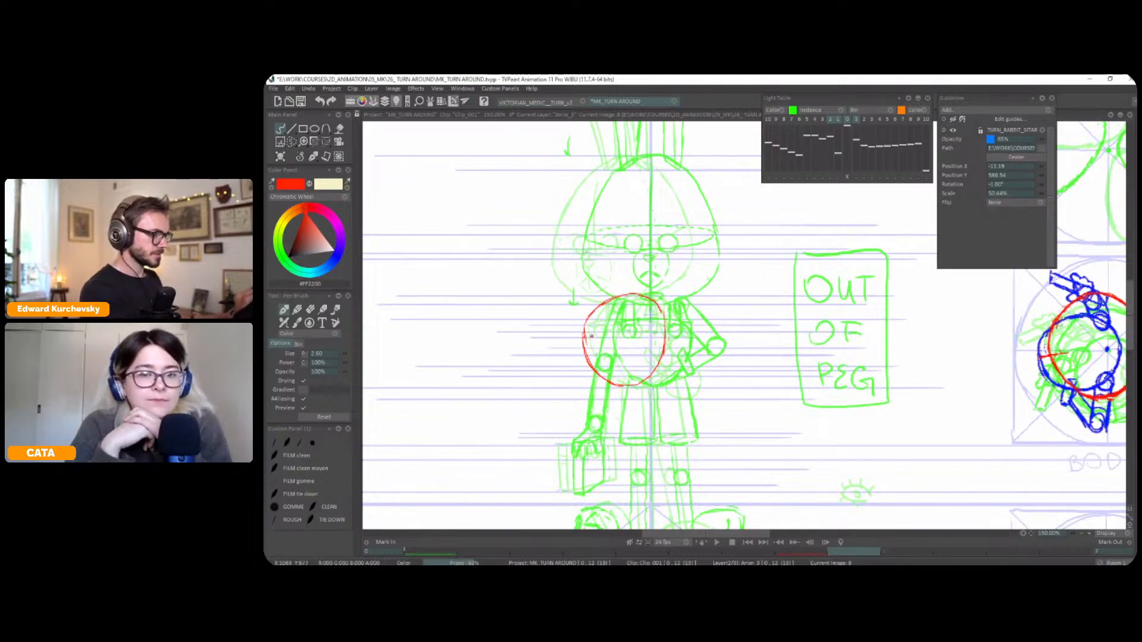
Flip through the front, three-quarter and profile poses to examine how the torso turns and where the chest line travels
{"action": "key", "text": "l"}
{"action": "key", "text": "Left"}
{"action": "key", "text": "Right"}
{"action": "key", "text": "Left"}
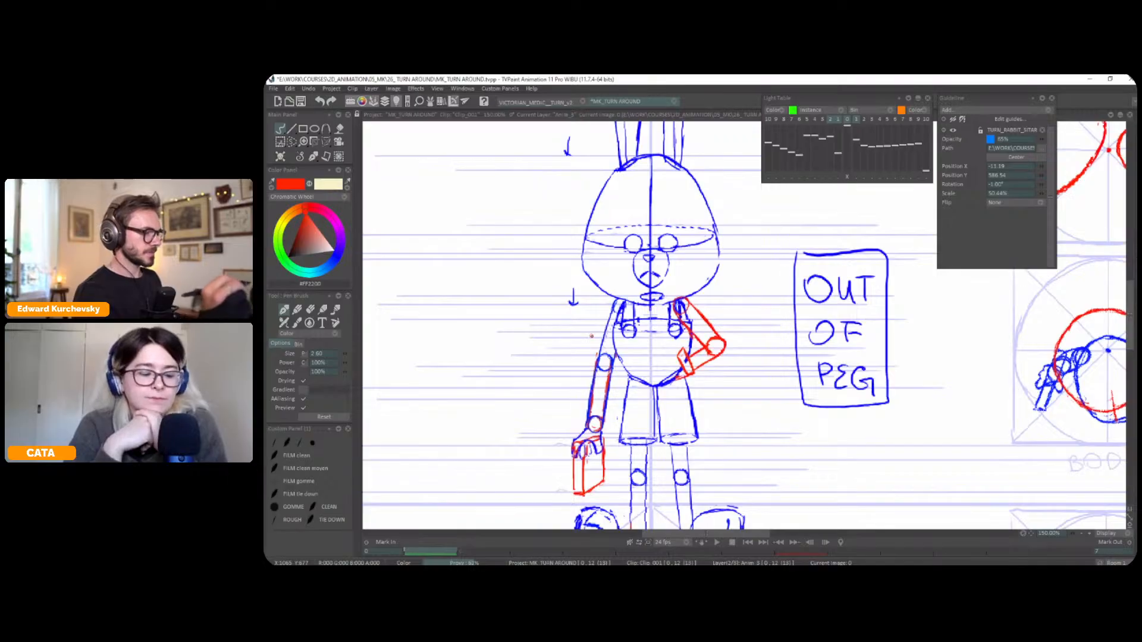
{"action": "key", "text": "Right"}
{"action": "key", "text": "Right"}
{"action": "key", "text": "Left"}
{"action": "key", "text": "Left"}
{"action": "key", "text": "Right"}
{"action": "key", "text": "Right"}
{"action": "key", "text": "Left"}
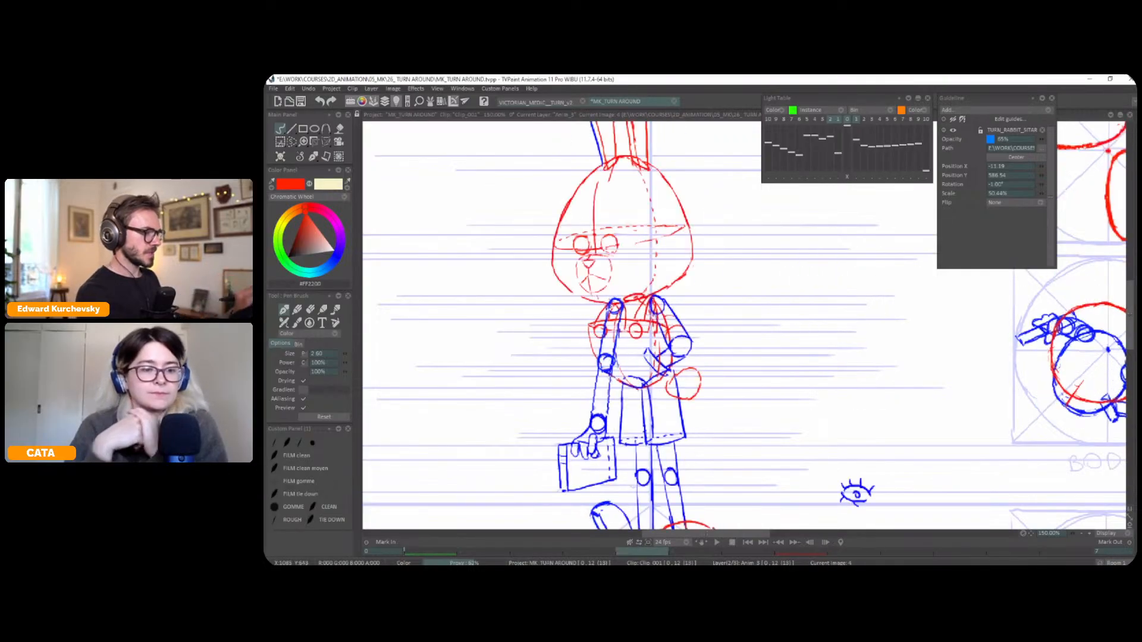
{"action": "key", "text": "Right"}
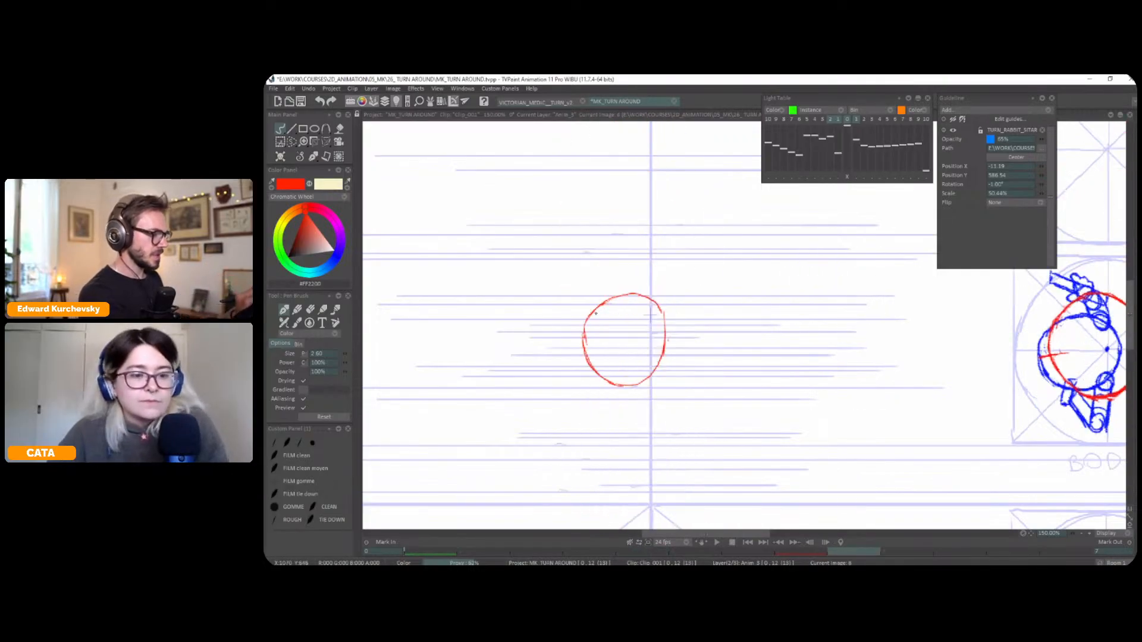
{"action": "key", "text": "Right"}
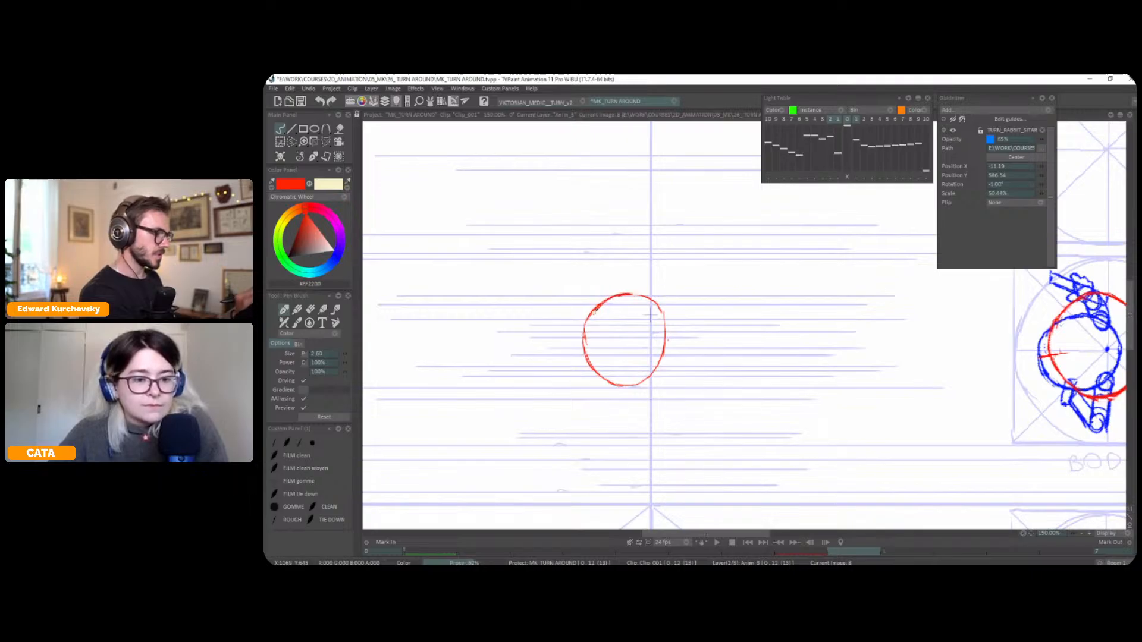
{"action": "key", "text": "Left"}
{"action": "key", "text": "Left"}
{"action": "key", "text": "Right"}
{"action": "key", "text": "Left"}
{"action": "key", "text": "Left"}
{"action": "key", "text": "Right"}
{"action": "key", "text": "Right"}
{"action": "key", "text": "Left"}
{"action": "key", "text": "Left"}
{"action": "key", "text": "Right"}
{"action": "key", "text": "Right"}
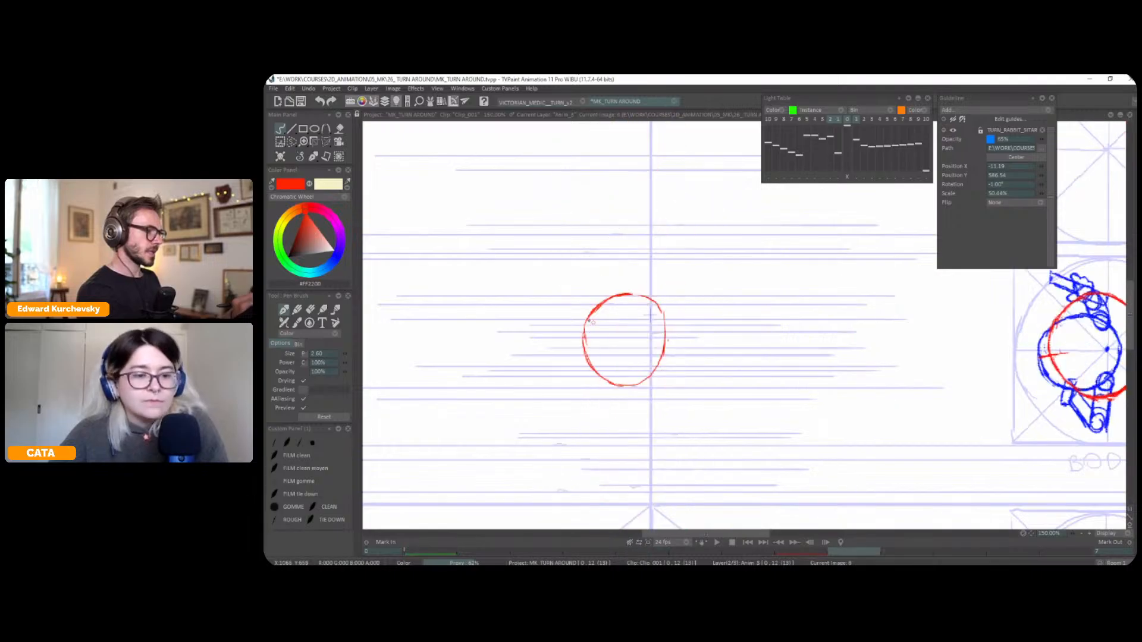
Draw a slightly sloping red chest line across the profile torso oval, checking its height against the earlier poses
{"action": "key", "text": "Left"}
{"action": "key", "text": "Left"}
{"action": "key", "text": "Right"}
{"action": "key", "text": "Right"}
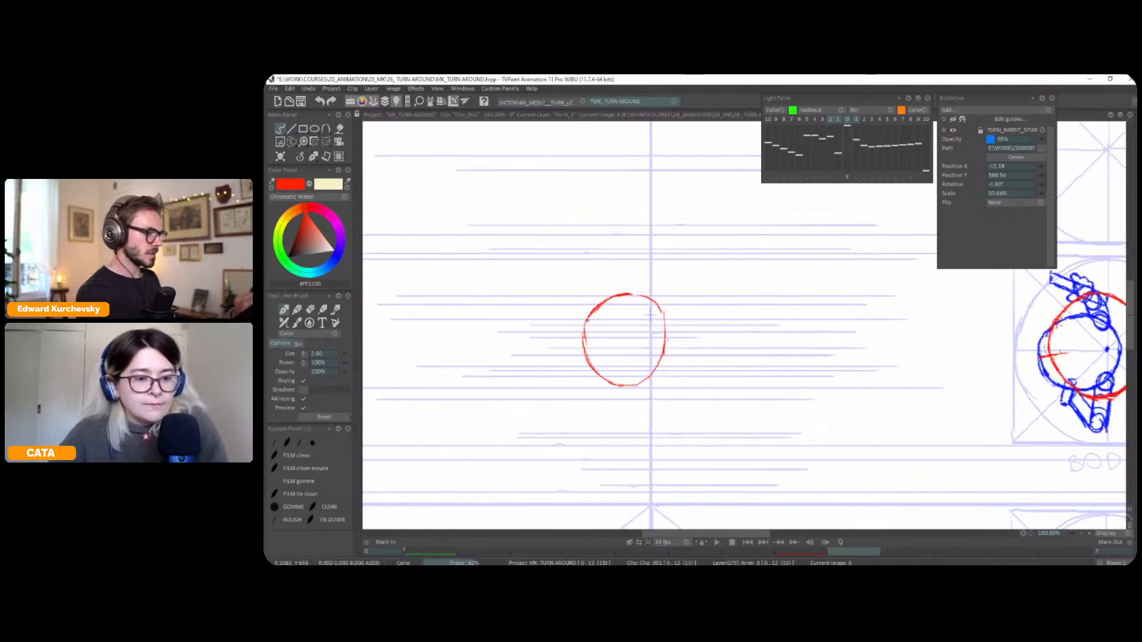
{"action": "key", "text": "Left"}
{"action": "key", "text": "Left"}
{"action": "key", "text": "Right"}
{"action": "key", "text": "Right"}
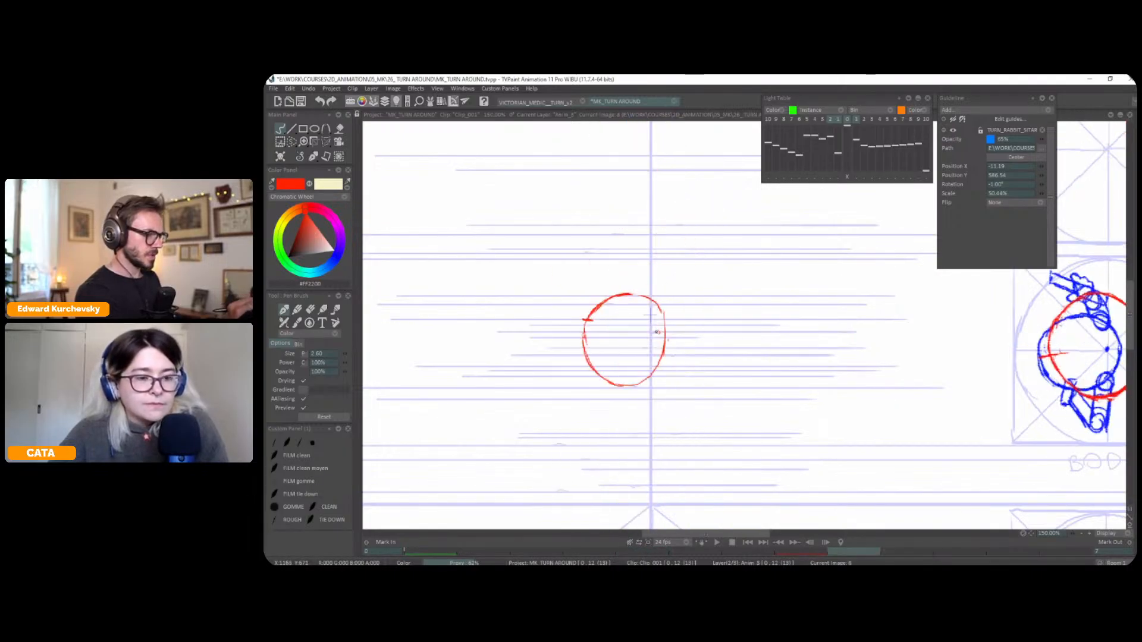
{"action": "left_click_drag", "start_coordinate": [652, 331], "coordinate": [599, 322]}
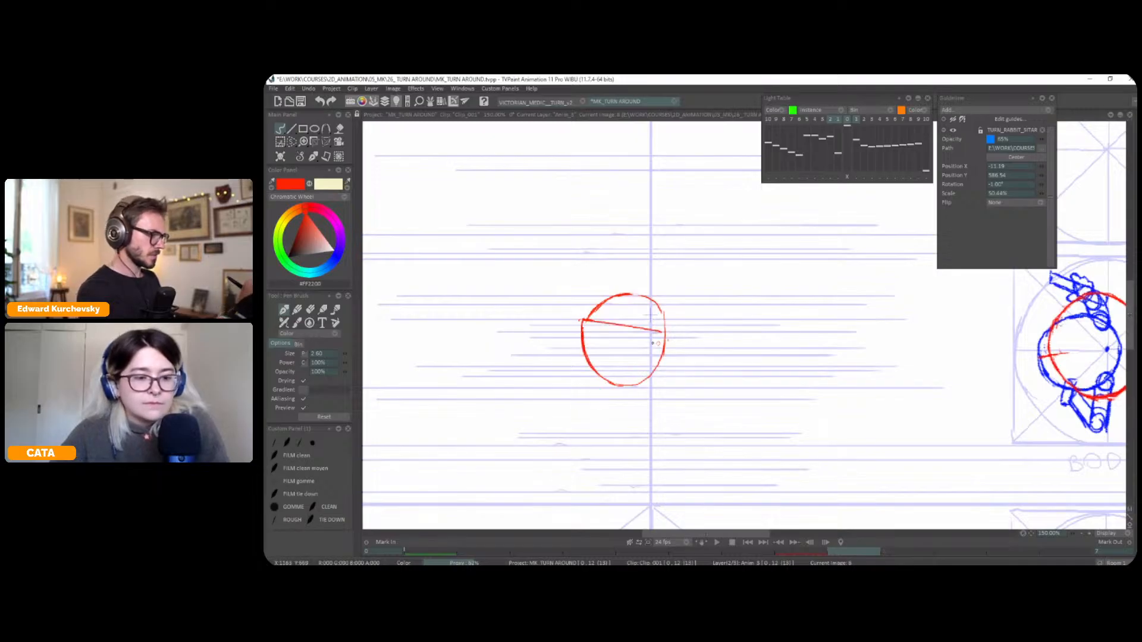
Flip between the earlier poses and the profile torso to check the new chest line's motion
{"action": "key", "text": "Left"}
{"action": "key", "text": "Left"}
{"action": "key", "text": "Right"}
{"action": "key", "text": "Right"}
{"action": "key", "text": "Left"}
{"action": "key", "text": "Left"}
{"action": "key", "text": "Right"}
{"action": "key", "text": "Right"}
{"action": "key", "text": "Left"}
{"action": "key", "text": "Left"}
{"action": "key", "text": "Left"}
{"action": "key", "text": "Left"}
Set the pen colour to blue and check the turn by flipping through the poses in a horizontally mirrored view
{"action": "key", "text": "h"}
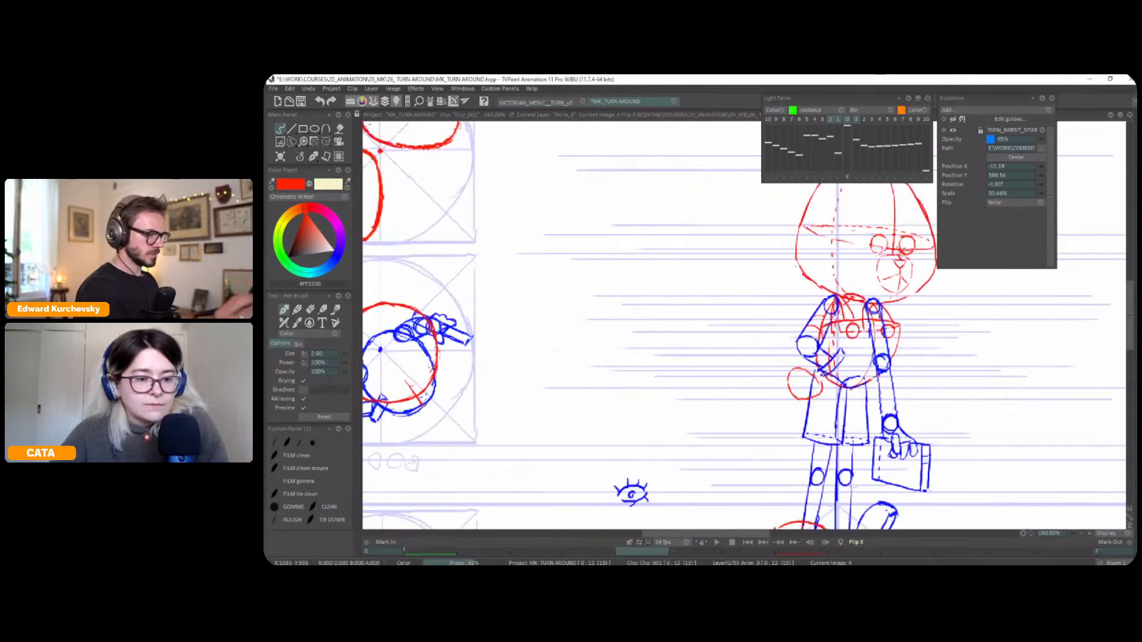
{"action": "left_click", "coordinate": [338, 254]}
{"action": "left_click_drag", "start_coordinate": [900, 318], "coordinate": [918, 310]}
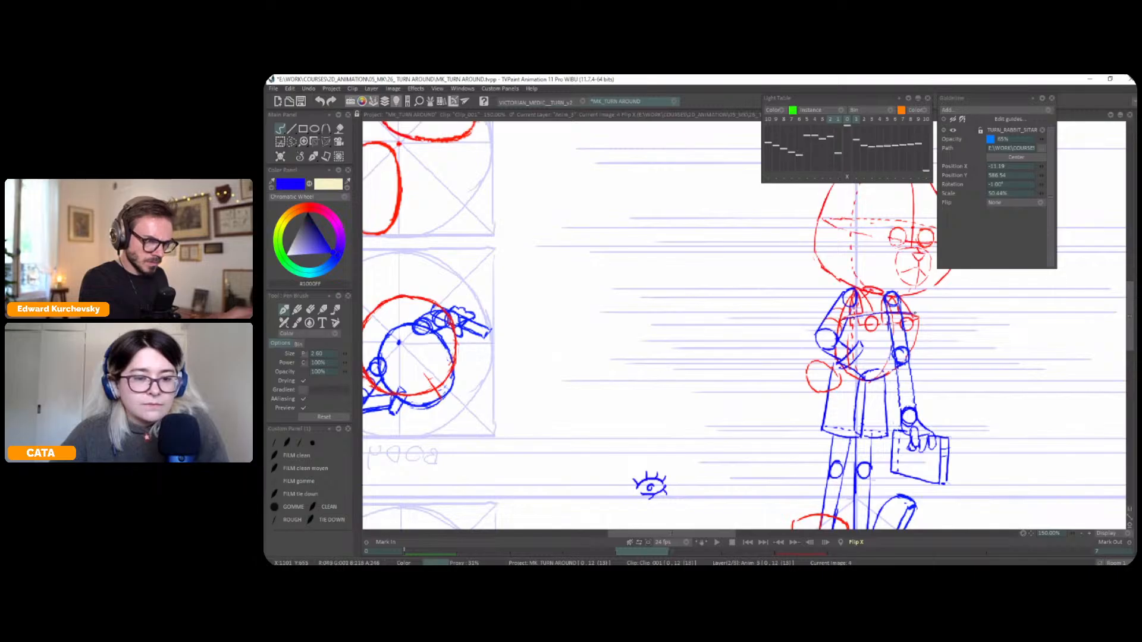
{"action": "key", "text": "Left"}
{"action": "key", "text": "Right"}
{"action": "key", "text": "Right"}
{"action": "key", "text": "Left"}
{"action": "key", "text": "Left"}
{"action": "key", "text": "Right"}
{"action": "key", "text": "Right"}
{"action": "key", "text": "Left"}
{"action": "key", "text": "Left"}
{"action": "key", "text": "Right"}
{"action": "key", "text": "x"}
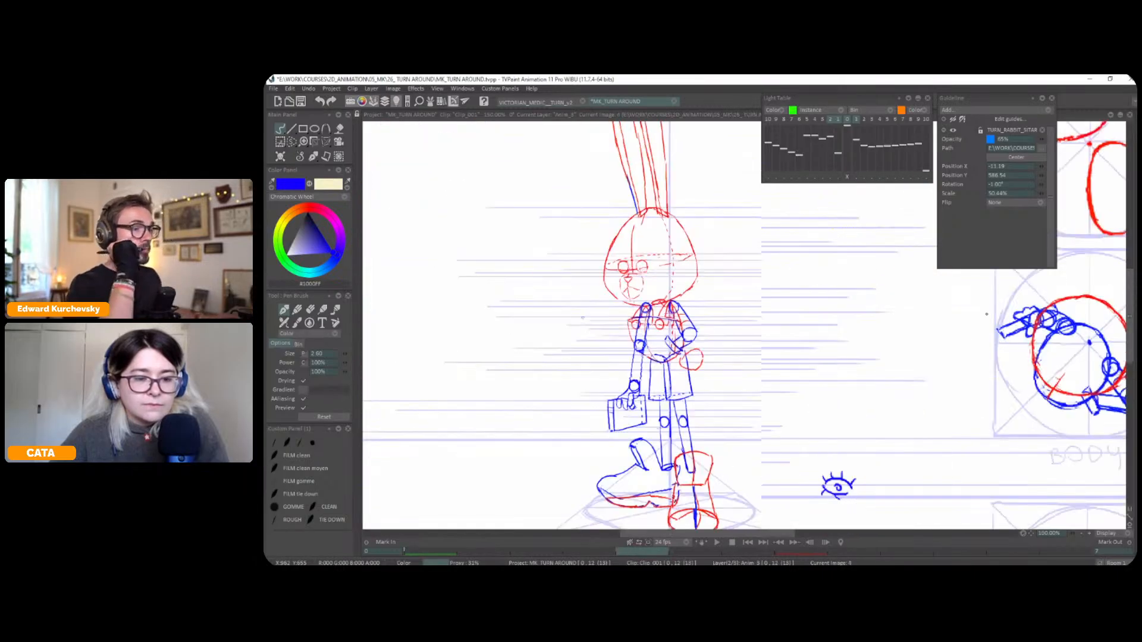
Sketch the profile pose's head outline in blue above the torso and compare it with the earlier poses by flipping
{"action": "scroll", "coordinate": [837, 362], "scroll_direction": "down", "scroll_amount": 1}
{"action": "key", "text": "Left"}
{"action": "key", "text": "Left"}
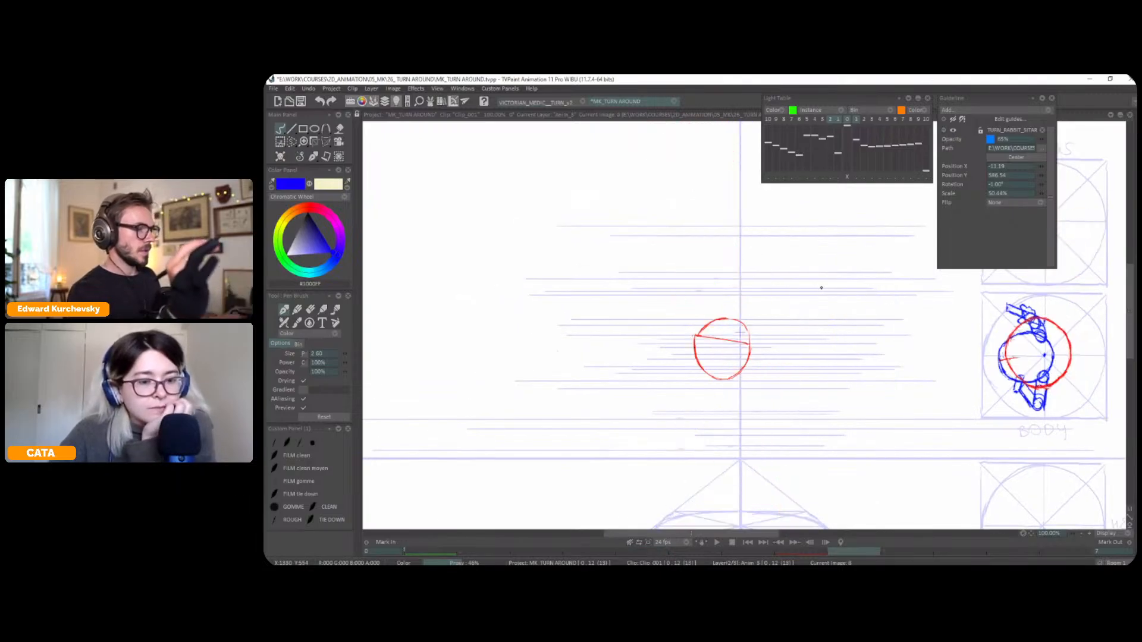
{"action": "left_click_drag", "start_coordinate": [821, 288], "coordinate": [819, 287]}
{"action": "left_click_drag", "start_coordinate": [669, 278], "coordinate": [665, 304]}
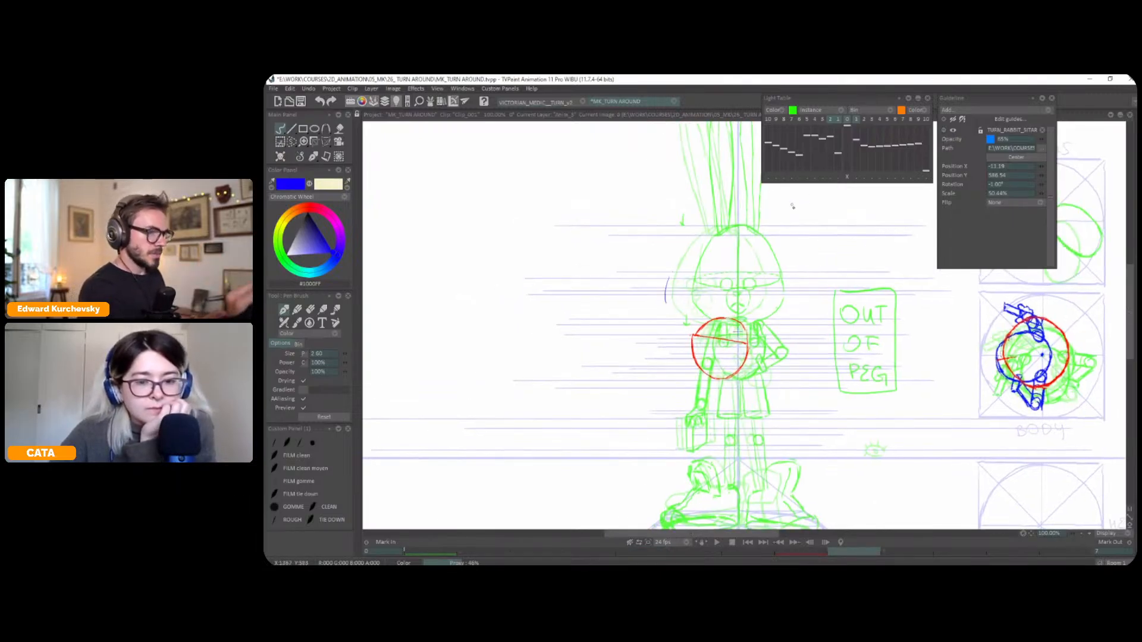
{"action": "left_click_drag", "start_coordinate": [758, 274], "coordinate": [744, 317]}
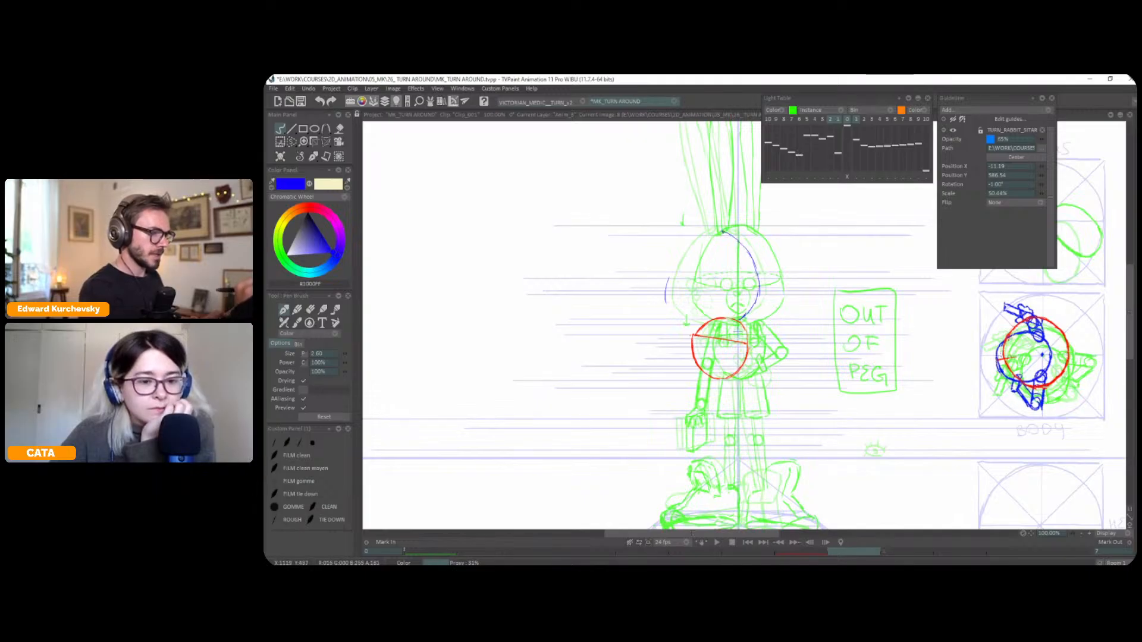
{"action": "left_click_drag", "start_coordinate": [705, 230], "coordinate": [665, 301]}
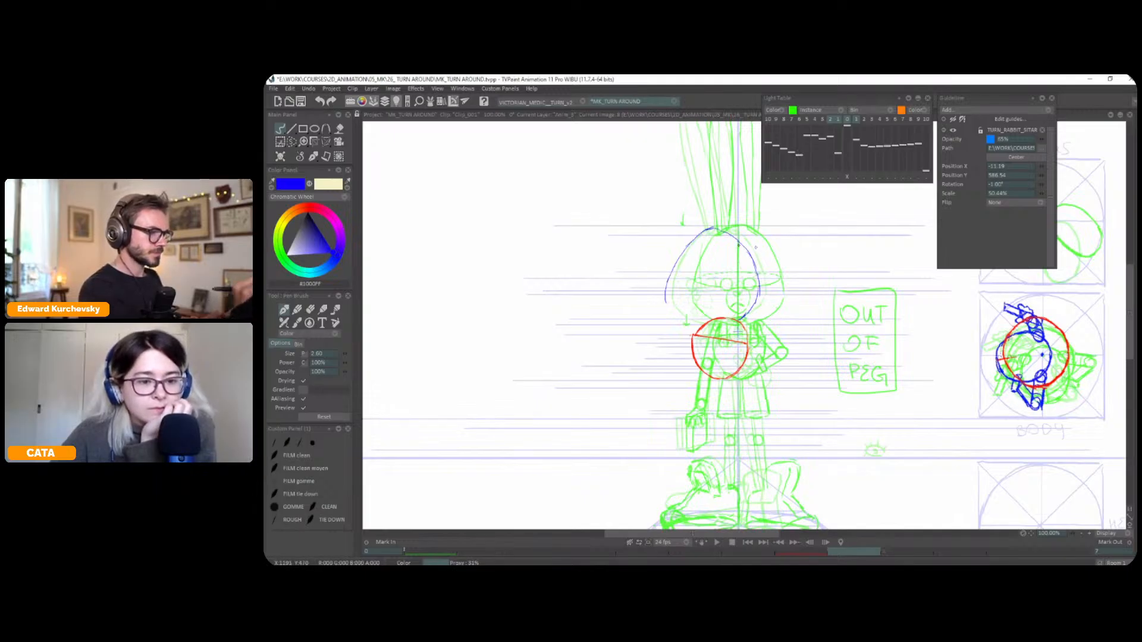
{"action": "key", "text": "l"}
{"action": "key", "text": "Left"}
{"action": "key", "text": "Left"}
{"action": "key", "text": "Right"}
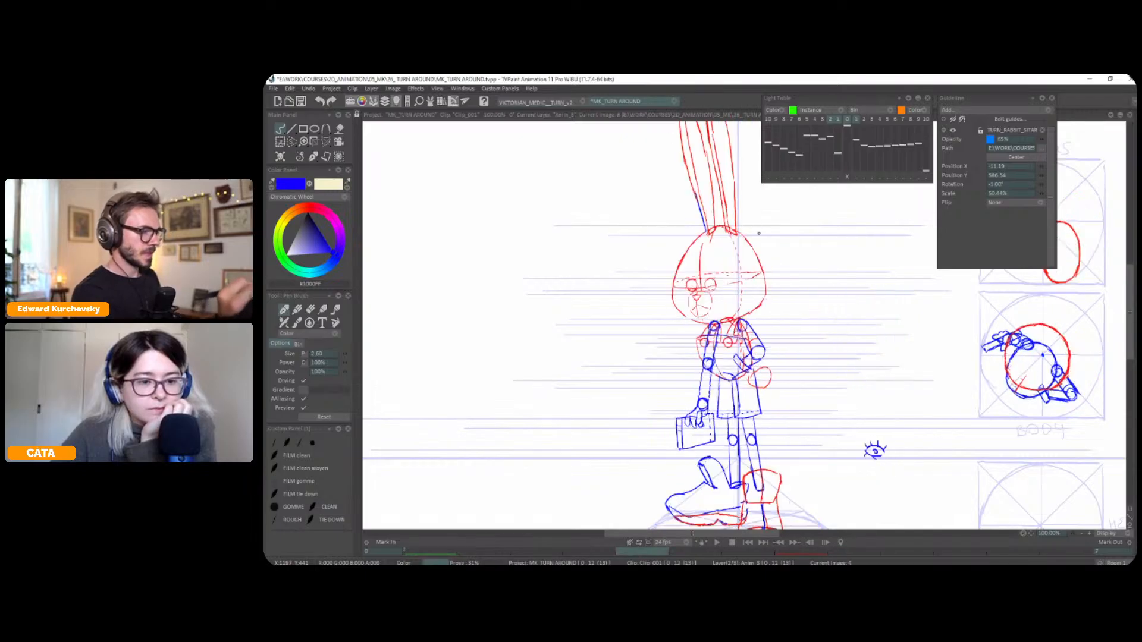
{"action": "key", "text": "Right"}
Shift the front and three-quarter light-table images out of peg to the left so their heads align with the sketched outline
{"action": "key", "text": "l"}
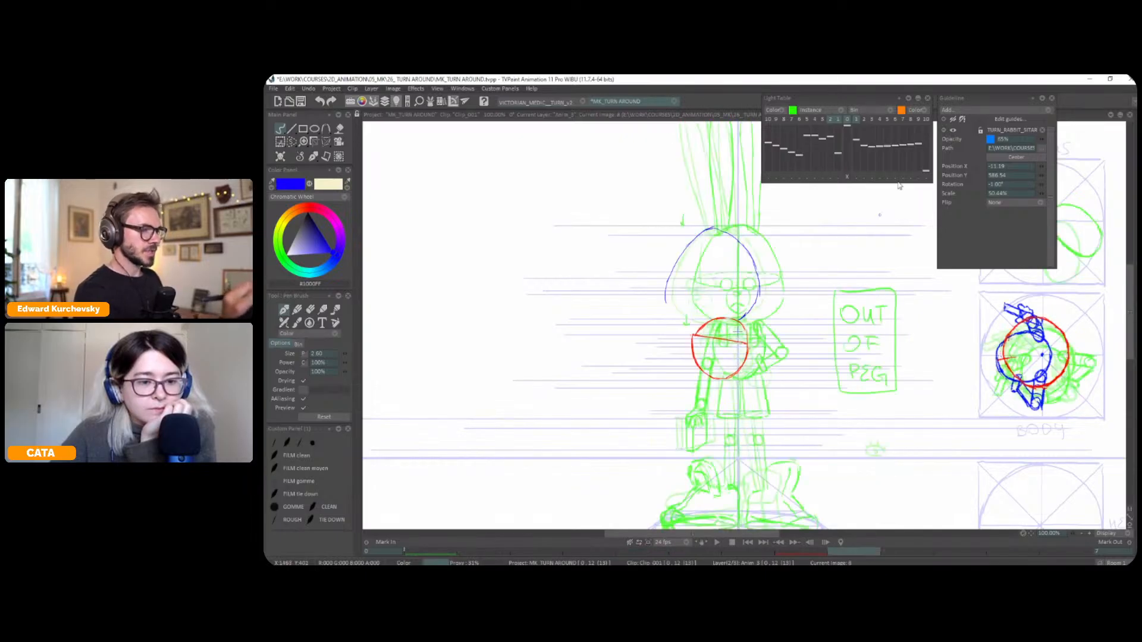
{"action": "left_click", "coordinate": [830, 177]}
{"action": "left_click_drag", "start_coordinate": [794, 281], "coordinate": [769, 282]}
{"action": "left_click", "coordinate": [830, 177]}
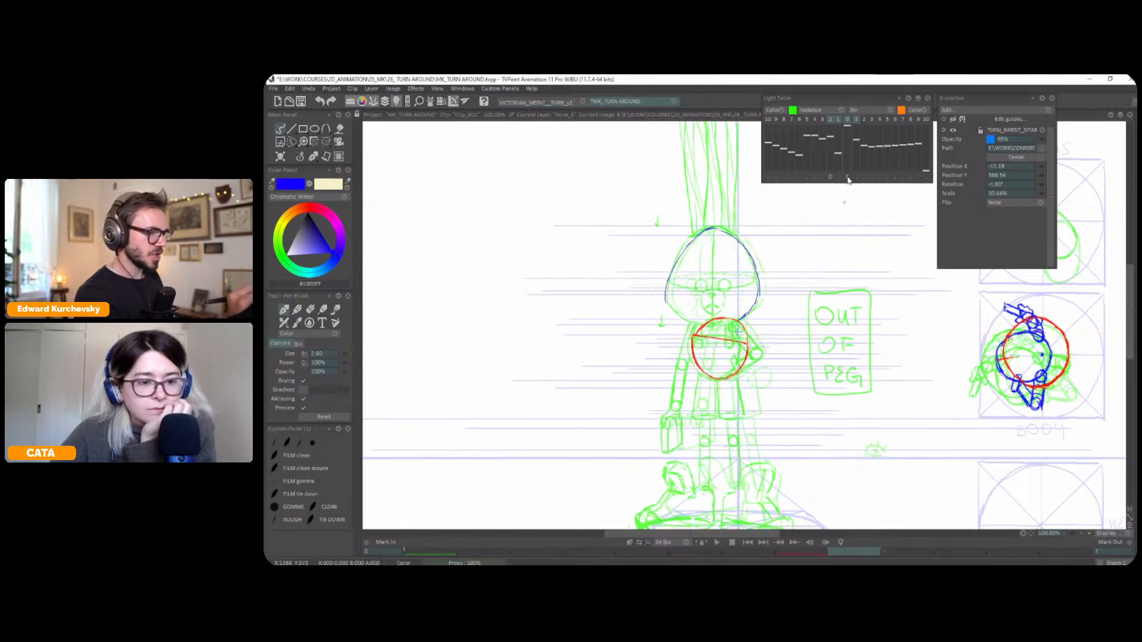
{"action": "left_click", "coordinate": [839, 177]}
{"action": "left_click_drag", "start_coordinate": [781, 260], "coordinate": [776, 261]}
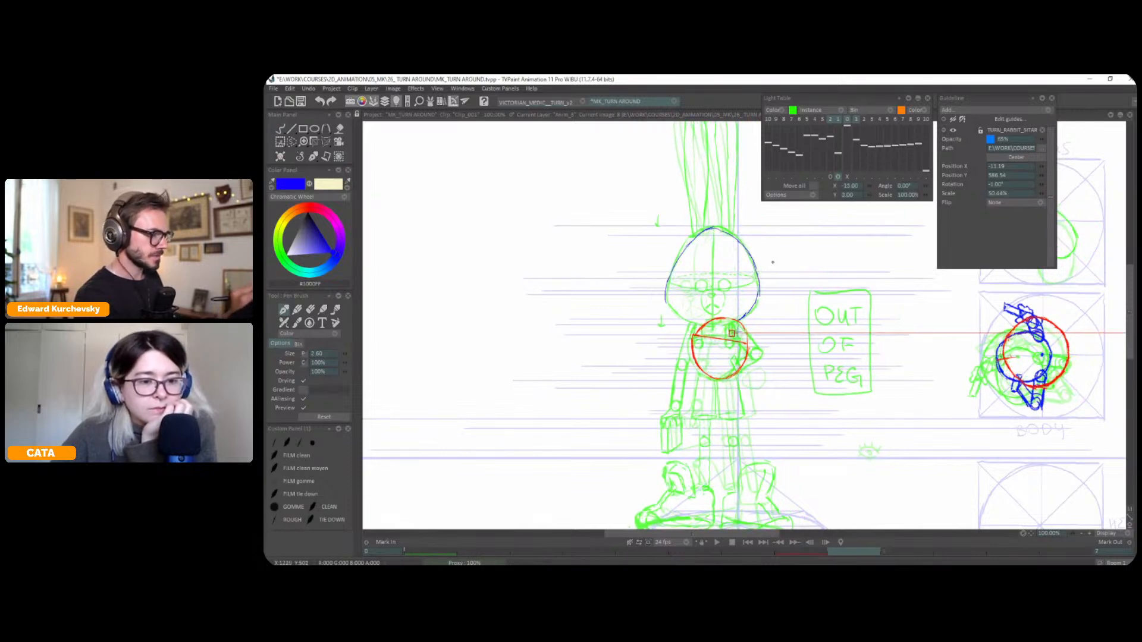
{"action": "left_click", "coordinate": [838, 177]}
Retrace the top and right side of the profile head outline in blue over the shifted front head
{"action": "left_click_drag", "start_coordinate": [684, 250], "coordinate": [706, 229]}
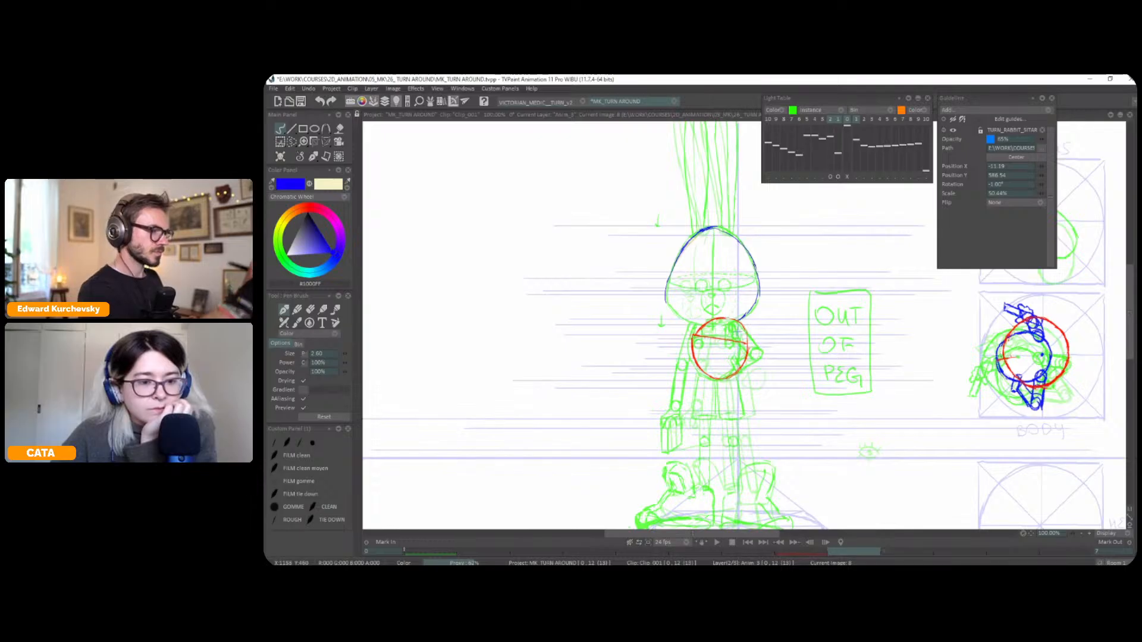
{"action": "mouse_move", "coordinate": [718, 227]}
{"action": "left_mouse_down"}
{"action": "mouse_move", "coordinate": [749, 254]}
{"action": "mouse_move", "coordinate": [759, 294]}
{"action": "left_mouse_up"}
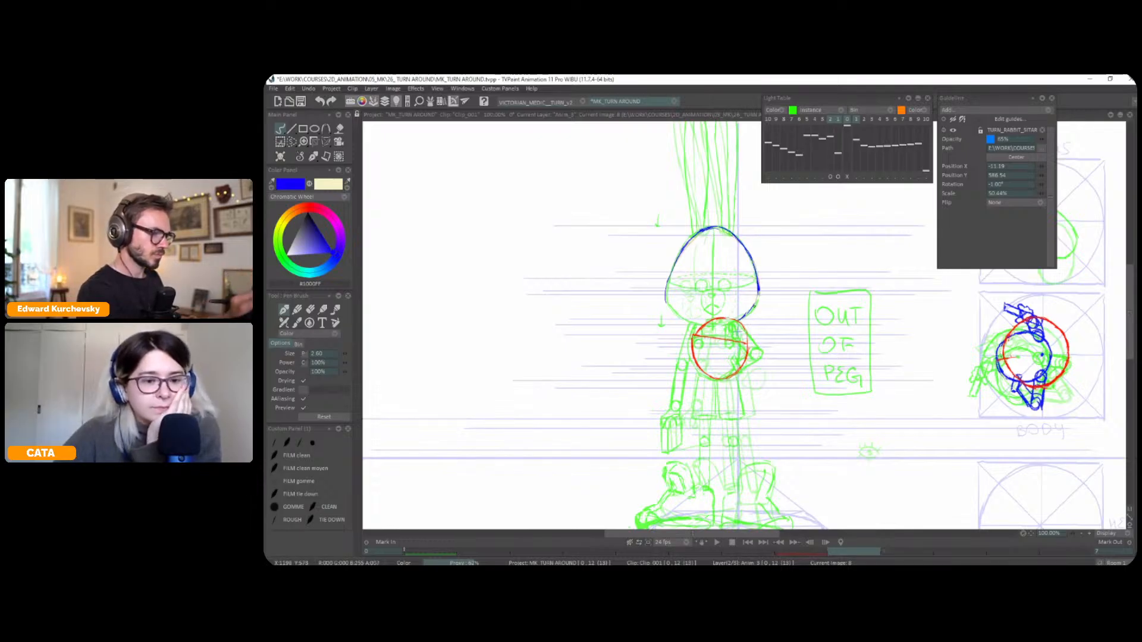
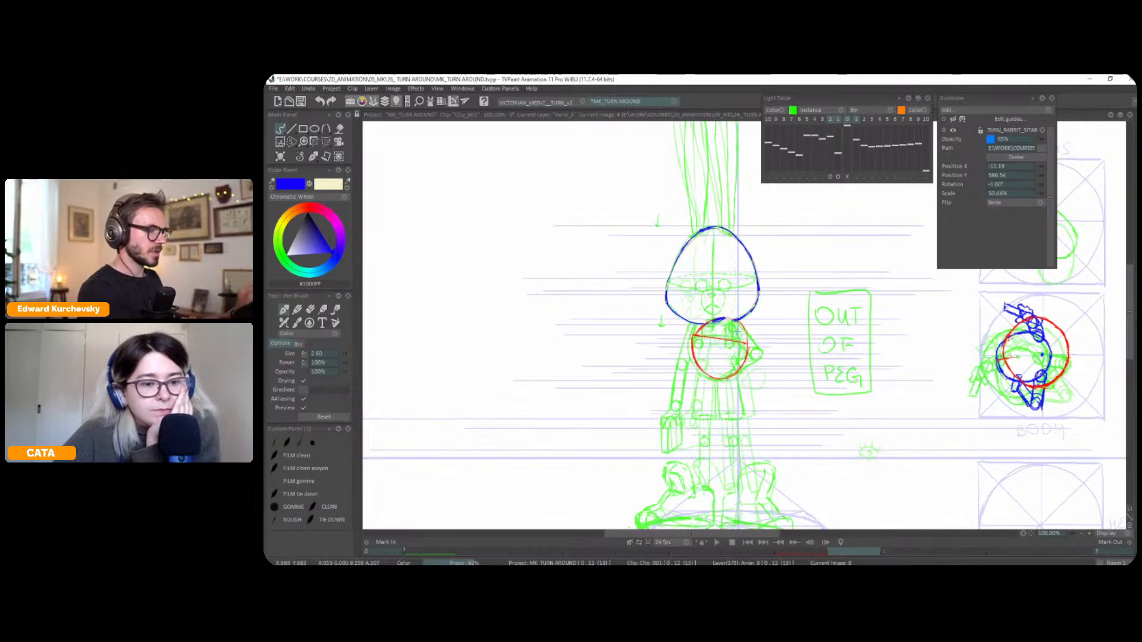
Check the profile head outline against the earlier poses with the light table on and off, flipping between drawings
{"action": "key", "text": "l"}
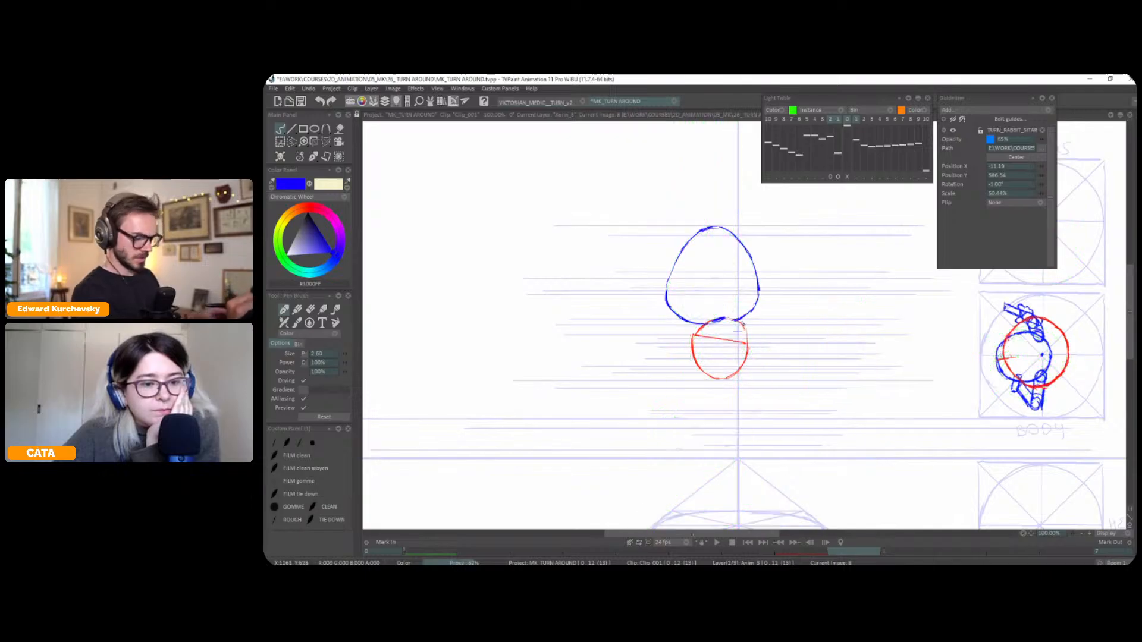
{"action": "key", "text": "Left"}
{"action": "key", "text": "Left"}
{"action": "key", "text": "Right"}
{"action": "key", "text": "Right"}
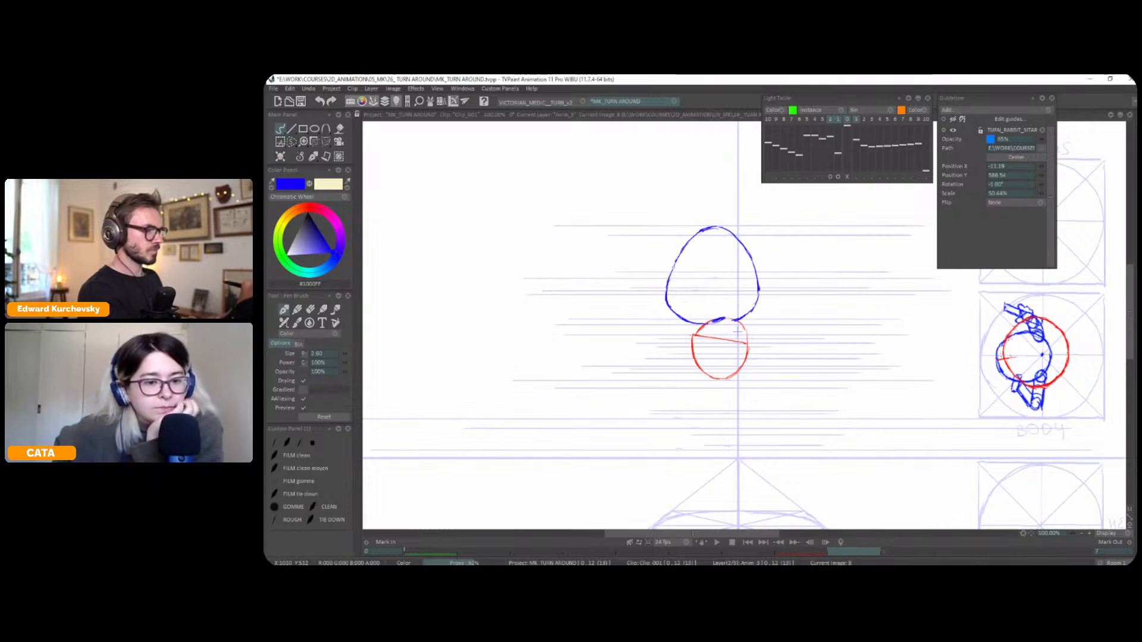
{"action": "key", "text": "l"}
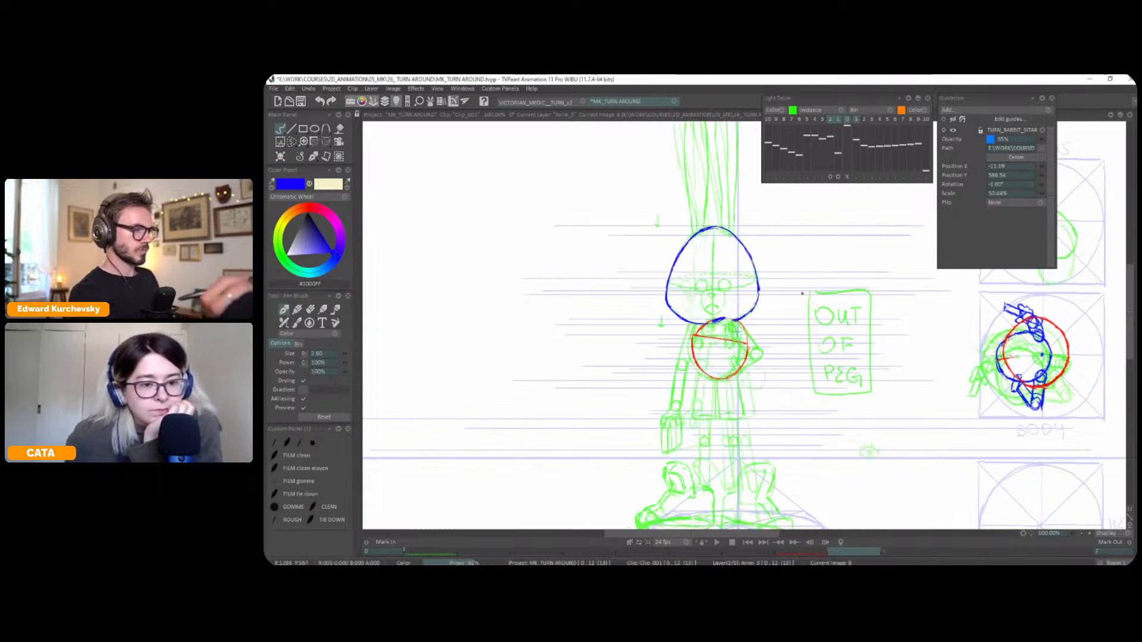
{"action": "key", "text": "l"}
{"action": "key", "text": "Left"}
{"action": "key", "text": "Left"}
{"action": "key", "text": "Right"}
{"action": "key", "text": "Right"}
{"action": "key", "text": "Left"}
{"action": "key", "text": "Left"}
{"action": "key", "text": "Right"}
{"action": "key", "text": "Right"}
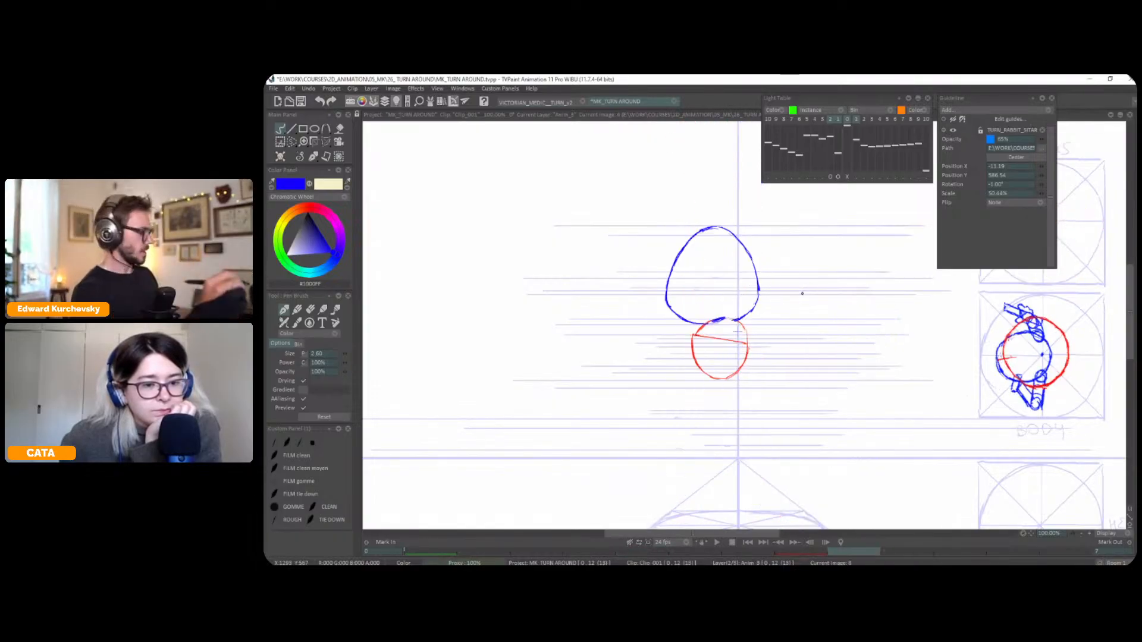
Compare the profile head with the model sheet reference and a mirrored view, and round out the back of its blue outline
{"action": "key", "text": "g"}
{"action": "key", "text": "minus"}
{"action": "key", "text": "minus"}
{"action": "left_click_drag", "start_coordinate": [857, 270], "coordinate": [909, 263]}
{"action": "key", "text": "plus"}
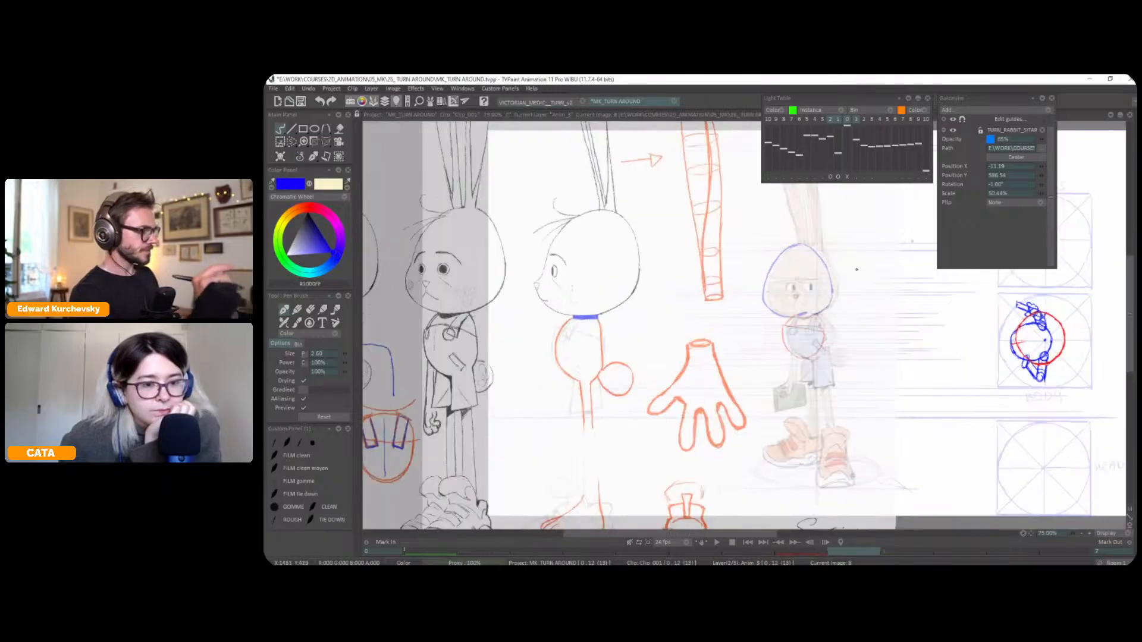
{"action": "left_click_drag", "start_coordinate": [860, 293], "coordinate": [891, 306]}
{"action": "key", "text": "g"}
{"action": "key", "text": "g"}
{"action": "key", "text": "g"}
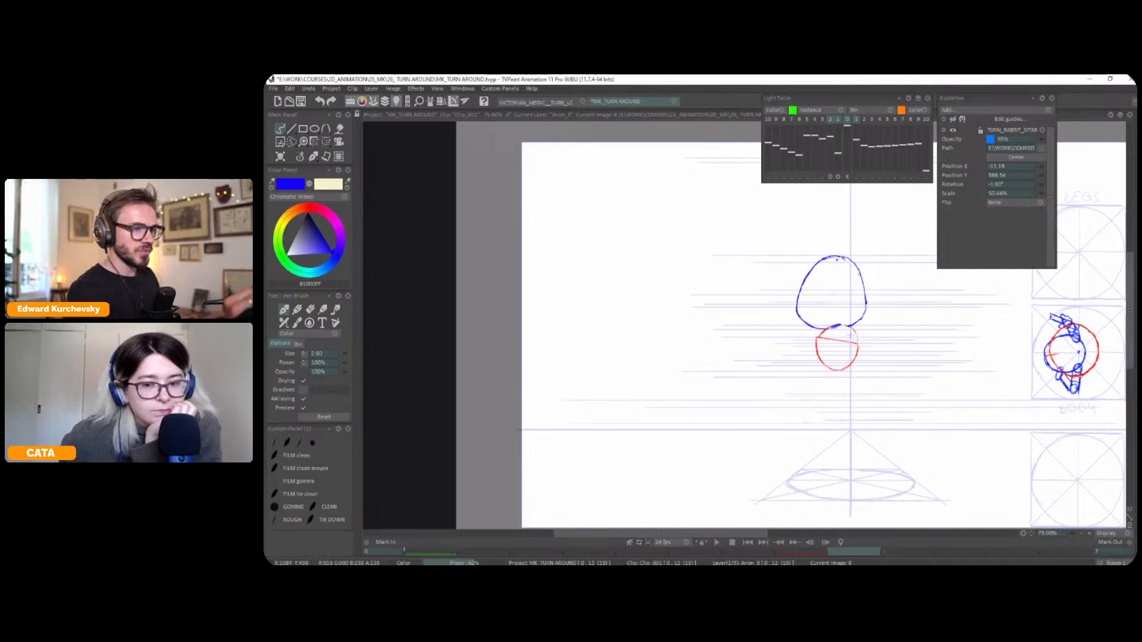
{"action": "key", "text": "y"}
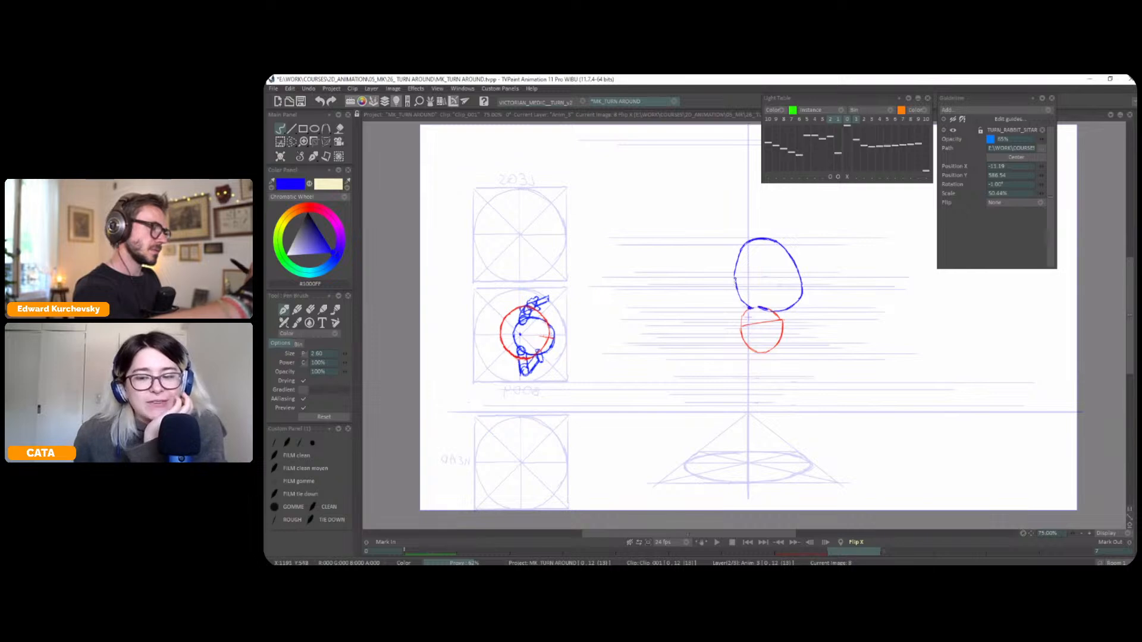
{"action": "key", "text": "shift+x"}
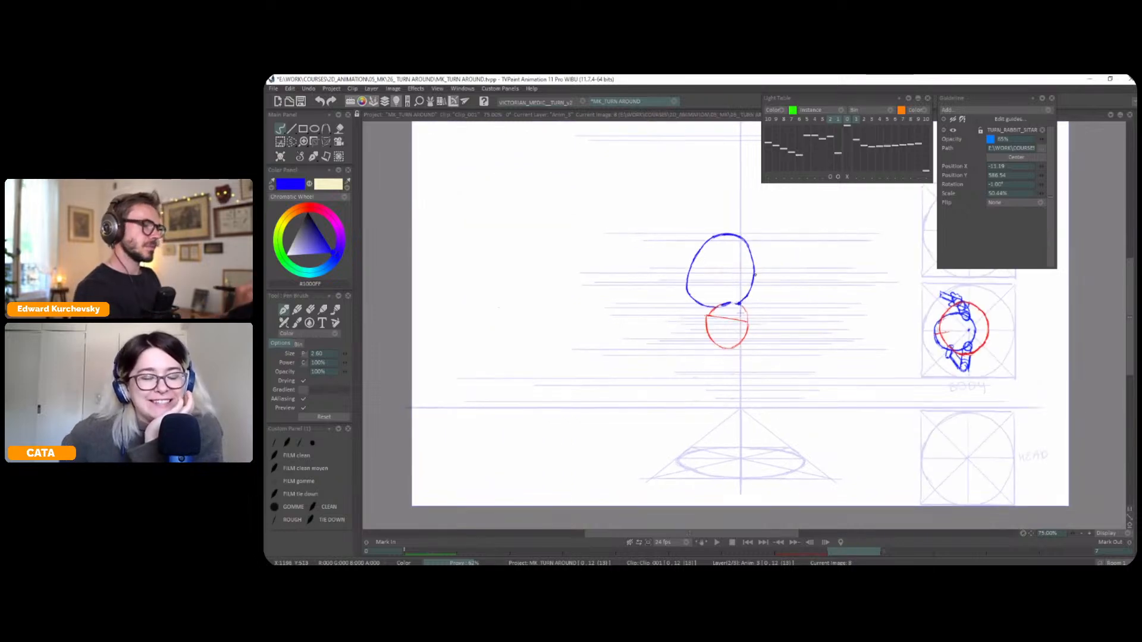
Flip repeatedly between the front, three-quarter and profile poses to examine how the head shape turns
{"action": "key", "text": "Left"}
{"action": "key", "text": "Left"}
{"action": "key", "text": "Right"}
{"action": "key", "text": "Right"}
{"action": "key", "text": "Left"}
{"action": "key", "text": "Left"}
{"action": "key", "text": "Right"}
{"action": "key", "text": "Right"}
{"action": "key", "text": "Left"}
{"action": "key", "text": "Right"}
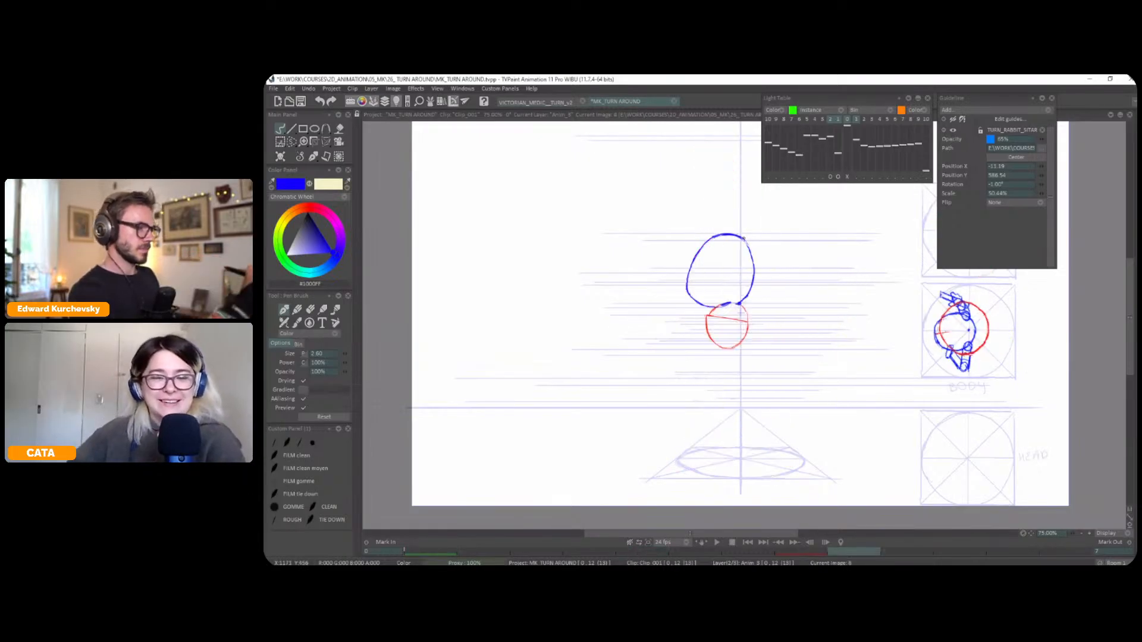
{"action": "key", "text": "Left"}
{"action": "key", "text": "Left"}
{"action": "key", "text": "Left"}
{"action": "key", "text": "Left"}
{"action": "key", "text": "Left"}
{"action": "key", "text": "Right"}
{"action": "key", "text": "Right"}
{"action": "key", "text": "Right"}
{"action": "key", "text": "Right"}
{"action": "key", "text": "Left"}
{"action": "key", "text": "Left"}
{"action": "key", "text": "Left"}
{"action": "key", "text": "Left"}
{"action": "key", "text": "Right"}
{"action": "key", "text": "Right"}
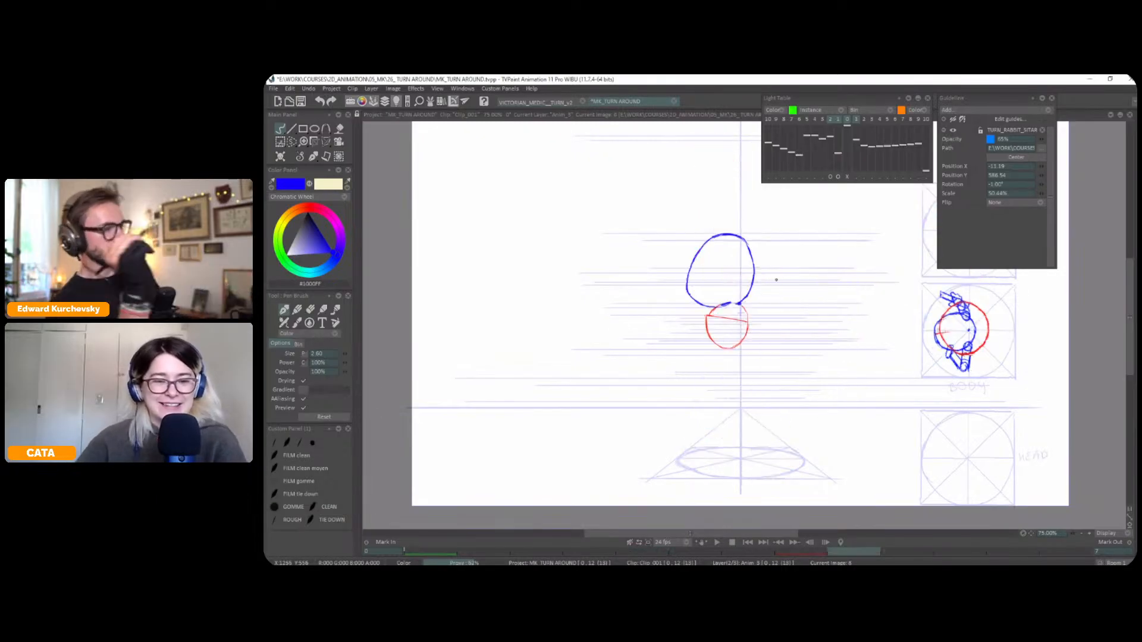
{"action": "key", "text": "Right"}
{"action": "key", "text": "Right"}
{"action": "key", "text": "Right"}
{"action": "key", "text": "Right"}
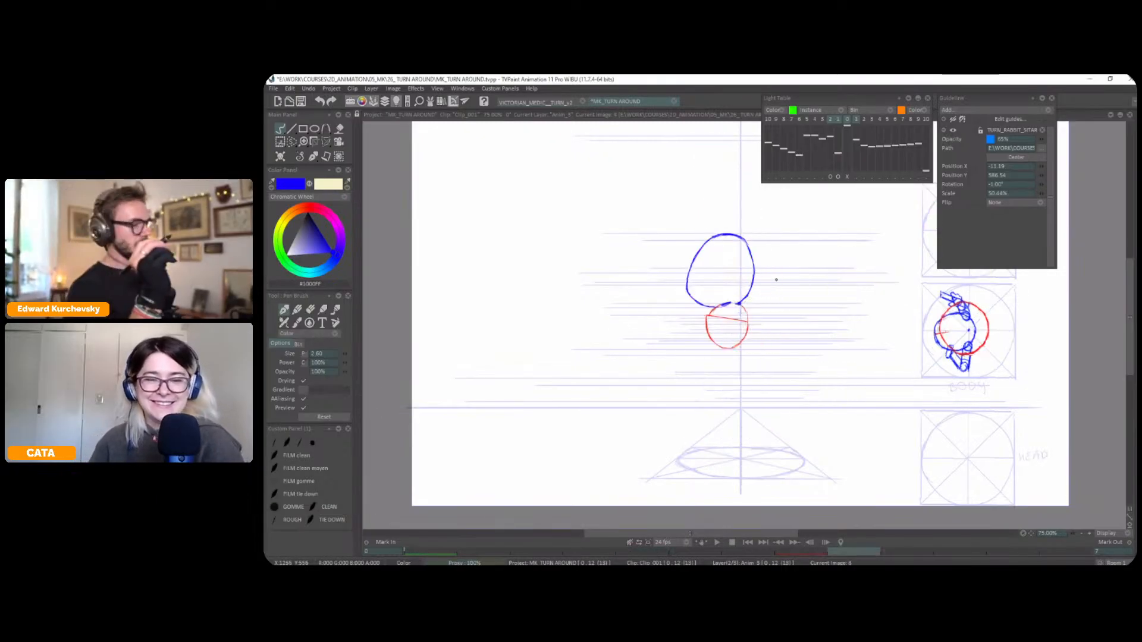
{"action": "key", "text": "Right"}
{"action": "key", "text": "Right"}
Compare the profile head with the reference sheet again and indent the front of its outline above the muzzle
{"action": "left_click_drag", "start_coordinate": [734, 284], "coordinate": [762, 290]}
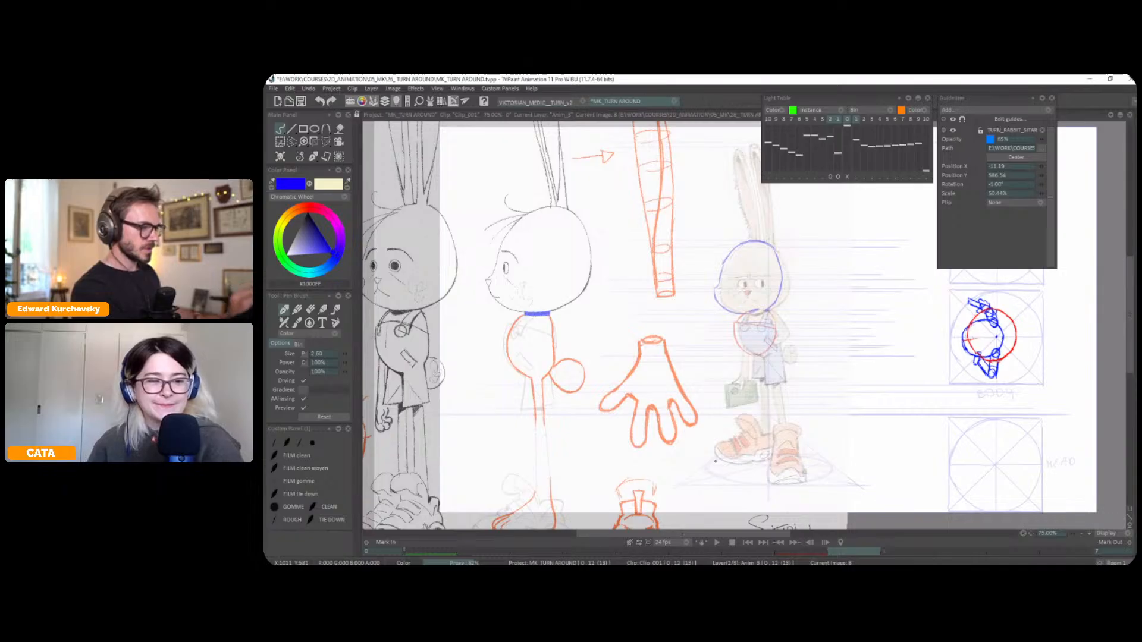
{"action": "key", "text": "g"}
{"action": "key", "text": "g"}
{"action": "key", "text": "g"}
{"action": "key", "text": "Left"}
{"action": "key", "text": "Left"}
{"action": "key", "text": "Left"}
{"action": "key", "text": "Left"}
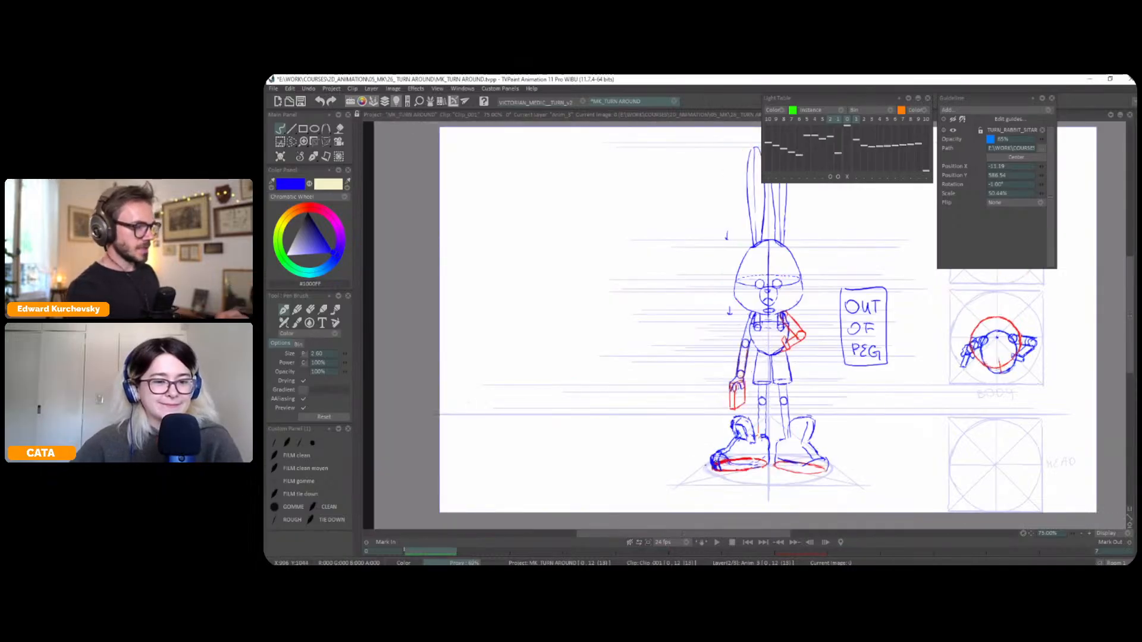
Examine the muzzle and head width through the turn by flipping between the three poses
{"action": "key", "text": "Left"}
{"action": "key", "text": "Right"}
{"action": "key", "text": "Right"}
{"action": "key", "text": "Left"}
{"action": "key", "text": "Right"}
{"action": "key", "text": "Right"}
{"action": "key", "text": "Left"}
{"action": "key", "text": "Left"}
{"action": "key", "text": "Right"}
{"action": "key", "text": "Right"}
{"action": "key", "text": "Left"}
{"action": "key", "text": "Left"}
{"action": "key", "text": "Right"}
{"action": "key", "text": "Right"}
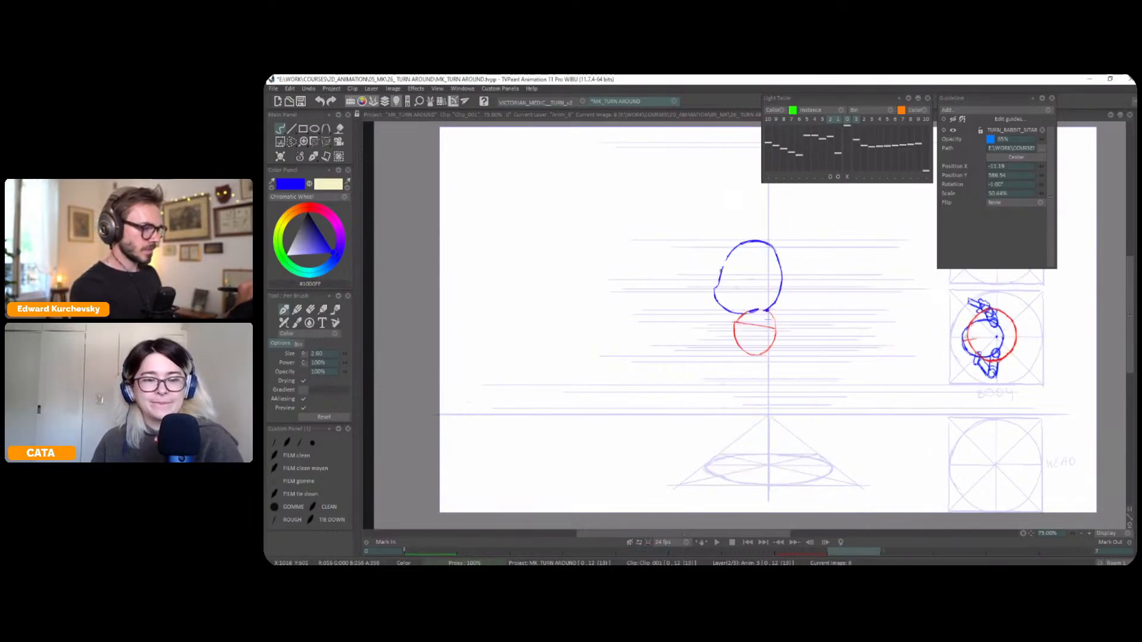
{"action": "key", "text": "Left"}
{"action": "key", "text": "Left"}
{"action": "key", "text": "Right"}
{"action": "key", "text": "Right"}
{"action": "key", "text": "Left"}
Select the back half of the three-quarter head and narrow it slightly with a perspective transform
{"action": "key", "text": "s"}
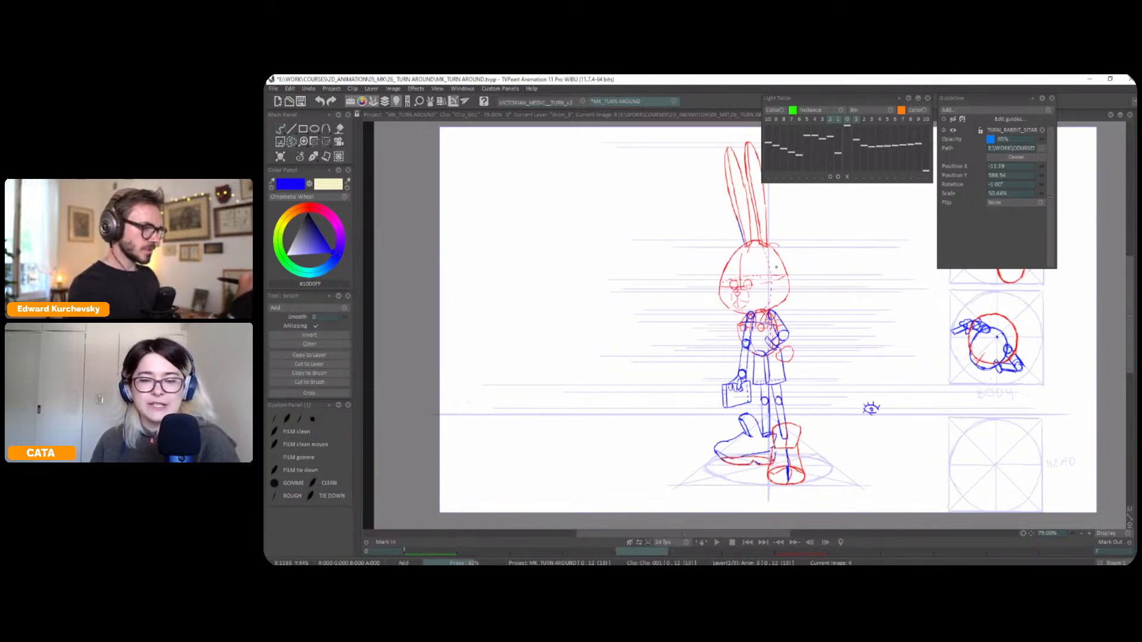
{"action": "mouse_move", "coordinate": [776, 299]}
{"action": "left_mouse_down"}
{"action": "mouse_move", "coordinate": [797, 288]}
{"action": "mouse_move", "coordinate": [779, 312]}
{"action": "left_mouse_up"}
{"action": "key", "text": "p"}
{"action": "key", "text": "Return"}
{"action": "key", "text": "Left"}
{"action": "key", "text": "Right"}
{"action": "key", "text": "Right"}
{"action": "key", "text": "Left"}
Select the three-quarter pose's facial features in a mirrored view and shift them slightly toward the front of the face
{"action": "key", "text": "Right"}
{"action": "key", "text": "Left"}
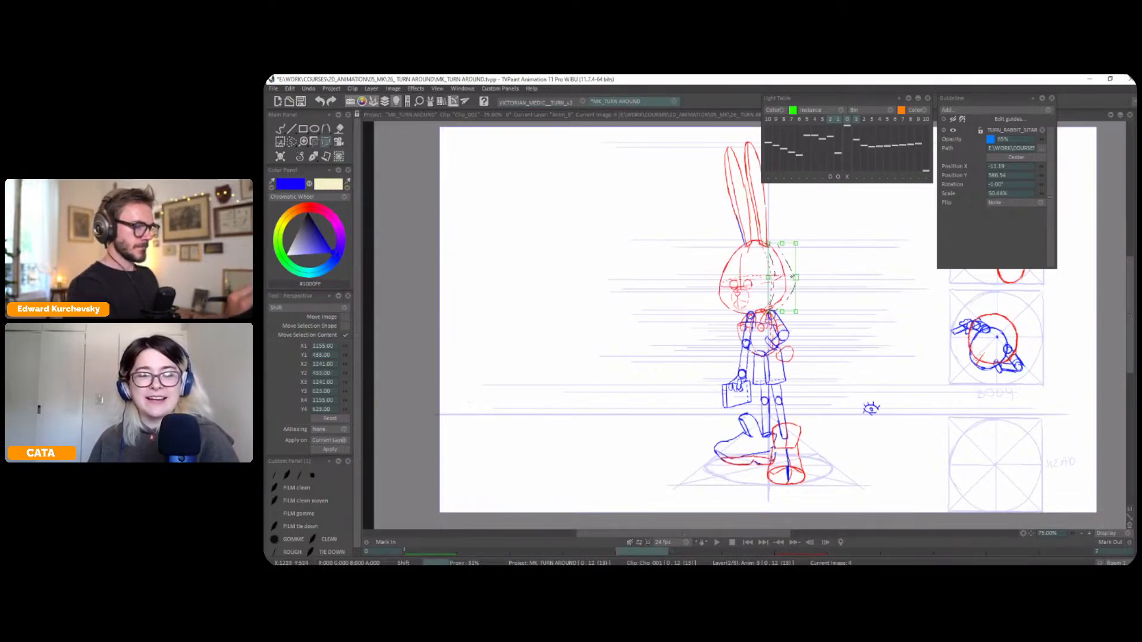
{"action": "key", "text": "ctrl+d"}
{"action": "key", "text": "x"}
{"action": "key", "text": "s"}
{"action": "key", "text": "Left"}
{"action": "key", "text": "Right"}
{"action": "key", "text": "Right"}
{"action": "key", "text": "Left"}
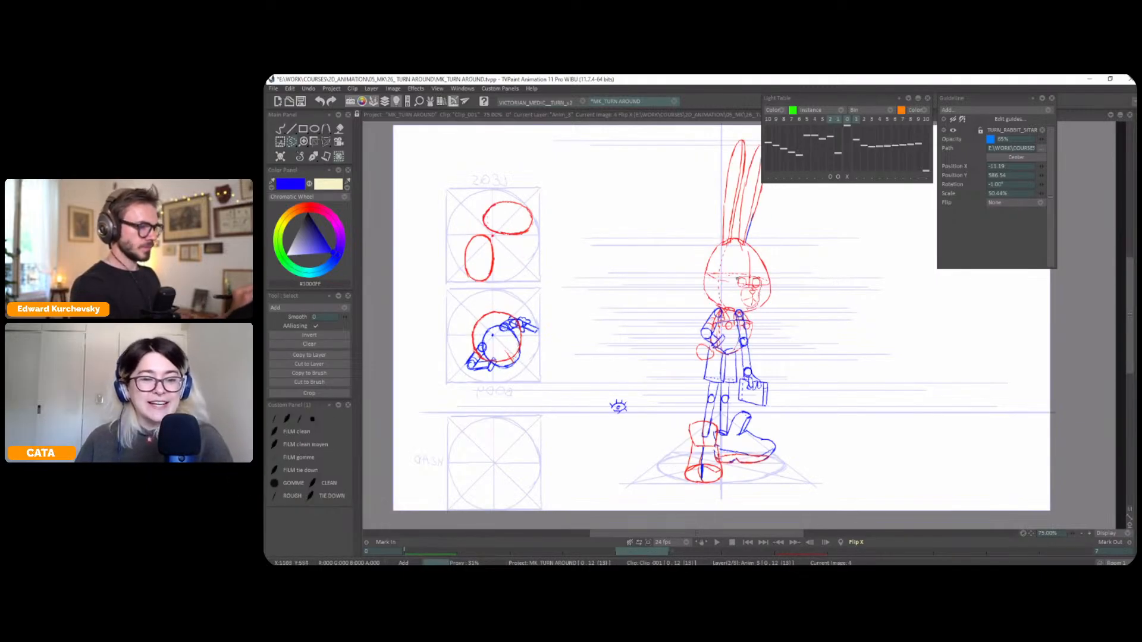
{"action": "key", "text": "t"}
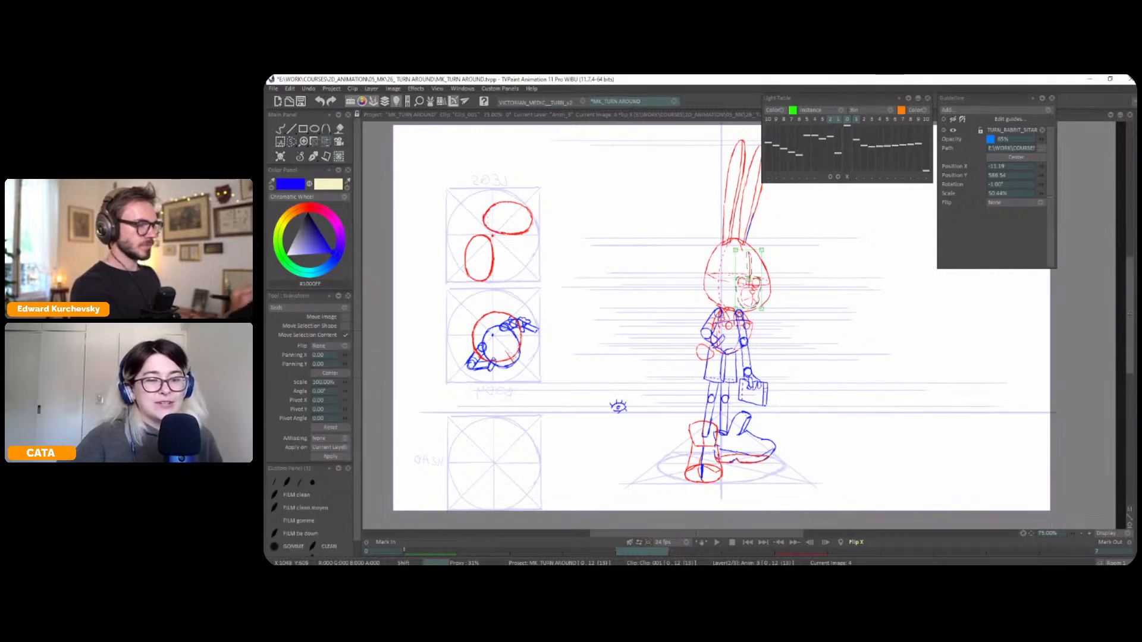
{"action": "left_click_drag", "start_coordinate": [754, 283], "coordinate": [754, 284]}
{"action": "key", "text": "Return"}
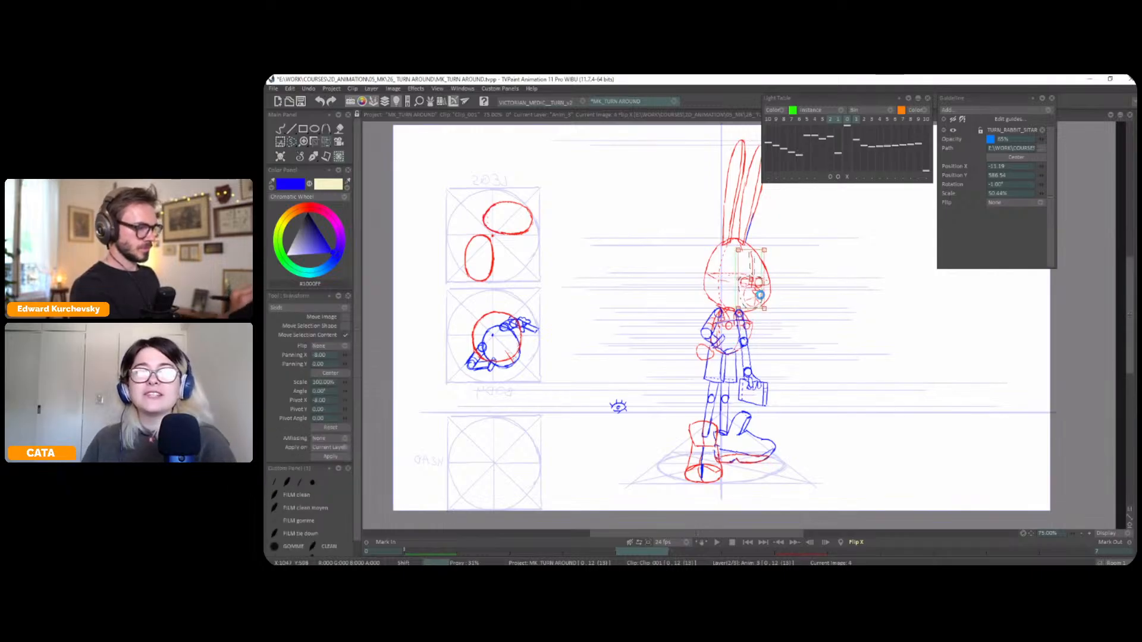
Redraw the three-quarter face's centre line, nose and mouth in blue with the pen brush in the unmirrored view
{"action": "left_click", "coordinate": [313, 155]}
{"action": "left_click", "coordinate": [299, 167]}
{"action": "key", "text": "f"}
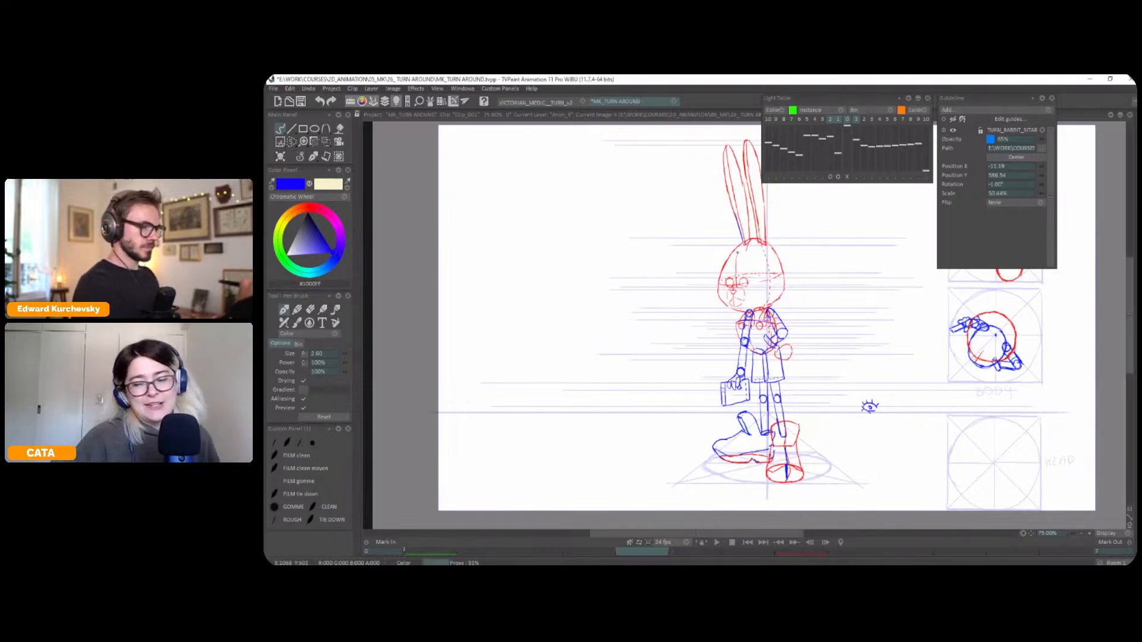
{"action": "mouse_move", "coordinate": [743, 253]}
{"action": "left_mouse_down"}
{"action": "mouse_move", "coordinate": [749, 242]}
{"action": "mouse_move", "coordinate": [736, 282]}
{"action": "left_mouse_up"}
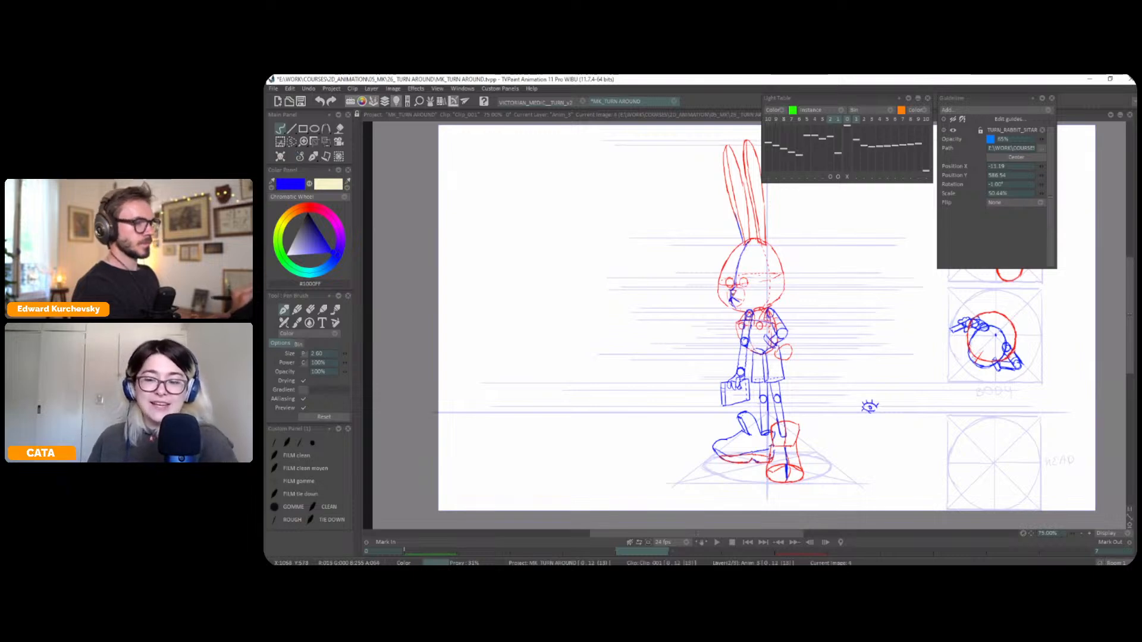
Examine the redrawn three-quarter face up close by flipping to the neighbouring pose and back
{"action": "scroll", "coordinate": [745, 326], "scroll_direction": "up", "scroll_amount": 1}
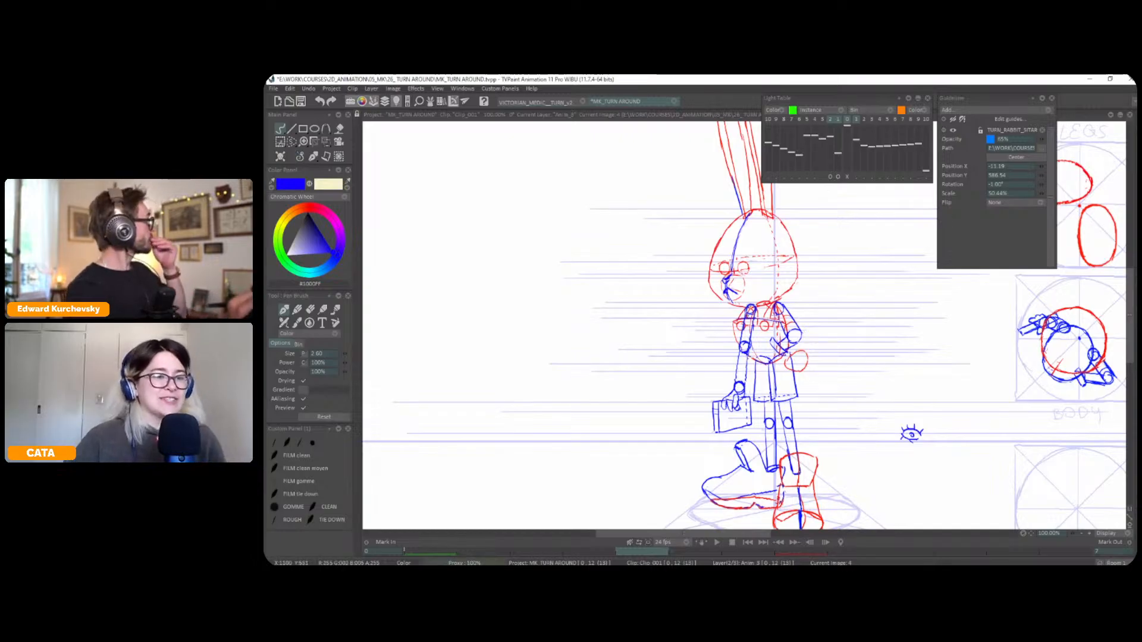
{"action": "key", "text": "Left"}
{"action": "key", "text": "Right"}
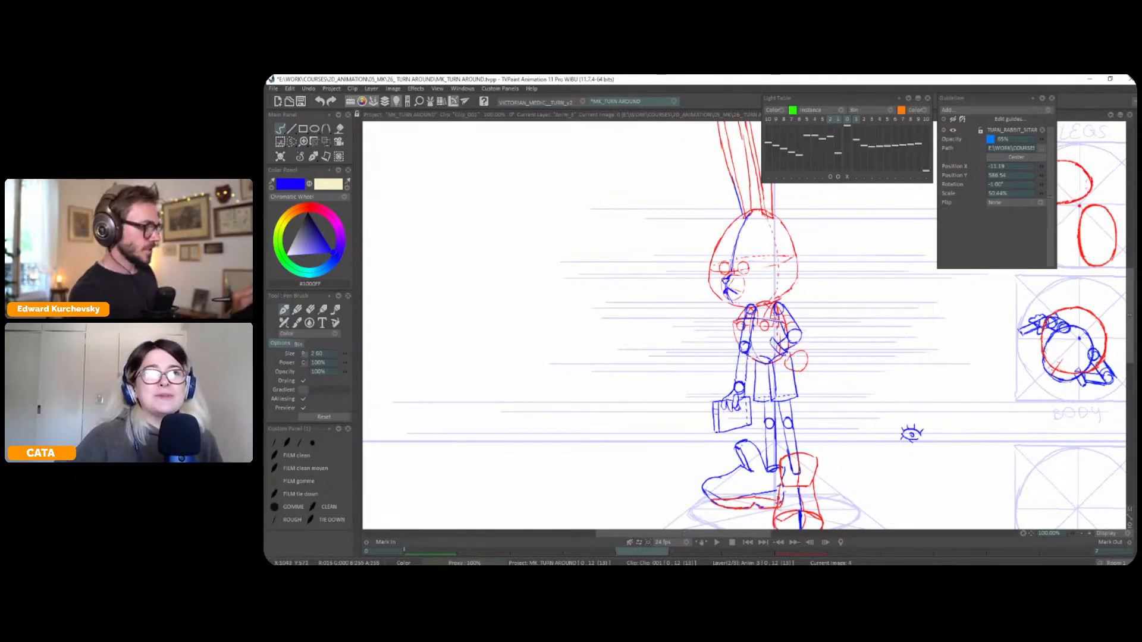
{"action": "key", "text": "Left"}
{"action": "key", "text": "Right"}
{"action": "key", "text": "Left"}
{"action": "key", "text": "Right"}
{"action": "key", "text": "Left"}
{"action": "key", "text": "Right"}
{"action": "key", "text": "Left"}
Check the three-quarter face in mirrored and normal views while flipping through the turnaround poses
{"action": "key", "text": "x"}
{"action": "key", "text": "Right"}
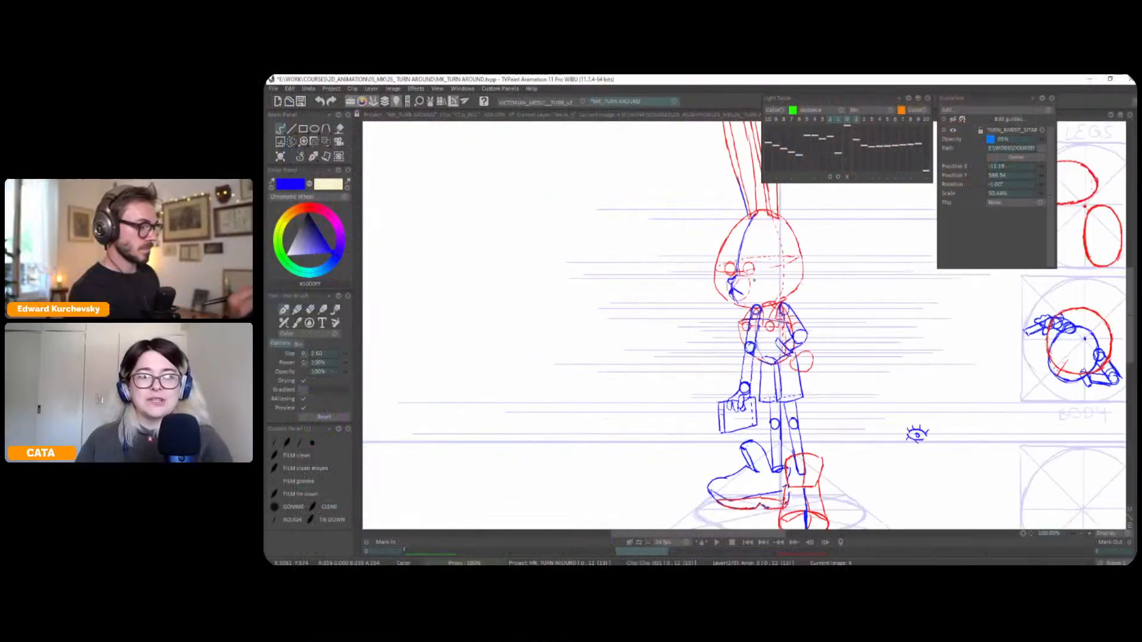
{"action": "key", "text": "Left"}
{"action": "key", "text": "Left"}
{"action": "key", "text": "Left"}
{"action": "key", "text": "Left"}
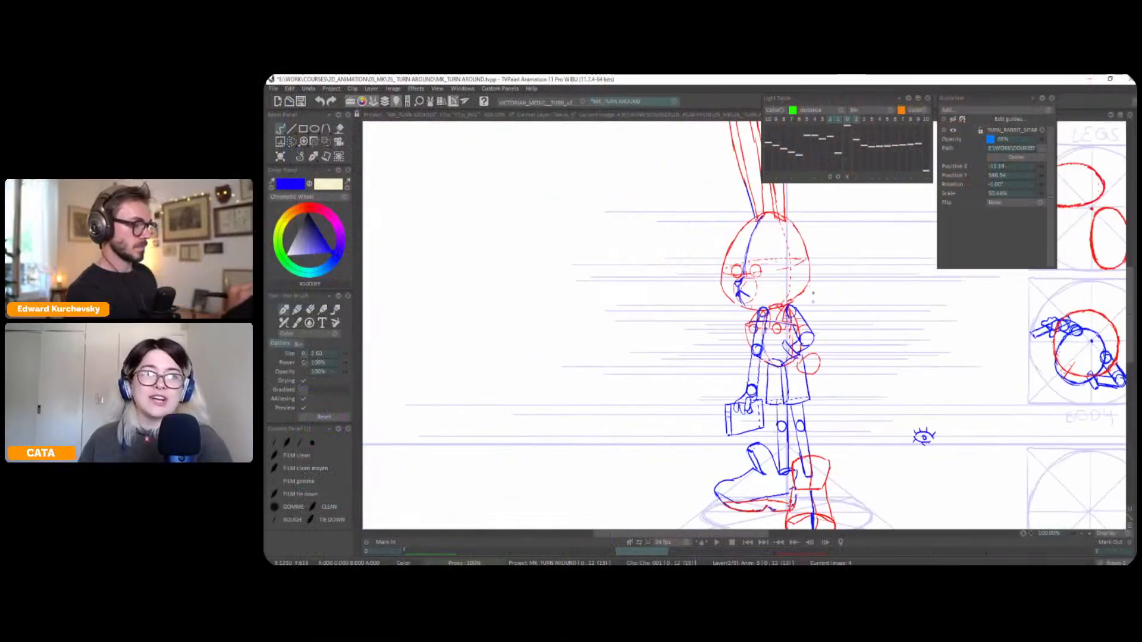
{"action": "key", "text": "Right"}
{"action": "key", "text": "Right"}
{"action": "key", "text": "Left"}
{"action": "key", "text": "Left"}
{"action": "key", "text": "Right"}
{"action": "key", "text": "Right"}
{"action": "key", "text": "Left"}
{"action": "key", "text": "Right"}
{"action": "key", "text": "Left"}
{"action": "key", "text": "Left"}
{"action": "key", "text": "Right"}
{"action": "key", "text": "Left"}
{"action": "key", "text": "Right"}
Select the three-quarter pose's nose and nudge it slightly upward, comparing its height with the other poses
{"action": "key", "text": "s"}
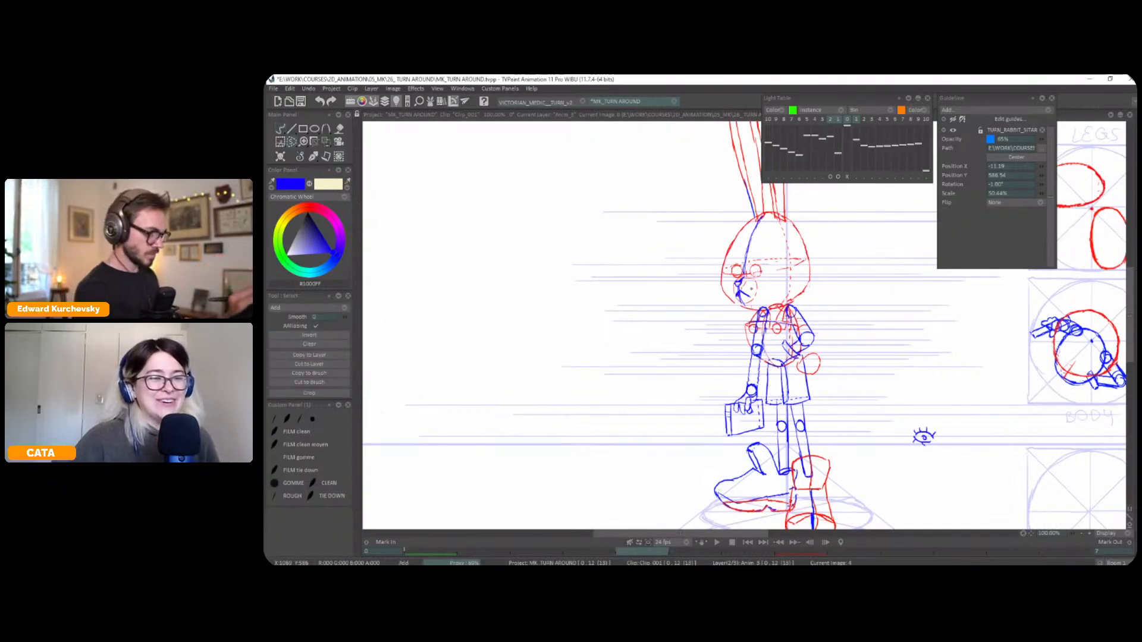
{"action": "key", "text": "Right"}
{"action": "key", "text": "Left"}
{"action": "key", "text": "Left"}
{"action": "key", "text": "Right"}
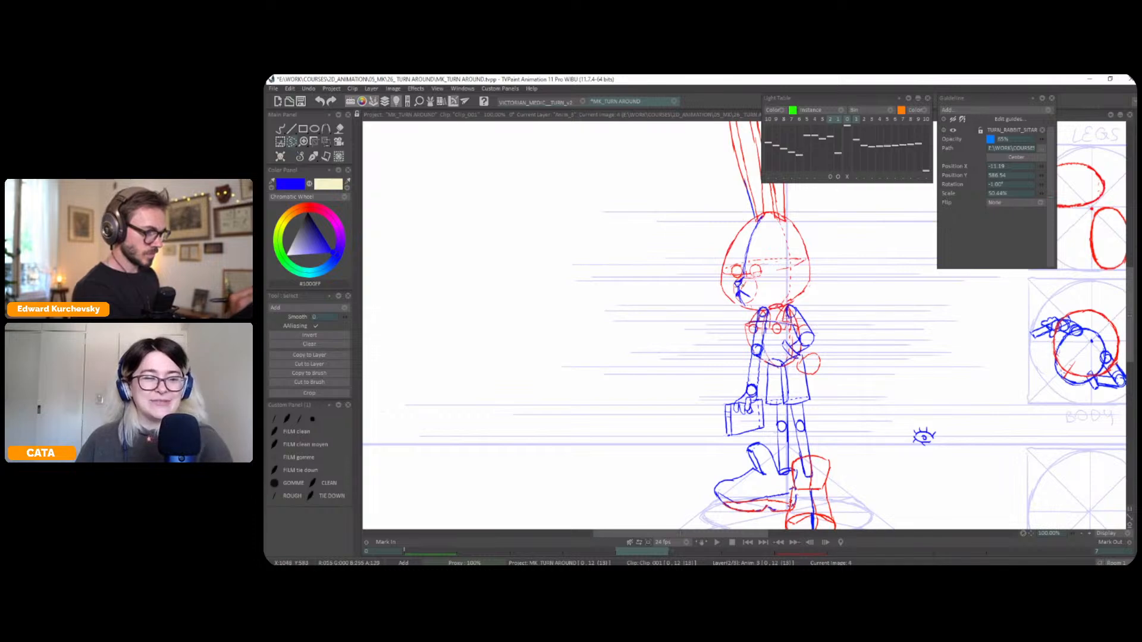
{"action": "key", "text": "s"}
{"action": "key", "text": "ctrl+t"}
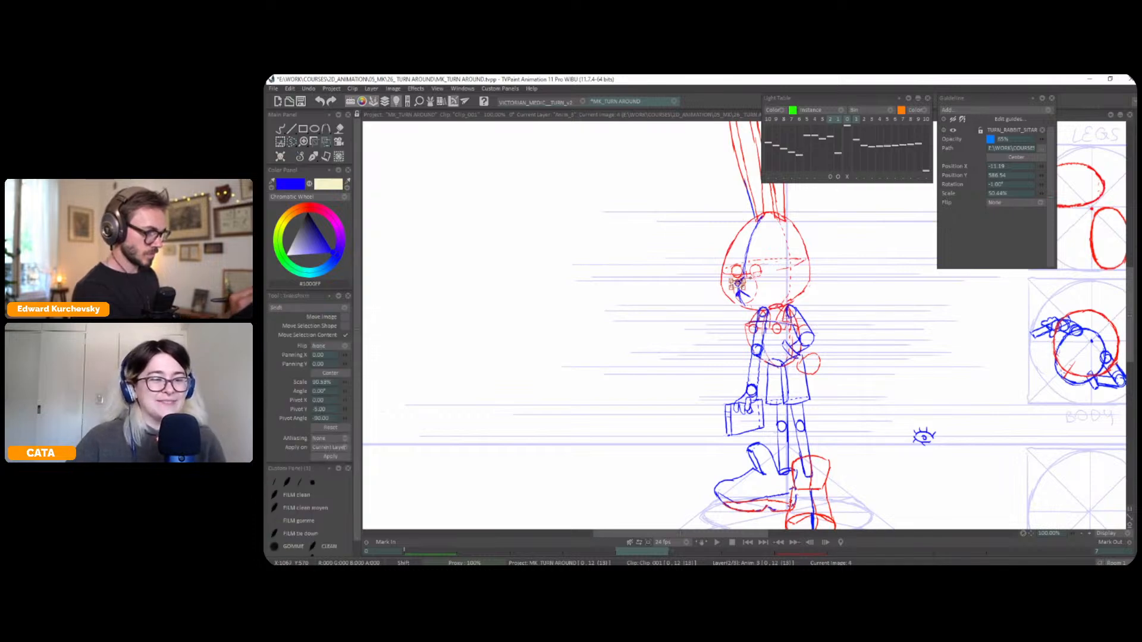
{"action": "scroll", "coordinate": [738, 284], "scroll_direction": "up", "scroll_amount": 4}
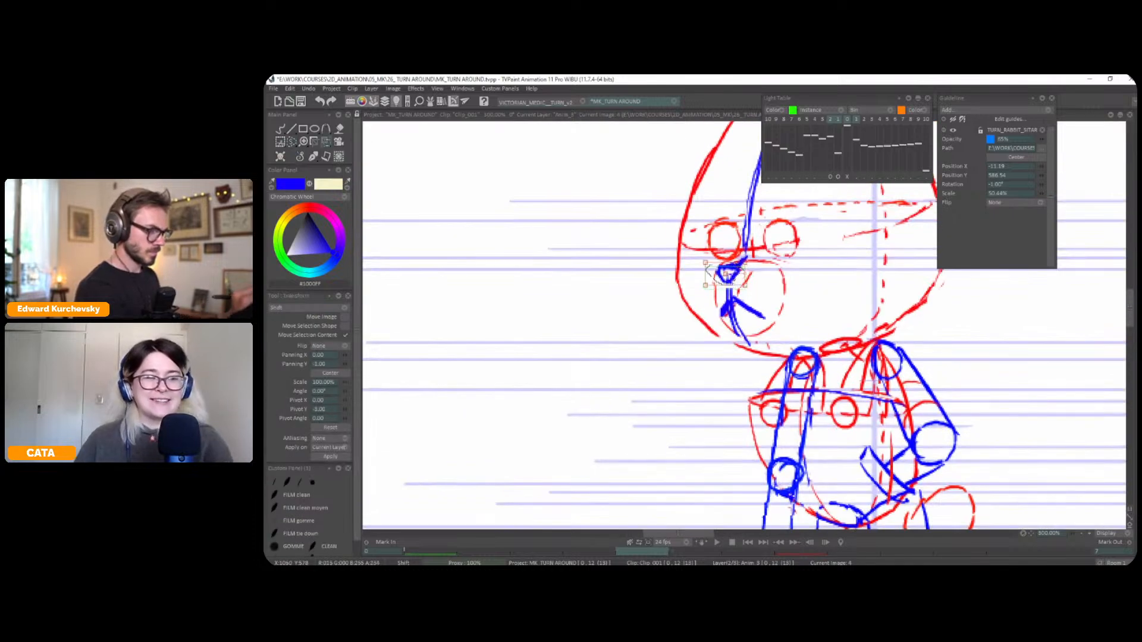
{"action": "key", "text": "Left"}
{"action": "key", "text": "Right"}
{"action": "key", "text": "Right"}
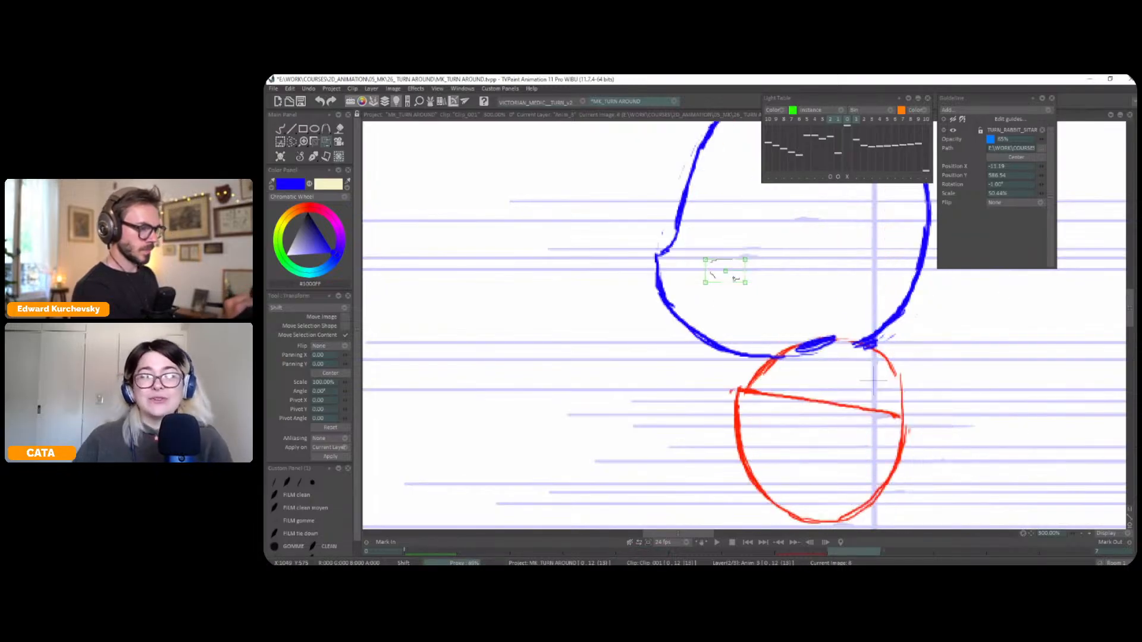
{"action": "key", "text": "Left"}
{"action": "key", "text": "Left"}
{"action": "key", "text": "Right"}
{"action": "key", "text": "Right"}
{"action": "key", "text": "Left"}
{"action": "key", "text": "Left"}
{"action": "key", "text": "Right"}
{"action": "left_click", "coordinate": [299, 160]}
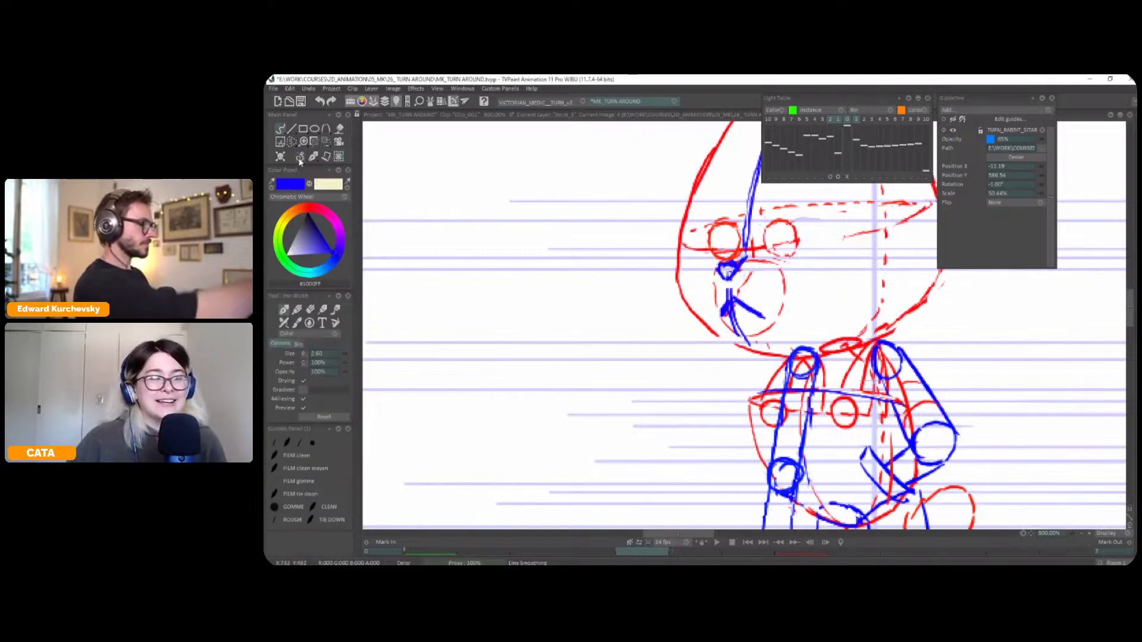
Draw two horizontal guide lines on the construction layer, at the mouth and lower muzzle, and check them against the front pose
{"action": "key", "text": "Left"}
{"action": "key", "text": "Right"}
{"action": "key", "text": "Down"}
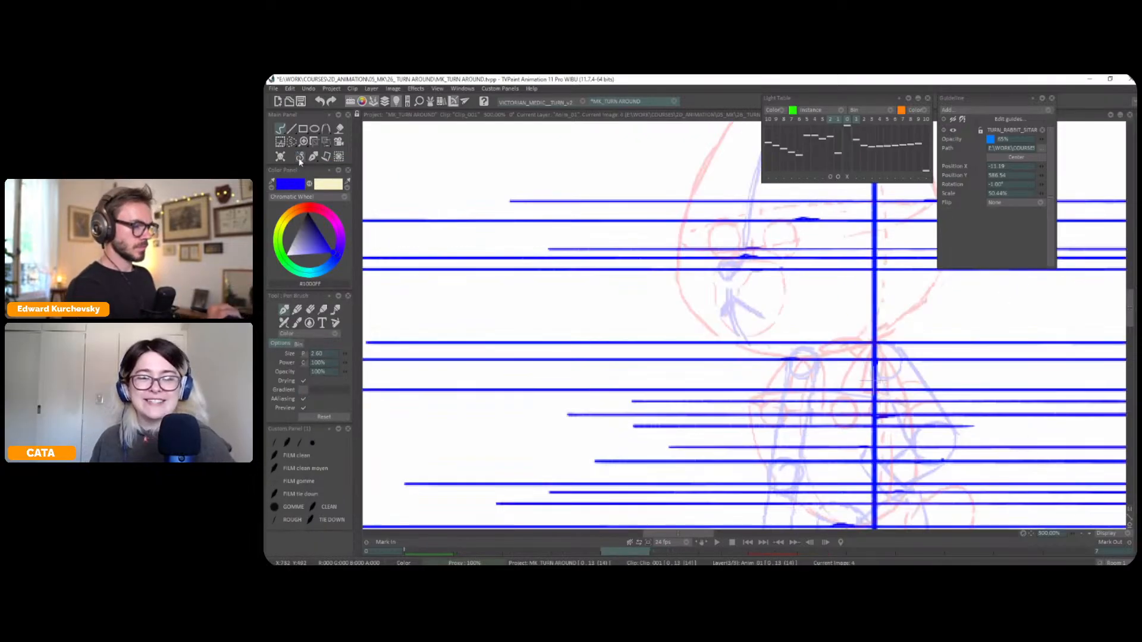
{"action": "mouse_move", "coordinate": [765, 319]}
{"action": "left_mouse_down"}
{"action": "mouse_move", "coordinate": [583, 329]}
{"action": "mouse_move", "coordinate": [1078, 320]}
{"action": "left_mouse_up"}
{"action": "mouse_move", "coordinate": [738, 297]}
{"action": "left_mouse_down"}
{"action": "mouse_move", "coordinate": [539, 297]}
{"action": "mouse_move", "coordinate": [1081, 296]}
{"action": "left_mouse_up"}
{"action": "key", "text": "Up"}
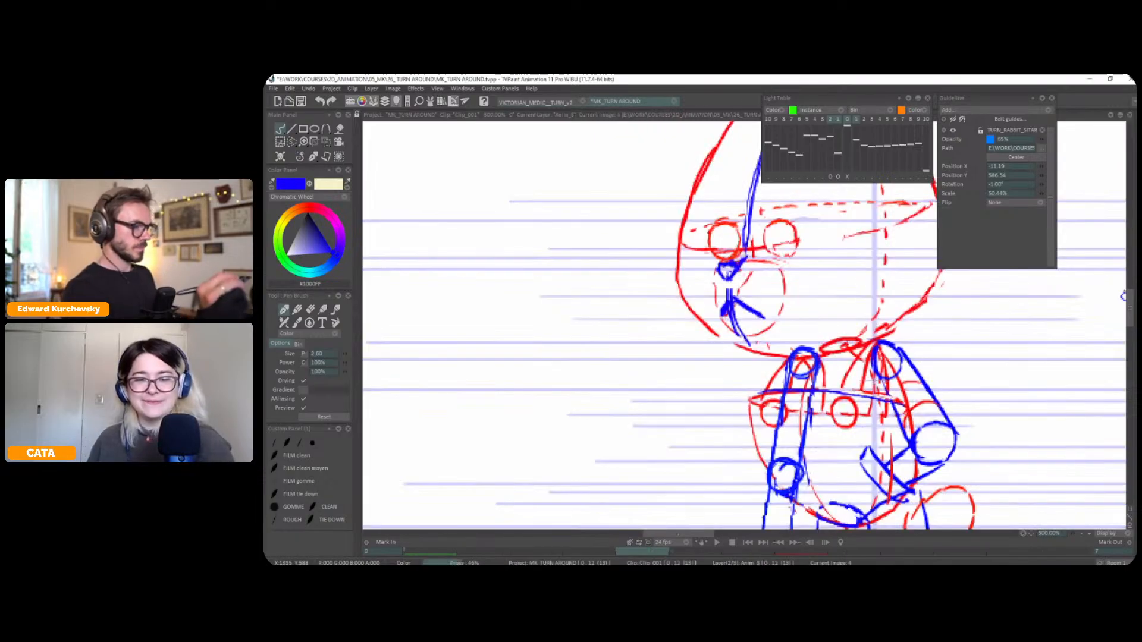
{"action": "key", "text": "Home"}
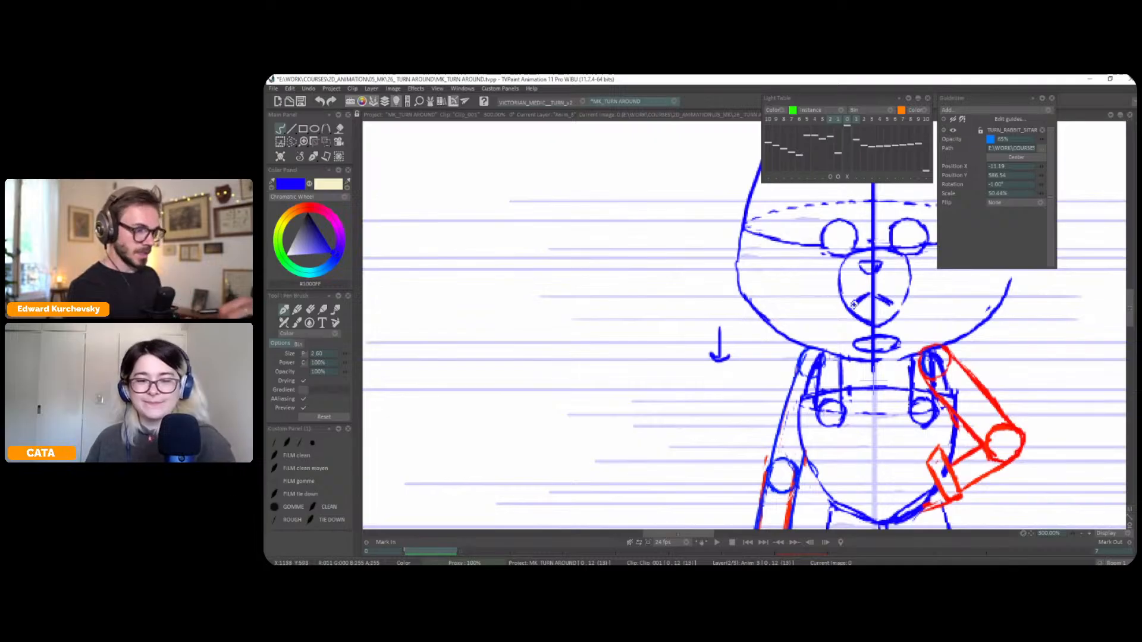
Extend the end of the front pose's mouth line and flip through the three-quarter pose to the profile
{"action": "scroll", "coordinate": [895, 300], "scroll_direction": "down", "scroll_amount": 1}
{"action": "left_click_drag", "start_coordinate": [894, 300], "coordinate": [900, 305]}
{"action": "key", "text": "Right"}
{"action": "key", "text": "Right"}
{"action": "key", "text": "Right"}
{"action": "key", "text": "Right"}
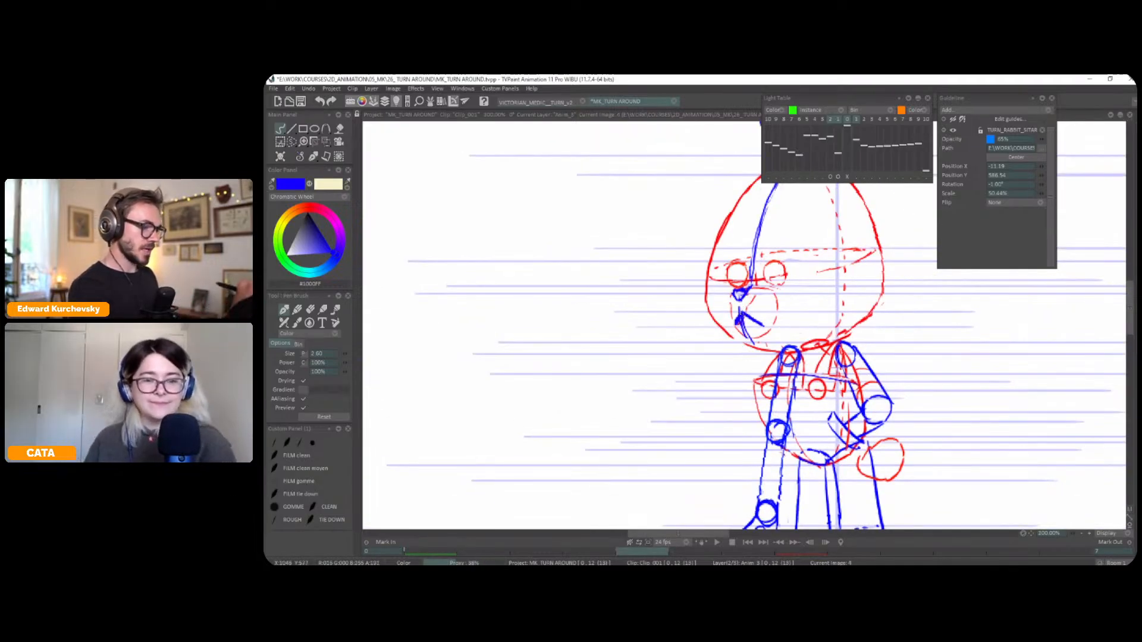
{"action": "key", "text": "Right"}
{"action": "key", "text": "Right"}
{"action": "key", "text": "Right"}
{"action": "key", "text": "Right"}
{"action": "scroll", "coordinate": [825, 321], "scroll_direction": "down", "scroll_amount": 1}
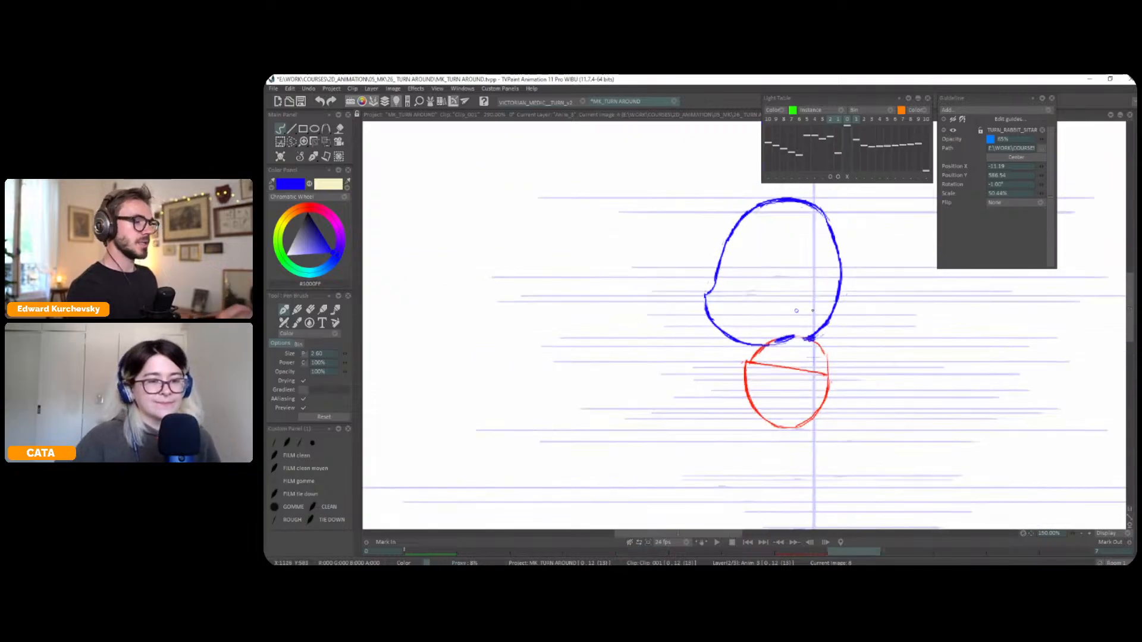
Draw a short mouth line at the front of the profile head and save the project
{"action": "key", "text": "Left"}
{"action": "key", "text": "Left"}
{"action": "key", "text": "Right"}
{"action": "key", "text": "Right"}
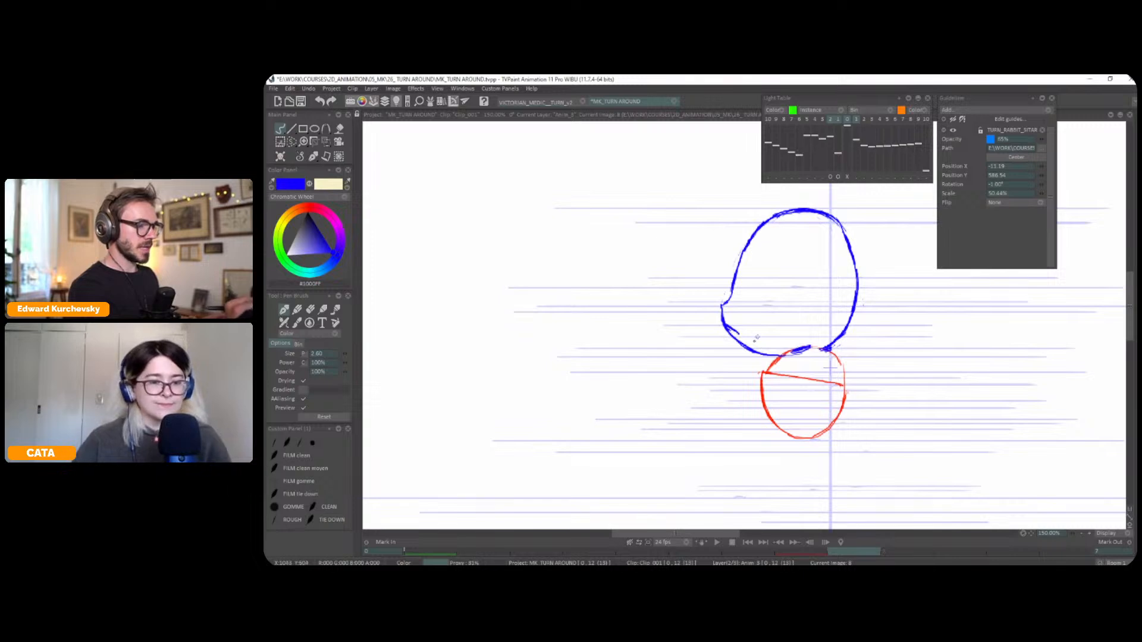
{"action": "scroll", "coordinate": [830, 367], "scroll_direction": "down", "scroll_amount": 2}
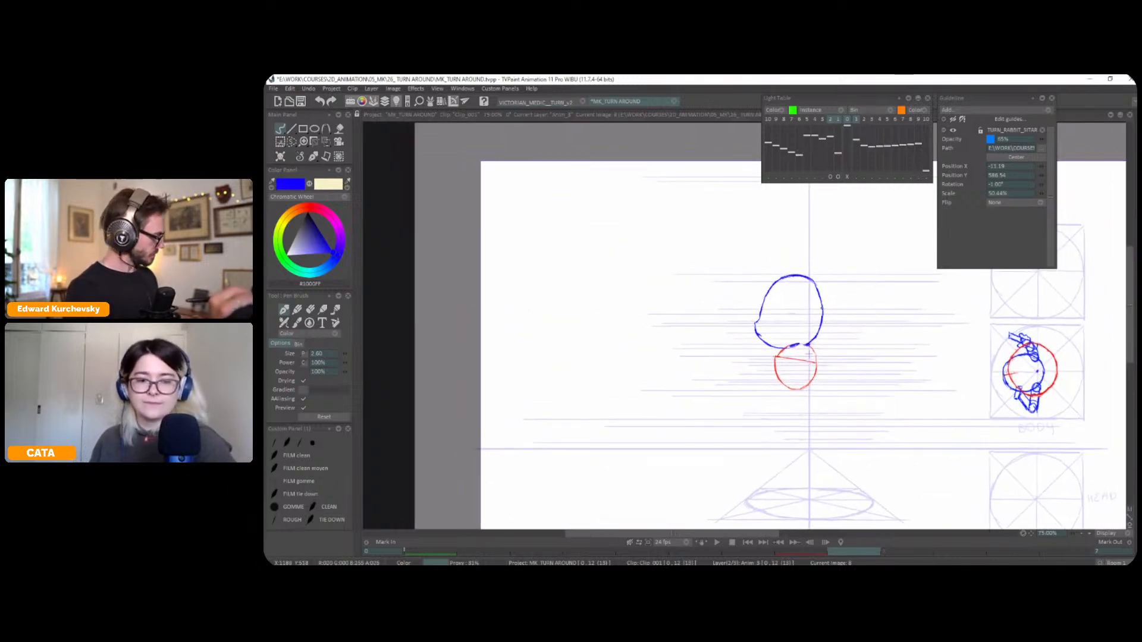
{"action": "key", "text": "ctrl+s"}
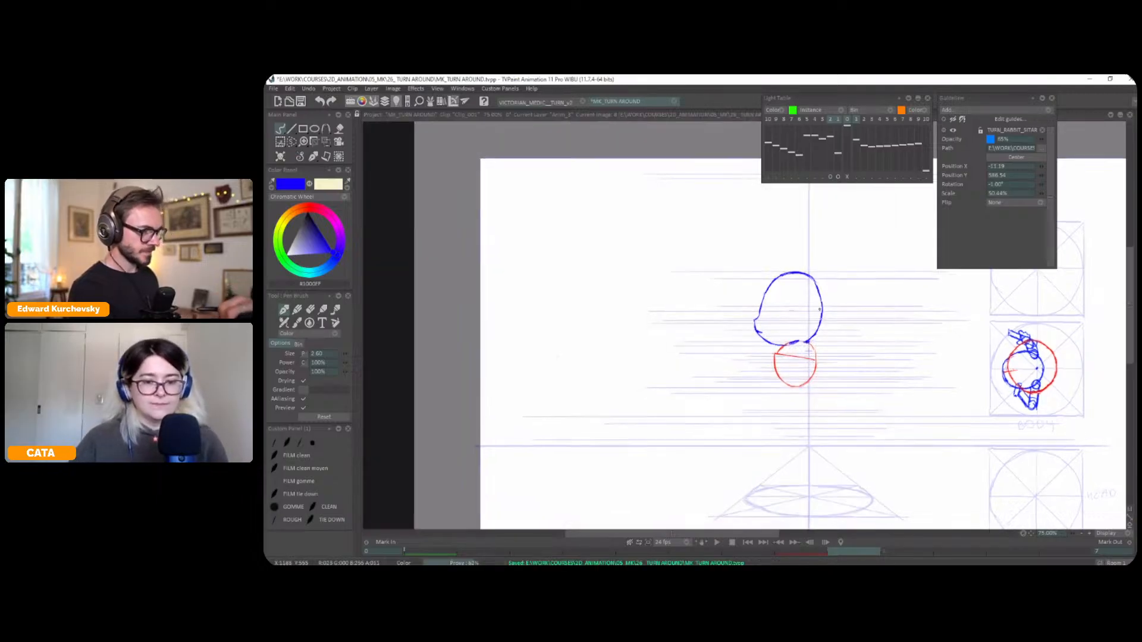
Flip back and forth through the front, three-quarter and profile poses to compare the heights of their facial features
{"action": "scroll", "coordinate": [818, 309], "scroll_direction": "up", "scroll_amount": 1}
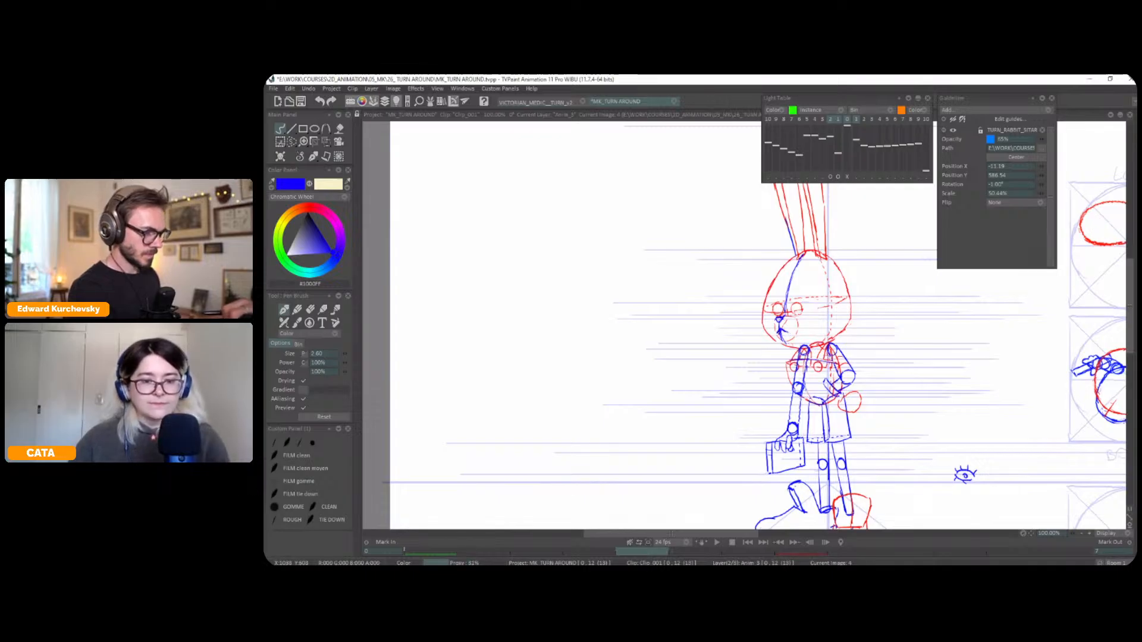
{"action": "key", "text": "Right"}
{"action": "key", "text": "Left"}
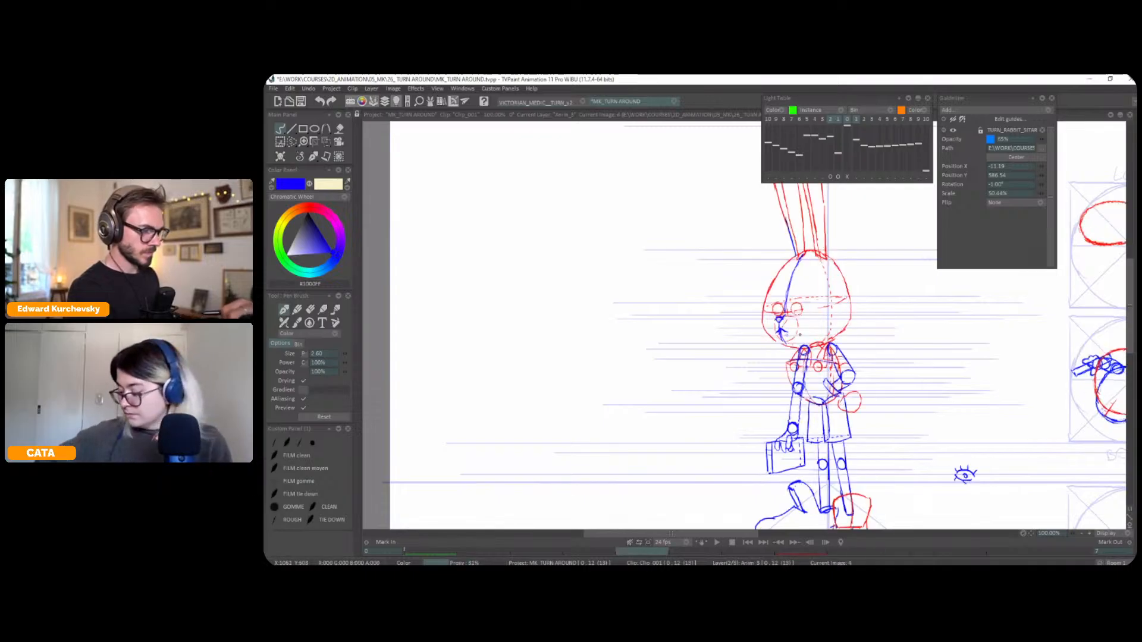
{"action": "key", "text": "Left"}
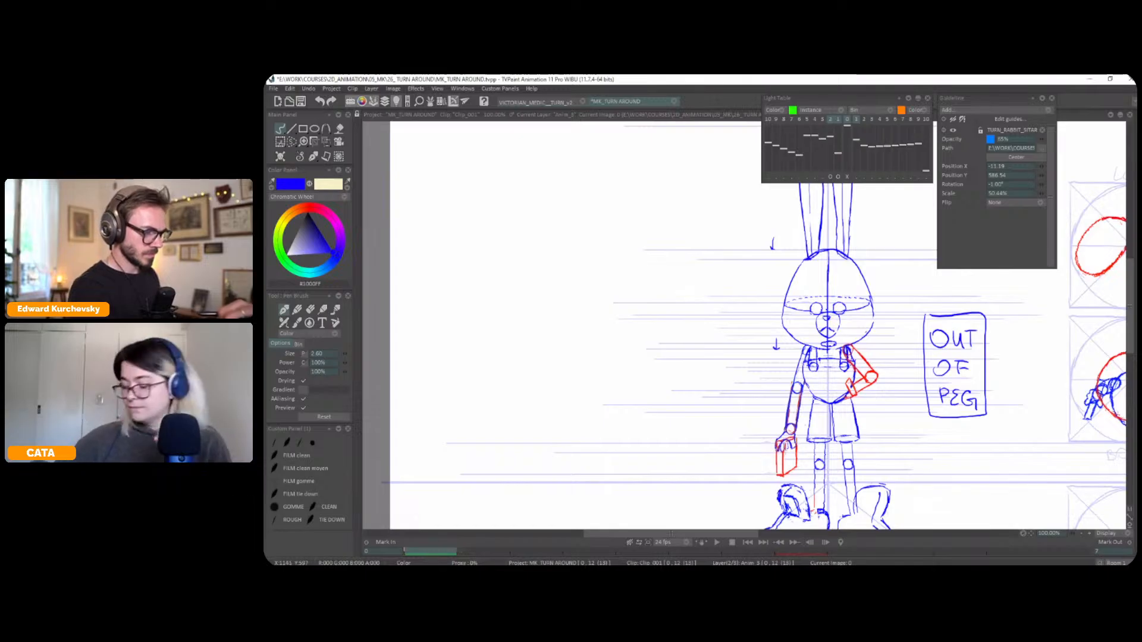
{"action": "key", "text": "Right"}
{"action": "key", "text": "Right"}
{"action": "key", "text": "Left"}
{"action": "key", "text": "Left"}
{"action": "key", "text": "Right"}
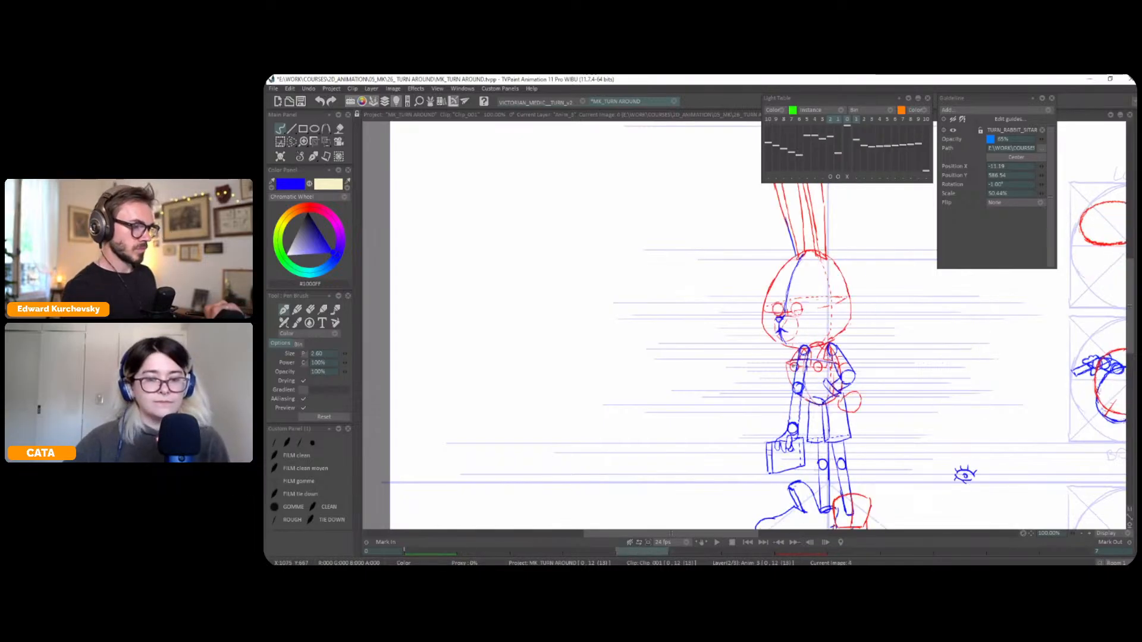
{"action": "key", "text": "Left"}
{"action": "key", "text": "Right"}
{"action": "key", "text": "Right"}
{"action": "key", "text": "Left"}
{"action": "key", "text": "Left"}
{"action": "key", "text": "Right"}
{"action": "key", "text": "Left"}
{"action": "key", "text": "Right"}
{"action": "key", "text": "Right"}
{"action": "key", "text": "Left"}
{"action": "key", "text": "Right"}
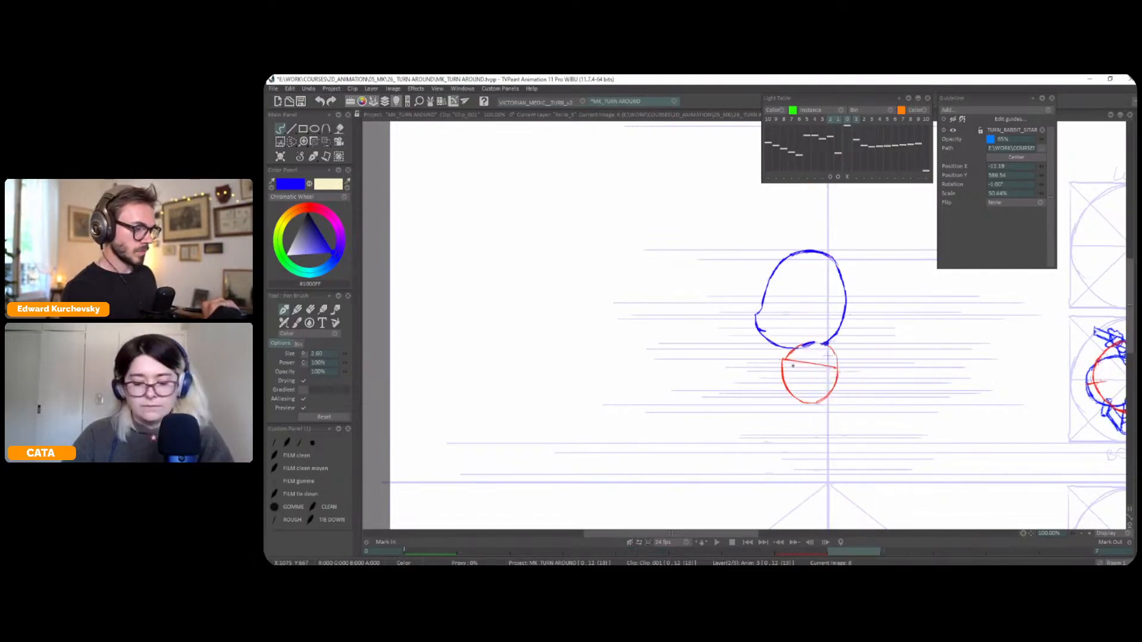
Show the light table, offset the front pose's reference beside the profile head, and draw the profile's eye at the matching height
{"action": "key", "text": "g"}
{"action": "key", "text": "g"}
{"action": "key", "text": "l"}
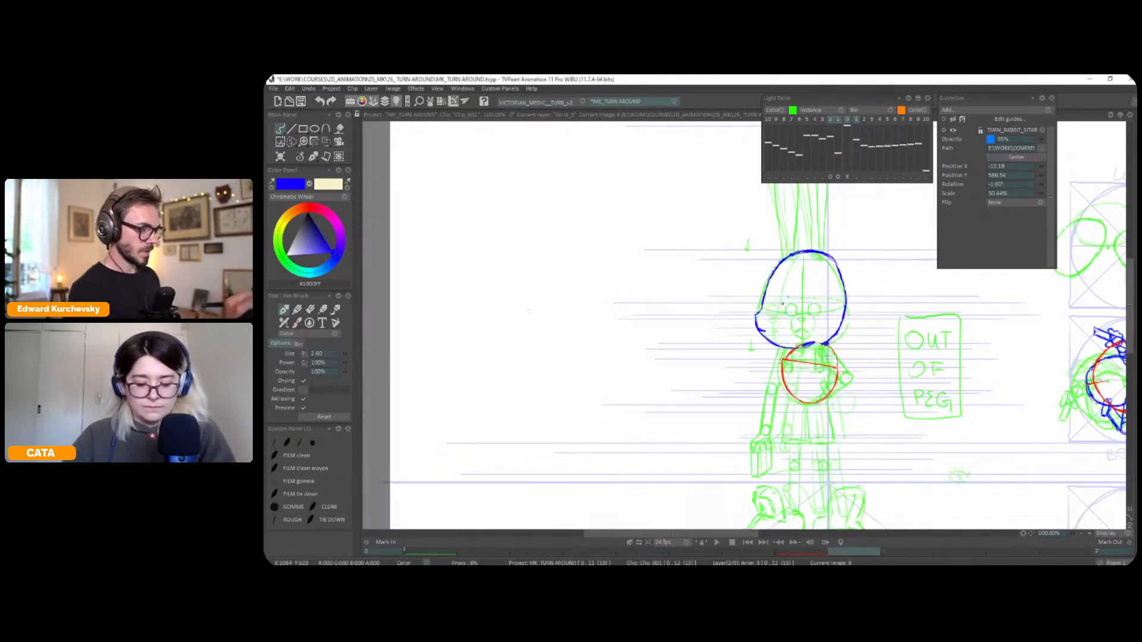
{"action": "left_click", "coordinate": [831, 176]}
{"action": "left_click_drag", "start_coordinate": [803, 357], "coordinate": [762, 356]}
{"action": "key", "text": "Escape"}
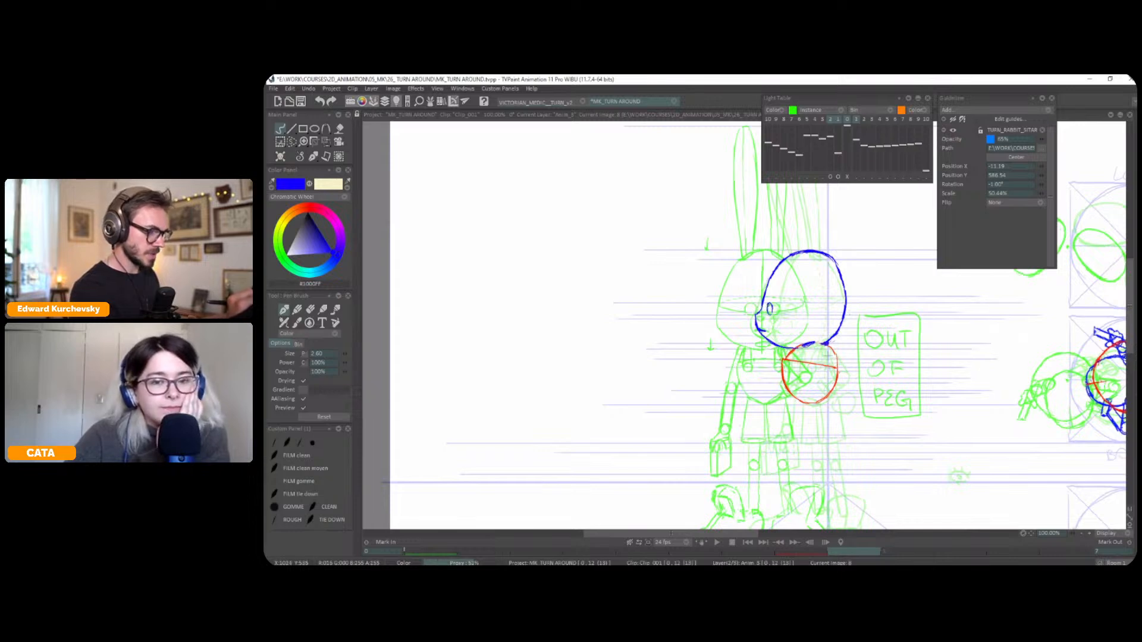
Hide the light table and draw pupils in the eyes of the front and three-quarter poses, flipping between poses
{"action": "key", "text": "l"}
{"action": "key", "text": "Left"}
{"action": "key", "text": "Left"}
{"action": "key", "text": "Right"}
{"action": "key", "text": "Right"}
{"action": "key", "text": "Left"}
{"action": "key", "text": "Right"}
{"action": "key", "text": "Left"}
{"action": "key", "text": "Right"}
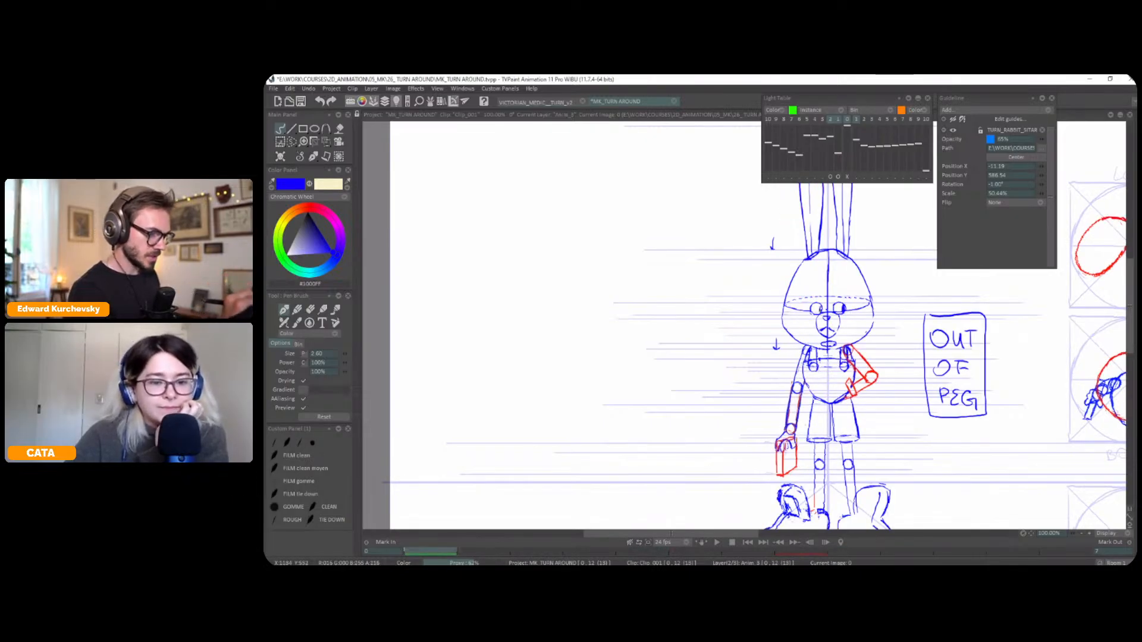
{"action": "key", "text": "Right"}
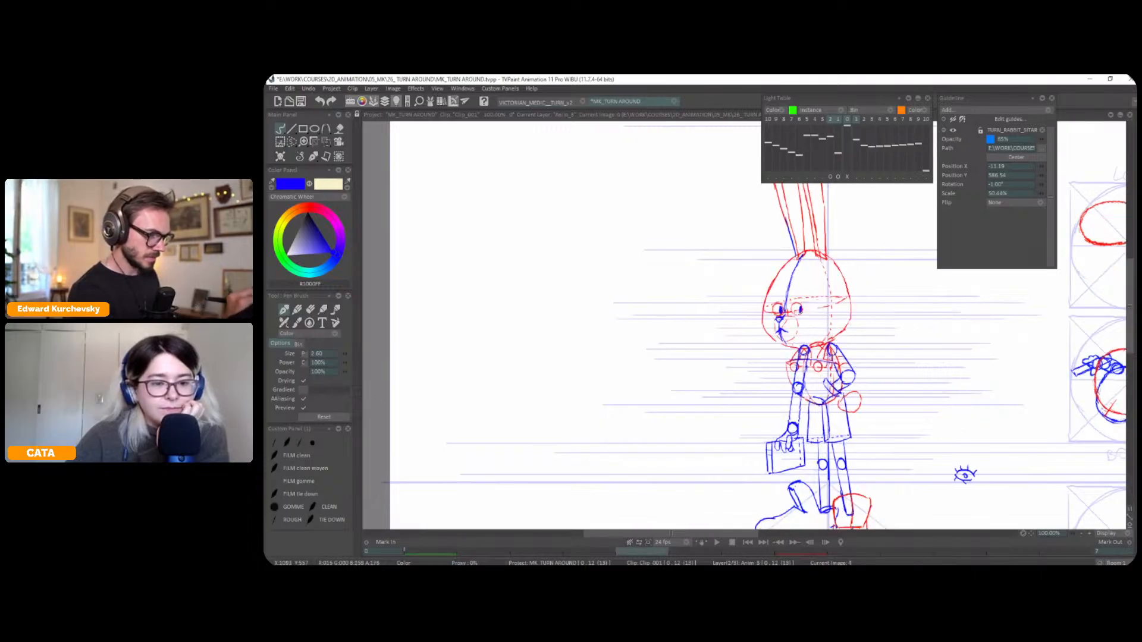
{"action": "key", "text": "Right"}
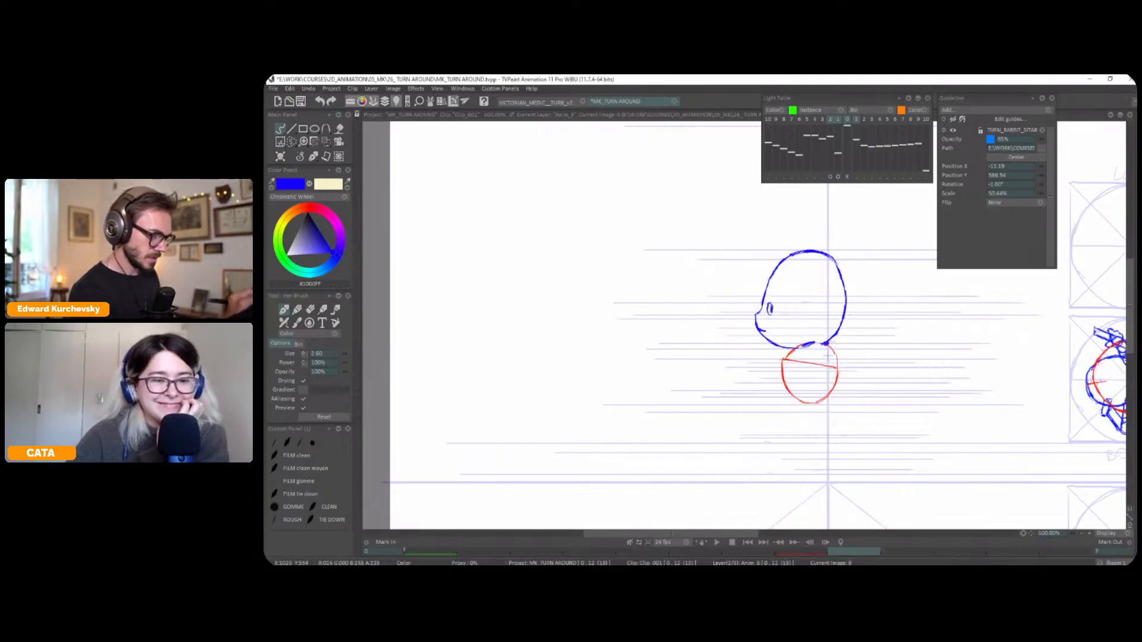
Flip repeatedly between the three-quarter and profile poses to check how the head and eyes turn
{"action": "key", "text": "Left"}
{"action": "key", "text": "Right"}
{"action": "key", "text": "Left"}
{"action": "key", "text": "Right"}
{"action": "key", "text": "Left"}
{"action": "key", "text": "Right"}
{"action": "key", "text": "Left"}
{"action": "key", "text": "Right"}
{"action": "key", "text": "Left"}
{"action": "key", "text": "Right"}
{"action": "key", "text": "Left"}
{"action": "key", "text": "Right"}
{"action": "key", "text": "Left"}
{"action": "key", "text": "Right"}
{"action": "key", "text": "Left"}
{"action": "key", "text": "Right"}
{"action": "key", "text": "Left"}
{"action": "key", "text": "Right"}
{"action": "key", "text": "Left"}
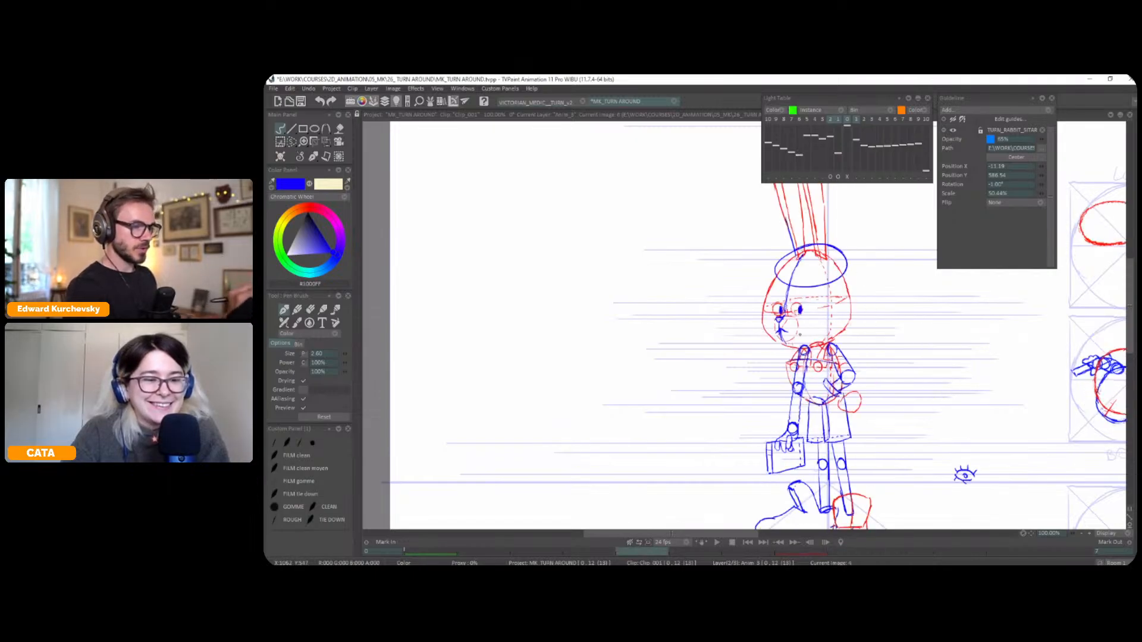
{"action": "key", "text": "Right"}
{"action": "key", "text": "Right"}
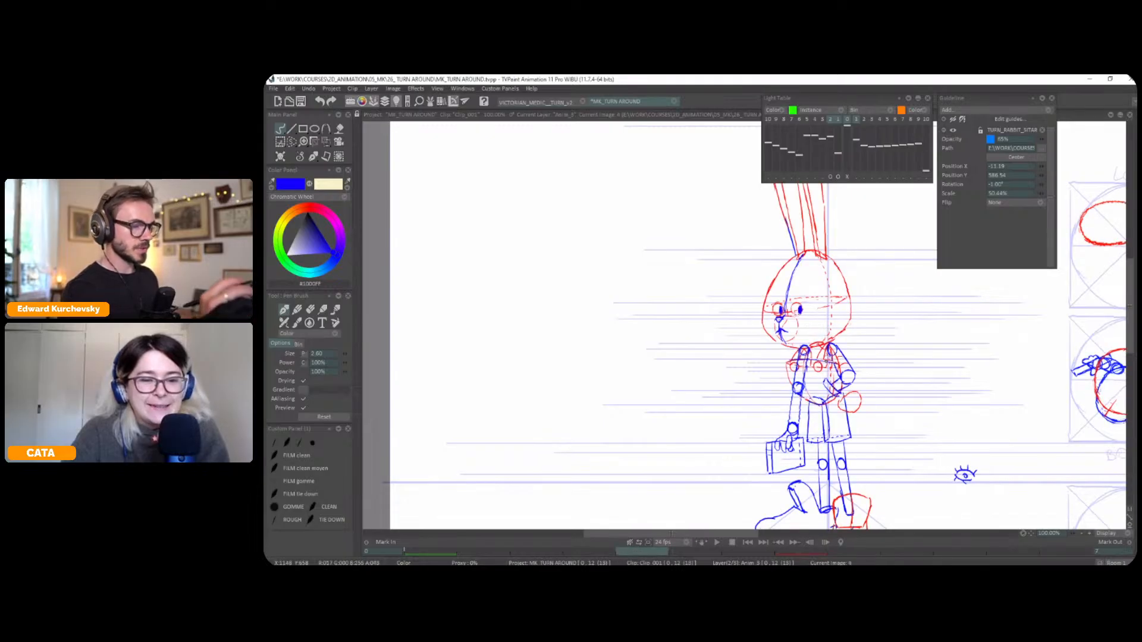
{"action": "key", "text": "Left"}
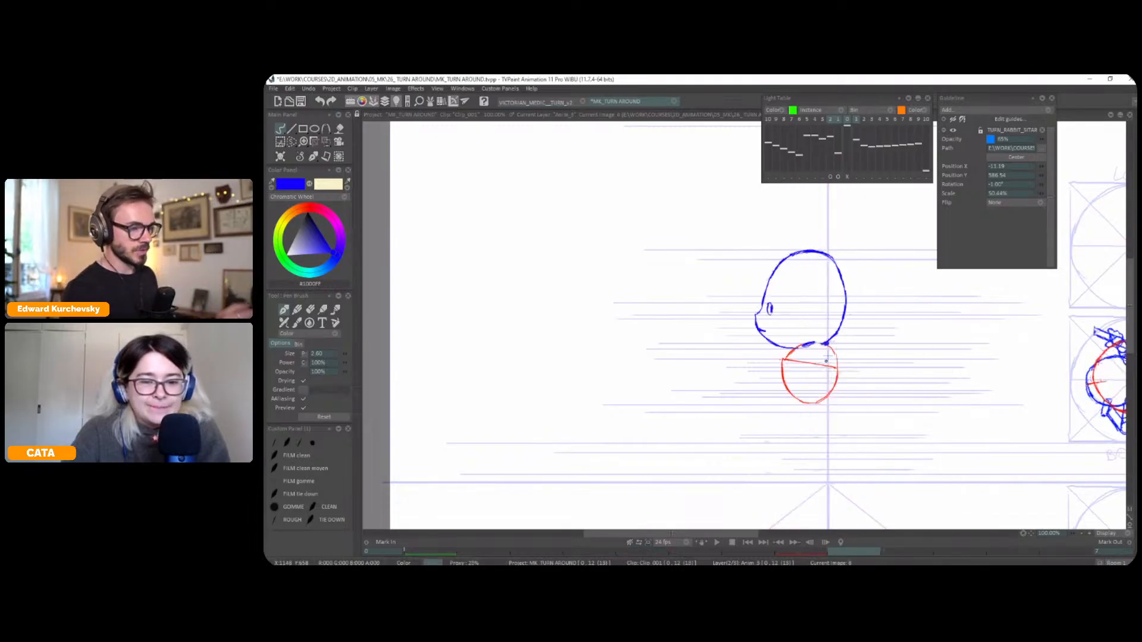
{"action": "key", "text": "Left"}
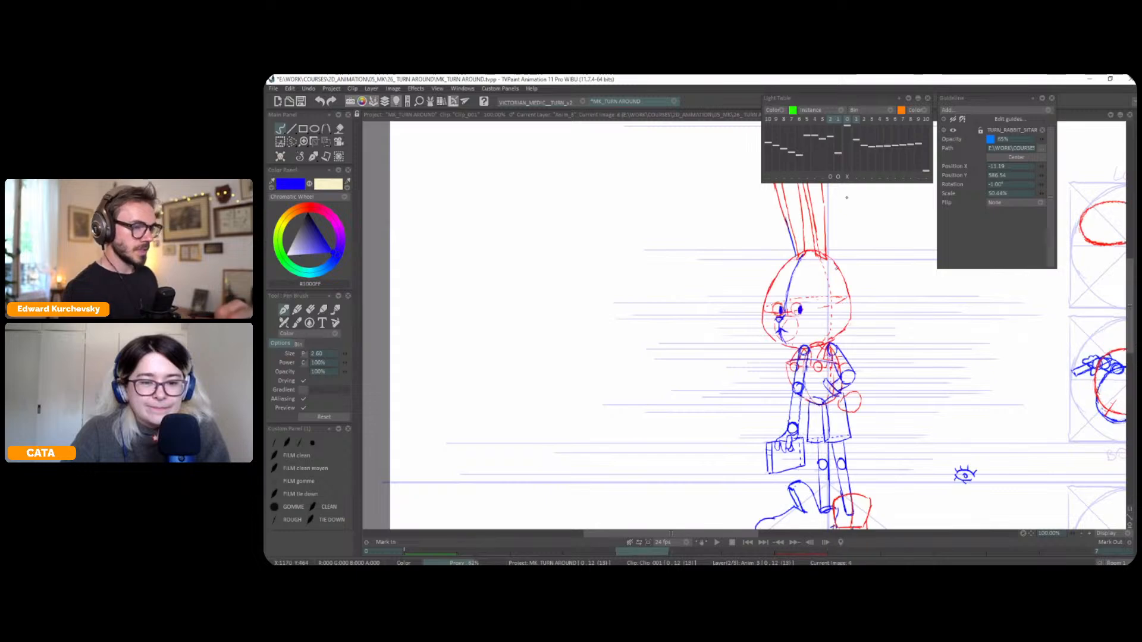
Show the light table on the three-quarter pose and offset the front and profile references so their heads overlap its head
{"action": "scroll", "coordinate": [870, 268], "scroll_direction": "up", "scroll_amount": 2}
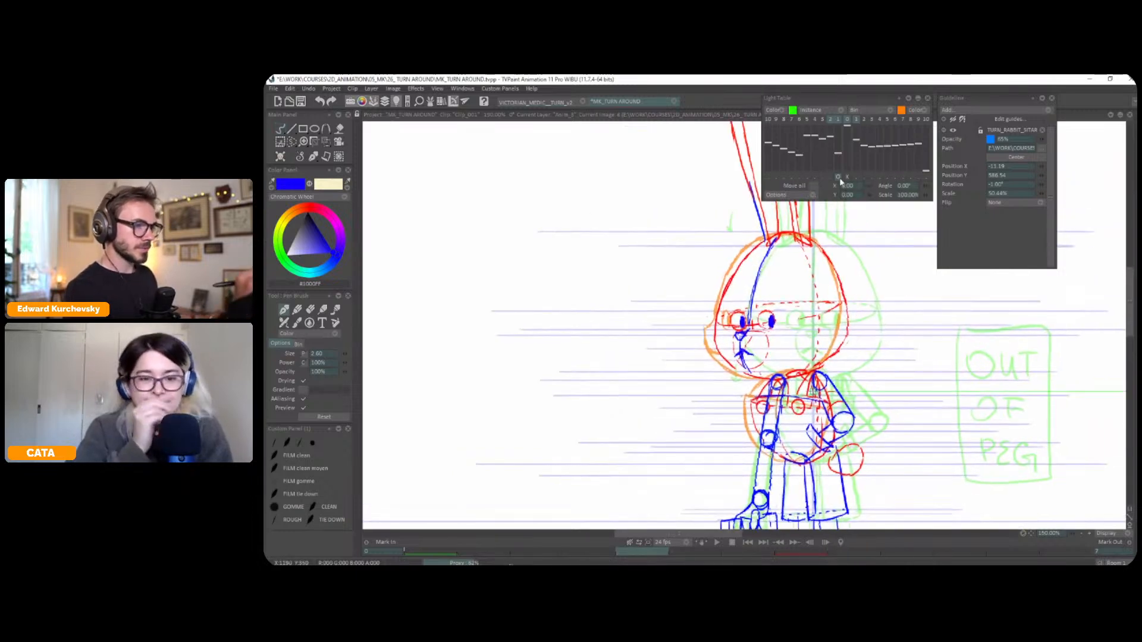
{"action": "left_click_drag", "start_coordinate": [796, 352], "coordinate": [833, 337]}
{"action": "left_click", "coordinate": [838, 177]}
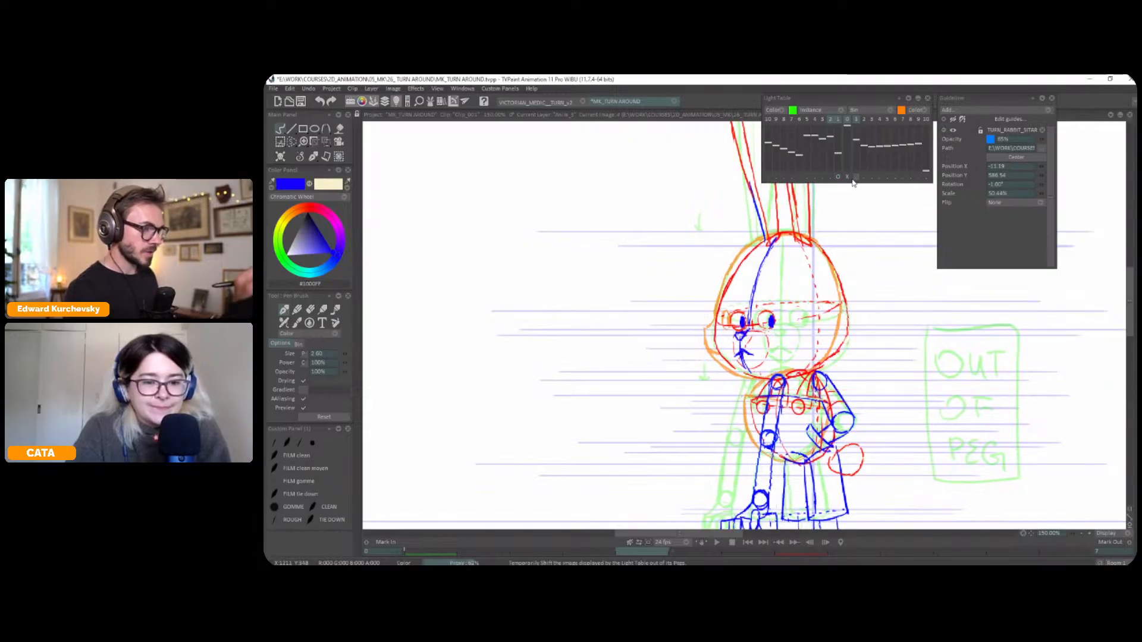
{"action": "left_click", "coordinate": [855, 178]}
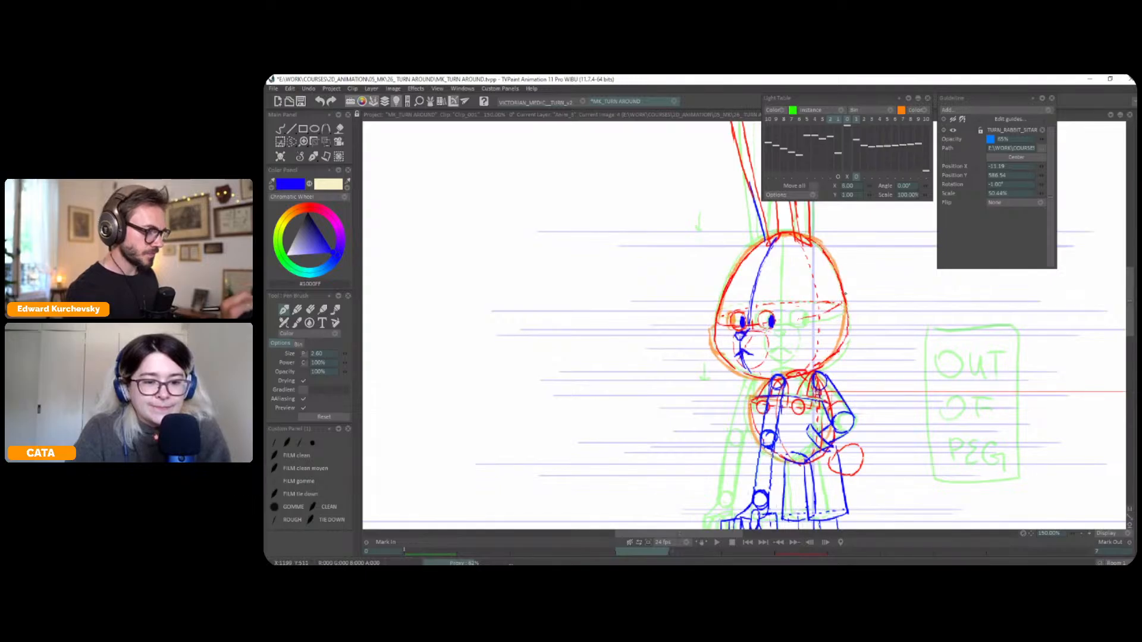
{"action": "left_click", "coordinate": [856, 177]}
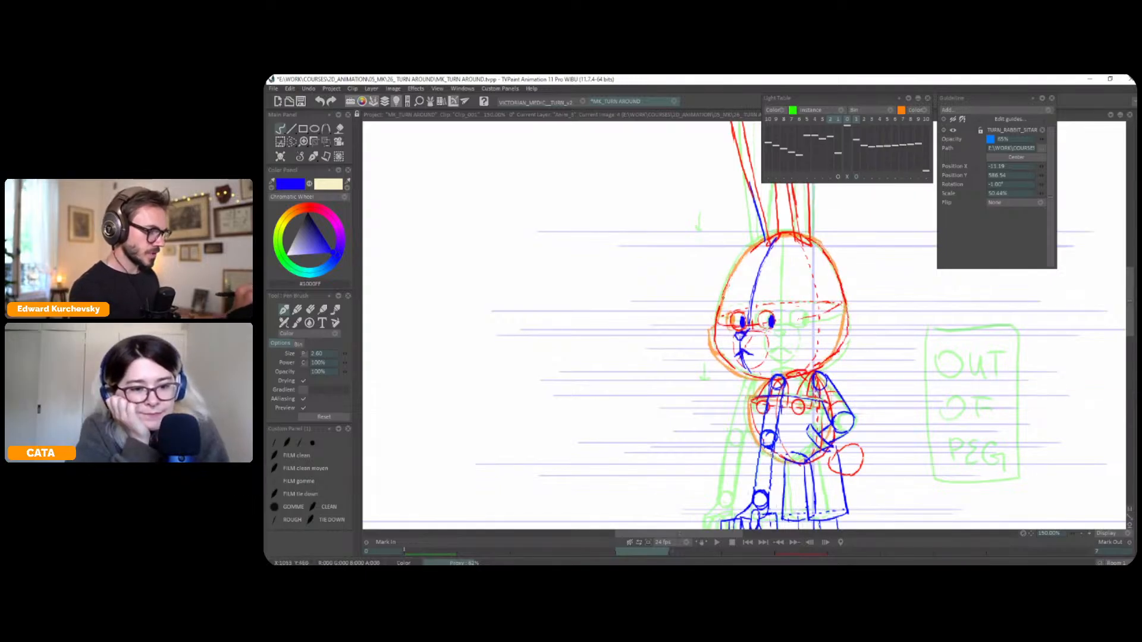
Redraw the three-quarter head's outline in blue between the shifted references, covering the forehead, back of the head and lower cheek
{"action": "left_click_drag", "start_coordinate": [741, 260], "coordinate": [719, 306]}
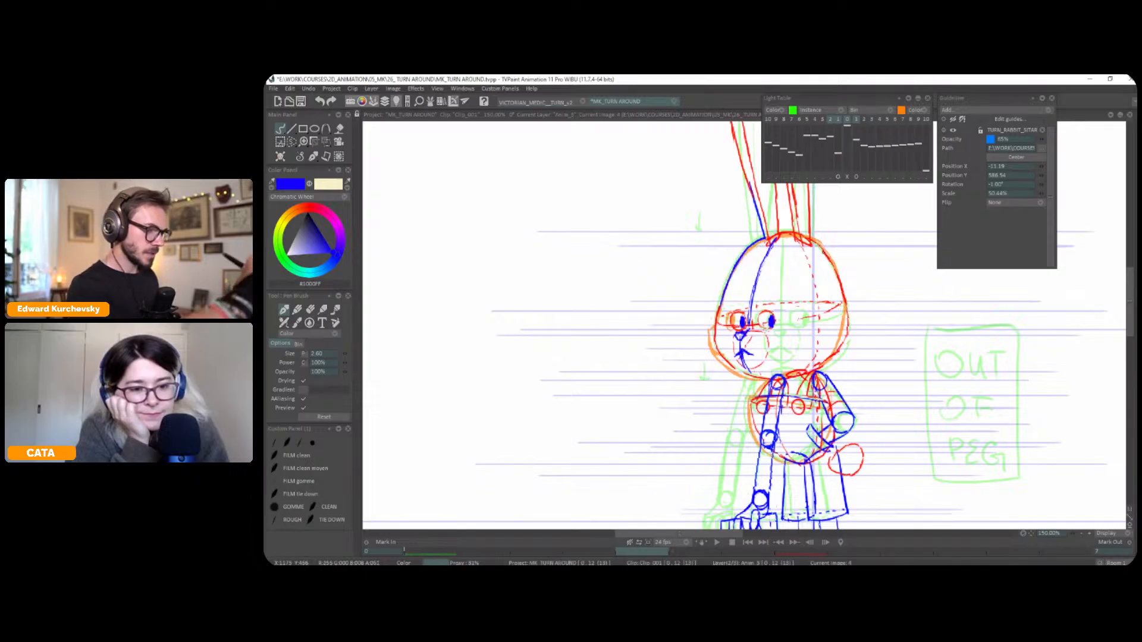
{"action": "mouse_move", "coordinate": [813, 240]}
{"action": "left_mouse_down"}
{"action": "mouse_move", "coordinate": [849, 326]}
{"action": "mouse_move", "coordinate": [844, 299]}
{"action": "mouse_move", "coordinate": [840, 349]}
{"action": "mouse_move", "coordinate": [842, 340]}
{"action": "mouse_move", "coordinate": [801, 360]}
{"action": "left_mouse_up"}
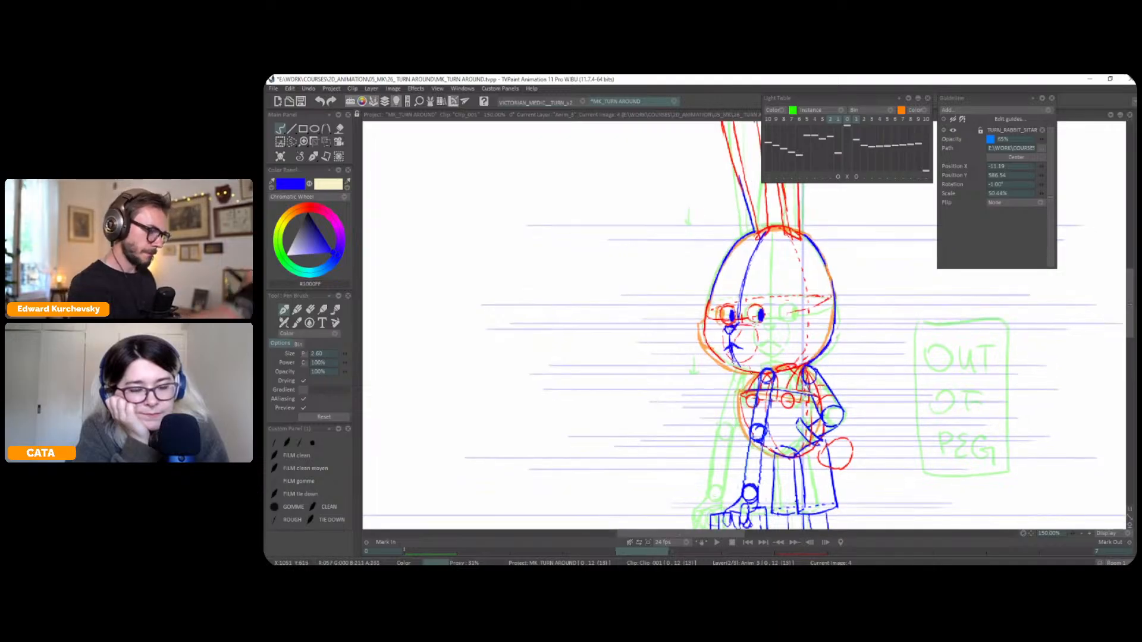
{"action": "left_click_drag", "start_coordinate": [703, 327], "coordinate": [749, 373]}
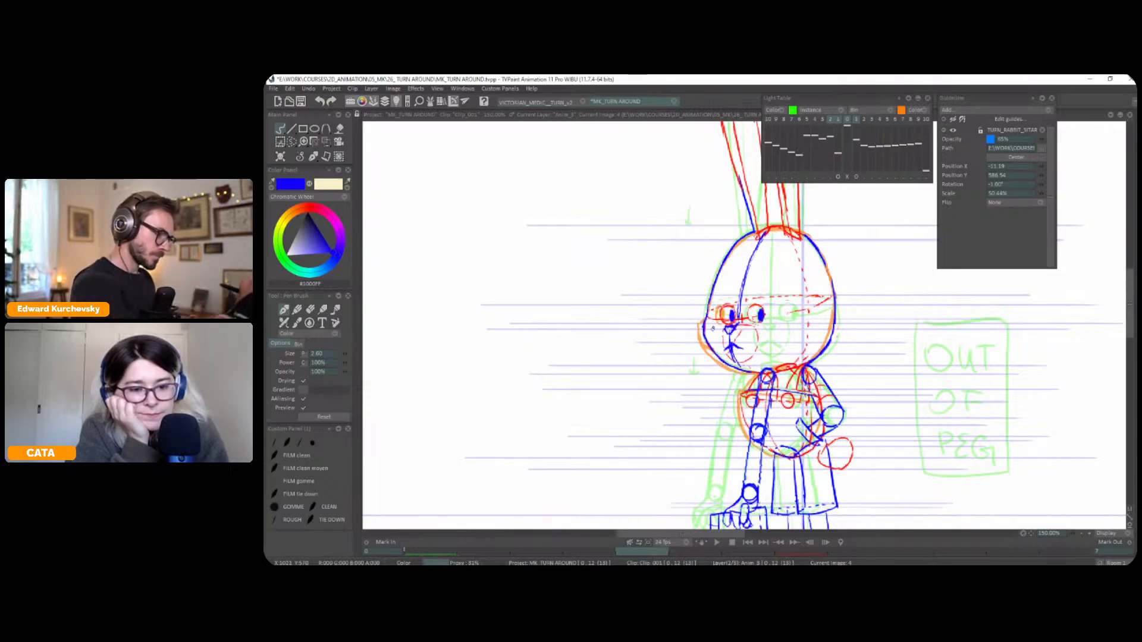
Hide the light table and check the redrawn three-quarter head outline by flipping through the front and profile poses
{"action": "key", "text": "l"}
{"action": "key", "text": "Left"}
{"action": "key", "text": "Right"}
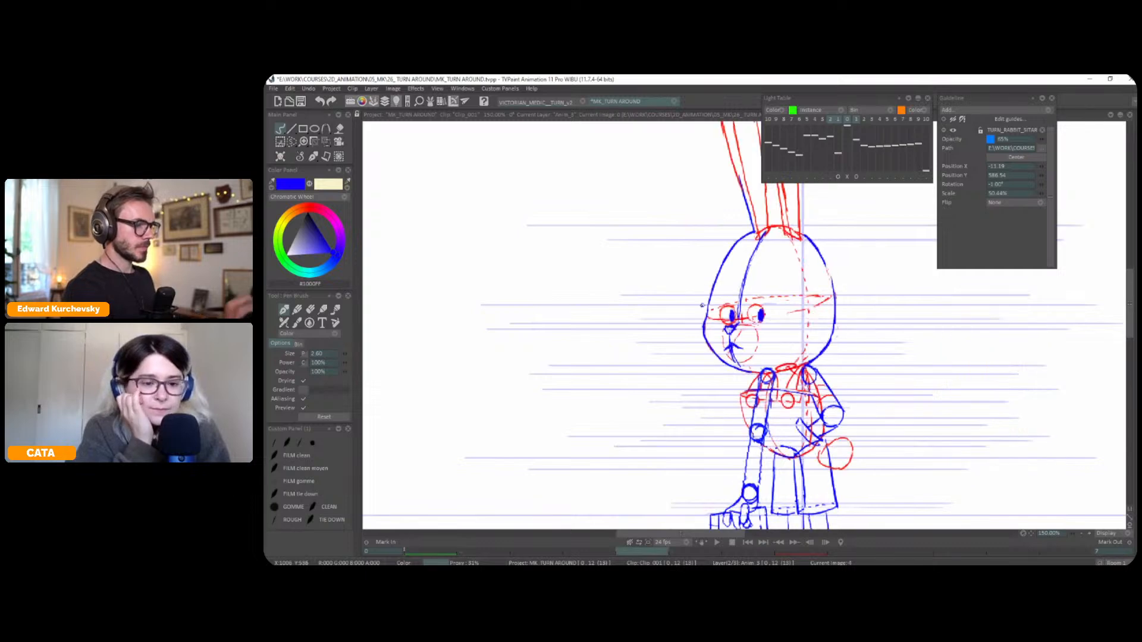
{"action": "key", "text": "Left"}
{"action": "key", "text": "Right"}
{"action": "key", "text": "Right"}
{"action": "key", "text": "Left"}
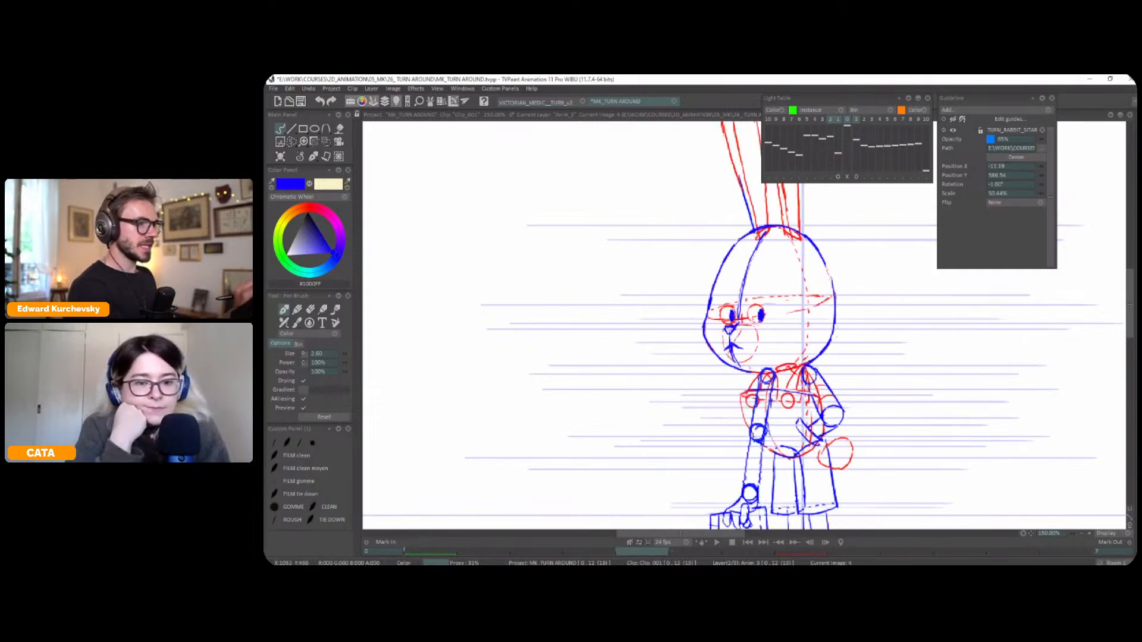
{"action": "key", "text": "Left"}
{"action": "key", "text": "Right"}
{"action": "key", "text": "Right"}
{"action": "key", "text": "Left"}
{"action": "key", "text": "Left"}
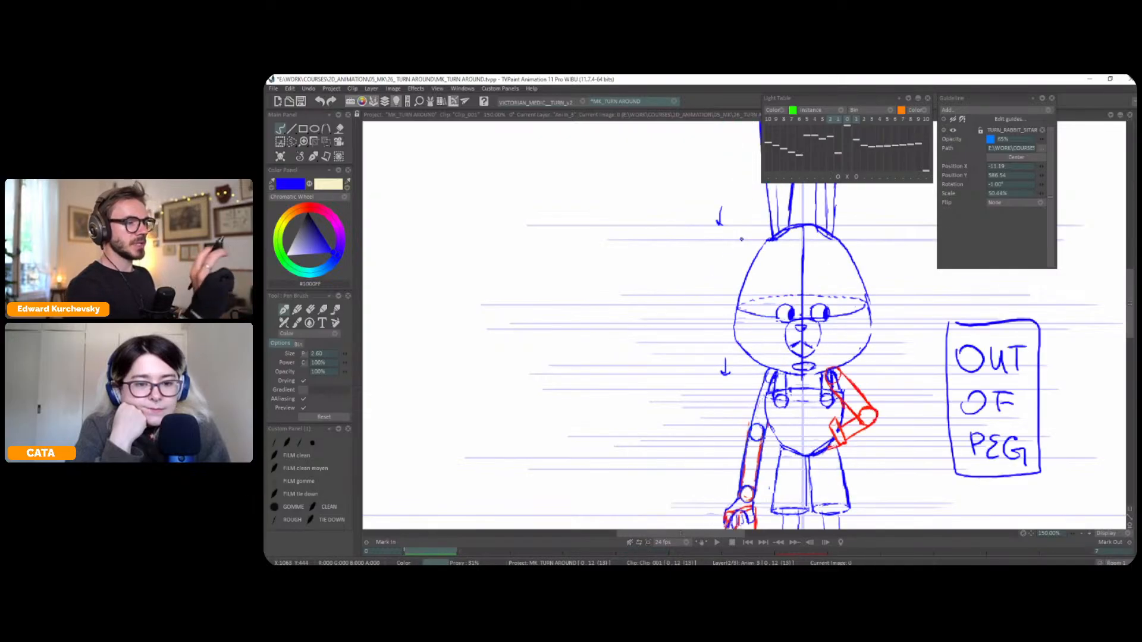
{"action": "key", "text": "Right"}
{"action": "key", "text": "Right"}
{"action": "key", "text": "Left"}
{"action": "key", "text": "Right"}
{"action": "key", "text": "Left"}
Mirror the view and examine the head's turn across the three poses at a smaller scale
{"action": "key", "text": "minus"}
{"action": "key", "text": "x"}
{"action": "key", "text": "Left"}
{"action": "key", "text": "Right"}
{"action": "key", "text": "Right"}
{"action": "key", "text": "Left"}
{"action": "key", "text": "Left"}
{"action": "key", "text": "Right"}
{"action": "key", "text": "Right"}
{"action": "key", "text": "Left"}
{"action": "key", "text": "Left"}
{"action": "key", "text": "Right"}
{"action": "key", "text": "Right"}
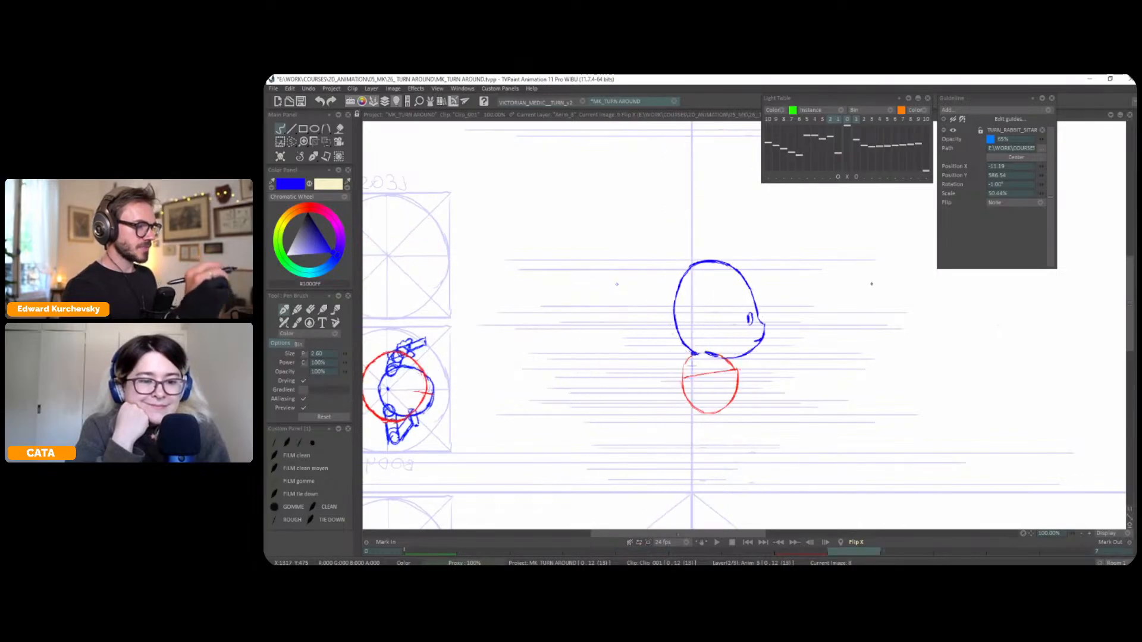
{"action": "key", "text": "Left"}
{"action": "key", "text": "Left"}
{"action": "key", "text": "Right"}
Show the light table with its offsets cleared and adjust the three-quarter head's upper back contour using a selection and the Perspective transform
{"action": "key", "text": "l"}
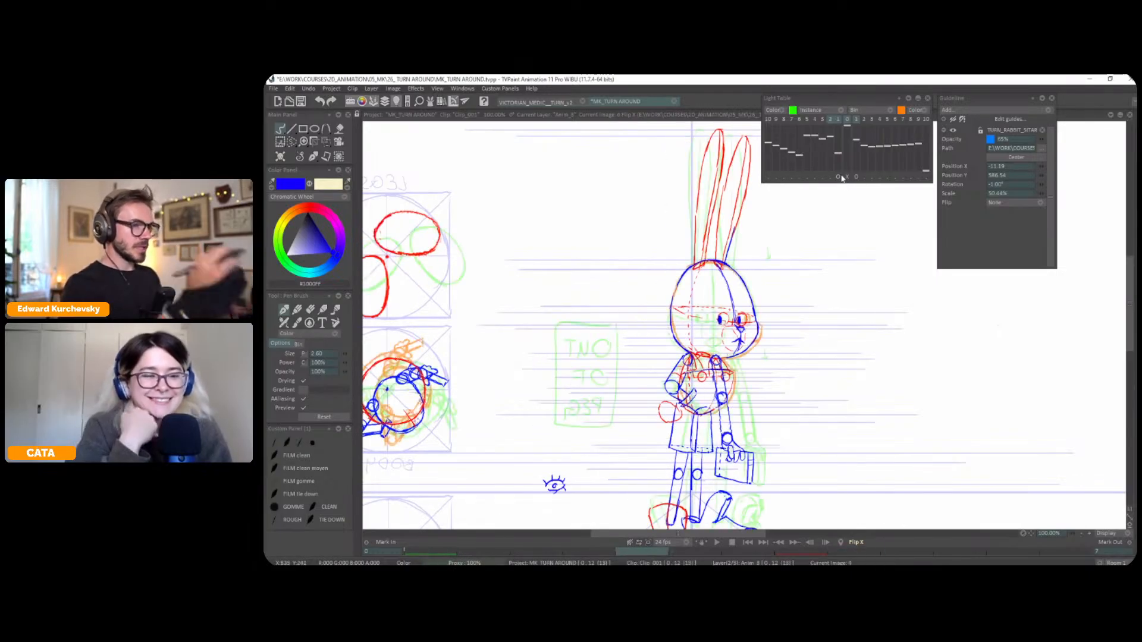
{"action": "left_click", "coordinate": [847, 177]}
{"action": "scroll", "coordinate": [711, 257], "scroll_direction": "up", "scroll_amount": 1}
{"action": "left_click_drag", "start_coordinate": [660, 261], "coordinate": [728, 256]}
{"action": "key", "text": "s"}
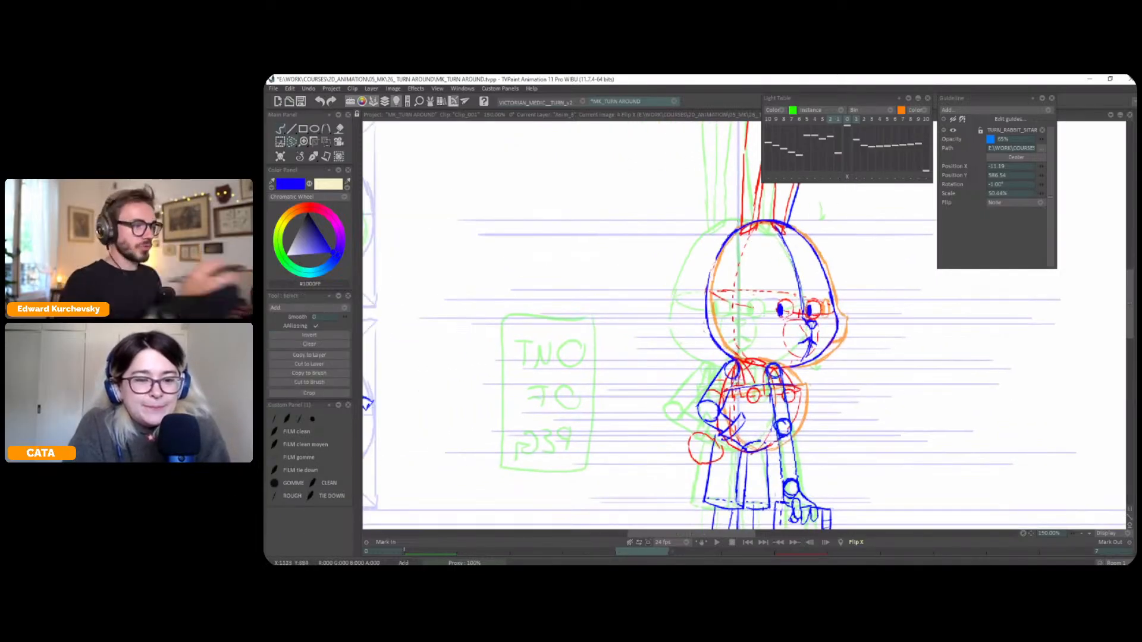
{"action": "left_click", "coordinate": [313, 157]}
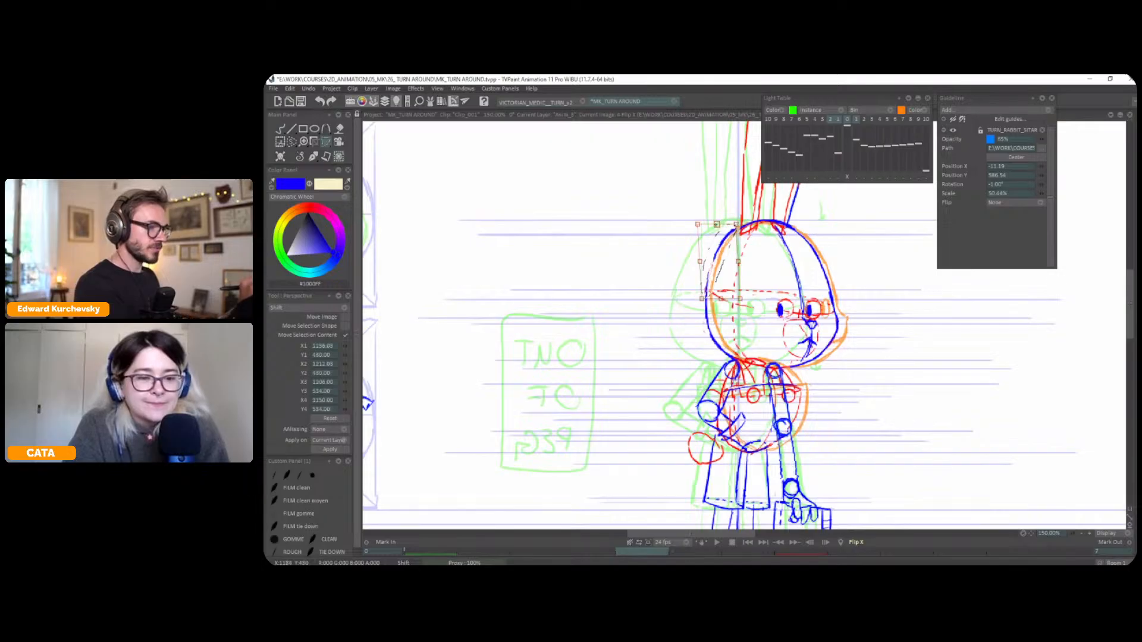
{"action": "left_click", "coordinate": [314, 158]}
{"action": "left_click", "coordinate": [315, 159]}
{"action": "key", "text": "ctrl+d"}
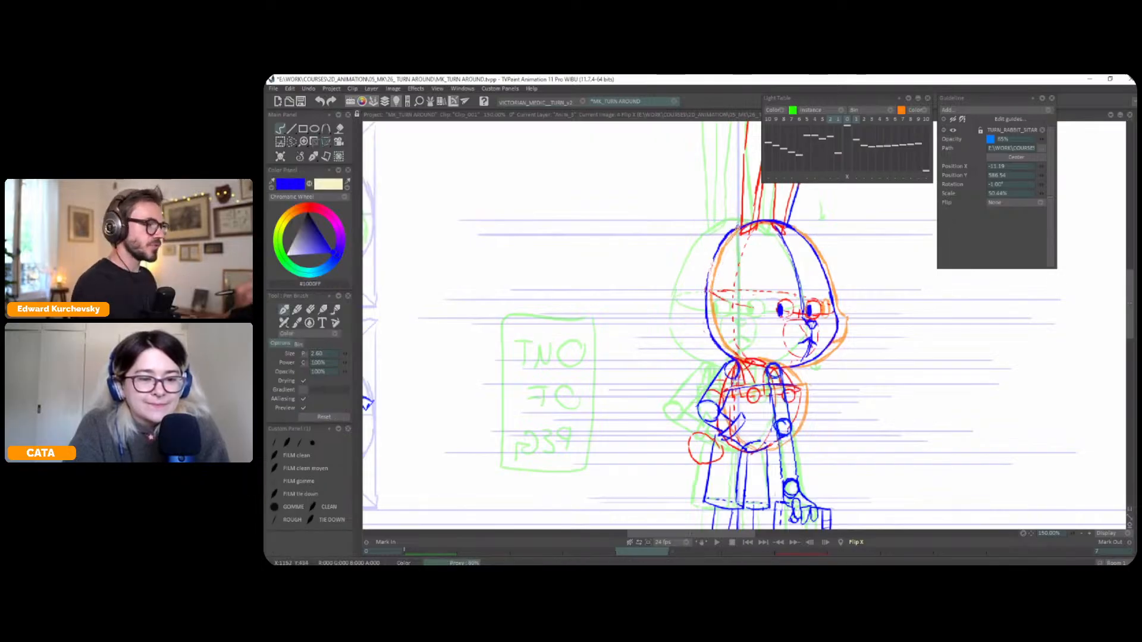
Hide the light table, restore the unmirrored view and compare the adjusted three-quarter head with its neighbouring poses
{"action": "key", "text": "l"}
{"action": "key", "text": "x"}
{"action": "key", "text": "Left"}
{"action": "key", "text": "Right"}
{"action": "key", "text": "Right"}
{"action": "key", "text": "Left"}
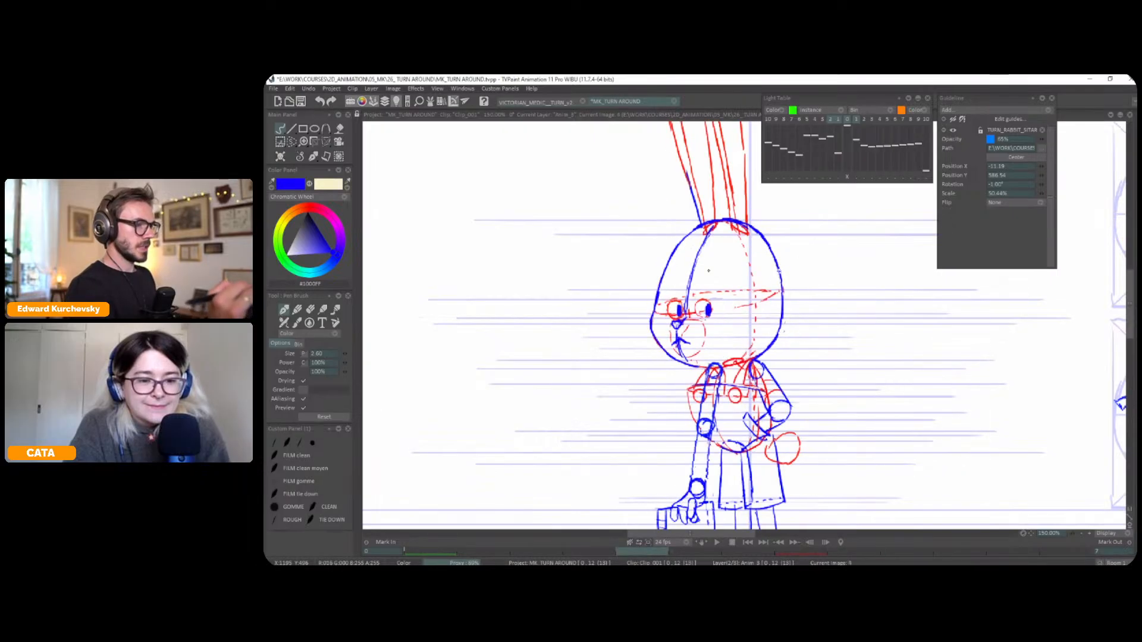
Compare the three-quarter pose with the front and profile poses at a smaller scale
{"action": "scroll", "coordinate": [791, 350], "scroll_direction": "down", "scroll_amount": 2}
{"action": "key", "text": "Right"}
{"action": "key", "text": "Left"}
{"action": "key", "text": "Left"}
{"action": "key", "text": "Right"}
{"action": "key", "text": "Right"}
{"action": "key", "text": "Left"}
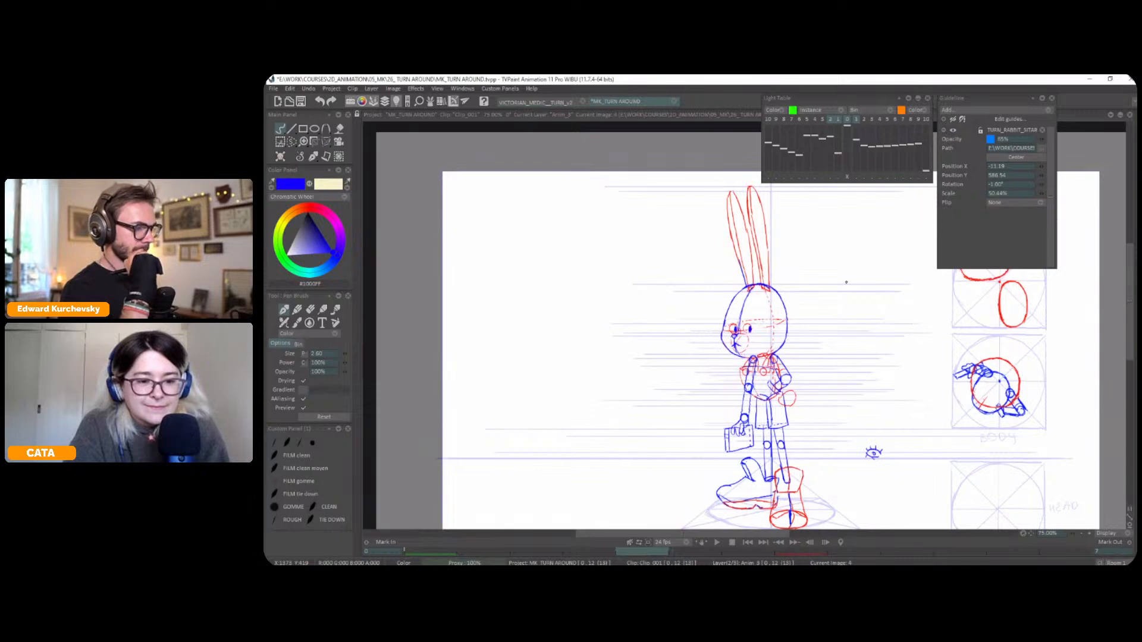
Mirror the view, select the three-quarter pose's outer ear and shift it closer to the other ear with the Transform tool
{"action": "key", "text": "s"}
{"action": "key", "text": "x"}
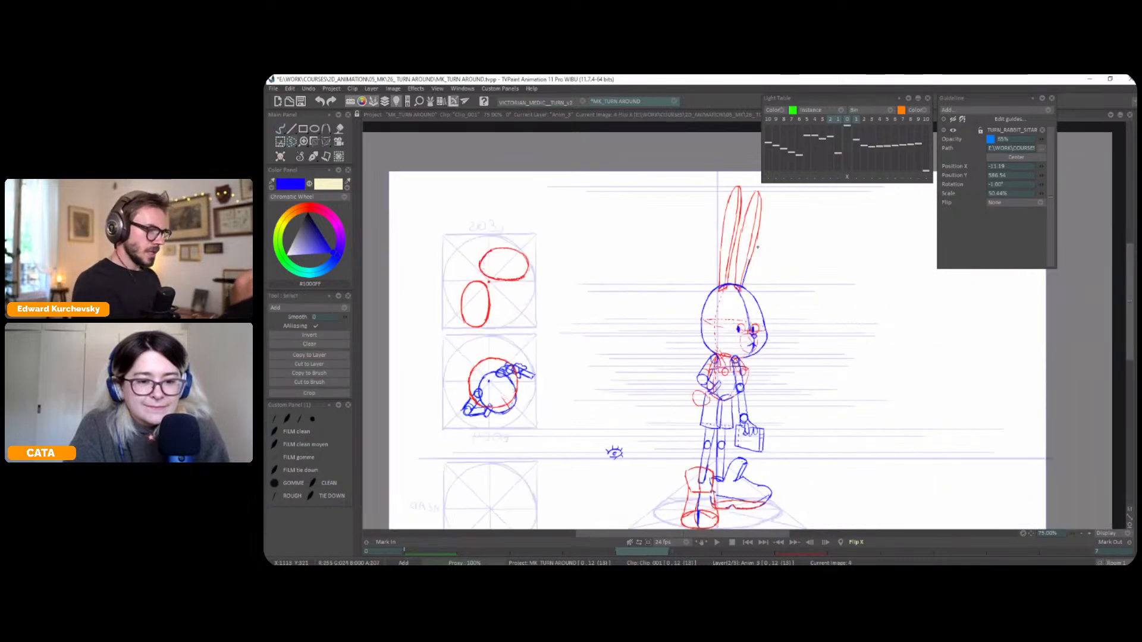
{"action": "key", "text": "Right"}
{"action": "key", "text": "Left"}
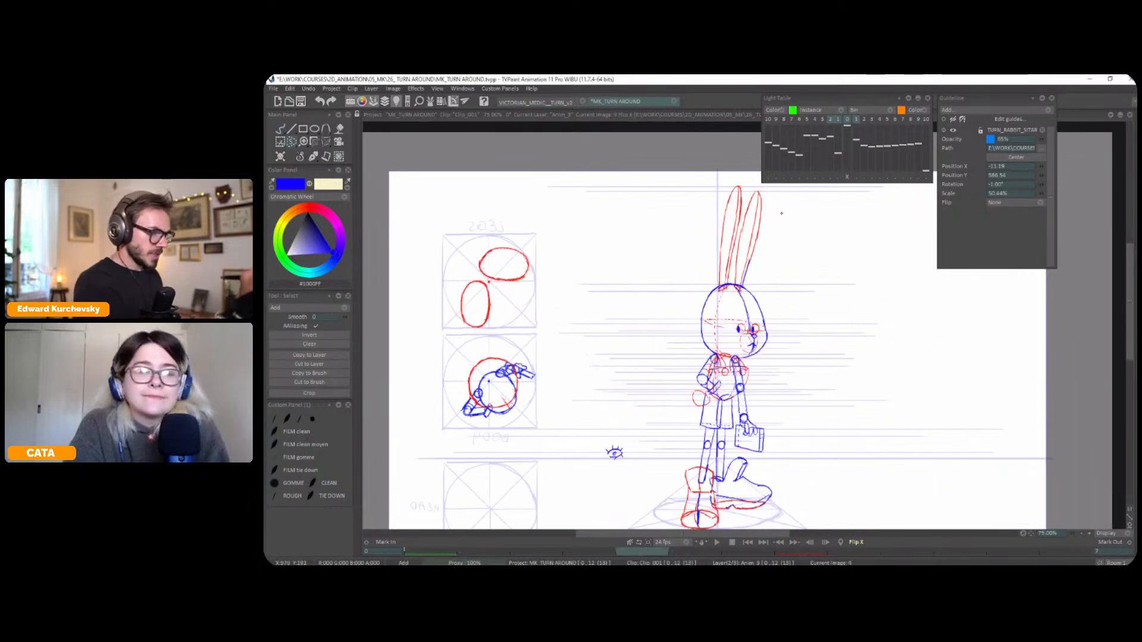
{"action": "left_click_drag", "start_coordinate": [780, 206], "coordinate": [769, 212]}
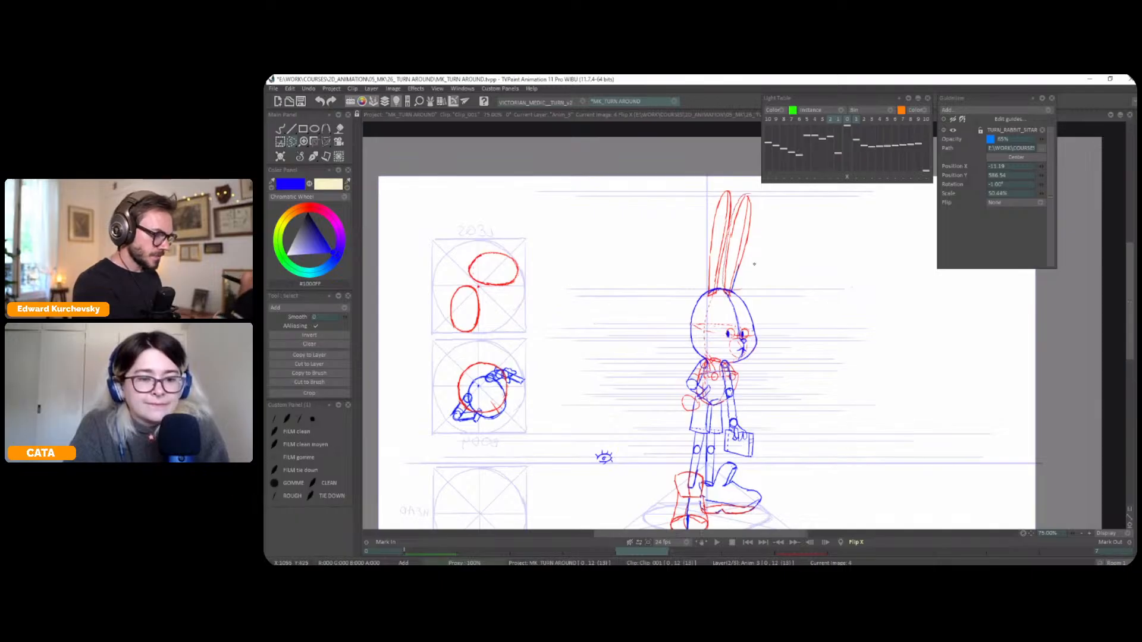
{"action": "key", "text": "t"}
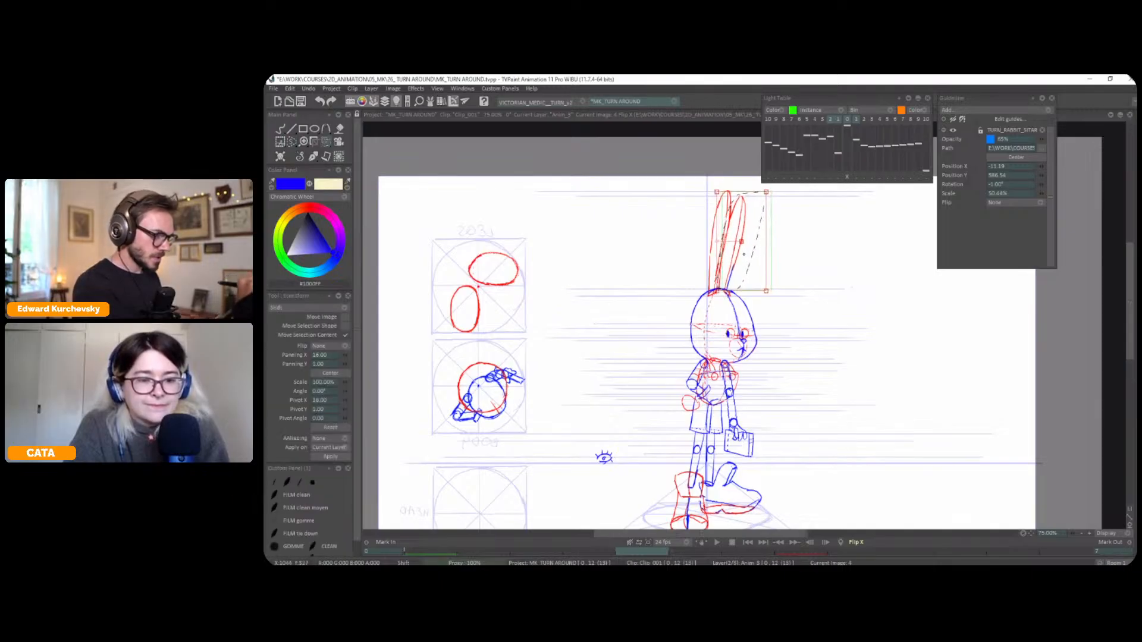
{"action": "left_click_drag", "start_coordinate": [744, 255], "coordinate": [744, 253]}
{"action": "key", "text": "Return"}
Flip through the mirrored poses to check the shifted ear against the neighbouring drawings
{"action": "key", "text": "Left"}
{"action": "key", "text": "Right"}
{"action": "key", "text": "Left"}
{"action": "key", "text": "Right"}
{"action": "key", "text": "Left"}
{"action": "key", "text": "Right"}
{"action": "key", "text": "Left"}
{"action": "key", "text": "Left"}
{"action": "key", "text": "Right"}
{"action": "key", "text": "Right"}
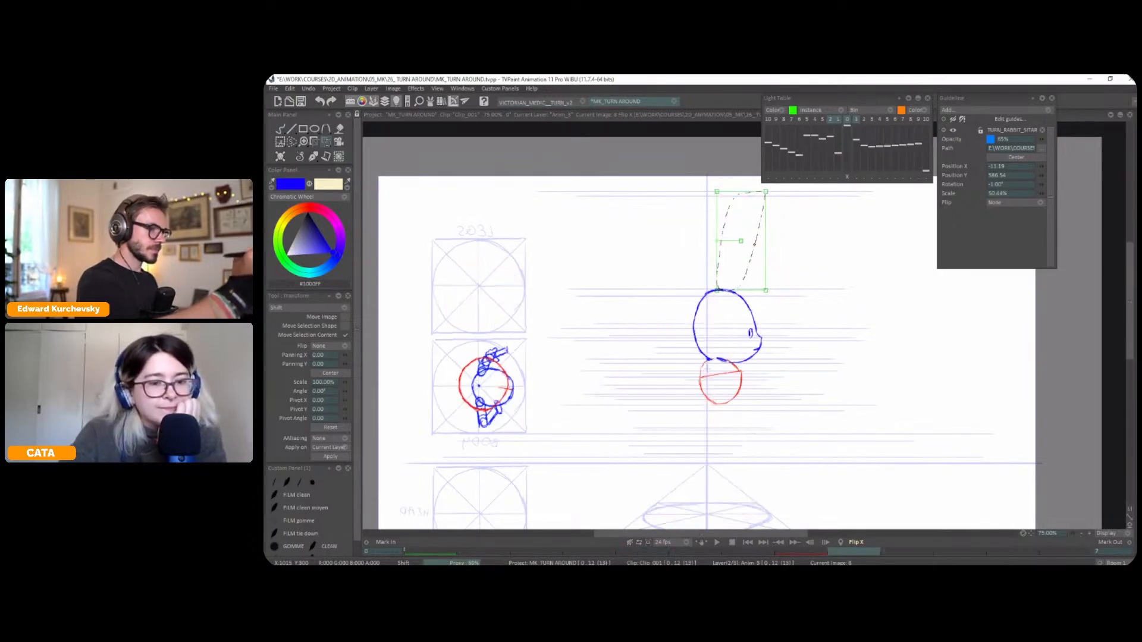
Clear the ear selection, restore the unmirrored view and return to the profile pose after checking the other poses
{"action": "left_click", "coordinate": [299, 159]}
{"action": "key", "text": "ctrl+d"}
{"action": "key", "text": "x"}
{"action": "key", "text": "Left"}
{"action": "key", "text": "Left"}
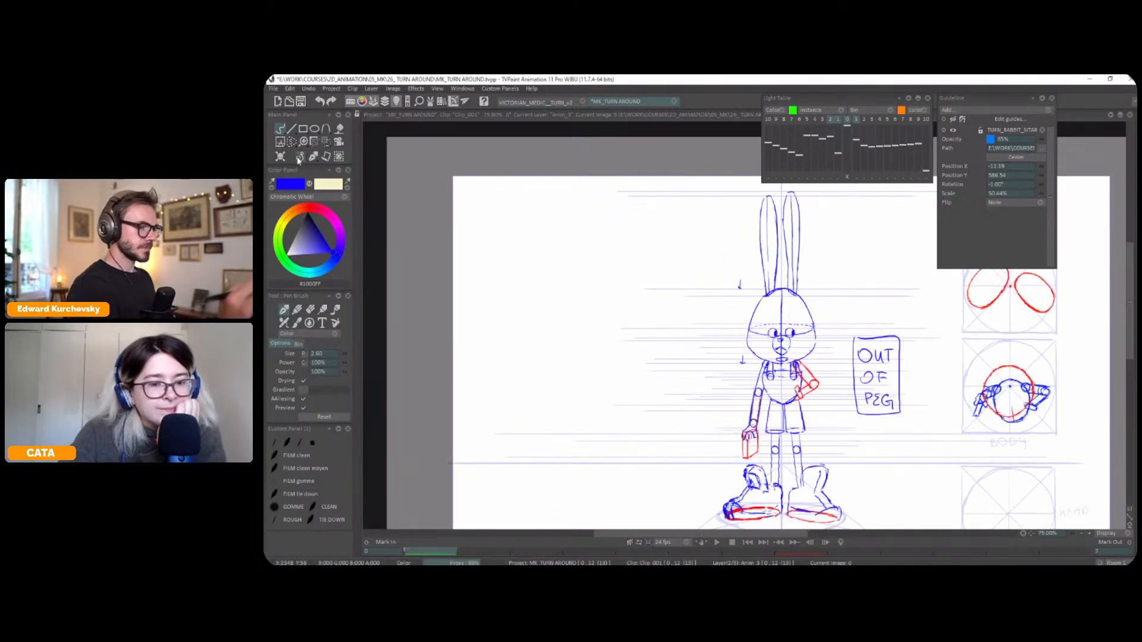
{"action": "key", "text": "Right"}
{"action": "key", "text": "Right"}
Show the light table on the profile pose, adjust its reference drawings and draw the profile's ear in red
{"action": "key", "text": "l"}
{"action": "left_click_drag", "start_coordinate": [861, 280], "coordinate": [798, 260]}
{"action": "left_click", "coordinate": [830, 178]}
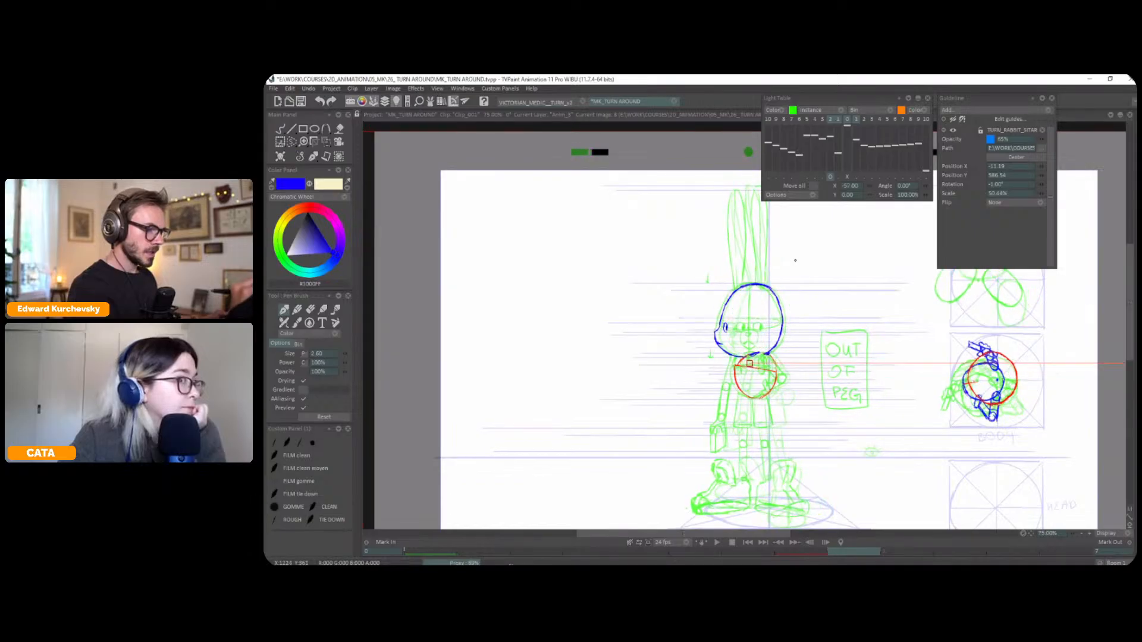
{"action": "left_click", "coordinate": [838, 177]}
{"action": "left_click", "coordinate": [838, 177]}
{"action": "left_click", "coordinate": [838, 177]}
{"action": "left_click_drag", "start_coordinate": [802, 265], "coordinate": [762, 238]}
{"action": "left_click", "coordinate": [838, 177]}
{"action": "mouse_move", "coordinate": [723, 189]}
{"action": "left_mouse_down"}
{"action": "mouse_move", "coordinate": [744, 282]}
{"action": "mouse_move", "coordinate": [732, 282]}
{"action": "mouse_move", "coordinate": [719, 192]}
{"action": "left_mouse_up"}
{"action": "left_click", "coordinate": [307, 209]}
Go to the front pose and undo the red circle around its head plan
{"action": "mouse_move", "coordinate": [998, 433]}
{"action": "left_mouse_down"}
{"action": "mouse_move", "coordinate": [960, 337]}
{"action": "mouse_move", "coordinate": [871, 443]}
{"action": "mouse_move", "coordinate": [916, 373]}
{"action": "left_mouse_up"}
{"action": "key", "text": "Left"}
{"action": "key", "text": "Left"}
{"action": "key", "text": "Left"}
{"action": "key", "text": "Left"}
{"action": "key", "text": "Left"}
{"action": "key", "text": "Left"}
{"action": "key", "text": "Left"}
{"action": "key", "text": "Left"}
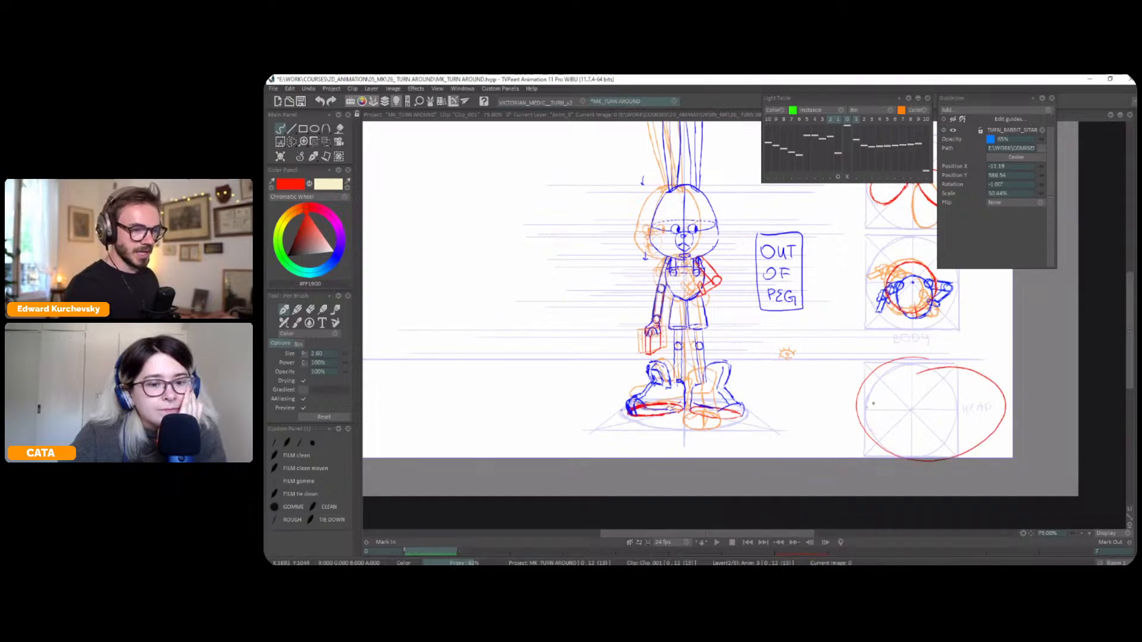
{"action": "key", "text": "ctrl+z"}
Copy the red circle from the front pose's body plan as a brush and stamp it in the centre of the head plan
{"action": "scroll", "coordinate": [992, 394], "scroll_direction": "down", "scroll_amount": 1}
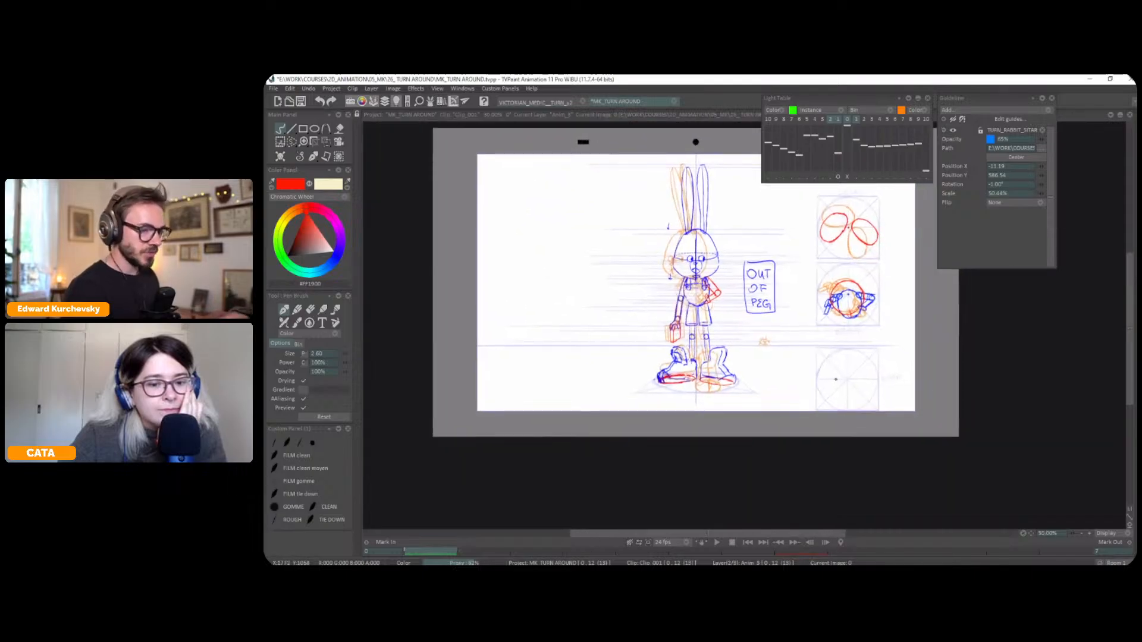
{"action": "key", "text": "s"}
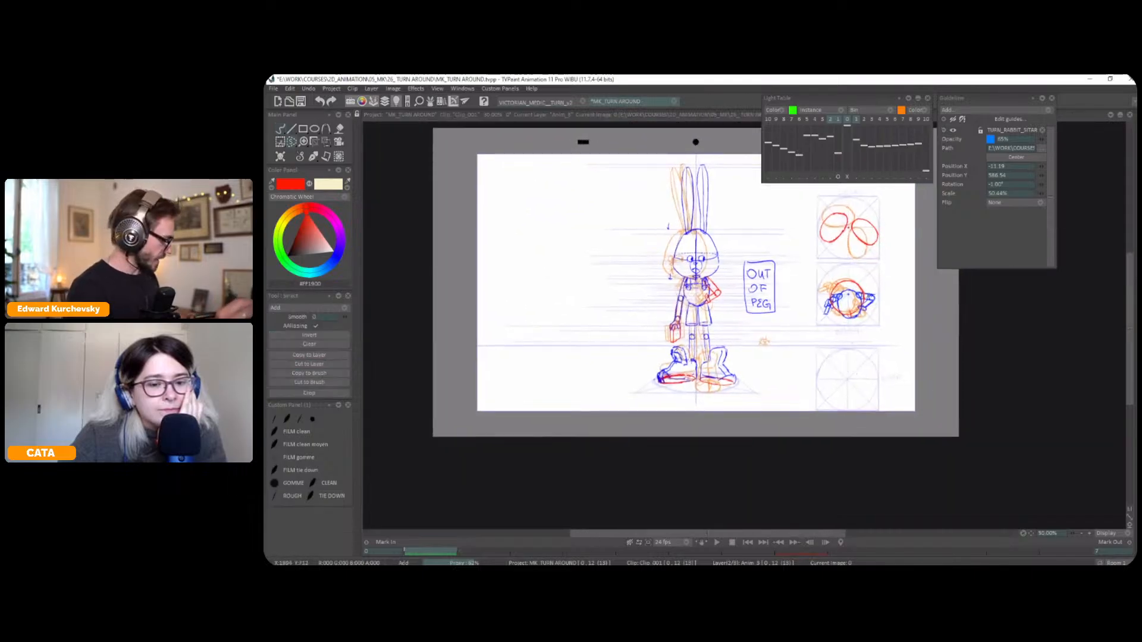
{"action": "scroll", "coordinate": [867, 290], "scroll_direction": "up", "scroll_amount": 1}
{"action": "left_click_drag", "start_coordinate": [867, 291], "coordinate": [822, 308]}
{"action": "left_click_drag", "start_coordinate": [859, 267], "coordinate": [827, 277]}
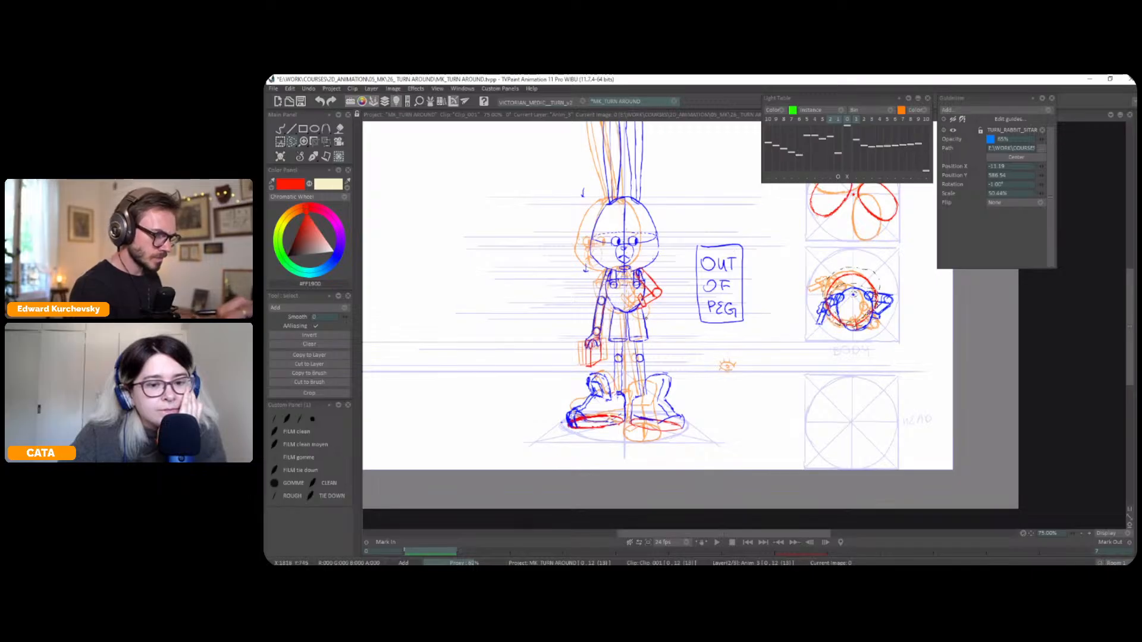
{"action": "left_click", "coordinate": [310, 373]}
{"action": "left_click", "coordinate": [851, 424]}
{"action": "left_click", "coordinate": [314, 157]}
{"action": "left_click", "coordinate": [316, 184]}
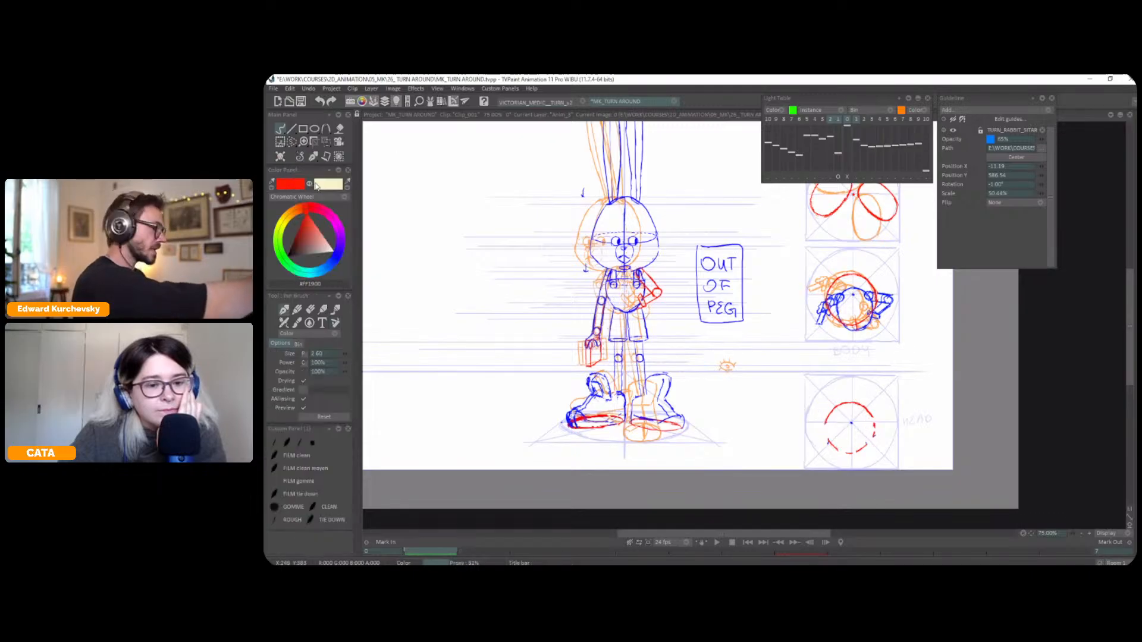
Close the red circle in the front pose's head plan and draw two red ovals inside it, marking one of them
{"action": "key", "text": "ctrl+Right"}
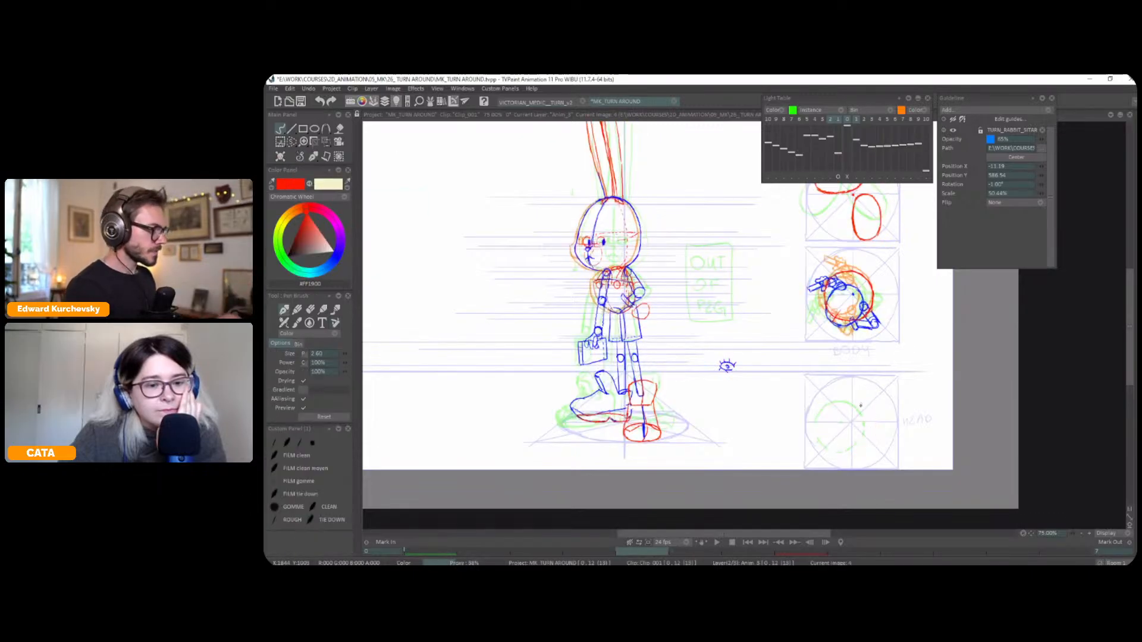
{"action": "key", "text": "ctrl+Left"}
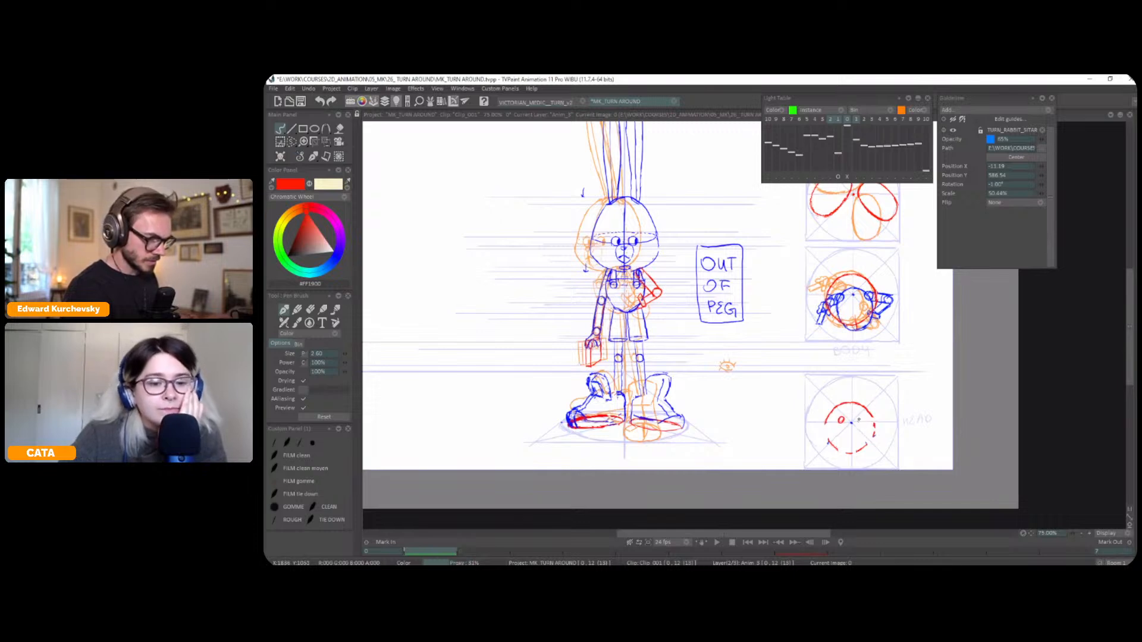
{"action": "left_click_drag", "start_coordinate": [838, 423], "coordinate": [842, 421]}
{"action": "mouse_move", "coordinate": [847, 366]}
{"action": "left_mouse_down"}
{"action": "mouse_move", "coordinate": [842, 411]}
{"action": "mouse_move", "coordinate": [842, 387]}
{"action": "left_mouse_up"}
{"action": "key", "text": "ctrl+Right"}
{"action": "key", "text": "ctrl+Left"}
{"action": "key", "text": "ctrl+Left"}
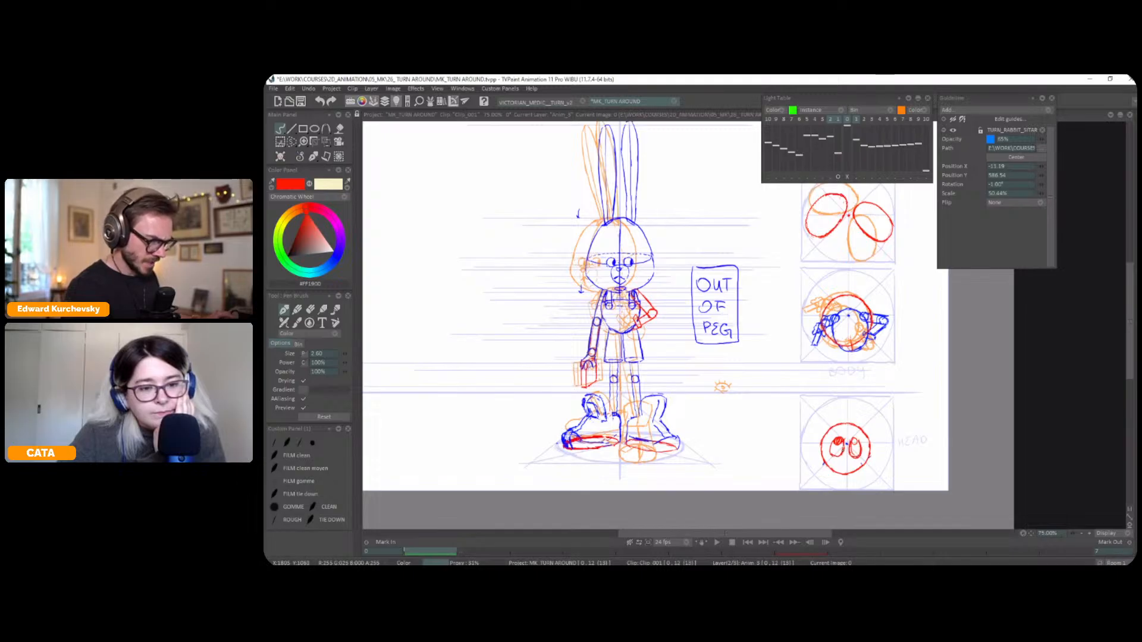
Copy the front pose's head plan drawing as a custom brush and go to the profile pose
{"action": "key", "text": "s"}
{"action": "mouse_move", "coordinate": [859, 402]}
{"action": "left_mouse_down"}
{"action": "mouse_move", "coordinate": [907, 404]}
{"action": "mouse_move", "coordinate": [901, 391]}
{"action": "left_mouse_up"}
{"action": "left_click", "coordinate": [320, 374]}
{"action": "key", "text": "Right"}
{"action": "key", "text": "Right"}
{"action": "key", "text": "Right"}
{"action": "key", "text": "Right"}
{"action": "key", "text": "Right"}
{"action": "key", "text": "Right"}
{"action": "key", "text": "Right"}
{"action": "key", "text": "Right"}
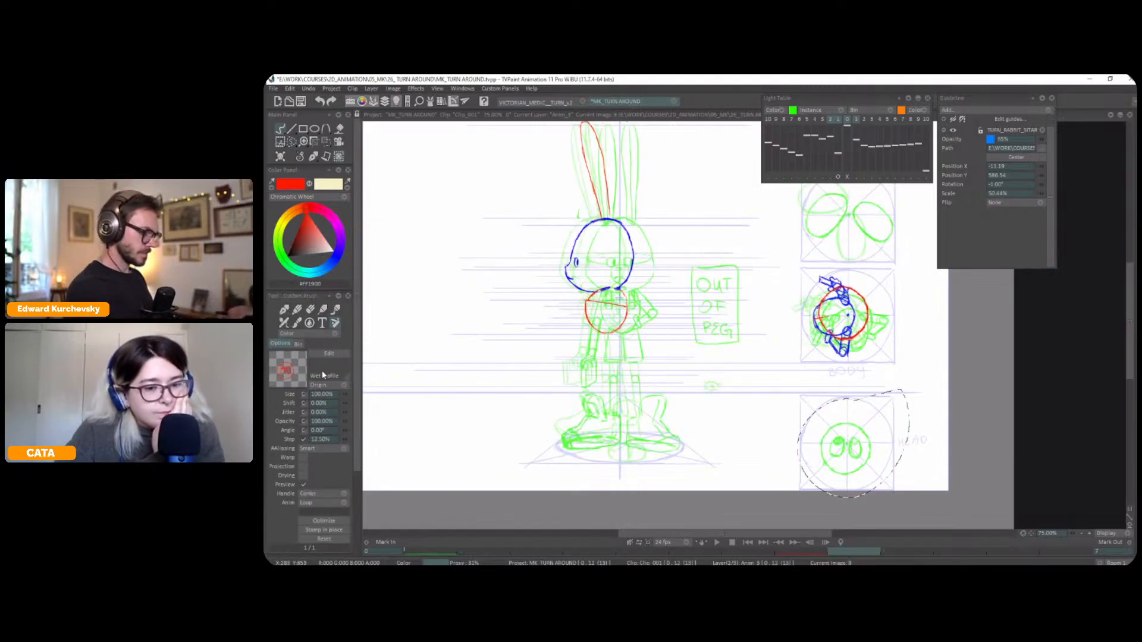
Set the custom brush angle to -90° and stamp the head drawing onto the profile pose's head plan
{"action": "left_click", "coordinate": [329, 429]}
{"action": "type", "text": "-90"}
{"action": "key", "text": "Tab"}
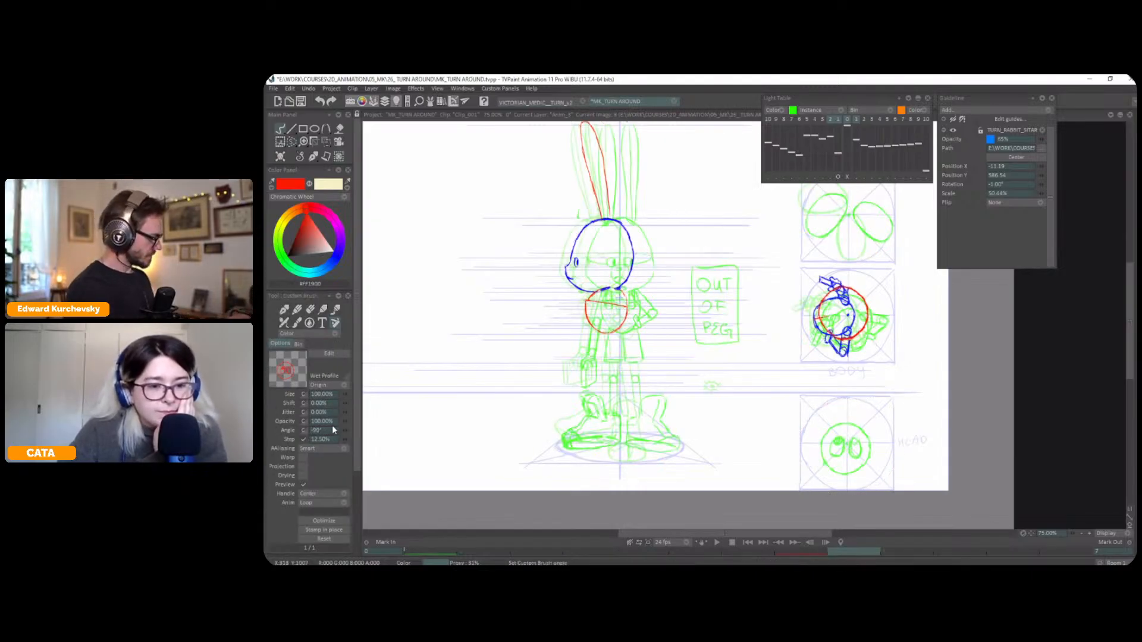
{"action": "left_click", "coordinate": [843, 443]}
{"action": "left_click", "coordinate": [315, 158]}
{"action": "left_click", "coordinate": [313, 162]}
{"action": "key", "text": "less"}
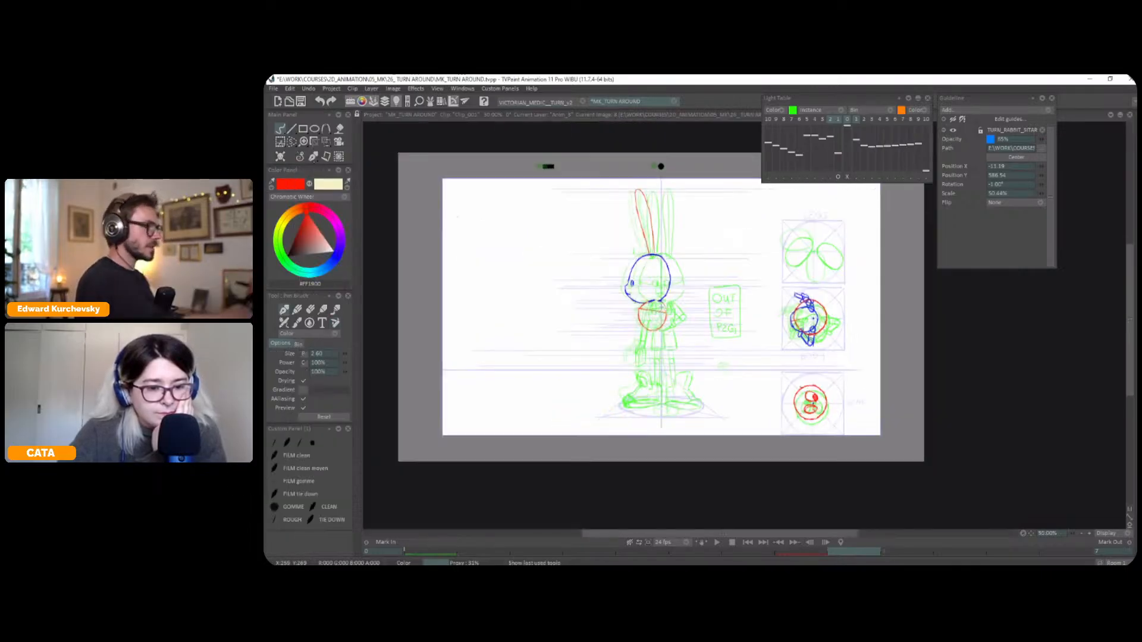
Hide the light table and compare the rotated head plan with the other poses
{"action": "left_click_drag", "start_coordinate": [750, 315], "coordinate": [759, 317]}
{"action": "key", "text": "l"}
{"action": "key", "text": "Left"}
{"action": "key", "text": "Right"}
{"action": "key", "text": "Left"}
{"action": "key", "text": "Right"}
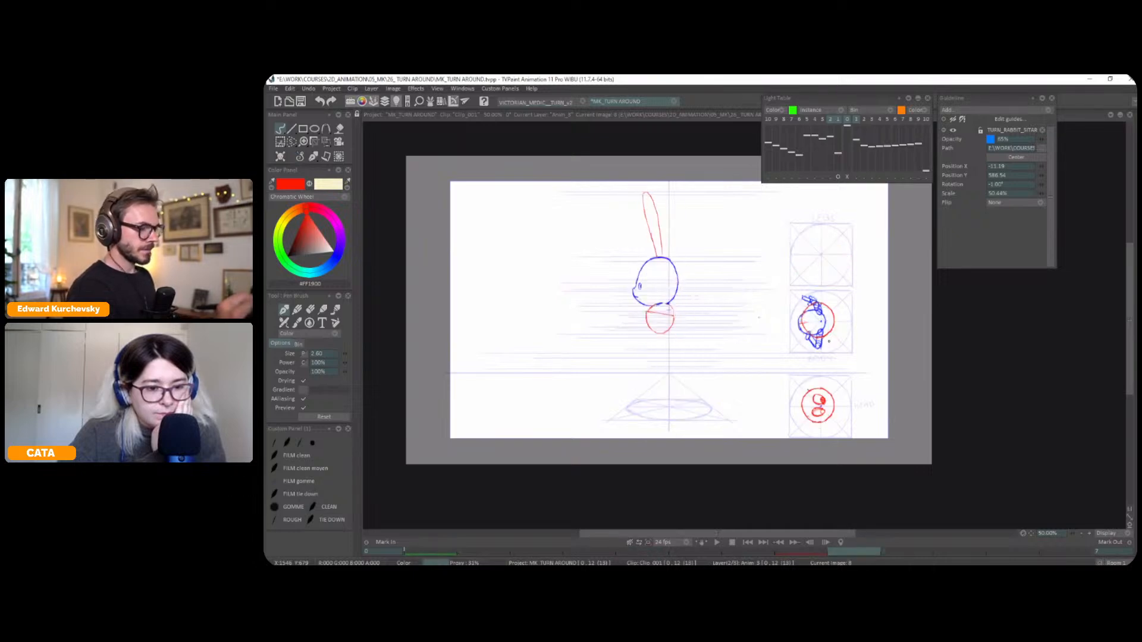
Stretch the back of the head plan circle on the profile and front poses with a selection and the Perspective transform
{"action": "key", "text": "s"}
{"action": "left_click_drag", "start_coordinate": [810, 418], "coordinate": [818, 411]}
{"action": "key", "text": "t"}
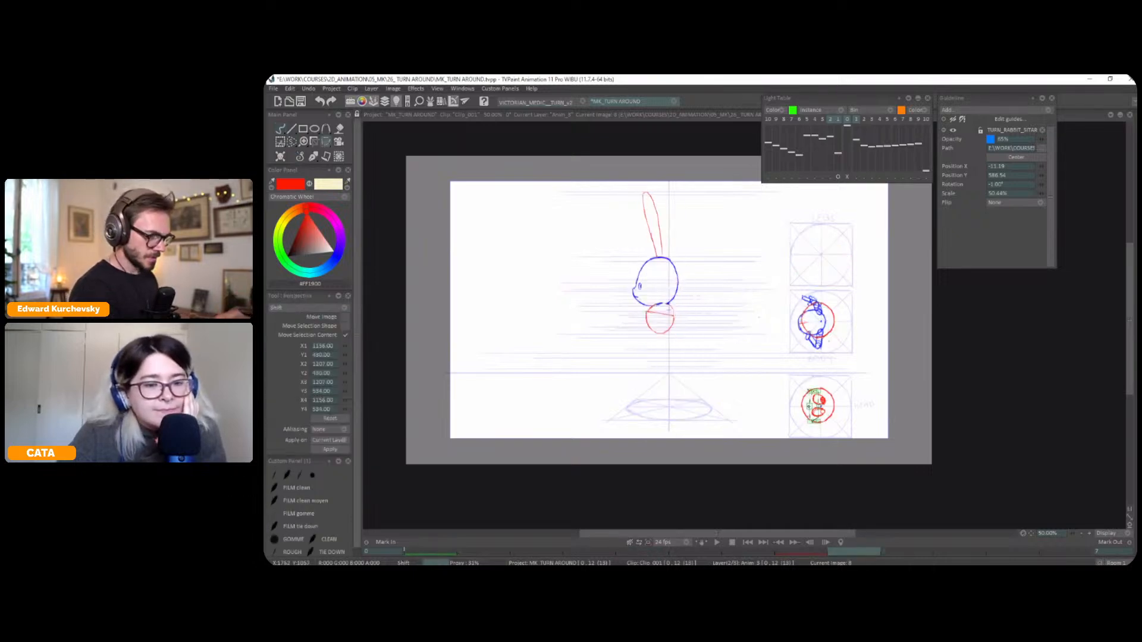
{"action": "key", "text": "Left"}
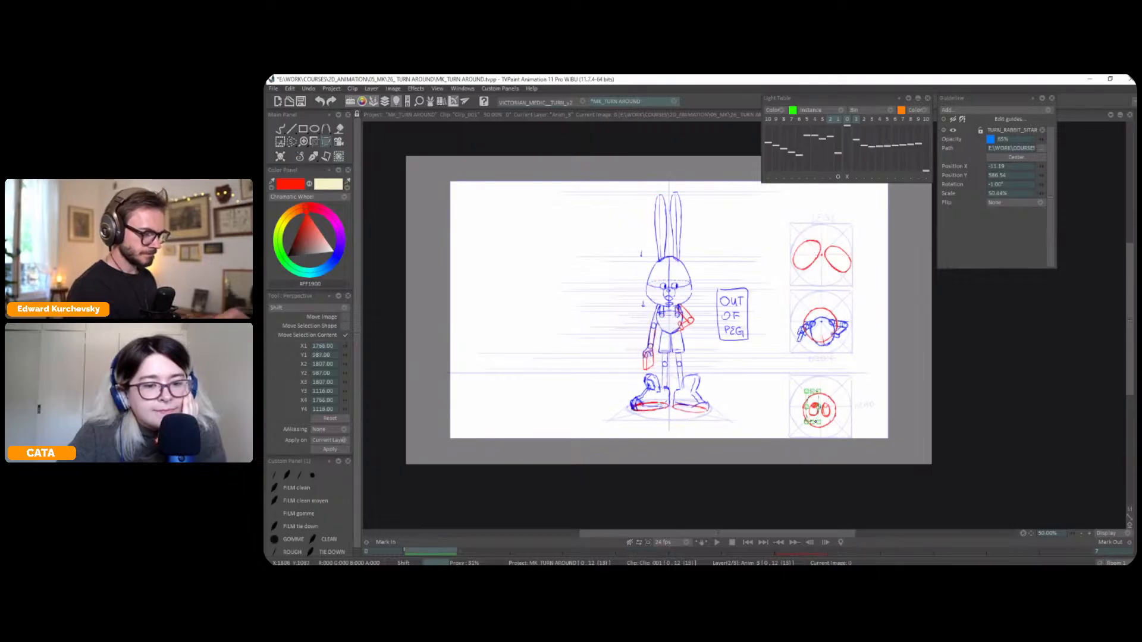
{"action": "key", "text": "s"}
{"action": "key", "text": "t"}
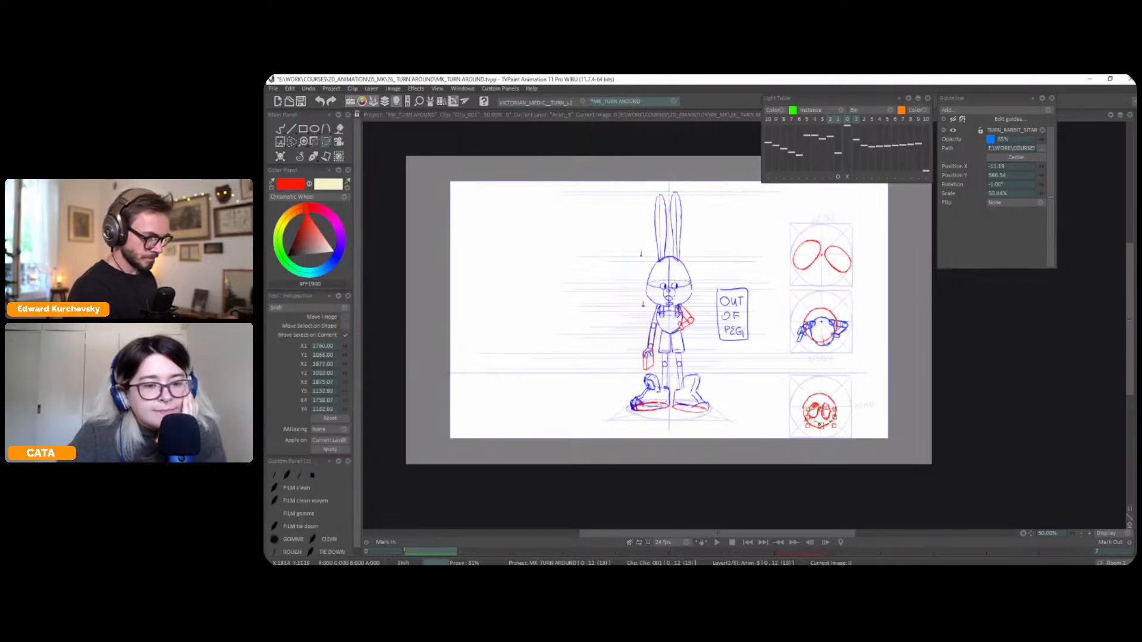
{"action": "key", "text": "b"}
Flip between the front, three-quarter and profile poses to check the head plans against the drawn heads
{"action": "key", "text": "Left"}
{"action": "key", "text": "greater"}
{"action": "key", "text": "Left"}
{"action": "key", "text": "Left"}
{"action": "key", "text": "Right"}
{"action": "key", "text": "Right"}
{"action": "key", "text": "Left"}
{"action": "key", "text": "Right"}
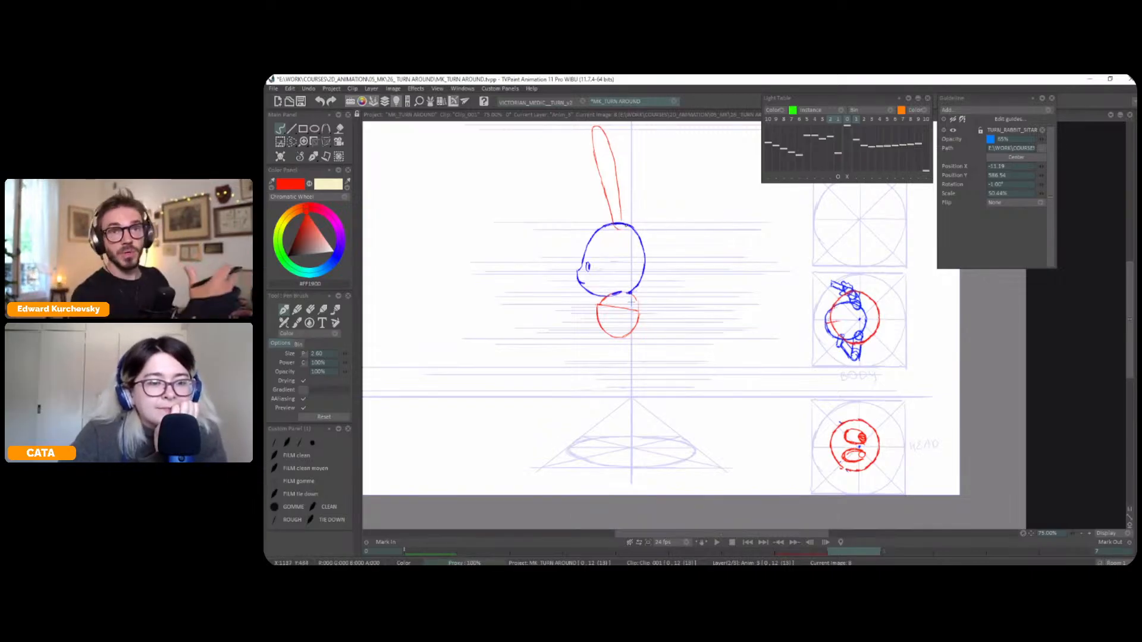
{"action": "key", "text": "Left"}
{"action": "key", "text": "Right"}
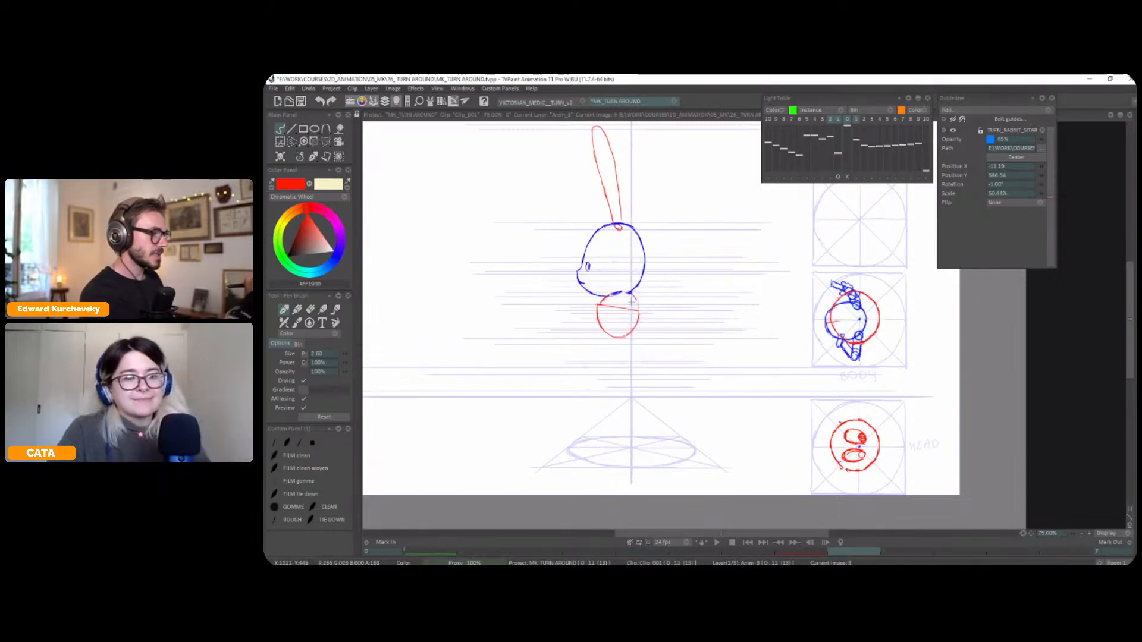
Examine the whole character's turn by flipping repeatedly through the three poses
{"action": "key", "text": "Left"}
{"action": "key", "text": "Right"}
{"action": "key", "text": "Left"}
{"action": "key", "text": "Right"}
{"action": "key", "text": "Left"}
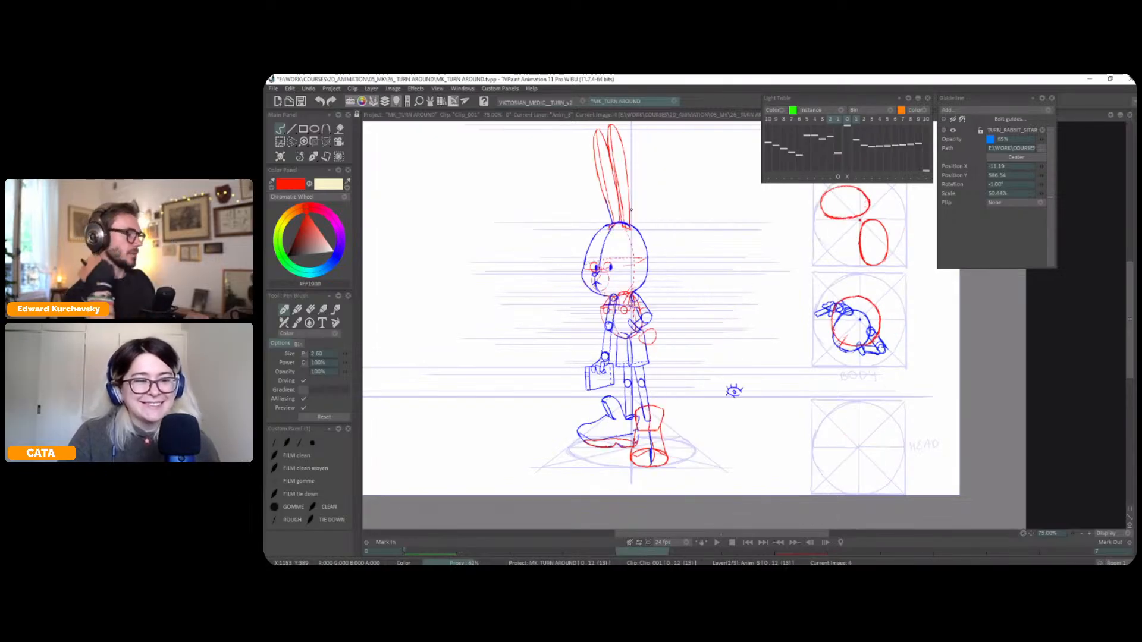
{"action": "key", "text": "Left"}
{"action": "key", "text": "Right"}
{"action": "key", "text": "Left"}
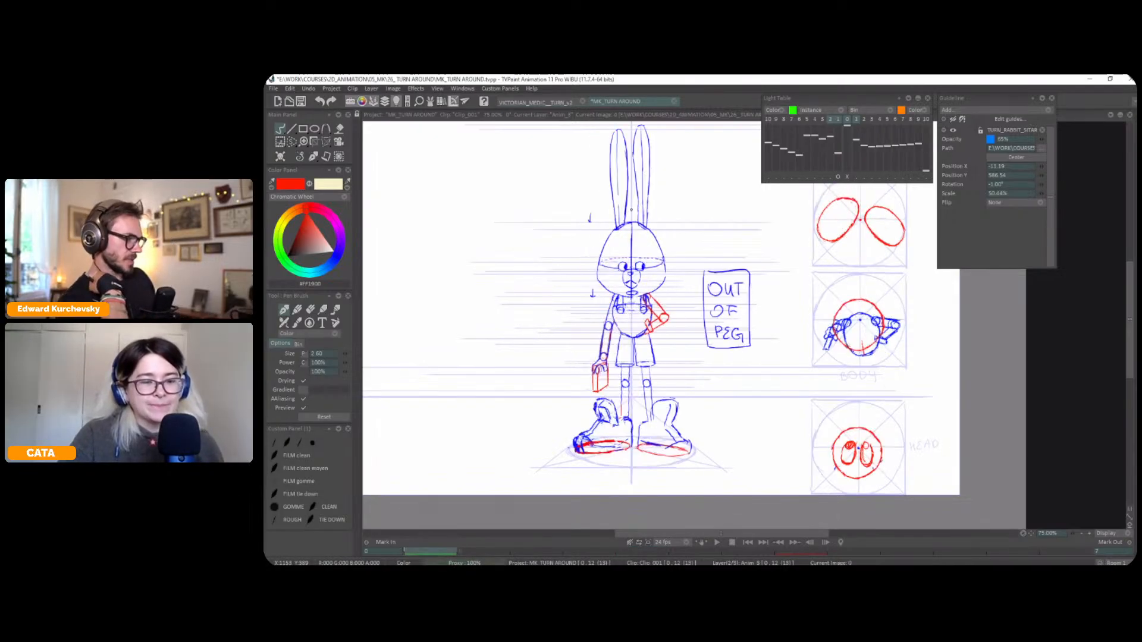
{"action": "key", "text": "Right"}
{"action": "key", "text": "Right"}
{"action": "key", "text": "Left"}
{"action": "key", "text": "Left"}
{"action": "key", "text": "Right"}
{"action": "key", "text": "Left"}
{"action": "scroll", "coordinate": [813, 323], "scroll_direction": "up", "scroll_amount": 1}
{"action": "scroll", "coordinate": [839, 346], "scroll_direction": "down", "scroll_amount": 1}
{"action": "left_click_drag", "start_coordinate": [813, 324], "coordinate": [861, 358]}
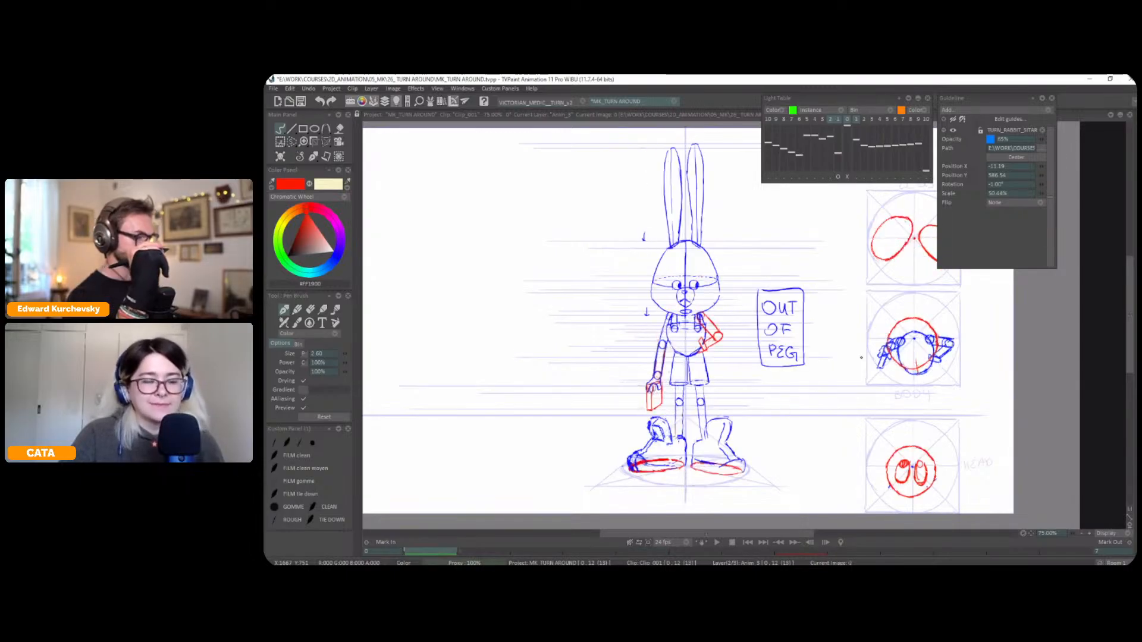
Select the three-quarter pose's upper arm holding the case and shift it towards the body with the Perspective transform
{"action": "key", "text": "s"}
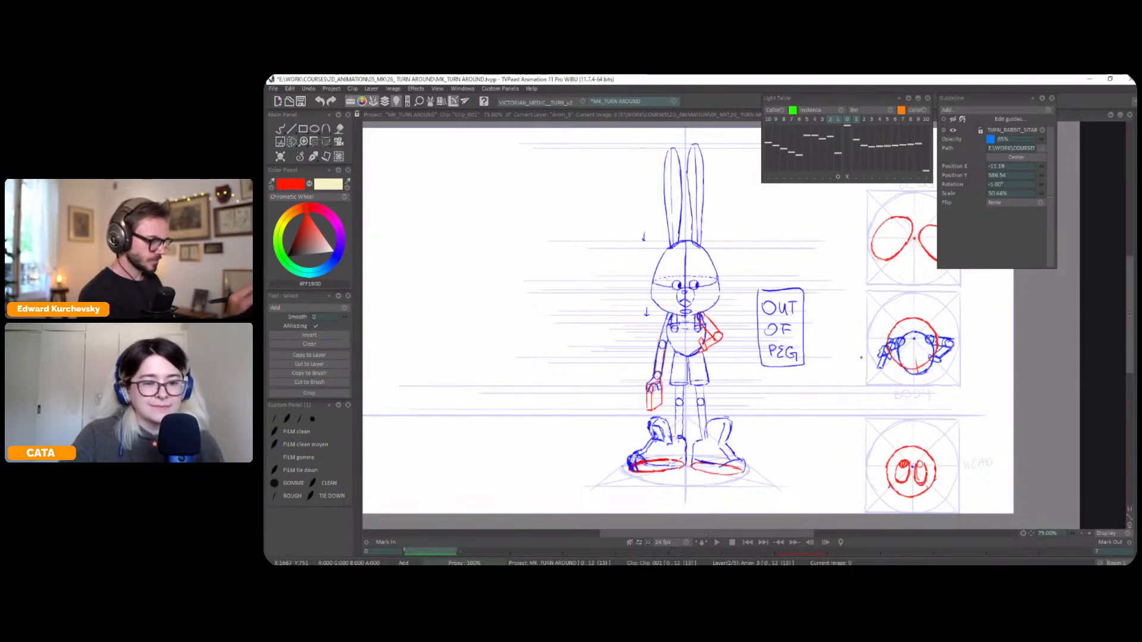
{"action": "key", "text": "Right"}
{"action": "key", "text": "Right"}
{"action": "key", "text": "Right"}
{"action": "key", "text": "Right"}
{"action": "key", "text": "Left"}
{"action": "key", "text": "Left"}
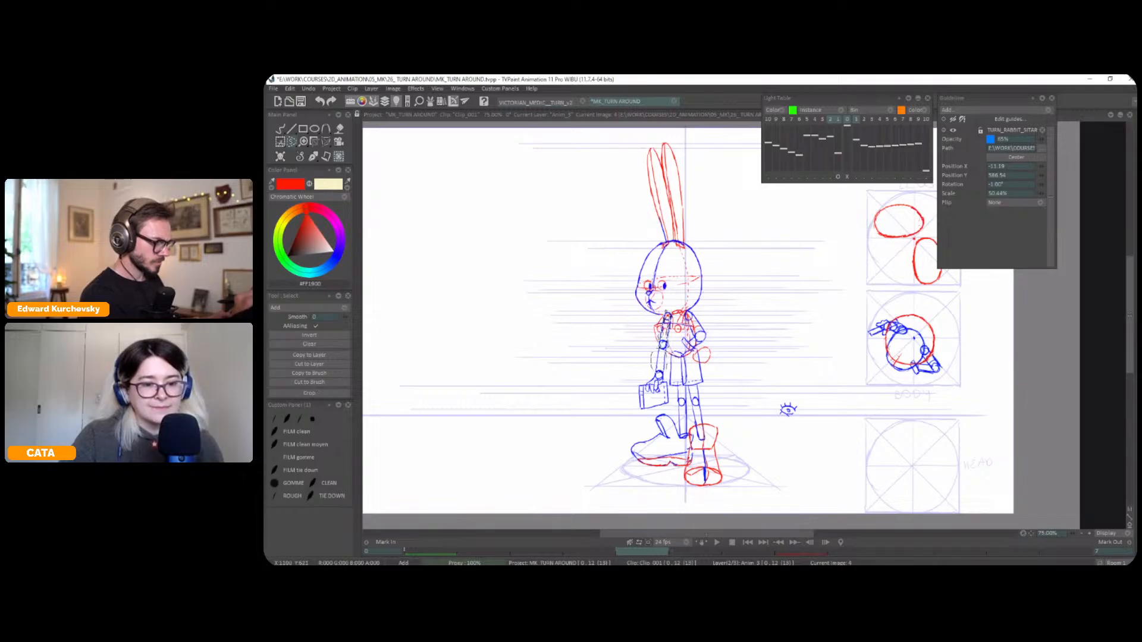
{"action": "key", "text": "ctrl+t"}
{"action": "left_click_drag", "start_coordinate": [662, 311], "coordinate": [666, 310]}
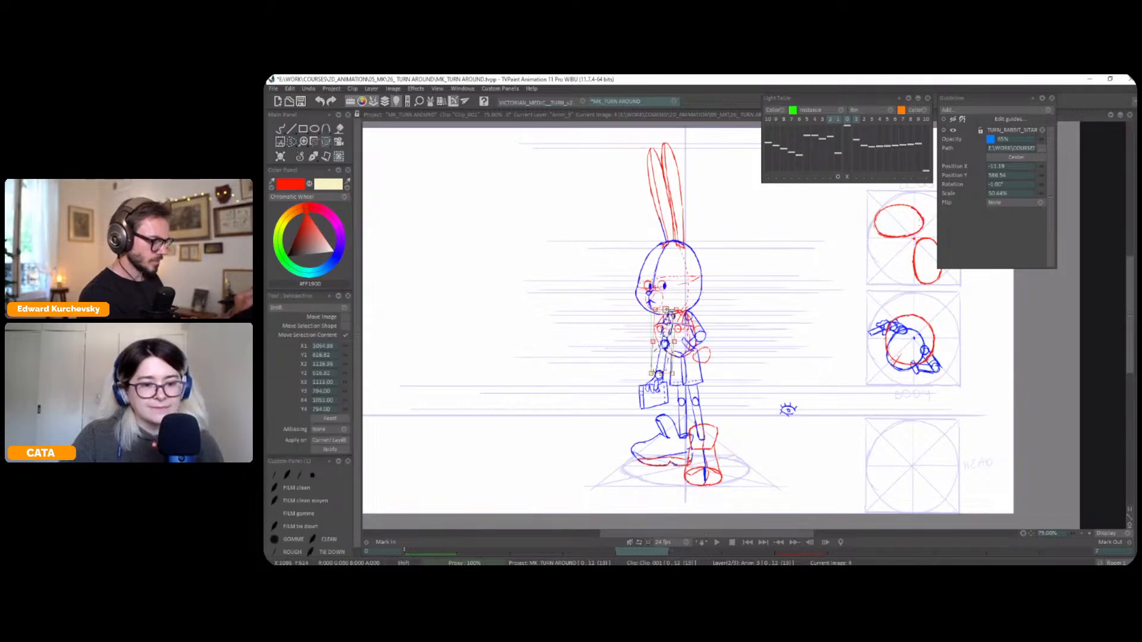
{"action": "left_click", "coordinate": [313, 157]}
{"action": "left_click", "coordinate": [315, 158]}
{"action": "left_click", "coordinate": [299, 160]}
Clear the arm selection and redraw the three-quarter pose's shoulder and upper arm in blue
{"action": "key", "text": "plus"}
{"action": "key", "text": "plus"}
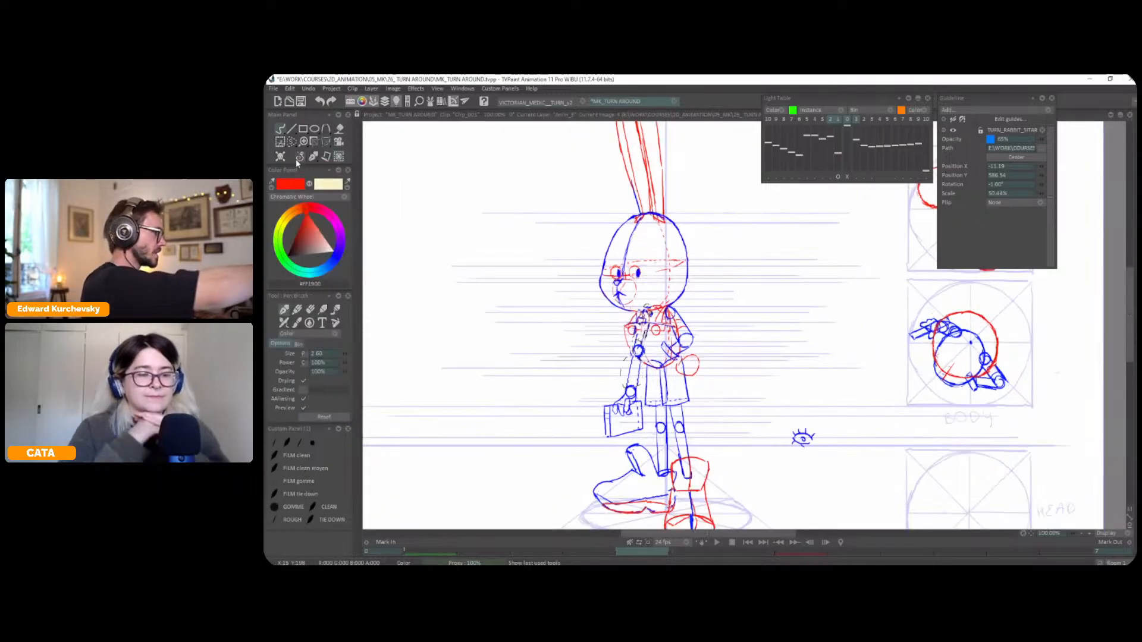
{"action": "key", "text": "ctrl+z"}
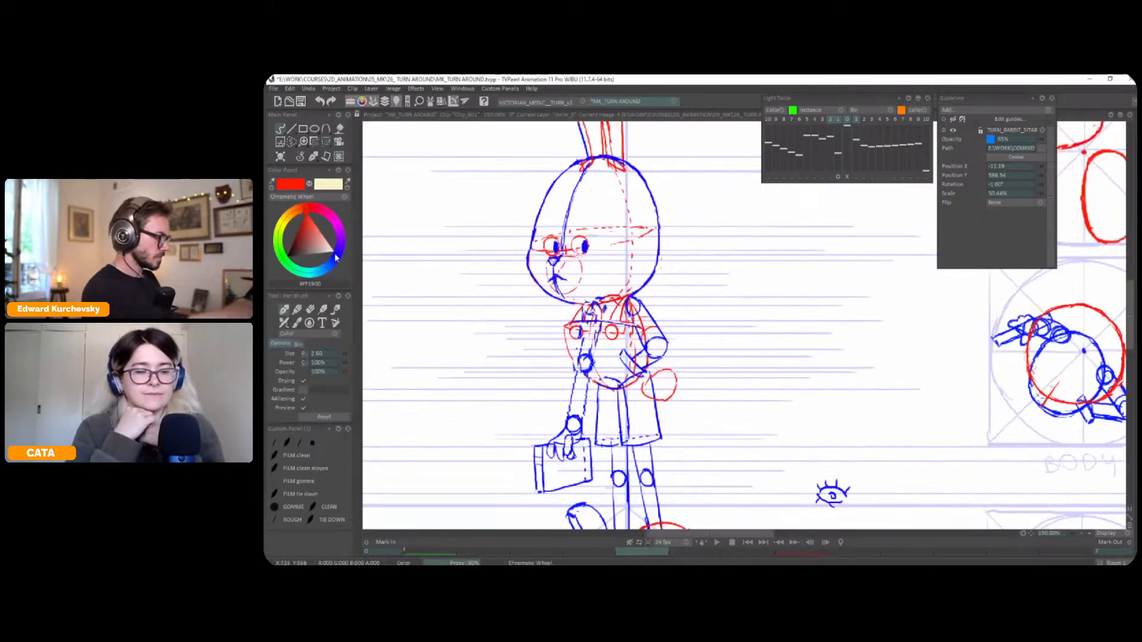
{"action": "key", "text": "comma"}
{"action": "mouse_move", "coordinate": [599, 331]}
{"action": "left_mouse_down"}
{"action": "mouse_move", "coordinate": [594, 358]}
{"action": "mouse_move", "coordinate": [583, 350]}
{"action": "left_mouse_up"}
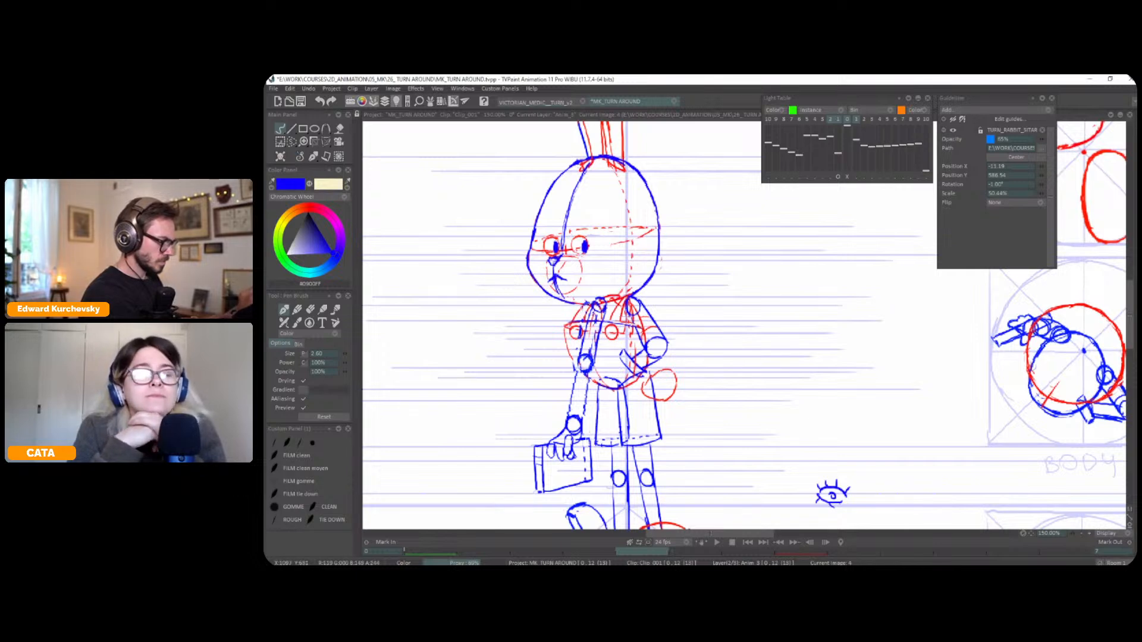
{"action": "scroll", "coordinate": [604, 277], "scroll_direction": "down", "scroll_amount": 2}
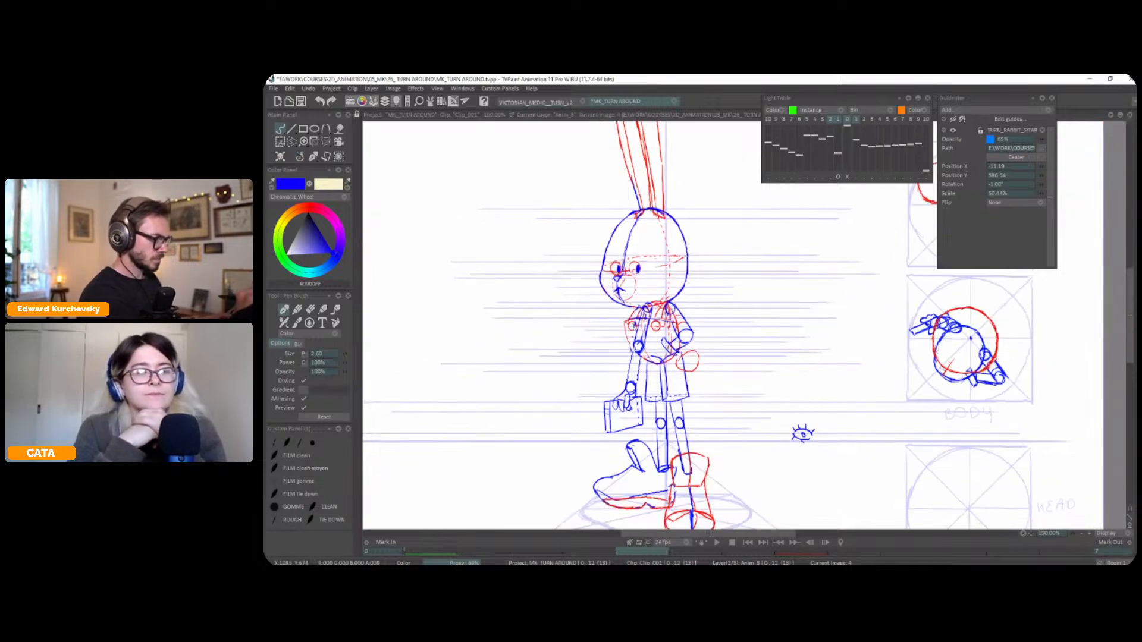
Flip between the front, three-quarter and profile poses to check the redrawn arm of the three-quarter pose
{"action": "left_click_drag", "start_coordinate": [713, 343], "coordinate": [710, 335]}
{"action": "key", "text": "Right"}
{"action": "key", "text": "Left"}
{"action": "key", "text": "Left"}
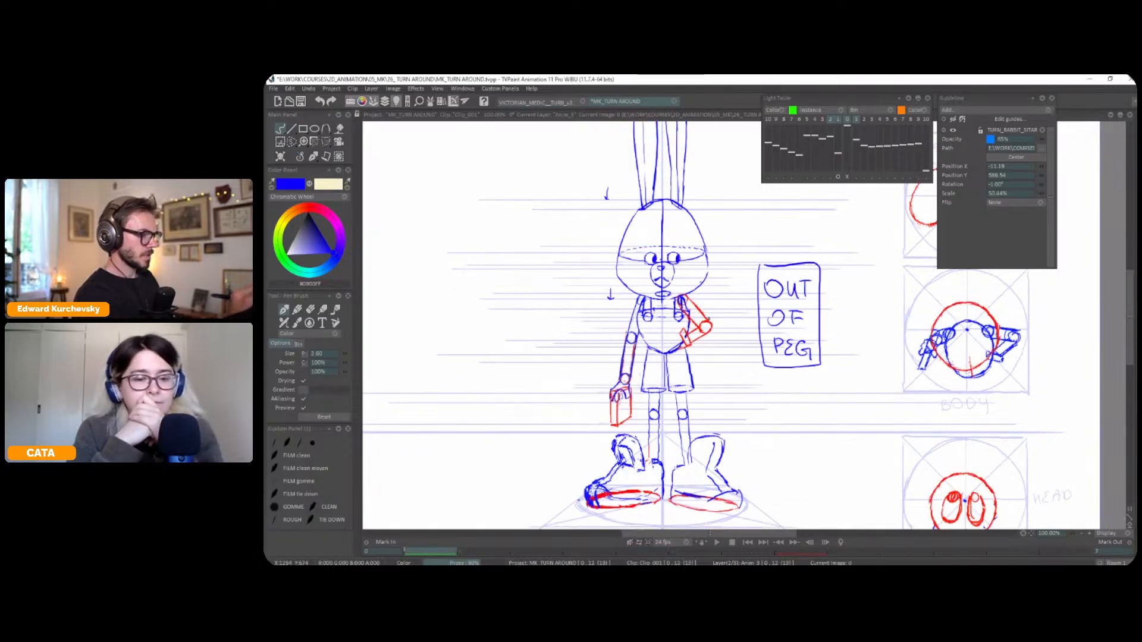
{"action": "key", "text": "Right"}
{"action": "key", "text": "Right"}
{"action": "key", "text": "Left"}
{"action": "key", "text": "Left"}
{"action": "key", "text": "Right"}
{"action": "key", "text": "Left"}
{"action": "key", "text": "Right"}
{"action": "key", "text": "Right"}
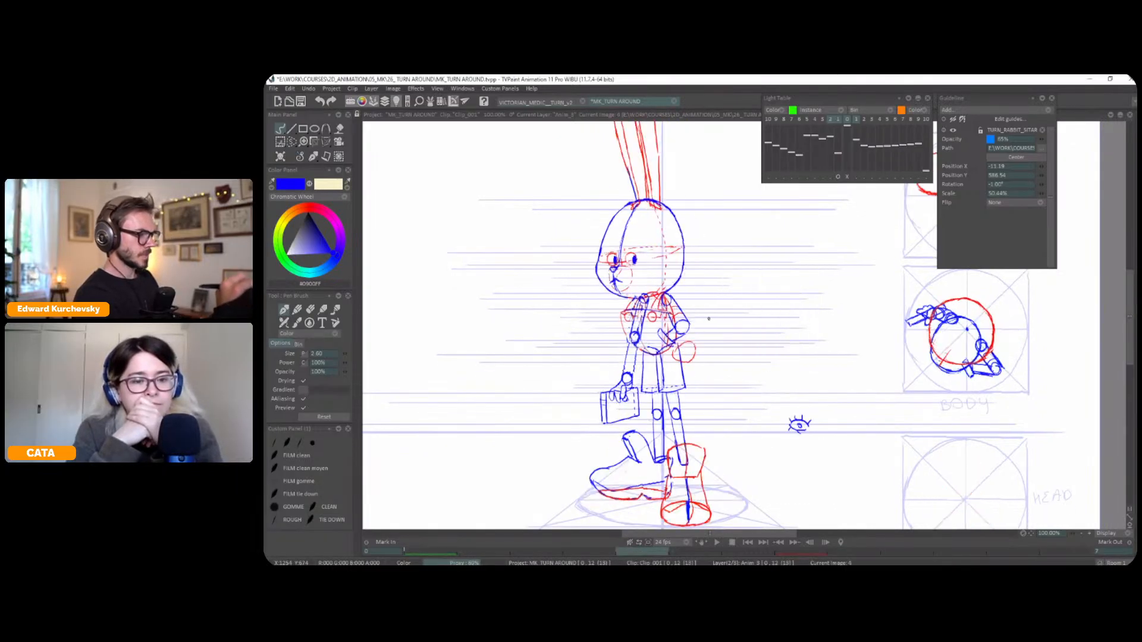
{"action": "key", "text": "Left"}
{"action": "key", "text": "Left"}
{"action": "key", "text": "Right"}
{"action": "key", "text": "Right"}
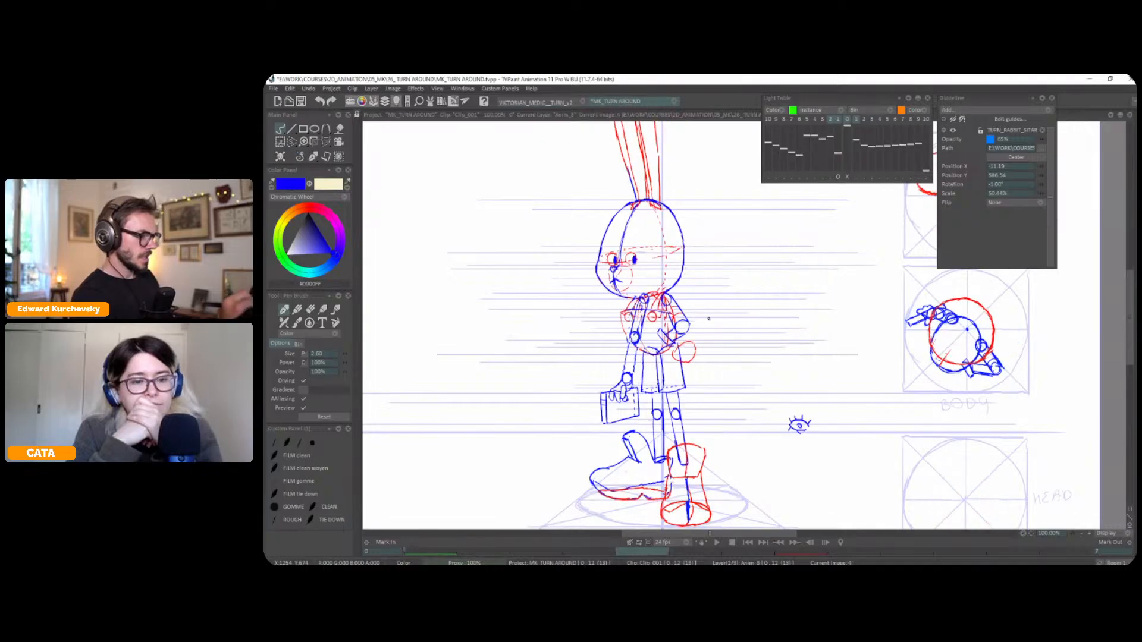
Compare the profile pose with the three-quarter pose by flipping repeatedly, checking shoulder placement against the body top-view plan
{"action": "mouse_move", "coordinate": [966, 355]}
{"action": "left_mouse_down"}
{"action": "mouse_move", "coordinate": [933, 343]}
{"action": "mouse_move", "coordinate": [914, 359]}
{"action": "left_mouse_up"}
{"action": "key", "text": "ctrl+z"}
{"action": "left_click_drag", "start_coordinate": [908, 434], "coordinate": [910, 432]}
{"action": "scroll", "coordinate": [910, 431], "scroll_direction": "down", "scroll_amount": 1}
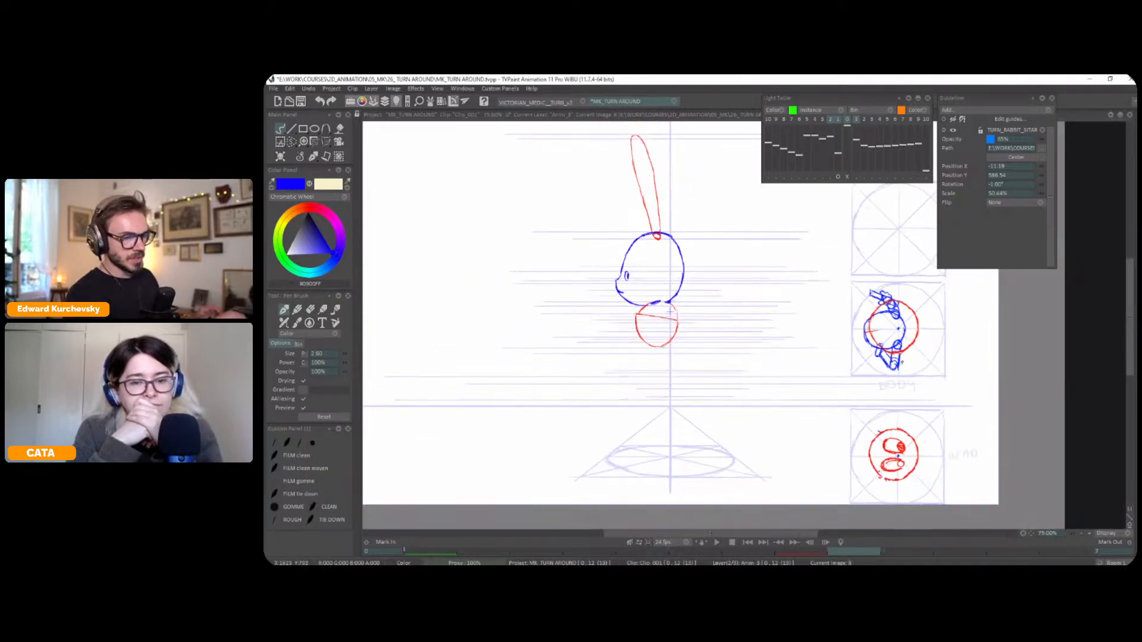
{"action": "key", "text": "Left"}
{"action": "key", "text": "Left"}
{"action": "key", "text": "Right"}
{"action": "key", "text": "Right"}
{"action": "key", "text": "Left"}
{"action": "key", "text": "Right"}
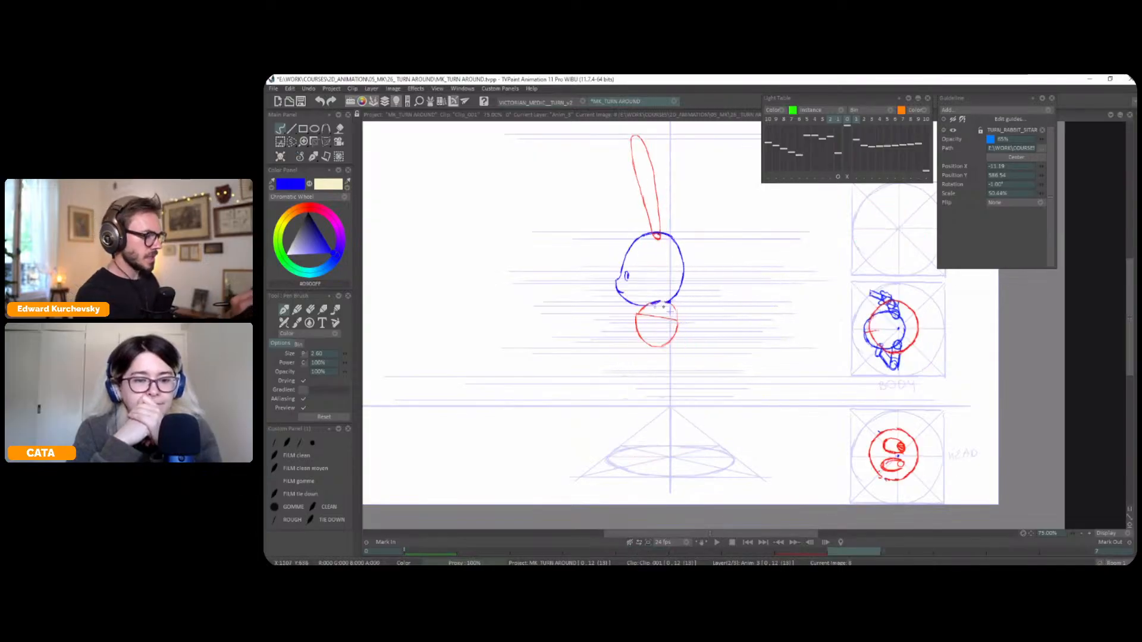
{"action": "key", "text": "Left"}
{"action": "key", "text": "Right"}
{"action": "key", "text": "Left"}
{"action": "key", "text": "Right"}
{"action": "key", "text": "Left"}
{"action": "key", "text": "Right"}
{"action": "key", "text": "Left"}
{"action": "key", "text": "Right"}
{"action": "key", "text": "Left"}
{"action": "key", "text": "Right"}
{"action": "key", "text": "Left"}
{"action": "key", "text": "Right"}
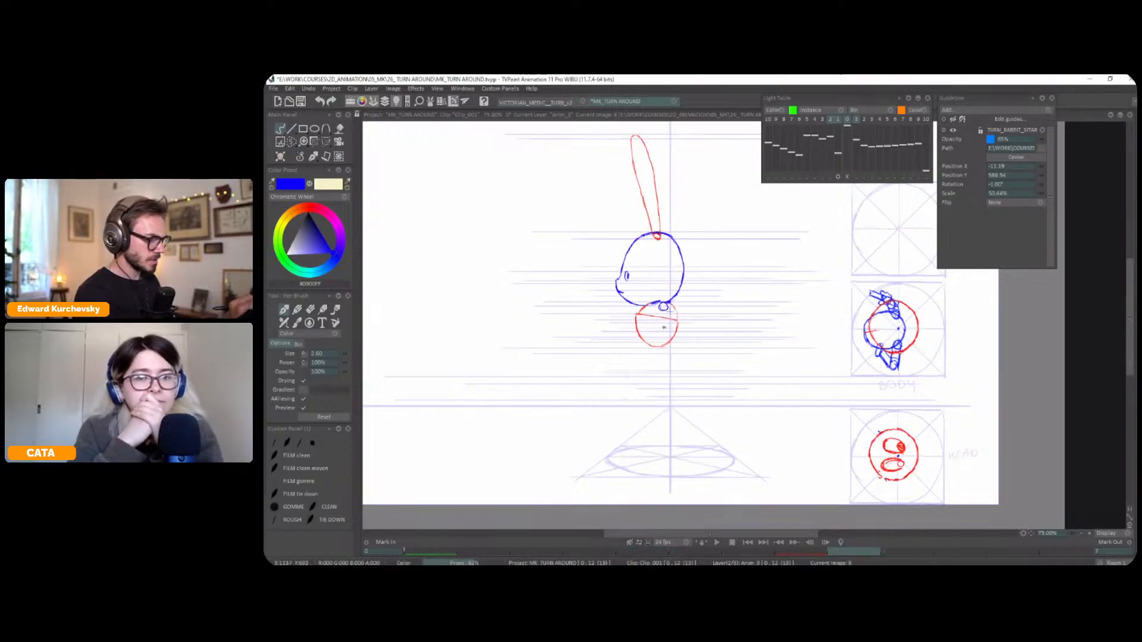
Draw the profile pose's shoulder joint, elbow joint and upper arm in blue over the red torso
{"action": "left_click_drag", "start_coordinate": [659, 325], "coordinate": [665, 326]}
{"action": "key", "text": "ctrl+z"}
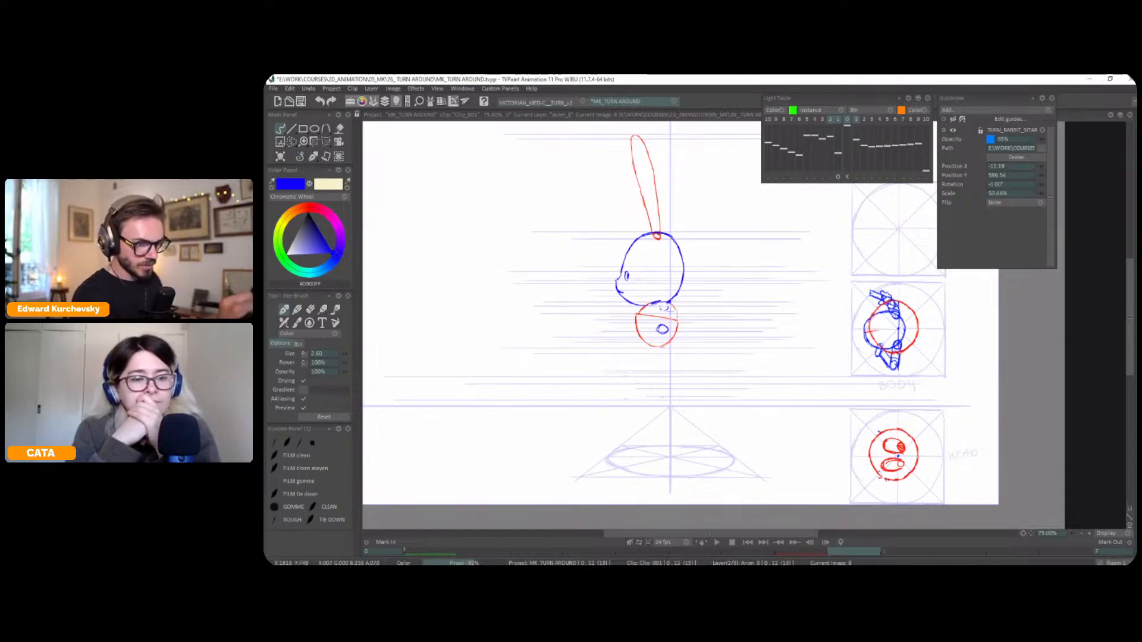
{"action": "left_click_drag", "start_coordinate": [667, 302], "coordinate": [660, 331]}
{"action": "mouse_move", "coordinate": [899, 319]}
{"action": "left_mouse_down"}
{"action": "mouse_move", "coordinate": [897, 362]}
{"action": "mouse_move", "coordinate": [899, 290]}
{"action": "mouse_move", "coordinate": [900, 529]}
{"action": "left_mouse_up"}
{"action": "key", "text": "ctrl+z"}
{"action": "key", "text": "ctrl+z"}
{"action": "key", "text": "ctrl+z"}
{"action": "mouse_move", "coordinate": [670, 185]}
{"action": "left_mouse_down"}
{"action": "mouse_move", "coordinate": [671, 484]}
{"action": "mouse_move", "coordinate": [670, 123]}
{"action": "left_mouse_up"}
{"action": "key", "text": "ctrl+z"}
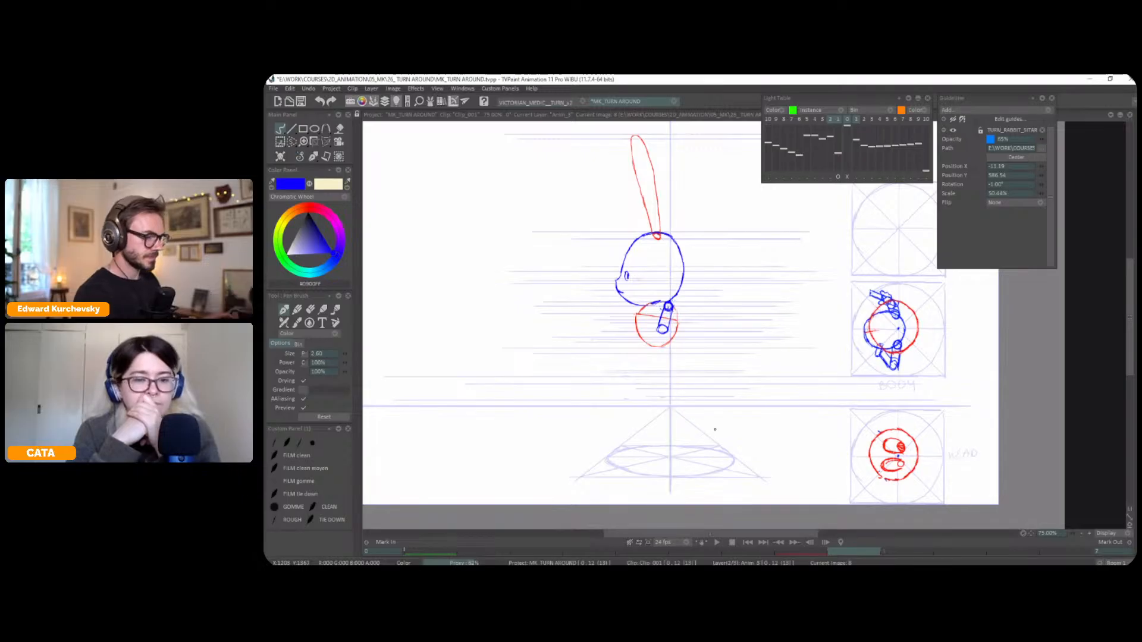
{"action": "left_click_drag", "start_coordinate": [713, 369], "coordinate": [713, 367]}
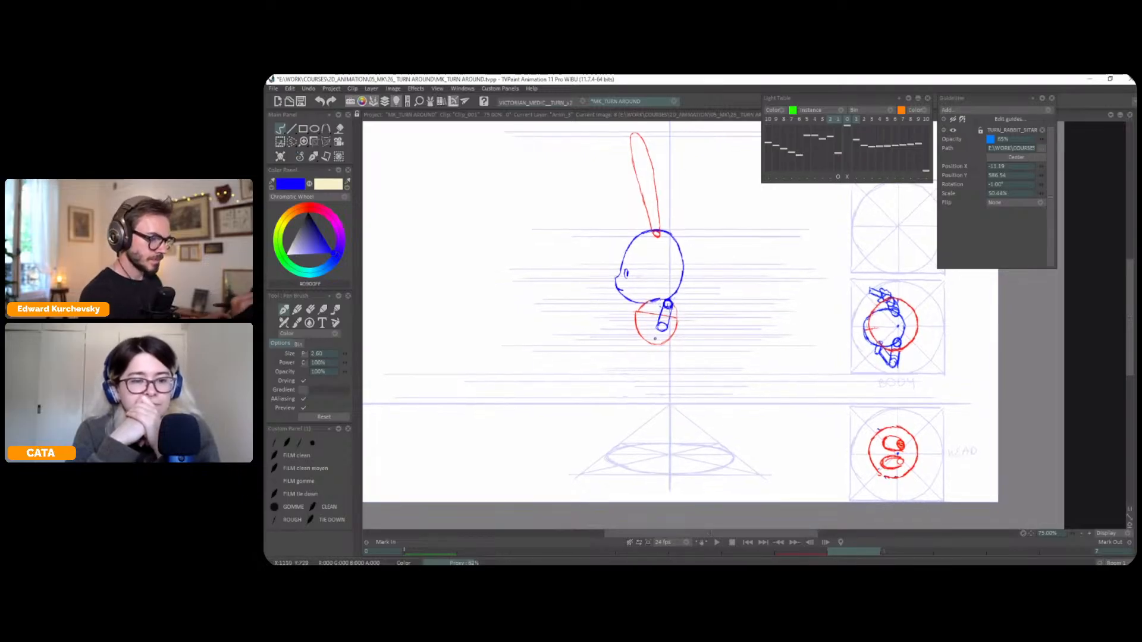
Draw the profile pose's blue forearm, using the light table with only the three-quarter pose as reference, and turn the light table off
{"action": "key", "text": "Left"}
{"action": "key", "text": "Left"}
{"action": "key", "text": "Right"}
{"action": "key", "text": "Right"}
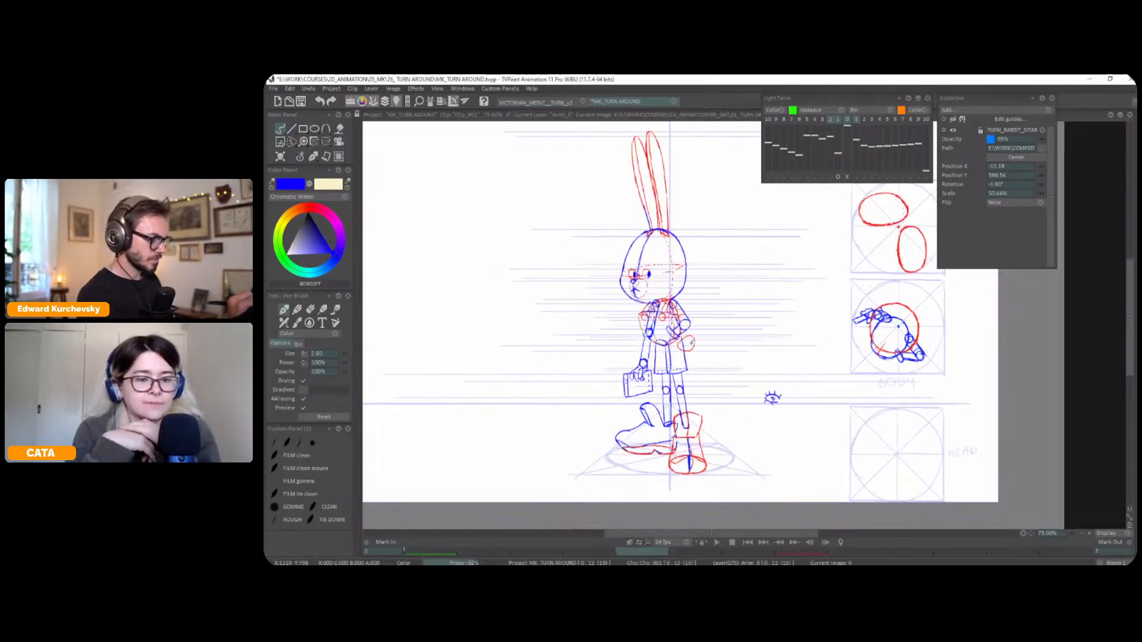
{"action": "key", "text": "l"}
{"action": "left_click", "coordinate": [847, 177]}
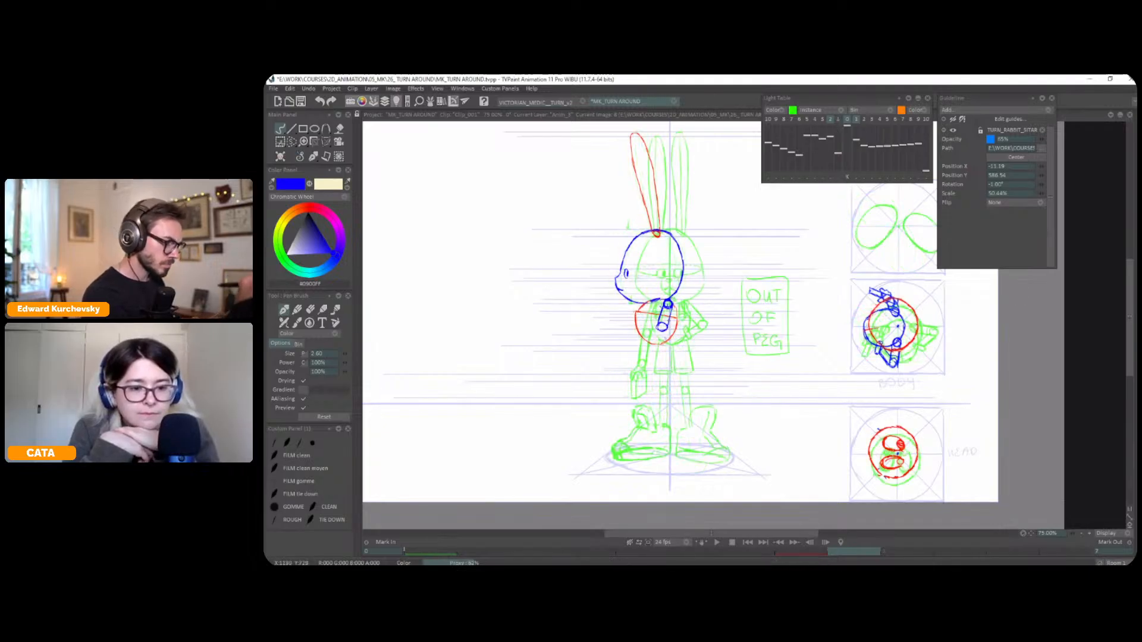
{"action": "left_click", "coordinate": [830, 119]}
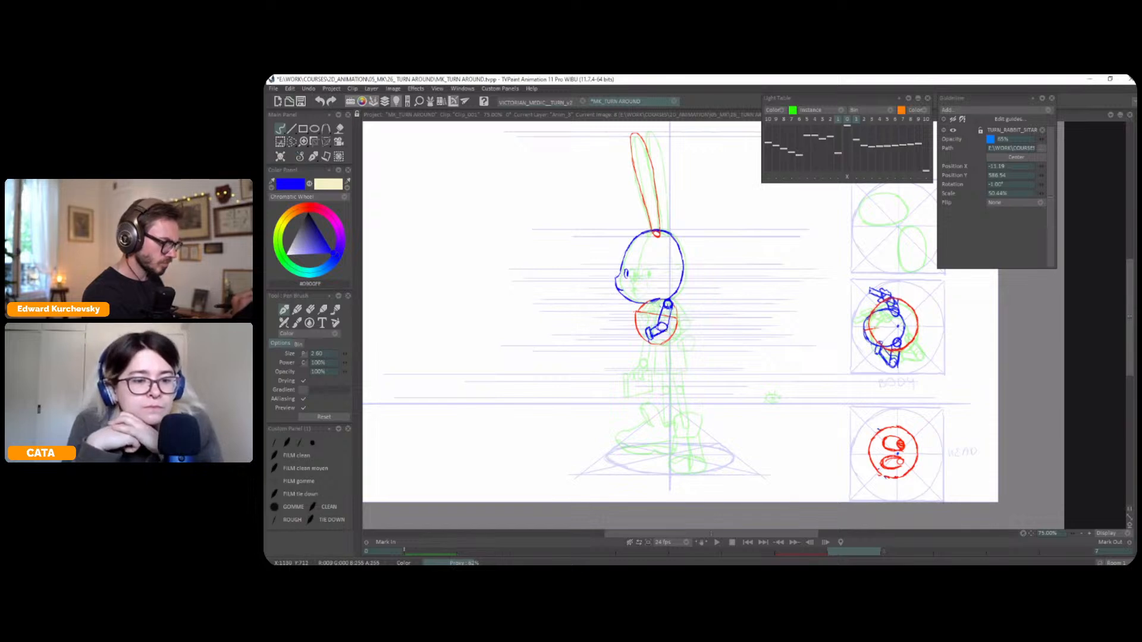
{"action": "key", "text": "l"}
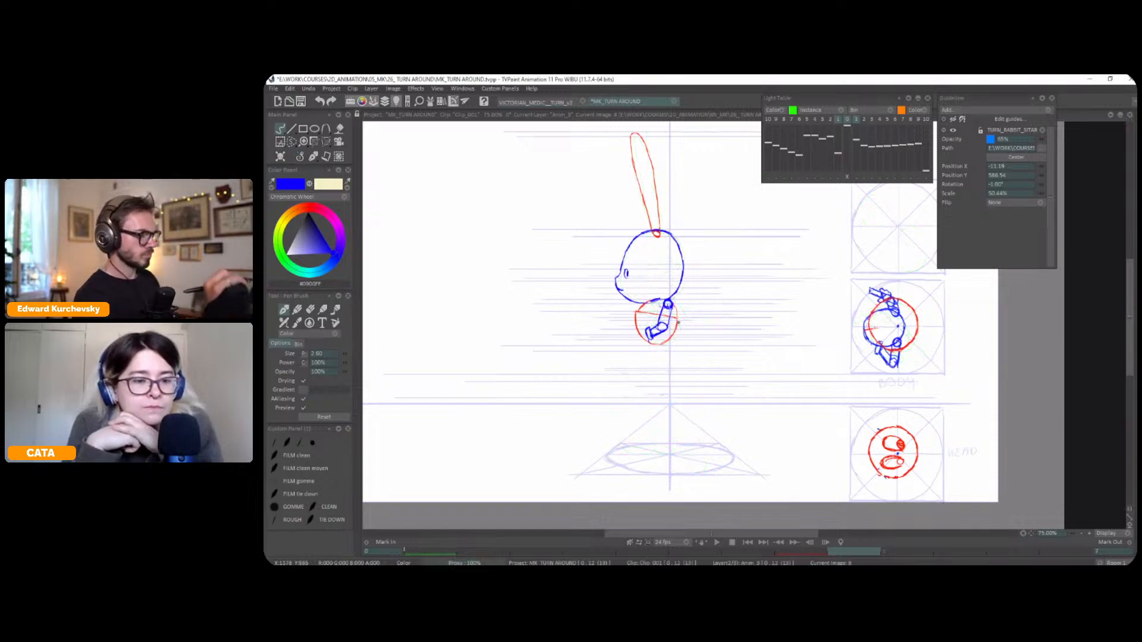
Examine the bent arm's movement through the turn by flipping repeatedly between the front, three-quarter and profile poses
{"action": "key", "text": "Left"}
{"action": "key", "text": "Left"}
{"action": "key", "text": "Left"}
{"action": "key", "text": "Left"}
{"action": "key", "text": "Left"}
{"action": "key", "text": "Left"}
{"action": "key", "text": "Left"}
{"action": "key", "text": "Left"}
{"action": "key", "text": "Right"}
{"action": "key", "text": "Right"}
{"action": "key", "text": "Left"}
{"action": "key", "text": "Left"}
{"action": "key", "text": "Right"}
{"action": "key", "text": "Right"}
{"action": "key", "text": "Right"}
{"action": "key", "text": "Right"}
{"action": "key", "text": "Right"}
{"action": "key", "text": "Right"}
{"action": "key", "text": "Right"}
{"action": "key", "text": "Right"}
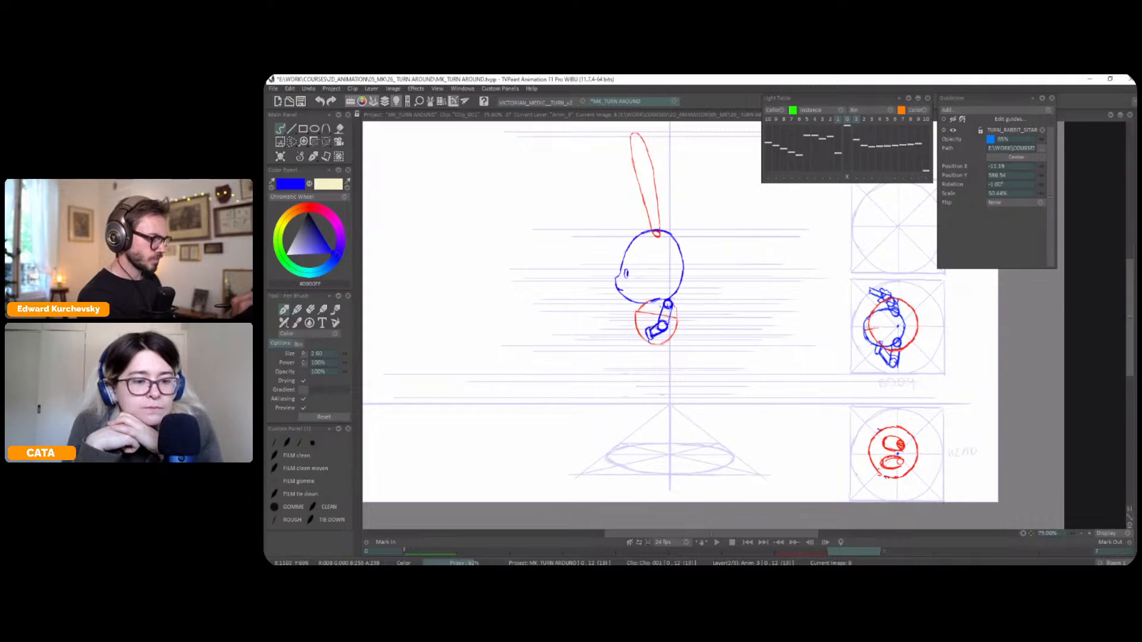
{"action": "key", "text": "Left"}
{"action": "key", "text": "Left"}
{"action": "key", "text": "Left"}
{"action": "key", "text": "Left"}
{"action": "key", "text": "Left"}
{"action": "key", "text": "Right"}
{"action": "key", "text": "Right"}
{"action": "key", "text": "Left"}
{"action": "key", "text": "Left"}
{"action": "key", "text": "Right"}
{"action": "key", "text": "Left"}
{"action": "key", "text": "Left"}
{"action": "key", "text": "Left"}
{"action": "key", "text": "Left"}
{"action": "key", "text": "Right"}
{"action": "key", "text": "Right"}
{"action": "key", "text": "Right"}
{"action": "key", "text": "Right"}
{"action": "key", "text": "Left"}
{"action": "key", "text": "Left"}
{"action": "key", "text": "Left"}
{"action": "key", "text": "Left"}
{"action": "key", "text": "Right"}
{"action": "key", "text": "Right"}
{"action": "key", "text": "Right"}
{"action": "key", "text": "Right"}
{"action": "key", "text": "Right"}
{"action": "key", "text": "Right"}
{"action": "key", "text": "Right"}
{"action": "key", "text": "Right"}
{"action": "key", "text": "Left"}
{"action": "key", "text": "Left"}
{"action": "key", "text": "Left"}
{"action": "key", "text": "Left"}
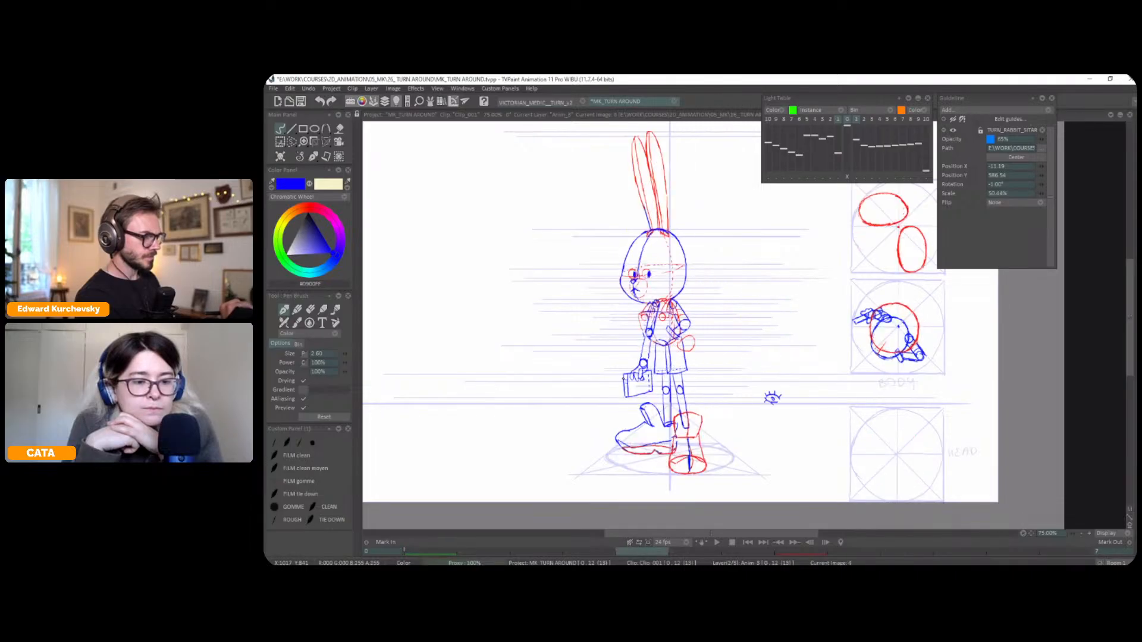
{"action": "key", "text": "Left"}
{"action": "key", "text": "Right"}
Select the three-quarter pose's bent arm, shift it towards the body with the Perspective transform, and redraw its lines in blue
{"action": "key", "text": "plus"}
{"action": "key", "text": "s"}
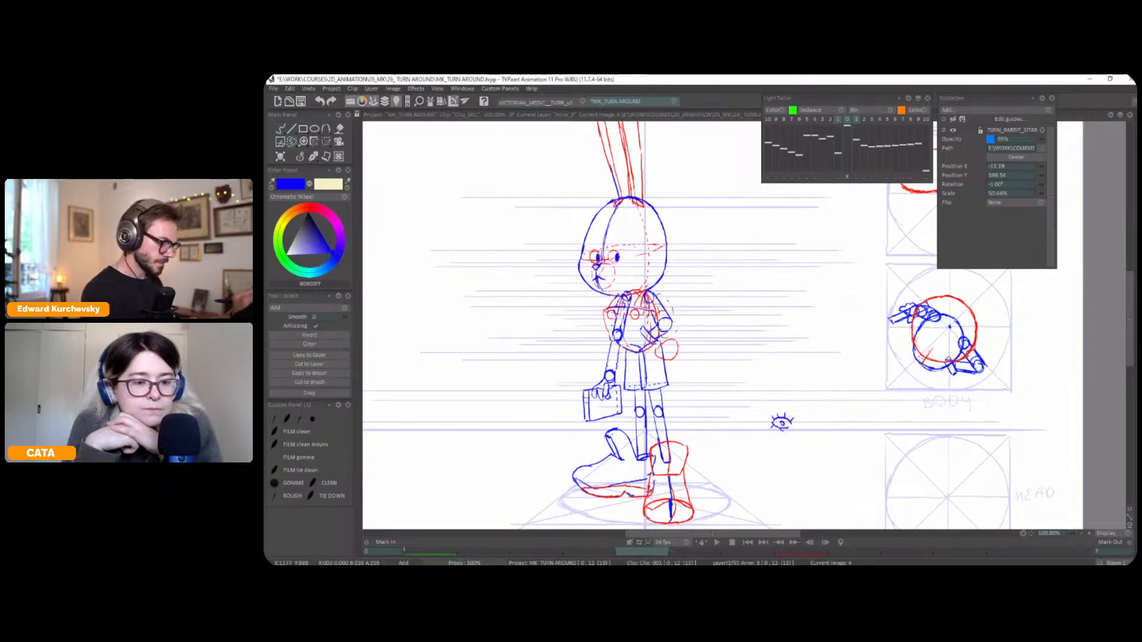
{"action": "key", "text": "ctrl+t"}
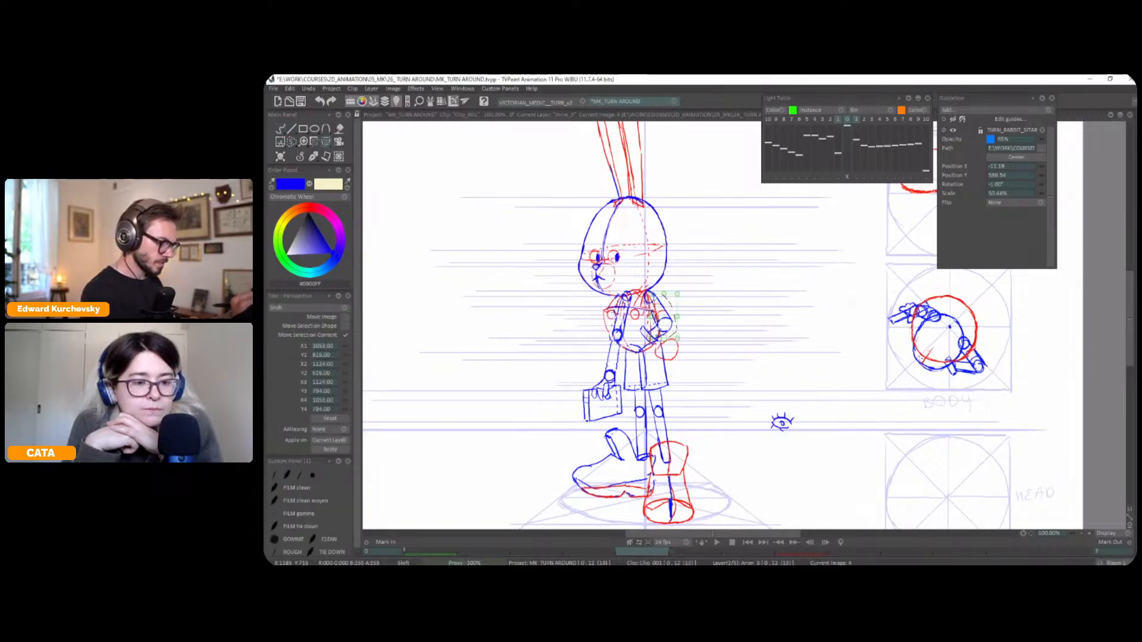
{"action": "left_click_drag", "start_coordinate": [674, 337], "coordinate": [669, 337]}
{"action": "key", "text": "Return"}
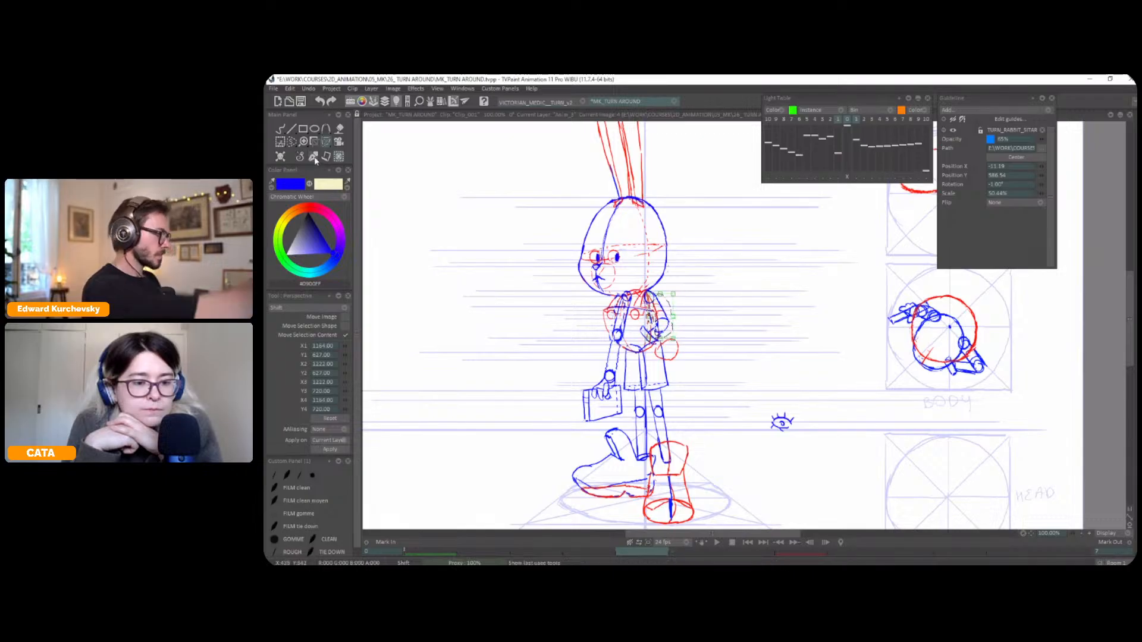
{"action": "left_click", "coordinate": [313, 157]}
{"action": "left_click", "coordinate": [296, 160]}
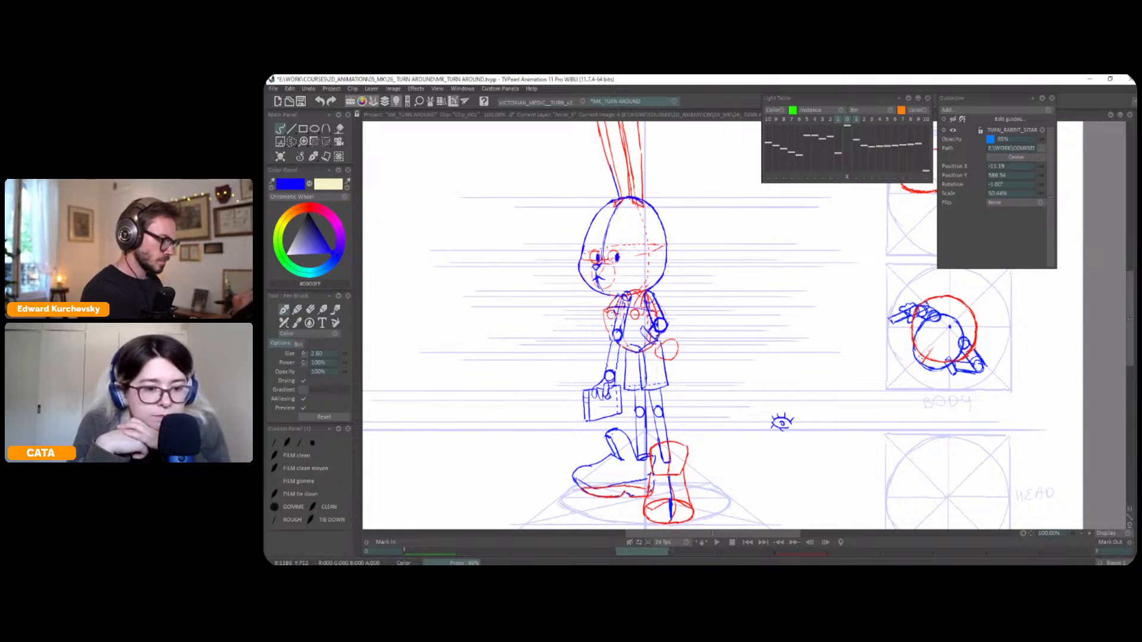
Flip through the three poses to check the shifted bent arm of the three-quarter pose
{"action": "key", "text": "Left"}
{"action": "key", "text": "Right"}
{"action": "key", "text": "Right"}
{"action": "key", "text": "Left"}
{"action": "key", "text": "Left"}
{"action": "key", "text": "Right"}
{"action": "key", "text": "Right"}
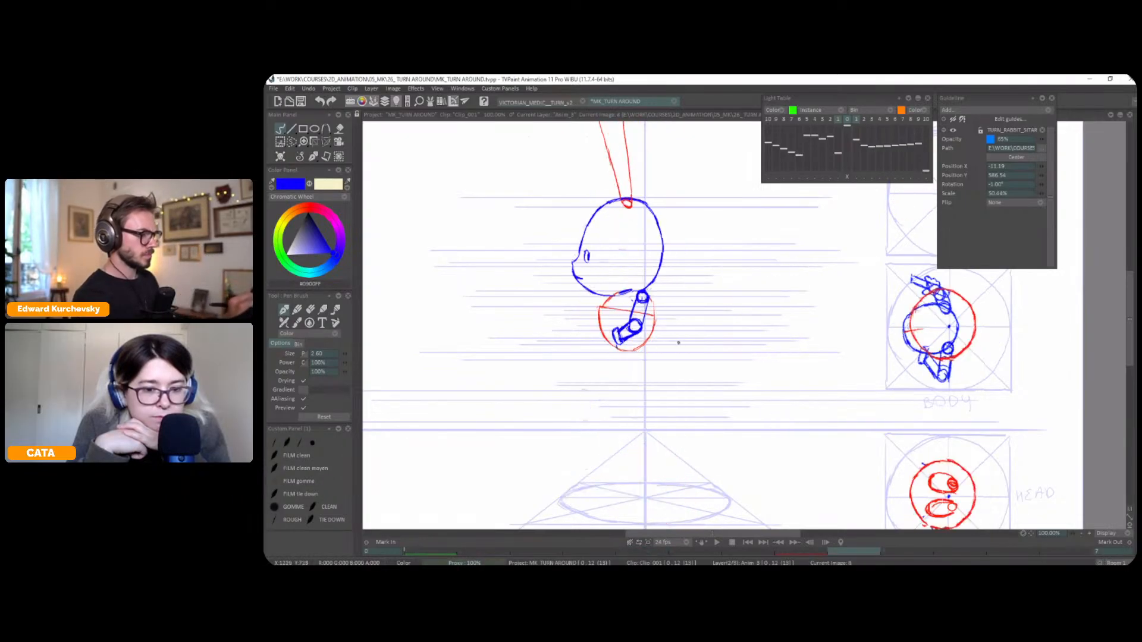
{"action": "key", "text": "Left"}
{"action": "key", "text": "Left"}
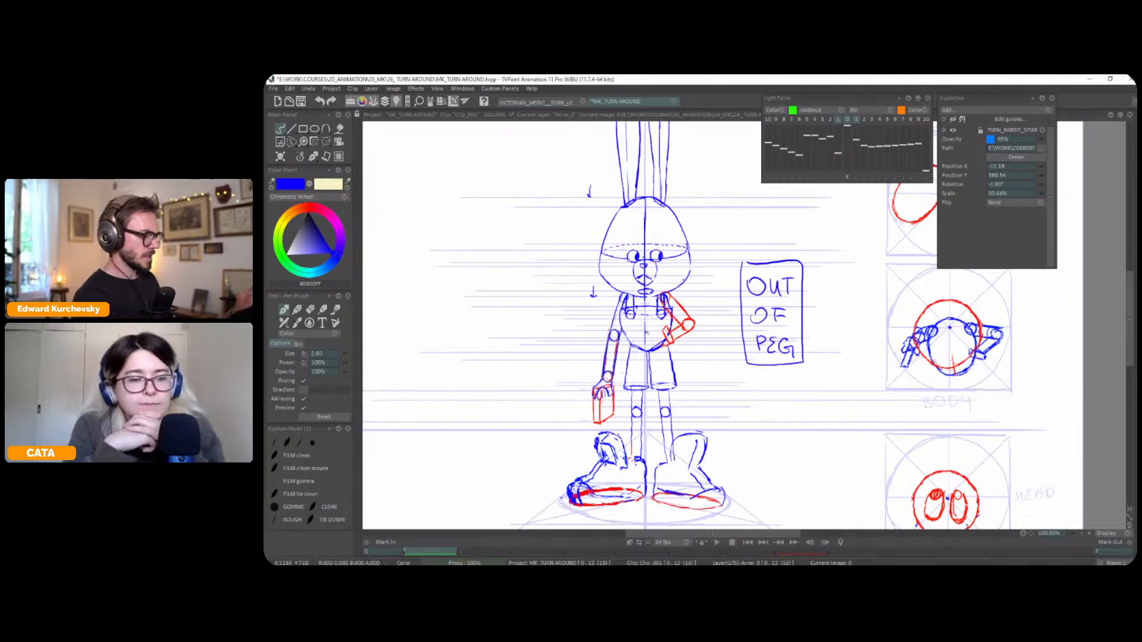
{"action": "key", "text": "Right"}
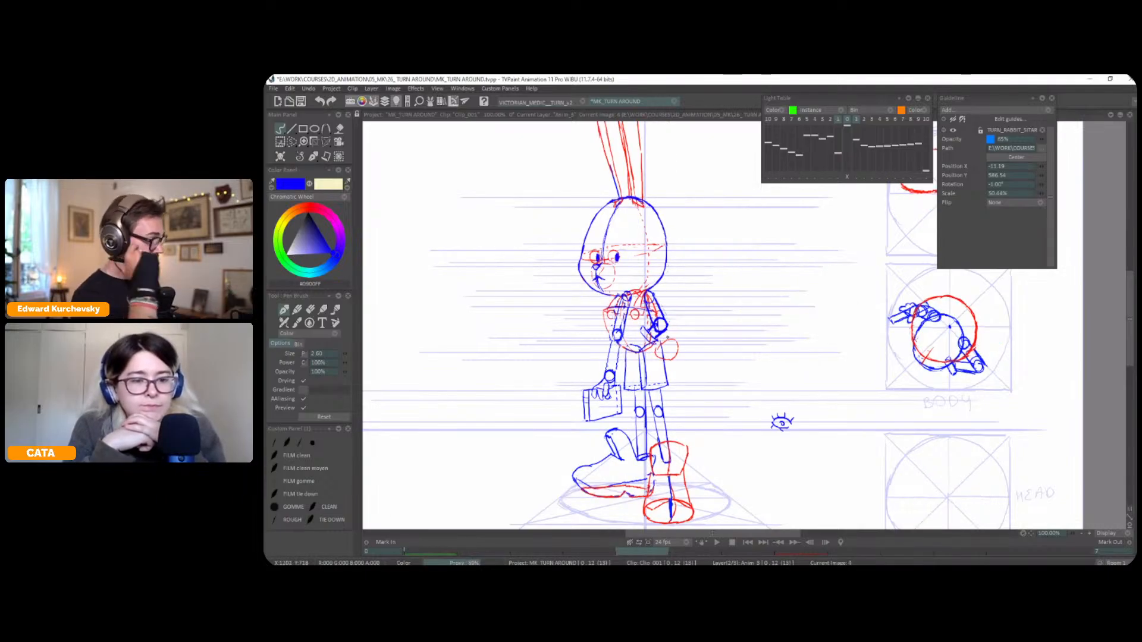
Select the three-quarter pose's bent forearm and hand, adjust them with the Perspective transform, and redraw them in blue
{"action": "key", "text": "s"}
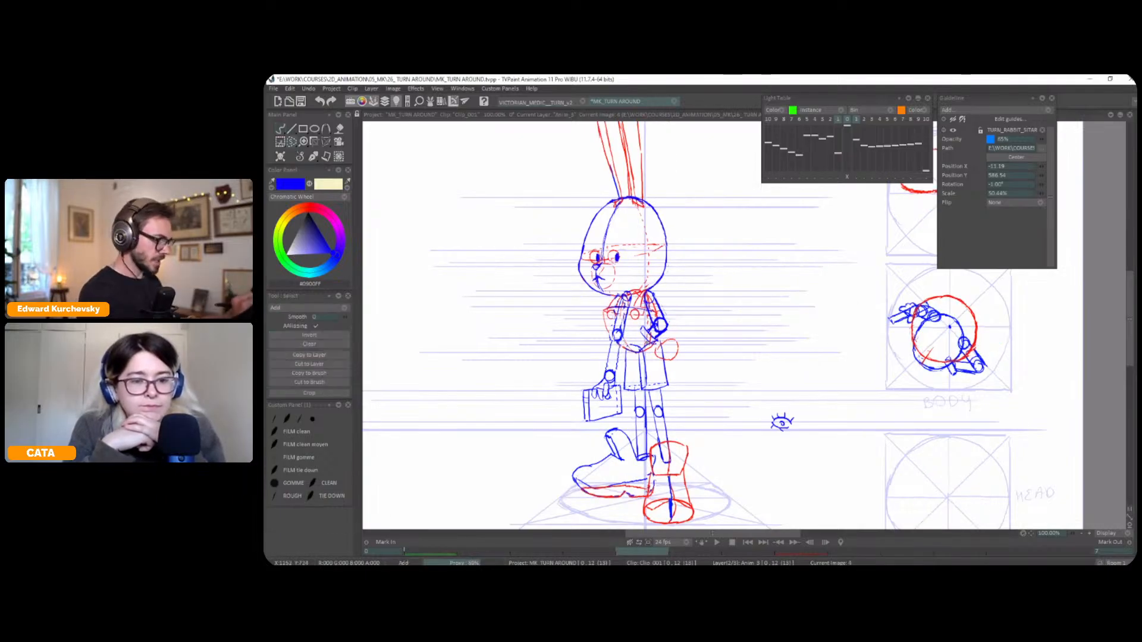
{"action": "mouse_move", "coordinate": [648, 324]}
{"action": "left_mouse_down"}
{"action": "mouse_move", "coordinate": [633, 335]}
{"action": "mouse_move", "coordinate": [665, 342]}
{"action": "left_mouse_up"}
{"action": "key", "text": "ctrl+t"}
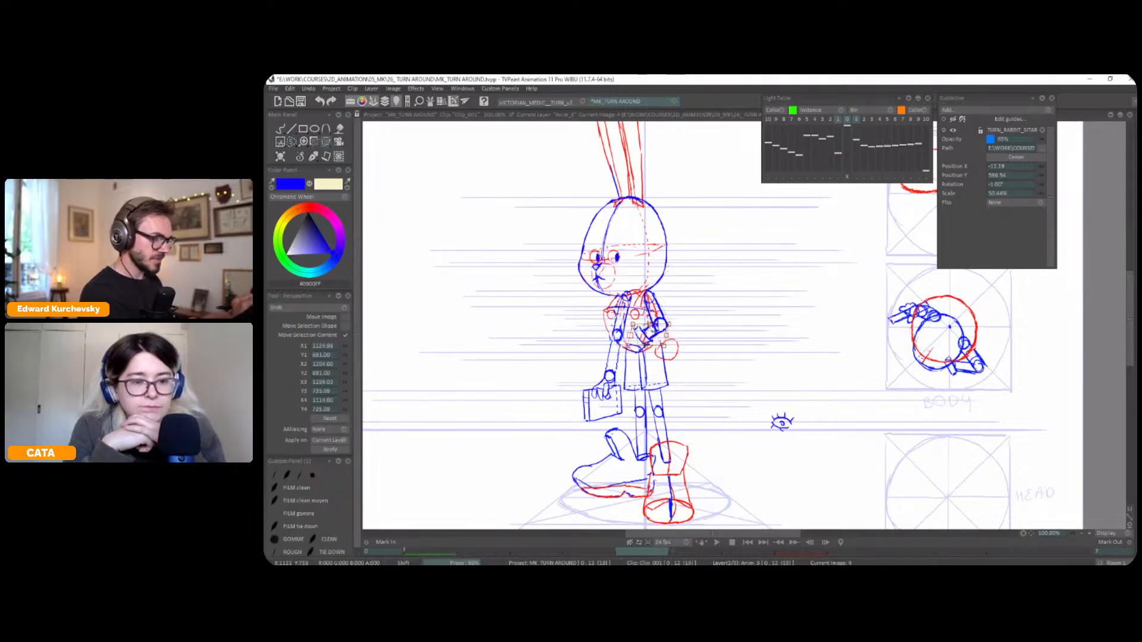
{"action": "left_click", "coordinate": [280, 129]}
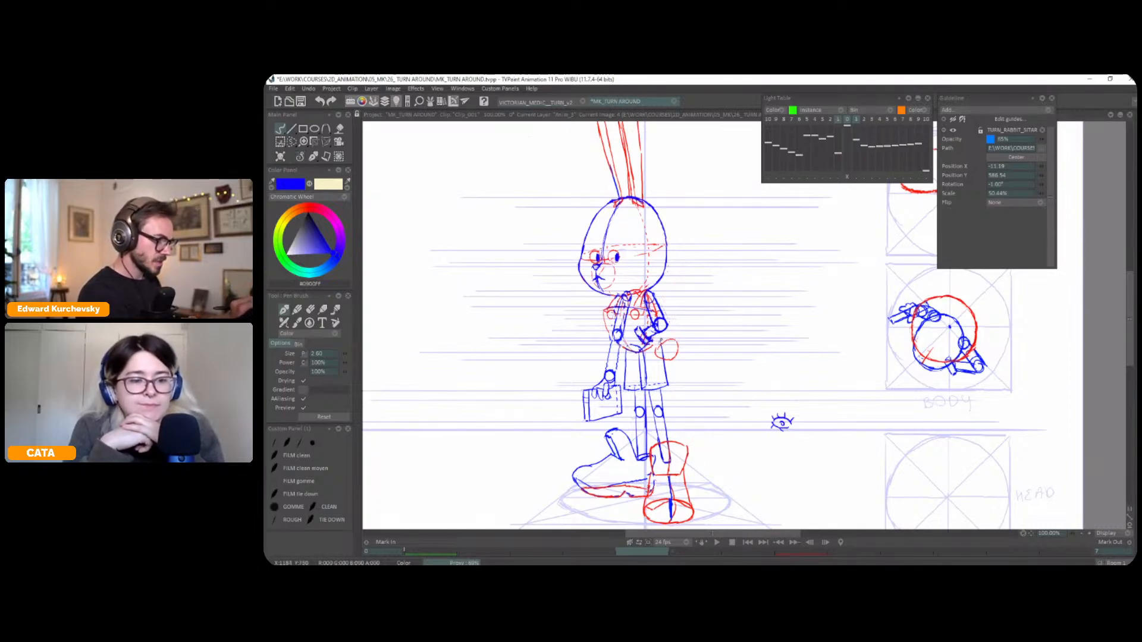
Sketch the profile pose's hand in red at the end of the forearm, checking it against the neighbouring poses
{"action": "left_click", "coordinate": [311, 208]}
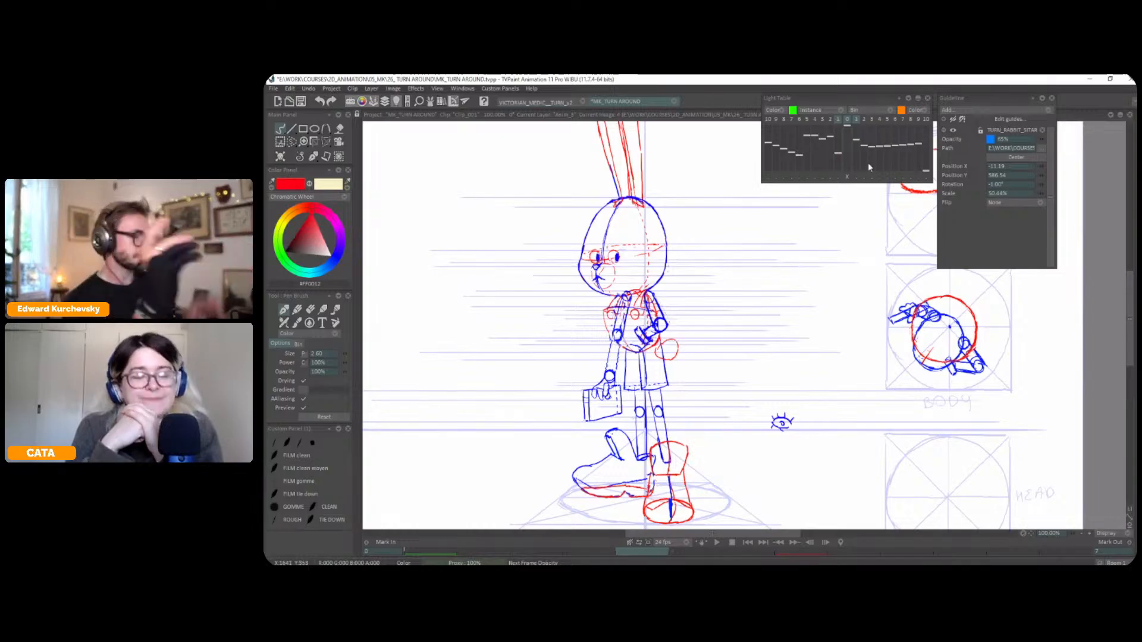
{"action": "key", "text": "Right"}
{"action": "key", "text": "Left"}
{"action": "key", "text": "Left"}
{"action": "key", "text": "Right"}
{"action": "key", "text": "Right"}
{"action": "key", "text": "Left"}
{"action": "key", "text": "Left"}
{"action": "key", "text": "Right"}
{"action": "key", "text": "Right"}
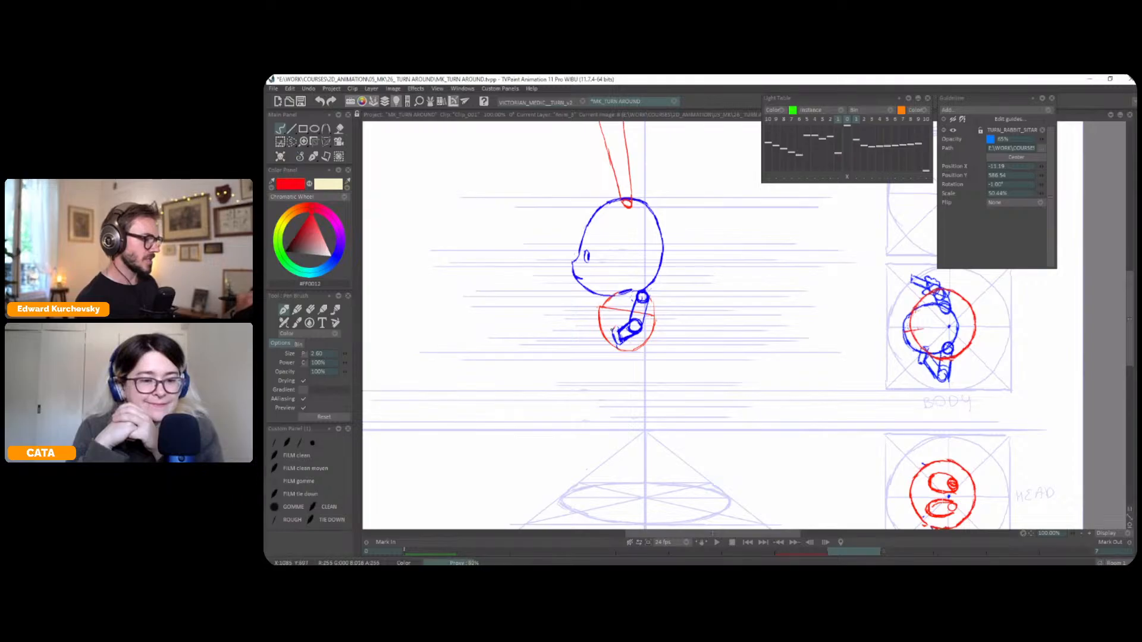
{"action": "key", "text": "Left"}
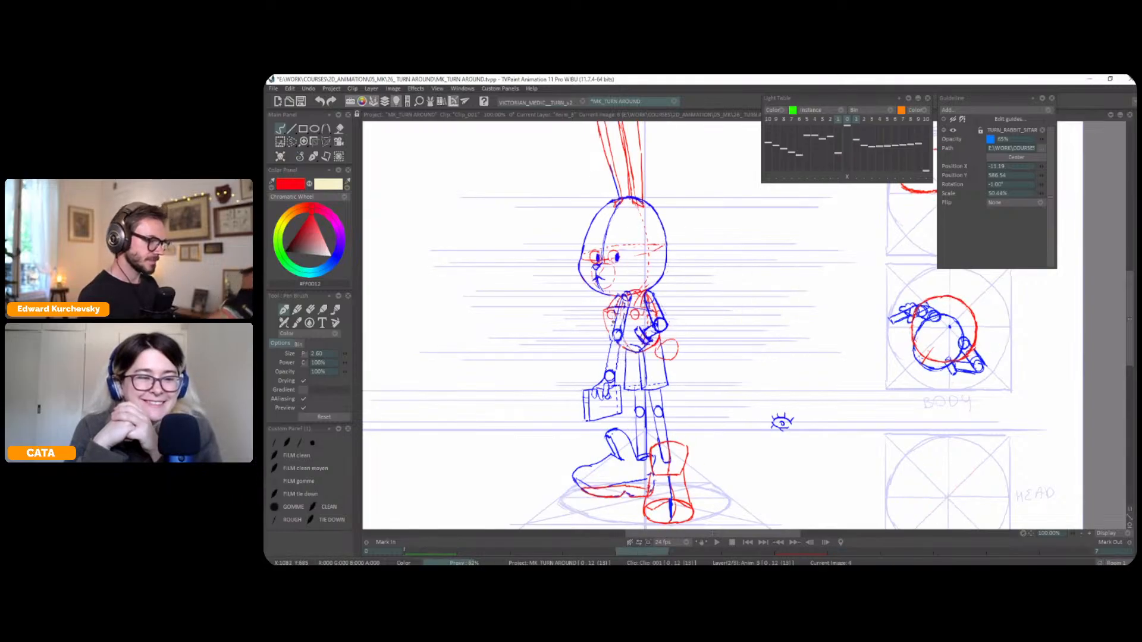
{"action": "key", "text": "Right"}
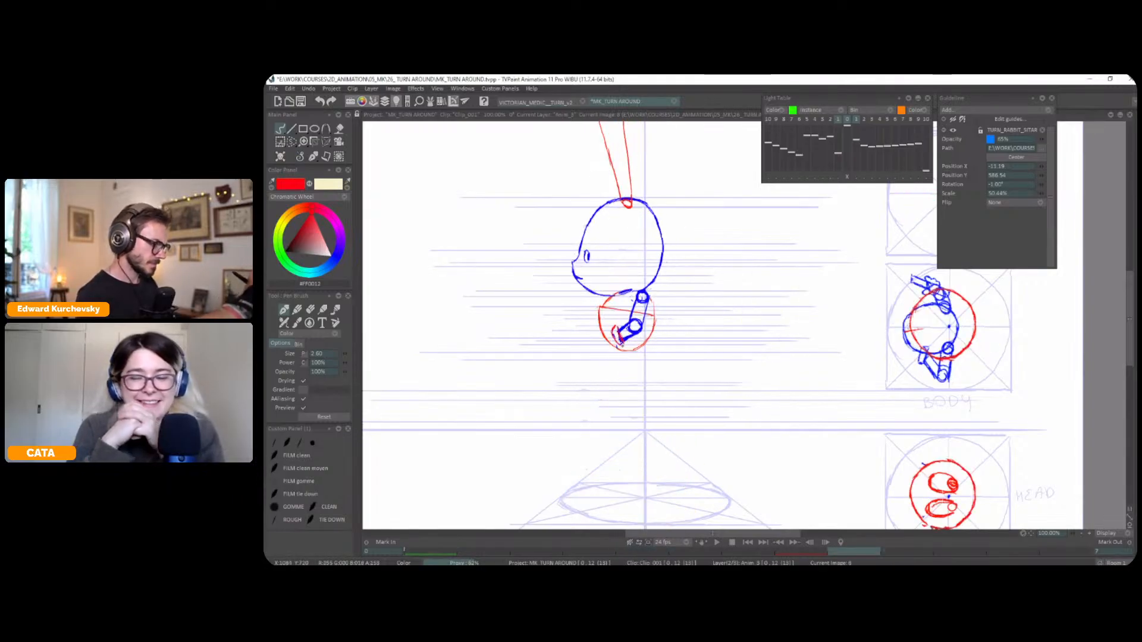
{"action": "key", "text": "Left"}
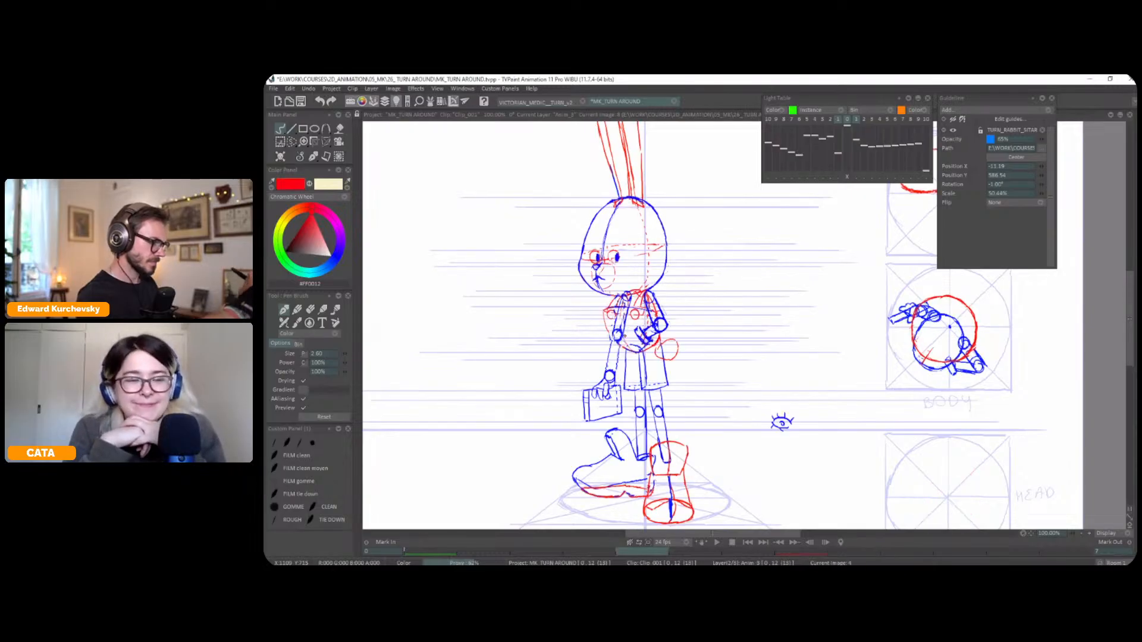
Add a small red nose at the tip of the profile's snout, flipping through the poses to compare
{"action": "key", "text": "Right"}
{"action": "key", "text": "Left"}
{"action": "key", "text": "Left"}
{"action": "key", "text": "Right"}
{"action": "key", "text": "Right"}
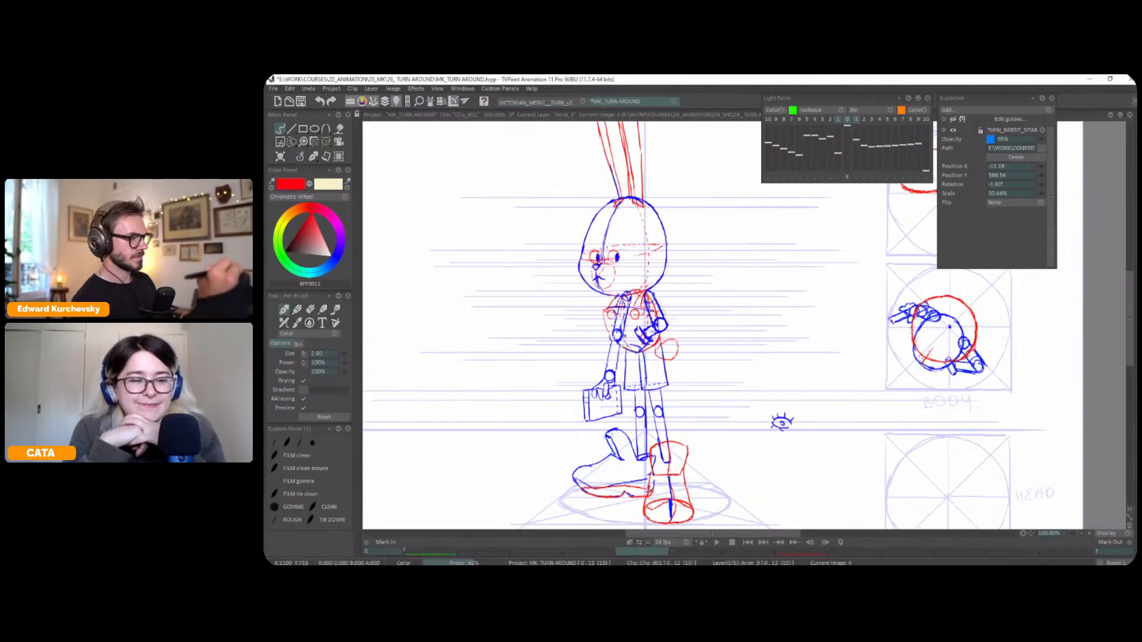
{"action": "key", "text": "Left"}
{"action": "key", "text": "Left"}
{"action": "key", "text": "Right"}
{"action": "key", "text": "Right"}
{"action": "key", "text": "Left"}
{"action": "key", "text": "Right"}
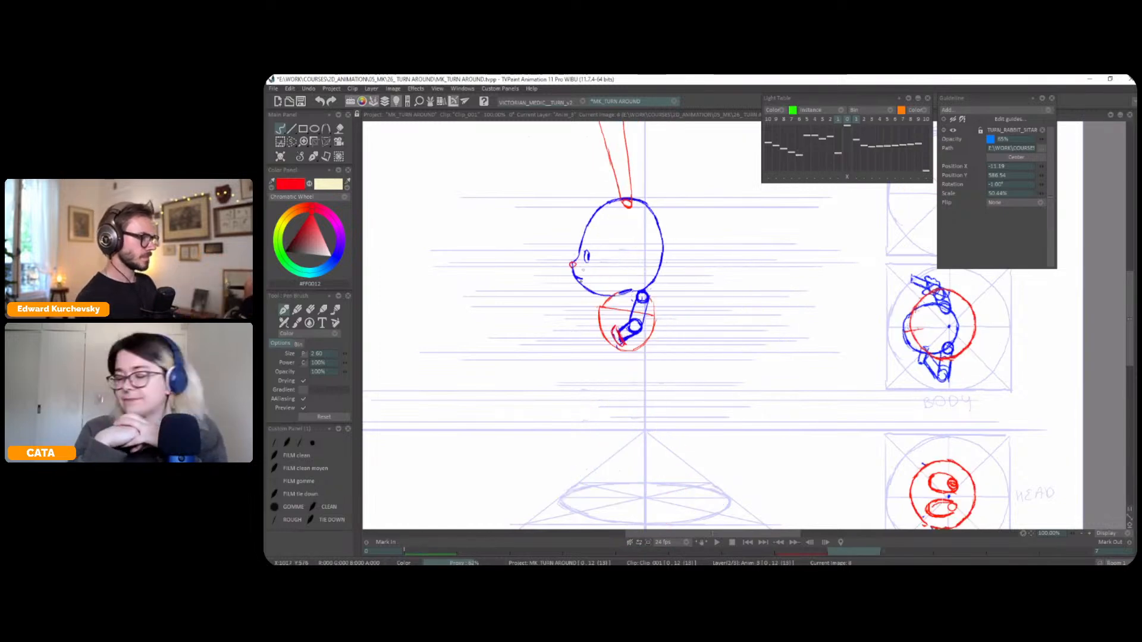
{"action": "key", "text": "Left"}
{"action": "key", "text": "Right"}
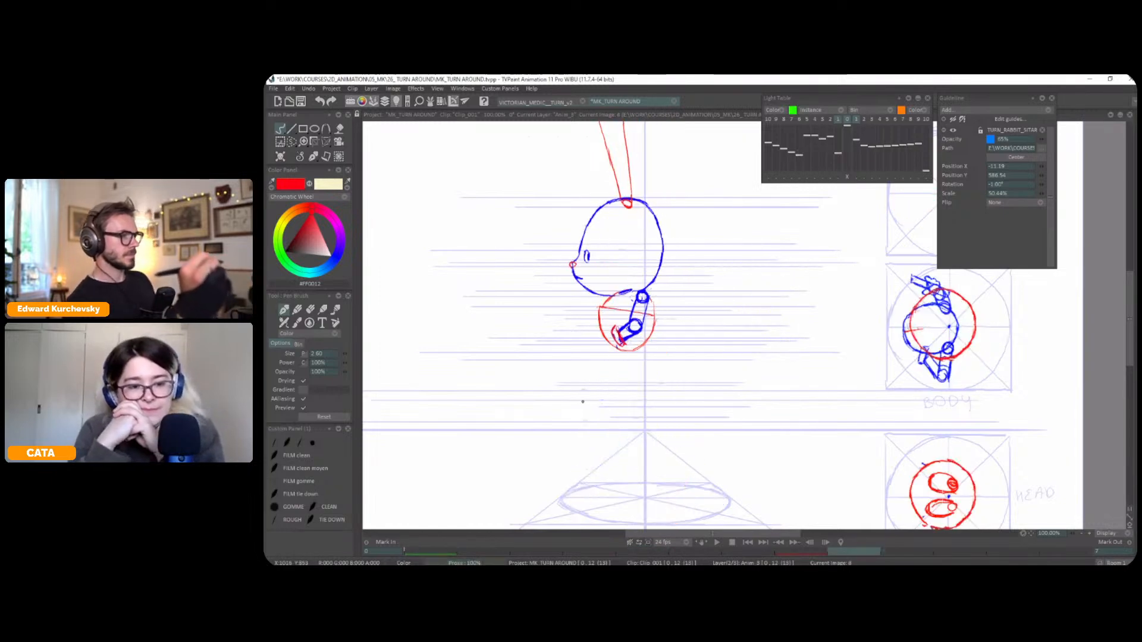
Compare the ears across the poses and sketch another red line along the front edge of the profile's ear
{"action": "key", "text": "minus"}
{"action": "left_click_drag", "start_coordinate": [705, 226], "coordinate": [734, 311]}
{"action": "key", "text": "Left"}
{"action": "key", "text": "Left"}
{"action": "key", "text": "Right"}
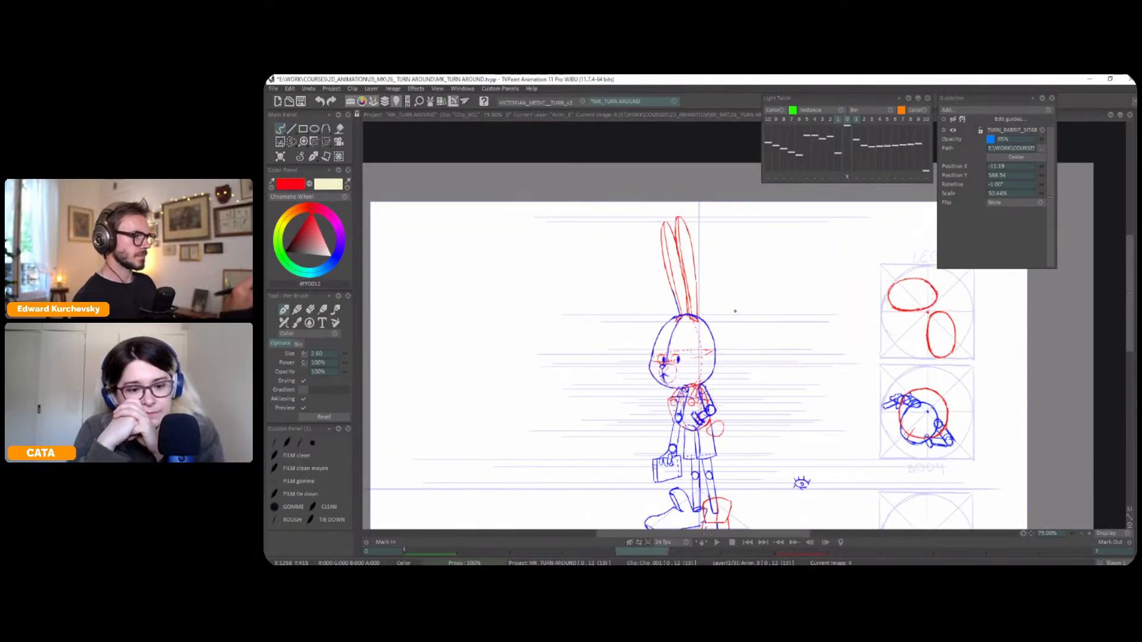
{"action": "key", "text": "Right"}
{"action": "mouse_move", "coordinate": [656, 228]}
{"action": "left_mouse_down"}
{"action": "mouse_move", "coordinate": [679, 314]}
{"action": "mouse_move", "coordinate": [659, 252]}
{"action": "mouse_move", "coordinate": [680, 317]}
{"action": "left_mouse_up"}
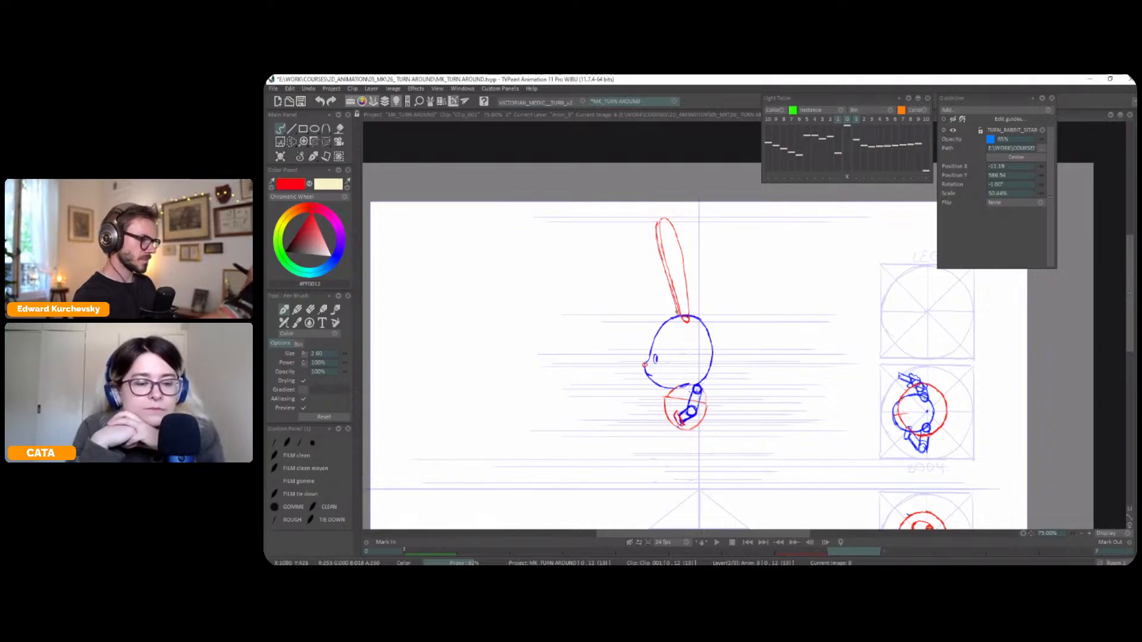
Sketch a tilted red eye-level guide line across the profile's head, flipping through the neighbouring poses to compare
{"action": "key", "text": "Left"}
{"action": "key", "text": "Left"}
{"action": "key", "text": "Right"}
{"action": "key", "text": "Right"}
{"action": "key", "text": "Left"}
{"action": "key", "text": "Left"}
{"action": "key", "text": "Right"}
{"action": "key", "text": "Right"}
{"action": "key", "text": "Left"}
{"action": "key", "text": "Right"}
{"action": "left_click_drag", "start_coordinate": [810, 311], "coordinate": [820, 304]}
{"action": "scroll", "coordinate": [821, 304], "scroll_direction": "up", "scroll_amount": 1}
{"action": "key", "text": "Left"}
{"action": "key", "text": "Right"}
{"action": "key", "text": "Left"}
{"action": "key", "text": "Right"}
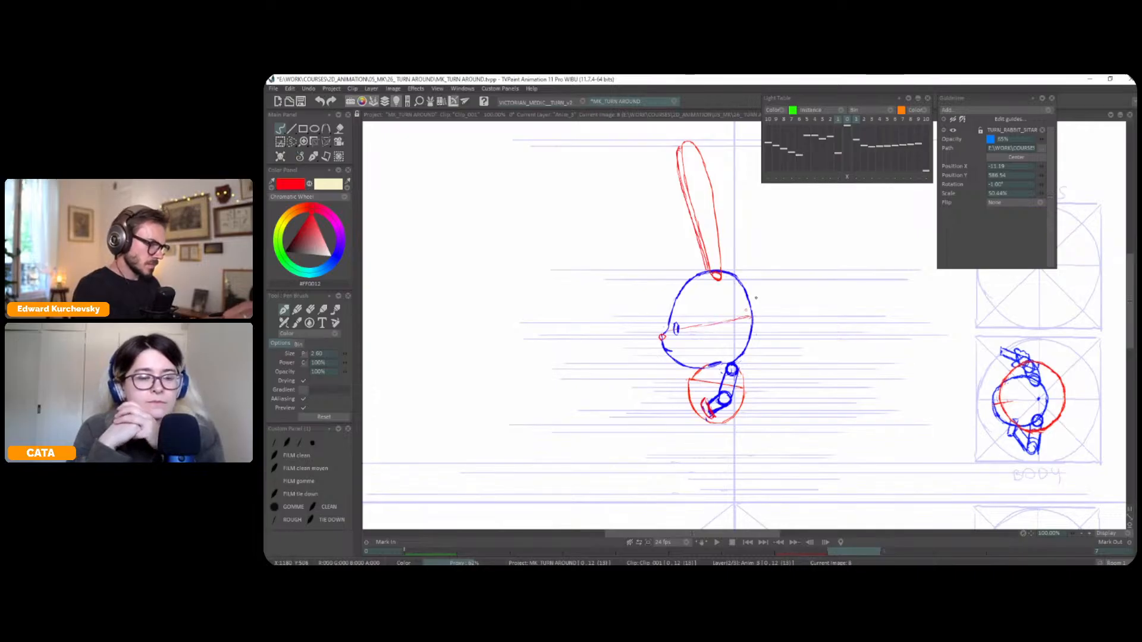
{"action": "key", "text": "Left"}
{"action": "key", "text": "Right"}
{"action": "key", "text": "Left"}
{"action": "key", "text": "Right"}
{"action": "key", "text": "Left"}
{"action": "key", "text": "Right"}
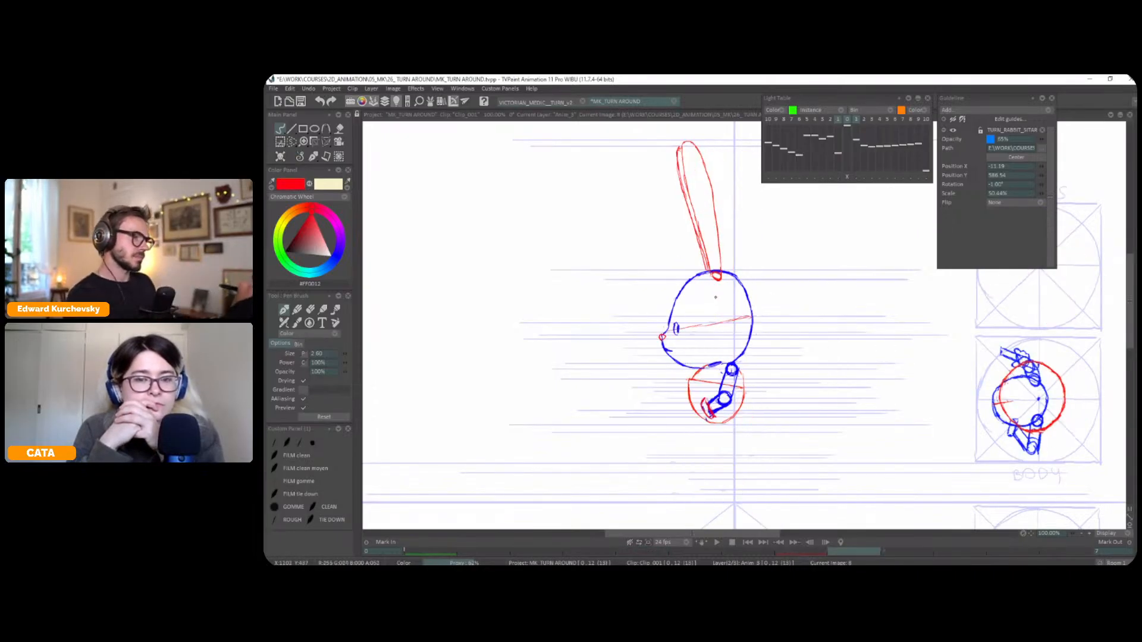
Draw a thin red vertical axis line down through the profile's head and compare it with the other poses
{"action": "left_click_drag", "start_coordinate": [714, 295], "coordinate": [723, 363]}
{"action": "key", "text": "Left"}
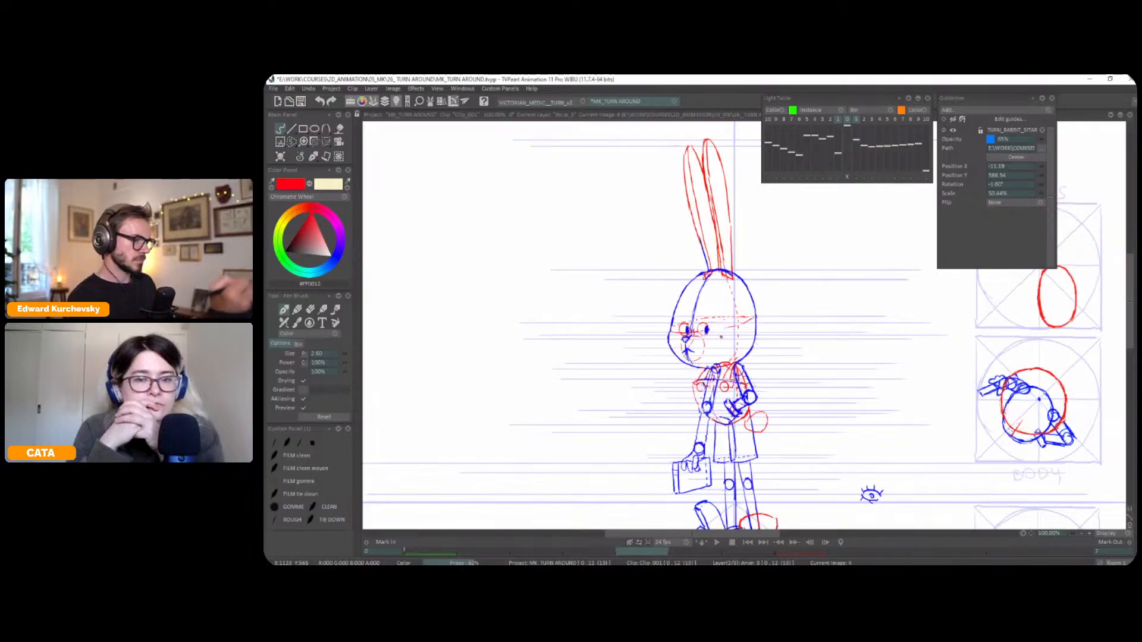
{"action": "key", "text": "Right"}
{"action": "key", "text": "Left"}
{"action": "key", "text": "Right"}
{"action": "key", "text": "Left"}
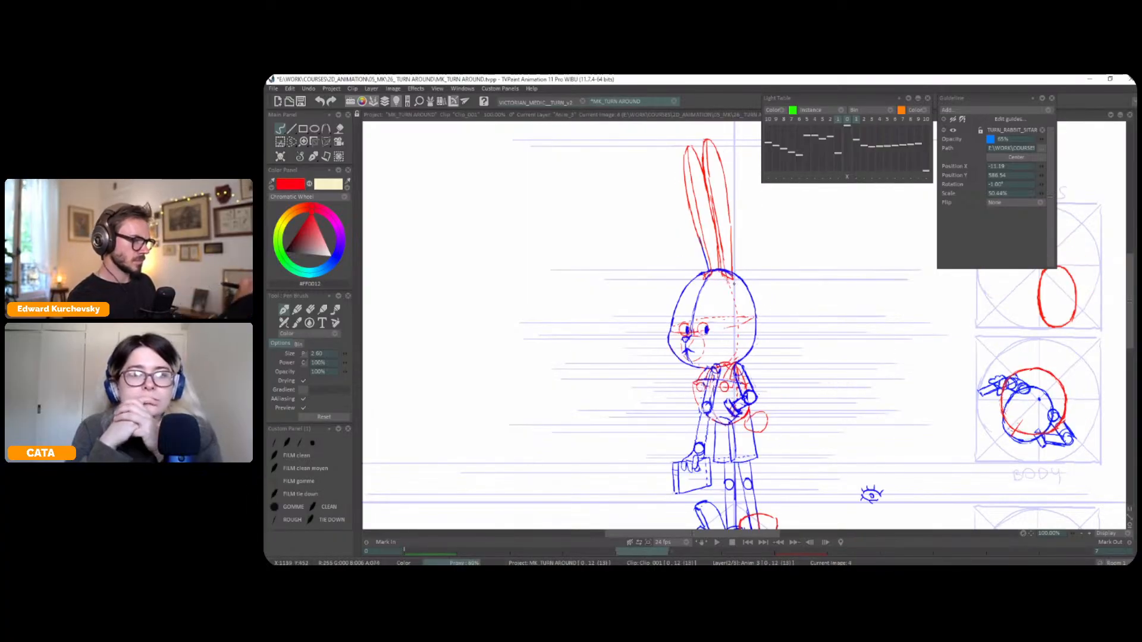
{"action": "key", "text": "Left"}
{"action": "key", "text": "Right"}
{"action": "key", "text": "Right"}
{"action": "key", "text": "Left"}
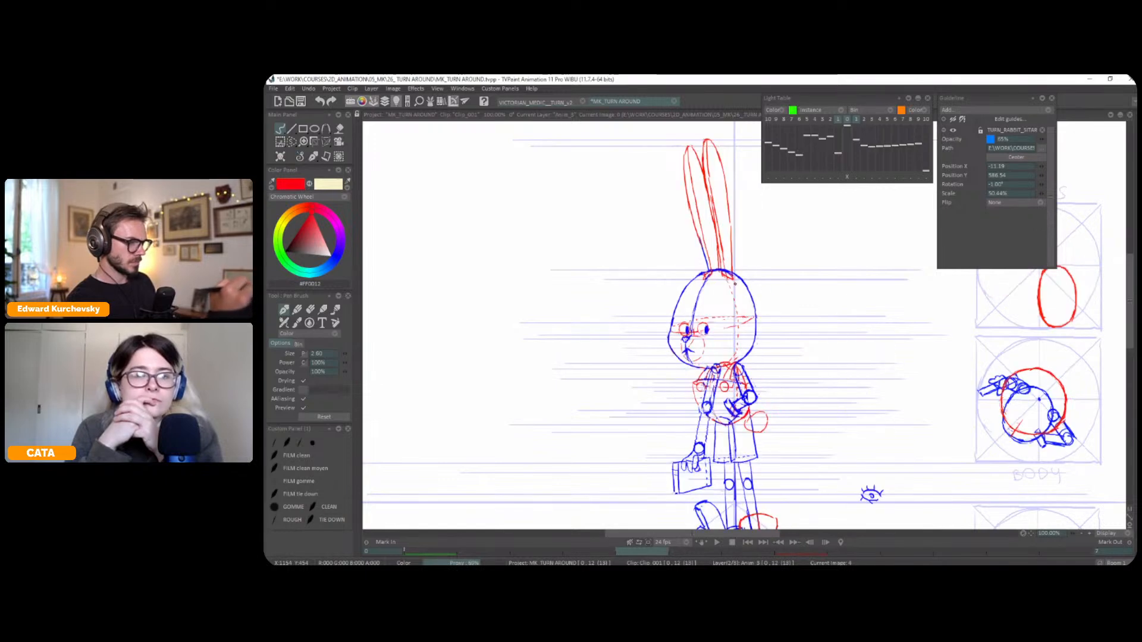
{"action": "key", "text": "Right"}
{"action": "key", "text": "Left"}
{"action": "key", "text": "Left"}
{"action": "key", "text": "Right"}
{"action": "key", "text": "Right"}
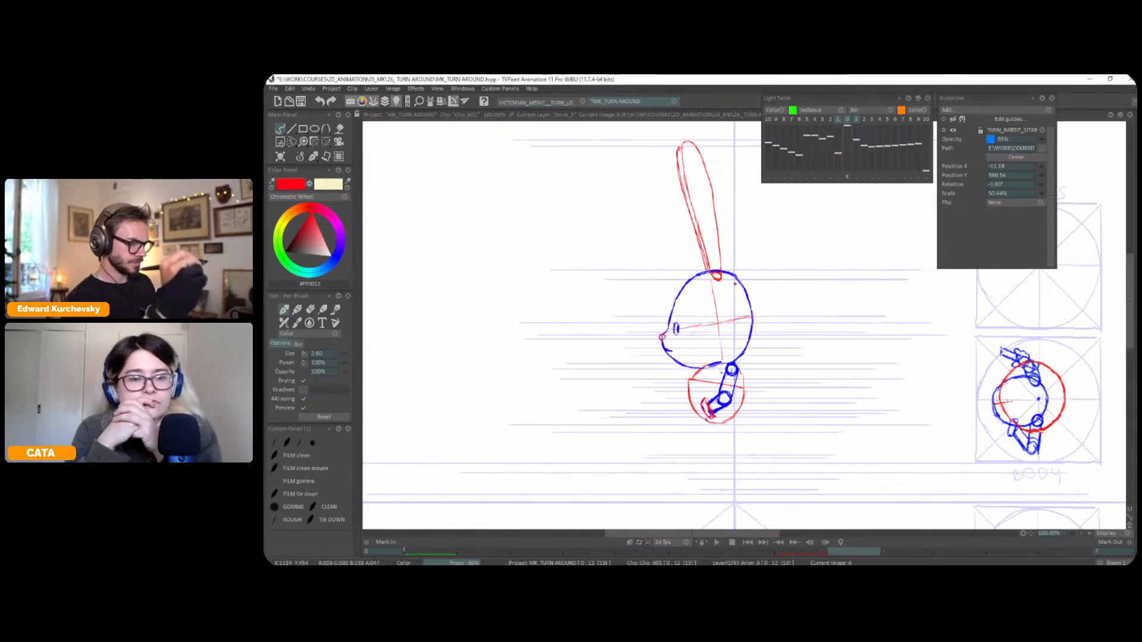
Select the two foot ellipses in the front pose's LEGS plan and pick them up as a custom brush
{"action": "left_click_drag", "start_coordinate": [787, 376], "coordinate": [811, 267]}
{"action": "scroll", "coordinate": [750, 357], "scroll_direction": "down", "scroll_amount": 2}
{"action": "key", "text": "Left"}
{"action": "key", "text": "Left"}
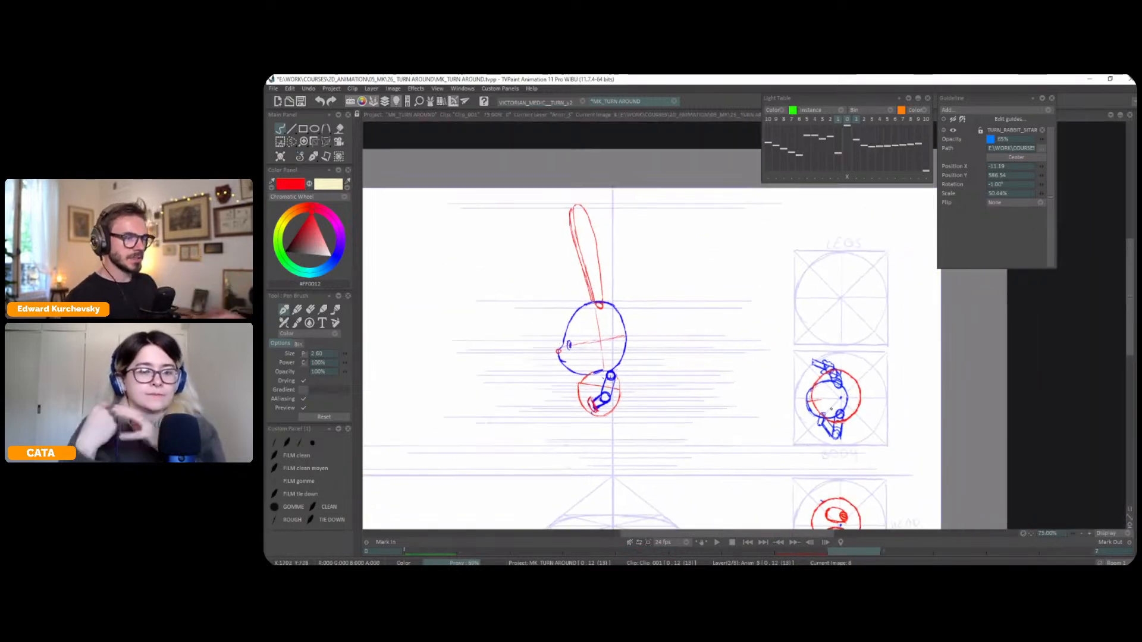
{"action": "key", "text": "s"}
{"action": "mouse_move", "coordinate": [857, 262]}
{"action": "left_mouse_down"}
{"action": "mouse_move", "coordinate": [779, 310]}
{"action": "mouse_move", "coordinate": [889, 259]}
{"action": "left_mouse_up"}
{"action": "left_click", "coordinate": [318, 375]}
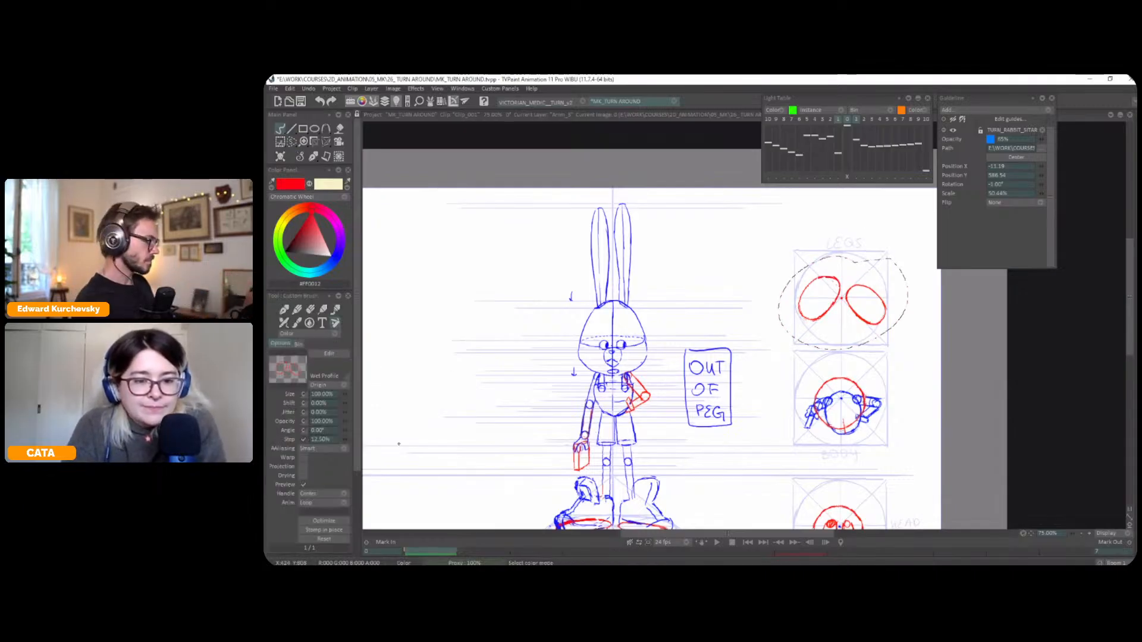
Stamp the foot ellipses, rotated by -90°, onto the centre of the profile's LEGS plan, then compare the plans with the pen brush restored
{"action": "key", "text": "Right"}
{"action": "key", "text": "Right"}
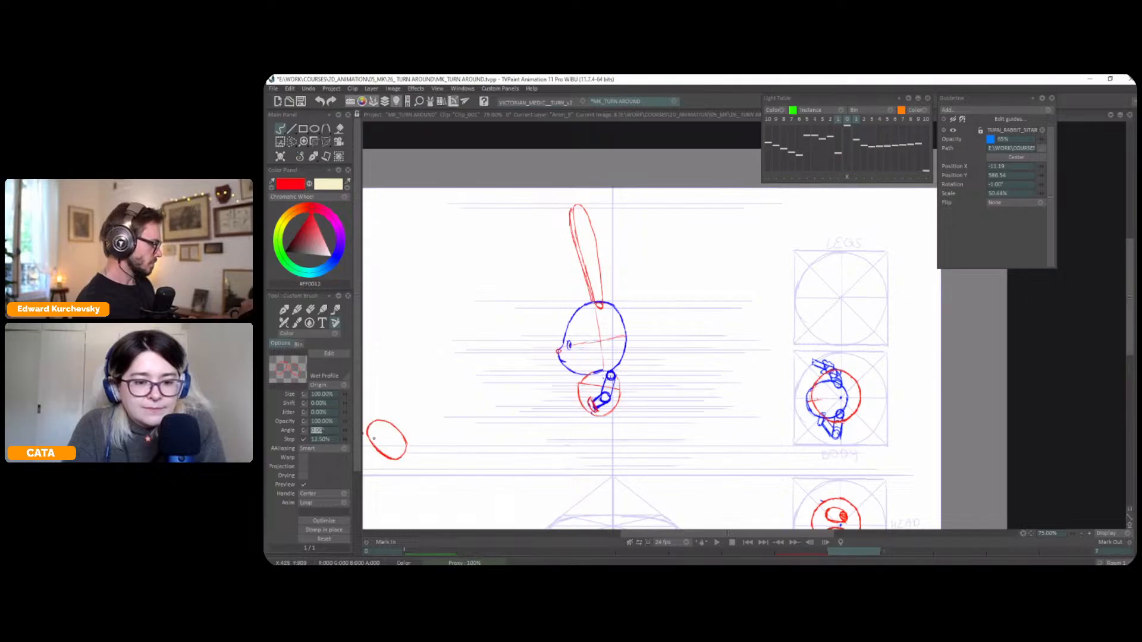
{"action": "type", "text": "-90"}
{"action": "key", "text": "Tab"}
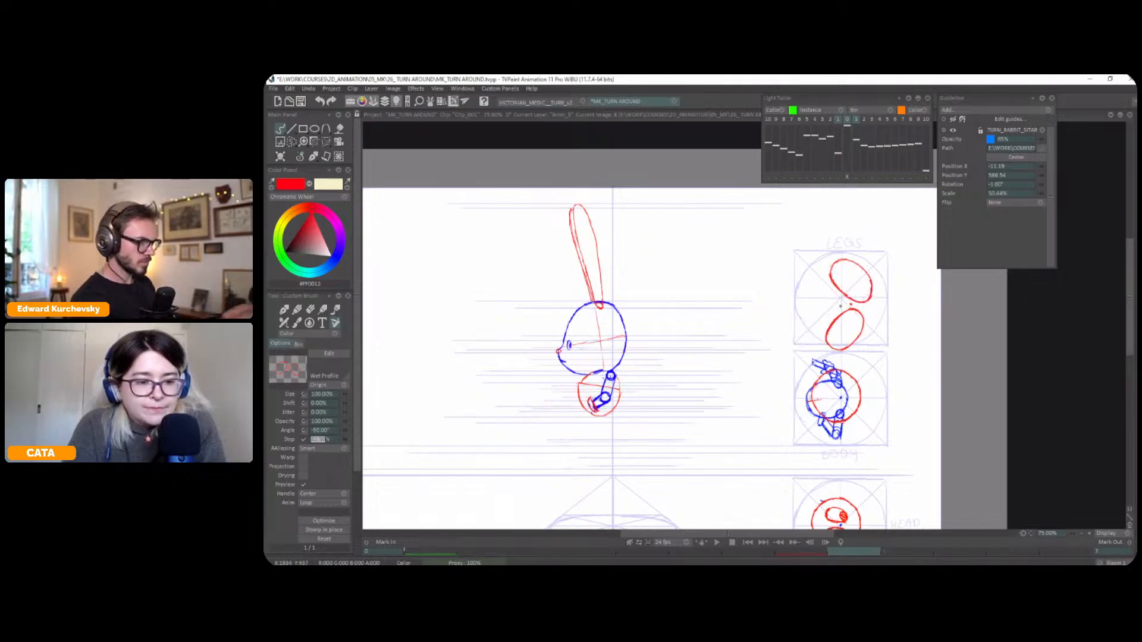
{"action": "left_click", "coordinate": [841, 300]}
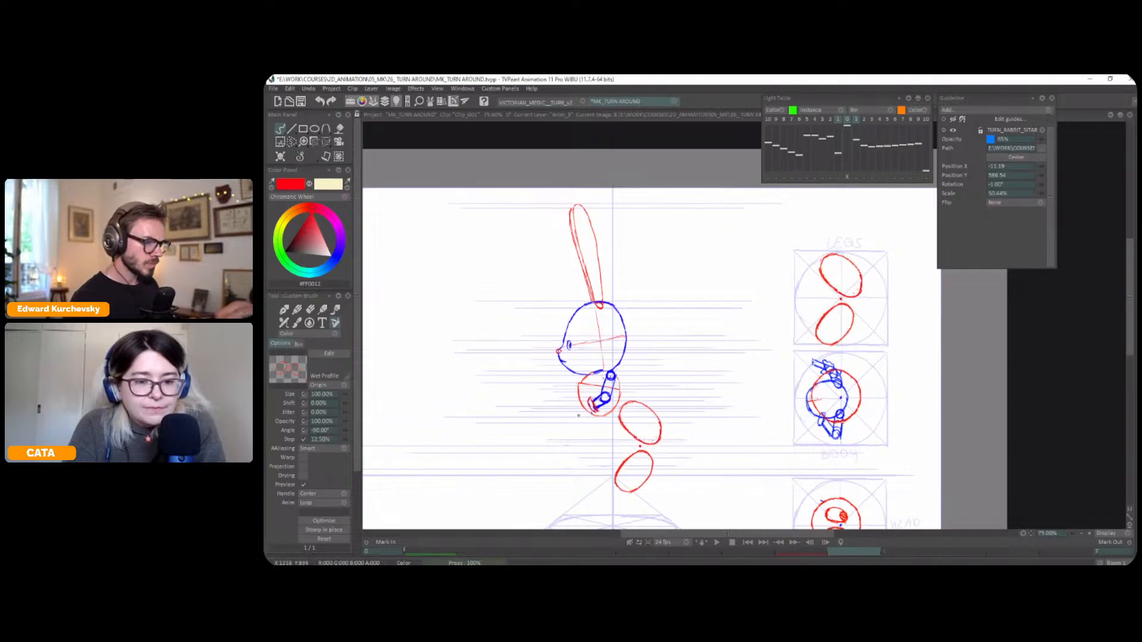
{"action": "left_click", "coordinate": [313, 157]}
{"action": "left_click", "coordinate": [314, 165]}
{"action": "key", "text": "less"}
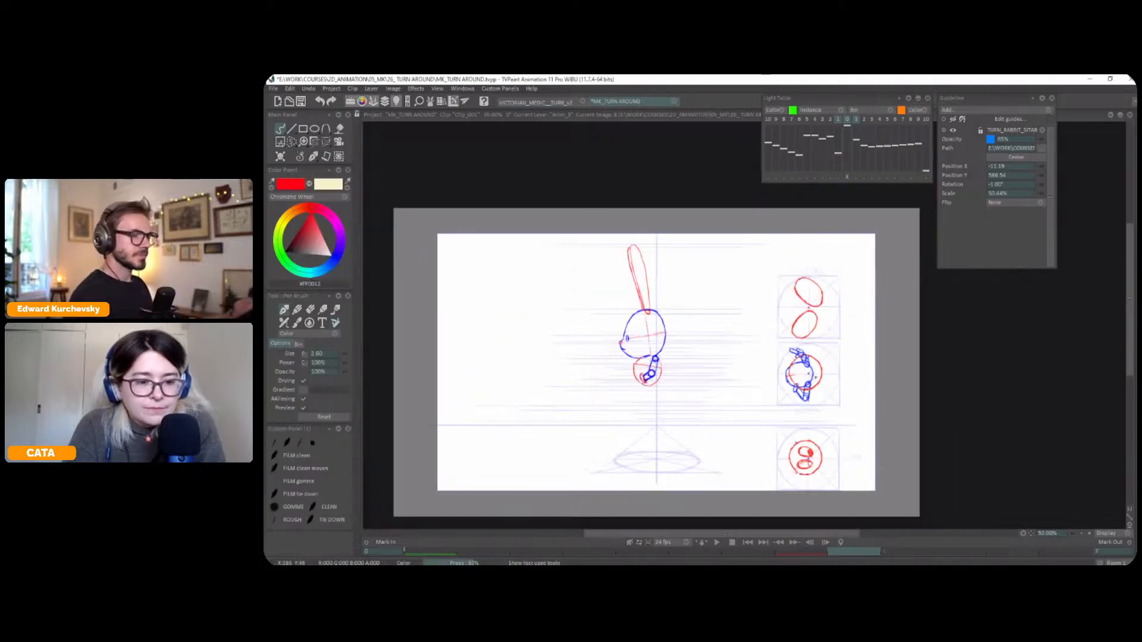
{"action": "left_click_drag", "start_coordinate": [832, 354], "coordinate": [837, 338]}
{"action": "key", "text": "Left"}
{"action": "key", "text": "Left"}
{"action": "key", "text": "Right"}
{"action": "key", "text": "Right"}
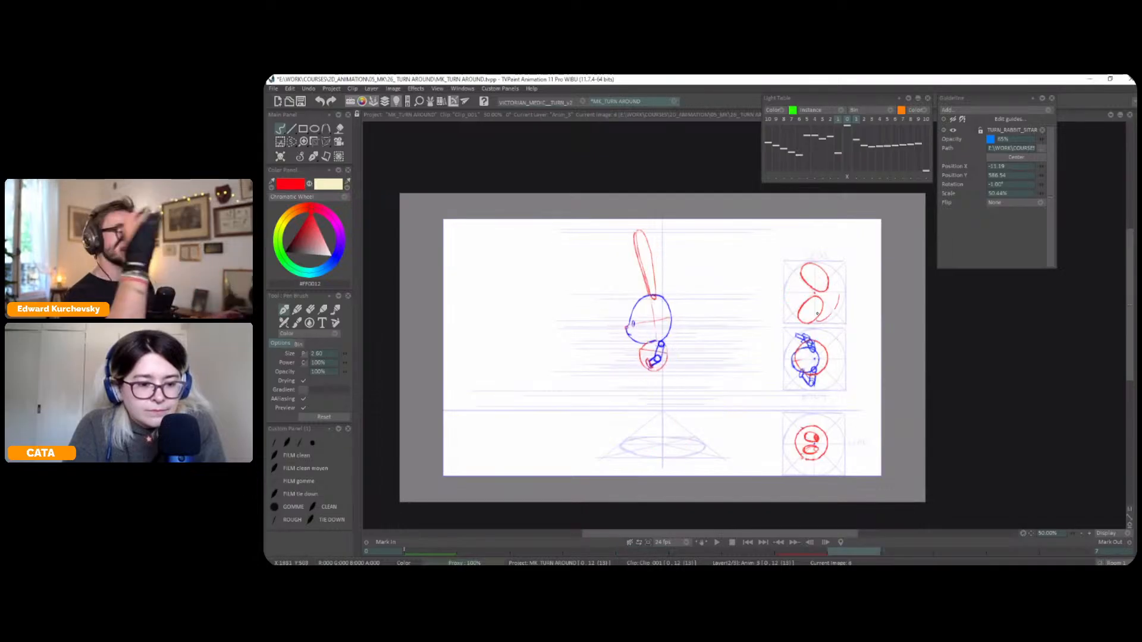
{"action": "left_click_drag", "start_coordinate": [841, 305], "coordinate": [845, 308]}
{"action": "left_click_drag", "start_coordinate": [843, 305], "coordinate": [848, 308]}
{"action": "left_click_drag", "start_coordinate": [848, 302], "coordinate": [817, 327]}
{"action": "key", "text": "ctrl+z"}
{"action": "key", "text": "ctrl+z"}
Sketch the near and far feet as two flat red ellipses on the perspective ground circle below the profile
{"action": "scroll", "coordinate": [746, 322], "scroll_direction": "up", "scroll_amount": 1}
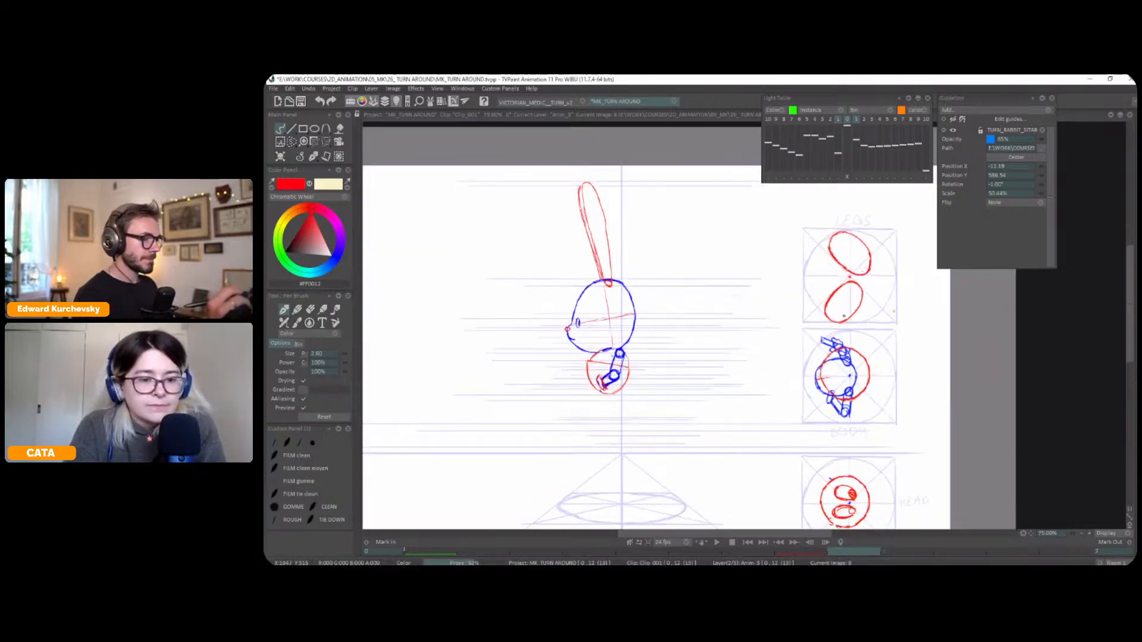
{"action": "left_click_drag", "start_coordinate": [725, 435], "coordinate": [754, 415]}
{"action": "key", "text": "Left"}
{"action": "key", "text": "Left"}
{"action": "key", "text": "Left"}
{"action": "key", "text": "Left"}
{"action": "key", "text": "Right"}
{"action": "key", "text": "Right"}
{"action": "key", "text": "Right"}
{"action": "key", "text": "Right"}
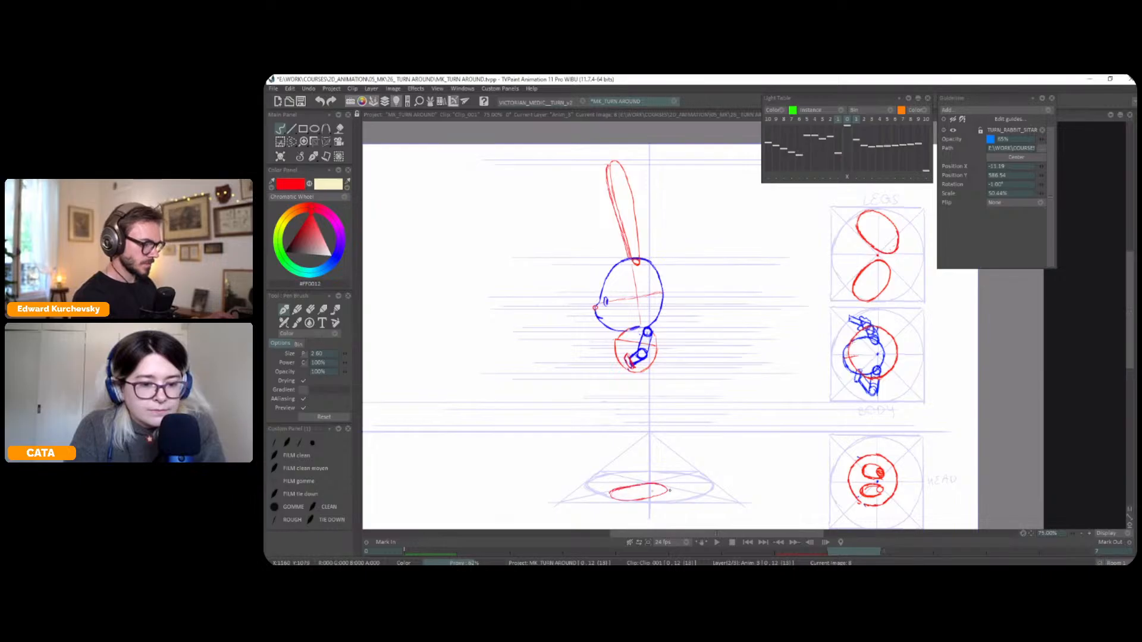
{"action": "left_click_drag", "start_coordinate": [671, 484], "coordinate": [676, 487]}
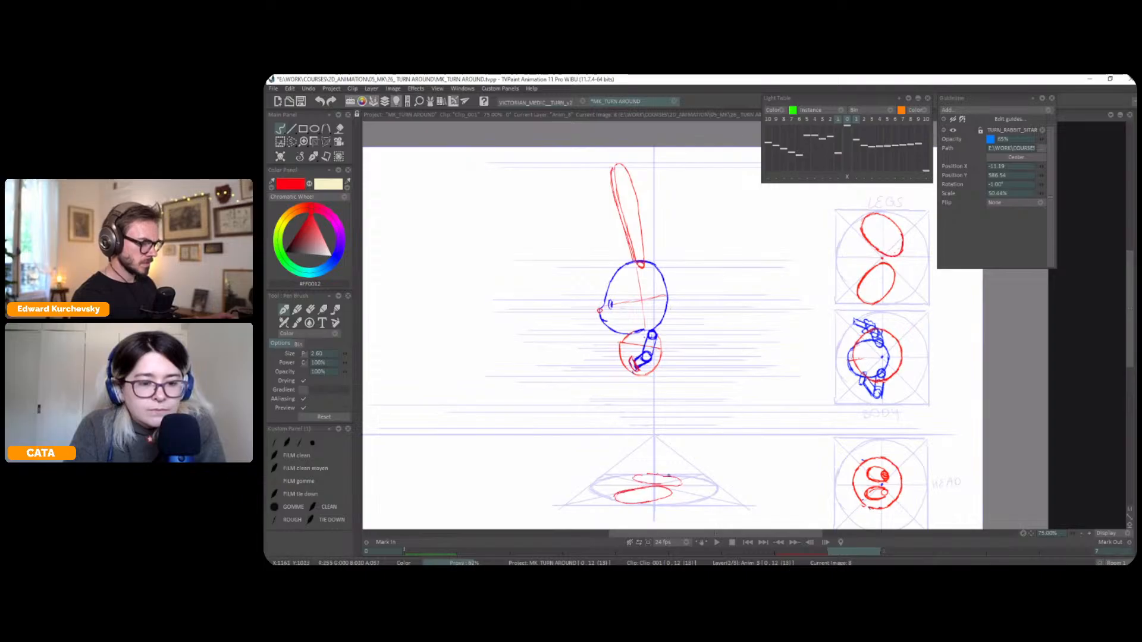
{"action": "left_click_drag", "start_coordinate": [665, 474], "coordinate": [642, 475]}
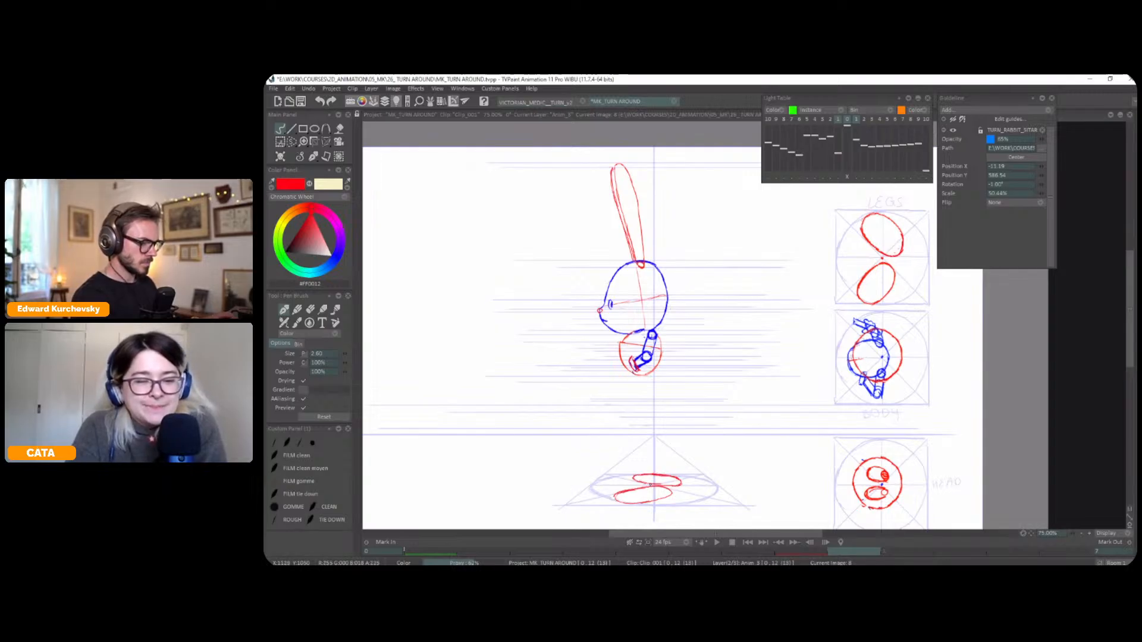
Compare the foot placement on the ground circle across the front, three-quarter and profile poses
{"action": "left_click_drag", "start_coordinate": [735, 460], "coordinate": [736, 455]}
{"action": "key", "text": "Left"}
{"action": "key", "text": "Left"}
{"action": "key", "text": "Left"}
{"action": "key", "text": "Left"}
{"action": "key", "text": "Left"}
{"action": "key", "text": "Left"}
{"action": "key", "text": "Left"}
{"action": "key", "text": "Left"}
{"action": "key", "text": "Right"}
{"action": "key", "text": "Right"}
{"action": "key", "text": "Right"}
{"action": "key", "text": "Right"}
{"action": "key", "text": "Right"}
{"action": "key", "text": "Right"}
{"action": "key", "text": "Right"}
{"action": "key", "text": "Right"}
{"action": "key", "text": "Left"}
{"action": "key", "text": "Left"}
{"action": "key", "text": "Left"}
{"action": "key", "text": "Left"}
{"action": "key", "text": "Left"}
{"action": "key", "text": "Left"}
{"action": "key", "text": "Left"}
{"action": "key", "text": "Left"}
{"action": "key", "text": "Right"}
{"action": "key", "text": "Right"}
{"action": "key", "text": "Right"}
{"action": "key", "text": "Right"}
{"action": "key", "text": "Right"}
{"action": "key", "text": "Right"}
{"action": "key", "text": "Right"}
{"action": "key", "text": "Right"}
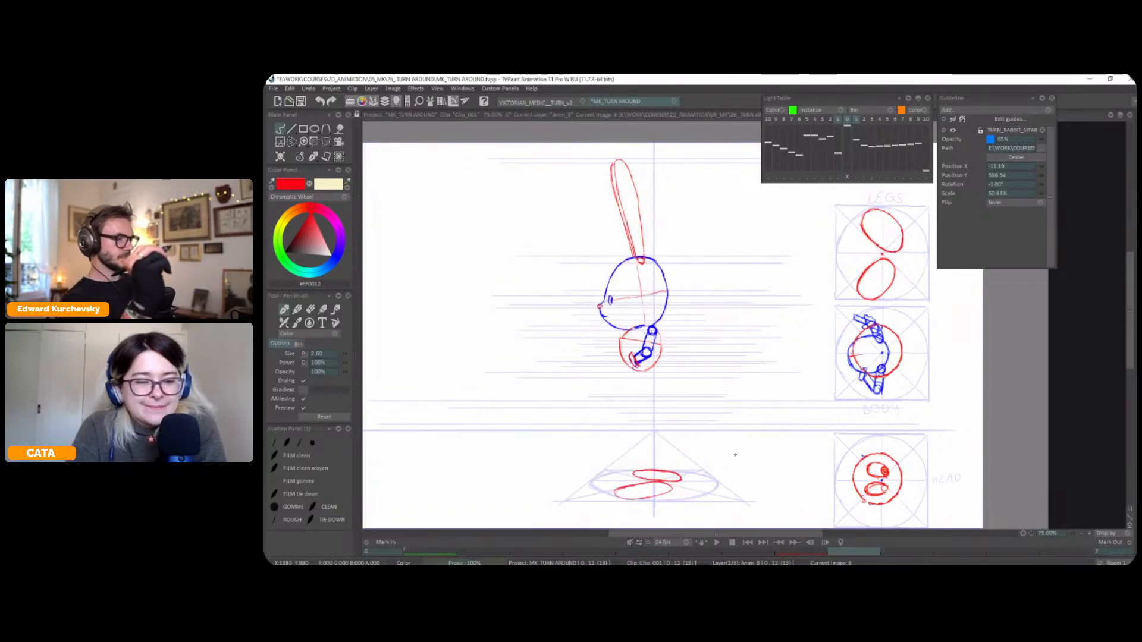
{"action": "key", "text": "Left"}
{"action": "key", "text": "Left"}
{"action": "key", "text": "Left"}
{"action": "key", "text": "Left"}
{"action": "key", "text": "Left"}
{"action": "key", "text": "Left"}
{"action": "key", "text": "Left"}
{"action": "key", "text": "Left"}
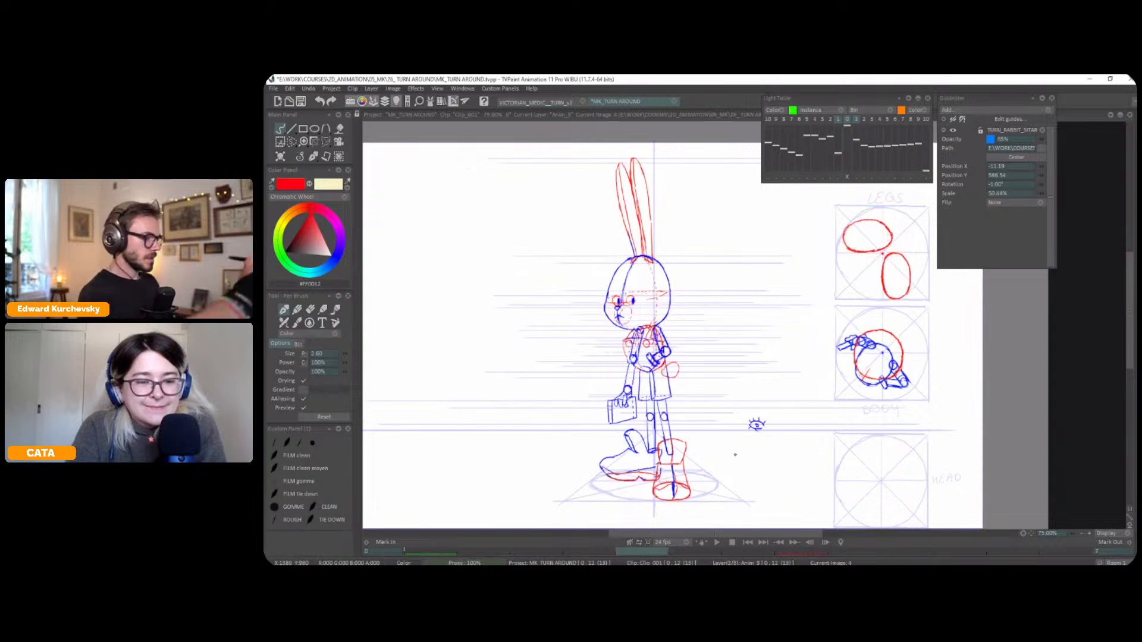
{"action": "key", "text": "Right"}
{"action": "key", "text": "Right"}
{"action": "key", "text": "Right"}
{"action": "key", "text": "Right"}
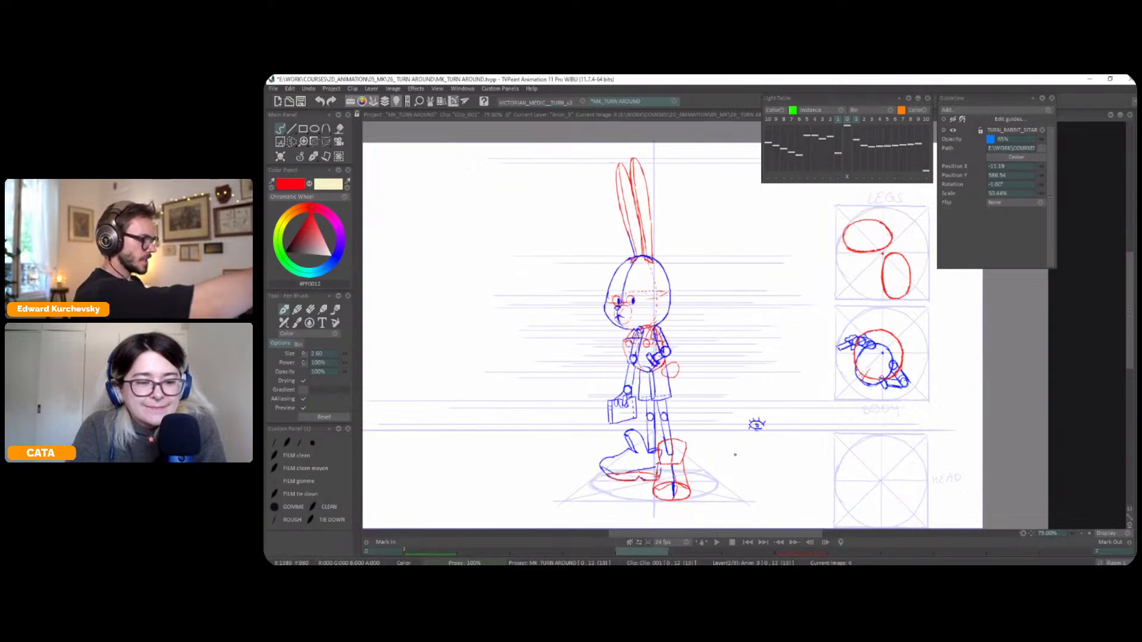
{"action": "key", "text": "Left"}
{"action": "key", "text": "Left"}
{"action": "key", "text": "Left"}
{"action": "key", "text": "Left"}
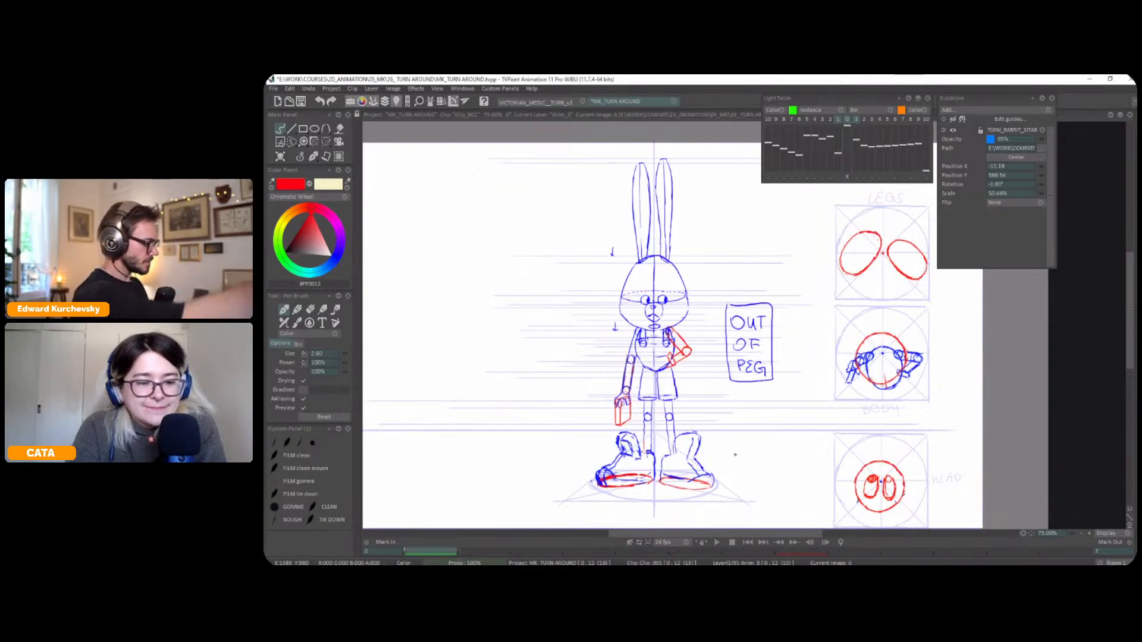
{"action": "key", "text": "Right"}
{"action": "key", "text": "Right"}
{"action": "key", "text": "Right"}
{"action": "key", "text": "Right"}
{"action": "key", "text": "Right"}
{"action": "key", "text": "Right"}
{"action": "key", "text": "Right"}
{"action": "key", "text": "Right"}
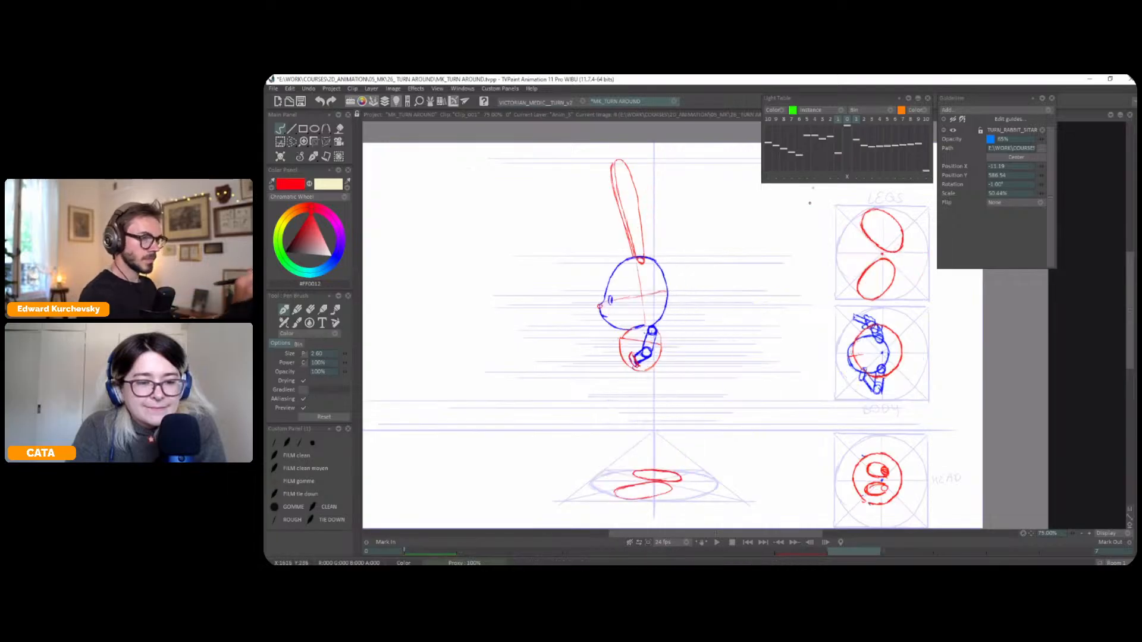
Show the front pose on the light table instead of the three-quarter pose, and shift it out of peg to the left of the profile
{"action": "left_click", "coordinate": [847, 120]}
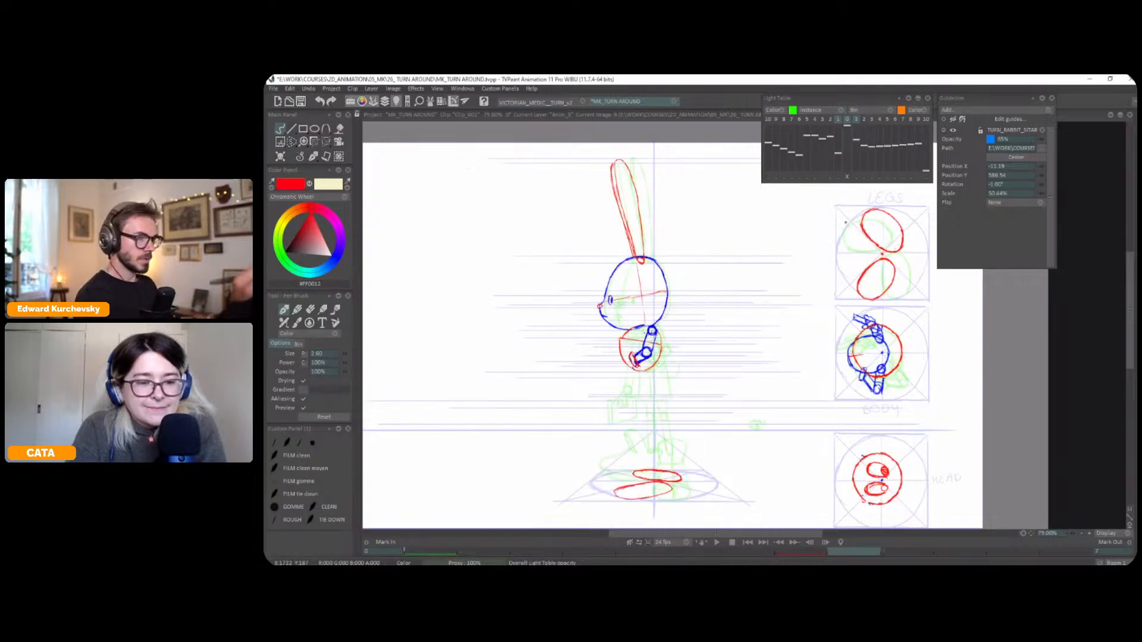
{"action": "left_click", "coordinate": [838, 120]}
{"action": "left_click", "coordinate": [830, 119]}
{"action": "left_click", "coordinate": [830, 177]}
{"action": "mouse_move", "coordinate": [770, 423]}
{"action": "left_mouse_down"}
{"action": "mouse_move", "coordinate": [728, 427]}
{"action": "mouse_move", "coordinate": [640, 395]}
{"action": "left_mouse_up"}
{"action": "key", "text": "Escape"}
Trace the front pose's outward-turned boot in red beside the profile, from the light table image
{"action": "mouse_move", "coordinate": [563, 430]}
{"action": "left_mouse_down"}
{"action": "mouse_move", "coordinate": [576, 440]}
{"action": "mouse_move", "coordinate": [568, 460]}
{"action": "mouse_move", "coordinate": [538, 459]}
{"action": "left_mouse_up"}
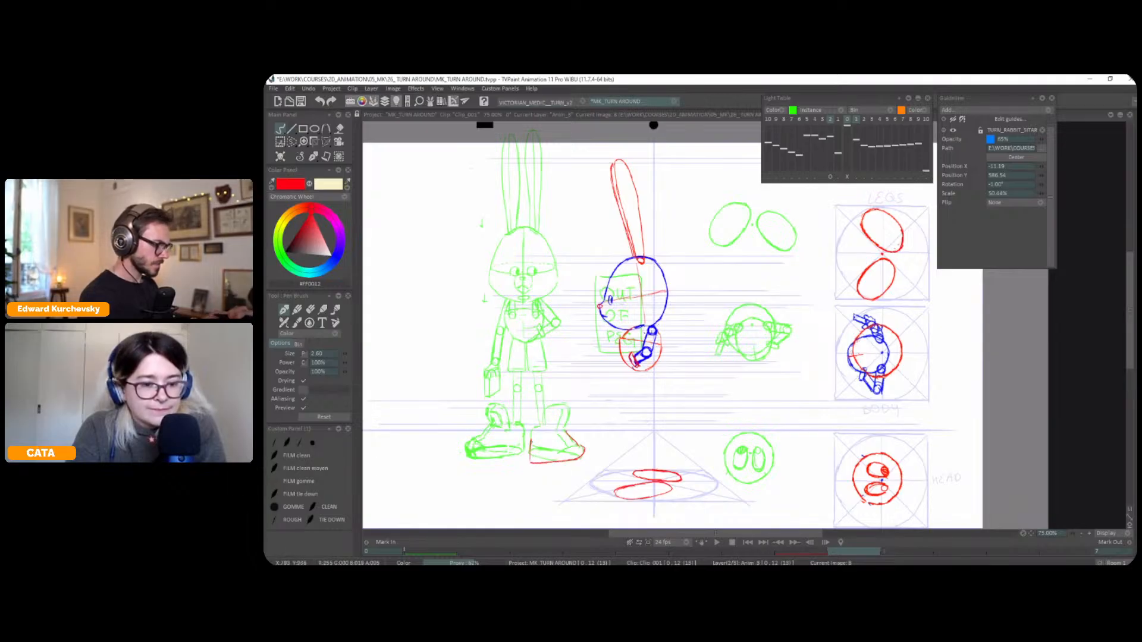
{"action": "left_click_drag", "start_coordinate": [563, 428], "coordinate": [566, 407]}
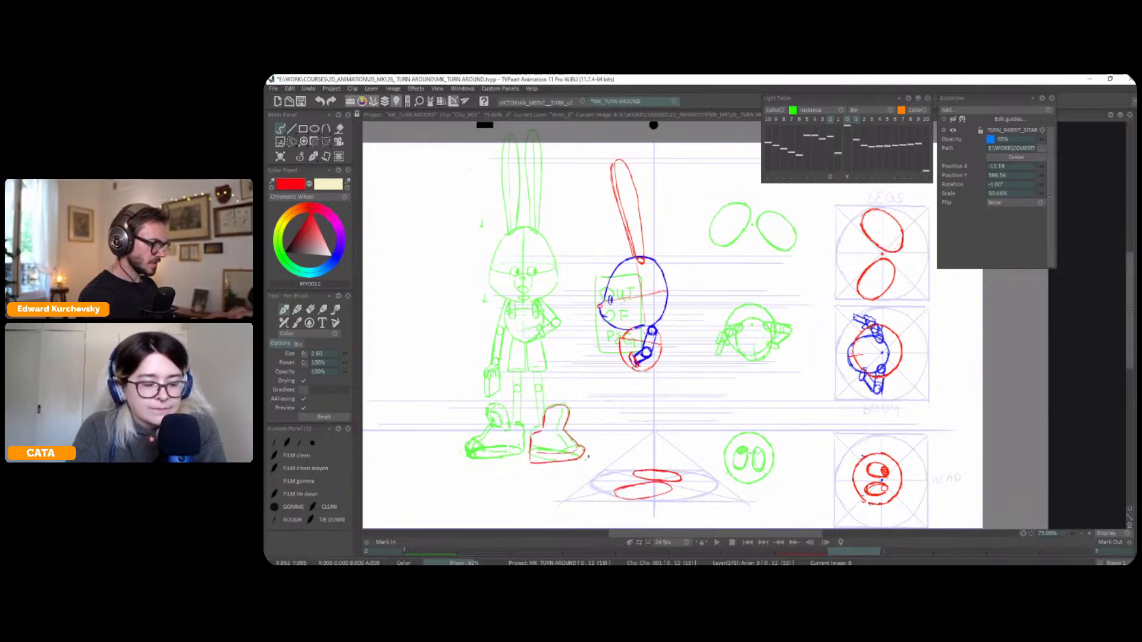
{"action": "key", "text": "s"}
{"action": "mouse_move", "coordinate": [570, 395]}
{"action": "left_mouse_down"}
{"action": "mouse_move", "coordinate": [531, 475]}
{"action": "mouse_move", "coordinate": [587, 414]}
{"action": "left_mouse_up"}
{"action": "left_click", "coordinate": [312, 157]}
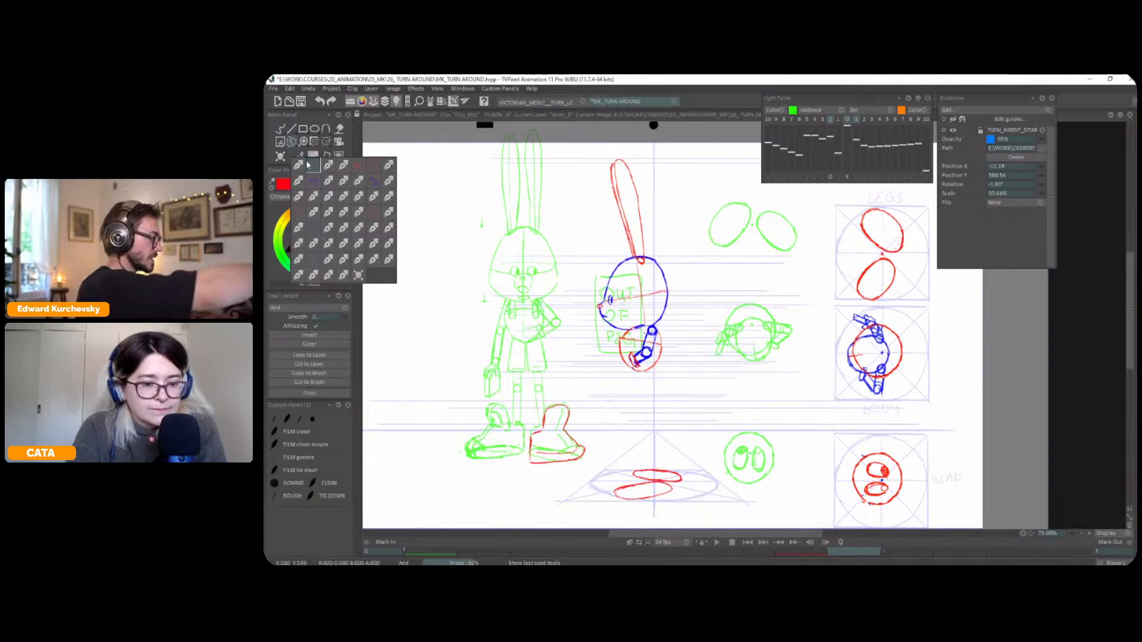
{"action": "left_click", "coordinate": [312, 165]}
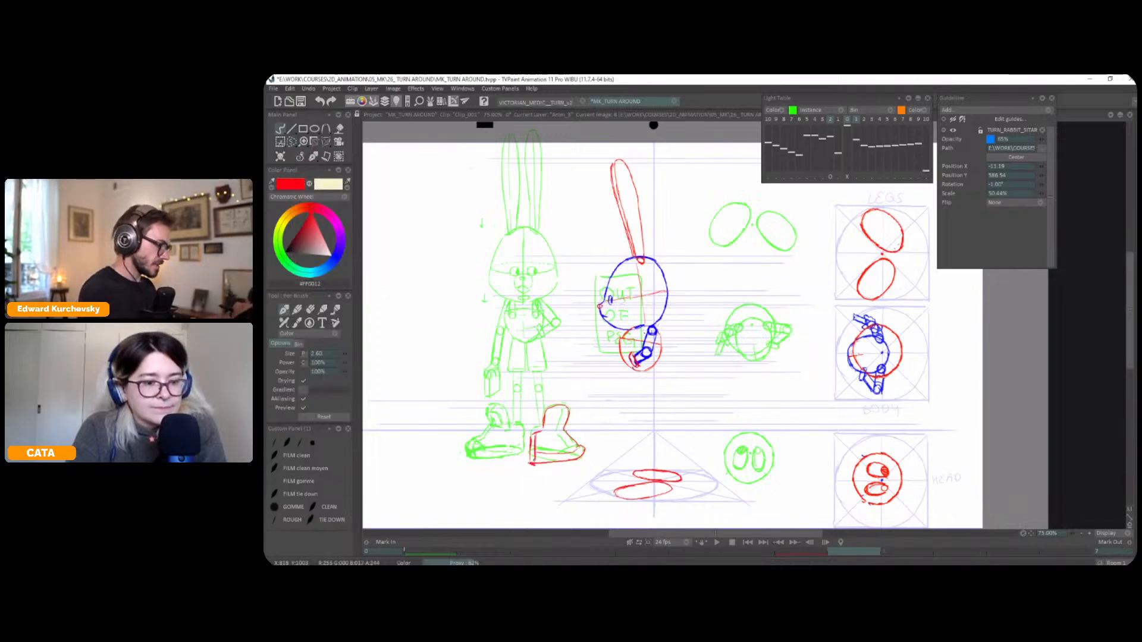
Select the traced boot, flip it horizontally with the Perspective transform and place it over the profile's far foot ellipse
{"action": "key", "text": "s"}
{"action": "mouse_move", "coordinate": [568, 384]}
{"action": "left_mouse_down"}
{"action": "mouse_move", "coordinate": [570, 484]}
{"action": "mouse_move", "coordinate": [603, 411]}
{"action": "left_mouse_up"}
{"action": "key", "text": "l"}
{"action": "key", "text": "ctrl+t"}
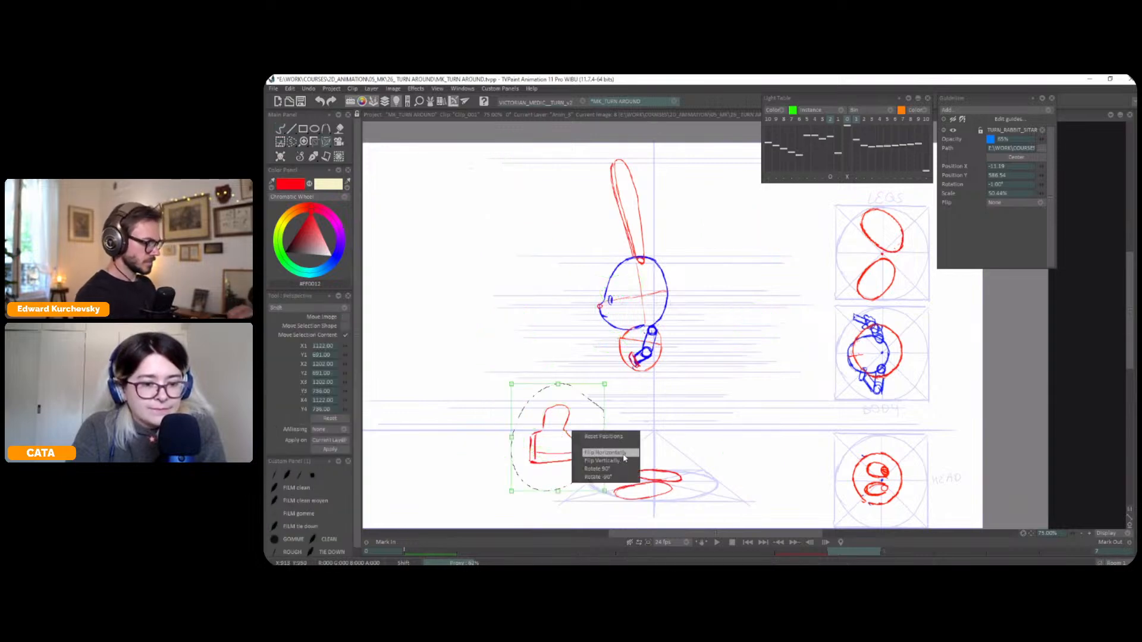
{"action": "left_click_drag", "start_coordinate": [600, 459], "coordinate": [682, 469]}
{"action": "key", "text": "Return"}
{"action": "left_click", "coordinate": [300, 157]}
{"action": "left_click", "coordinate": [302, 168]}
Check the placed boot's height and position against the front and three-quarter poses
{"action": "key", "text": "Left"}
{"action": "key", "text": "Left"}
{"action": "key", "text": "Left"}
{"action": "key", "text": "Left"}
{"action": "key", "text": "Left"}
{"action": "key", "text": "Right"}
{"action": "key", "text": "Right"}
{"action": "key", "text": "Left"}
{"action": "key", "text": "Right"}
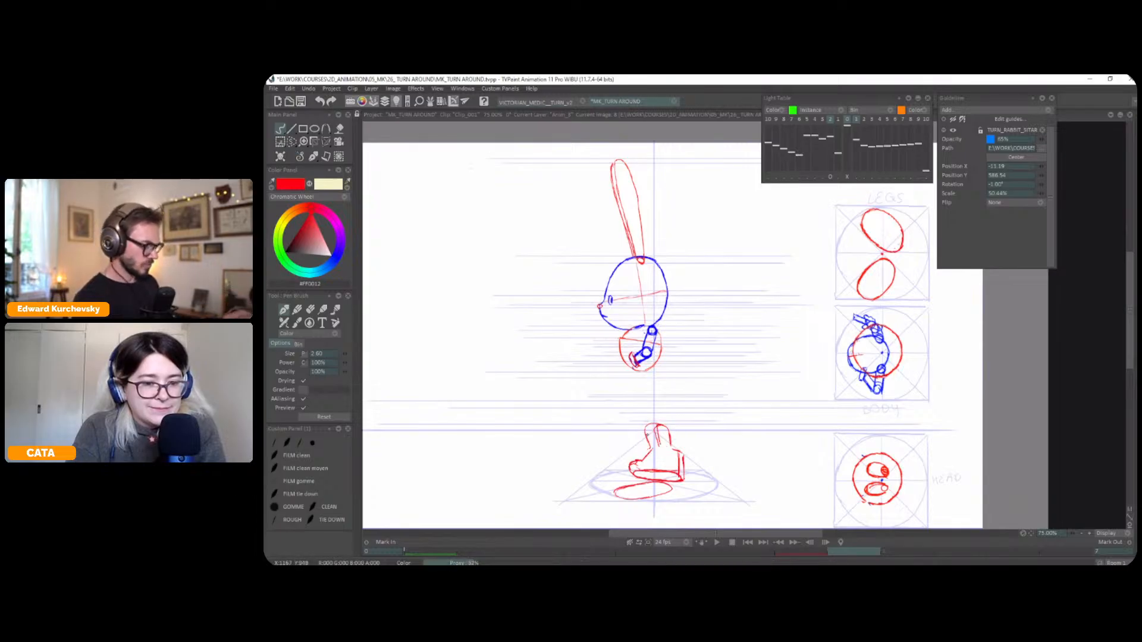
{"action": "key", "text": "Left"}
{"action": "key", "text": "Right"}
{"action": "key", "text": "Left"}
{"action": "key", "text": "Left"}
{"action": "key", "text": "Right"}
{"action": "key", "text": "Right"}
{"action": "key", "text": "Left"}
{"action": "key", "text": "Left"}
{"action": "key", "text": "Right"}
{"action": "key", "text": "Right"}
Select the upper part of the profile's boot, lower its top edge slightly with the Perspective transform, and compare the poses
{"action": "key", "text": "s"}
{"action": "key", "text": "ctrl+t"}
{"action": "left_click_drag", "start_coordinate": [669, 417], "coordinate": [656, 415]}
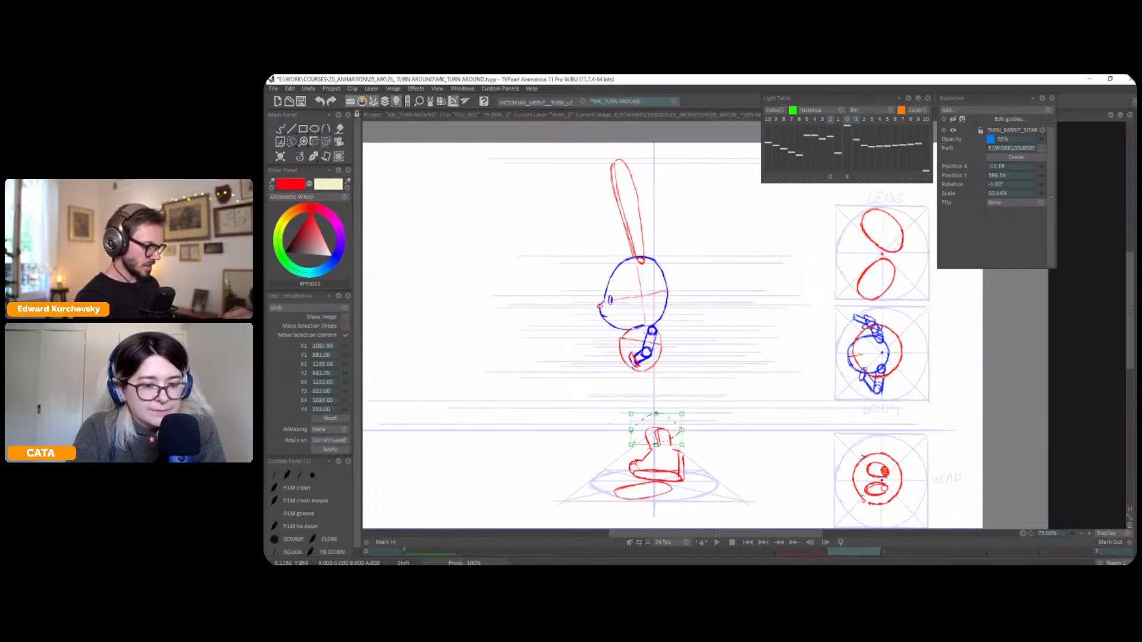
{"action": "left_click", "coordinate": [291, 156]}
{"action": "left_click", "coordinate": [291, 156]}
{"action": "key", "text": "Left"}
{"action": "key", "text": "Left"}
{"action": "key", "text": "Right"}
{"action": "key", "text": "Right"}
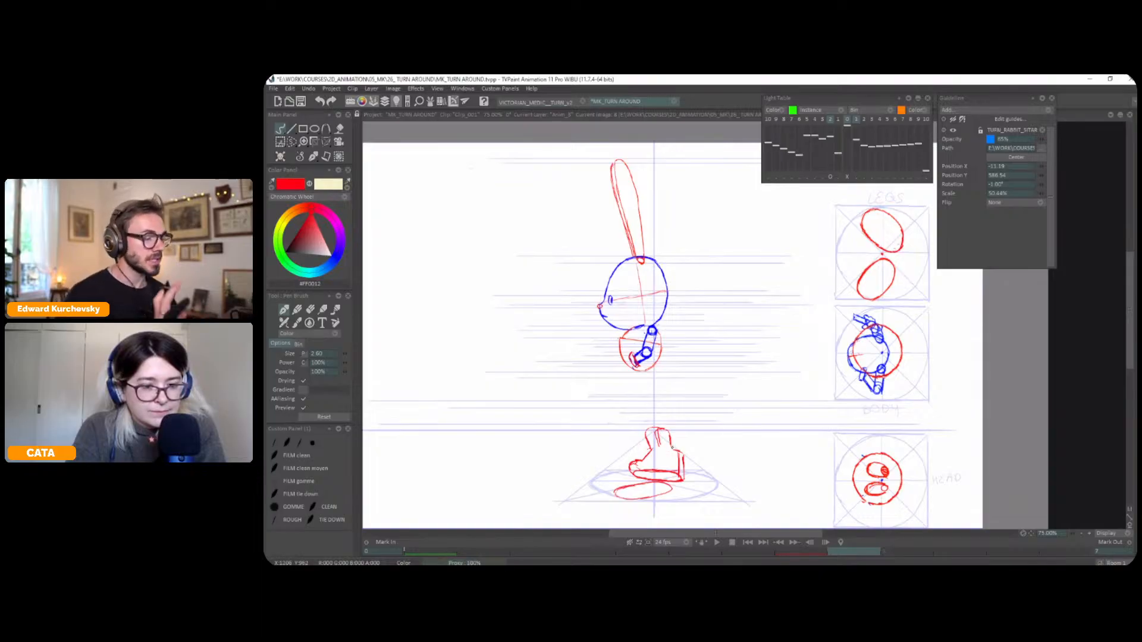
{"action": "key", "text": "Left"}
{"action": "key", "text": "Left"}
{"action": "key", "text": "Right"}
{"action": "key", "text": "Right"}
Select the front pose's outward-turned boot, copy it to a custom brush and bring it to the profile pose
{"action": "key", "text": "Left"}
{"action": "key", "text": "Left"}
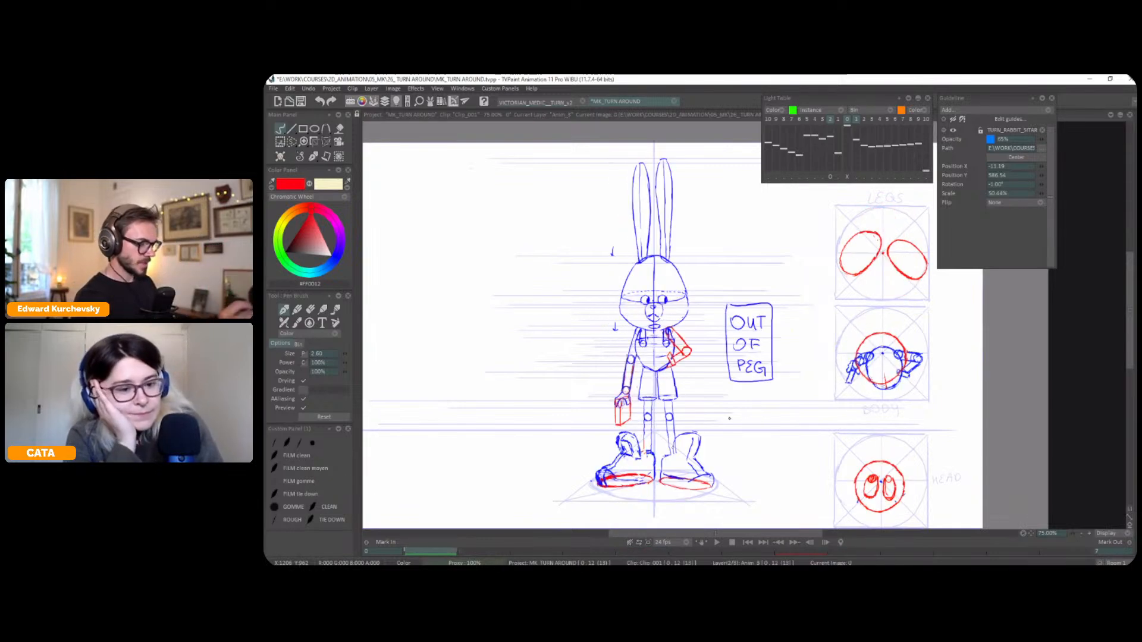
{"action": "key", "text": "s"}
{"action": "left_click_drag", "start_coordinate": [702, 425], "coordinate": [659, 461]}
{"action": "left_click_drag", "start_coordinate": [740, 405], "coordinate": [742, 408]}
{"action": "left_click", "coordinate": [312, 372]}
{"action": "key", "text": "Right"}
{"action": "key", "text": "Right"}
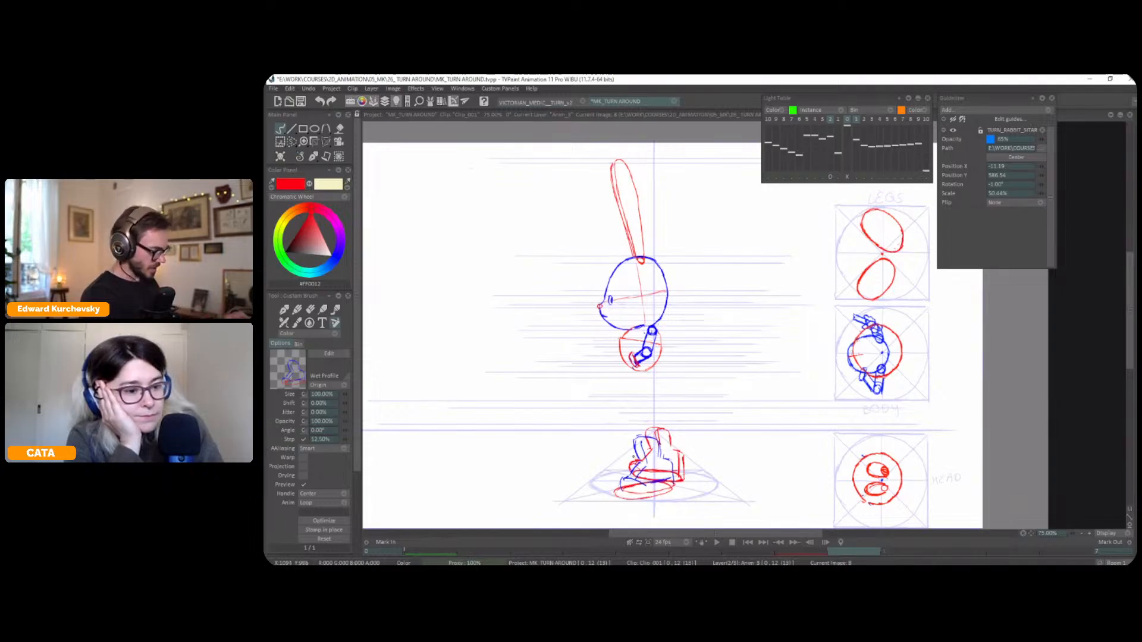
Compare the profile's boots with the earlier poses and save the project
{"action": "key", "text": "Left"}
{"action": "key", "text": "Left"}
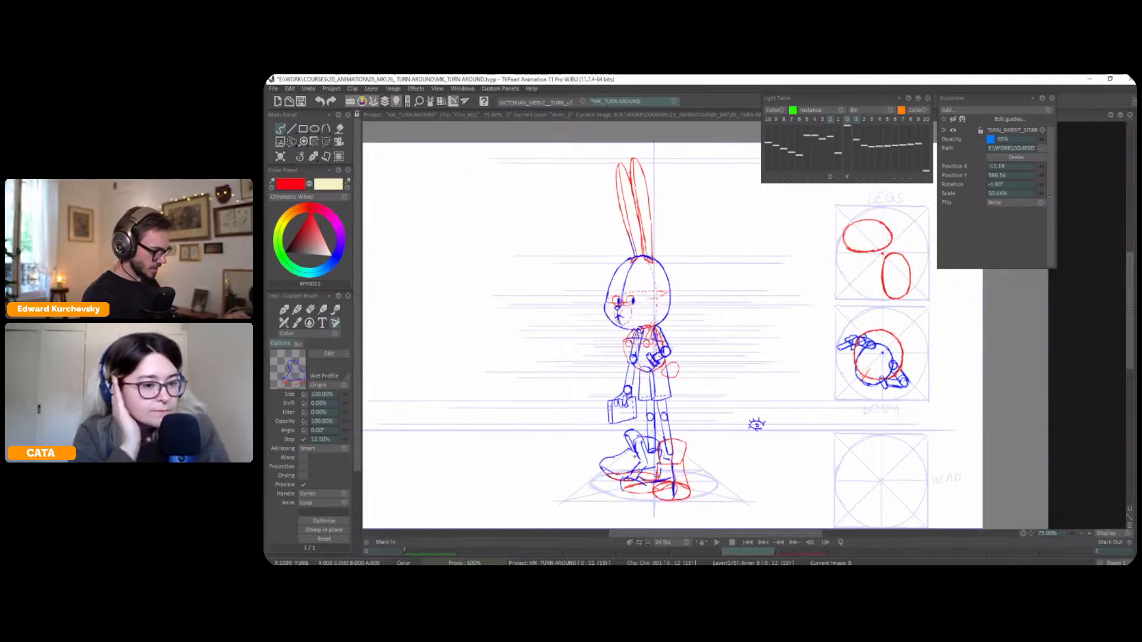
{"action": "key", "text": "Right"}
{"action": "key", "text": "Right"}
{"action": "key", "text": "Right"}
{"action": "key", "text": "Right"}
{"action": "key", "text": "Right"}
{"action": "key", "text": "Right"}
{"action": "key", "text": "Right"}
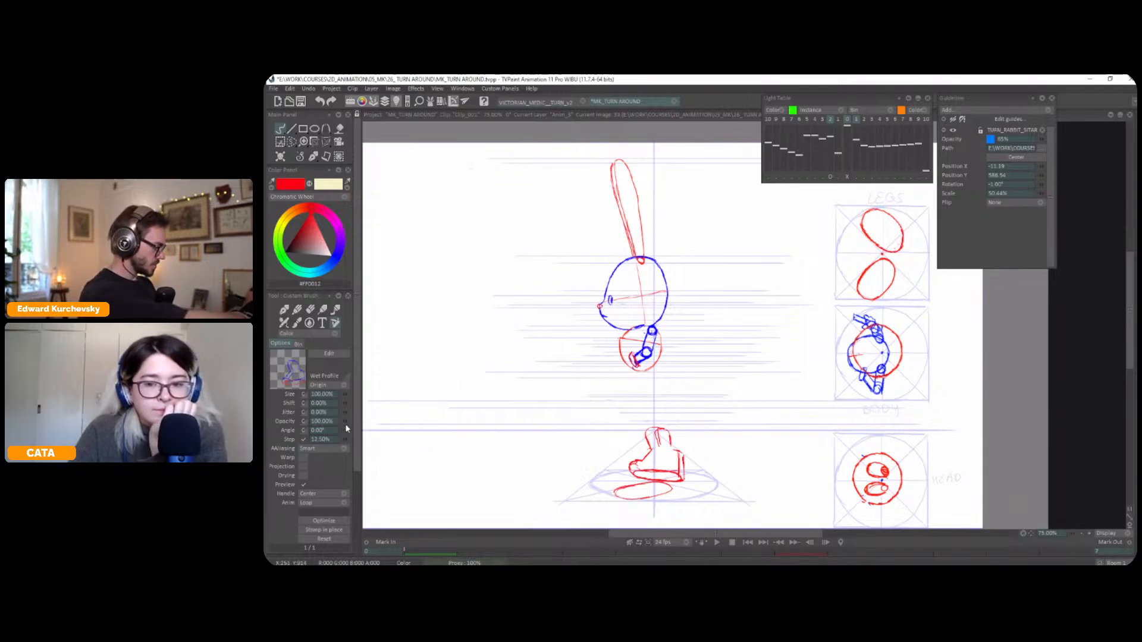
{"action": "key", "text": "ctrl+s"}
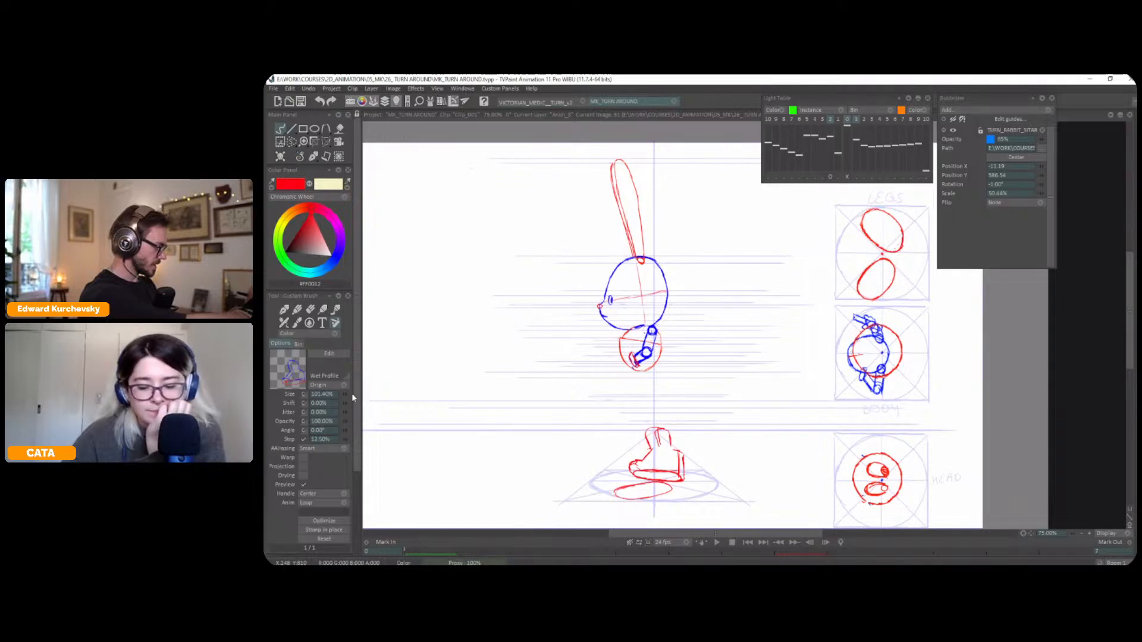
Enlarge the boot brush to 118.70% to fit the profile's near foot ellipse
{"action": "left_click_drag", "start_coordinate": [344, 393], "coordinate": [351, 397]}
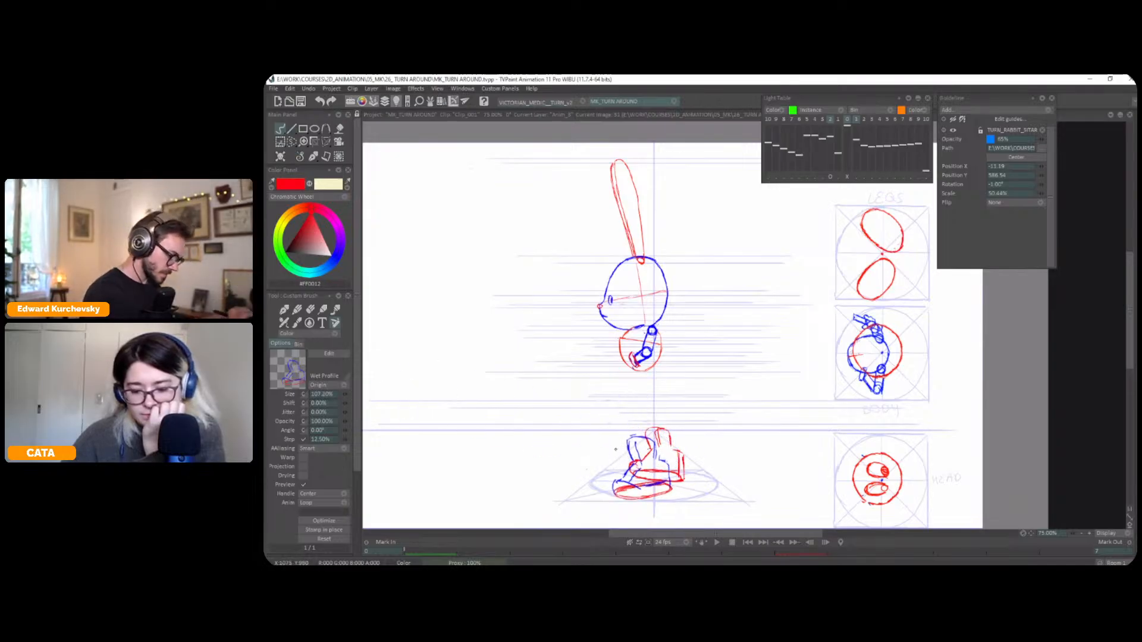
{"action": "left_click_drag", "start_coordinate": [353, 397], "coordinate": [349, 395]}
{"action": "key", "text": "plus"}
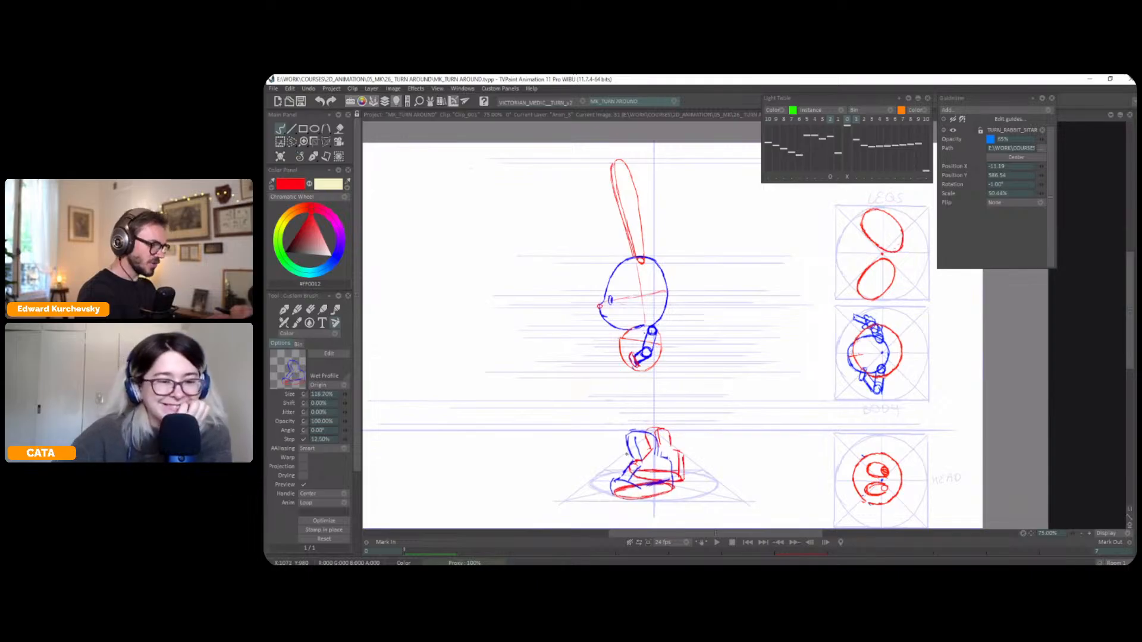
{"action": "key", "text": "plus"}
{"action": "key", "text": "plus"}
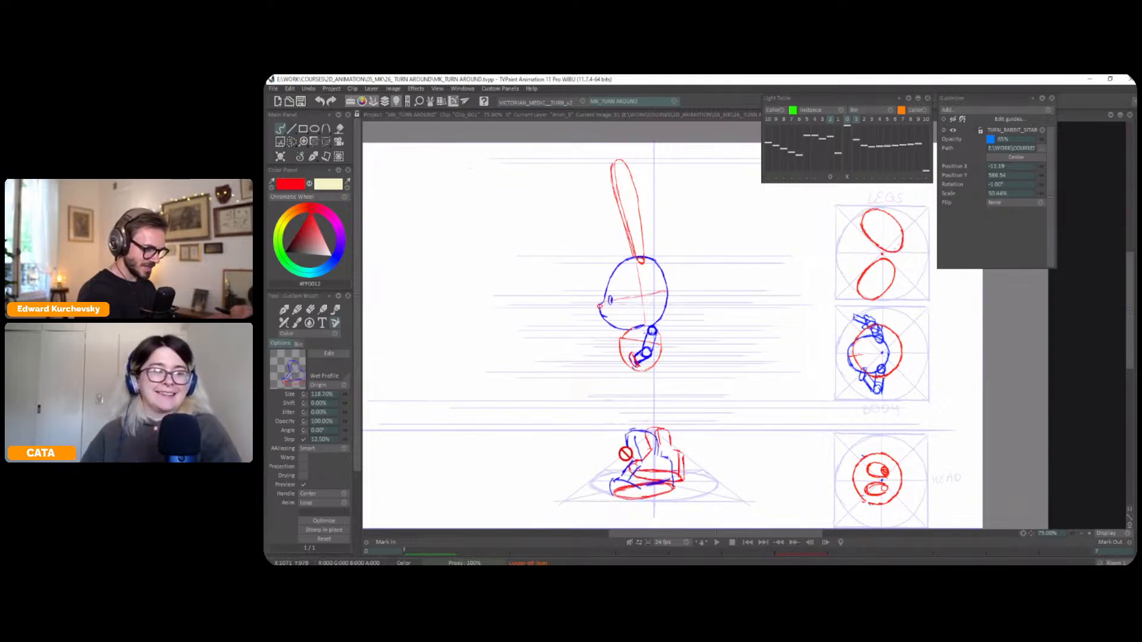
Make the character drawing layer active at the profile pose and stamp the boot over the near foot ellipse
{"action": "key", "text": "Tab"}
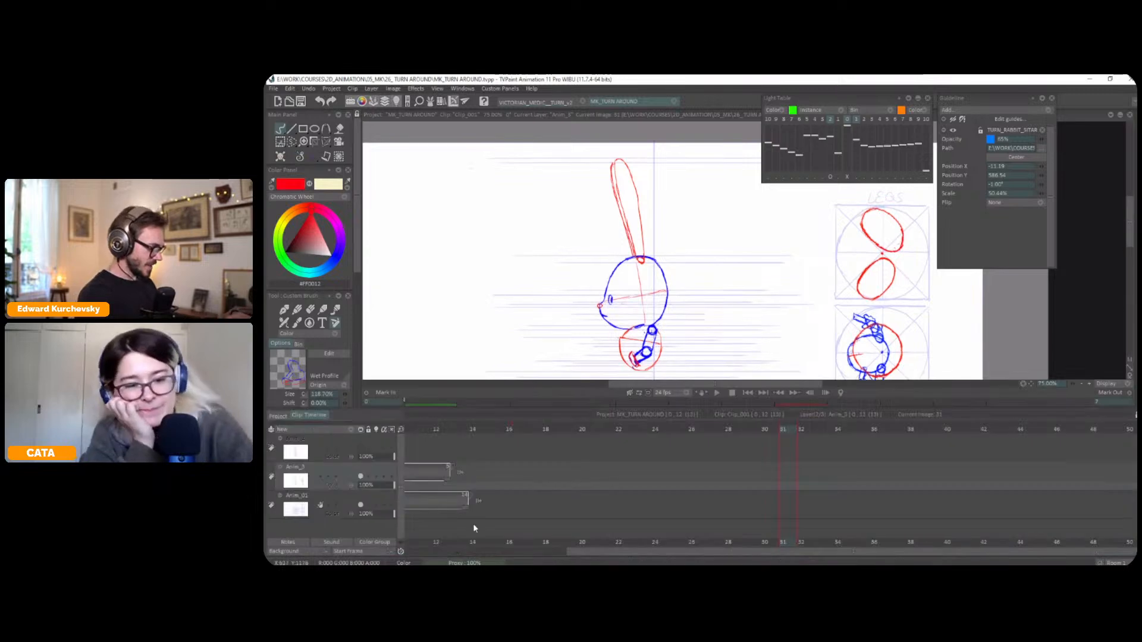
{"action": "left_click_drag", "start_coordinate": [716, 553], "coordinate": [544, 554]}
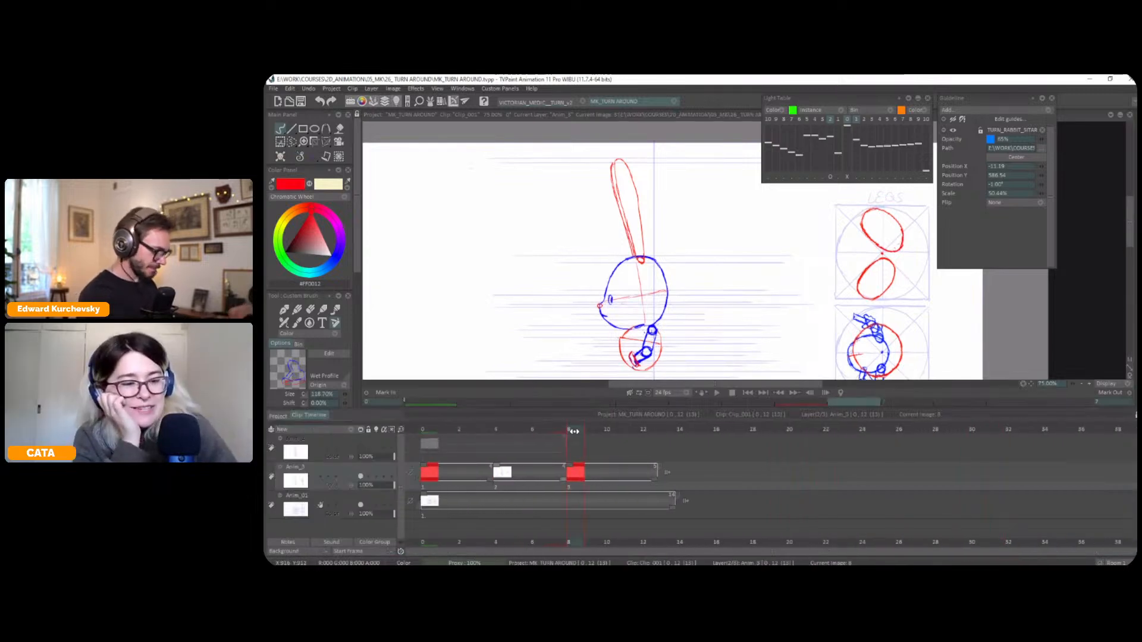
{"action": "key", "text": "Tab"}
{"action": "left_click", "coordinate": [647, 462]}
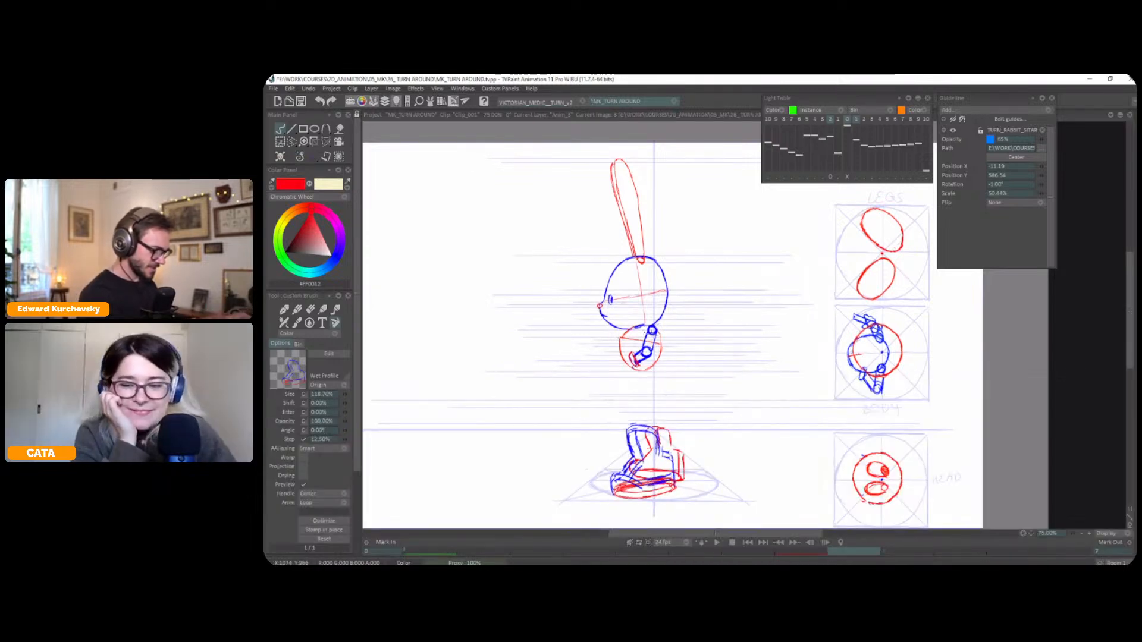
Compare the stamped boot's height and position with the front and three-quarter poses
{"action": "key", "text": "s"}
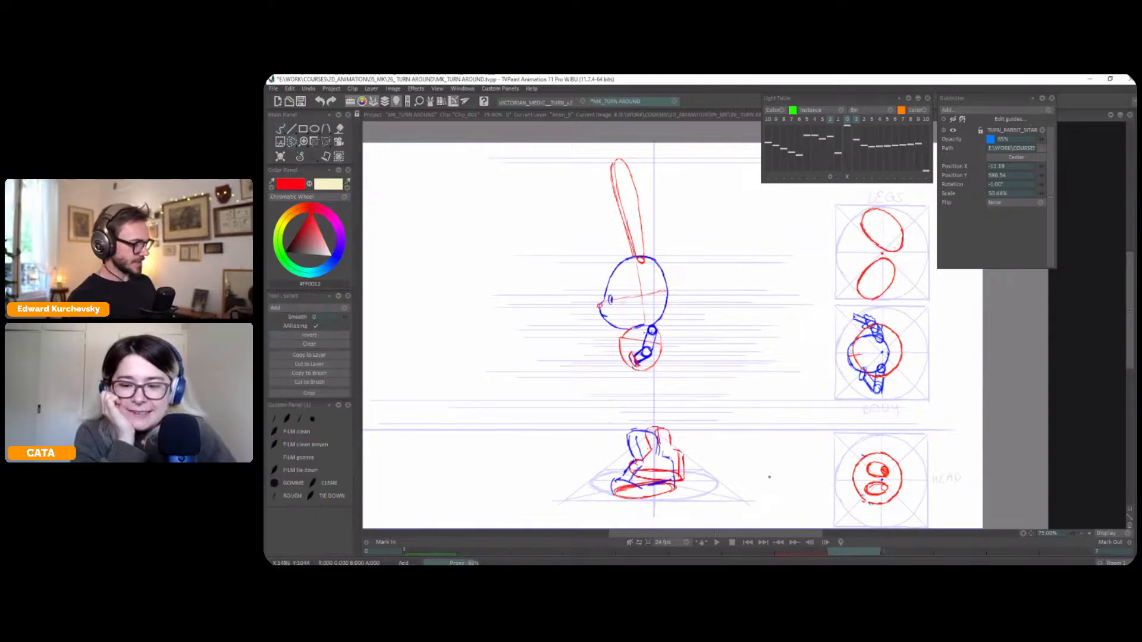
{"action": "key", "text": "Left"}
{"action": "key", "text": "Left"}
{"action": "key", "text": "Right"}
{"action": "key", "text": "Right"}
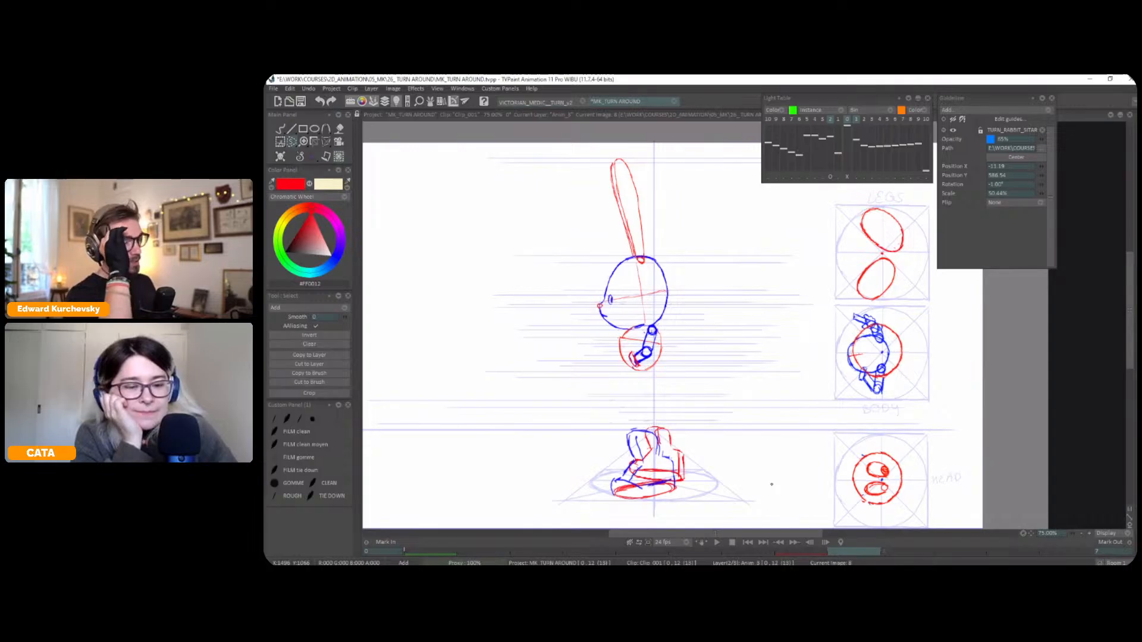
{"action": "key", "text": "Left"}
{"action": "key", "text": "Right"}
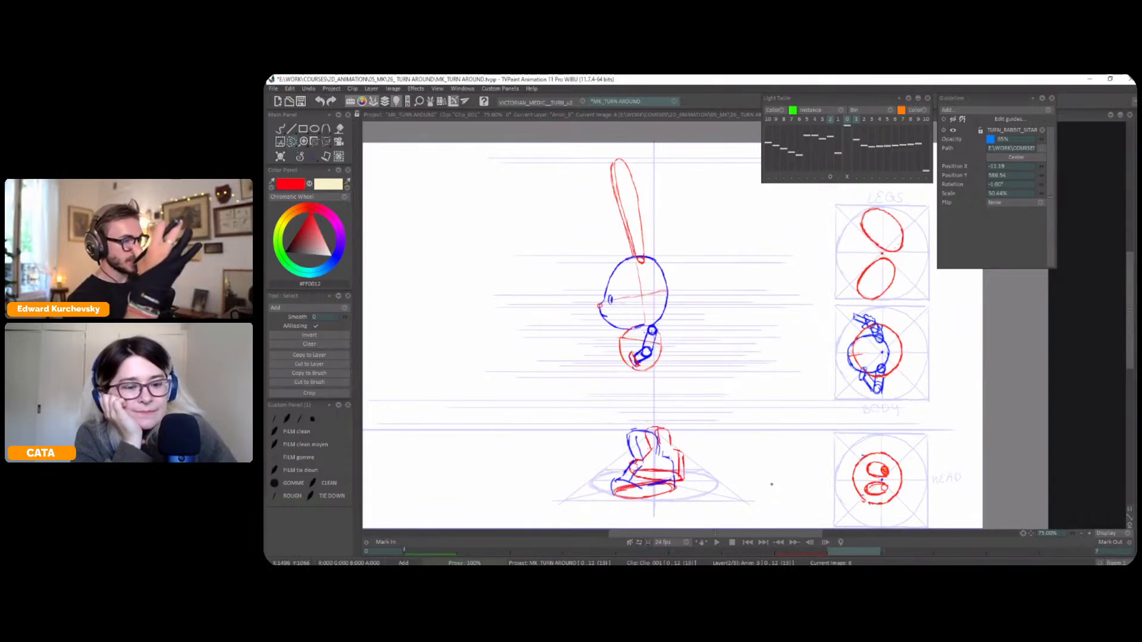
{"action": "key", "text": "Left"}
{"action": "key", "text": "Left"}
{"action": "key", "text": "Right"}
{"action": "key", "text": "Right"}
{"action": "key", "text": "Left"}
{"action": "key", "text": "Right"}
{"action": "key", "text": "Left"}
{"action": "key", "text": "Right"}
{"action": "key", "text": "Left"}
{"action": "key", "text": "Right"}
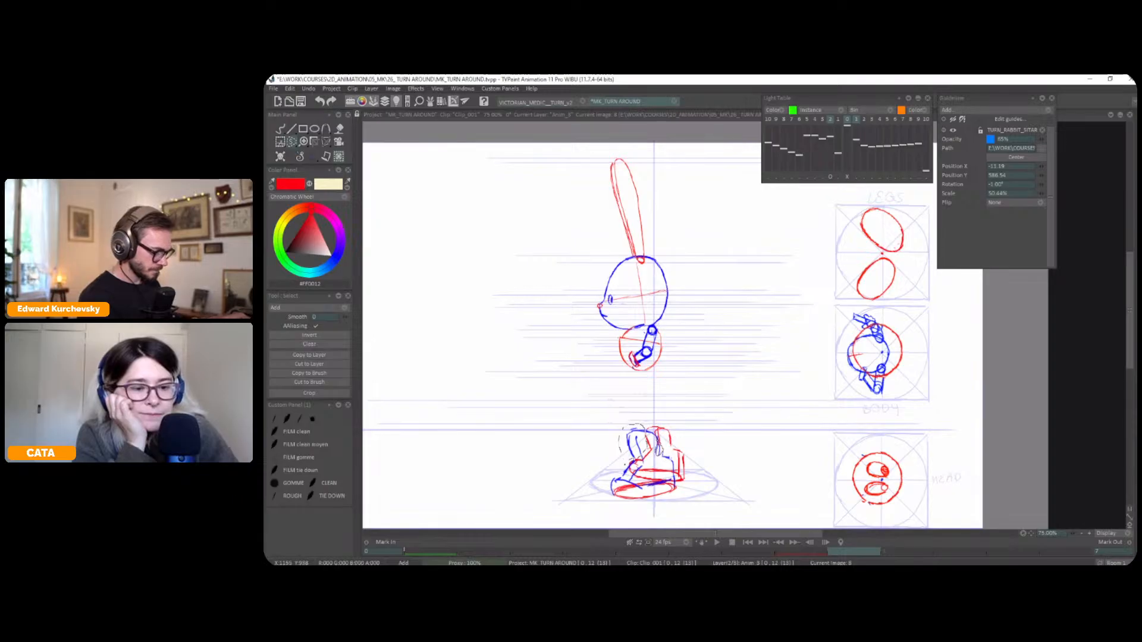
Lower the top edge of the stamped near boot's selected upper part with the Perspective transform
{"action": "key", "text": "ctrl+t"}
{"action": "left_click_drag", "start_coordinate": [641, 423], "coordinate": [643, 432]}
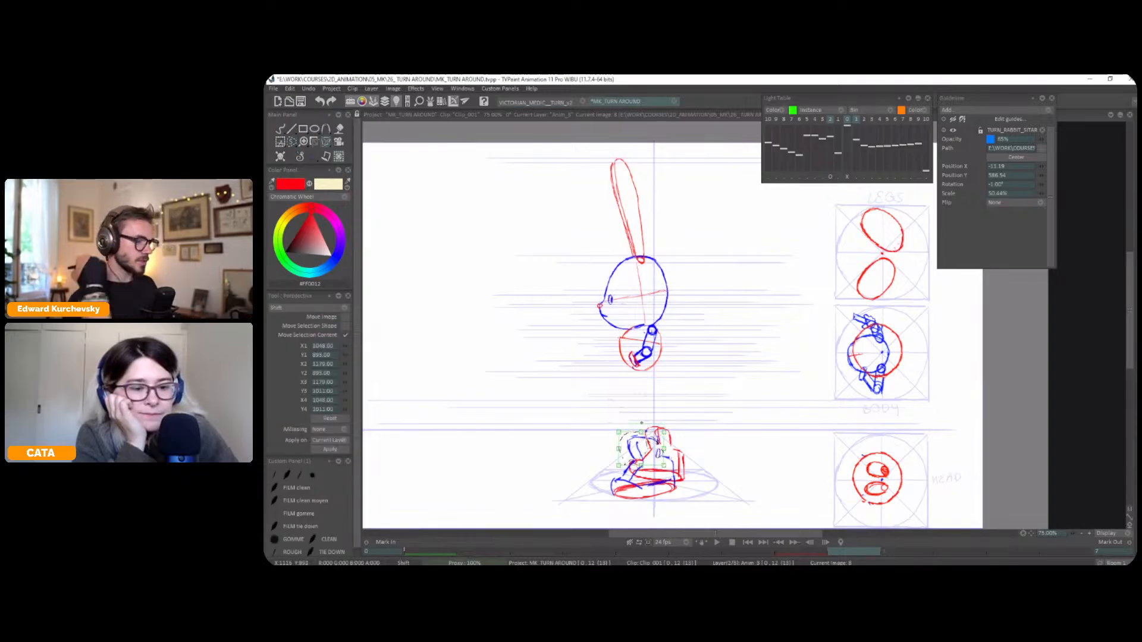
{"action": "left_click", "coordinate": [312, 156]}
{"action": "left_click", "coordinate": [309, 163]}
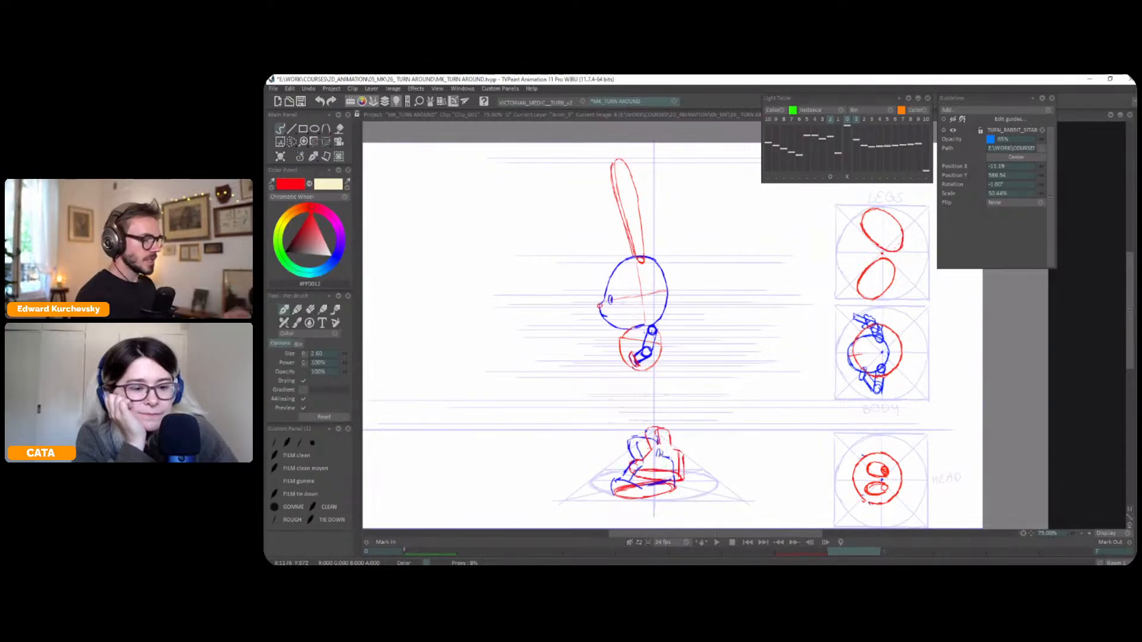
Redraw the near boot's upper opening in blue on the profile pose
{"action": "left_click", "coordinate": [338, 255]}
{"action": "left_click_drag", "start_coordinate": [339, 256], "coordinate": [341, 252]}
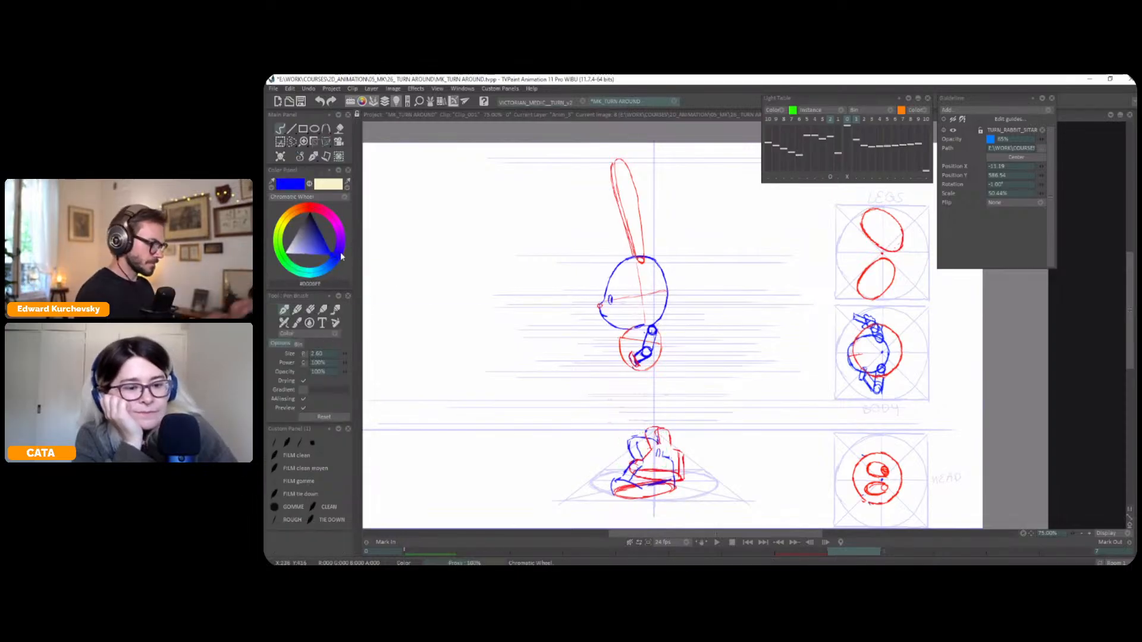
{"action": "key", "text": "Left"}
{"action": "key", "text": "Left"}
{"action": "key", "text": "Left"}
{"action": "key", "text": "Left"}
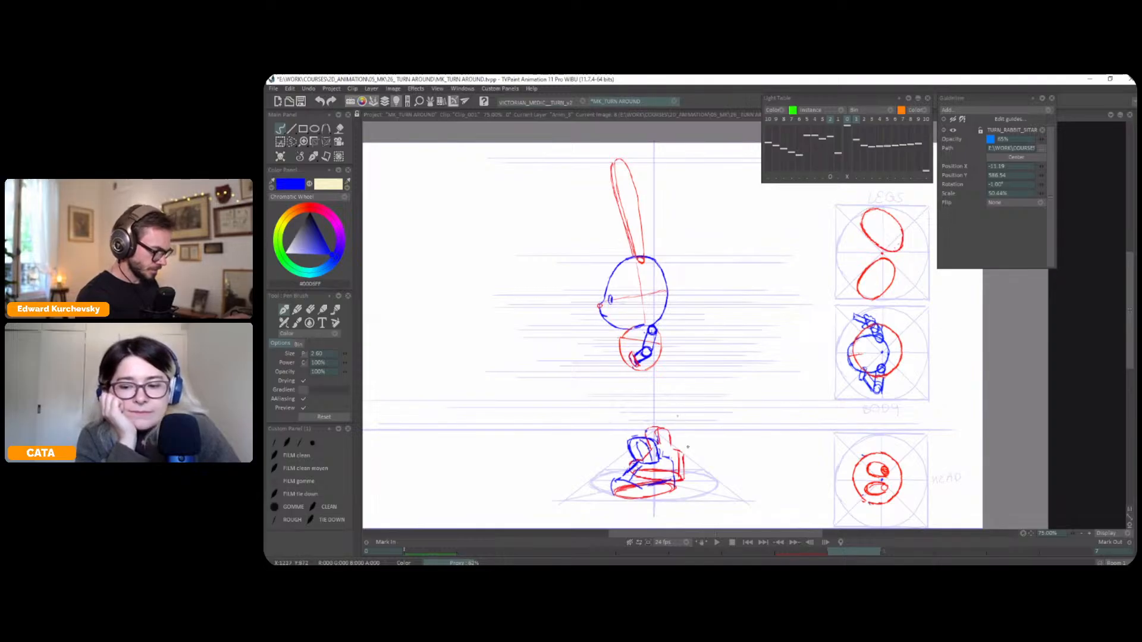
Flip repeatedly through the front, three-quarter and profile poses to examine how the boots turn
{"action": "key", "text": "Left"}
{"action": "key", "text": "Left"}
{"action": "key", "text": "Right"}
{"action": "key", "text": "Right"}
{"action": "key", "text": "Left"}
{"action": "key", "text": "Left"}
{"action": "key", "text": "Right"}
{"action": "key", "text": "Right"}
{"action": "key", "text": "Left"}
{"action": "key", "text": "Left"}
{"action": "key", "text": "Right"}
{"action": "key", "text": "Right"}
{"action": "key", "text": "Left"}
{"action": "key", "text": "Right"}
{"action": "key", "text": "Left"}
{"action": "key", "text": "Left"}
{"action": "key", "text": "Right"}
{"action": "key", "text": "Right"}
{"action": "key", "text": "Left"}
{"action": "key", "text": "Right"}
{"action": "key", "text": "Left"}
{"action": "key", "text": "Right"}
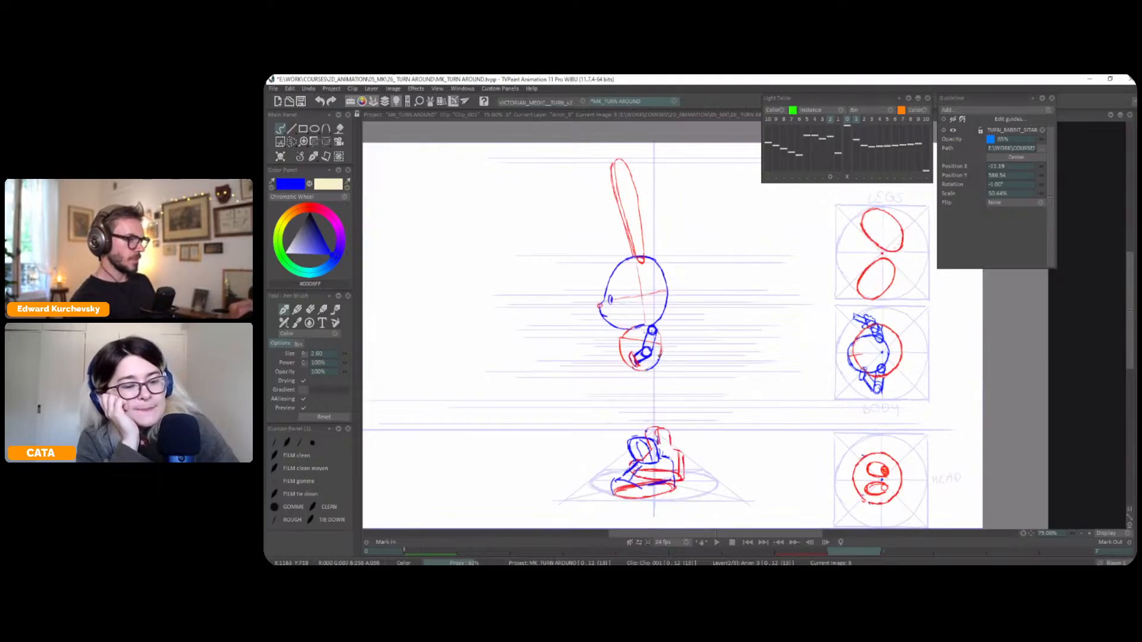
{"action": "key", "text": "Left"}
{"action": "key", "text": "Right"}
{"action": "key", "text": "Left"}
{"action": "key", "text": "Right"}
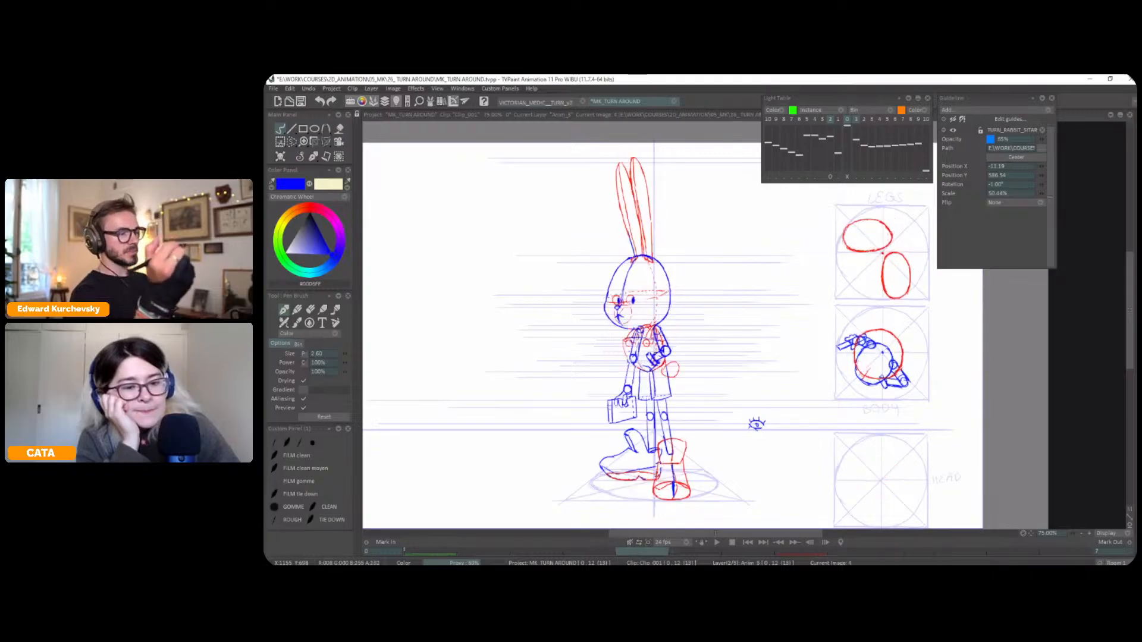
{"action": "key", "text": "Left"}
{"action": "key", "text": "Left"}
{"action": "key", "text": "Right"}
{"action": "key", "text": "Right"}
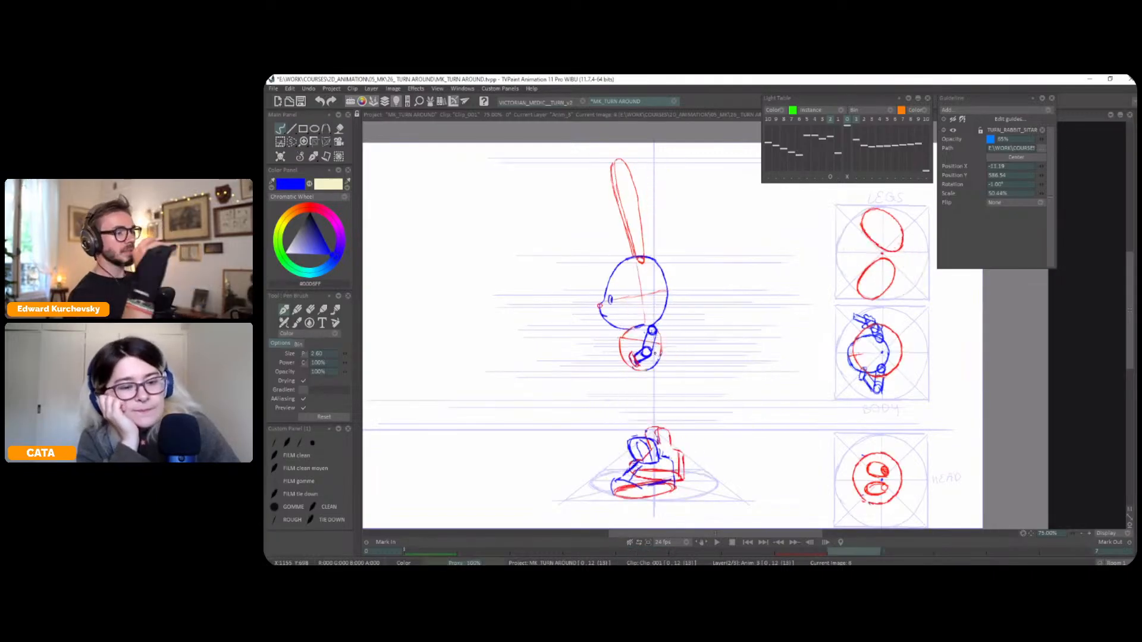
{"action": "key", "text": "Left"}
{"action": "key", "text": "Right"}
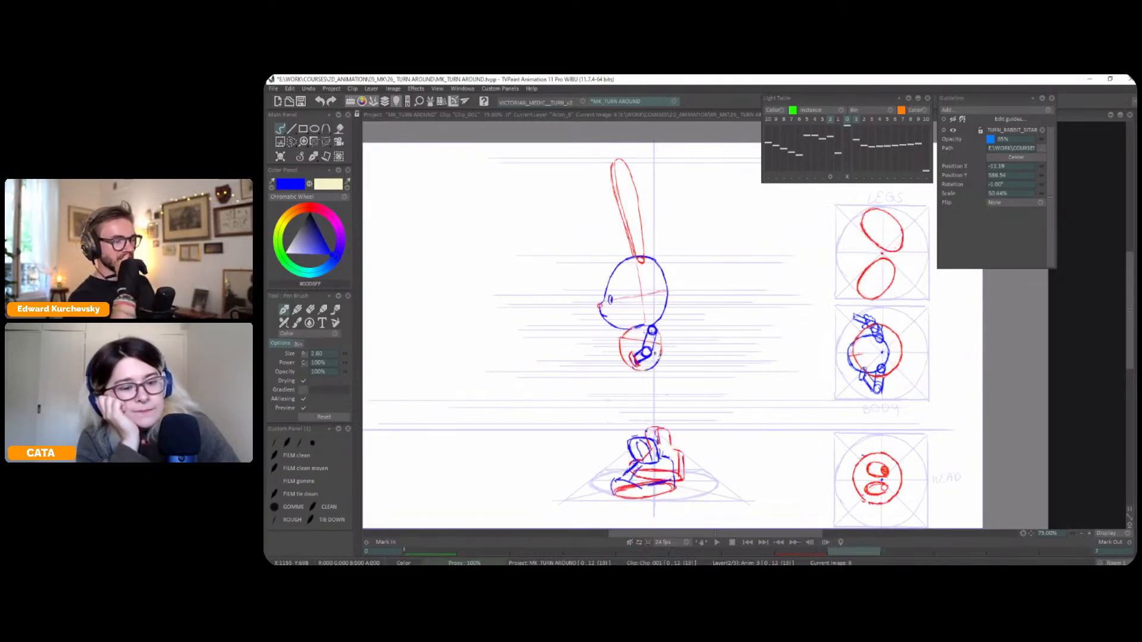
{"action": "key", "text": "Left"}
{"action": "key", "text": "Right"}
{"action": "key", "text": "Left"}
{"action": "key", "text": "Right"}
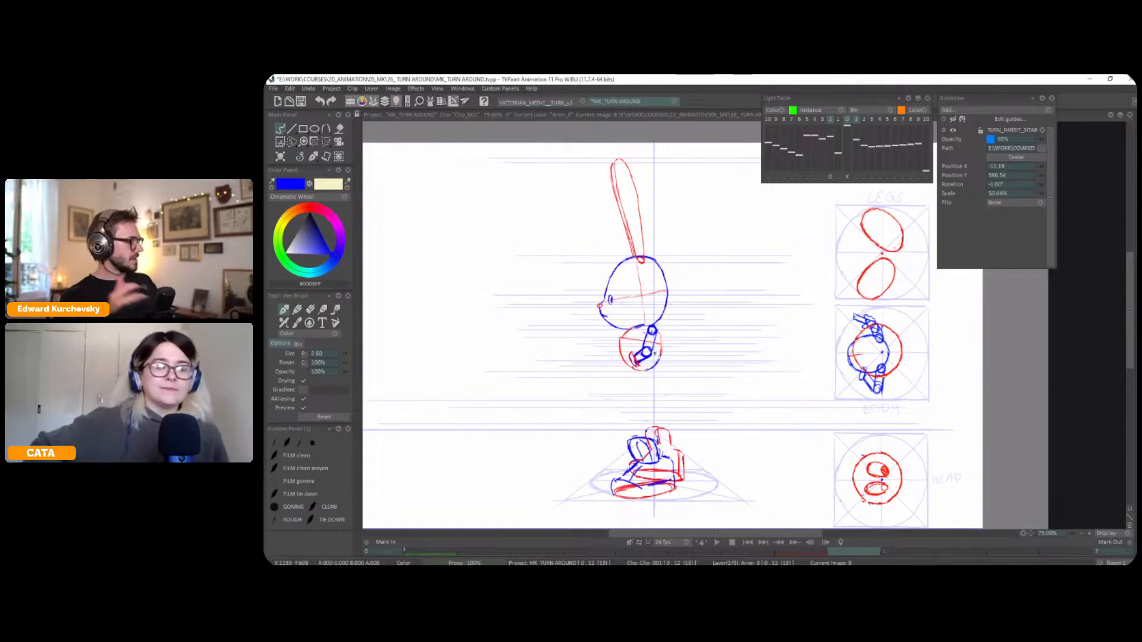
{"action": "key", "text": "Return"}
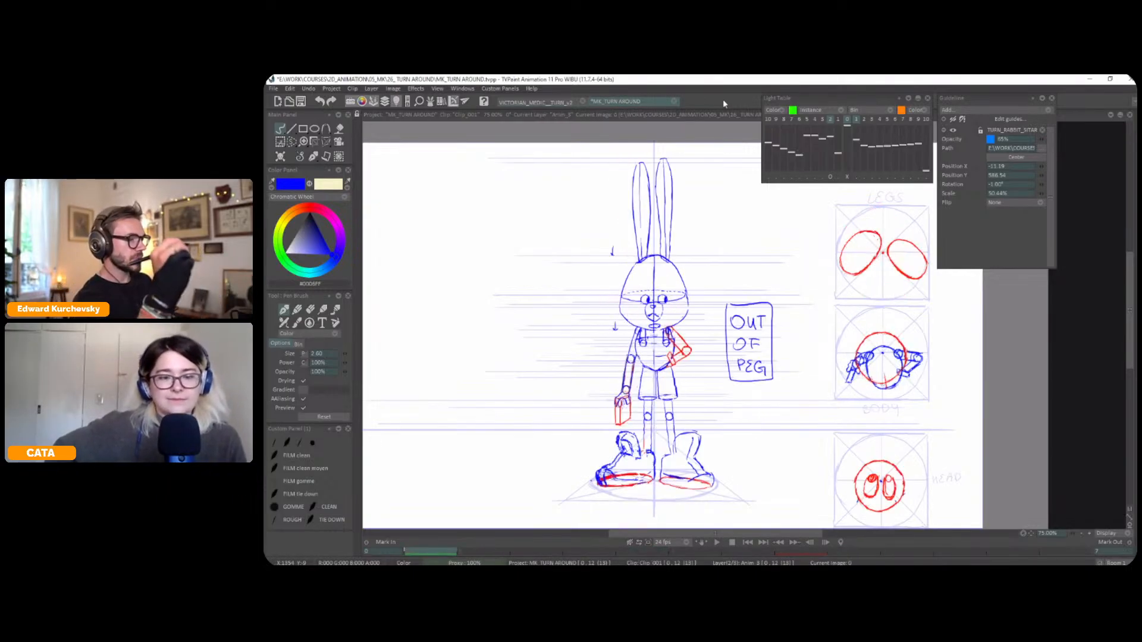
Draw the shoulder strap in blue curving from the neck down the profile's chest, undoing the unwanted last strokes
{"action": "scroll", "coordinate": [635, 301], "scroll_direction": "up", "scroll_amount": 2}
{"action": "left_click_drag", "start_coordinate": [672, 300], "coordinate": [833, 270]}
{"action": "key", "text": "Left"}
{"action": "key", "text": "Right"}
{"action": "mouse_move", "coordinate": [665, 326]}
{"action": "left_mouse_down"}
{"action": "mouse_move", "coordinate": [666, 337]}
{"action": "mouse_move", "coordinate": [716, 296]}
{"action": "mouse_move", "coordinate": [698, 297]}
{"action": "left_mouse_up"}
{"action": "key", "text": "Left"}
{"action": "key", "text": "Right"}
{"action": "key", "text": "ctrl+z"}
{"action": "key", "text": "ctrl+z"}
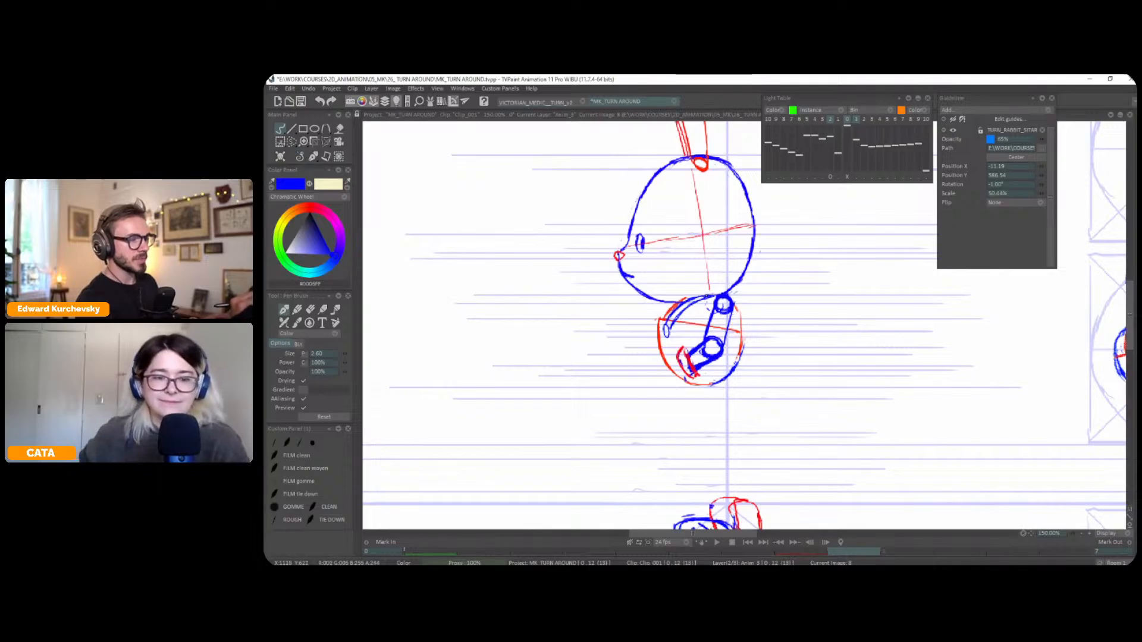
Select the strap button on the three-quarter pose's chest and shift it slightly towards the rabbit's facing side
{"action": "scroll", "coordinate": [811, 314], "scroll_direction": "down", "scroll_amount": 2}
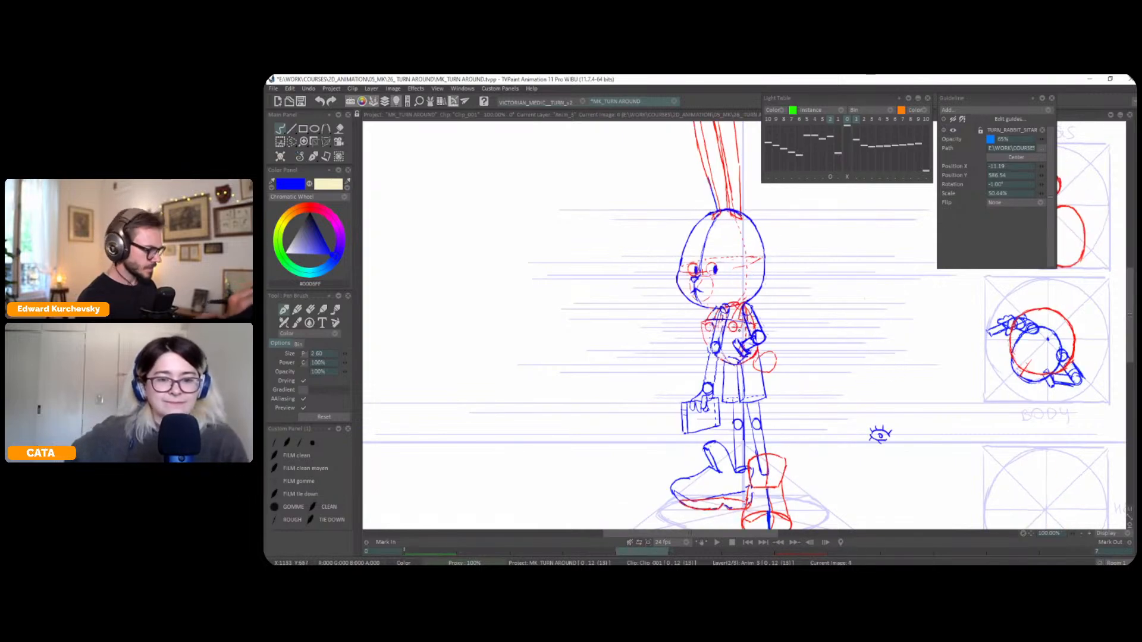
{"action": "key", "text": "s"}
{"action": "key", "text": "t"}
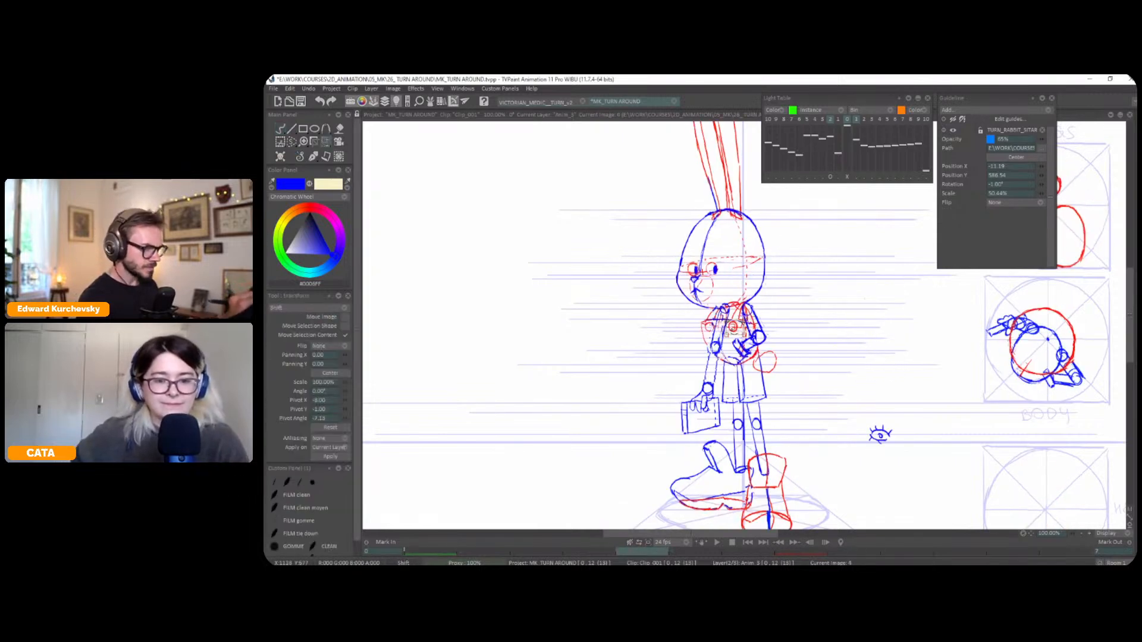
{"action": "left_click_drag", "start_coordinate": [737, 334], "coordinate": [735, 334]}
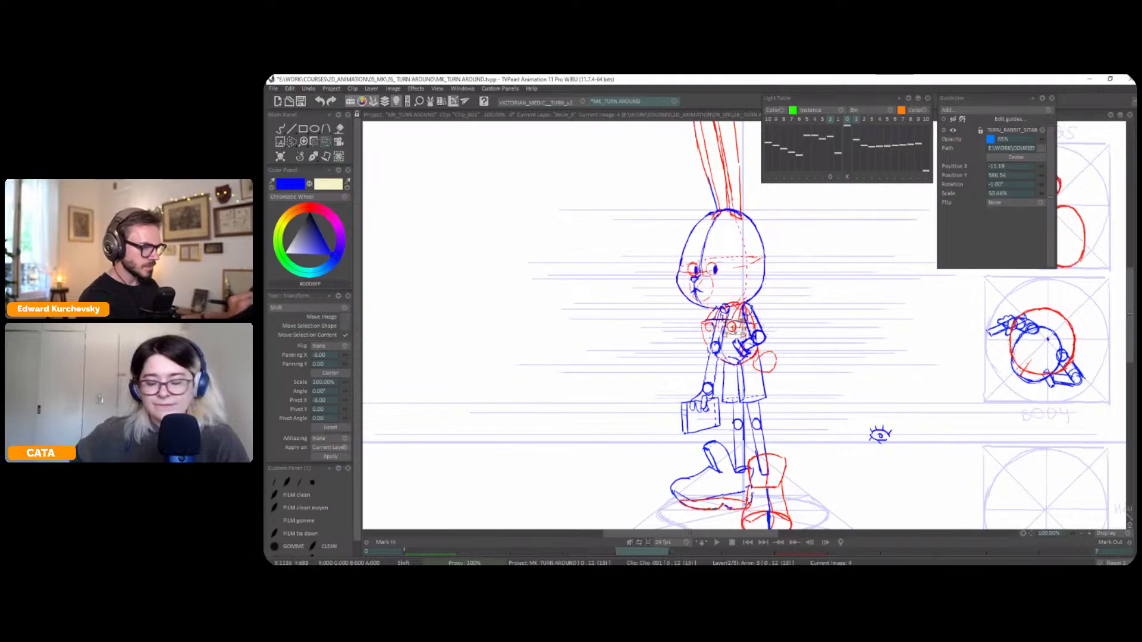
Draw the three-quarter pose's shoulder strap in red, from the neck down to the moved button
{"action": "left_click", "coordinate": [313, 156]}
{"action": "left_click", "coordinate": [301, 158]}
{"action": "left_click", "coordinate": [308, 207]}
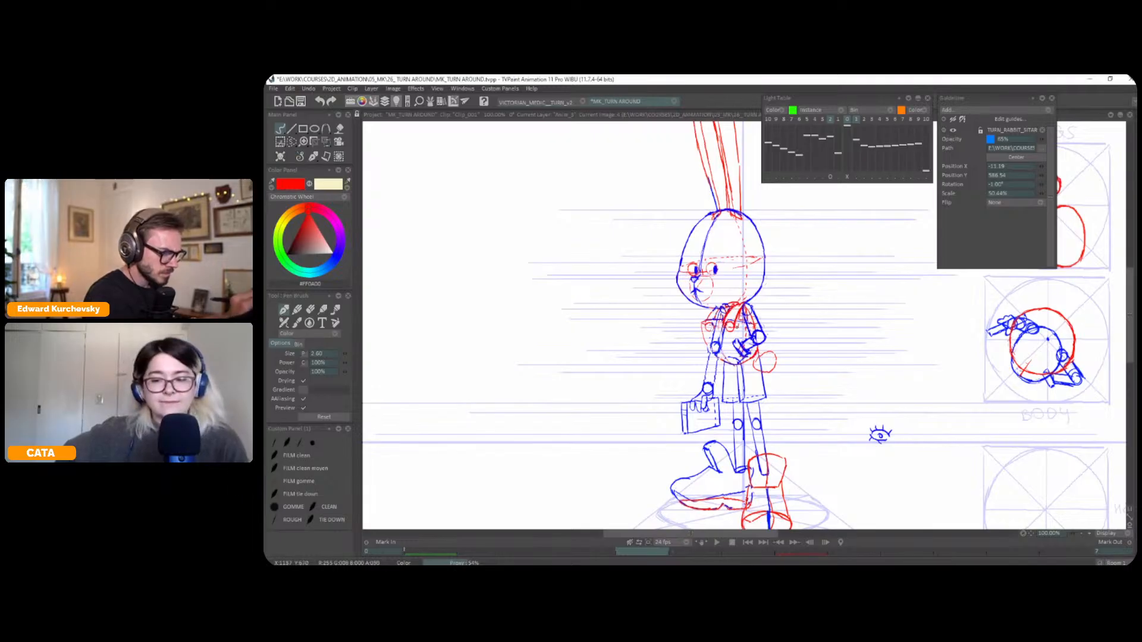
Check the strap's placement on the chest across the front, three-quarter and profile poses
{"action": "key", "text": "Left"}
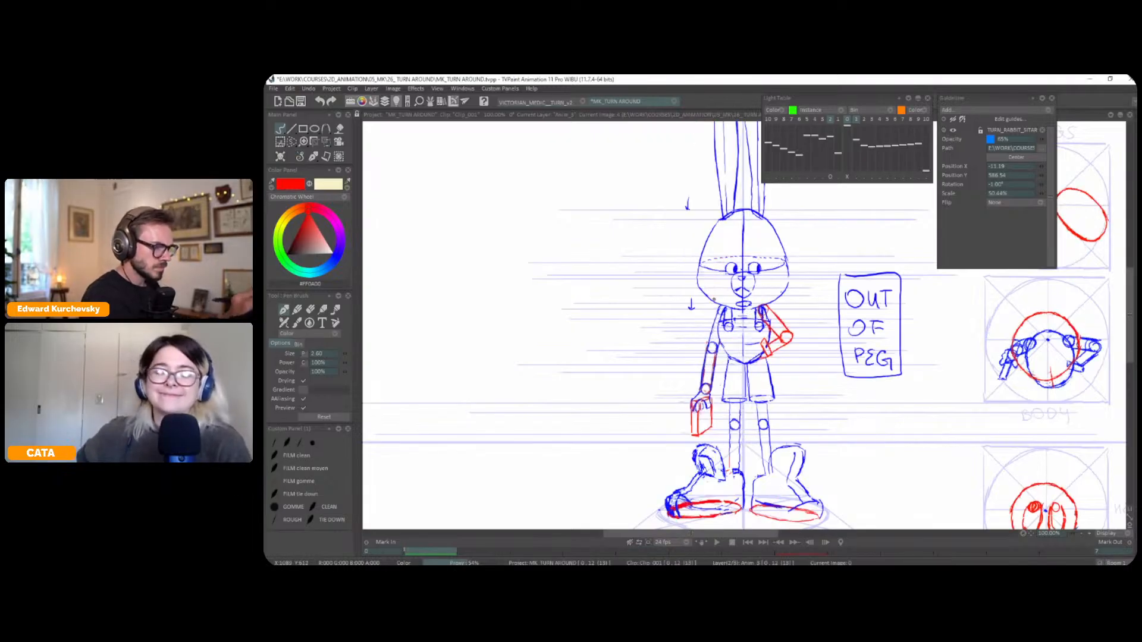
{"action": "key", "text": "Right"}
{"action": "key", "text": "Right"}
{"action": "key", "text": "Left"}
{"action": "key", "text": "Right"}
{"action": "key", "text": "Left"}
{"action": "key", "text": "Left"}
{"action": "key", "text": "Right"}
{"action": "key", "text": "Right"}
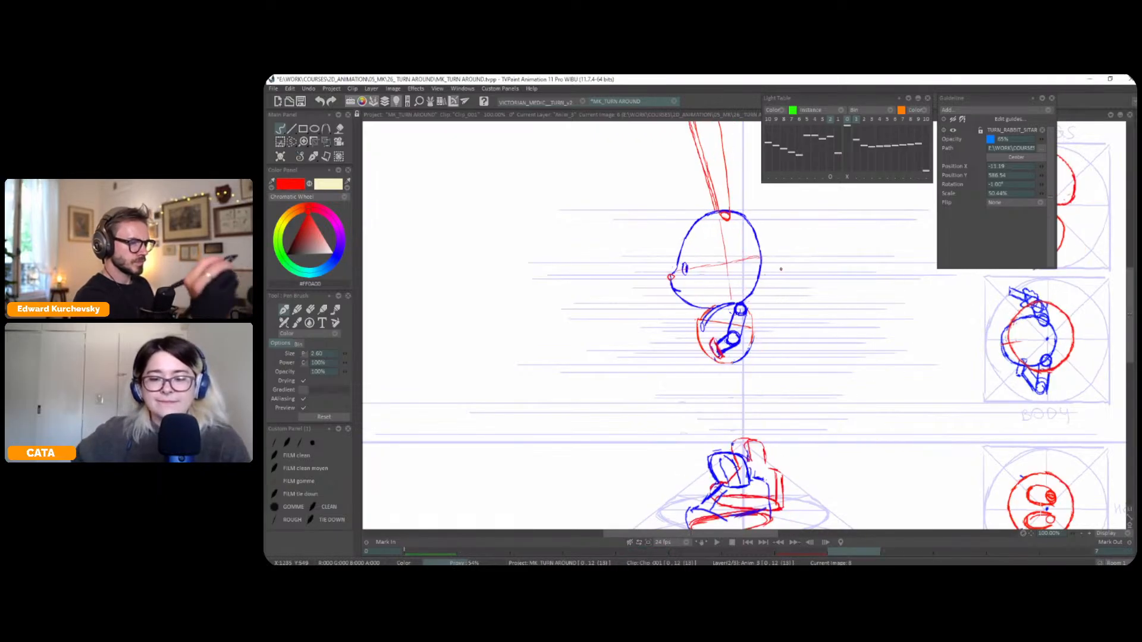
{"action": "key", "text": "Left"}
{"action": "key", "text": "Right"}
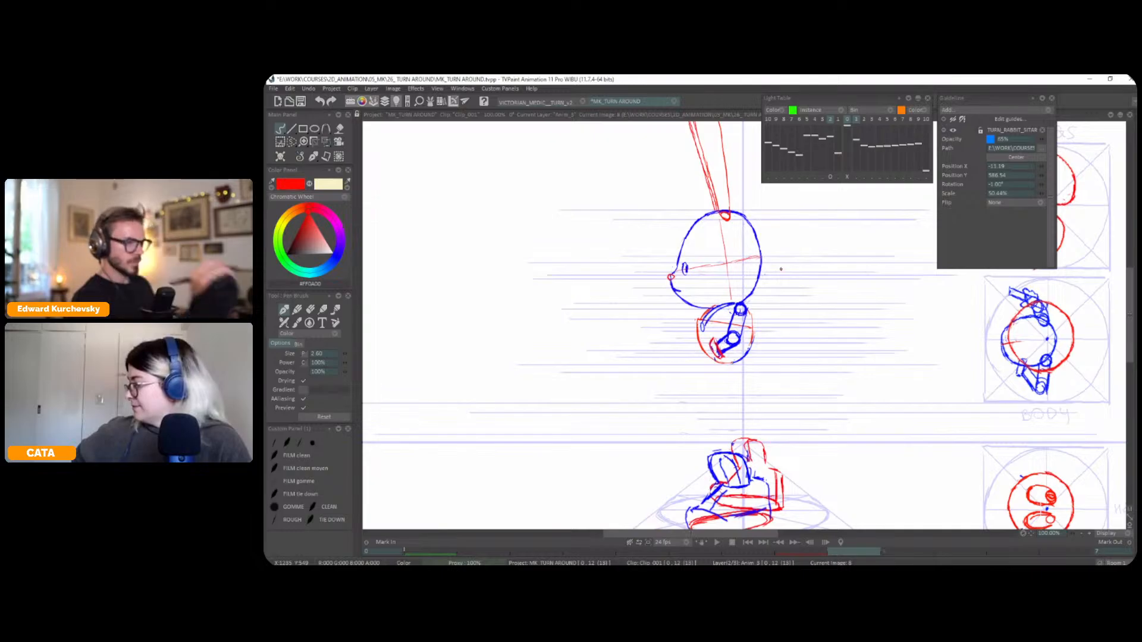
Compare the whole figure across the three poses to review the consistency of the turnaround
{"action": "scroll", "coordinate": [781, 269], "scroll_direction": "down", "scroll_amount": 1}
{"action": "key", "text": "s"}
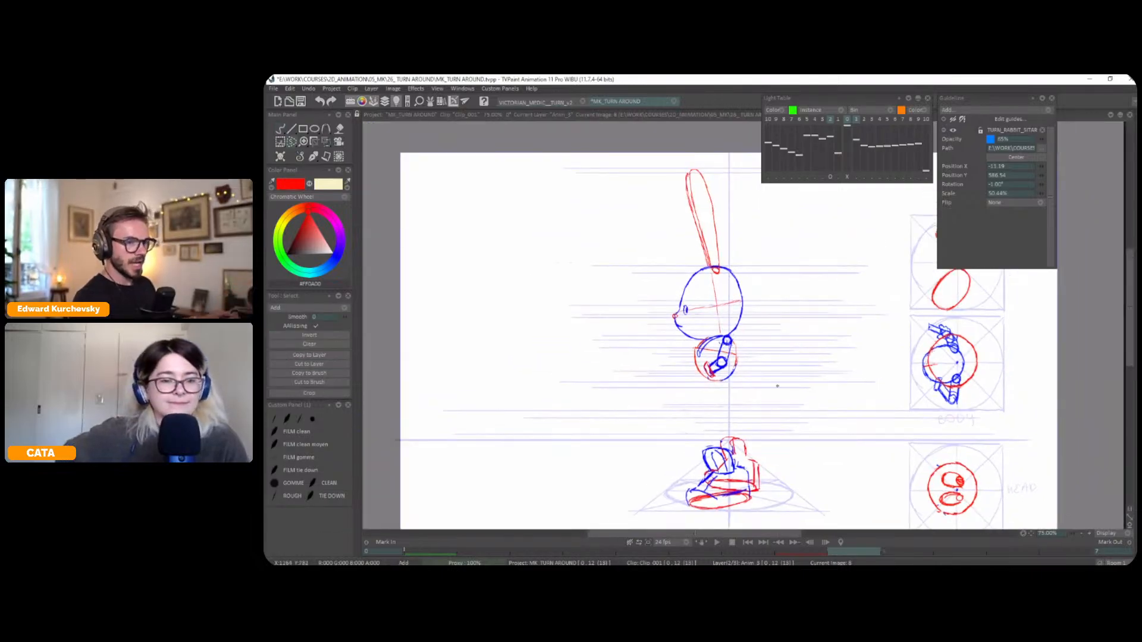
{"action": "left_click_drag", "start_coordinate": [769, 392], "coordinate": [768, 393]}
{"action": "key", "text": "Left"}
{"action": "key", "text": "Left"}
{"action": "key", "text": "Right"}
{"action": "key", "text": "Right"}
{"action": "key", "text": "Left"}
{"action": "key", "text": "Left"}
{"action": "key", "text": "Right"}
{"action": "key", "text": "Right"}
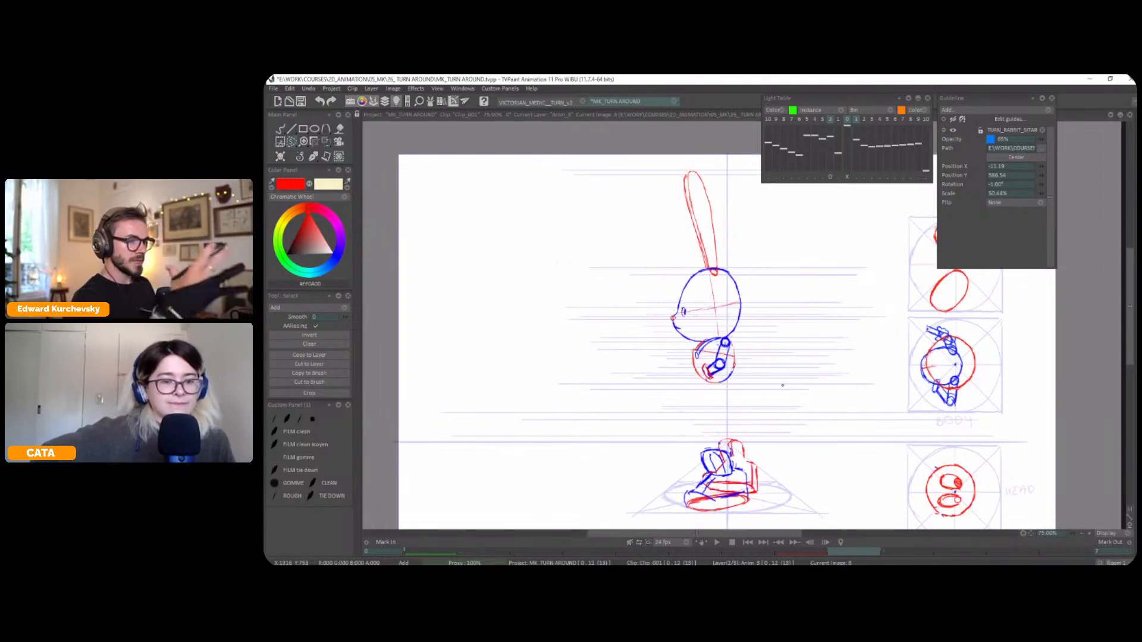
Compare the profile's ear, head and torso placement with the neighbouring three-quarter pose
{"action": "left_click_drag", "start_coordinate": [869, 316], "coordinate": [842, 344]}
{"action": "key", "text": "Left"}
{"action": "key", "text": "Right"}
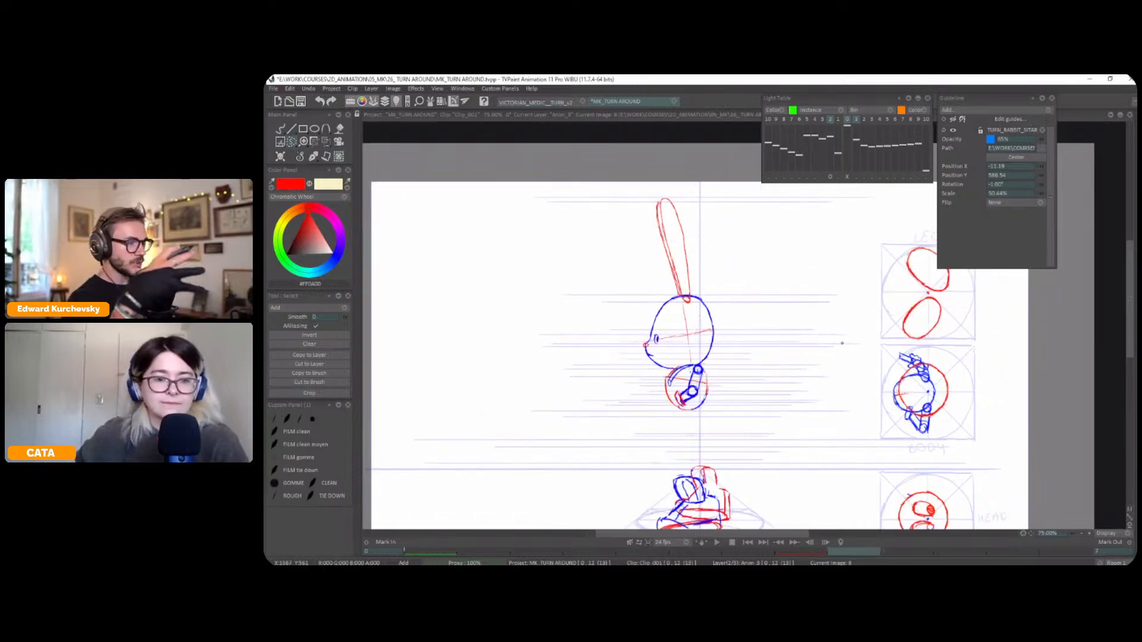
{"action": "key", "text": "Left"}
{"action": "key", "text": "Left"}
{"action": "key", "text": "Right"}
{"action": "key", "text": "Right"}
{"action": "key", "text": "Left"}
{"action": "key", "text": "Right"}
{"action": "key", "text": "Left"}
{"action": "key", "text": "Right"}
{"action": "key", "text": "Left"}
{"action": "key", "text": "Left"}
{"action": "key", "text": "Right"}
{"action": "key", "text": "Right"}
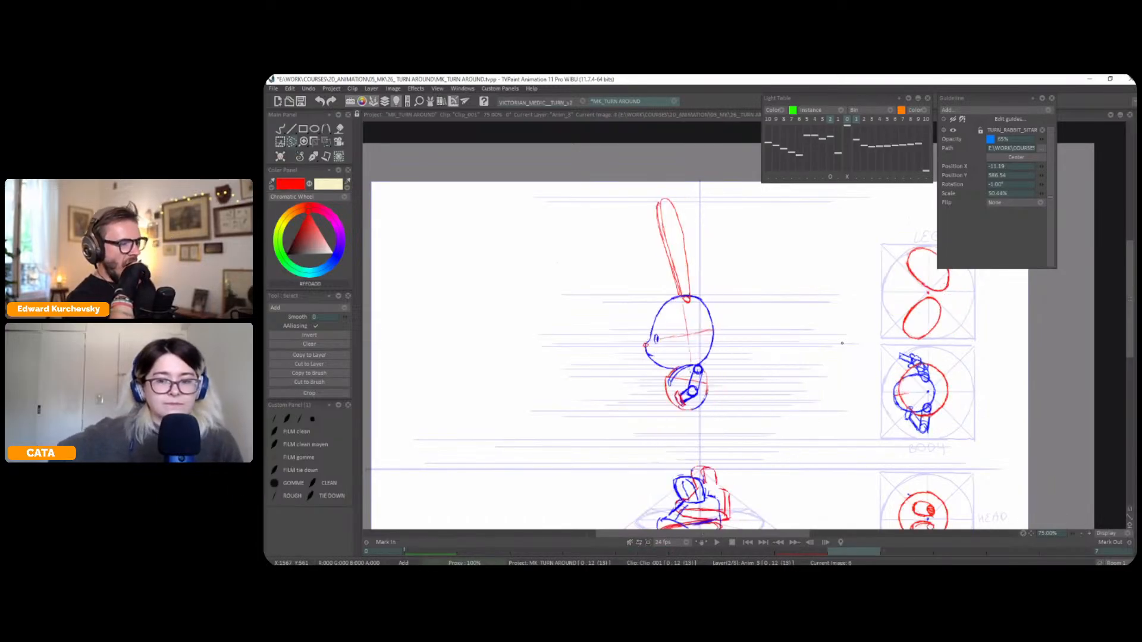
{"action": "key", "text": "Left"}
{"action": "key", "text": "Right"}
{"action": "key", "text": "Left"}
{"action": "key", "text": "Right"}
{"action": "key", "text": "Left"}
{"action": "key", "text": "Right"}
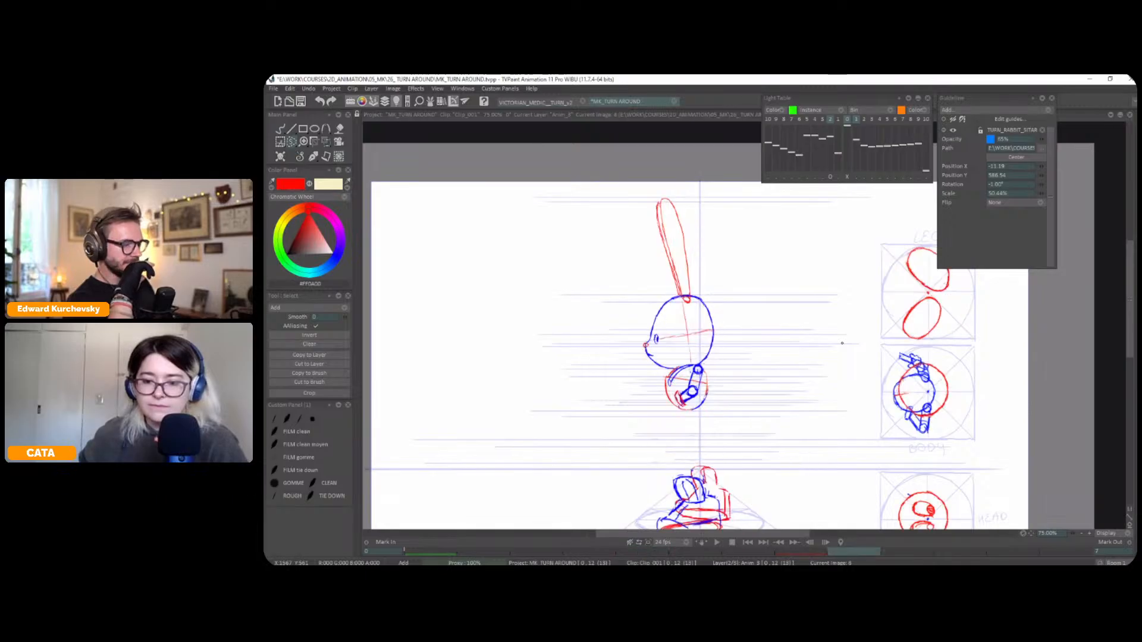
{"action": "key", "text": "Right"}
Select the profile's ear, head and torso and try shifting them back towards the vertical centre line
{"action": "scroll", "coordinate": [690, 221], "scroll_direction": "down", "scroll_amount": 1}
{"action": "mouse_move", "coordinate": [690, 221]}
{"action": "left_mouse_down"}
{"action": "mouse_move", "coordinate": [758, 303]}
{"action": "mouse_move", "coordinate": [762, 282]}
{"action": "left_mouse_up"}
{"action": "key", "text": "ctrl+t"}
{"action": "left_click_drag", "start_coordinate": [741, 325], "coordinate": [748, 325]}
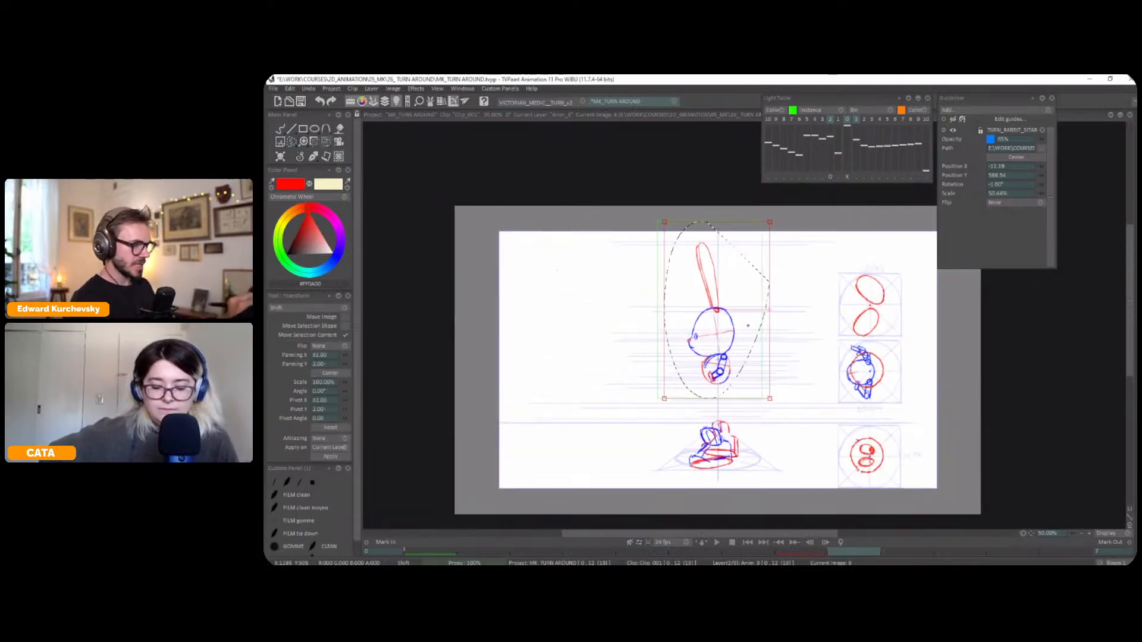
{"action": "key", "text": "ctrl+z"}
Review the figure's alignment around the vertical centre line in the profile, three-quarter and front poses
{"action": "key", "text": "Left"}
{"action": "key", "text": "Right"}
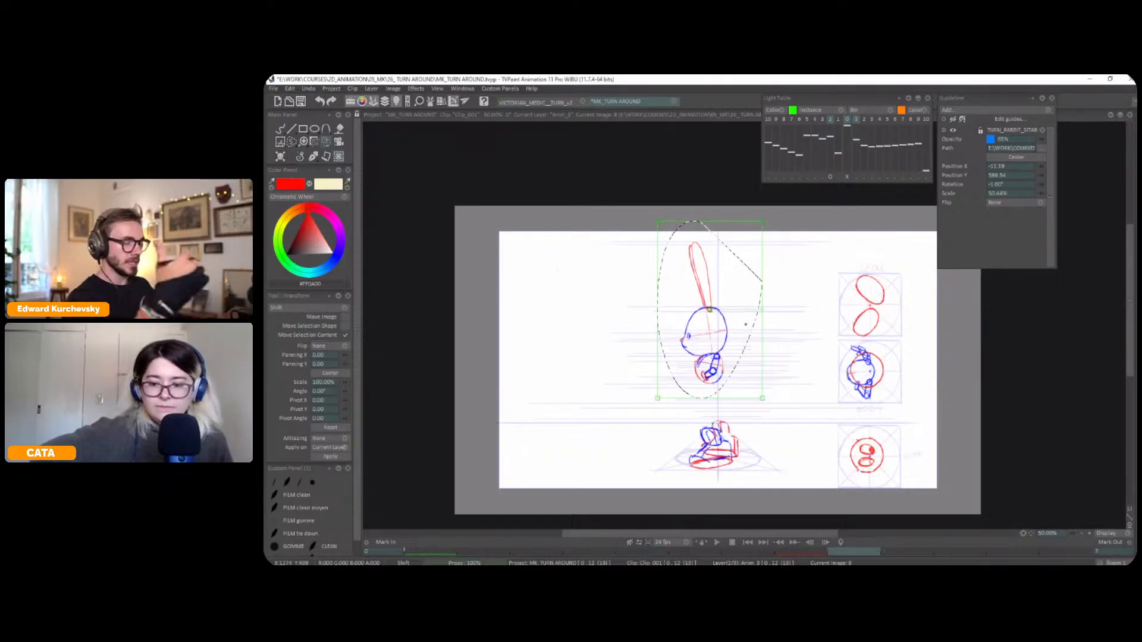
{"action": "key", "text": "Left"}
{"action": "key", "text": "Left"}
{"action": "key", "text": "Left"}
{"action": "key", "text": "Left"}
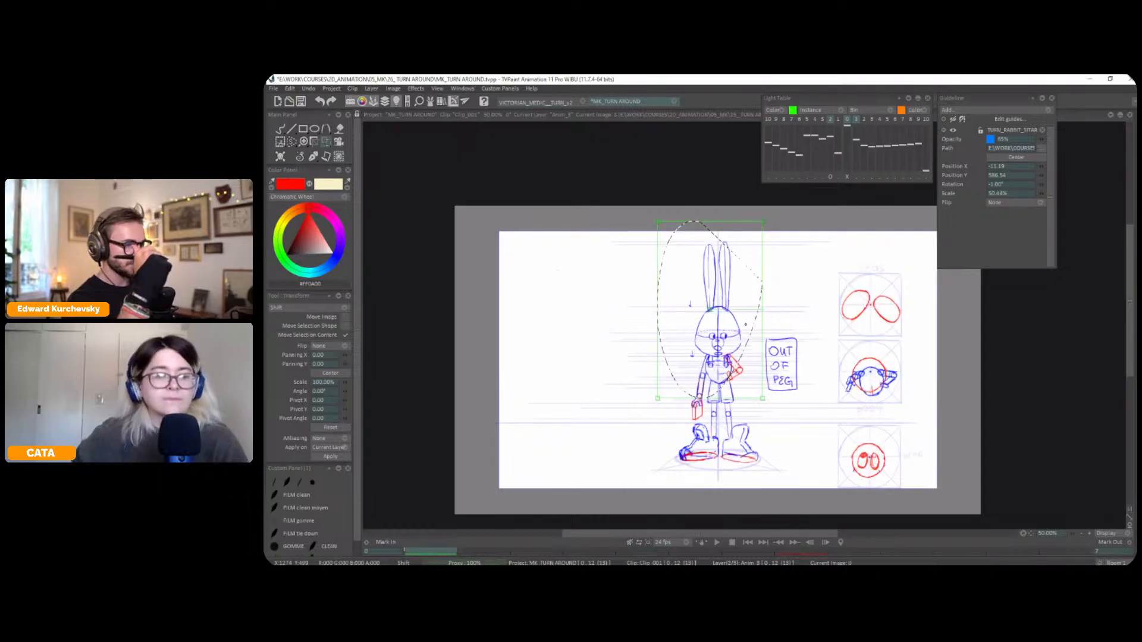
{"action": "key", "text": "Left"}
{"action": "key", "text": "Left"}
{"action": "key", "text": "Left"}
{"action": "key", "text": "Left"}
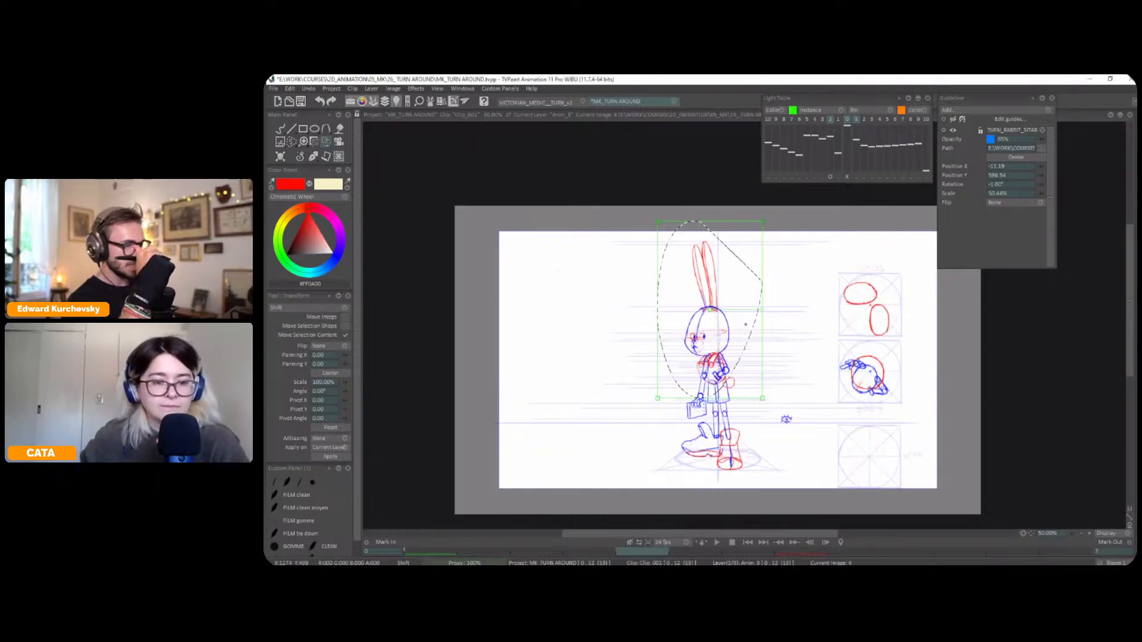
Shift the profile's selected ear, head and torso back towards the vertical centre line and apply the move
{"action": "key", "text": "Right"}
{"action": "key", "text": "Right"}
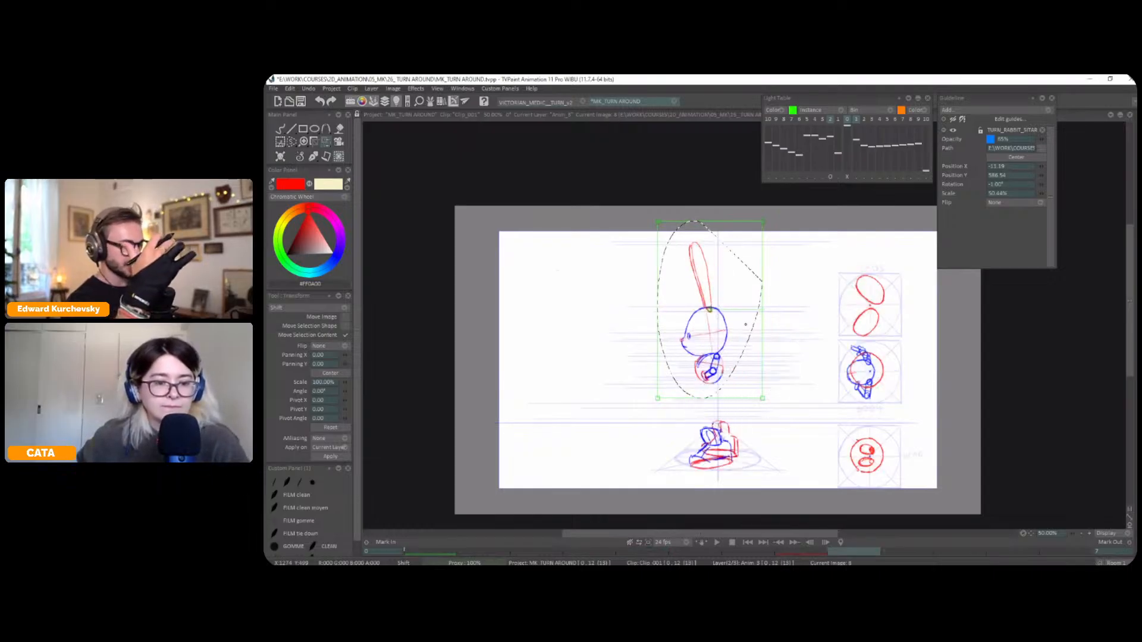
{"action": "left_click_drag", "start_coordinate": [738, 357], "coordinate": [743, 354]}
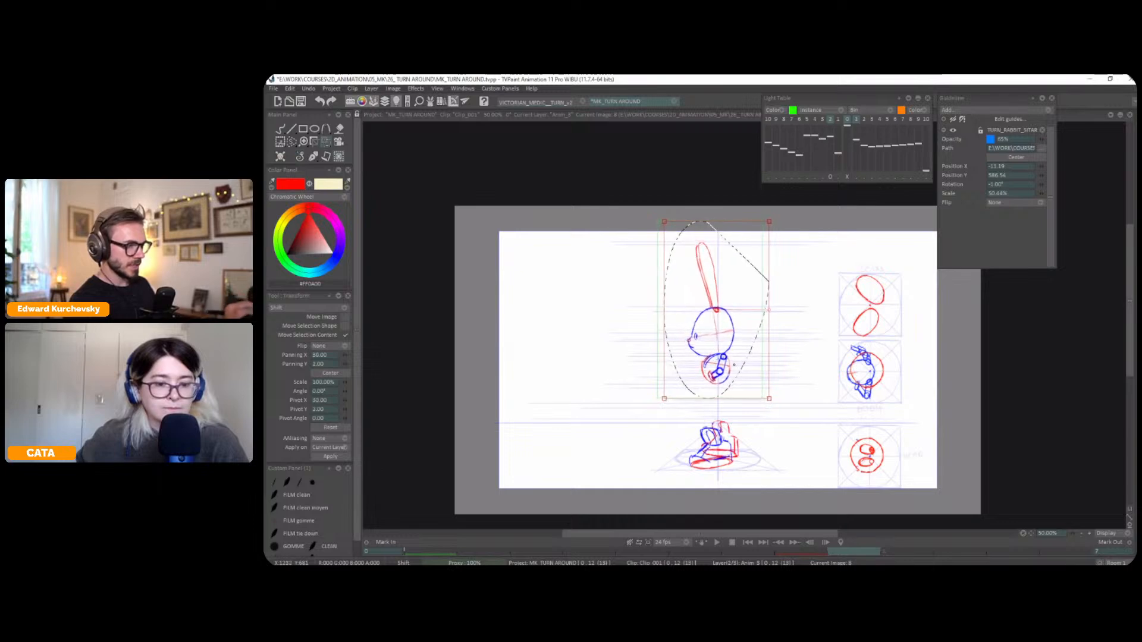
{"action": "key", "text": "Return"}
Select the three-quarter pose's ears, head and upper torso and shift them back about 21 pixels, away from the facing side
{"action": "key", "text": "Left"}
{"action": "key", "text": "Left"}
{"action": "key", "text": "Left"}
{"action": "key", "text": "Left"}
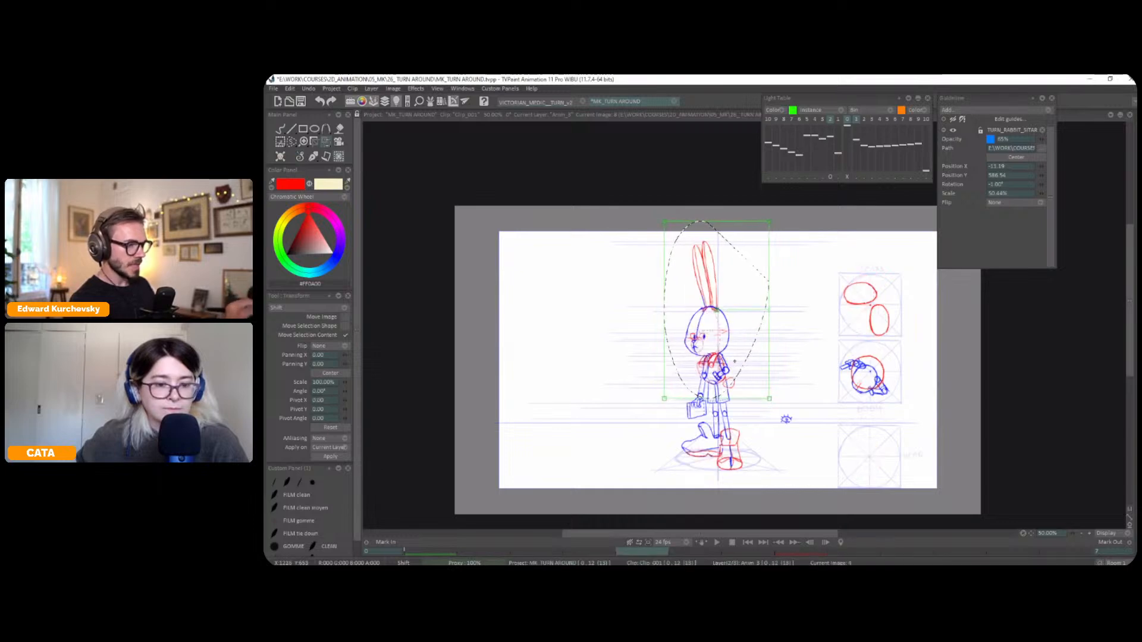
{"action": "key", "text": "s"}
{"action": "key", "text": "ctrl+d"}
{"action": "mouse_move", "coordinate": [716, 229]}
{"action": "left_mouse_down"}
{"action": "mouse_move", "coordinate": [661, 312]}
{"action": "mouse_move", "coordinate": [667, 354]}
{"action": "mouse_move", "coordinate": [701, 387]}
{"action": "mouse_move", "coordinate": [753, 274]}
{"action": "left_mouse_up"}
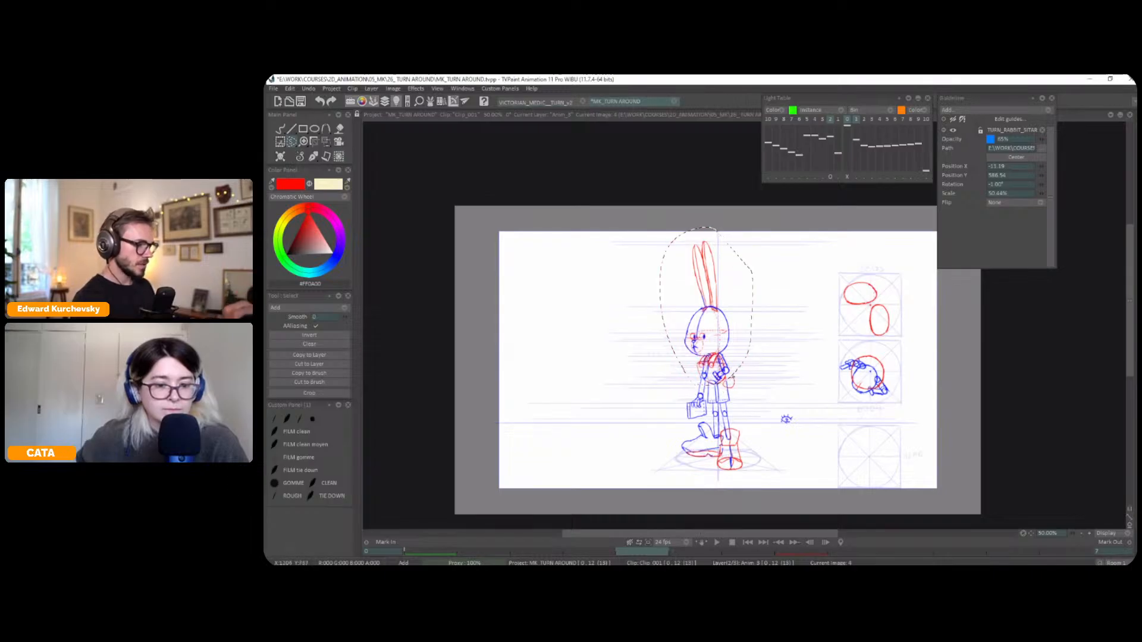
{"action": "key", "text": "t"}
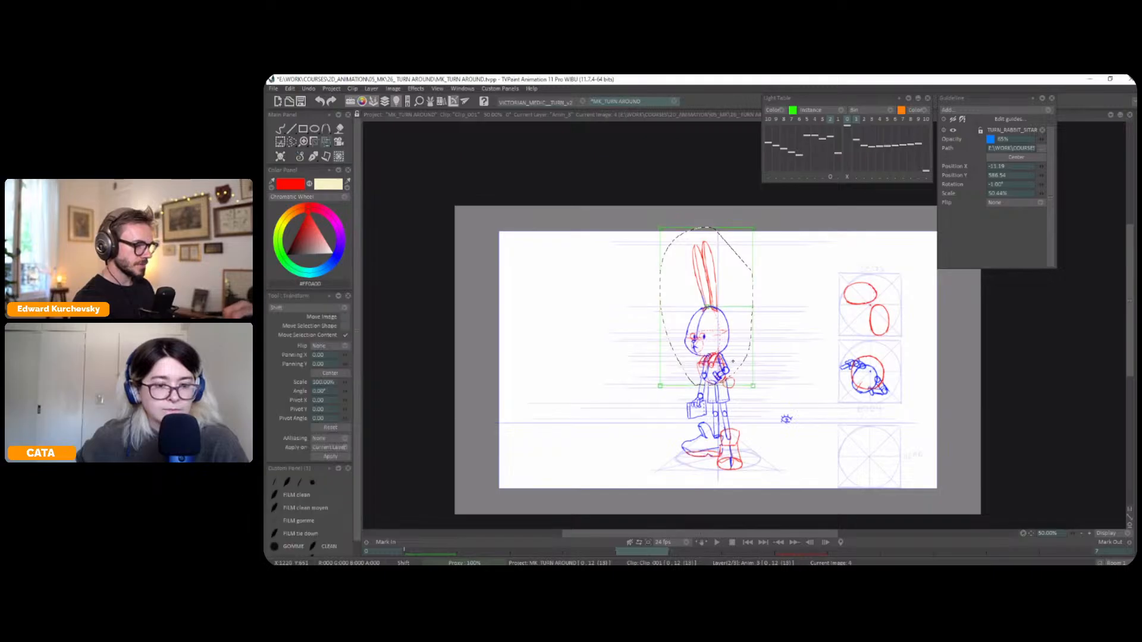
{"action": "key", "text": "s"}
{"action": "mouse_move", "coordinate": [706, 207]}
{"action": "left_mouse_down"}
{"action": "mouse_move", "coordinate": [656, 339]}
{"action": "mouse_move", "coordinate": [745, 386]}
{"action": "mouse_move", "coordinate": [752, 350]}
{"action": "left_mouse_up"}
{"action": "key", "text": "t"}
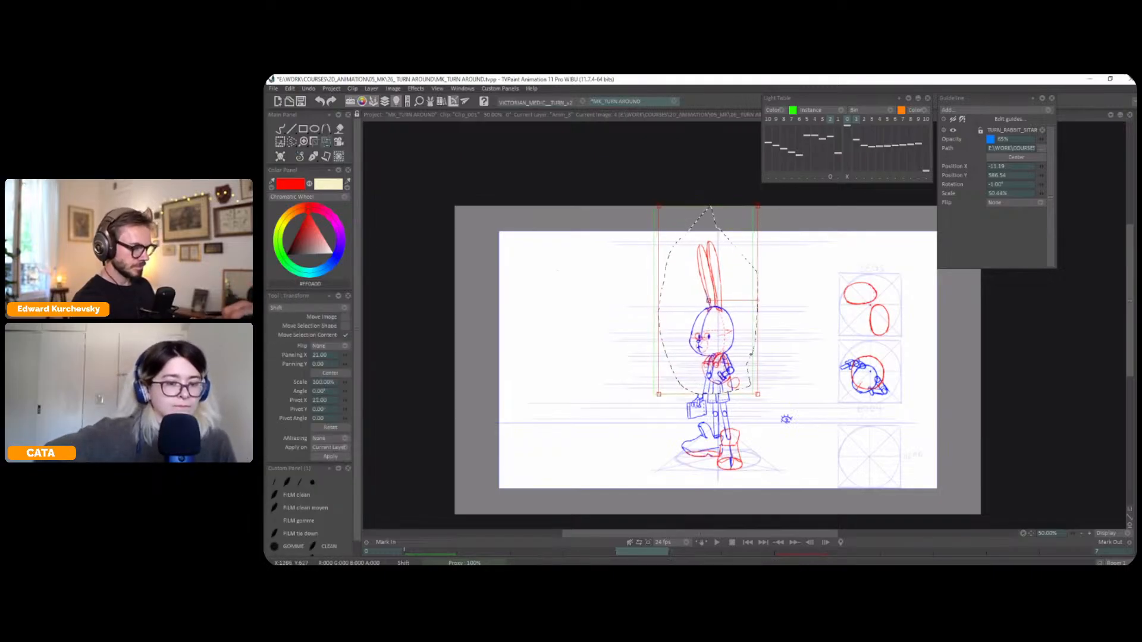
{"action": "key", "text": "Return"}
Compare the shifted upper bodies across the front, three-quarter and profile poses to judge the head and torso alignment
{"action": "key", "text": "Left"}
{"action": "key", "text": "Right"}
{"action": "key", "text": "Right"}
{"action": "key", "text": "Left"}
{"action": "key", "text": "Left"}
{"action": "key", "text": "Right"}
{"action": "key", "text": "Right"}
{"action": "key", "text": "Left"}
{"action": "key", "text": "Left"}
{"action": "key", "text": "Right"}
{"action": "key", "text": "Left"}
{"action": "key", "text": "Right"}
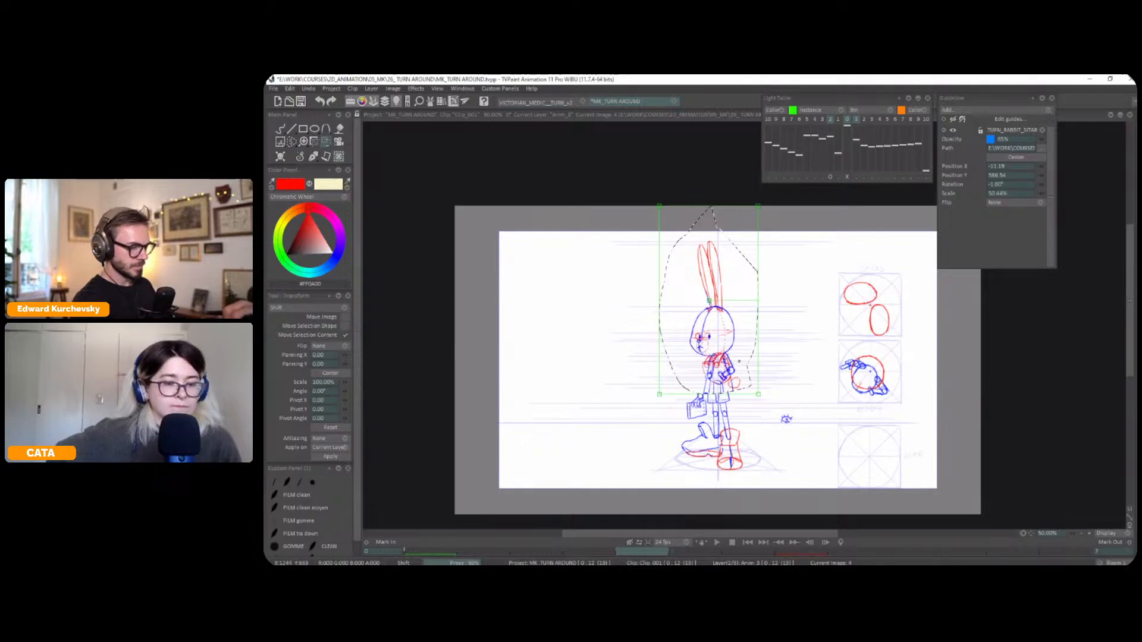
{"action": "key", "text": "Right"}
{"action": "key", "text": "Right"}
{"action": "key", "text": "Left"}
{"action": "key", "text": "Left"}
{"action": "key", "text": "Right"}
{"action": "key", "text": "Right"}
{"action": "key", "text": "Left"}
{"action": "key", "text": "Left"}
{"action": "key", "text": "Right"}
{"action": "key", "text": "Right"}
{"action": "key", "text": "Left"}
{"action": "key", "text": "Left"}
{"action": "key", "text": "Right"}
{"action": "key", "text": "Right"}
{"action": "key", "text": "Left"}
{"action": "key", "text": "Right"}
{"action": "key", "text": "Left"}
Select only the profile's torso and skew it in perspective so its lower edge leans back, away from the face
{"action": "key", "text": "Left"}
{"action": "key", "text": "Right"}
{"action": "key", "text": "Right"}
{"action": "key", "text": "Left"}
{"action": "key", "text": "Right"}
{"action": "key", "text": "s"}
{"action": "key", "text": "ctrl+d"}
{"action": "key", "text": "plus"}
{"action": "left_click_drag", "start_coordinate": [707, 415], "coordinate": [707, 398]}
{"action": "mouse_move", "coordinate": [695, 352]}
{"action": "left_mouse_down"}
{"action": "mouse_move", "coordinate": [702, 404]}
{"action": "mouse_move", "coordinate": [719, 352]}
{"action": "mouse_move", "coordinate": [733, 372]}
{"action": "left_mouse_up"}
{"action": "key", "text": "t"}
{"action": "key", "text": "Return"}
{"action": "key", "text": "Left"}
{"action": "key", "text": "Right"}
{"action": "key", "text": "Left"}
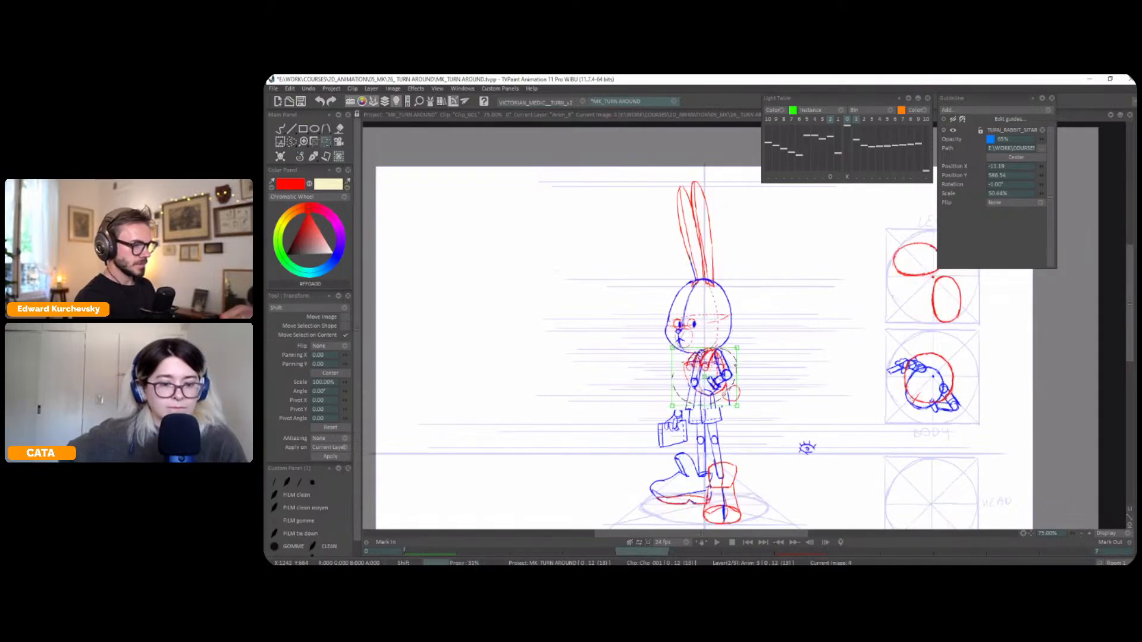
{"action": "key", "text": "Right"}
{"action": "key", "text": "t"}
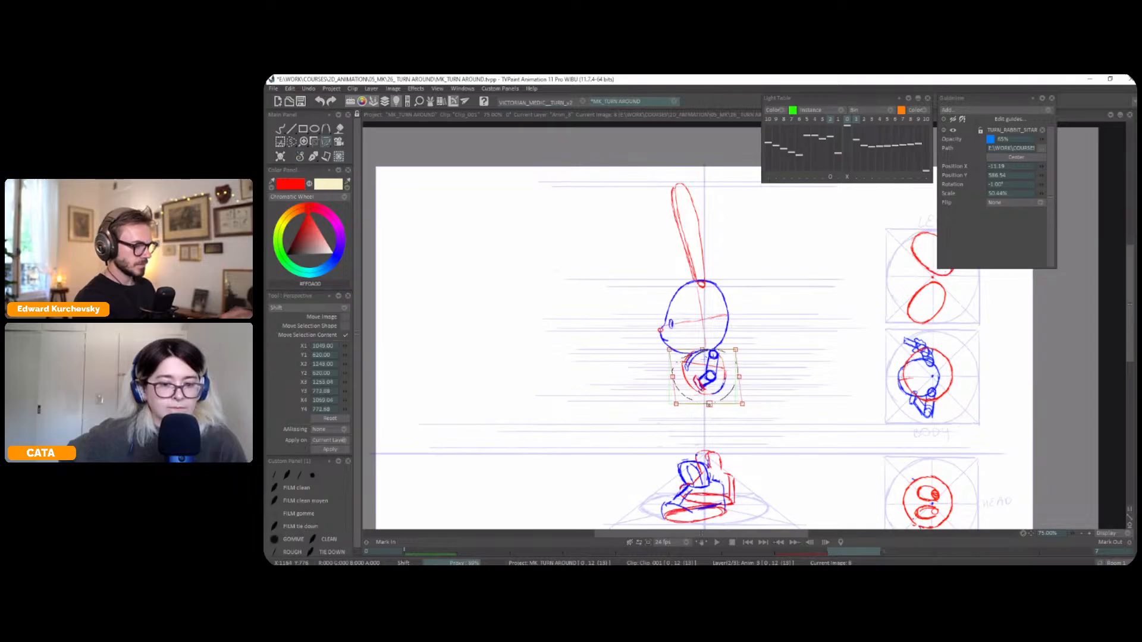
Check the profile torso's tilt against the neighbouring three-quarter pose
{"action": "key", "text": "Left"}
{"action": "key", "text": "Right"}
{"action": "key", "text": "Left"}
{"action": "key", "text": "Right"}
{"action": "key", "text": "Right"}
{"action": "key", "text": "Left"}
{"action": "key", "text": "Left"}
{"action": "key", "text": "Right"}
{"action": "key", "text": "Right"}
{"action": "key", "text": "Left"}
{"action": "key", "text": "Left"}
{"action": "key", "text": "Right"}
Select the three-quarter pose's shorts and upper legs and skew their upper edge back under the shifted torso
{"action": "key", "text": "Right"}
{"action": "key", "text": "Left"}
{"action": "key", "text": "ctrl+d"}
{"action": "key", "text": "s"}
{"action": "key", "text": "Left"}
{"action": "key", "text": "Right"}
{"action": "key", "text": "Right"}
{"action": "key", "text": "Left"}
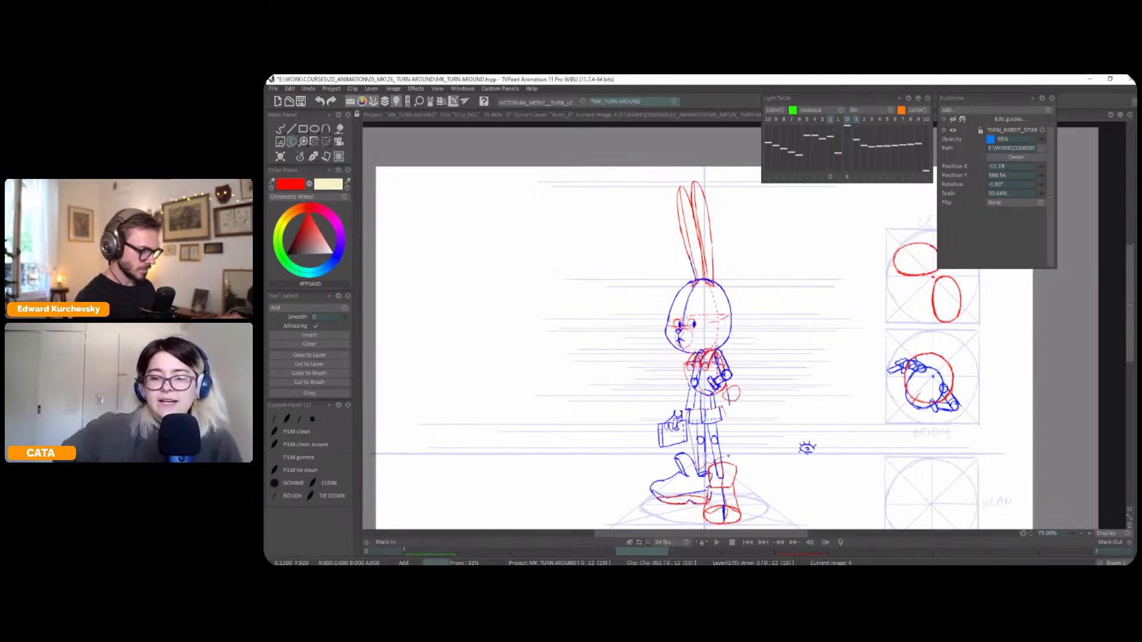
{"action": "left_click_drag", "start_coordinate": [723, 457], "coordinate": [700, 470]}
{"action": "key", "text": "ctrl+t"}
{"action": "left_click_drag", "start_coordinate": [711, 406], "coordinate": [720, 405]}
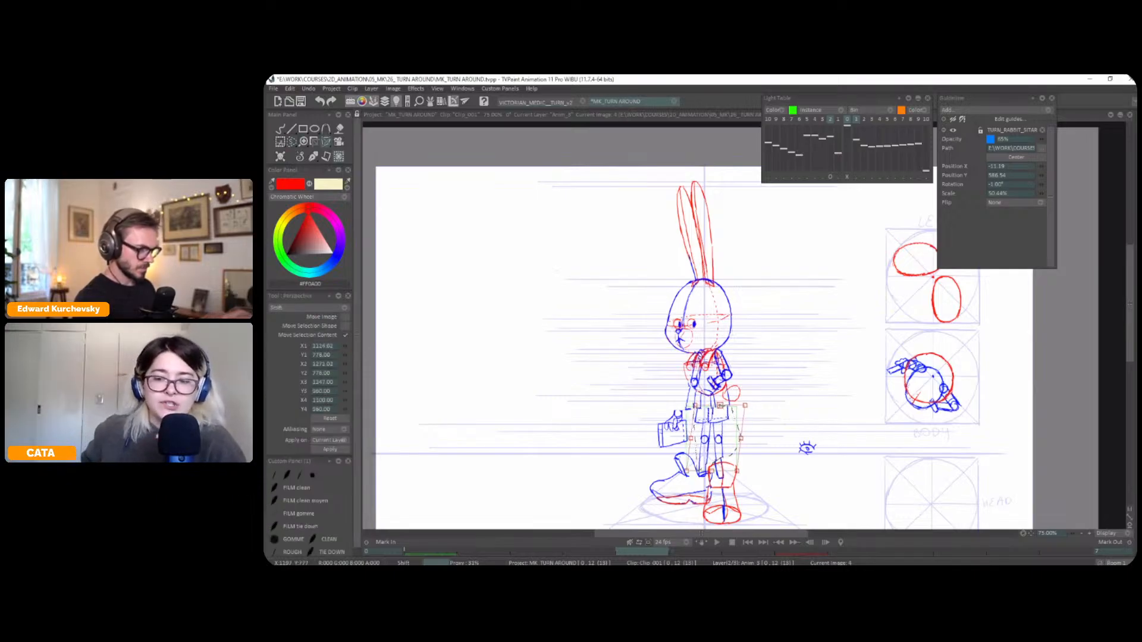
{"action": "key", "text": "Return"}
Check the three-quarter pose's skewed hips against the adjacent poses and return to freehand drawing with the pen brush
{"action": "key", "text": "Left"}
{"action": "key", "text": "Right"}
{"action": "key", "text": "Right"}
{"action": "key", "text": "Left"}
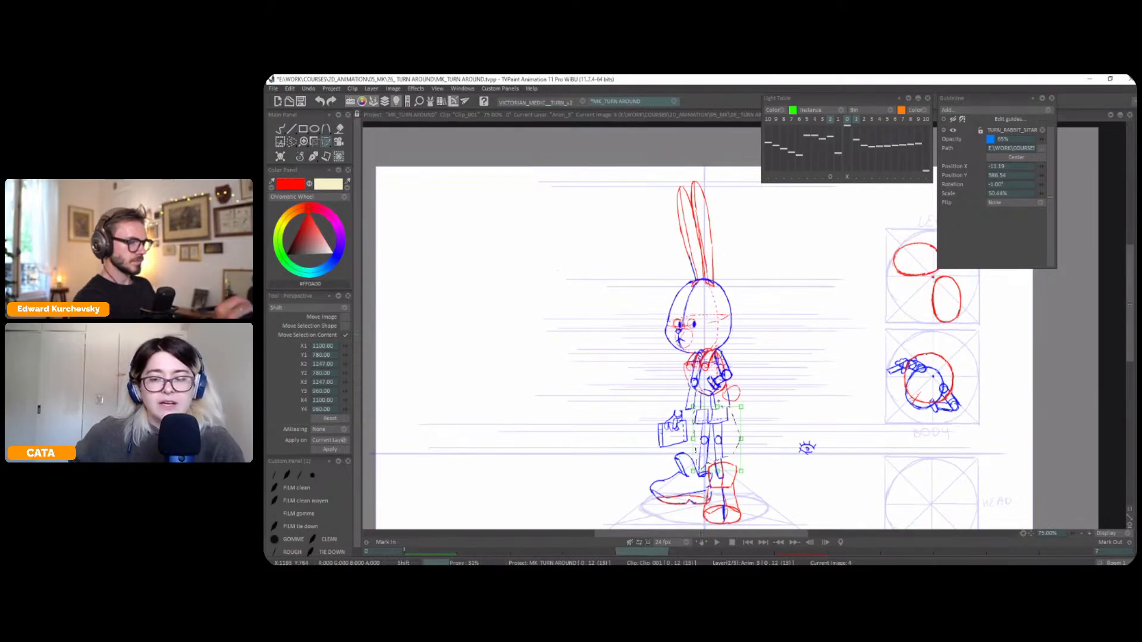
{"action": "right_click", "coordinate": [291, 142]}
{"action": "left_click", "coordinate": [301, 163]}
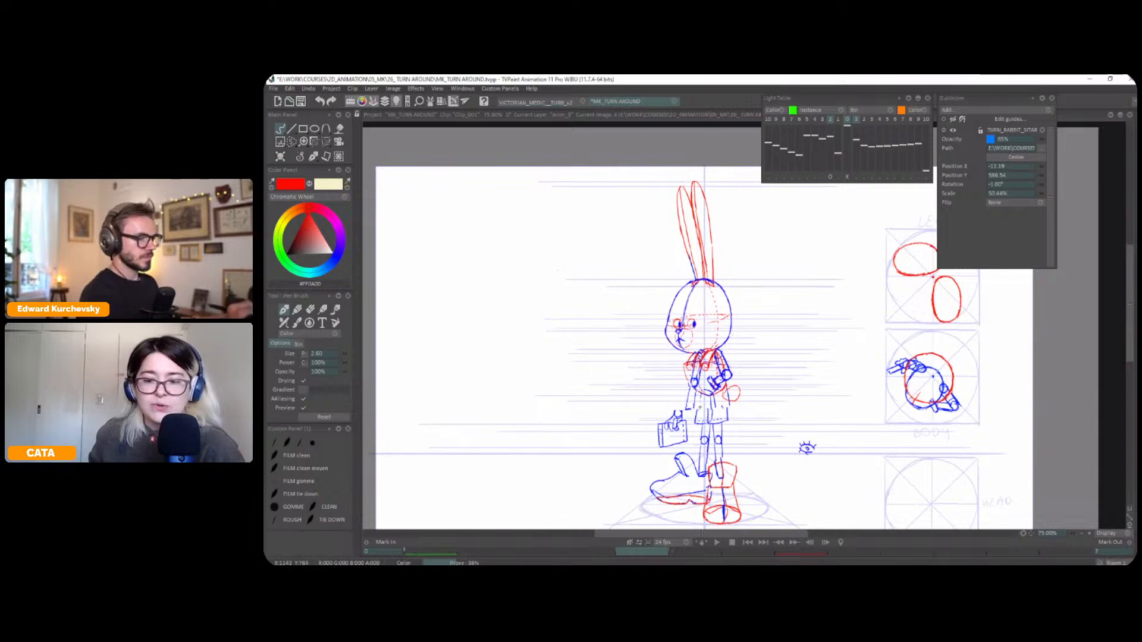
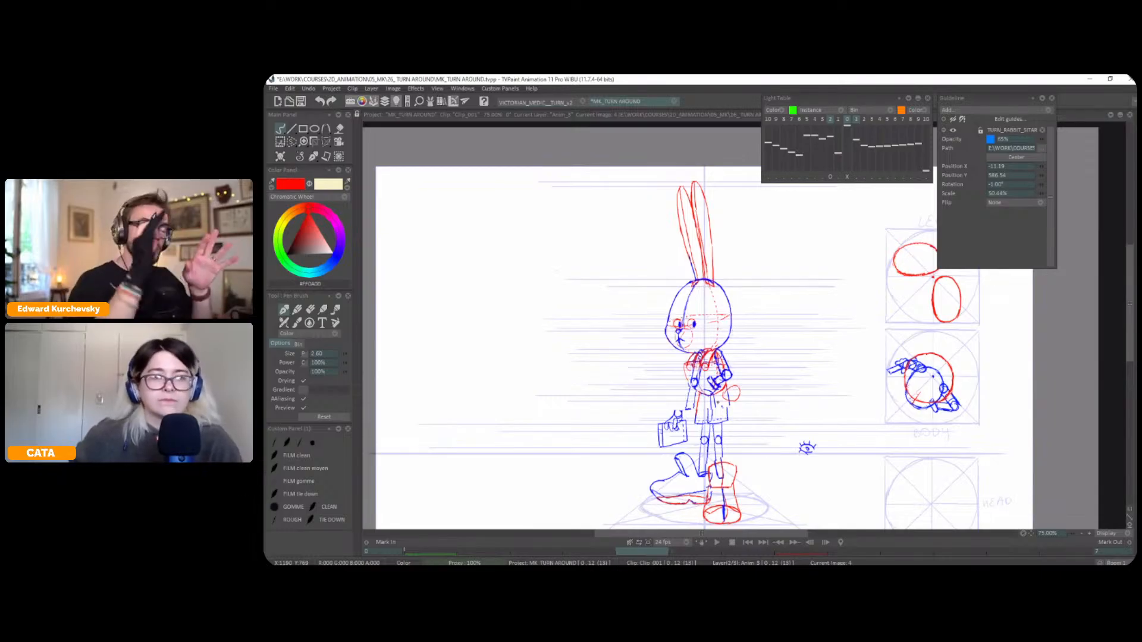
Select the rabbit's tail on the three-quarter frame and move it slightly closer to the body
{"action": "scroll", "coordinate": [718, 403], "scroll_direction": "up", "scroll_amount": 1}
{"action": "left_click", "coordinate": [301, 158]}
{"action": "left_click_drag", "start_coordinate": [860, 396], "coordinate": [867, 379]}
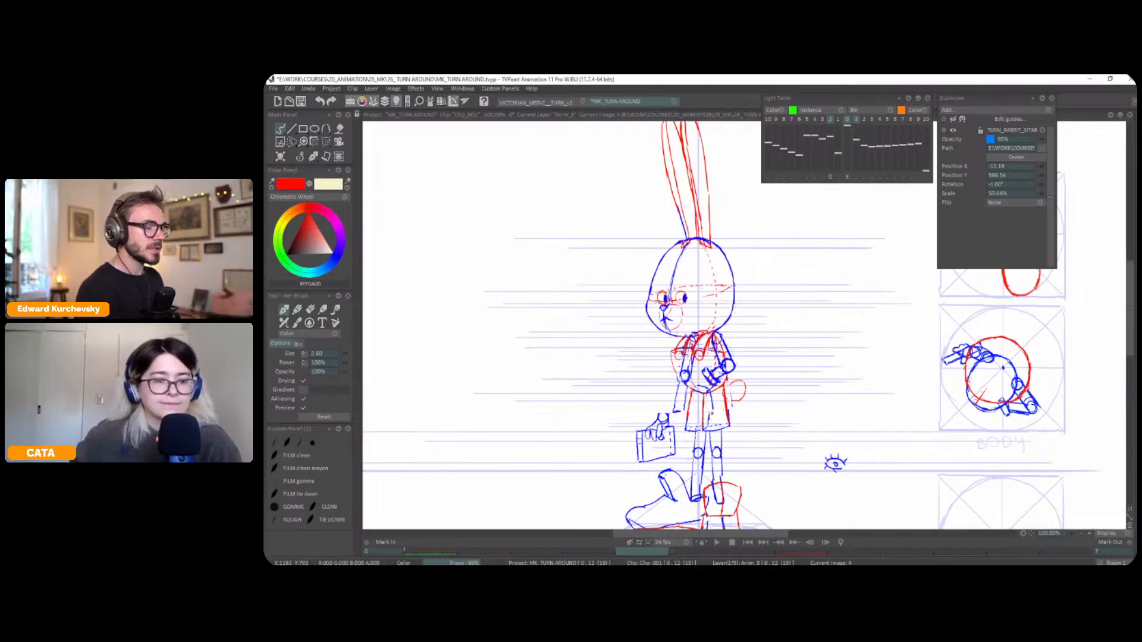
{"action": "key", "text": "s"}
{"action": "mouse_move", "coordinate": [748, 377]}
{"action": "left_mouse_down"}
{"action": "mouse_move", "coordinate": [729, 379]}
{"action": "mouse_move", "coordinate": [751, 379]}
{"action": "mouse_move", "coordinate": [734, 395]}
{"action": "left_mouse_up"}
{"action": "key", "text": "ctrl+t"}
{"action": "left_click", "coordinate": [299, 158]}
{"action": "left_click", "coordinate": [298, 165]}
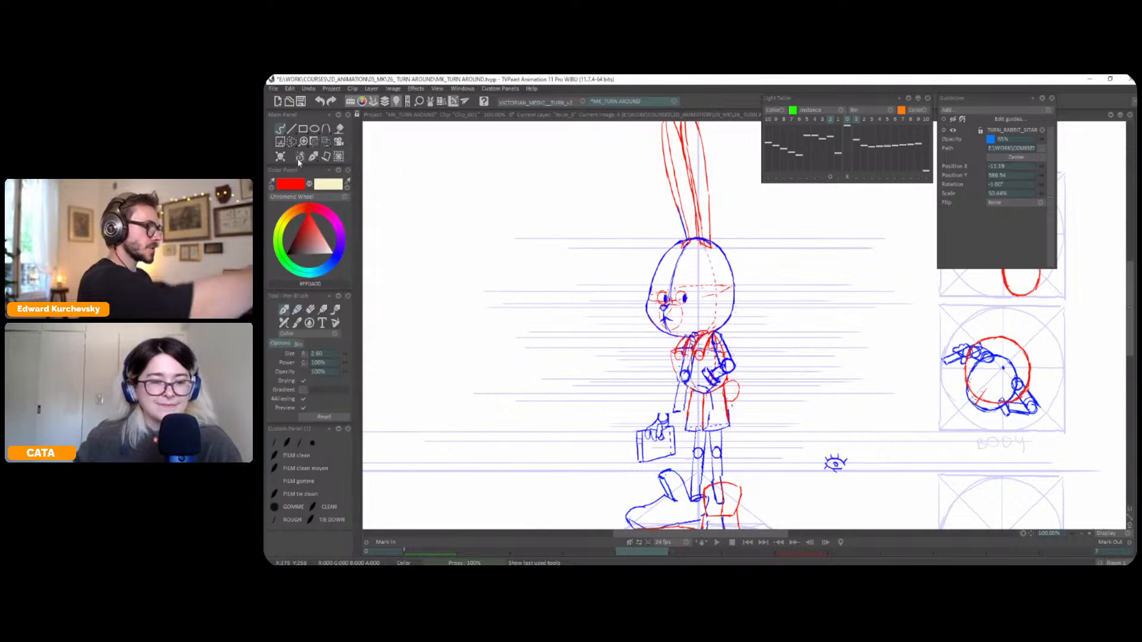
Select the hand with the briefcase on the three-quarter frame and shift it closer to the rabbit's body
{"action": "scroll", "coordinate": [734, 287], "scroll_direction": "down", "scroll_amount": 1}
{"action": "key", "text": "h"}
{"action": "key", "text": "h"}
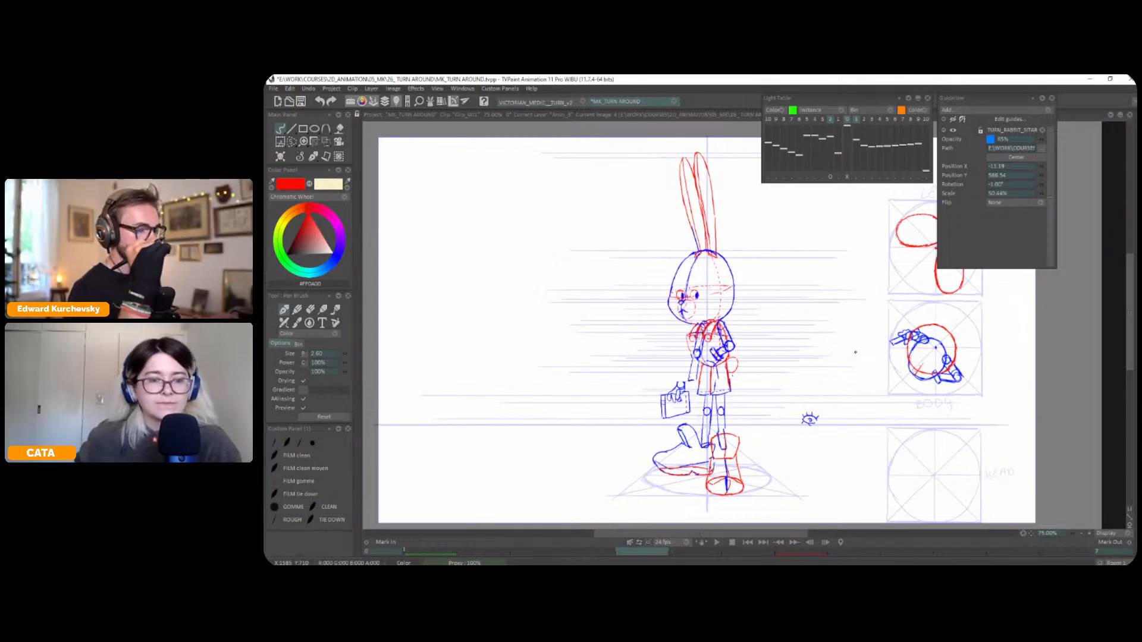
{"action": "key", "text": "s"}
{"action": "mouse_move", "coordinate": [691, 385]}
{"action": "left_mouse_down"}
{"action": "mouse_move", "coordinate": [658, 387]}
{"action": "mouse_move", "coordinate": [686, 419]}
{"action": "mouse_move", "coordinate": [684, 398]}
{"action": "left_mouse_up"}
{"action": "key", "text": "t"}
{"action": "key", "text": "Return"}
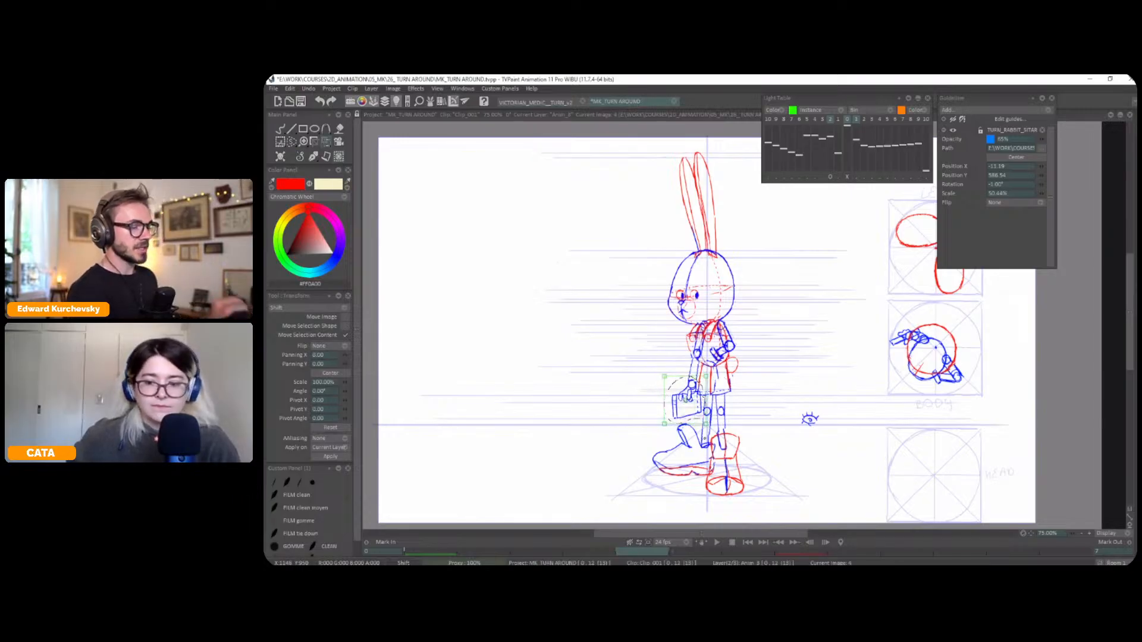
{"action": "key", "text": "s"}
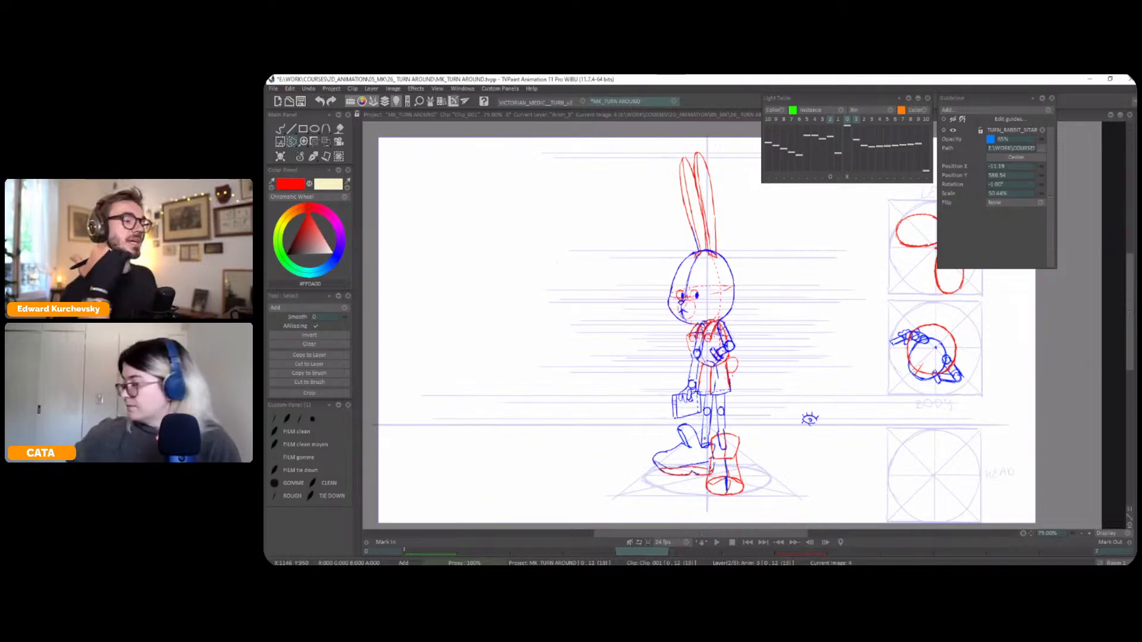
Compare the three-quarter pose with its neighbouring frames to check the placement of the briefcase
{"action": "key", "text": "Left"}
{"action": "key", "text": "Right"}
{"action": "key", "text": "Right"}
{"action": "key", "text": "Left"}
{"action": "key", "text": "Left"}
{"action": "key", "text": "Right"}
{"action": "key", "text": "Left"}
{"action": "key", "text": "Right"}
Refine the back edge of the shorts with the red pen on the three-quarter frame, checking against neighbouring frames
{"action": "left_click", "coordinate": [314, 156]}
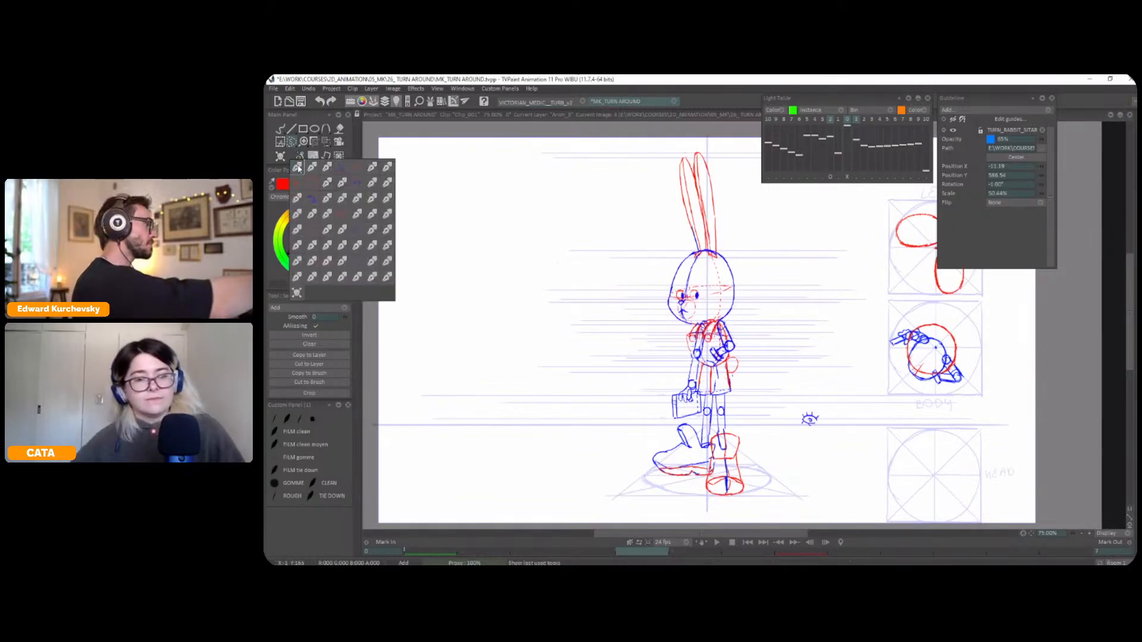
{"action": "left_click", "coordinate": [308, 184]}
{"action": "key", "text": "plus"}
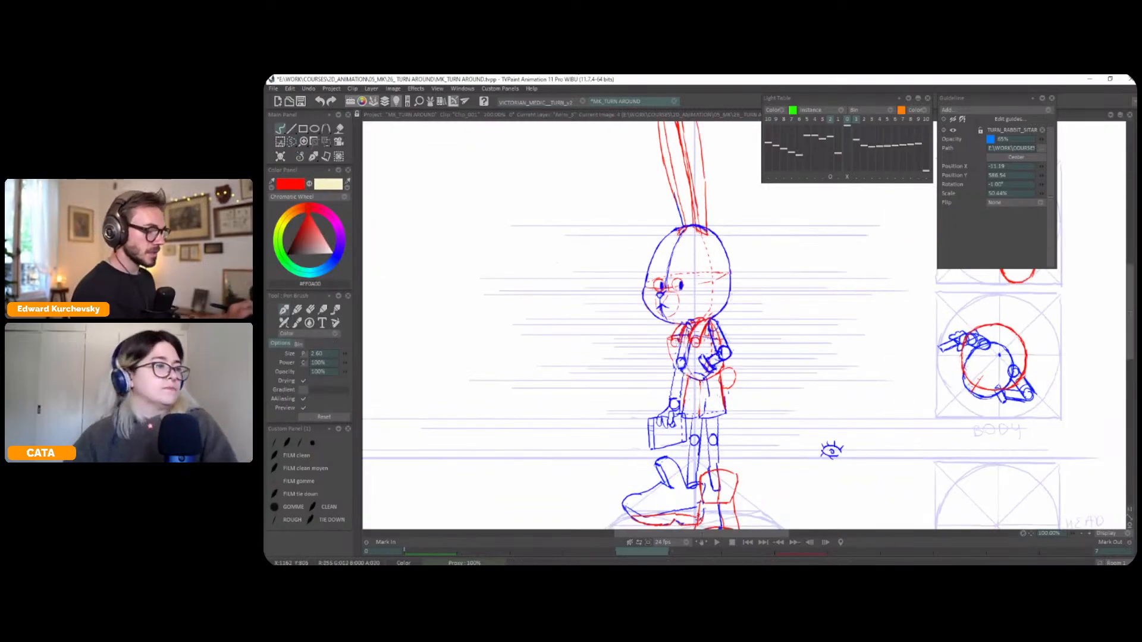
{"action": "left_click_drag", "start_coordinate": [720, 383], "coordinate": [726, 413]}
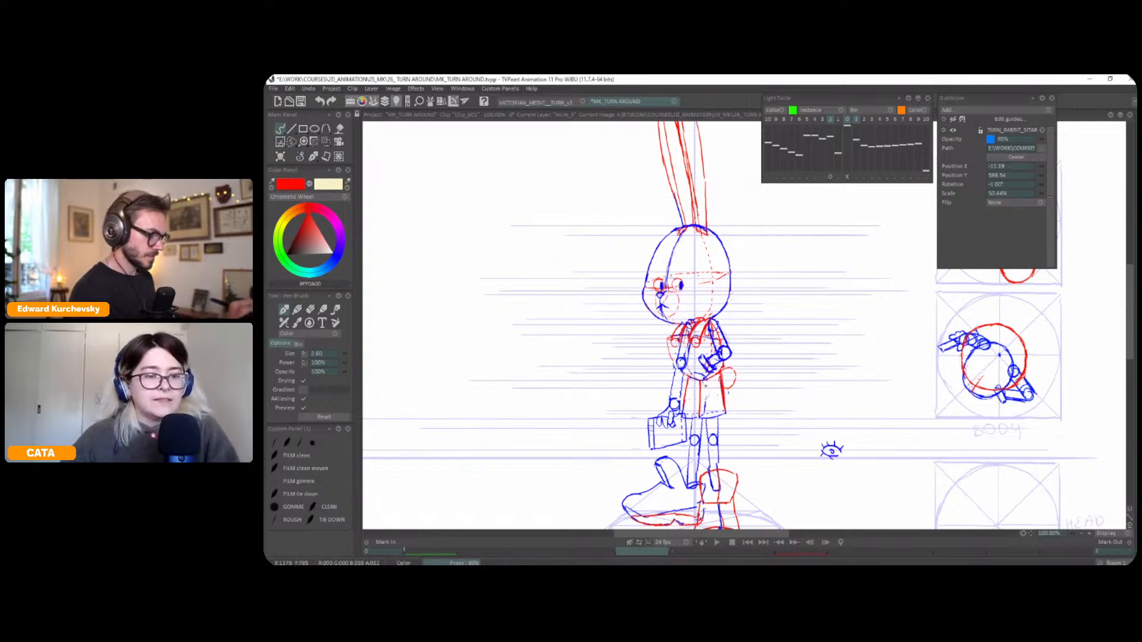
{"action": "key", "text": "Left"}
{"action": "key", "text": "Right"}
{"action": "key", "text": "Right"}
{"action": "key", "text": "Left"}
{"action": "key", "text": "Left"}
{"action": "key", "text": "Right"}
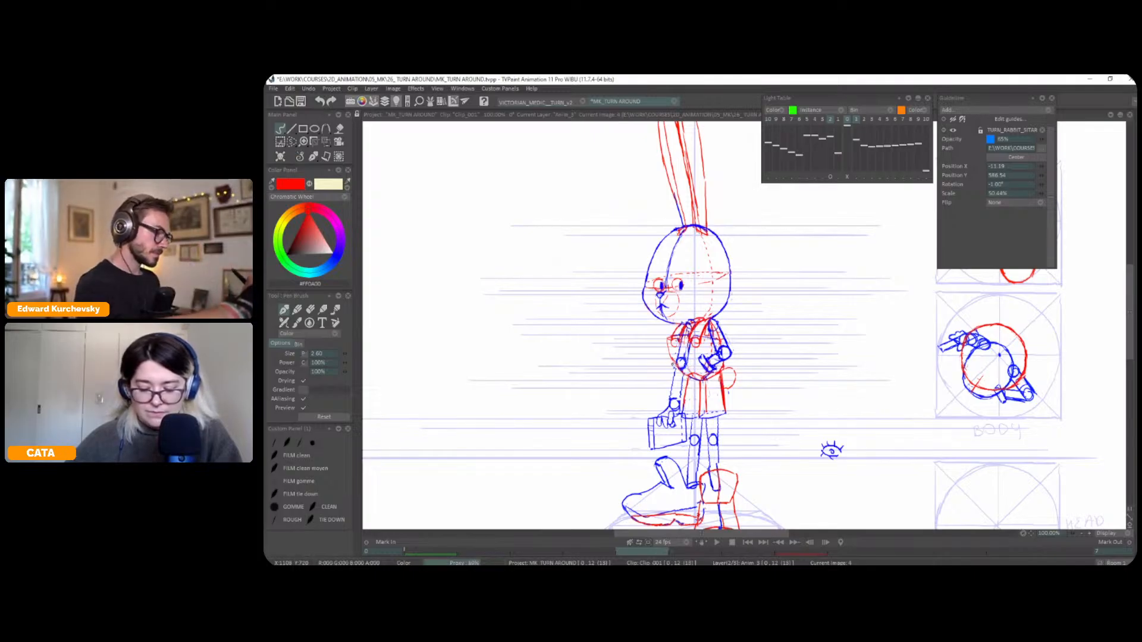
Examine how the shorts and legs line up across the frames around the three-quarter pose
{"action": "scroll", "coordinate": [819, 294], "scroll_direction": "down", "scroll_amount": 2}
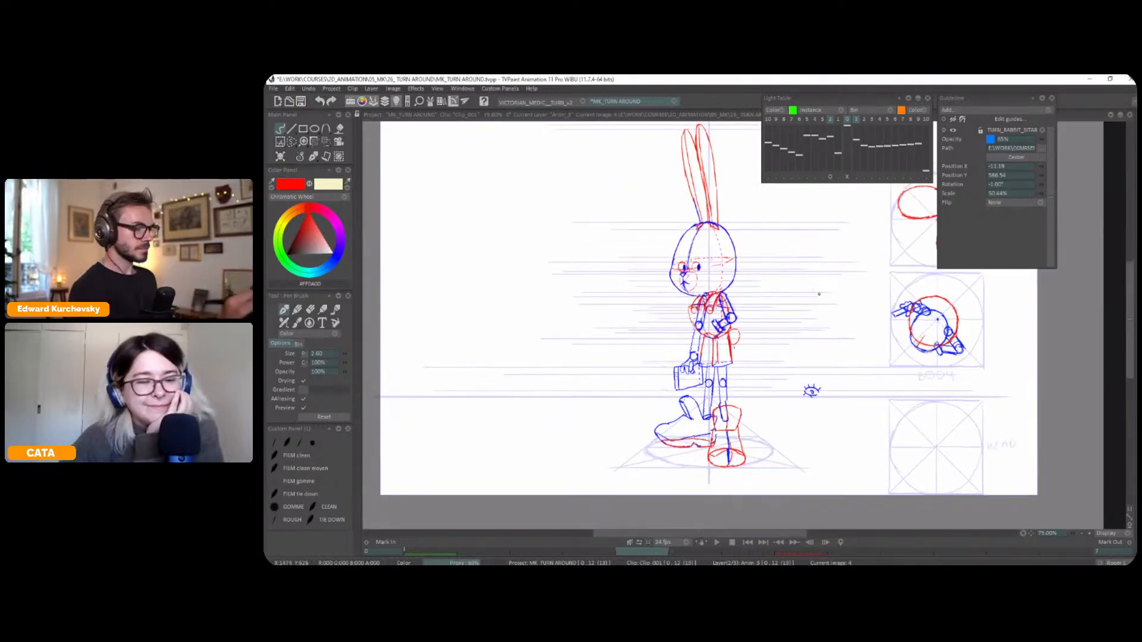
{"action": "key", "text": "Left"}
{"action": "key", "text": "Right"}
{"action": "key", "text": "Right"}
{"action": "key", "text": "Left"}
{"action": "key", "text": "Left"}
{"action": "key", "text": "Right"}
{"action": "key", "text": "Right"}
{"action": "key", "text": "Left"}
{"action": "key", "text": "Left"}
{"action": "key", "text": "Right"}
{"action": "key", "text": "Right"}
{"action": "key", "text": "Left"}
{"action": "key", "text": "Left"}
{"action": "key", "text": "Right"}
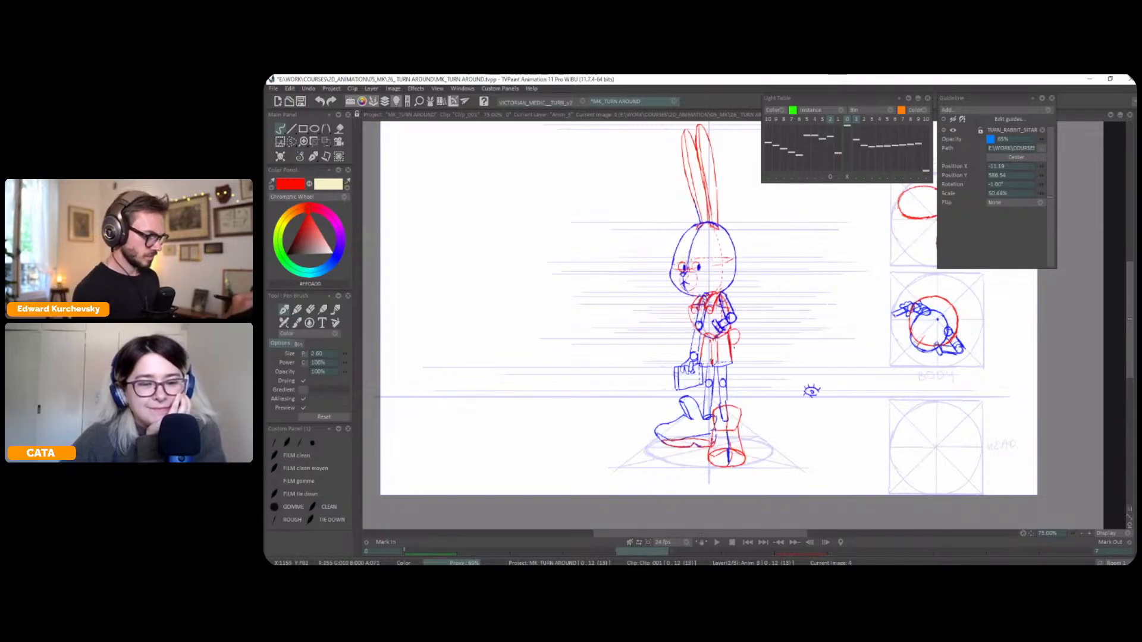
Rework the outline of the shorts in red on the three-quarter frame, comparing with the previous frame
{"action": "mouse_move", "coordinate": [712, 339]}
{"action": "left_mouse_down"}
{"action": "mouse_move", "coordinate": [710, 361]}
{"action": "mouse_move", "coordinate": [730, 361]}
{"action": "left_mouse_up"}
{"action": "key", "text": "Left"}
{"action": "key", "text": "Right"}
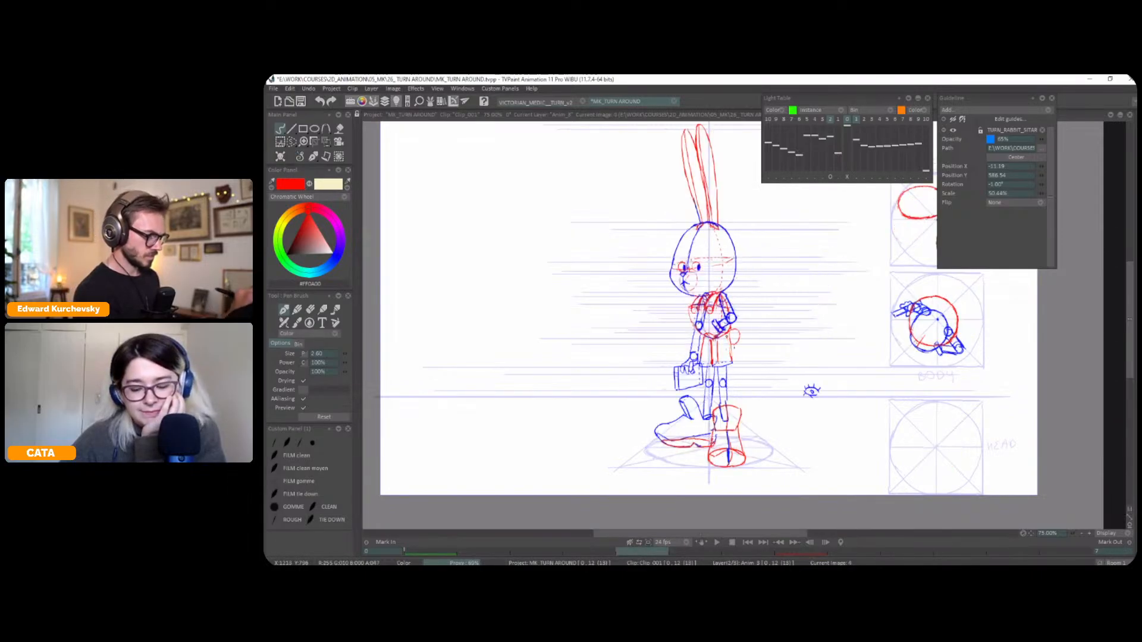
{"action": "key", "text": "Left"}
{"action": "key", "text": "Right"}
{"action": "key", "text": "Right"}
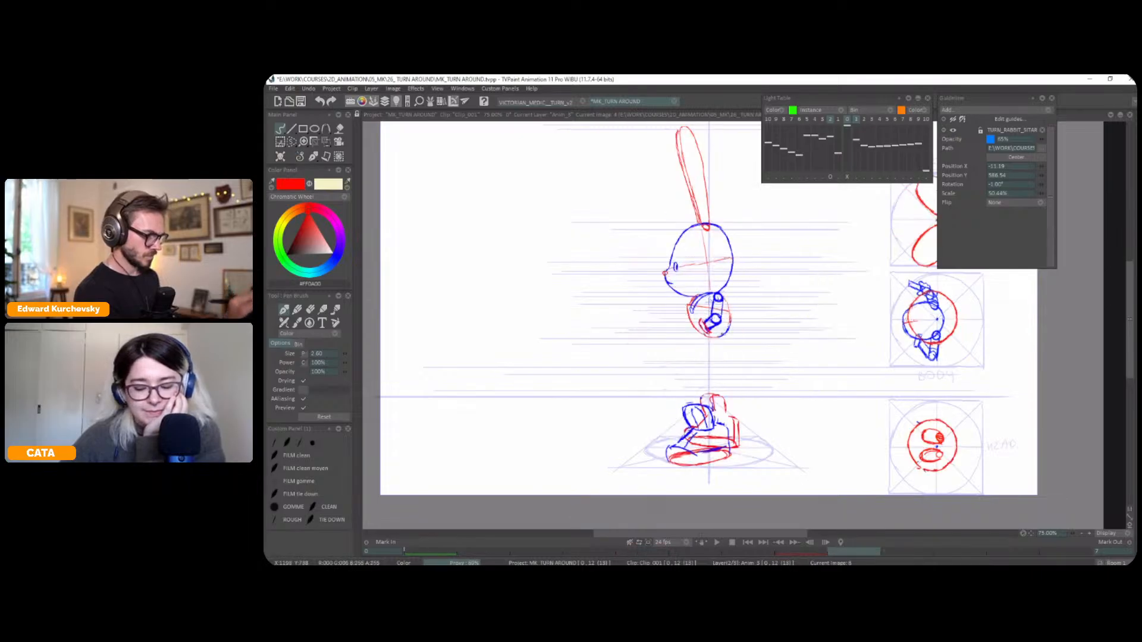
Compare the three-quarter and profile frames to judge where the shorts belong below the body in profile
{"action": "key", "text": "Left"}
{"action": "key", "text": "Left"}
{"action": "key", "text": "Right"}
{"action": "key", "text": "Right"}
{"action": "key", "text": "Left"}
{"action": "key", "text": "Left"}
{"action": "key", "text": "Right"}
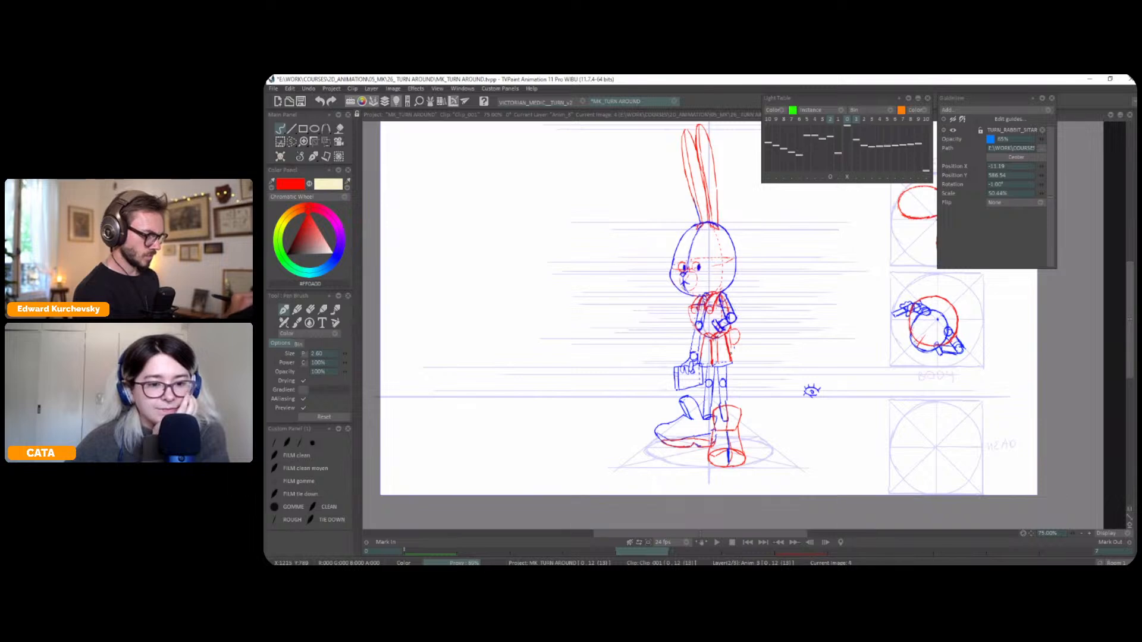
{"action": "key", "text": "Left"}
{"action": "key", "text": "Right"}
{"action": "key", "text": "Right"}
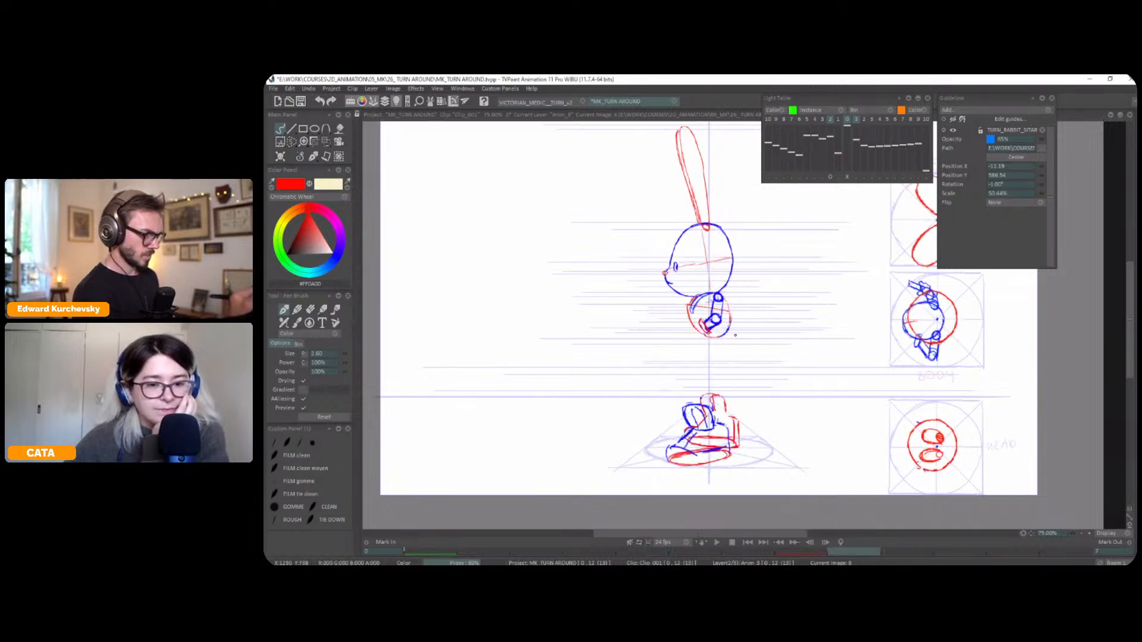
{"action": "key", "text": "Left"}
{"action": "key", "text": "Left"}
{"action": "key", "text": "Right"}
{"action": "key", "text": "Right"}
Sketch the shorts in red below the body on the profile frame
{"action": "key", "text": "Left"}
{"action": "key", "text": "Left"}
{"action": "key", "text": "Right"}
{"action": "key", "text": "Right"}
{"action": "mouse_move", "coordinate": [706, 340]}
{"action": "left_mouse_down"}
{"action": "mouse_move", "coordinate": [707, 365]}
{"action": "mouse_move", "coordinate": [725, 363]}
{"action": "left_mouse_up"}
{"action": "key", "text": "Left"}
{"action": "key", "text": "Right"}
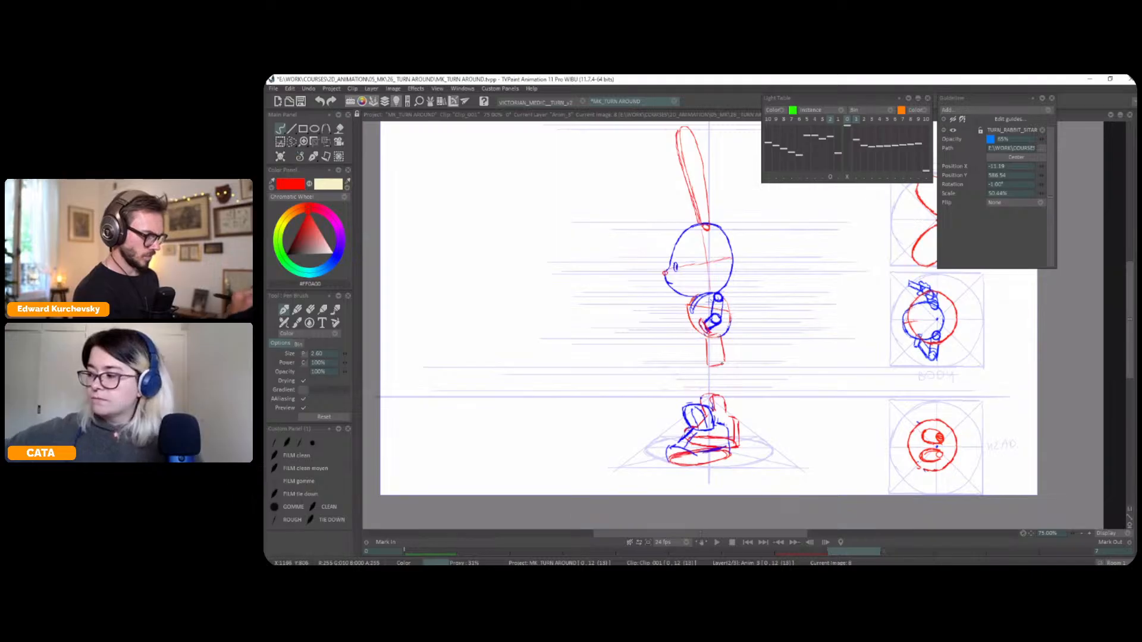
Sketch the leg lines in black with the ROUGH brush on the profile frame, from the shorts down to the boots
{"action": "left_click", "coordinate": [291, 520]}
{"action": "left_click_drag", "start_coordinate": [718, 367], "coordinate": [719, 415]}
{"action": "key", "text": "ctrl+z"}
{"action": "mouse_move", "coordinate": [717, 366]}
{"action": "left_mouse_down"}
{"action": "mouse_move", "coordinate": [720, 424]}
{"action": "mouse_move", "coordinate": [712, 406]}
{"action": "left_mouse_up"}
{"action": "key", "text": "ctrl+z"}
{"action": "key", "text": "ctrl+z"}
{"action": "left_click_drag", "start_coordinate": [709, 367], "coordinate": [713, 407]}
{"action": "left_click_drag", "start_coordinate": [717, 367], "coordinate": [720, 416]}
On the three-quarter frame, select the leg behind the briefcase and nudge it slightly towards the briefcase with a transform
{"action": "key", "text": "Left"}
{"action": "key", "text": "Left"}
{"action": "key", "text": "Left"}
{"action": "key", "text": "Left"}
{"action": "key", "text": "Left"}
{"action": "key", "text": "Right"}
{"action": "key", "text": "Left"}
{"action": "key", "text": "Right"}
{"action": "key", "text": "s"}
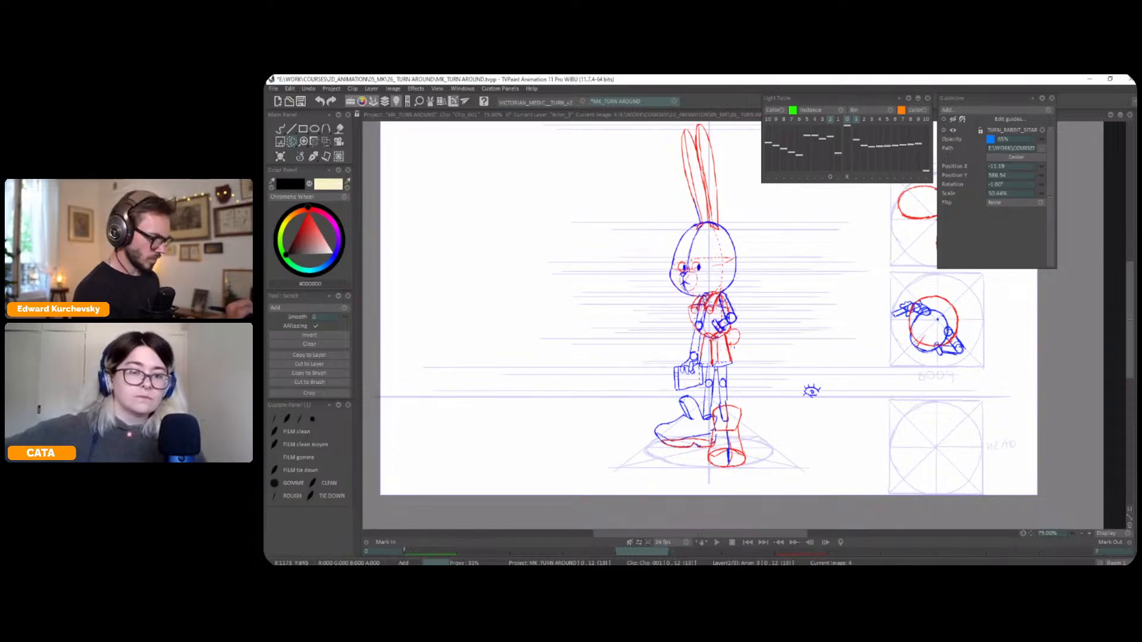
{"action": "mouse_move", "coordinate": [701, 384]}
{"action": "left_mouse_down"}
{"action": "mouse_move", "coordinate": [714, 412]}
{"action": "mouse_move", "coordinate": [699, 385]}
{"action": "mouse_move", "coordinate": [707, 366]}
{"action": "left_mouse_up"}
{"action": "key", "text": "ctrl+t"}
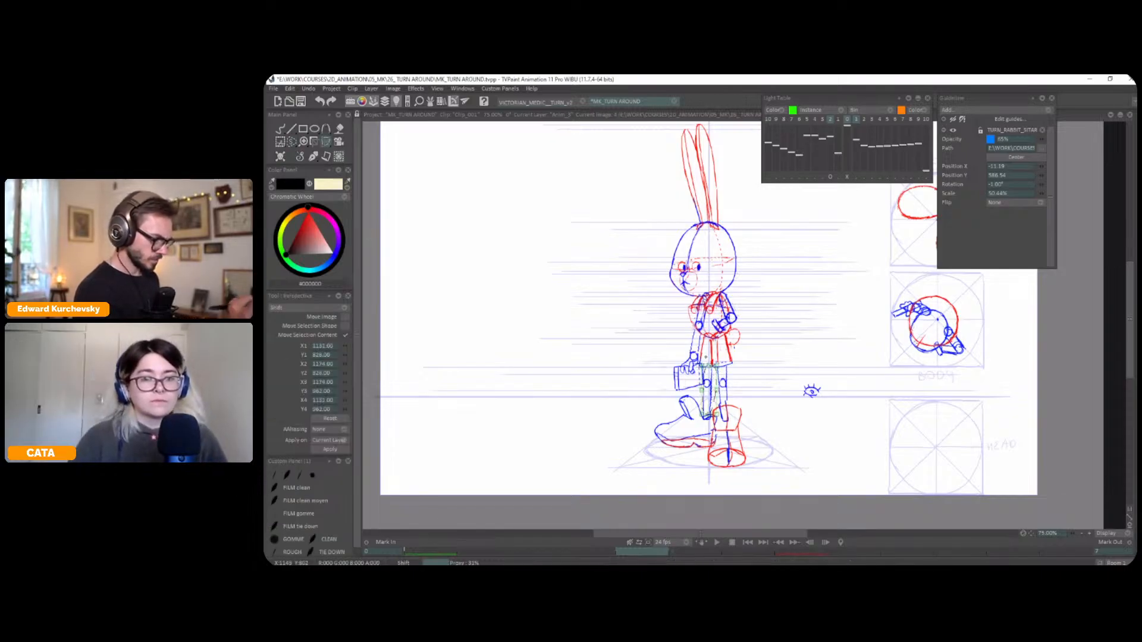
{"action": "key", "text": "Return"}
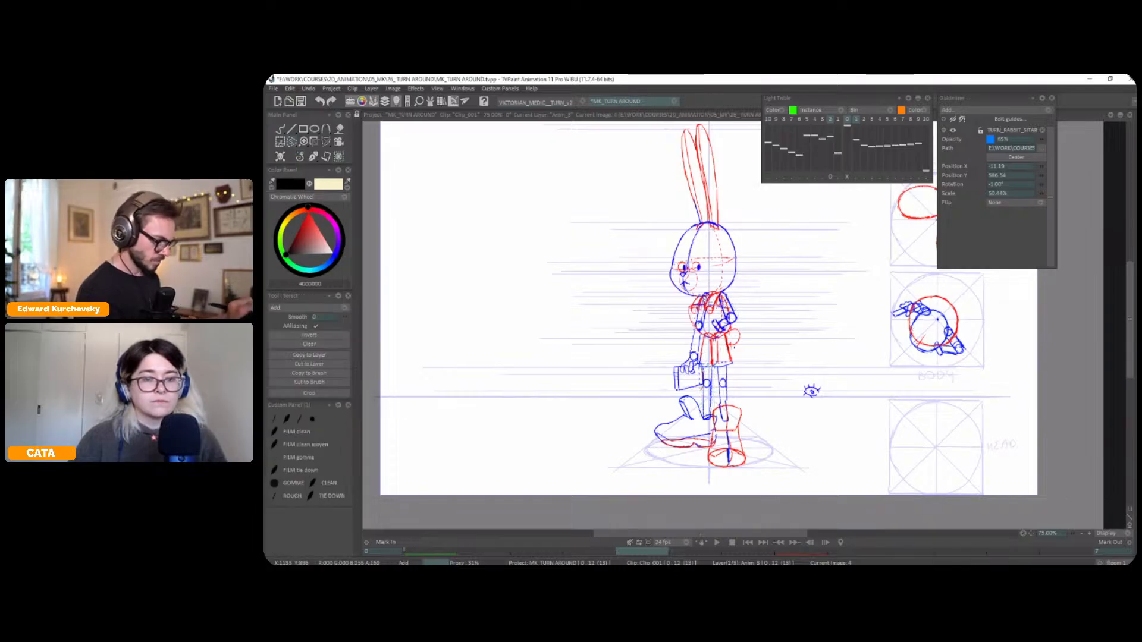
{"action": "key", "text": "ctrl+t"}
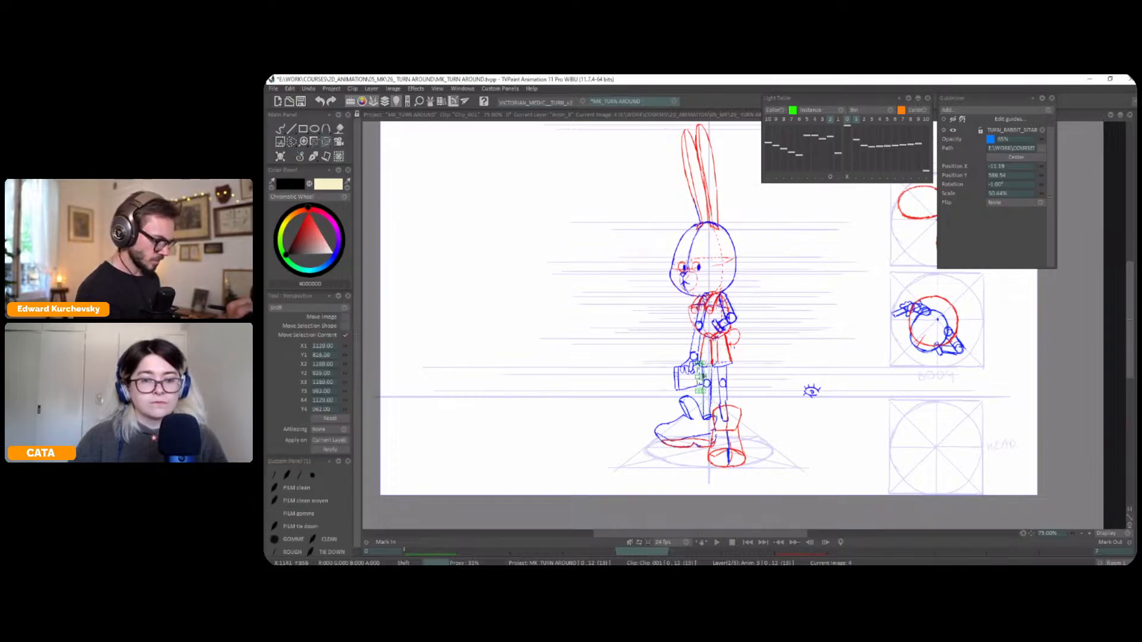
Redraw the back edge of the shorts in black on the three-quarter frame with the pen brush
{"action": "left_click", "coordinate": [313, 156]}
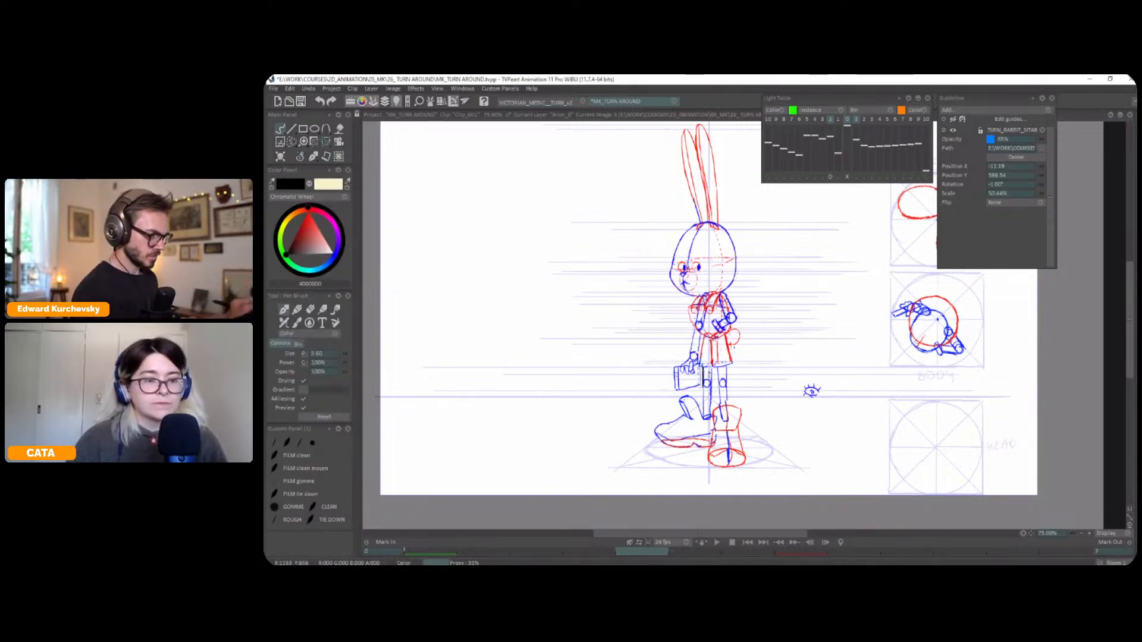
{"action": "key", "text": "Home"}
{"action": "key", "text": "Right"}
{"action": "key", "text": "Right"}
{"action": "key", "text": "Right"}
{"action": "key", "text": "Right"}
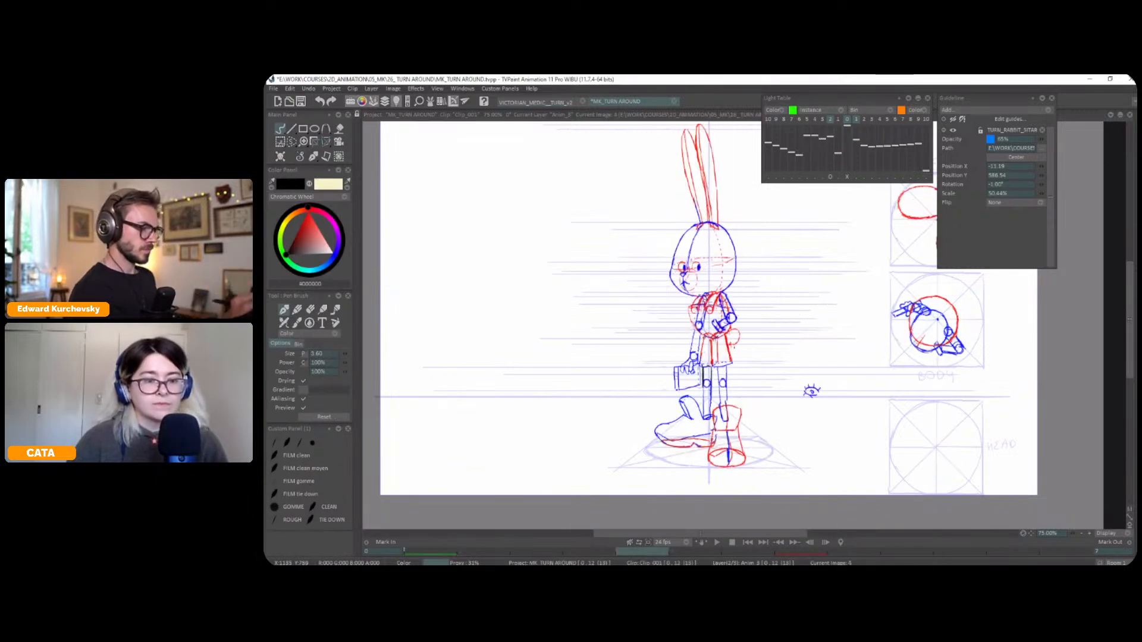
{"action": "left_click_drag", "start_coordinate": [726, 334], "coordinate": [732, 361]}
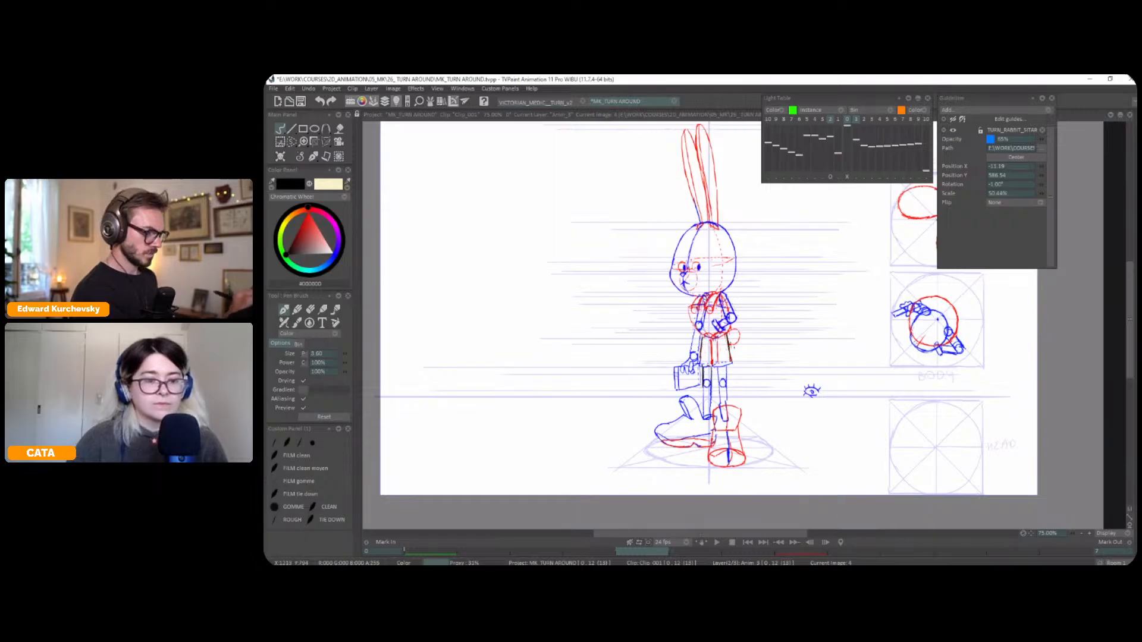
Adjust the black leg lines on the profile frame, comparing them with the three-quarter pose
{"action": "key", "text": "Left"}
{"action": "key", "text": "Right"}
{"action": "key", "text": "Right"}
{"action": "key", "text": "Left"}
{"action": "key", "text": "Right"}
{"action": "key", "text": "Left"}
{"action": "key", "text": "Left"}
{"action": "key", "text": "Right"}
{"action": "key", "text": "Right"}
{"action": "left_click_drag", "start_coordinate": [719, 364], "coordinate": [725, 415]}
{"action": "key", "text": "ctrl+z"}
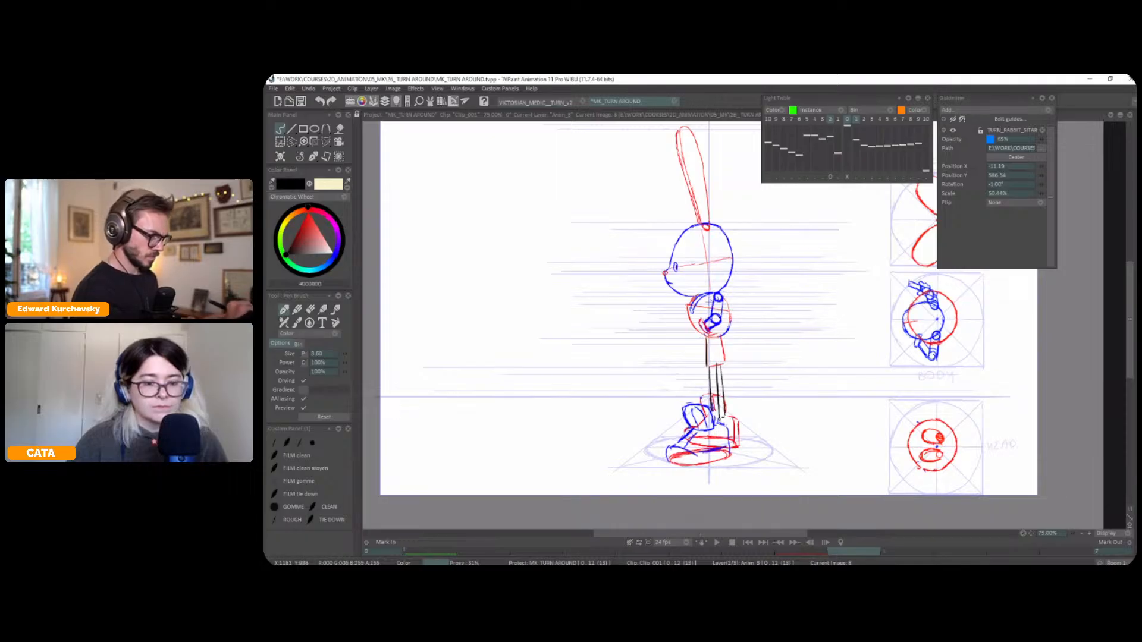
Sketch the knee joints in black on the profile legs, matching their height to the neighbouring frames
{"action": "key", "text": "Left"}
{"action": "key", "text": "Left"}
{"action": "key", "text": "Right"}
{"action": "key", "text": "Right"}
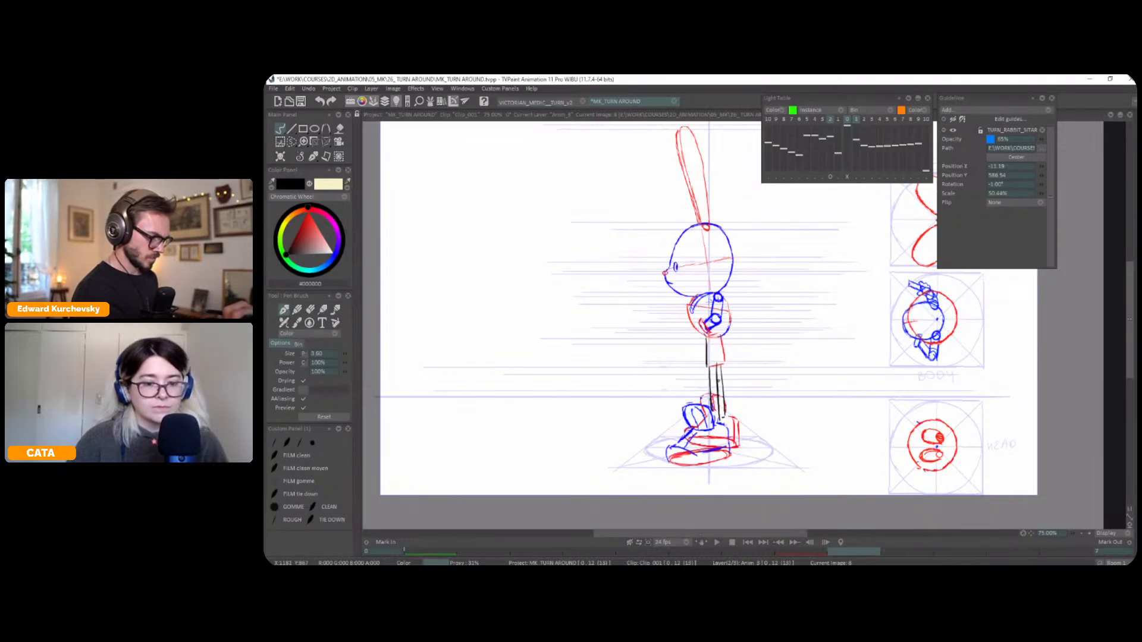
{"action": "key", "text": "Left"}
{"action": "key", "text": "Left"}
{"action": "key", "text": "Right"}
{"action": "key", "text": "Right"}
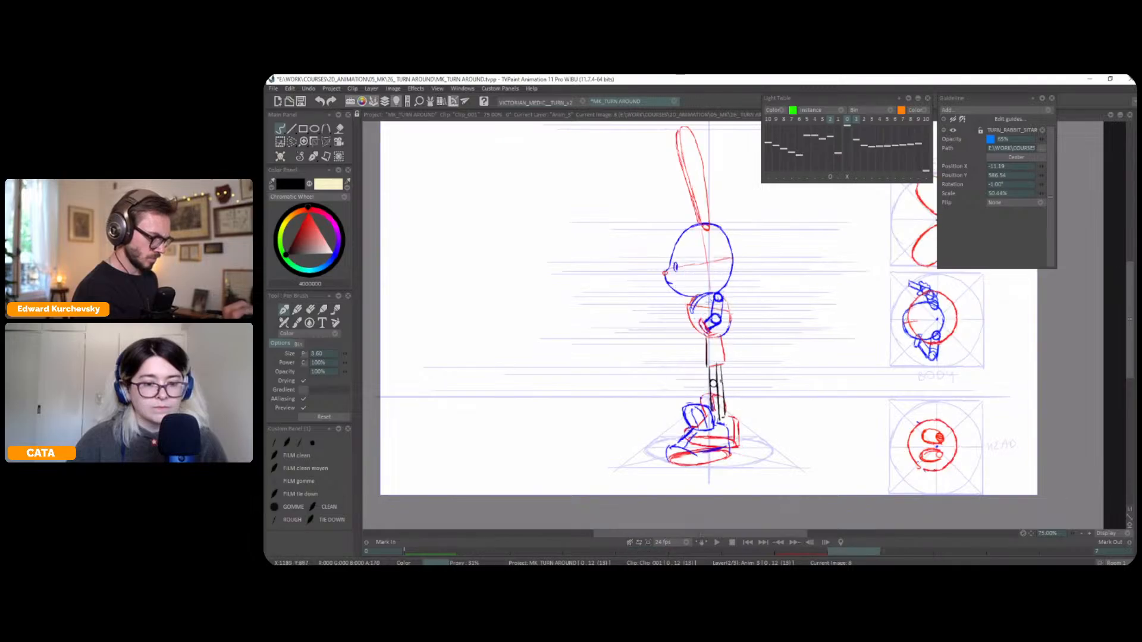
{"action": "key", "text": "Left"}
{"action": "key", "text": "Left"}
{"action": "key", "text": "Right"}
{"action": "key", "text": "Right"}
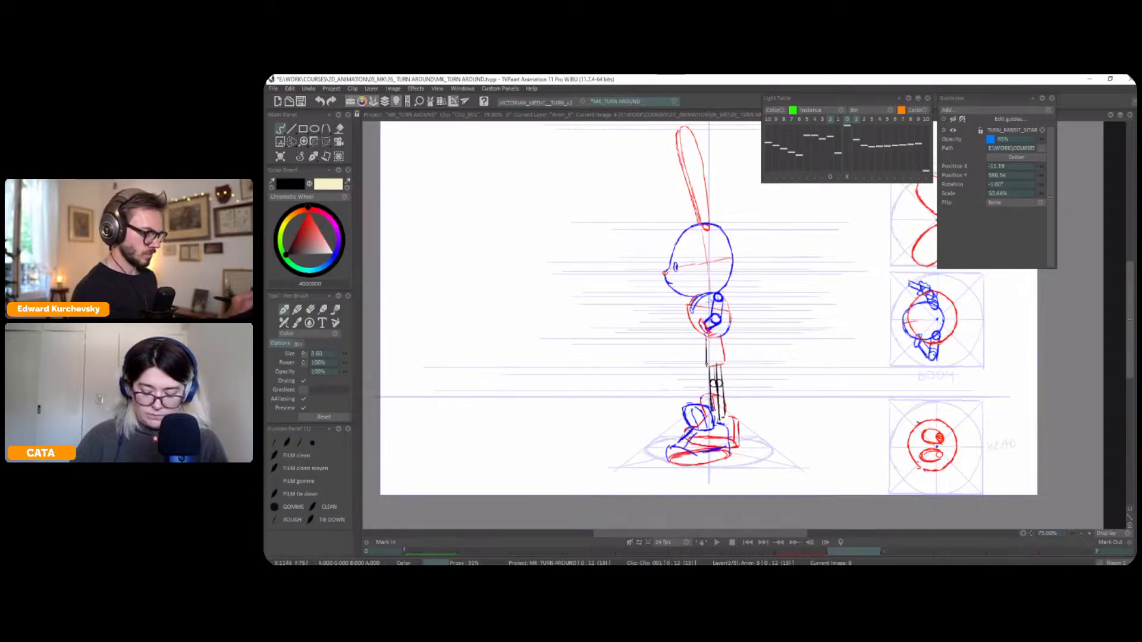
Outline the full shorts in black on the profile frame
{"action": "mouse_move", "coordinate": [704, 338]}
{"action": "left_mouse_down"}
{"action": "mouse_move", "coordinate": [707, 367]}
{"action": "mouse_move", "coordinate": [726, 364]}
{"action": "left_mouse_up"}
{"action": "key", "text": "ctrl+z"}
{"action": "key", "text": "ctrl+z"}
{"action": "key", "text": "ctrl+z"}
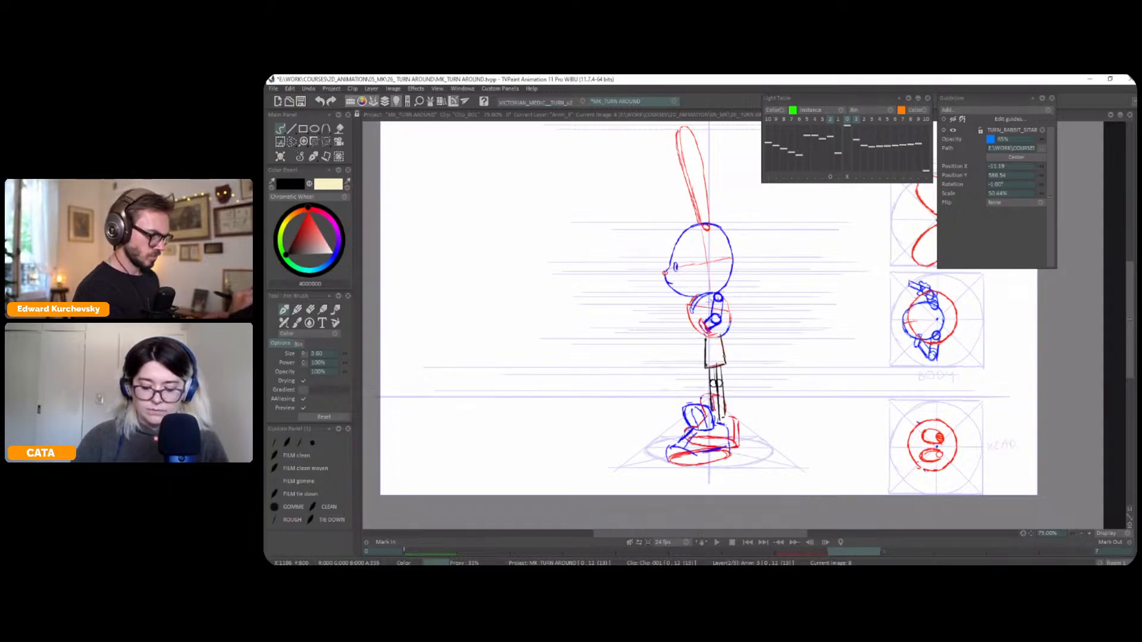
Step through the turnaround frames to check the profile shorts and legs in motion
{"action": "key", "text": "Left"}
{"action": "key", "text": "Left"}
{"action": "key", "text": "Left"}
{"action": "key", "text": "Left"}
{"action": "key", "text": "Left"}
{"action": "key", "text": "Left"}
{"action": "key", "text": "Left"}
{"action": "key", "text": "Left"}
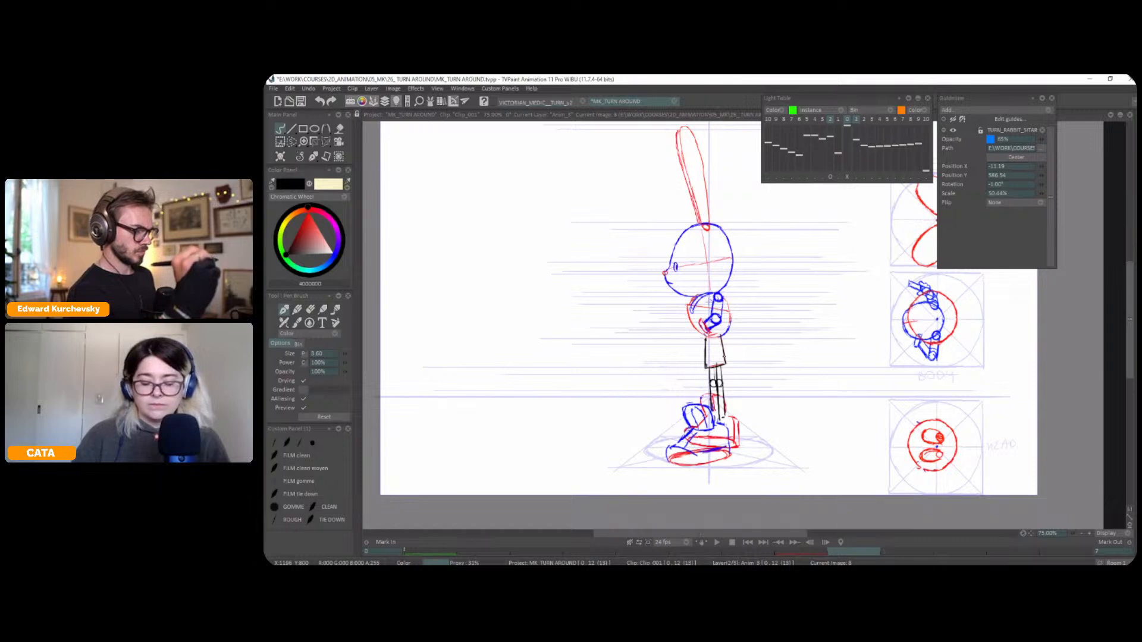
{"action": "key", "text": "Right"}
{"action": "key", "text": "Right"}
{"action": "key", "text": "Right"}
{"action": "key", "text": "Right"}
{"action": "key", "text": "Right"}
{"action": "key", "text": "Right"}
{"action": "key", "text": "Right"}
{"action": "key", "text": "Right"}
{"action": "key", "text": "Left"}
{"action": "key", "text": "Right"}
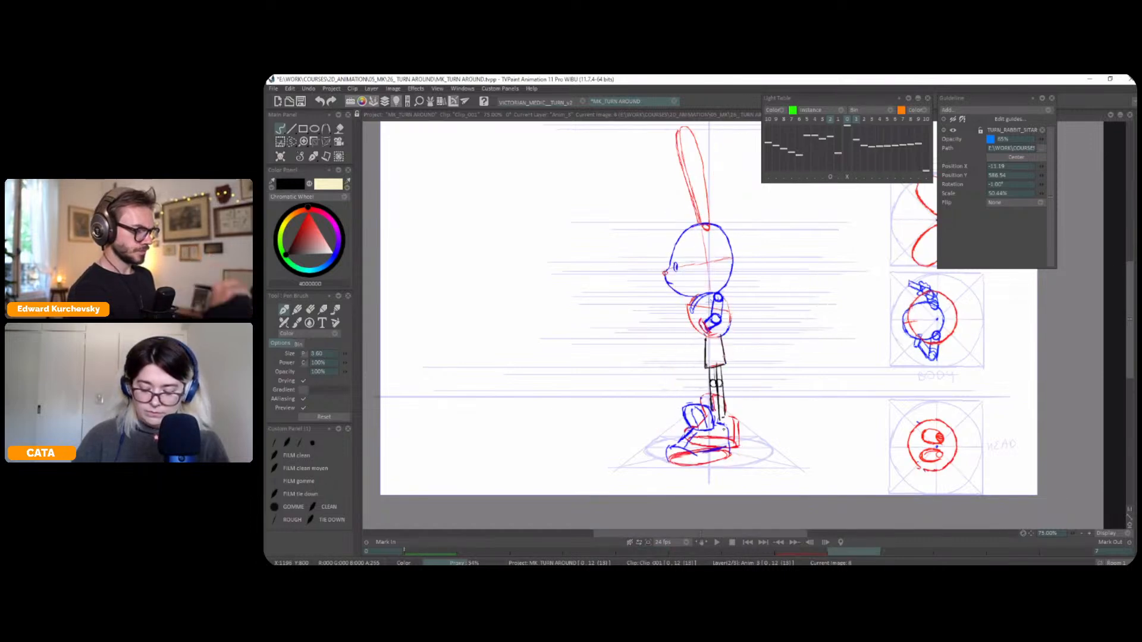
Select the rabbit's rear boot and adjust it with a transform
{"action": "key", "text": "s"}
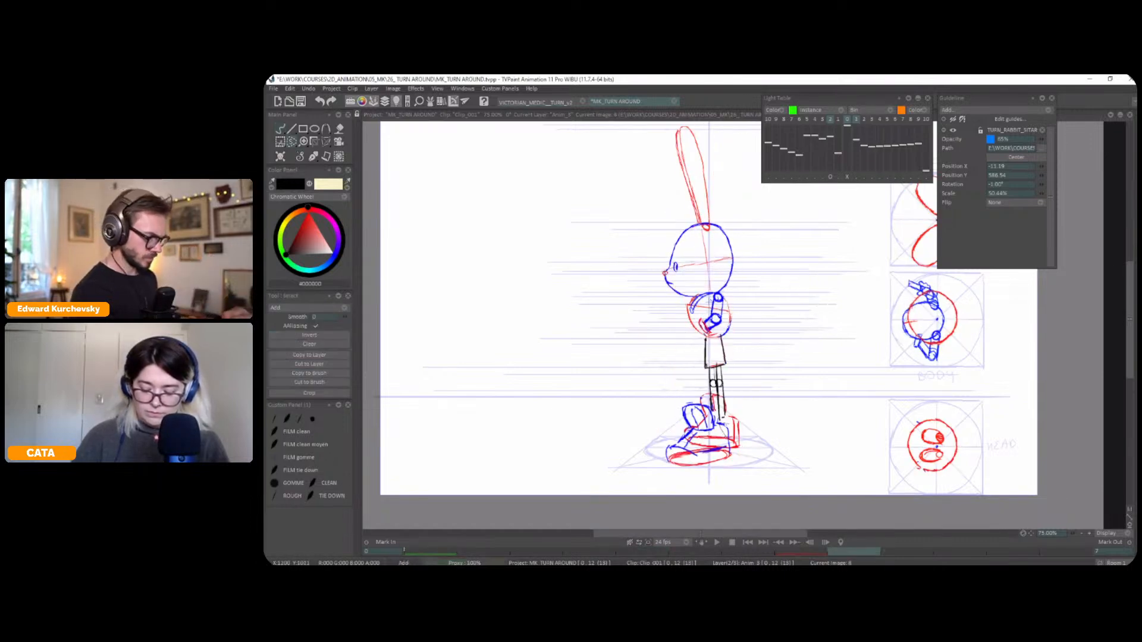
{"action": "key", "text": "ctrl+t"}
{"action": "left_click_drag", "start_coordinate": [731, 458], "coordinate": [728, 433]}
{"action": "key", "text": "ctrl+d"}
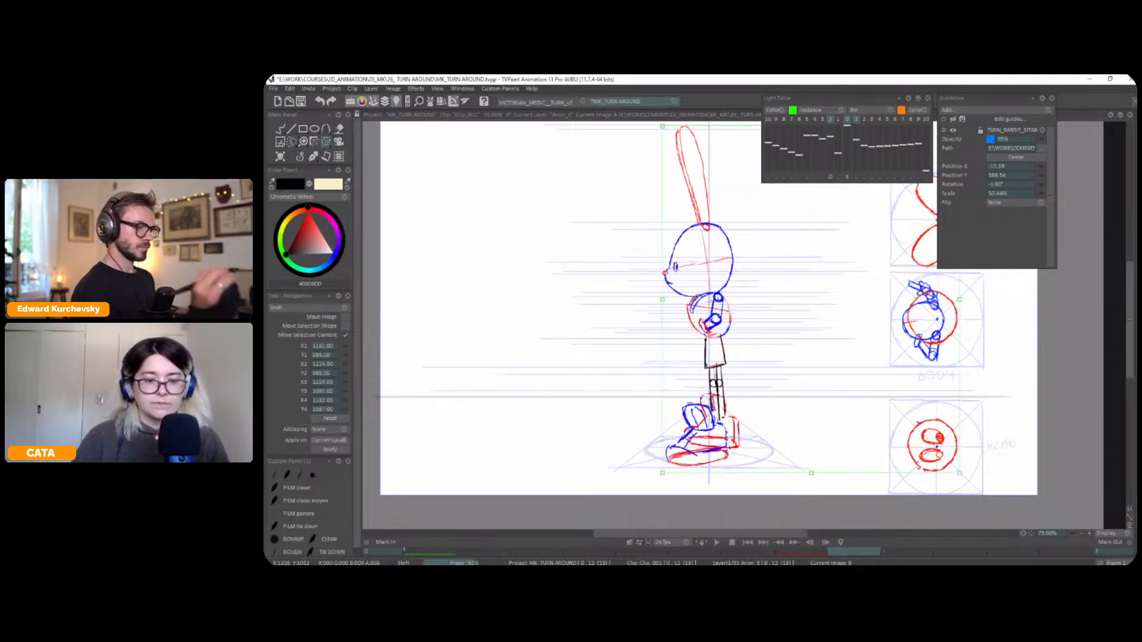
Compare the boots and legs across the profile, three-quarter and earlier frames
{"action": "key", "text": "Left"}
{"action": "key", "text": "Left"}
{"action": "key", "text": "Left"}
{"action": "key", "text": "Left"}
{"action": "key", "text": "Left"}
{"action": "key", "text": "Right"}
Return to the pen brush and compare the boots and legs between neighbouring turnaround frames
{"action": "key", "text": "Left"}
{"action": "key", "text": "Right"}
{"action": "key", "text": "Right"}
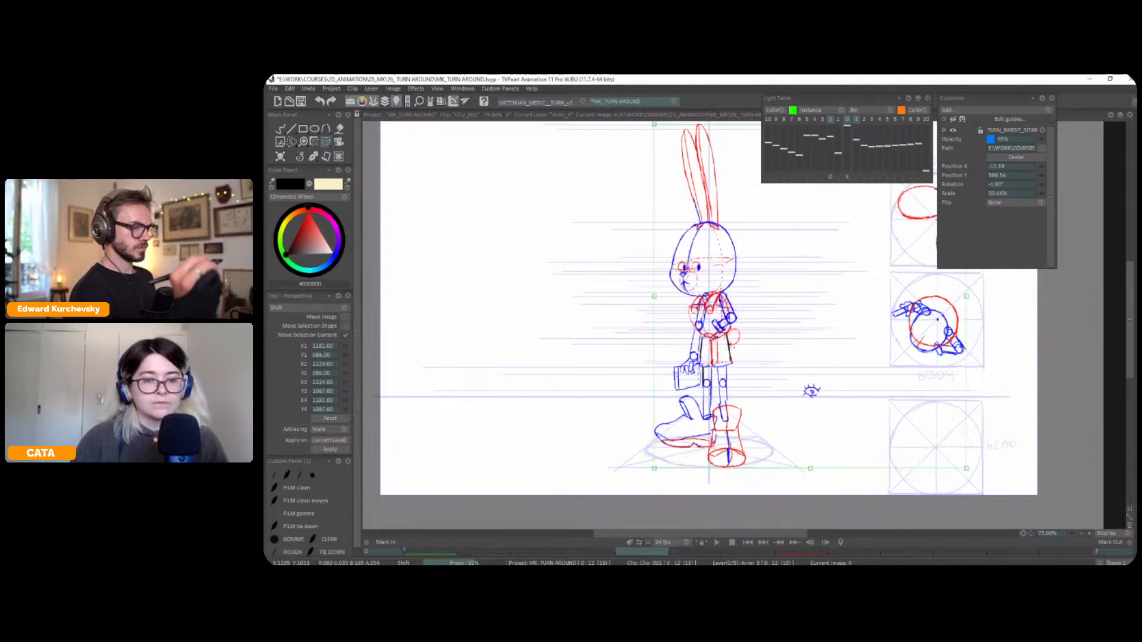
{"action": "key", "text": "Left"}
{"action": "key", "text": "Left"}
{"action": "key", "text": "Right"}
{"action": "key", "text": "Right"}
{"action": "left_click", "coordinate": [297, 160]}
{"action": "key", "text": "Left"}
{"action": "key", "text": "Left"}
{"action": "key", "text": "Right"}
{"action": "key", "text": "Right"}
{"action": "key", "text": "Left"}
{"action": "key", "text": "Left"}
{"action": "key", "text": "Right"}
{"action": "key", "text": "Right"}
{"action": "key", "text": "Left"}
{"action": "key", "text": "Right"}
{"action": "key", "text": "Left"}
{"action": "key", "text": "Left"}
{"action": "key", "text": "Right"}
{"action": "key", "text": "Left"}
Examine the far arm and briefcase position across the profile, three-quarter and front frames
{"action": "key", "text": "Right"}
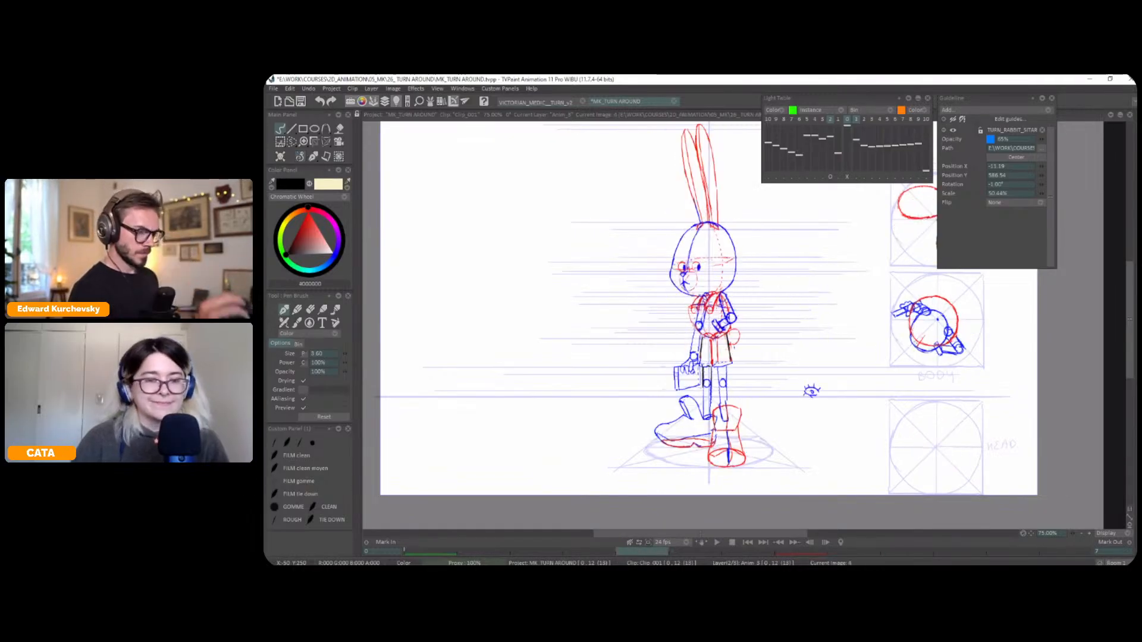
{"action": "left_click_drag", "start_coordinate": [882, 327], "coordinate": [862, 327]}
{"action": "key", "text": "Right"}
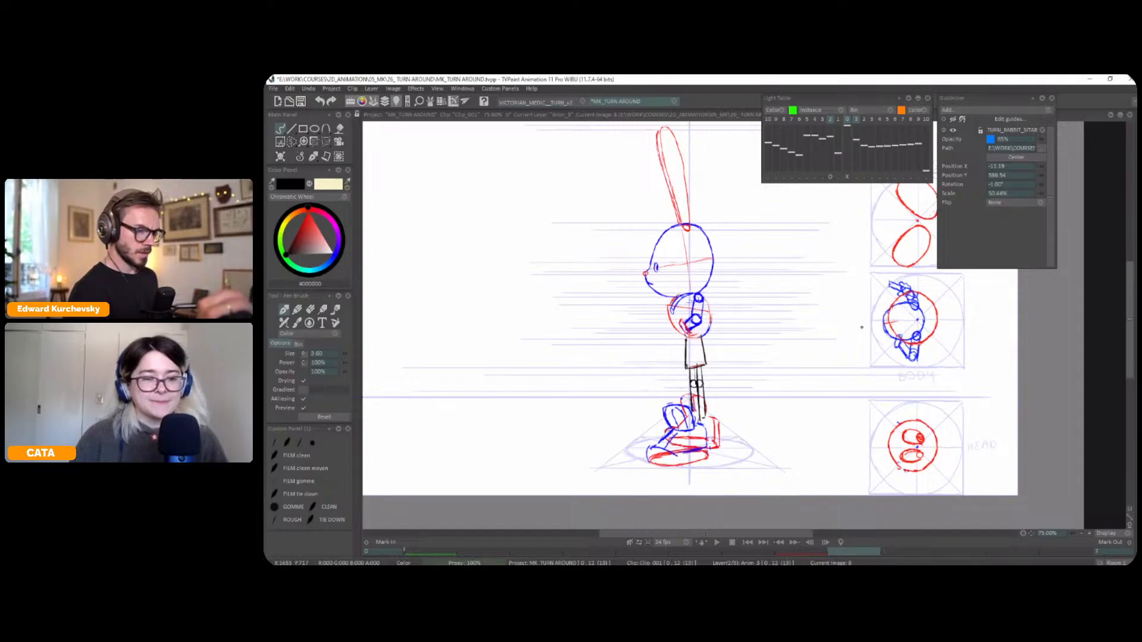
{"action": "key", "text": "Left"}
{"action": "key", "text": "Left"}
{"action": "key", "text": "Right"}
{"action": "key", "text": "Left"}
{"action": "key", "text": "Right"}
{"action": "key", "text": "Right"}
{"action": "key", "text": "Left"}
{"action": "key", "text": "Left"}
{"action": "key", "text": "Right"}
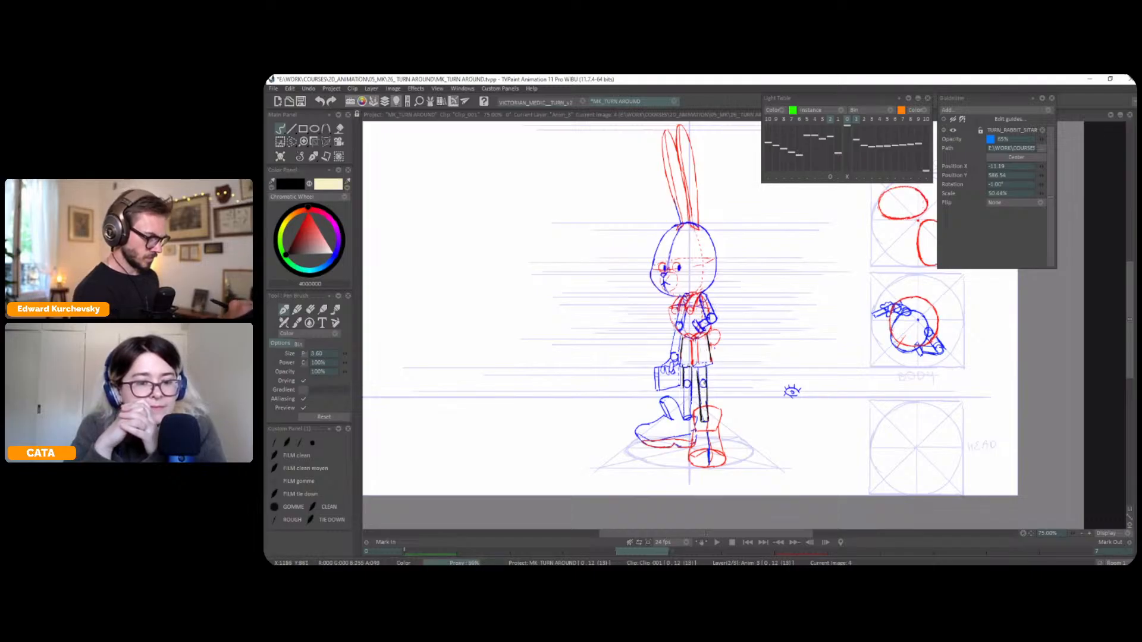
{"action": "key", "text": "Right"}
{"action": "key", "text": "Right"}
{"action": "key", "text": "Left"}
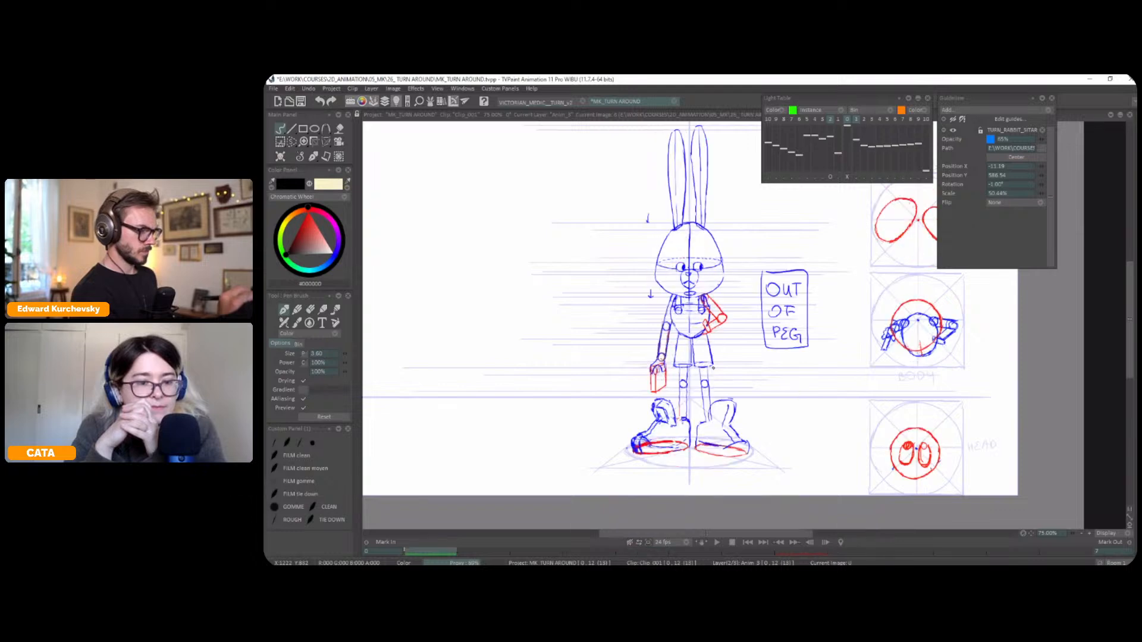
{"action": "key", "text": "Right"}
{"action": "key", "text": "Left"}
{"action": "key", "text": "Right"}
{"action": "key", "text": "Left"}
{"action": "key", "text": "Right"}
{"action": "key", "text": "Left"}
{"action": "key", "text": "Left"}
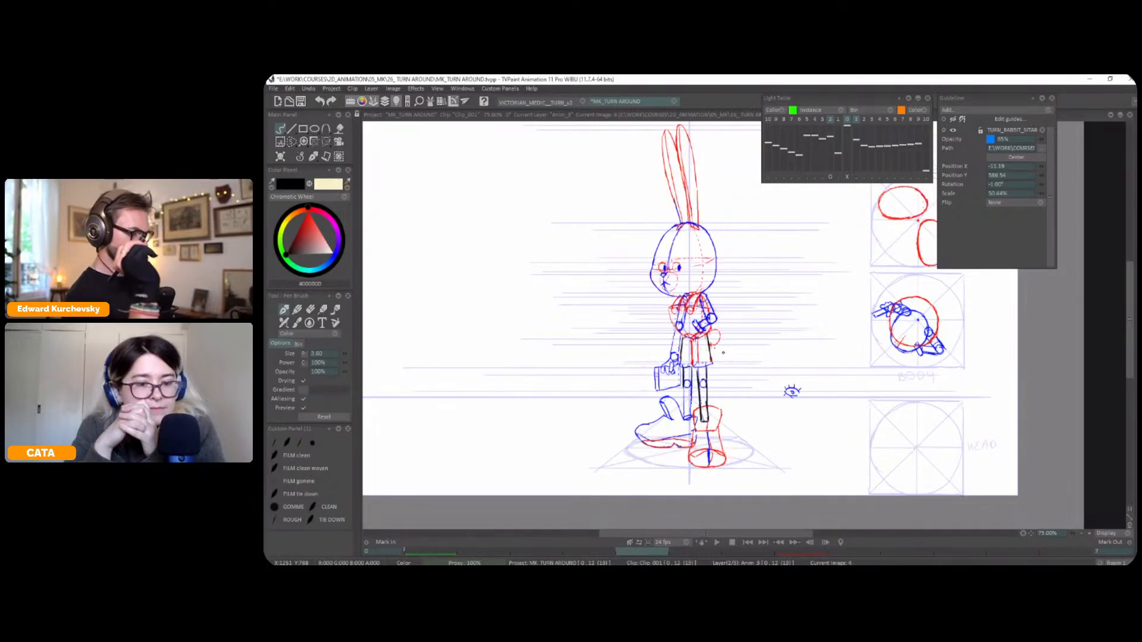
{"action": "key", "text": "Right"}
{"action": "key", "text": "Left"}
{"action": "key", "text": "Right"}
{"action": "key", "text": "Left"}
{"action": "key", "text": "Right"}
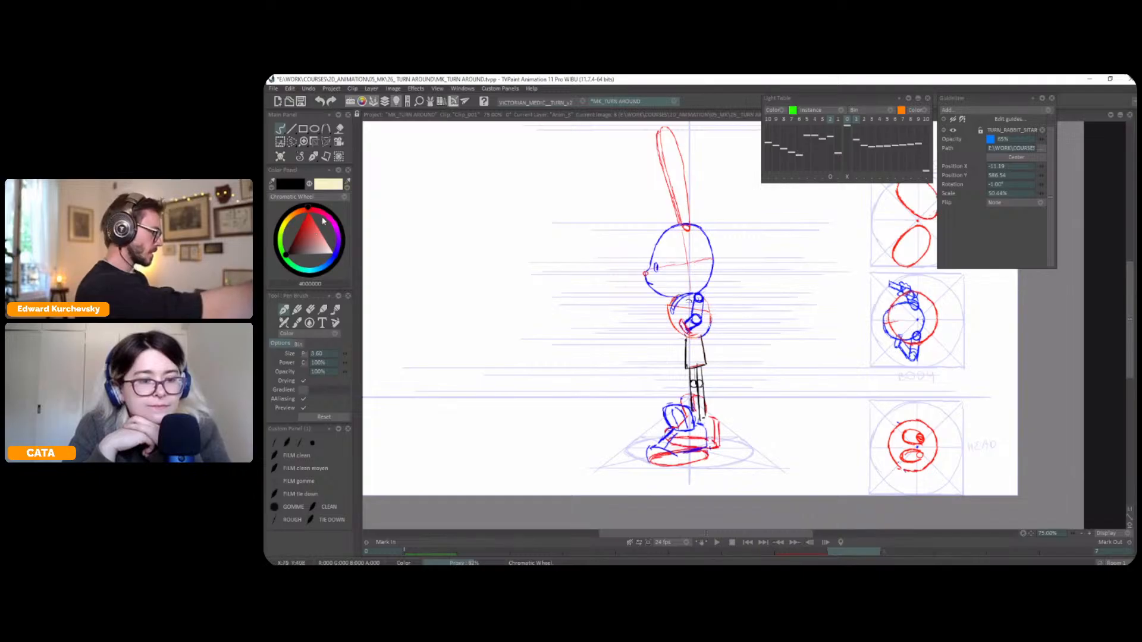
Sketch the far arm's shoulder joint in black on the profile frame, checking it against the three-quarter pose
{"action": "key", "text": "Left"}
{"action": "key", "text": "Right"}
{"action": "key", "text": "Left"}
{"action": "key", "text": "Right"}
{"action": "key", "text": "Left"}
{"action": "key", "text": "Right"}
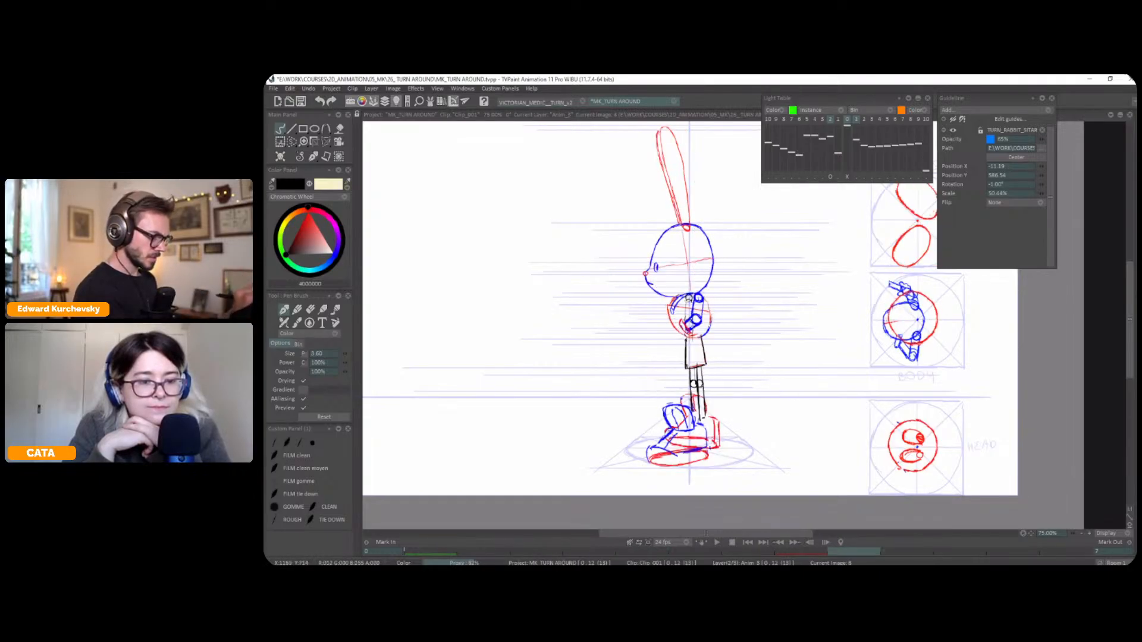
Rough in the rest of the far arm down to the hand in black on the profile frame
{"action": "key", "text": "Left"}
{"action": "key", "text": "Right"}
{"action": "key", "text": "Left"}
{"action": "key", "text": "Right"}
{"action": "key", "text": "Left"}
{"action": "key", "text": "Right"}
{"action": "key", "text": "Left"}
{"action": "key", "text": "Right"}
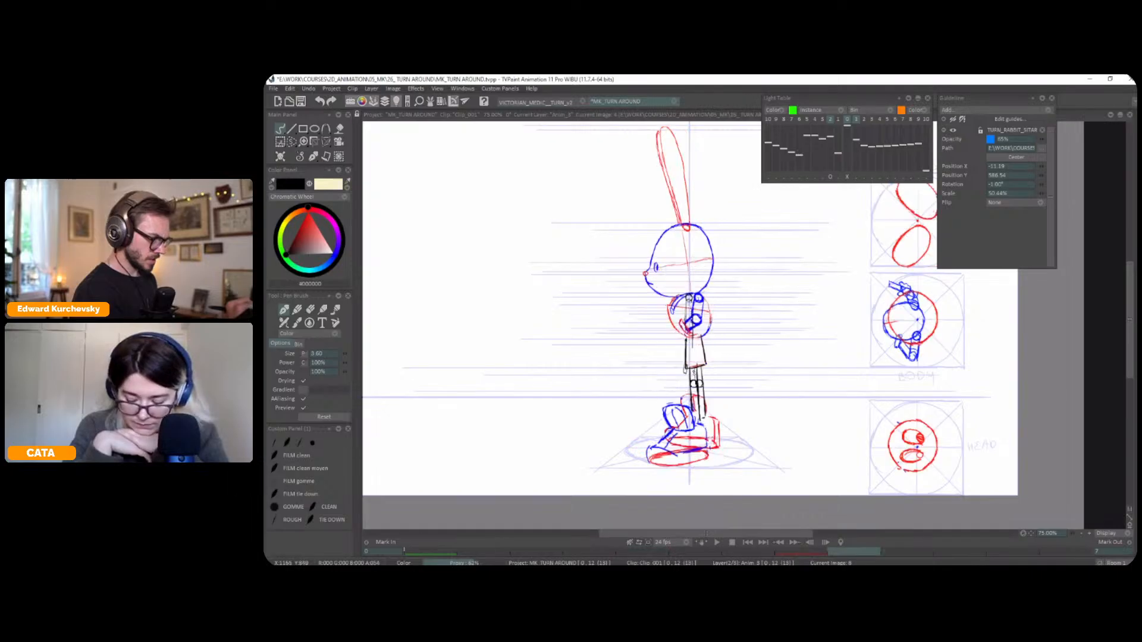
{"action": "key", "text": "Left"}
{"action": "key", "text": "Right"}
{"action": "key", "text": "Left"}
{"action": "key", "text": "Right"}
{"action": "key", "text": "Left"}
{"action": "key", "text": "Right"}
{"action": "key", "text": "Left"}
{"action": "key", "text": "Right"}
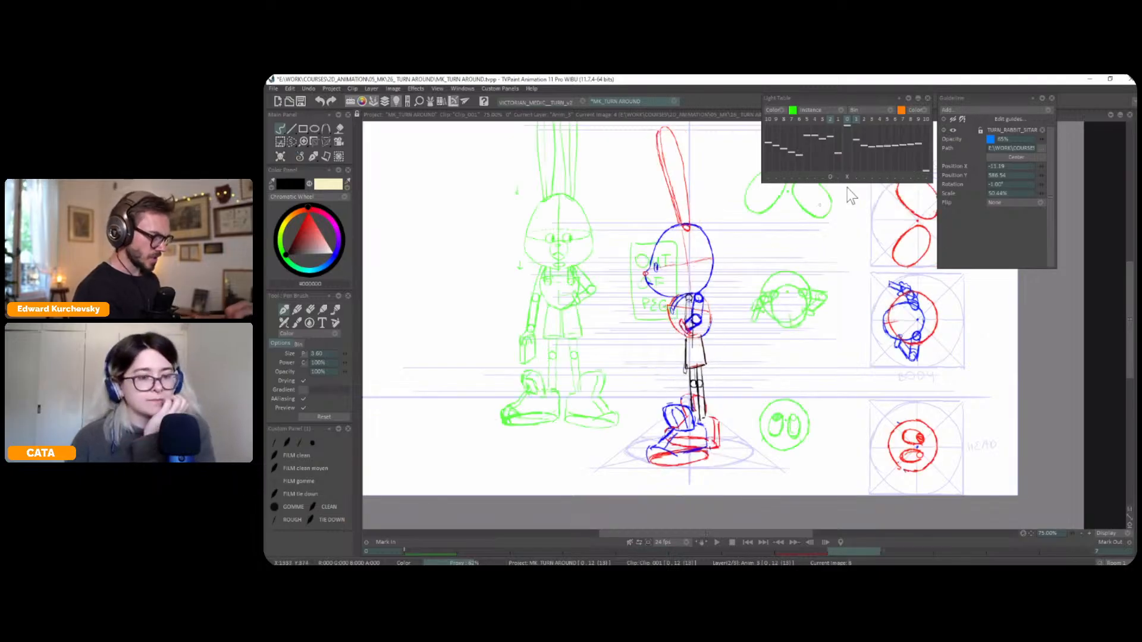
Show only the immediately preceding frame in the light table and sketch the briefcase outline in black on the profile frame
{"action": "left_click", "coordinate": [830, 120]}
{"action": "left_click", "coordinate": [837, 120]}
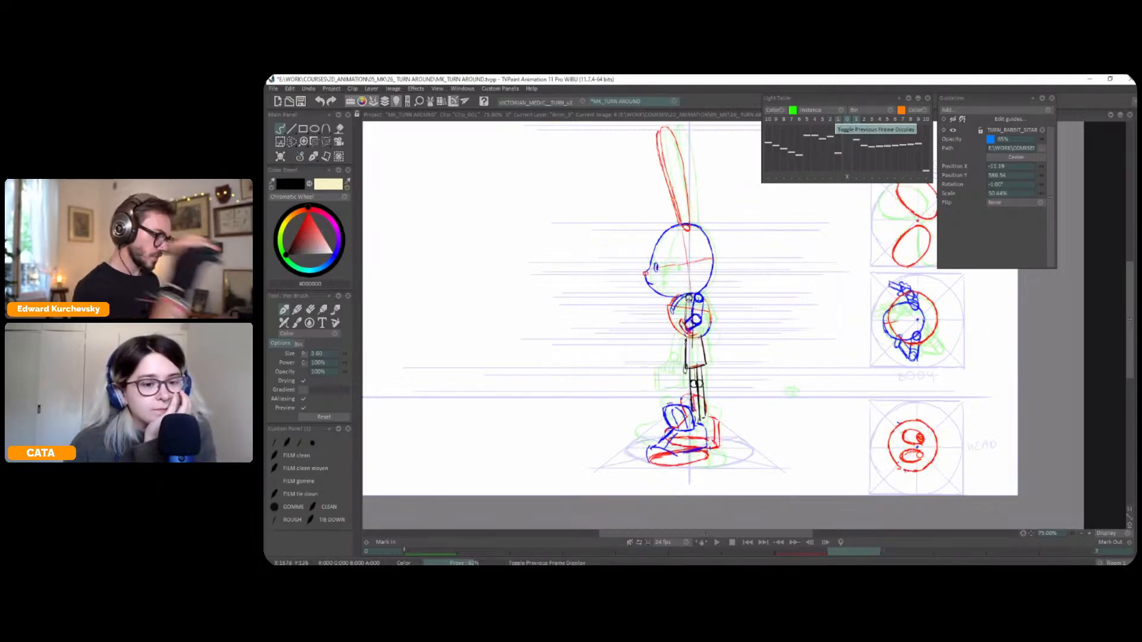
{"action": "left_click_drag", "start_coordinate": [669, 368], "coordinate": [685, 363]}
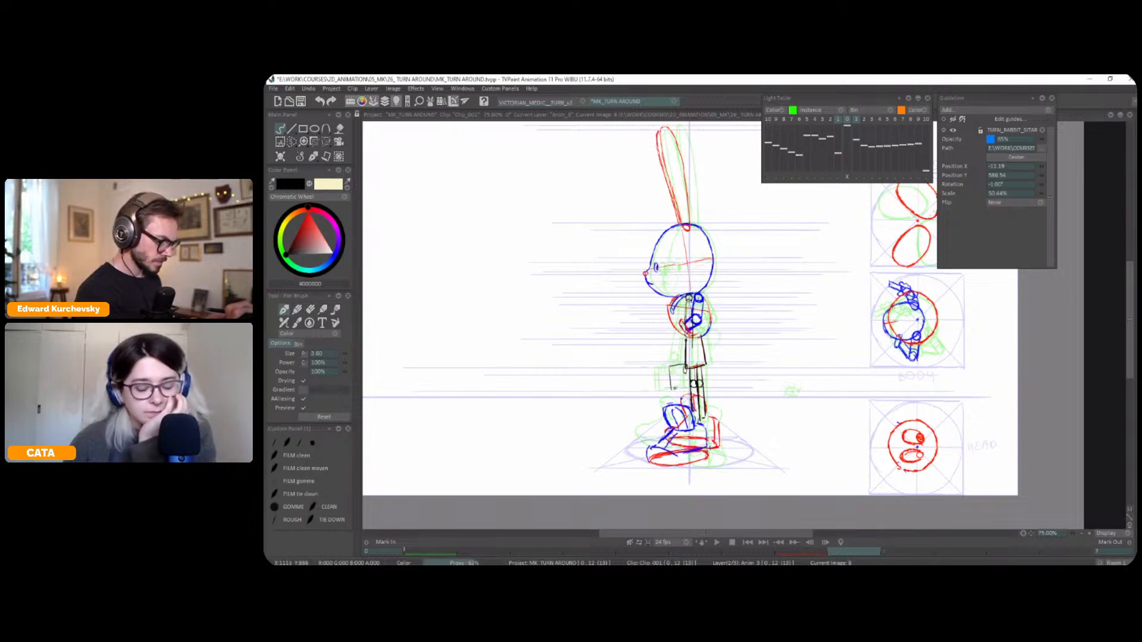
{"action": "left_click_drag", "start_coordinate": [670, 390], "coordinate": [694, 385]}
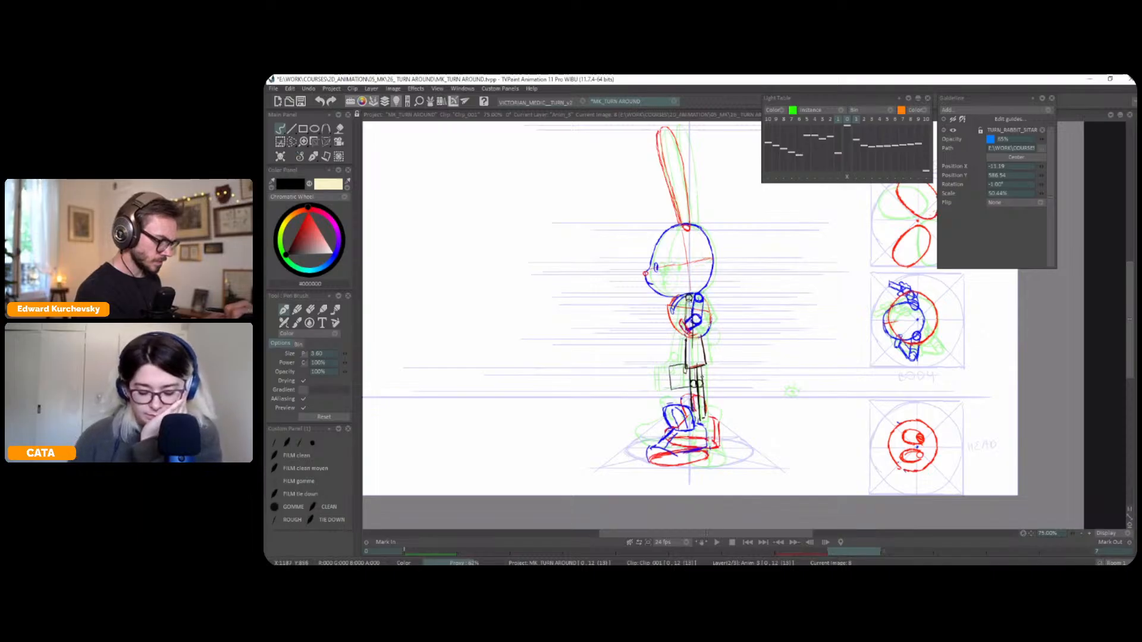
Turn off the light table overlay and check the new briefcase against the earlier frames
{"action": "key", "text": "Left"}
{"action": "key", "text": "Left"}
{"action": "key", "text": "Right"}
{"action": "key", "text": "Right"}
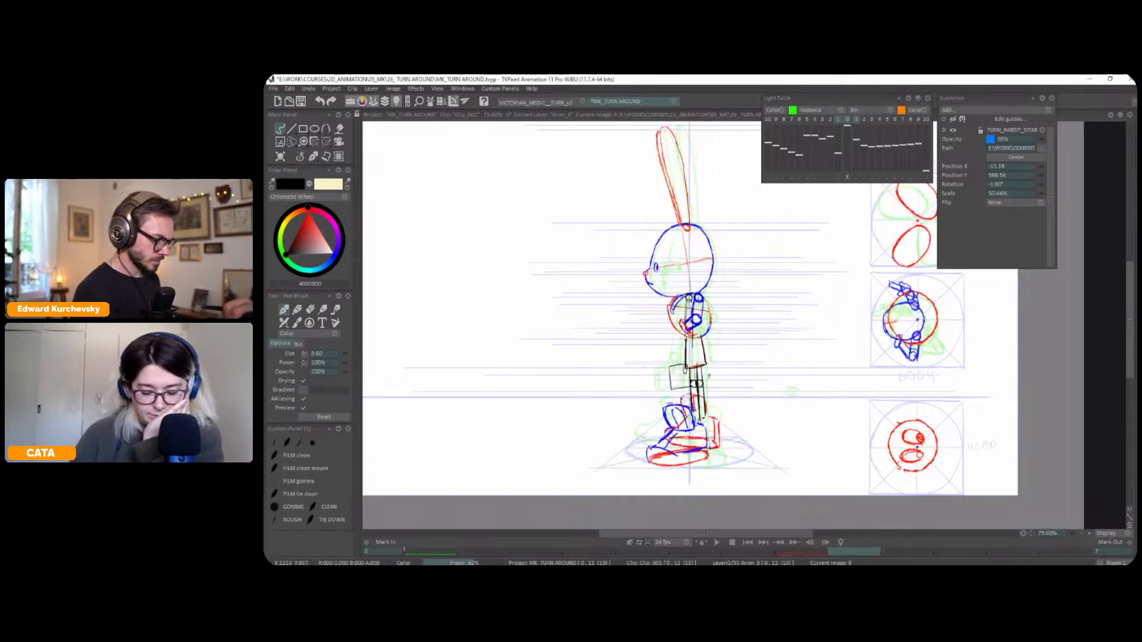
{"action": "key", "text": "l"}
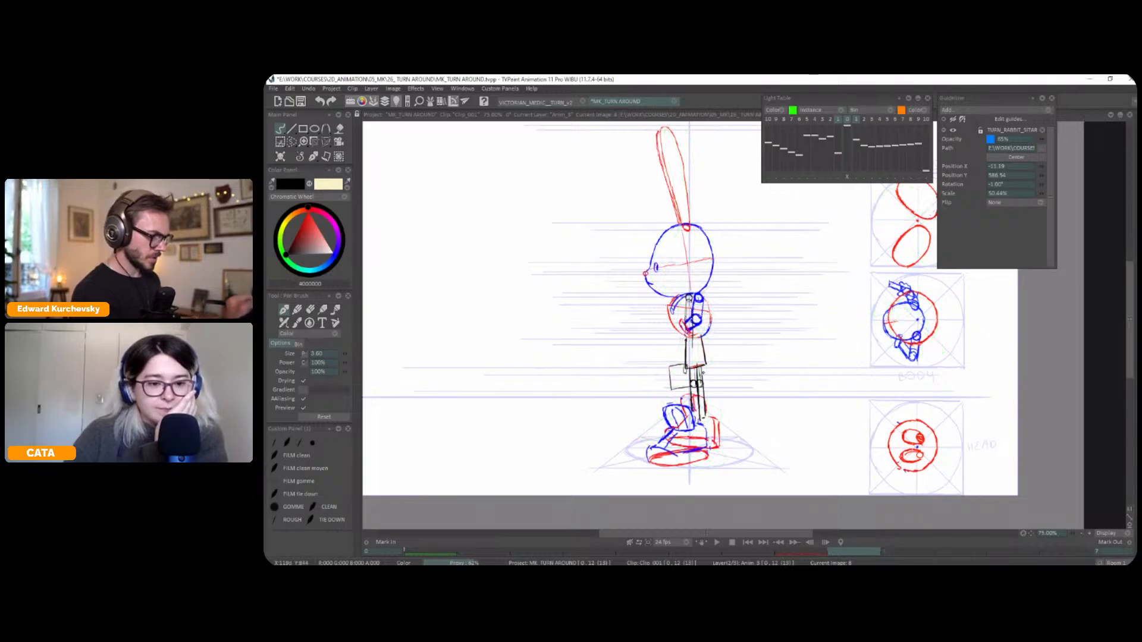
{"action": "key", "text": "Left"}
{"action": "key", "text": "Left"}
{"action": "key", "text": "Right"}
{"action": "key", "text": "Right"}
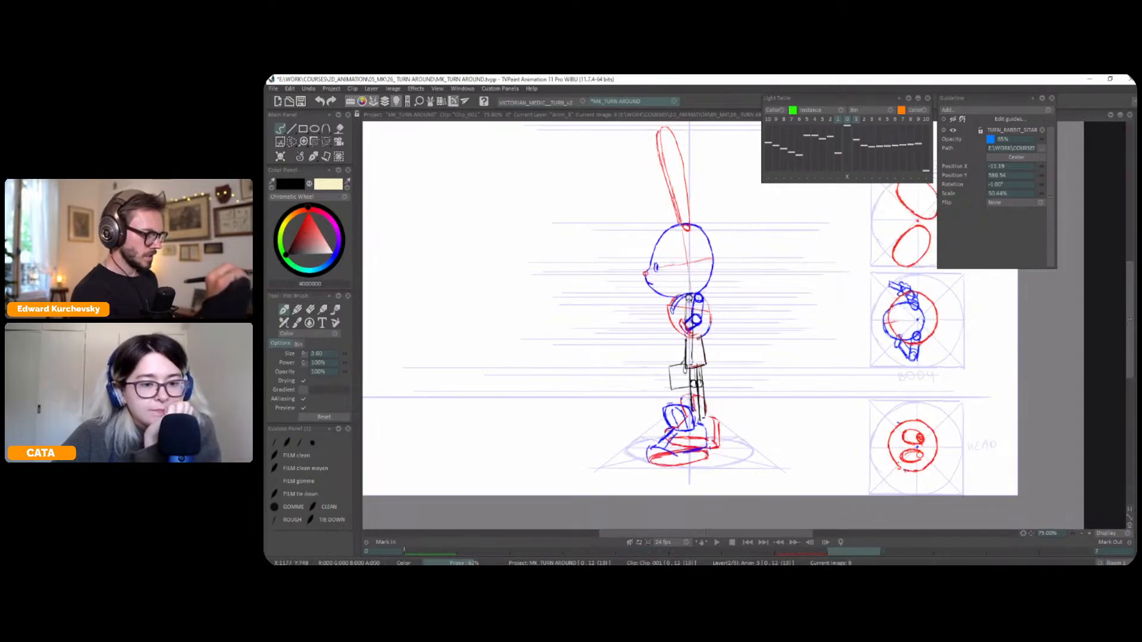
Extend the rabbit animation layer and the guide layer beneath it to frame 26 in the timeline
{"action": "scroll", "coordinate": [798, 296], "scroll_direction": "down", "scroll_amount": 1}
{"action": "left_click_drag", "start_coordinate": [816, 344], "coordinate": [821, 349]}
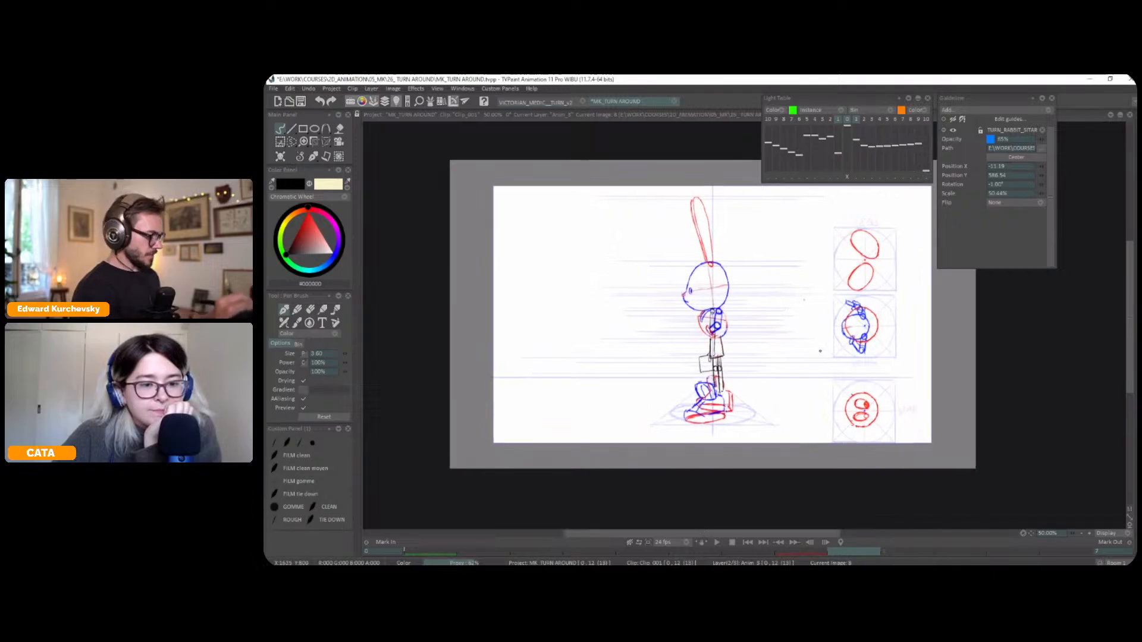
{"action": "key", "text": "Tab"}
{"action": "left_click_drag", "start_coordinate": [660, 483], "coordinate": [839, 476]}
{"action": "left_click_drag", "start_coordinate": [675, 506], "coordinate": [910, 476]}
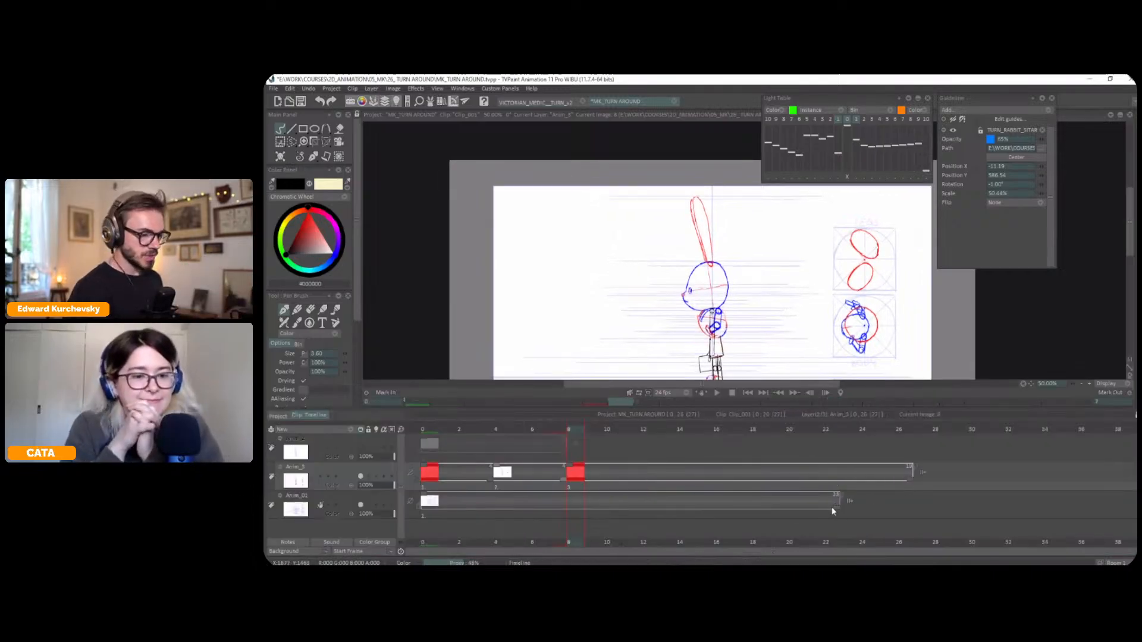
{"action": "left_click_drag", "start_coordinate": [838, 501], "coordinate": [908, 506]}
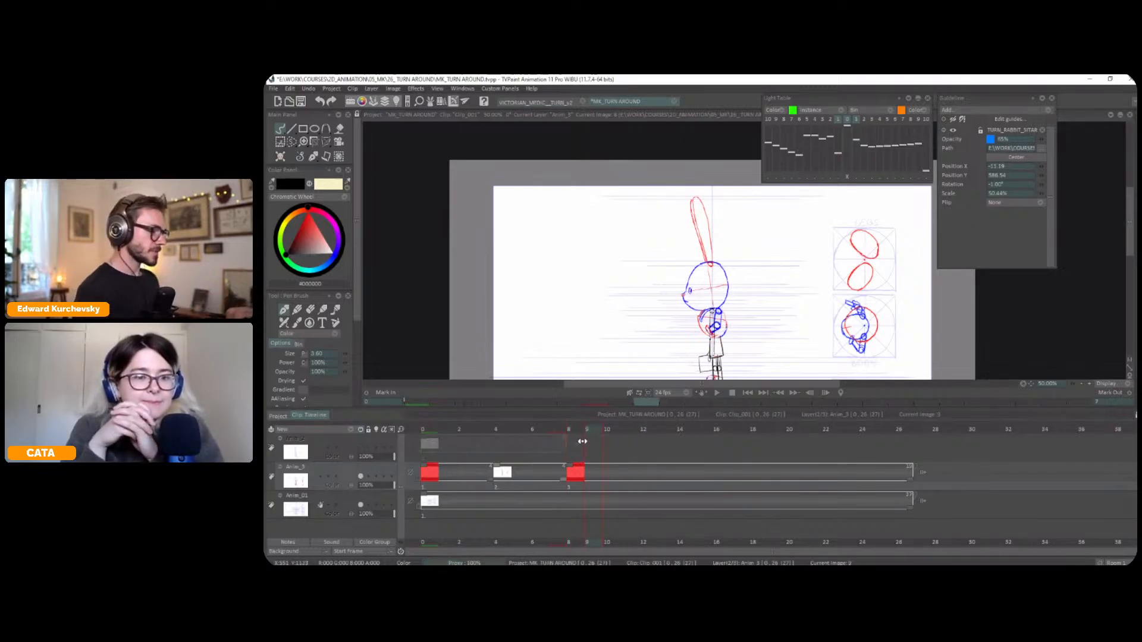
Return to the first frame and flip through the front, three-quarter and profile drawings to check the turn
{"action": "left_click", "coordinate": [431, 427]}
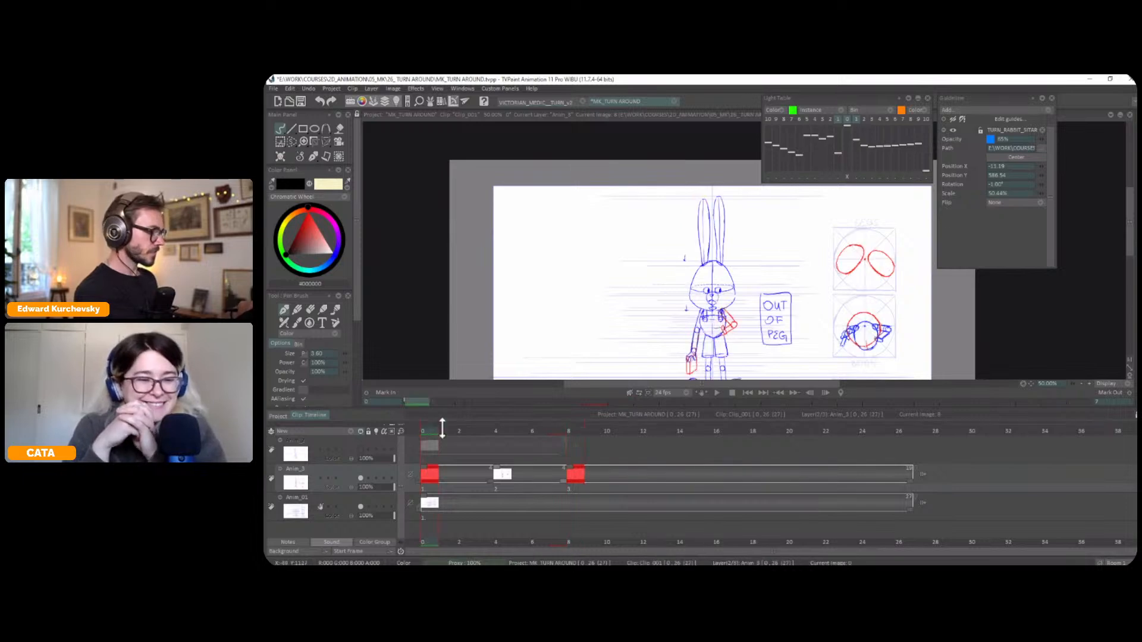
{"action": "double_click", "coordinate": [446, 407]}
{"action": "scroll", "coordinate": [749, 326], "scroll_direction": "up", "scroll_amount": 1}
{"action": "mouse_move", "coordinate": [753, 314]}
{"action": "left_mouse_down"}
{"action": "mouse_move", "coordinate": [750, 325]}
{"action": "mouse_move", "coordinate": [752, 305]}
{"action": "left_mouse_up"}
{"action": "key", "text": "Right"}
{"action": "key", "text": "Right"}
{"action": "key", "text": "Left"}
{"action": "key", "text": "Left"}
{"action": "key", "text": "Right"}
{"action": "key", "text": "Right"}
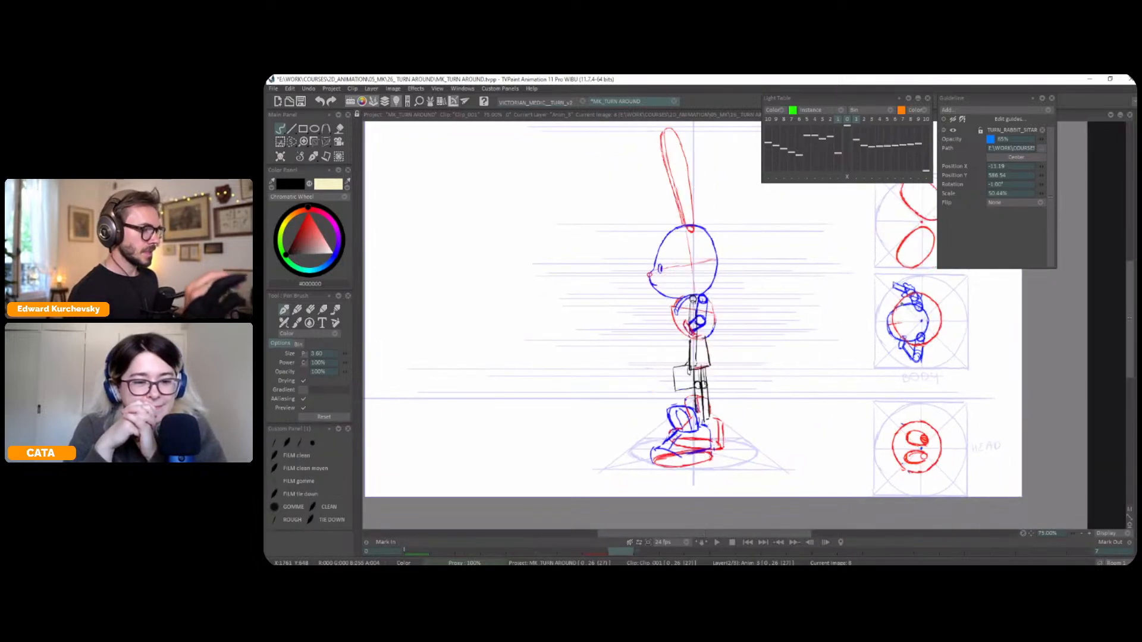
{"action": "key", "text": "Left"}
{"action": "key", "text": "Left"}
{"action": "key", "text": "Tab"}
{"action": "key", "text": "Tab"}
{"action": "key", "text": "Right"}
{"action": "key", "text": "Right"}
{"action": "key", "text": "Left"}
{"action": "key", "text": "Left"}
{"action": "key", "text": "Right"}
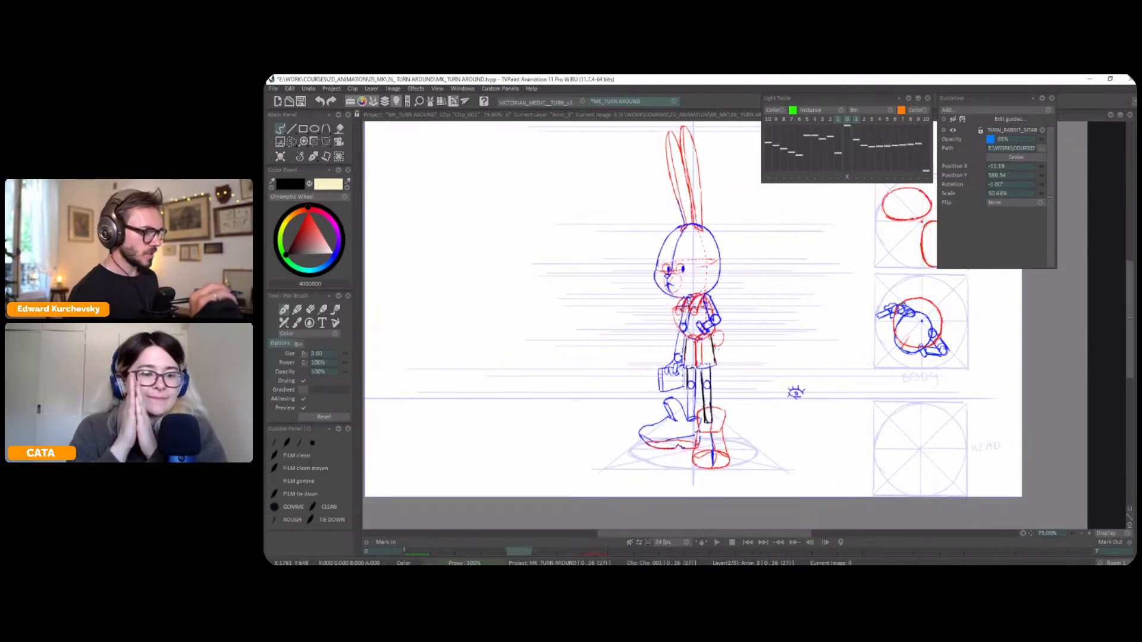
{"action": "key", "text": "Right"}
{"action": "key", "text": "Left"}
{"action": "key", "text": "Left"}
{"action": "key", "text": "Right"}
{"action": "key", "text": "Right"}
{"action": "key", "text": "Left"}
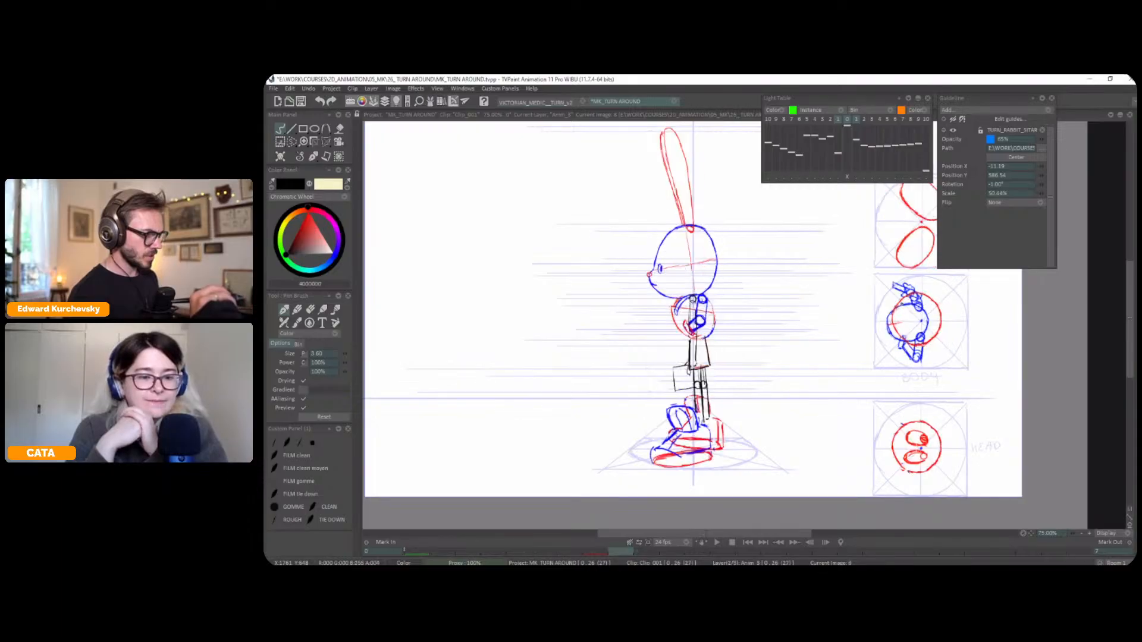
{"action": "key", "text": "Left"}
{"action": "key", "text": "Right"}
{"action": "key", "text": "Right"}
{"action": "key", "text": "Left"}
{"action": "key", "text": "Left"}
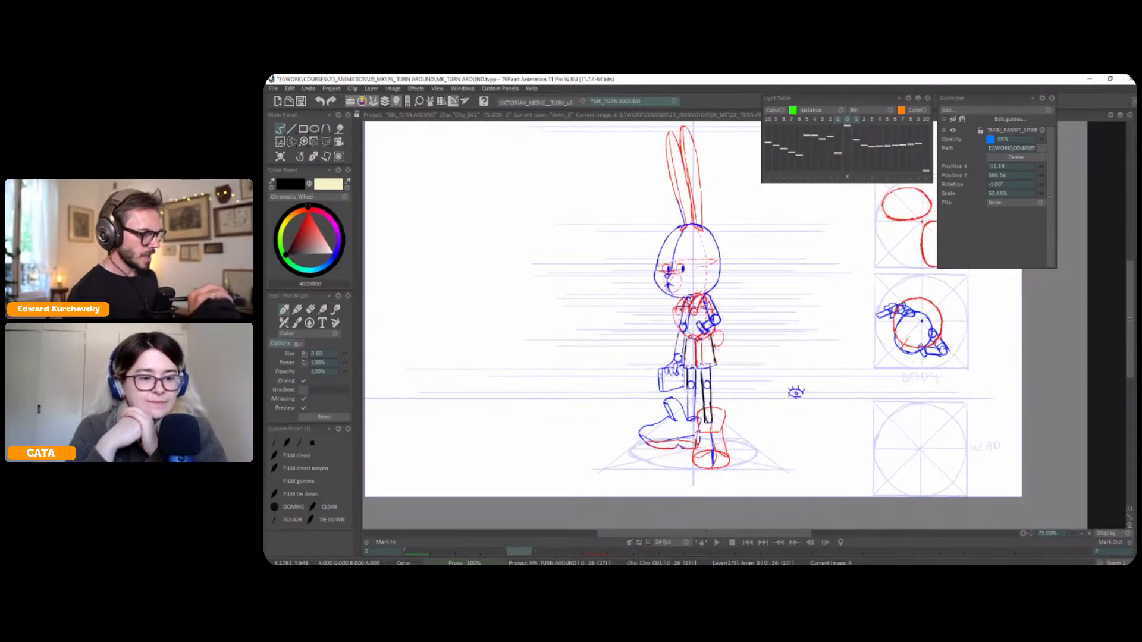
Copy the front-view drawing from frame 0 and paste it at frame 15 of the rabbit animation layer
{"action": "key", "text": "Tab"}
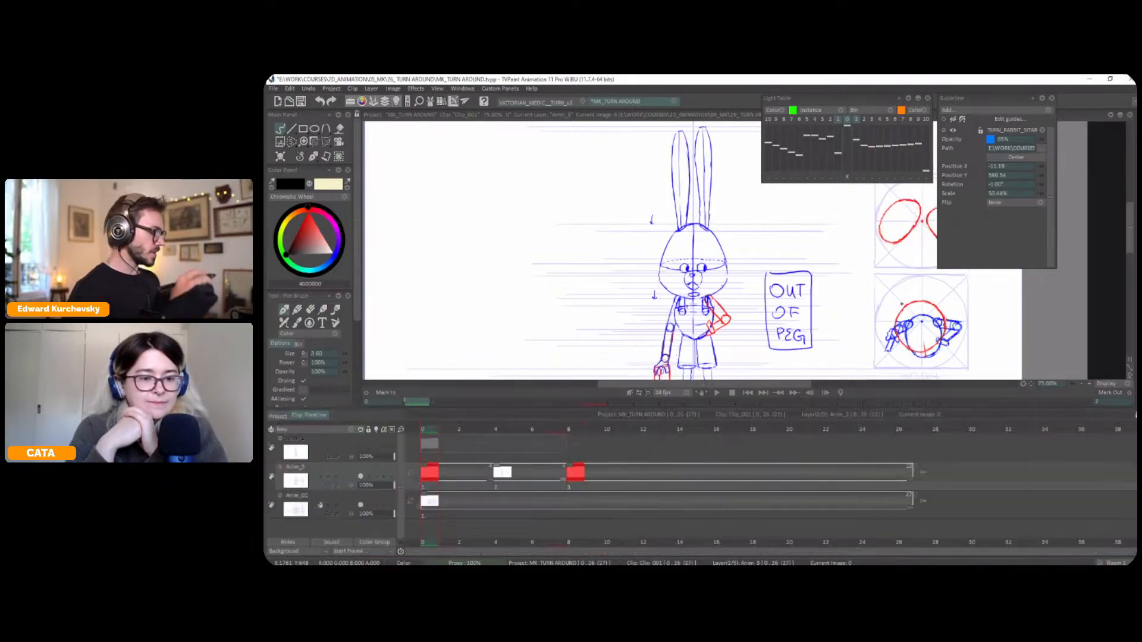
{"action": "left_click", "coordinate": [494, 427]}
{"action": "left_click", "coordinate": [432, 428]}
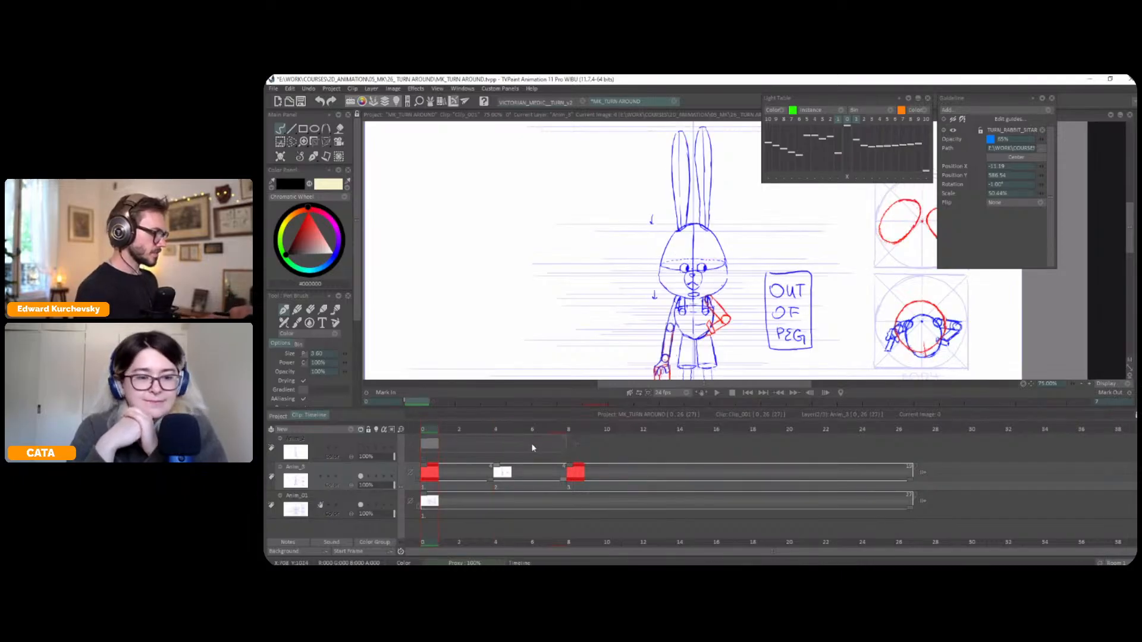
{"action": "left_click_drag", "start_coordinate": [658, 430], "coordinate": [704, 424]}
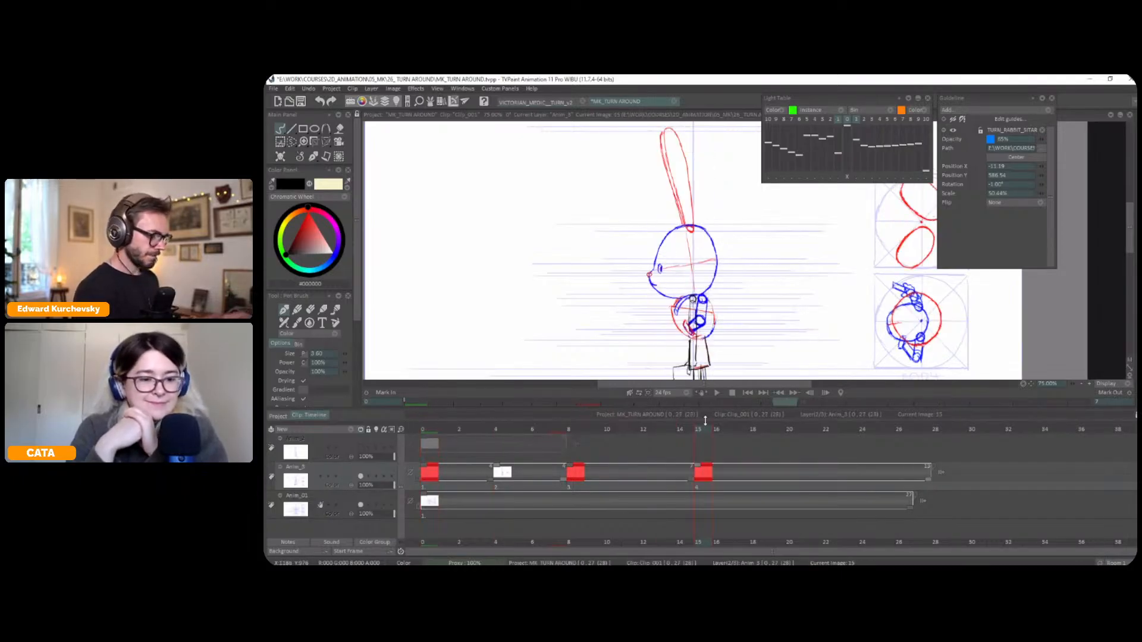
{"action": "key", "text": "ctrl+v"}
Mirror the copied rabbit figure horizontally, recentre it on the vertical axis, apply the transform and clear the selection
{"action": "key", "text": "Tab"}
{"action": "scroll", "coordinate": [795, 324], "scroll_direction": "down", "scroll_amount": 1}
{"action": "mouse_move", "coordinate": [775, 360]}
{"action": "left_mouse_down"}
{"action": "mouse_move", "coordinate": [777, 388]}
{"action": "mouse_move", "coordinate": [735, 209]}
{"action": "mouse_move", "coordinate": [756, 448]}
{"action": "mouse_move", "coordinate": [759, 410]}
{"action": "left_mouse_up"}
{"action": "key", "text": "s"}
{"action": "key", "text": "ctrl+t"}
{"action": "right_click", "coordinate": [718, 365]}
{"action": "left_click", "coordinate": [753, 390]}
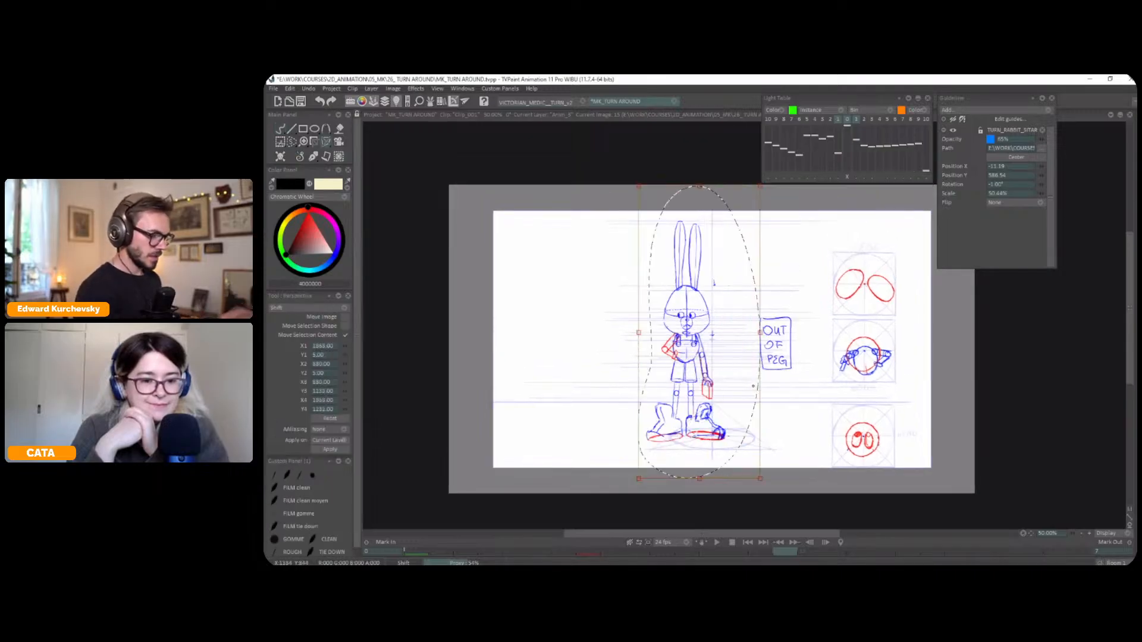
{"action": "left_click_drag", "start_coordinate": [726, 402], "coordinate": [749, 405]}
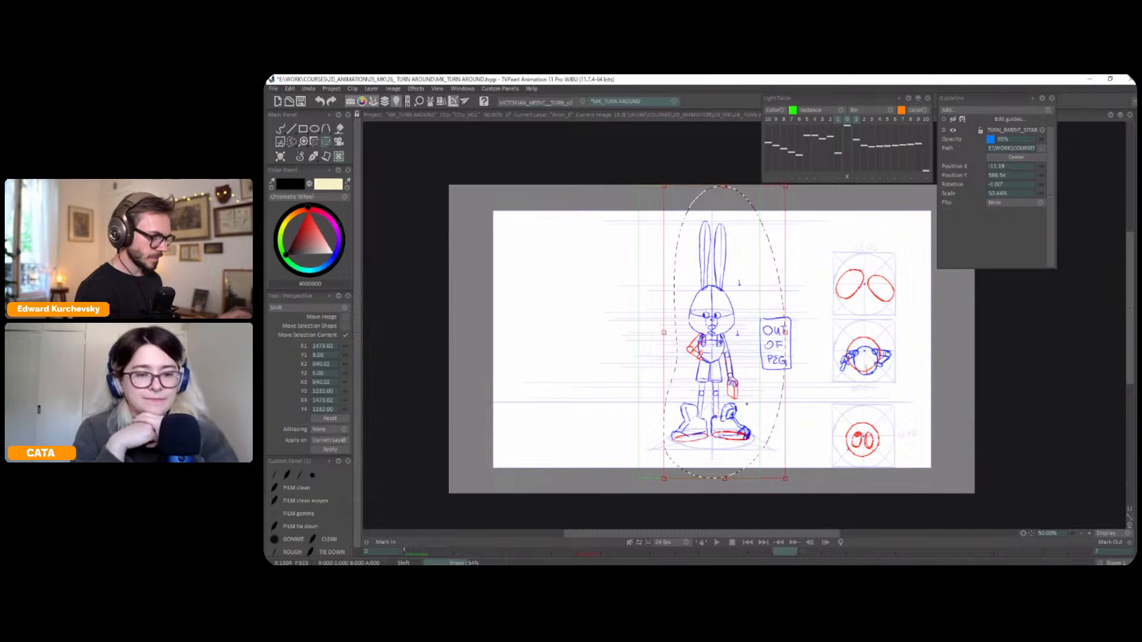
{"action": "key", "text": "Return"}
{"action": "left_click", "coordinate": [300, 156]}
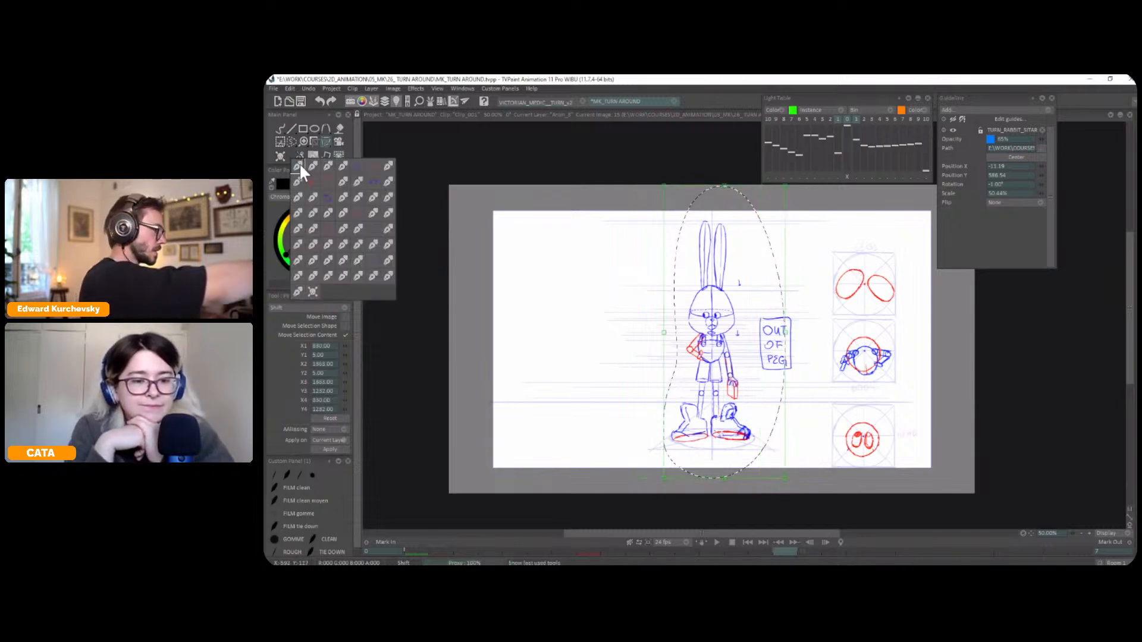
{"action": "left_click", "coordinate": [301, 163]}
{"action": "key", "text": "ctrl+d"}
Lengthen the profile drawing's exposure so the mirrored front copy starts at frame 16, and display that frame
{"action": "key", "text": "plus"}
{"action": "left_click_drag", "start_coordinate": [807, 351], "coordinate": [812, 322]}
{"action": "key", "text": "Tab"}
{"action": "left_click_drag", "start_coordinate": [689, 480], "coordinate": [711, 470]}
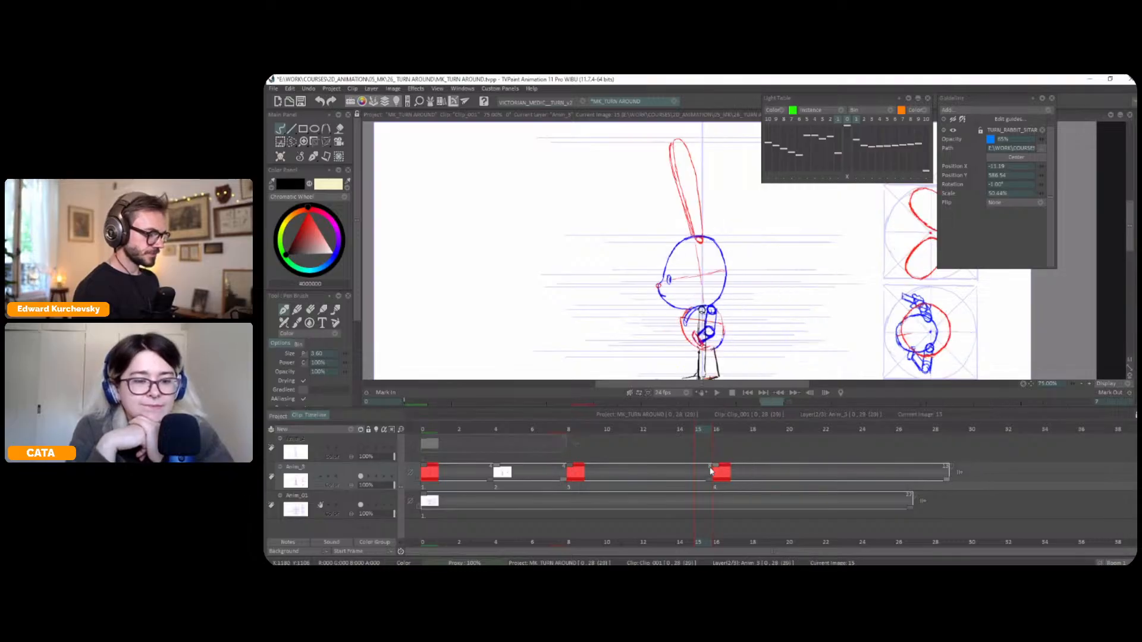
{"action": "left_click", "coordinate": [720, 428]}
{"action": "key", "text": "Tab"}
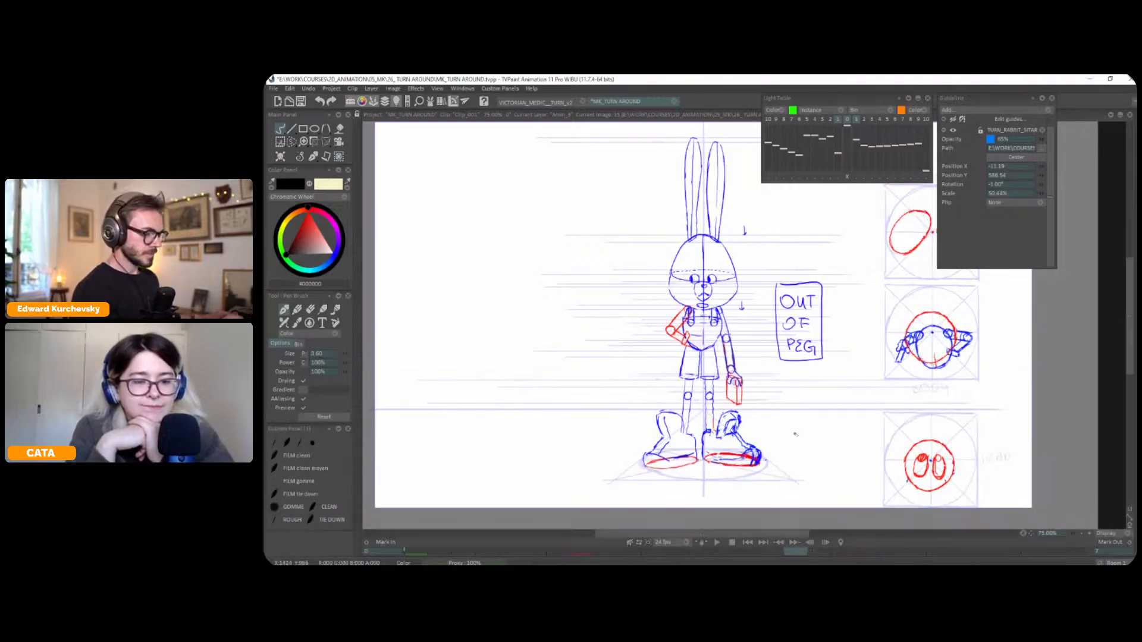
Select the LEGS top-view diagram, flip it horizontally and vertically, recentre it in its guide circle and apply the transform
{"action": "left_click_drag", "start_coordinate": [863, 415], "coordinate": [731, 493]}
{"action": "key", "text": "s"}
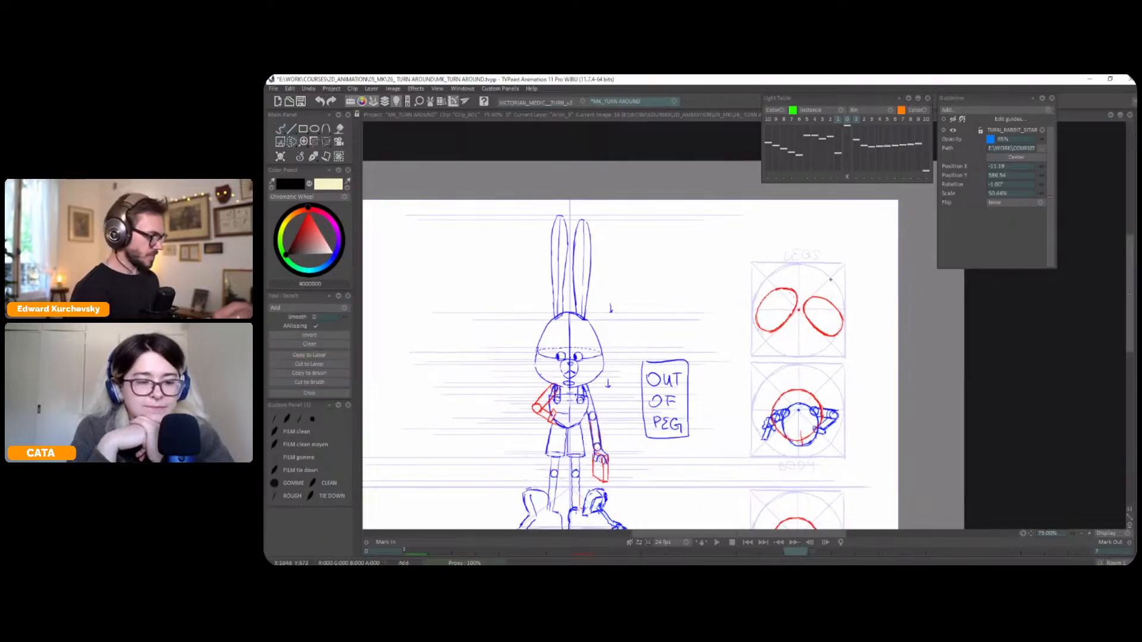
{"action": "key", "text": "ctrl+t"}
{"action": "right_click", "coordinate": [822, 316]}
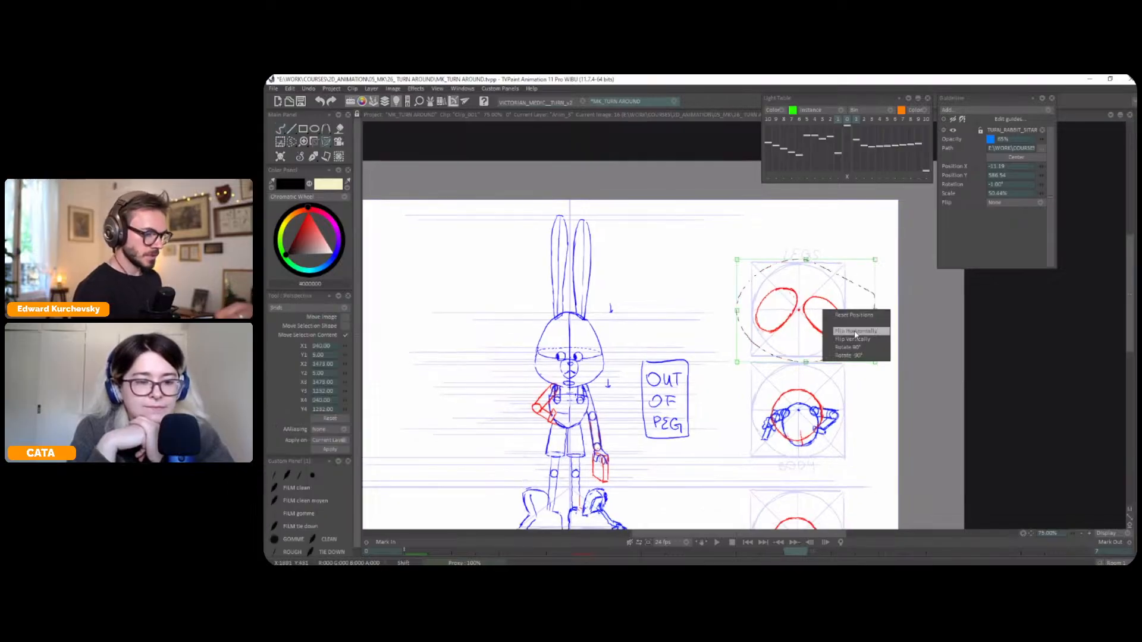
{"action": "left_click", "coordinate": [855, 331]}
{"action": "left_click_drag", "start_coordinate": [835, 323], "coordinate": [820, 323]}
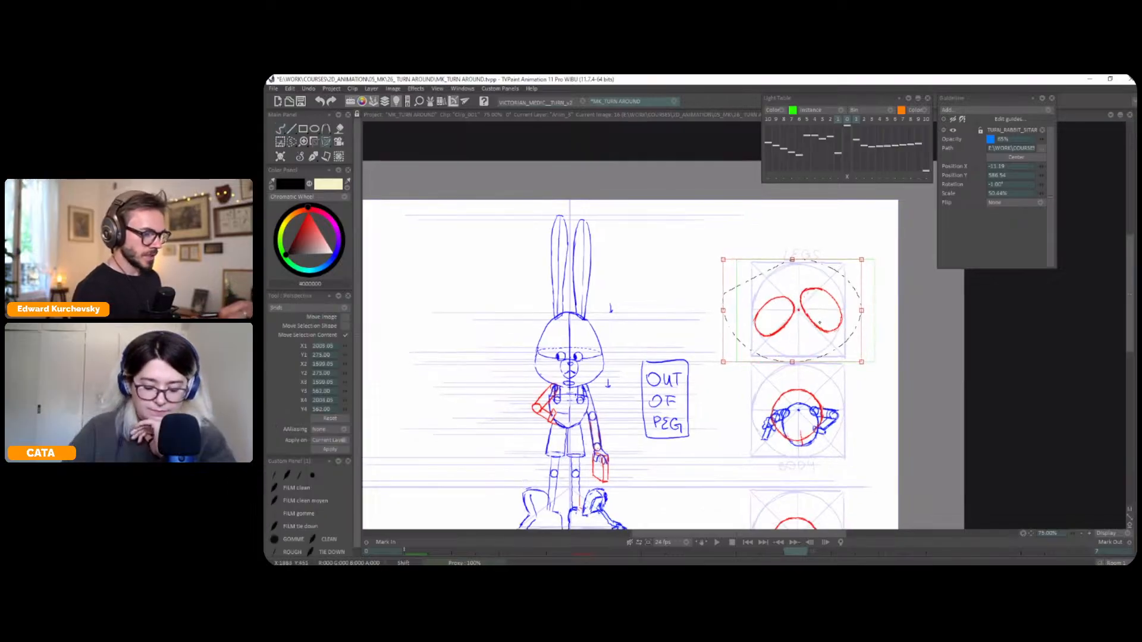
{"action": "key", "text": "Return"}
{"action": "right_click", "coordinate": [820, 327]}
{"action": "left_click", "coordinate": [832, 345]}
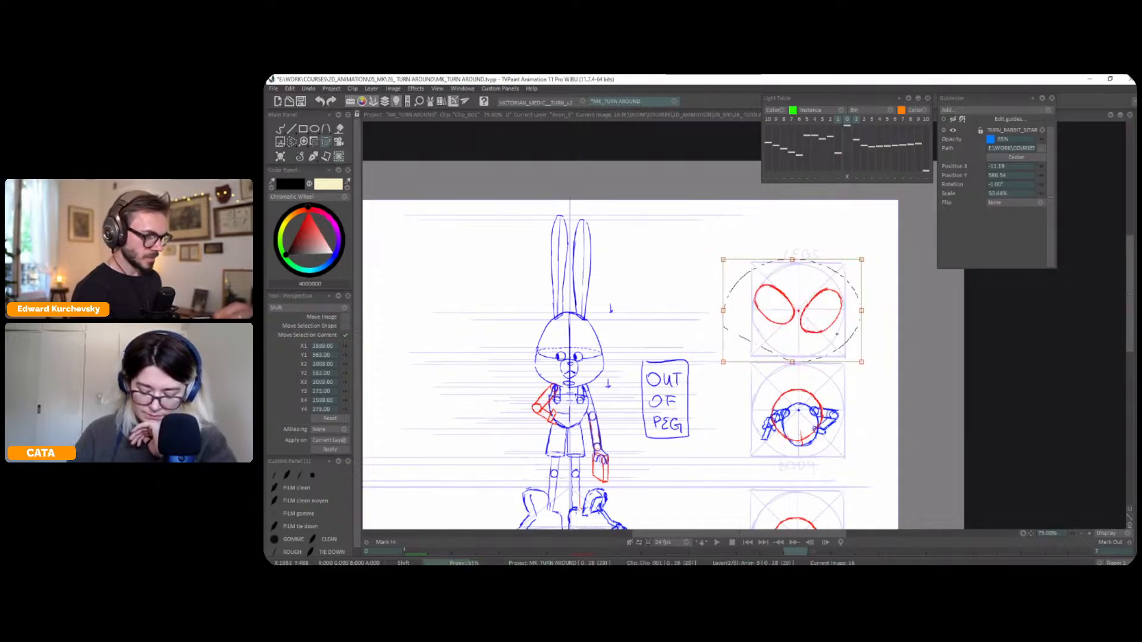
{"action": "left_click_drag", "start_coordinate": [825, 326], "coordinate": [825, 324]}
{"action": "key", "text": "Return"}
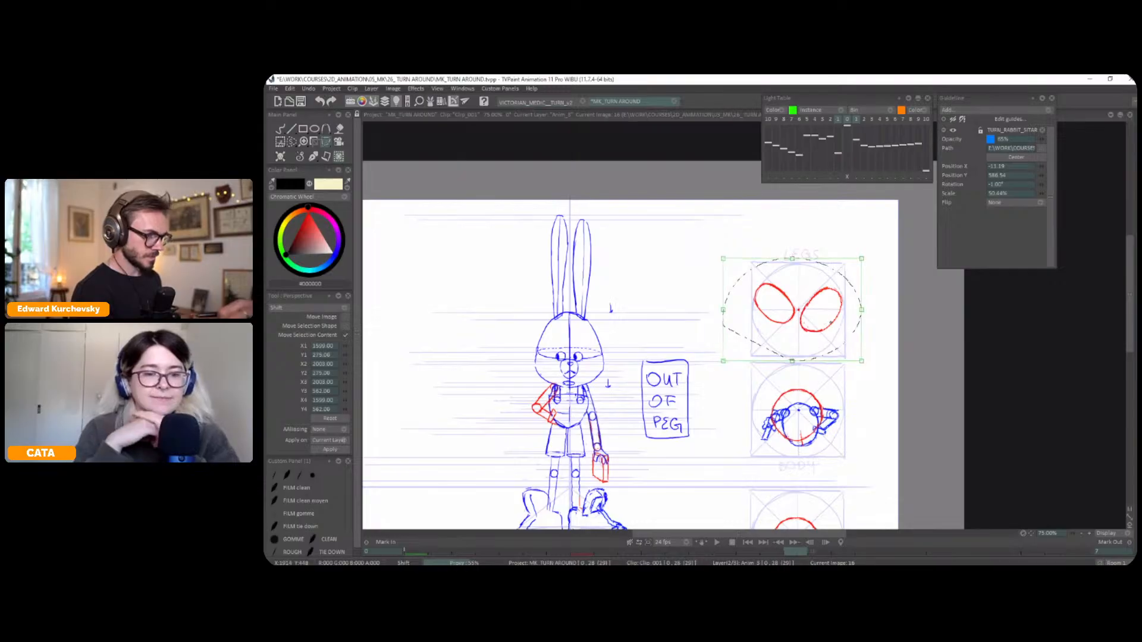
Select the BODY top-view diagram, flip it horizontally and vertically, align it on the guide circle and clear the selection
{"action": "scroll", "coordinate": [833, 327], "scroll_direction": "down", "scroll_amount": 1}
{"action": "scroll", "coordinate": [843, 331], "scroll_direction": "up", "scroll_amount": 1}
{"action": "key", "text": "s"}
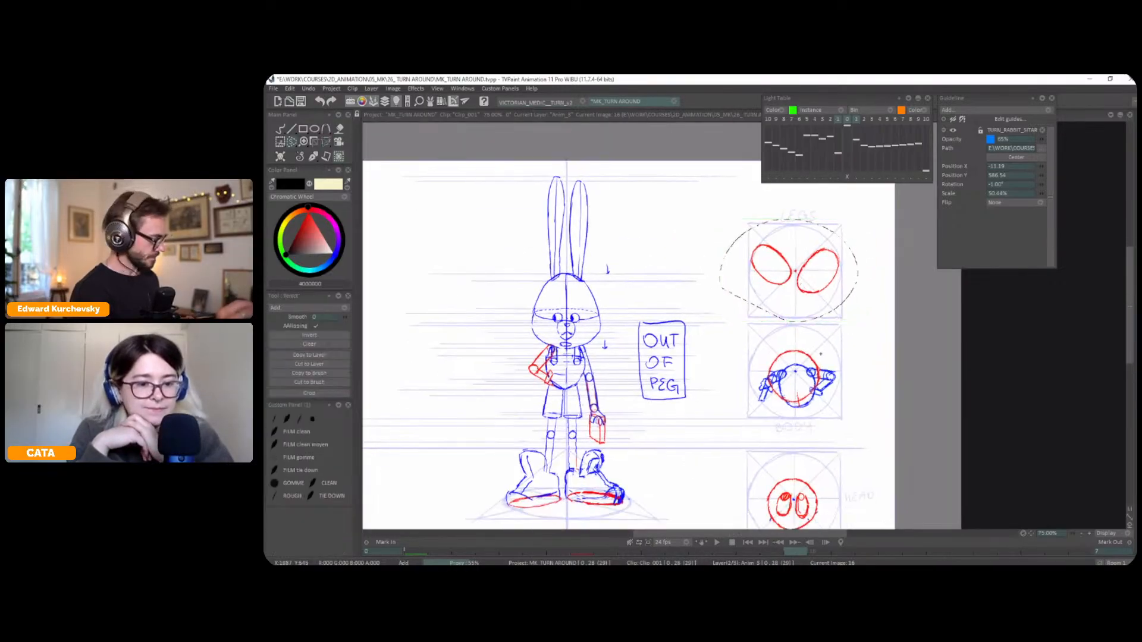
{"action": "key", "text": "ctrl+t"}
{"action": "right_click", "coordinate": [837, 374]}
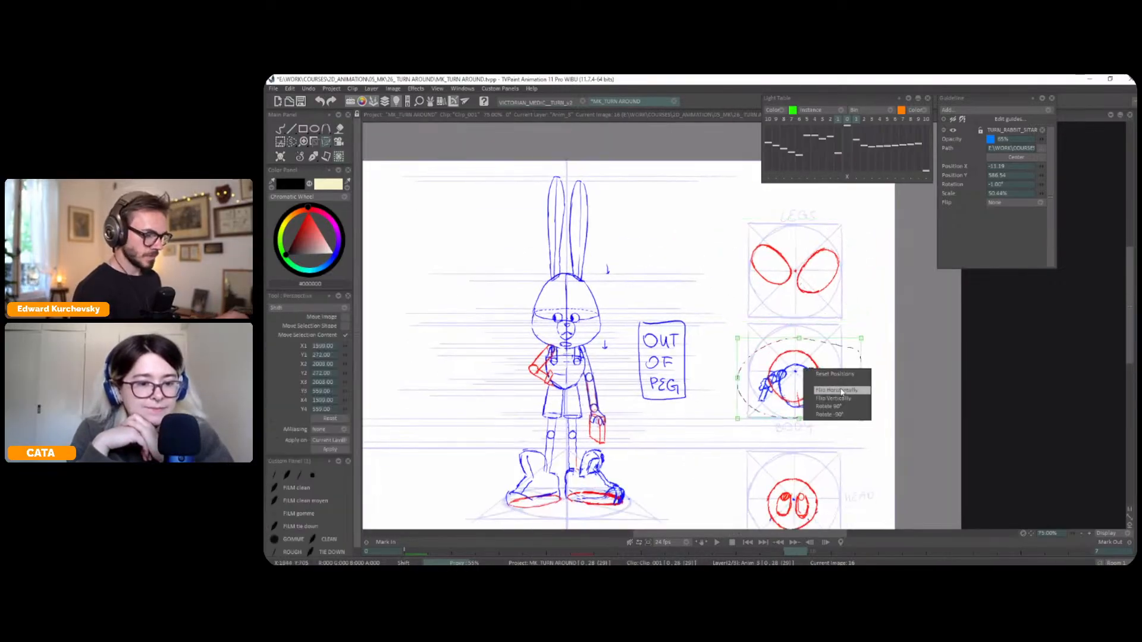
{"action": "left_click", "coordinate": [840, 391]}
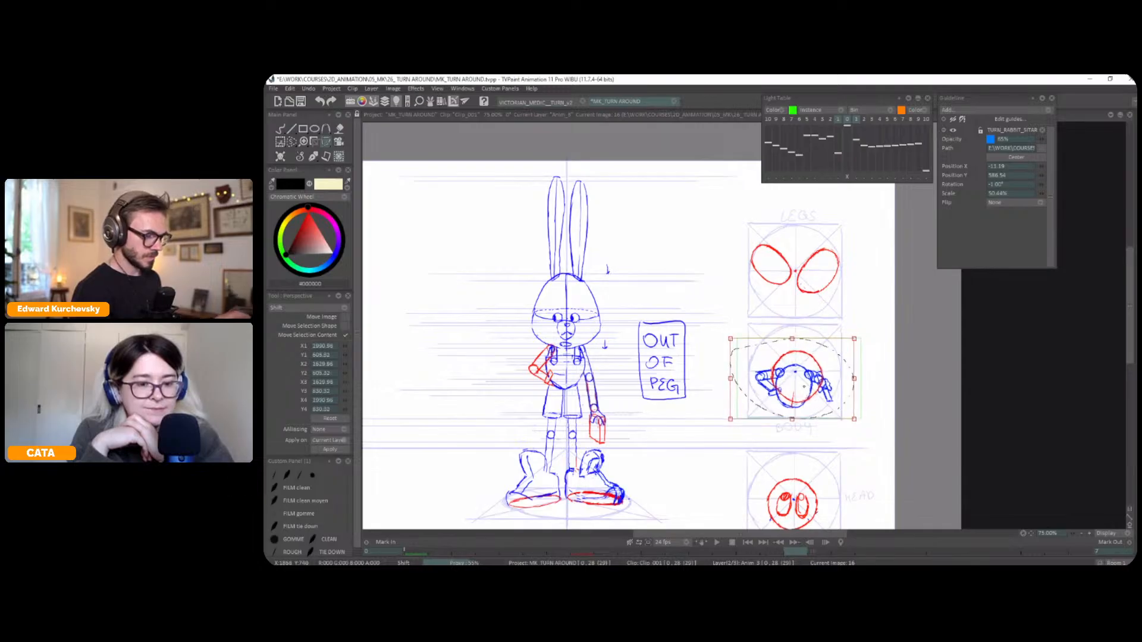
{"action": "right_click", "coordinate": [806, 380]}
{"action": "left_click", "coordinate": [831, 409]}
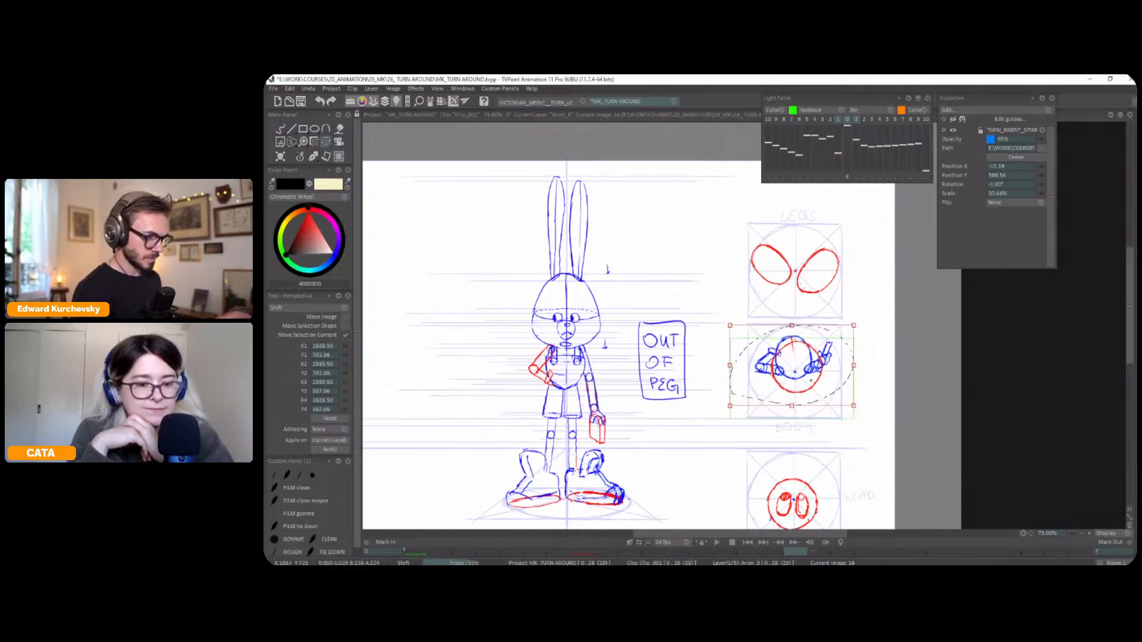
{"action": "left_click_drag", "start_coordinate": [837, 427], "coordinate": [846, 369]}
{"action": "key", "text": "ctrl+d"}
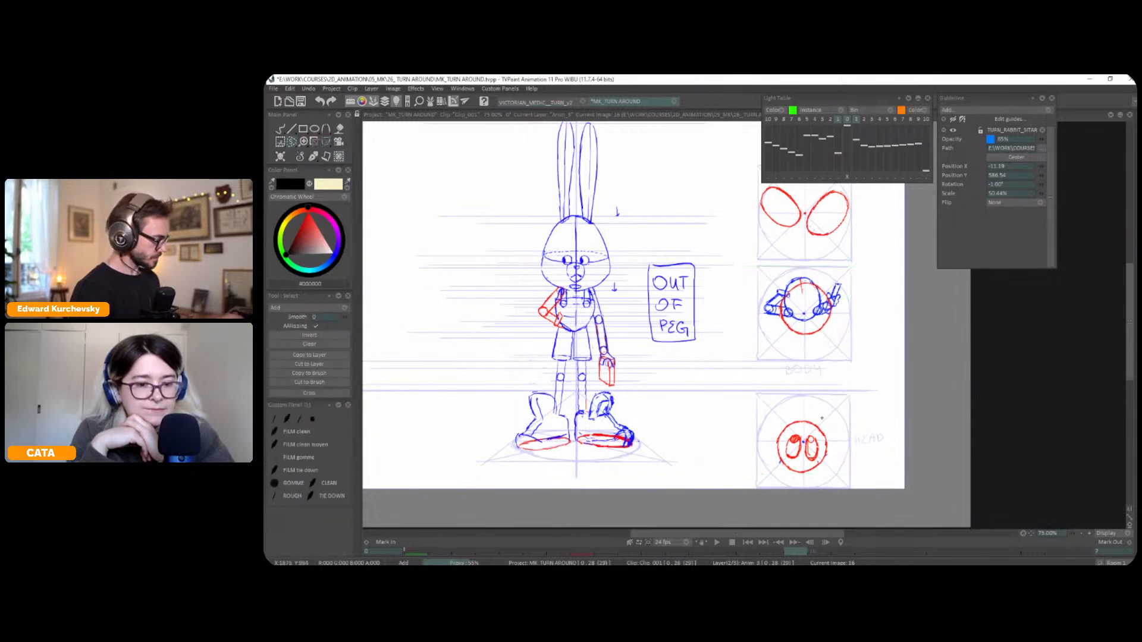
Flip the HEAD top-view diagram horizontally and vertically, recentre it in its guide circle, apply the transform and deselect
{"action": "left_click_drag", "start_coordinate": [855, 428], "coordinate": [839, 413]}
{"action": "key", "text": "ctrl+t"}
{"action": "right_click", "coordinate": [806, 439]}
{"action": "left_click", "coordinate": [852, 464]}
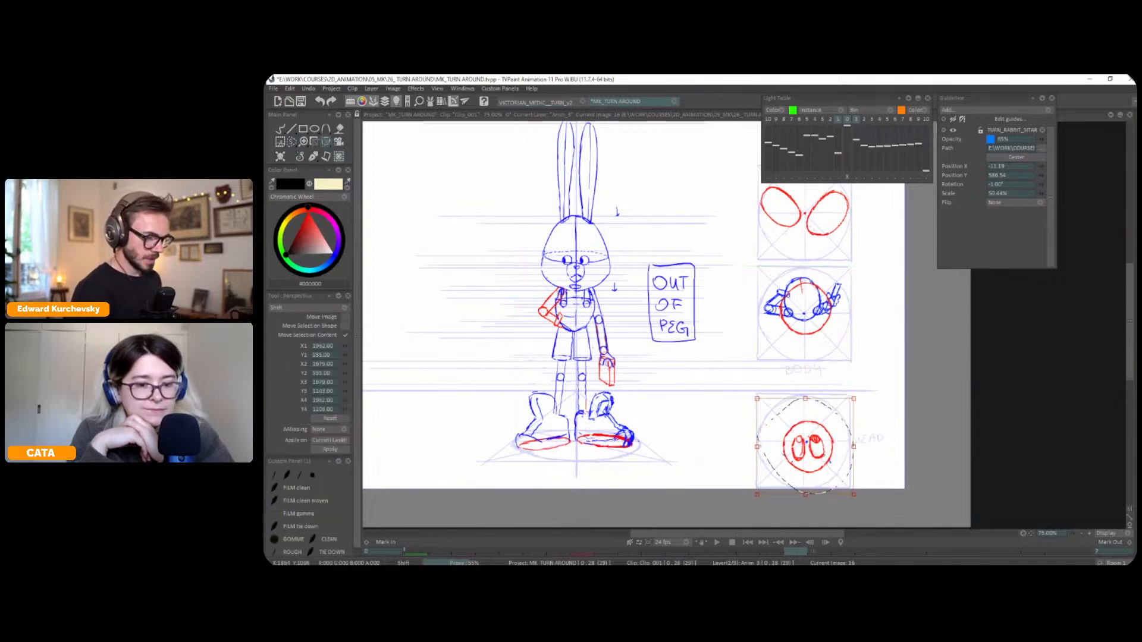
{"action": "left_click_drag", "start_coordinate": [822, 457], "coordinate": [820, 456]}
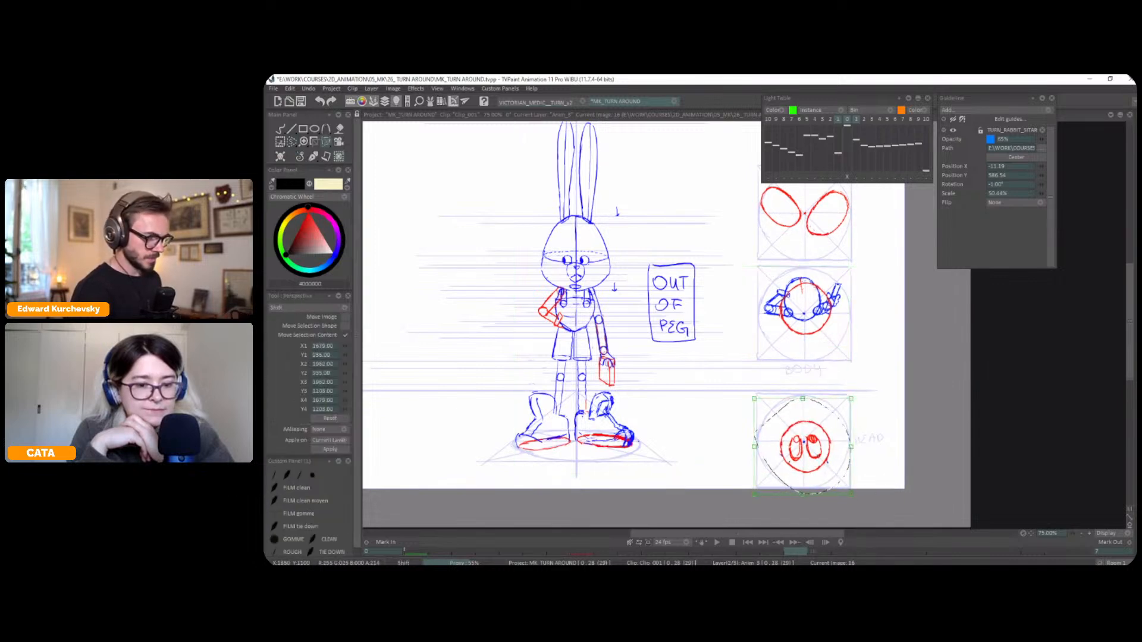
{"action": "right_click", "coordinate": [817, 451]}
{"action": "left_click", "coordinate": [851, 481]}
{"action": "left_click_drag", "start_coordinate": [822, 458], "coordinate": [822, 449]}
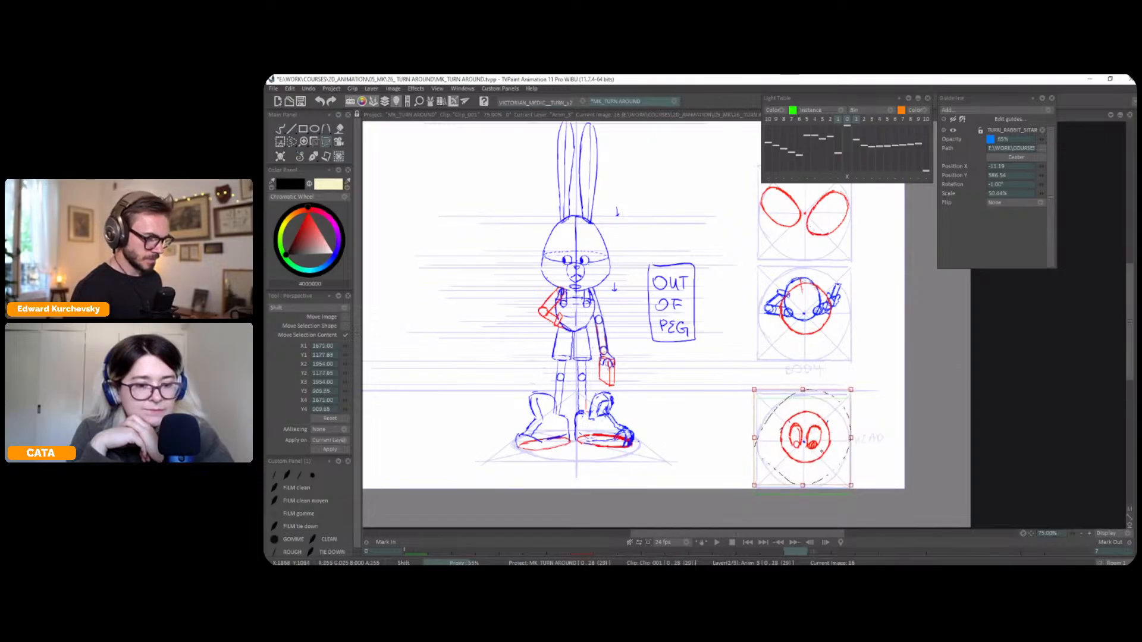
{"action": "key", "text": "Return"}
{"action": "key", "text": "ctrl+d"}
Delete the eyes and nose from the mirrored rabbit's head so it can serve as the back view
{"action": "left_click", "coordinate": [292, 157]}
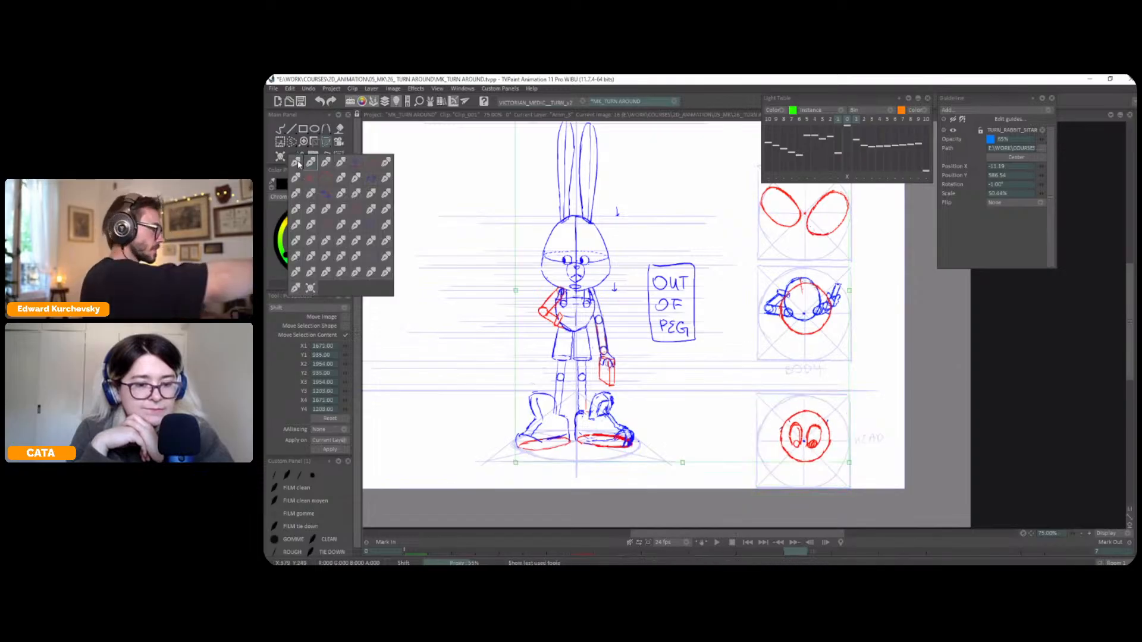
{"action": "left_click", "coordinate": [294, 158]}
{"action": "mouse_move", "coordinate": [578, 255]}
{"action": "left_mouse_down"}
{"action": "mouse_move", "coordinate": [692, 272]}
{"action": "mouse_move", "coordinate": [707, 263]}
{"action": "left_mouse_up"}
{"action": "key", "text": "s"}
{"action": "key", "text": "Delete"}
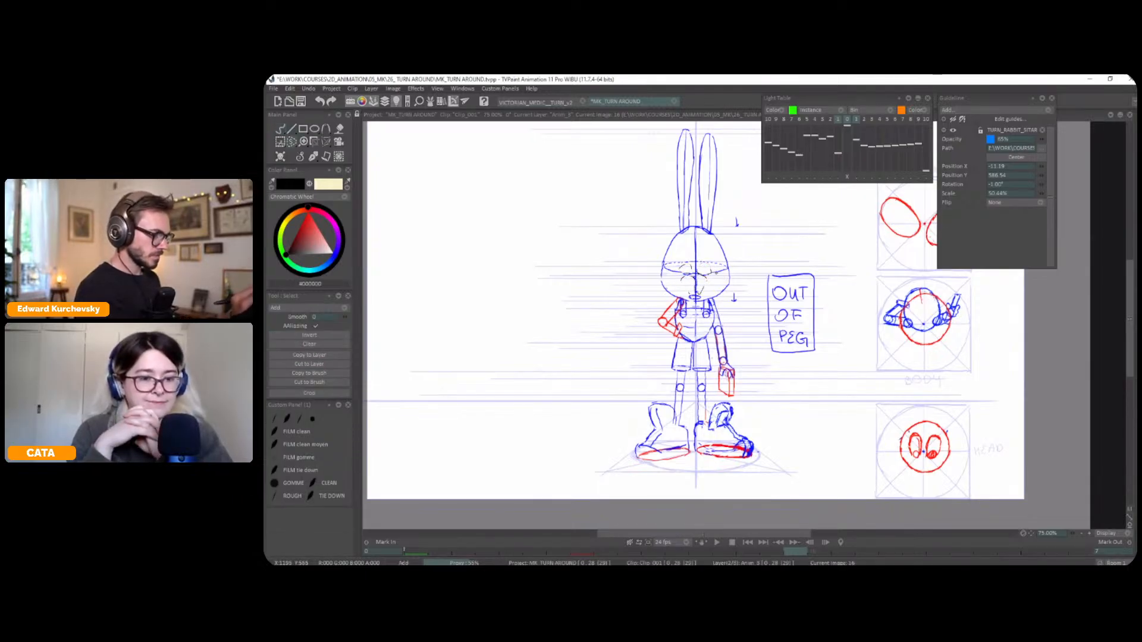
Draw a solid curved line in red across the back of the rabbit's head with the pen brush
{"action": "left_click", "coordinate": [312, 157]}
{"action": "left_click", "coordinate": [313, 159]}
{"action": "left_click_drag", "start_coordinate": [712, 265], "coordinate": [665, 305]}
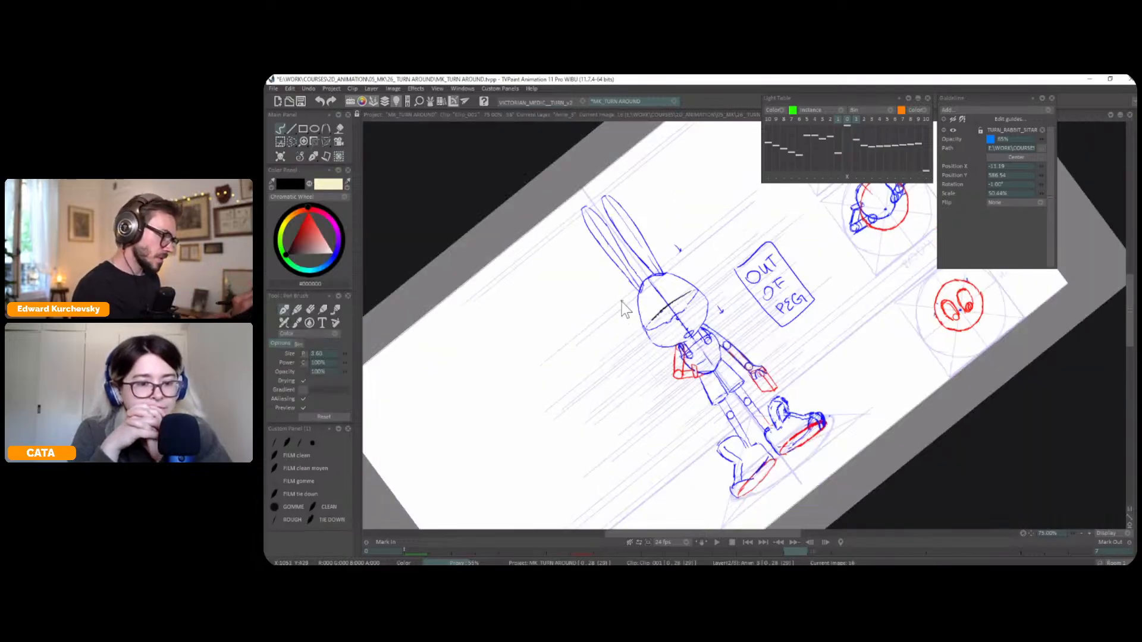
{"action": "left_click", "coordinate": [308, 212]}
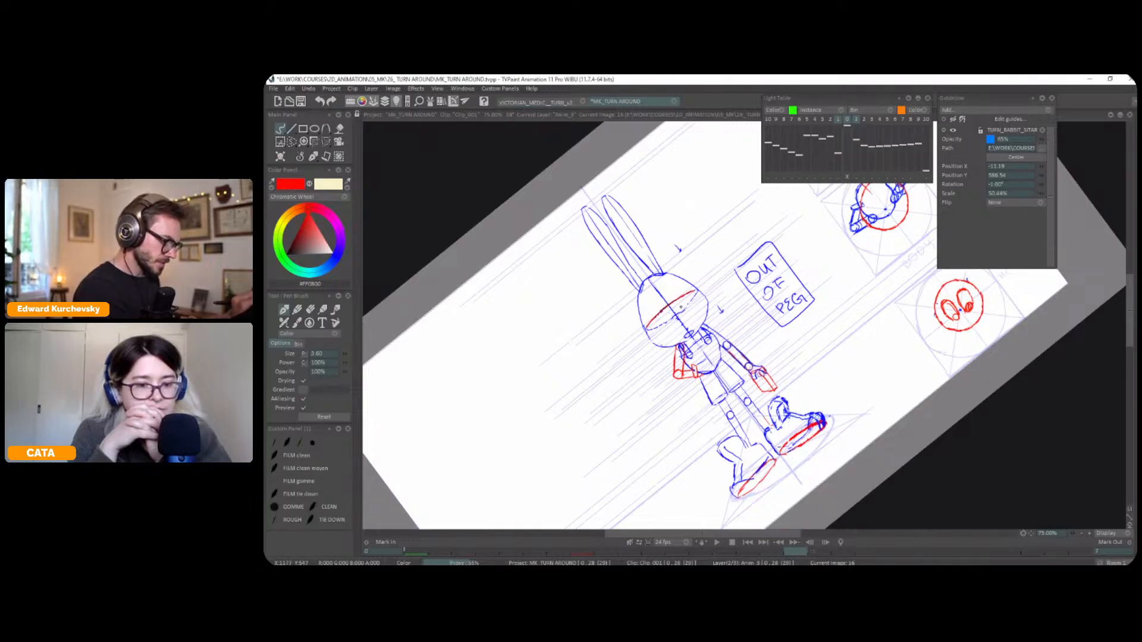
{"action": "key", "text": "shift+BackSpace"}
{"action": "left_click_drag", "start_coordinate": [719, 320], "coordinate": [735, 285]}
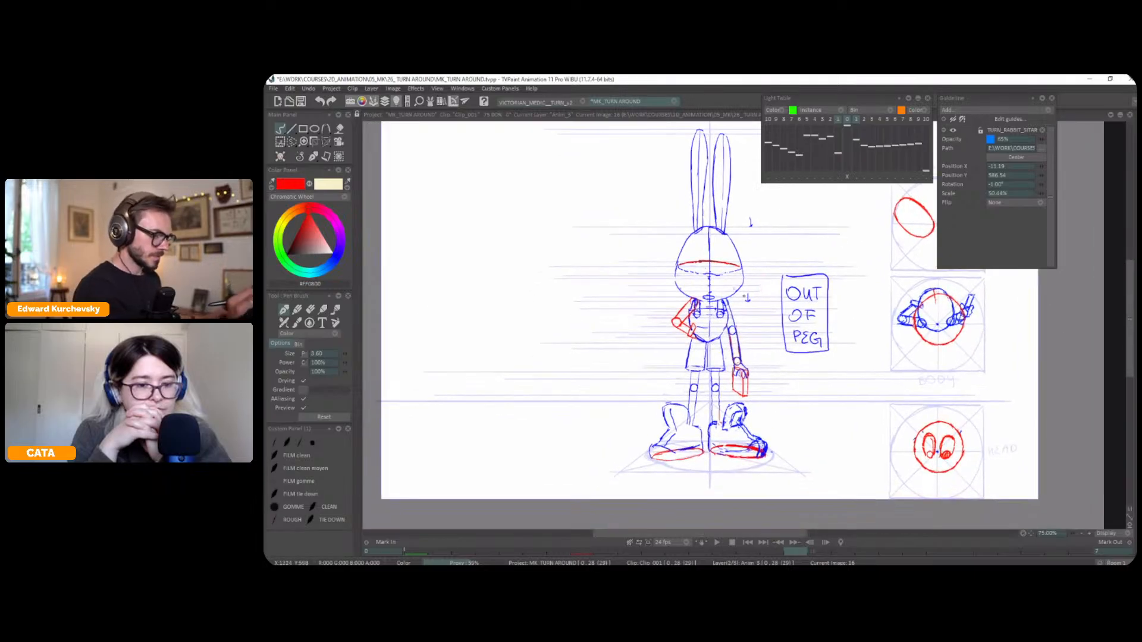
Draw the overalls' back panel and straps in red between the shoulders, just below the head
{"action": "key", "text": "greater"}
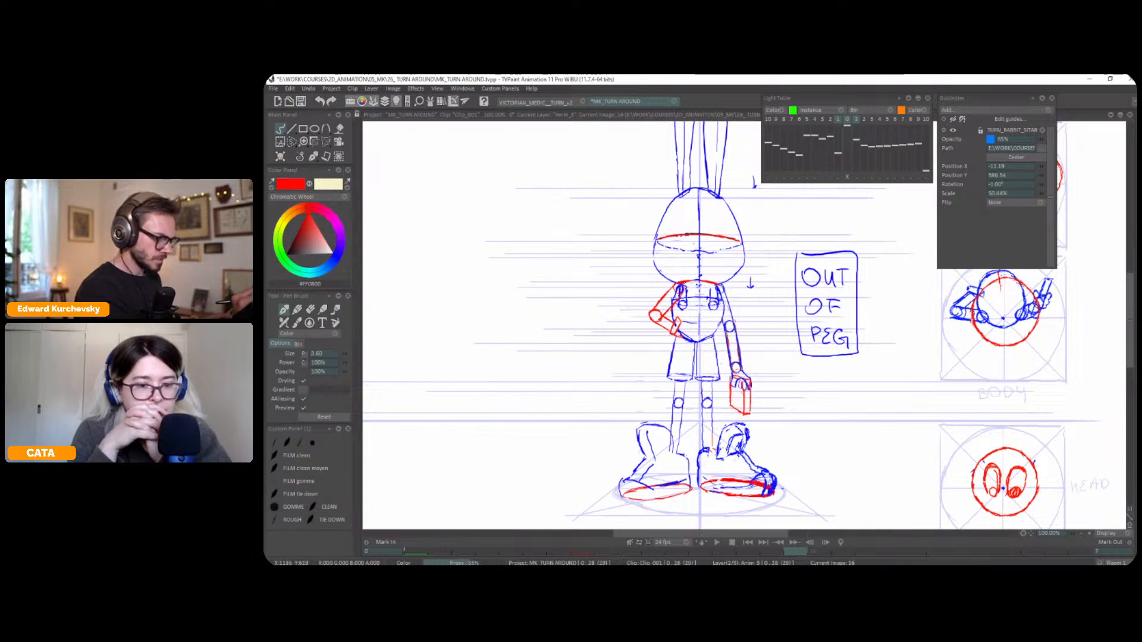
{"action": "left_click_drag", "start_coordinate": [734, 283], "coordinate": [738, 271]}
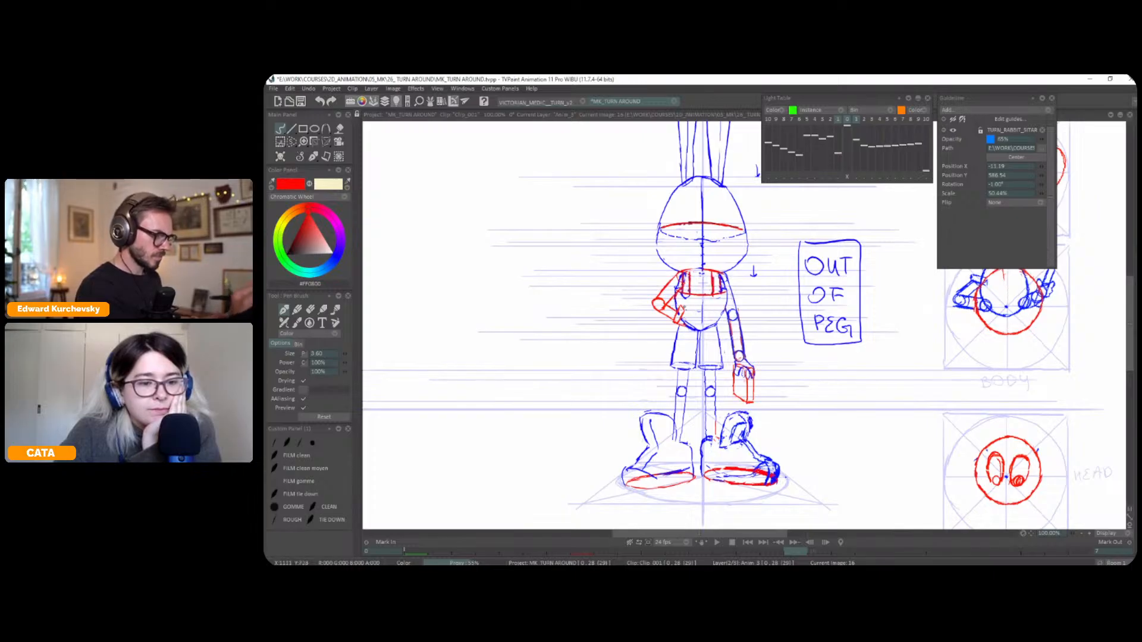
{"action": "mouse_move", "coordinate": [778, 359]}
{"action": "left_mouse_down"}
{"action": "mouse_move", "coordinate": [773, 311]}
{"action": "mouse_move", "coordinate": [773, 337]}
{"action": "left_mouse_up"}
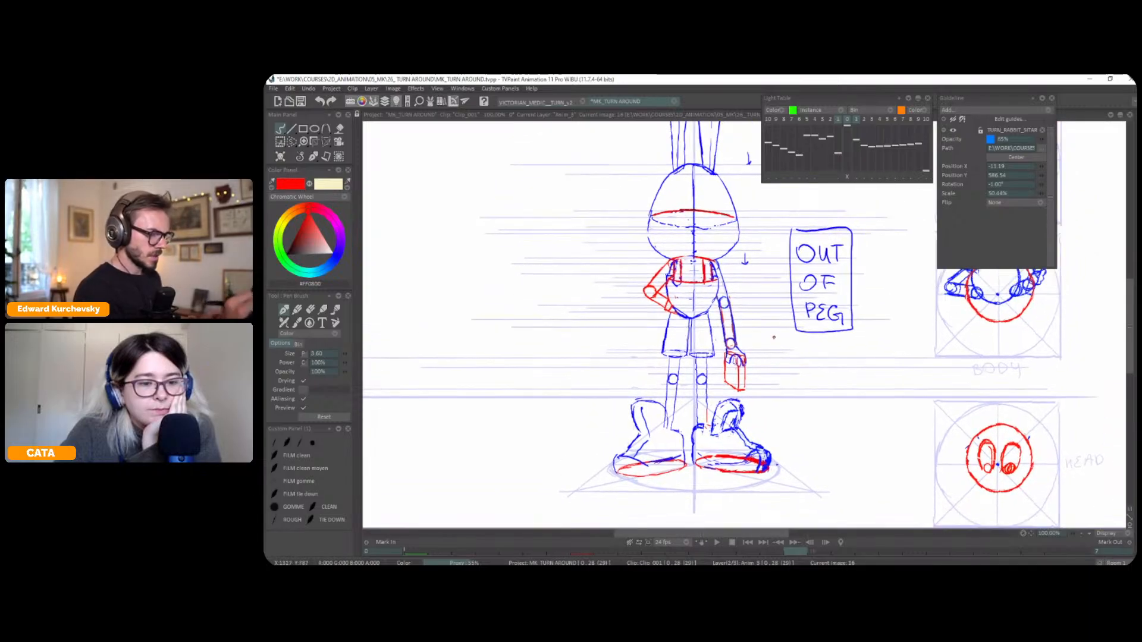
Flip between the three-quarter, profile and back-view drawings to compare the pose and the briefcase
{"action": "key", "text": "Left"}
{"action": "key", "text": "Left"}
{"action": "key", "text": "Left"}
{"action": "key", "text": "Right"}
{"action": "key", "text": "Right"}
{"action": "key", "text": "Right"}
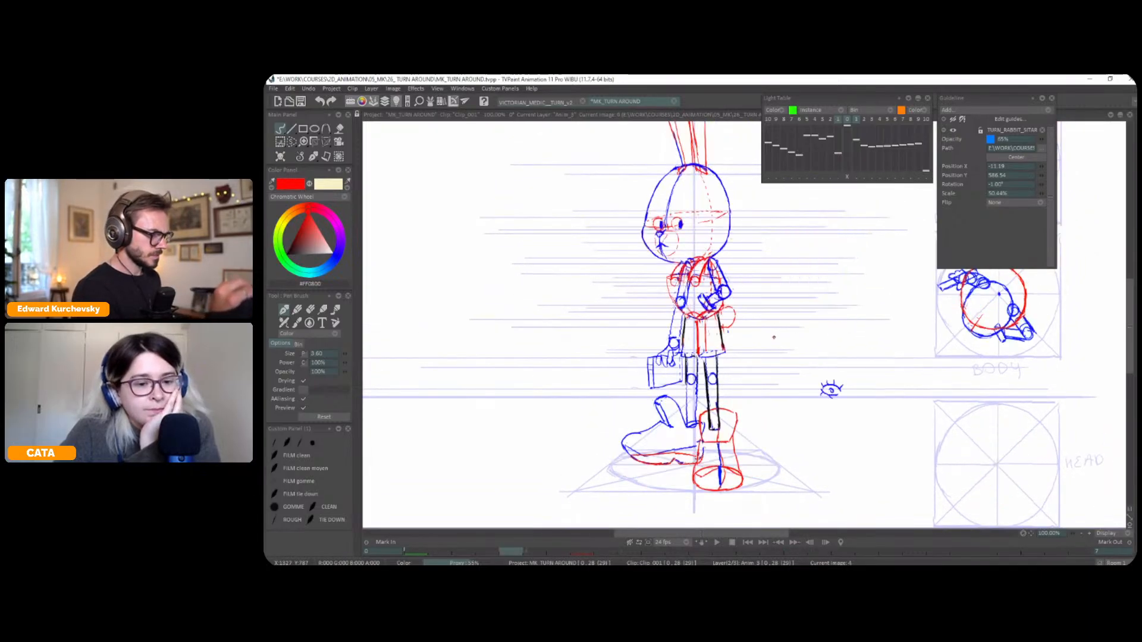
{"action": "key", "text": "Left"}
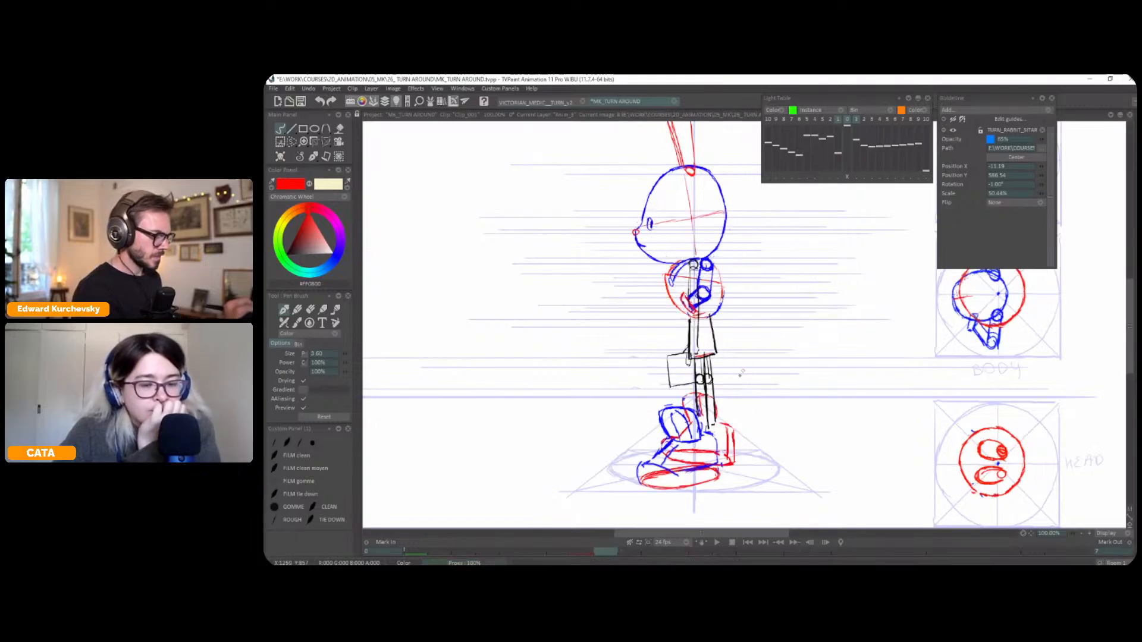
{"action": "key", "text": "Right"}
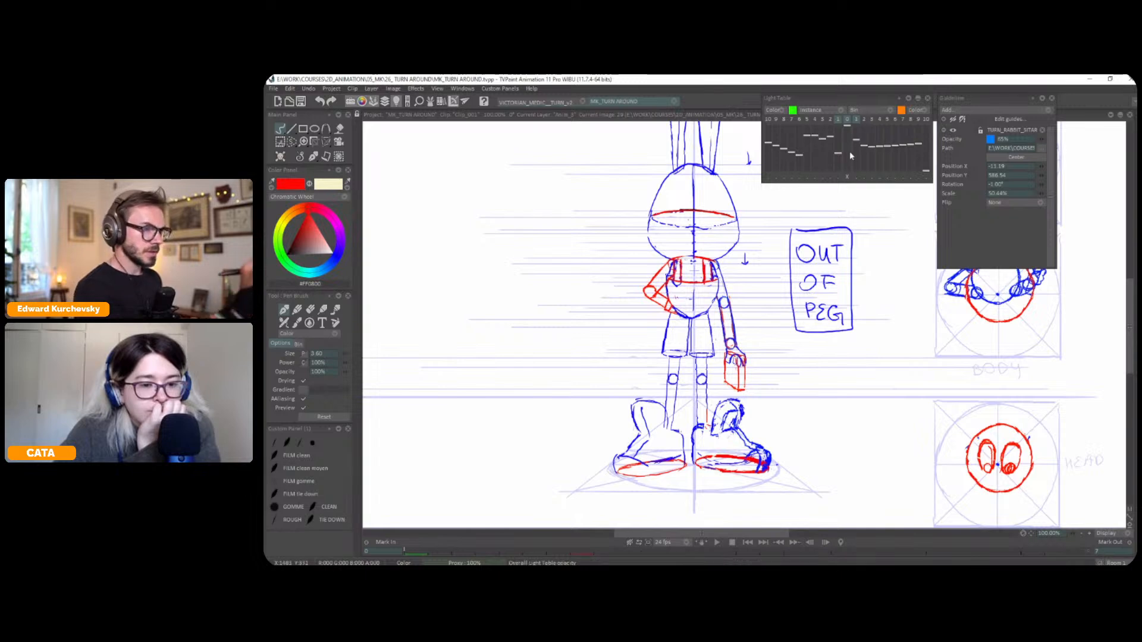
{"action": "key", "text": "Left"}
{"action": "key", "text": "Left"}
{"action": "key", "text": "Right"}
{"action": "key", "text": "Left"}
{"action": "key", "text": "Right"}
Redraw the back view's briefcase in red as a flat box, using the light table's second previous drawing as reference
{"action": "left_click", "coordinate": [830, 119]}
{"action": "left_click", "coordinate": [838, 120]}
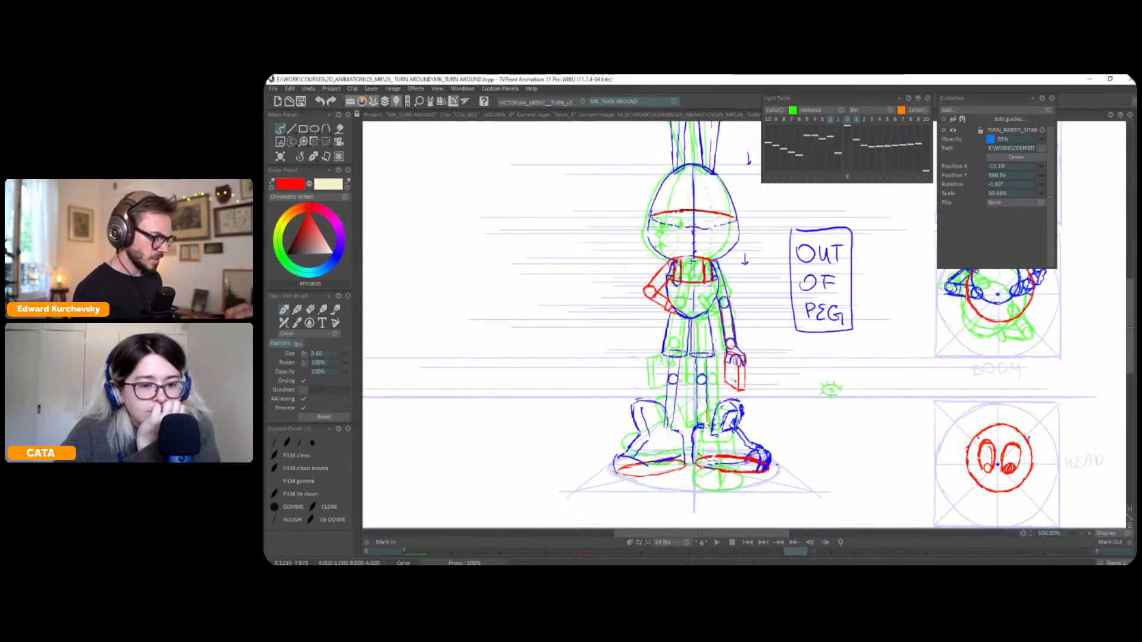
{"action": "left_click_drag", "start_coordinate": [691, 381], "coordinate": [750, 382]}
{"action": "key", "text": "ctrl+z"}
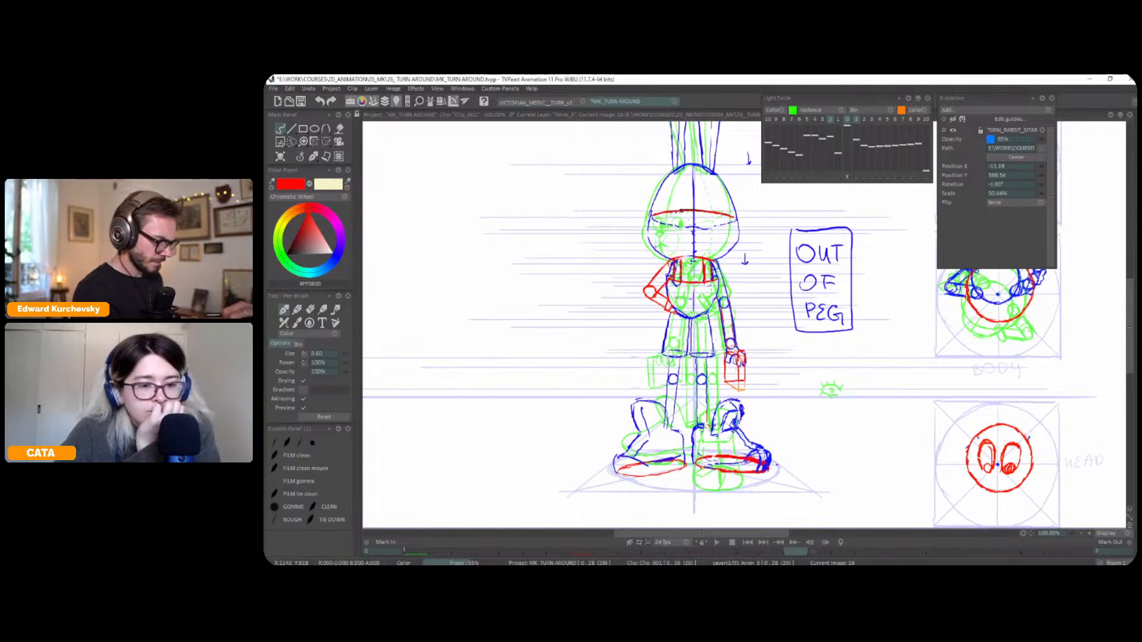
{"action": "key", "text": "l"}
Flip through the neighbouring drawings to check the redrawn briefcase against the rest of the turn
{"action": "key", "text": "Left"}
{"action": "key", "text": "Left"}
{"action": "key", "text": "Right"}
{"action": "key", "text": "Right"}
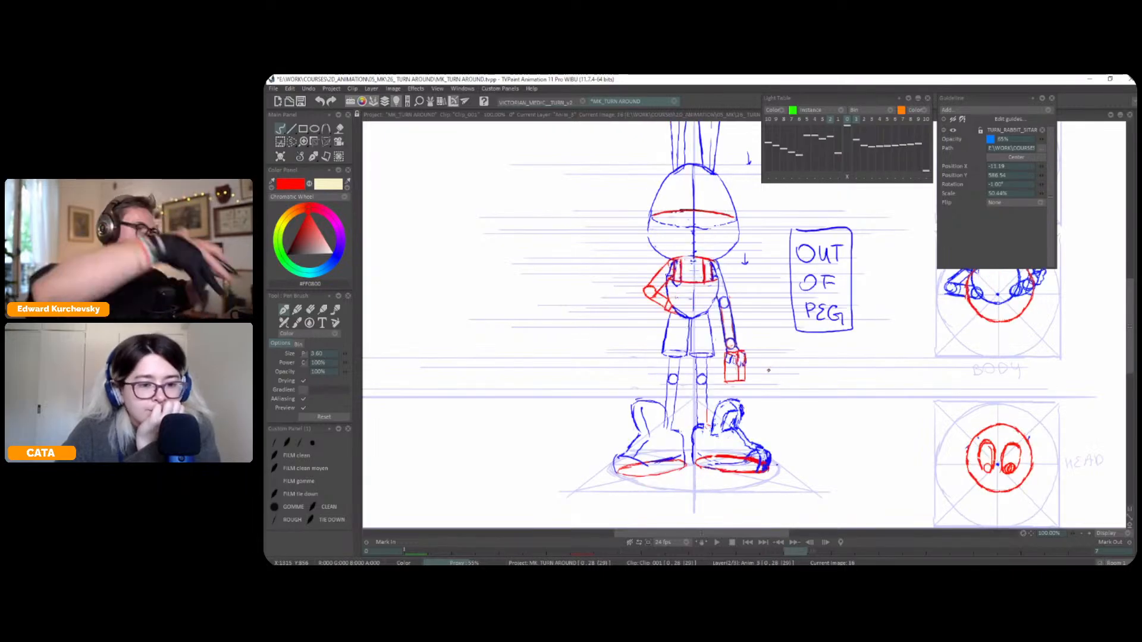
{"action": "key", "text": "Left"}
{"action": "key", "text": "Left"}
{"action": "key", "text": "Right"}
{"action": "key", "text": "Right"}
{"action": "key", "text": "Right"}
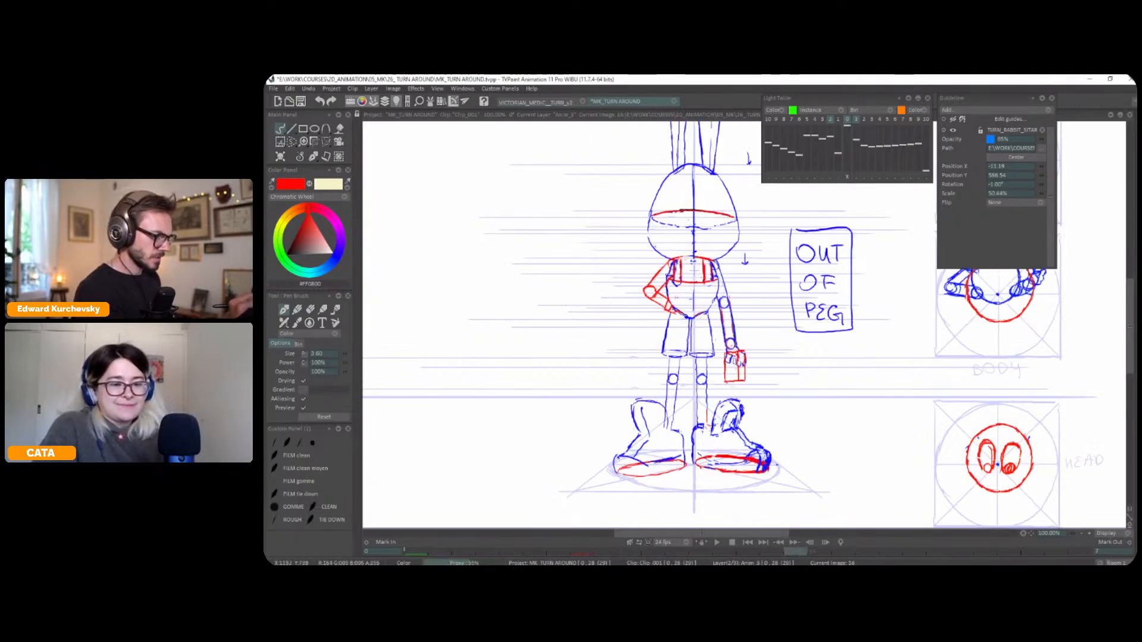
{"action": "scroll", "coordinate": [814, 343], "scroll_direction": "down", "scroll_amount": 2}
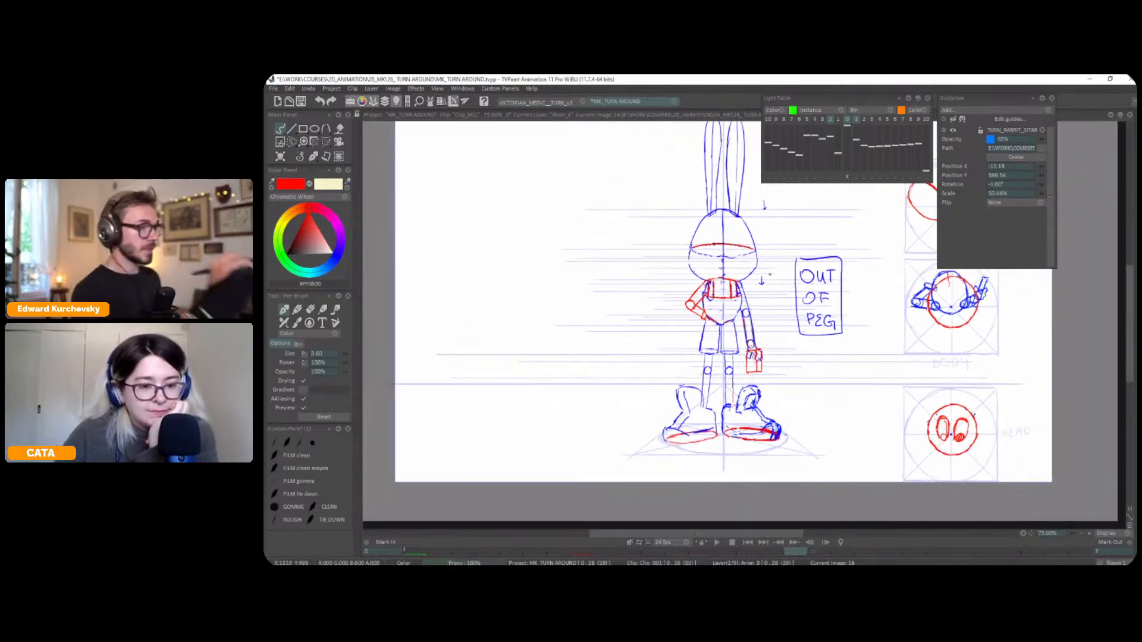
{"action": "left_click_drag", "start_coordinate": [774, 257], "coordinate": [766, 293]}
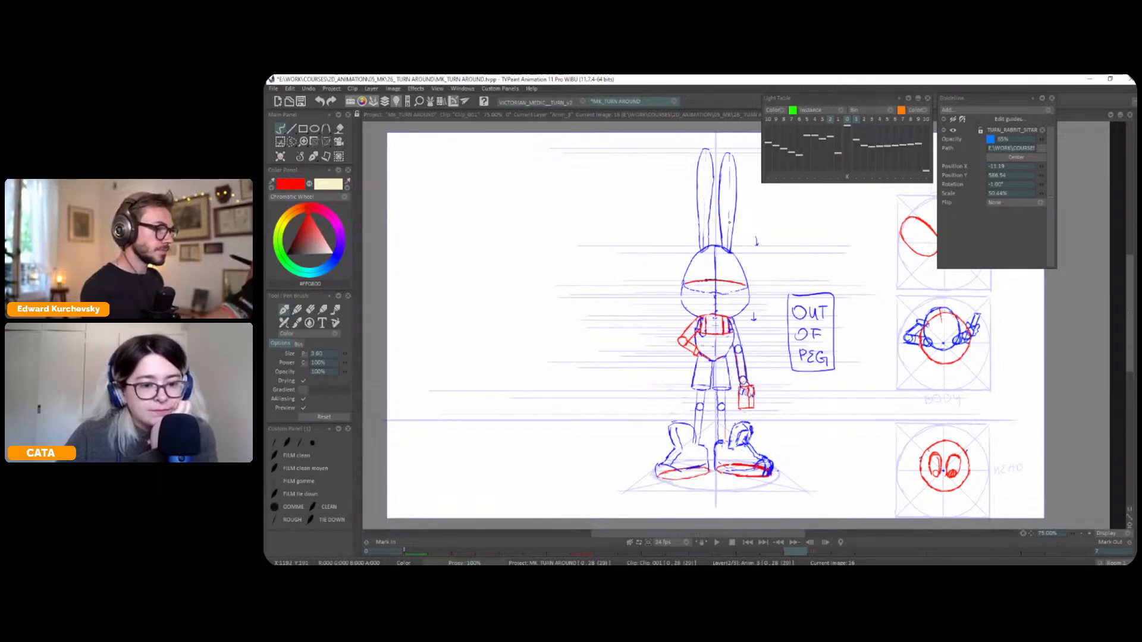
{"action": "left_click_drag", "start_coordinate": [787, 378], "coordinate": [793, 328]}
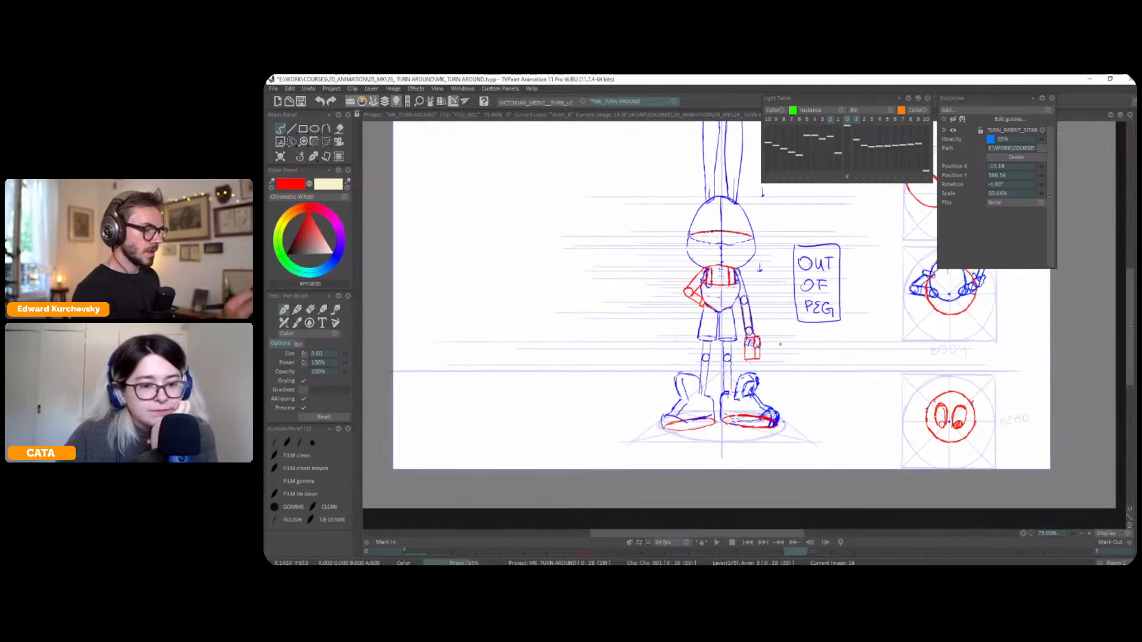
{"action": "left_click_drag", "start_coordinate": [813, 386], "coordinate": [709, 445]}
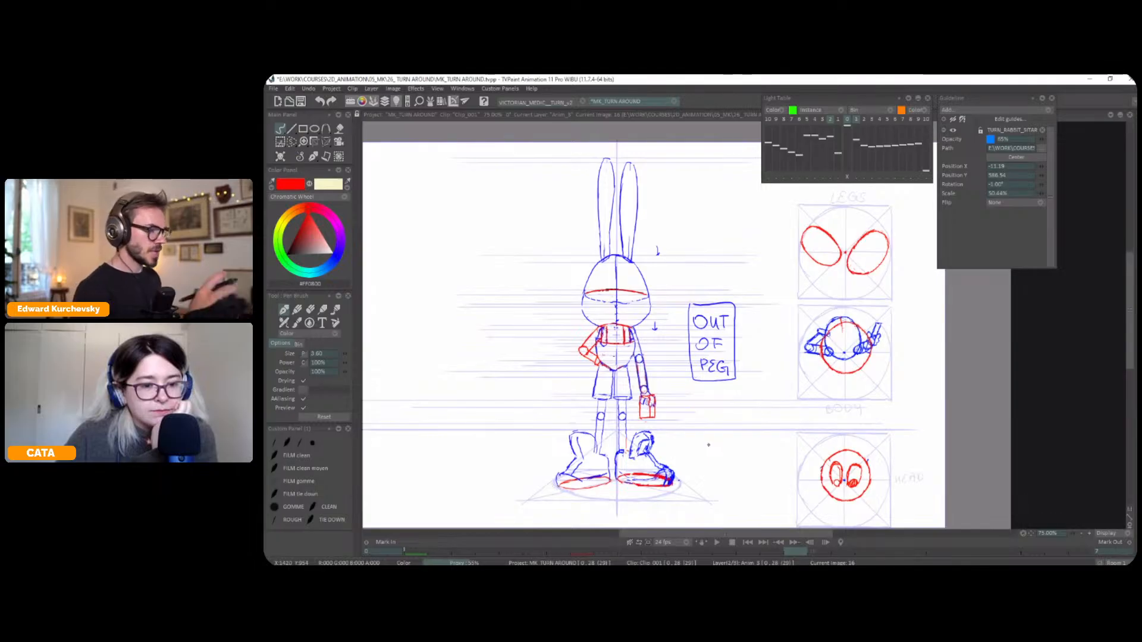
{"action": "key", "text": "plus"}
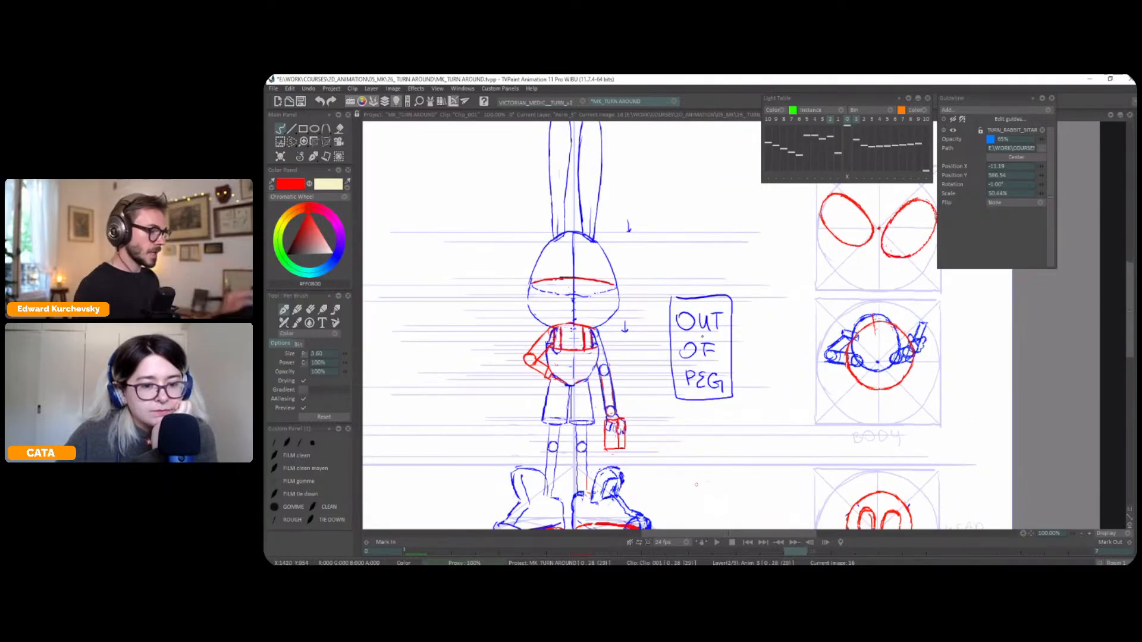
{"action": "left_click_drag", "start_coordinate": [555, 428], "coordinate": [615, 395]}
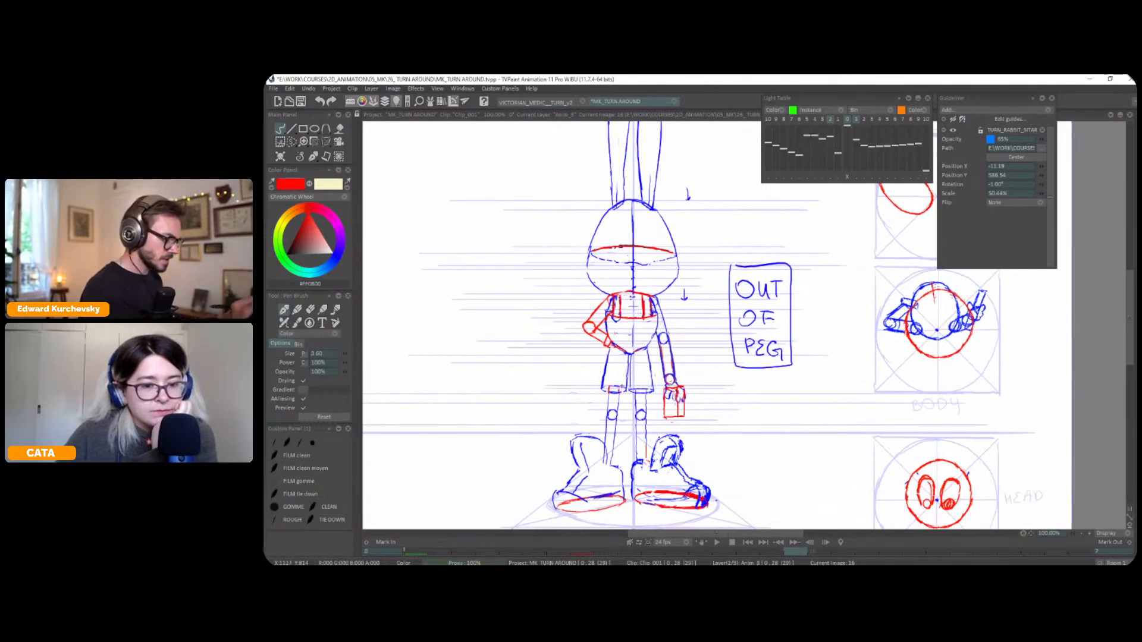
Redraw the top of the left-hand leg in red below the shorts' hem, comparing it with the neighbouring drawings
{"action": "key", "text": "Left"}
{"action": "key", "text": "Left"}
{"action": "key", "text": "Left"}
{"action": "key", "text": "Right"}
{"action": "key", "text": "Right"}
{"action": "key", "text": "Right"}
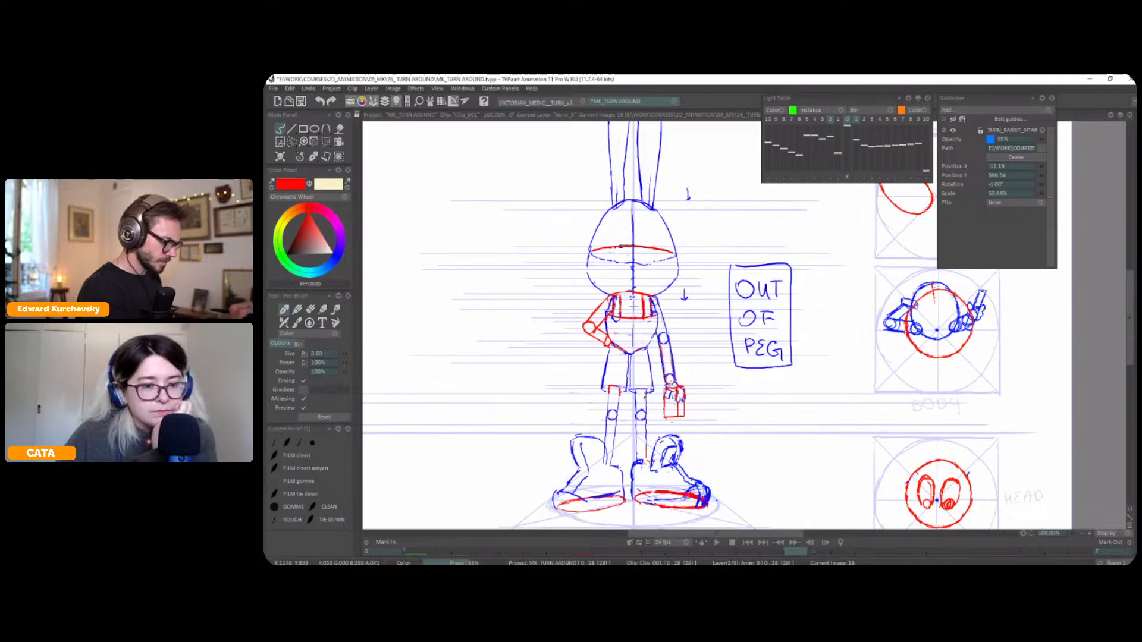
Lasso the back view's left-hand shoe and make it slightly smaller with a Perspective transform
{"action": "key", "text": "minus"}
{"action": "left_click_drag", "start_coordinate": [779, 362], "coordinate": [762, 412]}
{"action": "key", "text": "s"}
{"action": "mouse_move", "coordinate": [634, 392]}
{"action": "left_mouse_down"}
{"action": "mouse_move", "coordinate": [592, 470]}
{"action": "mouse_move", "coordinate": [619, 477]}
{"action": "mouse_move", "coordinate": [650, 463]}
{"action": "left_mouse_up"}
{"action": "key", "text": "p"}
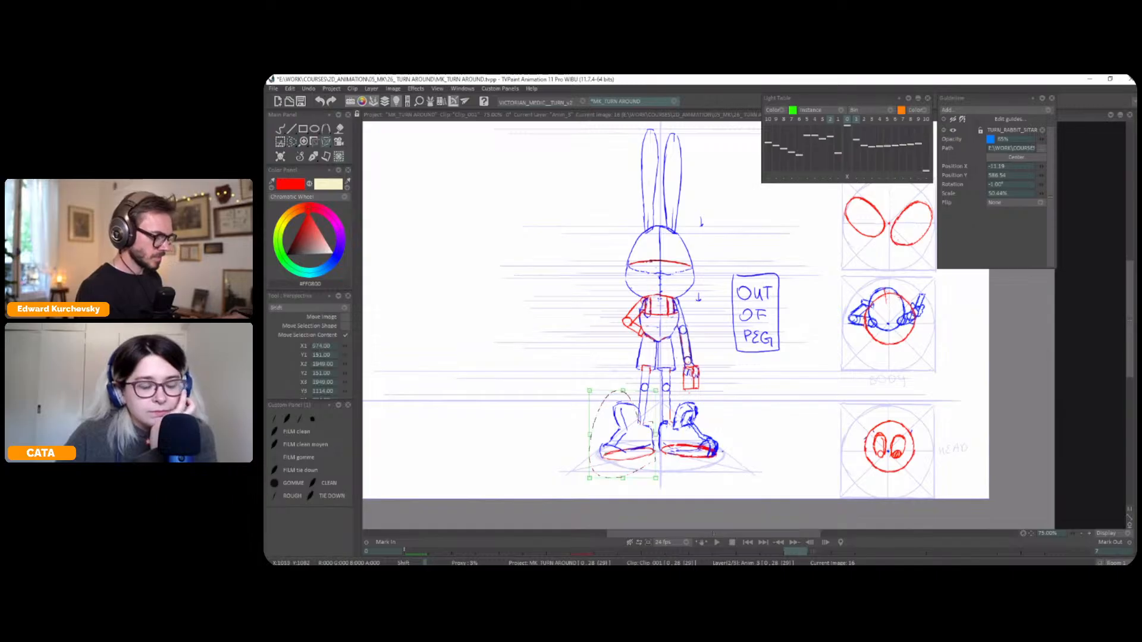
{"action": "left_click_drag", "start_coordinate": [589, 434], "coordinate": [593, 418]}
{"action": "left_click_drag", "start_coordinate": [721, 429], "coordinate": [705, 441]}
{"action": "left_click_drag", "start_coordinate": [639, 490], "coordinate": [634, 490]}
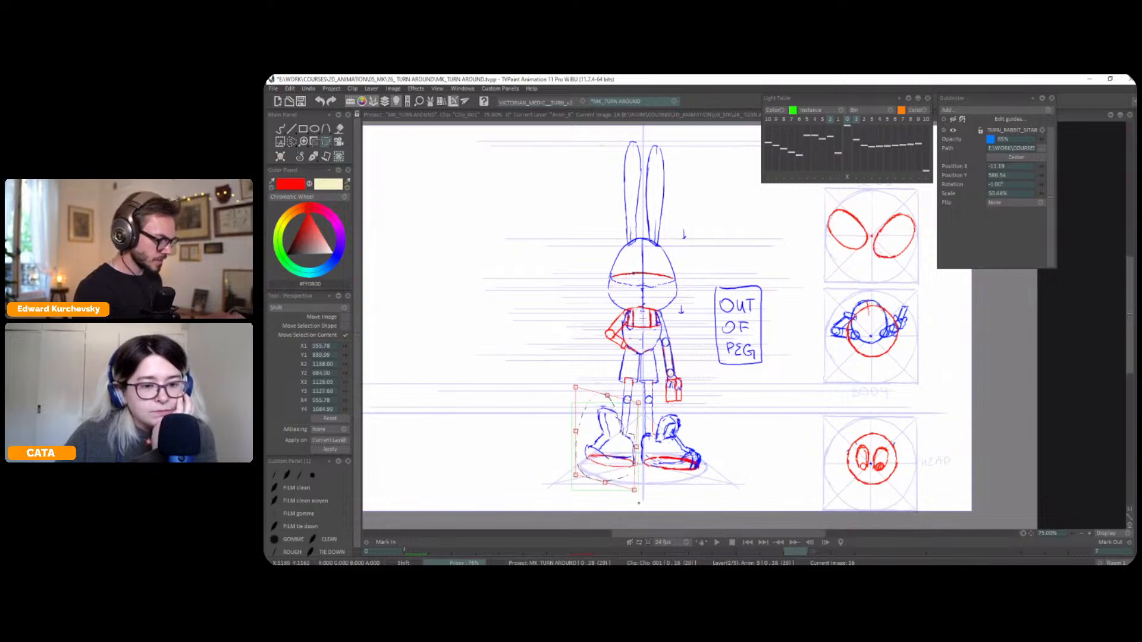
{"action": "key", "text": "Return"}
{"action": "key", "text": "ctrl+d"}
Lasso the back view's right-hand shoe, enlarge it with a Perspective transform, and check it against the previous drawing
{"action": "key", "text": "s"}
{"action": "mouse_move", "coordinate": [688, 414]}
{"action": "left_mouse_down"}
{"action": "mouse_move", "coordinate": [654, 418]}
{"action": "mouse_move", "coordinate": [640, 461]}
{"action": "left_mouse_up"}
{"action": "key", "text": "p"}
{"action": "left_click_drag", "start_coordinate": [718, 453], "coordinate": [717, 438]}
{"action": "left_click_drag", "start_coordinate": [637, 483], "coordinate": [637, 494]}
{"action": "key", "text": "Return"}
{"action": "left_click", "coordinate": [300, 159]}
{"action": "left_click", "coordinate": [299, 164]}
{"action": "key", "text": "Left"}
{"action": "key", "text": "Right"}
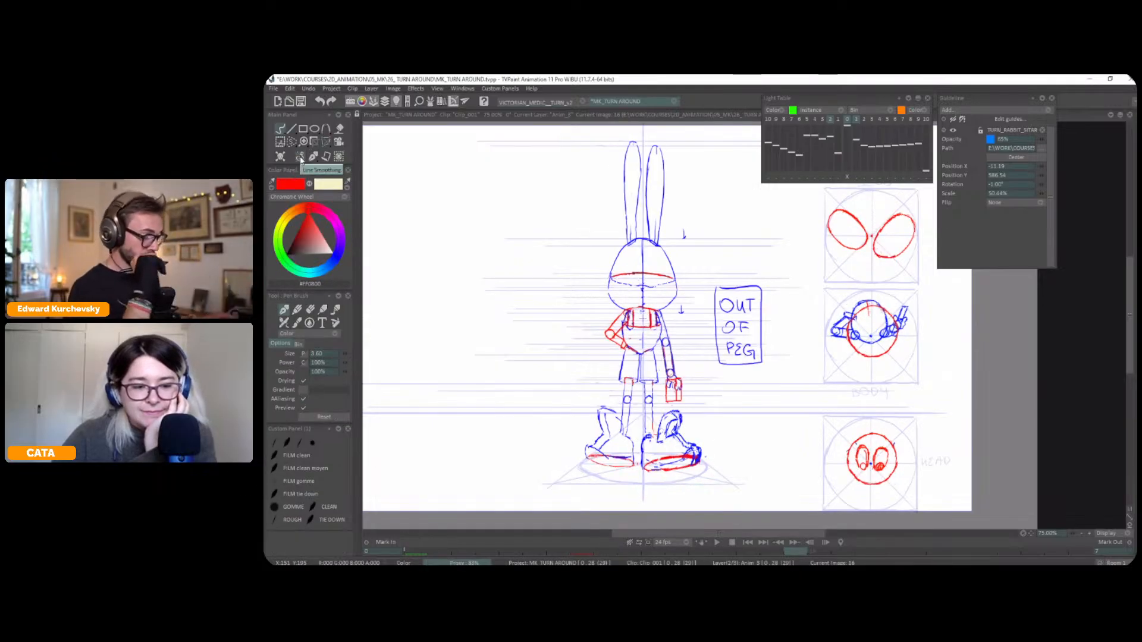
Flip between the front, profile and back-view drawings to compare the legs and the resized shoes
{"action": "left_click_drag", "start_coordinate": [829, 387], "coordinate": [832, 377]}
{"action": "left_click_drag", "start_coordinate": [695, 385], "coordinate": [694, 382]}
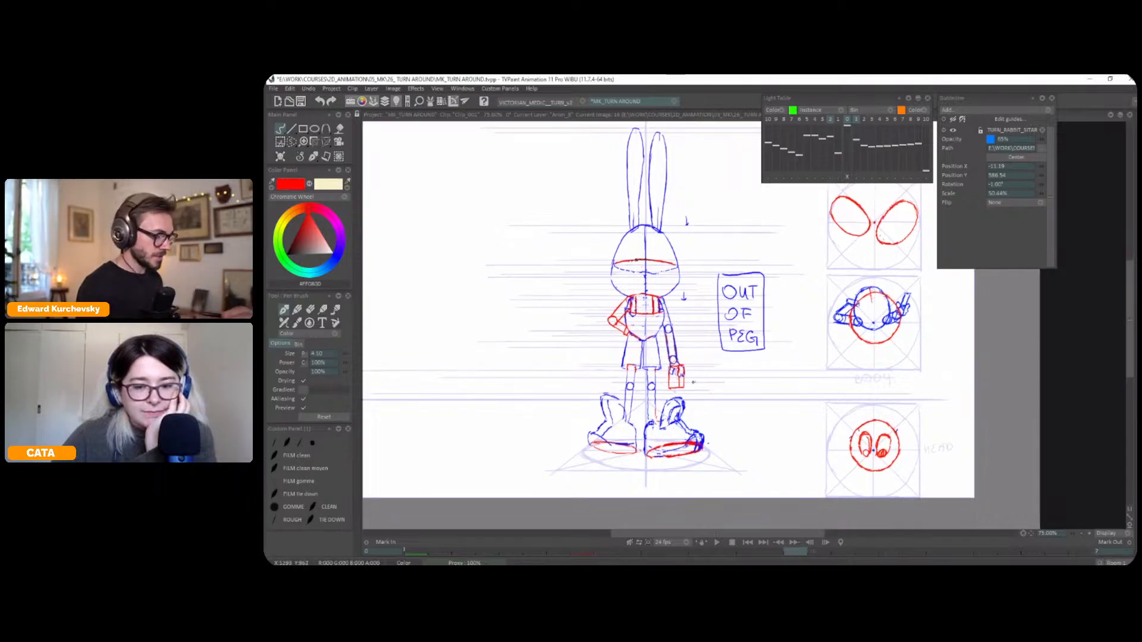
{"action": "key", "text": "Left"}
{"action": "key", "text": "Left"}
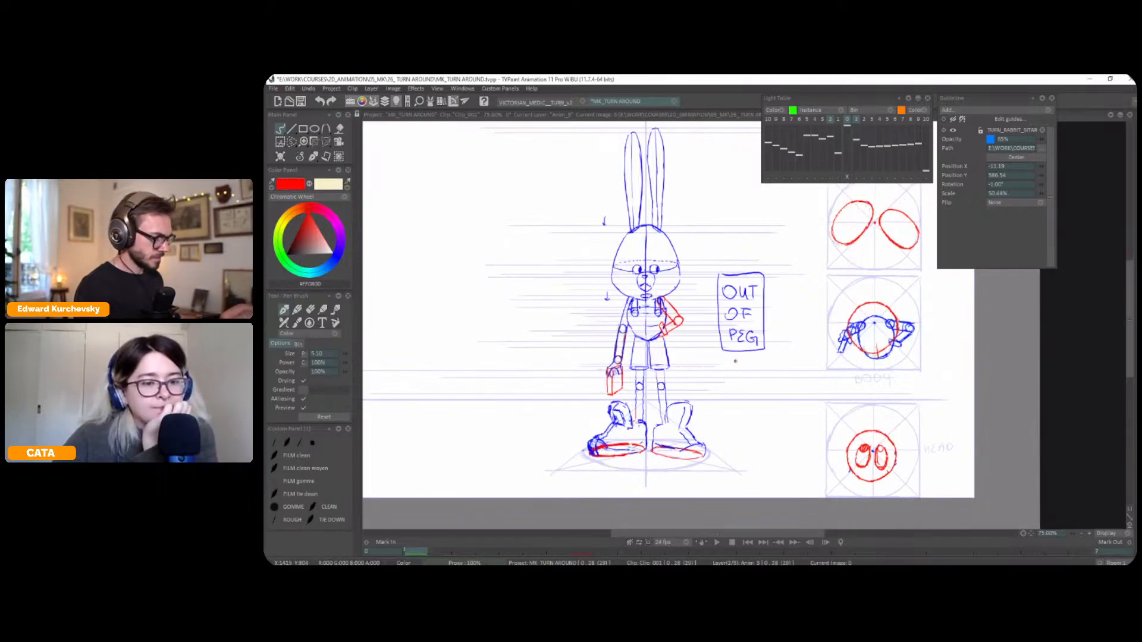
{"action": "key", "text": "Right"}
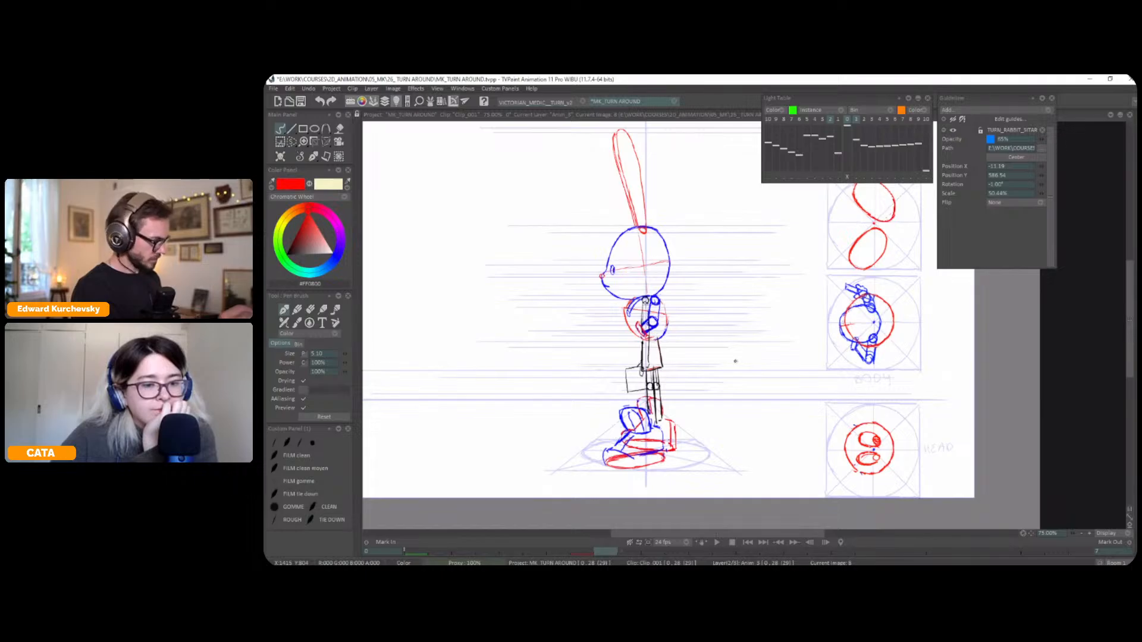
{"action": "key", "text": "Left"}
{"action": "key", "text": "Left"}
Check the drawings' places on the timeline and toggle between the front and back views to compare the two poses
{"action": "key", "text": "Tab"}
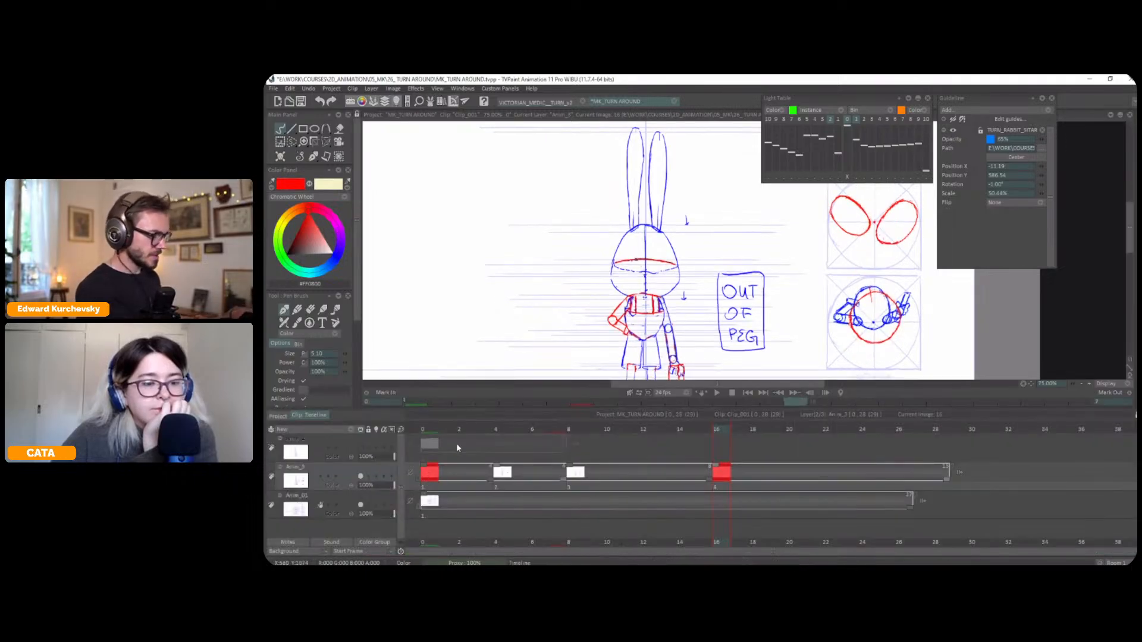
{"action": "left_click", "coordinate": [436, 428]}
{"action": "left_click", "coordinate": [721, 430]}
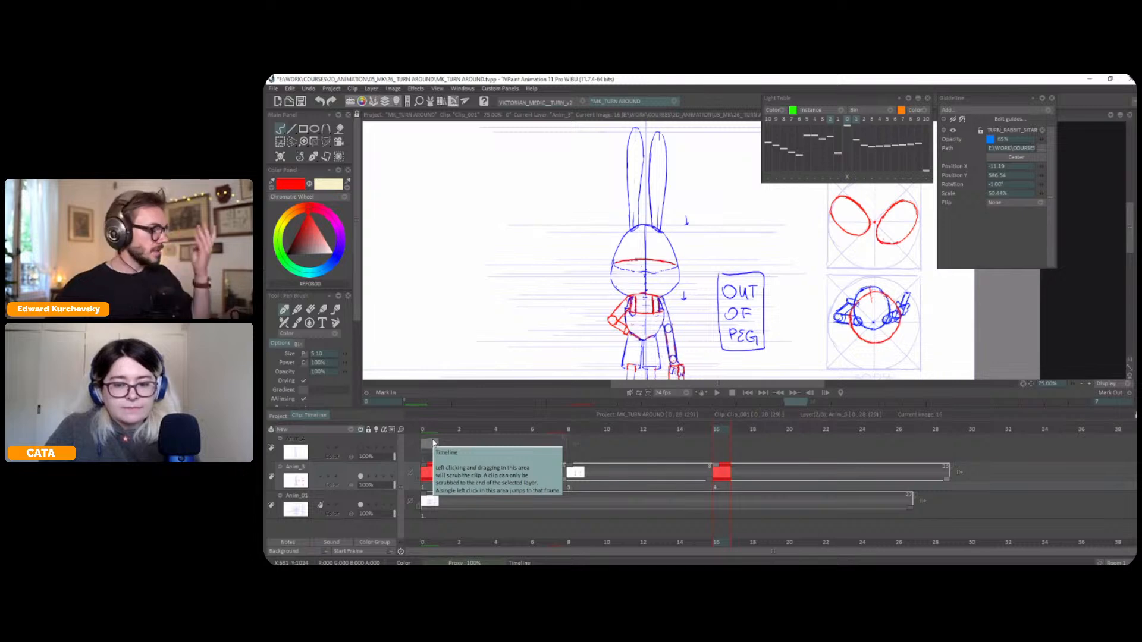
{"action": "left_click", "coordinate": [433, 444]}
{"action": "key", "text": "Left"}
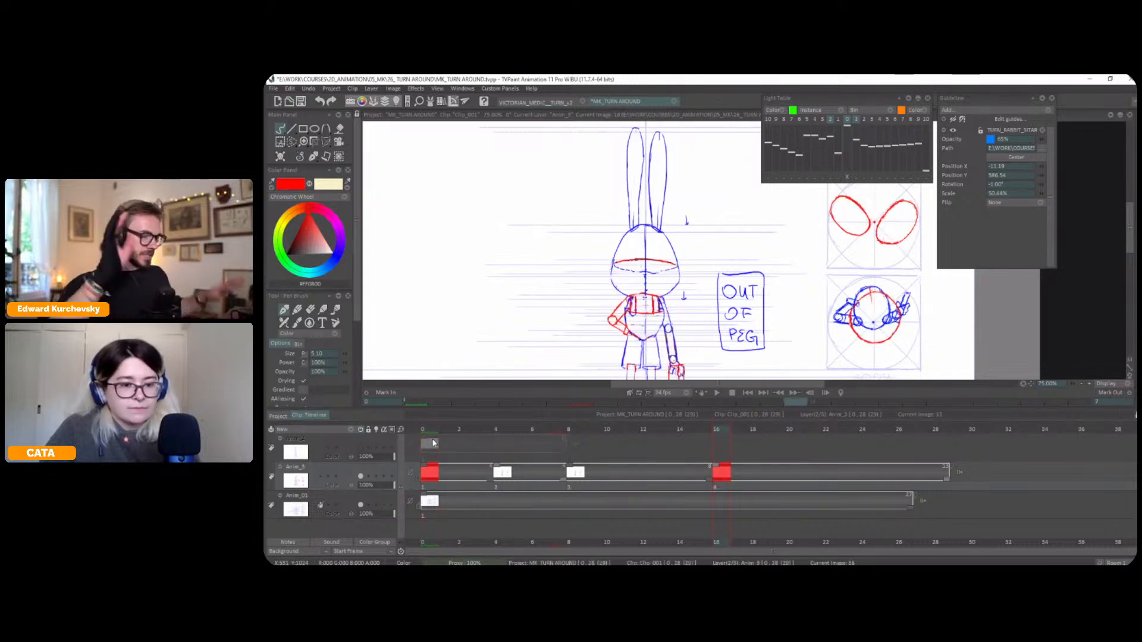
{"action": "key", "text": "Down"}
{"action": "key", "text": "Right"}
{"action": "key", "text": "Left"}
{"action": "key", "text": "Right"}
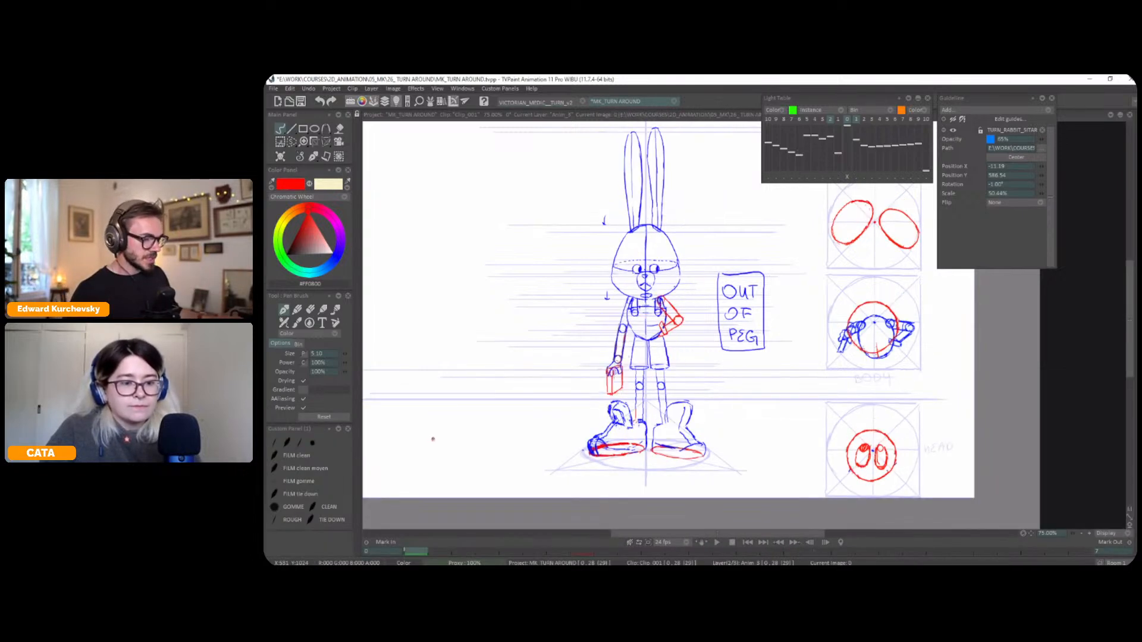
{"action": "key", "text": "Left"}
{"action": "key", "text": "Right"}
{"action": "key", "text": "Left"}
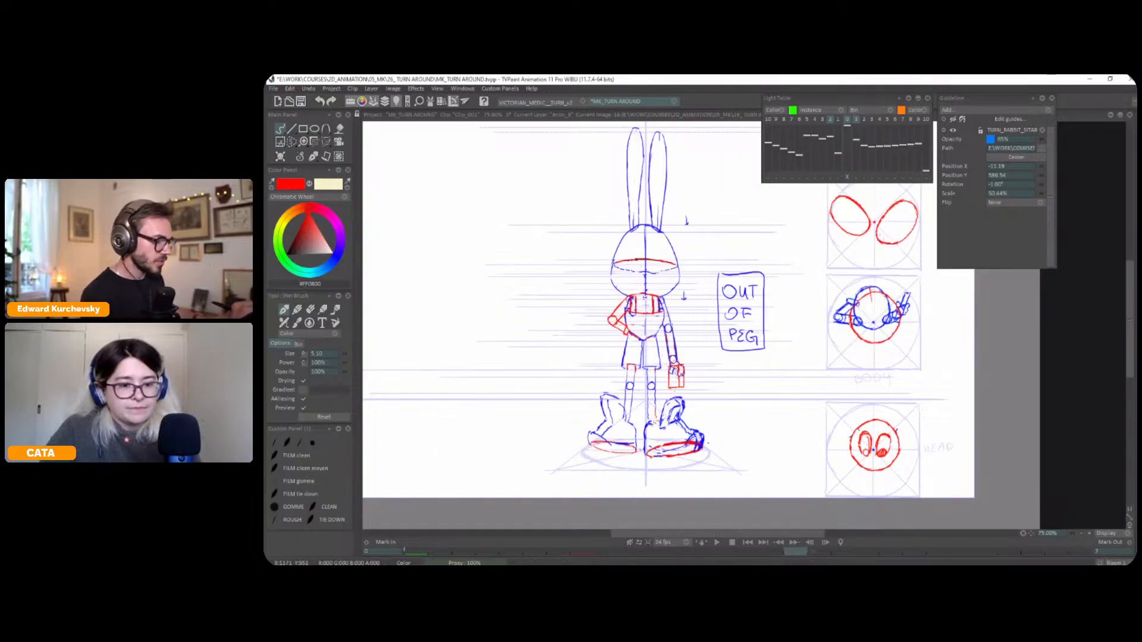
Redraw the lower part of the back view's right-hand leg in red, flipping against the front drawing for reference
{"action": "left_click_drag", "start_coordinate": [655, 413], "coordinate": [656, 424]}
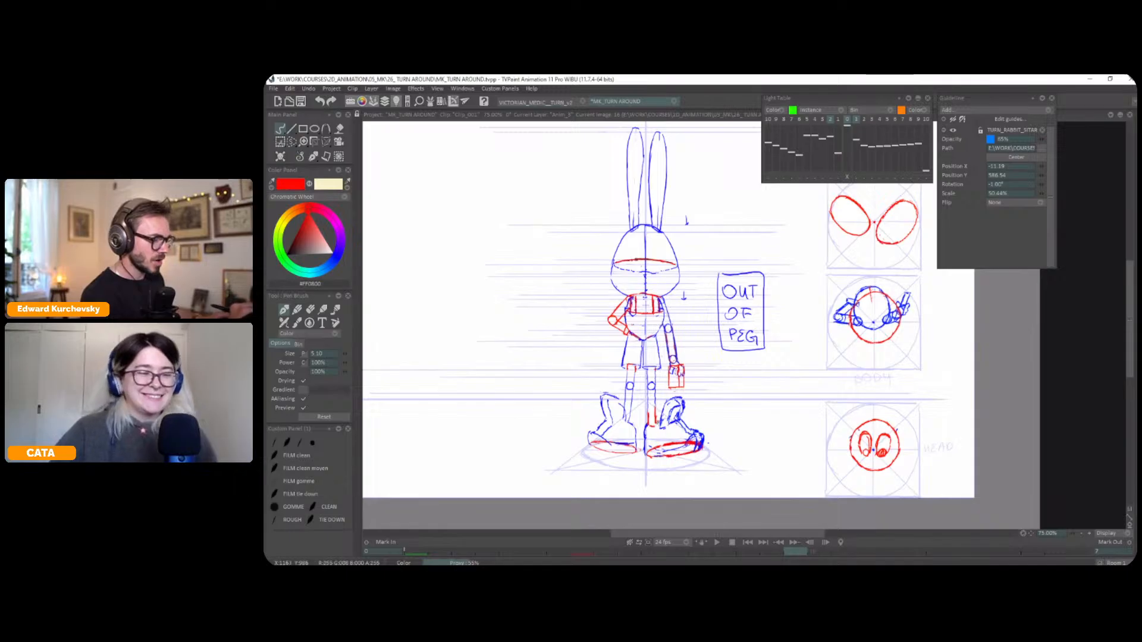
{"action": "key", "text": "Left"}
{"action": "key", "text": "Right"}
{"action": "key", "text": "Left"}
{"action": "key", "text": "Right"}
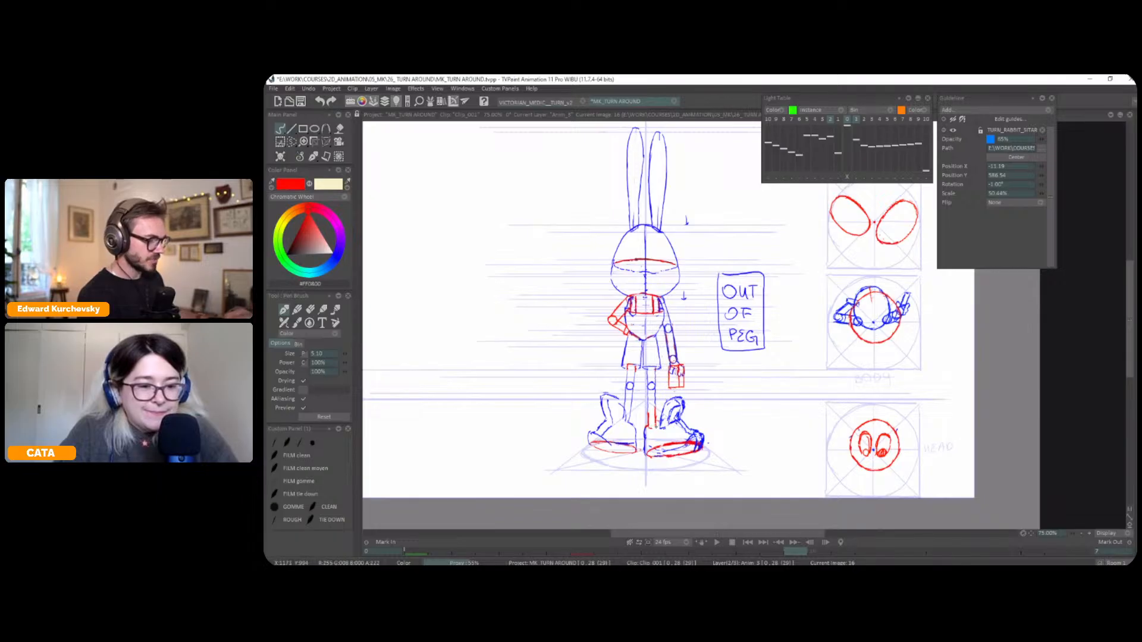
Redraw the upper part of the right-hand shoe in red and erase the blue lines it replaces, flipping to compare
{"action": "key", "text": "Left"}
{"action": "key", "text": "Right"}
{"action": "key", "text": "Left"}
{"action": "key", "text": "Right"}
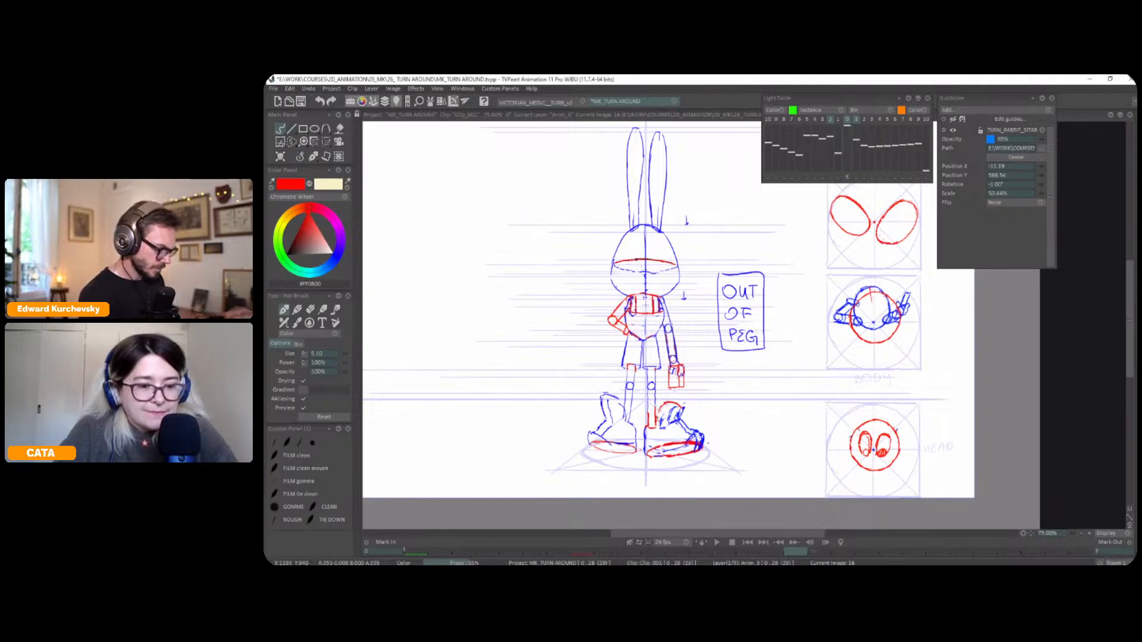
{"action": "key", "text": "Left"}
{"action": "key", "text": "Right"}
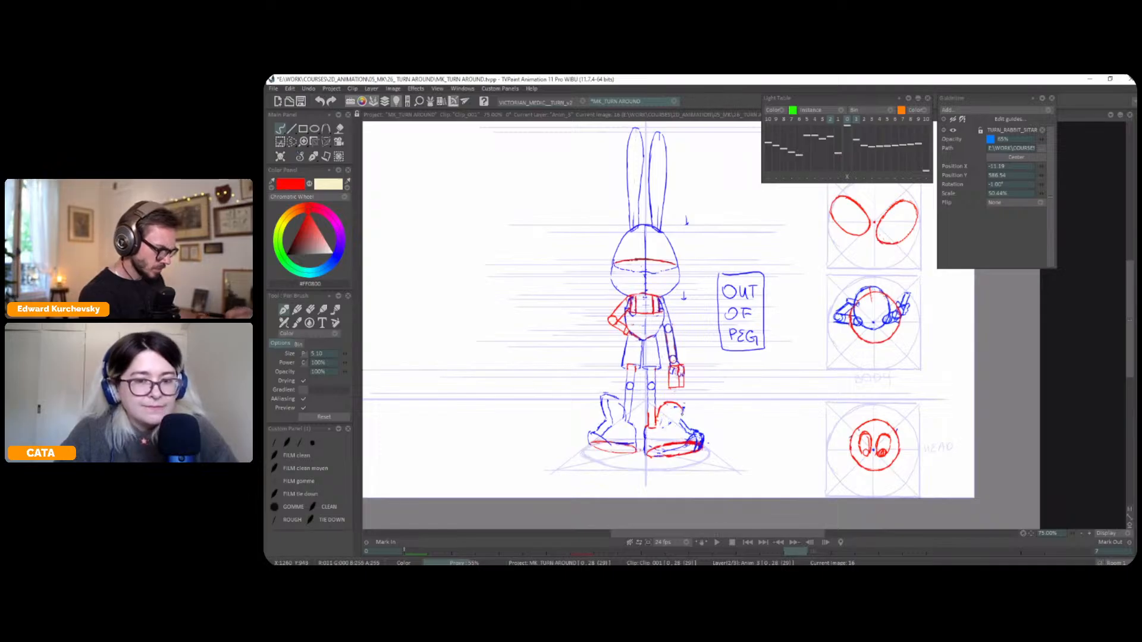
{"action": "key", "text": "Left"}
{"action": "key", "text": "Right"}
{"action": "key", "text": "Left"}
{"action": "key", "text": "Right"}
{"action": "key", "text": "Left"}
{"action": "key", "text": "Right"}
Select the toe area of the right-hand shoe and adjust it with a Perspective transform
{"action": "key", "text": "s"}
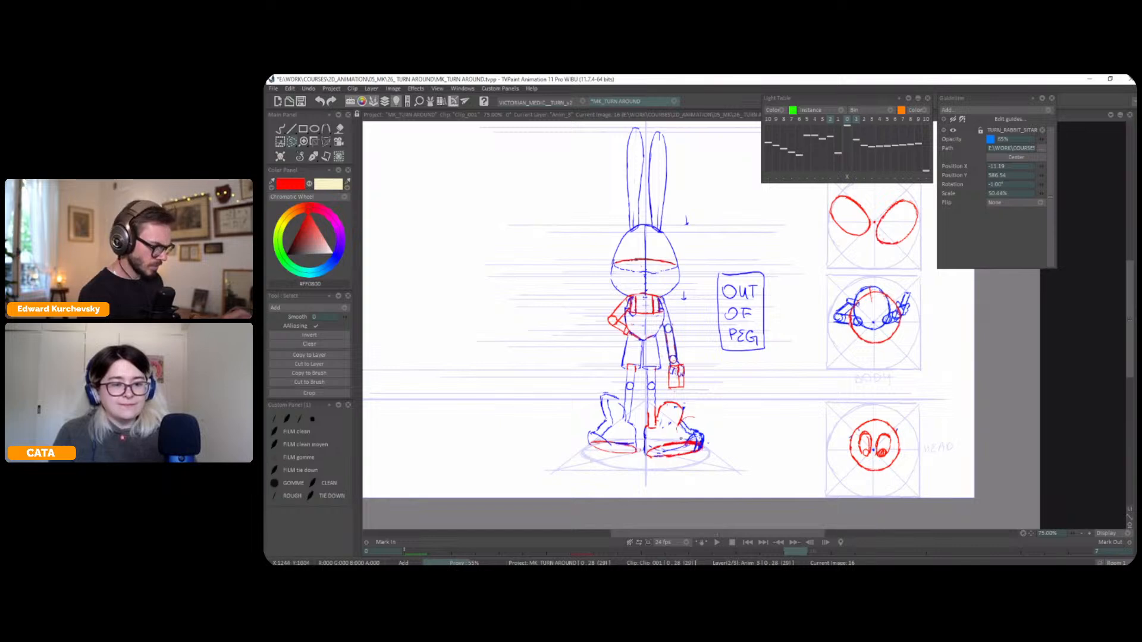
{"action": "key", "text": "ctrl+t"}
{"action": "left_click_drag", "start_coordinate": [697, 432], "coordinate": [700, 434]}
{"action": "key", "text": "Return"}
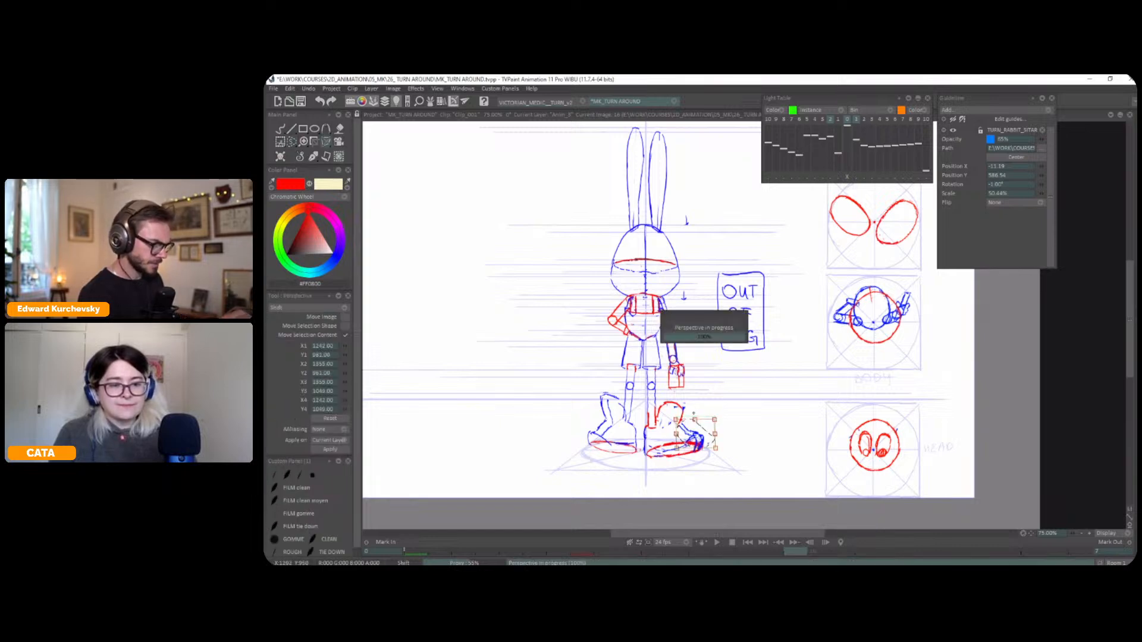
{"action": "left_click", "coordinate": [318, 160]}
{"action": "left_click", "coordinate": [322, 170]}
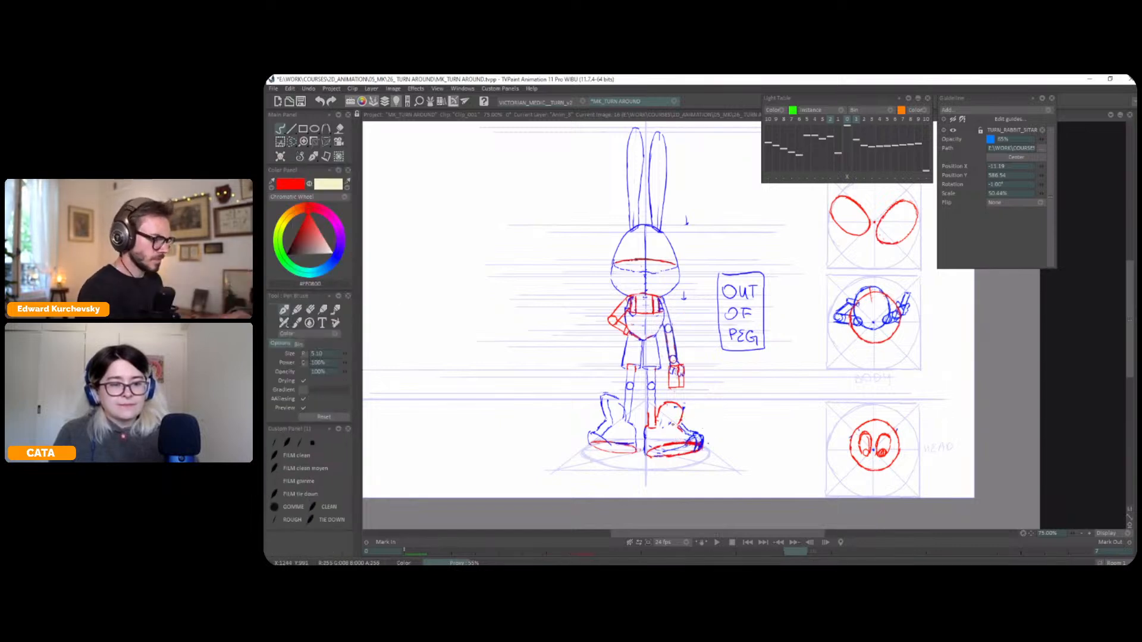
Draw the right-hand shoe's instep in red down towards the toe, checking it against the adjacent drawing
{"action": "key", "text": "Left"}
{"action": "key", "text": "Right"}
{"action": "key", "text": "Left"}
{"action": "key", "text": "Right"}
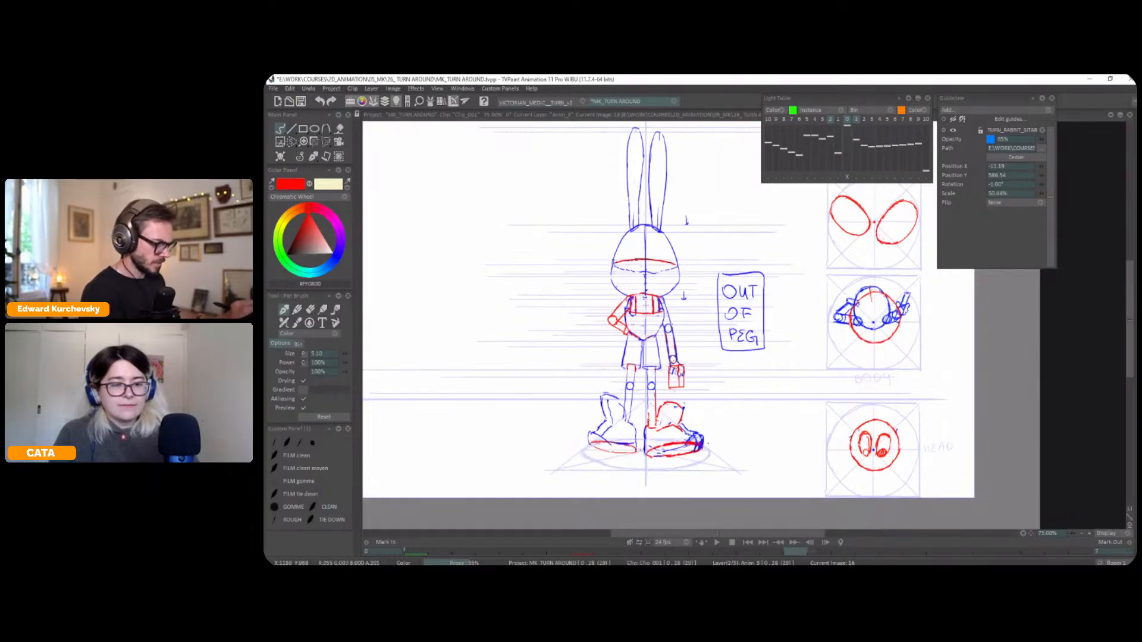
Redraw the outlines of both legs in red from the shorts down to the shoes, comparing with the front drawing
{"action": "key", "text": "Left"}
{"action": "key", "text": "Right"}
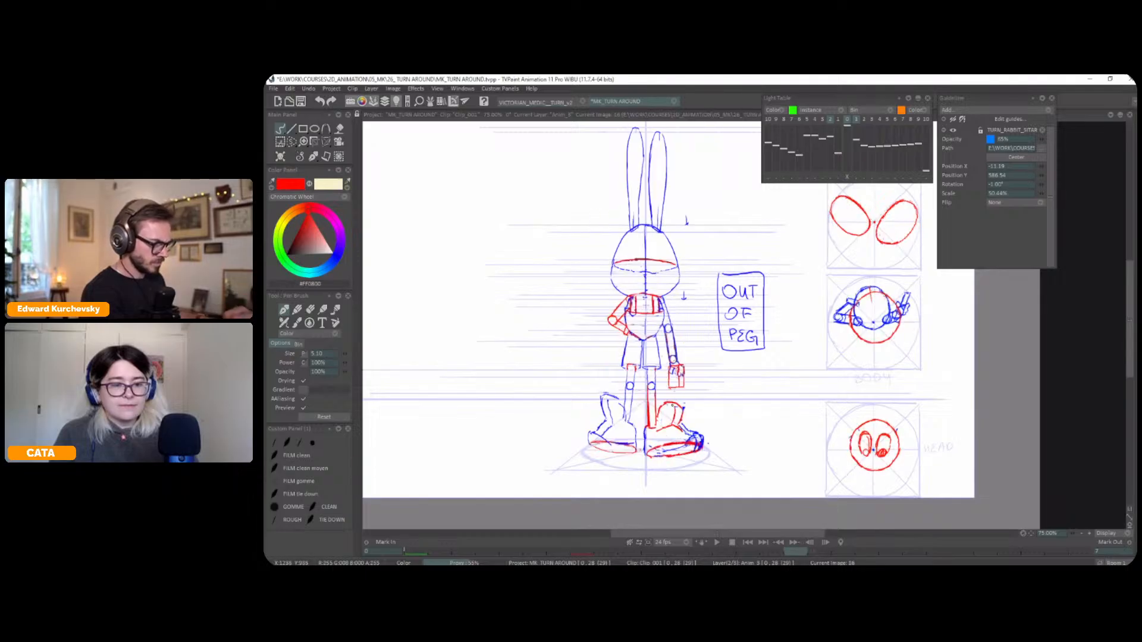
{"action": "key", "text": "Left"}
{"action": "key", "text": "Right"}
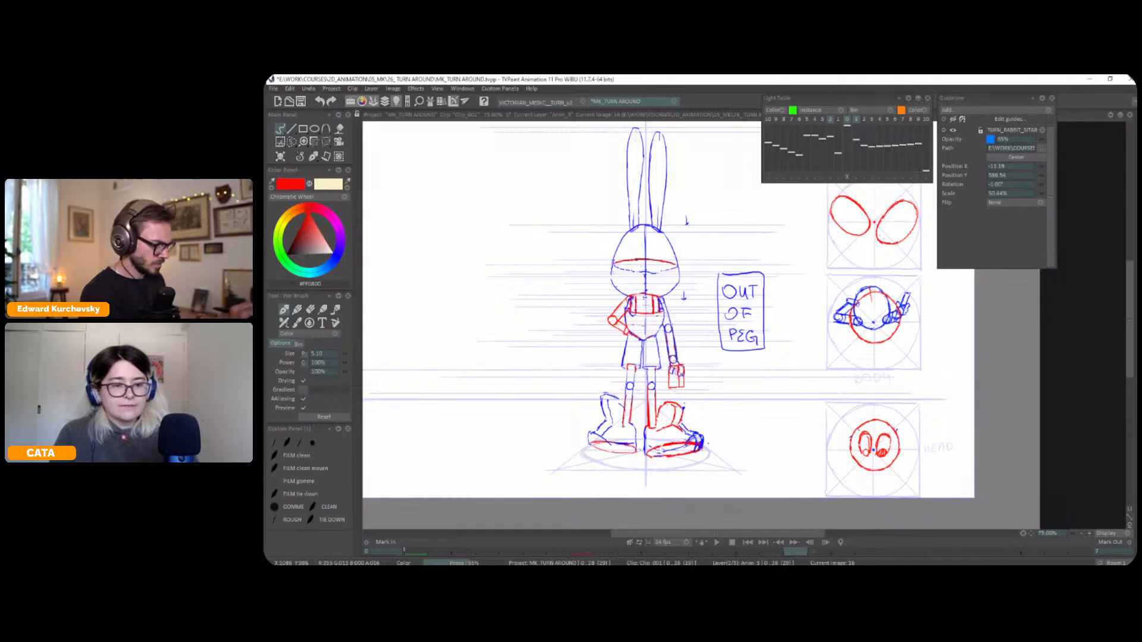
{"action": "key", "text": "Left"}
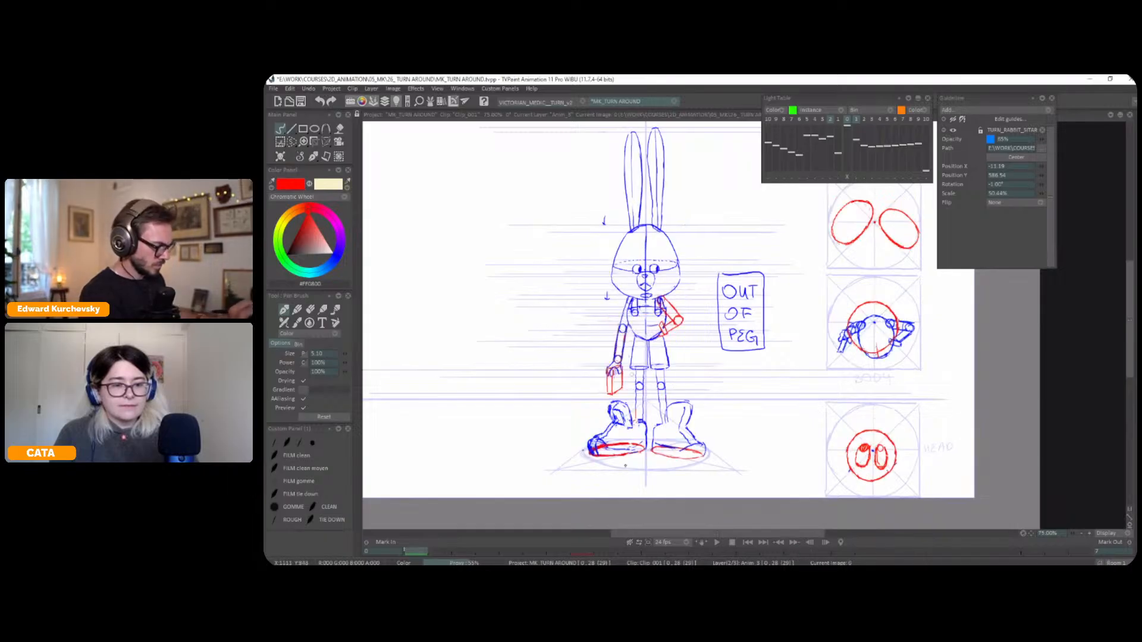
{"action": "key", "text": "Right"}
Lasso the upper tip of the left-hand shoe and adjust it with a Perspective transform
{"action": "key", "text": "s"}
{"action": "mouse_move", "coordinate": [597, 407]}
{"action": "left_mouse_down"}
{"action": "mouse_move", "coordinate": [611, 387]}
{"action": "mouse_move", "coordinate": [599, 411]}
{"action": "left_mouse_up"}
{"action": "key", "text": "ctrl+t"}
{"action": "key", "text": "Return"}
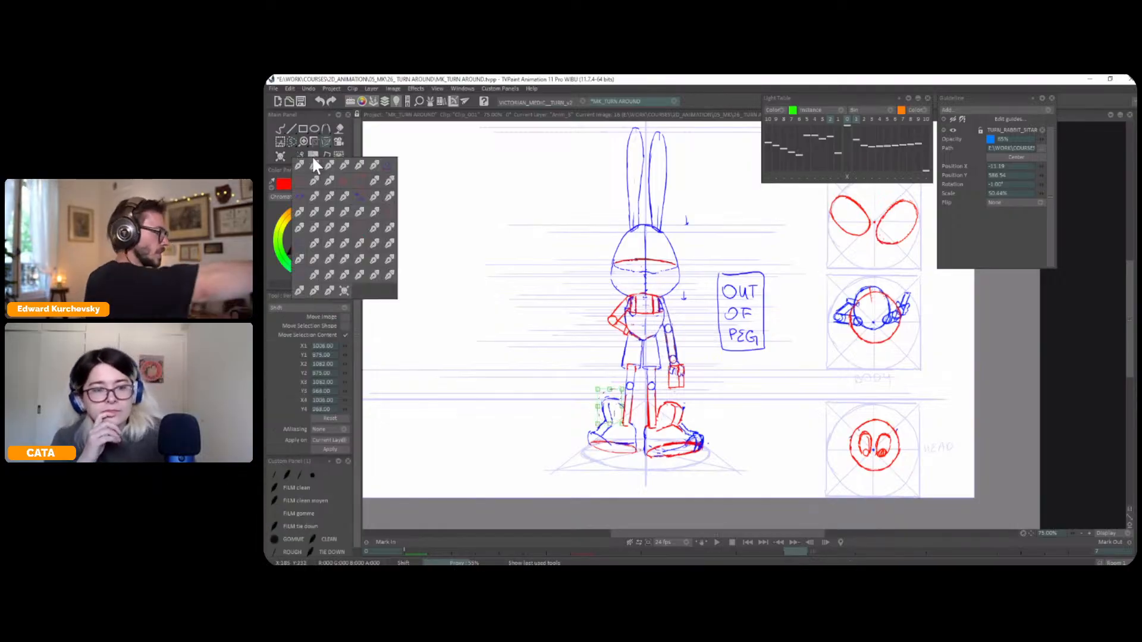
{"action": "left_click", "coordinate": [313, 156]}
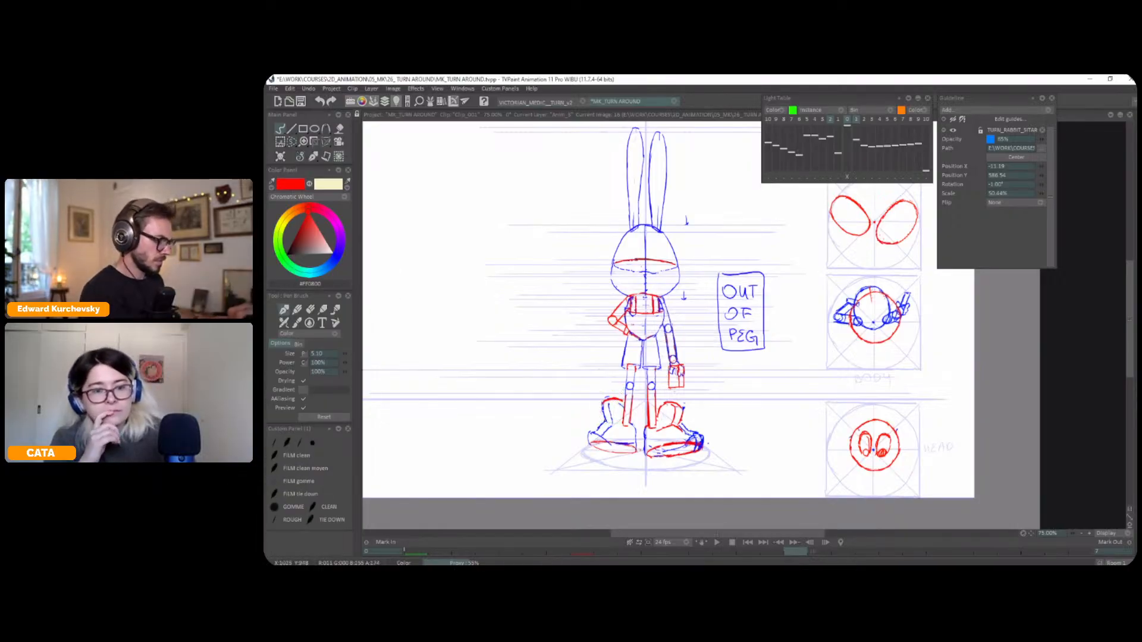
Redraw the left-hand shoe's outline and the soles of both shoes in red, flipping to the adjacent drawing for comparison
{"action": "mouse_move", "coordinate": [605, 426]}
{"action": "left_mouse_down"}
{"action": "mouse_move", "coordinate": [587, 438]}
{"action": "mouse_move", "coordinate": [627, 428]}
{"action": "left_mouse_up"}
{"action": "key", "text": "Left"}
{"action": "key", "text": "Right"}
{"action": "key", "text": "Left"}
{"action": "key", "text": "Right"}
{"action": "key", "text": "Left"}
{"action": "key", "text": "Right"}
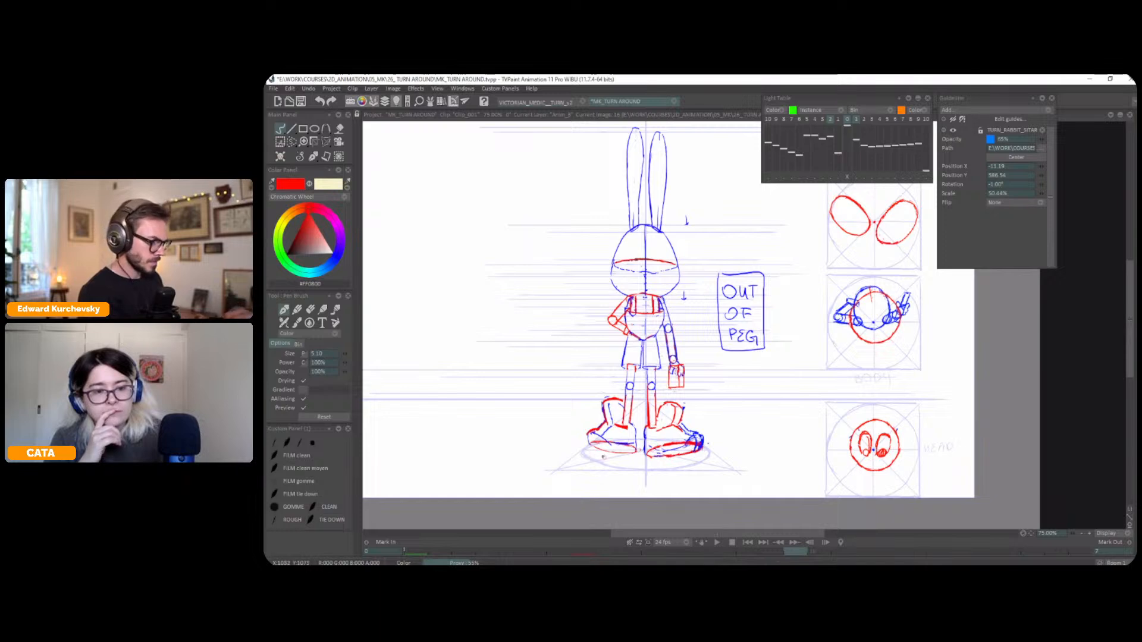
{"action": "left_click_drag", "start_coordinate": [591, 446], "coordinate": [609, 454]}
{"action": "key", "text": "Left"}
{"action": "key", "text": "Right"}
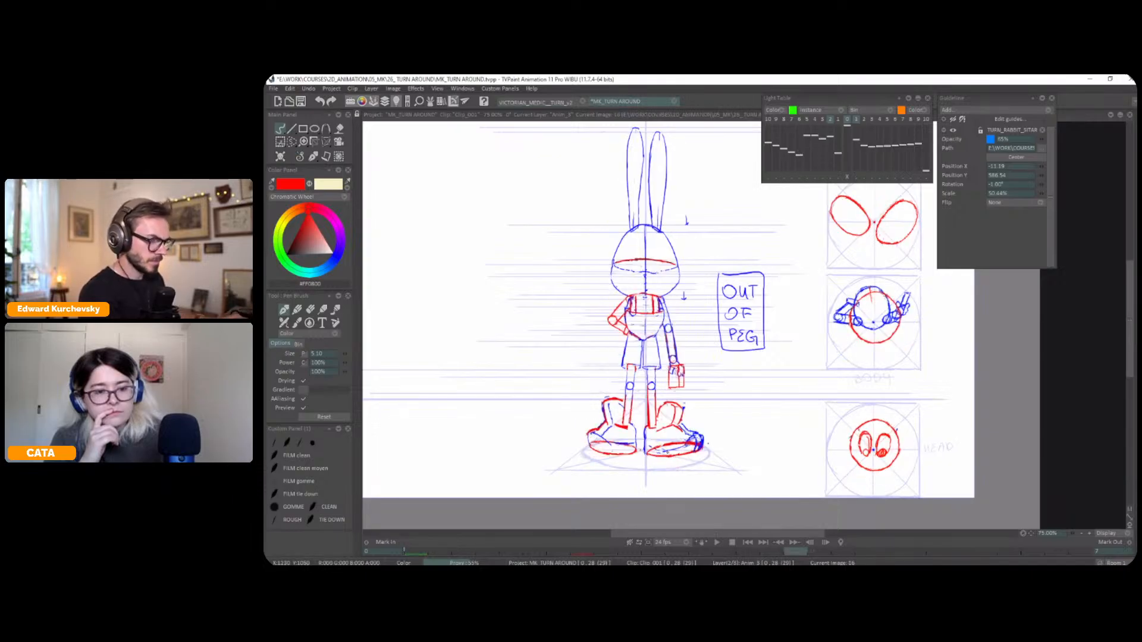
Select the toe end of the right-hand shoe and adjust its shape with a Perspective transform
{"action": "key", "text": "s"}
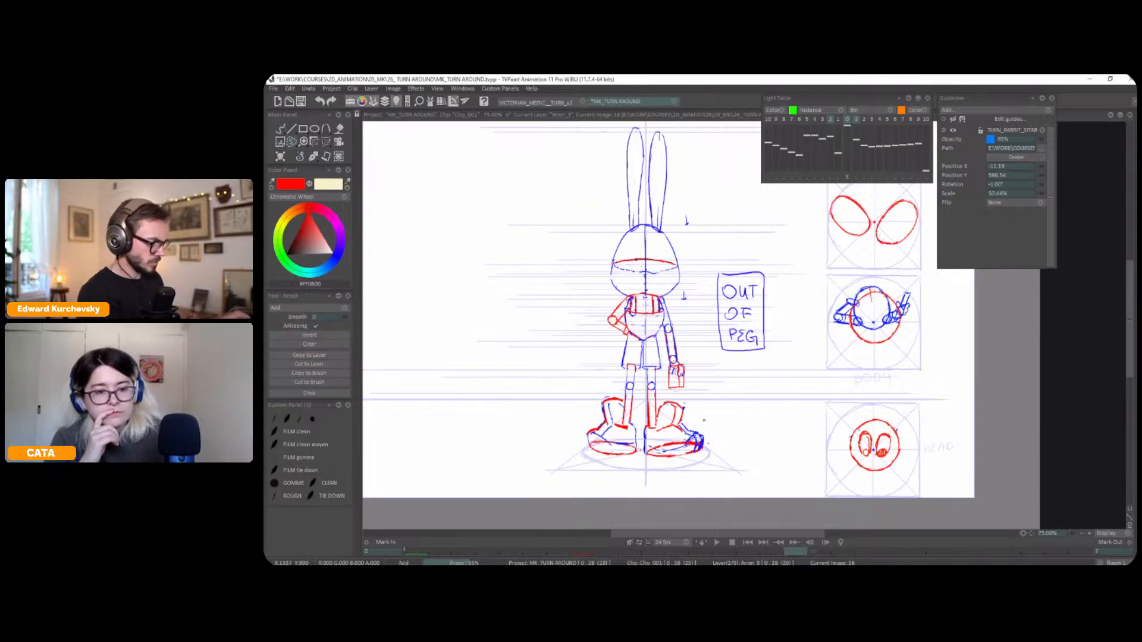
{"action": "key", "text": "t"}
{"action": "mouse_move", "coordinate": [700, 460]}
{"action": "left_mouse_down"}
{"action": "mouse_move", "coordinate": [684, 439]}
{"action": "mouse_move", "coordinate": [704, 438]}
{"action": "mouse_move", "coordinate": [707, 461]}
{"action": "left_mouse_up"}
{"action": "key", "text": "Return"}
{"action": "key", "text": "ctrl+d"}
Step through the turnaround from its first drawing to the back view and examine the timing on the timeline
{"action": "key", "text": "shift+z"}
{"action": "left_click", "coordinate": [299, 159]}
{"action": "key", "text": "Home"}
{"action": "key", "text": "Right"}
{"action": "key", "text": "Right"}
{"action": "key", "text": "Right"}
{"action": "key", "text": "Tab"}
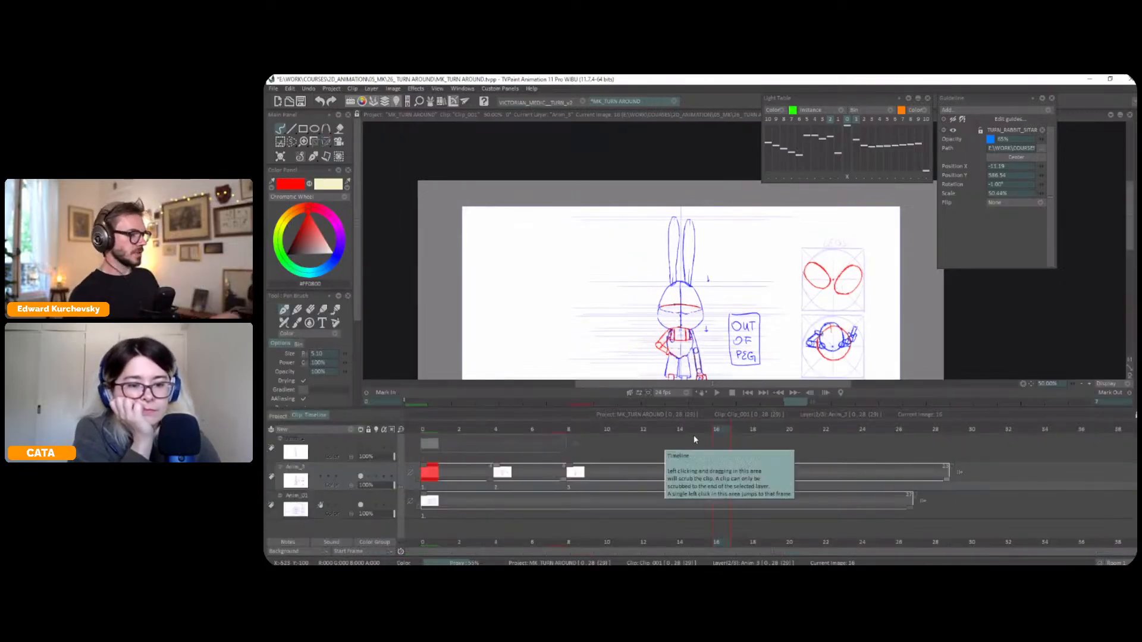
Copy the side-view drawing from frame 8, paste it at frame 23 and trim the end of its exposure
{"action": "mouse_move", "coordinate": [721, 430]}
{"action": "left_mouse_down"}
{"action": "mouse_move", "coordinate": [483, 479]}
{"action": "mouse_move", "coordinate": [570, 491]}
{"action": "left_mouse_up"}
{"action": "key", "text": "ctrl+c"}
{"action": "left_click", "coordinate": [848, 430]}
{"action": "key", "text": "ctrl+v"}
{"action": "left_click_drag", "start_coordinate": [965, 480], "coordinate": [949, 485]}
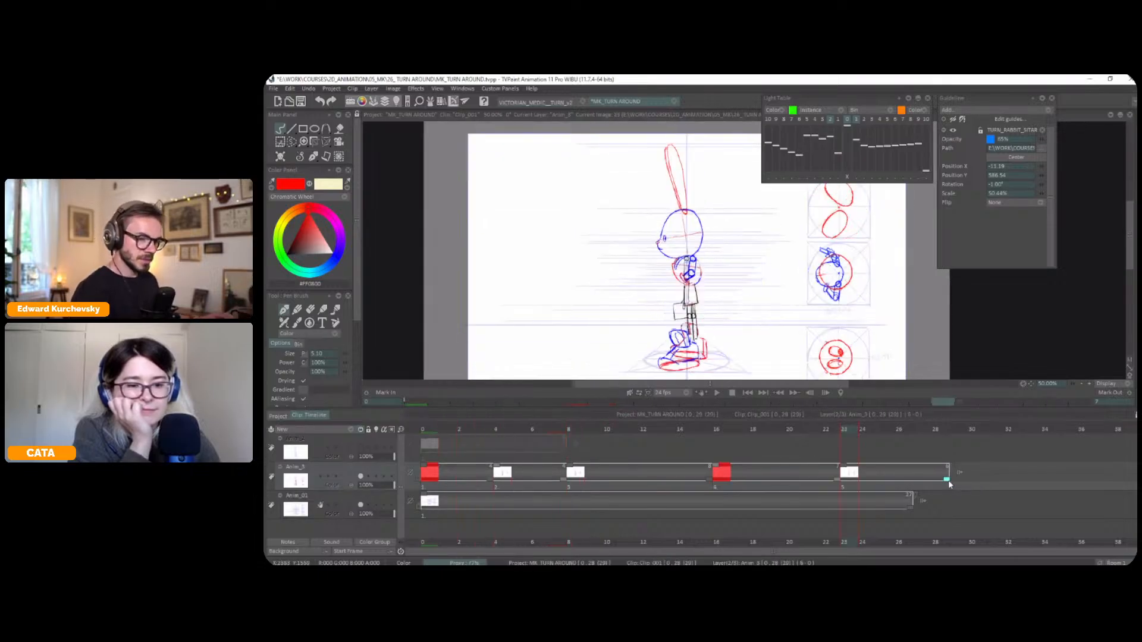
{"action": "key", "text": "Tab"}
{"action": "left_click_drag", "start_coordinate": [693, 292], "coordinate": [679, 350]}
{"action": "key", "text": "ctrl+t"}
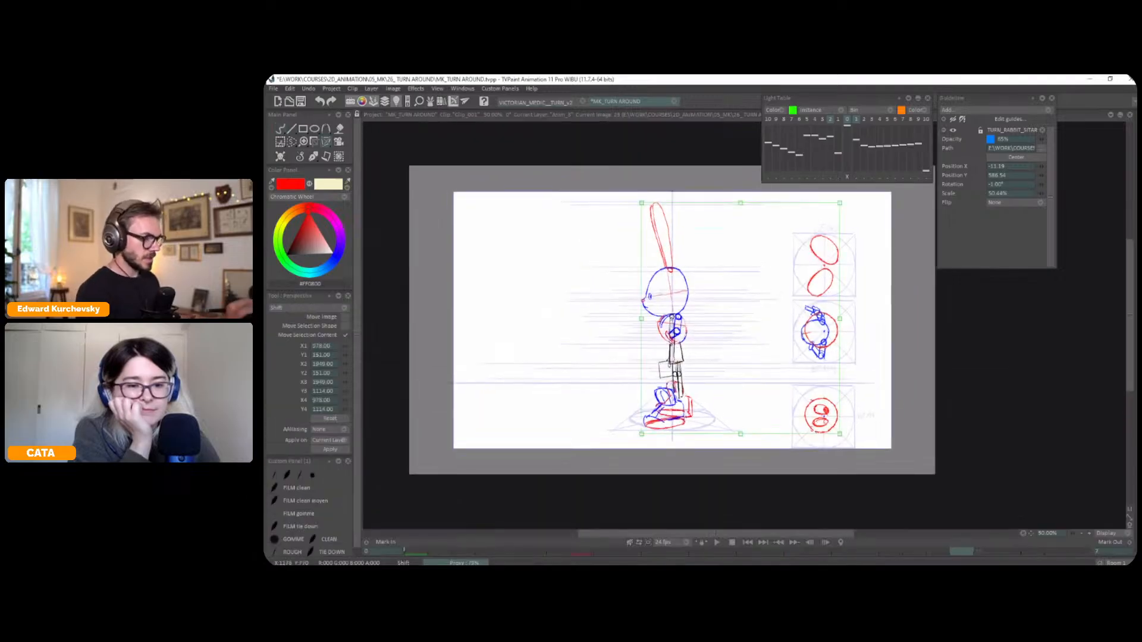
{"action": "right_click", "coordinate": [674, 339]}
{"action": "left_click", "coordinate": [313, 156]}
{"action": "left_click", "coordinate": [299, 159]}
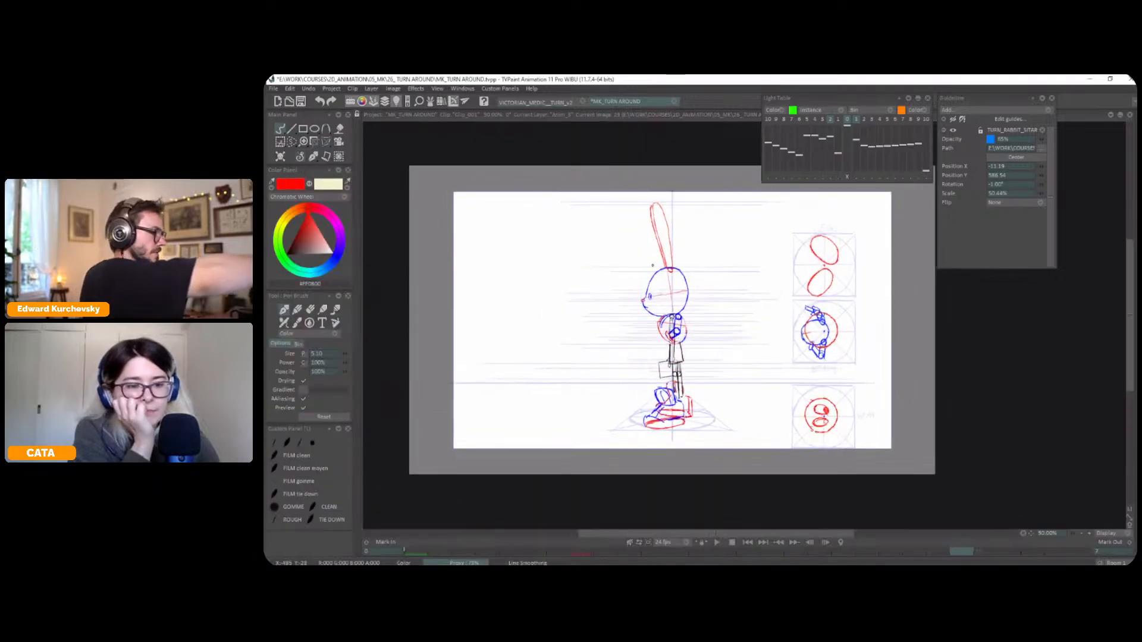
{"action": "key", "text": "ctrl+t"}
{"action": "right_click", "coordinate": [682, 314]}
{"action": "left_click", "coordinate": [737, 359]}
{"action": "key", "text": "ctrl+z"}
Lasso the pasted side-view rabbit, flip it horizontally to face the other way and move it into place
{"action": "key", "text": "s"}
{"action": "mouse_move", "coordinate": [696, 225]}
{"action": "left_mouse_down"}
{"action": "mouse_move", "coordinate": [676, 191]}
{"action": "mouse_move", "coordinate": [696, 226]}
{"action": "left_mouse_up"}
{"action": "key", "text": "ctrl+t"}
{"action": "right_click", "coordinate": [679, 331]}
{"action": "left_click", "coordinate": [727, 357]}
{"action": "left_click_drag", "start_coordinate": [689, 356], "coordinate": [705, 359]}
{"action": "key", "text": "Return"}
{"action": "left_click", "coordinate": [314, 156]}
{"action": "left_click", "coordinate": [316, 165]}
{"action": "key", "text": "ctrl+d"}
{"action": "scroll", "coordinate": [748, 325], "scroll_direction": "up", "scroll_amount": 1}
{"action": "mouse_move", "coordinate": [775, 372]}
{"action": "left_mouse_down"}
{"action": "mouse_move", "coordinate": [785, 355]}
{"action": "mouse_move", "coordinate": [785, 365]}
{"action": "left_mouse_up"}
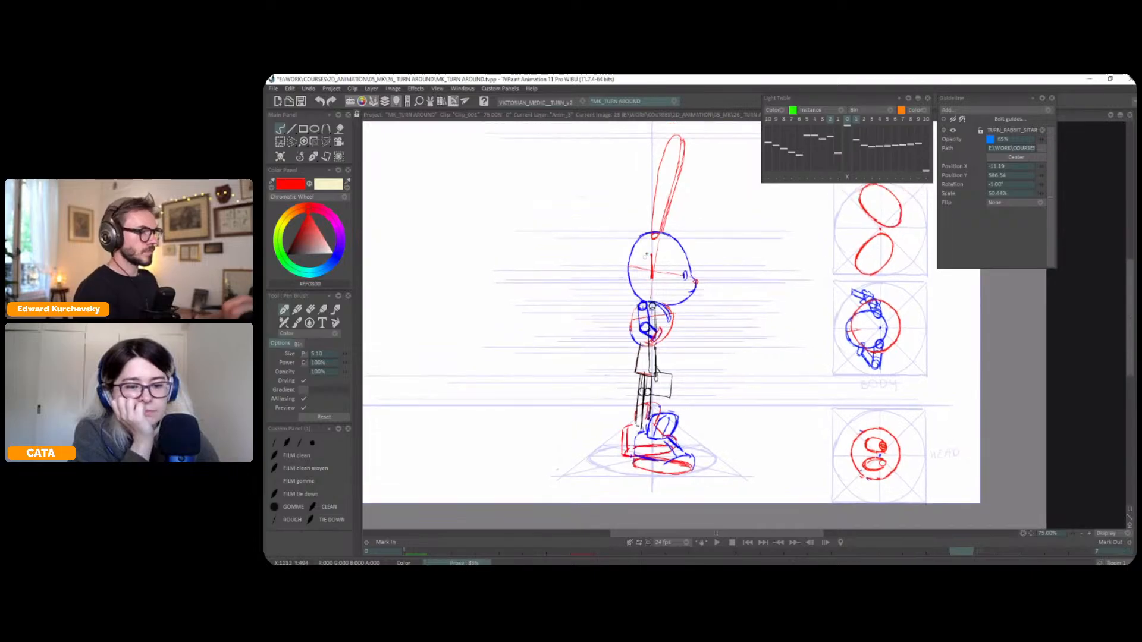
Fill in the pupil of the side view's eye with a black brush stroke
{"action": "scroll", "coordinate": [644, 262], "scroll_direction": "up", "scroll_amount": 2}
{"action": "left_click", "coordinate": [314, 157]}
{"action": "left_click", "coordinate": [315, 166]}
{"action": "left_click", "coordinate": [285, 254]}
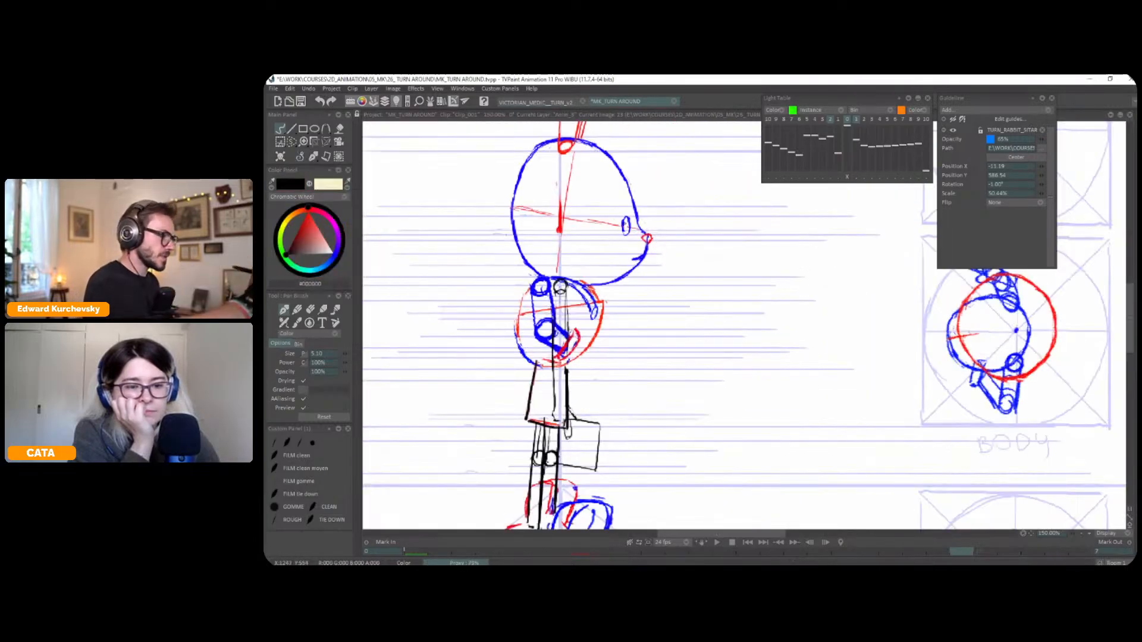
{"action": "left_click_drag", "start_coordinate": [628, 222], "coordinate": [628, 230]}
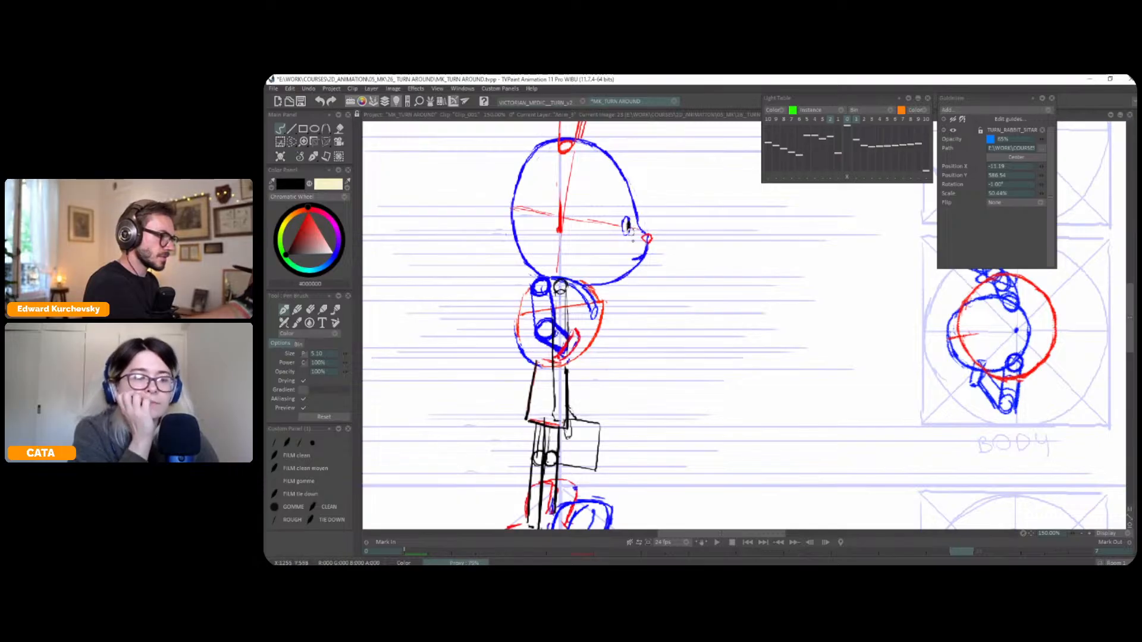
{"action": "scroll", "coordinate": [636, 308], "scroll_direction": "down", "scroll_amount": 2}
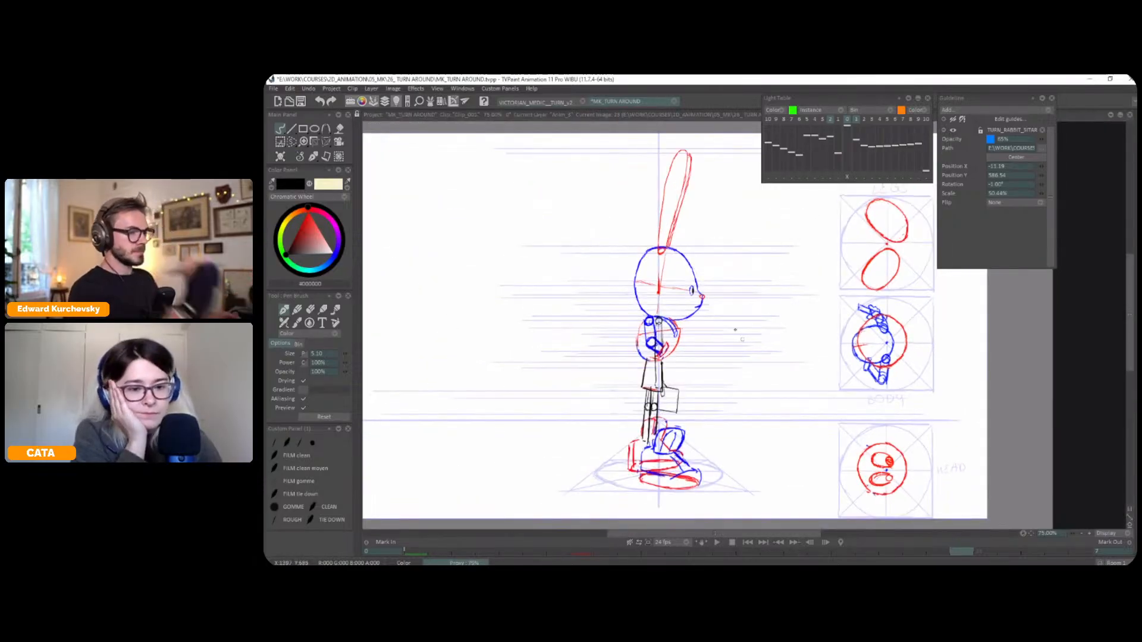
Retime the flipped side-view drawing on the timeline so it starts at frame 24 and holds through frame 31
{"action": "key", "text": "Home"}
{"action": "key", "text": "Tab"}
{"action": "key", "text": "Left"}
{"action": "key", "text": "Left"}
{"action": "key", "text": "Left"}
{"action": "key", "text": "Left"}
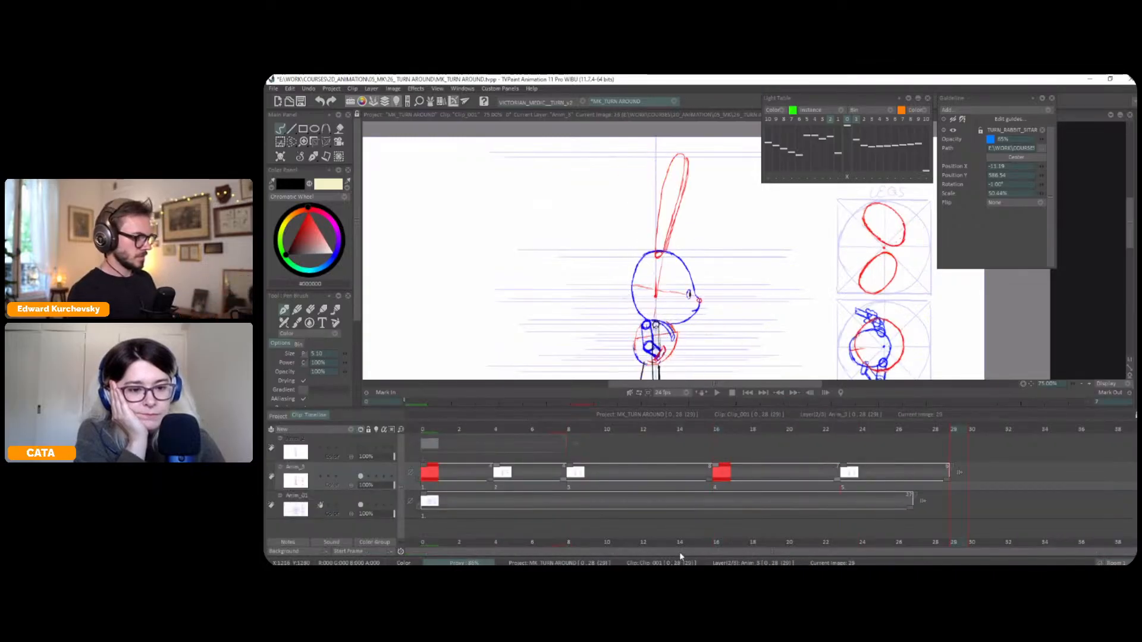
{"action": "left_click_drag", "start_coordinate": [948, 478], "coordinate": [983, 482]}
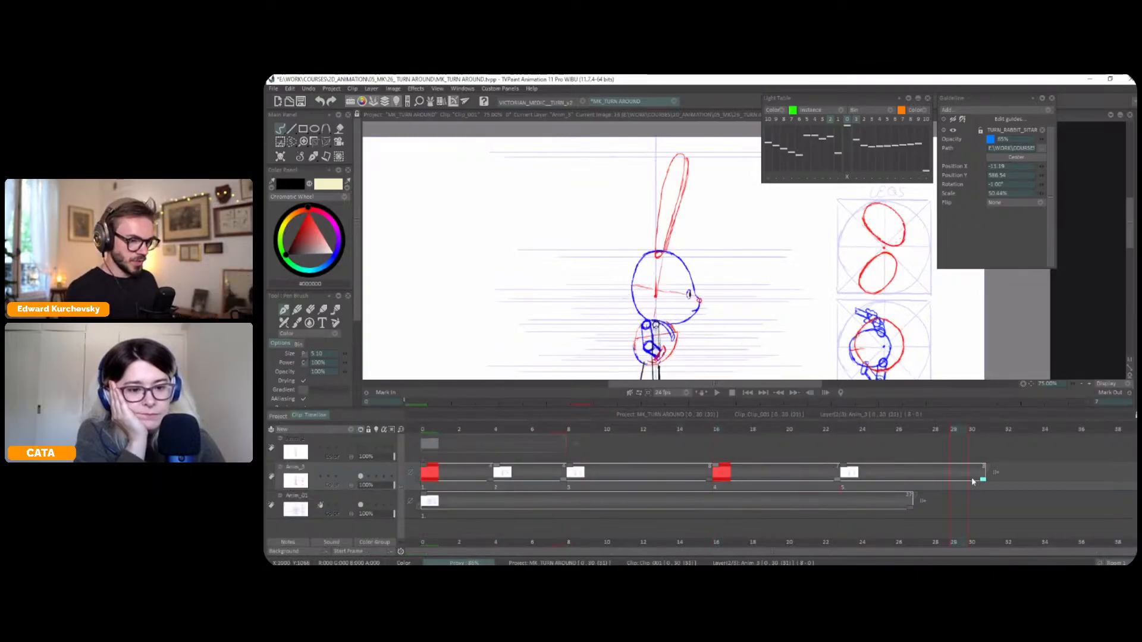
{"action": "left_click_drag", "start_coordinate": [841, 483], "coordinate": [859, 483]}
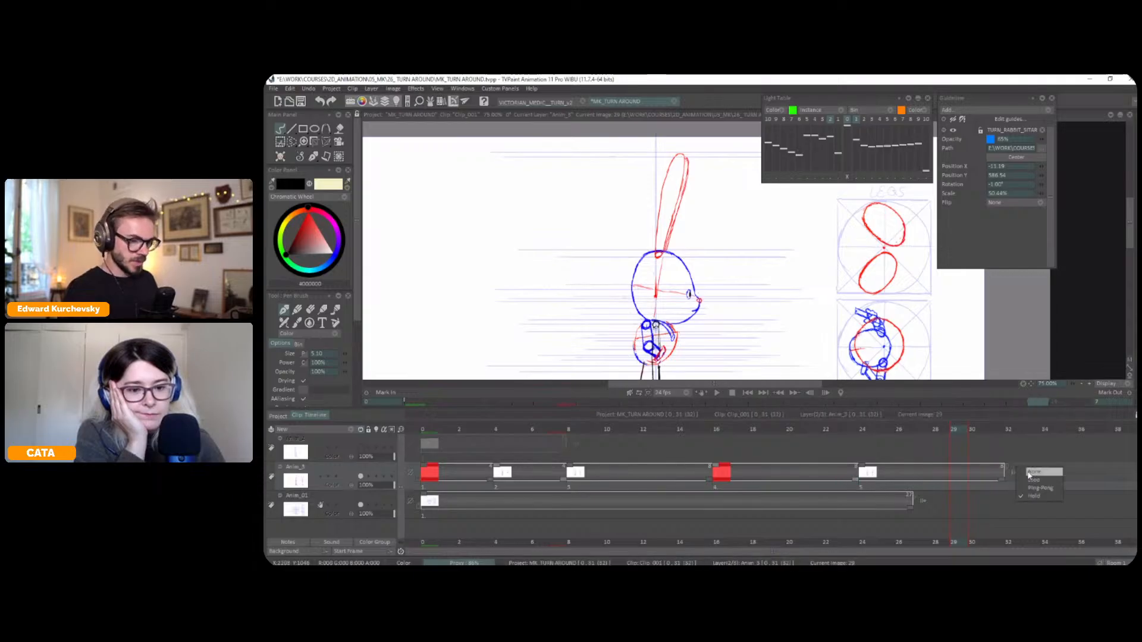
Play back the turnaround to check the timing of the flipped side view
{"action": "key", "text": "Tab"}
{"action": "key", "text": "Return"}
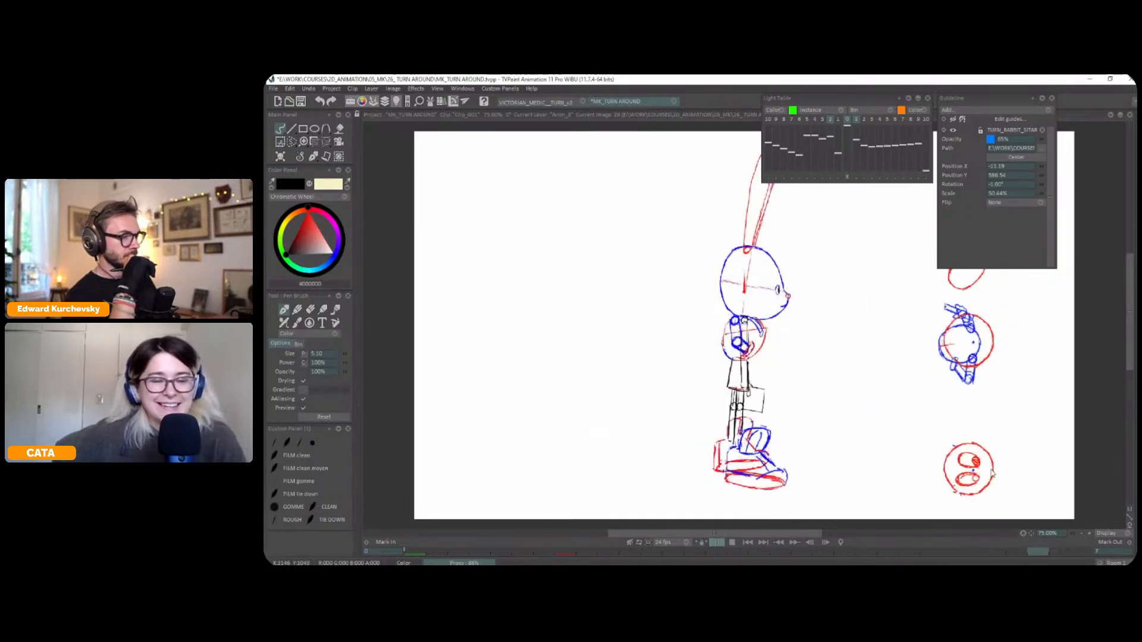
{"action": "key", "text": "Return"}
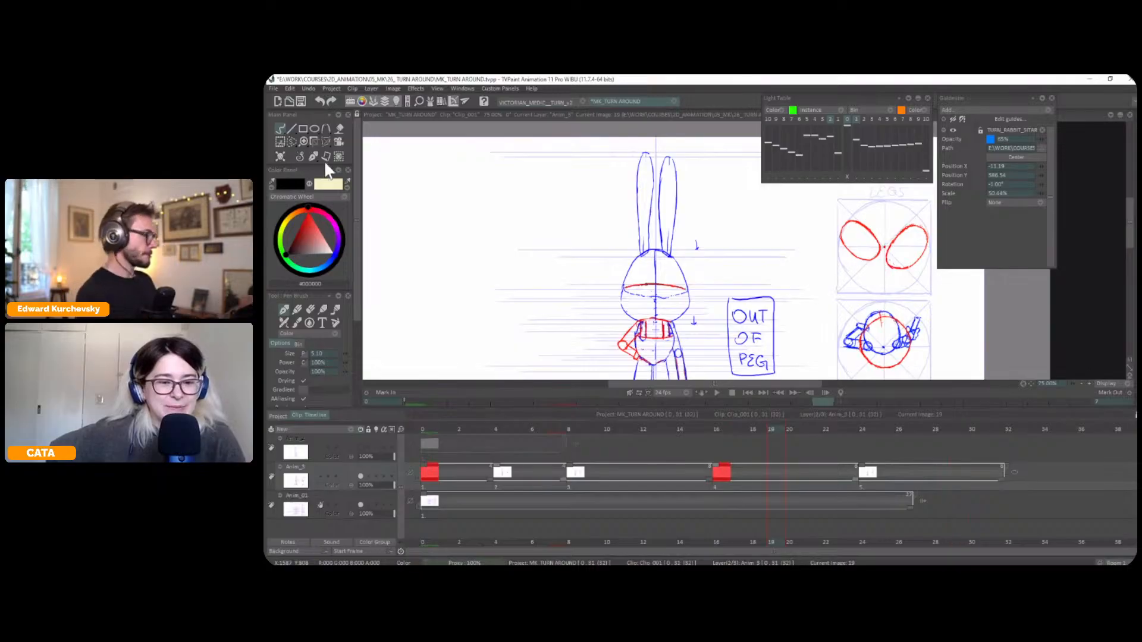
Go to frame 24 and flip repeatedly between it and the back view to examine how the two poses connect
{"action": "left_click", "coordinate": [299, 160]}
{"action": "left_click", "coordinate": [863, 430]}
{"action": "key", "text": "Tab"}
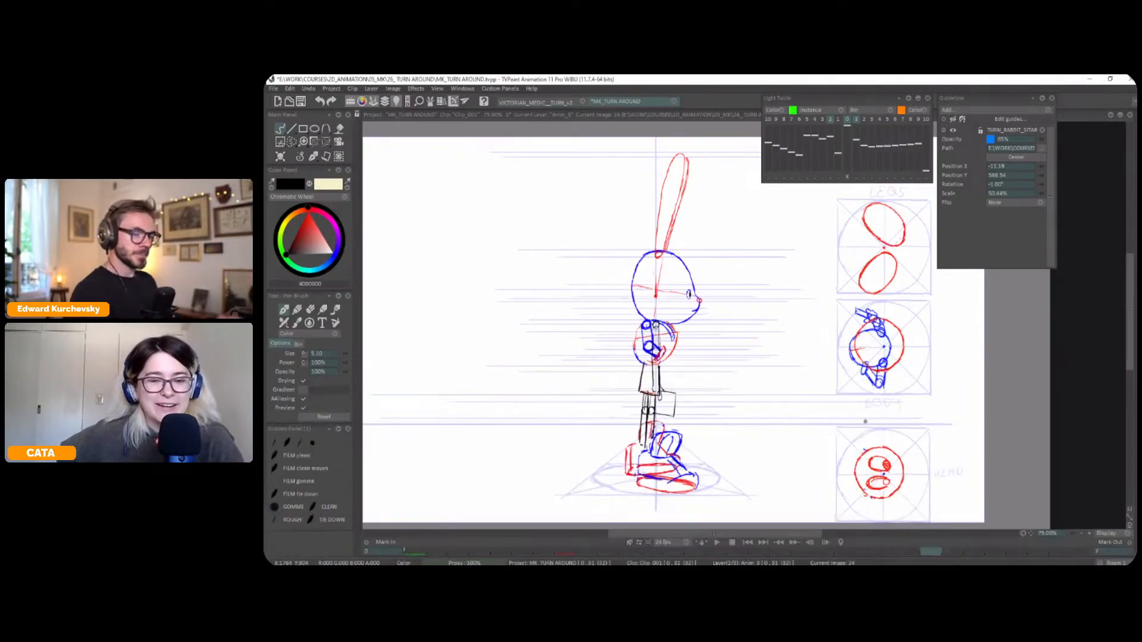
{"action": "mouse_move", "coordinate": [842, 332]}
{"action": "left_mouse_down"}
{"action": "mouse_move", "coordinate": [824, 350]}
{"action": "mouse_move", "coordinate": [823, 341]}
{"action": "left_mouse_up"}
{"action": "key", "text": "Tab"}
{"action": "key", "text": "Tab"}
{"action": "key", "text": "Left"}
{"action": "key", "text": "Right"}
{"action": "key", "text": "Left"}
{"action": "key", "text": "Right"}
{"action": "key", "text": "Left"}
{"action": "key", "text": "Right"}
{"action": "key", "text": "Left"}
{"action": "key", "text": "Right"}
{"action": "key", "text": "Right"}
{"action": "key", "text": "Left"}
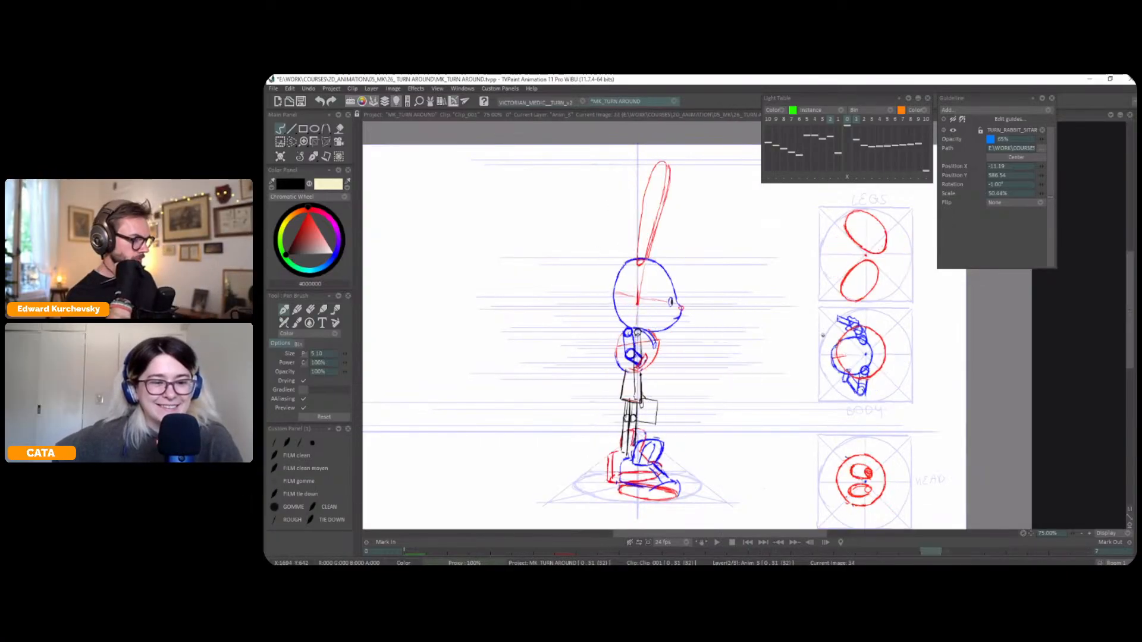
{"action": "key", "text": "Right"}
{"action": "key", "text": "Left"}
{"action": "key", "text": "Right"}
{"action": "key", "text": "Left"}
{"action": "key", "text": "Right"}
{"action": "key", "text": "Left"}
{"action": "key", "text": "Right"}
{"action": "key", "text": "Left"}
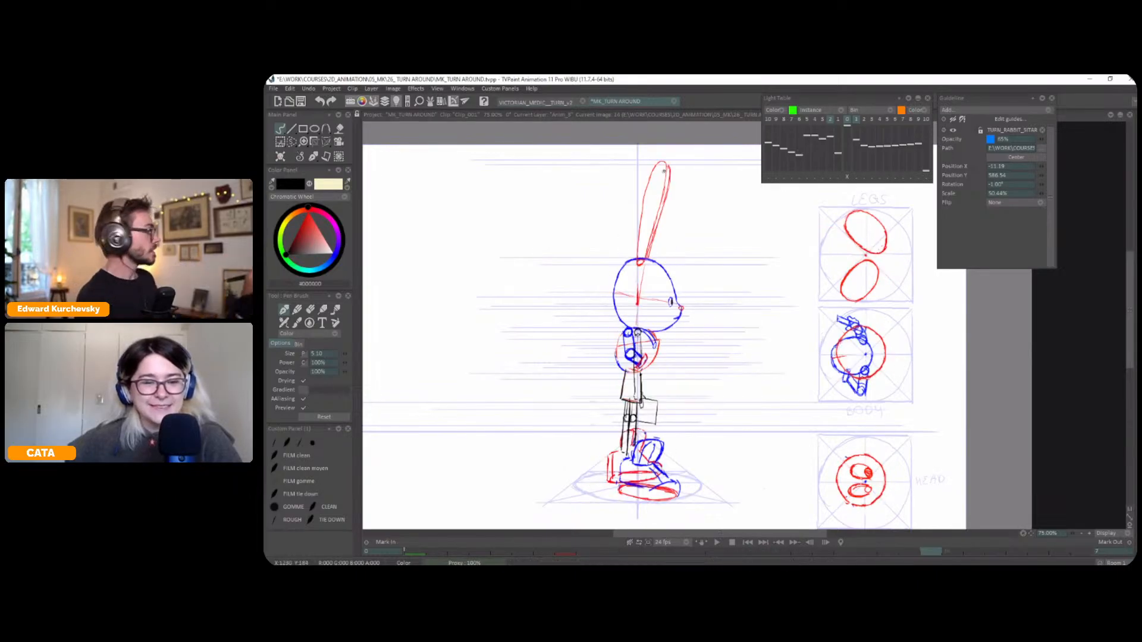
{"action": "key", "text": "Right"}
{"action": "key", "text": "Left"}
{"action": "key", "text": "Right"}
{"action": "key", "text": "Left"}
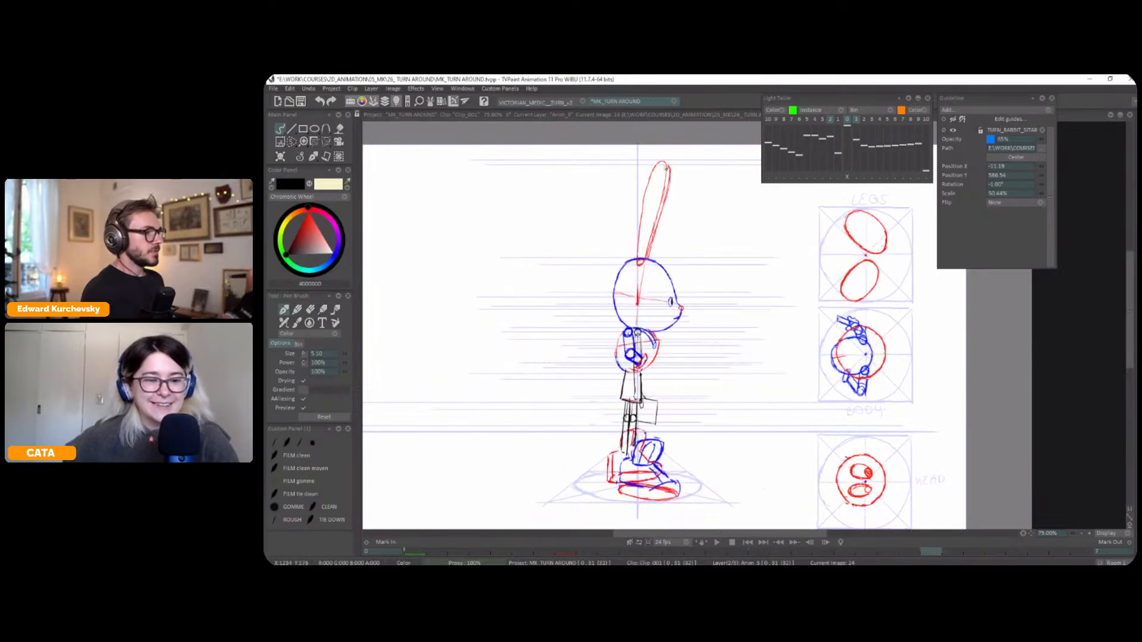
Redraw the side view's ear outline in black and sketch the lowered hand above the bag
{"action": "mouse_move", "coordinate": [665, 167]}
{"action": "left_mouse_down"}
{"action": "mouse_move", "coordinate": [647, 196]}
{"action": "mouse_move", "coordinate": [638, 259]}
{"action": "mouse_move", "coordinate": [659, 216]}
{"action": "left_mouse_up"}
{"action": "key", "text": "ctrl+z"}
{"action": "key", "text": "ctrl+z"}
{"action": "left_click_drag", "start_coordinate": [647, 257], "coordinate": [659, 216]}
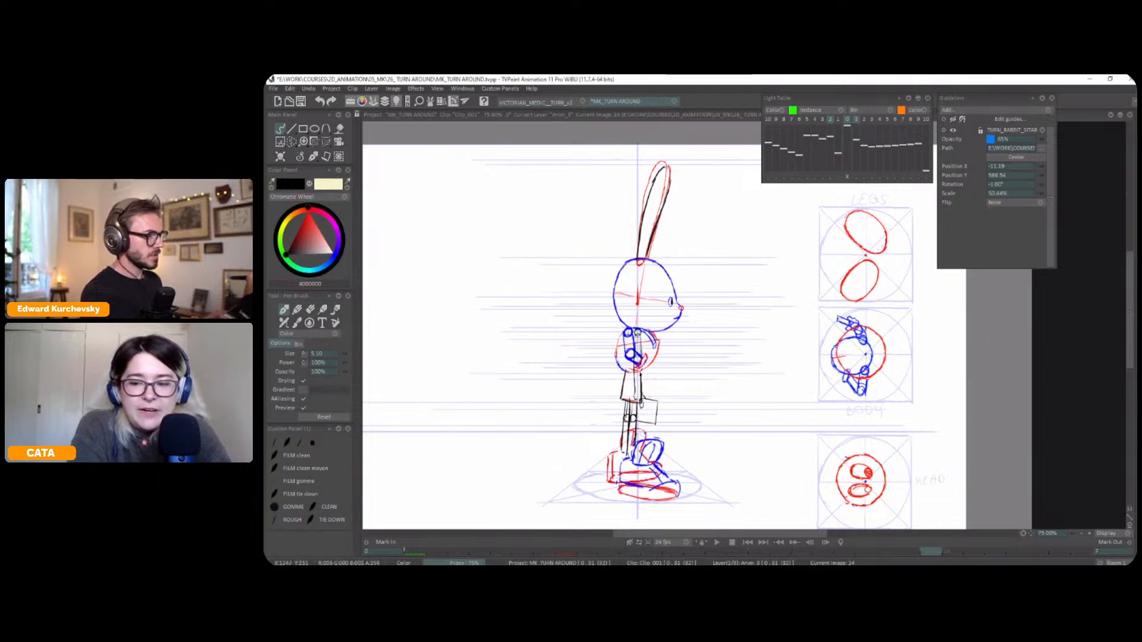
{"action": "mouse_move", "coordinate": [666, 168]}
{"action": "left_mouse_down"}
{"action": "mouse_move", "coordinate": [669, 189]}
{"action": "mouse_move", "coordinate": [671, 180]}
{"action": "left_mouse_up"}
{"action": "key", "text": "ctrl+z"}
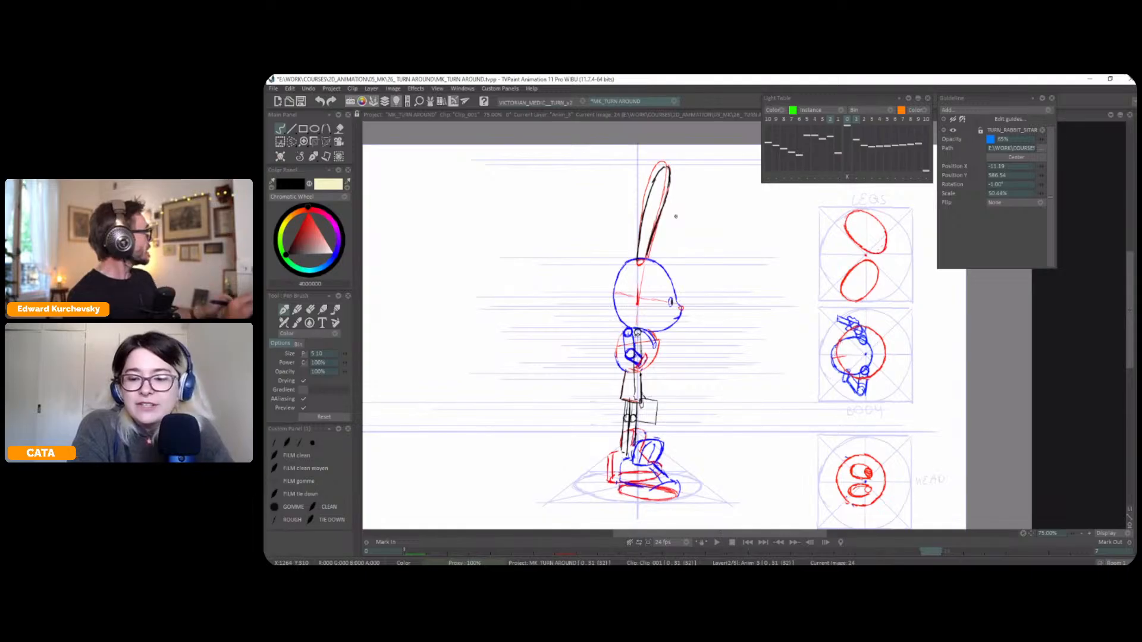
{"action": "mouse_move", "coordinate": [752, 296]}
{"action": "left_mouse_down"}
{"action": "mouse_move", "coordinate": [754, 306]}
{"action": "mouse_move", "coordinate": [788, 286]}
{"action": "left_mouse_up"}
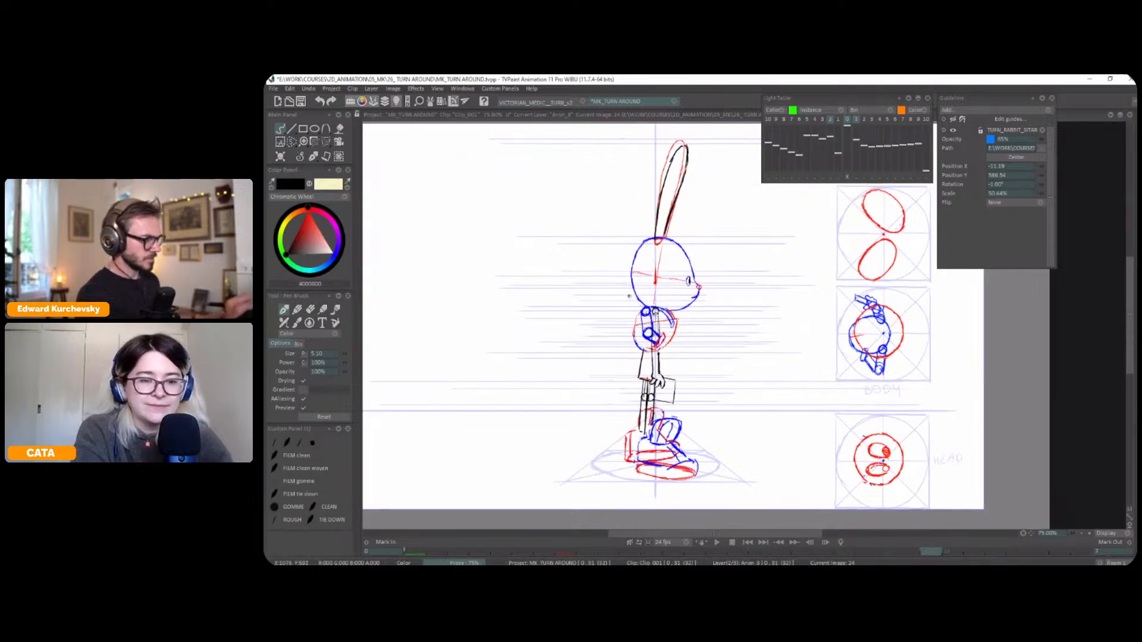
Sketch the side view's upper leg and knee in red, flipping to the back view for comparison
{"action": "scroll", "coordinate": [702, 311], "scroll_direction": "up", "scroll_amount": 1}
{"action": "left_click", "coordinate": [336, 260]}
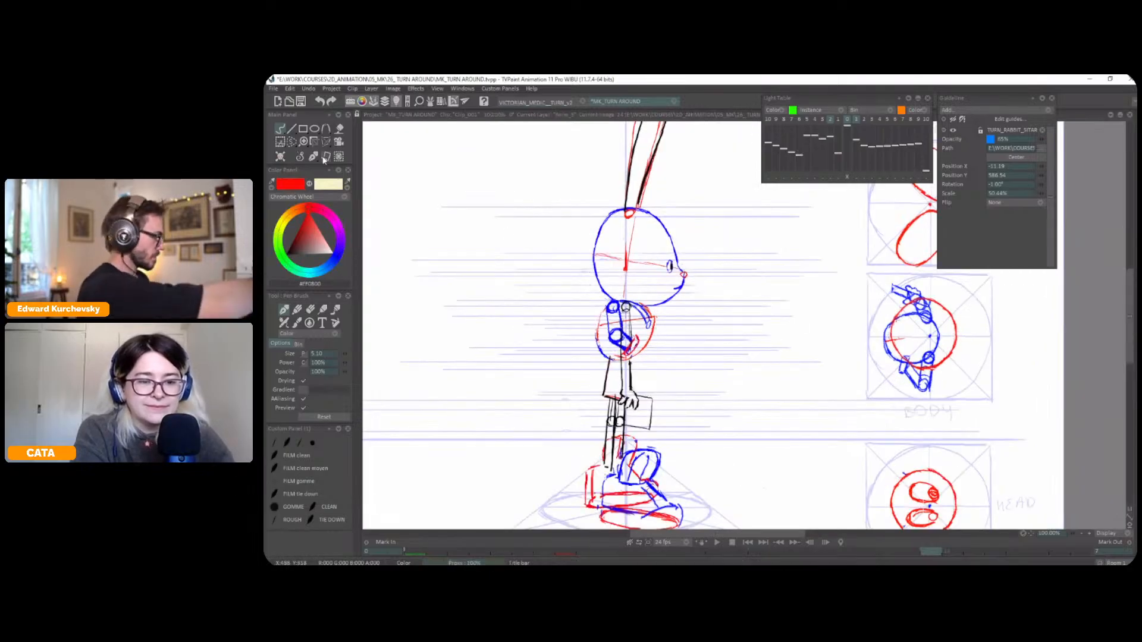
{"action": "key", "text": "Left"}
{"action": "key", "text": "Left"}
{"action": "key", "text": "Left"}
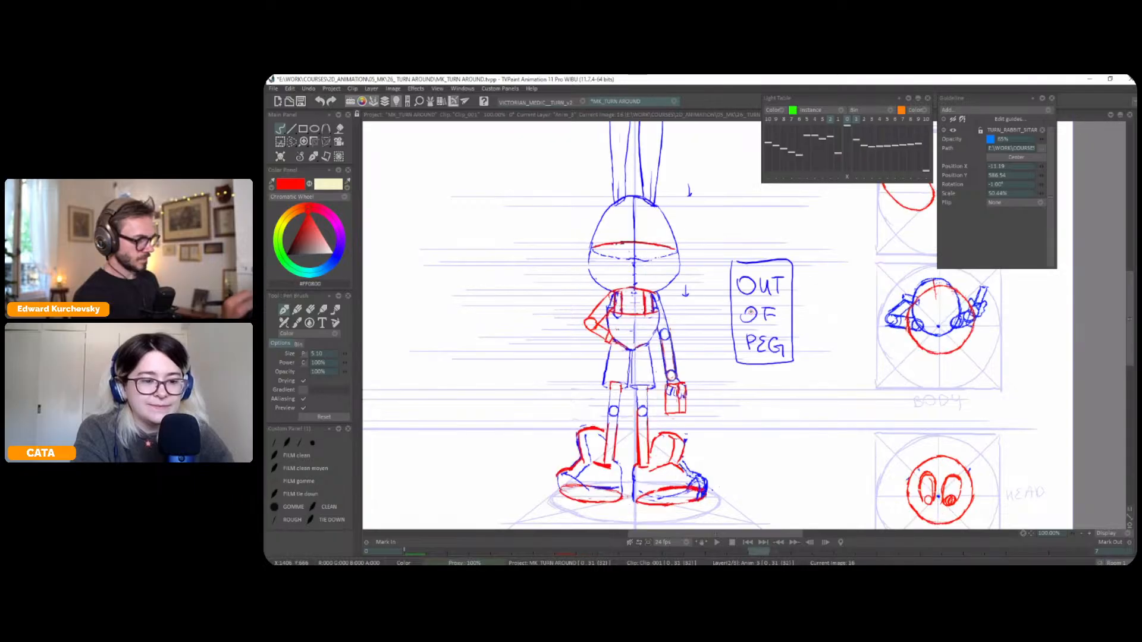
{"action": "key", "text": "Right"}
{"action": "key", "text": "Left"}
{"action": "left_click_drag", "start_coordinate": [624, 386], "coordinate": [619, 408]}
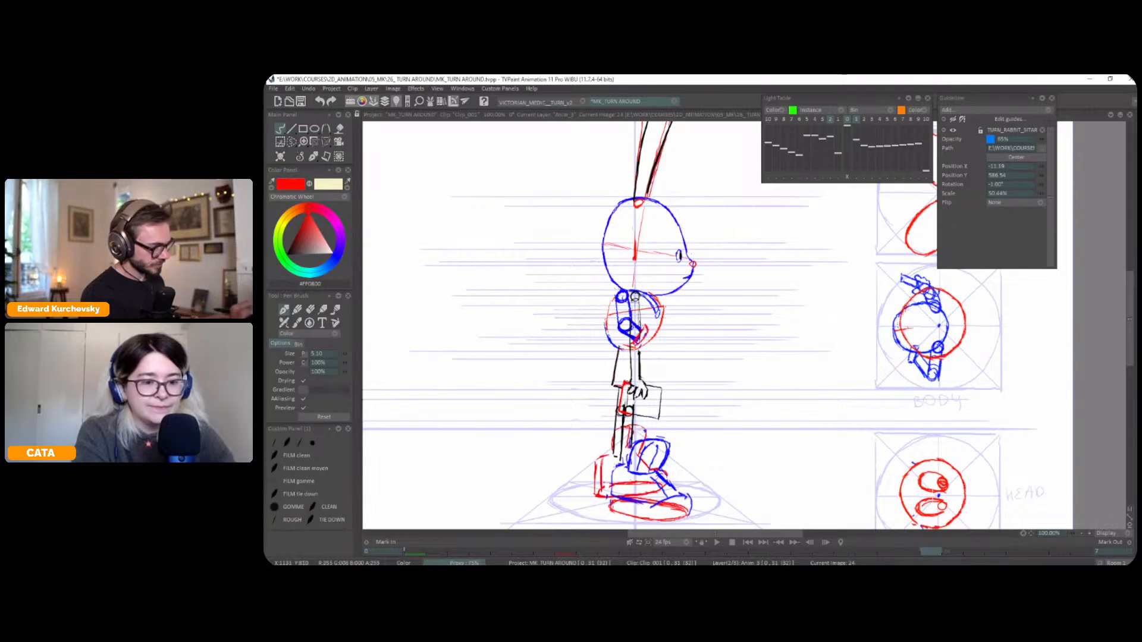
{"action": "left_click_drag", "start_coordinate": [706, 374], "coordinate": [707, 355]}
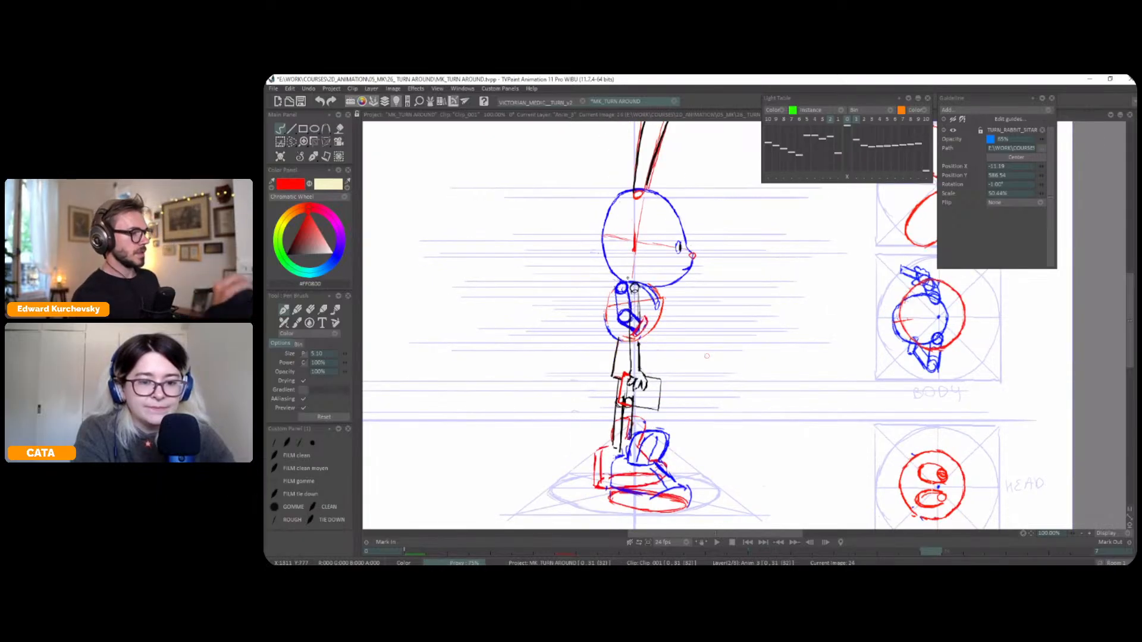
Lasso the bent blue arm over the side view's torso and delete it
{"action": "key", "text": "s"}
{"action": "key", "text": "Delete"}
{"action": "left_click_drag", "start_coordinate": [617, 306], "coordinate": [628, 307]}
{"action": "key", "text": "Delete"}
{"action": "key", "text": "ctrl+z"}
{"action": "key", "text": "ctrl+z"}
{"action": "key", "text": "ctrl+z"}
{"action": "key", "text": "ctrl+z"}
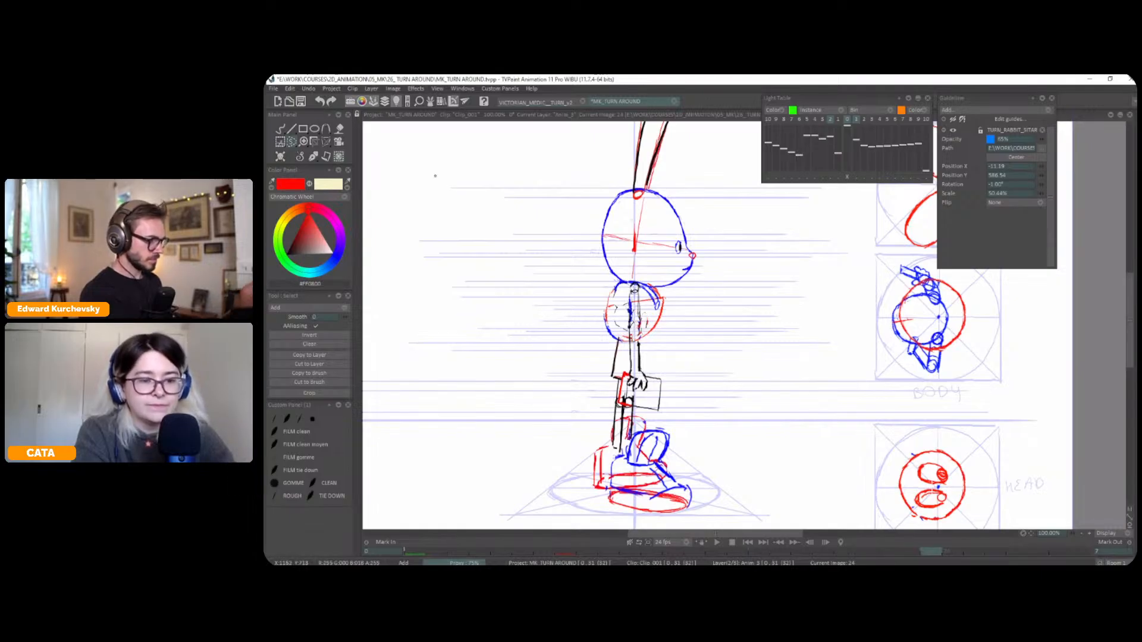
Redraw the side view's straight arm with its elbow circle in red, flipping to the back view for comparison
{"action": "left_click", "coordinate": [313, 156]}
{"action": "left_click", "coordinate": [298, 168]}
{"action": "left_click", "coordinate": [314, 157]}
{"action": "left_click", "coordinate": [299, 166]}
{"action": "left_click_drag", "start_coordinate": [639, 297], "coordinate": [639, 345]}
{"action": "key", "text": "Left"}
{"action": "key", "text": "Right"}
{"action": "key", "text": "Left"}
{"action": "key", "text": "Right"}
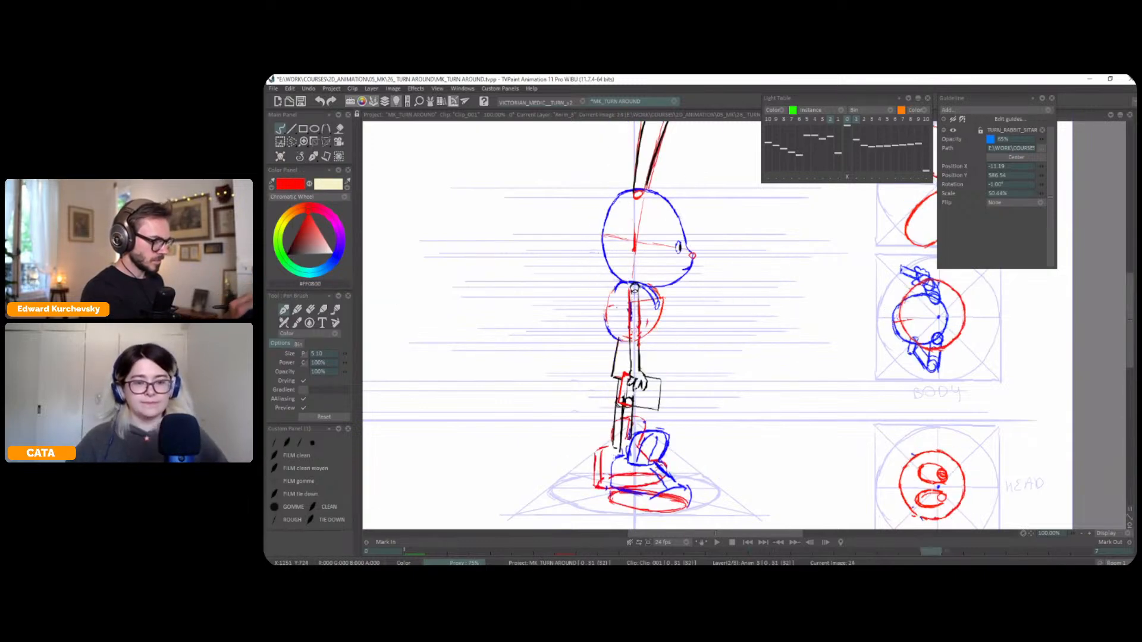
{"action": "key", "text": "Left"}
{"action": "key", "text": "Right"}
{"action": "key", "text": "ctrl+z"}
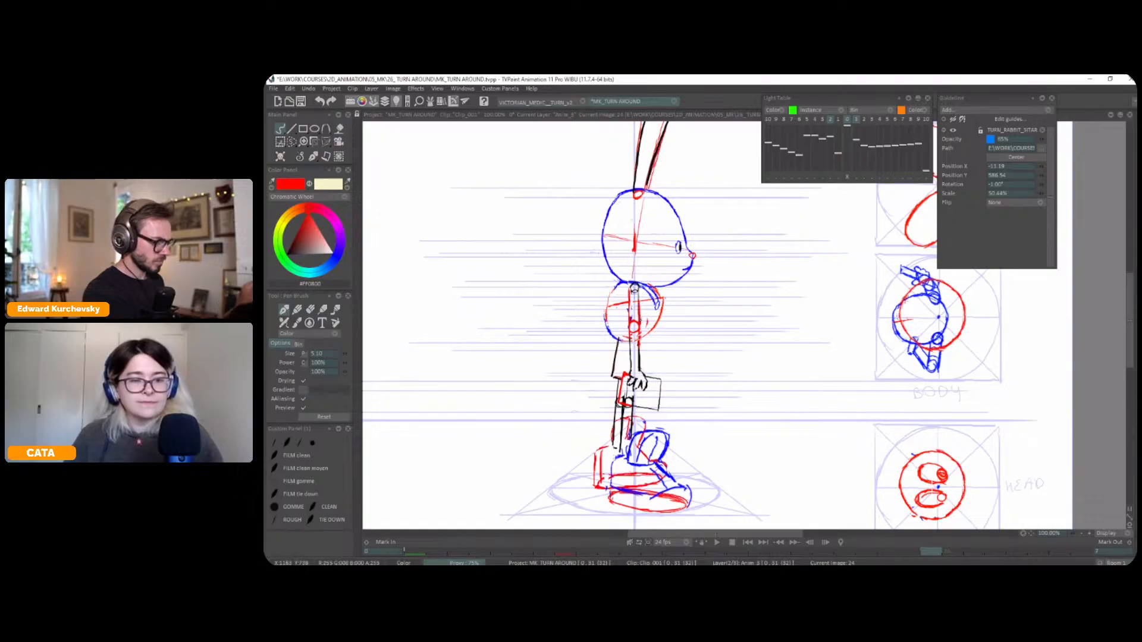
{"action": "left_click_drag", "start_coordinate": [640, 308], "coordinate": [640, 350]}
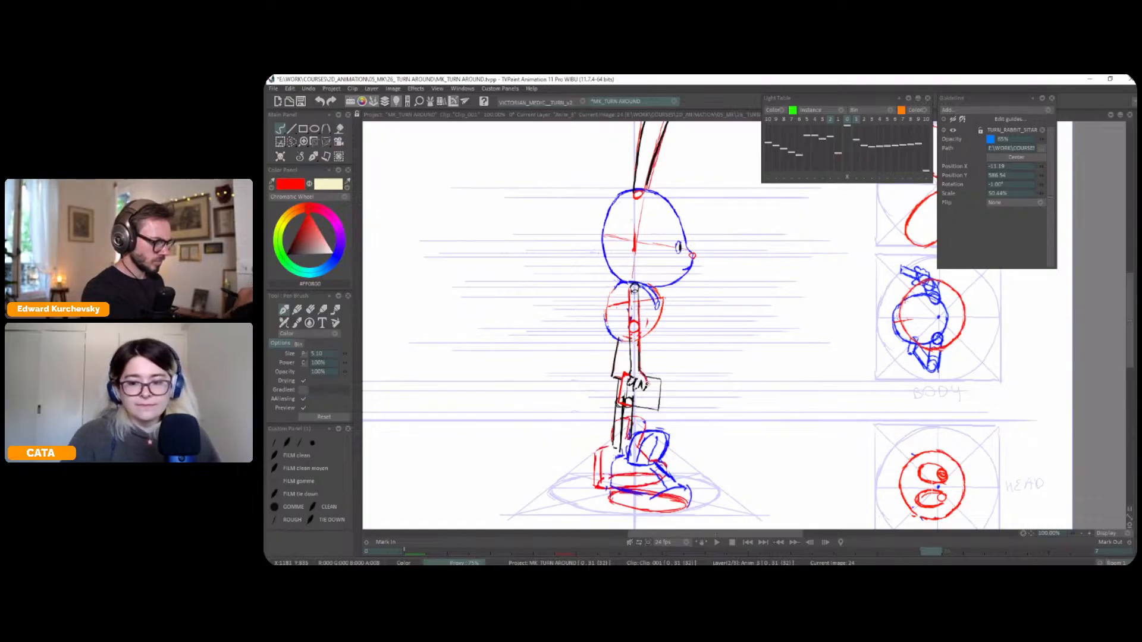
{"action": "key", "text": "Left"}
{"action": "key", "text": "Right"}
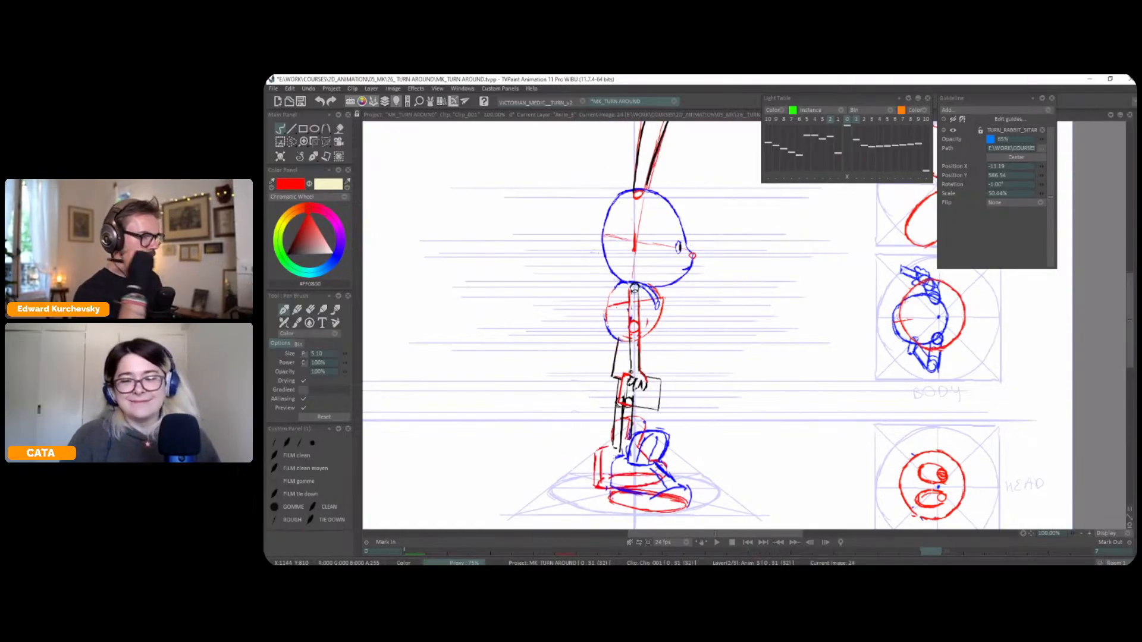
Lasso the top-view body diagram, flip it horizontally and vertically, and reposition it in its guide circle
{"action": "scroll", "coordinate": [773, 340], "scroll_direction": "down", "scroll_amount": 1}
{"action": "left_click_drag", "start_coordinate": [772, 340], "coordinate": [691, 356]}
{"action": "key", "text": "s"}
{"action": "mouse_move", "coordinate": [811, 295]}
{"action": "left_mouse_down"}
{"action": "mouse_move", "coordinate": [771, 379]}
{"action": "mouse_move", "coordinate": [823, 298]}
{"action": "left_mouse_up"}
{"action": "key", "text": "ctrl+t"}
{"action": "right_click", "coordinate": [820, 329]}
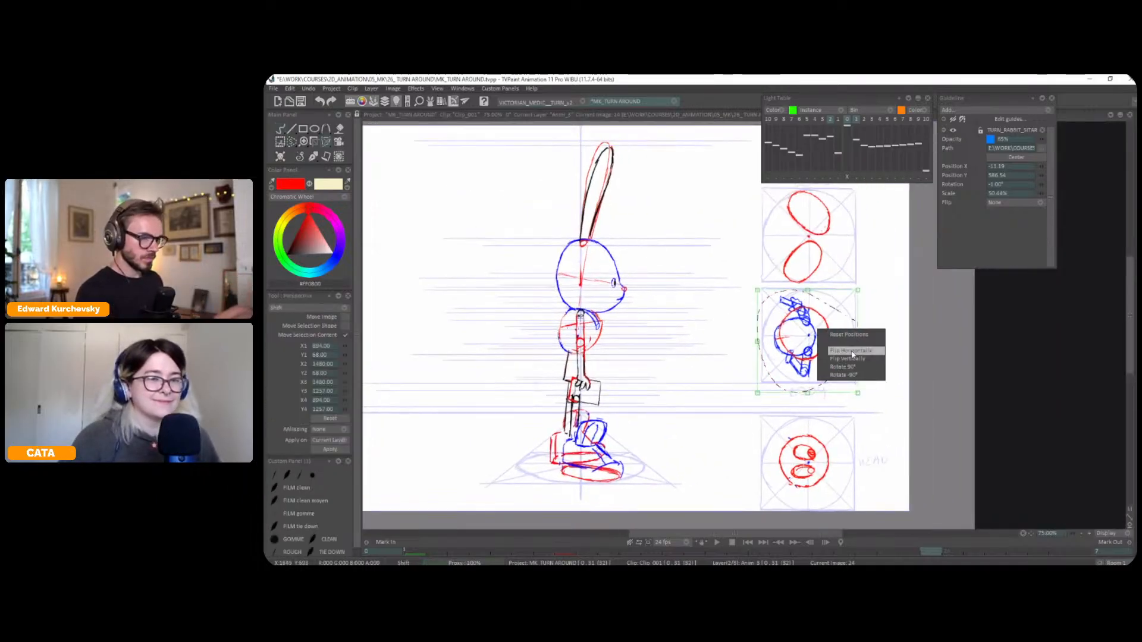
{"action": "left_click", "coordinate": [831, 350]}
{"action": "left_click_drag", "start_coordinate": [819, 348], "coordinate": [822, 349]}
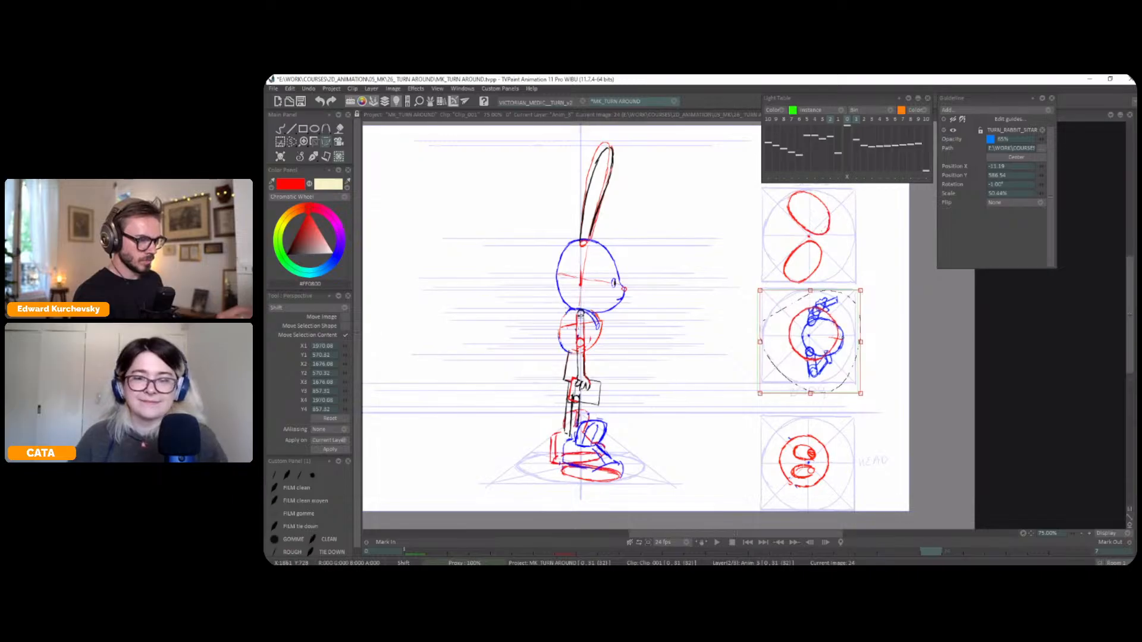
{"action": "right_click", "coordinate": [830, 336]}
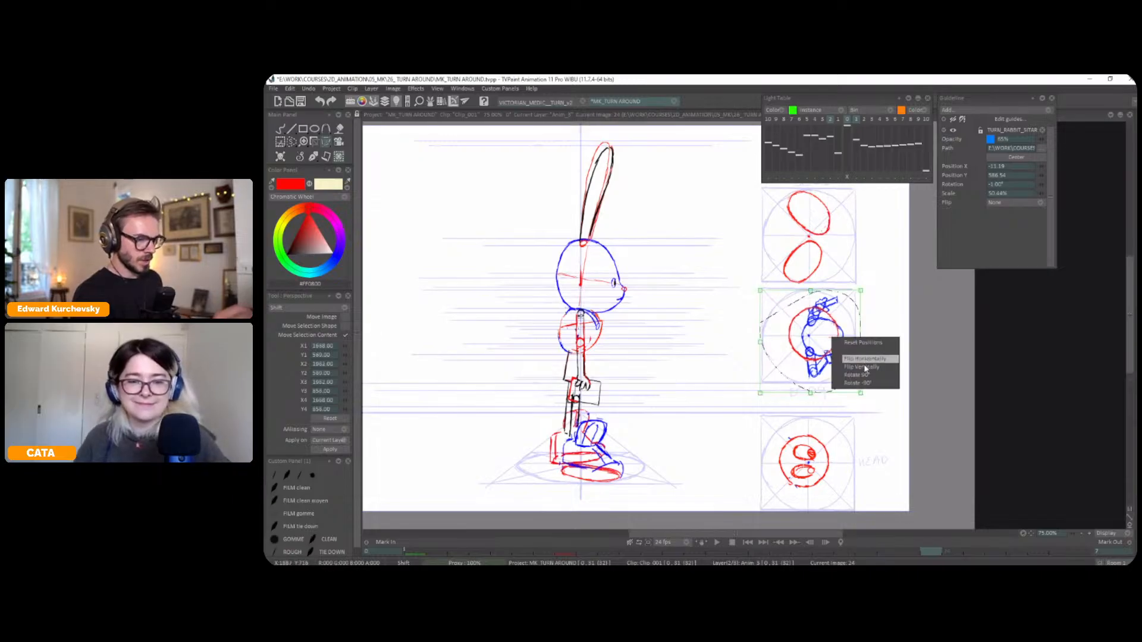
{"action": "left_click", "coordinate": [856, 361]}
{"action": "mouse_move", "coordinate": [830, 358]}
{"action": "left_mouse_down"}
{"action": "mouse_move", "coordinate": [830, 347]}
{"action": "mouse_move", "coordinate": [850, 360]}
{"action": "mouse_move", "coordinate": [845, 370]}
{"action": "left_mouse_up"}
{"action": "key", "text": "Return"}
{"action": "key", "text": "ctrl+d"}
Lasso the two ovals of the top diagram above the body diagram and flip them horizontally
{"action": "key", "text": "s"}
{"action": "left_click_drag", "start_coordinate": [815, 319], "coordinate": [810, 340]}
{"action": "mouse_move", "coordinate": [773, 340]}
{"action": "left_mouse_down"}
{"action": "mouse_move", "coordinate": [810, 230]}
{"action": "mouse_move", "coordinate": [761, 338]}
{"action": "left_mouse_up"}
{"action": "key", "text": "ctrl+t"}
{"action": "right_click", "coordinate": [790, 288]}
{"action": "left_click", "coordinate": [843, 310]}
{"action": "mouse_move", "coordinate": [799, 305]}
{"action": "left_mouse_down"}
{"action": "mouse_move", "coordinate": [808, 312]}
{"action": "mouse_move", "coordinate": [806, 225]}
{"action": "left_mouse_up"}
{"action": "key", "text": "Return"}
{"action": "right_click", "coordinate": [811, 296]}
{"action": "left_click", "coordinate": [845, 320]}
{"action": "key", "text": "ctrl+d"}
Lasso the top-view head diagram and flip it horizontally and vertically
{"action": "key", "text": "s"}
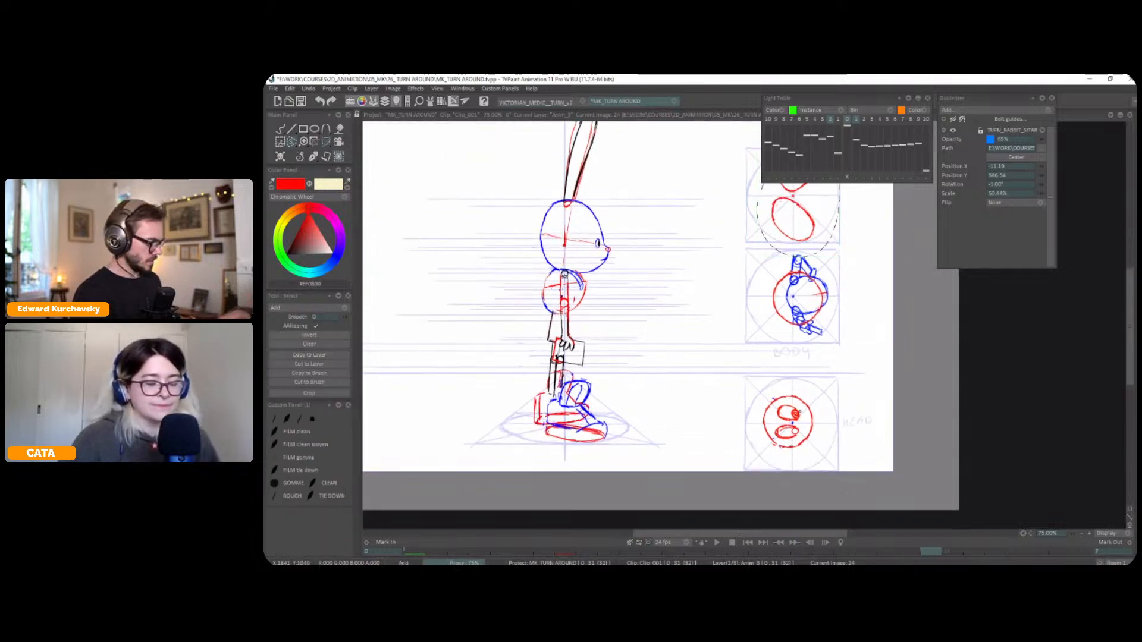
{"action": "key", "text": "ctrl+t"}
{"action": "mouse_move", "coordinate": [747, 416]}
{"action": "left_mouse_down"}
{"action": "mouse_move", "coordinate": [830, 400]}
{"action": "mouse_move", "coordinate": [809, 432]}
{"action": "left_mouse_up"}
{"action": "right_click", "coordinate": [797, 417]}
{"action": "left_click", "coordinate": [831, 441]}
{"action": "right_click", "coordinate": [808, 433]}
{"action": "left_click", "coordinate": [834, 441]}
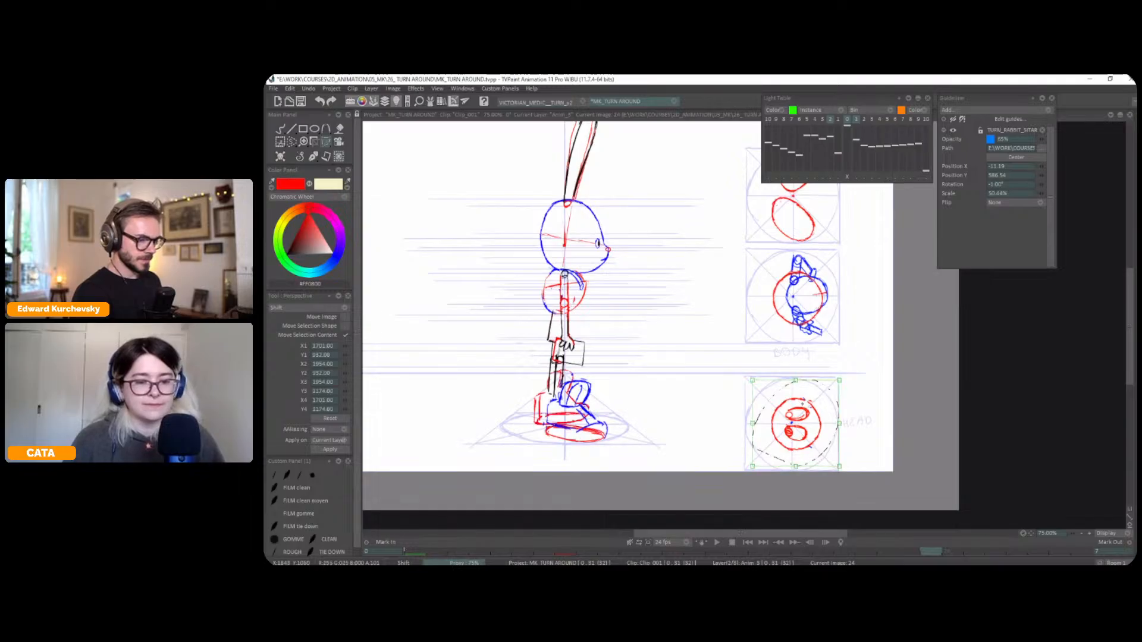
{"action": "left_click", "coordinate": [310, 157]}
{"action": "key", "text": "less"}
{"action": "key", "text": "ctrl+d"}
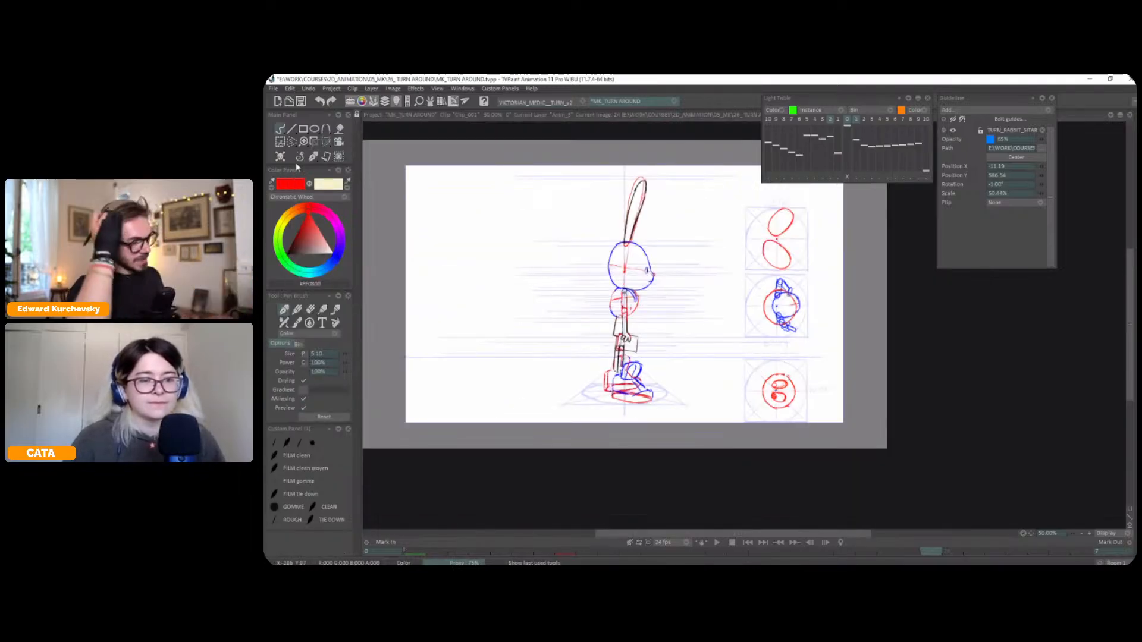
{"action": "key", "text": "greater"}
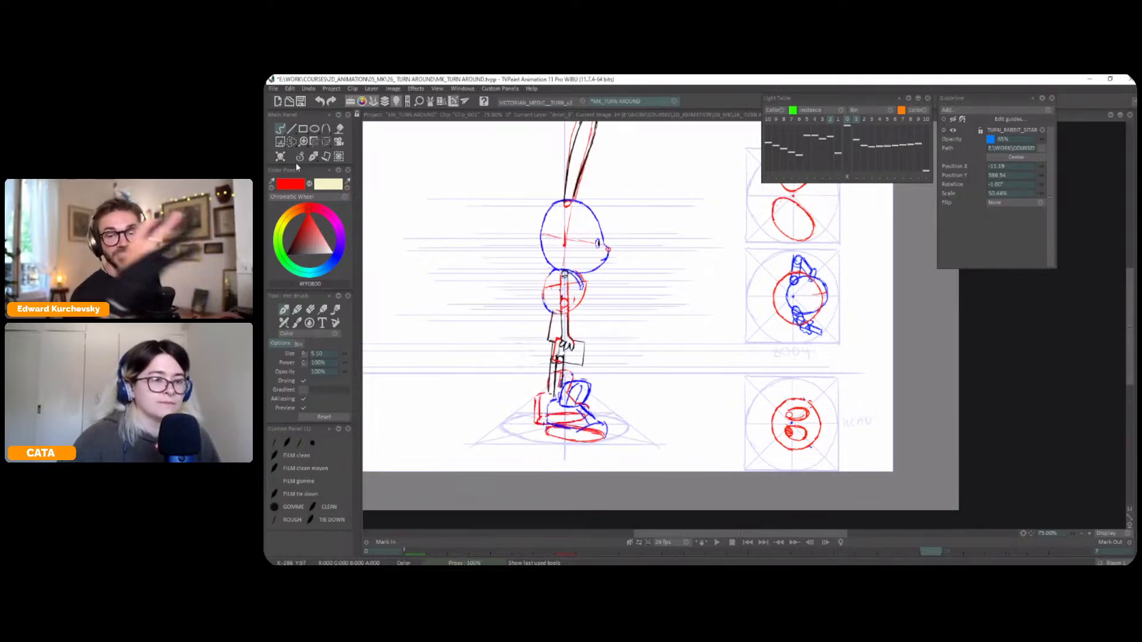
Collapse the light table panel covering the upper part of the top-view diagrams
{"action": "left_click_drag", "start_coordinate": [595, 268], "coordinate": [603, 287]}
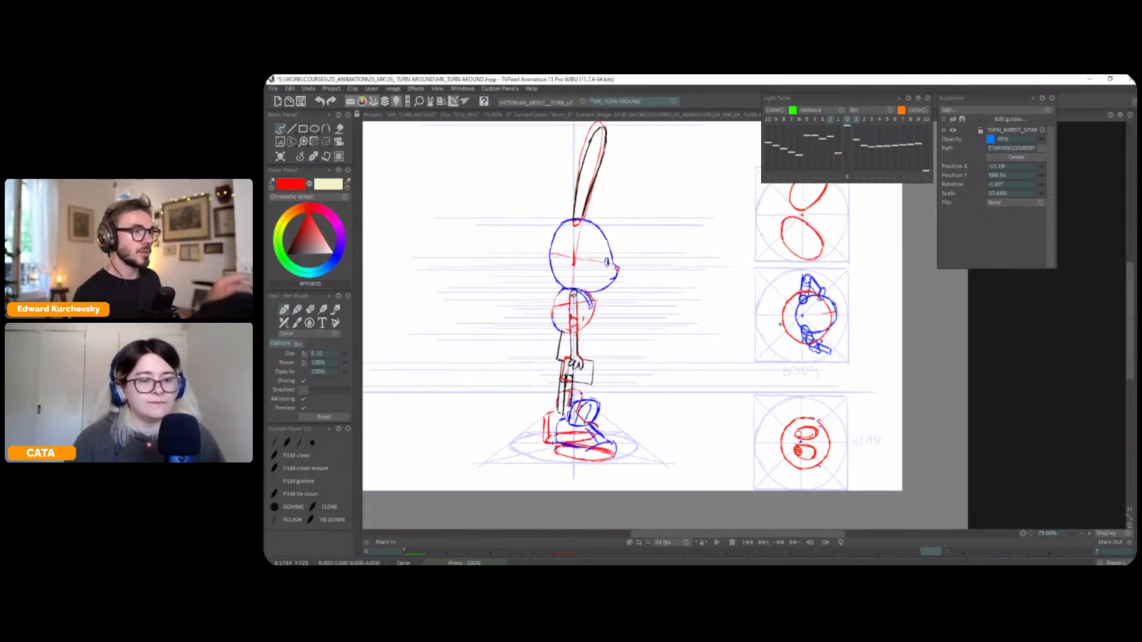
{"action": "left_click", "coordinate": [909, 98]}
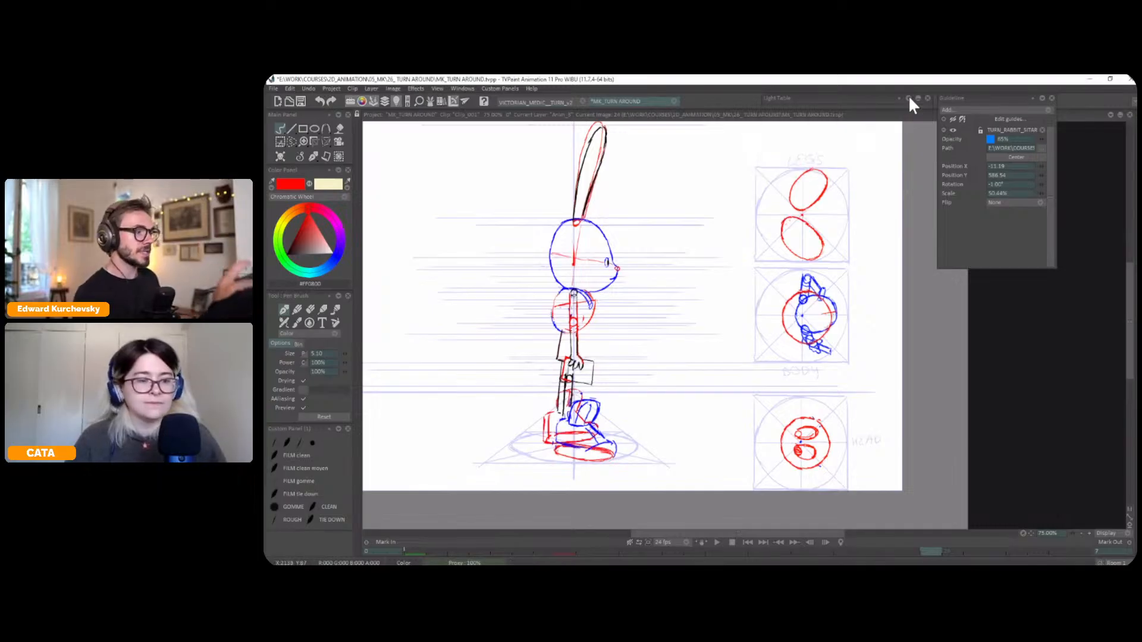
{"action": "left_click_drag", "start_coordinate": [739, 335], "coordinate": [789, 322]}
Flip repeatedly between the original and mirrored side views to compare their poses, limbs and top-view diagrams
{"action": "key", "text": "Left"}
{"action": "key", "text": "Left"}
{"action": "key", "text": "Left"}
{"action": "key", "text": "Left"}
{"action": "key", "text": "Left"}
{"action": "key", "text": "Left"}
{"action": "key", "text": "Left"}
{"action": "key", "text": "Left"}
{"action": "key", "text": "Left"}
{"action": "key", "text": "Left"}
{"action": "key", "text": "Left"}
{"action": "key", "text": "Left"}
{"action": "key", "text": "Left"}
{"action": "key", "text": "Left"}
{"action": "key", "text": "Left"}
{"action": "key", "text": "Left"}
{"action": "key", "text": "Left"}
{"action": "key", "text": "Left"}
{"action": "key", "text": "Left"}
{"action": "key", "text": "Left"}
{"action": "key", "text": "Left"}
{"action": "key", "text": "Left"}
{"action": "key", "text": "Left"}
{"action": "key", "text": "Left"}
{"action": "key", "text": "Left"}
{"action": "key", "text": "Left"}
{"action": "key", "text": "Left"}
{"action": "key", "text": "Left"}
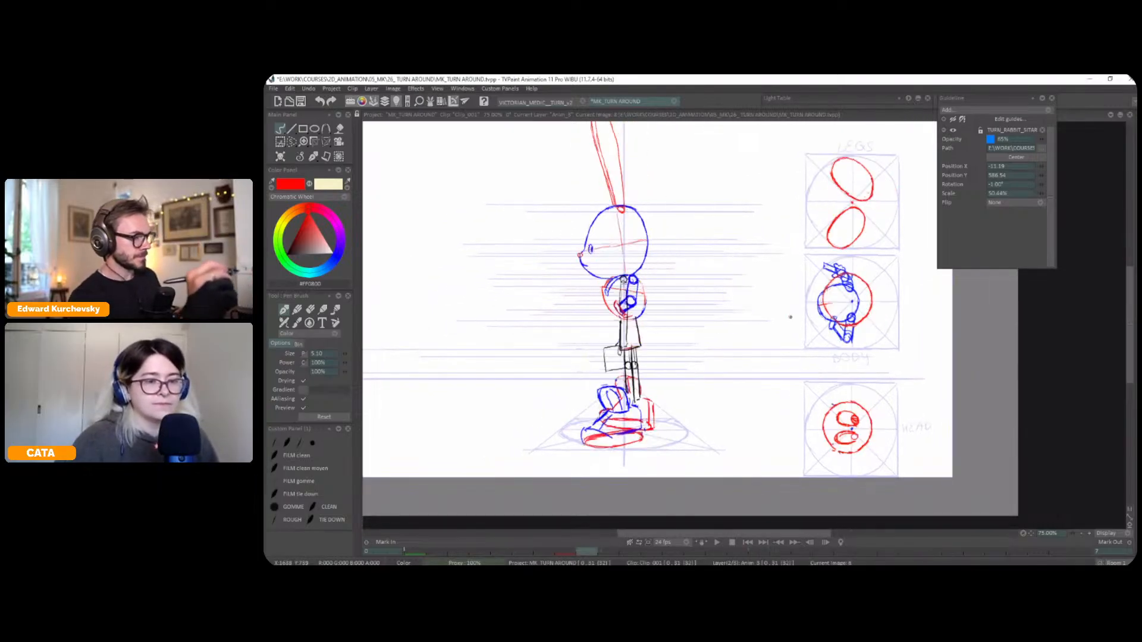
{"action": "key", "text": "Right"}
{"action": "key", "text": "Right"}
{"action": "key", "text": "Right"}
{"action": "key", "text": "Right"}
{"action": "key", "text": "Right"}
{"action": "key", "text": "Right"}
{"action": "key", "text": "Right"}
{"action": "key", "text": "Right"}
{"action": "key", "text": "Right"}
{"action": "key", "text": "Right"}
{"action": "key", "text": "Right"}
{"action": "key", "text": "Right"}
{"action": "key", "text": "Right"}
{"action": "key", "text": "Right"}
{"action": "key", "text": "Right"}
{"action": "key", "text": "Right"}
{"action": "key", "text": "Right"}
{"action": "key", "text": "Right"}
{"action": "key", "text": "Right"}
{"action": "key", "text": "Right"}
{"action": "key", "text": "Right"}
{"action": "key", "text": "Right"}
{"action": "key", "text": "Right"}
{"action": "key", "text": "Right"}
{"action": "key", "text": "Right"}
{"action": "key", "text": "Right"}
{"action": "key", "text": "Right"}
{"action": "key", "text": "Right"}
{"action": "key", "text": "Right"}
{"action": "key", "text": "Right"}
{"action": "key", "text": "Right"}
{"action": "key", "text": "Right"}
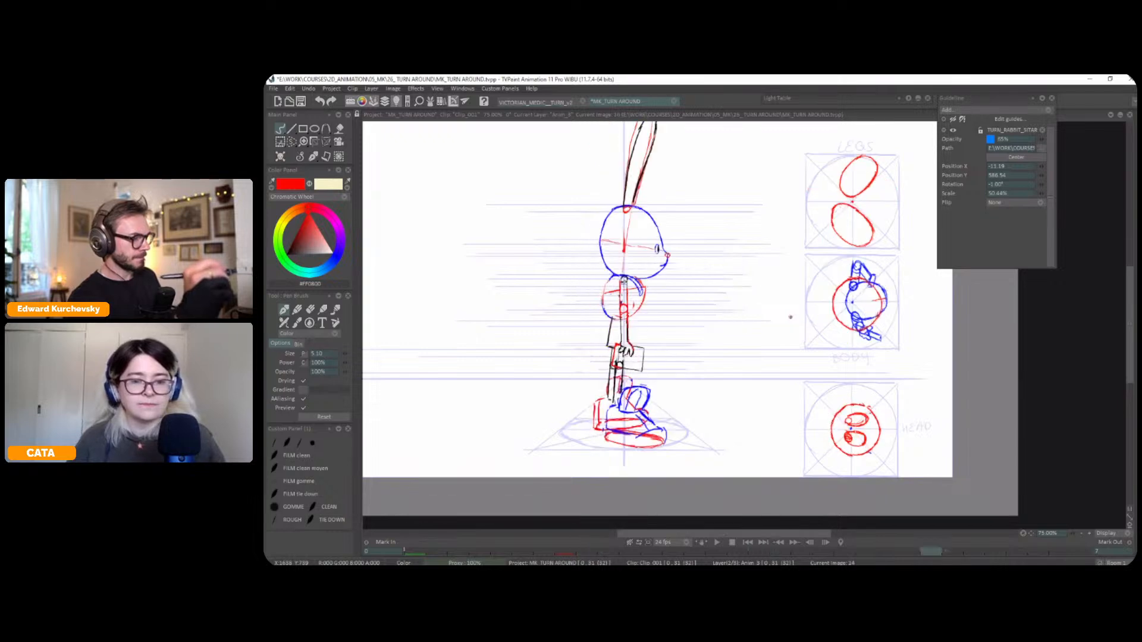
{"action": "key", "text": "Left"}
{"action": "key", "text": "Left"}
{"action": "key", "text": "Left"}
{"action": "key", "text": "Left"}
{"action": "key", "text": "Left"}
{"action": "key", "text": "Left"}
{"action": "key", "text": "Left"}
{"action": "key", "text": "Left"}
{"action": "key", "text": "Left"}
{"action": "key", "text": "Left"}
{"action": "key", "text": "Left"}
{"action": "key", "text": "Left"}
{"action": "key", "text": "Left"}
{"action": "key", "text": "Left"}
{"action": "key", "text": "Left"}
{"action": "key", "text": "Left"}
{"action": "key", "text": "Left"}
{"action": "key", "text": "Left"}
{"action": "key", "text": "Right"}
{"action": "key", "text": "Right"}
{"action": "key", "text": "Right"}
{"action": "key", "text": "Right"}
{"action": "key", "text": "Right"}
{"action": "key", "text": "Right"}
{"action": "key", "text": "Right"}
{"action": "key", "text": "Right"}
{"action": "key", "text": "Right"}
{"action": "key", "text": "Right"}
{"action": "key", "text": "Right"}
{"action": "key", "text": "Right"}
{"action": "key", "text": "Right"}
{"action": "key", "text": "Right"}
{"action": "key", "text": "Right"}
{"action": "key", "text": "Right"}
{"action": "key", "text": "Right"}
{"action": "key", "text": "Right"}
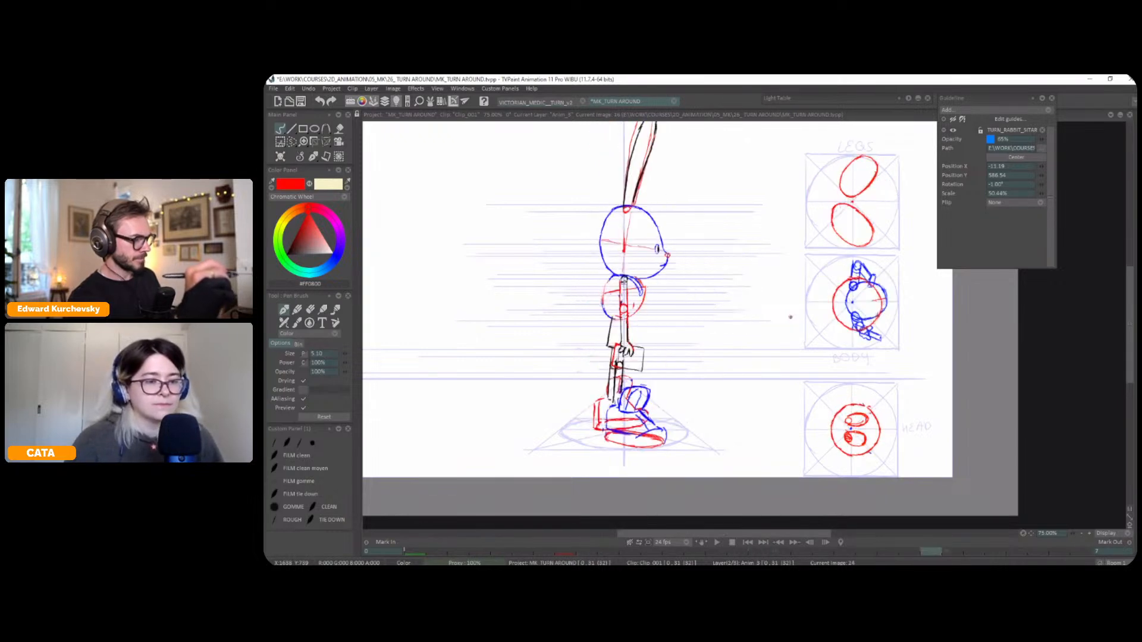
Lasso the red rear boot outline in the mirrored side view and shift it forward, closer to the leg
{"action": "left_click_drag", "start_coordinate": [780, 355], "coordinate": [782, 376]}
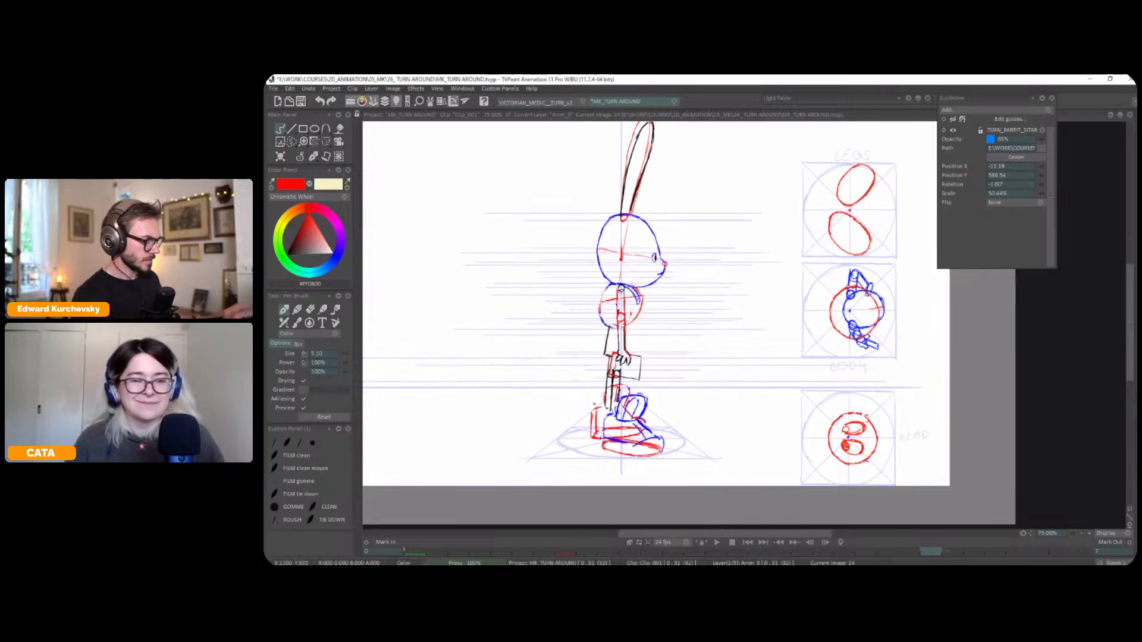
{"action": "key", "text": "s"}
{"action": "left_click_drag", "start_coordinate": [599, 441], "coordinate": [600, 399]}
{"action": "key", "text": "ctrl+t"}
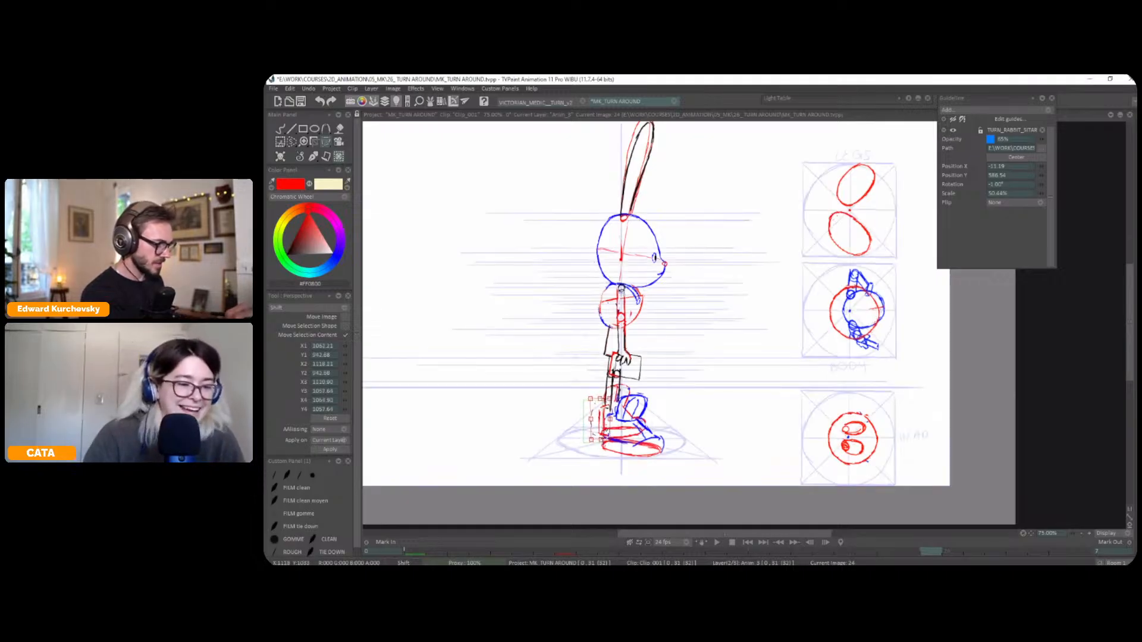
{"action": "key", "text": "Return"}
{"action": "key", "text": "ctrl+d"}
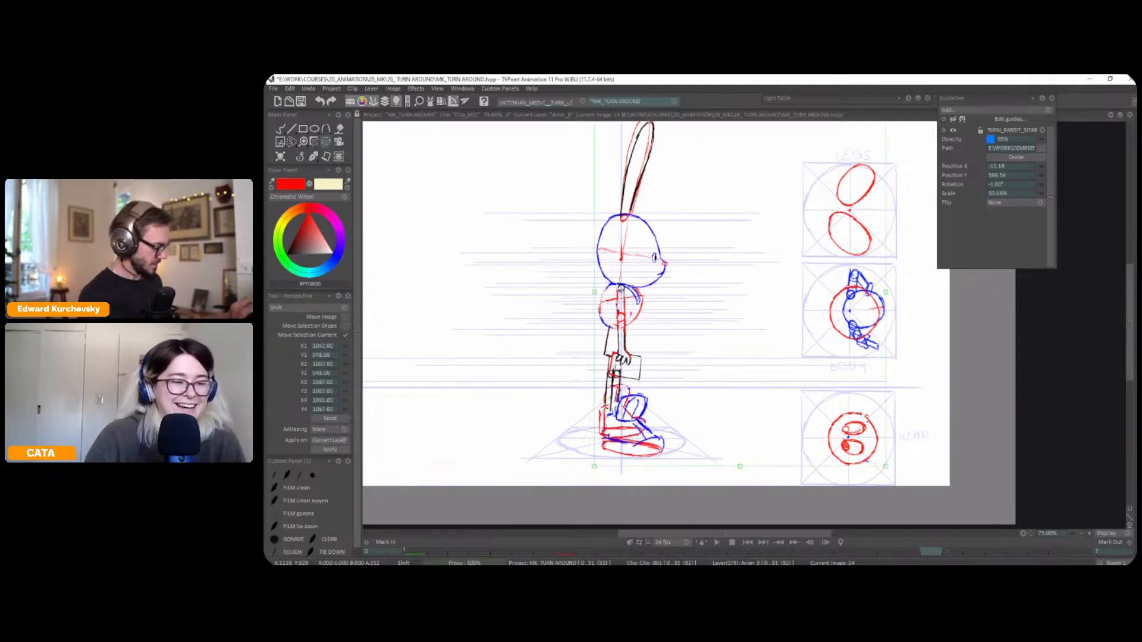
Lasso the small red boot top above the blue boot, nudge it forward and refine it with the Perspective transform
{"action": "key", "text": "s"}
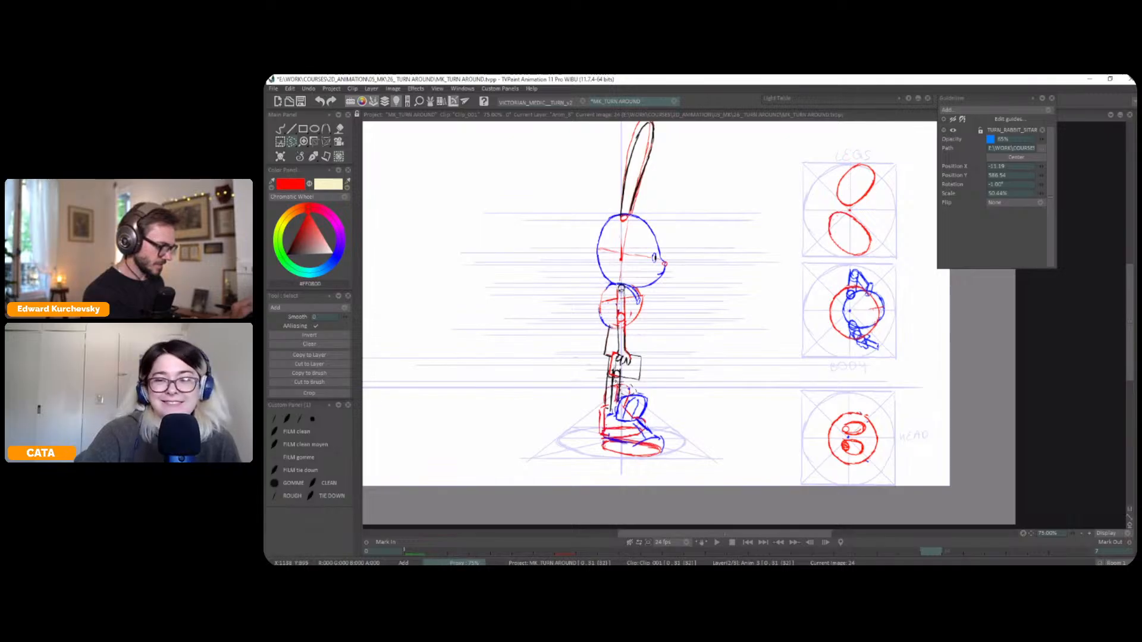
{"action": "key", "text": "ctrl+t"}
{"action": "left_click_drag", "start_coordinate": [631, 388], "coordinate": [637, 387]}
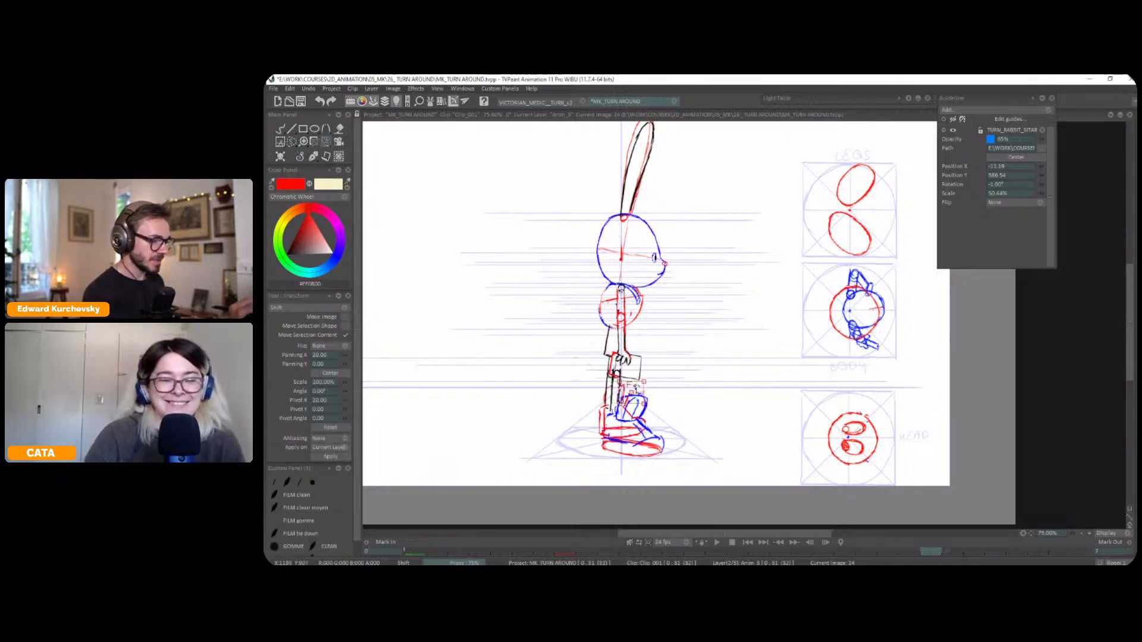
{"action": "key", "text": "Return"}
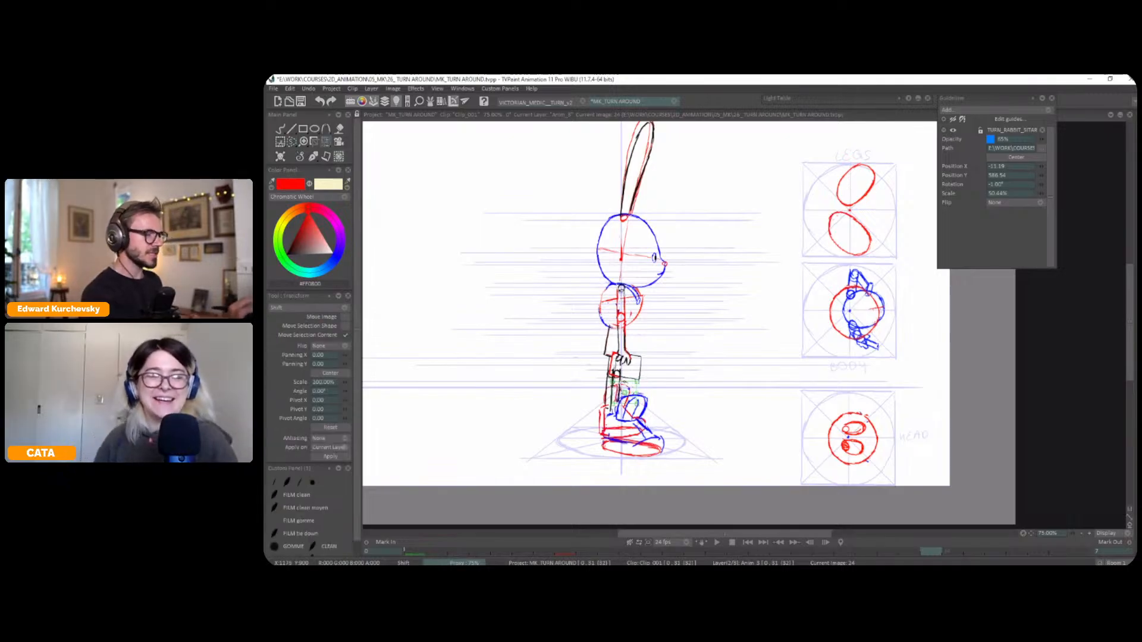
{"action": "key", "text": "ctrl+t"}
{"action": "left_click_drag", "start_coordinate": [636, 383], "coordinate": [640, 389]}
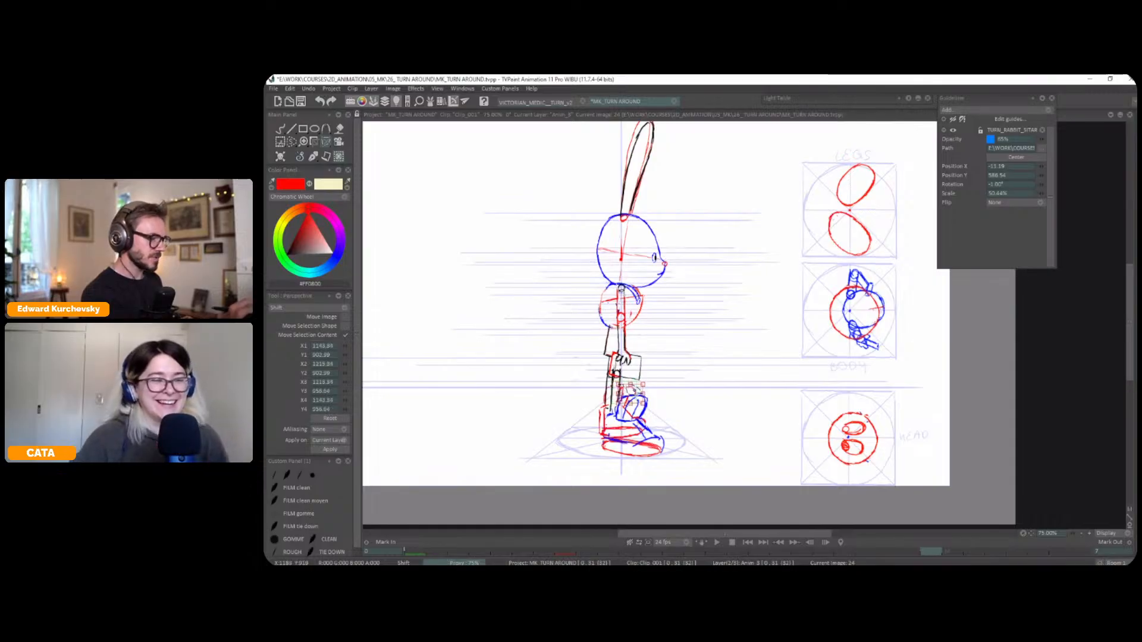
{"action": "key", "text": "Return"}
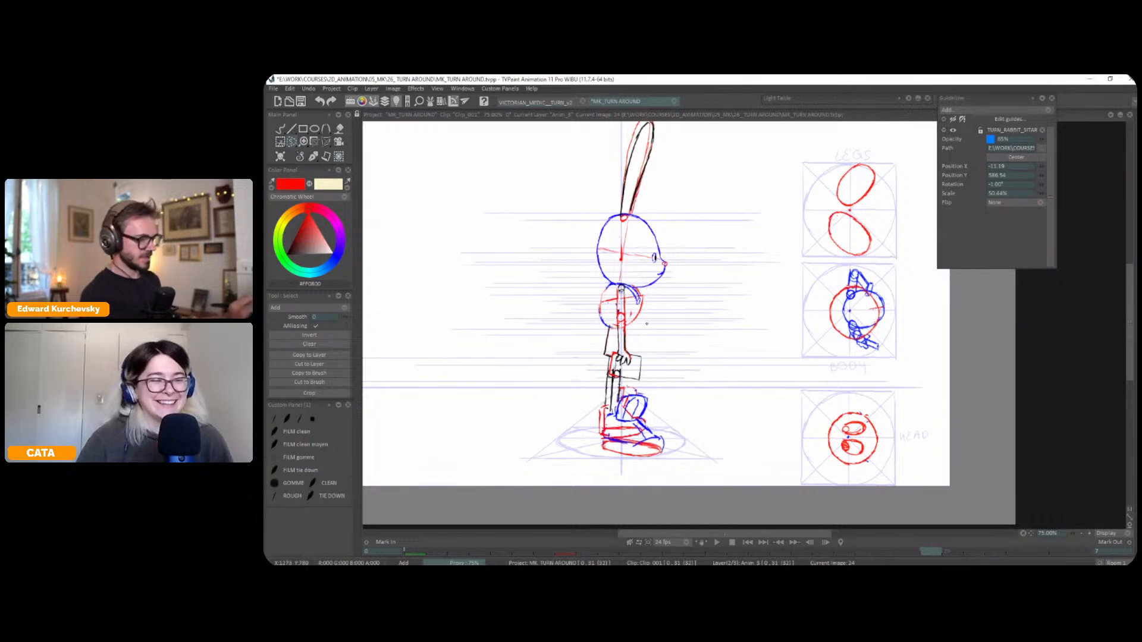
{"action": "left_click", "coordinate": [313, 158]}
{"action": "left_click", "coordinate": [296, 168]}
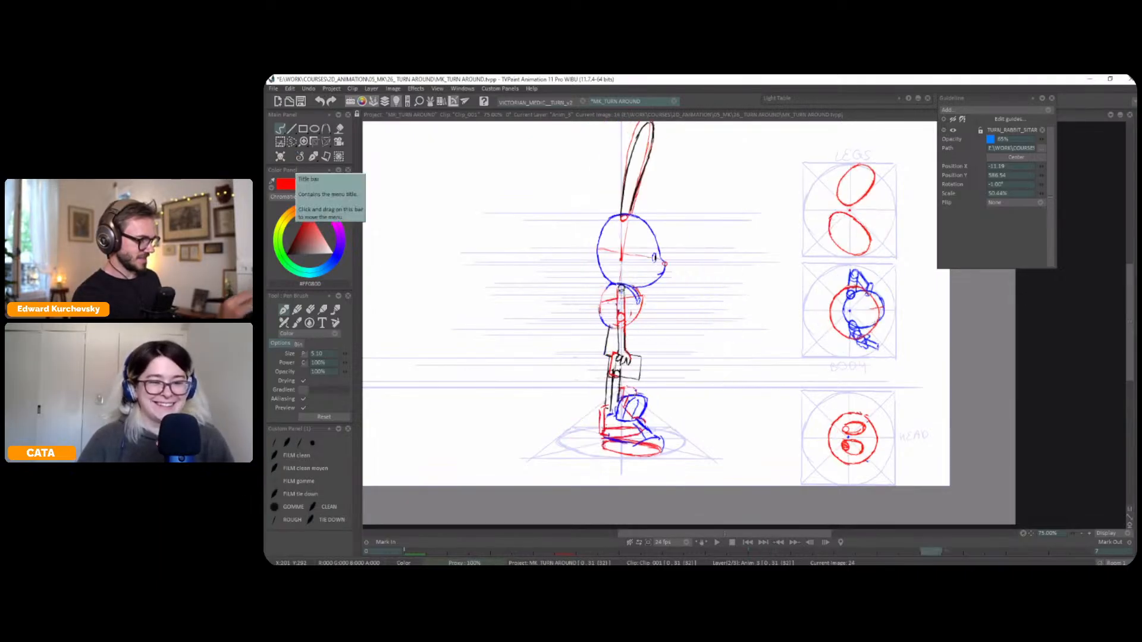
Lasso the top of one boot in the back view and adjust it with the Perspective transform
{"action": "key", "text": "s"}
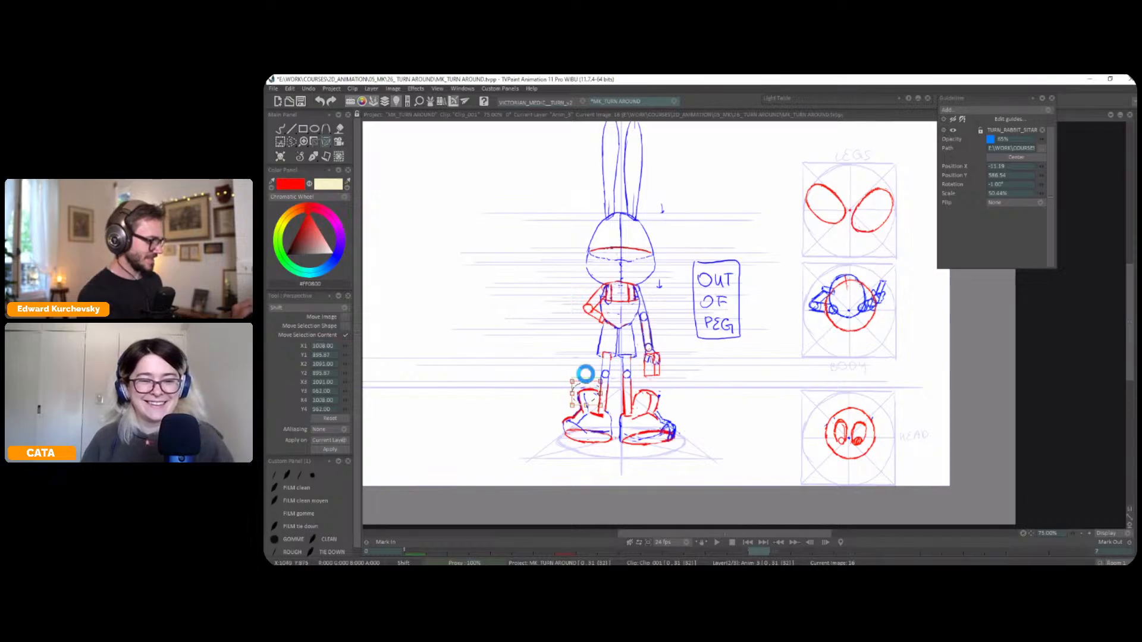
{"action": "left_click", "coordinate": [301, 155]}
{"action": "left_click", "coordinate": [299, 163]}
{"action": "key", "text": "Right"}
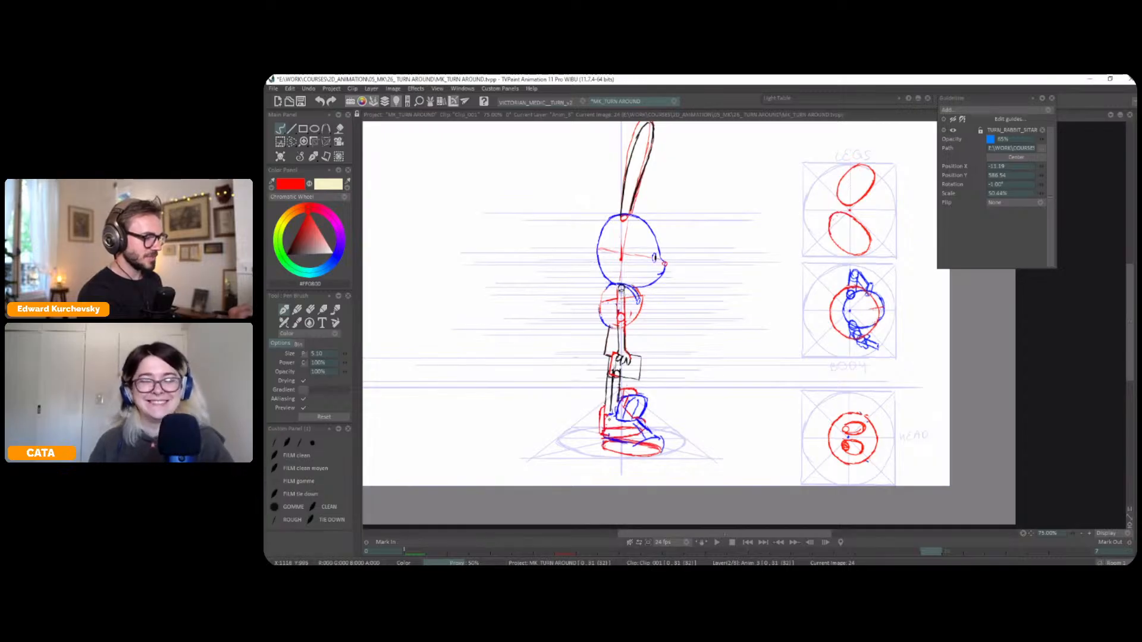
Set the drawing colour to blue and copy the lassoed three-quarter front figure to a custom brush
{"action": "left_click", "coordinate": [334, 258]}
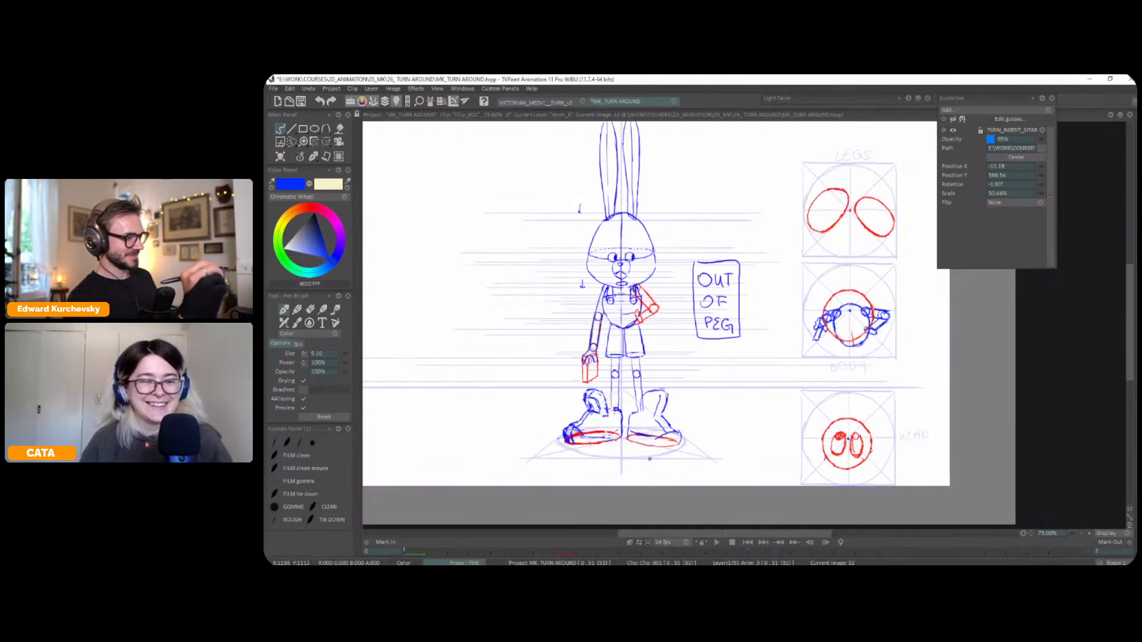
{"action": "left_click_drag", "start_coordinate": [749, 321], "coordinate": [780, 358]}
{"action": "key", "text": "Tab"}
{"action": "left_click", "coordinate": [431, 428]}
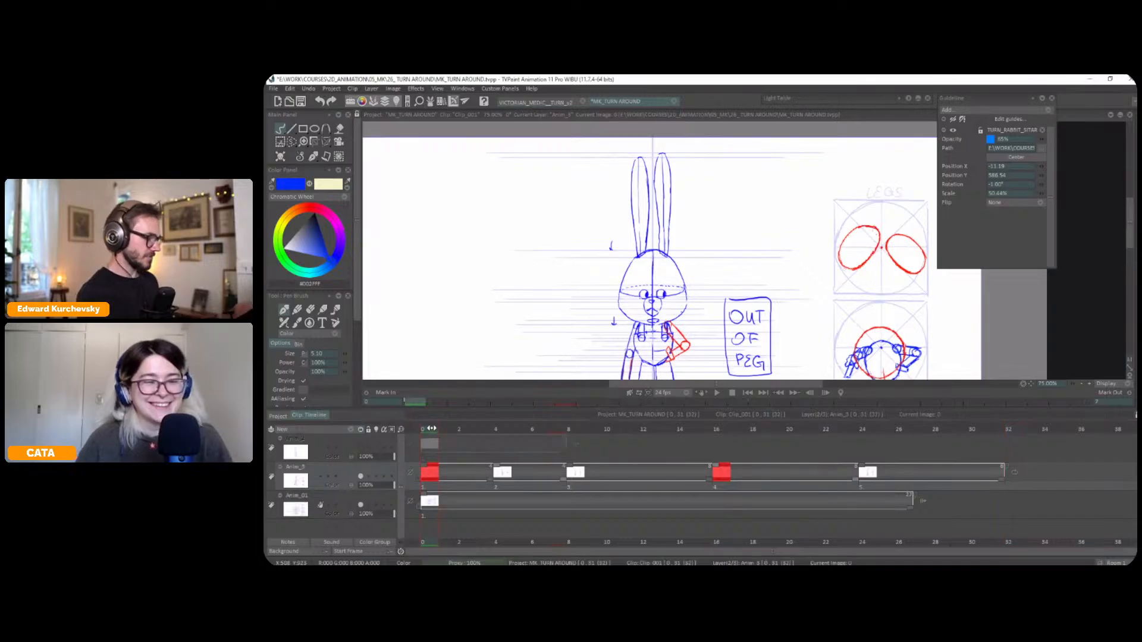
{"action": "key", "text": "Tab"}
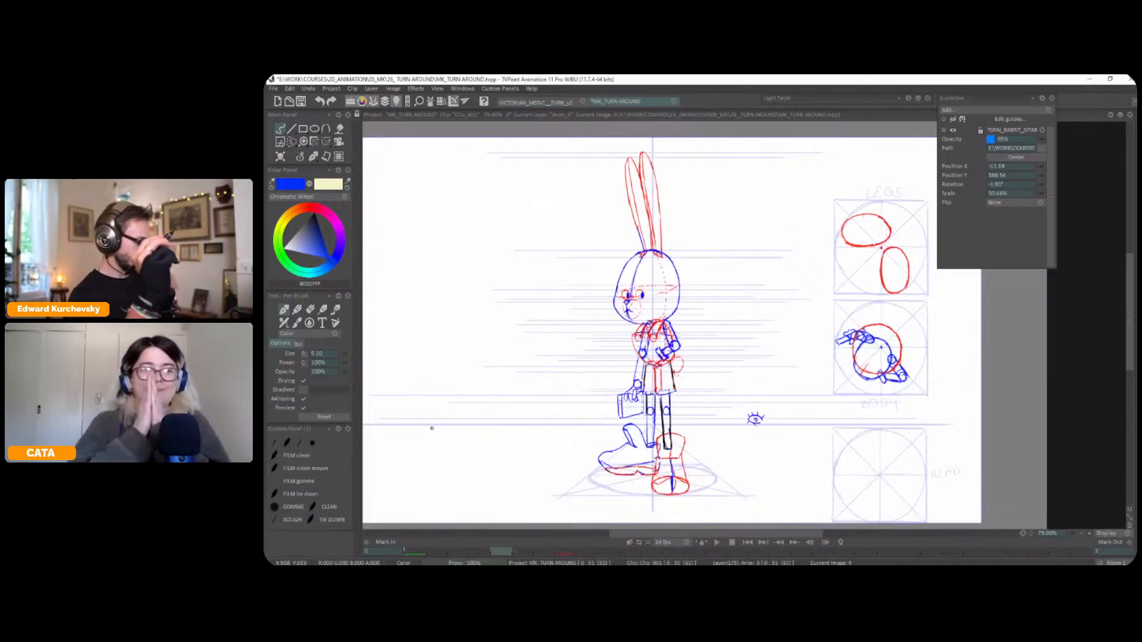
{"action": "key", "text": "s"}
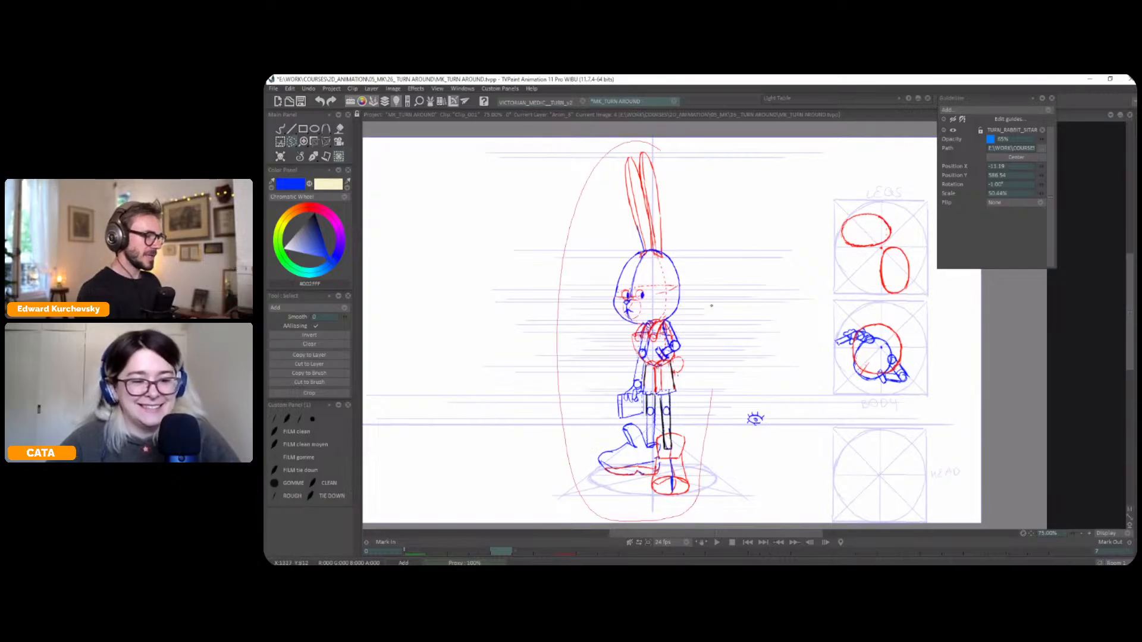
{"action": "left_click", "coordinate": [319, 374]}
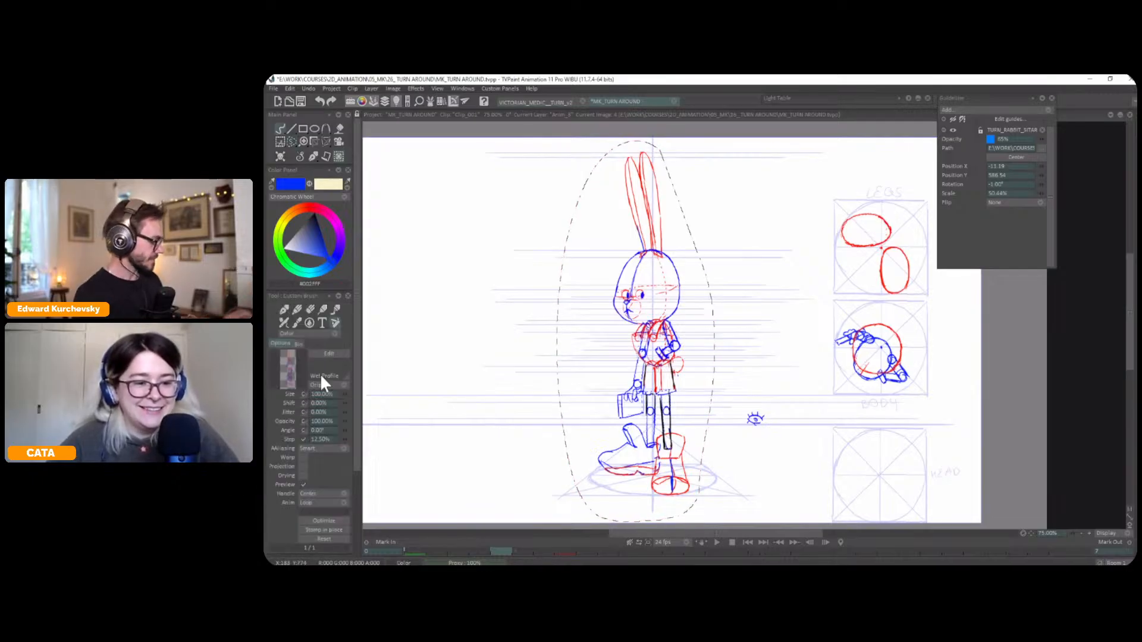
Create a blank drawing at frame 12 and stamp the copied three-quarter figure in place
{"action": "key", "text": "Tab"}
{"action": "left_click", "coordinate": [648, 427]}
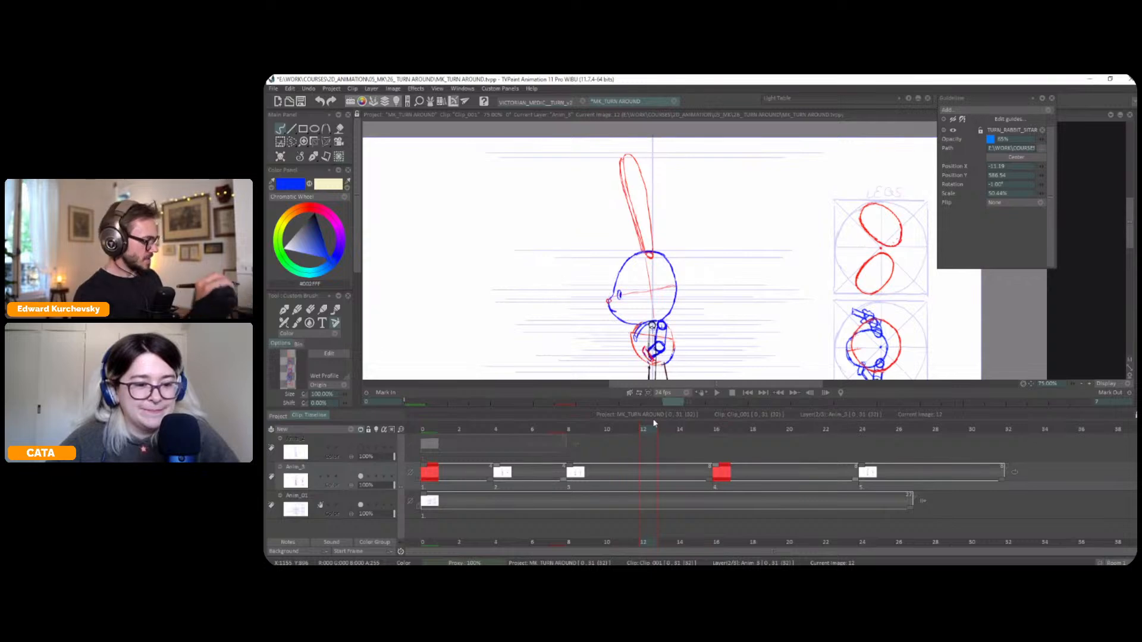
{"action": "key", "text": "BackSpace"}
{"action": "key", "text": "Tab"}
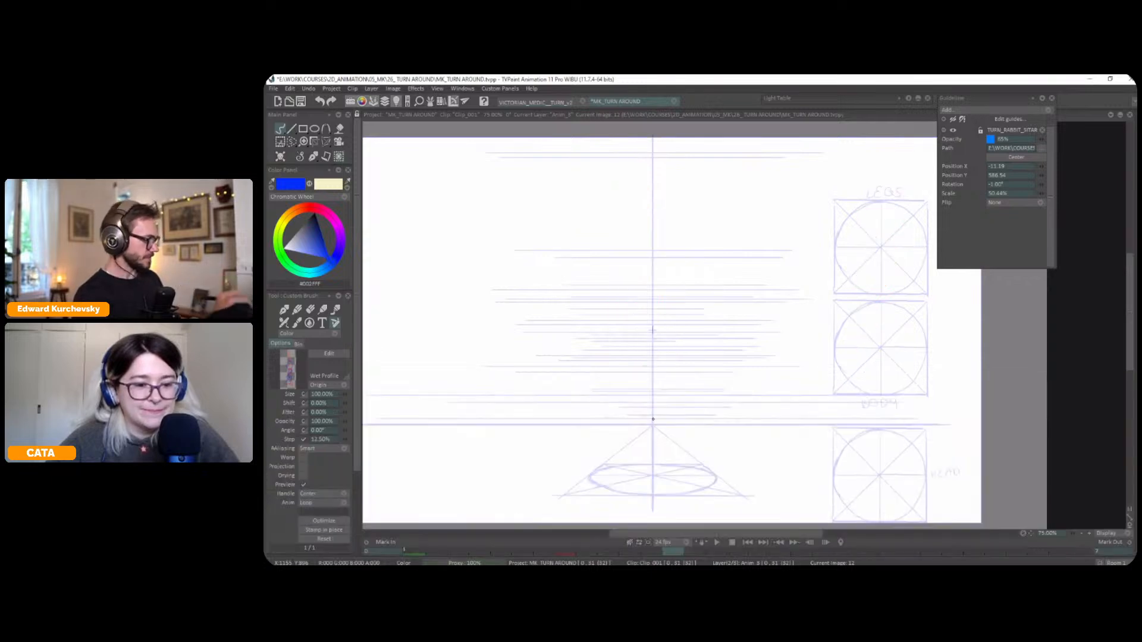
{"action": "left_click", "coordinate": [335, 528]}
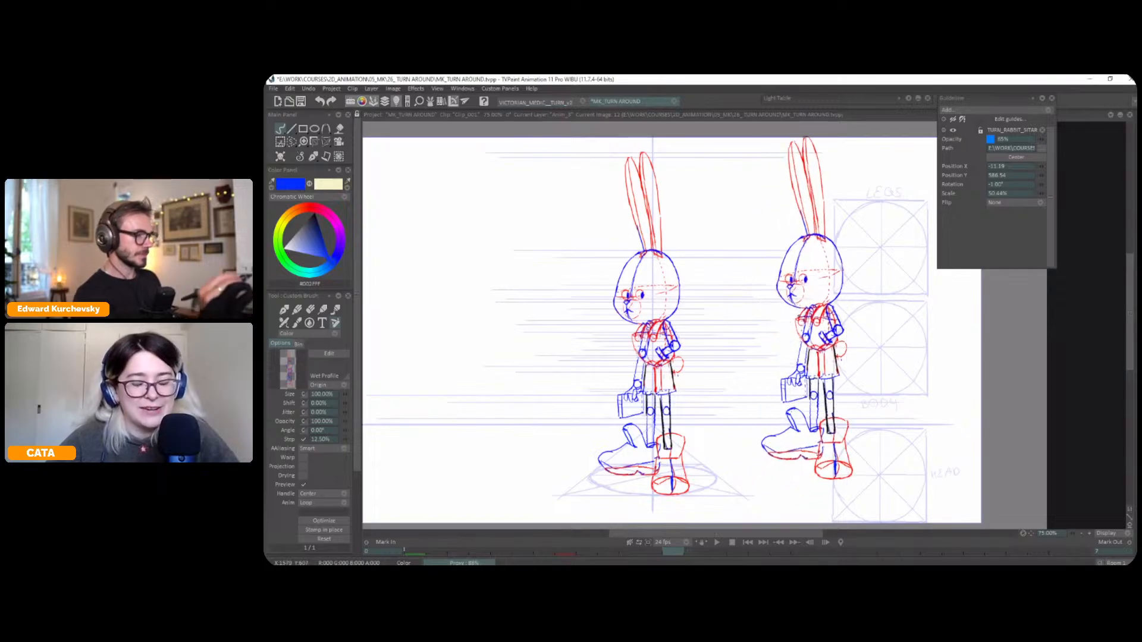
Flip between the side view and the stamped figure at frame 12 to compare their alignment
{"action": "key", "text": "Left"}
{"action": "key", "text": "Left"}
{"action": "key", "text": "Left"}
{"action": "key", "text": "Right"}
{"action": "key", "text": "Right"}
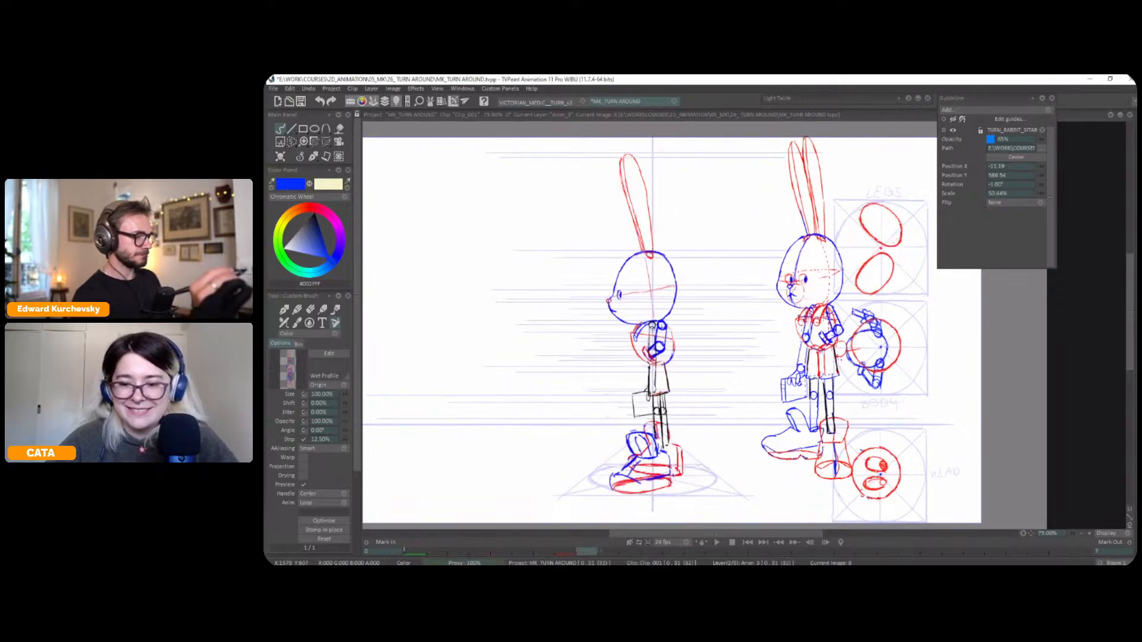
{"action": "key", "text": "Right"}
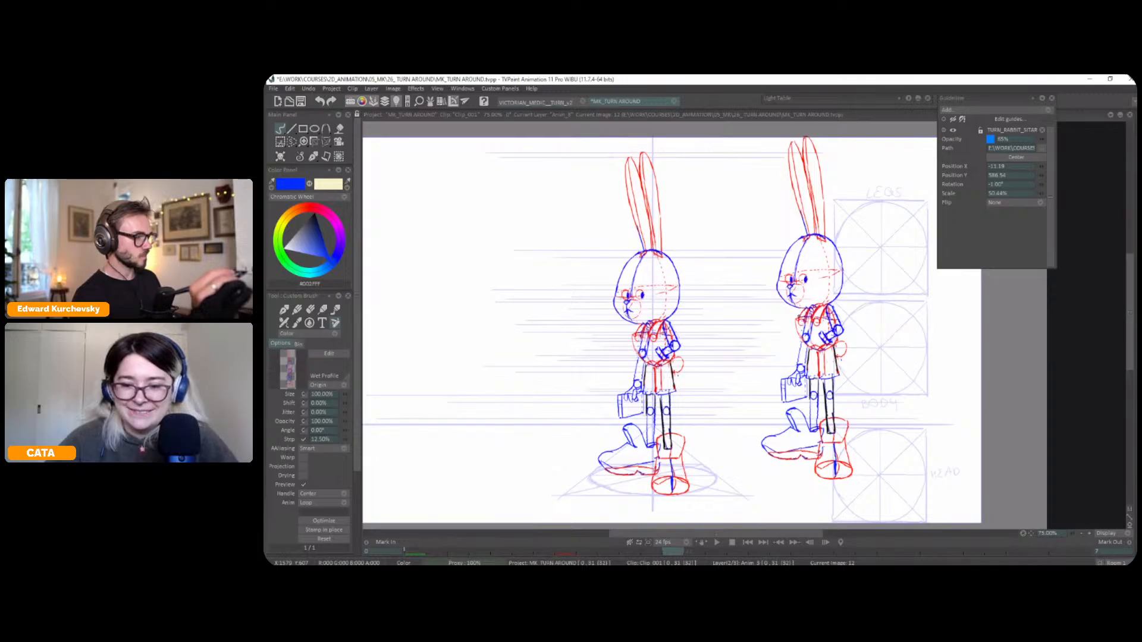
{"action": "key", "text": "Left"}
{"action": "key", "text": "Left"}
{"action": "key", "text": "Left"}
{"action": "key", "text": "Right"}
{"action": "key", "text": "Right"}
{"action": "key", "text": "Right"}
{"action": "key", "text": "Right"}
{"action": "key", "text": "Left"}
{"action": "key", "text": "Left"}
{"action": "key", "text": "Right"}
{"action": "key", "text": "Right"}
{"action": "key", "text": "Left"}
{"action": "key", "text": "Left"}
{"action": "key", "text": "Right"}
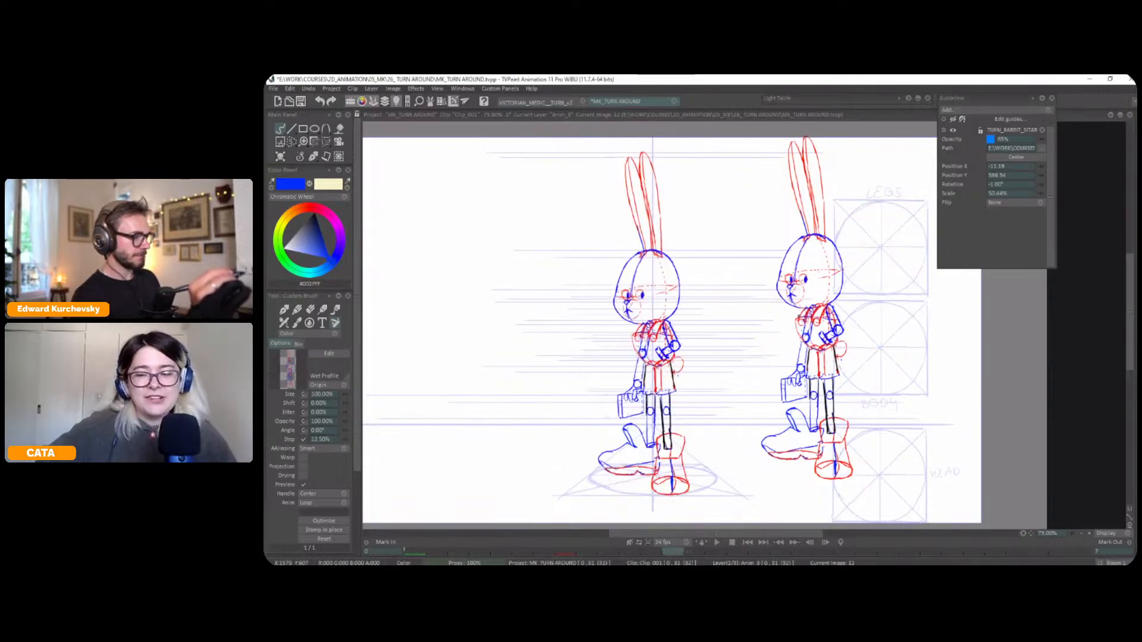
{"action": "key", "text": "Right"}
{"action": "key", "text": "Left"}
Return to the pen brush and flip through the three-quarter, side and frame 12 drawings to study the rotation
{"action": "left_click", "coordinate": [313, 157]}
{"action": "left_click", "coordinate": [309, 167]}
{"action": "key", "text": "Left"}
{"action": "key", "text": "Left"}
{"action": "key", "text": "Left"}
{"action": "key", "text": "Right"}
{"action": "key", "text": "Right"}
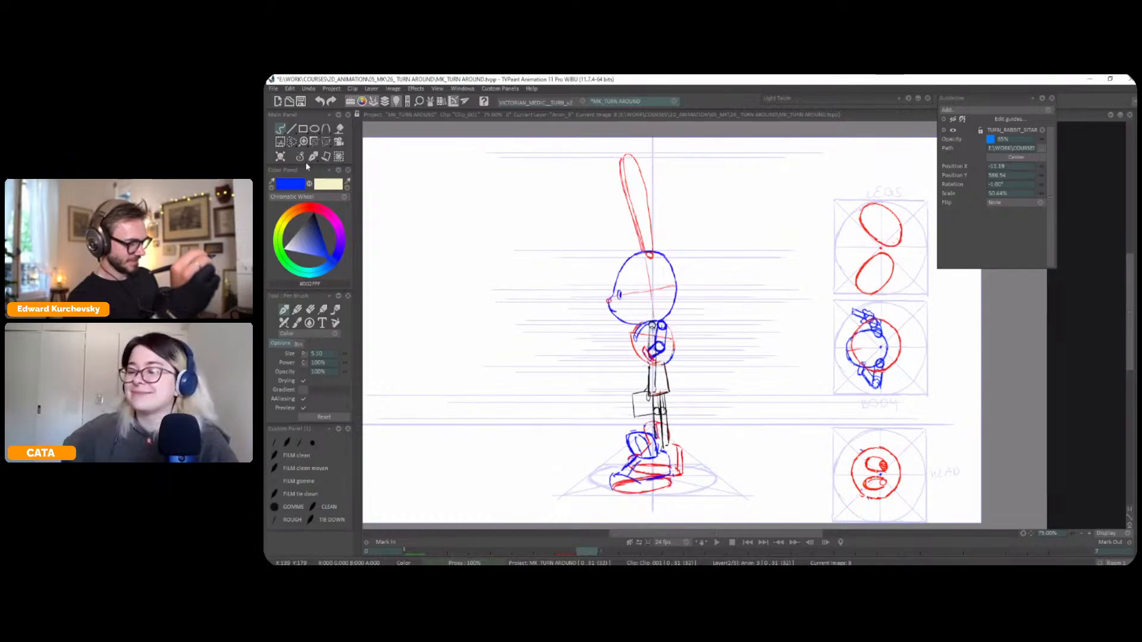
{"action": "key", "text": "Right"}
{"action": "key", "text": "Right"}
{"action": "key", "text": "Right"}
{"action": "key", "text": "Right"}
{"action": "key", "text": "Left"}
{"action": "key", "text": "Left"}
{"action": "key", "text": "Right"}
{"action": "key", "text": "Right"}
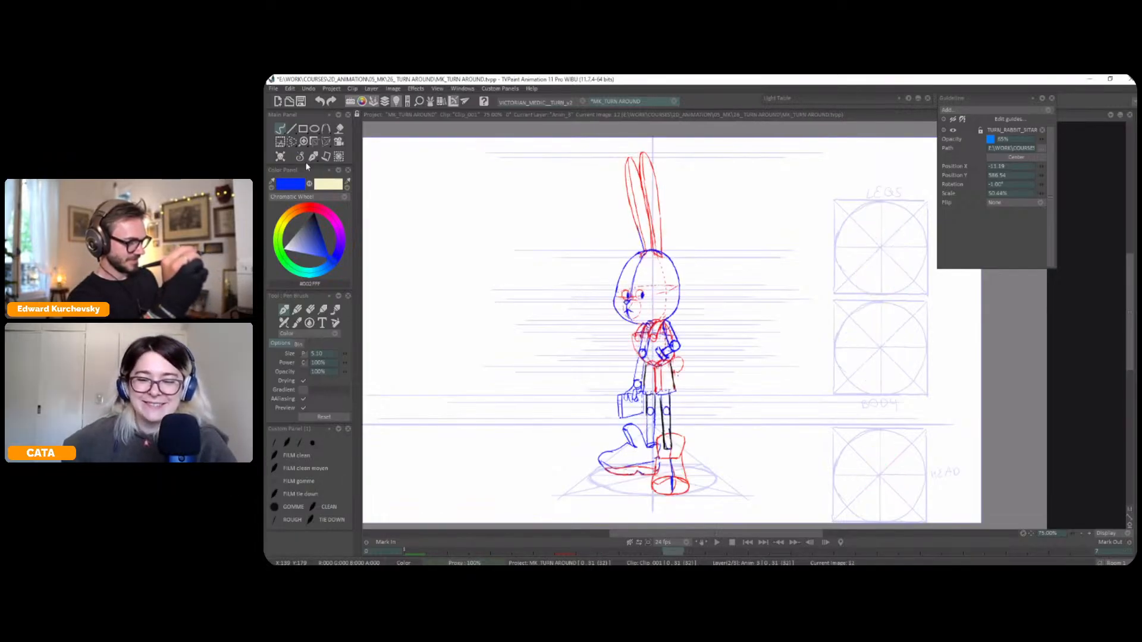
{"action": "key", "text": "Left"}
{"action": "key", "text": "Left"}
{"action": "key", "text": "Left"}
{"action": "key", "text": "Right"}
{"action": "key", "text": "Left"}
{"action": "key", "text": "Right"}
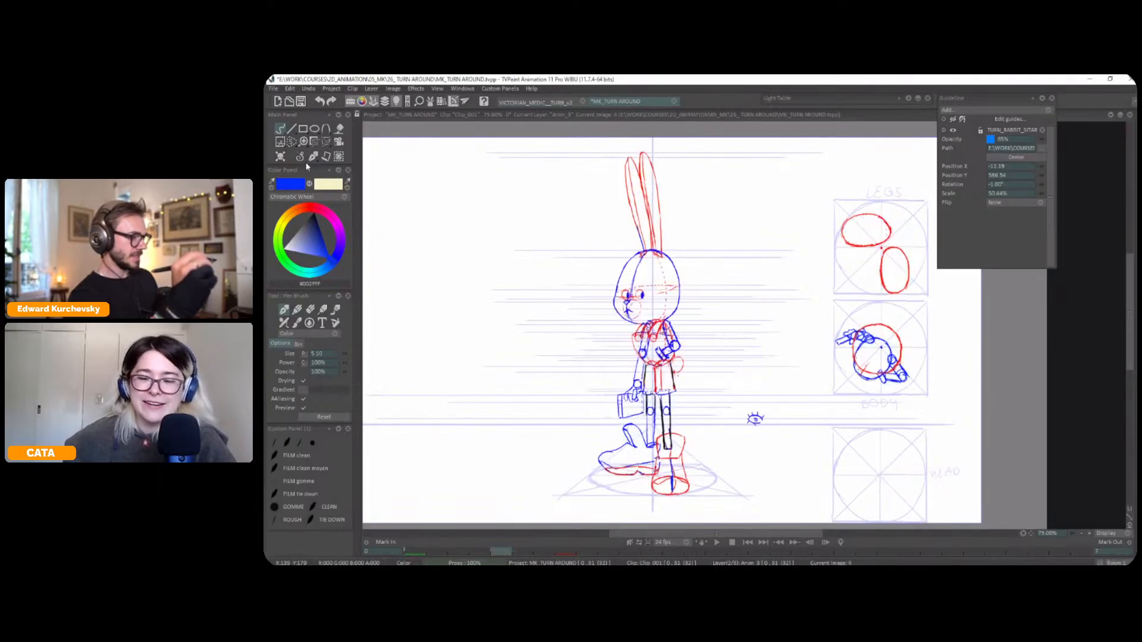
{"action": "key", "text": "Up"}
{"action": "key", "text": "Down"}
{"action": "key", "text": "Right"}
{"action": "key", "text": "Right"}
{"action": "key", "text": "Left"}
{"action": "key", "text": "Left"}
{"action": "key", "text": "Left"}
{"action": "key", "text": "Left"}
{"action": "key", "text": "Right"}
{"action": "key", "text": "Right"}
Copy the side view's two LEGS ovals to a brush, rotate it -45° and stamp it in the LEGS guide circle at frame 12
{"action": "left_click", "coordinate": [292, 142]}
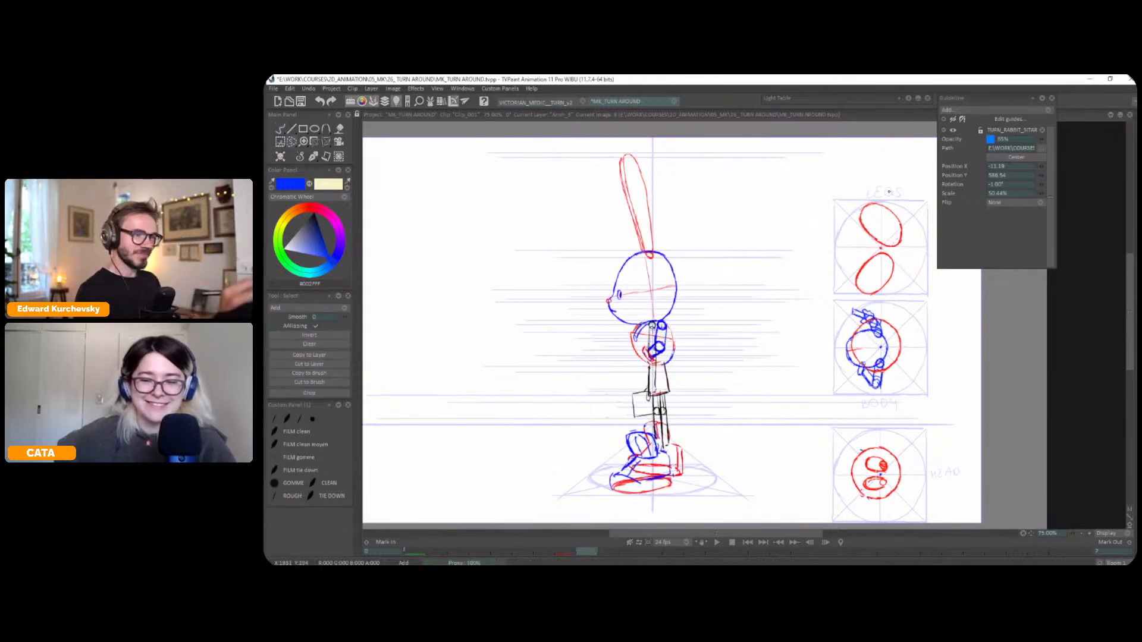
{"action": "left_click", "coordinate": [318, 373]}
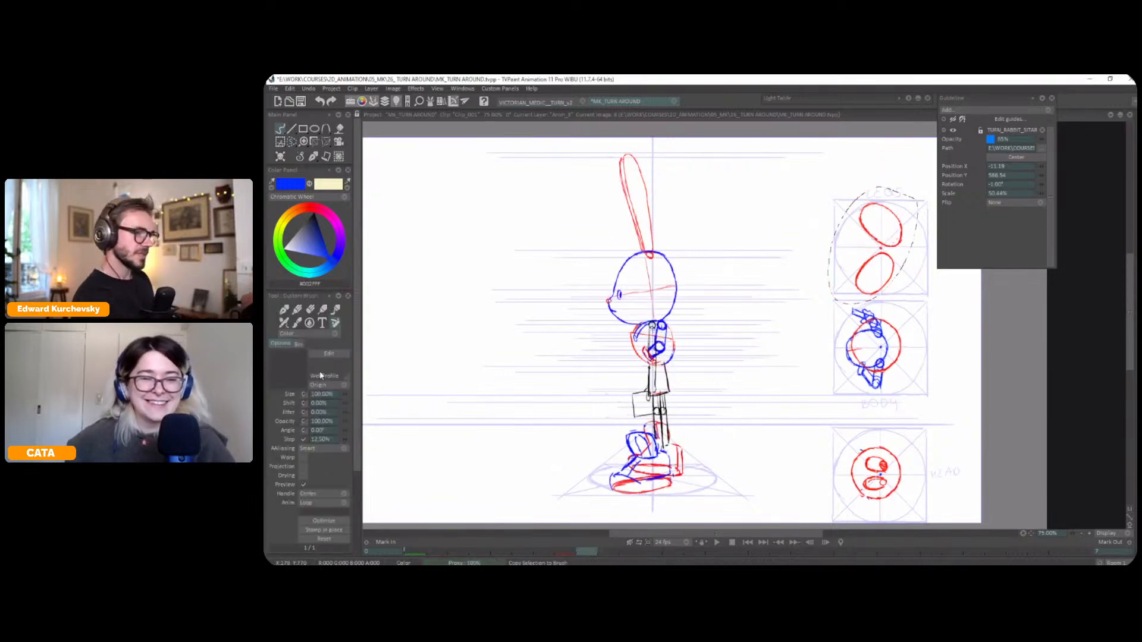
{"action": "key", "text": "Right"}
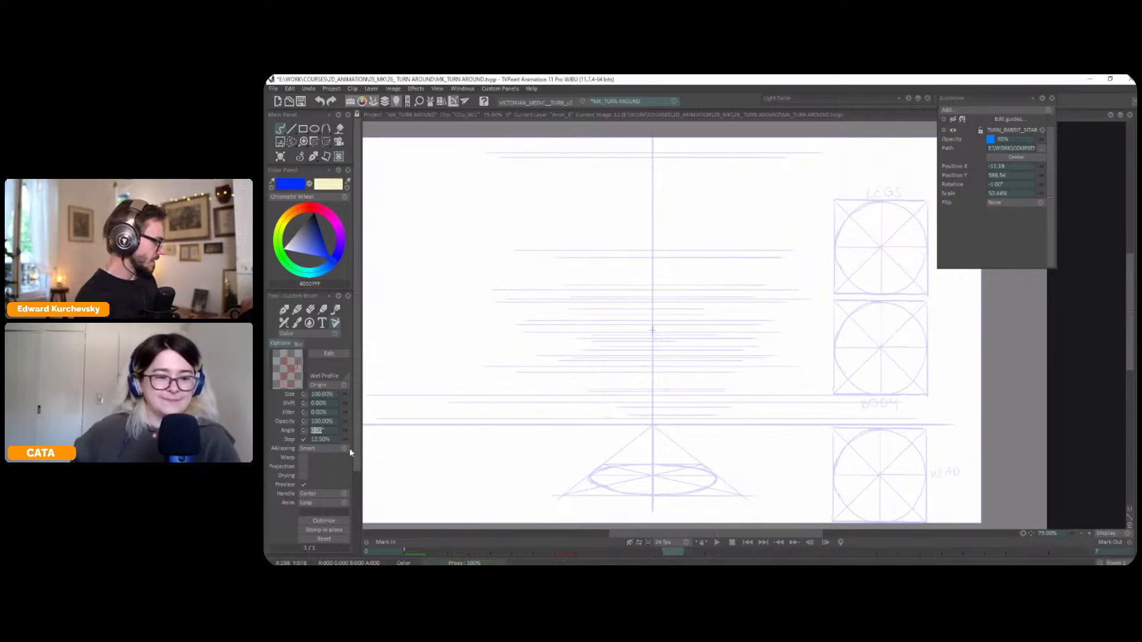
{"action": "type", "text": "-6"}
{"action": "key", "text": "Return"}
{"action": "type", "text": "-45"}
{"action": "key", "text": "Tab"}
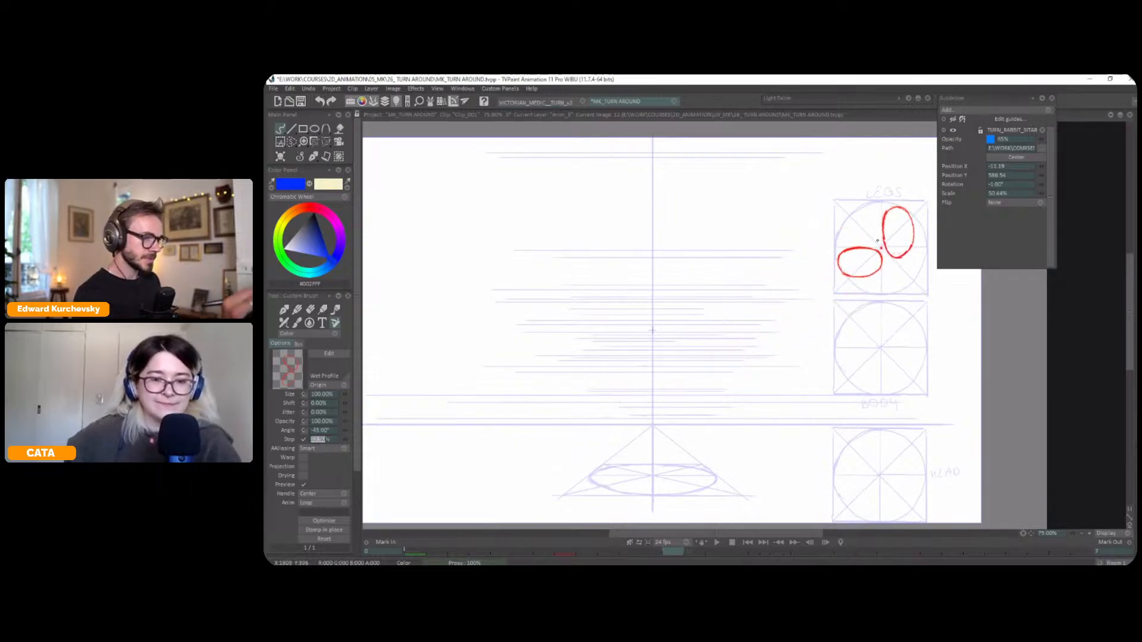
{"action": "left_click", "coordinate": [877, 240]}
{"action": "key", "text": "Right"}
{"action": "key", "text": "Right"}
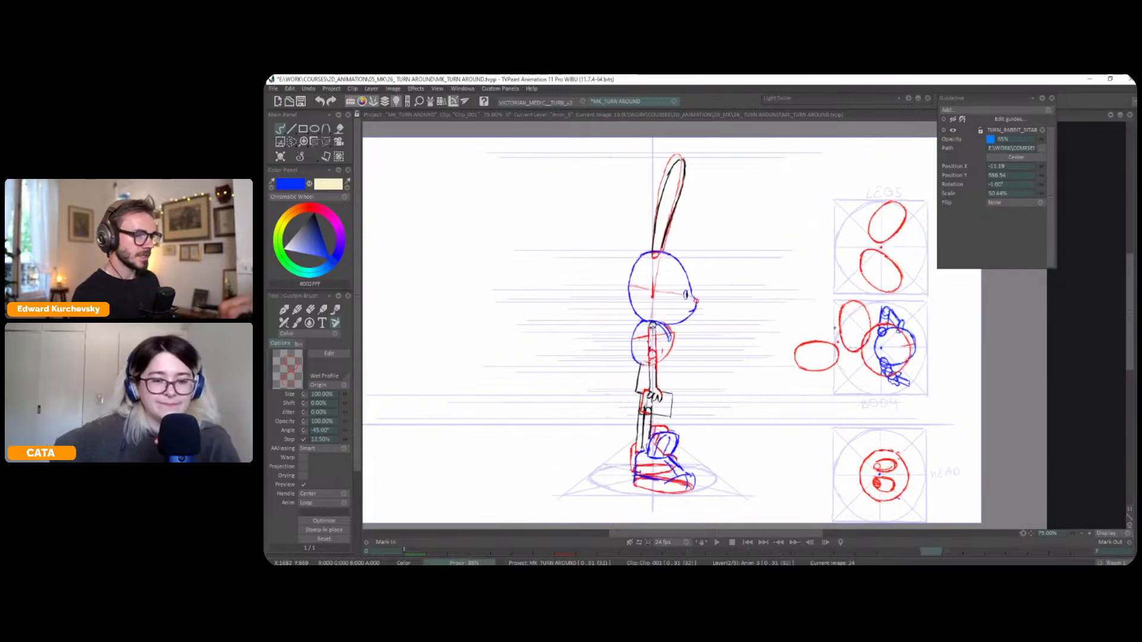
Create blank drawings at frames 20 and 28 in the rabbit animation layer
{"action": "key", "text": "Left"}
{"action": "key", "text": "l"}
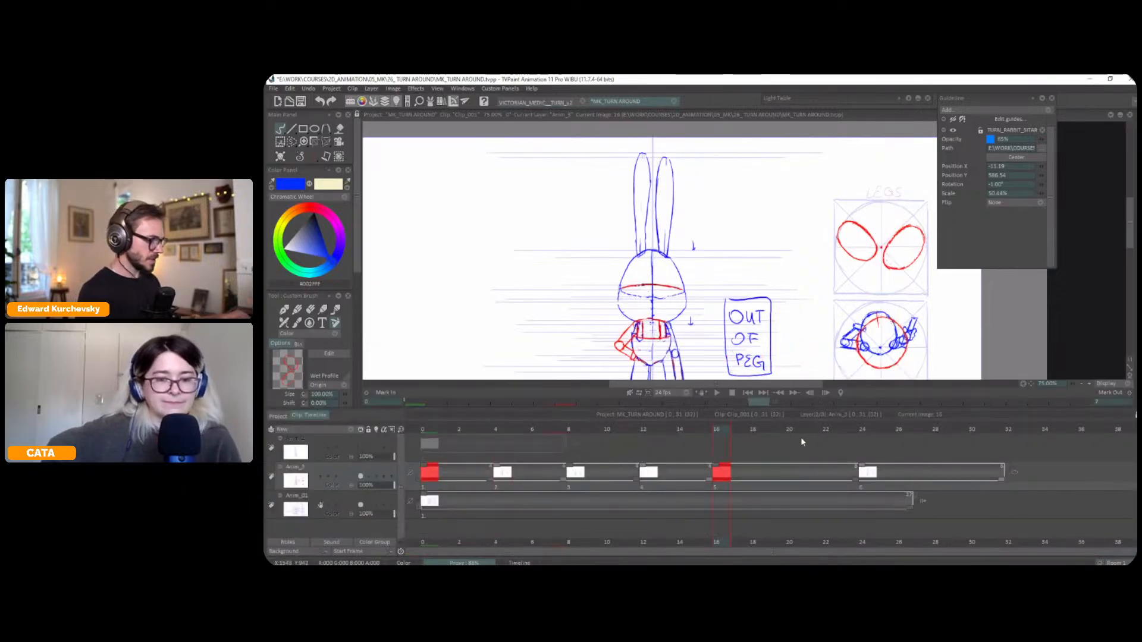
{"action": "key", "text": "BackSpace"}
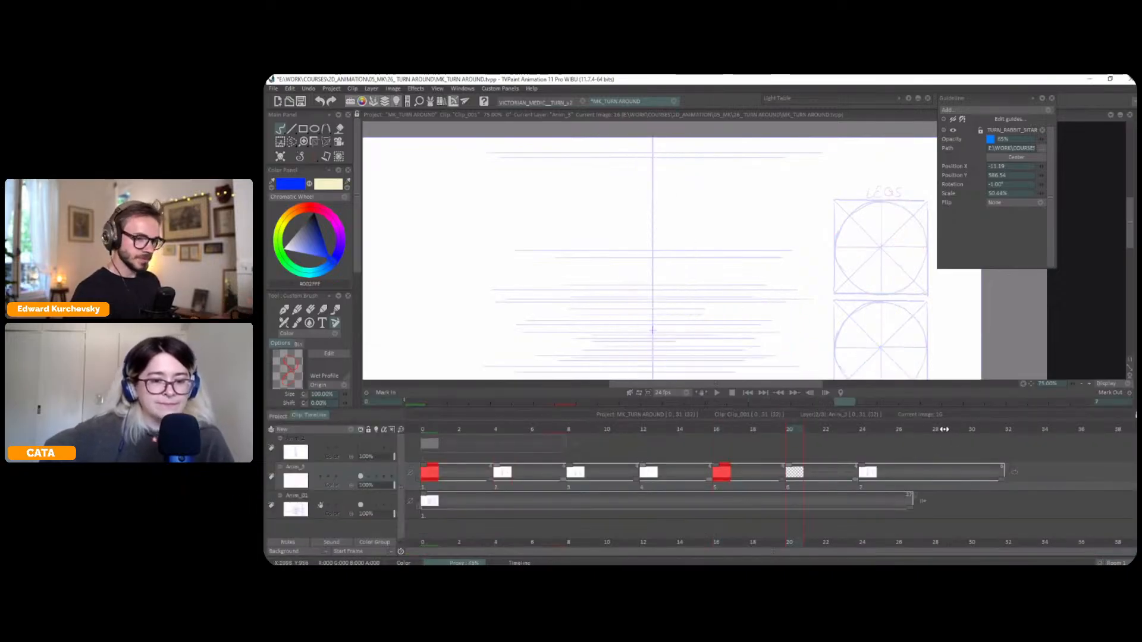
{"action": "left_click", "coordinate": [940, 429]}
{"action": "key", "text": "BackSpace"}
{"action": "left_click", "coordinate": [794, 429]}
{"action": "key", "text": "l"}
Copy the back view's two LEGS ovals to a brush, rotate it -45° and stamp it in the LEGS guide circle at frame 20
{"action": "key", "text": "Left"}
{"action": "key", "text": "Right"}
{"action": "key", "text": "Left"}
{"action": "key", "text": "s"}
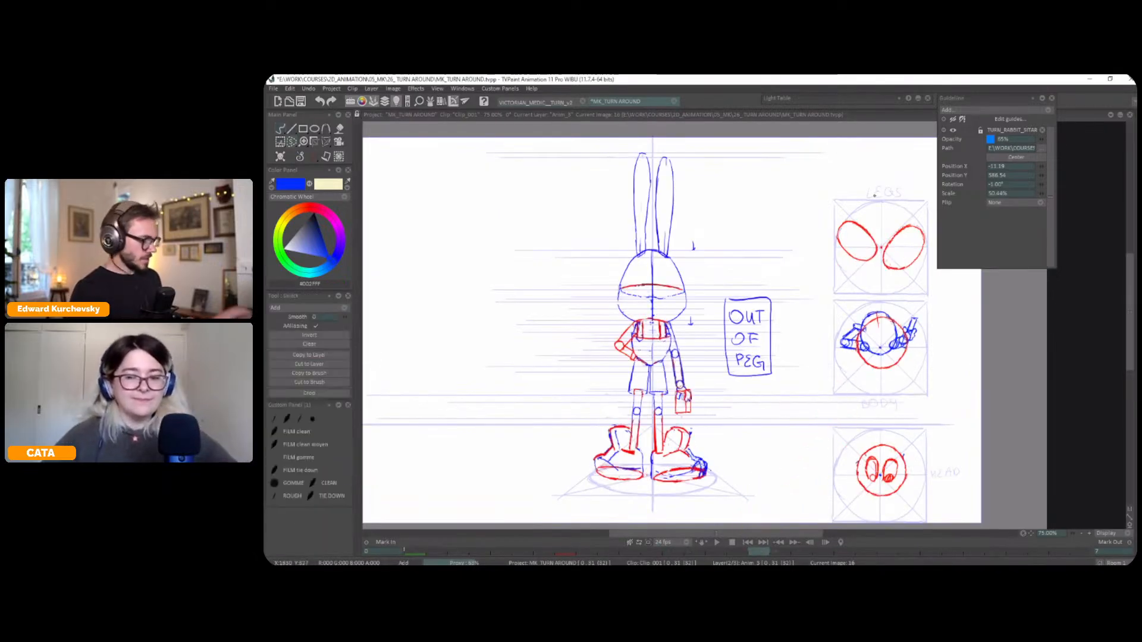
{"action": "left_click_drag", "start_coordinate": [938, 220], "coordinate": [941, 223]}
{"action": "left_click_drag", "start_coordinate": [922, 229], "coordinate": [819, 239]}
{"action": "left_click", "coordinate": [324, 373]}
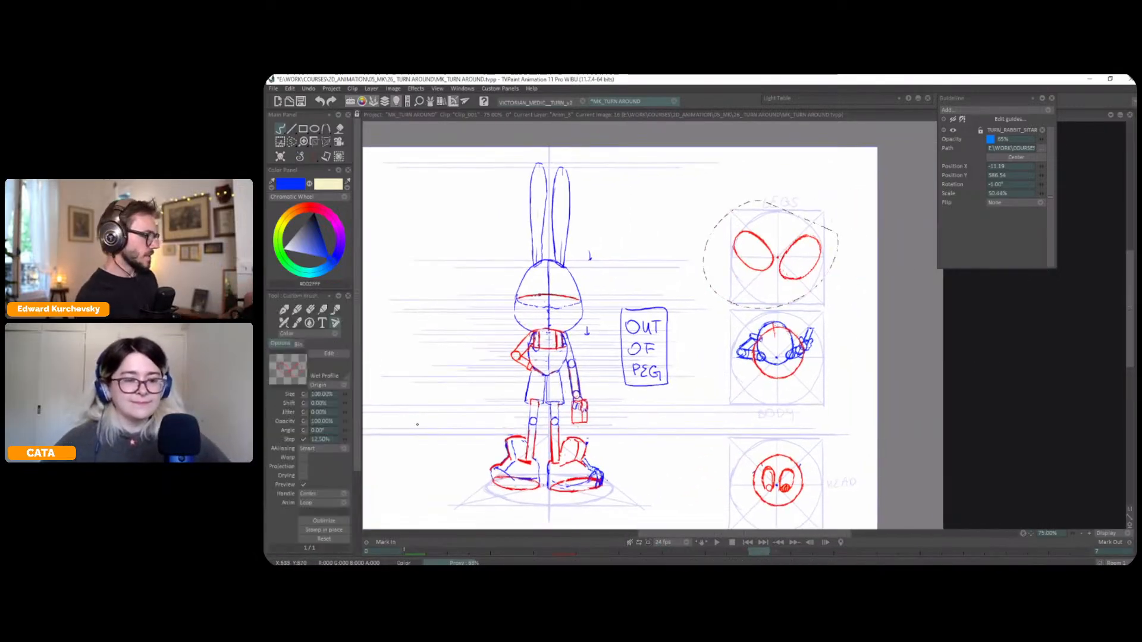
{"action": "key", "text": "Right"}
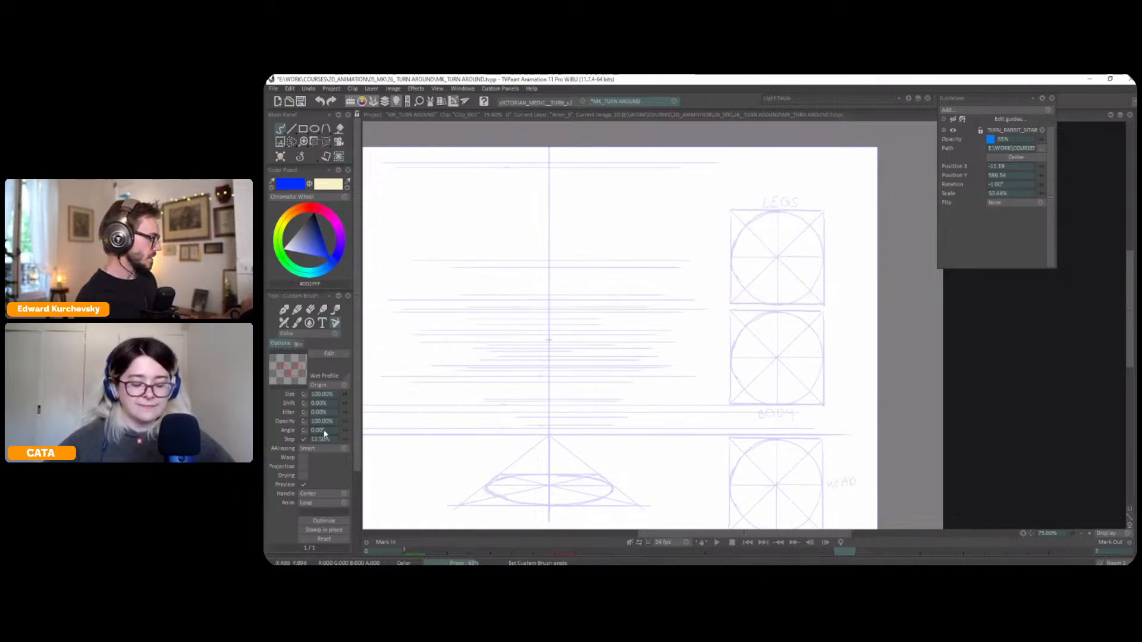
{"action": "type", "text": "-45"}
{"action": "key", "text": "Tab"}
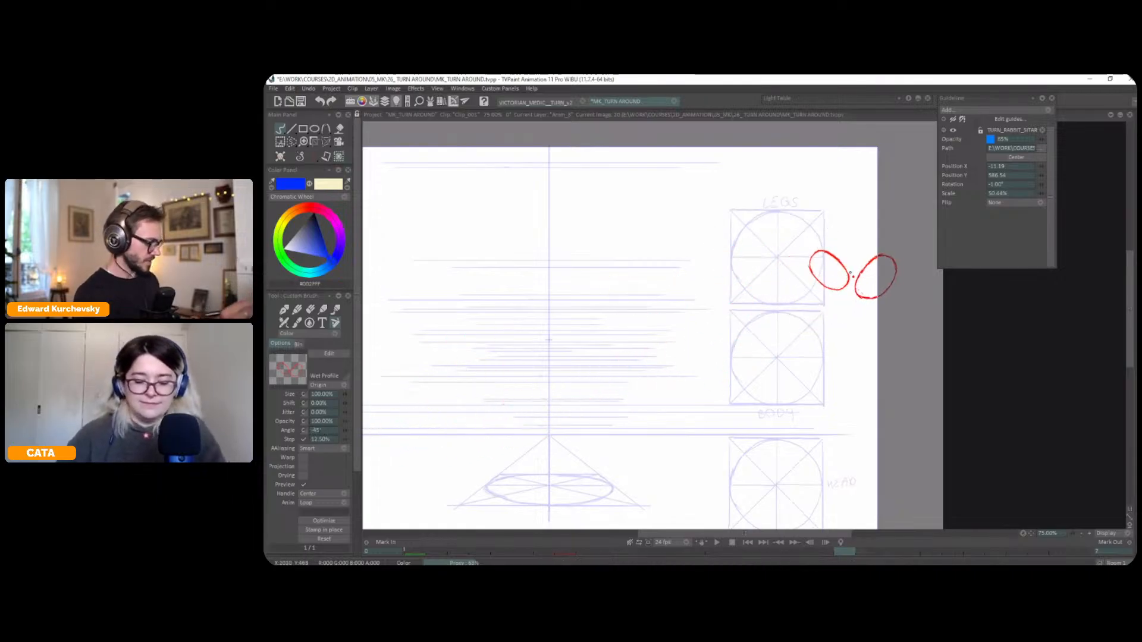
{"action": "left_click", "coordinate": [776, 251]}
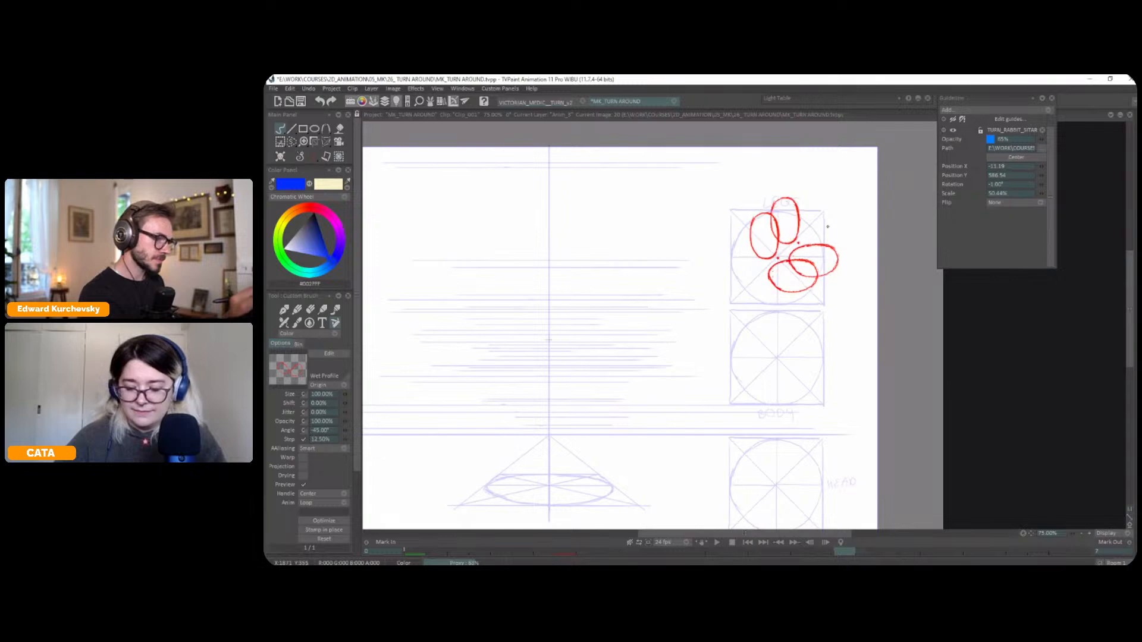
Copy the LEGS ovals from the side view at frame 24 to a brush and stamp them rotated -45° in the LEGS guide circle at frame 28
{"action": "key", "text": "Right"}
{"action": "key", "text": "Right"}
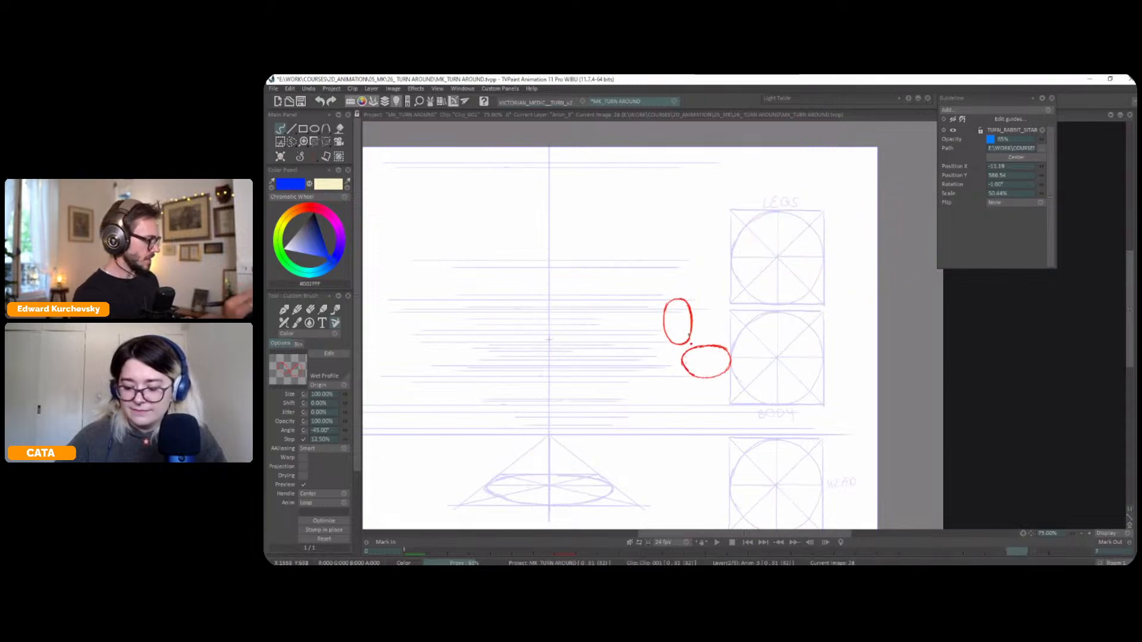
{"action": "key", "text": "Left"}
{"action": "key", "text": "s"}
{"action": "left_click_drag", "start_coordinate": [865, 241], "coordinate": [867, 268]}
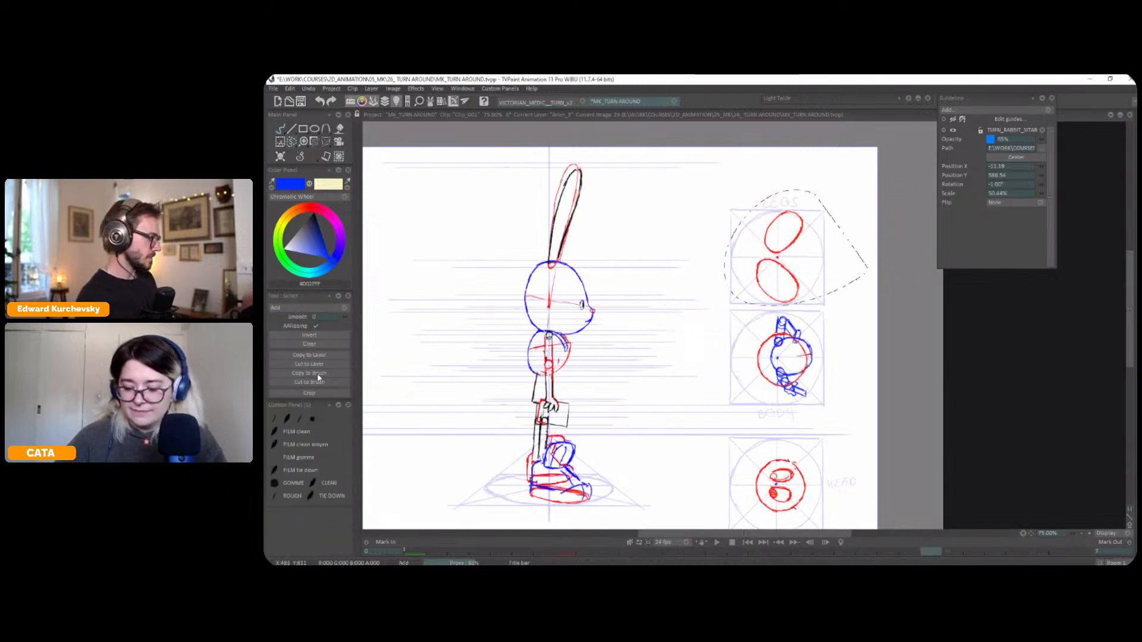
{"action": "left_click", "coordinate": [318, 382]}
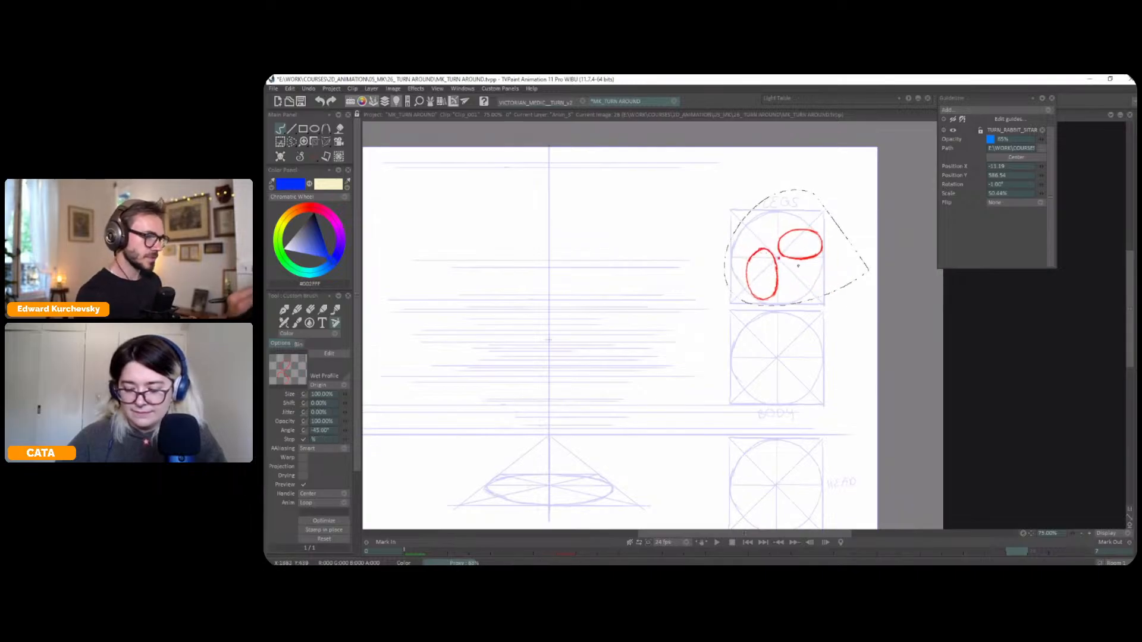
{"action": "key", "text": "ctrl+d"}
Flip through the drawings and play the turnaround to check the rotation of the LEGS diagrams
{"action": "key", "text": "Left"}
{"action": "key", "text": "Left"}
{"action": "key", "text": "Left"}
{"action": "key", "text": "Left"}
{"action": "key", "text": "Left"}
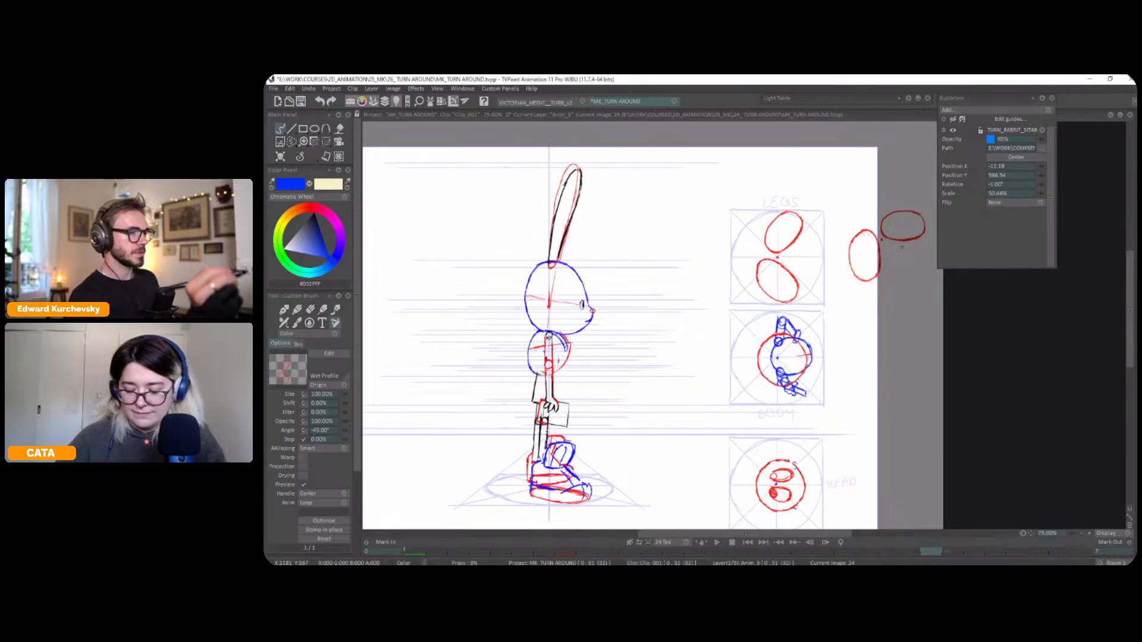
{"action": "key", "text": "Right"}
{"action": "key", "text": "Right"}
{"action": "key", "text": "Right"}
{"action": "key", "text": "Right"}
{"action": "key", "text": "Left"}
{"action": "key", "text": "Left"}
{"action": "key", "text": "less"}
{"action": "key", "text": "l"}
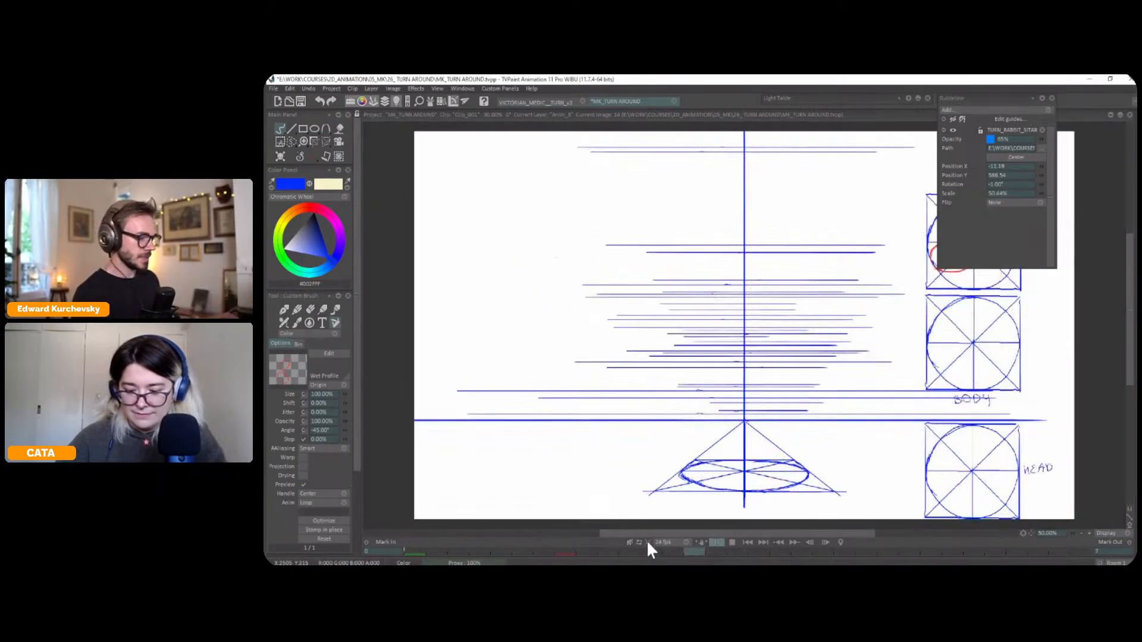
{"action": "left_click", "coordinate": [647, 541]}
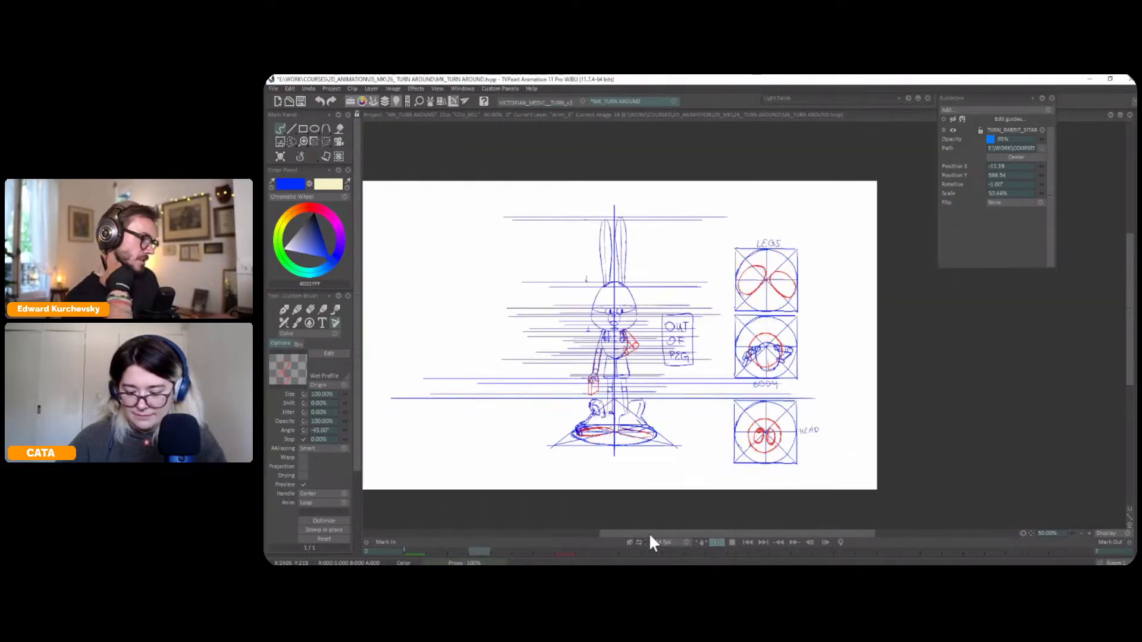
{"action": "key", "text": "Return"}
Copy the BODY diagram from the side view at frame 8 to a brush, rotate it -45° and stamp it in the BODY circle at frame 12
{"action": "key", "text": "Tab"}
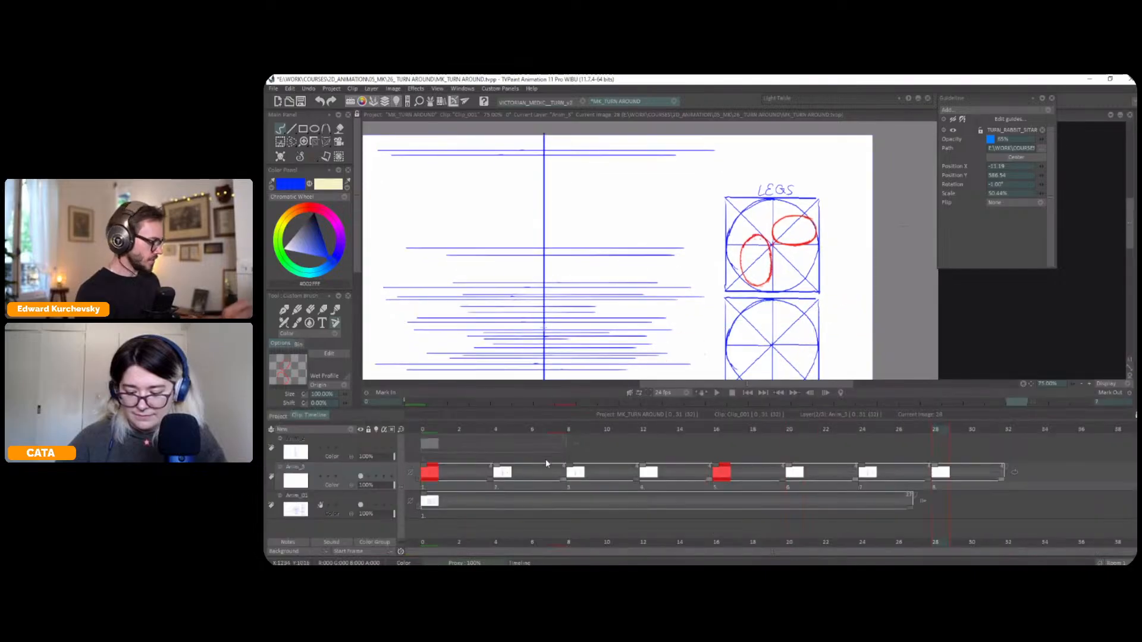
{"action": "left_click", "coordinate": [430, 428]}
{"action": "key", "text": "Tab"}
{"action": "key", "text": "s"}
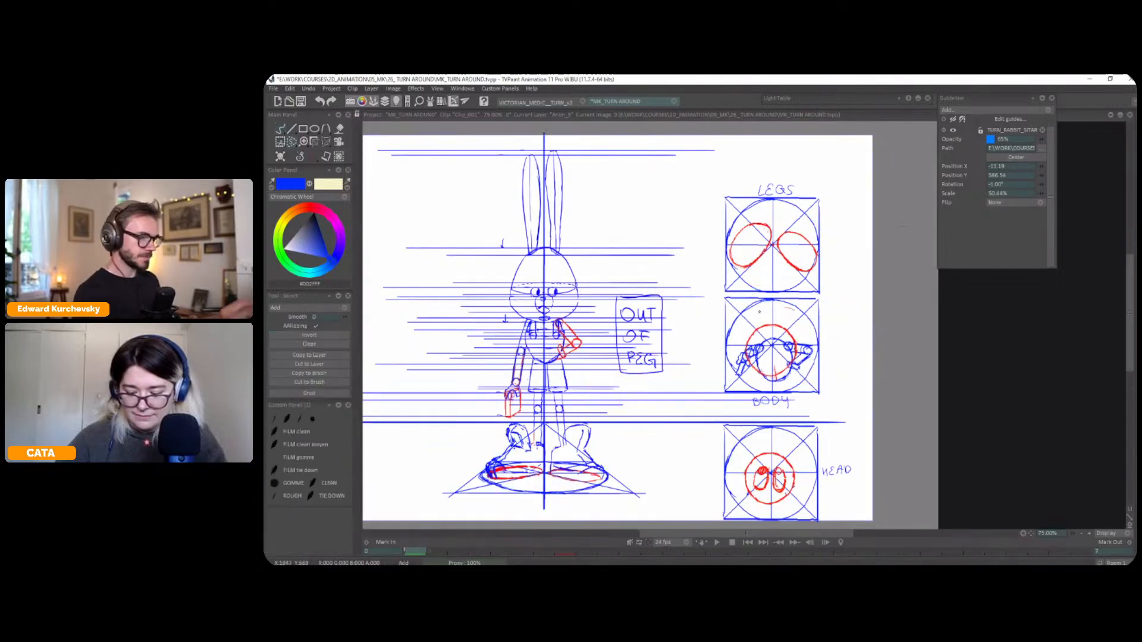
{"action": "key", "text": "Right"}
{"action": "key", "text": "Right"}
{"action": "key", "text": "Right"}
{"action": "key", "text": "Left"}
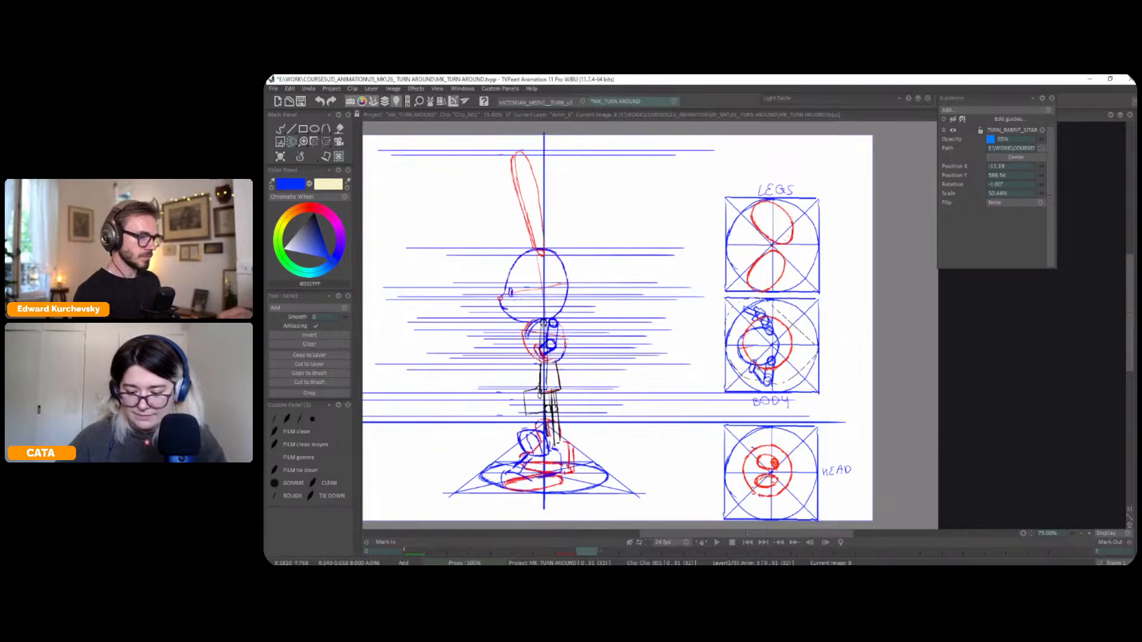
{"action": "left_click", "coordinate": [320, 374]}
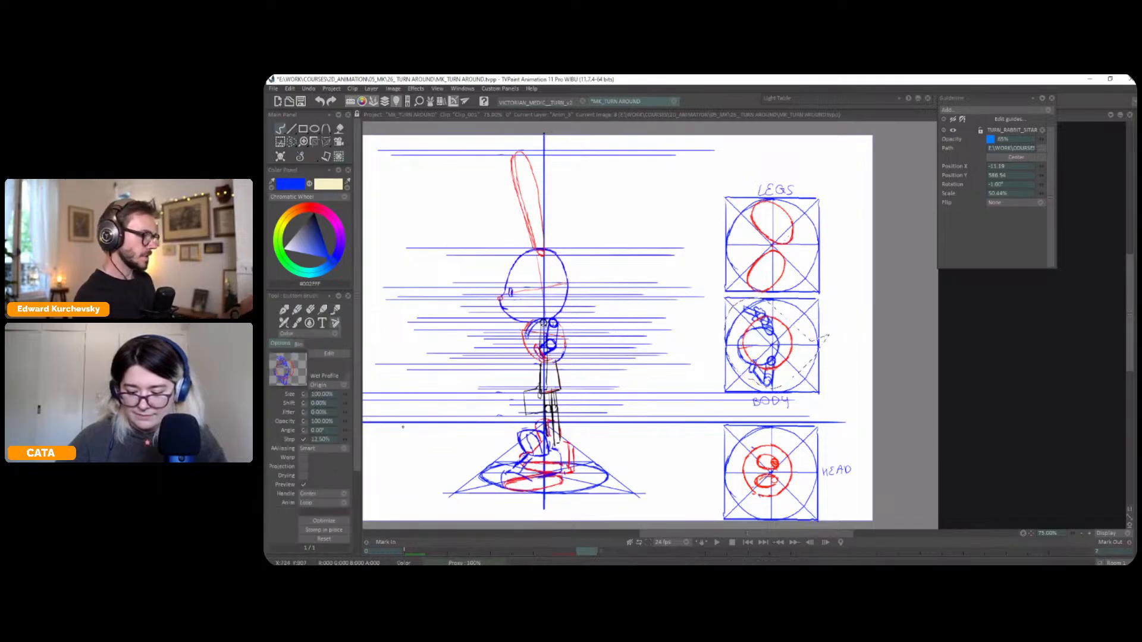
{"action": "key", "text": "Right"}
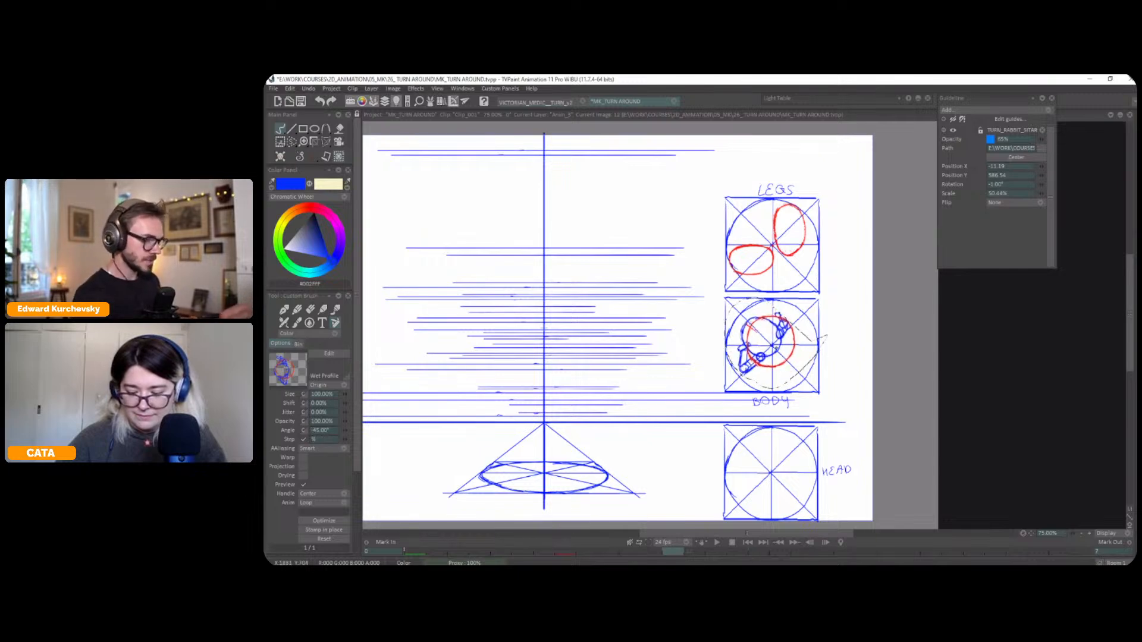
{"action": "left_click", "coordinate": [766, 344]}
Rotate the copied BODY diagram brush to -135° and stamp it in the BODY guide circle at frame 20
{"action": "key", "text": "Left"}
{"action": "key", "text": "Left"}
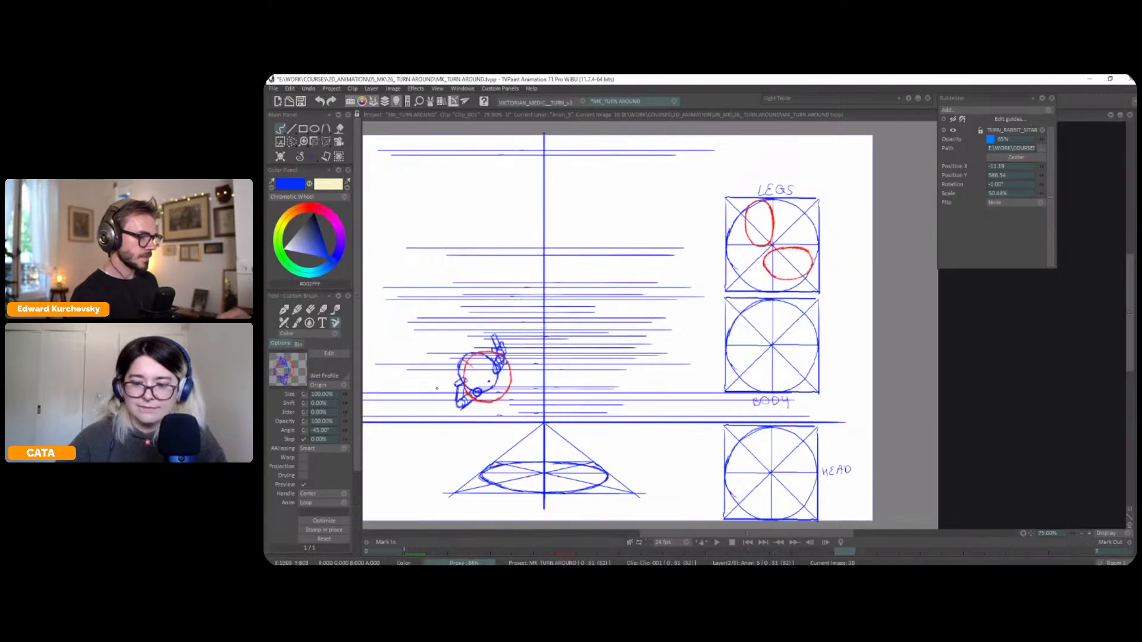
{"action": "double_click", "coordinate": [325, 431]}
{"action": "type", "text": "-90"}
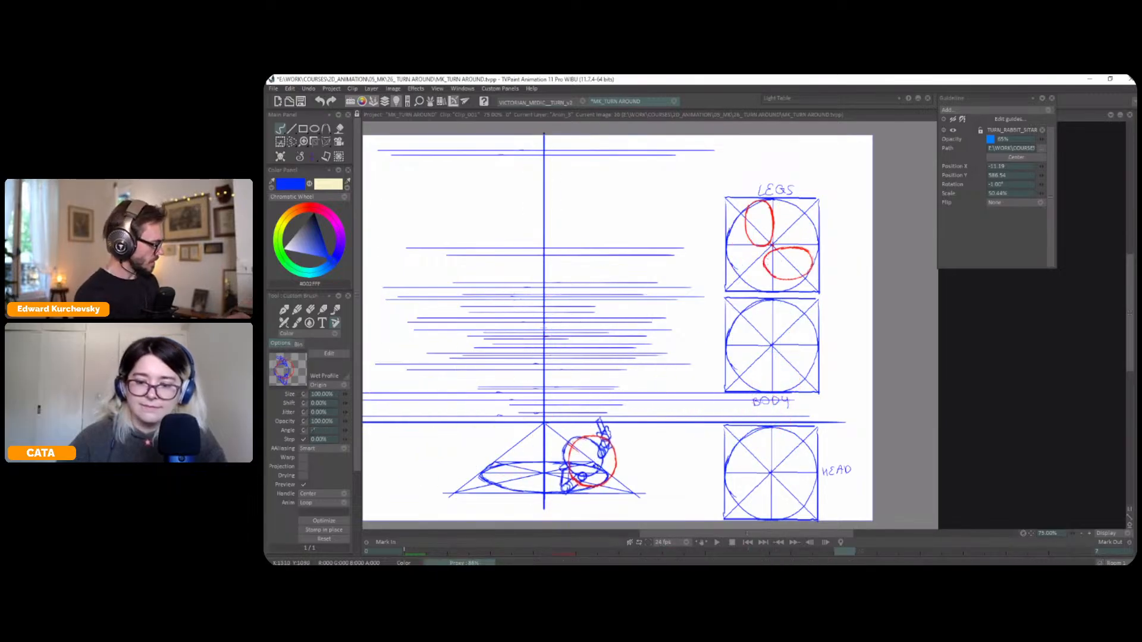
{"action": "key", "text": "Return"}
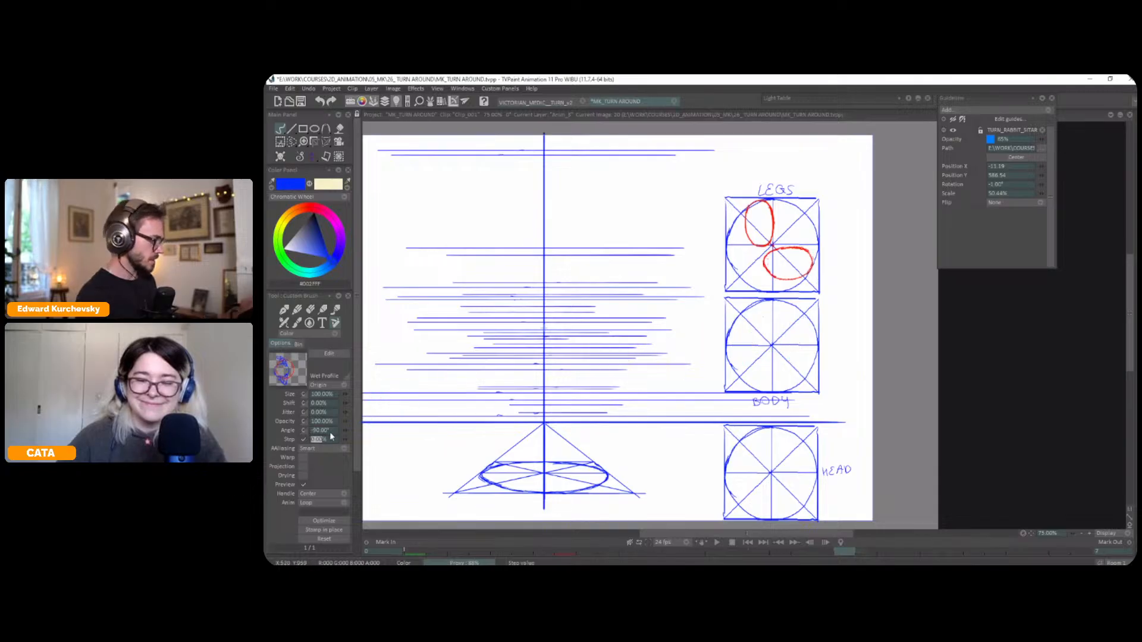
{"action": "double_click", "coordinate": [323, 431]}
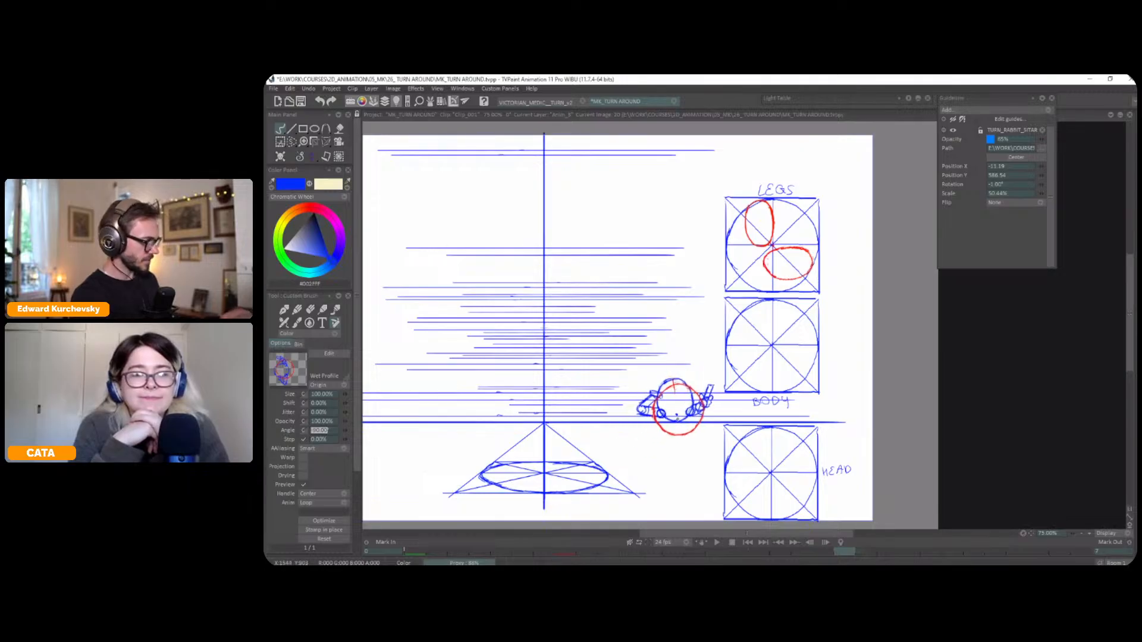
{"action": "type", "text": "-135"}
{"action": "key", "text": "Tab"}
{"action": "left_click", "coordinate": [780, 340]}
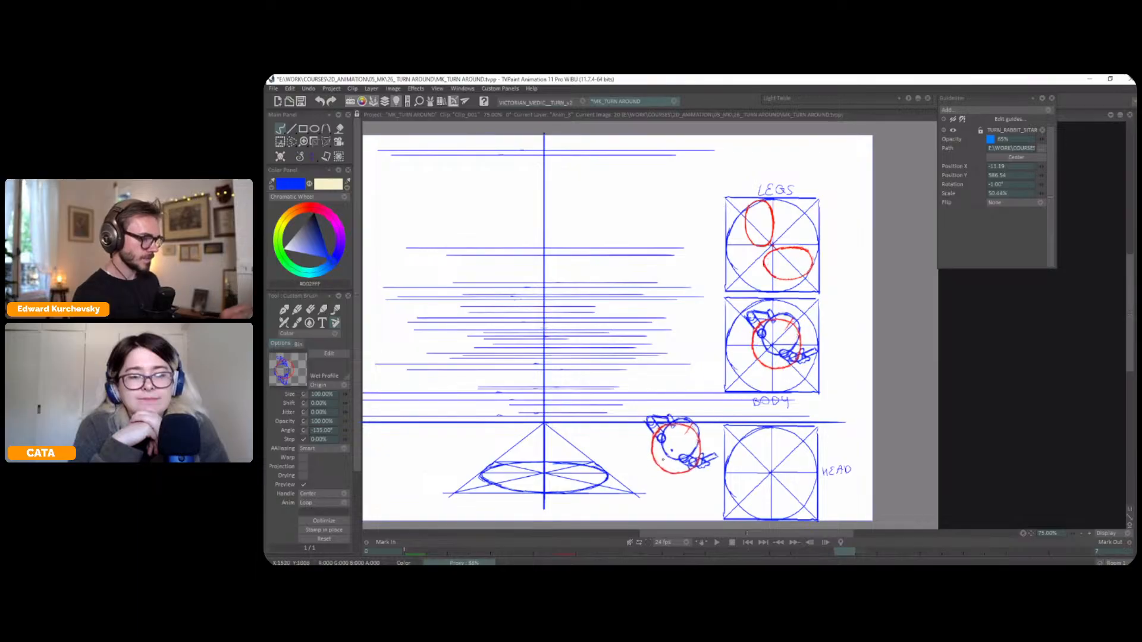
Copy the BODY diagram from the side view at frame 24 to a brush, rotate it -45° and stamp it in the BODY circle at frame 28
{"action": "key", "text": "Right"}
{"action": "key", "text": "Right"}
{"action": "key", "text": "Left"}
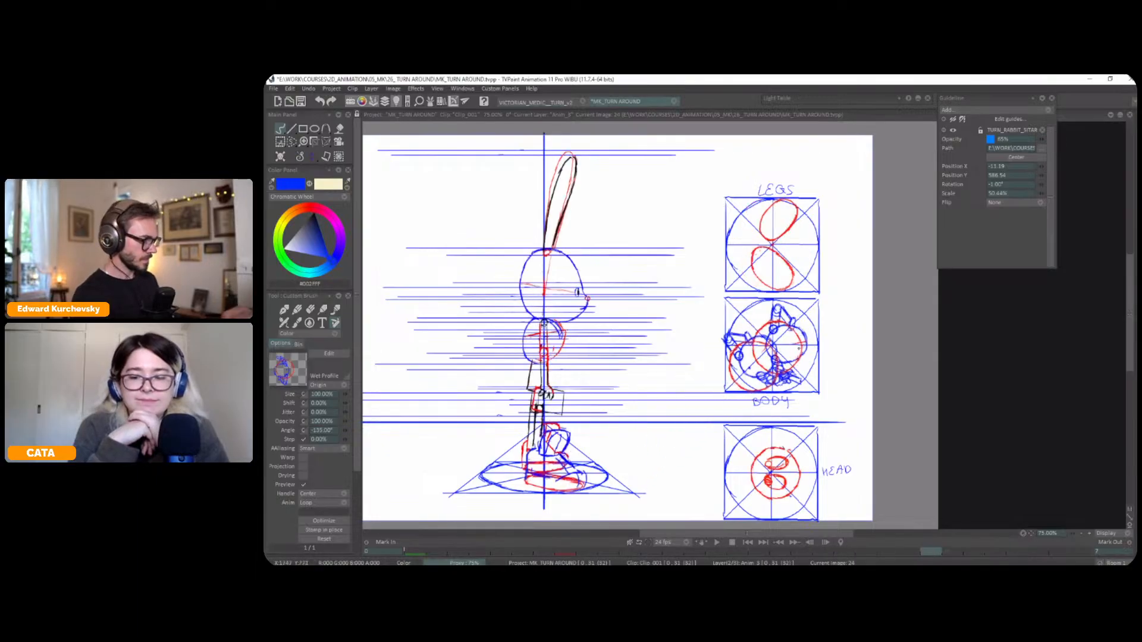
{"action": "key", "text": "s"}
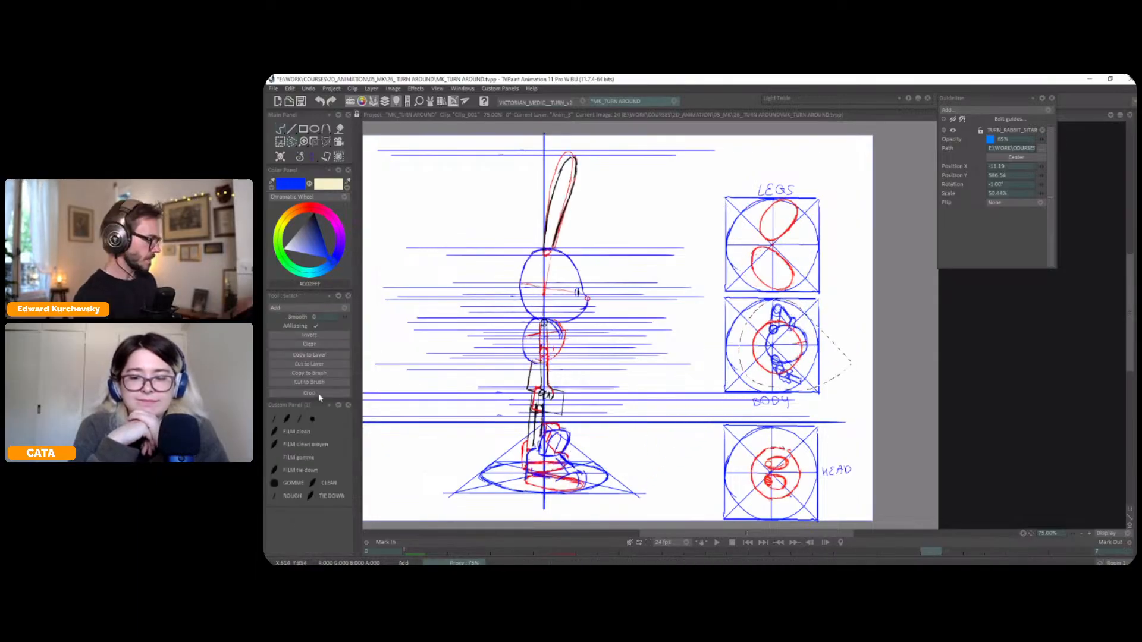
{"action": "left_click", "coordinate": [327, 373]}
{"action": "key", "text": "Right"}
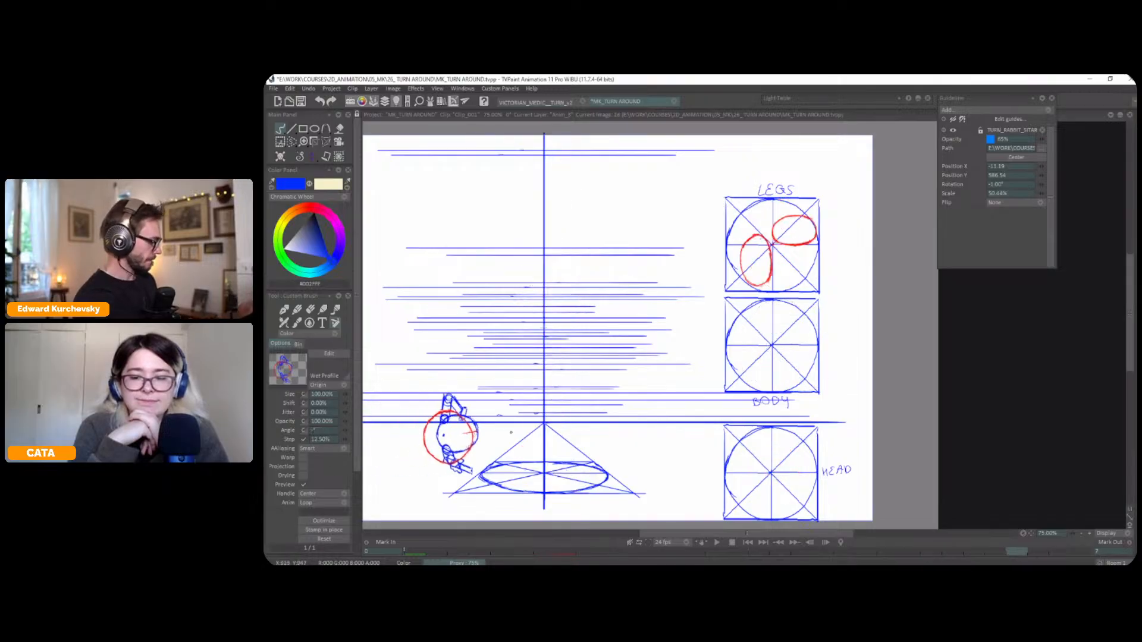
{"action": "type", "text": "-45"}
{"action": "key", "text": "Tab"}
{"action": "left_click", "coordinate": [787, 362]}
Play the turnaround to check the rotation of the LEGS and BODY diagrams
{"action": "key", "text": "Right"}
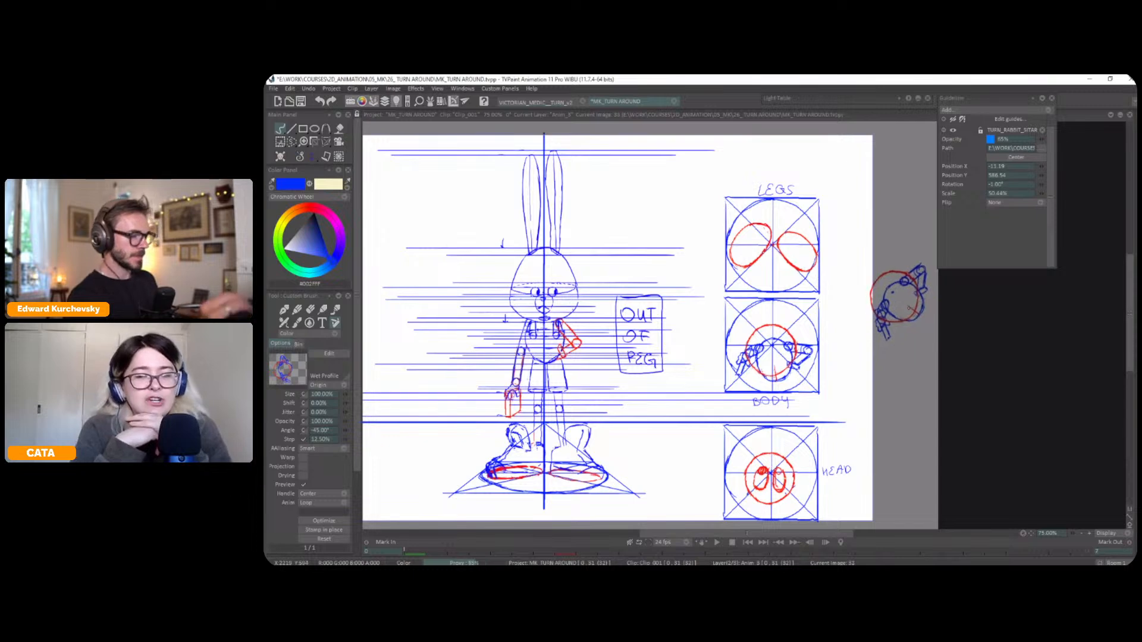
{"action": "key", "text": "Return"}
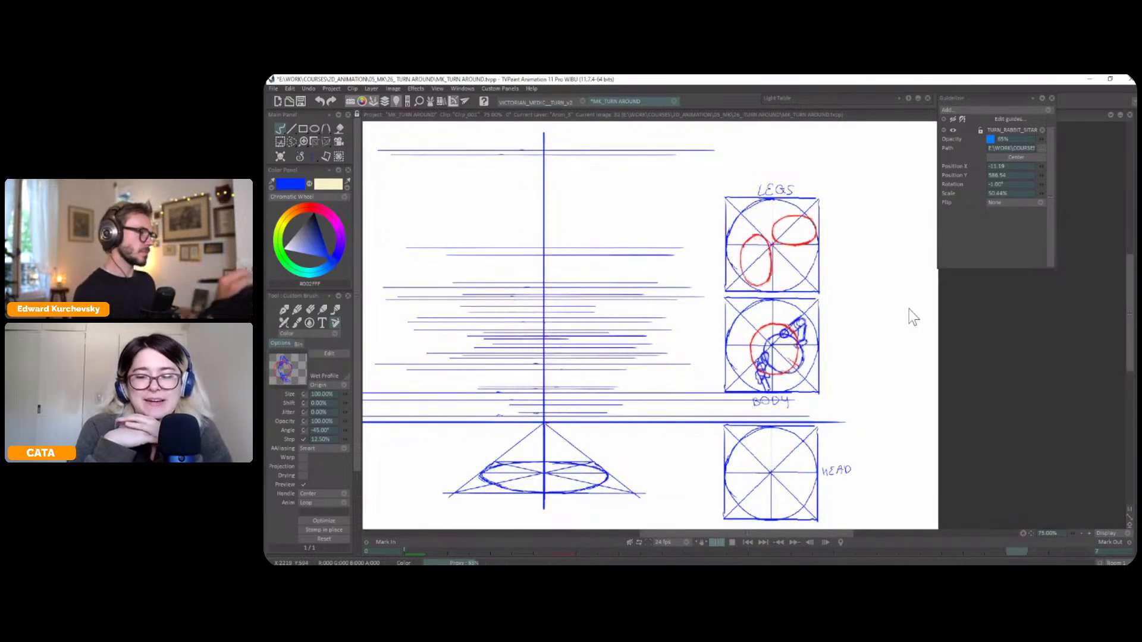
{"action": "key", "text": "Return"}
Lower the opacity of the Anim_01 guide layer and switch back to the pen brush, undoing the test stroke
{"action": "key", "text": "F4"}
{"action": "left_click_drag", "start_coordinate": [374, 512], "coordinate": [367, 512]}
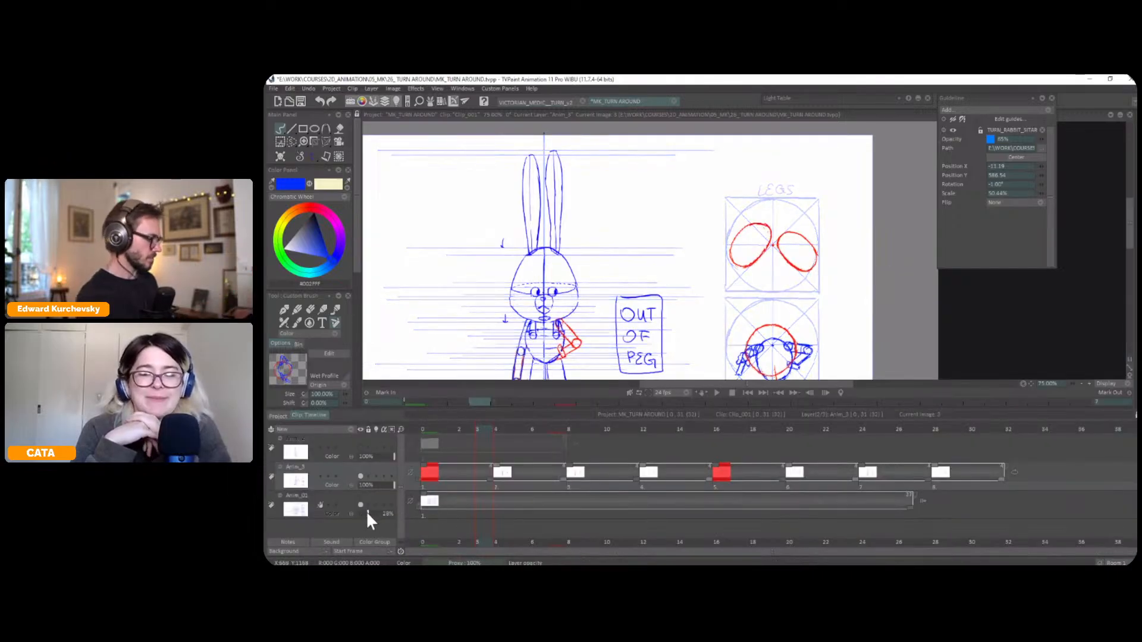
{"action": "left_click", "coordinate": [313, 156]}
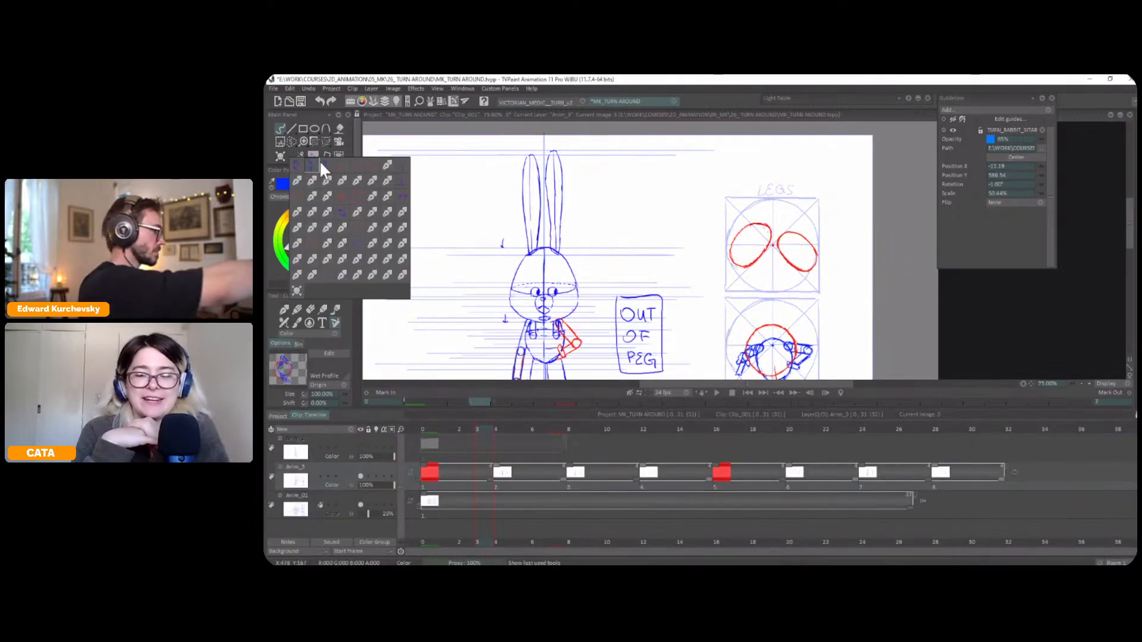
{"action": "left_click", "coordinate": [386, 170]}
{"action": "key", "text": "F4"}
{"action": "mouse_move", "coordinate": [738, 380]}
{"action": "left_mouse_down"}
{"action": "mouse_move", "coordinate": [721, 407]}
{"action": "mouse_move", "coordinate": [743, 404]}
{"action": "left_mouse_up"}
{"action": "key", "text": "ctrl+z"}
Flip back and forth through the turnaround drawings to compare the figure views with their rotated top-view diagrams
{"action": "key", "text": "Left"}
{"action": "key", "text": "Left"}
{"action": "key", "text": "Left"}
{"action": "key", "text": "Left"}
{"action": "key", "text": "Right"}
{"action": "key", "text": "Right"}
{"action": "key", "text": "Right"}
{"action": "key", "text": "Right"}
{"action": "key", "text": "Right"}
{"action": "key", "text": "Right"}
{"action": "key", "text": "Right"}
{"action": "key", "text": "Right"}
{"action": "key", "text": "Right"}
{"action": "key", "text": "Right"}
{"action": "key", "text": "Right"}
{"action": "key", "text": "Right"}
{"action": "key", "text": "Right"}
{"action": "key", "text": "Right"}
{"action": "key", "text": "Right"}
{"action": "key", "text": "Right"}
{"action": "key", "text": "Right"}
{"action": "key", "text": "Right"}
{"action": "key", "text": "Right"}
{"action": "key", "text": "Right"}
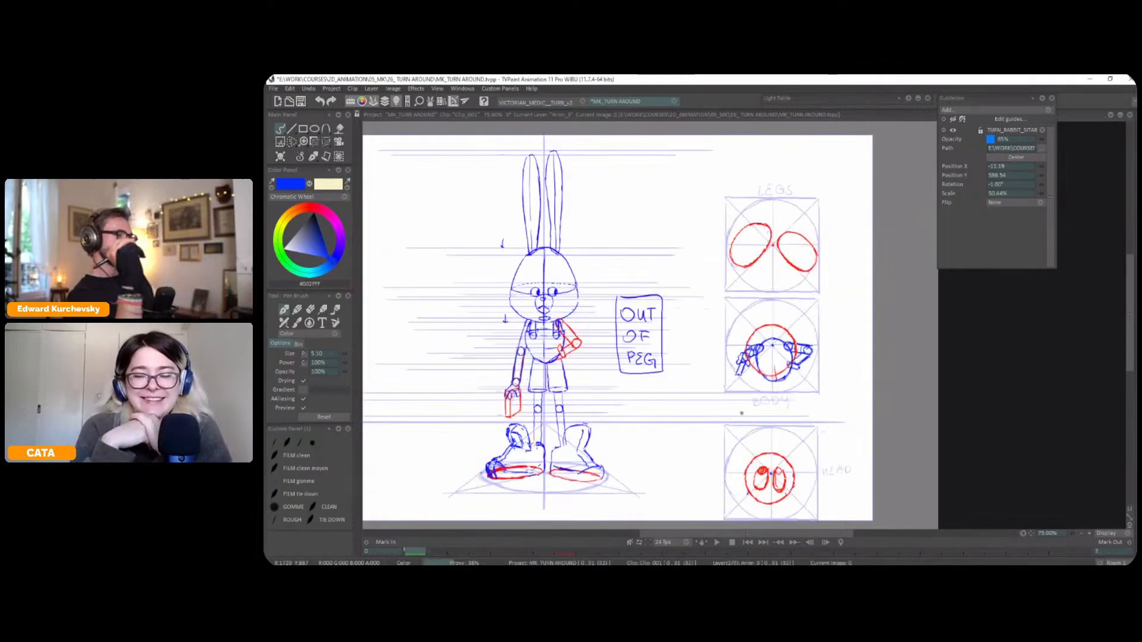
{"action": "key", "text": "Left"}
{"action": "key", "text": "Left"}
{"action": "key", "text": "Left"}
{"action": "key", "text": "Left"}
{"action": "key", "text": "Left"}
{"action": "key", "text": "Left"}
{"action": "key", "text": "Left"}
{"action": "key", "text": "Left"}
{"action": "key", "text": "Left"}
{"action": "key", "text": "Left"}
{"action": "key", "text": "Left"}
{"action": "key", "text": "Left"}
{"action": "key", "text": "Left"}
{"action": "key", "text": "Left"}
{"action": "key", "text": "Left"}
{"action": "key", "text": "Left"}
{"action": "key", "text": "Left"}
{"action": "key", "text": "Left"}
{"action": "key", "text": "Left"}
{"action": "key", "text": "Left"}
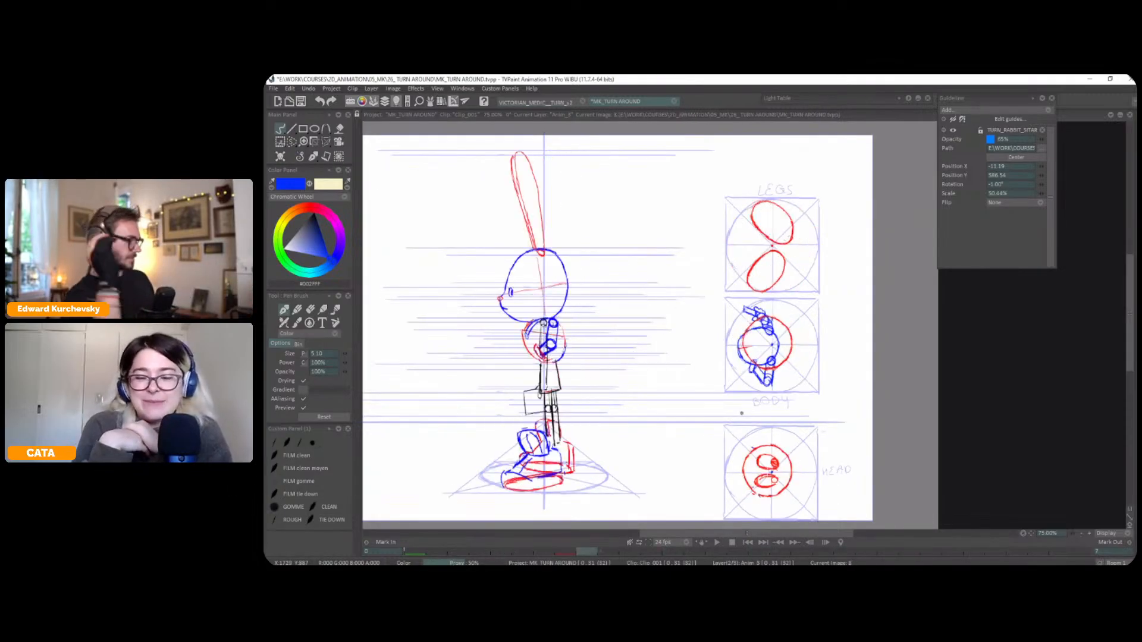
{"action": "key", "text": "Right"}
{"action": "key", "text": "Right"}
{"action": "key", "text": "Right"}
{"action": "key", "text": "Right"}
{"action": "key", "text": "Right"}
{"action": "key", "text": "Right"}
{"action": "key", "text": "Right"}
{"action": "key", "text": "Right"}
{"action": "key", "text": "Right"}
{"action": "key", "text": "Right"}
{"action": "key", "text": "Right"}
{"action": "key", "text": "Right"}
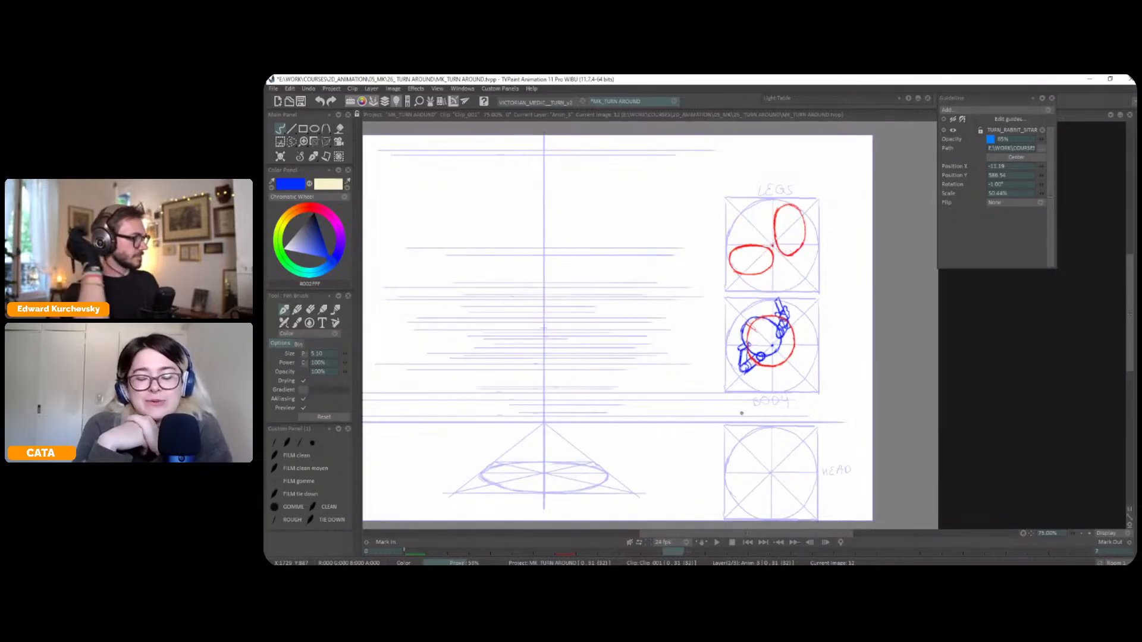
Overlay the three-quarter front and back views on frame 12 with the light table as reference for the head
{"action": "scroll", "coordinate": [742, 414], "scroll_direction": "up", "scroll_amount": 1}
{"action": "left_click_drag", "start_coordinate": [599, 288], "coordinate": [813, 295]}
{"action": "scroll", "coordinate": [699, 233], "scroll_direction": "up", "scroll_amount": 3}
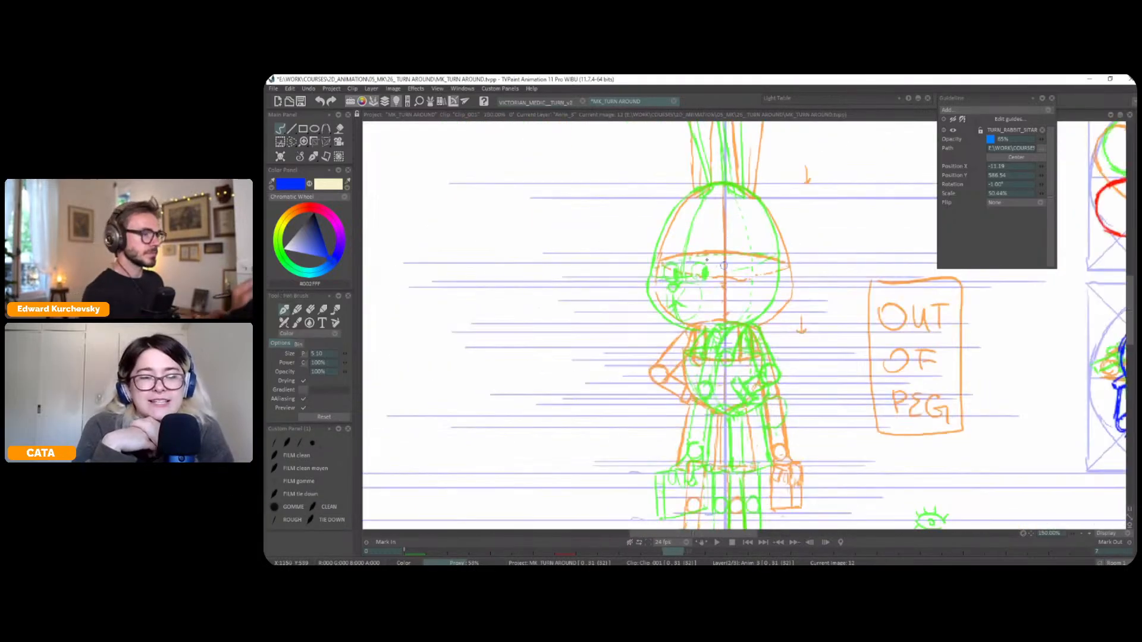
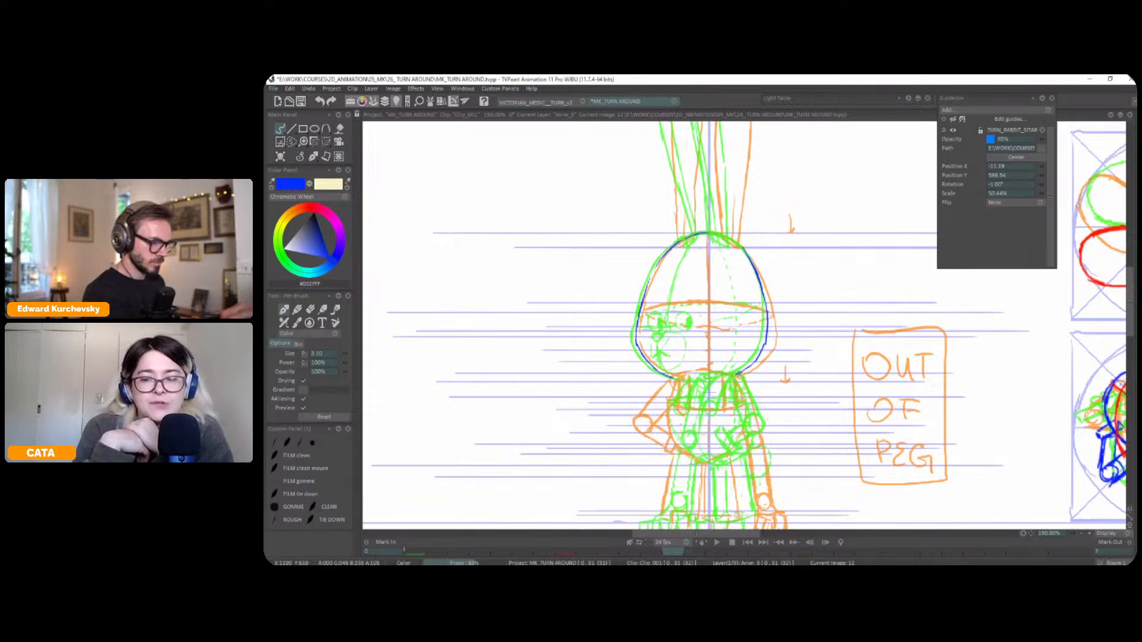
Draw the curved chin line closing the bottom of the head on frame 12, check it against the neighbouring drawings and save the project
{"action": "left_click_drag", "start_coordinate": [684, 380], "coordinate": [735, 374]}
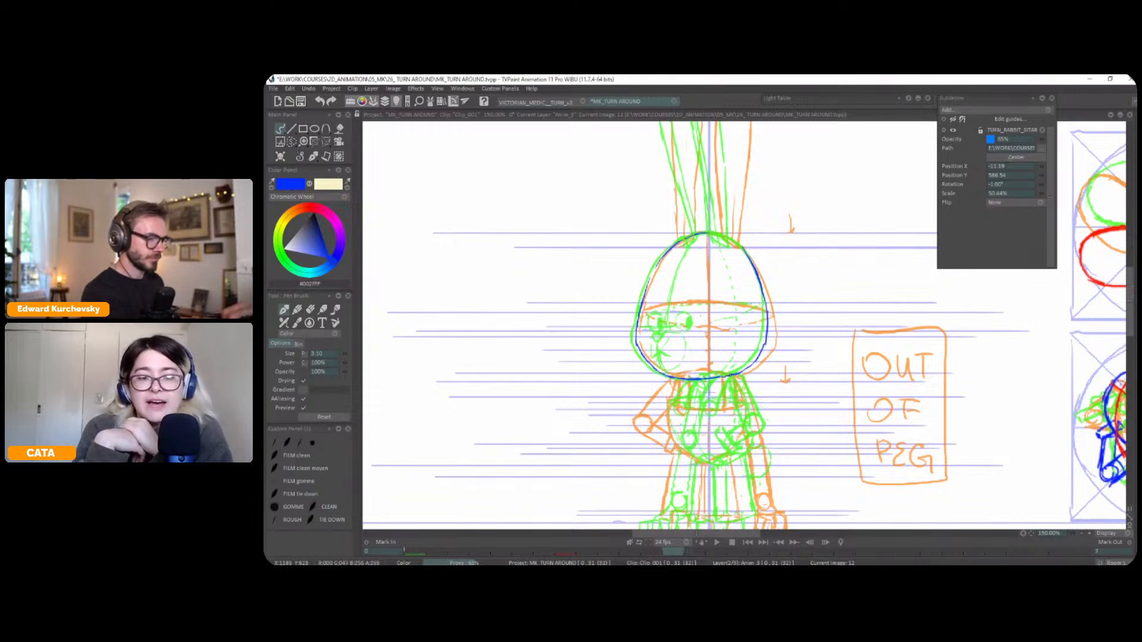
{"action": "key", "text": "l"}
{"action": "key", "text": "Left"}
{"action": "key", "text": "Right"}
{"action": "scroll", "coordinate": [755, 348], "scroll_direction": "down", "scroll_amount": 1}
{"action": "left_click_drag", "start_coordinate": [763, 278], "coordinate": [755, 357]}
{"action": "key", "text": "Left"}
{"action": "key", "text": "Right"}
{"action": "key", "text": "Right"}
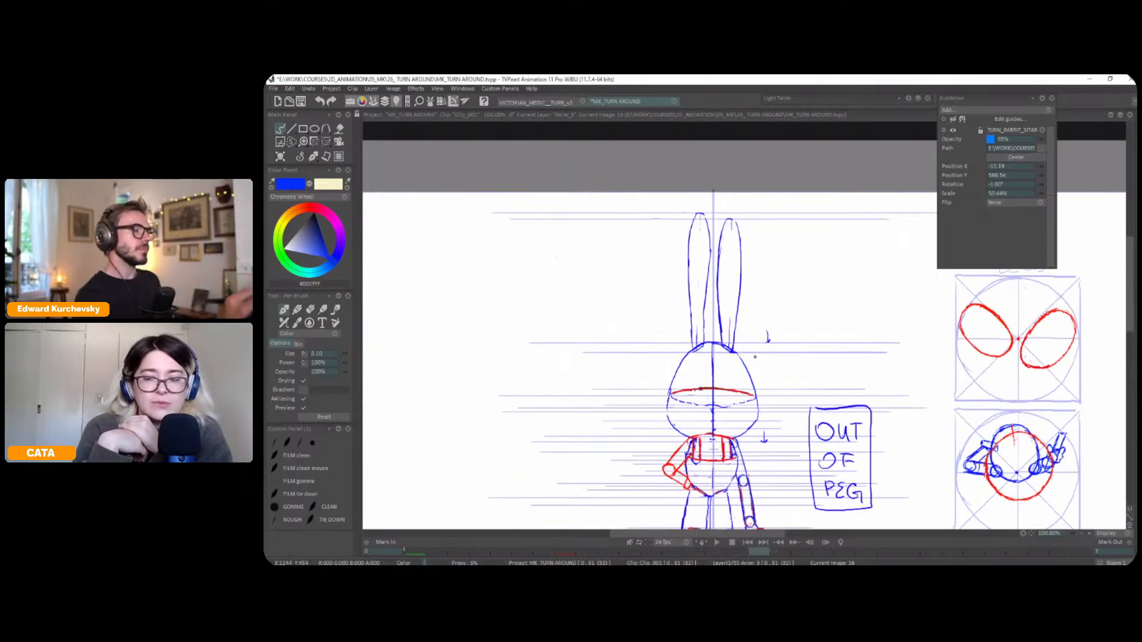
{"action": "key", "text": "Left"}
{"action": "key", "text": "Left"}
{"action": "key", "text": "Right"}
{"action": "key", "text": "ctrl+s"}
Sketch the near ear and the tip of the second ear on frame 12, using the light table overlays as reference
{"action": "key", "text": "l"}
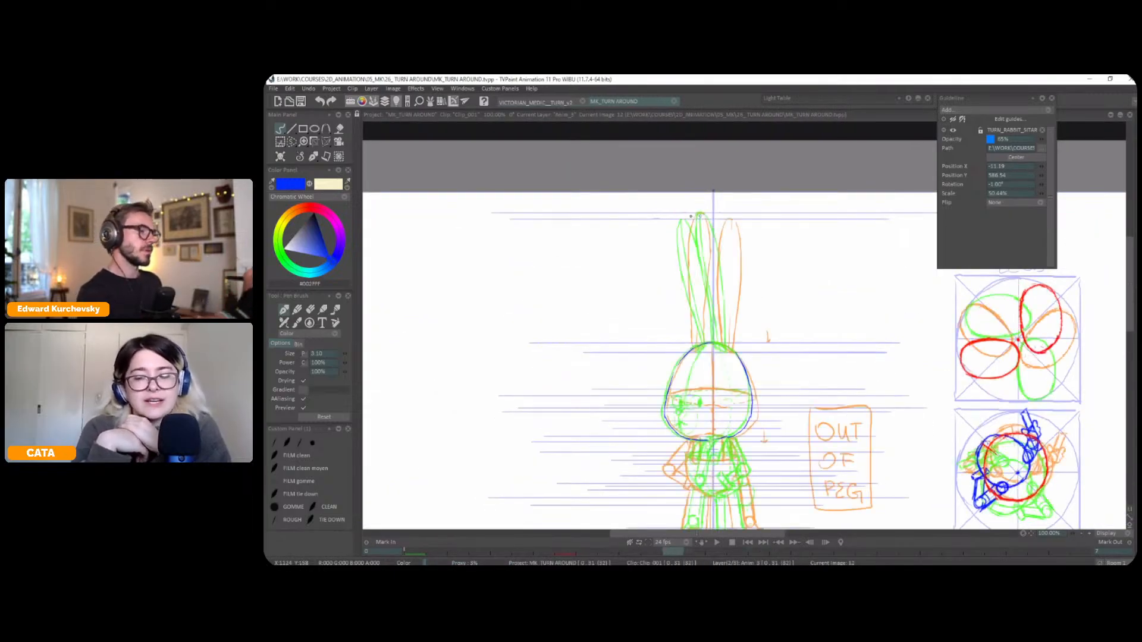
{"action": "mouse_move", "coordinate": [700, 215]}
{"action": "left_mouse_down"}
{"action": "mouse_move", "coordinate": [688, 218]}
{"action": "mouse_move", "coordinate": [687, 252]}
{"action": "mouse_move", "coordinate": [706, 348]}
{"action": "left_mouse_up"}
{"action": "left_click_drag", "start_coordinate": [700, 224], "coordinate": [713, 284]}
{"action": "key", "text": "l"}
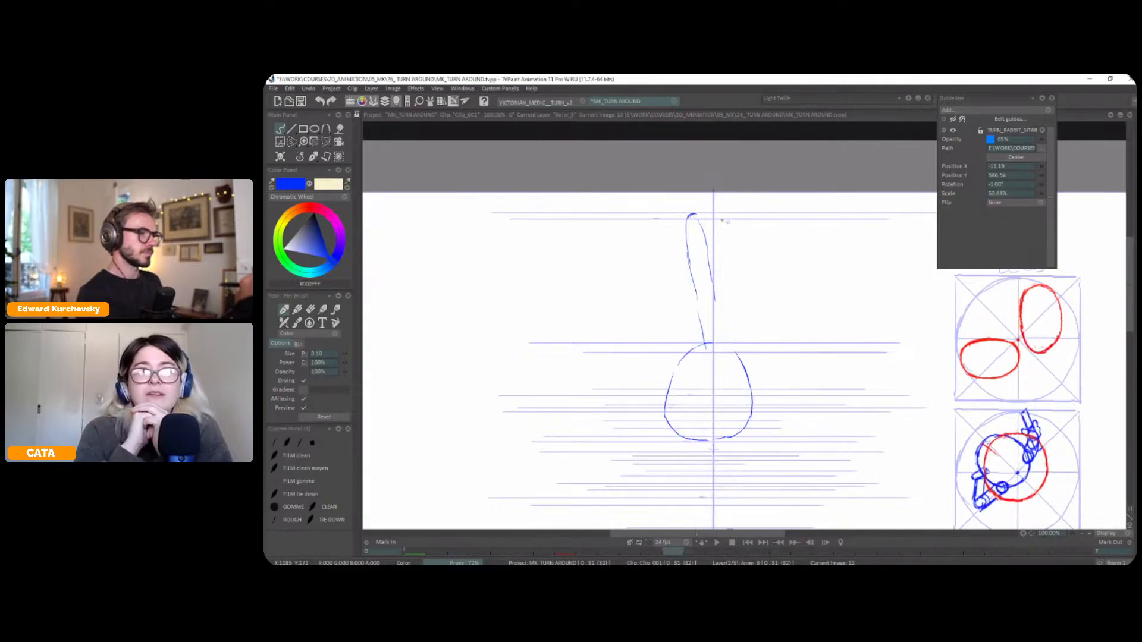
{"action": "key", "text": "l"}
{"action": "left_click_drag", "start_coordinate": [711, 229], "coordinate": [718, 221]}
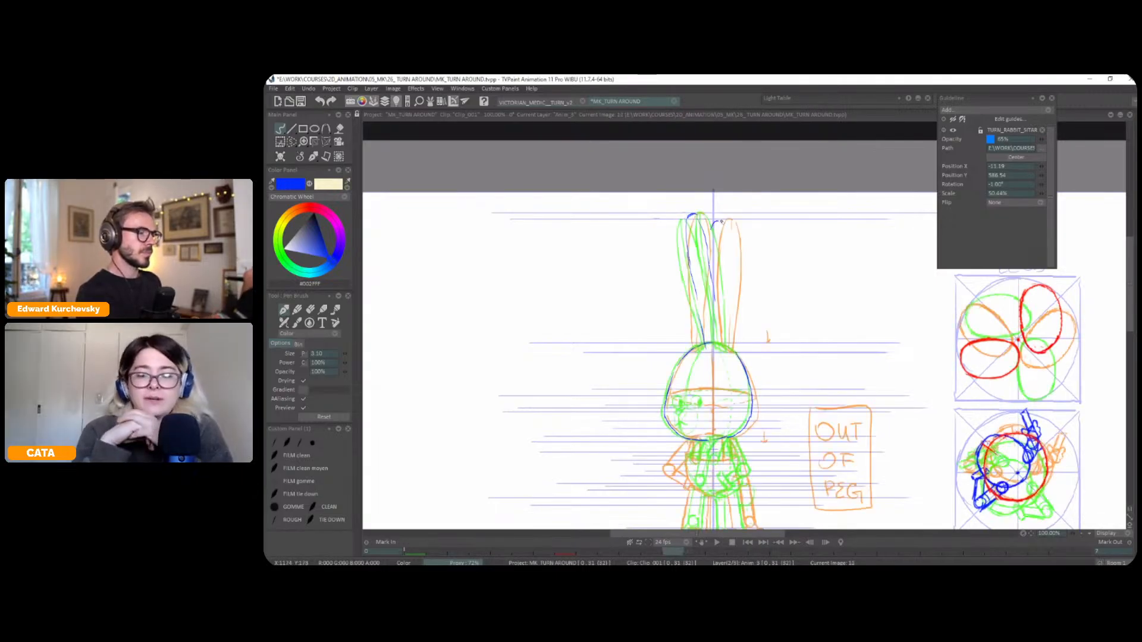
{"action": "key", "text": "l"}
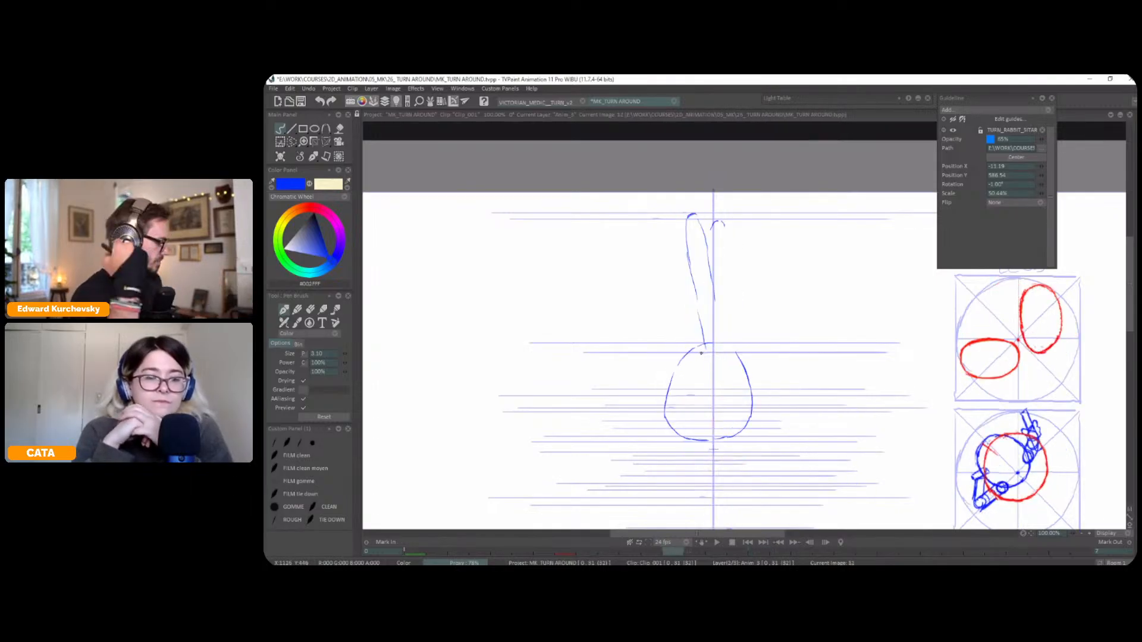
Lasso the near ear, shift it slightly to fit the head, and switch back to the pen brush
{"action": "key", "text": "s"}
{"action": "mouse_move", "coordinate": [687, 203]}
{"action": "left_mouse_down"}
{"action": "mouse_move", "coordinate": [684, 276]}
{"action": "mouse_move", "coordinate": [703, 342]}
{"action": "mouse_move", "coordinate": [720, 326]}
{"action": "mouse_move", "coordinate": [718, 277]}
{"action": "mouse_move", "coordinate": [712, 251]}
{"action": "mouse_move", "coordinate": [695, 353]}
{"action": "left_mouse_up"}
{"action": "key", "text": "ctrl+t"}
{"action": "key", "text": "Return"}
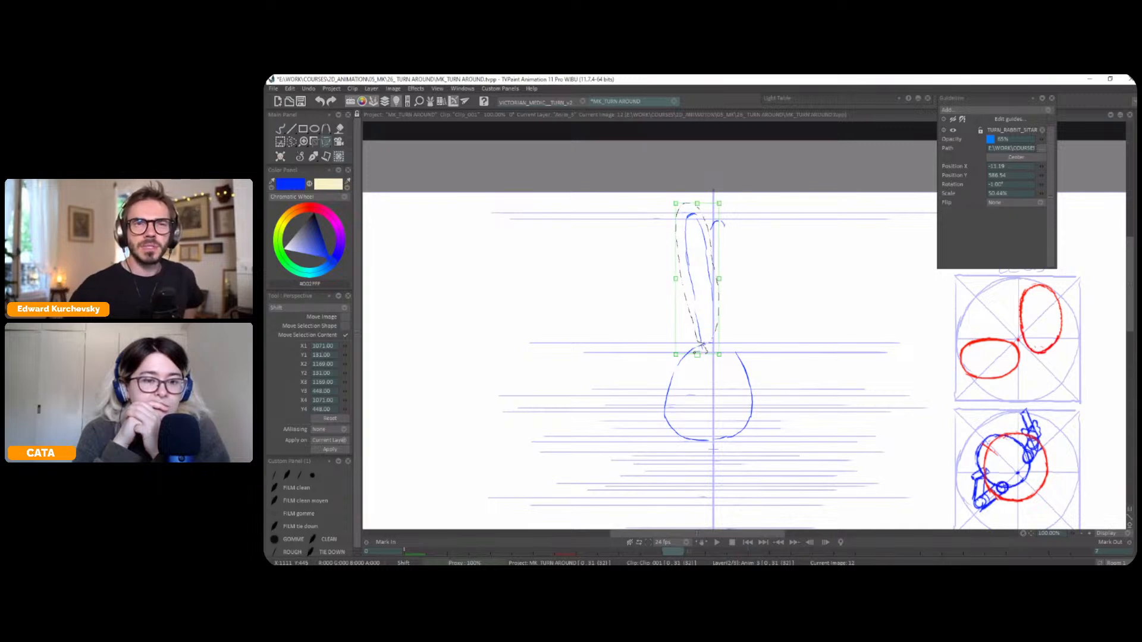
{"action": "left_click", "coordinate": [315, 159]}
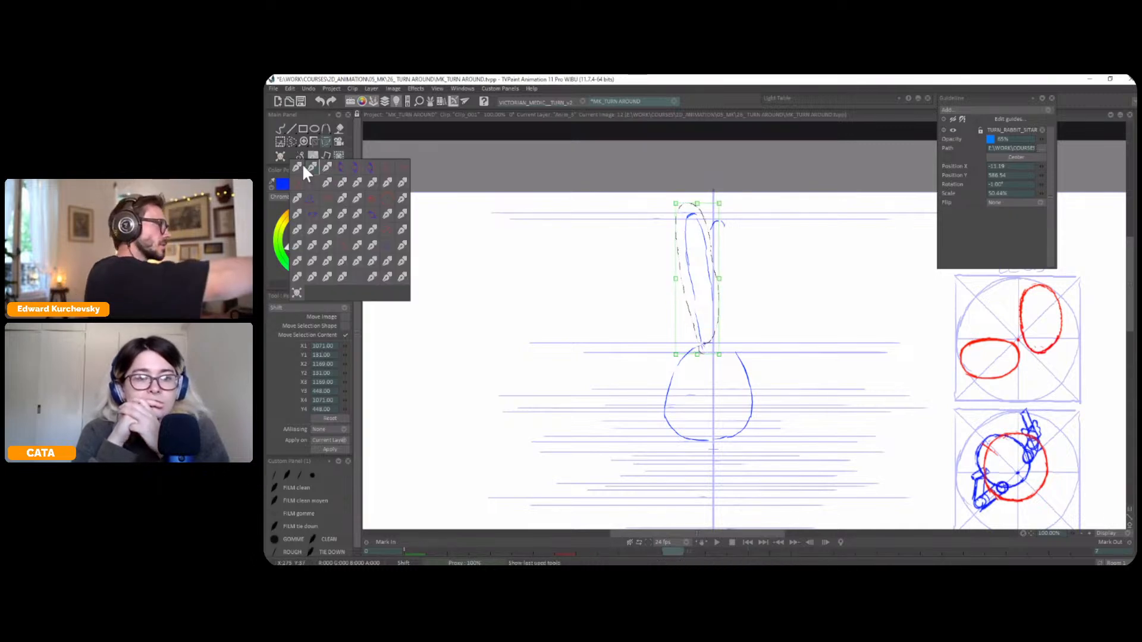
{"action": "left_click", "coordinate": [299, 163]}
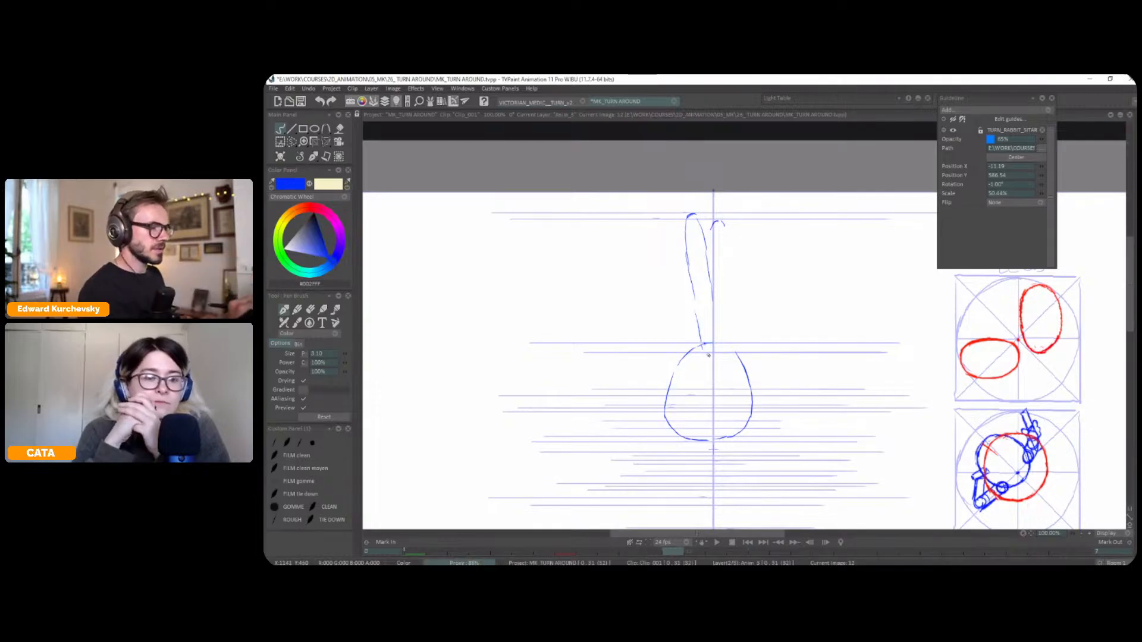
Round off the near ear's base on top of the head and strengthen the ear's side outlines
{"action": "key", "text": "Left"}
{"action": "key", "text": "Right"}
{"action": "key", "text": "Right"}
{"action": "key", "text": "Left"}
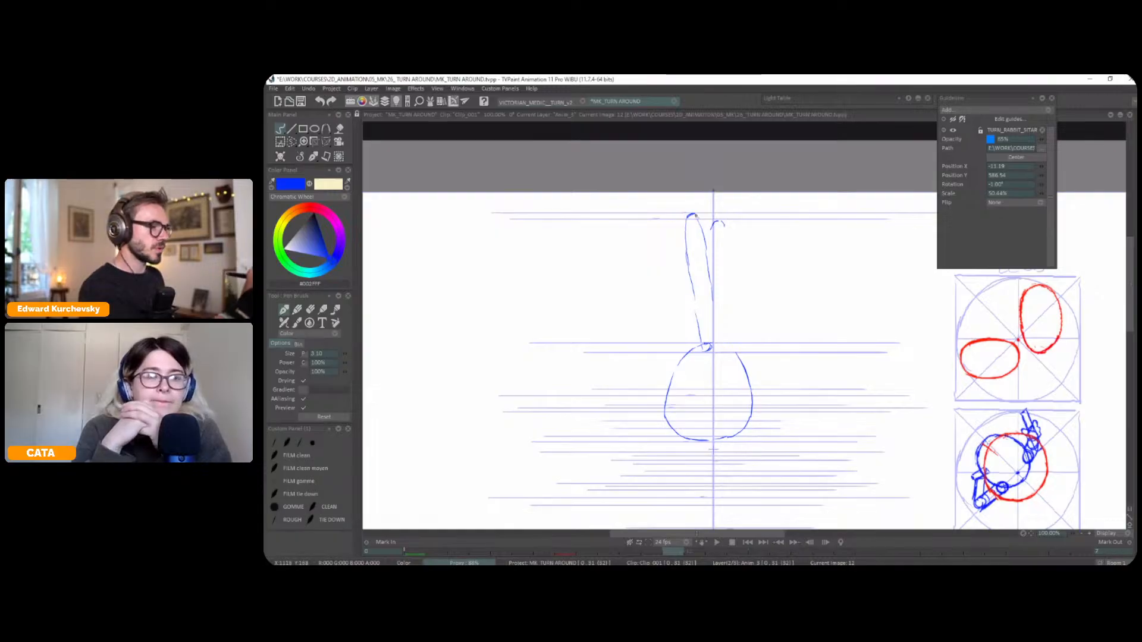
{"action": "left_click_drag", "start_coordinate": [701, 228], "coordinate": [712, 314]}
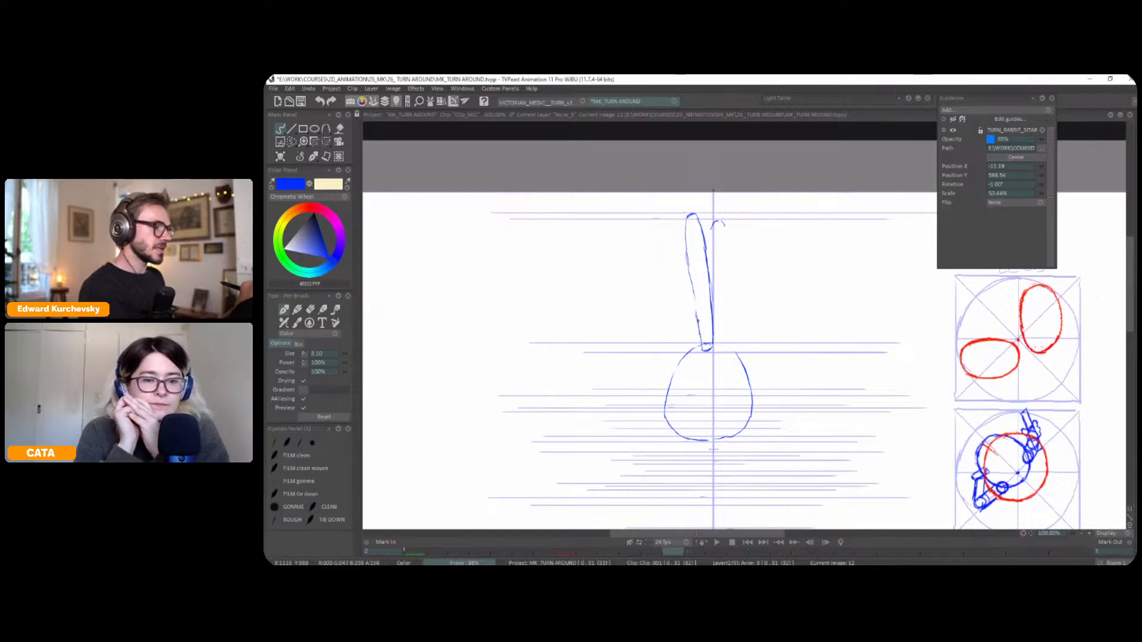
{"action": "left_click_drag", "start_coordinate": [690, 274], "coordinate": [695, 296]}
Flip repeatedly between frame 12 and the neighbouring views to examine the near ear's rotation and the head shape
{"action": "key", "text": "Left"}
{"action": "key", "text": "Right"}
{"action": "key", "text": "Right"}
{"action": "key", "text": "Left"}
{"action": "key", "text": "Left"}
{"action": "key", "text": "Right"}
{"action": "key", "text": "Right"}
{"action": "key", "text": "Left"}
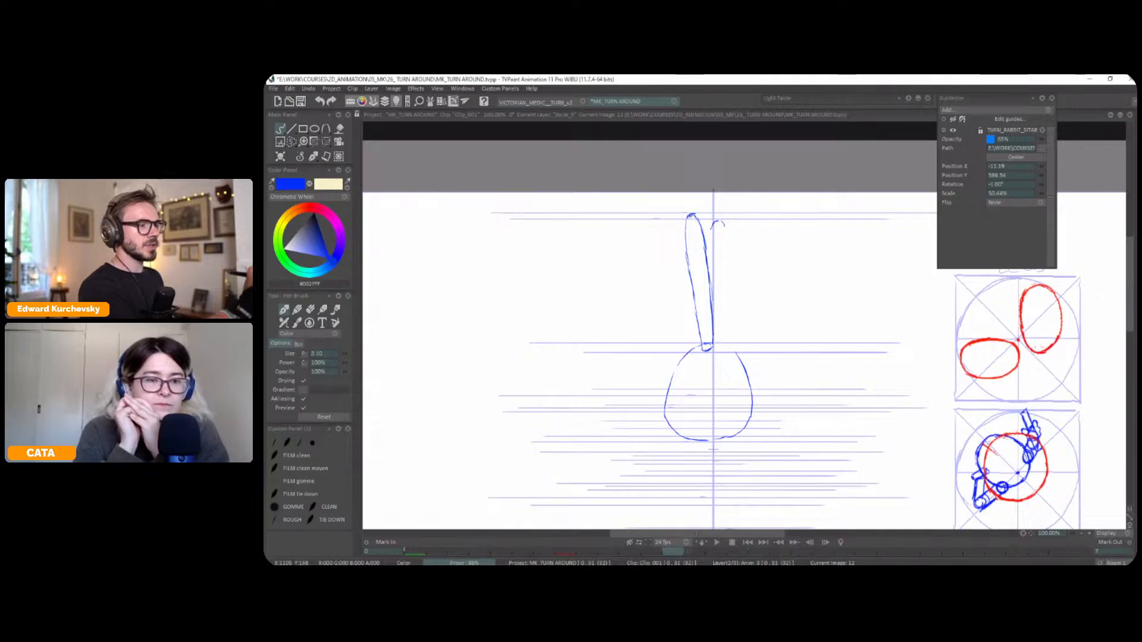
{"action": "key", "text": "Left"}
{"action": "key", "text": "Right"}
{"action": "key", "text": "Right"}
{"action": "key", "text": "Left"}
{"action": "key", "text": "Left"}
{"action": "key", "text": "Right"}
{"action": "key", "text": "Right"}
{"action": "key", "text": "Left"}
{"action": "key", "text": "Left"}
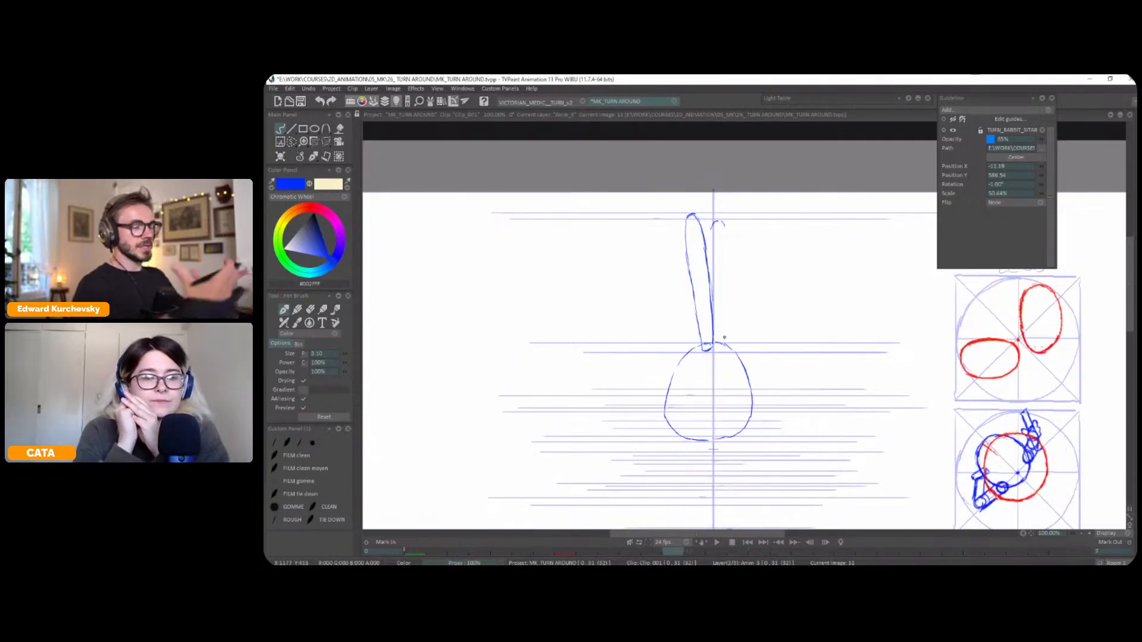
{"action": "key", "text": "Left"}
{"action": "key", "text": "Left"}
{"action": "key", "text": "Right"}
{"action": "key", "text": "Right"}
{"action": "key", "text": "Right"}
{"action": "key", "text": "Left"}
{"action": "key", "text": "Left"}
{"action": "key", "text": "Right"}
{"action": "key", "text": "Right"}
{"action": "key", "text": "Right"}
{"action": "key", "text": "Right"}
Draw the second ear's sides down to the top of the head and check it against the neighbouring views
{"action": "left_click_drag", "start_coordinate": [727, 243], "coordinate": [726, 345]}
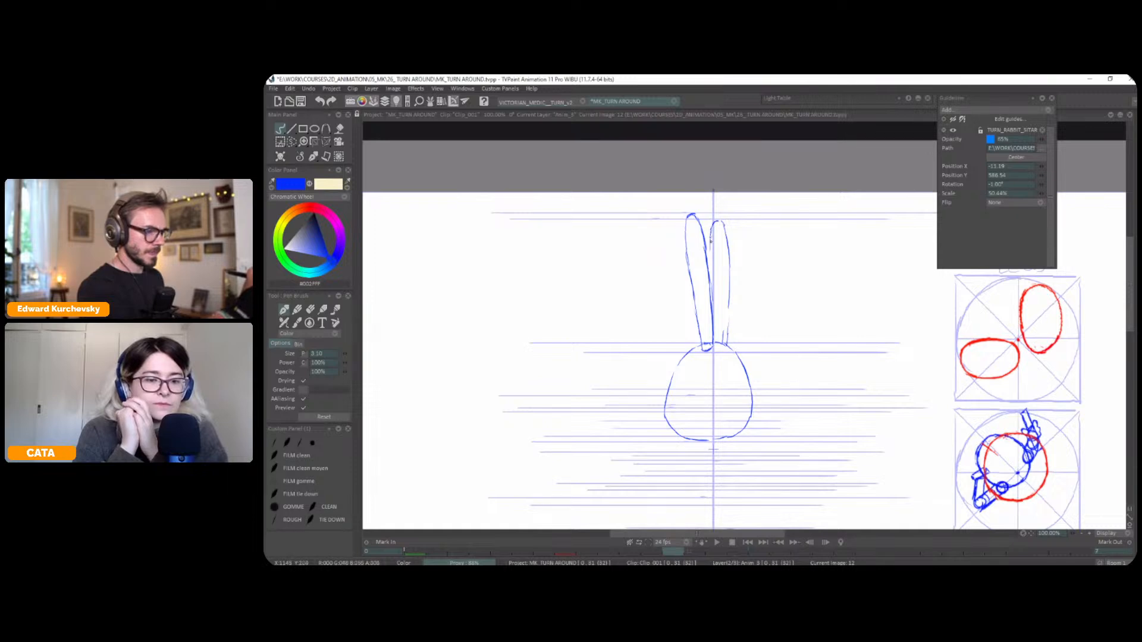
{"action": "key", "text": "Left"}
{"action": "key", "text": "Right"}
{"action": "key", "text": "Right"}
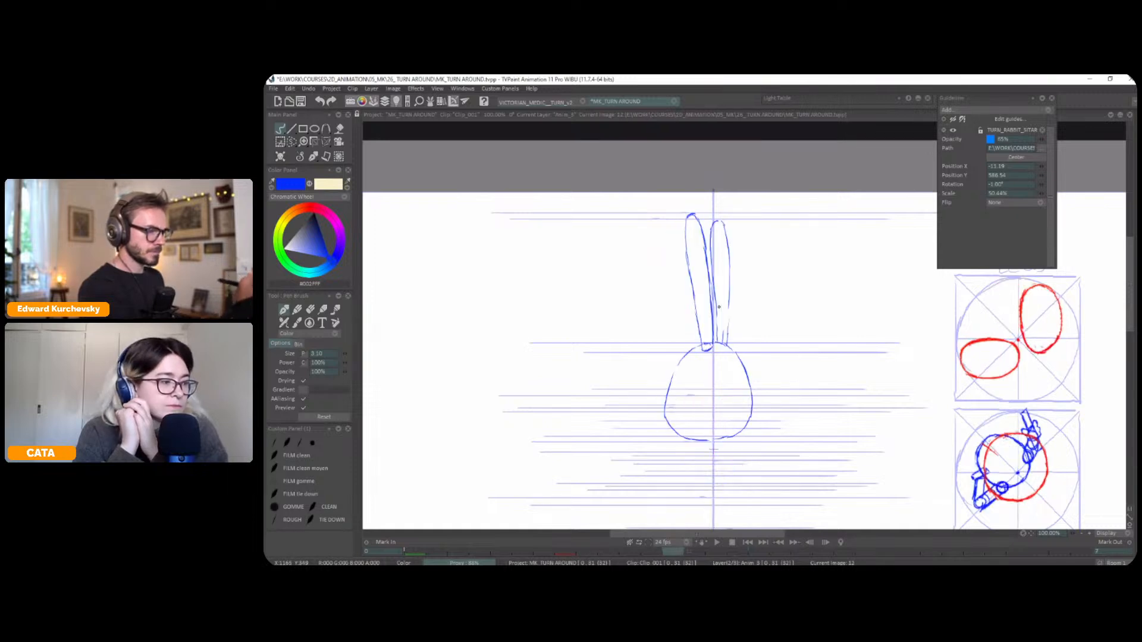
{"action": "key", "text": "Left"}
{"action": "key", "text": "Left"}
{"action": "key", "text": "Right"}
{"action": "key", "text": "Left"}
{"action": "key", "text": "Right"}
Redraw the lower outer edge of the near ear to refine its curve
{"action": "key", "text": "Right"}
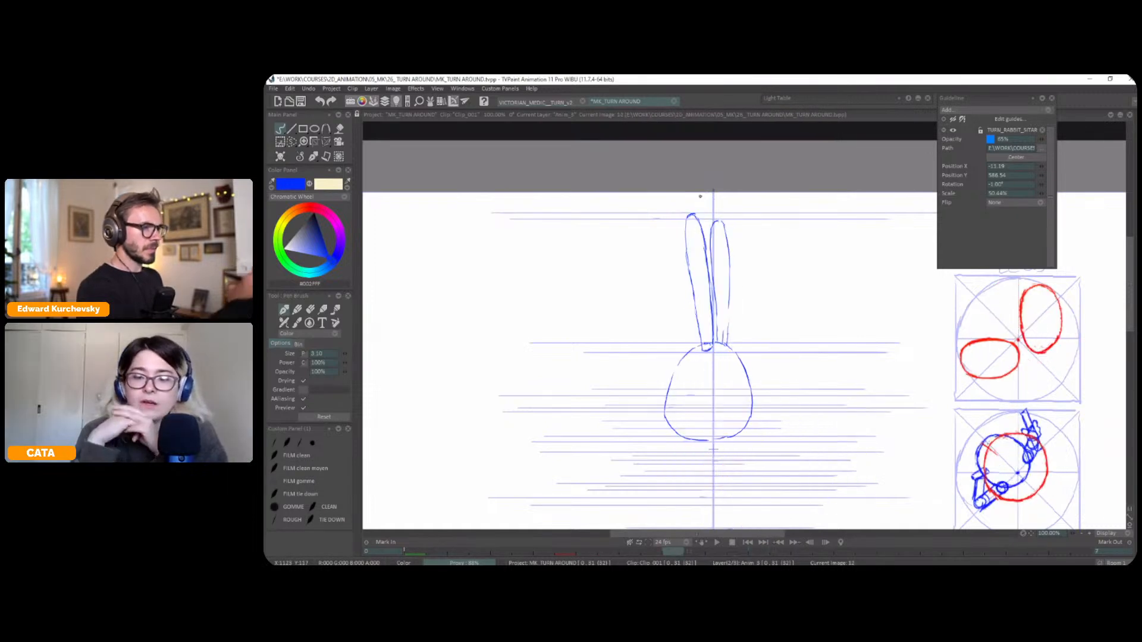
{"action": "key", "text": "Left"}
{"action": "key", "text": "Left"}
{"action": "key", "text": "Right"}
{"action": "key", "text": "Right"}
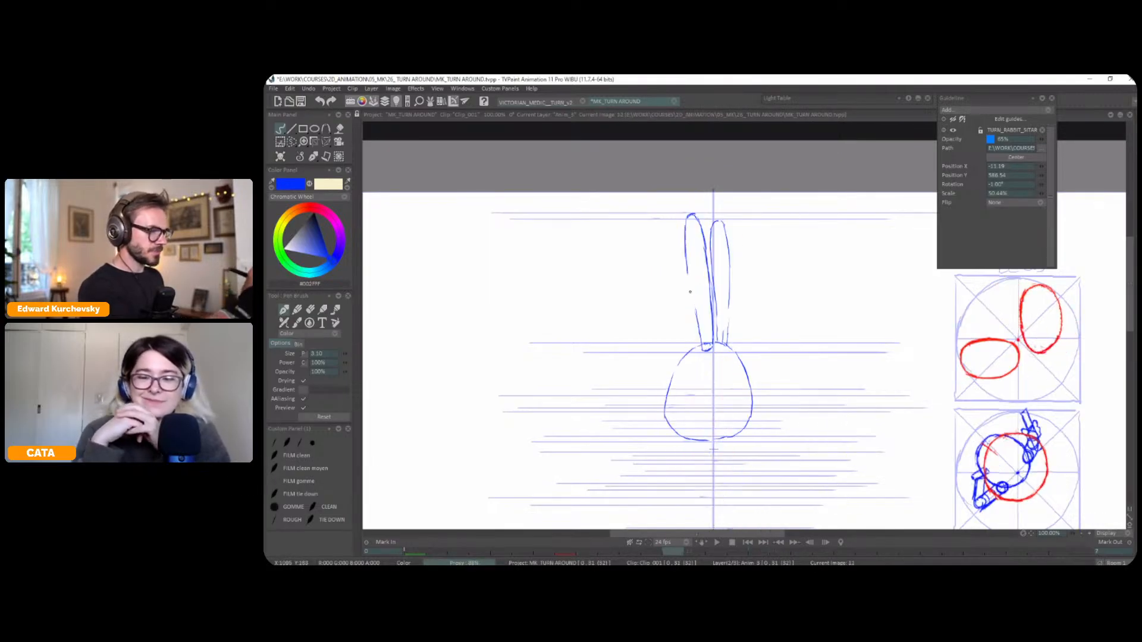
{"action": "left_click_drag", "start_coordinate": [694, 307], "coordinate": [700, 337]}
{"action": "key", "text": "Left"}
{"action": "key", "text": "Right"}
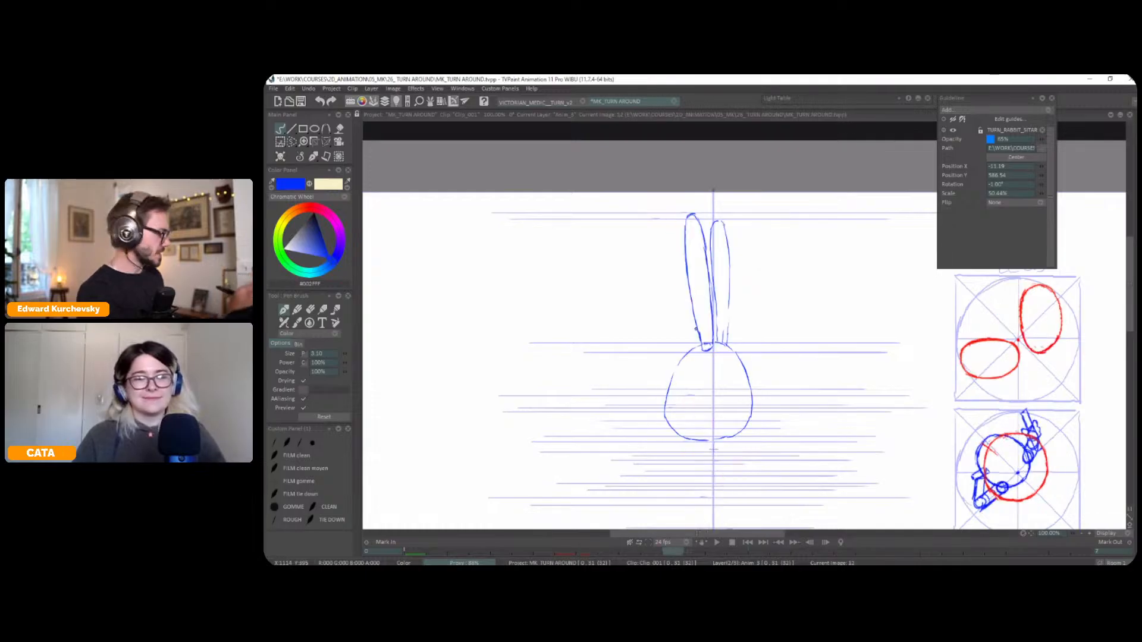
Add a dashed, curved centre line down the back of the head on frame 12, matching the neighbouring views
{"action": "key", "text": "Left"}
{"action": "key", "text": "Left"}
{"action": "key", "text": "Right"}
{"action": "key", "text": "Right"}
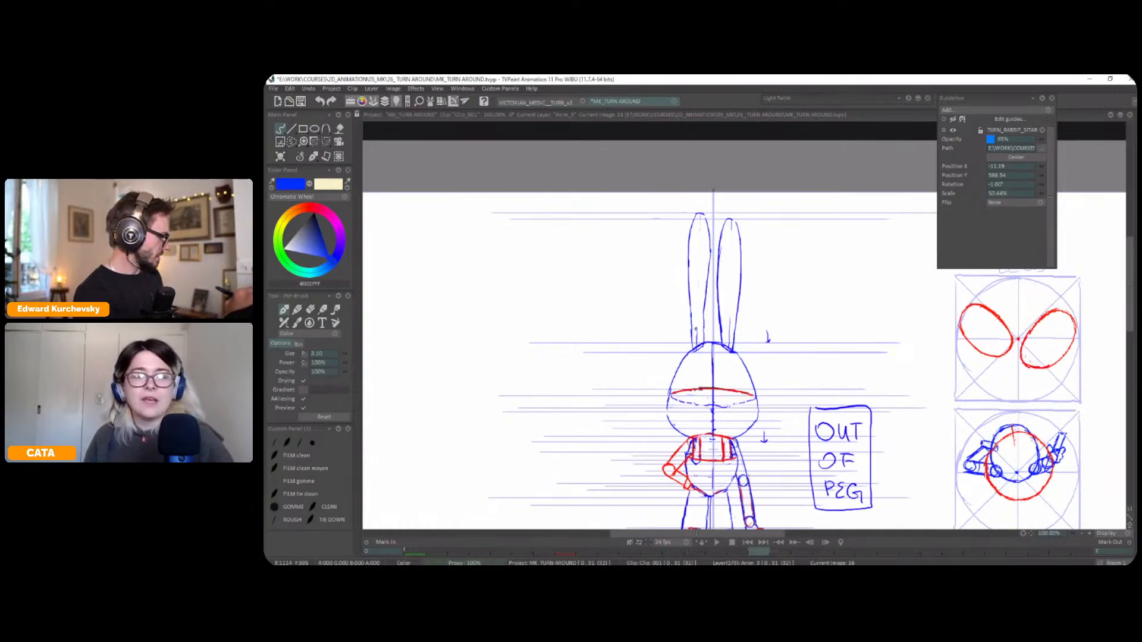
{"action": "key", "text": "Left"}
{"action": "key", "text": "Left"}
{"action": "key", "text": "Right"}
{"action": "key", "text": "Right"}
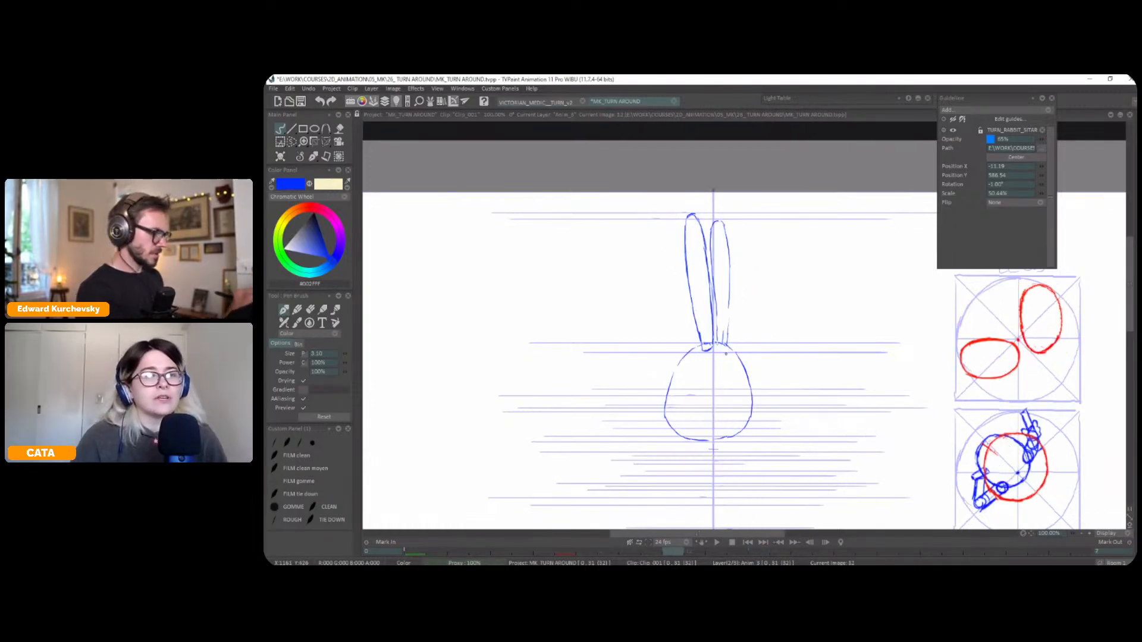
{"action": "left_click_drag", "start_coordinate": [731, 410], "coordinate": [730, 422]}
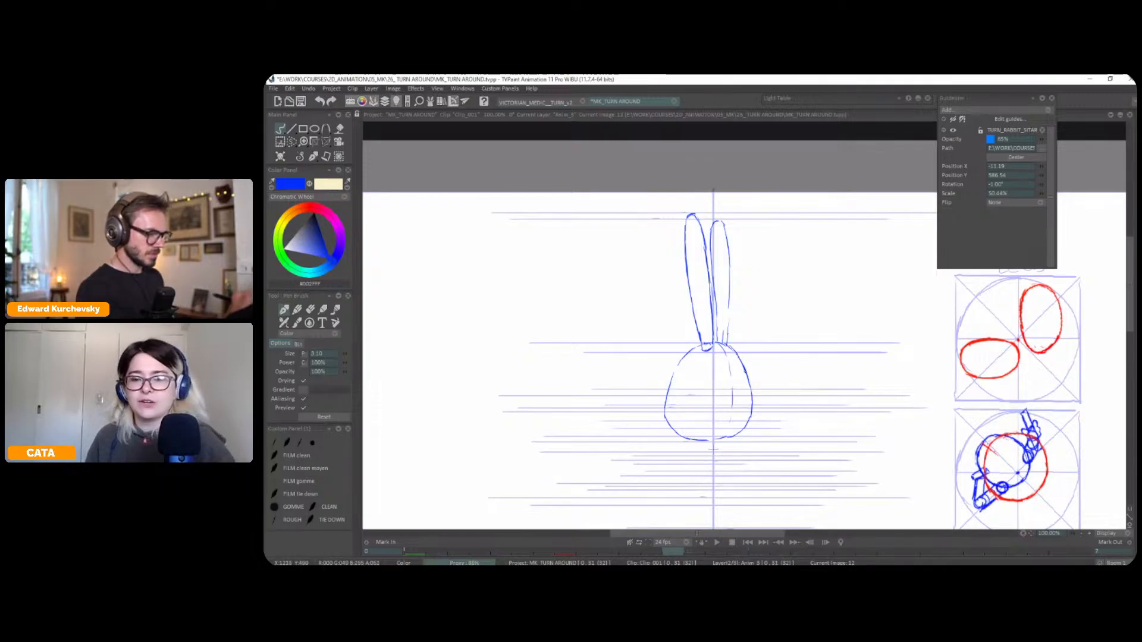
Flip through the side, three-quarter and back views to examine how the head and ears rotate
{"action": "key", "text": "Left"}
{"action": "key", "text": "Left"}
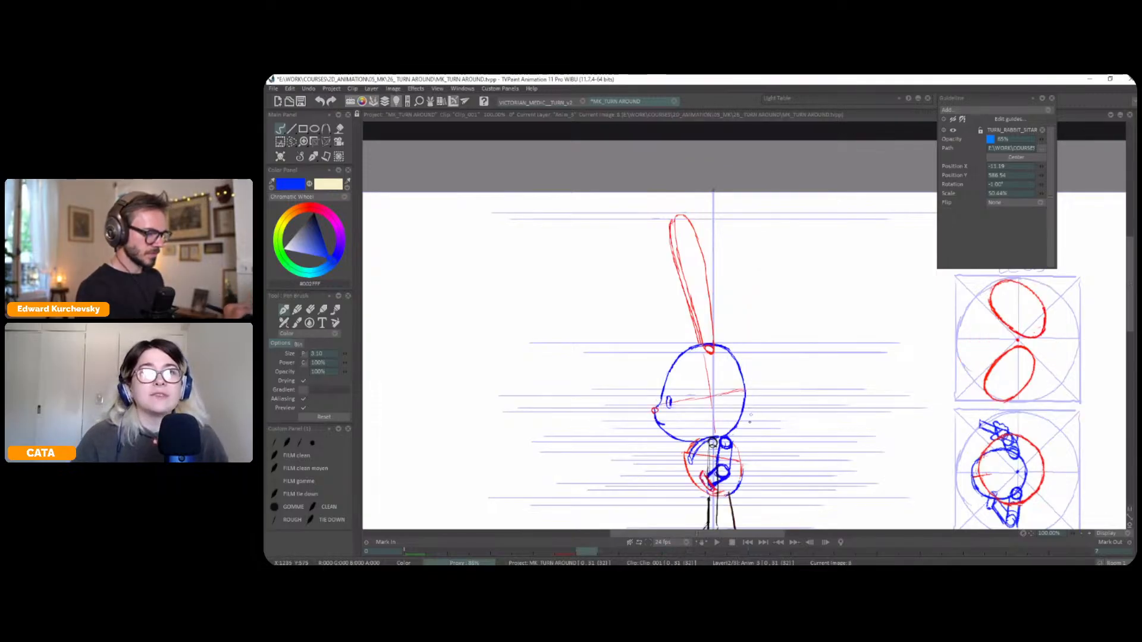
{"action": "key", "text": "Right"}
{"action": "key", "text": "Left"}
{"action": "key", "text": "Right"}
{"action": "key", "text": "Right"}
{"action": "key", "text": "Left"}
{"action": "key", "text": "Left"}
{"action": "key", "text": "Right"}
{"action": "key", "text": "Right"}
{"action": "key", "text": "Left"}
{"action": "key", "text": "Left"}
{"action": "key", "text": "Left"}
{"action": "key", "text": "Left"}
{"action": "key", "text": "Right"}
{"action": "left_click_drag", "start_coordinate": [784, 364], "coordinate": [785, 286]}
{"action": "key", "text": "Left"}
{"action": "key", "text": "Right"}
{"action": "key", "text": "Right"}
{"action": "key", "text": "Left"}
{"action": "key", "text": "Left"}
{"action": "key", "text": "Right"}
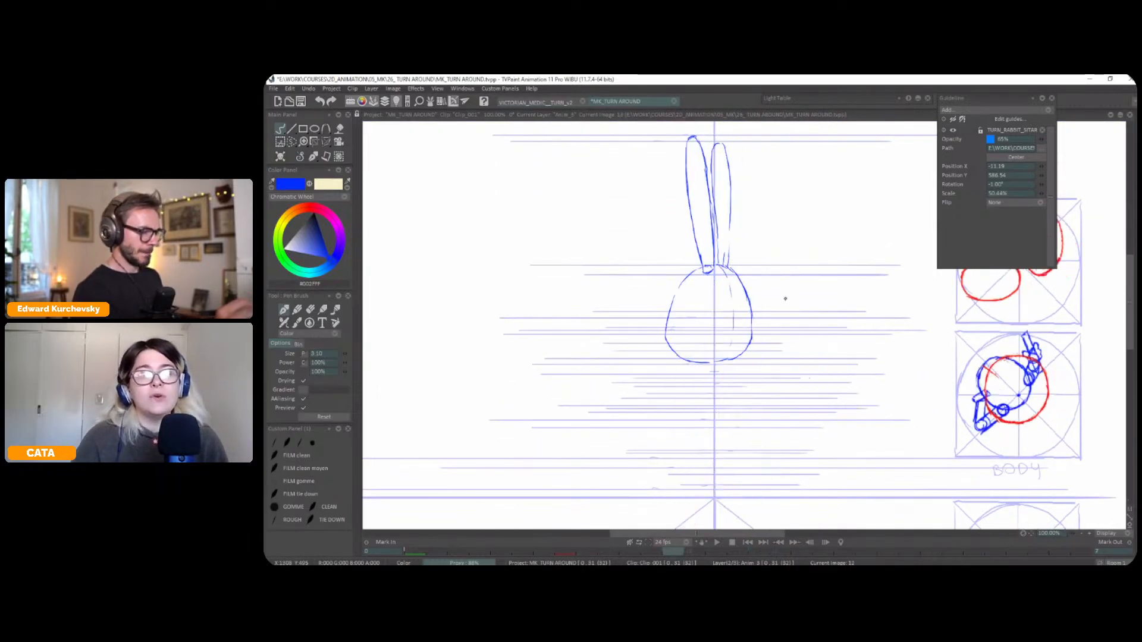
Draw the rounded body with a curved line across the chest beneath the head, using the light table overlays as reference
{"action": "key", "text": "l"}
{"action": "left_click_drag", "start_coordinate": [699, 362], "coordinate": [690, 374]}
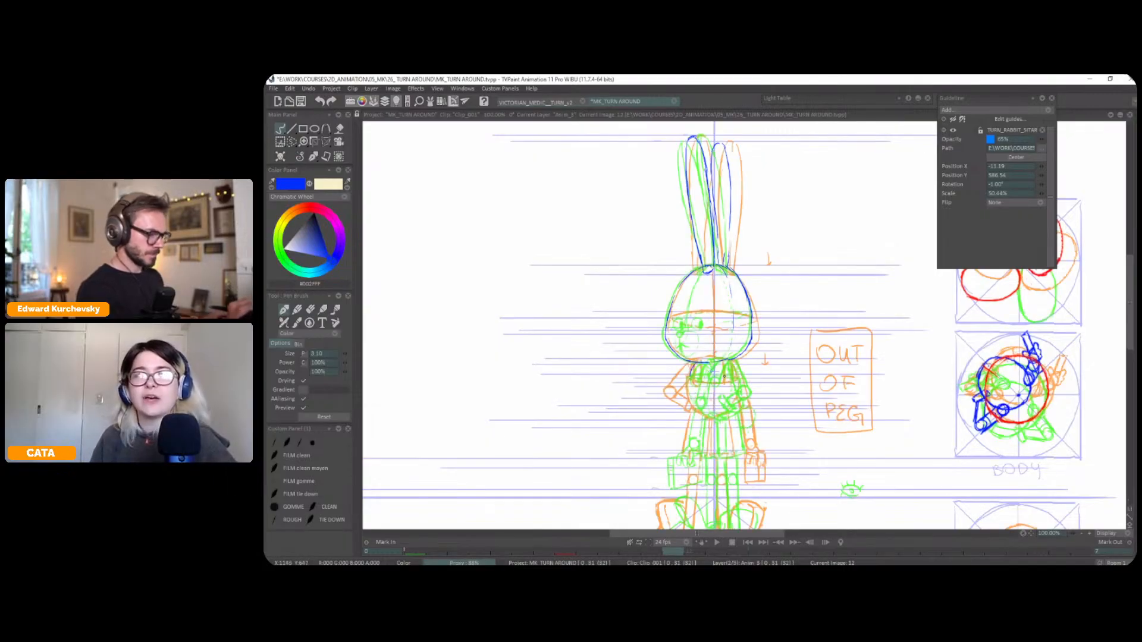
{"action": "key", "text": "Left"}
{"action": "key", "text": "Left"}
{"action": "key", "text": "Right"}
{"action": "key", "text": "Left"}
{"action": "key", "text": "Right"}
{"action": "key", "text": "l"}
{"action": "scroll", "coordinate": [752, 360], "scroll_direction": "up", "scroll_amount": 1}
{"action": "left_click_drag", "start_coordinate": [752, 360], "coordinate": [676, 349]}
{"action": "mouse_move", "coordinate": [581, 374]}
{"action": "left_mouse_down"}
{"action": "mouse_move", "coordinate": [656, 382]}
{"action": "mouse_move", "coordinate": [621, 313]}
{"action": "mouse_move", "coordinate": [616, 355]}
{"action": "mouse_move", "coordinate": [663, 394]}
{"action": "left_mouse_up"}
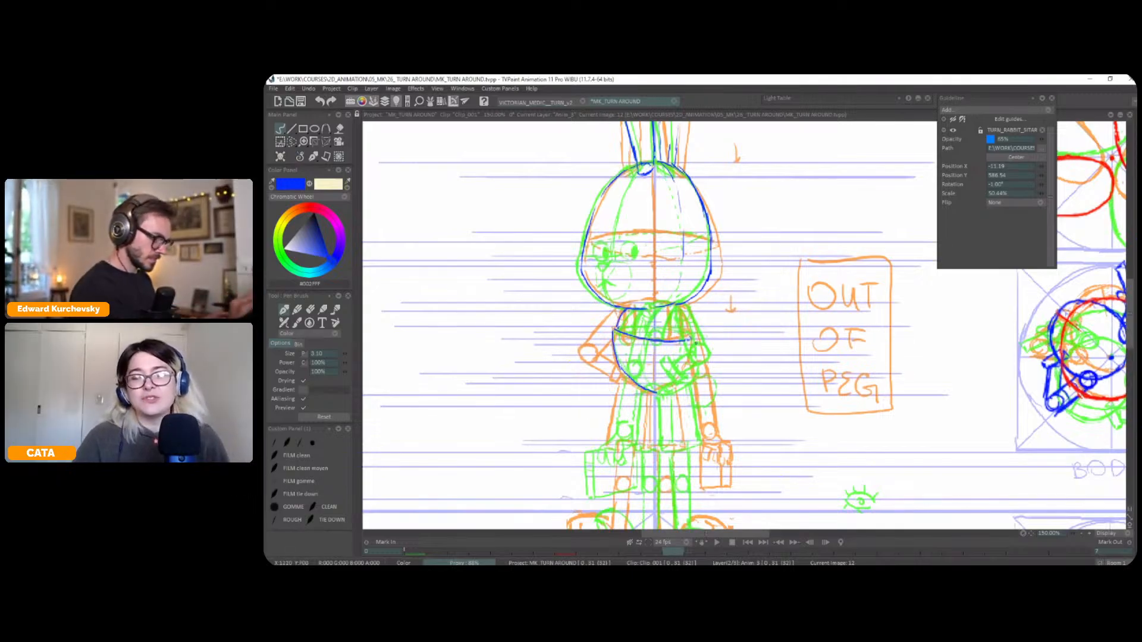
{"action": "left_click_drag", "start_coordinate": [691, 343], "coordinate": [684, 378]}
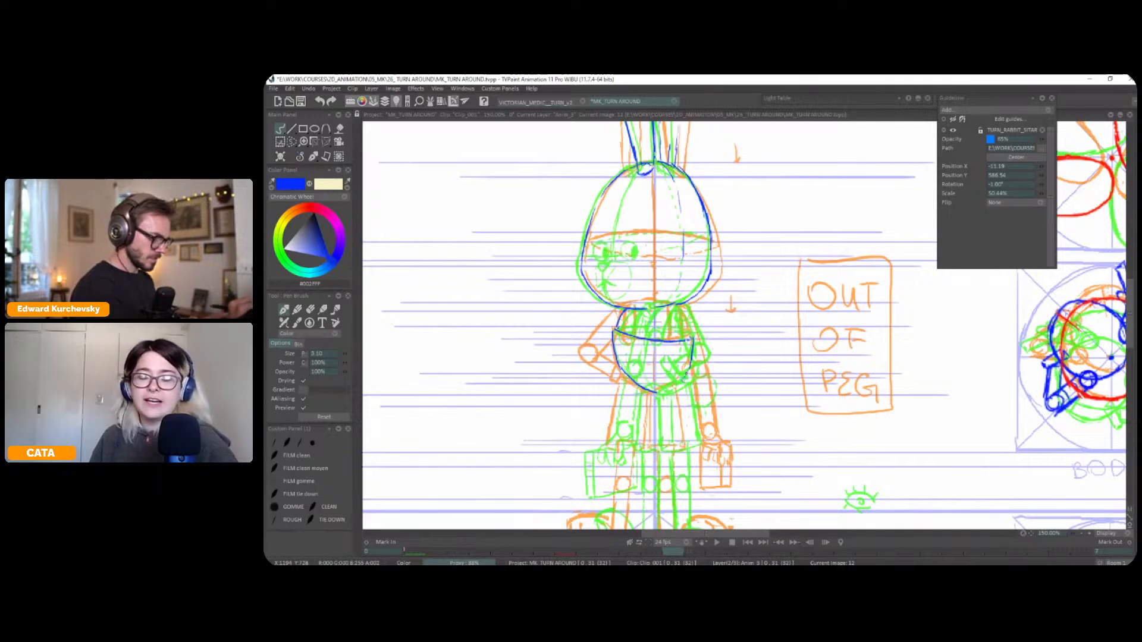
Compare the body with the neighbouring views and draw its far shoulder line up to the head
{"action": "key", "text": "l"}
{"action": "key", "text": "Left"}
{"action": "key", "text": "Right"}
{"action": "key", "text": "Right"}
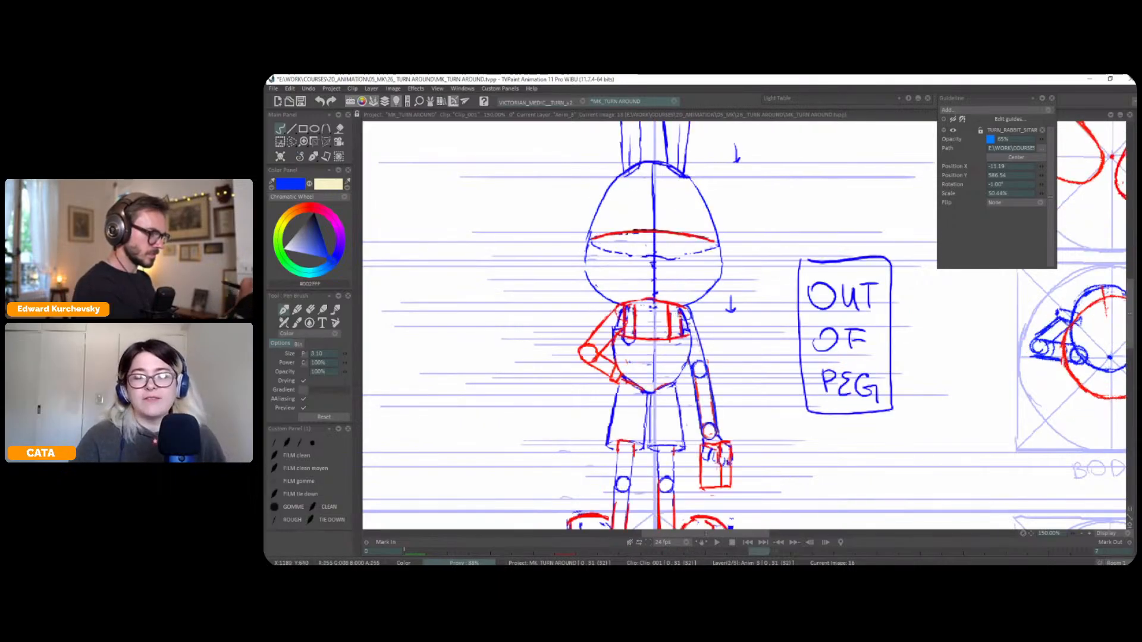
{"action": "key", "text": "Left"}
{"action": "key", "text": "Left"}
{"action": "key", "text": "Right"}
{"action": "left_click_drag", "start_coordinate": [691, 336], "coordinate": [678, 308]}
Flip between frame 12 and its neighbours to examine the body's position and width through the turn
{"action": "key", "text": "Left"}
{"action": "key", "text": "Right"}
{"action": "key", "text": "Right"}
{"action": "key", "text": "Left"}
{"action": "key", "text": "Left"}
{"action": "key", "text": "Right"}
{"action": "key", "text": "Left"}
{"action": "key", "text": "Right"}
{"action": "key", "text": "Right"}
{"action": "key", "text": "Left"}
{"action": "key", "text": "Left"}
{"action": "key", "text": "Right"}
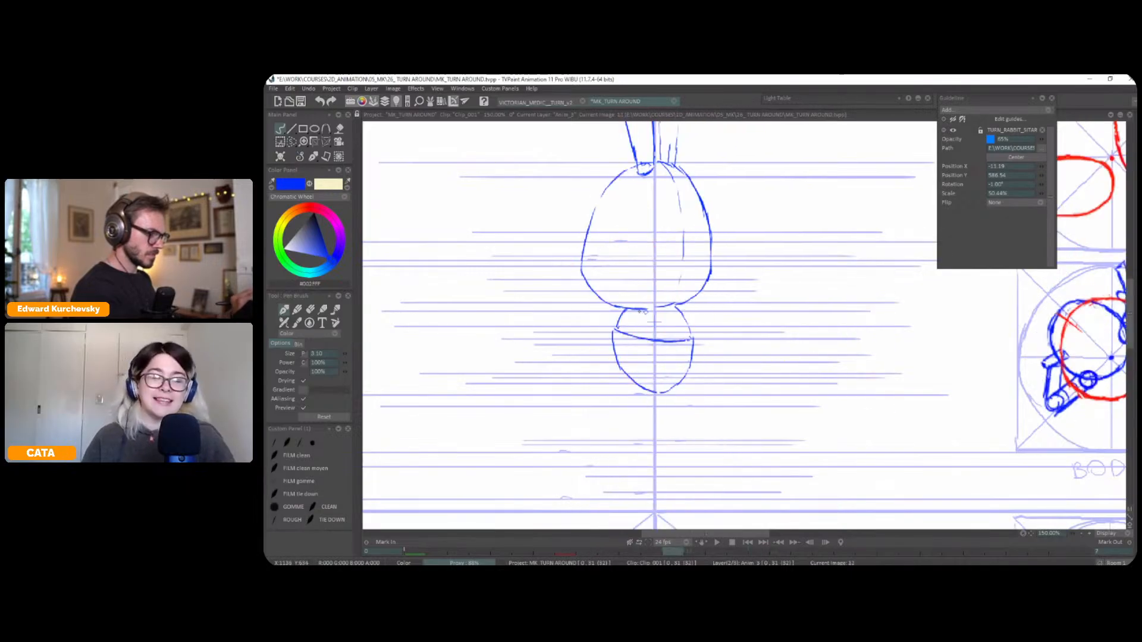
Draw the near arm's shoulder joint circle and upper arm over the body, undoing the last elbow strokes
{"action": "left_click_drag", "start_coordinate": [643, 307], "coordinate": [642, 308]}
{"action": "key", "text": "Right"}
{"action": "key", "text": "Left"}
{"action": "key", "text": "Left"}
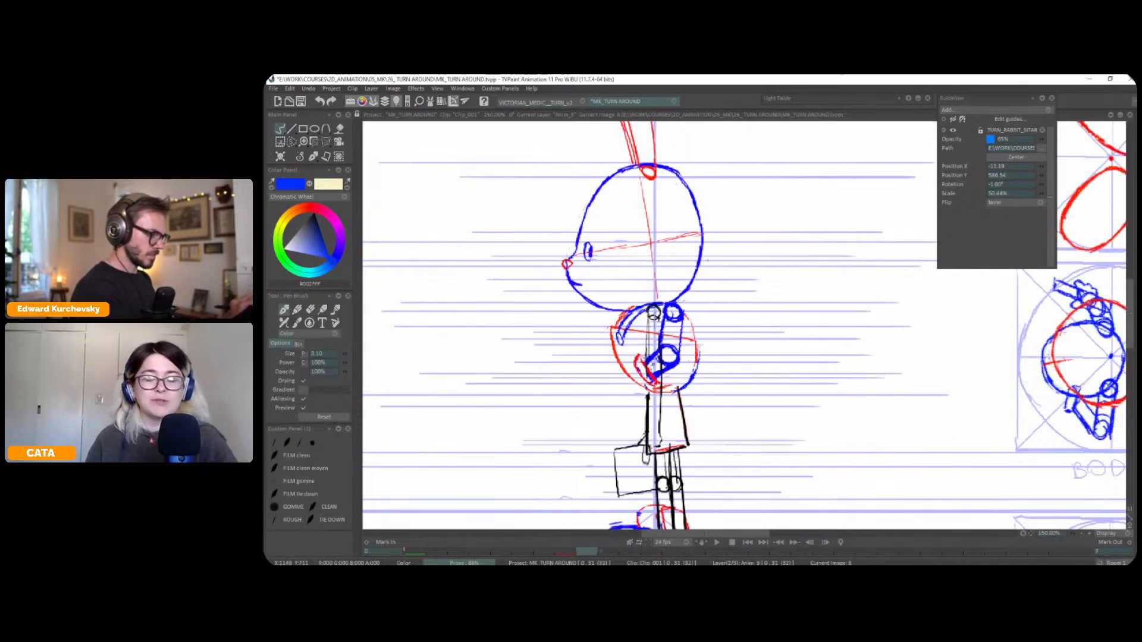
{"action": "key", "text": "Right"}
{"action": "key", "text": "Left"}
{"action": "key", "text": "Right"}
{"action": "key", "text": "Right"}
{"action": "key", "text": "Left"}
{"action": "key", "text": "Left"}
{"action": "key", "text": "Right"}
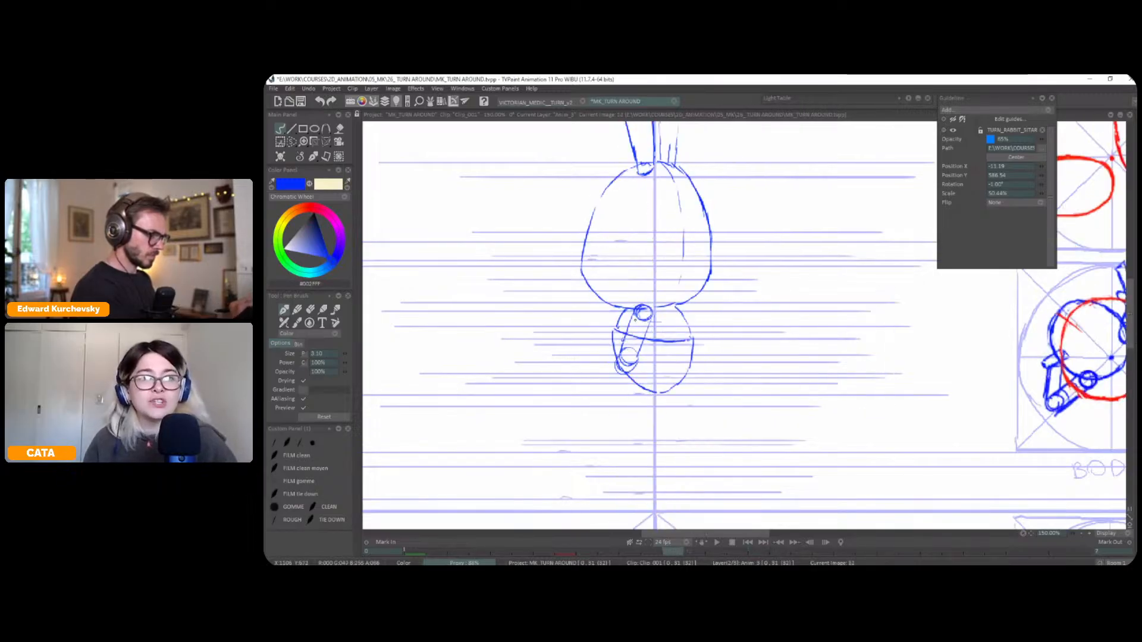
{"action": "key", "text": "ctrl+z"}
{"action": "key", "text": "ctrl+z"}
{"action": "key", "text": "less"}
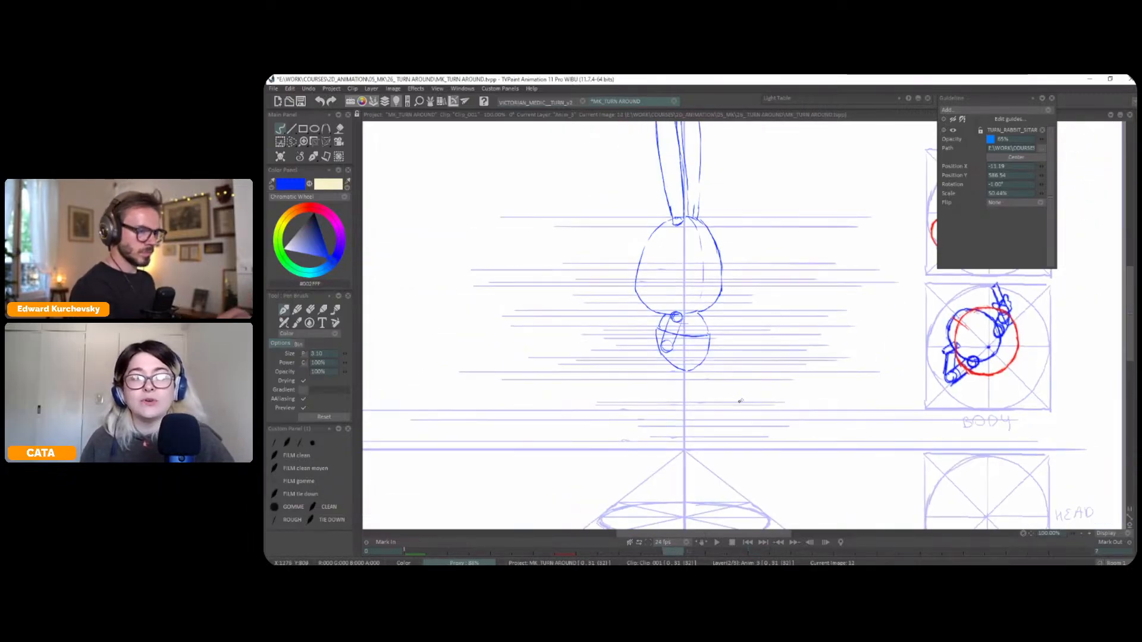
Select the near upper arm's strokes on frame 12 and swing them outward past the body's edge, leaving the shoulder joint in place
{"action": "key", "text": "Left"}
{"action": "key", "text": "Right"}
{"action": "key", "text": "Left"}
{"action": "key", "text": "Left"}
{"action": "key", "text": "Right"}
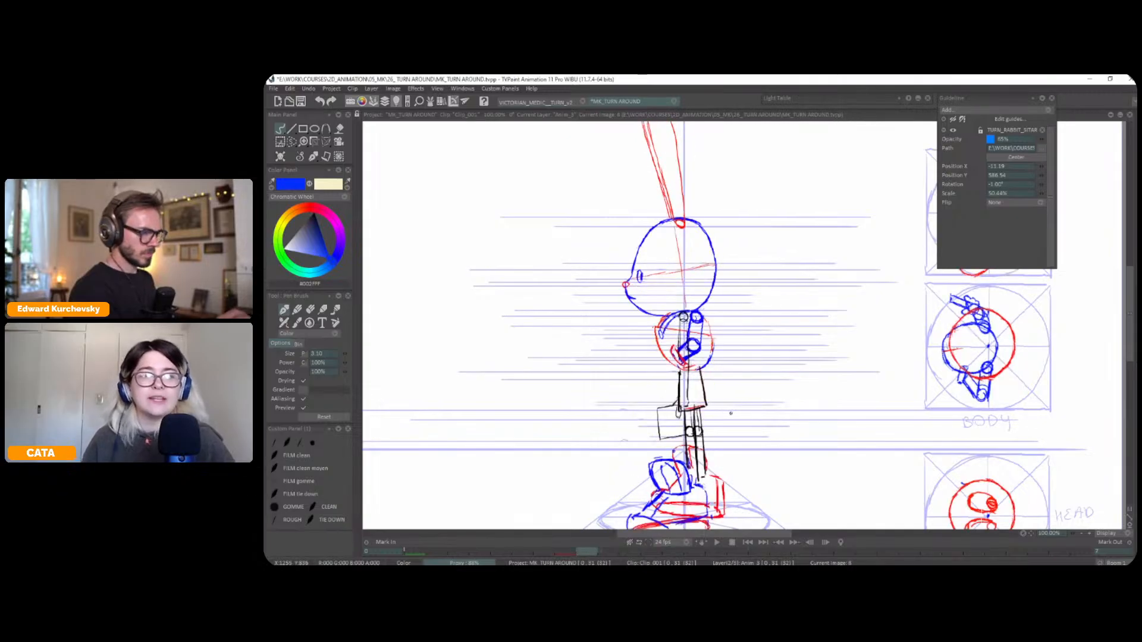
{"action": "key", "text": "Right"}
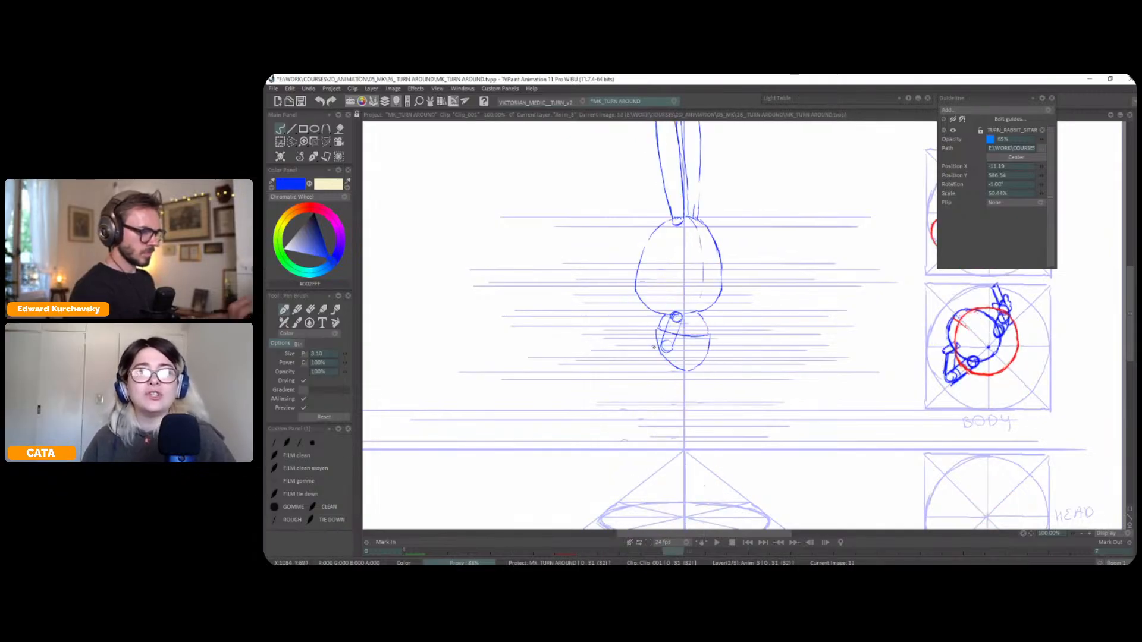
{"action": "key", "text": "s"}
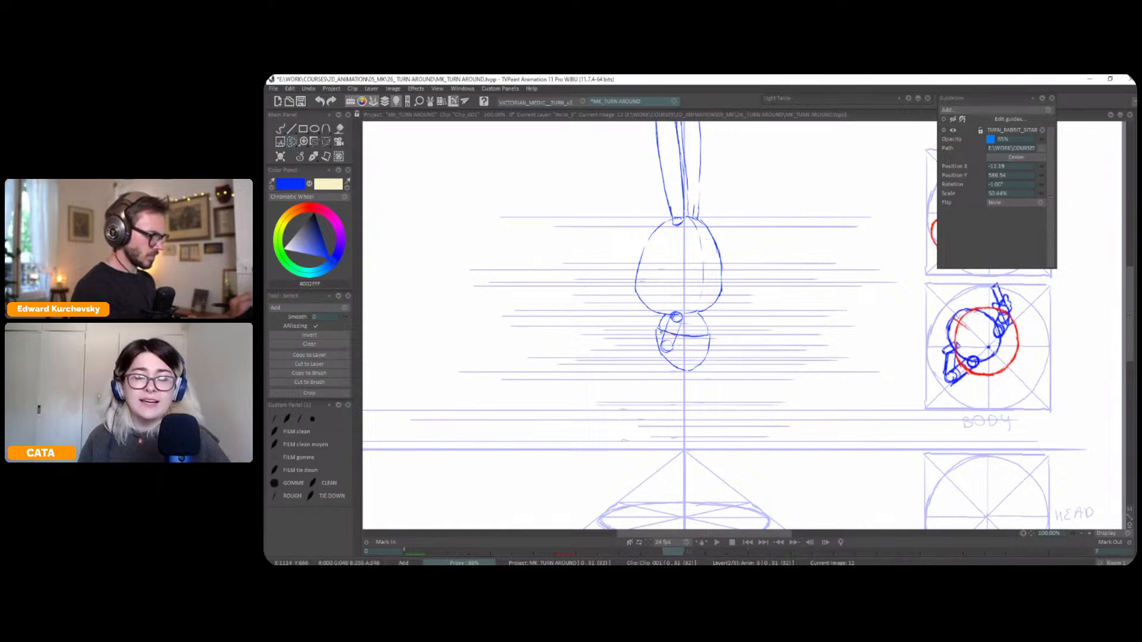
{"action": "key", "text": "ctrl+t"}
{"action": "mouse_move", "coordinate": [669, 353]}
{"action": "left_mouse_down"}
{"action": "mouse_move", "coordinate": [656, 353]}
{"action": "mouse_move", "coordinate": [661, 344]}
{"action": "left_mouse_up"}
{"action": "key", "text": "Return"}
{"action": "key", "text": "Left"}
{"action": "key", "text": "Right"}
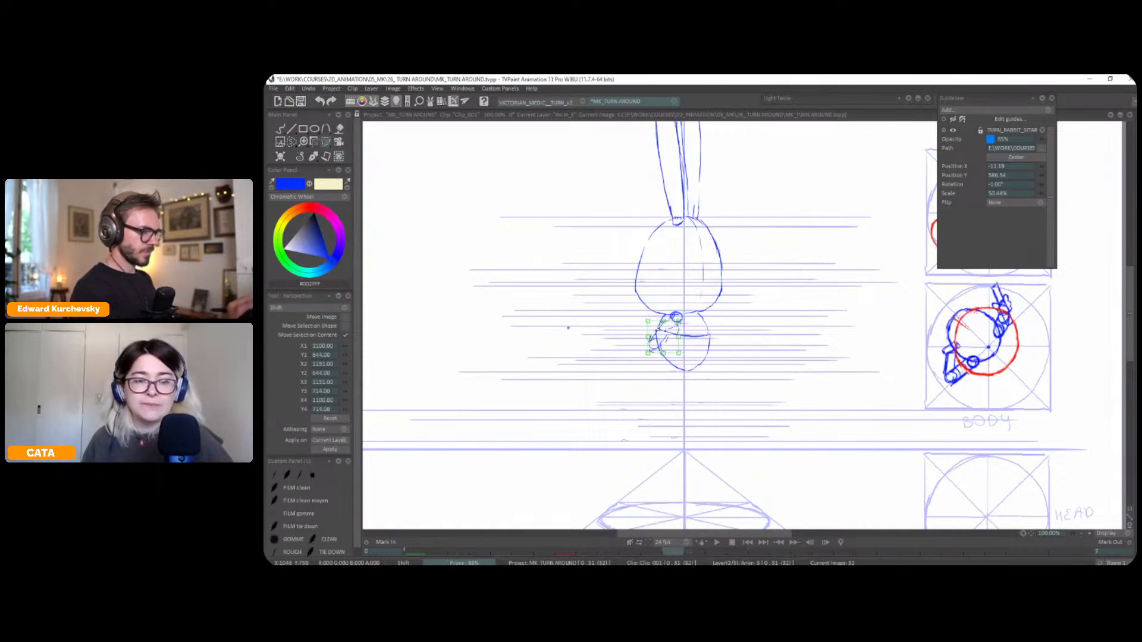
{"action": "left_click", "coordinate": [297, 156]}
{"action": "left_click", "coordinate": [296, 156]}
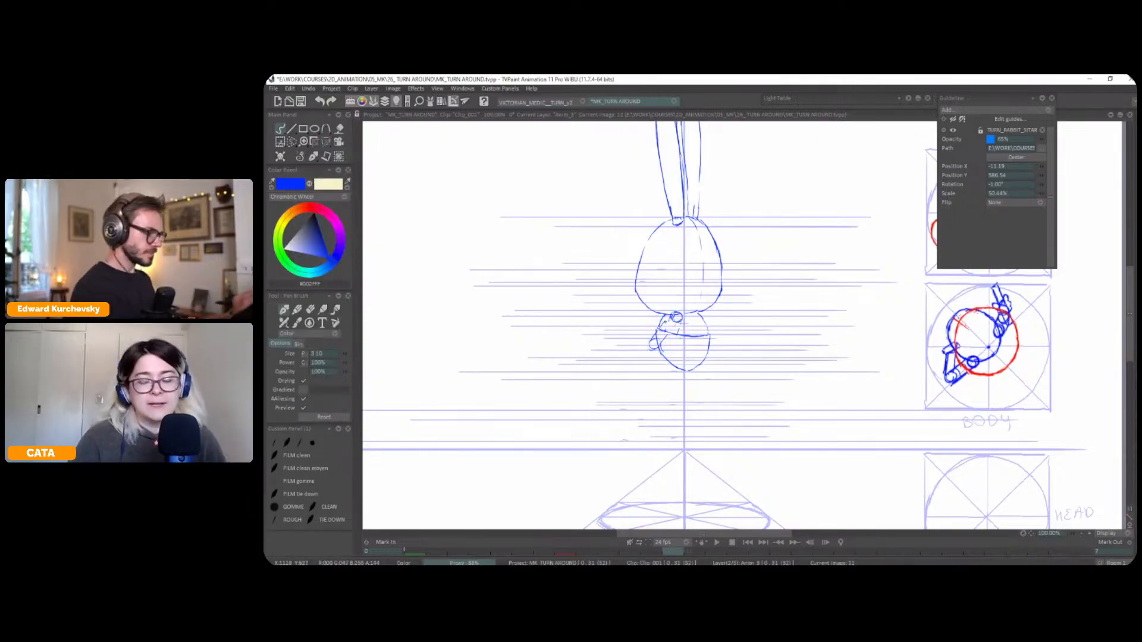
Redraw the near upper arm in firm blue lines with an elbow joint circle, comparing it with the neighbouring views
{"action": "key", "text": "Left"}
{"action": "key", "text": "Right"}
{"action": "key", "text": "Right"}
{"action": "key", "text": "Left"}
{"action": "key", "text": "Left"}
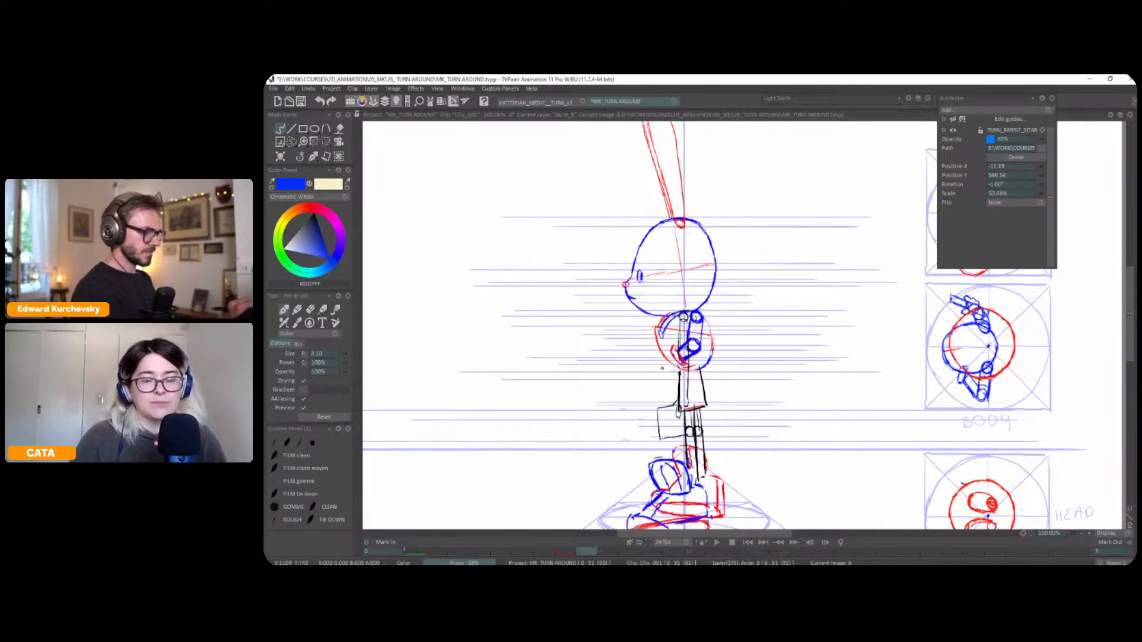
{"action": "key", "text": "Right"}
{"action": "key", "text": "Right"}
{"action": "key", "text": "Left"}
{"action": "key", "text": "Left"}
{"action": "key", "text": "Right"}
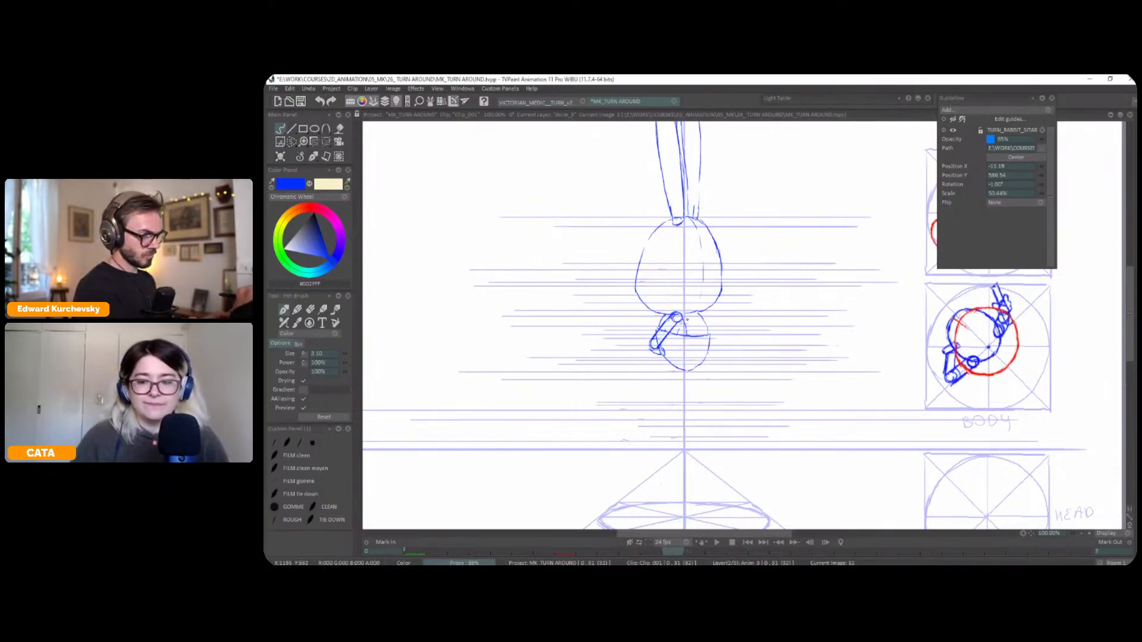
Draw a curved vertical guide line on the upper body from the neck to the chest line, checking the neighbouring frames
{"action": "key", "text": "Left"}
{"action": "key", "text": "Right"}
{"action": "key", "text": "Right"}
{"action": "key", "text": "Left"}
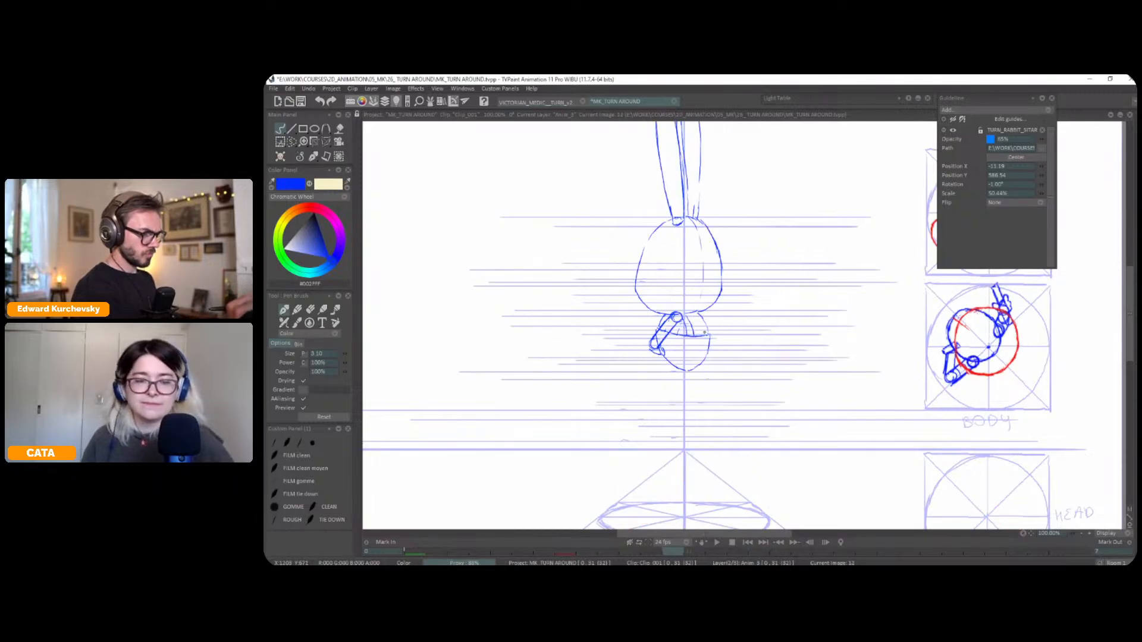
{"action": "key", "text": "Left"}
{"action": "key", "text": "Right"}
{"action": "key", "text": "Right"}
{"action": "key", "text": "Left"}
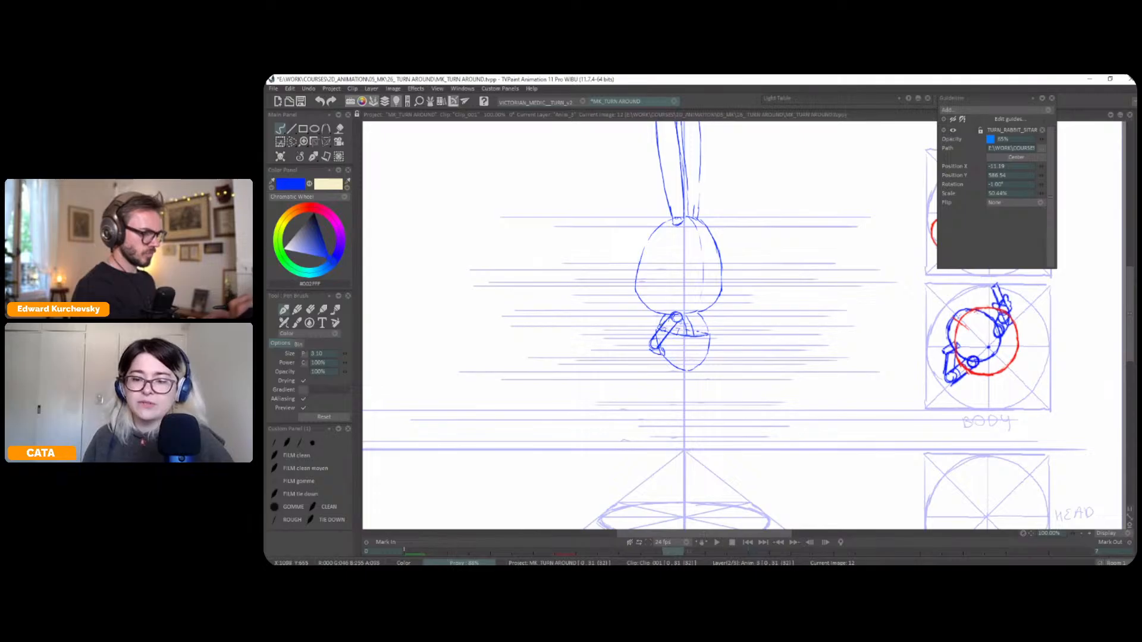
Add the top edge and far shoulder strokes of the upper body, flipping between neighbouring frames to place them
{"action": "key", "text": "Left"}
{"action": "key", "text": "Right"}
{"action": "key", "text": "Right"}
{"action": "key", "text": "Left"}
{"action": "key", "text": "Left"}
{"action": "key", "text": "Right"}
{"action": "key", "text": "Right"}
{"action": "key", "text": "Left"}
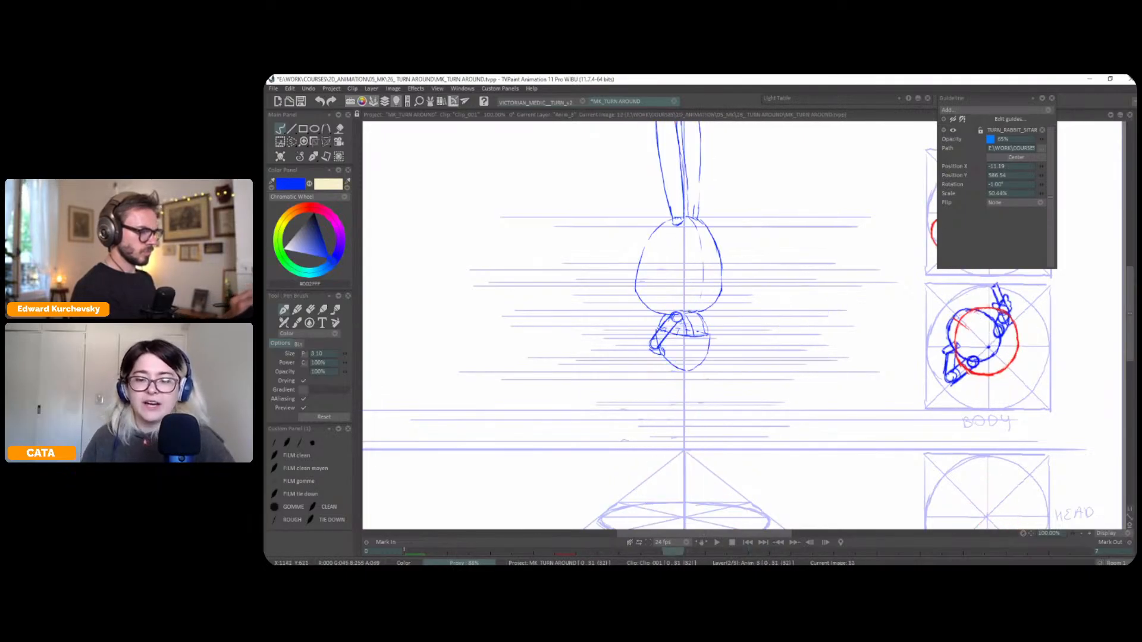
{"action": "key", "text": "Left"}
{"action": "key", "text": "Right"}
{"action": "key", "text": "Right"}
{"action": "key", "text": "Left"}
{"action": "key", "text": "Left"}
{"action": "key", "text": "Right"}
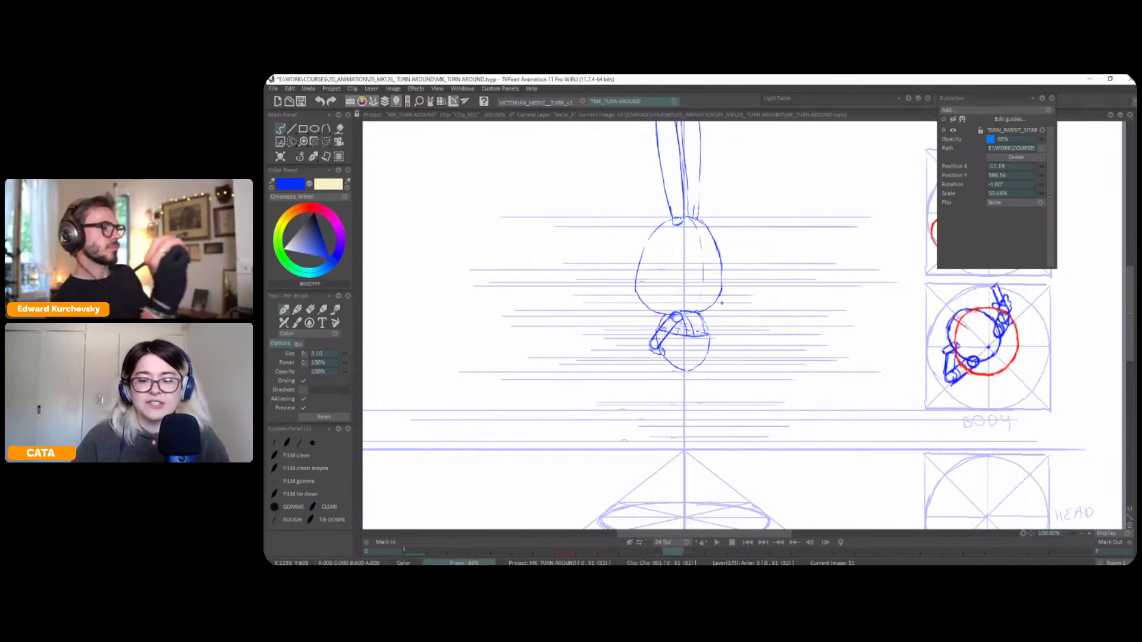
Draw a broken curved contour line down the near side of the head, matching the one on its far side
{"action": "key", "text": "Left"}
{"action": "key", "text": "Left"}
{"action": "key", "text": "Right"}
{"action": "key", "text": "Right"}
{"action": "key", "text": "Left"}
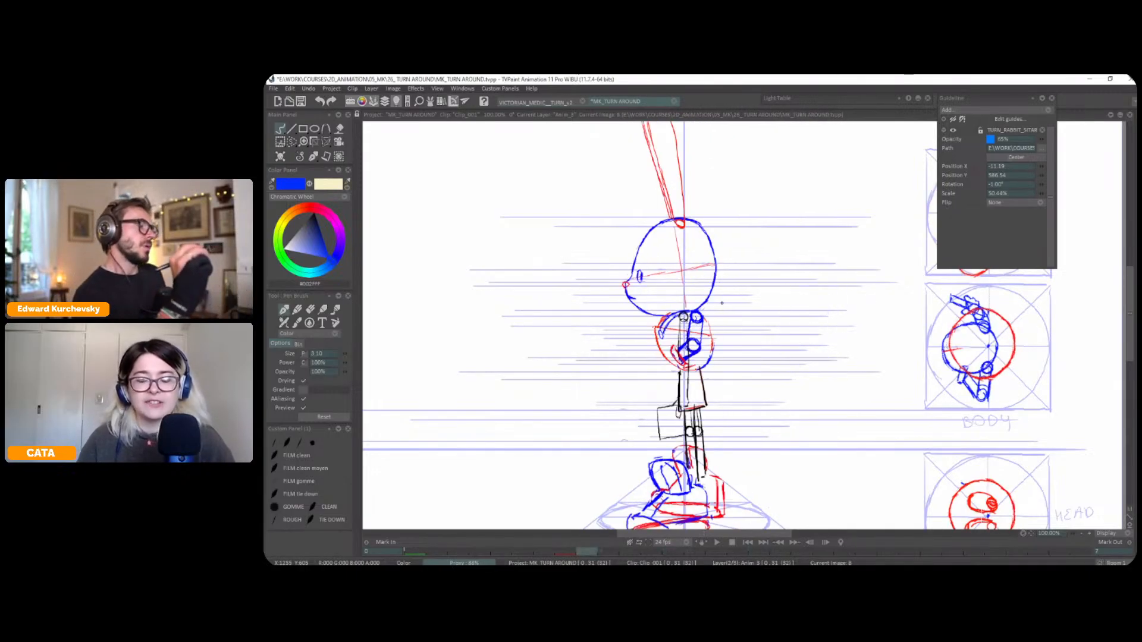
{"action": "key", "text": "Right"}
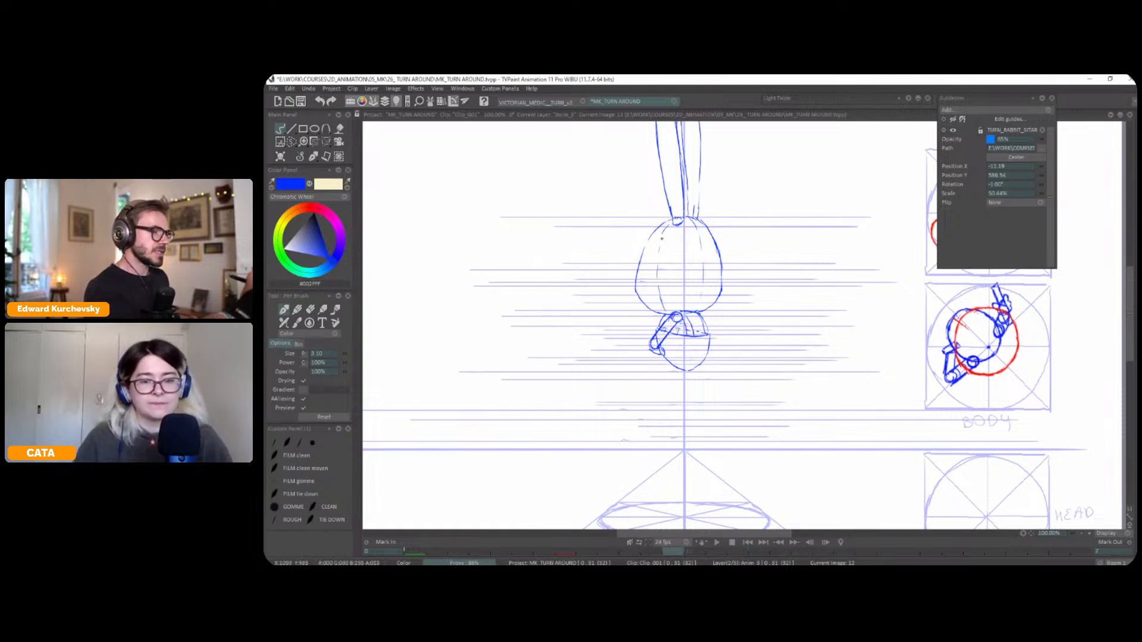
Select the far contour line on the head, shift it slightly outward and compare it with the adjacent frames
{"action": "key", "text": "s"}
{"action": "mouse_move", "coordinate": [696, 276]}
{"action": "left_mouse_down"}
{"action": "mouse_move", "coordinate": [703, 303]}
{"action": "mouse_move", "coordinate": [697, 232]}
{"action": "left_mouse_up"}
{"action": "key", "text": "ctrl+t"}
{"action": "left_click_drag", "start_coordinate": [703, 304], "coordinate": [706, 304]}
{"action": "left_click", "coordinate": [300, 158]}
{"action": "left_click", "coordinate": [302, 164]}
{"action": "key", "text": "Right"}
{"action": "key", "text": "Left"}
{"action": "key", "text": "Left"}
{"action": "key", "text": "Right"}
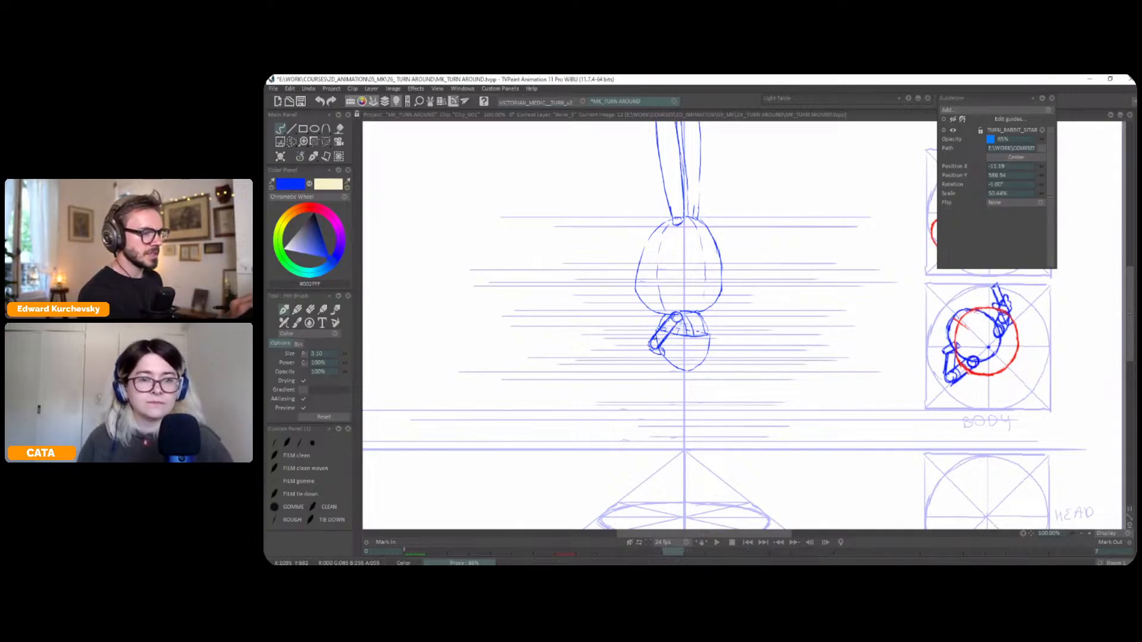
Flip between frame 12 and its neighbours to examine how the head contours and near arm move through the turn
{"action": "key", "text": "Left"}
{"action": "key", "text": "Right"}
{"action": "key", "text": "Right"}
{"action": "key", "text": "Left"}
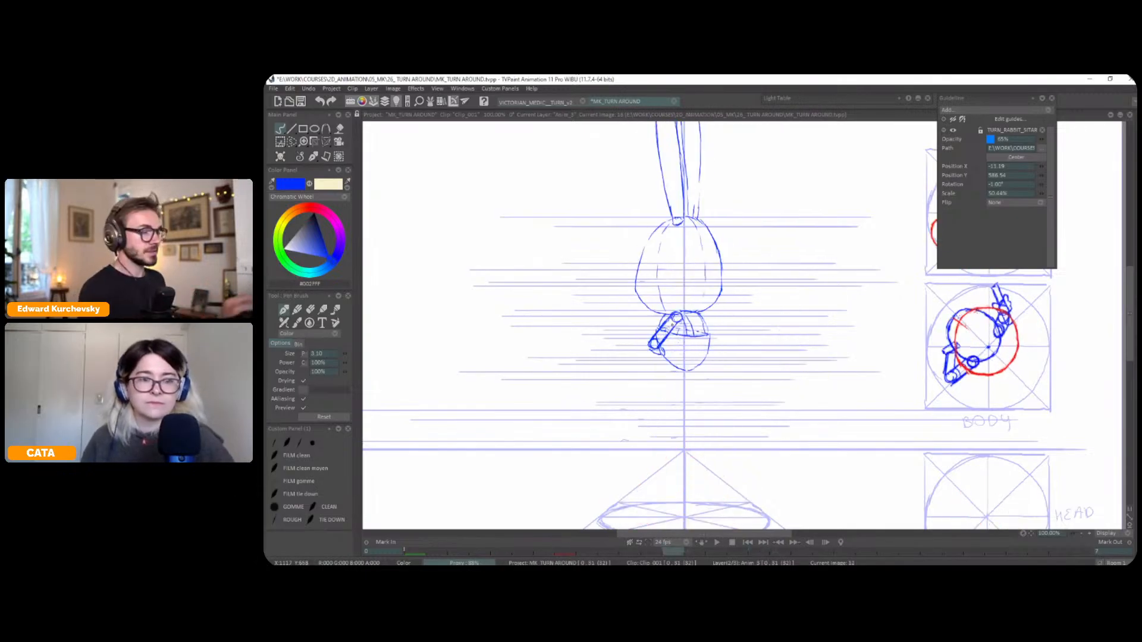
{"action": "key", "text": "Left"}
{"action": "key", "text": "Right"}
{"action": "key", "text": "Right"}
{"action": "key", "text": "Left"}
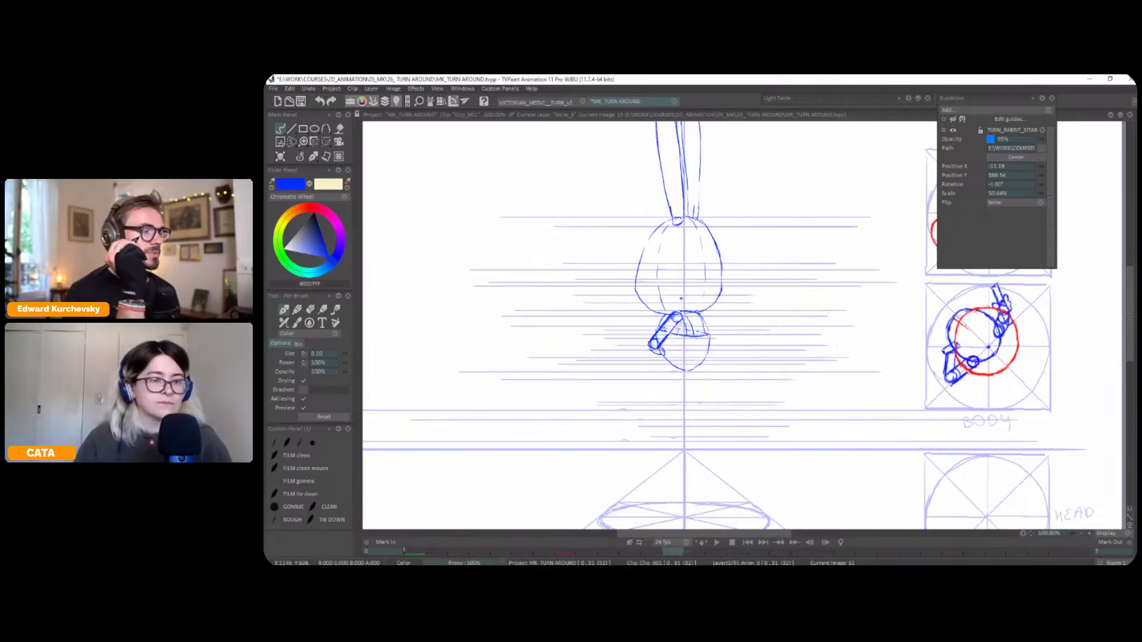
{"action": "key", "text": "Left"}
{"action": "key", "text": "Right"}
{"action": "key", "text": "Right"}
{"action": "key", "text": "Left"}
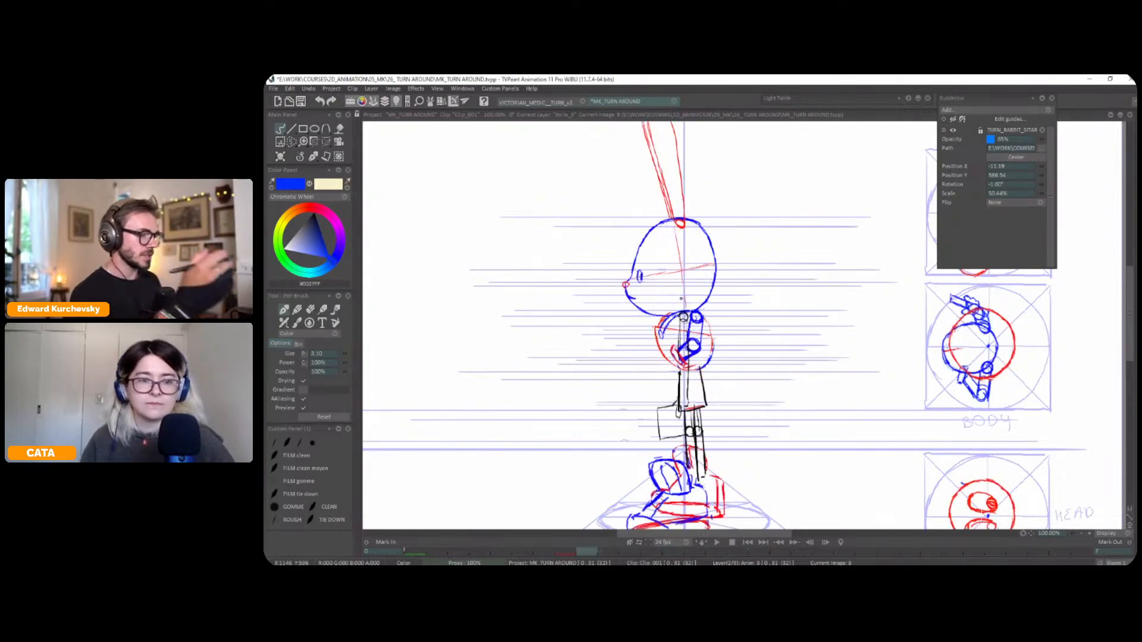
Strengthen the body's lower outline below the near arm, checking its curve against the neighbouring views
{"action": "key", "text": "Left"}
{"action": "key", "text": "Right"}
{"action": "key", "text": "Right"}
{"action": "key", "text": "Left"}
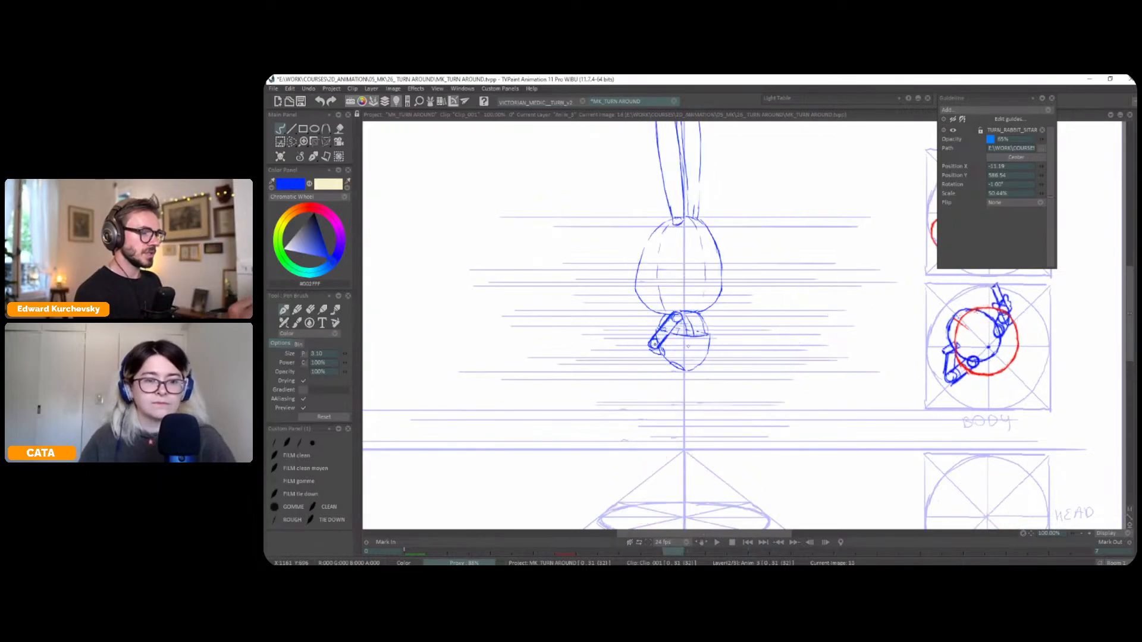
{"action": "key", "text": "Left"}
{"action": "key", "text": "Right"}
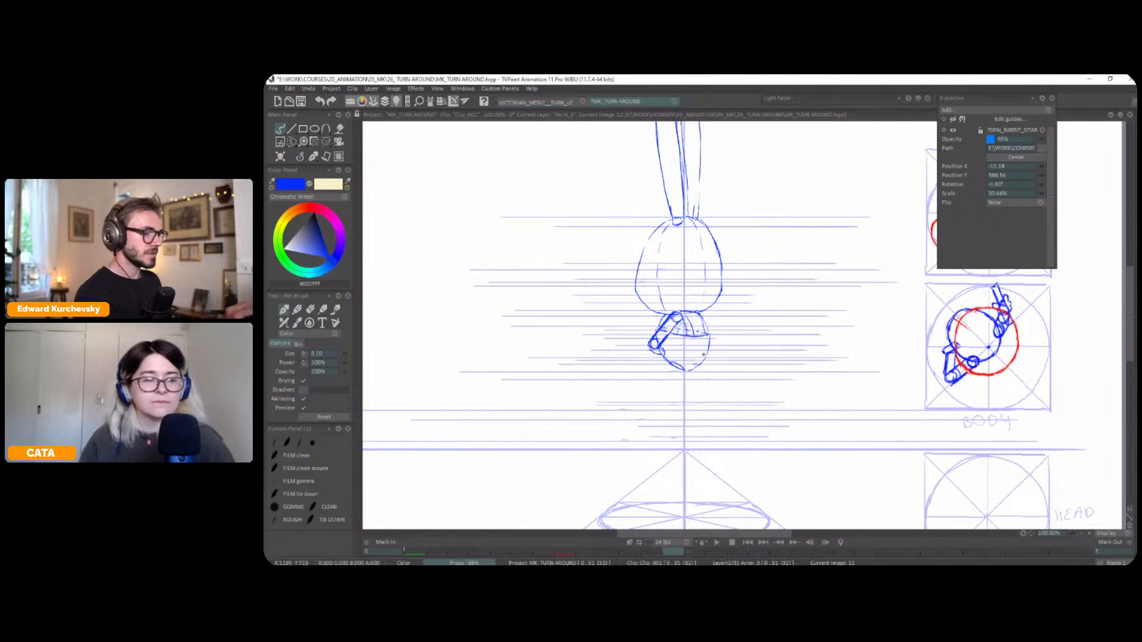
Darken the far arm's stroke at the body's shoulder edge, flipping repeatedly to compare it with the side view
{"action": "key", "text": "Right"}
{"action": "key", "text": "Left"}
{"action": "key", "text": "Left"}
{"action": "key", "text": "Right"}
{"action": "key", "text": "Right"}
{"action": "key", "text": "Left"}
{"action": "key", "text": "Left"}
{"action": "key", "text": "Right"}
{"action": "key", "text": "Left"}
{"action": "key", "text": "Right"}
{"action": "key", "text": "Right"}
{"action": "key", "text": "Left"}
{"action": "key", "text": "Left"}
{"action": "key", "text": "Right"}
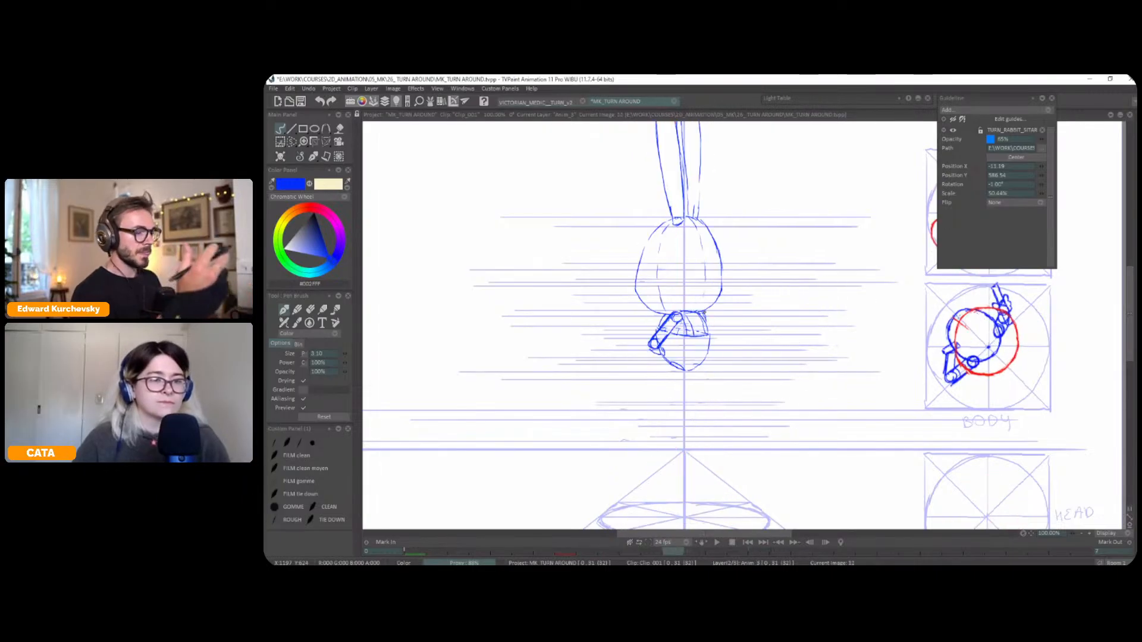
View the whole figure and flip through the neighbouring frames to examine the turn and the missing leg poses
{"action": "key", "text": "Left"}
{"action": "key", "text": "Right"}
{"action": "key", "text": "Left"}
{"action": "key", "text": "Right"}
{"action": "scroll", "coordinate": [714, 338], "scroll_direction": "down", "scroll_amount": 1}
{"action": "left_click_drag", "start_coordinate": [816, 375], "coordinate": [791, 426]}
{"action": "key", "text": "Left"}
{"action": "key", "text": "Right"}
{"action": "key", "text": "Right"}
{"action": "key", "text": "Left"}
{"action": "key", "text": "Left"}
{"action": "key", "text": "Right"}
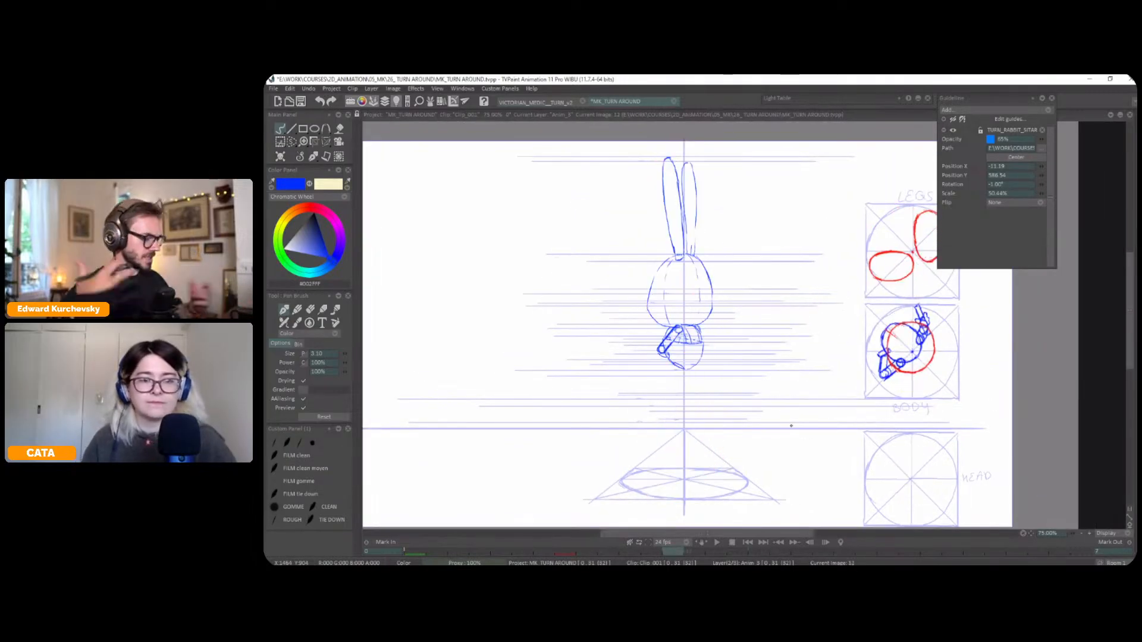
{"action": "left_click_drag", "start_coordinate": [789, 424], "coordinate": [797, 394]}
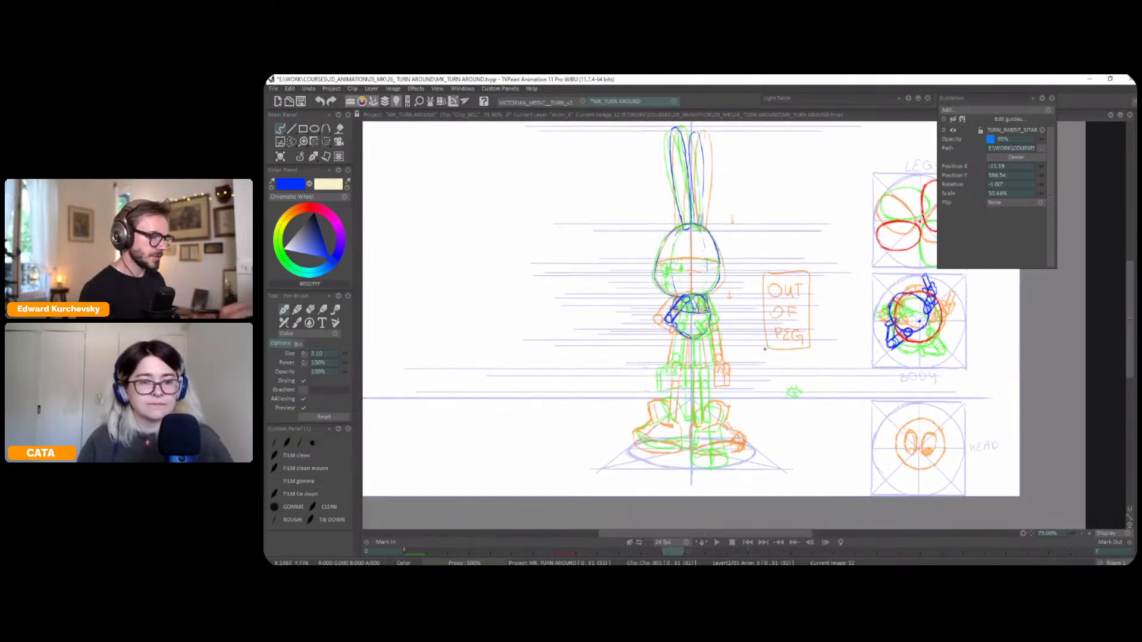
{"action": "key", "text": "Left"}
{"action": "key", "text": "Right"}
{"action": "key", "text": "Right"}
{"action": "key", "text": "Right"}
{"action": "key", "text": "Right"}
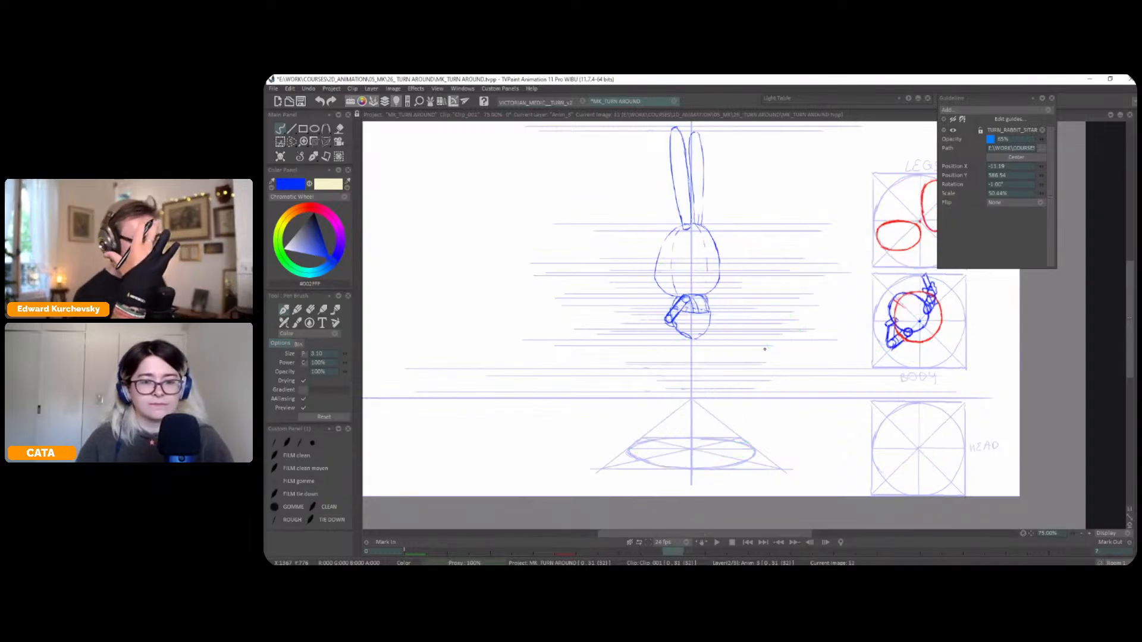
{"action": "key", "text": "Left"}
{"action": "key", "text": "Left"}
{"action": "key", "text": "Left"}
{"action": "key", "text": "Left"}
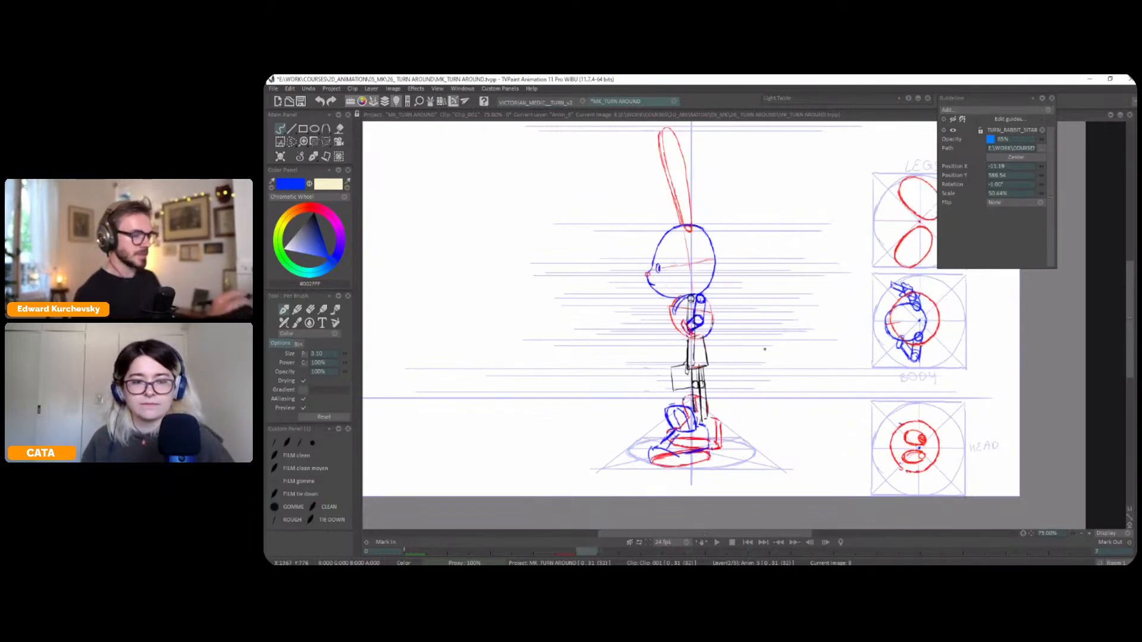
On frame 12, draw red ellipses for both feet inside the ground perspective disc, following the legs top-view diagram
{"action": "left_click", "coordinate": [674, 552]}
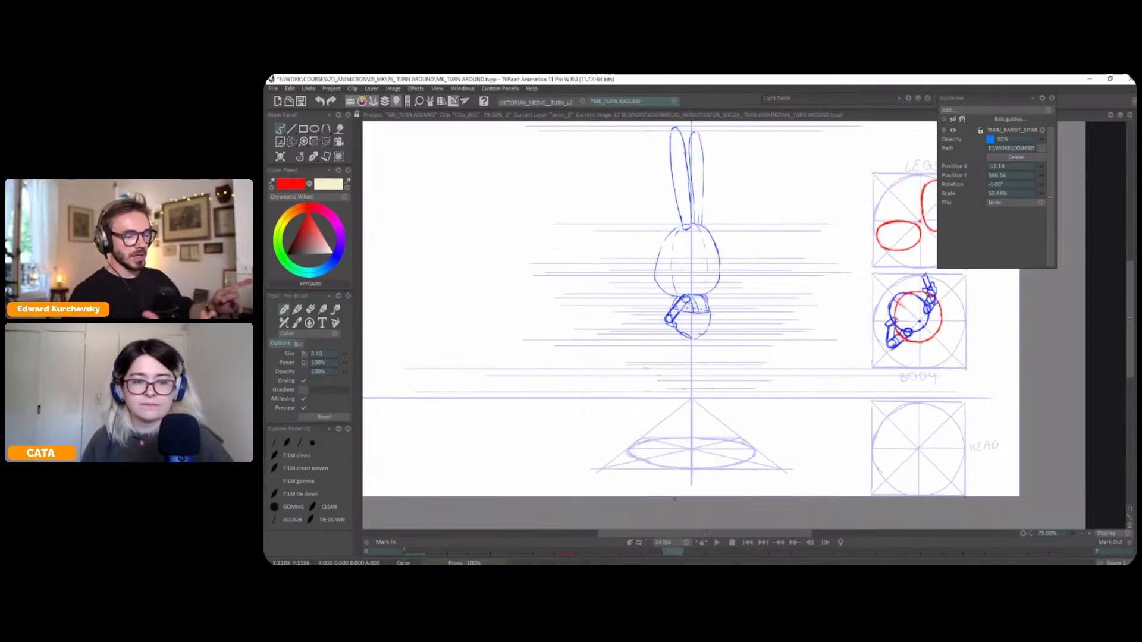
{"action": "key", "text": "Left"}
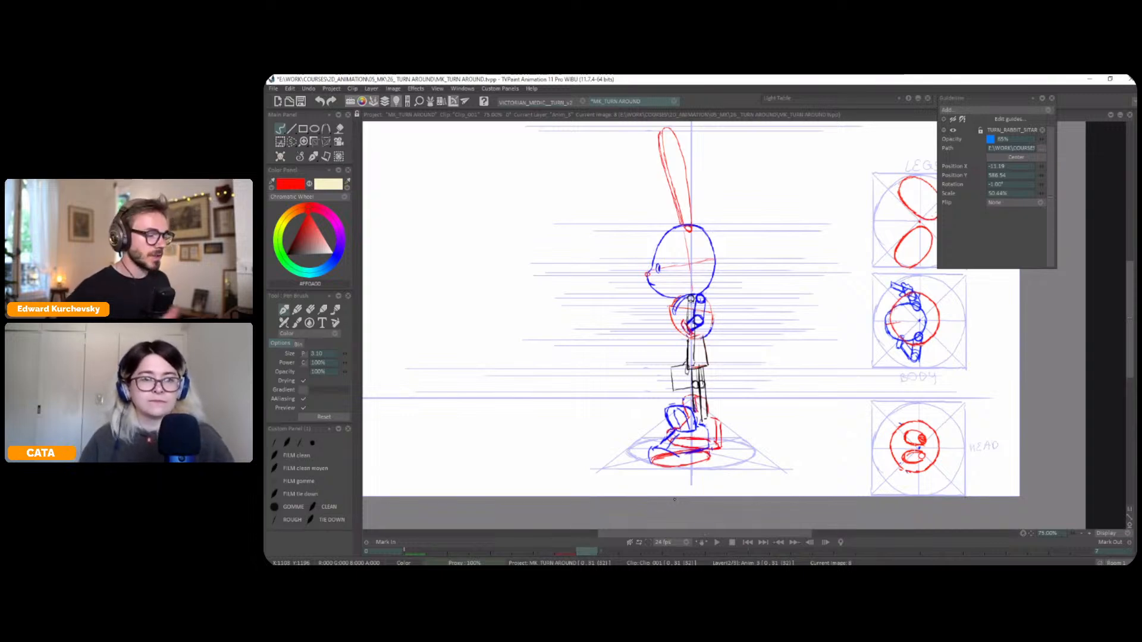
{"action": "key", "text": "Right"}
{"action": "key", "text": "Left"}
{"action": "key", "text": "Right"}
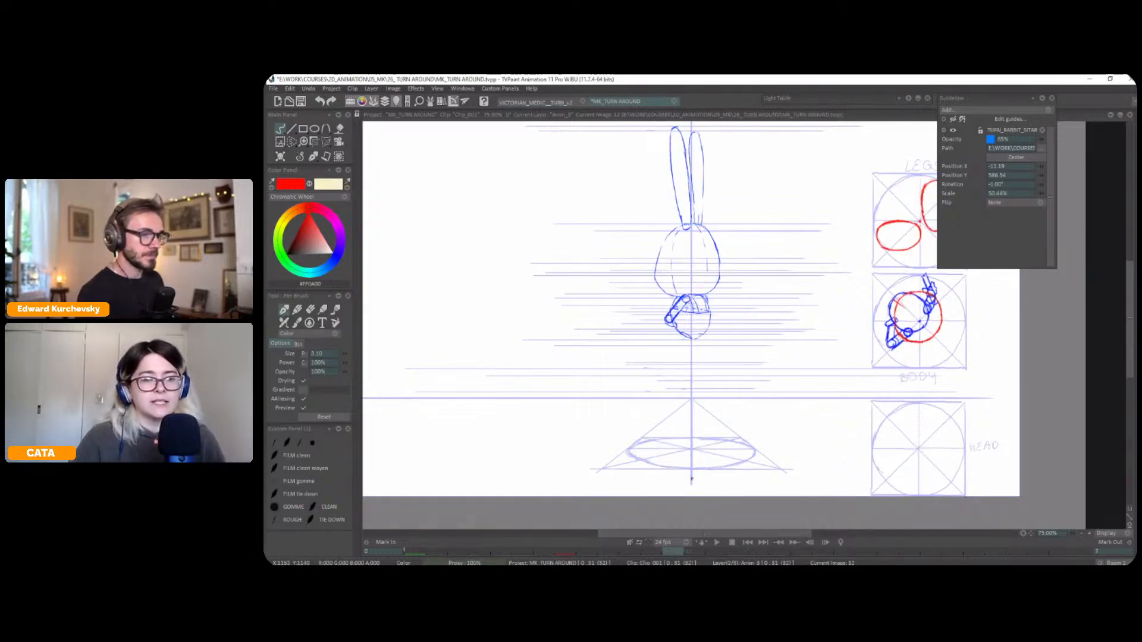
{"action": "mouse_move", "coordinate": [699, 453]}
{"action": "left_mouse_down"}
{"action": "mouse_move", "coordinate": [649, 449]}
{"action": "mouse_move", "coordinate": [671, 457]}
{"action": "left_mouse_up"}
{"action": "key", "text": "Left"}
{"action": "key", "text": "Right"}
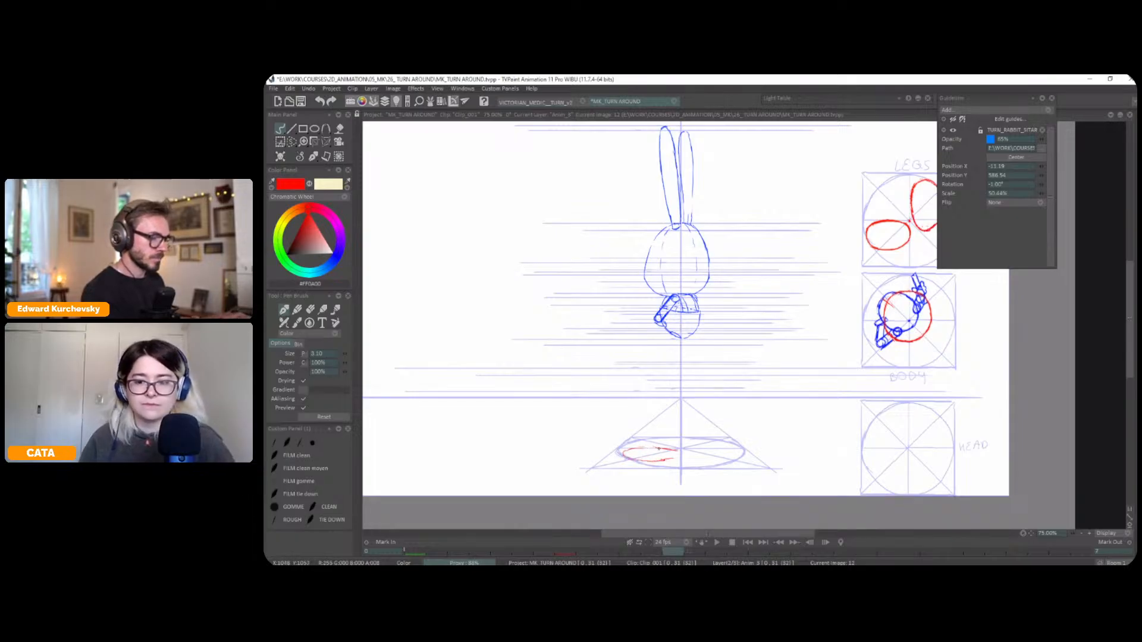
{"action": "left_click_drag", "start_coordinate": [716, 453], "coordinate": [664, 448]}
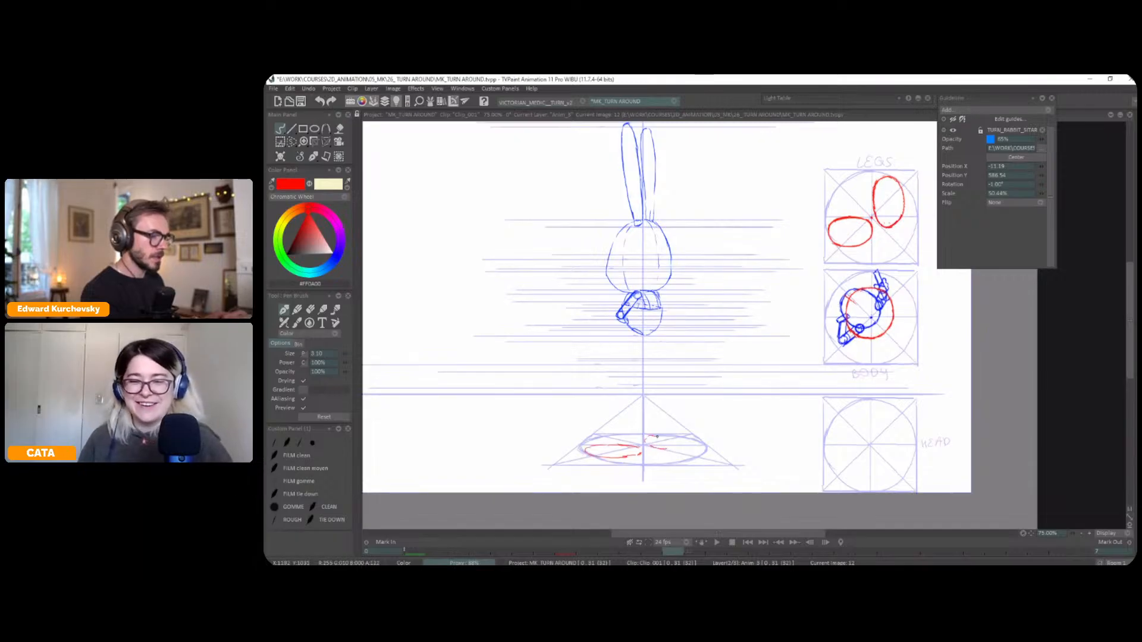
{"action": "mouse_move", "coordinate": [674, 438]}
{"action": "left_mouse_down"}
{"action": "mouse_move", "coordinate": [645, 440]}
{"action": "mouse_move", "coordinate": [677, 444]}
{"action": "mouse_move", "coordinate": [649, 436]}
{"action": "mouse_move", "coordinate": [683, 442]}
{"action": "left_mouse_up"}
Mark the near hem and side of the shorts in red beneath the body, comparing their height with neighbouring frames
{"action": "key", "text": "Left"}
{"action": "key", "text": "Right"}
{"action": "key", "text": "Right"}
{"action": "key", "text": "Left"}
{"action": "key", "text": "Left"}
{"action": "key", "text": "Right"}
{"action": "key", "text": "Right"}
{"action": "key", "text": "Right"}
{"action": "key", "text": "Right"}
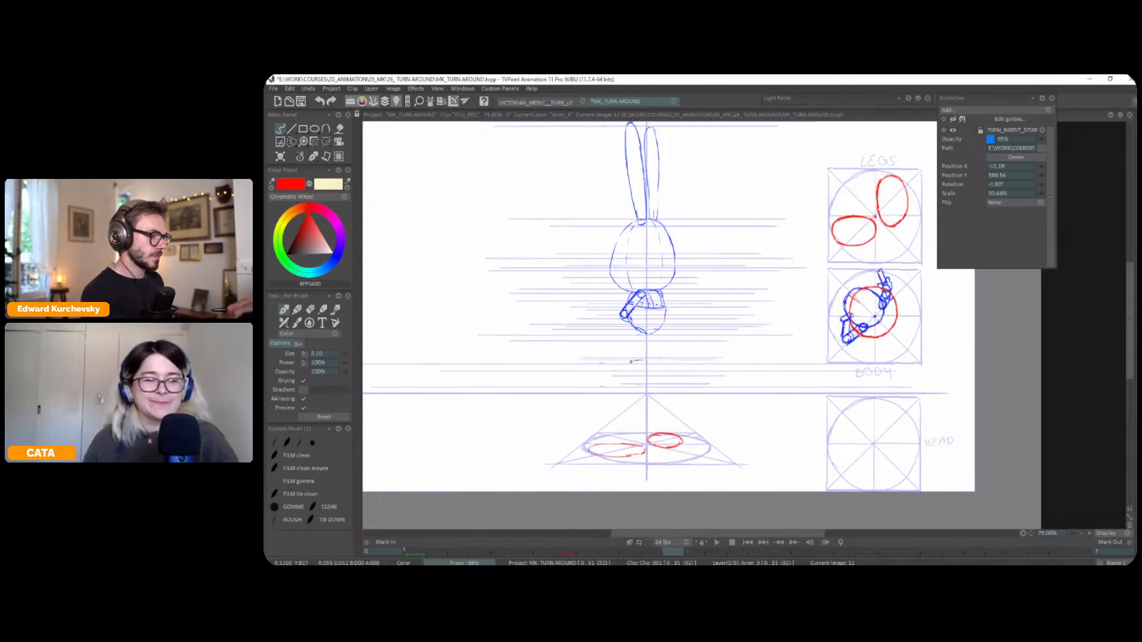
{"action": "key", "text": "Left"}
{"action": "key", "text": "Right"}
{"action": "key", "text": "Right"}
{"action": "key", "text": "Left"}
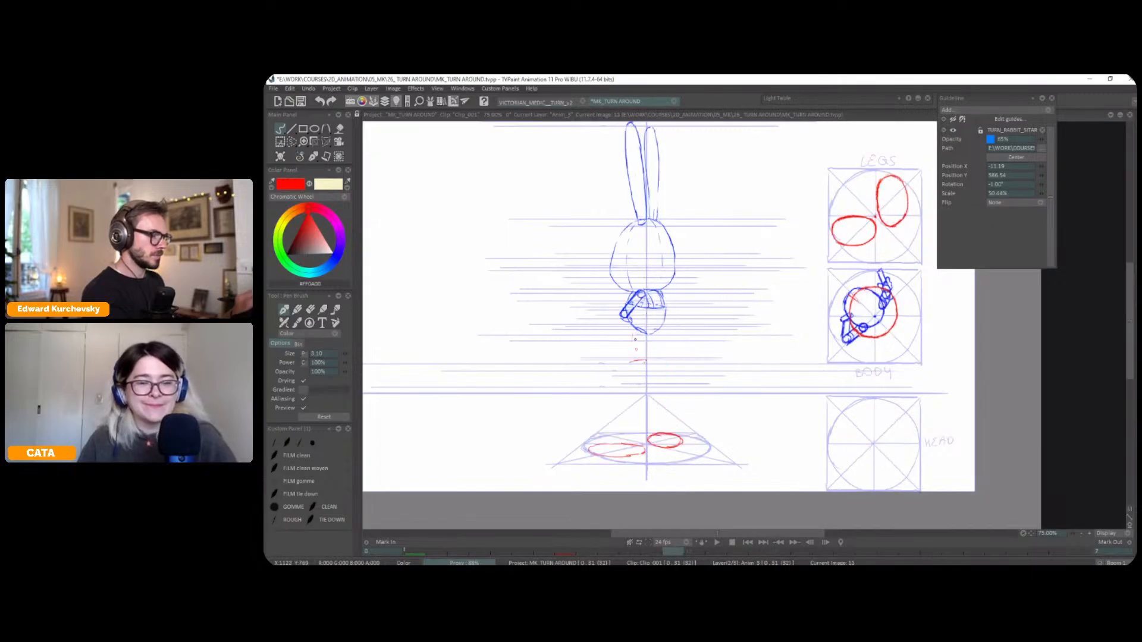
Set the light table to overlay previous image 1 instead of 2, check the overlay and hide it again
{"action": "key", "text": "l"}
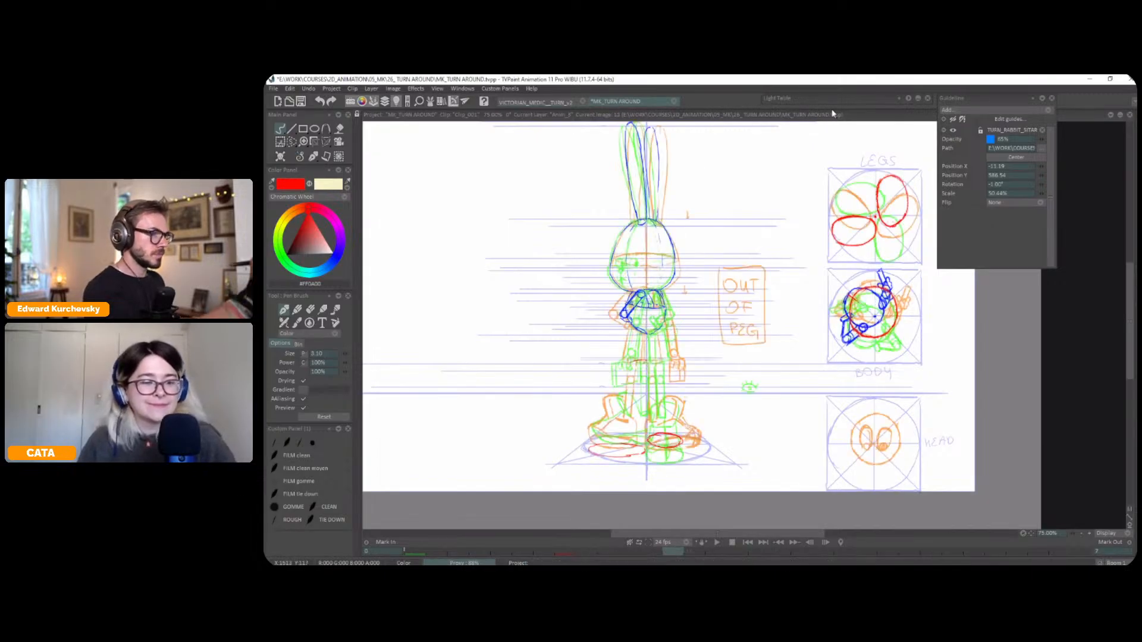
{"action": "left_click", "coordinate": [918, 98]}
{"action": "left_click", "coordinate": [830, 120]}
{"action": "left_click", "coordinate": [838, 119]}
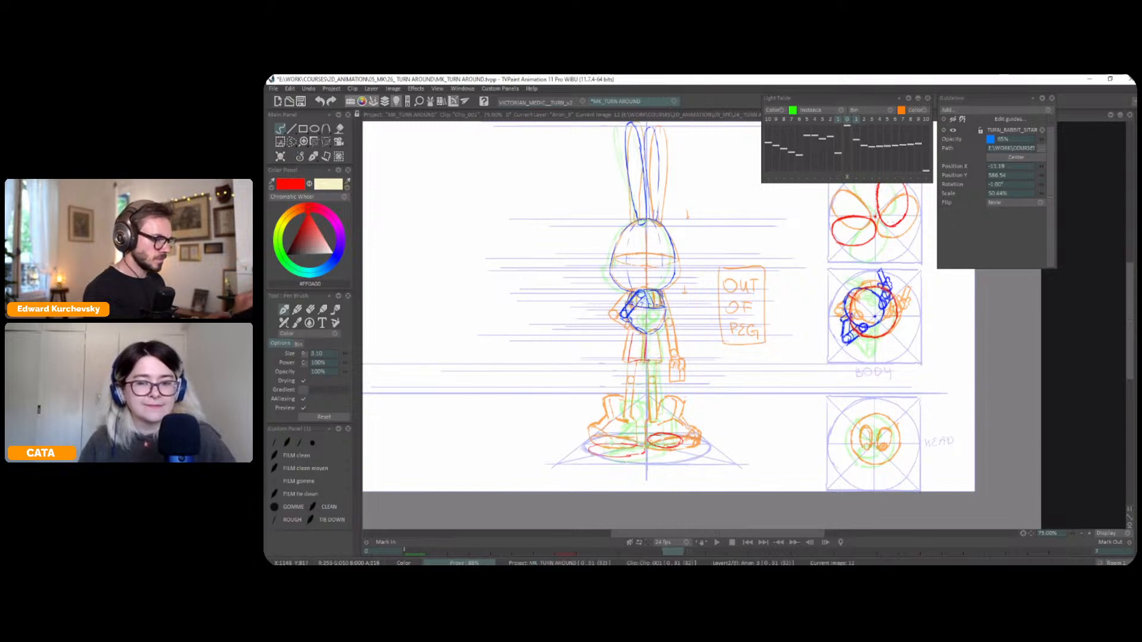
{"action": "key", "text": "l"}
Draw the sides and middle line of the shorts in red below the body, flipping between frames to position them
{"action": "key", "text": "Left"}
{"action": "key", "text": "Right"}
{"action": "key", "text": "Right"}
{"action": "key", "text": "Left"}
{"action": "key", "text": "Left"}
{"action": "key", "text": "Right"}
{"action": "key", "text": "Right"}
{"action": "key", "text": "Left"}
{"action": "key", "text": "Left"}
{"action": "key", "text": "Right"}
{"action": "key", "text": "Right"}
{"action": "key", "text": "Left"}
{"action": "key", "text": "Left"}
{"action": "key", "text": "Right"}
{"action": "key", "text": "Right"}
{"action": "key", "text": "Left"}
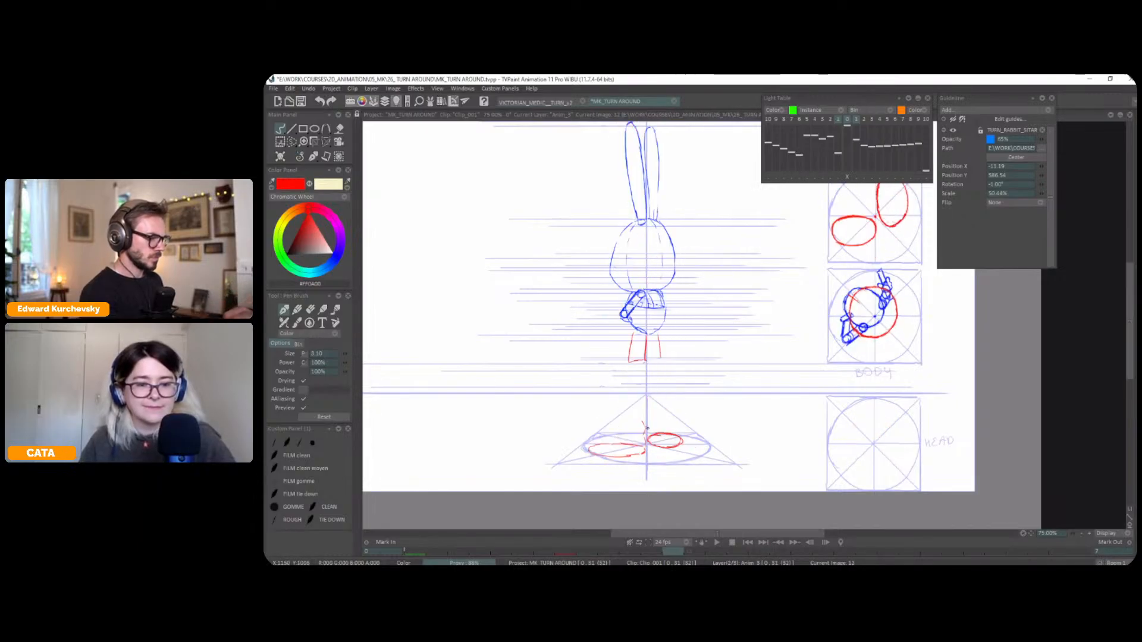
On frame 12, draw the left shoe's rounded top and the start of its raised collar in red above the foot ellipse
{"action": "key", "text": "l"}
{"action": "key", "text": "l"}
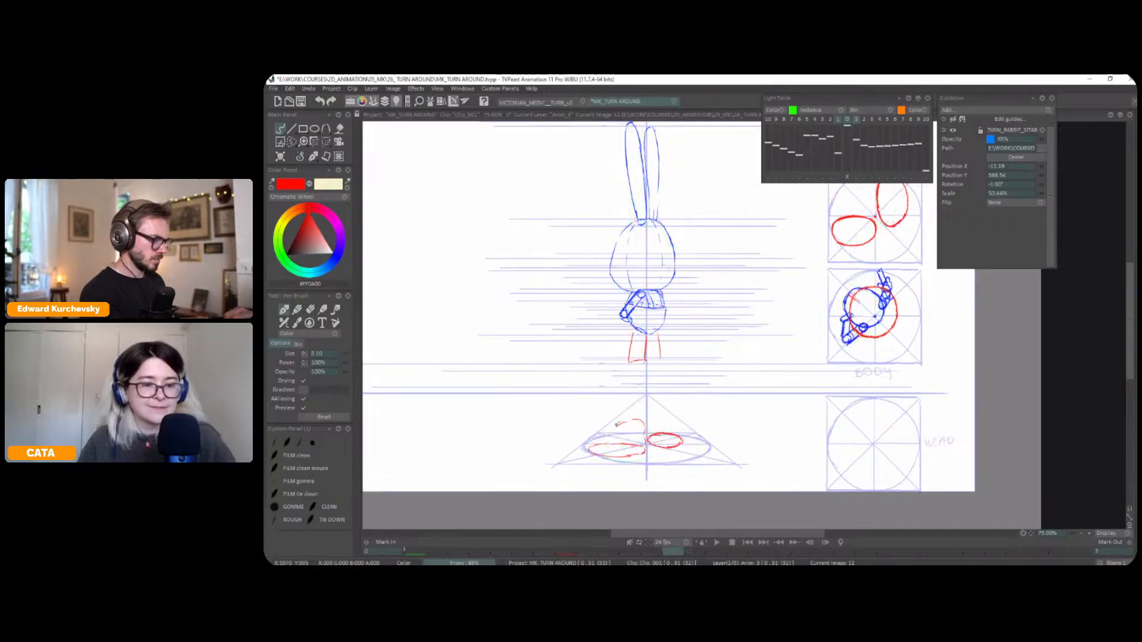
{"action": "key", "text": "Right"}
{"action": "key", "text": "Left"}
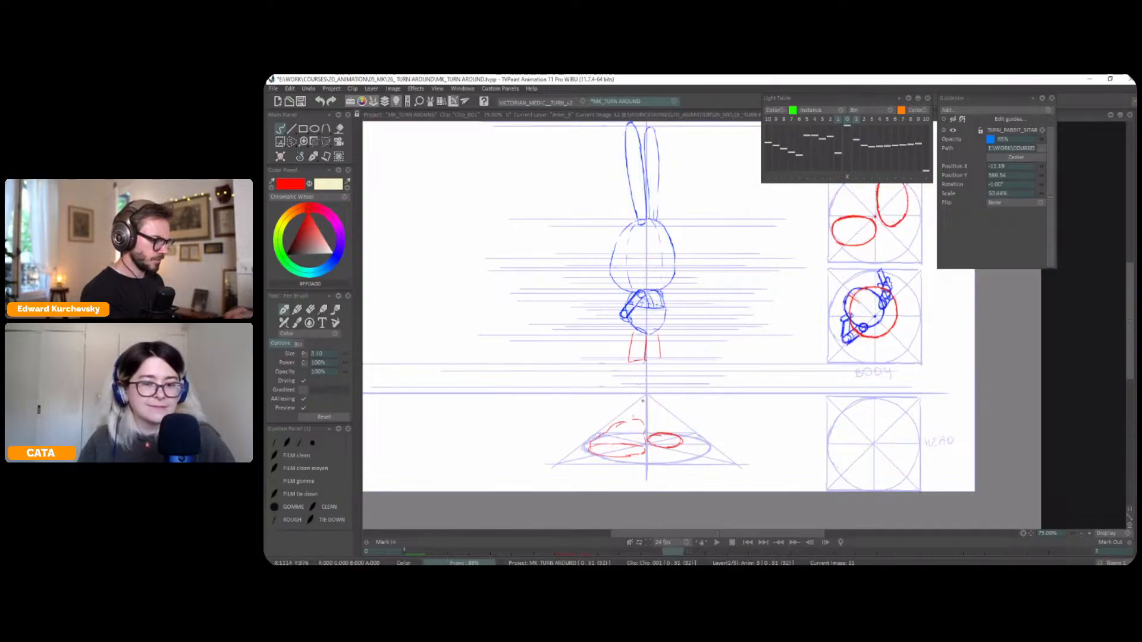
{"action": "key", "text": "Right"}
{"action": "key", "text": "Left"}
{"action": "left_click_drag", "start_coordinate": [616, 401], "coordinate": [611, 402]}
Draw the left leg in red from the shorts' hem down to the shoe, flipping to the neighbouring frames for reference
{"action": "key", "text": "Left"}
{"action": "key", "text": "Right"}
{"action": "key", "text": "Right"}
{"action": "key", "text": "Left"}
Draw the far arm's outer line in red down the right side of the body, matching the neighbouring frames
{"action": "key", "text": "Right"}
{"action": "key", "text": "Left"}
{"action": "left_click_drag", "start_coordinate": [640, 372], "coordinate": [635, 419]}
{"action": "key", "text": "Right"}
{"action": "key", "text": "Left"}
{"action": "key", "text": "Left"}
{"action": "key", "text": "Right"}
{"action": "key", "text": "Left"}
{"action": "key", "text": "Right"}
{"action": "key", "text": "Right"}
{"action": "key", "text": "Left"}
{"action": "key", "text": "Right"}
{"action": "key", "text": "Left"}
{"action": "left_click_drag", "start_coordinate": [665, 292], "coordinate": [666, 326]}
{"action": "key", "text": "Right"}
{"action": "key", "text": "Left"}
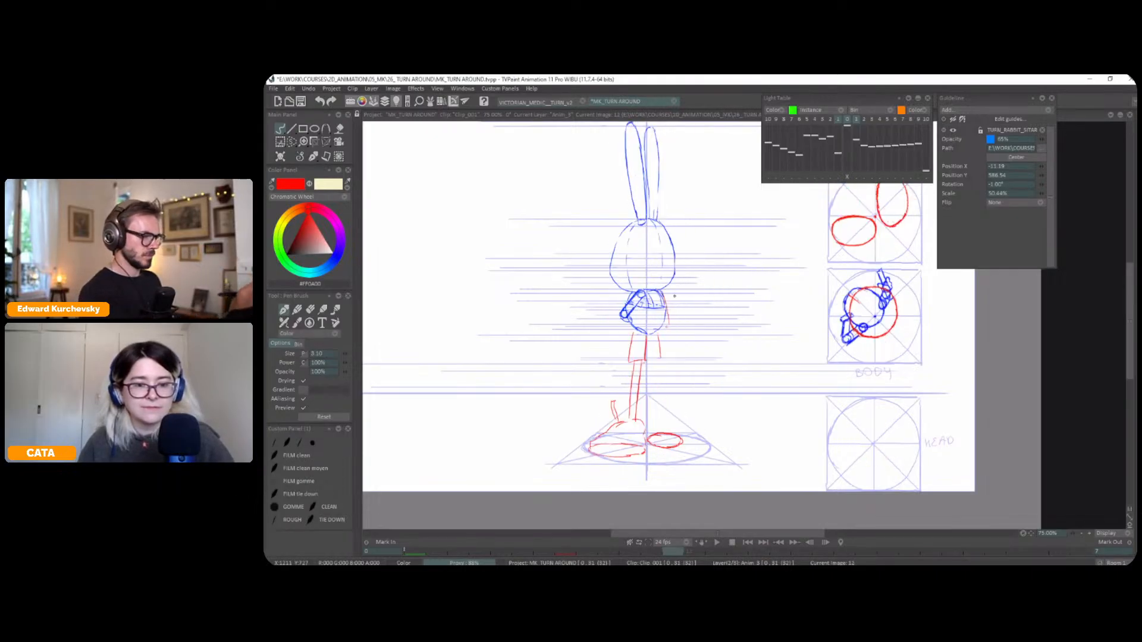
Extend the hanging arm's line and close the shorts' right hem in red, checking against the light table and neighbouring frames
{"action": "key", "text": "l"}
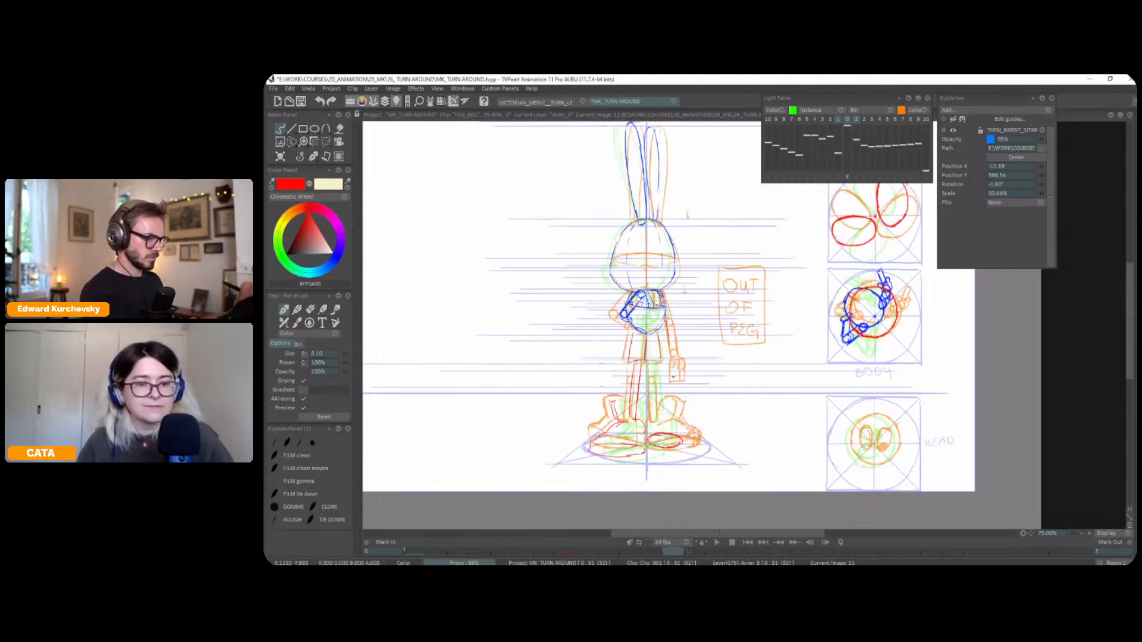
{"action": "key", "text": "l"}
{"action": "key", "text": "Left"}
{"action": "key", "text": "Right"}
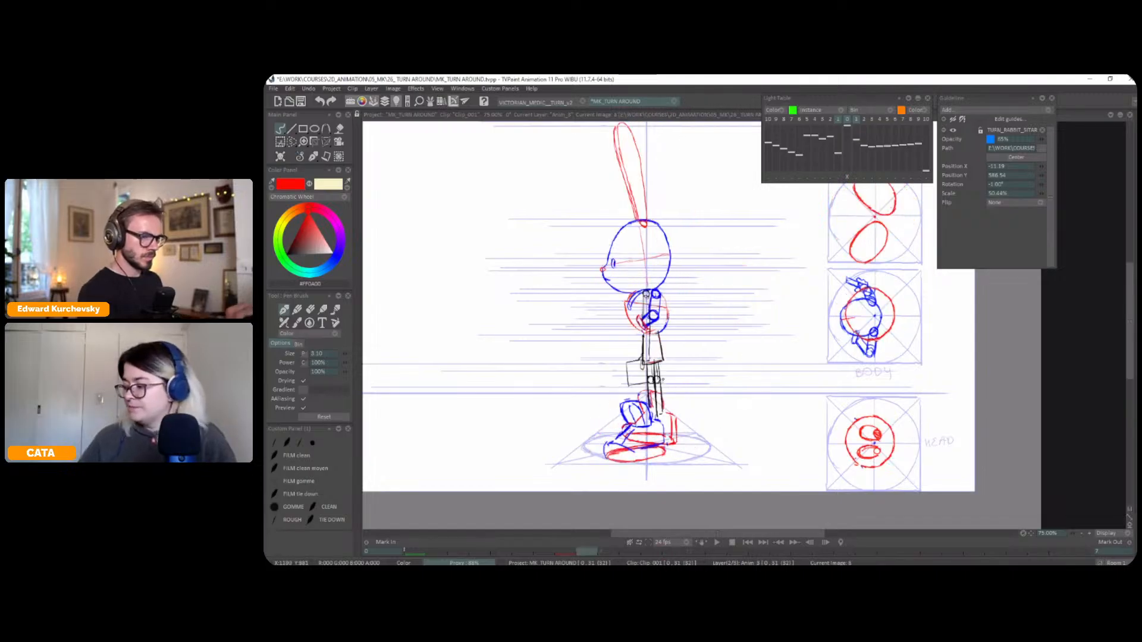
{"action": "key", "text": "Left"}
{"action": "key", "text": "Right"}
{"action": "key", "text": "Left"}
{"action": "key", "text": "Right"}
{"action": "key", "text": "Left"}
{"action": "key", "text": "Right"}
{"action": "key", "text": "l"}
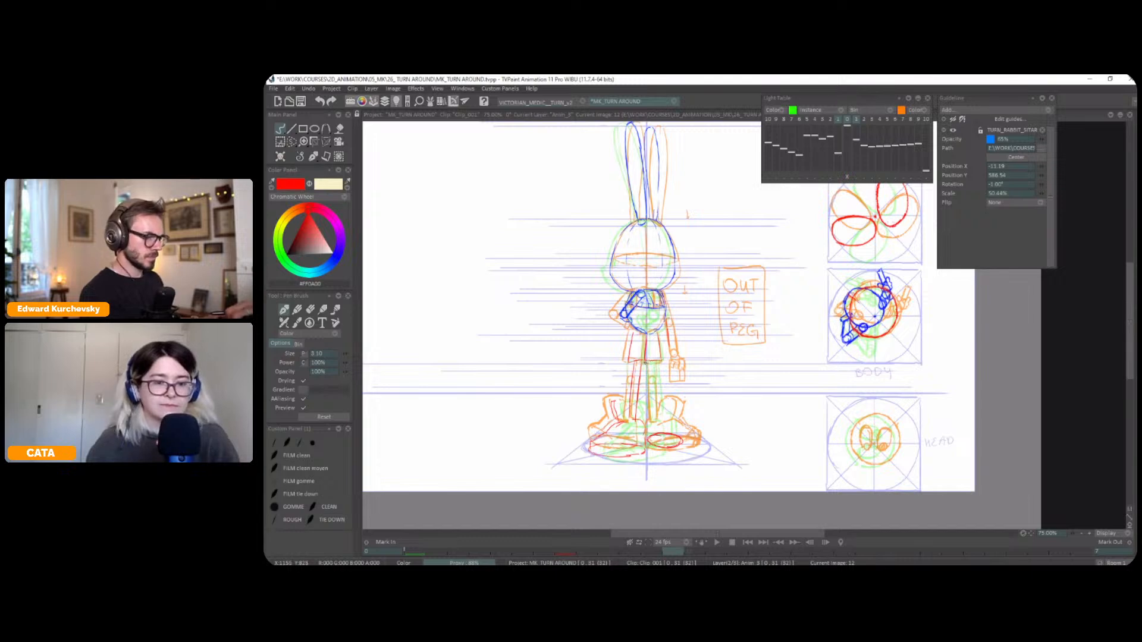
{"action": "key", "text": "l"}
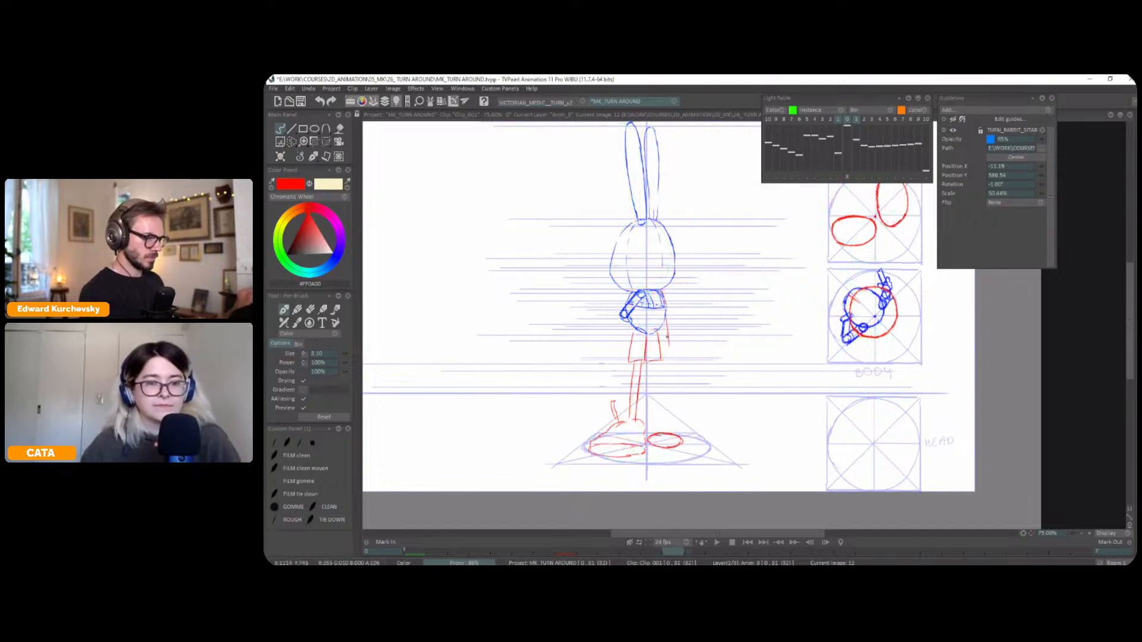
Using the light table overlay, draw the hanging arm's hand and the right leg in red
{"action": "key", "text": "l"}
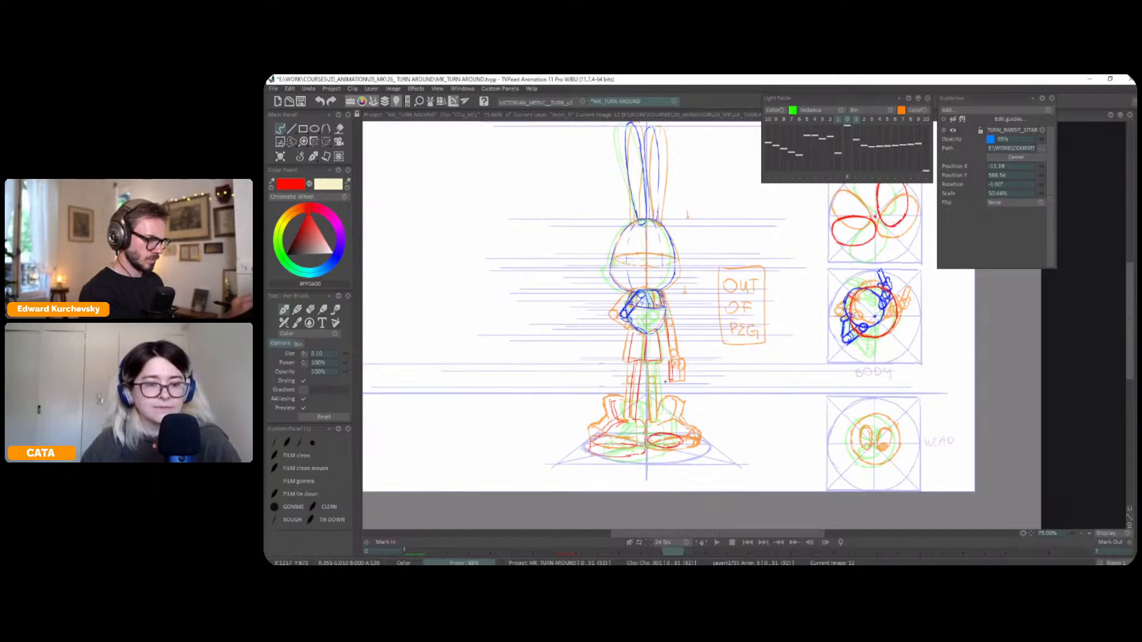
{"action": "key", "text": "l"}
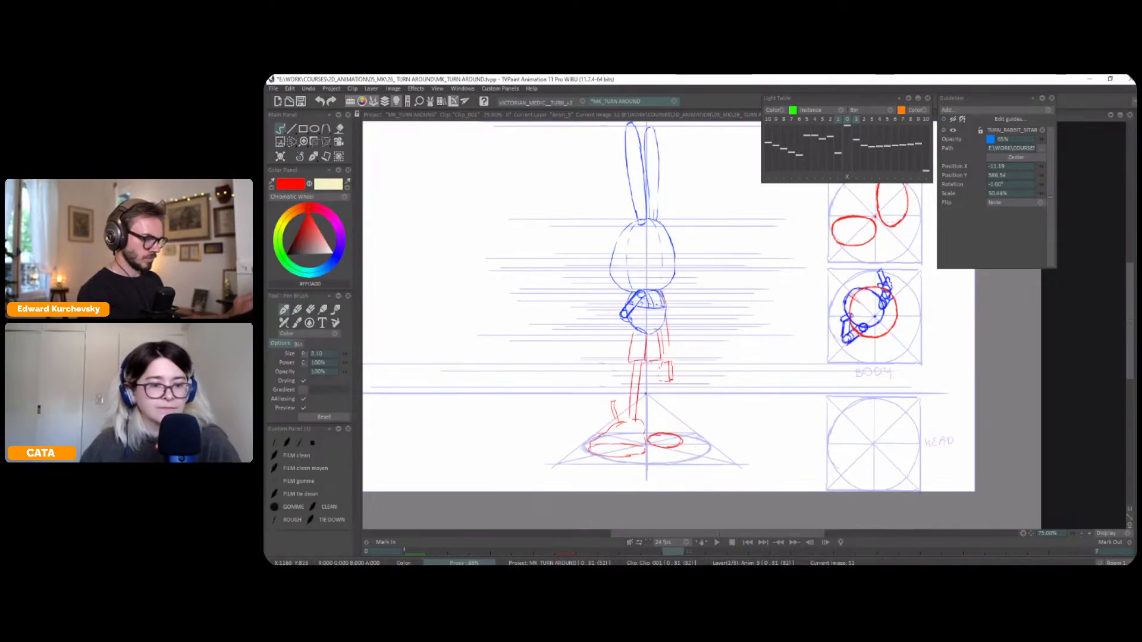
{"action": "key", "text": "l"}
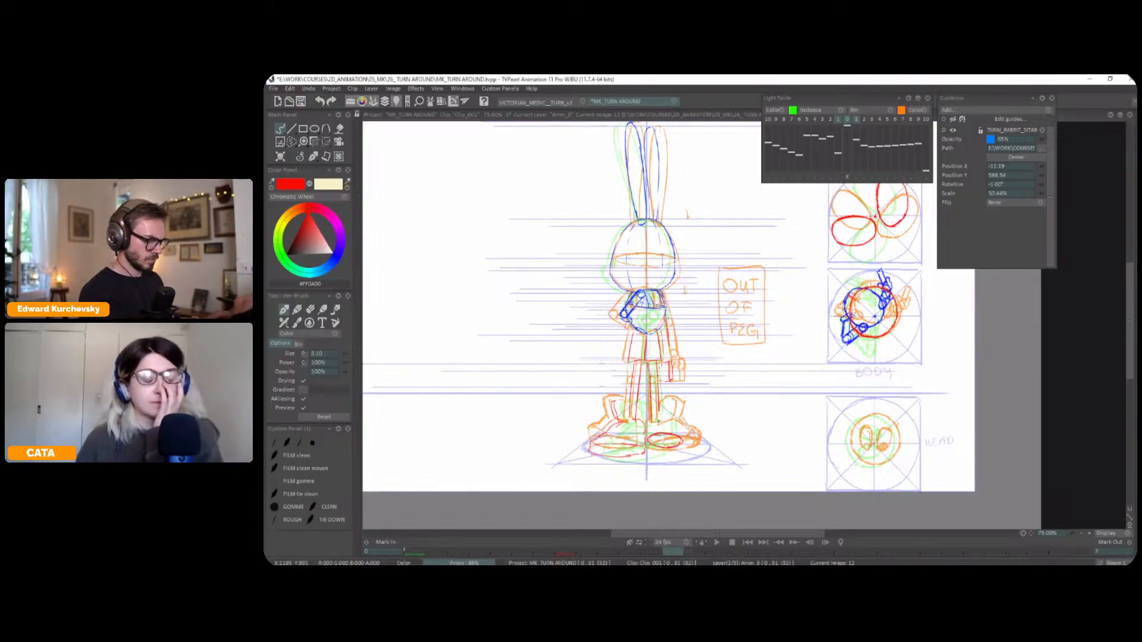
{"action": "key", "text": "l"}
Start the right shoe's raised collar in red above its foot ellipse, comparing its height with the surrounding frames
{"action": "key", "text": "Left"}
{"action": "key", "text": "Right"}
{"action": "key", "text": "Right"}
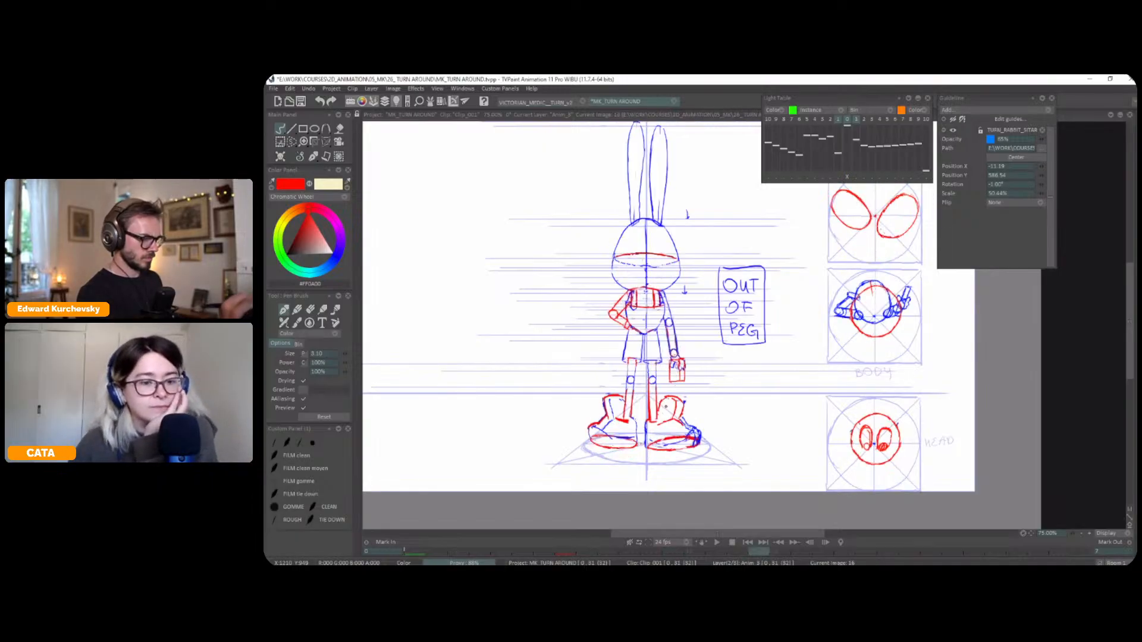
{"action": "key", "text": "Left"}
{"action": "key", "text": "Left"}
{"action": "key", "text": "Right"}
{"action": "key", "text": "Right"}
{"action": "key", "text": "Right"}
{"action": "key", "text": "Right"}
{"action": "key", "text": "Right"}
{"action": "key", "text": "Left"}
{"action": "key", "text": "Left"}
{"action": "key", "text": "Right"}
{"action": "key", "text": "Right"}
{"action": "key", "text": "Left"}
{"action": "key", "text": "Left"}
{"action": "key", "text": "Right"}
{"action": "key", "text": "Left"}
{"action": "key", "text": "Right"}
{"action": "key", "text": "Left"}
Draw the right shoe's side in red from the collar down to the foot ellipse
{"action": "key", "text": "Right"}
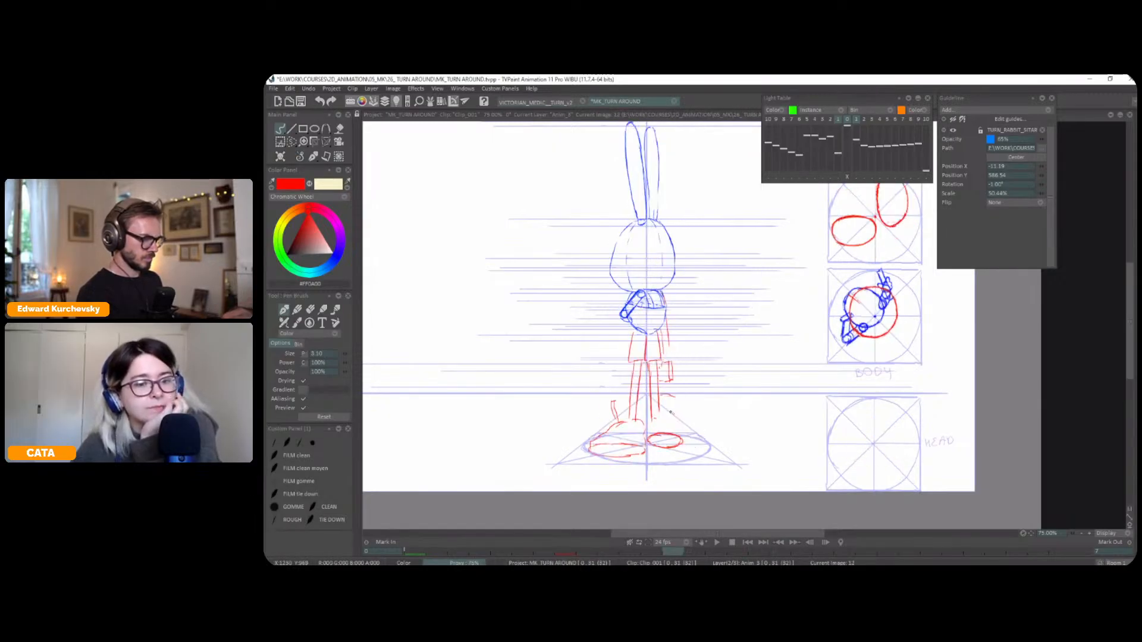
{"action": "key", "text": "Left"}
{"action": "key", "text": "Right"}
{"action": "key", "text": "Right"}
{"action": "key", "text": "Left"}
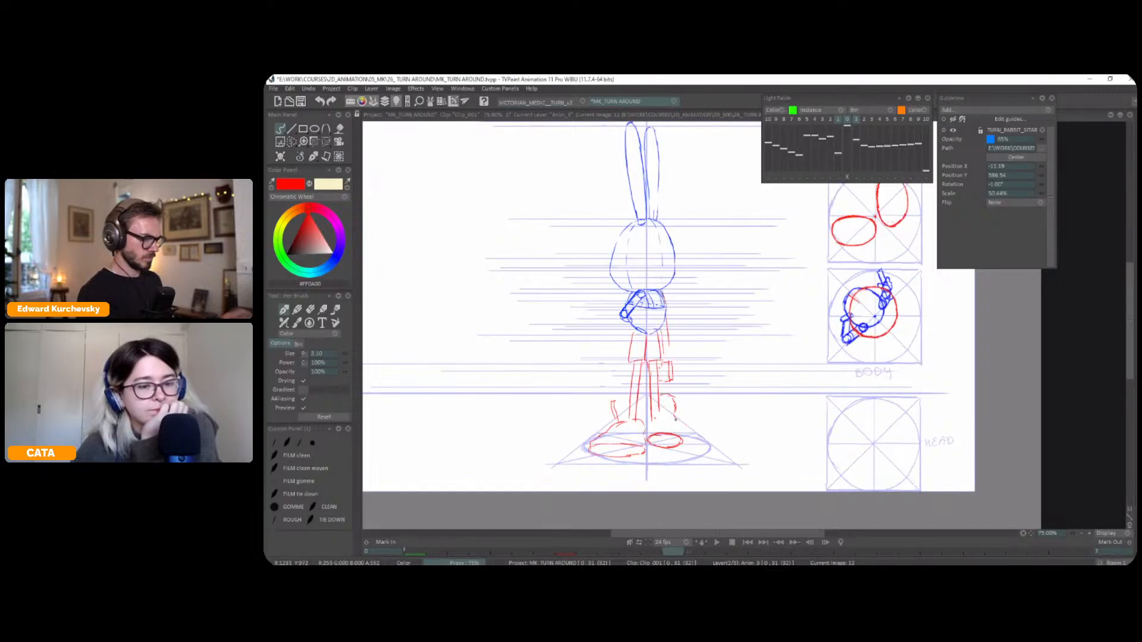
{"action": "key", "text": "Left"}
Complete the raised collars of both shoes in red, flipping between neighbouring frames to check their shapes
{"action": "key", "text": "Right"}
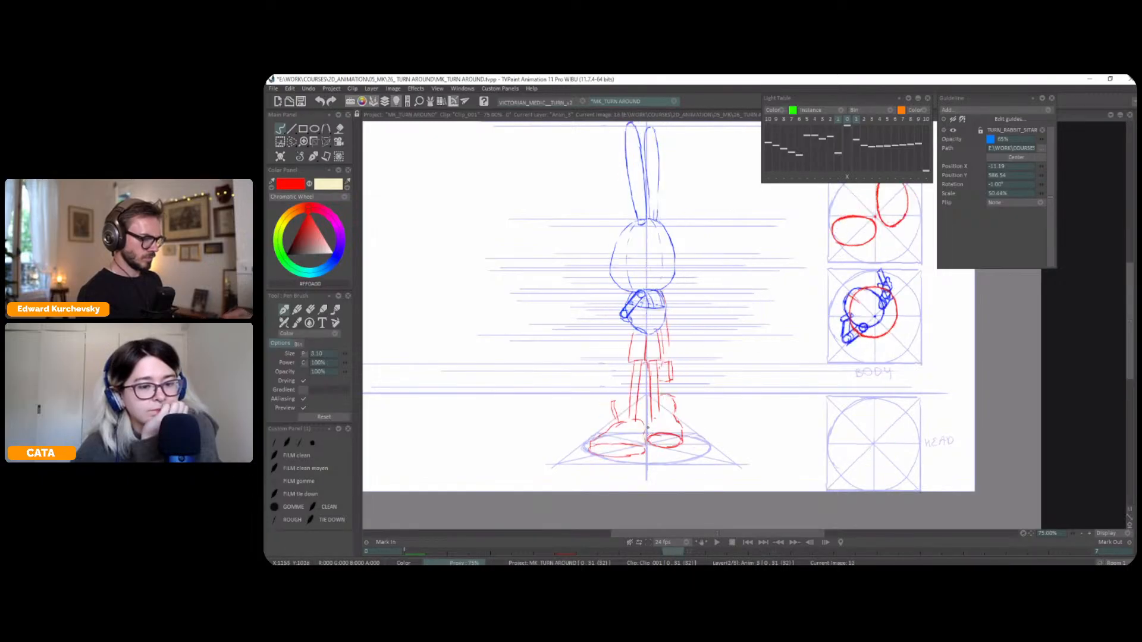
{"action": "key", "text": "Left"}
{"action": "key", "text": "Right"}
{"action": "key", "text": "Right"}
{"action": "key", "text": "Left"}
{"action": "key", "text": "Left"}
{"action": "key", "text": "Right"}
{"action": "key", "text": "Right"}
{"action": "key", "text": "Left"}
{"action": "key", "text": "Left"}
{"action": "key", "text": "Right"}
{"action": "key", "text": "Left"}
{"action": "key", "text": "Right"}
{"action": "key", "text": "Right"}
{"action": "key", "text": "Left"}
{"action": "key", "text": "Left"}
{"action": "key", "text": "Right"}
{"action": "key", "text": "Right"}
{"action": "key", "text": "Left"}
{"action": "key", "text": "Left"}
{"action": "key", "text": "Right"}
{"action": "key", "text": "Right"}
{"action": "key", "text": "Left"}
{"action": "key", "text": "Left"}
{"action": "key", "text": "Right"}
{"action": "key", "text": "Right"}
{"action": "key", "text": "Left"}
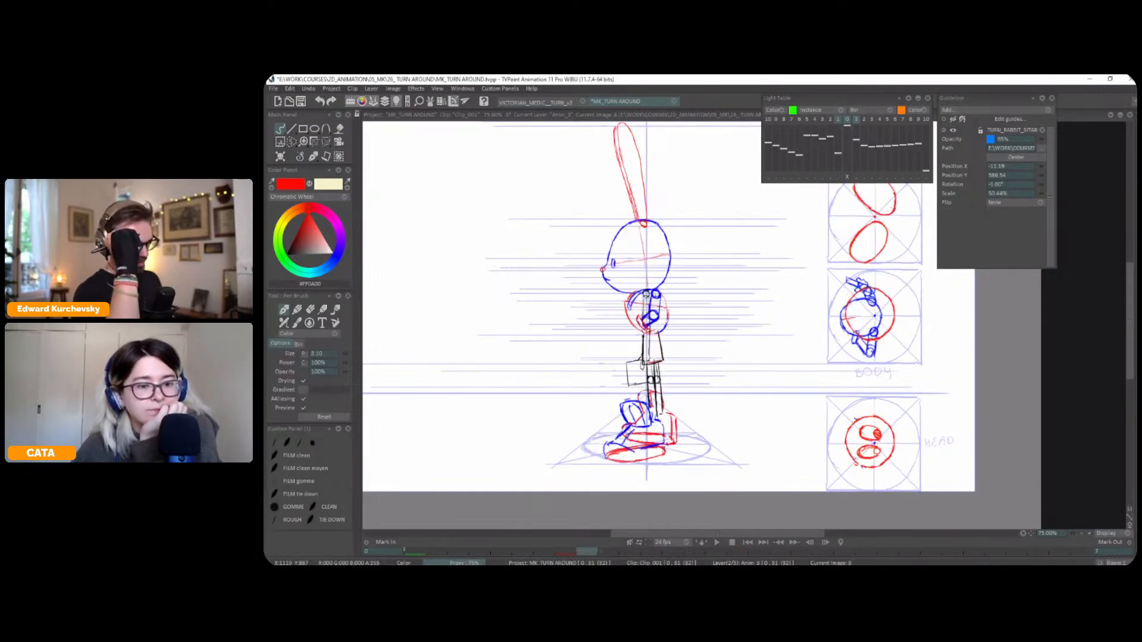
{"action": "key", "text": "Left"}
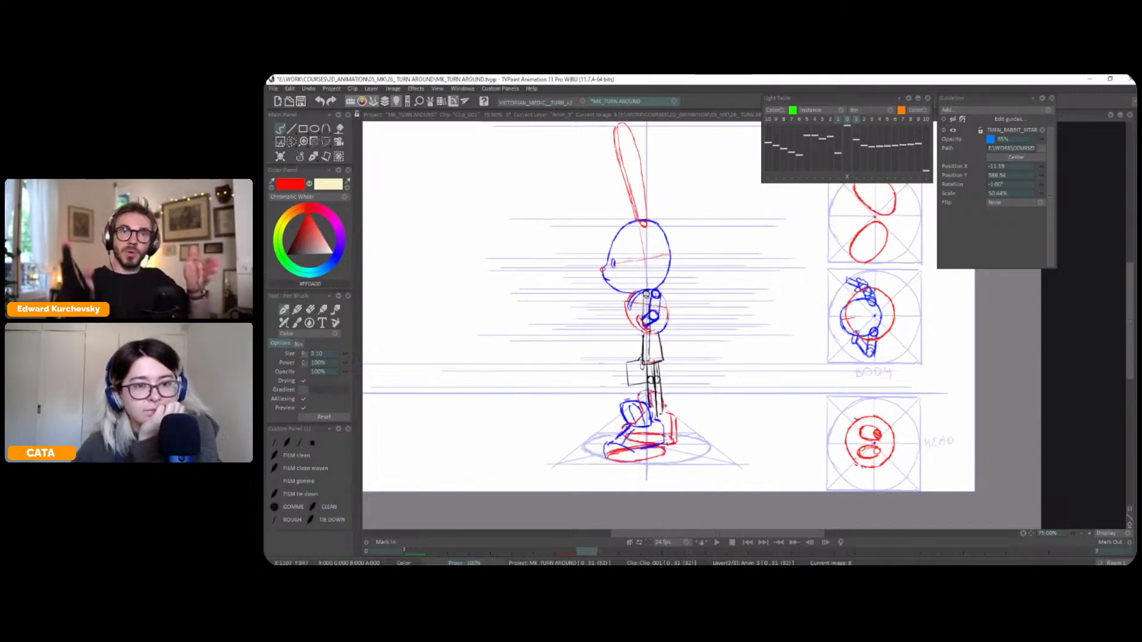
{"action": "key", "text": "Right"}
{"action": "key", "text": "Left"}
{"action": "key", "text": "Left"}
{"action": "key", "text": "Right"}
{"action": "key", "text": "Right"}
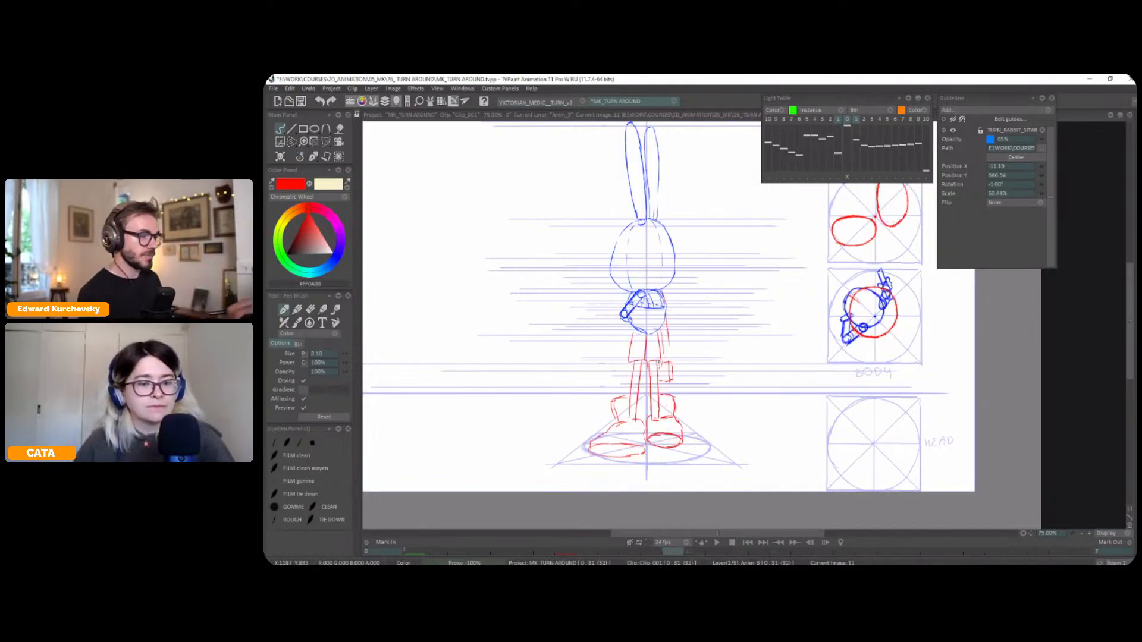
Undo the last stroke and reinforce the shorts' left side and hem in red
{"action": "key", "text": "ctrl+z"}
{"action": "key", "text": "Left"}
{"action": "key", "text": "Left"}
{"action": "key", "text": "Right"}
{"action": "key", "text": "Right"}
{"action": "key", "text": "Left"}
{"action": "key", "text": "Right"}
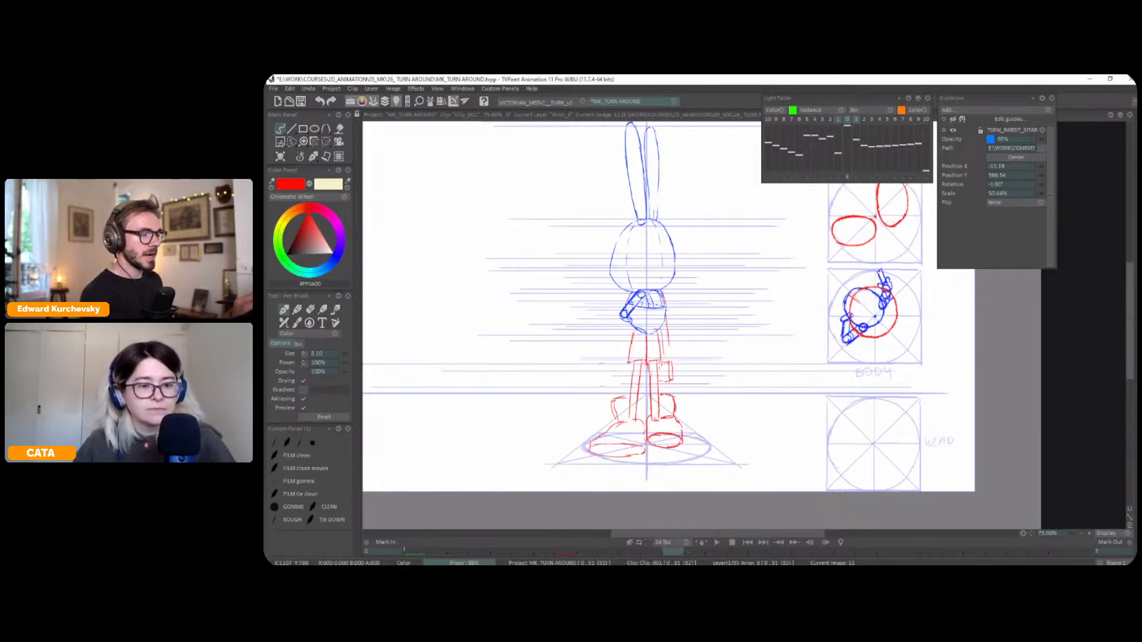
{"action": "key", "text": "Left"}
{"action": "key", "text": "Right"}
{"action": "key", "text": "Left"}
{"action": "key", "text": "Right"}
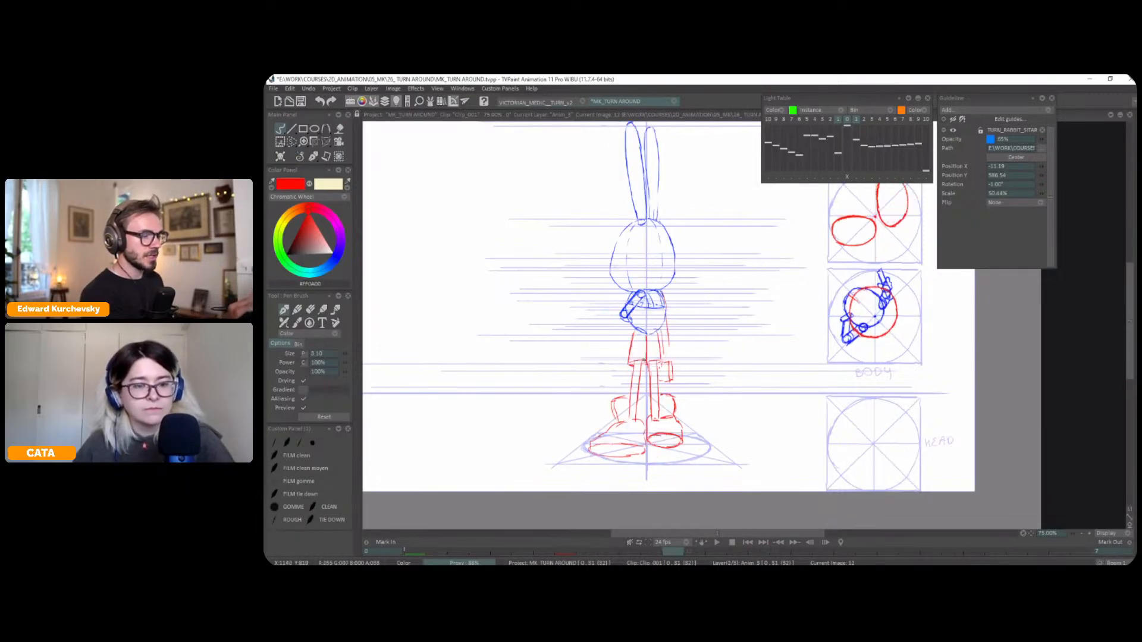
Flip through the neighbouring frames to examine how the shorts and arms turn from side view to back view
{"action": "key", "text": "Left"}
{"action": "key", "text": "Left"}
{"action": "key", "text": "Right"}
{"action": "key", "text": "Right"}
{"action": "key", "text": "Left"}
{"action": "key", "text": "Right"}
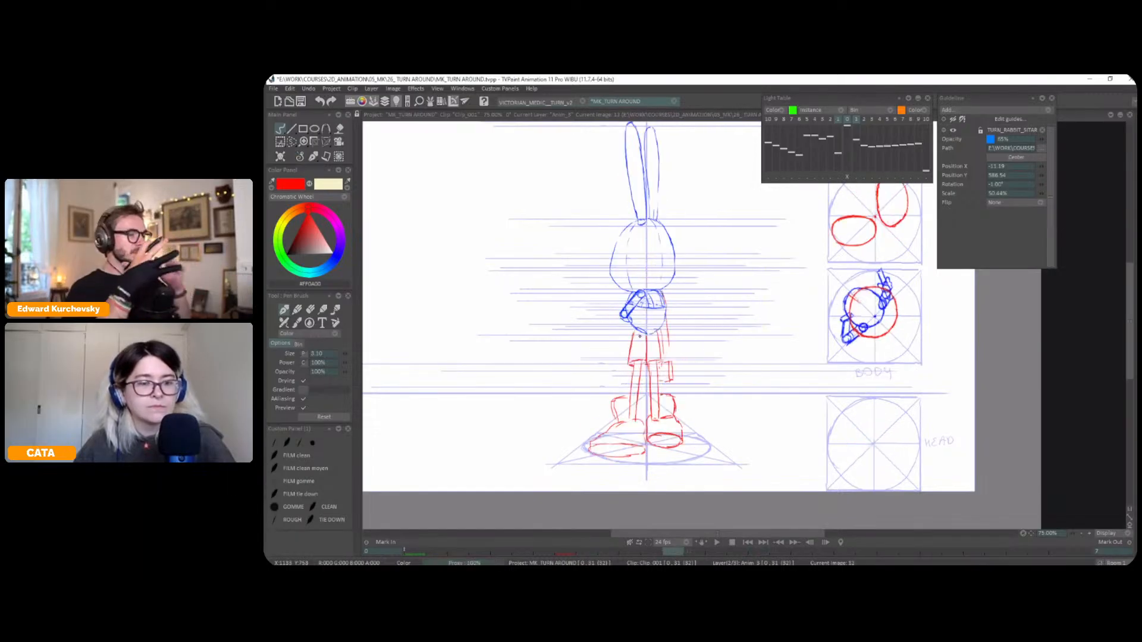
{"action": "key", "text": "Left"}
{"action": "key", "text": "Left"}
{"action": "key", "text": "Right"}
{"action": "key", "text": "Right"}
{"action": "key", "text": "Right"}
{"action": "key", "text": "Left"}
{"action": "key", "text": "Right"}
{"action": "key", "text": "Left"}
{"action": "key", "text": "Left"}
{"action": "key", "text": "Right"}
Redraw the outer contour of the bent left arm in red over its blue construction lines
{"action": "key", "text": "Right"}
{"action": "key", "text": "Left"}
{"action": "key", "text": "Left"}
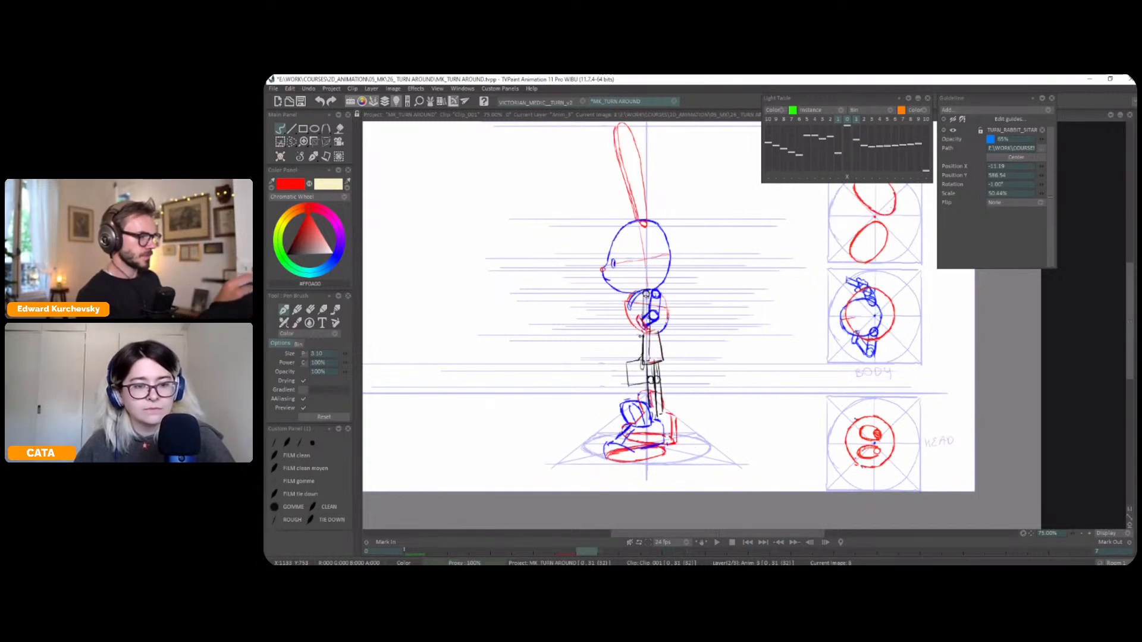
{"action": "key", "text": "Right"}
{"action": "key", "text": "Left"}
{"action": "key", "text": "Right"}
{"action": "key", "text": "Right"}
{"action": "key", "text": "Left"}
{"action": "key", "text": "Left"}
{"action": "key", "text": "Right"}
{"action": "key", "text": "Right"}
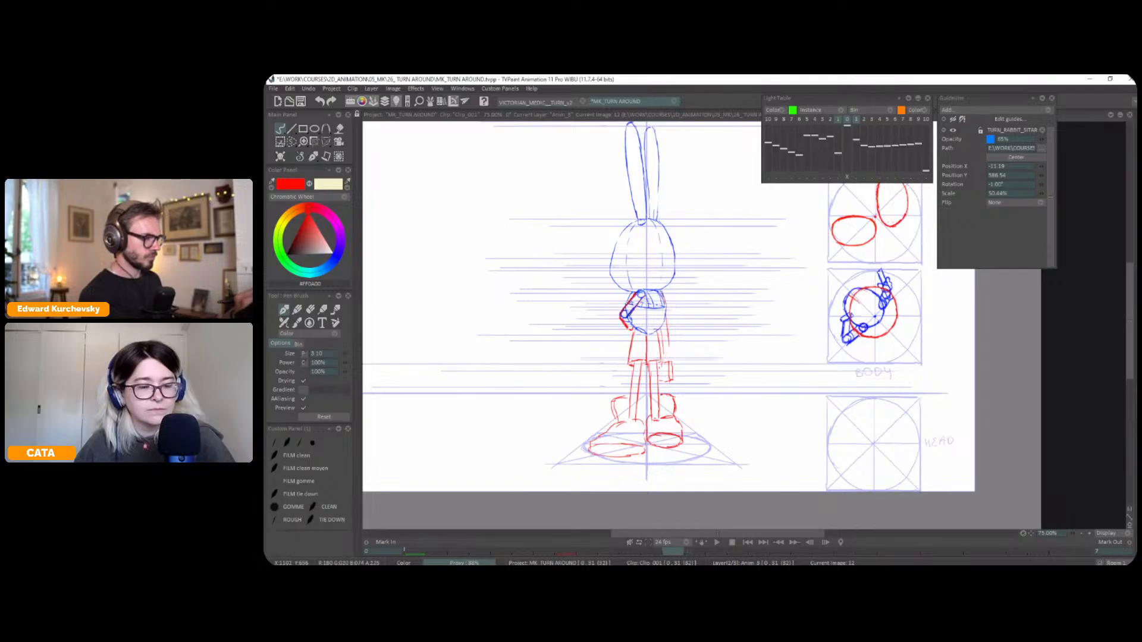
Flip between frame 12 and its neighbours to examine the bent arm's position through the turn
{"action": "key", "text": "Left"}
{"action": "key", "text": "Right"}
{"action": "key", "text": "Right"}
{"action": "key", "text": "Left"}
{"action": "key", "text": "Left"}
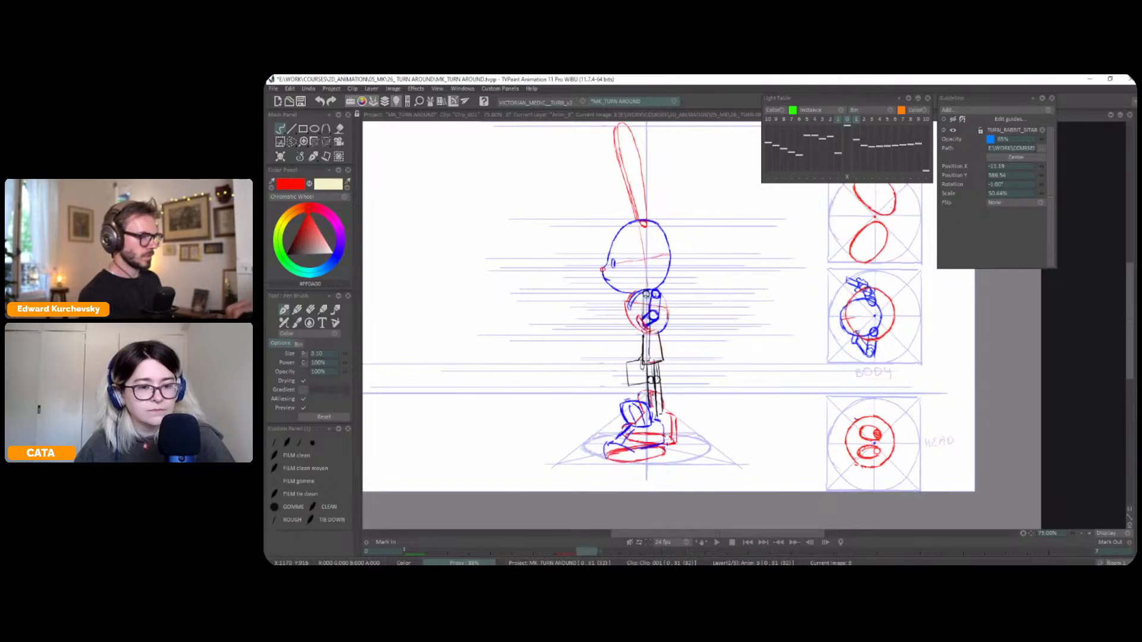
{"action": "key", "text": "Right"}
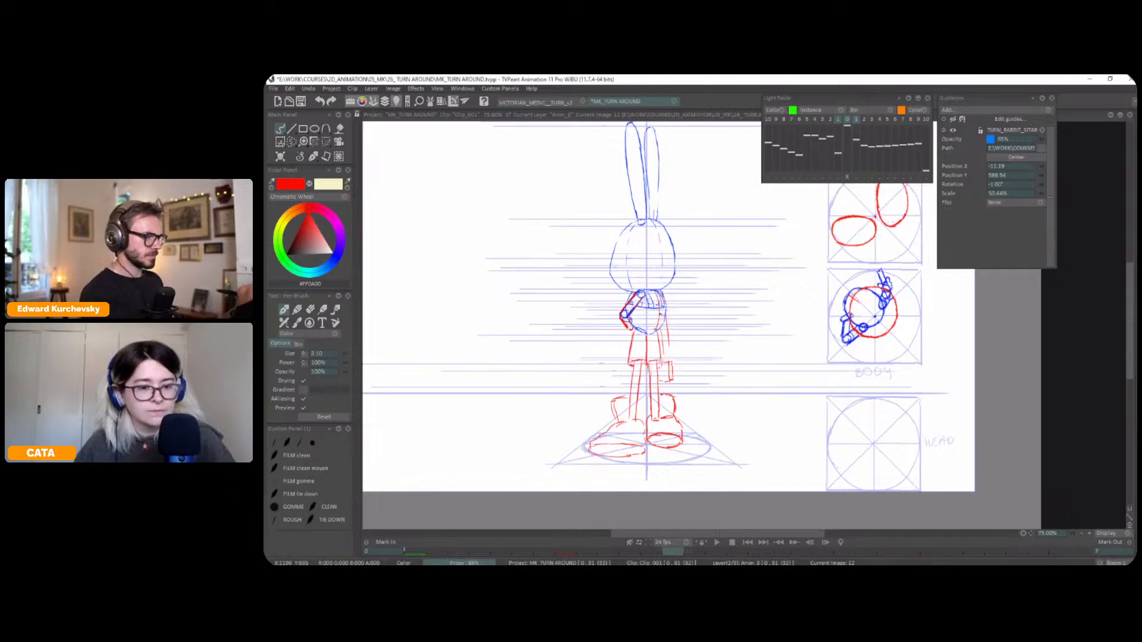
{"action": "key", "text": "Right"}
{"action": "key", "text": "Left"}
{"action": "key", "text": "Left"}
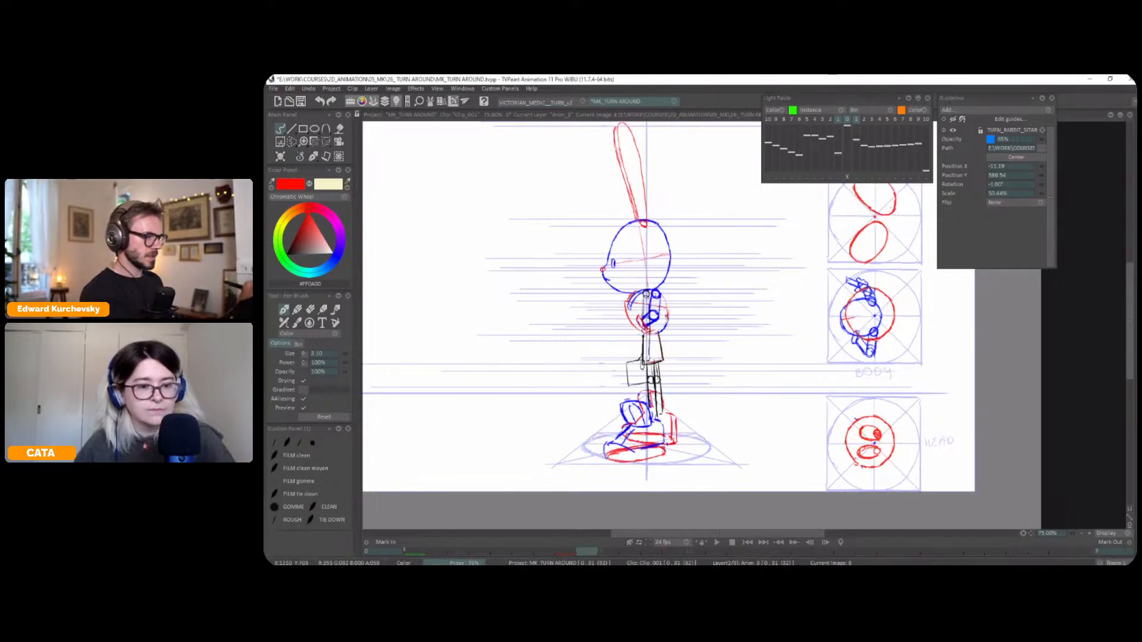
{"action": "key", "text": "Right"}
{"action": "key", "text": "Right"}
{"action": "key", "text": "Left"}
{"action": "key", "text": "Left"}
{"action": "key", "text": "Right"}
{"action": "key", "text": "Right"}
{"action": "key", "text": "Left"}
{"action": "key", "text": "Left"}
{"action": "key", "text": "Right"}
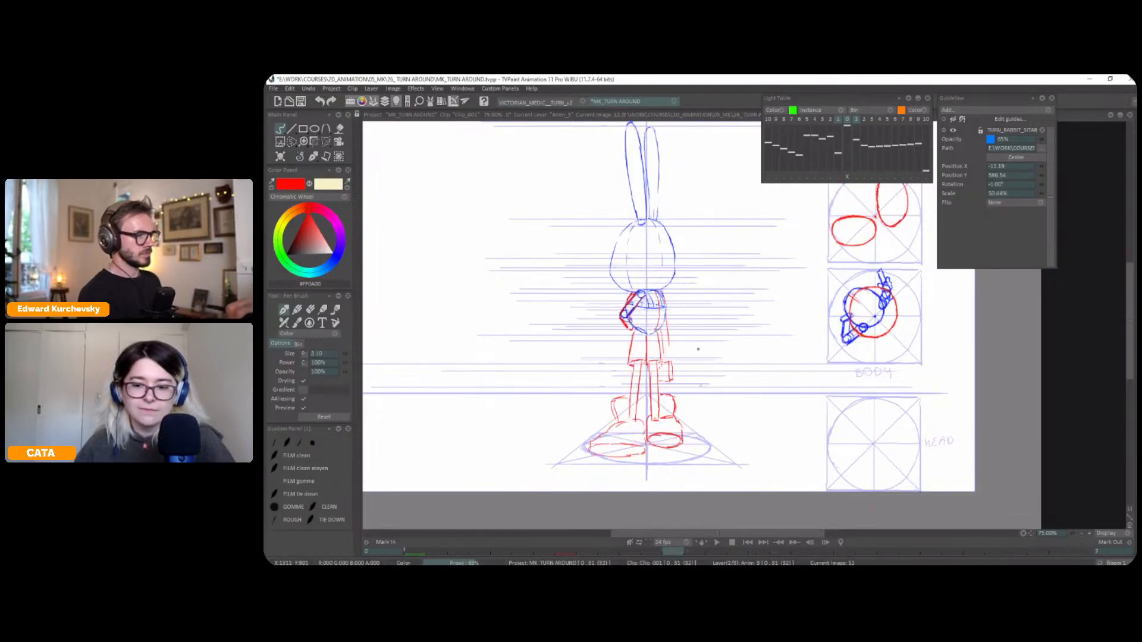
Flip between frame 12 and its neighbouring key drawings to examine how the shorts, legs and shoes turn toward the back view
{"action": "key", "text": "Left"}
{"action": "key", "text": "Right"}
{"action": "key", "text": "Right"}
{"action": "key", "text": "Left"}
{"action": "key", "text": "Left"}
{"action": "key", "text": "Right"}
{"action": "key", "text": "Right"}
{"action": "key", "text": "Left"}
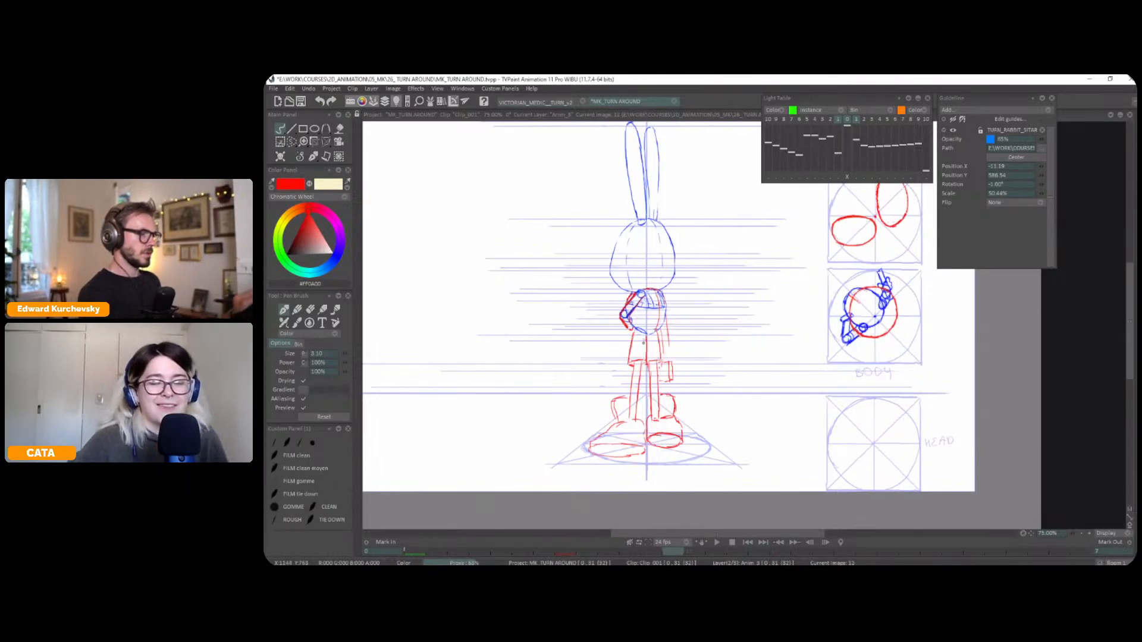
{"action": "key", "text": "Left"}
{"action": "key", "text": "Right"}
{"action": "key", "text": "Right"}
{"action": "key", "text": "Left"}
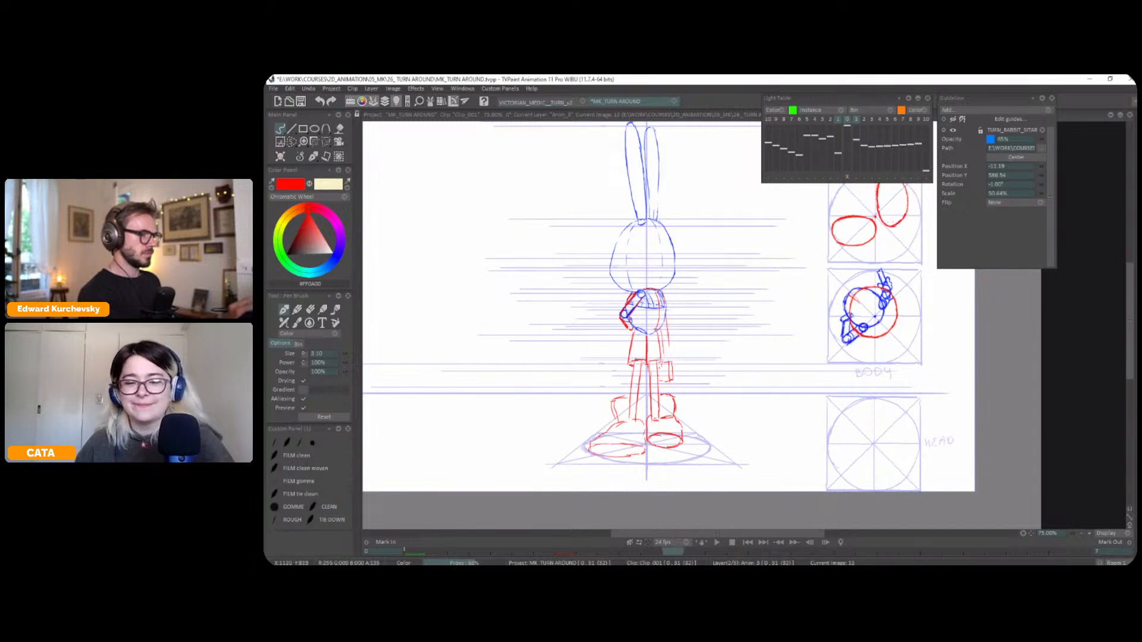
{"action": "key", "text": "Right"}
{"action": "key", "text": "Left"}
{"action": "key", "text": "Left"}
{"action": "key", "text": "Right"}
{"action": "key", "text": "Right"}
{"action": "key", "text": "Right"}
{"action": "key", "text": "Right"}
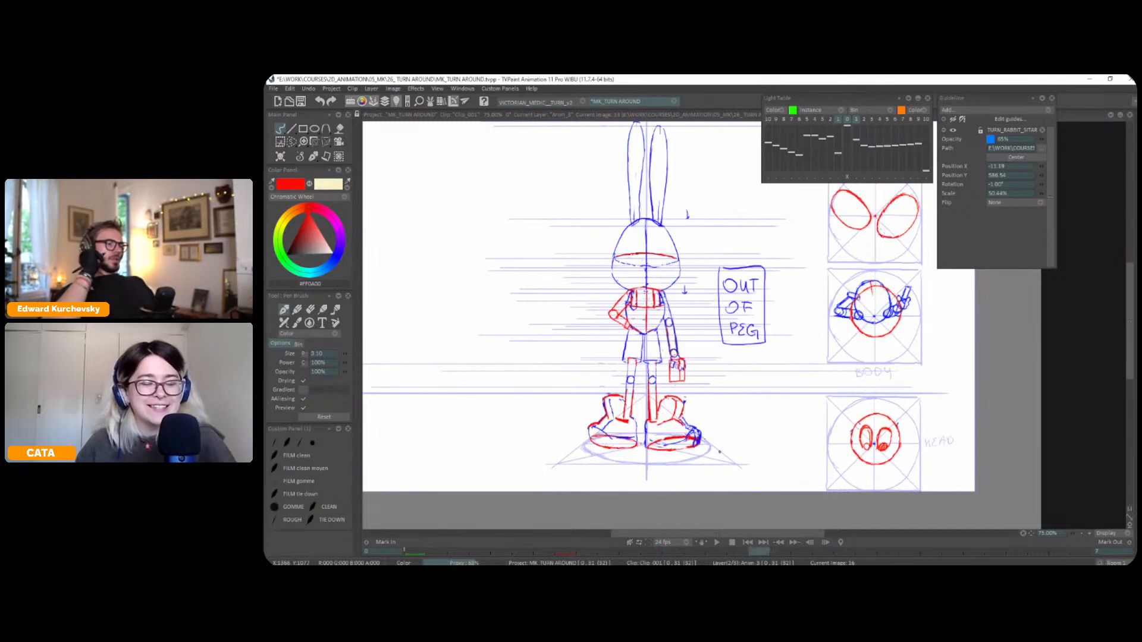
{"action": "key", "text": "Left"}
{"action": "key", "text": "Left"}
{"action": "key", "text": "Left"}
{"action": "key", "text": "Left"}
{"action": "key", "text": "Left"}
{"action": "key", "text": "Right"}
{"action": "key", "text": "Right"}
{"action": "key", "text": "Right"}
{"action": "key", "text": "Right"}
{"action": "key", "text": "Right"}
{"action": "key", "text": "Right"}
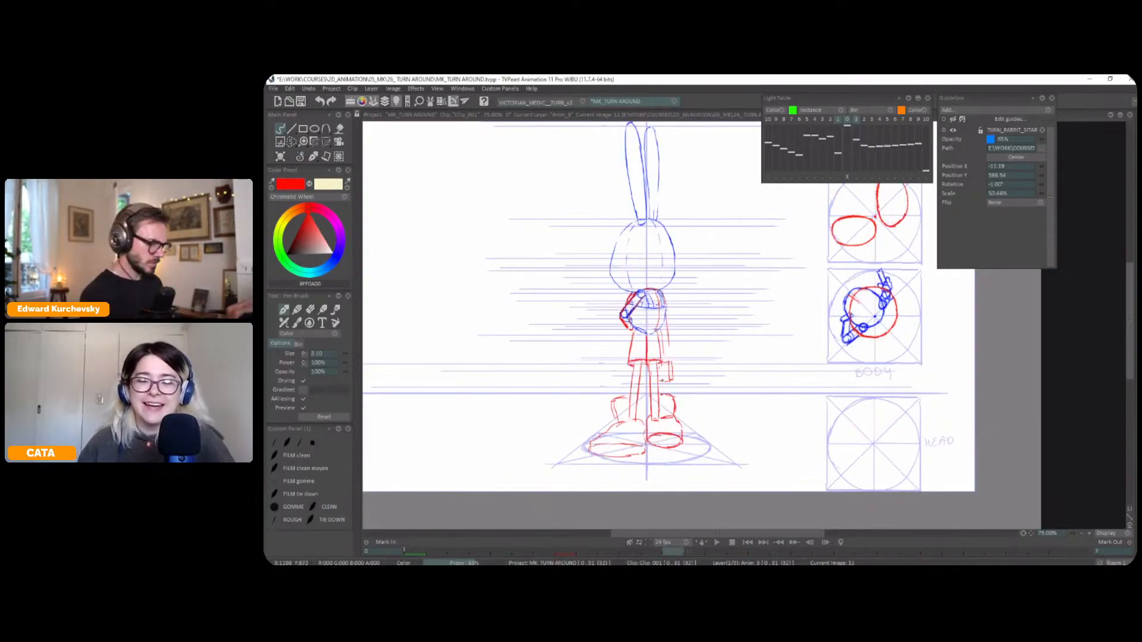
{"action": "key", "text": "Left"}
{"action": "key", "text": "Left"}
{"action": "key", "text": "Right"}
{"action": "key", "text": "Right"}
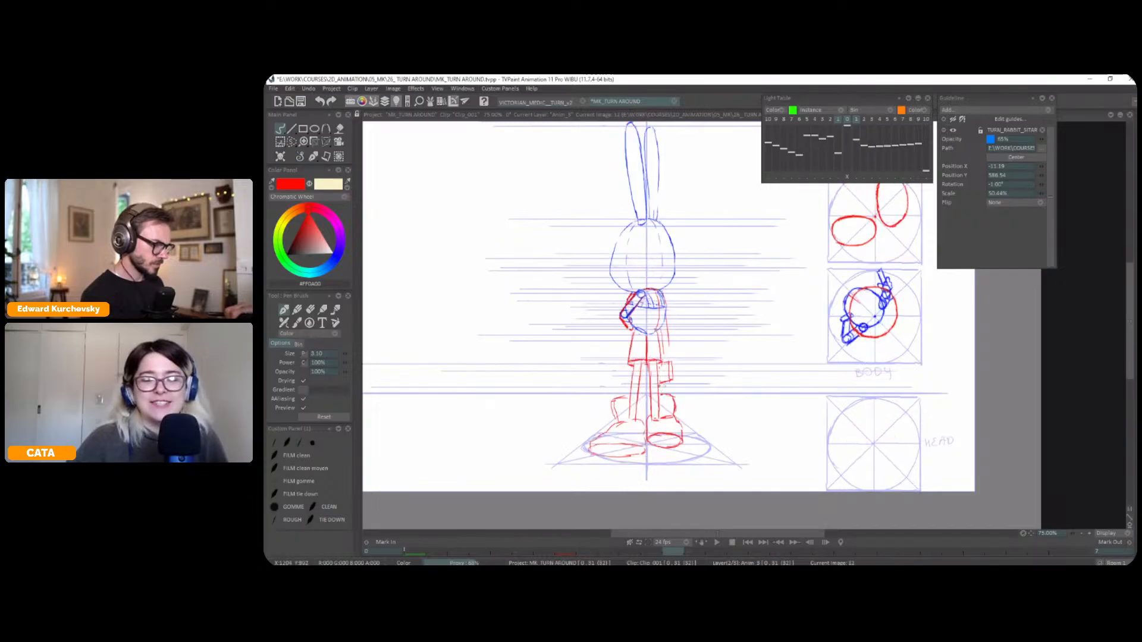
Mark the knee joints on both legs in red, checking their placement against the neighbouring frames
{"action": "key", "text": "Left"}
{"action": "key", "text": "Left"}
{"action": "key", "text": "Right"}
{"action": "key", "text": "Right"}
{"action": "key", "text": "Left"}
{"action": "key", "text": "Left"}
{"action": "key", "text": "Right"}
{"action": "key", "text": "Right"}
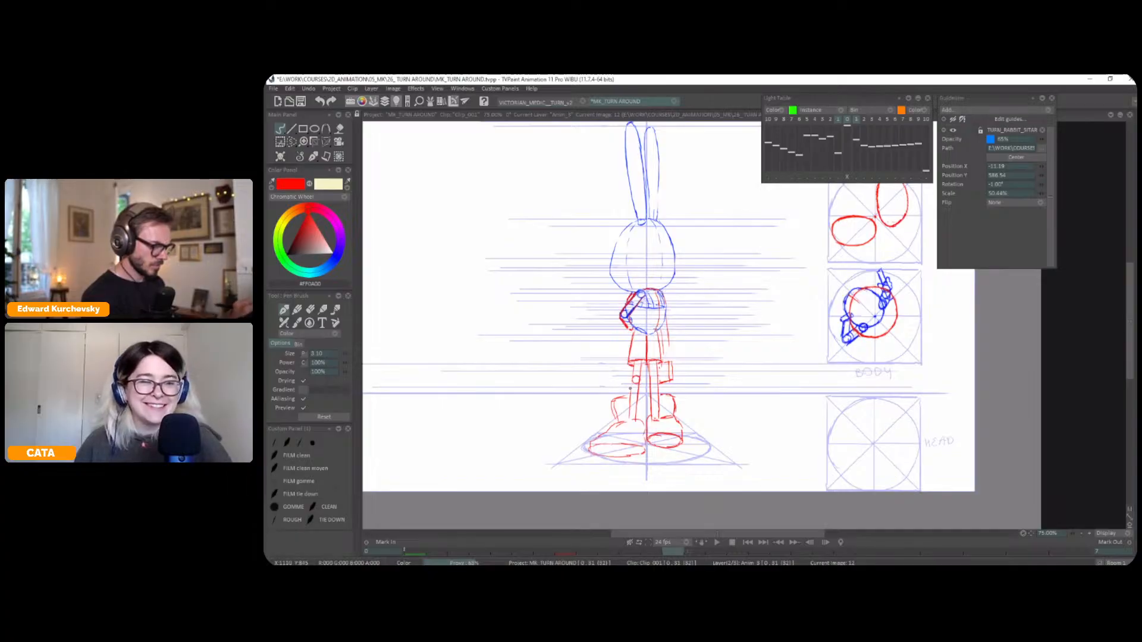
{"action": "key", "text": "Left"}
{"action": "key", "text": "Right"}
{"action": "key", "text": "Right"}
{"action": "key", "text": "Left"}
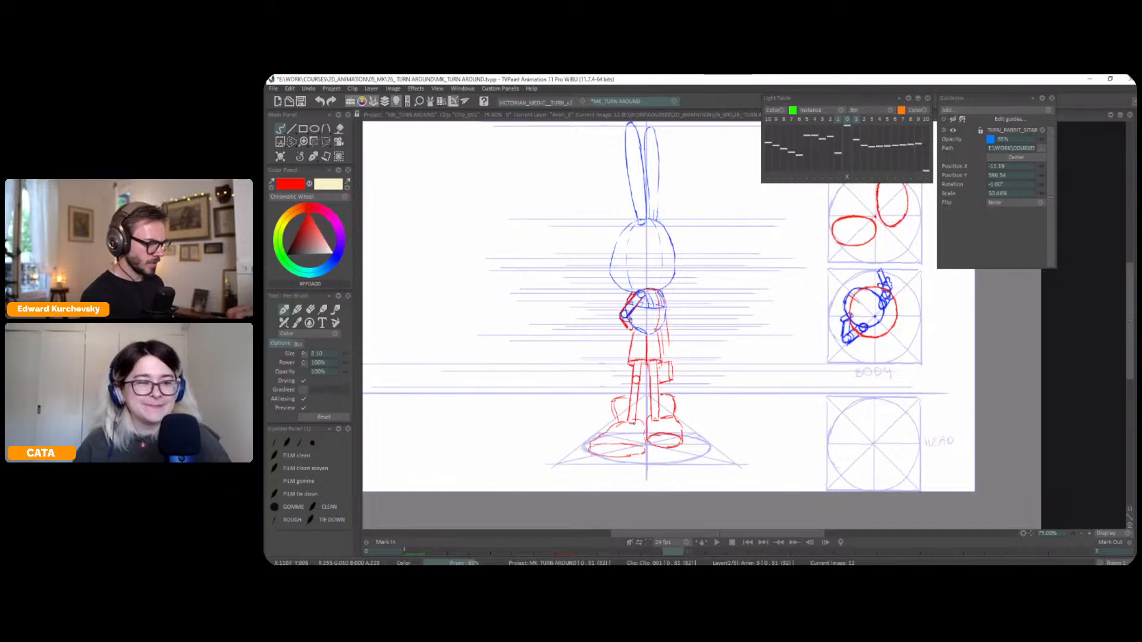
{"action": "key", "text": "Left"}
{"action": "key", "text": "Right"}
{"action": "key", "text": "Right"}
{"action": "key", "text": "Left"}
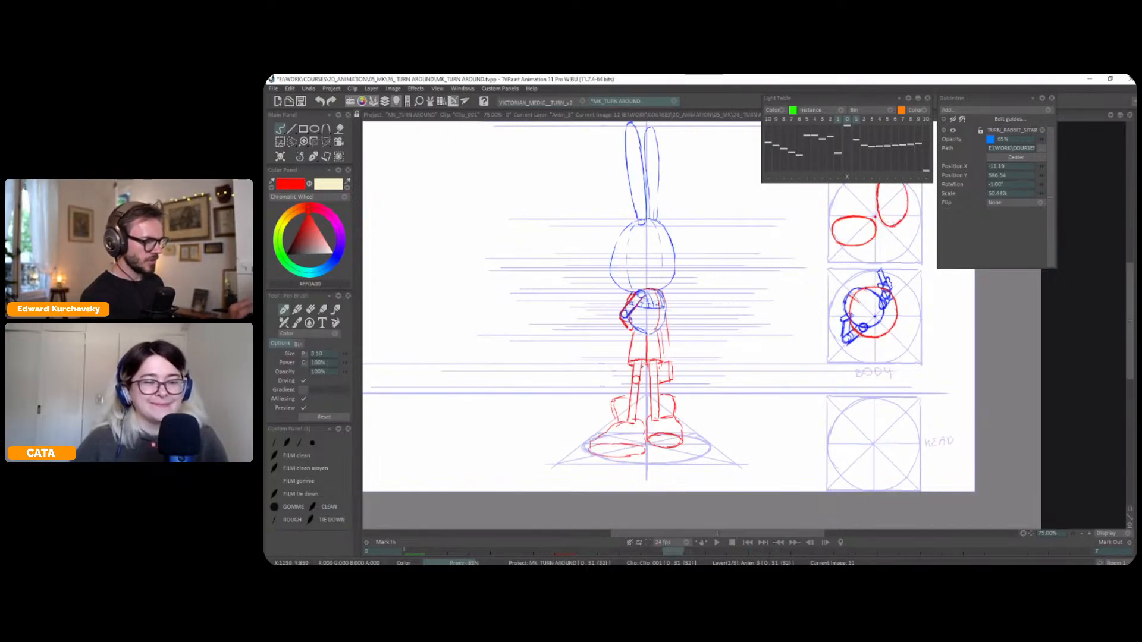
{"action": "key", "text": "Left"}
{"action": "key", "text": "Right"}
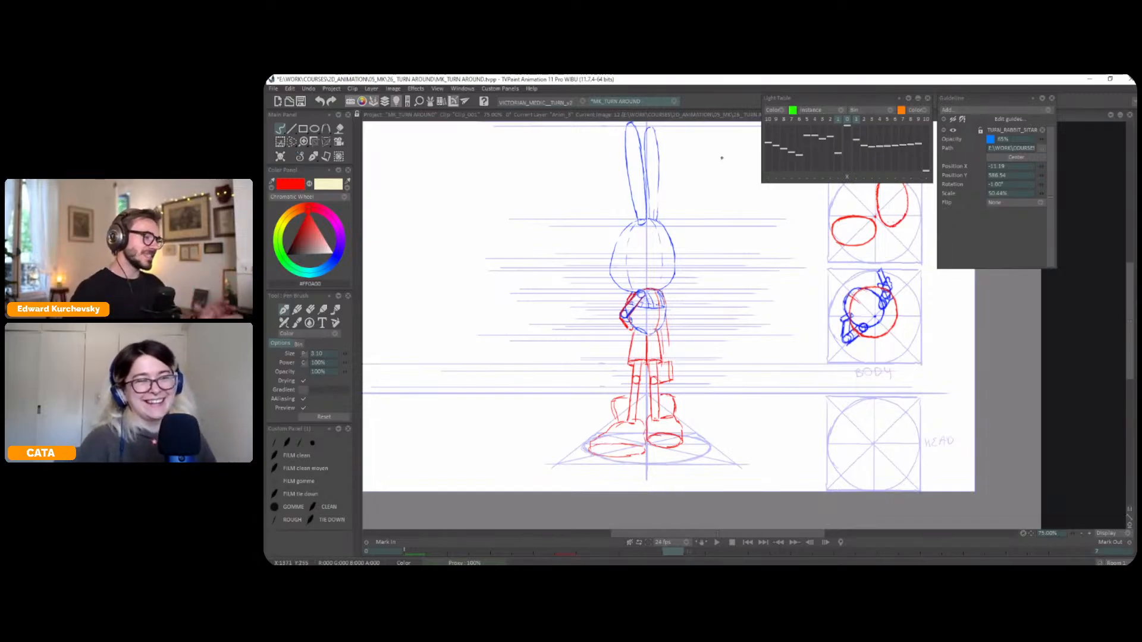
Flip through the surrounding frames to review how the knees and legs move through the turn
{"action": "key", "text": "Left"}
{"action": "key", "text": "Left"}
{"action": "key", "text": "Right"}
{"action": "key", "text": "Left"}
{"action": "key", "text": "Left"}
{"action": "key", "text": "Right"}
{"action": "key", "text": "Right"}
{"action": "key", "text": "Right"}
{"action": "key", "text": "Left"}
{"action": "key", "text": "Right"}
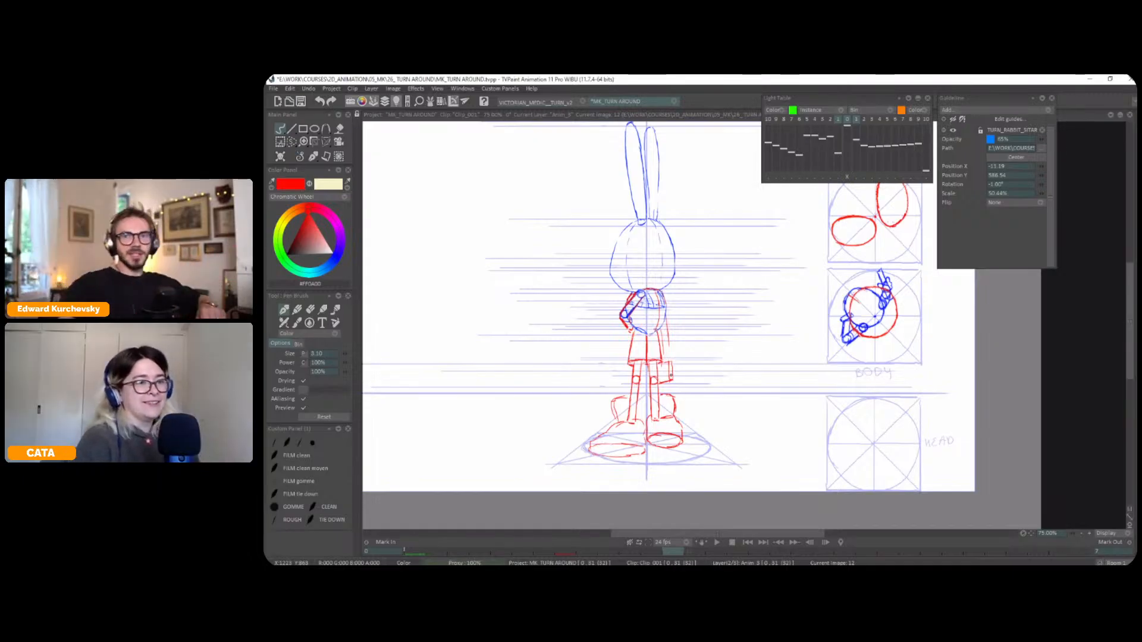
{"action": "key", "text": "Return"}
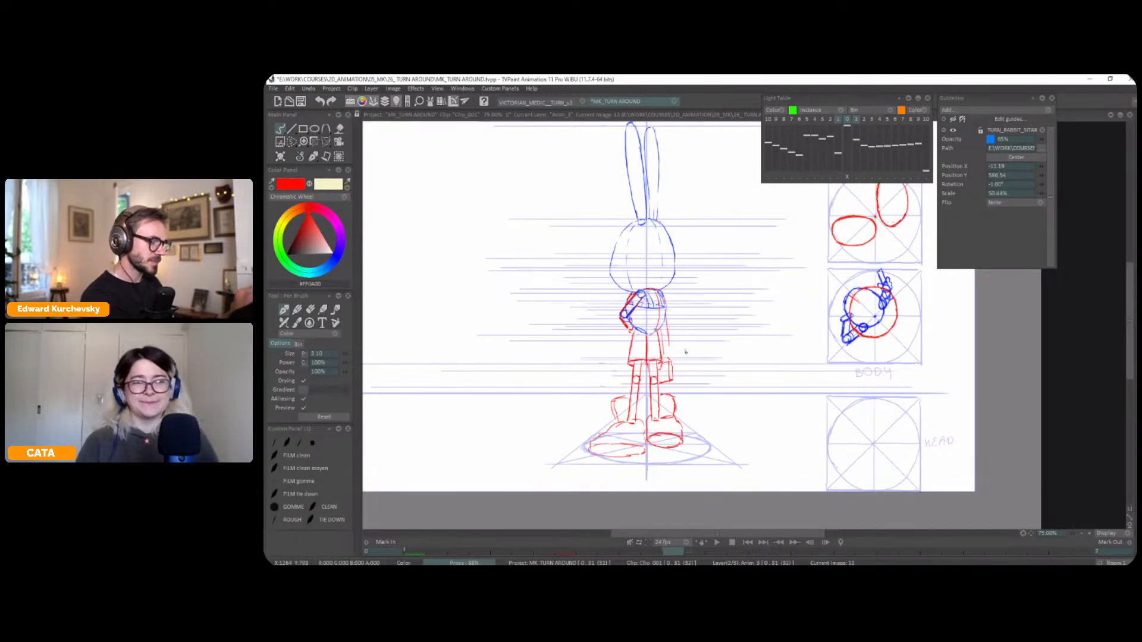
Lasso the case beside the lowered arm and shift it slightly outward, comparing it with the neighbouring frames
{"action": "key", "text": "s"}
{"action": "mouse_move", "coordinate": [684, 373]}
{"action": "left_mouse_down"}
{"action": "mouse_move", "coordinate": [671, 356]}
{"action": "mouse_move", "coordinate": [675, 376]}
{"action": "left_mouse_up"}
{"action": "key", "text": "ctrl+t"}
{"action": "key", "text": "Left"}
{"action": "key", "text": "Right"}
{"action": "key", "text": "Right"}
{"action": "key", "text": "Left"}
{"action": "key", "text": "Right"}
{"action": "key", "text": "Left"}
{"action": "left_click", "coordinate": [312, 156]}
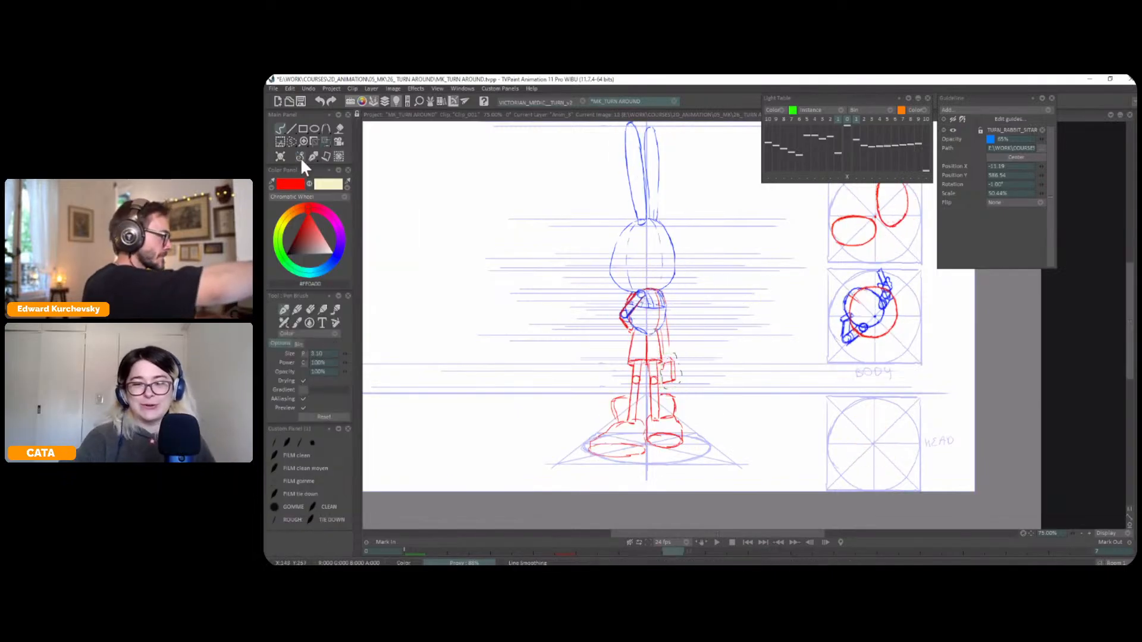
{"action": "key", "text": "ctrl+d"}
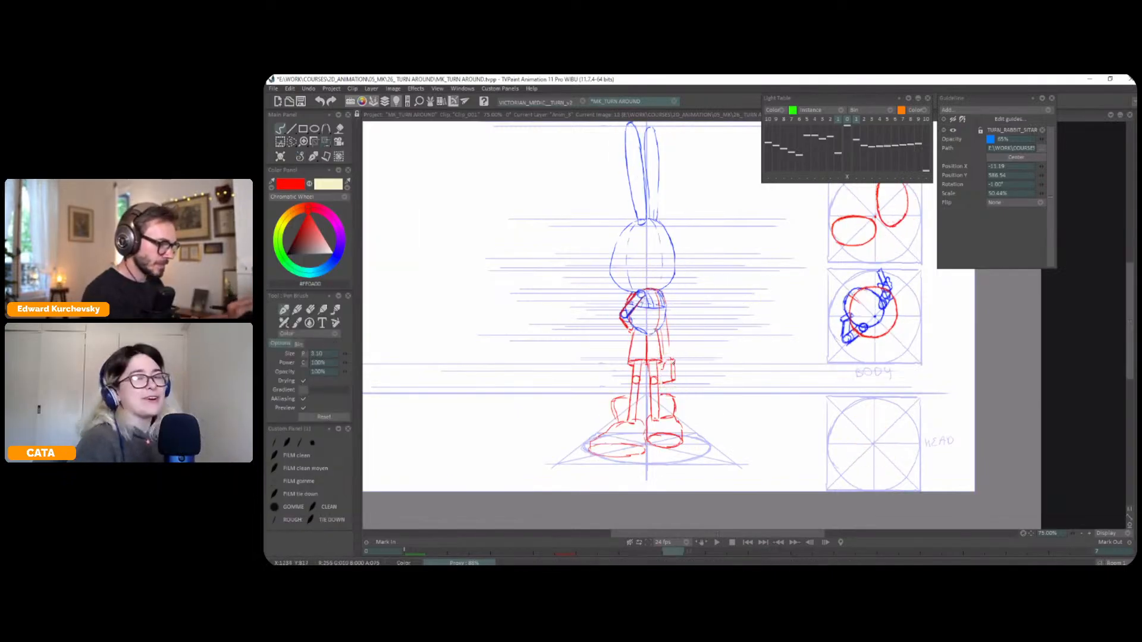
Sketch the lowered hand in red next to the case and check it against the neighbouring frames
{"action": "left_click_drag", "start_coordinate": [670, 364], "coordinate": [664, 363]}
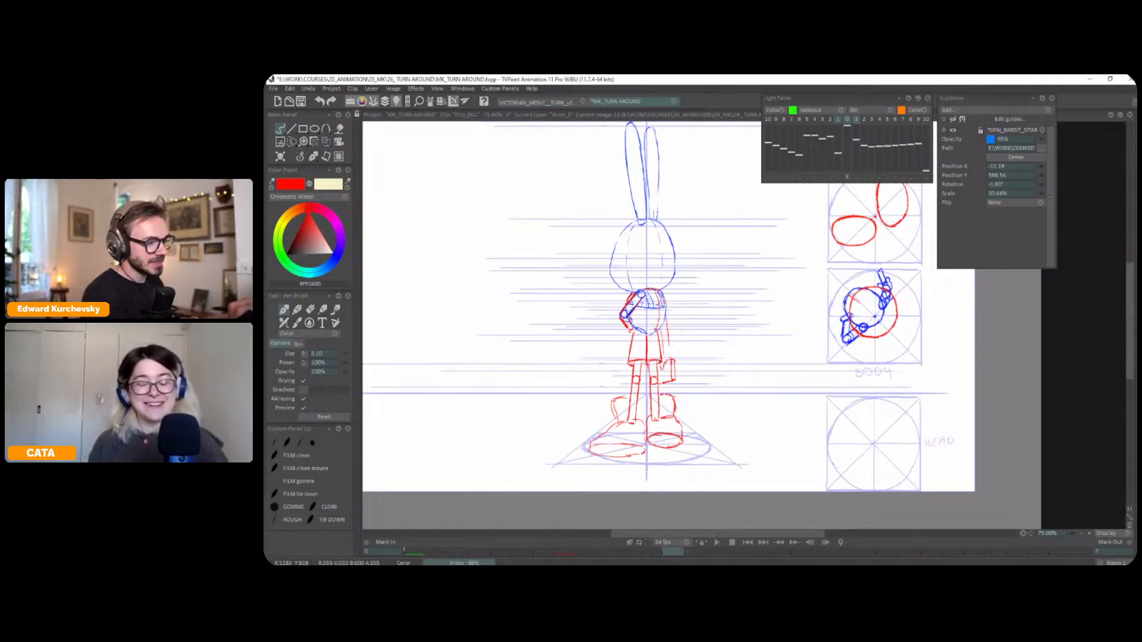
{"action": "key", "text": "Right"}
{"action": "key", "text": "Left"}
{"action": "key", "text": "Right"}
{"action": "key", "text": "Left"}
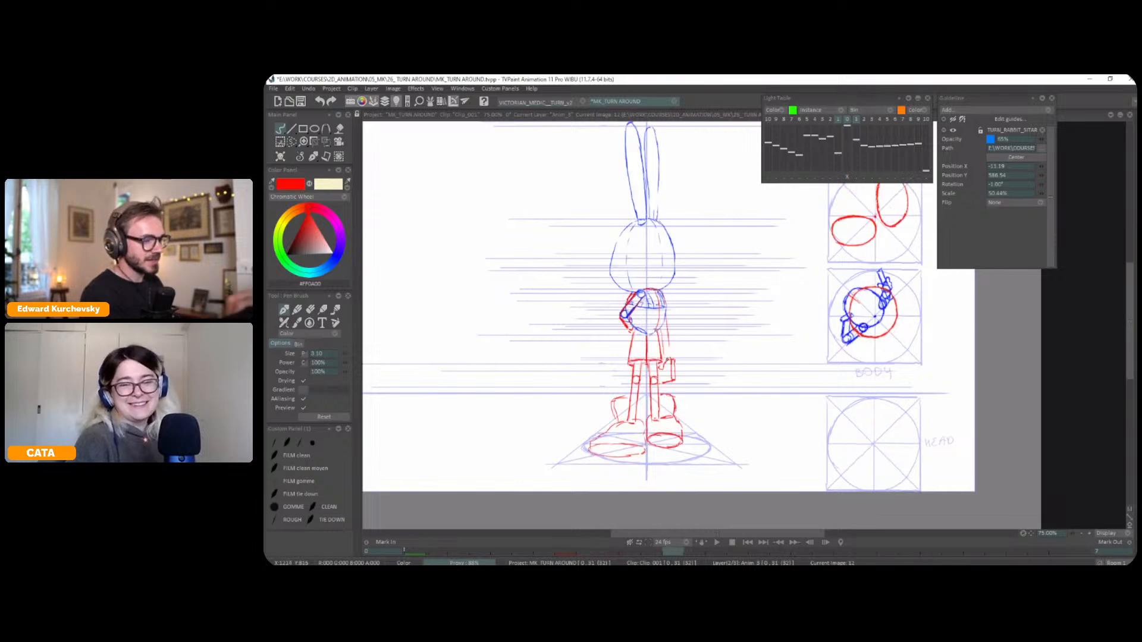
{"action": "key", "text": "Left"}
{"action": "key", "text": "Right"}
{"action": "key", "text": "Right"}
{"action": "key", "text": "Left"}
Select the case again and move it a little farther from the leg with Transform
{"action": "key", "text": "s"}
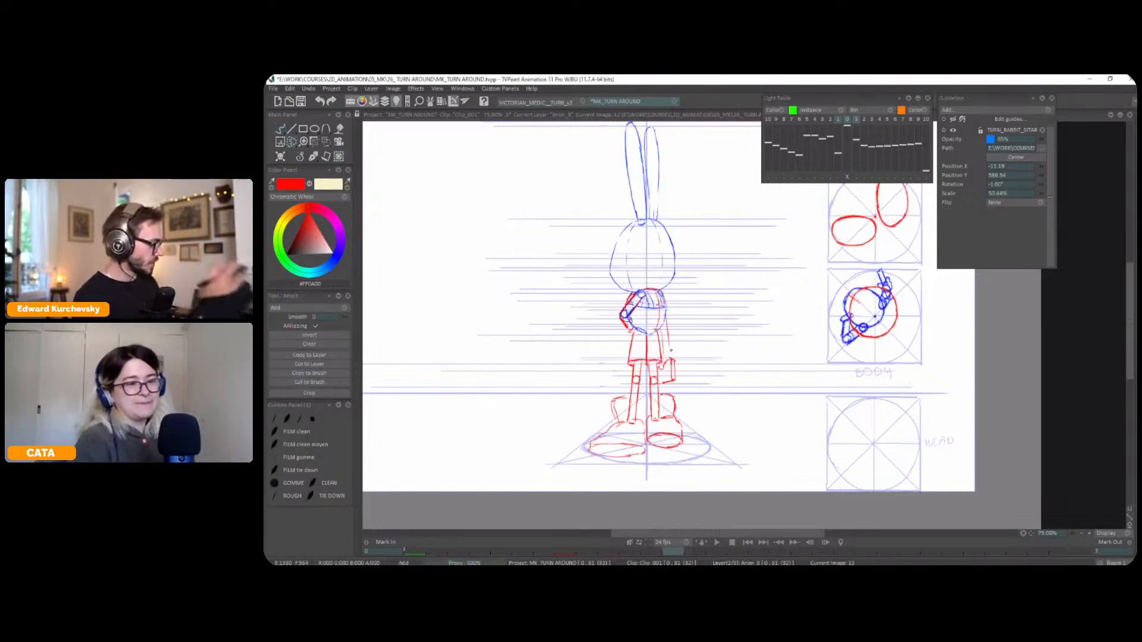
{"action": "left_click", "coordinate": [313, 156]}
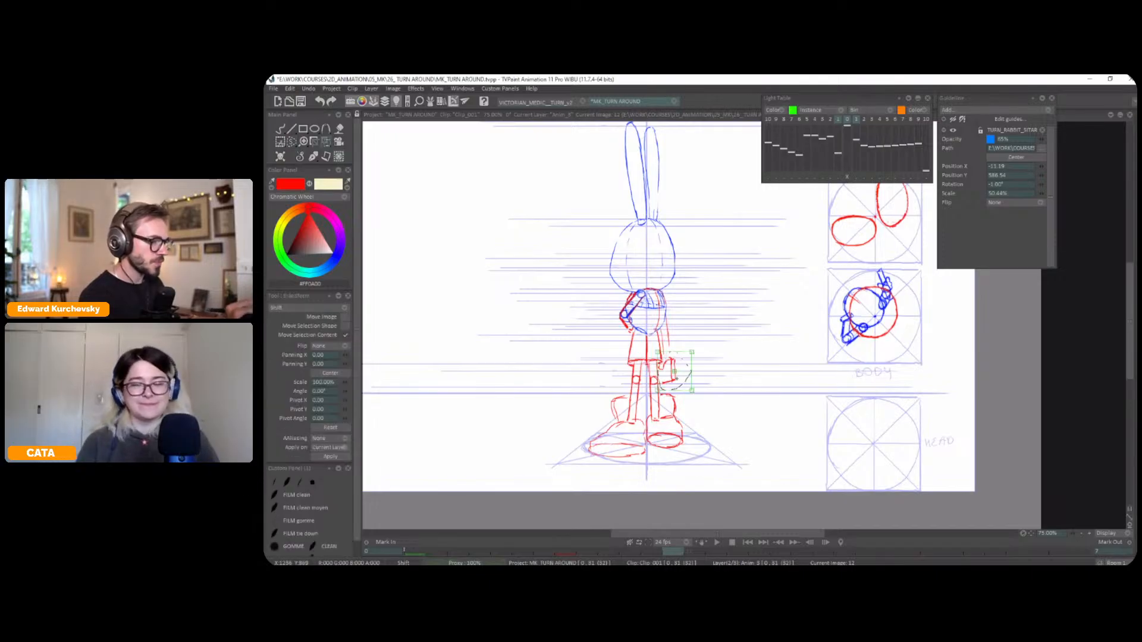
{"action": "left_click", "coordinate": [312, 157]}
{"action": "left_click", "coordinate": [294, 160]}
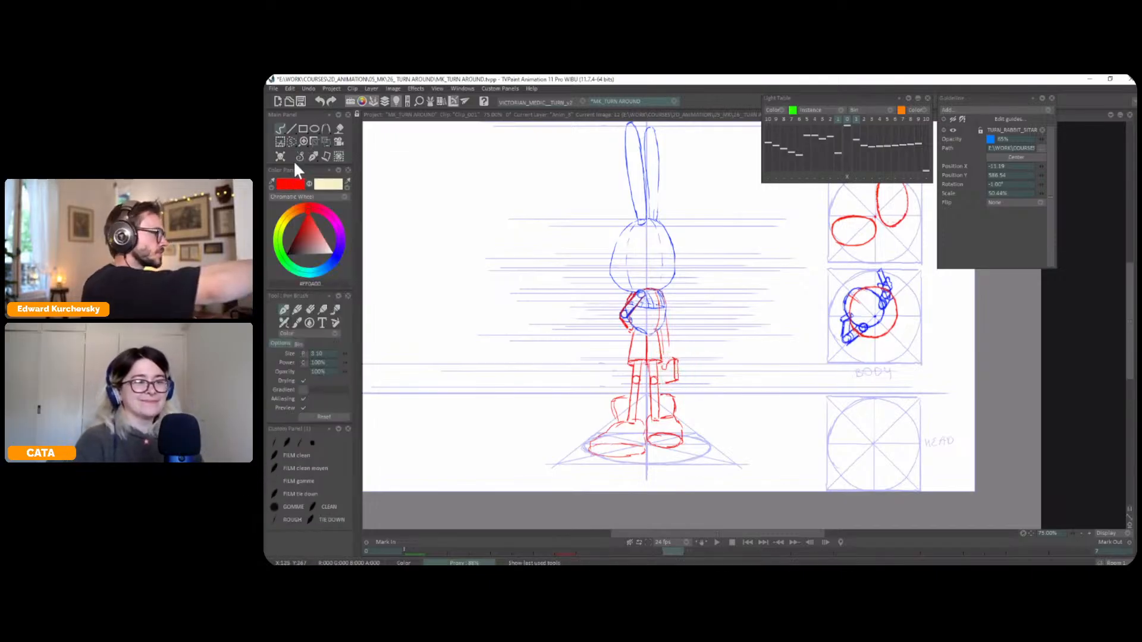
Flip repeatedly between frame 12 and its neighbours to examine how the lowered arm and case travel
{"action": "key", "text": "Left"}
{"action": "key", "text": "Right"}
{"action": "key", "text": "Right"}
{"action": "key", "text": "Left"}
{"action": "key", "text": "Left"}
{"action": "key", "text": "Right"}
{"action": "key", "text": "Right"}
{"action": "key", "text": "Left"}
{"action": "key", "text": "Left"}
{"action": "key", "text": "Right"}
{"action": "key", "text": "Right"}
{"action": "key", "text": "Left"}
{"action": "key", "text": "Left"}
{"action": "key", "text": "Right"}
{"action": "key", "text": "Right"}
{"action": "key", "text": "Left"}
{"action": "key", "text": "Left"}
{"action": "key", "text": "Right"}
{"action": "key", "text": "Right"}
{"action": "key", "text": "Left"}
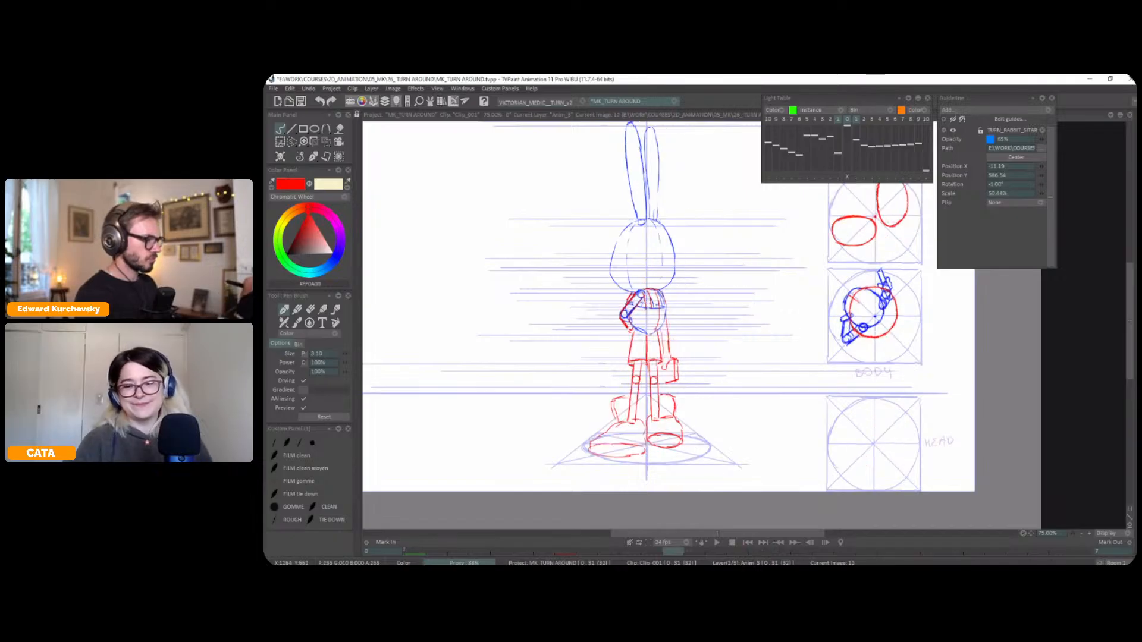
Select the lowered hand and case and fine-tune their placement with Transform, checking against adjacent frames
{"action": "key", "text": "s"}
{"action": "key", "text": "ctrl+t"}
{"action": "key", "text": "Left"}
{"action": "key", "text": "Left"}
{"action": "key", "text": "Right"}
{"action": "key", "text": "Right"}
{"action": "key", "text": "Left"}
{"action": "key", "text": "Left"}
{"action": "key", "text": "Right"}
{"action": "left_click", "coordinate": [297, 157]}
{"action": "left_click", "coordinate": [294, 158]}
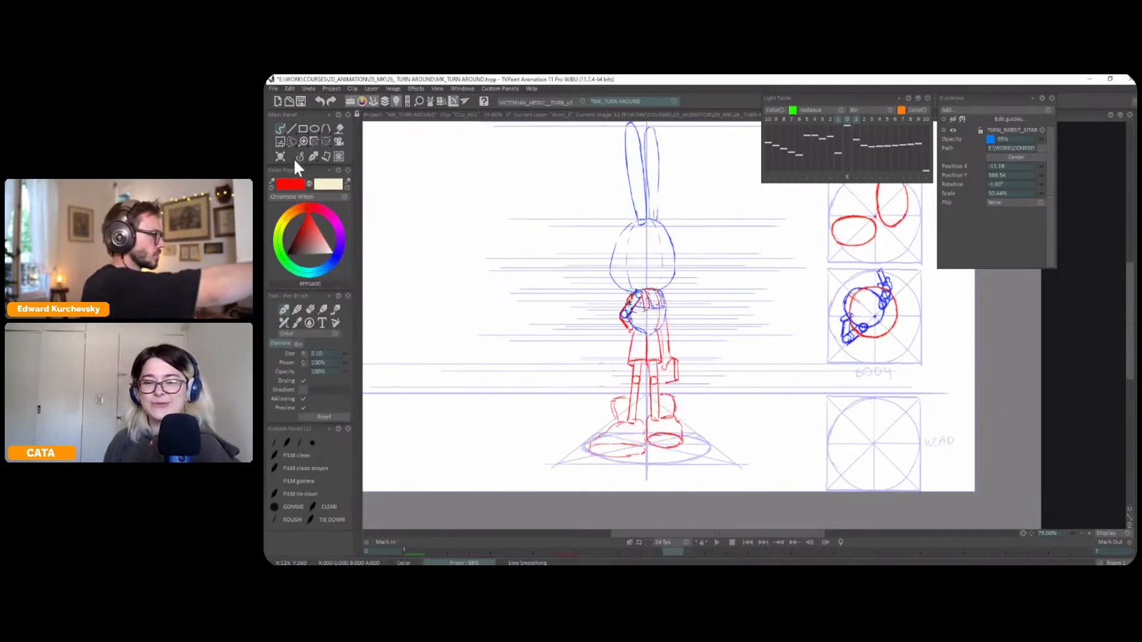
Mirror the canvas view horizontally and flip through the nearby frames to check frame 12's pose
{"action": "key", "text": "x"}
{"action": "key", "text": "Right"}
{"action": "key", "text": "Left"}
{"action": "key", "text": "Left"}
{"action": "key", "text": "Left"}
{"action": "key", "text": "Left"}
{"action": "key", "text": "Right"}
{"action": "key", "text": "Right"}
{"action": "key", "text": "Right"}
{"action": "key", "text": "Right"}
{"action": "key", "text": "Left"}
{"action": "key", "text": "Left"}
{"action": "key", "text": "Right"}
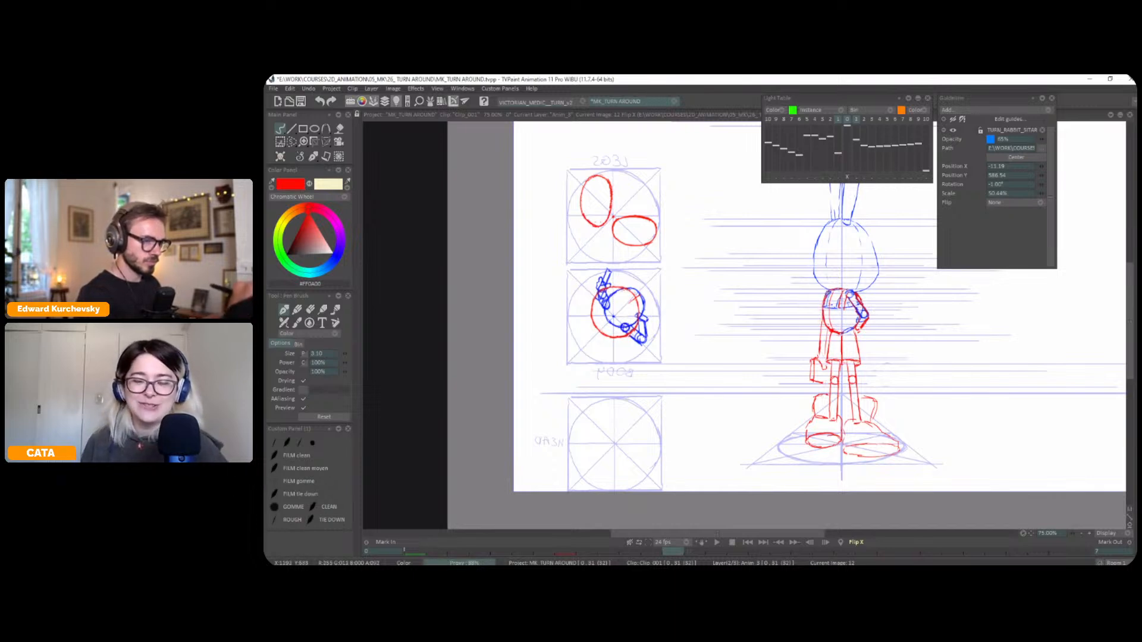
Compare frame 12 with the three-quarter front drawing in the mirrored view to examine the arms, case and legs
{"action": "key", "text": "Left"}
{"action": "key", "text": "Left"}
{"action": "key", "text": "Right"}
{"action": "key", "text": "Right"}
{"action": "key", "text": "Right"}
{"action": "key", "text": "Right"}
{"action": "key", "text": "Left"}
{"action": "key", "text": "Left"}
{"action": "key", "text": "Left"}
{"action": "key", "text": "Left"}
{"action": "key", "text": "Left"}
{"action": "key", "text": "Right"}
{"action": "key", "text": "Right"}
{"action": "key", "text": "Right"}
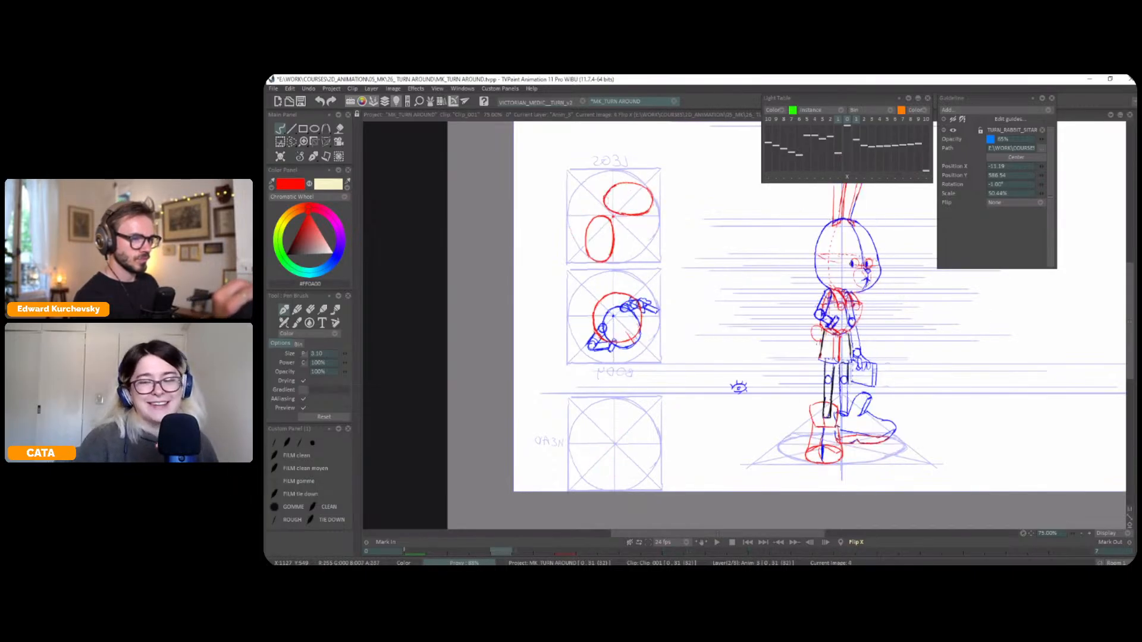
{"action": "key", "text": "Left"}
{"action": "key", "text": "Left"}
{"action": "key", "text": "Left"}
{"action": "key", "text": "Left"}
{"action": "key", "text": "Left"}
{"action": "key", "text": "Left"}
{"action": "key", "text": "Left"}
{"action": "key", "text": "Left"}
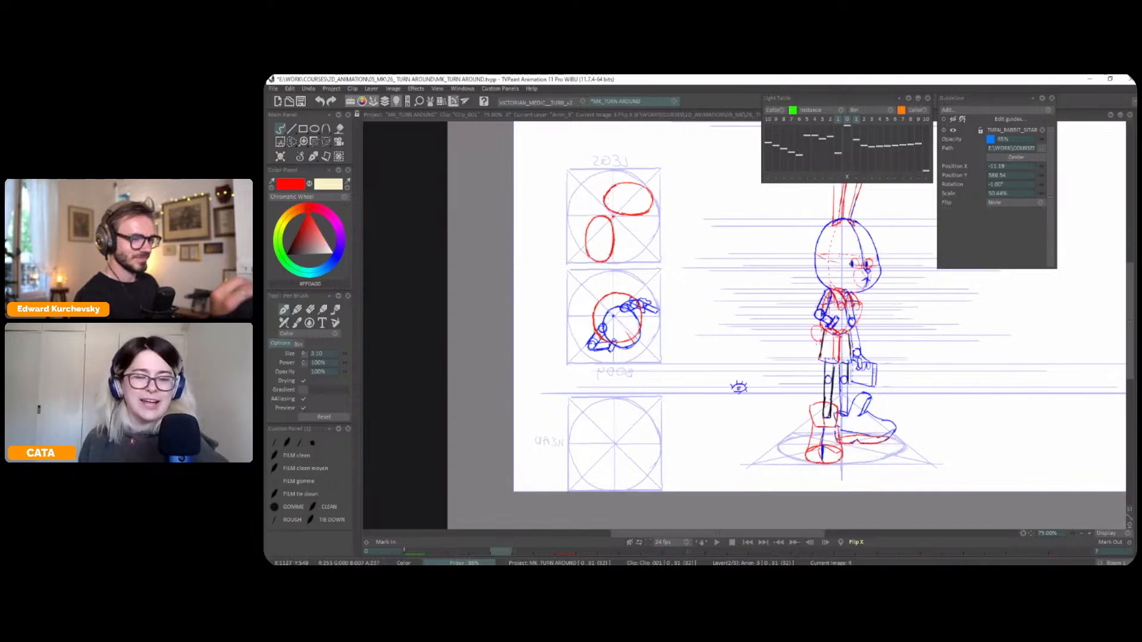
{"action": "key", "text": "Right"}
{"action": "key", "text": "Right"}
{"action": "key", "text": "Right"}
{"action": "key", "text": "Right"}
{"action": "key", "text": "Right"}
{"action": "key", "text": "Right"}
{"action": "key", "text": "Right"}
{"action": "key", "text": "Right"}
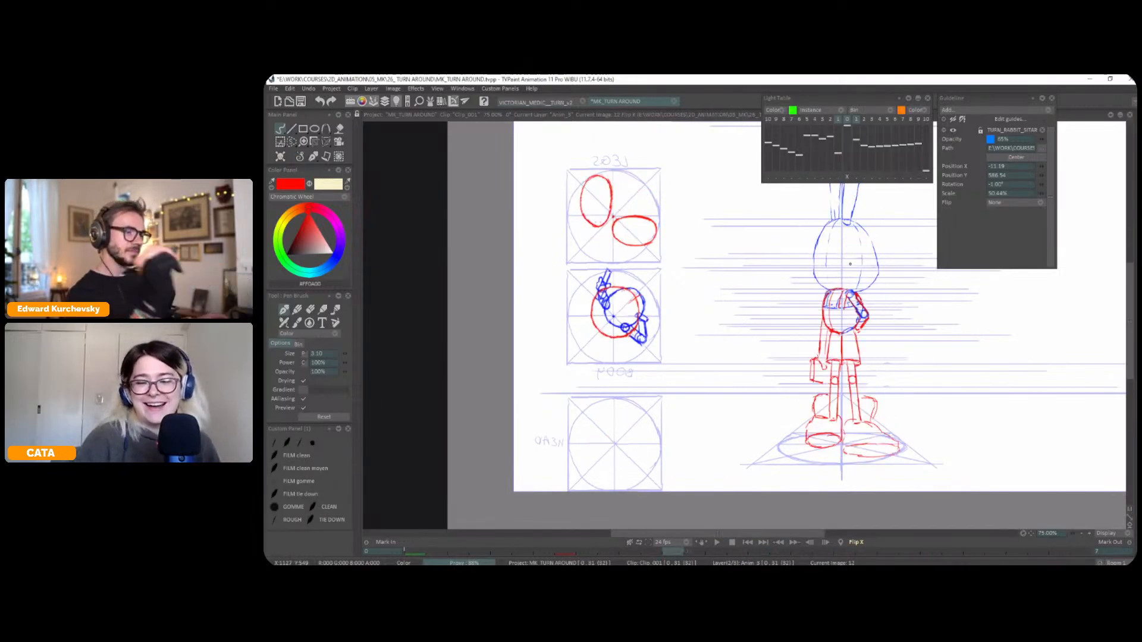
Flip through the turnaround's key drawings with the whole figure in view to examine the overall rotation
{"action": "scroll", "coordinate": [850, 264], "scroll_direction": "down", "scroll_amount": 2}
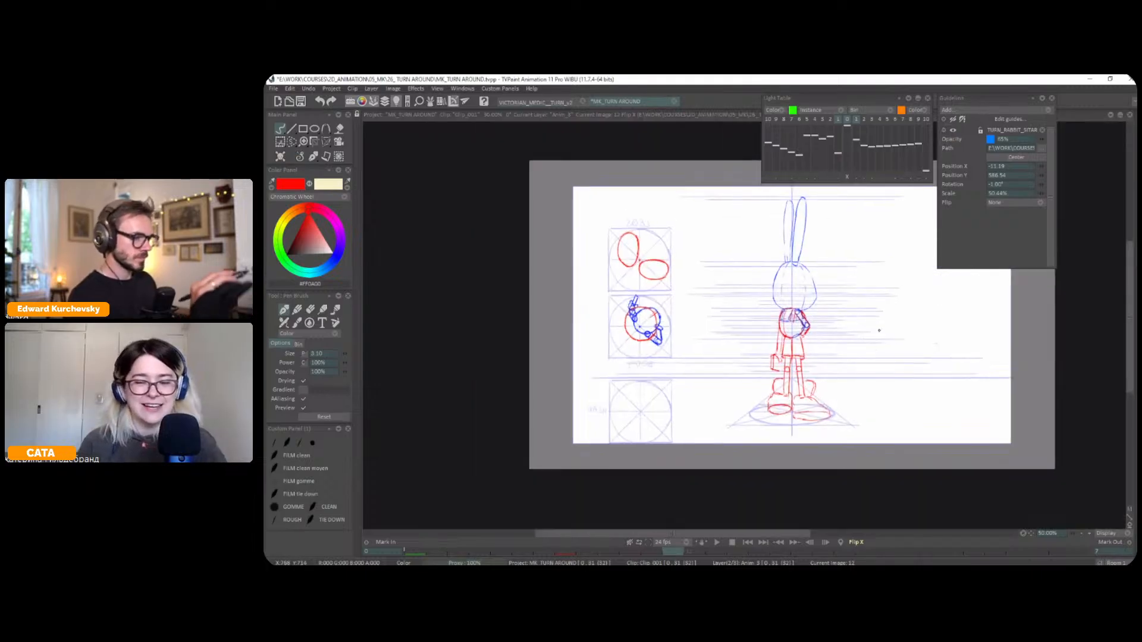
{"action": "key", "text": "Right"}
{"action": "key", "text": "Right"}
{"action": "key", "text": "Right"}
{"action": "key", "text": "Right"}
{"action": "key", "text": "Right"}
{"action": "key", "text": "Right"}
{"action": "key", "text": "Right"}
{"action": "key", "text": "Right"}
{"action": "key", "text": "Right"}
{"action": "key", "text": "Right"}
{"action": "key", "text": "Right"}
{"action": "key", "text": "Right"}
{"action": "key", "text": "Left"}
{"action": "key", "text": "Right"}
{"action": "key", "text": "Left"}
{"action": "key", "text": "Left"}
{"action": "key", "text": "Right"}
{"action": "key", "text": "Right"}
{"action": "key", "text": "Left"}
{"action": "key", "text": "Left"}
{"action": "key", "text": "Left"}
{"action": "key", "text": "Left"}
{"action": "key", "text": "Left"}
{"action": "key", "text": "Left"}
{"action": "key", "text": "Left"}
{"action": "key", "text": "Left"}
{"action": "key", "text": "Right"}
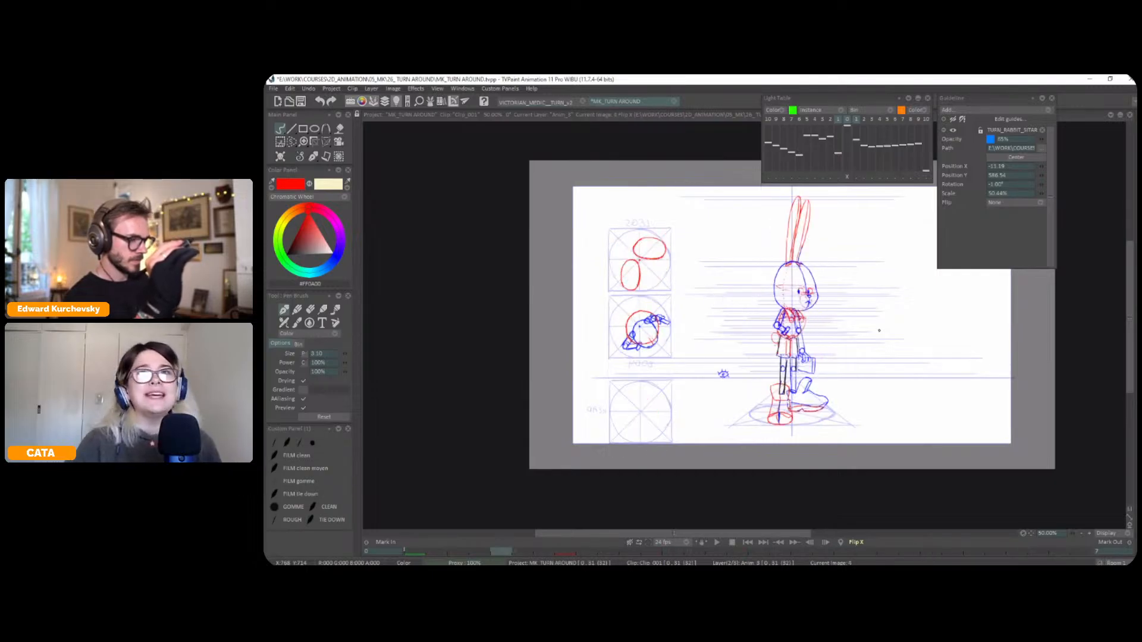
Select the whole rabbit figure on frame 4 and copy it to a custom brush
{"action": "key", "text": "s"}
{"action": "mouse_move", "coordinate": [795, 189]}
{"action": "left_mouse_down"}
{"action": "mouse_move", "coordinate": [747, 380]}
{"action": "mouse_move", "coordinate": [750, 259]}
{"action": "left_mouse_up"}
{"action": "left_click", "coordinate": [317, 373]}
Stamp the copied figure, flipped horizontally, onto frame 28 along the centre axis, using the light table for alignment, and return to the Pen Brush
{"action": "key", "text": "Left"}
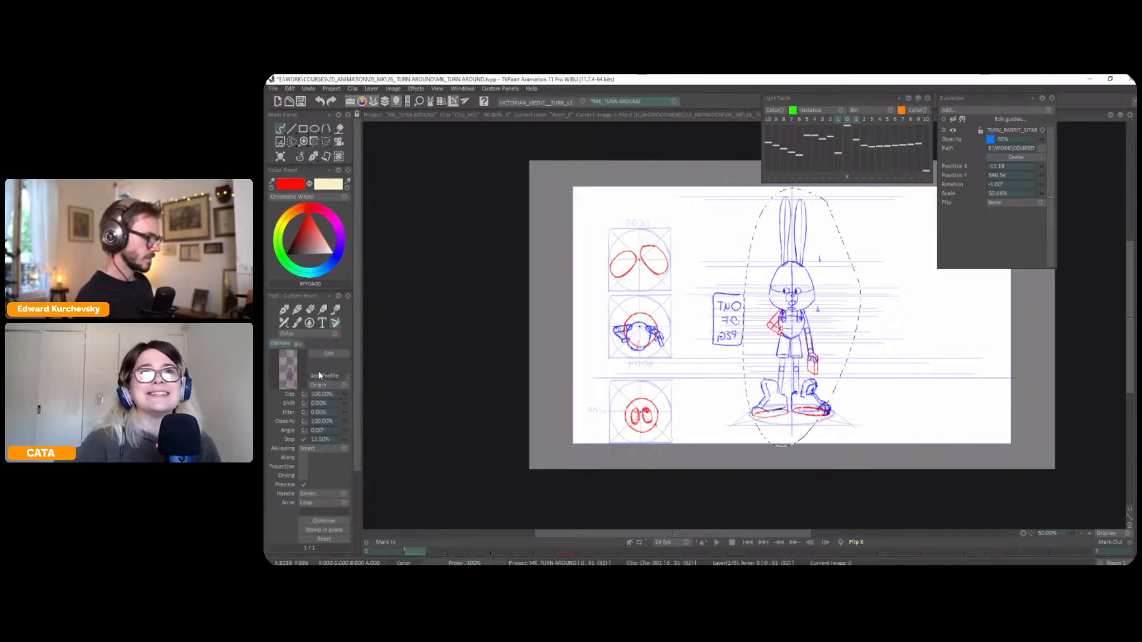
{"action": "key", "text": "Right"}
{"action": "key", "text": "Right"}
{"action": "key", "text": "Right"}
{"action": "key", "text": "Right"}
{"action": "key", "text": "Right"}
{"action": "key", "text": "Right"}
{"action": "key", "text": "Right"}
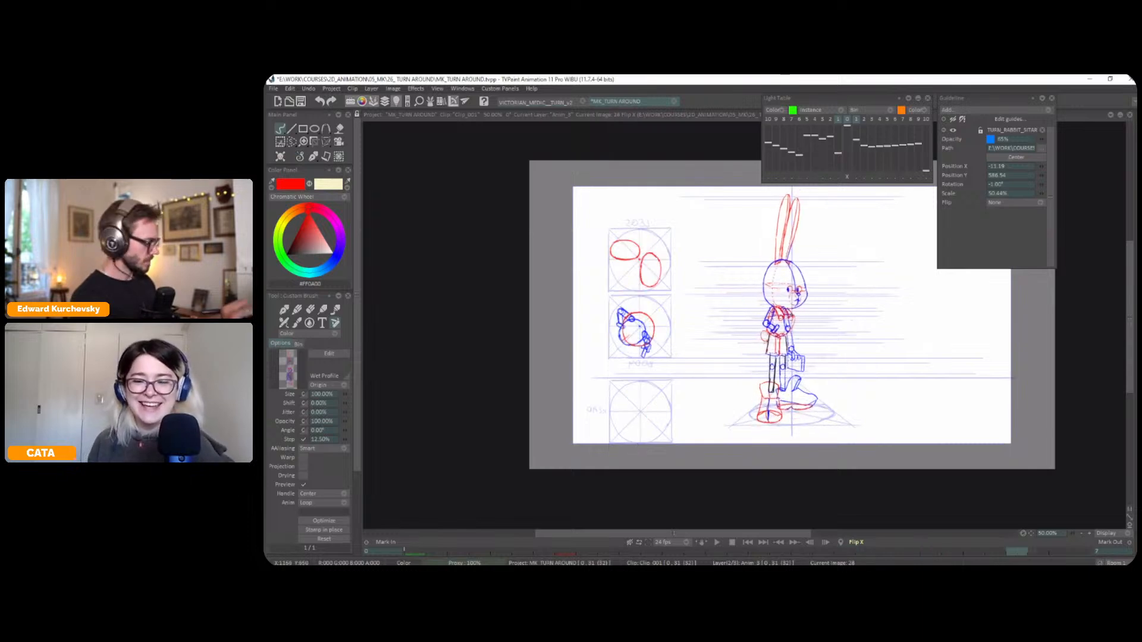
{"action": "key", "text": "l"}
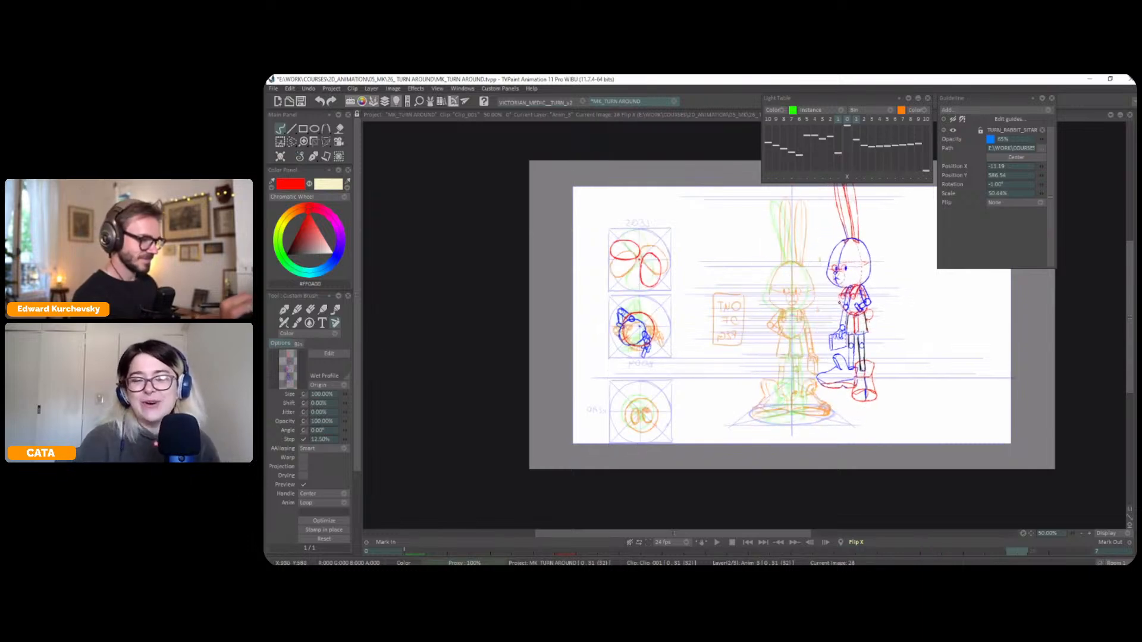
{"action": "left_click_drag", "start_coordinate": [844, 296], "coordinate": [817, 312]}
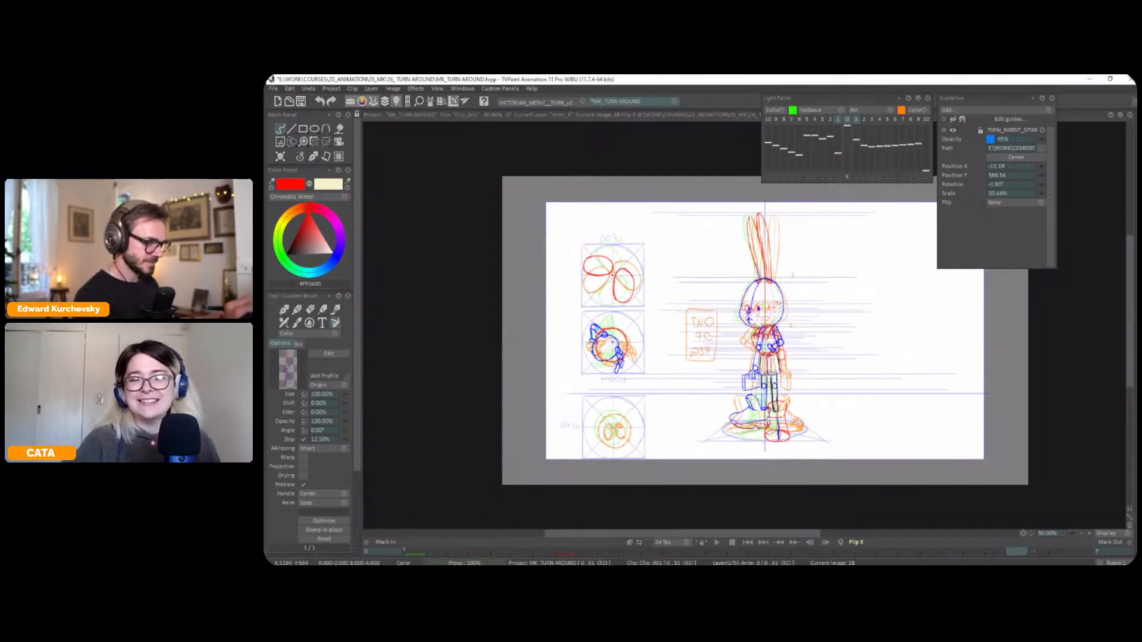
{"action": "left_click", "coordinate": [759, 327]}
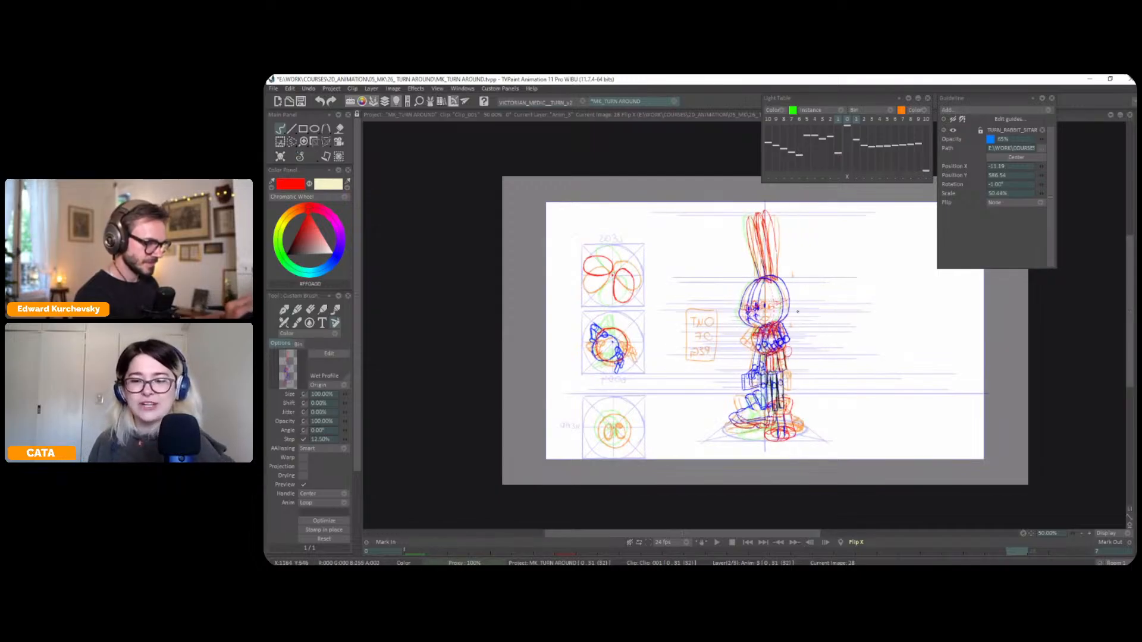
{"action": "key", "text": "l"}
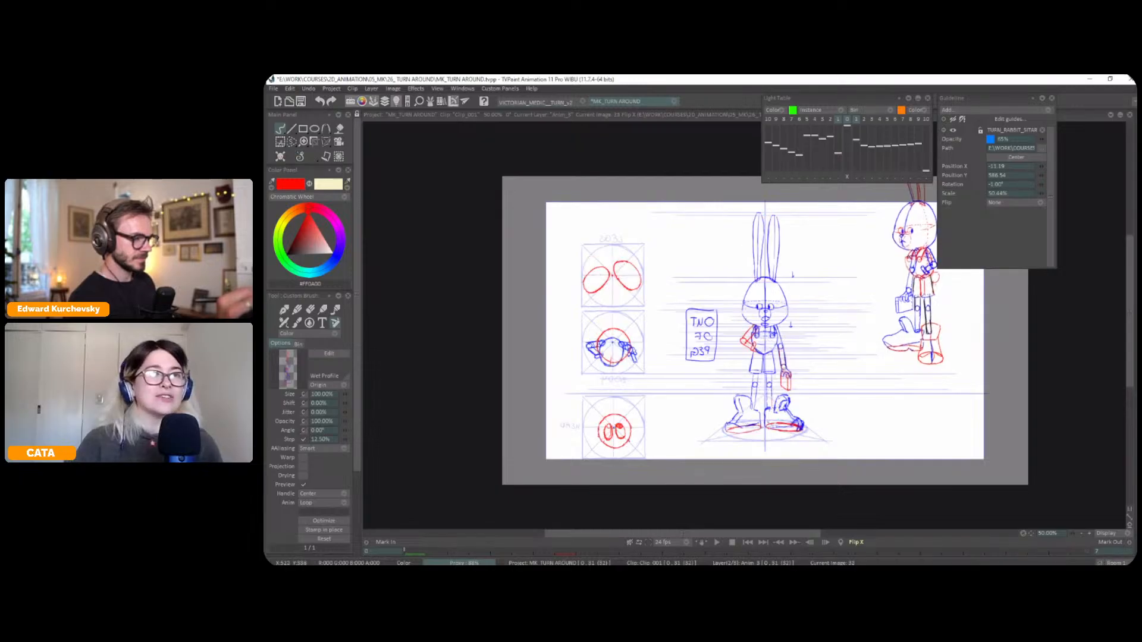
{"action": "left_click", "coordinate": [309, 154]}
{"action": "left_click", "coordinate": [308, 165]}
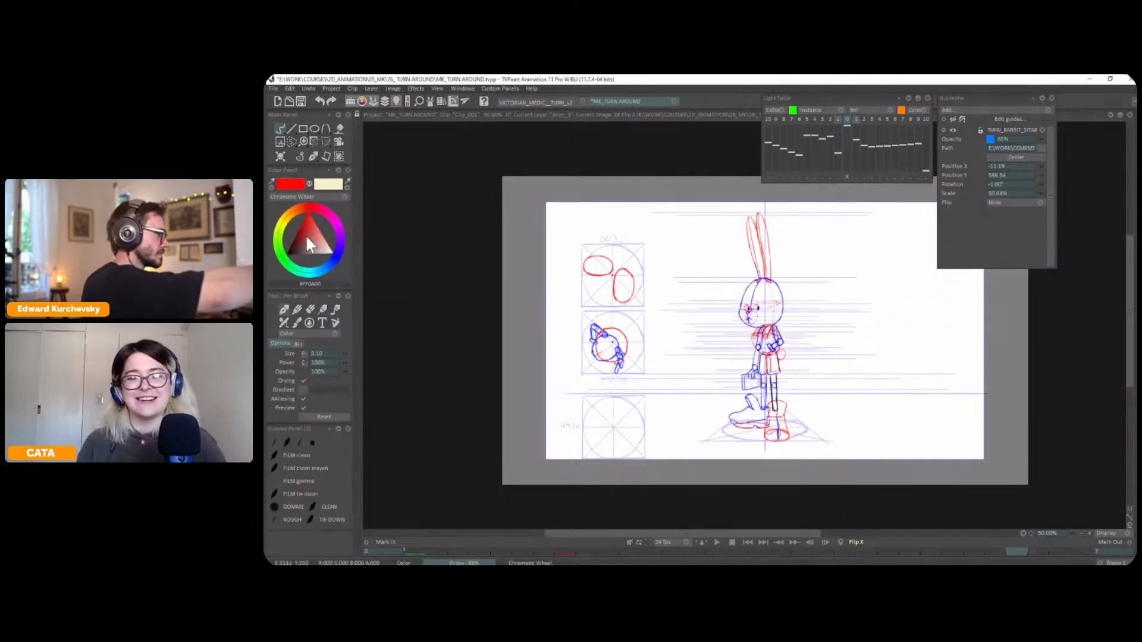
Touch up the eyes on frame 28's face with black pupils
{"action": "scroll", "coordinate": [729, 298], "scroll_direction": "up", "scroll_amount": 5}
{"action": "mouse_move", "coordinate": [777, 293]}
{"action": "left_mouse_down"}
{"action": "mouse_move", "coordinate": [778, 303]}
{"action": "mouse_move", "coordinate": [740, 304]}
{"action": "left_mouse_up"}
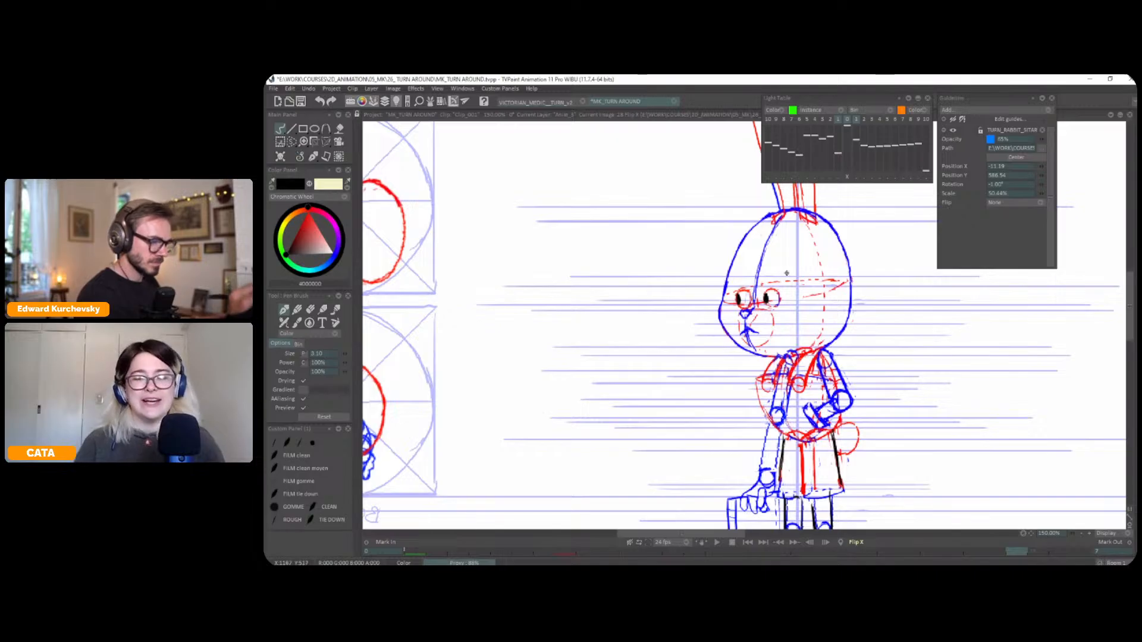
{"action": "scroll", "coordinate": [767, 297], "scroll_direction": "down", "scroll_amount": 2}
Flip between frame 28 and its neighbouring key drawings in the unmirrored view to examine how the stamped figure rotates
{"action": "key", "text": "Left"}
{"action": "key", "text": "Right"}
{"action": "key", "text": "Right"}
{"action": "key", "text": "Left"}
{"action": "key", "text": "Right"}
{"action": "key", "text": "Left"}
{"action": "key", "text": "Right"}
{"action": "key", "text": "Left"}
{"action": "key", "text": "Right"}
{"action": "key", "text": "Left"}
{"action": "key", "text": "Right"}
{"action": "key", "text": "Left"}
{"action": "key", "text": "Right"}
{"action": "key", "text": "Left"}
{"action": "key", "text": "Left"}
{"action": "key", "text": "Right"}
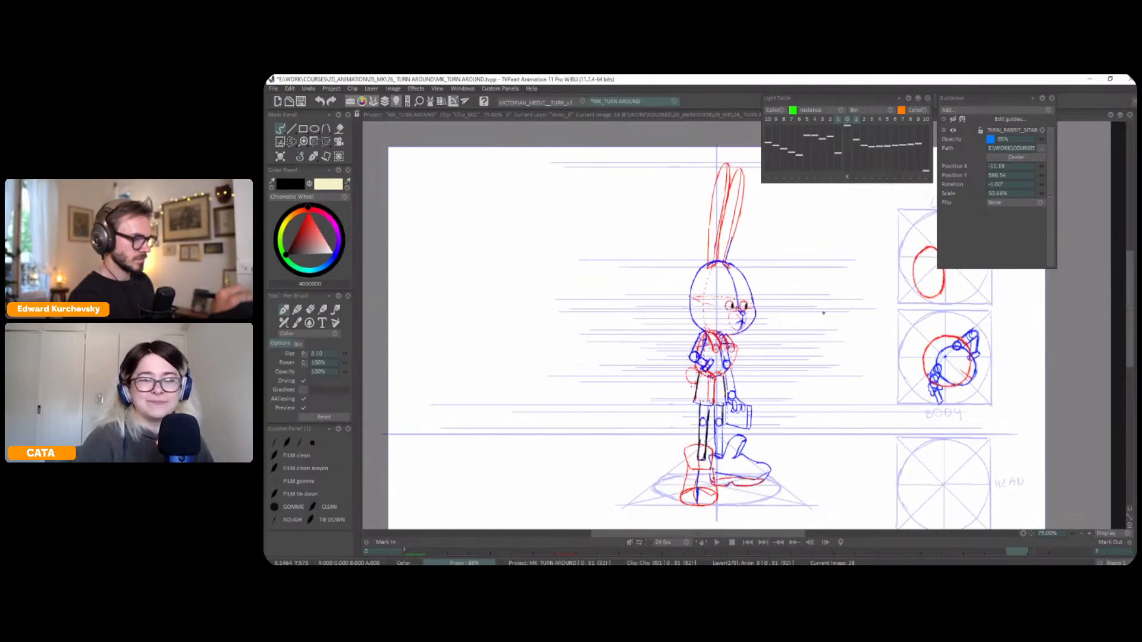
Nudge frame 28's drawing vertically with Transform to a Panning Y of -3.00, checking it against the side view
{"action": "key", "text": "ctrl+t"}
{"action": "left_click_drag", "start_coordinate": [754, 310], "coordinate": [754, 308]}
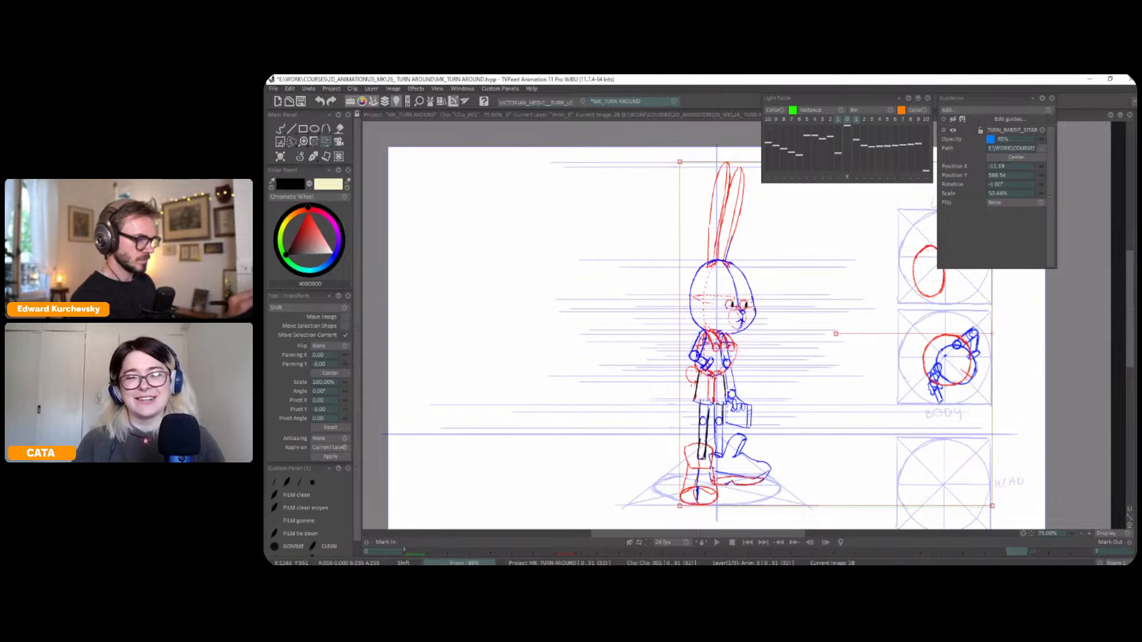
{"action": "key", "text": "Left"}
{"action": "key", "text": "Right"}
{"action": "key", "text": "Left"}
{"action": "key", "text": "Right"}
{"action": "key", "text": "Left"}
{"action": "key", "text": "Right"}
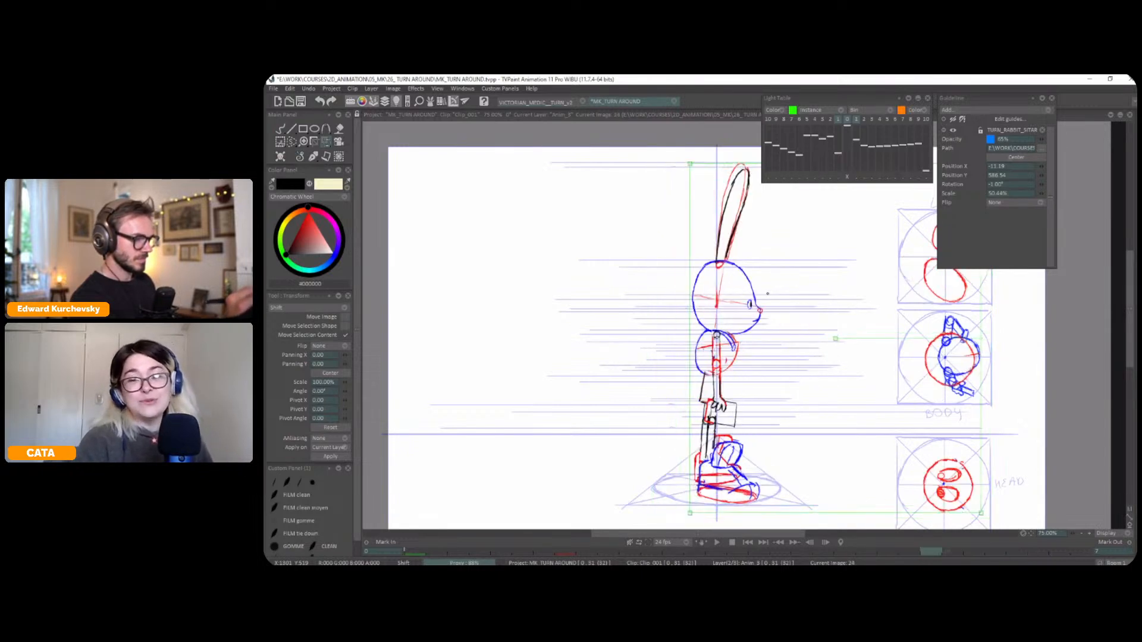
{"action": "key", "text": "Left"}
{"action": "key", "text": "Right"}
Select and delete both arms with the hands and case on frame 28, and return to the Pen Brush
{"action": "key", "text": "s"}
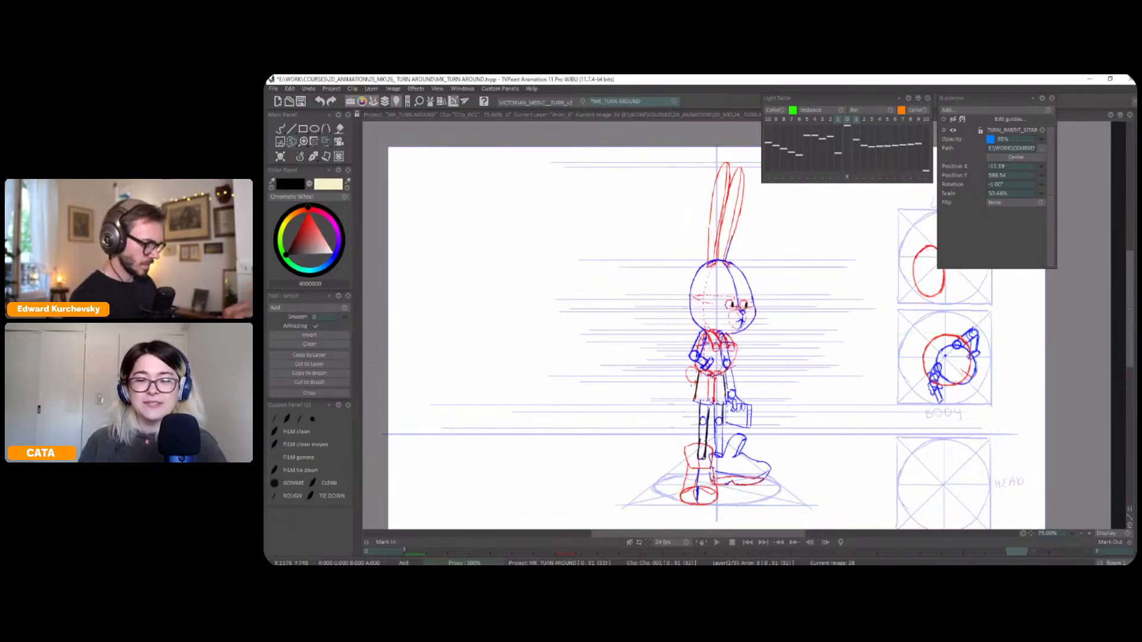
{"action": "left_click_drag", "start_coordinate": [724, 419], "coordinate": [772, 381]}
{"action": "left_click_drag", "start_coordinate": [696, 375], "coordinate": [692, 384]}
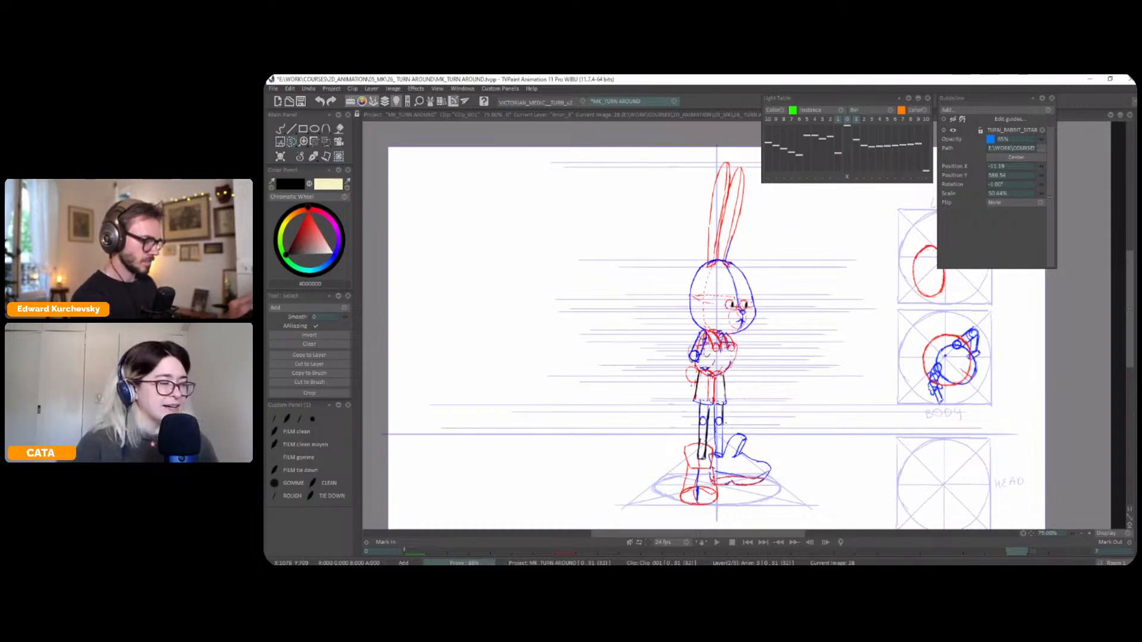
{"action": "key", "text": "Delete"}
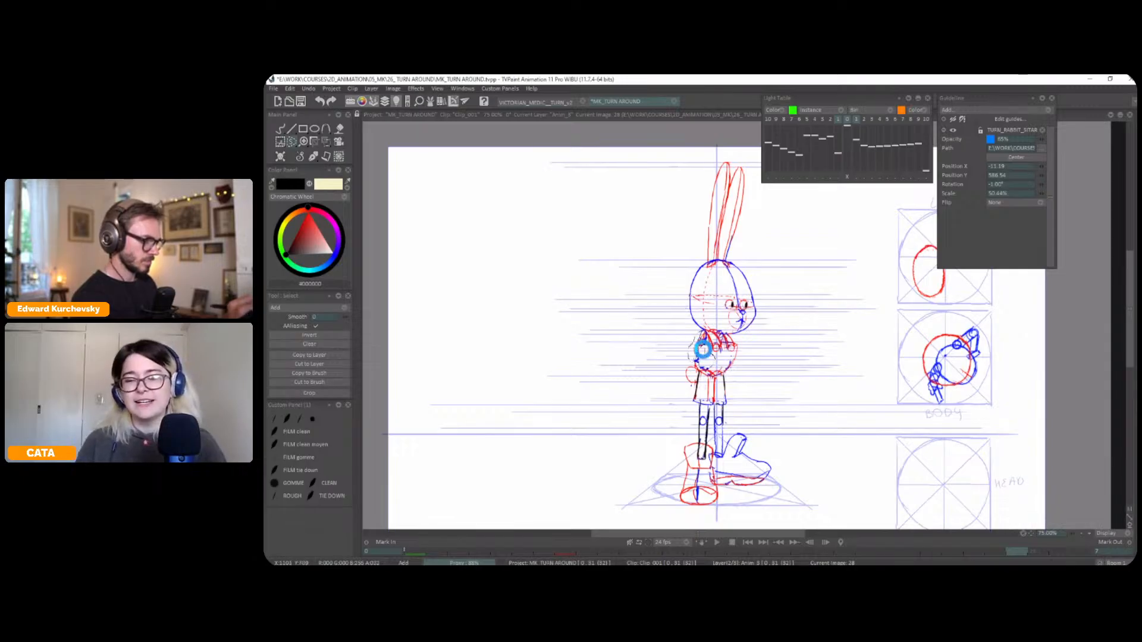
{"action": "left_click", "coordinate": [314, 157]}
{"action": "left_click", "coordinate": [298, 165]}
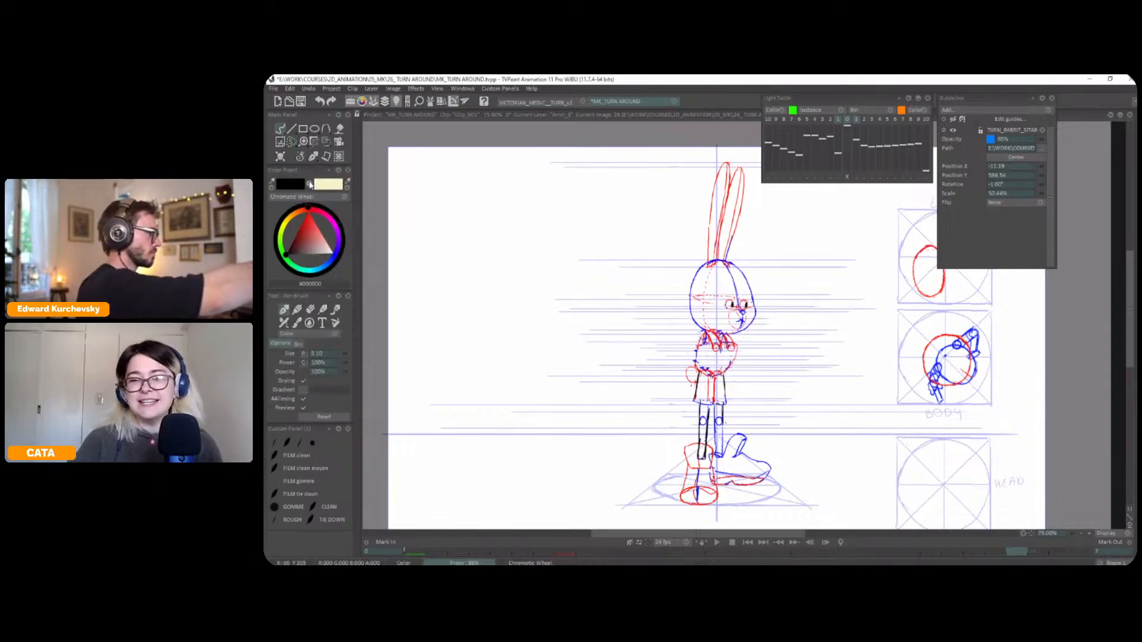
Compare frame 28 with the side and front views to examine where the near arm and case should sit
{"action": "left_click_drag", "start_coordinate": [771, 373], "coordinate": [784, 358]}
{"action": "key", "text": "ctrl+z"}
{"action": "key", "text": "Left"}
{"action": "key", "text": "Right"}
{"action": "key", "text": "Right"}
{"action": "key", "text": "Left"}
{"action": "key", "text": "Left"}
{"action": "key", "text": "Right"}
{"action": "key", "text": "Right"}
{"action": "key", "text": "Left"}
{"action": "key", "text": "Left"}
{"action": "key", "text": "Right"}
{"action": "key", "text": "Left"}
{"action": "key", "text": "Right"}
{"action": "key", "text": "i"}
{"action": "key", "text": "Left"}
{"action": "key", "text": "Right"}
{"action": "key", "text": "Left"}
{"action": "key", "text": "Right"}
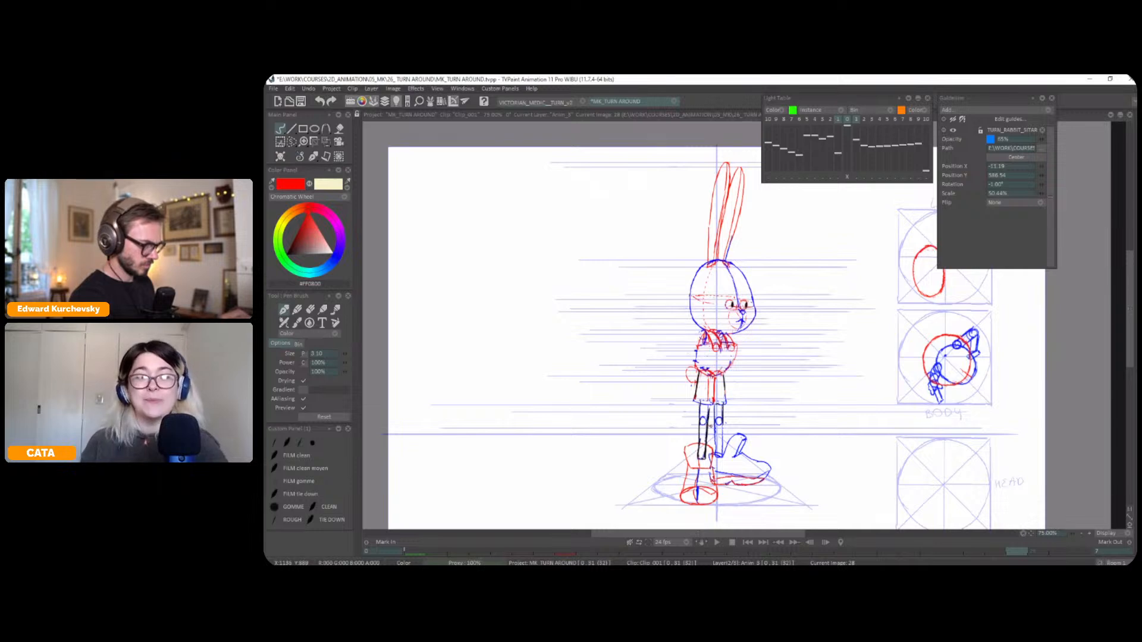
{"action": "key", "text": "Left"}
{"action": "key", "text": "Left"}
{"action": "key", "text": "Left"}
{"action": "key", "text": "Left"}
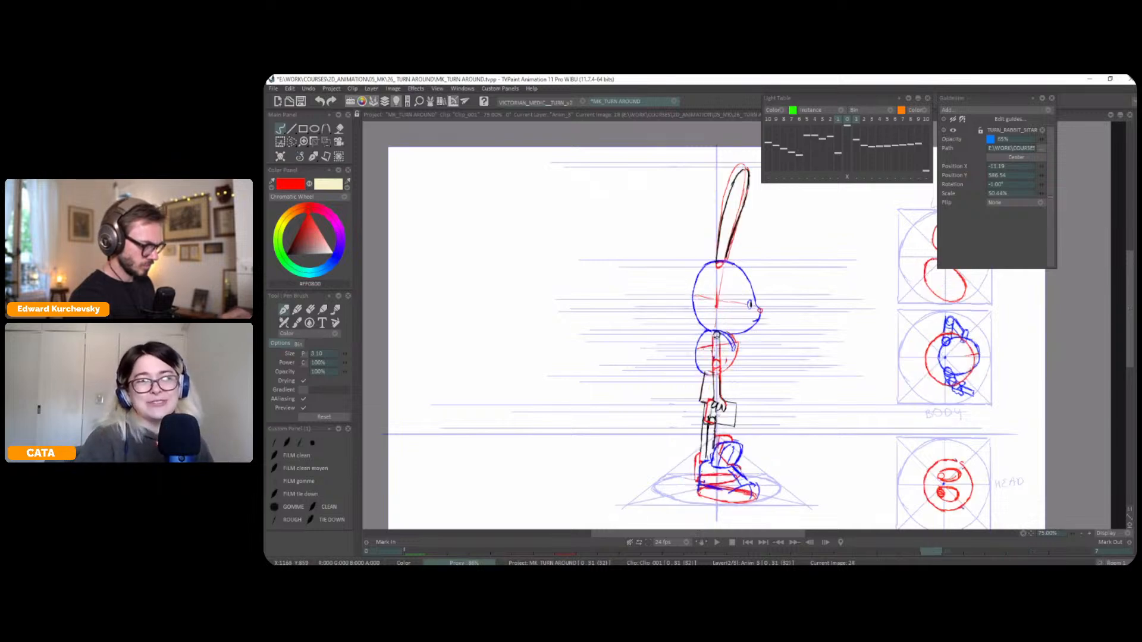
Rough in the case in red over the near leg, just below the shorts, on frame 28
{"action": "key", "text": "Right"}
{"action": "key", "text": "Right"}
{"action": "key", "text": "Right"}
{"action": "key", "text": "Right"}
{"action": "key", "text": "Left"}
{"action": "key", "text": "Left"}
{"action": "key", "text": "Left"}
{"action": "key", "text": "Left"}
{"action": "key", "text": "Right"}
{"action": "key", "text": "Right"}
{"action": "key", "text": "Right"}
{"action": "key", "text": "Right"}
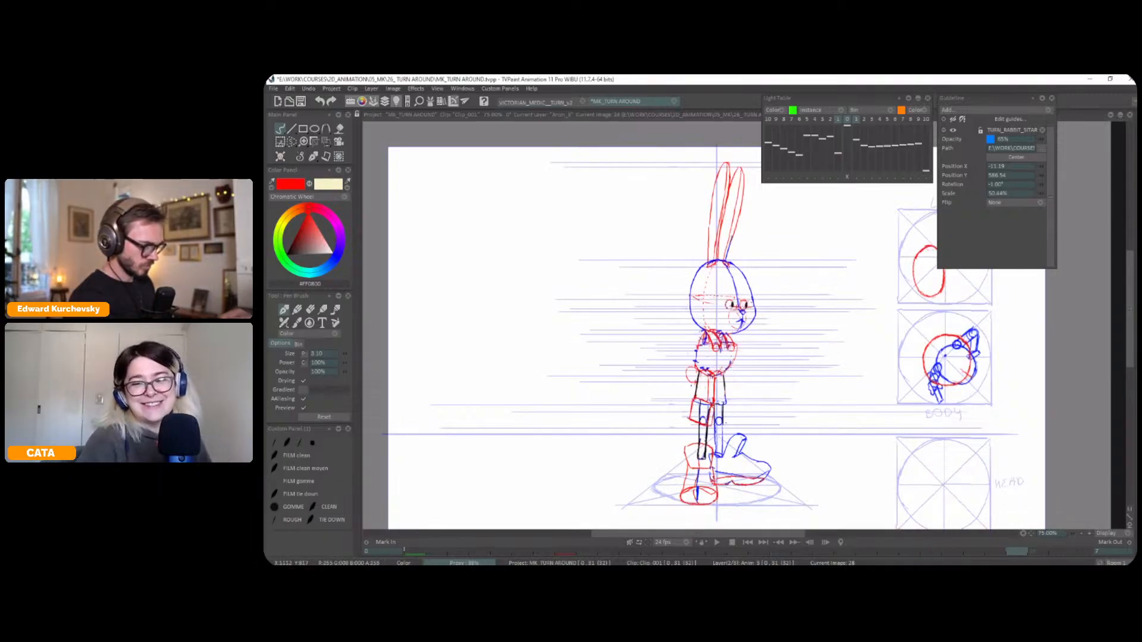
Firm up the case's top edge in red, checking against the neighbouring keys, and set the pen to black at size 4.10
{"action": "key", "text": "Left"}
{"action": "key", "text": "Left"}
{"action": "key", "text": "Left"}
{"action": "key", "text": "Left"}
{"action": "key", "text": "Right"}
{"action": "key", "text": "Right"}
{"action": "key", "text": "Right"}
{"action": "key", "text": "Right"}
{"action": "key", "text": "Left"}
{"action": "key", "text": "Left"}
{"action": "key", "text": "Left"}
{"action": "key", "text": "Left"}
{"action": "key", "text": "Right"}
{"action": "key", "text": "Right"}
{"action": "key", "text": "Right"}
{"action": "key", "text": "Right"}
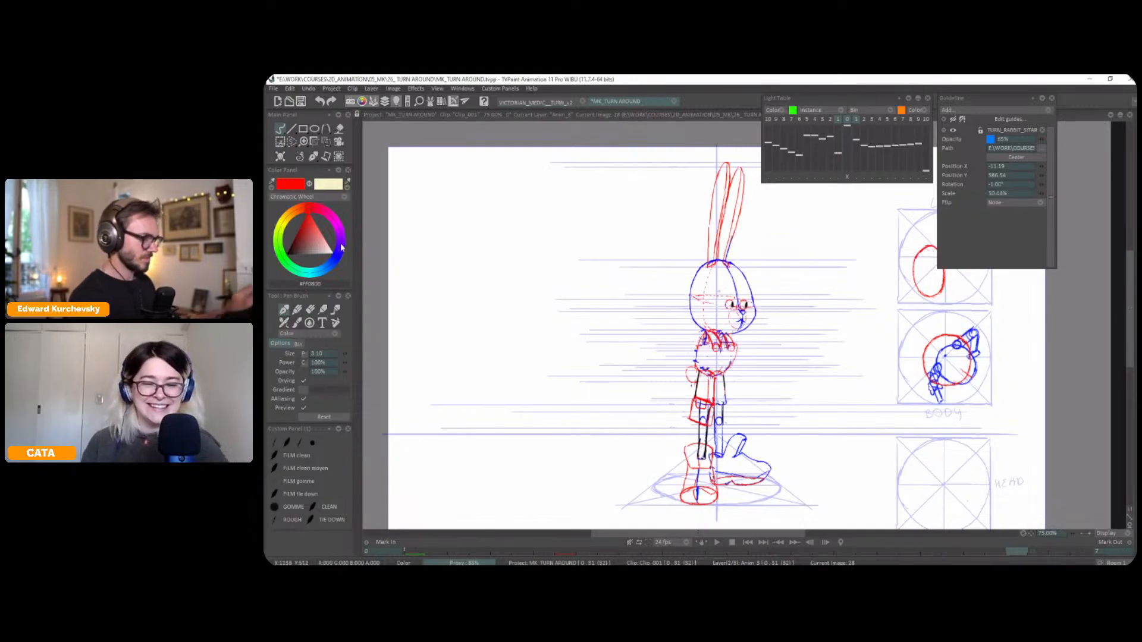
{"action": "key", "text": "1"}
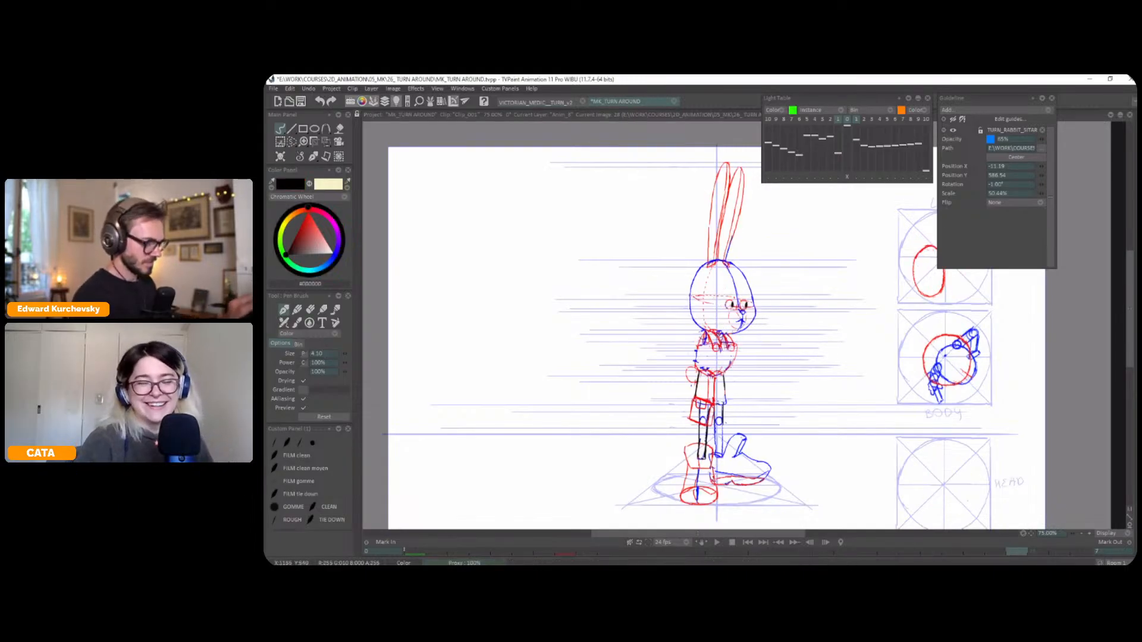
Try roughing in the near arm's shoulder joint, upper arm, elbow and forearm in black on frame 28
{"action": "left_click_drag", "start_coordinate": [705, 332], "coordinate": [704, 339]}
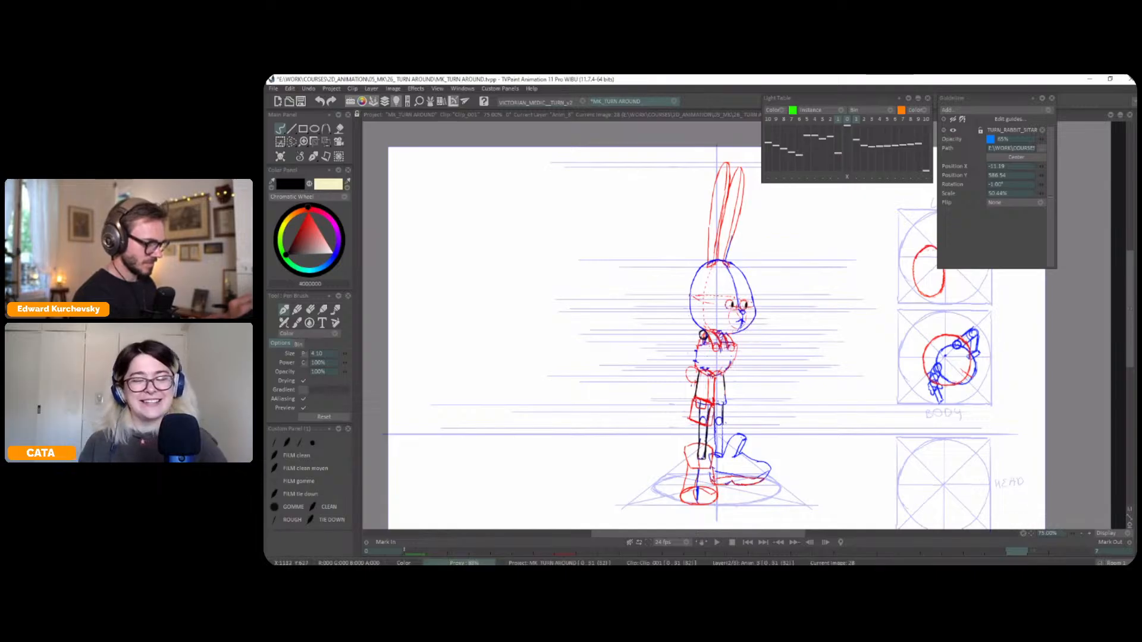
{"action": "key", "text": "Left"}
{"action": "key", "text": "Right"}
{"action": "key", "text": "Right"}
{"action": "key", "text": "Left"}
{"action": "key", "text": "Left"}
{"action": "key", "text": "Right"}
{"action": "key", "text": "Right"}
{"action": "key", "text": "Left"}
{"action": "left_click_drag", "start_coordinate": [699, 360], "coordinate": [697, 361]}
{"action": "key", "text": "Right"}
{"action": "key", "text": "Left"}
{"action": "left_click_drag", "start_coordinate": [693, 370], "coordinate": [690, 394]}
{"action": "key", "text": "Right"}
{"action": "key", "text": "Right"}
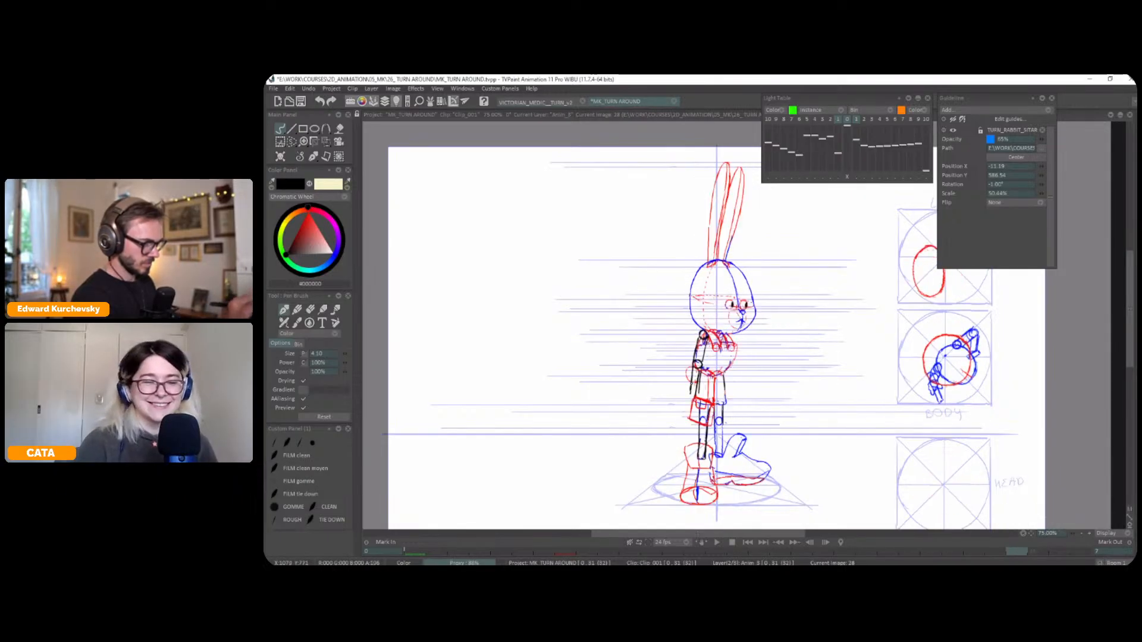
{"action": "key", "text": "Left"}
{"action": "key", "text": "Left"}
Undo the black strokes of the near arm
{"action": "key", "text": "ctrl+z"}
{"action": "key", "text": "ctrl+z"}
{"action": "key", "text": "ctrl+z"}
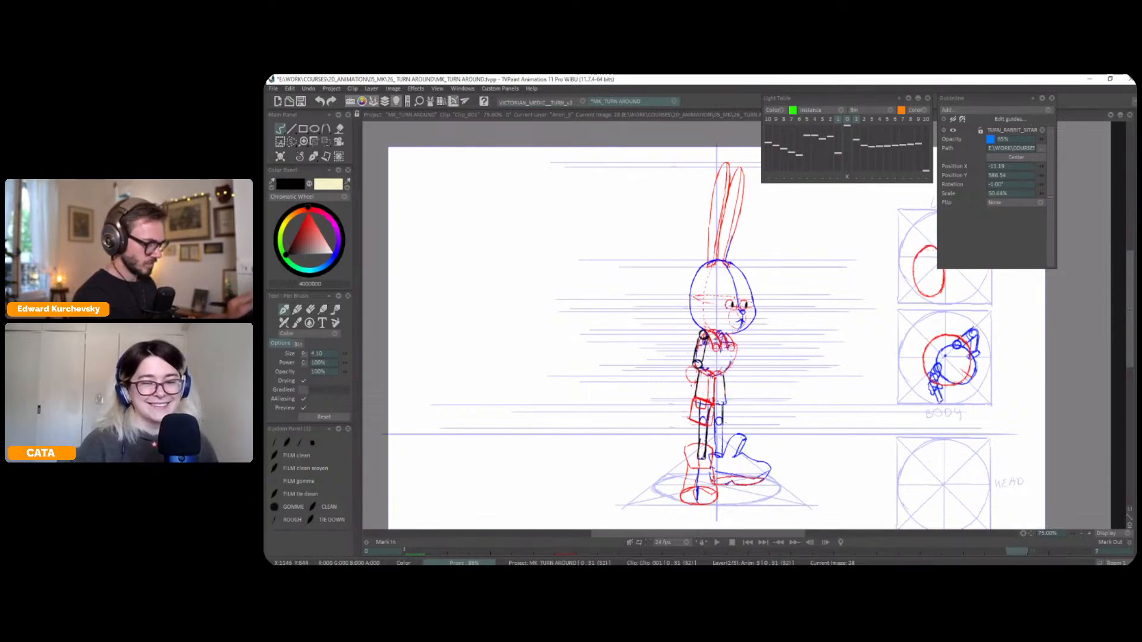
{"action": "key", "text": "ctrl+z"}
{"action": "key", "text": "ctrl+z"}
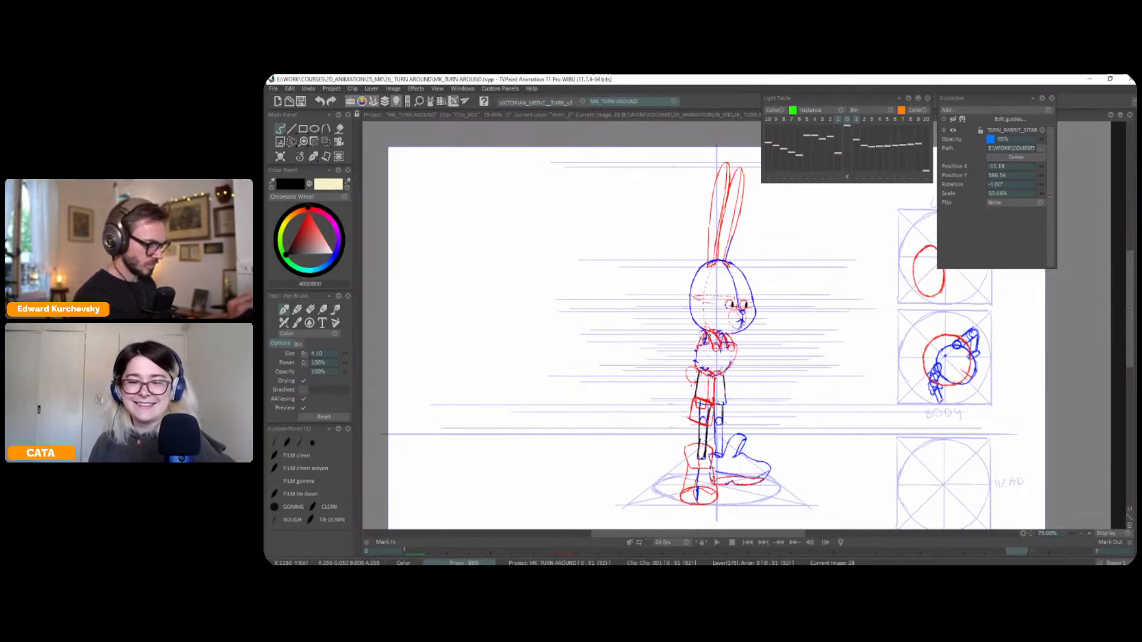
Redraw the near arm in black from the shoulder joint through the elbow down to the wrist above the case
{"action": "left_click_drag", "start_coordinate": [705, 332], "coordinate": [707, 336]}
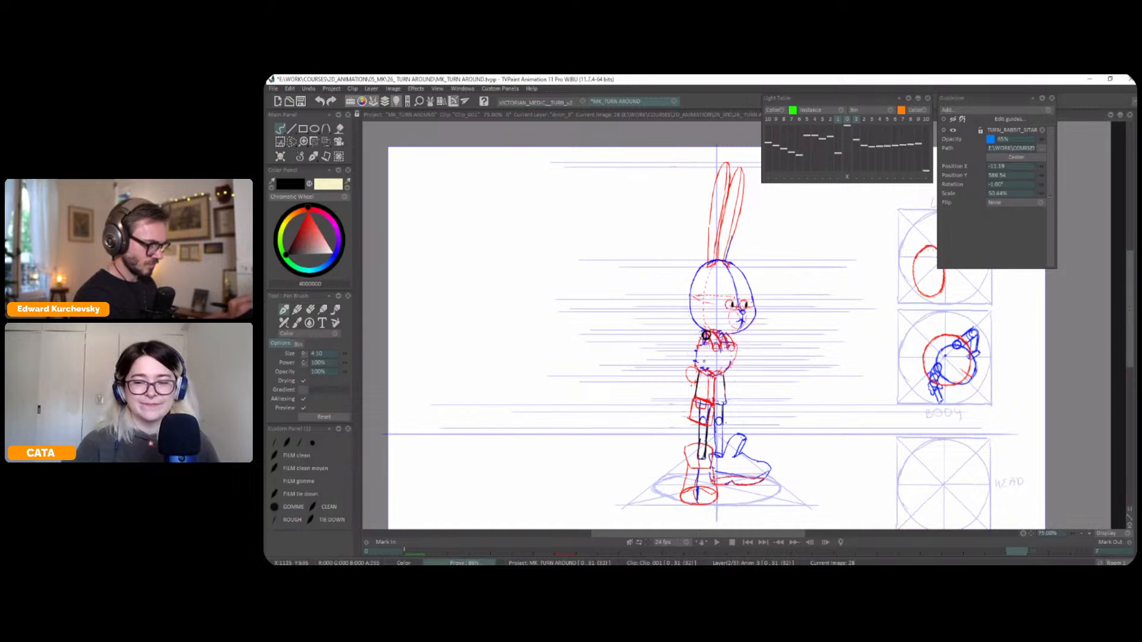
{"action": "key", "text": "Right"}
{"action": "key", "text": "Left"}
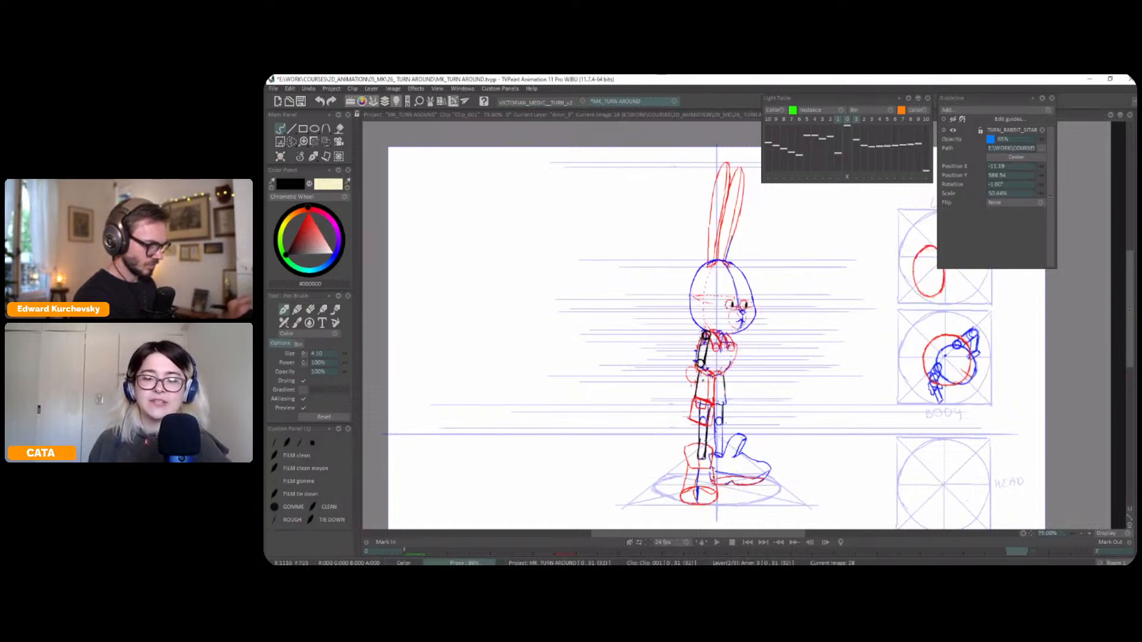
{"action": "key", "text": "Right"}
{"action": "key", "text": "Left"}
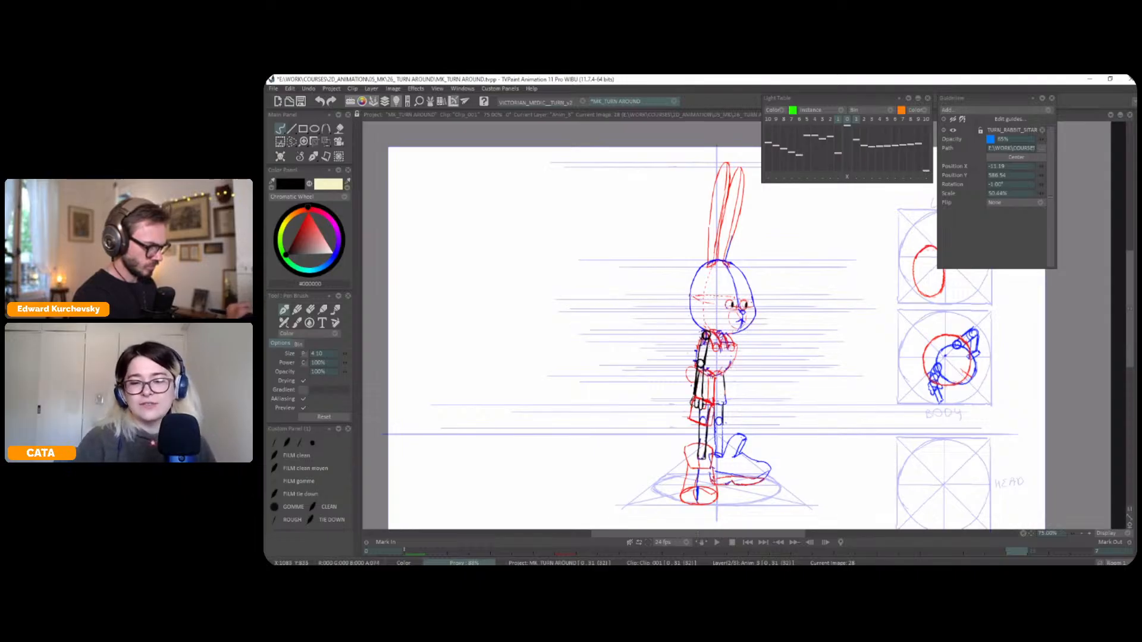
Draw the near hand and outline the case in black over the red rough, redrawing the case's back edge
{"action": "key", "text": "Left"}
{"action": "key", "text": "Right"}
{"action": "key", "text": "Right"}
{"action": "key", "text": "Left"}
{"action": "key", "text": "Left"}
{"action": "key", "text": "Right"}
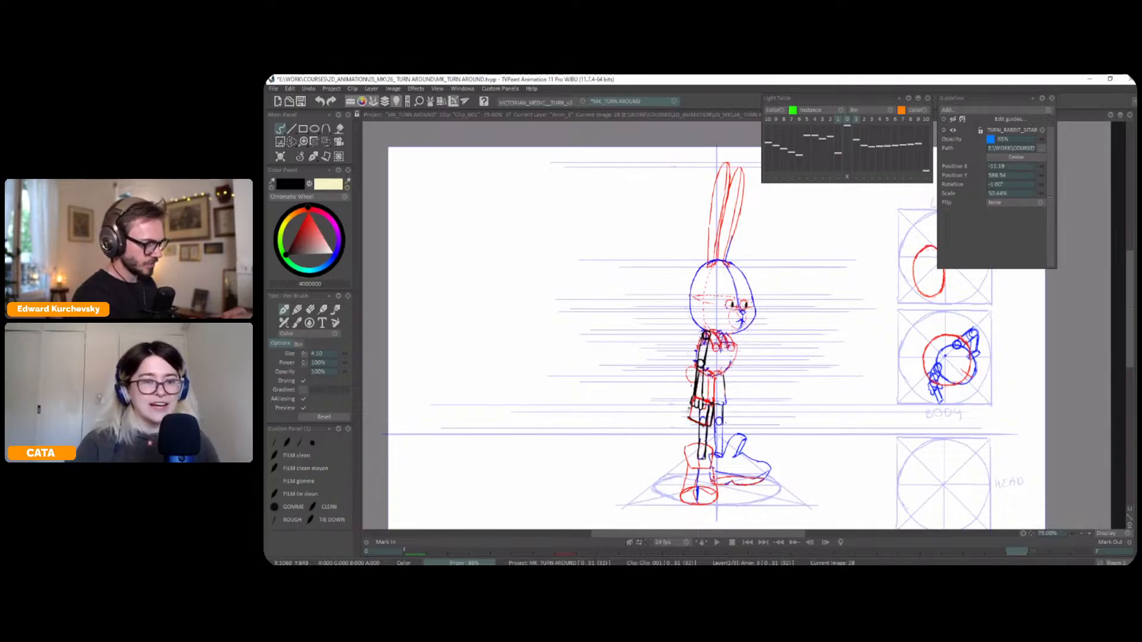
{"action": "key", "text": "ctrl+z"}
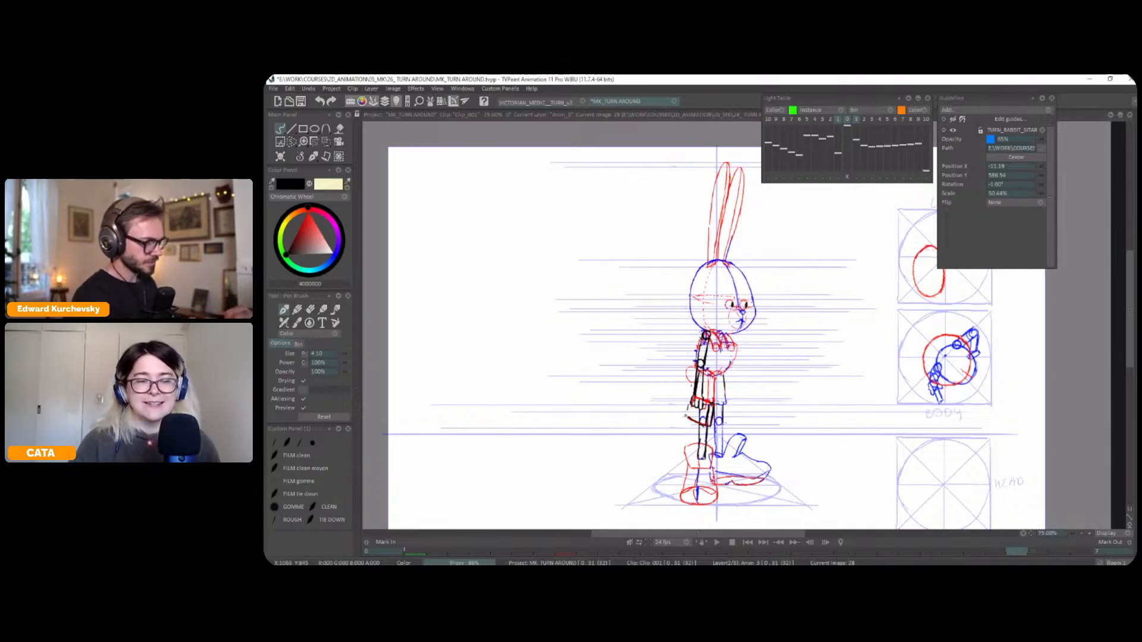
{"action": "left_click_drag", "start_coordinate": [691, 401], "coordinate": [687, 417]}
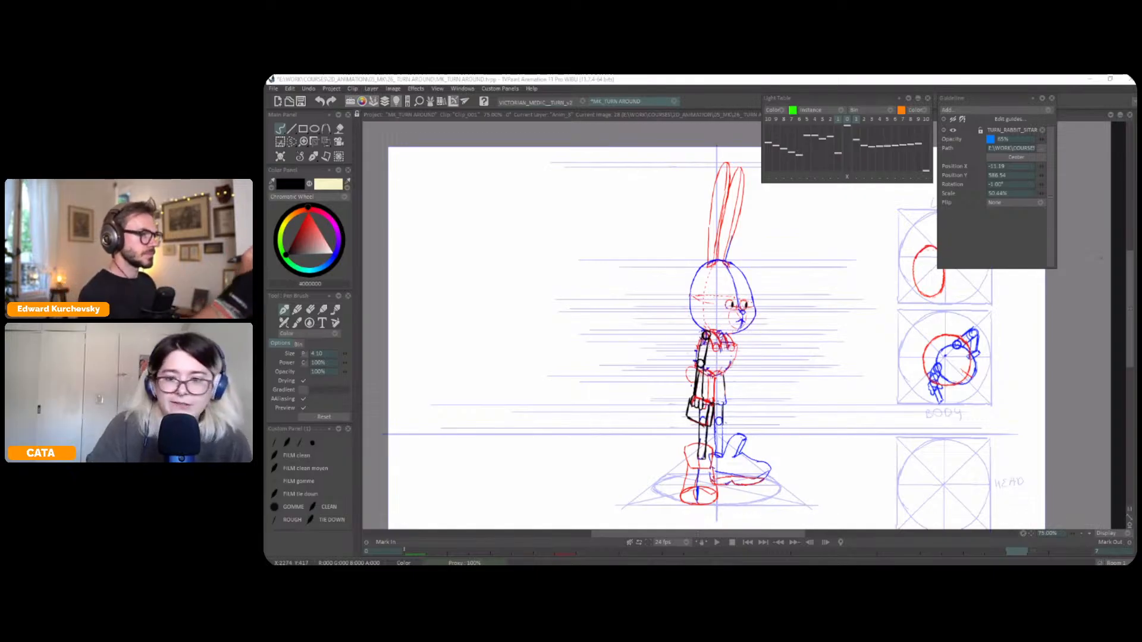
Flip between the side view, frame 28 and the front view to check the new arm and case through the rotation
{"action": "left_click_drag", "start_coordinate": [758, 269], "coordinate": [741, 258]}
{"action": "key", "text": "Left"}
{"action": "key", "text": "Left"}
{"action": "key", "text": "Left"}
{"action": "key", "text": "Left"}
{"action": "key", "text": "Right"}
{"action": "key", "text": "Right"}
{"action": "key", "text": "Right"}
{"action": "key", "text": "Right"}
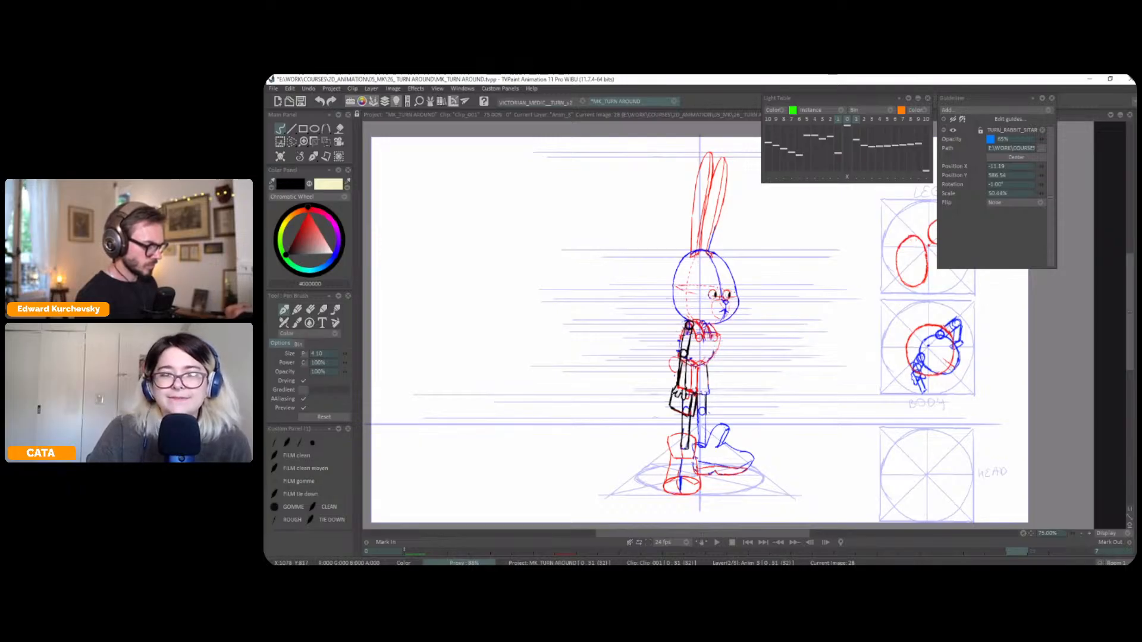
{"action": "key", "text": "Left"}
{"action": "key", "text": "Right"}
{"action": "key", "text": "Right"}
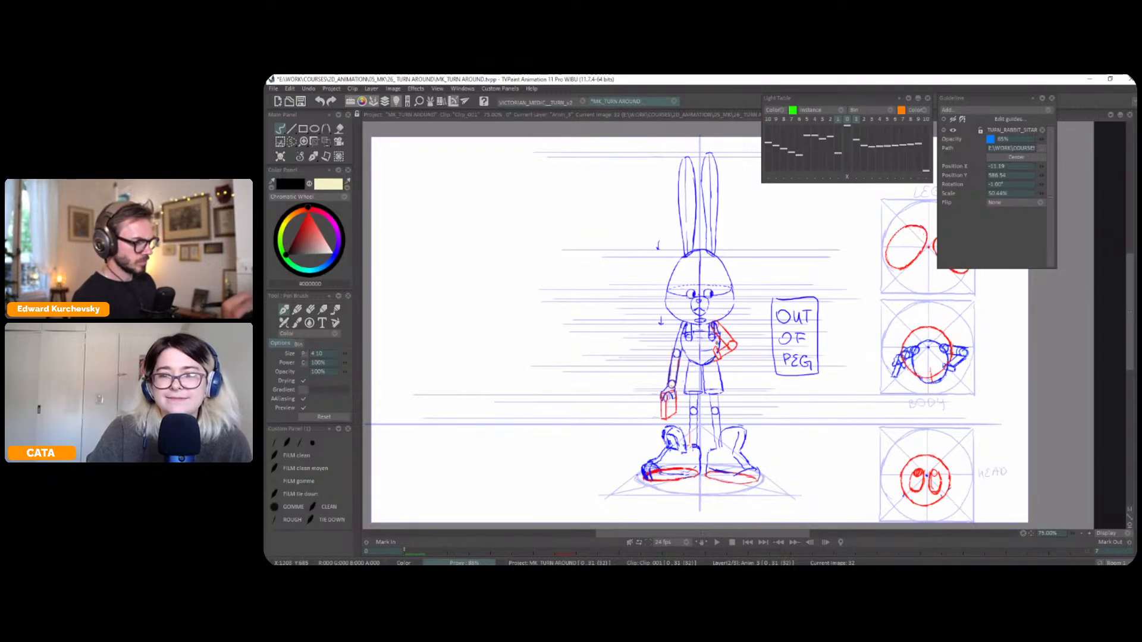
{"action": "key", "text": "Left"}
{"action": "key", "text": "Left"}
{"action": "key", "text": "Right"}
{"action": "key", "text": "Right"}
{"action": "key", "text": "Left"}
{"action": "key", "text": "Right"}
{"action": "key", "text": "Left"}
{"action": "key", "text": "Left"}
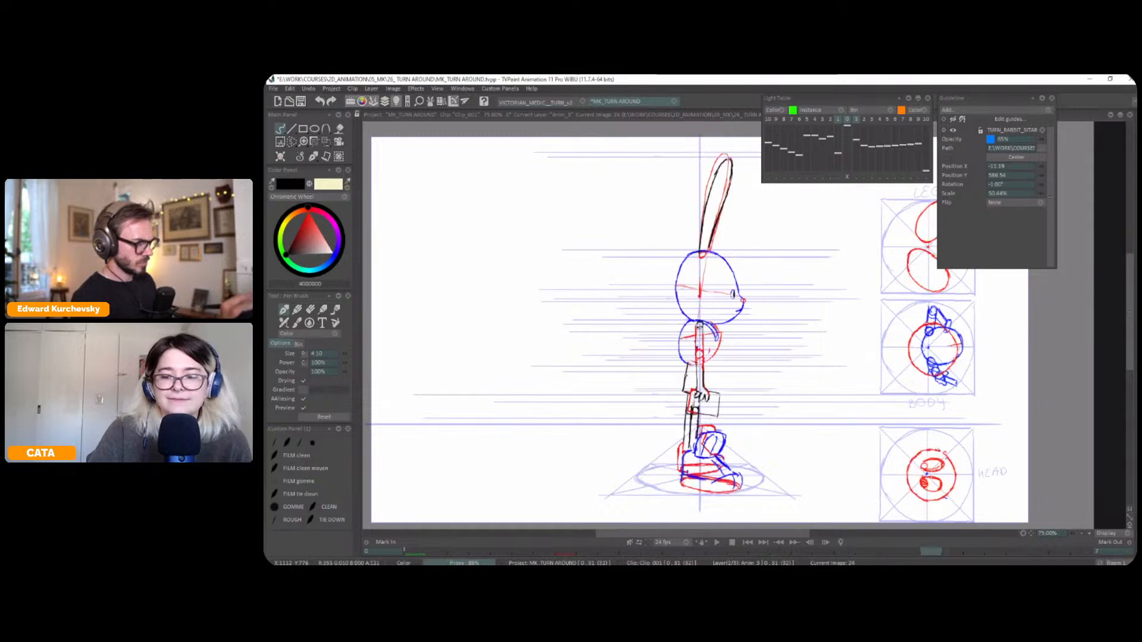
{"action": "key", "text": "Right"}
{"action": "key", "text": "Right"}
{"action": "key", "text": "Left"}
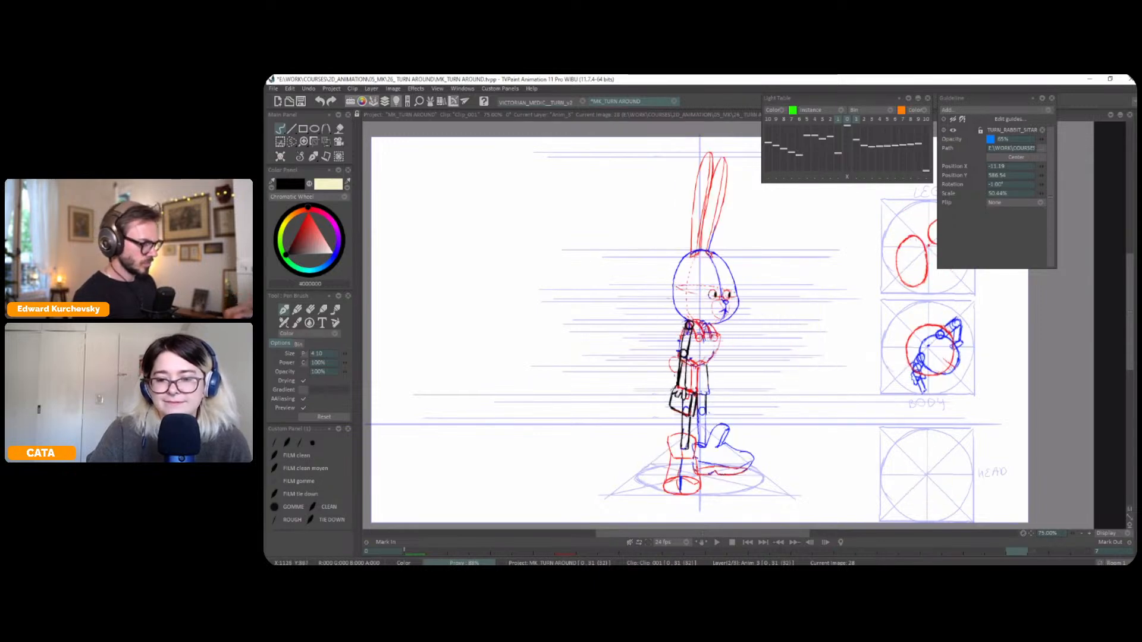
{"action": "key", "text": "Left"}
{"action": "key", "text": "Right"}
{"action": "key", "text": "Right"}
{"action": "key", "text": "Left"}
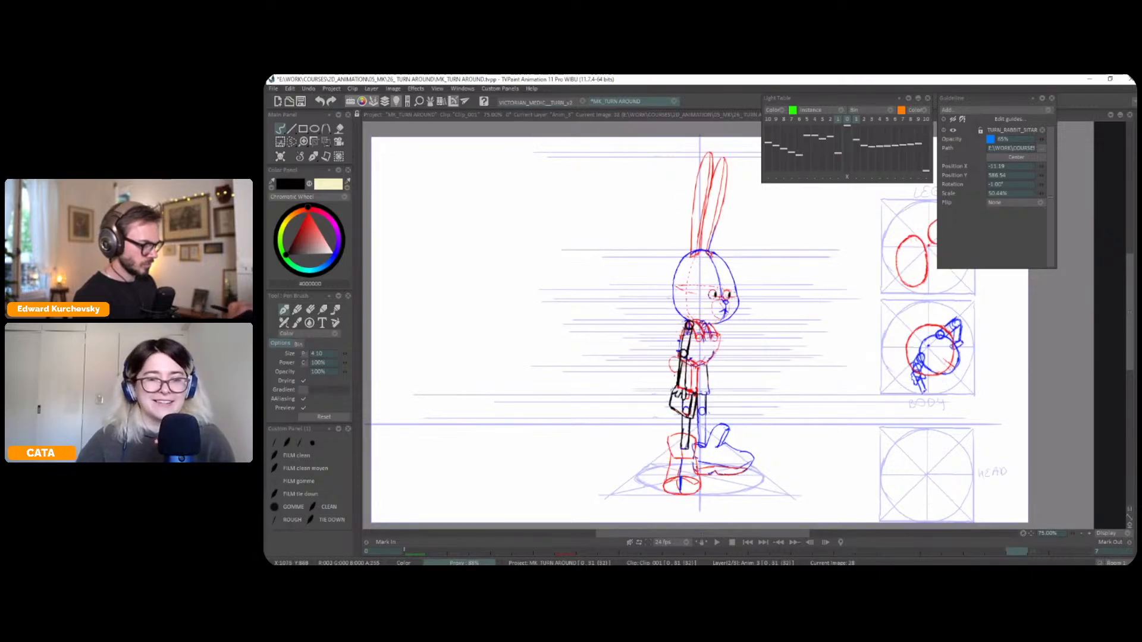
Select the near hand area on frame 28 and adjust its placement over the case with a transform
{"action": "key", "text": "Left"}
{"action": "key", "text": "Right"}
{"action": "key", "text": "Right"}
{"action": "key", "text": "Left"}
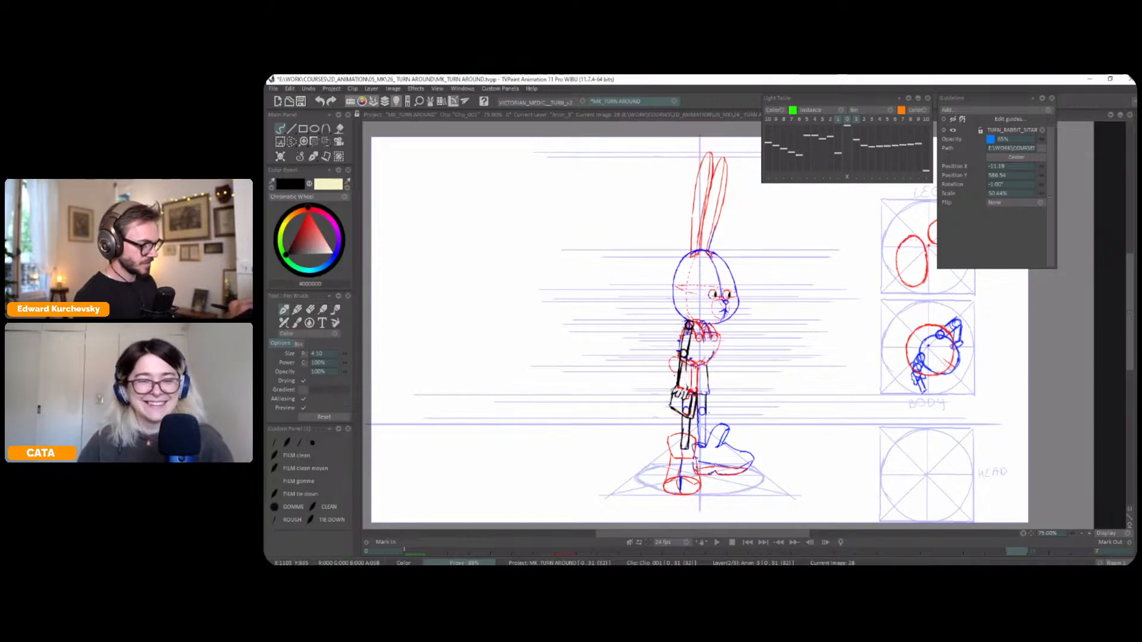
{"action": "key", "text": "s"}
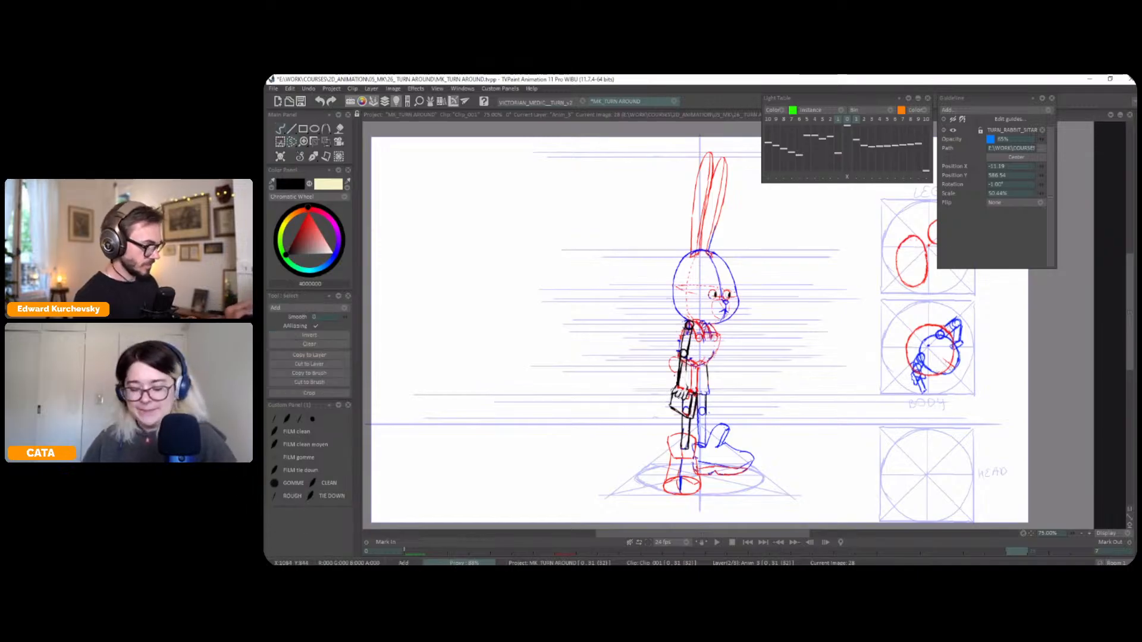
{"action": "key", "text": "ctrl+t"}
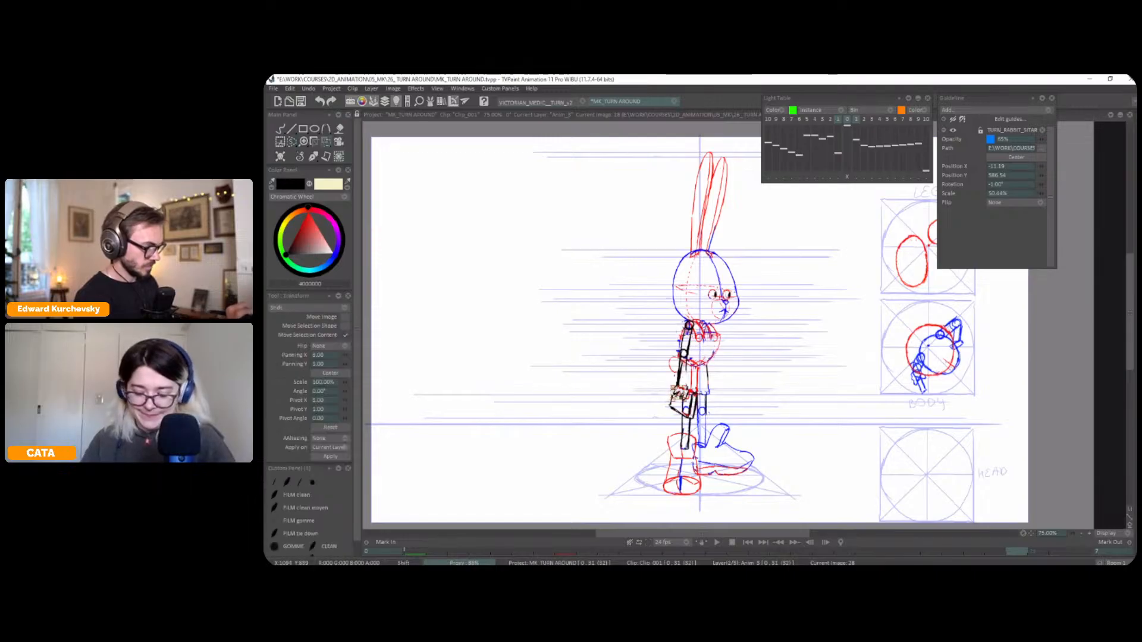
{"action": "left_click", "coordinate": [297, 157]}
Flip between the side view, frame 28 and the front view to examine how the arms rotate
{"action": "key", "text": "Right"}
{"action": "key", "text": "Left"}
{"action": "key", "text": "Left"}
{"action": "key", "text": "Right"}
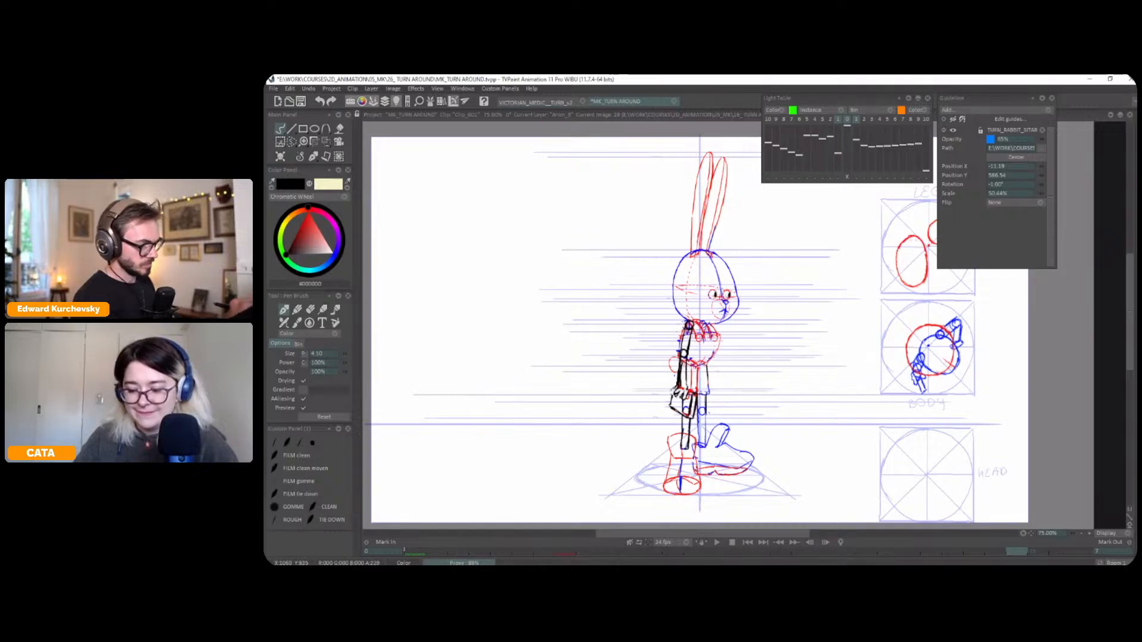
{"action": "key", "text": "Left"}
{"action": "key", "text": "Right"}
{"action": "key", "text": "Right"}
{"action": "key", "text": "Left"}
{"action": "key", "text": "Left"}
{"action": "key", "text": "Right"}
{"action": "key", "text": "Left"}
{"action": "key", "text": "Right"}
{"action": "key", "text": "Right"}
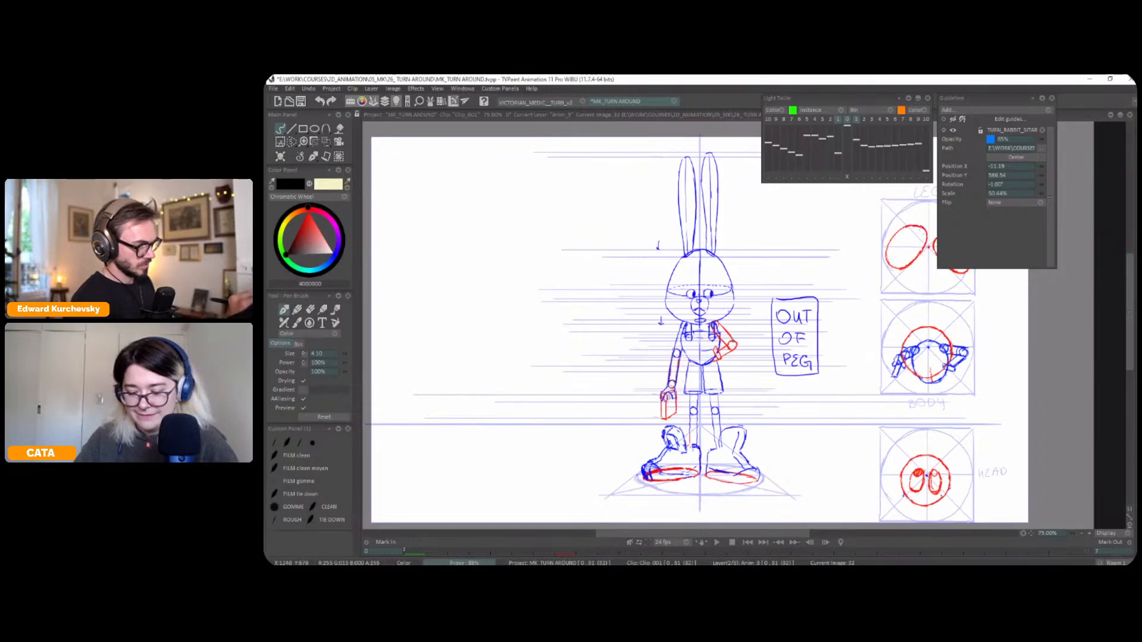
{"action": "key", "text": "Left"}
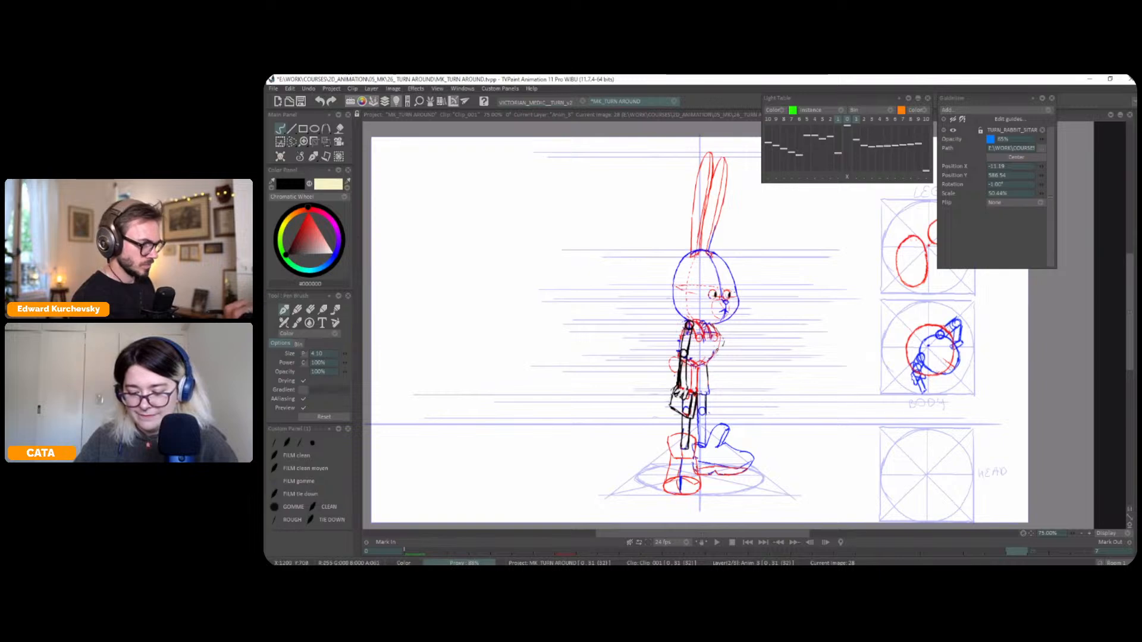
Draw the far arm's bent elbow in black beside the chest on frame 28, comparing it with the neighbouring frames
{"action": "key", "text": "Right"}
{"action": "key", "text": "Left"}
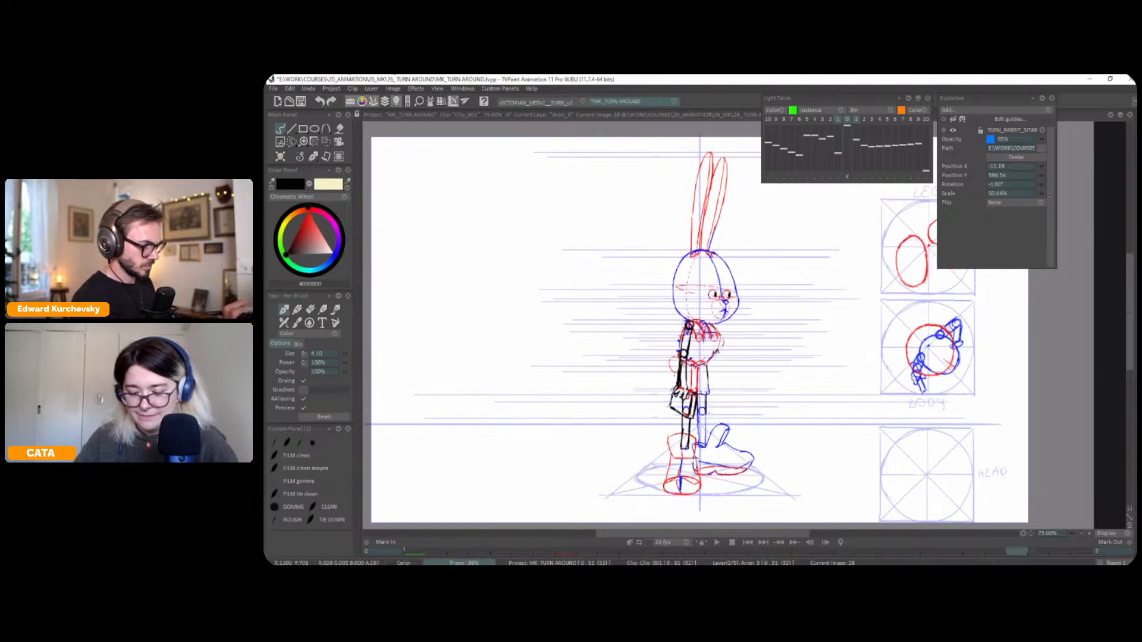
{"action": "mouse_move", "coordinate": [719, 353]}
{"action": "left_mouse_down"}
{"action": "mouse_move", "coordinate": [715, 324]}
{"action": "mouse_move", "coordinate": [718, 350]}
{"action": "left_mouse_up"}
{"action": "key", "text": "Left"}
{"action": "key", "text": "Right"}
{"action": "key", "text": "Right"}
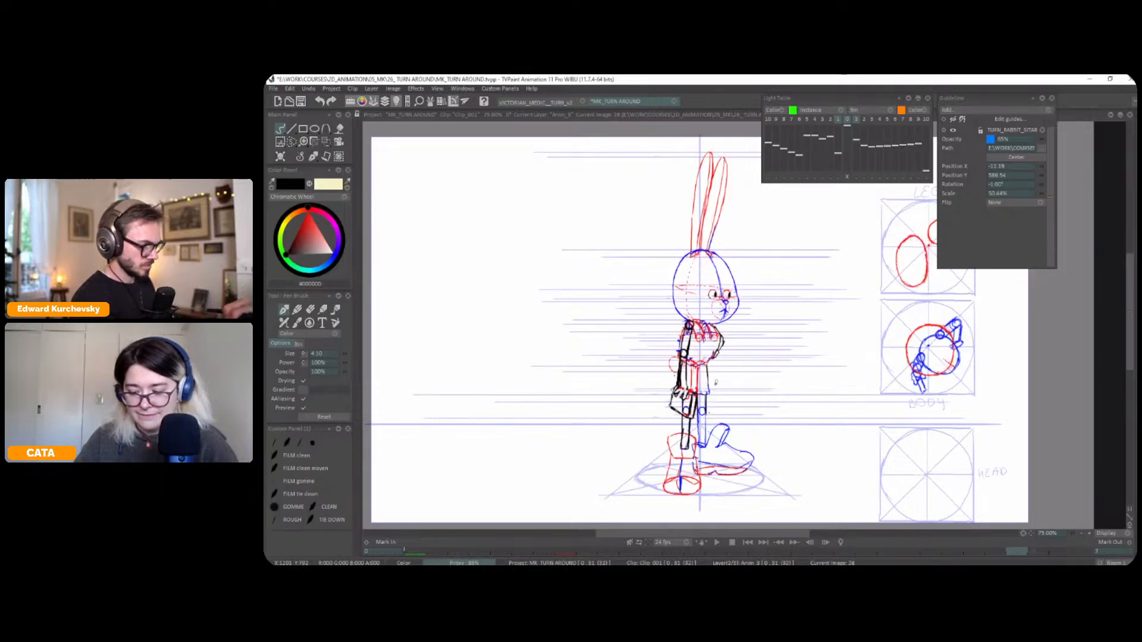
{"action": "key", "text": "Left"}
{"action": "key", "text": "Left"}
{"action": "key", "text": "Right"}
{"action": "key", "text": "Right"}
{"action": "key", "text": "Left"}
{"action": "key", "text": "Right"}
Play back the turnaround to check the full rotation and stop on frame 28
{"action": "key", "text": "Return"}
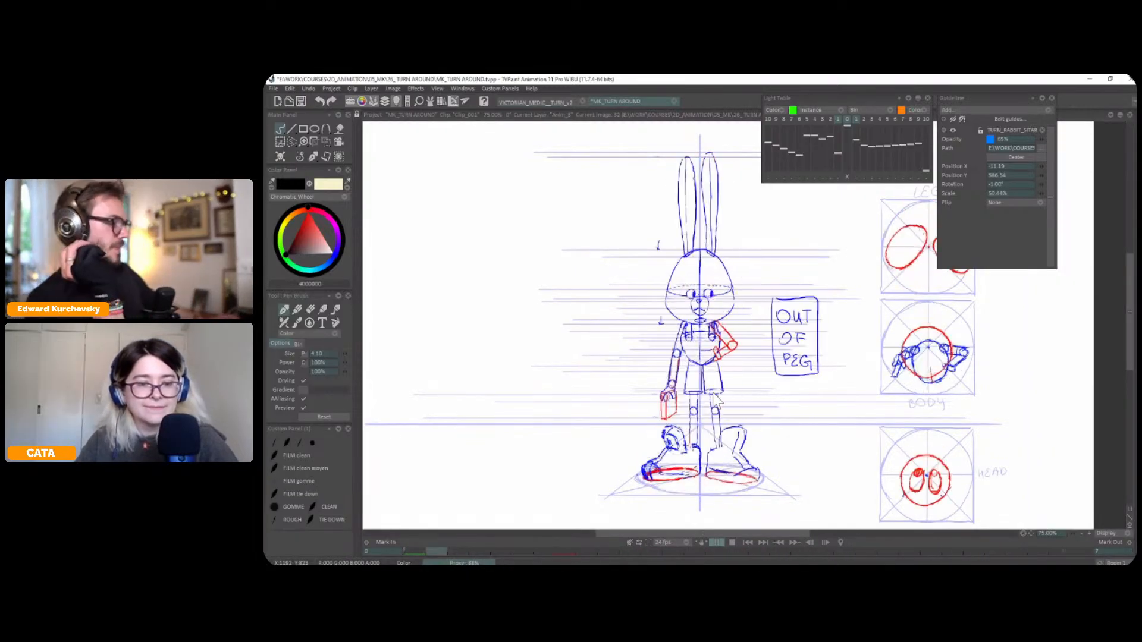
{"action": "left_click", "coordinate": [713, 392]}
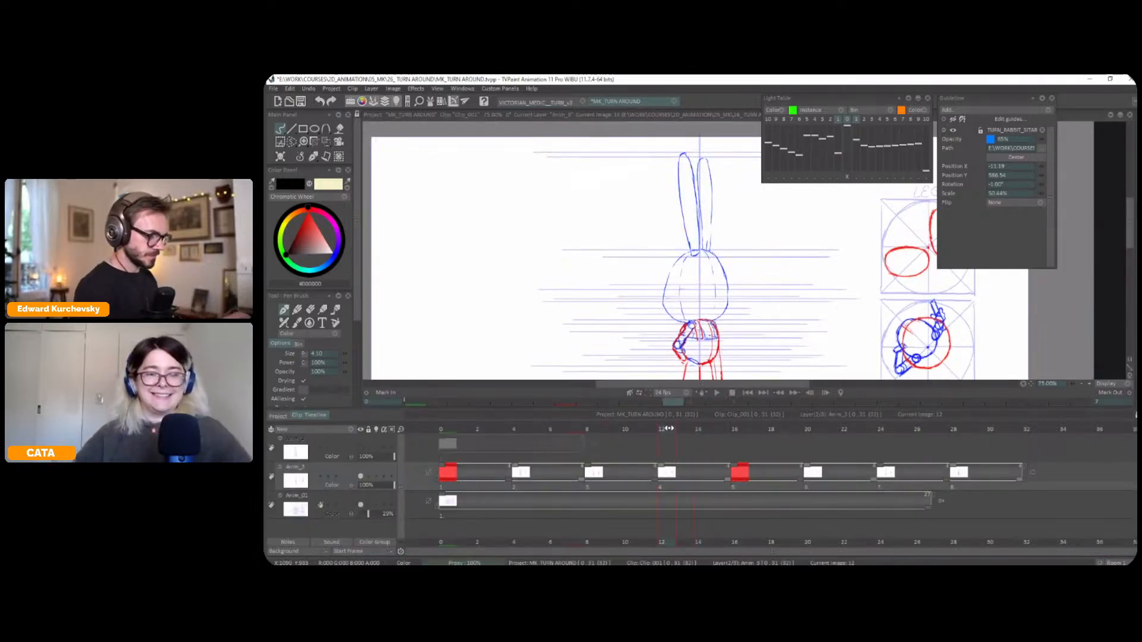
{"action": "key", "text": "Return"}
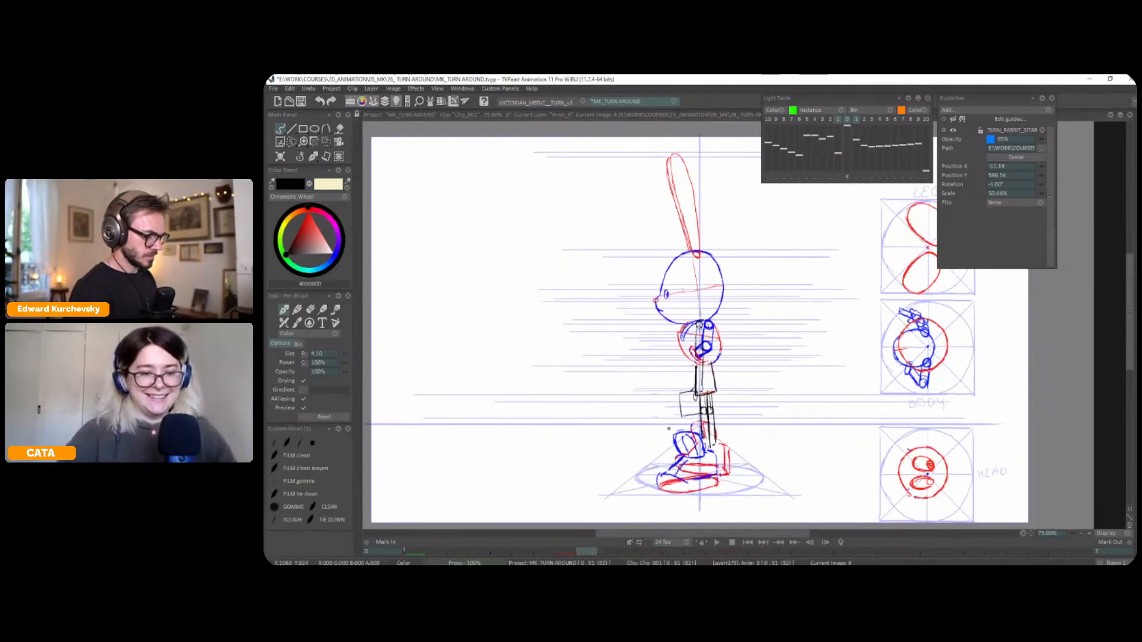
{"action": "left_click", "coordinate": [747, 542]}
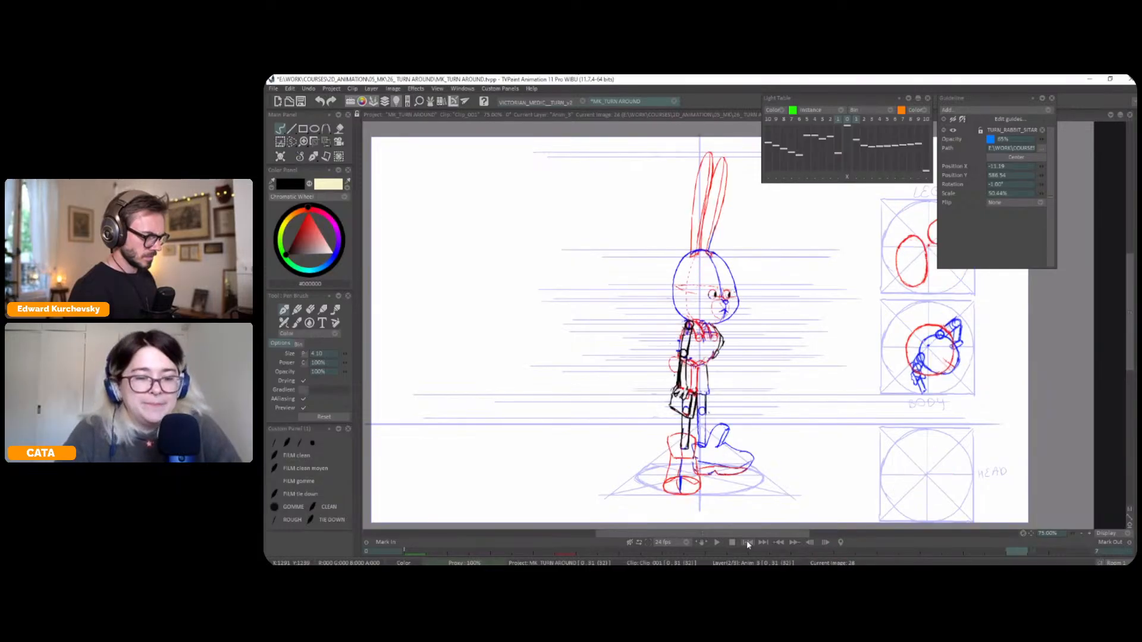
Lasso the near foot on frame 28, shift it slightly with a transform and touch up the ankle line in black
{"action": "mouse_move", "coordinate": [819, 444]}
{"action": "left_mouse_down"}
{"action": "mouse_move", "coordinate": [756, 444]}
{"action": "mouse_move", "coordinate": [756, 455]}
{"action": "left_mouse_up"}
{"action": "key", "text": "s"}
{"action": "mouse_move", "coordinate": [640, 489]}
{"action": "left_mouse_down"}
{"action": "mouse_move", "coordinate": [642, 461]}
{"action": "mouse_move", "coordinate": [602, 462]}
{"action": "mouse_move", "coordinate": [635, 512]}
{"action": "mouse_move", "coordinate": [629, 504]}
{"action": "left_mouse_up"}
{"action": "key", "text": "ctrl+t"}
{"action": "key", "text": "Return"}
{"action": "key", "text": "ctrl+d"}
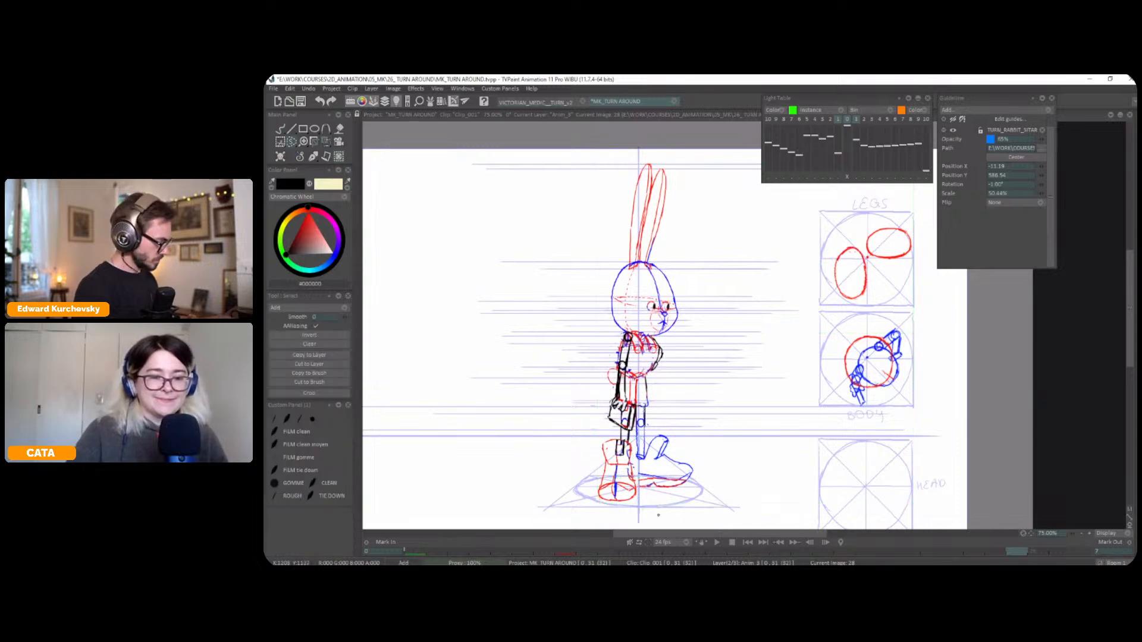
{"action": "left_click", "coordinate": [313, 156]}
{"action": "left_click", "coordinate": [302, 167]}
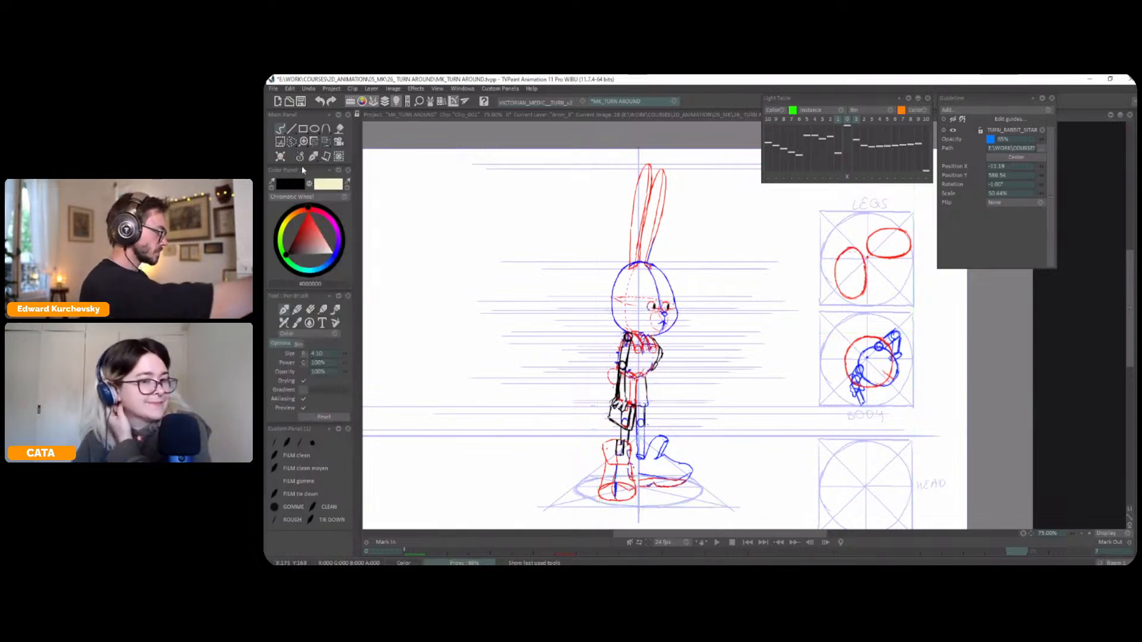
{"action": "left_click_drag", "start_coordinate": [636, 456], "coordinate": [632, 467]}
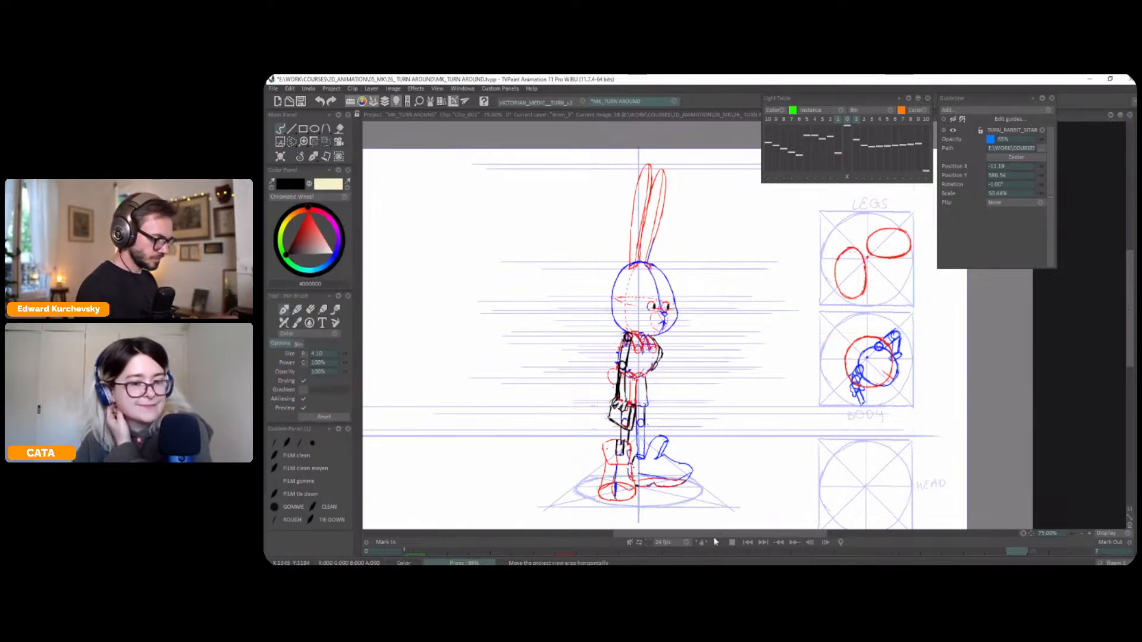
Lasso the whole back-view rabbit on frame 12 and copy it to a custom brush
{"action": "key", "text": "Left"}
{"action": "key", "text": "Left"}
{"action": "key", "text": "Left"}
{"action": "key", "text": "Left"}
{"action": "key", "text": "Left"}
{"action": "key", "text": "Left"}
{"action": "key", "text": "Left"}
{"action": "key", "text": "Left"}
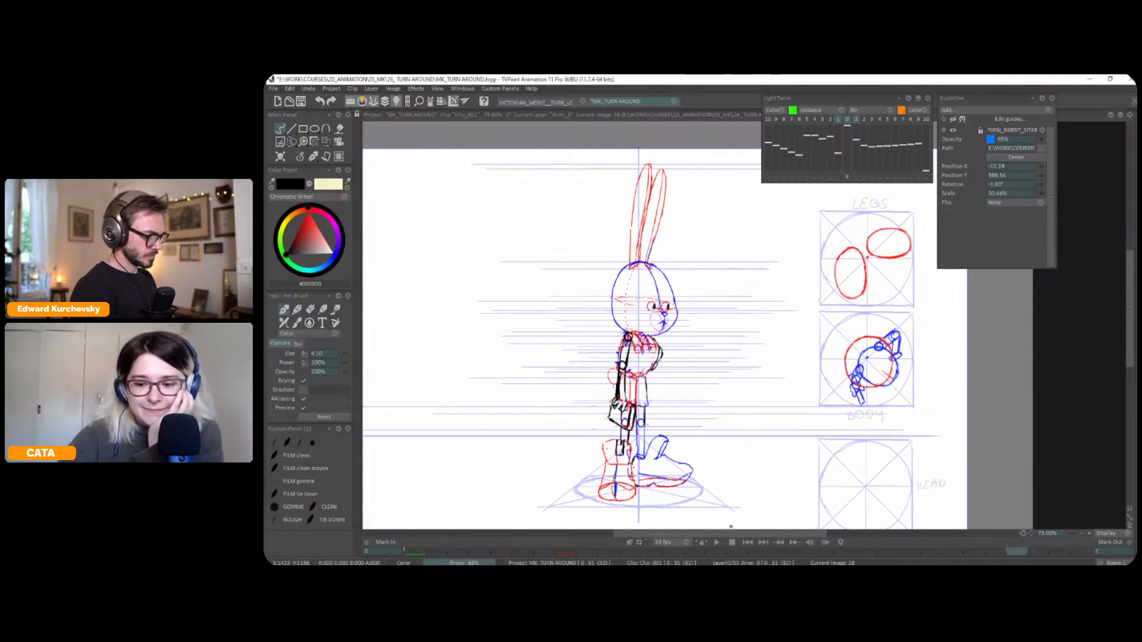
{"action": "key", "text": "Left"}
{"action": "key", "text": "Right"}
{"action": "key", "text": "Right"}
{"action": "key", "text": "Left"}
{"action": "key", "text": "Left"}
{"action": "key", "text": "Left"}
{"action": "key", "text": "s"}
{"action": "mouse_move", "coordinate": [684, 235]}
{"action": "left_mouse_down"}
{"action": "mouse_move", "coordinate": [604, 529]}
{"action": "mouse_move", "coordinate": [694, 253]}
{"action": "left_mouse_up"}
{"action": "left_click", "coordinate": [311, 373]}
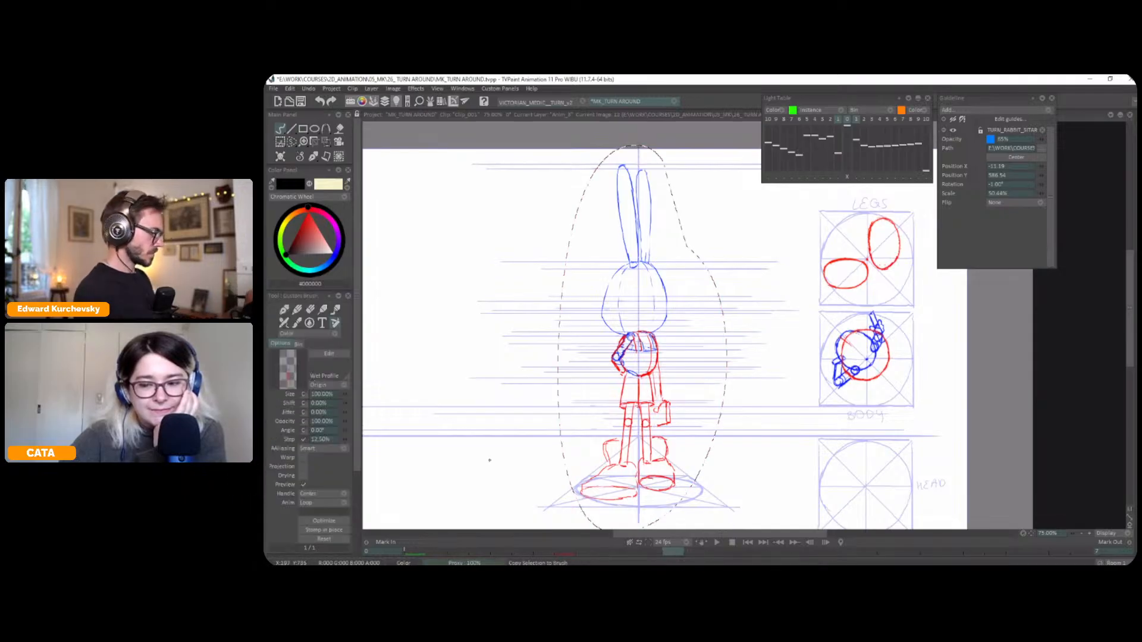
Stamp the copied rabbit mirrored on frame 20, aligned to the centre line, and clear the selection
{"action": "key", "text": "Right"}
{"action": "key", "text": "Right"}
{"action": "key", "text": "ctrl+d"}
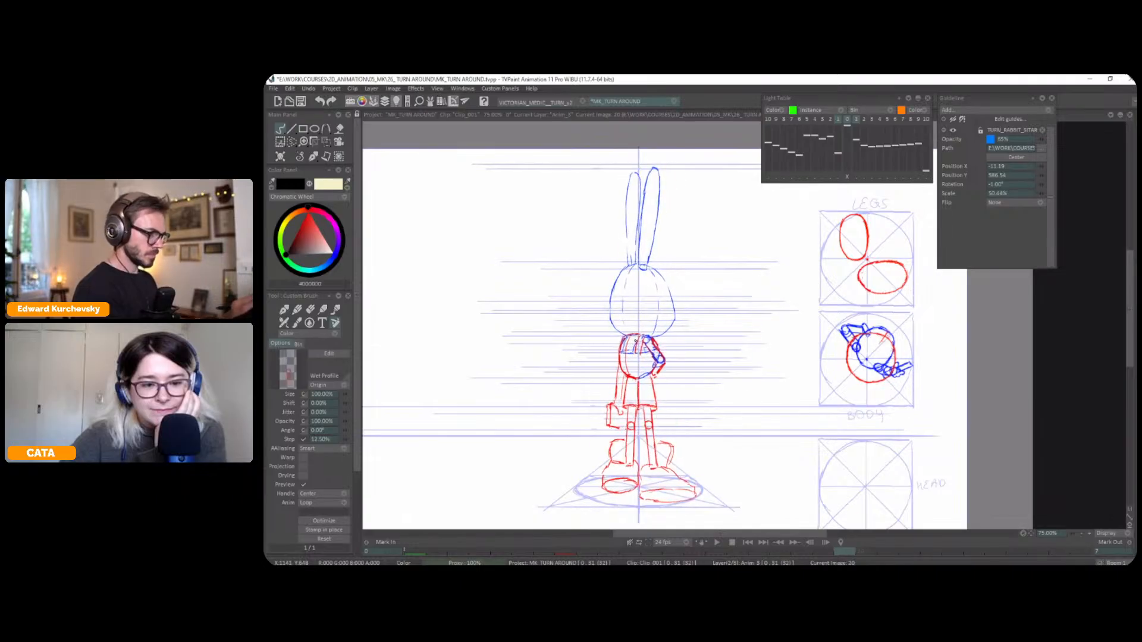
Compare the mirrored rabbit on frame 20 with the neighbouring drawings using the light table and flipping to frame 16
{"action": "key", "text": "l"}
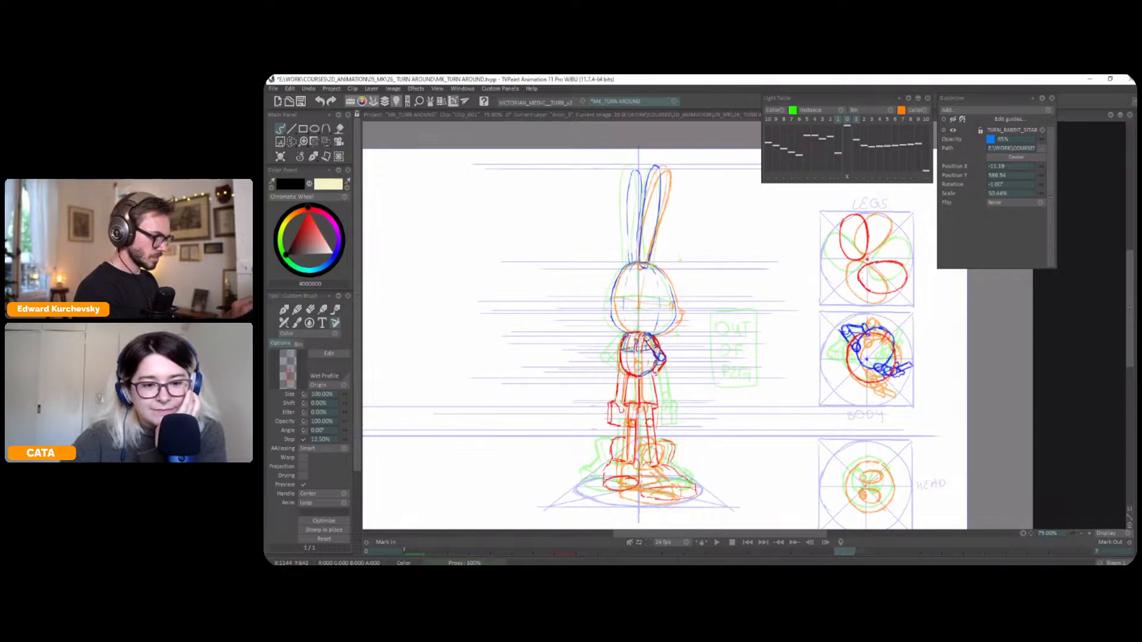
{"action": "left_click", "coordinate": [637, 341]}
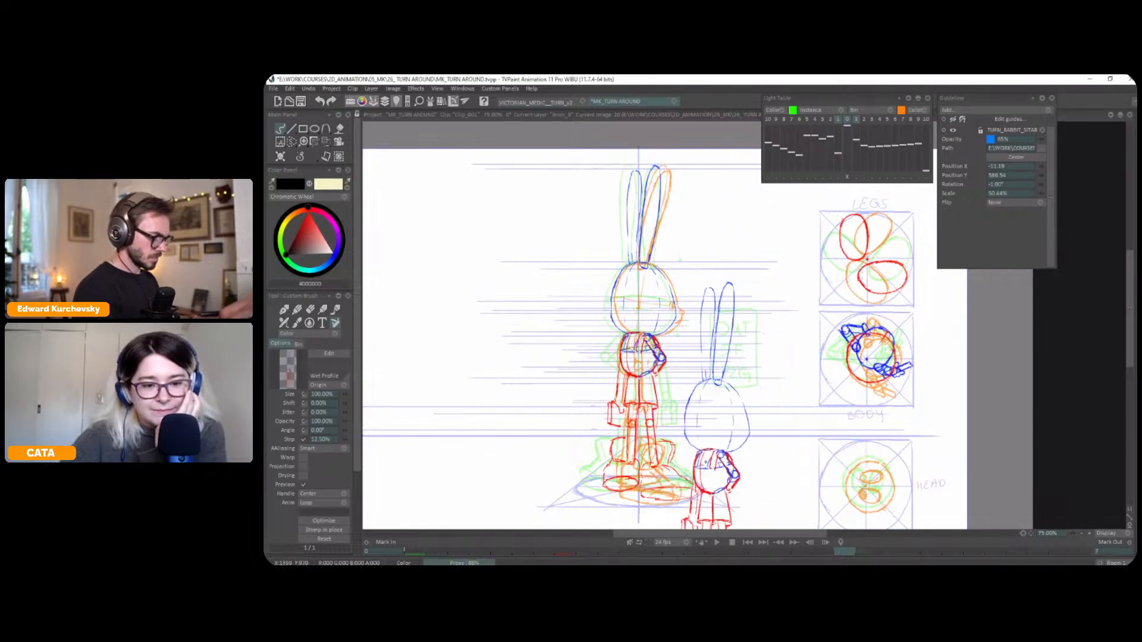
{"action": "key", "text": "l"}
{"action": "left_click", "coordinate": [291, 142]}
{"action": "key", "text": "Left"}
{"action": "key", "text": "Right"}
{"action": "key", "text": "Left"}
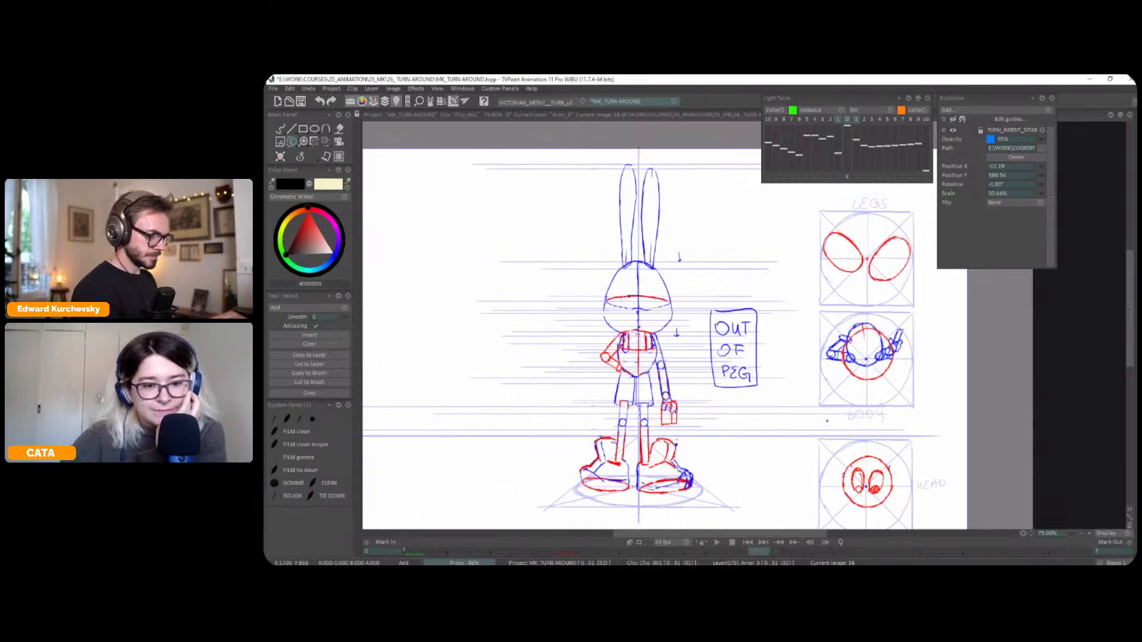
{"action": "key", "text": "Right"}
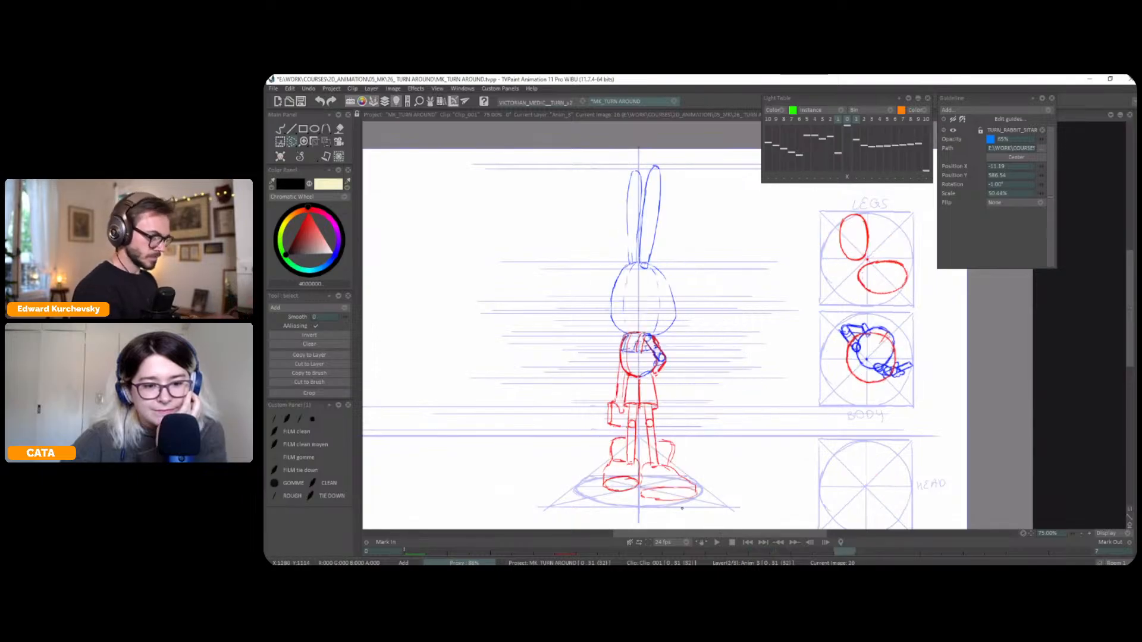
Lasso the right foot on frame 20 and skew it inward toward the centre line with the Perspective tool
{"action": "mouse_move", "coordinate": [682, 509]}
{"action": "left_mouse_down"}
{"action": "mouse_move", "coordinate": [651, 422]}
{"action": "mouse_move", "coordinate": [676, 516]}
{"action": "left_mouse_up"}
{"action": "key", "text": "l"}
{"action": "key", "text": "l"}
{"action": "key", "text": "ctrl+t"}
{"action": "left_click_drag", "start_coordinate": [674, 512], "coordinate": [662, 512]}
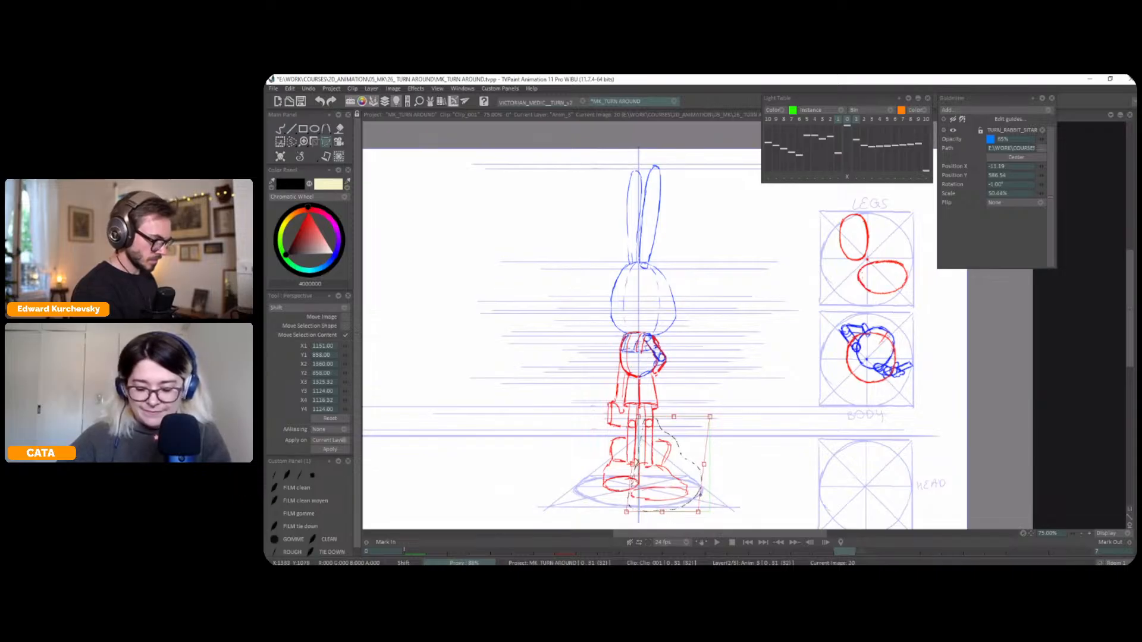
{"action": "key", "text": "Return"}
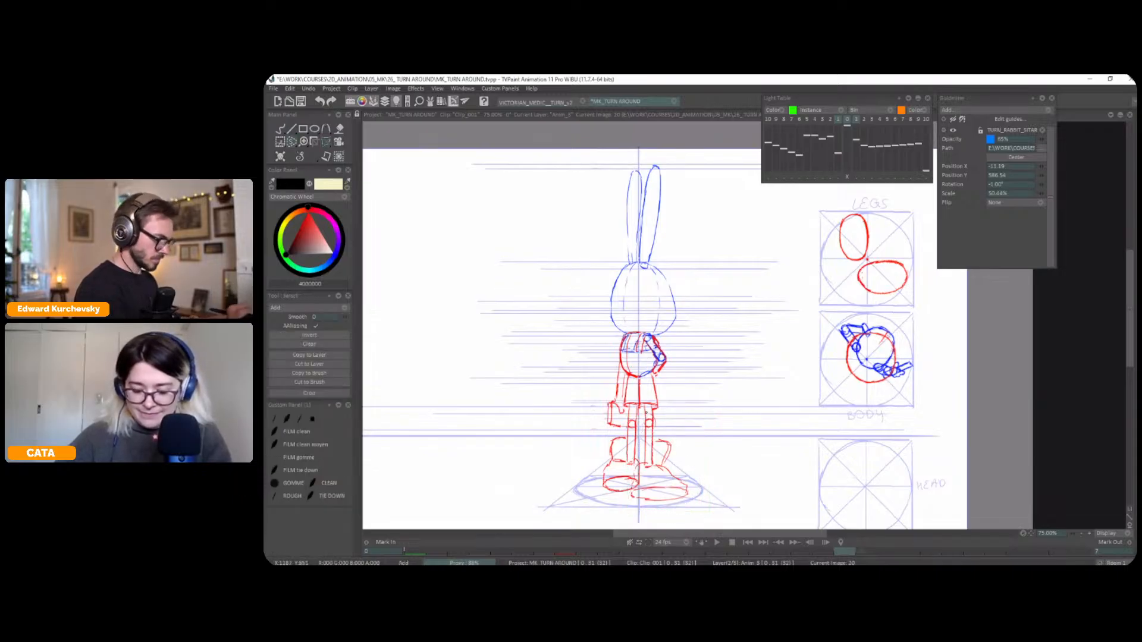
Adjust the right lower leg and stretch the right foot's outer part back toward the ground circle's edge on frame 20
{"action": "key", "text": "ctrl+t"}
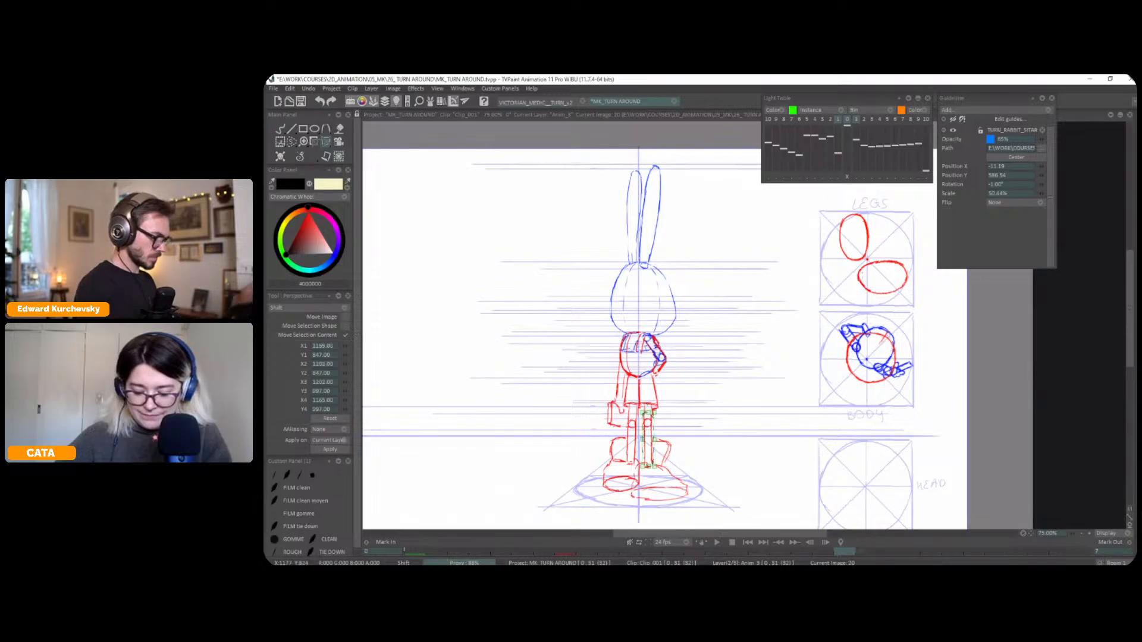
{"action": "key", "text": "Escape"}
{"action": "mouse_move", "coordinate": [679, 430]}
{"action": "left_mouse_down"}
{"action": "mouse_move", "coordinate": [660, 504]}
{"action": "mouse_move", "coordinate": [698, 459]}
{"action": "mouse_move", "coordinate": [712, 469]}
{"action": "left_mouse_up"}
{"action": "key", "text": "ctrl+t"}
{"action": "key", "text": "Return"}
{"action": "key", "text": "Escape"}
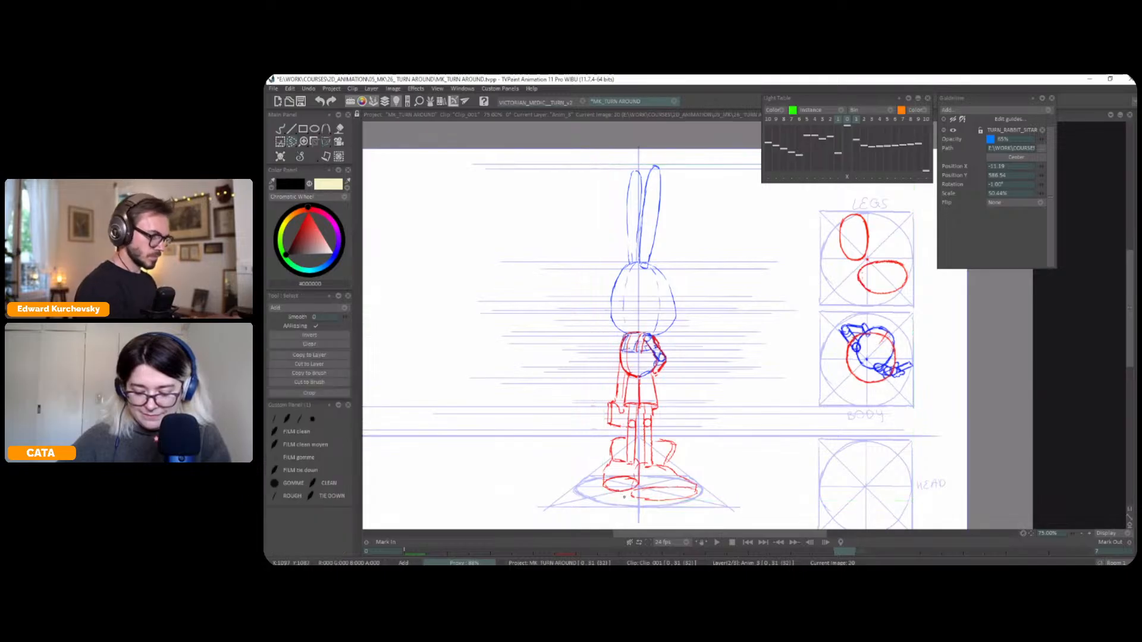
Lasso the left foot on frame 20, adjust it with the Perspective tool and return to the black pen
{"action": "key", "text": "ctrl+t"}
{"action": "mouse_move", "coordinate": [613, 466]}
{"action": "left_mouse_down"}
{"action": "mouse_move", "coordinate": [631, 495]}
{"action": "mouse_move", "coordinate": [618, 496]}
{"action": "left_mouse_up"}
{"action": "key", "text": "Return"}
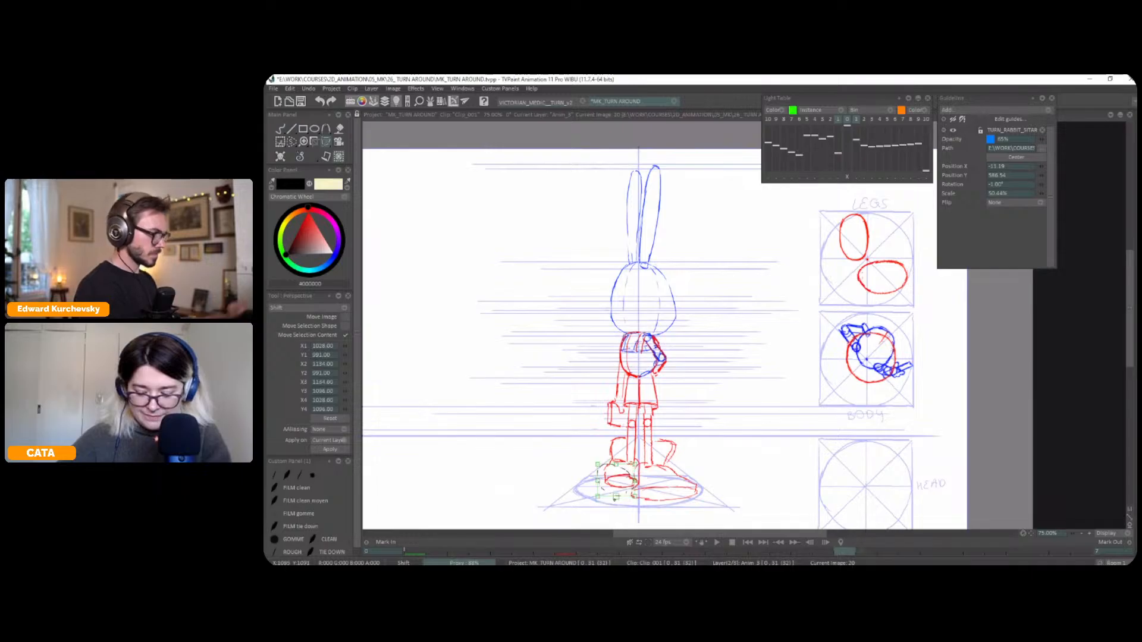
{"action": "left_click", "coordinate": [313, 156]}
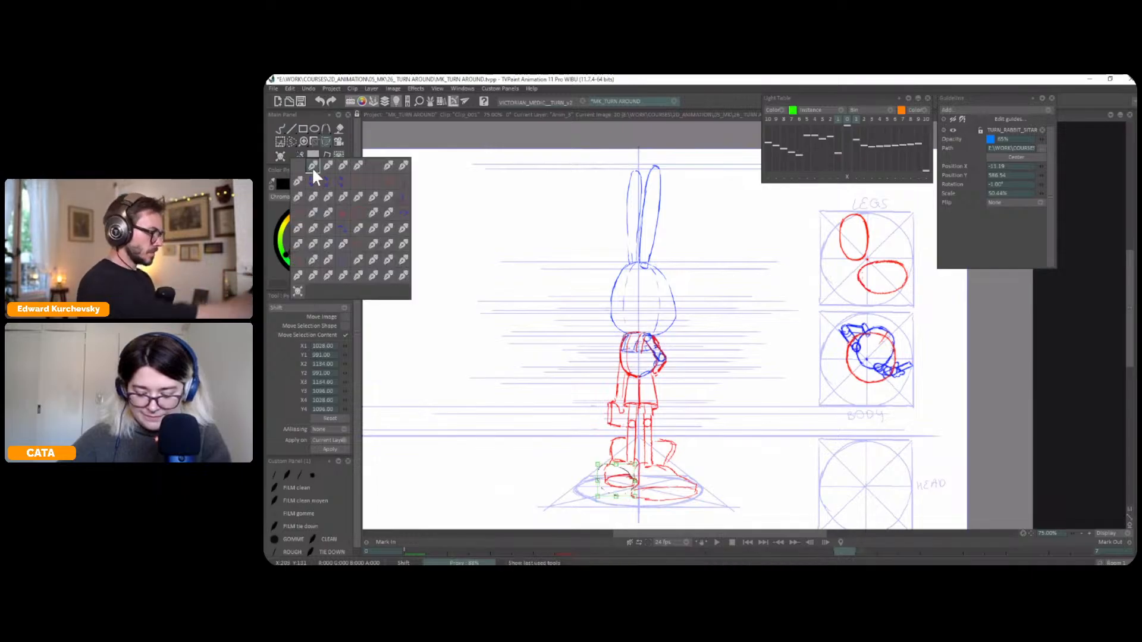
{"action": "left_click", "coordinate": [313, 165]}
Flip between frame 20 and its neighbours to check the adjusted legs and feet
{"action": "key", "text": "Left"}
{"action": "key", "text": "Right"}
{"action": "key", "text": "Right"}
{"action": "key", "text": "Left"}
{"action": "key", "text": "Left"}
{"action": "key", "text": "Right"}
{"action": "key", "text": "Left"}
{"action": "key", "text": "Right"}
{"action": "key", "text": "Left"}
{"action": "key", "text": "Right"}
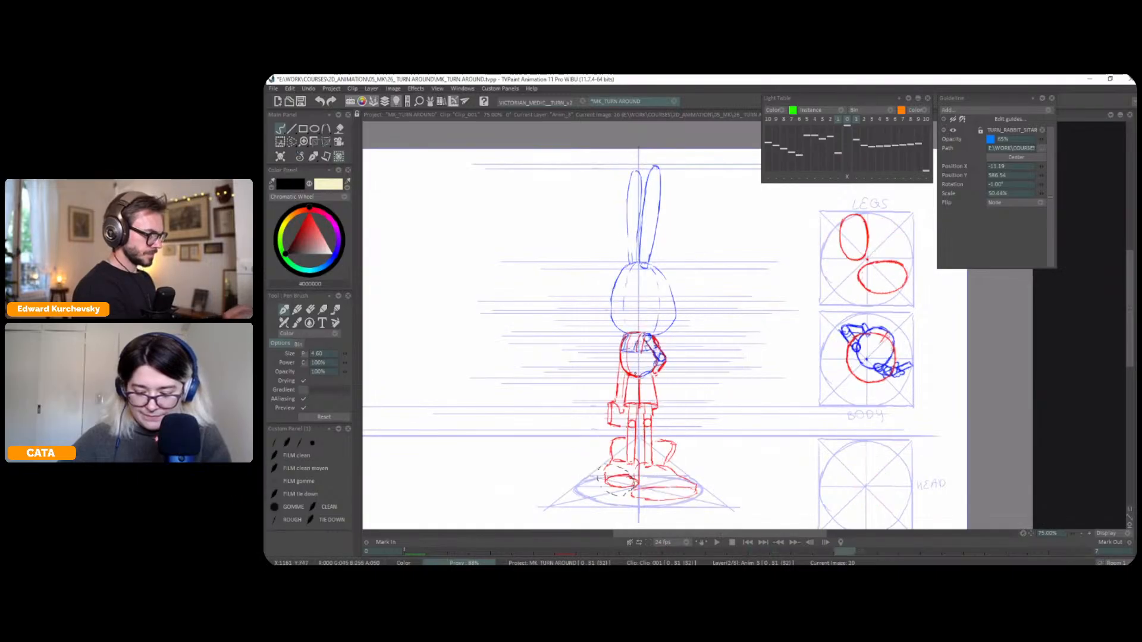
Delete the left arm with its case, the left foot and the bent right arm from frame 20's figure
{"action": "key", "text": "s"}
{"action": "mouse_move", "coordinate": [623, 399]}
{"action": "left_mouse_down"}
{"action": "mouse_move", "coordinate": [606, 436]}
{"action": "mouse_move", "coordinate": [625, 411]}
{"action": "left_mouse_up"}
{"action": "key", "text": "Delete"}
{"action": "key", "text": "ctrl+d"}
{"action": "key", "text": "Delete"}
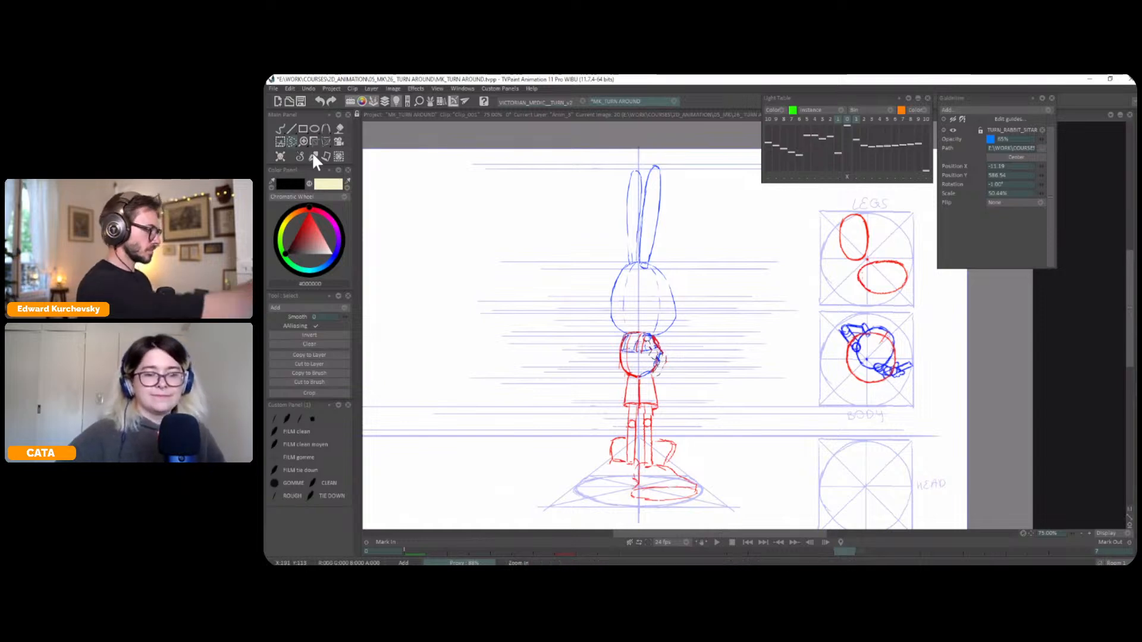
Redraw the bent arm in black at the torso's left side on frame 20, flipping against frame 16 for placement
{"action": "left_click", "coordinate": [313, 157]}
{"action": "key", "text": "Left"}
{"action": "key", "text": "Right"}
{"action": "key", "text": "Left"}
{"action": "key", "text": "Right"}
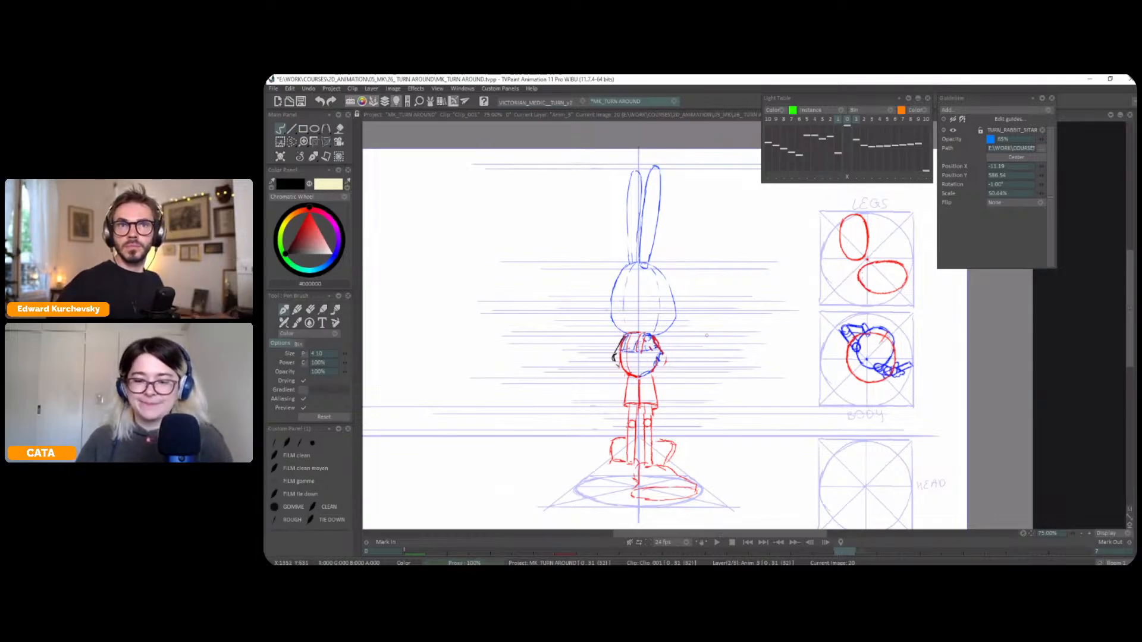
{"action": "key", "text": "Left"}
{"action": "key", "text": "Right"}
{"action": "key", "text": "Left"}
{"action": "key", "text": "Right"}
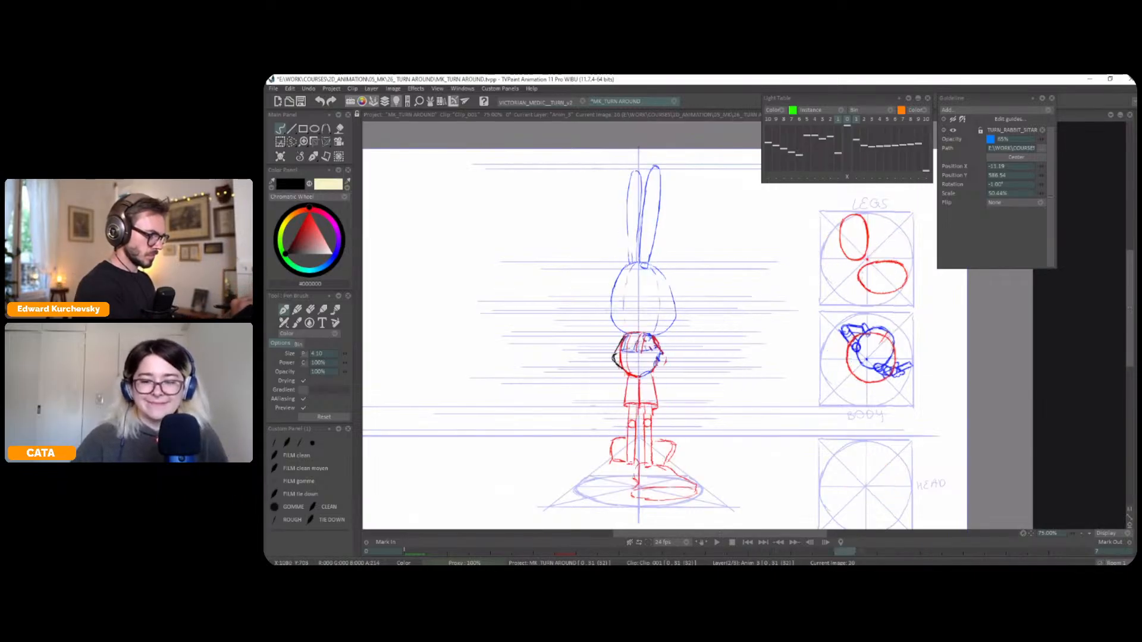
{"action": "key", "text": "Left"}
{"action": "key", "text": "Right"}
{"action": "key", "text": "Left"}
{"action": "key", "text": "Right"}
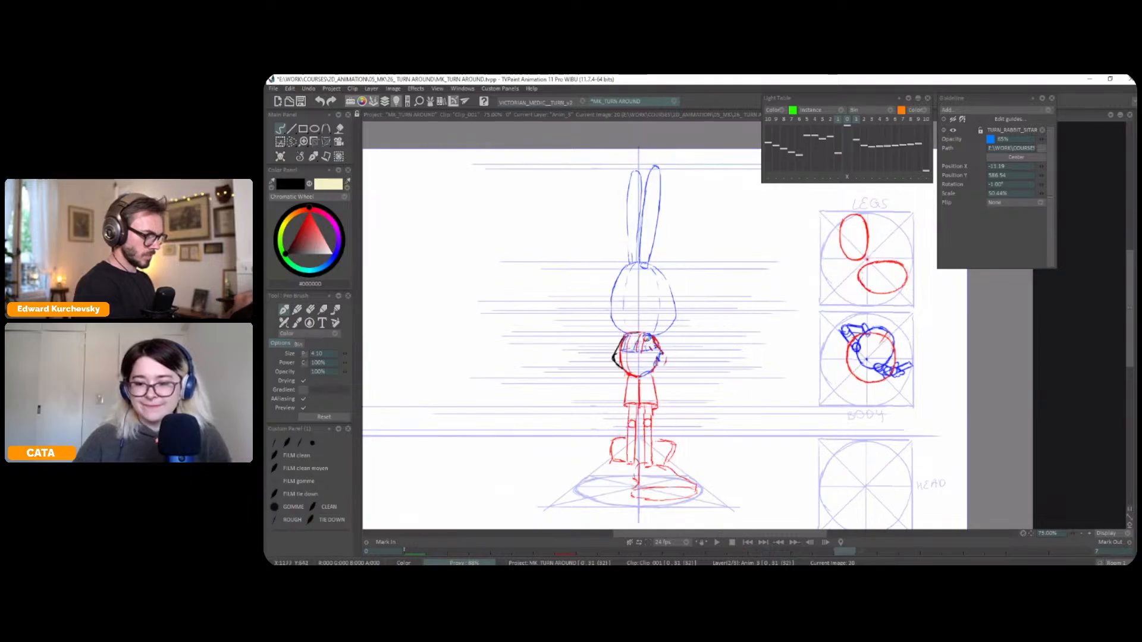
{"action": "key", "text": "Left"}
{"action": "key", "text": "Right"}
Flip between frames 16 and 20 to check the bent arm and plan the arm holding the case
{"action": "key", "text": "Left"}
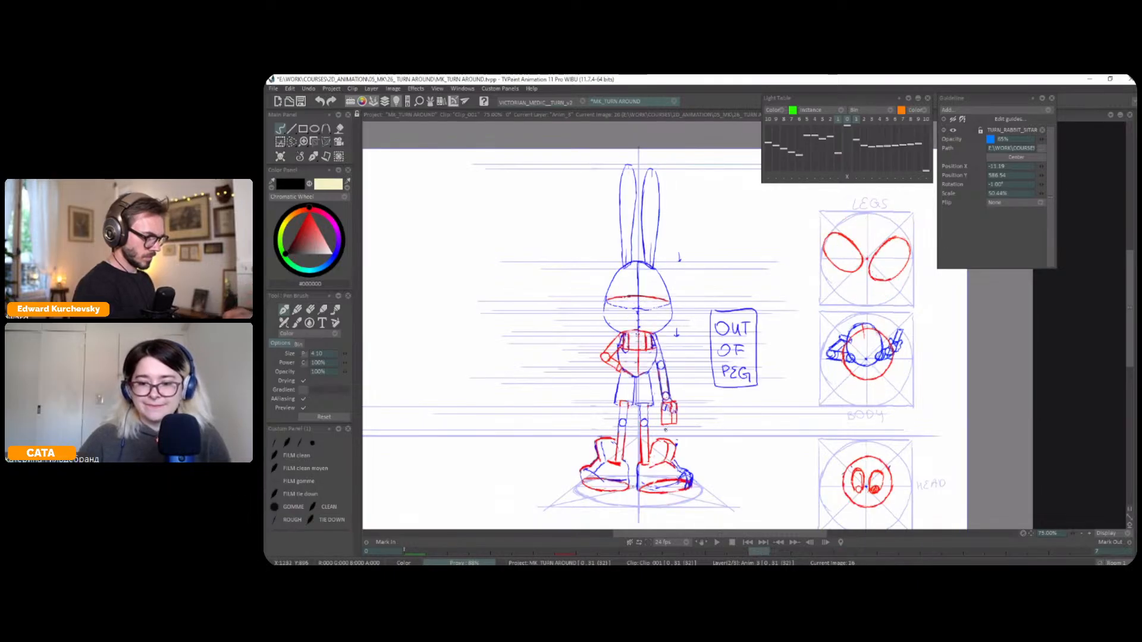
{"action": "key", "text": "Right"}
{"action": "key", "text": "Left"}
{"action": "key", "text": "Right"}
{"action": "key", "text": "Left"}
{"action": "key", "text": "Right"}
{"action": "key", "text": "Left"}
{"action": "key", "text": "Right"}
{"action": "key", "text": "Left"}
{"action": "key", "text": "Right"}
{"action": "key", "text": "Left"}
{"action": "key", "text": "Right"}
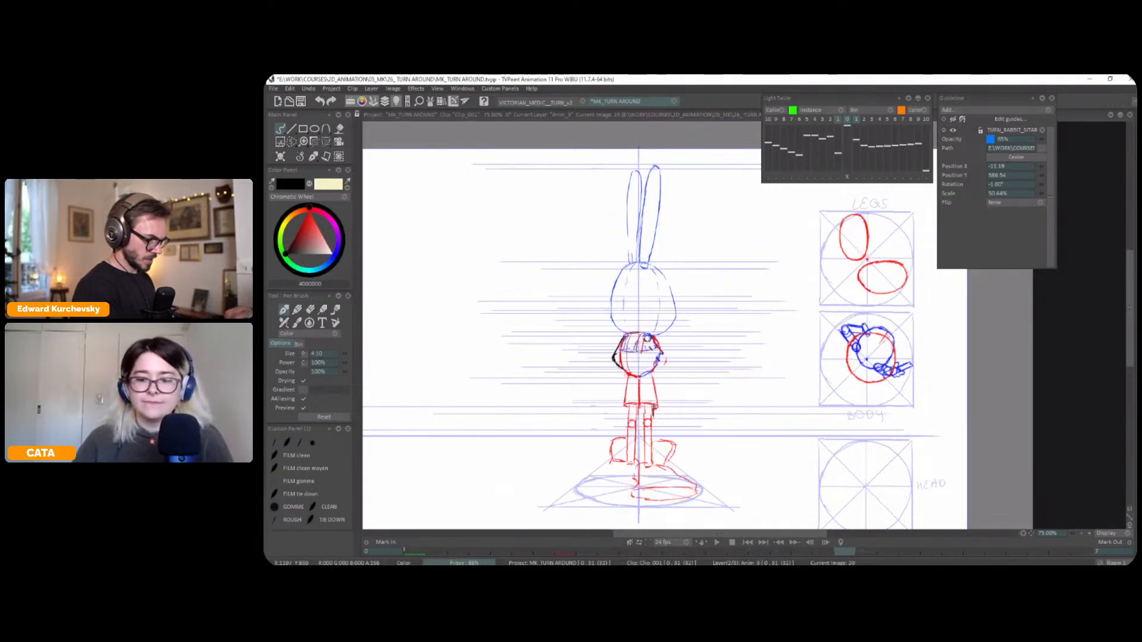
Start the case in black beside frame 20's right leg, flipping against the neighbouring frames, and undo the last edge stroke
{"action": "key", "text": "Left"}
{"action": "key", "text": "Right"}
{"action": "key", "text": "Right"}
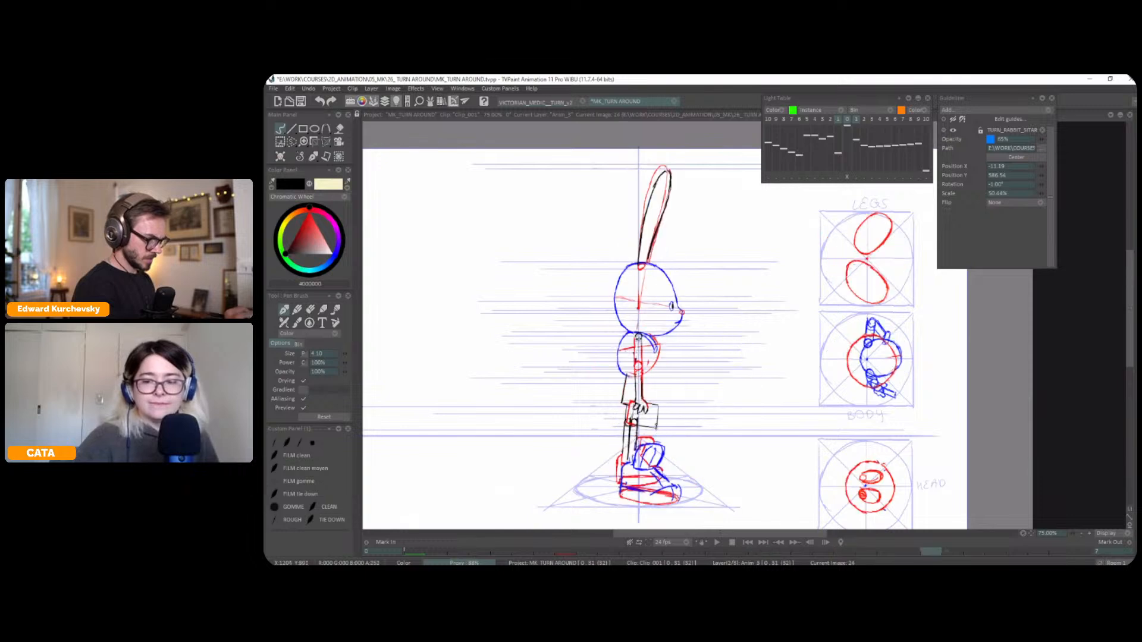
{"action": "key", "text": "Left"}
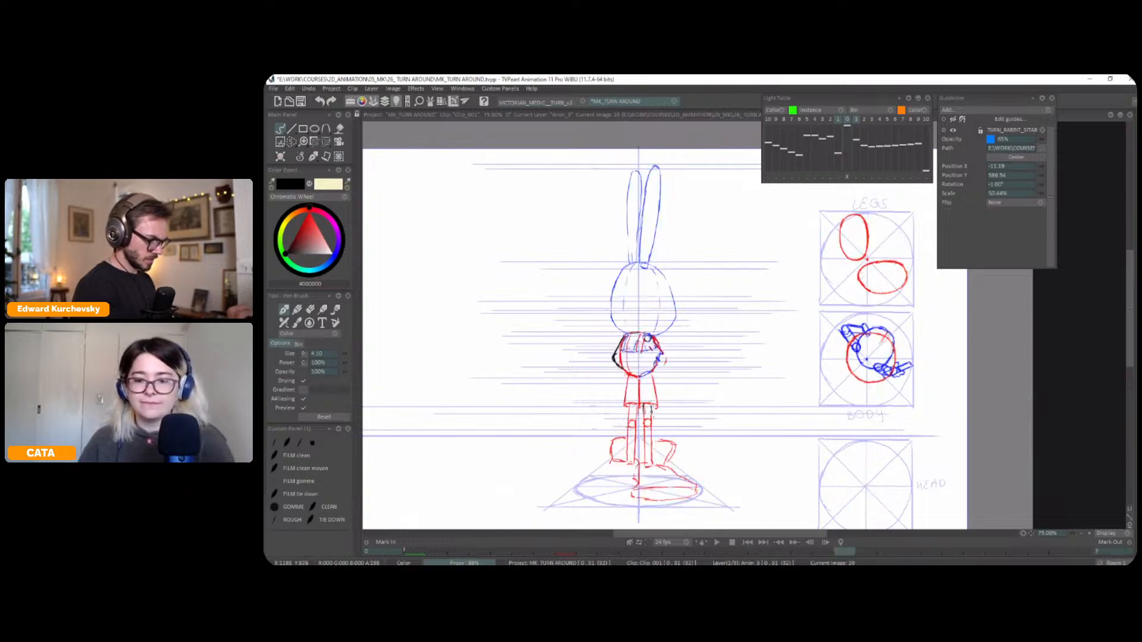
{"action": "key", "text": "Left"}
{"action": "key", "text": "Right"}
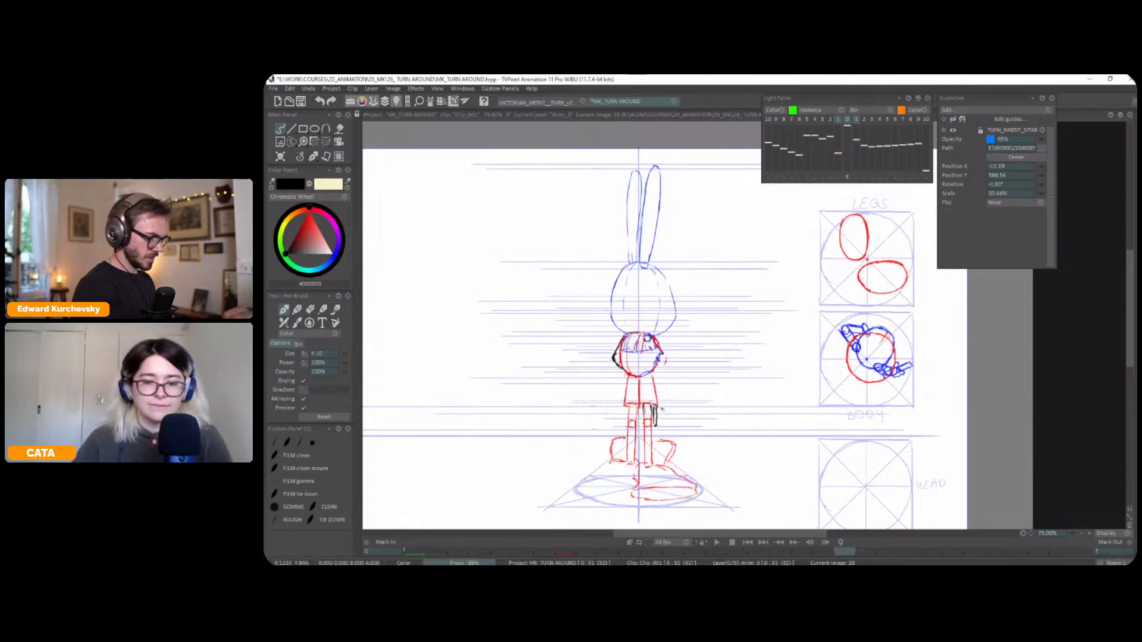
{"action": "key", "text": "ctrl+z"}
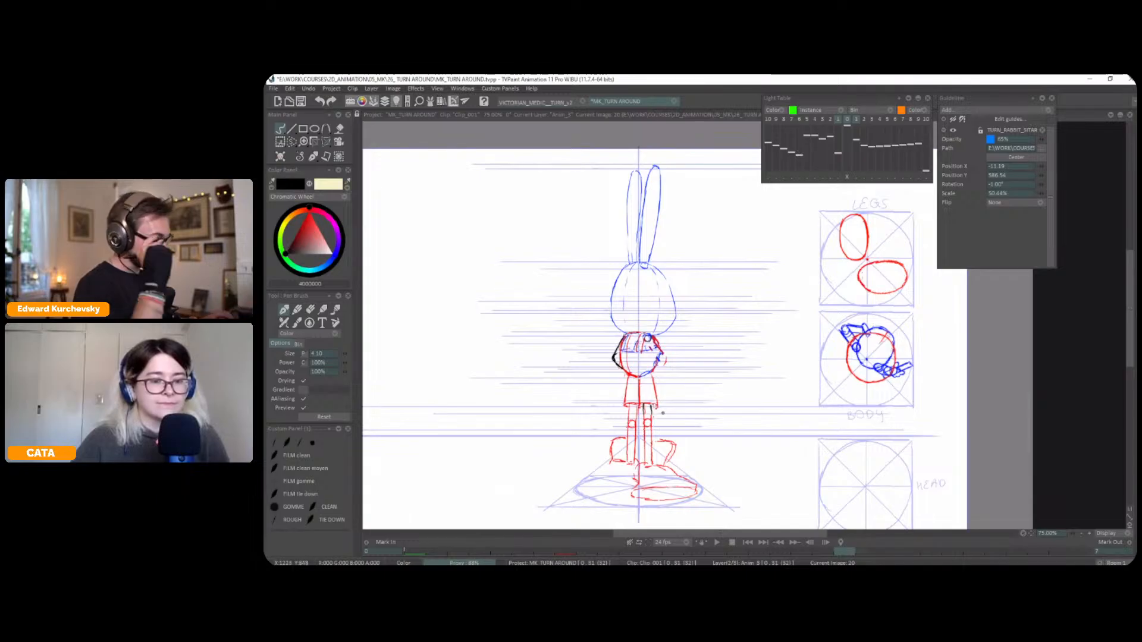
Draw the case as a narrow foreshortened box in black beside the right leg on frame 20, flipping against frame 16 for placement
{"action": "key", "text": "Left"}
{"action": "key", "text": "Right"}
{"action": "left_click_drag", "start_coordinate": [656, 424], "coordinate": [651, 404]}
{"action": "key", "text": "Left"}
{"action": "key", "text": "Right"}
{"action": "key", "text": "Left"}
{"action": "key", "text": "Right"}
{"action": "key", "text": "Left"}
{"action": "key", "text": "Right"}
{"action": "key", "text": "Left"}
{"action": "key", "text": "Right"}
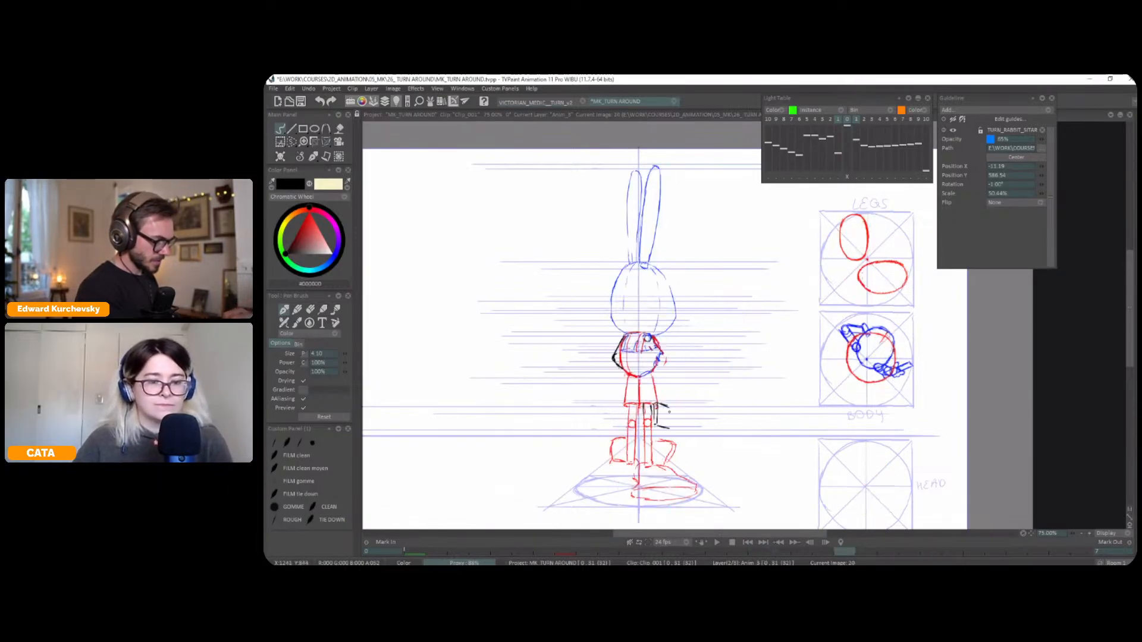
{"action": "key", "text": "Left"}
{"action": "key", "text": "Right"}
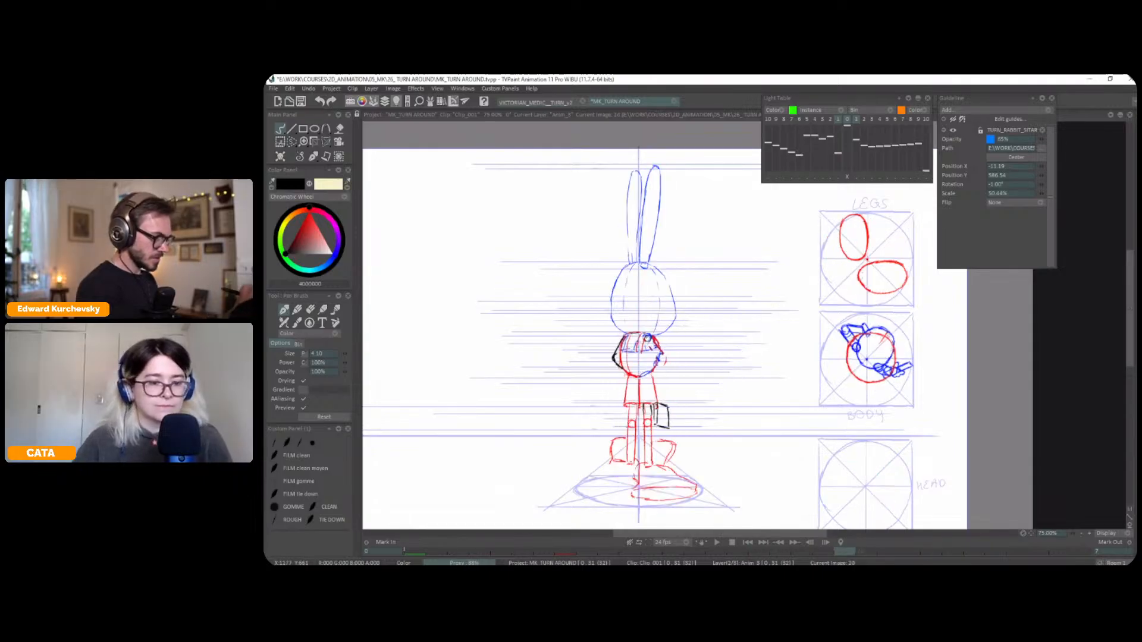
Draw the upper right arm in black from the shoulder to the elbow on frame 20, checking it against frame 16
{"action": "key", "text": "Left"}
{"action": "key", "text": "Right"}
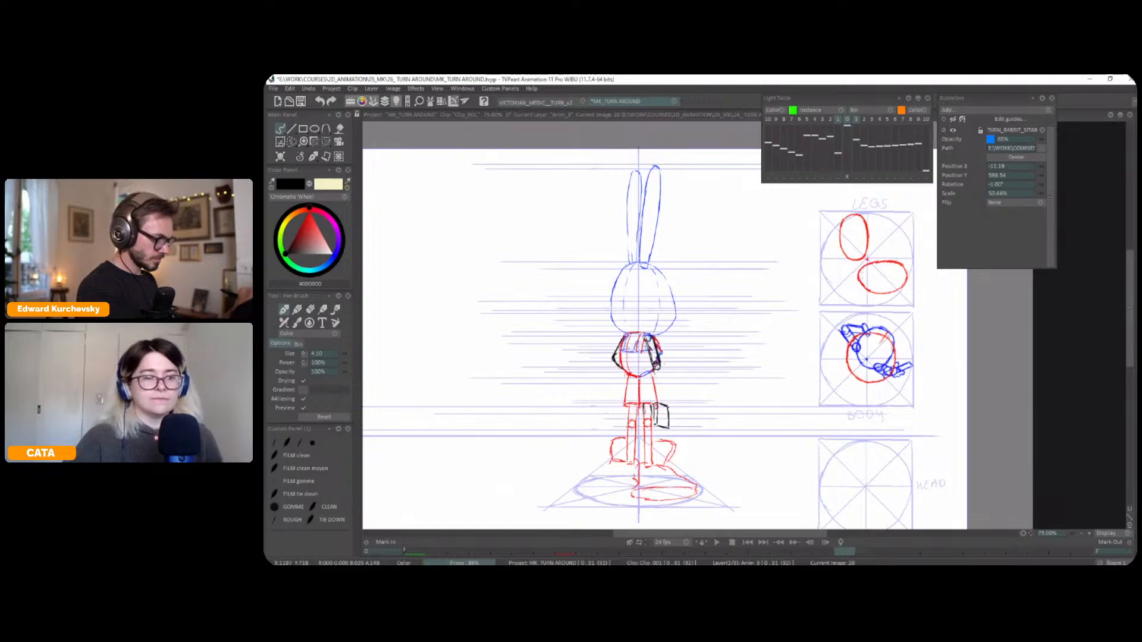
{"action": "key", "text": "Left"}
{"action": "key", "text": "Right"}
{"action": "key", "text": "Left"}
{"action": "key", "text": "Right"}
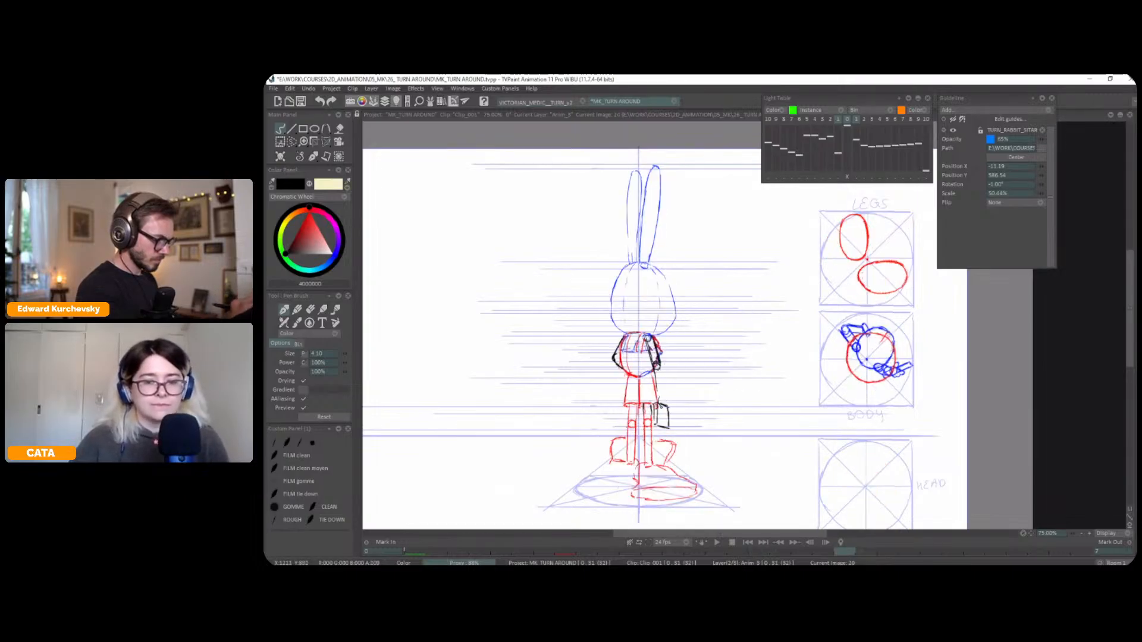
Draw the forearm and the hand holding the case on frame 20 and refine the case's outline, flipping against the neighbouring frames
{"action": "left_click_drag", "start_coordinate": [659, 367], "coordinate": [660, 398]}
{"action": "key", "text": "Left"}
{"action": "key", "text": "Right"}
{"action": "key", "text": "Left"}
{"action": "key", "text": "Right"}
{"action": "key", "text": "Left"}
{"action": "key", "text": "Right"}
{"action": "key", "text": "Right"}
{"action": "key", "text": "Left"}
{"action": "key", "text": "Left"}
{"action": "key", "text": "Right"}
{"action": "key", "text": "Right"}
{"action": "key", "text": "Left"}
{"action": "key", "text": "Left"}
{"action": "key", "text": "Right"}
{"action": "key", "text": "Left"}
{"action": "key", "text": "Right"}
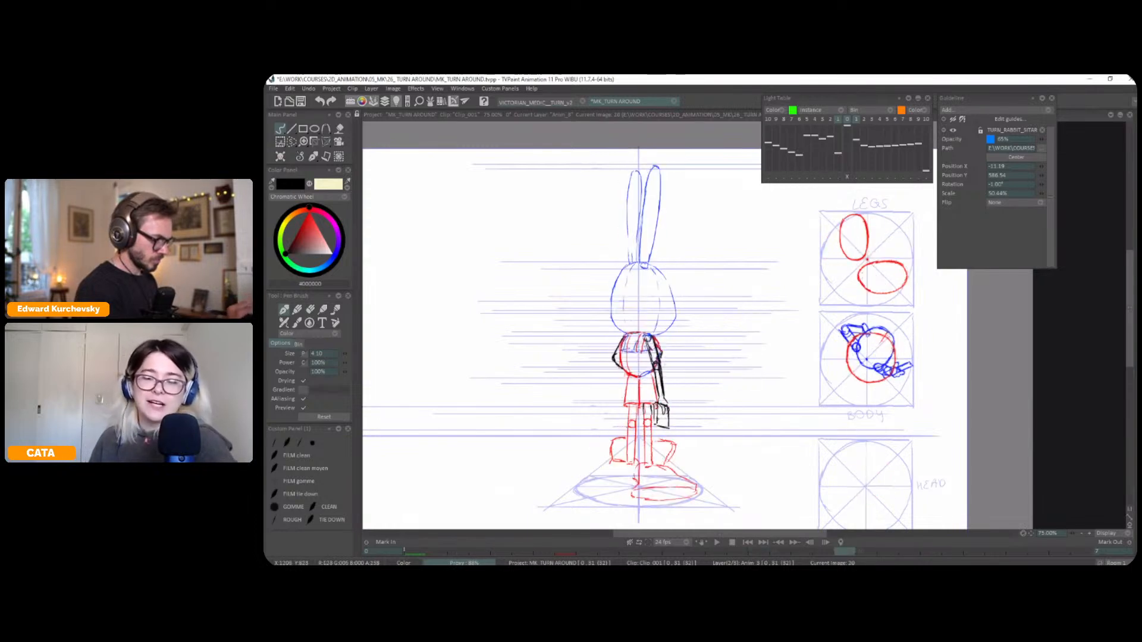
{"action": "key", "text": "Left"}
{"action": "key", "text": "Right"}
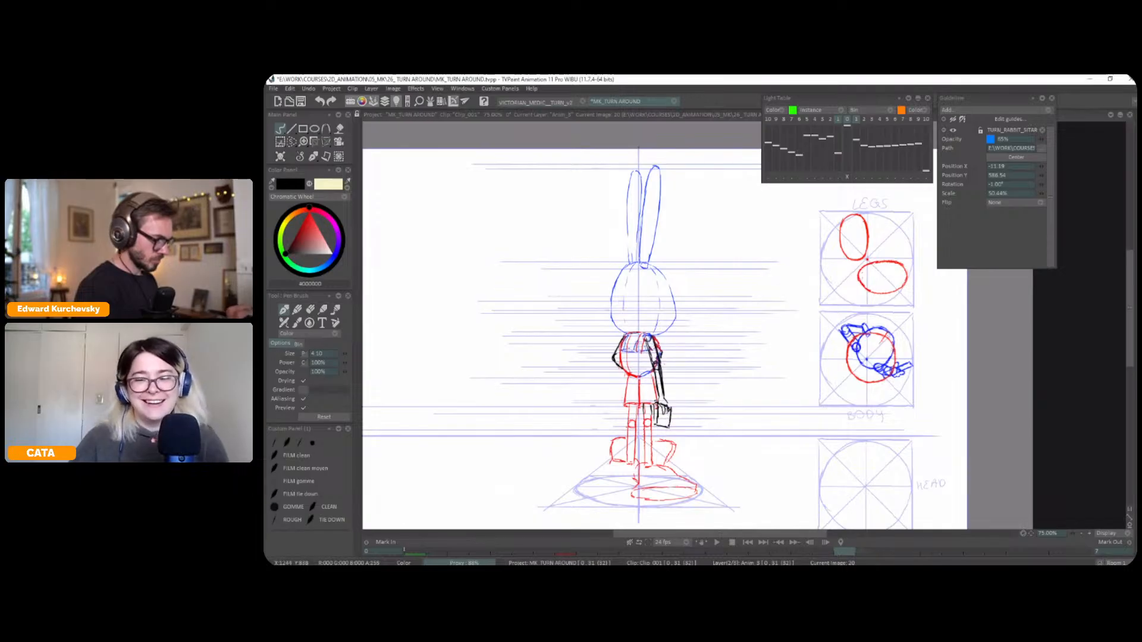
Flip between frame 20 and its neighbours to check the movement of the arm and case
{"action": "key", "text": "Left"}
{"action": "key", "text": "Left"}
{"action": "key", "text": "Right"}
{"action": "key", "text": "Right"}
{"action": "key", "text": "Right"}
{"action": "key", "text": "Left"}
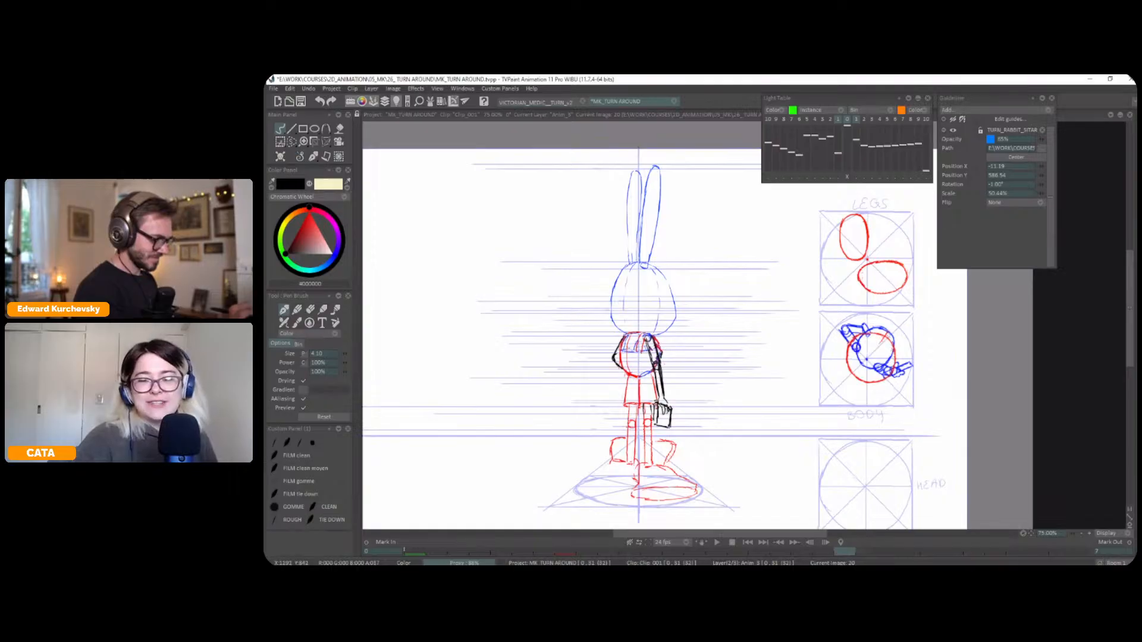
{"action": "key", "text": "Left"}
{"action": "key", "text": "Right"}
{"action": "key", "text": "Right"}
{"action": "key", "text": "Left"}
{"action": "key", "text": "Left"}
Redraw both feet in black over the red rough on frame 20, checking their placement against the neighbouring frames
{"action": "key", "text": "Right"}
{"action": "key", "text": "Left"}
{"action": "key", "text": "Left"}
{"action": "key", "text": "Right"}
{"action": "key", "text": "Right"}
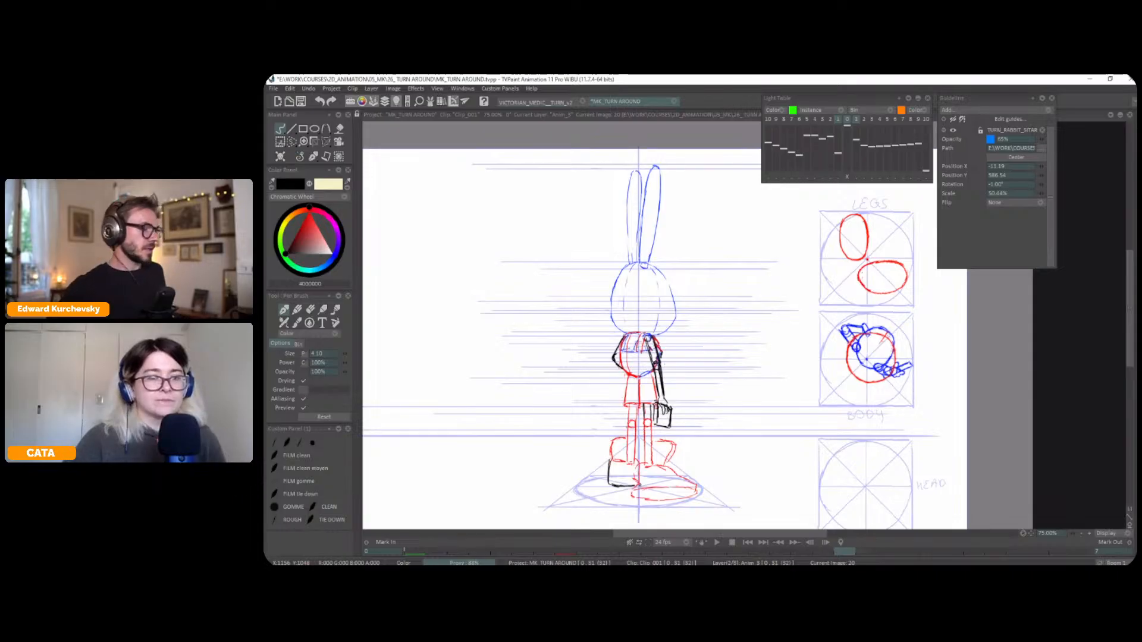
{"action": "left_click_drag", "start_coordinate": [635, 468], "coordinate": [640, 443]}
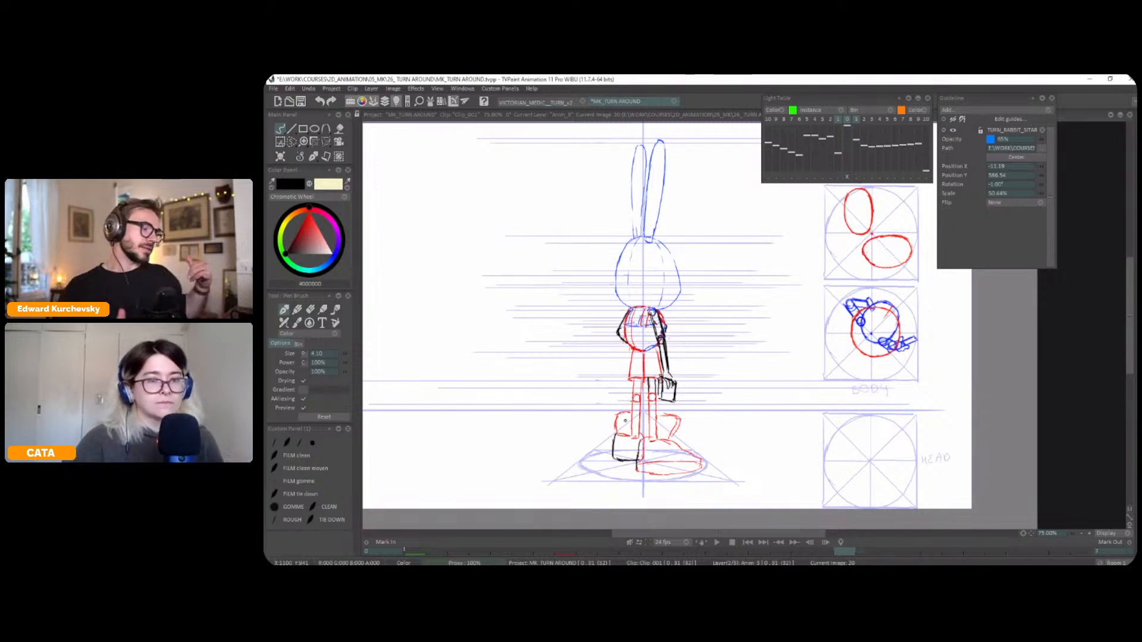
{"action": "left_click_drag", "start_coordinate": [636, 443], "coordinate": [635, 436]}
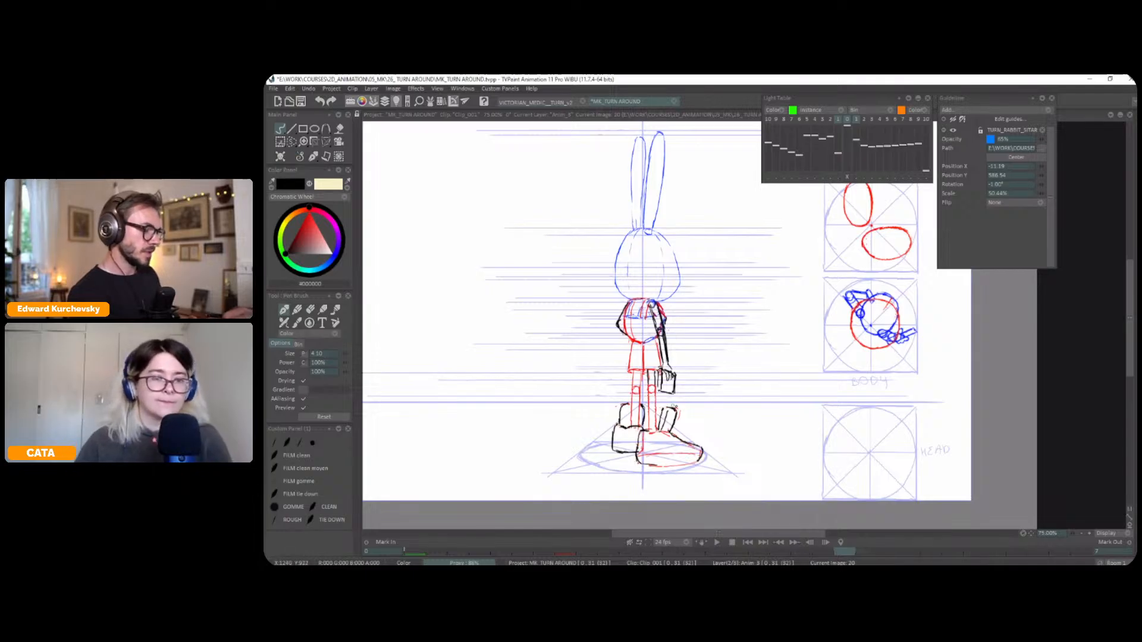
Flip through frames 16, 20 and 24 to check the redrawn feet and arms in motion
{"action": "key", "text": "Left"}
{"action": "key", "text": "Right"}
{"action": "key", "text": "Right"}
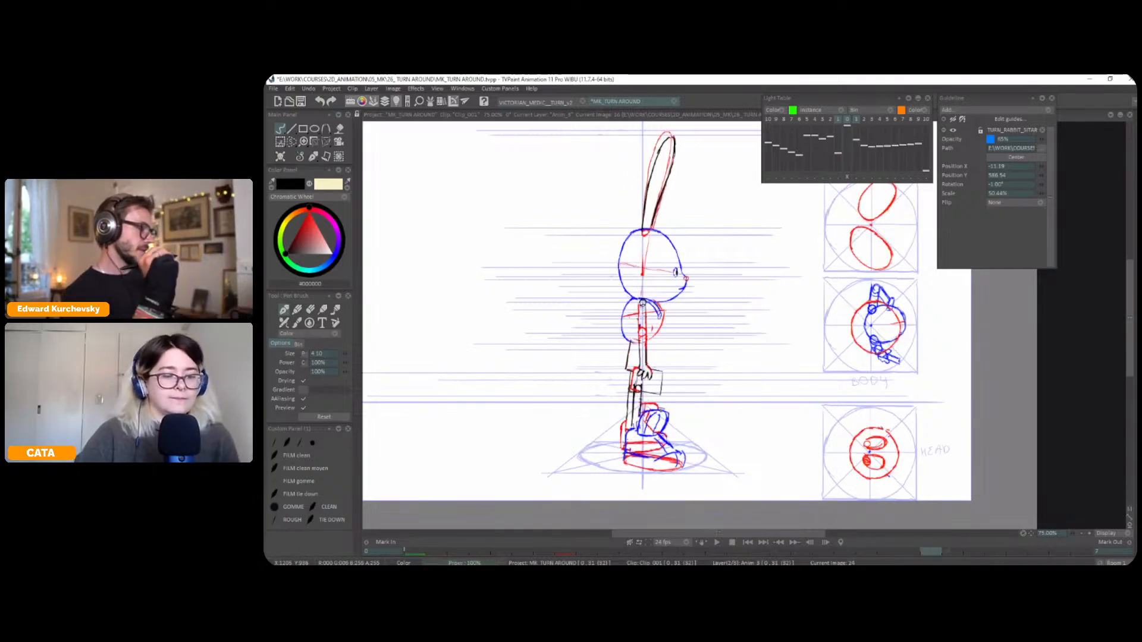
{"action": "key", "text": "Left"}
{"action": "key", "text": "Left"}
{"action": "key", "text": "Right"}
{"action": "key", "text": "Right"}
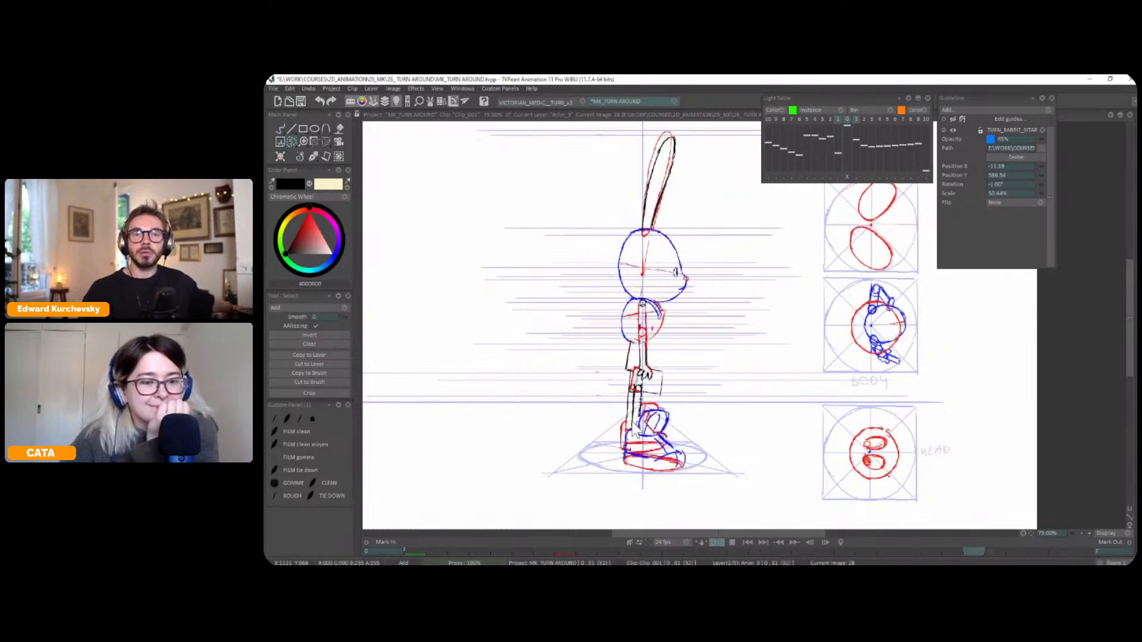
Select the upper part of the left ear on frame 20 and shift it slightly up to the top height guide
{"action": "scroll", "coordinate": [744, 372], "scroll_direction": "down", "scroll_amount": 1}
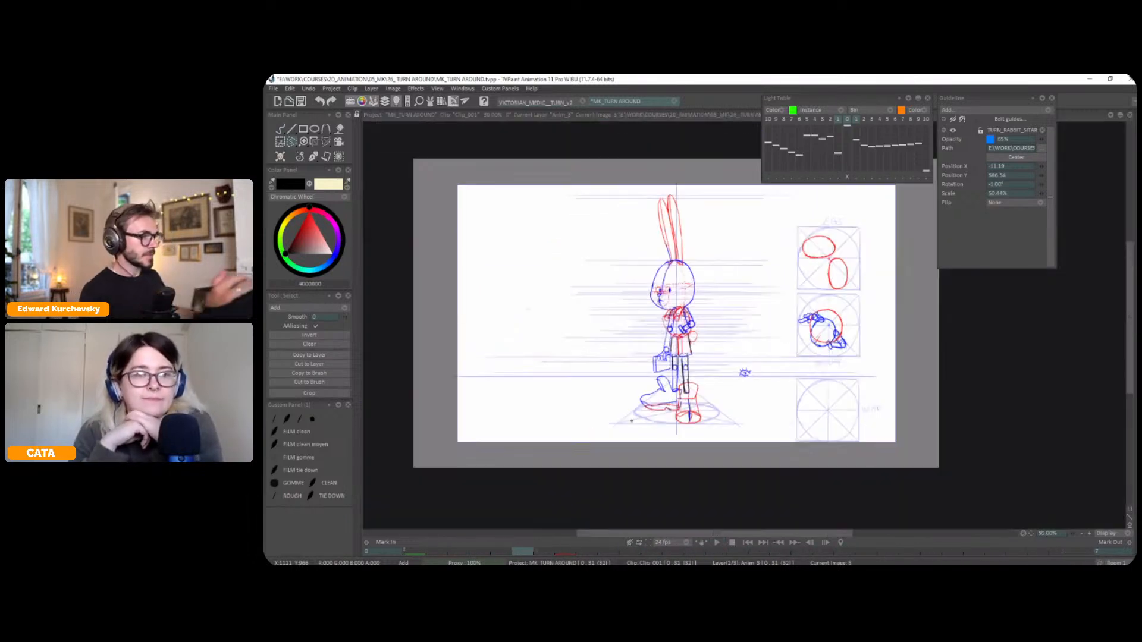
{"action": "left_click_drag", "start_coordinate": [745, 372], "coordinate": [748, 407]}
{"action": "key", "text": "Down"}
{"action": "left_click", "coordinate": [446, 425]}
{"action": "key", "text": "Down"}
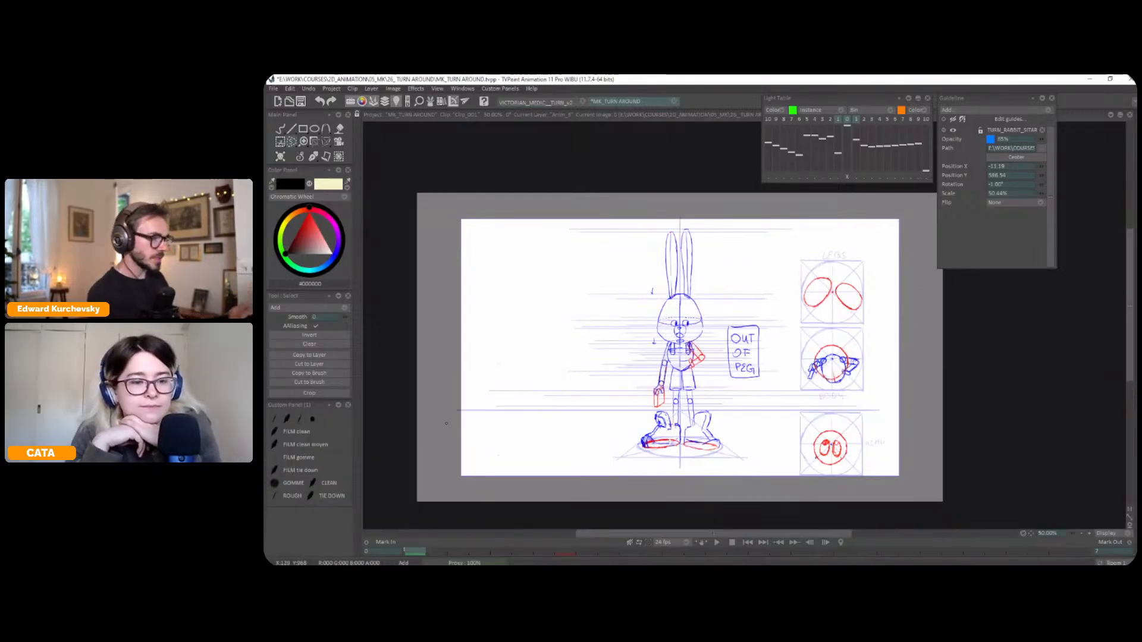
{"action": "key", "text": "Right"}
{"action": "key", "text": "Right"}
{"action": "key", "text": "Right"}
{"action": "key", "text": "Left"}
{"action": "key", "text": "Left"}
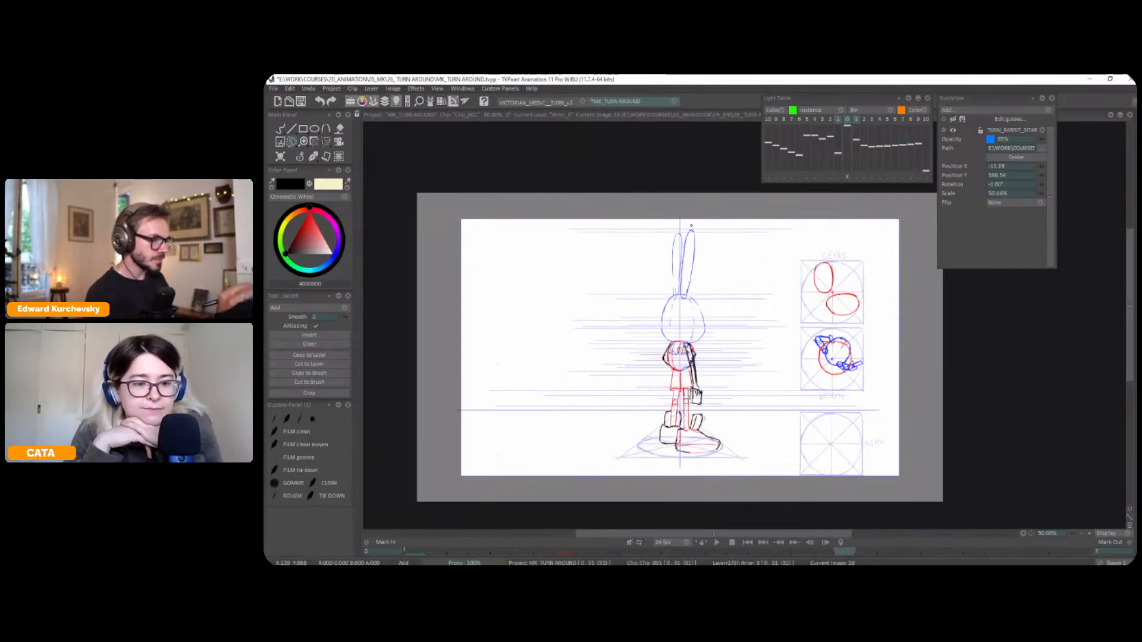
{"action": "left_click_drag", "start_coordinate": [681, 228], "coordinate": [681, 227]}
{"action": "key", "text": "ctrl+t"}
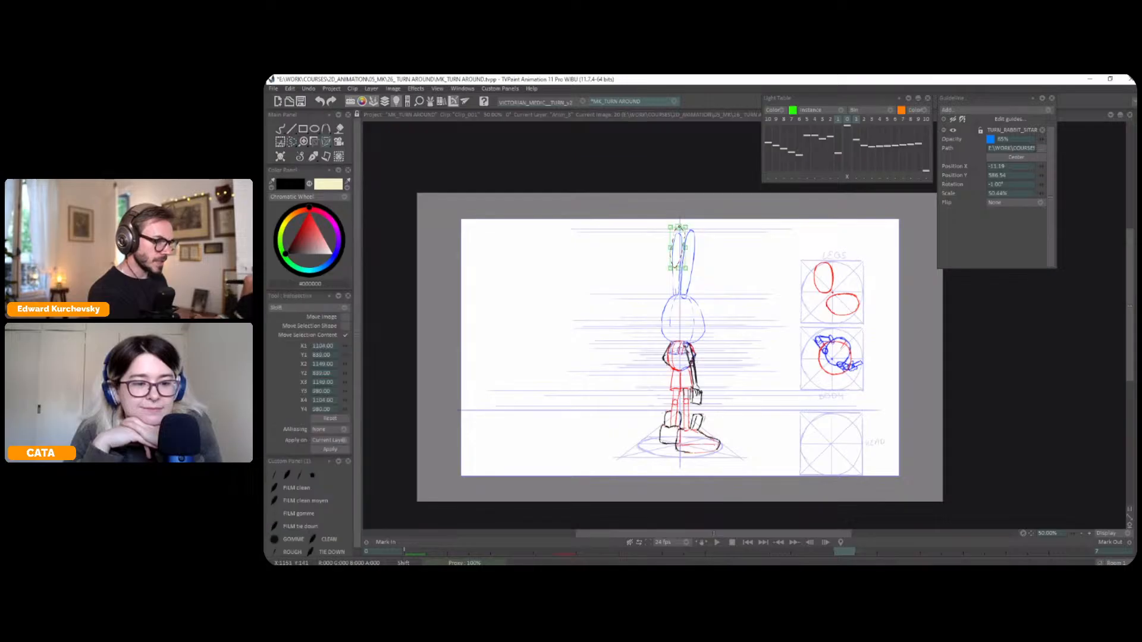
{"action": "key", "text": "Return"}
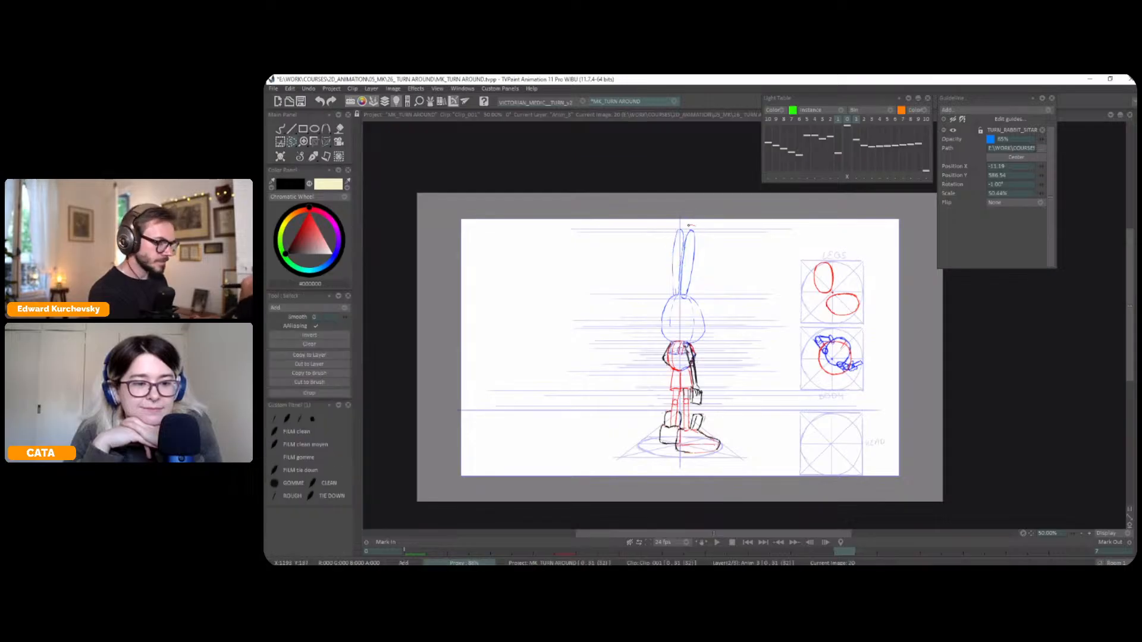
Select the upper part of the right ear on frame 20 and lower it slightly, comparing with frame 24
{"action": "key", "text": "ctrl+t"}
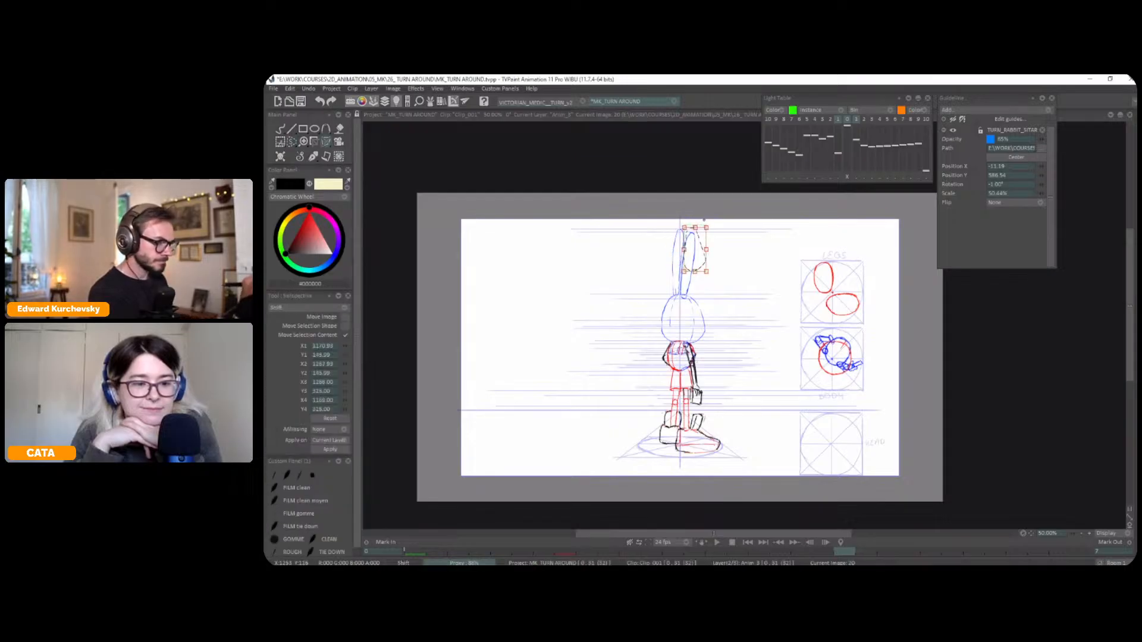
{"action": "key", "text": "Right"}
{"action": "key", "text": "Right"}
{"action": "key", "text": "Right"}
{"action": "key", "text": "Right"}
{"action": "key", "text": "Escape"}
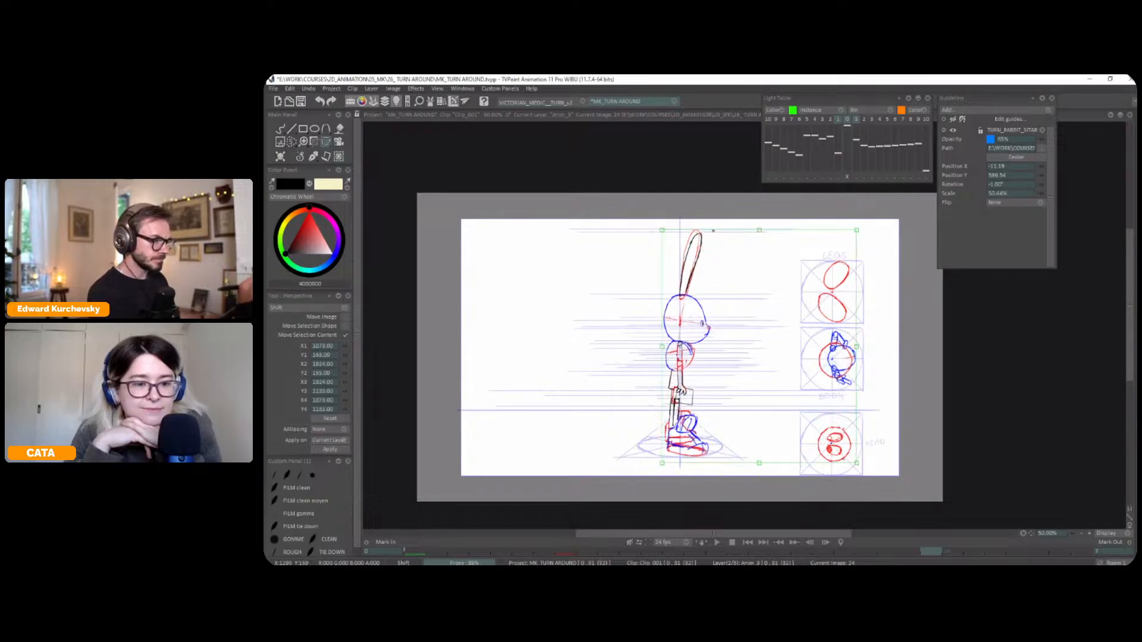
{"action": "key", "text": "Left"}
{"action": "key", "text": "Left"}
{"action": "key", "text": "Left"}
{"action": "key", "text": "Left"}
{"action": "key", "text": "s"}
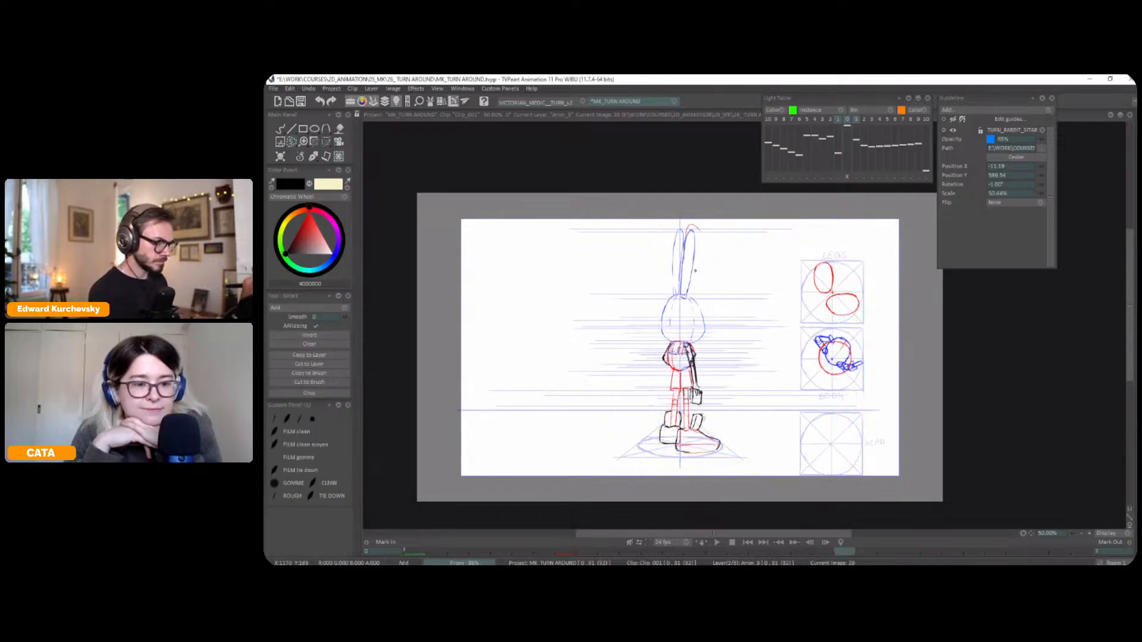
{"action": "left_click_drag", "start_coordinate": [685, 266], "coordinate": [704, 239]}
{"action": "key", "text": "ctrl+t"}
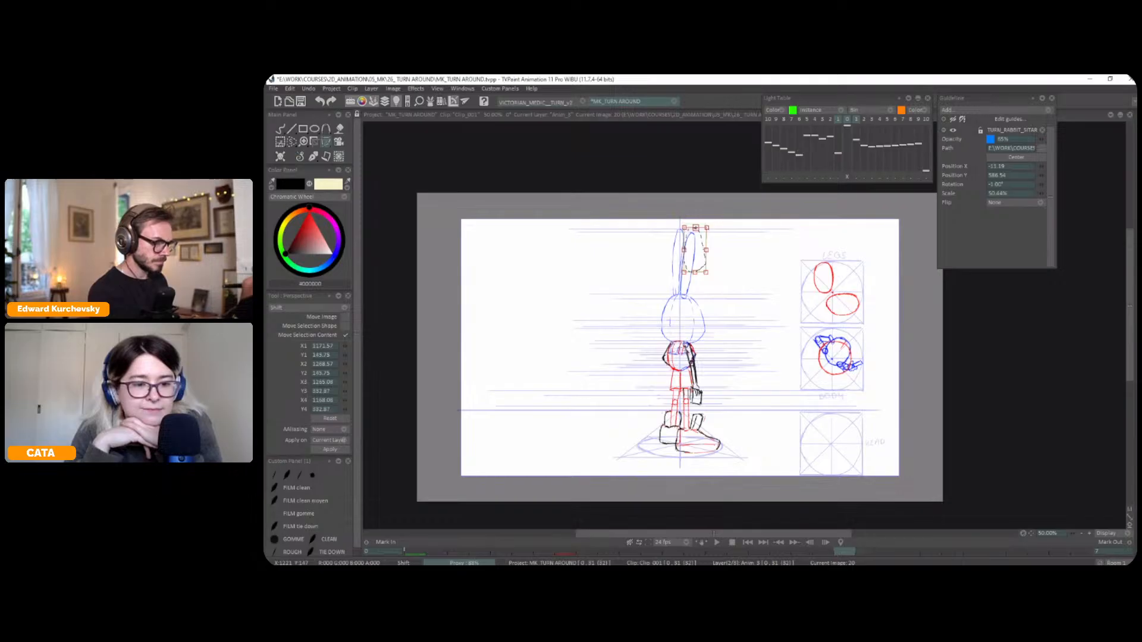
Select the upper parts of the two ears on frame 28 one at a time, shift them slightly, and clear the selection
{"action": "key", "text": "Right"}
{"action": "key", "text": "Right"}
{"action": "key", "text": "Right"}
{"action": "key", "text": "Right"}
{"action": "key", "text": "Right"}
{"action": "key", "text": "Right"}
{"action": "key", "text": "Right"}
{"action": "key", "text": "Right"}
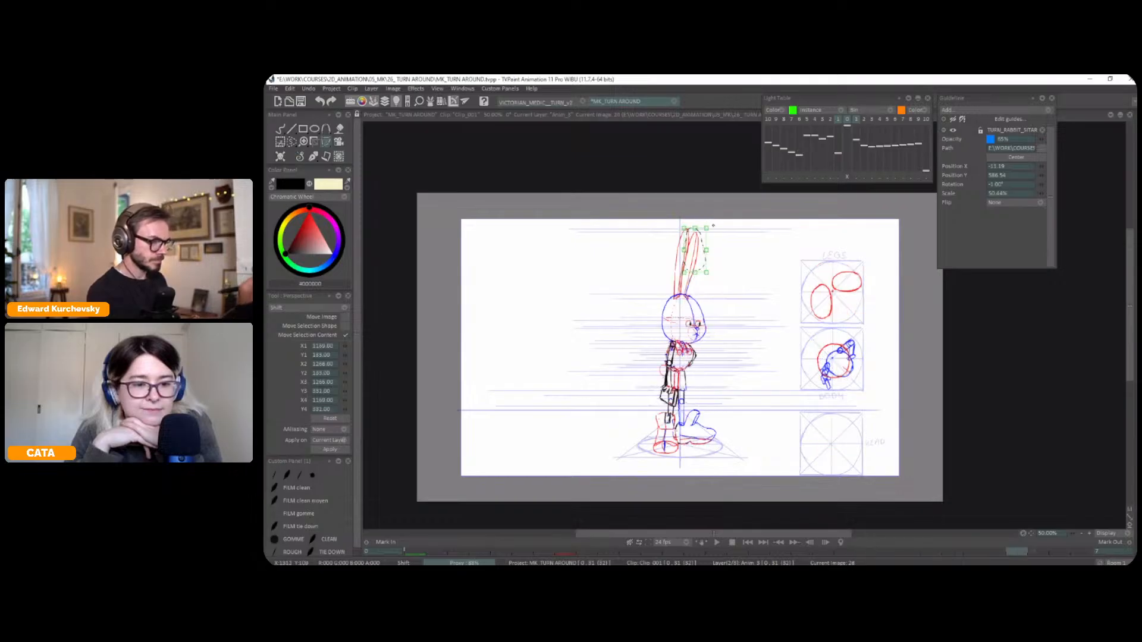
{"action": "key", "text": "s"}
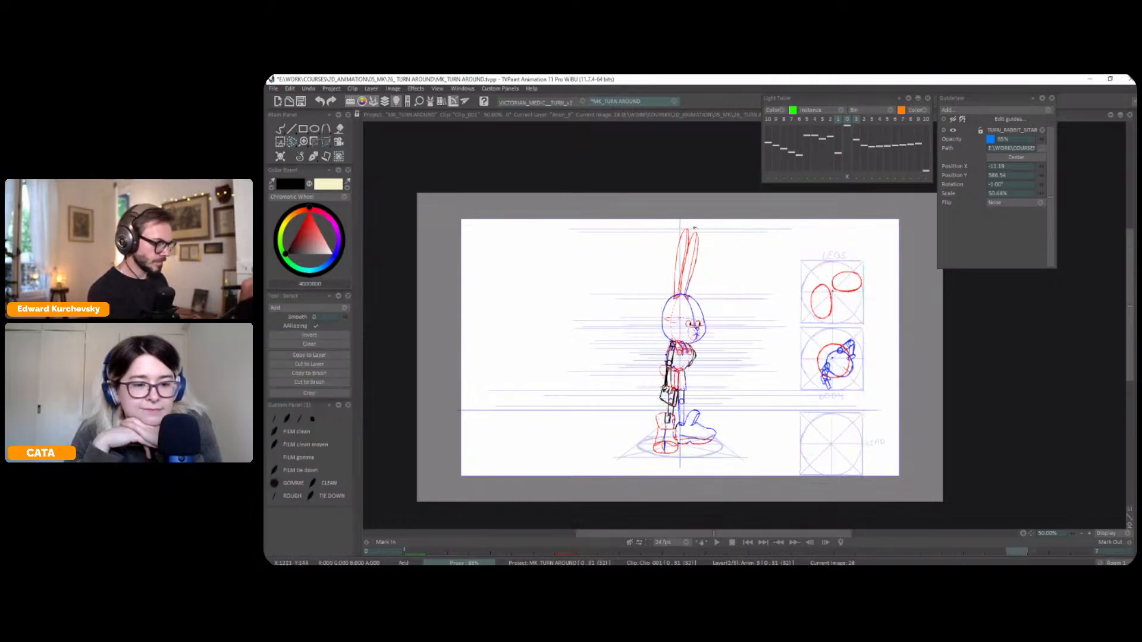
{"action": "key", "text": "ctrl+t"}
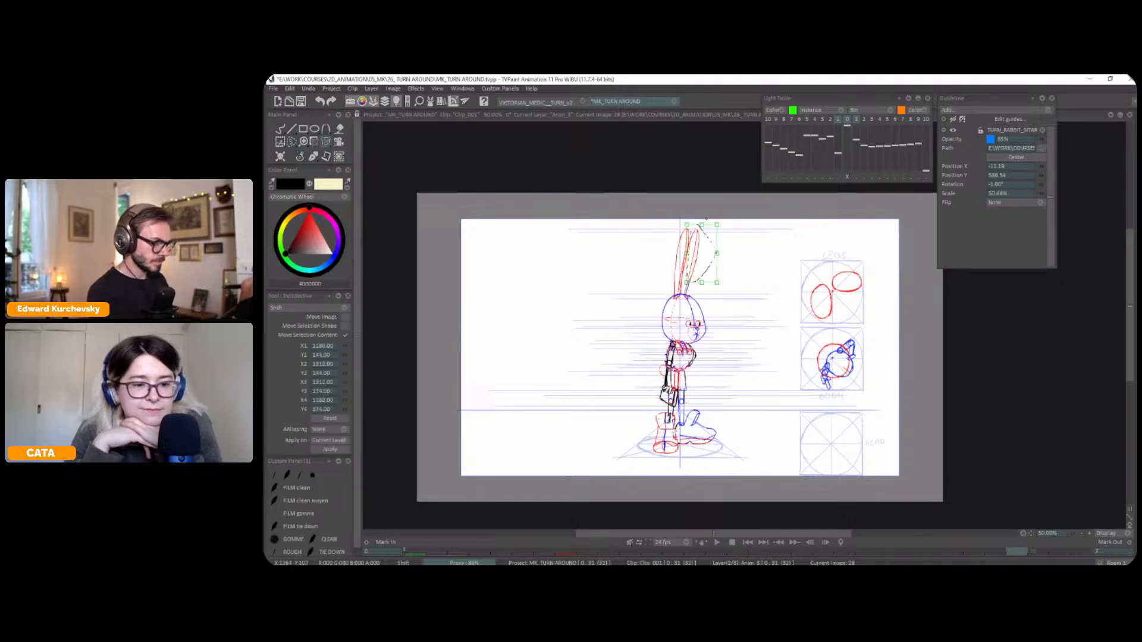
{"action": "key", "text": "s"}
{"action": "key", "text": "ctrl+t"}
{"action": "left_click_drag", "start_coordinate": [686, 241], "coordinate": [686, 245]}
{"action": "key", "text": "Right"}
{"action": "key", "text": "ctrl+d"}
Collapse the Light Table and Guideline panels and play the turnaround at a closer view
{"action": "key", "text": "Return"}
{"action": "key", "text": "Return"}
{"action": "key", "text": "plus"}
{"action": "left_click_drag", "start_coordinate": [898, 245], "coordinate": [898, 238]}
{"action": "left_click", "coordinate": [908, 98]}
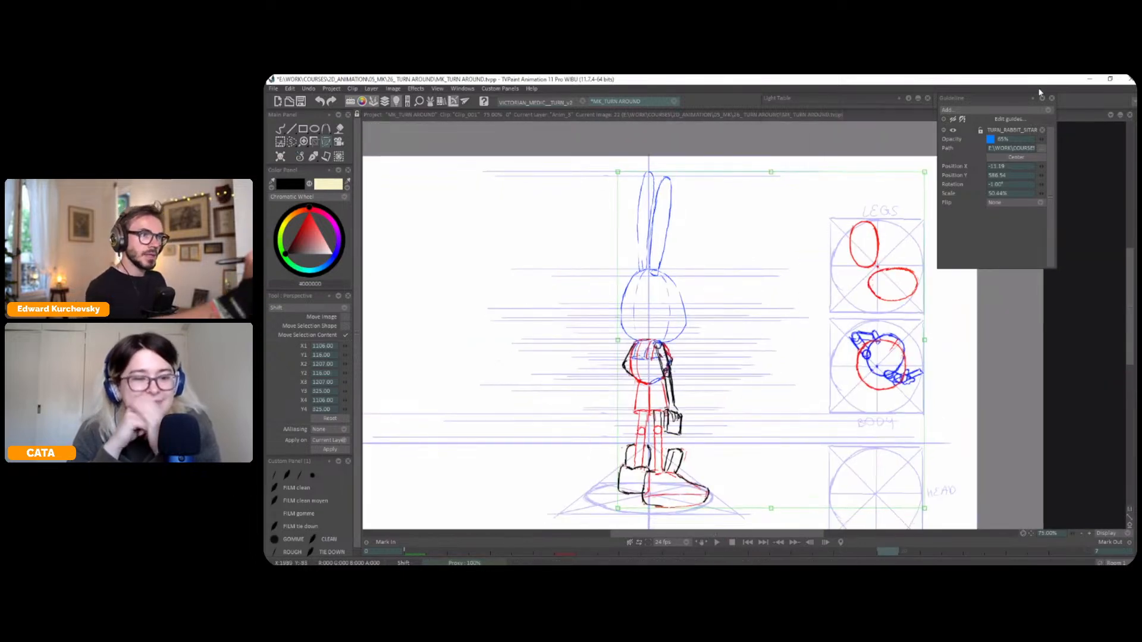
{"action": "left_click", "coordinate": [1042, 98]}
{"action": "key", "text": "Return"}
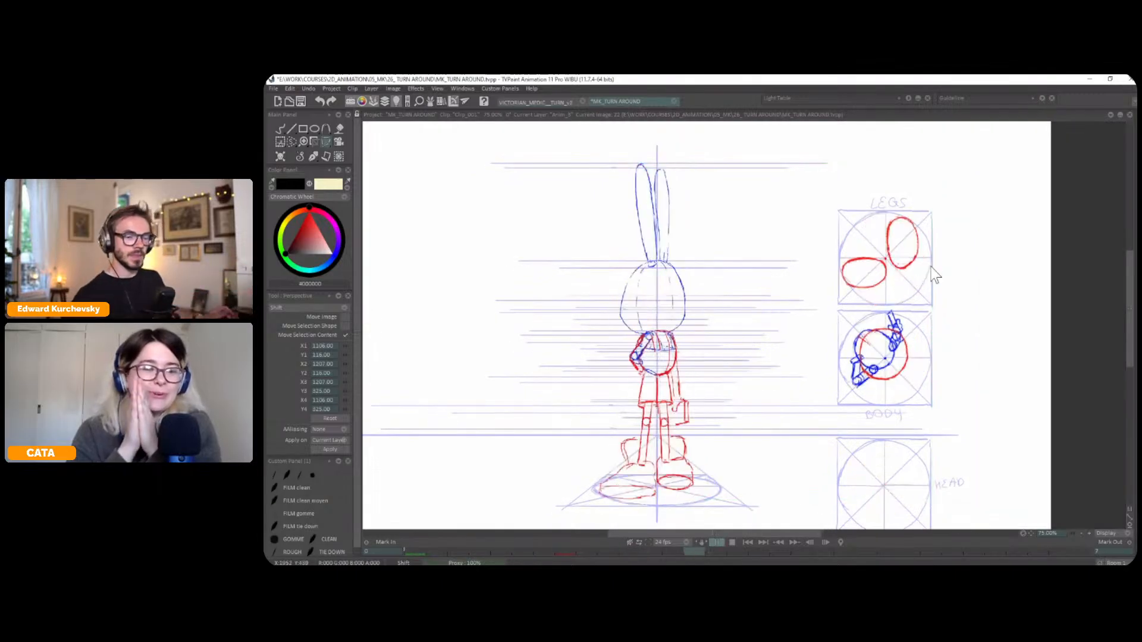